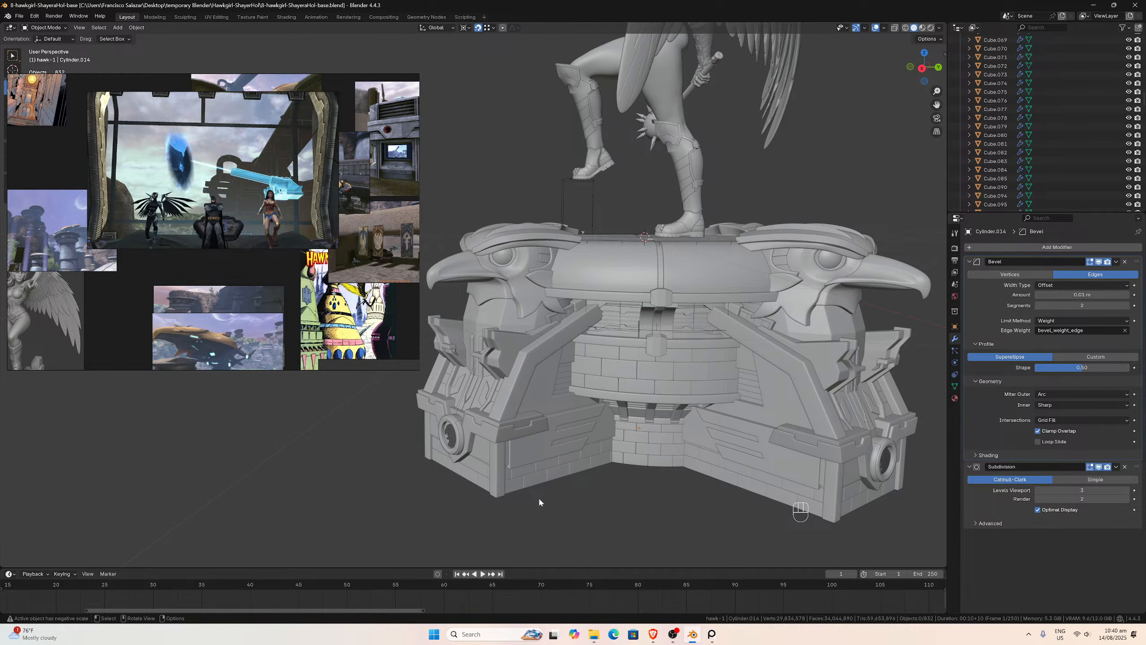
# - Inspect the statue's hawk-head pedestal from the front, the side and above, including the platform and the brick walls
pyautogui.moveTo(538, 497); pyautogui.dragTo(480, 441, button='middle')
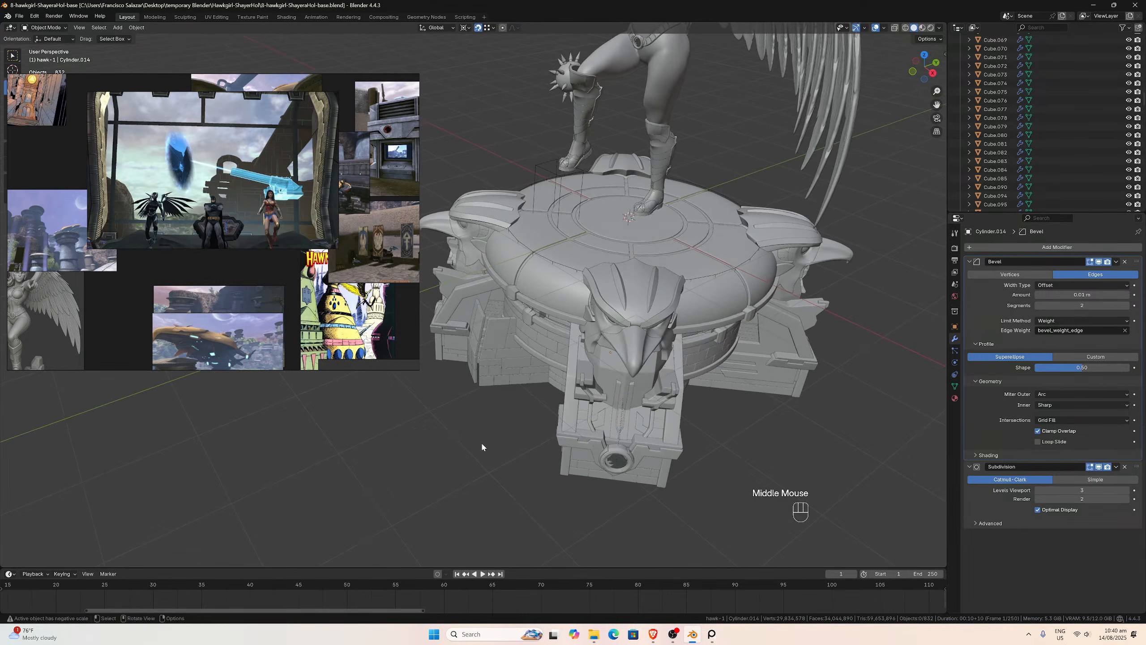
pyautogui.scroll(-1, 481, 440)
pyautogui.scroll(4, 546, 315)
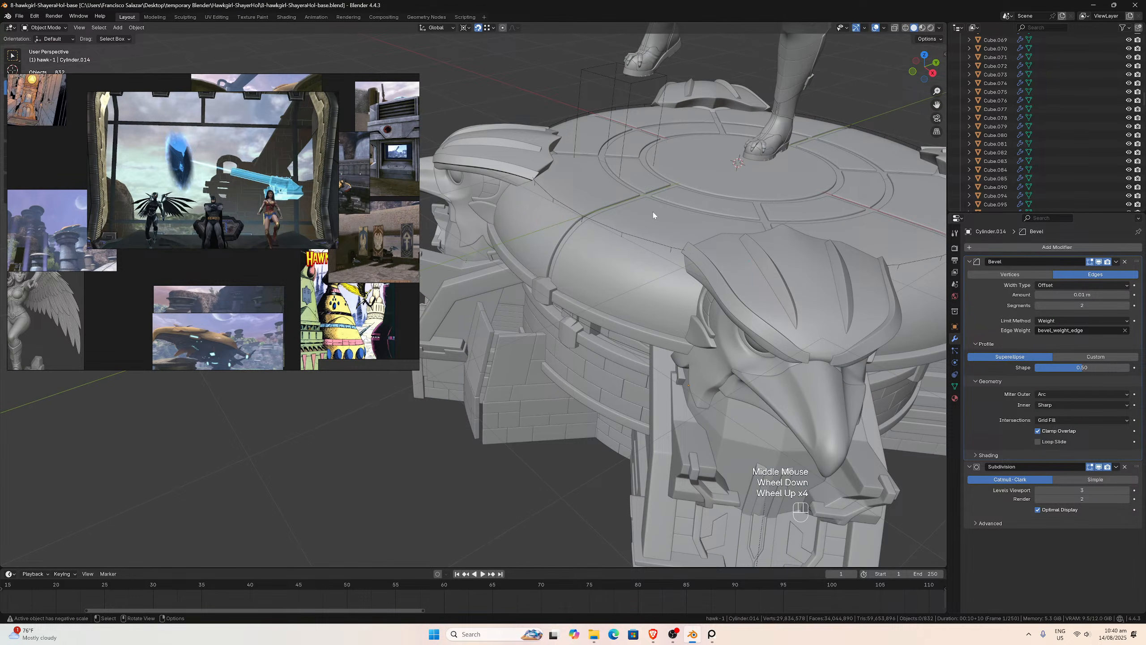
pyautogui.moveTo(653, 212); pyautogui.dragTo(718, 187, button='middle')
pyautogui.moveTo(937, 105); pyautogui.dragTo(870, 124)
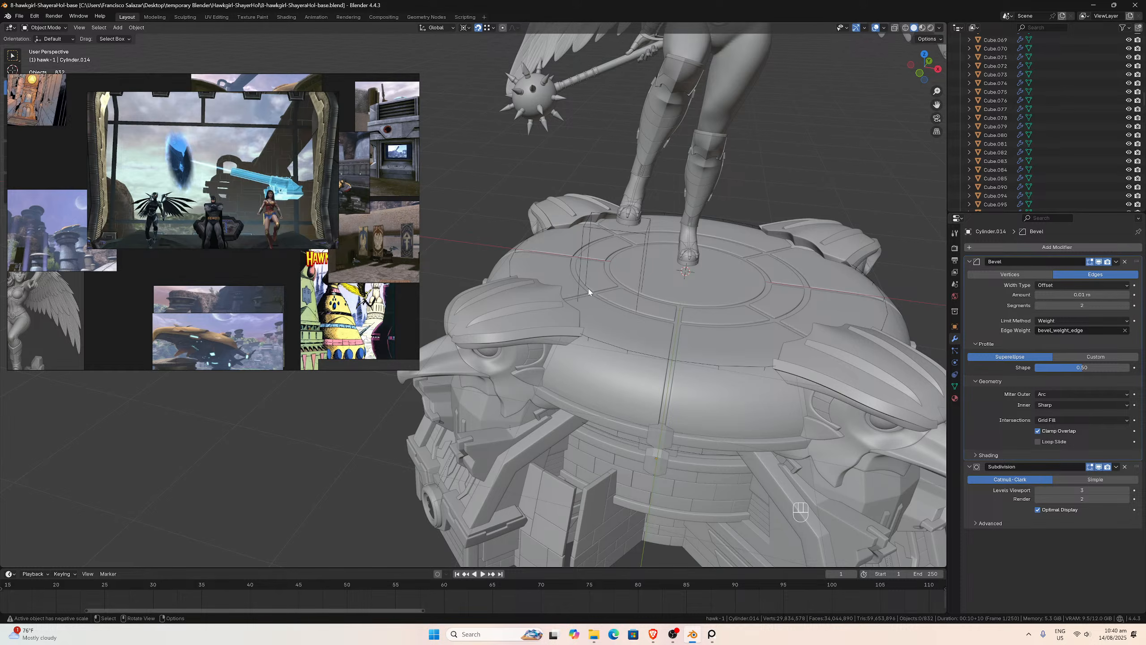
pyautogui.moveTo(599, 283); pyautogui.dragTo(613, 283, button='middle')
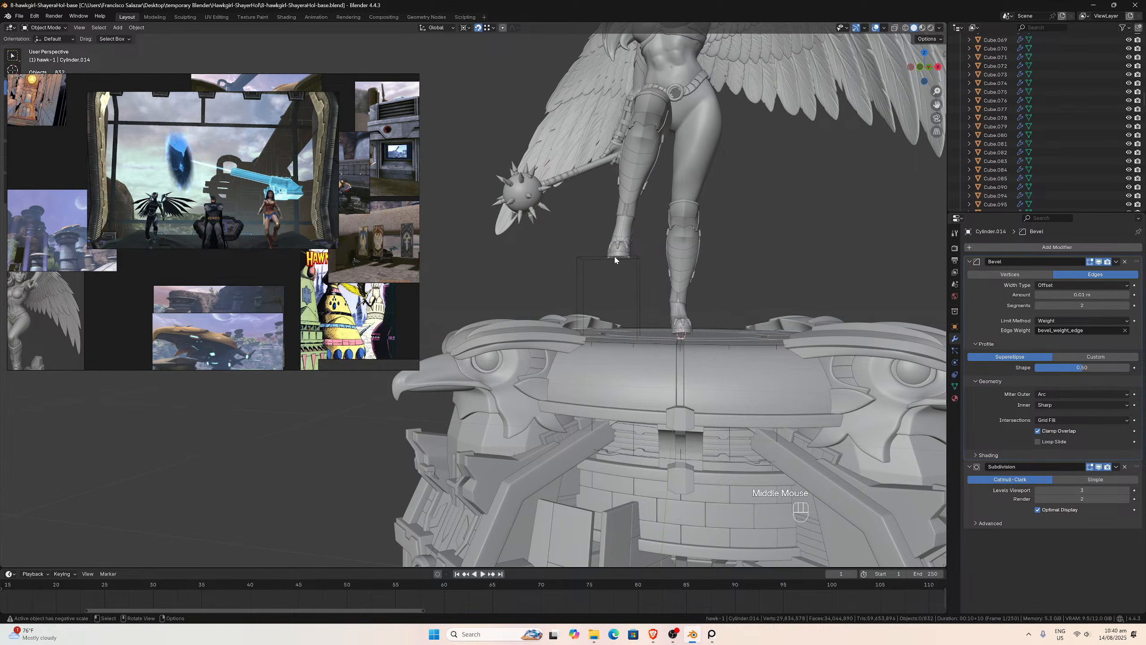
pyautogui.scroll(-3, 616, 261)
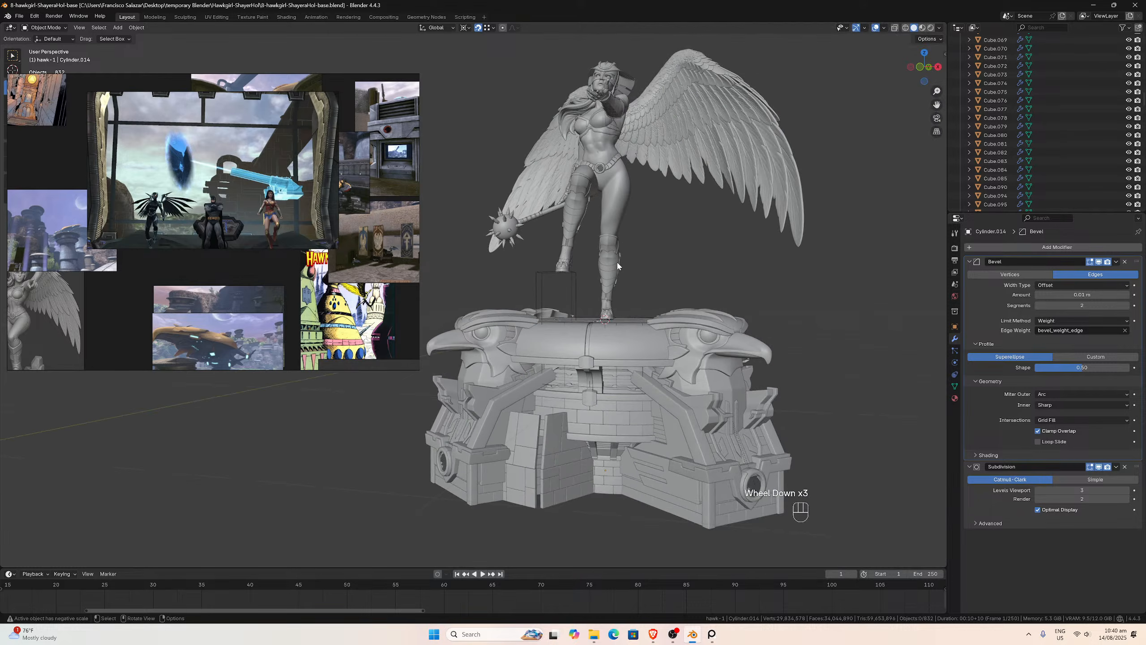
pyautogui.moveTo(622, 297)
pyautogui.mouseDown(button='middle')
pyautogui.moveTo(630, 299)
pyautogui.moveTo(609, 299)
pyautogui.moveTo(608, 311)
pyautogui.mouseUp(button='middle')
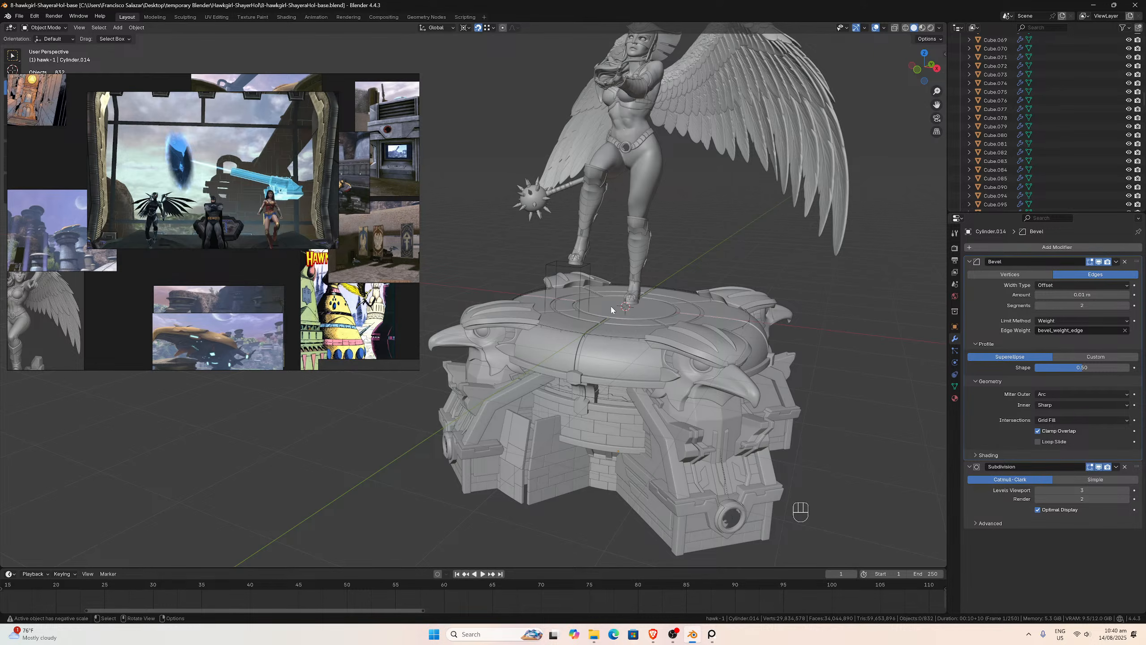
pyautogui.moveTo(596, 303)
pyautogui.mouseDown(button='middle')
pyautogui.moveTo(599, 280)
pyautogui.moveTo(589, 293)
pyautogui.mouseUp(button='middle')
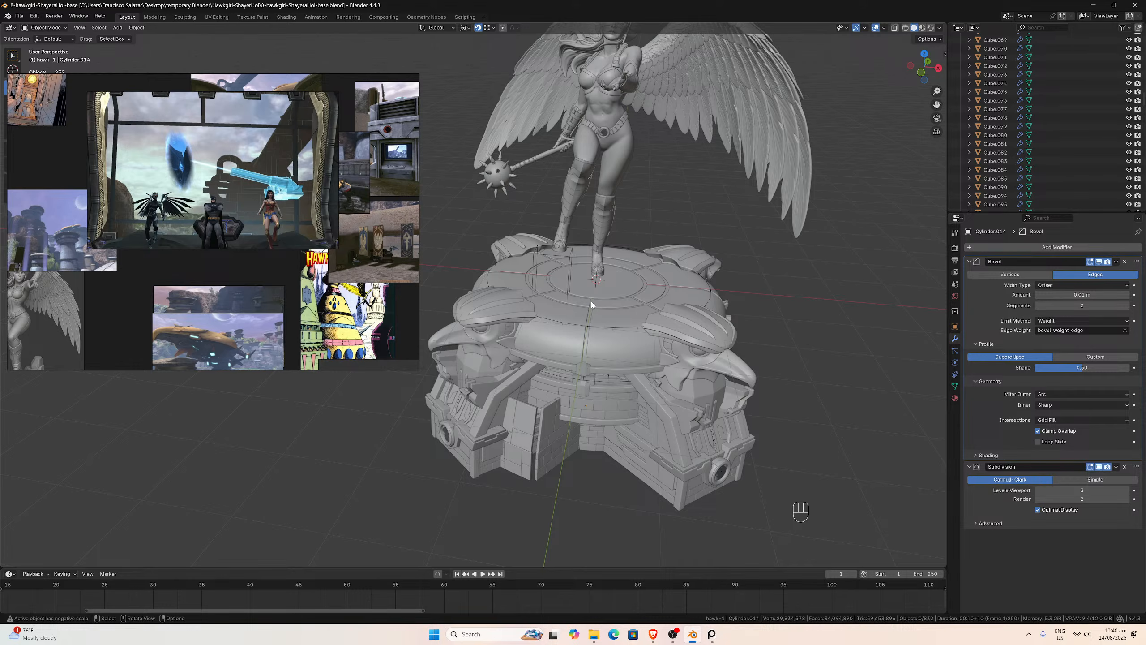
pyautogui.moveTo(592, 304); pyautogui.dragTo(610, 274, button='middle')
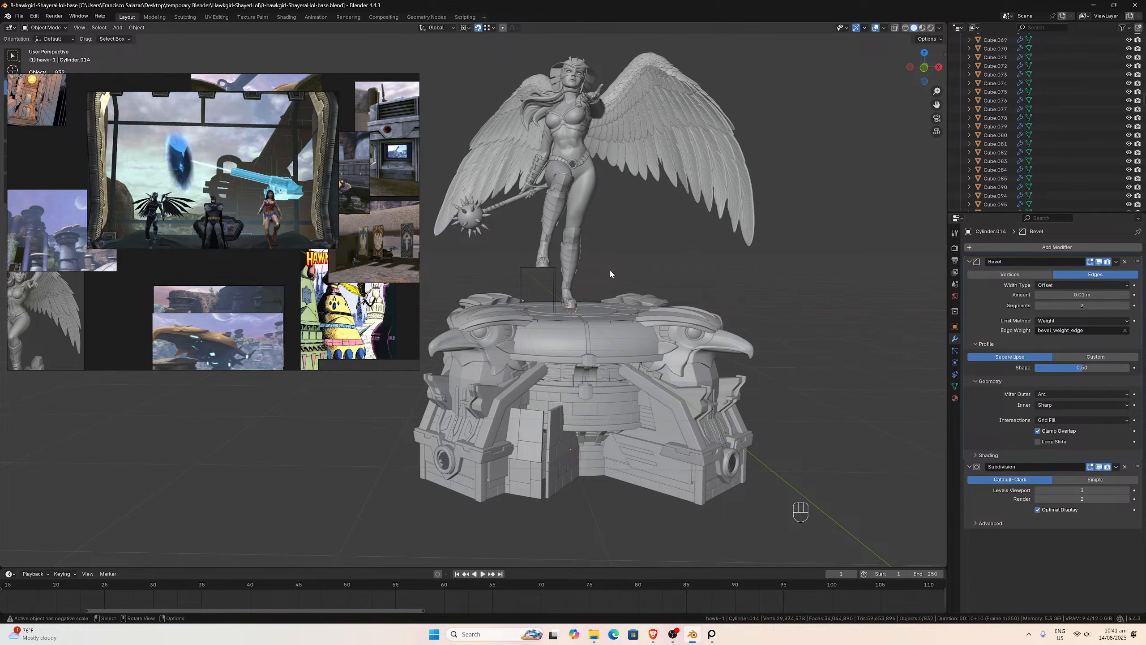
pyautogui.moveTo(609, 268); pyautogui.dragTo(592, 287, button='middle')
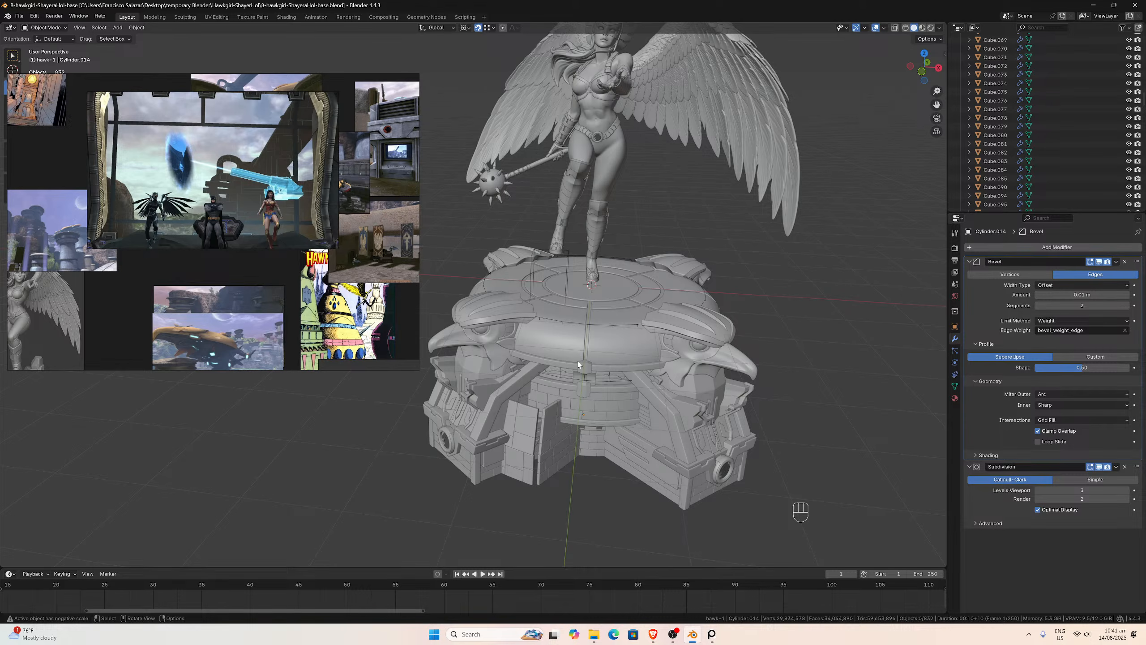
pyautogui.moveTo(670, 343); pyautogui.dragTo(722, 360, button='middle')
pyautogui.scroll(1, 668, 294)
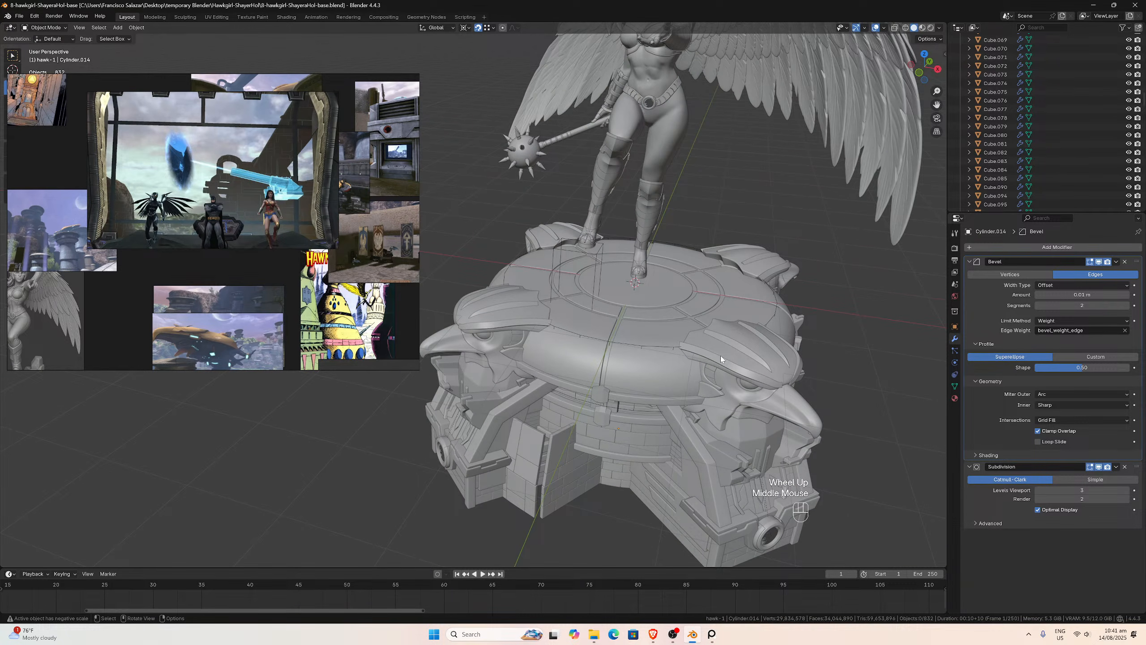
# - Collapse the hawk-1, hawk-2, hawk-3 and hawk-4 collections, and hide hawk-3 and hawk-4
pyautogui.scroll(-7, 992, 171)
pyautogui.scroll(-11, 992, 171)
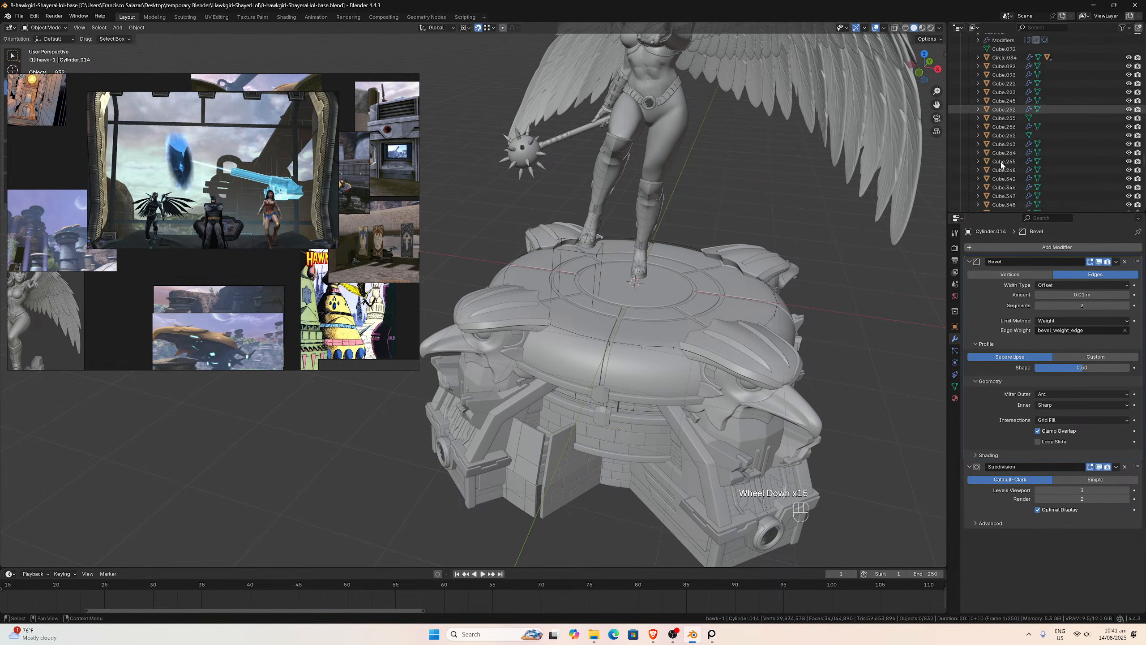
pyautogui.scroll(9, 1000, 168)
pyautogui.scroll(1, 999, 167)
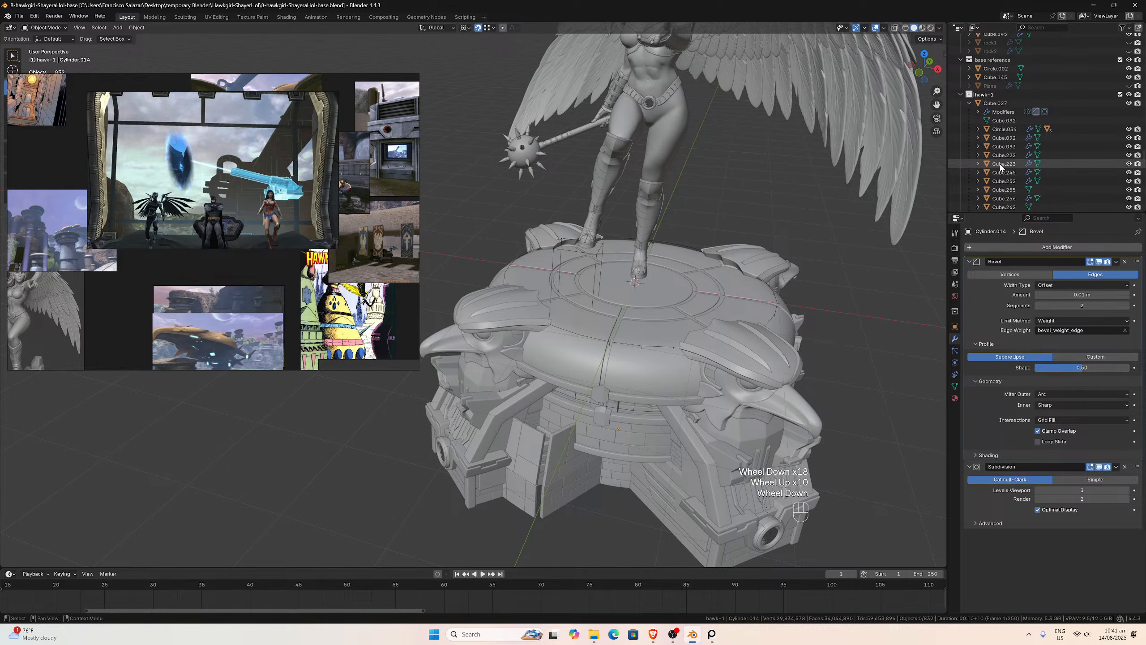
pyautogui.scroll(-1, 970, 117)
pyautogui.click(960, 95)
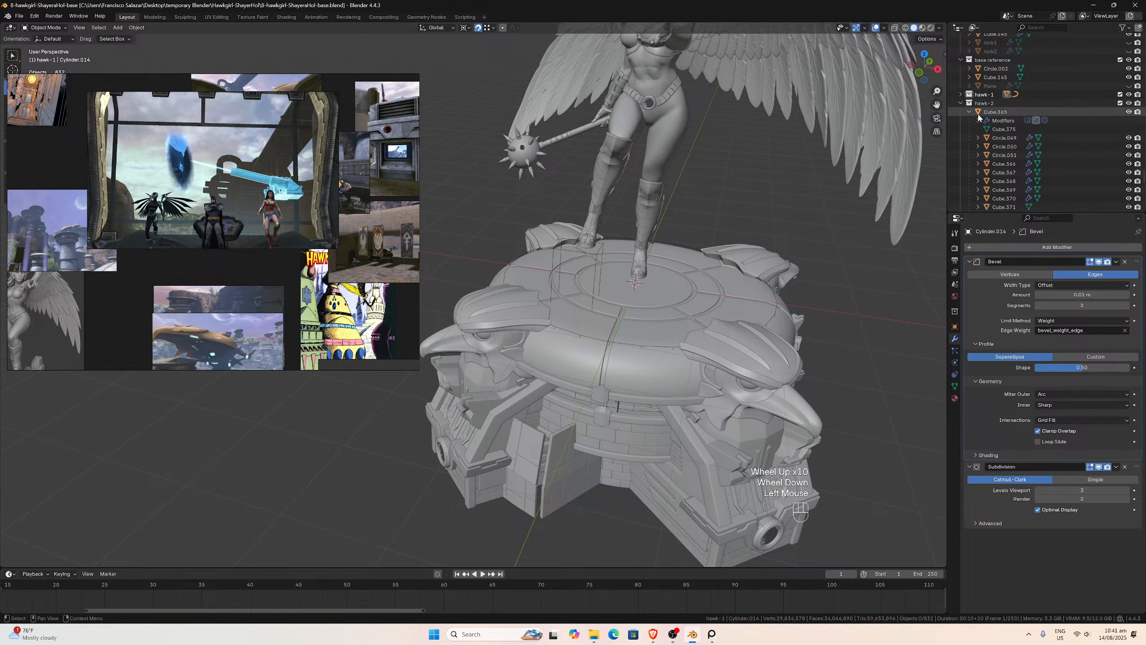
pyautogui.click(960, 103)
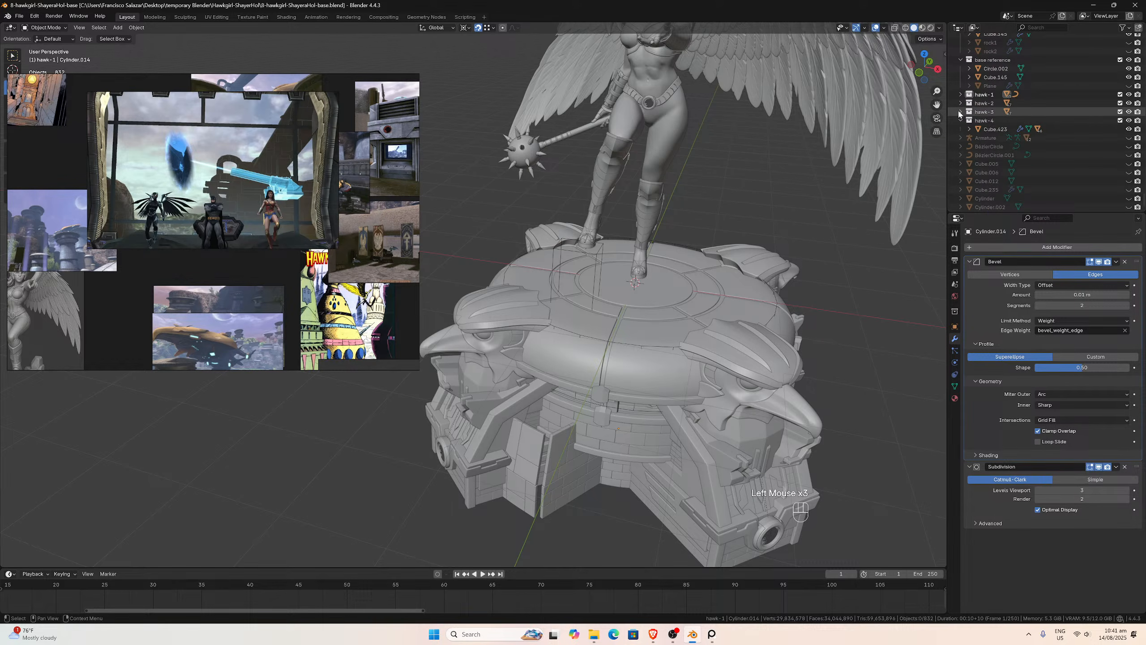
pyautogui.click(960, 113)
pyautogui.click(960, 121)
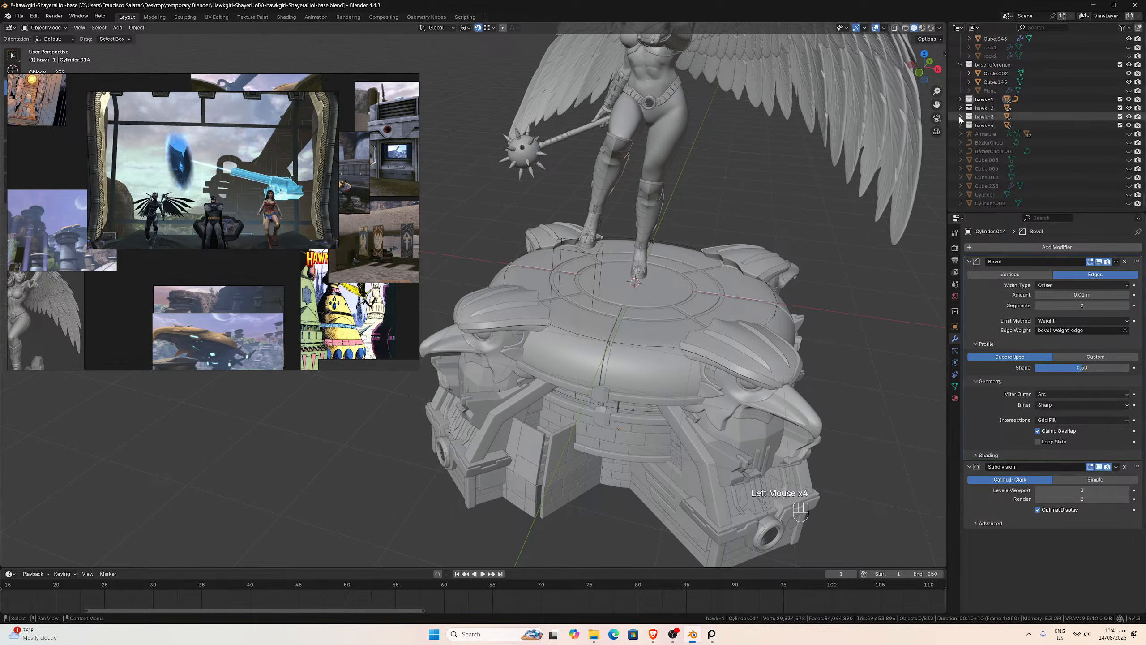
pyautogui.click(1129, 125)
pyautogui.click(1129, 116)
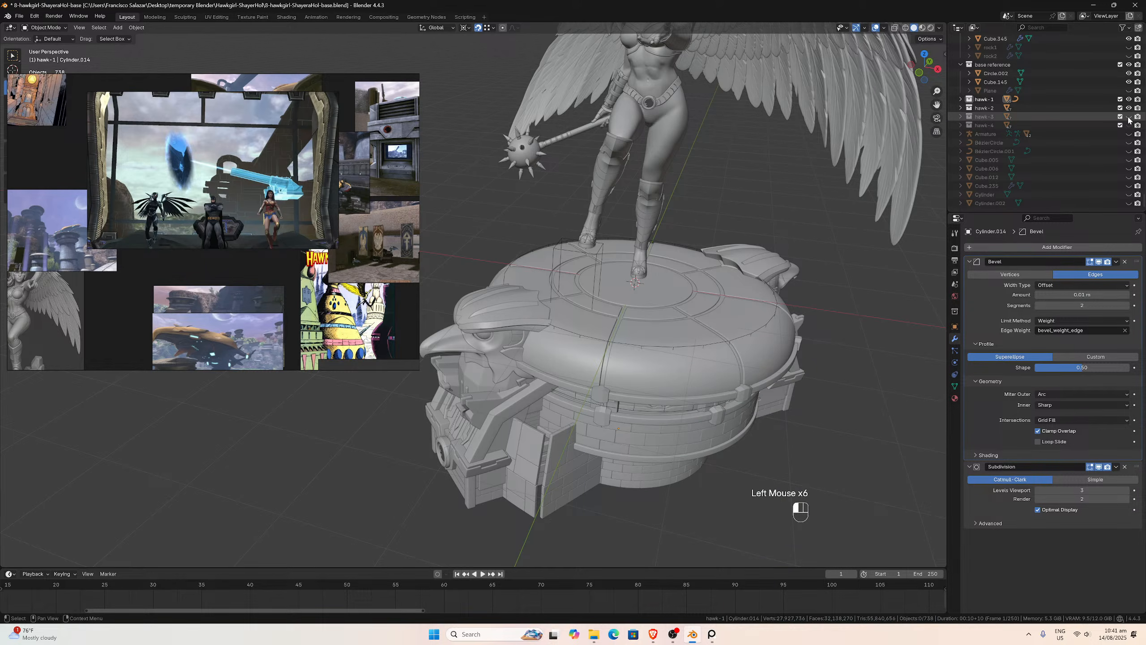
# - Delete the brick blocks covering the exposed end face of the curved outer wall, moving the reference images aside while selecting them
pyautogui.scroll(-3, 654, 293)
pyautogui.moveTo(654, 294); pyautogui.dragTo(700, 266, button='middle')
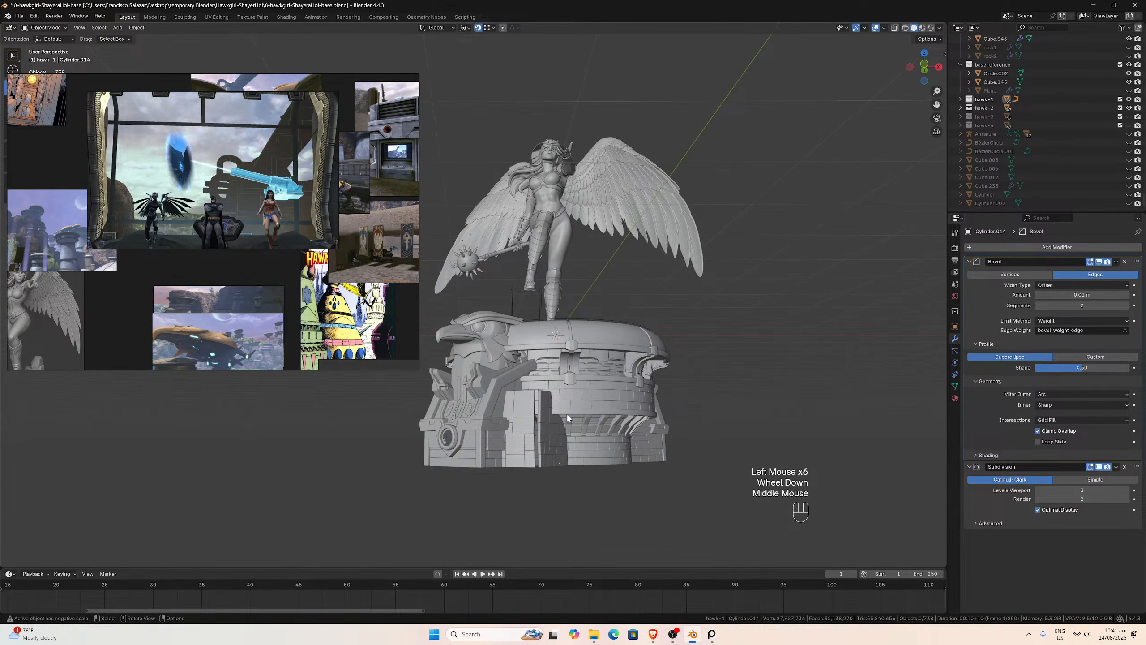
pyautogui.moveTo(567, 418); pyautogui.dragTo(515, 414, button='middle')
pyautogui.click(511, 439)
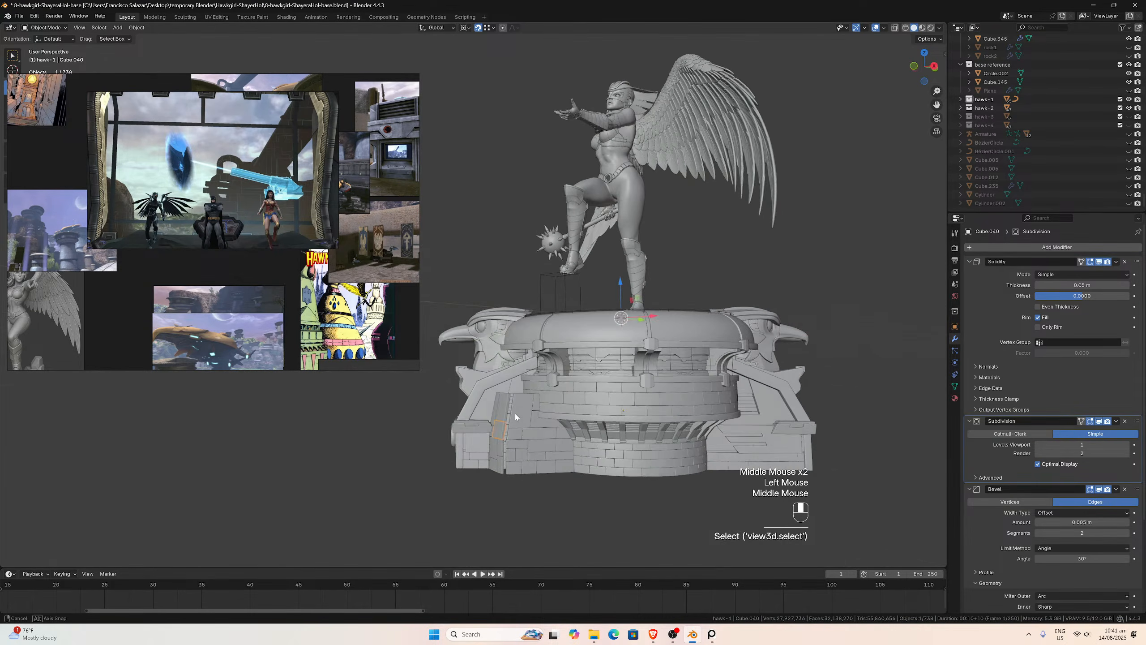
pyautogui.scroll(2, 514, 411)
pyautogui.click(542, 459)
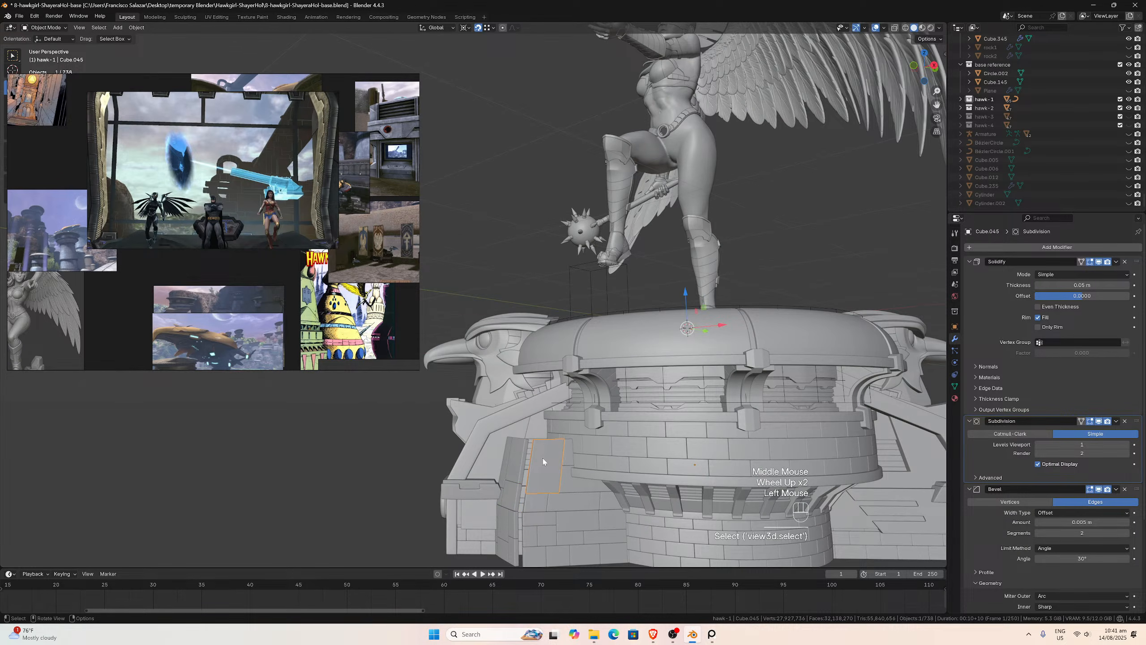
pyautogui.moveTo(540, 475); pyautogui.dragTo(697, 463, button='middle')
pyautogui.click(549, 522)
pyautogui.moveTo(698, 463); pyautogui.dragTo(453, 480, button='middle')
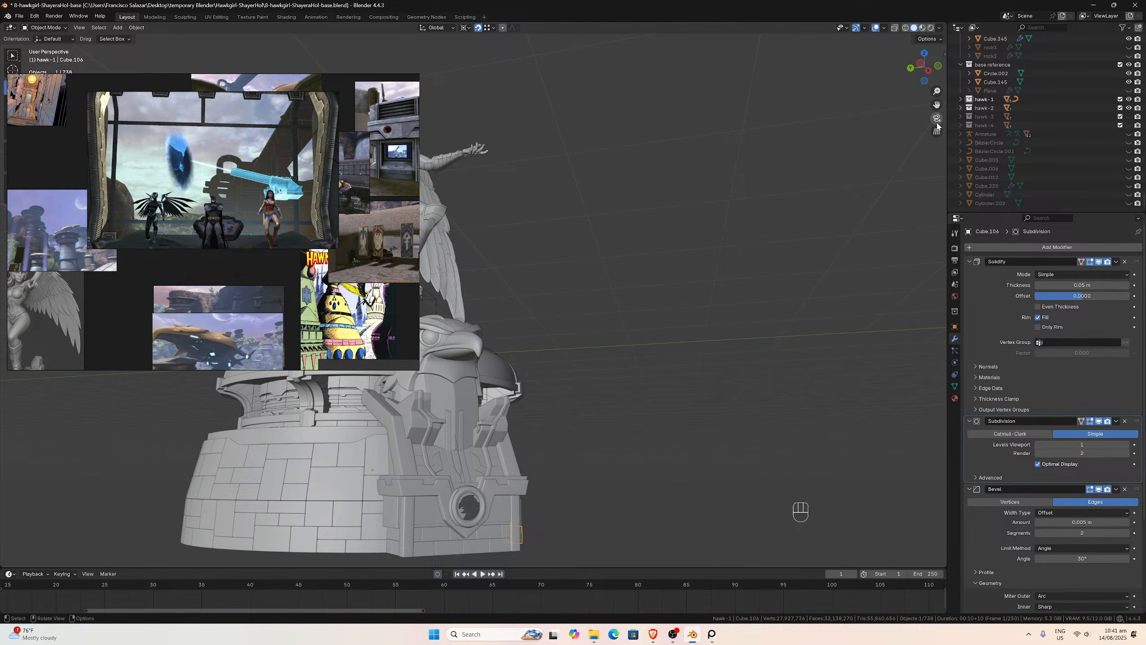
pyautogui.moveTo(937, 105); pyautogui.dragTo(1083, 67)
pyautogui.moveTo(801, 296); pyautogui.dragTo(677, 300, button='middle')
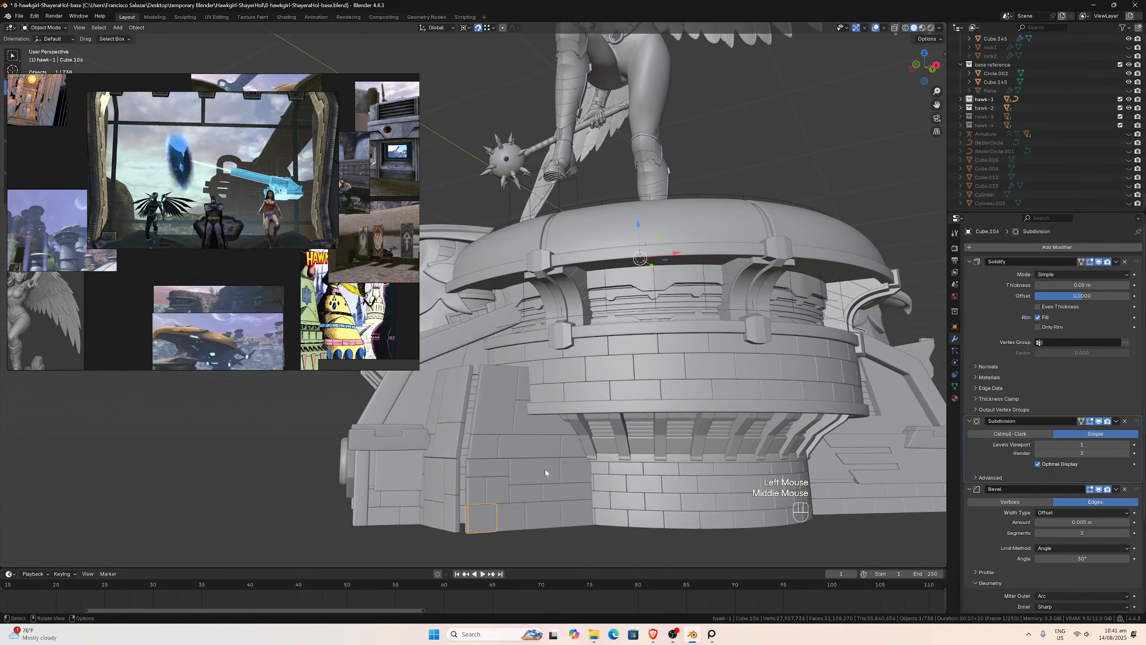
pyautogui.keyDown('shift'); pyautogui.click(476, 491); pyautogui.keyUp('shift')
pyautogui.keyDown('shift'); pyautogui.click(486, 446); pyautogui.keyUp('shift')
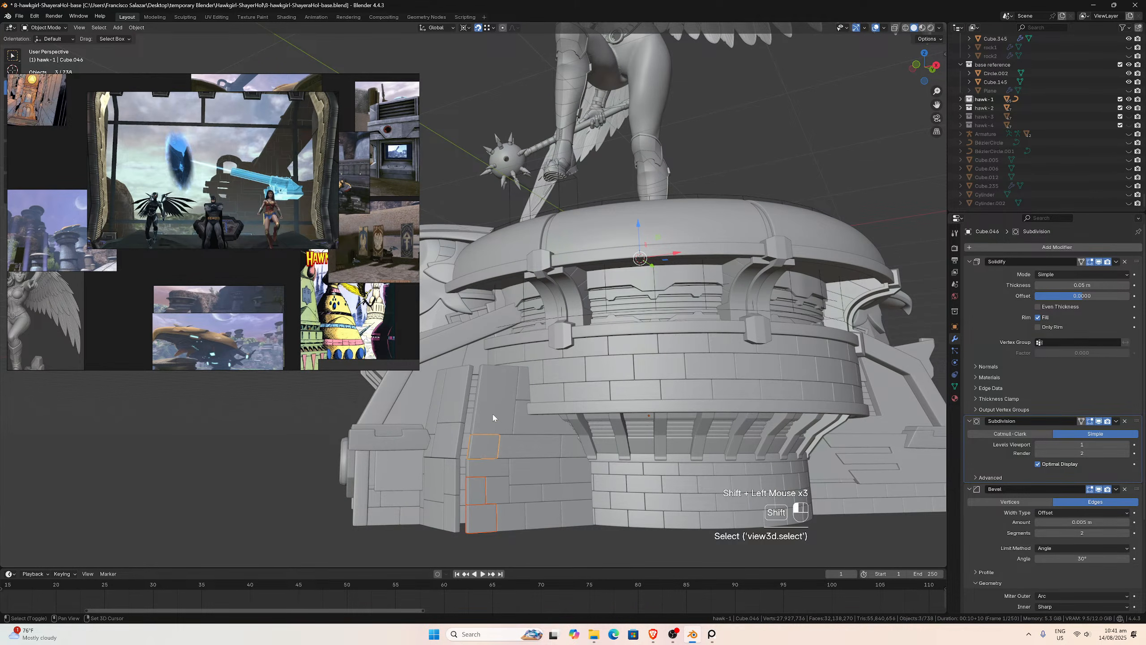
pyautogui.keyDown('shift'); pyautogui.click(501, 397); pyautogui.keyUp('shift')
pyautogui.keyDown('shift'); pyautogui.click(532, 384); pyautogui.keyUp('shift')
pyautogui.keyDown('shift'); pyautogui.click(580, 447); pyautogui.keyUp('shift')
pyautogui.keyDown('shift'); pyautogui.click(527, 447); pyautogui.keyUp('shift')
pyautogui.keyDown('shift'); pyautogui.click(569, 471); pyautogui.keyUp('shift')
pyautogui.keyDown('shift'); pyautogui.click(547, 473); pyautogui.keyUp('shift')
pyautogui.keyDown('shift'); pyautogui.click(530, 452); pyautogui.keyUp('shift')
pyautogui.keyDown('shift'); pyautogui.click(494, 468); pyautogui.keyUp('shift')
pyautogui.moveTo(223, 170); pyautogui.dragTo(80, 292, button='right')
pyautogui.keyDown('shift'); pyautogui.click(505, 489); pyautogui.keyUp('shift')
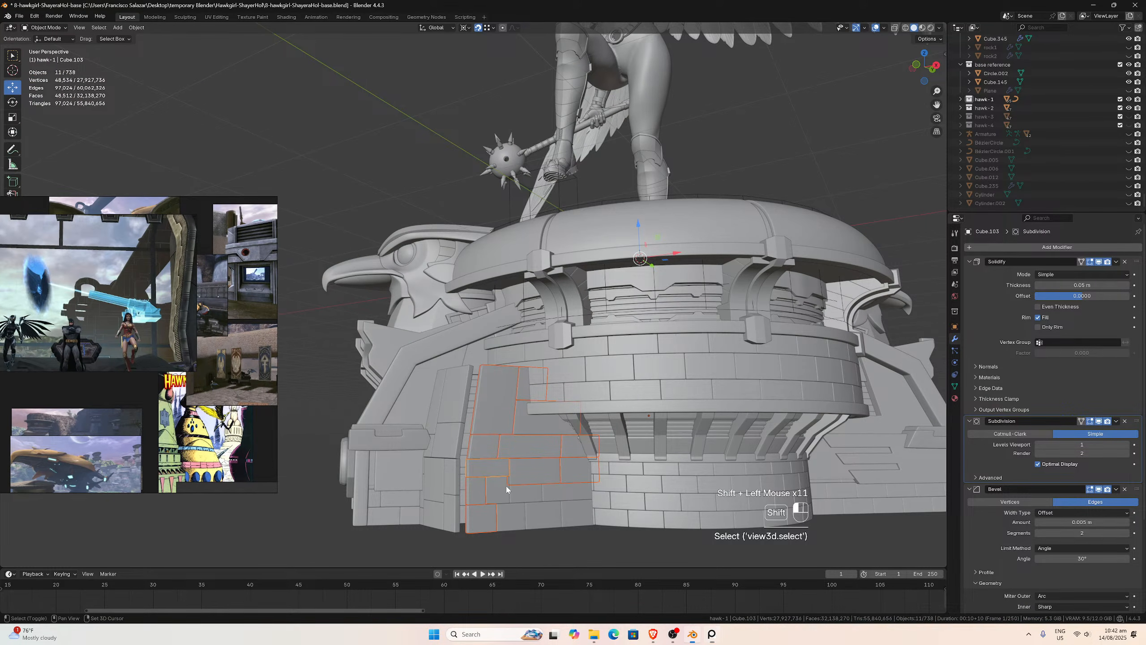
pyautogui.keyDown('shift'); pyautogui.click(529, 492); pyautogui.keyUp('shift')
pyautogui.keyDown('shift'); pyautogui.click(549, 494); pyautogui.keyUp('shift')
pyautogui.keyDown('shift'); pyautogui.click(544, 511); pyautogui.keyUp('shift')
pyautogui.keyDown('shift'); pyautogui.click(569, 510); pyautogui.keyUp('shift')
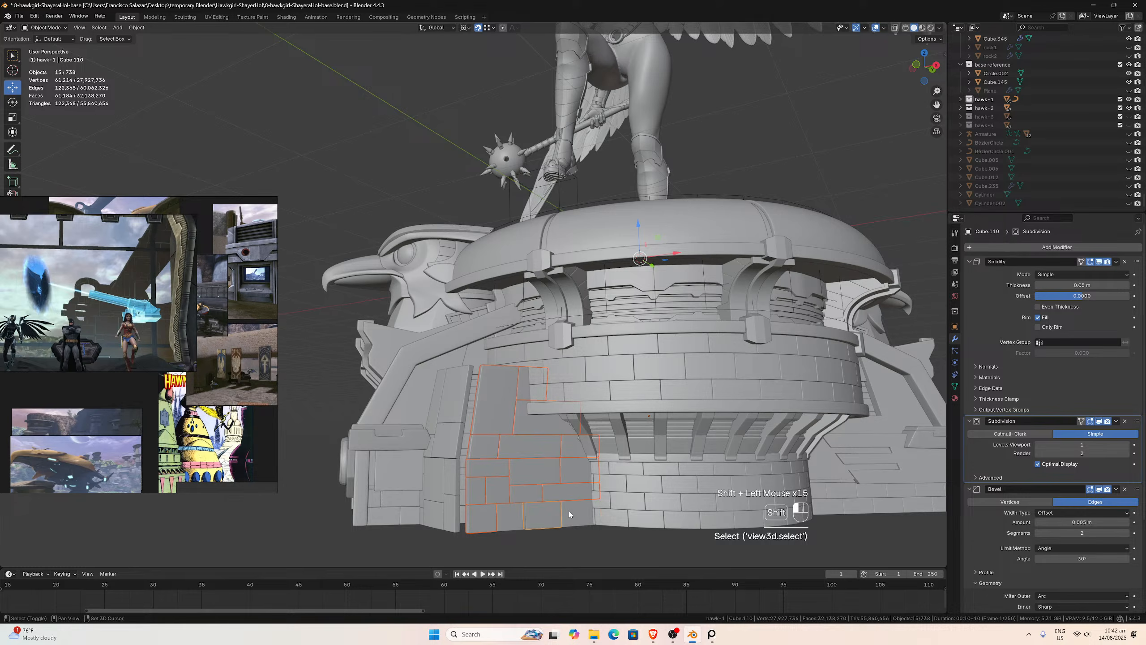
pyautogui.keyDown('shift'); pyautogui.click(510, 515); pyautogui.keyUp('shift')
pyautogui.press('x')
pyautogui.click(497, 516)
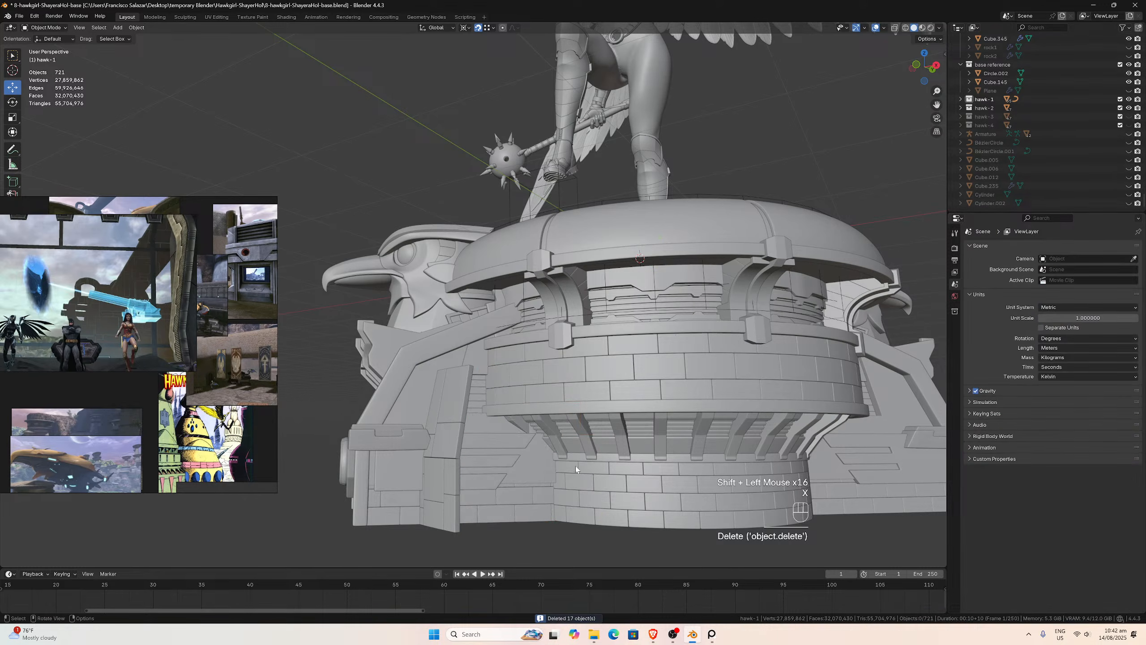
# - Hide the hawk-2 collection to expose the opposite end of the curved outer wall
pyautogui.scroll(-1, 569, 452)
pyautogui.moveTo(569, 452); pyautogui.dragTo(697, 444, button='middle')
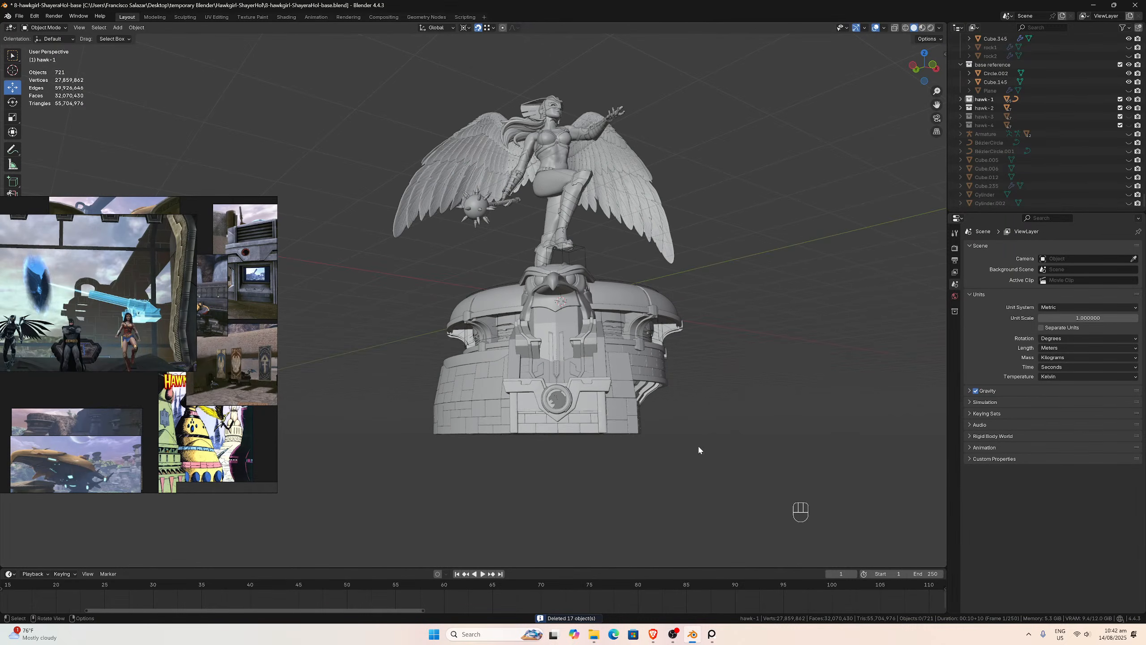
pyautogui.scroll(5, 690, 447)
pyautogui.moveTo(628, 468); pyautogui.dragTo(582, 425, button='middle')
pyautogui.scroll(5, 555, 420)
pyautogui.scroll(-1, 535, 447)
pyautogui.scroll(-3, 542, 436)
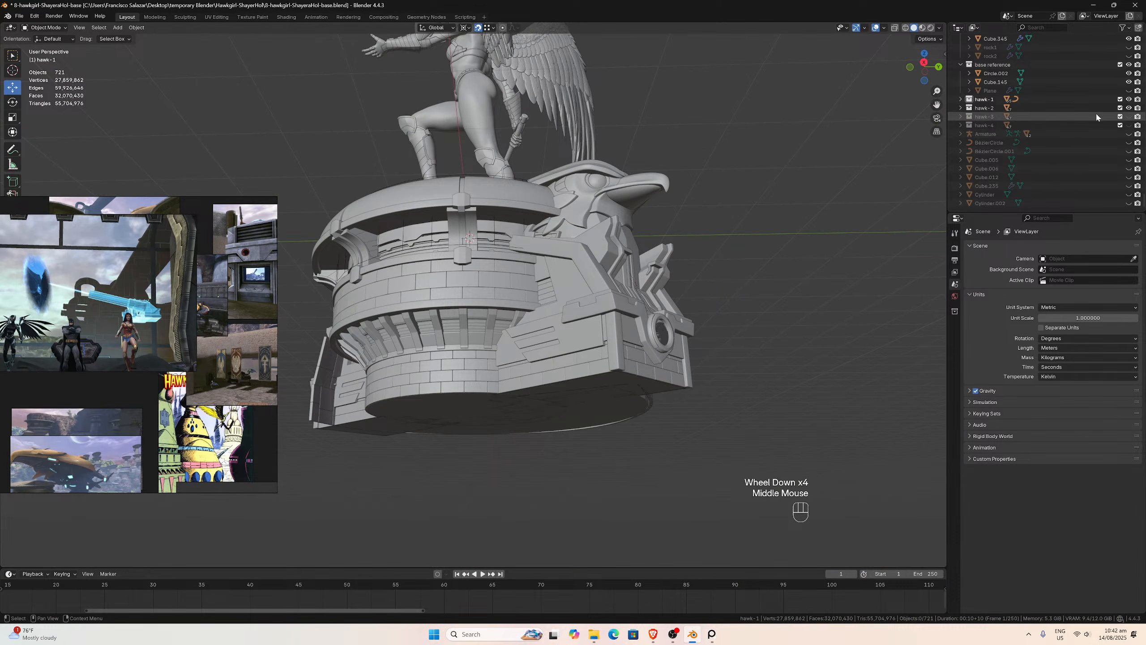
pyautogui.click(1128, 108)
# - Delete all the brick blocks on the opposite end face of the curved outer wall, including those reaching behind the central tower
pyautogui.scroll(-1, 656, 329)
pyautogui.scroll(2, 656, 329)
pyautogui.moveTo(685, 320); pyautogui.dragTo(644, 332, button='middle')
pyautogui.click(590, 322)
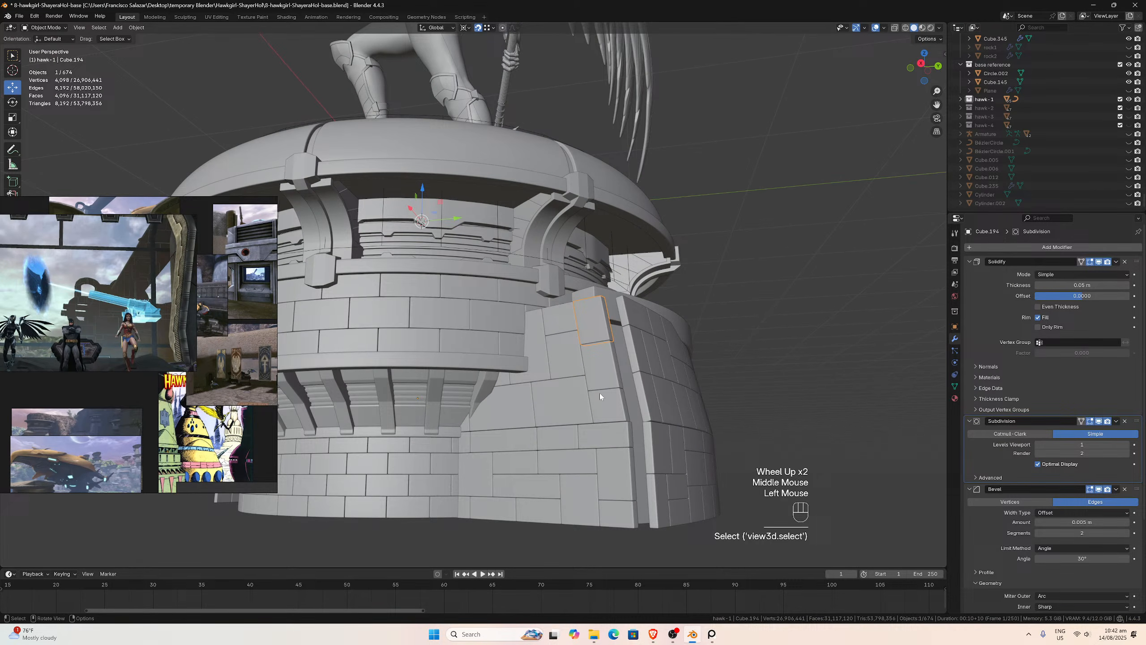
pyautogui.keyDown('ctrl'); pyautogui.click(606, 506); pyautogui.keyUp('ctrl')
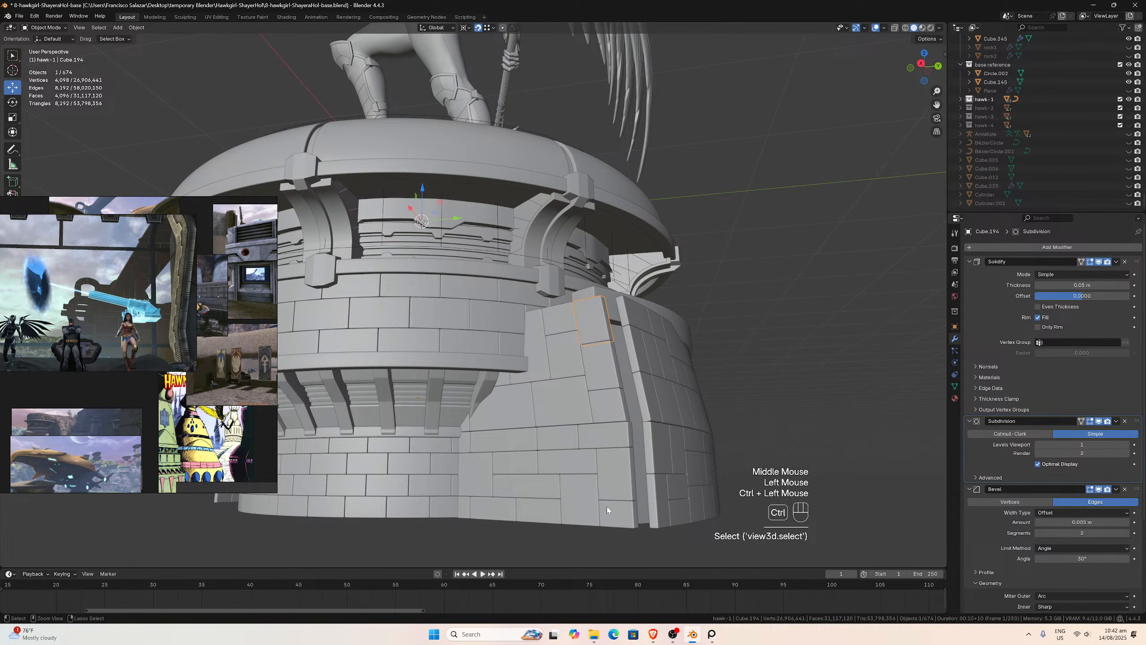
pyautogui.keyDown('shift'); pyautogui.click(594, 369); pyautogui.keyUp('shift')
pyautogui.keyDown('shift'); pyautogui.click(606, 399); pyautogui.keyUp('shift')
pyautogui.keyDown('shift'); pyautogui.click(605, 434); pyautogui.keyUp('shift')
pyautogui.keyDown('shift'); pyautogui.click(617, 472); pyautogui.keyUp('shift')
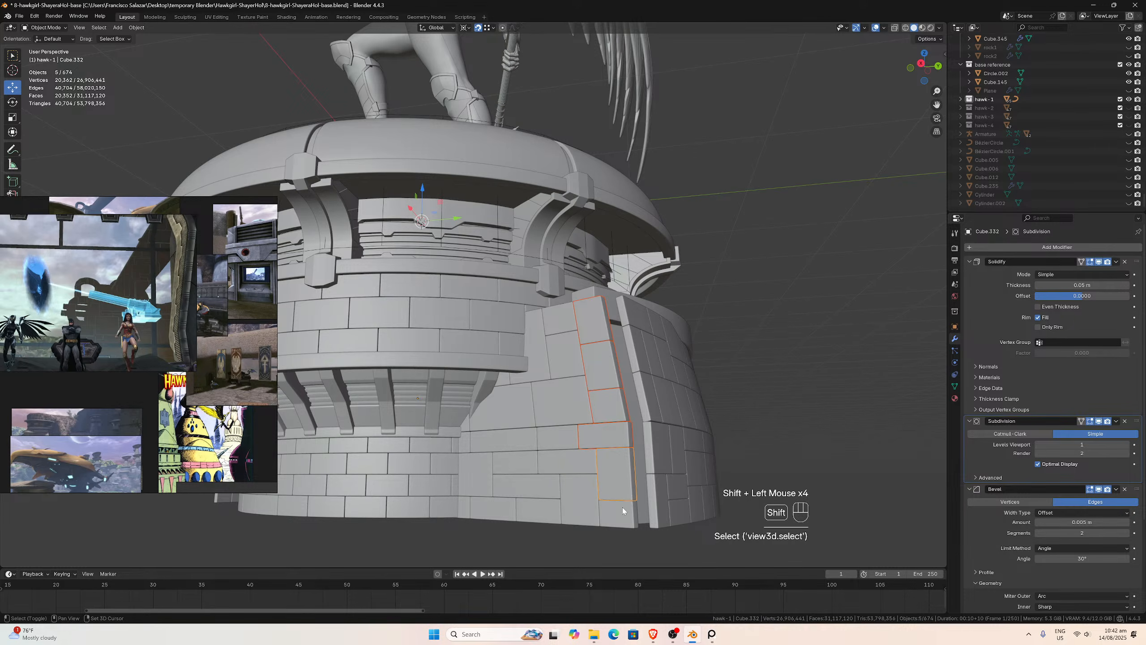
pyautogui.keyDown('shift'); pyautogui.click(620, 513); pyautogui.keyUp('shift')
pyautogui.keyDown('shift'); pyautogui.click(582, 502); pyautogui.keyUp('shift')
pyautogui.keyDown('shift'); pyautogui.click(571, 461); pyautogui.keyUp('shift')
pyautogui.keyDown('shift'); pyautogui.click(559, 437); pyautogui.keyUp('shift')
pyautogui.keyDown('shift'); pyautogui.click(566, 405); pyautogui.keyUp('shift')
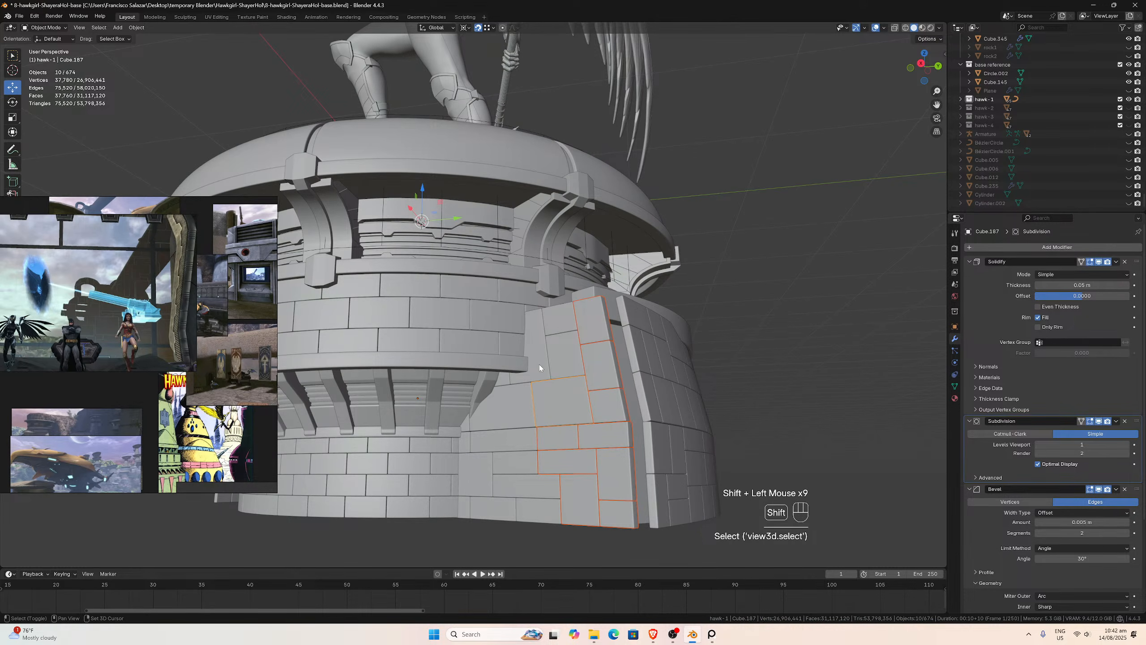
pyautogui.keyDown('shift'); pyautogui.click(566, 357); pyautogui.keyUp('shift')
pyautogui.keyDown('shift'); pyautogui.click(561, 333); pyautogui.keyUp('shift')
pyautogui.keyDown('shift'); pyautogui.click(541, 376); pyautogui.keyUp('shift')
pyautogui.keyDown('shift'); pyautogui.click(498, 381); pyautogui.keyUp('shift')
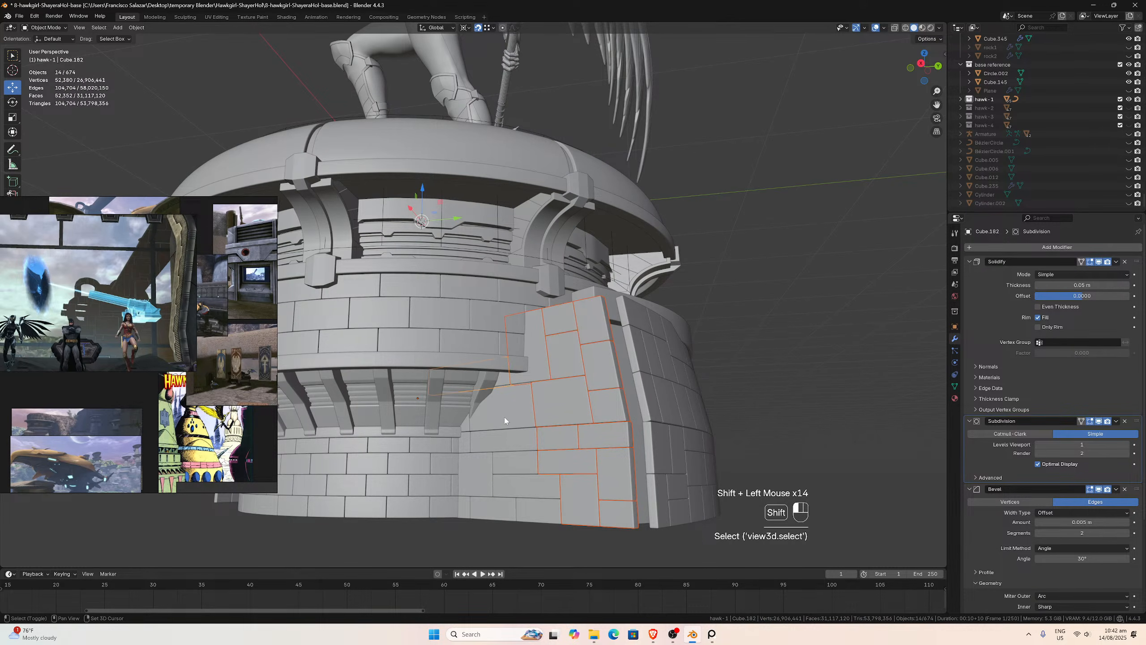
pyautogui.keyDown('shift'); pyautogui.click(506, 413); pyautogui.keyUp('shift')
pyautogui.keyDown('shift'); pyautogui.click(513, 437); pyautogui.keyUp('shift')
pyautogui.keyDown('shift'); pyautogui.click(501, 449); pyautogui.keyUp('shift')
pyautogui.keyDown('shift'); pyautogui.click(467, 429); pyautogui.keyUp('shift')
pyautogui.keyDown('shift'); pyautogui.click(482, 479); pyautogui.keyUp('shift')
pyautogui.keyDown('shift'); pyautogui.click(515, 476); pyautogui.keyUp('shift')
pyautogui.keyDown('shift'); pyautogui.click(515, 466); pyautogui.keyUp('shift')
pyautogui.keyDown('shift'); pyautogui.click(532, 509); pyautogui.keyUp('shift')
pyautogui.keyDown('shift'); pyautogui.click(472, 507); pyautogui.keyUp('shift')
pyautogui.keyDown('shift'); pyautogui.click(471, 505); pyautogui.keyUp('shift')
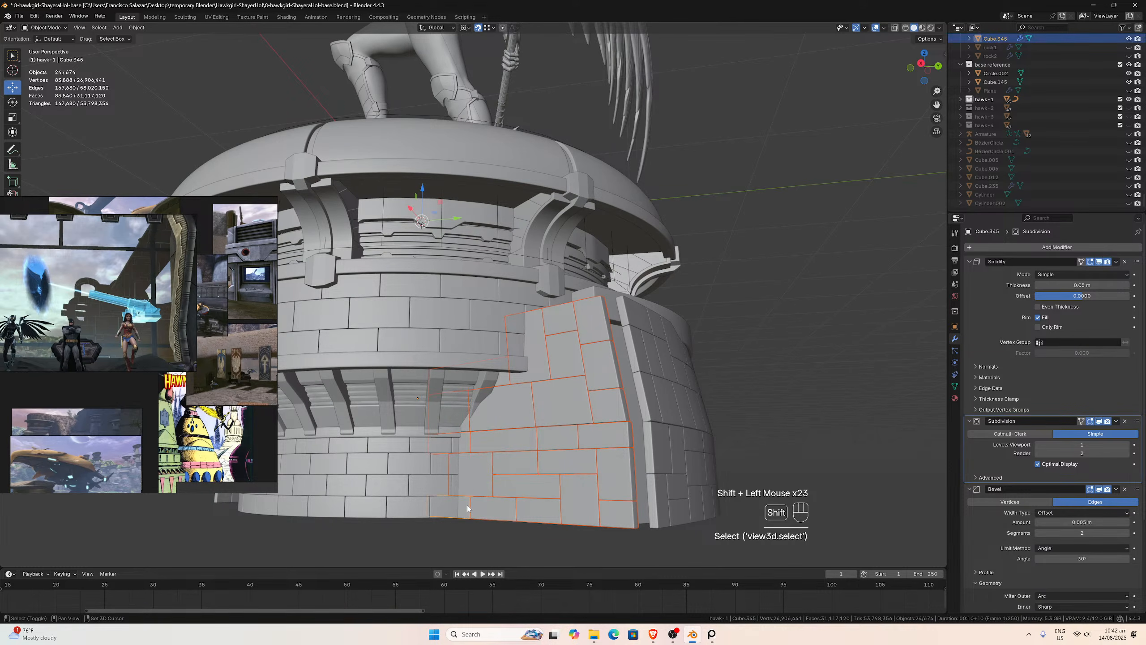
pyautogui.press('x')
pyautogui.click(467, 505)
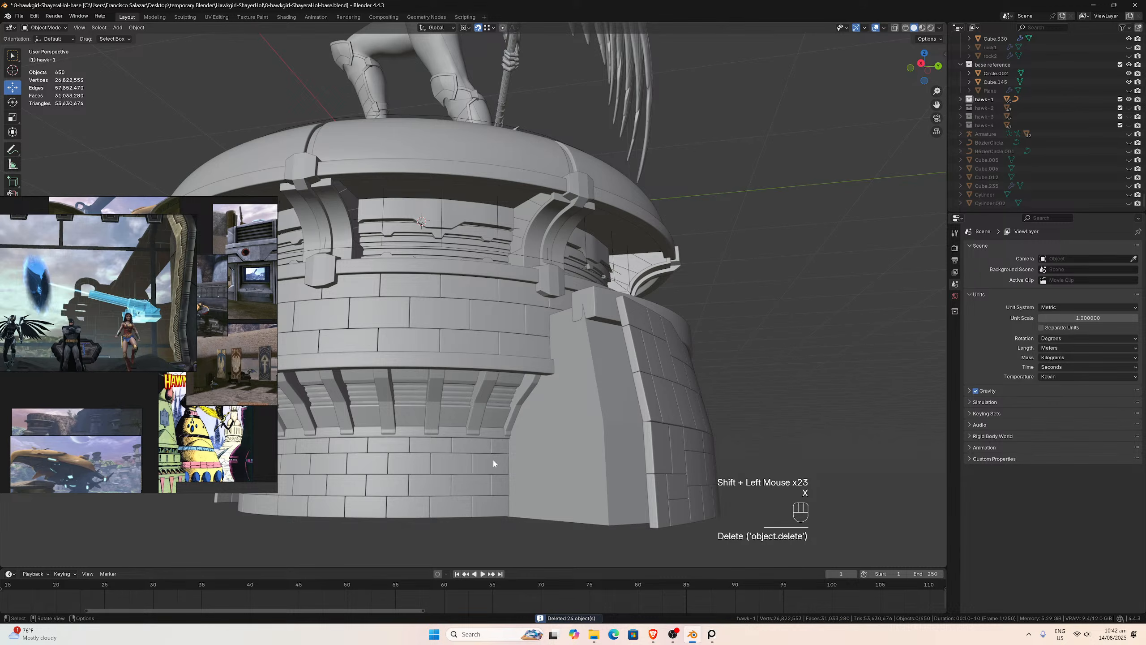
pyautogui.moveTo(493, 460); pyautogui.dragTo(582, 345, button='middle')
pyautogui.scroll(4, 535, 349)
pyautogui.scroll(5, 582, 347)
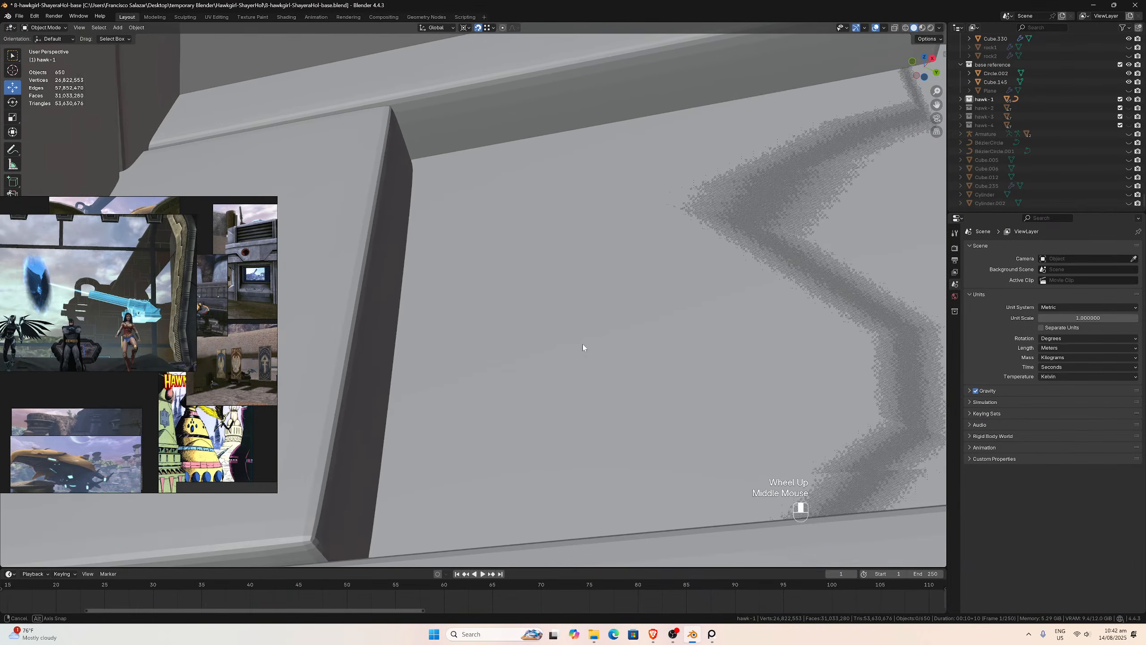
# - Hide the hawk-1 collection to expose the lower tower and the inner side of the curved outer wall
pyautogui.click(379, 286)
pyautogui.scroll(-3, 379, 286)
pyautogui.moveTo(379, 286); pyautogui.dragTo(645, 238, button='middle')
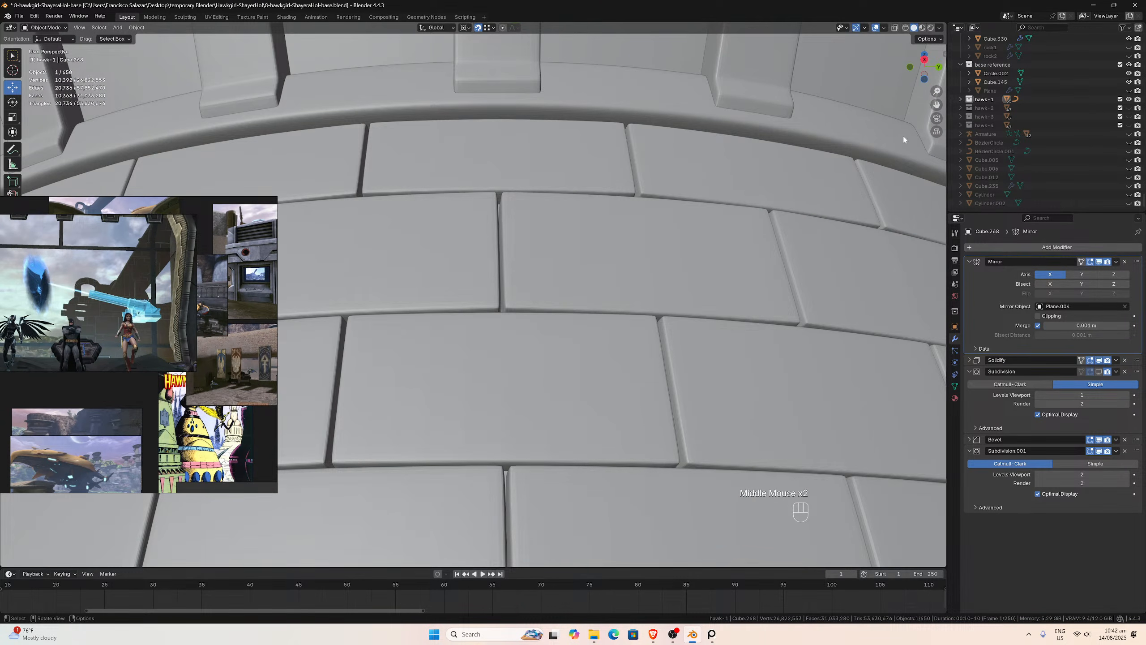
pyautogui.scroll(-2, 903, 137)
pyautogui.moveTo(902, 136); pyautogui.dragTo(781, 202, button='middle')
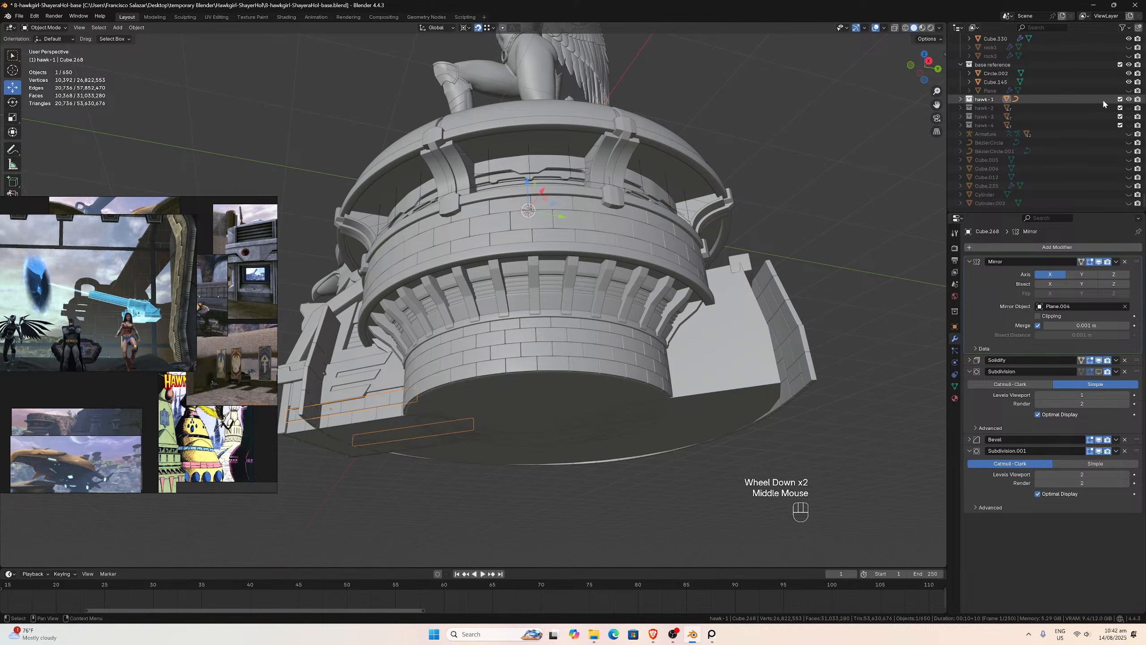
pyautogui.click(1129, 99)
pyautogui.moveTo(609, 299); pyautogui.dragTo(500, 347, button='middle')
pyautogui.scroll(4, 632, 271)
pyautogui.scroll(-3, 505, 351)
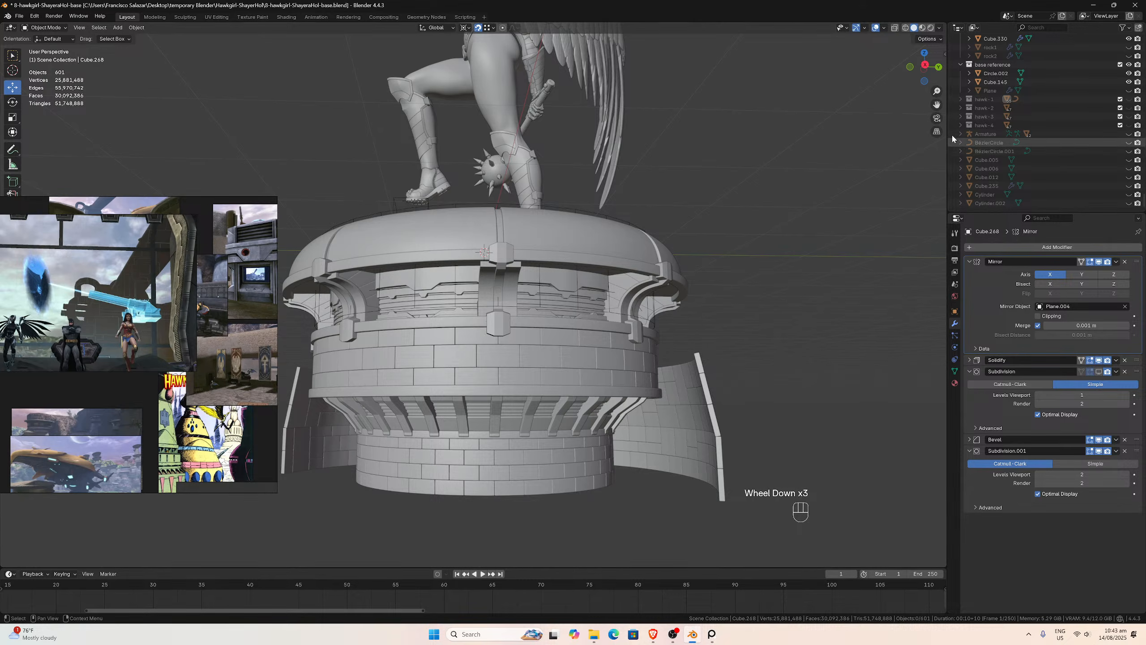
# - Examine the brick courses of the lower tower and the gap between the tower and the curved outer wall
pyautogui.moveTo(937, 105); pyautogui.dragTo(1092, 18)
pyautogui.scroll(2, 679, 348)
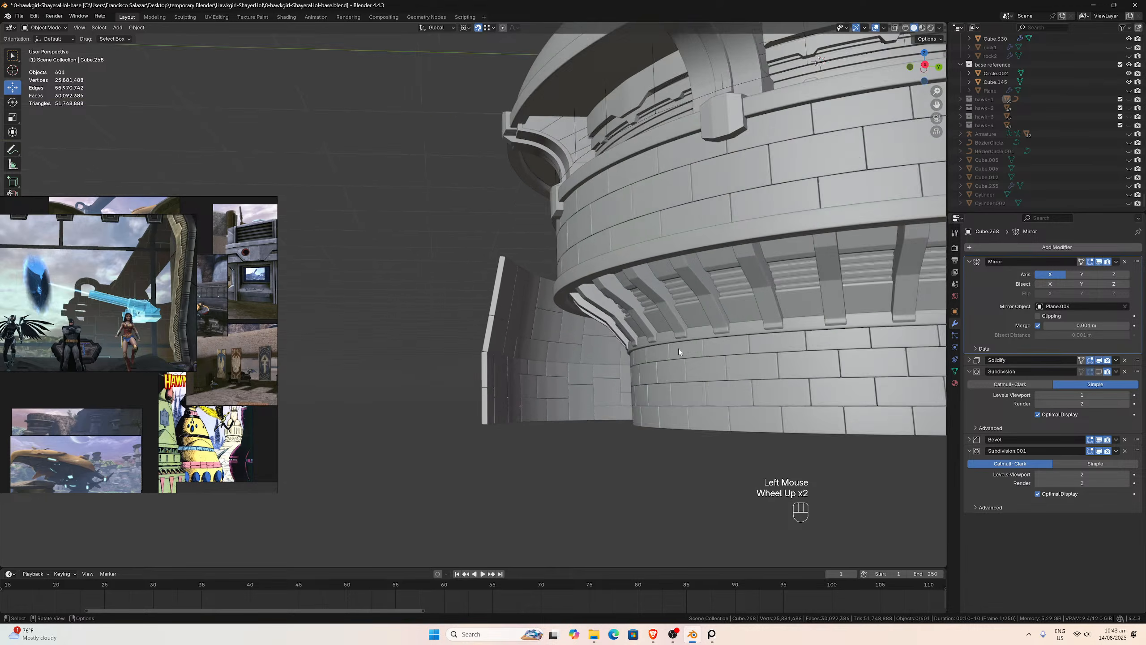
pyautogui.moveTo(678, 347); pyautogui.dragTo(563, 362, button='middle')
pyautogui.scroll(-1, 564, 354)
pyautogui.scroll(1, 564, 355)
pyautogui.scroll(1, 564, 354)
pyautogui.scroll(-2, 562, 353)
pyautogui.scroll(-2, 558, 360)
pyautogui.scroll(1, 558, 361)
pyautogui.scroll(-1, 548, 360)
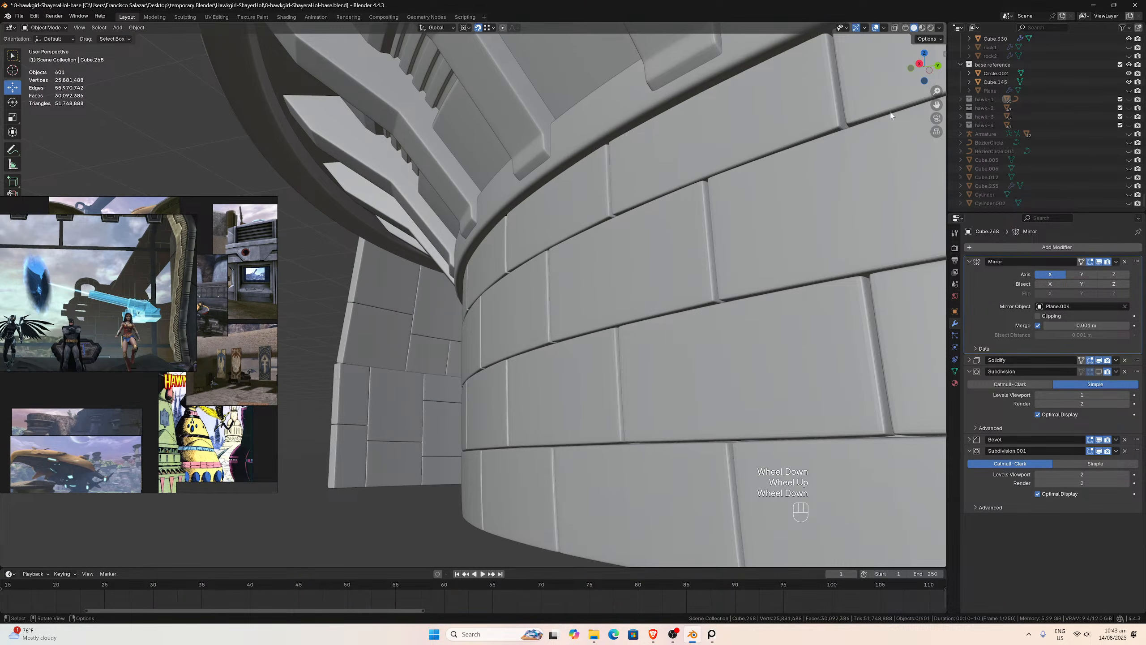
# - Select the stray brick block inside the tower using X-ray display, show the hawk-1 collection again, and delete the block
pyautogui.click(895, 28)
pyautogui.scroll(-1, 792, 174)
pyautogui.moveTo(787, 180)
pyautogui.mouseDown(button='middle')
pyautogui.moveTo(770, 197)
pyautogui.moveTo(826, 199)
pyautogui.moveTo(784, 203)
pyautogui.mouseUp(button='middle')
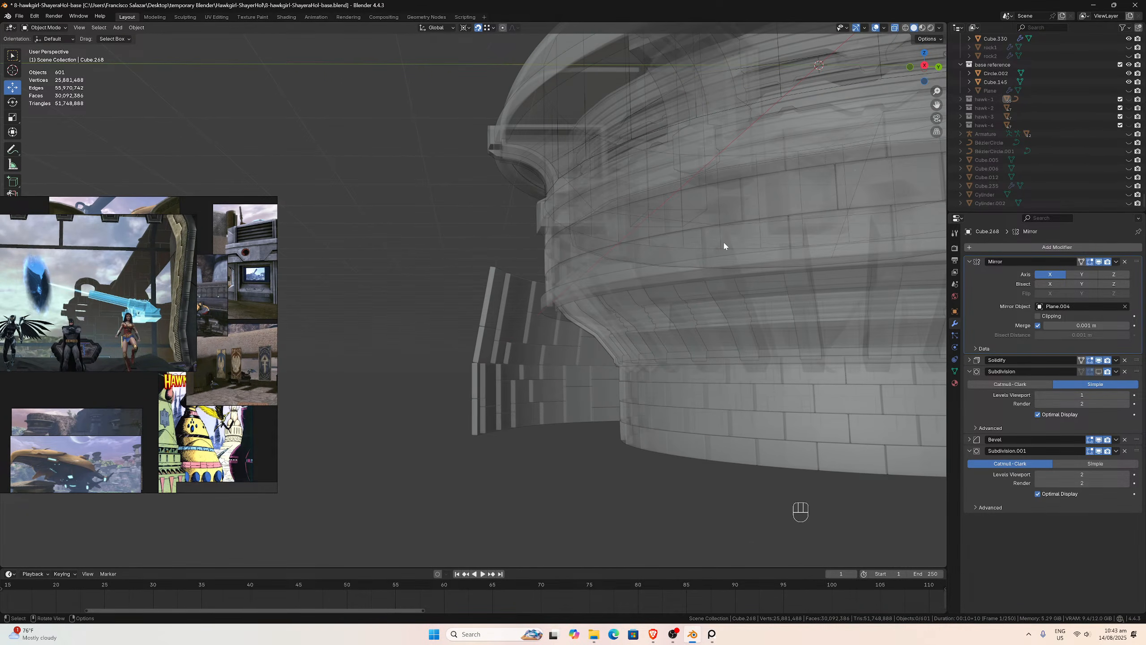
pyautogui.scroll(1, 725, 246)
pyautogui.moveTo(717, 253); pyautogui.dragTo(597, 321, button='middle')
pyautogui.scroll(2, 682, 270)
pyautogui.click(525, 326)
pyautogui.click(524, 326)
pyautogui.scroll(-3, 526, 322)
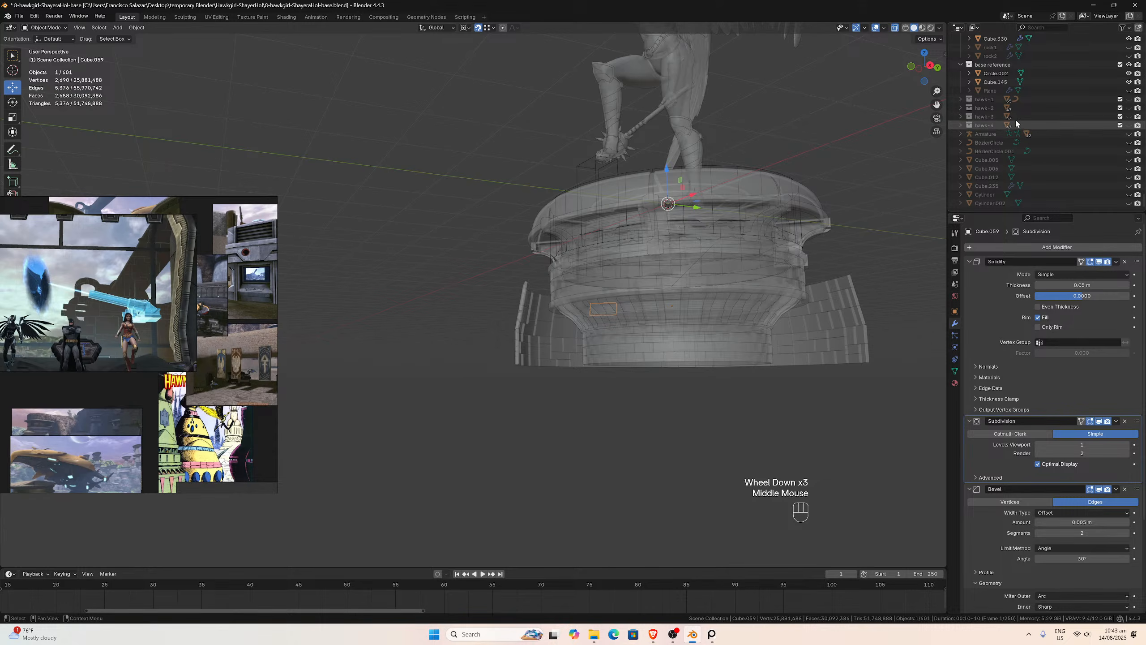
pyautogui.click(1127, 99)
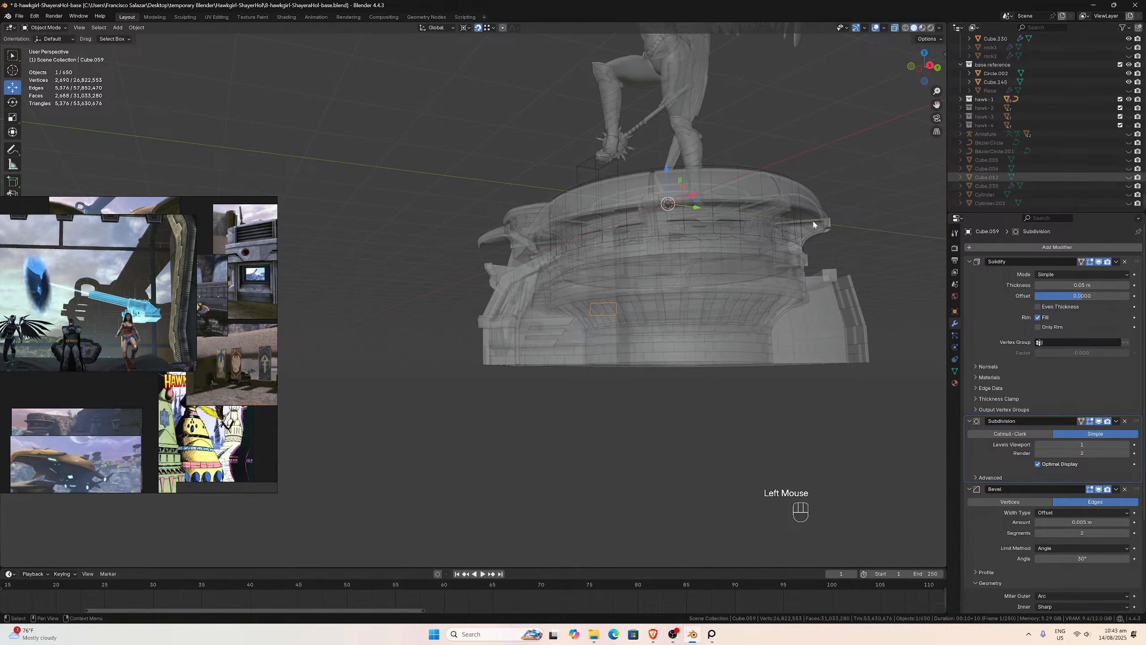
pyautogui.scroll(3, 709, 267)
pyautogui.press('x')
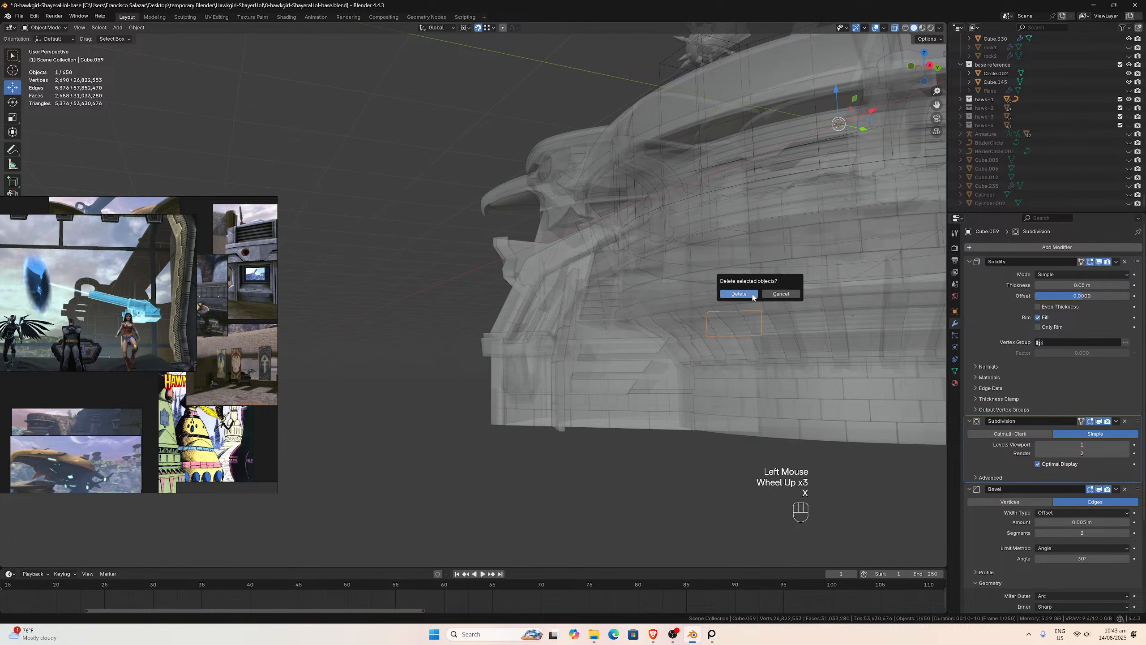
pyautogui.click(752, 297)
pyautogui.scroll(-2, 665, 337)
pyautogui.click(531, 425)
pyautogui.moveTo(532, 429); pyautogui.dragTo(772, 100, button='middle')
pyautogui.click(895, 28)
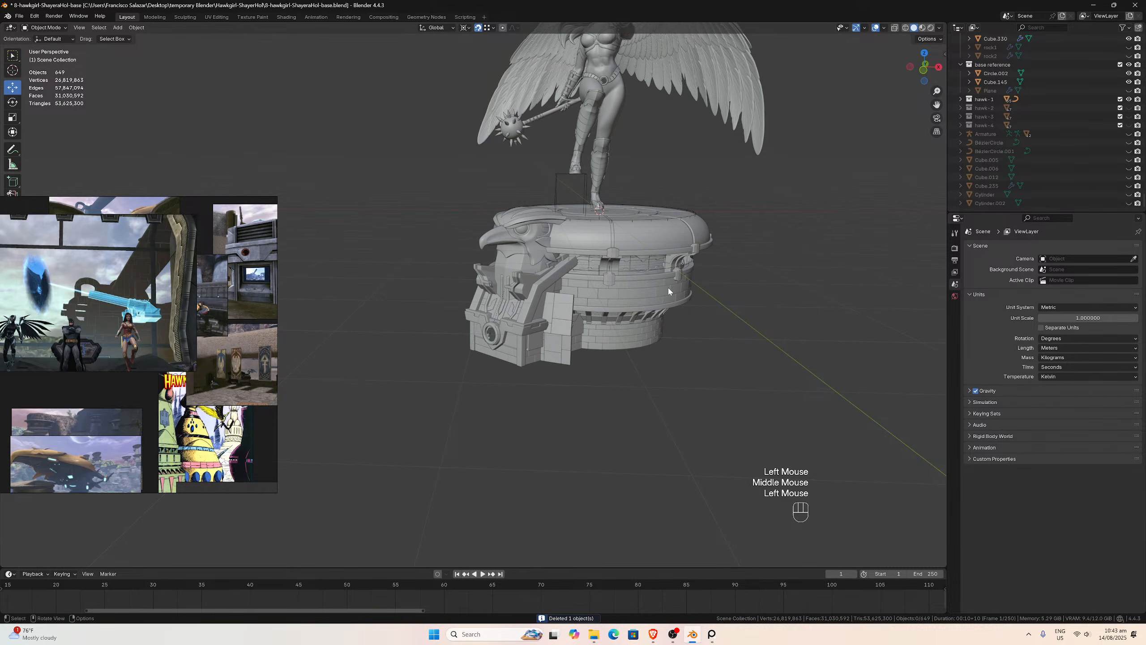
# - Move the smooth backing of the curved outer wall, Cylinder.008, from the hawk-1 collection to the base2 collection
pyautogui.moveTo(786, 207); pyautogui.dragTo(342, 246, button='middle')
pyautogui.scroll(3, 702, 312)
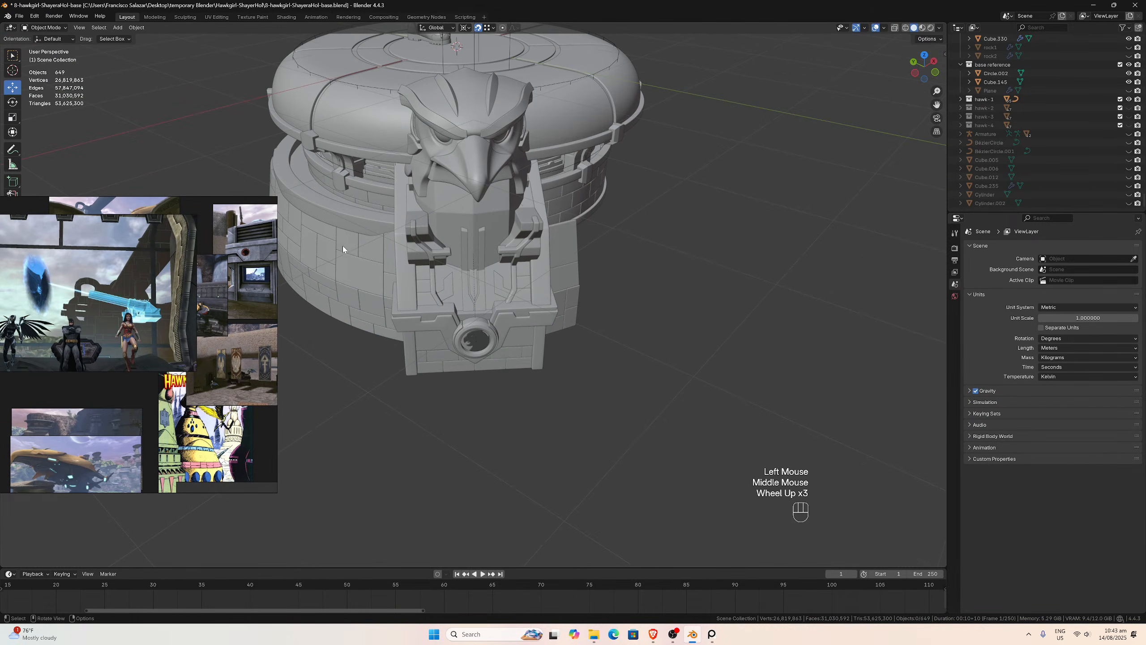
pyautogui.scroll(-1, 328, 180)
pyautogui.click(339, 181)
pyautogui.scroll(-2, 338, 181)
pyautogui.moveTo(353, 204); pyautogui.dragTo(899, 138, button='middle')
pyautogui.click(960, 99)
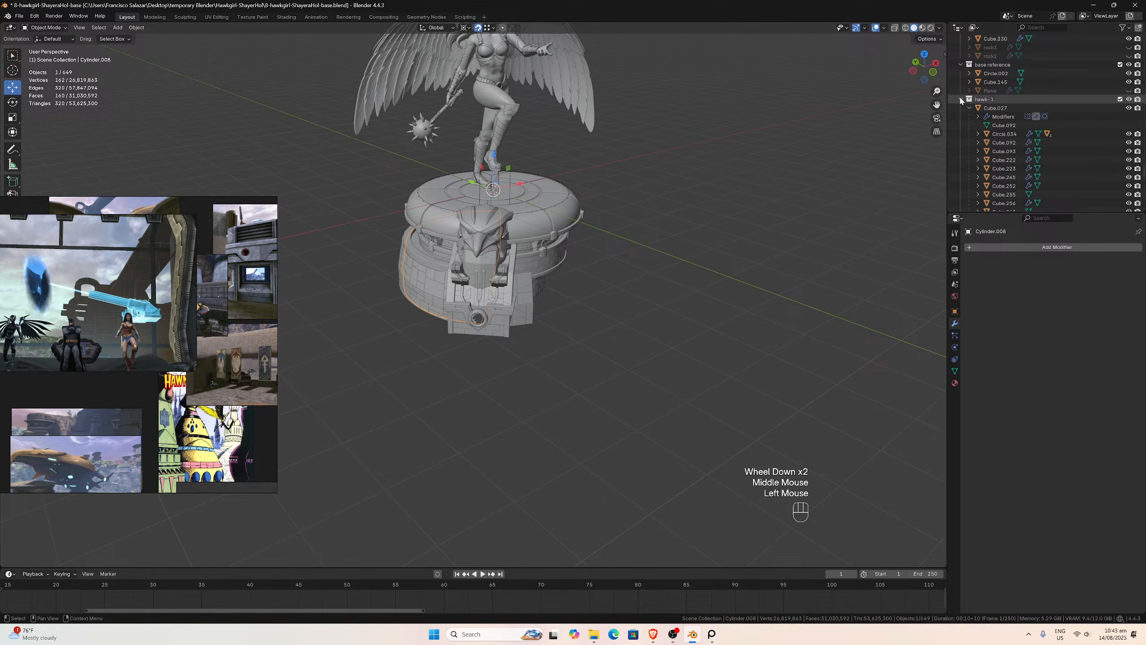
pyautogui.scroll(-9, 983, 117)
pyautogui.scroll(2, 541, 194)
pyautogui.moveTo(479, 212)
pyautogui.mouseDown(button='middle')
pyautogui.moveTo(462, 217)
pyautogui.moveTo(502, 197)
pyautogui.moveTo(480, 213)
pyautogui.mouseUp(button='middle')
pyautogui.scroll(1, 483, 212)
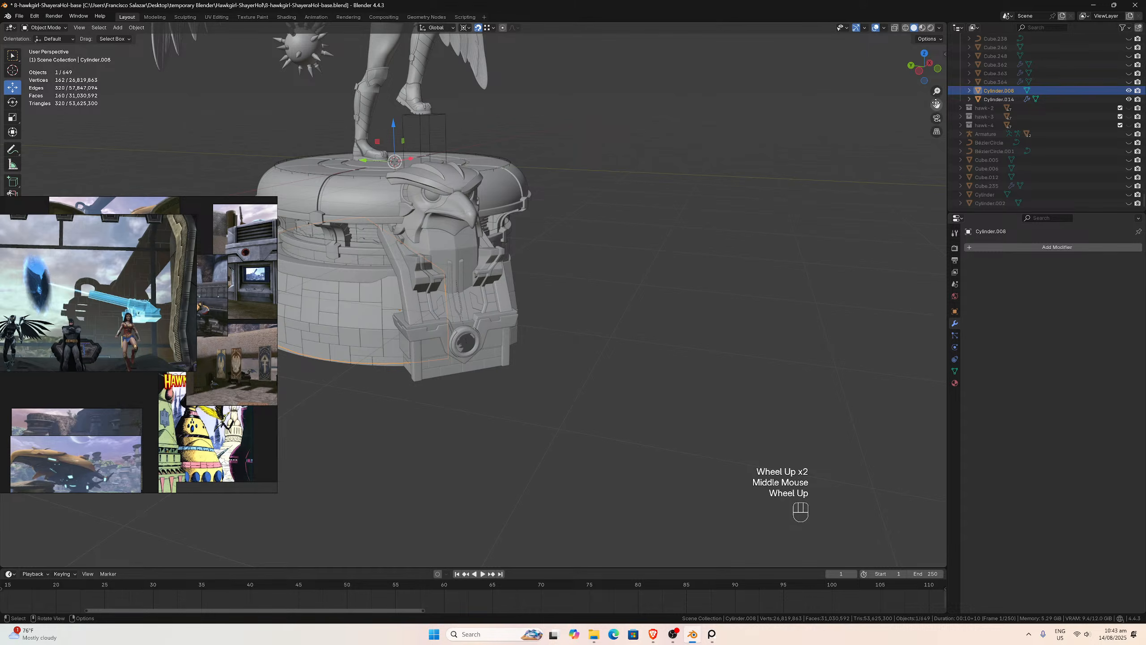
pyautogui.moveTo(937, 105); pyautogui.dragTo(1128, 144)
pyautogui.press('m')
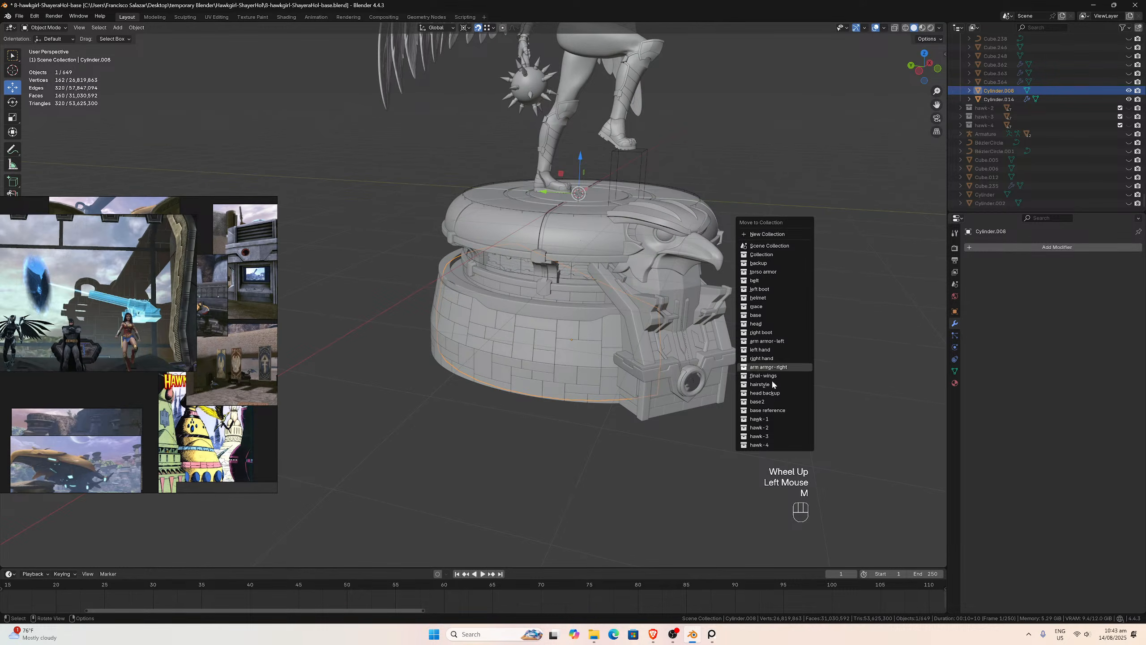
pyautogui.click(767, 402)
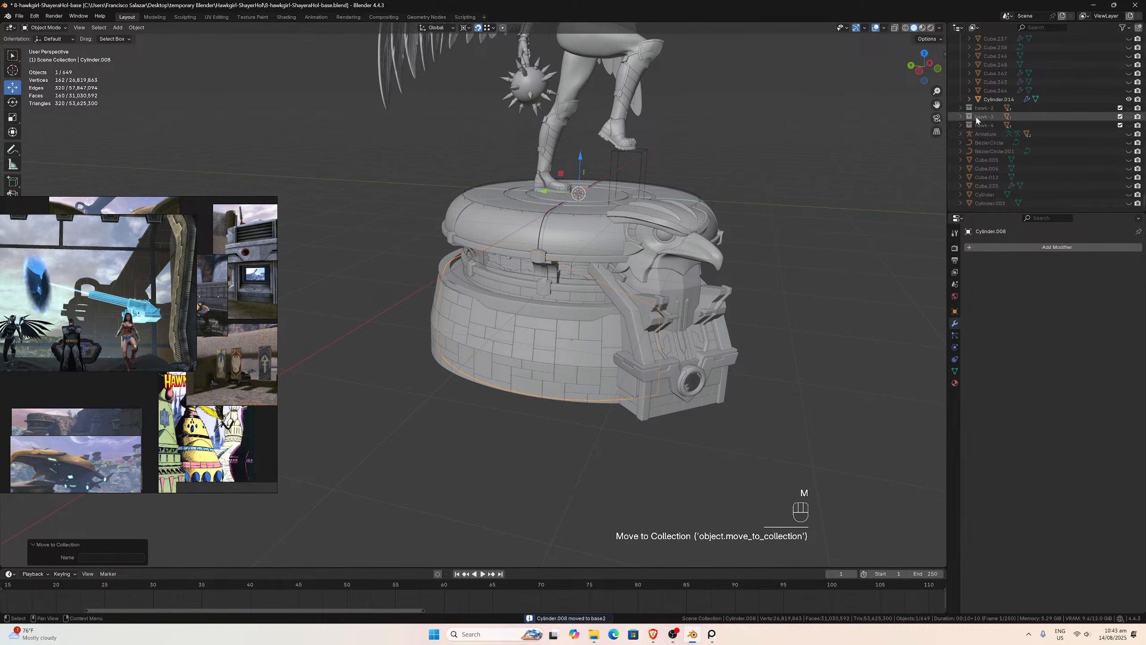
# - Move the curved wall's rim, Cylinder.014, out of the hawk-1 collection into the base2 collection
pyautogui.click(992, 100)
pyautogui.moveTo(529, 251); pyautogui.dragTo(570, 242, button='middle')
pyautogui.press('m')
pyautogui.click(532, 283)
pyautogui.moveTo(936, 105); pyautogui.dragTo(1145, 136)
pyautogui.moveTo(627, 240); pyautogui.dragTo(683, 244, button='middle')
pyautogui.scroll(-2, 683, 245)
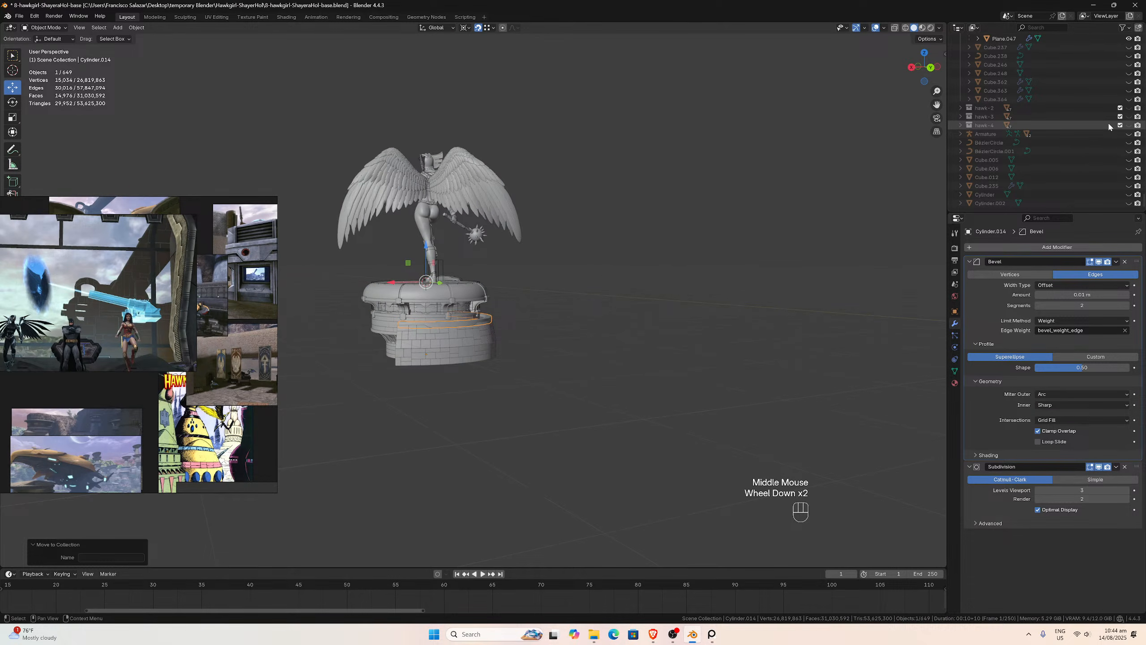
# - Show the hawk-2 collection, inspect the curved wall between the hawk sections from several sides, and hide the collection again
pyautogui.click(1129, 108)
pyautogui.scroll(3, 535, 303)
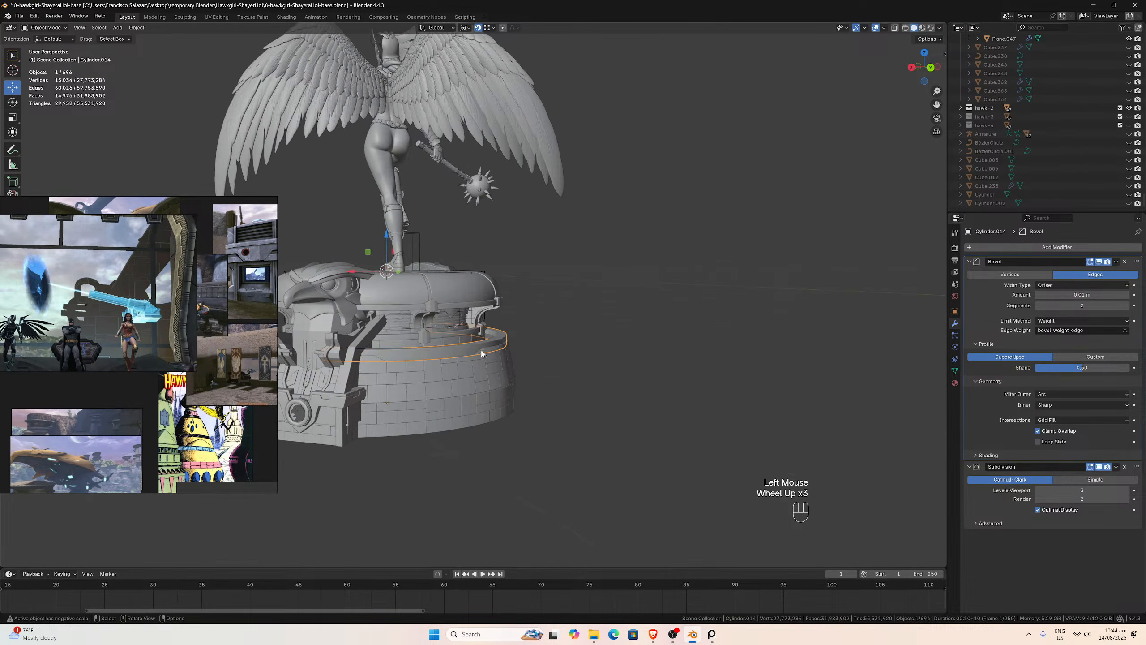
pyautogui.moveTo(480, 347); pyautogui.dragTo(345, 351, button='middle')
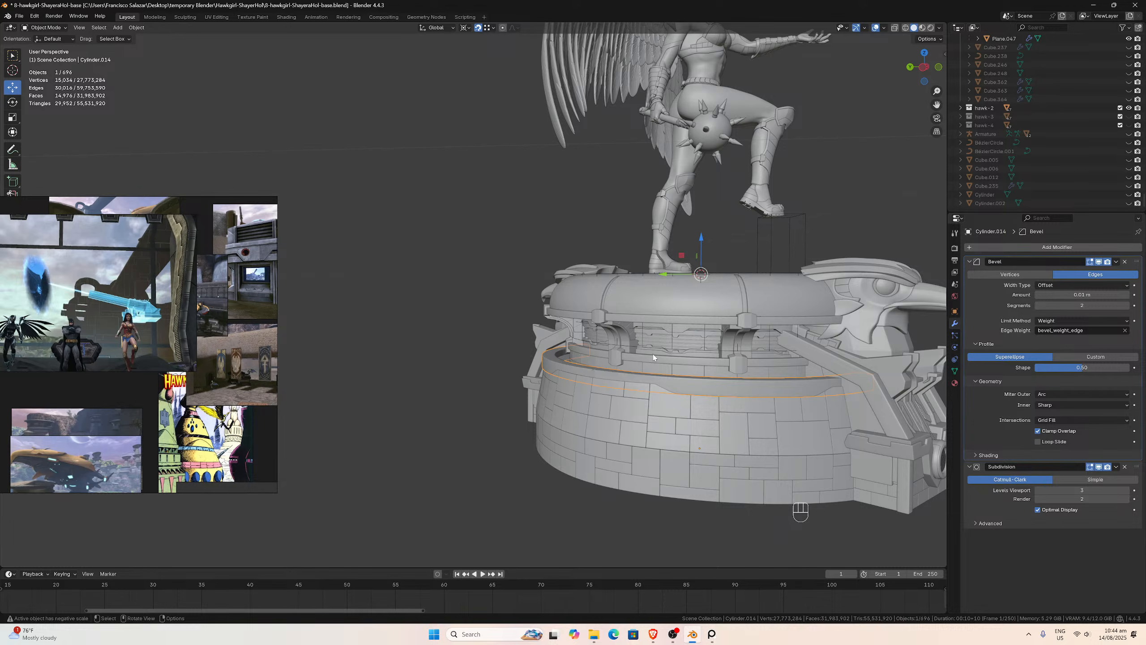
pyautogui.scroll(-4, 653, 357)
pyautogui.moveTo(653, 357); pyautogui.dragTo(581, 376, button='middle')
pyautogui.scroll(2, 581, 376)
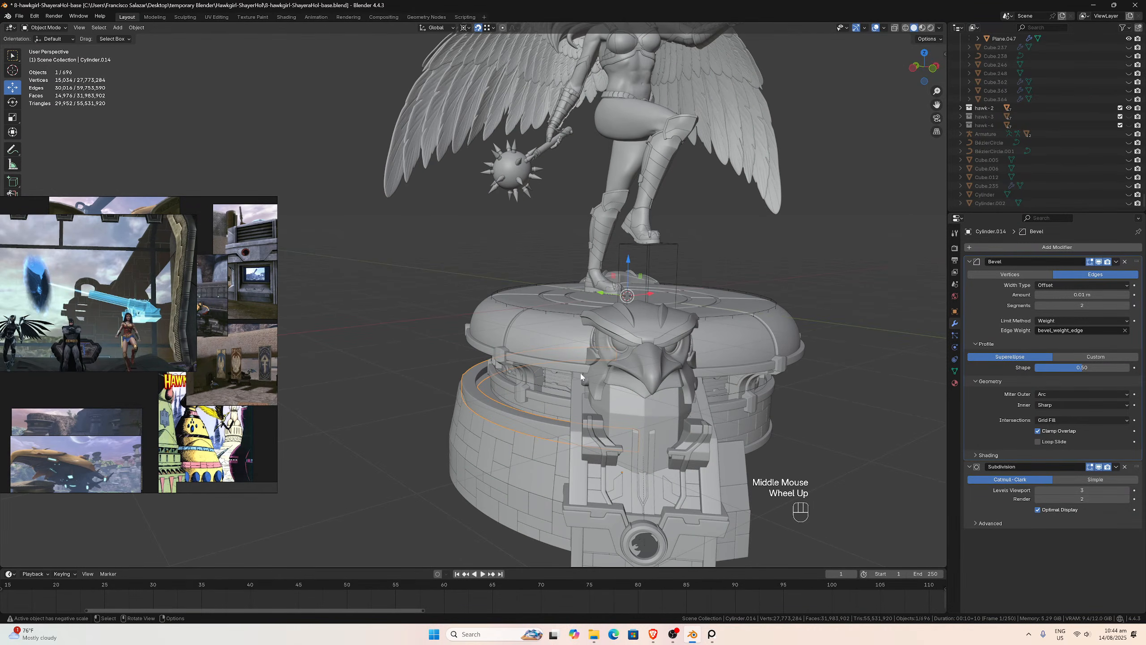
pyautogui.click(1128, 109)
# - Collapse the hawk-1 collection and hide it
pyautogui.scroll(5, 1046, 143)
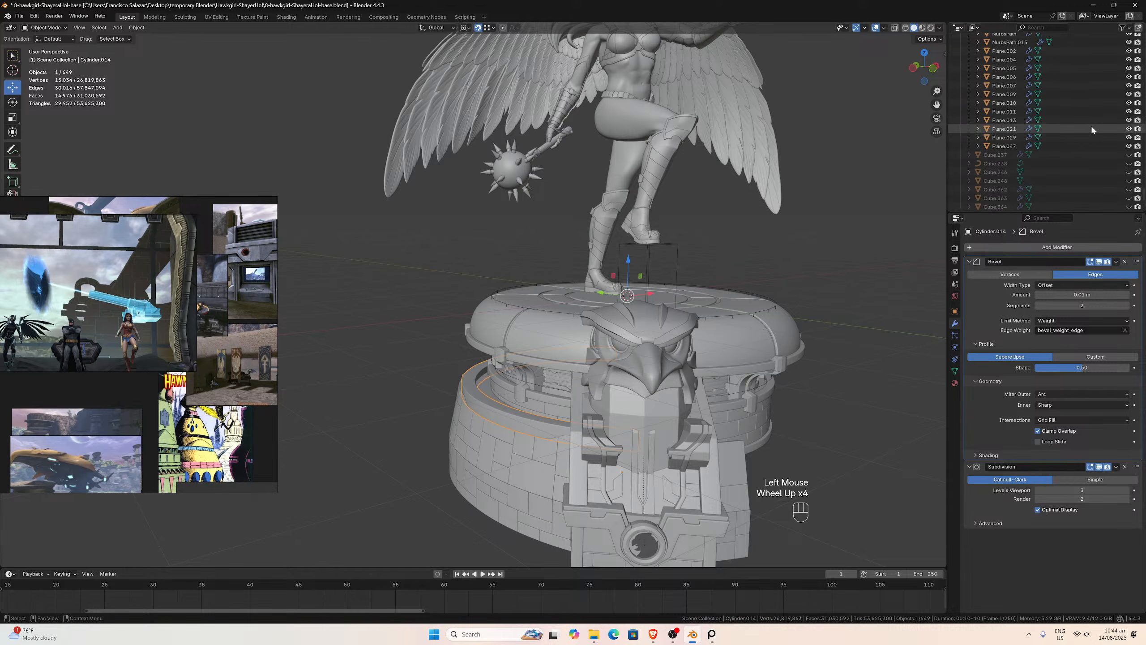
pyautogui.scroll(8, 1044, 141)
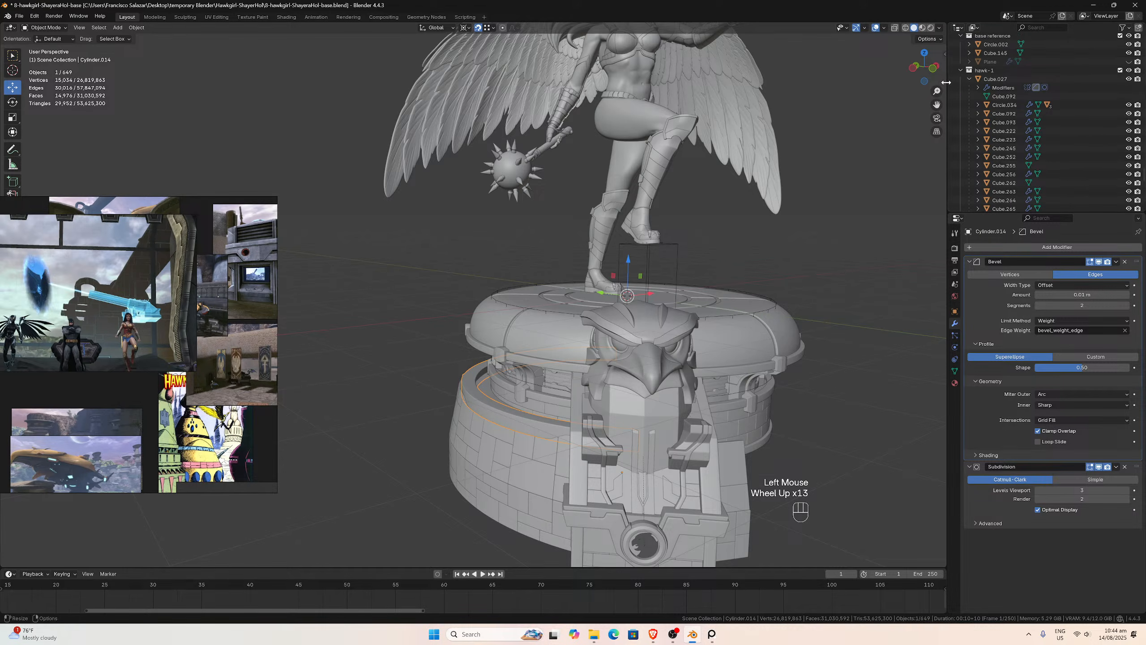
pyautogui.click(961, 71)
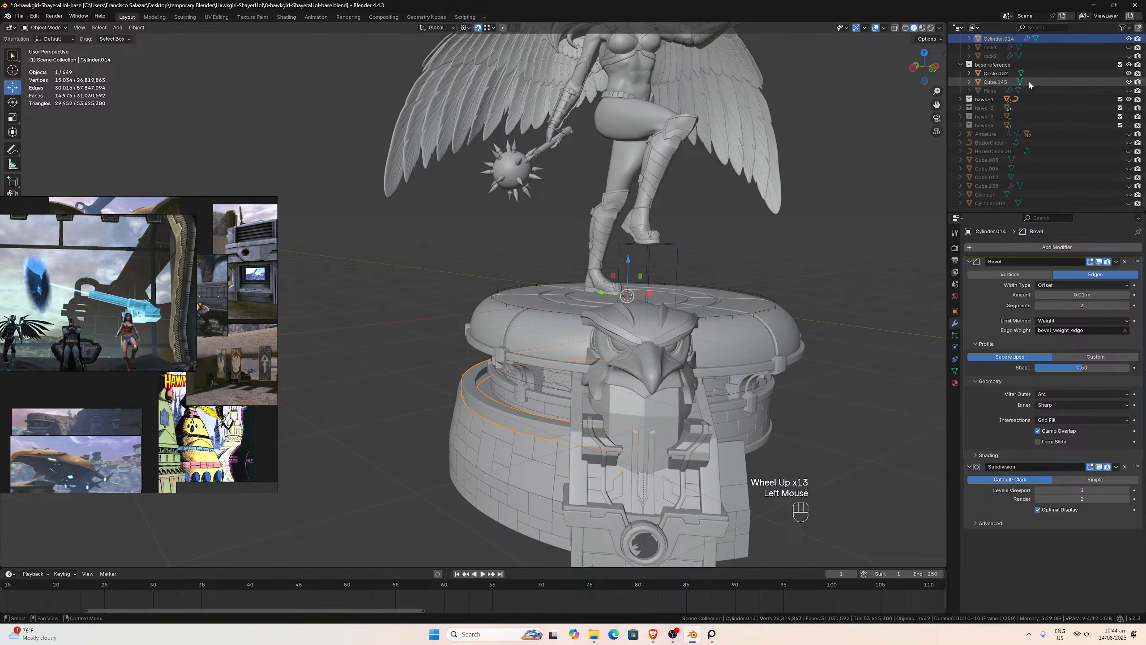
pyautogui.click(1128, 99)
# - Delete the brick blocks covering the curved outer wall's face nearest its exposed end, from the top course to the bottom
pyautogui.moveTo(681, 468); pyautogui.dragTo(624, 446, button='middle')
pyautogui.click(636, 452)
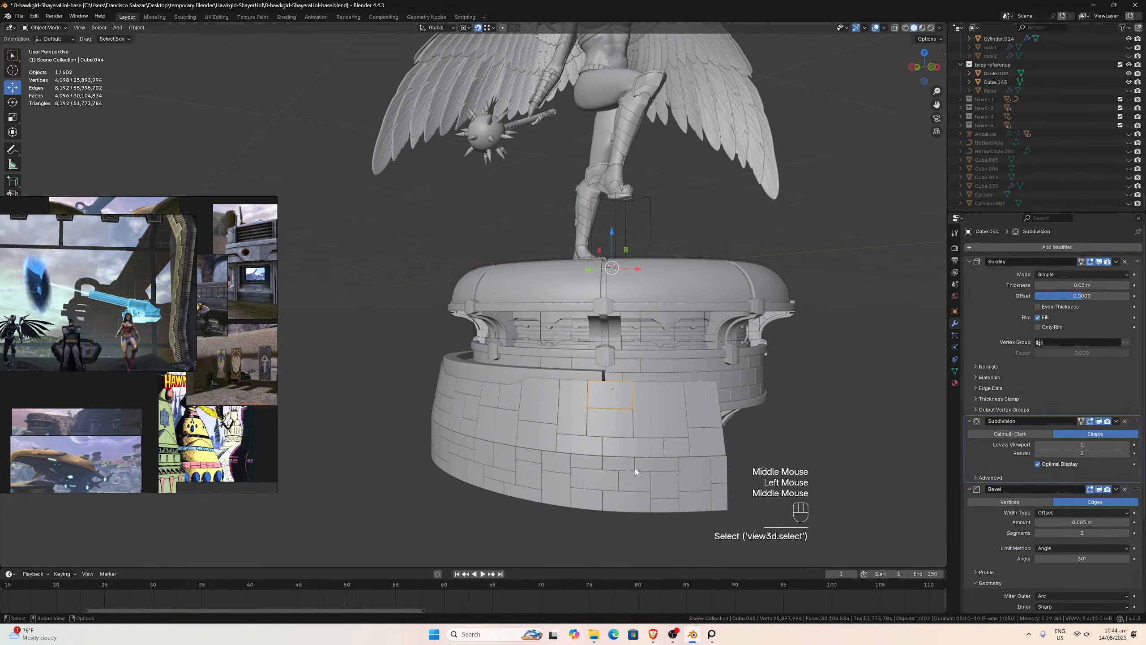
pyautogui.keyDown('shift'); pyautogui.click(613, 424); pyautogui.keyUp('shift')
pyautogui.keyDown('shift'); pyautogui.click(619, 447); pyautogui.keyUp('shift')
pyautogui.keyDown('shift'); pyautogui.click(669, 448); pyautogui.keyUp('shift')
pyautogui.keyDown('shift'); pyautogui.click(675, 424); pyautogui.keyUp('shift')
pyautogui.keyDown('shift'); pyautogui.click(686, 414); pyautogui.keyUp('shift')
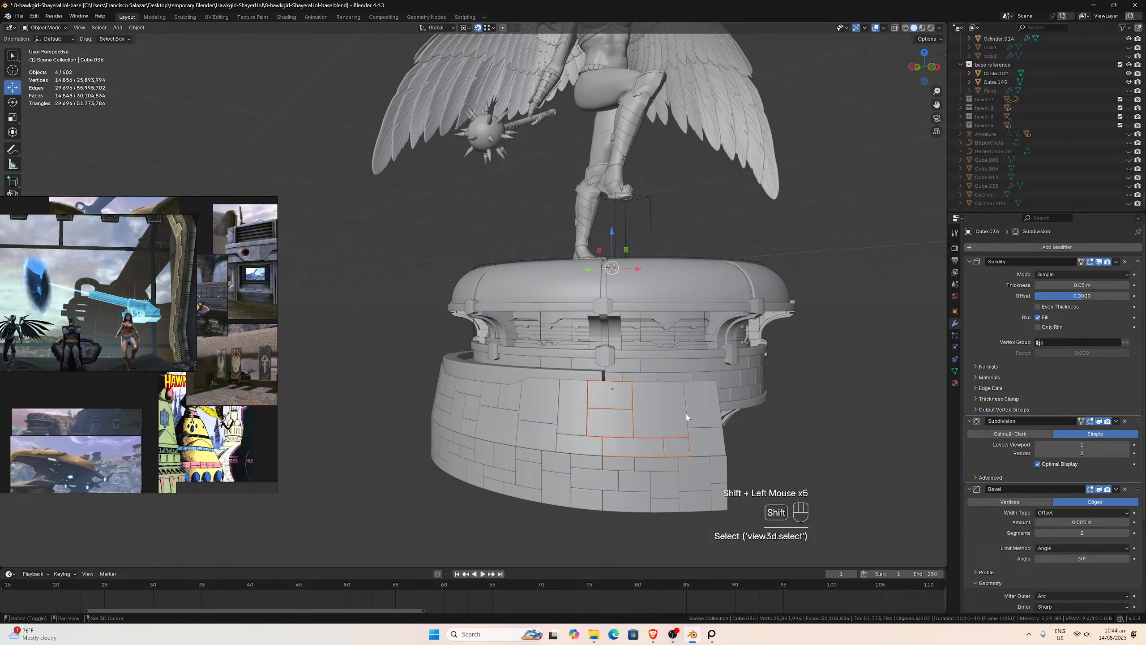
pyautogui.keyDown('shift'); pyautogui.click(666, 409); pyautogui.keyUp('shift')
pyautogui.keyDown('shift'); pyautogui.click(695, 441); pyautogui.keyUp('shift')
pyautogui.keyDown('shift'); pyautogui.click(715, 472); pyautogui.keyUp('shift')
pyautogui.keyDown('shift'); pyautogui.click(720, 497); pyautogui.keyUp('shift')
pyautogui.keyDown('shift'); pyautogui.click(695, 491); pyautogui.keyUp('shift')
pyautogui.keyDown('shift'); pyautogui.click(693, 475); pyautogui.keyUp('shift')
pyautogui.keyDown('shift'); pyautogui.click(663, 492); pyautogui.keyUp('shift')
pyautogui.keyDown('shift'); pyautogui.click(632, 501); pyautogui.keyUp('shift')
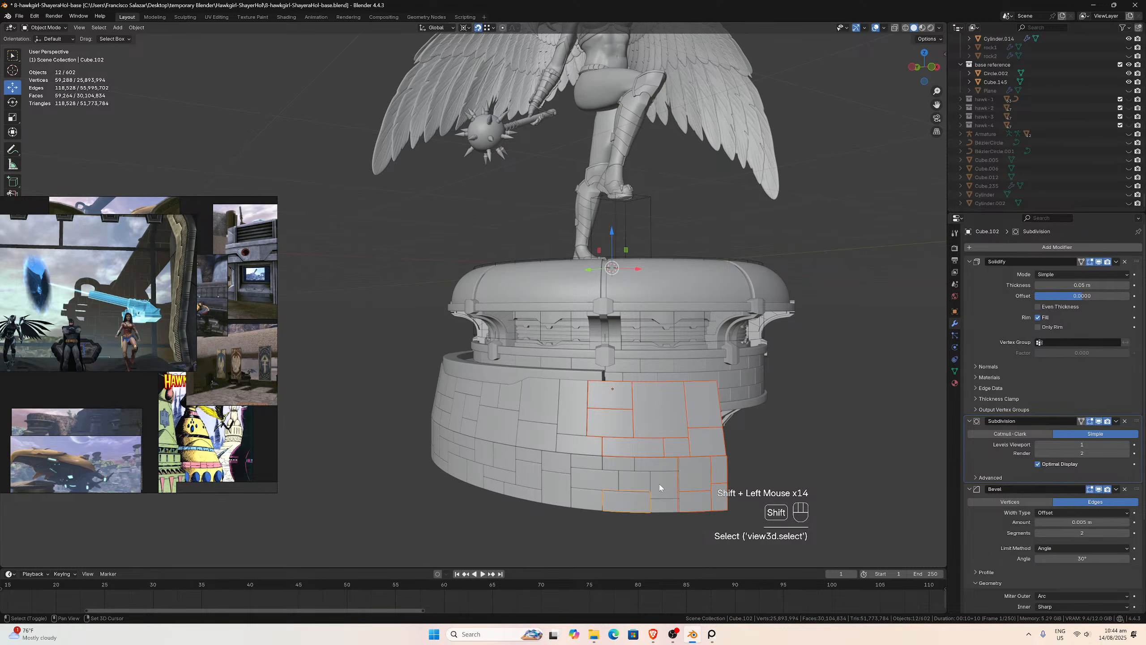
pyautogui.keyDown('shift'); pyautogui.click(656, 465); pyautogui.keyUp('shift')
pyautogui.keyDown('shift'); pyautogui.click(623, 465); pyautogui.keyUp('shift')
pyautogui.keyDown('shift'); pyautogui.click(605, 479); pyautogui.keyUp('shift')
pyautogui.keyDown('shift'); pyautogui.click(586, 500); pyautogui.keyUp('shift')
pyautogui.keyDown('shift'); pyautogui.click(586, 461); pyautogui.keyUp('shift')
pyautogui.keyDown('shift'); pyautogui.click(667, 506); pyautogui.keyUp('shift')
pyautogui.keyDown('shift'); pyautogui.click(562, 490); pyautogui.keyUp('shift')
pyautogui.keyDown('shift'); pyautogui.click(561, 460); pyautogui.keyUp('shift')
pyautogui.keyDown('shift'); pyautogui.click(554, 437); pyautogui.keyUp('shift')
pyautogui.keyDown('shift'); pyautogui.click(546, 405); pyautogui.keyUp('shift')
pyautogui.keyDown('shift'); pyautogui.click(571, 425); pyautogui.keyUp('shift')
pyautogui.keyDown('shift'); pyautogui.click(571, 432); pyautogui.keyUp('shift')
pyautogui.press('x')
pyautogui.click(570, 438)
pyautogui.moveTo(569, 438); pyautogui.dragTo(633, 441, button='middle')
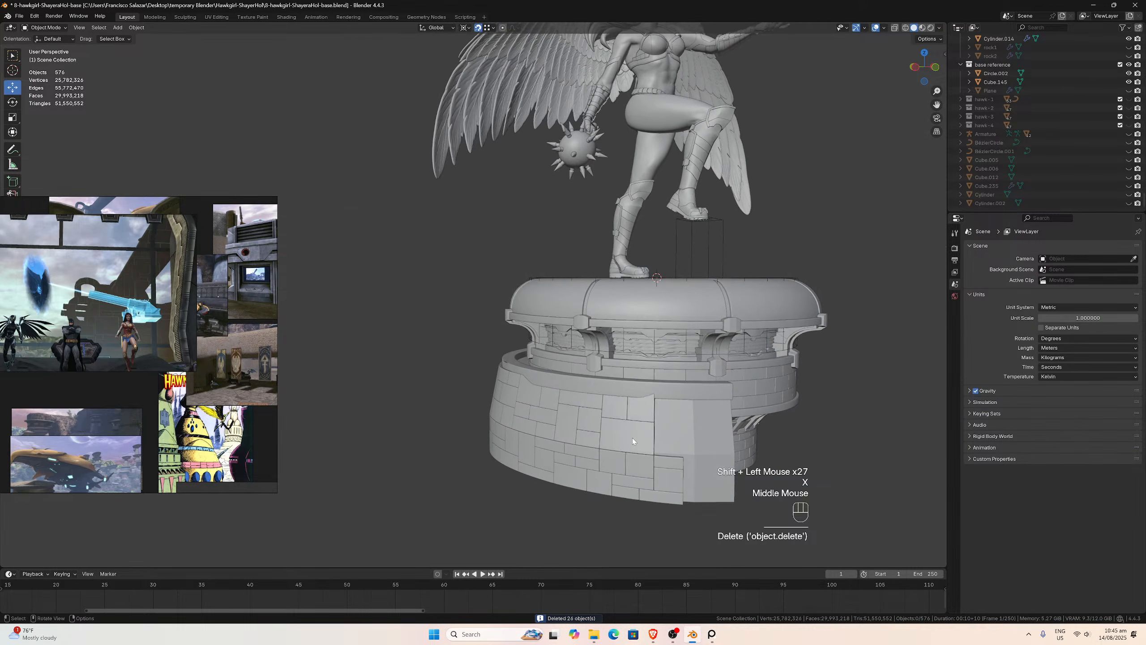
# - Delete the next stretch of brick blocks along the curved outer wall, baring its smooth surface across all courses
pyautogui.click(637, 433)
pyautogui.keyDown('shift'); pyautogui.click(641, 404); pyautogui.keyUp('shift')
pyautogui.keyDown('shift'); pyautogui.click(608, 414); pyautogui.keyUp('shift')
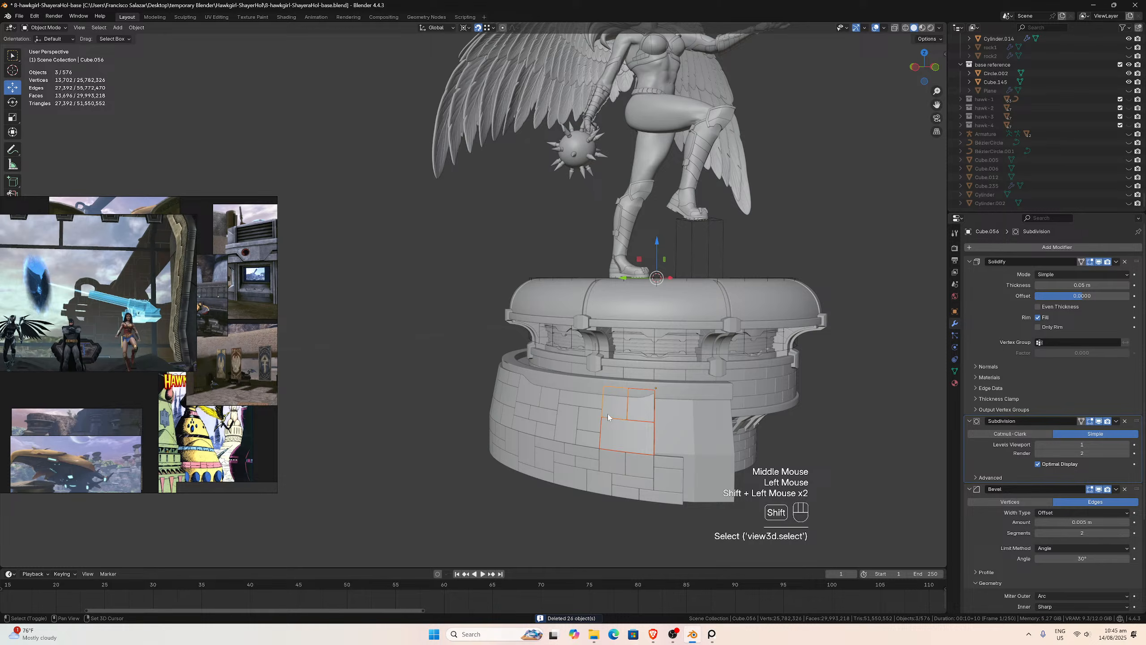
pyautogui.keyDown('shift'); pyautogui.click(619, 466); pyautogui.keyUp('shift')
pyautogui.keyDown('shift'); pyautogui.click(640, 465); pyautogui.keyUp('shift')
pyautogui.keyDown('shift'); pyautogui.click(668, 465); pyautogui.keyUp('shift')
pyautogui.keyDown('shift'); pyautogui.click(662, 494); pyautogui.keyUp('shift')
pyautogui.keyDown('shift'); pyautogui.click(645, 478); pyautogui.keyUp('shift')
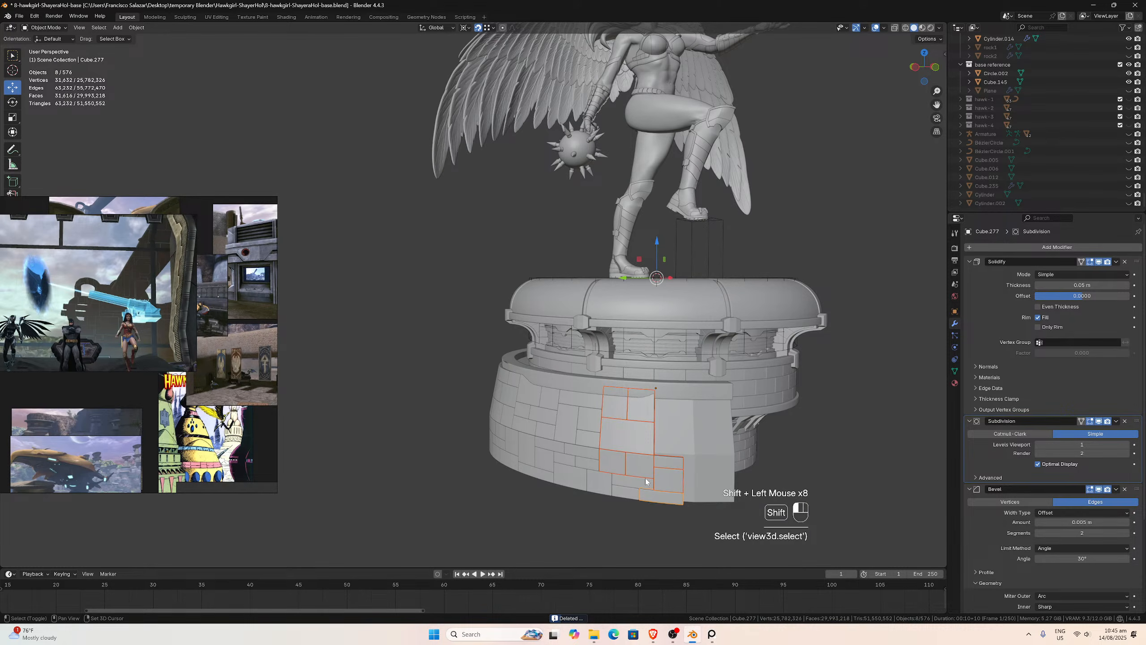
pyautogui.keyDown('shift'); pyautogui.click(624, 485); pyautogui.keyUp('shift')
pyautogui.keyDown('shift'); pyautogui.click(605, 486); pyautogui.keyUp('shift')
pyautogui.keyDown('shift'); pyautogui.click(615, 490); pyautogui.keyUp('shift')
pyautogui.keyDown('shift'); pyautogui.click(582, 463); pyautogui.keyUp('shift')
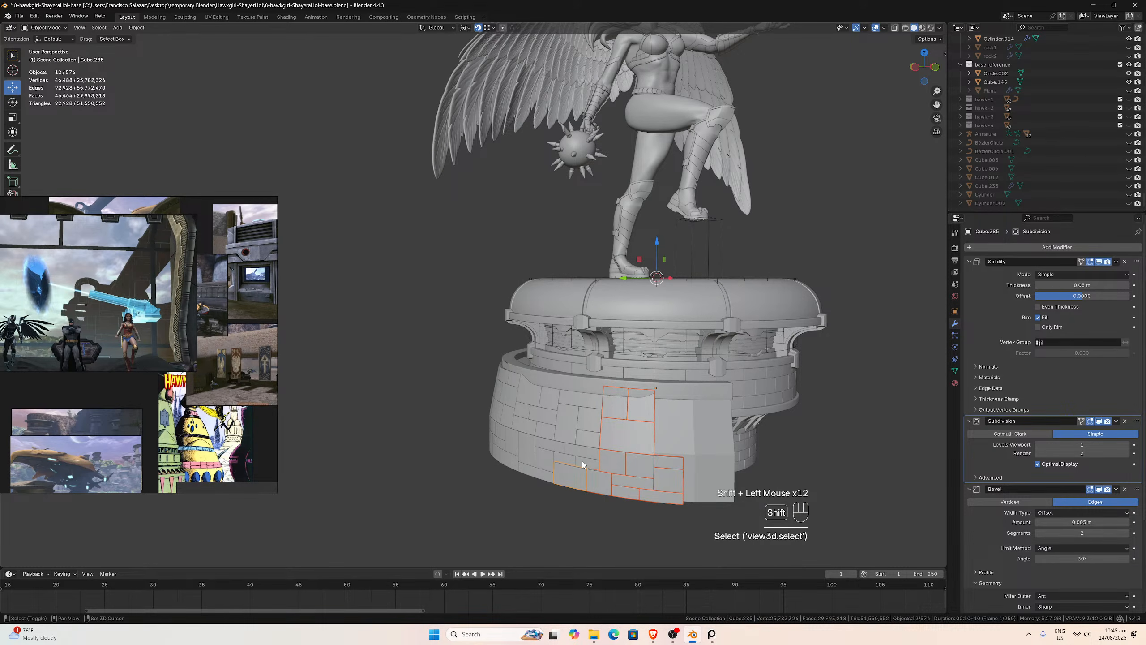
pyautogui.keyDown('shift'); pyautogui.click(562, 451); pyautogui.keyUp('shift')
pyautogui.keyDown('shift'); pyautogui.click(583, 451); pyautogui.keyUp('shift')
pyautogui.keyDown('shift'); pyautogui.click(578, 433); pyautogui.keyUp('shift')
pyautogui.keyDown('shift'); pyautogui.click(567, 420); pyautogui.keyUp('shift')
pyautogui.keyDown('shift'); pyautogui.click(589, 418); pyautogui.keyUp('shift')
pyautogui.keyDown('shift'); pyautogui.click(533, 447); pyautogui.keyUp('shift')
pyautogui.press('x')
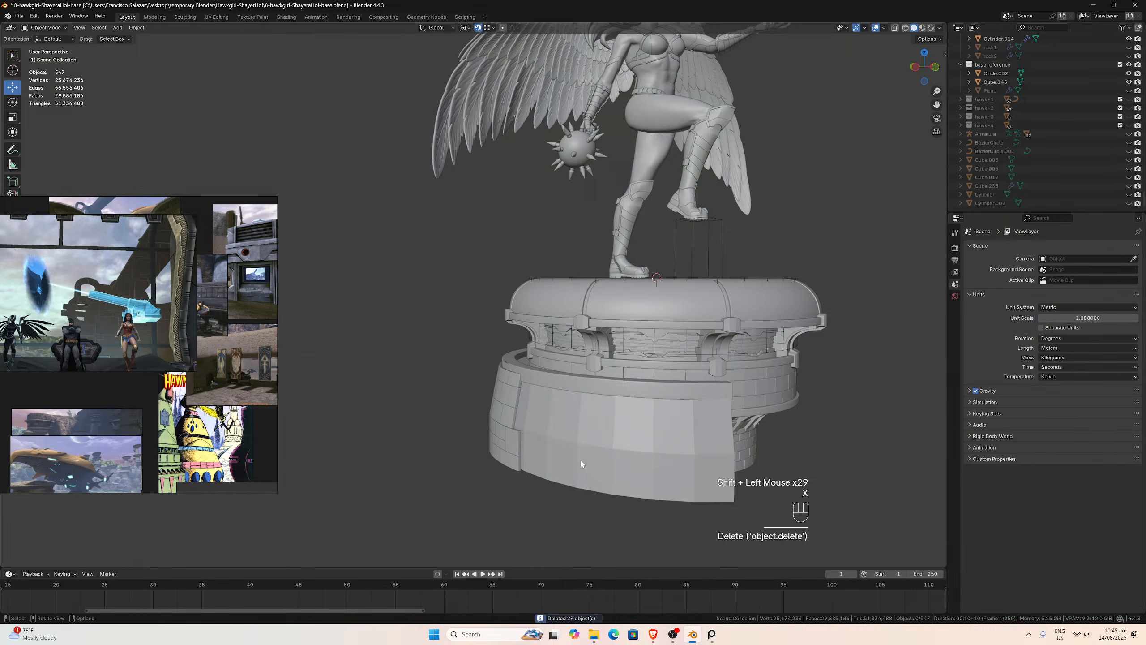
# - Delete the following stretch of brick blocks around the back of the curved outer wall, from the top course to the bottom
pyautogui.scroll(-2, 564, 451)
pyautogui.moveTo(586, 426); pyautogui.dragTo(671, 387, button='middle')
pyautogui.scroll(4, 691, 430)
pyautogui.scroll(-2, 671, 388)
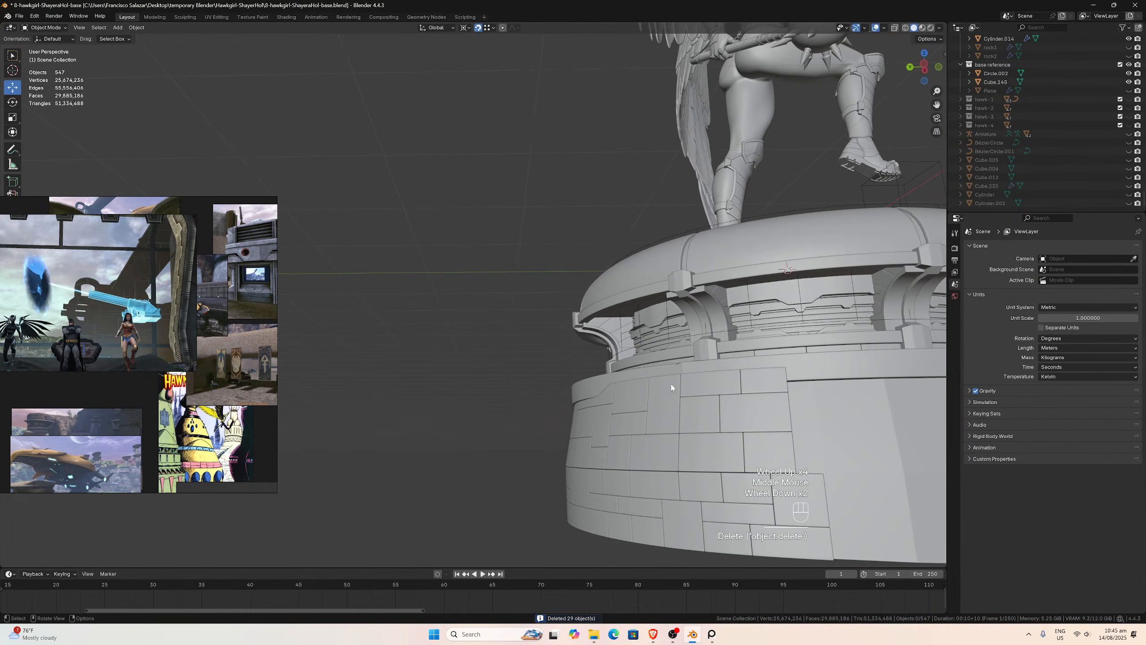
pyautogui.click(740, 419)
pyautogui.keyDown('shift'); pyautogui.click(724, 444); pyautogui.keyUp('shift')
pyautogui.keyDown('shift'); pyautogui.click(709, 416); pyautogui.keyUp('shift')
pyautogui.keyDown('shift'); pyautogui.click(703, 389); pyautogui.keyUp('shift')
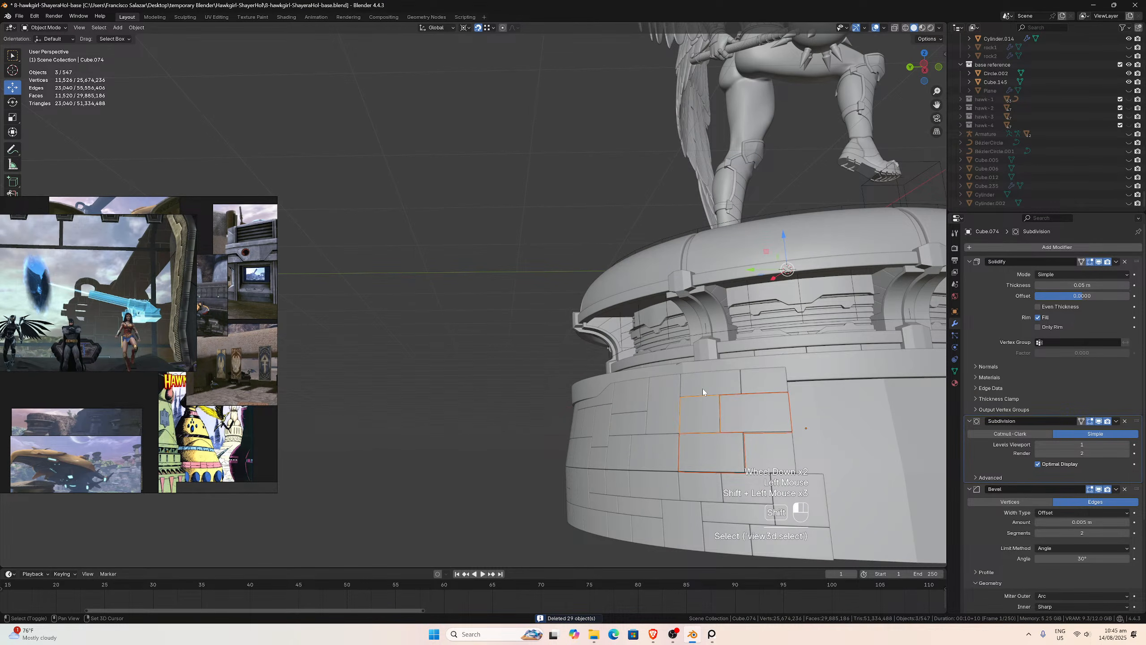
pyautogui.keyDown('shift'); pyautogui.click(746, 385); pyautogui.keyUp('shift')
pyautogui.keyDown('shift'); pyautogui.click(770, 451); pyautogui.keyUp('shift')
pyautogui.keyDown('shift'); pyautogui.click(798, 497); pyautogui.keyUp('shift')
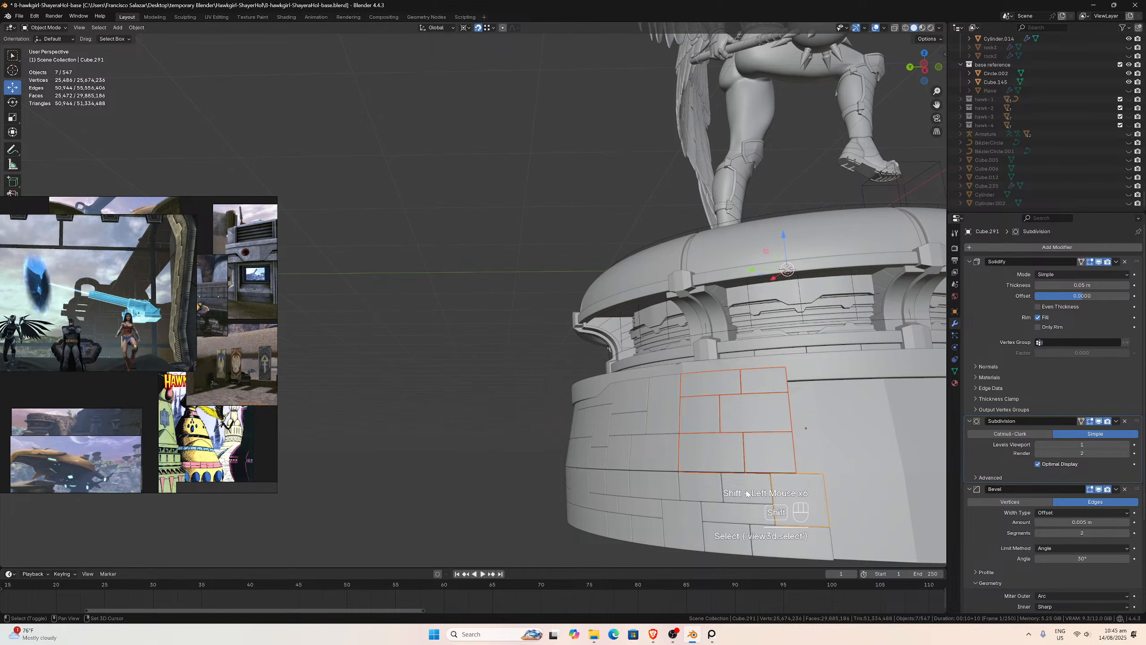
pyautogui.keyDown('shift'); pyautogui.click(742, 501); pyautogui.keyUp('shift')
pyautogui.keyDown('shift'); pyautogui.click(741, 514); pyautogui.keyUp('shift')
pyautogui.keyDown('shift'); pyautogui.click(790, 542); pyautogui.keyUp('shift')
pyautogui.keyDown('shift'); pyautogui.click(735, 534); pyautogui.keyUp('shift')
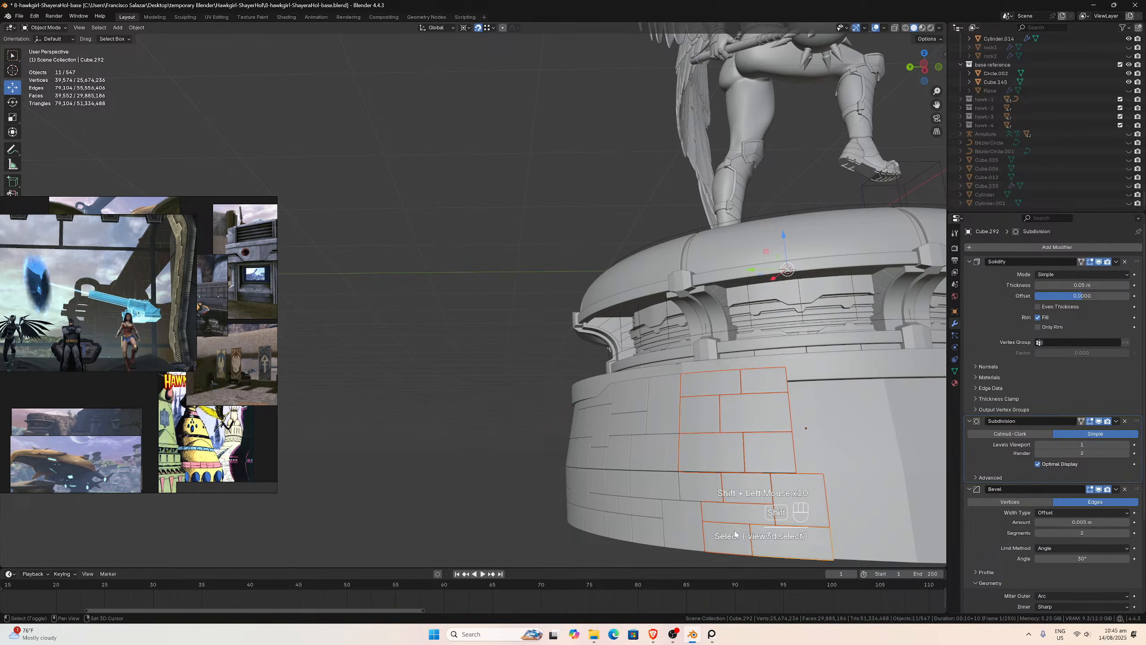
pyautogui.keyDown('shift'); pyautogui.click(700, 488); pyautogui.keyUp('shift')
pyautogui.keyDown('shift'); pyautogui.click(646, 520); pyautogui.keyUp('shift')
pyautogui.keyDown('shift'); pyautogui.click(649, 503); pyautogui.keyUp('shift')
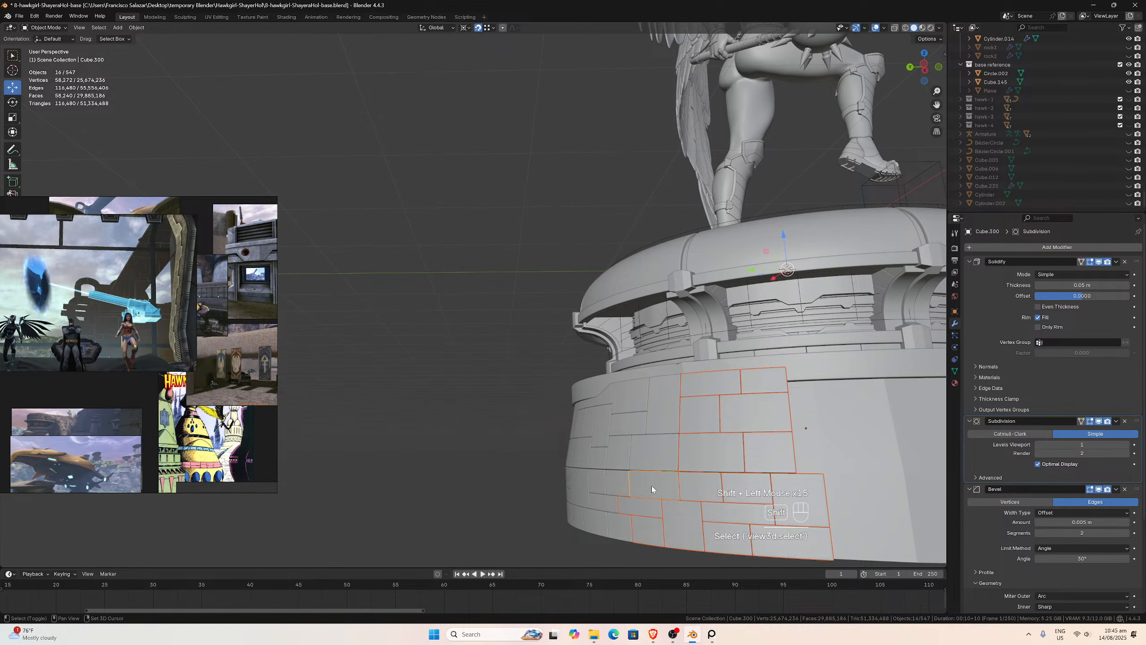
pyautogui.keyDown('shift'); pyautogui.click(651, 486); pyautogui.keyUp('shift')
pyautogui.keyDown('shift'); pyautogui.click(651, 451); pyautogui.keyUp('shift')
pyautogui.keyDown('shift'); pyautogui.click(650, 428); pyautogui.keyUp('shift')
pyautogui.keyDown('shift'); pyautogui.click(629, 424); pyautogui.keyUp('shift')
pyautogui.keyDown('shift'); pyautogui.click(635, 397); pyautogui.keyUp('shift')
pyautogui.keyDown('shift'); pyautogui.click(619, 452); pyautogui.keyUp('shift')
pyautogui.keyDown('shift'); pyautogui.click(625, 495); pyautogui.keyUp('shift')
pyautogui.keyDown('shift'); pyautogui.click(599, 518); pyautogui.keyUp('shift')
pyautogui.keyDown('shift'); pyautogui.click(602, 502); pyautogui.keyUp('shift')
pyautogui.keyDown('shift'); pyautogui.click(598, 479); pyautogui.keyUp('shift')
pyautogui.keyDown('shift'); pyautogui.click(600, 434); pyautogui.keyUp('shift')
pyautogui.moveTo(639, 416); pyautogui.dragTo(709, 409, button='middle')
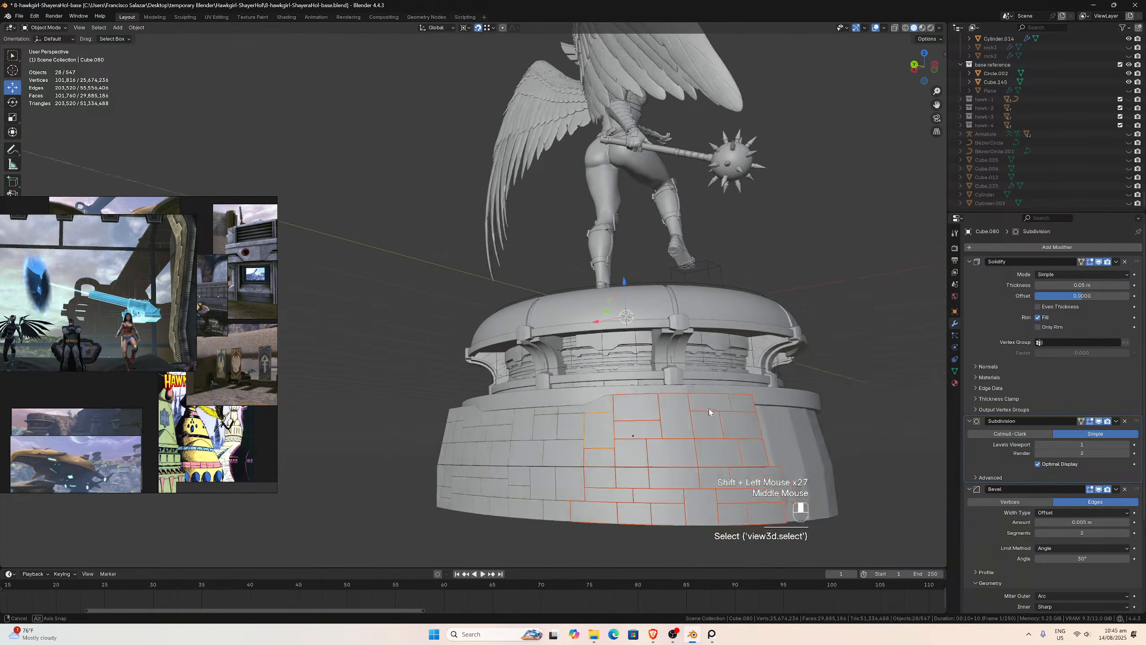
pyautogui.scroll(2, 621, 456)
pyautogui.keyDown('shift'); pyautogui.click(628, 457); pyautogui.keyUp('shift')
pyautogui.keyDown('shift'); pyautogui.click(568, 459); pyautogui.keyUp('shift')
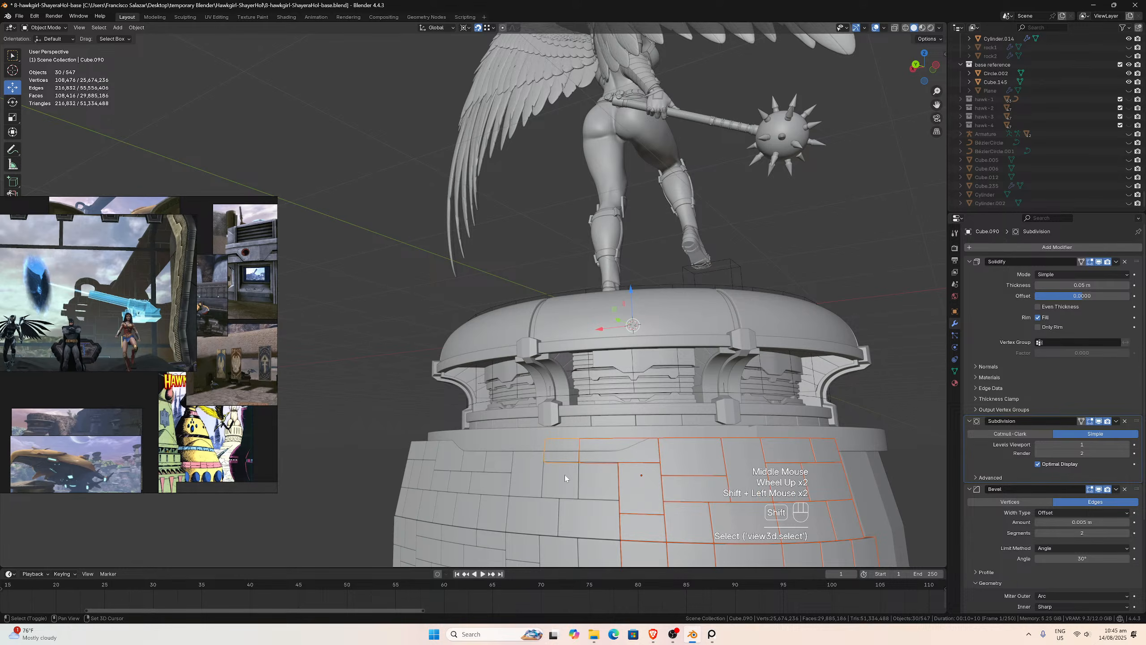
pyautogui.keyDown('shift'); pyautogui.click(586, 517); pyautogui.keyUp('shift')
pyautogui.keyDown('shift'); pyautogui.click(539, 511); pyautogui.keyUp('shift')
pyautogui.scroll(-1, 541, 513)
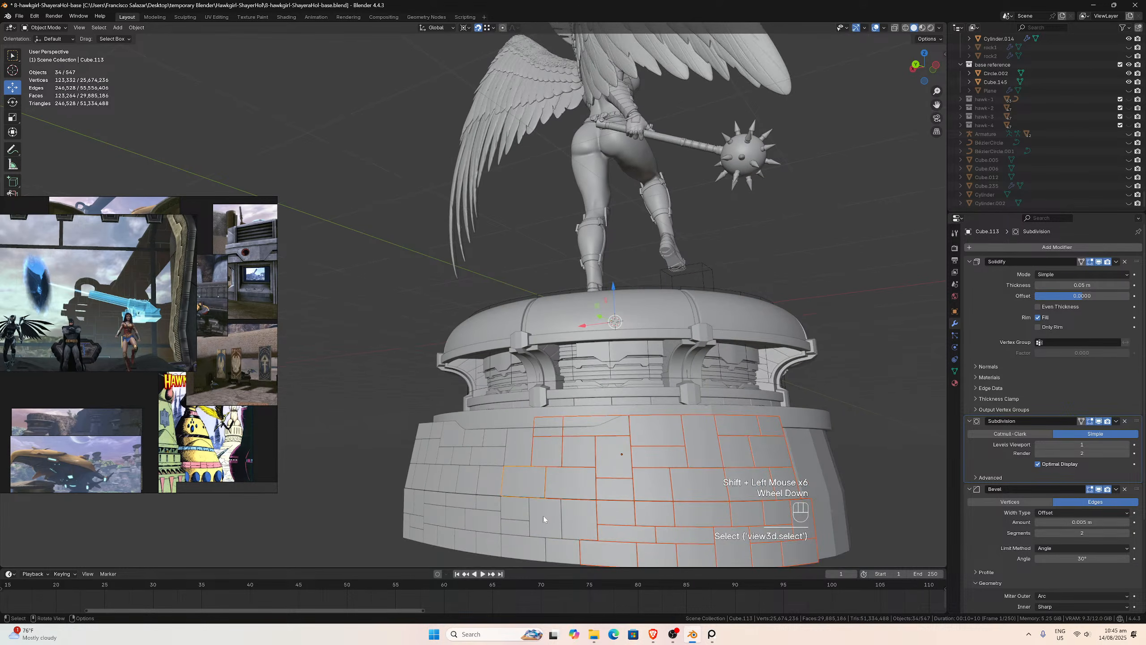
pyautogui.keyDown('shift'); pyautogui.click(549, 518); pyautogui.keyUp('shift')
pyautogui.keyDown('shift'); pyautogui.click(573, 534); pyautogui.keyUp('shift')
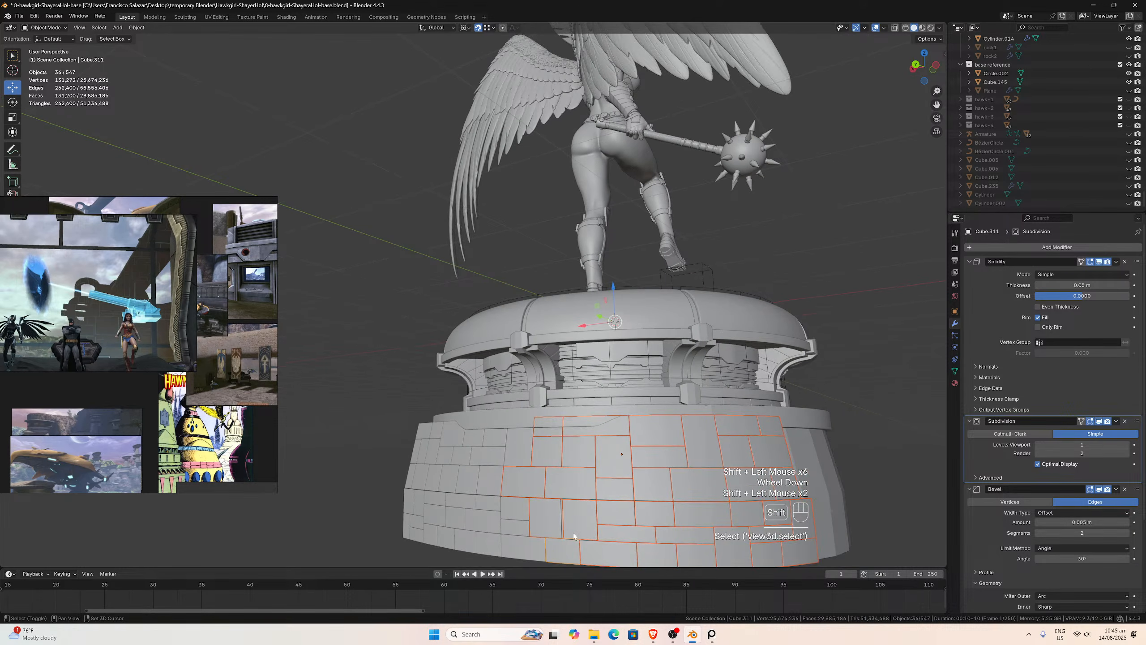
pyautogui.keyDown('shift'); pyautogui.click(521, 548); pyautogui.keyUp('shift')
pyautogui.keyDown('shift'); pyautogui.click(507, 479); pyautogui.keyUp('shift')
pyautogui.keyDown('shift'); pyautogui.click(509, 461); pyautogui.keyUp('shift')
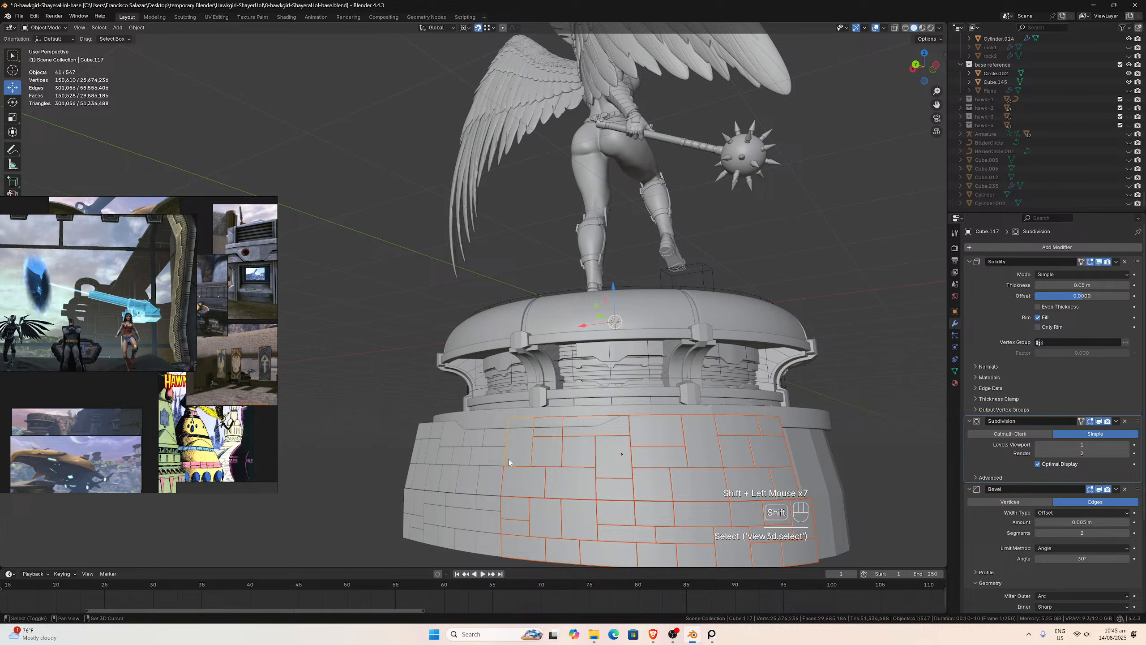
pyautogui.keyDown('shift'); pyautogui.click(494, 439); pyautogui.keyUp('shift')
pyautogui.keyDown('shift'); pyautogui.click(488, 478); pyautogui.keyUp('shift')
pyautogui.keyDown('shift'); pyautogui.click(491, 505); pyautogui.keyUp('shift')
pyautogui.press('x')
pyautogui.click(494, 539)
pyautogui.moveTo(494, 540); pyautogui.dragTo(520, 493, button='middle')
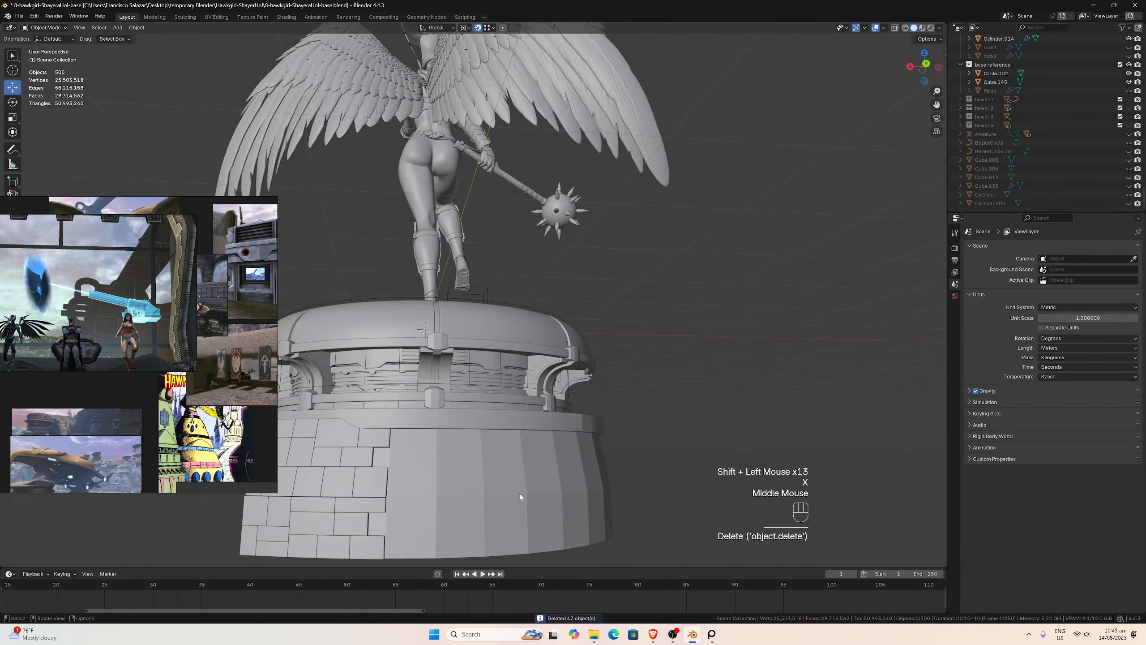
# - Try deleting most of the remaining brick blocks at the wall's far end, leaving the bottom course and its outer corner blocks
pyautogui.moveTo(937, 106); pyautogui.dragTo(1083, 59)
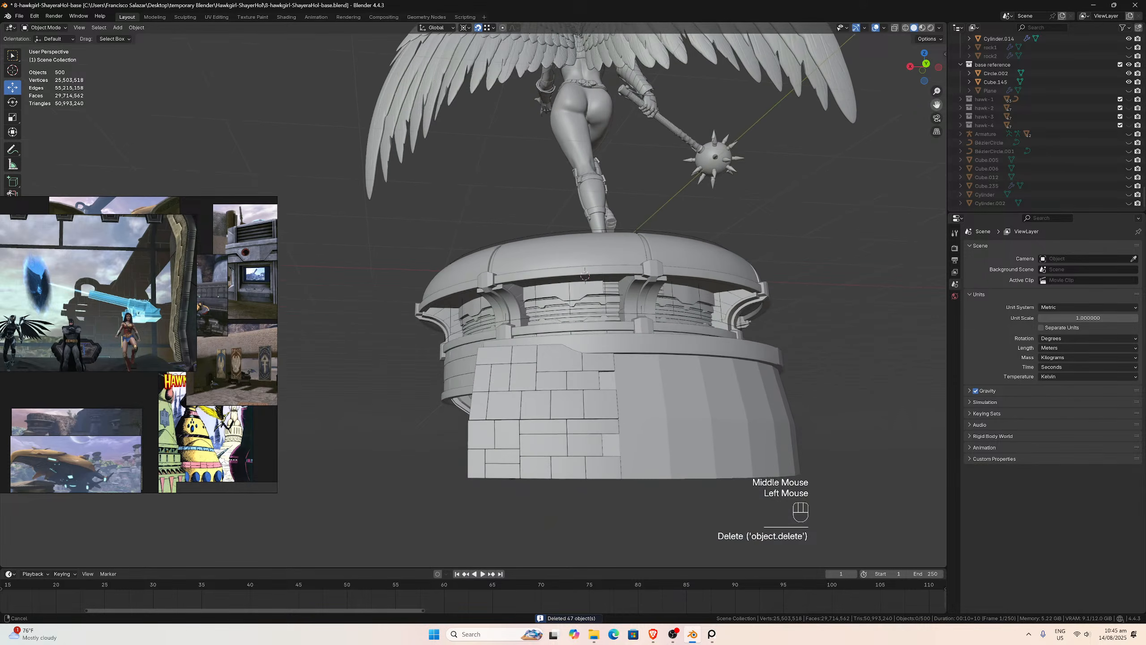
pyautogui.scroll(2, 742, 296)
pyautogui.click(496, 378)
pyautogui.keyDown('shift'); pyautogui.click(487, 406); pyautogui.keyUp('shift')
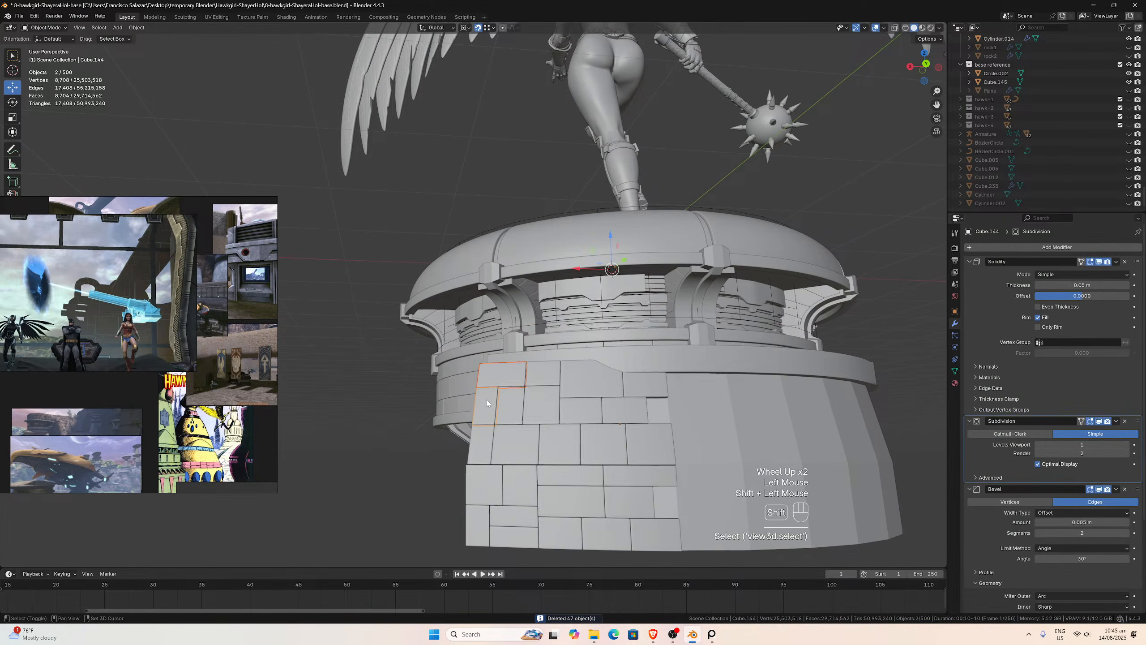
pyautogui.keyDown('shift'); pyautogui.click(508, 418); pyautogui.keyUp('shift')
pyautogui.keyDown('shift'); pyautogui.click(563, 440); pyautogui.keyUp('shift')
pyautogui.keyDown('shift'); pyautogui.click(542, 405); pyautogui.keyUp('shift')
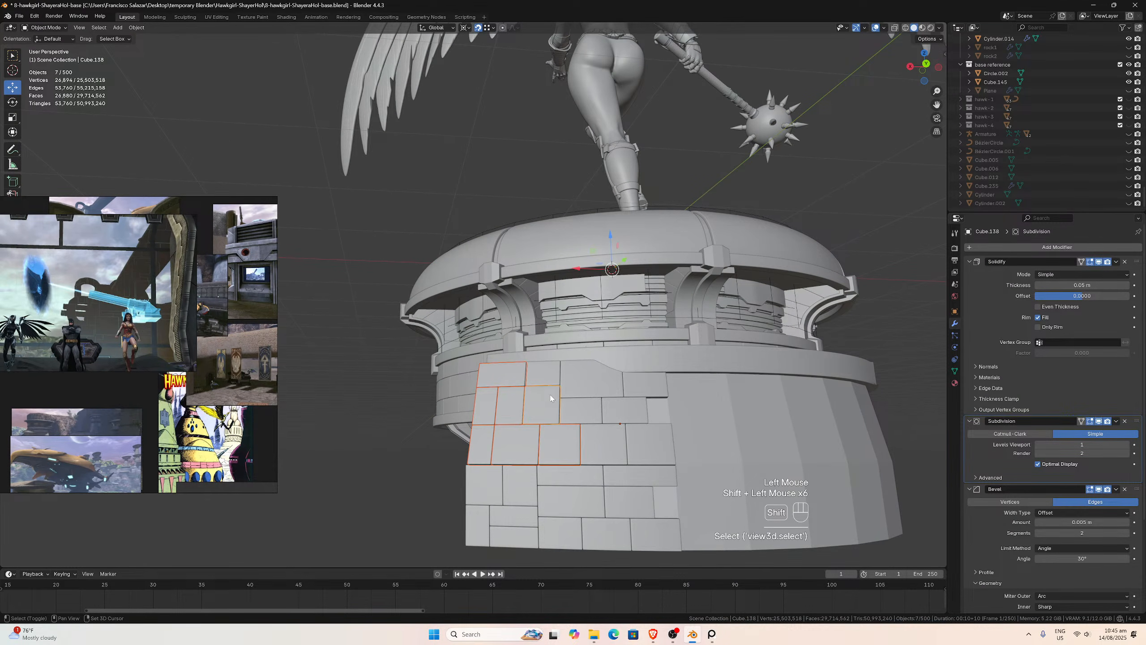
pyautogui.keyDown('shift'); pyautogui.click(547, 380); pyautogui.keyUp('shift')
pyautogui.keyDown('shift'); pyautogui.click(591, 378); pyautogui.keyUp('shift')
pyautogui.keyDown('shift'); pyautogui.click(582, 411); pyautogui.keyUp('shift')
pyautogui.keyDown('shift'); pyautogui.click(627, 412); pyautogui.keyUp('shift')
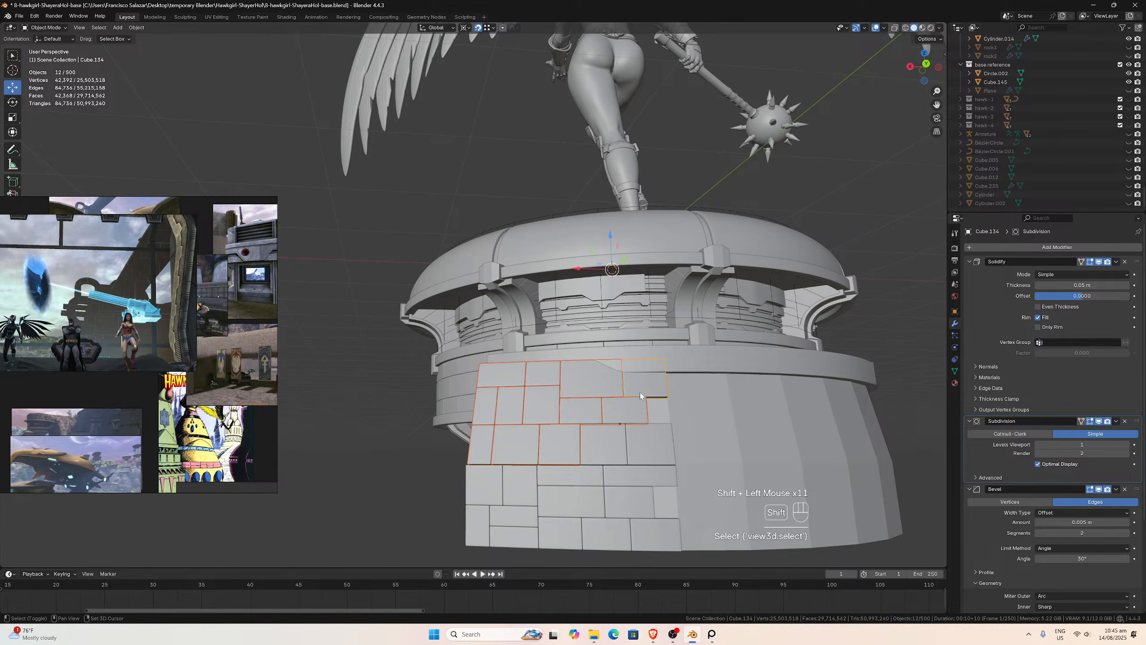
pyautogui.keyDown('shift'); pyautogui.click(641, 382); pyautogui.keyUp('shift')
pyautogui.keyDown('shift'); pyautogui.click(650, 442); pyautogui.keyUp('shift')
pyautogui.keyDown('shift'); pyautogui.click(632, 476); pyautogui.keyUp('shift')
pyautogui.keyDown('shift'); pyautogui.click(629, 494); pyautogui.keyUp('shift')
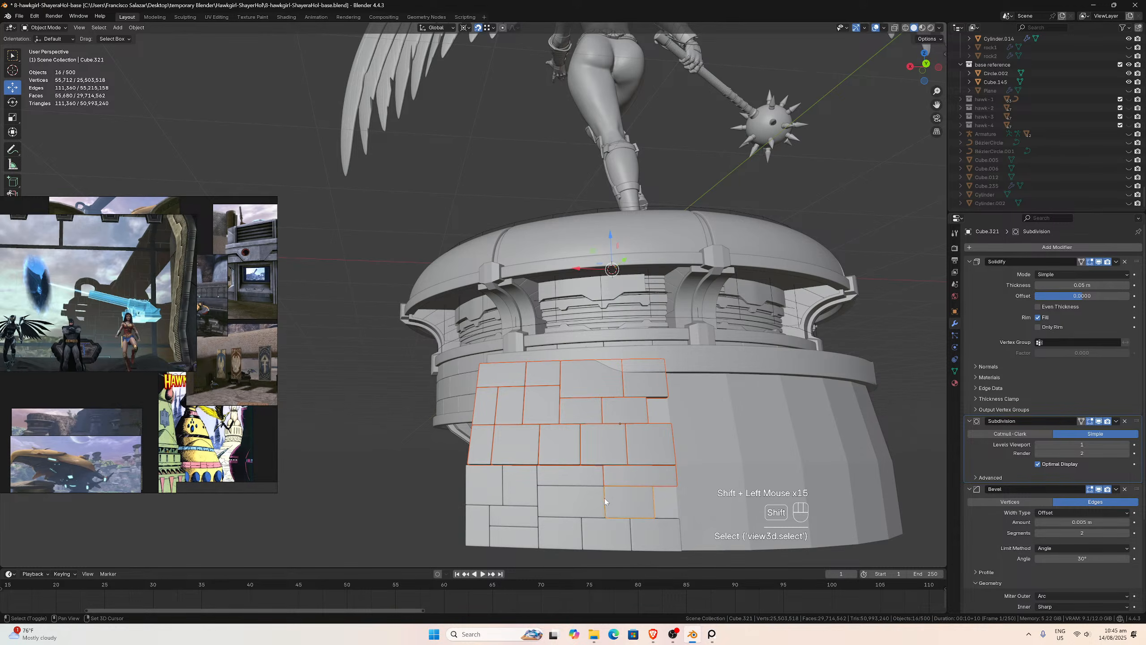
pyautogui.keyDown('shift'); pyautogui.click(584, 499); pyautogui.keyUp('shift')
pyautogui.keyDown('shift'); pyautogui.click(590, 475); pyautogui.keyUp('shift')
pyautogui.press('x')
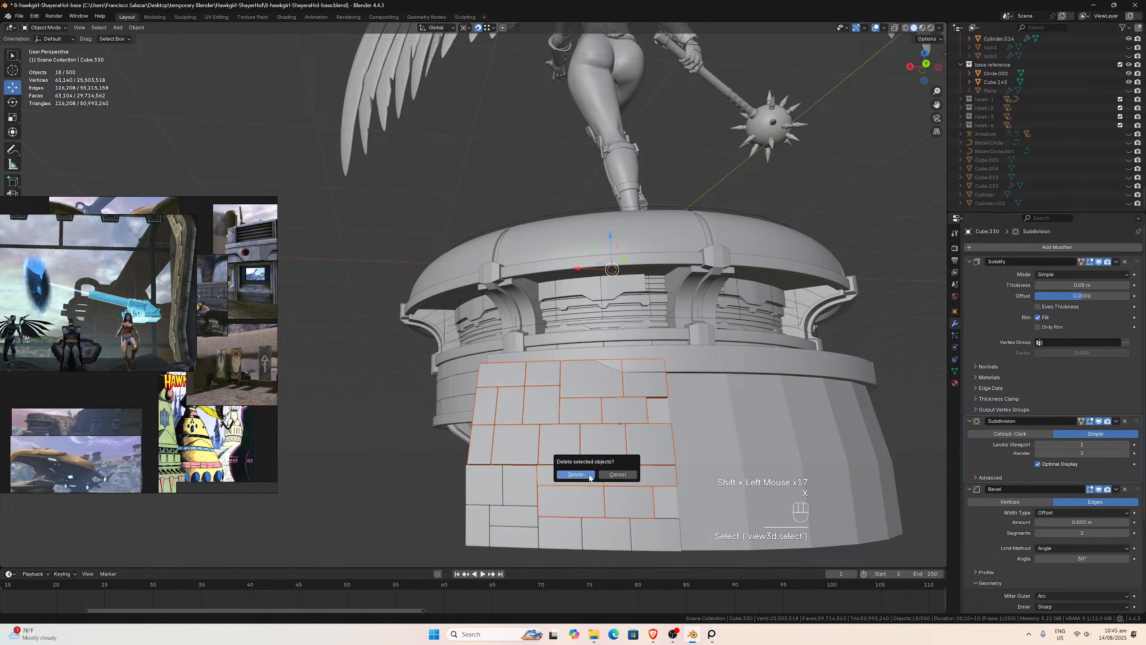
pyautogui.click(589, 475)
# - Undo the last brick deletion at the wall's far end and select a single block in the bottom course
pyautogui.scroll(-3, 560, 447)
pyautogui.scroll(2, 549, 440)
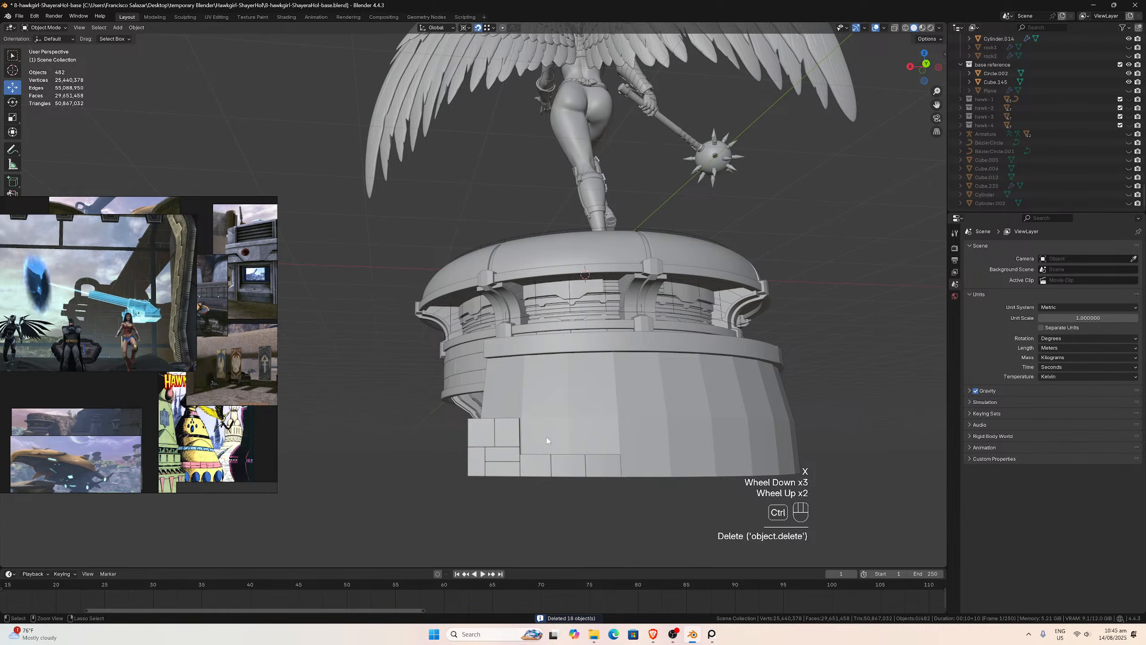
pyautogui.hotkey('ctrl', 'z')
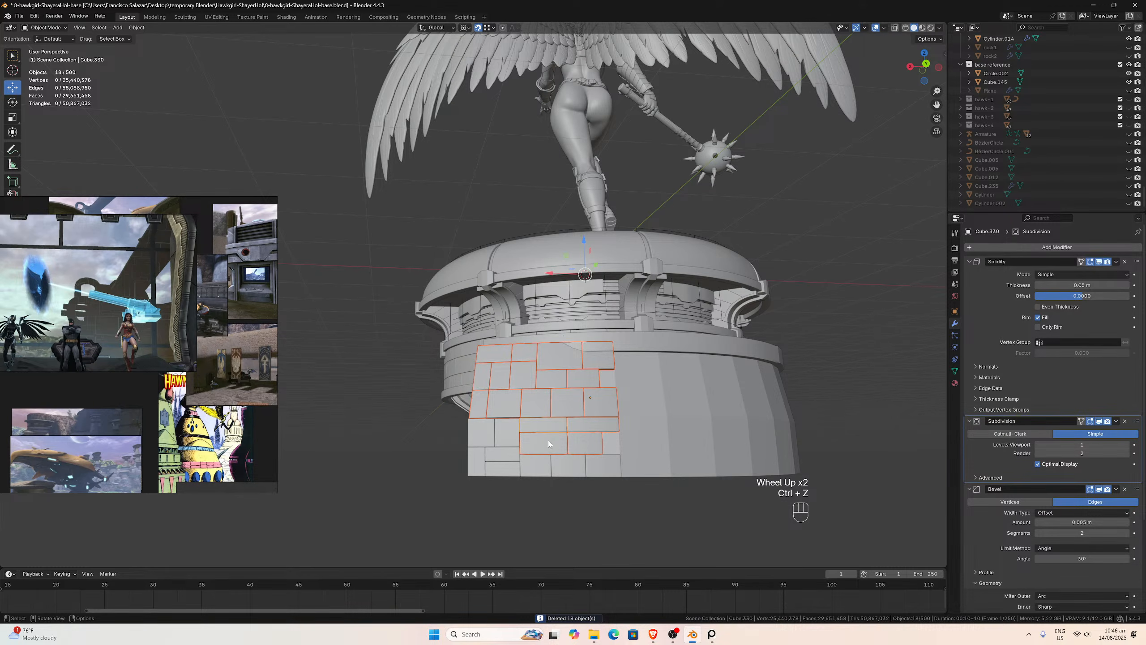
pyautogui.click(596, 465)
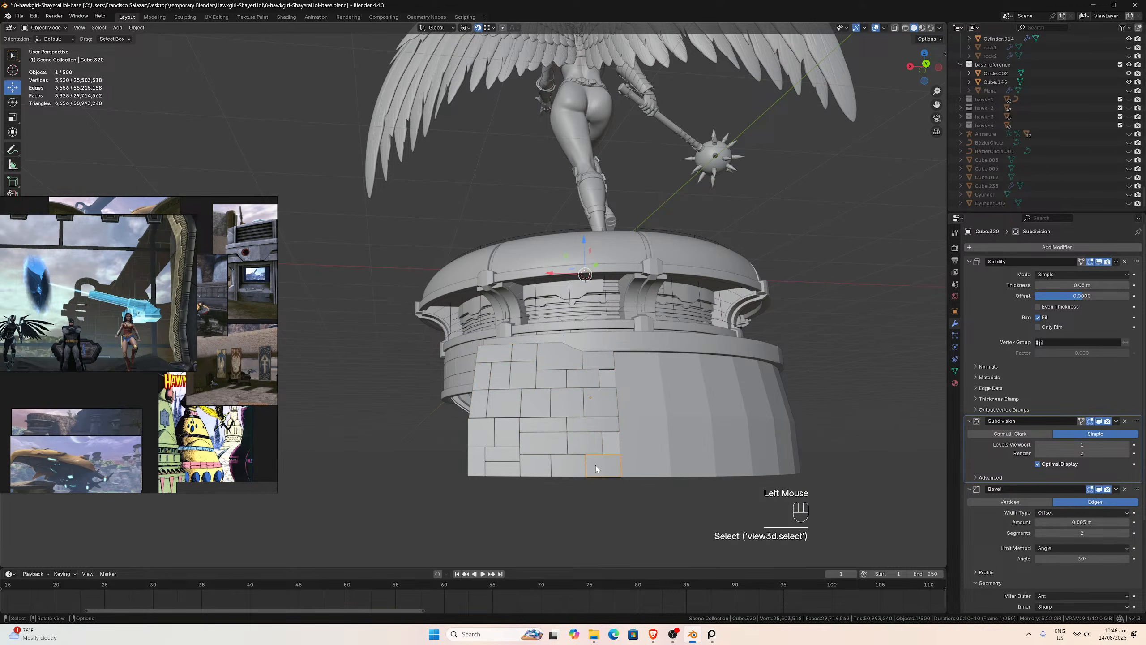
# - Select the smooth curved outer wall, check its modifiers, and inspect where it meets the rim above
pyautogui.scroll(2, 717, 427)
pyautogui.moveTo(717, 428); pyautogui.dragTo(727, 372, button='middle')
pyautogui.click(680, 397)
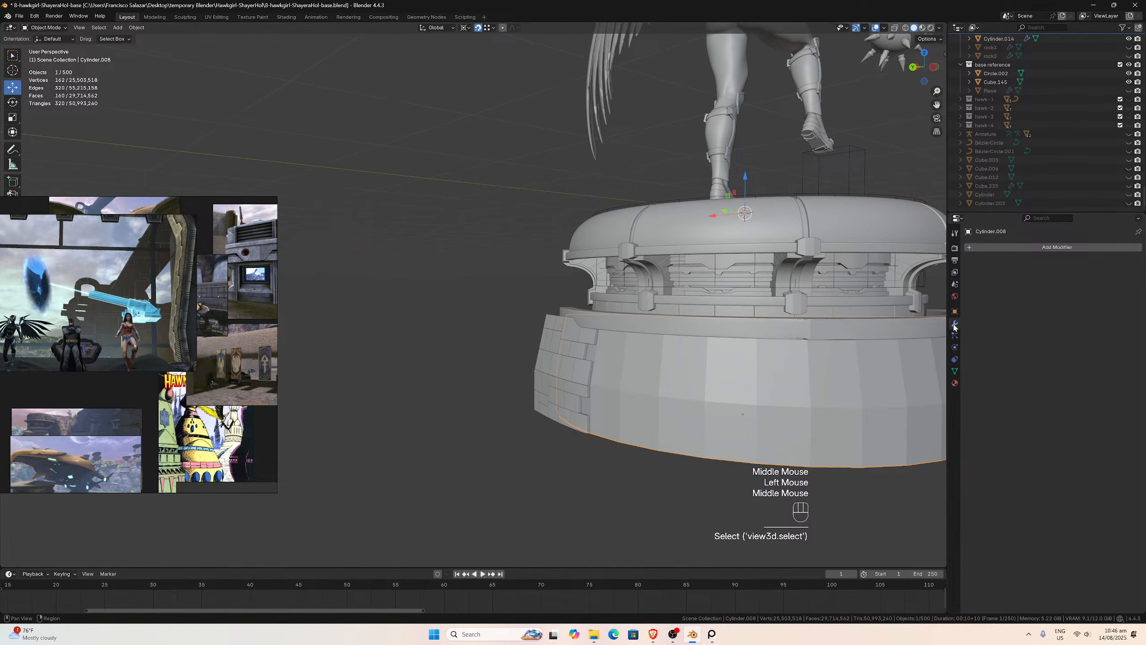
pyautogui.moveTo(787, 325); pyautogui.dragTo(776, 357, button='middle')
pyautogui.scroll(1, 777, 358)
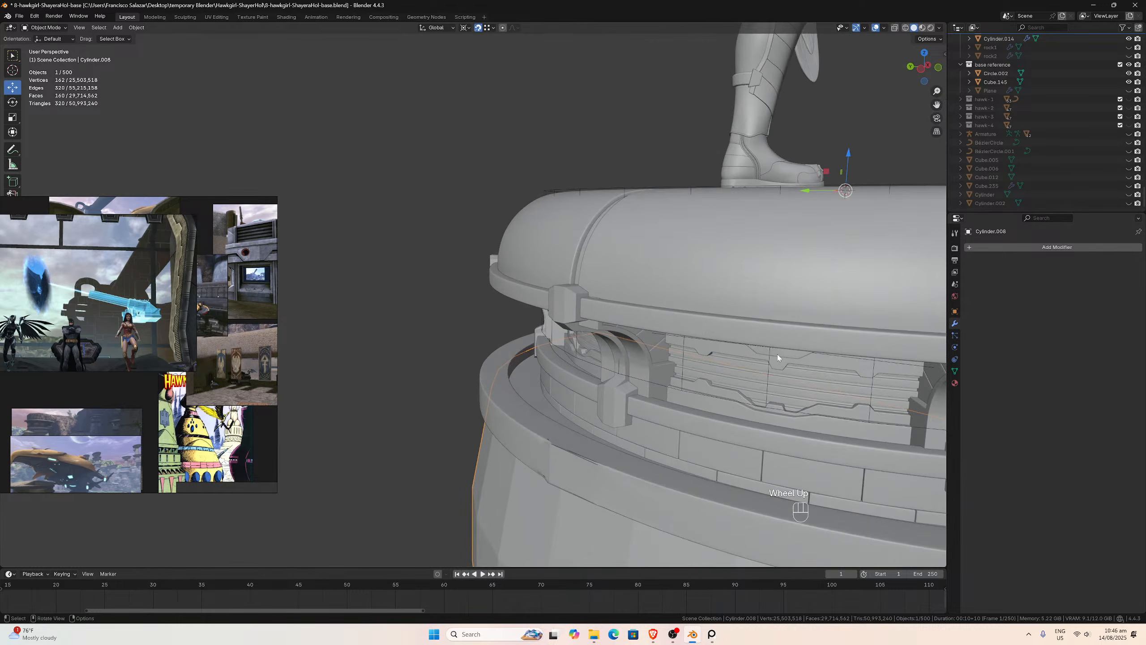
# - Isolate the curved rim on top of the outer wall in local view and enter Edit Mode on it
pyautogui.click(587, 459)
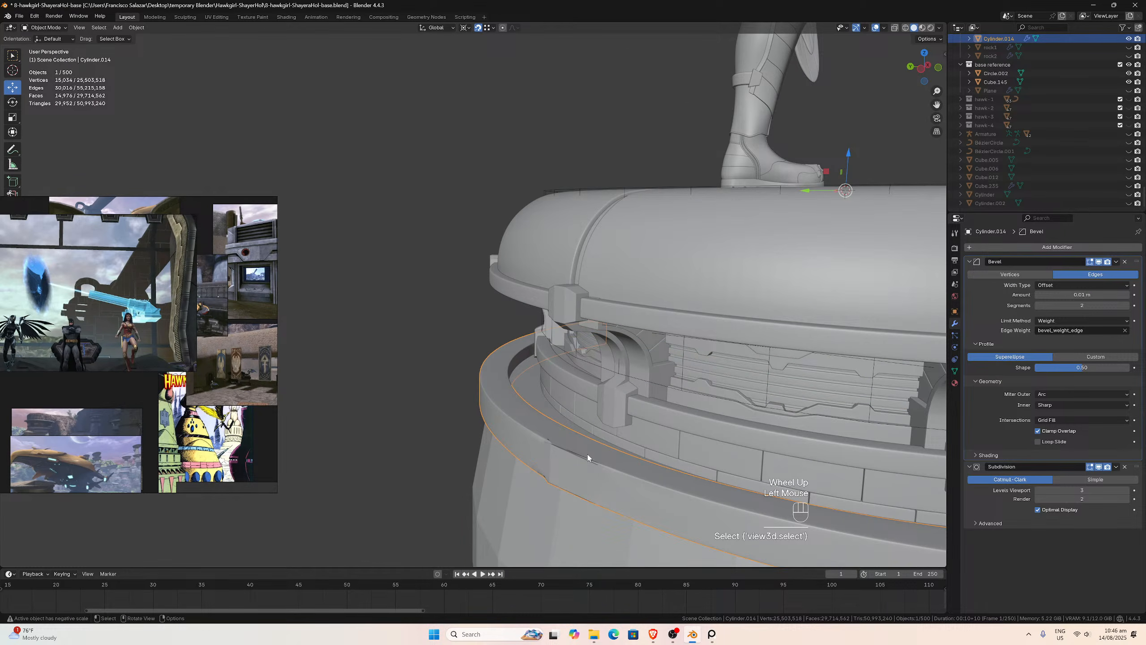
pyautogui.moveTo(590, 461); pyautogui.dragTo(416, 371, button='middle')
pyautogui.press('KP_Divide')
pyautogui.press('Tab')
pyautogui.scroll(3, 416, 370)
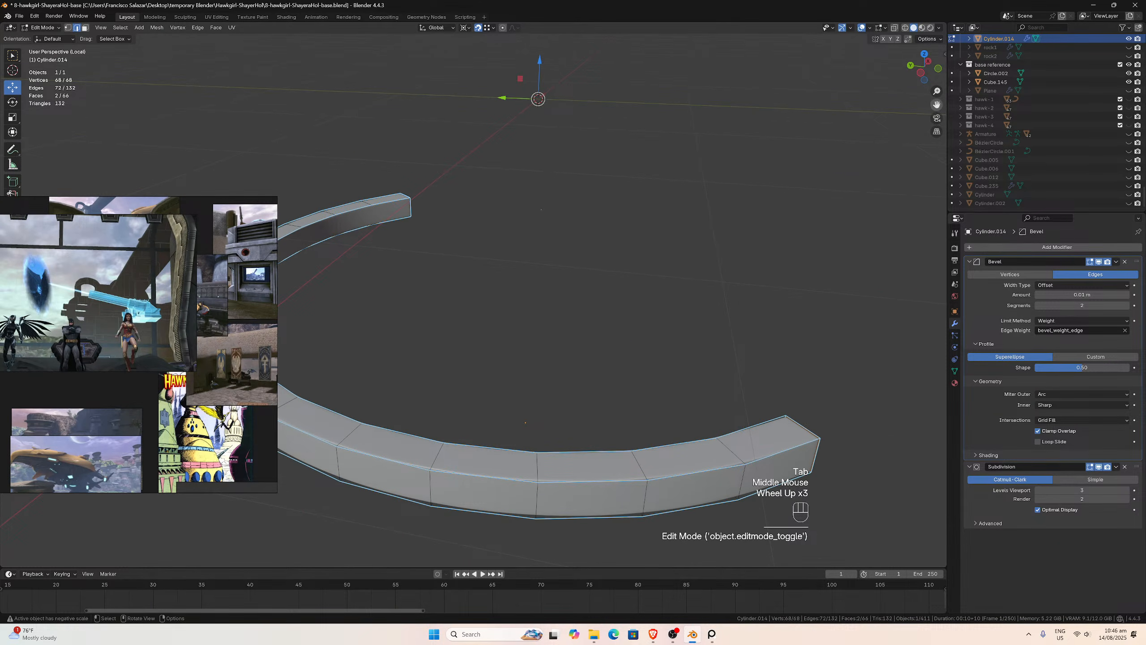
# - Examine the shading artifact on the rim's outer top edge up close, selecting the edge and the corner vertex beside it
pyautogui.moveTo(936, 104); pyautogui.dragTo(947, 107)
pyautogui.scroll(2, 669, 256)
pyautogui.moveTo(550, 210); pyautogui.dragTo(561, 223, button='middle')
pyautogui.scroll(1, 561, 224)
pyautogui.scroll(1, 561, 224)
pyautogui.moveTo(599, 268); pyautogui.dragTo(717, 200, button='middle')
pyautogui.moveTo(936, 107); pyautogui.dragTo(774, 64)
pyautogui.scroll(1, 796, 191)
pyautogui.moveTo(796, 191); pyautogui.dragTo(802, 197, button='middle')
pyautogui.click(589, 418)
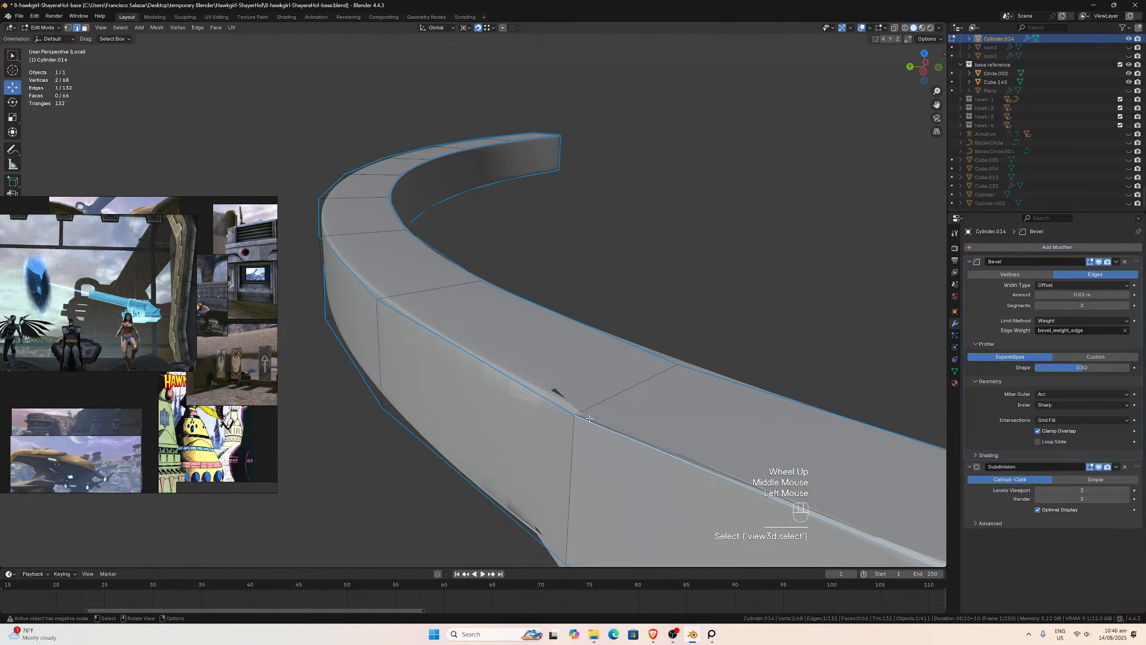
pyautogui.click(69, 28)
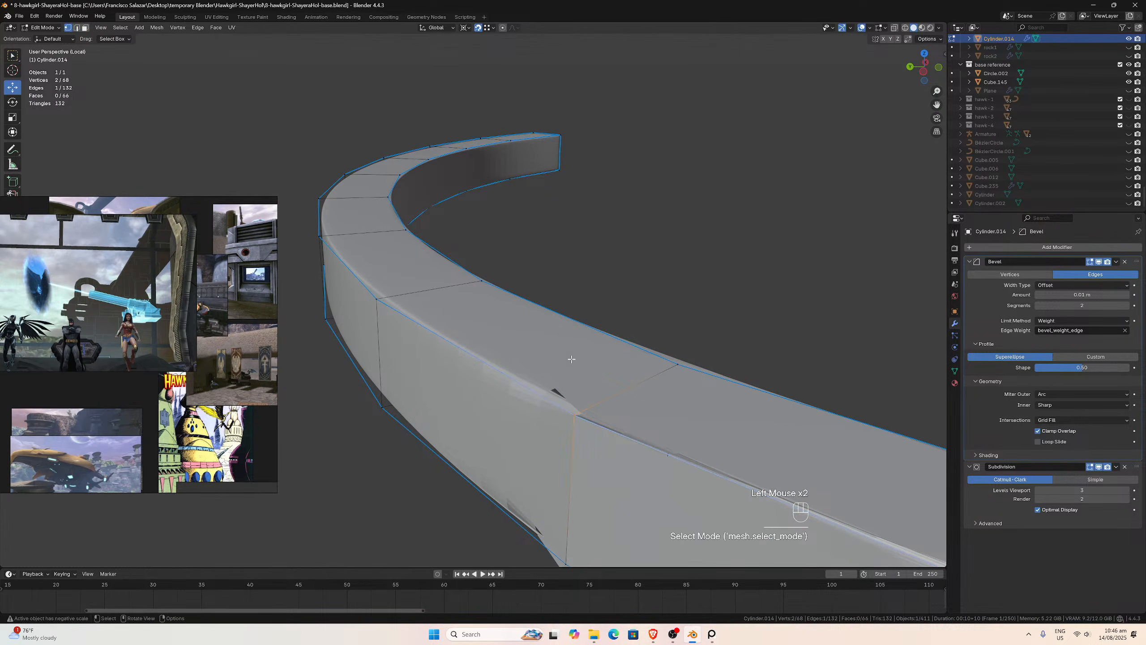
pyautogui.click(575, 414)
pyautogui.moveTo(575, 412); pyautogui.dragTo(596, 403, button='middle')
# - Run Merge by Distance on all of the rim's vertices, moving the reference image window aside, and reselect the corner vertex
pyautogui.press('a')
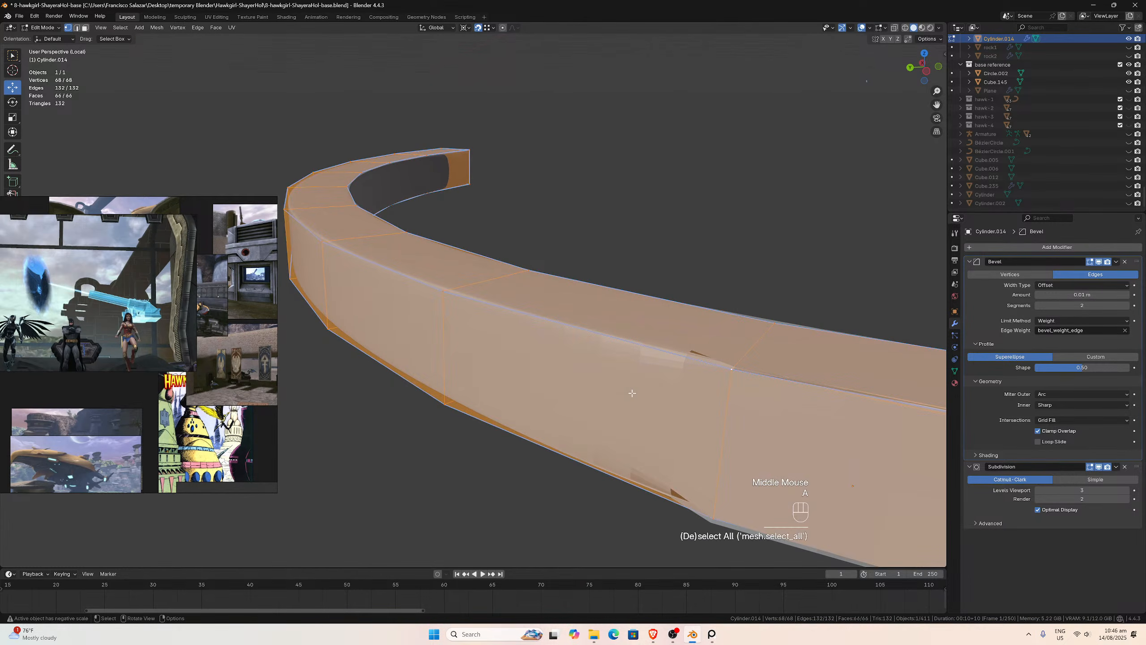
pyautogui.click(177, 28)
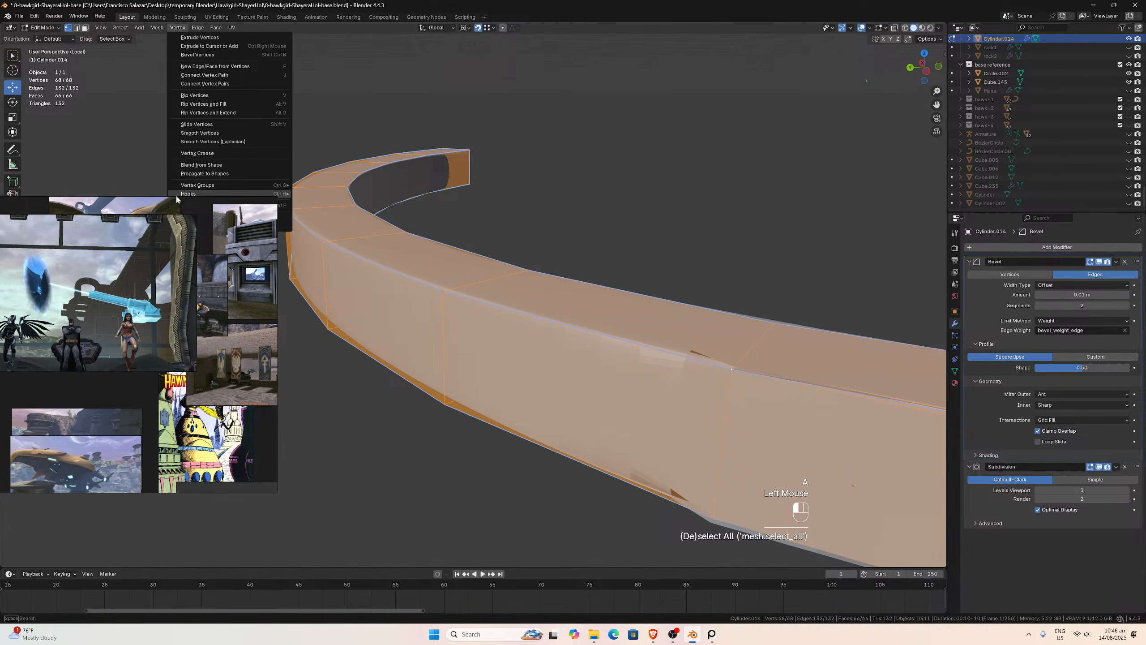
pyautogui.moveTo(174, 206); pyautogui.dragTo(52, 191)
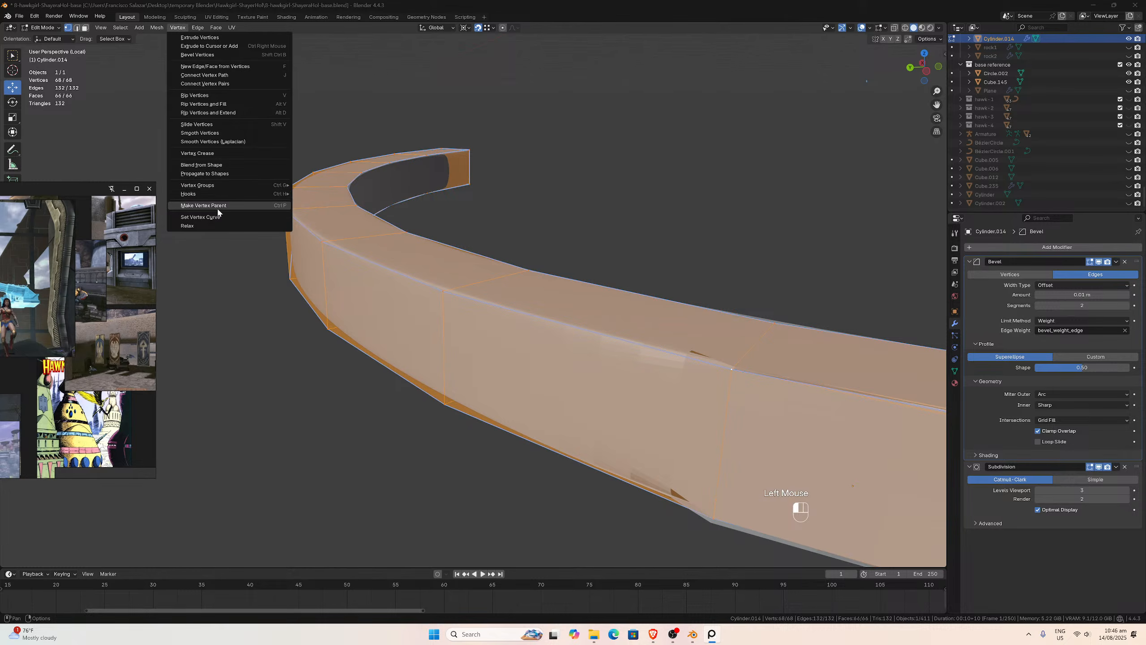
pyautogui.click(157, 28)
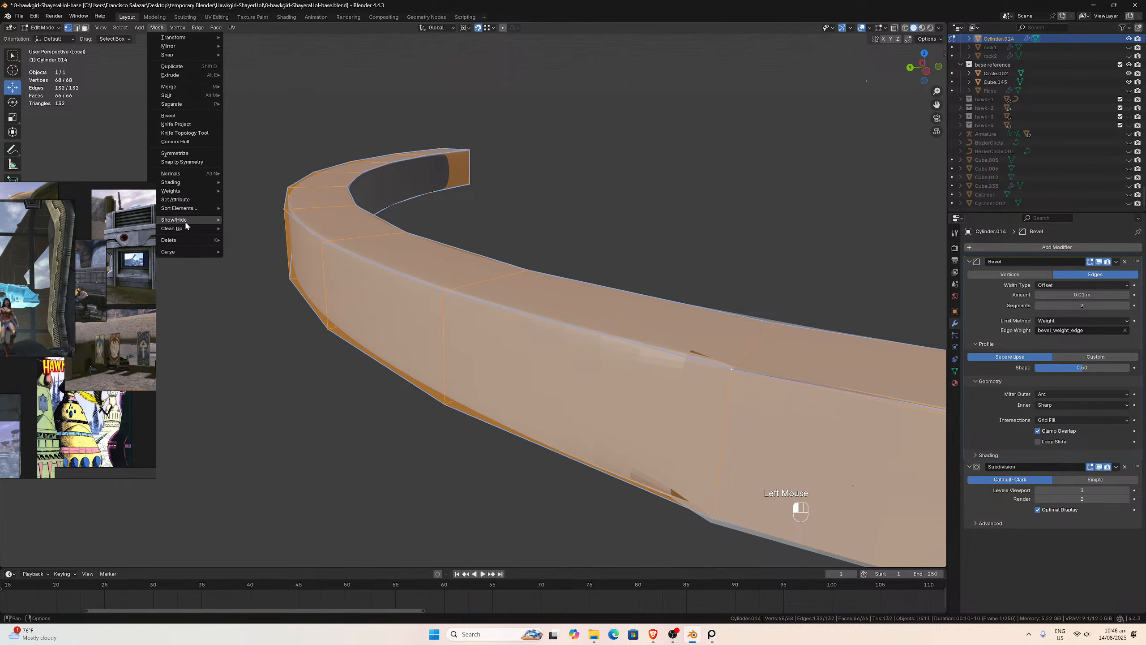
pyautogui.moveTo(183, 228)
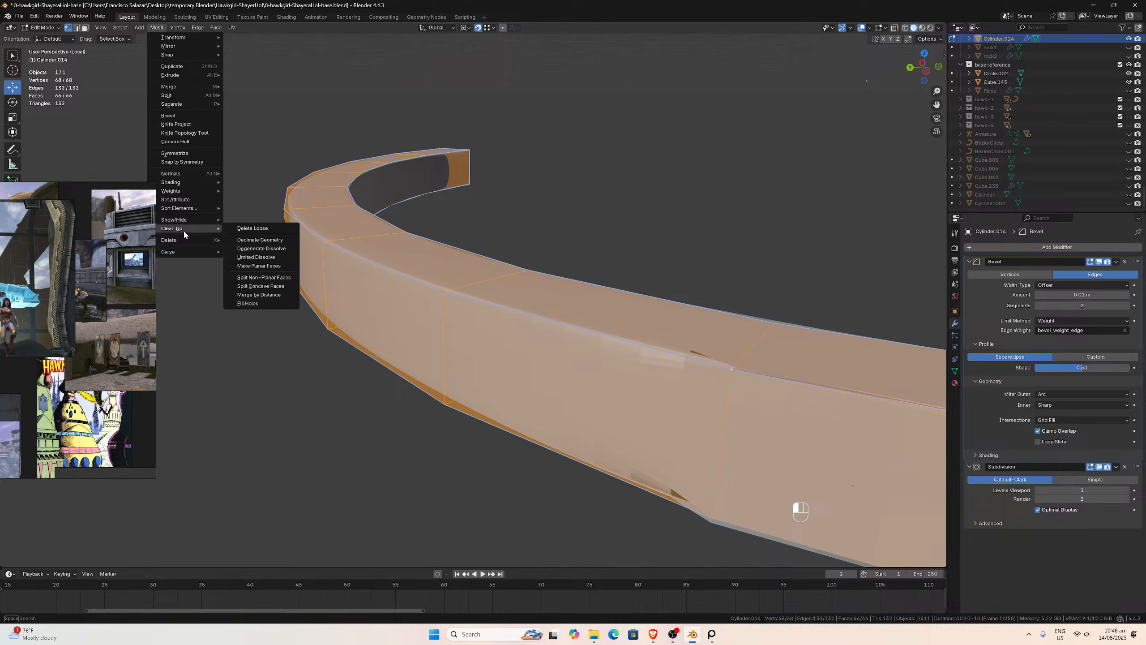
pyautogui.click(270, 294)
pyautogui.click(718, 369)
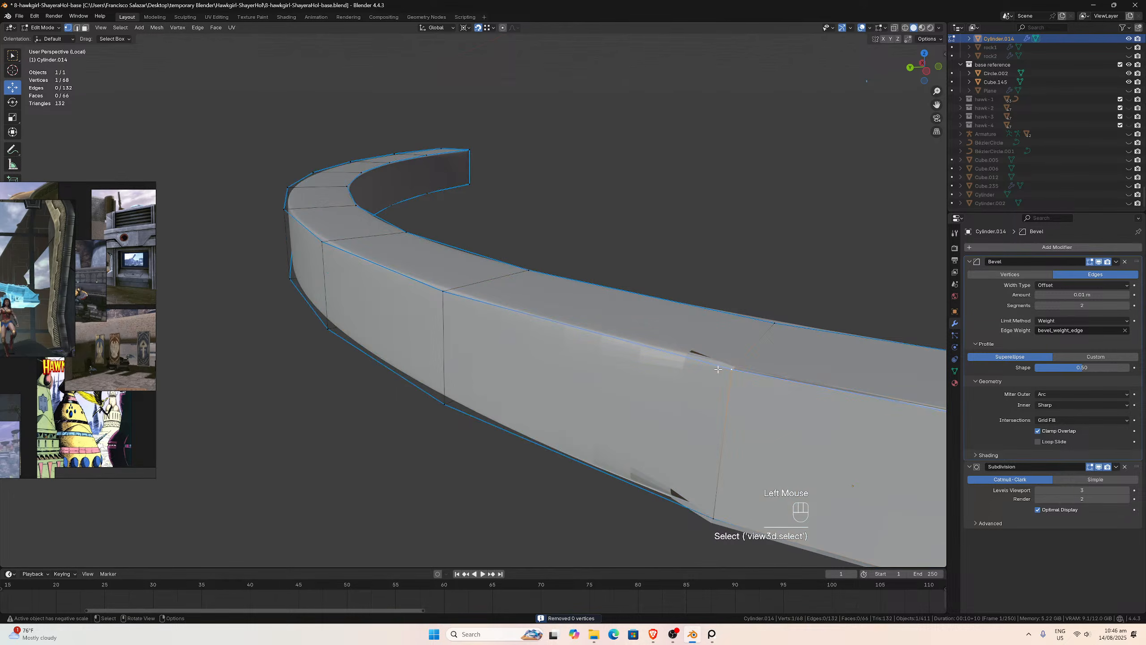
# - Check the rim's interior near the artifact in X-ray with face selection, trying to pick the dark cross-section face
pyautogui.moveTo(723, 363); pyautogui.dragTo(734, 281, button='middle')
pyautogui.scroll(-1, 734, 284)
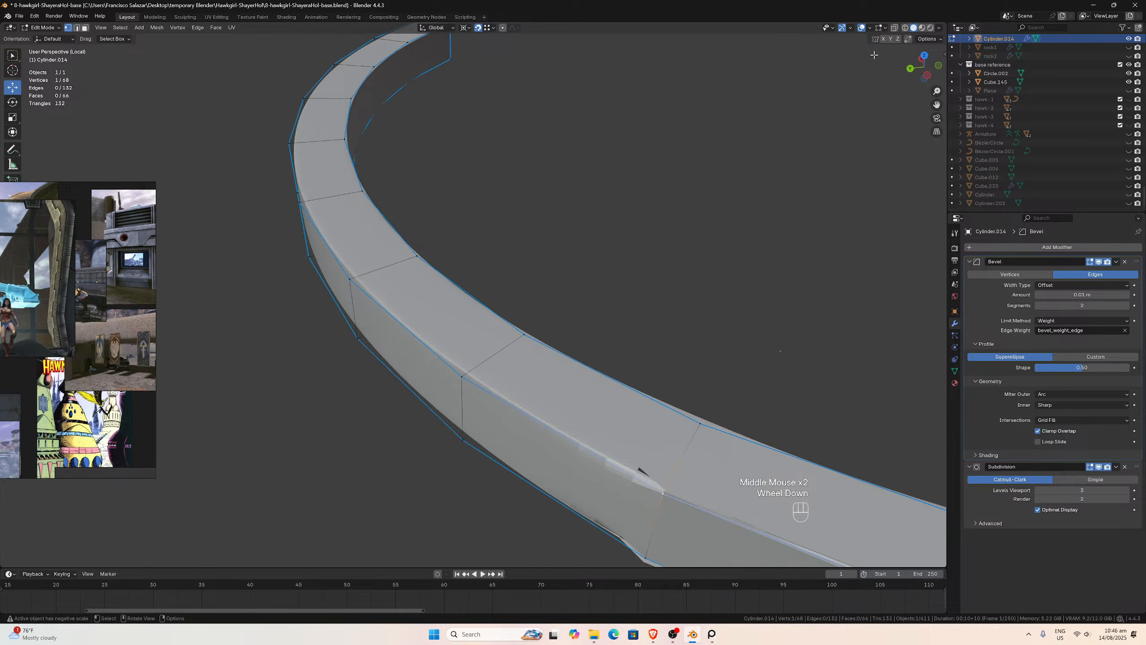
pyautogui.click(895, 28)
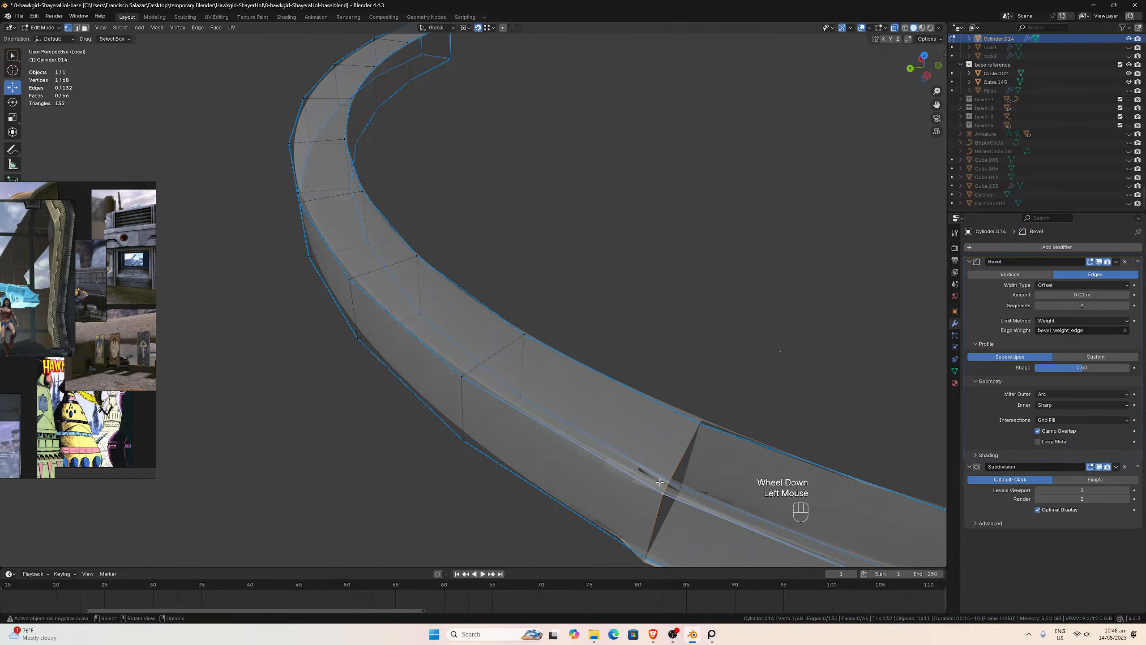
pyautogui.moveTo(660, 482); pyautogui.dragTo(649, 474, button='middle')
pyautogui.click(85, 28)
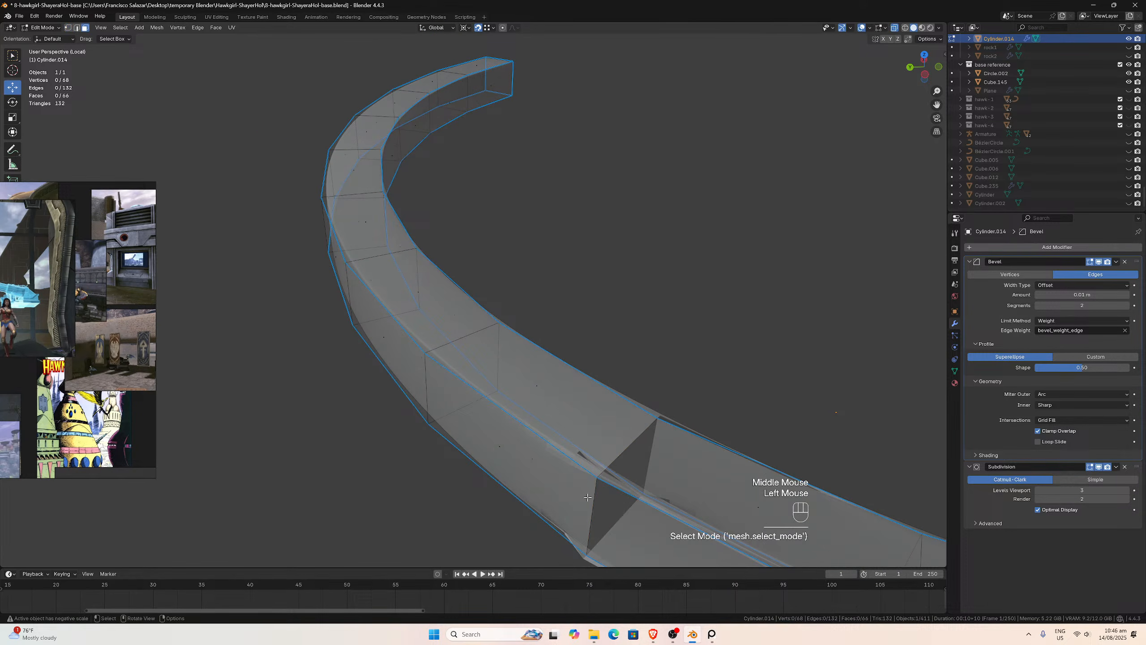
pyautogui.click(601, 506)
pyautogui.moveTo(637, 465); pyautogui.dragTo(671, 296, button='middle')
pyautogui.click(583, 445)
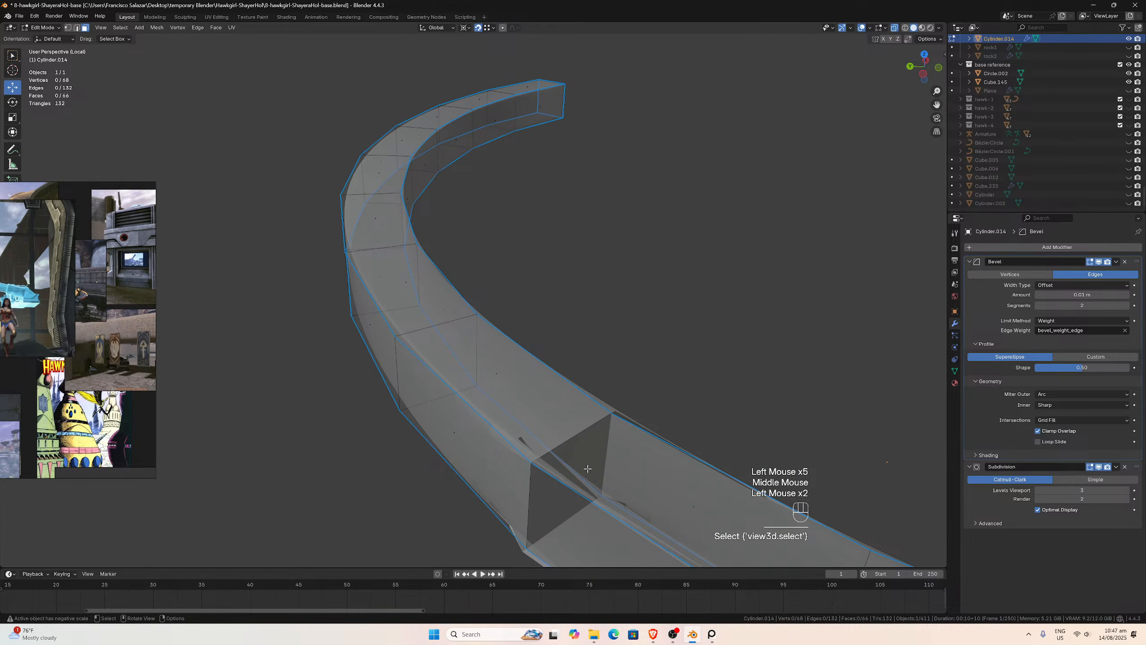
# - Probe the dark cross-section inside the rim from other angles for a selectable internal face, and turn X-ray off
pyautogui.moveTo(587, 469); pyautogui.dragTo(490, 418, button='middle')
pyautogui.click(369, 400)
pyautogui.click(490, 418)
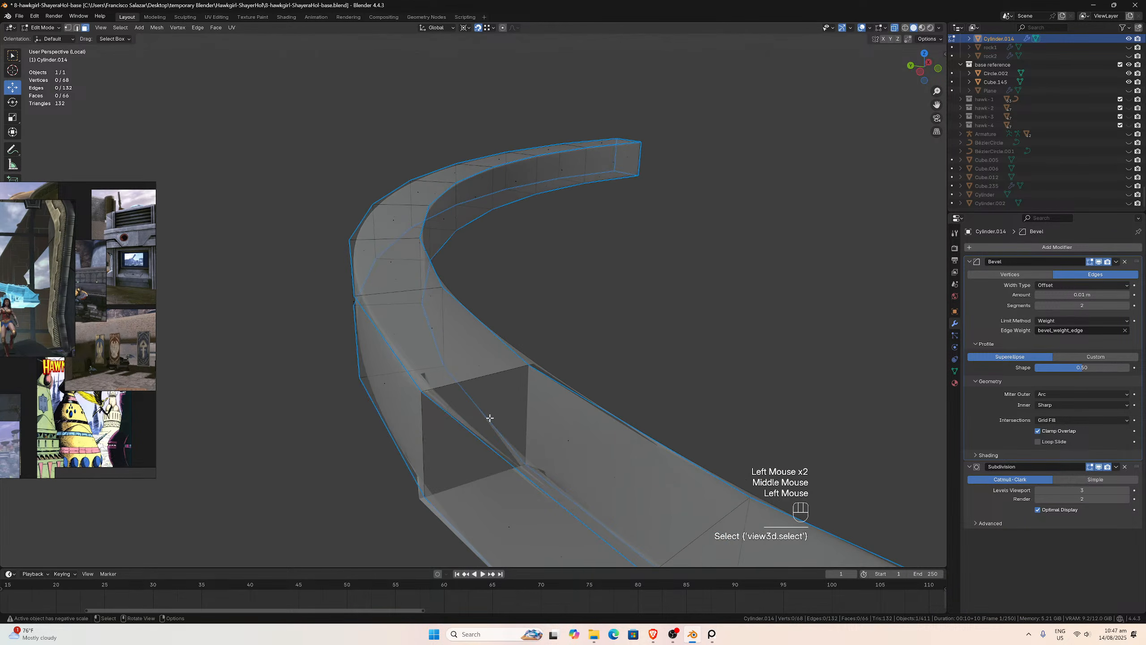
pyautogui.click(437, 421)
pyautogui.click(452, 402)
pyautogui.moveTo(504, 390); pyautogui.dragTo(509, 391, button='middle')
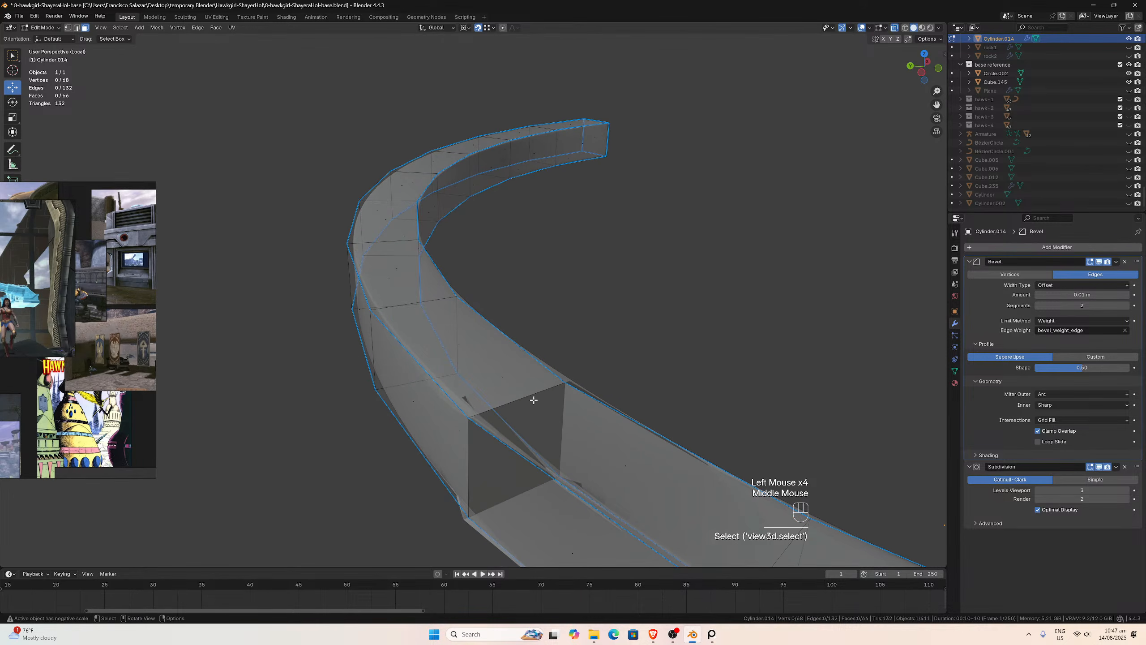
pyautogui.click(538, 401)
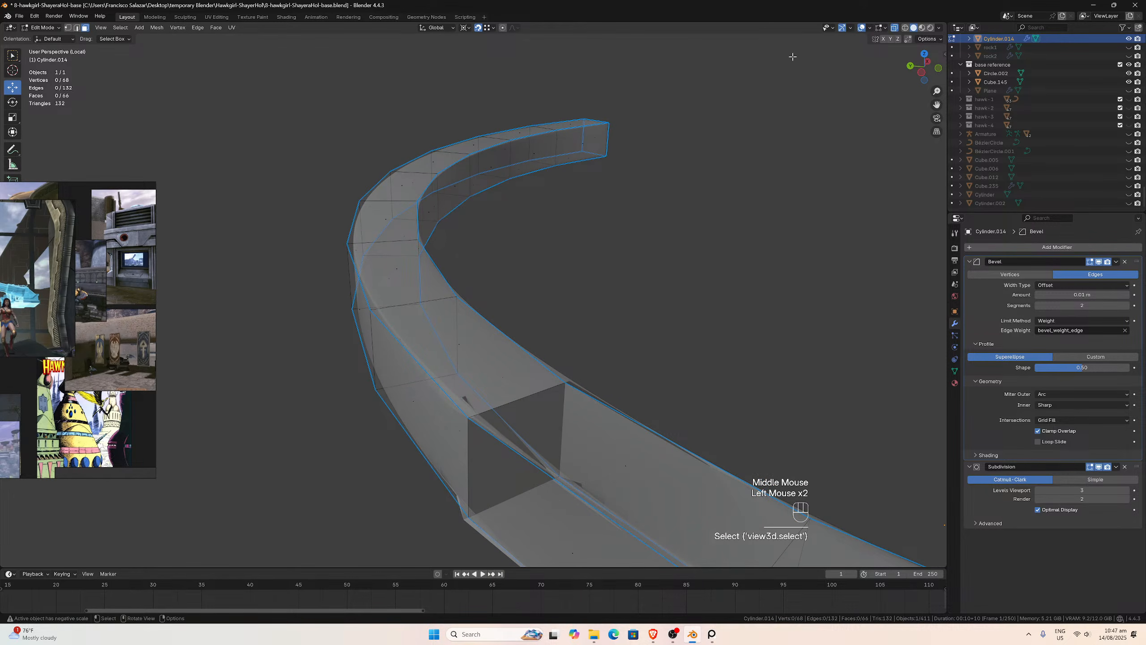
pyautogui.click(763, 237)
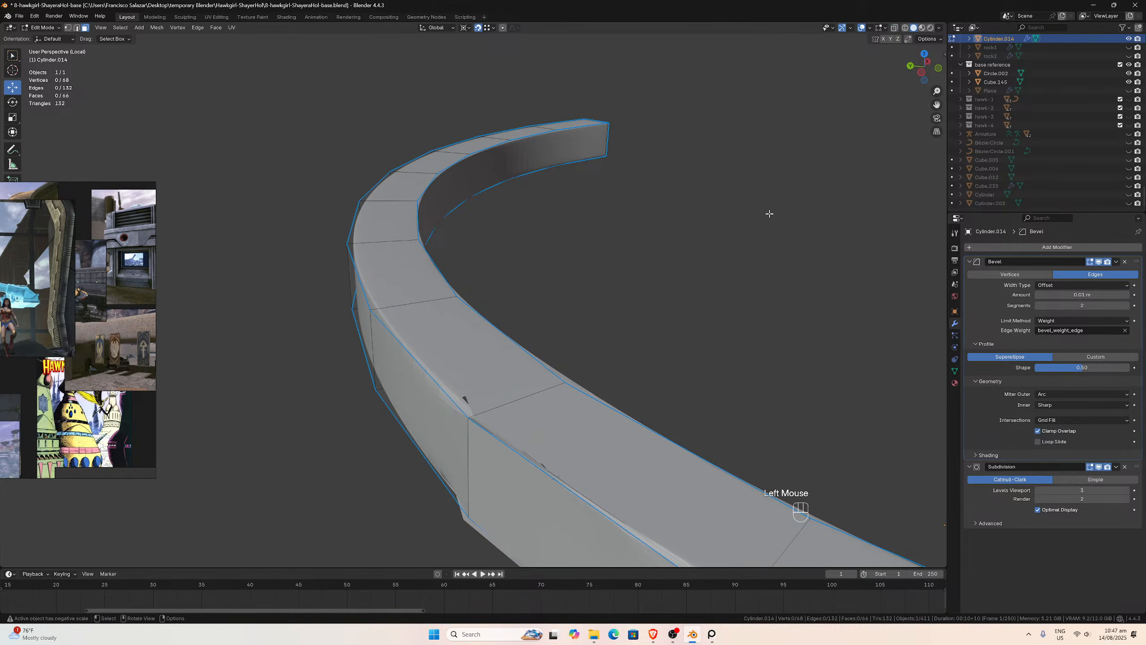
# - Inspect the inside of the rim around the faulty cross-section from within the mesh
pyautogui.moveTo(767, 210); pyautogui.dragTo(659, 157, button='middle')
pyautogui.scroll(2, 753, 186)
pyautogui.moveTo(513, 178); pyautogui.dragTo(519, 178, button='middle')
pyautogui.scroll(2, 513, 177)
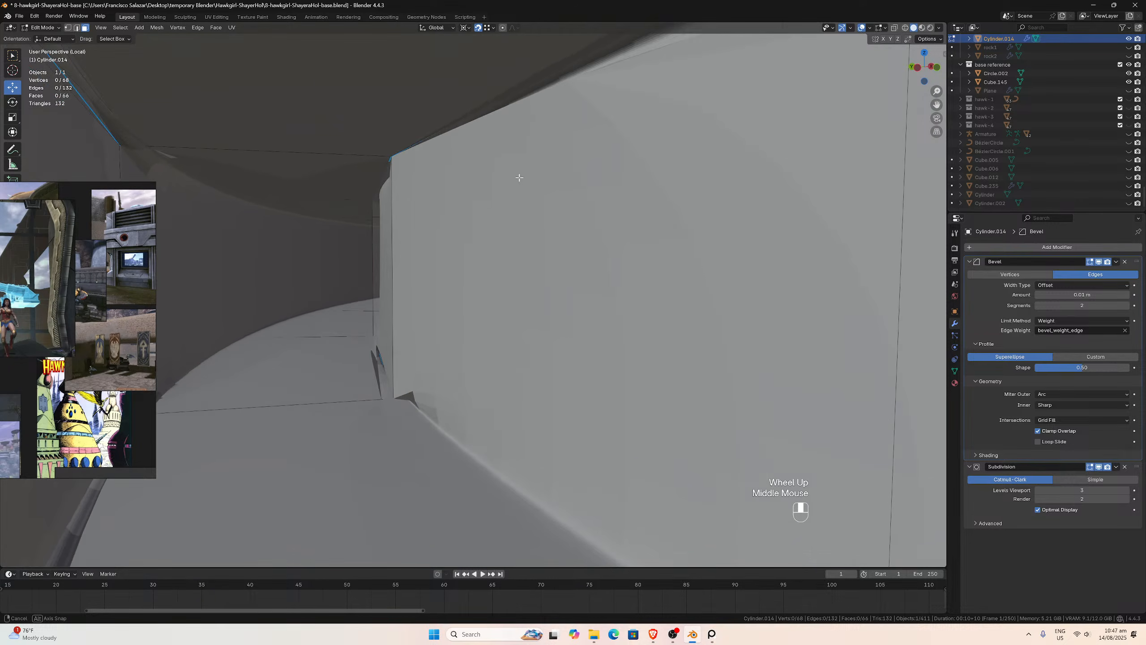
pyautogui.scroll(-2, 519, 177)
# - Hide the Bevel and Subdivision modifiers in the viewport to examine the rim's bare mesh, and show only Subdivision again
pyautogui.click(1099, 262)
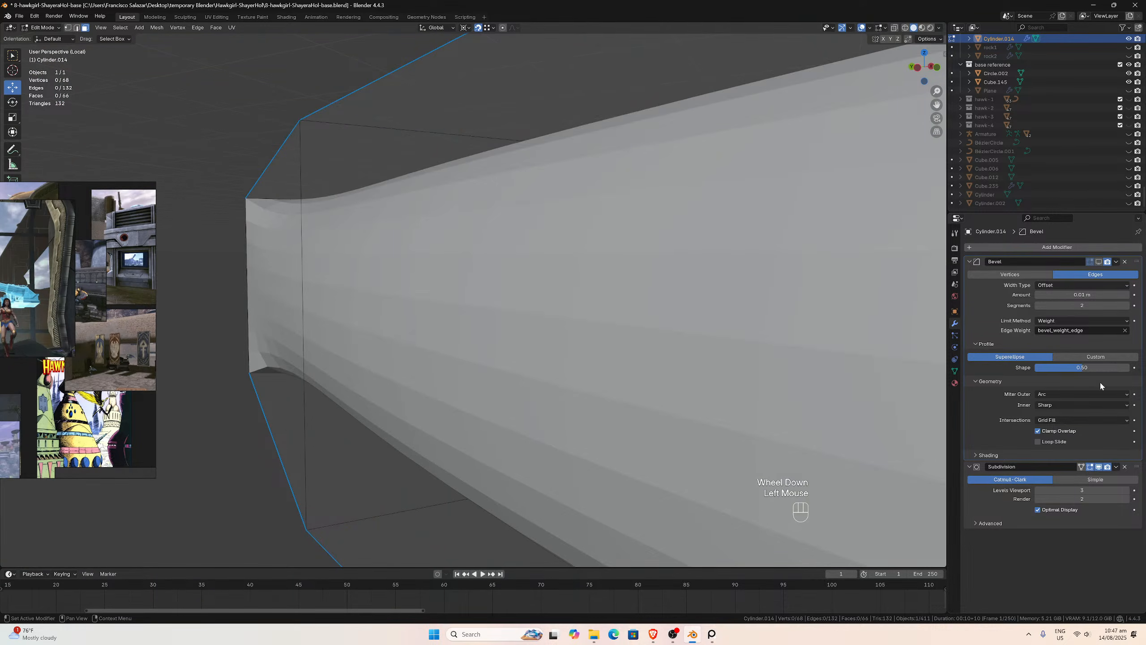
pyautogui.click(1097, 468)
pyautogui.scroll(2, 493, 382)
pyautogui.moveTo(494, 382)
pyautogui.mouseDown(button='middle')
pyautogui.moveTo(553, 392)
pyautogui.moveTo(519, 383)
pyautogui.mouseUp(button='middle')
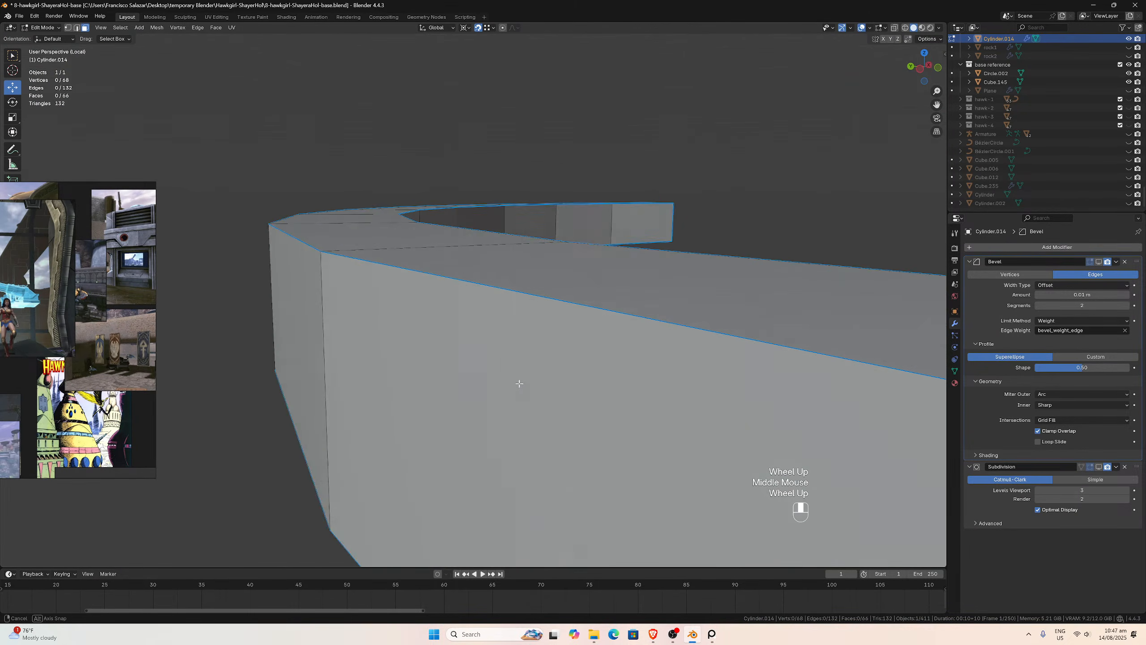
pyautogui.scroll(3, 513, 382)
pyautogui.scroll(-1, 627, 406)
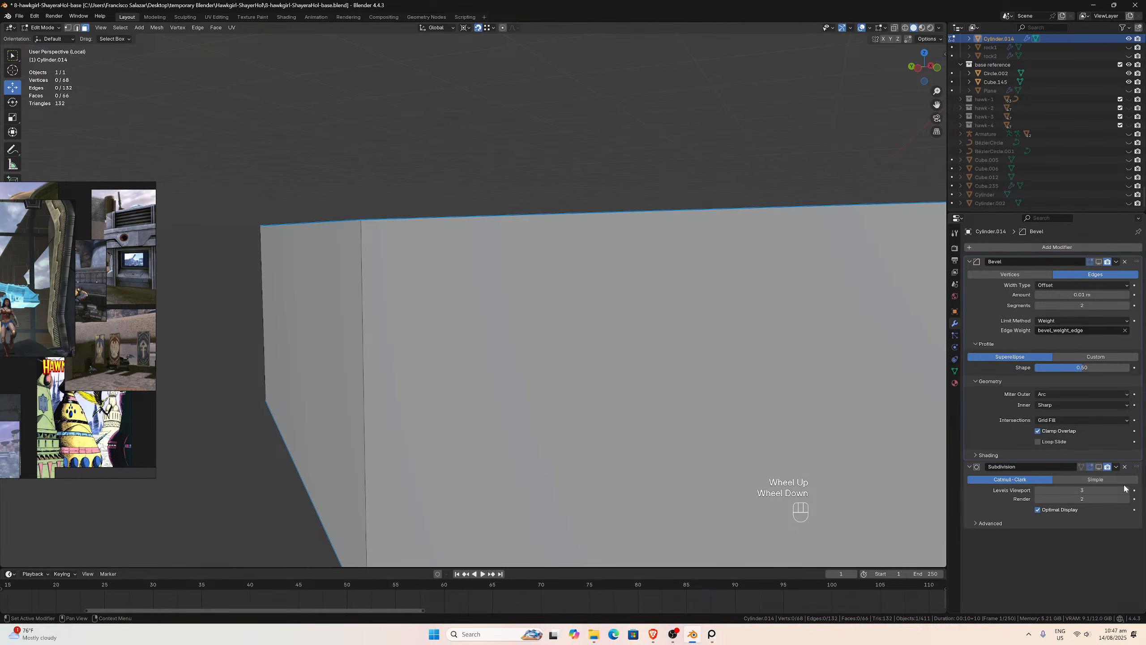
pyautogui.click(1101, 469)
pyautogui.moveTo(631, 410)
pyautogui.mouseDown(button='middle')
pyautogui.moveTo(611, 414)
pyautogui.moveTo(612, 402)
pyautogui.mouseUp(button='middle')
pyautogui.scroll(4, 255, 371)
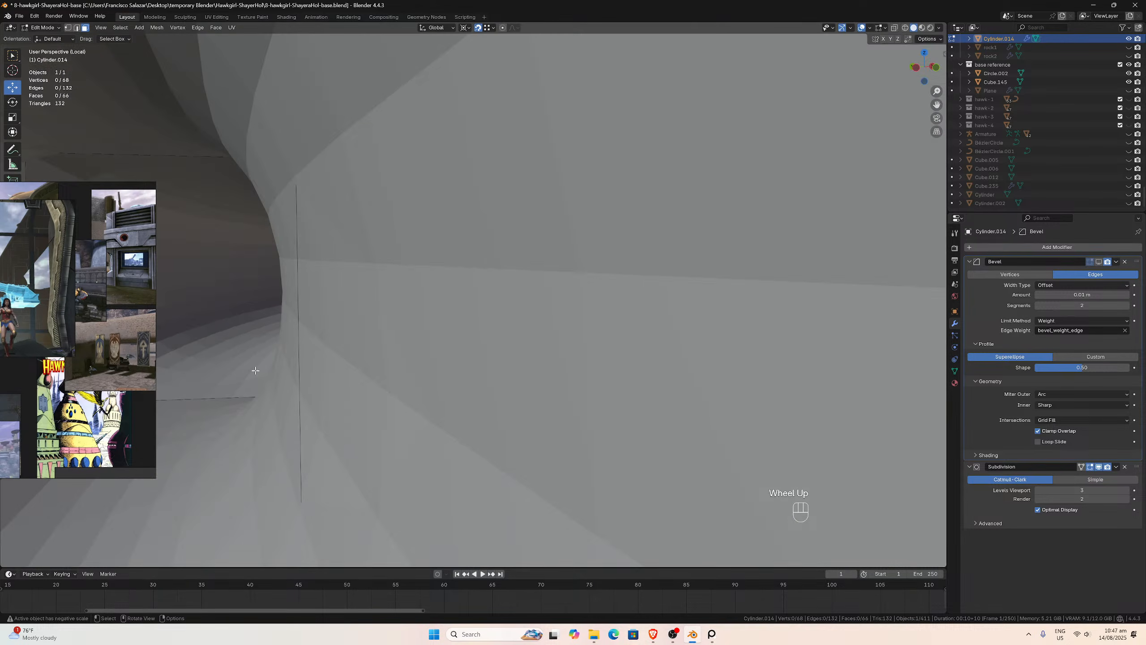
# - Select the edge loop around the pinched cross-section, try moving it to test its connection, cancel the move, and deselect
pyautogui.click(77, 28)
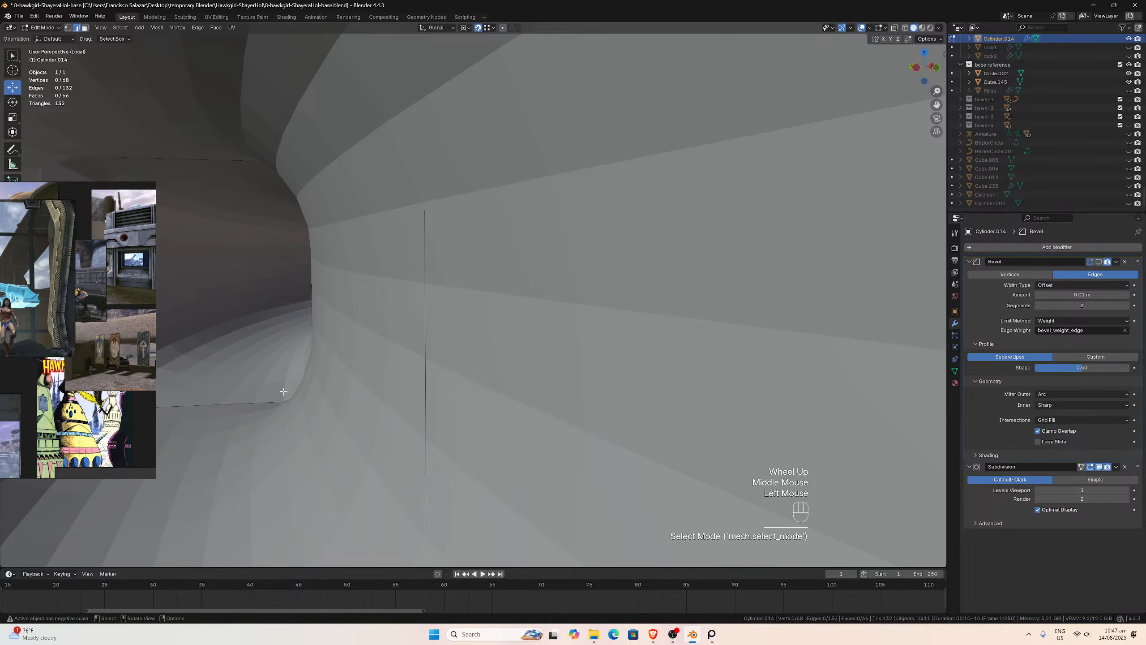
pyautogui.click(259, 401)
pyautogui.keyDown('alt'); pyautogui.click(259, 401); pyautogui.keyUp('alt')
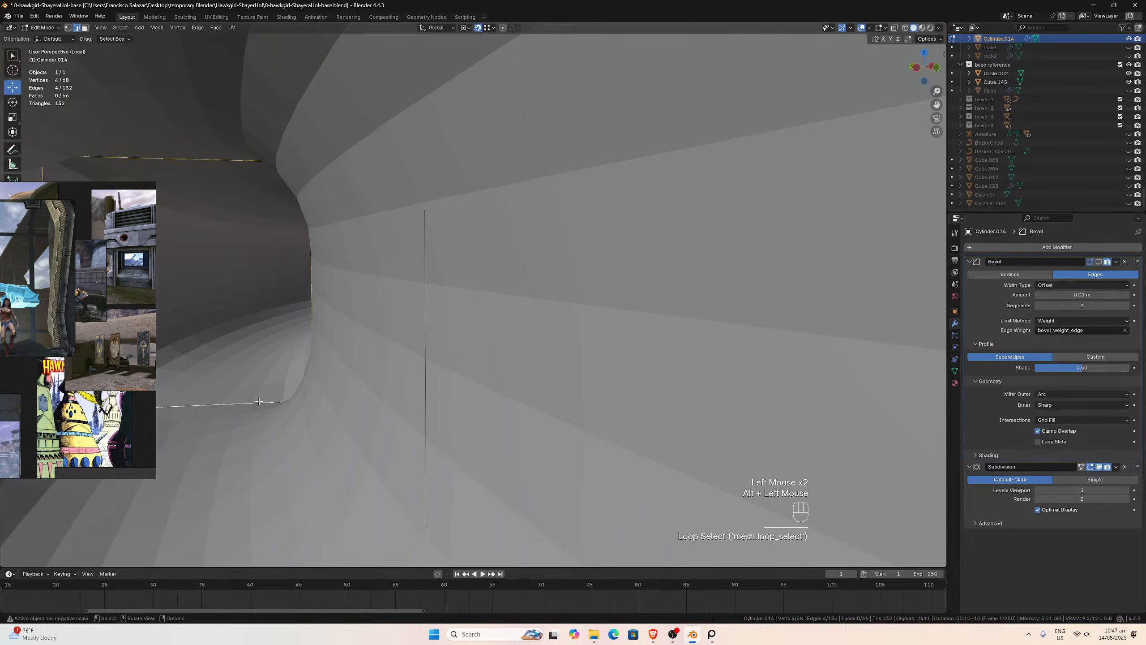
pyautogui.scroll(-2, 470, 394)
pyautogui.moveTo(470, 394); pyautogui.dragTo(564, 336, button='middle')
pyautogui.press('g')
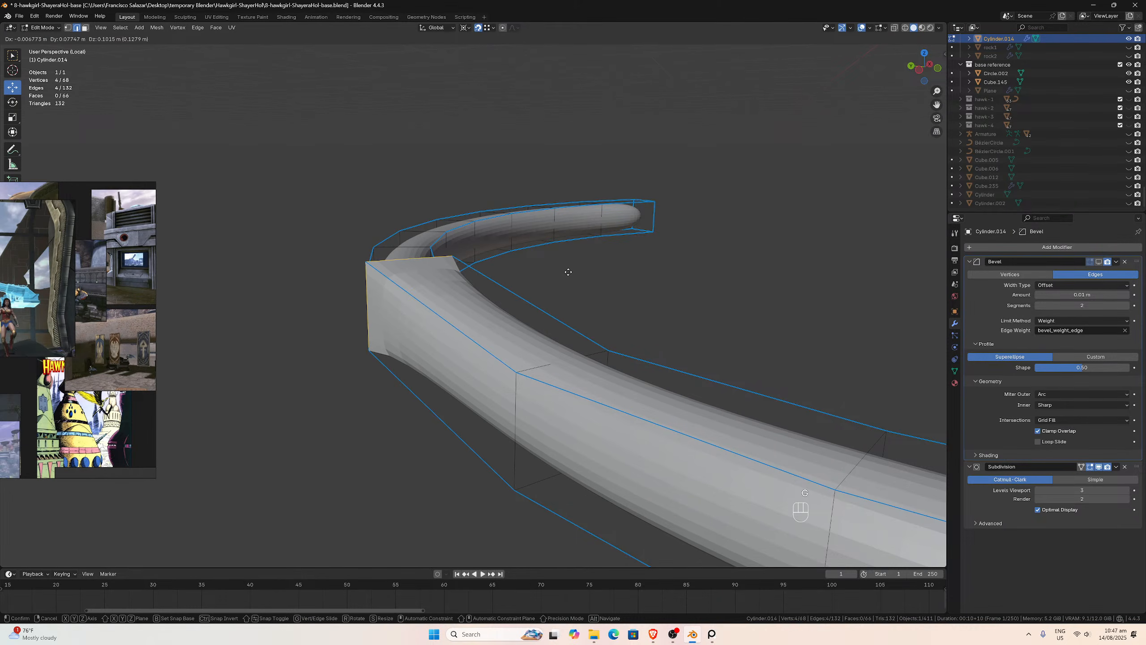
pyautogui.press('Escape')
pyautogui.moveTo(560, 310); pyautogui.dragTo(629, 288, button='middle')
pyautogui.click(628, 288)
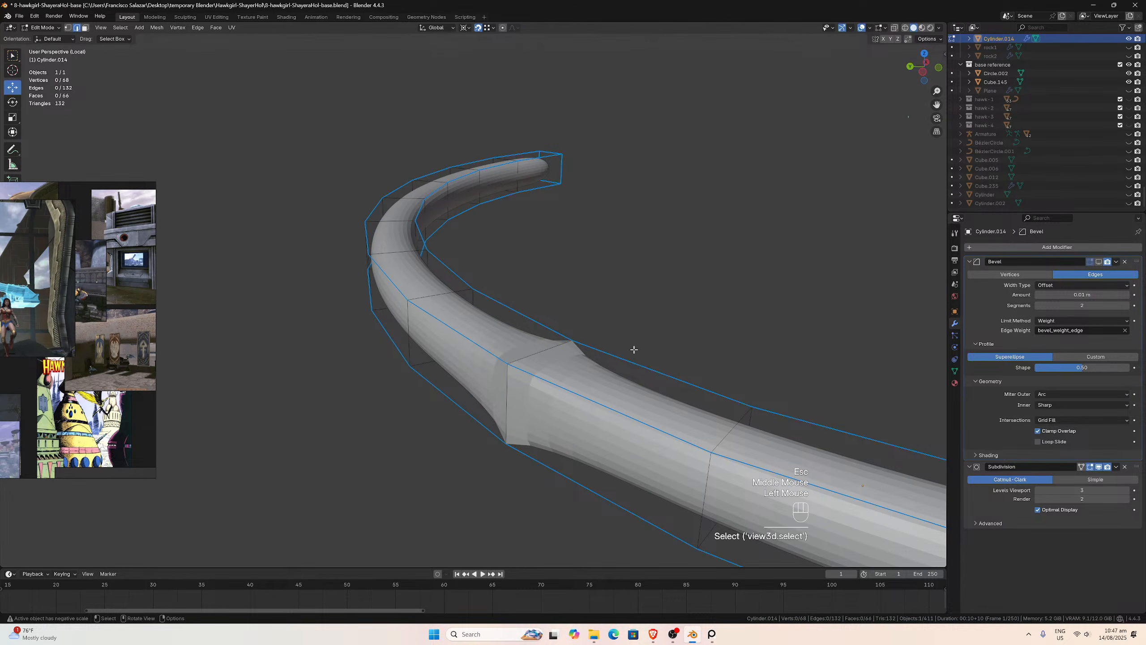
# - Try moving the outer top corner vertex at the pinched cross-section and cancel the move
pyautogui.moveTo(633, 349); pyautogui.dragTo(617, 348, button='middle')
pyautogui.scroll(2, 617, 349)
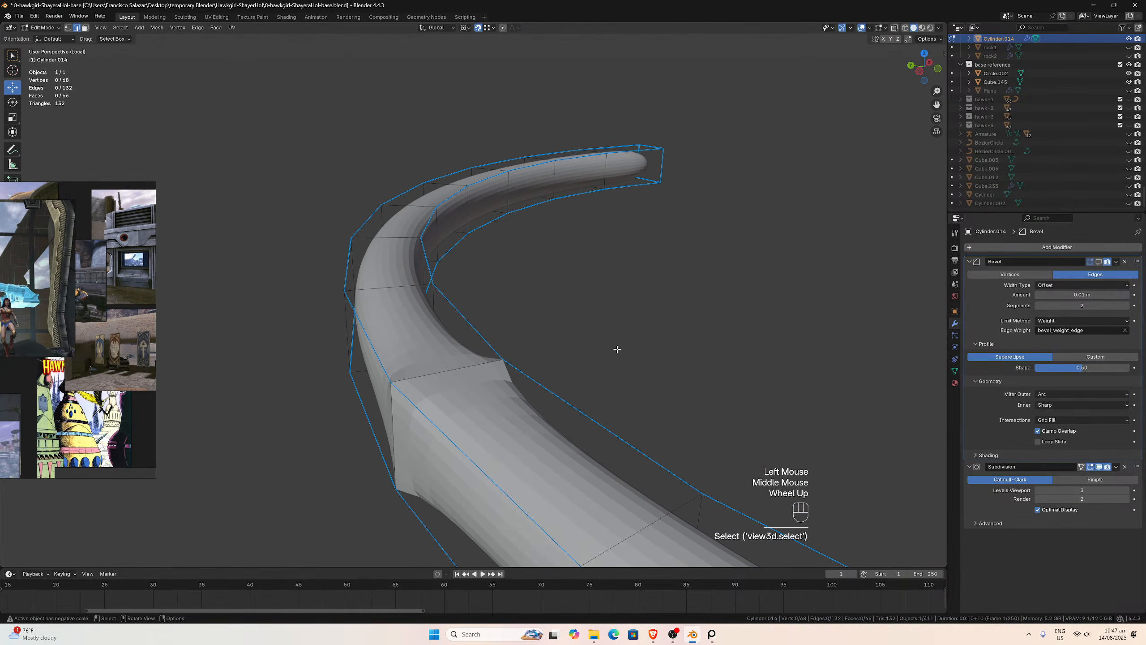
pyautogui.click(67, 28)
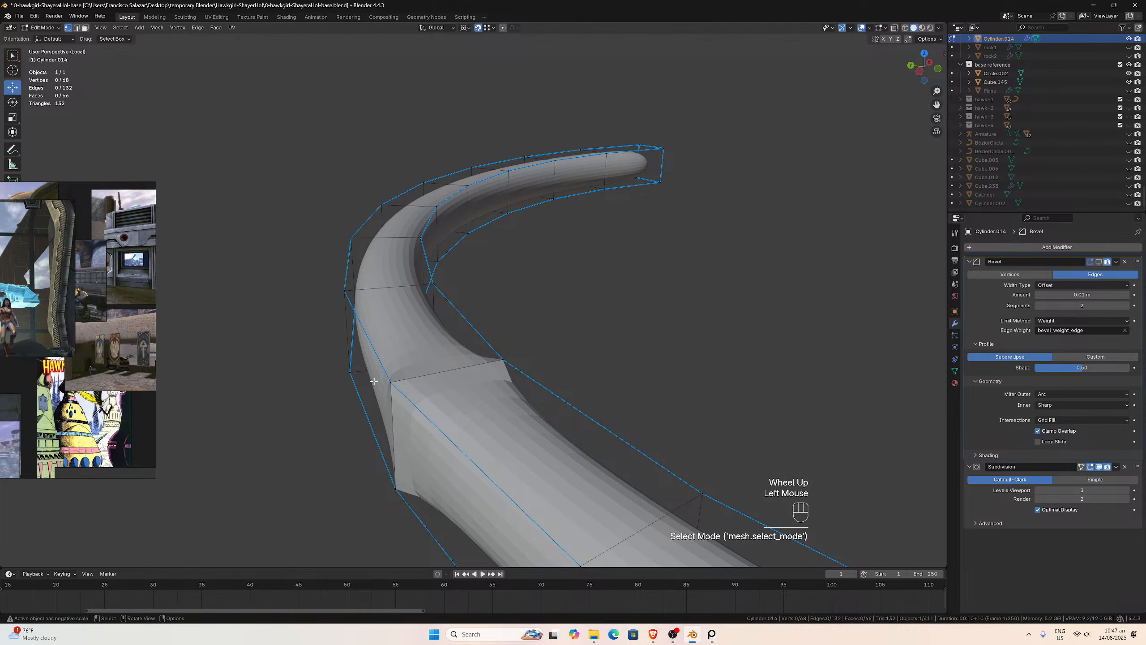
pyautogui.click(388, 394)
pyautogui.press('g')
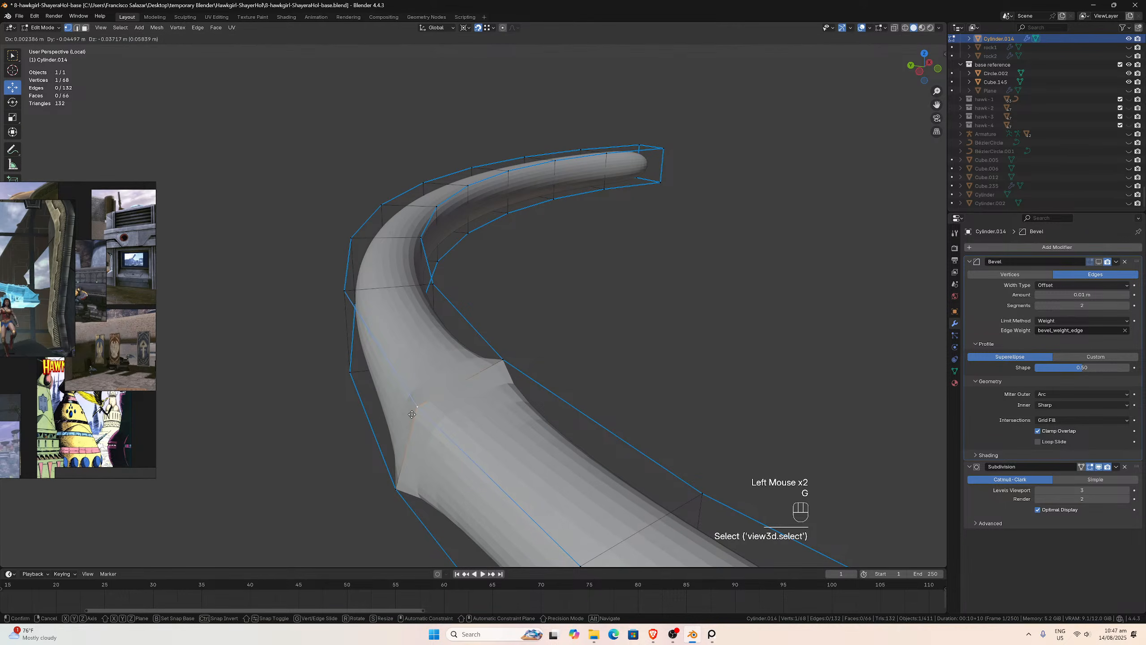
pyautogui.press('Escape')
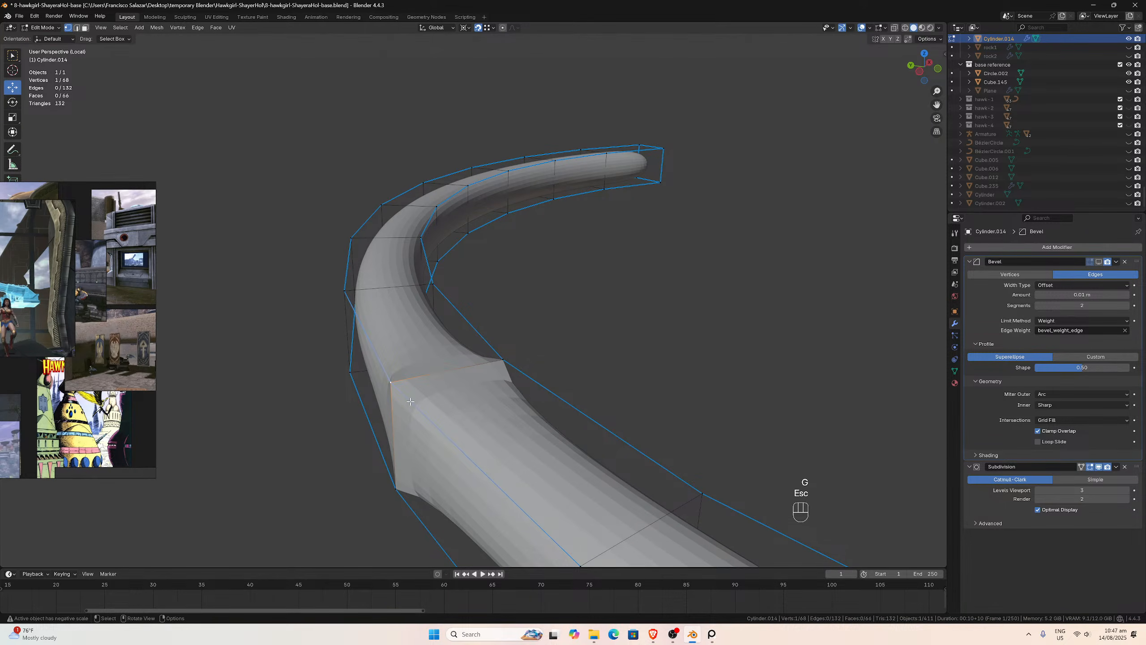
# - Recalculate all of the rim's normals outside, re-enable its Bevel modifier in Object Mode, and exit local view
pyautogui.press('a')
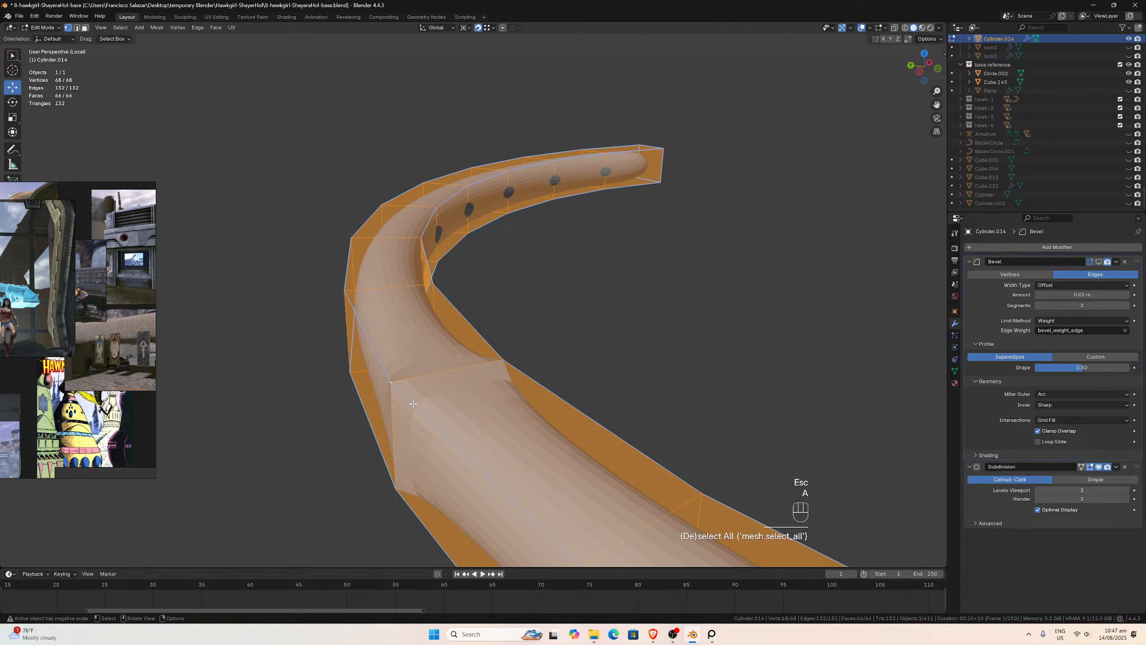
pyautogui.hotkey('alt', 'n')
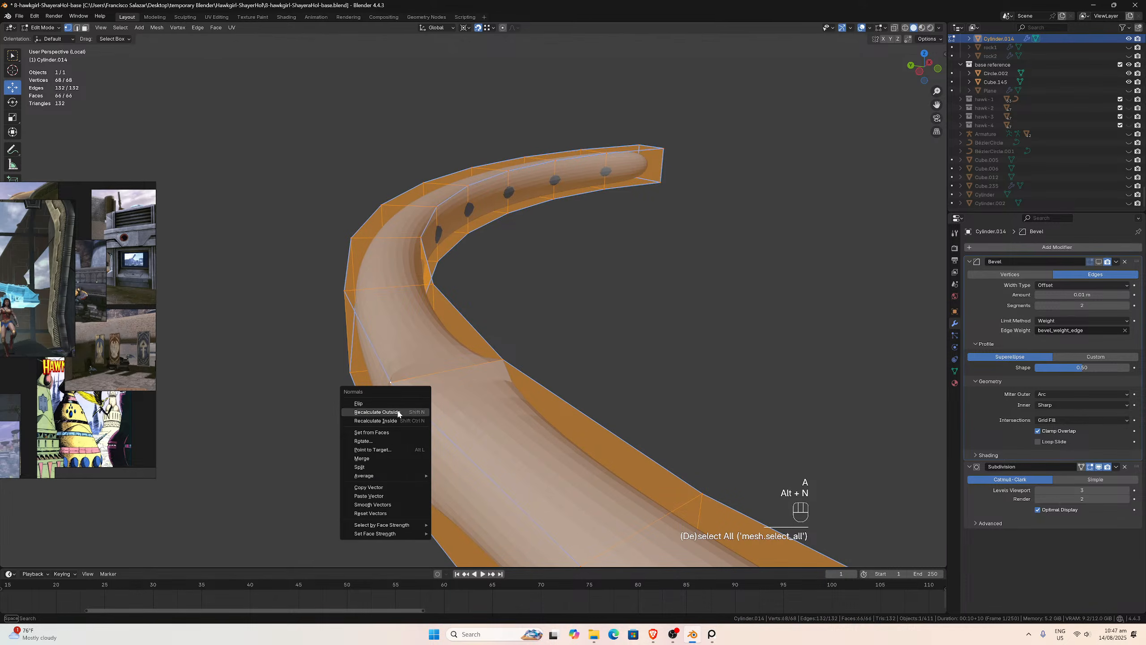
pyautogui.click(397, 410)
pyautogui.press('Tab')
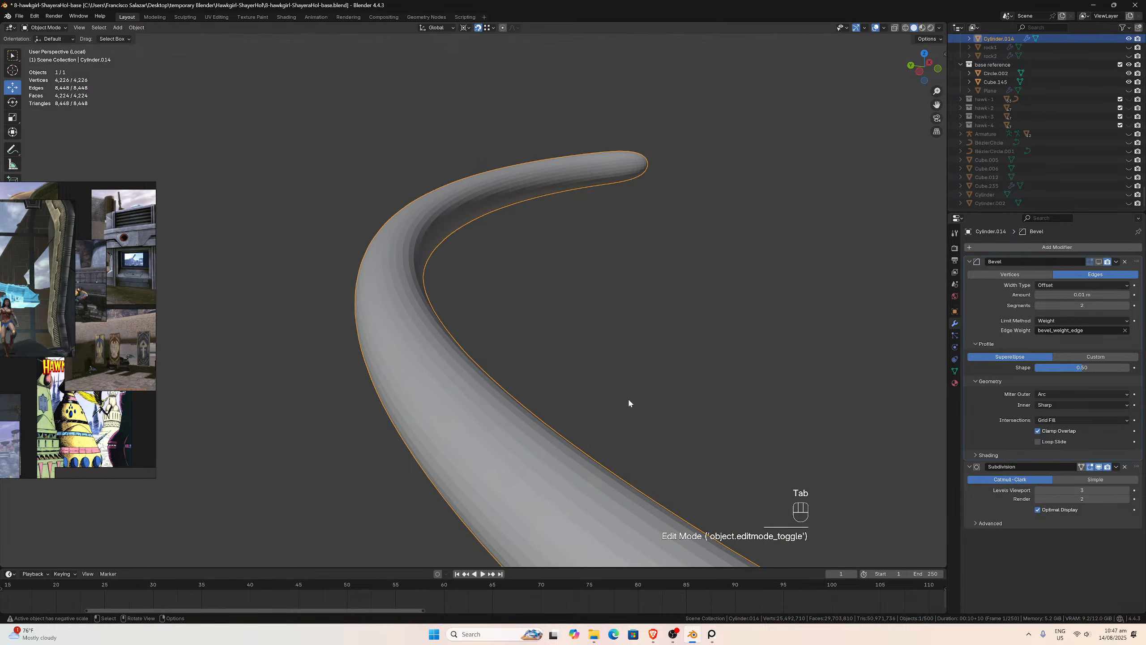
pyautogui.click(1098, 262)
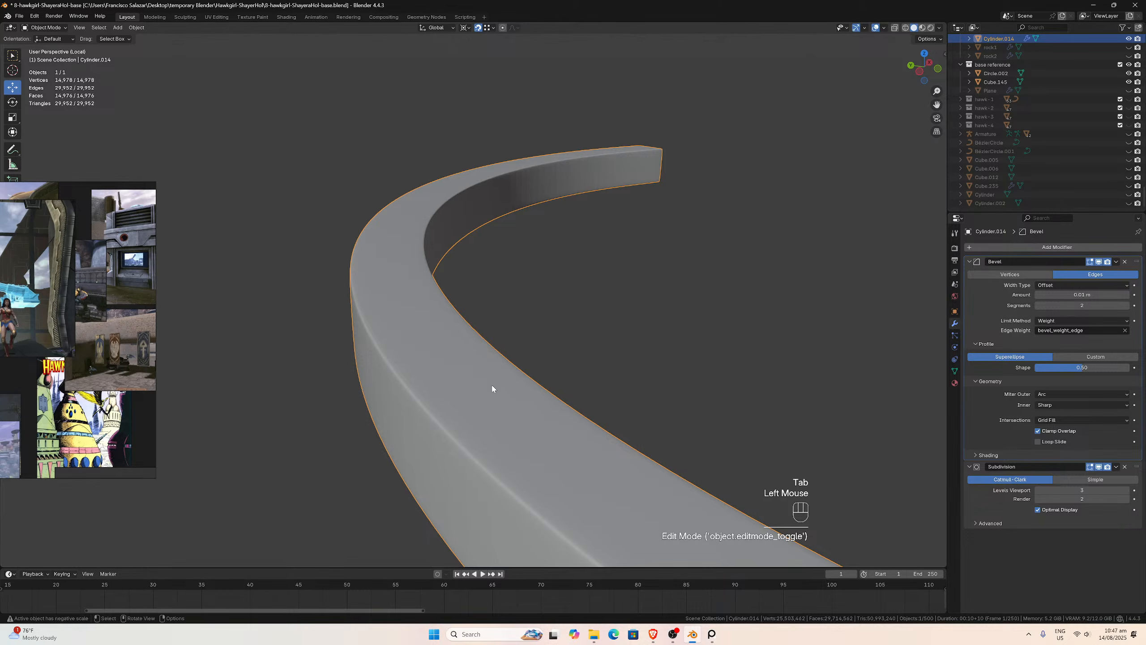
pyautogui.moveTo(513, 412); pyautogui.dragTo(822, 303, button='middle')
pyautogui.press('KP_Divide')
# - Copy the modifiers from the lower round brick base to the plain half-round block beside it at the pedestal's bottom
pyautogui.doubleClick(726, 410)
pyautogui.moveTo(725, 410); pyautogui.dragTo(558, 297, button='middle')
pyautogui.scroll(1, 601, 368)
pyautogui.scroll(-1, 600, 367)
pyautogui.scroll(-1, 621, 335)
pyautogui.keyDown('shift'); pyautogui.click(517, 271); pyautogui.keyUp('shift')
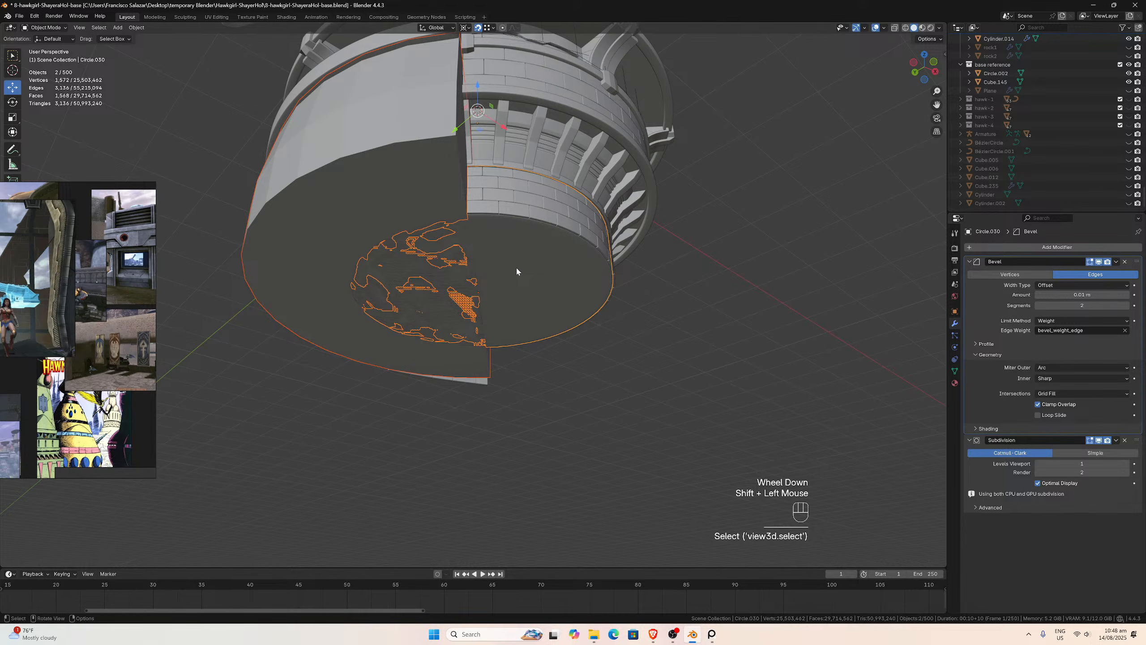
pyautogui.hotkey('ctrl', 'l')
pyautogui.moveTo(517, 269)
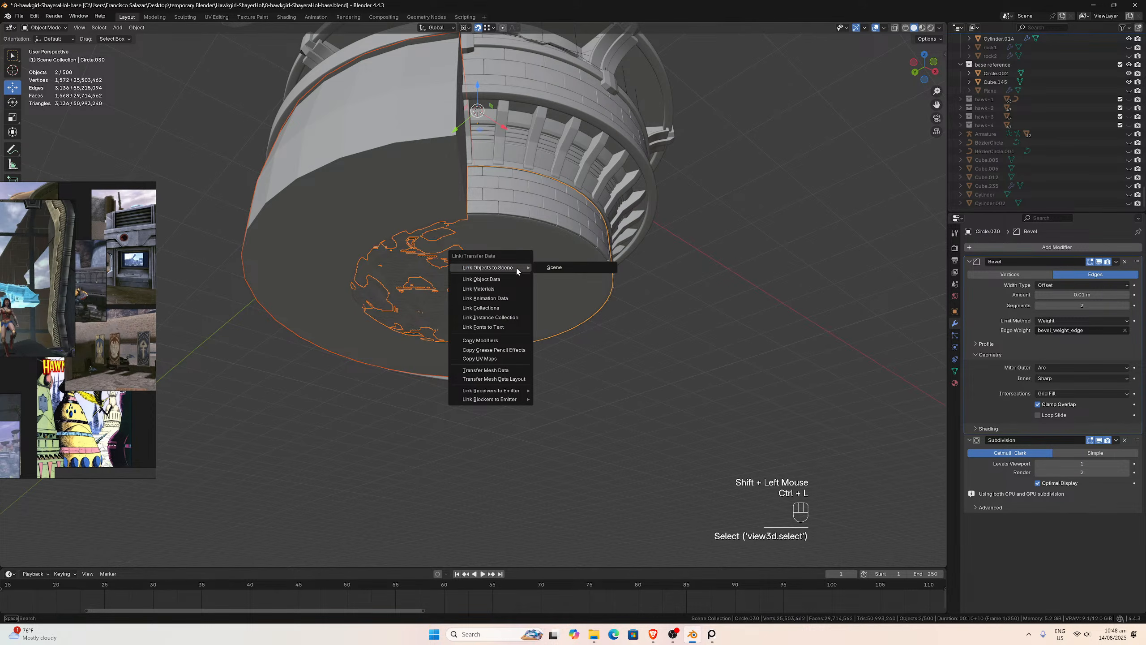
pyautogui.click(500, 344)
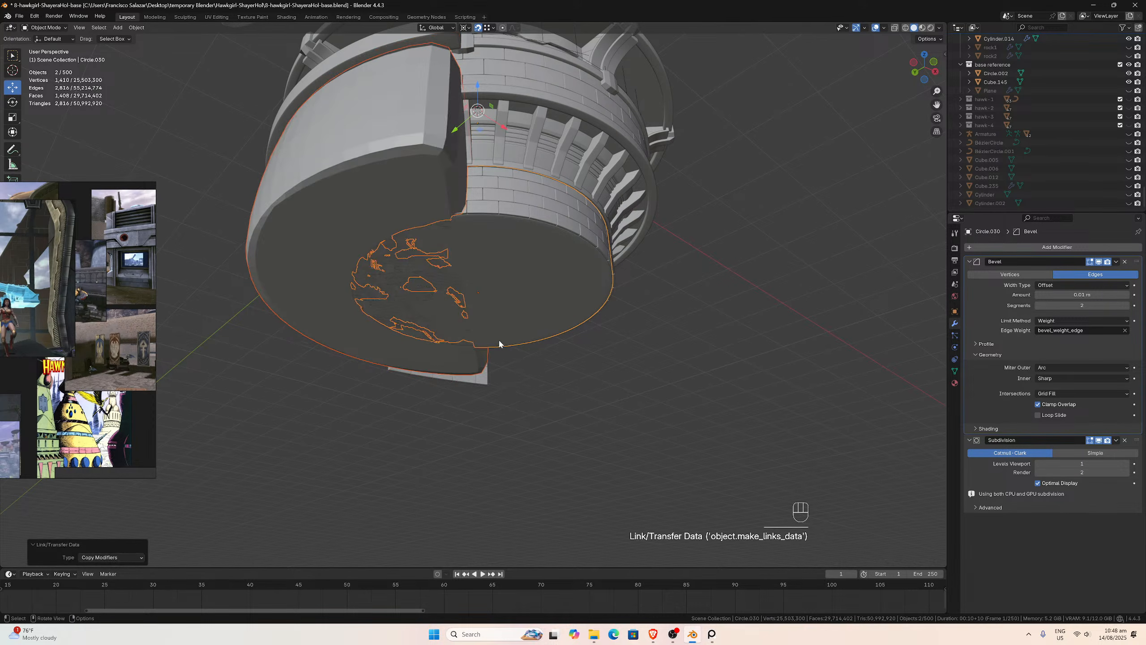
# - Isolate the half-round block in local view and enter Edit Mode on it
pyautogui.moveTo(500, 344); pyautogui.dragTo(488, 274, button='middle')
pyautogui.click(496, 273)
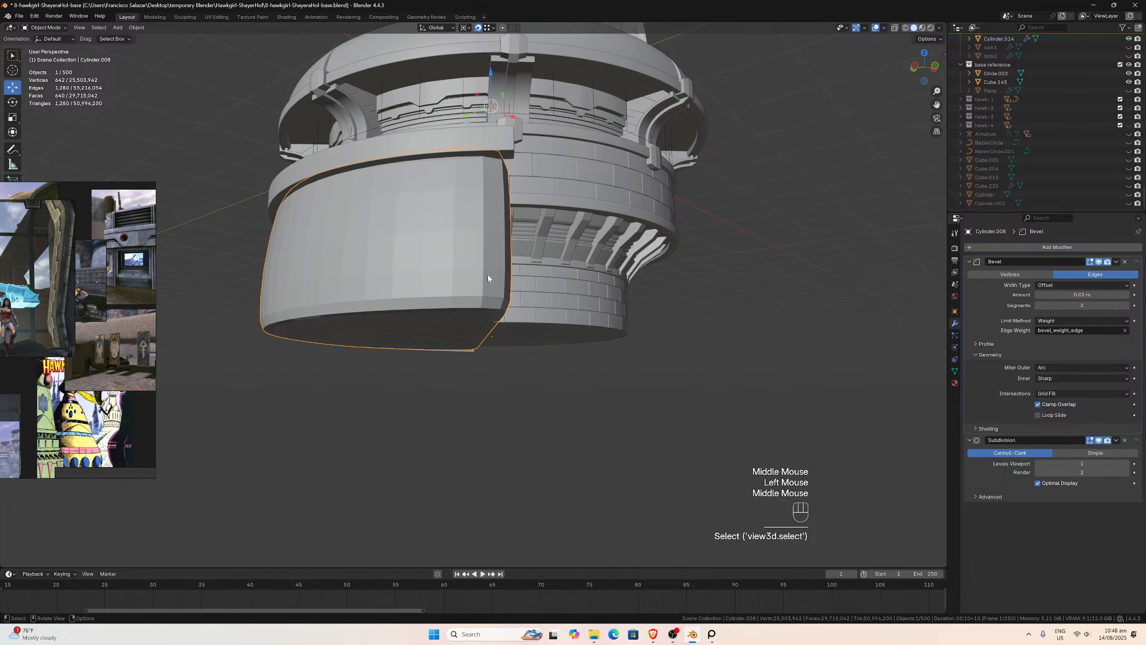
pyautogui.press('/')
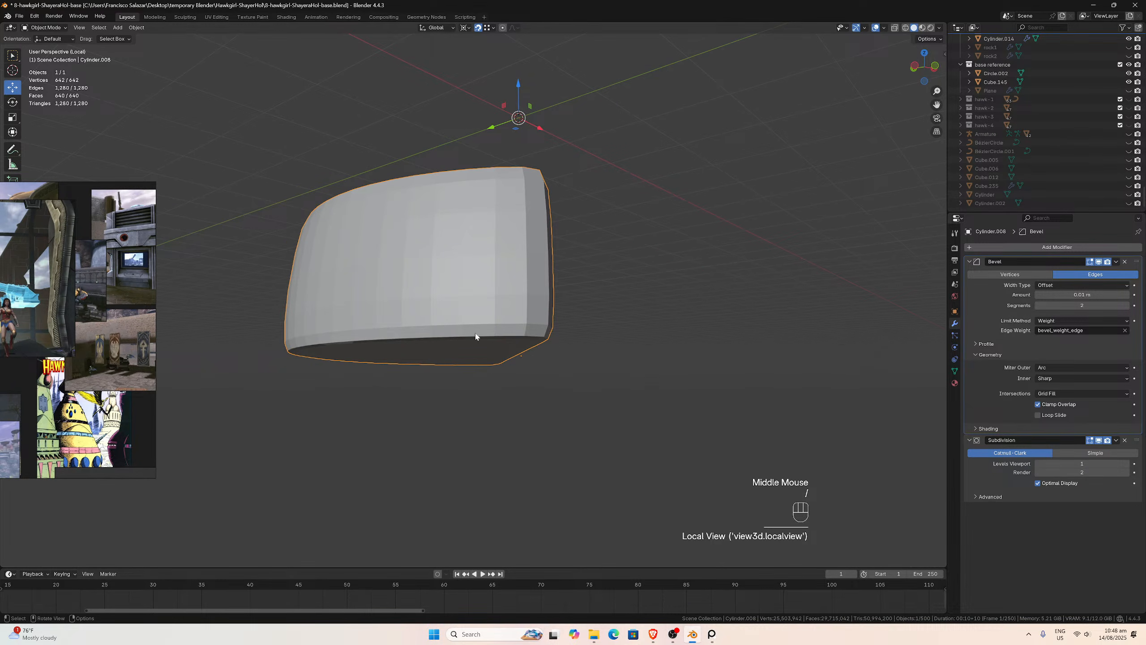
pyautogui.press('Tab')
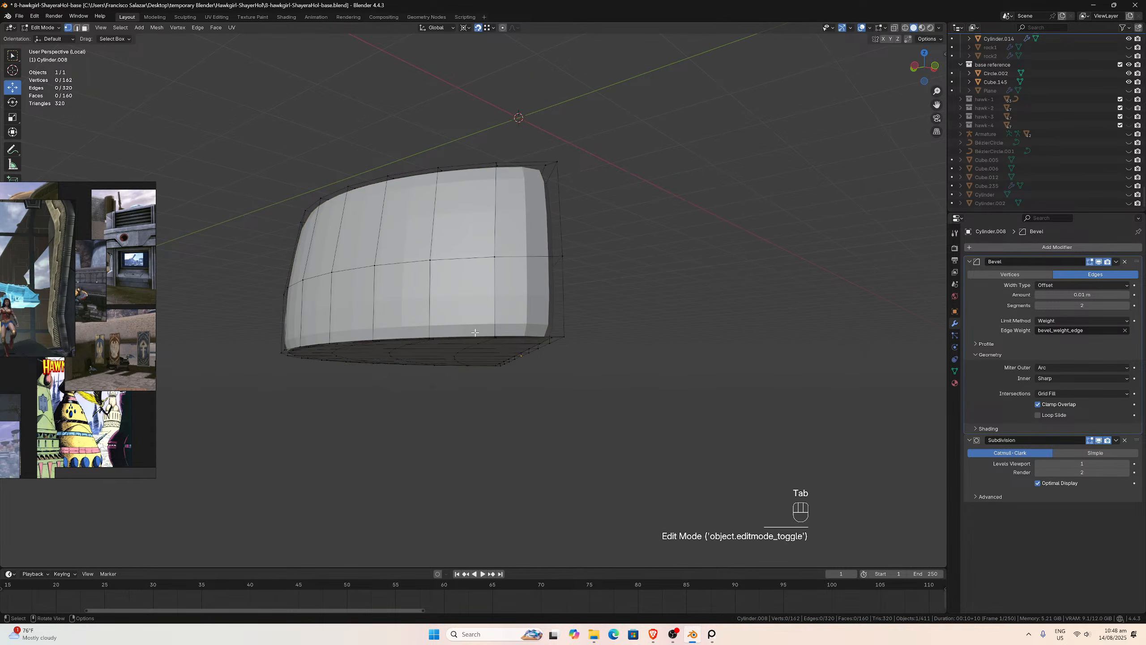
pyautogui.moveTo(475, 336); pyautogui.dragTo(420, 351, button='middle')
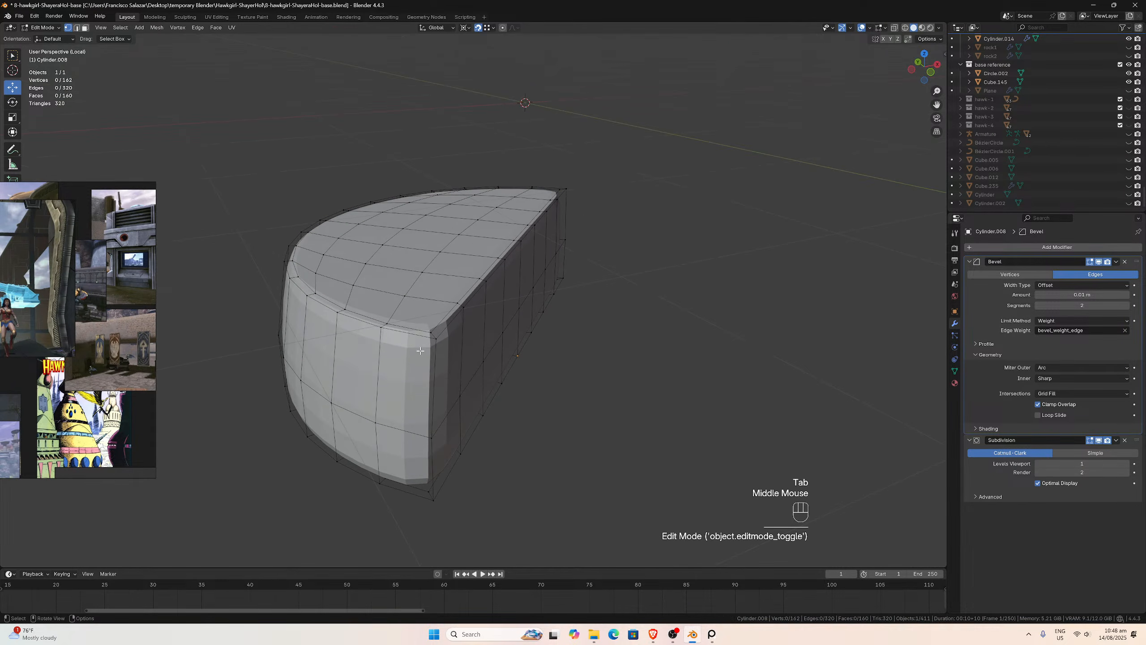
# - Set the mean bevel weight to 1 on the half-round block's top and bottom outline loops and vertical corner edges, and exit local view
pyautogui.click(77, 28)
pyautogui.keyDown('alt'); pyautogui.click(399, 331); pyautogui.keyUp('alt')
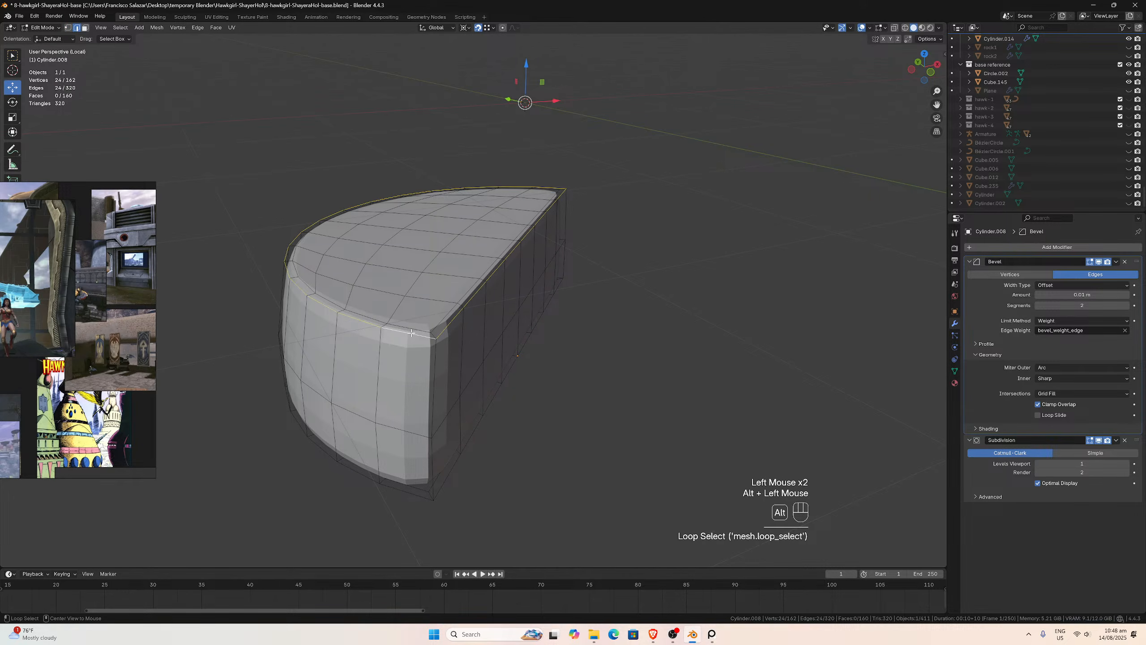
pyautogui.moveTo(434, 330); pyautogui.dragTo(427, 253, button='middle')
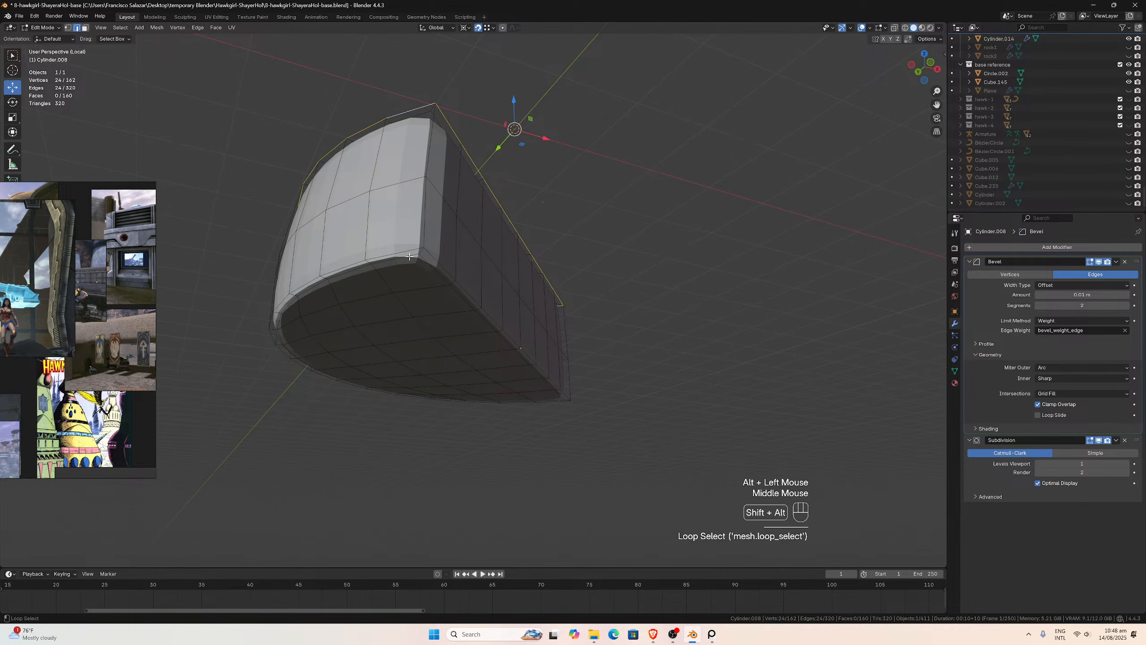
pyautogui.keyDown('alt'); pyautogui.keyDown('shift'); pyautogui.click(427, 252); pyautogui.keyUp('shift'); pyautogui.keyUp('alt')
pyautogui.keyDown('shift'); pyautogui.click(424, 212); pyautogui.keyUp('shift')
pyautogui.keyDown('shift'); pyautogui.click(430, 141); pyautogui.keyUp('shift')
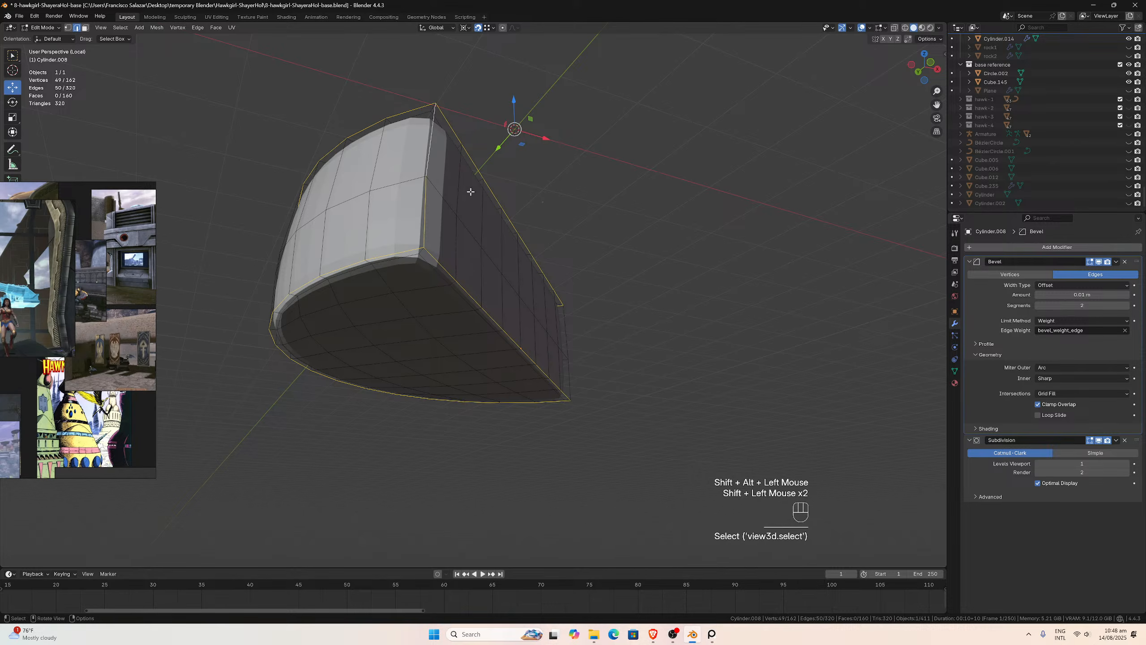
pyautogui.moveTo(430, 140); pyautogui.dragTo(474, 352, button='middle')
pyautogui.keyDown('shift'); pyautogui.click(488, 367); pyautogui.keyUp('shift')
pyautogui.keyDown('shift'); pyautogui.click(497, 294); pyautogui.keyUp('shift')
pyautogui.moveTo(497, 293); pyautogui.dragTo(901, 125, button='middle')
pyautogui.press('n')
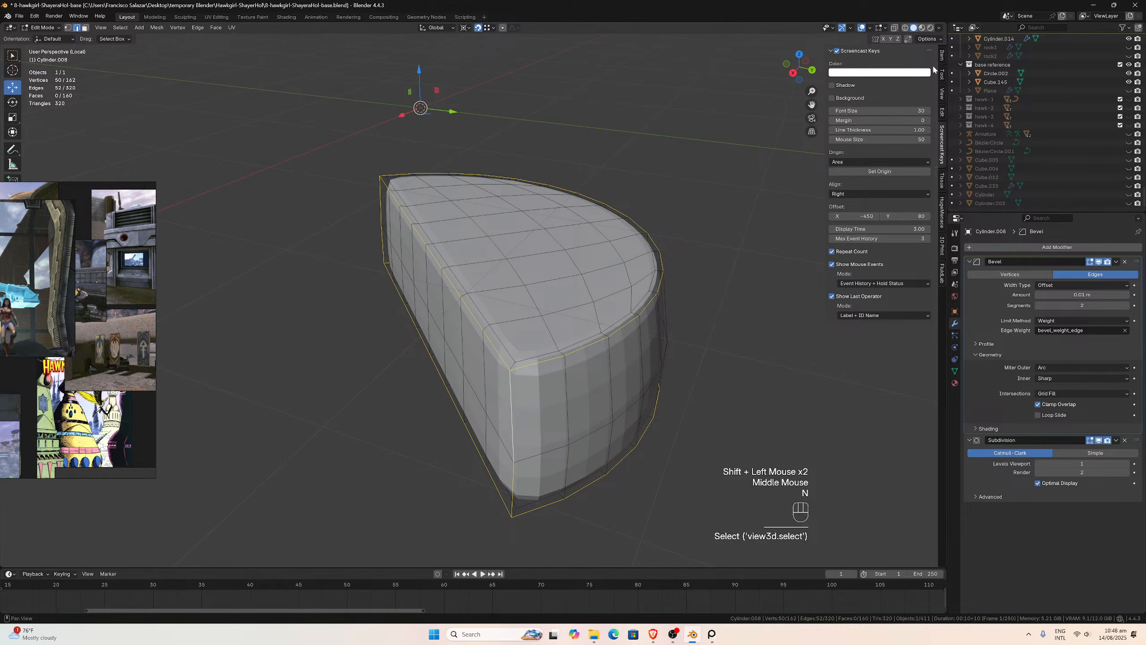
pyautogui.click(942, 55)
pyautogui.doubleClick(906, 147)
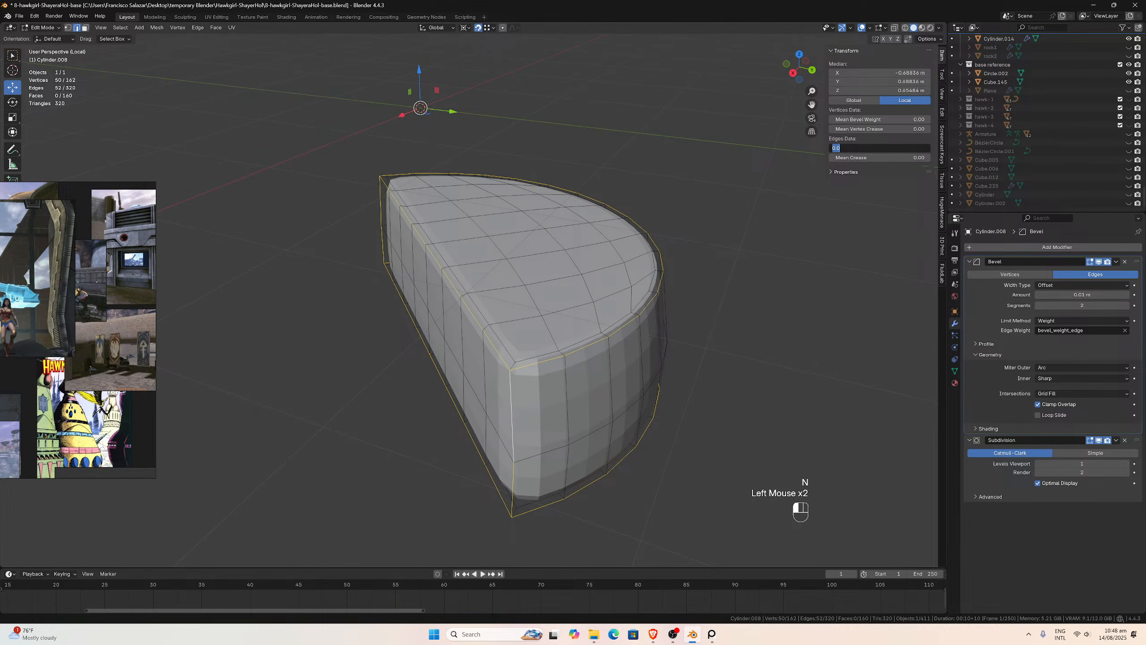
pyautogui.write('1')
pyautogui.press('Return')
pyautogui.scroll(3, 609, 267)
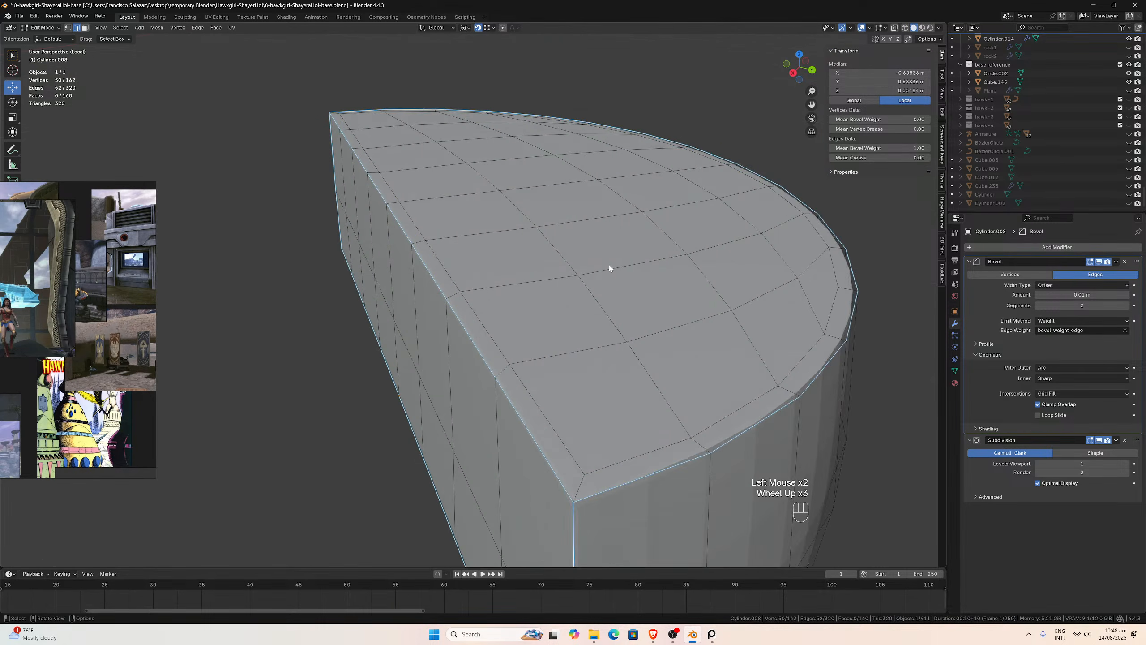
pyautogui.moveTo(609, 266); pyautogui.dragTo(604, 258, button='middle')
pyautogui.scroll(1, 600, 256)
pyautogui.scroll(-3, 600, 257)
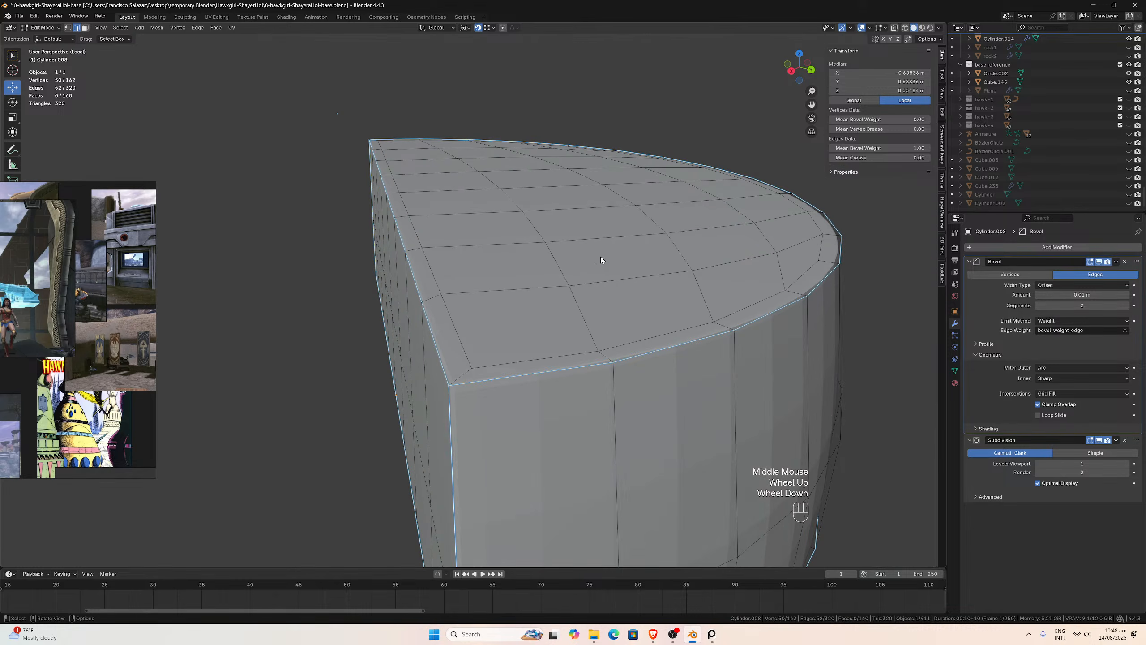
pyautogui.moveTo(552, 255); pyautogui.dragTo(534, 272, button='middle')
pyautogui.press('KP_Divide')
pyautogui.scroll(1, 519, 267)
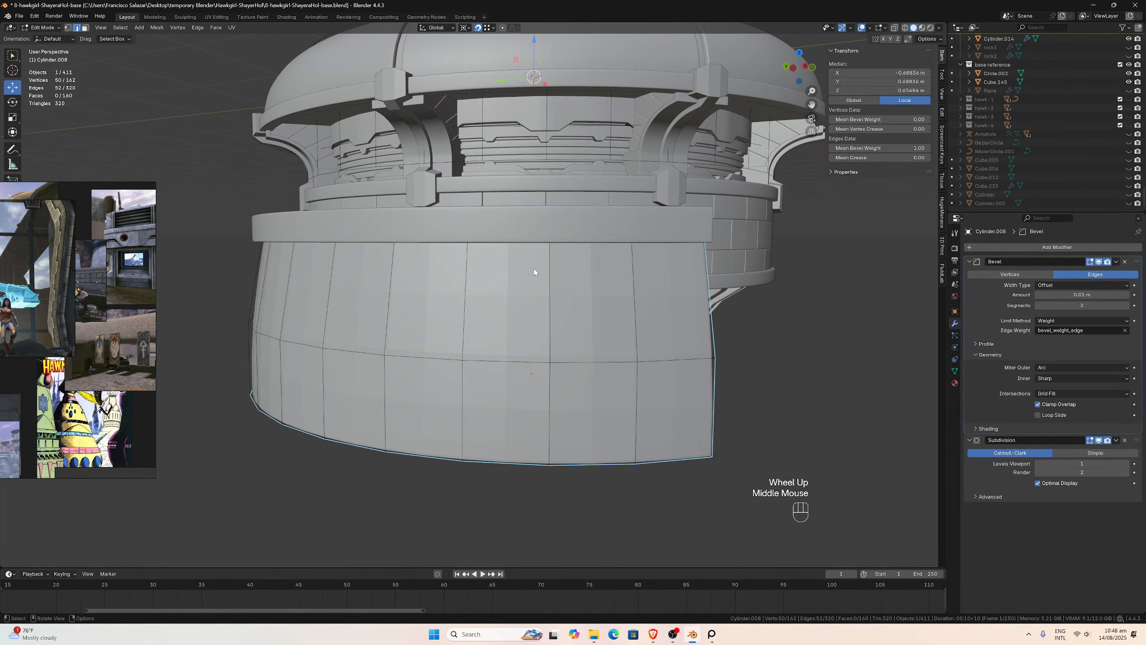
# - Select faces on the block's curved side, ending on the upper one beside the bricks, and raise the Subdivision viewport level to 2
pyautogui.click(85, 28)
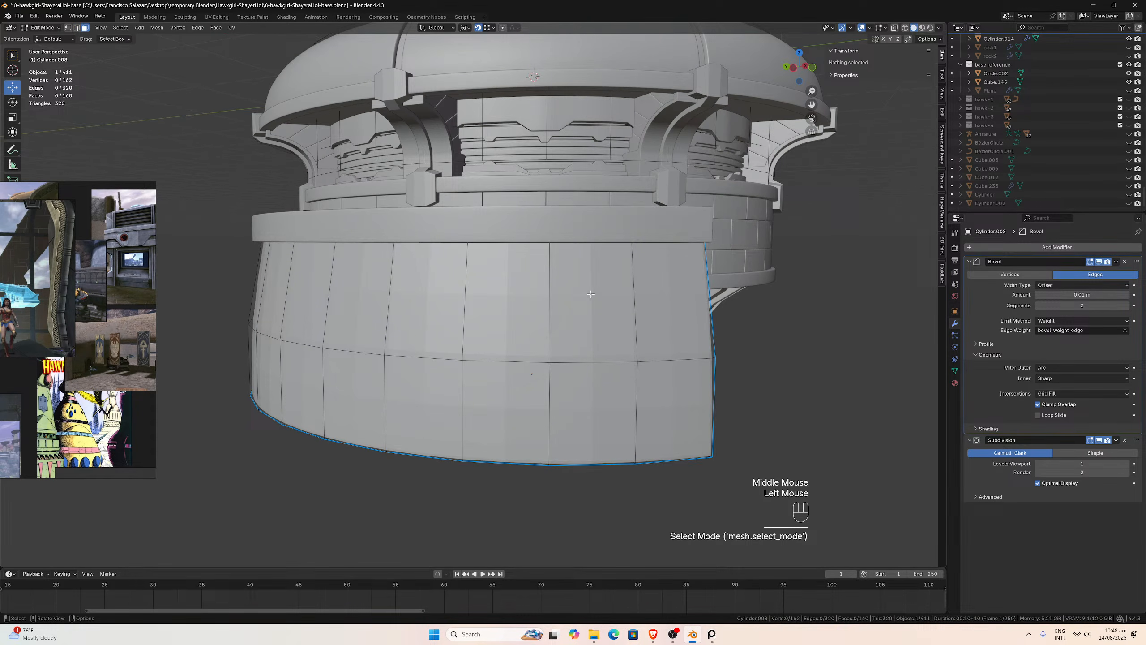
pyautogui.click(660, 316)
pyautogui.keyDown('shift'); pyautogui.click(672, 406); pyautogui.keyUp('shift')
pyautogui.keyDown('shift'); pyautogui.click(586, 401); pyautogui.keyUp('shift')
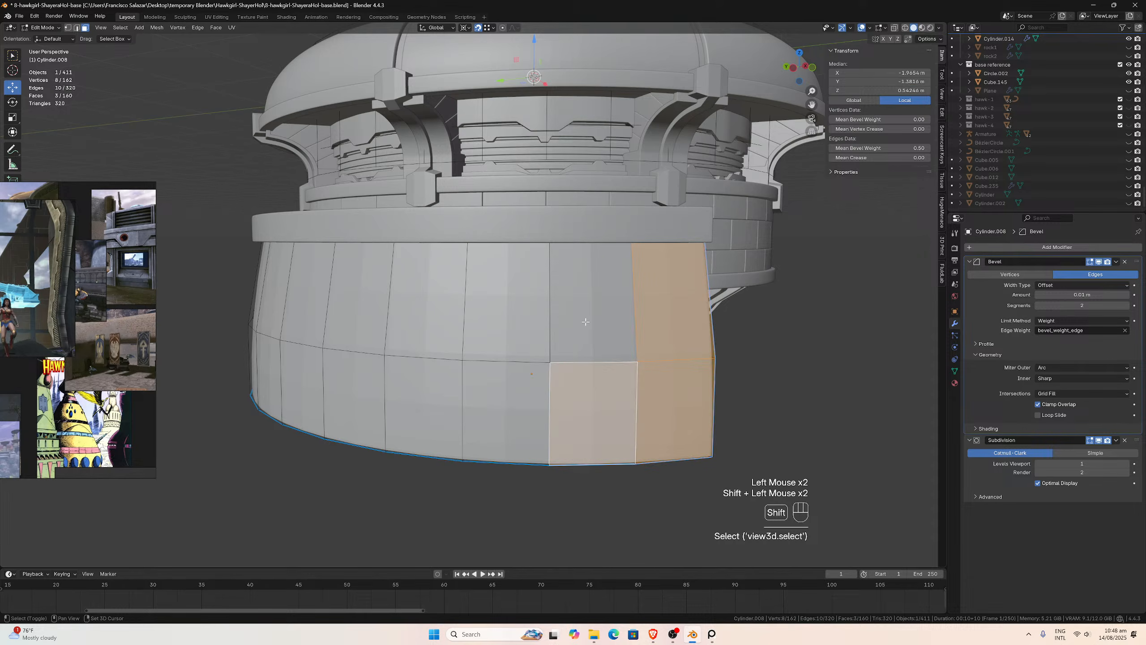
pyautogui.keyDown('shift'); pyautogui.click(586, 322); pyautogui.keyUp('shift')
pyautogui.keyDown('shift'); pyautogui.click(505, 317); pyautogui.keyUp('shift')
pyautogui.moveTo(505, 316); pyautogui.dragTo(477, 318, button='middle')
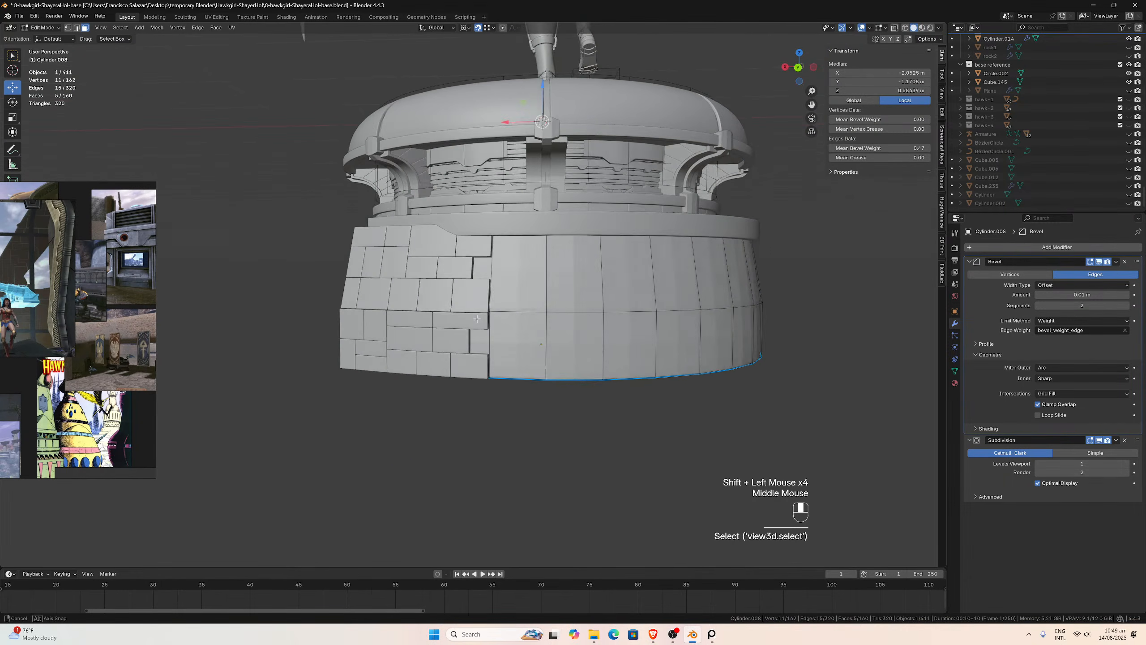
pyautogui.scroll(2, 472, 321)
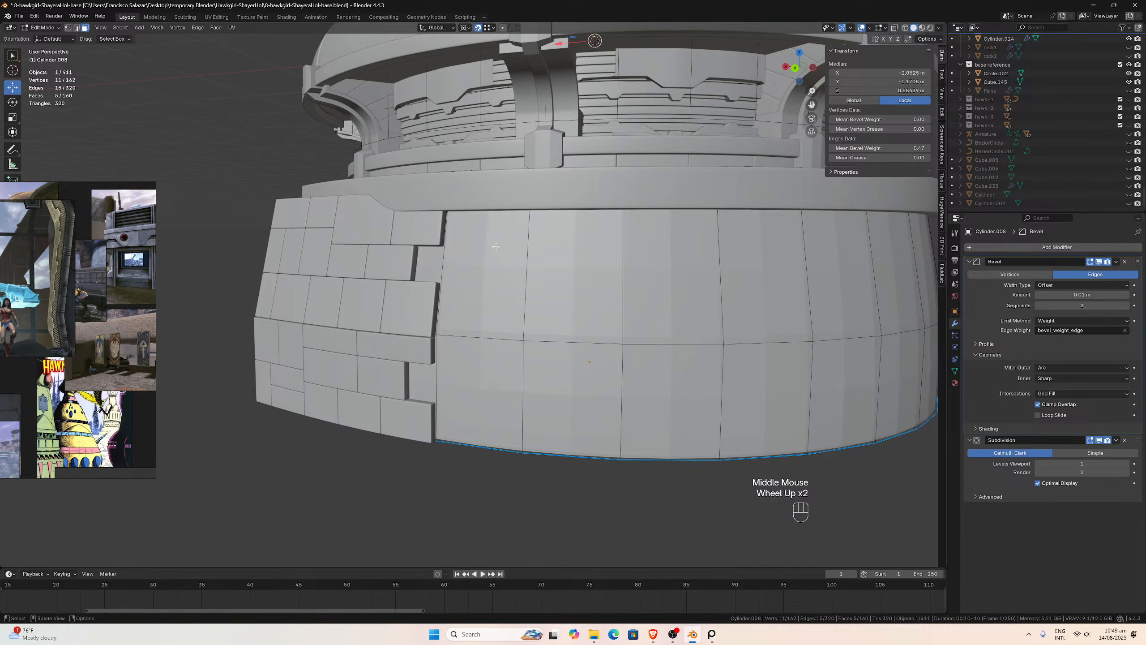
pyautogui.click(497, 271)
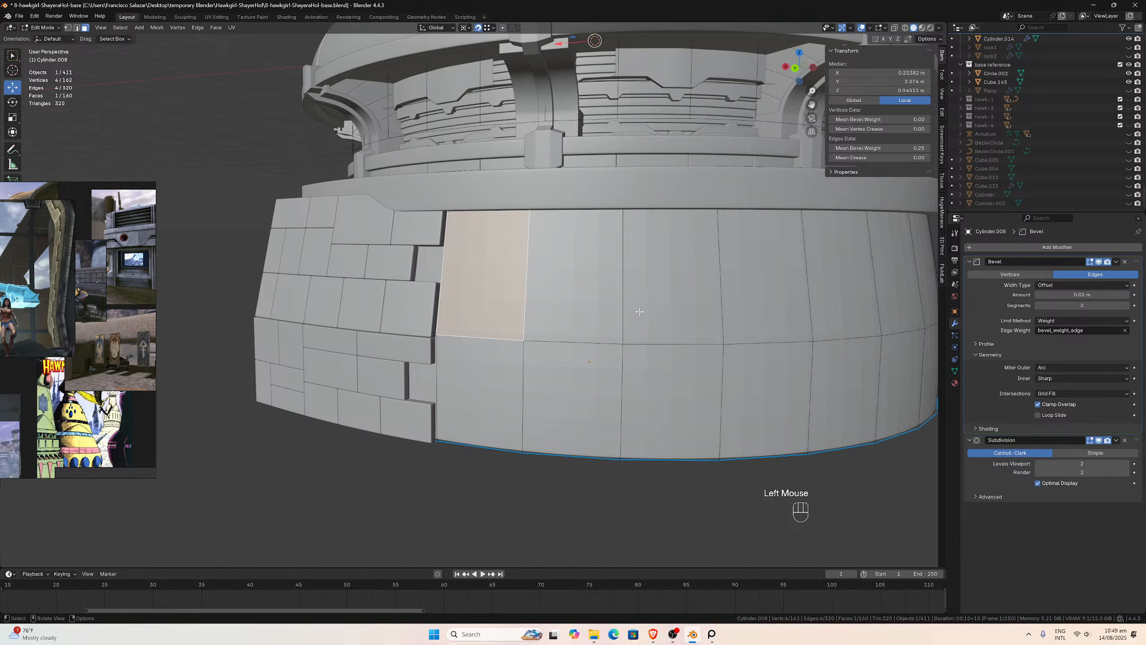
pyautogui.scroll(2, 550, 303)
pyautogui.moveTo(550, 304); pyautogui.dragTo(560, 305, button='middle')
pyautogui.scroll(2, 567, 311)
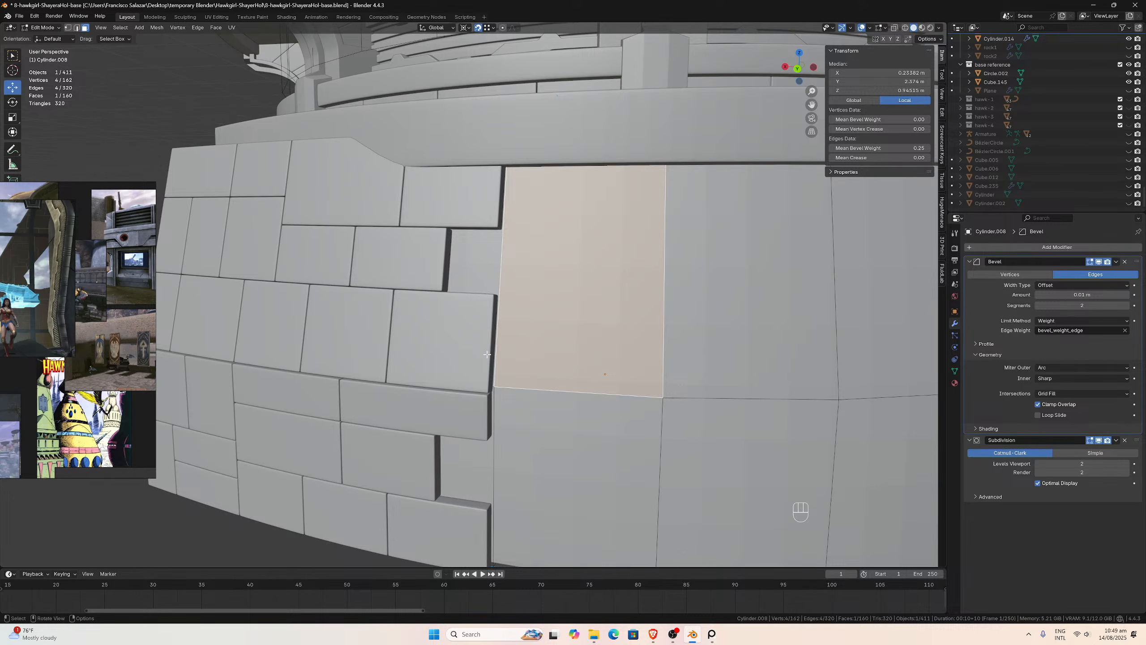
# - Hide the base2 collection and show the backup collection
pyautogui.scroll(8, 1033, 135)
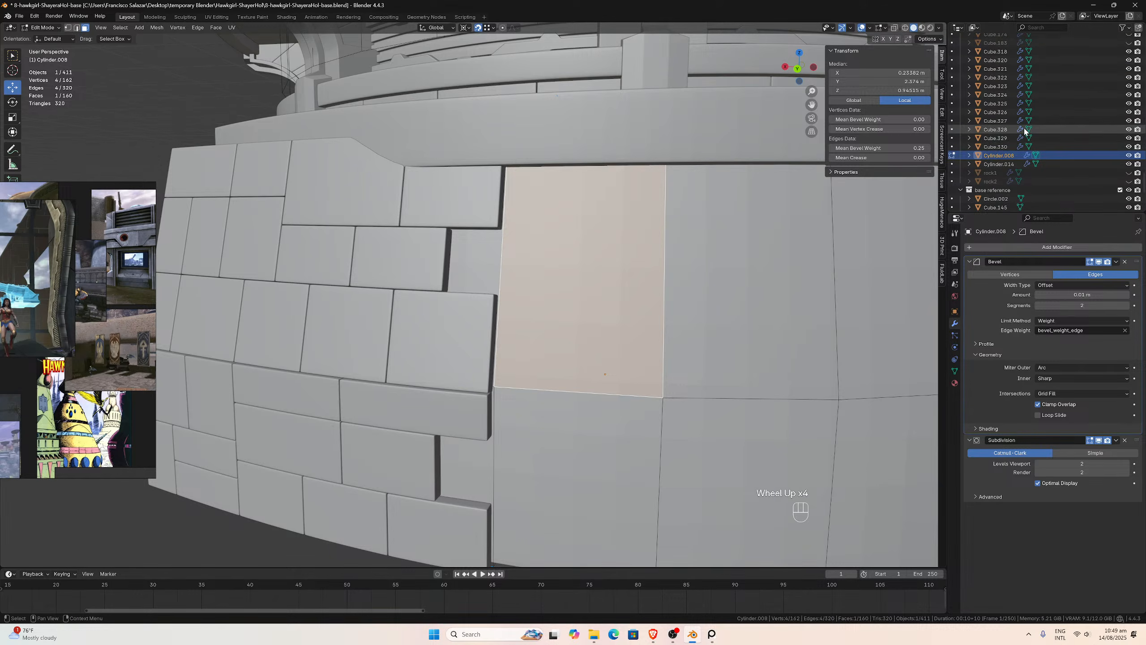
pyautogui.scroll(11, 1045, 152)
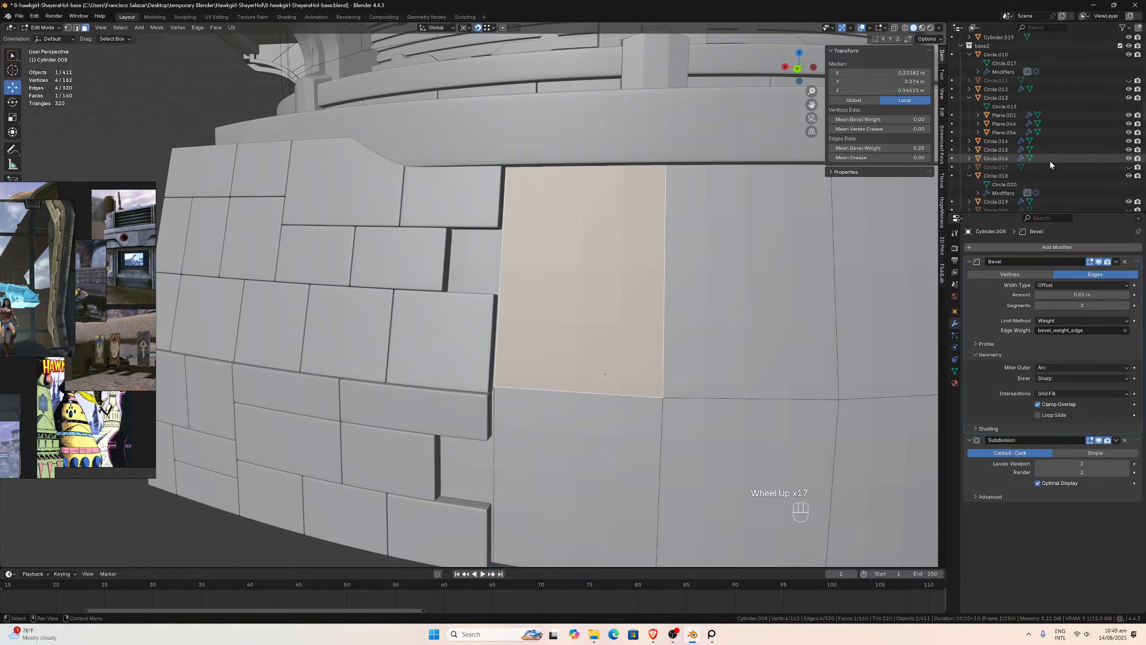
pyautogui.click(1129, 136)
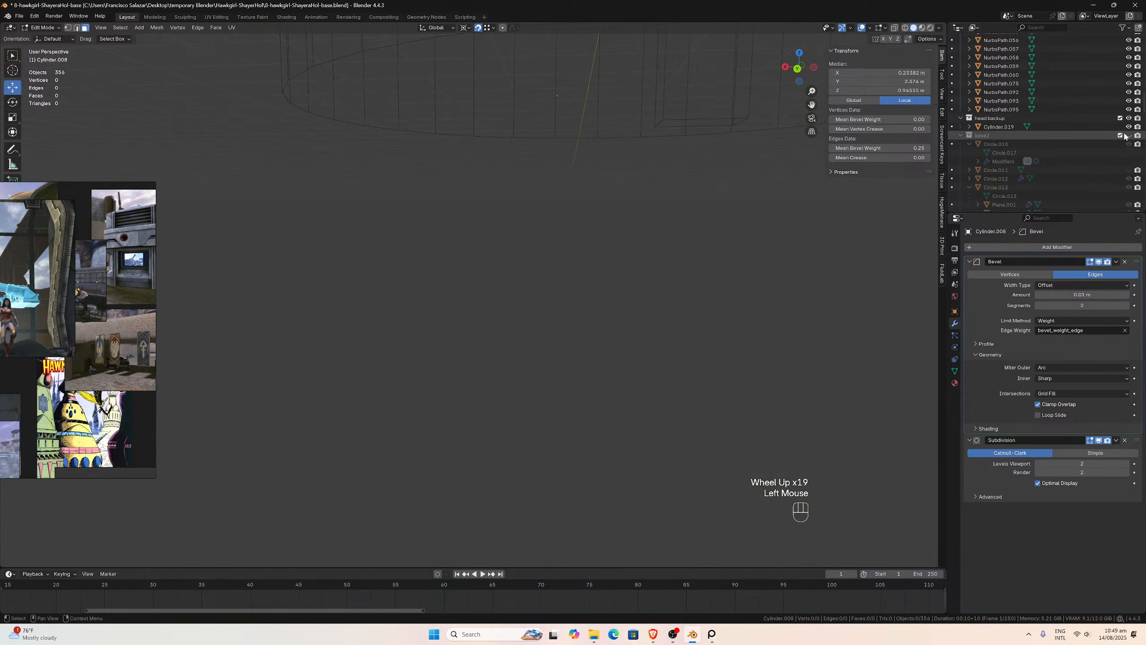
pyautogui.scroll(8, 1087, 128)
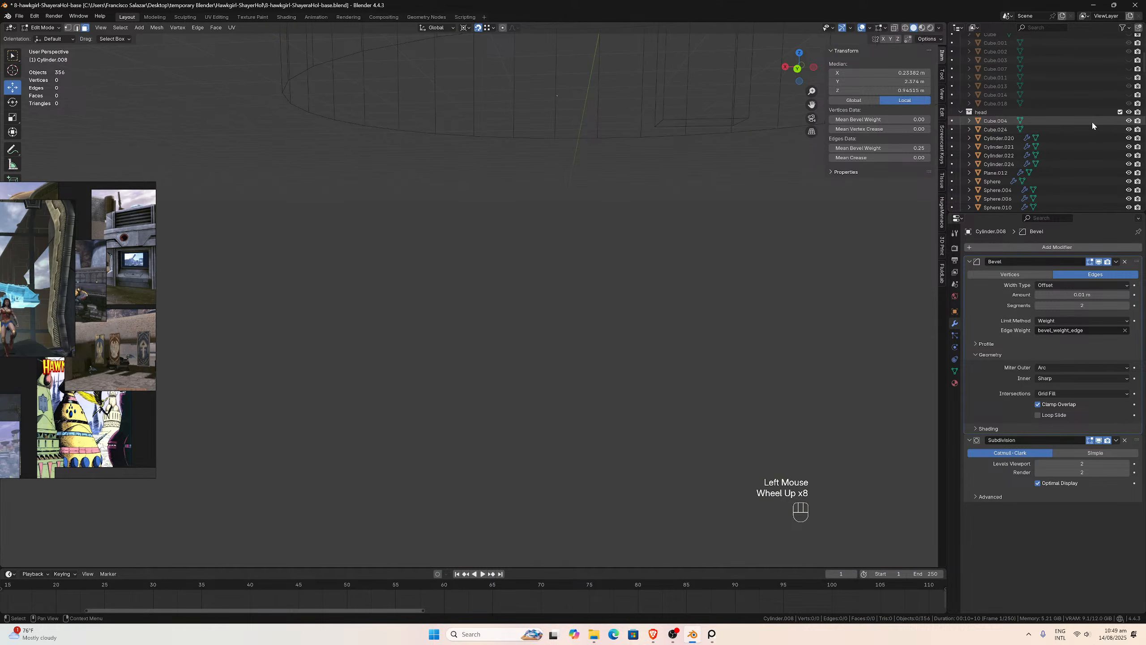
pyautogui.scroll(4, 1092, 120)
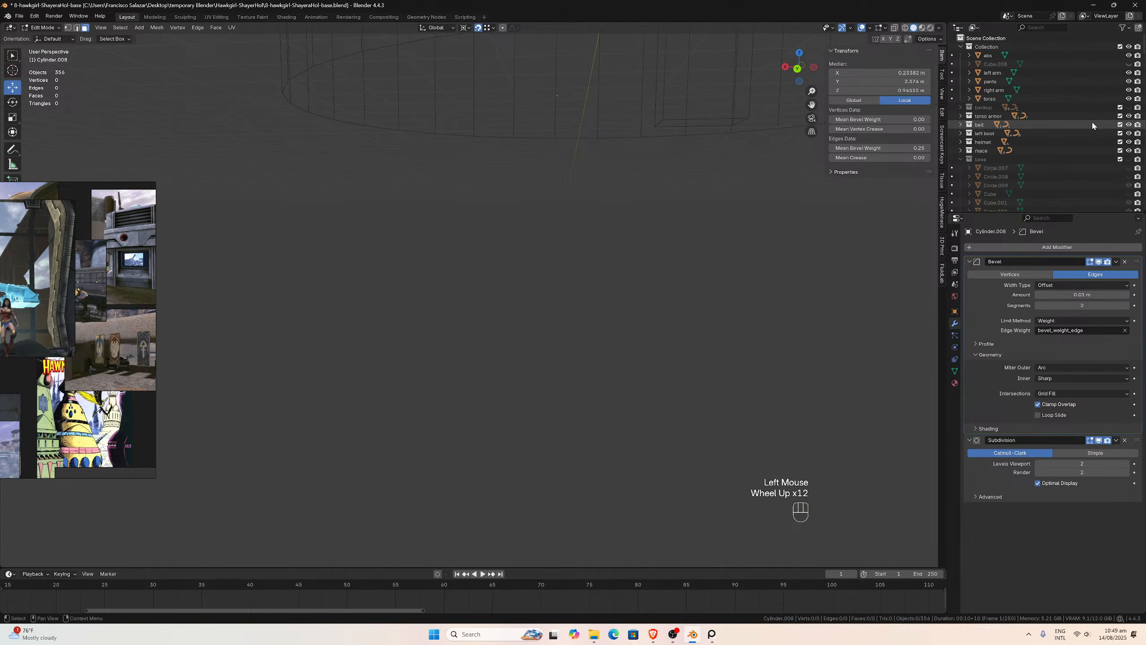
pyautogui.click(1129, 107)
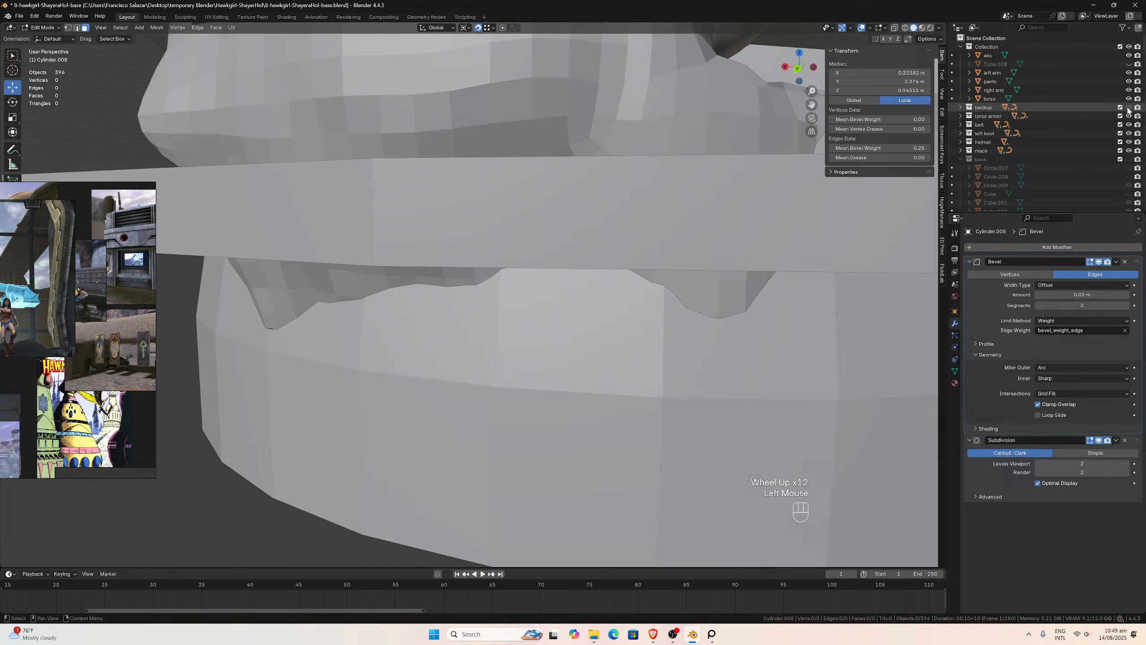
# - Select the full round base cylinder from the backup collection, inspect its underside and mesh, and hide it
pyautogui.scroll(-1, 700, 373)
pyautogui.click(698, 371)
pyautogui.scroll(-2, 699, 379)
pyautogui.moveTo(698, 379); pyautogui.dragTo(553, 312, button='middle')
pyautogui.moveTo(536, 296); pyautogui.dragTo(534, 262, button='middle')
pyautogui.scroll(2, 533, 262)
pyautogui.press('Tab')
pyautogui.press('Tab')
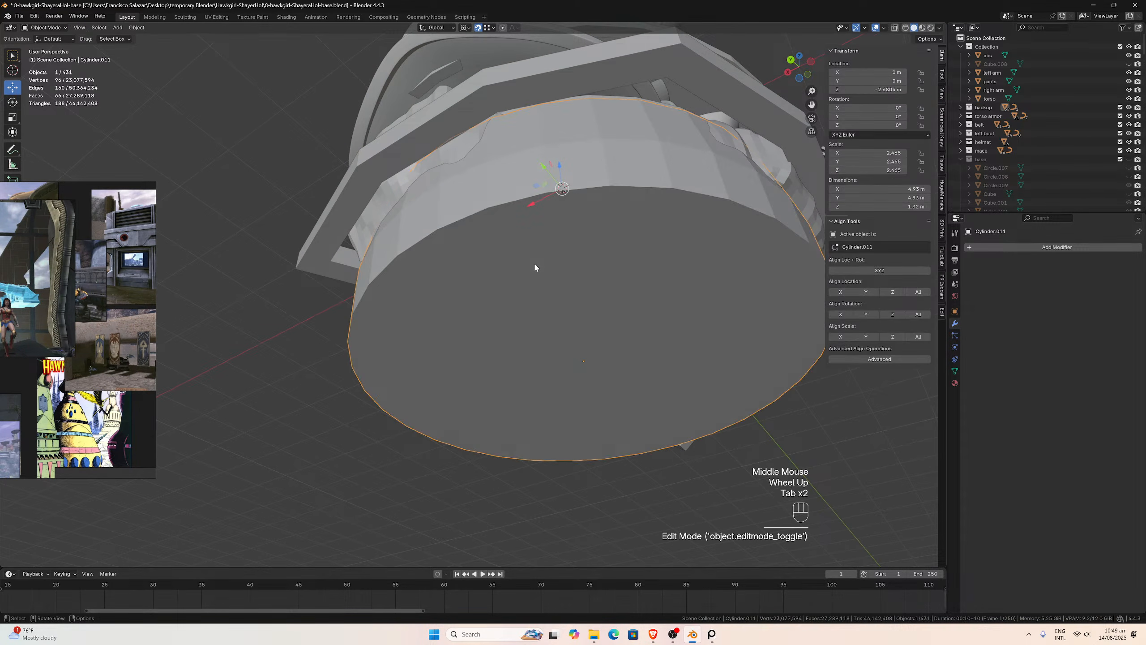
pyautogui.press('h')
pyautogui.keyDown('ctrl'); pyautogui.moveTo(533, 262); pyautogui.dragTo(545, 276, button='middle'); pyautogui.keyUp('ctrl')
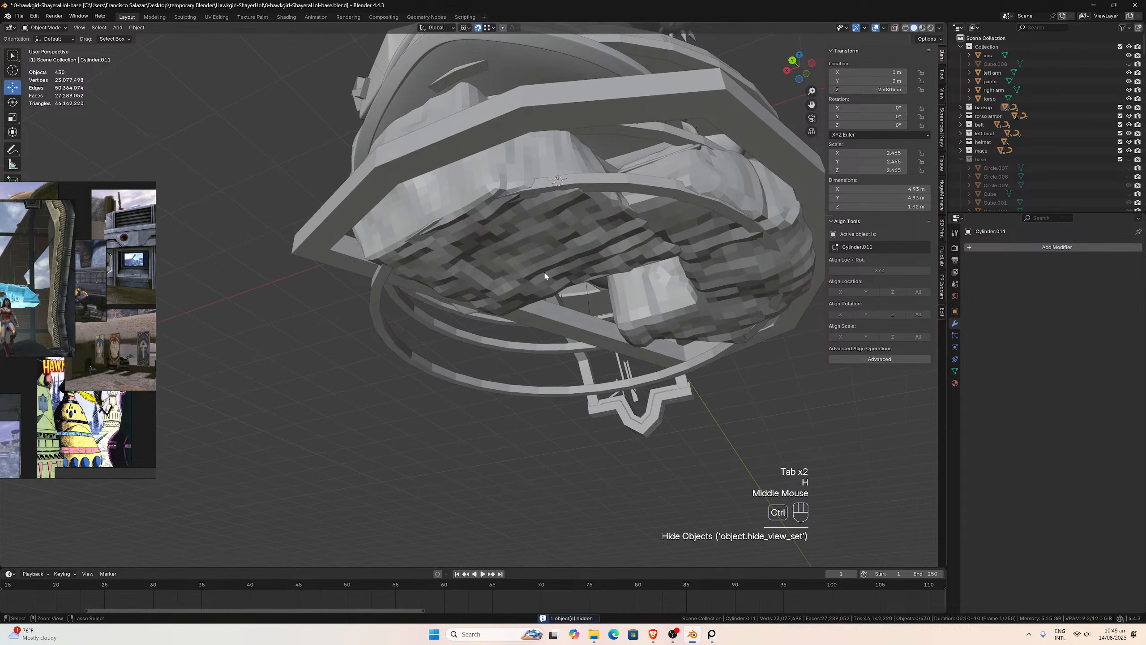
# - Undo the cylinder hiding and the collection visibility changes to return to editing the half-round block
pyautogui.hotkey('ctrl', 'z')
pyautogui.hotkey('ctrl', 'z')
pyautogui.hotkey('ctrl', 'z')
pyautogui.hotkey('ctrl', 'z')
pyautogui.hotkey('ctrl', 'z')
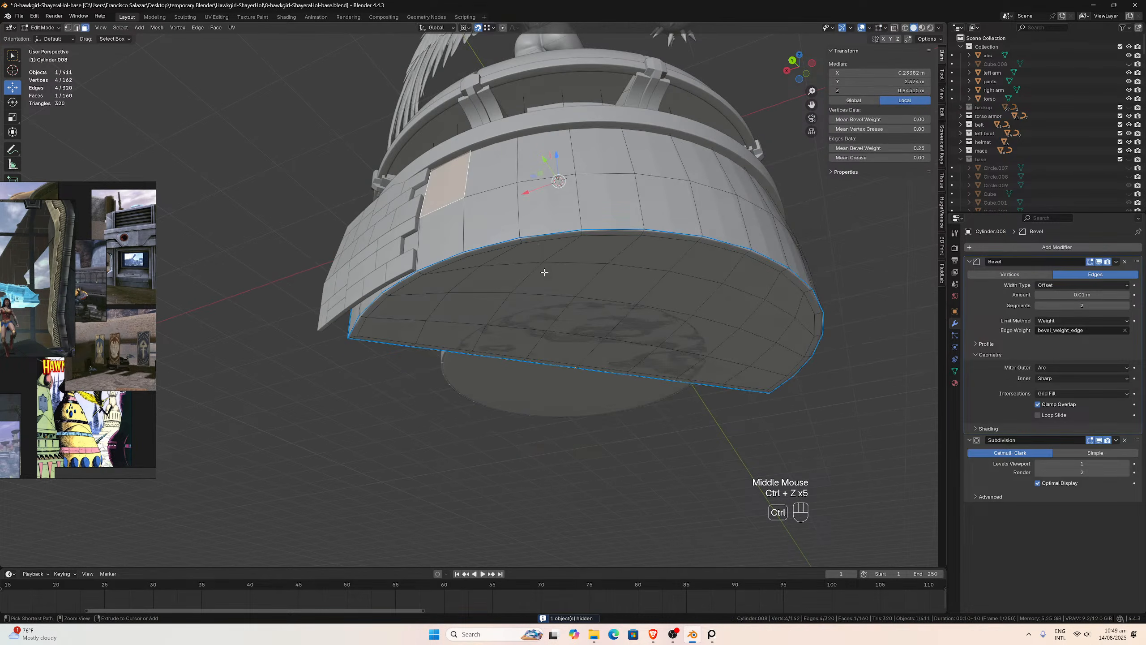
# - Set the half-round block's Subdivision viewport level to 3
pyautogui.moveTo(554, 259); pyautogui.dragTo(586, 304, button='middle')
pyautogui.scroll(3, 566, 282)
pyautogui.scroll(-1, 658, 326)
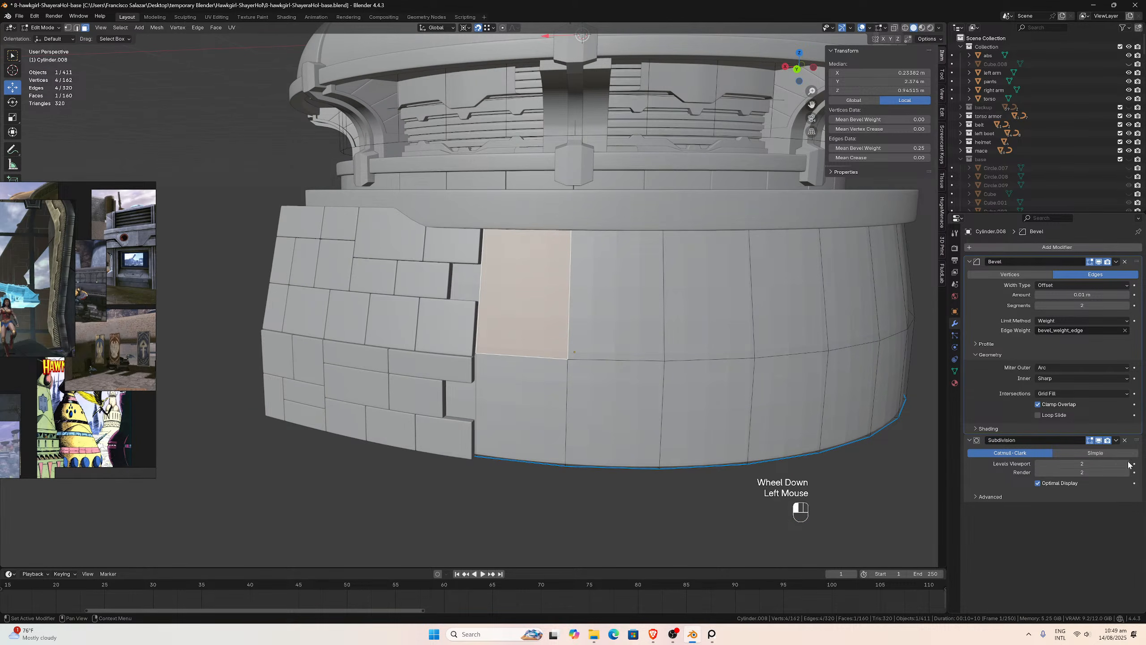
pyautogui.scroll(1, 711, 335)
pyautogui.moveTo(711, 335)
pyautogui.mouseDown(button='middle')
pyautogui.moveTo(731, 333)
pyautogui.moveTo(693, 320)
pyautogui.moveTo(724, 333)
pyautogui.moveTo(709, 321)
pyautogui.mouseUp(button='middle')
pyautogui.scroll(-2, 493, 292)
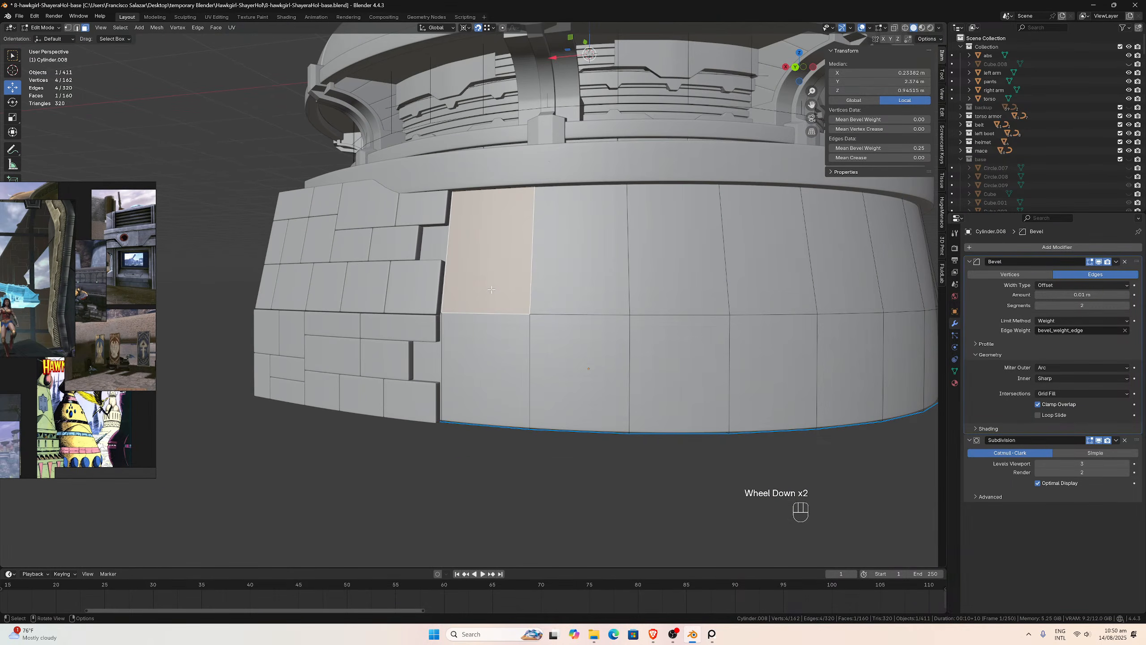
# - In Object Mode, check the modifiers of a brick at the wall's edge, reselect the half-round block, and compare their surfaces
pyautogui.press('Tab')
pyautogui.click(435, 290)
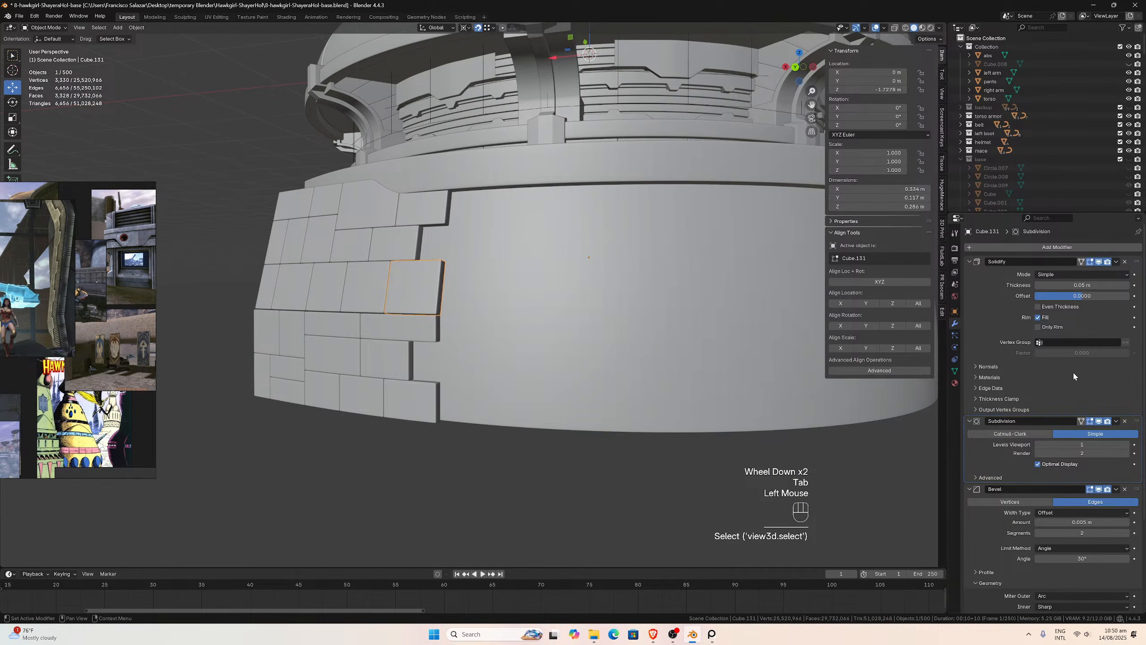
pyautogui.scroll(-2, 1065, 374)
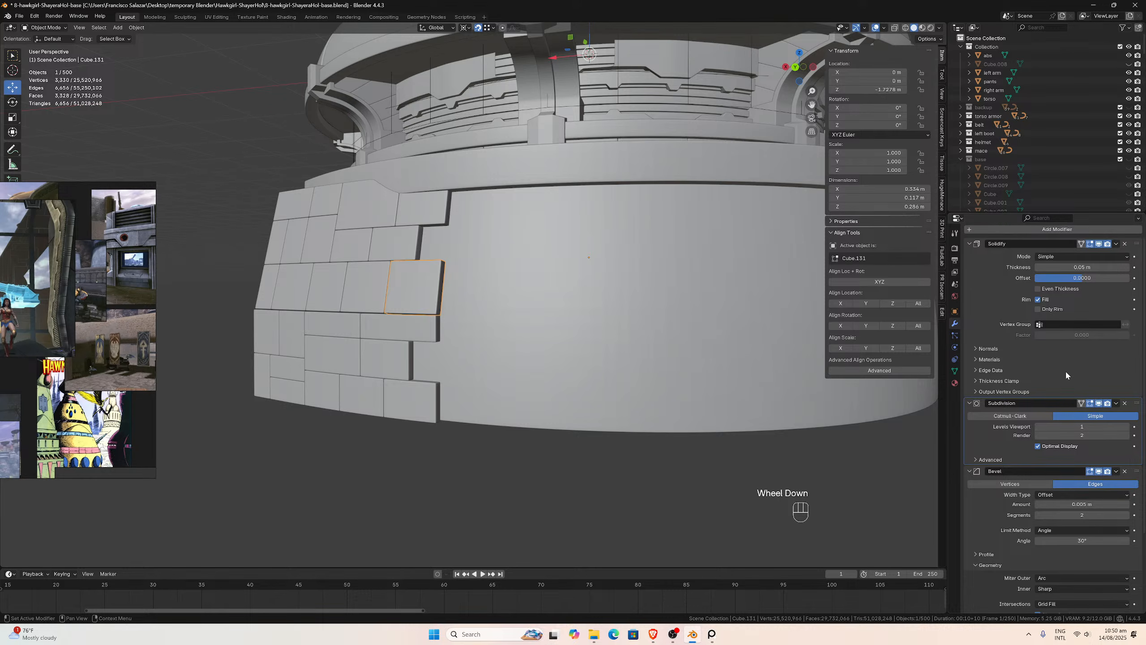
pyautogui.click(673, 326)
pyautogui.scroll(3, 606, 315)
pyautogui.moveTo(606, 315); pyautogui.dragTo(624, 325, button='middle')
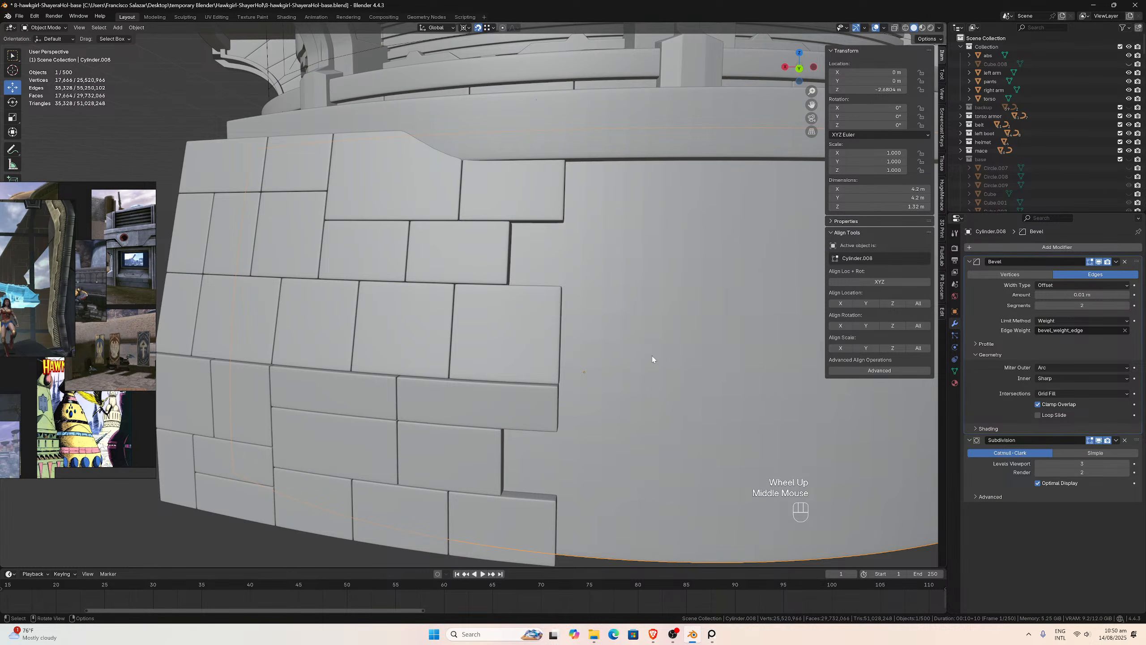
pyautogui.scroll(-2, 653, 357)
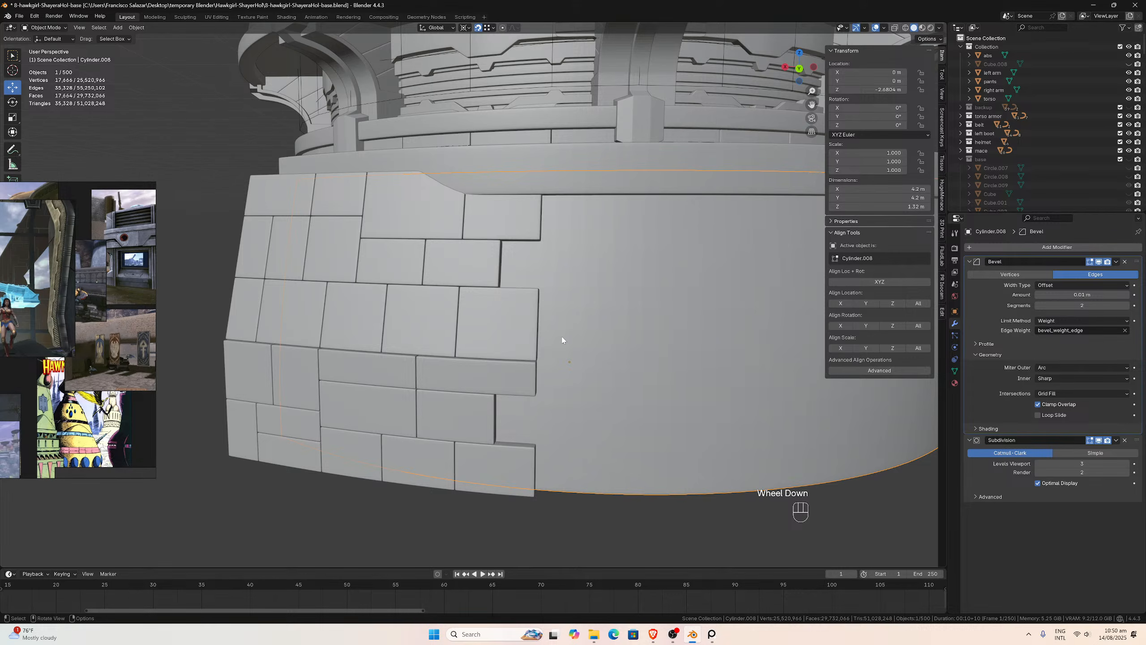
# - Set the mean bevel weight to 1 on the edge loop around the half-round block's mid-height, and return to Object Mode
pyautogui.scroll(-2, 602, 266)
pyautogui.moveTo(602, 266); pyautogui.dragTo(510, 313, button='middle')
pyautogui.scroll(2, 613, 256)
pyautogui.scroll(-1, 534, 254)
pyautogui.press('Tab')
pyautogui.click(476, 343)
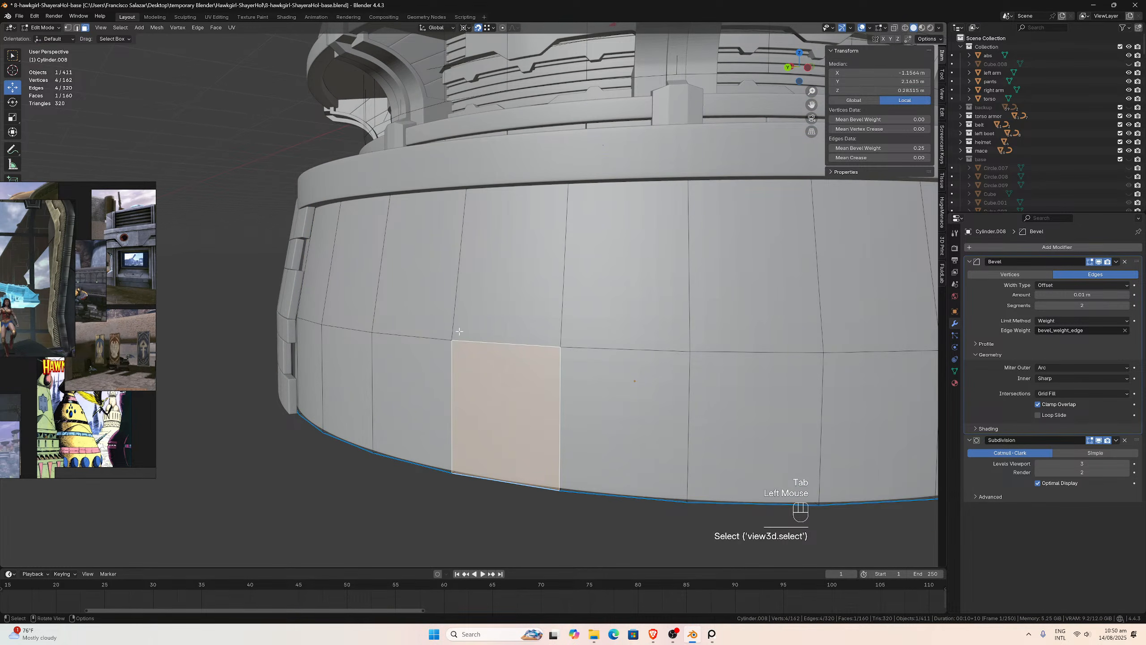
pyautogui.click(76, 28)
pyautogui.click(491, 340)
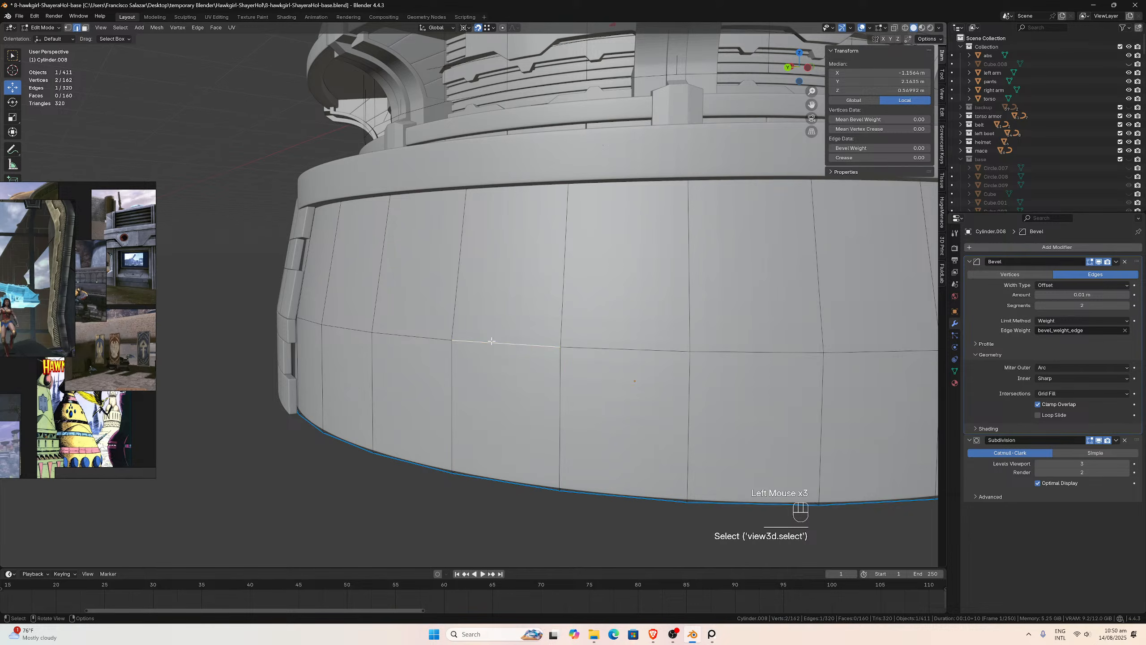
pyautogui.keyDown('alt'); pyautogui.click(491, 340); pyautogui.keyUp('alt')
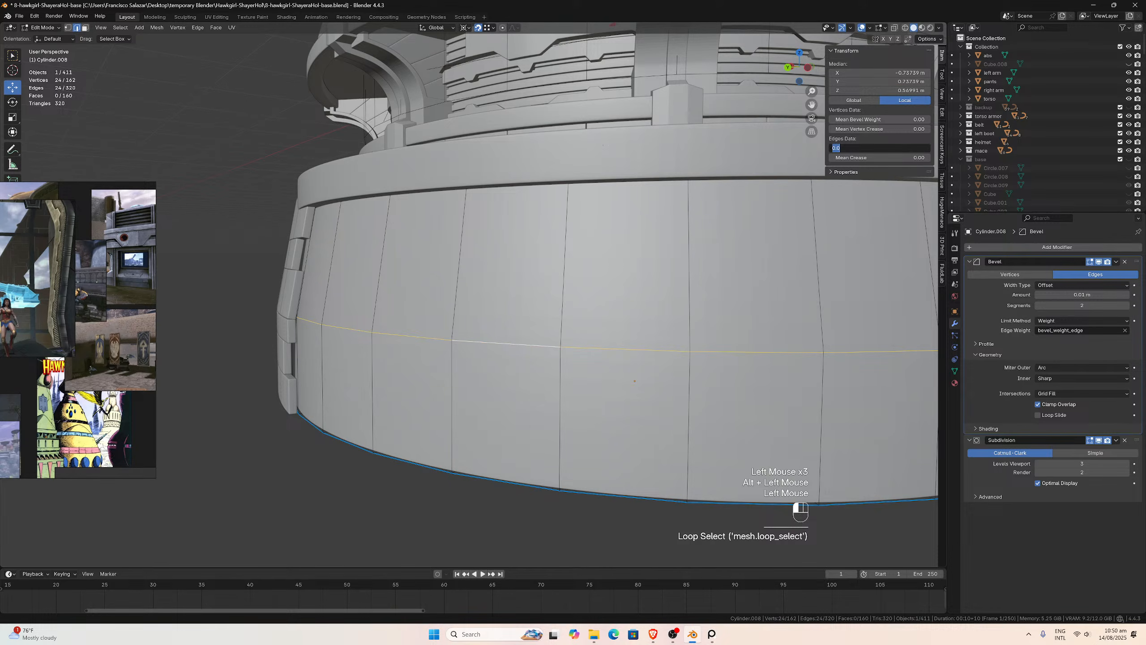
pyautogui.write('1')
pyautogui.press('Return')
pyautogui.moveTo(534, 254); pyautogui.dragTo(377, 305, button='middle')
pyautogui.press('Tab')
# - Examine the half-round block's bevelled mid-height edge and its fit with the pedestal from several distances and angles
pyautogui.scroll(-4, 396, 290)
pyautogui.scroll(-2, 426, 287)
pyautogui.scroll(1, 411, 295)
pyautogui.scroll(-1, 392, 288)
pyautogui.scroll(1, 393, 289)
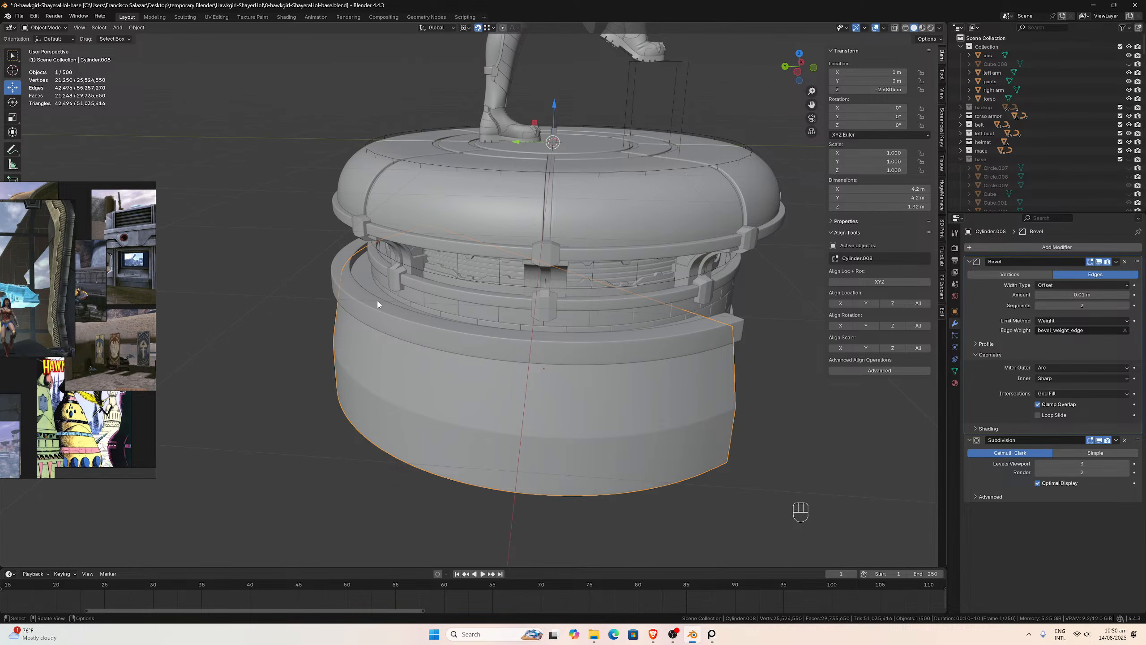
pyautogui.moveTo(413, 340); pyautogui.dragTo(475, 303, button='middle')
pyautogui.scroll(2, 464, 322)
pyautogui.scroll(1, 463, 323)
pyautogui.scroll(1, 470, 313)
pyautogui.scroll(-2, 475, 304)
# - Duplicate the half-round block in place, hide the copy, and reselect the original block
pyautogui.click(496, 317)
pyautogui.scroll(-1, 498, 317)
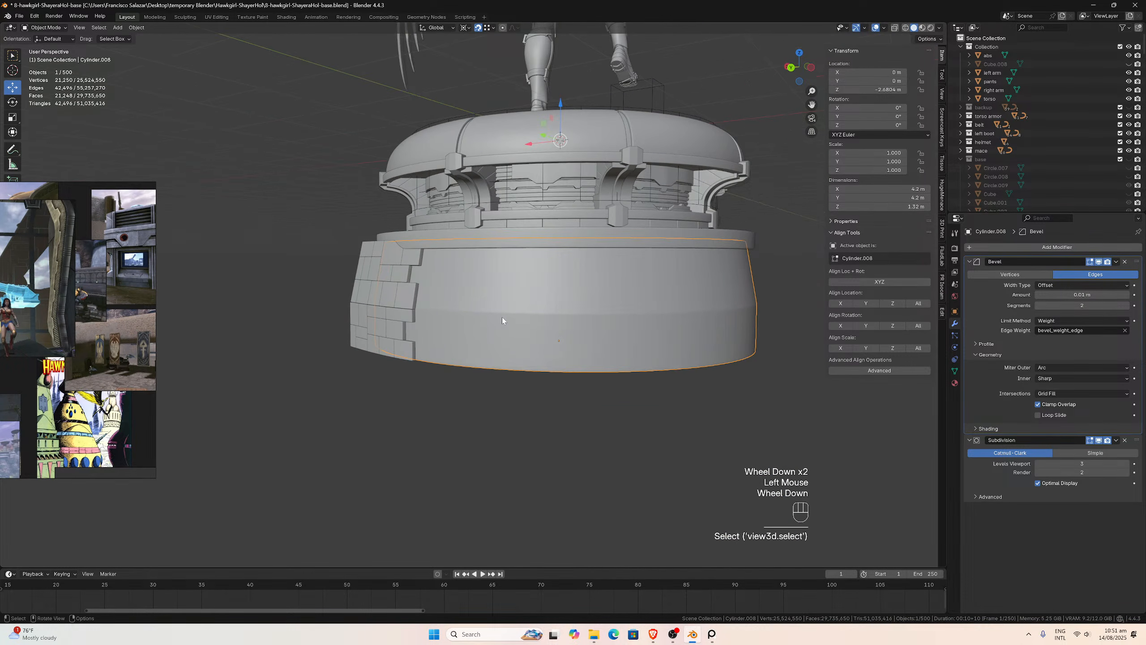
pyautogui.hotkey('shift', 'd')
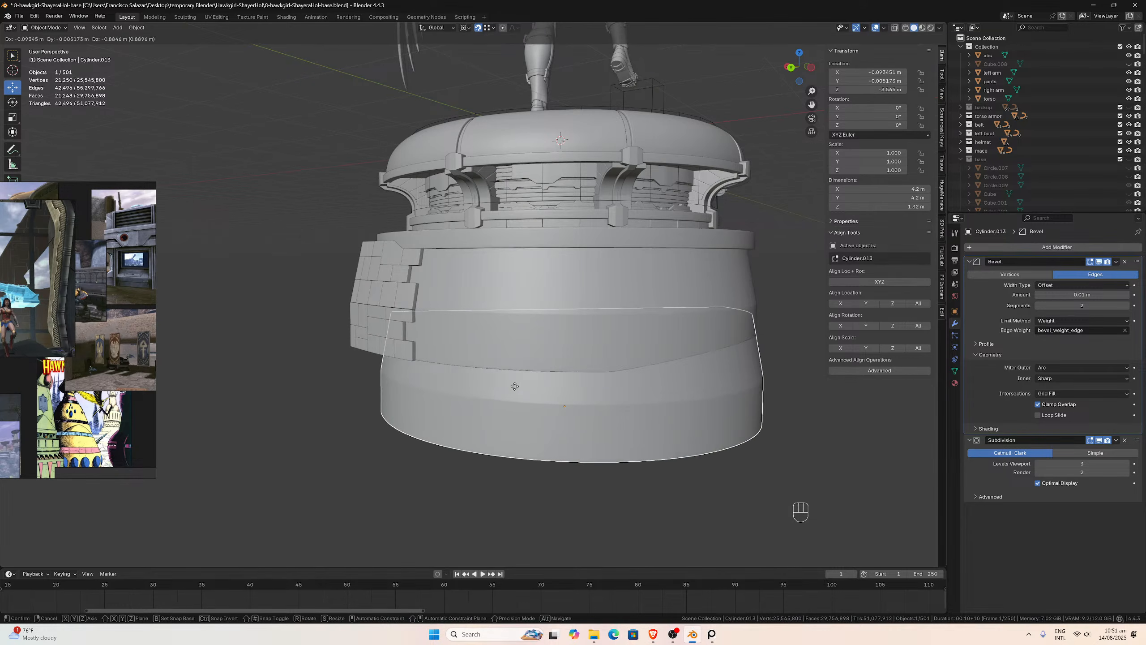
pyautogui.press('Escape')
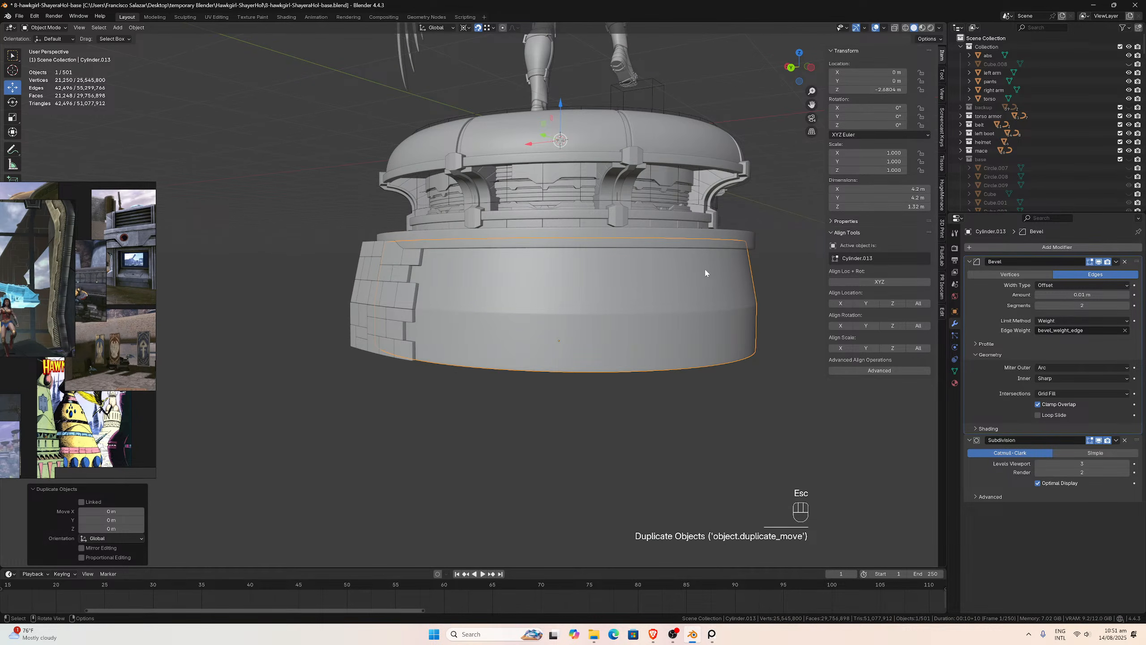
pyautogui.press('h')
pyautogui.click(636, 303)
# - Move the reference image window further aside so it no longer covers the object commands
pyautogui.scroll(3, 600, 298)
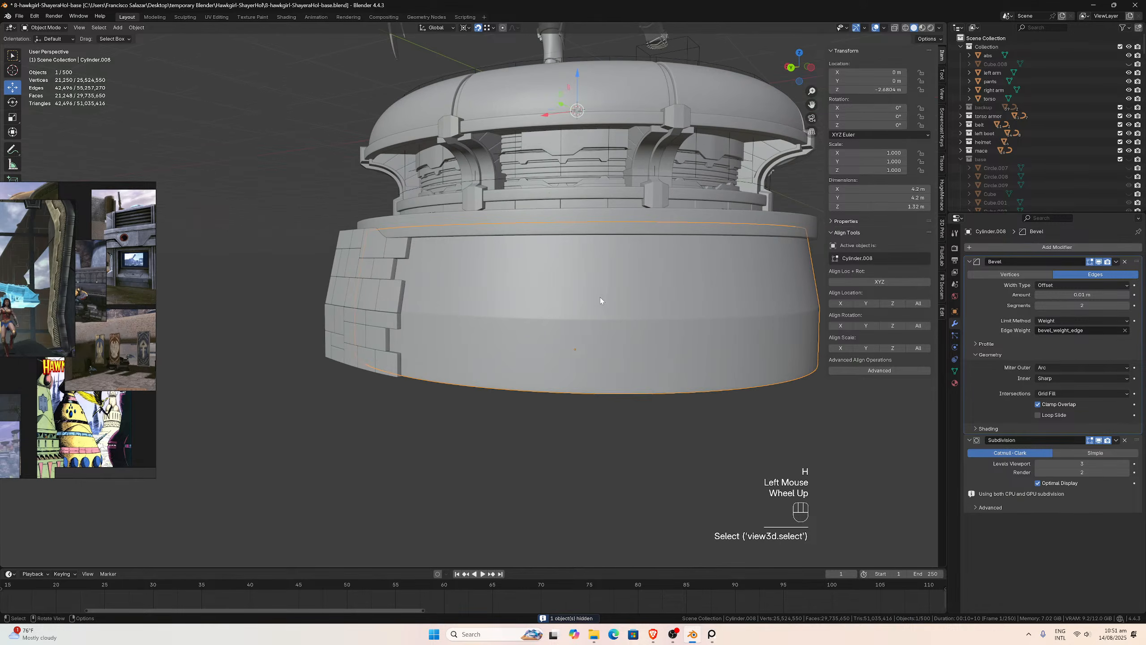
pyautogui.moveTo(600, 298); pyautogui.dragTo(525, 301, button='middle')
pyautogui.scroll(5, 525, 300)
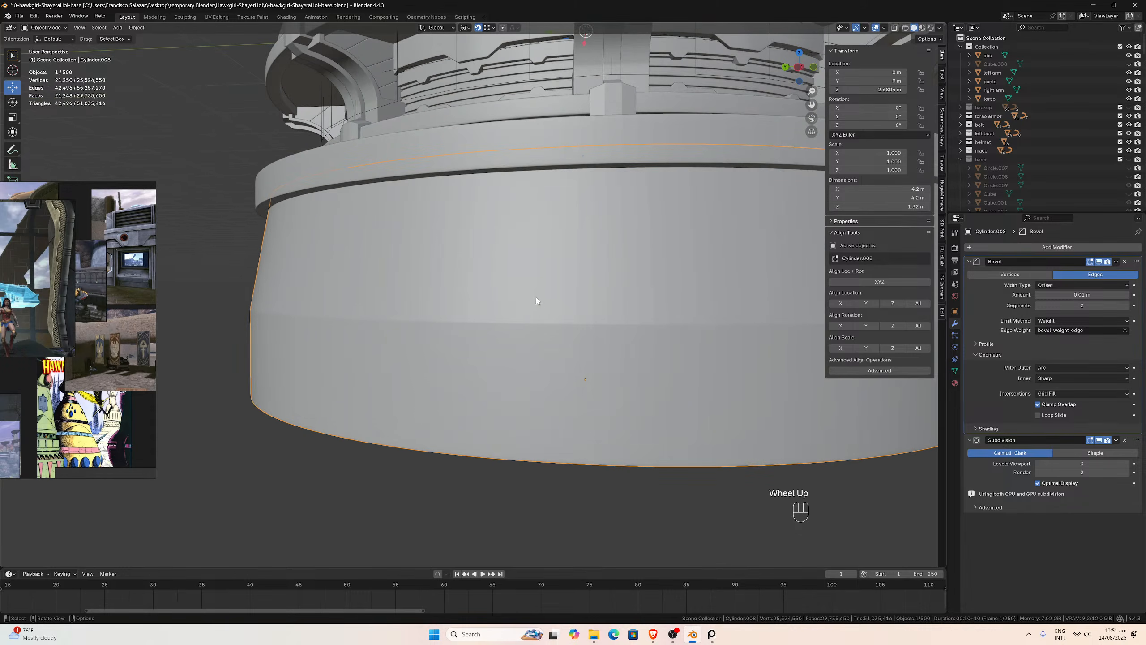
pyautogui.press('Tab')
pyautogui.press('Tab')
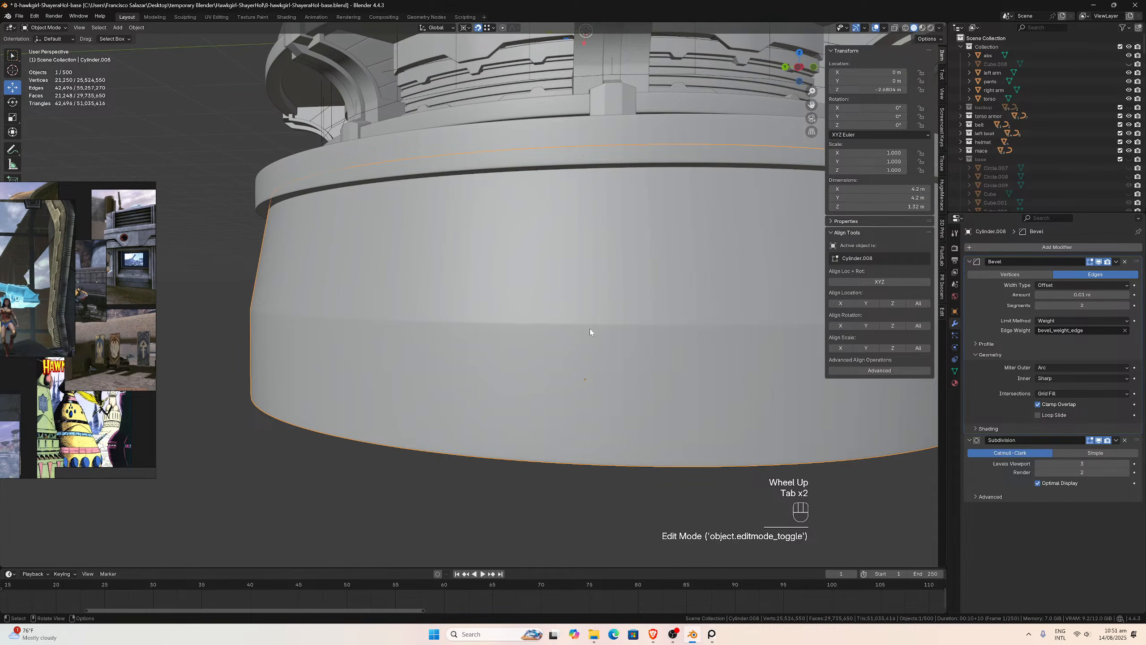
pyautogui.scroll(-2, 589, 328)
pyautogui.moveTo(515, 315)
pyautogui.mouseDown(button='middle')
pyautogui.moveTo(558, 312)
pyautogui.moveTo(510, 298)
pyautogui.mouseUp(button='middle')
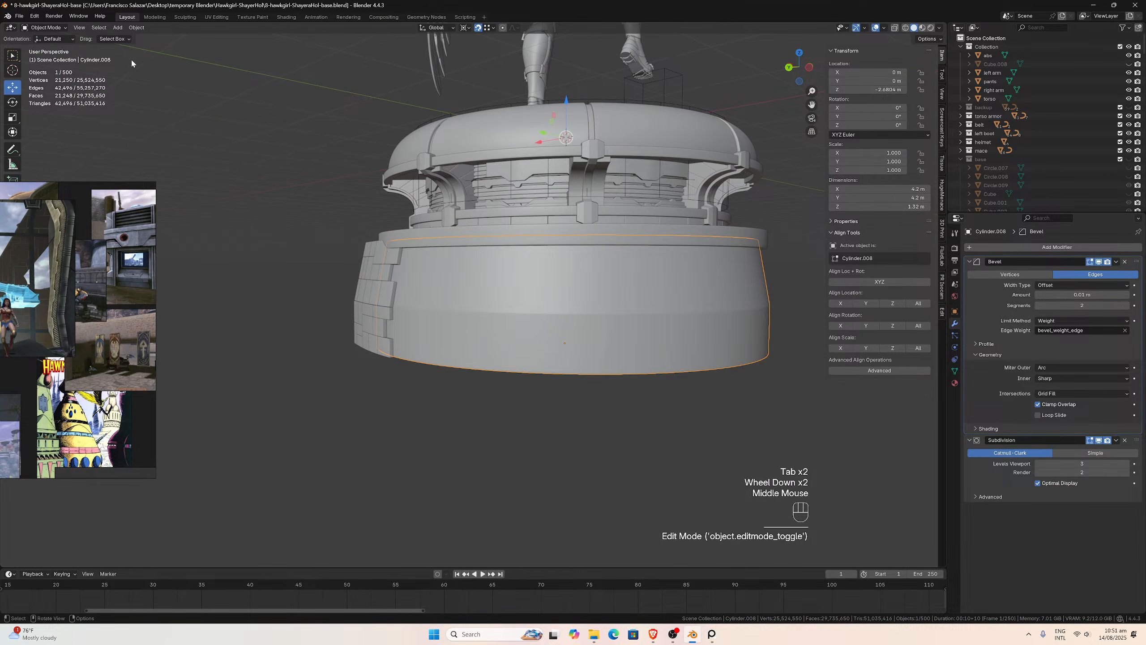
pyautogui.click(137, 28)
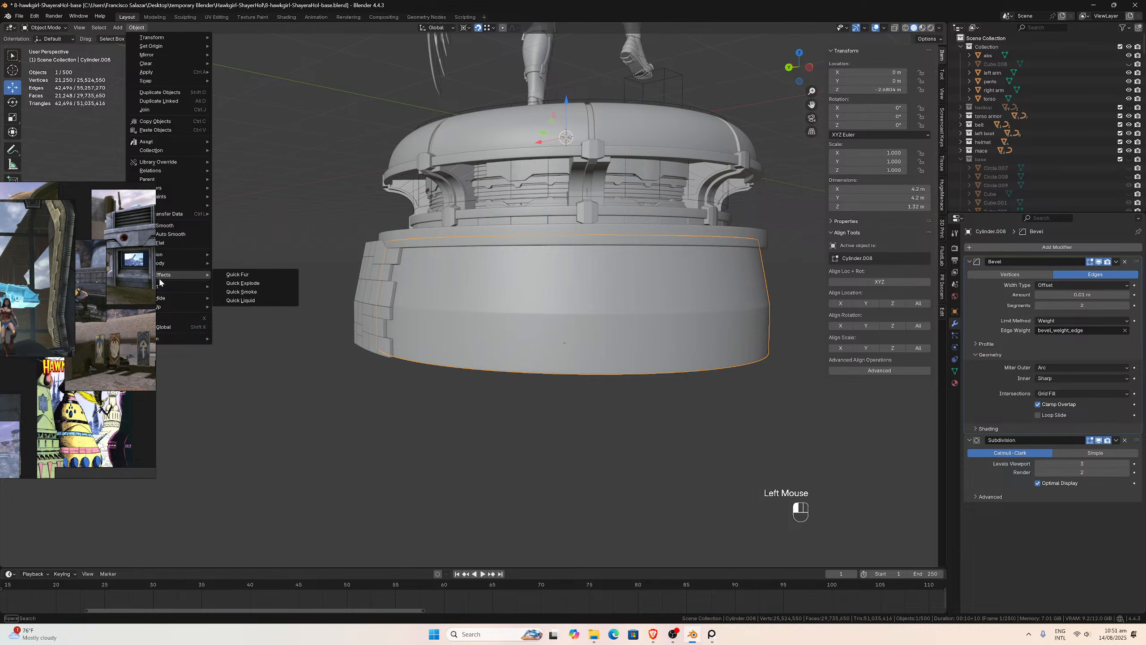
pyautogui.moveTo(90, 186); pyautogui.dragTo(30, 186)
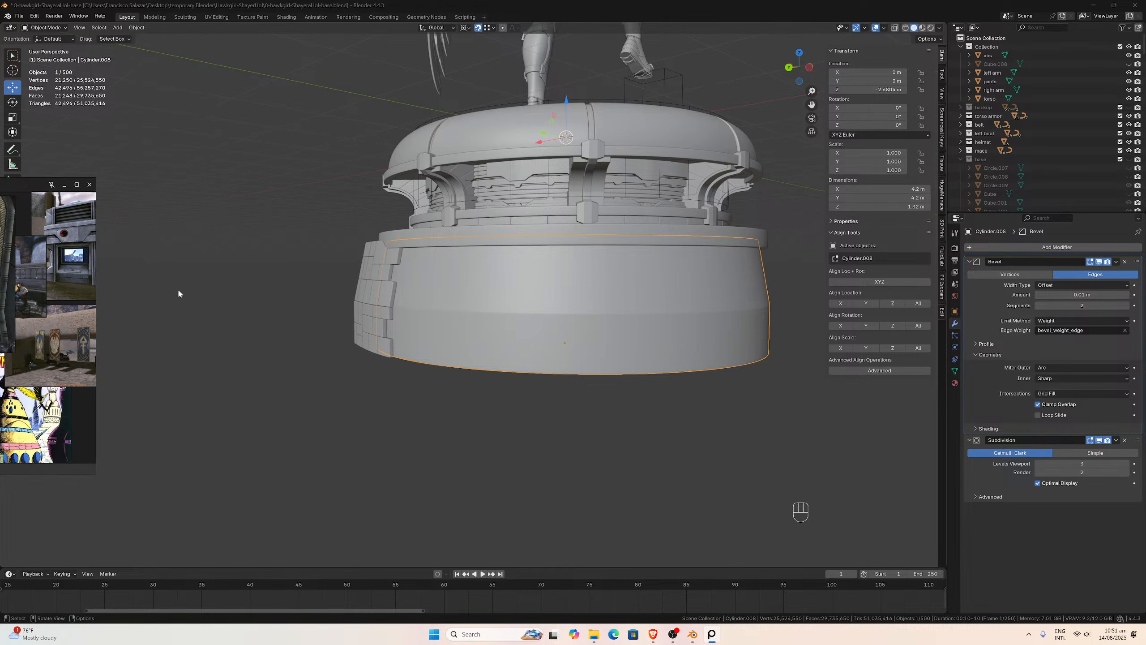
# - Convert the half-round block to a mesh and inspect its topology in Edit Mode
pyautogui.click(144, 28)
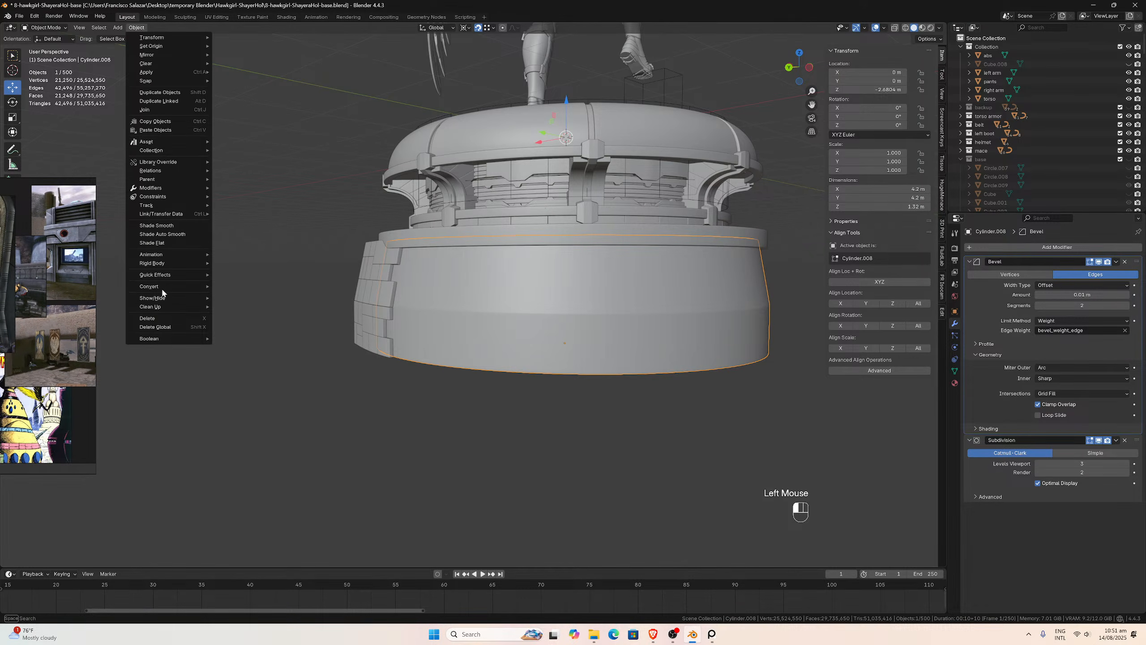
pyautogui.moveTo(197, 288)
pyautogui.click(234, 286)
pyautogui.moveTo(310, 285); pyautogui.dragTo(379, 320, button='middle')
pyautogui.press('Tab')
pyautogui.scroll(2, 478, 308)
pyautogui.scroll(1, 380, 319)
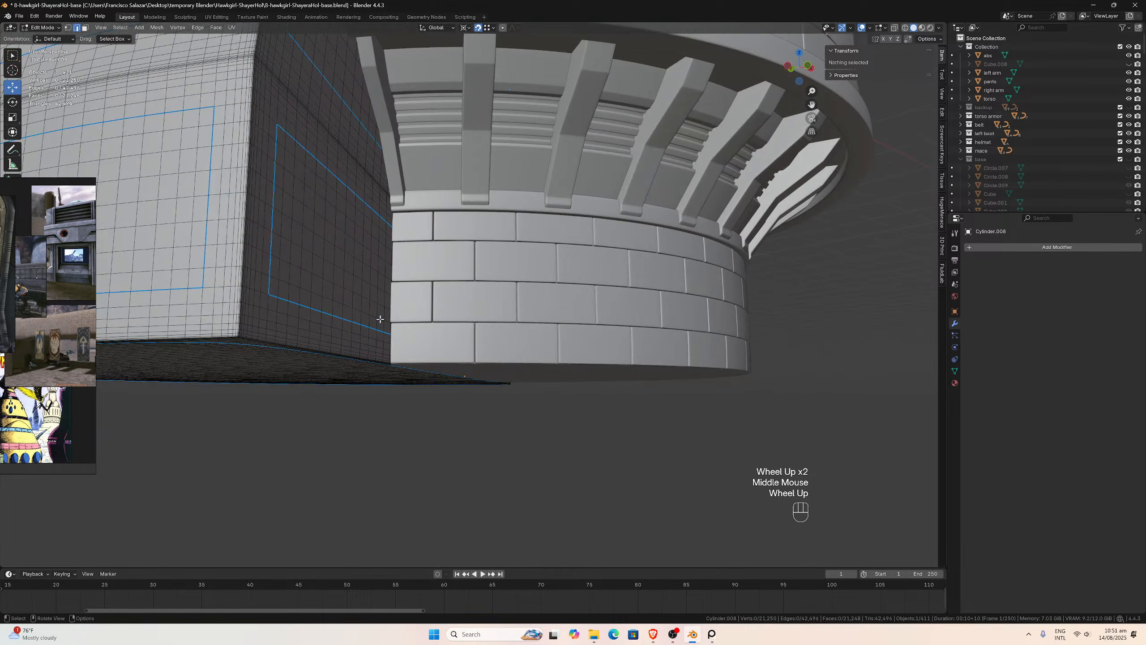
pyautogui.moveTo(812, 105); pyautogui.dragTo(361, 280)
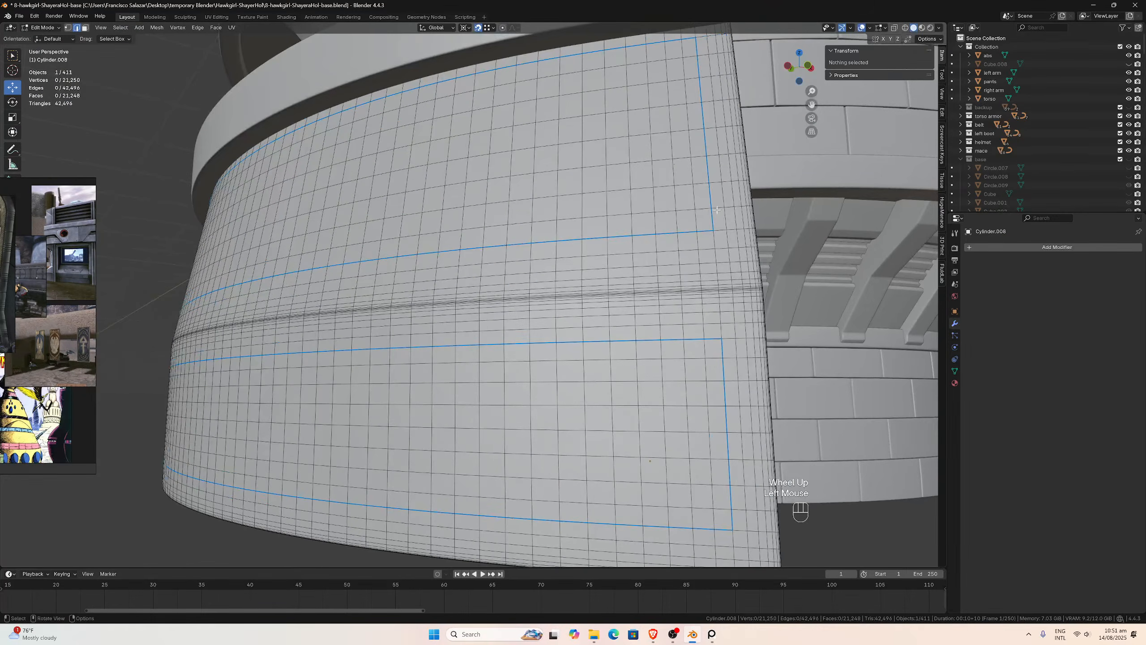
pyautogui.moveTo(690, 225); pyautogui.dragTo(636, 235, button='middle')
pyautogui.moveTo(450, 269); pyautogui.dragTo(463, 268, button='middle')
pyautogui.scroll(-1, 462, 268)
# - Undo the half-round block's conversion to a mesh, comparing both versions by redoing it once
pyautogui.hotkey('ctrl', 'z')
pyautogui.hotkey('ctrl', 'z')
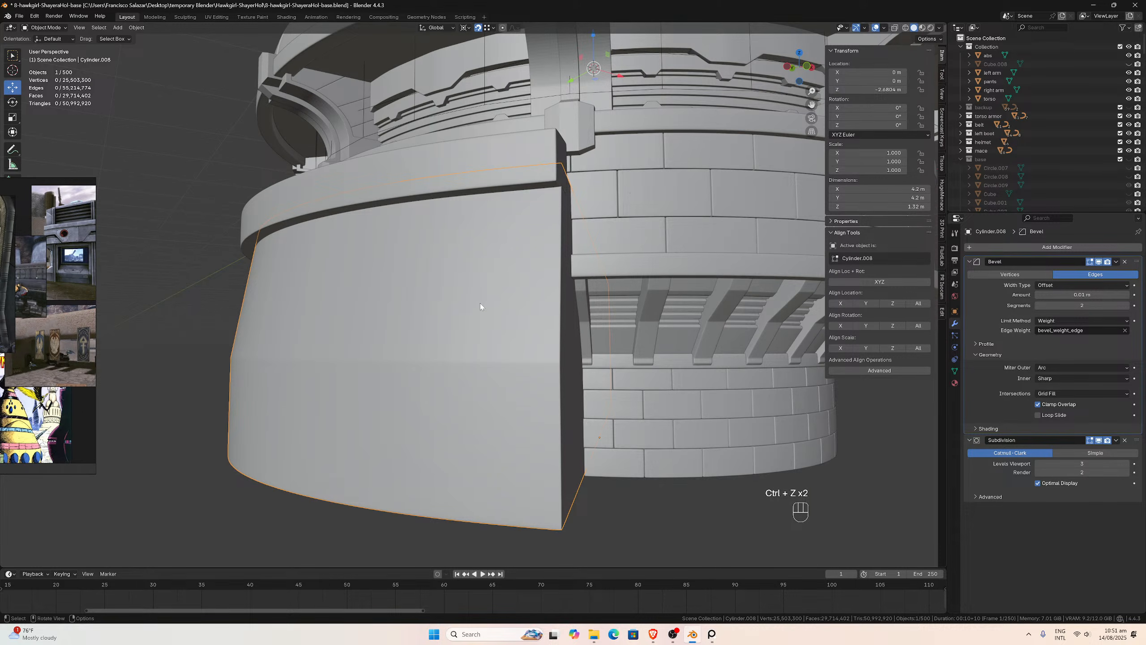
pyautogui.hotkey('ctrl', 'shift', 'z')
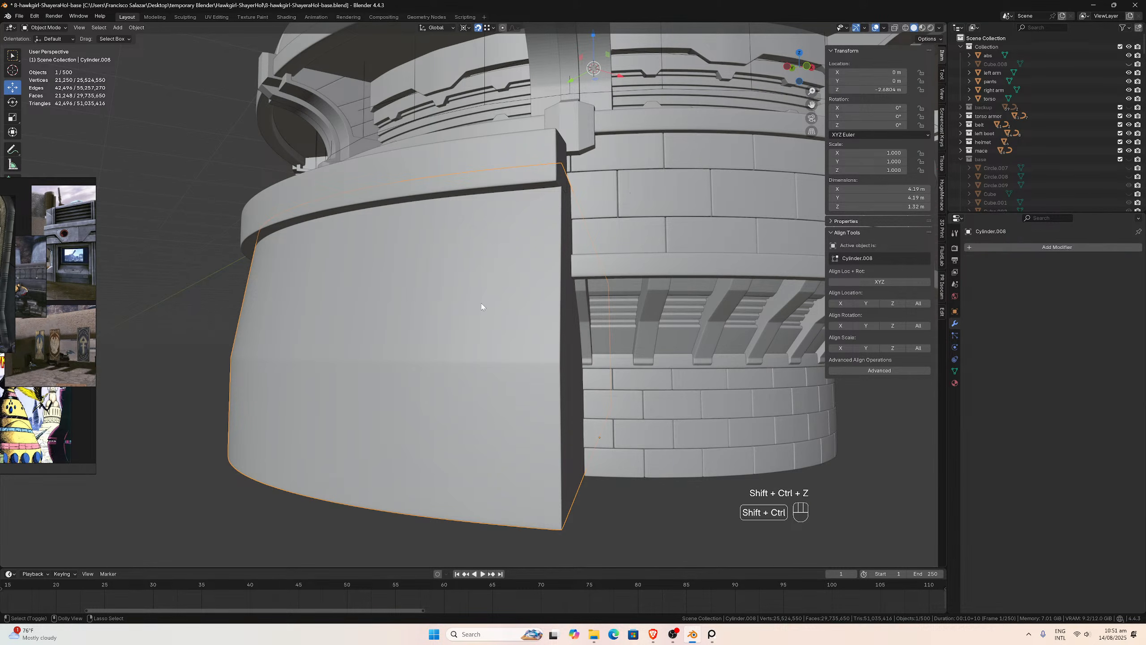
pyautogui.hotkey('ctrl', 'z')
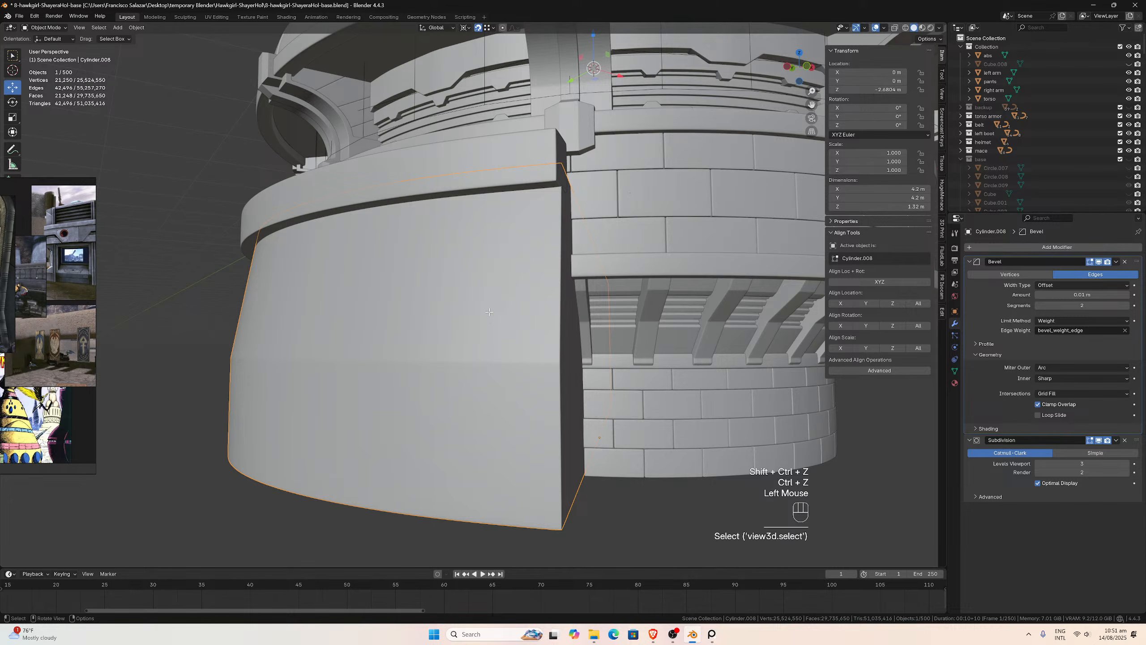
# - In Edit Mode, select the faces of the half-round block's outer curved wall above and below the mid-height edge, including those behind the bricks
pyautogui.press('Tab')
pyautogui.scroll(-2, 490, 308)
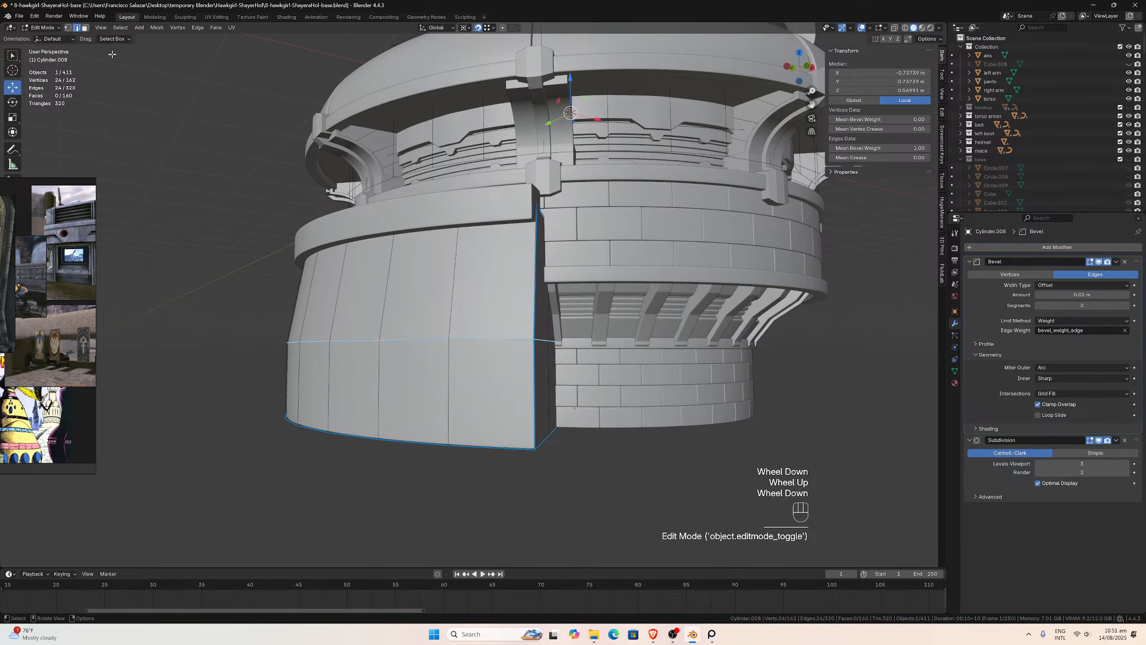
pyautogui.click(85, 28)
pyautogui.click(474, 319)
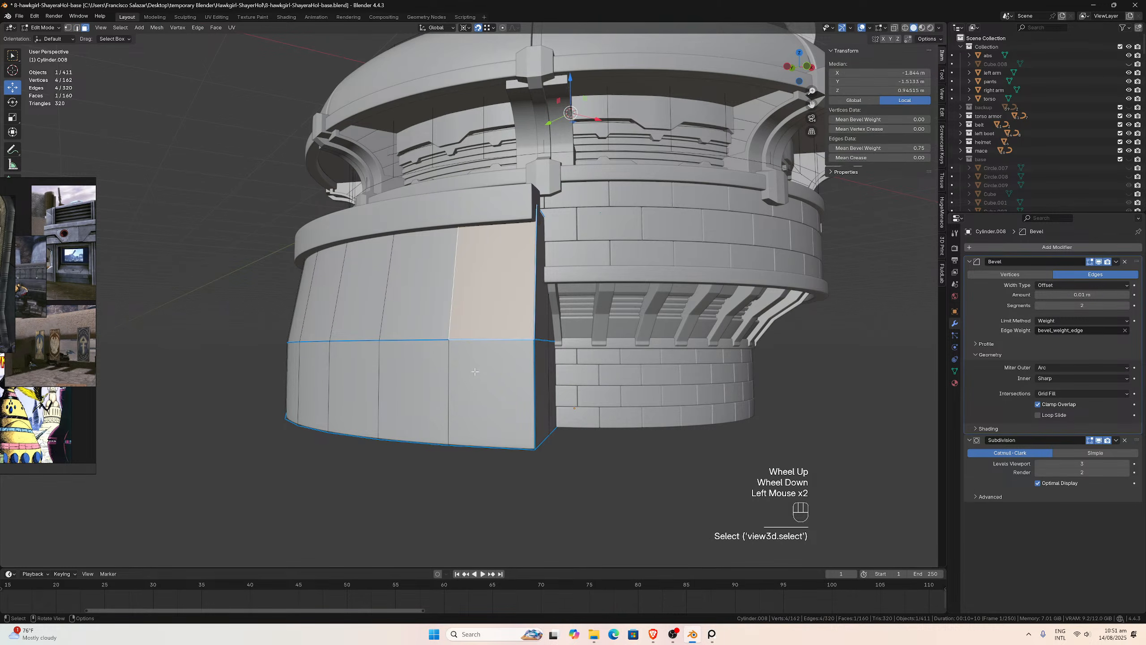
pyautogui.keyDown('shift'); pyautogui.click(492, 393); pyautogui.keyUp('shift')
pyautogui.keyDown('shift'); pyautogui.click(413, 388); pyautogui.keyUp('shift')
pyautogui.keyDown('shift'); pyautogui.click(415, 279); pyautogui.keyUp('shift')
pyautogui.keyDown('shift'); pyautogui.click(354, 285); pyautogui.keyUp('shift')
pyautogui.keyDown('shift'); pyautogui.click(343, 379); pyautogui.keyUp('shift')
pyautogui.keyDown('shift'); pyautogui.click(317, 364); pyautogui.keyUp('shift')
pyautogui.keyDown('shift'); pyautogui.click(316, 293); pyautogui.keyUp('shift')
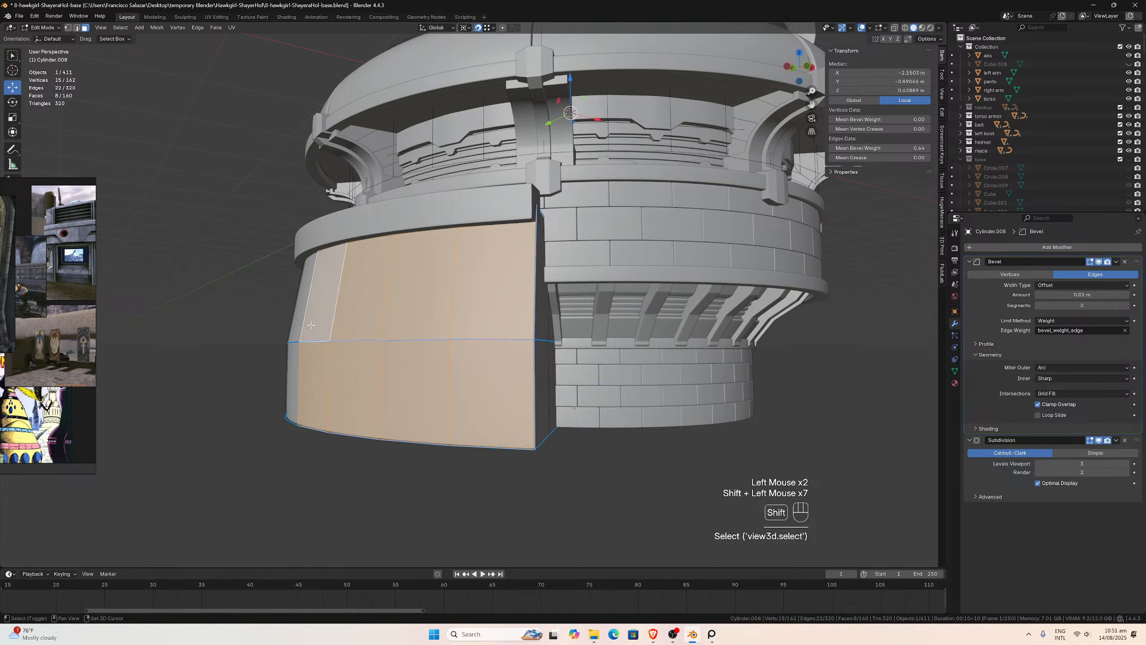
pyautogui.moveTo(316, 294); pyautogui.dragTo(386, 320, button='middle')
pyautogui.keyDown('shift'); pyautogui.click(610, 343); pyautogui.keyUp('shift')
pyautogui.keyDown('shift'); pyautogui.click(637, 396); pyautogui.keyUp('shift')
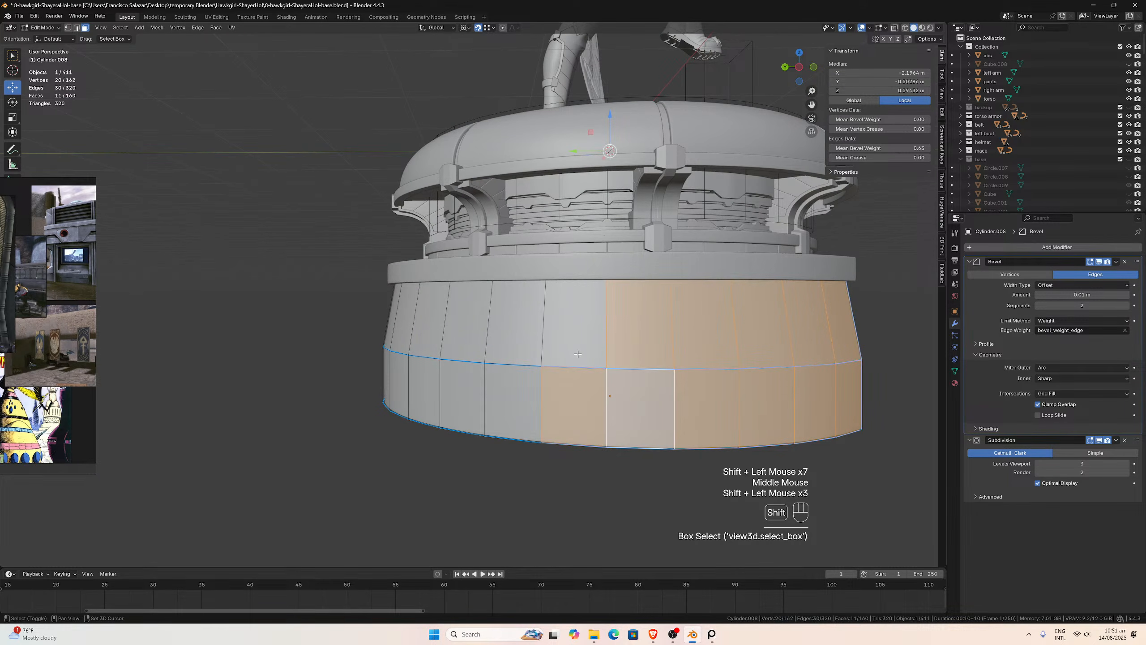
pyautogui.keyDown('shift'); pyautogui.click(575, 325); pyautogui.keyUp('shift')
pyautogui.keyDown('shift'); pyautogui.click(514, 320); pyautogui.keyUp('shift')
pyautogui.keyDown('shift'); pyautogui.click(514, 398); pyautogui.keyUp('shift')
pyautogui.keyDown('shift'); pyautogui.click(462, 393); pyautogui.keyUp('shift')
pyautogui.keyDown('shift'); pyautogui.click(463, 335); pyautogui.keyUp('shift')
pyautogui.moveTo(463, 335); pyautogui.dragTo(492, 319, button='middle')
pyautogui.keyDown('shift'); pyautogui.click(493, 317); pyautogui.keyUp('shift')
pyautogui.keyDown('shift'); pyautogui.click(492, 388); pyautogui.keyUp('shift')
pyautogui.keyDown('shift'); pyautogui.click(445, 386); pyautogui.keyUp('shift')
pyautogui.keyDown('shift'); pyautogui.click(447, 316); pyautogui.keyUp('shift')
pyautogui.keyDown('shift'); pyautogui.click(413, 322); pyautogui.keyUp('shift')
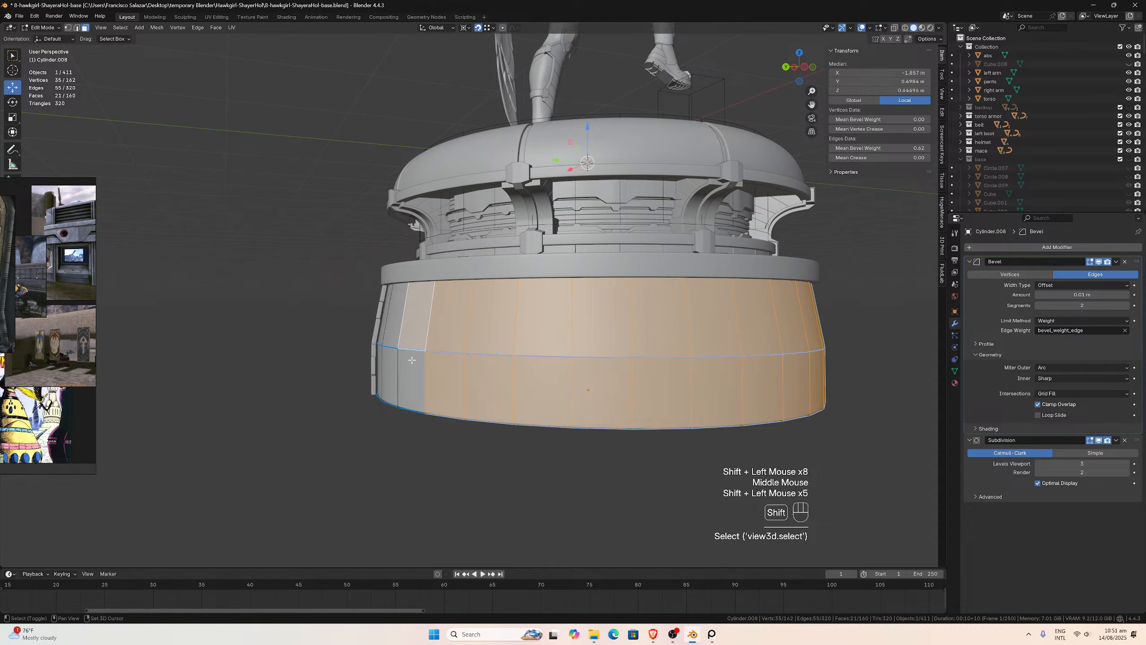
pyautogui.keyDown('shift'); pyautogui.click(412, 360); pyautogui.keyUp('shift')
pyautogui.keyDown('shift'); pyautogui.click(388, 377); pyautogui.keyUp('shift')
pyautogui.moveTo(388, 375); pyautogui.dragTo(568, 360, button='middle')
pyautogui.scroll(2, 371, 323)
pyautogui.keyDown('shift'); pyautogui.click(371, 324); pyautogui.keyUp('shift')
pyautogui.keyDown('shift'); pyautogui.click(372, 384); pyautogui.keyUp('shift')
pyautogui.keyDown('shift'); pyautogui.click(452, 305); pyautogui.keyUp('shift')
pyautogui.keyDown('shift'); pyautogui.click(514, 334); pyautogui.keyUp('shift')
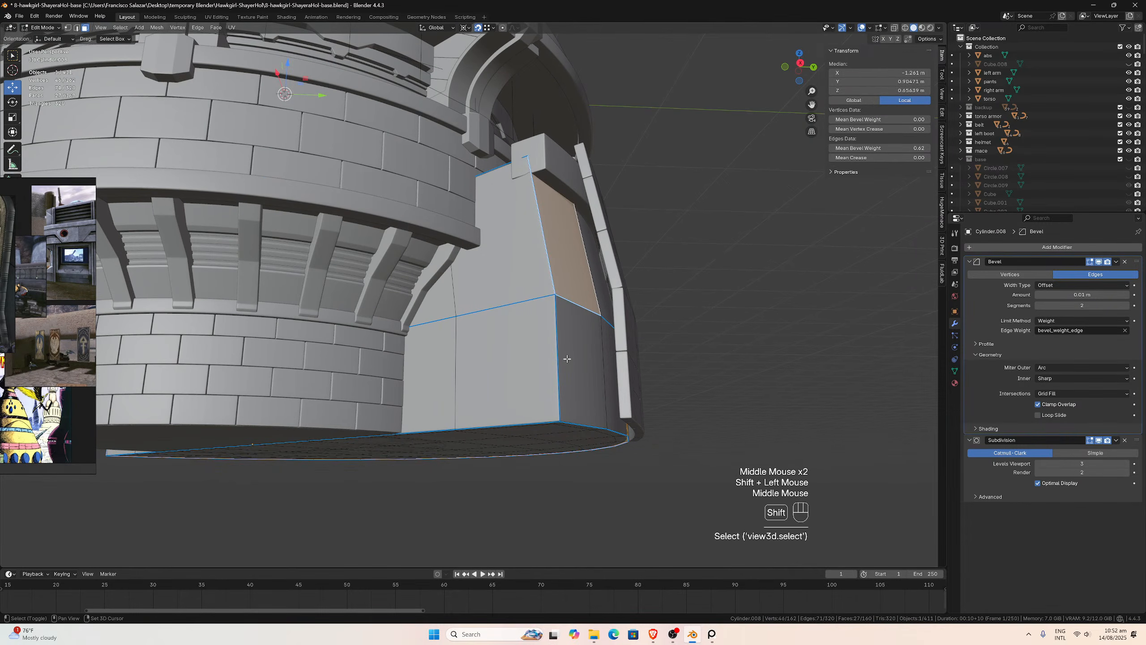
pyautogui.keyDown('shift'); pyautogui.click(567, 359); pyautogui.keyUp('shift')
pyautogui.keyDown('shift'); pyautogui.click(605, 360); pyautogui.keyUp('shift')
pyautogui.keyDown('shift'); pyautogui.click(610, 301); pyautogui.keyUp('shift')
pyautogui.moveTo(610, 300); pyautogui.dragTo(429, 256, button='middle')
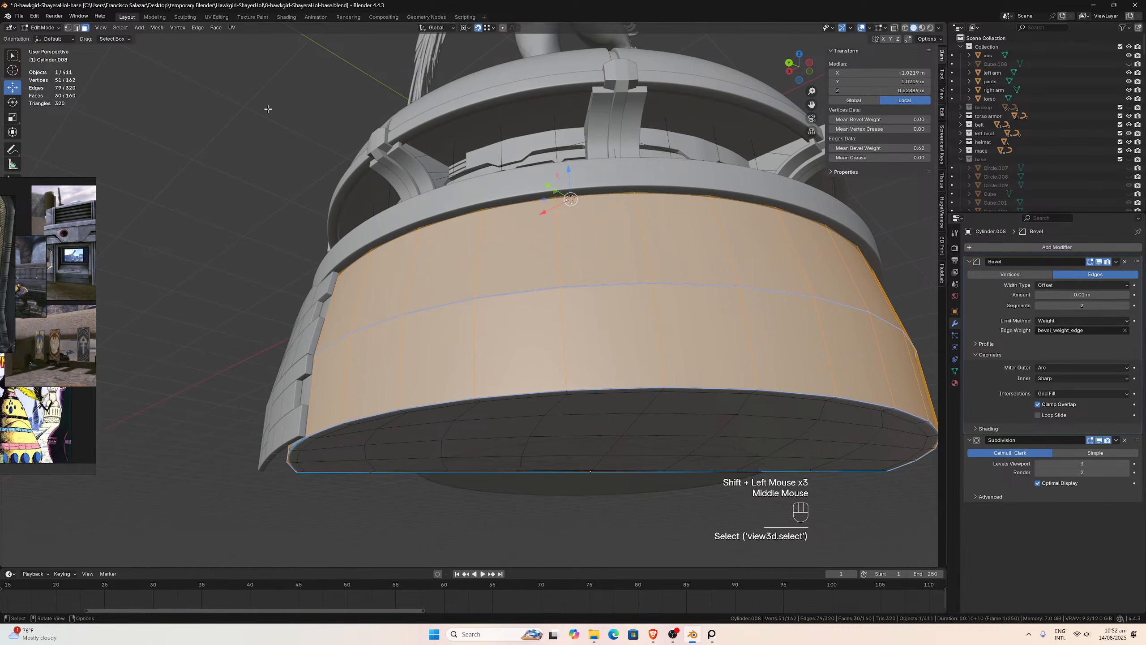
# - Invert the selection, deselect the two missed outer faces beside the bricks, and delete the remaining faces to leave only the outer shell
pyautogui.click(121, 28)
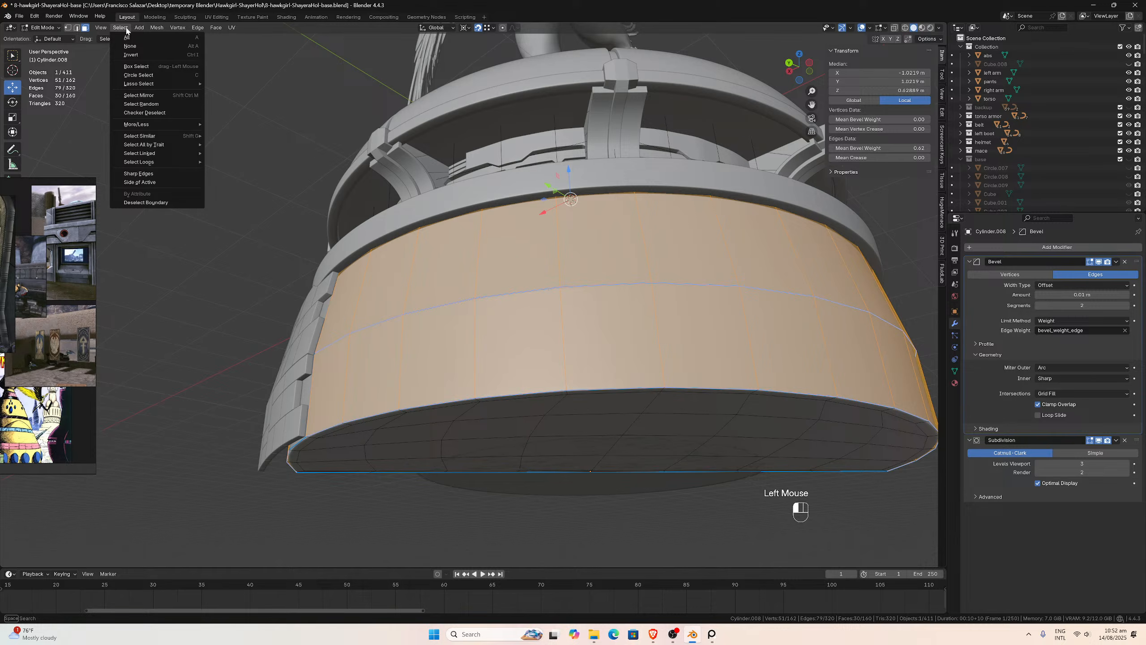
pyautogui.click(133, 55)
pyautogui.press('x')
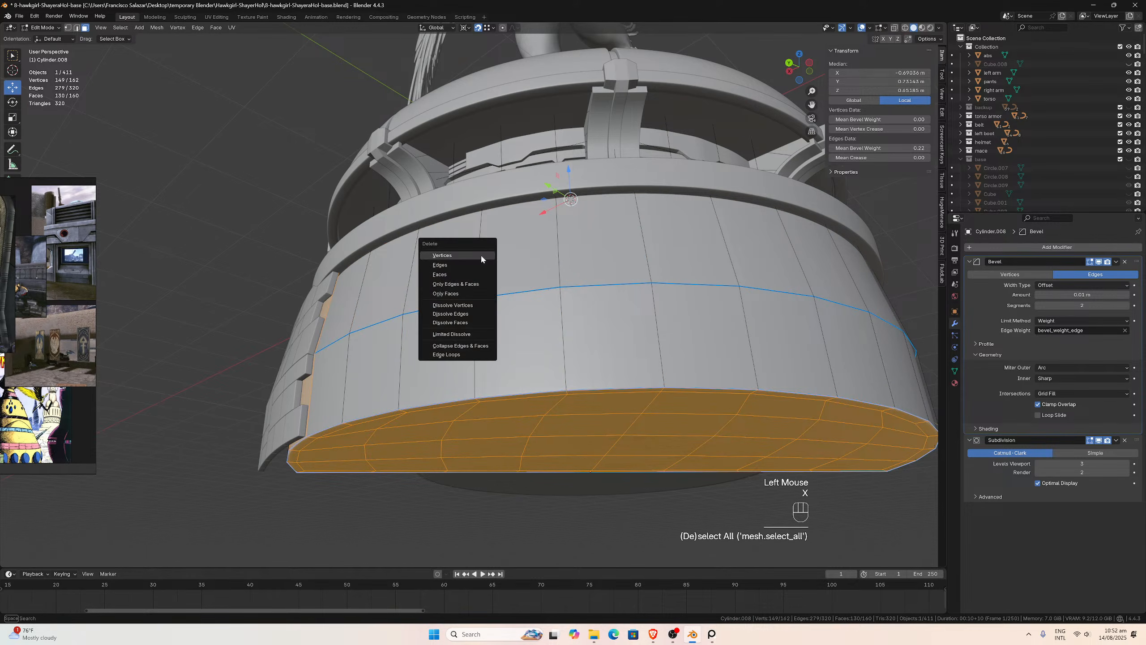
pyautogui.moveTo(480, 254); pyautogui.dragTo(306, 281, button='middle')
pyautogui.keyDown('shift'); pyautogui.click(322, 318); pyautogui.keyUp('shift')
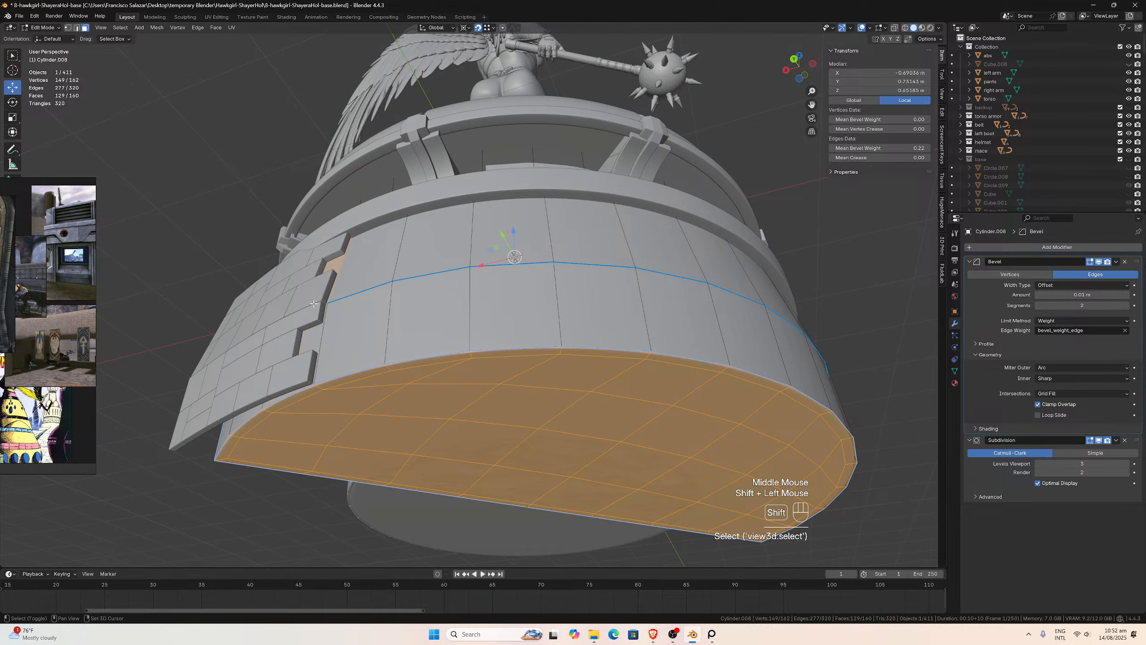
pyautogui.press('x')
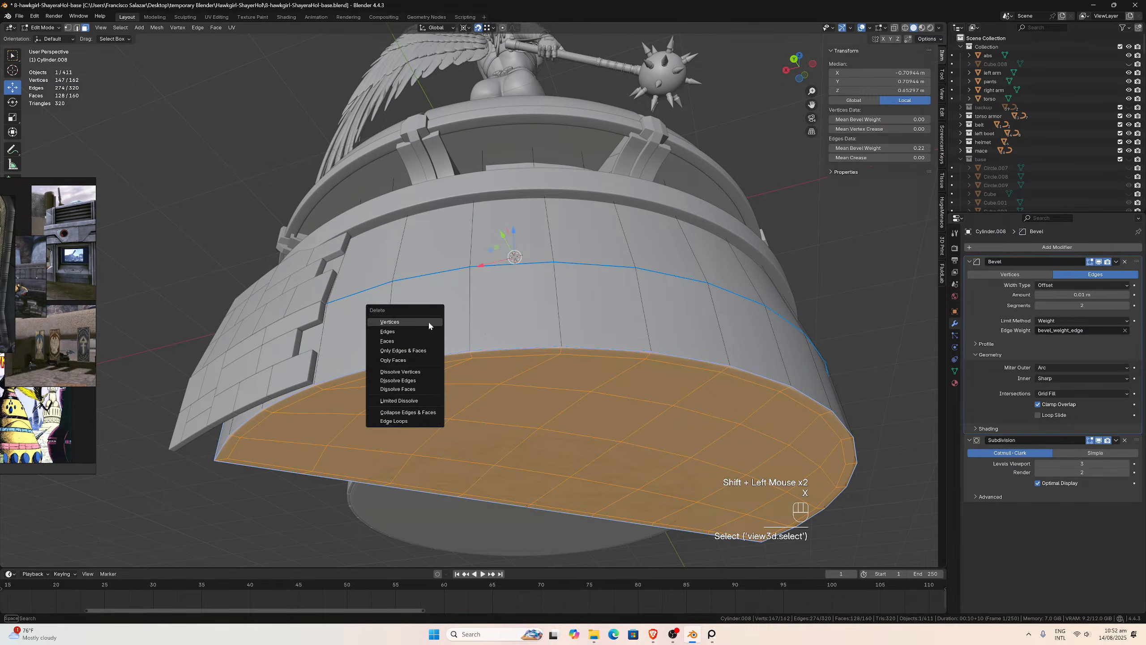
pyautogui.click(396, 335)
pyautogui.moveTo(396, 336); pyautogui.dragTo(460, 313, button='middle')
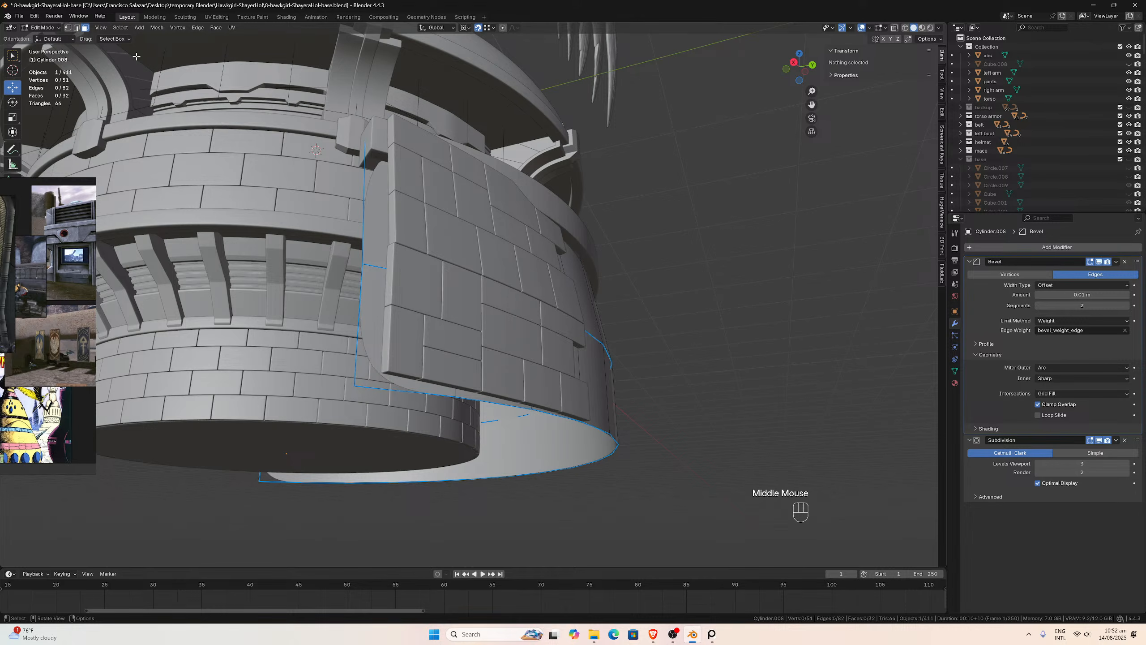
# - Select the shell's open boundary edges along the bottom, top and both ends, and set their mean crease to 1.00
pyautogui.keyDown('alt'); pyautogui.click(361, 209); pyautogui.keyUp('alt')
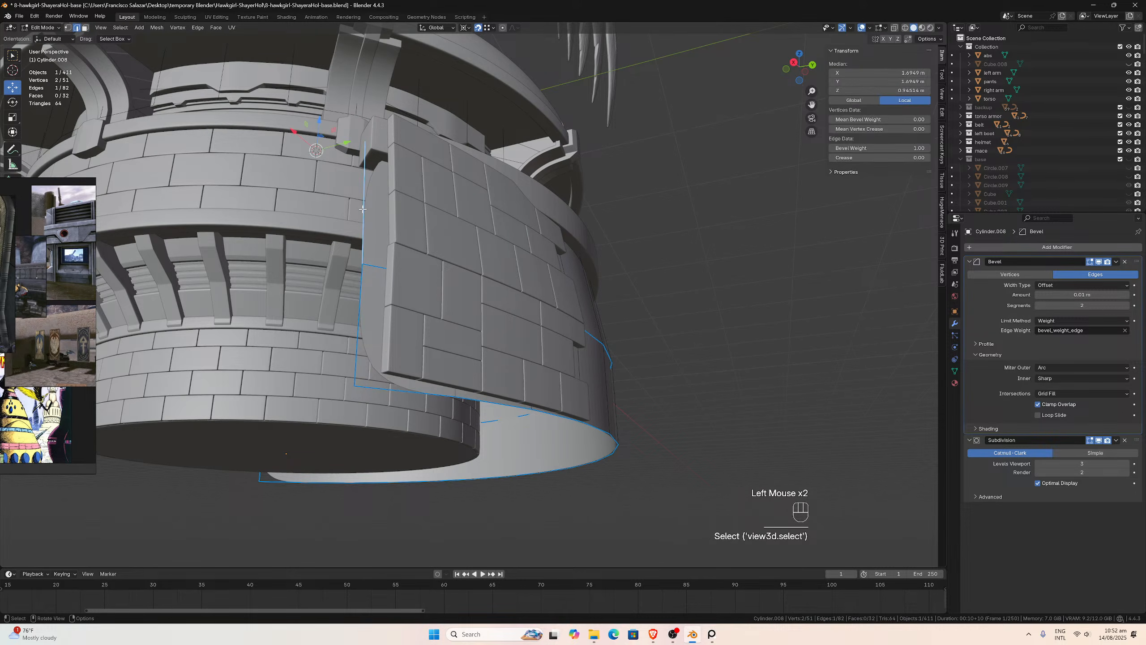
pyautogui.keyDown('alt'); pyautogui.keyDown('shift'); pyautogui.click(392, 388); pyautogui.keyUp('shift'); pyautogui.keyUp('alt')
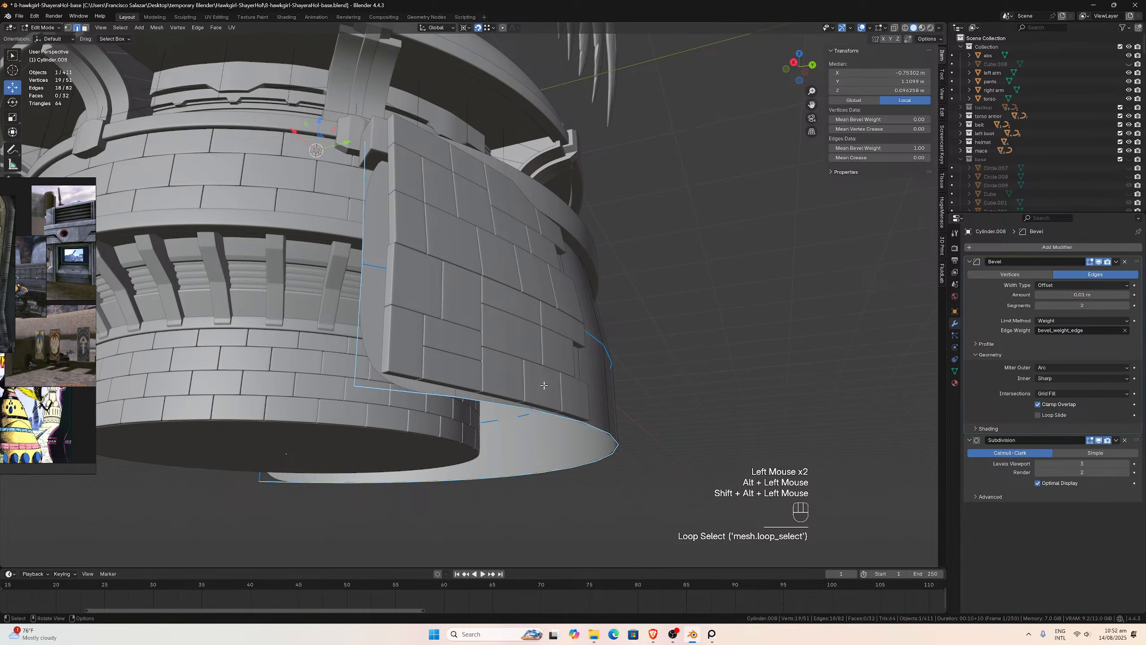
pyautogui.scroll(-2, 393, 387)
pyautogui.moveTo(393, 387); pyautogui.dragTo(307, 387, button='middle')
pyautogui.scroll(3, 430, 283)
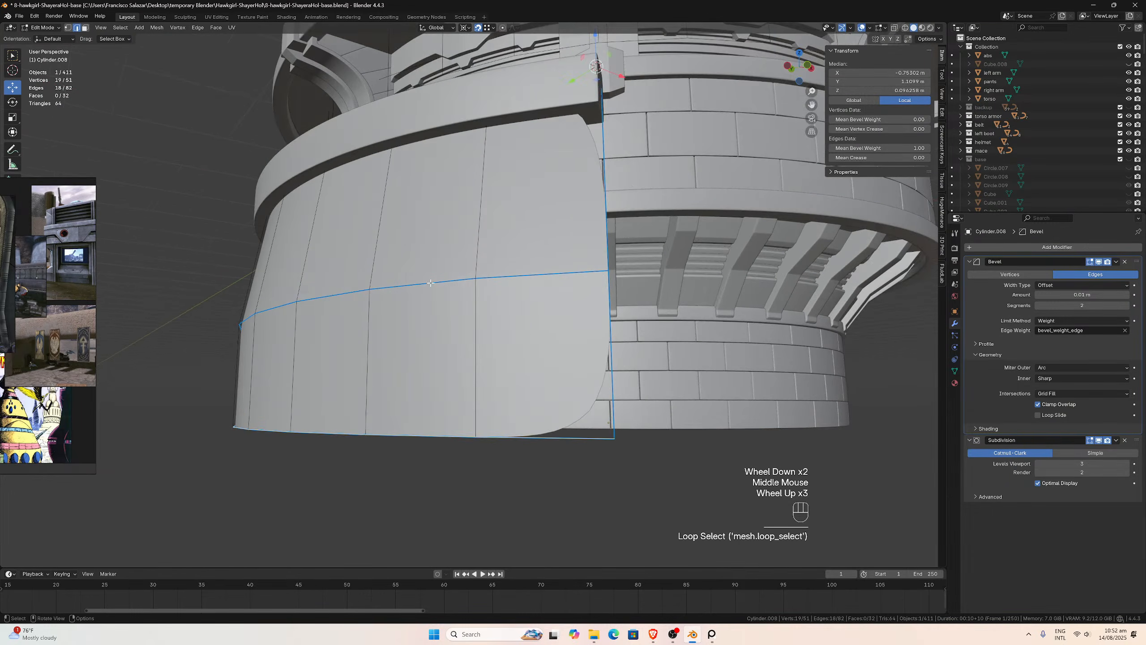
pyautogui.keyDown('alt'); pyautogui.keyDown('shift'); pyautogui.click(606, 288); pyautogui.keyUp('shift'); pyautogui.keyUp('alt')
pyautogui.moveTo(606, 233); pyautogui.dragTo(745, 246, button='middle')
pyautogui.scroll(2, 749, 250)
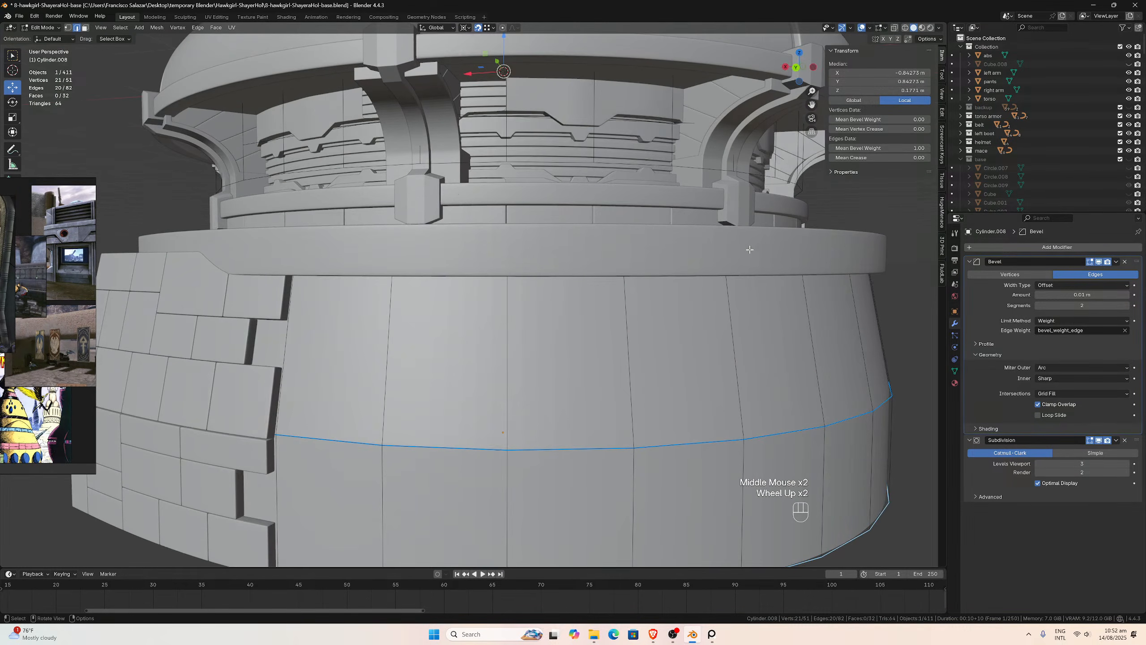
pyautogui.click(894, 28)
pyautogui.moveTo(723, 162); pyautogui.dragTo(729, 215, button='middle')
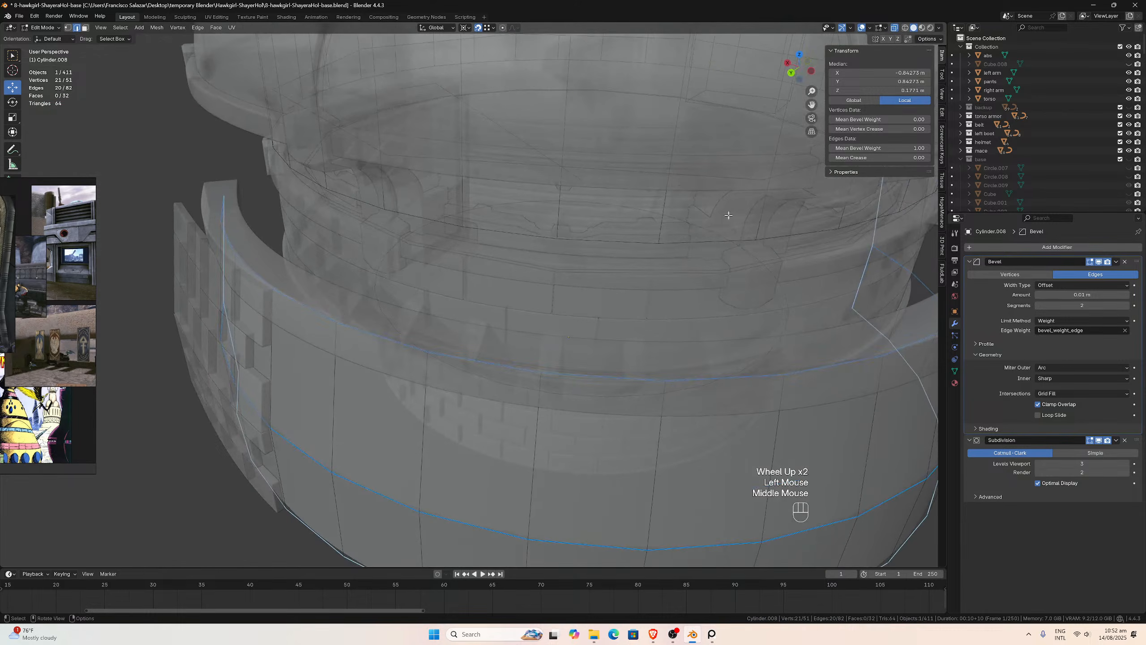
pyautogui.keyDown('alt'); pyautogui.keyDown('shift'); pyautogui.click(632, 378); pyautogui.keyUp('shift'); pyautogui.keyUp('alt')
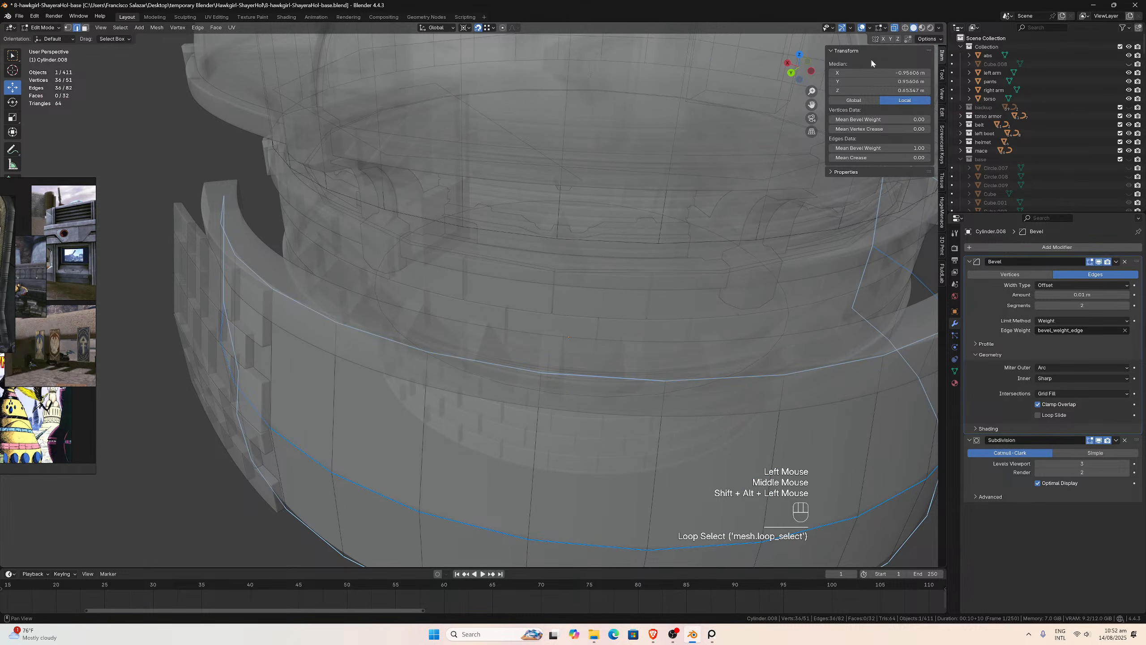
pyautogui.click(893, 28)
pyautogui.scroll(-2, 885, 113)
pyautogui.moveTo(884, 113); pyautogui.dragTo(890, 159, button='middle')
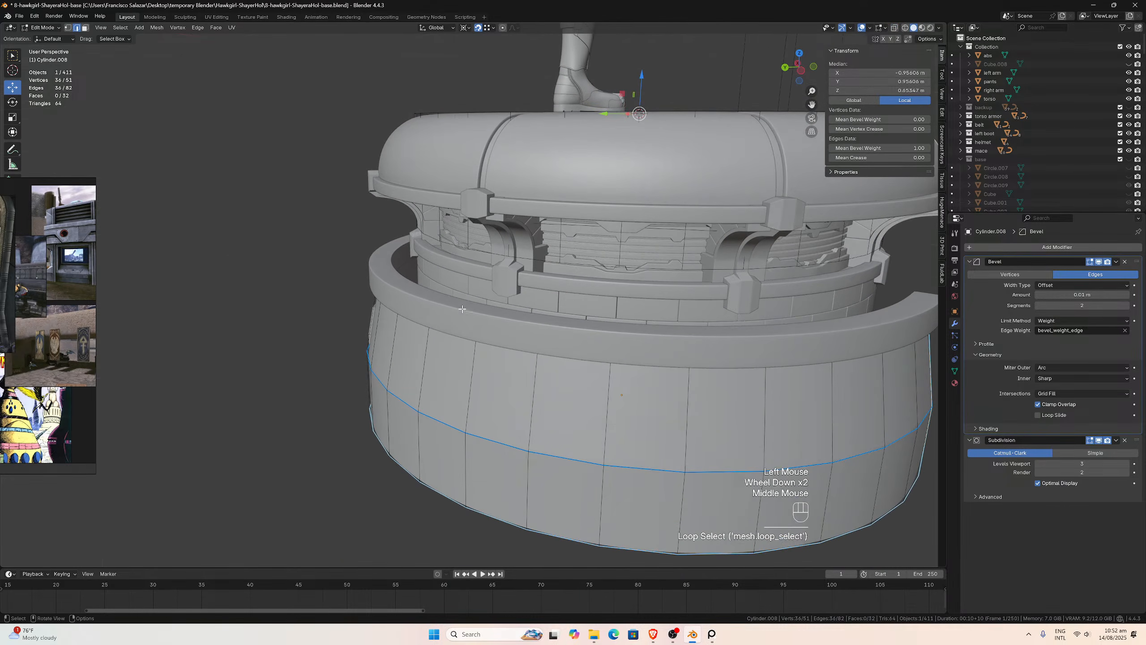
pyautogui.click(889, 158)
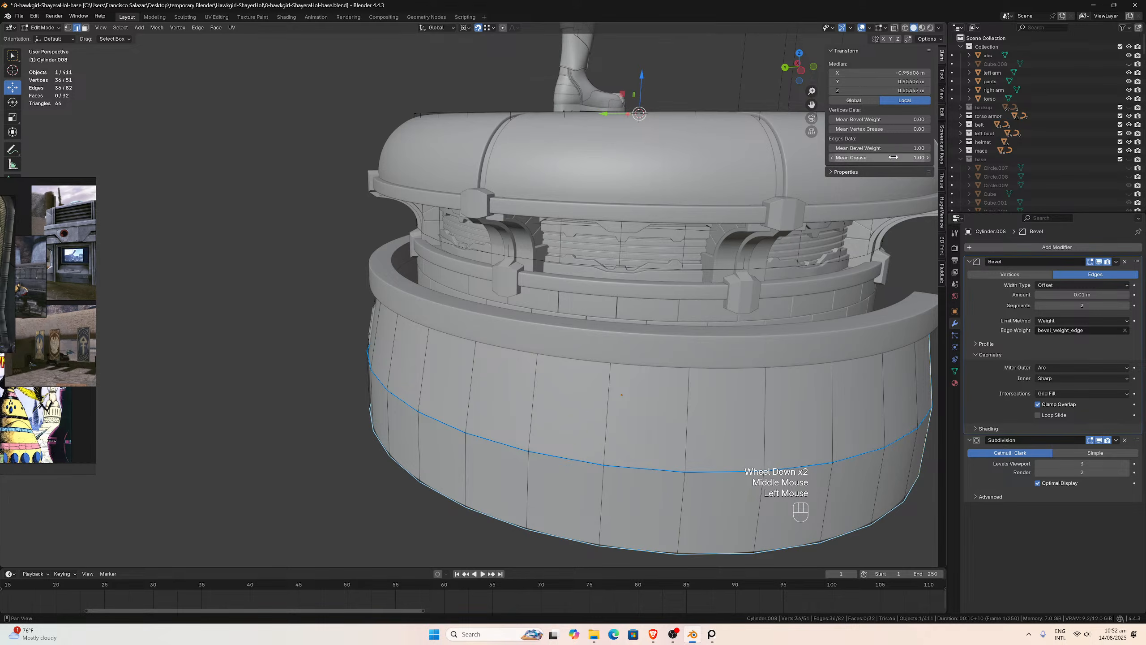
# - Try converting the half-round outer shell to a mesh in Object Mode, applying its modifiers
pyautogui.scroll(-3, 632, 316)
pyautogui.moveTo(632, 316); pyautogui.dragTo(518, 315, button='middle')
pyautogui.scroll(3, 584, 331)
pyautogui.scroll(1, 623, 329)
pyautogui.press('Tab')
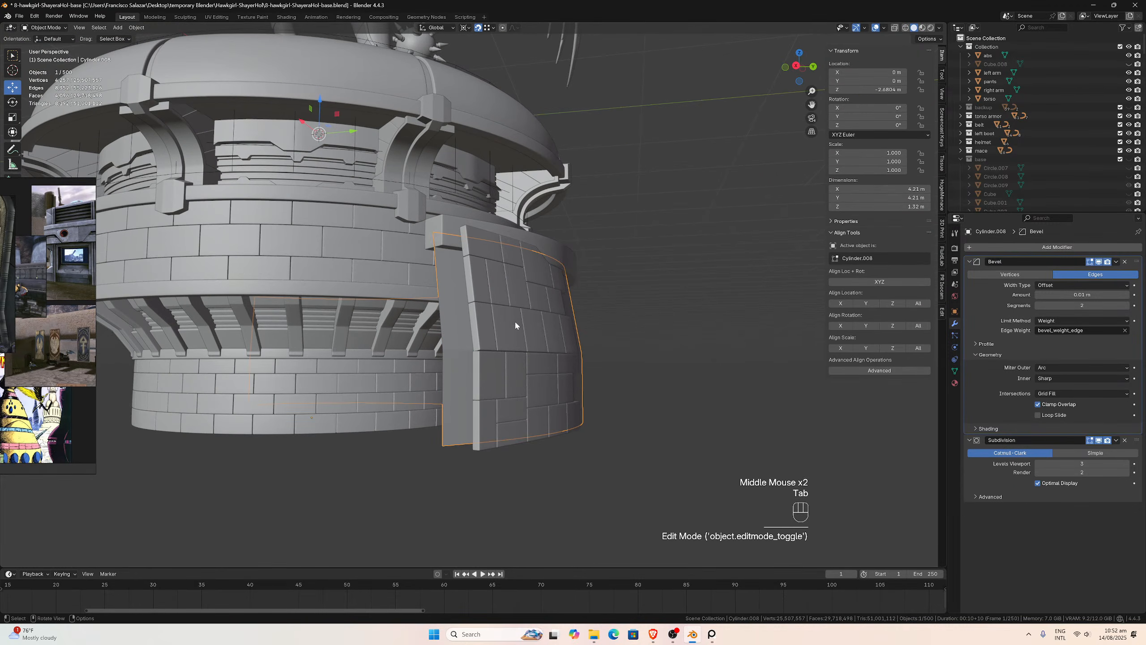
pyautogui.click(135, 28)
pyautogui.moveTo(152, 287)
pyautogui.click(239, 287)
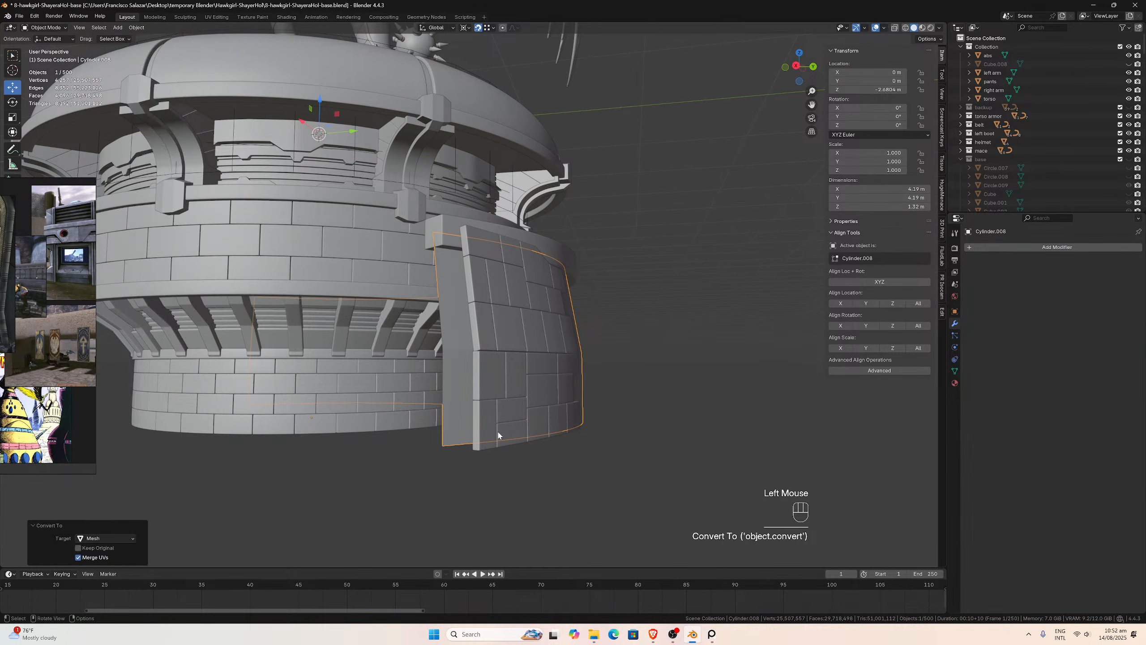
# - Select all of the converted shell's geometry, set its mean crease to 0.00, and inspect the dense edge loops at mid-height
pyautogui.press('Tab')
pyautogui.scroll(1, 428, 394)
pyautogui.moveTo(475, 395)
pyautogui.mouseDown(button='middle')
pyautogui.moveTo(351, 391)
pyautogui.moveTo(462, 395)
pyautogui.mouseUp(button='middle')
pyautogui.scroll(-2, 406, 393)
pyautogui.press('a')
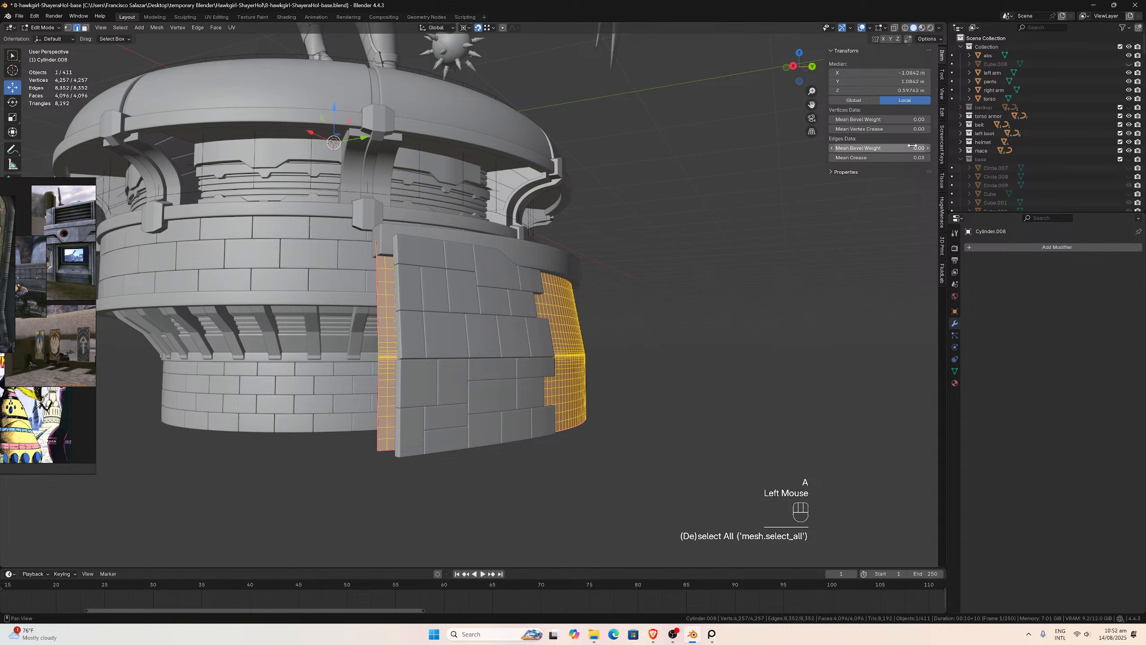
pyautogui.click(911, 157)
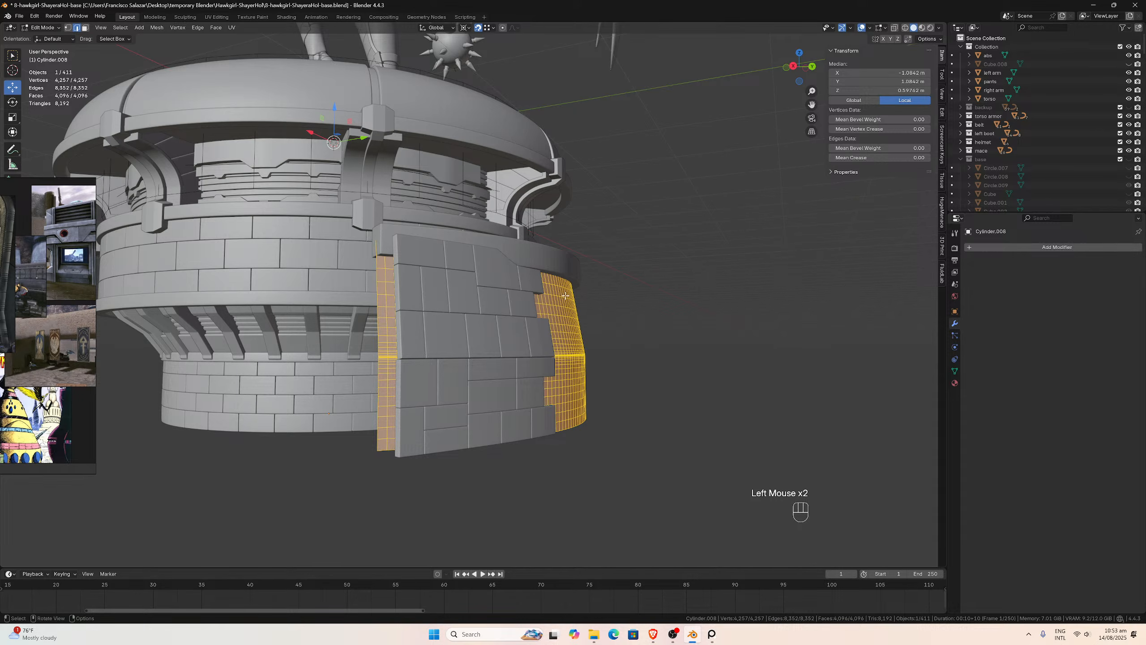
pyautogui.scroll(2, 556, 300)
pyautogui.moveTo(555, 299); pyautogui.dragTo(442, 320, button='middle')
pyautogui.scroll(2, 409, 312)
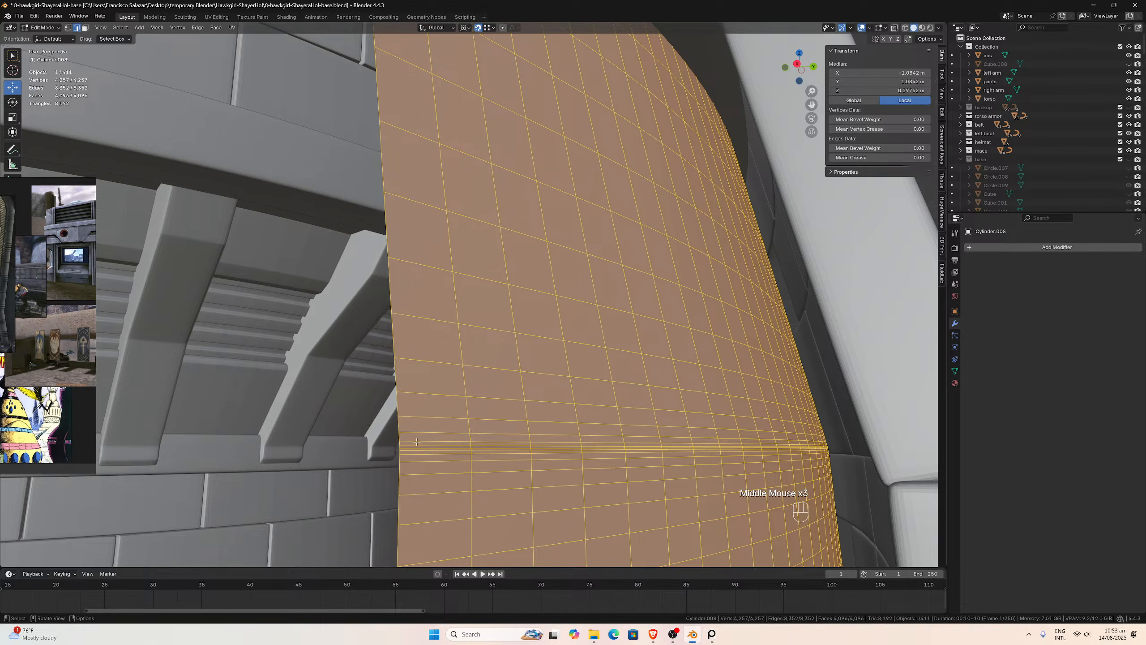
pyautogui.scroll(-2, 416, 442)
pyautogui.moveTo(402, 437); pyautogui.dragTo(294, 430, button='middle')
# - Undo the crease clearing and the shell's mesh conversion, back to the creased boundary edges with live modifiers
pyautogui.hotkey('ctrl', 'z')
pyautogui.hotkey('ctrl', 'z')
pyautogui.hotkey('ctrl', 'z')
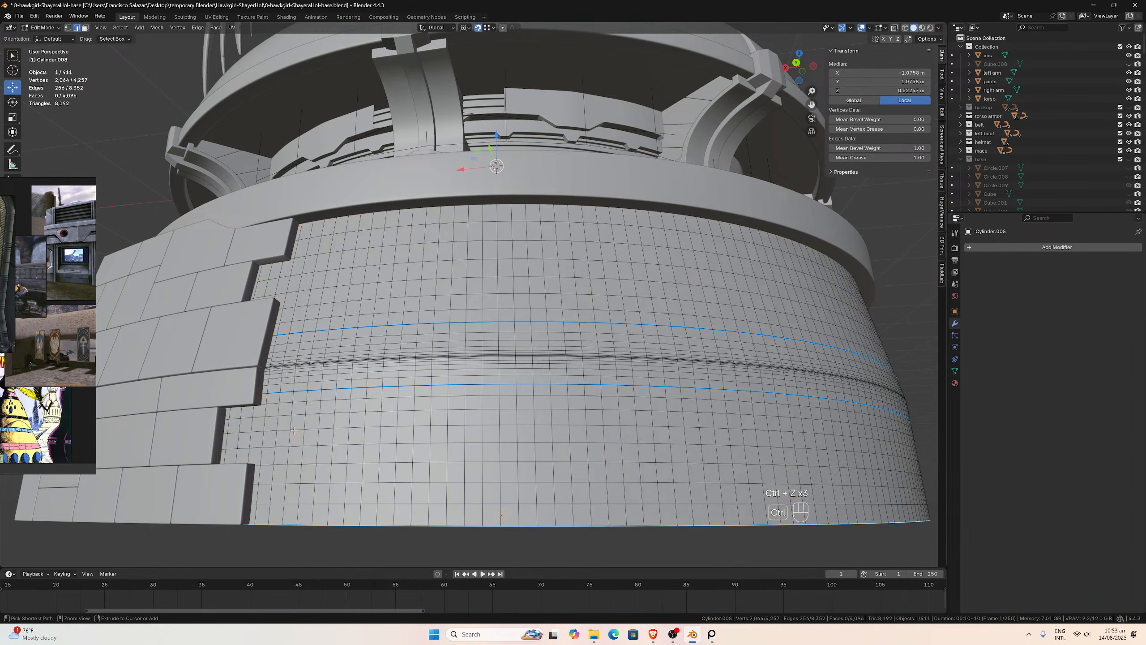
pyautogui.hotkey('ctrl', 'z')
pyautogui.hotkey('ctrl', 'z')
pyautogui.hotkey('ctrl', 'z')
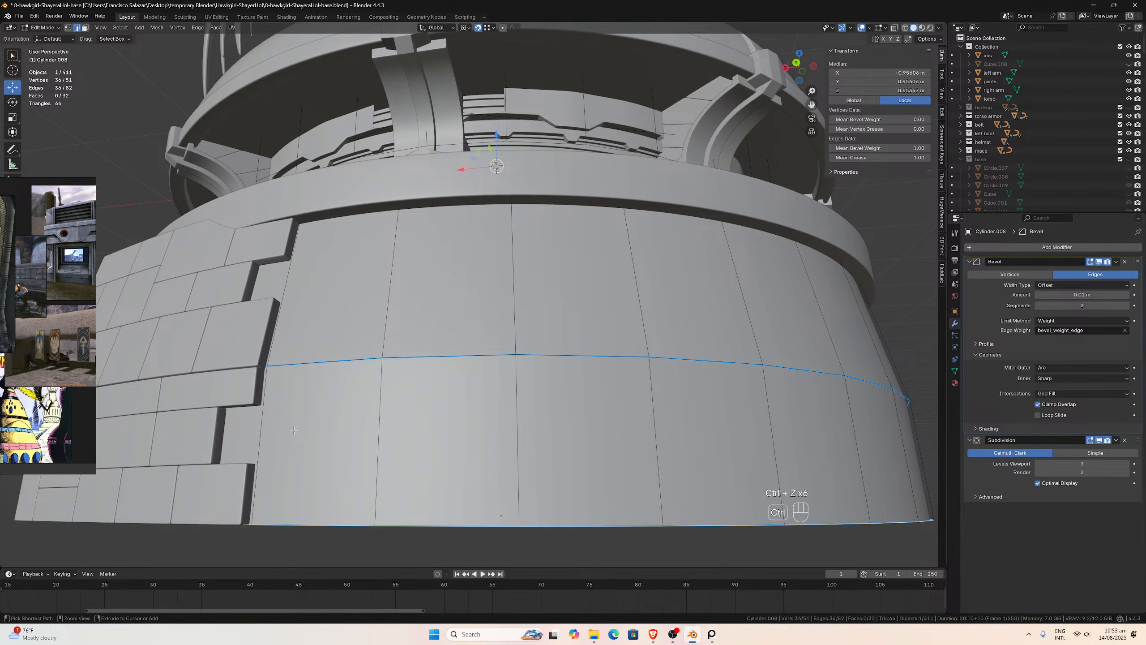
# - Select the loop of shell faces below the mid-height edge and separate it into its own object
pyautogui.moveTo(294, 431); pyautogui.dragTo(529, 409, button='middle')
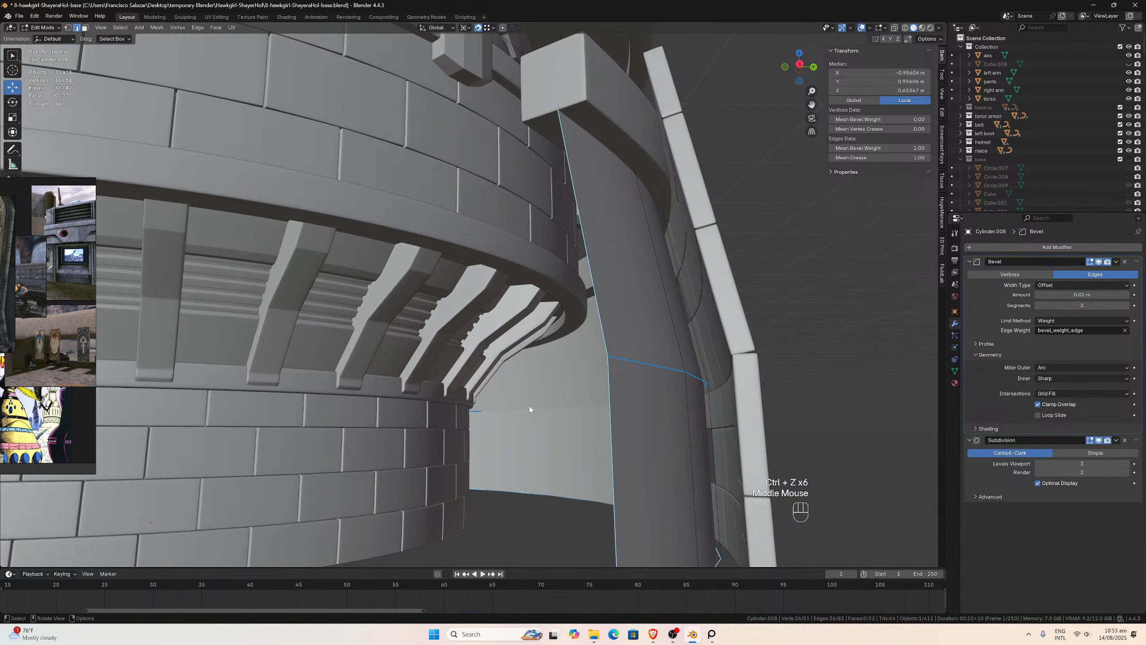
pyautogui.press('Tab')
pyautogui.click(632, 383)
pyautogui.press('Tab')
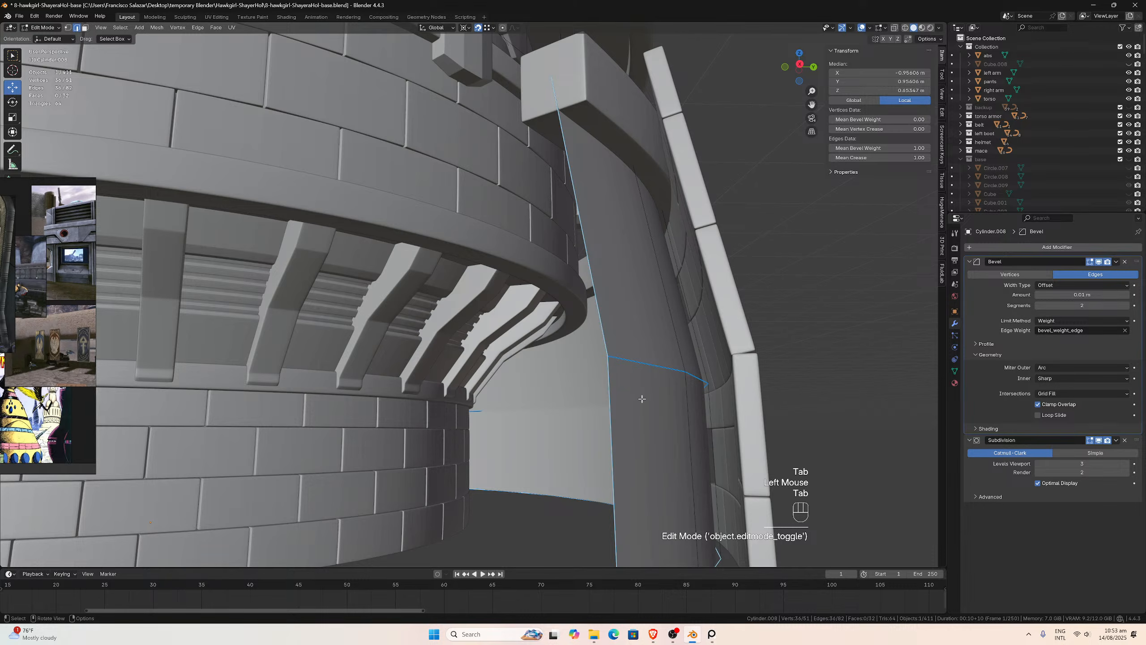
pyautogui.click(642, 399)
pyautogui.click(84, 28)
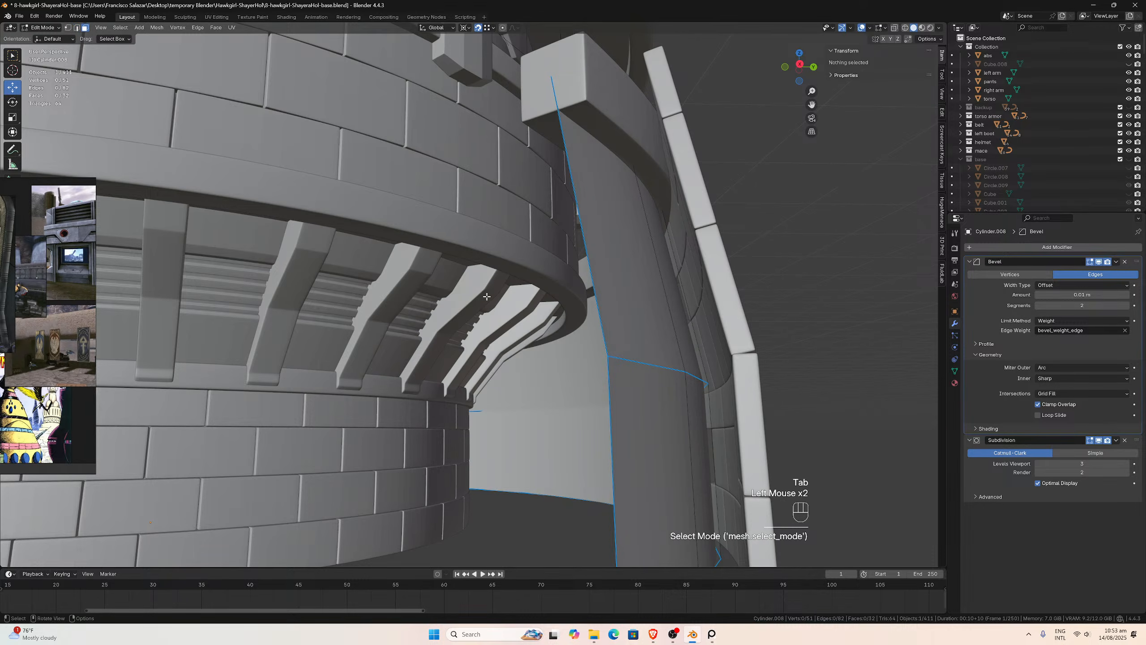
pyautogui.click(655, 435)
pyautogui.keyDown('alt'); pyautogui.click(666, 437); pyautogui.keyUp('alt')
pyautogui.press('p')
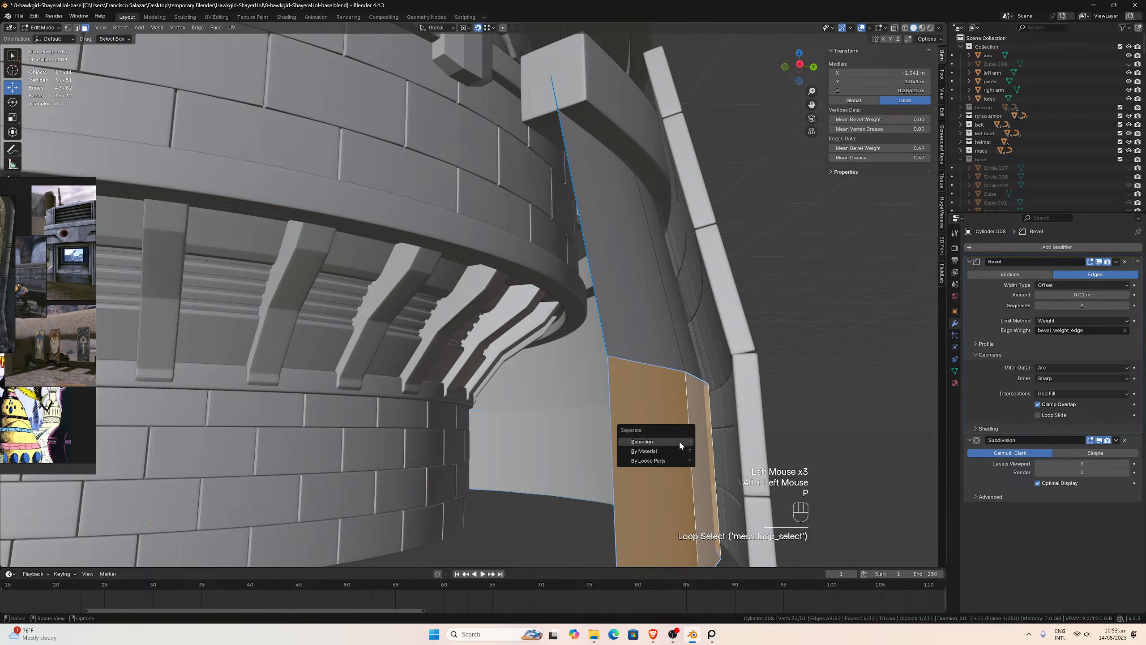
pyautogui.click(679, 441)
pyautogui.press('Tab')
# - On the upper shell piece, select the bottom edge loop and set its mean crease to 1.00
pyautogui.click(658, 332)
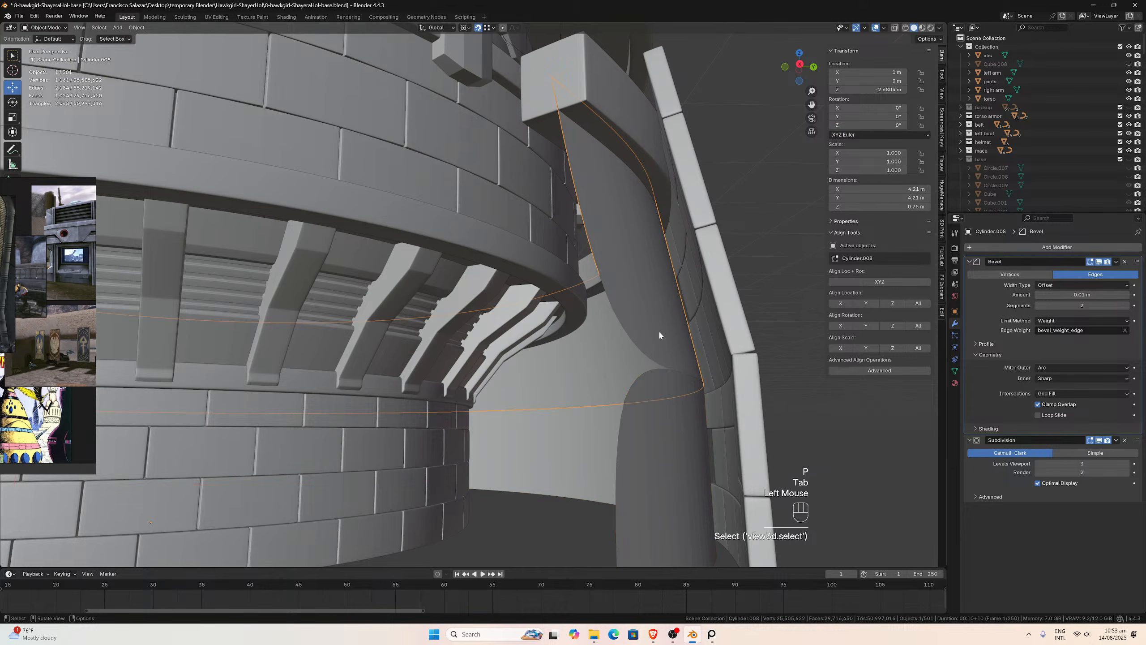
pyautogui.press('Tab')
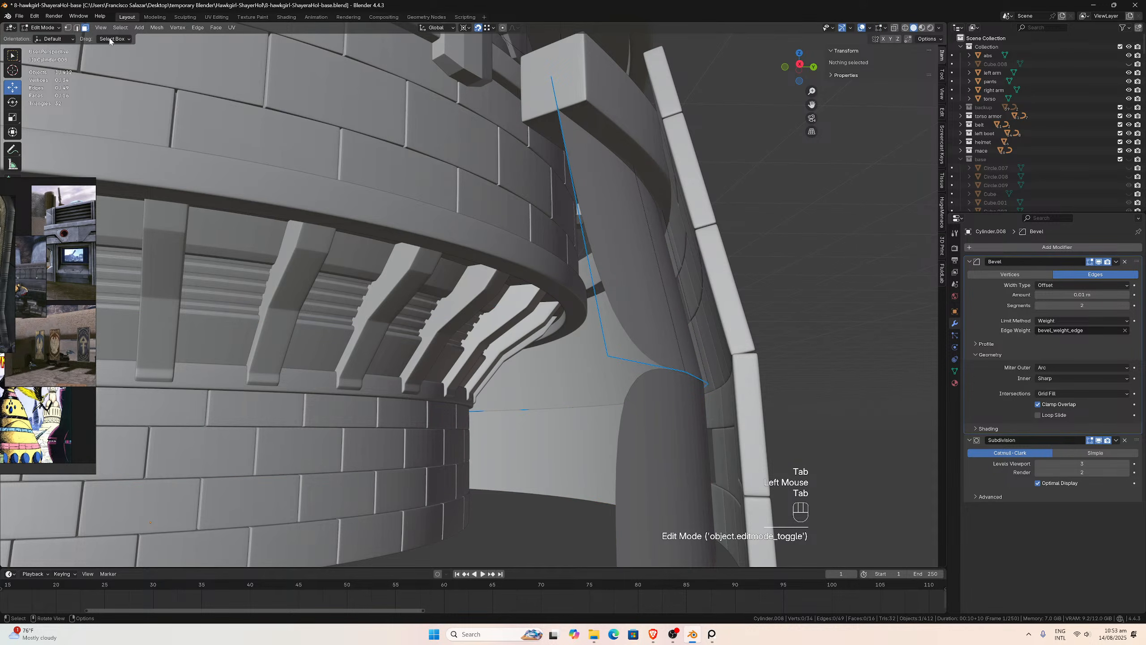
pyautogui.click(76, 28)
pyautogui.click(626, 358)
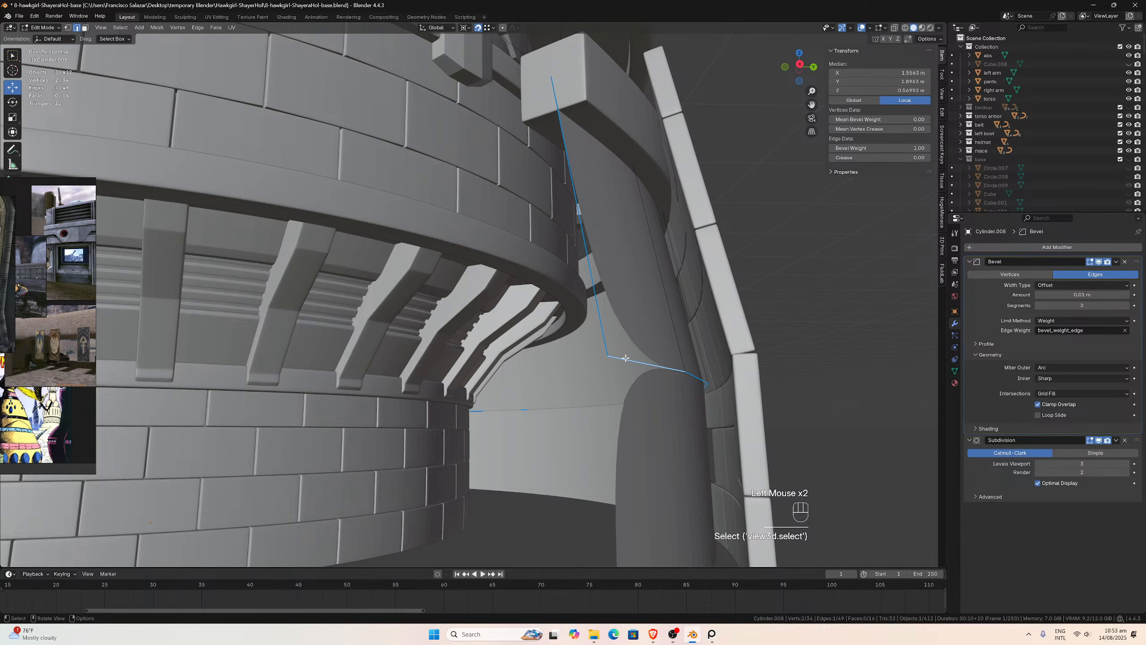
pyautogui.keyDown('alt'); pyautogui.click(625, 358); pyautogui.keyUp('alt')
pyautogui.click(879, 157)
pyautogui.write('1')
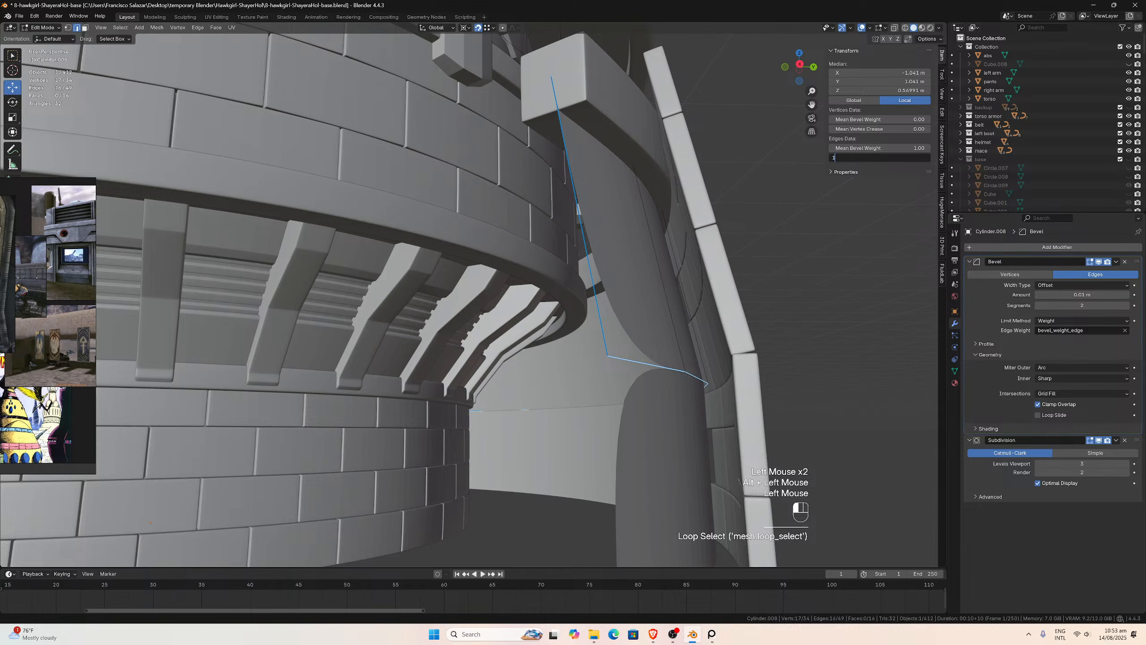
pyautogui.press('Return')
pyautogui.press('Tab')
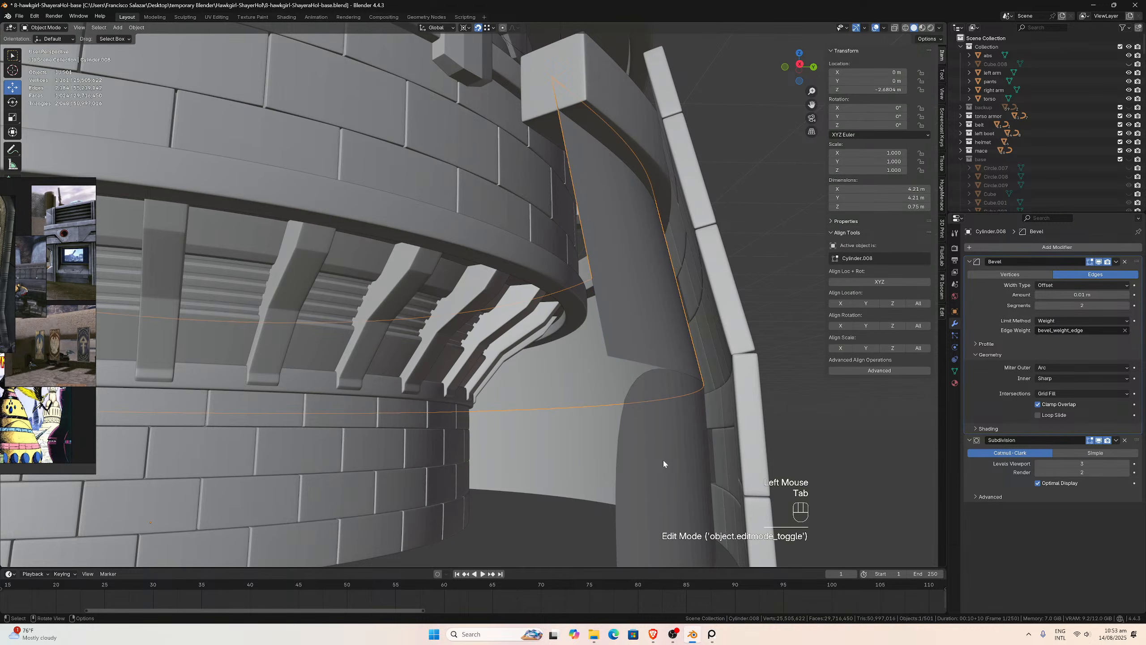
# - On the lower shell piece, select the top edge loop and set its mean crease to 1.00
pyautogui.click(663, 461)
pyautogui.press('Tab')
pyautogui.click(636, 361)
pyautogui.keyDown('alt'); pyautogui.click(635, 361); pyautogui.keyUp('alt')
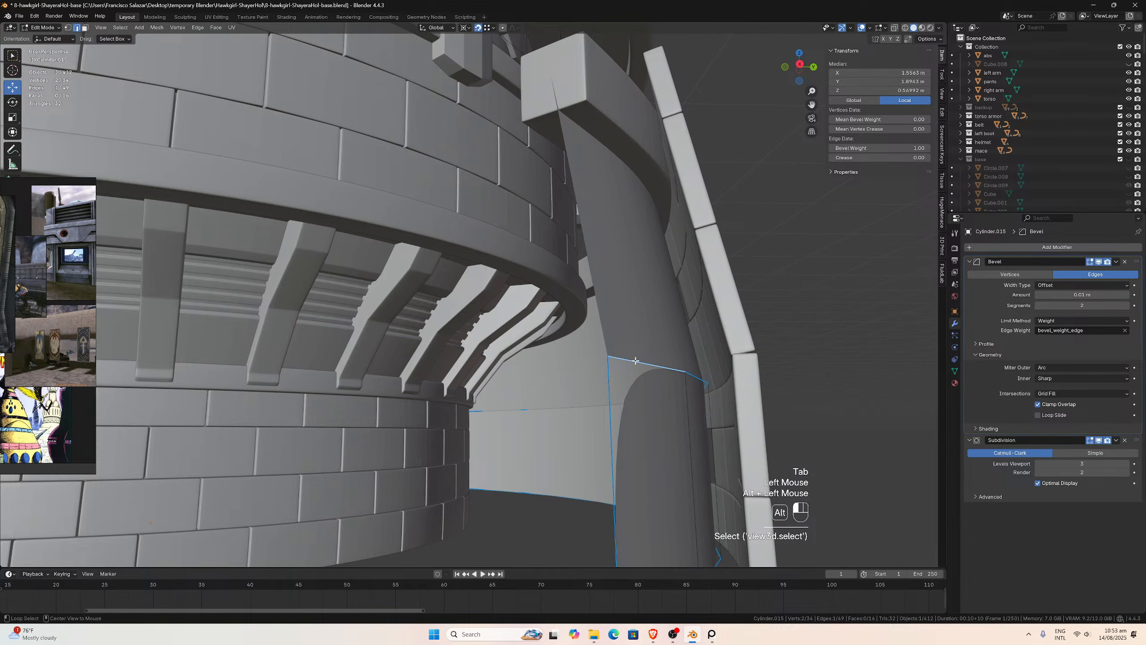
pyautogui.click(899, 156)
pyautogui.write('1')
pyautogui.press('Return')
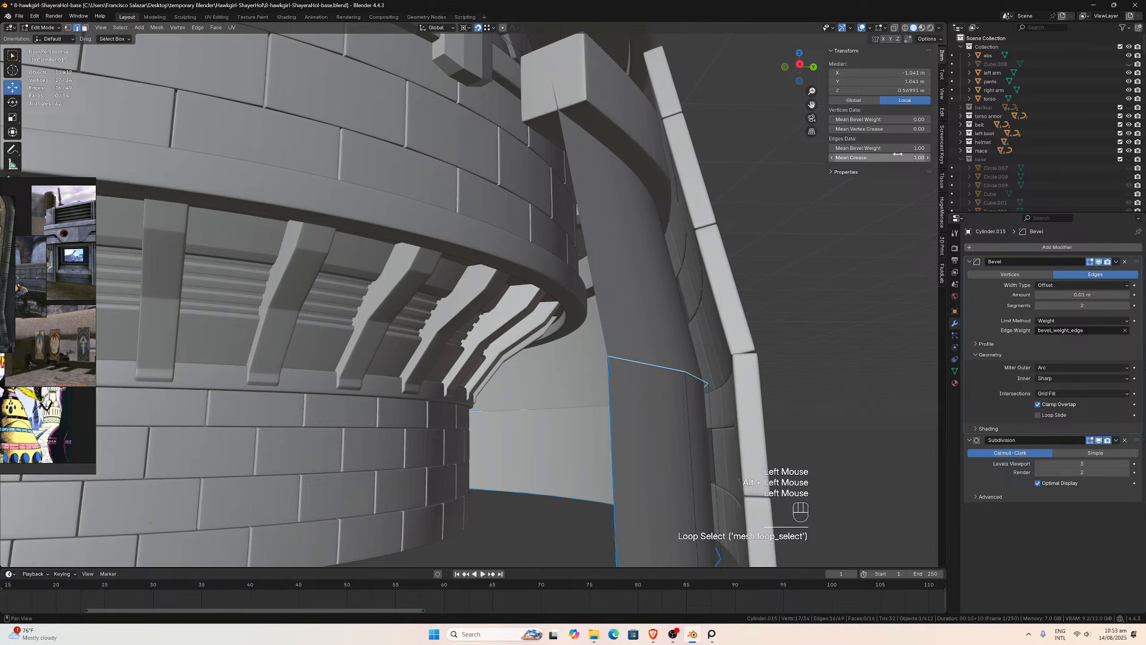
pyautogui.press('Tab')
# - Remove the Bevel modifier from both the lower and upper shell pieces, and save the file
pyautogui.click(671, 449)
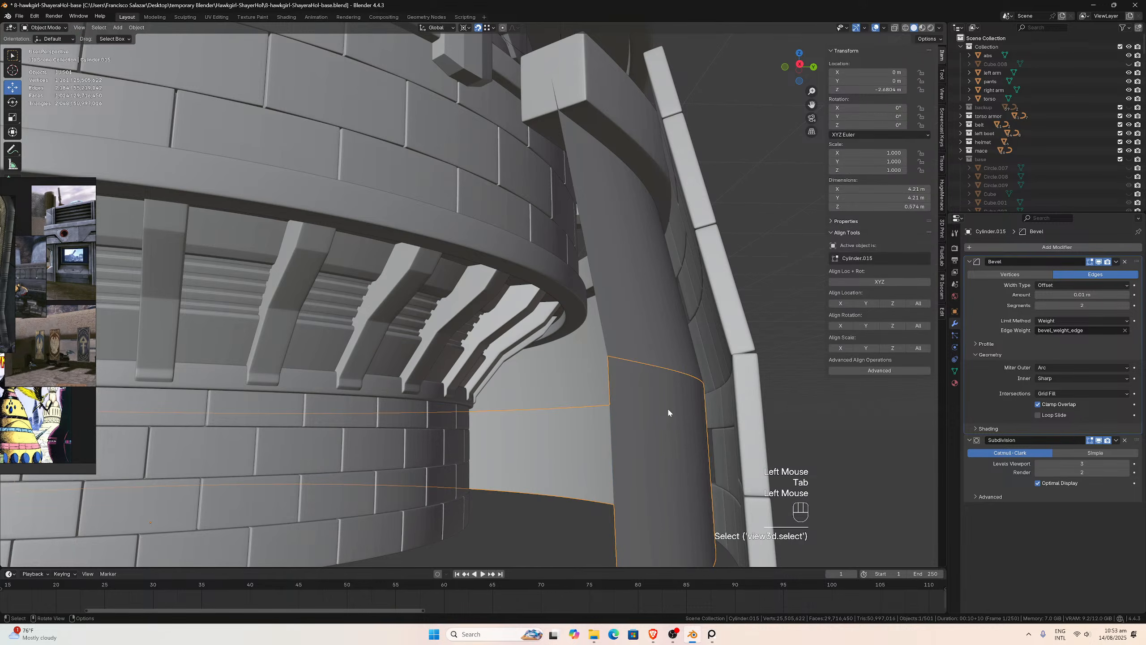
pyautogui.keyDown('shift'); pyautogui.click(648, 344); pyautogui.keyUp('shift')
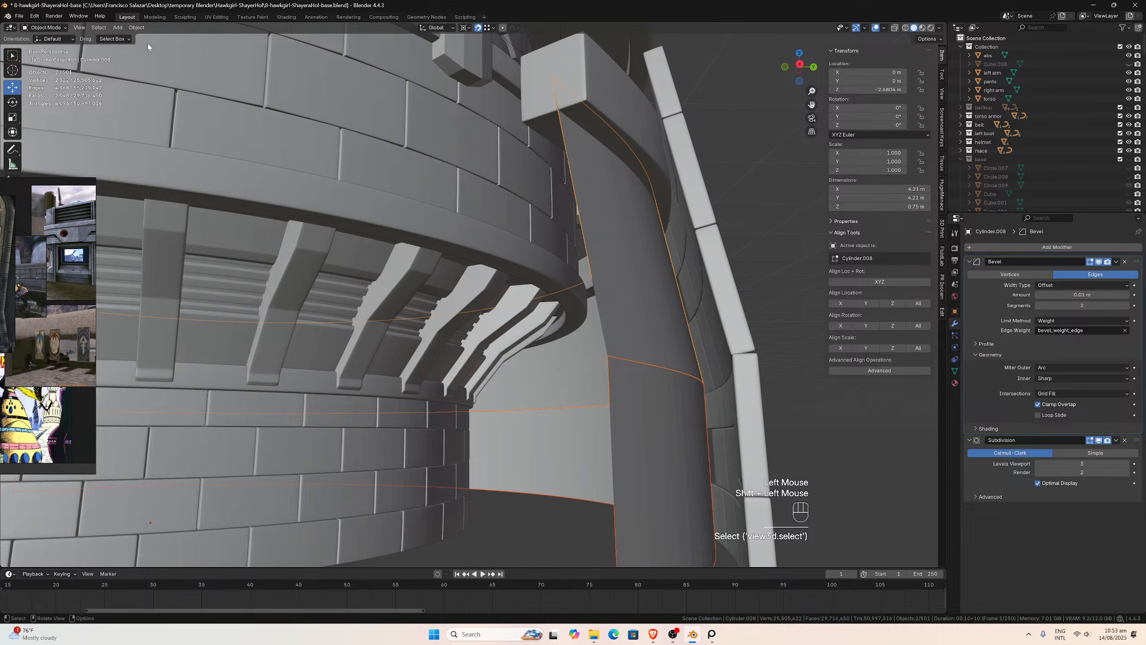
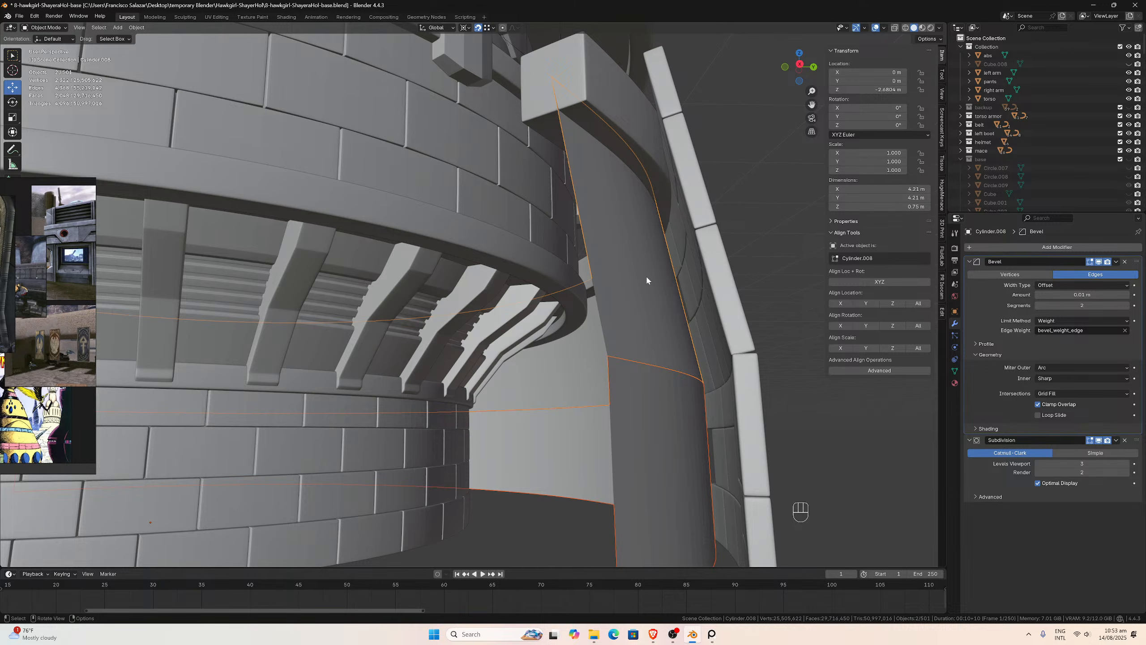
pyautogui.click(727, 375)
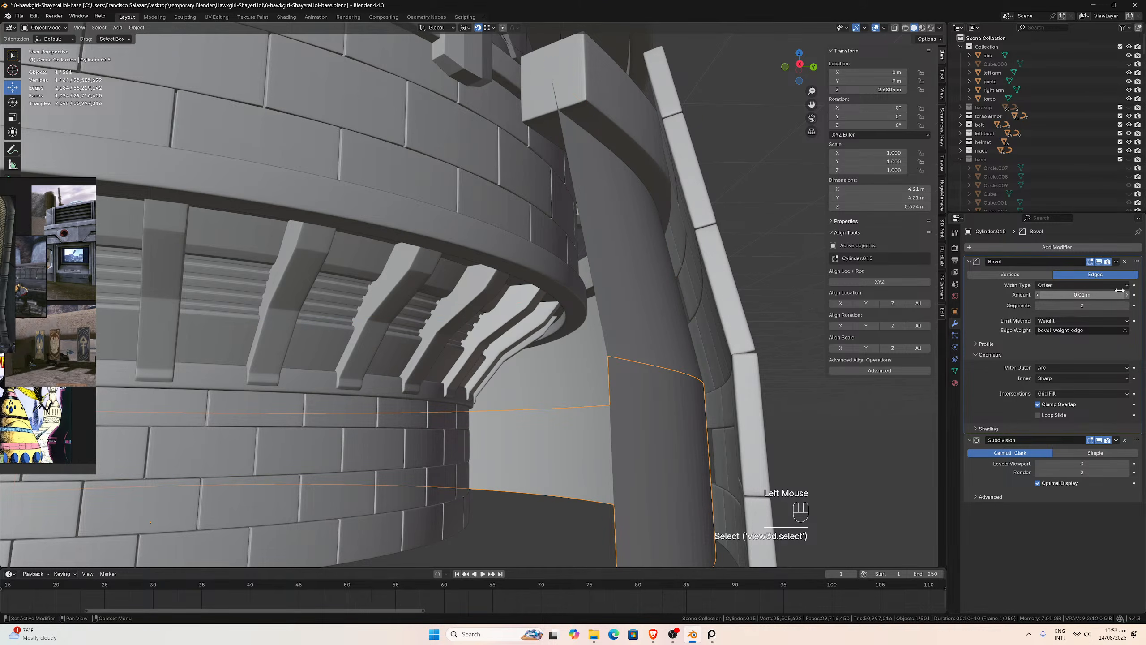
pyautogui.click(1125, 262)
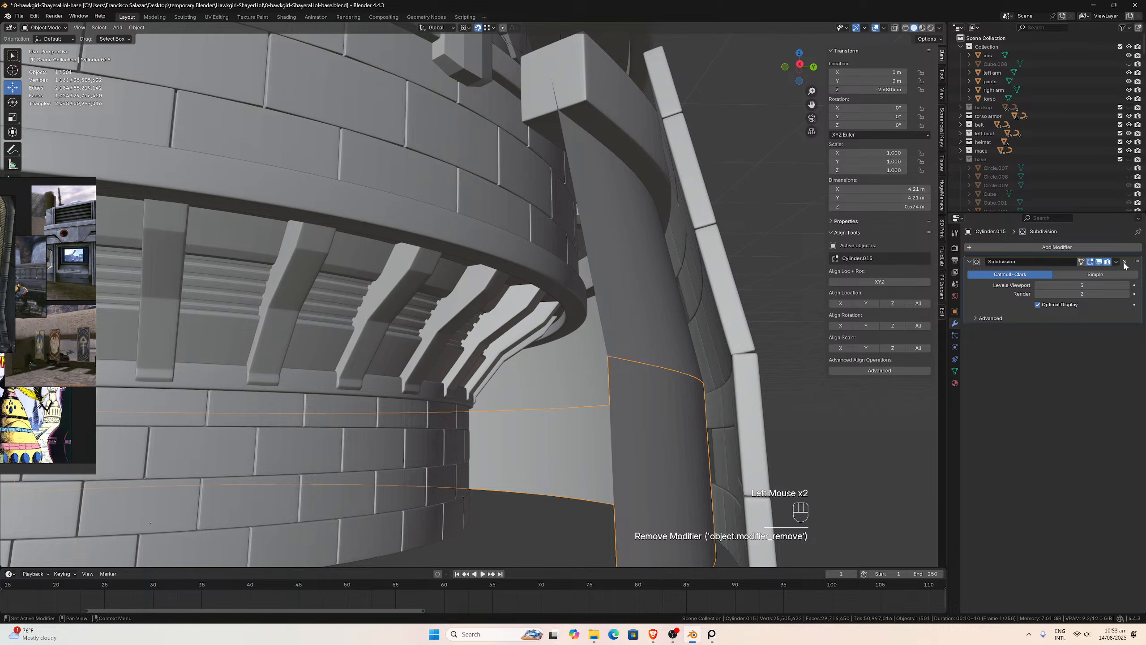
pyautogui.click(661, 314)
pyautogui.click(1125, 262)
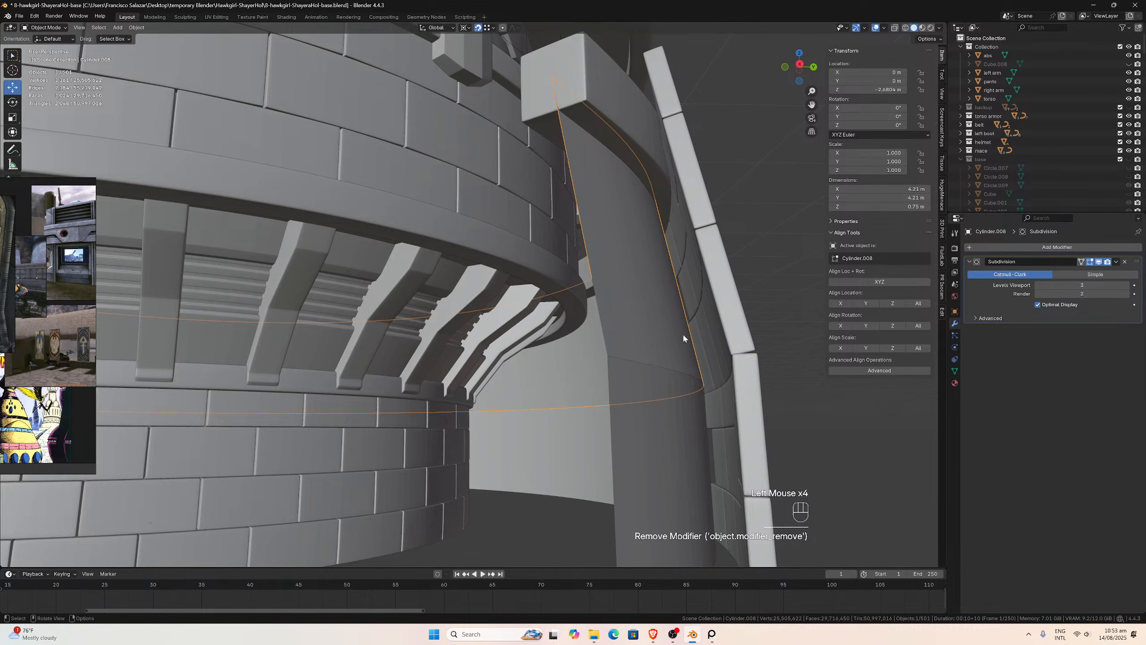
pyautogui.press('ctrl')
pyautogui.hotkey('ctrl', 's')
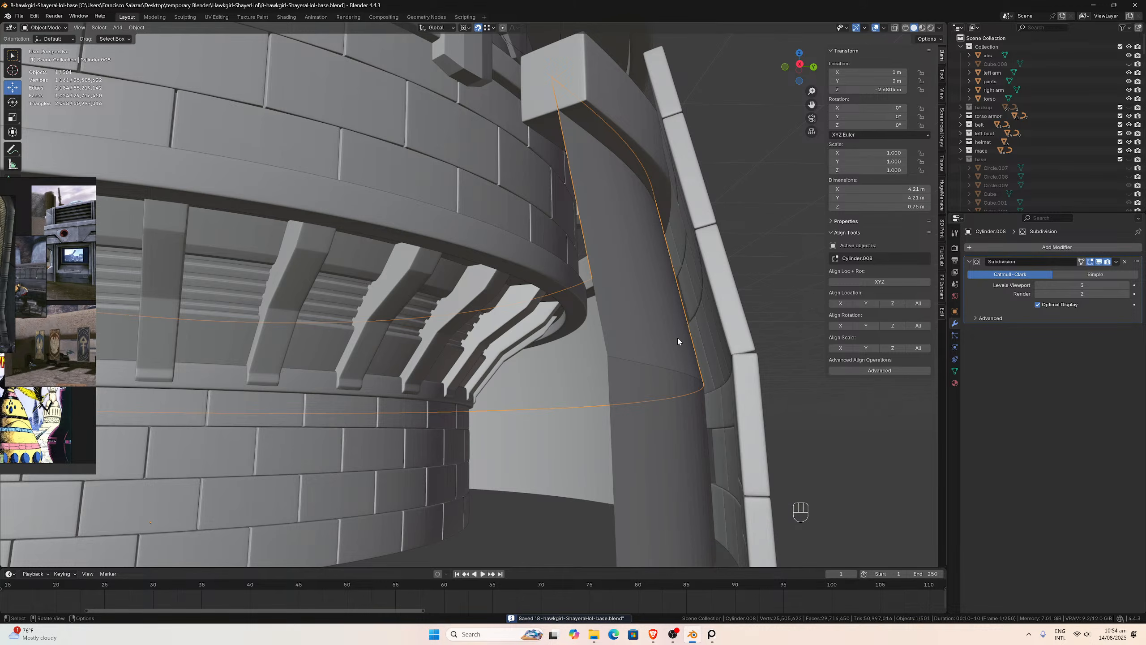
# - Examine the split shell around the pedestal from above, below, the front and close up beside the bricks
pyautogui.scroll(-3, 677, 337)
pyautogui.moveTo(694, 324); pyautogui.dragTo(684, 253, button='middle')
pyautogui.press('KP_7')
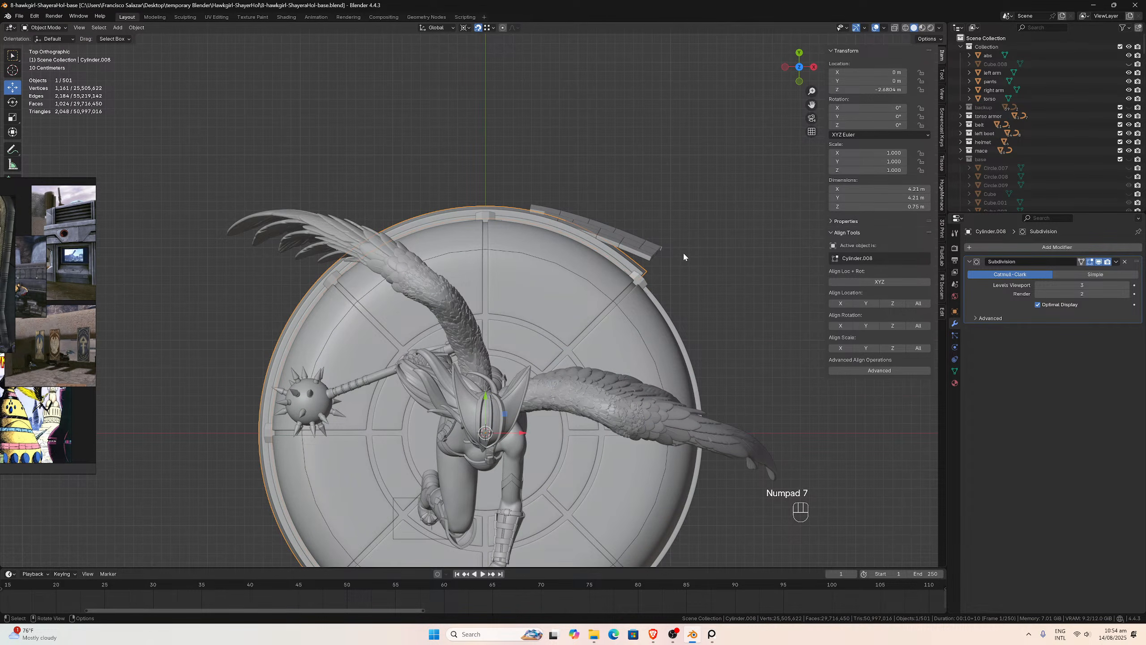
pyautogui.press('ctrl+KP_7')
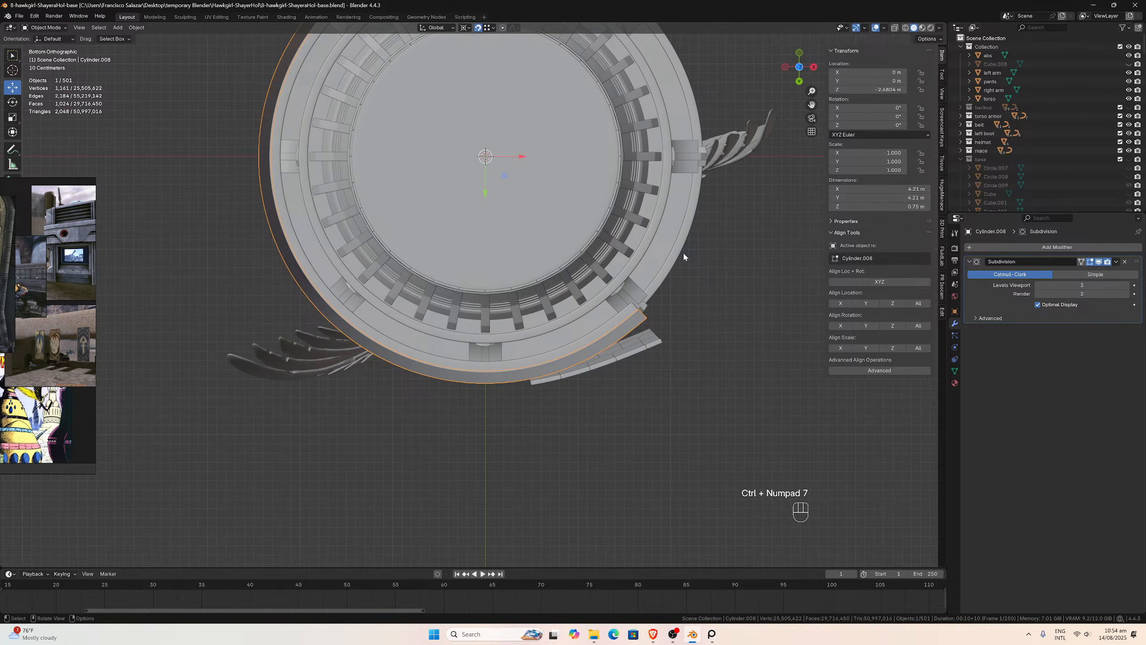
pyautogui.scroll(-2, 684, 257)
pyautogui.scroll(2, 683, 257)
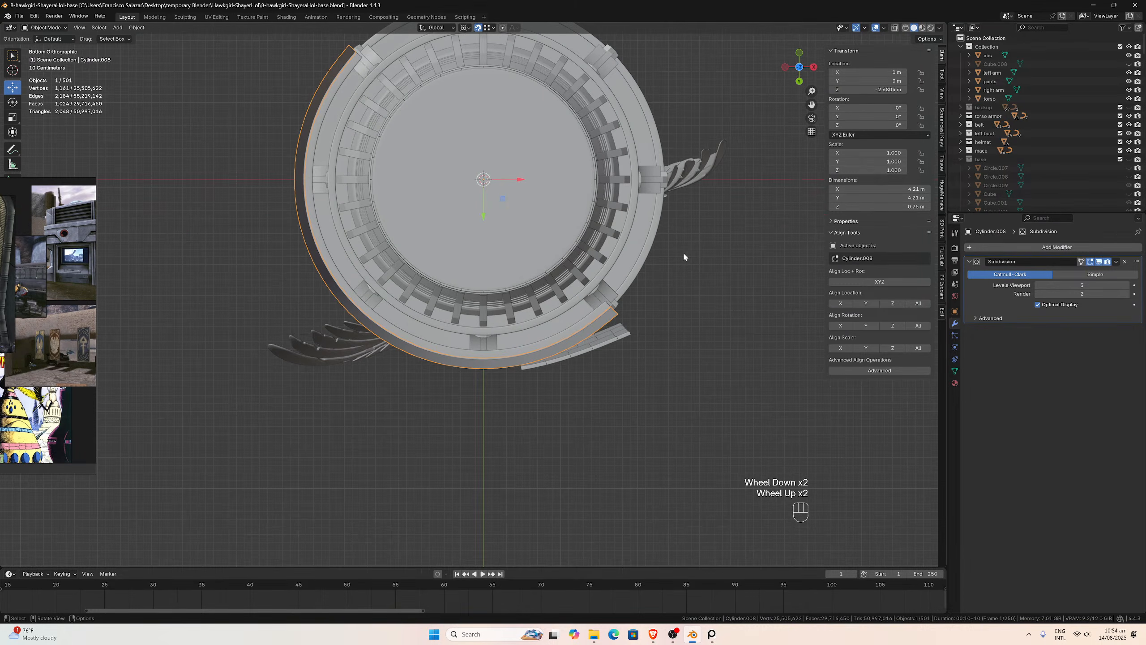
pyautogui.press('KP_1')
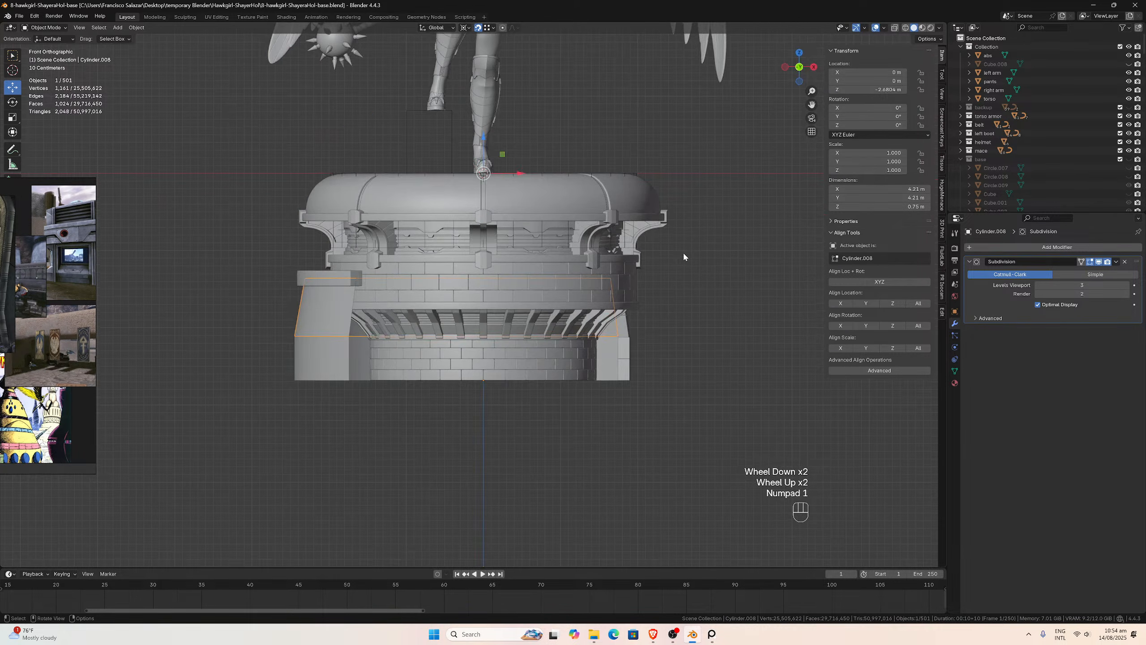
pyautogui.moveTo(683, 251); pyautogui.dragTo(514, 341, button='middle')
pyautogui.scroll(3, 515, 341)
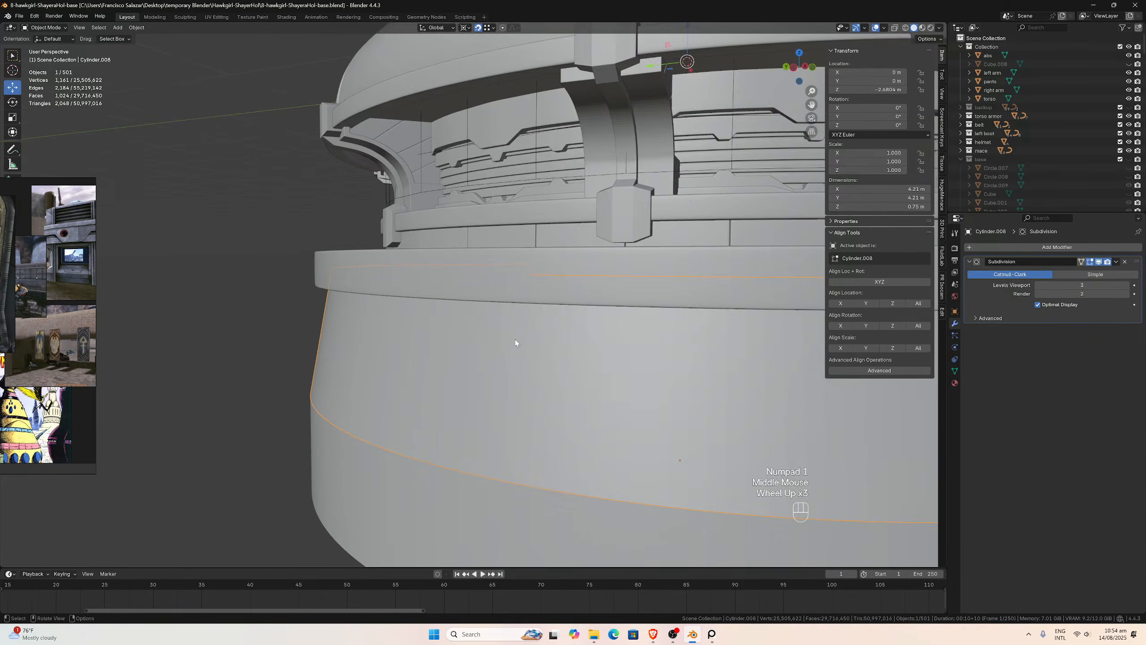
pyautogui.scroll(-2, 514, 340)
pyautogui.moveTo(441, 370); pyautogui.dragTo(435, 346, button='middle')
pyautogui.scroll(2, 434, 344)
pyautogui.scroll(2, 440, 343)
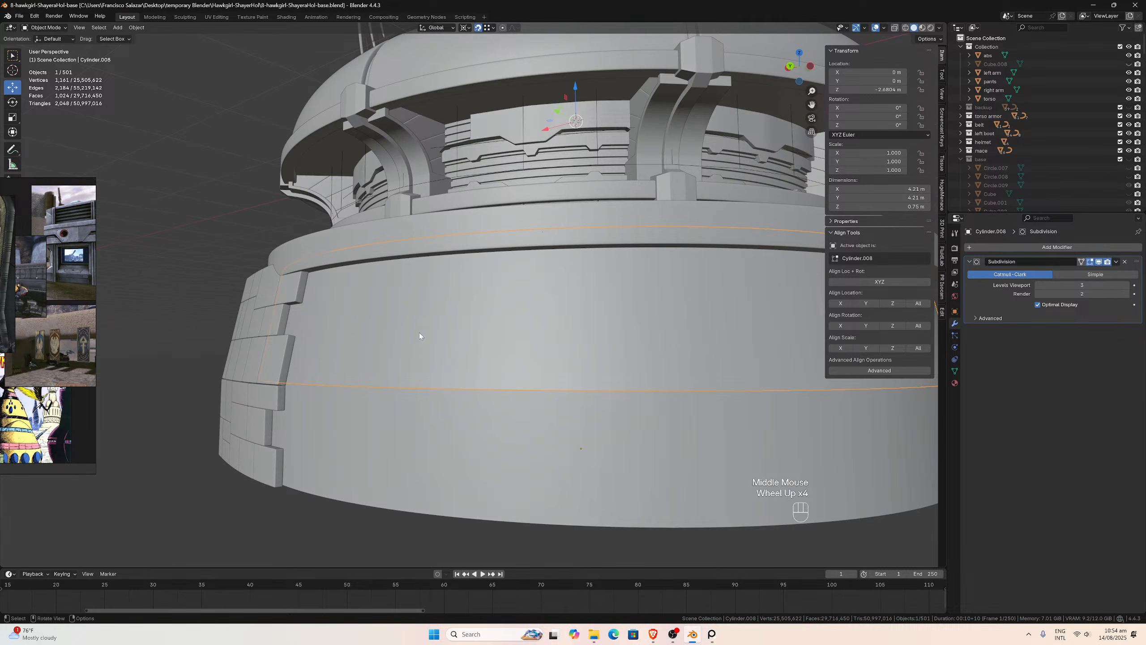
# - Convert the upper shell piece and the lower shell piece to meshes, applying their Subdivision modifiers
pyautogui.click(137, 28)
pyautogui.moveTo(193, 288)
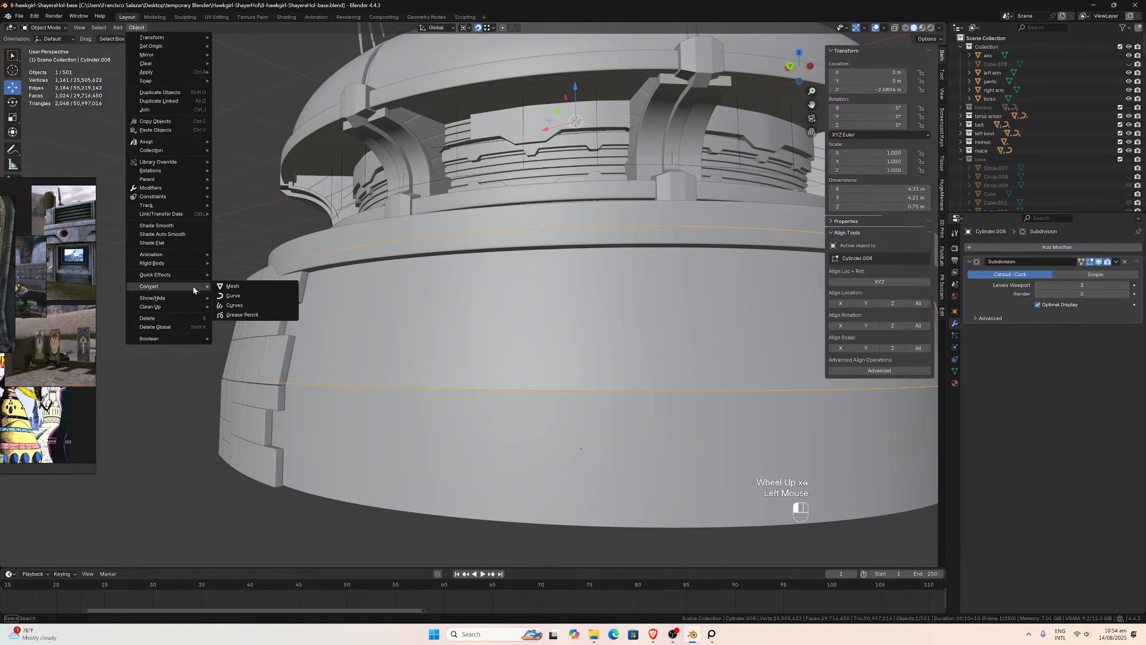
pyautogui.click(234, 286)
pyautogui.click(318, 390)
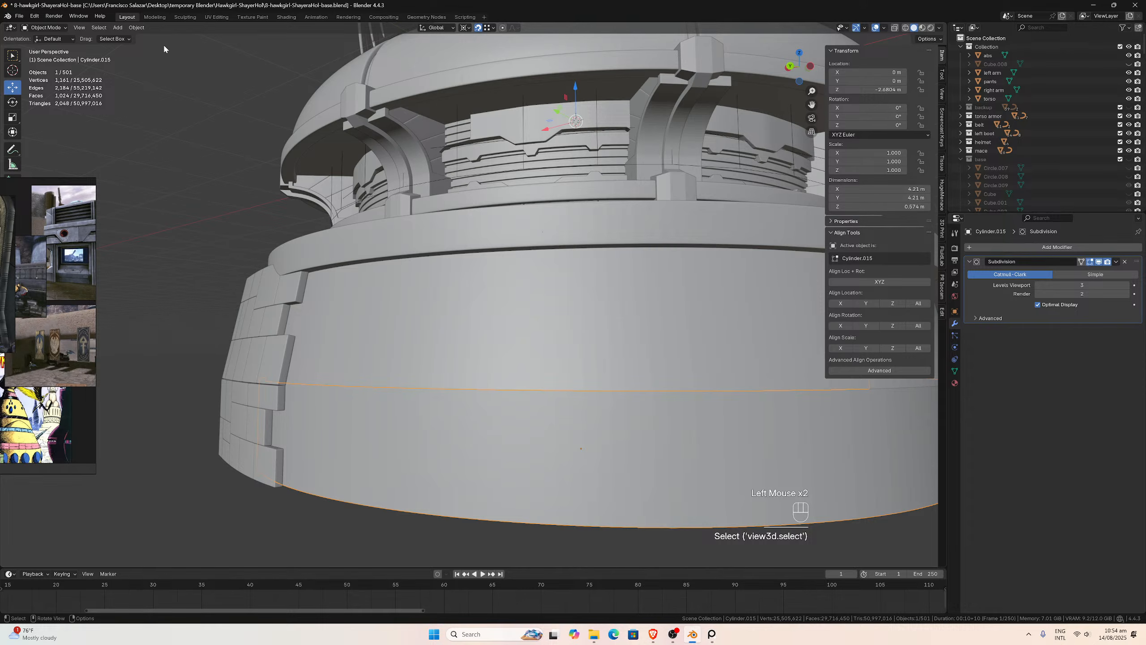
pyautogui.click(136, 28)
pyautogui.moveTo(159, 283)
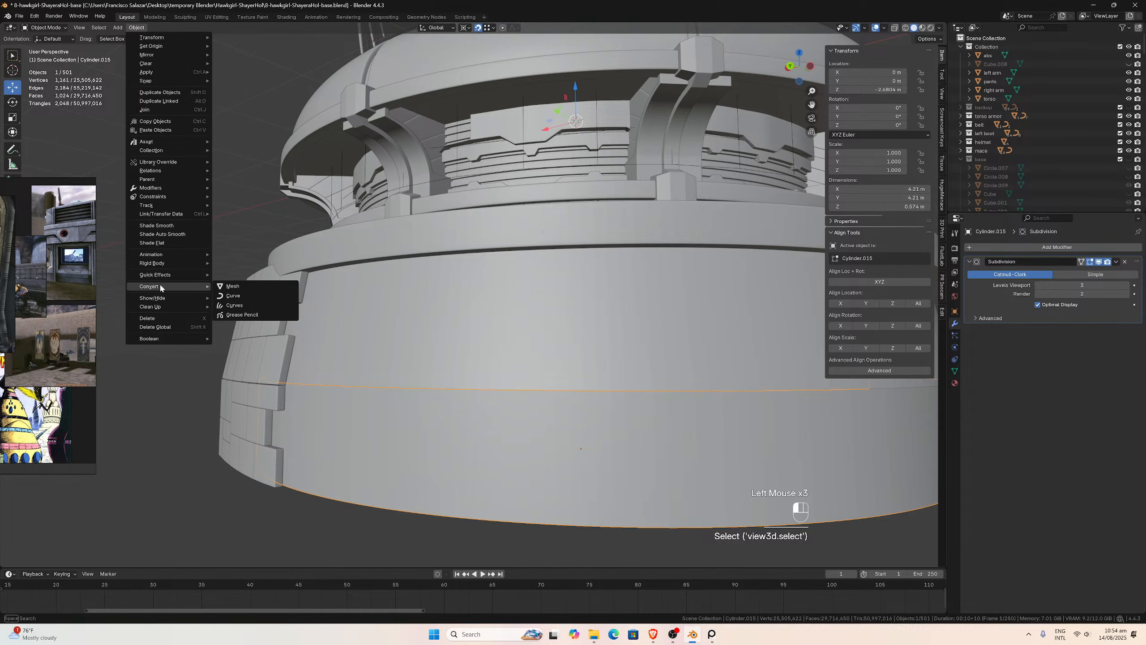
pyautogui.click(230, 286)
pyautogui.scroll(1, 347, 271)
pyautogui.scroll(-2, 321, 268)
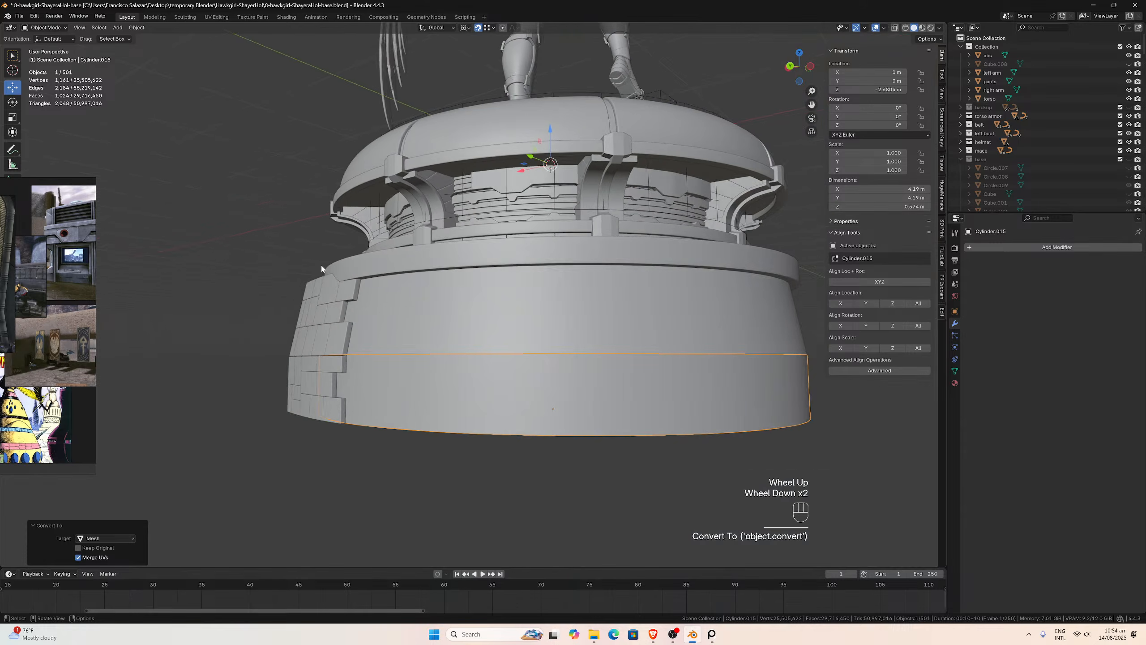
# - Examine the upper shell piece's mesh grid from several sides and compare it with the neighbouring bricks
pyautogui.moveTo(321, 269); pyautogui.dragTo(408, 312, button='middle')
pyautogui.scroll(-1, 360, 263)
pyautogui.click(600, 361)
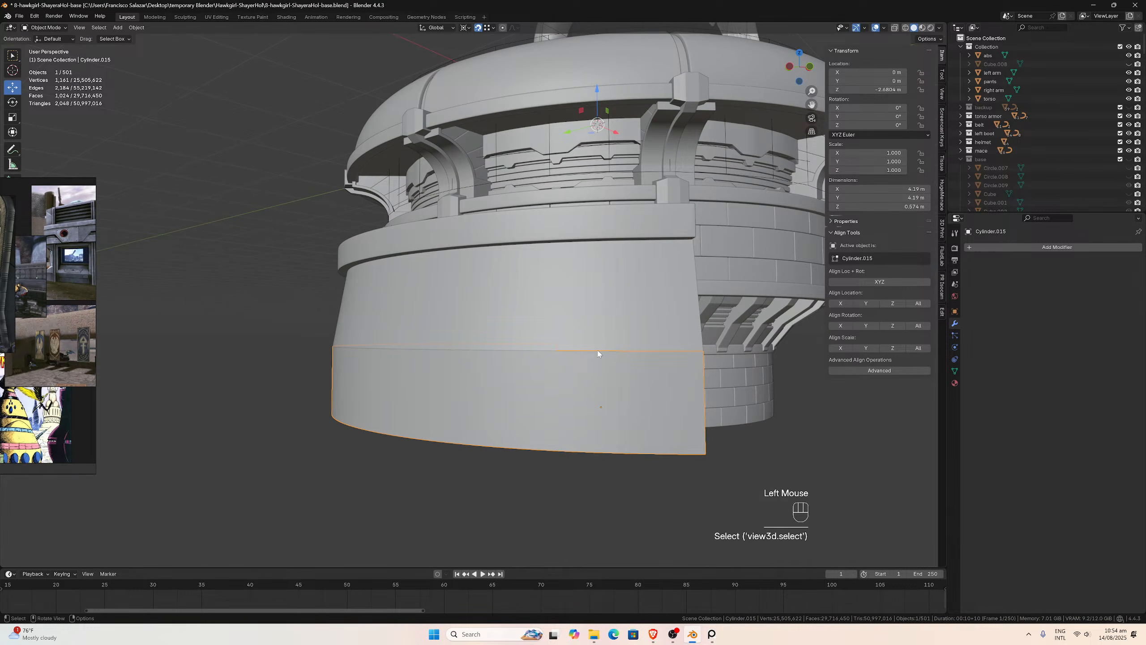
pyautogui.click(614, 338)
pyautogui.press('Tab')
pyautogui.moveTo(625, 330); pyautogui.dragTo(609, 331, button='middle')
pyautogui.scroll(2, 609, 331)
pyautogui.scroll(-1, 609, 331)
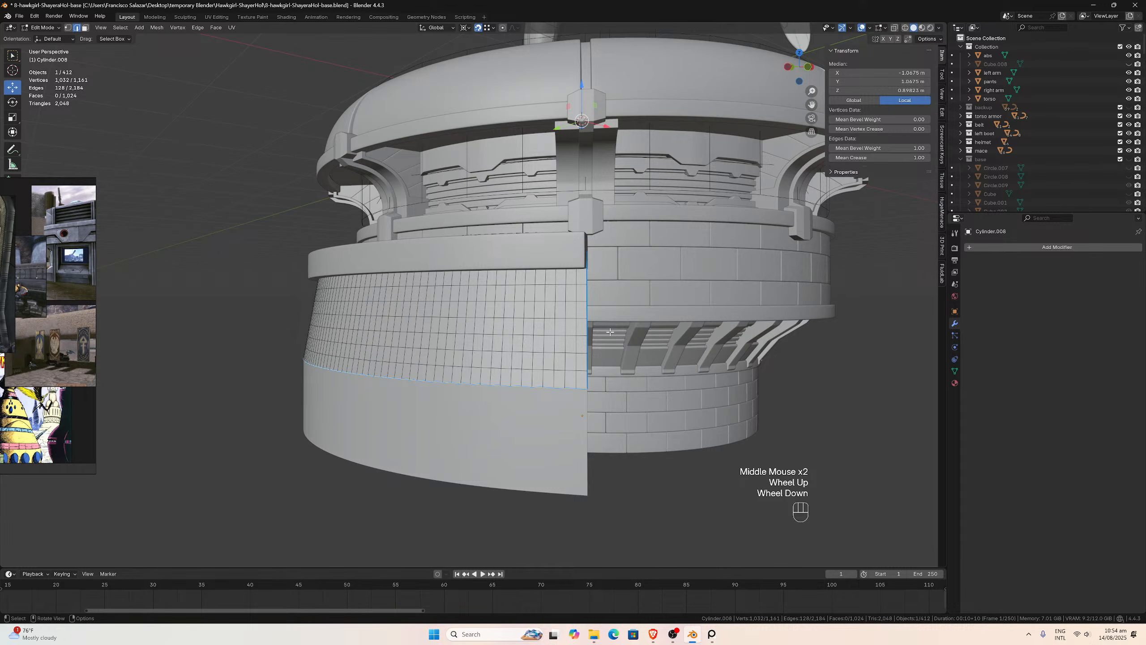
pyautogui.press('Tab')
pyautogui.moveTo(539, 328); pyautogui.dragTo(648, 324, button='middle')
pyautogui.scroll(3, 563, 323)
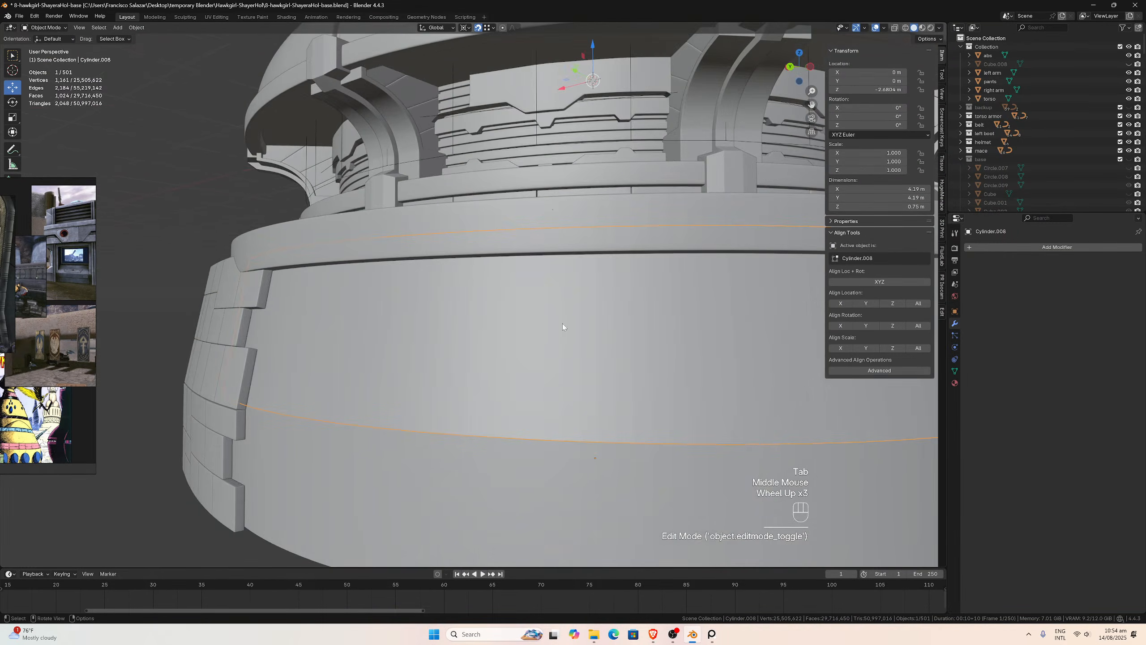
pyautogui.moveTo(562, 324); pyautogui.dragTo(437, 310, button='middle')
pyautogui.press('Tab')
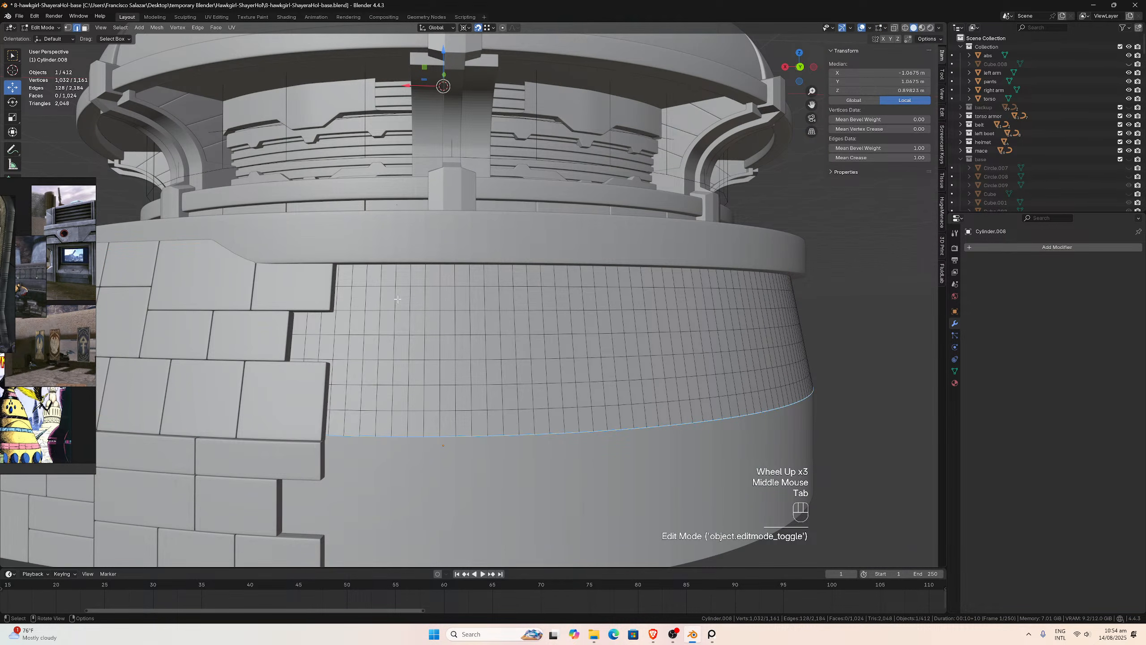
pyautogui.scroll(-2, 546, 306)
pyautogui.press('Tab')
pyautogui.moveTo(604, 322); pyautogui.dragTo(455, 325, button='middle')
pyautogui.scroll(1, 455, 325)
# - Separate a brick block three faces wide and two high from the upper shell's top corner, including the row hidden behind the rim
pyautogui.press('Tab')
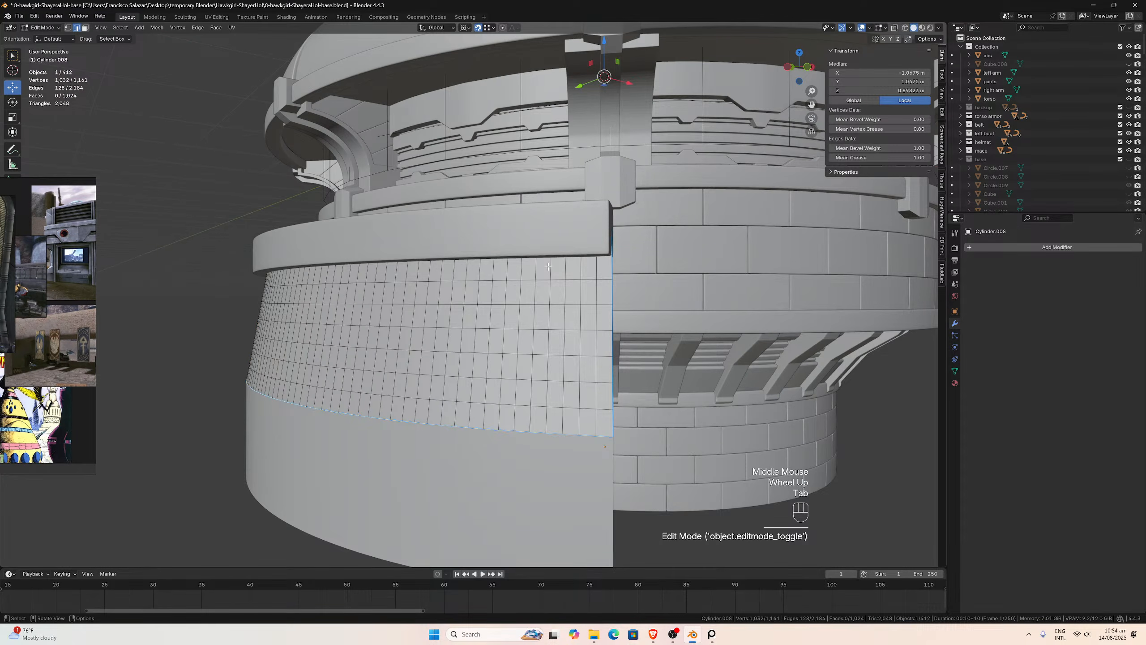
pyautogui.click(589, 267)
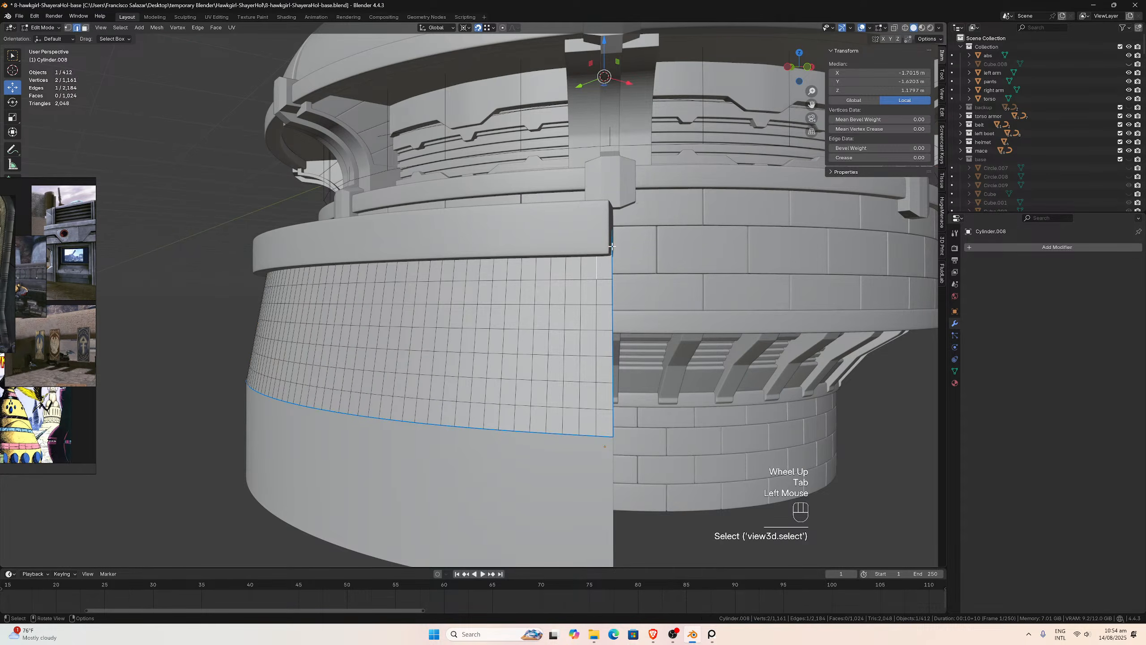
pyautogui.click(895, 29)
pyautogui.click(895, 28)
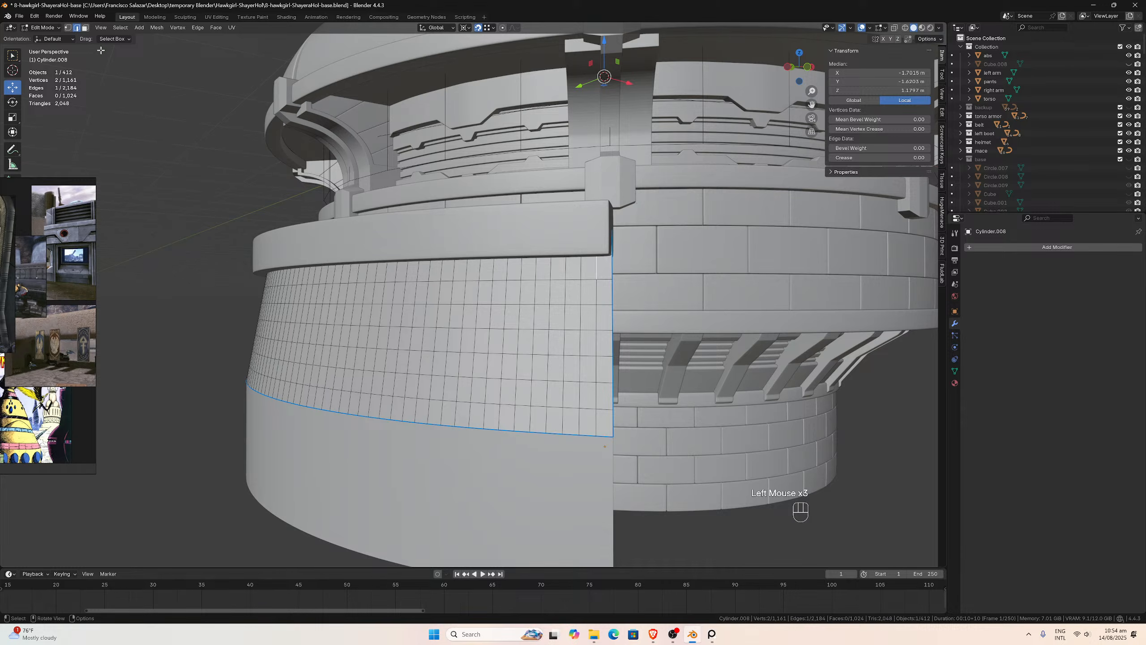
pyautogui.click(604, 268)
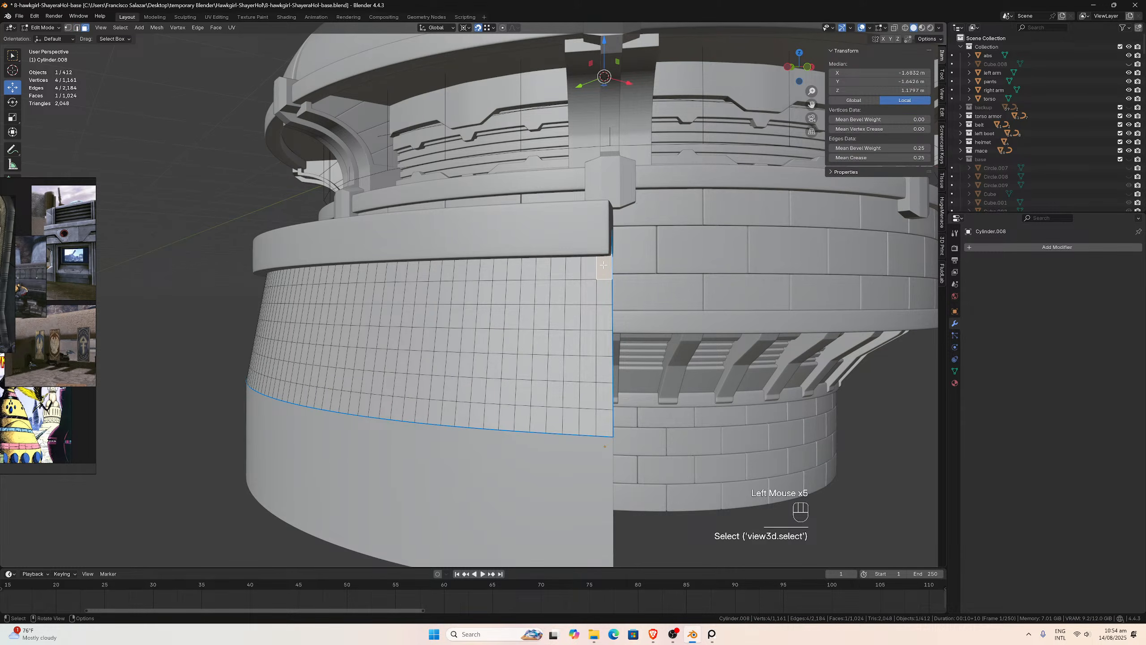
pyautogui.moveTo(604, 267); pyautogui.dragTo(539, 292, button='middle')
pyautogui.keyDown('shift'); pyautogui.click(428, 266); pyautogui.keyUp('shift')
pyautogui.keyDown('shift'); pyautogui.click(539, 292); pyautogui.keyUp('shift')
pyautogui.keyDown('shift'); pyautogui.click(521, 289); pyautogui.keyUp('shift')
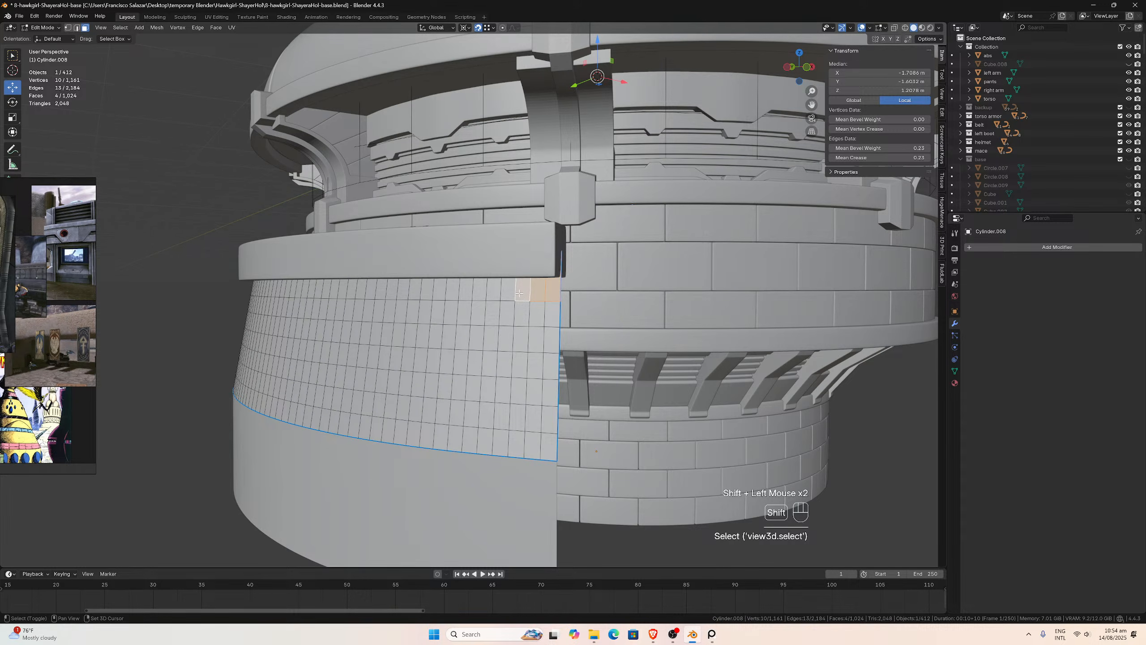
pyautogui.moveTo(519, 292); pyautogui.dragTo(579, 299, button='middle')
pyautogui.press('p')
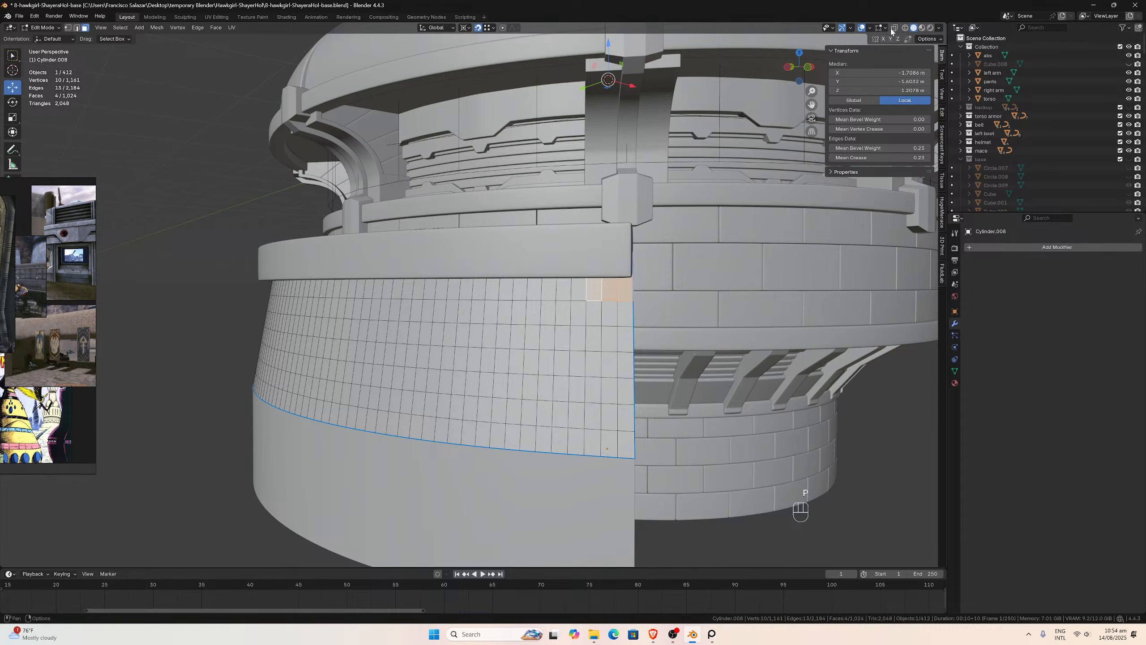
pyautogui.click(894, 28)
pyautogui.keyDown('shift'); pyautogui.click(593, 288); pyautogui.keyUp('shift')
pyautogui.keyDown('shift'); pyautogui.click(594, 264); pyautogui.keyUp('shift')
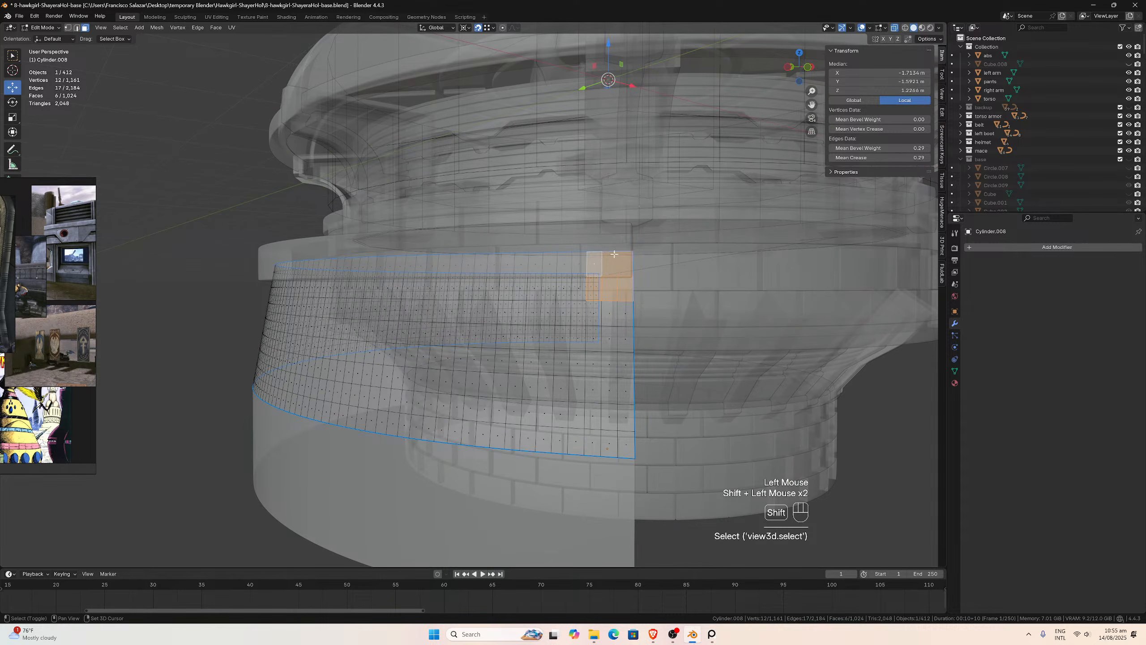
pyautogui.click(894, 27)
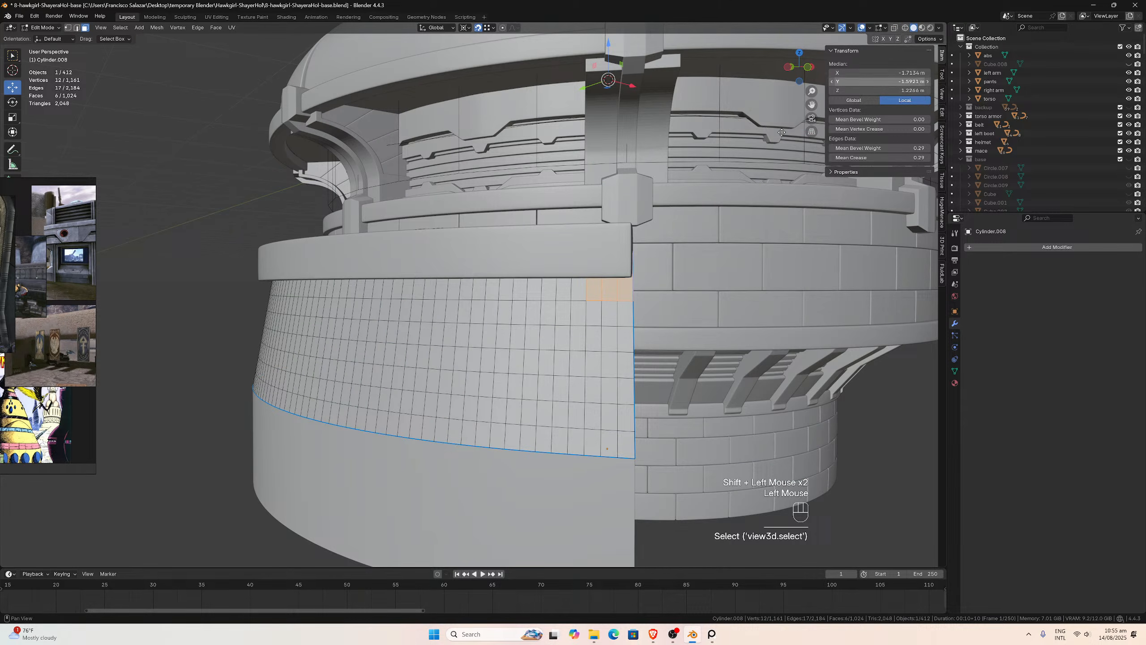
pyautogui.press('p')
pyautogui.click(618, 294)
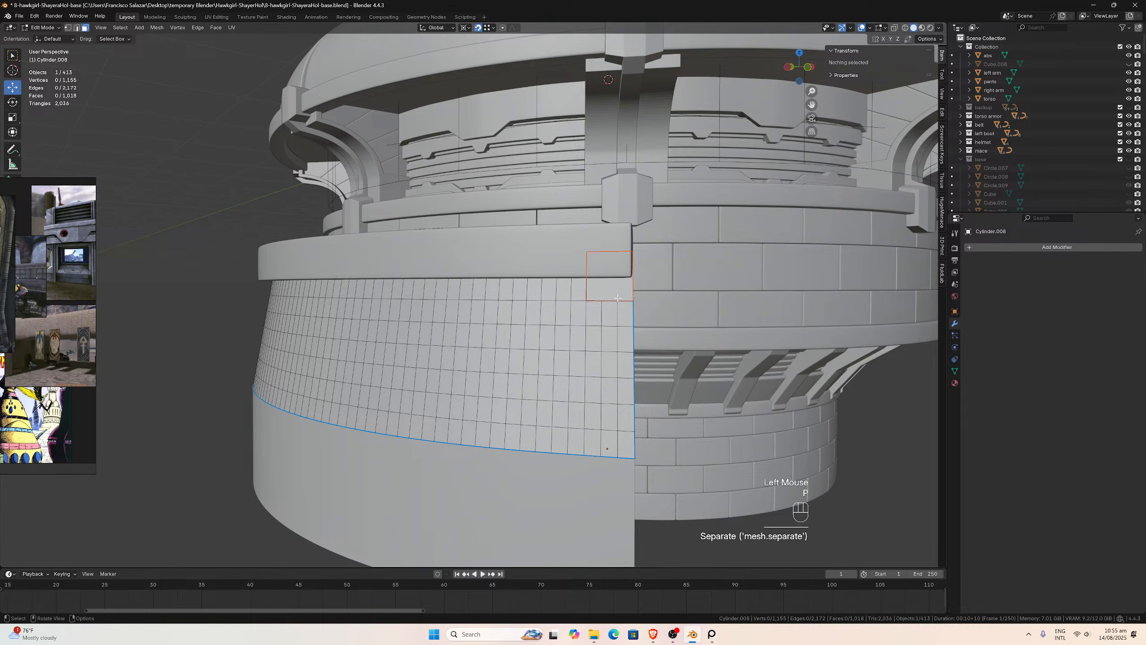
pyautogui.press('Tab')
# - Separate a block six faces wide and three high from the upper shell at its cut end, directly below the corner block
pyautogui.click(597, 311)
pyautogui.click(591, 338)
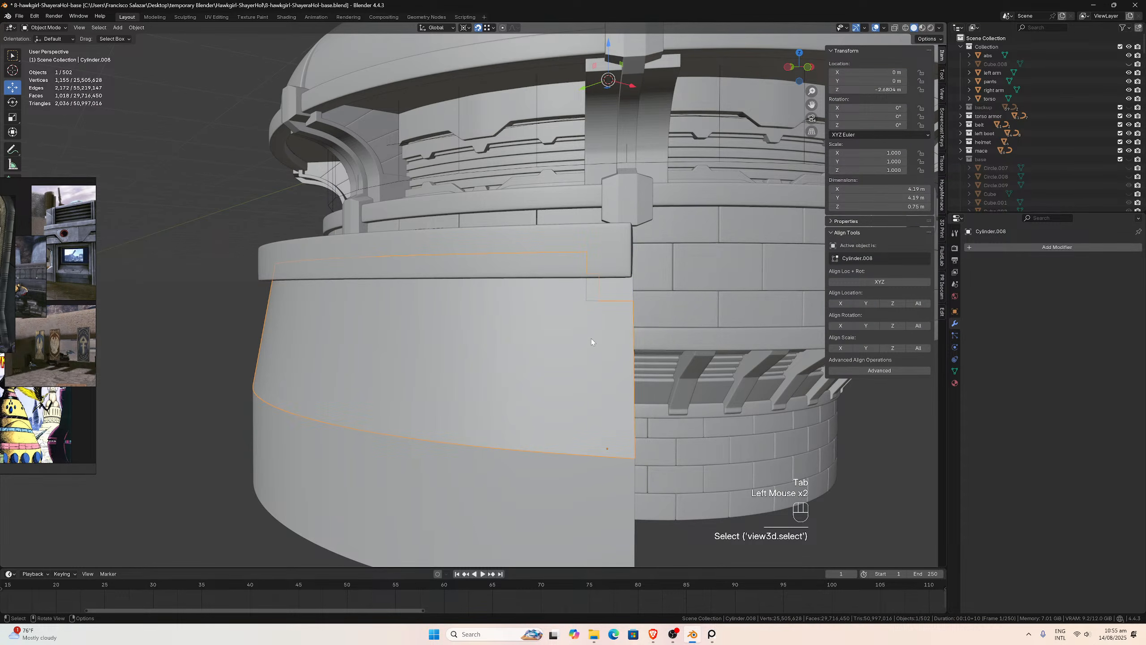
pyautogui.press('Tab')
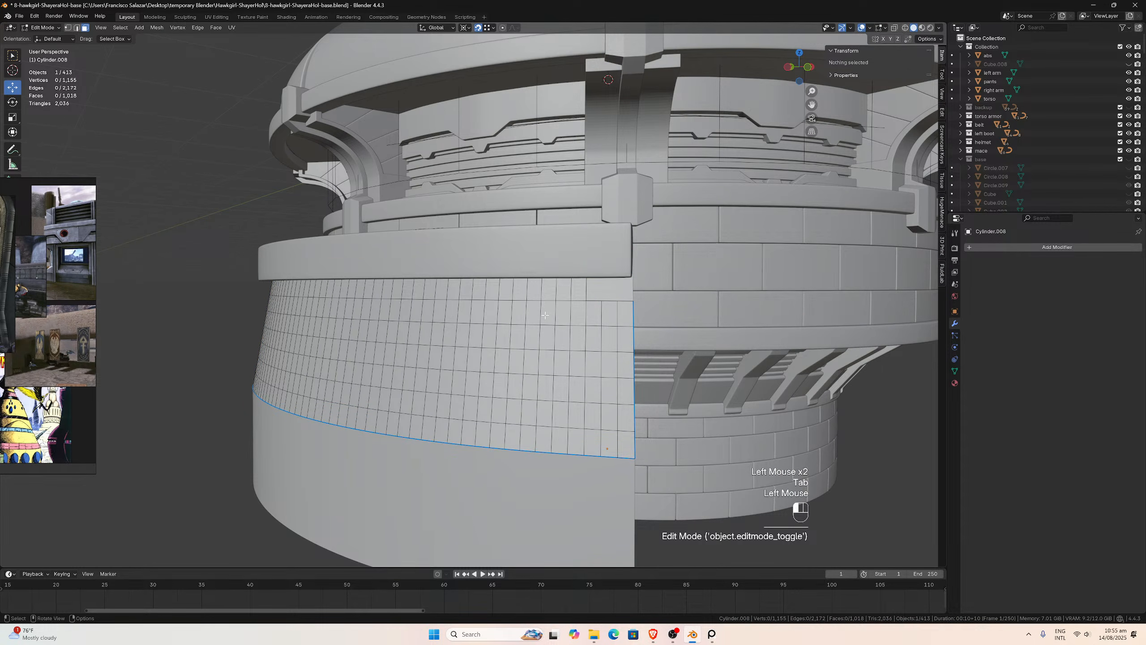
pyautogui.moveTo(545, 316); pyautogui.dragTo(625, 367)
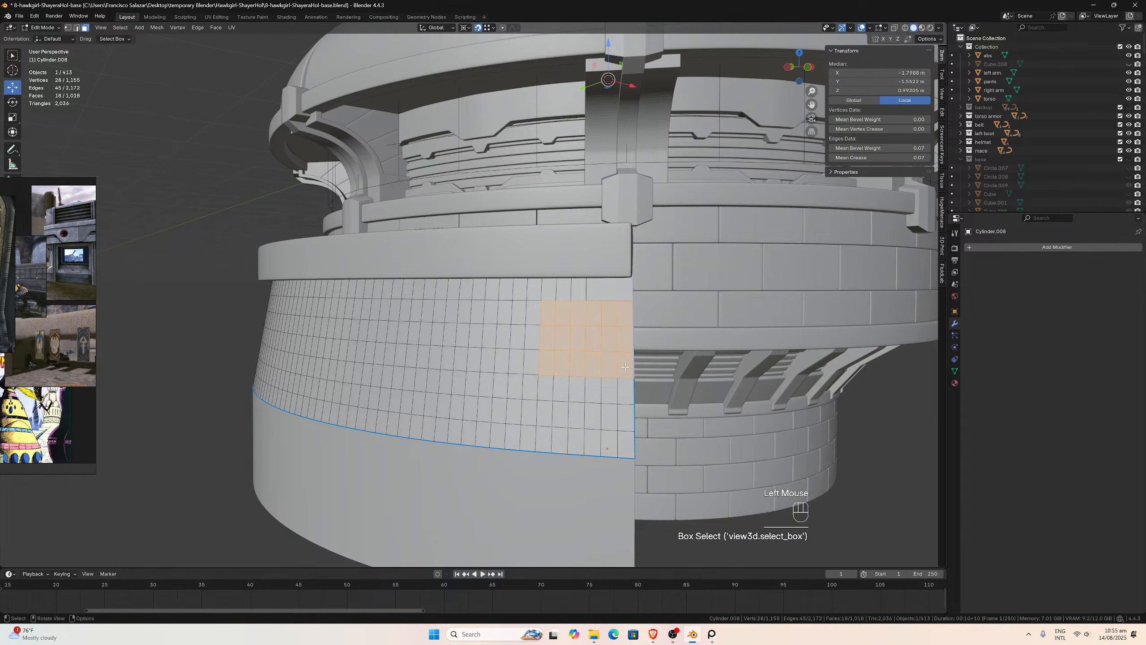
pyautogui.press('p')
pyautogui.click(625, 367)
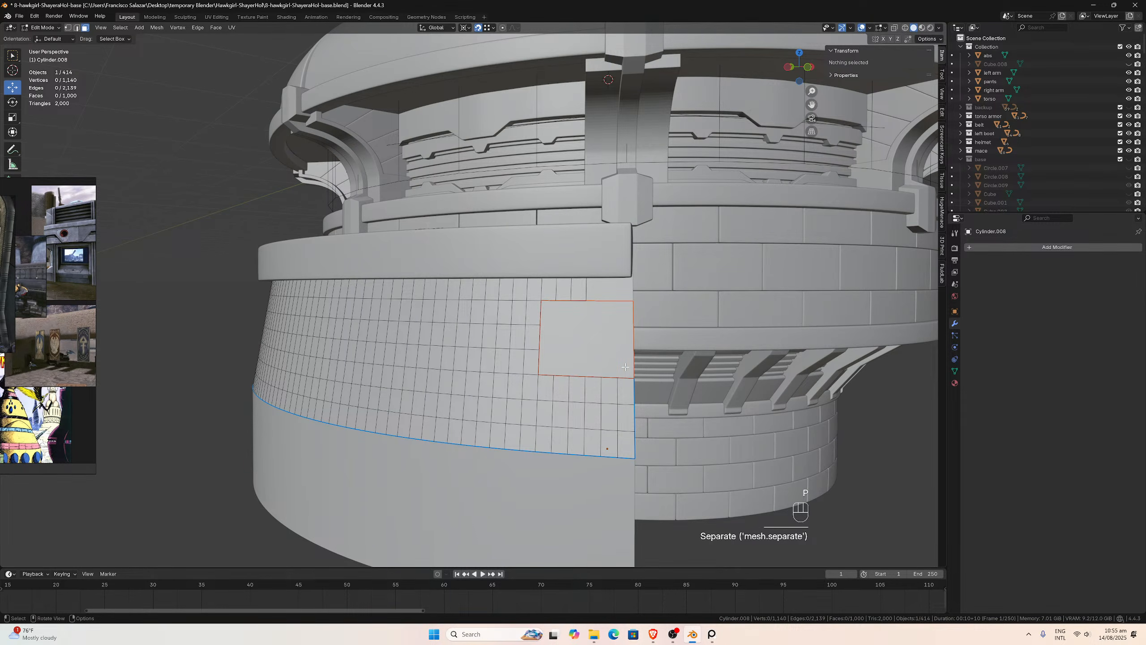
# - Along the upper shell's bottom edge at the cut end, separate a block two faces wide and an adjoining one four wide, both three high
pyautogui.press('Tab')
pyautogui.click(604, 424)
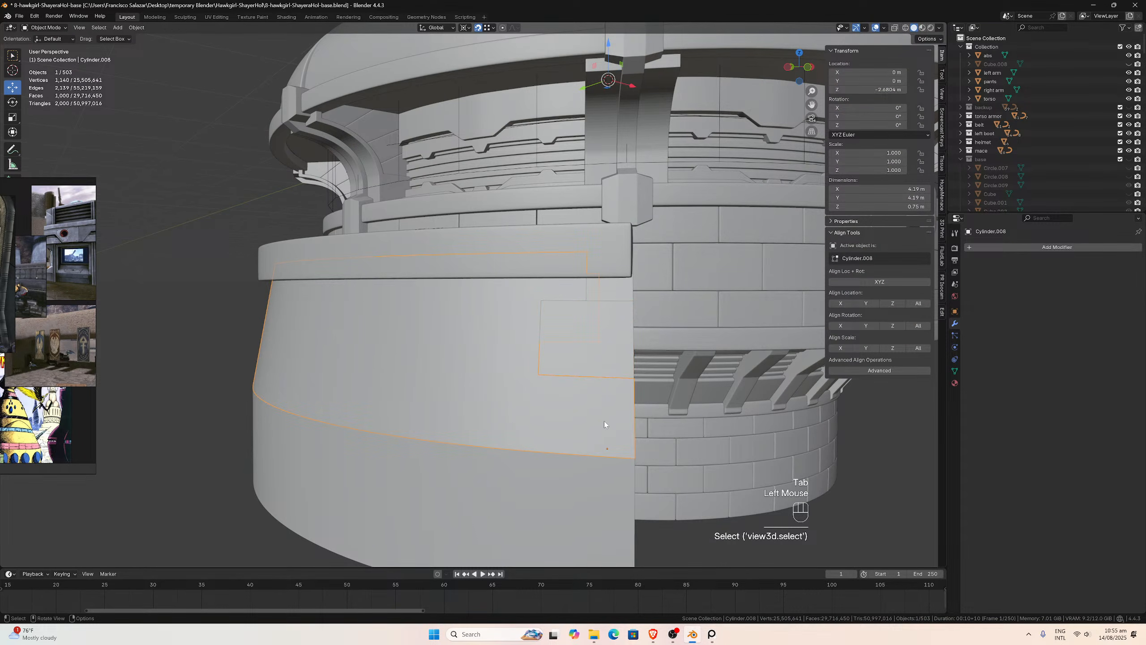
pyautogui.press('Tab')
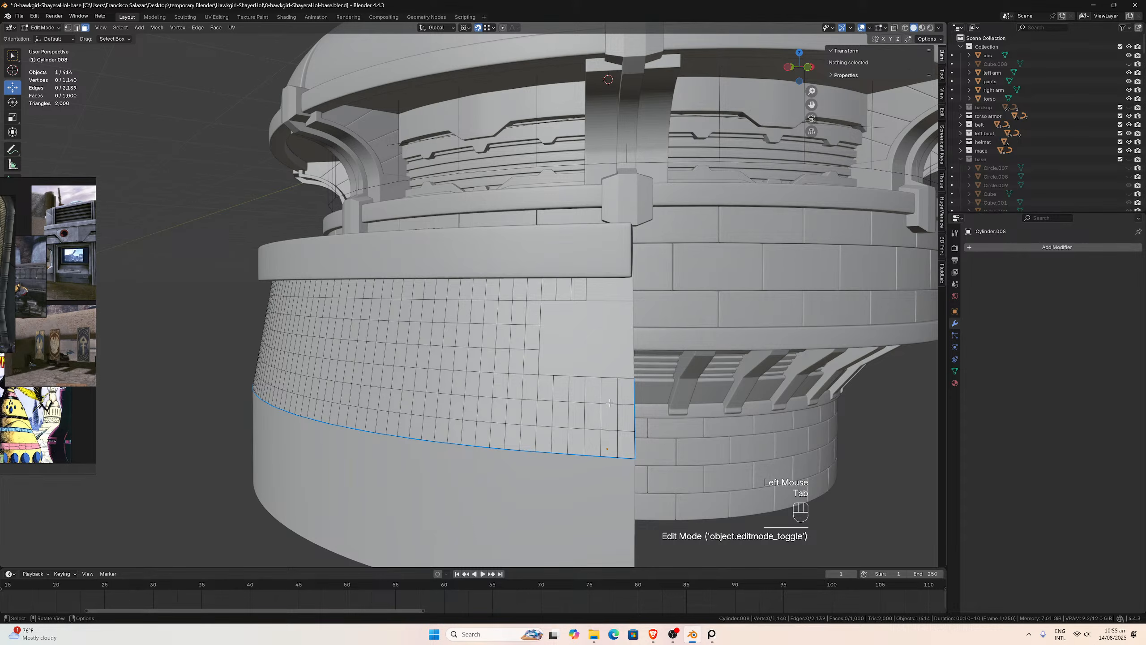
pyautogui.moveTo(607, 389); pyautogui.dragTo(622, 451)
pyautogui.press('p')
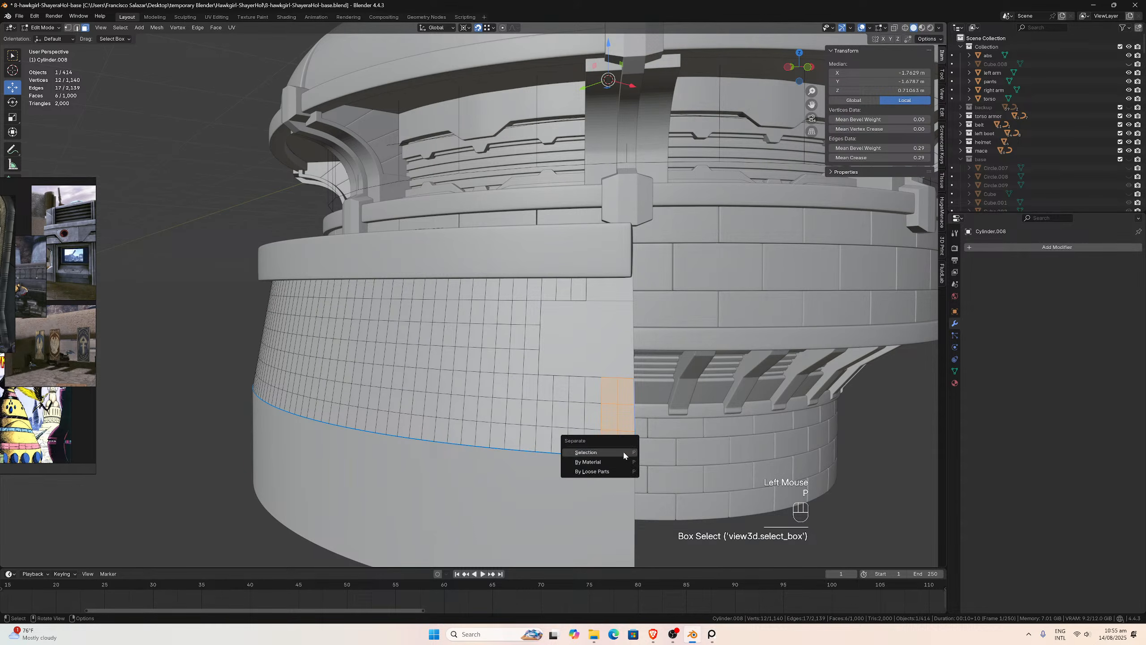
pyautogui.click(622, 449)
pyautogui.moveTo(547, 383); pyautogui.dragTo(589, 442)
pyautogui.press('p')
pyautogui.click(589, 442)
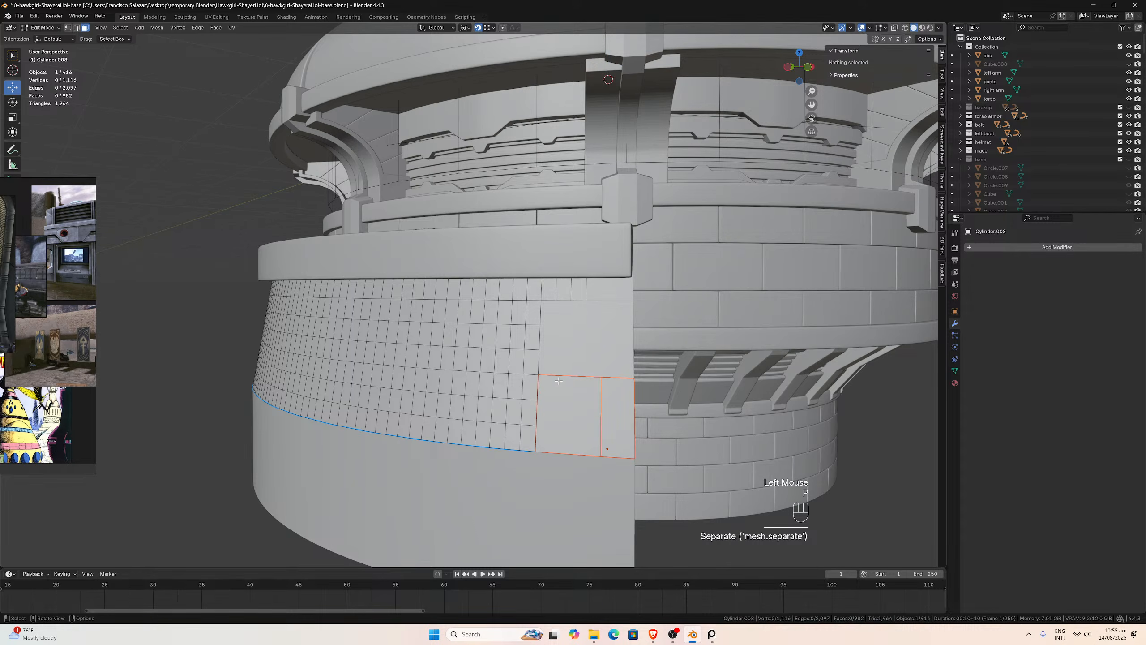
# - Separate the next block along the upper shell's bottom edge, four faces wide and two high
pyautogui.moveTo(588, 441); pyautogui.dragTo(649, 352, button='middle')
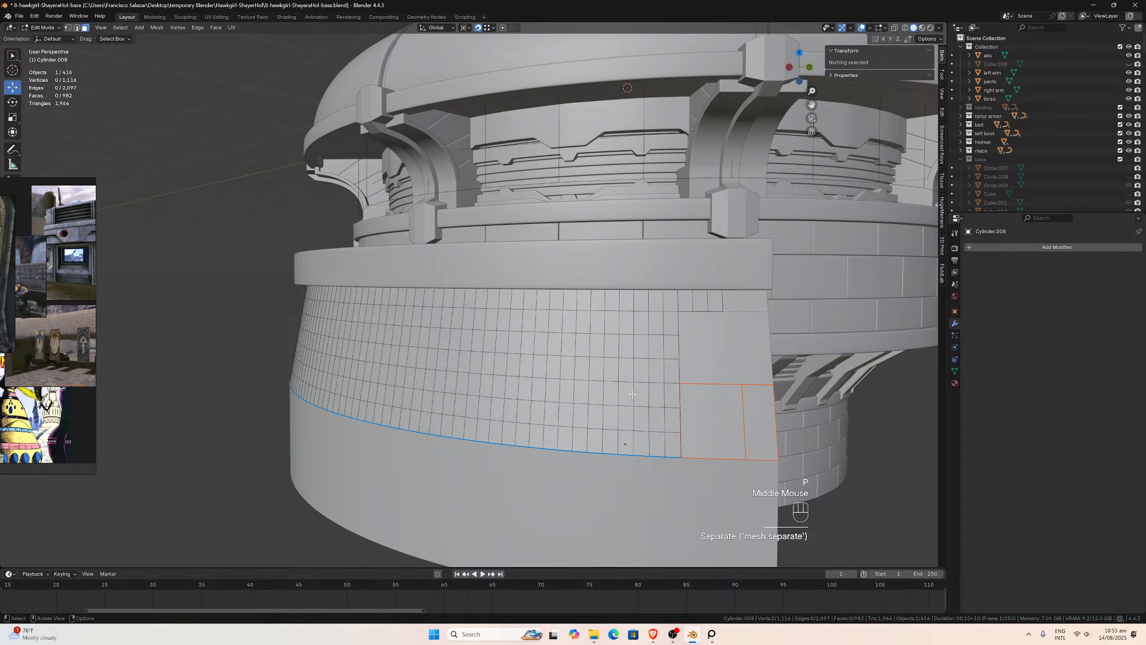
pyautogui.moveTo(619, 383); pyautogui.dragTo(669, 445)
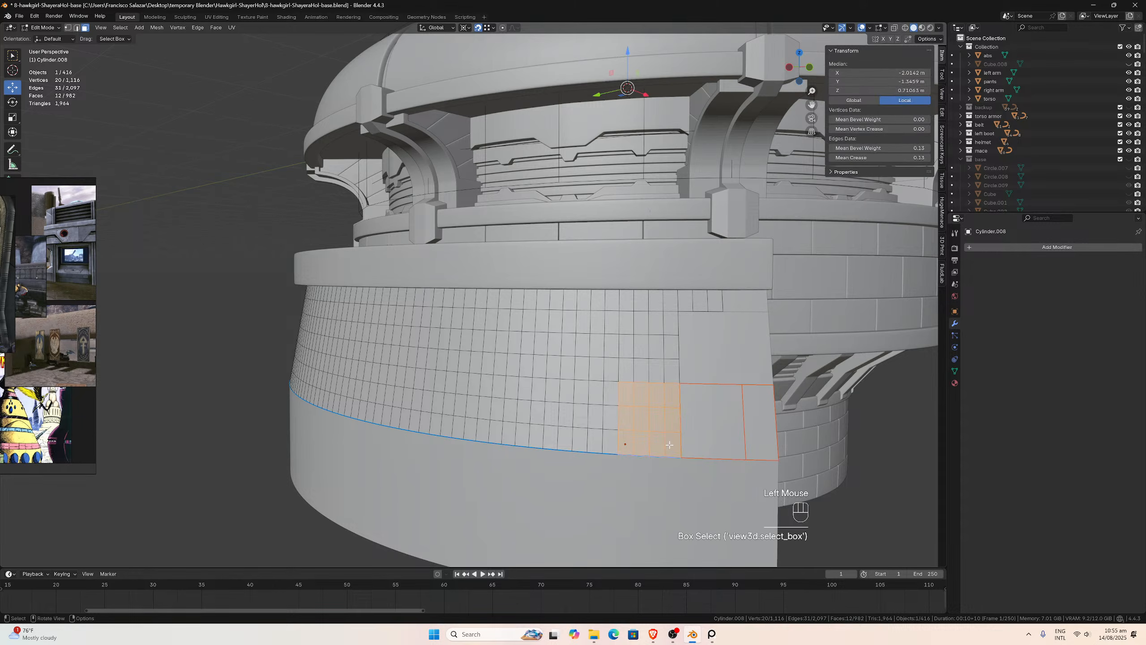
pyautogui.click(613, 424)
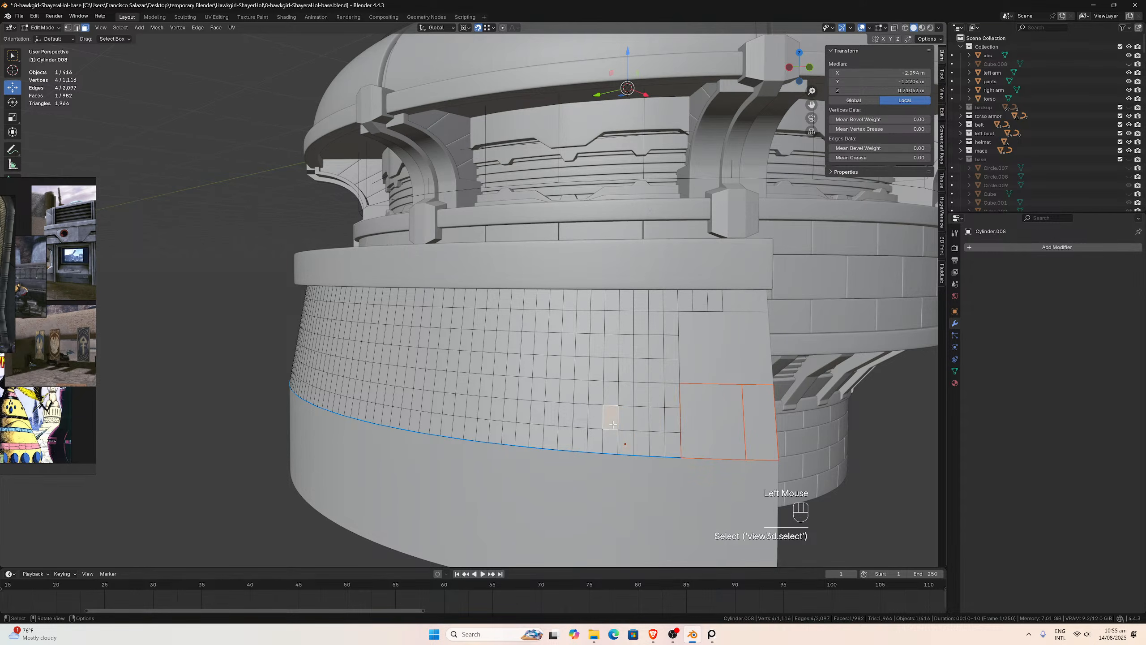
pyautogui.moveTo(674, 446); pyautogui.dragTo(624, 419)
pyautogui.press('p')
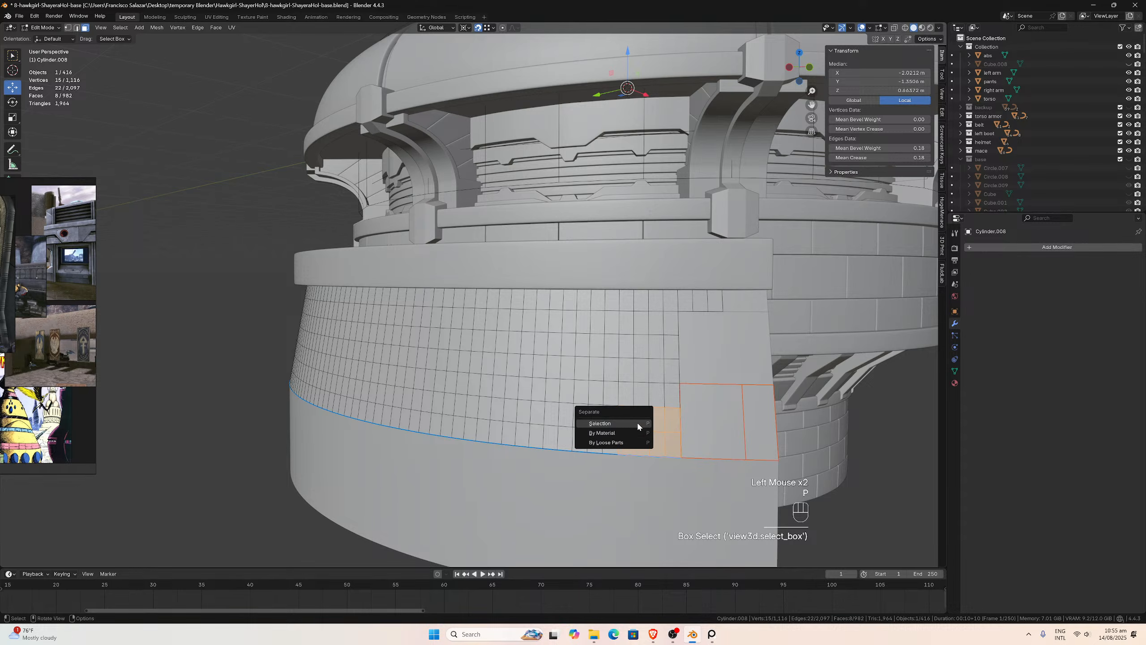
pyautogui.click(636, 421)
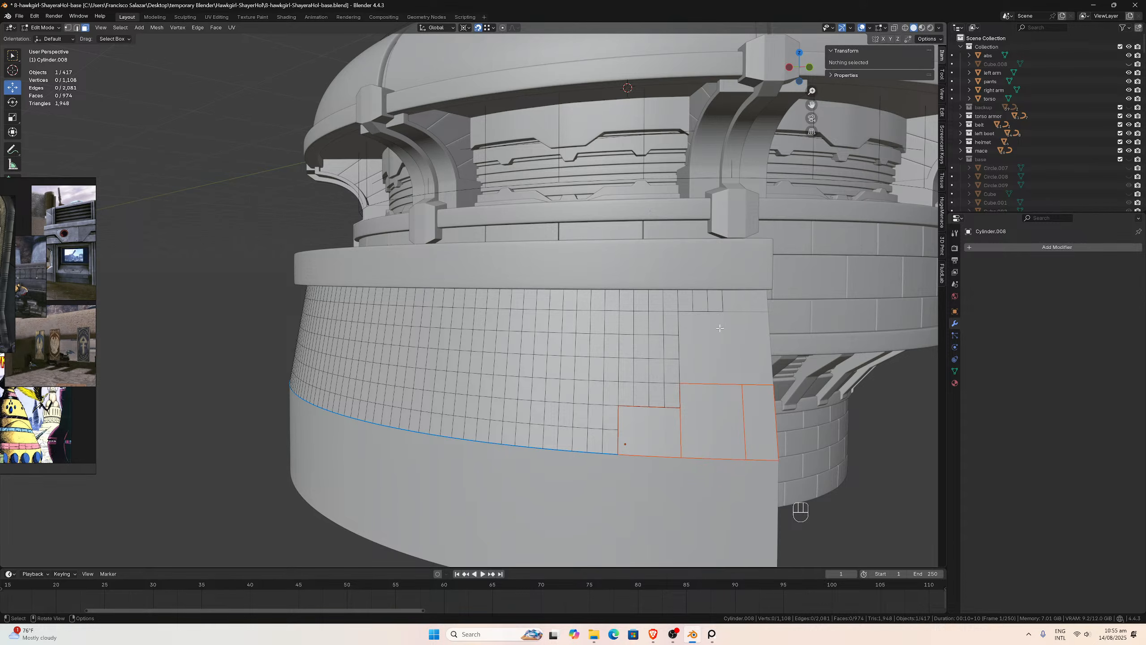
# - Separate the next block along the upper shell's top edge, five faces wide and two high, including the faces hidden behind the rim
pyautogui.moveTo(681, 320); pyautogui.dragTo(652, 299, button='middle')
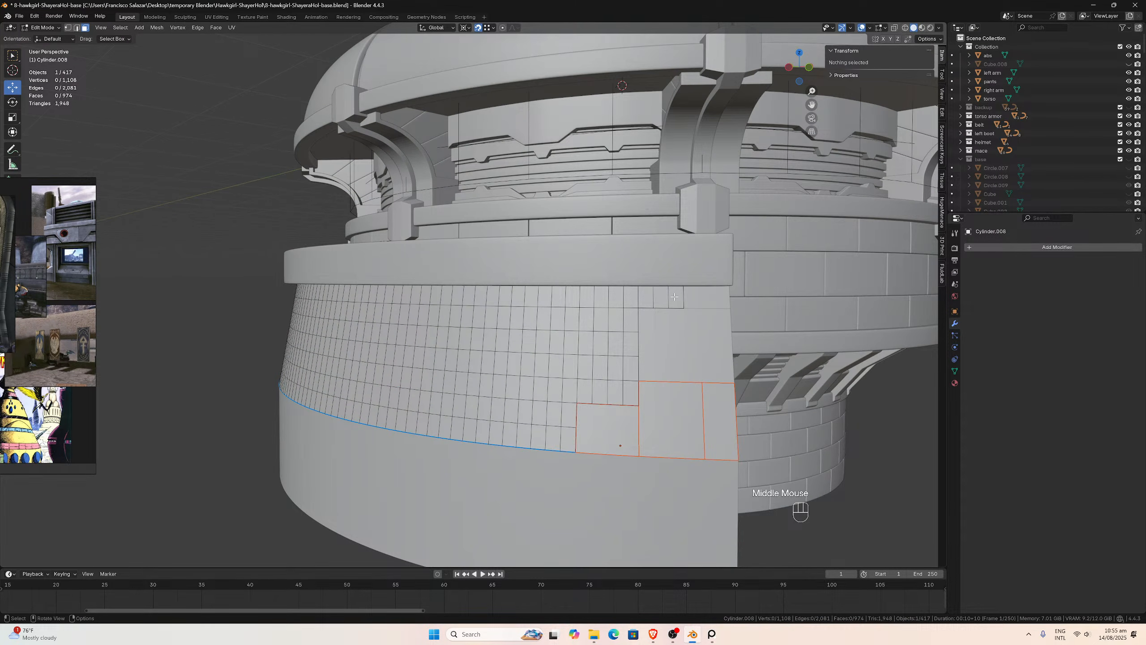
pyautogui.click(894, 28)
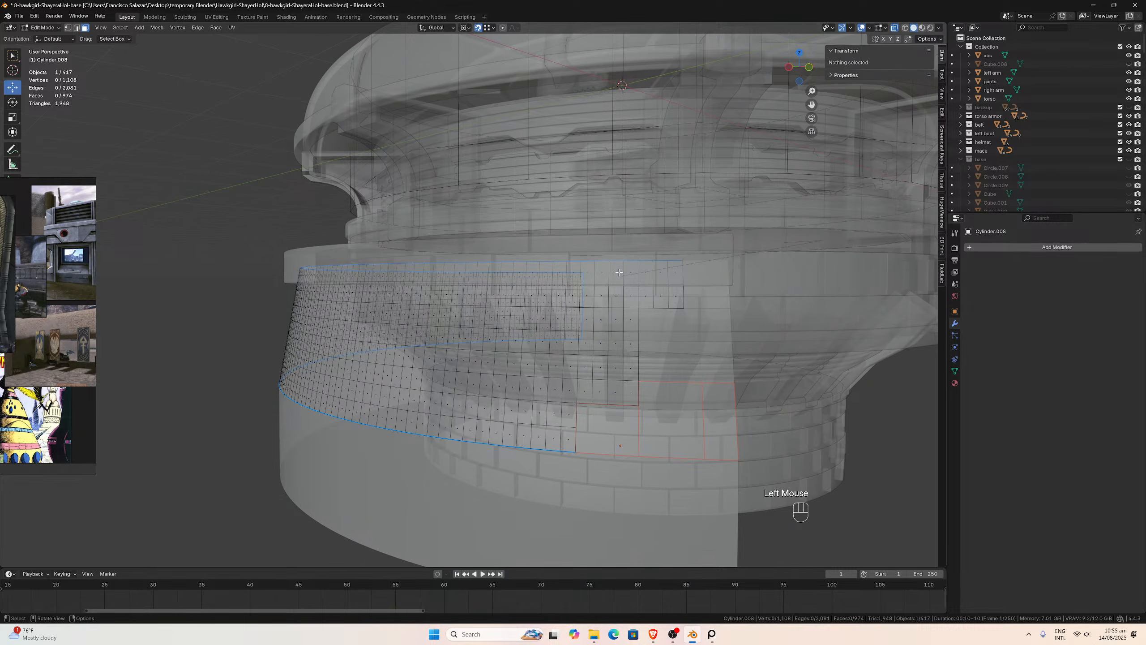
pyautogui.moveTo(619, 272); pyautogui.dragTo(673, 294)
pyautogui.moveTo(677, 293); pyautogui.dragTo(710, 270, button='middle')
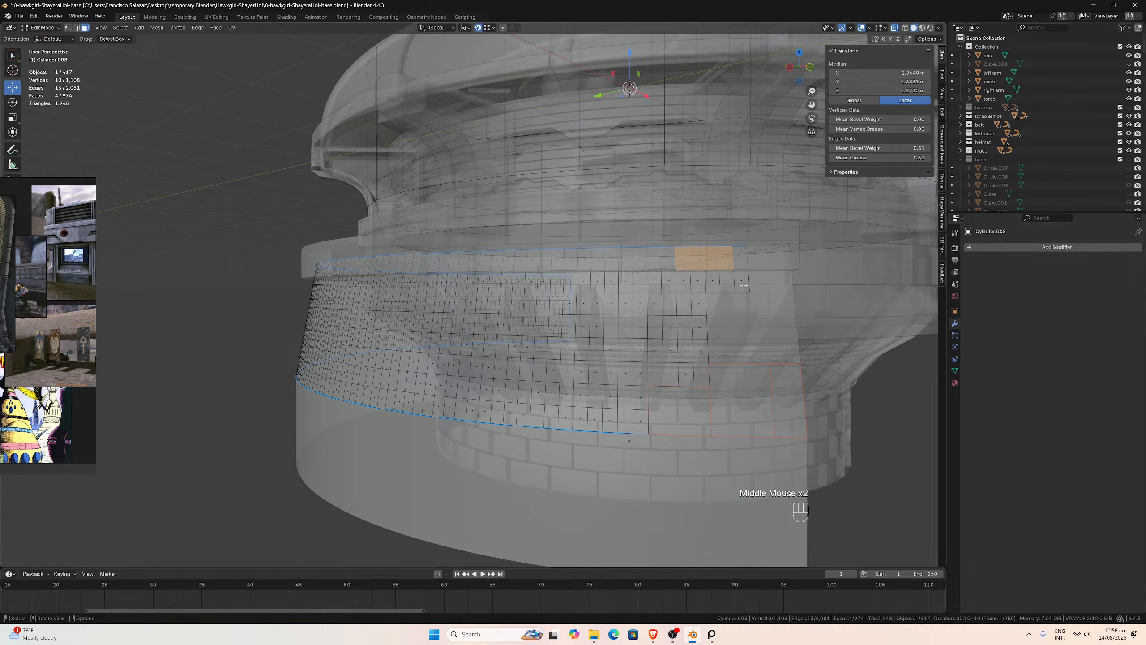
pyautogui.moveTo(748, 287); pyautogui.dragTo(677, 249)
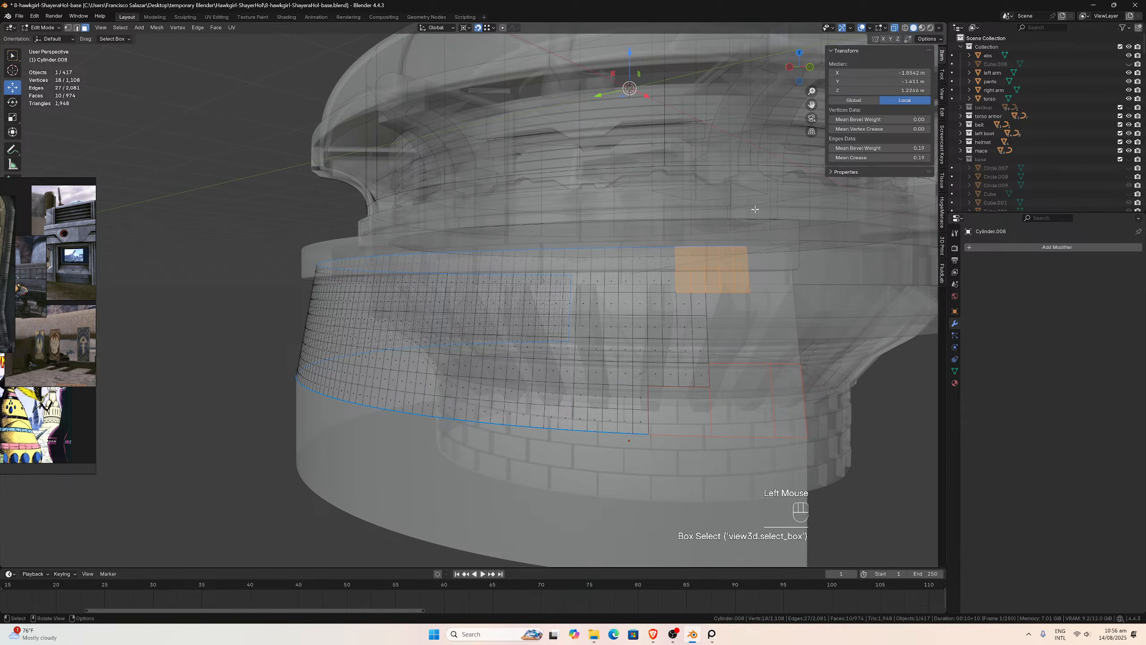
pyautogui.click(894, 28)
pyautogui.press('p')
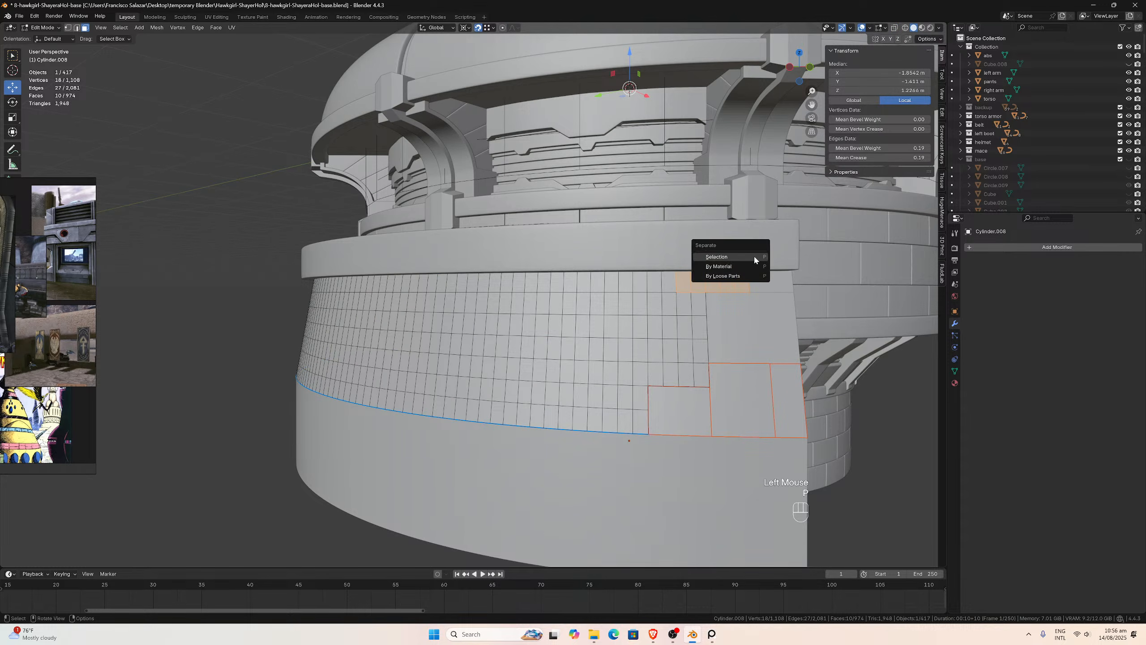
pyautogui.click(754, 255)
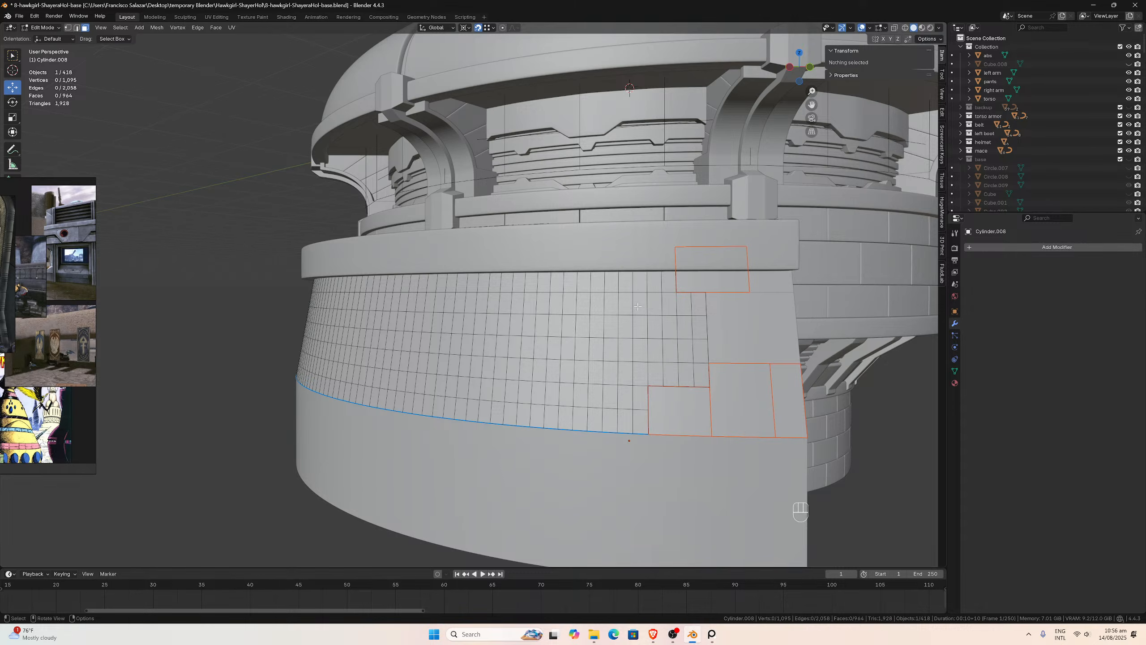
# - Separate a block five faces wide and two high below the top row, and one three wide and two high beneath it
pyautogui.moveTo(636, 306); pyautogui.dragTo(695, 326)
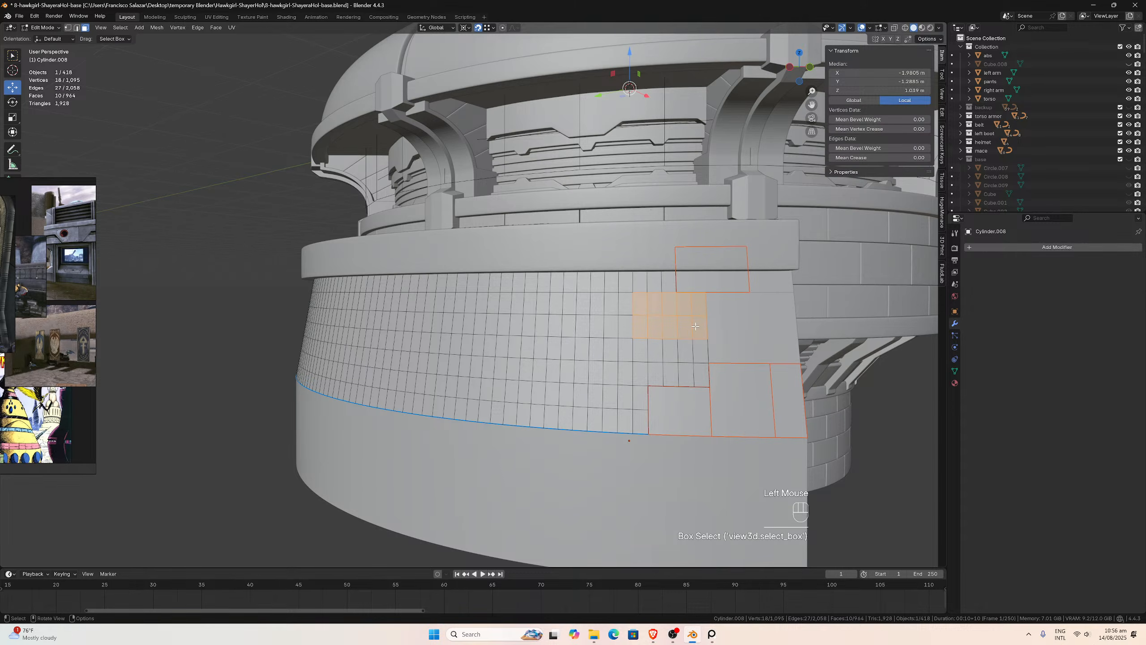
pyautogui.press('p')
pyautogui.click(695, 326)
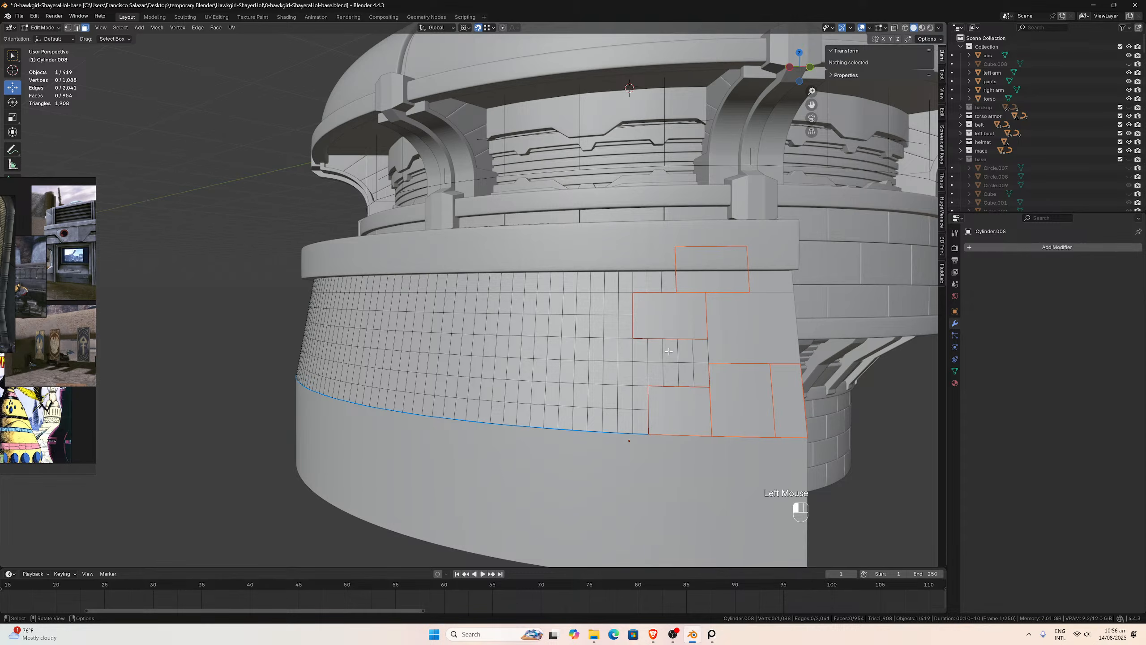
pyautogui.moveTo(663, 340); pyautogui.dragTo(697, 373)
pyautogui.press('p')
pyautogui.click(697, 373)
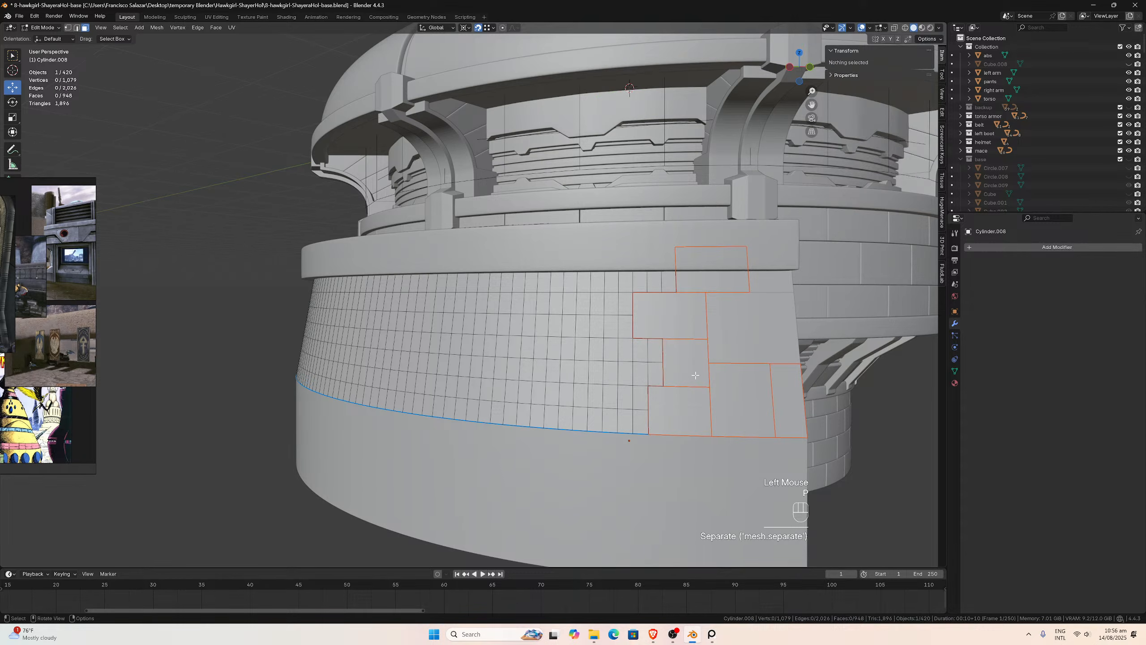
# - Separate the next block along the upper shell's bottom edge, three faces wide and two high, and one four wide and two high above it
pyautogui.moveTo(697, 373); pyautogui.dragTo(699, 412, button='middle')
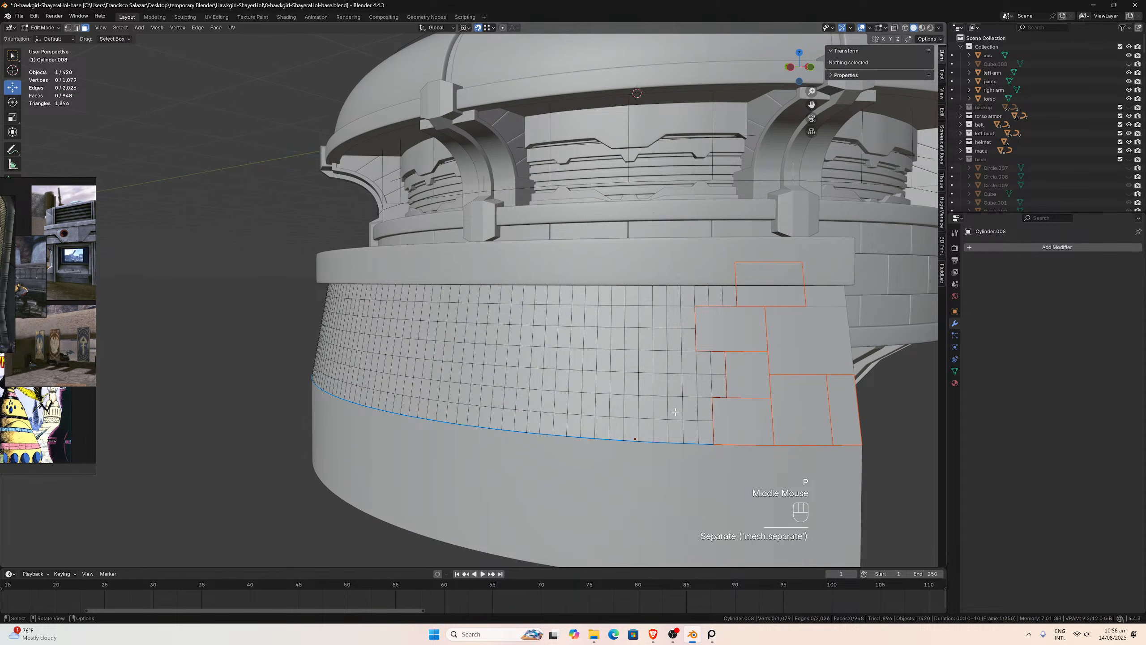
pyautogui.click(685, 415)
pyautogui.press('p')
pyautogui.click(697, 433)
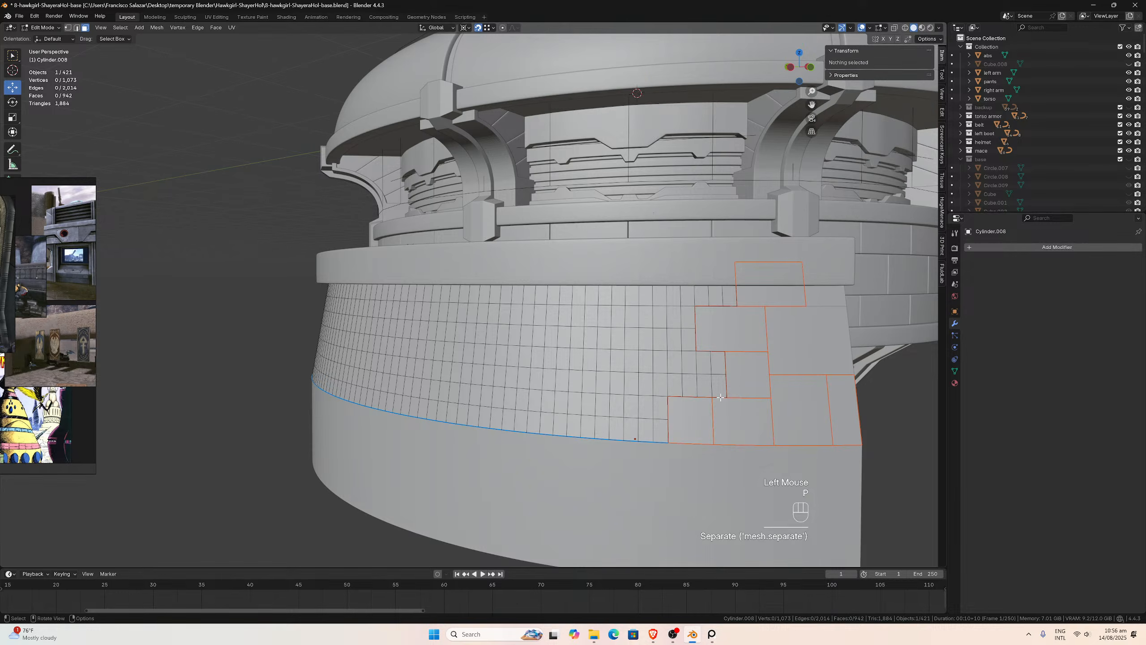
pyautogui.moveTo(667, 358); pyautogui.dragTo(722, 386)
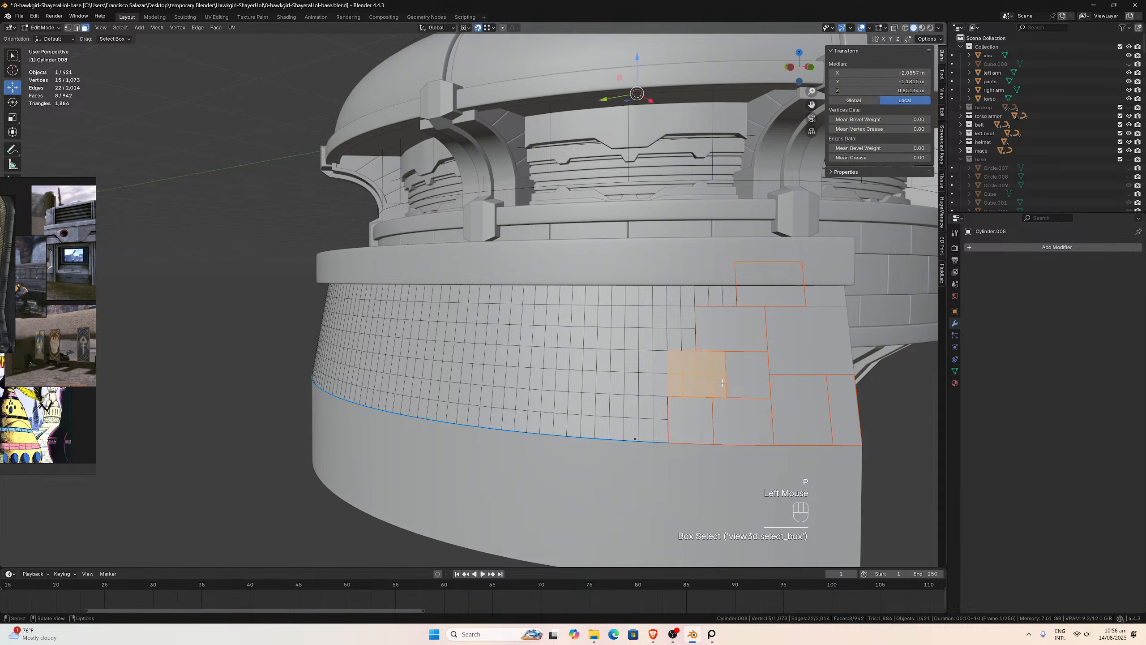
pyautogui.press('p')
pyautogui.click(685, 383)
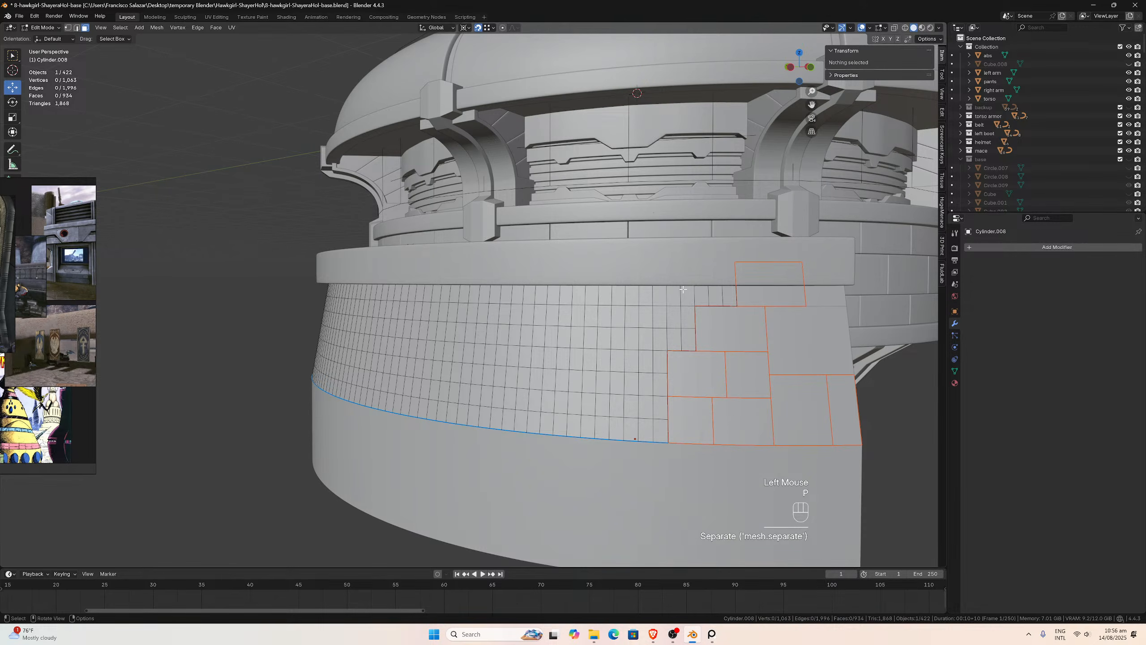
# - Along the upper shell's top edge, separate a block three faces wide and two high and an adjoining one three wide and four high, including rim-hidden faces
pyautogui.moveTo(725, 293); pyautogui.dragTo(720, 261)
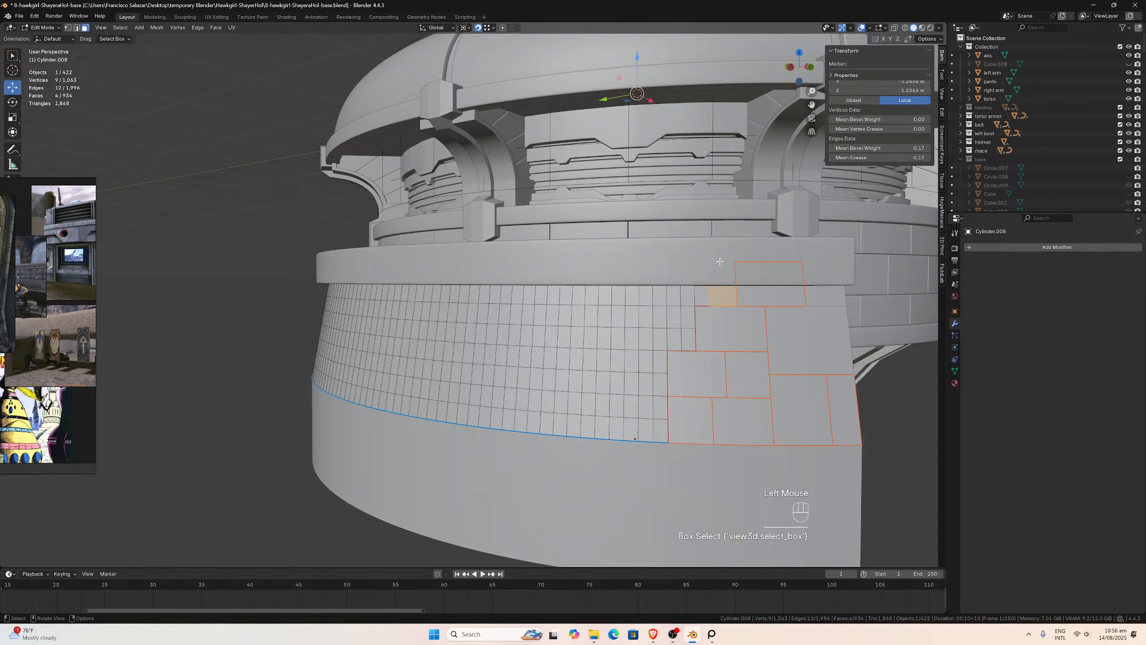
pyautogui.click(894, 27)
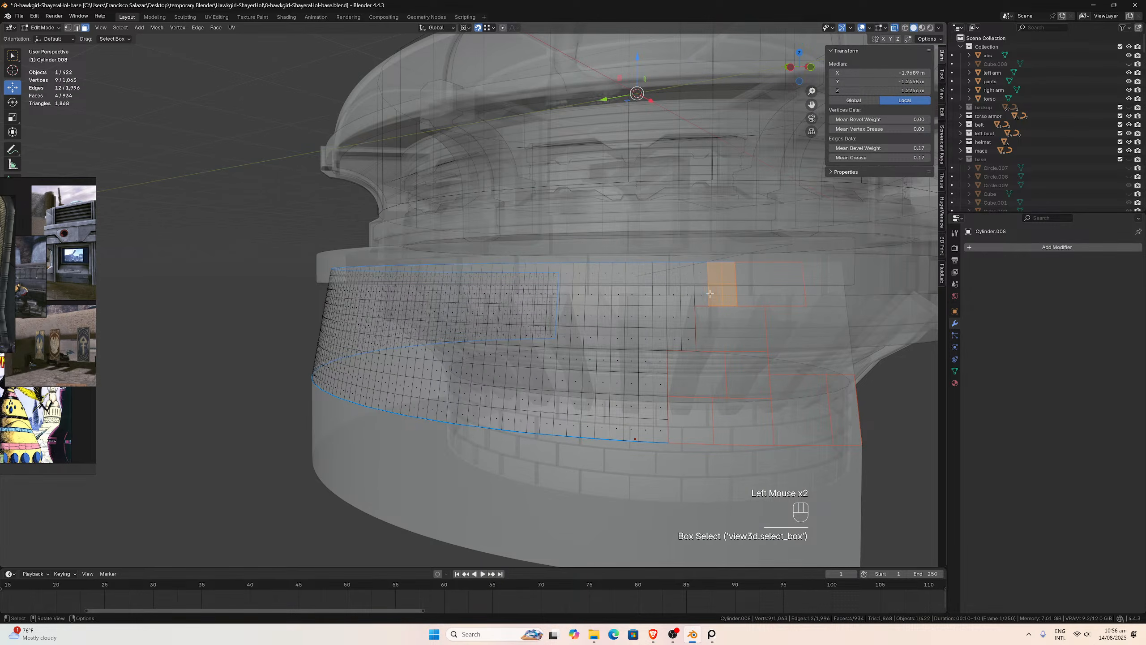
pyautogui.moveTo(704, 279); pyautogui.dragTo(697, 266)
pyautogui.press('p')
pyautogui.click(696, 266)
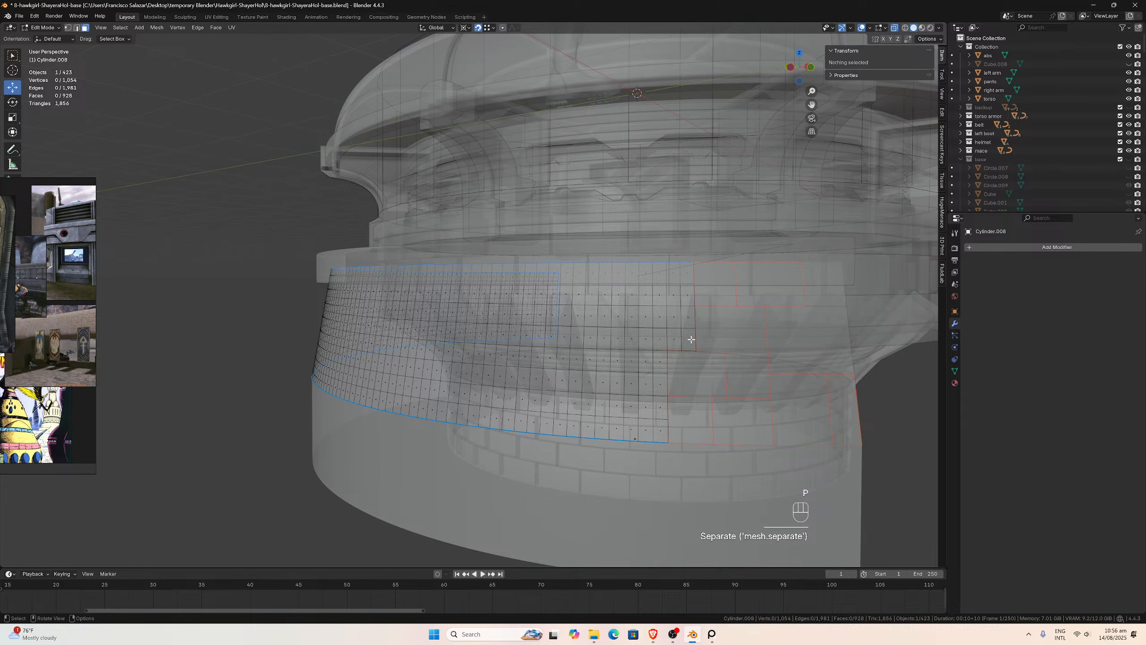
pyautogui.moveTo(694, 344); pyautogui.dragTo(654, 264)
pyautogui.press('p')
pyautogui.click(654, 266)
pyautogui.moveTo(677, 354); pyautogui.dragTo(886, 102, button='middle')
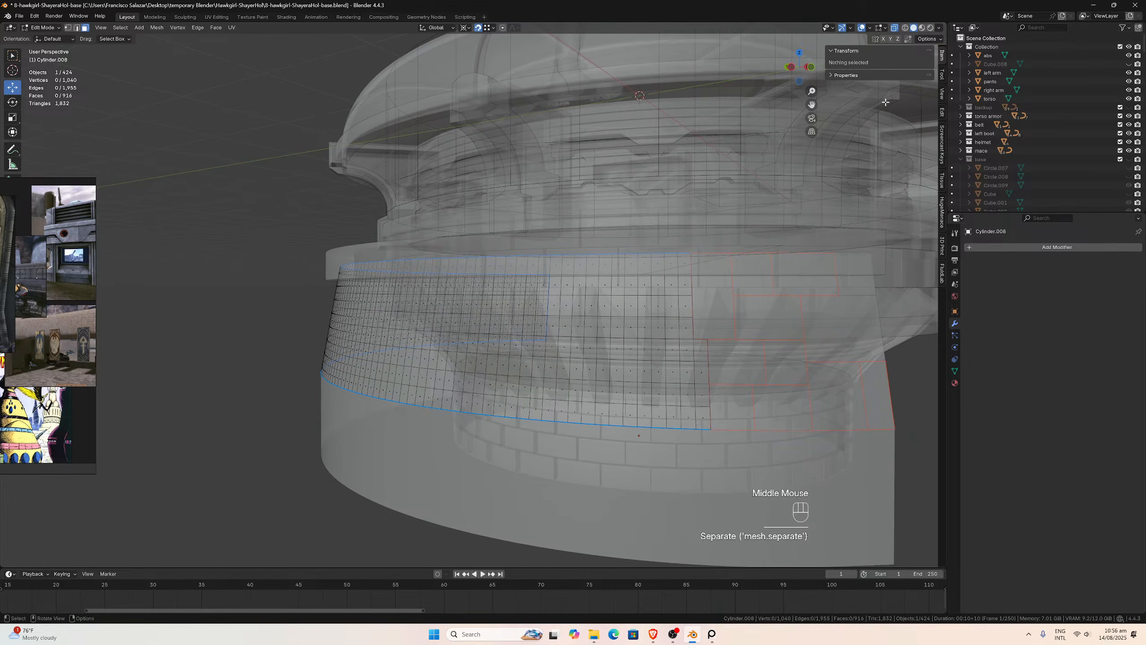
pyautogui.click(895, 27)
# - Separate a block three faces wide and four high along the bottom edge, and one four wide and two high above it, below the top row
pyautogui.moveTo(767, 271); pyautogui.dragTo(757, 287, button='middle')
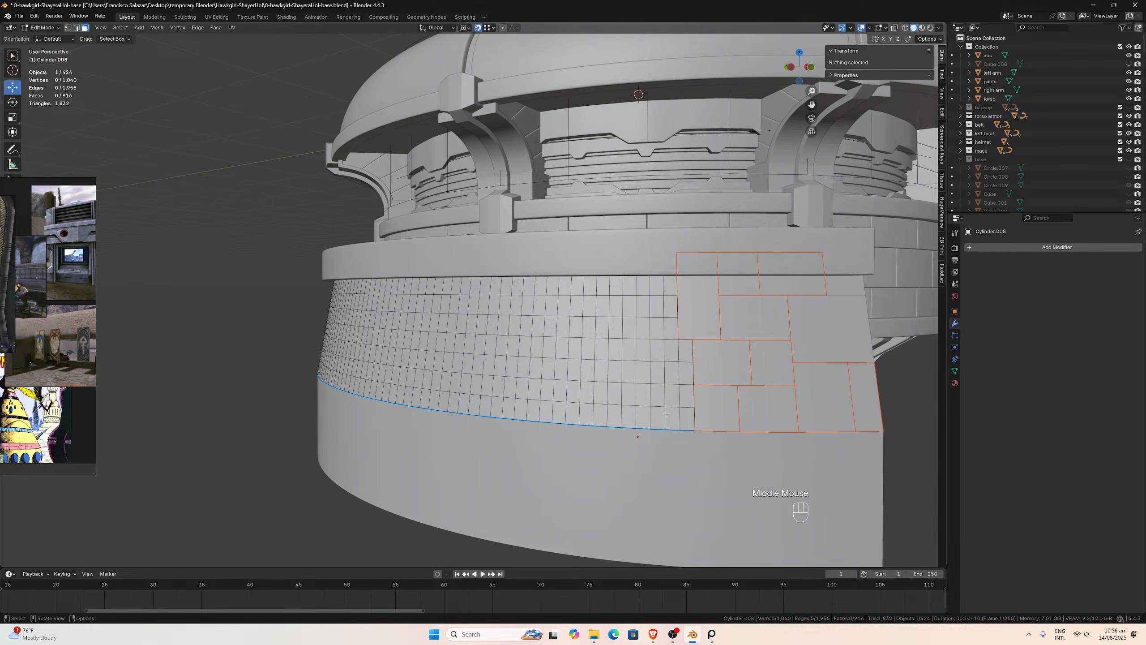
pyautogui.moveTo(689, 421); pyautogui.dragTo(652, 356)
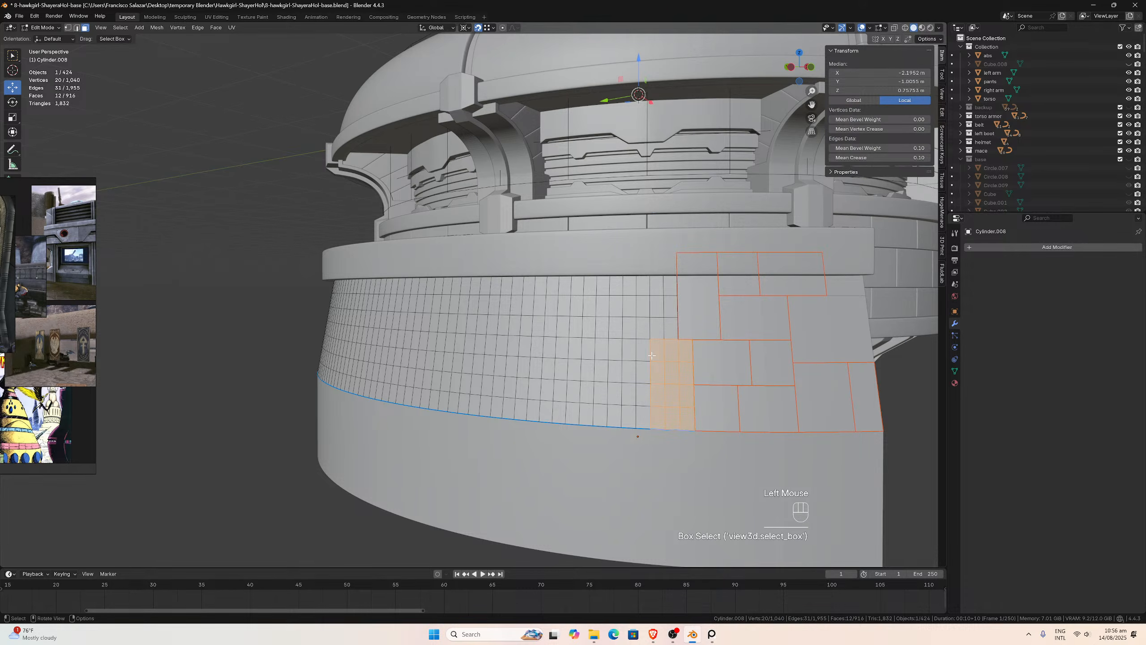
pyautogui.press('p')
pyautogui.click(651, 355)
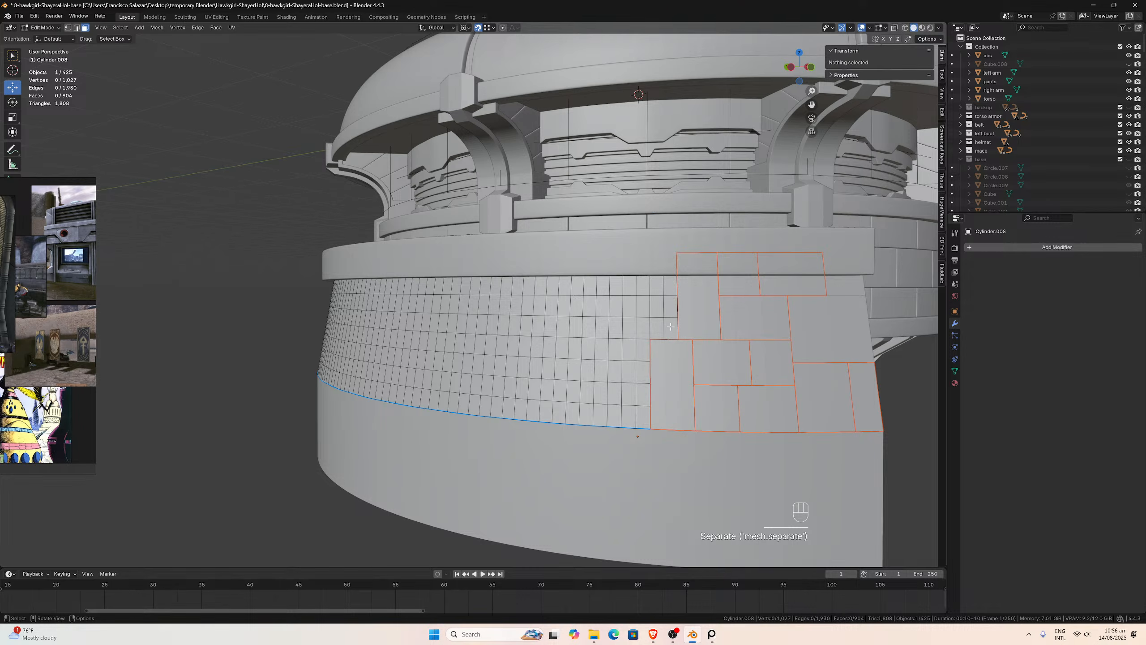
pyautogui.moveTo(672, 326); pyautogui.dragTo(628, 312)
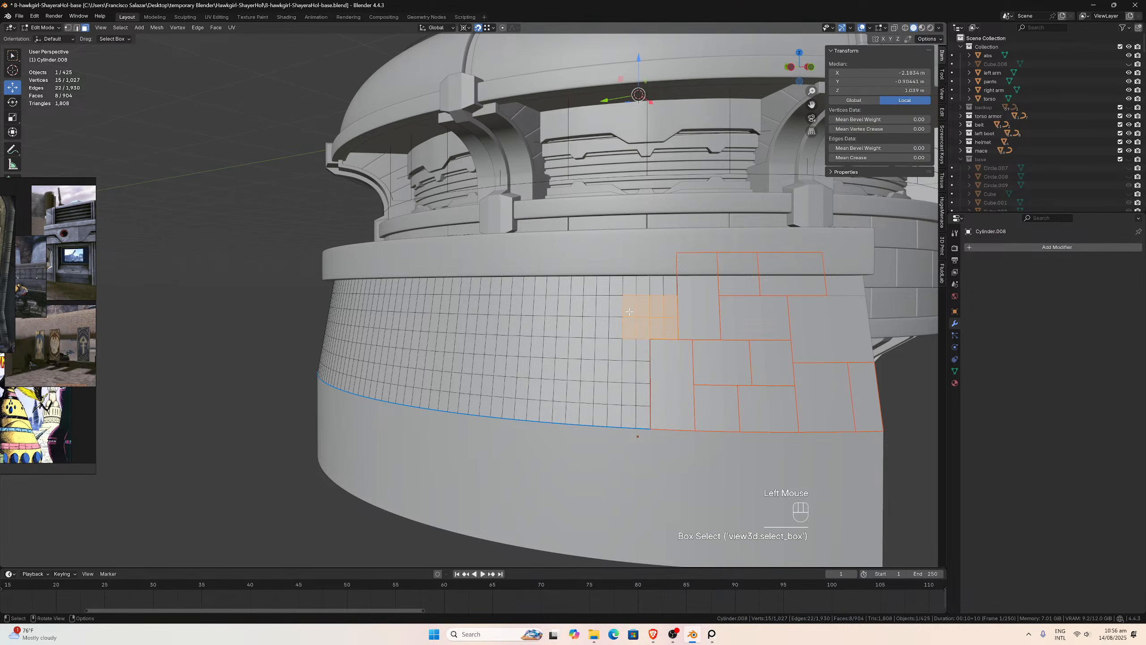
pyautogui.press('p')
pyautogui.click(631, 313)
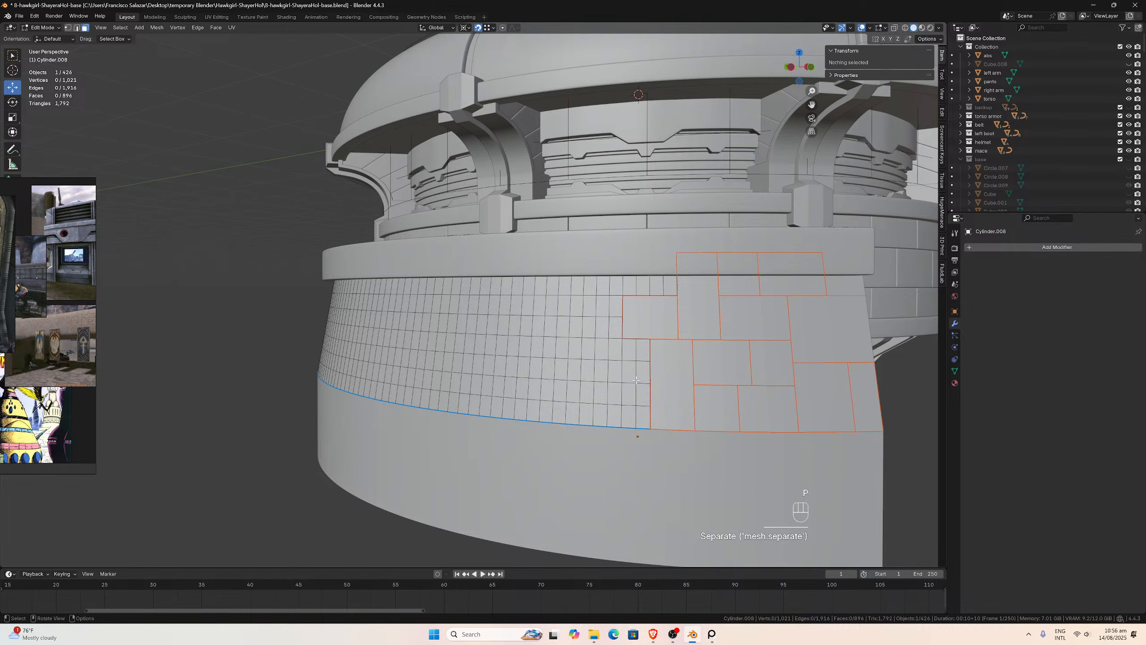
# - Separate the next bottom-edge block, four faces wide and two high, and a block five wide and two high directly above it
pyautogui.moveTo(649, 428); pyautogui.dragTo(648, 374)
pyautogui.press('p')
pyautogui.click(603, 399)
pyautogui.press('p')
pyautogui.click(632, 372)
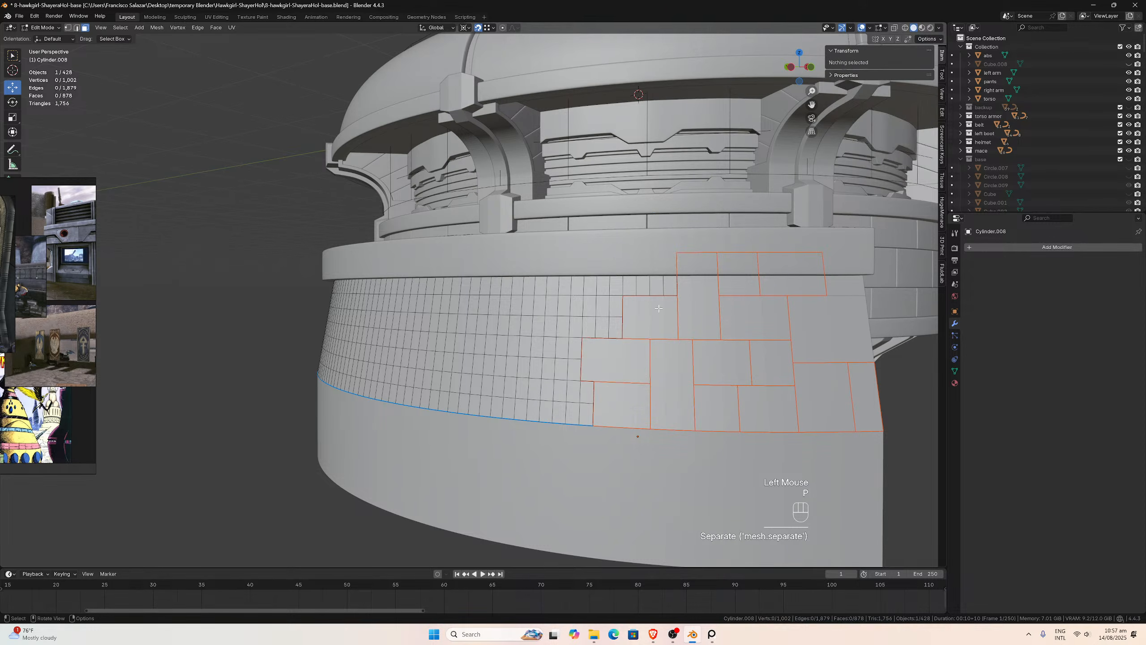
# - Separate the next block along the top edge, four faces wide and two high, including the faces behind the rim, and save the file
pyautogui.moveTo(670, 287); pyautogui.dragTo(661, 281)
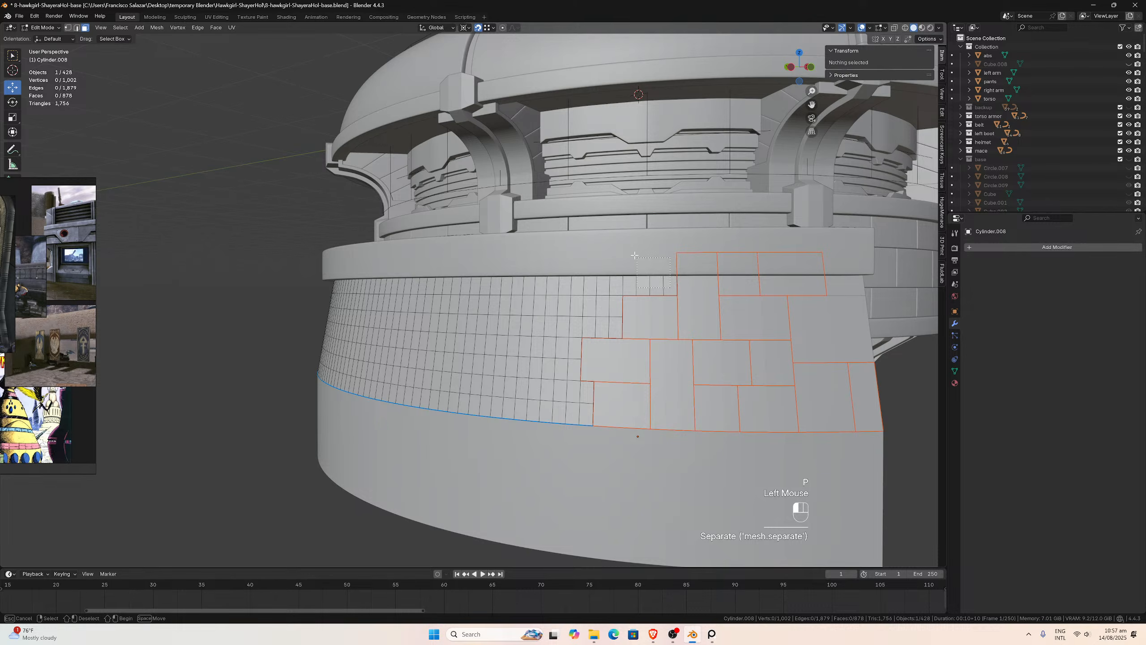
pyautogui.moveTo(623, 235); pyautogui.dragTo(623, 236)
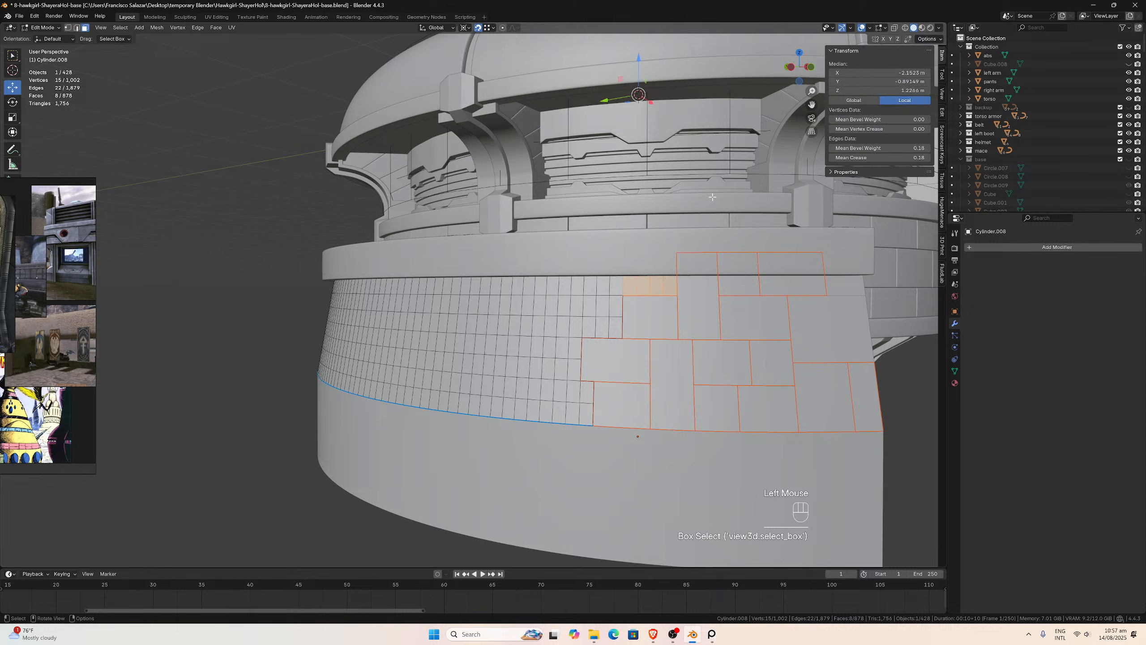
pyautogui.click(895, 28)
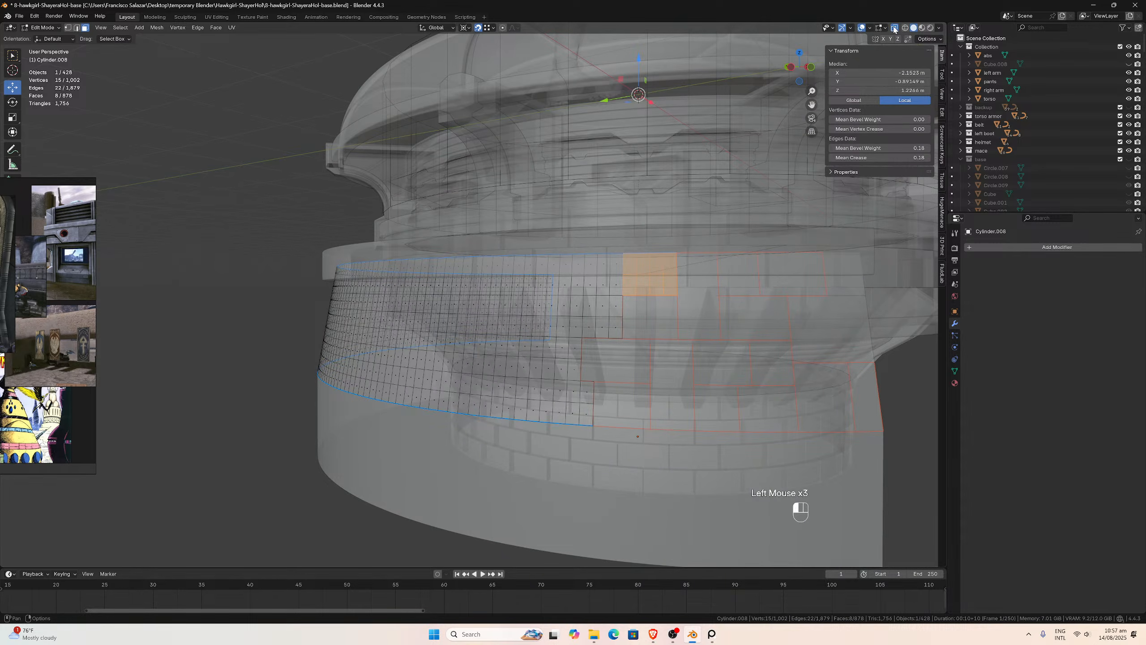
pyautogui.click(895, 29)
pyautogui.press('p')
pyautogui.click(699, 268)
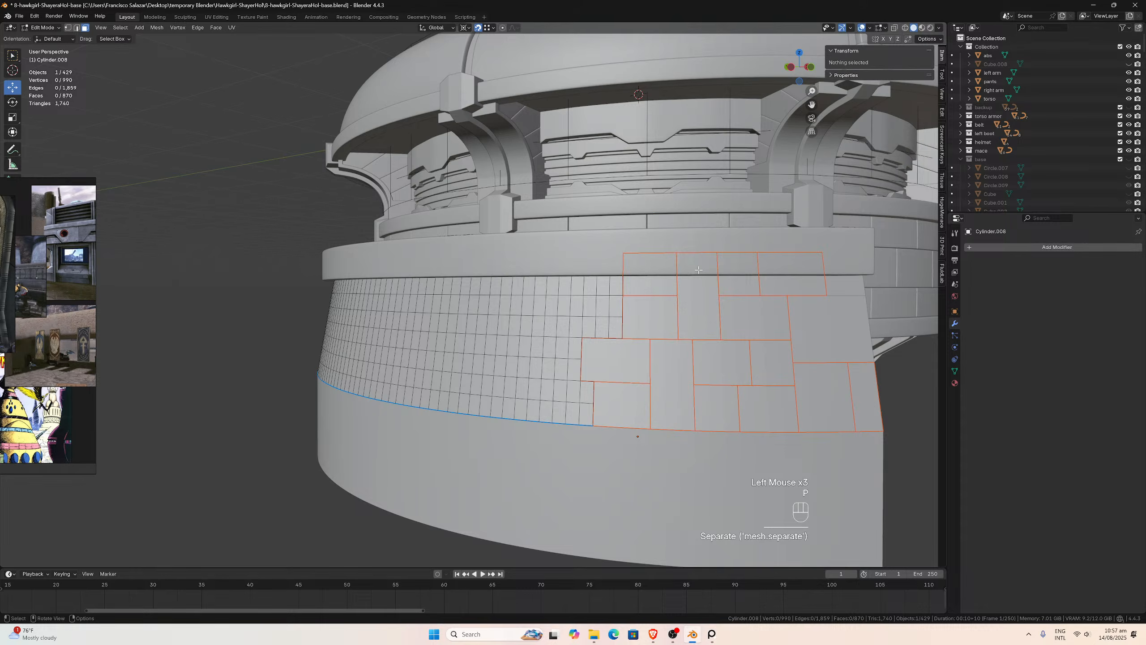
pyautogui.moveTo(699, 269); pyautogui.dragTo(711, 270, button='middle')
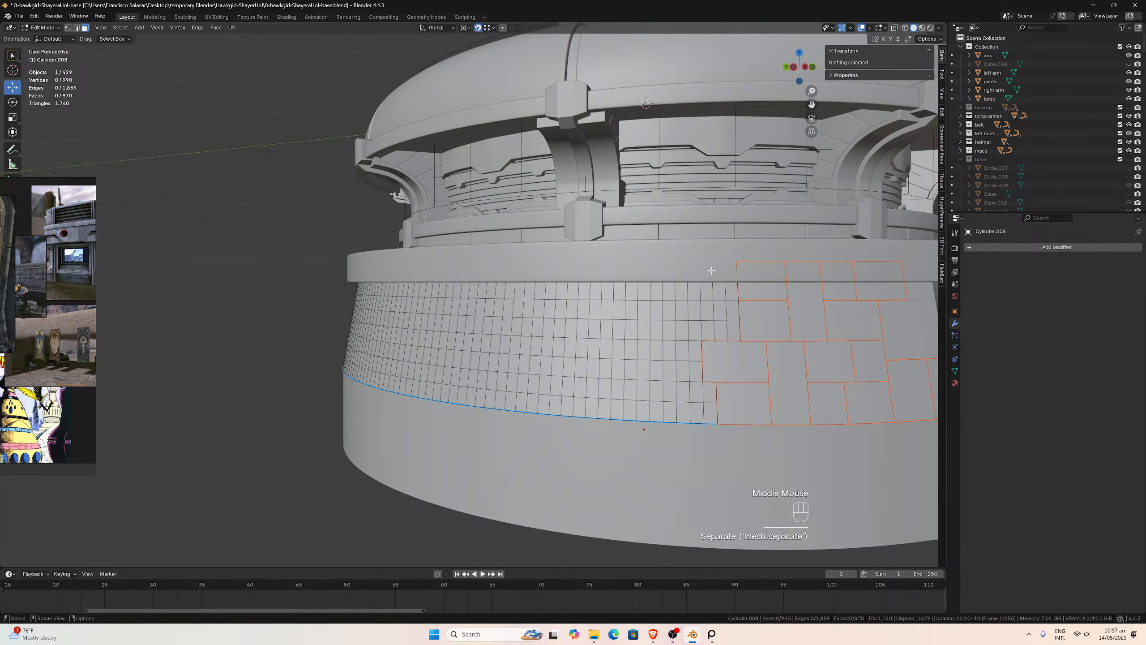
pyautogui.hotkey('ctrl', 's')
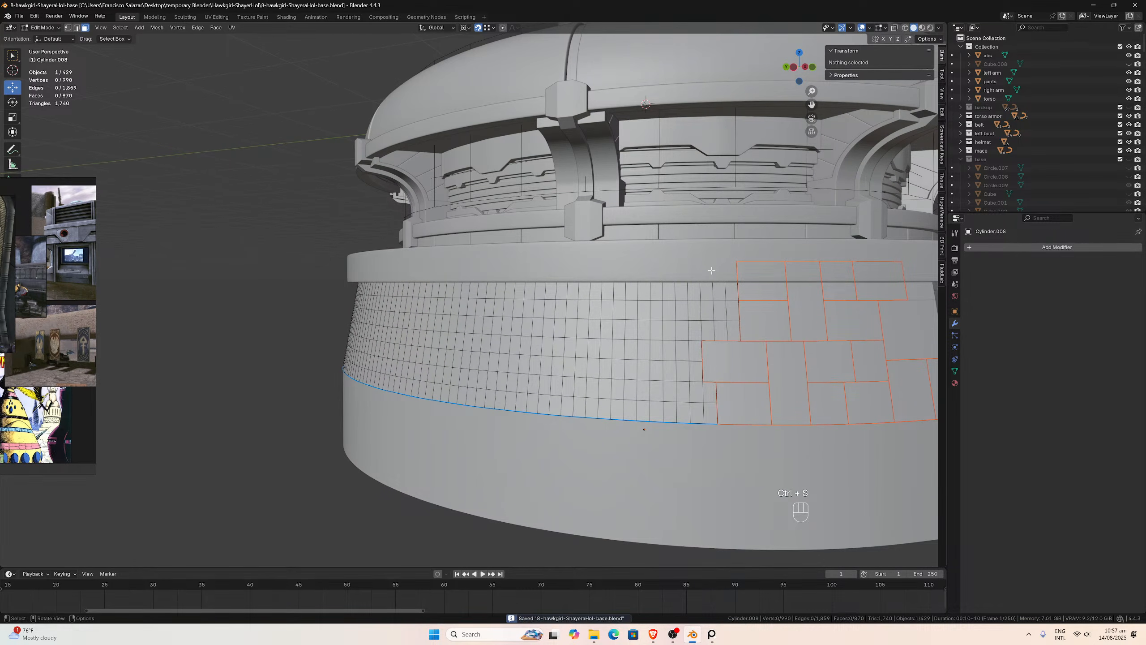
# - Separate the next block along the upper shell's top edge, four faces wide and four high, including the faces hidden behind the rim
pyautogui.moveTo(720, 319); pyautogui.dragTo(718, 351, button='middle')
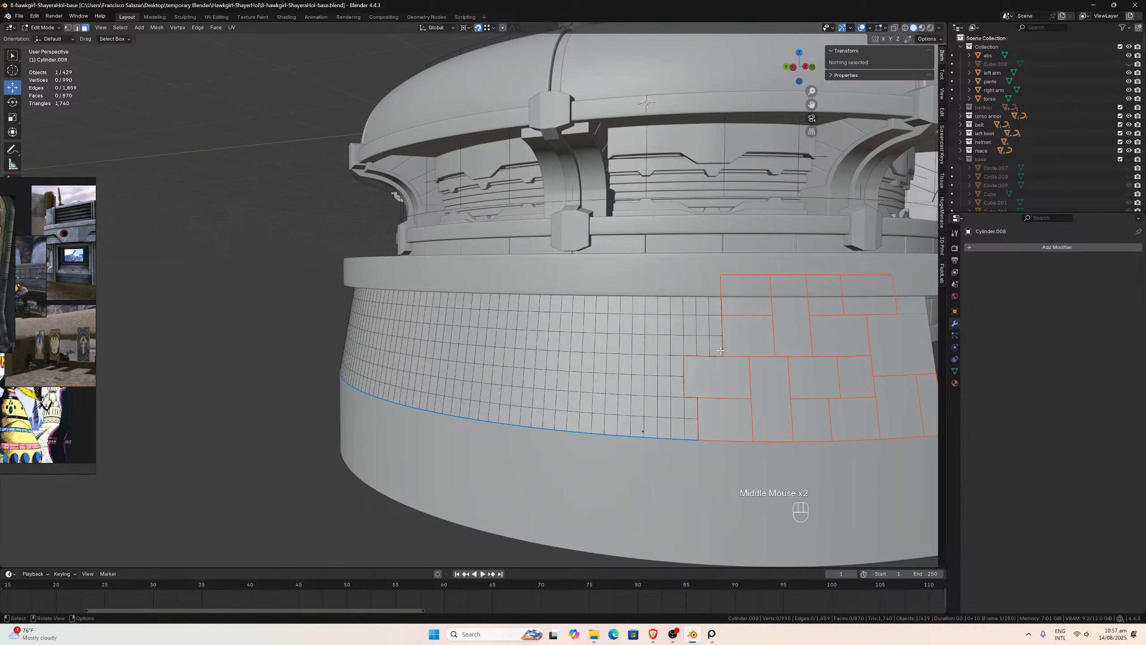
pyautogui.moveTo(721, 351); pyautogui.dragTo(684, 262)
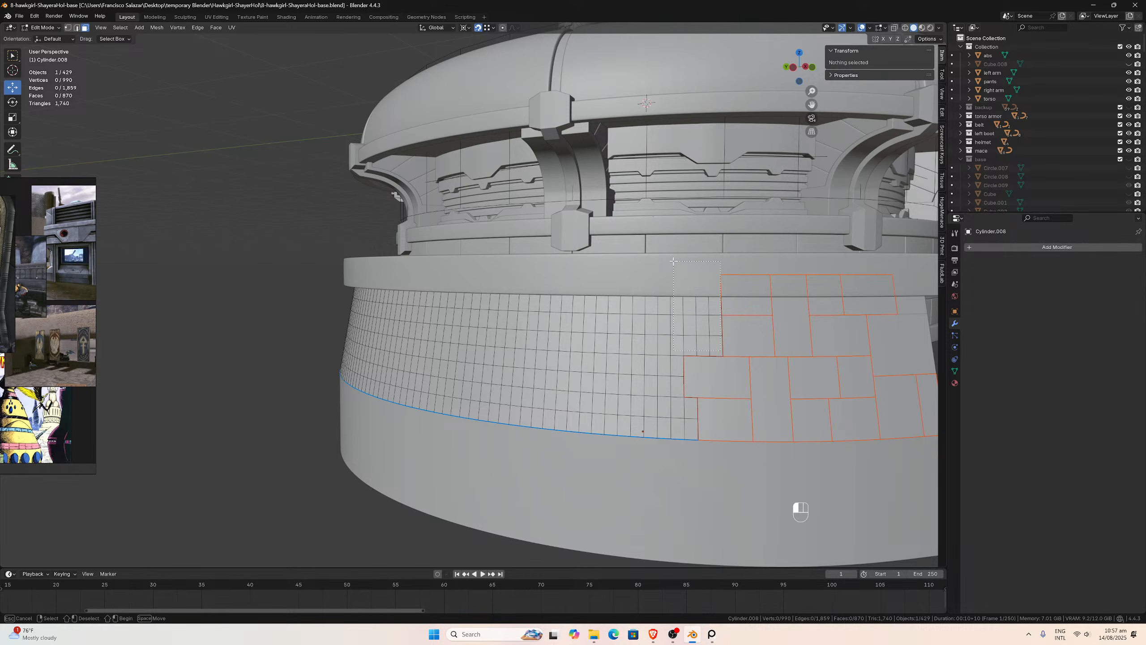
pyautogui.moveTo(673, 261); pyautogui.dragTo(673, 261)
pyautogui.click(894, 28)
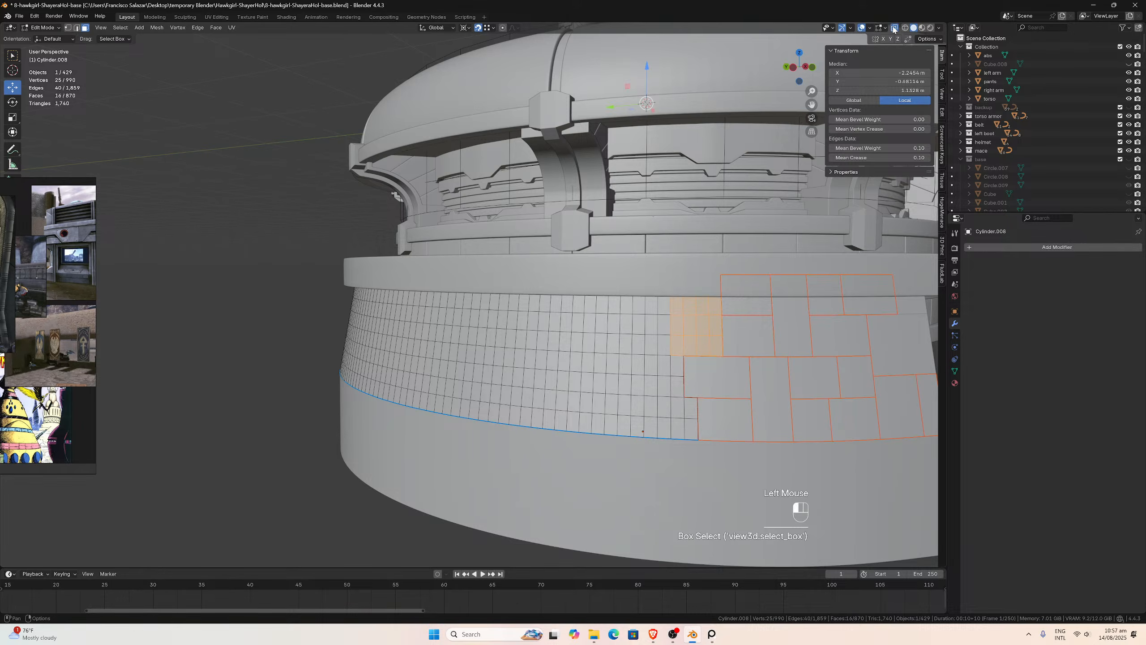
pyautogui.click(894, 28)
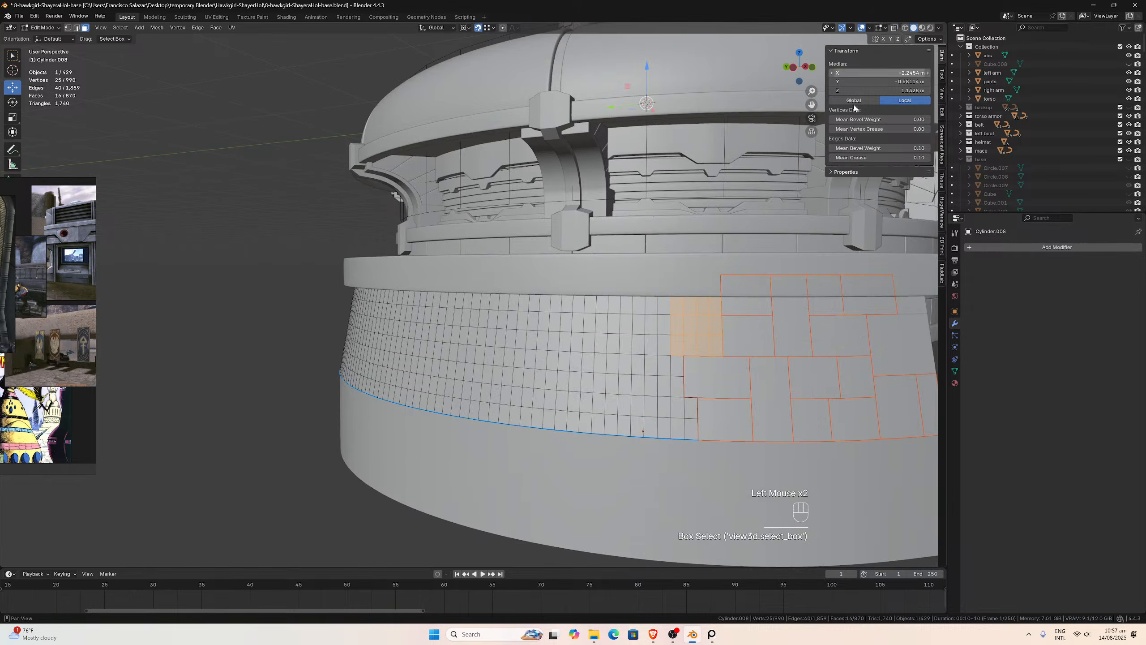
pyautogui.press('p')
pyautogui.click(760, 303)
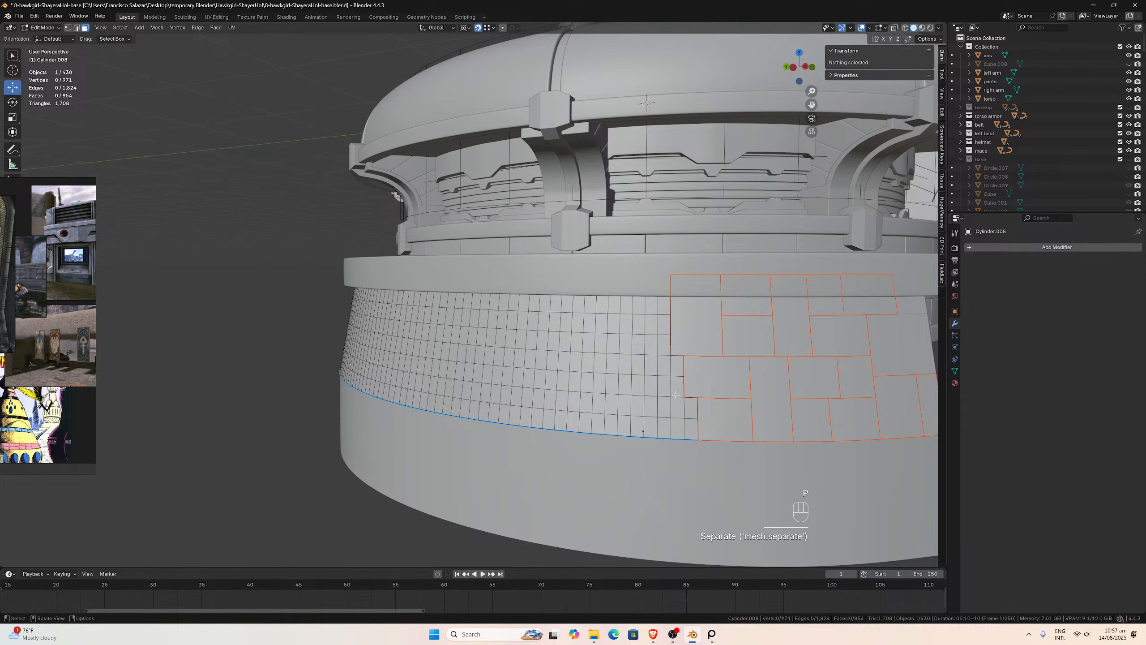
# - Separate a block three faces wide and two high in the course above the bottom row, and another of the same size along the bottom edge
pyautogui.moveTo(678, 394); pyautogui.dragTo(648, 366)
pyautogui.press('p')
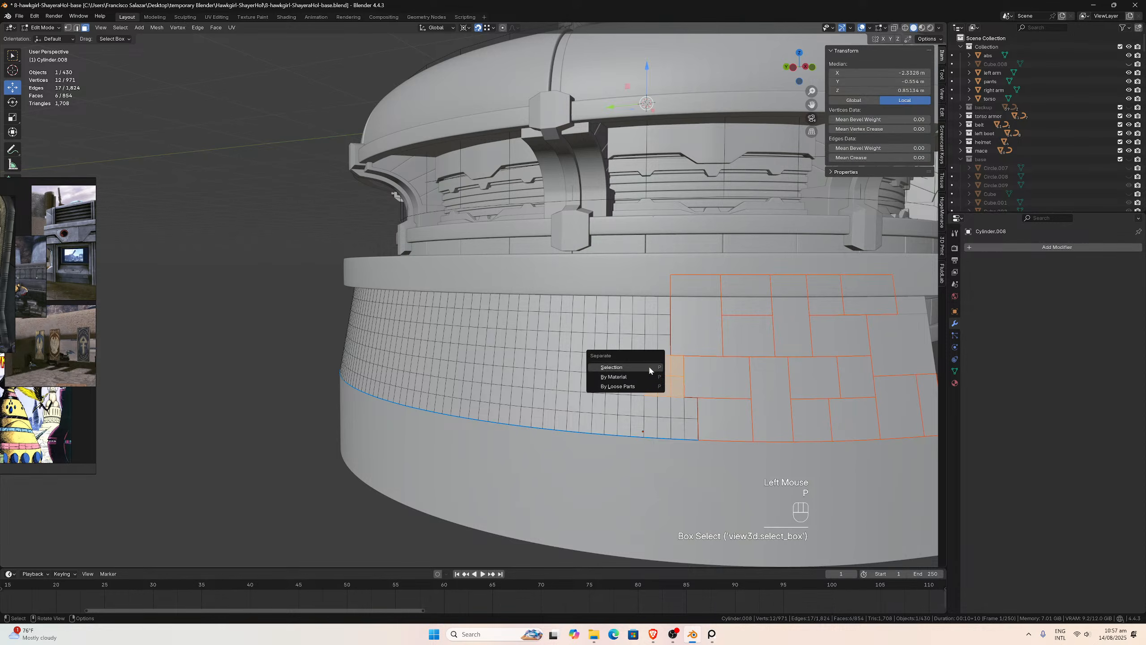
pyautogui.click(648, 367)
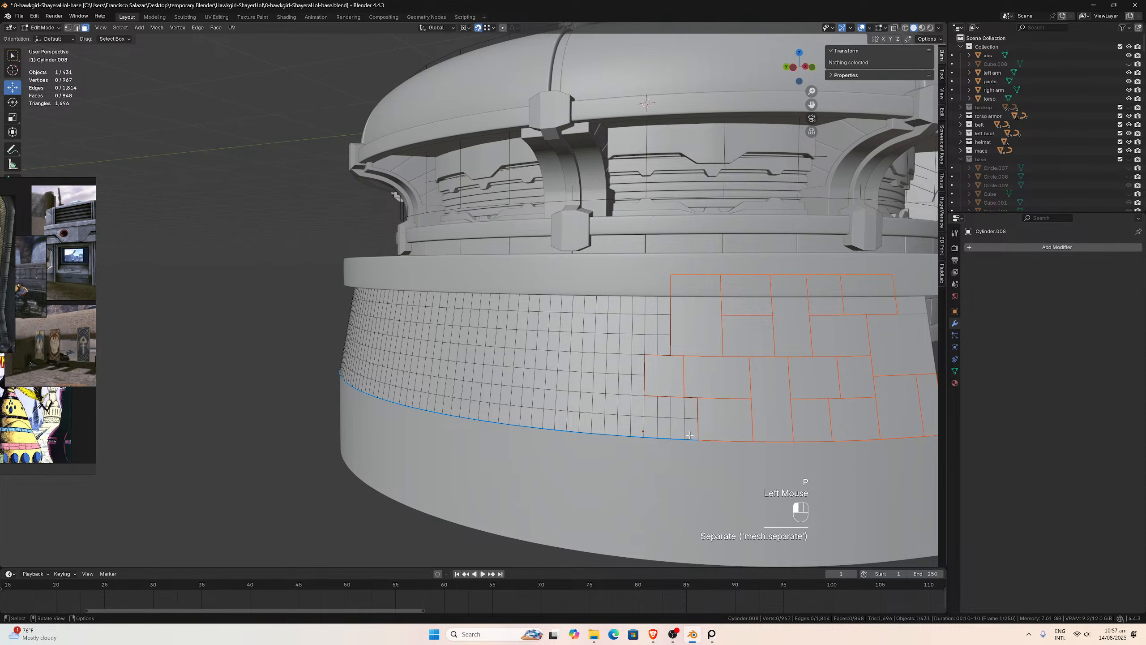
pyautogui.moveTo(690, 435); pyautogui.dragTo(665, 407)
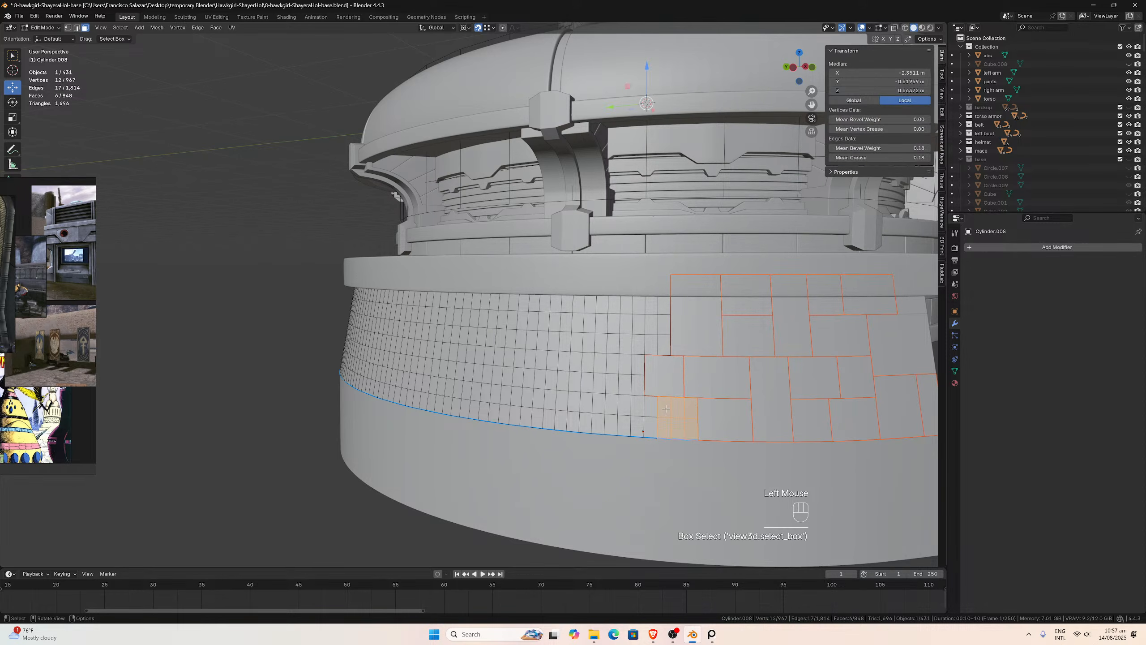
pyautogui.press('p')
pyautogui.click(665, 407)
# - Separate the next block along the upper shell's bottom edge, five faces wide and two high
pyautogui.moveTo(655, 412); pyautogui.dragTo(692, 413, button='middle')
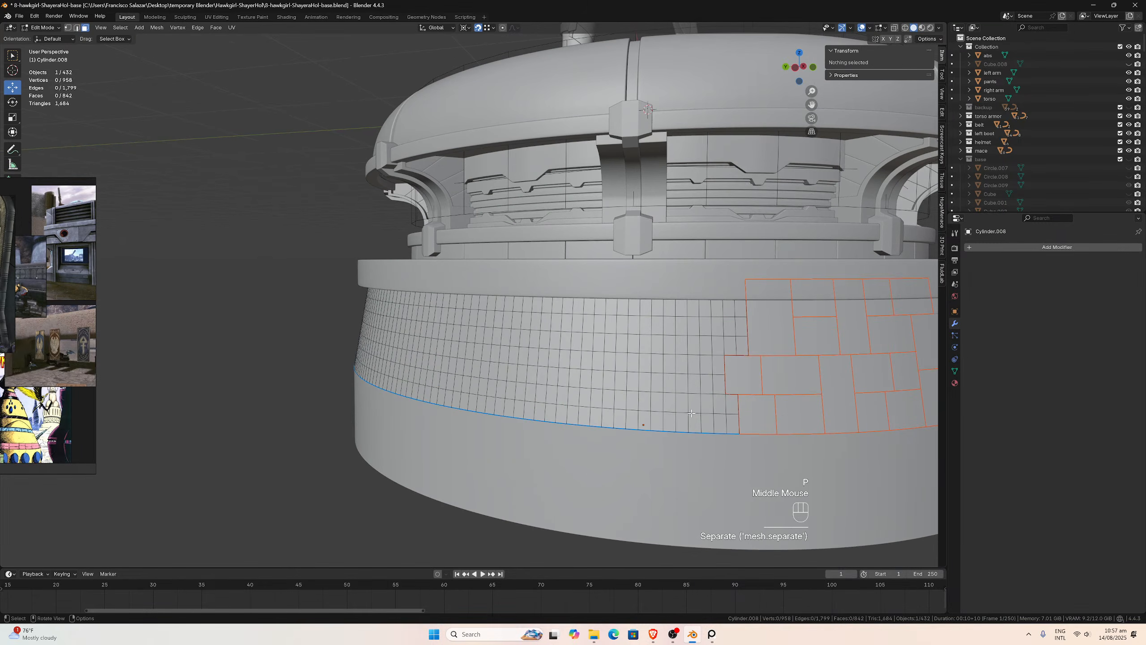
pyautogui.moveTo(732, 431); pyautogui.dragTo(681, 403)
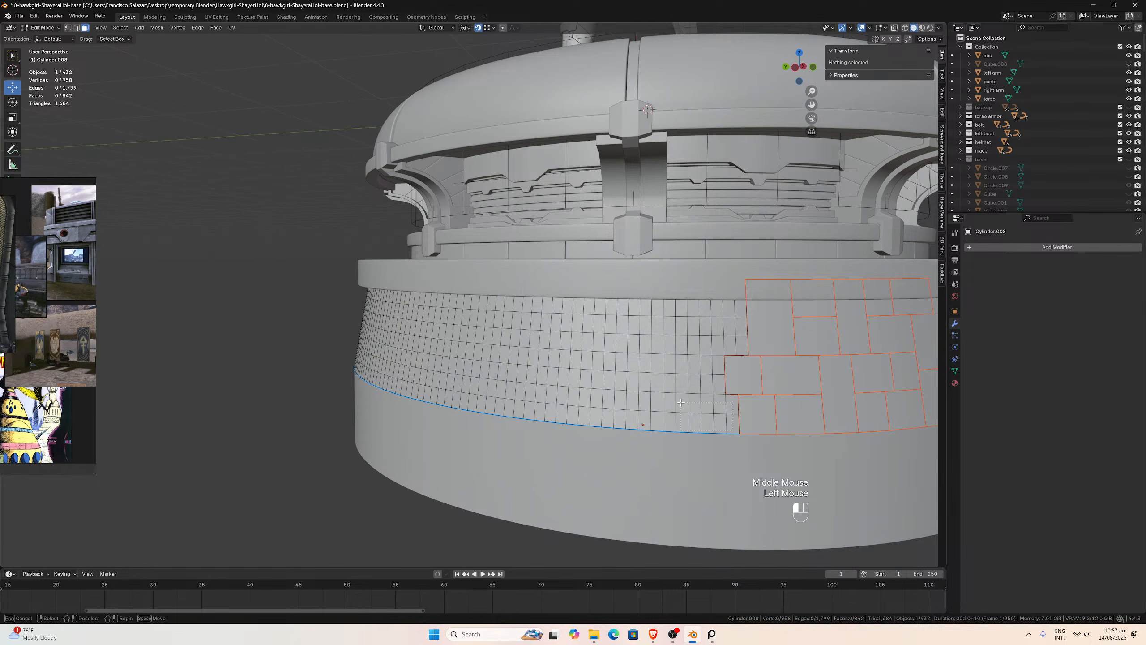
pyautogui.press('p')
pyautogui.click(681, 402)
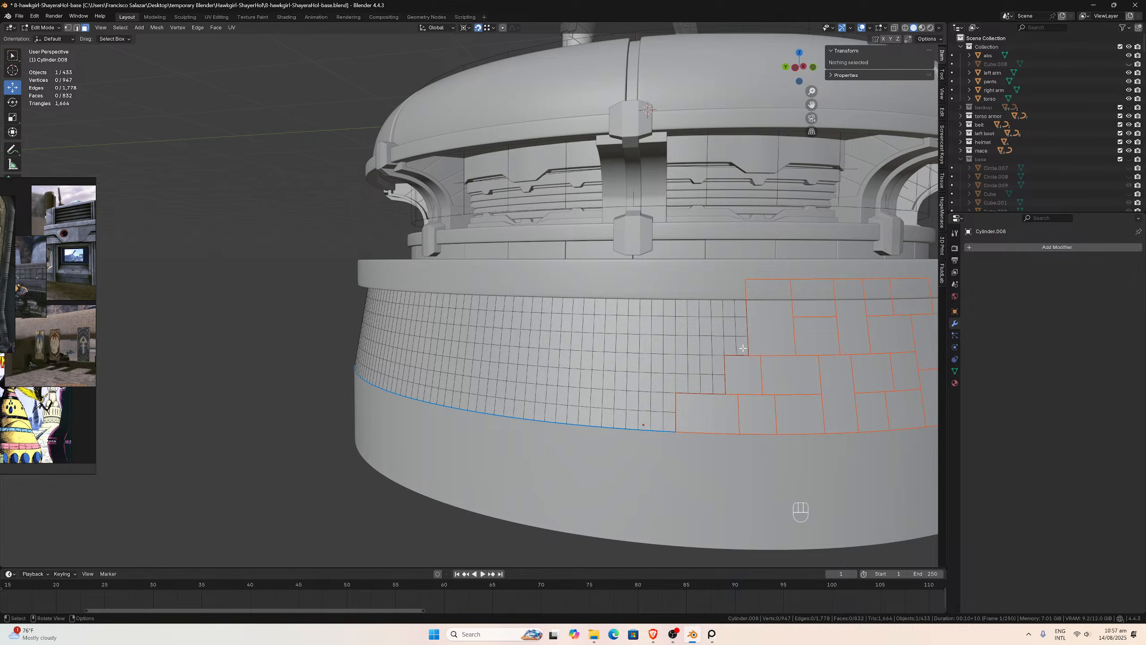
# - Separate a block four faces wide and two high below the top row, and one three wide and two high above it at the top edge
pyautogui.moveTo(732, 343); pyautogui.dragTo(710, 270)
pyautogui.press('p')
pyautogui.click(704, 332)
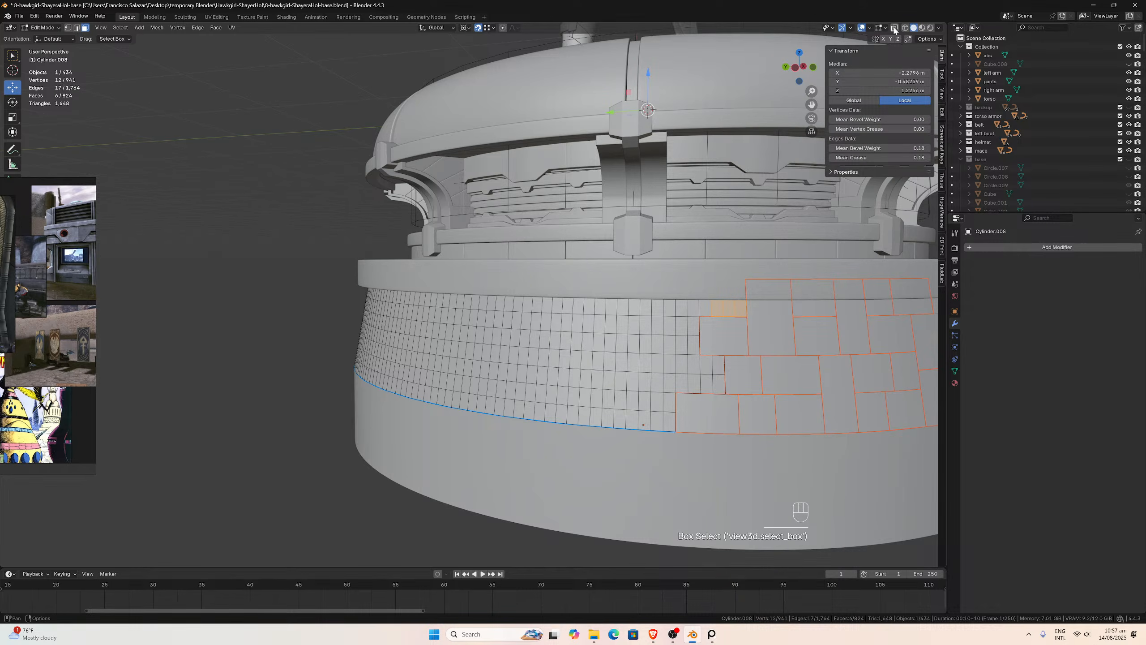
pyautogui.click(894, 28)
pyautogui.click(894, 28)
pyautogui.press('p')
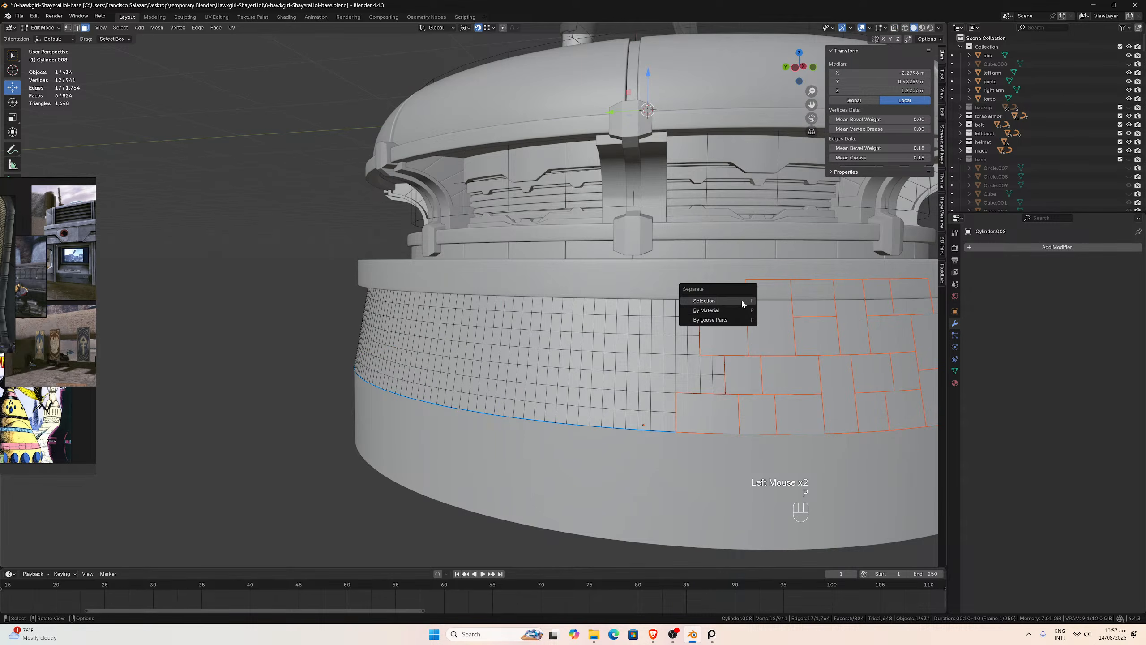
pyautogui.click(742, 299)
# - Separate the next block along the upper shell's top edge, three faces wide and two high
pyautogui.scroll(-2, 734, 319)
pyautogui.moveTo(731, 320); pyautogui.dragTo(722, 323, button='middle')
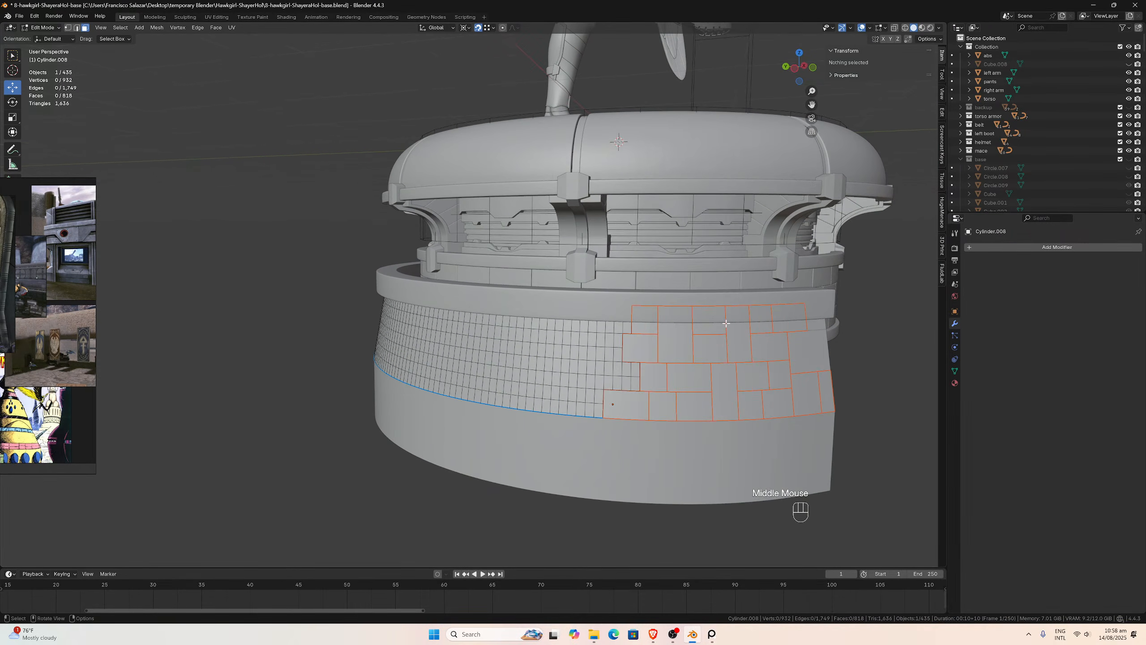
pyautogui.scroll(2, 722, 323)
pyautogui.moveTo(683, 341); pyautogui.dragTo(655, 309)
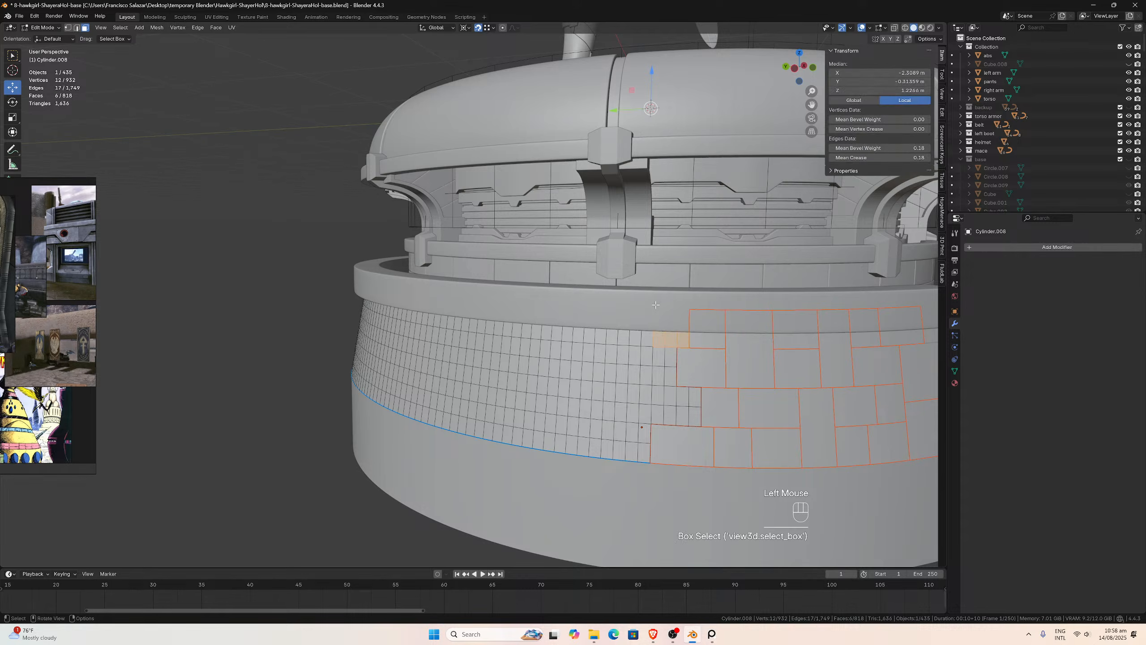
pyautogui.click(895, 28)
pyautogui.click(896, 28)
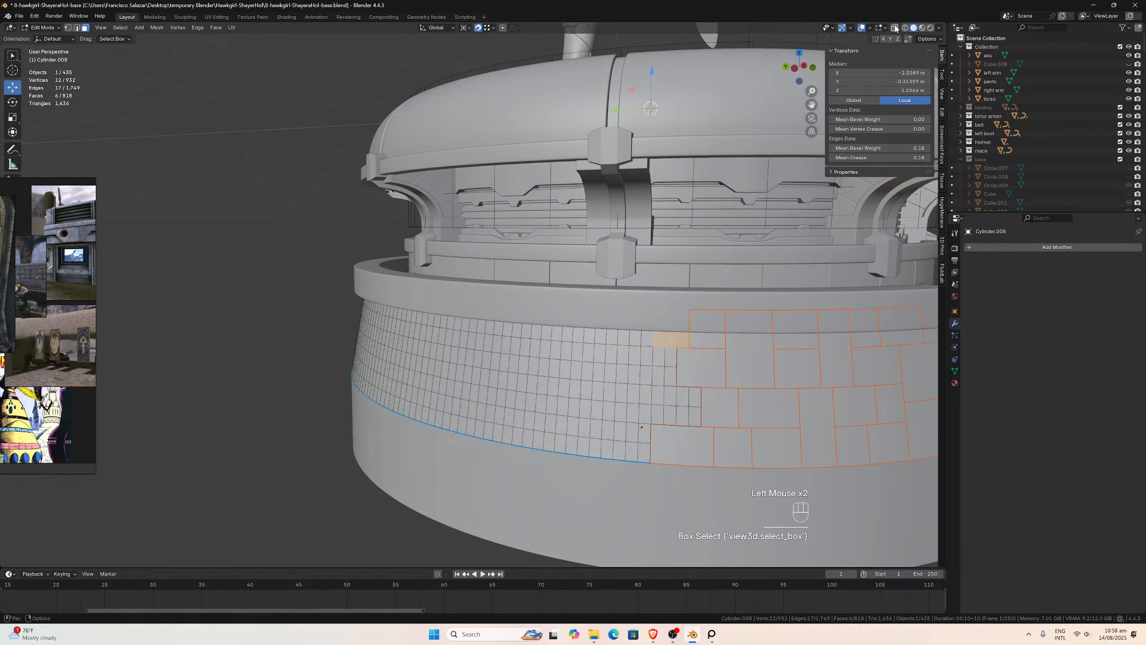
pyautogui.press('p')
pyautogui.click(720, 284)
# - Separate a block four faces wide and two high in the course above the bottom row
pyautogui.moveTo(697, 396); pyautogui.dragTo(705, 392, button='middle')
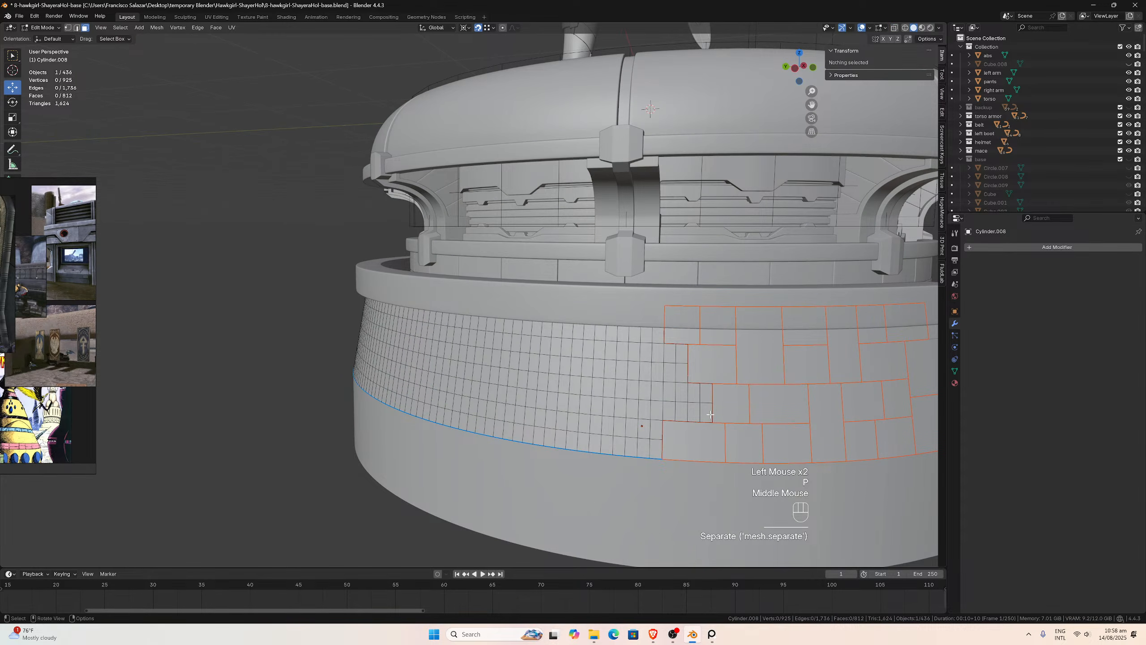
pyautogui.moveTo(710, 414); pyautogui.dragTo(670, 390)
pyautogui.press('p')
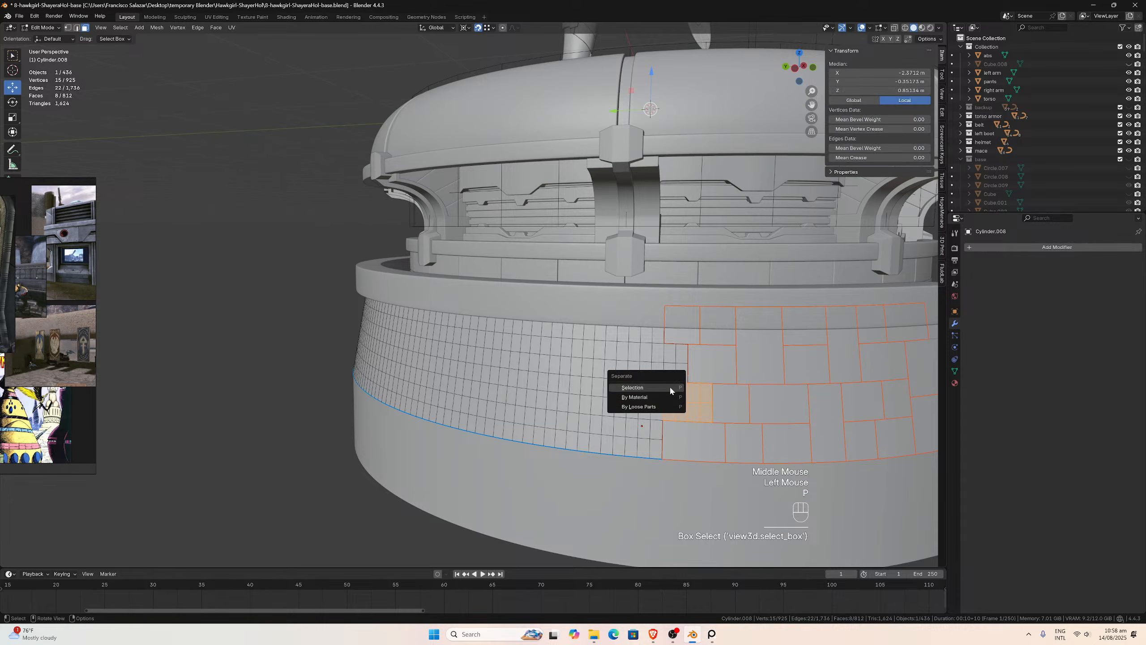
pyautogui.click(669, 390)
# - Separate a block four faces wide and two high below the top row, and one five wide and two high at the top edge
pyautogui.moveTo(669, 390); pyautogui.dragTo(721, 350, button='middle')
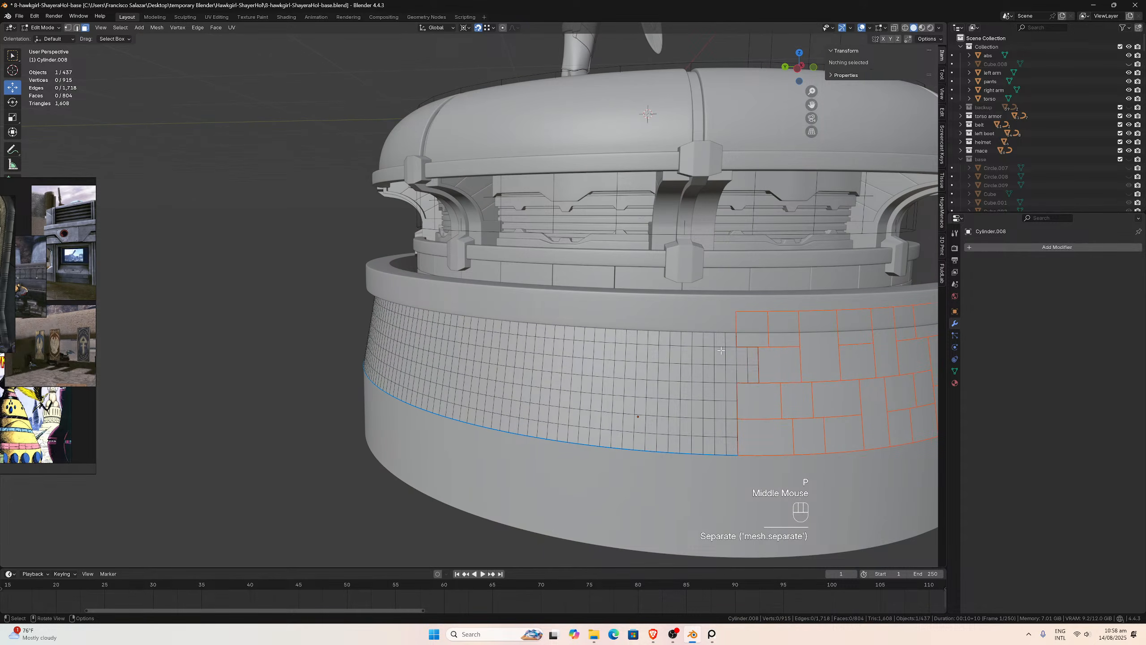
pyautogui.moveTo(754, 377); pyautogui.dragTo(684, 306)
pyautogui.press('p')
pyautogui.click(719, 350)
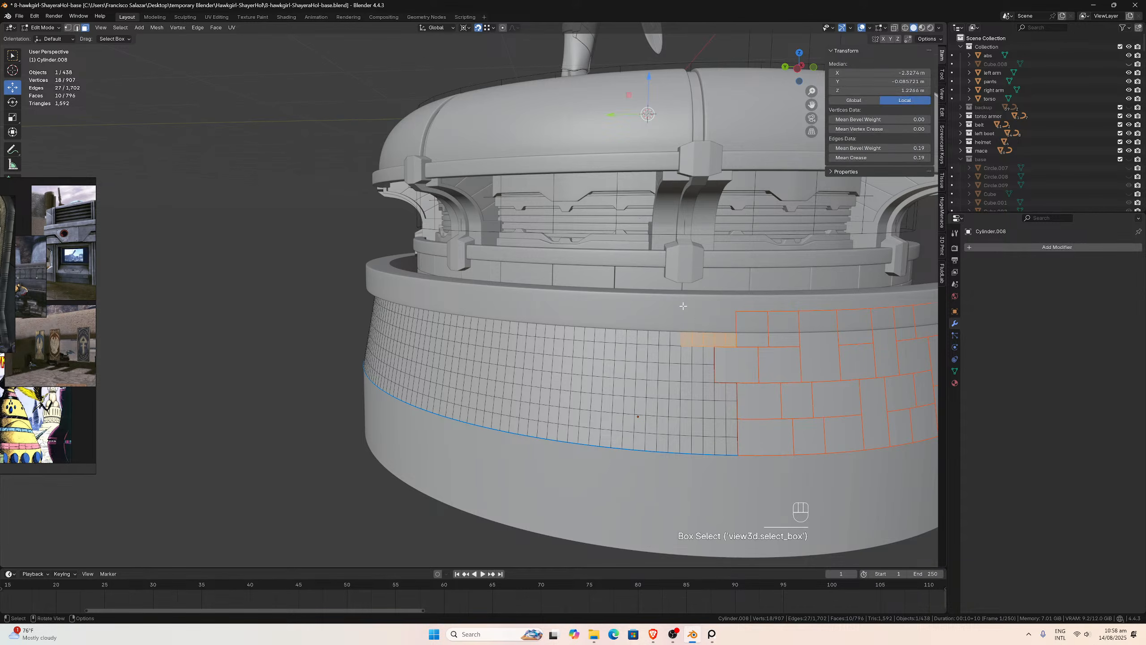
pyautogui.press('p')
pyautogui.click(682, 305)
# - Try to separate an upright block two faces wide and four high, spanning the lower two courses
pyautogui.moveTo(718, 371); pyautogui.dragTo(724, 385, button='middle')
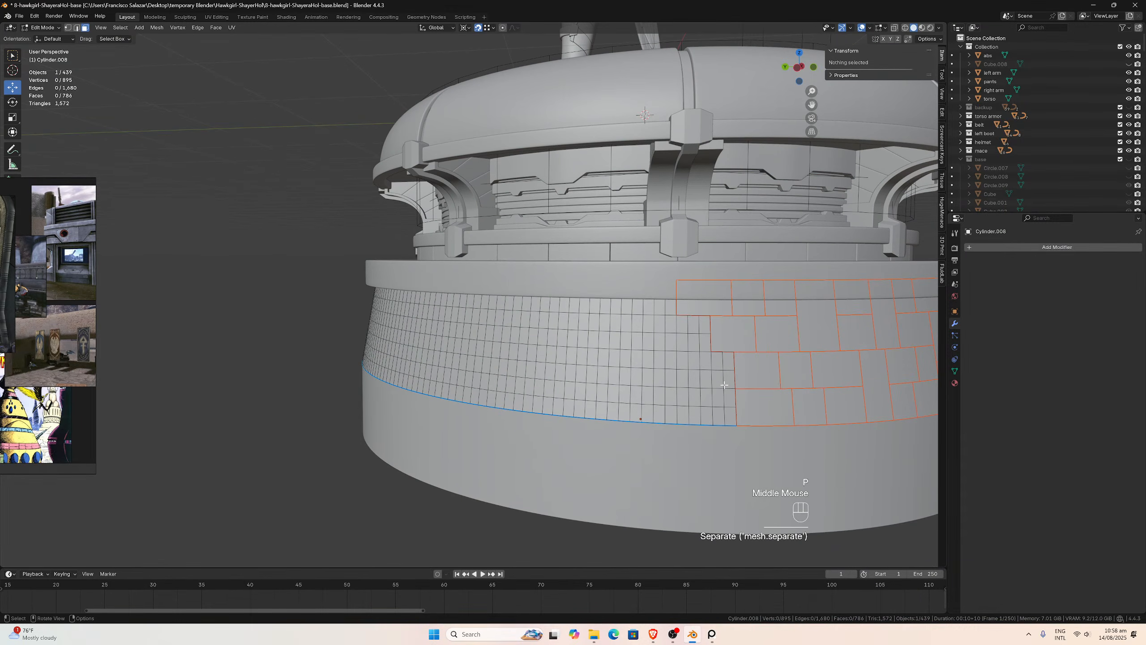
pyautogui.moveTo(733, 416); pyautogui.dragTo(718, 366)
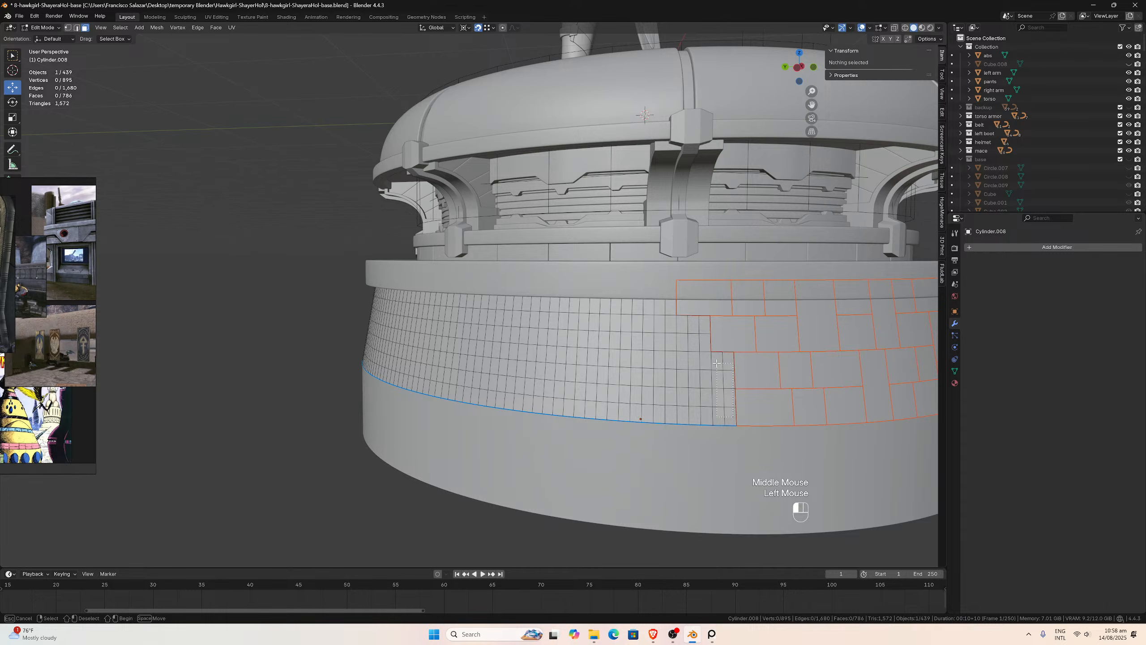
pyautogui.press('p')
pyautogui.click(717, 364)
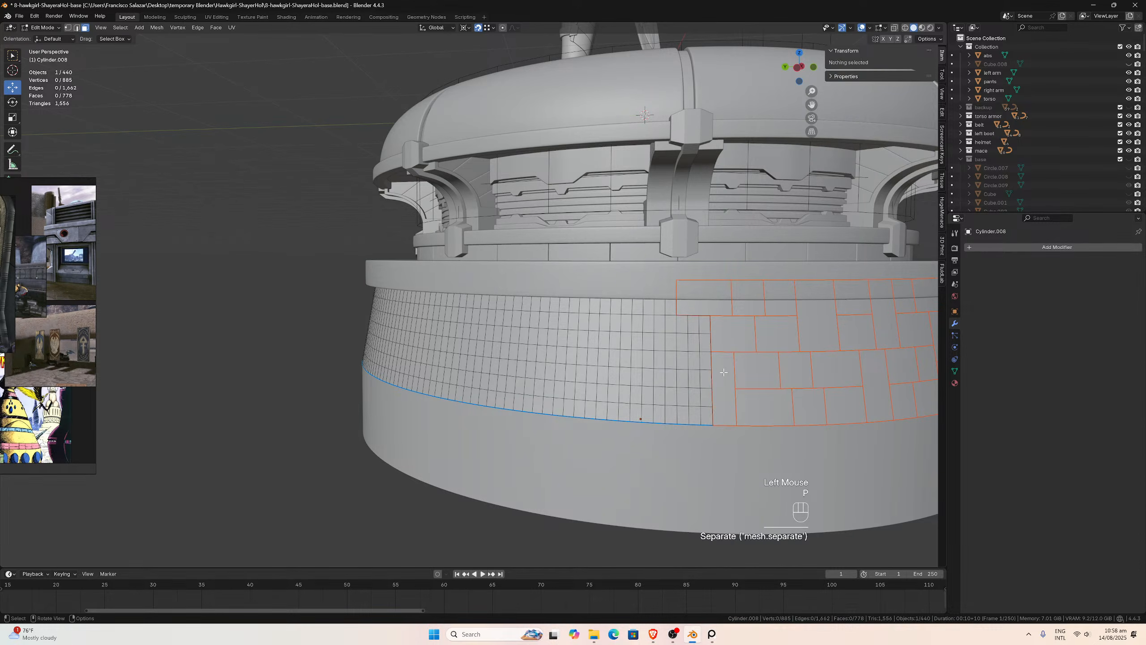
pyautogui.moveTo(717, 364); pyautogui.dragTo(733, 380, button='middle')
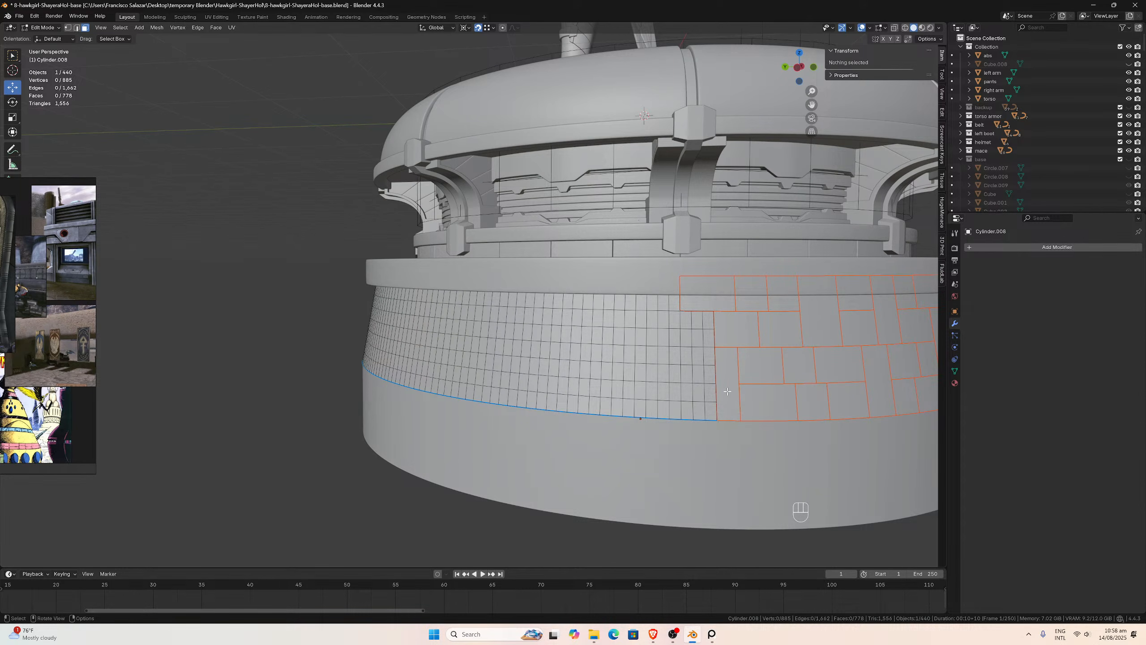
pyautogui.moveTo(725, 390); pyautogui.dragTo(718, 391, button='middle')
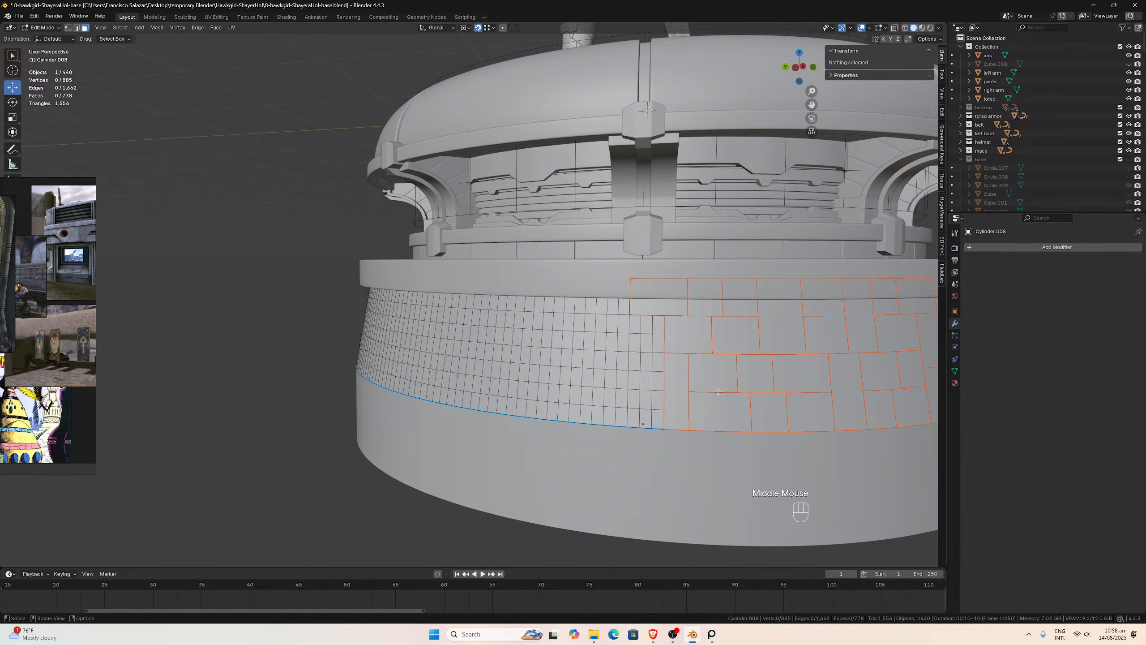
pyautogui.hotkey('ctrl', 'z')
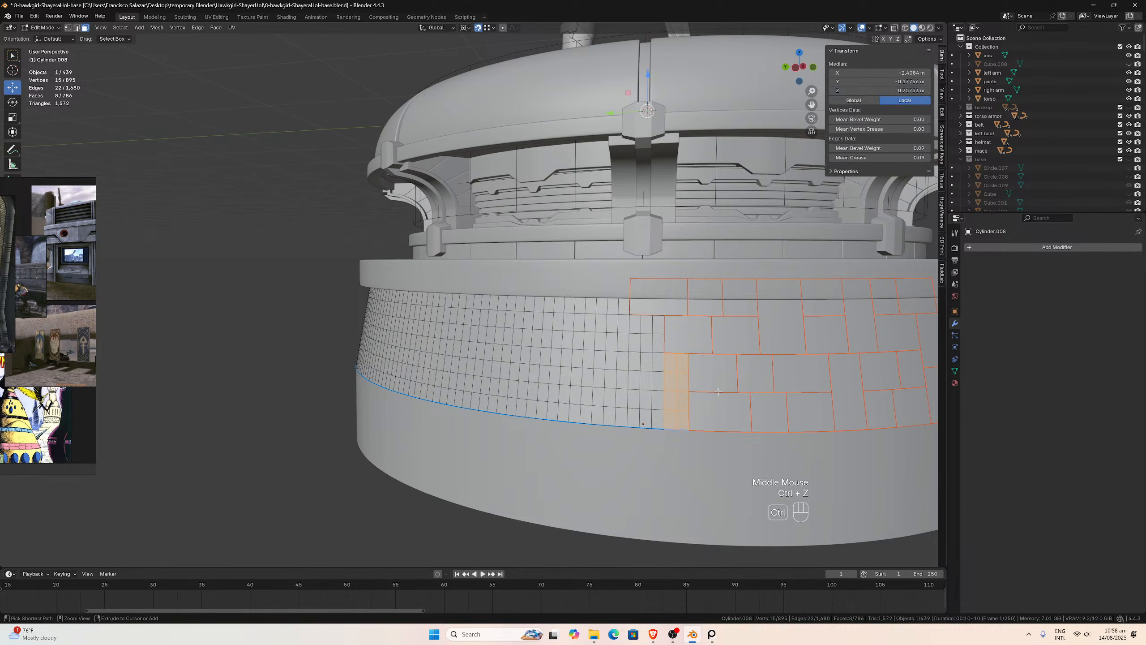
# - Separate a block three faces wide and two high at the bottom edge, and one five wide and two high in the course above
pyautogui.click(685, 423)
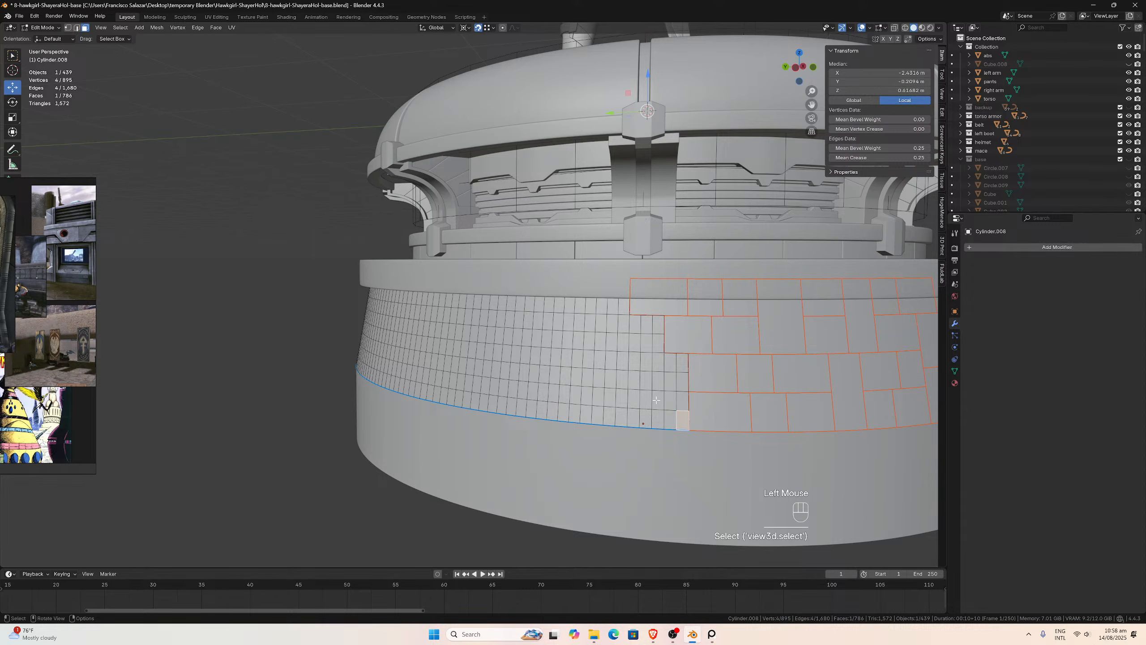
pyautogui.moveTo(656, 400); pyautogui.dragTo(682, 422)
pyautogui.press('p')
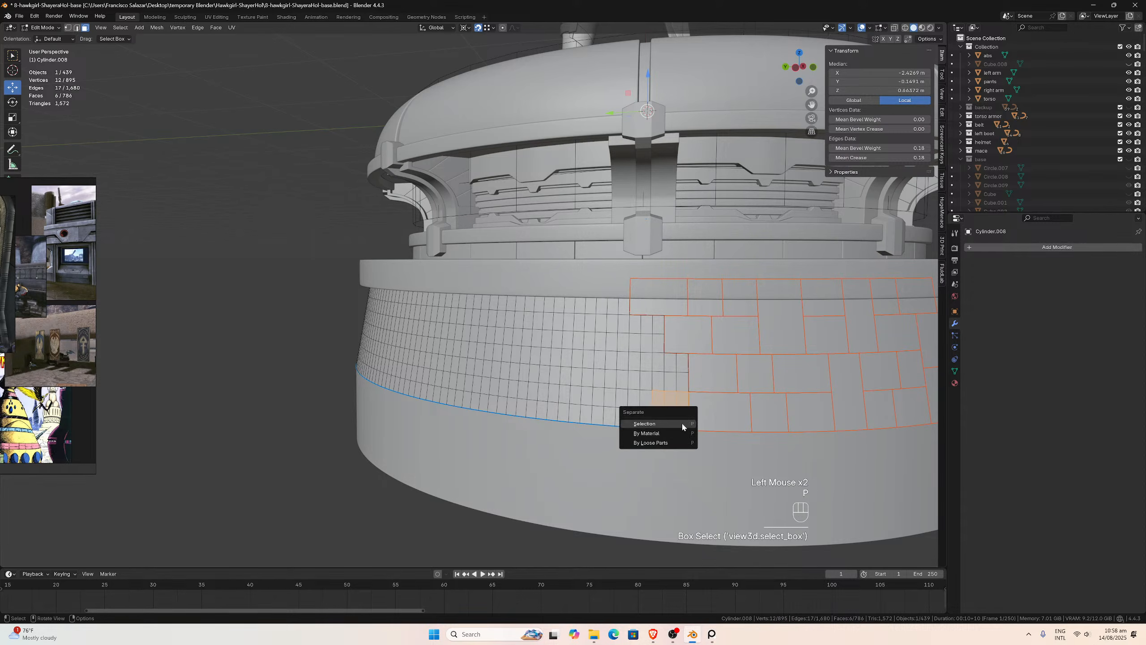
pyautogui.click(681, 421)
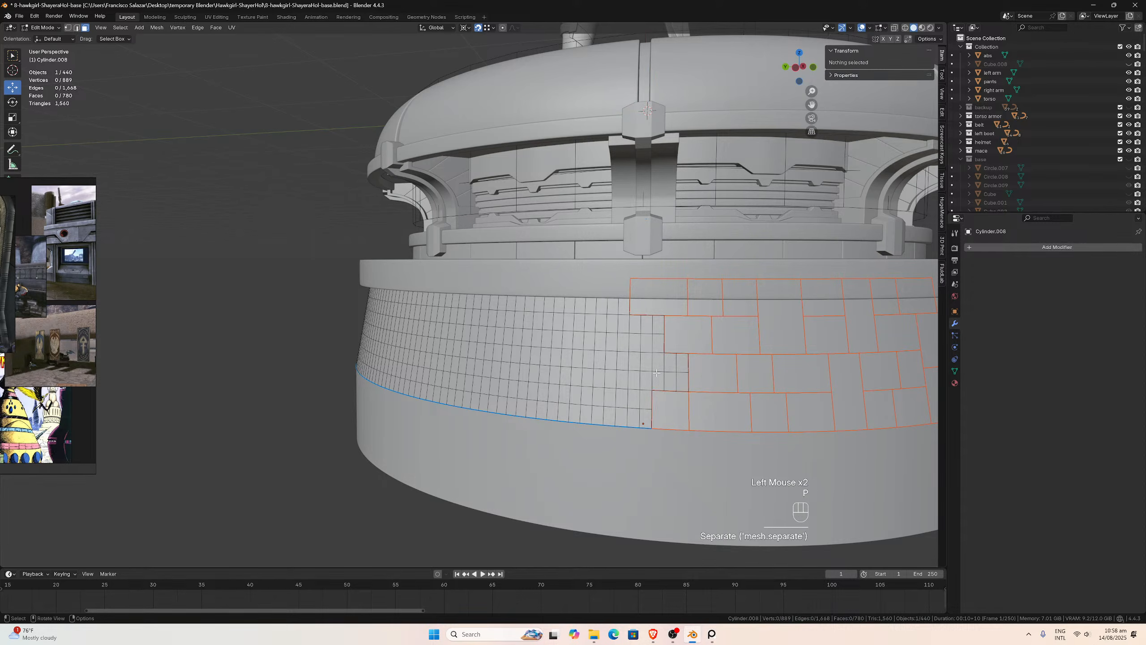
pyautogui.moveTo(640, 365); pyautogui.dragTo(680, 385)
pyautogui.press('p')
pyautogui.click(679, 382)
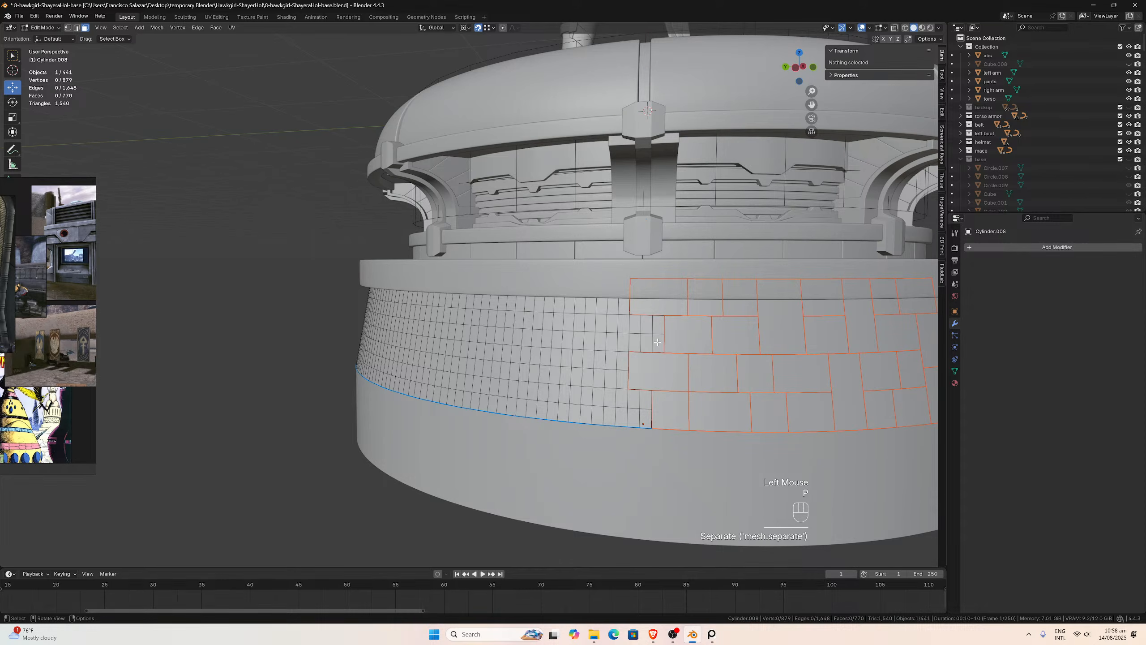
# - Separate the next block in the course below the top row, three faces wide and two high
pyautogui.moveTo(662, 349); pyautogui.dragTo(632, 319)
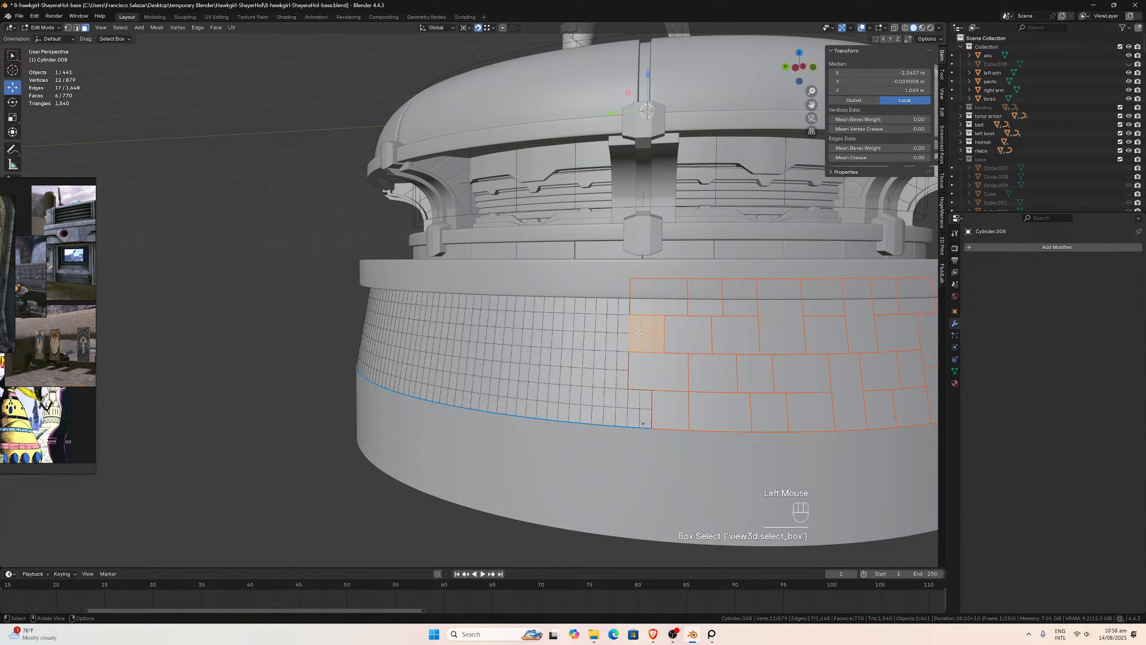
pyautogui.moveTo(615, 337); pyautogui.dragTo(693, 347, button='middle')
pyautogui.press('p')
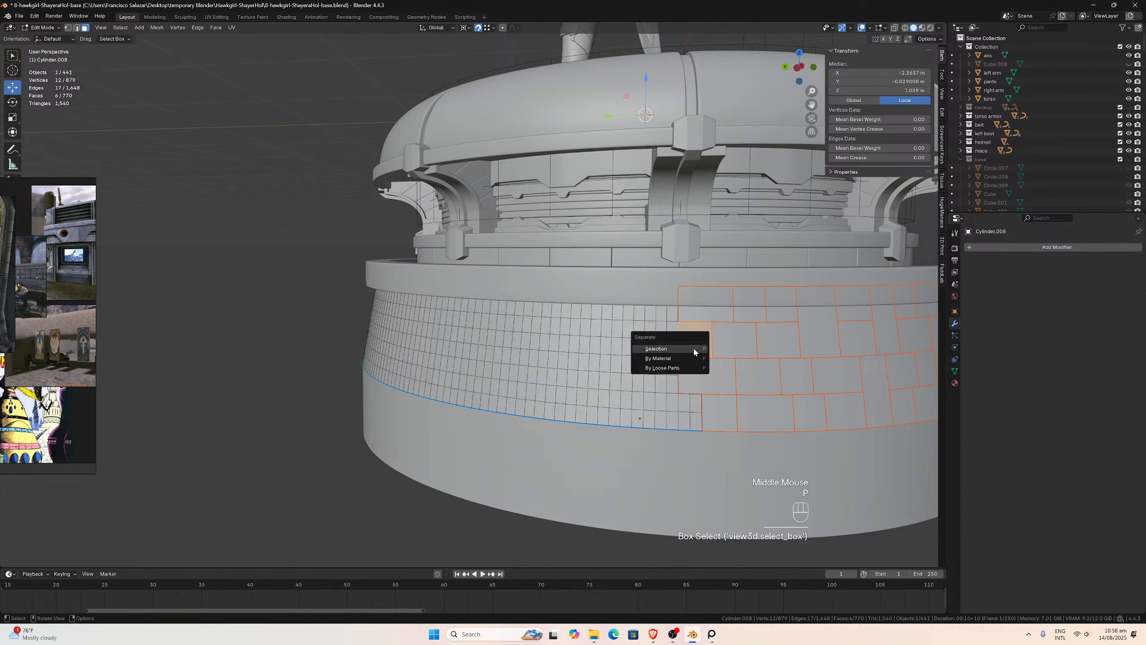
pyautogui.click(693, 347)
# - Separate a block three faces wide and three high at the upper shell's top edge
pyautogui.moveTo(674, 336); pyautogui.dragTo(645, 288)
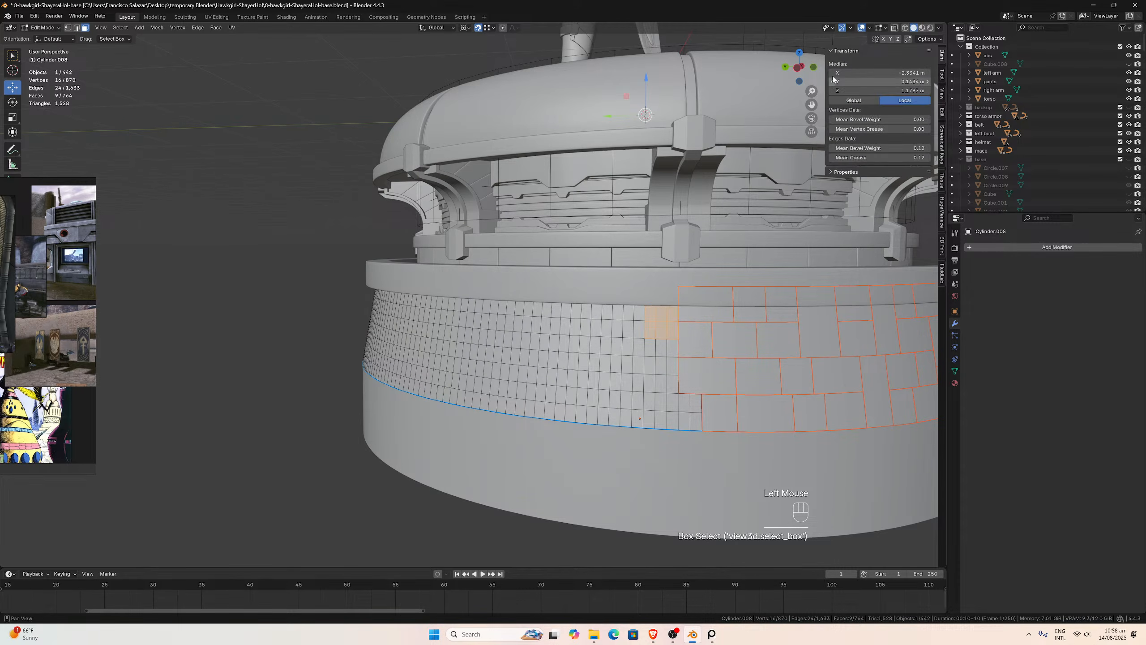
pyautogui.click(894, 29)
pyautogui.click(894, 28)
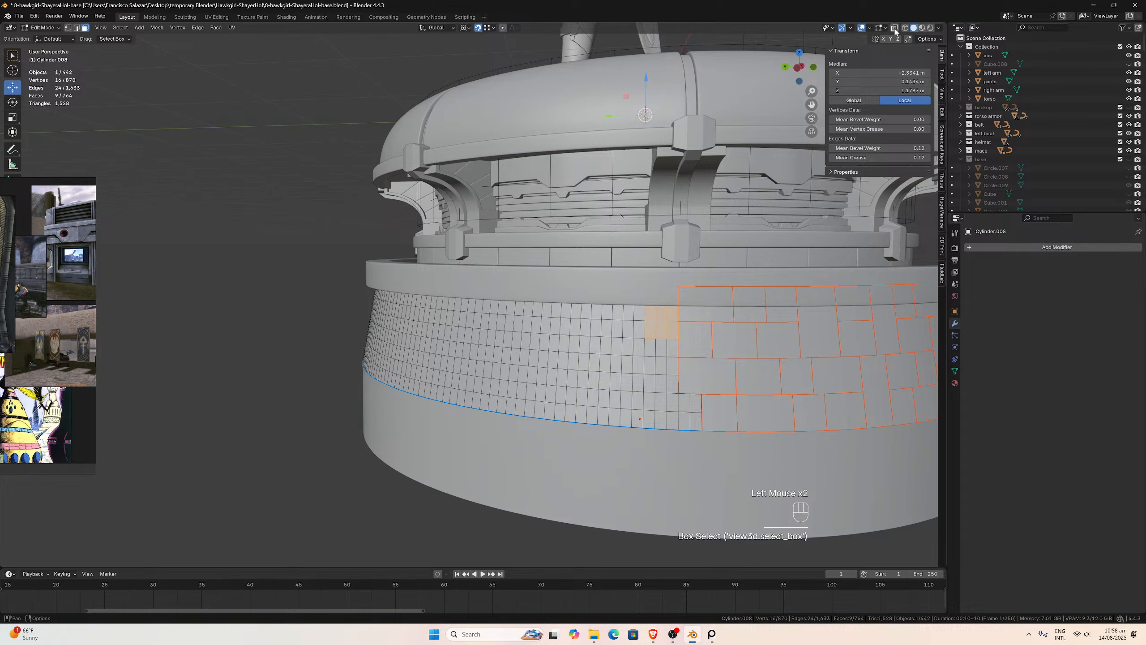
pyautogui.press('p')
pyautogui.click(688, 342)
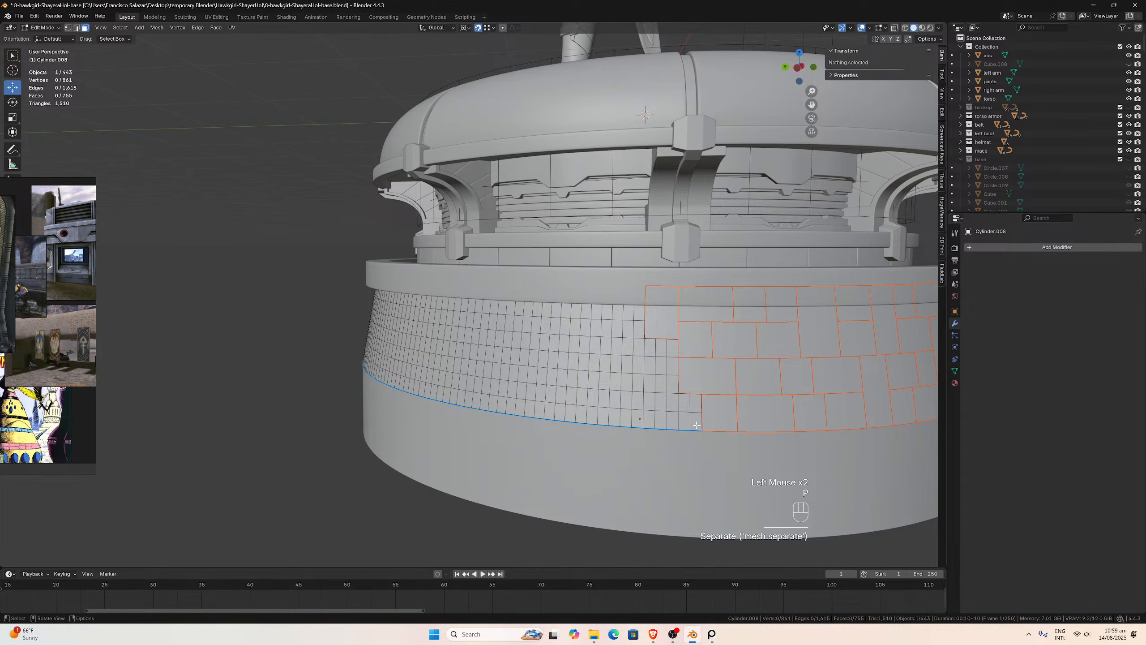
# - Separate a block four faces wide and two high at the bottom edge, and one four wide and three high directly above the bottom row
pyautogui.moveTo(698, 425); pyautogui.dragTo(681, 402)
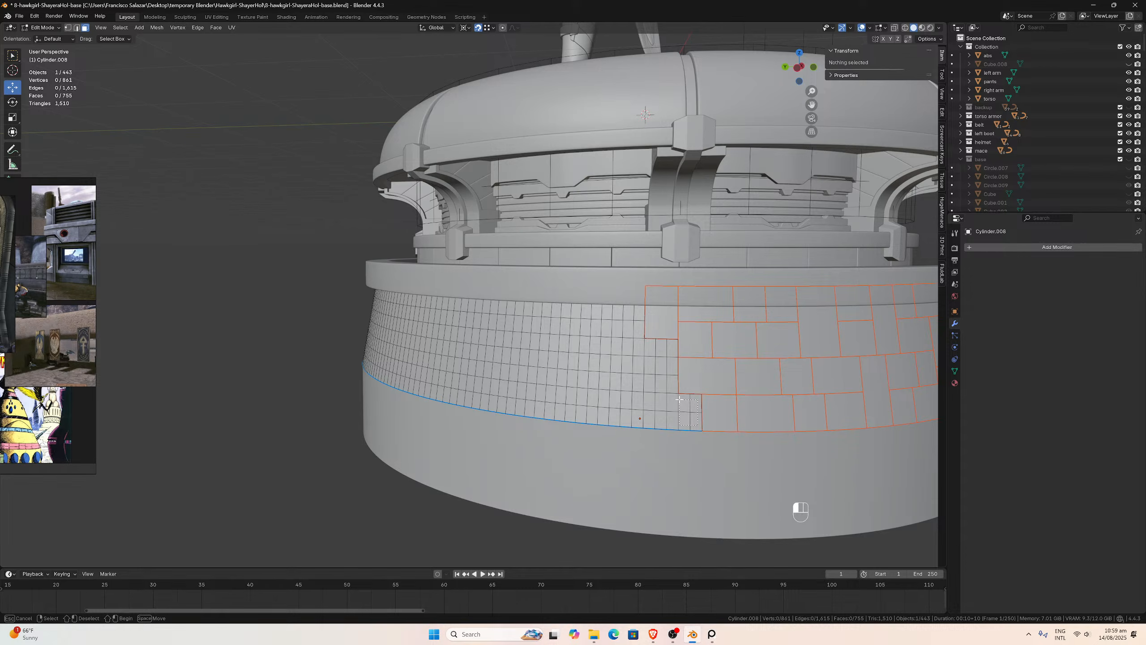
pyautogui.moveTo(669, 399); pyautogui.dragTo(661, 400)
pyautogui.press('p')
pyautogui.click(659, 399)
pyautogui.moveTo(659, 399); pyautogui.dragTo(683, 395, button='middle')
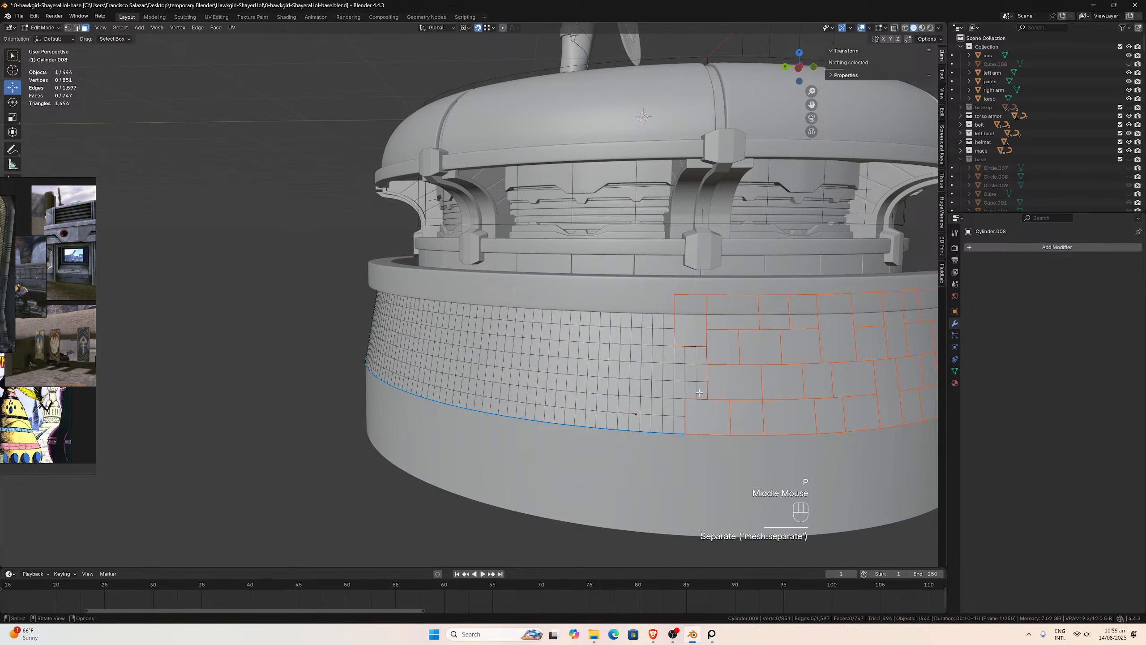
pyautogui.moveTo(702, 393); pyautogui.dragTo(663, 355)
pyautogui.press('p')
pyautogui.click(664, 357)
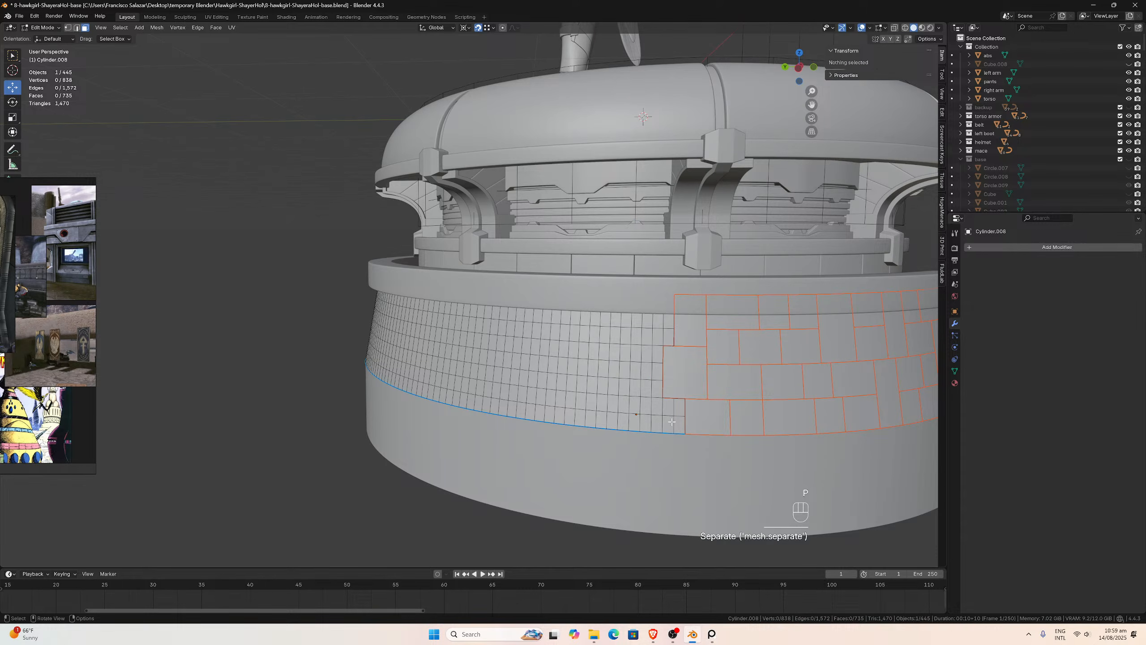
# - Separate a block three faces wide and two high at the bottom edge, and one four wide and two high in the course above
pyautogui.click(656, 409)
pyautogui.press('p')
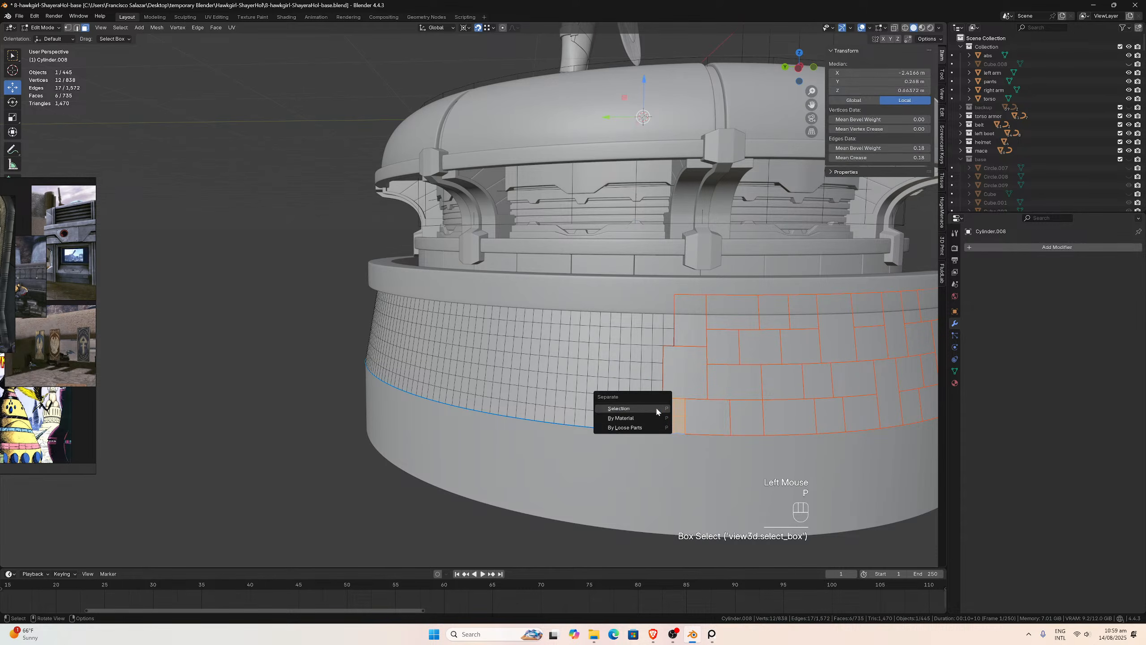
pyautogui.click(656, 408)
pyautogui.moveTo(662, 392); pyautogui.dragTo(621, 370)
pyautogui.press('p')
pyautogui.click(621, 370)
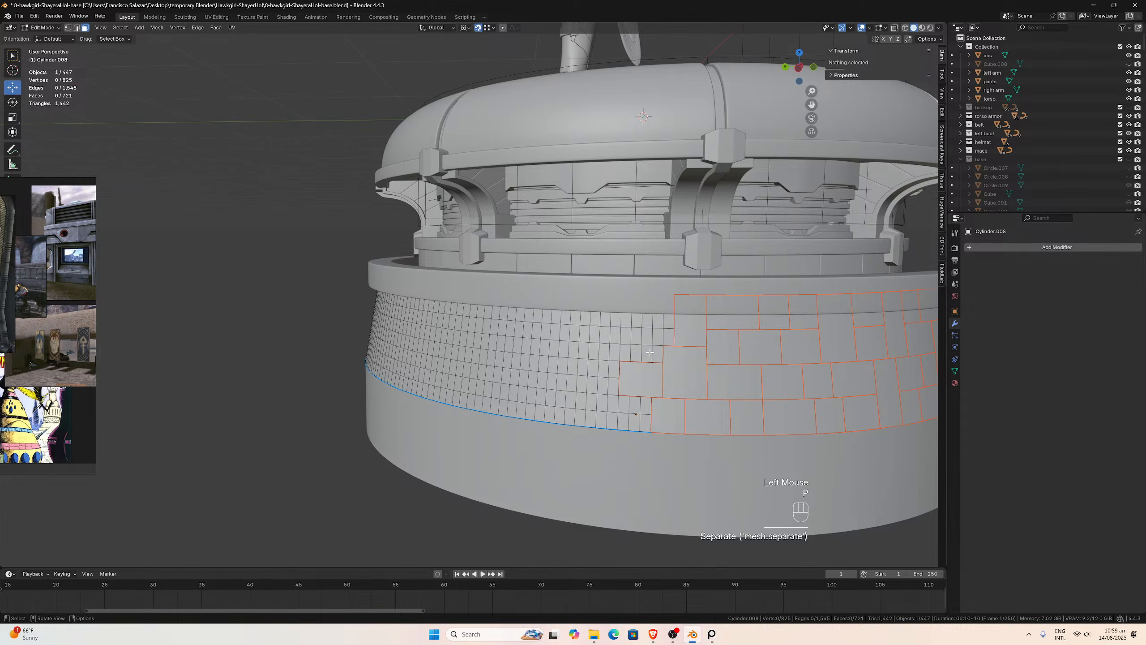
# - Undo the last separation and instead separate a three-by-three face block at the wall's upper edge, beside the finished bricks
pyautogui.hotkey('ctrl', 'z')
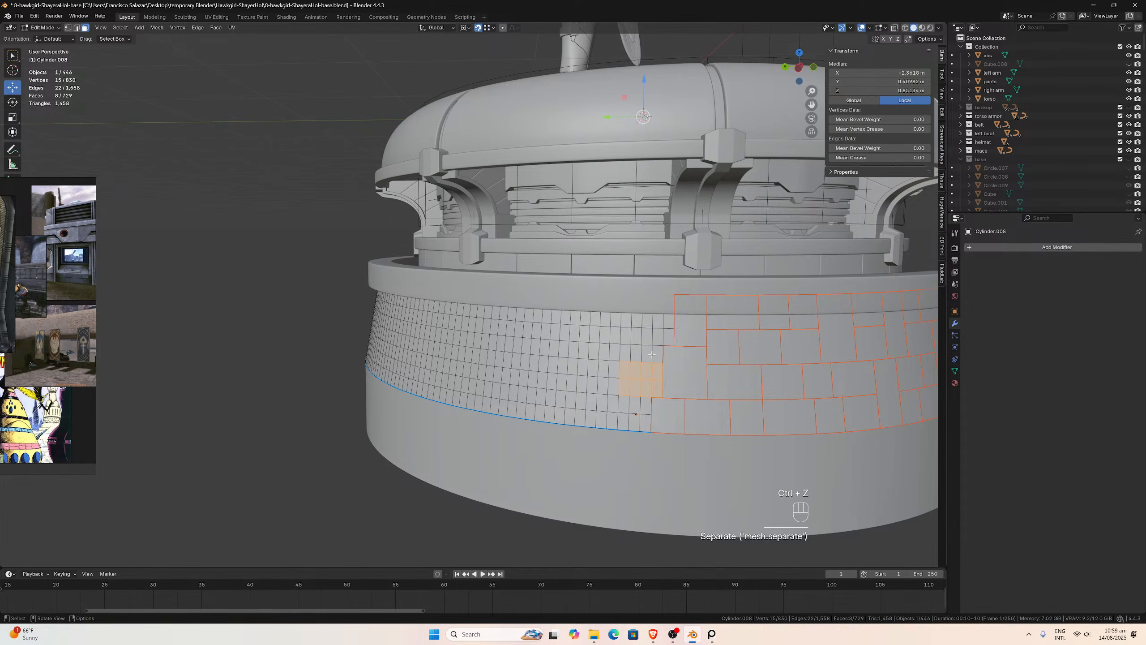
pyautogui.click(652, 381)
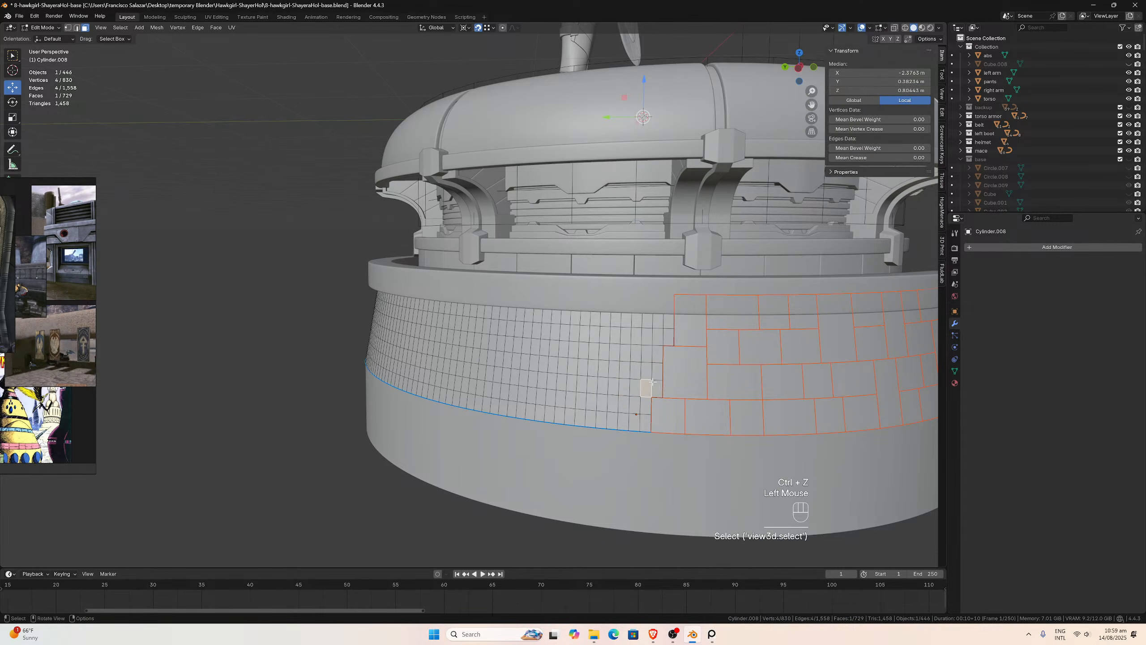
pyautogui.click(669, 337)
pyautogui.moveTo(665, 335); pyautogui.dragTo(644, 300)
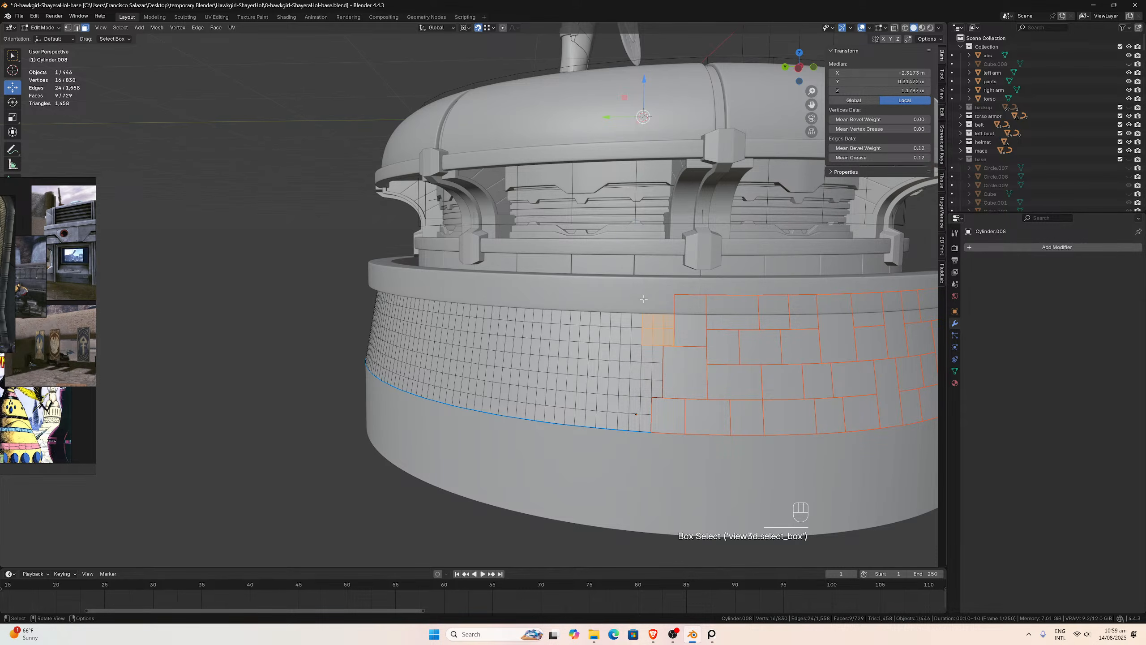
pyautogui.press('p')
pyautogui.click(652, 332)
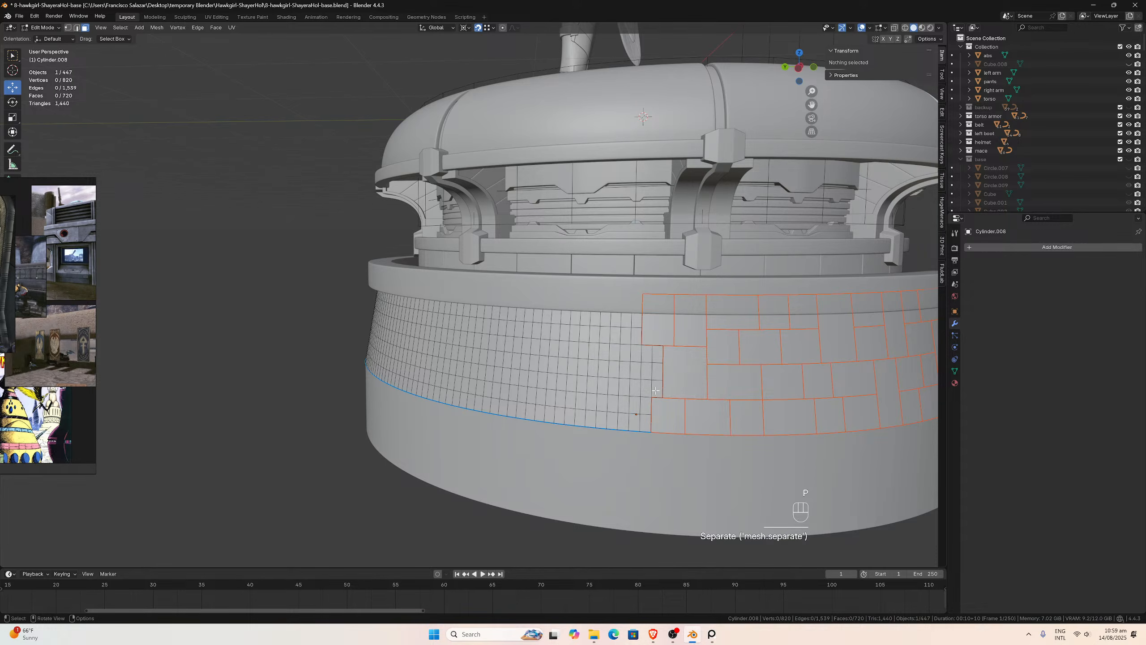
# - Separate two blocks four faces wide and three high beside the bricks, one mid-wall and one at the upper edge
pyautogui.moveTo(656, 391); pyautogui.dragTo(621, 354)
pyautogui.press('p')
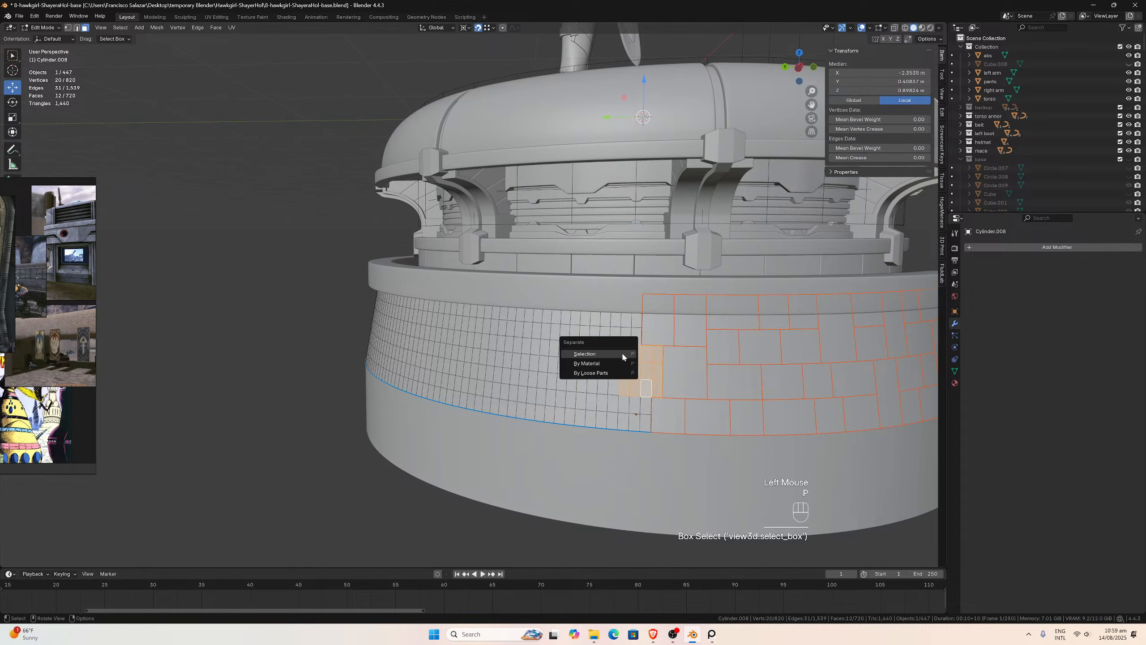
pyautogui.click(622, 353)
pyautogui.moveTo(621, 352); pyautogui.dragTo(637, 354, button='middle')
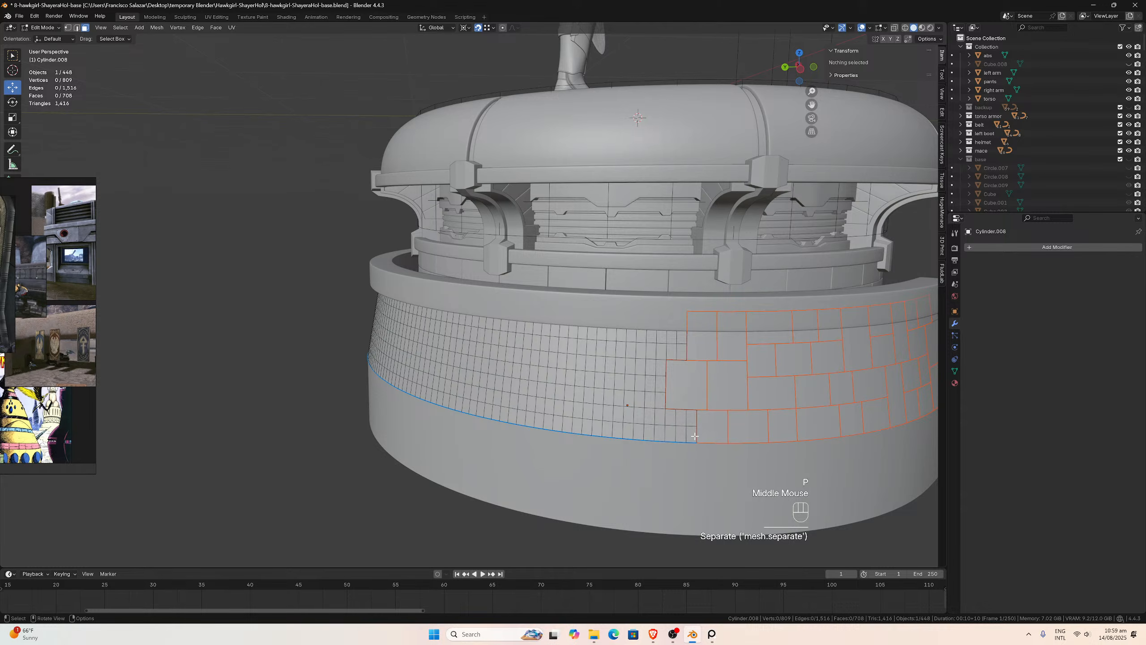
pyautogui.moveTo(684, 355); pyautogui.dragTo(648, 312)
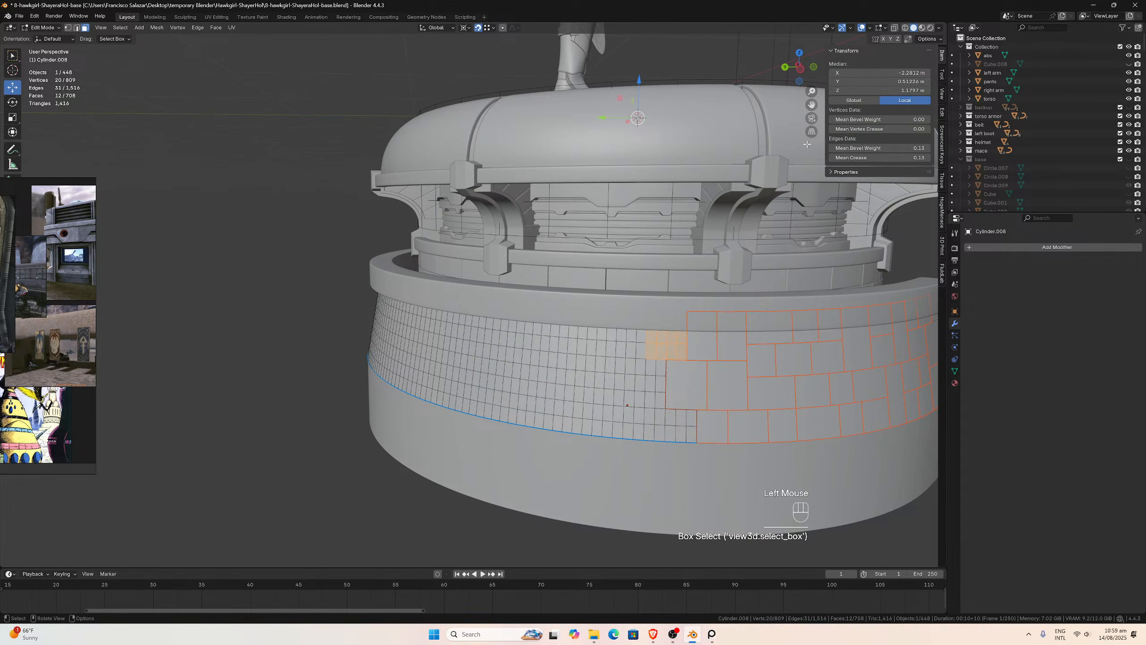
pyautogui.click(895, 28)
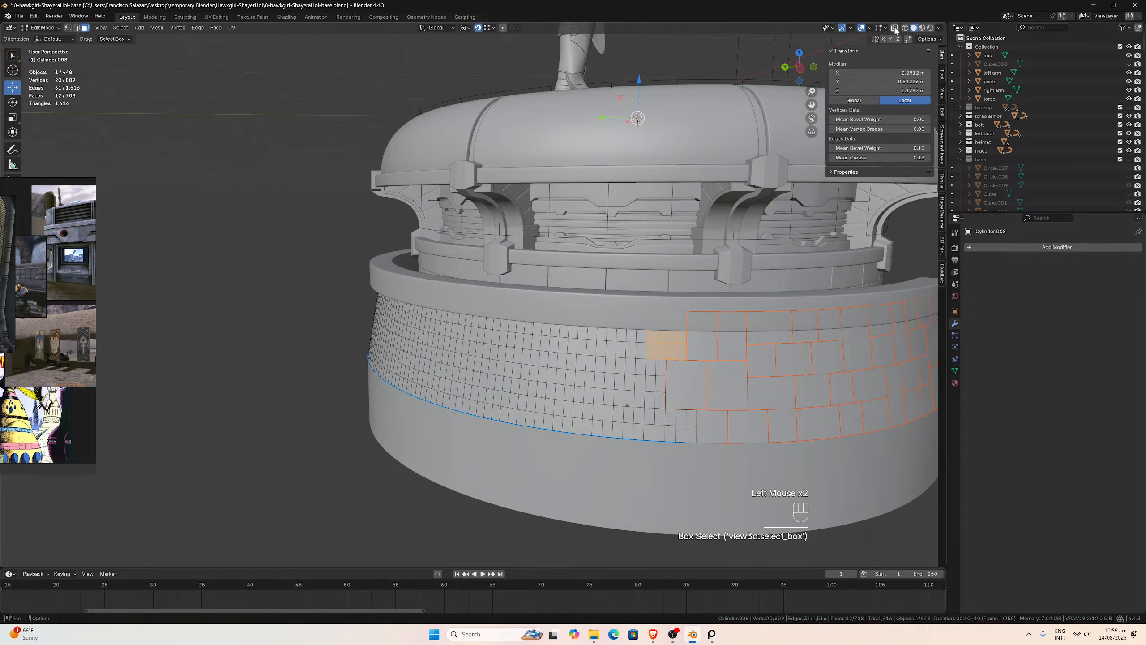
pyautogui.press('p')
pyautogui.click(736, 287)
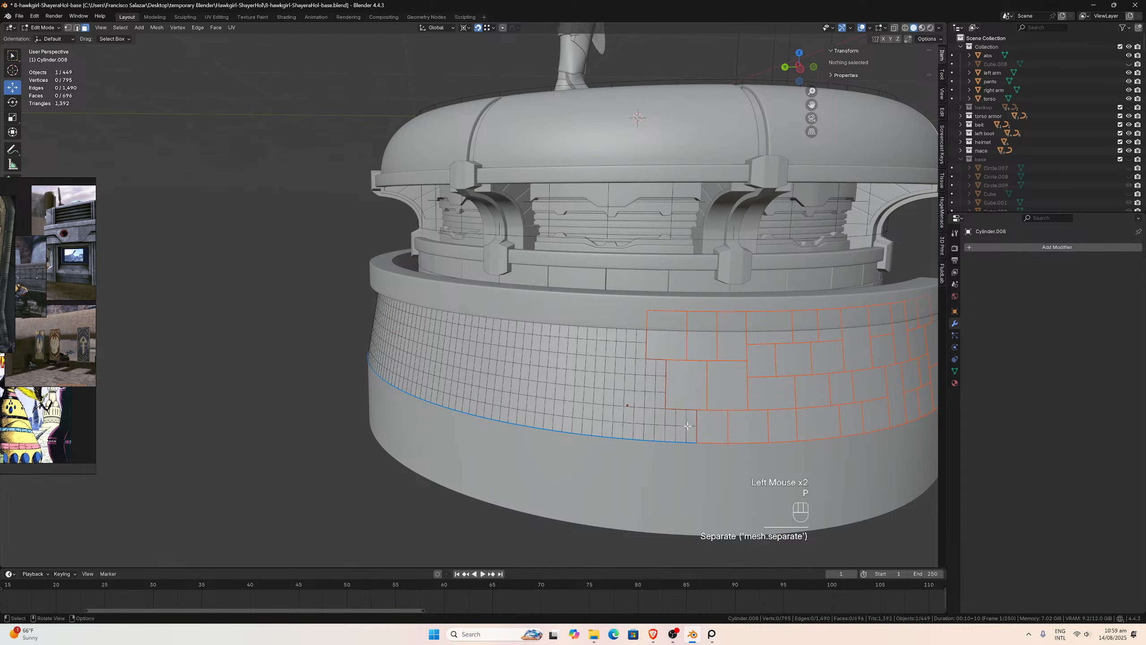
# - Separate a block three faces wide and two high at the wall's lower edge, plus a three-by-three block next to it
pyautogui.moveTo(691, 436); pyautogui.dragTo(668, 411)
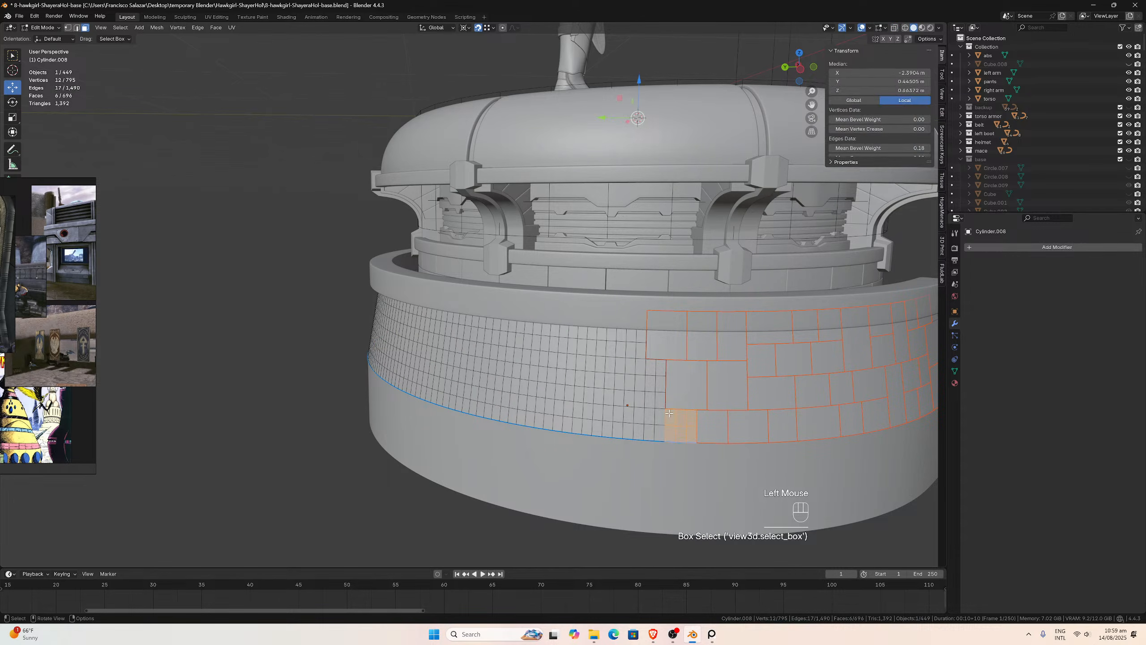
pyautogui.press('p')
pyautogui.click(668, 411)
pyautogui.moveTo(668, 412); pyautogui.dragTo(677, 377, button='middle')
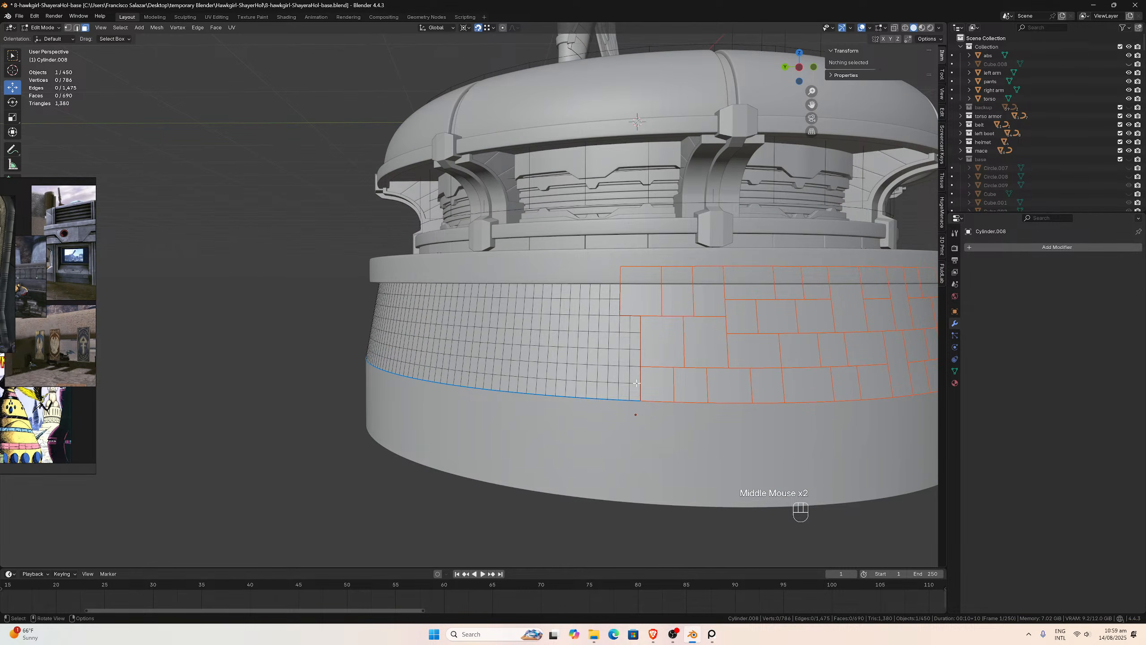
pyautogui.moveTo(640, 397); pyautogui.dragTo(614, 354)
pyautogui.press('p')
pyautogui.click(614, 354)
# - Separate a mid-wall block five faces wide and two high, plus a three-by-three block at the upper edge
pyautogui.moveTo(614, 354); pyautogui.dragTo(659, 347, button='middle')
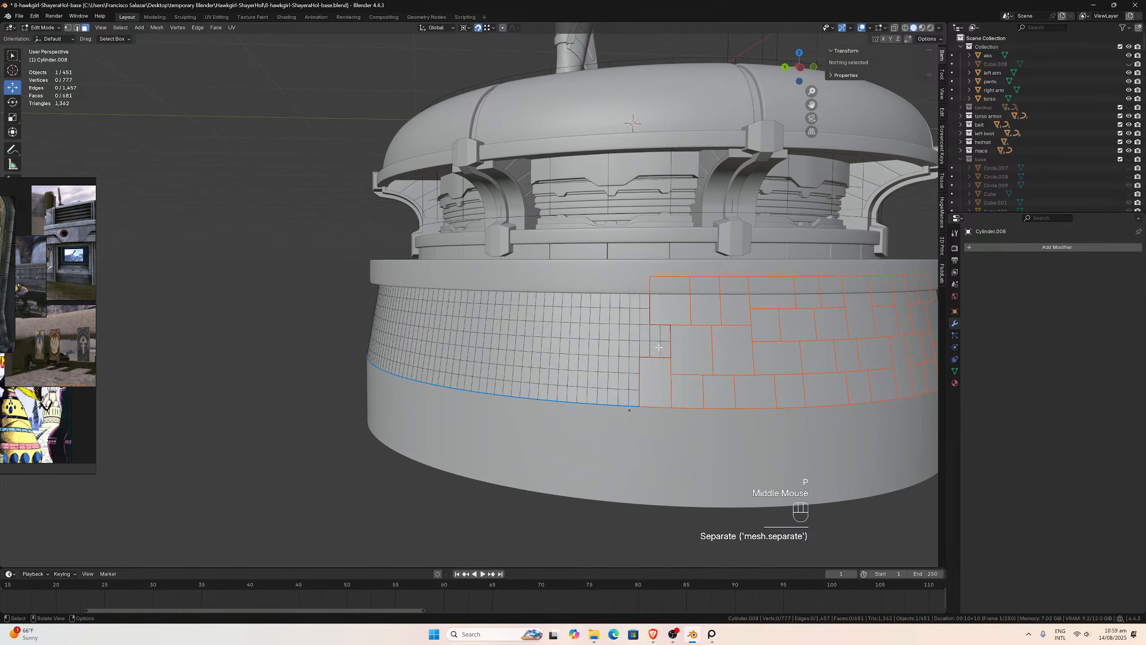
pyautogui.moveTo(668, 352); pyautogui.dragTo(623, 335)
pyautogui.press('p')
pyautogui.click(623, 335)
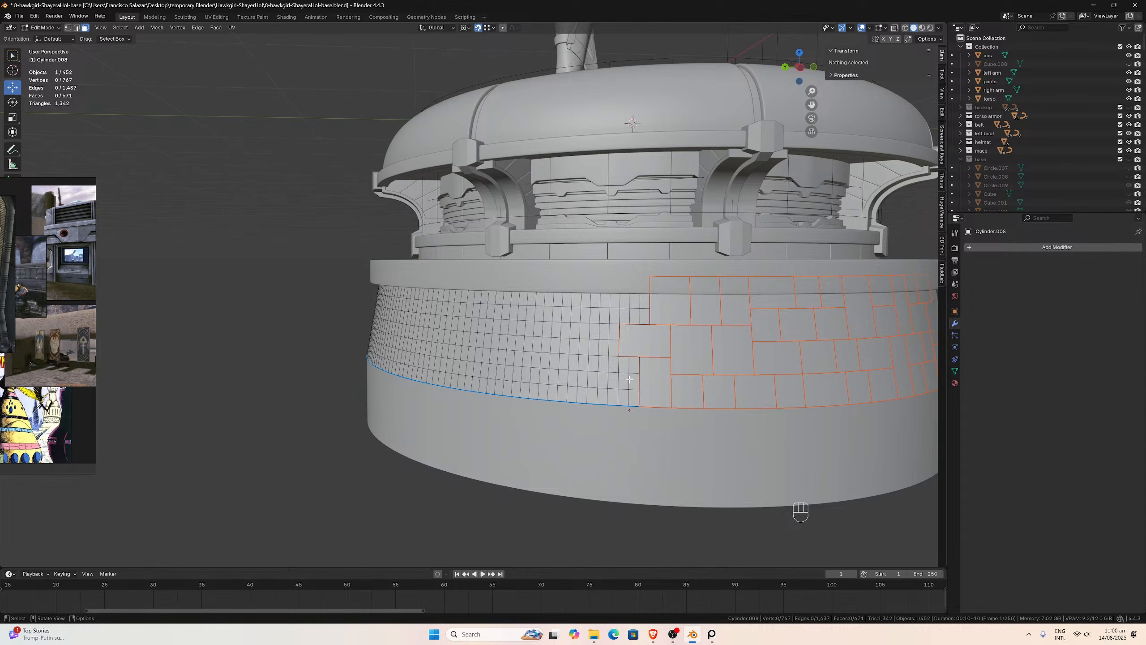
pyautogui.moveTo(646, 322); pyautogui.dragTo(621, 274)
pyautogui.press('p')
pyautogui.click(622, 274)
# - Separate a block five faces wide and two high at the wall's upper edge, beside the last brick
pyautogui.moveTo(621, 274); pyautogui.dragTo(647, 307, button='middle')
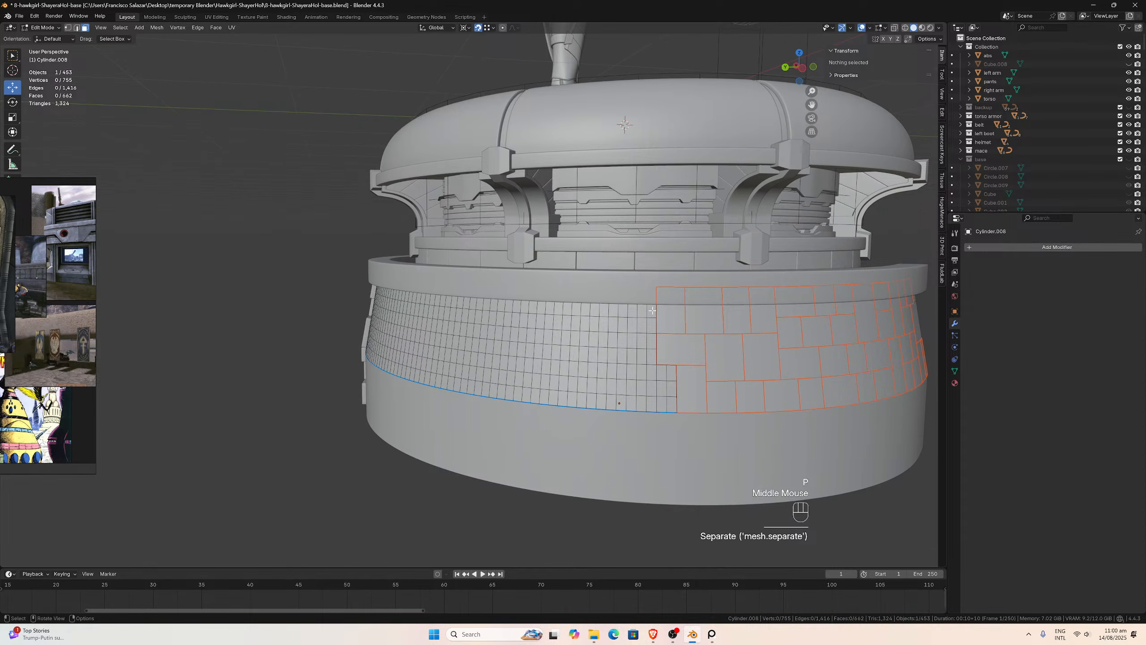
pyautogui.moveTo(647, 307); pyautogui.dragTo(614, 280)
pyautogui.press('p')
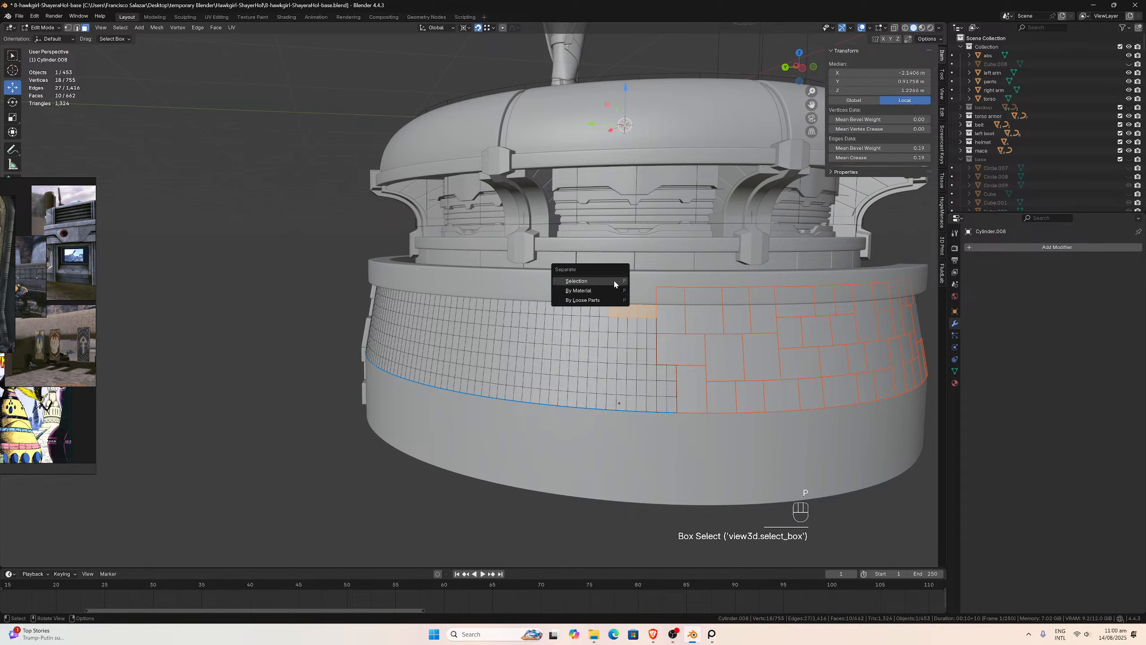
pyautogui.click(614, 280)
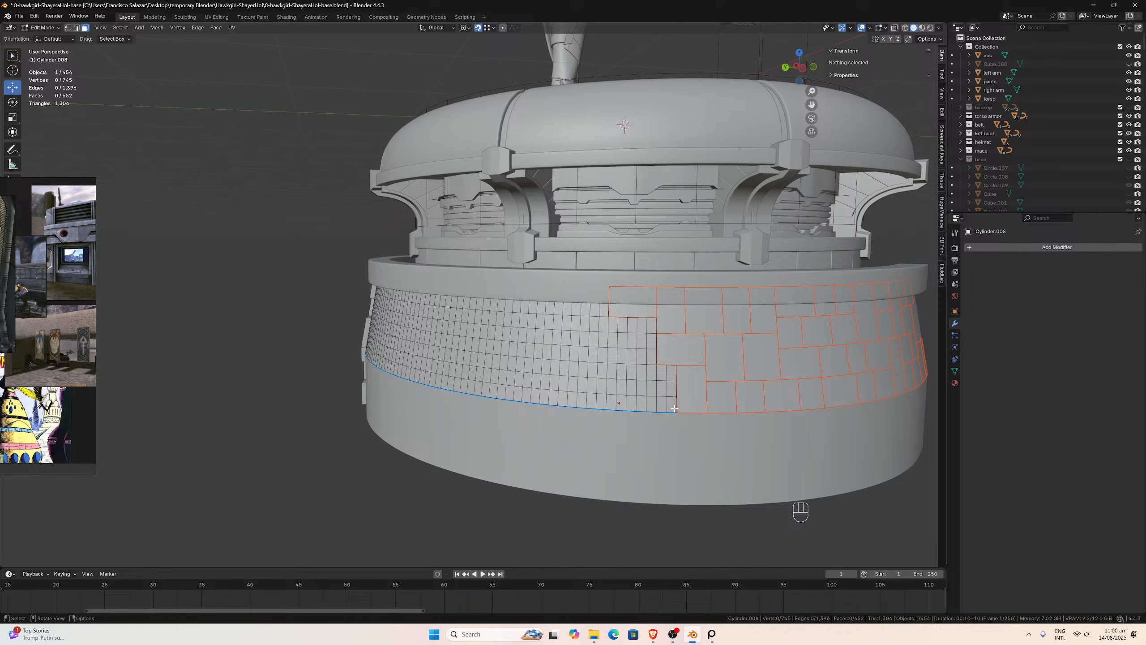
pyautogui.moveTo(639, 397); pyautogui.dragTo(647, 364, button='middle')
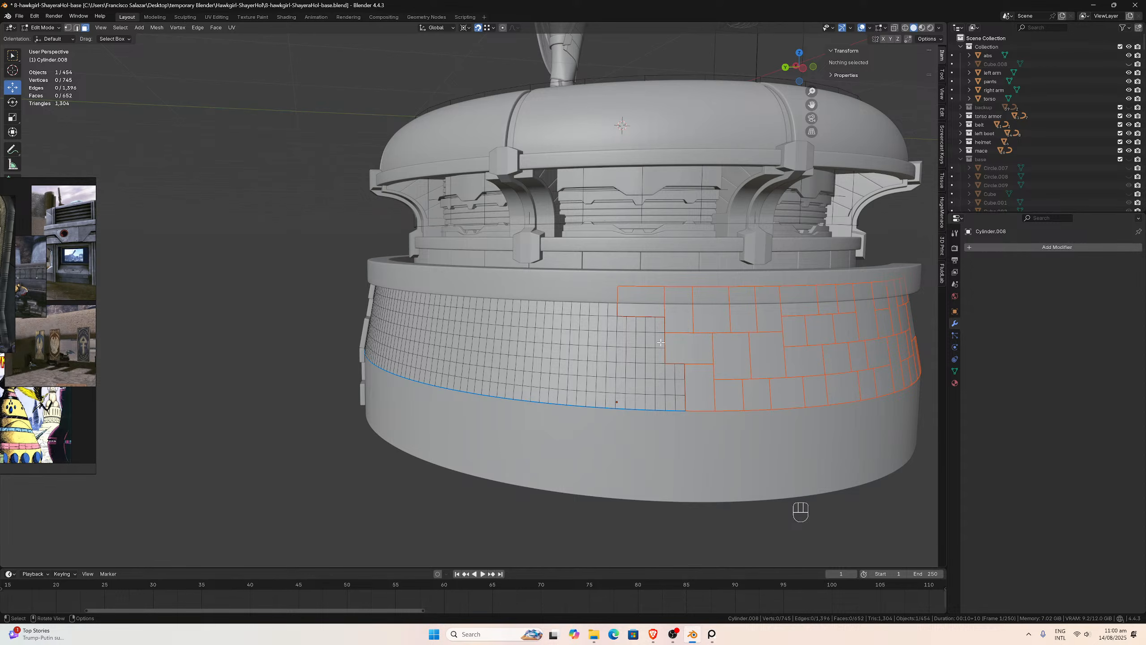
pyautogui.click(640, 324)
pyautogui.press('p')
pyautogui.click(638, 322)
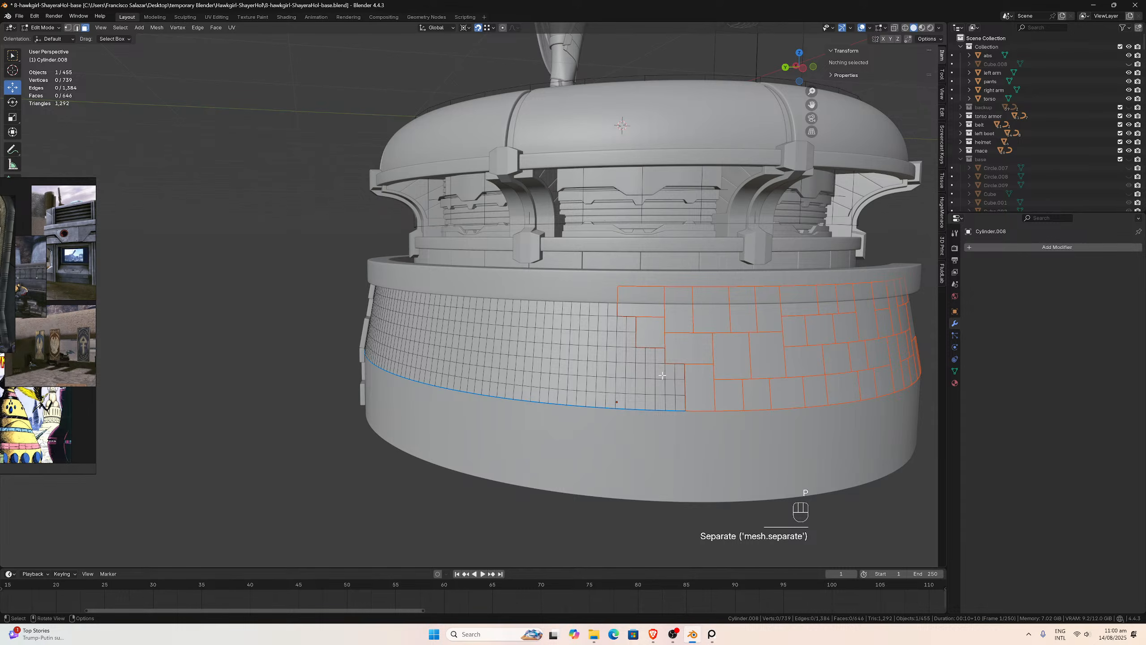
pyautogui.hotkey('ctrl', 'z')
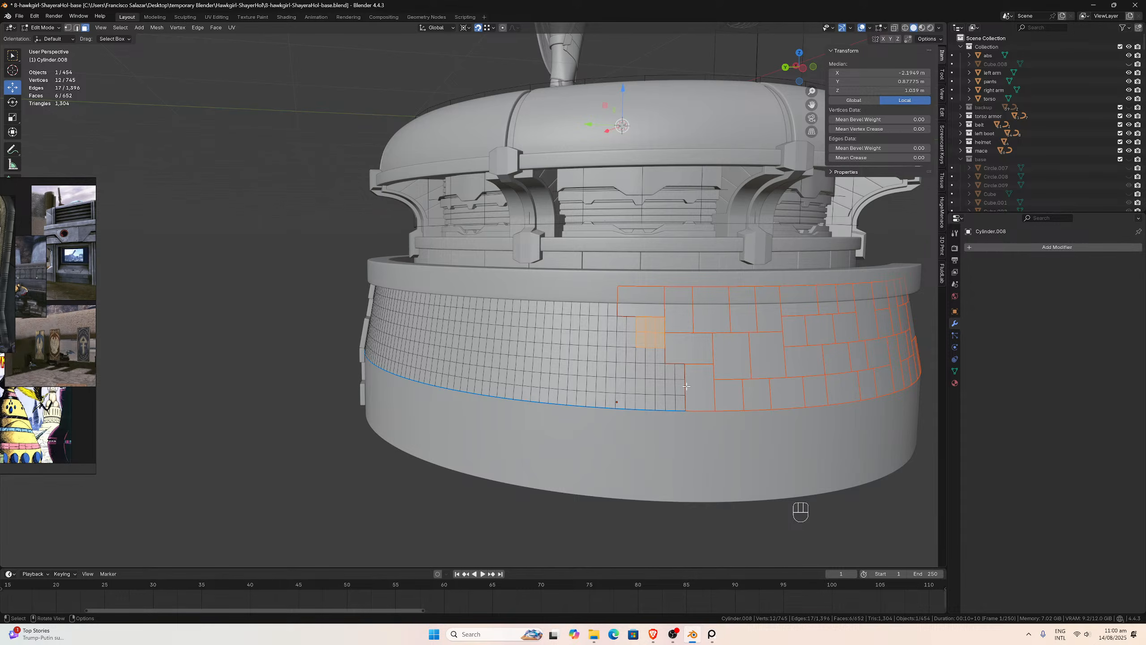
# - Separate a lower-edge block four faces wide and three high, plus a three-by-three block in the middle rows above it
pyautogui.moveTo(686, 386); pyautogui.dragTo(681, 383, button='middle')
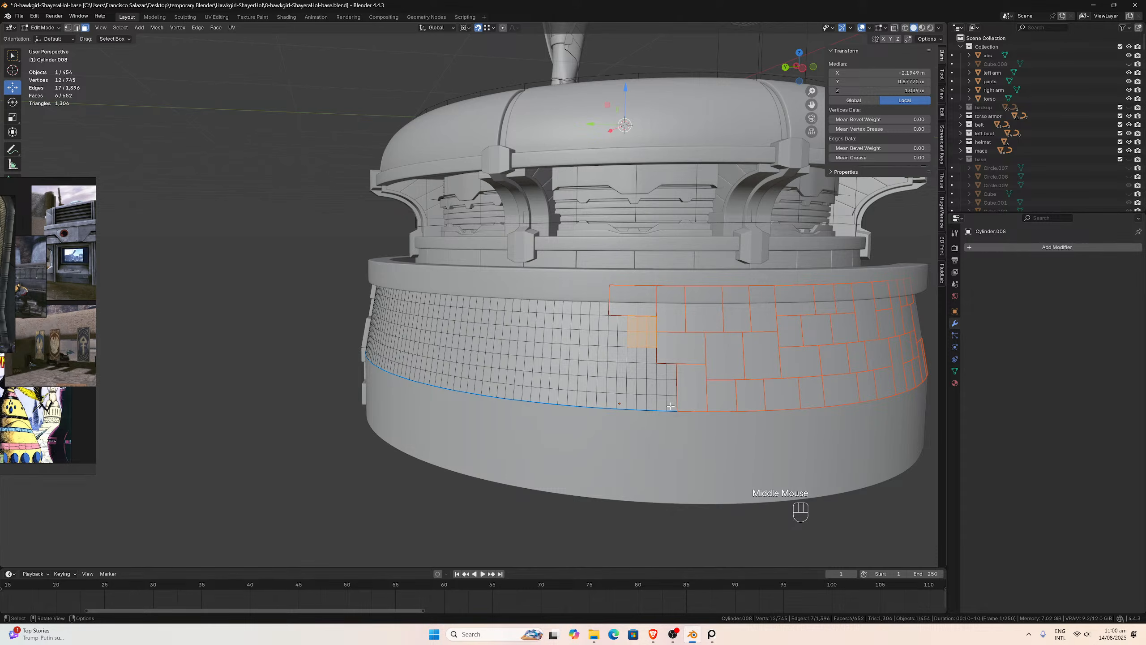
pyautogui.moveTo(671, 407); pyautogui.dragTo(642, 371)
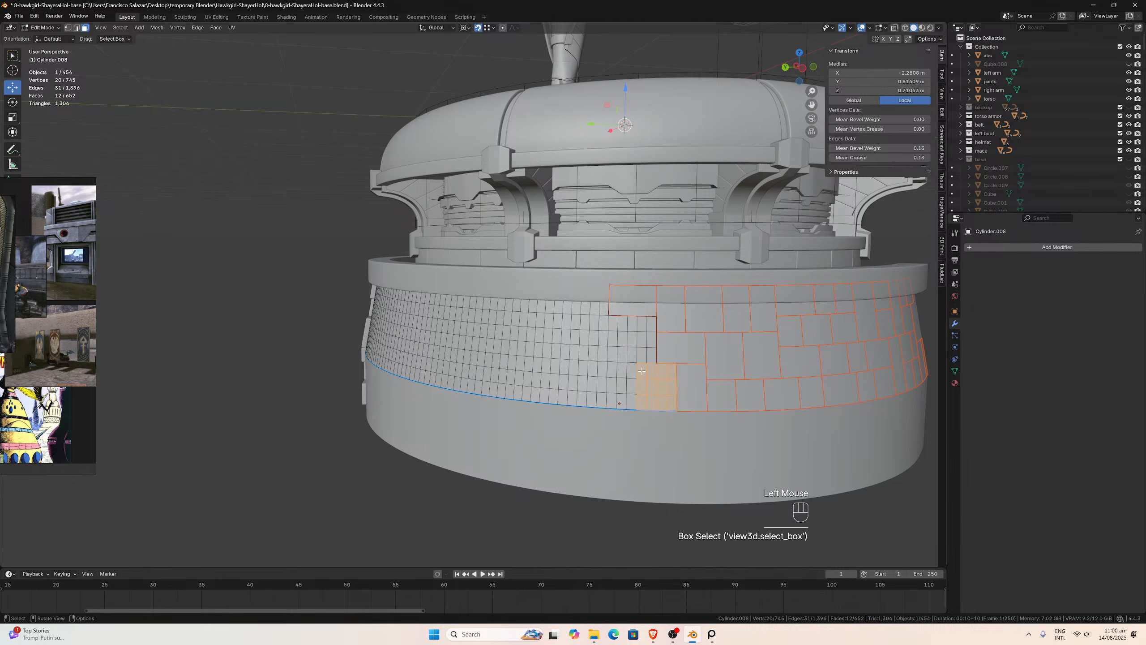
pyautogui.press('p')
pyautogui.click(641, 369)
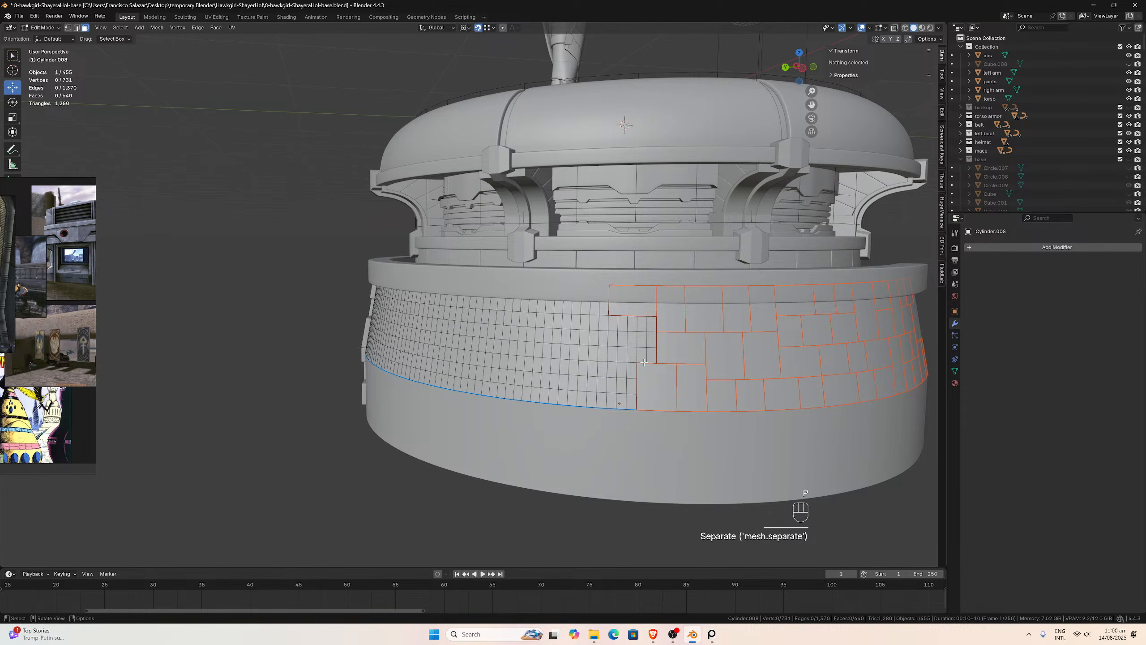
pyautogui.moveTo(655, 353); pyautogui.dragTo(630, 322)
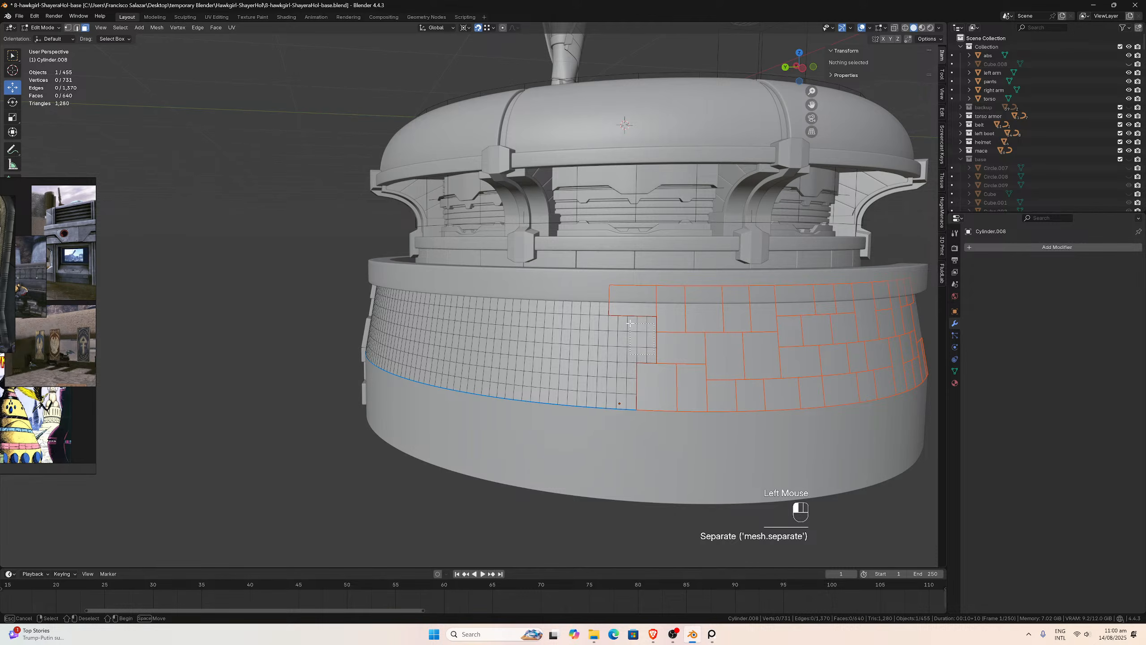
pyautogui.press('p')
pyautogui.click(630, 323)
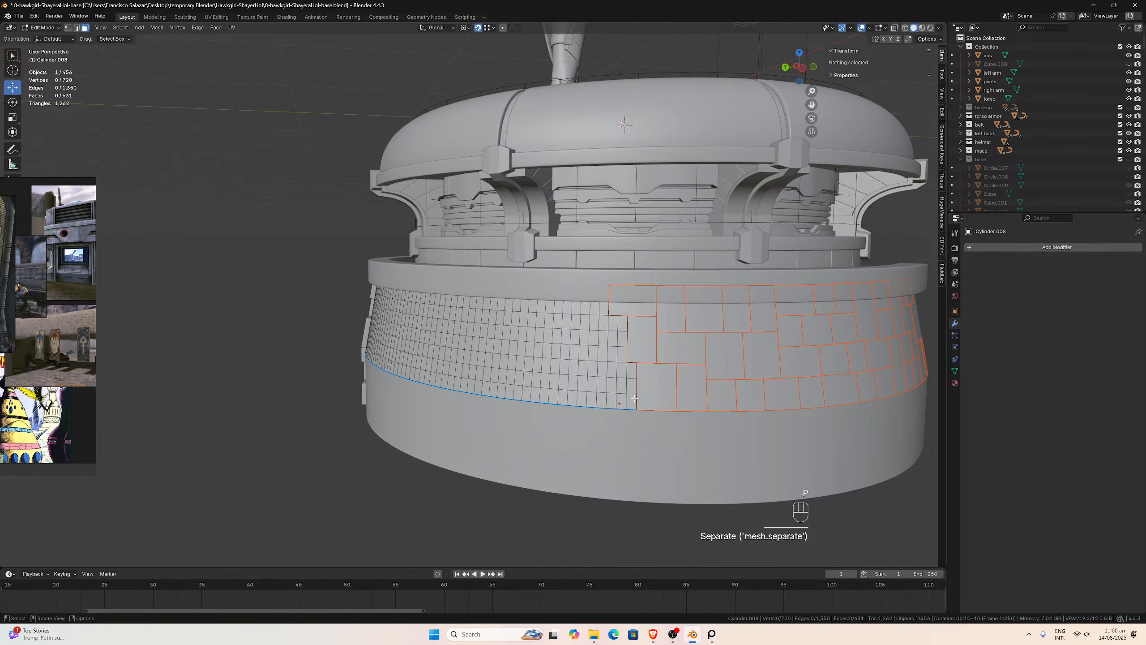
# - Separate a lower-edge block four faces wide and three high, plus a mid-wall block five wide and three high
pyautogui.moveTo(633, 401); pyautogui.dragTo(600, 370)
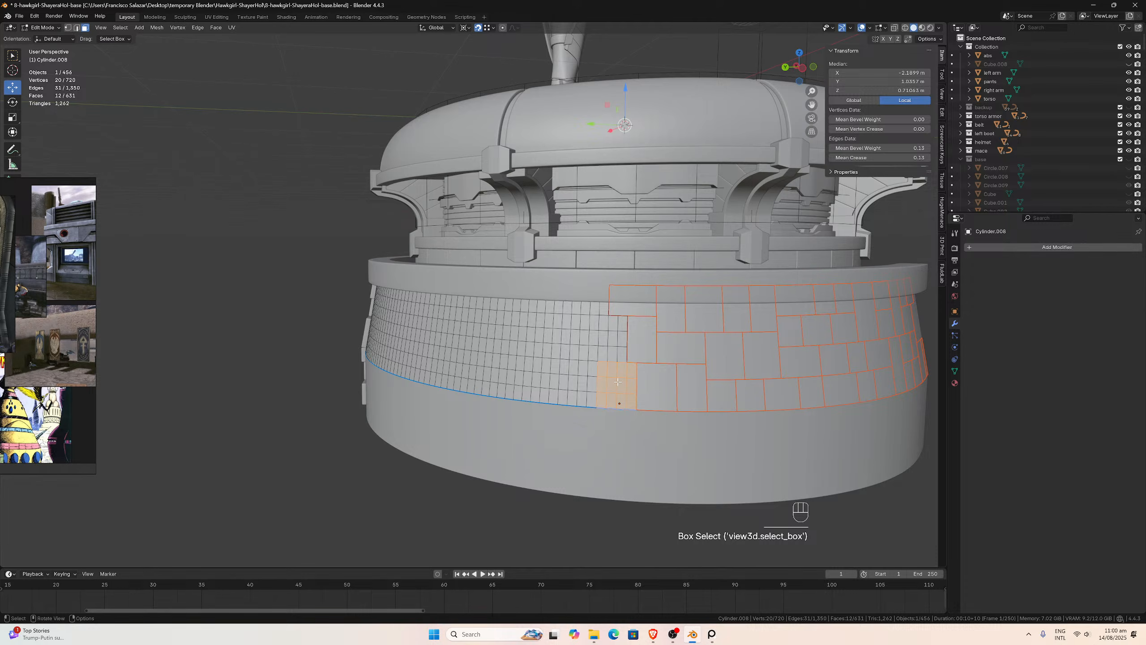
pyautogui.press('p')
pyautogui.click(617, 380)
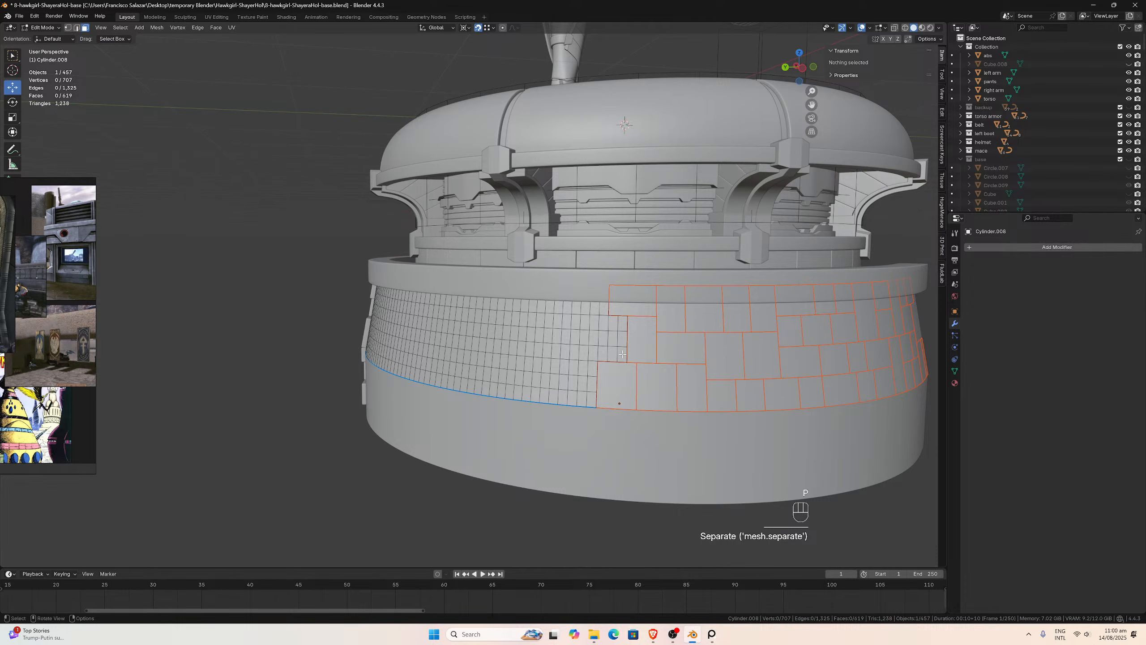
pyautogui.moveTo(623, 354); pyautogui.dragTo(581, 321)
pyautogui.press('p')
pyautogui.click(581, 321)
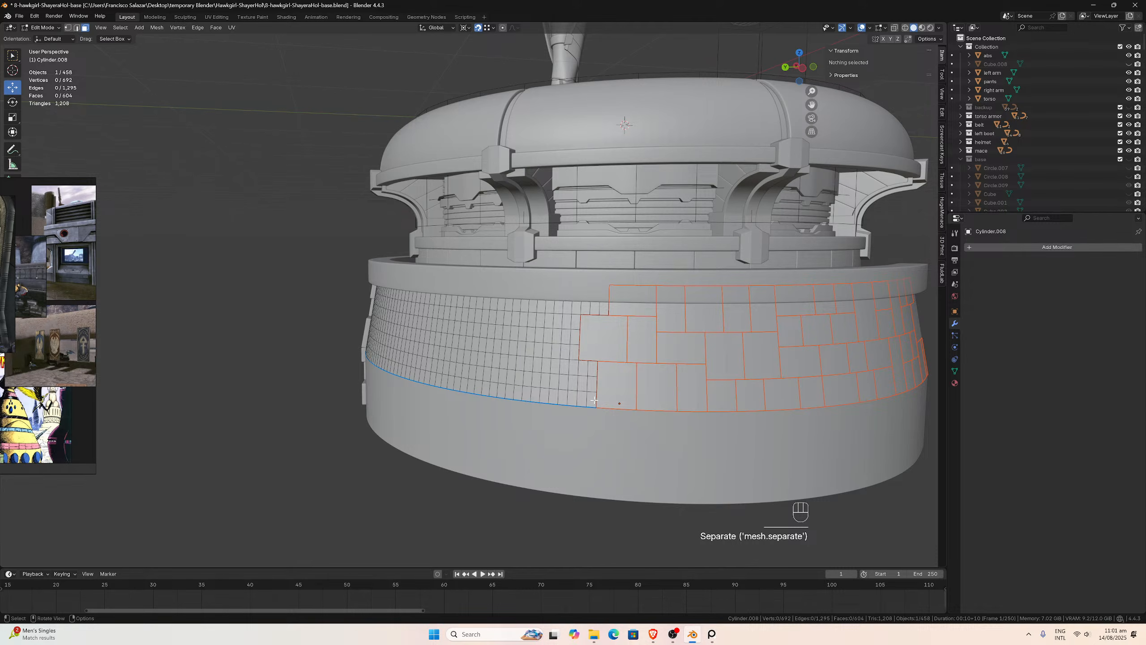
# - Separate a three-by-three face block at the wall's lower edge, directly beside the last lower brick
pyautogui.moveTo(594, 400); pyautogui.dragTo(572, 364)
pyautogui.press('p')
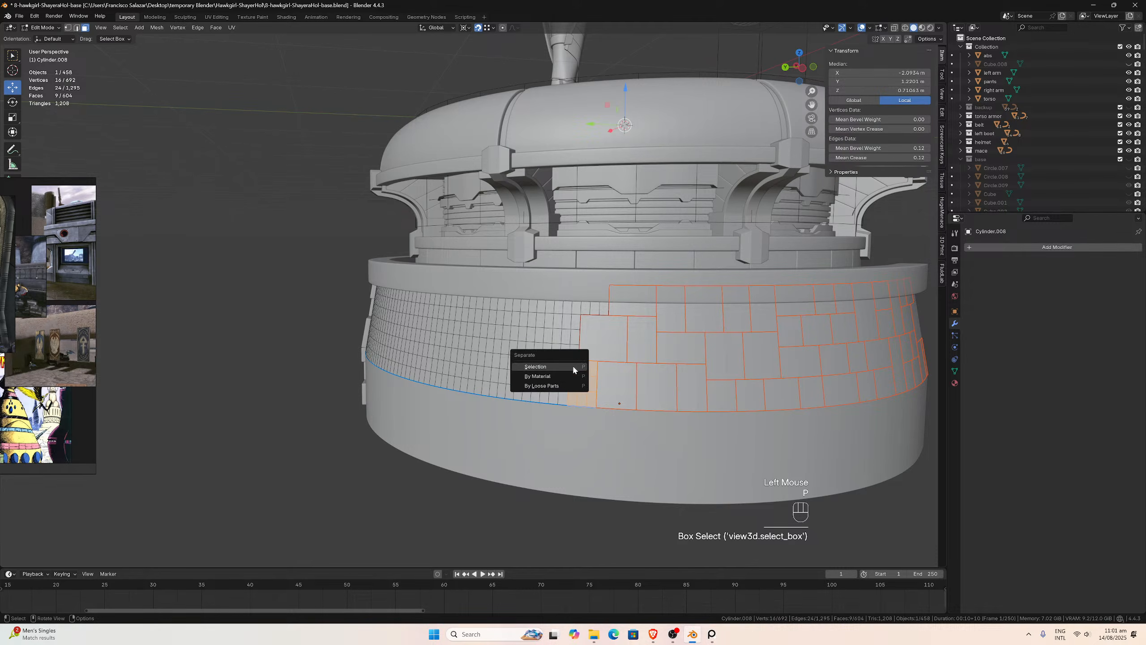
pyautogui.click(572, 364)
pyautogui.moveTo(572, 364); pyautogui.dragTo(600, 380, button='middle')
pyautogui.moveTo(619, 401); pyautogui.dragTo(583, 383)
pyautogui.press('p')
pyautogui.click(582, 381)
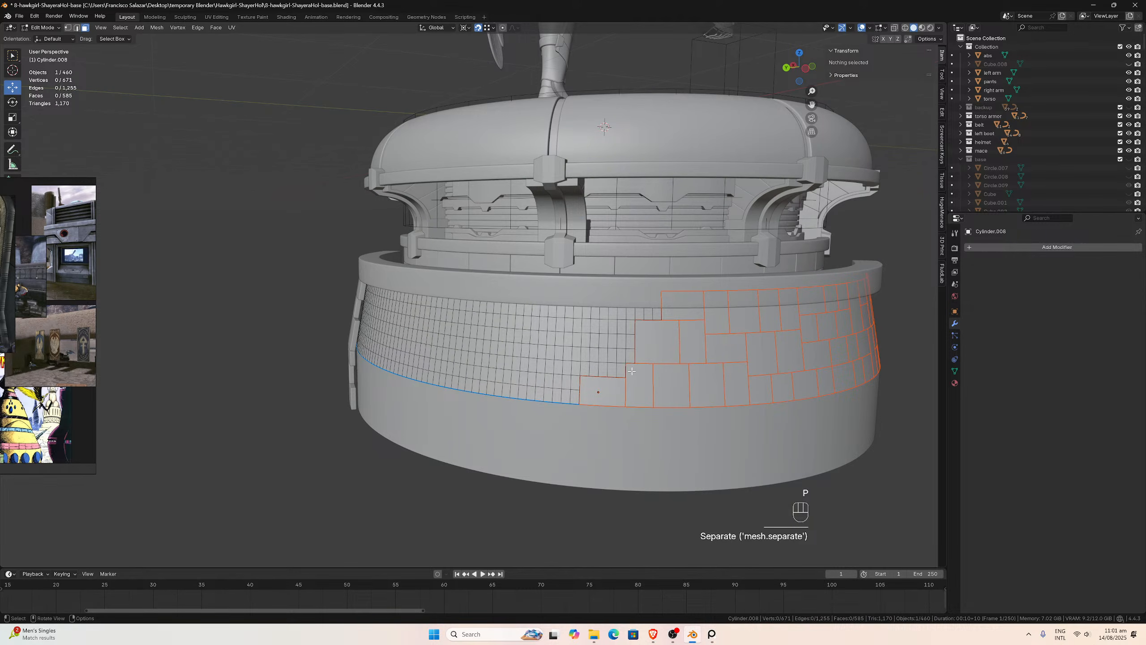
pyautogui.hotkey('ctrl', 'z')
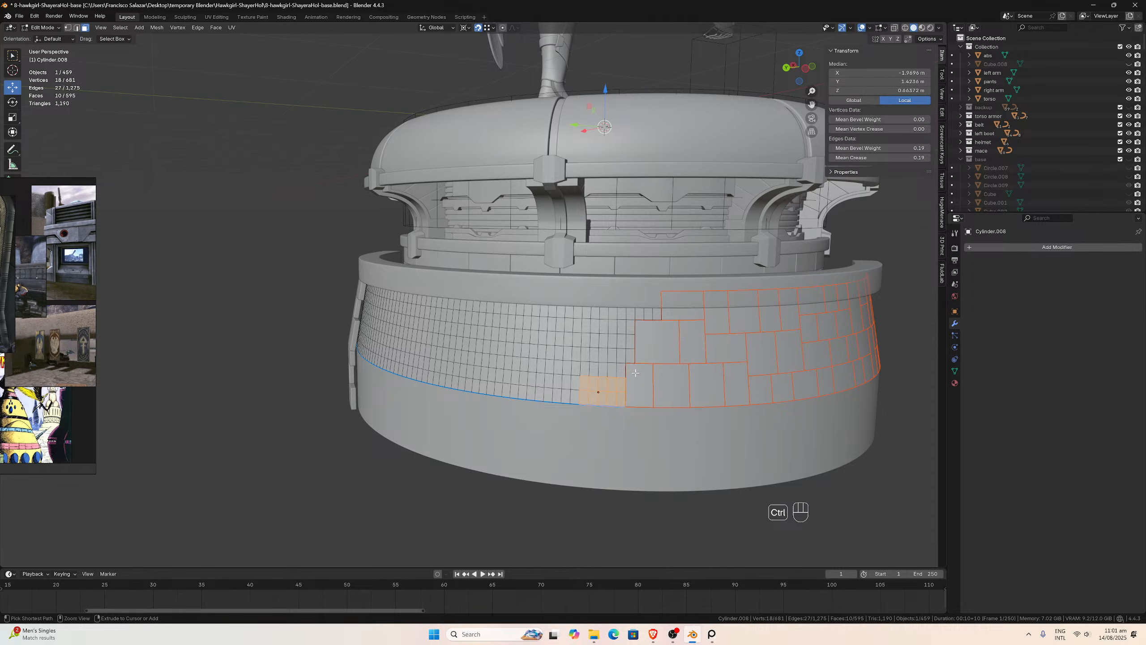
pyautogui.hotkey('ctrl', 'z')
# - Separate a block three faces wide and two high at the wall's upper edge, partly hidden behind the rim
pyautogui.moveTo(634, 373); pyautogui.dragTo(625, 372, button='middle')
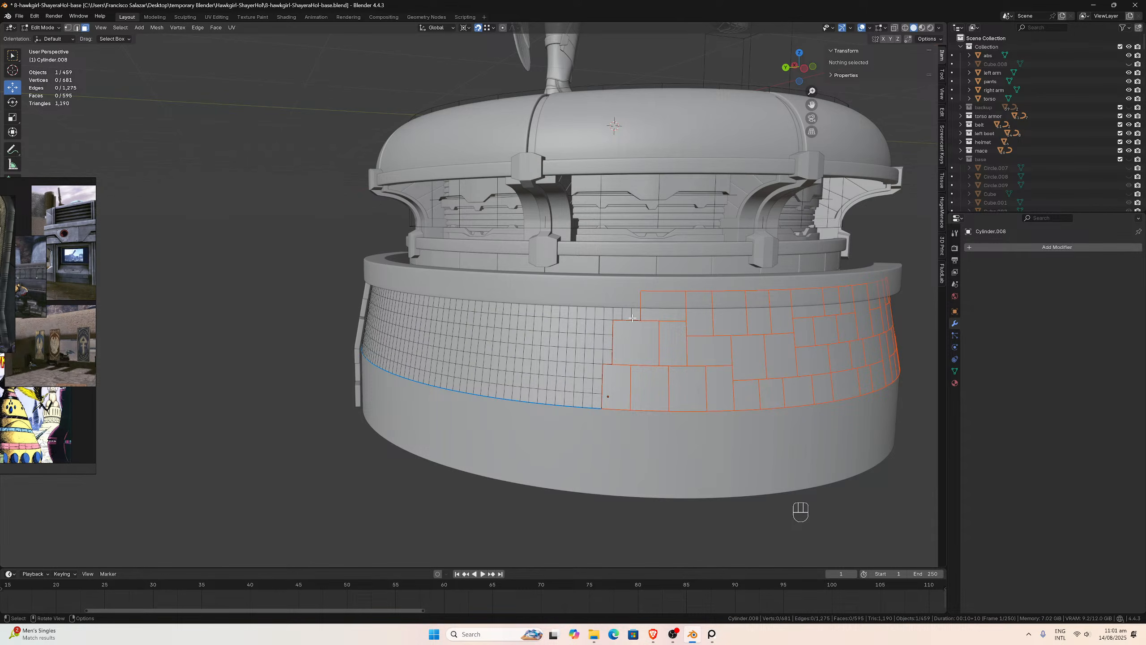
pyautogui.moveTo(635, 316); pyautogui.dragTo(616, 280)
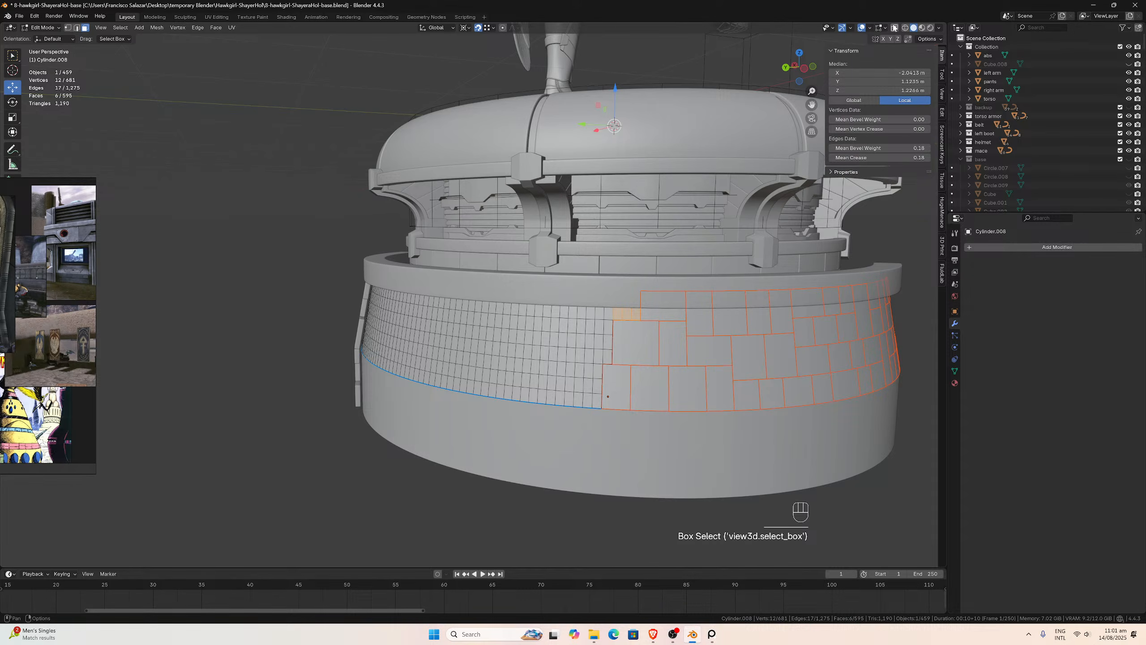
pyautogui.click(894, 28)
pyautogui.click(894, 28)
pyautogui.press('p')
pyautogui.click(652, 284)
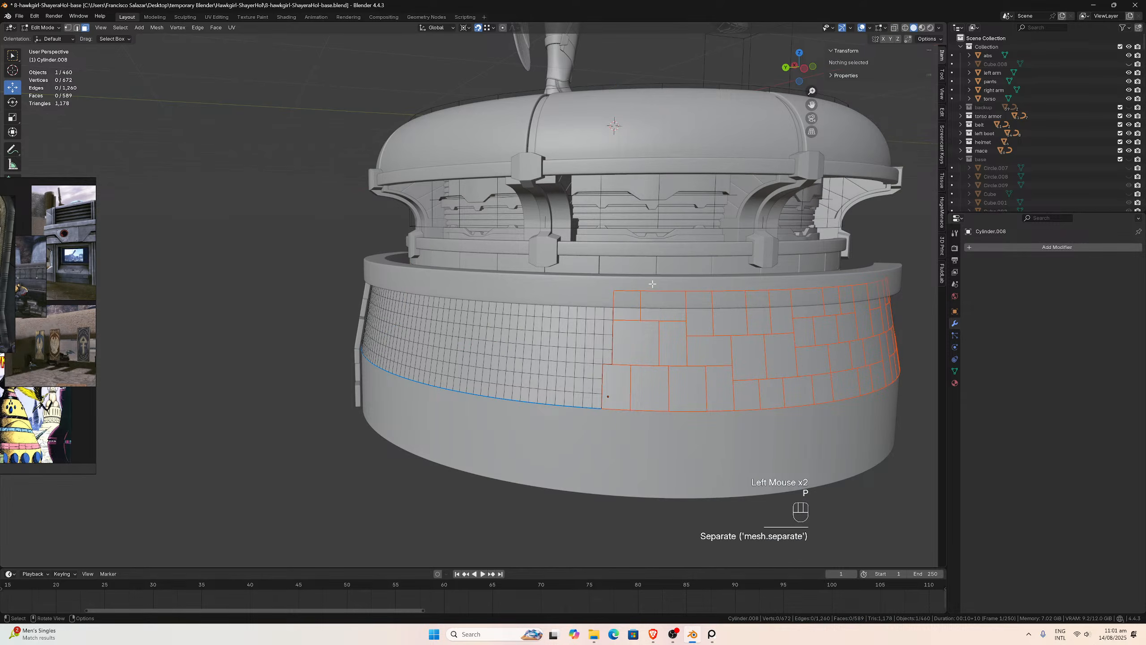
pyautogui.moveTo(609, 328); pyautogui.dragTo(586, 284)
pyautogui.press('p')
pyautogui.click(586, 283)
pyautogui.hotkey('ctrl', 'z')
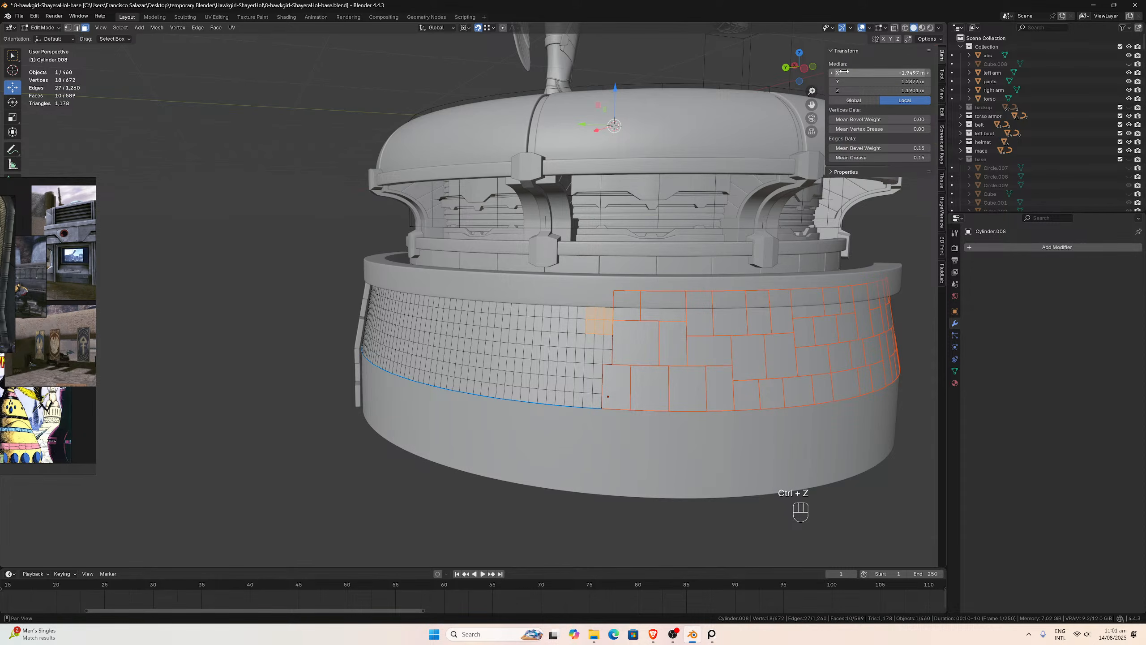
# - Separate a three-by-three face block at the wall's upper edge, using X-ray to include the faces hidden behind the rim
pyautogui.click(894, 28)
pyautogui.moveTo(623, 312); pyautogui.dragTo(603, 301, button='middle')
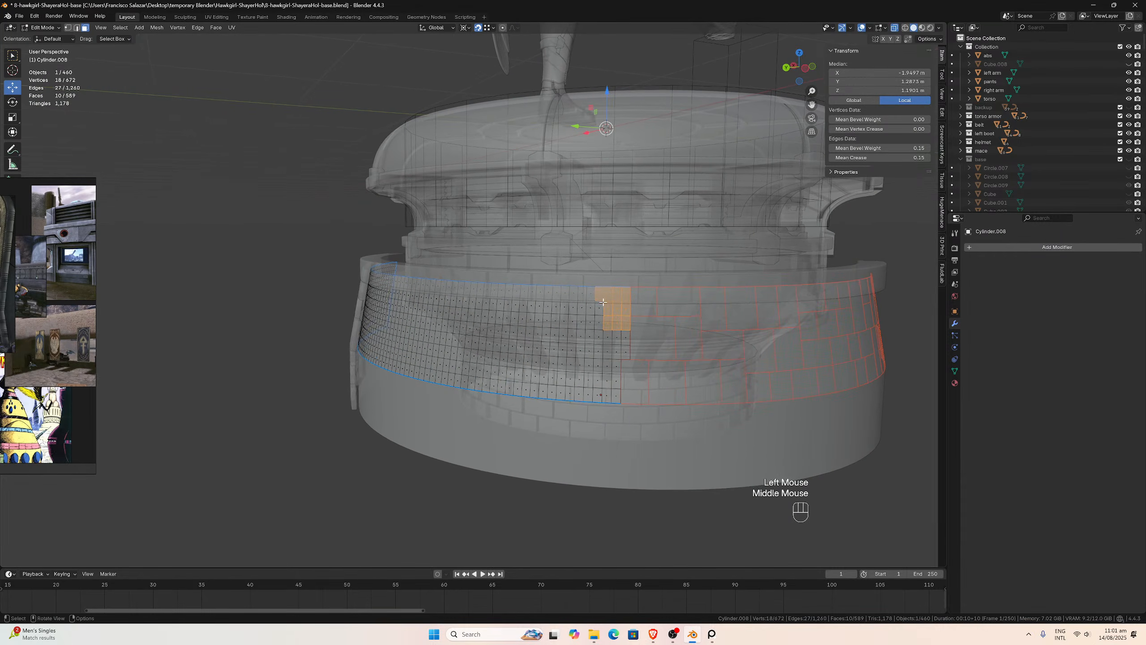
pyautogui.moveTo(631, 327); pyautogui.dragTo(605, 283)
pyautogui.press('p')
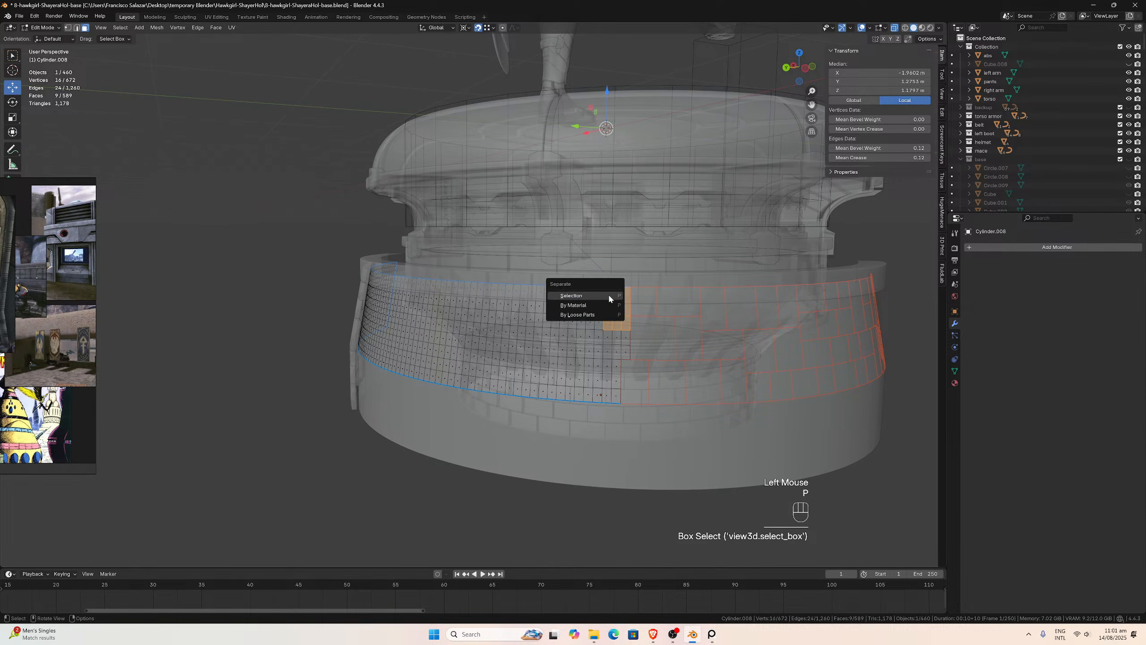
pyautogui.click(608, 294)
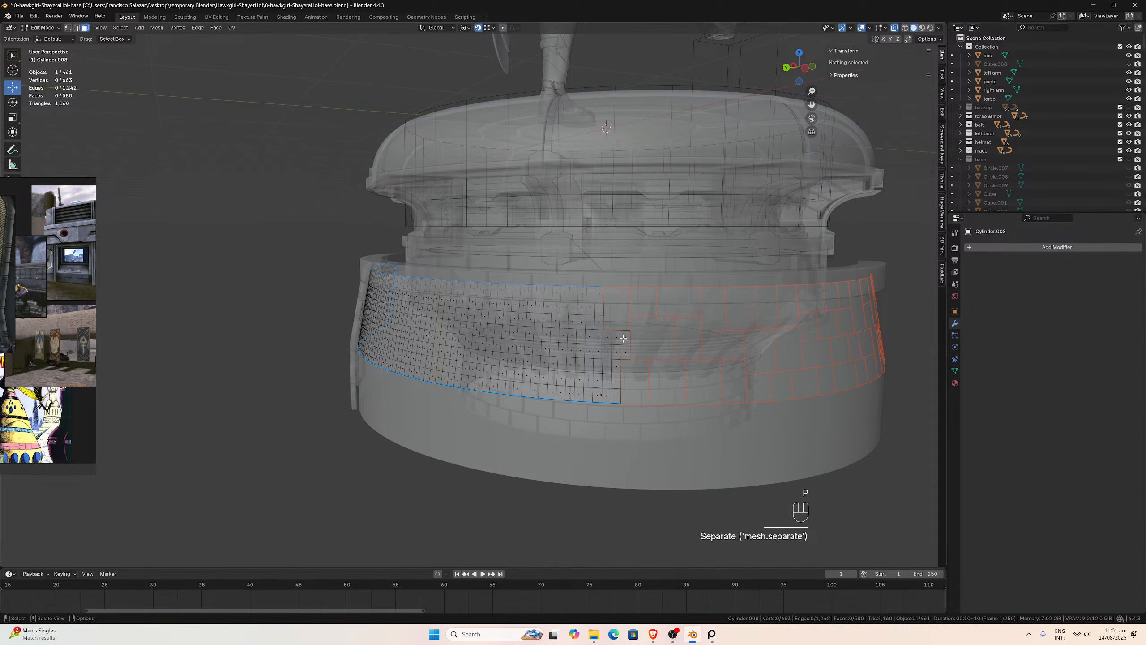
# - Turn X-ray off and separate a block six faces wide and two high directly beneath the last upper-edge brick
pyautogui.click(895, 29)
pyautogui.moveTo(625, 353); pyautogui.dragTo(578, 333)
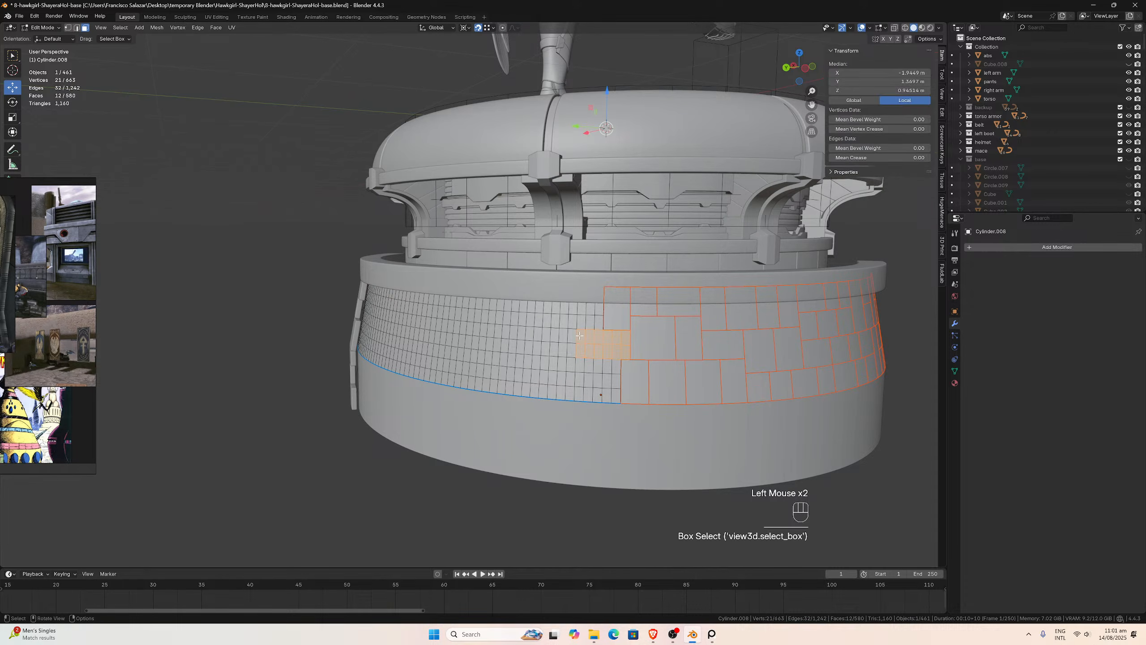
pyautogui.press('p')
pyautogui.click(579, 333)
# - Separate a lower-edge block five faces wide and three high, plus an adjoining one five wide and two high
pyautogui.moveTo(579, 333); pyautogui.dragTo(605, 342, button='middle')
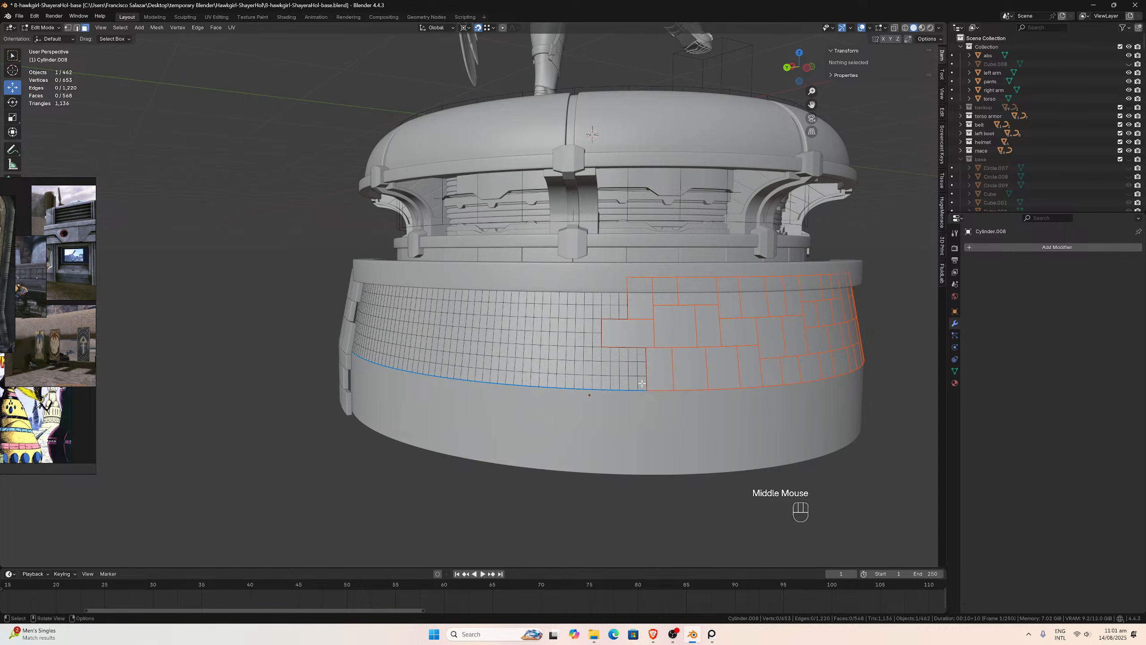
pyautogui.moveTo(642, 383)
pyautogui.mouseDown()
pyautogui.moveTo(604, 352)
pyautogui.moveTo(595, 384)
pyautogui.moveTo(564, 375)
pyautogui.moveTo(596, 353)
pyautogui.moveTo(572, 338)
pyautogui.mouseUp()
pyautogui.press('p')
pyautogui.click(603, 350)
pyautogui.press('p')
pyautogui.click(560, 370)
pyautogui.press('p')
pyautogui.click(571, 339)
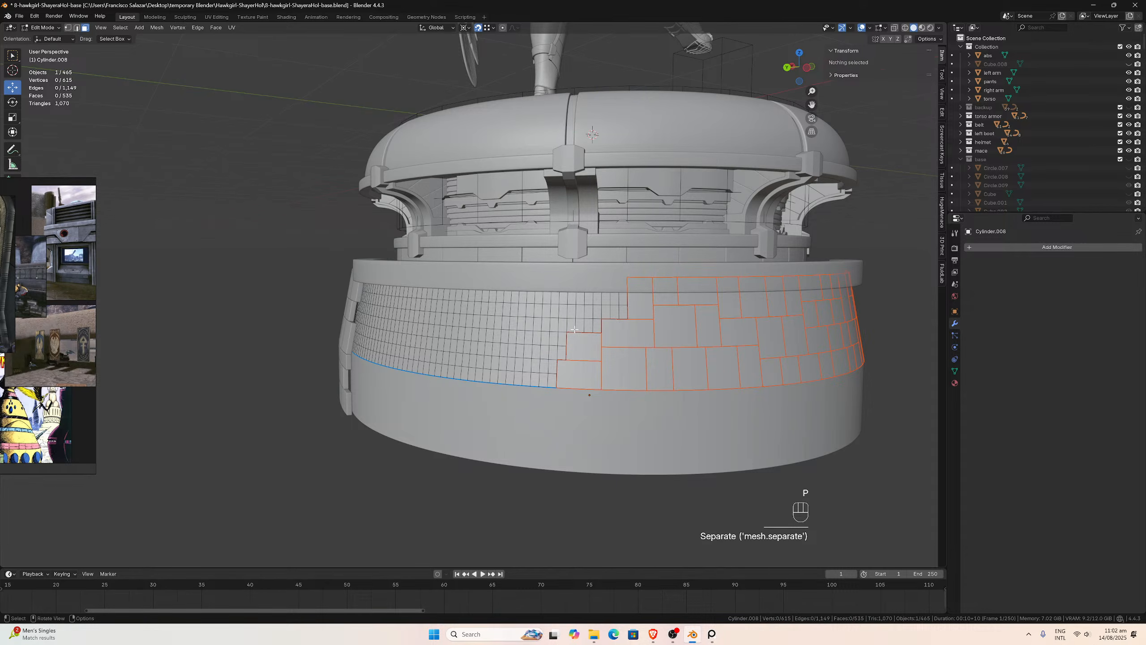
pyautogui.hotkey('ctrl', 'z')
# - Separate a block four faces wide and four high directly above the last lower-edge brick
pyautogui.click(597, 330)
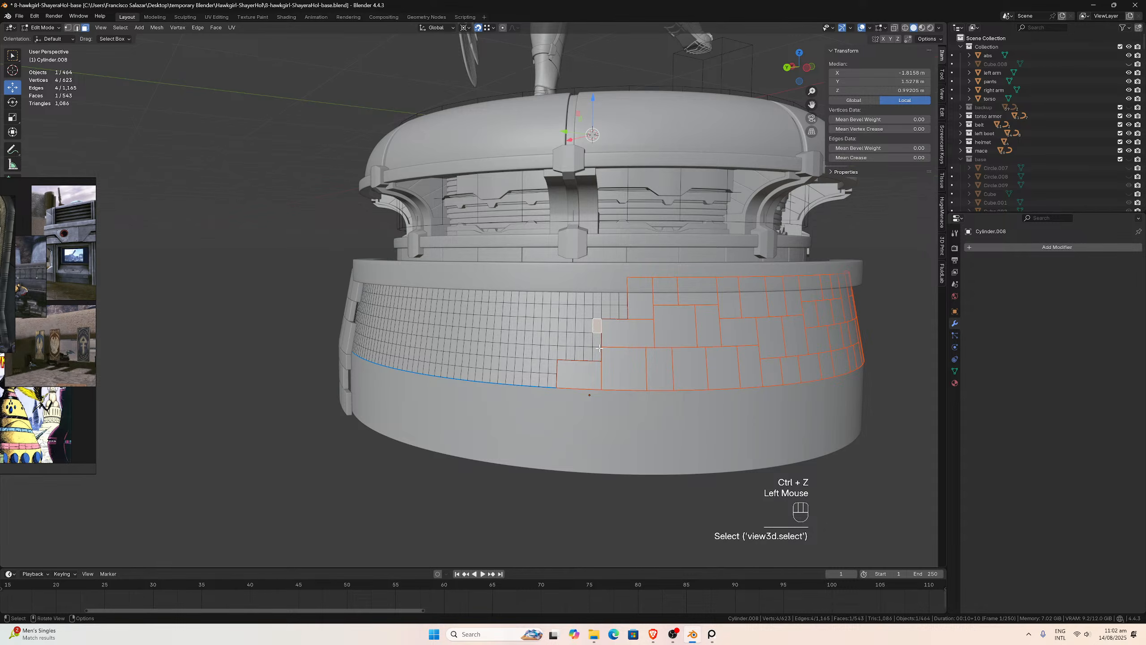
pyautogui.moveTo(596, 352); pyautogui.dragTo(571, 310)
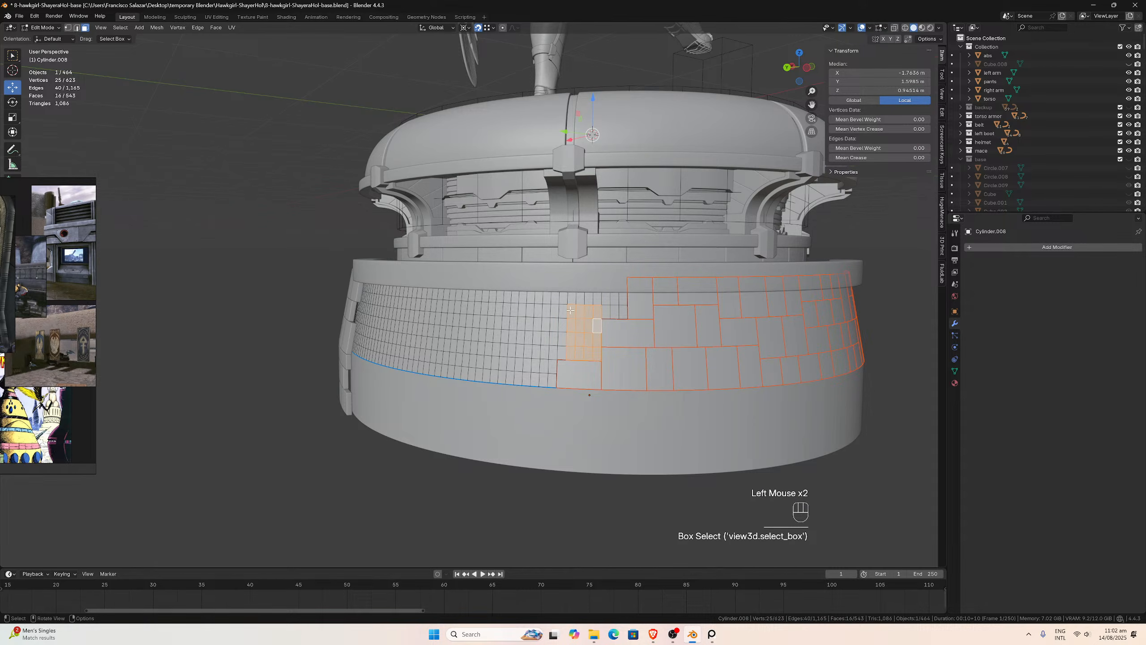
pyautogui.press('p')
pyautogui.click(571, 310)
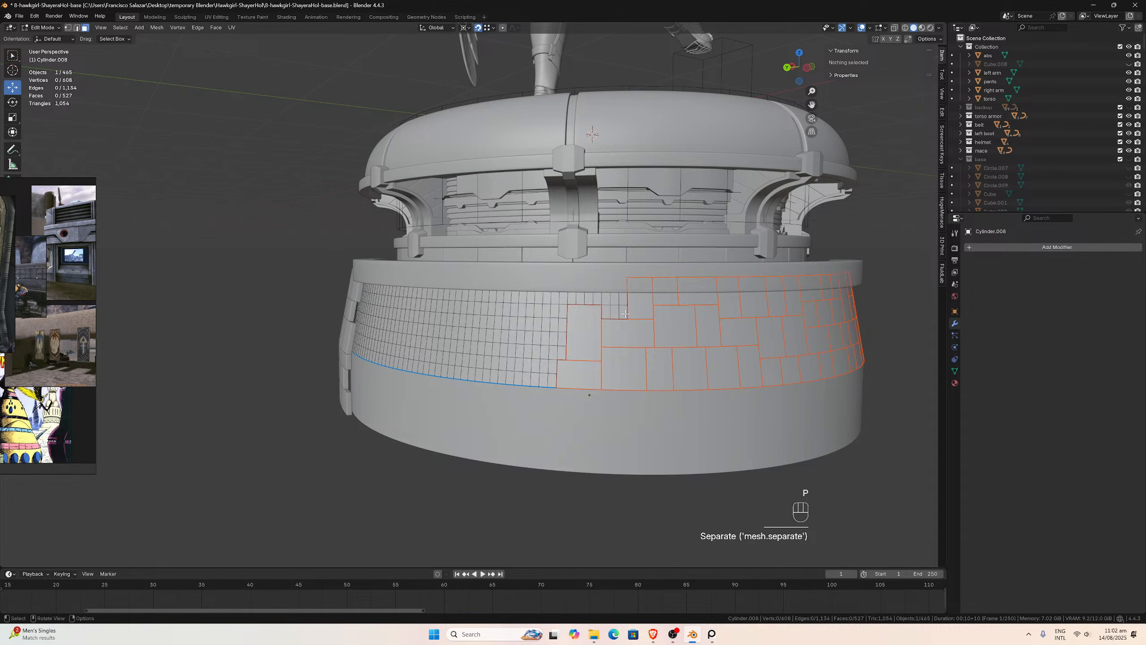
# - Separate a three-by-three block at the wall's upper edge, plus an adjoining upper-edge block seven faces wide and two high
pyautogui.moveTo(626, 315); pyautogui.dragTo(604, 275)
pyautogui.press('p')
pyautogui.click(601, 279)
pyautogui.moveTo(599, 303); pyautogui.dragTo(546, 279)
pyautogui.press('p')
pyautogui.click(552, 276)
# - Separate two stacked mid-wall blocks, each six faces wide and two high, beside the four-by-four brick
pyautogui.moveTo(576, 285); pyautogui.dragTo(603, 325, button='middle')
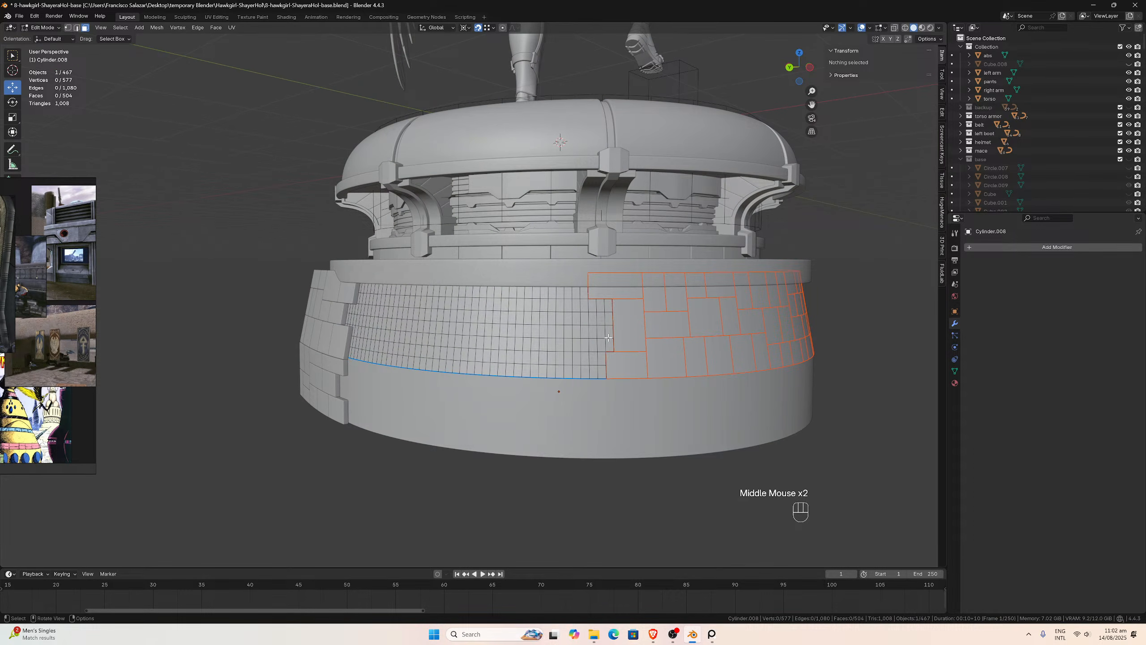
pyautogui.moveTo(612, 347); pyautogui.dragTo(566, 303)
pyautogui.press('p')
pyautogui.click(569, 326)
pyautogui.press('p')
pyautogui.click(566, 303)
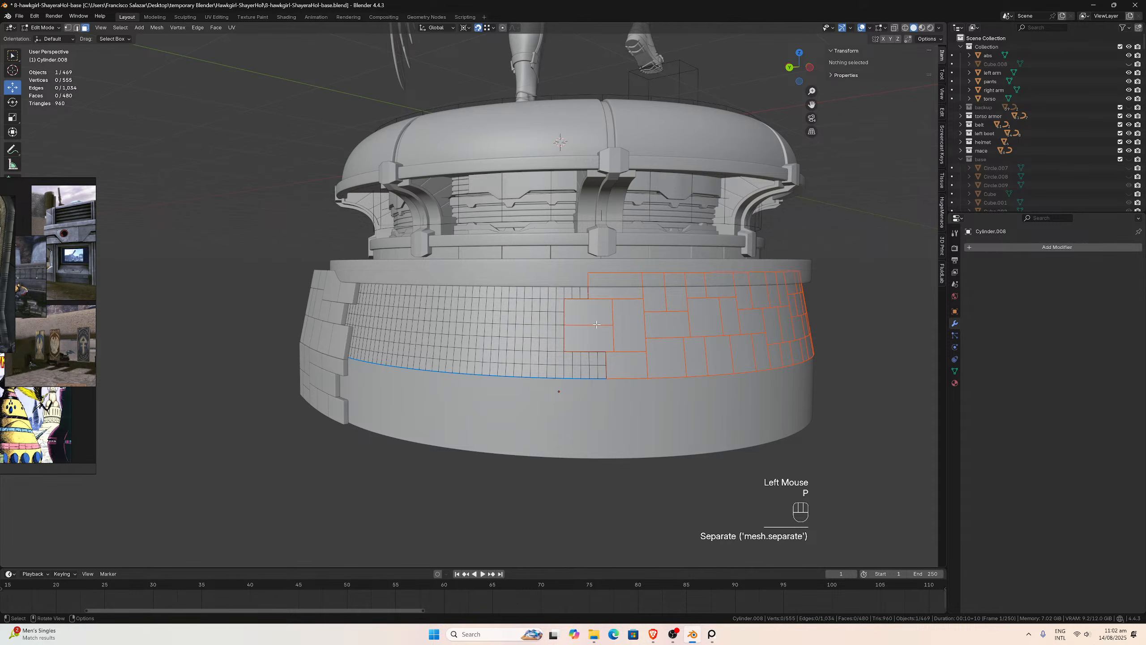
# - Separate two adjoining lower-edge blocks two faces high, the first three faces wide and the second four wide
pyautogui.moveTo(596, 324); pyautogui.dragTo(584, 347, button='middle')
pyautogui.scroll(-1, 581, 353)
pyautogui.scroll(1, 581, 353)
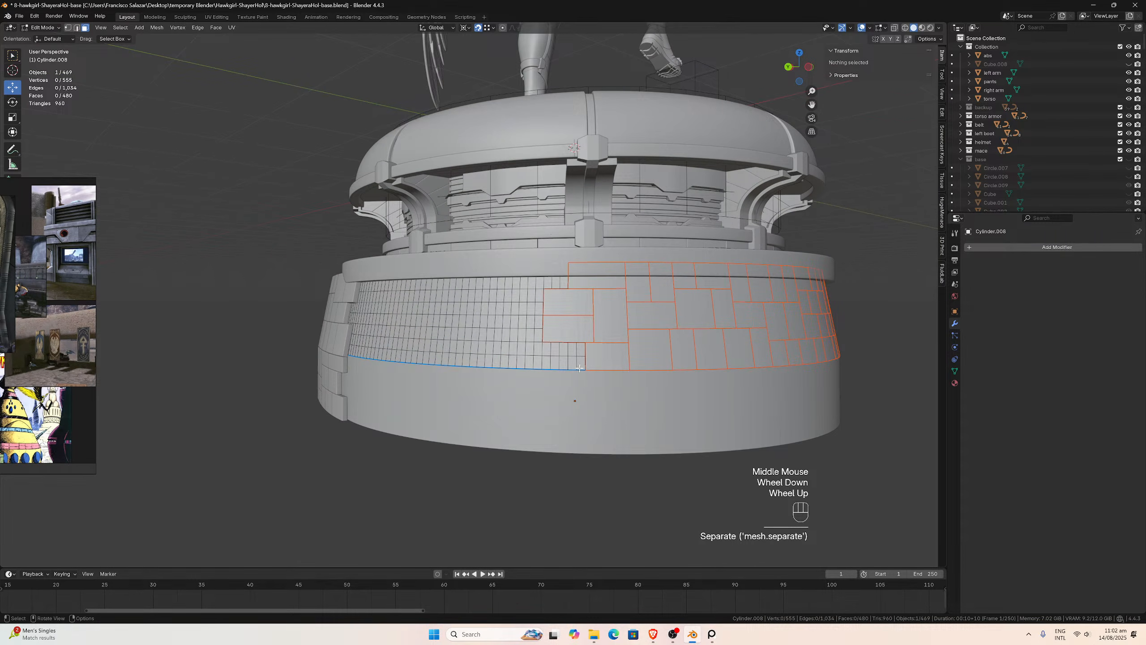
pyautogui.moveTo(580, 368); pyautogui.dragTo(562, 345)
pyautogui.press('p')
pyautogui.click(562, 346)
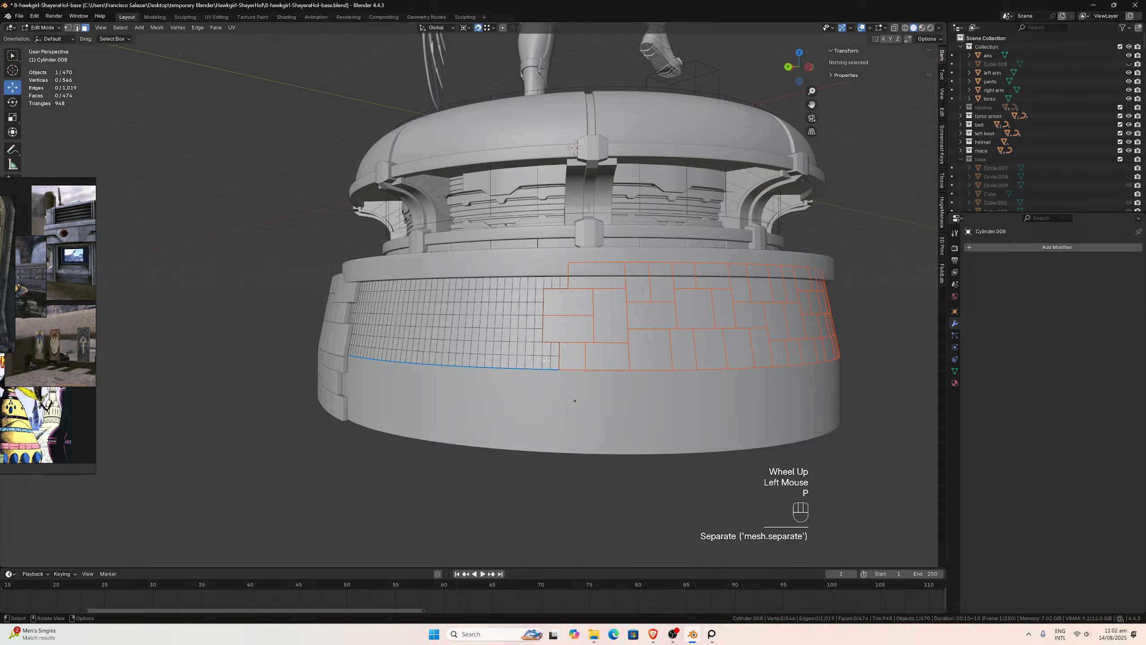
pyautogui.moveTo(547, 362); pyautogui.dragTo(566, 368, button='middle')
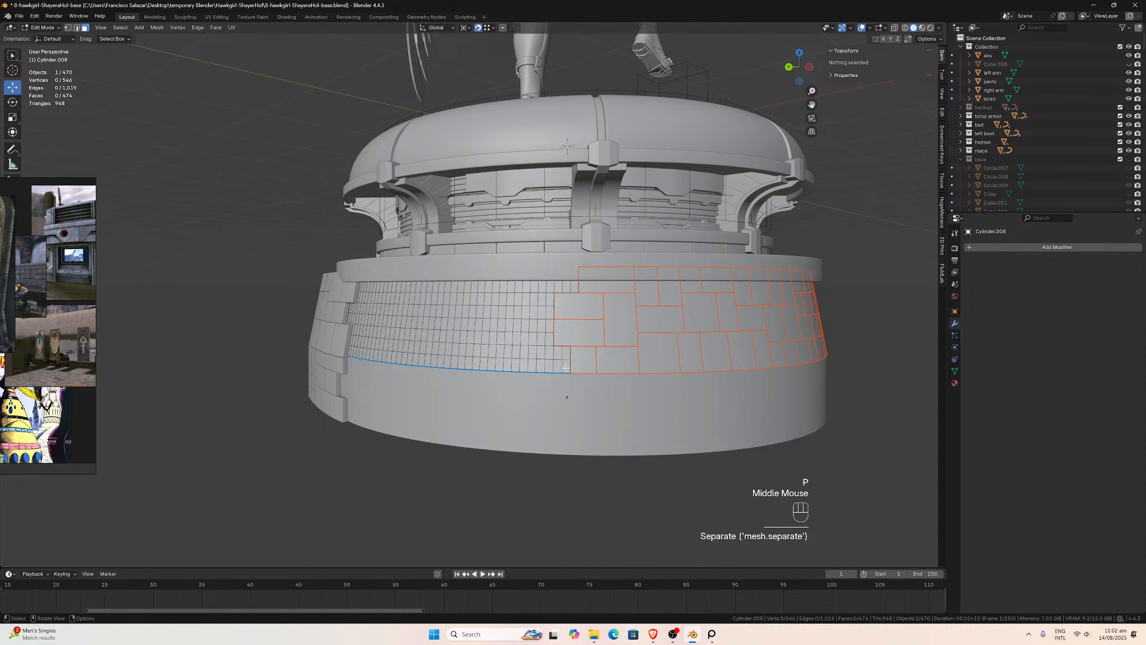
pyautogui.moveTo(566, 368); pyautogui.dragTo(544, 347)
pyautogui.press('p')
pyautogui.click(543, 346)
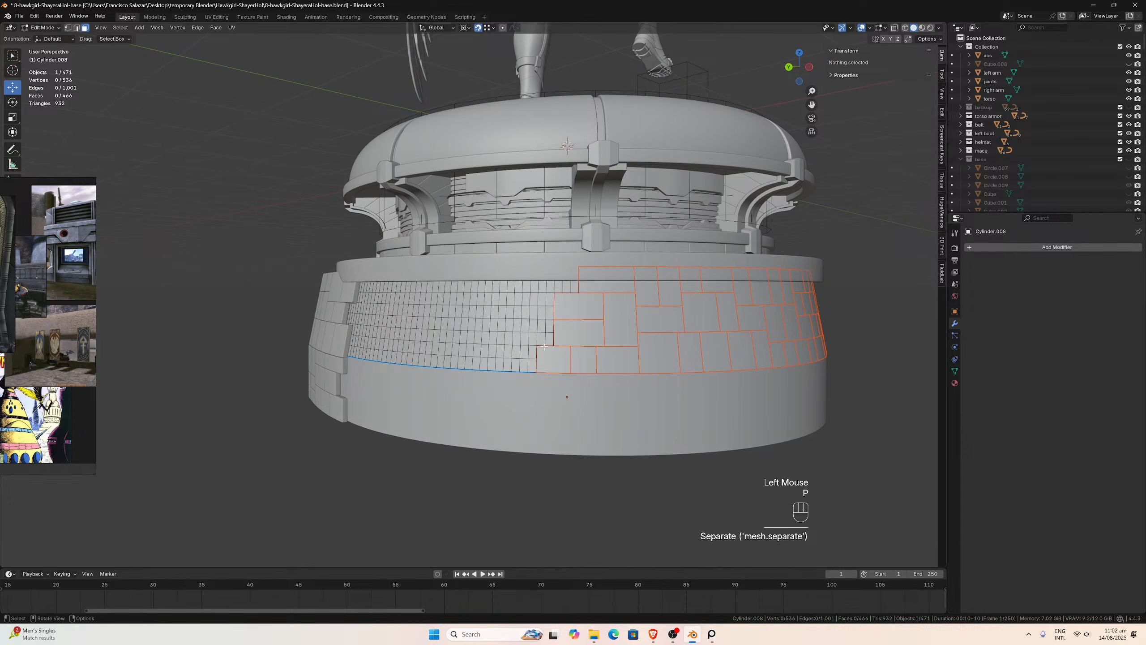
# - Separate a tall block four faces wide and six high up to the rim, plus the three-by-two upper-edge gap beside it
pyautogui.moveTo(543, 347); pyautogui.dragTo(593, 359, button='middle')
pyautogui.scroll(1, 593, 358)
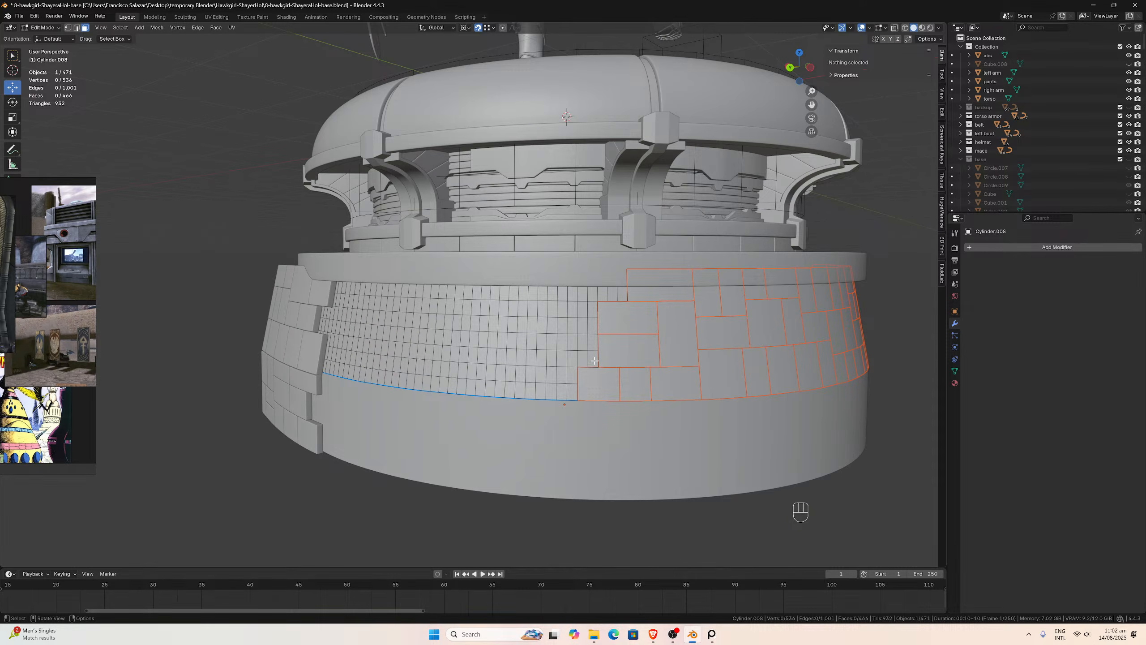
pyautogui.moveTo(596, 361); pyautogui.dragTo(558, 256)
pyautogui.press('p')
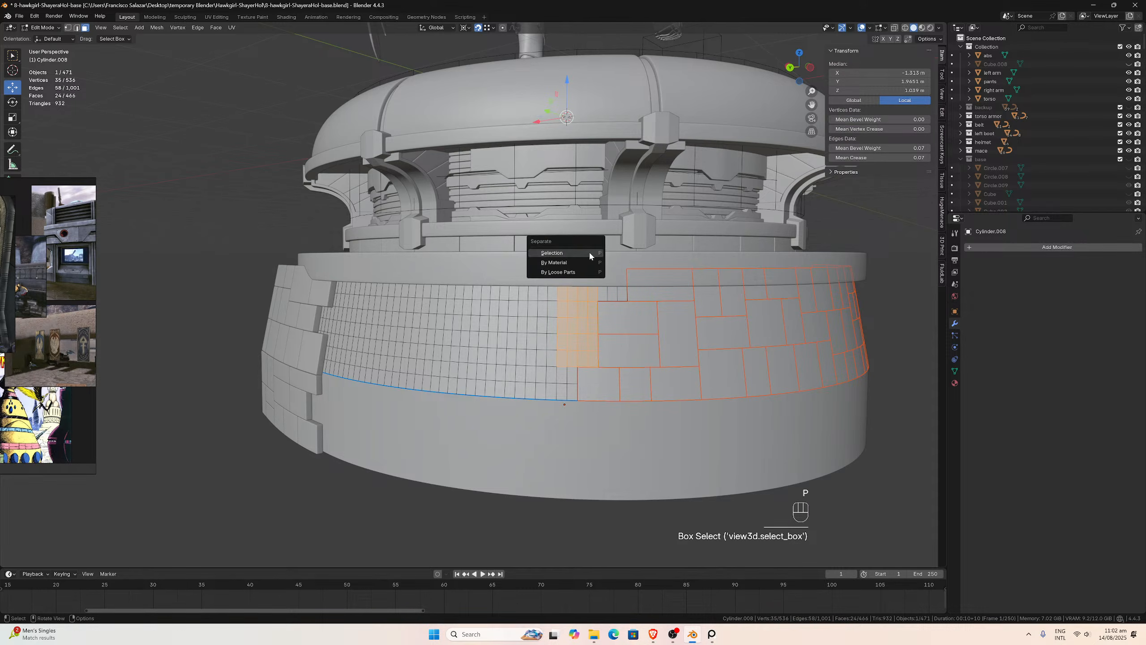
pyautogui.click(589, 253)
pyautogui.moveTo(624, 294); pyautogui.dragTo(599, 264)
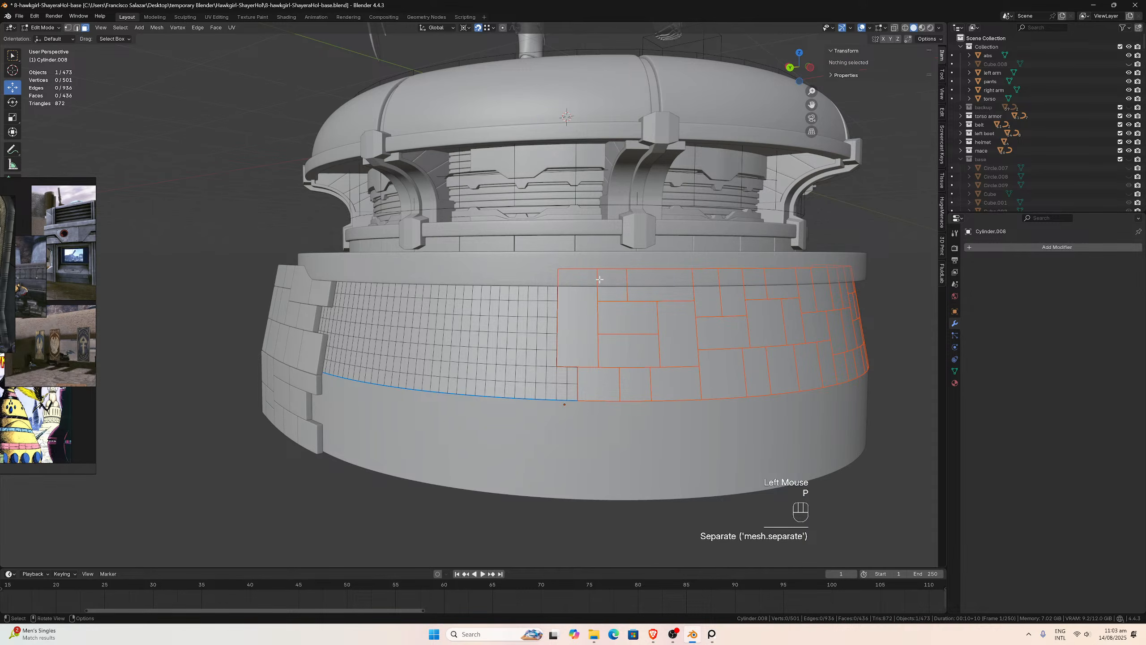
# - Separate a large mid-wall block seven faces wide and four high beside the tall brick
pyautogui.moveTo(599, 264); pyautogui.dragTo(604, 325, button='middle')
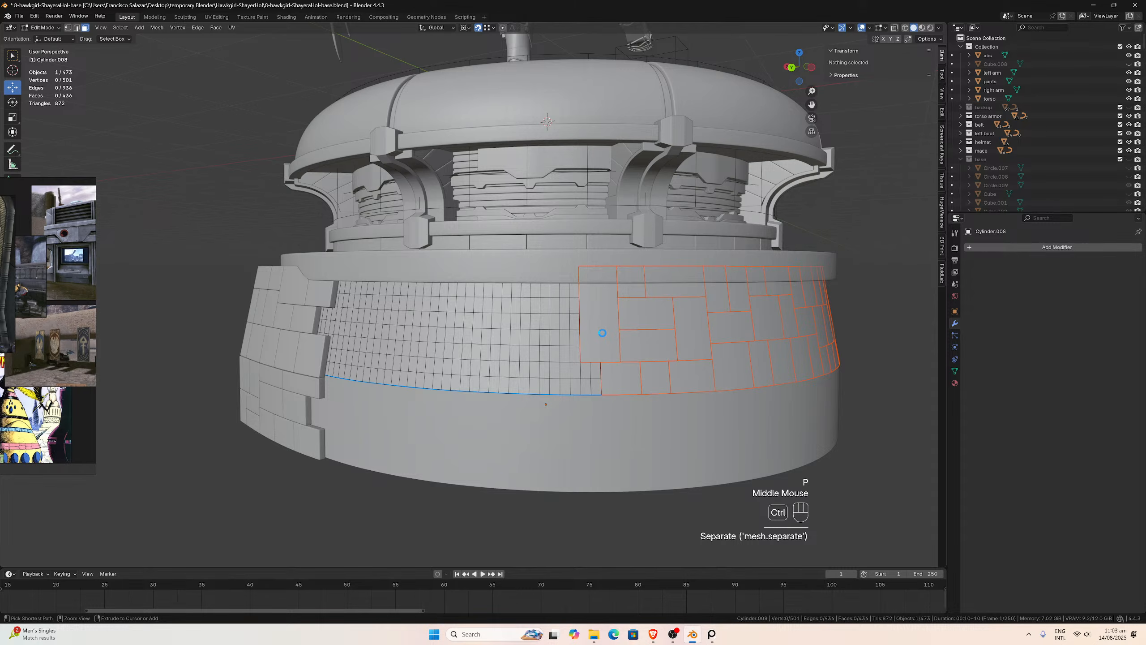
pyautogui.scroll(-2, 602, 332)
pyautogui.moveTo(602, 332); pyautogui.dragTo(595, 369, button='middle')
pyautogui.scroll(3, 439, 362)
pyautogui.scroll(-3, 585, 382)
pyautogui.scroll(2, 583, 373)
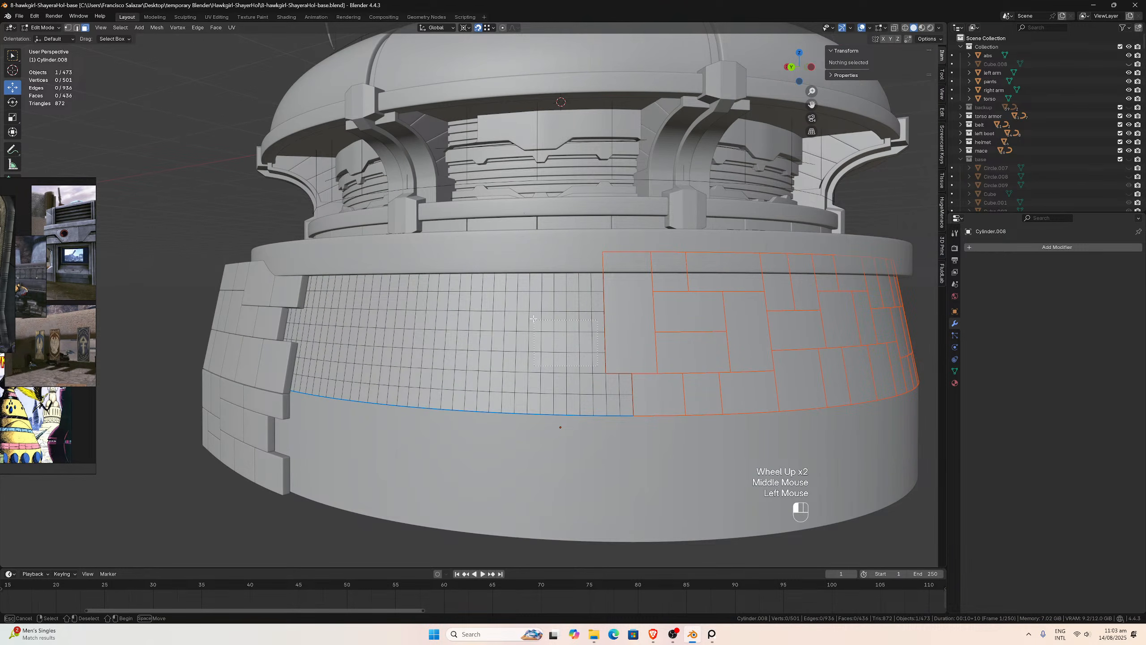
pyautogui.moveTo(596, 367); pyautogui.dragTo(520, 300)
pyautogui.press('p')
pyautogui.click(519, 298)
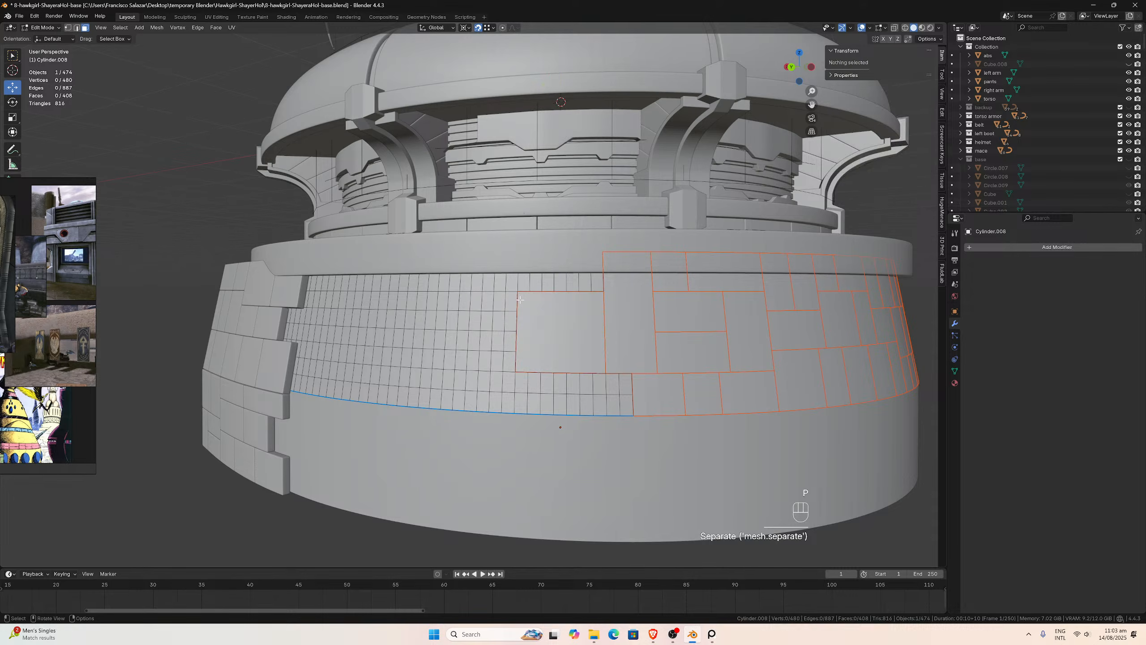
# - Separate two lower-edge blocks two faces high beneath the large brick, one four faces wide and the next five wide
pyautogui.scroll(-2, 519, 299)
pyautogui.moveTo(521, 311); pyautogui.dragTo(549, 346, button='middle')
pyautogui.scroll(2, 536, 311)
pyautogui.scroll(-1, 550, 344)
pyautogui.scroll(2, 548, 345)
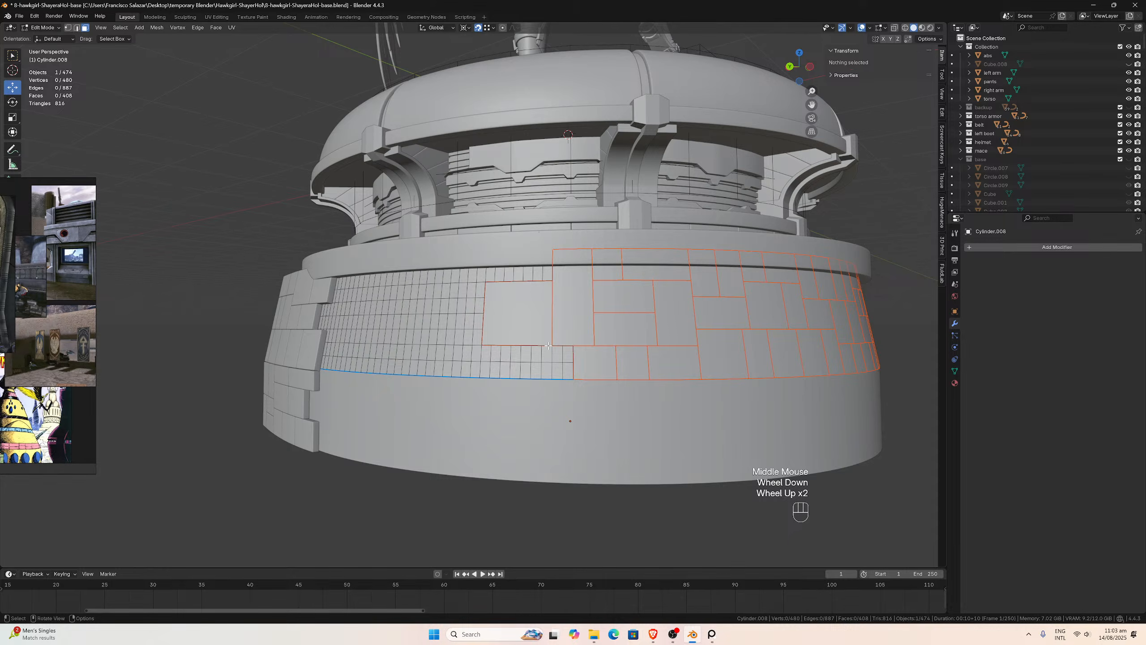
pyautogui.scroll(1, 548, 346)
pyautogui.moveTo(595, 397); pyautogui.dragTo(485, 368)
pyautogui.press('p')
pyautogui.click(548, 373)
pyautogui.press('p')
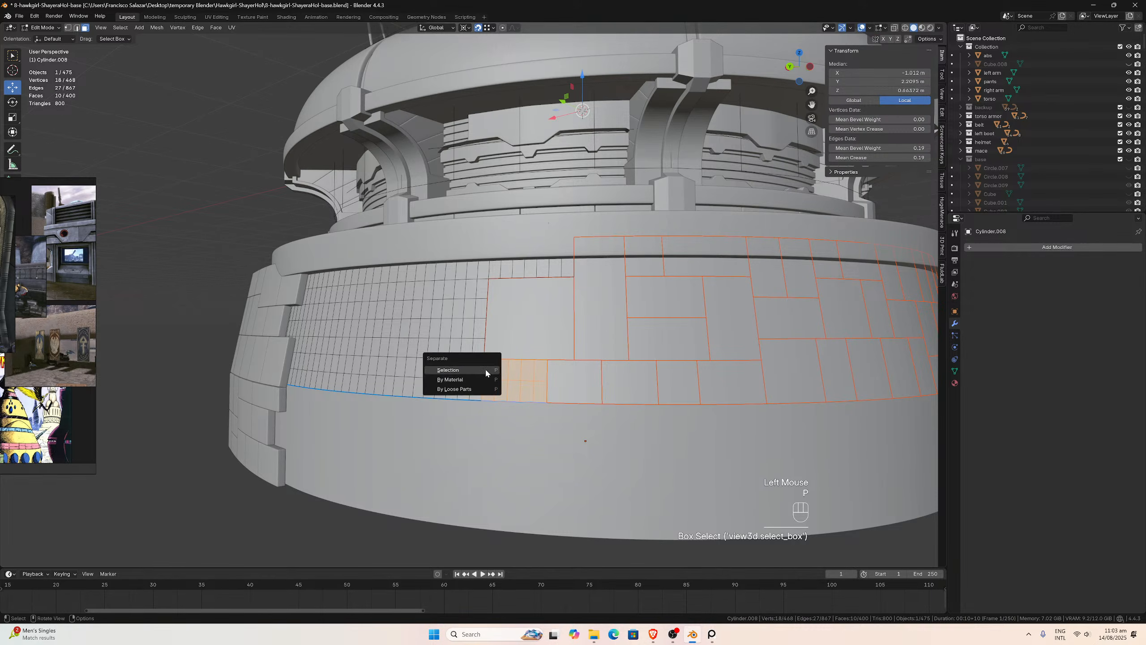
pyautogui.click(485, 367)
# - Separate two adjoining upper-edge blocks, each five faces wide and two high, above the large brick
pyautogui.moveTo(485, 368); pyautogui.dragTo(523, 351, button='middle')
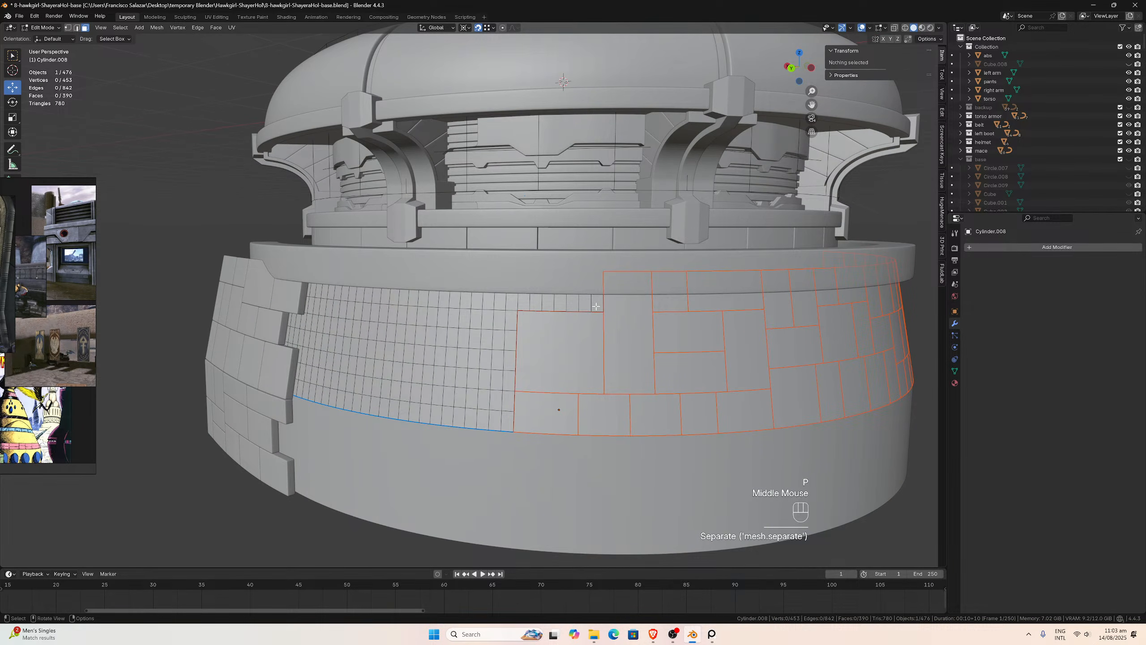
pyautogui.moveTo(598, 307); pyautogui.dragTo(543, 263)
pyautogui.press('p')
pyautogui.click(543, 263)
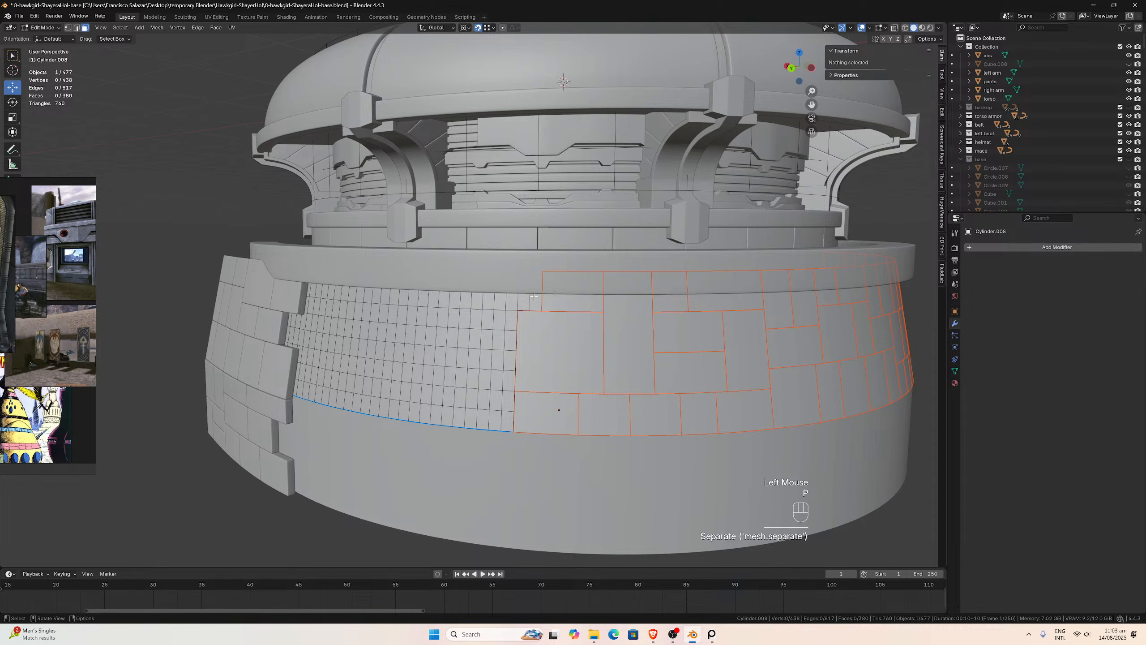
pyautogui.moveTo(543, 263); pyautogui.dragTo(566, 285, button='middle')
pyautogui.moveTo(566, 286); pyautogui.dragTo(522, 242)
pyautogui.press('p')
pyautogui.click(522, 243)
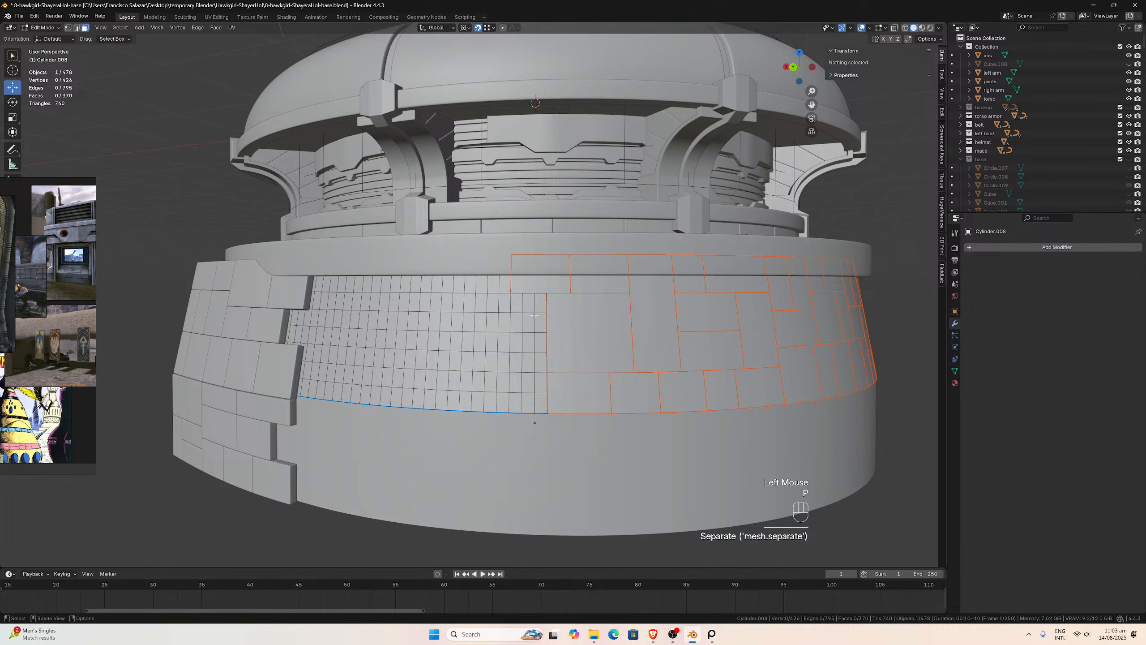
# - Separate two stacked blocks, each four faces wide and three high, filling the wall down to its lower edge
pyautogui.moveTo(502, 300); pyautogui.dragTo(543, 342)
pyautogui.press('p')
pyautogui.click(543, 340)
pyautogui.moveTo(543, 407); pyautogui.dragTo(502, 361)
pyautogui.press('p')
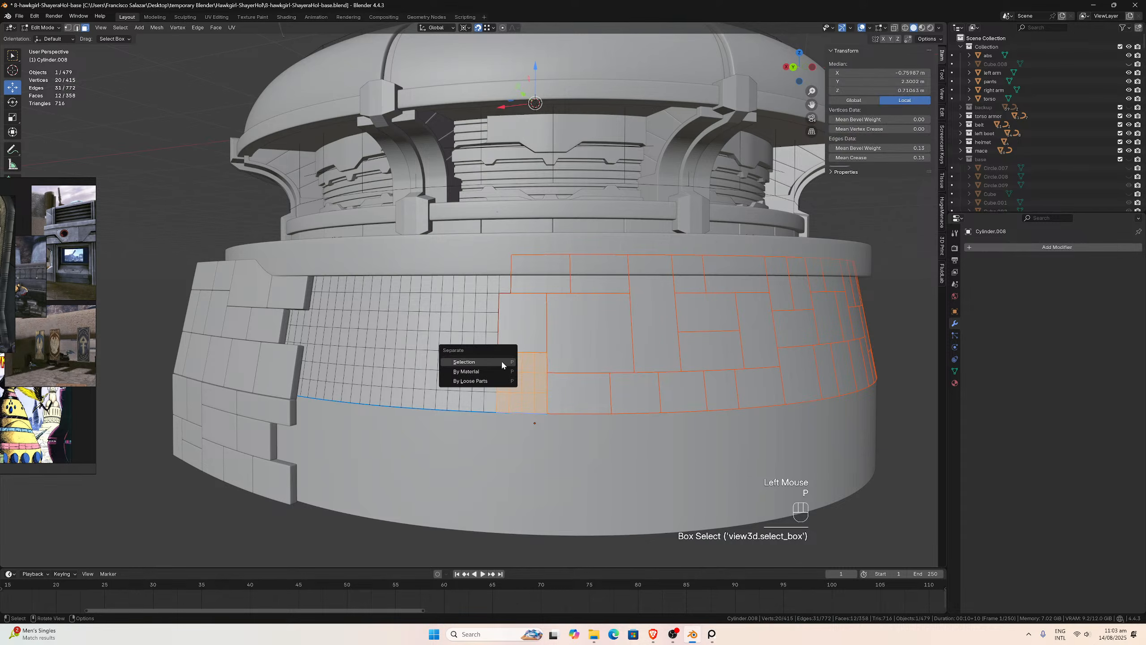
pyautogui.click(501, 361)
# - Save the scene file
pyautogui.scroll(-2, 502, 361)
pyautogui.moveTo(502, 360); pyautogui.dragTo(528, 356, button='middle')
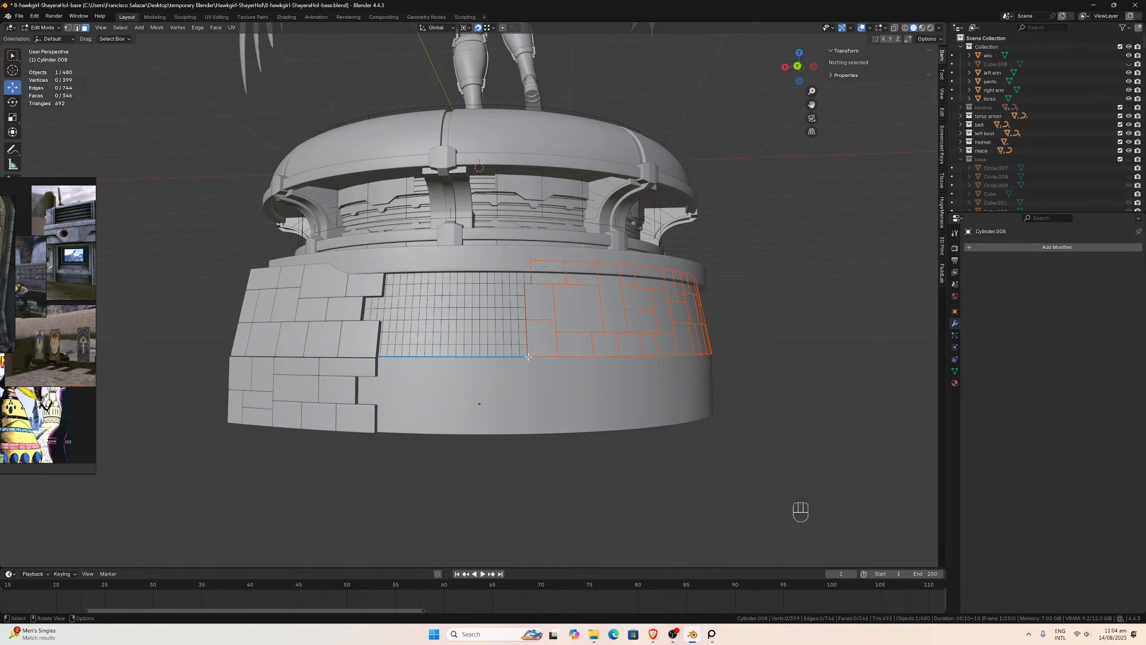
pyautogui.scroll(2, 527, 369)
pyautogui.moveTo(526, 367); pyautogui.dragTo(515, 353, button='middle')
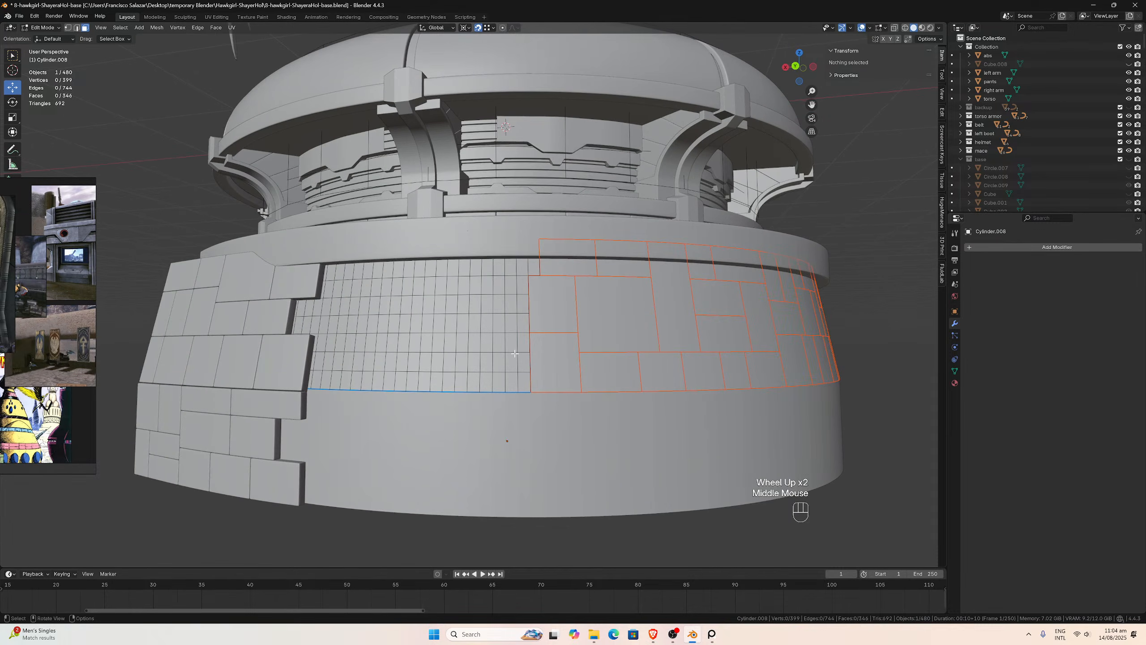
pyautogui.hotkey('ctrl', 's')
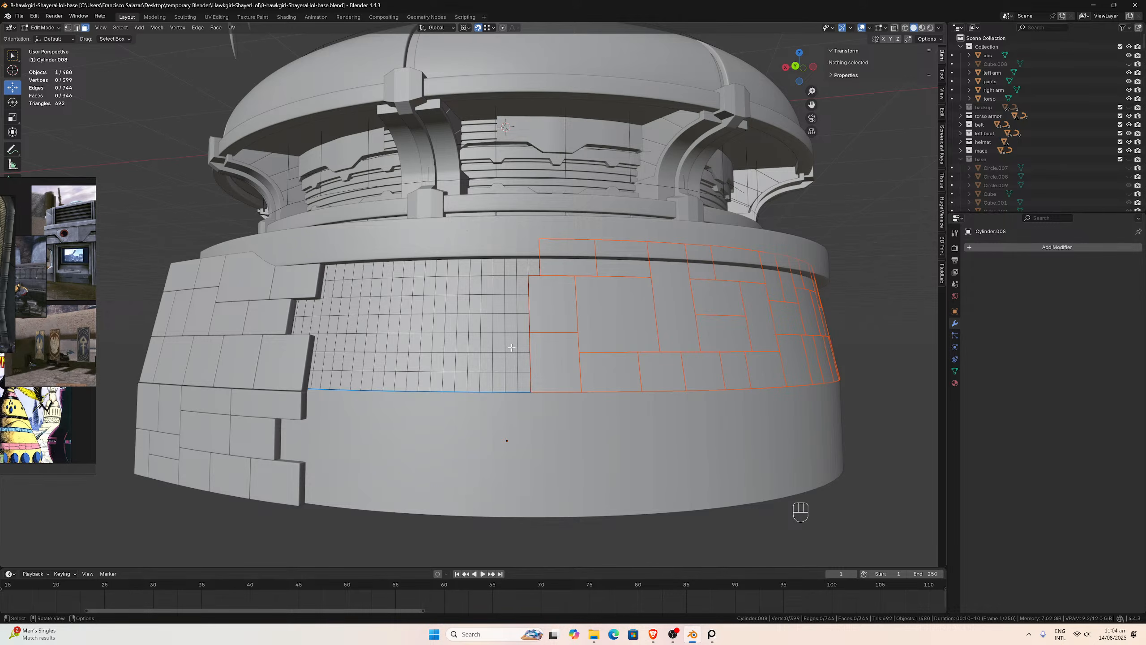
# - Separate a block three faces wide and two high at the wall's upper edge, beside the last upper brick
pyautogui.moveTo(519, 341); pyautogui.dragTo(502, 343, button='middle')
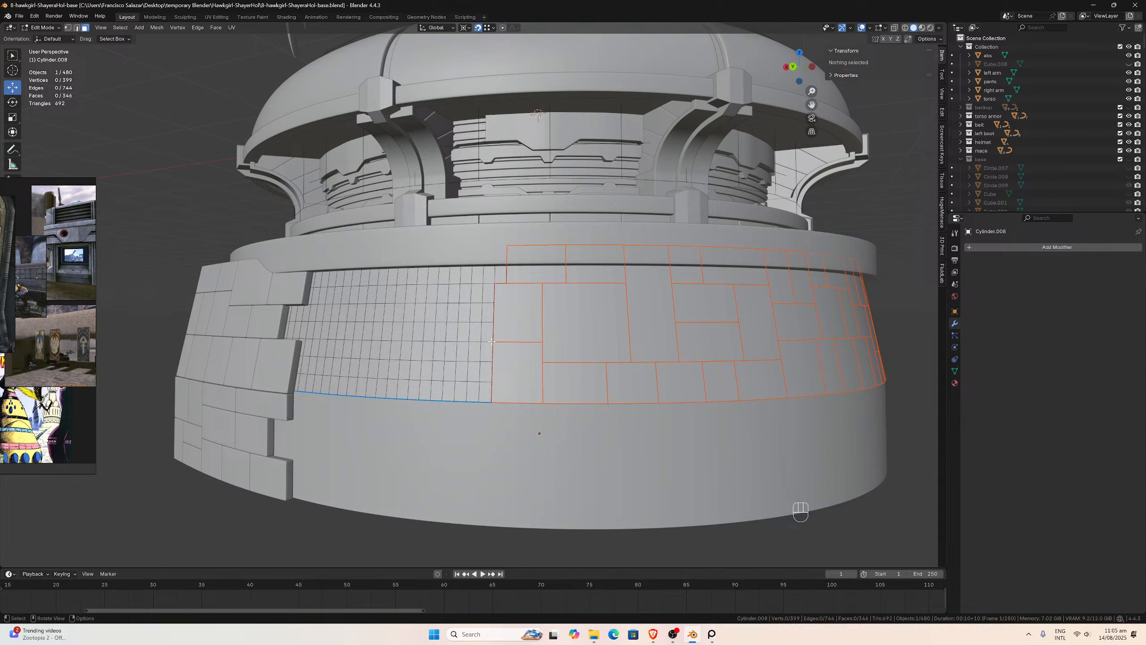
pyautogui.moveTo(485, 291); pyautogui.dragTo(491, 289, button='middle')
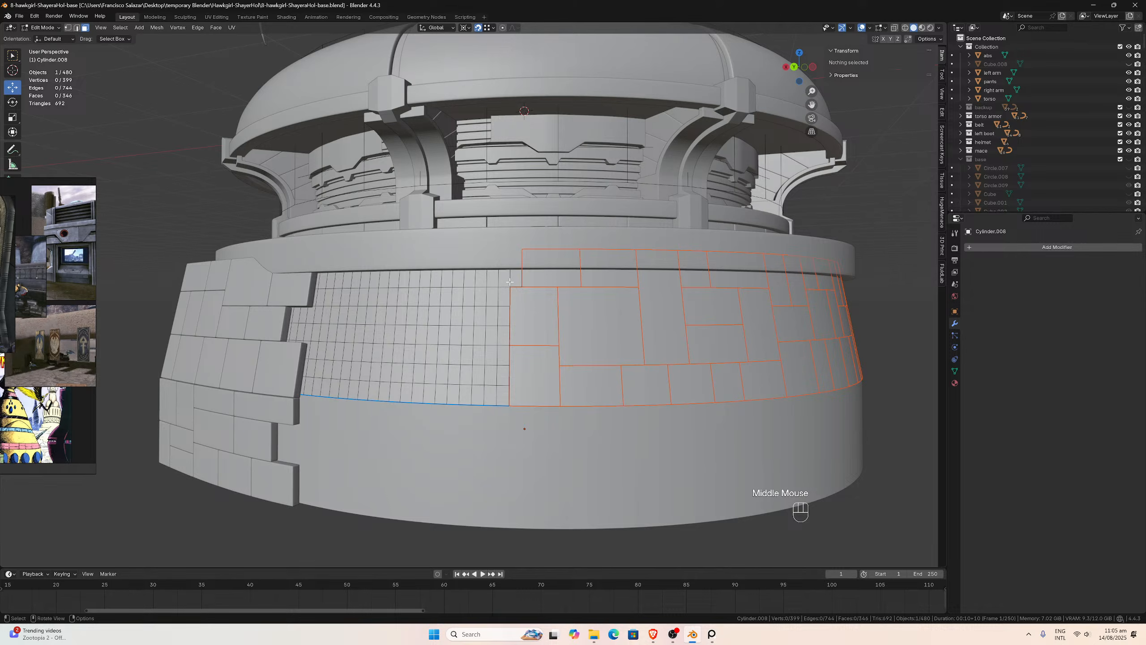
pyautogui.moveTo(520, 280); pyautogui.dragTo(491, 236)
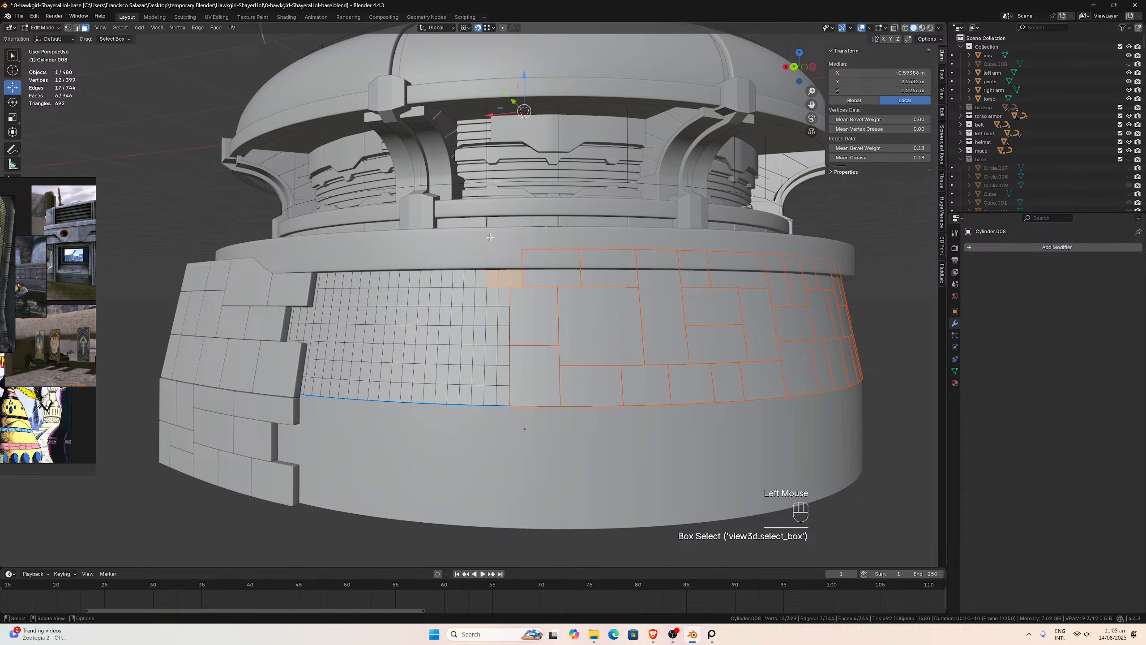
pyautogui.press('p')
pyautogui.click(490, 237)
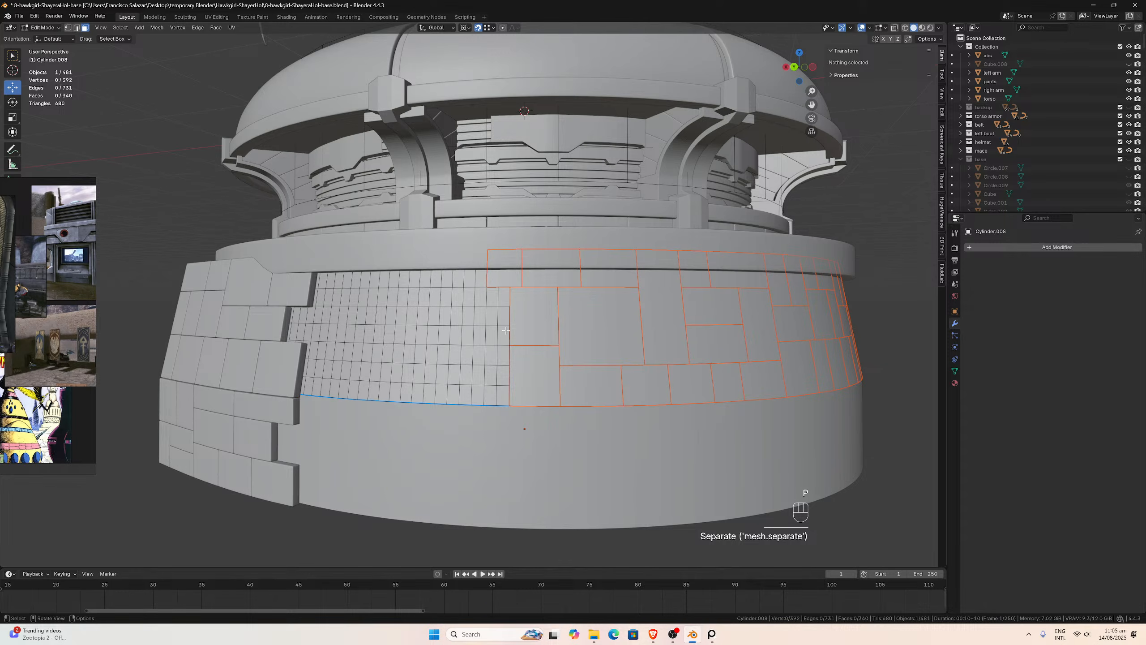
# - Separate a mid-wall block five faces wide and two high, plus a two-row block next to the last upper-edge brick
pyautogui.moveTo(506, 330); pyautogui.dragTo(432, 241)
pyautogui.press('p')
pyautogui.click(453, 297)
pyautogui.press('p')
pyautogui.click(433, 244)
pyautogui.moveTo(468, 261); pyautogui.dragTo(478, 258, button='middle')
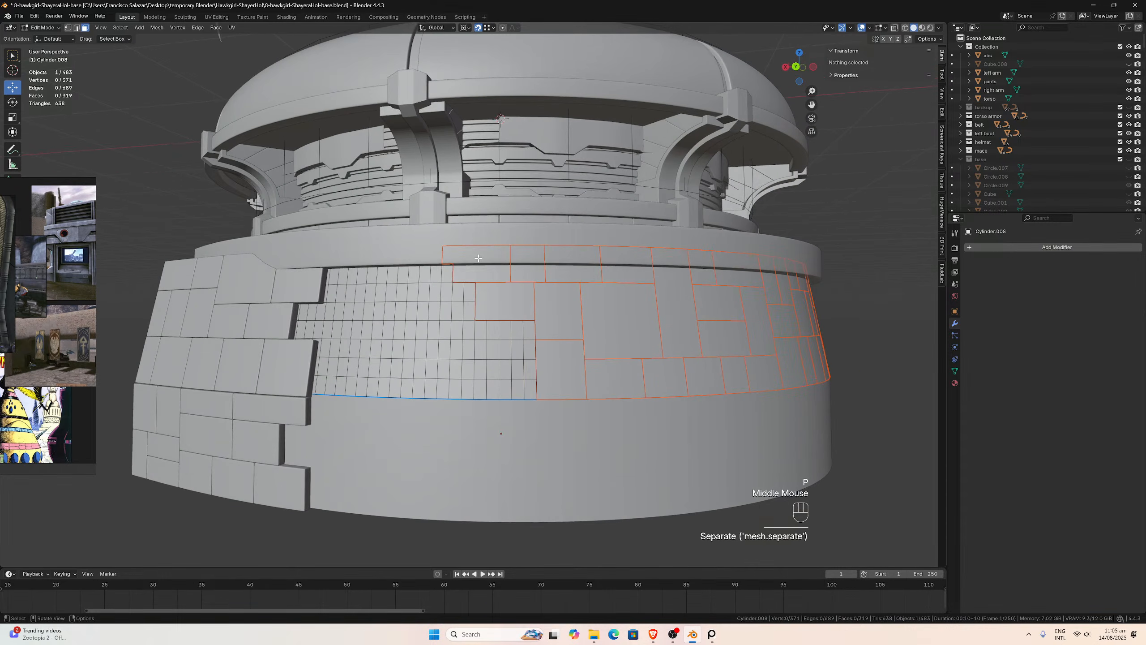
# - Try to separate a mid-wall block three faces wide and two high, and a lower-edge block five faces wide and two high
pyautogui.moveTo(535, 354); pyautogui.dragTo(509, 330)
pyautogui.press('p')
pyautogui.click(506, 326)
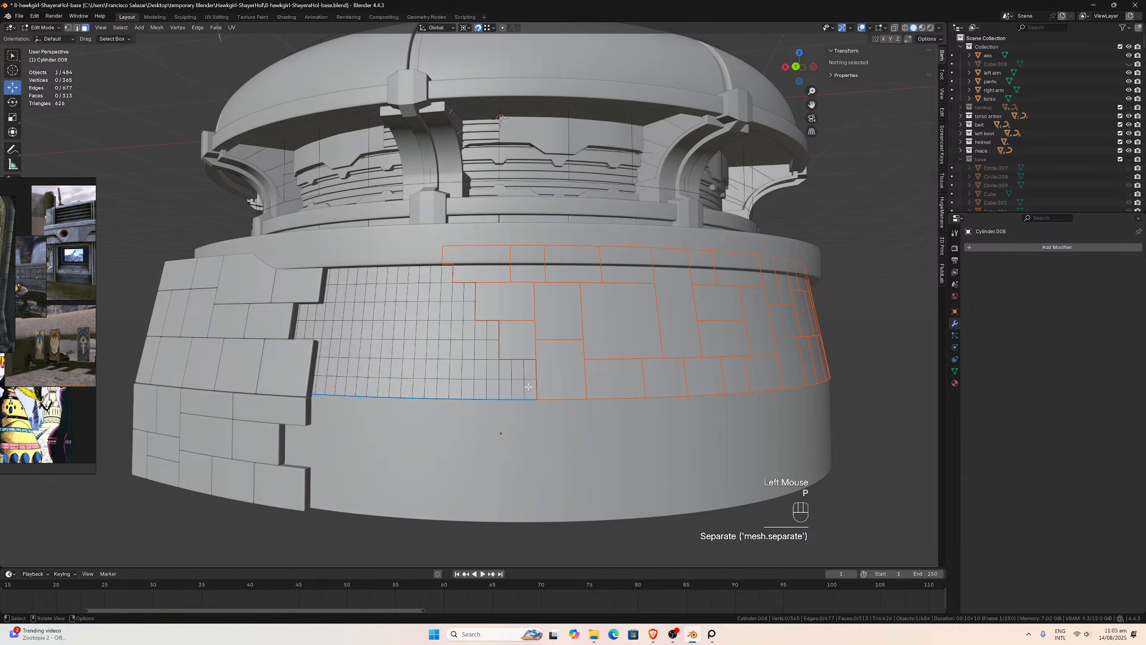
pyautogui.moveTo(531, 391); pyautogui.dragTo(477, 367)
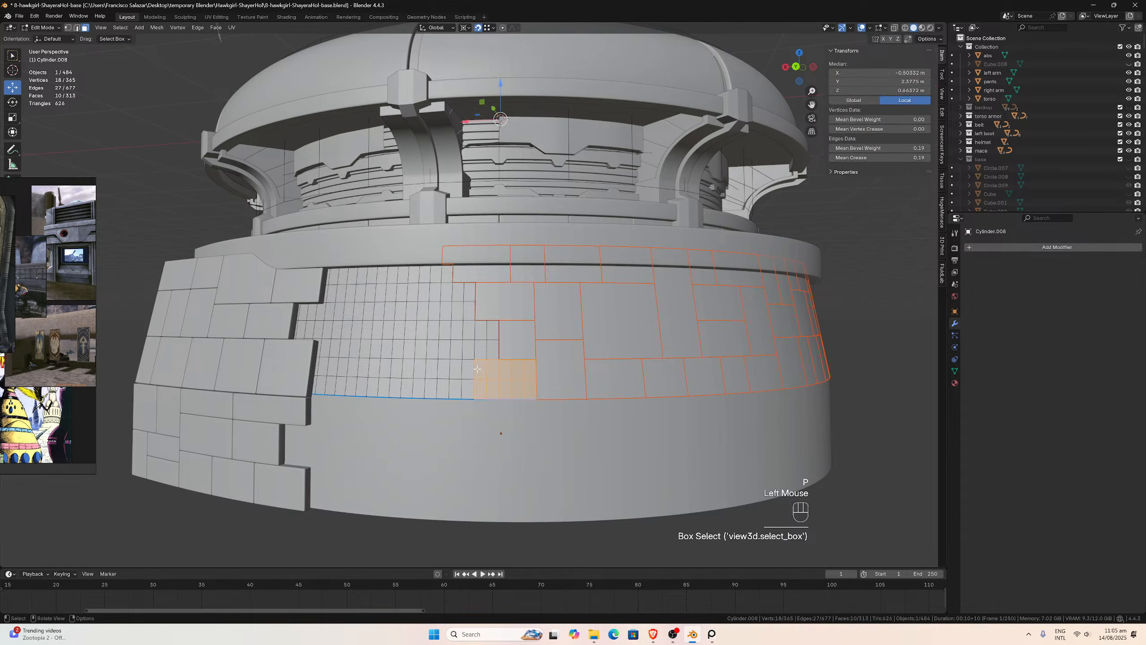
pyautogui.press('p')
pyautogui.click(477, 368)
pyautogui.moveTo(476, 368); pyautogui.dragTo(496, 358, button='middle')
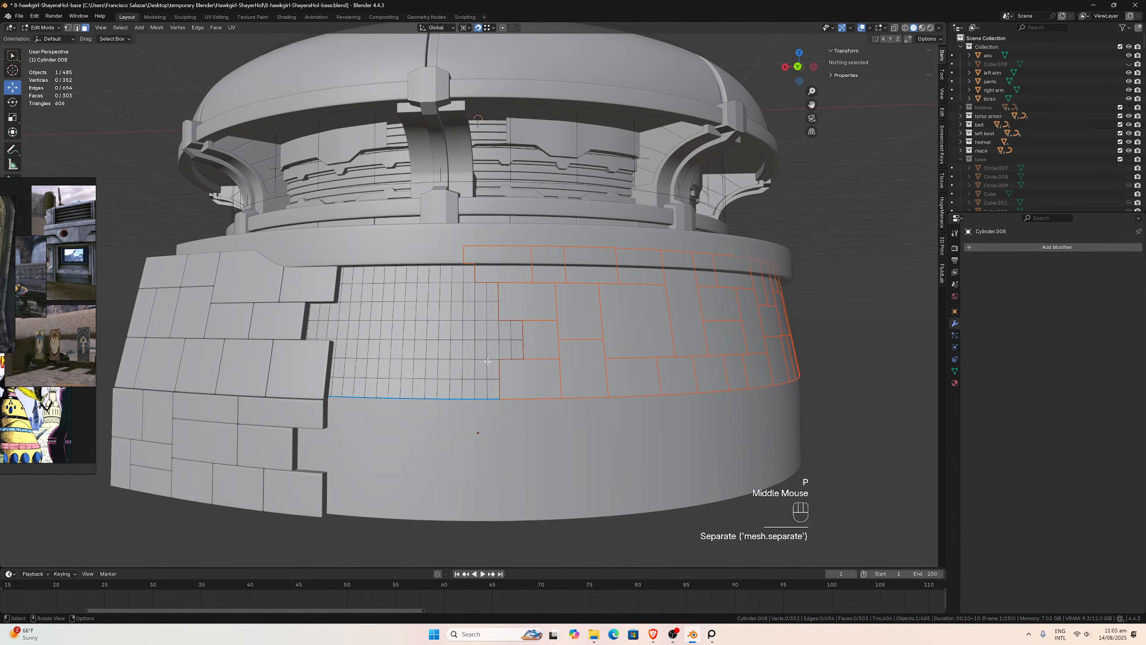
pyautogui.moveTo(519, 355); pyautogui.dragTo(481, 331)
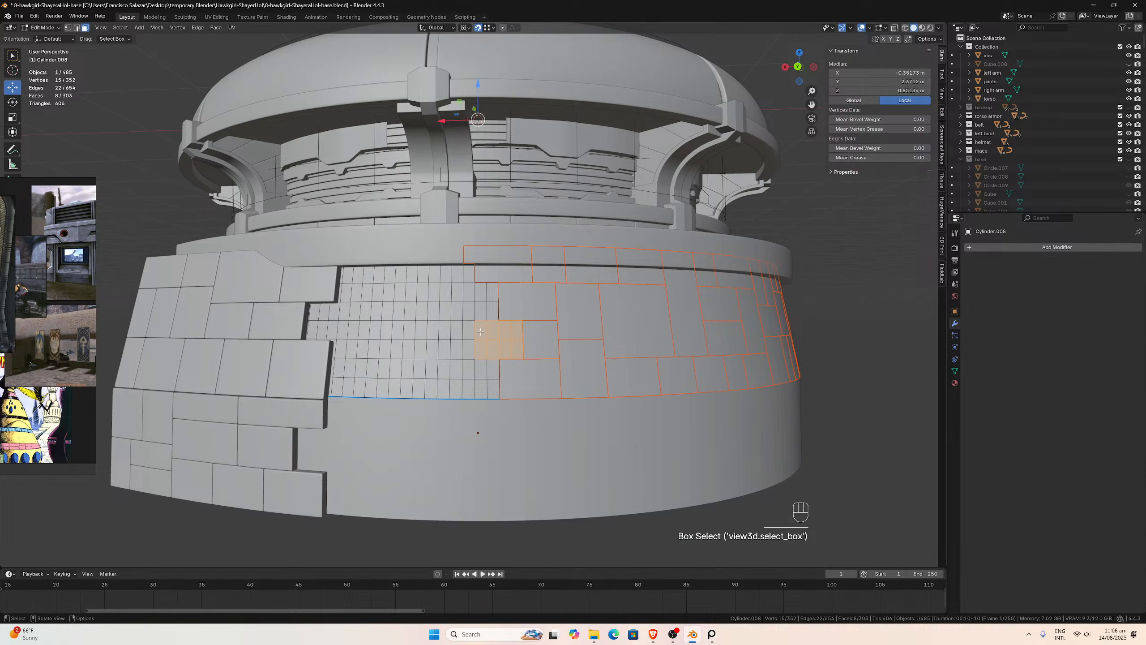
# - Undo back to before the last upper-edge block was separated, and separate it again five faces wide and two high
pyautogui.hotkey('ctrl', 'z')
pyautogui.hotkey('ctrl', 'z')
pyautogui.hotkey('ctrl', 'z')
pyautogui.hotkey('ctrl', 'z')
pyautogui.hotkey('ctrl', 'z')
pyautogui.hotkey('ctrl', 'z')
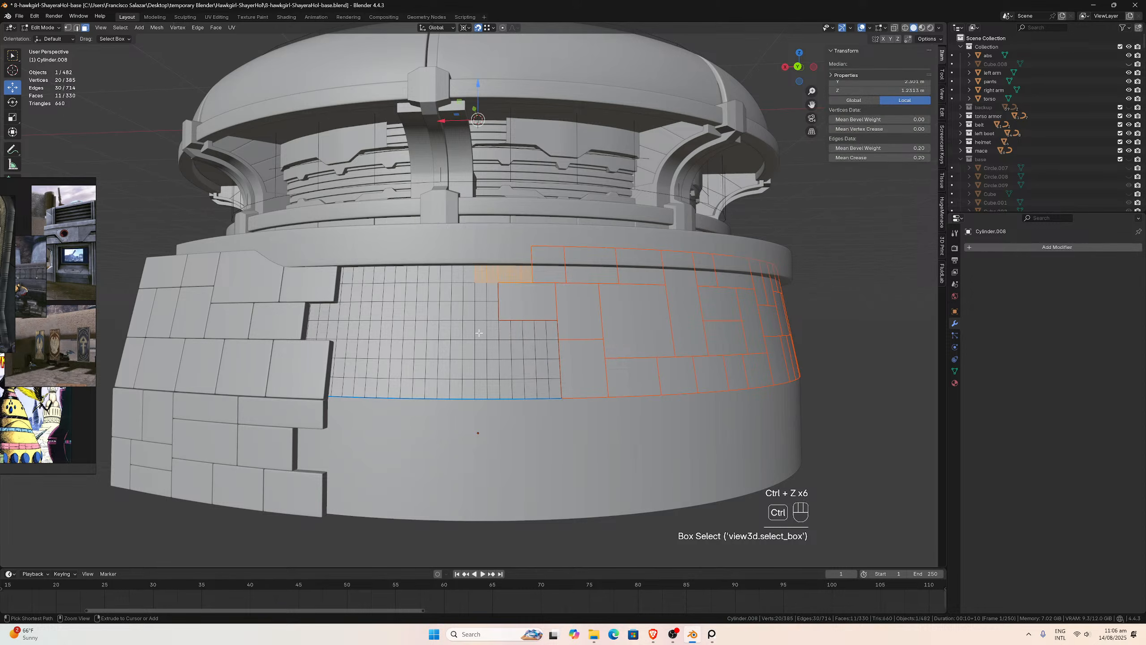
pyautogui.click(525, 274)
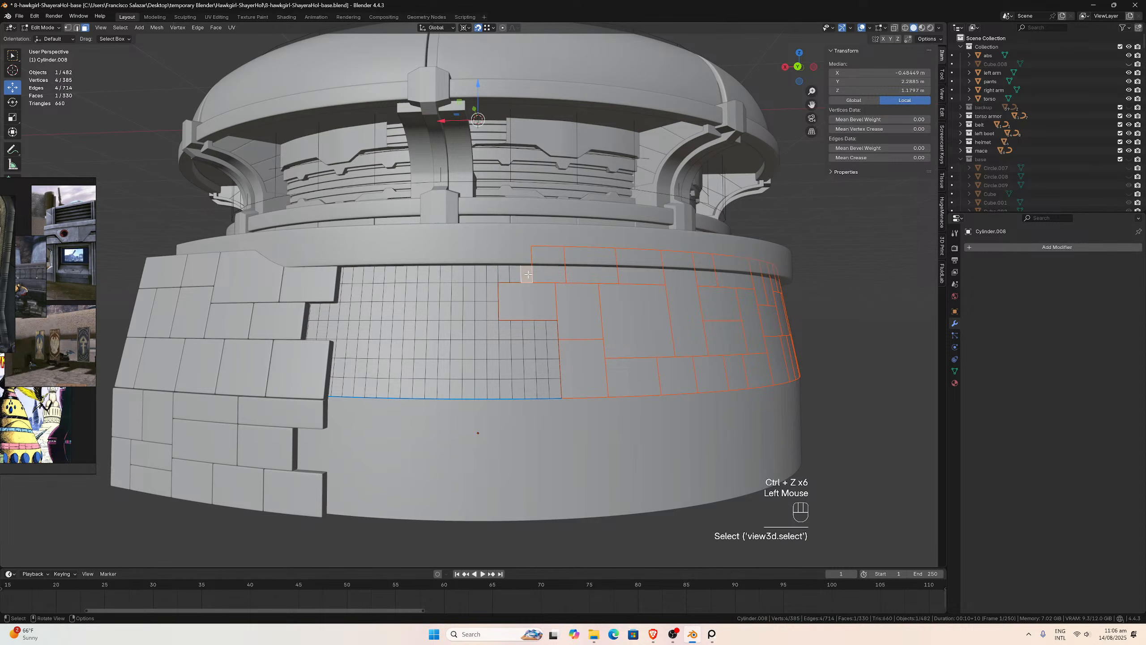
pyautogui.moveTo(528, 275); pyautogui.dragTo(477, 230)
pyautogui.press('p')
pyautogui.click(476, 227)
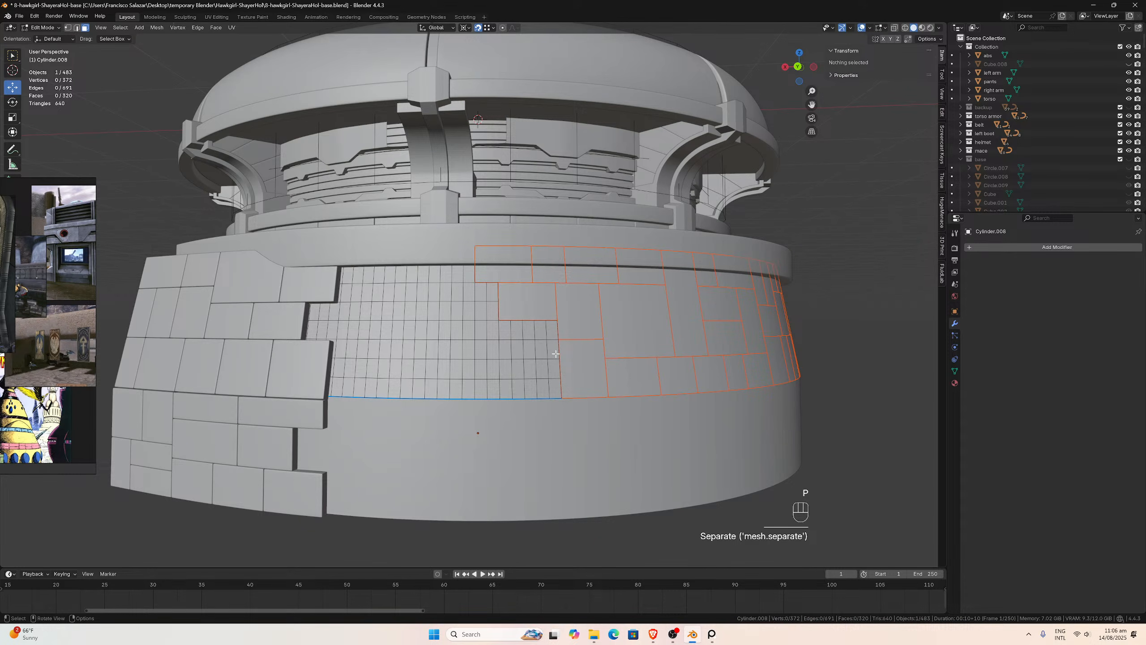
# - Separate two-row blocks three and four faces wide at mid-wall, and one five faces wide along the wall's lower edge
pyautogui.moveTo(557, 355); pyautogui.dragTo(524, 331)
pyautogui.press('p')
pyautogui.click(525, 335)
pyautogui.moveTo(553, 393); pyautogui.dragTo(506, 369)
pyautogui.press('p')
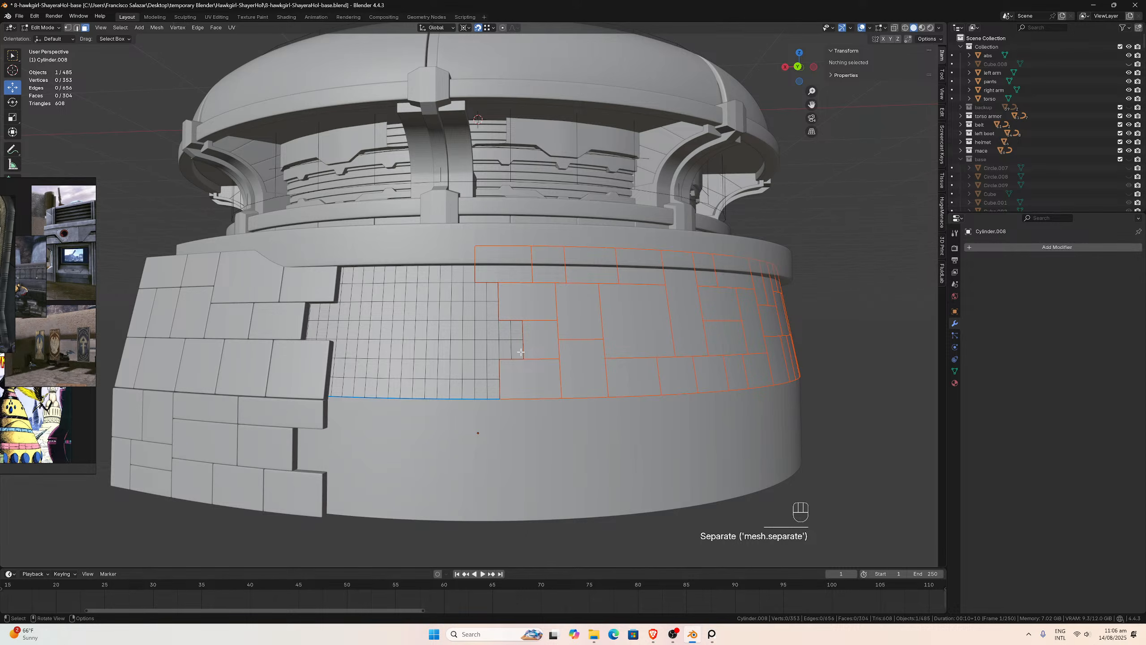
pyautogui.moveTo(520, 352); pyautogui.dragTo(479, 335)
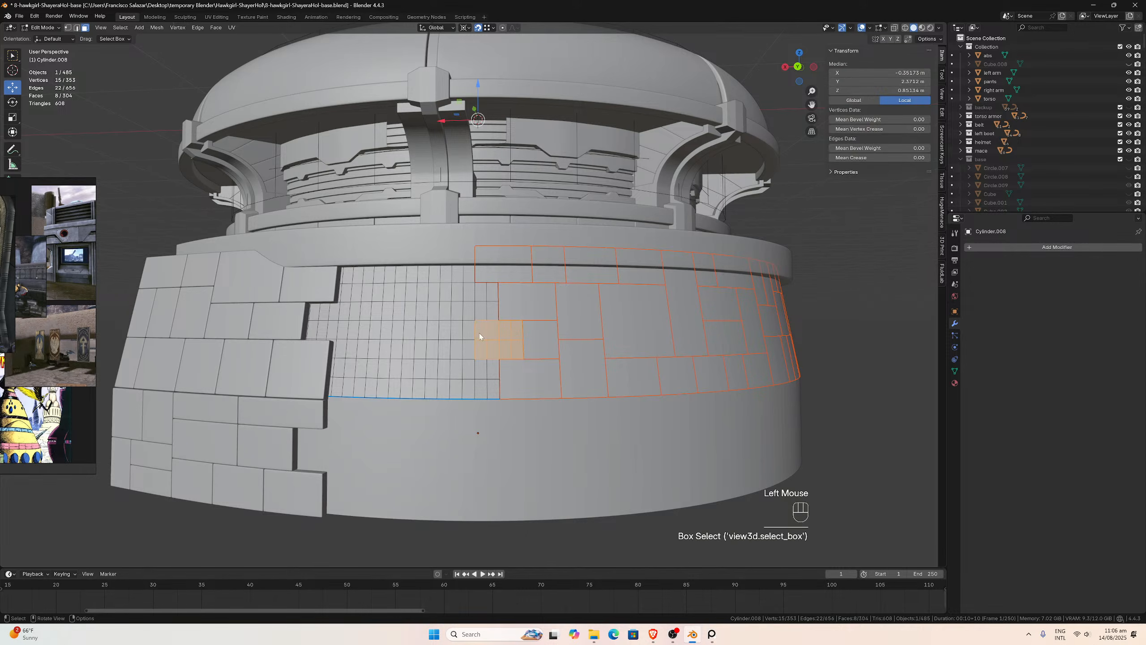
pyautogui.press('p')
pyautogui.click(480, 334)
pyautogui.moveTo(479, 334); pyautogui.dragTo(498, 354, button='middle')
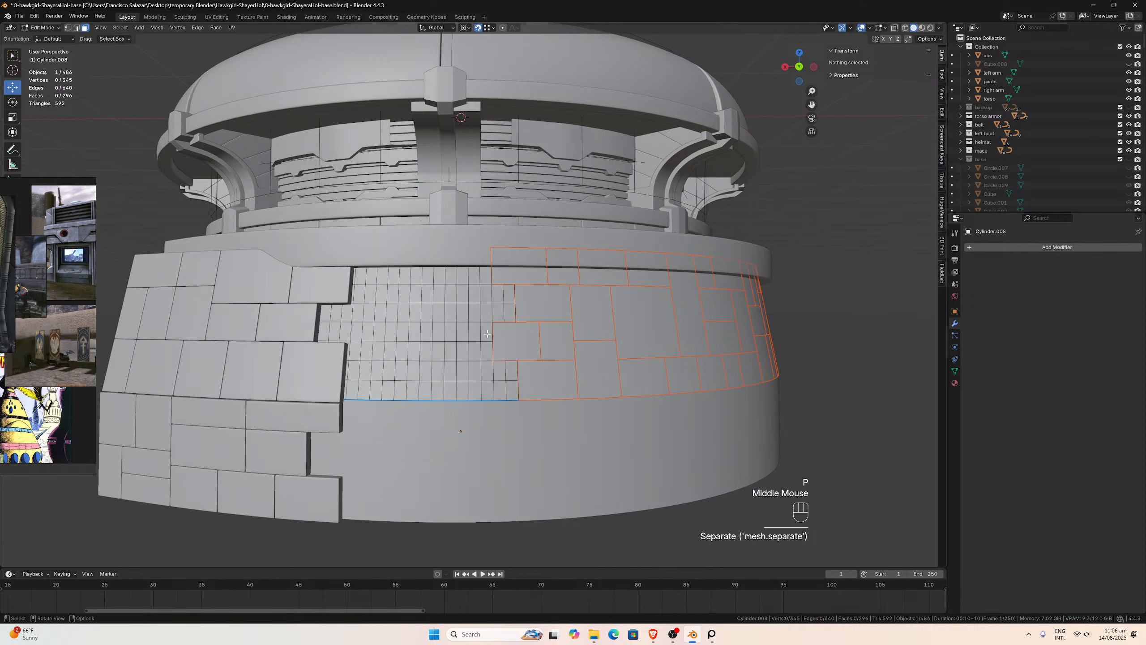
# - Try to separate a block three faces wide and two high beside the last lower-edge block
pyautogui.moveTo(516, 392); pyautogui.dragTo(487, 371)
pyautogui.press('p')
pyautogui.click(487, 372)
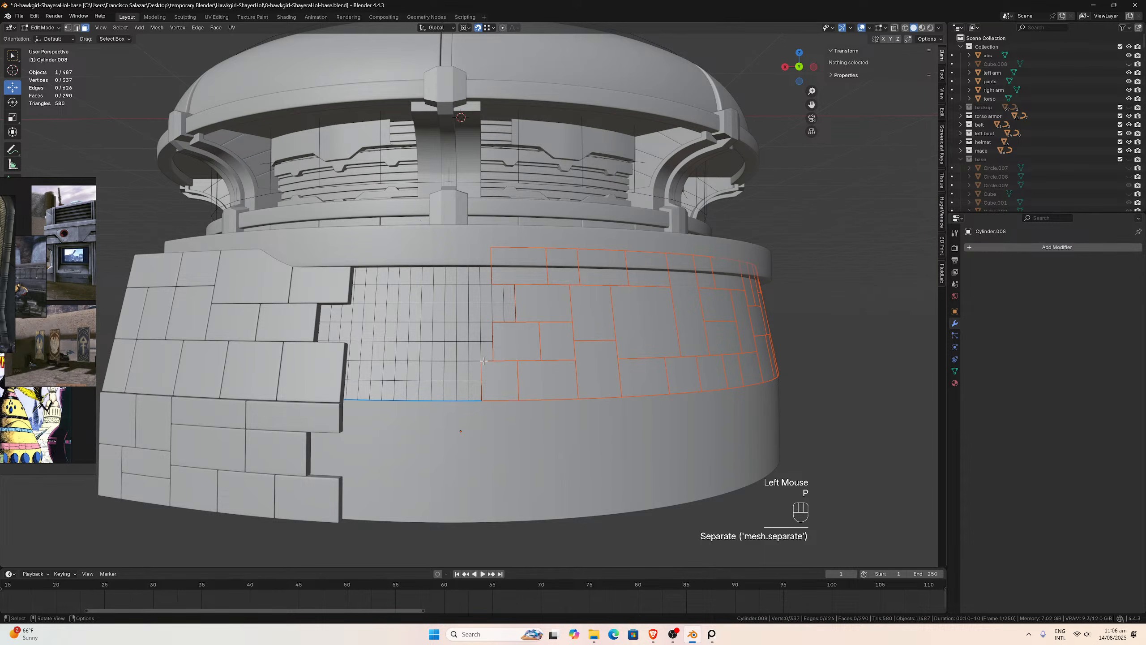
pyautogui.click(487, 348)
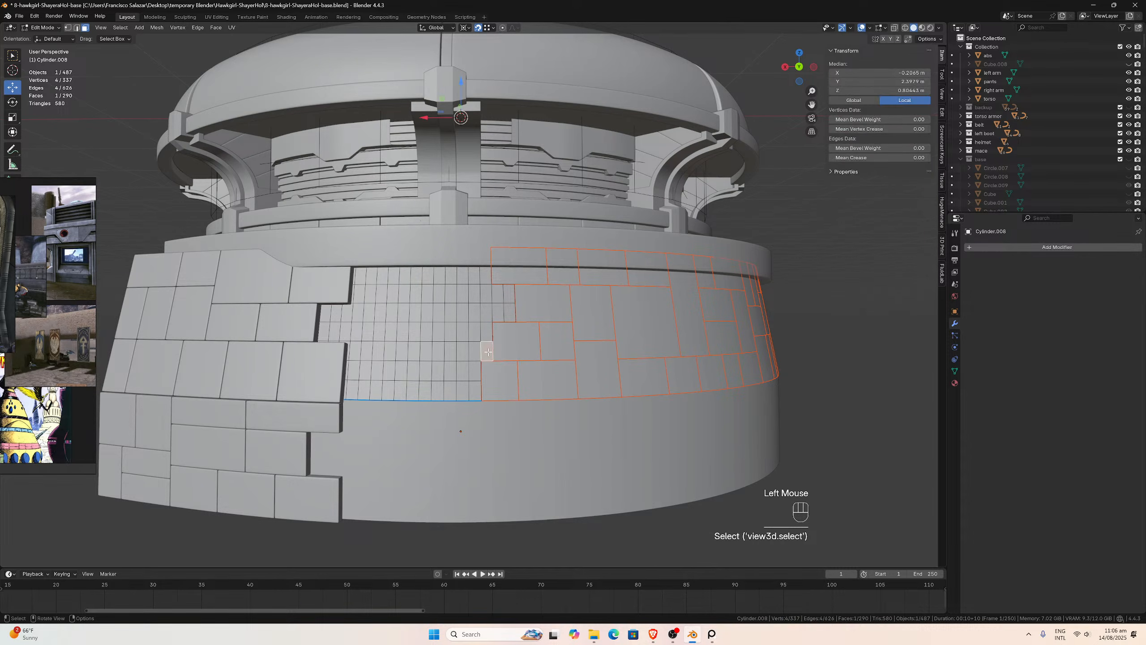
pyautogui.hotkey('ctrl', 'z')
pyautogui.hotkey('ctrl', 'z')
pyautogui.hotkey('ctrl', 'z')
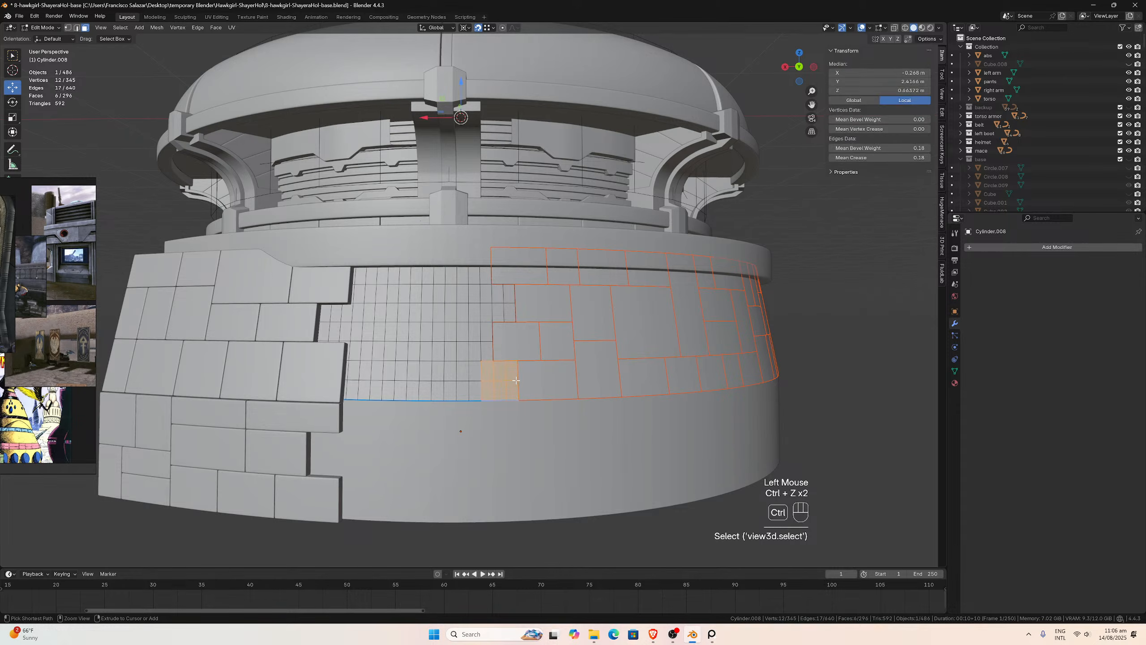
# - Separate a block four faces wide and two high at the wall's lower edge, beside the last lower-edge block
pyautogui.moveTo(517, 393); pyautogui.dragTo(470, 371)
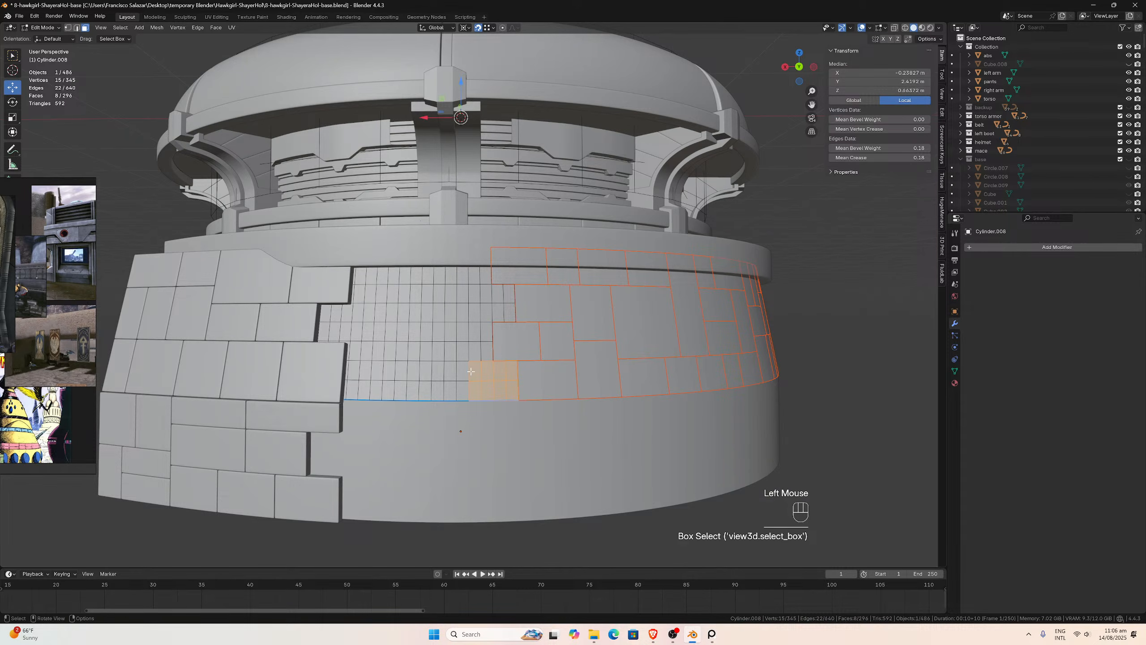
pyautogui.press('p')
pyautogui.click(471, 371)
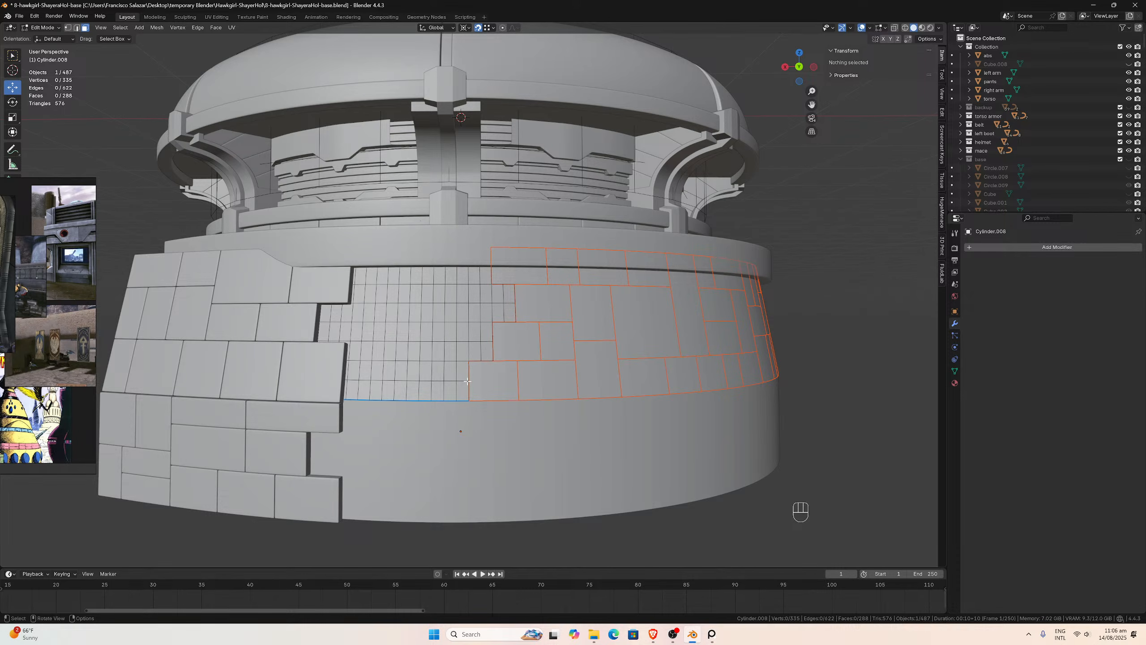
pyautogui.moveTo(463, 392); pyautogui.dragTo(472, 295)
pyautogui.press('p')
pyautogui.click(435, 347)
pyautogui.moveTo(473, 298); pyautogui.dragTo(495, 313, button='middle')
pyautogui.hotkey('ctrl', 'z')
pyautogui.hotkey('ctrl', 'z')
pyautogui.hotkey('ctrl', 'z')
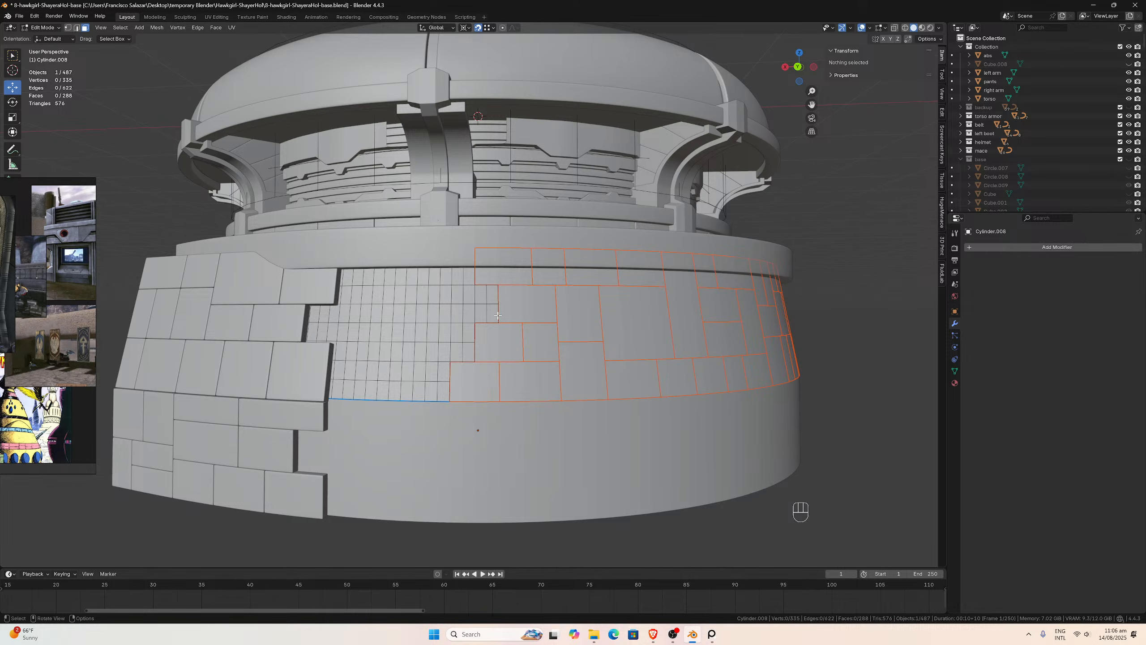
# - Separate two mid-wall blocks two faces high, one four faces wide and the one below it five faces wide
pyautogui.moveTo(498, 315); pyautogui.dragTo(457, 298)
pyautogui.press('p')
pyautogui.click(457, 298)
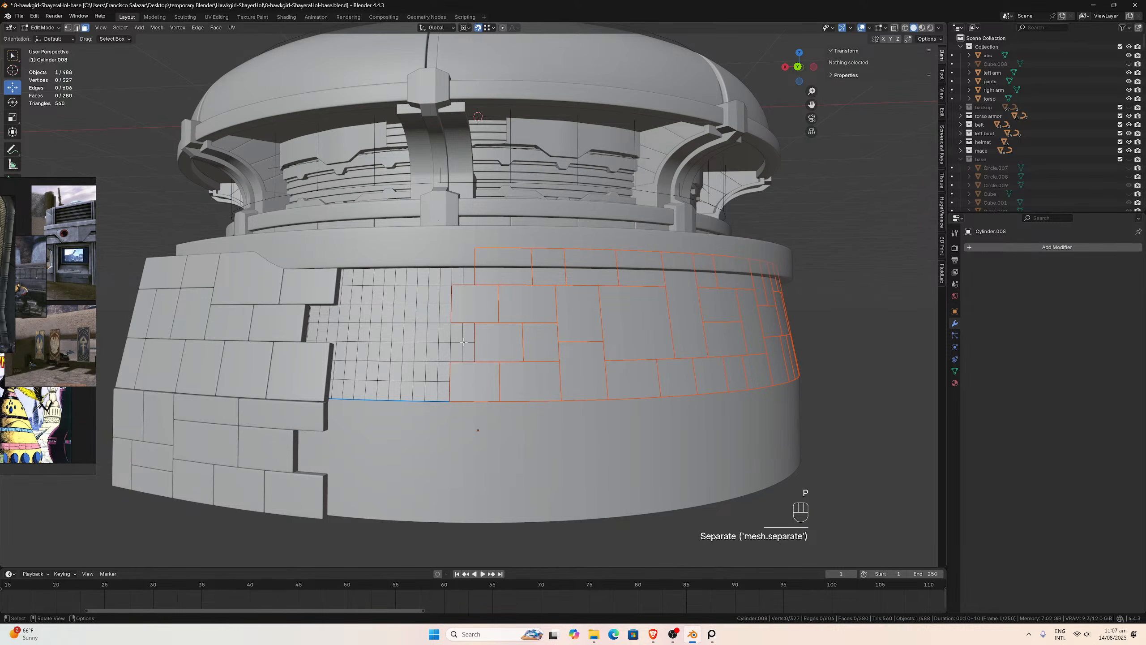
pyautogui.moveTo(472, 353); pyautogui.dragTo(423, 338)
pyautogui.press('p')
pyautogui.click(423, 338)
pyautogui.moveTo(423, 339); pyautogui.dragTo(468, 314, button='middle')
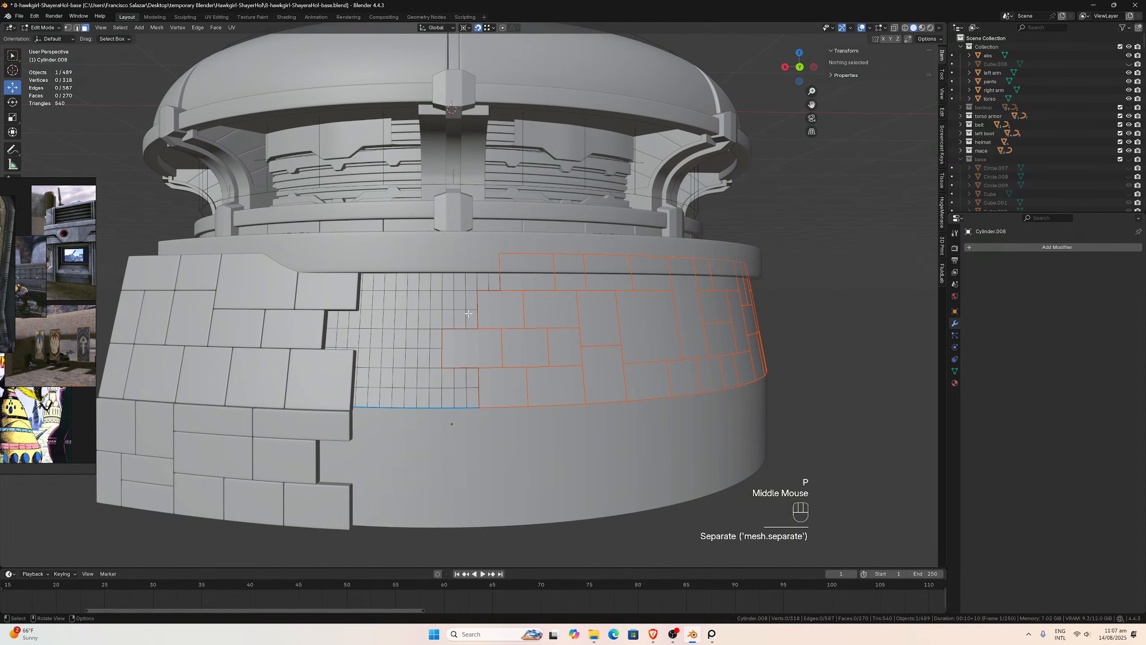
# - Separate blocks three faces wide and two high above and below the last mid-wall block, plus a lower-edge block five wide and three high
pyautogui.click(472, 317)
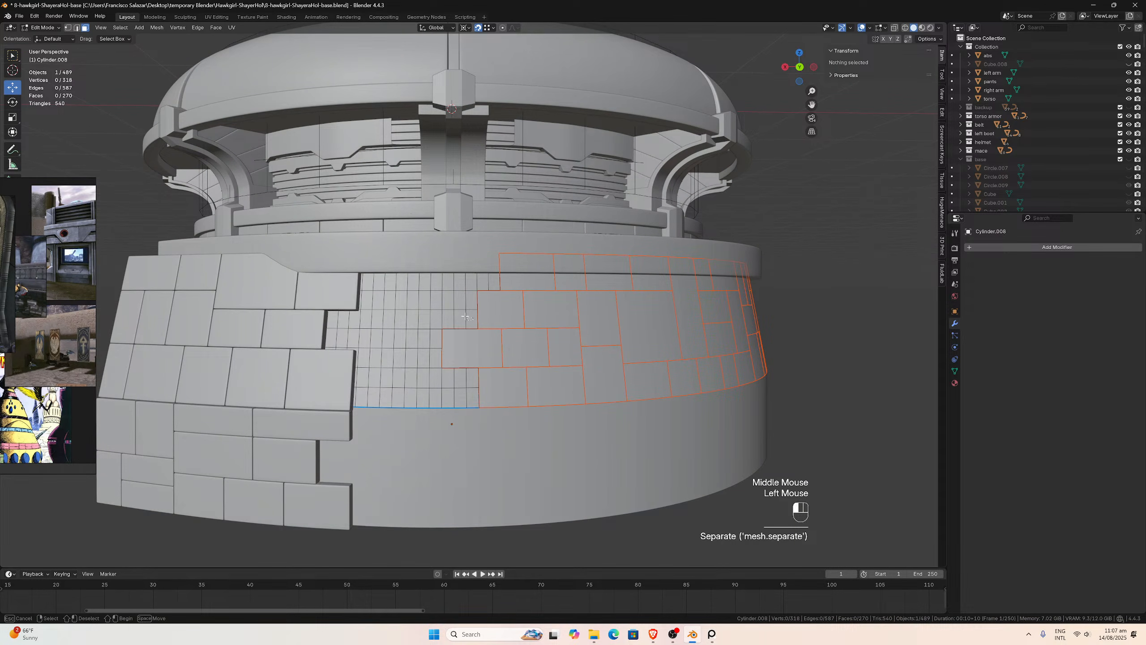
pyautogui.press('p')
pyautogui.click(446, 299)
pyautogui.moveTo(476, 400); pyautogui.dragTo(384, 349)
pyautogui.press('p')
pyautogui.click(445, 377)
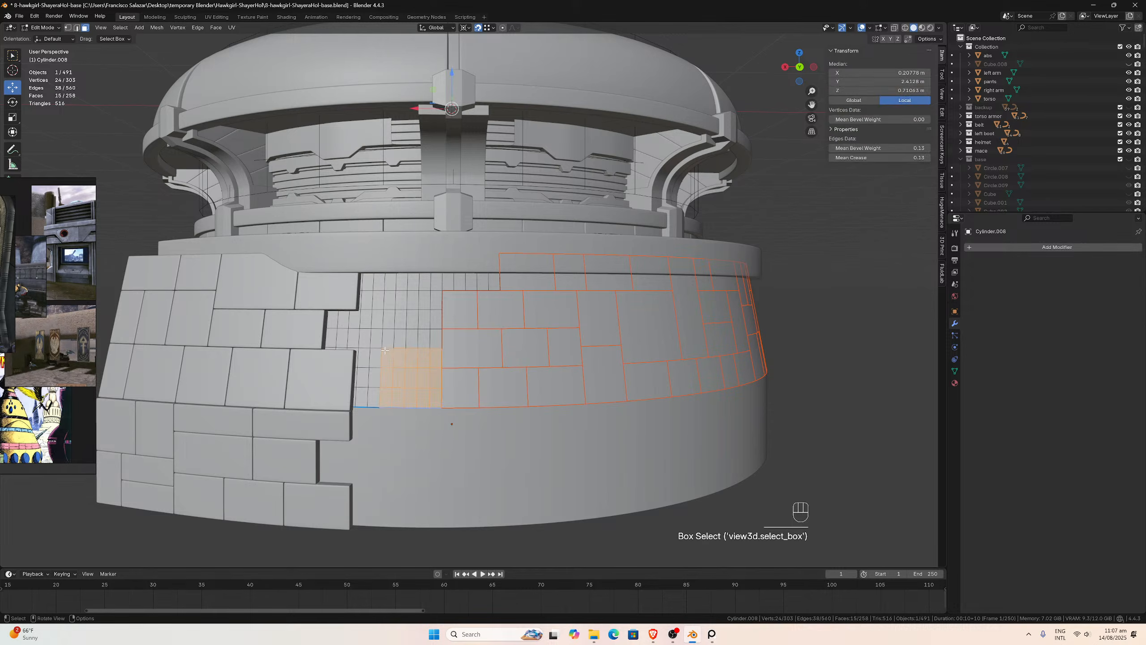
pyautogui.press('p')
pyautogui.click(384, 349)
pyautogui.moveTo(384, 348); pyautogui.dragTo(477, 290, button='middle')
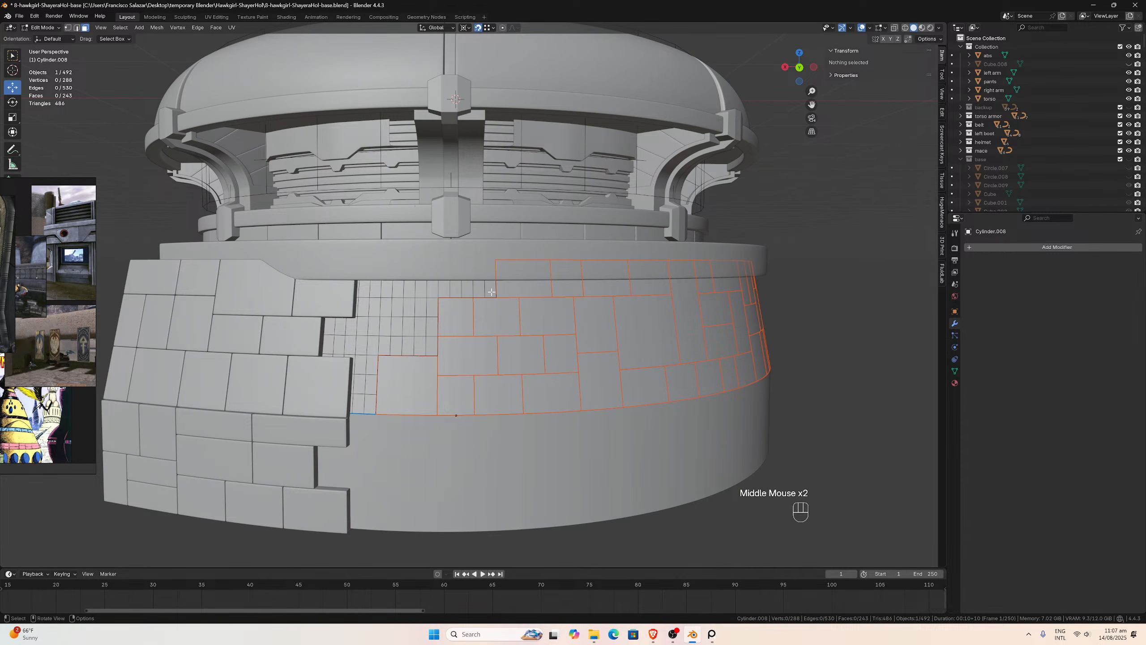
# - Separate two adjacent upper-edge blocks two faces high, the first three faces wide and the second four
pyautogui.moveTo(492, 292); pyautogui.dragTo(463, 254)
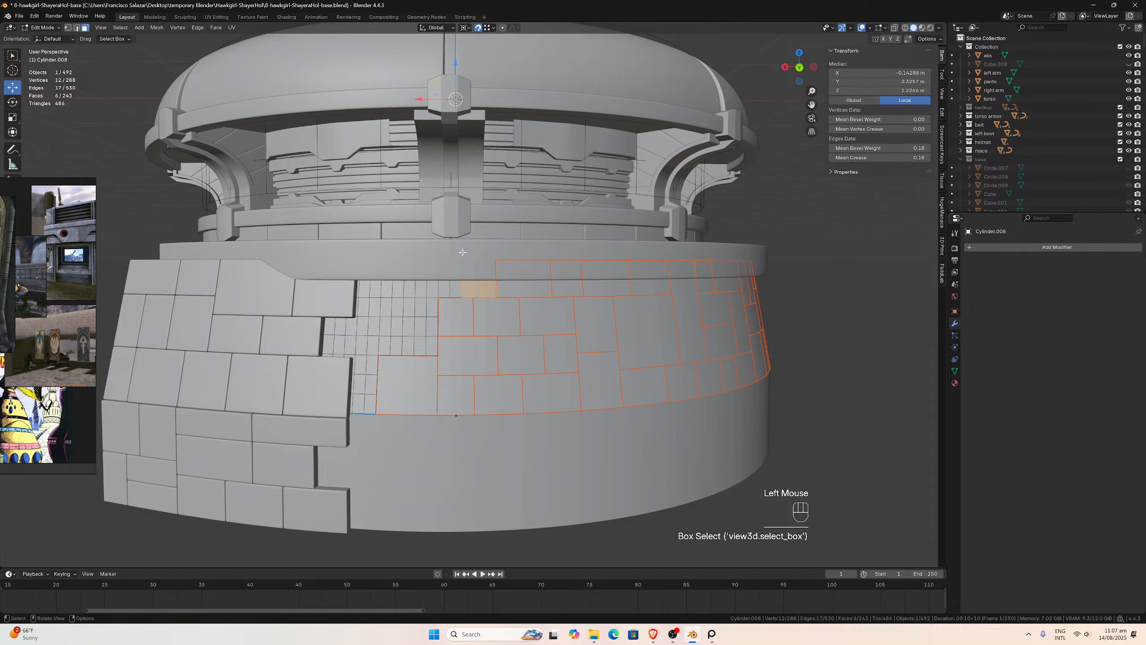
pyautogui.press('p')
pyautogui.click(463, 254)
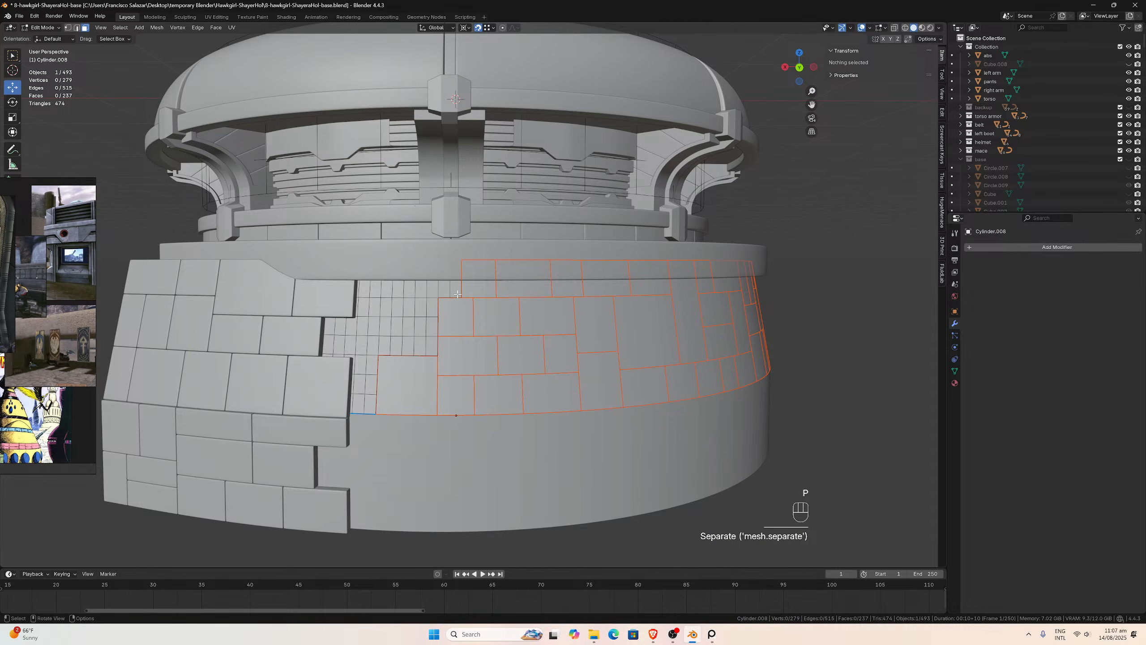
pyautogui.moveTo(457, 294); pyautogui.dragTo(421, 251)
pyautogui.press('p')
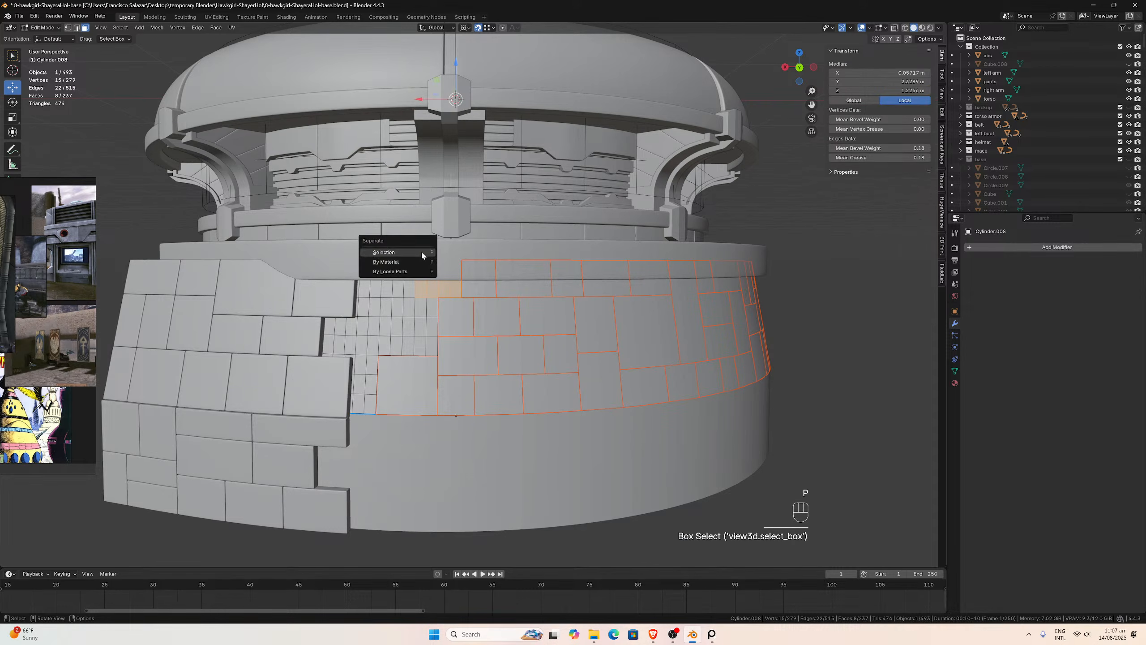
pyautogui.click(422, 252)
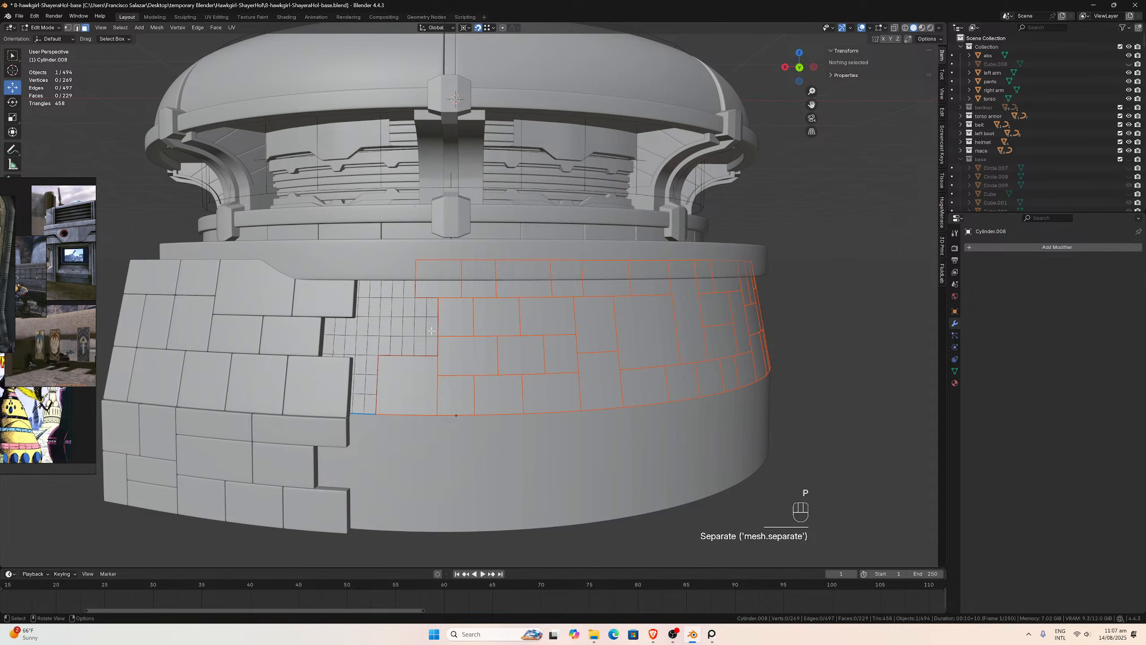
# - Separate a block three faces wide and three high above the large lower-edge block, and return to Object Mode
pyautogui.moveTo(436, 348); pyautogui.dragTo(405, 300)
pyautogui.press('p')
pyautogui.click(405, 300)
pyautogui.moveTo(405, 300); pyautogui.dragTo(419, 300, button='middle')
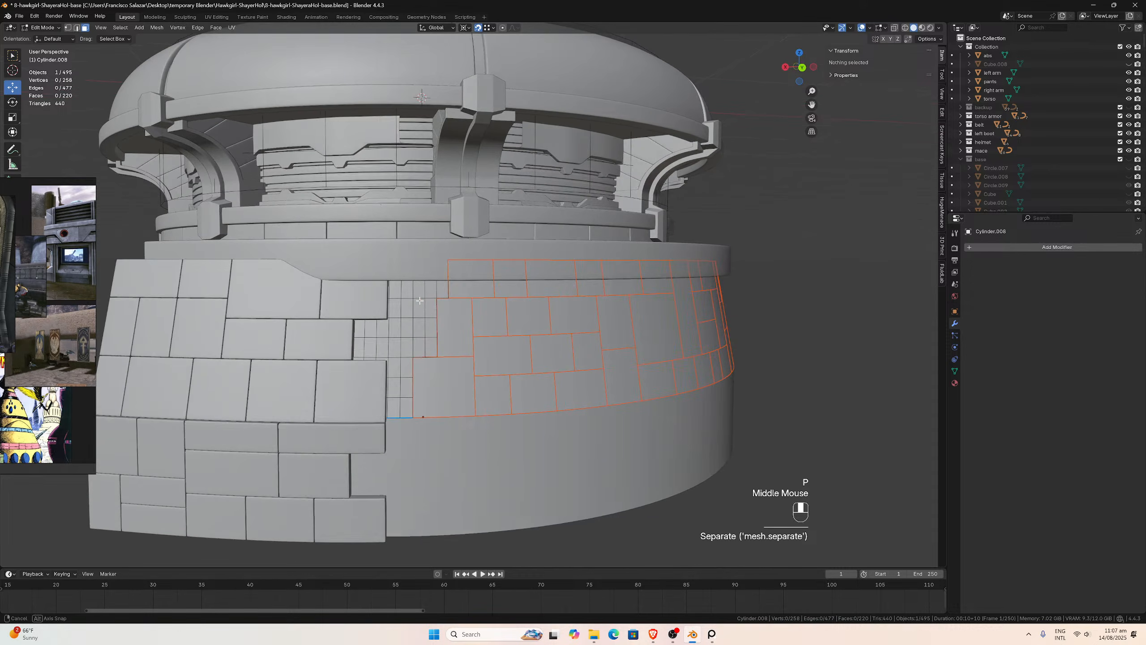
pyautogui.scroll(-2, 420, 300)
pyautogui.press('Tab')
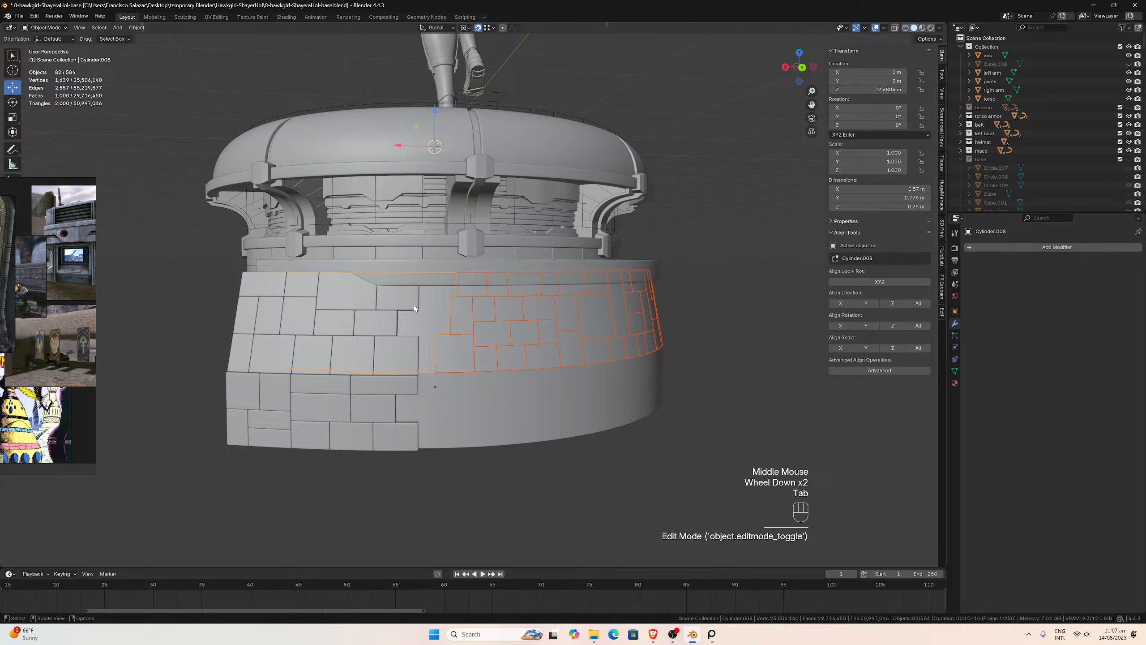
# - Delete the two end bricks in the bottom row of the older thick upper tier, and the end brick in the row above
pyautogui.click(390, 367)
pyautogui.press('x')
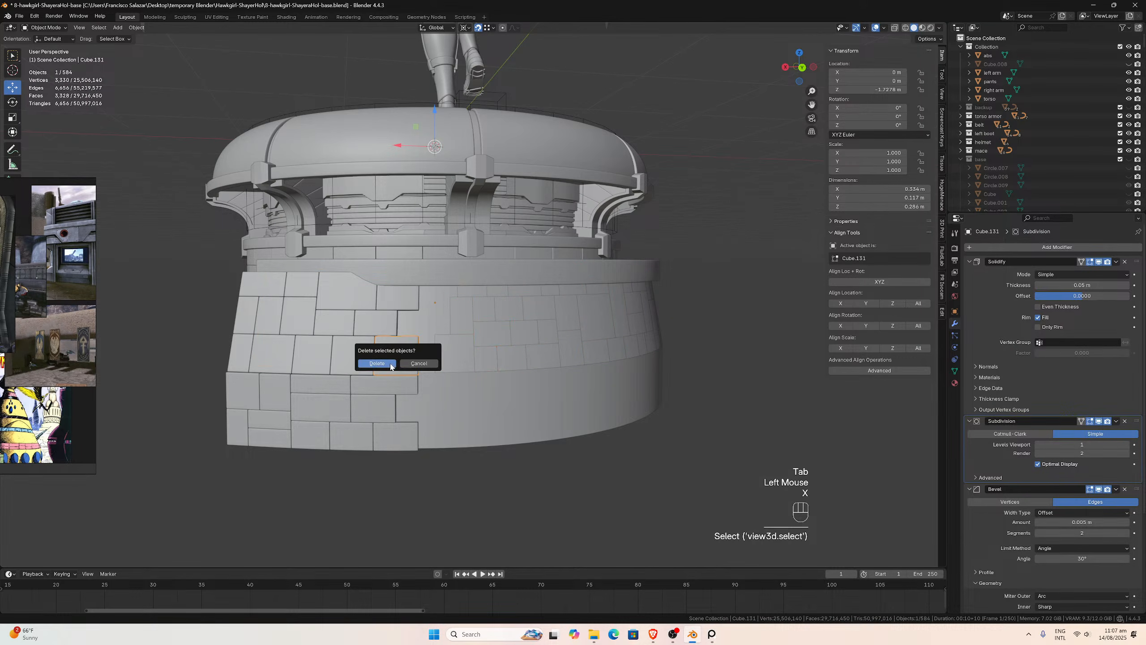
pyautogui.click(389, 363)
pyautogui.click(364, 349)
pyautogui.press('x')
pyautogui.click(363, 349)
pyautogui.click(375, 325)
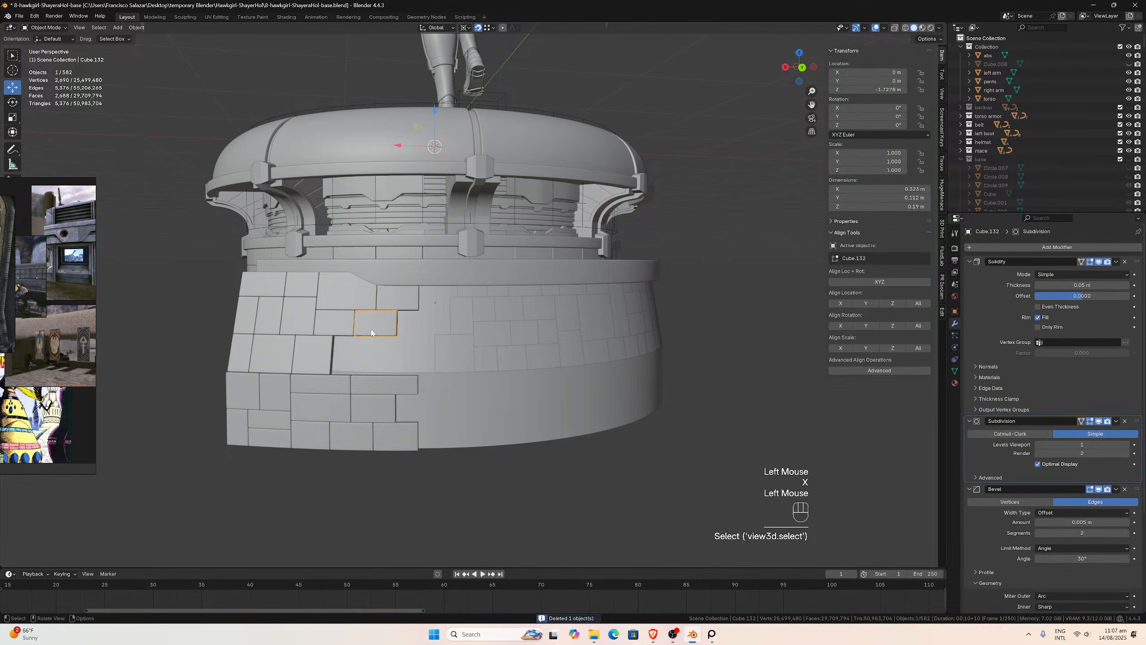
pyautogui.press('x')
pyautogui.click(375, 326)
# - Delete the thick upper-edge end brick, the large notched brick next to it, and the adjoining middle-row brick
pyautogui.click(381, 303)
pyautogui.press('x')
pyautogui.click(366, 303)
pyautogui.click(380, 304)
pyautogui.press('x')
pyautogui.click(366, 301)
pyautogui.click(305, 297)
pyautogui.press('x')
pyautogui.click(305, 298)
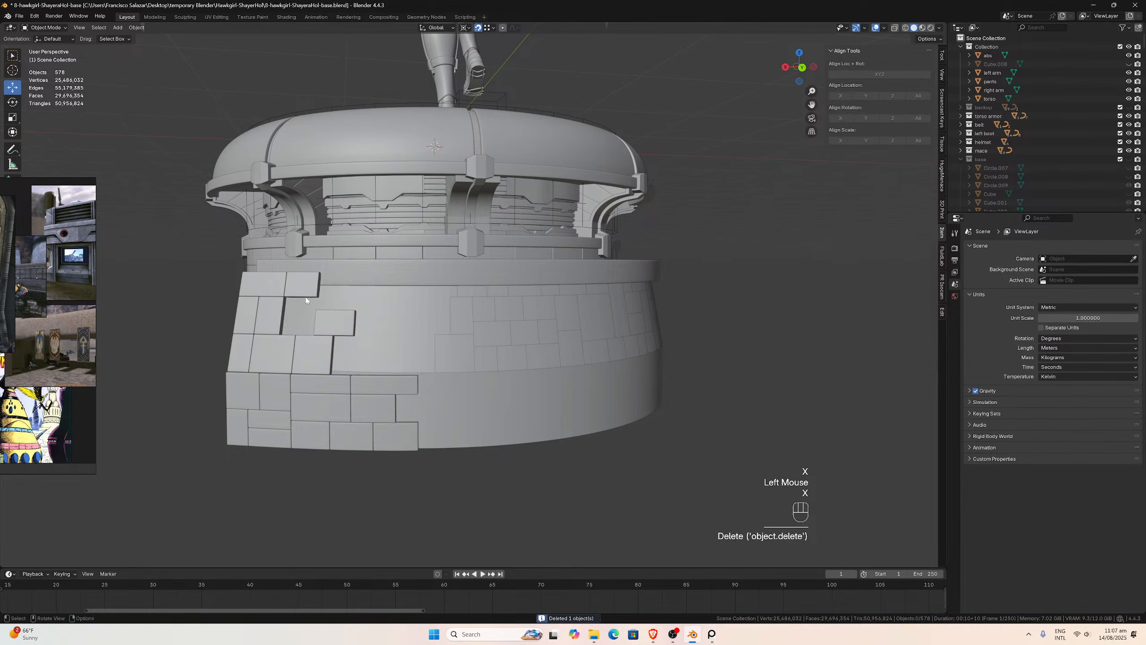
# - Delete the two remaining thick bricks along the upper edge of the older tier
pyautogui.click(297, 287)
pyautogui.press('x')
pyautogui.click(298, 286)
pyautogui.click(277, 290)
pyautogui.press('x')
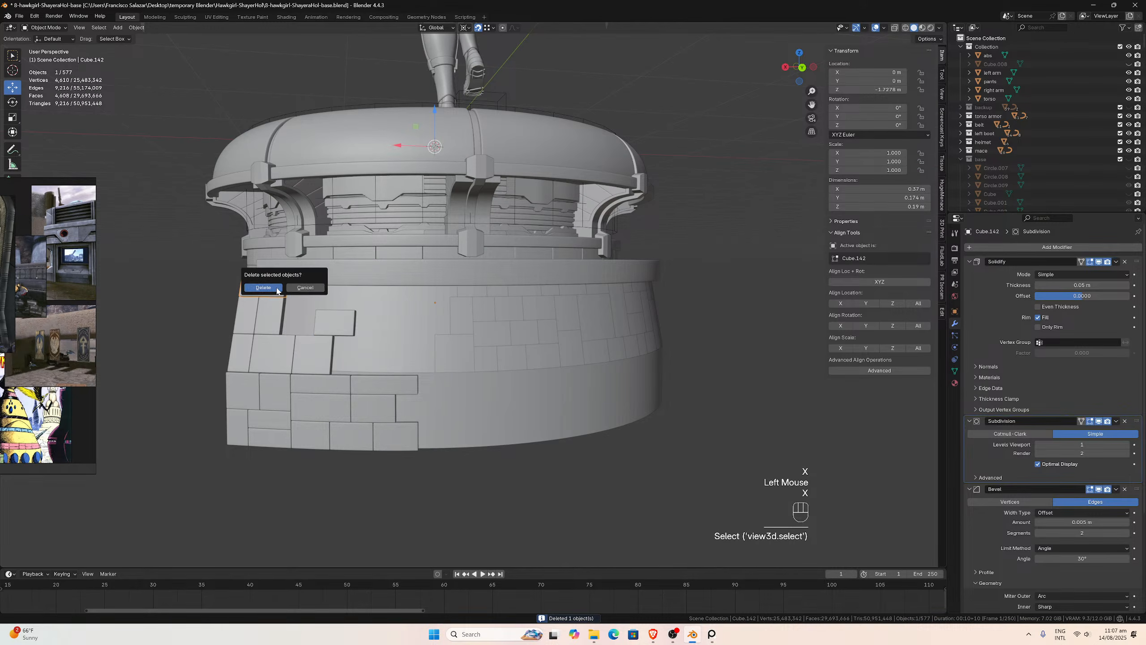
pyautogui.click(277, 290)
# - Delete the two adjacent thick middle-row bricks at the far end of the older tier
pyautogui.click(277, 317)
pyautogui.press('x')
pyautogui.click(246, 314)
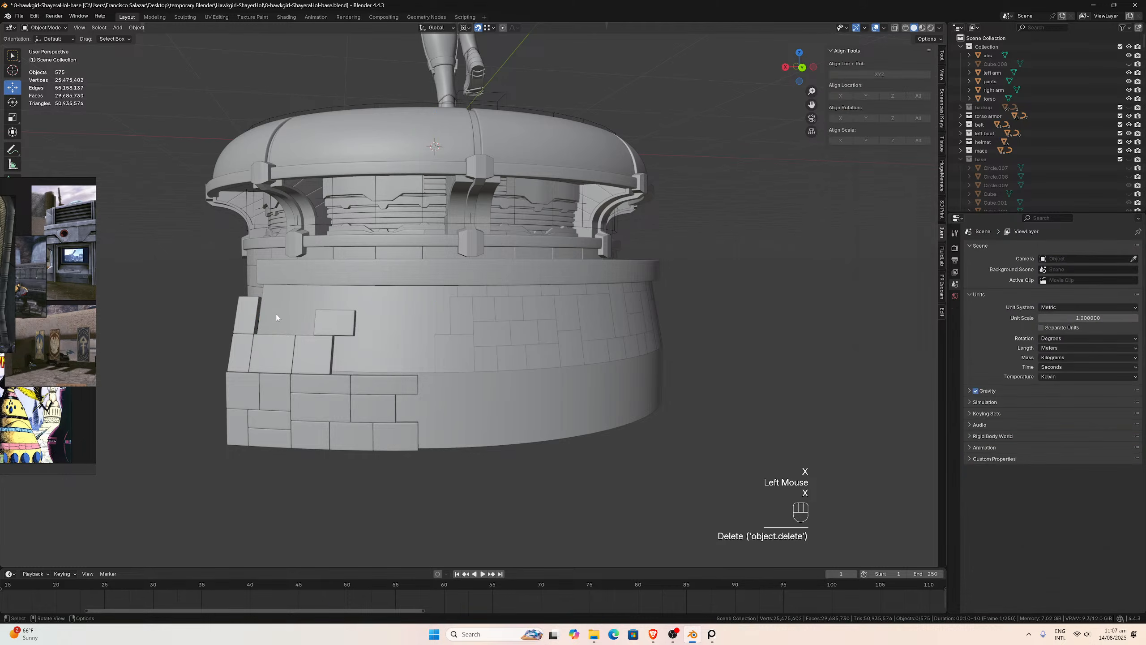
pyautogui.click(243, 317)
pyautogui.press('x')
pyautogui.click(244, 321)
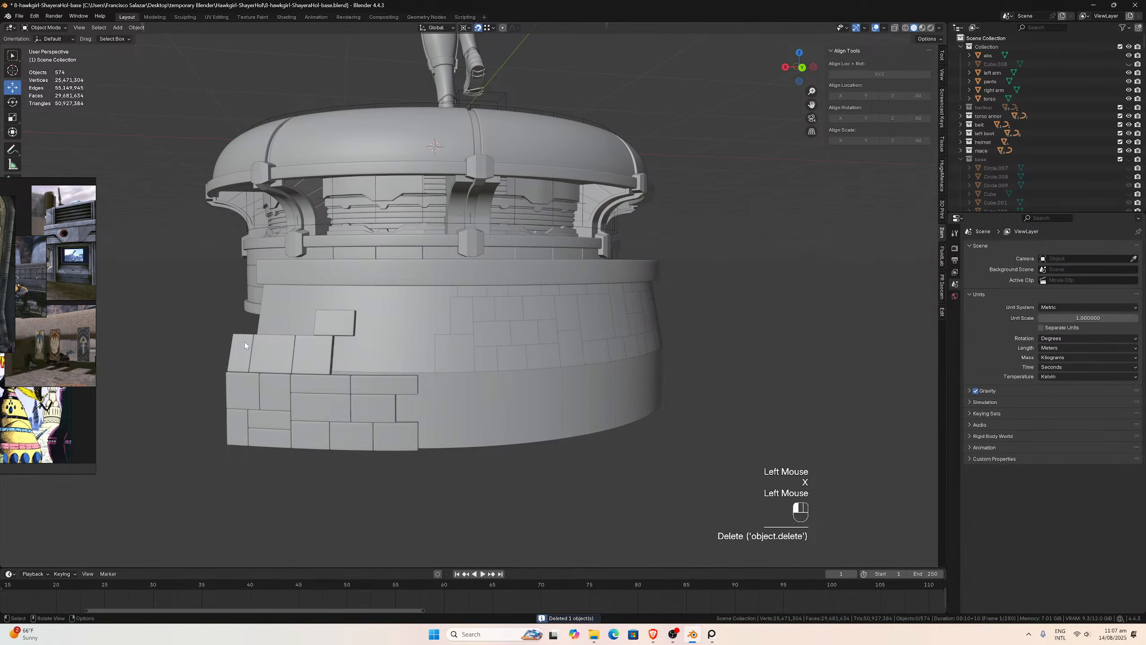
# - Delete the two outermost thick bricks in the bottom row of the older upper tier
pyautogui.click(245, 342)
pyautogui.press('x')
pyautogui.click(246, 342)
pyautogui.click(272, 361)
pyautogui.press('x')
pyautogui.click(271, 361)
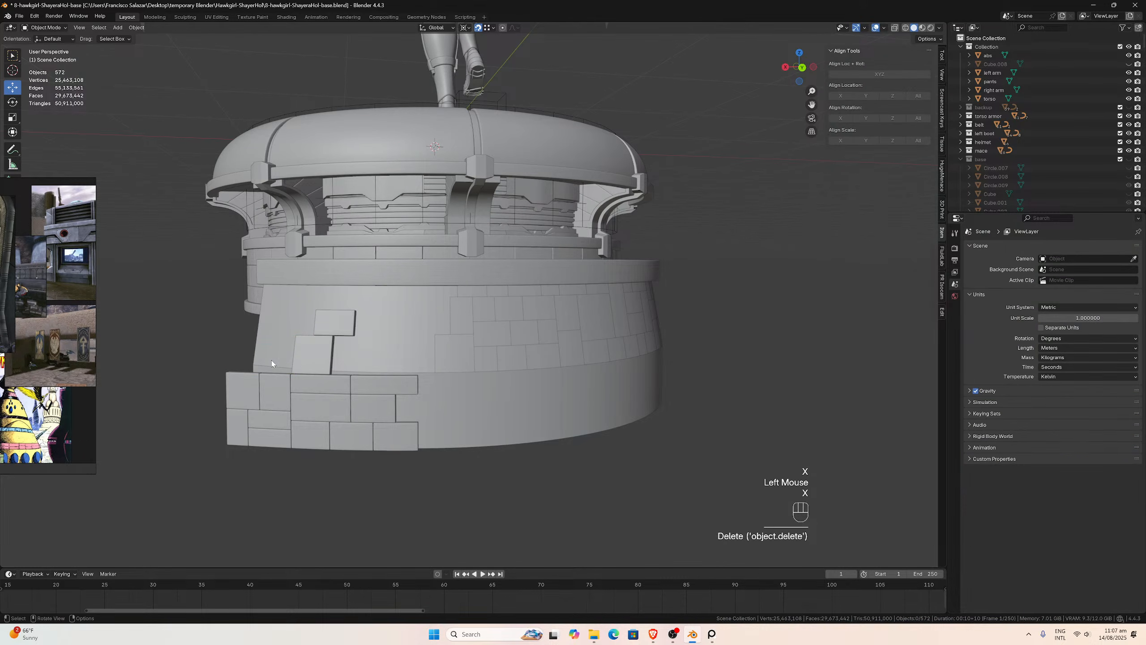
# - Delete the last thick bottom-row brick of the older upper tier and the single brick standing above it
pyautogui.click(309, 361)
pyautogui.press('x')
pyautogui.click(308, 363)
pyautogui.click(342, 323)
pyautogui.press('x')
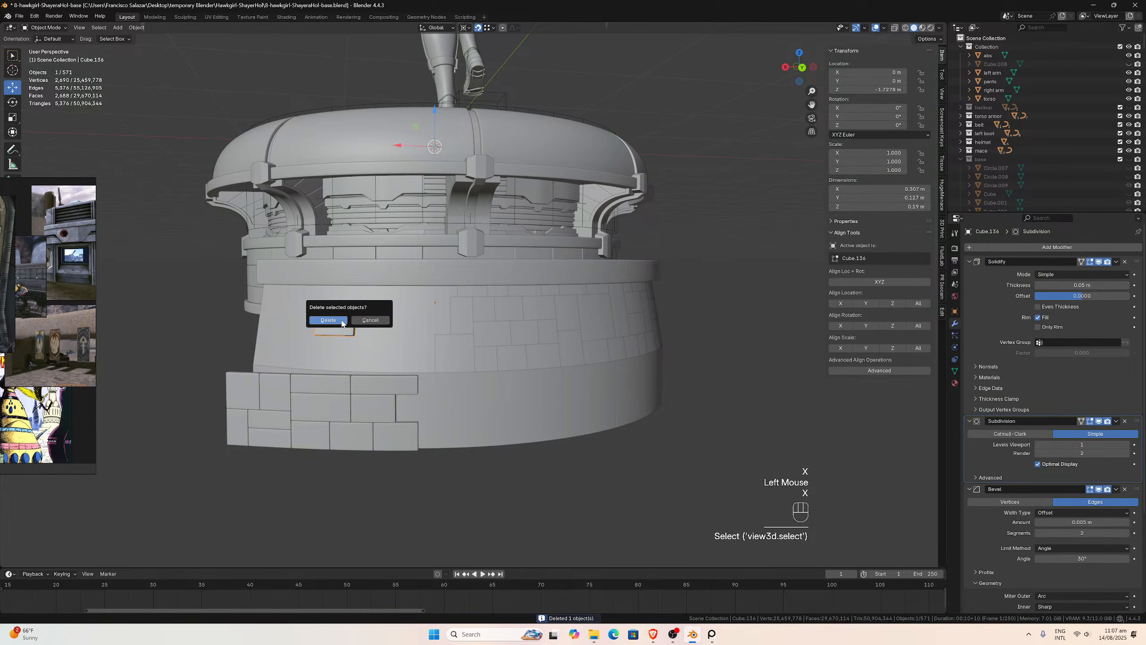
pyautogui.click(341, 323)
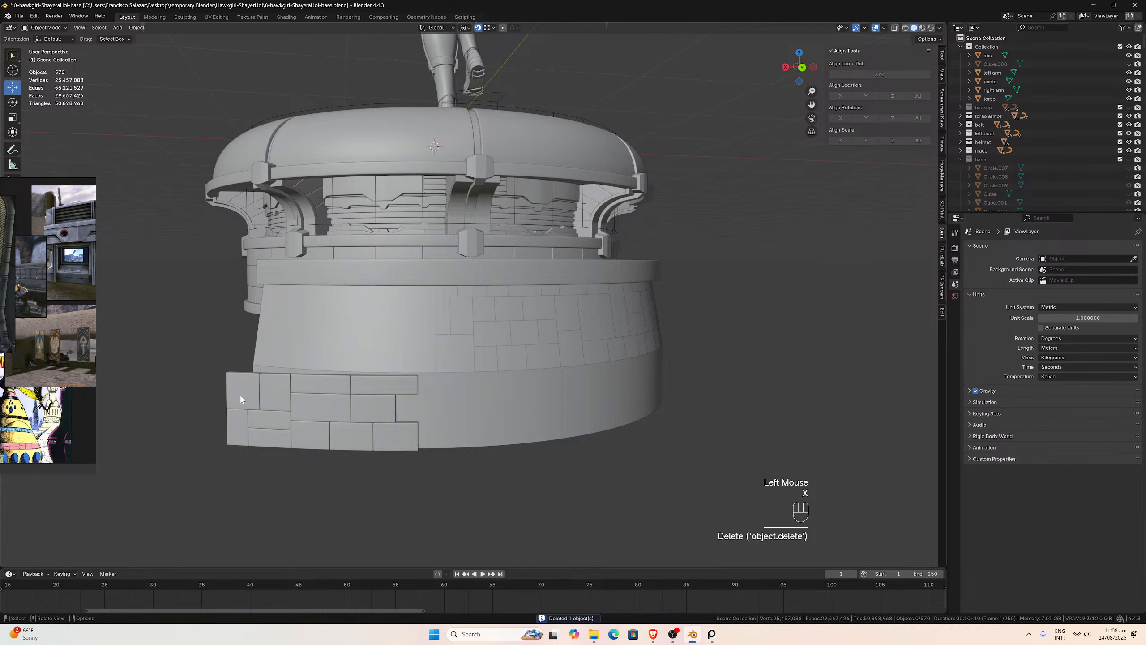
# - Delete the two outer end bricks of the lower tier and the tall upper-row brick beside them
pyautogui.moveTo(241, 399); pyautogui.dragTo(266, 436)
pyautogui.click(238, 425)
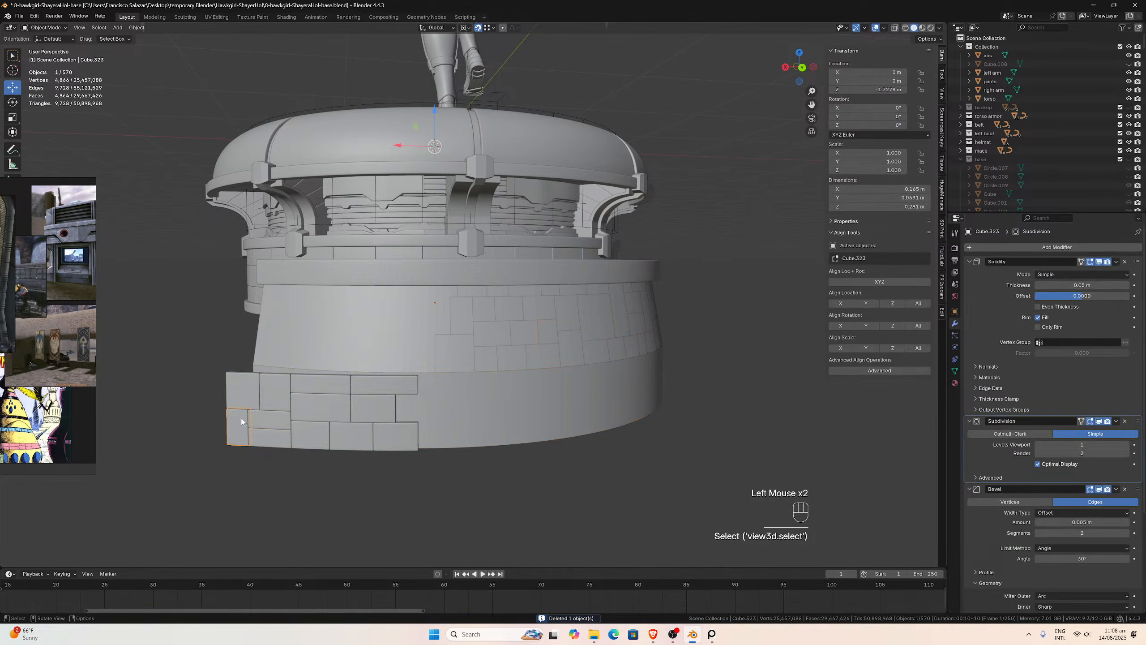
pyautogui.press('x')
pyautogui.click(245, 394)
pyautogui.click(245, 394)
pyautogui.press('x')
pyautogui.click(244, 394)
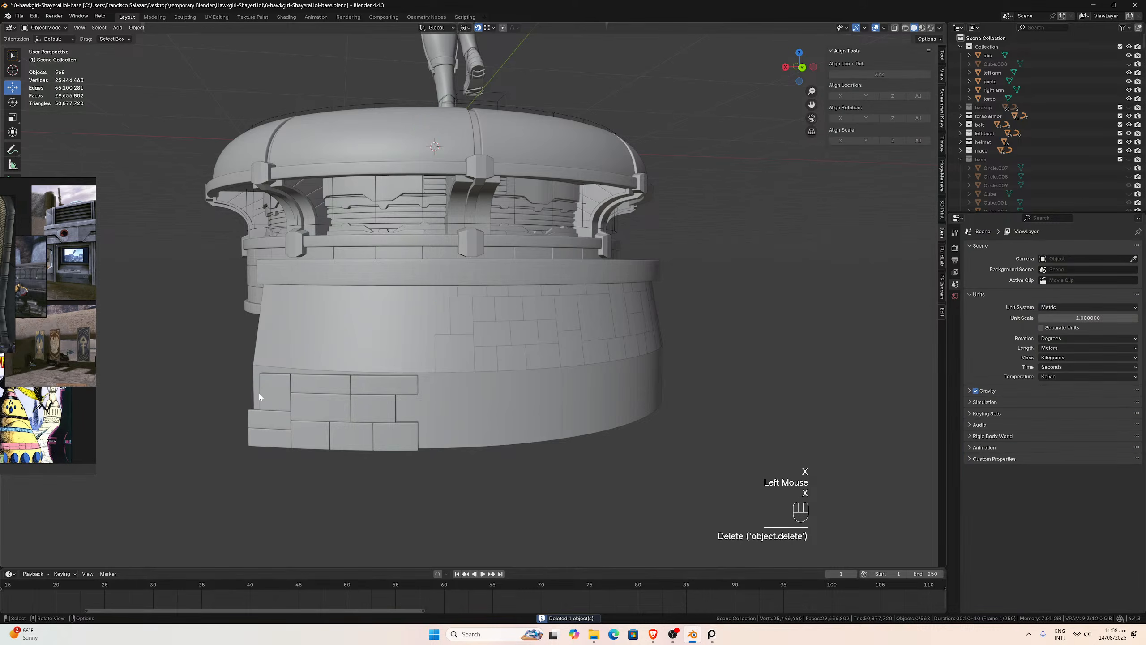
pyautogui.click(263, 394)
pyautogui.press('x')
pyautogui.click(264, 394)
# - Delete all nine remaining thick lower-tier bricks together
pyautogui.click(275, 419)
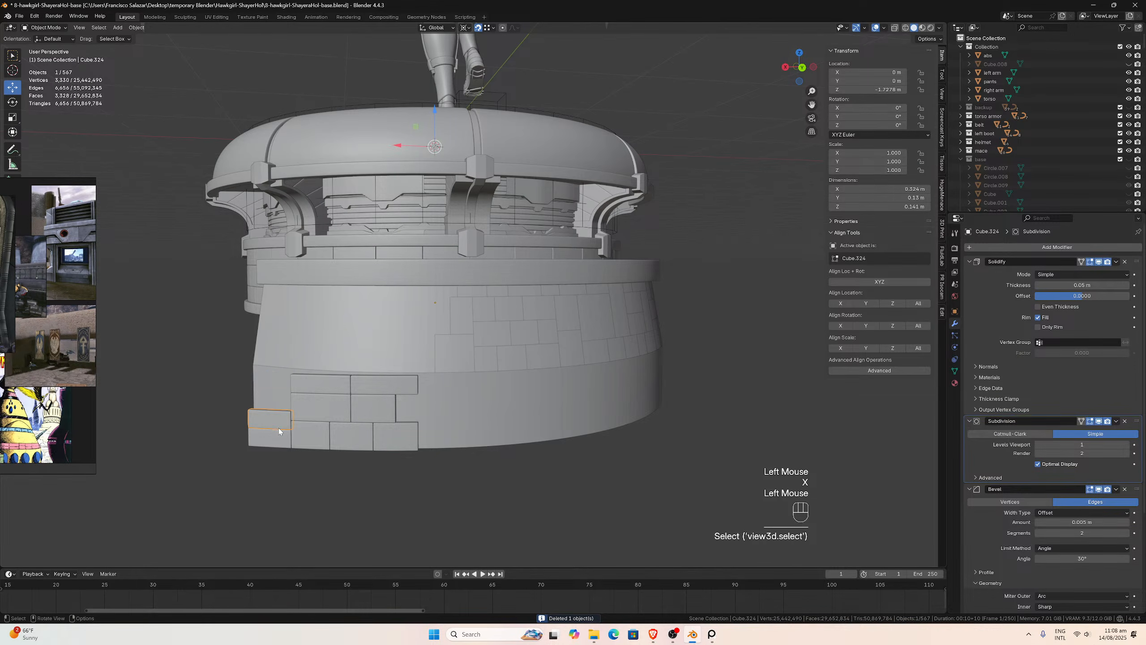
pyautogui.keyDown('shift'); pyautogui.click(271, 438); pyautogui.keyUp('shift')
pyautogui.keyDown('shift'); pyautogui.click(311, 436); pyautogui.keyUp('shift')
pyautogui.keyDown('shift'); pyautogui.click(322, 407); pyautogui.keyUp('shift')
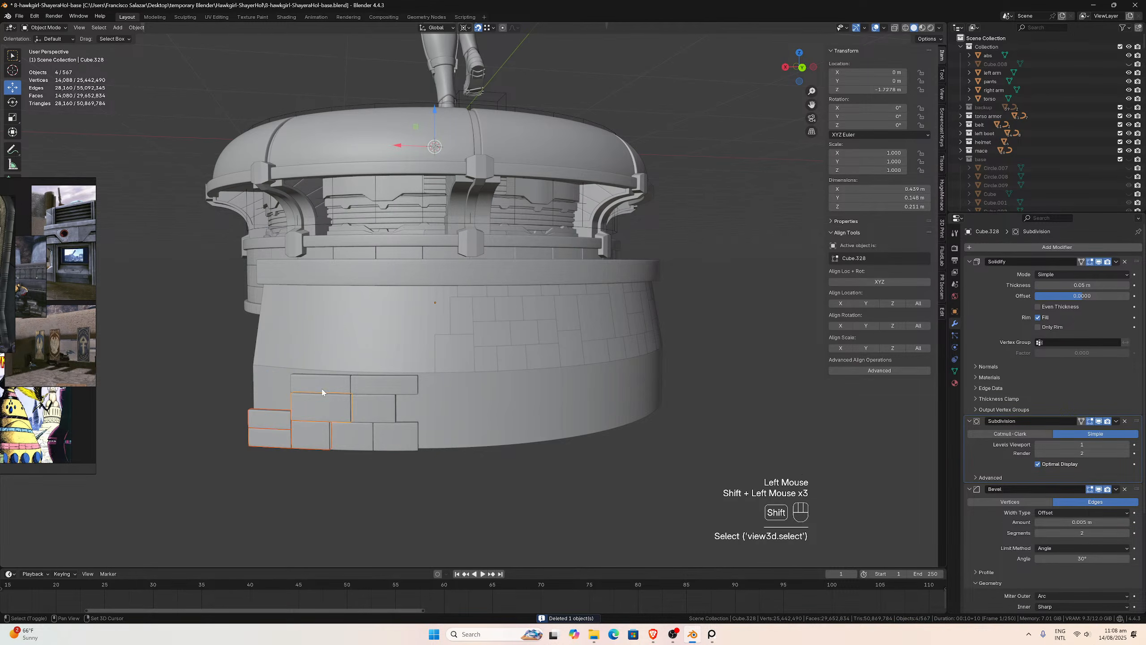
pyautogui.keyDown('shift'); pyautogui.click(322, 384); pyautogui.keyUp('shift')
pyautogui.keyDown('shift'); pyautogui.click(368, 382); pyautogui.keyUp('shift')
pyautogui.keyDown('shift'); pyautogui.click(375, 409); pyautogui.keyUp('shift')
pyautogui.keyDown('shift'); pyautogui.click(357, 433); pyautogui.keyUp('shift')
pyautogui.keyDown('shift'); pyautogui.click(397, 437); pyautogui.keyUp('shift')
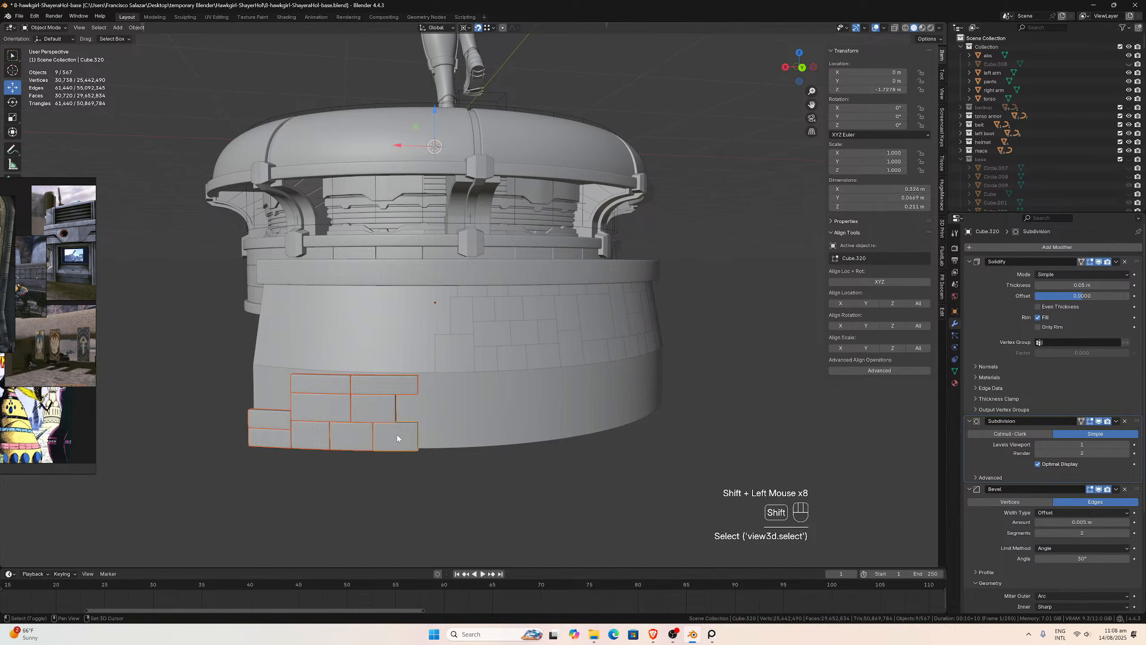
pyautogui.press('x')
pyautogui.click(397, 437)
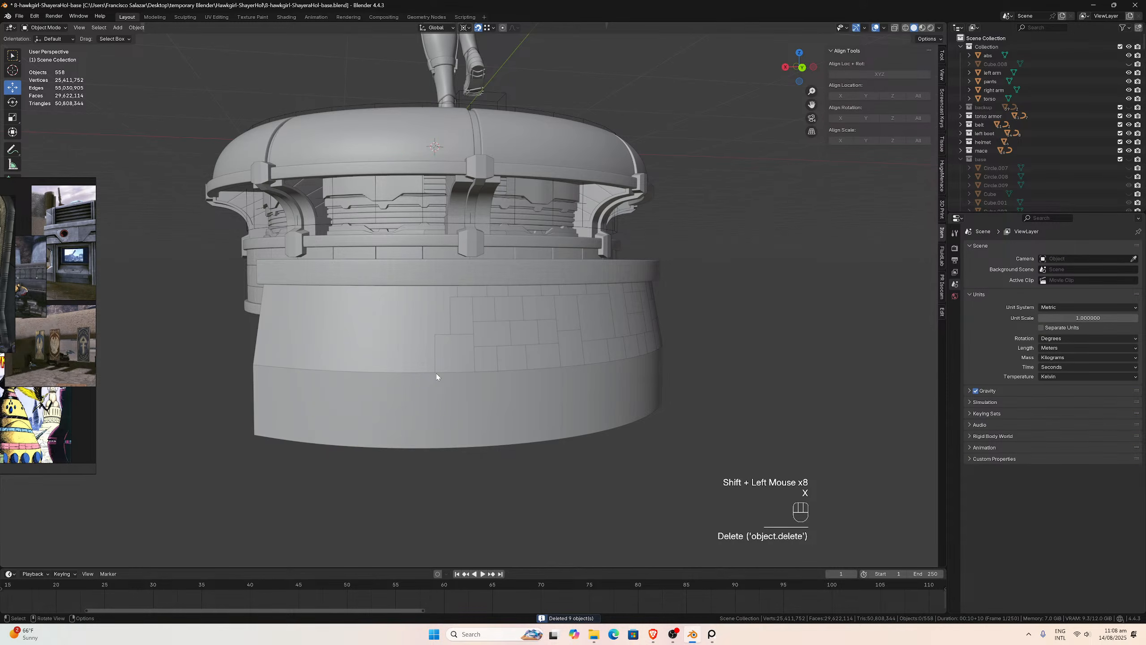
# - Undo the deletion of the nine lower-tier bricks
pyautogui.click(393, 346)
pyautogui.press('Tab')
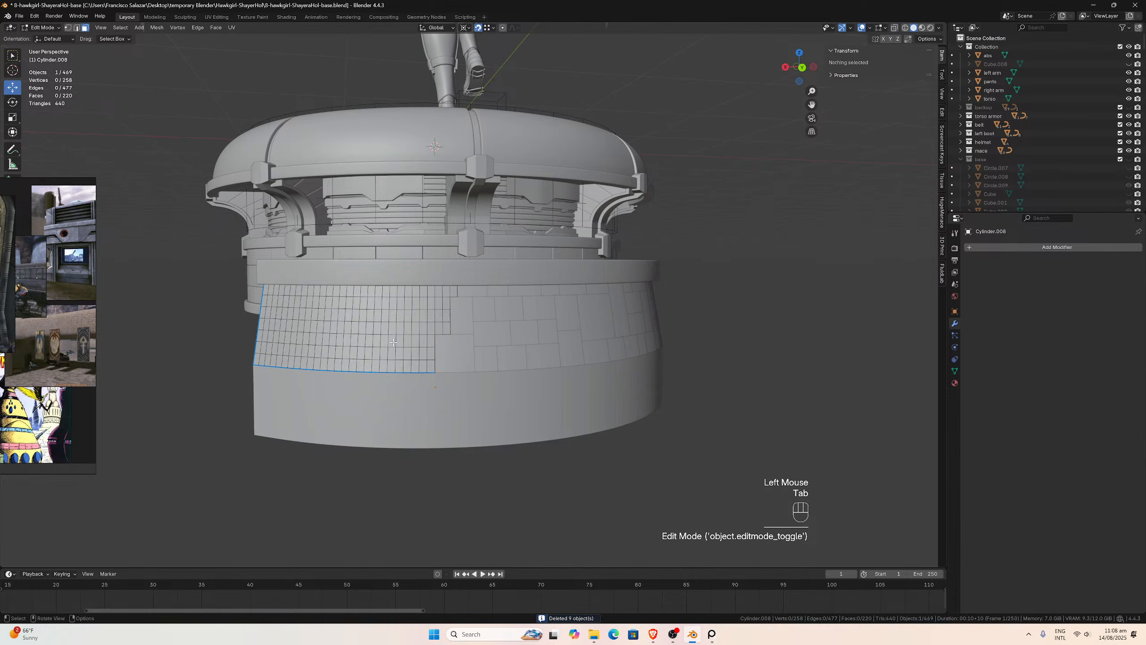
pyautogui.hotkey('ctrl', 'z')
pyautogui.hotkey('ctrl', 'z')
pyautogui.hotkey('ctrl', 'z')
pyautogui.hotkey('ctrl', 'z')
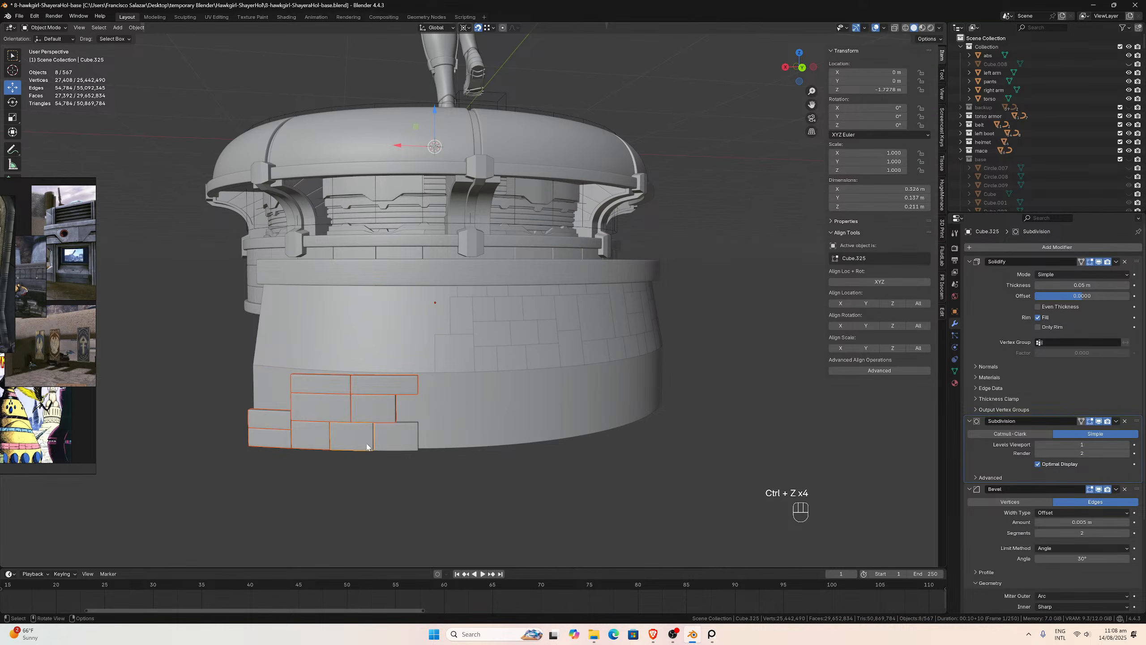
# - Delete the seven thick lower-tier bricks next to the two small stacked bricks at the wall's end
pyautogui.click(391, 437)
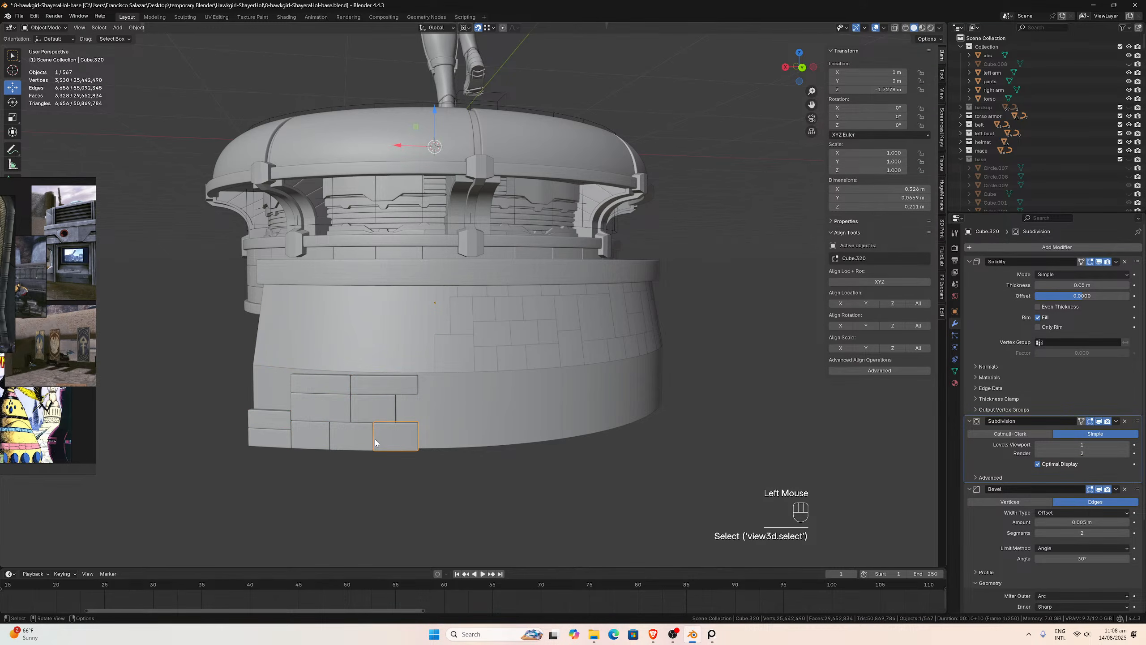
pyautogui.click(312, 434)
pyautogui.keyDown('shift'); pyautogui.click(338, 438); pyautogui.keyUp('shift')
pyautogui.keyDown('shift'); pyautogui.click(378, 434); pyautogui.keyUp('shift')
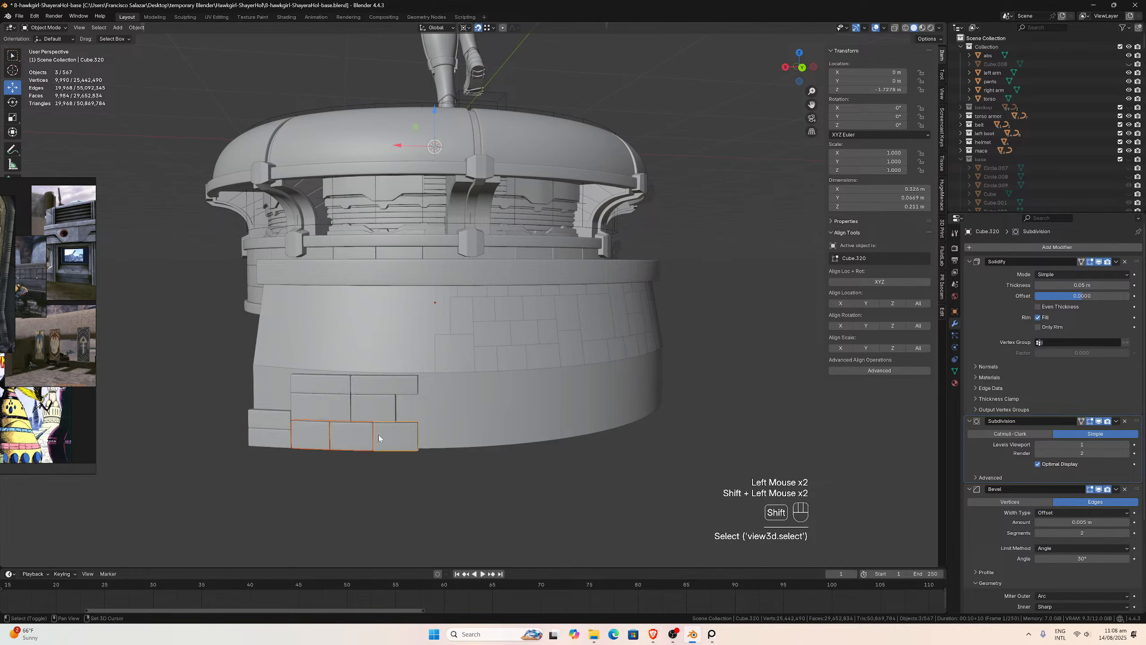
pyautogui.keyDown('shift'); pyautogui.click(351, 409); pyautogui.keyUp('shift')
pyautogui.keyDown('shift'); pyautogui.click(346, 409); pyautogui.keyUp('shift')
pyautogui.keyDown('shift'); pyautogui.click(329, 382); pyautogui.keyUp('shift')
pyautogui.keyDown('shift'); pyautogui.click(376, 383); pyautogui.keyUp('shift')
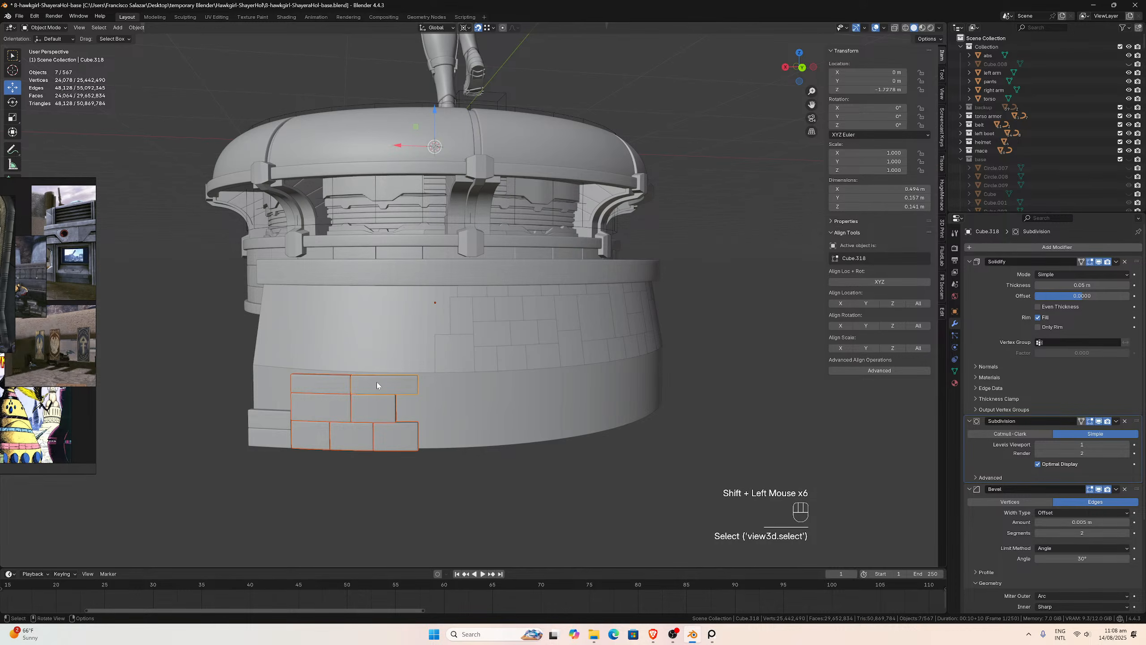
pyautogui.press('x')
pyautogui.click(364, 382)
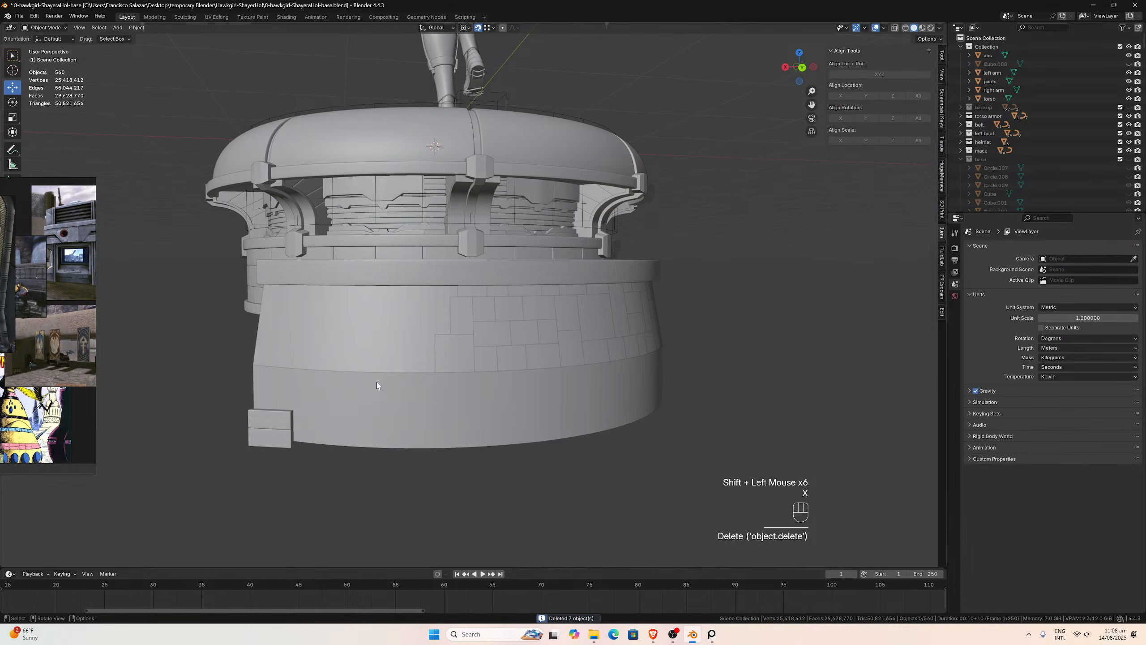
# - Delete the upper of the two stacked end bricks in the lower tier and save the file
pyautogui.click(281, 424)
pyautogui.press('x')
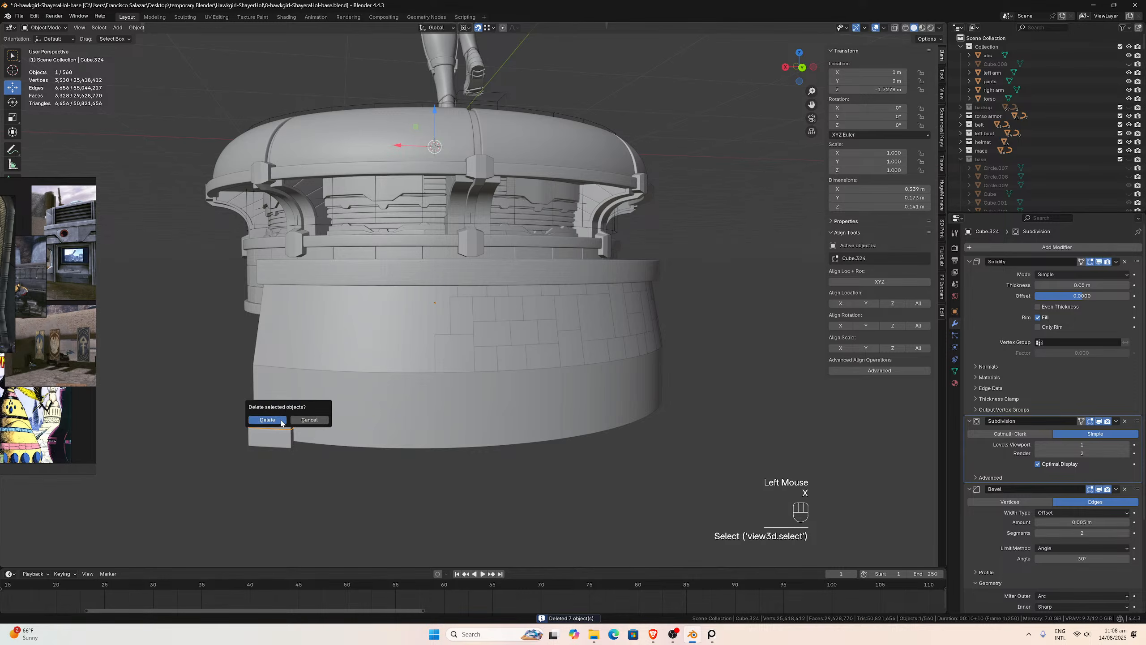
pyautogui.click(280, 422)
pyautogui.keyDown('ctrl'); pyautogui.click(349, 363); pyautogui.keyUp('ctrl')
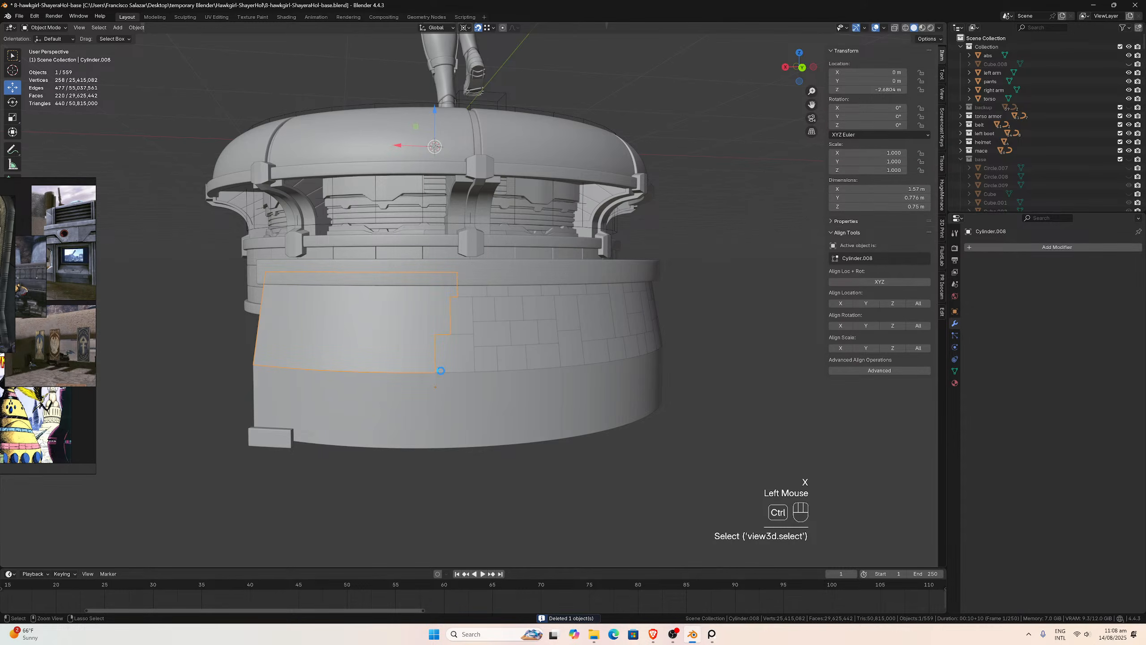
pyautogui.hotkey('ctrl', 's')
pyautogui.scroll(-1, 441, 371)
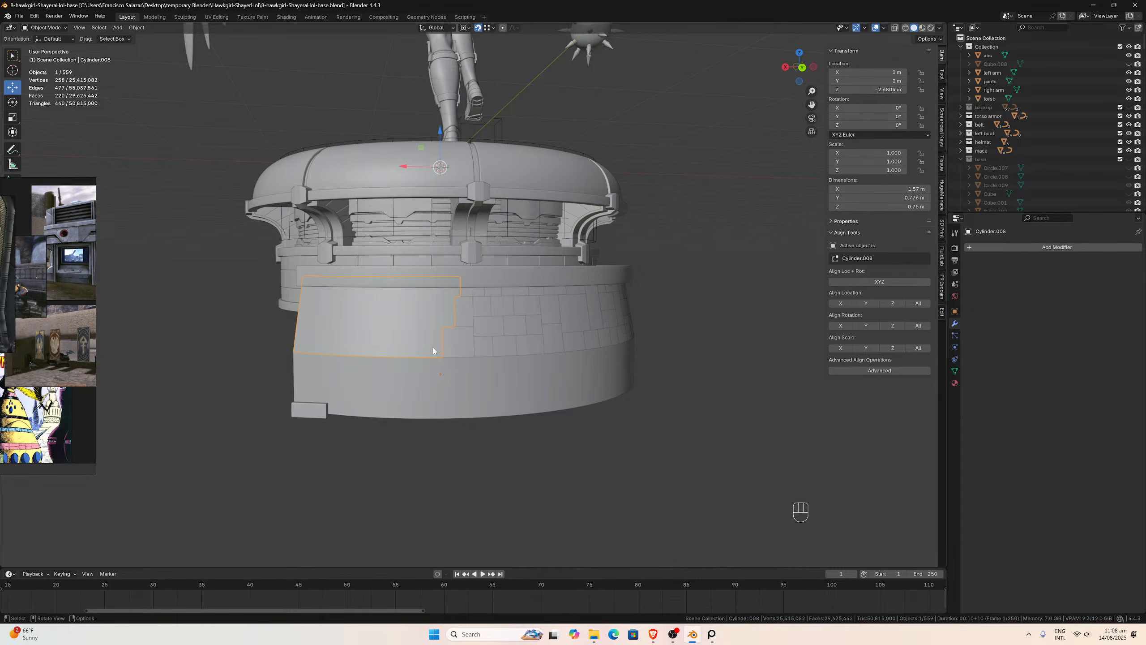
# - Separate a brick four faces wide and three rows high from the protruding stepped edge of the curved wall grid
pyautogui.scroll(1, 433, 351)
pyautogui.press('Tab')
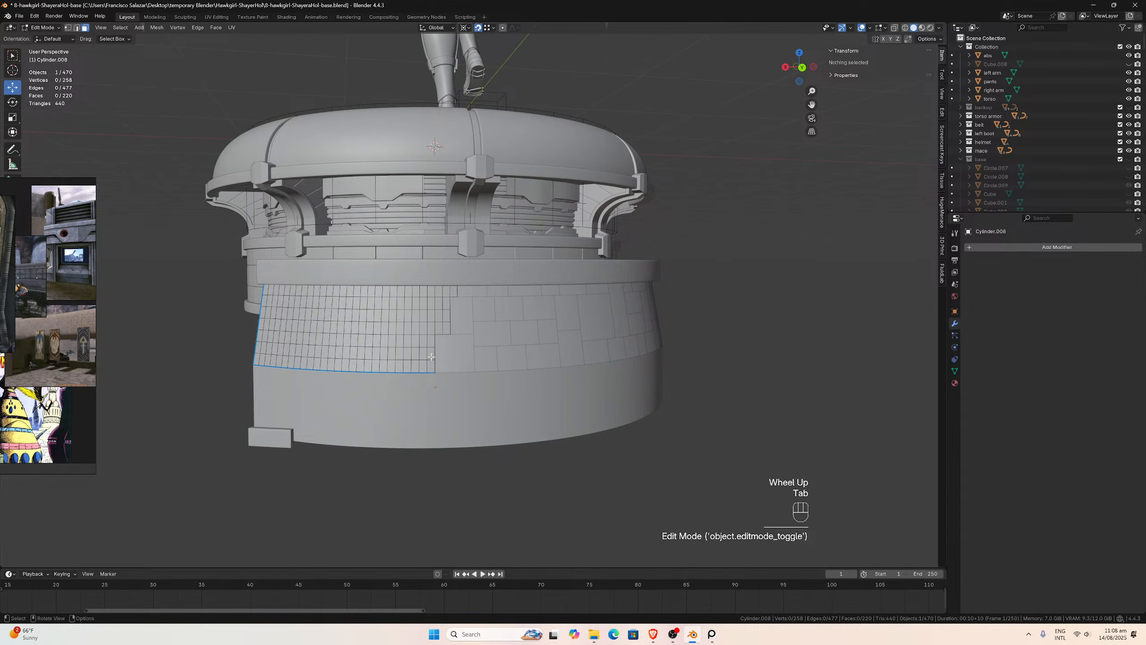
pyautogui.scroll(1, 431, 357)
pyautogui.moveTo(432, 357); pyautogui.dragTo(426, 356, button='middle')
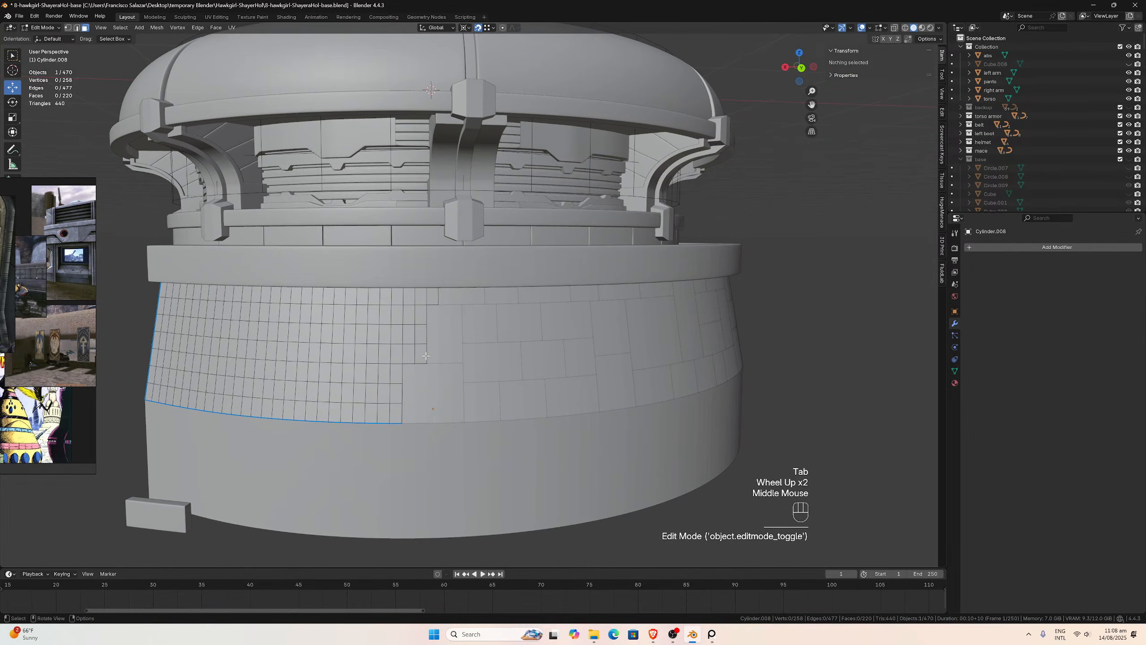
pyautogui.scroll(1, 425, 356)
pyautogui.scroll(-1, 426, 356)
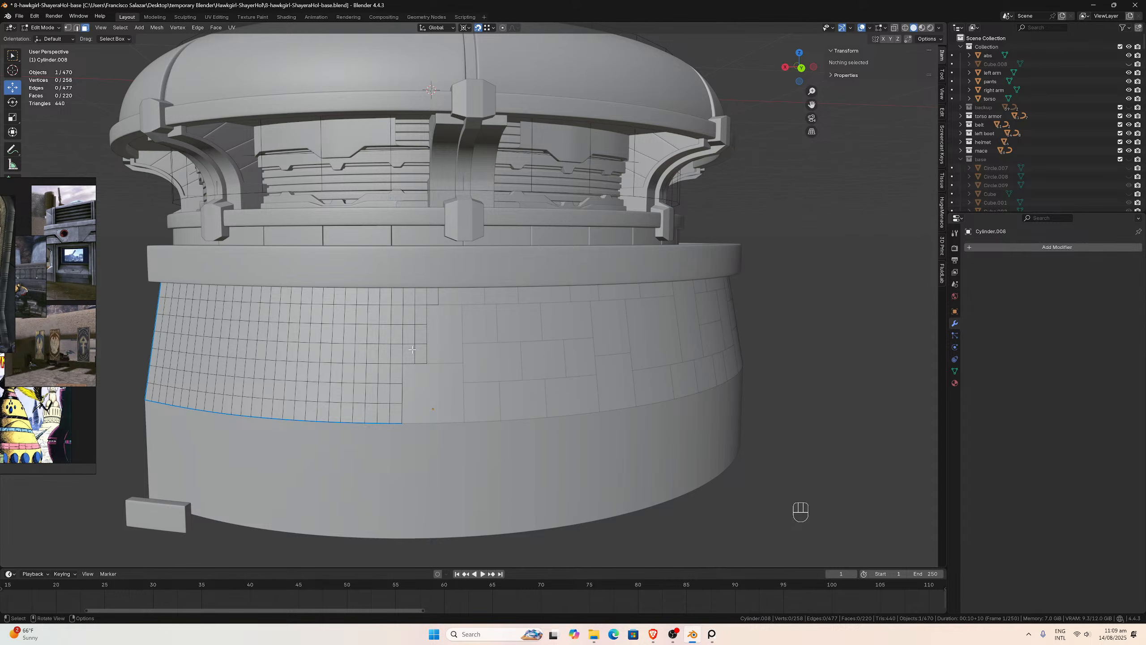
pyautogui.scroll(-2, 409, 331)
pyautogui.moveTo(408, 331); pyautogui.dragTo(424, 328, button='middle')
pyautogui.scroll(2, 428, 328)
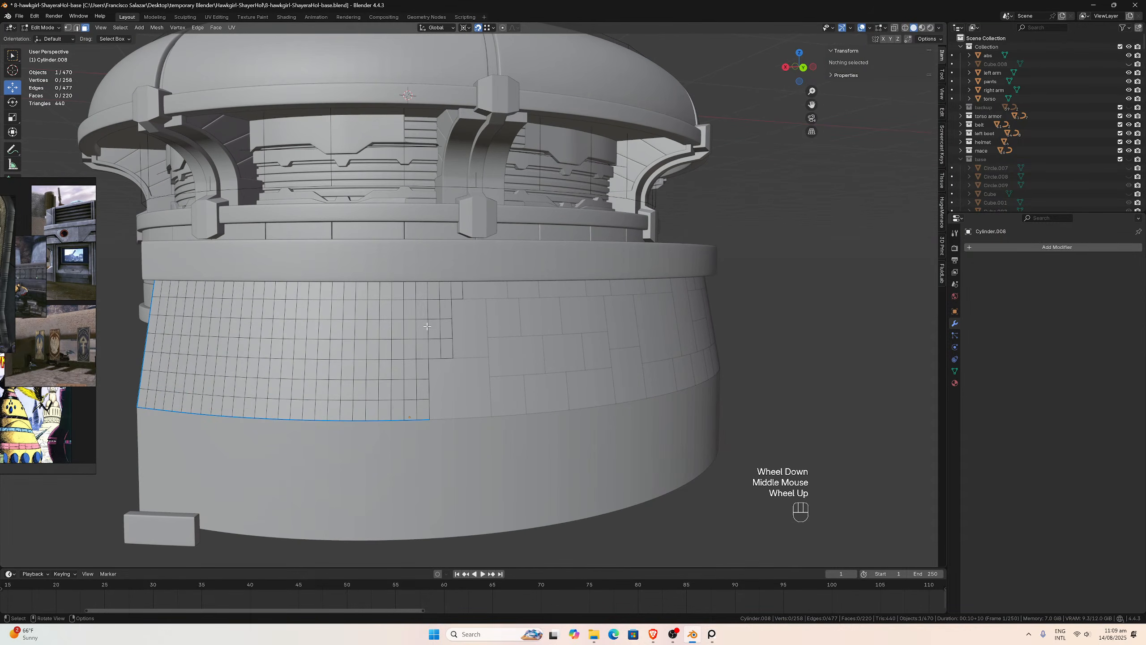
pyautogui.moveTo(448, 348); pyautogui.dragTo(401, 317)
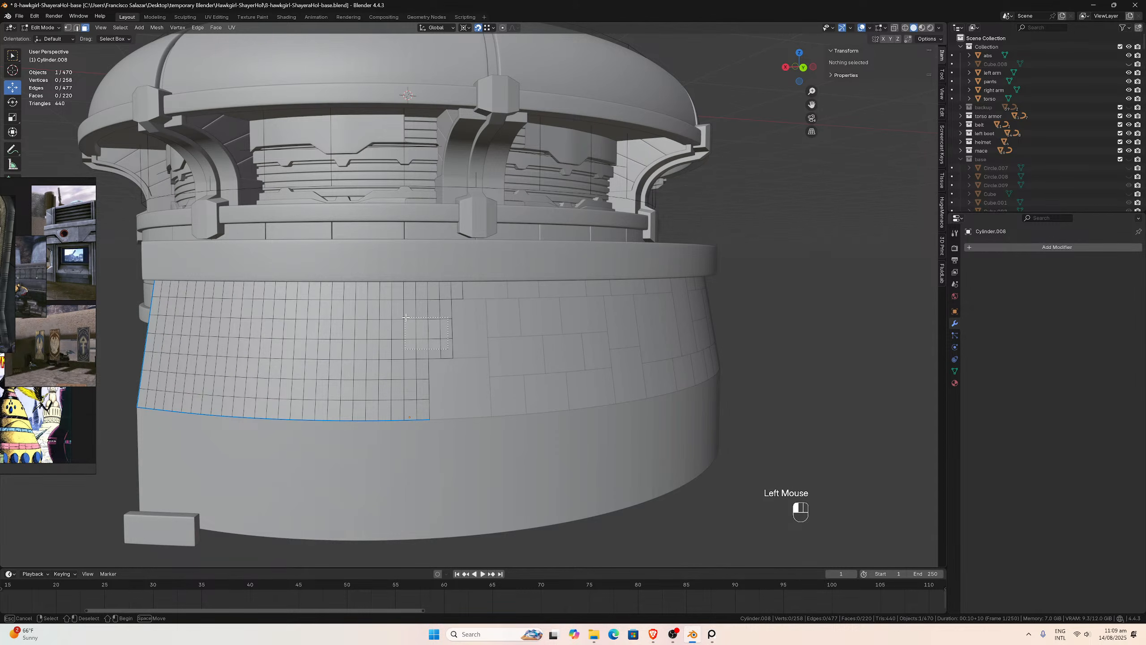
pyautogui.rightClick(402, 317)
pyautogui.moveTo(402, 317); pyautogui.dragTo(408, 330, button='middle')
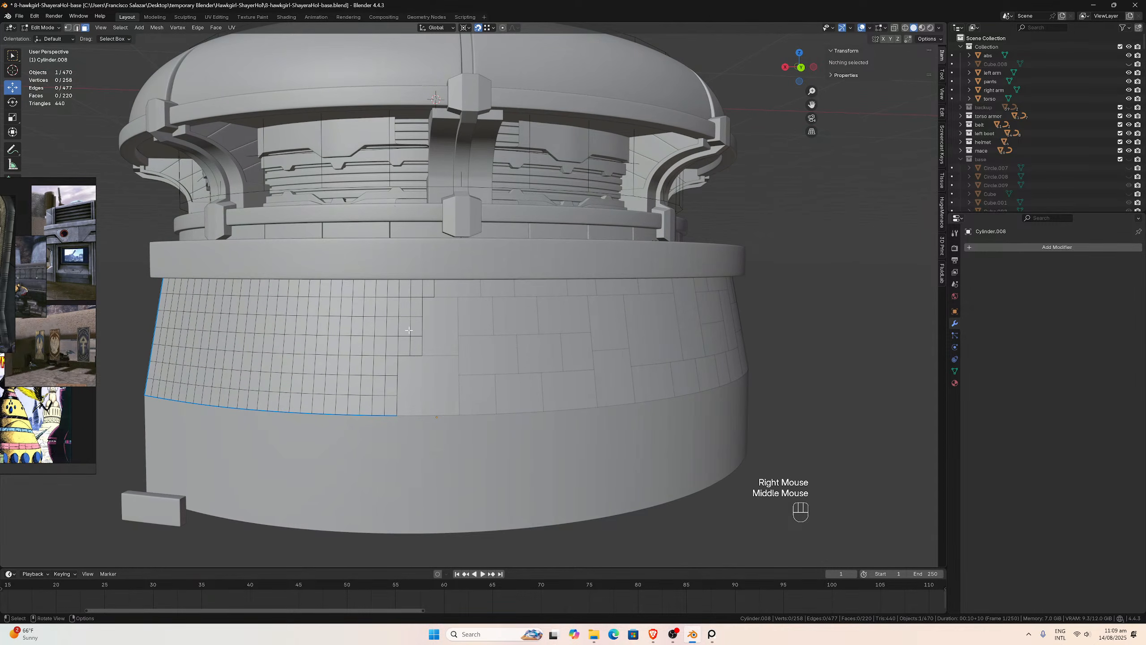
pyautogui.moveTo(415, 346); pyautogui.dragTo(380, 308)
pyautogui.press('p')
pyautogui.click(380, 308)
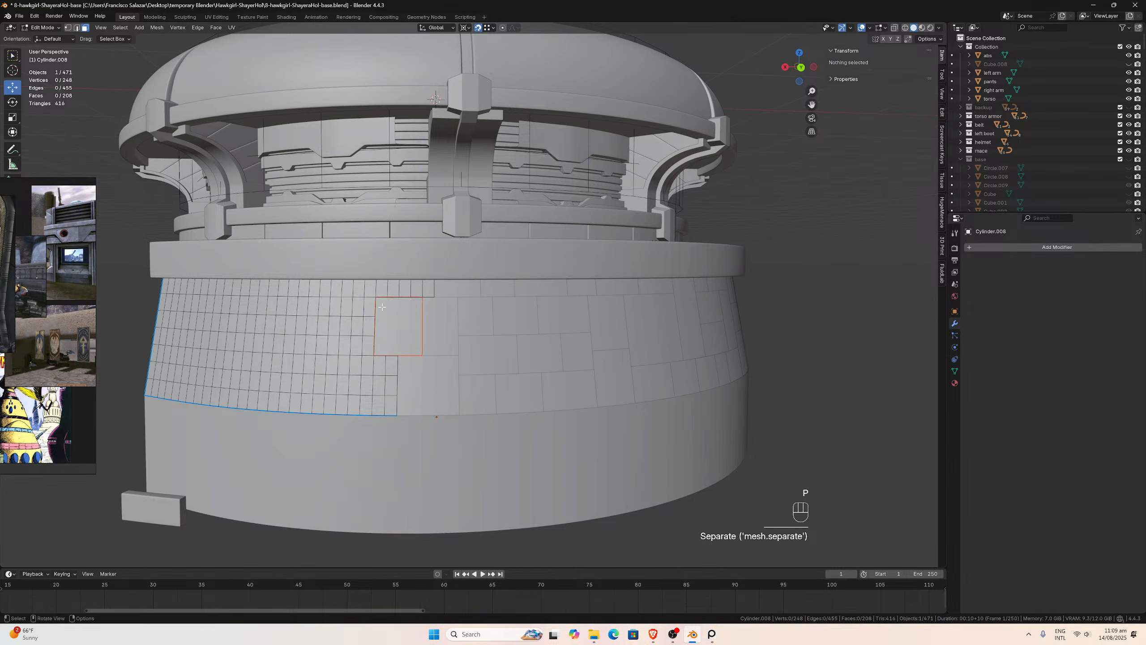
# - Separate the brick five faces wide and two rows high at the wall grid's upper edge, above the last one
pyautogui.moveTo(429, 295); pyautogui.dragTo(380, 243)
pyautogui.press('p')
pyautogui.click(380, 244)
# - Try separating an upper-edge brick three faces wide and four rows high beside the two new bricks
pyautogui.moveTo(379, 278); pyautogui.dragTo(385, 320, button='middle')
pyautogui.moveTo(391, 332)
pyautogui.mouseDown()
pyautogui.moveTo(369, 304)
pyautogui.moveTo(363, 264)
pyautogui.mouseUp()
pyautogui.press('p')
pyautogui.click(362, 260)
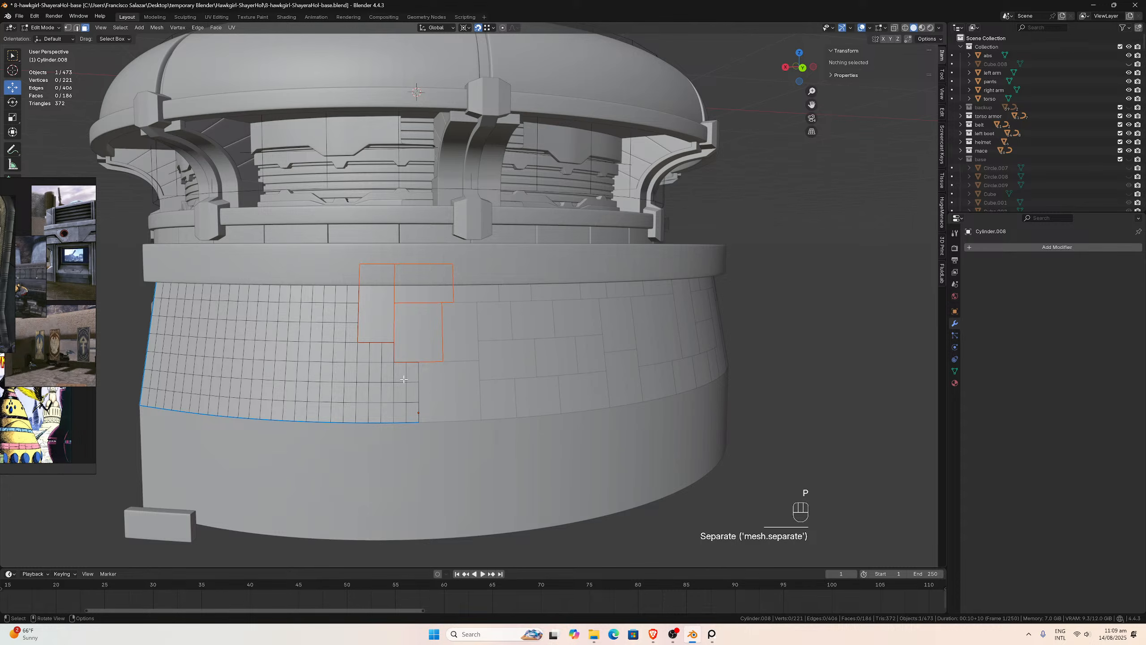
pyautogui.hotkey('ctrl', 'z')
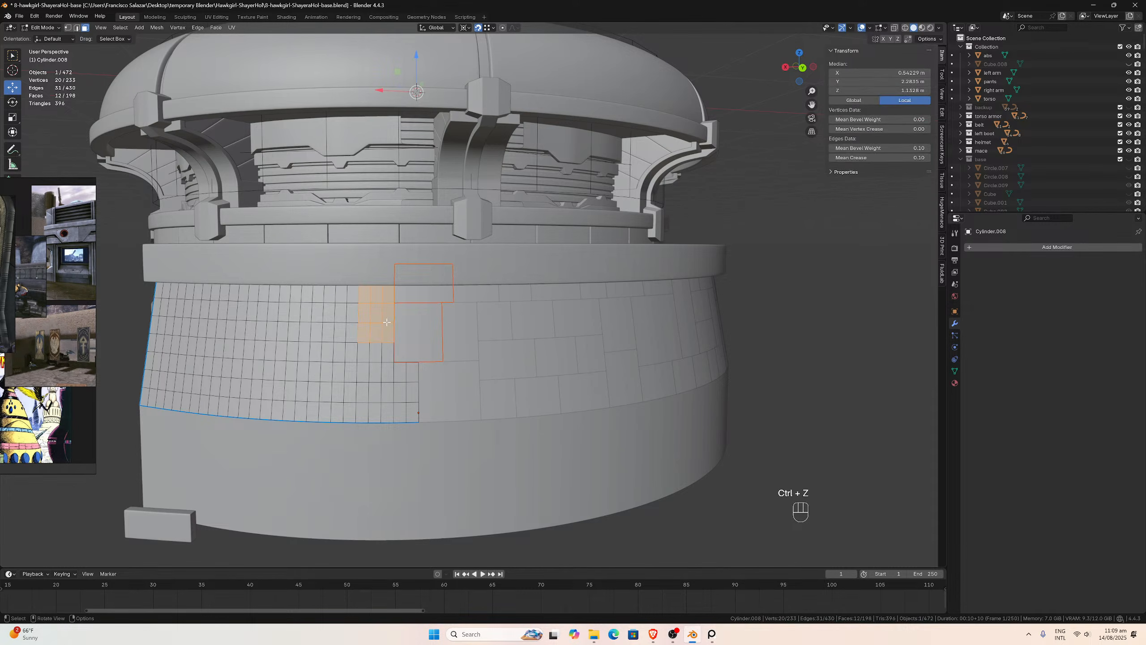
# - Separate an upper-edge brick three faces wide and three rows high beside the two new bricks
pyautogui.click(387, 316)
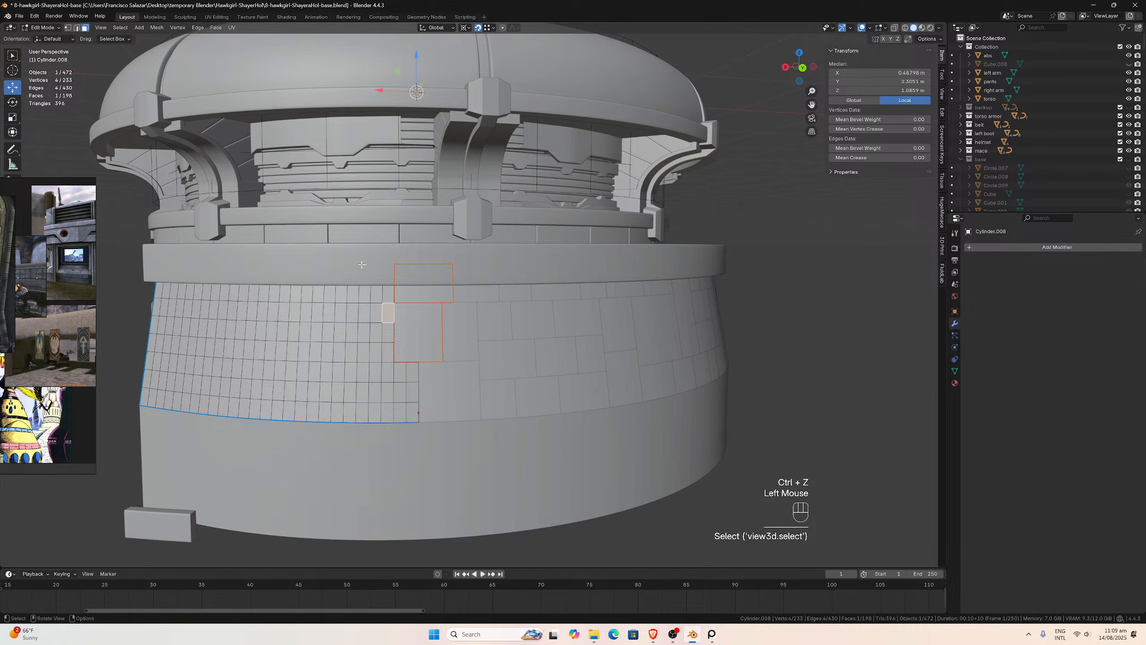
pyautogui.moveTo(364, 259); pyautogui.dragTo(390, 316)
pyautogui.press('p')
pyautogui.click(389, 315)
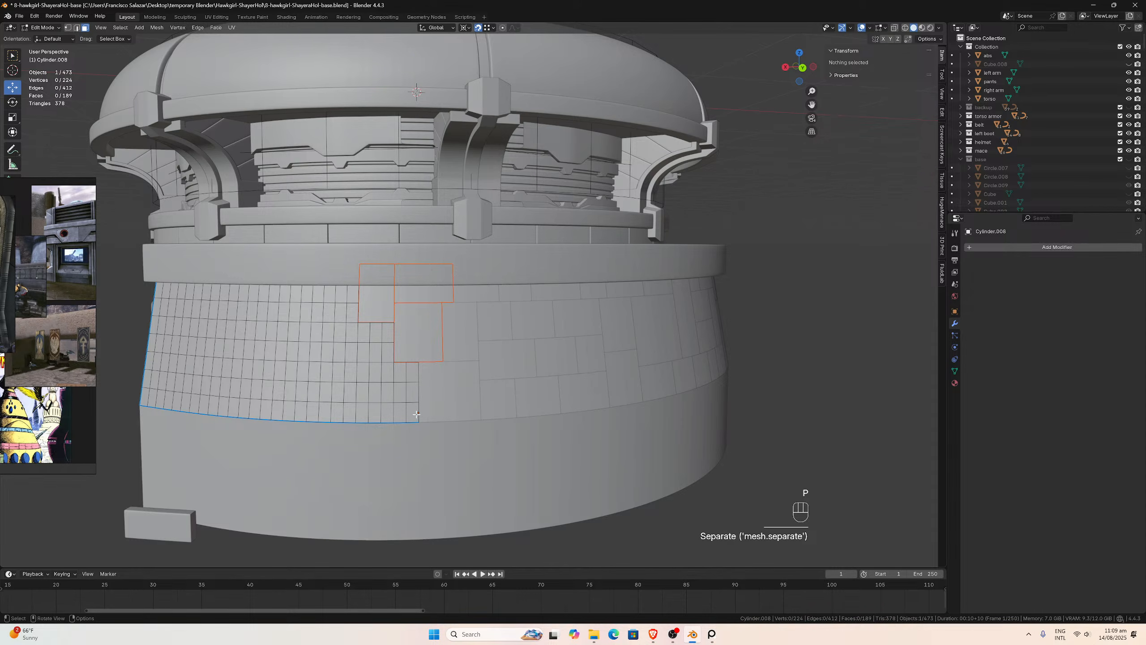
# - Separate a brick four faces wide and three rows high at the end of the wall grid's lower edge
pyautogui.moveTo(417, 414); pyautogui.dragTo(401, 393)
pyautogui.moveTo(397, 381); pyautogui.dragTo(375, 374)
pyautogui.press('p')
pyautogui.click(376, 376)
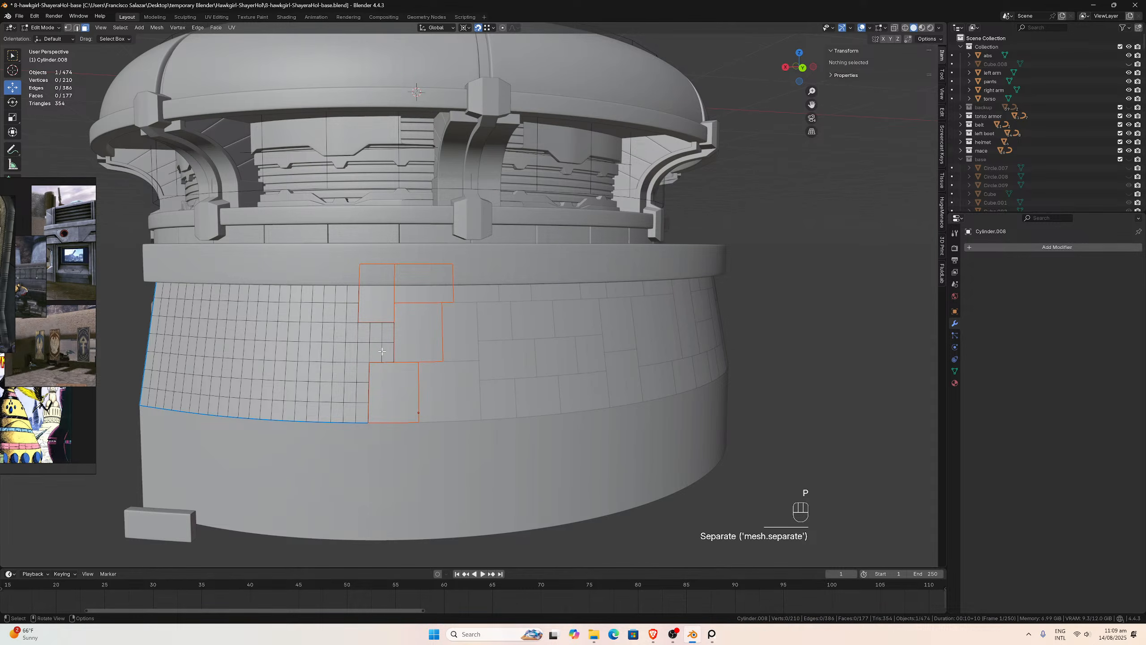
# - Separate a middle brick five faces wide and two rows high between the newest upper-edge and lower-edge bricks
pyautogui.moveTo(339, 334); pyautogui.dragTo(337, 333)
pyautogui.press('p')
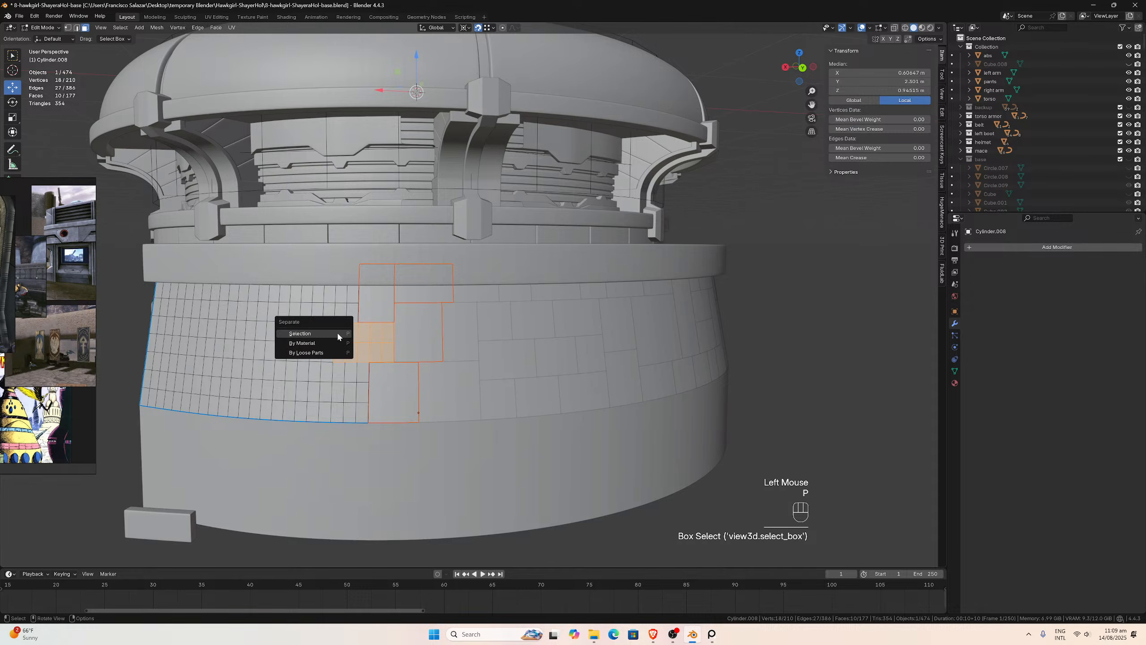
pyautogui.click(336, 332)
# - Separate a lower-edge brick three faces wide and three rows high beneath the newest middle brick
pyautogui.moveTo(337, 331); pyautogui.dragTo(346, 332, button='middle')
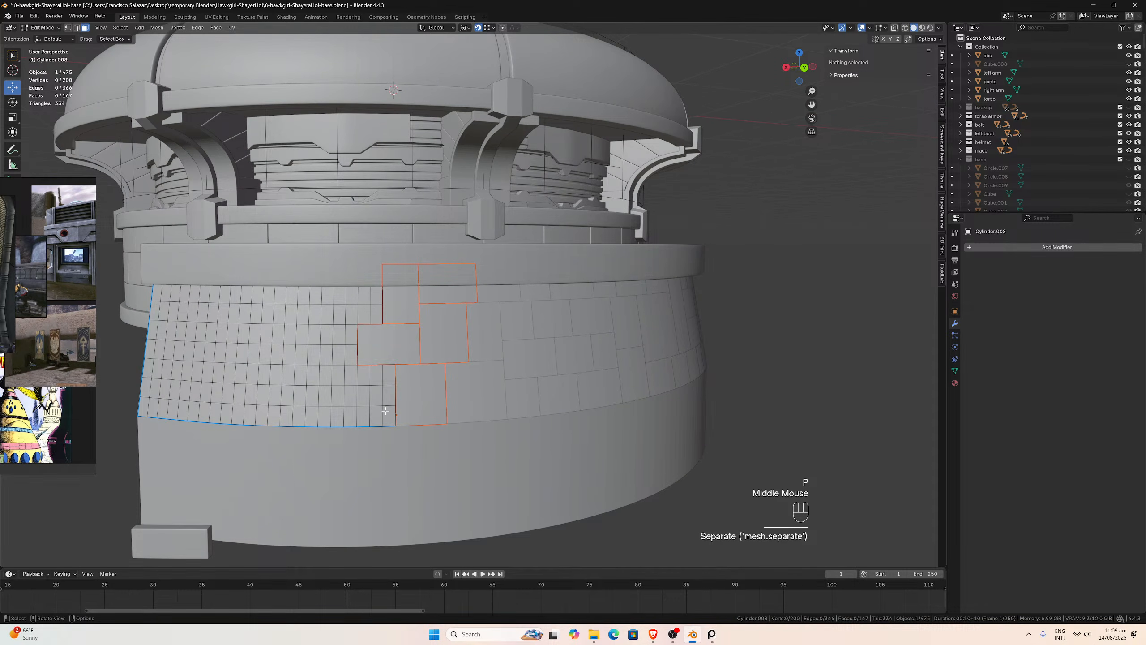
pyautogui.moveTo(389, 419); pyautogui.dragTo(363, 374)
pyautogui.press('p')
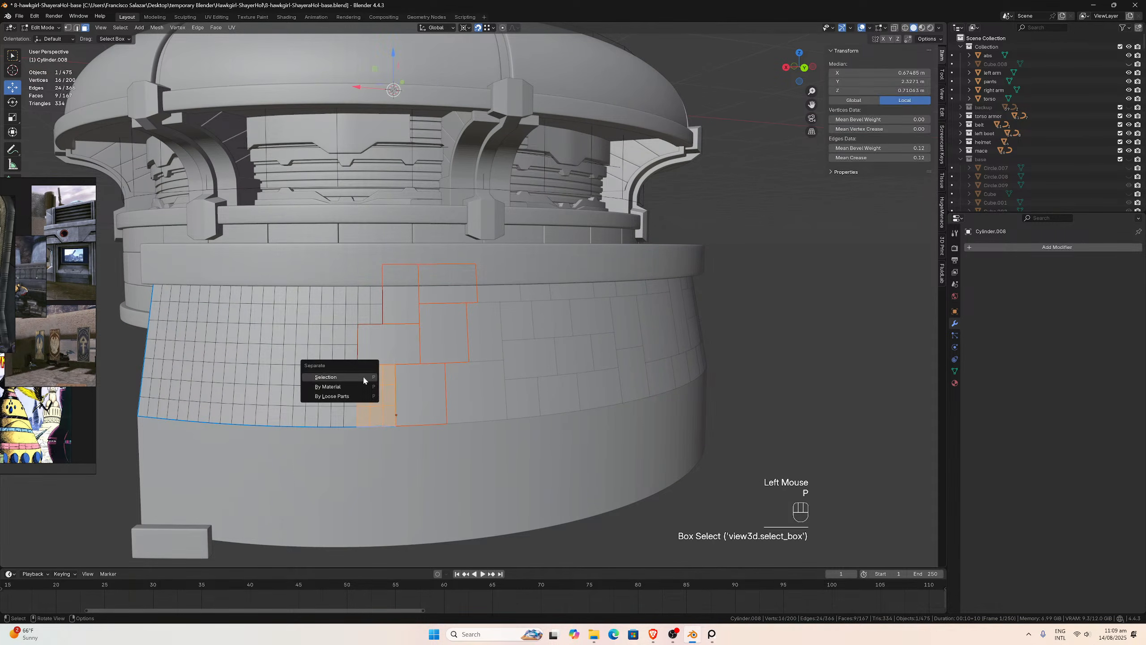
pyautogui.click(363, 374)
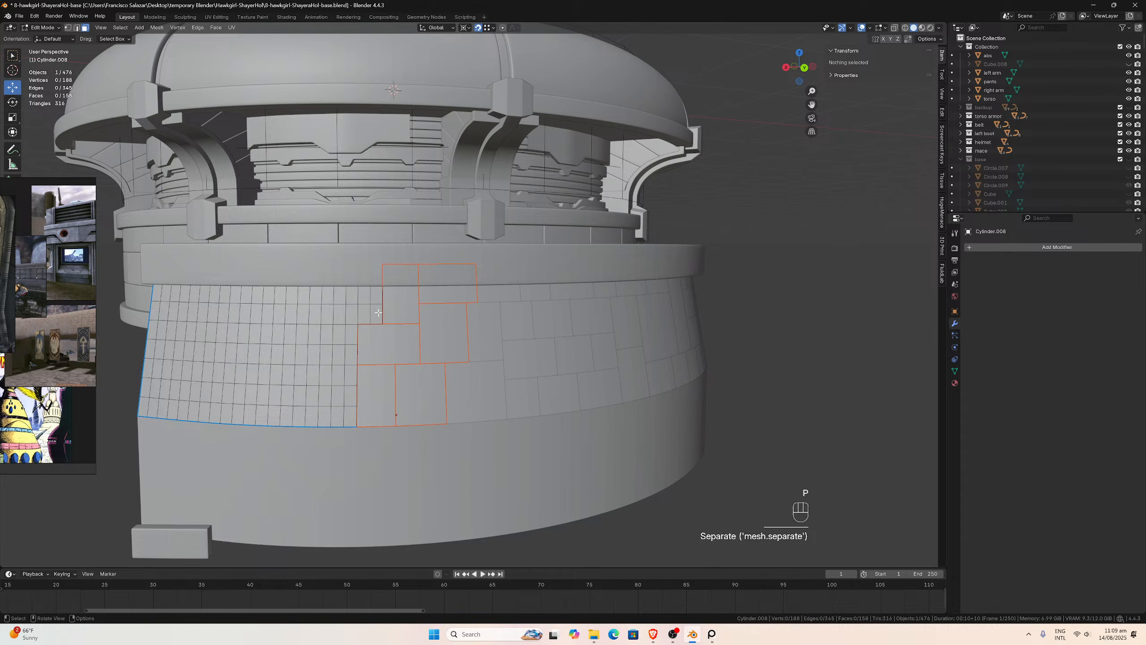
# - Try to separate the next upper-edge brick beside the three-by-three one at the top of the wall grid
pyautogui.moveTo(379, 315); pyautogui.dragTo(333, 246)
pyautogui.press('p')
pyautogui.click(333, 246)
pyautogui.hotkey('ctrl', 'z')
pyautogui.click(373, 317)
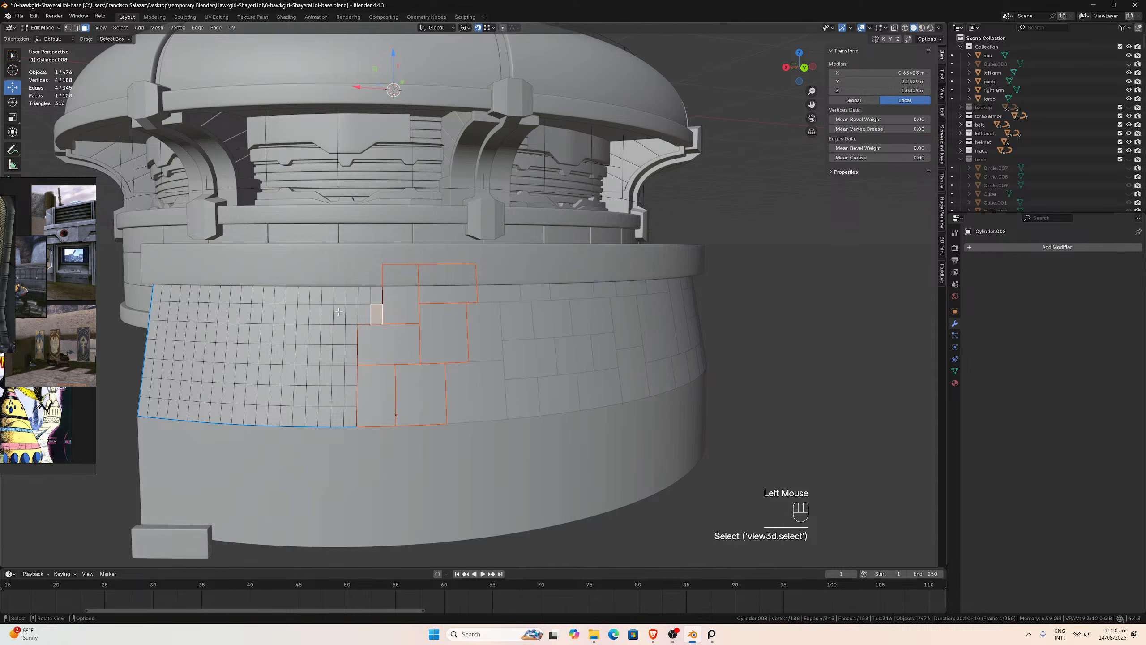
# - Separate an upper-edge brick four faces wide and three rows high beside the newest three-by-three one at the top of the wall grid
pyautogui.moveTo(339, 312); pyautogui.dragTo(376, 248)
pyautogui.press('p')
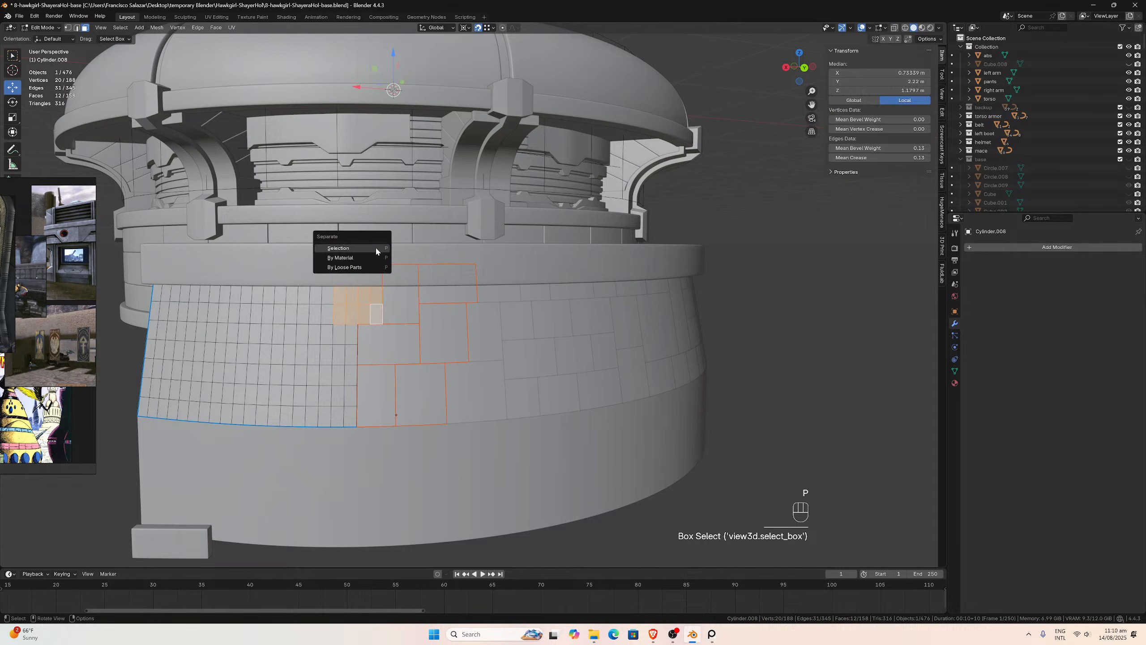
pyautogui.click(376, 248)
# - At the grid's opposite end, separate a lower corner brick four faces wide and three rows high, and a three-by-three brick directly above it
pyautogui.moveTo(357, 312); pyautogui.dragTo(252, 376, button='middle')
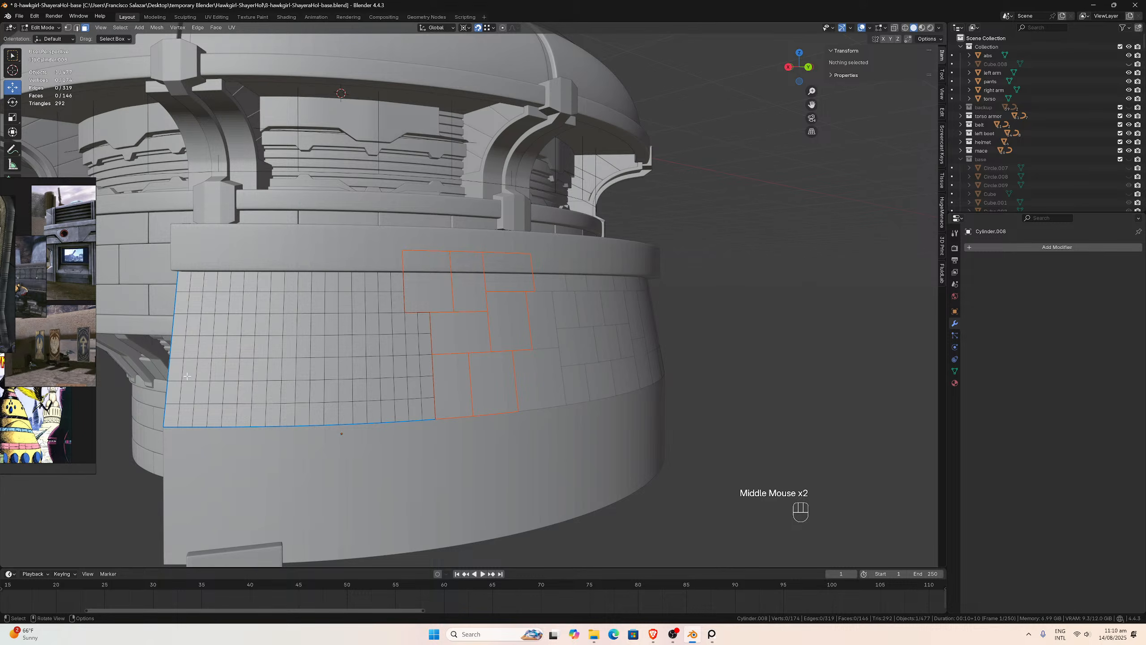
pyautogui.moveTo(176, 370); pyautogui.dragTo(219, 416)
pyautogui.press('p')
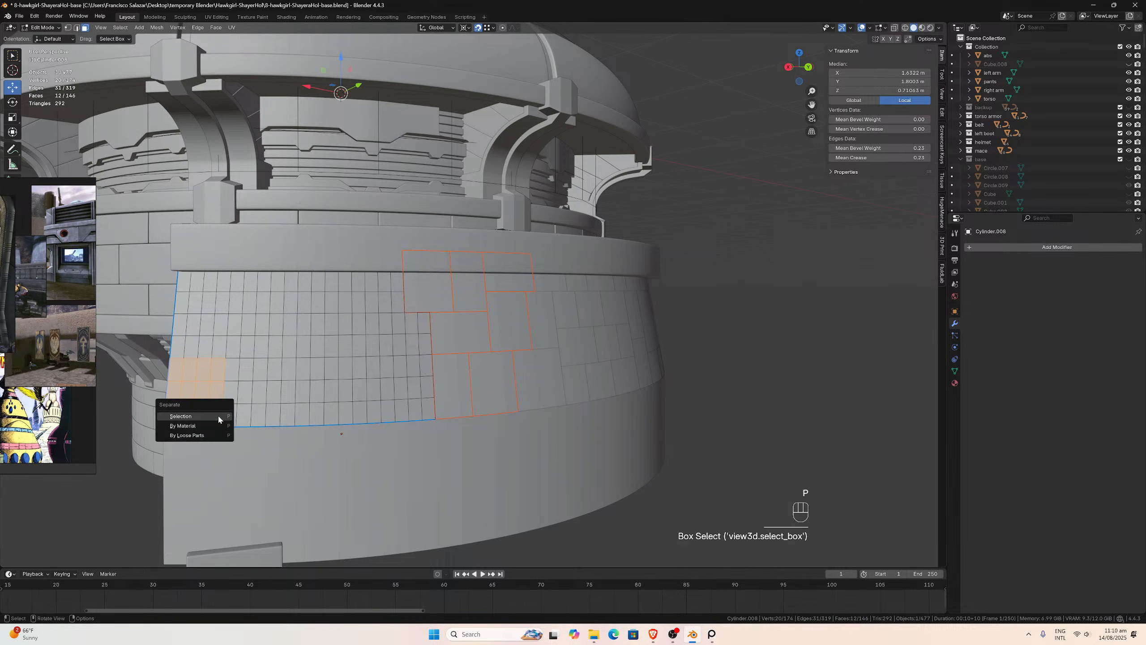
pyautogui.click(217, 416)
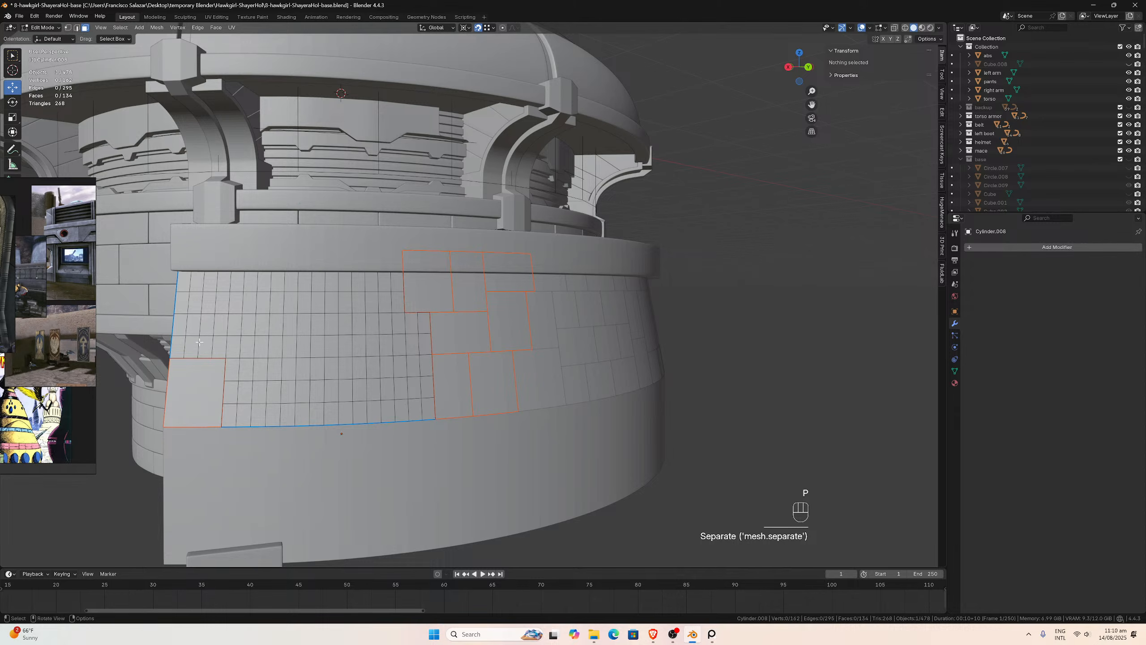
pyautogui.moveTo(206, 347); pyautogui.dragTo(179, 300)
pyautogui.press('p')
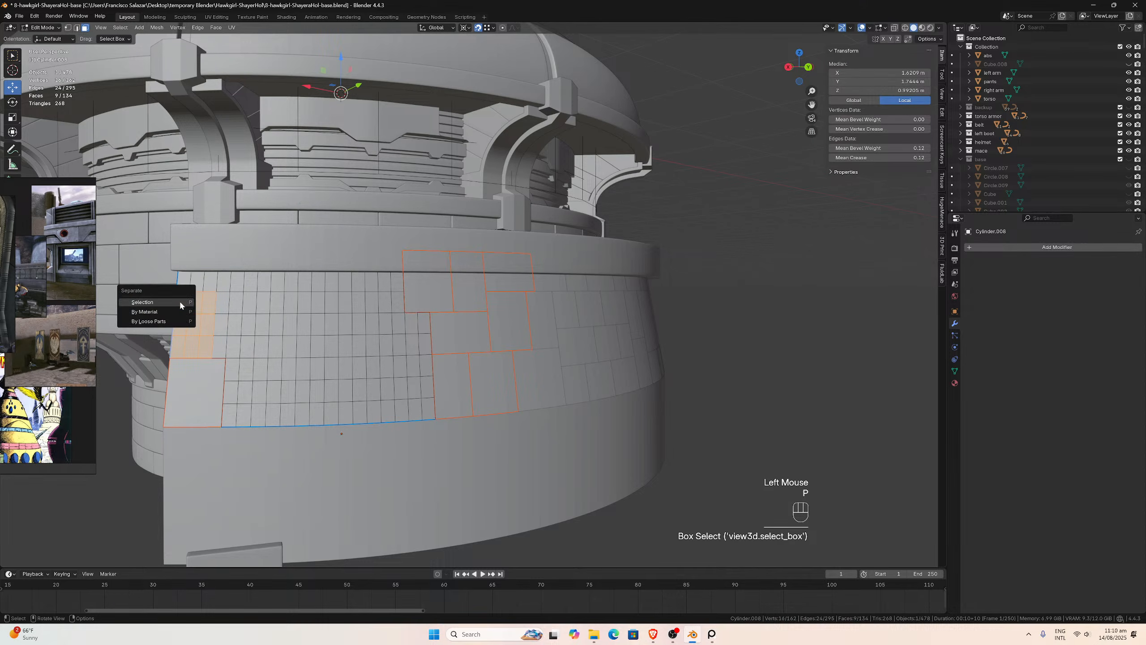
pyautogui.click(179, 300)
# - Separate an upper corner brick six faces wide and two rows high above the new three-by-three brick
pyautogui.moveTo(179, 300); pyautogui.dragTo(255, 305, button='middle')
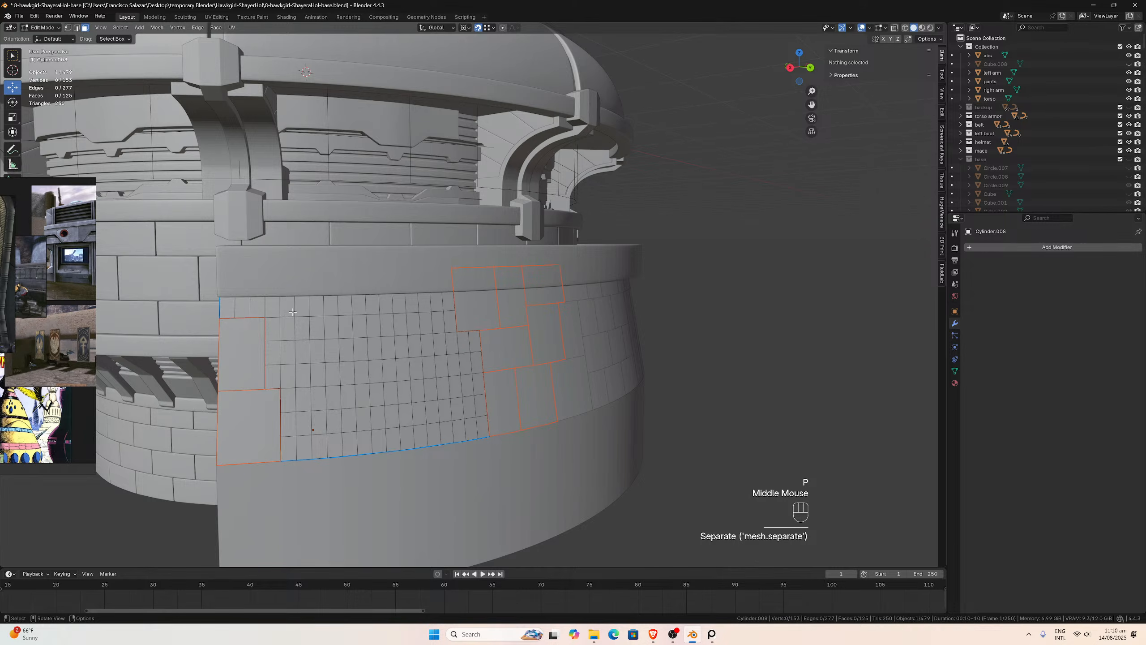
pyautogui.moveTo(302, 311); pyautogui.dragTo(226, 248)
pyautogui.press('p')
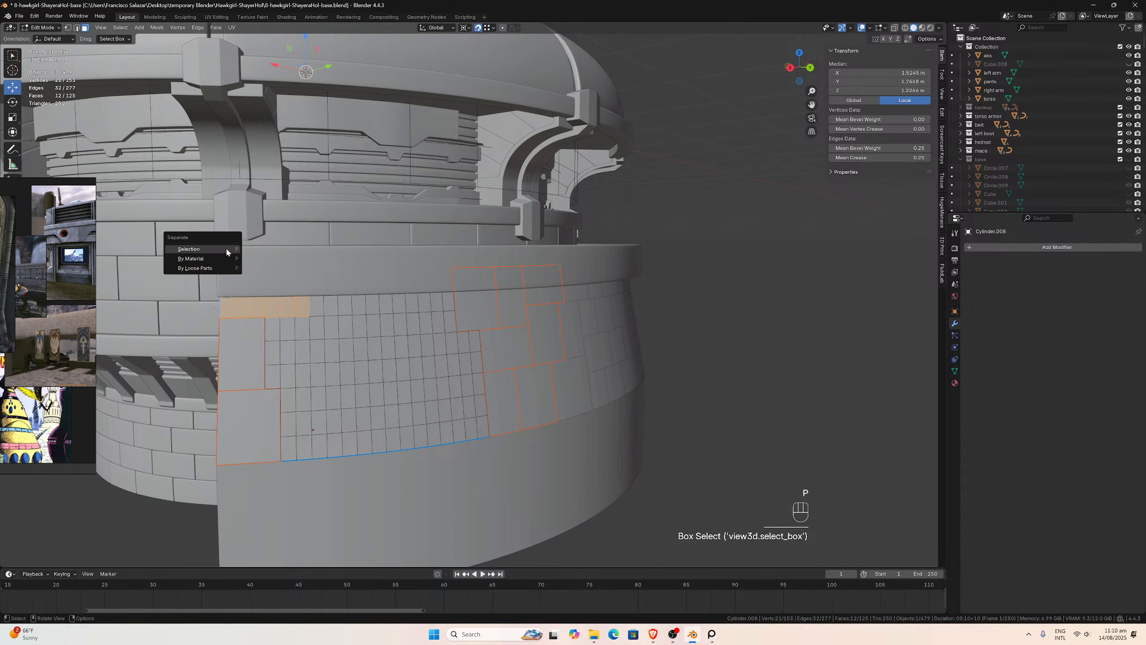
pyautogui.click(225, 248)
# - Separate a middle brick six faces wide and three rows high beside the three-by-three one, below the upper corner brick
pyautogui.scroll(-2, 245, 262)
pyautogui.moveTo(245, 266); pyautogui.dragTo(253, 351, button='middle')
pyautogui.scroll(4, 373, 332)
pyautogui.scroll(1, 370, 321)
pyautogui.moveTo(269, 368); pyautogui.dragTo(205, 322)
pyautogui.press('p')
pyautogui.click(206, 322)
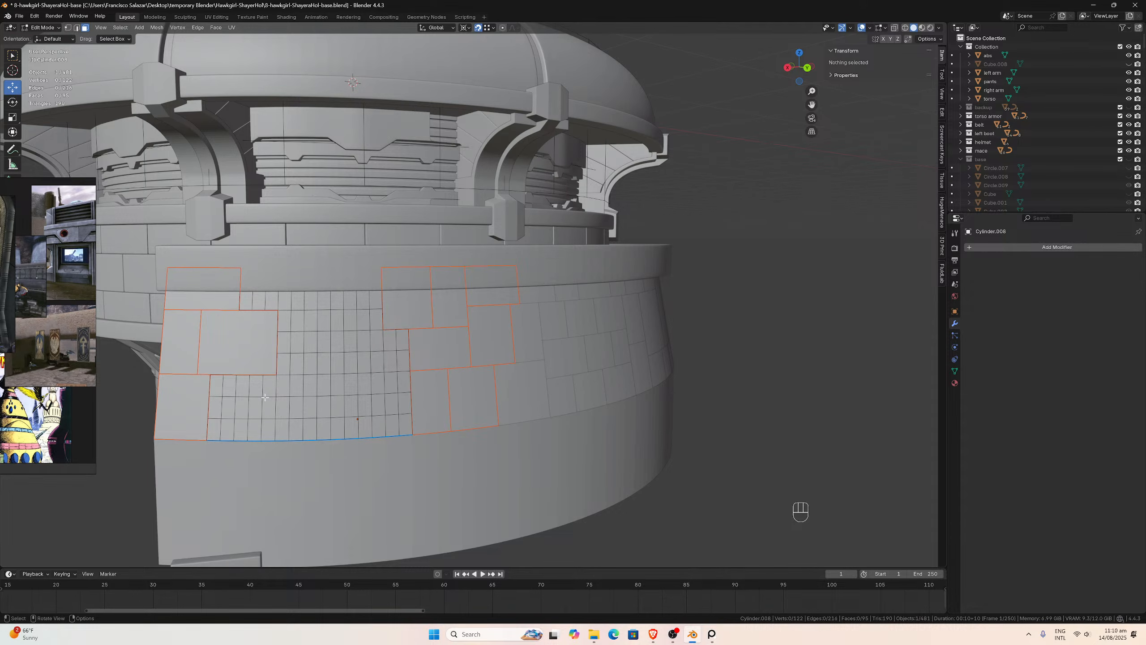
# - Separate a lower-edge brick three faces wide and three rows high beside the four-by-three corner brick
pyautogui.click(219, 390)
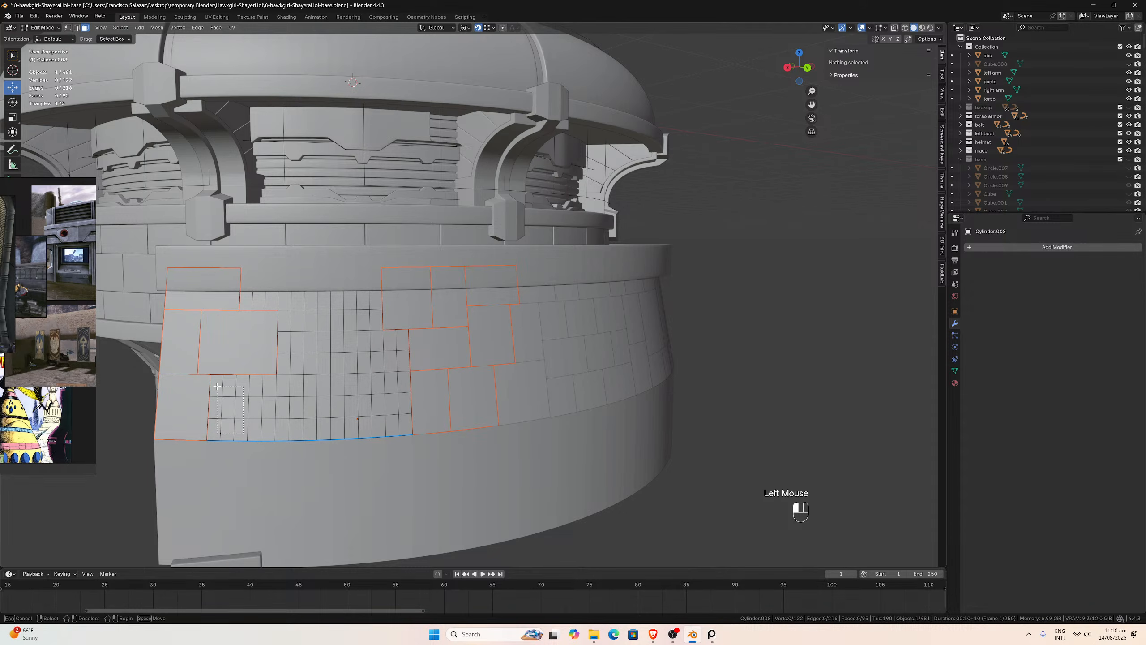
pyautogui.press('p')
pyautogui.click(226, 387)
pyautogui.moveTo(368, 401); pyautogui.dragTo(361, 402, button='middle')
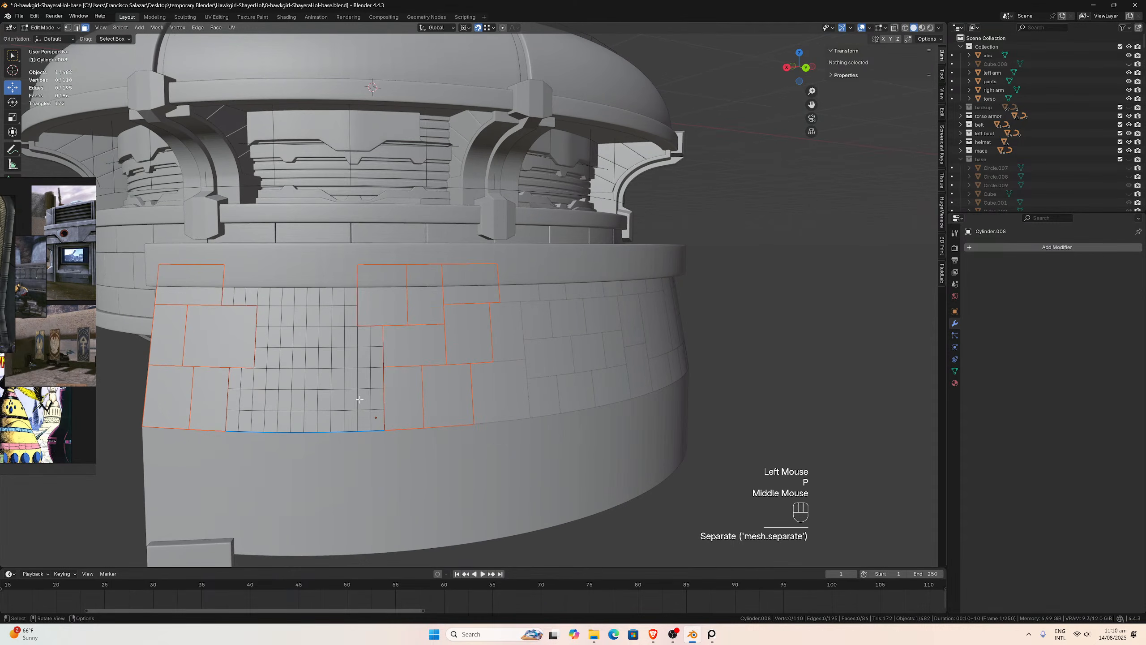
# - Separate a lower-edge brick three faces wide and two rows high at the other end of the remaining grid
pyautogui.moveTo(379, 423); pyautogui.dragTo(298, 373)
pyautogui.press('p')
pyautogui.click(347, 404)
# - Try a lower-edge brick four faces wide and three rows high beside the three-by-two one, and test face selections for its neighbour
pyautogui.press('p')
pyautogui.click(297, 373)
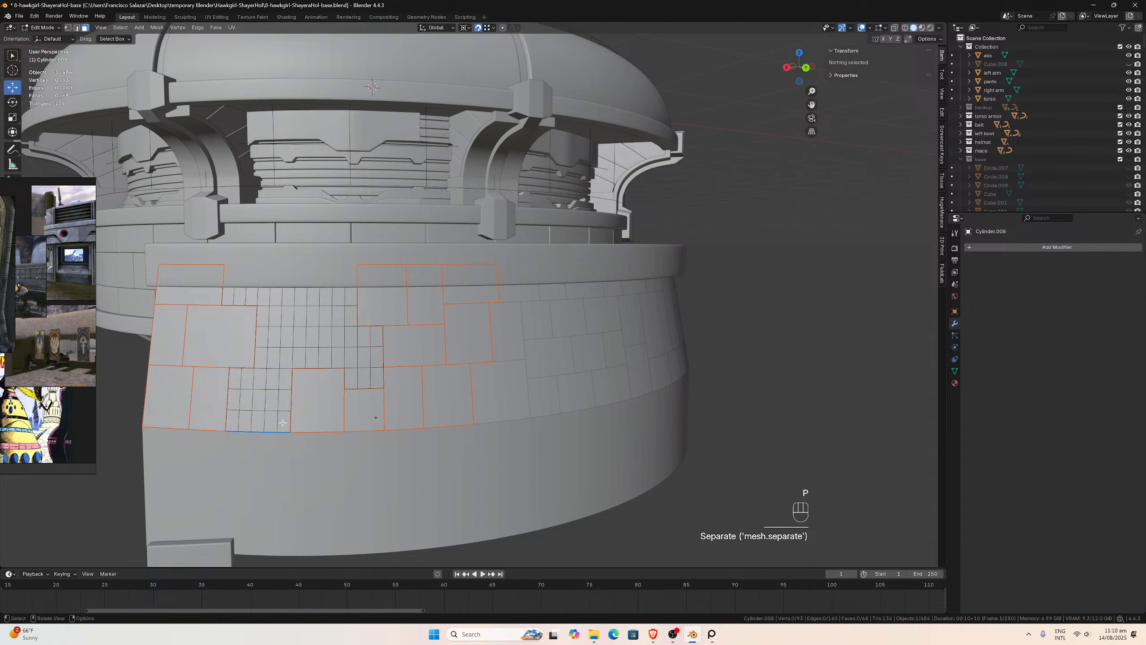
pyautogui.moveTo(283, 423); pyautogui.dragTo(235, 380)
pyautogui.press('p')
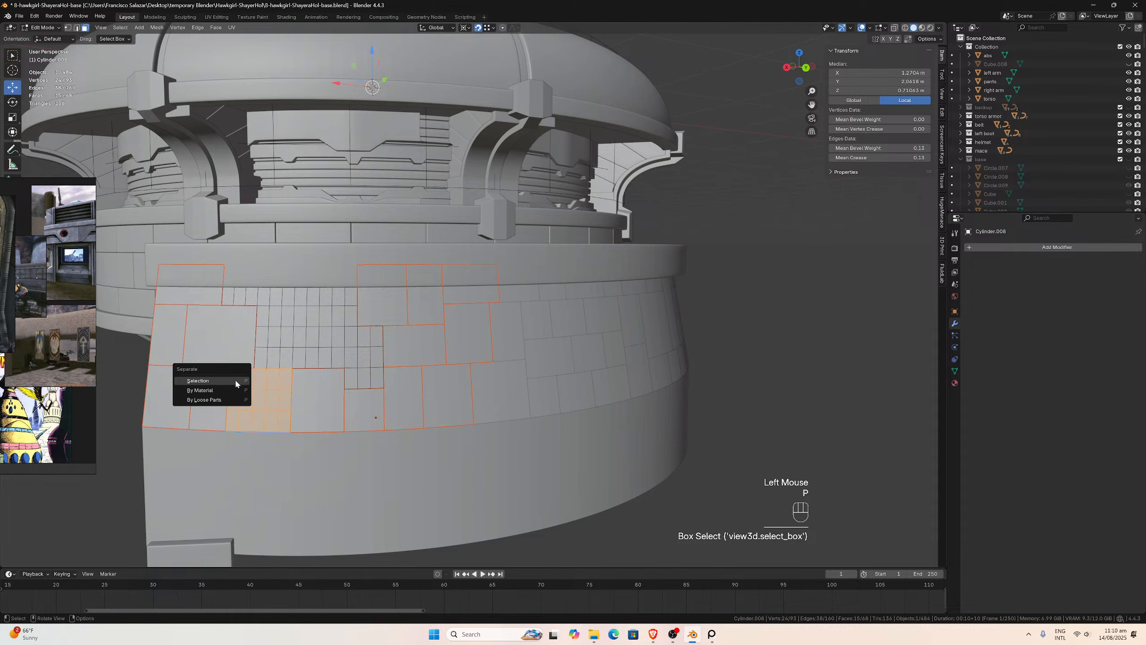
pyautogui.click(328, 397)
pyautogui.moveTo(286, 423); pyautogui.dragTo(261, 403)
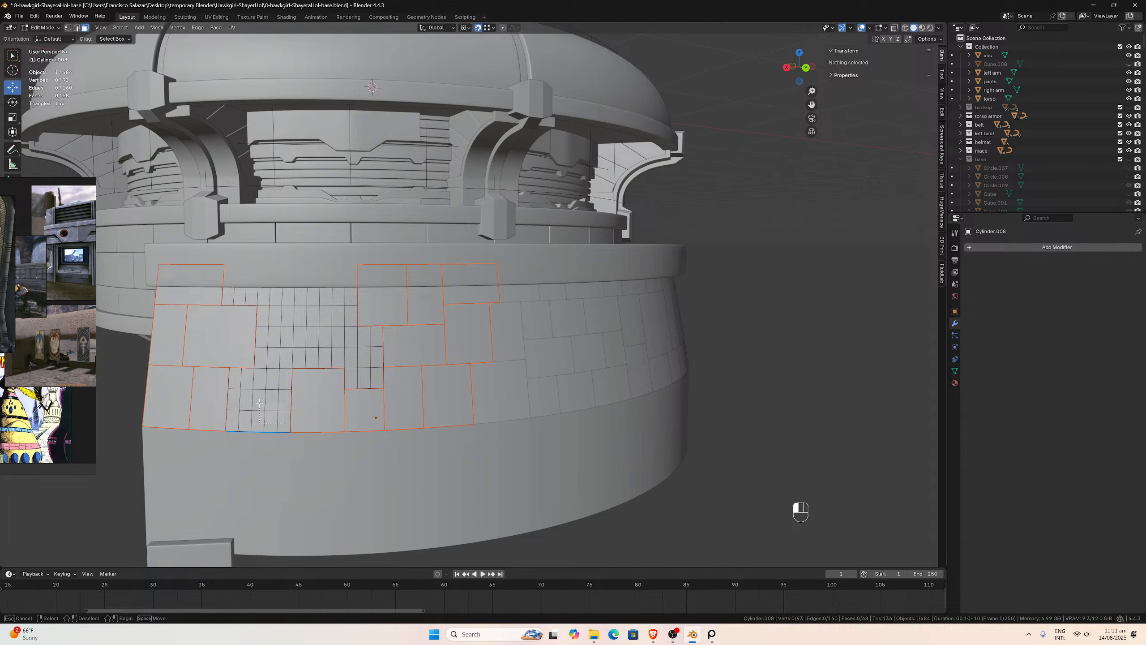
pyautogui.moveTo(260, 402); pyautogui.dragTo(259, 402)
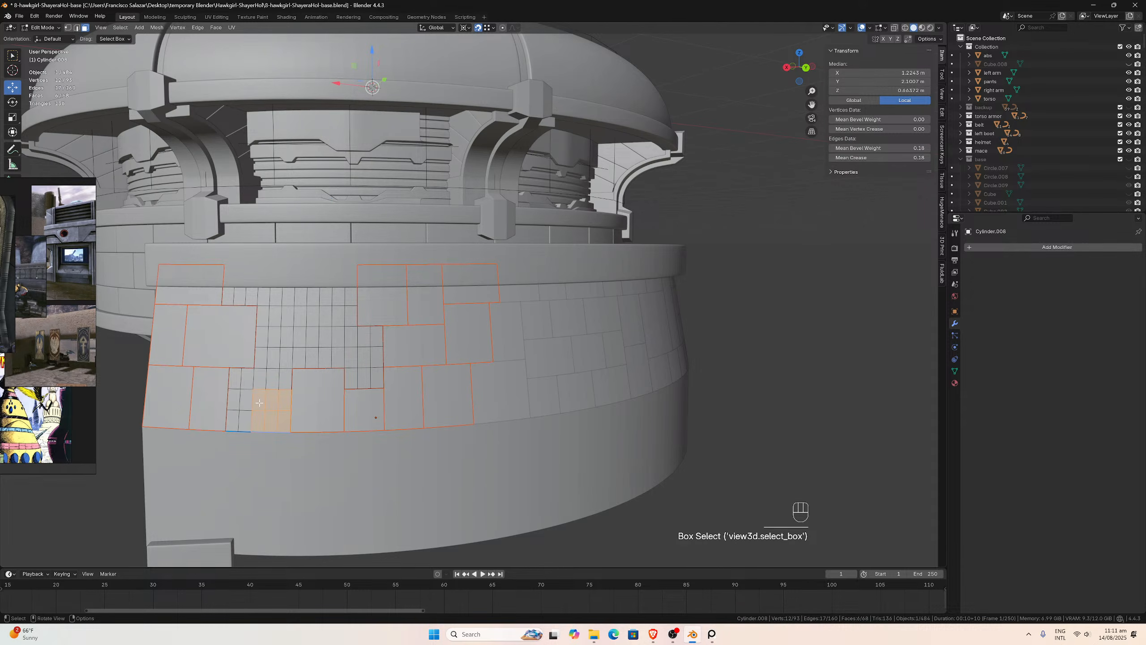
# - Undo the test selections and the separation of the four-by-three lower-edge brick
pyautogui.hotkey('ctrl', 'z')
pyautogui.hotkey('ctrl', 'z')
pyautogui.hotkey('ctrl', 'z')
pyautogui.hotkey('ctrl', 'z')
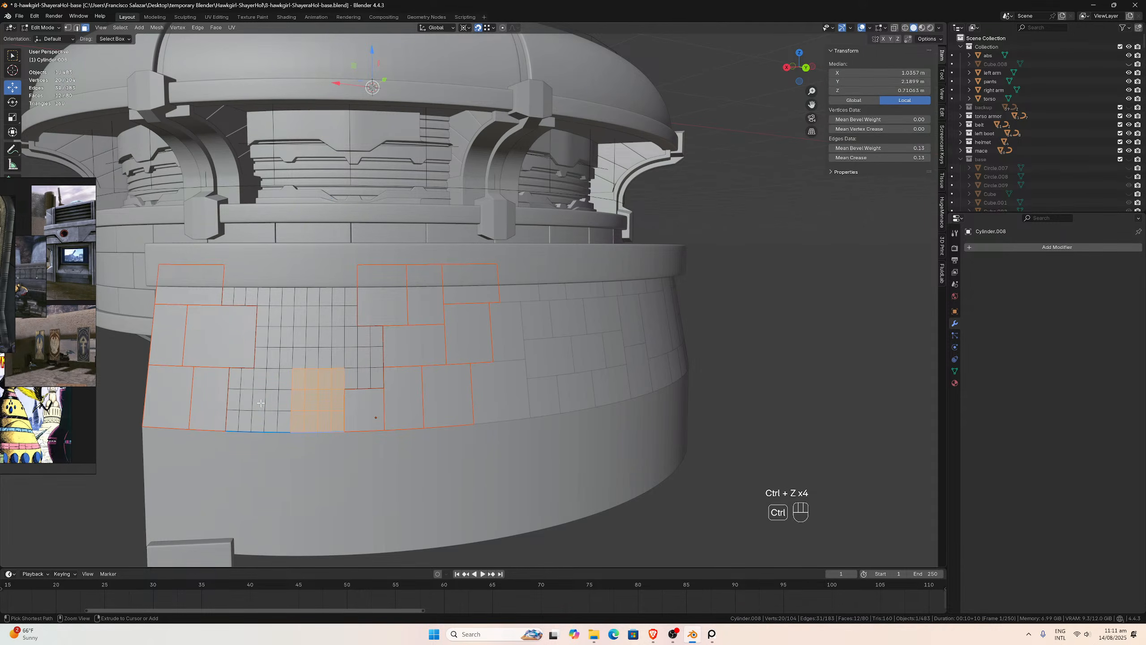
pyautogui.hotkey('ctrl', 'z')
# - Try separating a lower-edge brick three faces wide and three rows high beside the three-by-two one
pyautogui.moveTo(339, 423); pyautogui.dragTo(309, 378)
pyautogui.press('p')
pyautogui.click(309, 378)
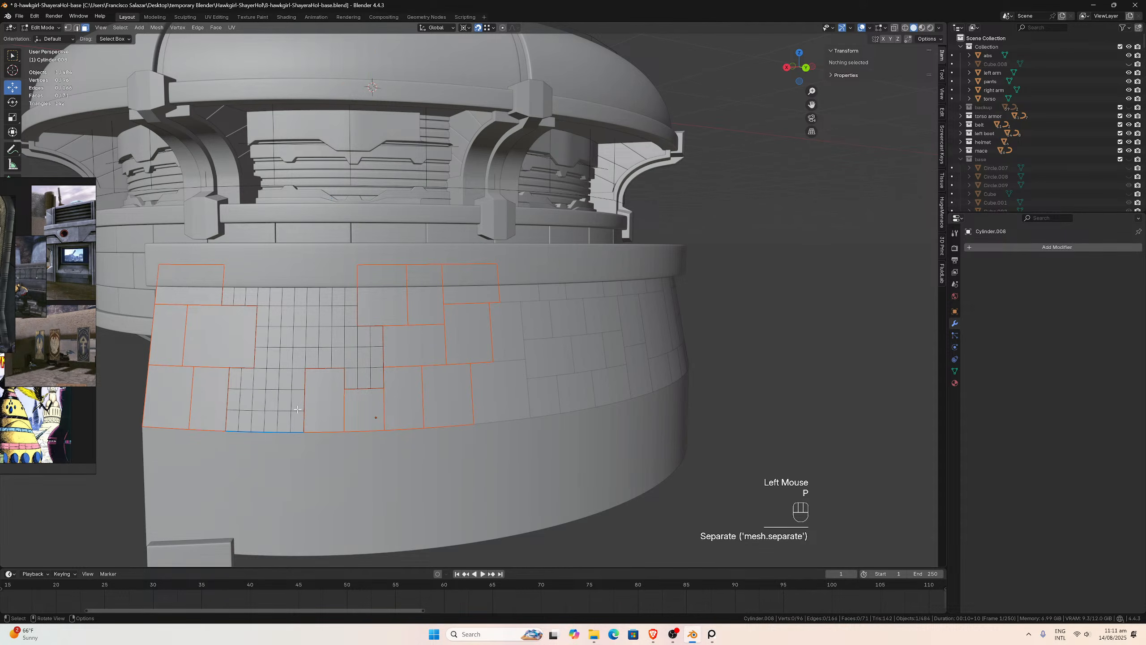
# - Try a second three-by-two brick next to the new three-by-three one on the lower edge, and undo it
pyautogui.moveTo(299, 422); pyautogui.dragTo(232, 381)
pyautogui.press('p')
pyautogui.click(269, 404)
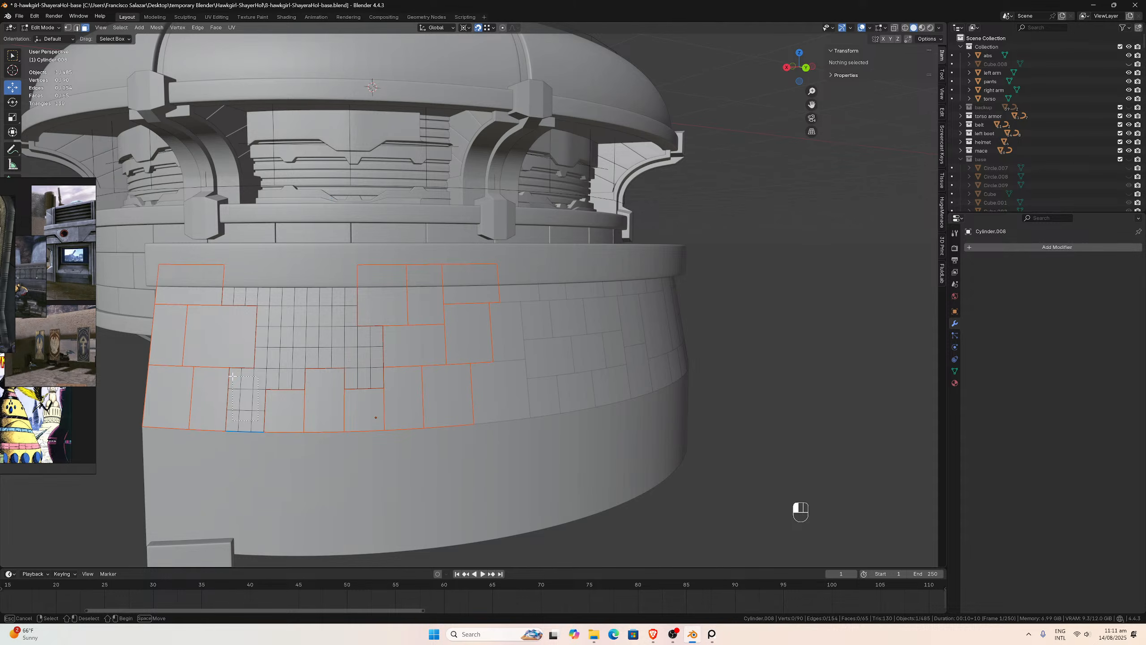
pyautogui.moveTo(232, 375); pyautogui.dragTo(232, 376)
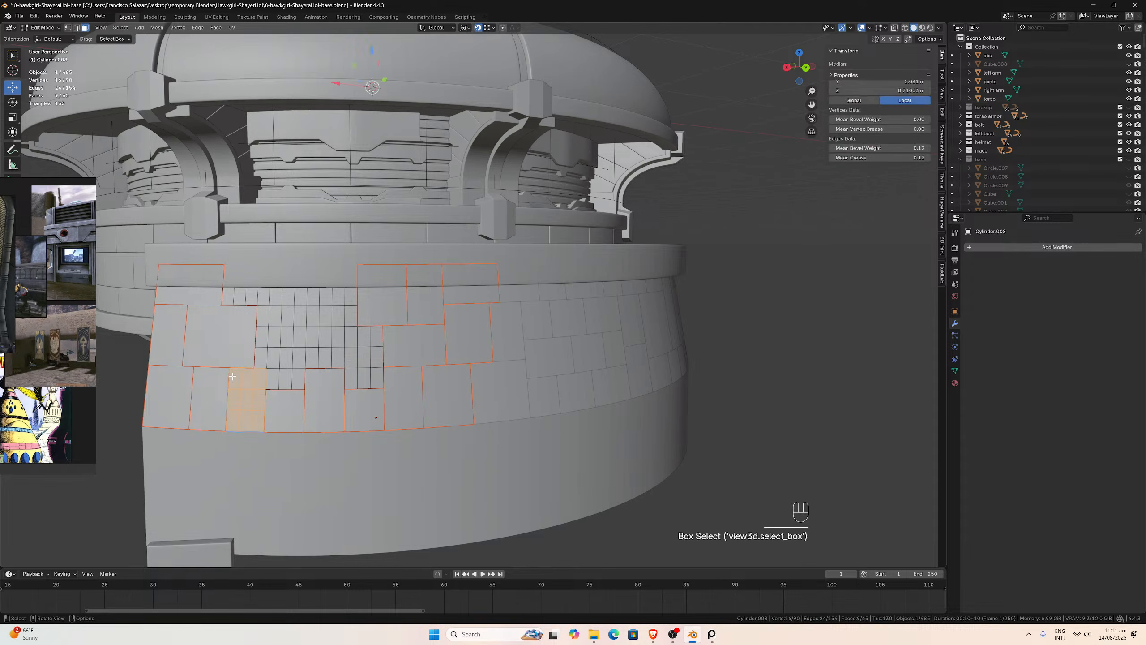
pyautogui.hotkey('ctrl', 'z')
pyautogui.hotkey('ctrl', 'z')
pyautogui.hotkey('ctrl', 'z')
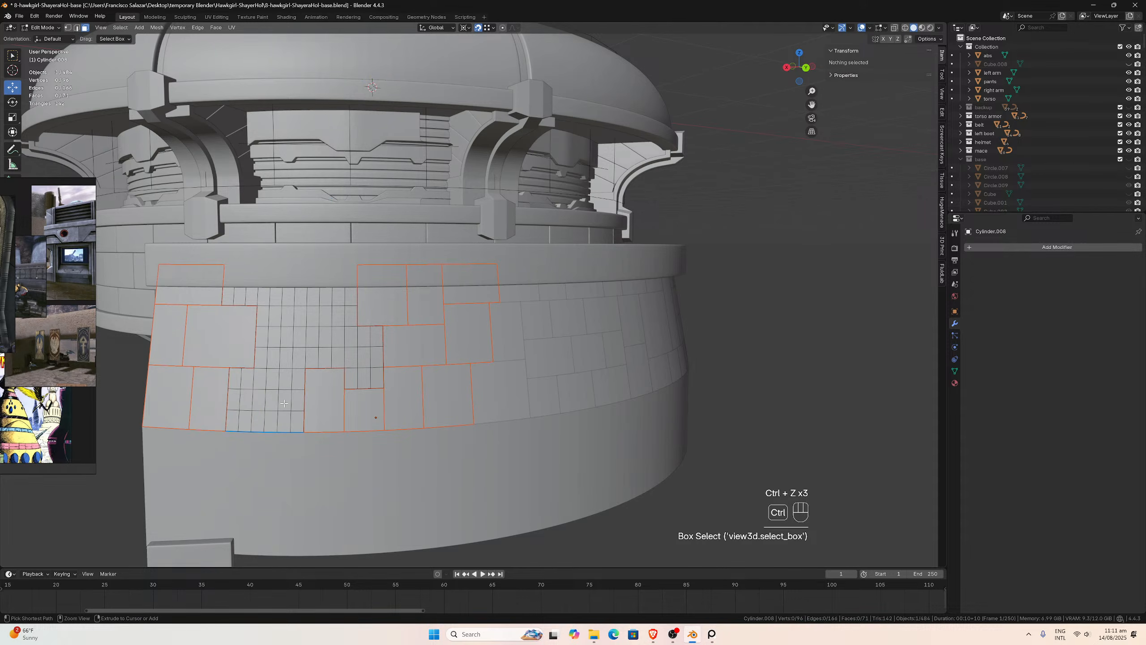
# - Select a three-by-three block in the remaining lower-edge faces, and undo the lower-edge separations back to the brick beside the corner one
pyautogui.moveTo(300, 424); pyautogui.dragTo(235, 382)
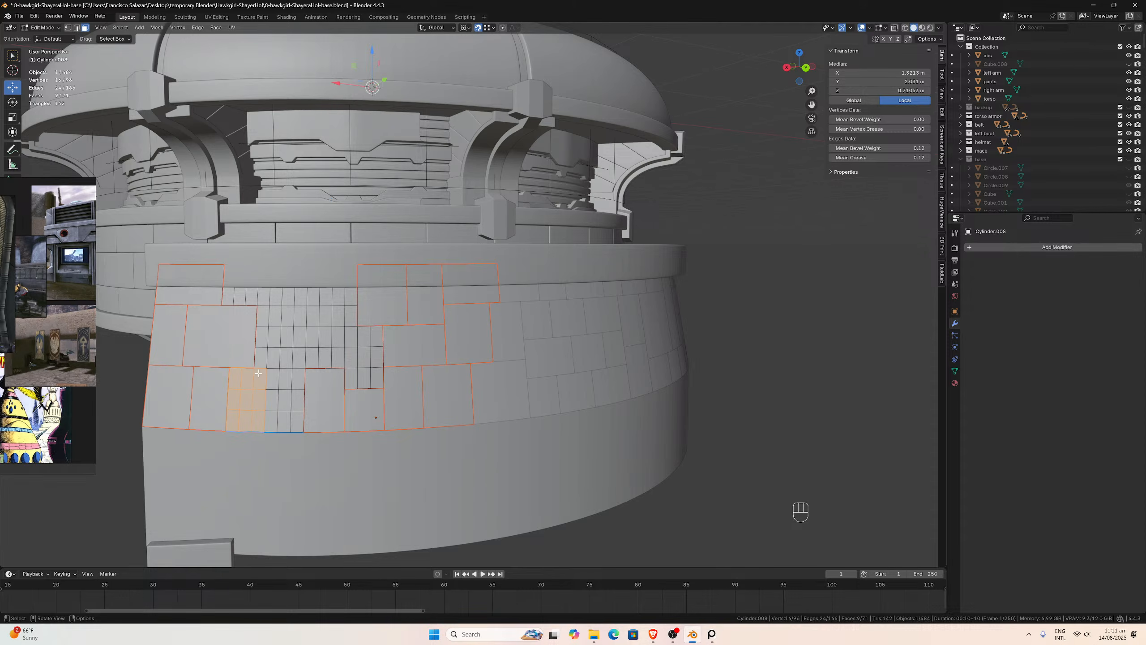
pyautogui.hotkey('ctrl', 'z')
pyautogui.hotkey('ctrl', 'z')
pyautogui.hotkey('ctrl', 'z')
pyautogui.hotkey('ctrl', 'z')
pyautogui.hotkey('ctrl', 'z')
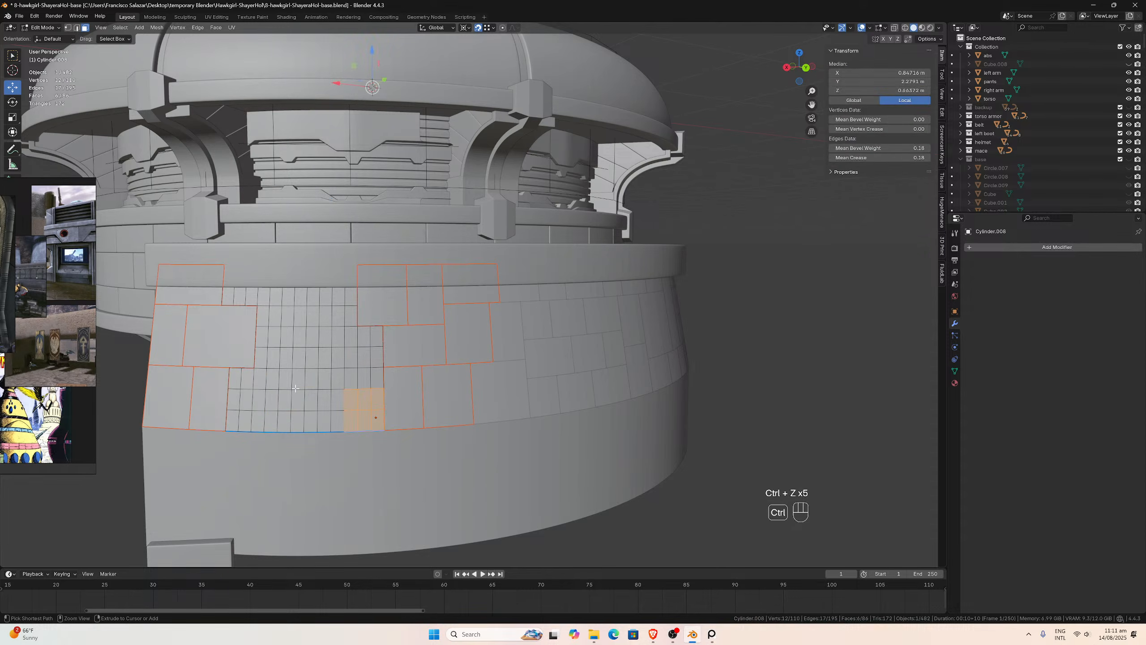
pyautogui.hotkey('ctrl', 'z')
pyautogui.hotkey('ctrl', 'z')
pyautogui.hotkey('ctrl', 'z')
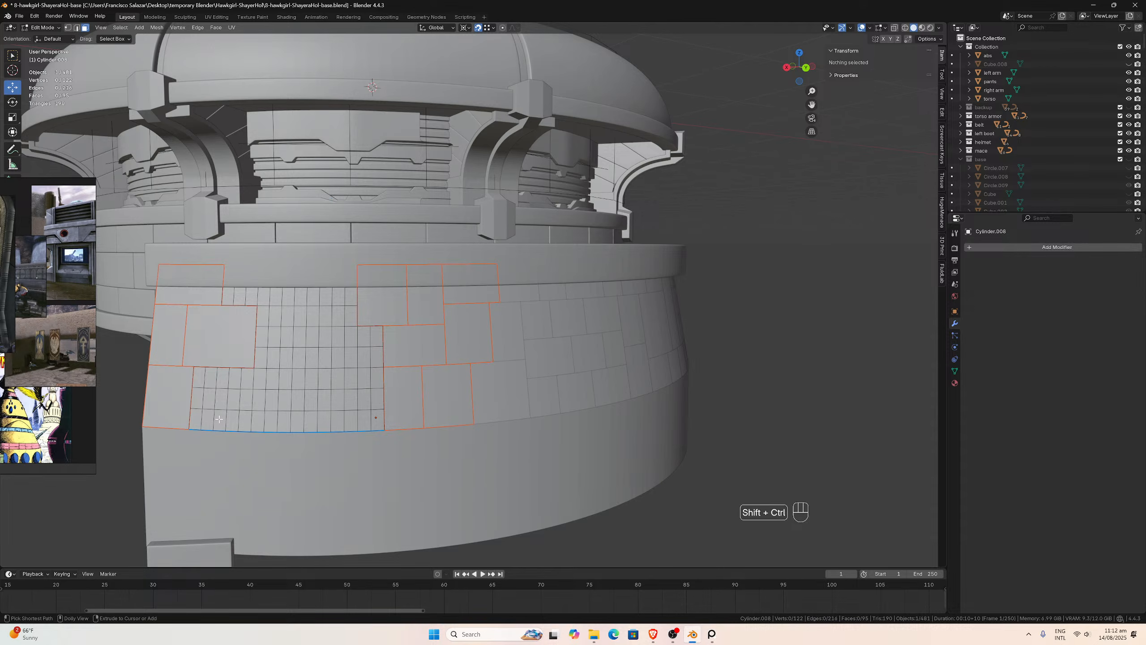
# - Redo the undone lower-edge separations up to the selection of the three-by-three block
pyautogui.hotkey('ctrl', 'shift', 'z')
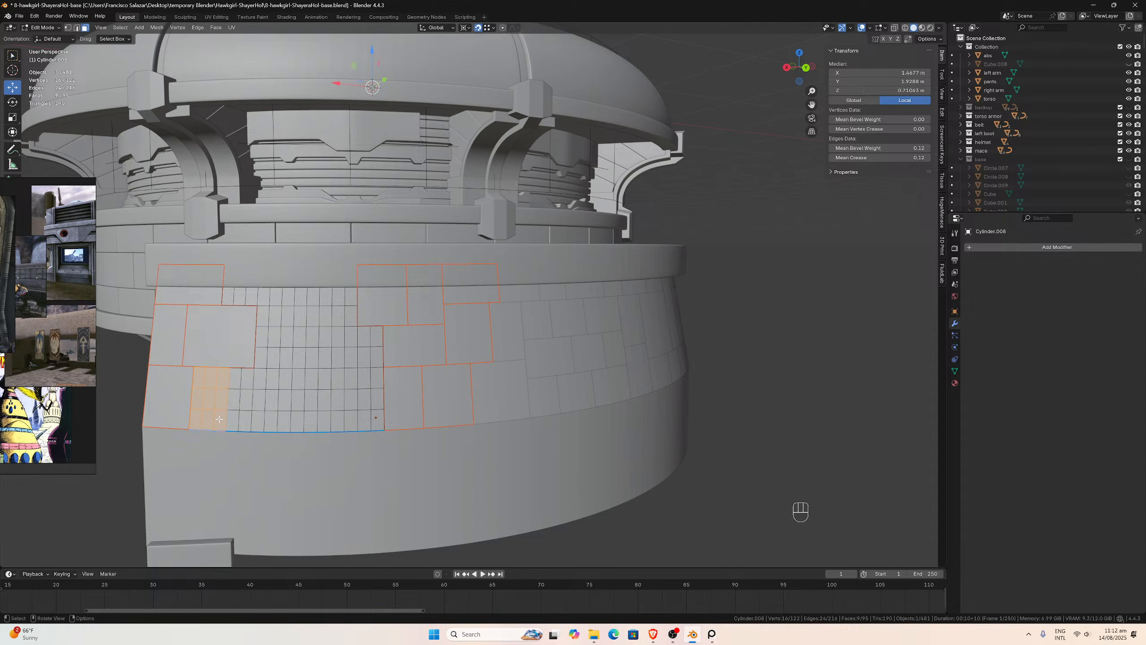
pyautogui.hotkey('ctrl', 'shift', 'z')
pyautogui.hotkey('ctrl', 'shift', 'z')
pyautogui.hotkey('ctrl', 'shift', 'z')
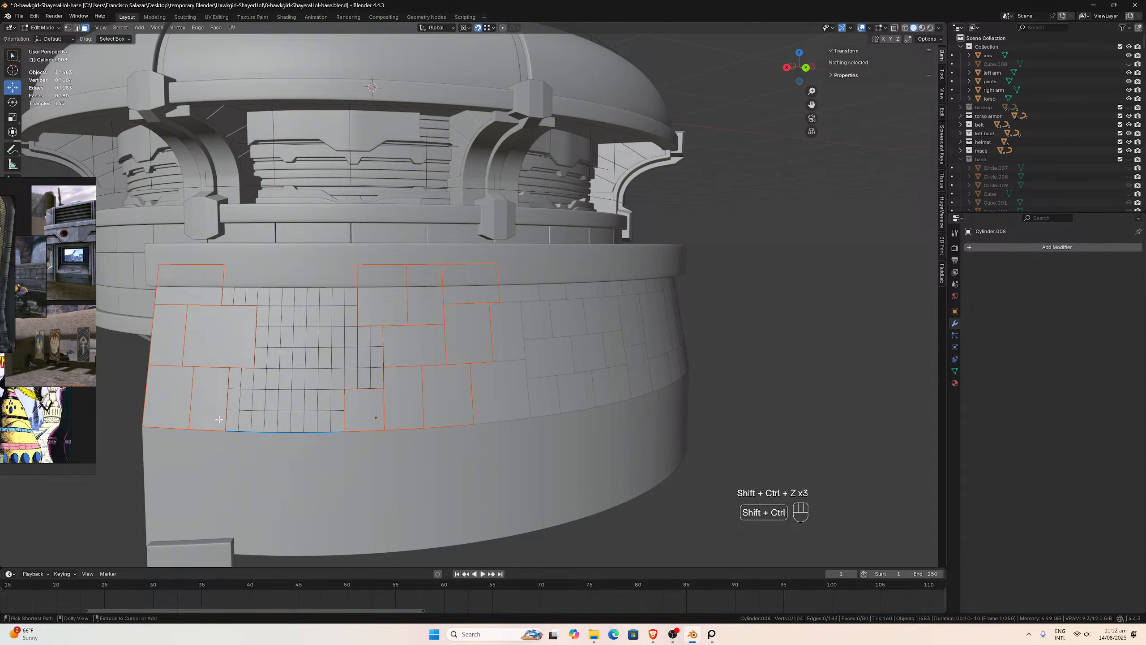
pyautogui.hotkey('ctrl', 'shift', 'z')
pyautogui.hotkey('ctrl', 'shift', 'z')
pyautogui.hotkey('ctrl', 'shift', 'z')
pyautogui.hotkey('ctrl', 'shift', 'z')
pyautogui.hotkey('ctrl', 'shift', 'z')
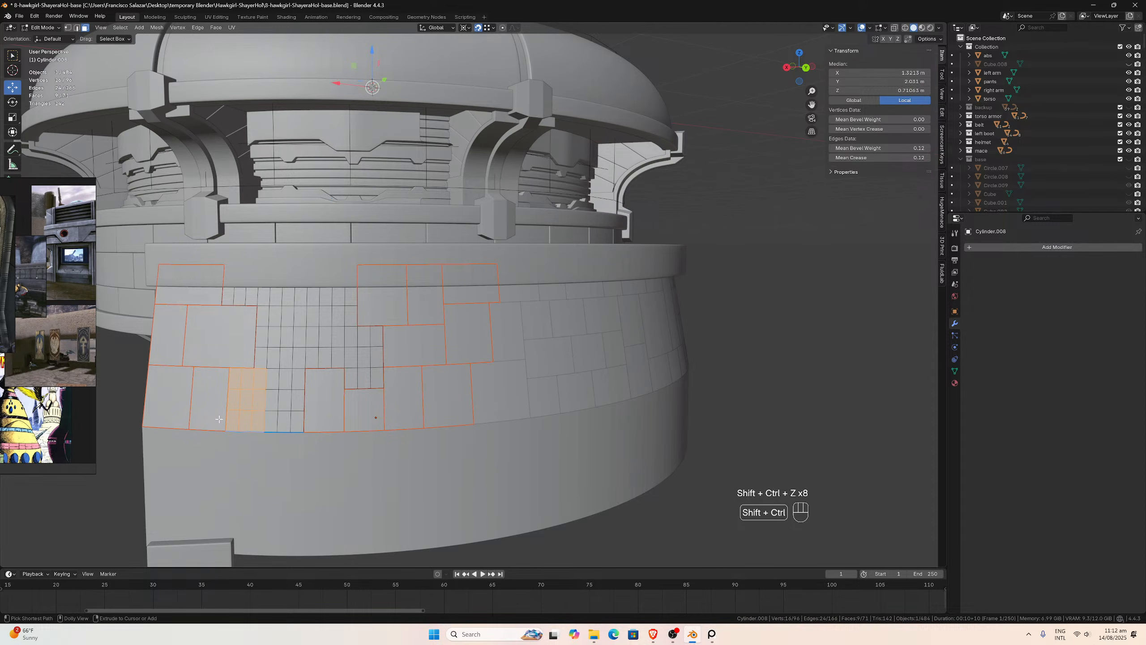
# - Separate the selected three-by-three lower-edge block and select the remaining three-by-three block next to it
pyautogui.click(236, 399)
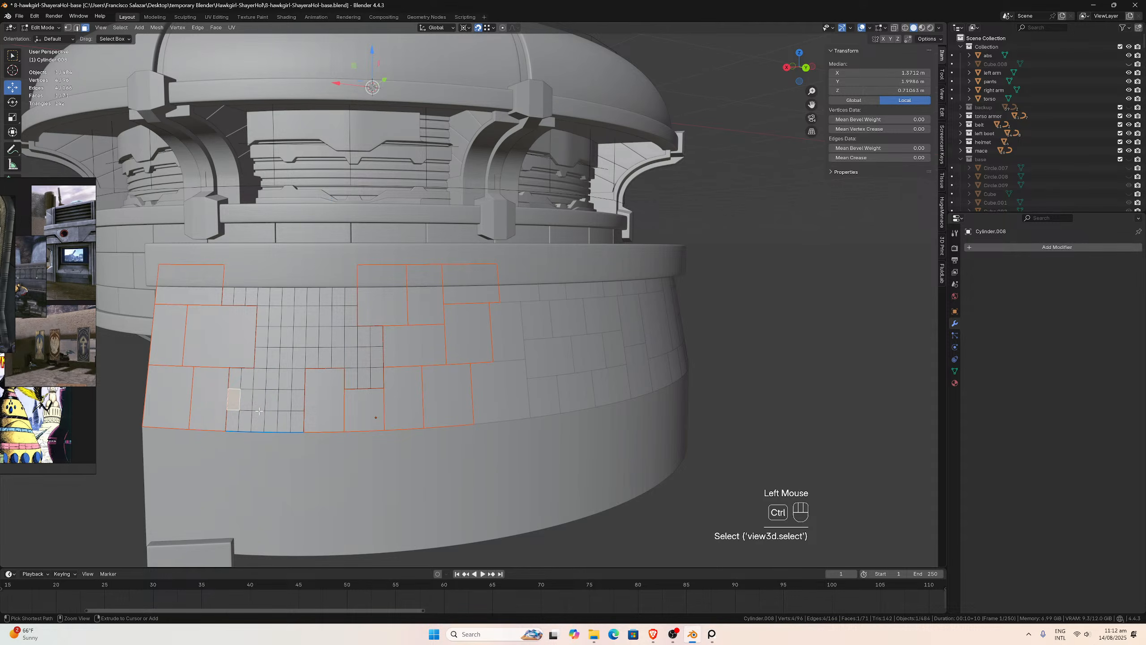
pyautogui.hotkey('ctrl', 'z')
pyautogui.press('p')
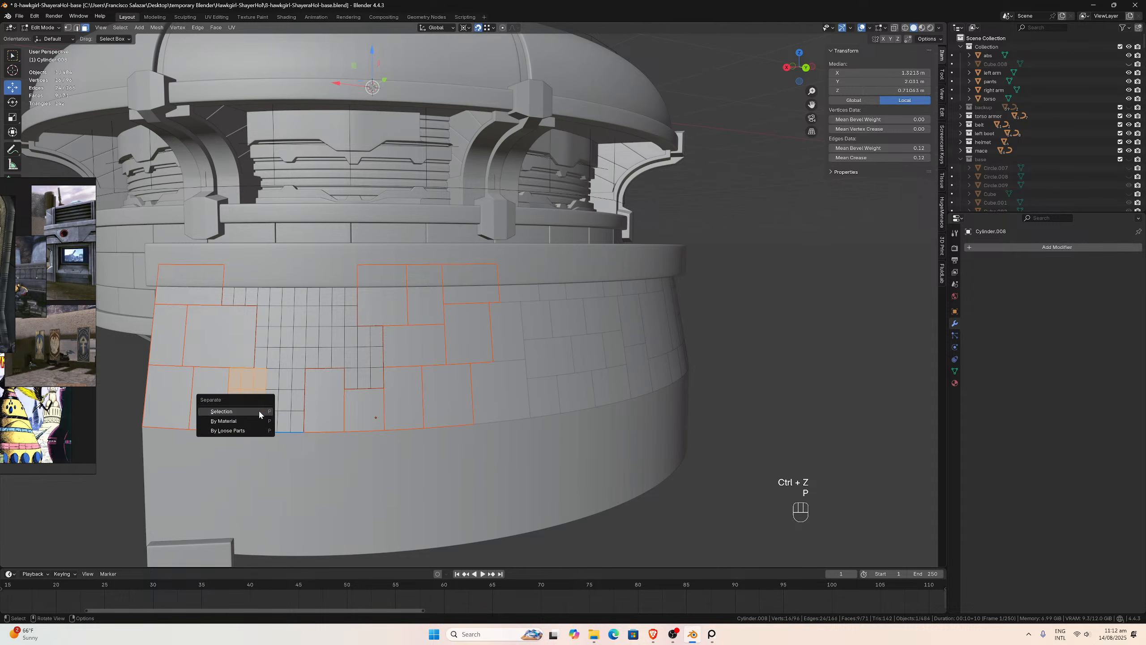
pyautogui.click(260, 412)
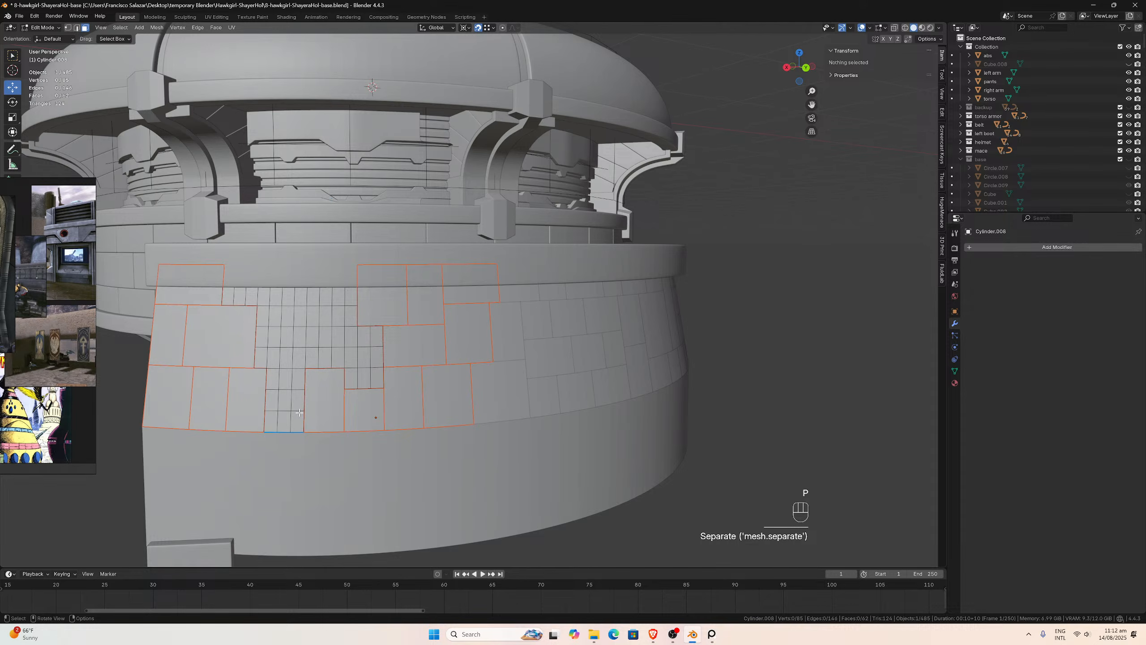
pyautogui.moveTo(299, 424); pyautogui.dragTo(270, 381)
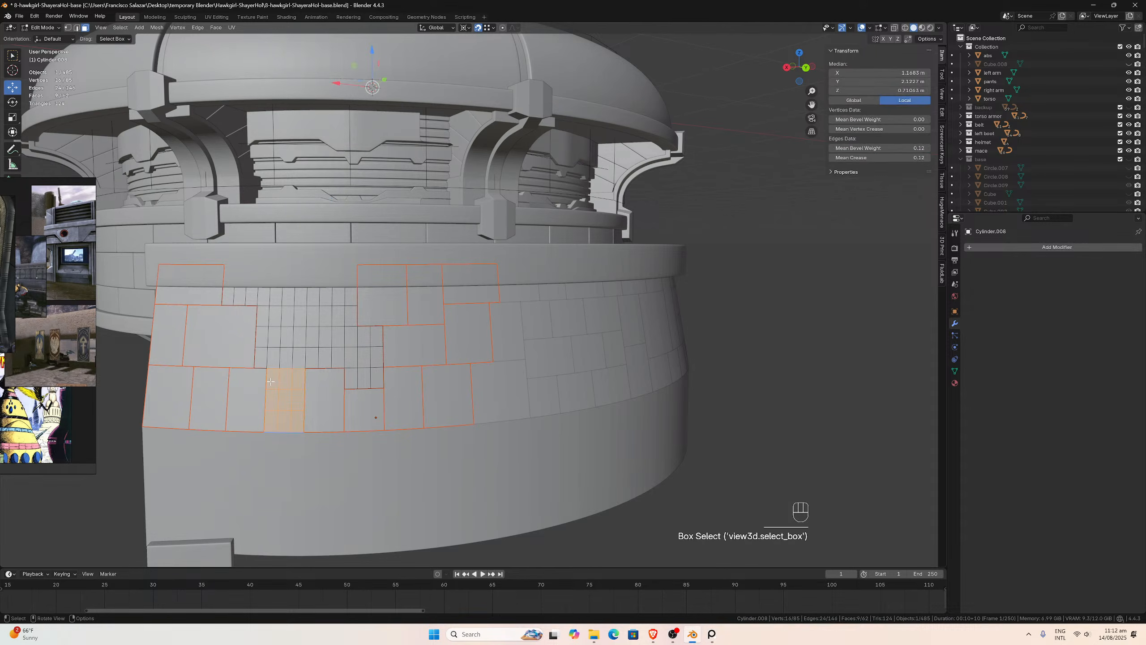
pyautogui.moveTo(270, 381); pyautogui.dragTo(279, 381, button='middle')
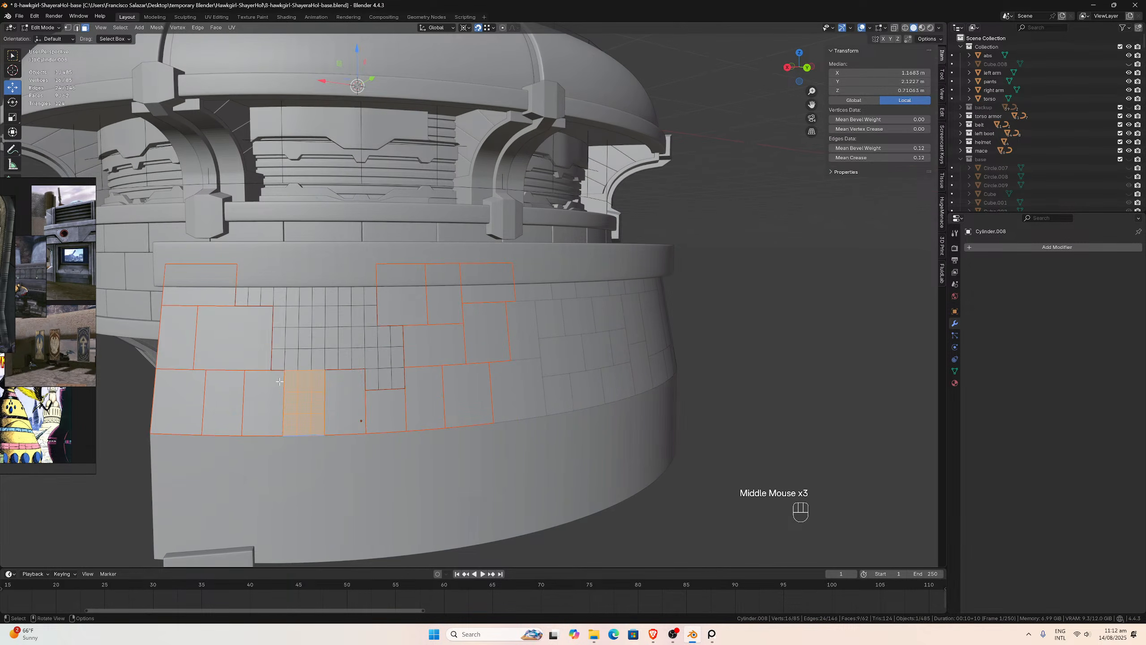
# - Undo the last three-by-three lower-edge separations back to the three-by-two brick
pyautogui.hotkey('ctrl', 'z')
pyautogui.hotkey('ctrl', 'z')
pyautogui.hotkey('ctrl', 'z')
pyautogui.hotkey('ctrl', 'z')
pyautogui.hotkey('ctrl', 'z')
pyautogui.hotkey('ctrl', 'z')
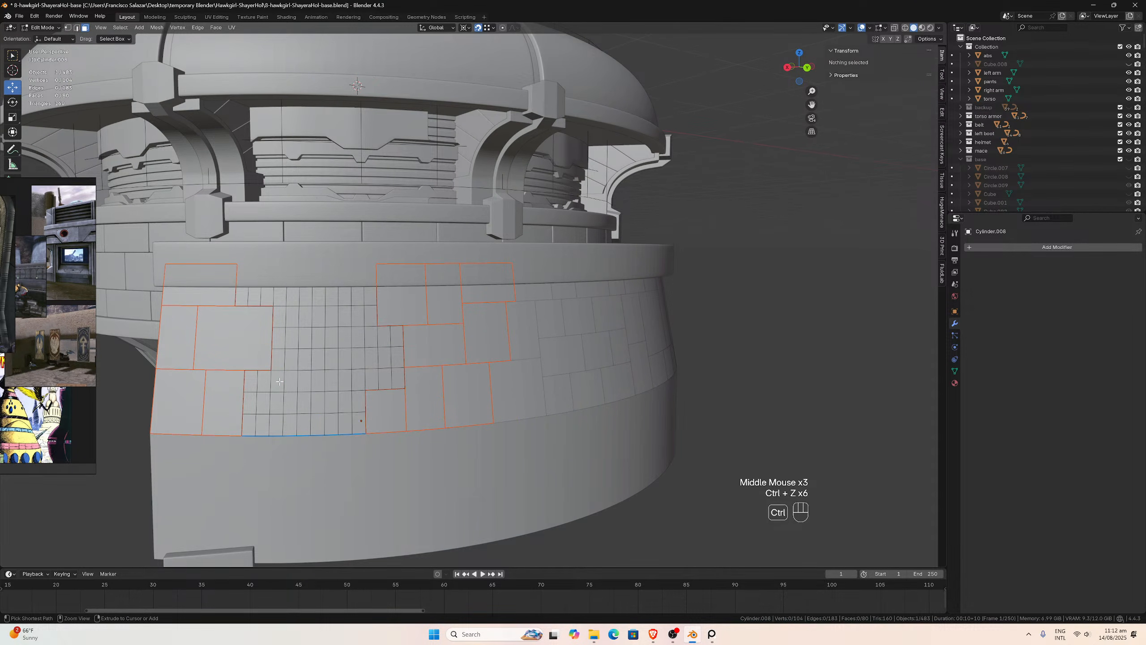
# - Separate a middle brick five faces wide and three rows high above the three-by-two lower-edge brick
pyautogui.moveTo(283, 383); pyautogui.dragTo(310, 388, button='middle')
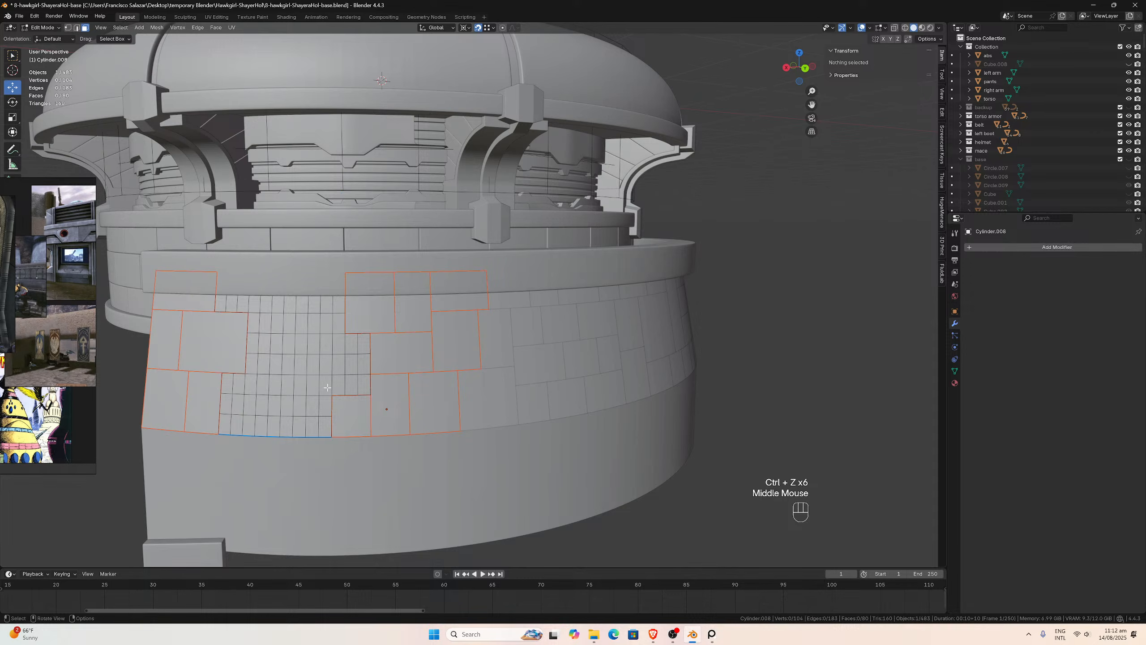
pyautogui.moveTo(366, 386); pyautogui.dragTo(309, 342)
pyautogui.press('p')
pyautogui.click(310, 342)
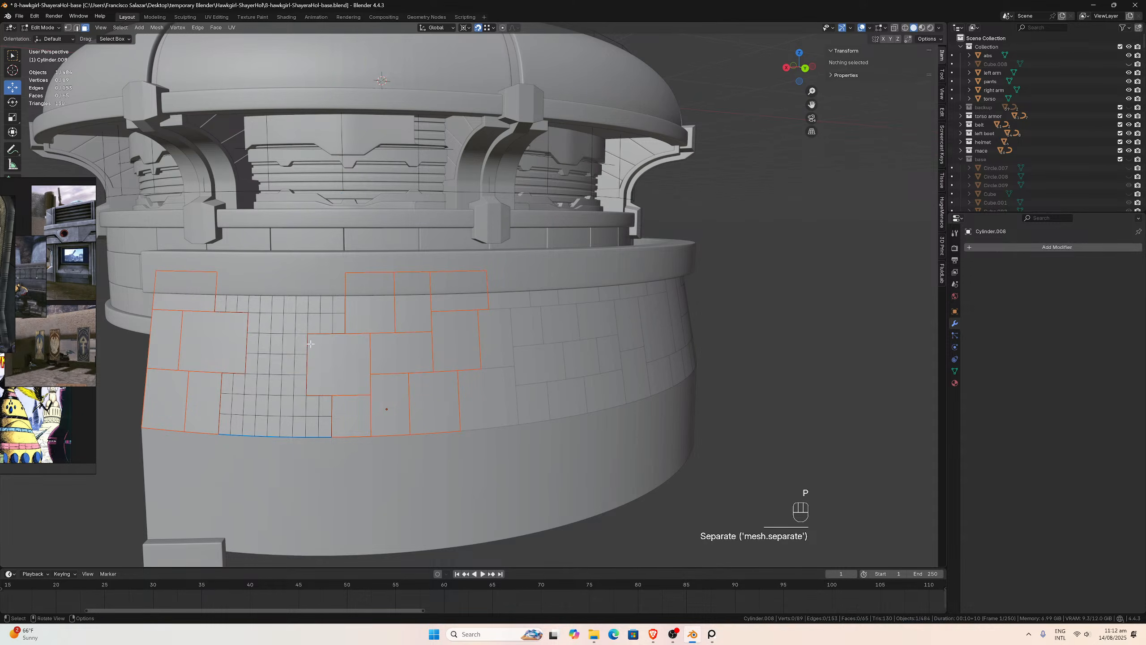
# - Separate an upper-edge brick six faces wide and two rows high beside the matching upper corner brick
pyautogui.moveTo(310, 342); pyautogui.dragTo(318, 343, button='middle')
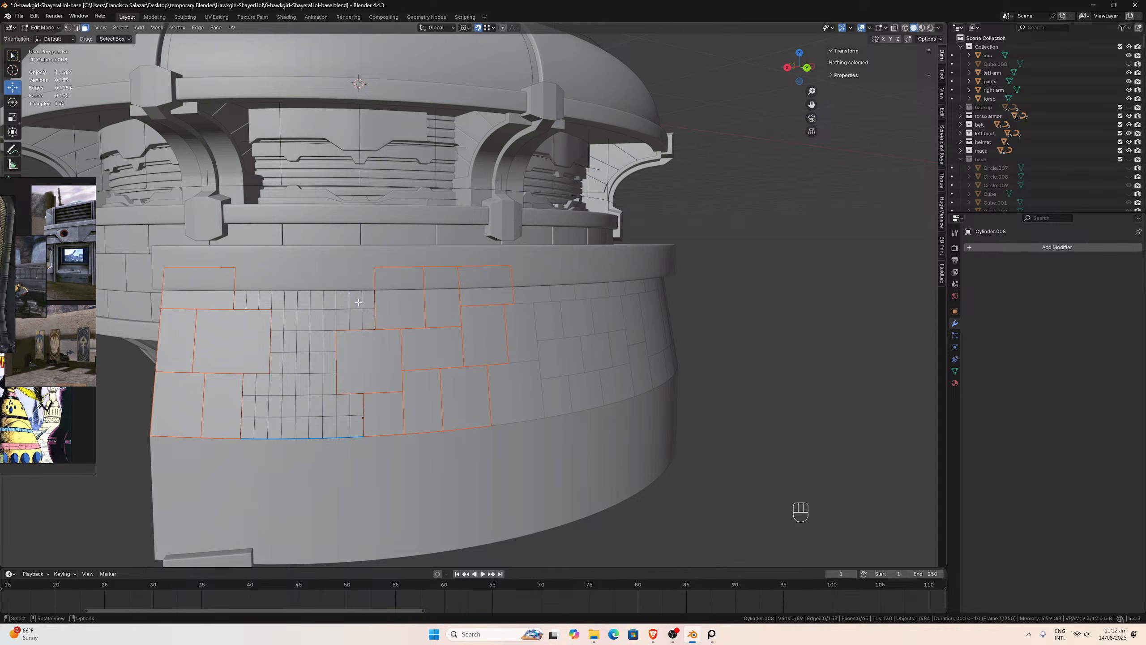
pyautogui.moveTo(303, 302); pyautogui.dragTo(237, 273)
pyautogui.press('p')
pyautogui.click(239, 273)
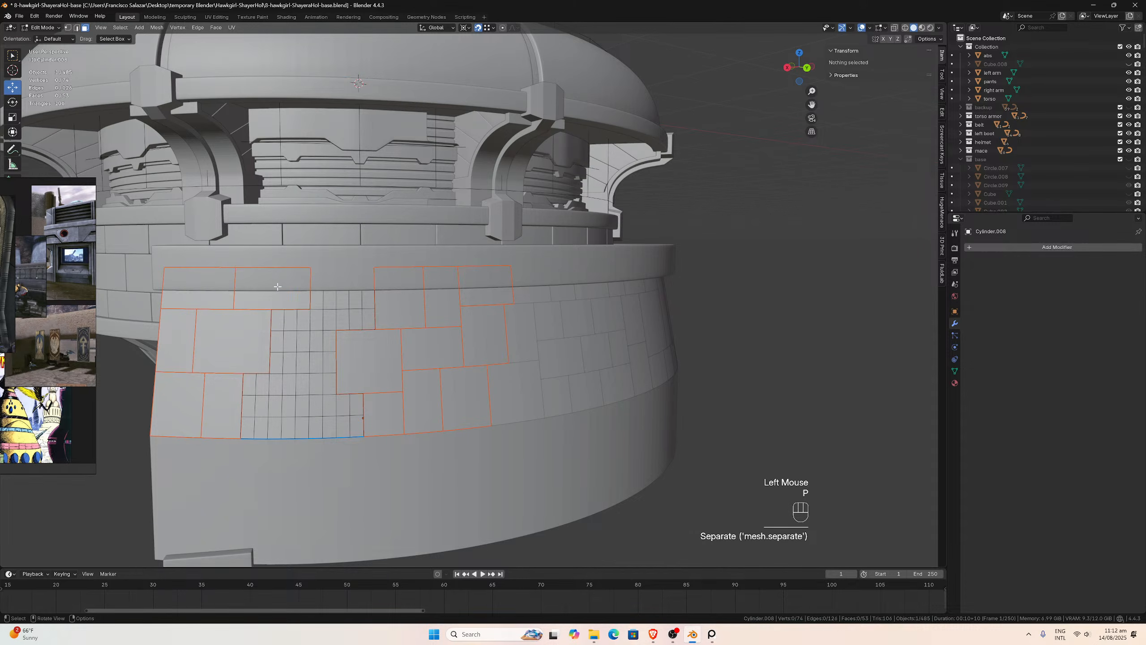
# - Separate an upper-edge brick five faces wide and three rows high, and select the three-by-three middle block diagonally below it
pyautogui.moveTo(369, 320); pyautogui.dragTo(315, 269)
pyautogui.press('p')
pyautogui.click(314, 269)
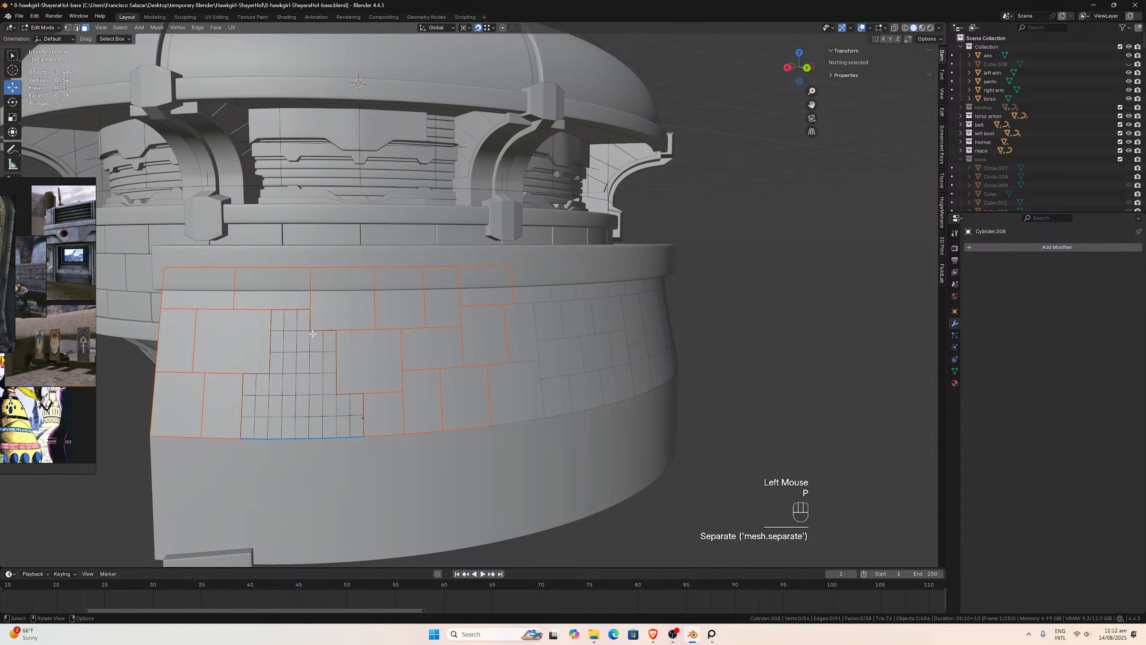
pyautogui.moveTo(305, 359); pyautogui.dragTo(274, 313)
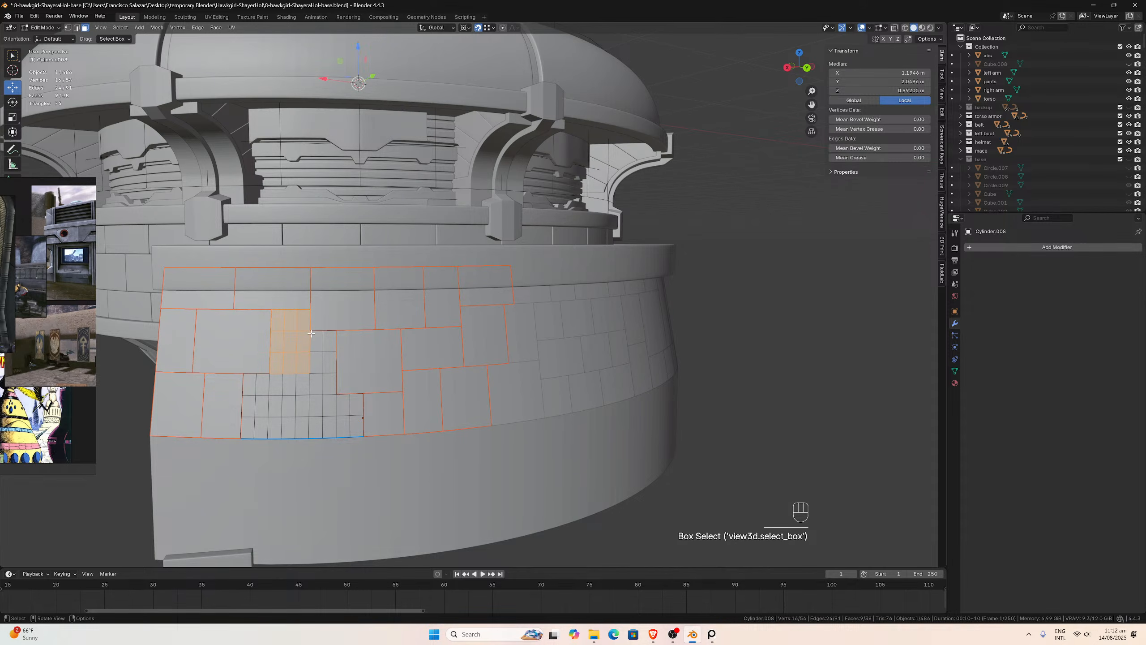
# - Undo the recent upper-edge separations back to the selected block six faces wide and two rows high
pyautogui.hotkey('ctrl', 'z')
pyautogui.hotkey('ctrl', 'z')
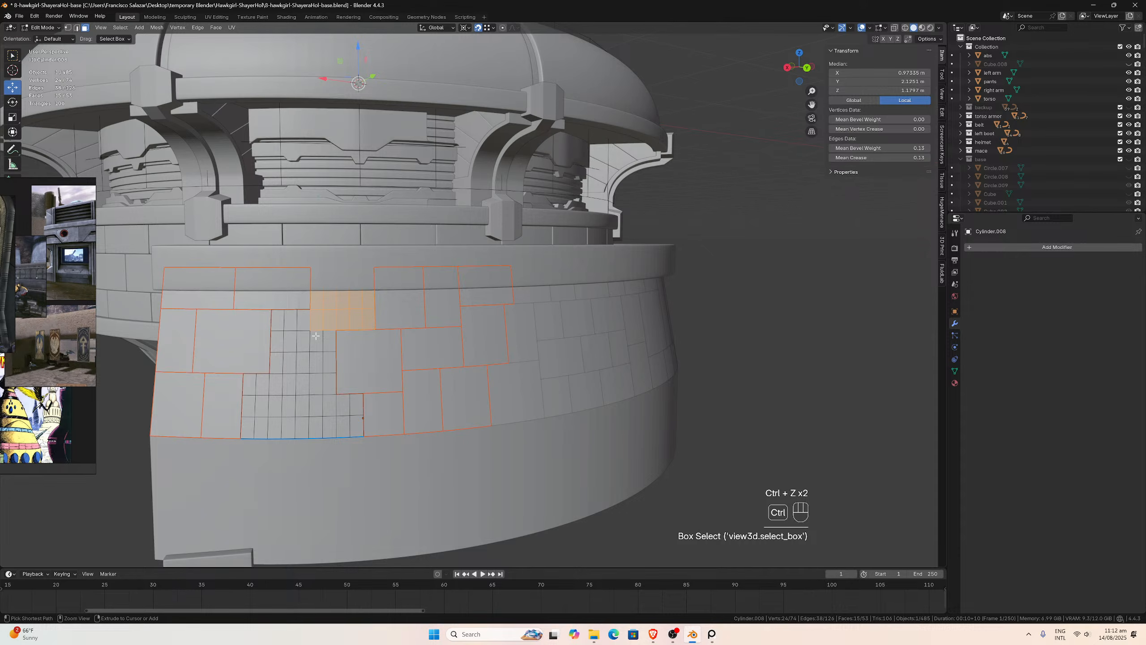
pyautogui.hotkey('ctrl', 'z')
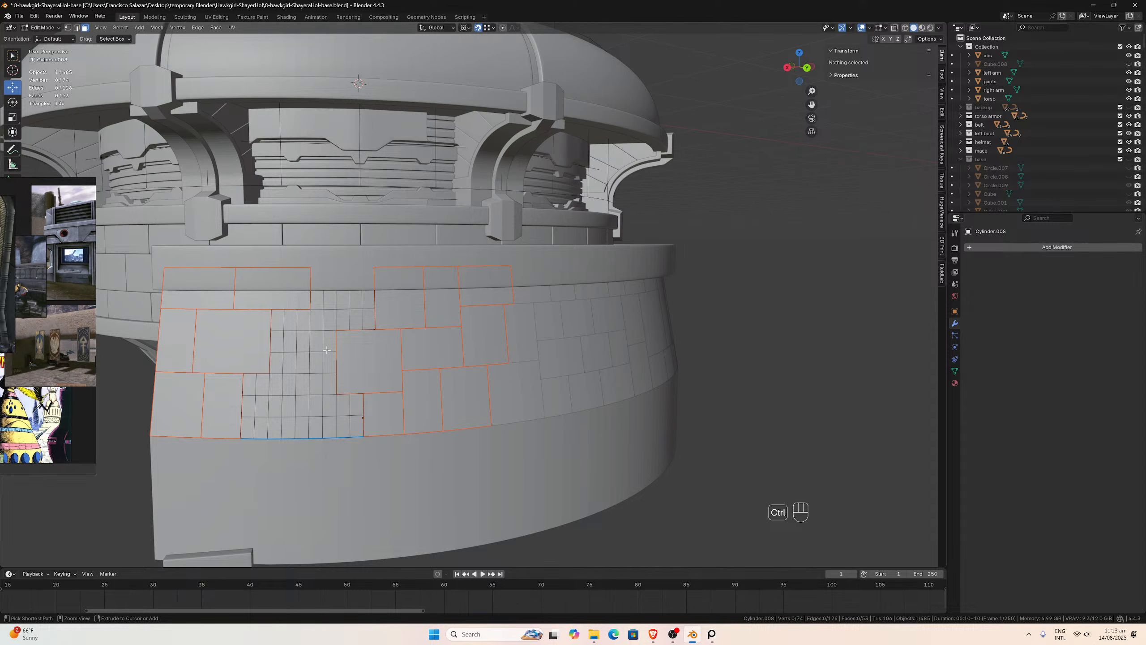
pyautogui.hotkey('ctrl', 'z')
pyautogui.hotkey('ctrl', 'z')
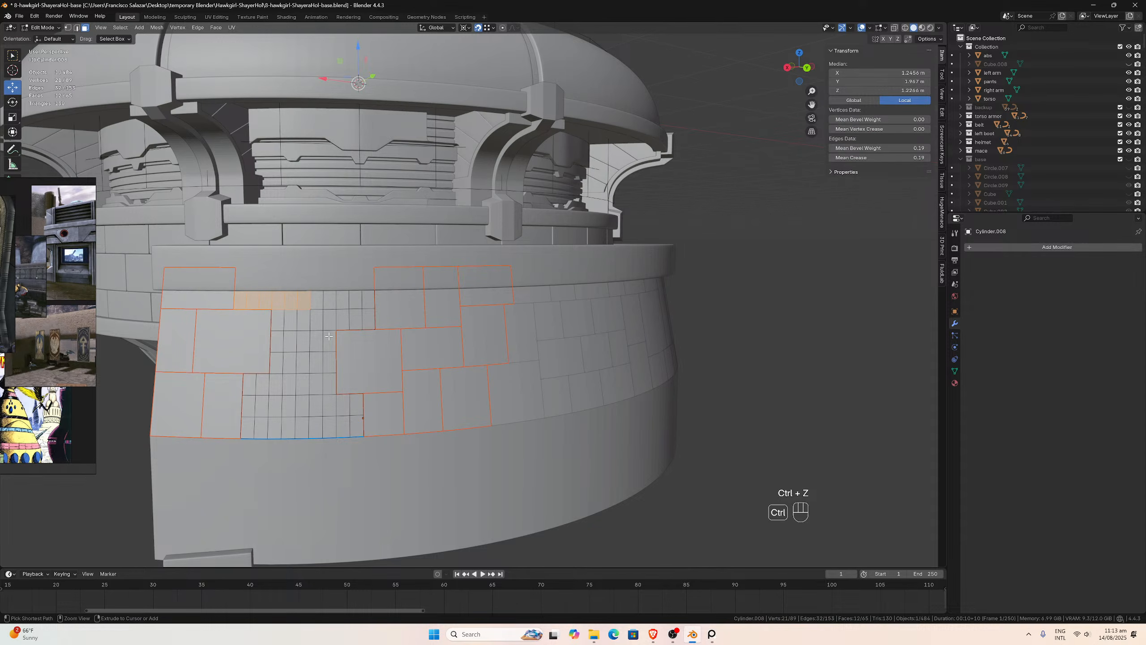
# - Separate an upper-edge brick five faces wide and two rows high beside the corner brick
pyautogui.moveTo(291, 303); pyautogui.dragTo(238, 271)
pyautogui.press('p')
pyautogui.click(237, 270)
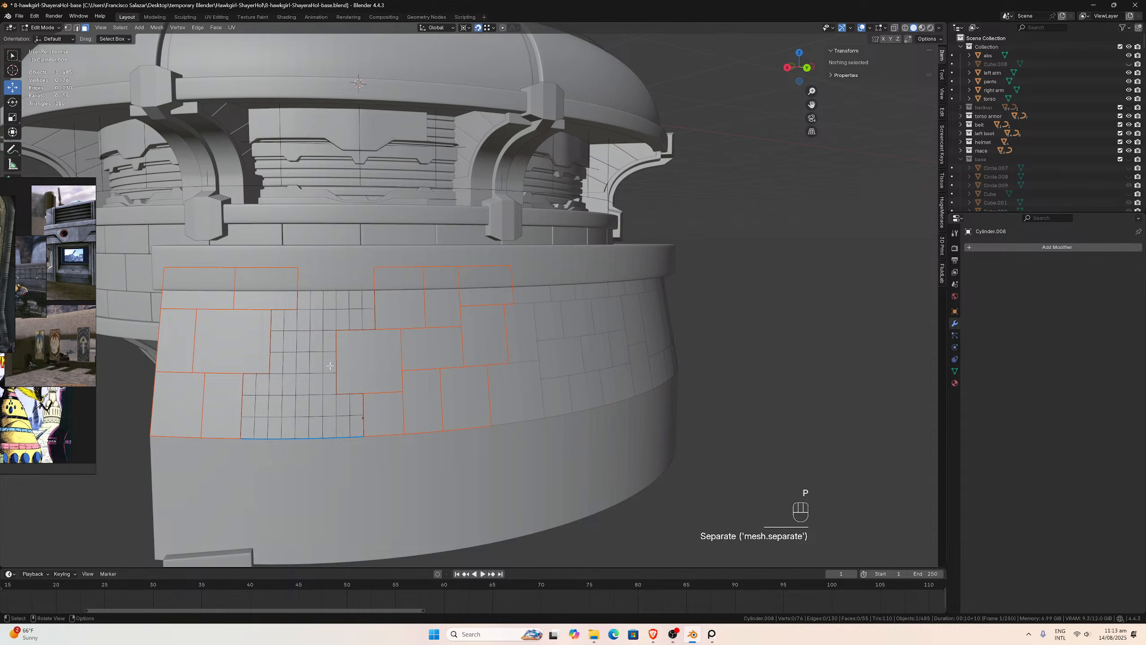
# - Separate a middle brick five faces wide and three rows high, plus an upper-edge brick three faces wide and two rows high above it
pyautogui.moveTo(331, 366); pyautogui.dragTo(303, 329)
pyautogui.click(317, 341)
pyautogui.click(304, 328)
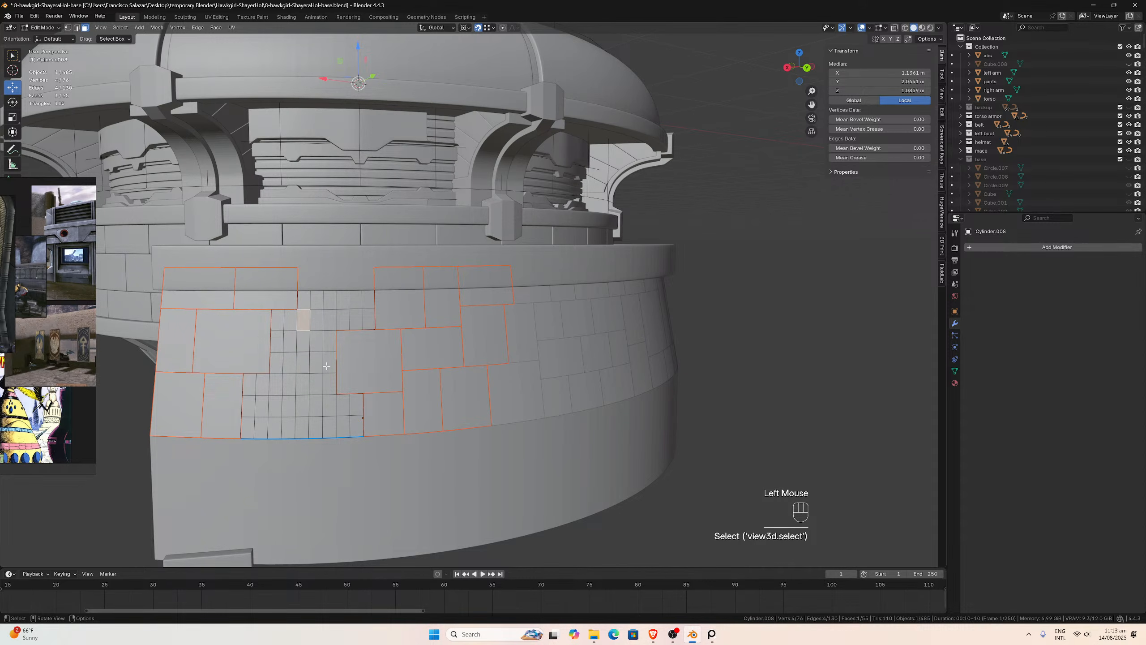
pyautogui.moveTo(331, 368); pyautogui.dragTo(302, 269)
pyautogui.press('p')
pyautogui.click(274, 320)
pyautogui.press('p')
pyautogui.click(302, 270)
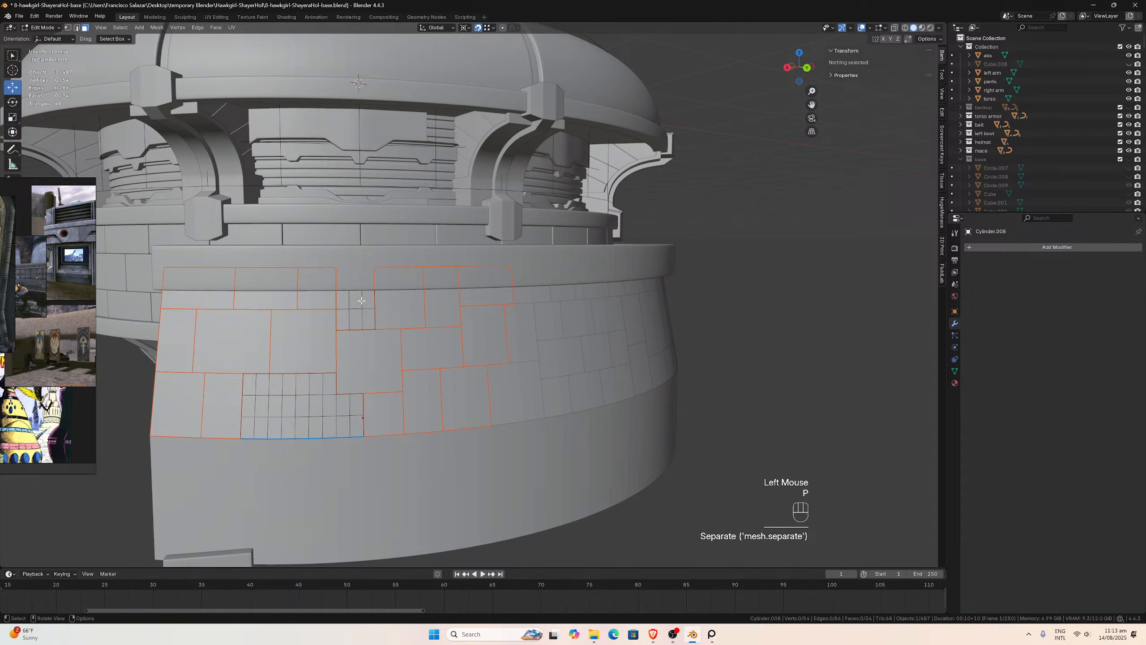
# - Separate the remaining three-by-three upper-edge brick and select the two-by-two block at the lower edge
pyautogui.moveTo(370, 322); pyautogui.dragTo(343, 267)
pyautogui.press('p')
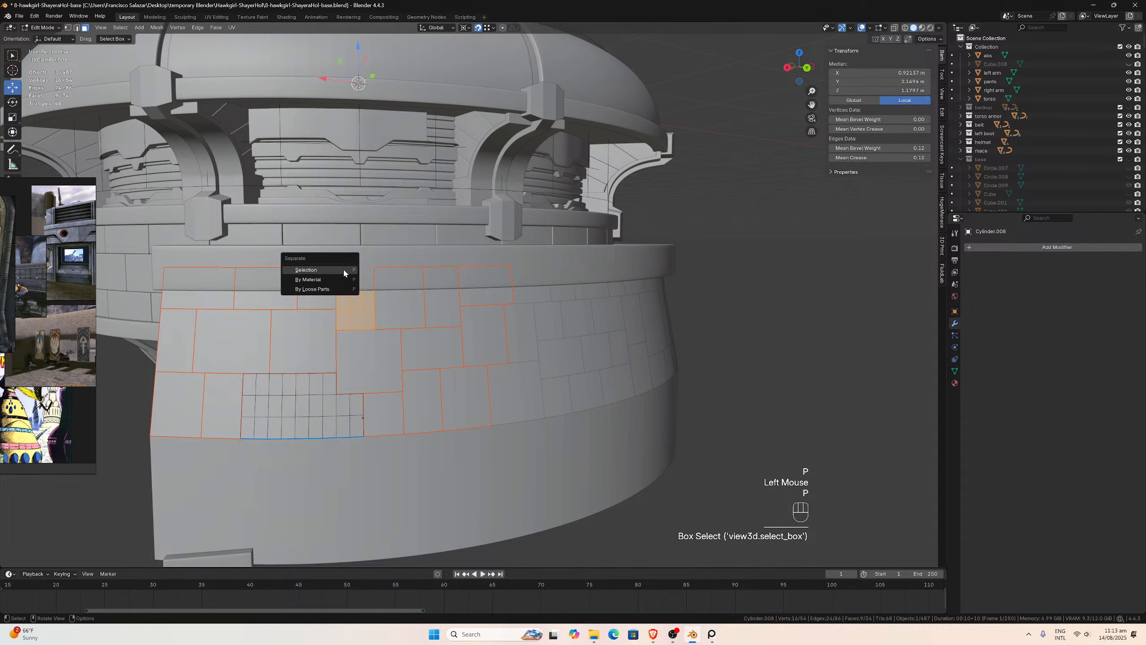
pyautogui.click(343, 270)
pyautogui.moveTo(343, 275); pyautogui.dragTo(345, 361, button='middle')
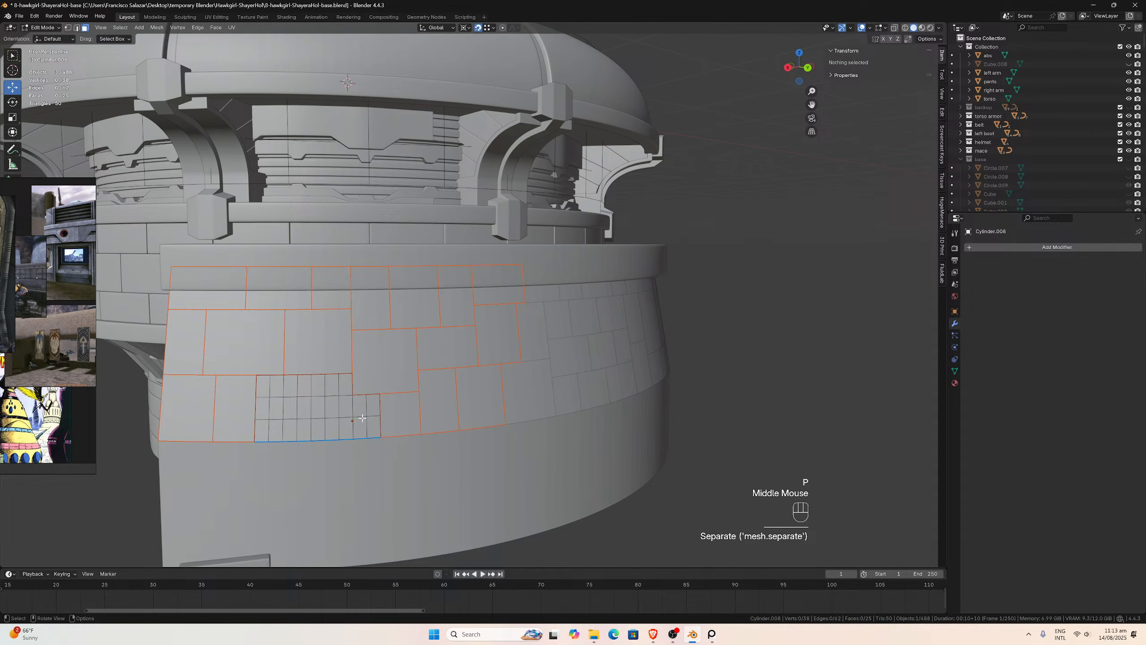
pyautogui.moveTo(376, 429); pyautogui.dragTo(352, 404)
pyautogui.moveTo(353, 404); pyautogui.dragTo(341, 405, button='middle')
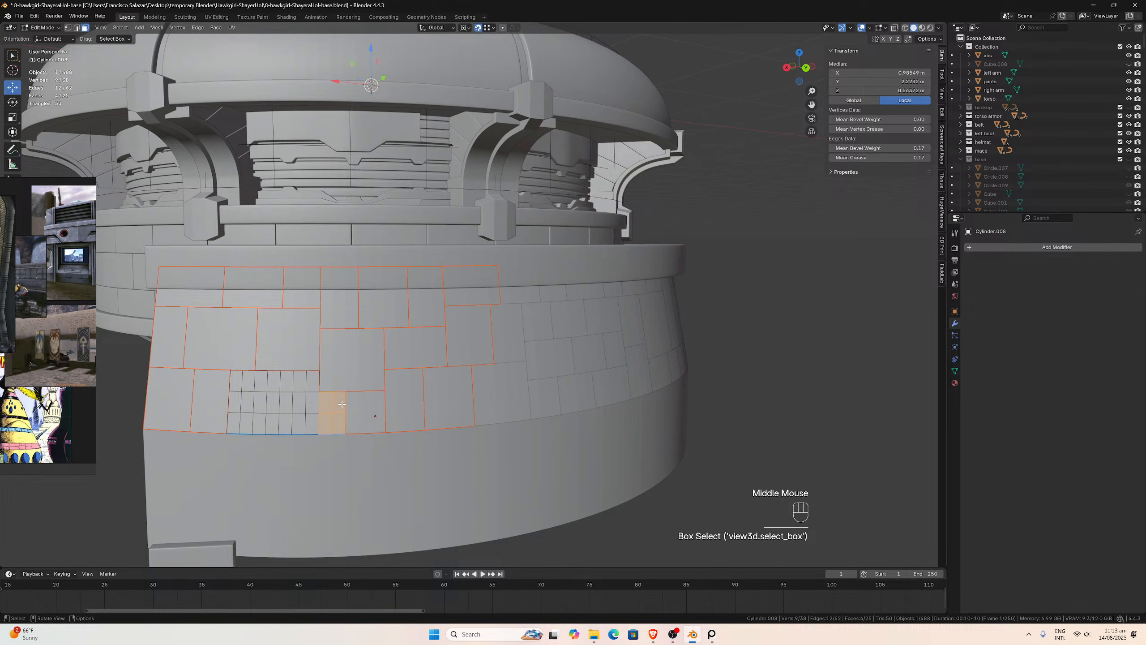
# - Undo the recent separations back to before the five-by-three middle brick above the three-by-two lower-edge brick
pyautogui.hotkey('ctrl', 'z')
pyautogui.hotkey('ctrl', 'z')
pyautogui.hotkey('ctrl', 'z')
pyautogui.hotkey('ctrl', 'z')
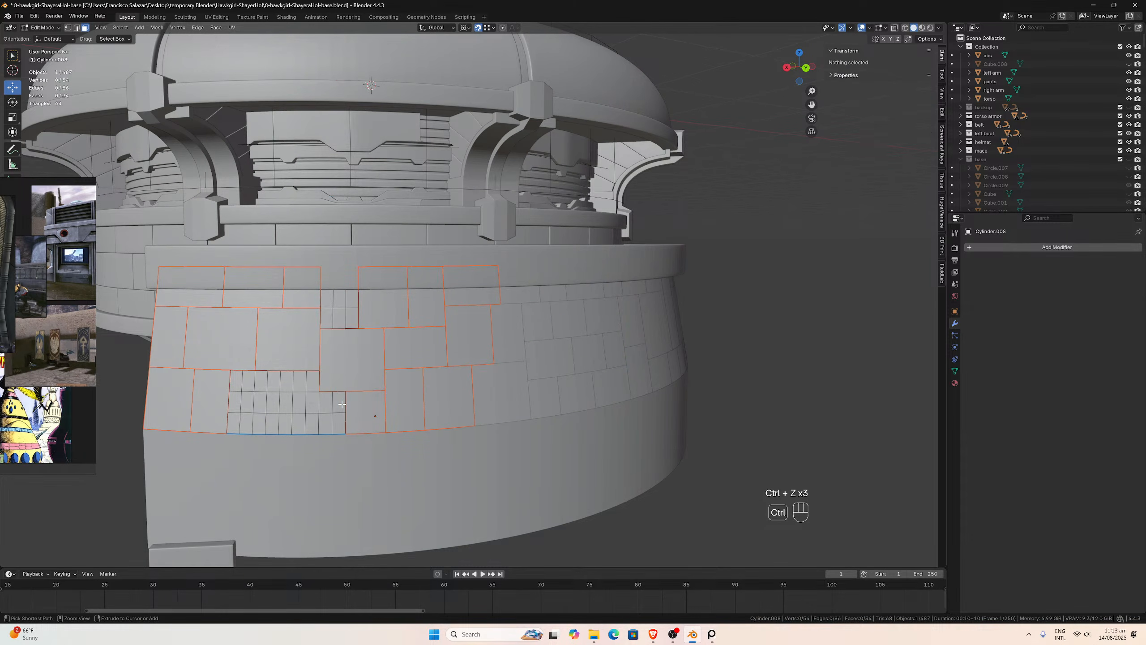
pyautogui.hotkey('ctrl', 'z')
pyautogui.hotkey('ctrl', 'z')
pyautogui.hotkey('ctrl', 'z')
pyautogui.hotkey('ctrl', 'z')
pyautogui.hotkey('ctrl', 'z')
pyautogui.hotkey('ctrl', 'z')
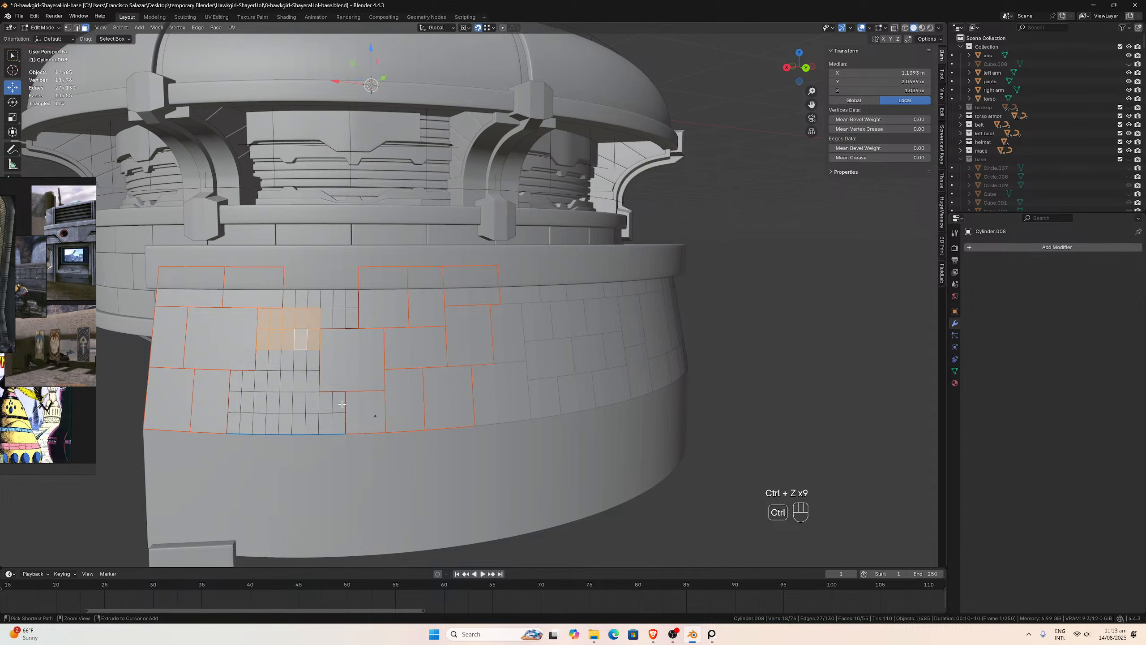
pyautogui.hotkey('ctrl', 'z')
pyautogui.hotkey('ctrl', 'z')
pyautogui.hotkey('ctrl', 'z')
pyautogui.hotkey('ctrl', 'z')
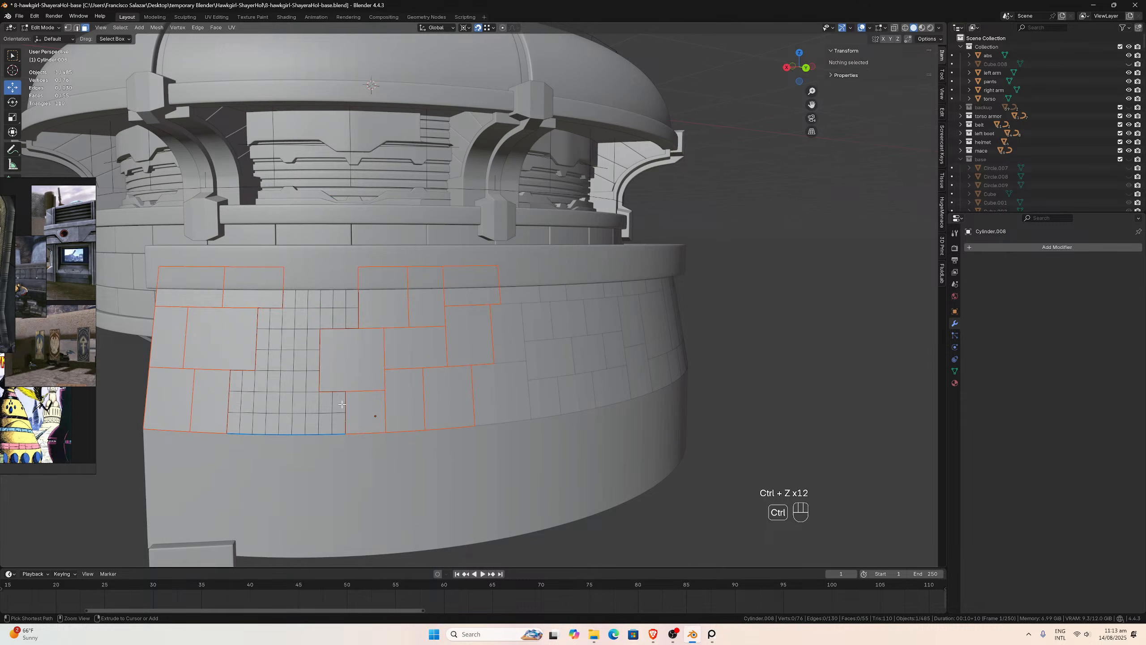
pyautogui.hotkey('ctrl', 'z')
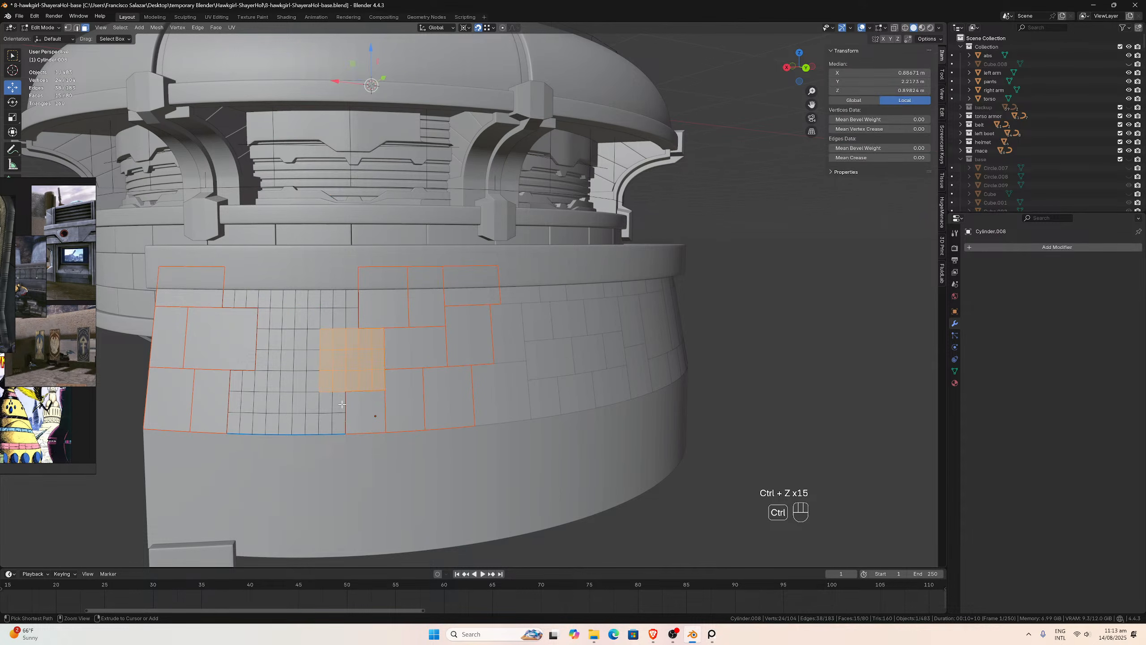
pyautogui.hotkey('ctrl', 'z')
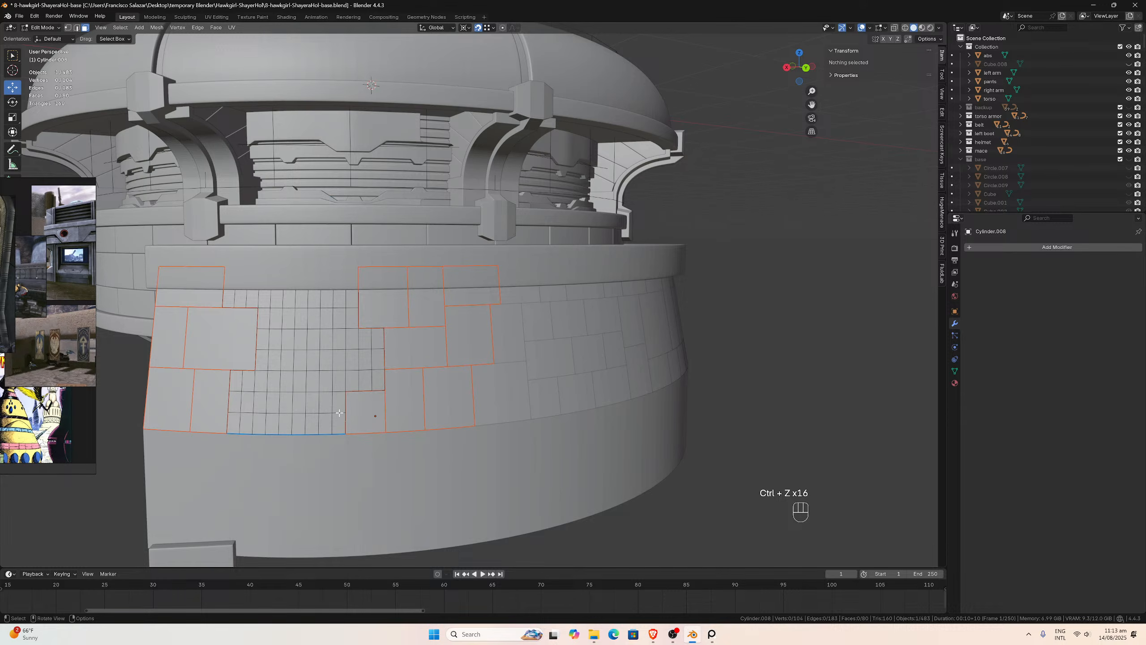
# - Separate a three-by-three middle brick directly above the three-by-two lower-edge brick
pyautogui.moveTo(341, 424); pyautogui.dragTo(320, 392)
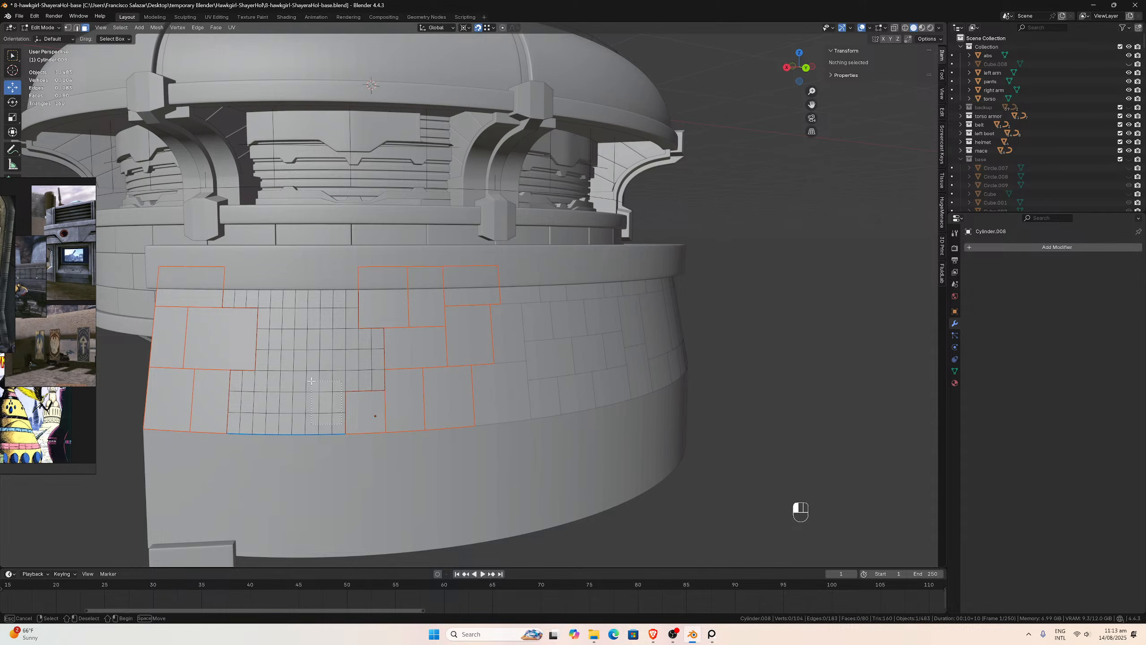
pyautogui.moveTo(311, 381); pyautogui.dragTo(311, 380)
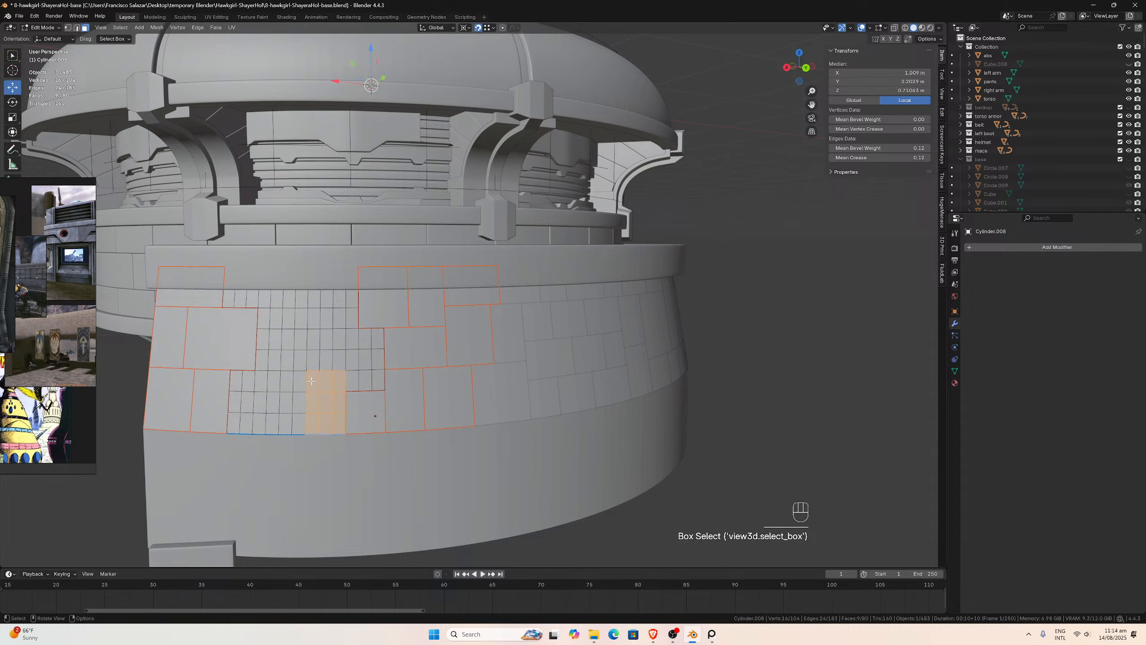
pyautogui.moveTo(381, 386); pyautogui.dragTo(353, 337)
pyautogui.press('p')
pyautogui.click(353, 338)
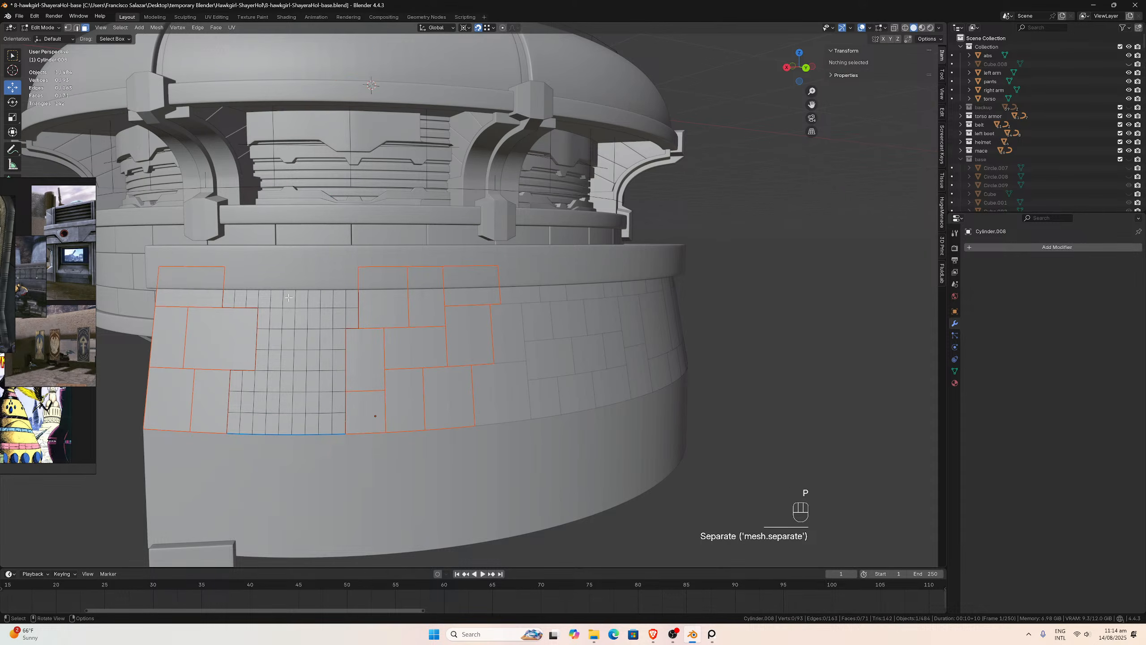
# - Separate an upper-edge brick five faces wide and two rows high next to the upper corner brick
pyautogui.moveTo(280, 300); pyautogui.dragTo(228, 271)
pyautogui.press('p')
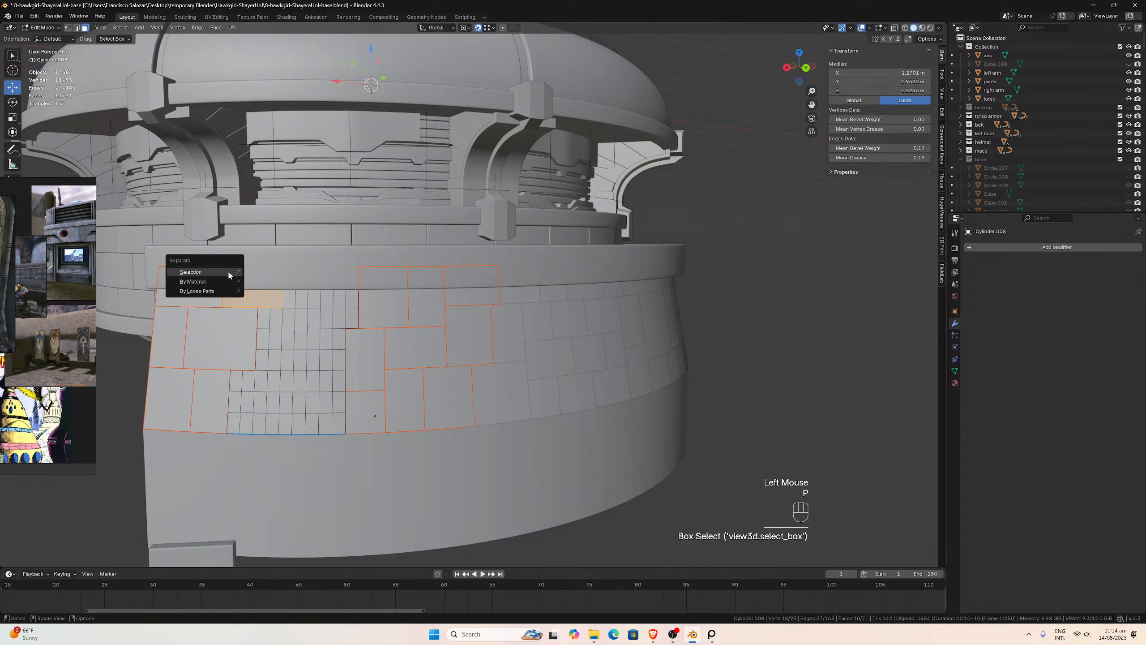
pyautogui.click(228, 271)
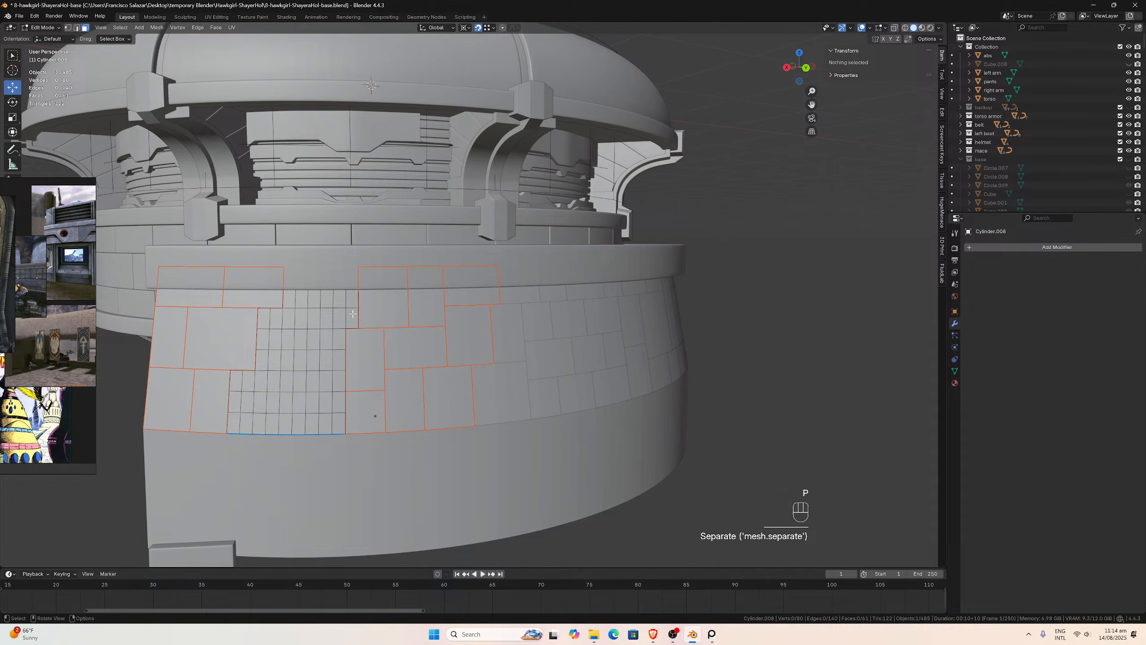
# - Separate the rest of the upper edge into a three-by-three brick and a brick three faces wide and two rows high
pyautogui.moveTo(355, 319); pyautogui.dragTo(286, 267)
pyautogui.press('p')
pyautogui.click(326, 262)
pyautogui.press('p')
pyautogui.click(288, 270)
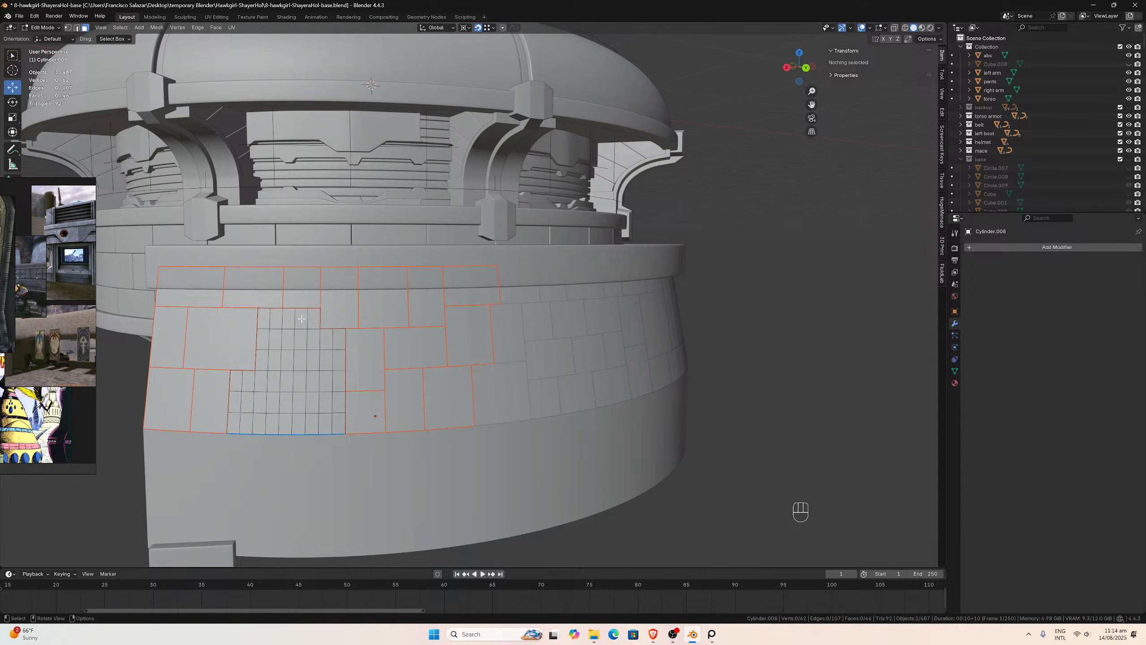
# - Undo the last two upper-edge brick separations
pyautogui.hotkey('ctrl', 'z')
pyautogui.hotkey('ctrl', 'z')
pyautogui.hotkey('ctrl', 'z')
pyautogui.hotkey('ctrl', 'z')
pyautogui.hotkey('ctrl', 'z')
pyautogui.hotkey('ctrl', 'z')
pyautogui.hotkey('ctrl', 'z')
pyautogui.hotkey('ctrl', 'z')
pyautogui.hotkey('ctrl', 'z')
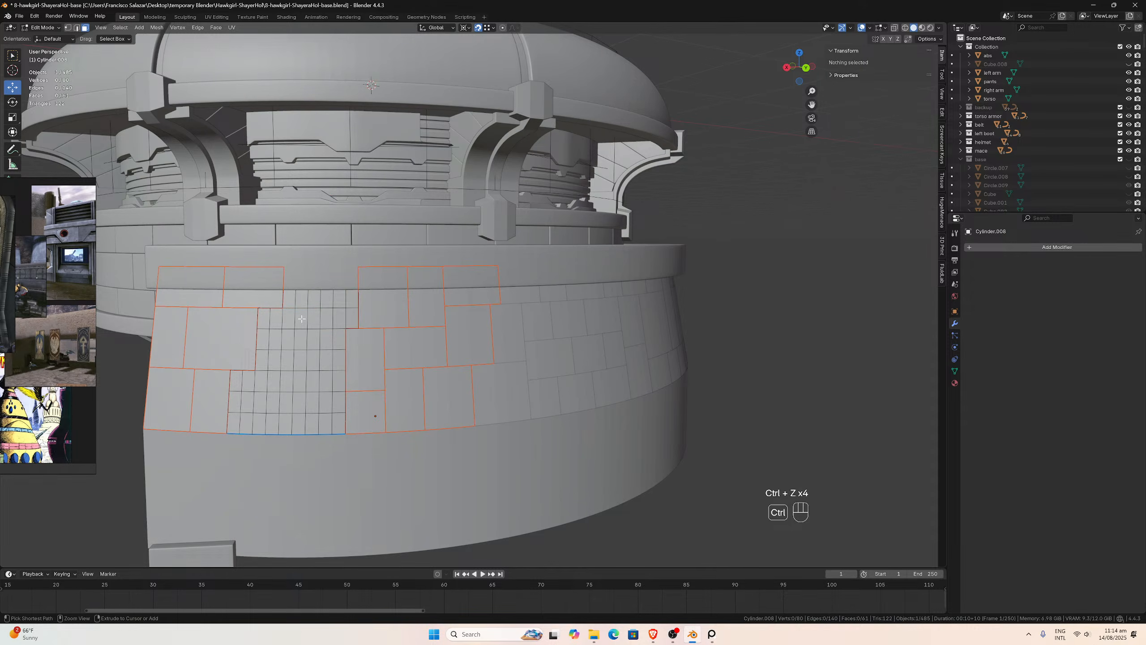
# - Undo the earlier corner, middle and lower-edge separations back to the undivided grid at the wall's corner end
pyautogui.hotkey('ctrl', 'z')
pyautogui.hotkey('ctrl', 'z')
pyautogui.hotkey('ctrl', 'z')
pyautogui.hotkey('ctrl', 'z')
pyautogui.hotkey('ctrl', 'z')
pyautogui.hotkey('ctrl', 'z')
pyautogui.hotkey('ctrl', 'z')
pyautogui.hotkey('ctrl', 'z')
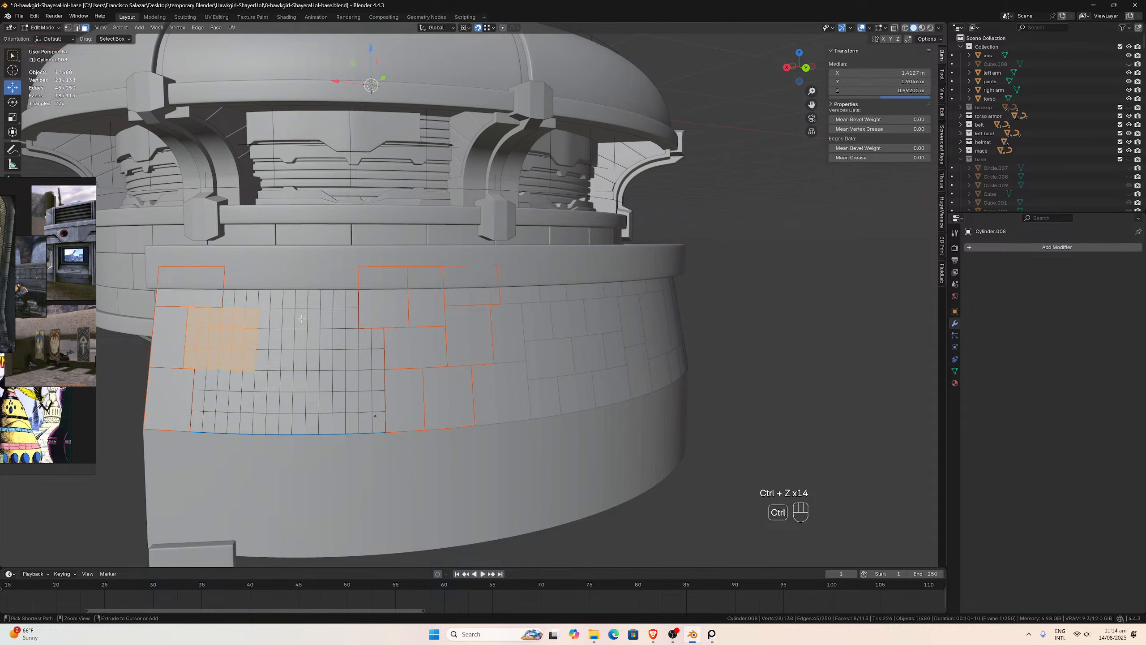
pyautogui.hotkey('ctrl', 'z')
pyautogui.hotkey('ctrl', 'z')
pyautogui.hotkey('ctrl', 'z')
pyautogui.hotkey('ctrl', 'z')
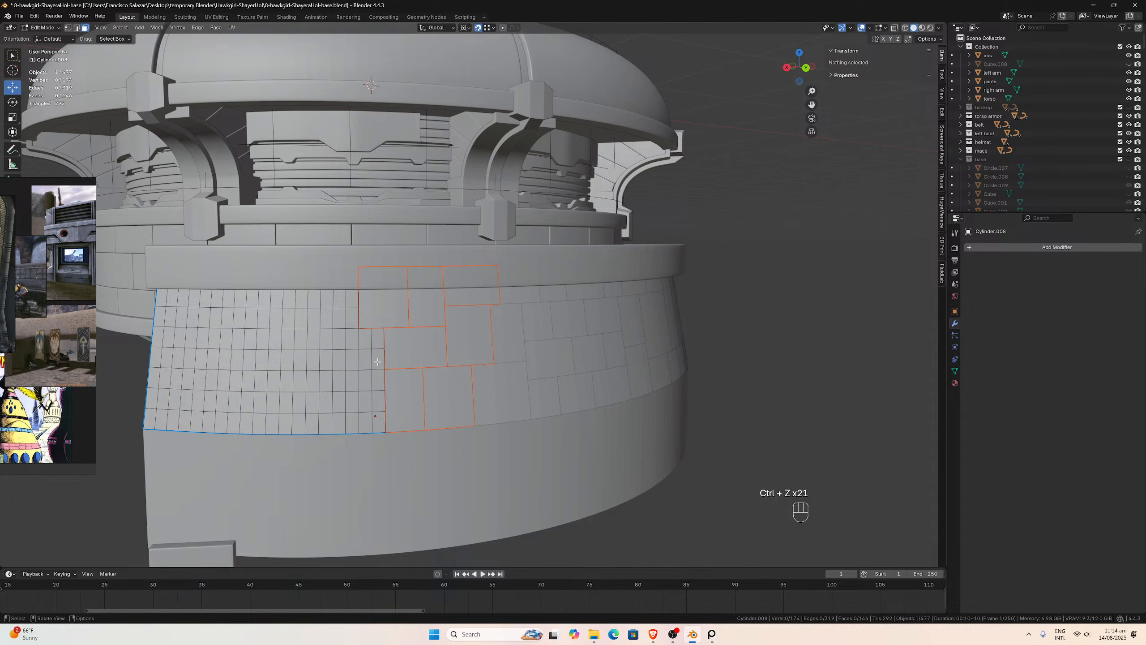
# - Separate a middle brick four faces wide and two rows high, and a three-by-three upper-edge brick beside the existing bricks
pyautogui.moveTo(378, 363); pyautogui.dragTo(342, 340)
pyautogui.press('p')
pyautogui.click(341, 339)
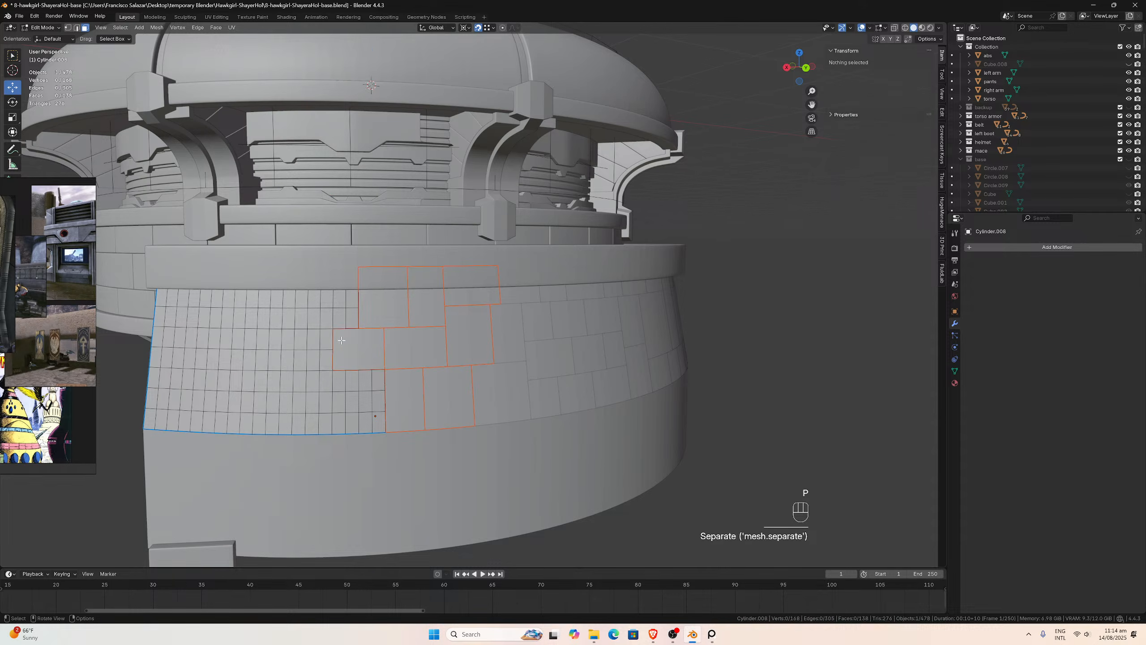
pyautogui.moveTo(355, 317); pyautogui.dragTo(322, 268)
pyautogui.press('p')
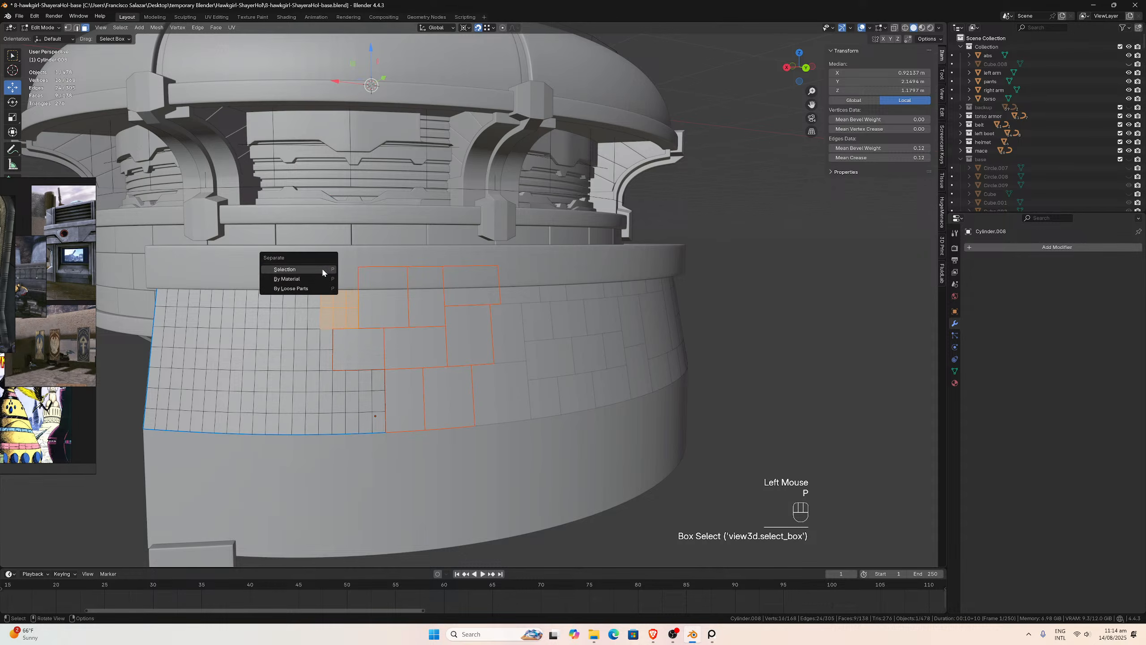
pyautogui.click(322, 268)
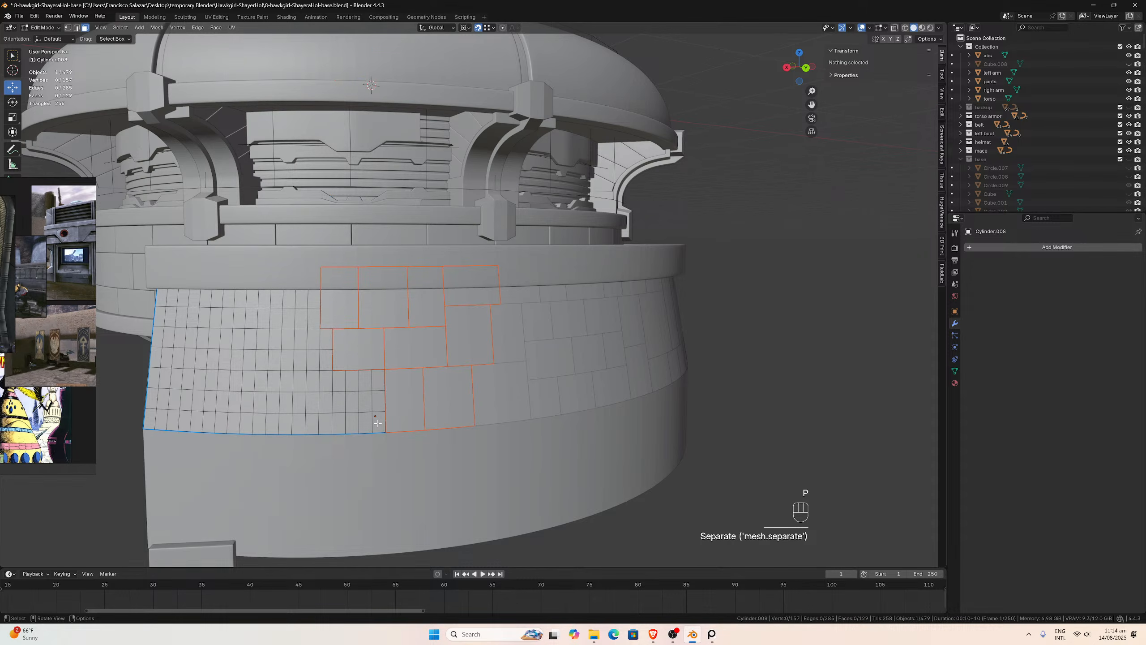
# - Separate two neighbouring three-by-three lower-edge bricks and select the five-by-two middle block above them
pyautogui.moveTo(382, 428); pyautogui.dragTo(355, 382)
pyautogui.press('p')
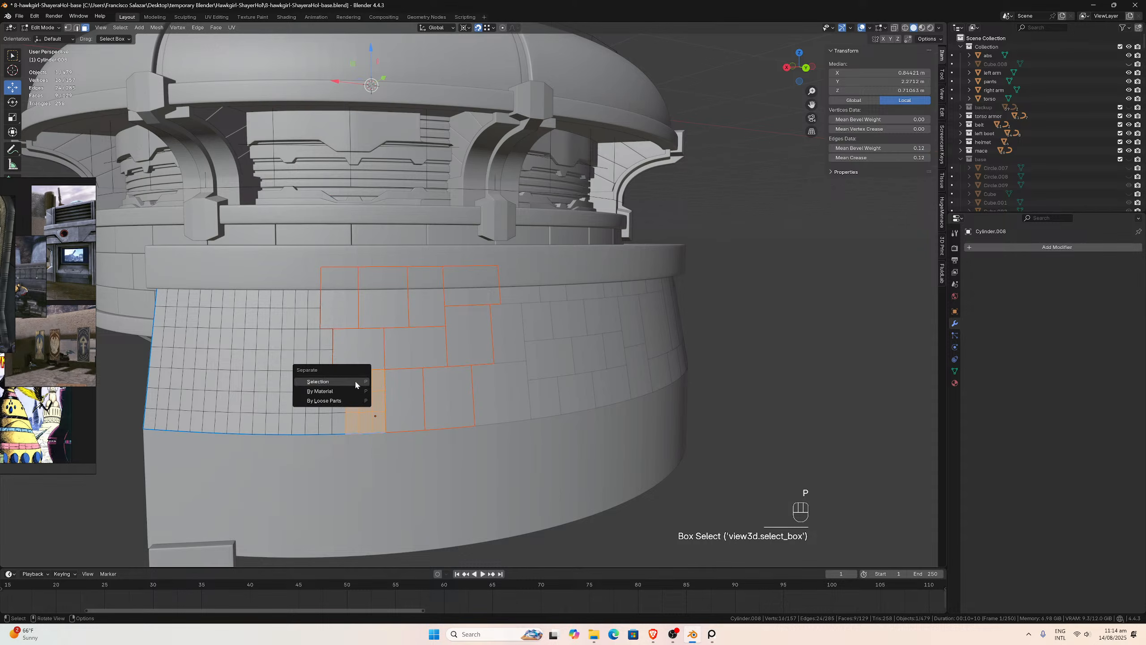
pyautogui.click(355, 380)
pyautogui.moveTo(338, 424); pyautogui.dragTo(273, 340)
pyautogui.press('p')
pyautogui.click(311, 385)
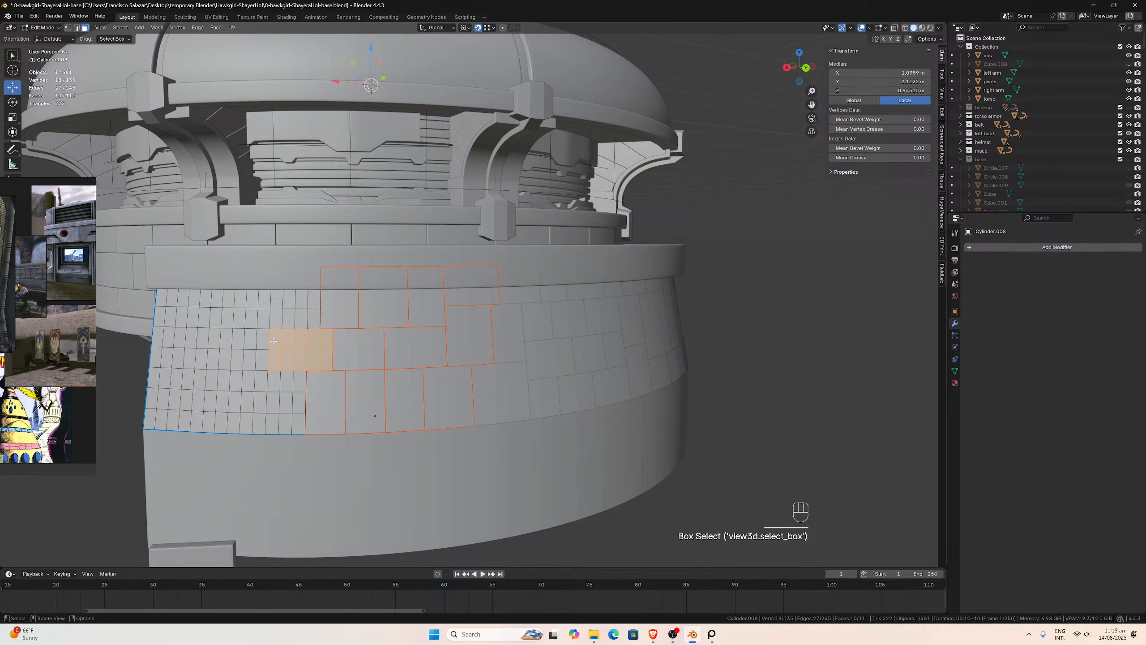
# - Separate the selected five-by-two middle brick and select the lower-edge block five faces wide and three rows high
pyautogui.press('p')
pyautogui.click(286, 335)
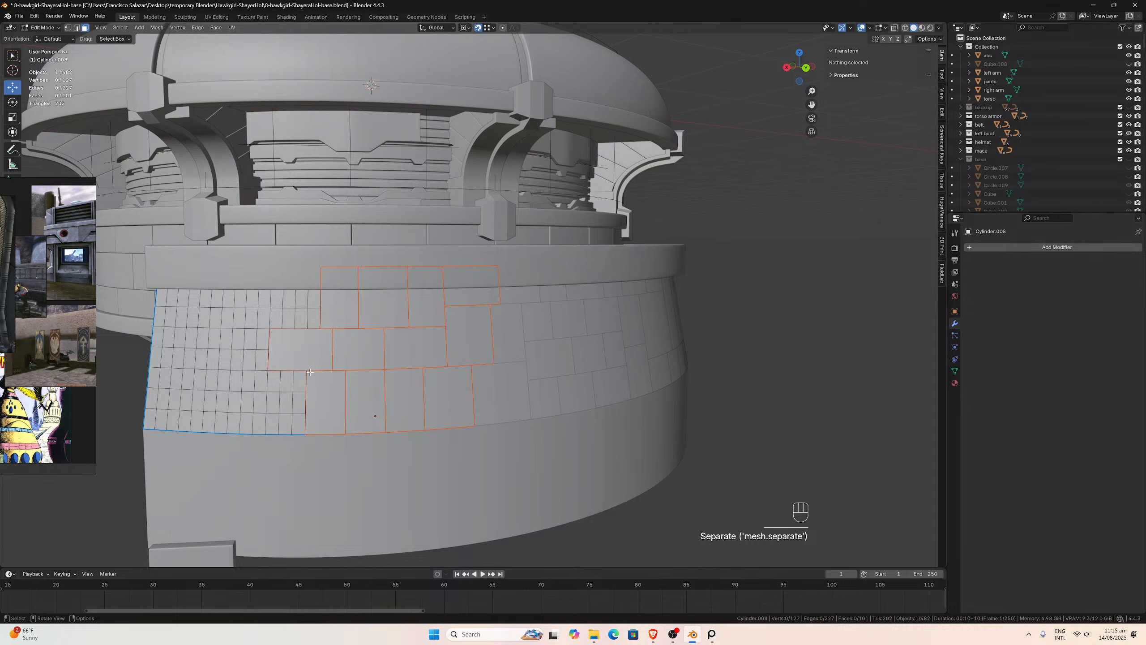
pyautogui.moveTo(298, 425); pyautogui.dragTo(245, 384)
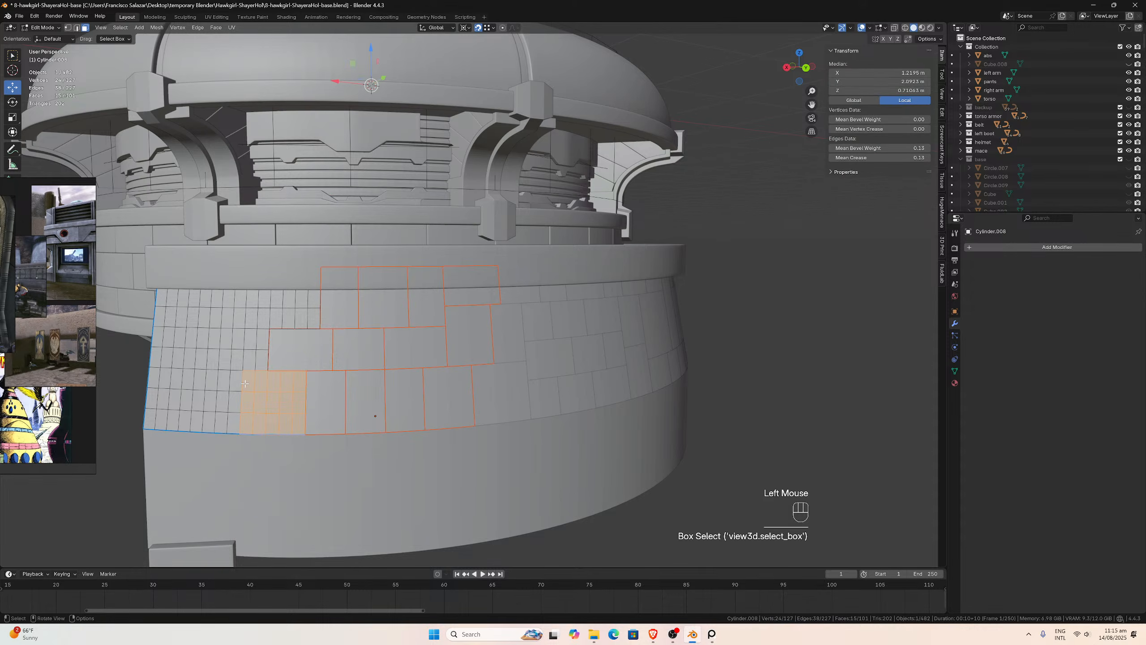
pyautogui.press('p')
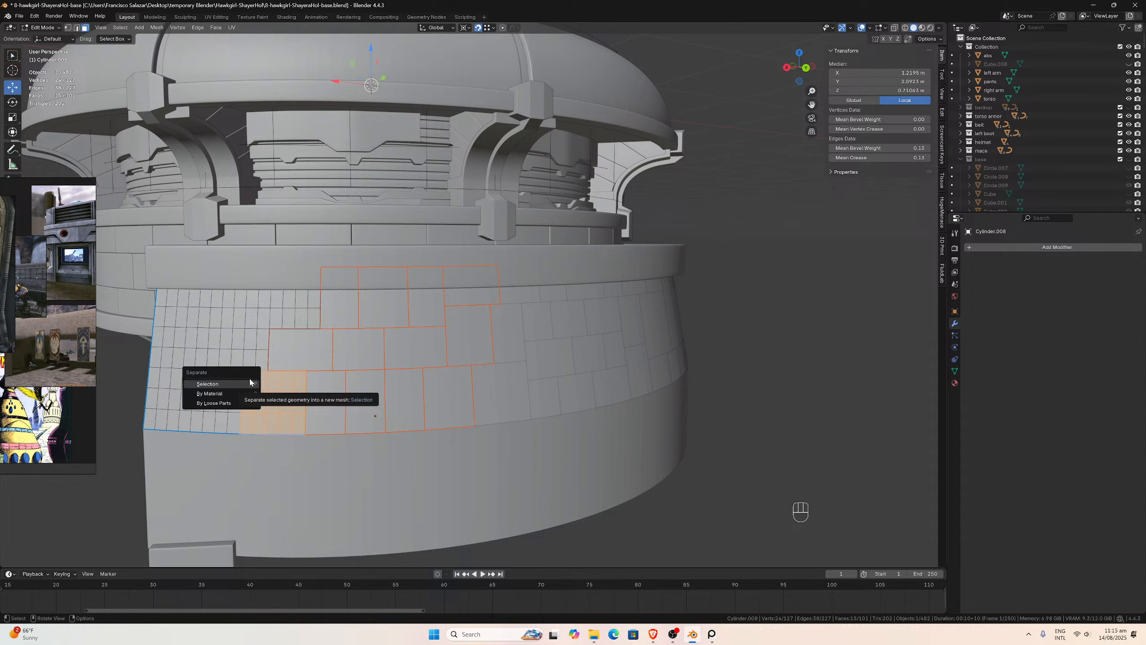
# - Undo the new brick separations back to the selected middle block four faces wide and two rows high
pyautogui.hotkey('ctrl', 'z')
pyautogui.hotkey('ctrl', 'z')
pyautogui.hotkey('ctrl', 'z')
pyautogui.hotkey('ctrl', 'z')
pyautogui.hotkey('ctrl', 'z')
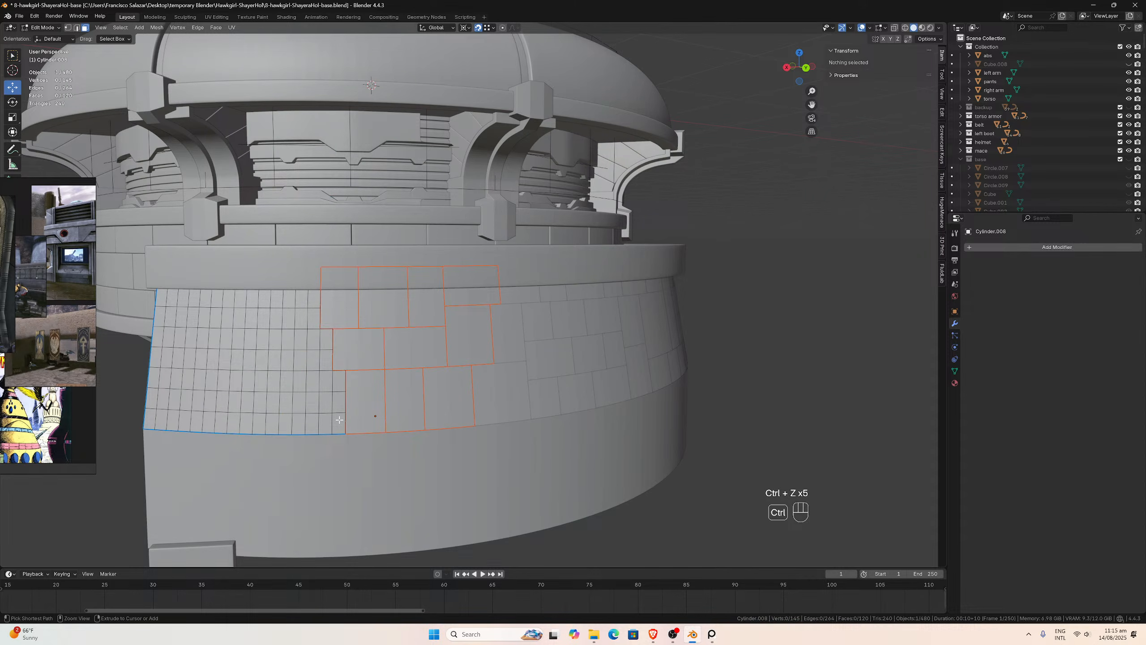
pyautogui.hotkey('ctrl', 'z')
pyautogui.hotkey('ctrl', 'z')
pyautogui.hotkey('ctrl', 'z')
pyautogui.hotkey('ctrl', 'z')
pyautogui.hotkey('ctrl', 'z')
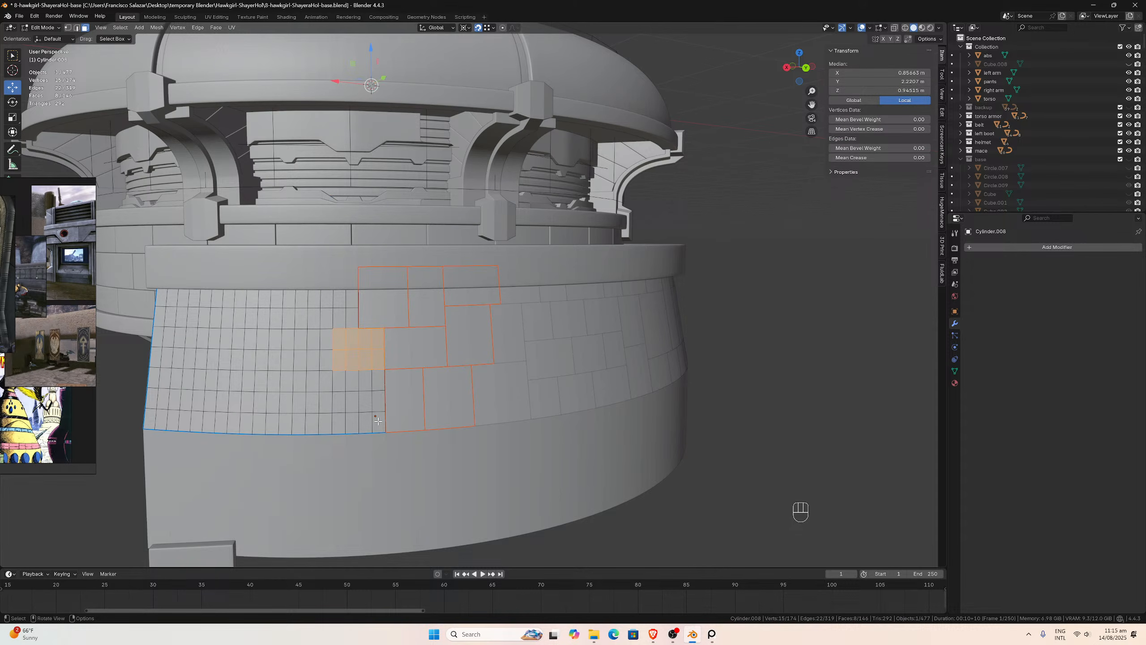
# - Separate a lower-edge brick four faces wide and three rows high, and the selected four-by-two middle brick above it
pyautogui.moveTo(379, 421); pyautogui.dragTo(339, 338)
pyautogui.press('p')
pyautogui.click(340, 384)
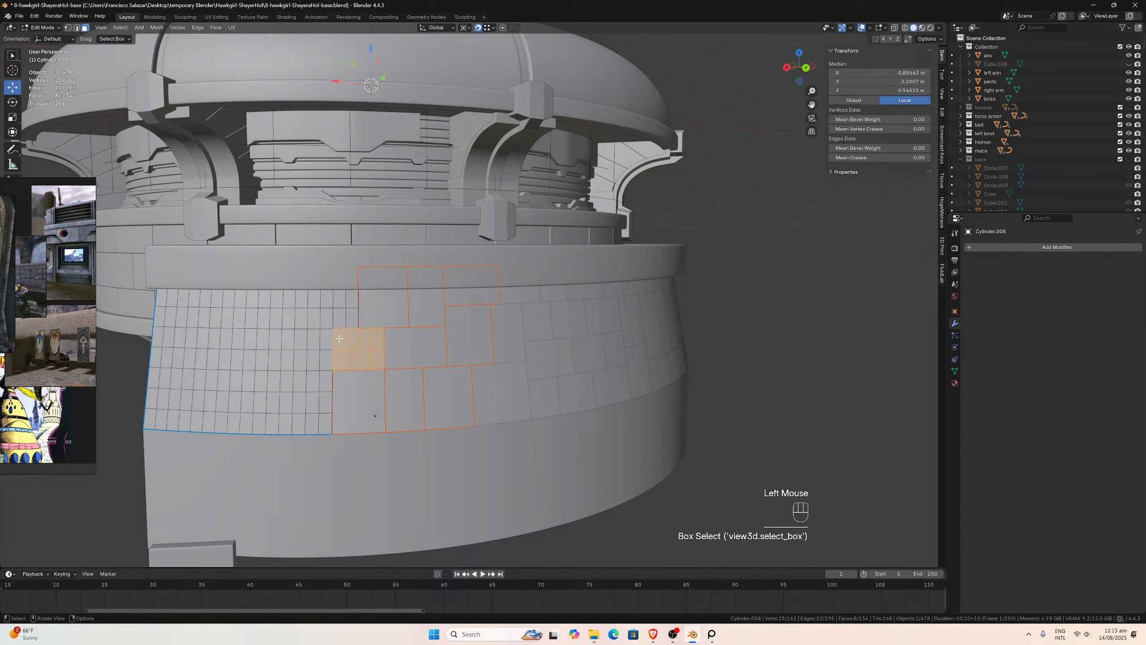
pyautogui.press('p')
pyautogui.click(338, 336)
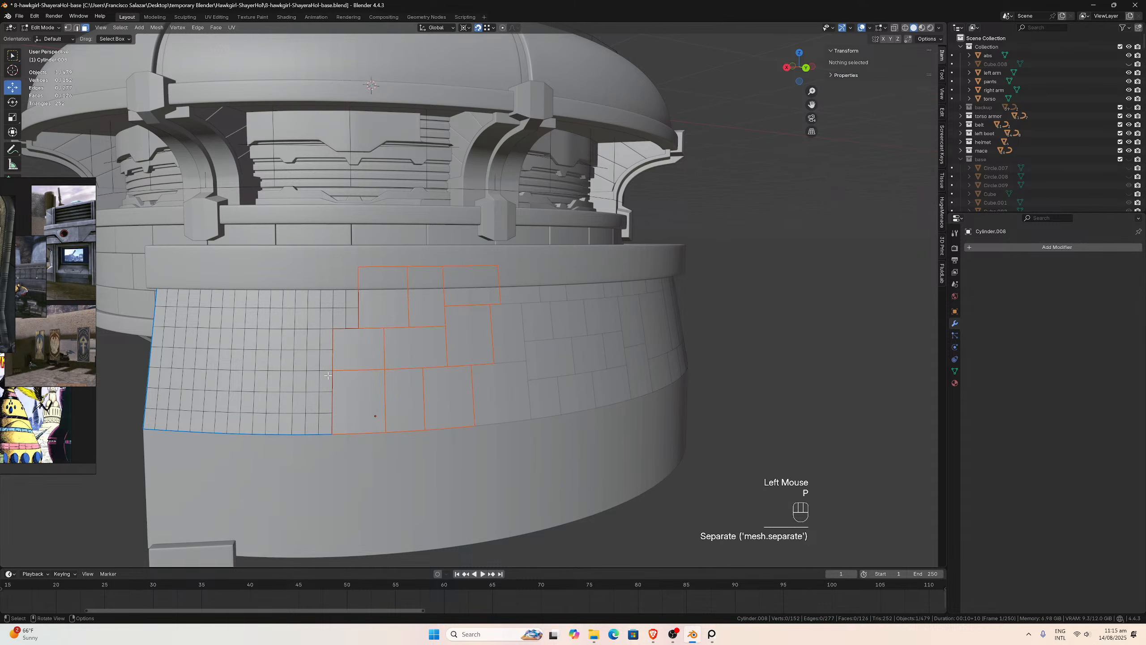
# - Separate a lower-edge brick three faces wide and two rows high, and the three-by-three brick directly above it
pyautogui.moveTo(310, 409); pyautogui.dragTo(298, 333)
pyautogui.press('p')
pyautogui.click(300, 403)
pyautogui.press('p')
pyautogui.click(297, 334)
# - Separate a lower-edge brick three faces wide and four rows high, and the brick three faces wide and two rows high above it
pyautogui.moveTo(343, 318); pyautogui.dragTo(348, 313, button='middle')
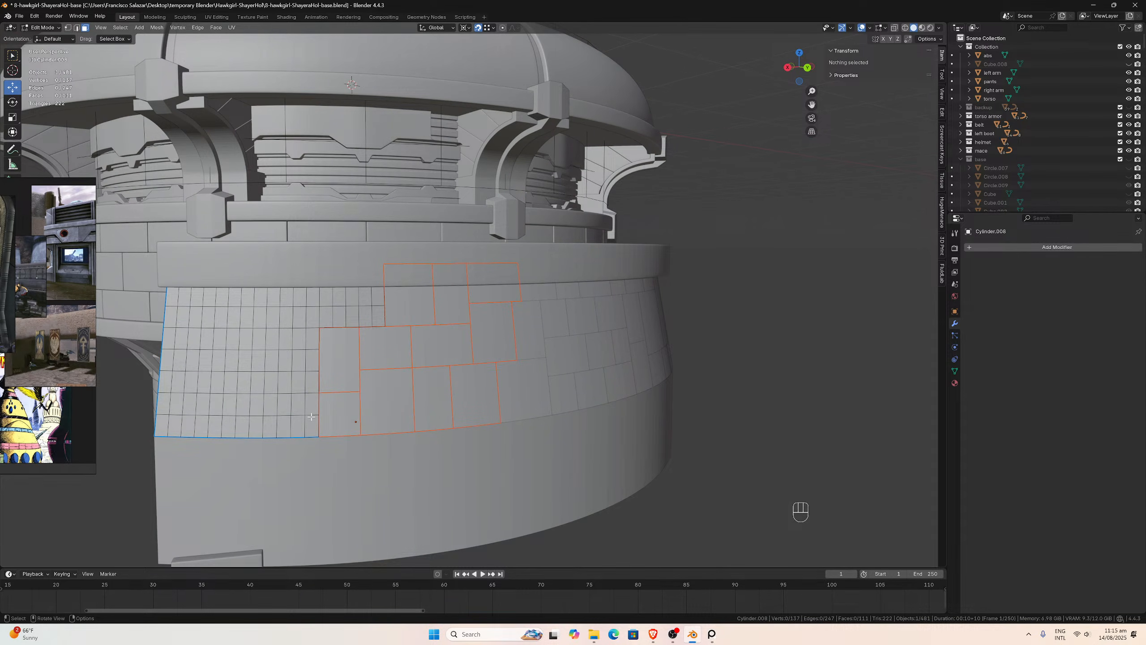
pyautogui.moveTo(315, 423); pyautogui.dragTo(282, 358)
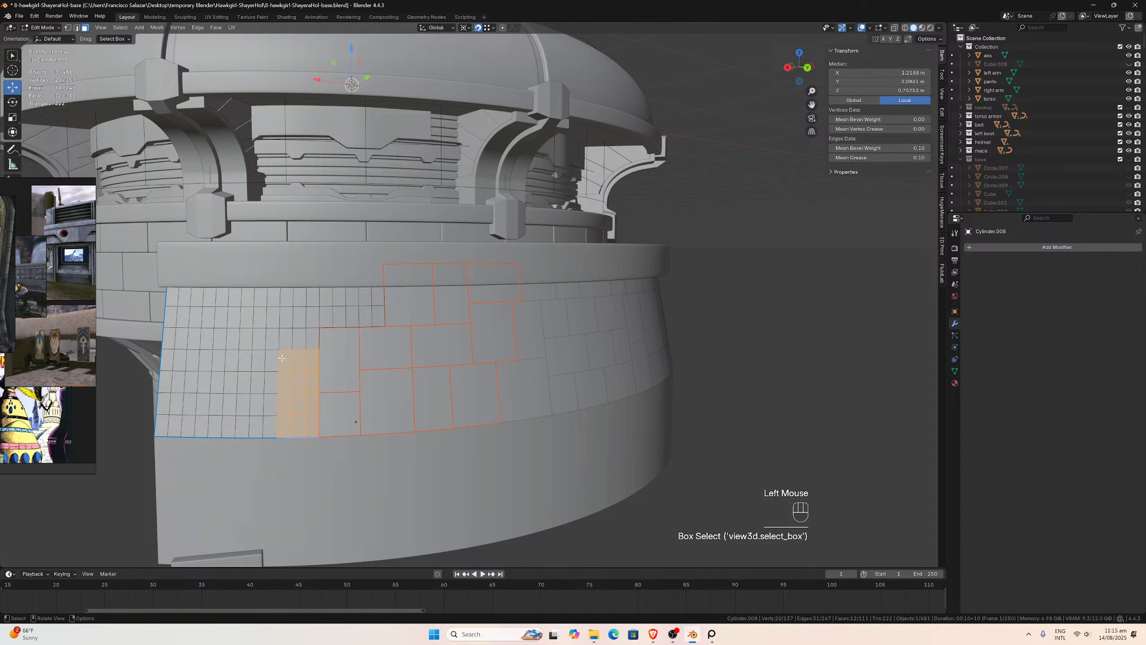
pyautogui.press('p')
pyautogui.click(281, 357)
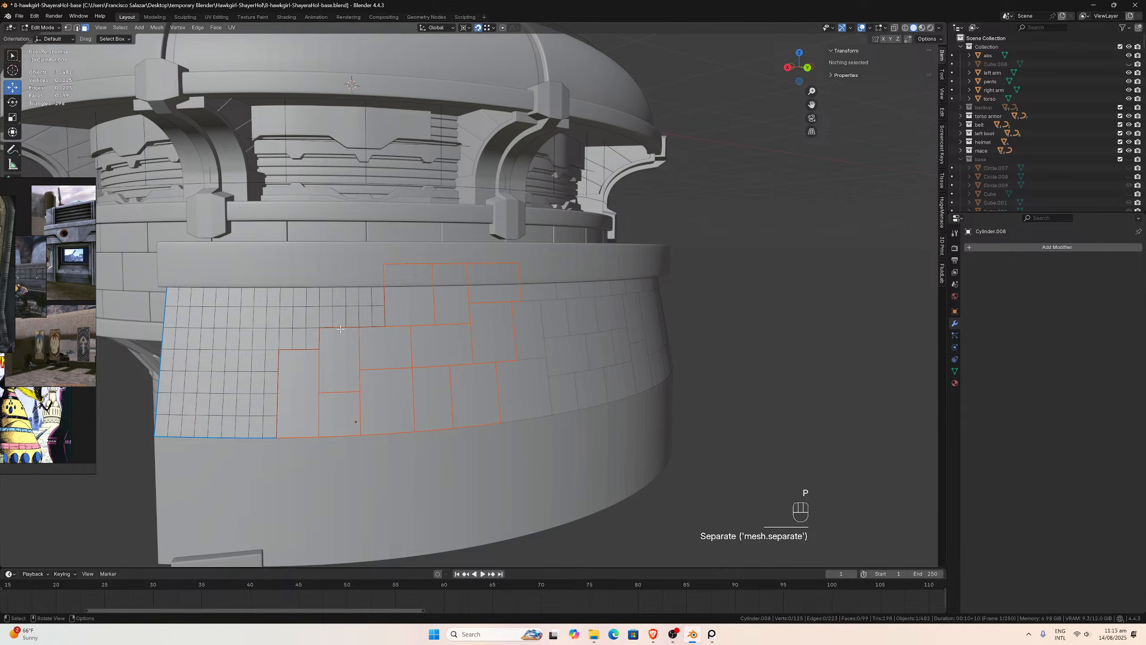
pyautogui.moveTo(312, 339); pyautogui.dragTo(285, 313)
pyautogui.press('p')
pyautogui.click(285, 314)
# - Separate an upper-edge brick five faces wide and three rows high, and the adjoining upper-edge brick three faces wide and two rows high
pyautogui.moveTo(378, 321); pyautogui.dragTo(325, 258)
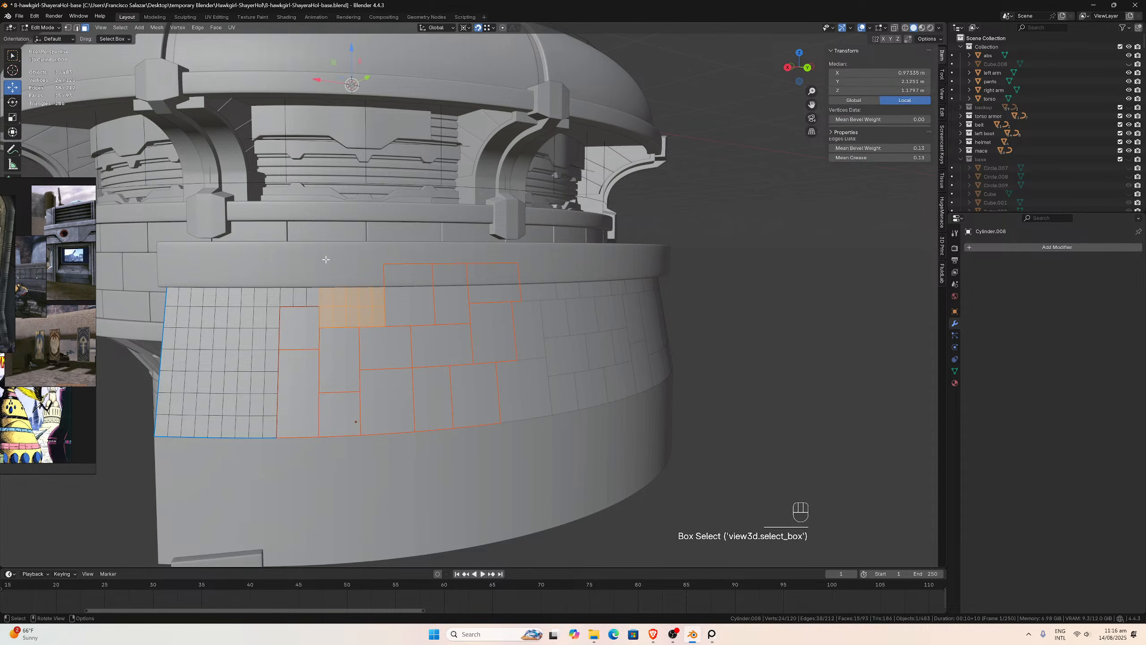
pyautogui.press('p')
pyautogui.click(325, 258)
pyautogui.moveTo(325, 258); pyautogui.dragTo(334, 332, button='middle')
pyautogui.moveTo(316, 301); pyautogui.dragTo(291, 254)
pyautogui.press('p')
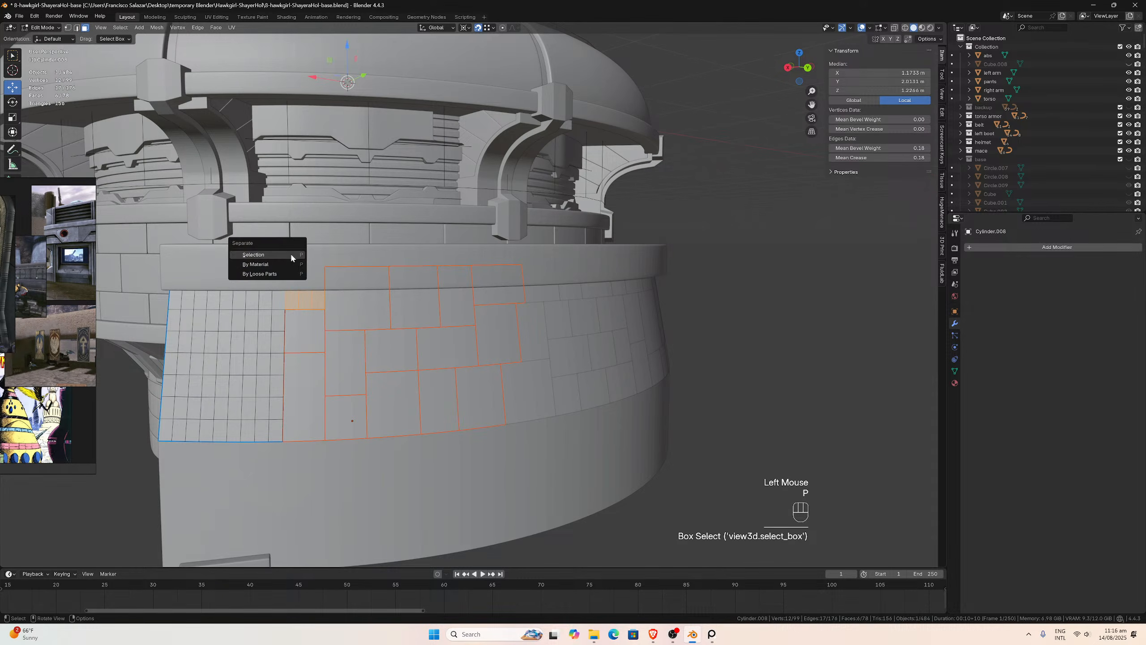
pyautogui.click(290, 253)
# - Separate a middle brick six faces wide and three rows high, and the three-by-three brick between it and the wall's end
pyautogui.moveTo(300, 299); pyautogui.dragTo(314, 318, button='middle')
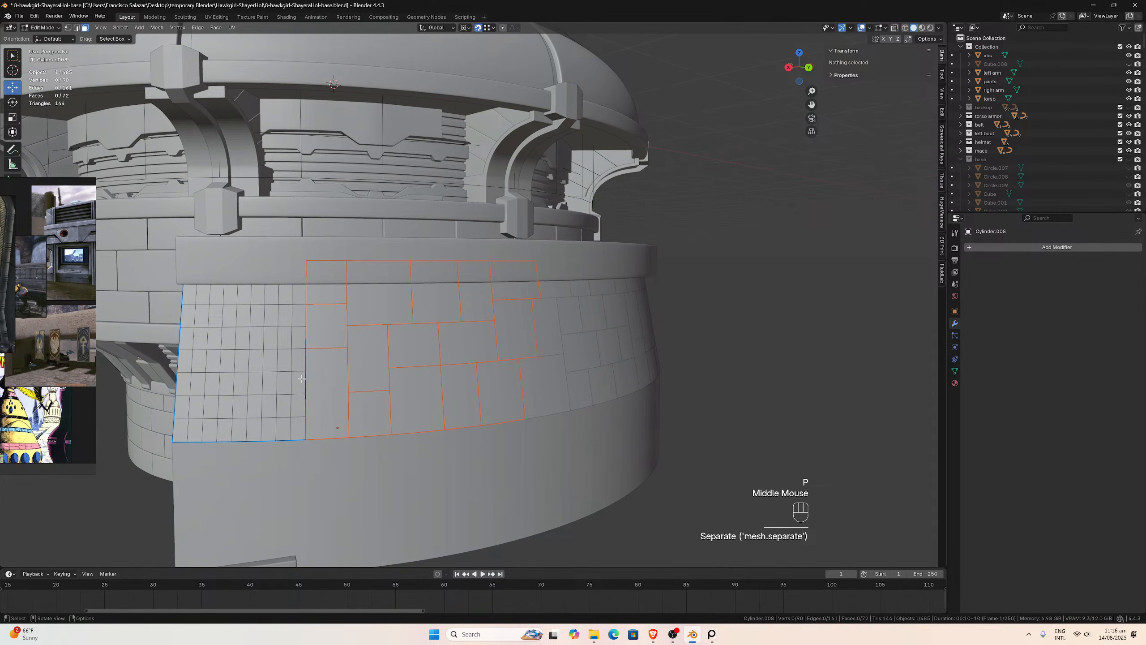
pyautogui.moveTo(301, 385); pyautogui.dragTo(229, 331)
pyautogui.press('p')
pyautogui.click(230, 331)
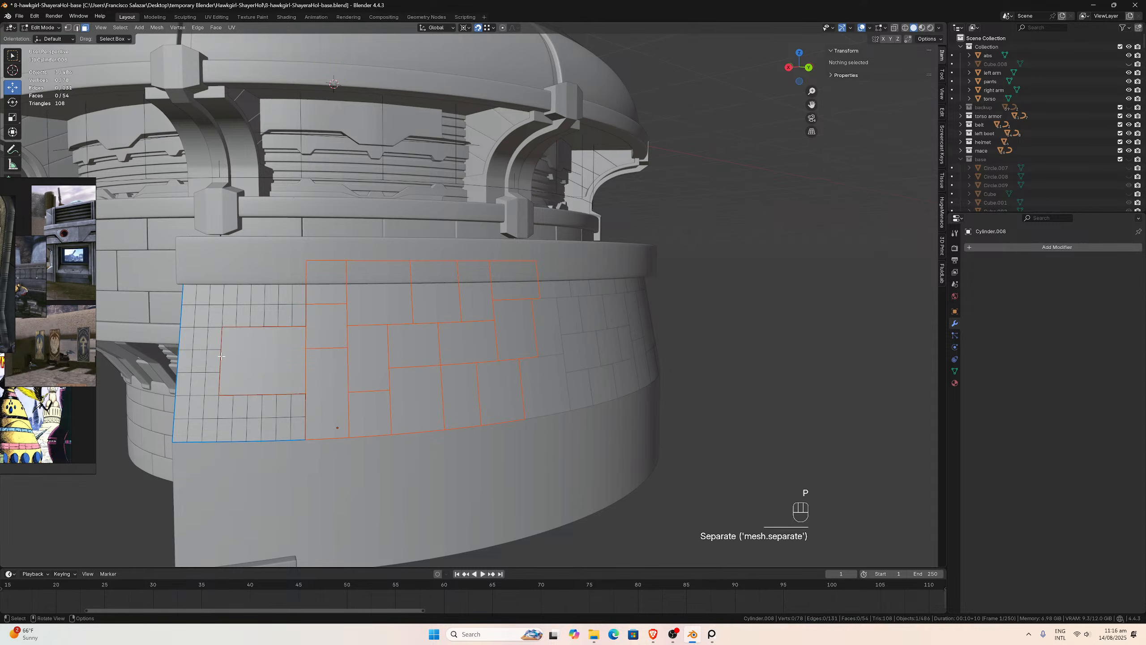
pyautogui.moveTo(219, 390); pyautogui.dragTo(188, 337)
pyautogui.press('p')
pyautogui.click(188, 336)
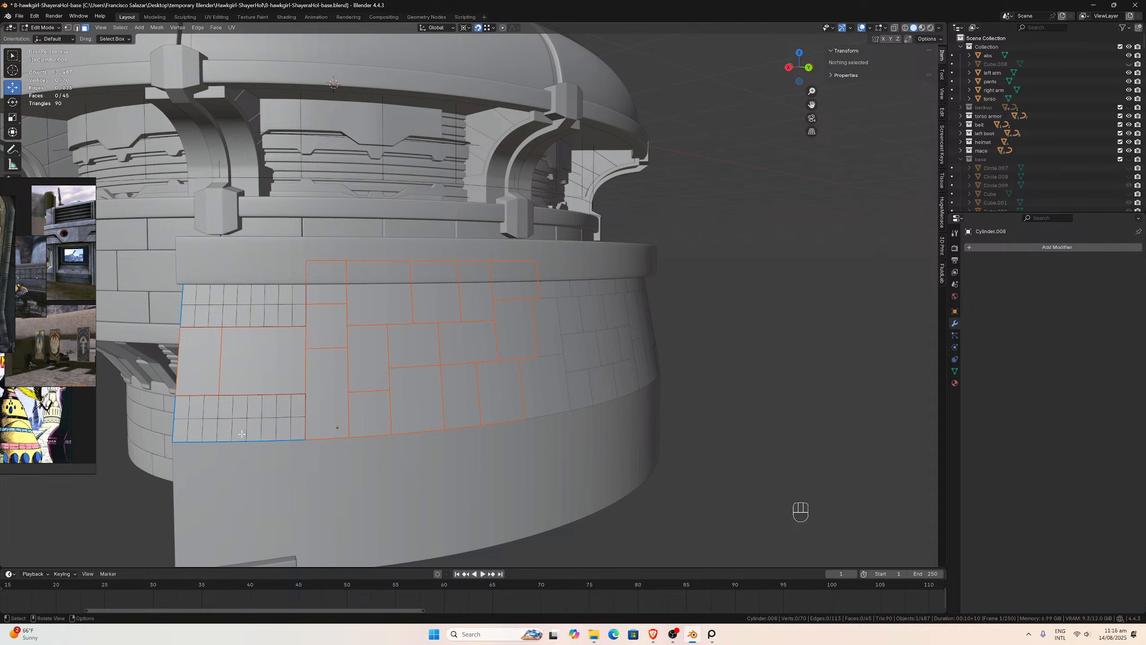
# - Separate the remaining lower-edge faces into a five-by-two brick at the wall's end and a four-by-two brick beside it
pyautogui.moveTo(247, 436); pyautogui.dragTo(179, 405)
pyautogui.press('p')
pyautogui.click(179, 403)
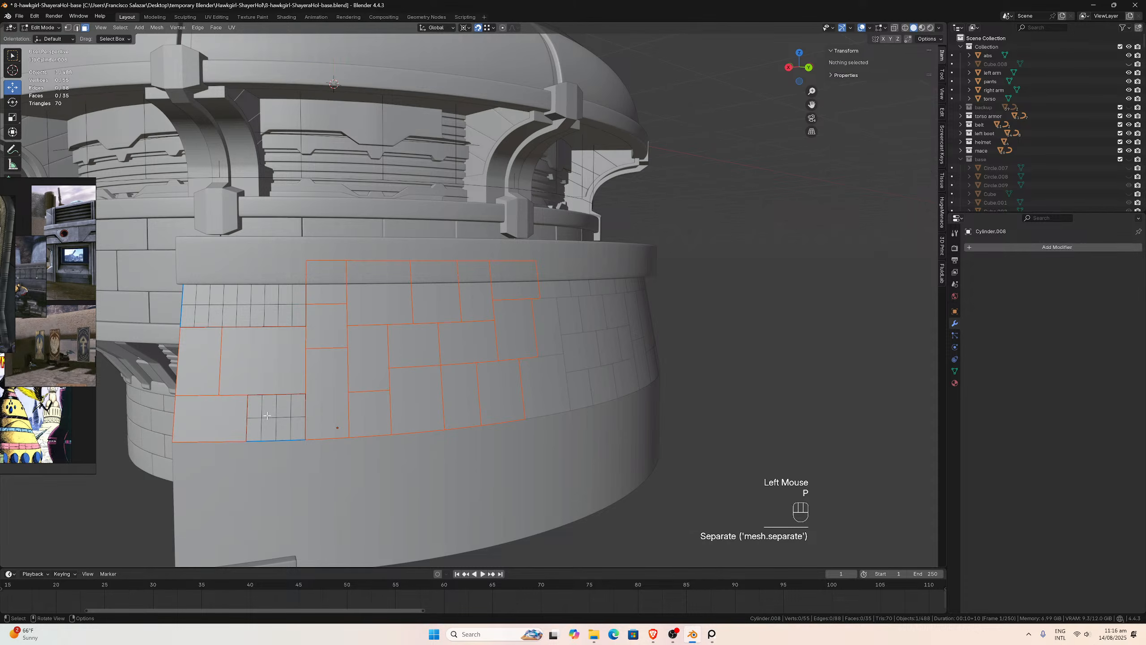
pyautogui.moveTo(298, 431); pyautogui.dragTo(256, 407)
pyautogui.press('p')
pyautogui.click(256, 407)
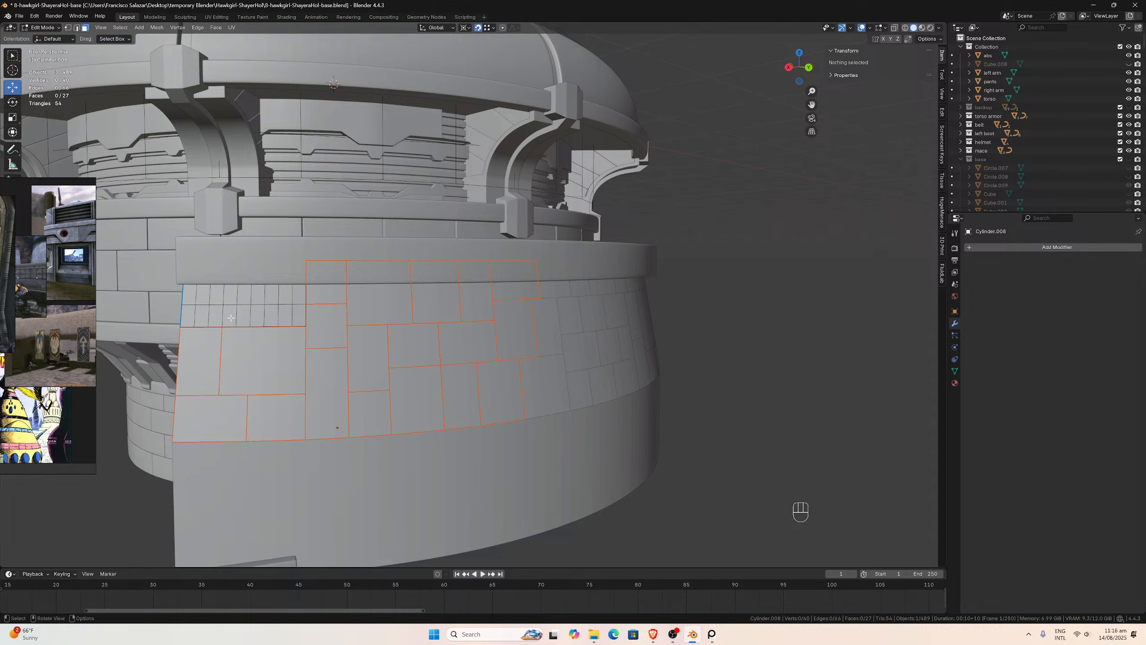
# - Separate a three-by-three upper-edge brick next to the existing bricks
pyautogui.moveTo(231, 318); pyautogui.dragTo(190, 286)
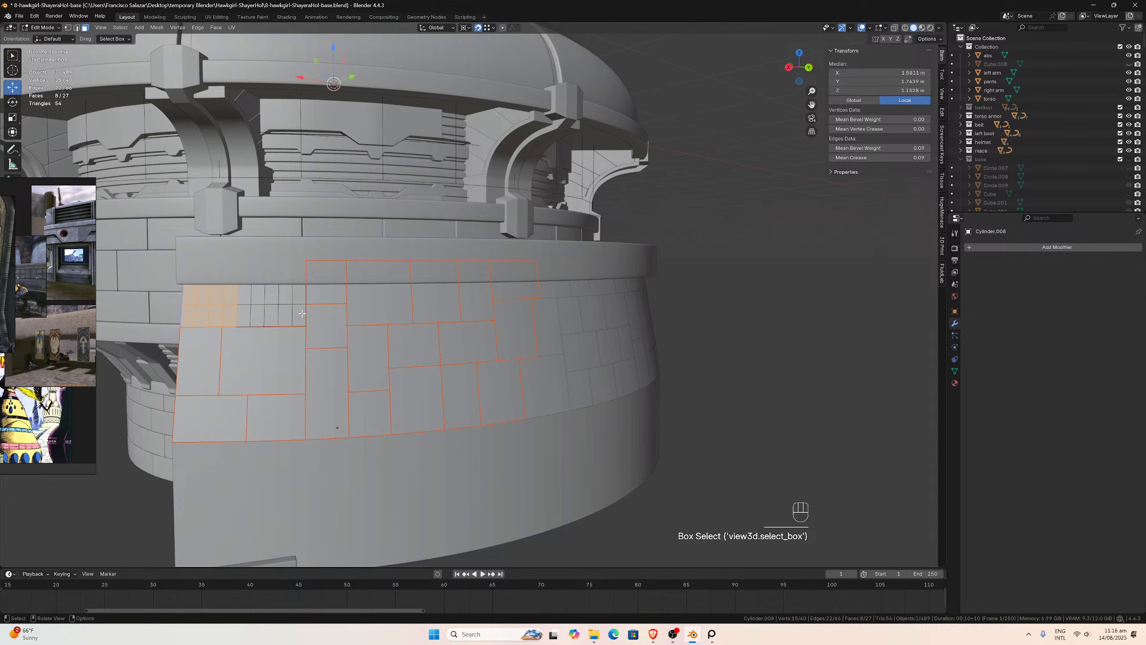
pyautogui.moveTo(301, 314); pyautogui.dragTo(269, 269)
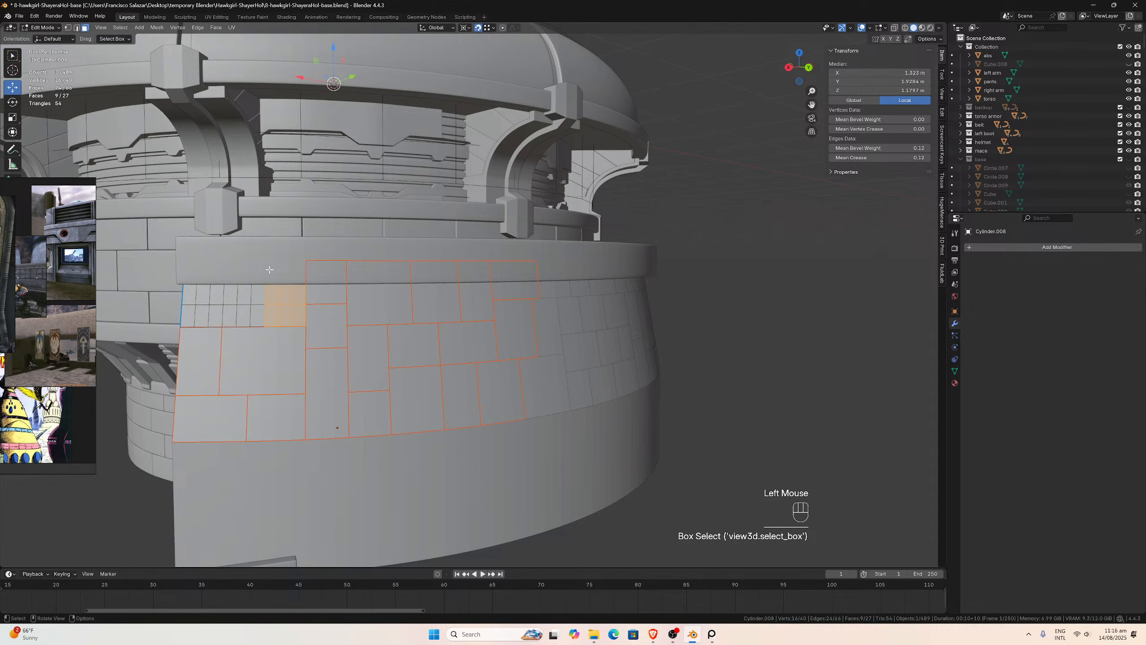
pyautogui.press('p')
pyautogui.click(268, 267)
# - Try to separate the remaining upper-edge block six faces wide and three rows high
pyautogui.moveTo(258, 322); pyautogui.dragTo(190, 267)
pyautogui.press('p')
pyautogui.click(190, 267)
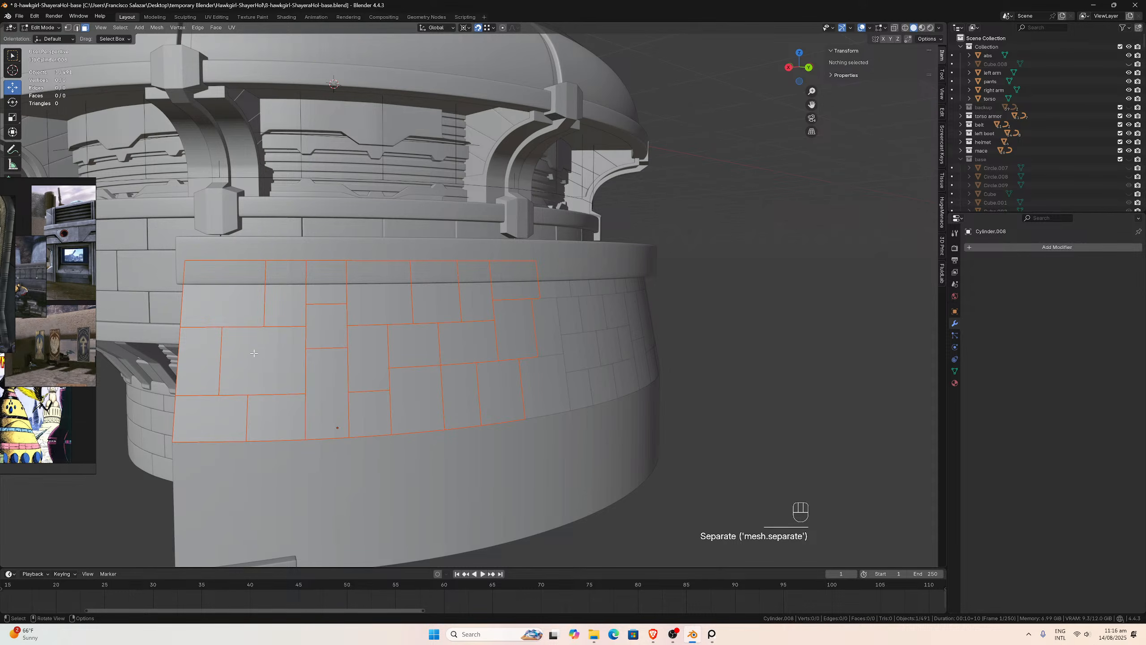
pyautogui.hotkey('ctrl', 'z')
pyautogui.hotkey('ctrl', 'z')
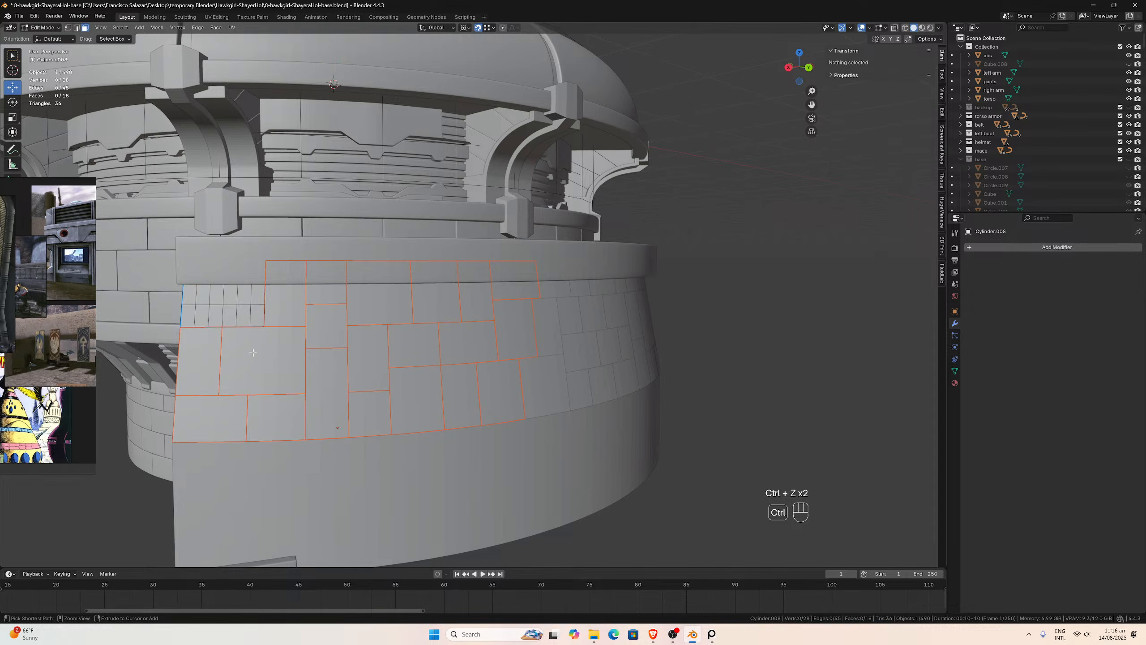
# - Return to Object Mode and select the remaining upper-edge brick at the wall's end
pyautogui.press('Tab')
pyautogui.click(240, 292)
pyautogui.click(243, 296)
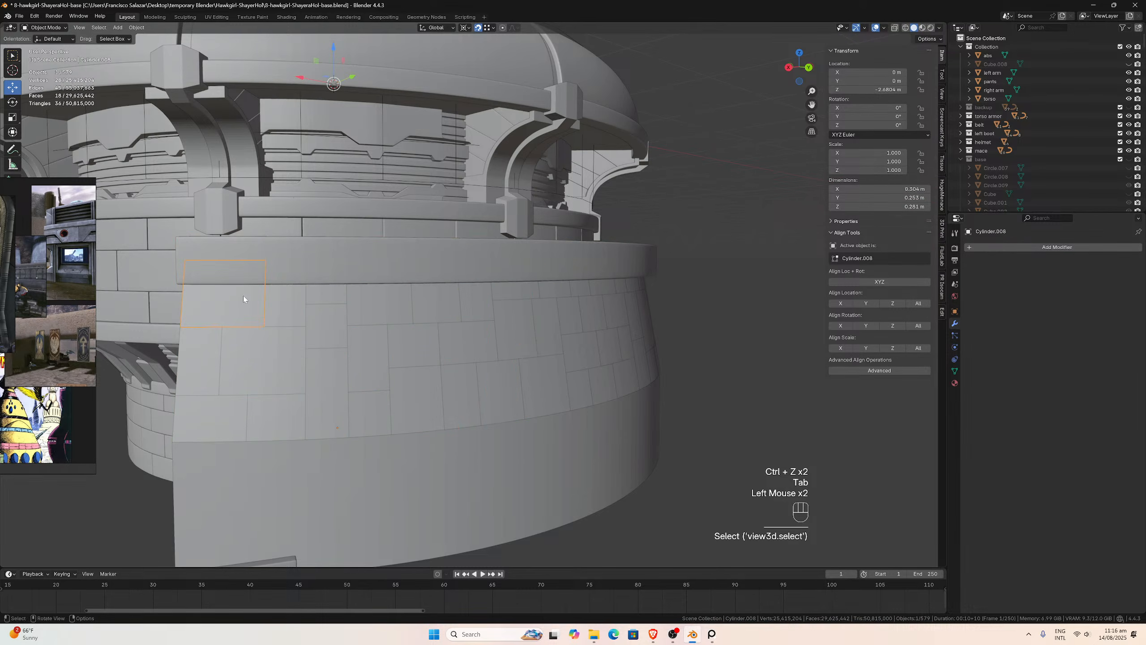
pyautogui.scroll(-2, 244, 296)
pyautogui.middleClick(347, 367)
pyautogui.scroll(2, 343, 366)
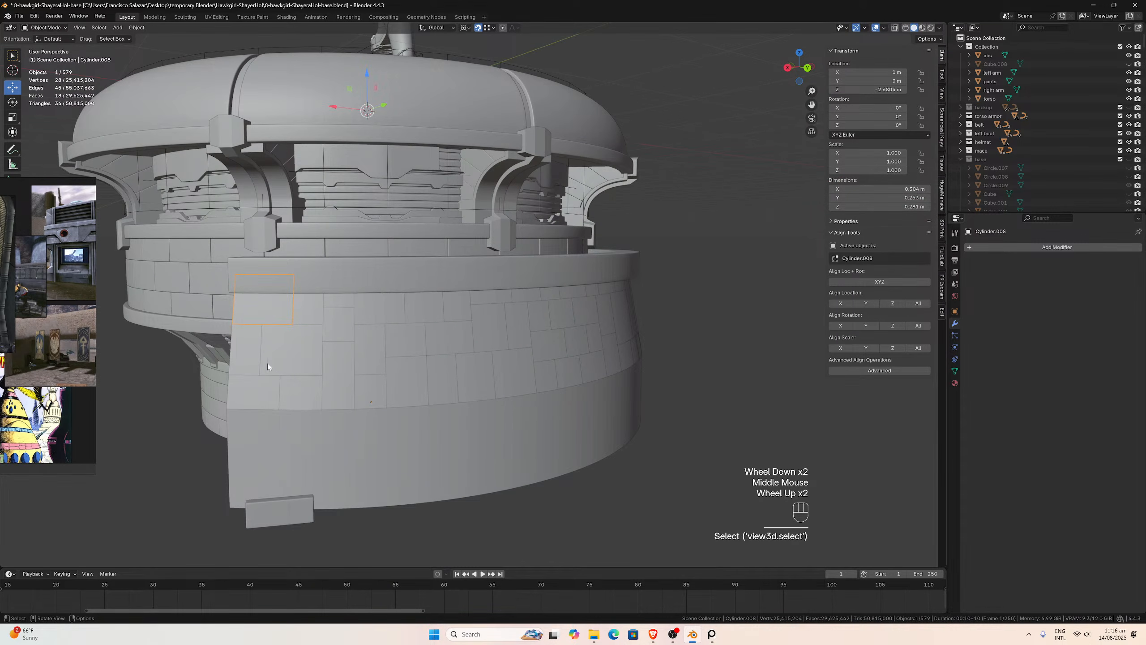
# - Select the upper-edge brick at the wall's end together with the neighbouring bricks up to the middle row
pyautogui.click(257, 315)
pyautogui.keyDown('shift'); pyautogui.click(248, 356); pyautogui.keyUp('shift')
pyautogui.keyDown('shift'); pyautogui.click(286, 358); pyautogui.keyUp('shift')
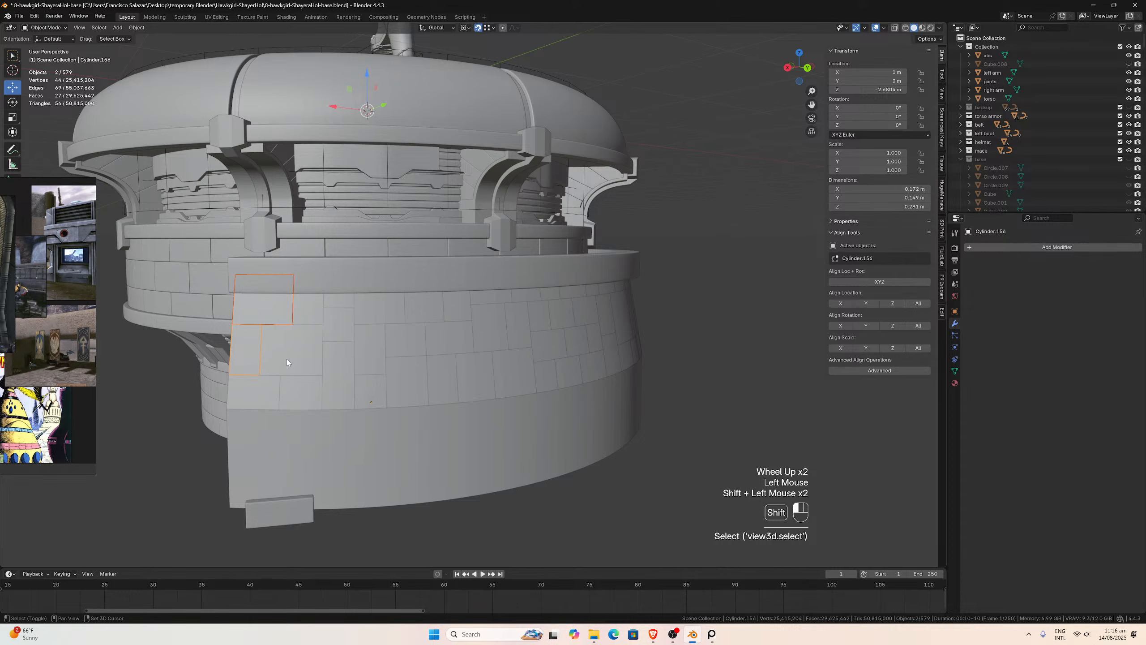
pyautogui.keyDown('shift'); pyautogui.click(258, 383); pyautogui.keyUp('shift')
pyautogui.keyDown('shift'); pyautogui.click(311, 393); pyautogui.keyUp('shift')
pyautogui.keyDown('shift'); pyautogui.click(346, 352); pyautogui.keyUp('shift')
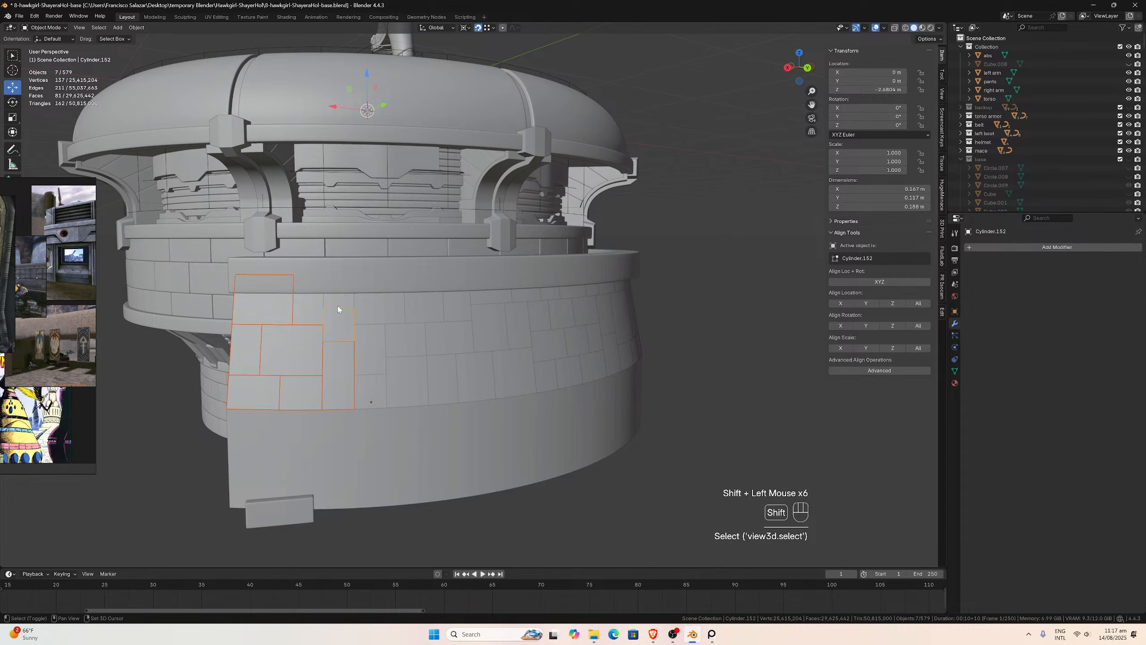
pyautogui.keyDown('shift'); pyautogui.click(338, 324); pyautogui.keyUp('shift')
pyautogui.keyDown('shift'); pyautogui.click(338, 296); pyautogui.keyUp('shift')
pyautogui.keyDown('shift'); pyautogui.click(314, 316); pyautogui.keyUp('shift')
pyautogui.keyDown('shift'); pyautogui.click(375, 351); pyautogui.keyUp('shift')
# - Look for the brick objects in the scene hierarchy, select Cube.327, and pick individual bricks at the wall's end
pyautogui.scroll(-7, 1068, 158)
pyautogui.scroll(1, 1067, 160)
pyautogui.scroll(-6, 1047, 167)
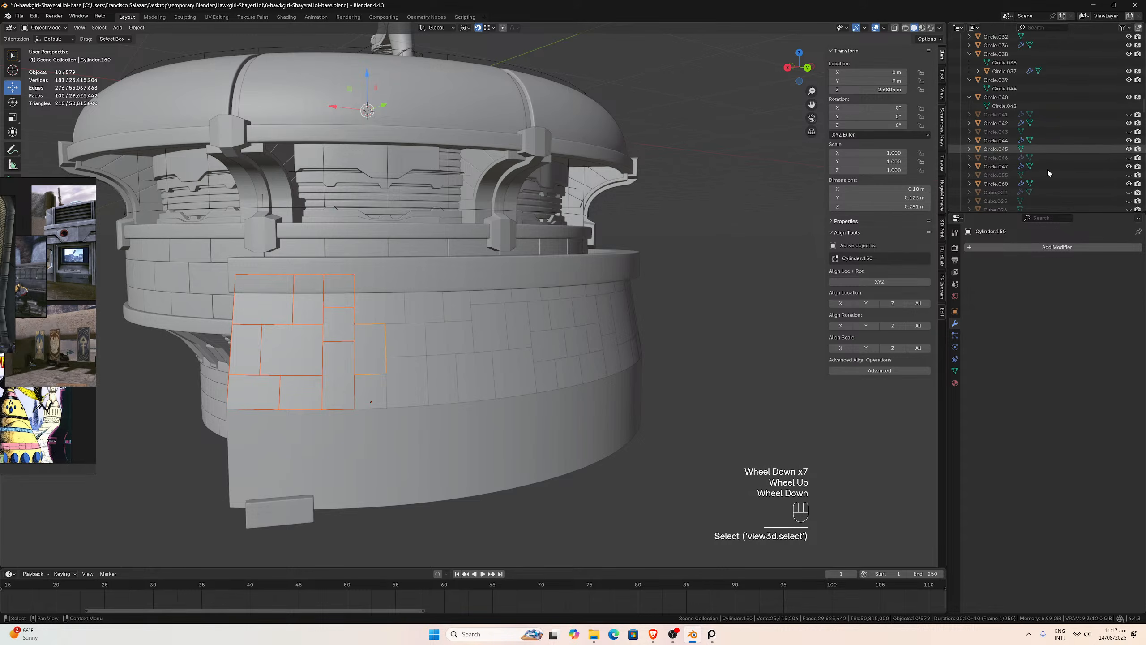
pyautogui.scroll(4, 1043, 149)
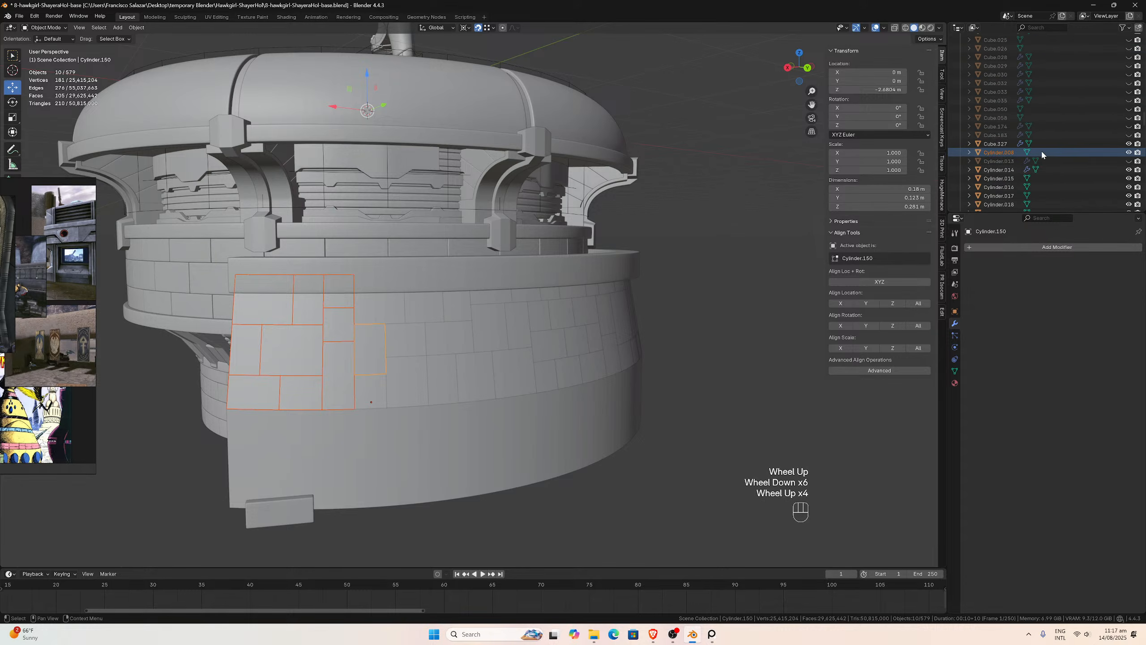
pyautogui.click(993, 148)
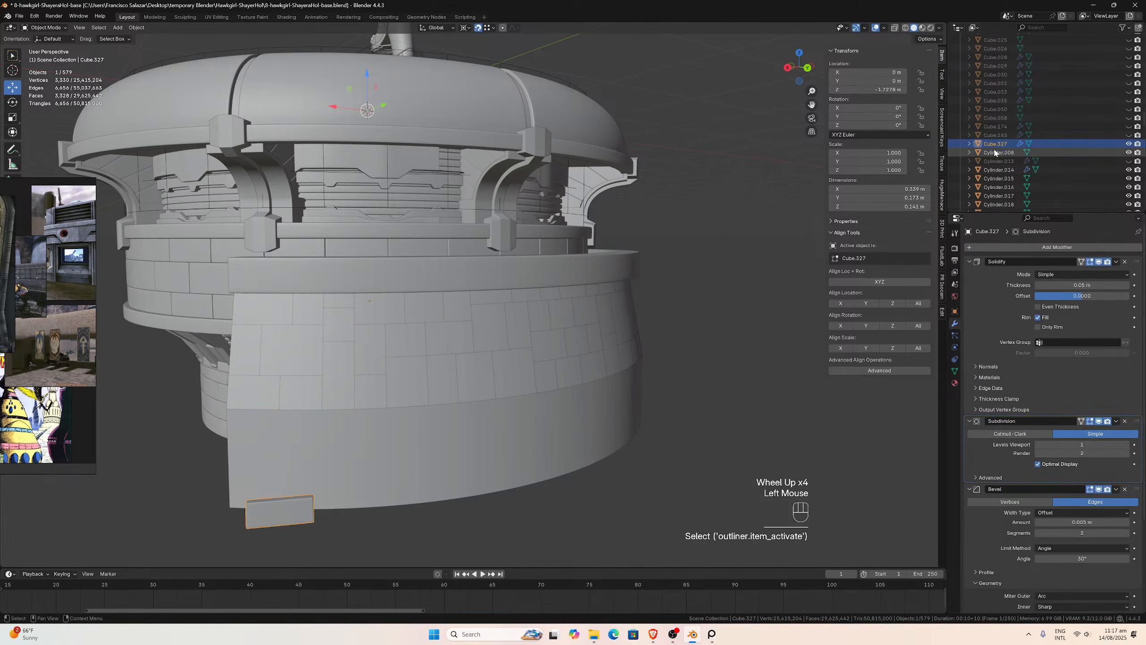
pyautogui.click(282, 315)
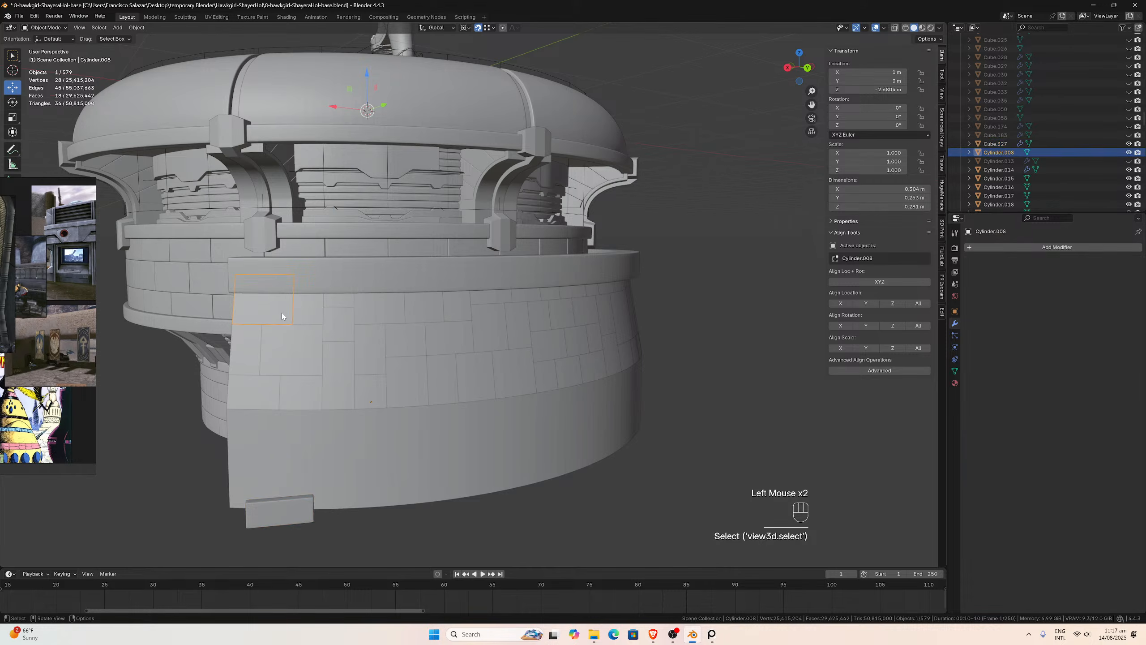
pyautogui.keyDown('shift'); pyautogui.click(250, 347); pyautogui.keyUp('shift')
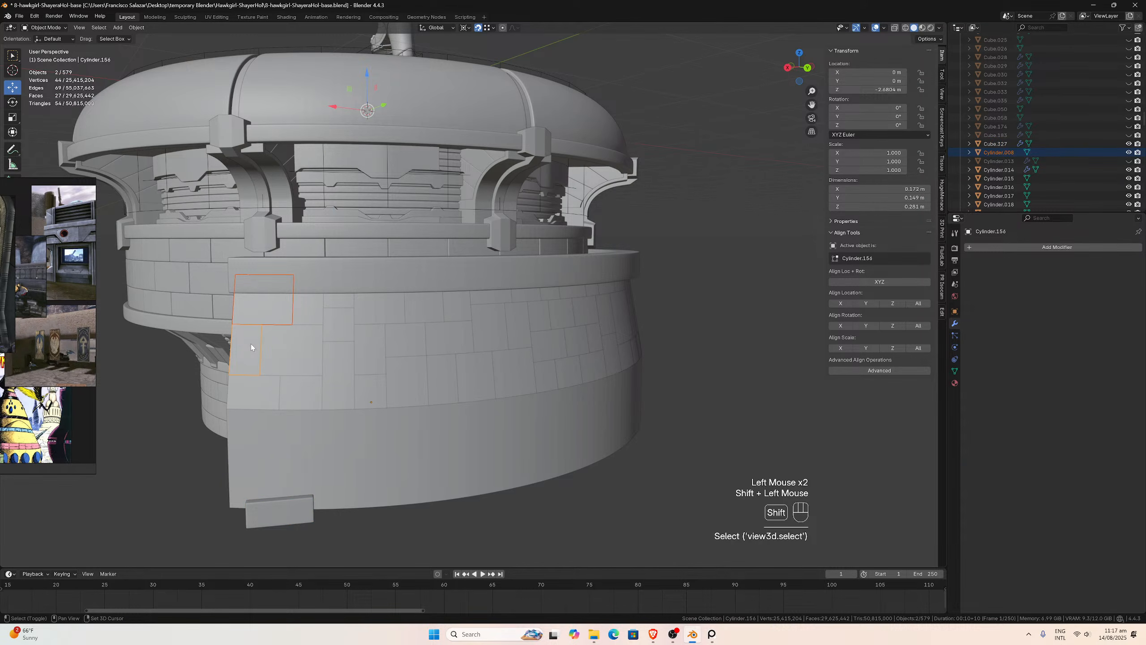
pyautogui.click(268, 314)
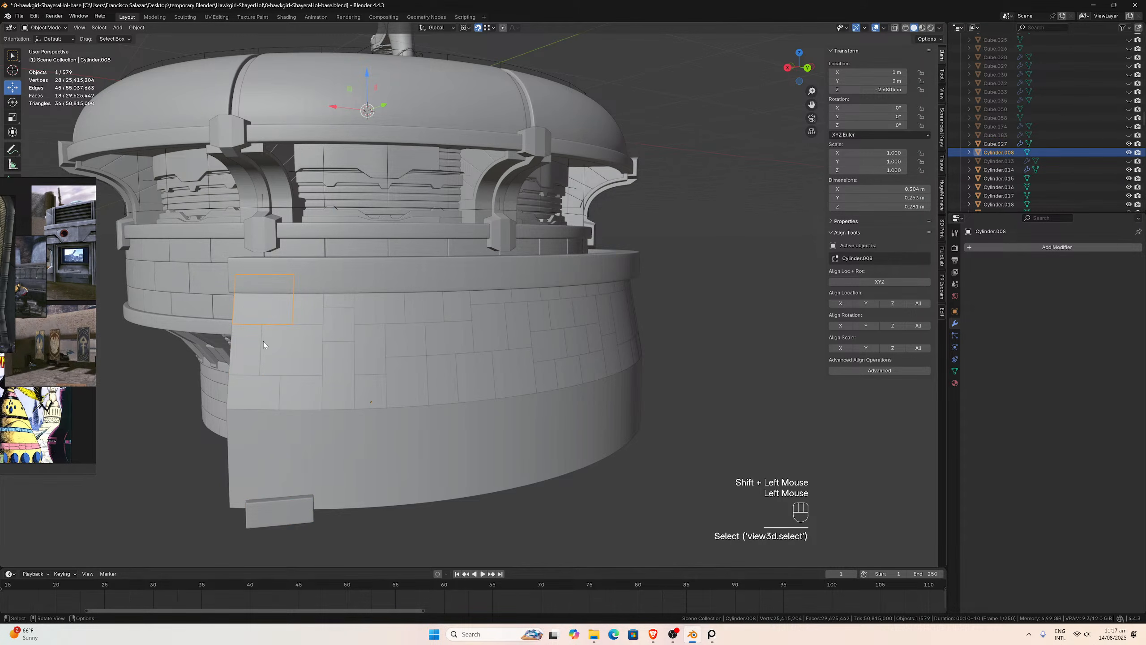
pyautogui.click(279, 349)
pyautogui.click(271, 341)
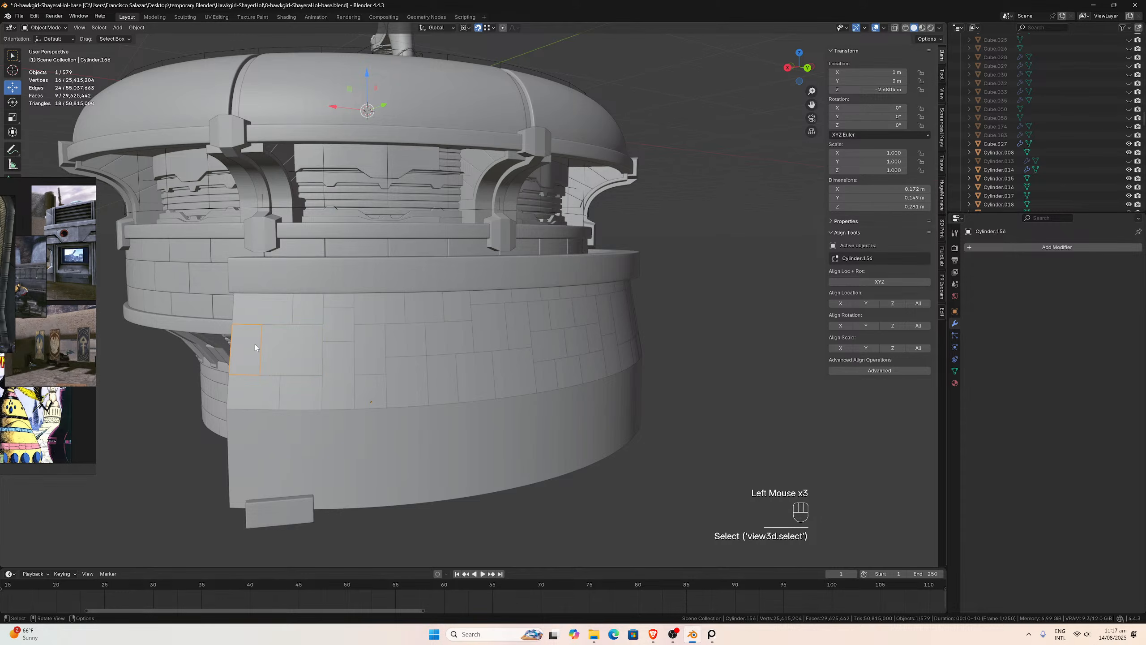
# - Select the upper-edge brick at the wall's end and extend the selection to the ten nearest separated bricks
pyautogui.click(264, 316)
pyautogui.keyDown('shift'); pyautogui.click(253, 337); pyautogui.keyUp('shift')
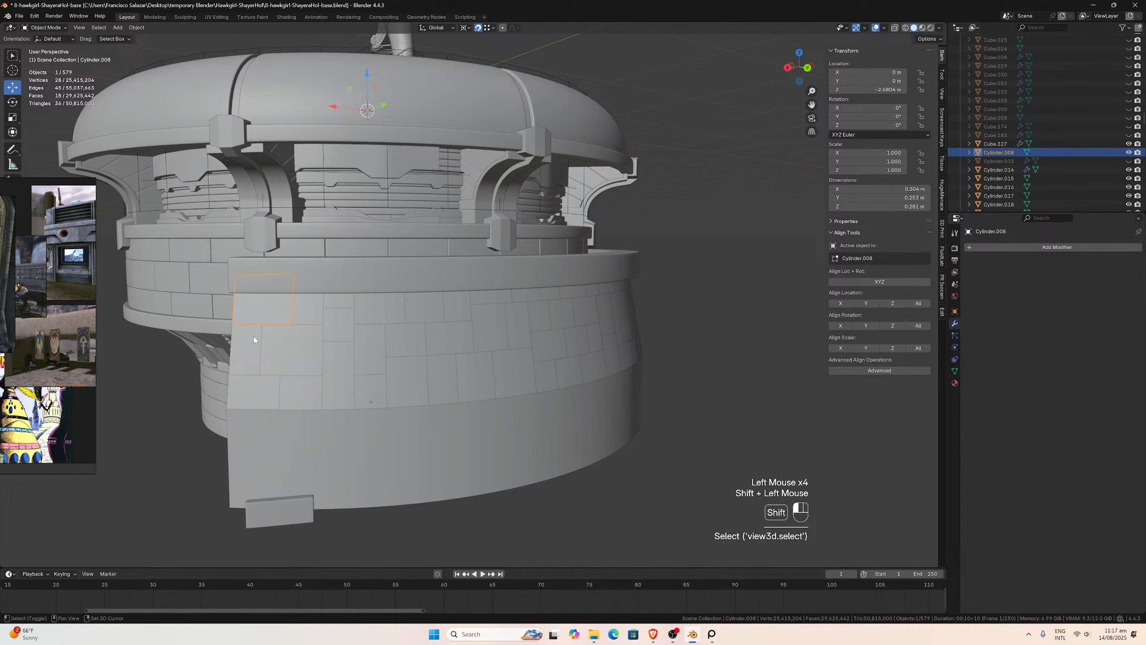
pyautogui.keyDown('shift'); pyautogui.click(266, 379); pyautogui.keyUp('shift')
pyautogui.keyDown('shift'); pyautogui.click(293, 388); pyautogui.keyUp('shift')
pyautogui.keyDown('shift'); pyautogui.click(298, 362); pyautogui.keyUp('shift')
pyautogui.keyDown('shift'); pyautogui.click(310, 311); pyautogui.keyUp('shift')
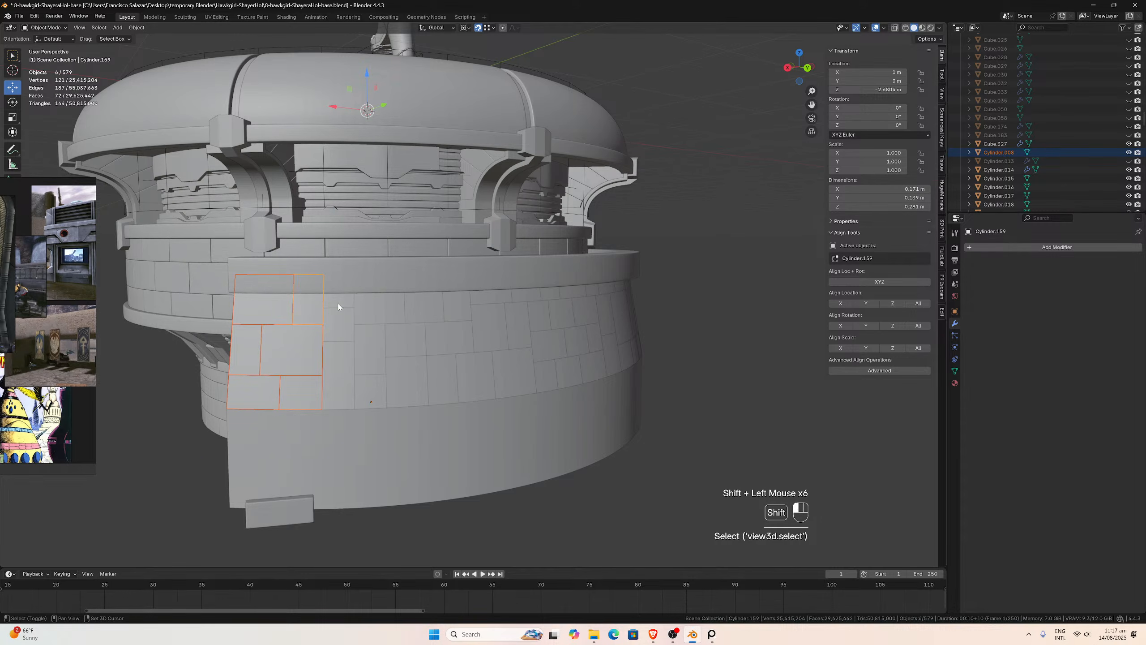
pyautogui.keyDown('shift'); pyautogui.click(339, 291); pyautogui.keyUp('shift')
pyautogui.keyDown('shift'); pyautogui.click(339, 324); pyautogui.keyUp('shift')
pyautogui.keyDown('shift'); pyautogui.click(338, 375); pyautogui.keyUp('shift')
pyautogui.keyDown('shift'); pyautogui.click(370, 386); pyautogui.keyUp('shift')
pyautogui.keyDown('shift'); pyautogui.click(369, 350); pyautogui.keyUp('shift')
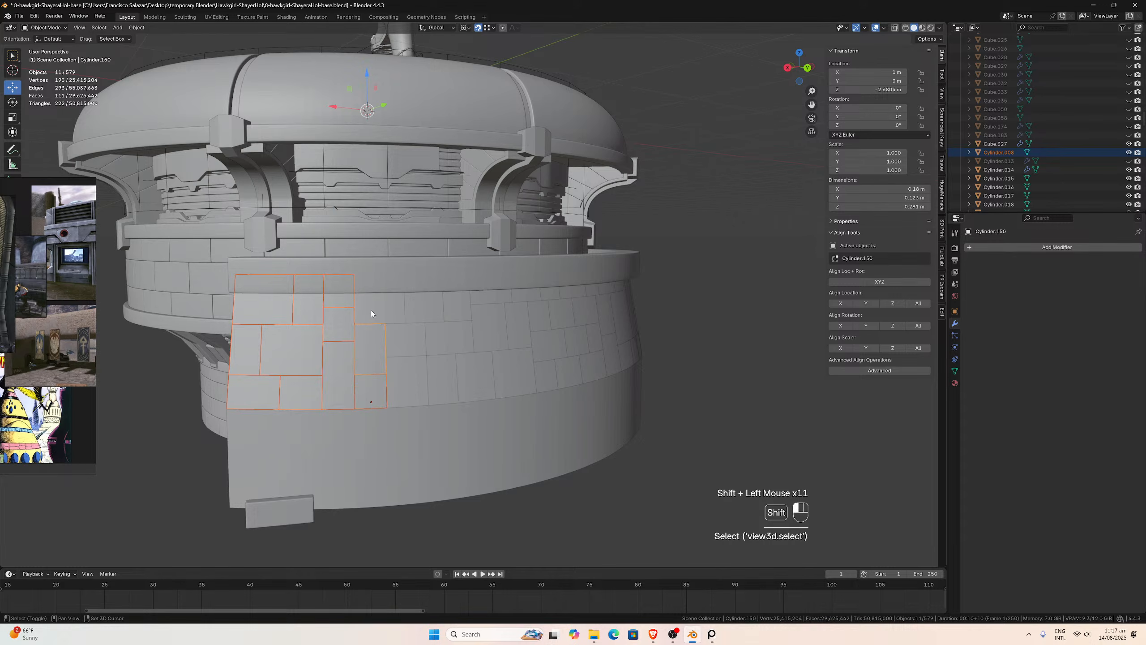
# - Add the upper, middle and lower bricks along the next stretch of the curved wall to the selection
pyautogui.keyDown('shift'); pyautogui.click(371, 313); pyautogui.keyUp('shift')
pyautogui.keyDown('shift'); pyautogui.click(404, 338); pyautogui.keyUp('shift')
pyautogui.keyDown('shift'); pyautogui.click(420, 381); pyautogui.keyUp('shift')
pyautogui.keyDown('shift'); pyautogui.click(442, 379); pyautogui.keyUp('shift')
pyautogui.keyDown('shift'); pyautogui.click(449, 337); pyautogui.keyUp('shift')
pyautogui.keyDown('shift'); pyautogui.click(423, 298); pyautogui.keyUp('shift')
pyautogui.keyDown('shift'); pyautogui.click(456, 299); pyautogui.keyUp('shift')
pyautogui.keyDown('shift'); pyautogui.click(473, 375); pyautogui.keyUp('shift')
pyautogui.keyDown('shift'); pyautogui.click(515, 373); pyautogui.keyUp('shift')
pyautogui.keyDown('shift'); pyautogui.click(492, 328); pyautogui.keyUp('shift')
pyautogui.keyDown('shift'); pyautogui.click(496, 293); pyautogui.keyUp('shift')
pyautogui.keyDown('shift'); pyautogui.click(519, 312); pyautogui.keyUp('shift')
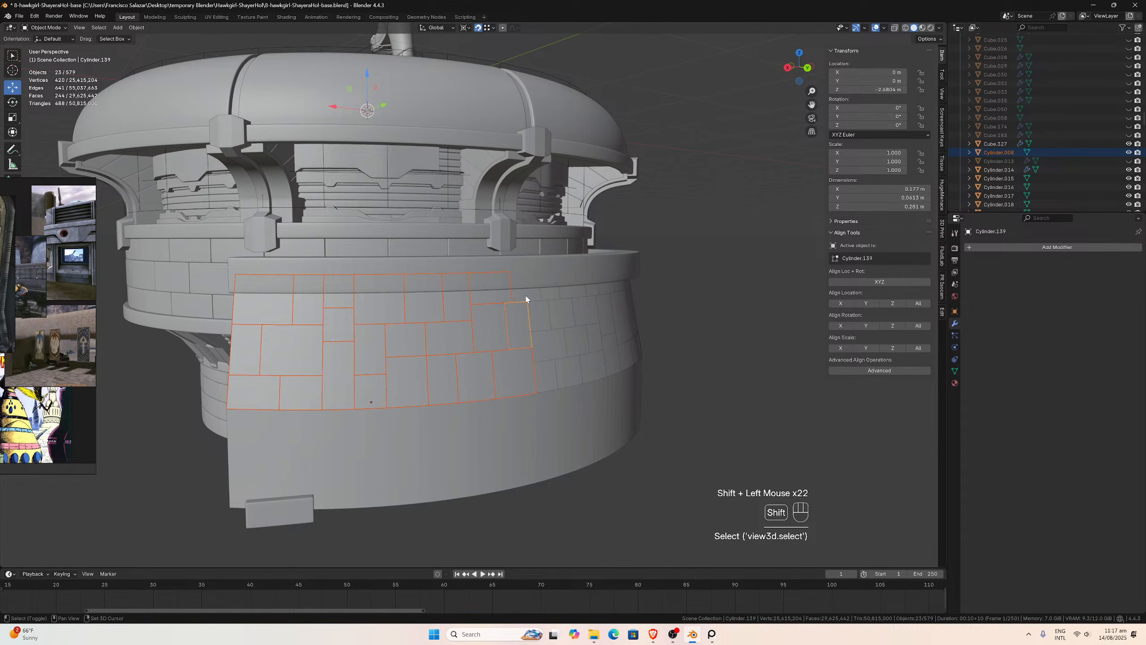
pyautogui.keyDown('shift'); pyautogui.click(544, 318); pyautogui.keyUp('shift')
pyautogui.keyDown('shift'); pyautogui.click(550, 350); pyautogui.keyUp('shift')
pyautogui.keyDown('shift'); pyautogui.click(547, 376); pyautogui.keyUp('shift')
pyautogui.keyDown('shift'); pyautogui.click(575, 375); pyautogui.keyUp('shift')
pyautogui.keyDown('shift'); pyautogui.click(578, 343); pyautogui.keyUp('shift')
pyautogui.keyDown('shift'); pyautogui.click(573, 313); pyautogui.keyUp('shift')
pyautogui.keyDown('shift'); pyautogui.click(584, 308); pyautogui.keyUp('shift')
pyautogui.keyDown('shift'); pyautogui.click(601, 319); pyautogui.keyUp('shift')
# - Extend the brick selection along the curved wall with the next middle and lower bricks and three upper-edge bricks
pyautogui.moveTo(601, 319); pyautogui.dragTo(515, 314, button='middle')
pyautogui.scroll(-2, 516, 315)
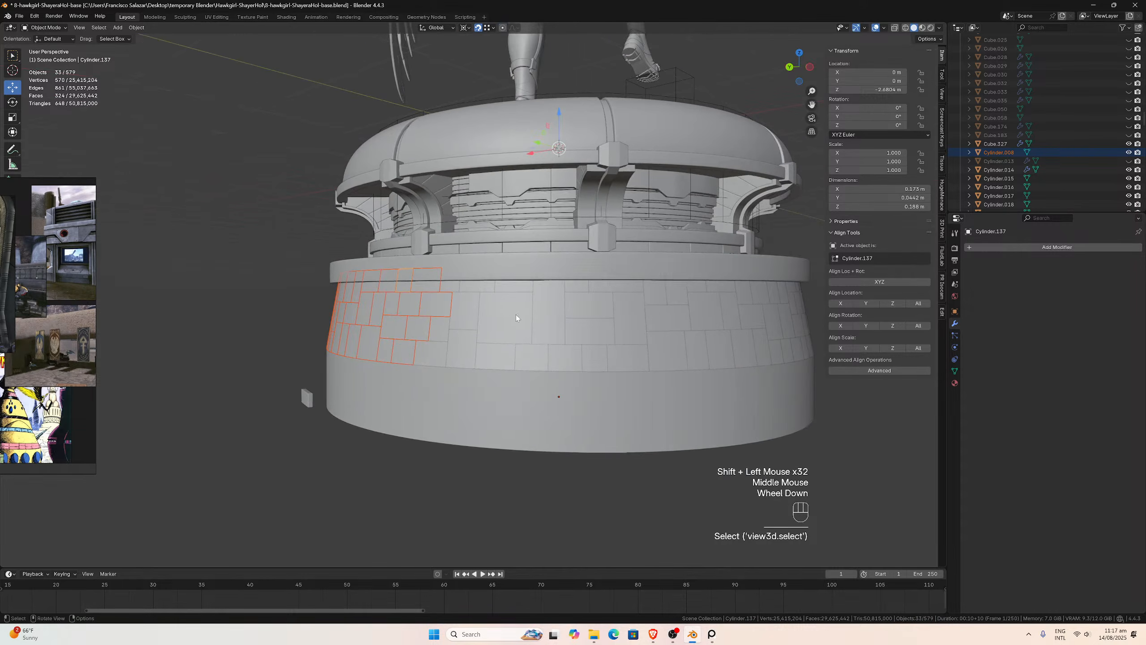
pyautogui.keyDown('shift'); pyautogui.click(449, 329); pyautogui.keyUp('shift')
pyautogui.keyDown('shift'); pyautogui.click(434, 352); pyautogui.keyUp('shift')
pyautogui.keyDown('shift'); pyautogui.click(462, 312); pyautogui.keyUp('shift')
pyautogui.keyDown('shift'); pyautogui.click(462, 348); pyautogui.keyUp('shift')
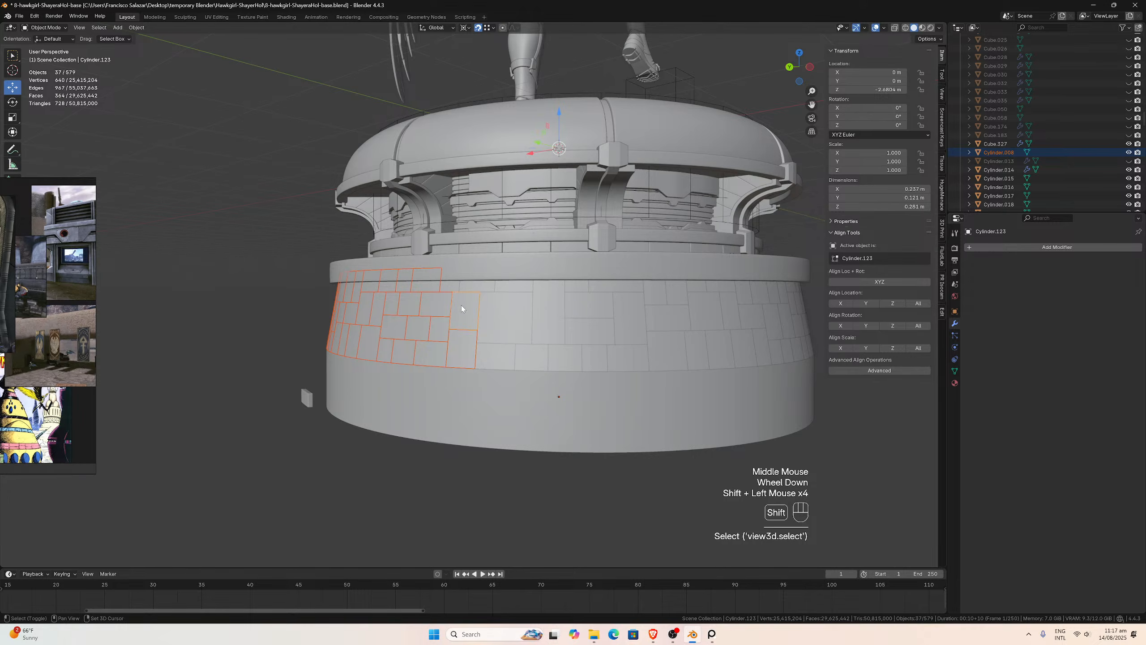
pyautogui.keyDown('shift'); pyautogui.click(451, 279); pyautogui.keyUp('shift')
pyautogui.keyDown('shift'); pyautogui.click(478, 279); pyautogui.keyUp('shift')
pyautogui.keyDown('shift'); pyautogui.click(514, 278); pyautogui.keyUp('shift')
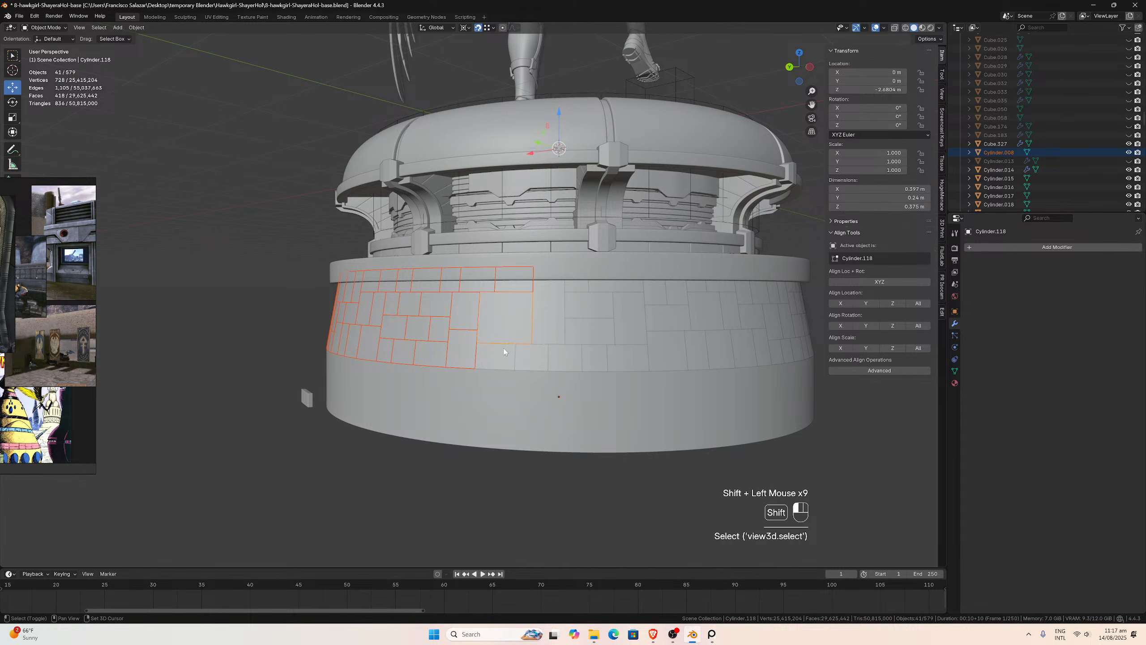
# - Add the large brick near the wall's centre, the tall brick beside it, and their lower-row and upper-edge neighbours to the selection
pyautogui.keyDown('shift'); pyautogui.click(508, 316); pyautogui.keyUp('shift')
pyautogui.keyDown('shift'); pyautogui.click(494, 357); pyautogui.keyUp('shift')
pyautogui.keyDown('shift'); pyautogui.click(541, 344); pyautogui.keyUp('shift')
pyautogui.keyDown('shift'); pyautogui.click(550, 314); pyautogui.keyUp('shift')
pyautogui.keyDown('shift'); pyautogui.click(576, 278); pyautogui.keyUp('shift')
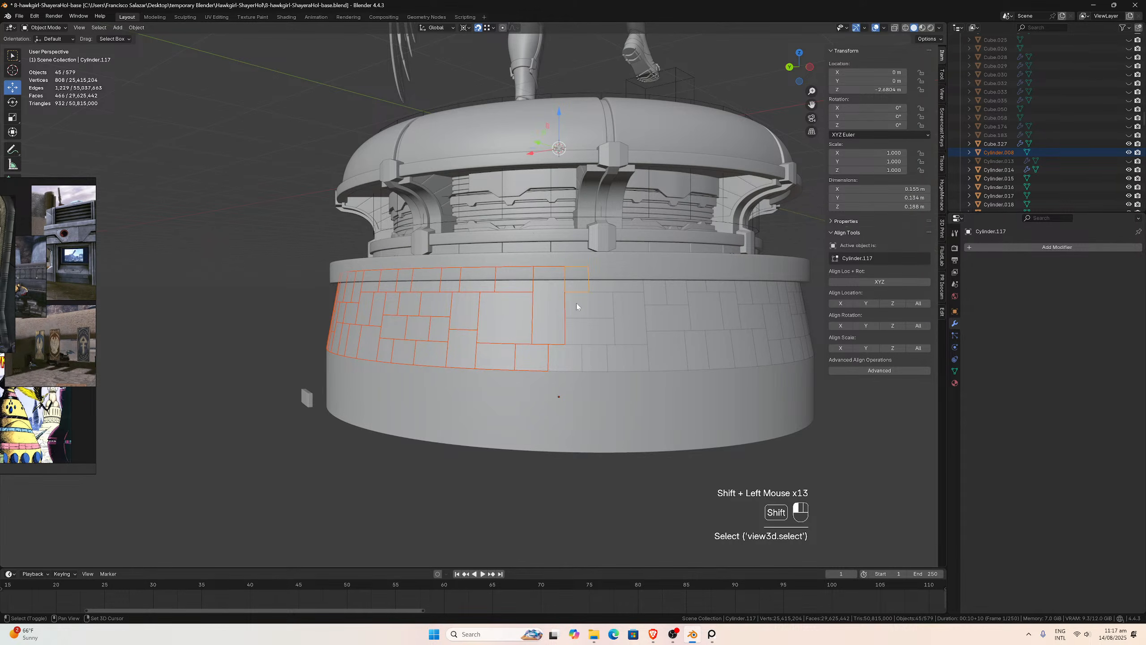
# - Add the two stacked middle bricks past the tall brick, the wide brick beside them, and three lower-row bricks to the selection
pyautogui.keyDown('shift'); pyautogui.click(589, 305); pyautogui.keyUp('shift')
pyautogui.keyDown('shift'); pyautogui.click(589, 330); pyautogui.keyUp('shift')
pyautogui.keyDown('shift'); pyautogui.click(565, 357); pyautogui.keyUp('shift')
pyautogui.keyDown('shift'); pyautogui.click(595, 358); pyautogui.keyUp('shift')
pyautogui.keyDown('shift'); pyautogui.click(627, 359); pyautogui.keyUp('shift')
pyautogui.keyDown('shift'); pyautogui.click(630, 316); pyautogui.keyUp('shift')
# - Add the next three upper-edge bricks and the middle and lower bricks beneath them to the selection
pyautogui.keyDown('shift'); pyautogui.click(616, 279); pyautogui.keyUp('shift')
pyautogui.keyDown('shift'); pyautogui.click(653, 282); pyautogui.keyUp('shift')
pyautogui.keyDown('shift'); pyautogui.click(675, 289); pyautogui.keyUp('shift')
pyautogui.keyDown('shift'); pyautogui.click(667, 320); pyautogui.keyUp('shift')
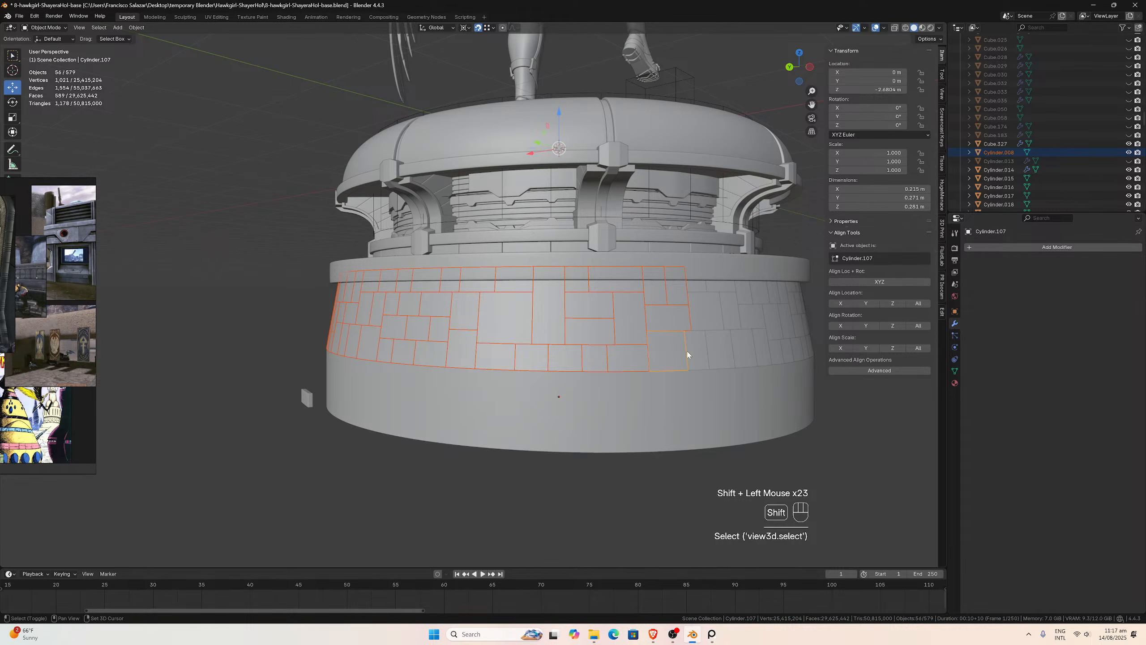
pyautogui.keyDown('shift'); pyautogui.click(673, 352); pyautogui.keyUp('shift')
# - Continue the selection with the adjoining lower brick and the upper and middle bricks where the wall curves away
pyautogui.keyDown('shift'); pyautogui.click(697, 357); pyautogui.keyUp('shift')
pyautogui.keyDown('shift'); pyautogui.click(700, 298); pyautogui.keyUp('shift')
pyautogui.keyDown('shift'); pyautogui.click(717, 285); pyautogui.keyUp('shift')
pyautogui.keyDown('shift'); pyautogui.click(706, 313); pyautogui.keyUp('shift')
pyautogui.keyDown('shift'); pyautogui.click(704, 315); pyautogui.keyUp('shift')
pyautogui.scroll(-2, 612, 315)
pyautogui.moveTo(612, 315); pyautogui.dragTo(485, 311, button='middle')
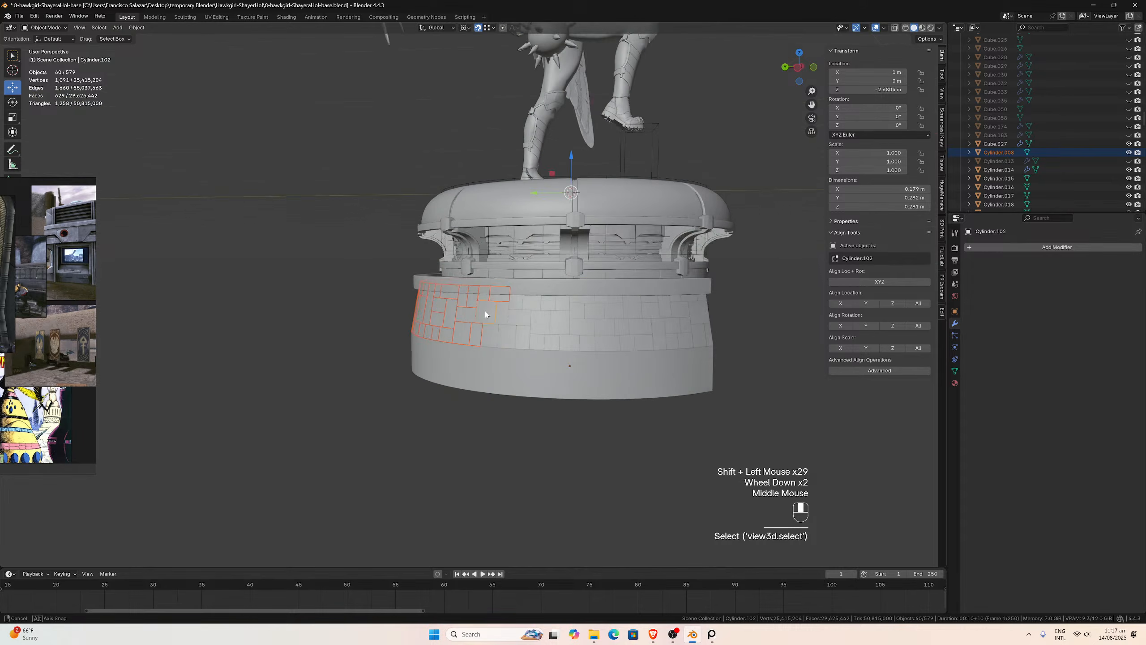
# - Add the lower-row bricks around the wall's bend and the middle bricks above them to the selection
pyautogui.scroll(2, 486, 312)
pyautogui.keyDown('shift'); pyautogui.moveTo(455, 357); pyautogui.dragTo(457, 357); pyautogui.keyUp('shift')
pyautogui.keyDown('shift'); pyautogui.click(457, 357); pyautogui.keyUp('shift')
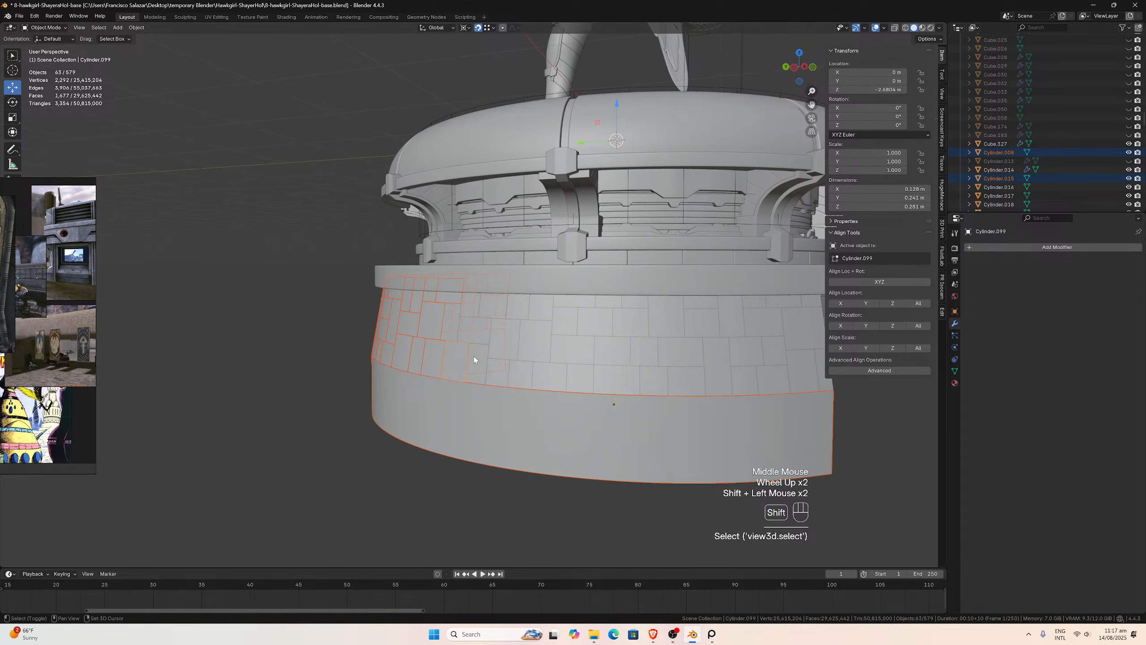
pyautogui.keyDown('shift'); pyautogui.click(474, 357); pyautogui.keyUp('shift')
pyautogui.keyDown('shift'); pyautogui.click(475, 335); pyautogui.keyUp('shift')
pyautogui.keyDown('shift'); pyautogui.click(453, 331); pyautogui.keyUp('shift')
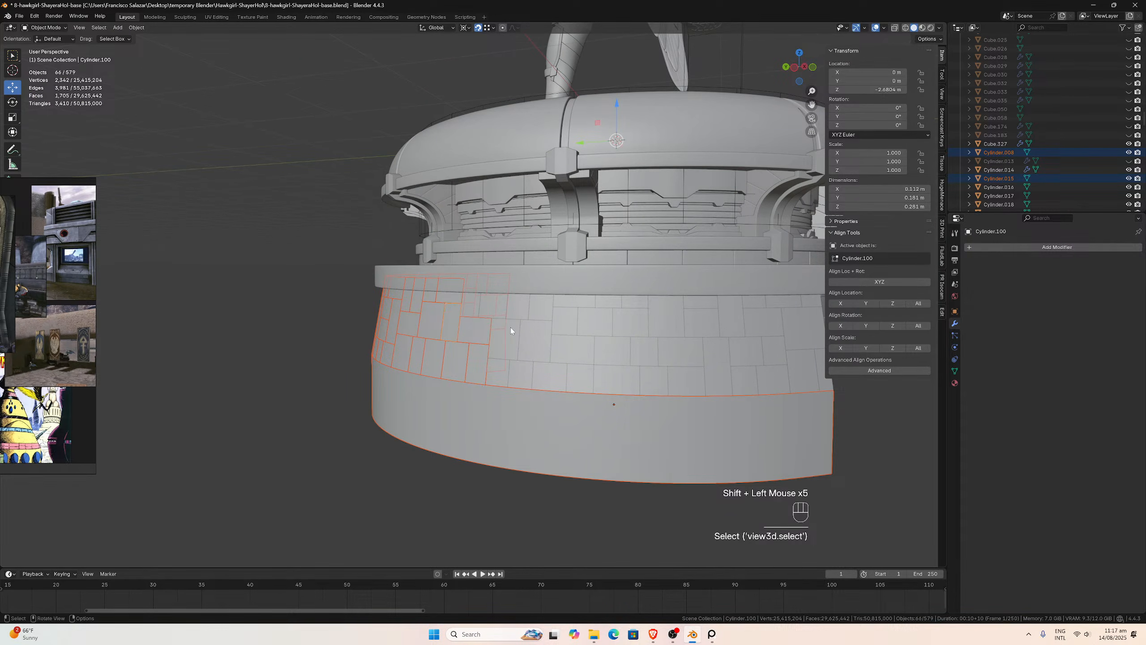
# - Add the next upper-edge bricks, the two large middle bricks and the lower brick beneath them to the selection
pyautogui.moveTo(510, 328); pyautogui.dragTo(556, 344, button='middle')
pyautogui.keyDown('shift'); pyautogui.click(563, 354); pyautogui.keyUp('shift')
pyautogui.keyDown('shift'); pyautogui.click(570, 354); pyautogui.keyUp('shift')
pyautogui.keyDown('shift'); pyautogui.click(601, 354); pyautogui.keyUp('shift')
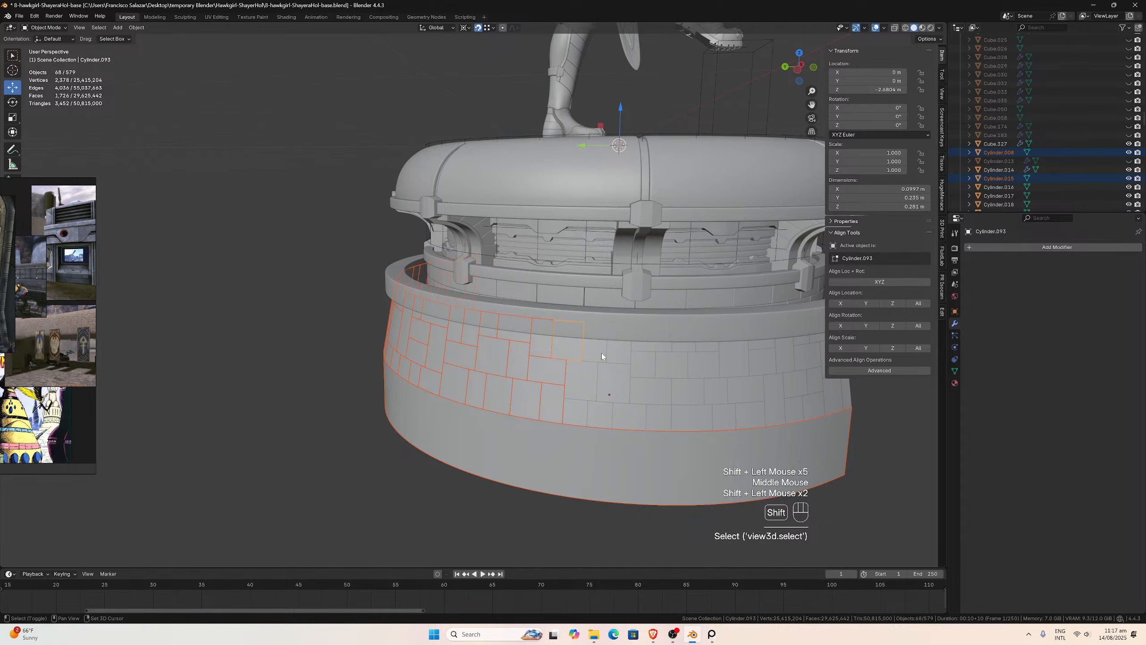
pyautogui.keyDown('shift'); pyautogui.click(612, 384); pyautogui.keyUp('shift')
pyautogui.keyDown('shift'); pyautogui.click(582, 382); pyautogui.keyUp('shift')
pyautogui.keyDown('shift'); pyautogui.click(577, 412); pyautogui.keyUp('shift')
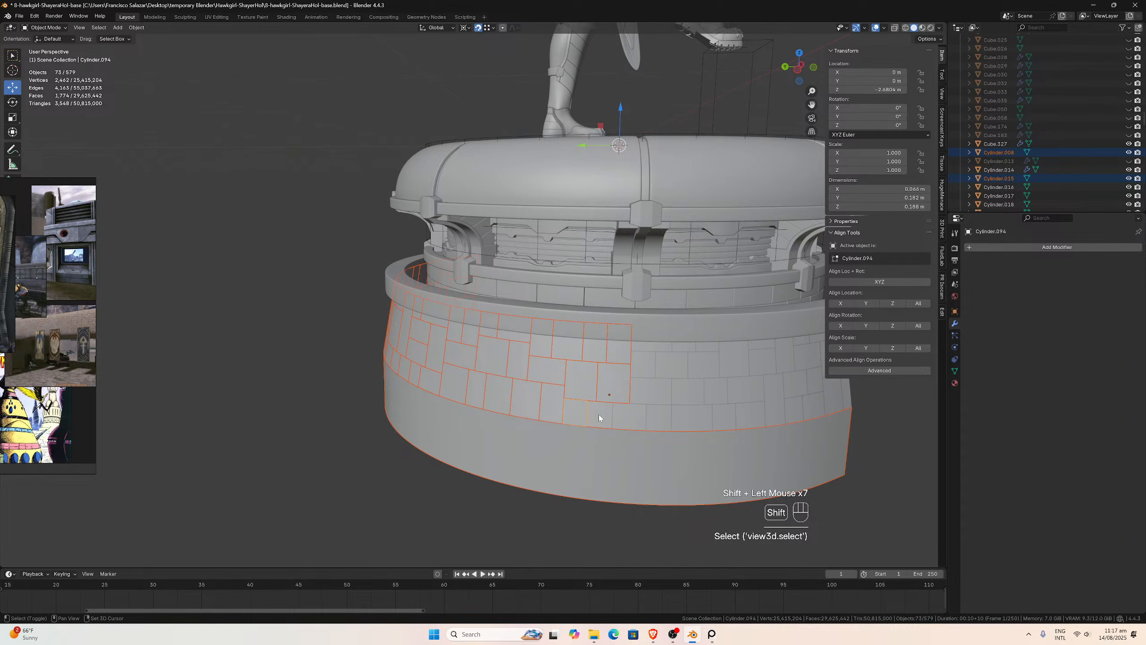
# - Add the adjoining lower-row bricks and the stacked middle bricks beside the two large ones, correcting a mis-selection
pyautogui.keyDown('shift'); pyautogui.click(629, 416); pyautogui.keyUp('shift')
pyautogui.keyDown('shift'); pyautogui.click(658, 418); pyautogui.keyUp('shift')
pyautogui.keyDown('shift'); pyautogui.click(644, 387); pyautogui.keyUp('shift')
pyautogui.keyDown('shift'); pyautogui.click(646, 361); pyautogui.keyUp('shift')
pyautogui.keyDown('shift'); pyautogui.click(674, 340); pyautogui.keyUp('shift')
pyautogui.hotkey('ctrl', 'z')
pyautogui.keyDown('shift'); pyautogui.click(668, 342); pyautogui.keyUp('shift')
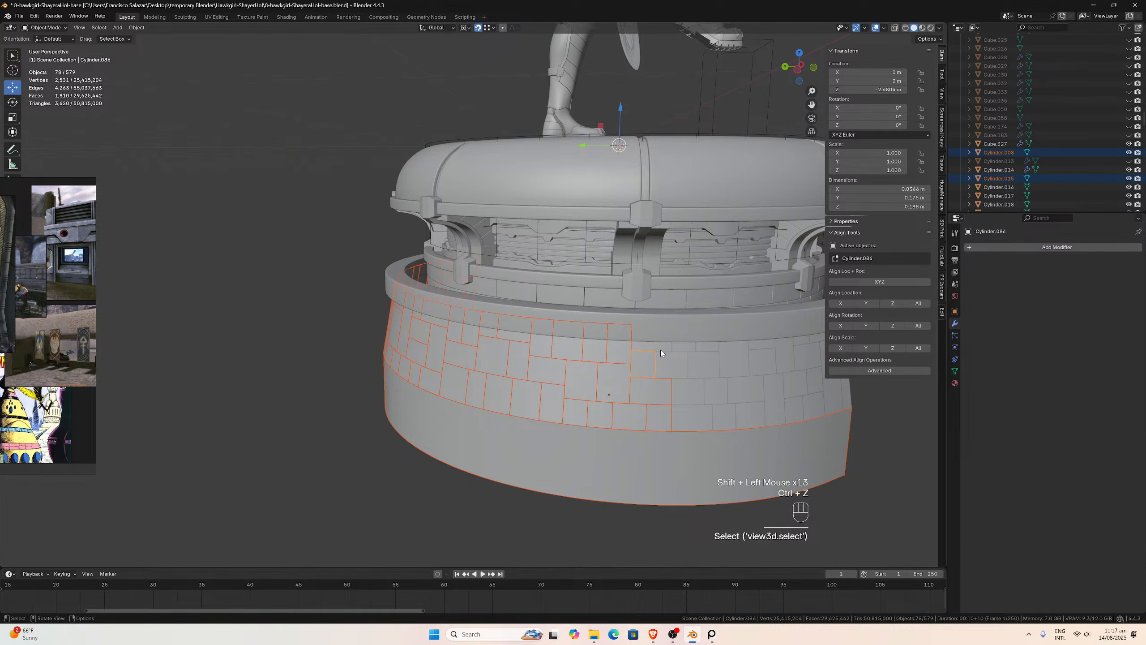
# - Add the next small bricks of the upper edge and upper-middle row, plus the tall brick, to the selection
pyautogui.keyDown('shift'); pyautogui.click(687, 343); pyautogui.keyUp('shift')
pyautogui.keyDown('shift'); pyautogui.click(702, 365); pyautogui.keyUp('shift')
pyautogui.keyDown('shift'); pyautogui.click(672, 365); pyautogui.keyUp('shift')
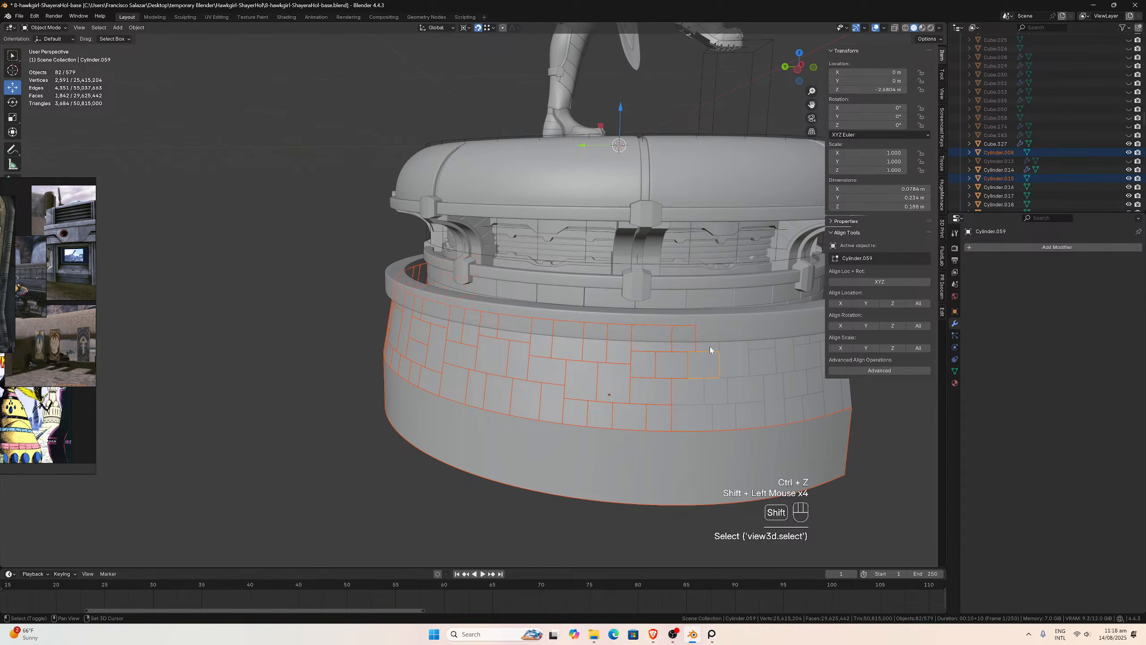
pyautogui.keyDown('shift'); pyautogui.click(710, 346); pyautogui.keyUp('shift')
pyautogui.keyDown('shift'); pyautogui.click(733, 346); pyautogui.keyUp('shift')
# - Add the middle-row and lower-row bricks beneath the tall upper brick to the selection
pyautogui.keyDown('shift'); pyautogui.click(744, 389); pyautogui.keyUp('shift')
pyautogui.keyDown('shift'); pyautogui.click(716, 396); pyautogui.keyUp('shift')
pyautogui.keyDown('shift'); pyautogui.click(717, 417); pyautogui.keyUp('shift')
pyautogui.keyDown('shift'); pyautogui.click(744, 417); pyautogui.keyUp('shift')
pyautogui.keyDown('shift'); pyautogui.click(759, 410); pyautogui.keyUp('shift')
pyautogui.moveTo(760, 410); pyautogui.dragTo(732, 400, button='middle')
pyautogui.scroll(-1, 732, 400)
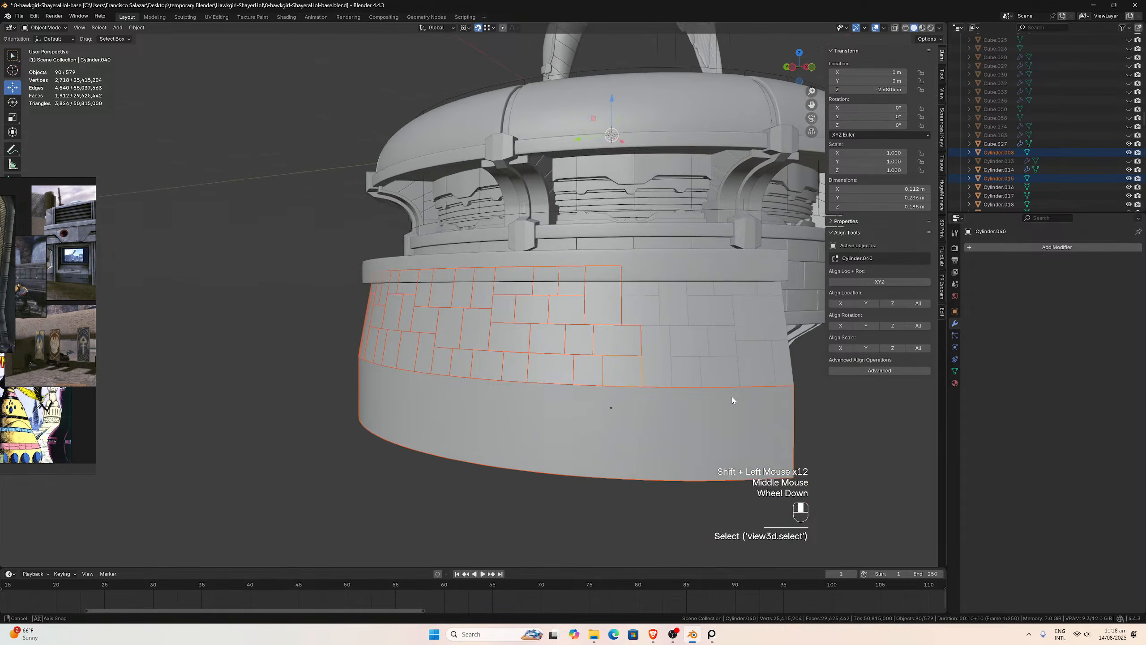
# - Extend the selection past the tall brick with the next upper bricks and the middle and lower bricks below them
pyautogui.keyDown('shift'); pyautogui.click(643, 309); pyautogui.keyUp('shift')
pyautogui.keyDown('shift'); pyautogui.click(638, 280); pyautogui.keyUp('shift')
pyautogui.keyDown('shift'); pyautogui.click(671, 307); pyautogui.keyUp('shift')
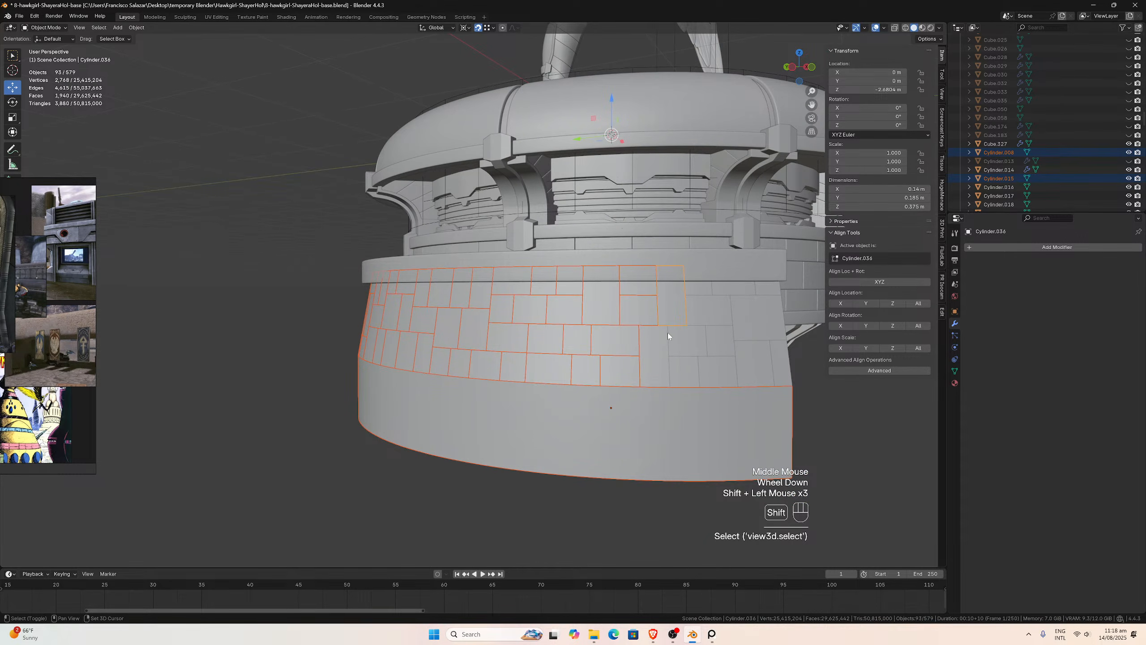
pyautogui.keyDown('shift'); pyautogui.click(667, 337); pyautogui.keyUp('shift')
pyautogui.keyDown('shift'); pyautogui.click(690, 343); pyautogui.keyUp('shift')
pyautogui.keyDown('shift'); pyautogui.click(697, 375); pyautogui.keyUp('shift')
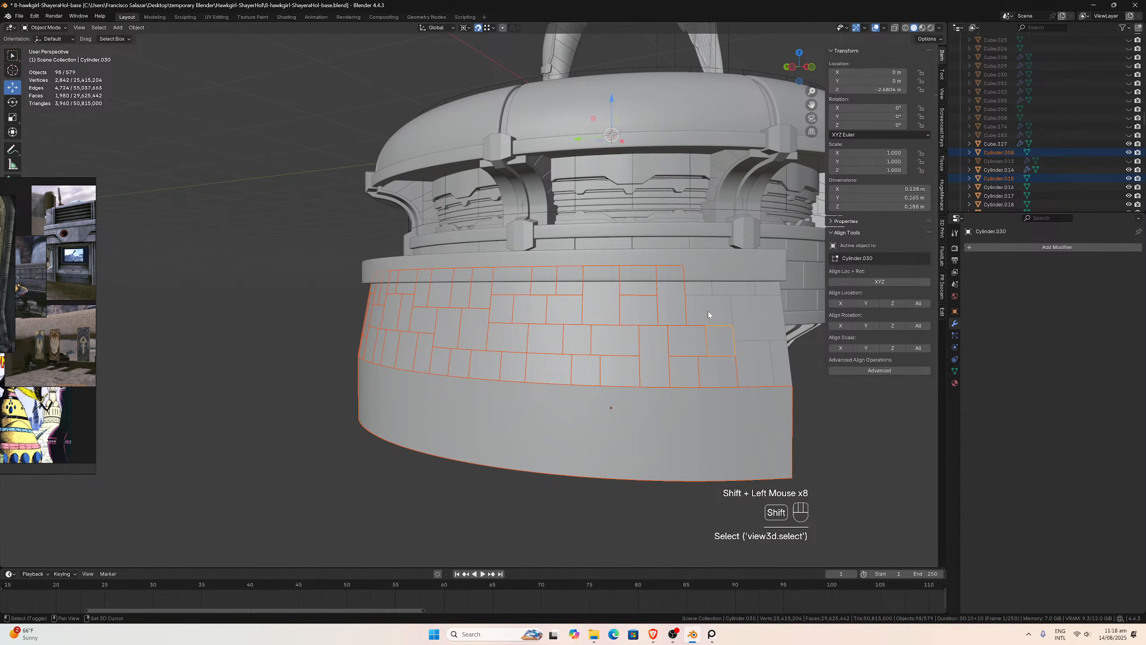
# - Complete the brick selection with the remaining upper-edge, middle and lower bricks at the far end of the wall
pyautogui.keyDown('shift'); pyautogui.click(699, 290); pyautogui.keyUp('shift')
pyautogui.keyDown('shift'); pyautogui.click(728, 290); pyautogui.keyUp('shift')
pyautogui.keyDown('shift'); pyautogui.click(763, 289); pyautogui.keyUp('shift')
pyautogui.keyDown('shift'); pyautogui.click(757, 319); pyautogui.keyUp('shift')
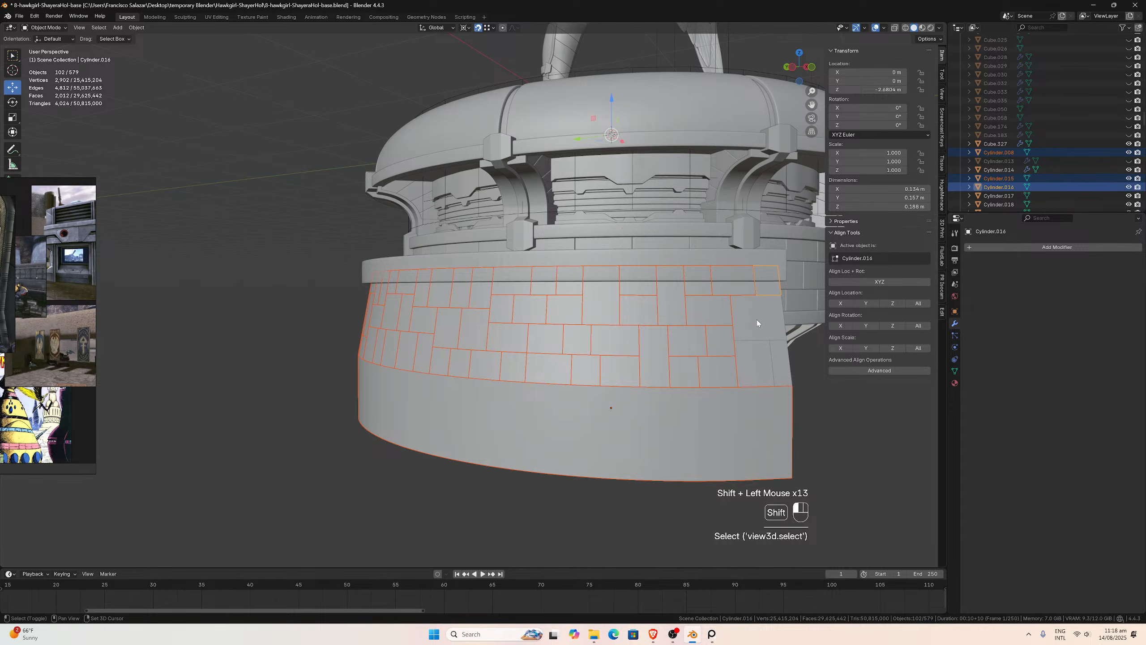
pyautogui.keyDown('shift'); pyautogui.click(767, 356); pyautogui.keyUp('shift')
pyautogui.keyDown('shift'); pyautogui.click(776, 364); pyautogui.keyUp('shift')
# - Try to remove the plain lower wall band from the brick selection
pyautogui.moveTo(569, 335); pyautogui.dragTo(668, 340, button='middle')
pyautogui.scroll(1, 583, 399)
pyautogui.keyDown('shift'); pyautogui.click(581, 399); pyautogui.keyUp('shift')
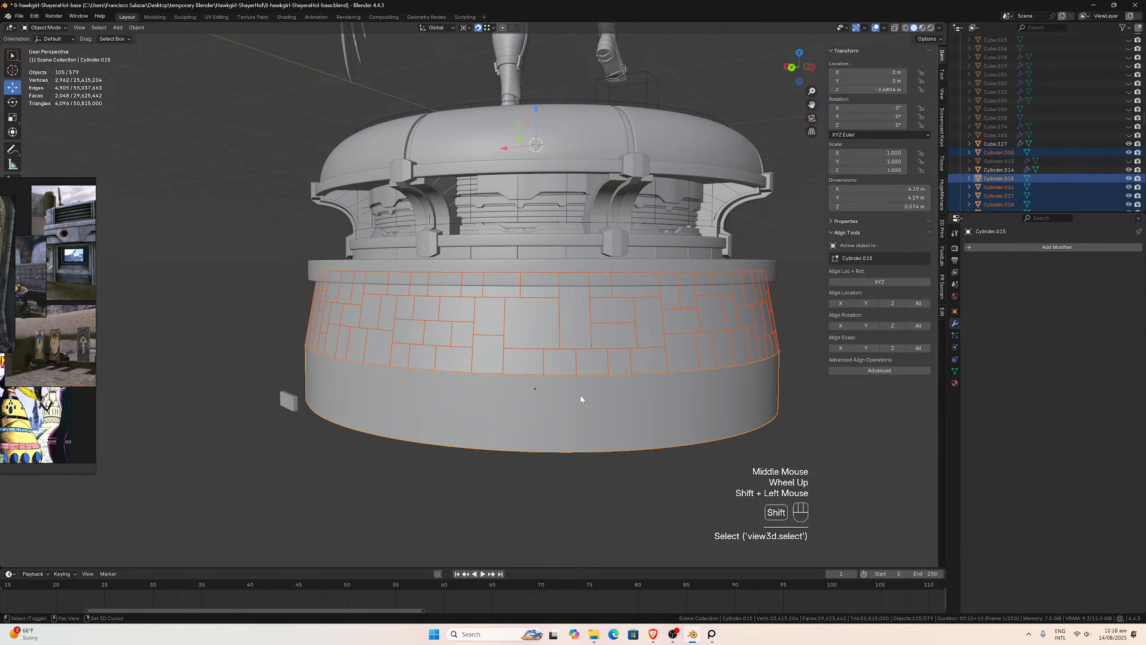
pyautogui.keyDown('shift'); pyautogui.click(581, 398); pyautogui.keyUp('shift')
pyautogui.keyDown('shift'); pyautogui.click(581, 399); pyautogui.keyUp('shift')
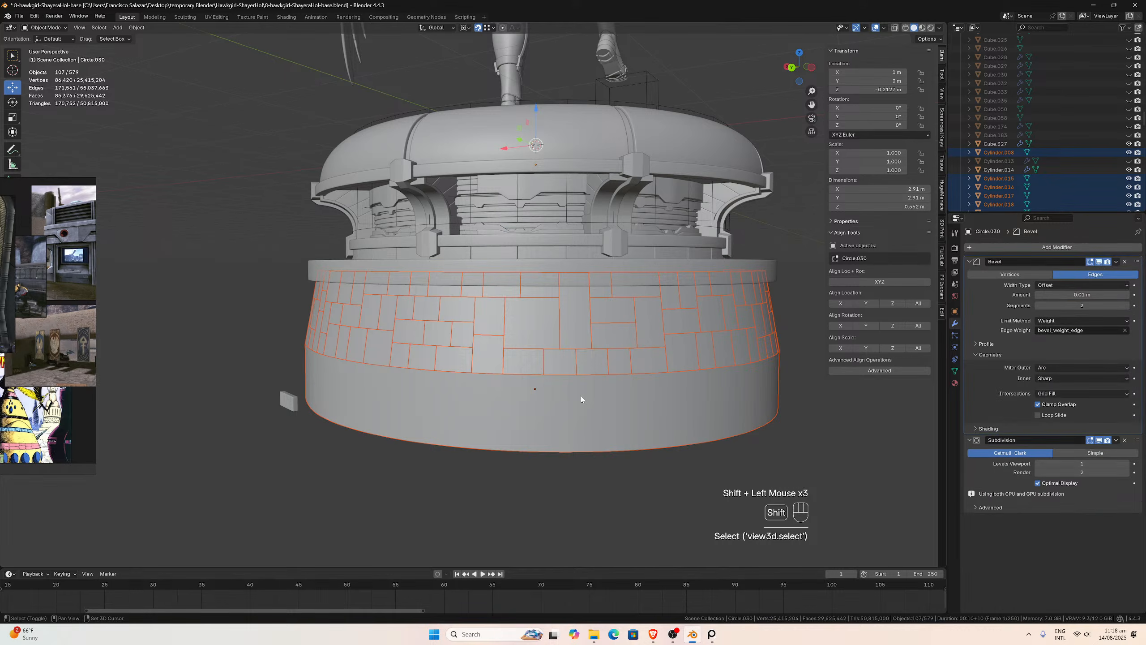
pyautogui.keyDown('shift'); pyautogui.click(581, 398); pyautogui.keyUp('shift')
pyautogui.moveTo(609, 379); pyautogui.dragTo(509, 374, button='middle')
pyautogui.scroll(-2, 510, 373)
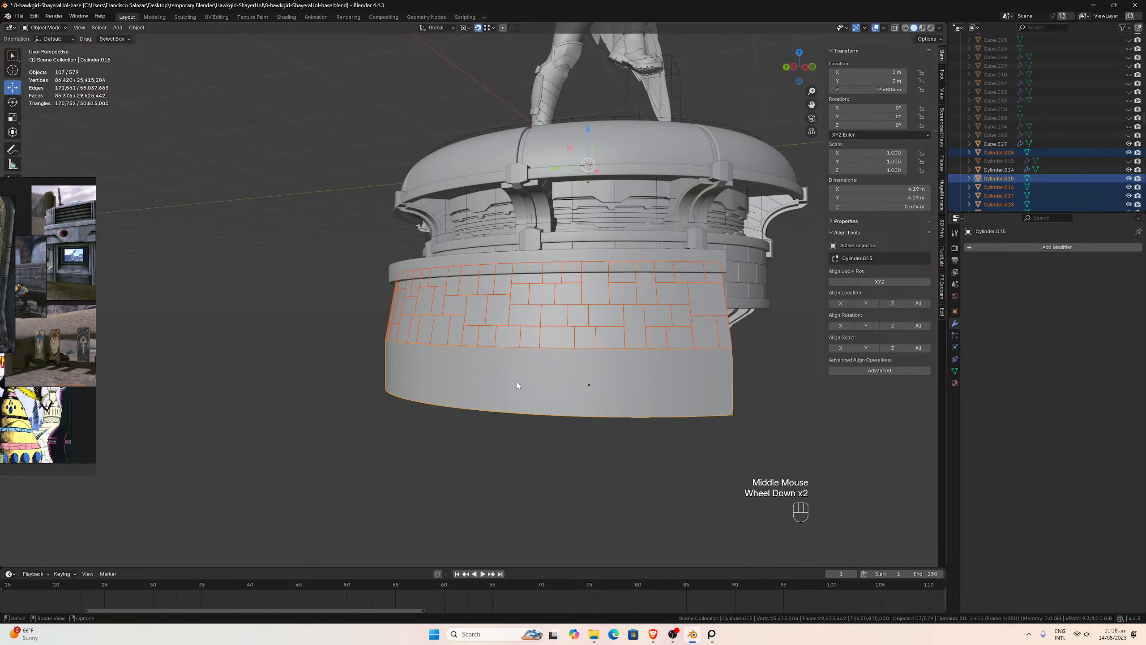
pyautogui.click(517, 384)
pyautogui.moveTo(517, 384); pyautogui.dragTo(541, 364, button='middle')
pyautogui.hotkey('ctrl', 'z')
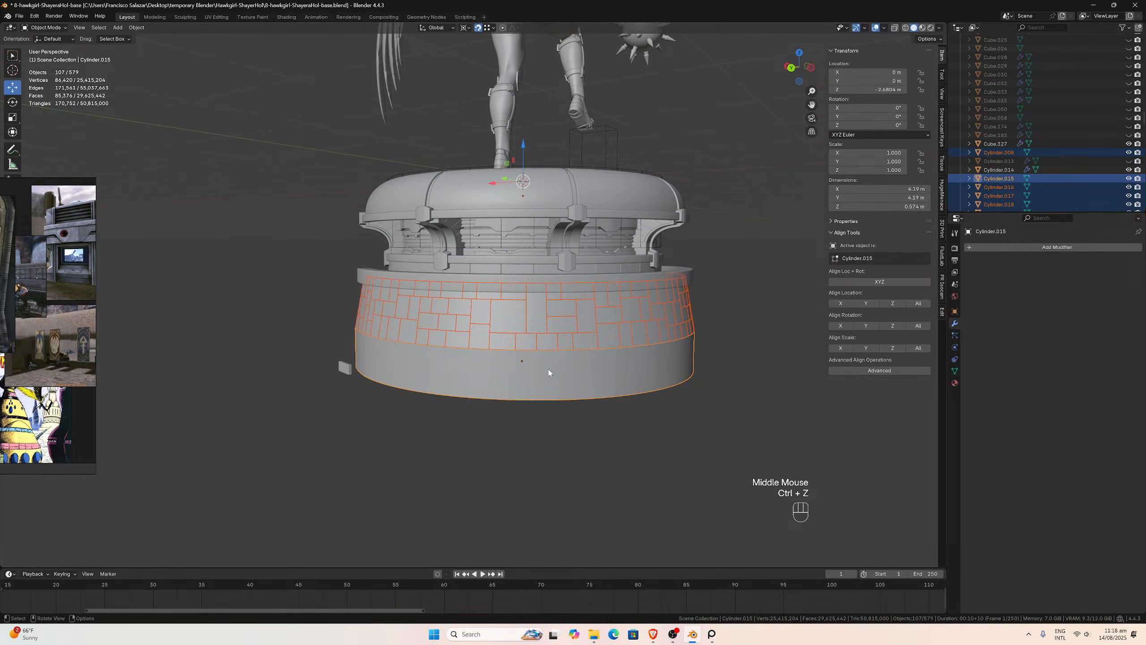
# - Deselect the plain lower band and try to remove the inner brick ring beneath the base from the selection
pyautogui.keyDown('shift'); pyautogui.click(551, 382); pyautogui.keyUp('shift')
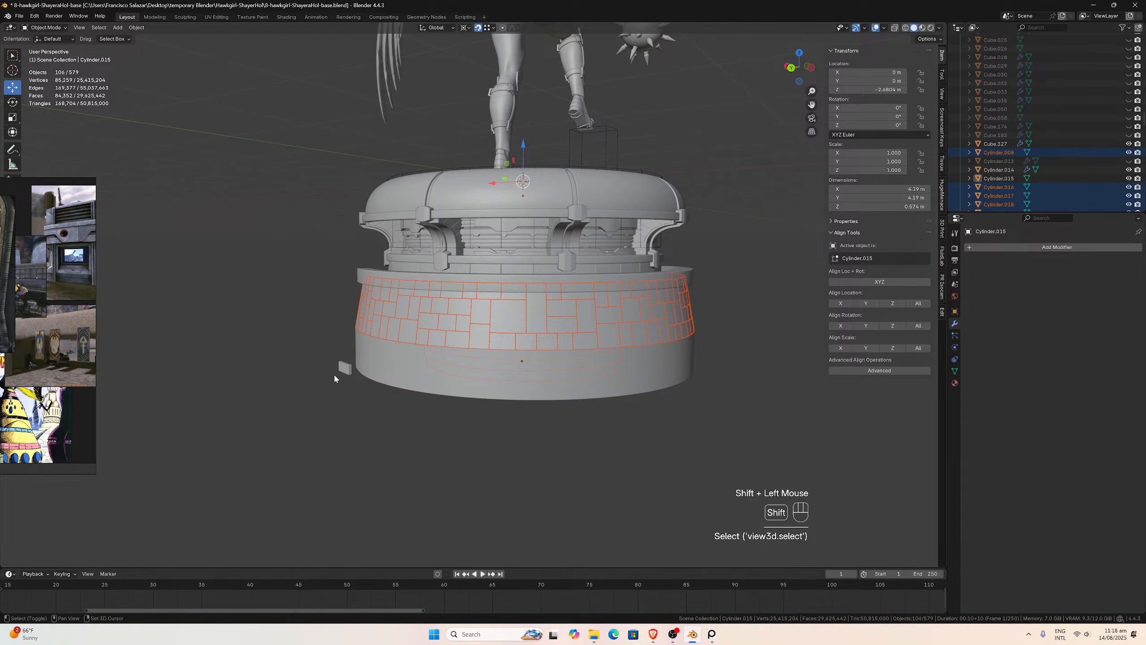
pyautogui.moveTo(334, 373); pyautogui.dragTo(375, 378, button='middle')
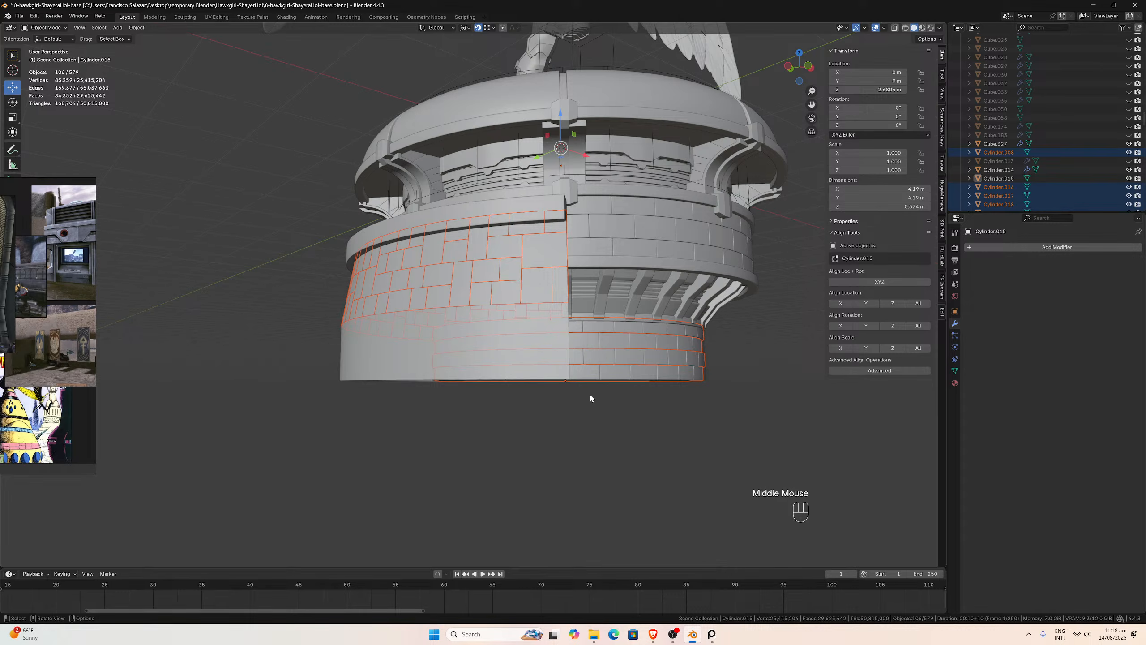
pyautogui.keyDown('shift'); pyautogui.click(618, 379); pyautogui.keyUp('shift')
pyautogui.keyDown('shift'); pyautogui.click(619, 379); pyautogui.keyUp('shift')
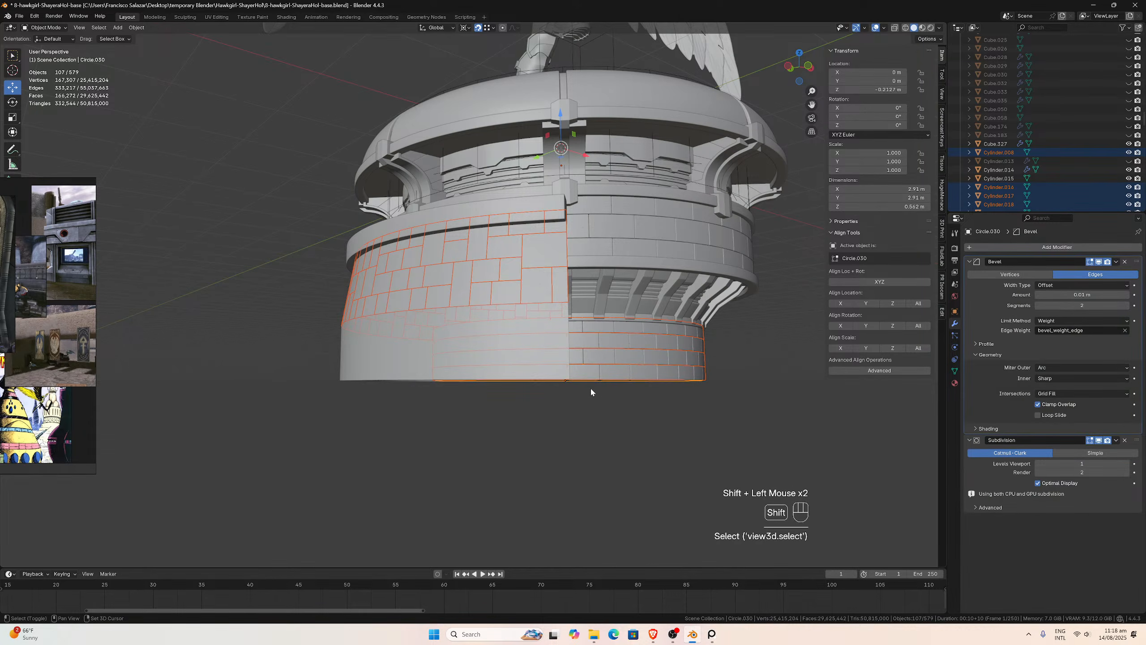
pyautogui.moveTo(590, 387); pyautogui.dragTo(512, 385, button='middle')
# - Undo the last selection changes until only the wall bricks and the plain lower band are selected
pyautogui.hotkey('ctrl', 'z')
pyautogui.hotkey('ctrl', 'z')
pyautogui.hotkey('ctrl', 'z')
pyautogui.hotkey('ctrl', 'z')
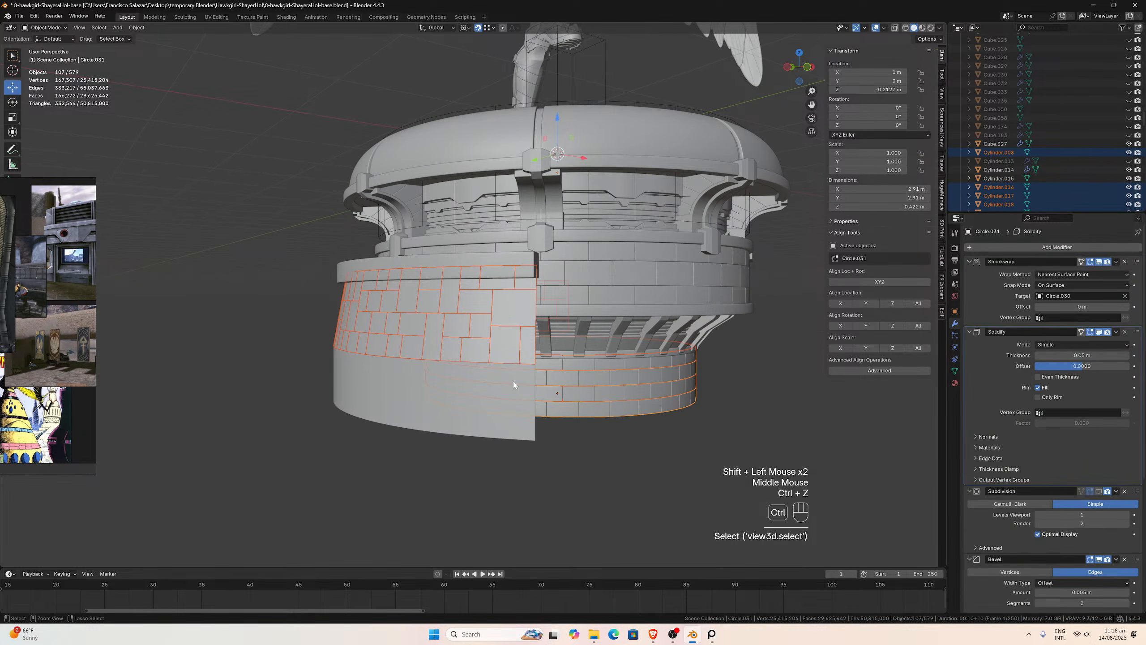
pyautogui.hotkey('ctrl', 'z')
pyautogui.hotkey('ctrl', 'z')
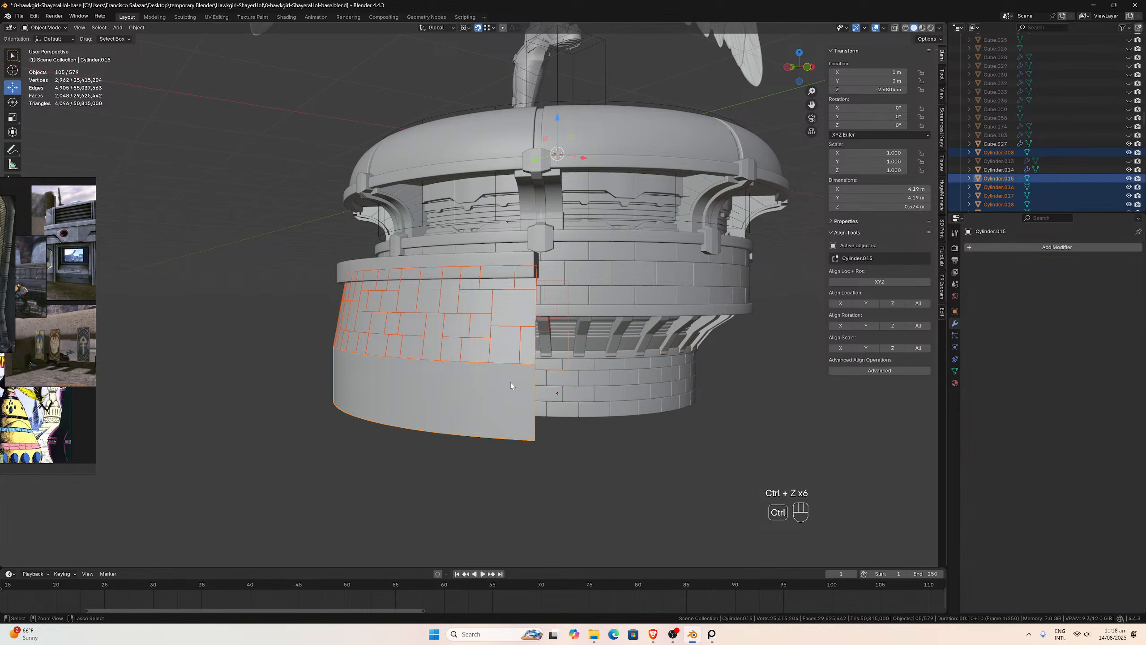
# - Remove the plain lower wall band from the brick selection and save the file
pyautogui.moveTo(471, 378); pyautogui.dragTo(562, 413, button='middle')
pyautogui.keyDown('shift'); pyautogui.click(572, 432); pyautogui.keyUp('shift')
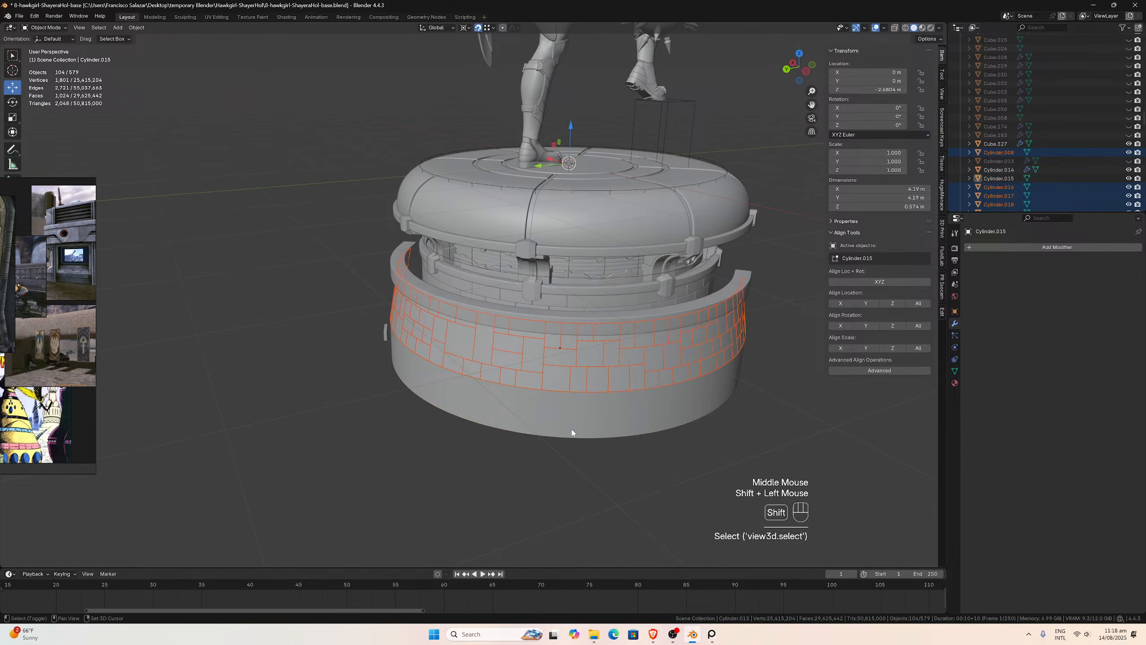
pyautogui.moveTo(503, 387); pyautogui.dragTo(312, 403, button='middle')
pyautogui.press('KP_Divide')
pyautogui.press('/')
pyautogui.scroll(1, 432, 398)
pyautogui.hotkey('ctrl', 's')
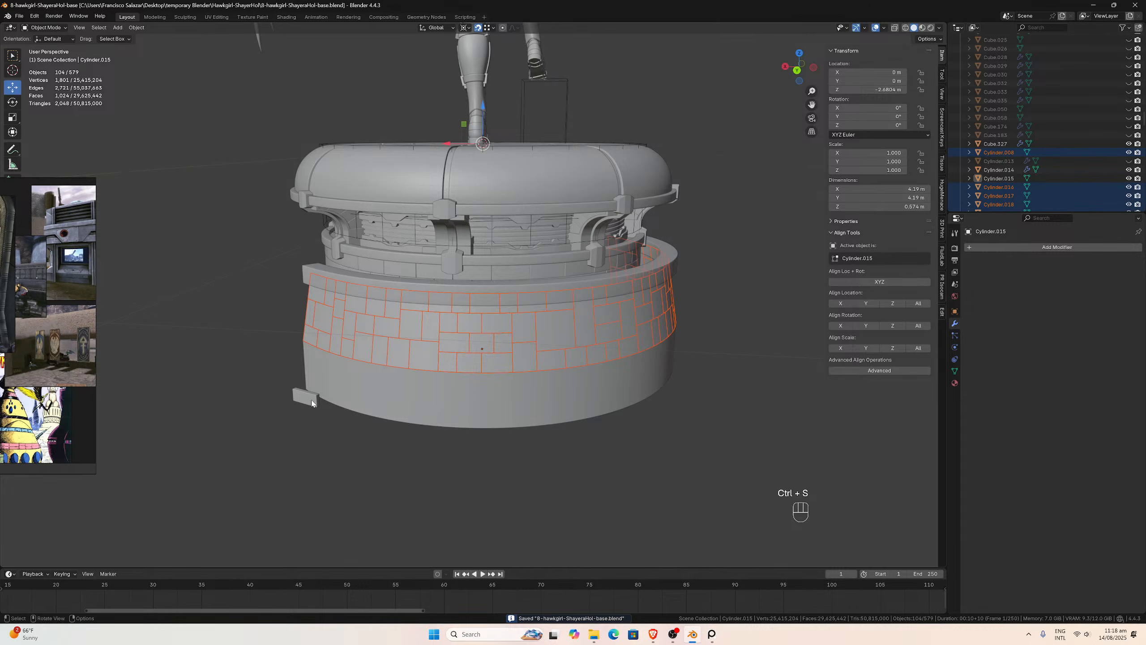
# - Make the small sample block Cube.327 the active object and copy its modifiers to all selected wall bricks
pyautogui.keyDown('shift'); pyautogui.click(311, 402); pyautogui.keyUp('shift')
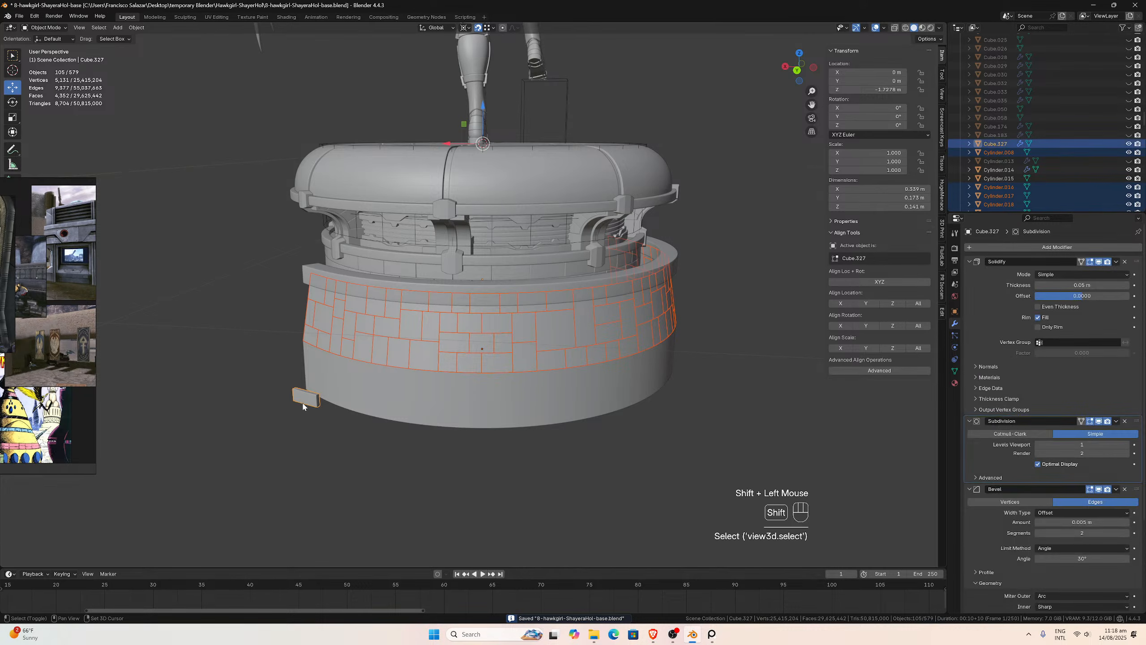
pyautogui.hotkey('ctrl', 'l')
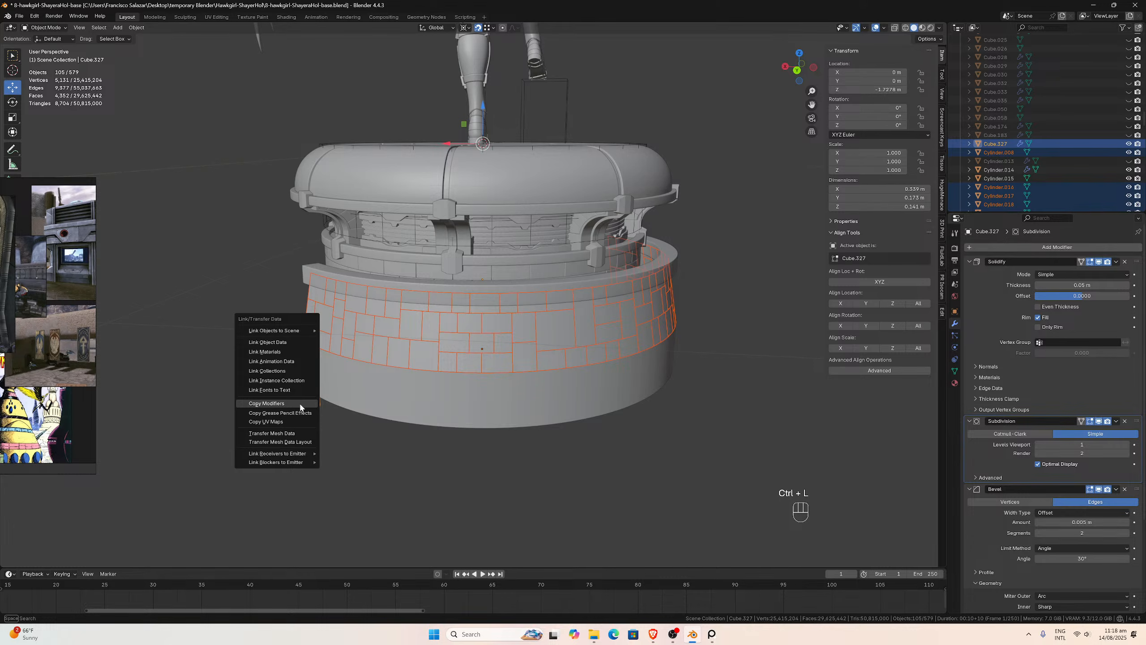
pyautogui.click(299, 404)
pyautogui.moveTo(297, 404); pyautogui.dragTo(313, 360, button='middle')
pyautogui.scroll(2, 314, 360)
# - Delete the small sample block Cube.327 beside the base
pyautogui.click(291, 361)
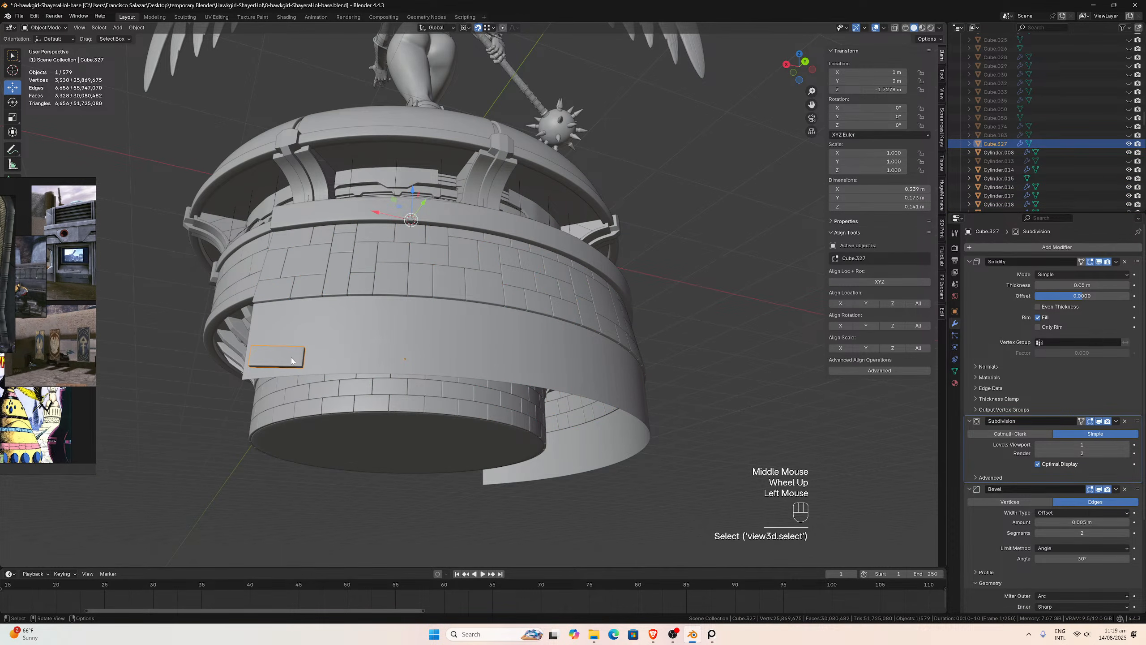
pyautogui.press('x')
pyautogui.click(291, 358)
# - Select the plain lower wall band Cylinder.015 and save the file
pyautogui.scroll(-1, 355, 339)
pyautogui.moveTo(344, 343); pyautogui.dragTo(186, 348, button='middle')
pyautogui.scroll(3, 360, 330)
pyautogui.click(351, 350)
pyautogui.moveTo(351, 349); pyautogui.dragTo(478, 349, button='middle')
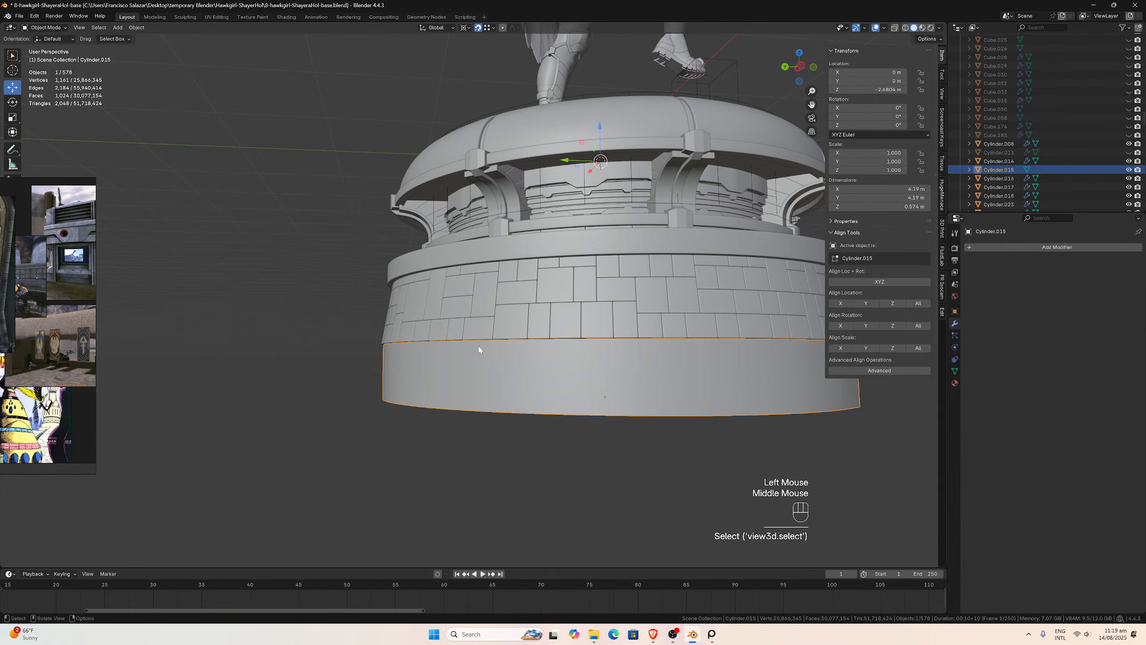
pyautogui.press('ctrl')
pyautogui.hotkey('ctrl', 's')
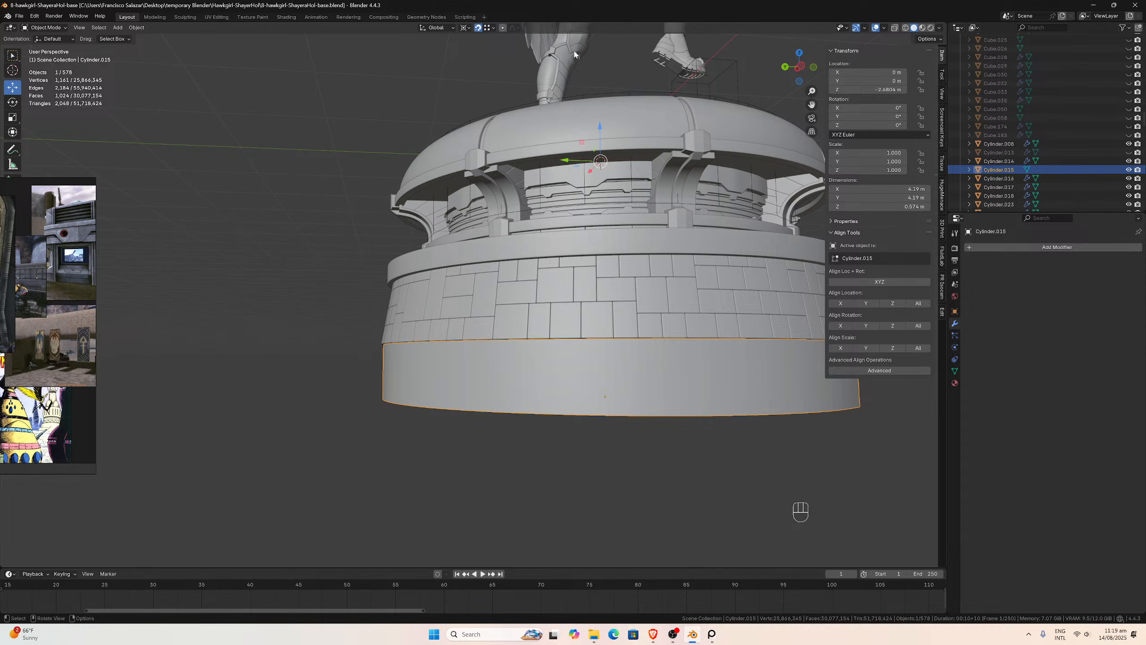
# - Select the lower band's entire mesh in Edit Mode and set its edges' mean bevel weight and mean crease to 0
pyautogui.moveTo(492, 236); pyautogui.dragTo(551, 204, button='middle')
pyautogui.press('Tab')
pyautogui.moveTo(506, 288); pyautogui.dragTo(589, 290, button='middle')
pyautogui.press('a')
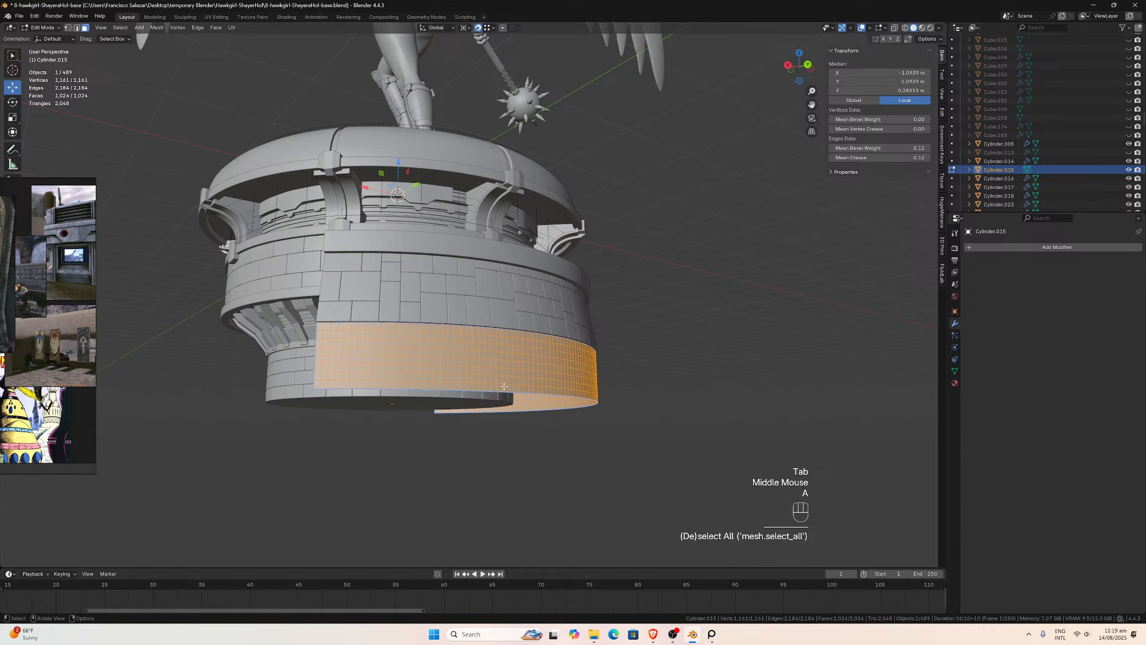
pyautogui.click(915, 149)
pyautogui.write('0')
pyautogui.press('Return')
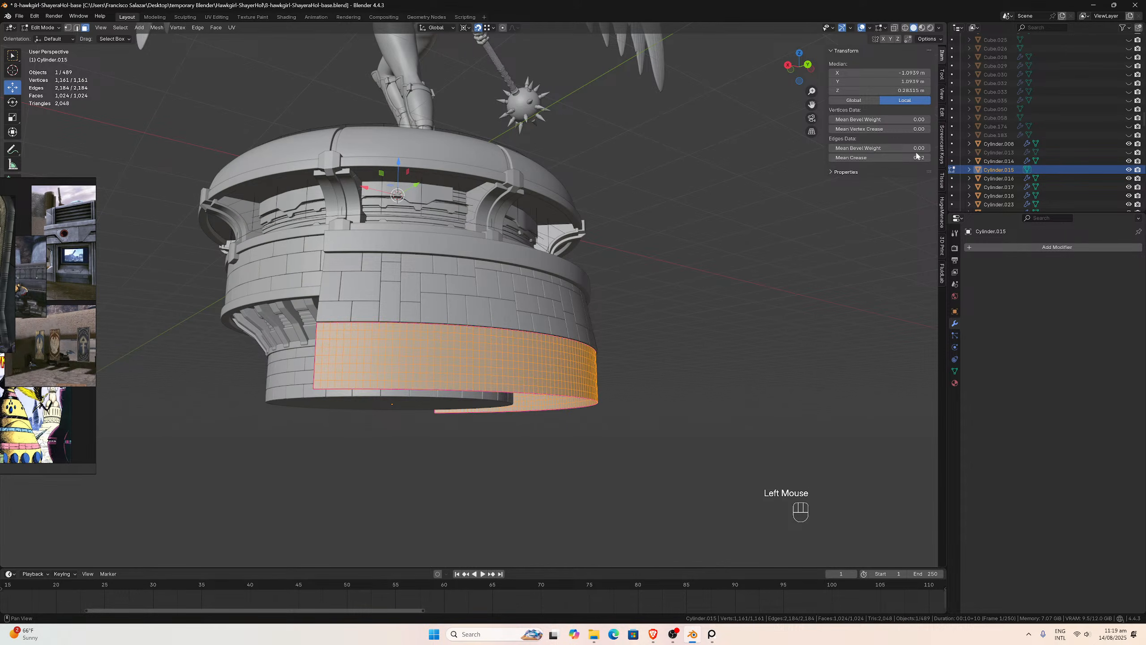
pyautogui.doubleClick(917, 157)
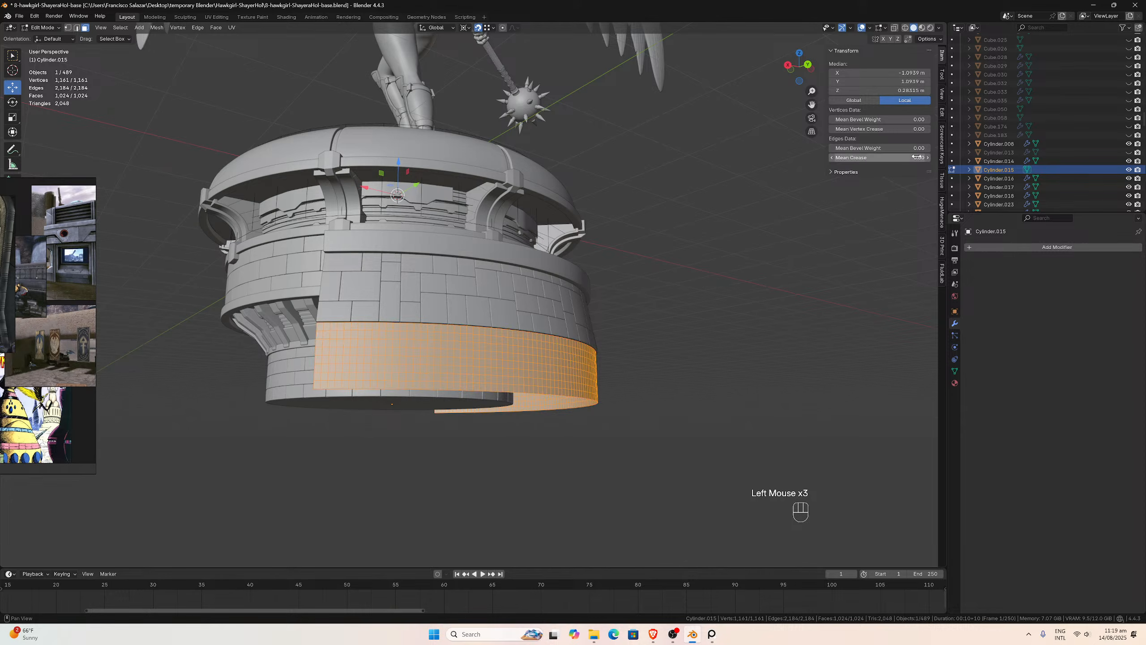
# - Check the edge bevel weight and crease of one wall brick above the plain lower band in Edit Mode
pyautogui.scroll(1, 637, 261)
pyautogui.press('Tab')
pyautogui.click(380, 283)
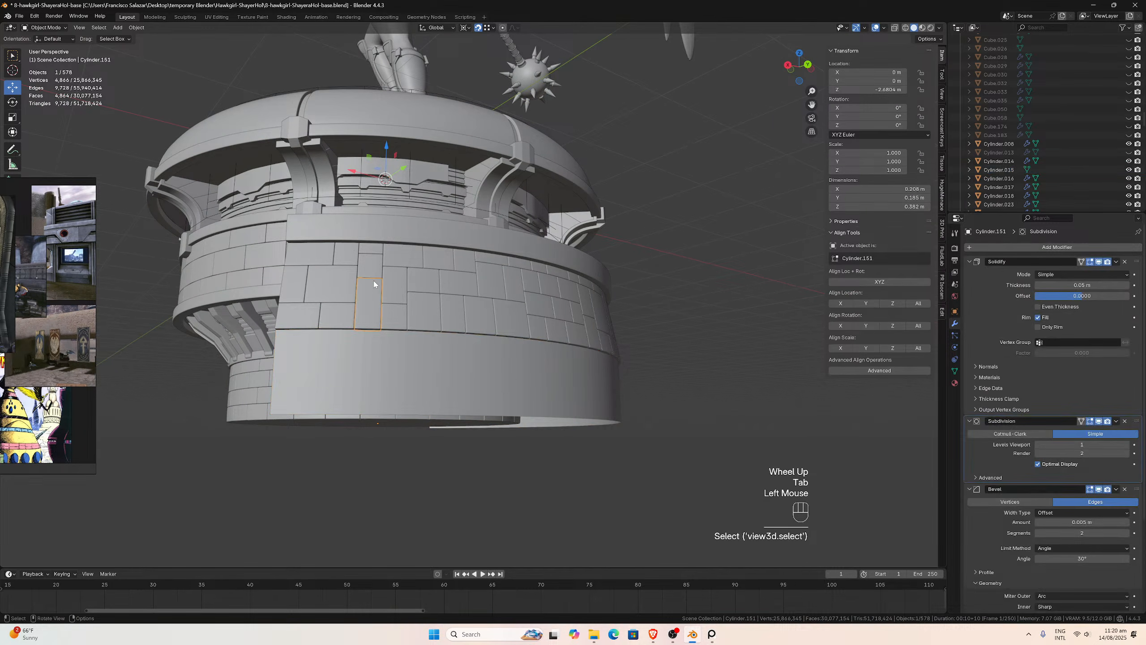
pyautogui.press('Tab')
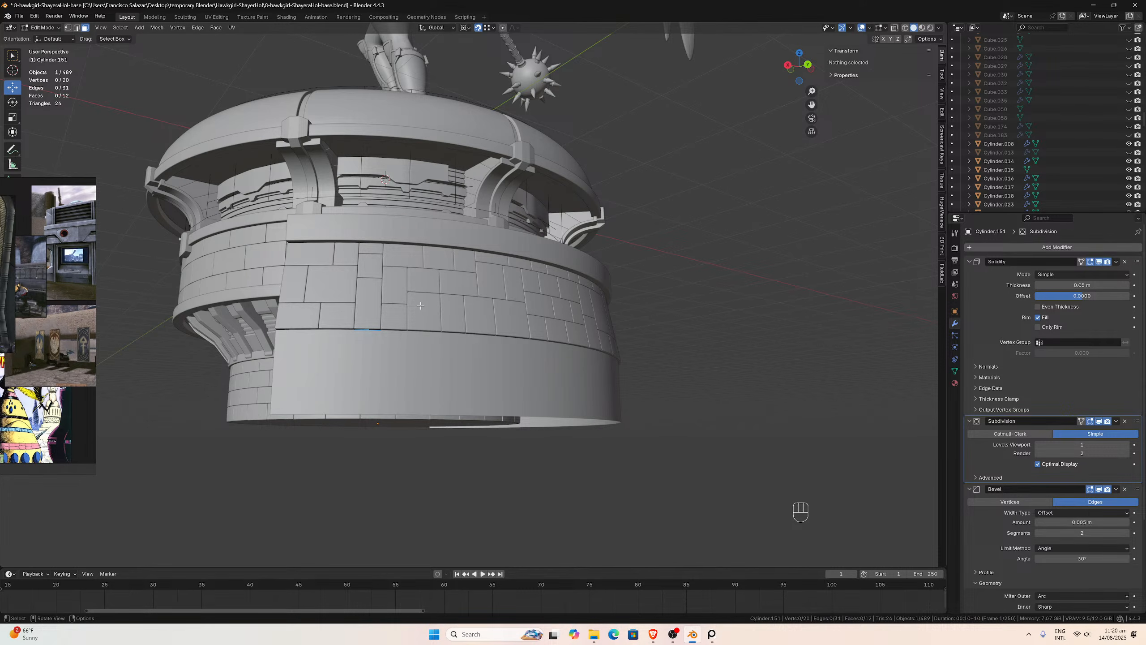
pyautogui.press('a')
pyautogui.moveTo(424, 301); pyautogui.dragTo(439, 303, button='middle')
pyautogui.press('Tab')
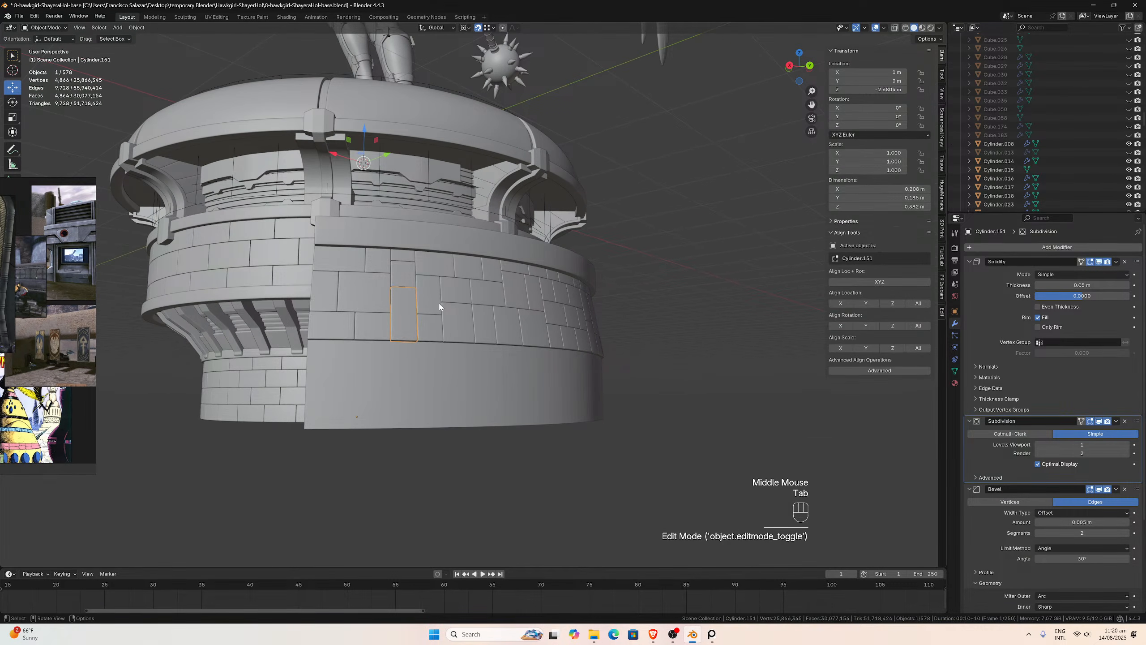
# - Select every separate brick of the outer curved wall above the plain lower band, from one end around to the other
pyautogui.click(412, 314)
pyautogui.scroll(1, 412, 318)
pyautogui.click(323, 246)
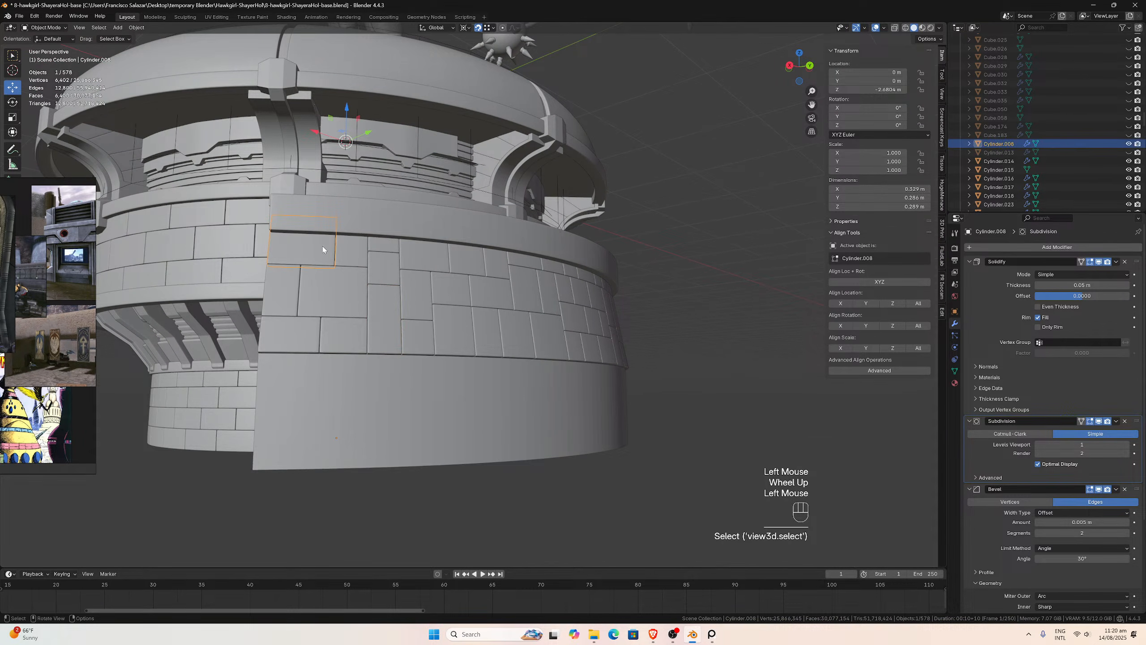
pyautogui.moveTo(314, 270); pyautogui.dragTo(371, 271, button='middle')
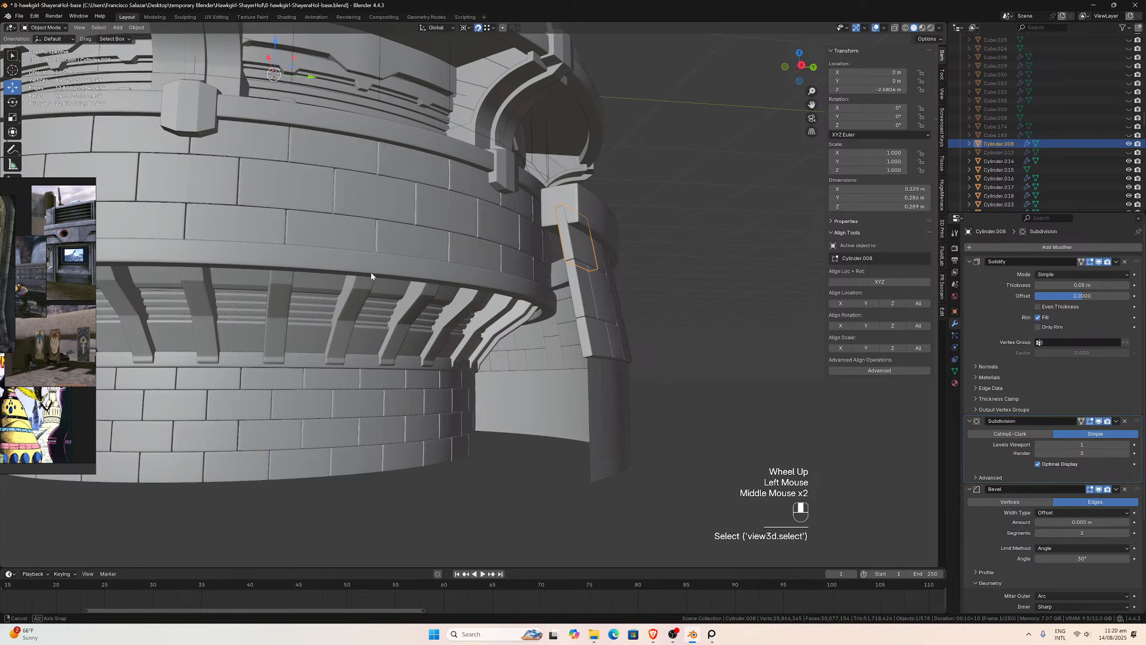
pyautogui.keyDown('shift'); pyautogui.click(586, 289); pyautogui.keyUp('shift')
pyautogui.keyDown('shift'); pyautogui.click(607, 336); pyautogui.keyUp('shift')
pyautogui.keyDown('shift'); pyautogui.click(613, 318); pyautogui.keyUp('shift')
pyautogui.keyDown('shift'); pyautogui.click(612, 314); pyautogui.keyUp('shift')
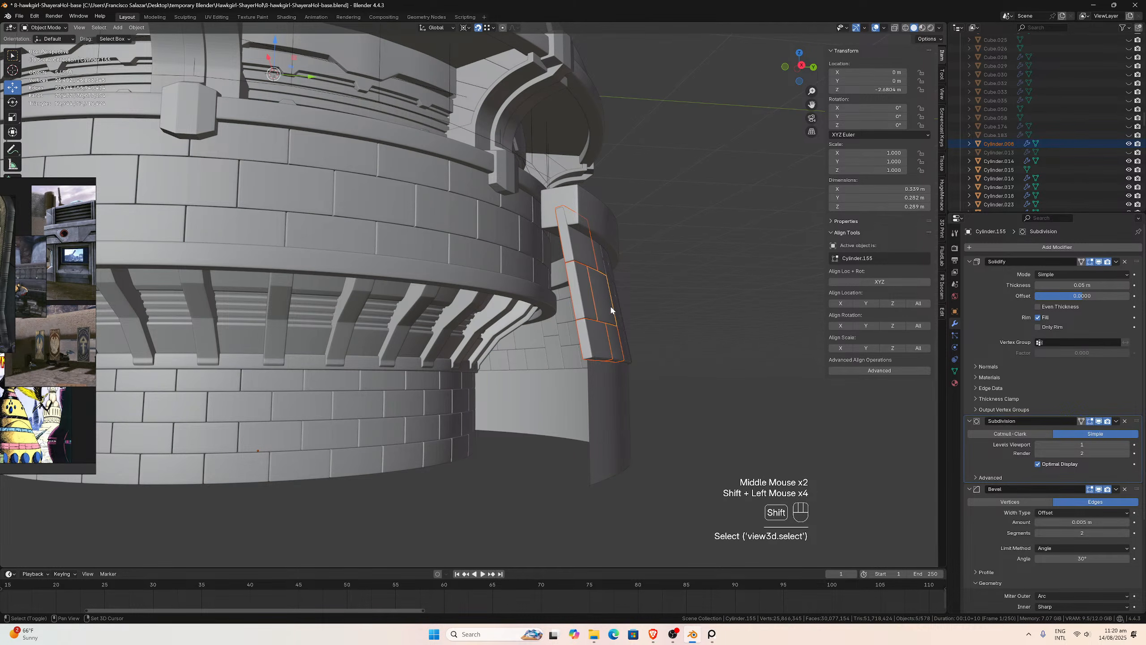
pyautogui.moveTo(611, 312); pyautogui.dragTo(542, 258, button='middle')
pyautogui.keyDown('shift'); pyautogui.click(536, 259); pyautogui.keyUp('shift')
pyautogui.keyDown('shift'); pyautogui.click(548, 244); pyautogui.keyUp('shift')
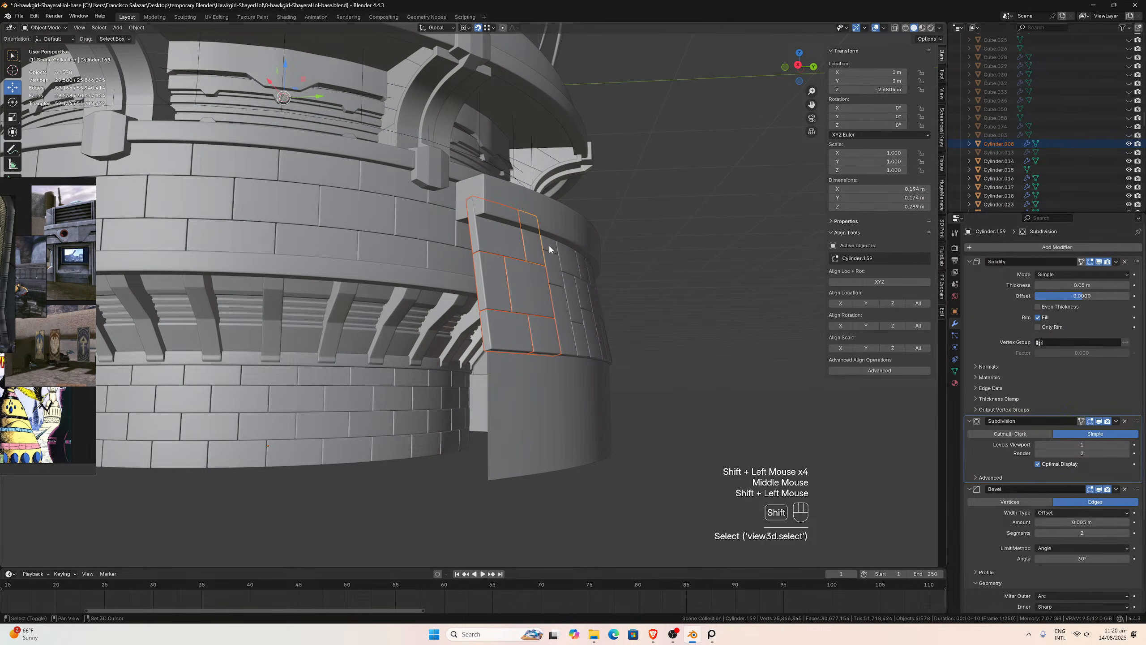
pyautogui.keyDown('shift'); pyautogui.click(551, 259); pyautogui.keyUp('shift')
pyautogui.keyDown('shift'); pyautogui.click(558, 274); pyautogui.keyUp('shift')
pyautogui.keyDown('shift'); pyautogui.click(571, 325); pyautogui.keyUp('shift')
pyautogui.keyDown('shift'); pyautogui.click(580, 315); pyautogui.keyUp('shift')
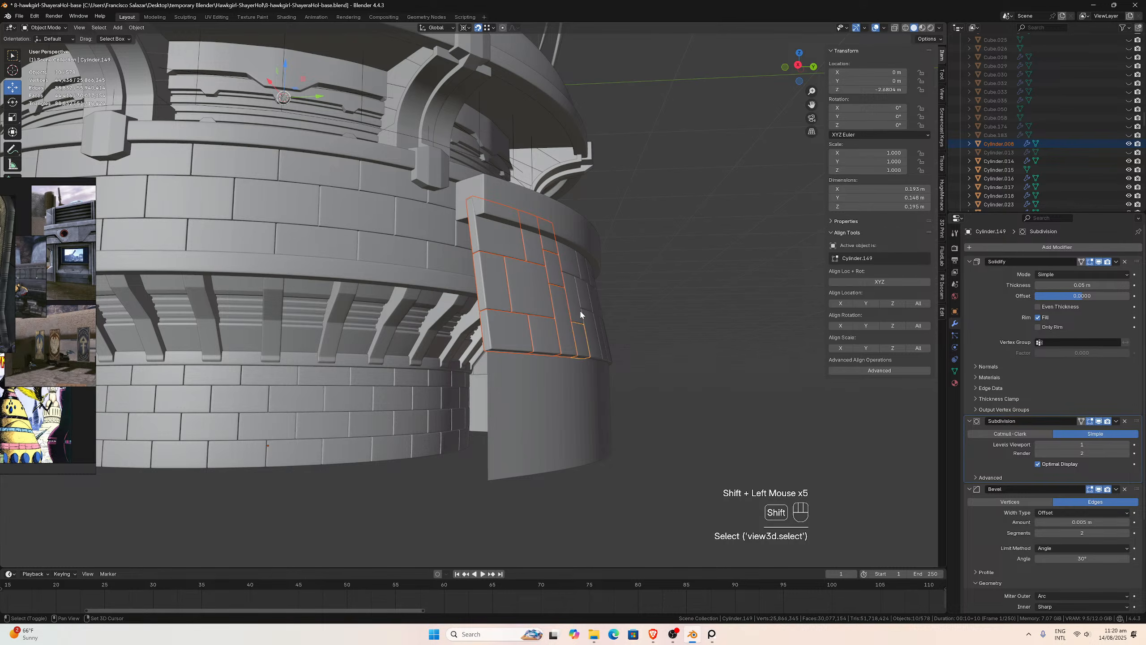
pyautogui.keyDown('shift'); pyautogui.click(577, 271); pyautogui.keyUp('shift')
pyautogui.keyDown('shift'); pyautogui.click(589, 284); pyautogui.keyUp('shift')
pyautogui.keyDown('shift'); pyautogui.click(589, 319); pyautogui.keyUp('shift')
pyautogui.keyDown('shift'); pyautogui.click(584, 299); pyautogui.keyUp('shift')
pyautogui.moveTo(584, 300); pyautogui.dragTo(522, 310, button='middle')
pyautogui.keyDown('shift'); pyautogui.click(563, 277); pyautogui.keyUp('shift')
pyautogui.keyDown('shift'); pyautogui.click(568, 279); pyautogui.keyUp('shift')
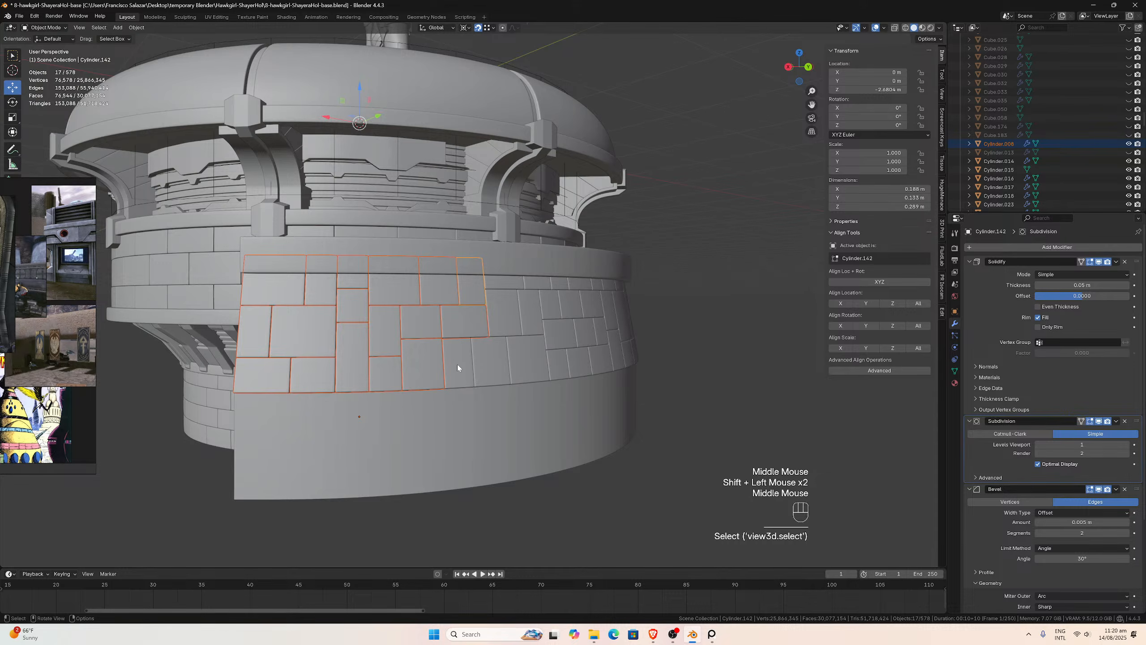
pyautogui.keyDown('shift'); pyautogui.click(458, 364); pyautogui.keyUp('shift')
pyautogui.keyDown('shift'); pyautogui.click(492, 361); pyautogui.keyUp('shift')
pyautogui.keyDown('shift'); pyautogui.click(521, 360); pyautogui.keyUp('shift')
pyautogui.keyDown('shift'); pyautogui.click(507, 316); pyautogui.keyUp('shift')
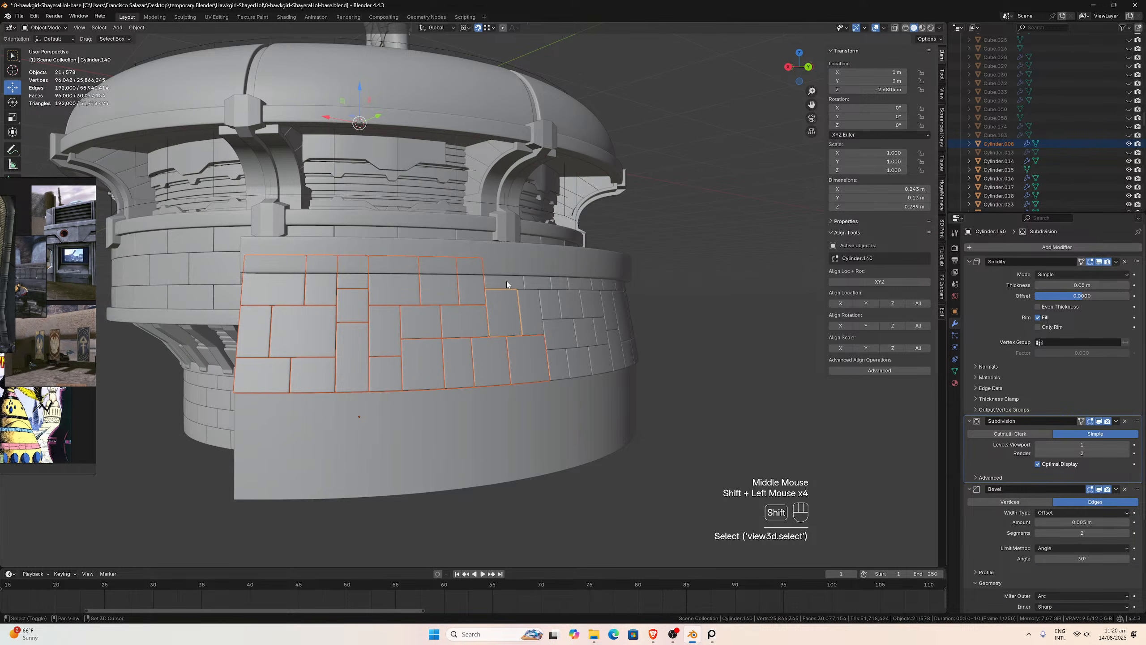
pyautogui.keyDown('shift'); pyautogui.click(507, 282); pyautogui.keyUp('shift')
pyautogui.keyDown('shift'); pyautogui.click(532, 302); pyautogui.keyUp('shift')
pyautogui.keyDown('shift'); pyautogui.click(541, 287); pyautogui.keyUp('shift')
pyautogui.keyDown('shift'); pyautogui.click(558, 284); pyautogui.keyUp('shift')
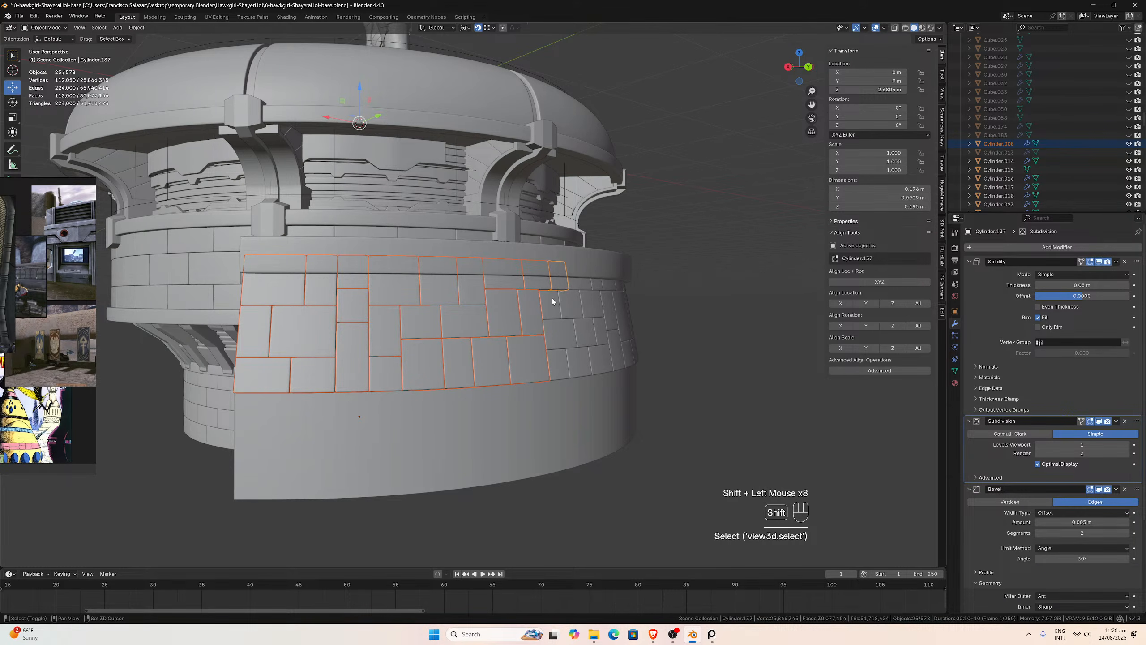
pyautogui.keyDown('shift'); pyautogui.click(552, 302); pyautogui.keyUp('shift')
pyautogui.keyDown('shift'); pyautogui.click(570, 302); pyautogui.keyUp('shift')
pyautogui.keyDown('shift'); pyautogui.click(558, 337); pyautogui.keyUp('shift')
pyautogui.keyDown('shift'); pyautogui.click(557, 365); pyautogui.keyUp('shift')
pyautogui.keyDown('shift'); pyautogui.click(582, 361); pyautogui.keyUp('shift')
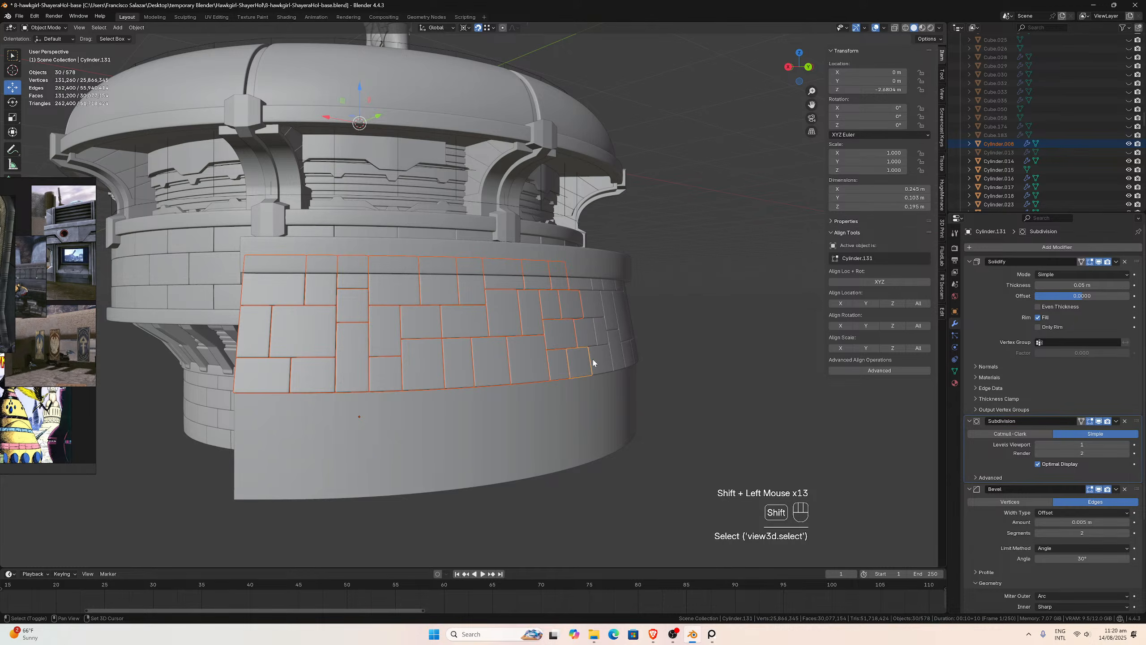
pyautogui.keyDown('shift'); pyautogui.click(590, 339); pyautogui.keyUp('shift')
pyautogui.keyDown('shift'); pyautogui.click(598, 333); pyautogui.keyUp('shift')
pyautogui.keyDown('shift'); pyautogui.click(594, 306); pyautogui.keyUp('shift')
pyautogui.keyDown('shift'); pyautogui.click(587, 284); pyautogui.keyUp('shift')
pyautogui.keyDown('shift'); pyautogui.click(596, 279); pyautogui.keyUp('shift')
pyautogui.keyDown('shift'); pyautogui.click(608, 278); pyautogui.keyUp('shift')
pyautogui.keyDown('shift'); pyautogui.click(611, 309); pyautogui.keyUp('shift')
pyautogui.keyDown('shift'); pyautogui.click(625, 326); pyautogui.keyUp('shift')
pyautogui.keyDown('shift'); pyautogui.click(632, 325); pyautogui.keyUp('shift')
pyautogui.moveTo(632, 325); pyautogui.dragTo(561, 320, button='middle')
pyautogui.scroll(-2, 560, 320)
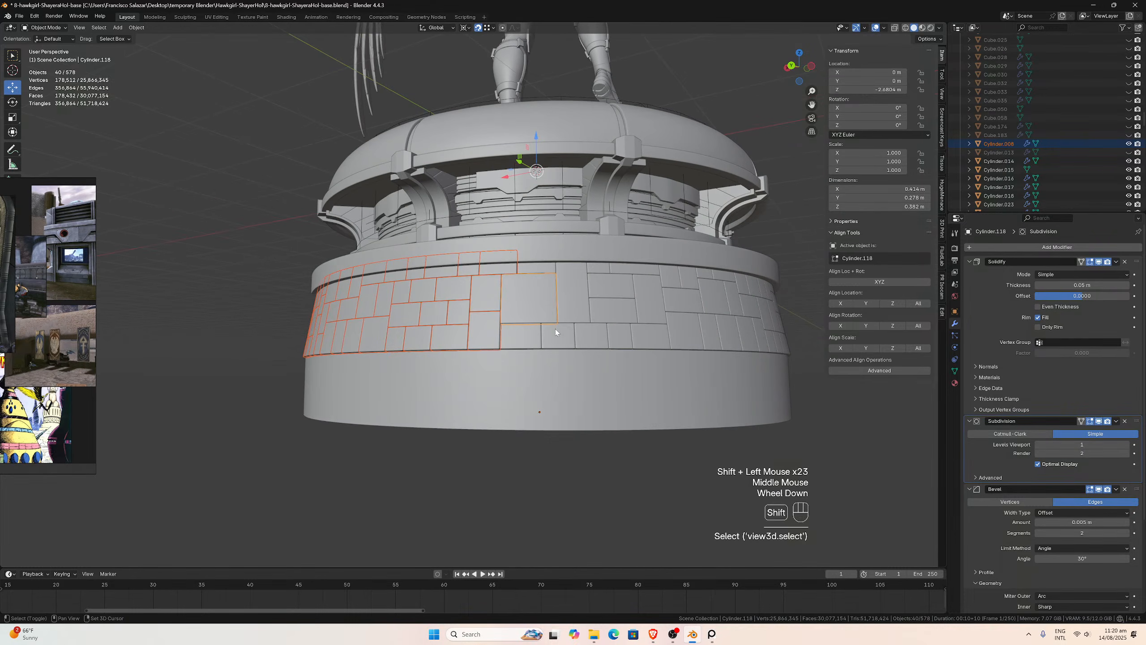
pyautogui.keyDown('shift'); pyautogui.click(538, 330); pyautogui.keyUp('shift')
pyautogui.keyDown('shift'); pyautogui.click(540, 266); pyautogui.keyUp('shift')
pyautogui.keyDown('shift'); pyautogui.click(572, 282); pyautogui.keyUp('shift')
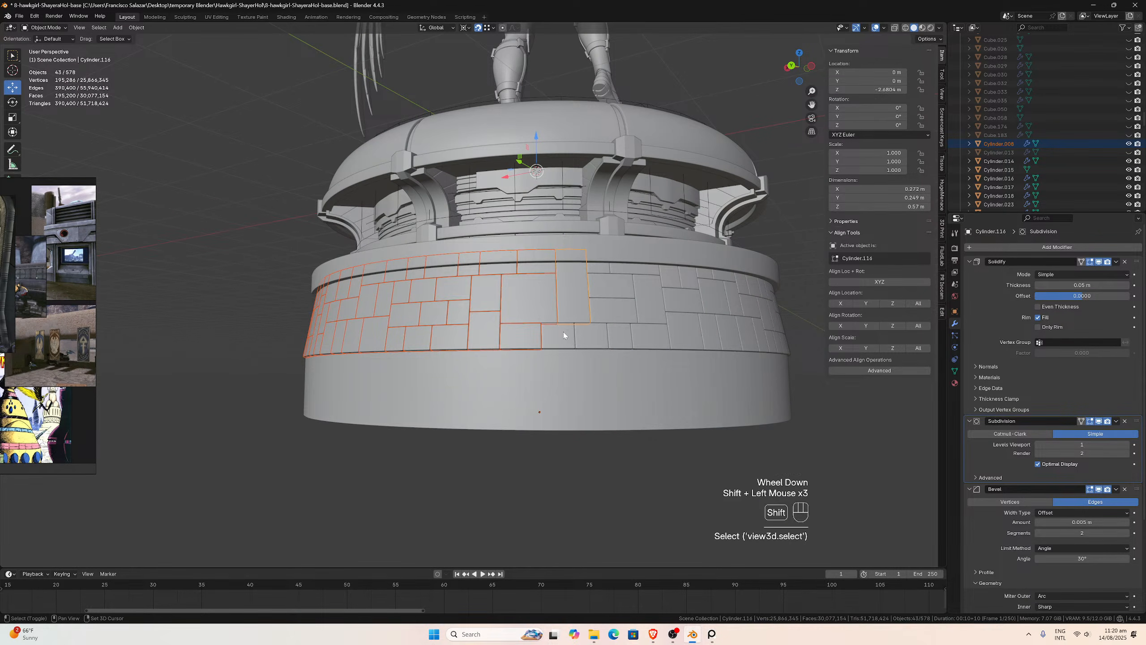
pyautogui.keyDown('shift'); pyautogui.click(563, 331); pyautogui.keyUp('shift')
pyautogui.keyDown('shift'); pyautogui.click(594, 336); pyautogui.keyUp('shift')
pyautogui.keyDown('shift'); pyautogui.click(607, 304); pyautogui.keyUp('shift')
pyautogui.keyDown('shift'); pyautogui.click(607, 284); pyautogui.keyUp('shift')
pyautogui.keyDown('shift'); pyautogui.click(598, 268); pyautogui.keyUp('shift')
pyautogui.keyDown('shift'); pyautogui.click(640, 268); pyautogui.keyUp('shift')
pyautogui.keyDown('shift'); pyautogui.click(652, 293); pyautogui.keyUp('shift')
pyautogui.keyDown('shift'); pyautogui.click(644, 336); pyautogui.keyUp('shift')
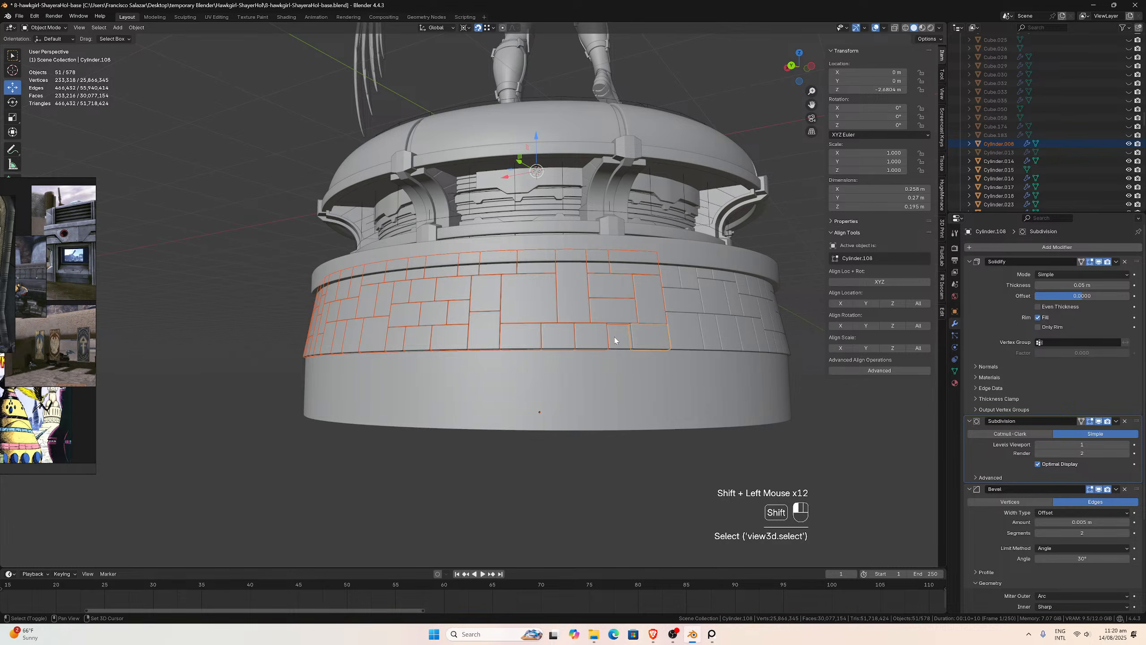
pyautogui.keyDown('shift'); pyautogui.click(615, 337); pyautogui.keyUp('shift')
pyautogui.keyDown('shift'); pyautogui.click(683, 332); pyautogui.keyUp('shift')
pyautogui.keyDown('shift'); pyautogui.click(675, 290); pyautogui.keyUp('shift')
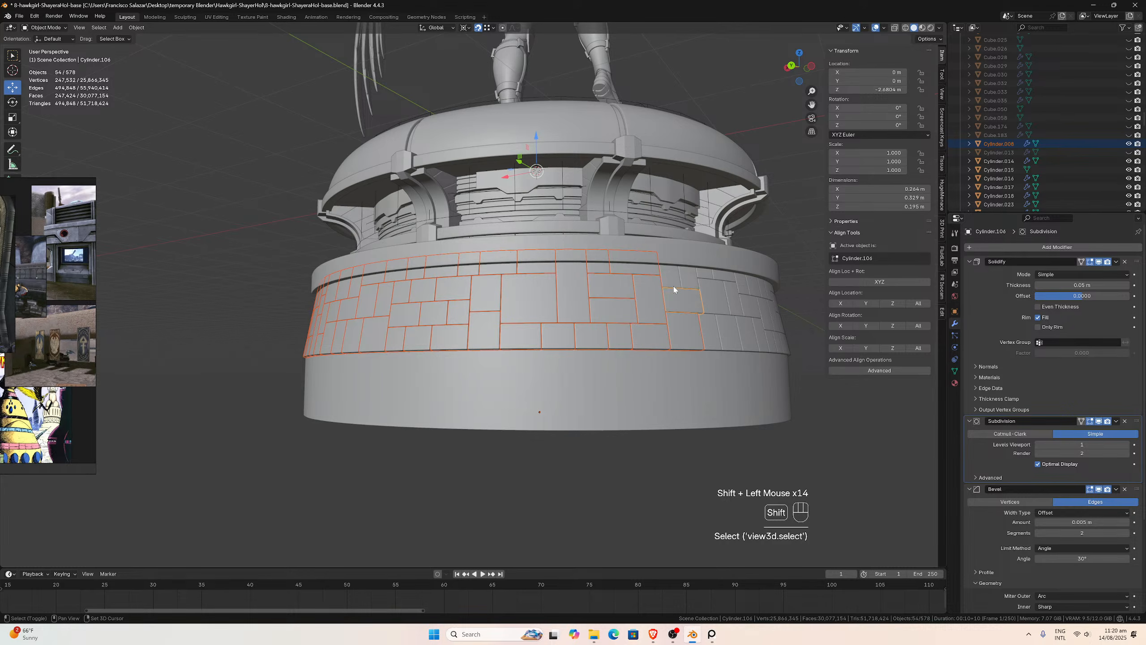
pyautogui.keyDown('shift'); pyautogui.click(695, 275); pyautogui.keyUp('shift')
pyautogui.keyDown('shift'); pyautogui.click(708, 274); pyautogui.keyUp('shift')
pyautogui.keyDown('shift'); pyautogui.click(719, 281); pyautogui.keyUp('shift')
pyautogui.keyDown('shift'); pyautogui.click(722, 298); pyautogui.keyUp('shift')
pyautogui.keyDown('shift'); pyautogui.click(736, 302); pyautogui.keyUp('shift')
pyautogui.keyDown('shift'); pyautogui.click(718, 327); pyautogui.keyUp('shift')
pyautogui.keyDown('shift'); pyautogui.click(726, 338); pyautogui.keyUp('shift')
pyautogui.keyDown('shift'); pyautogui.click(747, 334); pyautogui.keyUp('shift')
pyautogui.scroll(-2, 746, 334)
pyautogui.moveTo(746, 334); pyautogui.dragTo(524, 333, button='middle')
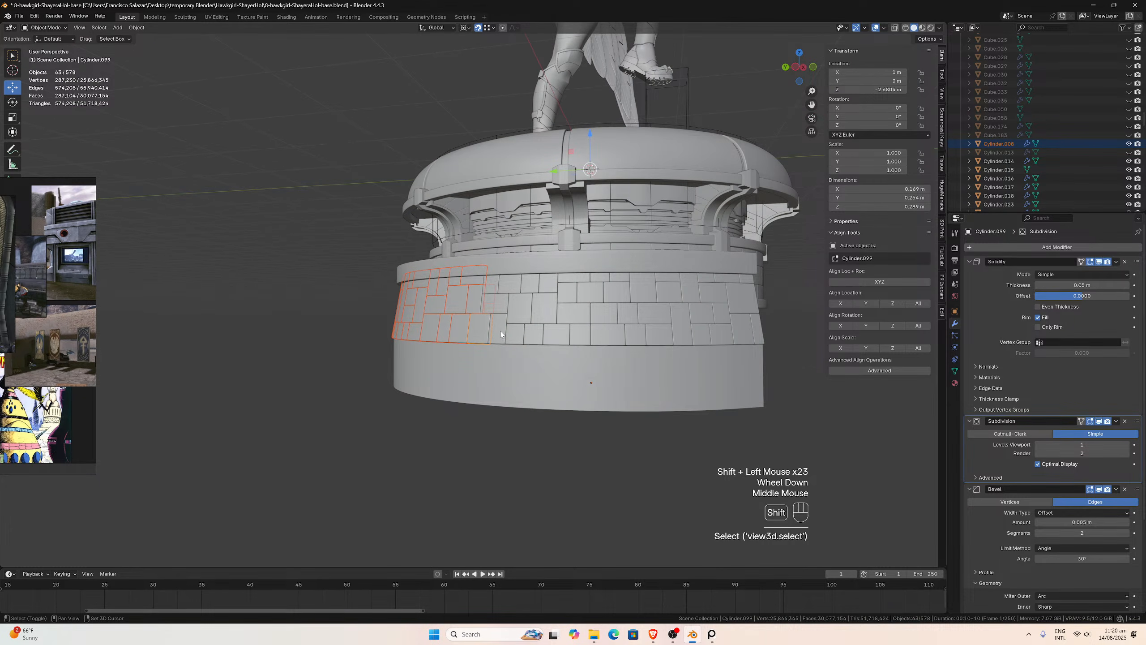
pyautogui.keyDown('shift'); pyautogui.click(501, 334); pyautogui.keyUp('shift')
pyautogui.keyDown('shift'); pyautogui.click(517, 333); pyautogui.keyUp('shift')
pyautogui.keyDown('shift'); pyautogui.click(508, 304); pyautogui.keyUp('shift')
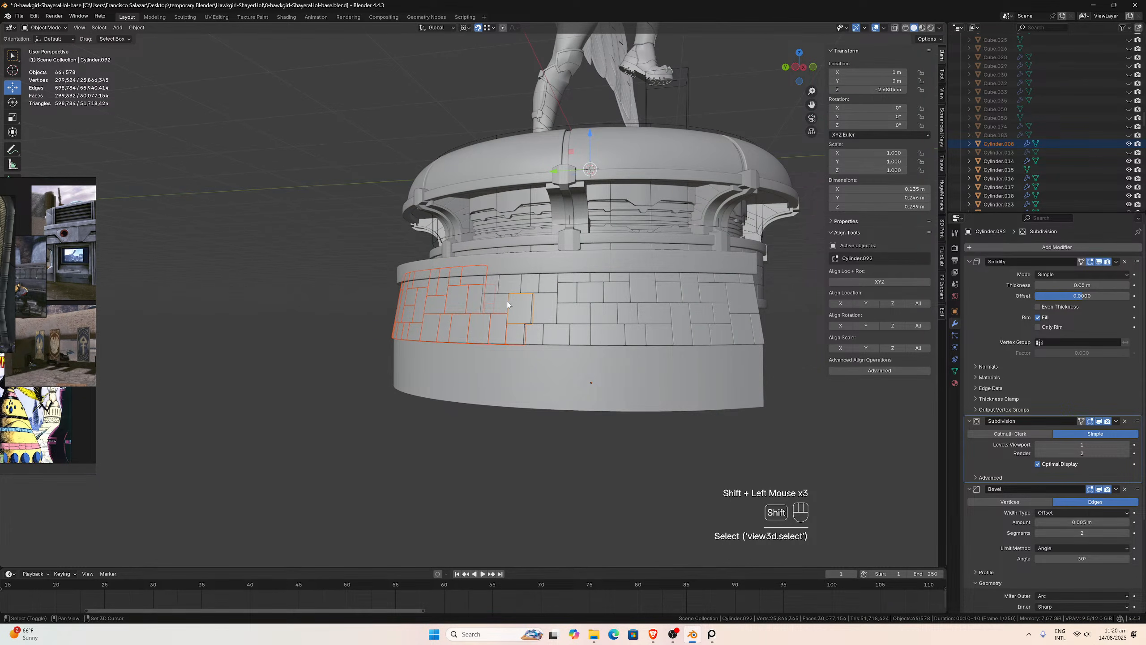
pyautogui.keyDown('shift'); pyautogui.click(505, 300); pyautogui.keyUp('shift')
pyautogui.keyDown('shift'); pyautogui.click(503, 288); pyautogui.keyUp('shift')
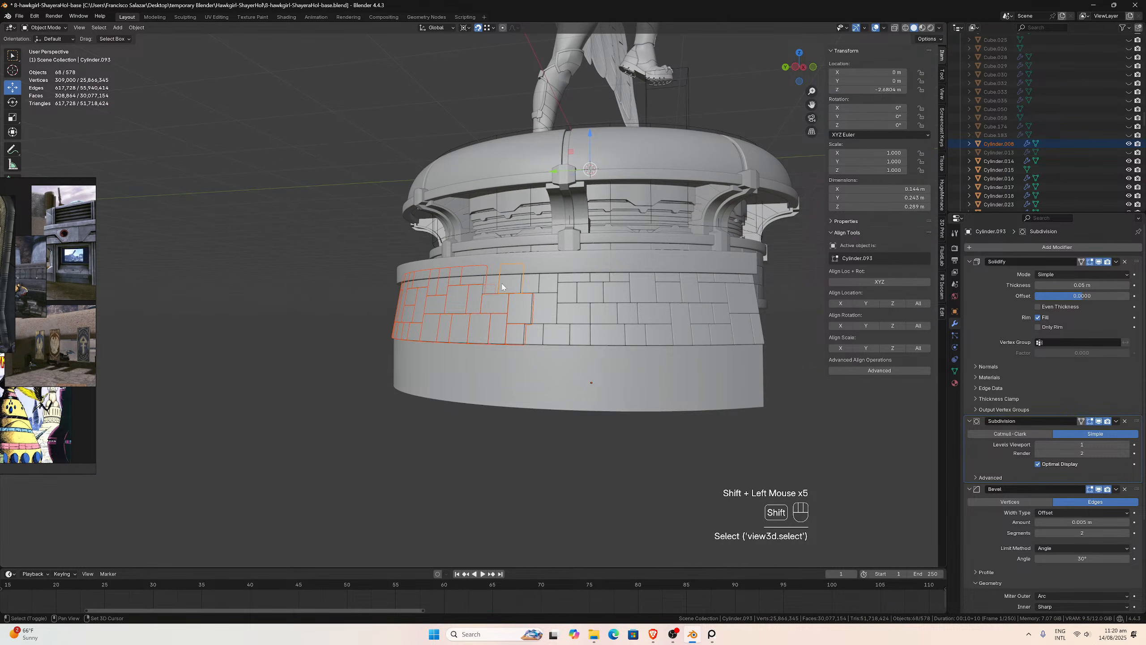
pyautogui.keyDown('shift'); pyautogui.click(531, 283); pyautogui.keyUp('shift')
pyautogui.keyDown('shift'); pyautogui.click(545, 283); pyautogui.keyUp('shift')
pyautogui.keyDown('shift'); pyautogui.click(546, 309); pyautogui.keyUp('shift')
pyautogui.keyDown('shift'); pyautogui.click(536, 334); pyautogui.keyUp('shift')
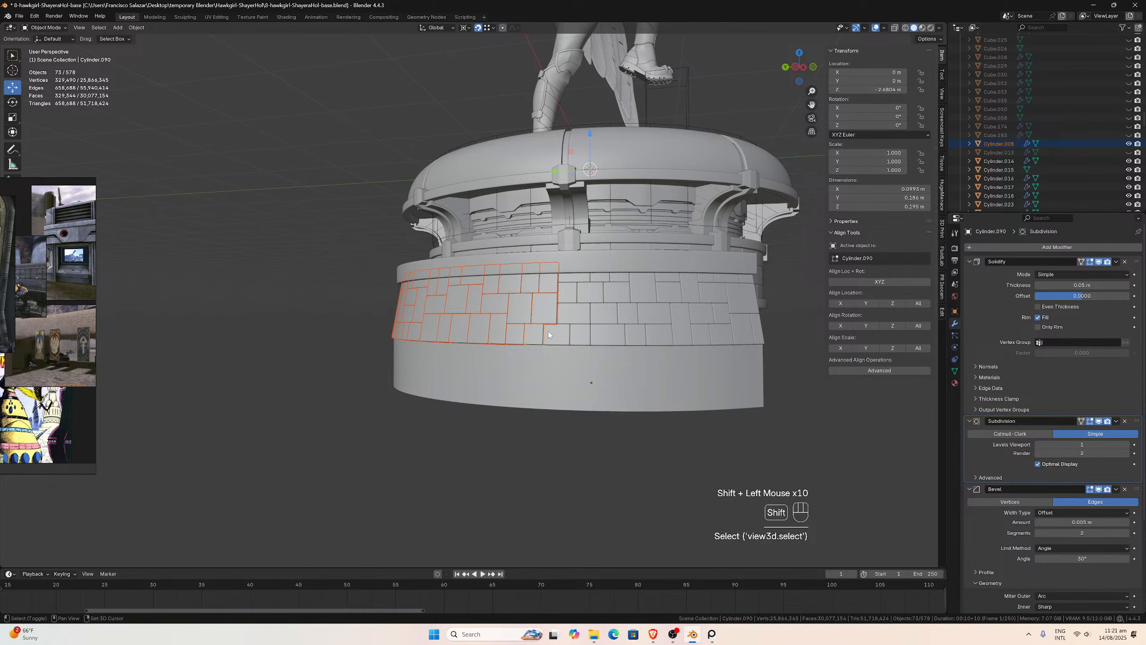
pyautogui.keyDown('shift'); pyautogui.click(556, 334); pyautogui.keyUp('shift')
pyautogui.keyDown('shift'); pyautogui.click(576, 313); pyautogui.keyUp('shift')
pyautogui.keyDown('shift'); pyautogui.click(569, 292); pyautogui.keyUp('shift')
pyautogui.keyDown('shift'); pyautogui.click(589, 292); pyautogui.keyUp('shift')
pyautogui.keyDown('shift'); pyautogui.click(586, 273); pyautogui.keyUp('shift')
pyautogui.keyDown('shift'); pyautogui.click(602, 276); pyautogui.keyUp('shift')
pyautogui.keyDown('shift'); pyautogui.click(620, 277); pyautogui.keyUp('shift')
pyautogui.keyDown('shift'); pyautogui.click(618, 292); pyautogui.keyUp('shift')
pyautogui.keyDown('shift'); pyautogui.click(604, 315); pyautogui.keyUp('shift')
pyautogui.keyDown('shift'); pyautogui.click(625, 318); pyautogui.keyUp('shift')
pyautogui.keyDown('shift'); pyautogui.click(636, 335); pyautogui.keyUp('shift')
pyautogui.keyDown('shift'); pyautogui.click(660, 334); pyautogui.keyUp('shift')
pyautogui.keyDown('shift'); pyautogui.click(655, 315); pyautogui.keyUp('shift')
pyautogui.keyDown('shift'); pyautogui.click(670, 275); pyautogui.keyUp('shift')
pyautogui.keyDown('shift'); pyautogui.click(672, 296); pyautogui.keyUp('shift')
pyautogui.keyDown('shift'); pyautogui.click(684, 326); pyautogui.keyUp('shift')
pyautogui.keyDown('shift'); pyautogui.click(699, 326); pyautogui.keyUp('shift')
pyautogui.keyDown('shift'); pyautogui.click(693, 288); pyautogui.keyUp('shift')
pyautogui.keyDown('shift'); pyautogui.click(703, 282); pyautogui.keyUp('shift')
pyautogui.keyDown('shift'); pyautogui.click(713, 293); pyautogui.keyUp('shift')
pyautogui.keyDown('shift'); pyautogui.click(720, 318); pyautogui.keyUp('shift')
pyautogui.keyDown('shift'); pyautogui.click(738, 332); pyautogui.keyUp('shift')
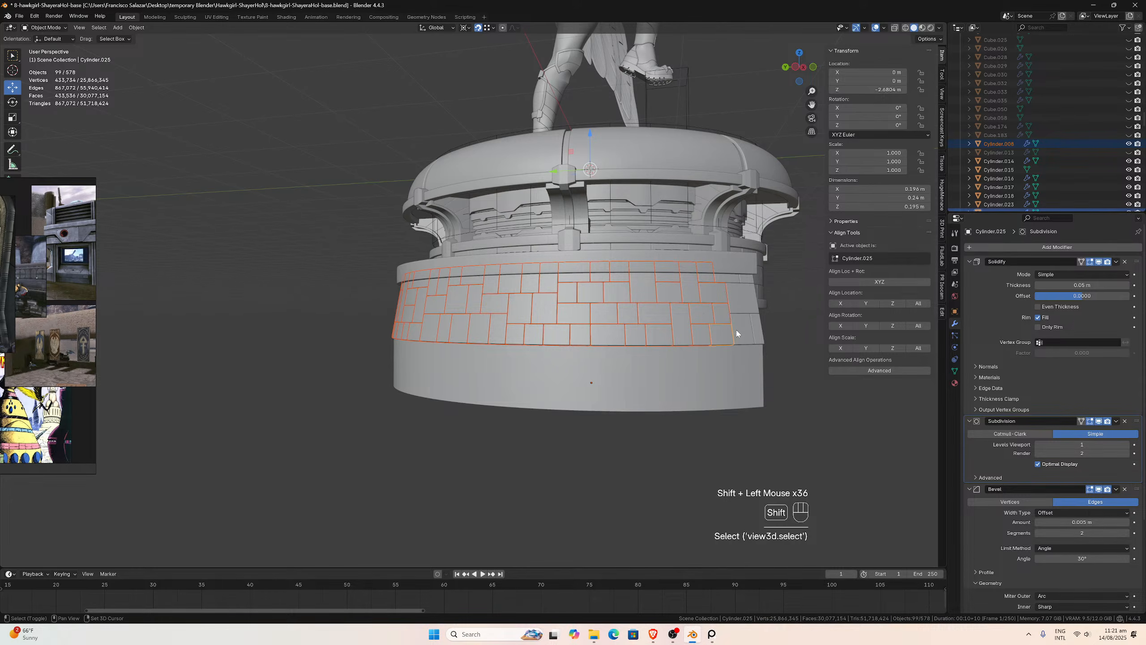
pyautogui.keyDown('shift'); pyautogui.click(758, 325); pyautogui.keyUp('shift')
pyautogui.keyDown('shift'); pyautogui.click(750, 304); pyautogui.keyUp('shift')
pyautogui.keyDown('shift'); pyautogui.click(747, 284); pyautogui.keyUp('shift')
pyautogui.keyDown('shift'); pyautogui.click(740, 283); pyautogui.keyUp('shift')
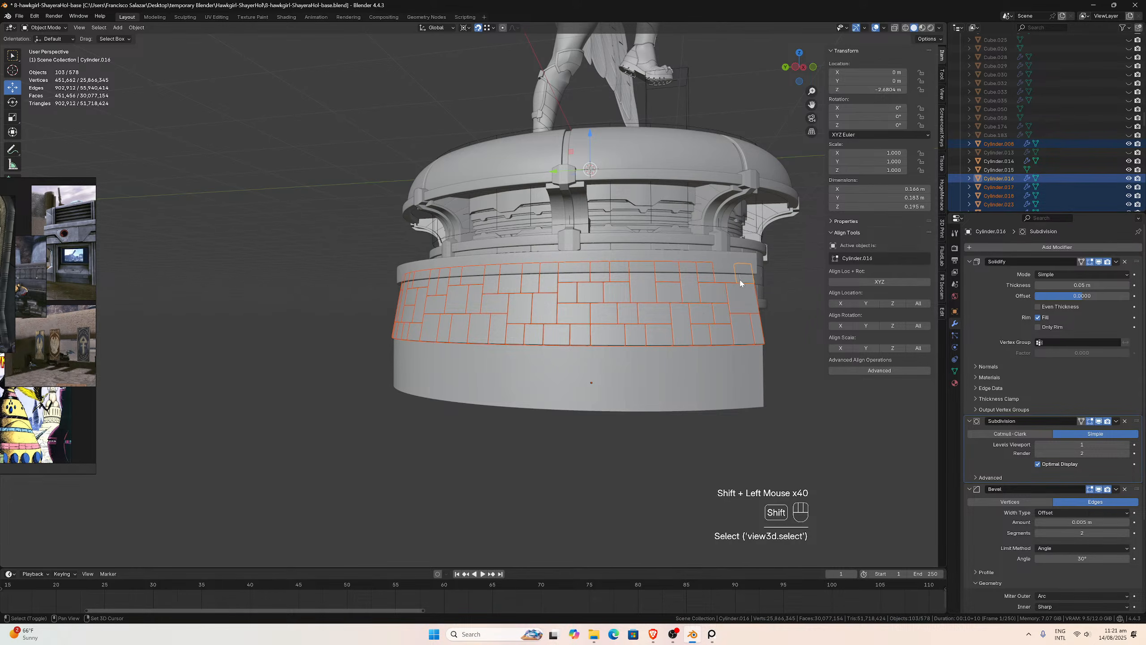
pyautogui.keyDown('shift'); pyautogui.click(683, 287); pyautogui.keyUp('shift')
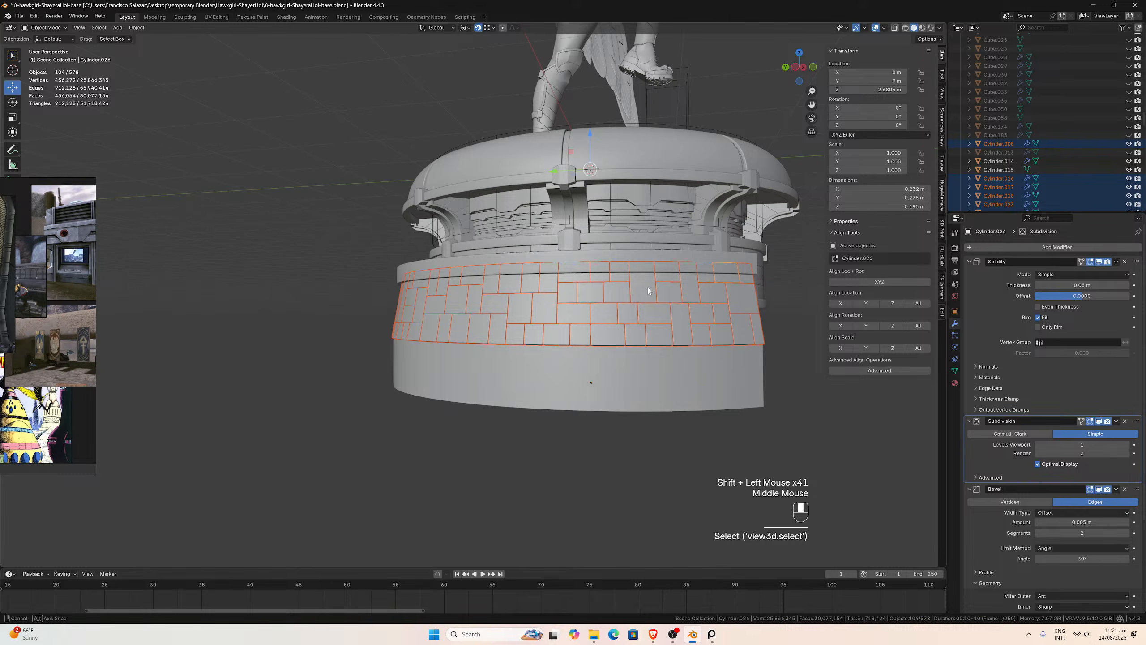
pyautogui.moveTo(650, 291); pyautogui.dragTo(704, 299, button='middle')
# - Set the mean bevel weight and mean crease to 0 on all edges of the selected wall bricks in Edit Mode
pyautogui.press('Tab')
pyautogui.press('a')
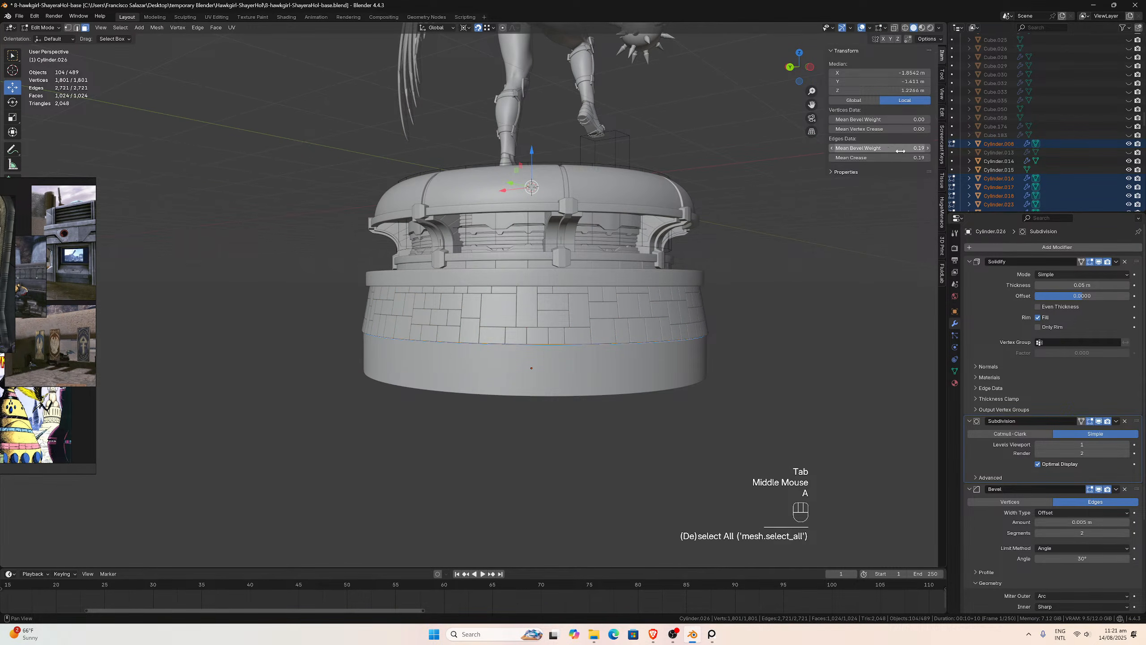
pyautogui.click(901, 149)
pyautogui.write('0')
pyautogui.click(880, 158)
pyautogui.write('0')
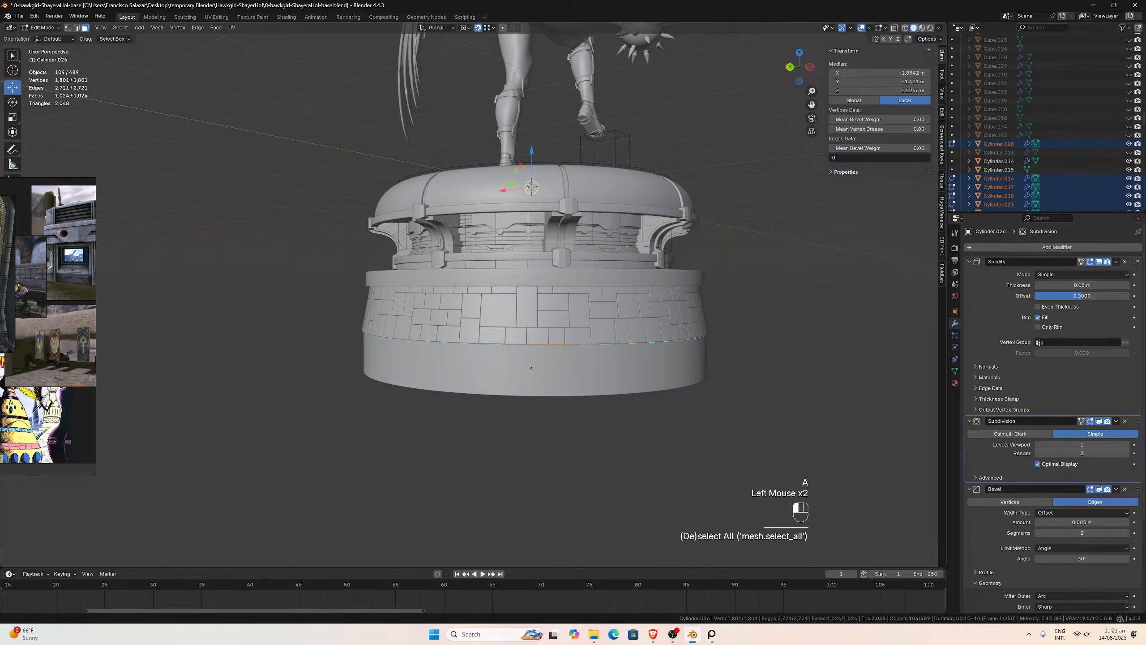
pyautogui.press('Return')
pyautogui.moveTo(665, 288); pyautogui.dragTo(586, 311, button='middle')
pyautogui.press('Tab')
# - Select the plain lower wall band Cylinder.015 and save the file
pyautogui.click(478, 392)
pyautogui.moveTo(478, 392); pyautogui.dragTo(600, 378, button='middle')
pyautogui.click(493, 367)
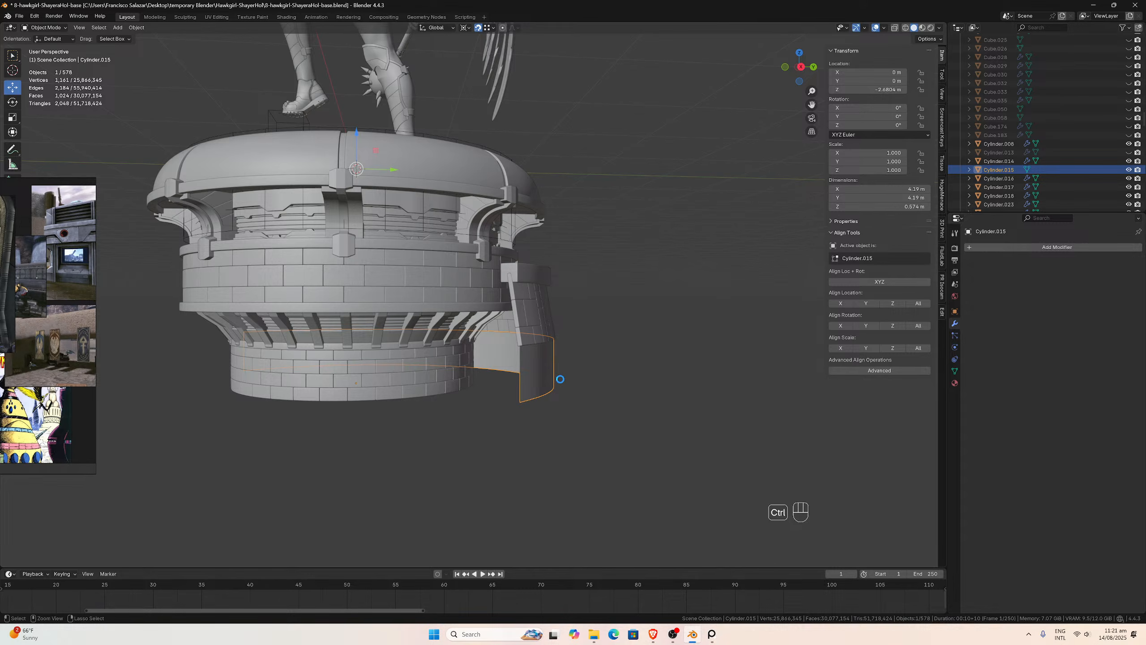
pyautogui.hotkey('ctrl', 's')
# - Separate a block of three by three faces at the lower band's upper end corner as the first brick
pyautogui.moveTo(555, 378); pyautogui.dragTo(462, 366, button='middle')
pyautogui.scroll(2, 462, 366)
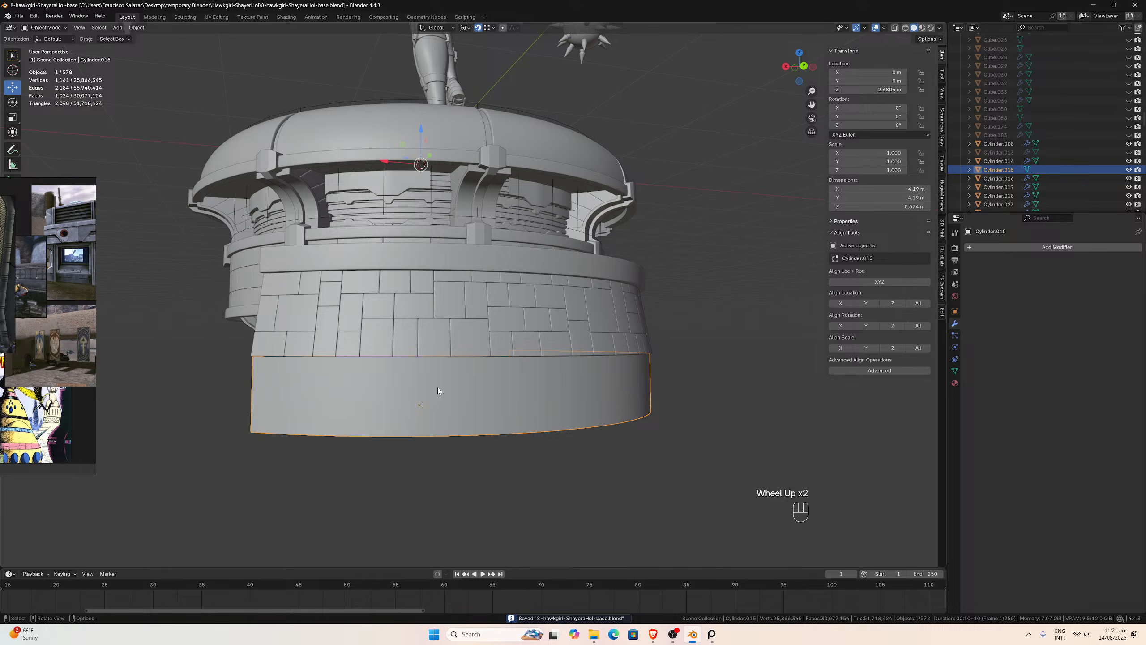
pyautogui.press('Tab')
pyautogui.moveTo(380, 382); pyautogui.dragTo(379, 353, button='middle')
pyautogui.scroll(2, 383, 368)
pyautogui.click(274, 345)
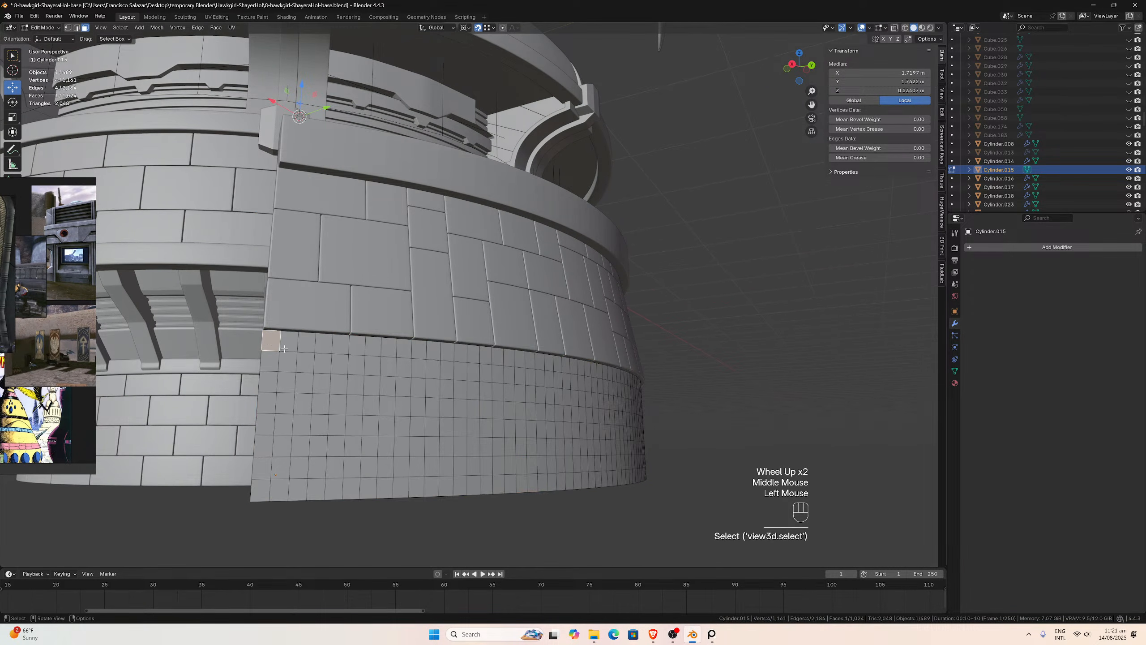
pyautogui.moveTo(304, 377); pyautogui.dragTo(276, 412, button='middle')
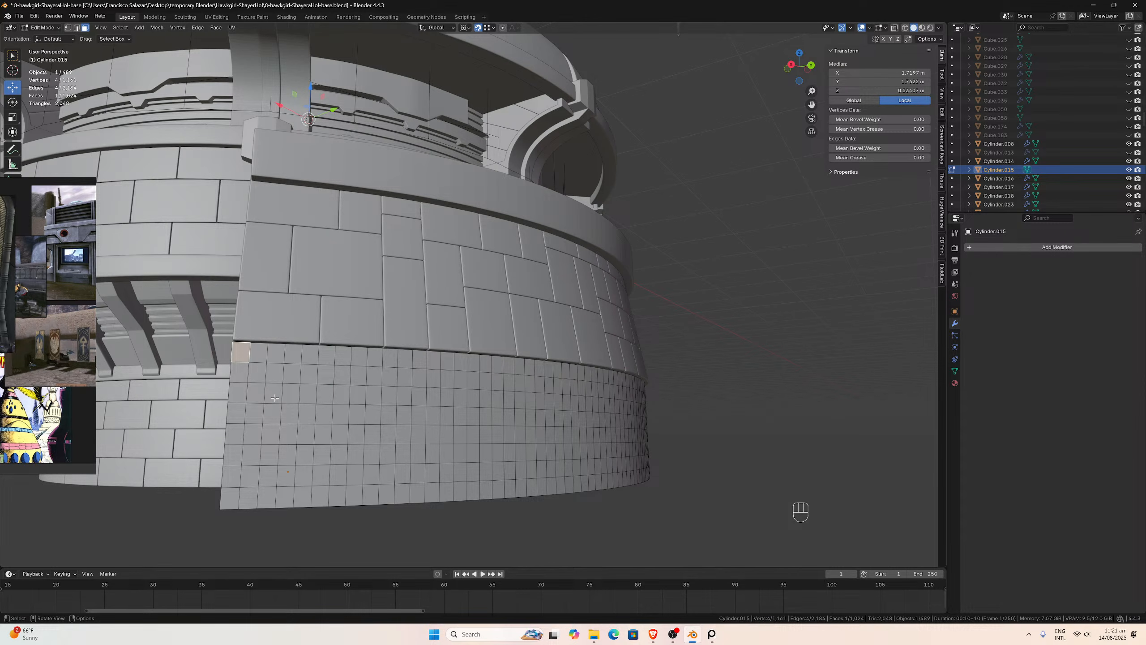
pyautogui.moveTo(276, 403); pyautogui.dragTo(248, 352)
pyautogui.moveTo(249, 352); pyautogui.dragTo(271, 359, button='middle')
pyautogui.press('p')
pyautogui.click(271, 359)
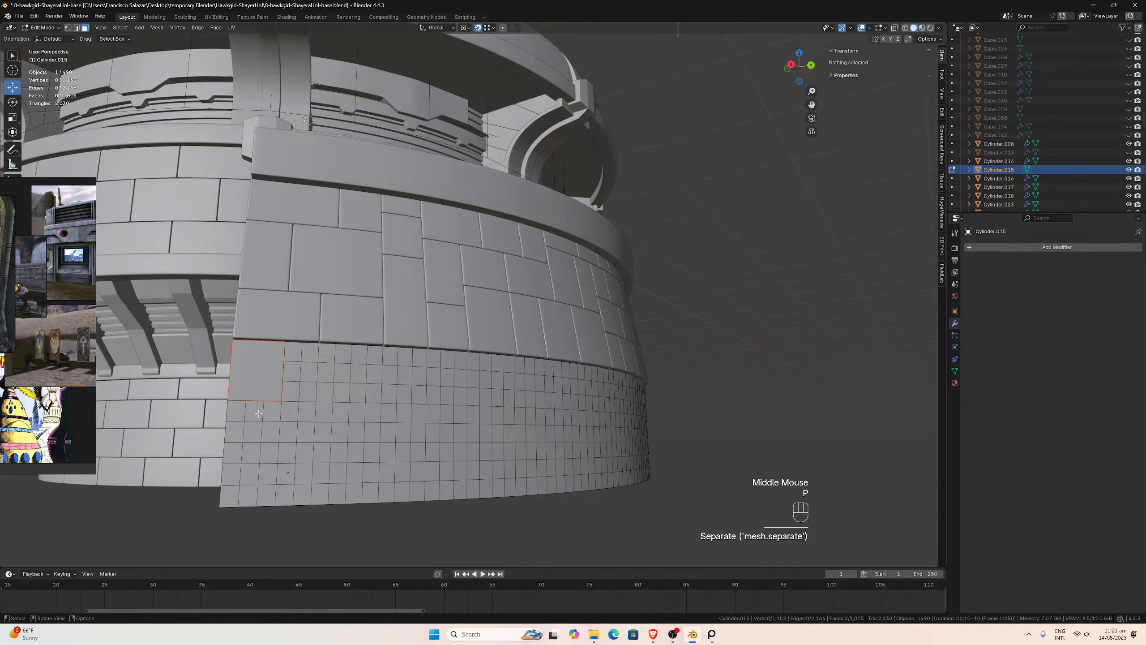
# - Separate a brick four faces wide and three high below the first one, and one five wide and three high beside it
pyautogui.moveTo(235, 413); pyautogui.dragTo(234, 413)
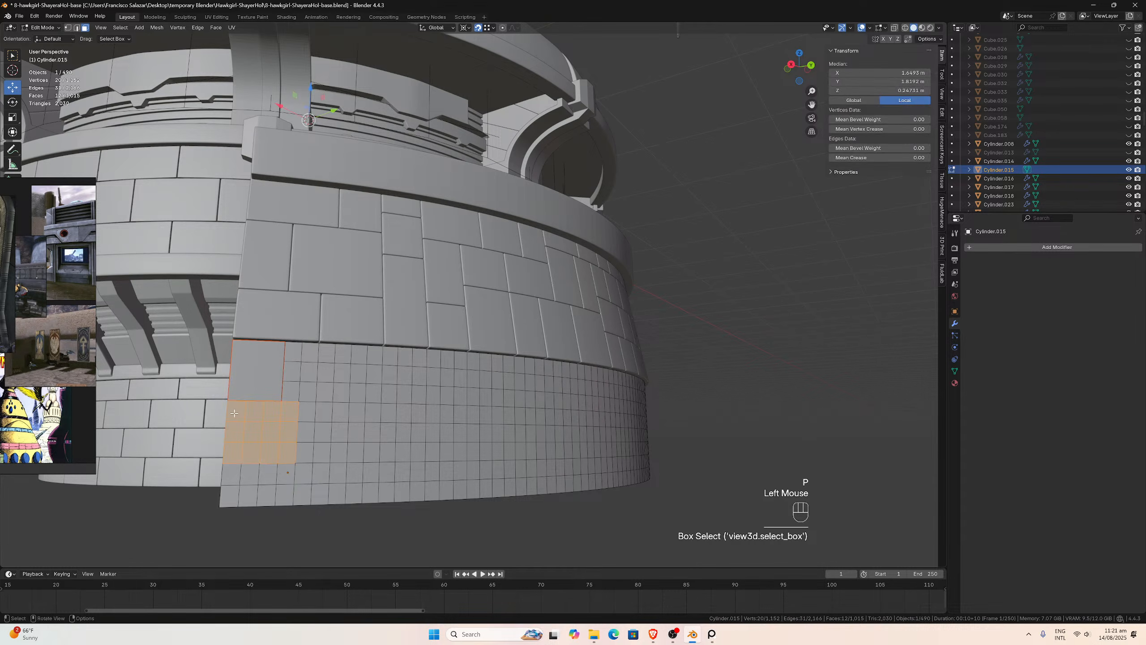
pyautogui.press('p')
pyautogui.click(234, 413)
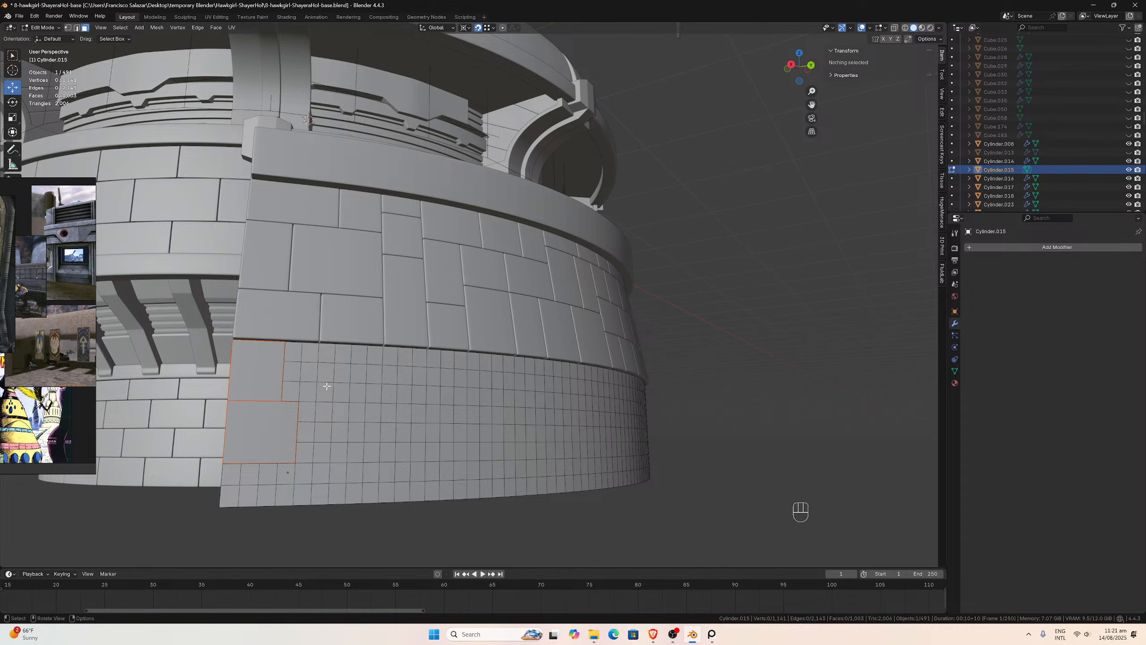
pyautogui.moveTo(367, 401); pyautogui.dragTo(289, 352)
pyautogui.press('p')
pyautogui.click(290, 352)
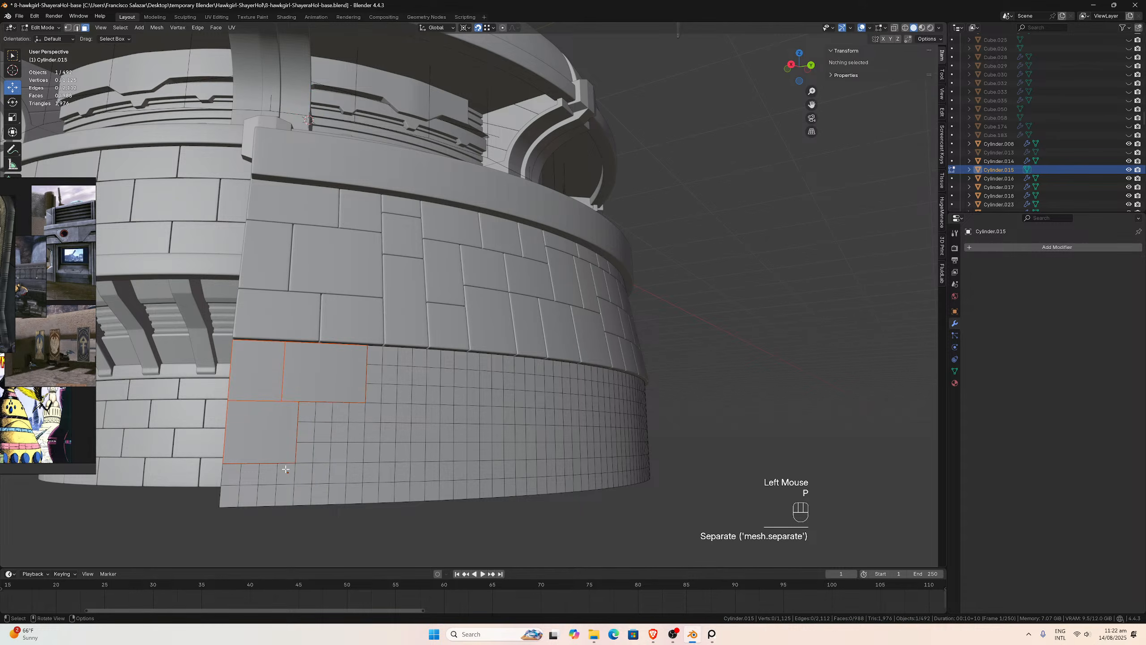
# - Separate a brick three faces wide and two high at the lower band's bottom end corner
pyautogui.moveTo(270, 492); pyautogui.dragTo(229, 473)
pyautogui.press('p')
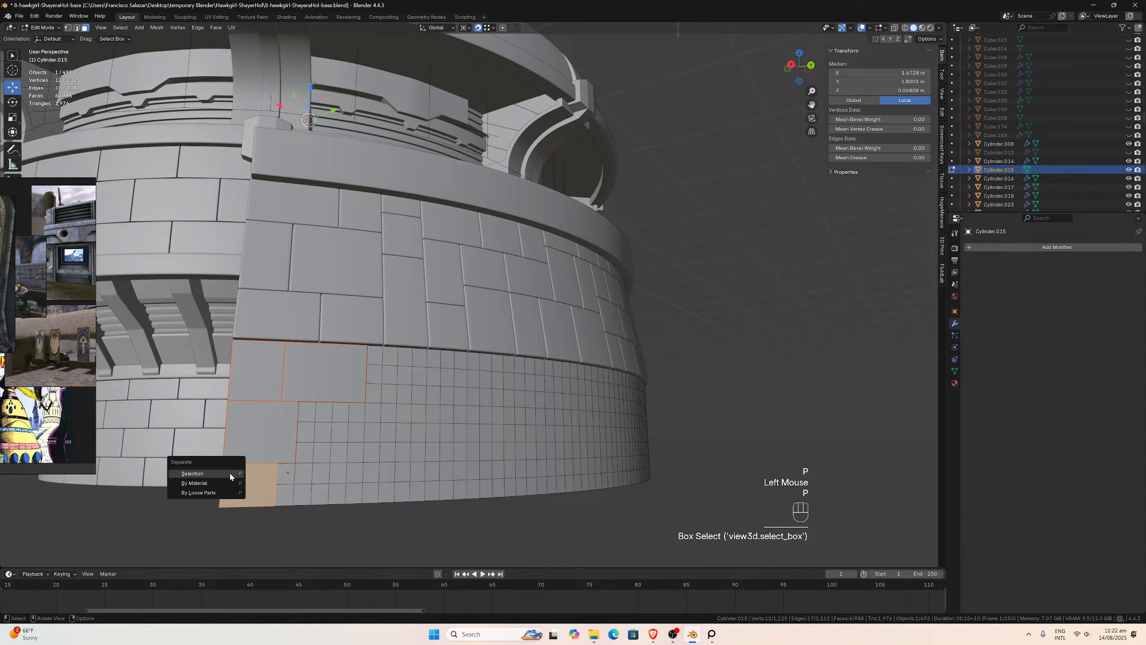
pyautogui.click(230, 472)
# - Separate a brick four faces wide and two high beside the bottom corner brick, and a three by three brick in the row above
pyautogui.moveTo(345, 495); pyautogui.dragTo(302, 409)
pyautogui.press('p')
pyautogui.click(283, 475)
pyautogui.press('p')
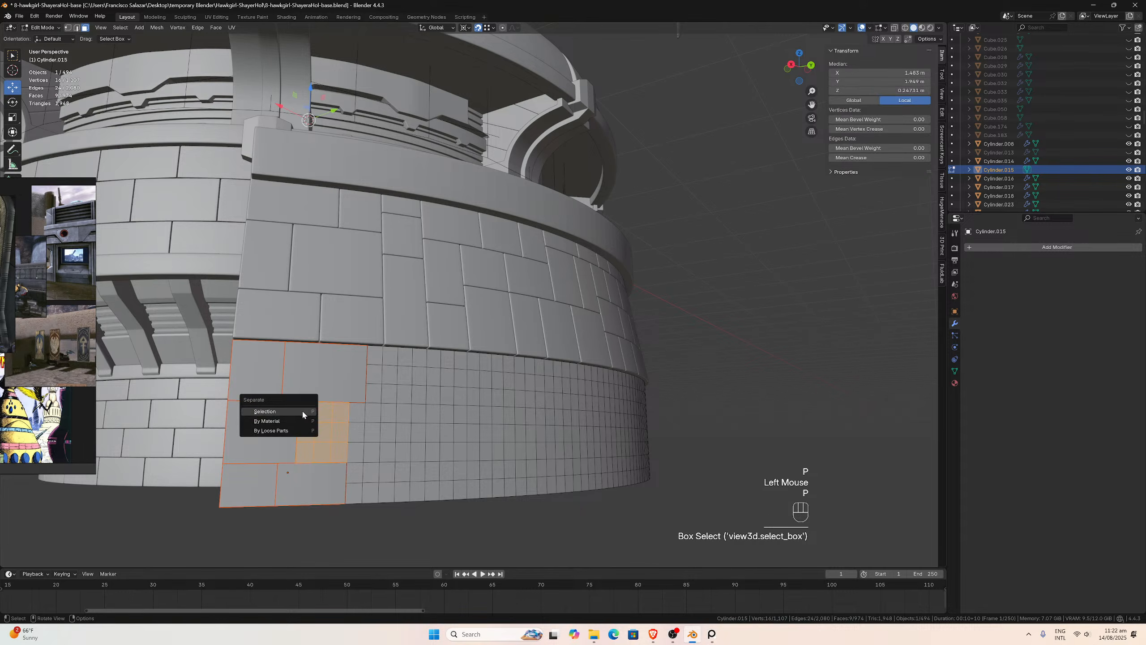
pyautogui.click(302, 410)
pyautogui.moveTo(301, 409); pyautogui.dragTo(318, 414, button='middle')
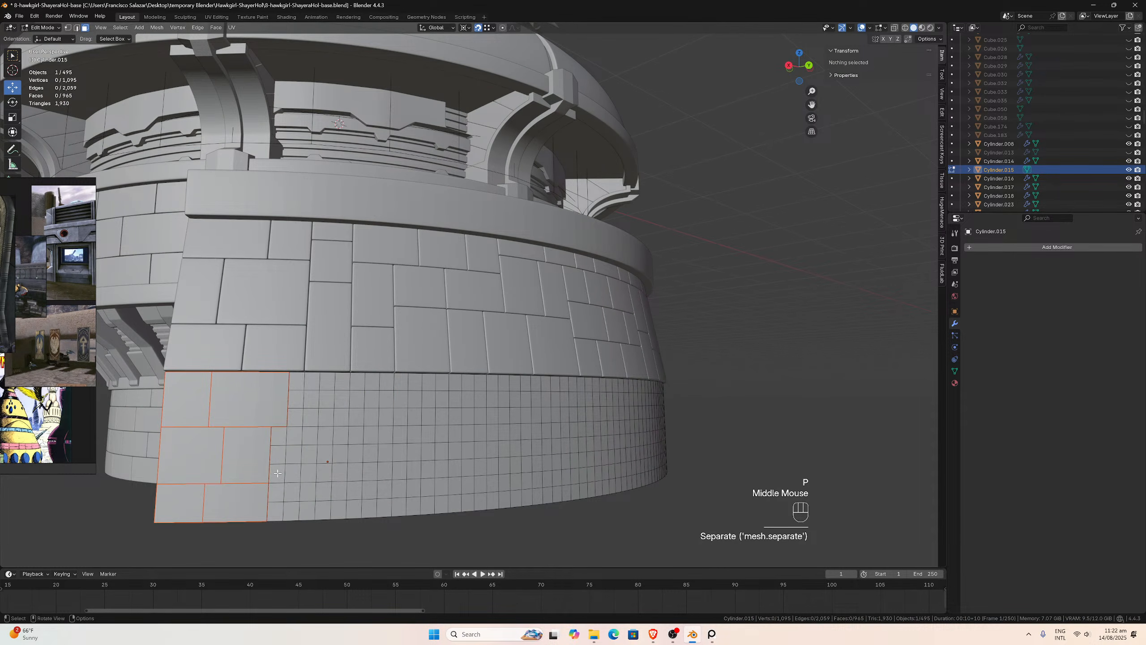
# - Separate the next bottom-edge brick of three by three faces, and a brick five faces wide and two high directly above it
pyautogui.moveTo(271, 466); pyautogui.dragTo(307, 515)
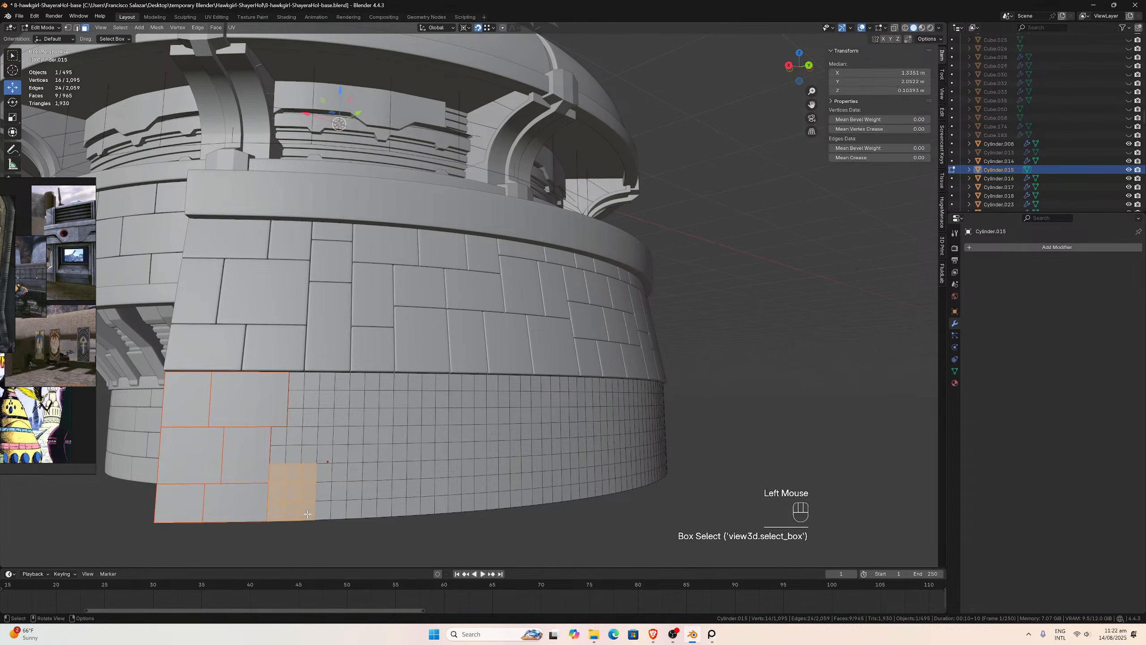
pyautogui.press('p')
pyautogui.click(307, 515)
pyautogui.moveTo(276, 437); pyautogui.dragTo(339, 453)
pyautogui.press('p')
pyautogui.click(339, 452)
pyautogui.moveTo(339, 452); pyautogui.dragTo(304, 446, button='middle')
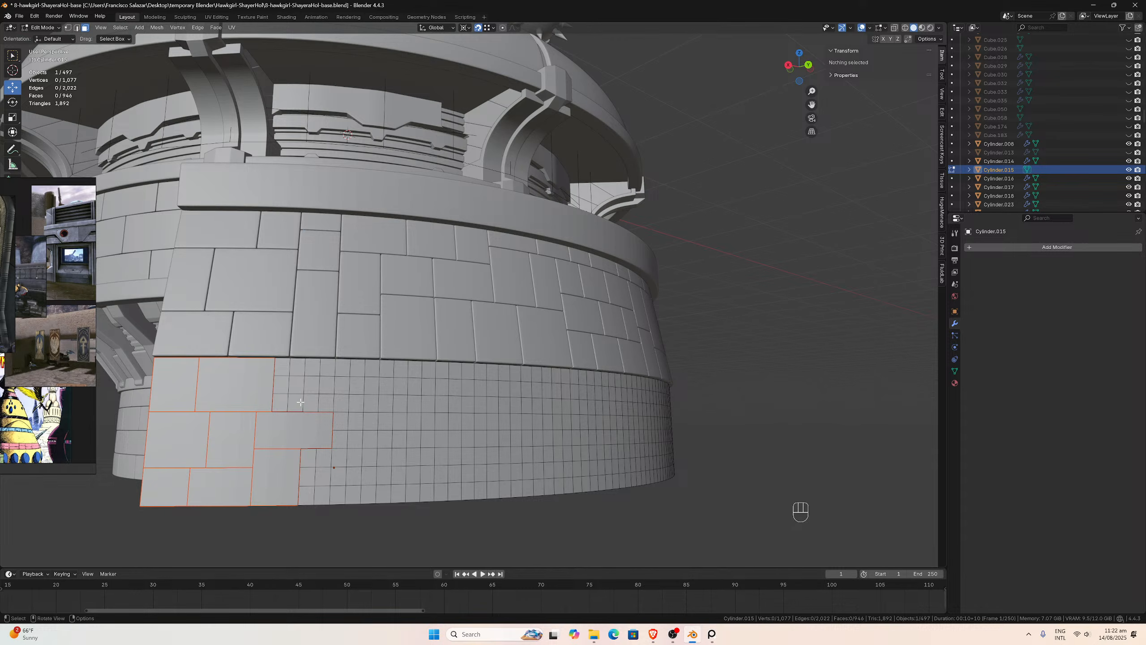
# - Separate a brick of three by three faces next to the existing bricks along the lower band's upper edge
pyautogui.moveTo(300, 402); pyautogui.dragTo(281, 363)
pyautogui.moveTo(281, 363); pyautogui.dragTo(289, 368, button='middle')
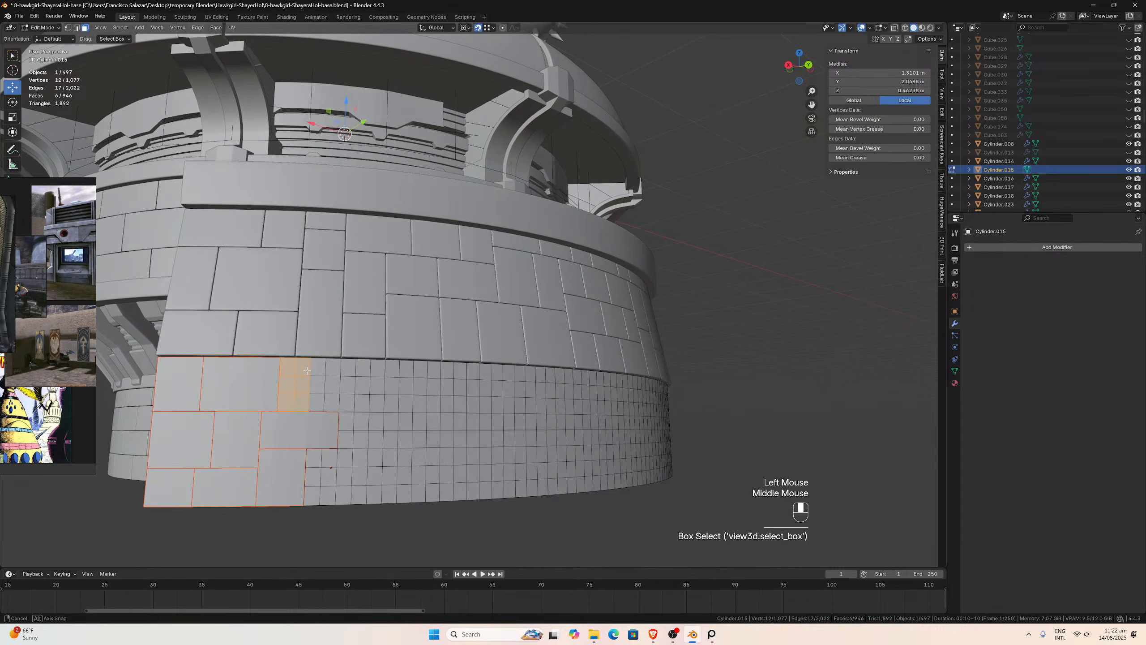
pyautogui.click(319, 402)
pyautogui.moveTo(287, 364); pyautogui.dragTo(314, 404)
pyautogui.press('p')
pyautogui.click(314, 403)
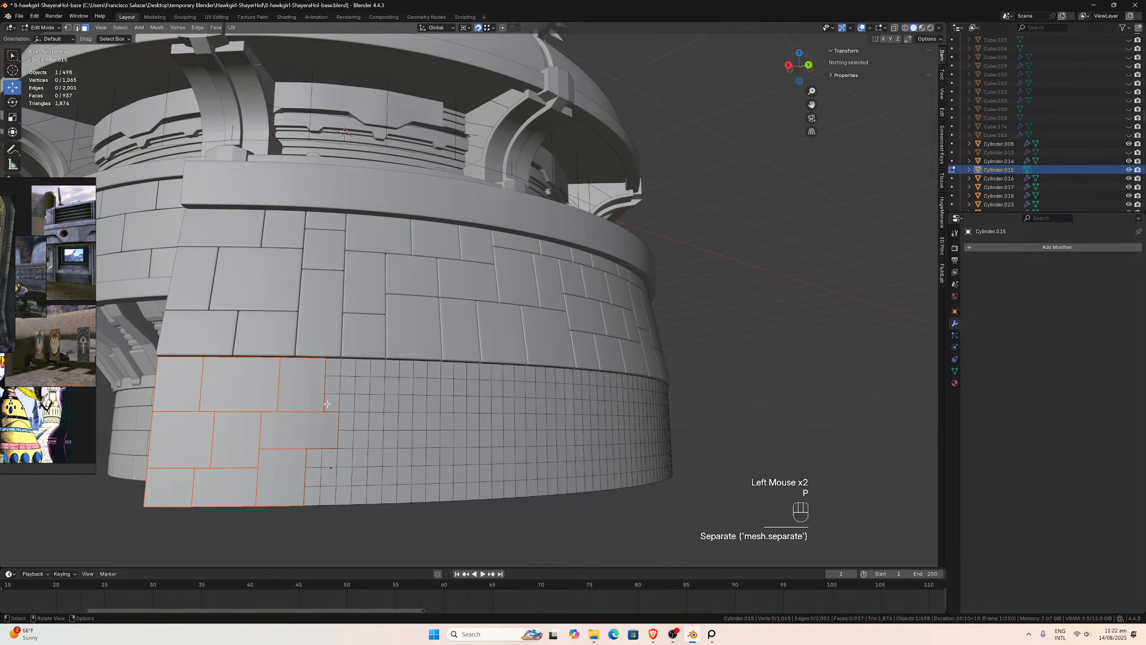
pyautogui.moveTo(314, 404); pyautogui.dragTo(325, 406, button='middle')
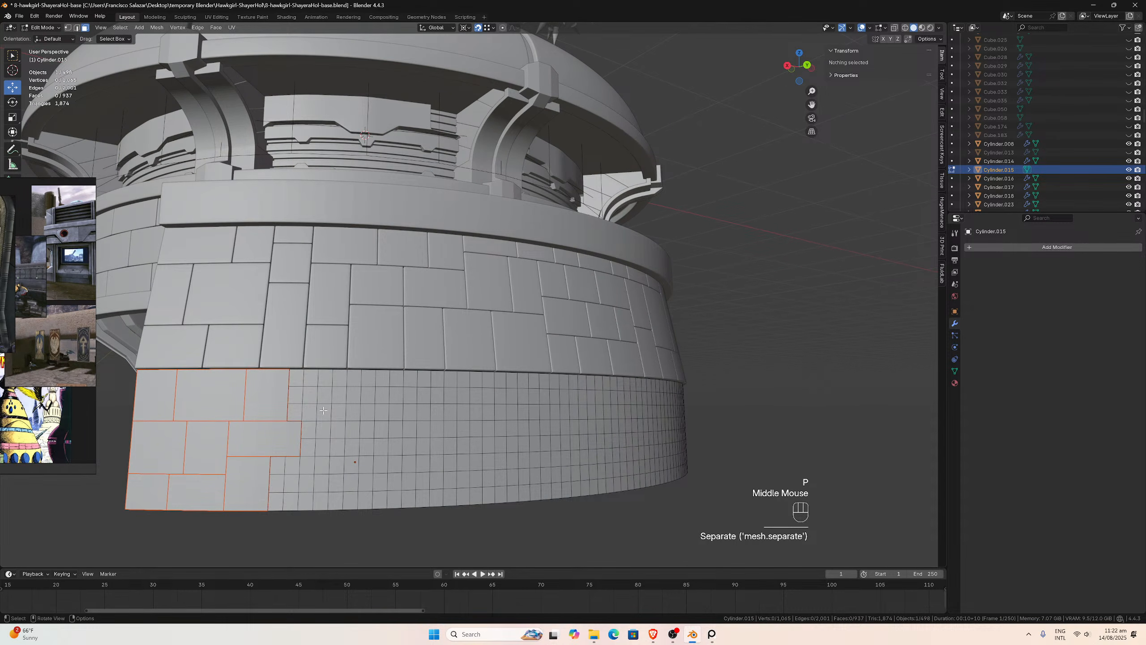
# - Continue the band's upper row by separating a brick four faces wide and three high, then one three wide and two high
pyautogui.moveTo(343, 416); pyautogui.dragTo(294, 380)
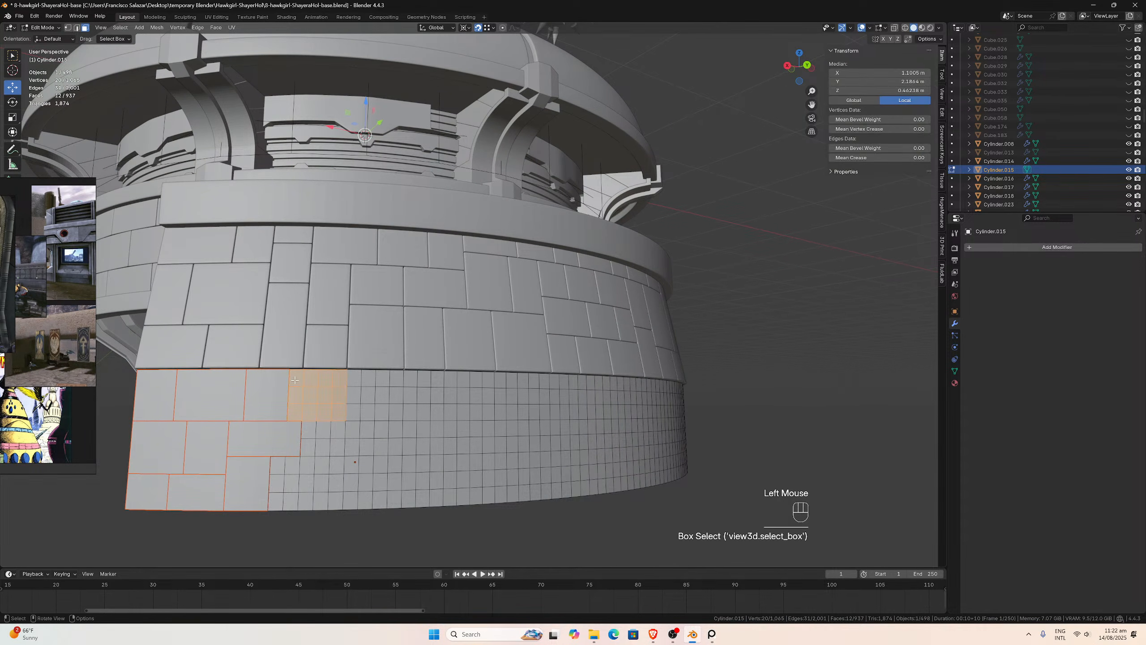
pyautogui.press('p')
pyautogui.click(294, 378)
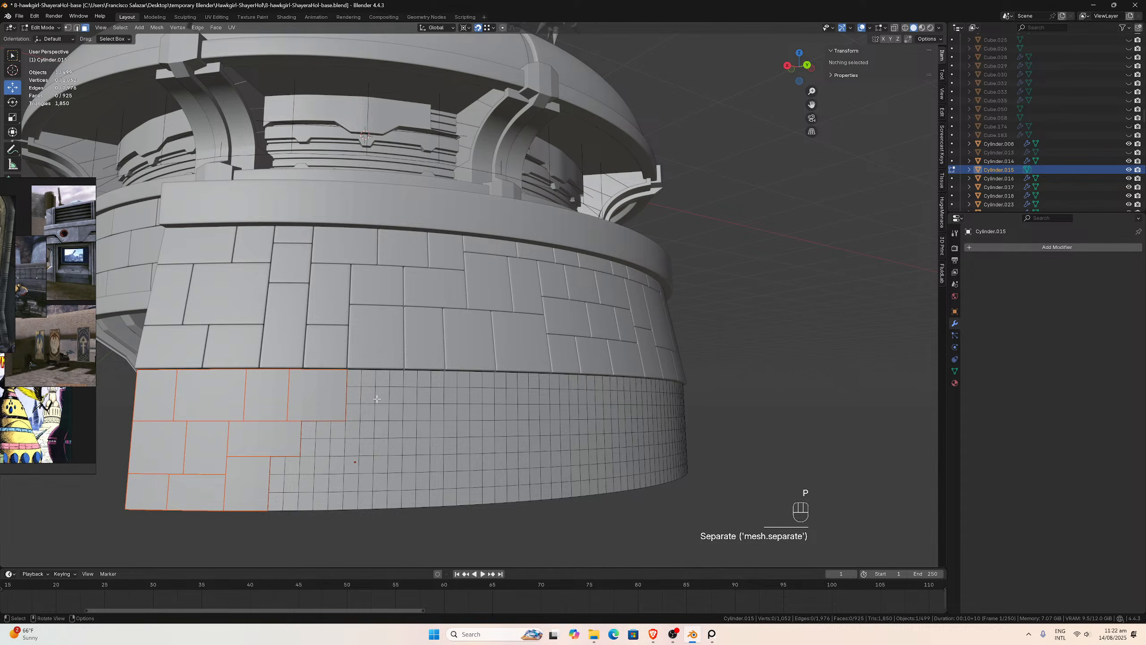
pyautogui.moveTo(382, 392); pyautogui.dragTo(352, 378)
pyautogui.press('p')
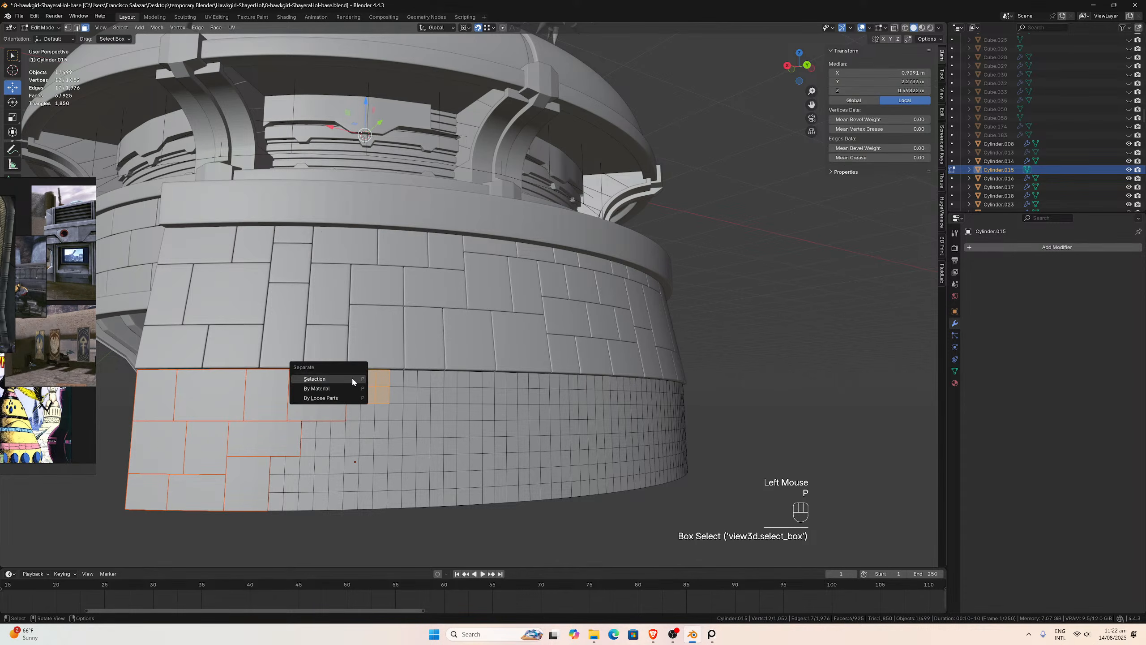
pyautogui.click(351, 376)
pyautogui.moveTo(334, 462); pyautogui.dragTo(343, 463, button='middle')
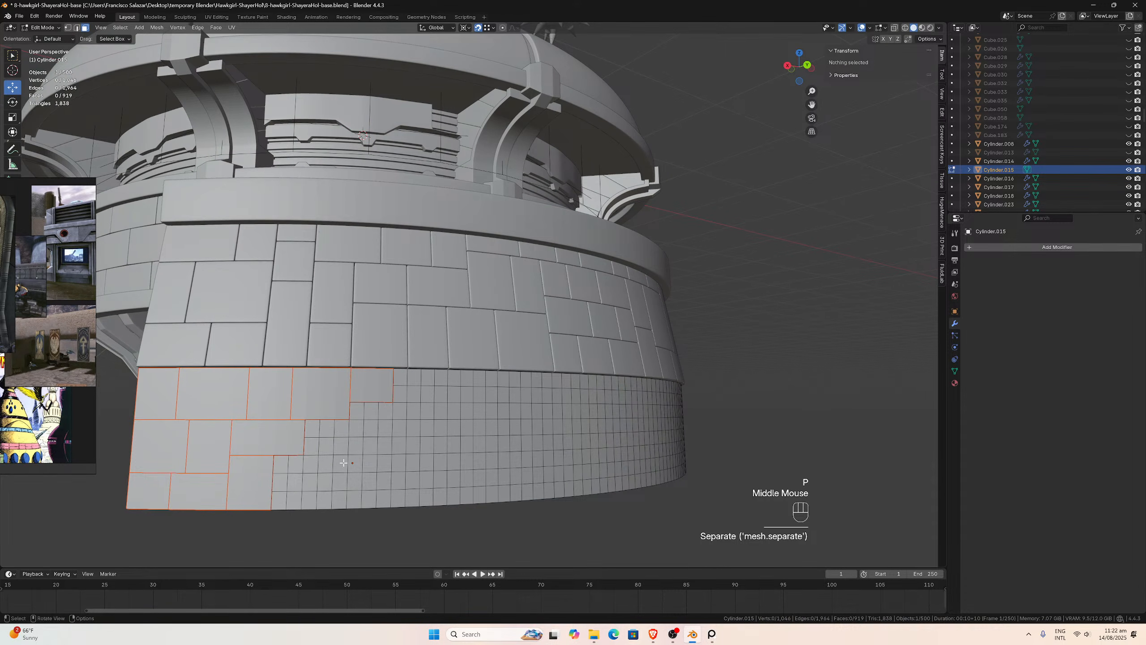
# - Separate a three by three brick at the band's bottom edge, and one three faces wide and two high in the middle row
pyautogui.moveTo(313, 497); pyautogui.dragTo(276, 468)
pyautogui.press('p')
pyautogui.click(276, 467)
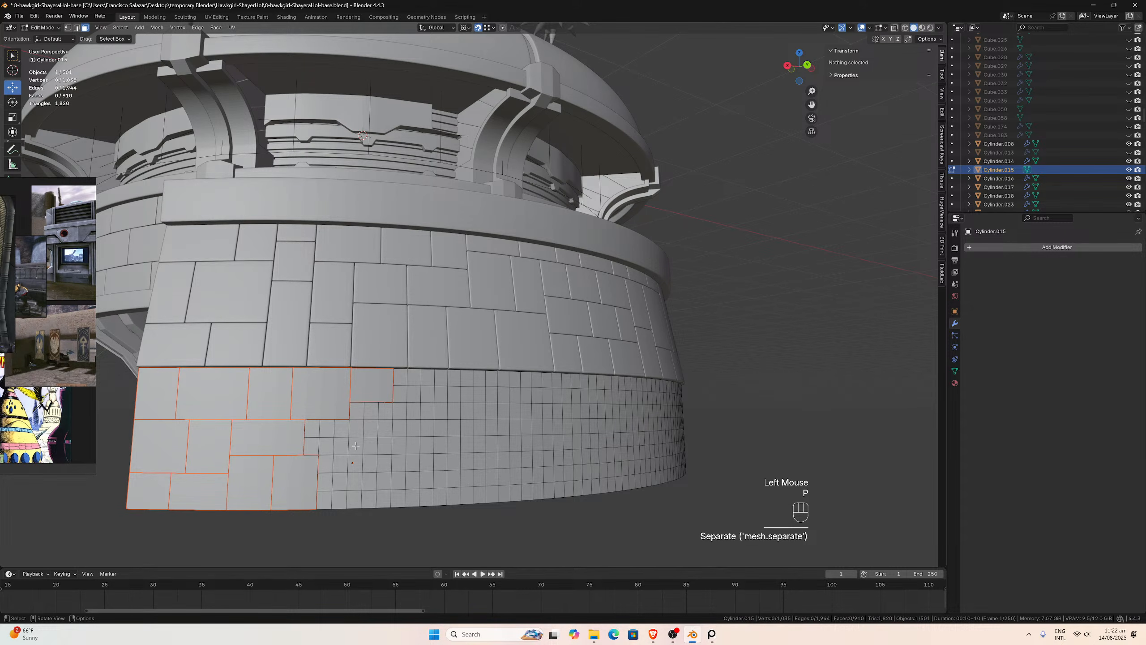
pyautogui.moveTo(346, 447); pyautogui.dragTo(310, 428)
pyautogui.press('p')
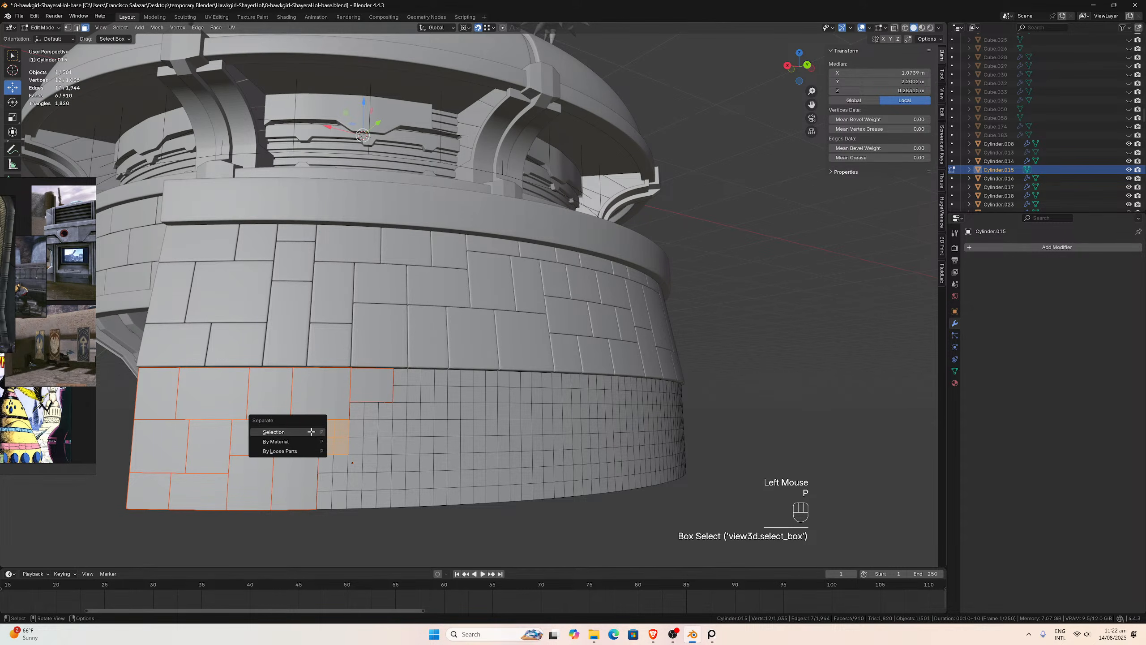
pyautogui.click(311, 434)
pyautogui.moveTo(312, 434); pyautogui.dragTo(356, 452, button='middle')
# - Separate a three by three brick beneath the last upper-row brick, and another of the same size along the bottom edge
pyautogui.moveTo(356, 459); pyautogui.dragTo(329, 422)
pyautogui.press('p')
pyautogui.click(330, 423)
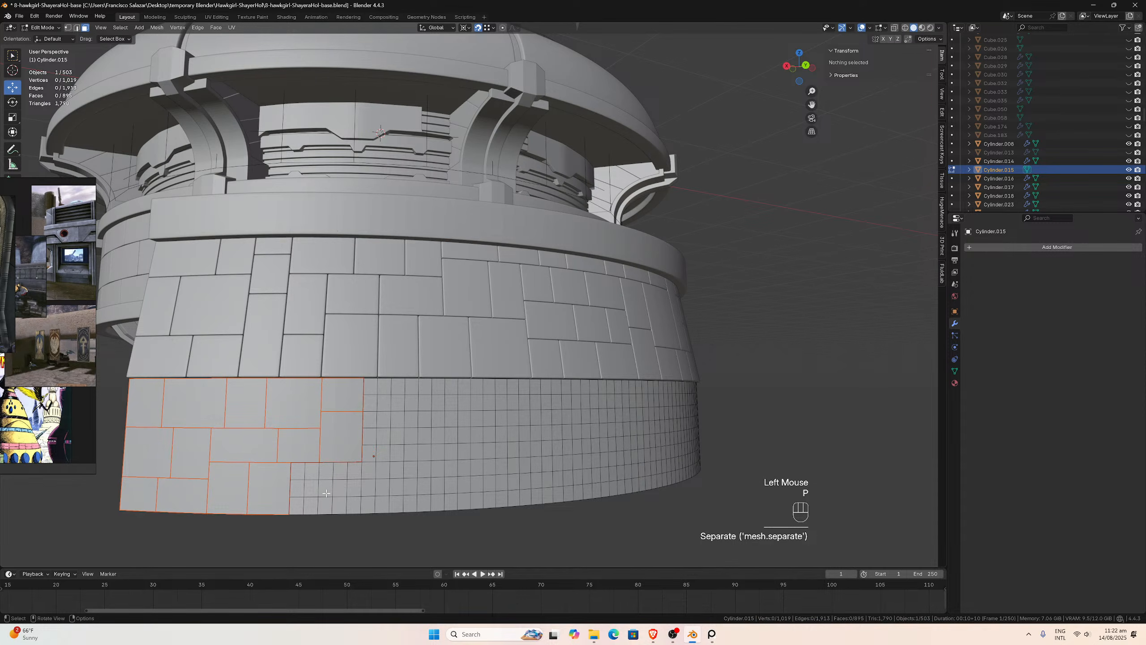
pyautogui.moveTo(326, 505); pyautogui.dragTo(294, 475)
pyautogui.press('p')
# - Separate a brick five faces wide and three high as the next one along the band's bottom edge
pyautogui.moveTo(370, 509); pyautogui.dragTo(337, 468)
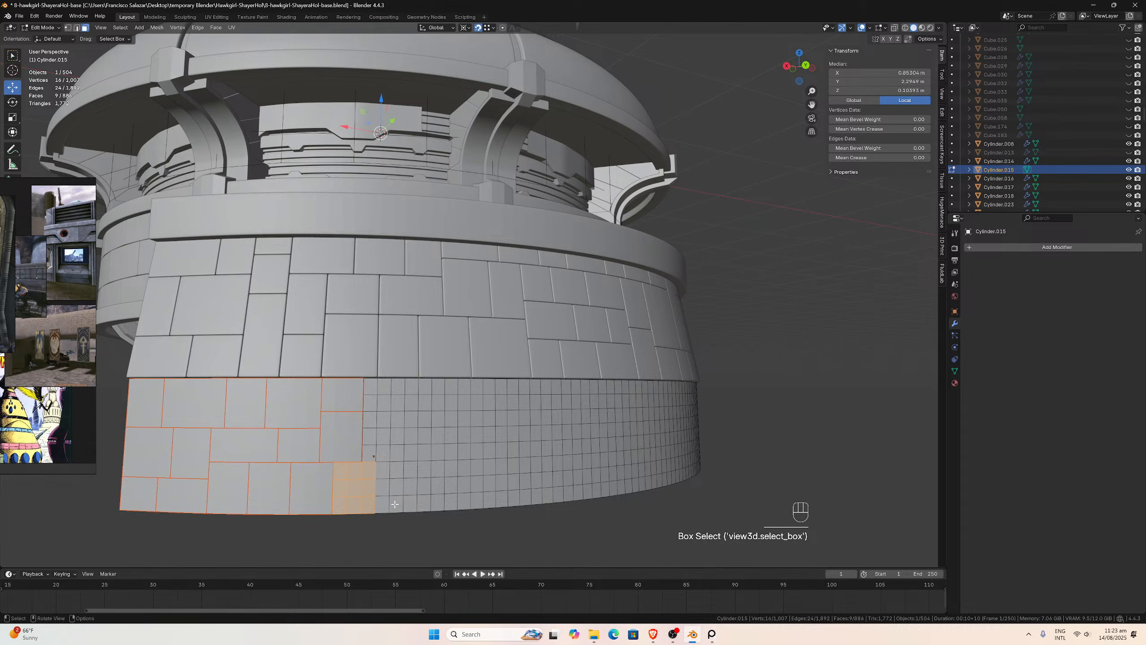
pyautogui.moveTo(403, 513); pyautogui.dragTo(339, 473)
pyautogui.press('p')
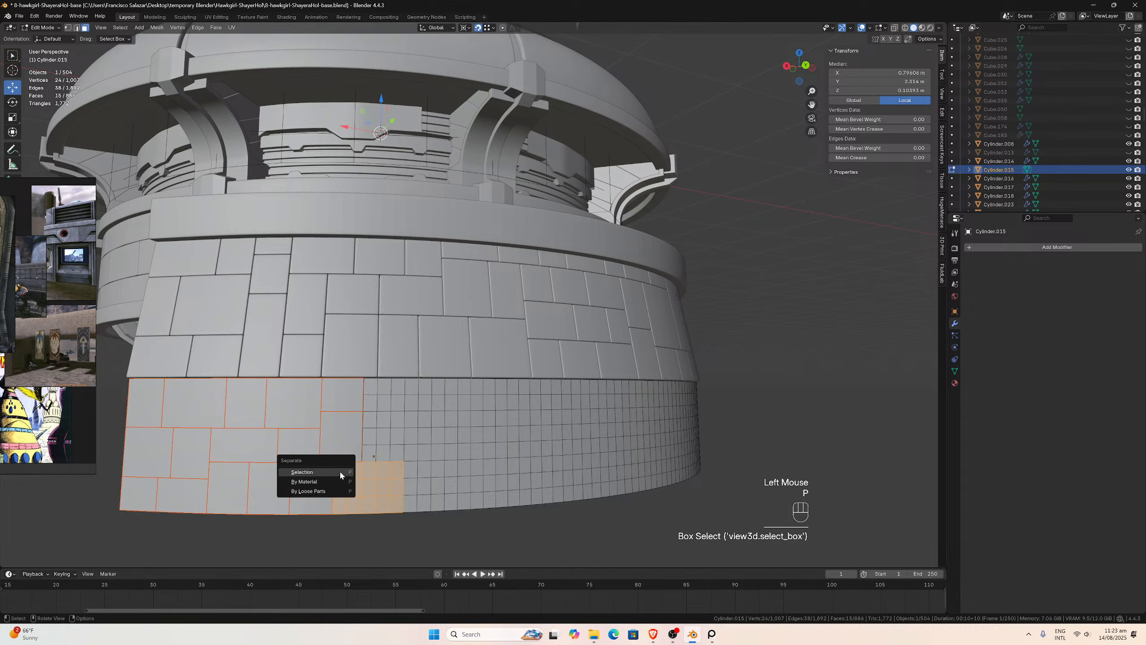
pyautogui.click(339, 471)
pyautogui.moveTo(339, 471); pyautogui.dragTo(363, 482, button='middle')
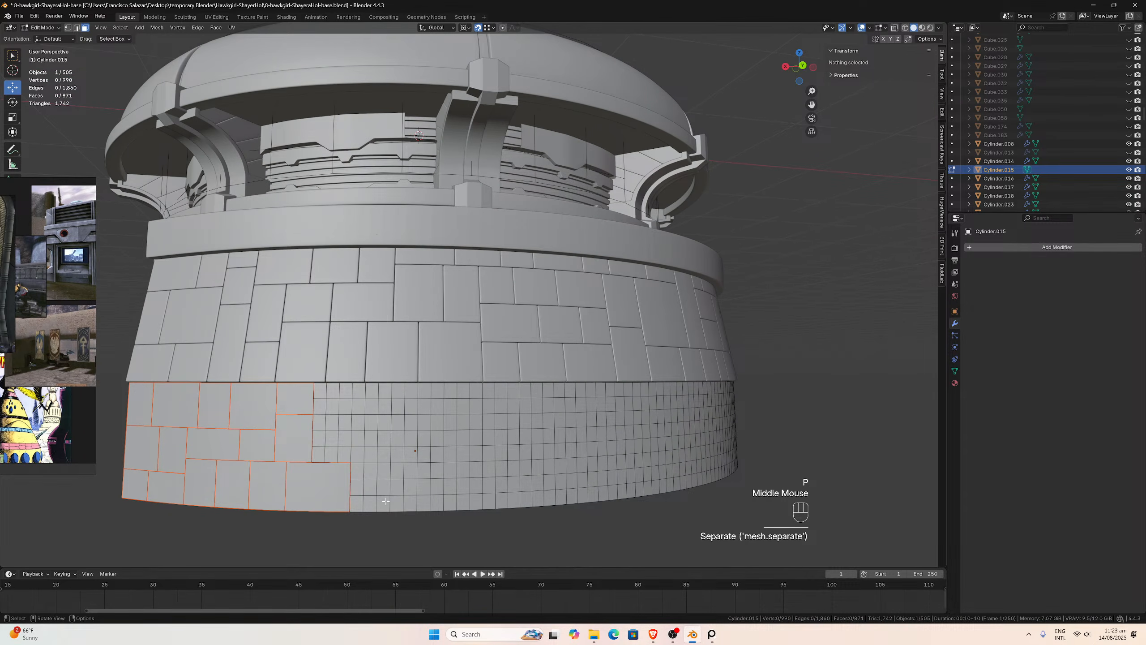
# - Extend the bottom row by separating a brick three faces wide and two high, then one three wide and four high
pyautogui.moveTo(391, 513); pyautogui.dragTo(371, 480)
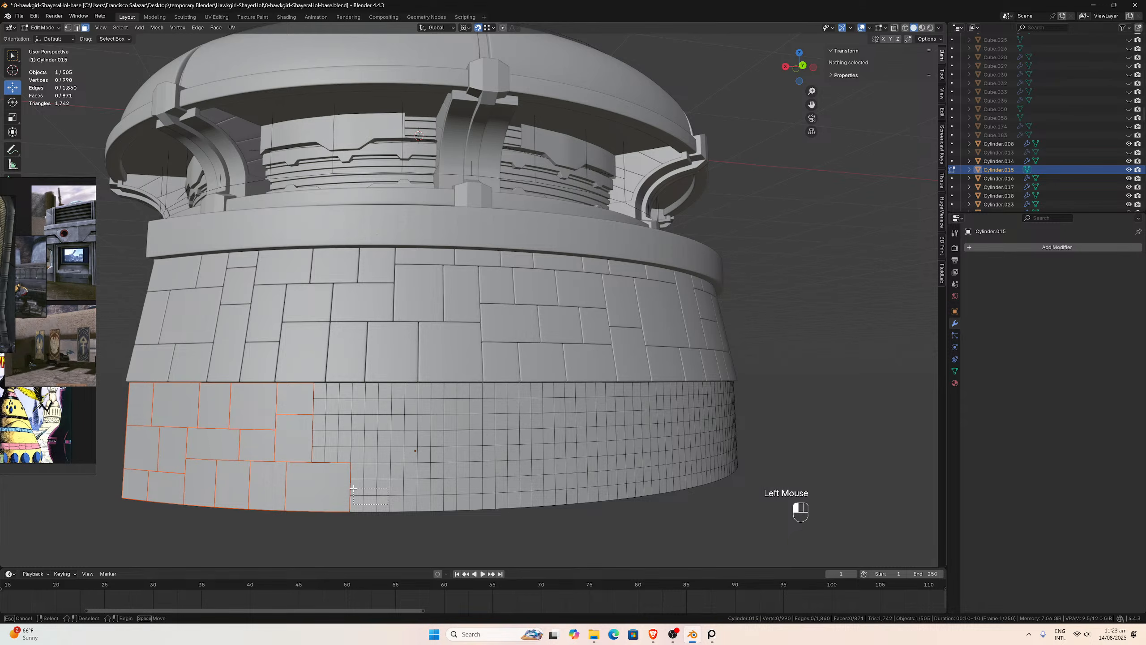
pyautogui.press('p')
pyautogui.click(353, 488)
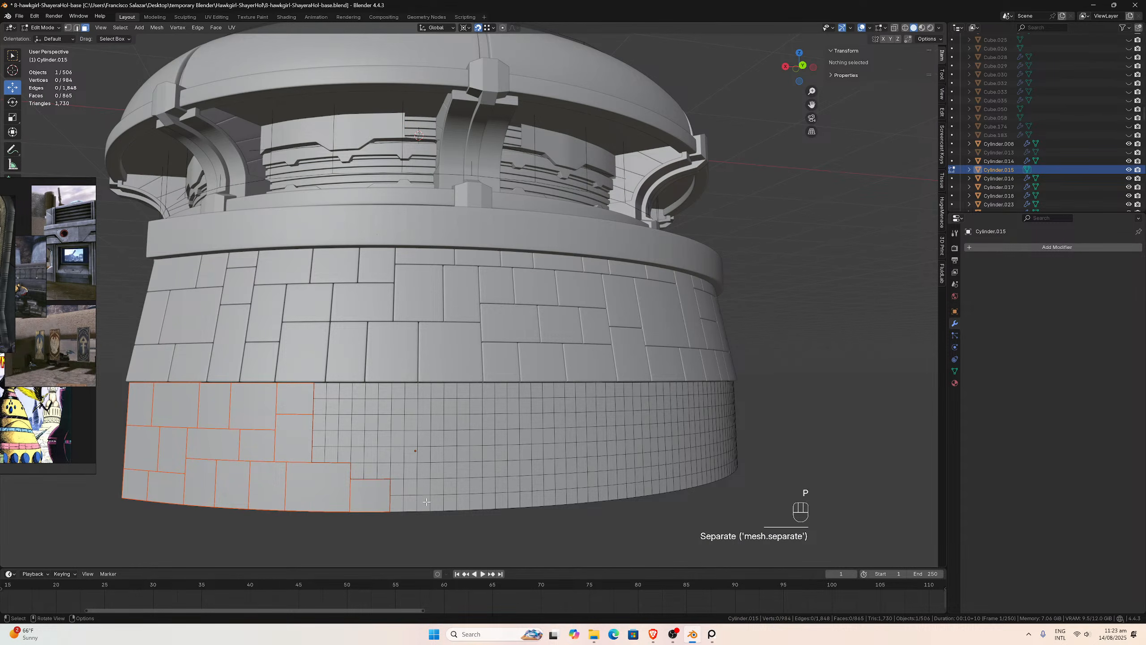
pyautogui.moveTo(428, 503); pyautogui.dragTo(398, 453)
pyautogui.press('p')
pyautogui.click(398, 453)
pyautogui.moveTo(397, 453); pyautogui.dragTo(428, 479, button='middle')
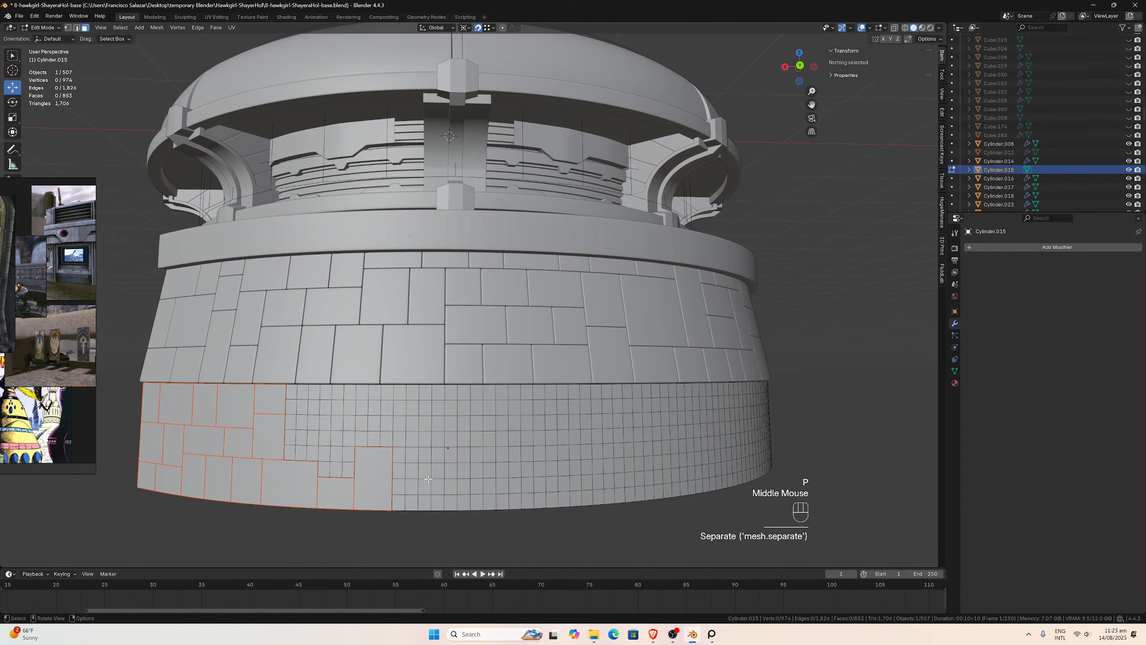
# - Separate two bricks from the gridded lower wall: a 4×4-face block at its lower edge and a 3-wide, 5-high block at its upper edge
pyautogui.moveTo(443, 506); pyautogui.dragTo(398, 461)
pyautogui.press('p')
pyautogui.click(398, 459)
pyautogui.moveTo(397, 459); pyautogui.dragTo(381, 451, button='middle')
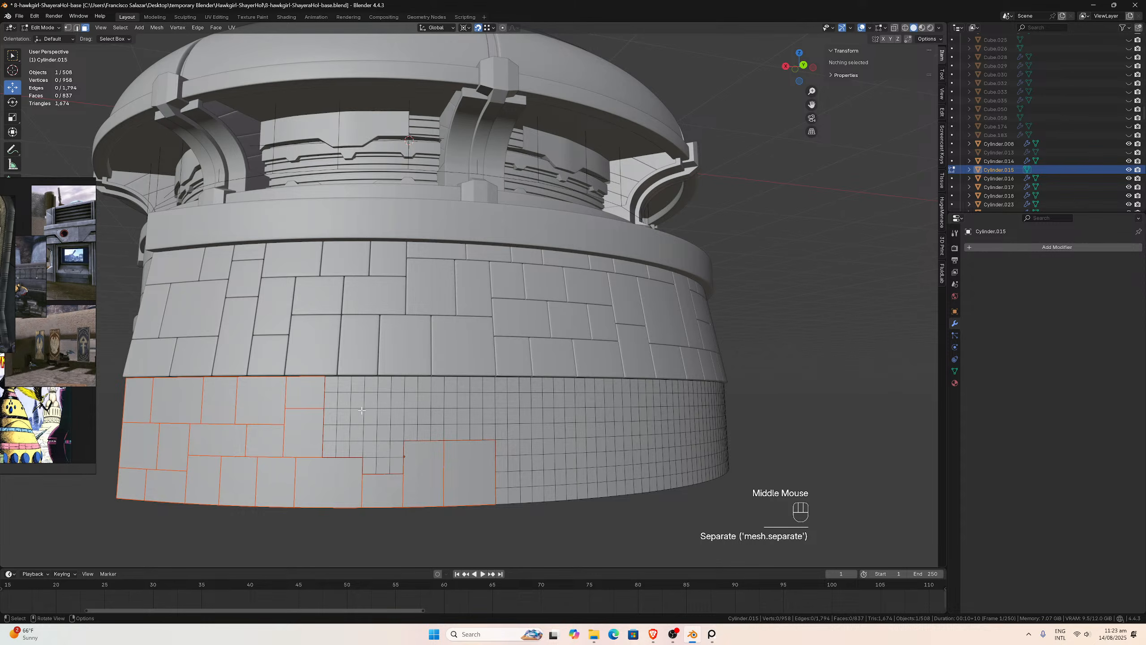
pyautogui.click(349, 441)
pyautogui.moveTo(350, 441); pyautogui.dragTo(330, 380)
pyautogui.press('p')
pyautogui.click(330, 381)
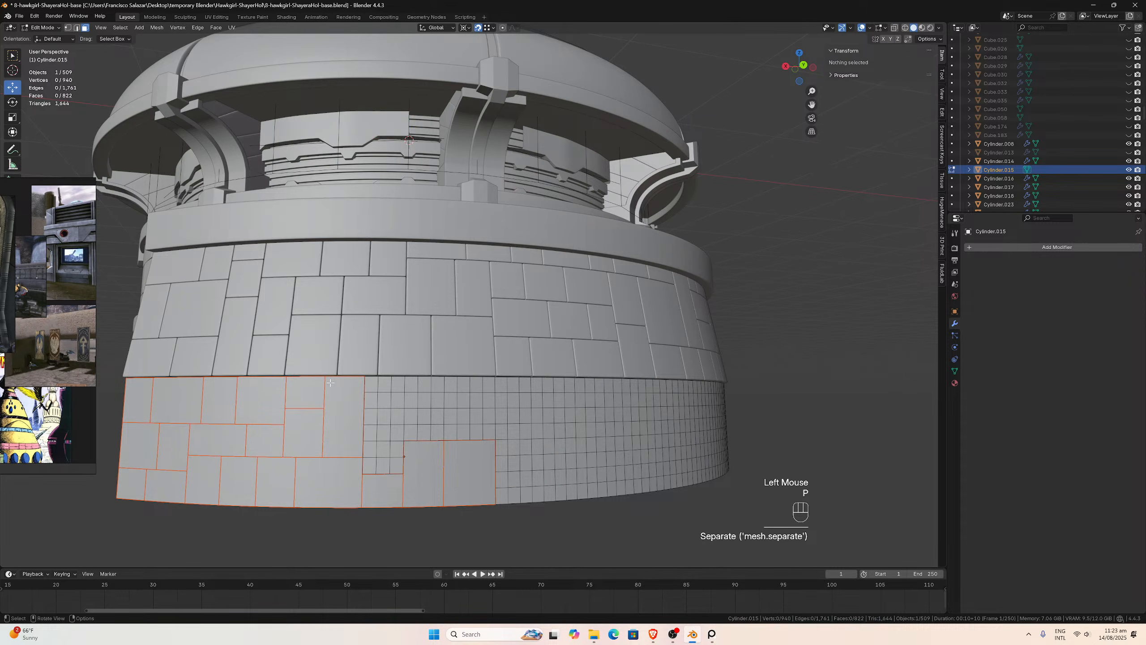
# - Separate two stacked 3×3-face bricks beside the tall block, filling the column up to the lower wall's upper edge
pyautogui.moveTo(381, 431); pyautogui.dragTo(383, 431, button='middle')
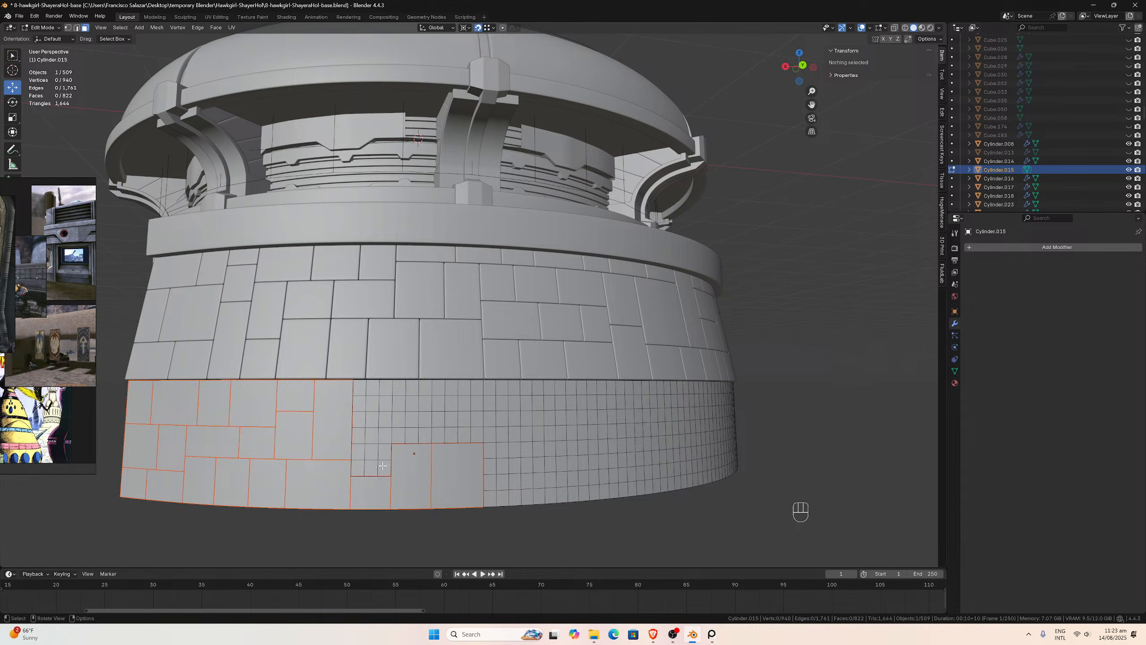
pyautogui.moveTo(382, 466); pyautogui.dragTo(354, 432)
pyautogui.press('p')
pyautogui.click(354, 433)
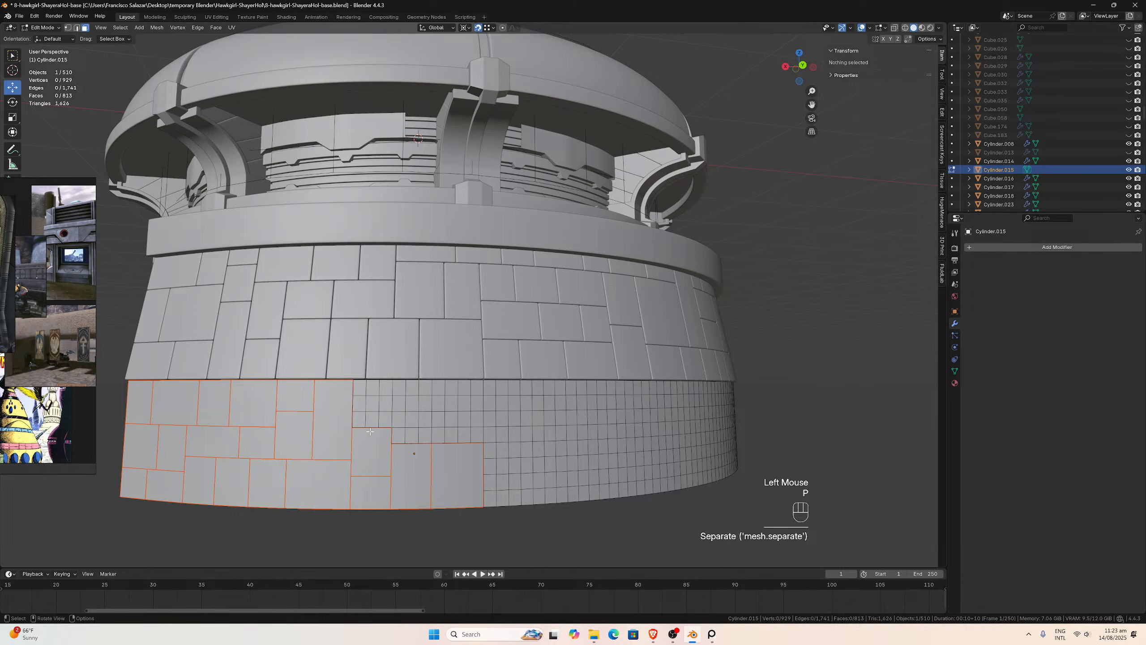
pyautogui.moveTo(355, 432); pyautogui.dragTo(373, 426, button='middle')
pyautogui.moveTo(377, 424); pyautogui.dragTo(349, 389)
pyautogui.press('p')
pyautogui.click(349, 389)
pyautogui.moveTo(350, 388); pyautogui.dragTo(382, 410, button='middle')
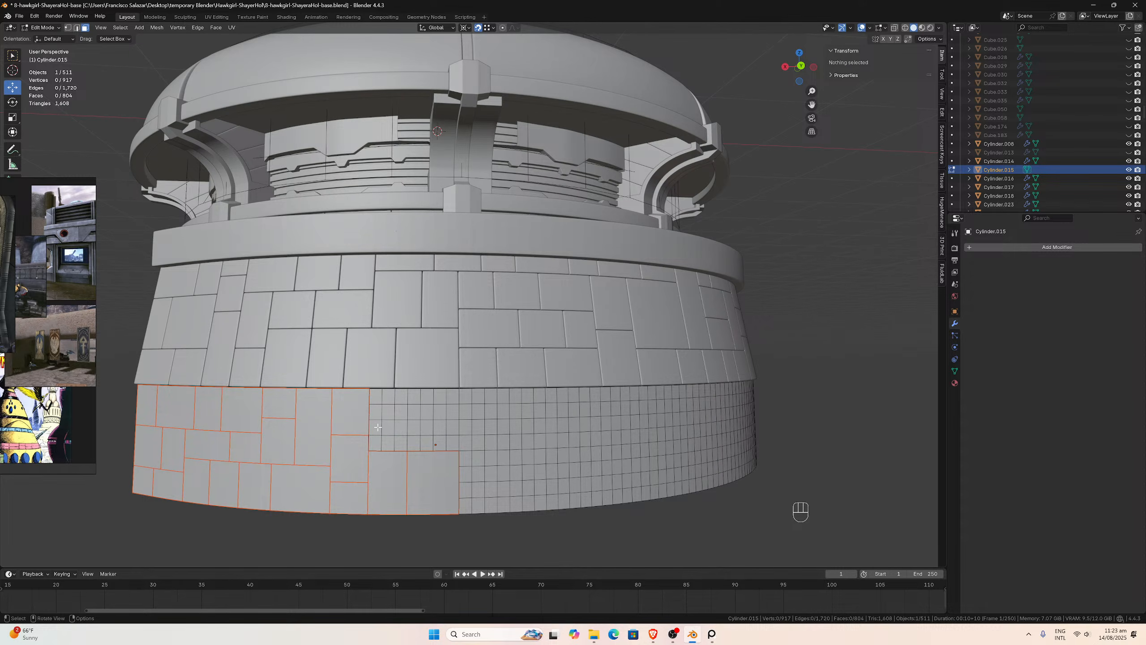
# - Separate a 4-wide, 2-high brick above the large lower blocks and a 3-wide, 2-high brick over it at the upper edge
pyautogui.moveTo(376, 428); pyautogui.dragTo(373, 391)
pyautogui.press('p')
pyautogui.click(415, 441)
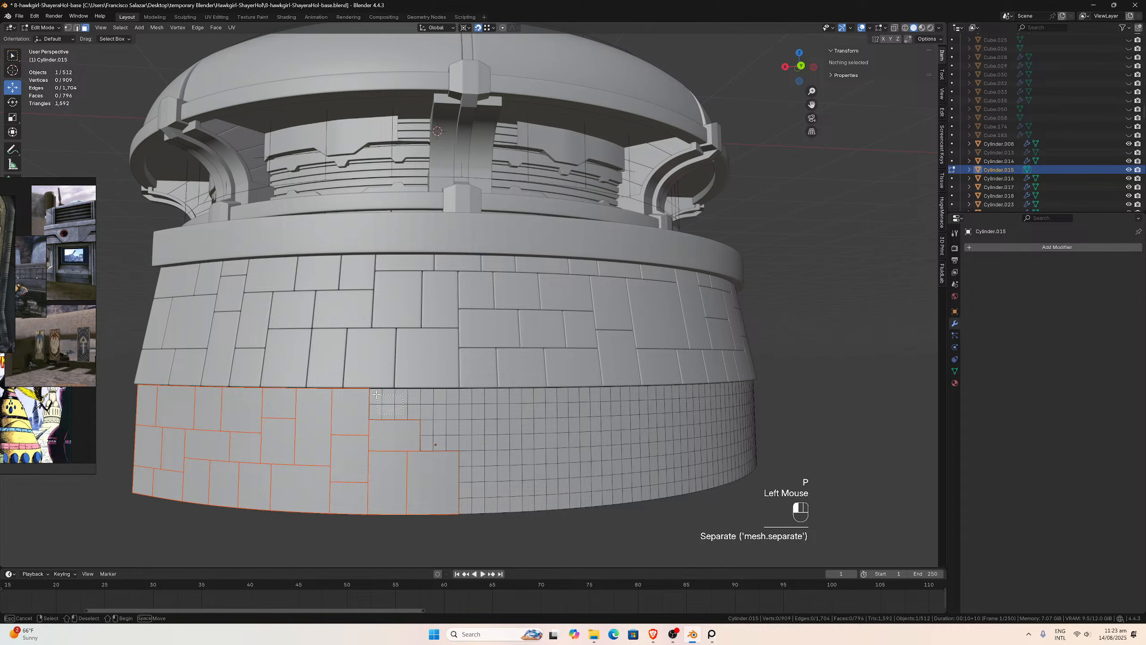
pyautogui.press('p')
pyautogui.click(363, 390)
# - Separate a 4-wide, 2-high brick along the wall's upper edge and a 5-wide, 2-high brick in the middle row below it
pyautogui.moveTo(439, 408); pyautogui.dragTo(431, 418, button='middle')
pyautogui.moveTo(431, 419); pyautogui.dragTo(399, 404)
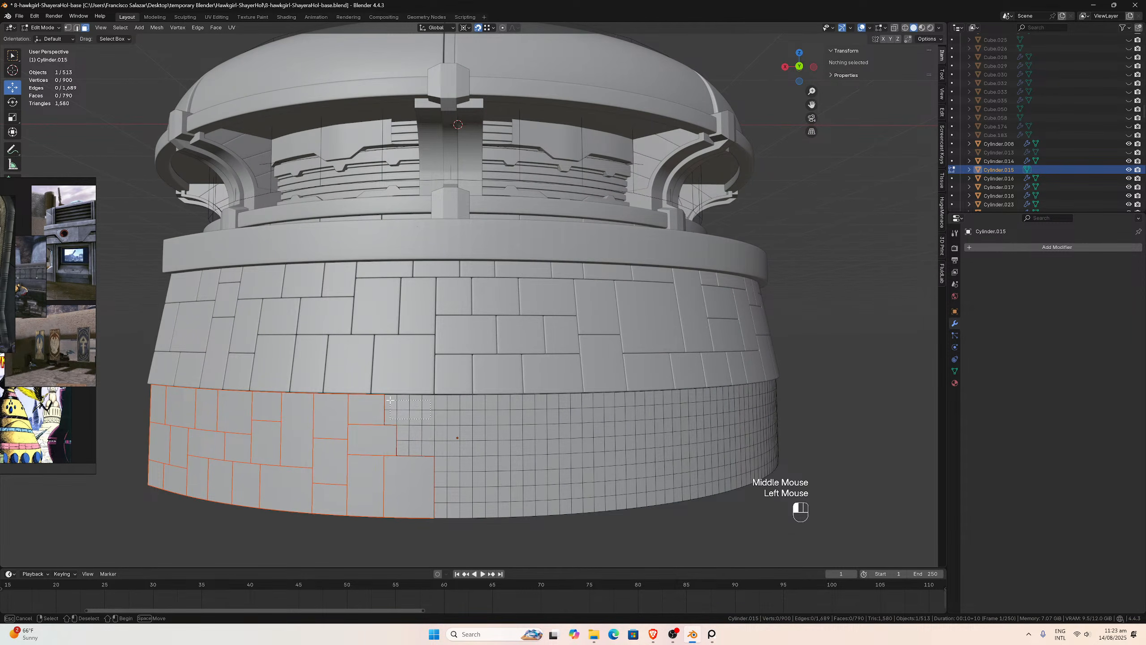
pyautogui.press('p')
pyautogui.click(400, 404)
pyautogui.moveTo(426, 447); pyautogui.dragTo(403, 436)
pyautogui.press('p')
pyautogui.click(404, 437)
# - Separate a 3-wide, 2-high brick at the upper edge and a 4-wide, 2-high brick continuing the middle row
pyautogui.moveTo(404, 437); pyautogui.dragTo(429, 419, button='middle')
pyautogui.moveTo(441, 410); pyautogui.dragTo(417, 396)
pyautogui.press('p')
pyautogui.click(417, 398)
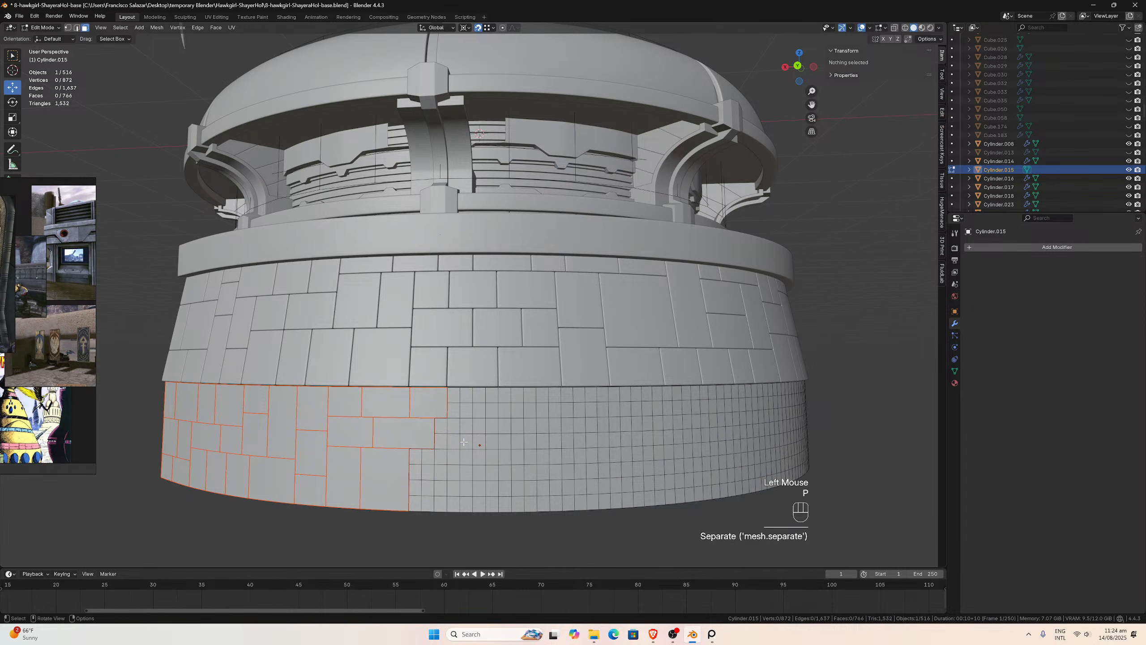
pyautogui.moveTo(464, 441); pyautogui.dragTo(440, 426)
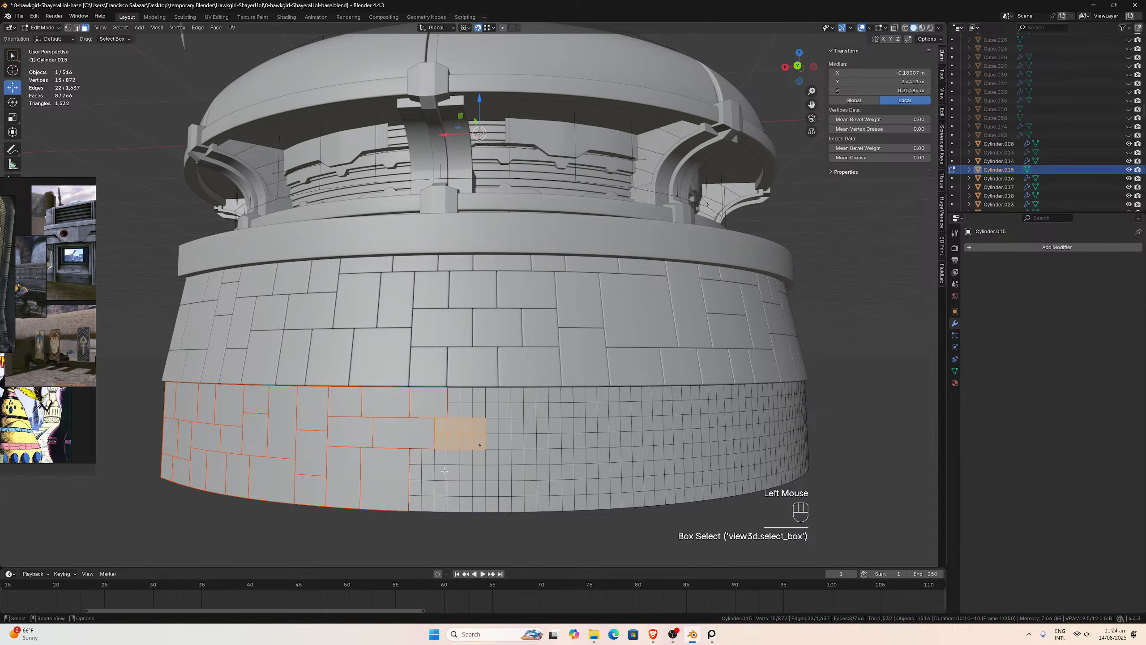
pyautogui.press('p')
pyautogui.click(456, 451)
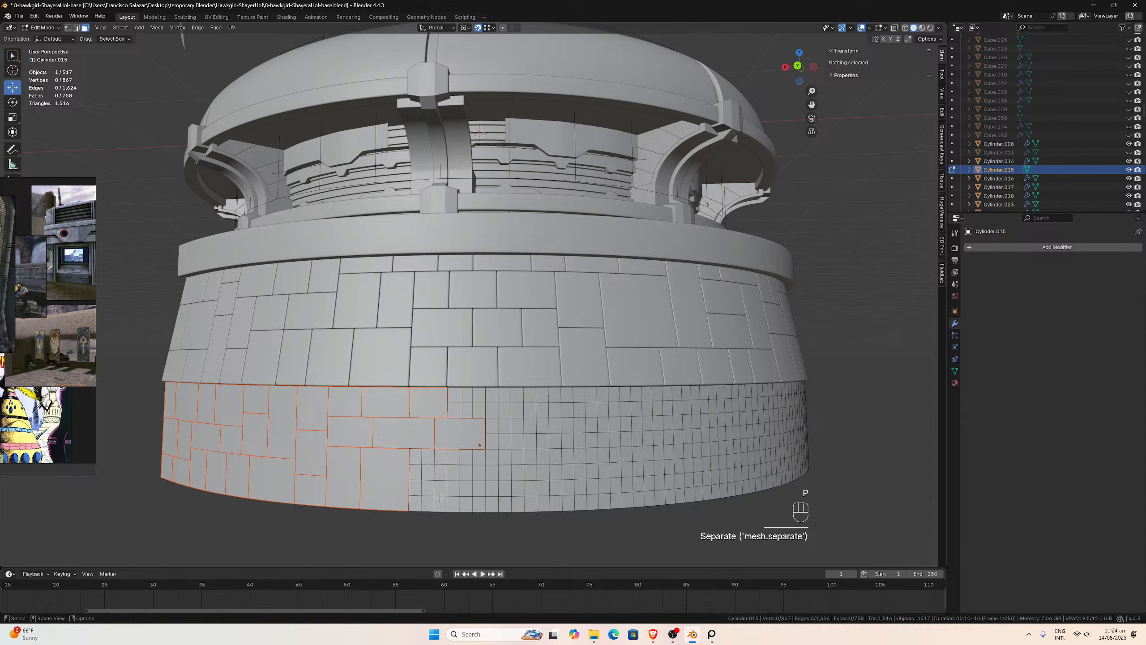
# - Separate a 3-wide, 4-high brick at the wall's lower edge, next to the large lower blocks
pyautogui.moveTo(440, 497); pyautogui.dragTo(414, 458)
pyautogui.press('p')
pyautogui.click(413, 456)
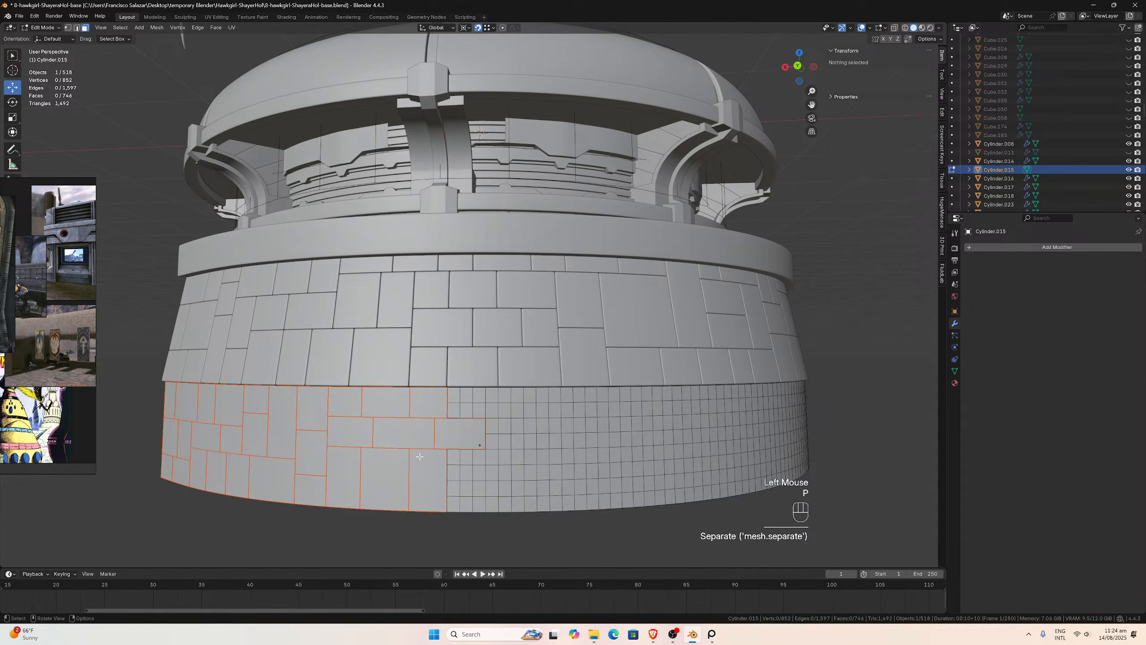
# - Separate a 3-wide, 2-high brick at the lower edge and a 6-wide, 2-high brick directly above it
pyautogui.moveTo(478, 503); pyautogui.dragTo(453, 455)
pyautogui.press('p')
pyautogui.click(451, 455)
pyautogui.press('p')
pyautogui.click(453, 456)
# - Separate a large 5×5-face brick from the lower wall, just past the end of the 6-wide brick
pyautogui.moveTo(453, 456); pyautogui.dragTo(506, 419, button='middle')
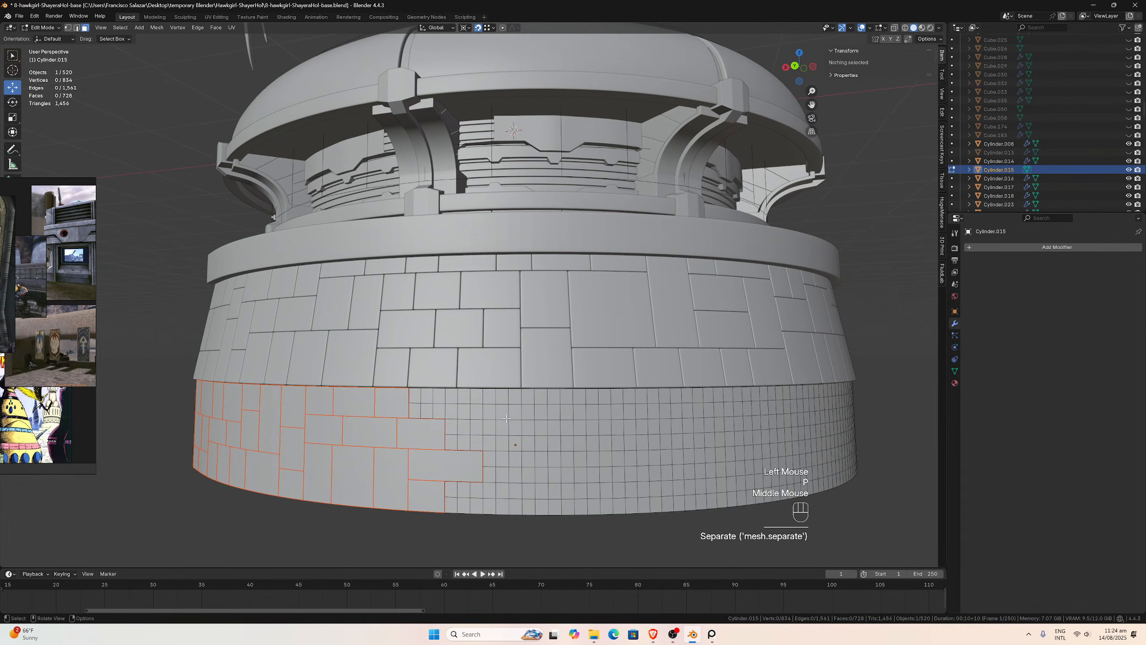
pyautogui.moveTo(488, 412); pyautogui.dragTo(537, 471)
pyautogui.press('p')
pyautogui.click(537, 471)
# - Separate a 3-wide, 4-high brick and a 3-wide, 2-high brick to fill the upper-edge gap before the 5×5 brick
pyautogui.moveTo(537, 472); pyautogui.dragTo(494, 440, button='middle')
pyautogui.moveTo(481, 439); pyautogui.dragTo(481, 439)
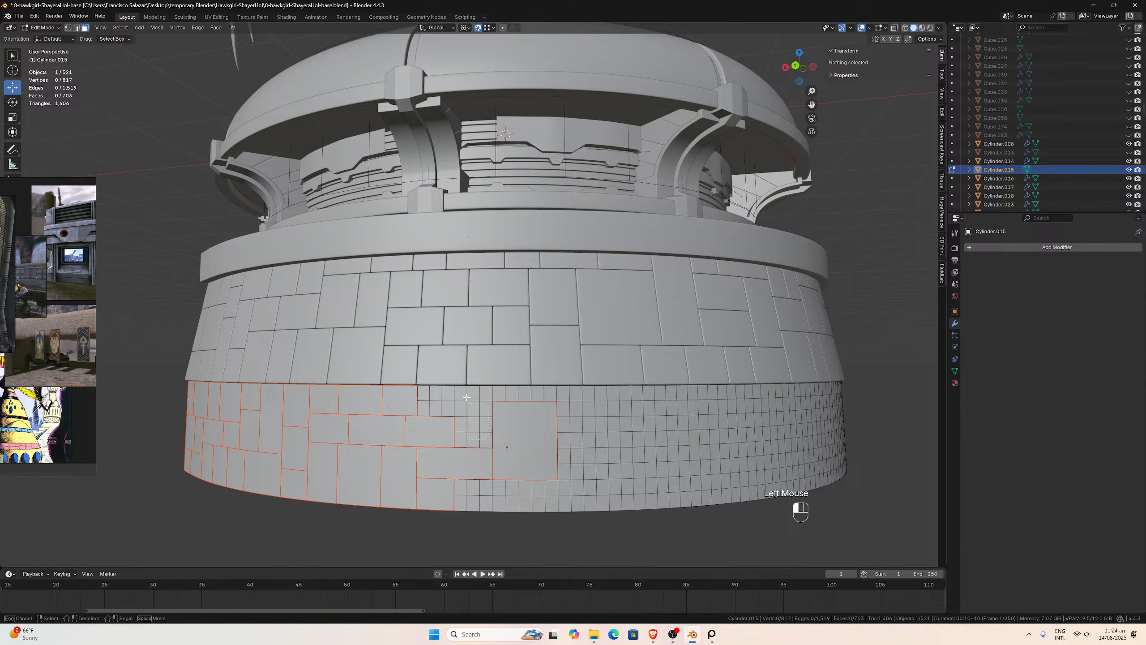
pyautogui.moveTo(458, 390); pyautogui.dragTo(425, 394)
pyautogui.press('p')
pyautogui.click(456, 389)
pyautogui.press('p')
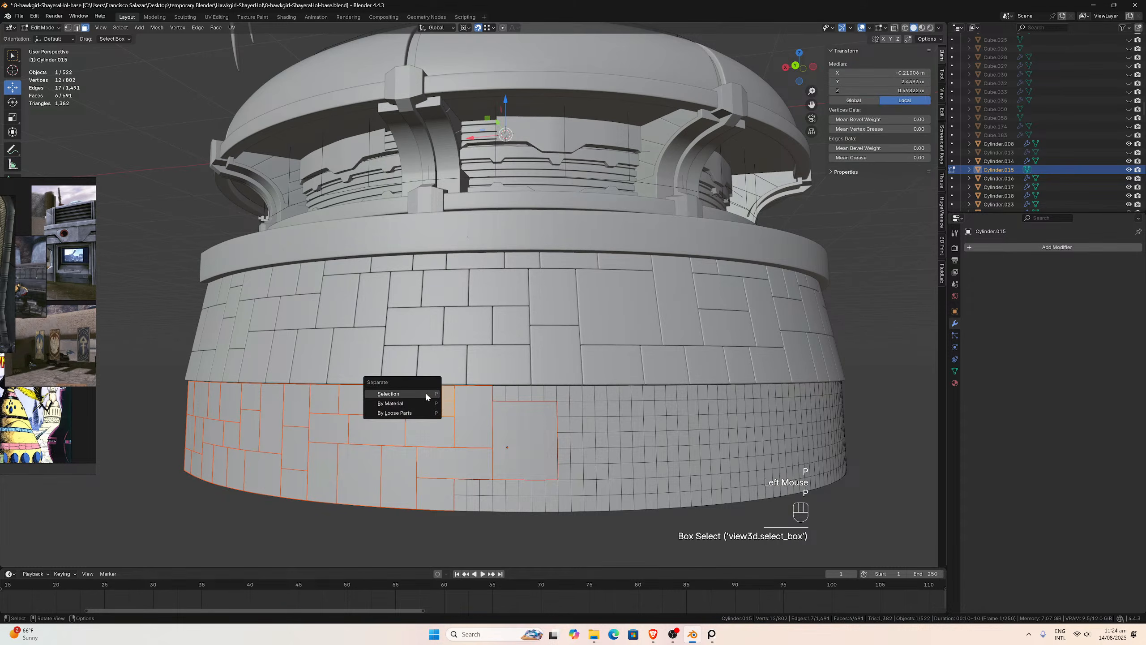
pyautogui.click(426, 392)
# - Separate two adjacent 4-wide, 2-high bricks along the lower edge beneath the 5×5 brick
pyautogui.moveTo(492, 479); pyautogui.dragTo(498, 482, button='middle')
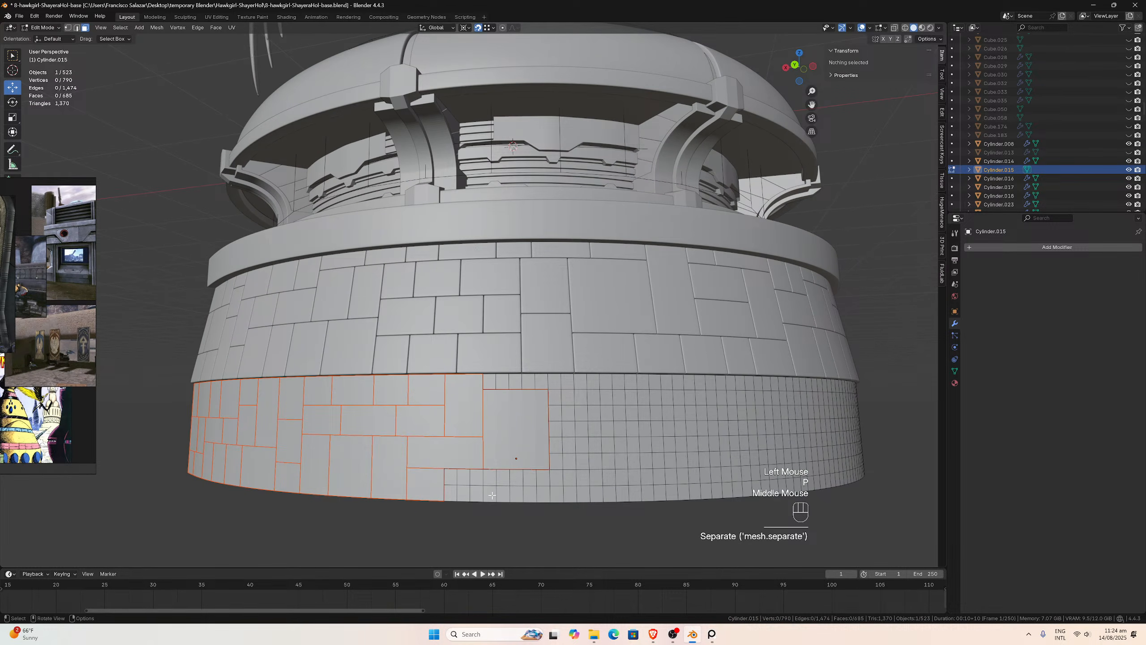
pyautogui.moveTo(497, 497); pyautogui.dragTo(450, 475)
pyautogui.press('p')
pyautogui.click(450, 475)
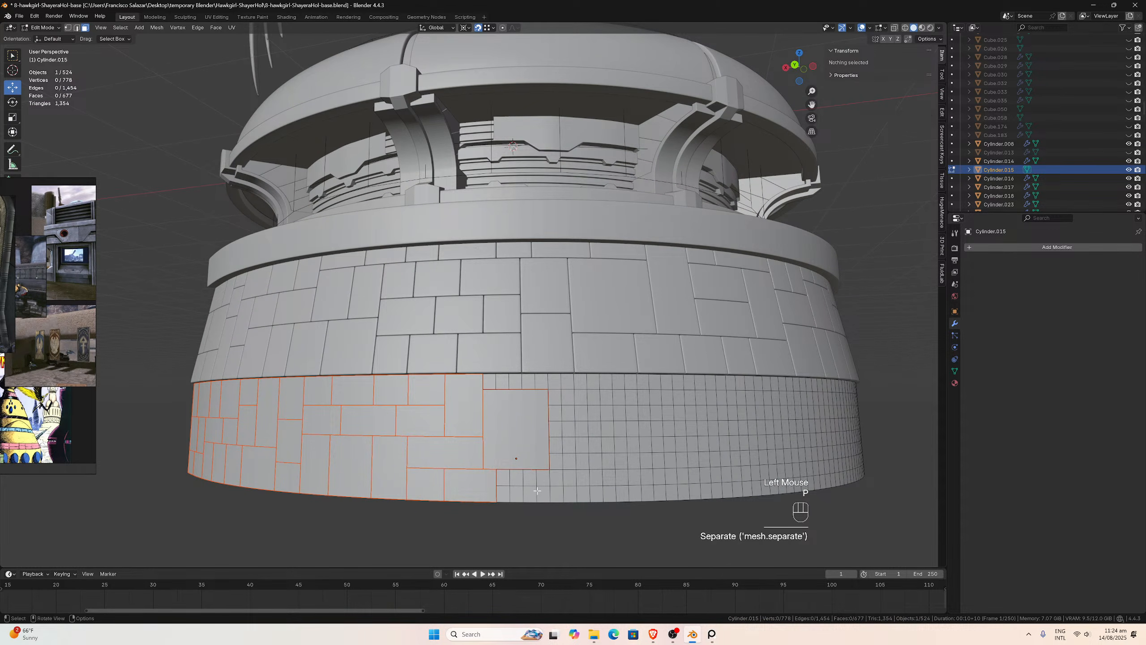
pyautogui.moveTo(543, 493); pyautogui.dragTo(507, 478)
pyautogui.press('p')
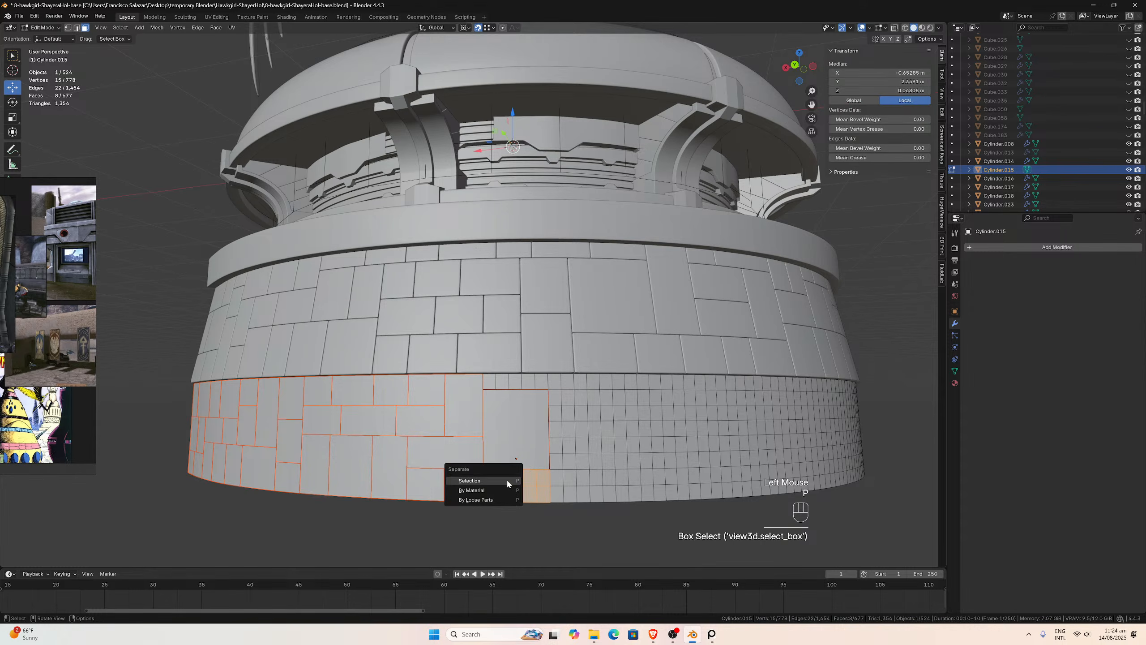
pyautogui.click(507, 478)
# - Undo the last five brick separations, back to before the 5×5 brick was split off
pyautogui.moveTo(519, 423); pyautogui.dragTo(523, 413, button='middle')
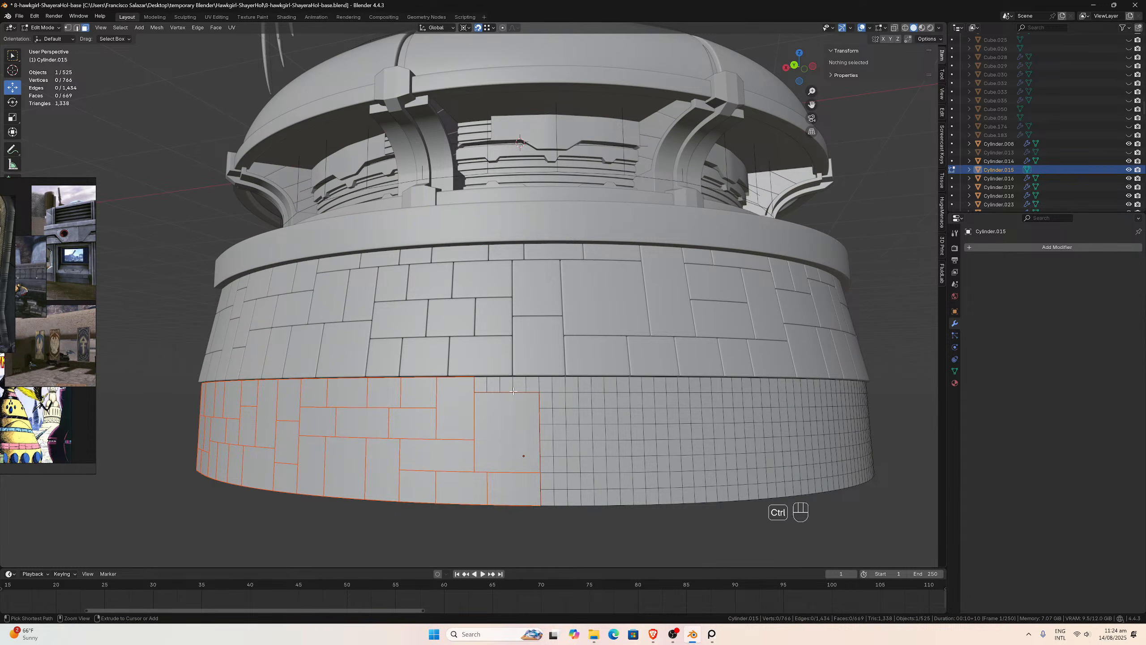
pyautogui.hotkey('ctrl', 'z')
pyautogui.hotkey('ctrl', 'z')
pyautogui.hotkey('ctrl', 'z')
pyautogui.hotkey('ctrl', 'z')
pyautogui.hotkey('ctrl', 'z')
pyautogui.hotkey('ctrl', 'z')
pyautogui.hotkey('ctrl', 'z')
pyautogui.hotkey('ctrl', 'z')
pyautogui.hotkey('ctrl', 'z')
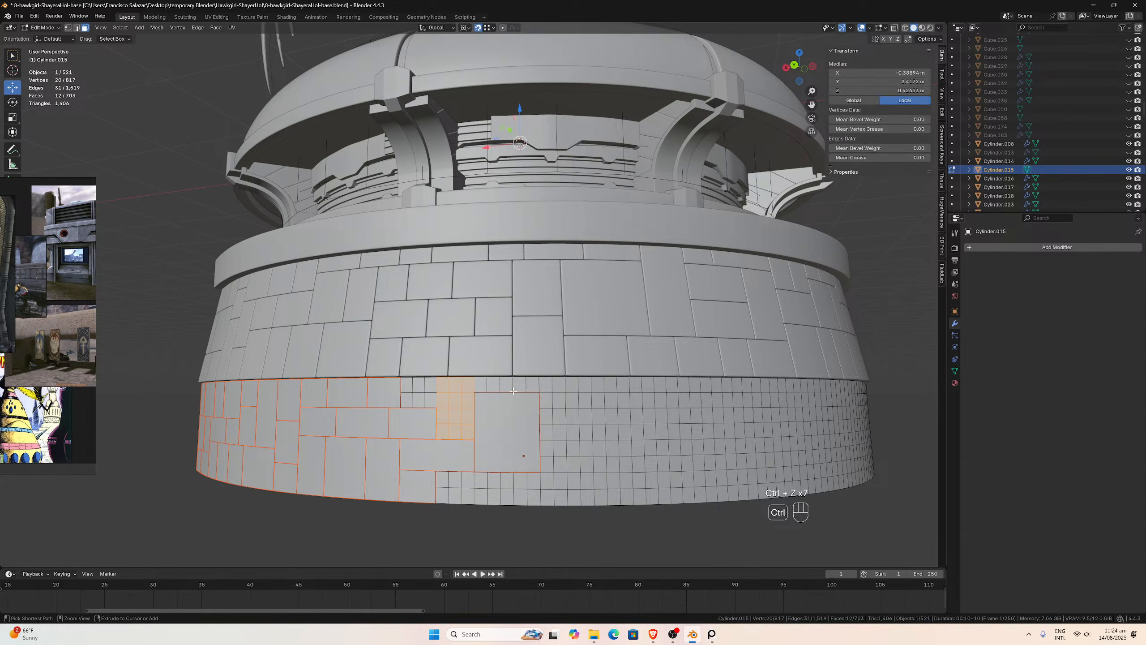
pyautogui.hotkey('ctrl', 'z')
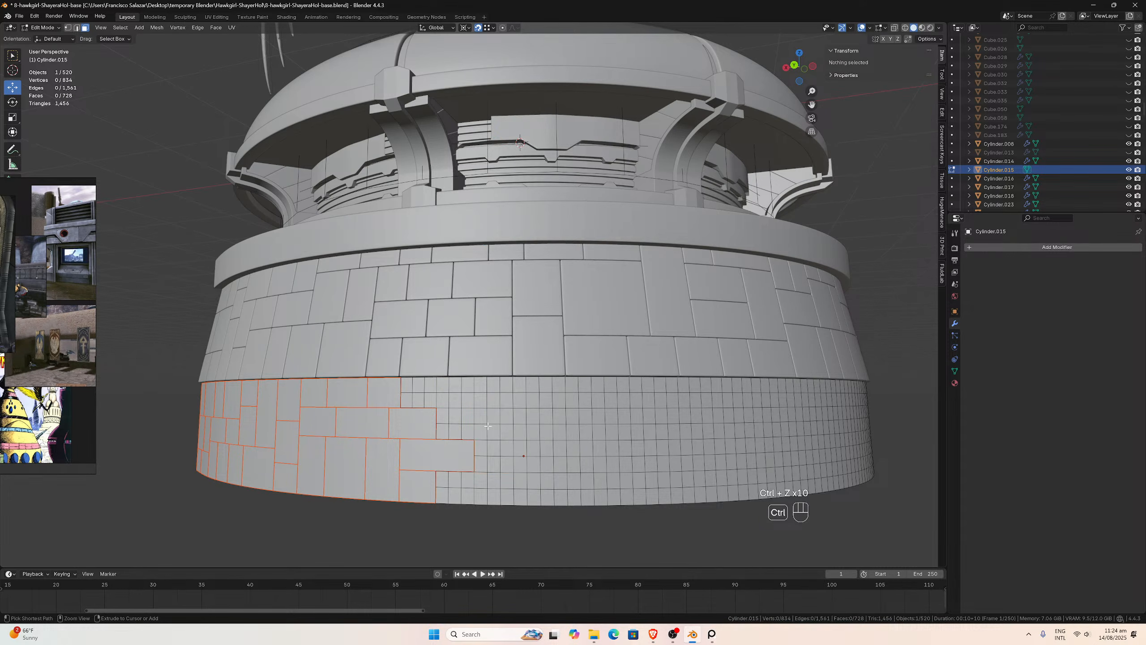
# - Separate a 5-wide, 4-high brick just past the 6-wide brick, leaving two face rows free above and below it
pyautogui.moveTo(479, 418); pyautogui.dragTo(530, 467)
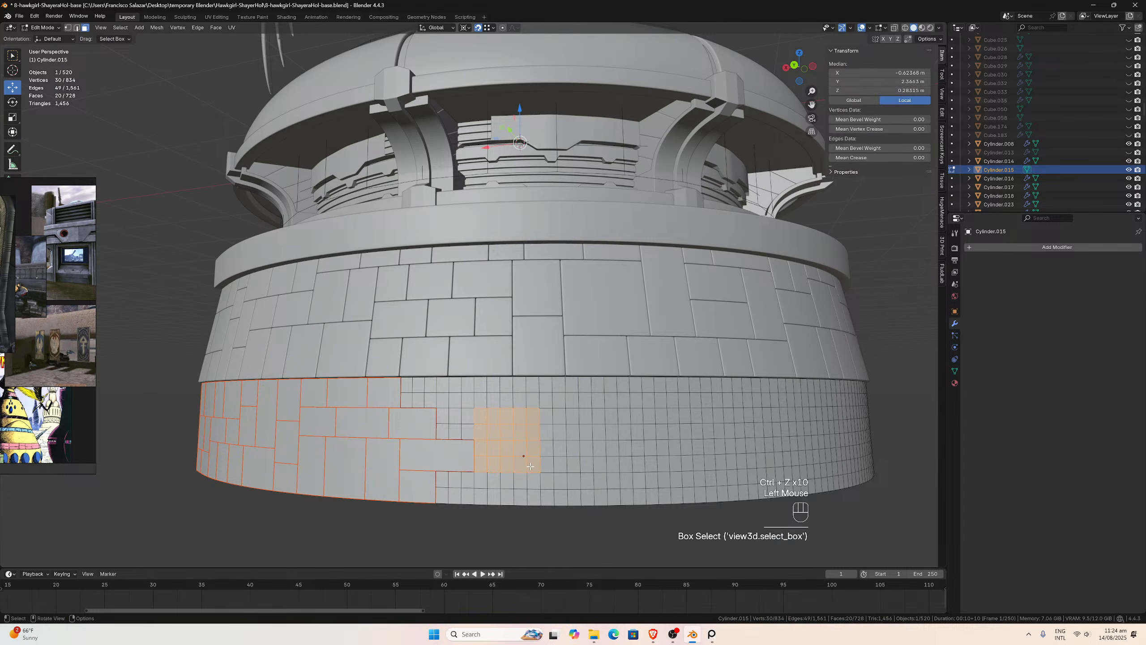
pyautogui.press('p')
pyautogui.click(530, 466)
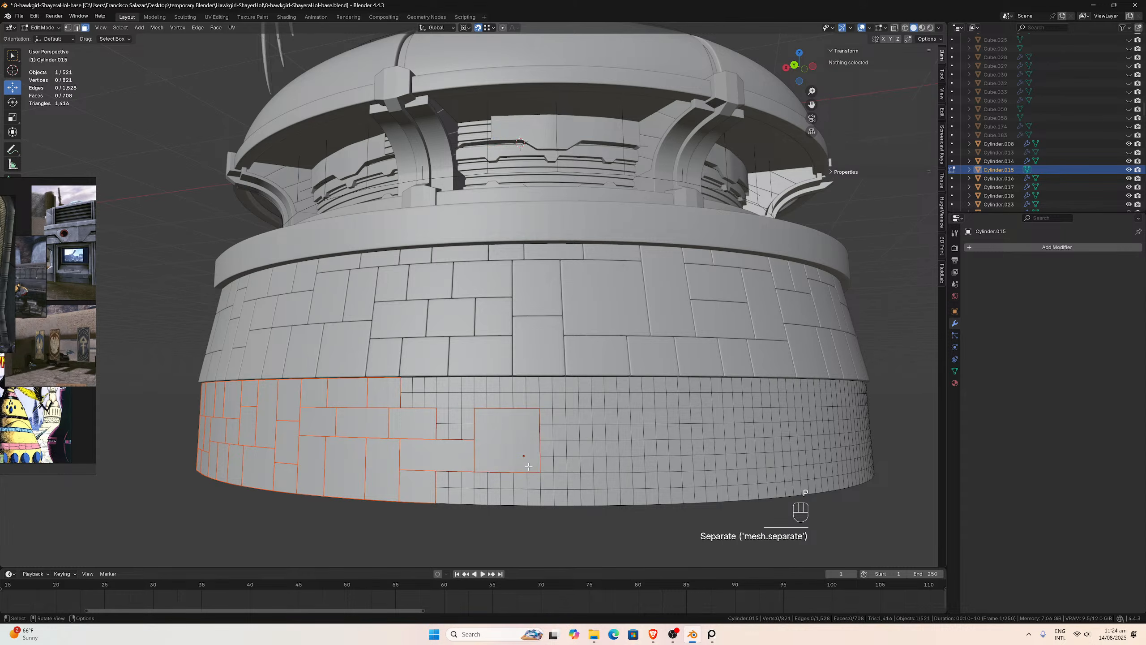
# - Separate two adjacent 4-wide, 2-high bricks along the lower edge, ending under the 5-wide, 4-high brick
pyautogui.moveTo(482, 496); pyautogui.dragTo(448, 483)
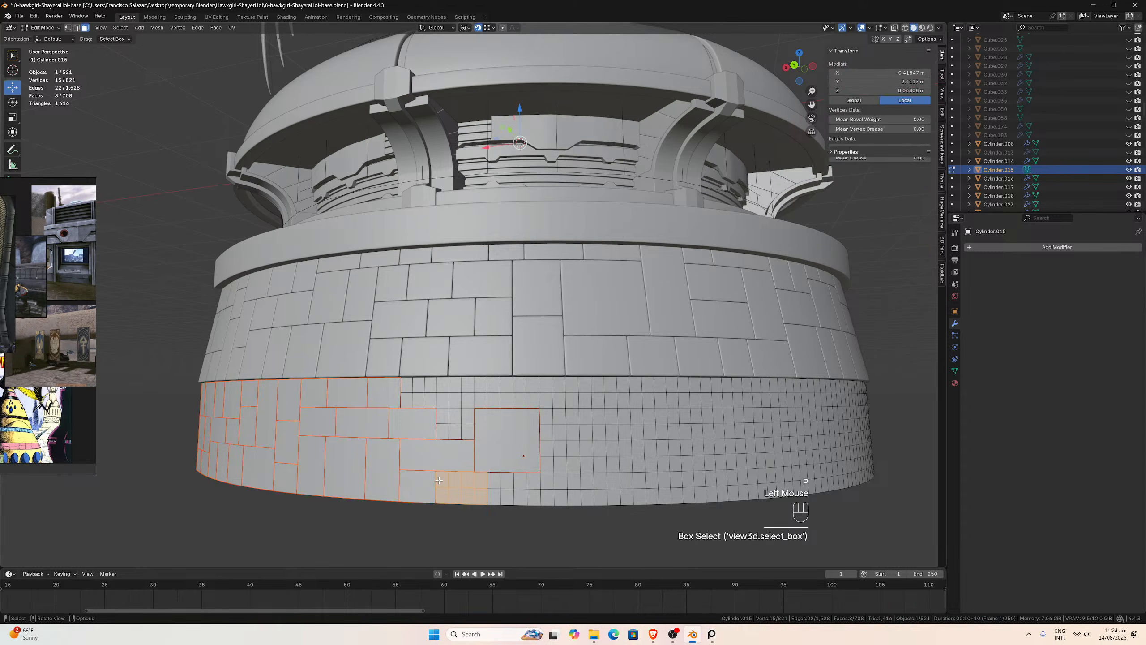
pyautogui.press('p')
pyautogui.click(441, 478)
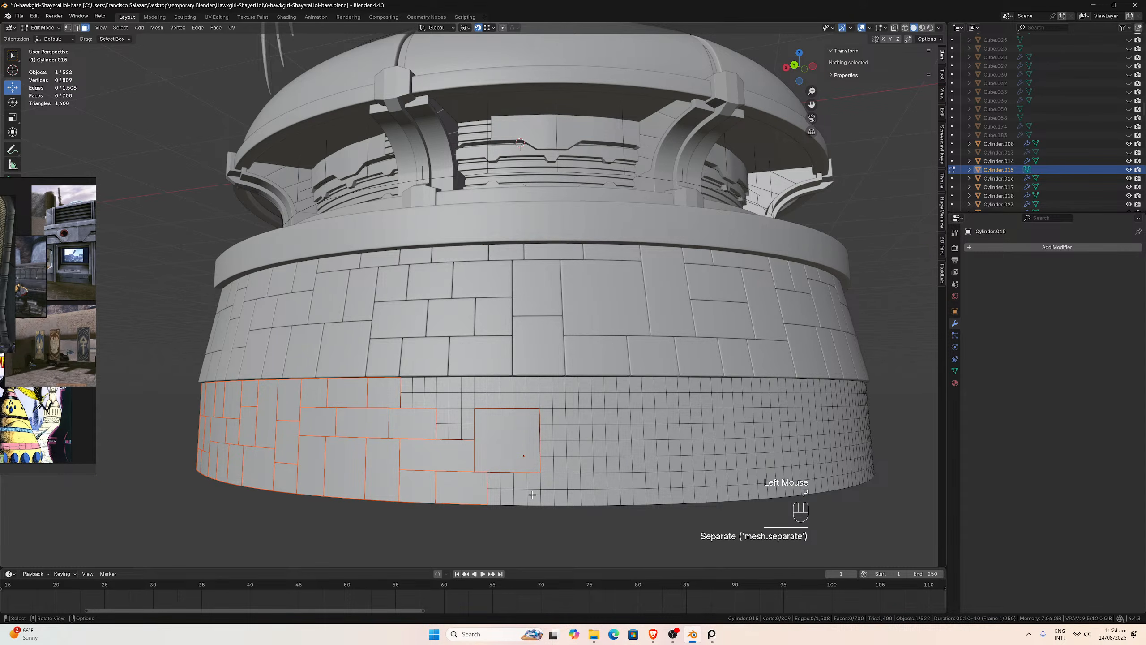
pyautogui.moveTo(535, 492); pyautogui.dragTo(488, 469)
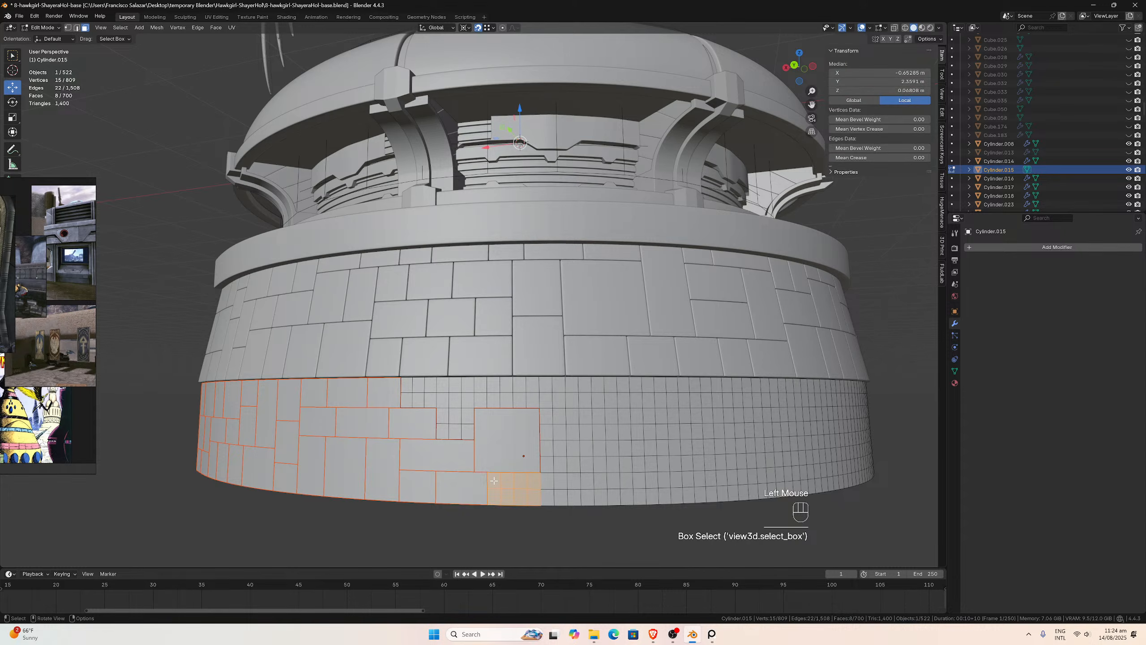
pyautogui.press('p')
pyautogui.click(480, 475)
# - Separate a 3-wide, 4-high brick and a 3-wide, 2-high brick to fill the upper-edge gap before the large brick
pyautogui.moveTo(480, 476); pyautogui.dragTo(490, 421, button='middle')
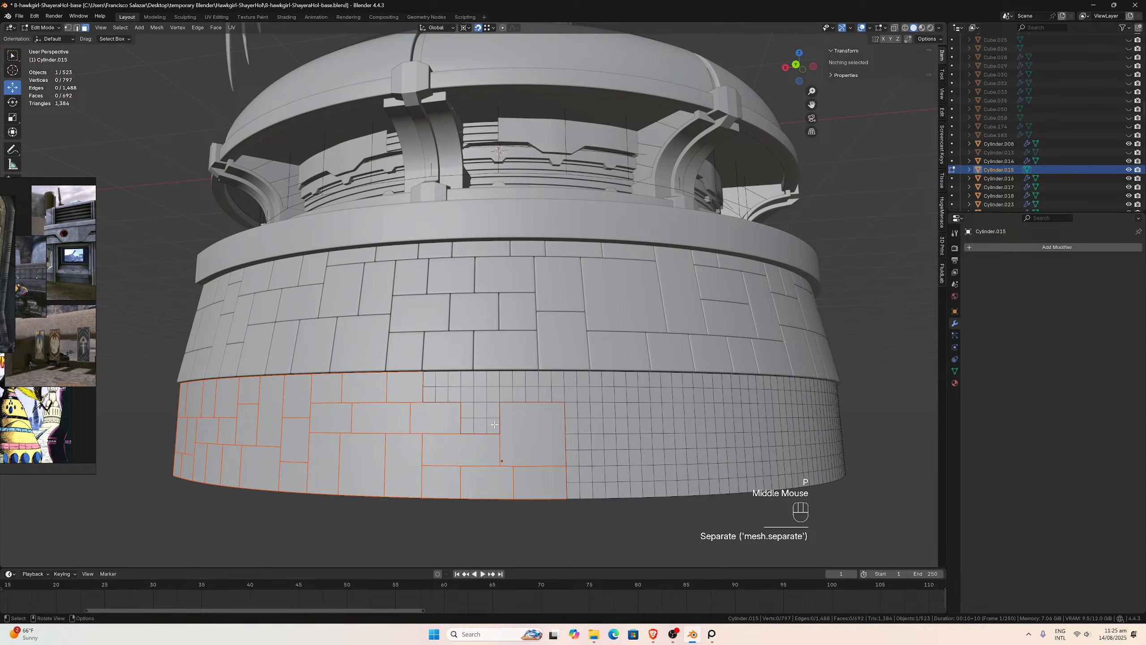
pyautogui.moveTo(495, 425); pyautogui.dragTo(431, 376)
pyautogui.press('p')
pyautogui.click(467, 377)
pyautogui.press('p')
pyautogui.click(430, 377)
# - Separate a 5-wide, 2-high brick above the large brick and a neighbouring 3-wide, 2-high brick along the upper edge
pyautogui.moveTo(430, 377); pyautogui.dragTo(514, 398, button='middle')
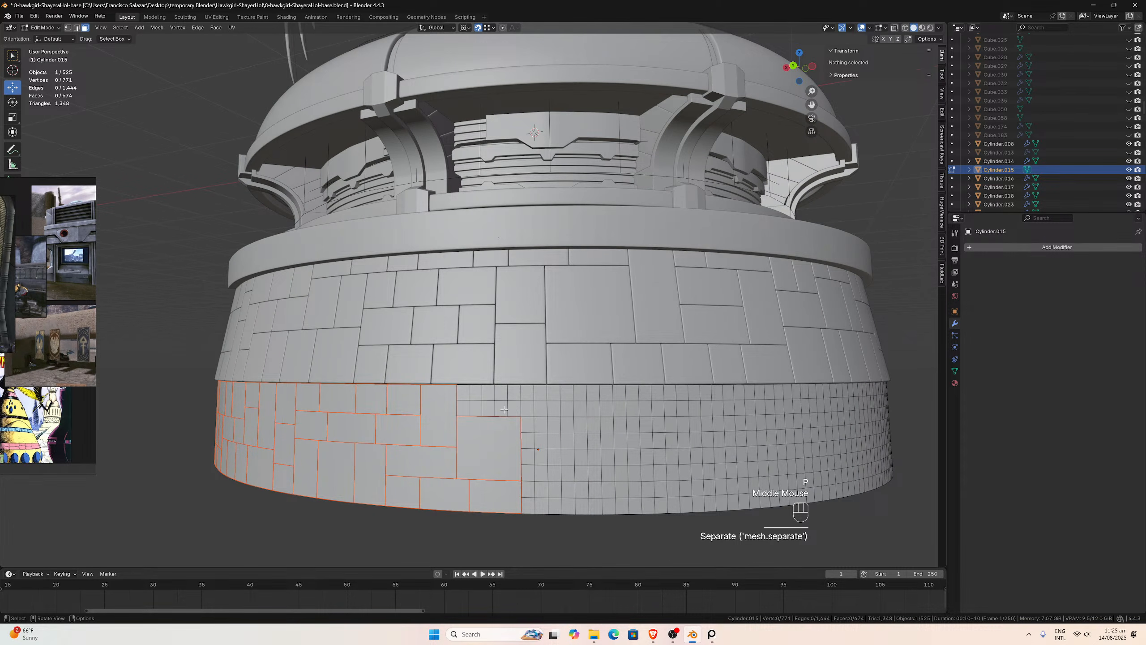
pyautogui.moveTo(504, 411); pyautogui.dragTo(464, 392)
pyautogui.press('p')
pyautogui.click(463, 390)
pyautogui.moveTo(549, 411); pyautogui.dragTo(515, 395)
pyautogui.press('p')
pyautogui.click(515, 395)
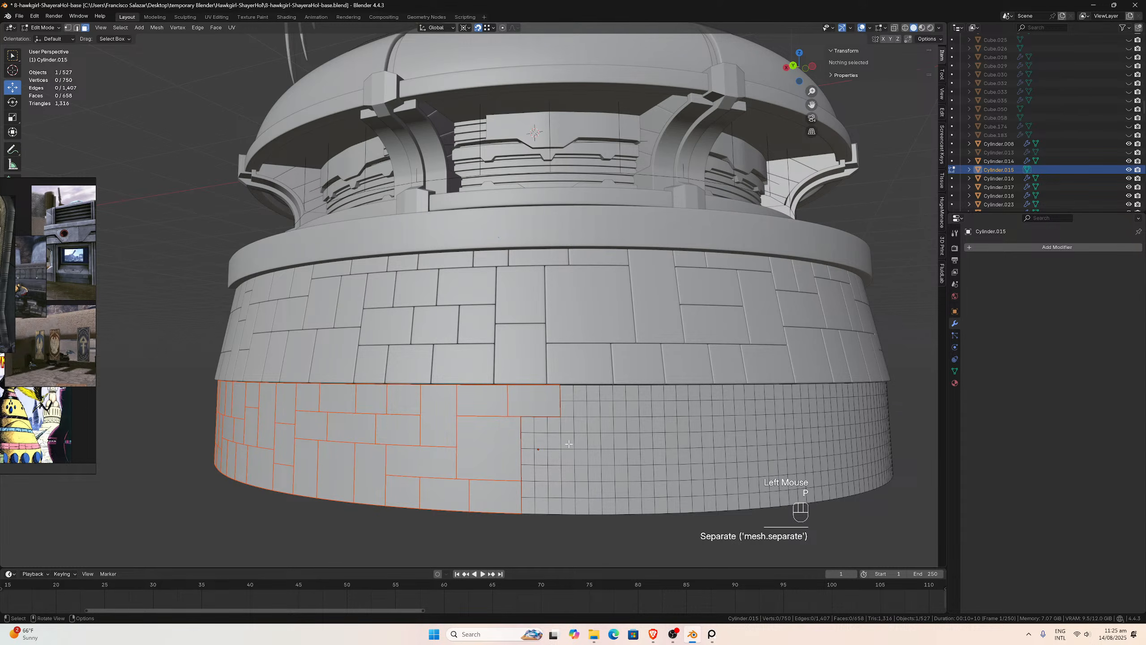
# - Separate a 5-wide, 2-high brick in the middle row and a 3-wide, 4-high brick beneath it at the lower edge
pyautogui.moveTo(578, 447); pyautogui.dragTo(528, 425)
pyautogui.press('p')
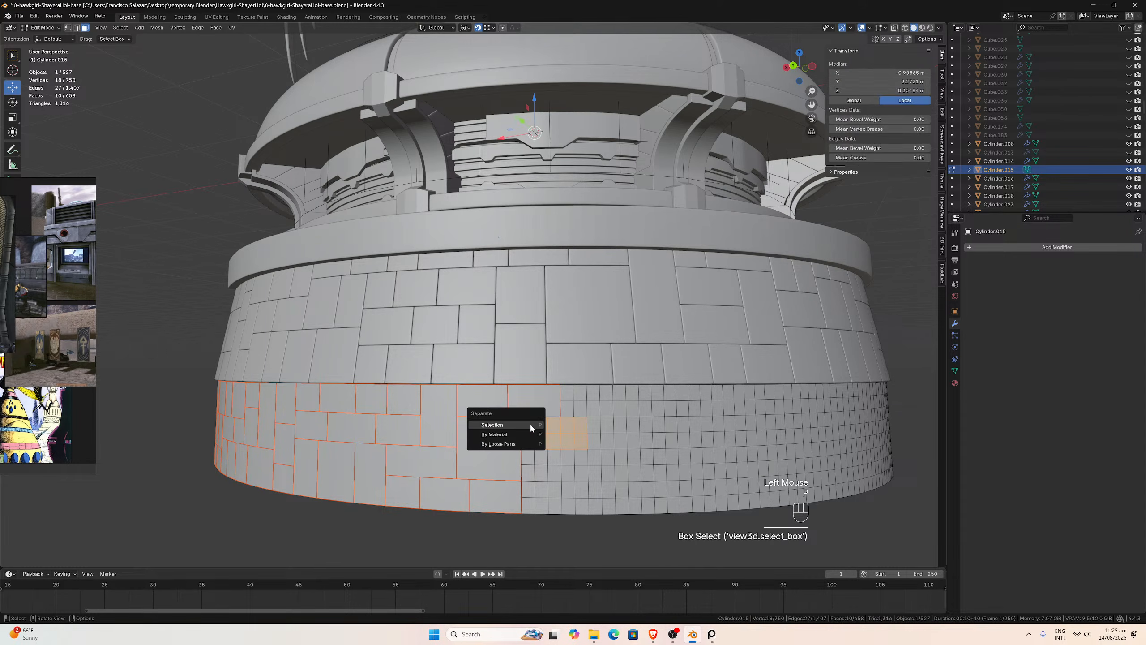
pyautogui.click(530, 425)
pyautogui.moveTo(559, 496); pyautogui.dragTo(527, 458)
pyautogui.press('p')
pyautogui.click(528, 459)
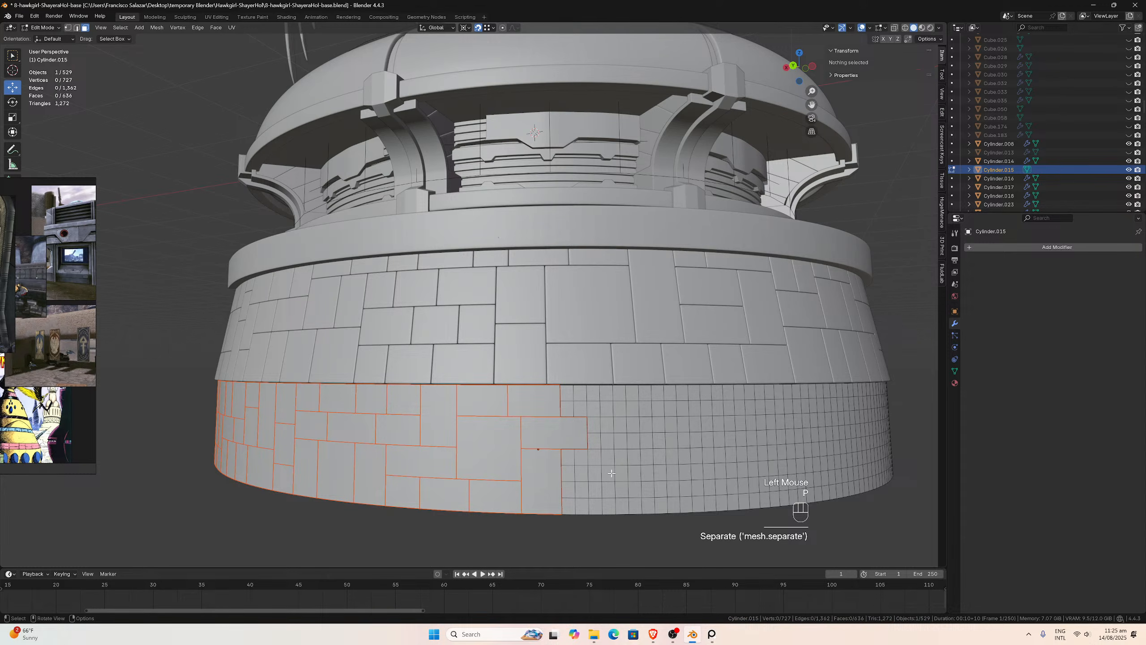
# - Separate a 4-wide, 2-high brick beside the 3-wide, 4-high one and a 3-wide, 2-high brick under it at the lower edge
pyautogui.moveTo(611, 476); pyautogui.dragTo(571, 456)
pyautogui.press('p')
pyautogui.click(571, 458)
pyautogui.moveTo(592, 505); pyautogui.dragTo(569, 488)
pyautogui.press('p')
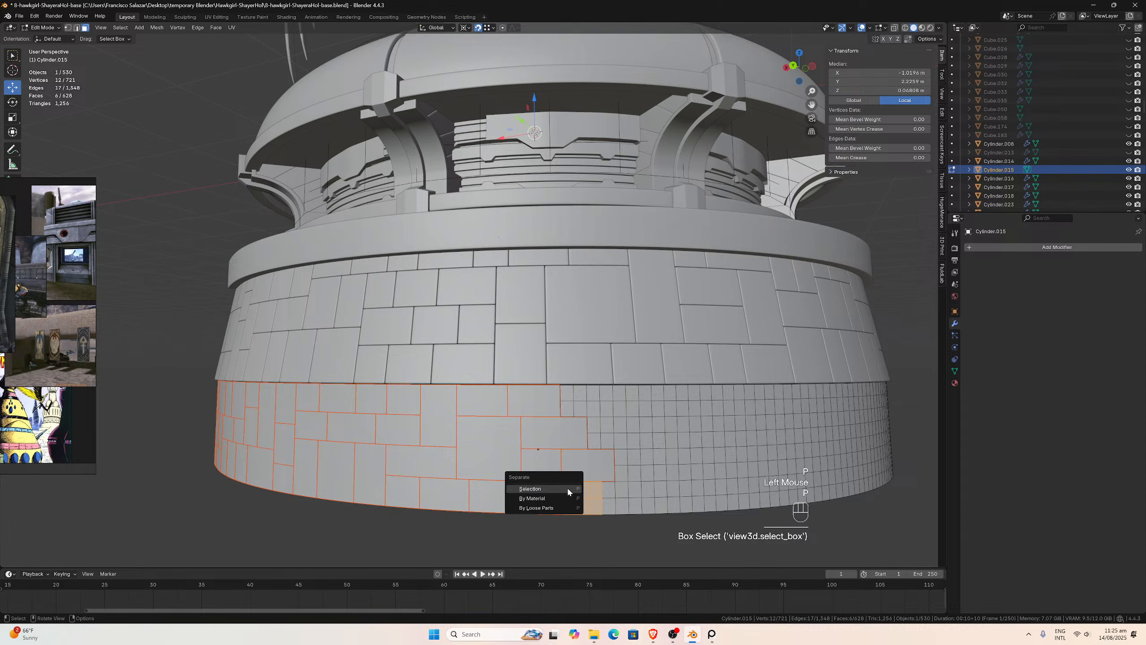
pyautogui.click(575, 484)
# - Separate a 4-wide, 2-high brick continuing the lower edge and another 4-wide, 2-high brick continuing the middle row
pyautogui.scroll(-2, 575, 483)
pyautogui.moveTo(563, 474); pyautogui.dragTo(547, 466, button='middle')
pyautogui.scroll(3, 547, 466)
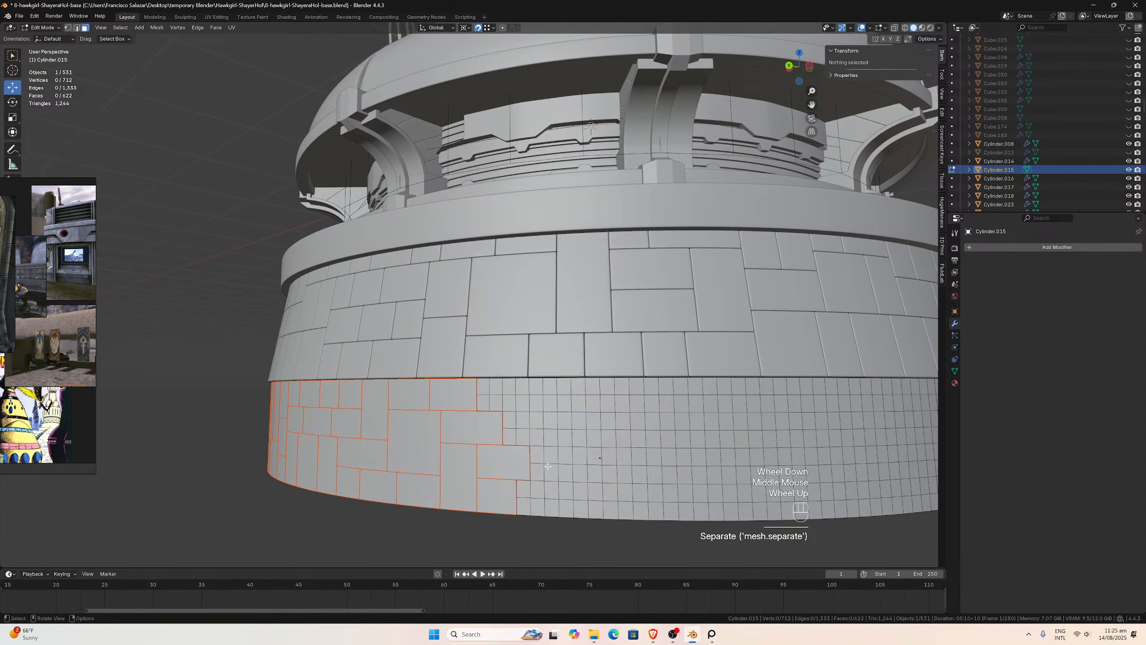
pyautogui.moveTo(565, 508); pyautogui.dragTo(525, 490)
pyautogui.press('p')
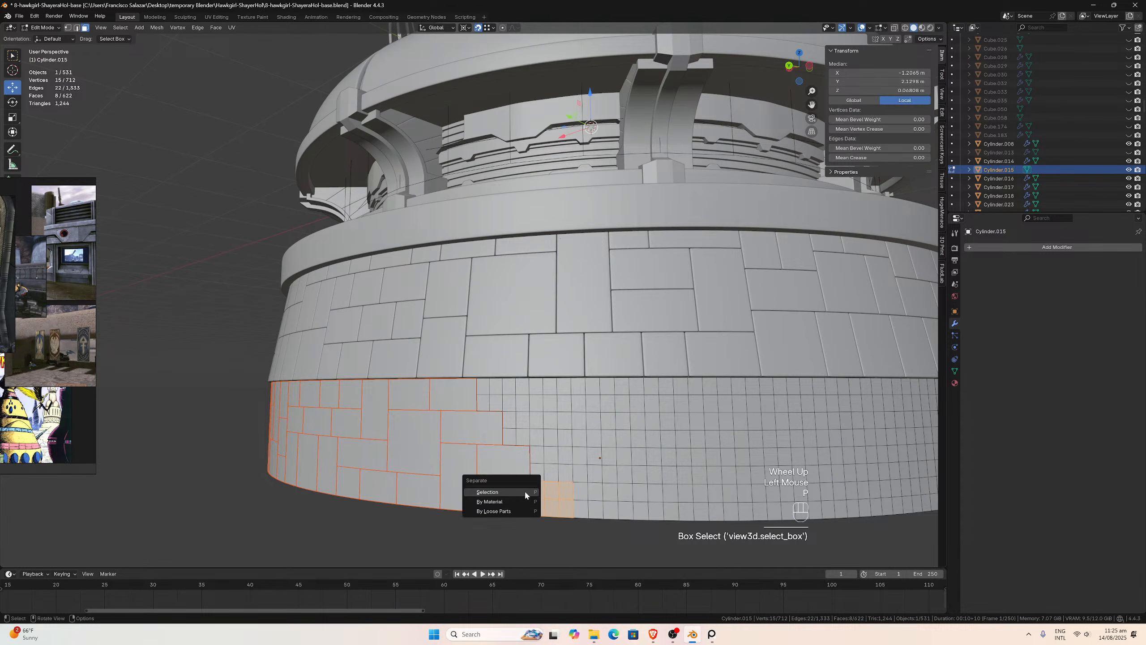
pyautogui.click(524, 489)
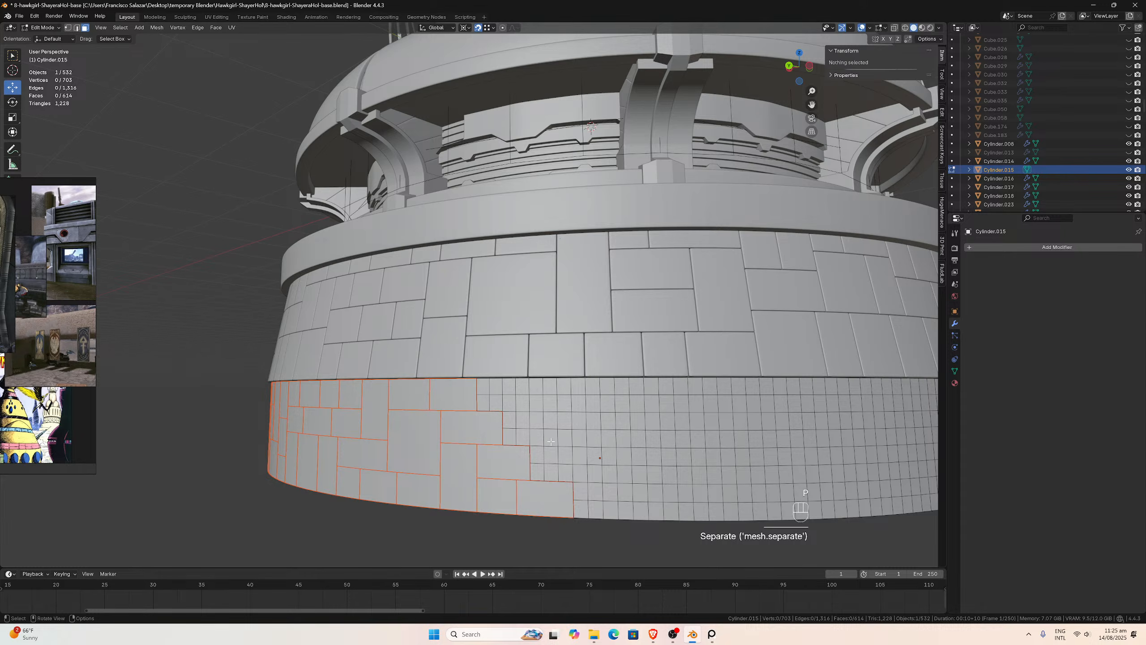
pyautogui.moveTo(549, 442); pyautogui.dragTo(506, 418)
pyautogui.press('p')
pyautogui.middleClick(507, 418)
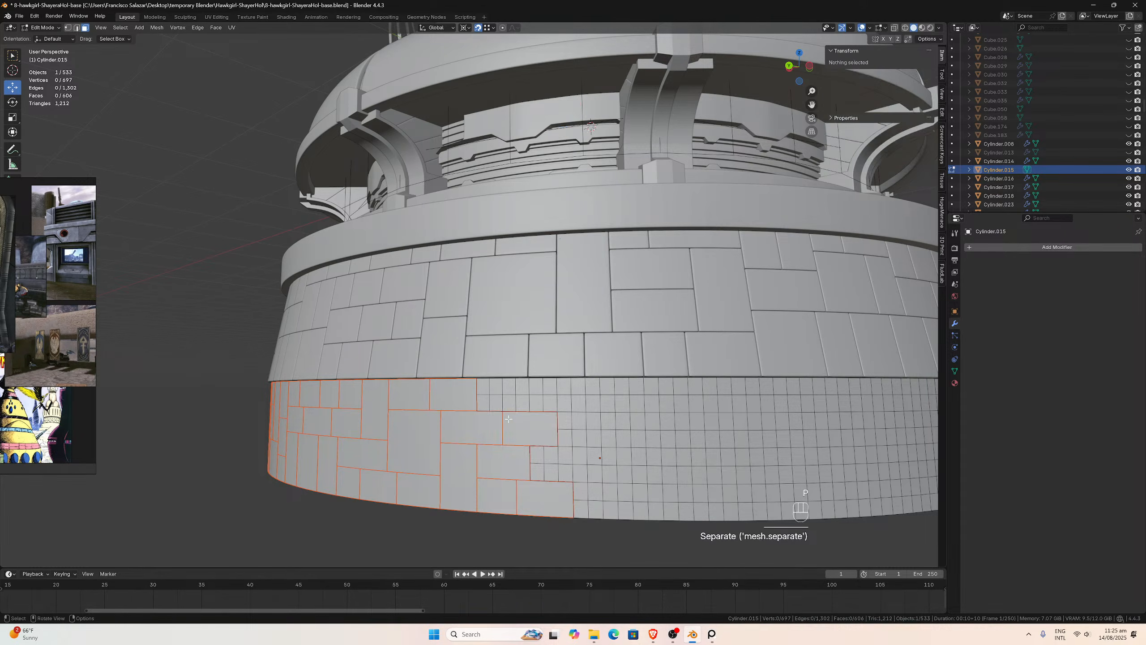
# - Separate two neighbouring 3-wide, 2-high bricks that continue the upper edge of the lower wall
pyautogui.moveTo(525, 402); pyautogui.dragTo(537, 398, button='middle')
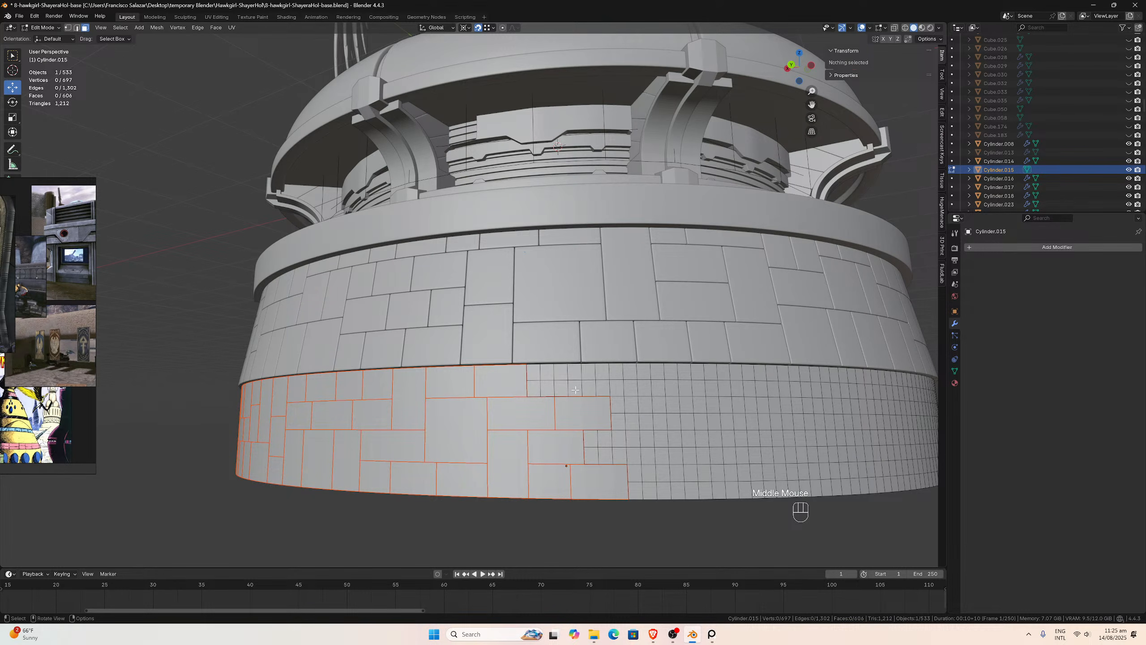
pyautogui.click(532, 371)
pyautogui.press('p')
pyautogui.click(532, 371)
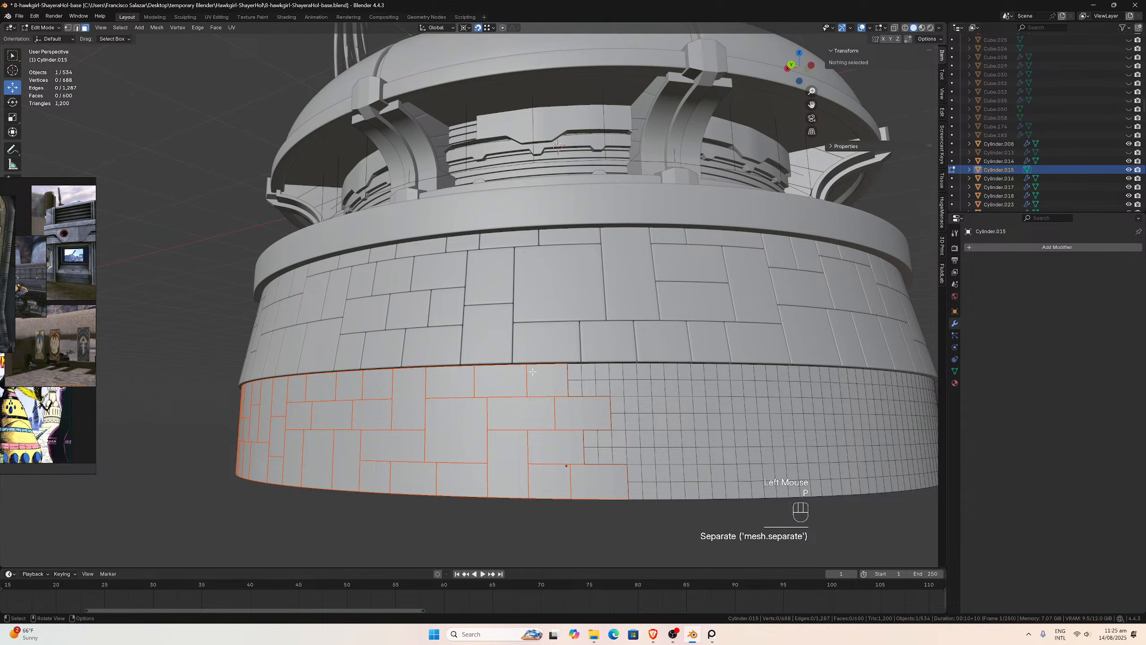
pyautogui.moveTo(532, 371); pyautogui.dragTo(587, 380)
pyautogui.press('p')
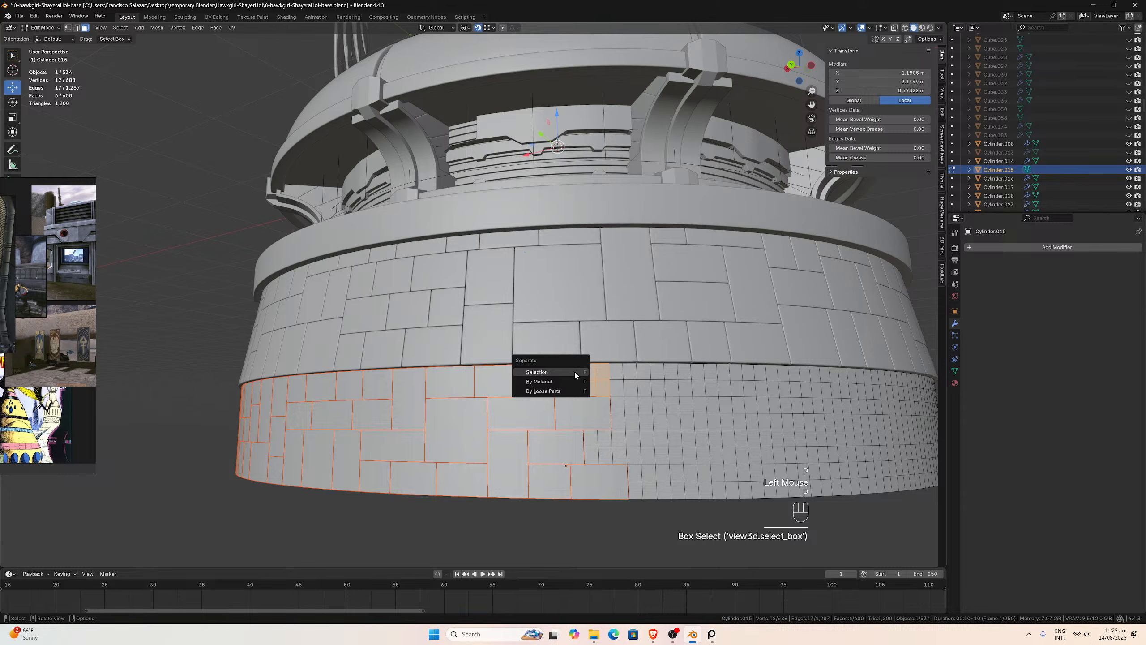
pyautogui.click(576, 375)
# - Separate a 3-wide, 2-high brick in the gap above the lower-edge row and a 4-wide, 4-high brick at the upper edge
pyautogui.moveTo(575, 375); pyautogui.dragTo(562, 381, button='middle')
pyautogui.moveTo(566, 474); pyautogui.dragTo(541, 456)
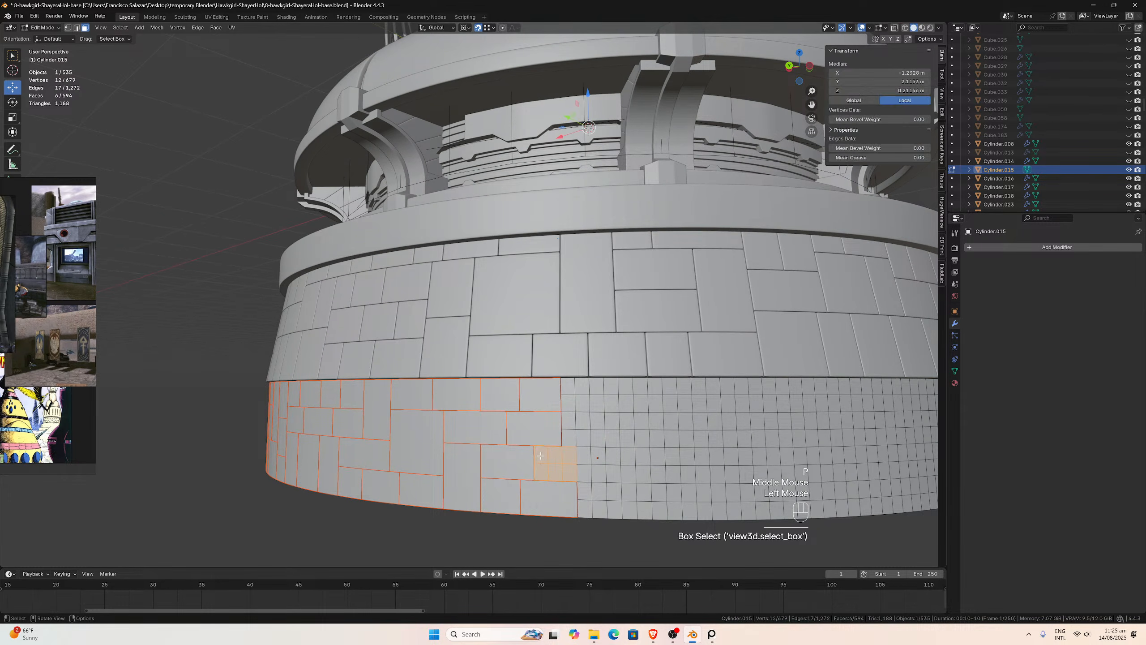
pyautogui.press('p')
pyautogui.click(540, 457)
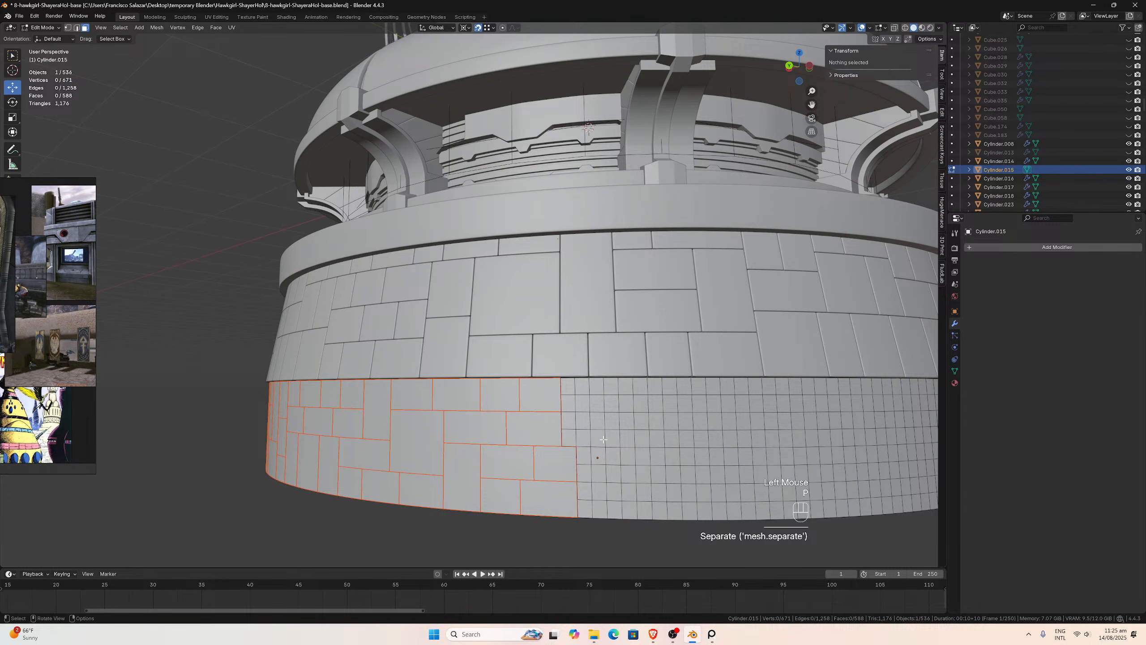
pyautogui.moveTo(605, 439); pyautogui.dragTo(605, 439)
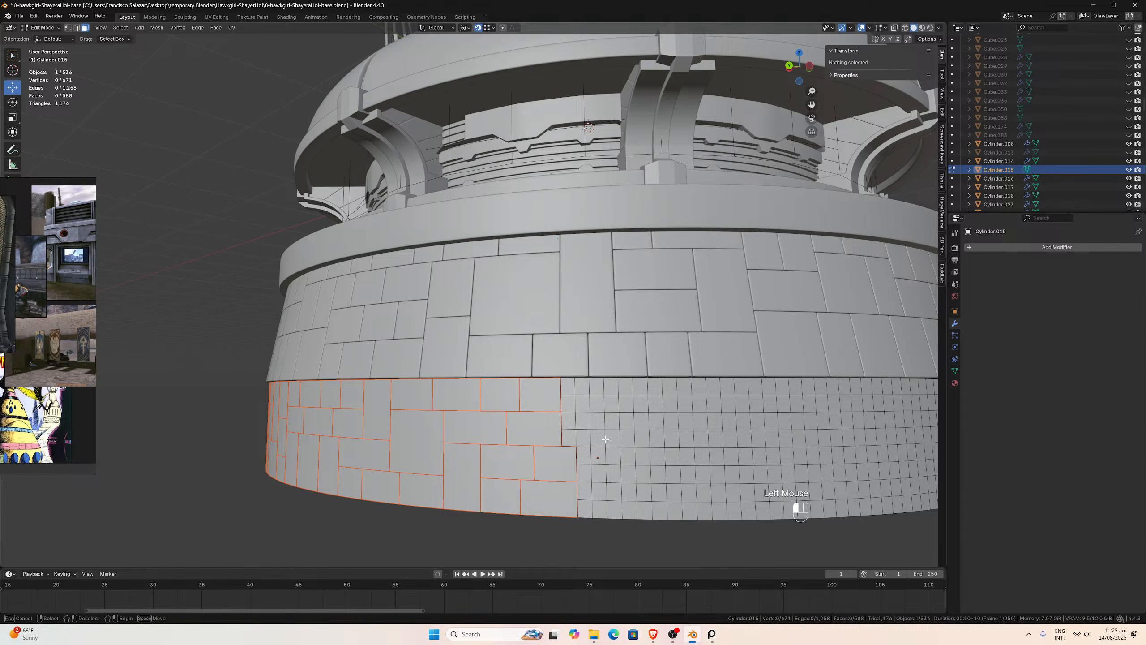
pyautogui.moveTo(568, 386); pyautogui.dragTo(567, 385)
pyautogui.press('p')
pyautogui.click(568, 385)
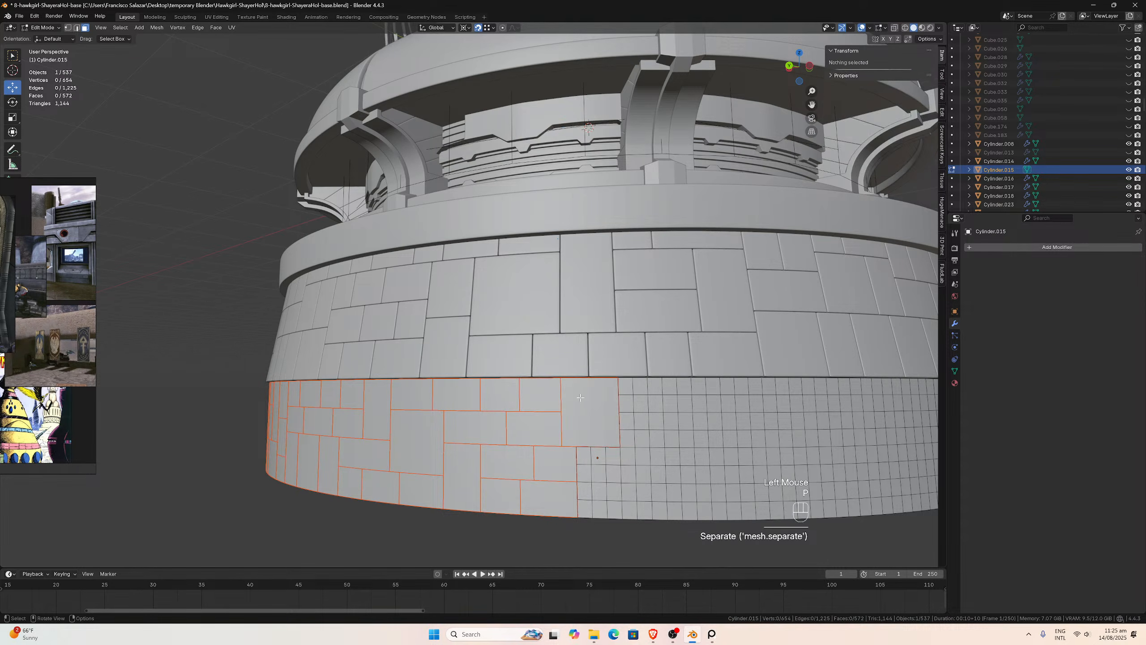
# - Separate a 3-wide, 4-high brick beneath the large 4-by-4 one down to the lower edge, and save the file
pyautogui.moveTo(582, 461); pyautogui.dragTo(593, 473, button='middle')
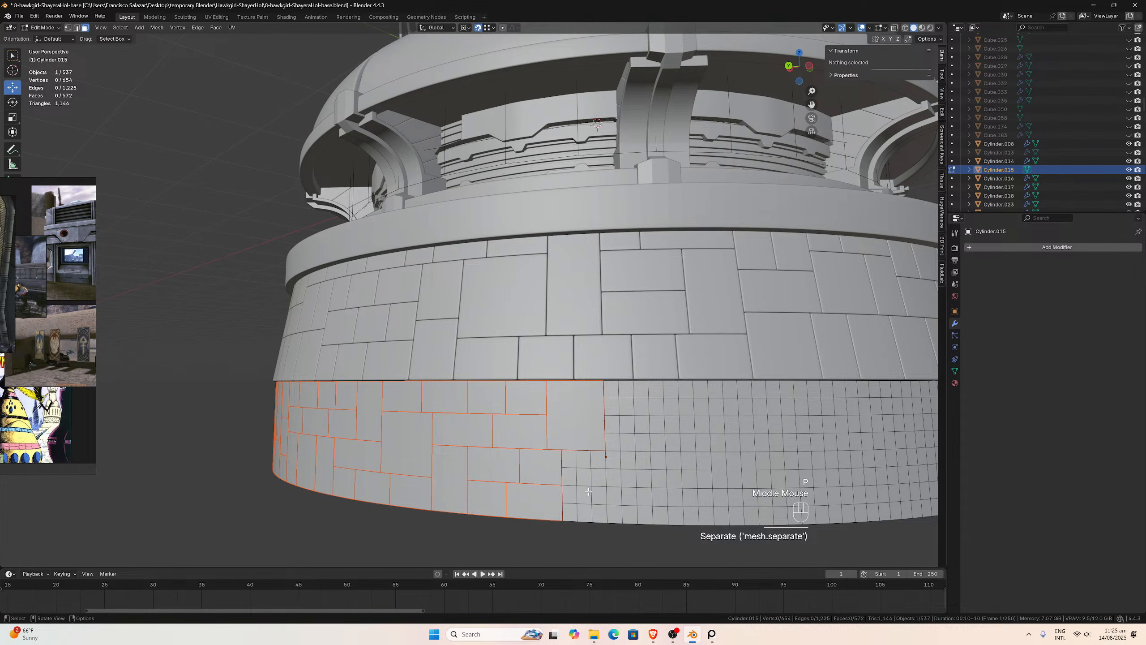
pyautogui.moveTo(599, 514); pyautogui.dragTo(569, 461)
pyautogui.press('p')
pyautogui.click(567, 465)
pyautogui.scroll(-2, 566, 461)
pyautogui.moveTo(566, 461); pyautogui.dragTo(578, 440, button='middle')
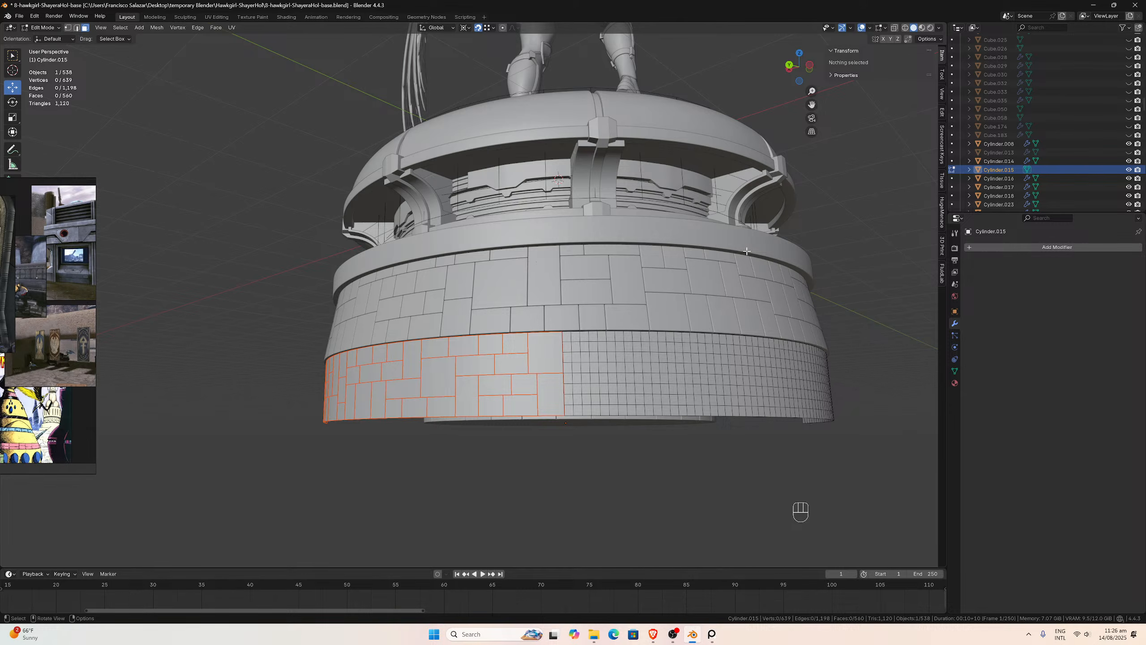
pyautogui.hotkey('ctrl', 's')
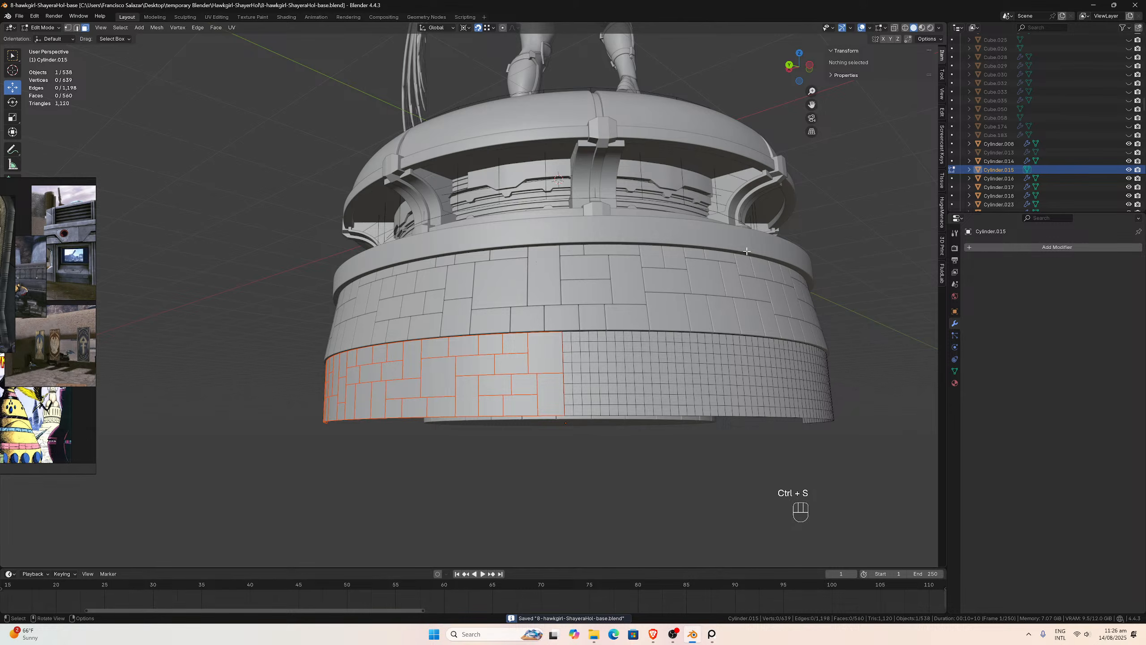
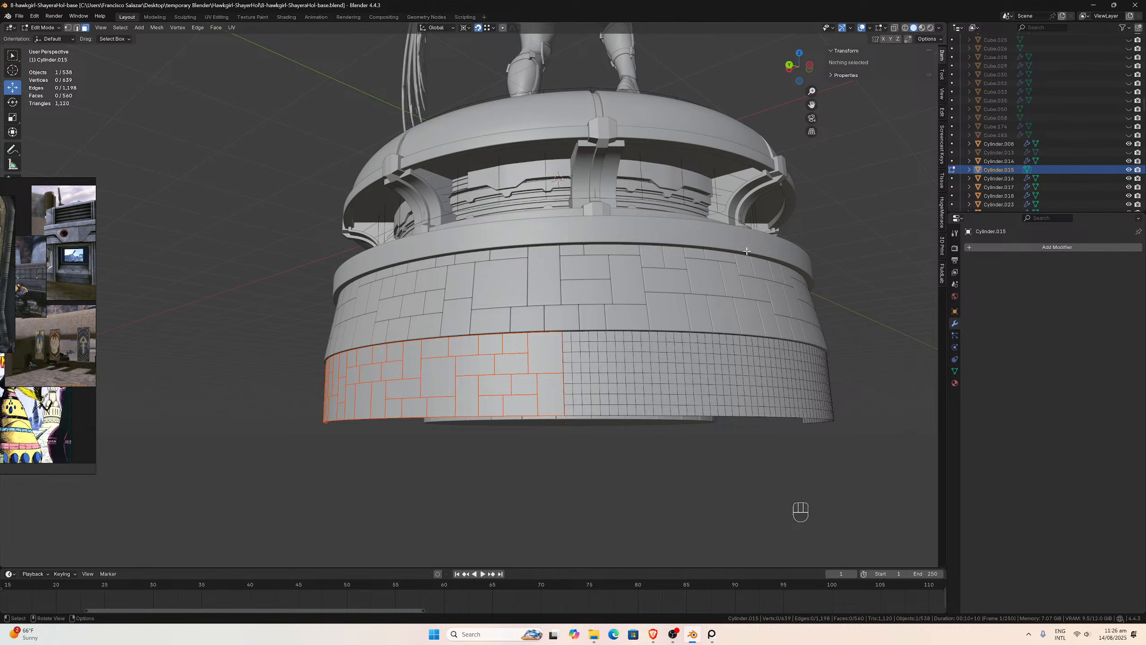
# - Separate a 4-wide, 2-high brick at the upper edge of the remaining grid and a 4-wide, 4-high brick directly beneath it
pyautogui.scroll(1, 633, 309)
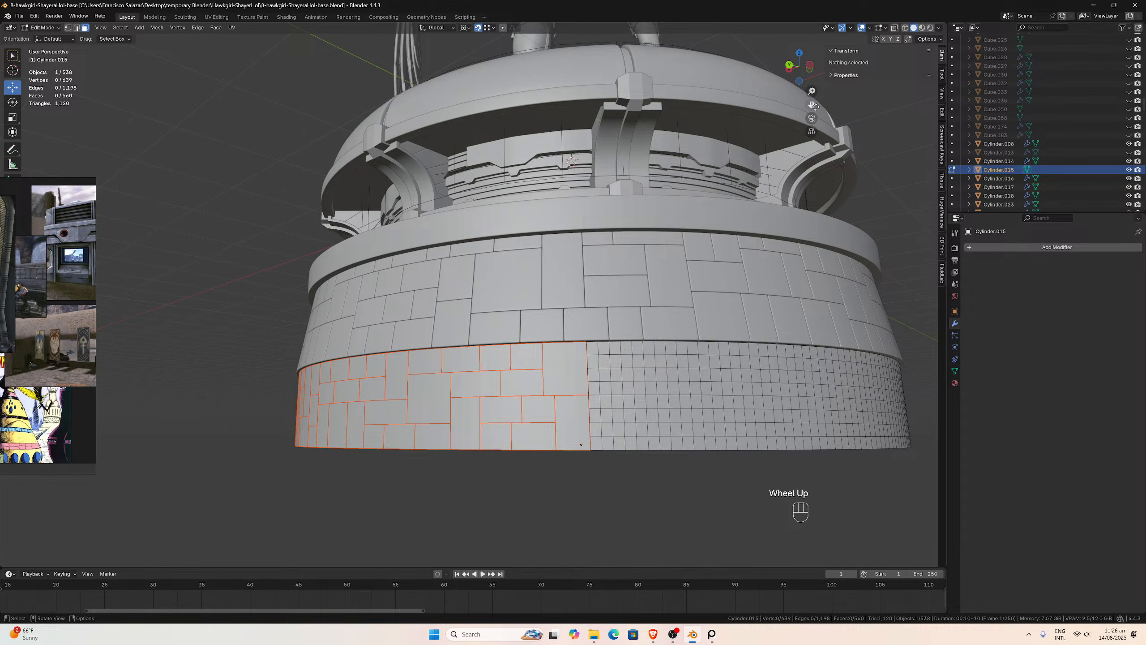
pyautogui.moveTo(812, 105); pyautogui.dragTo(623, 271)
pyautogui.scroll(2, 621, 273)
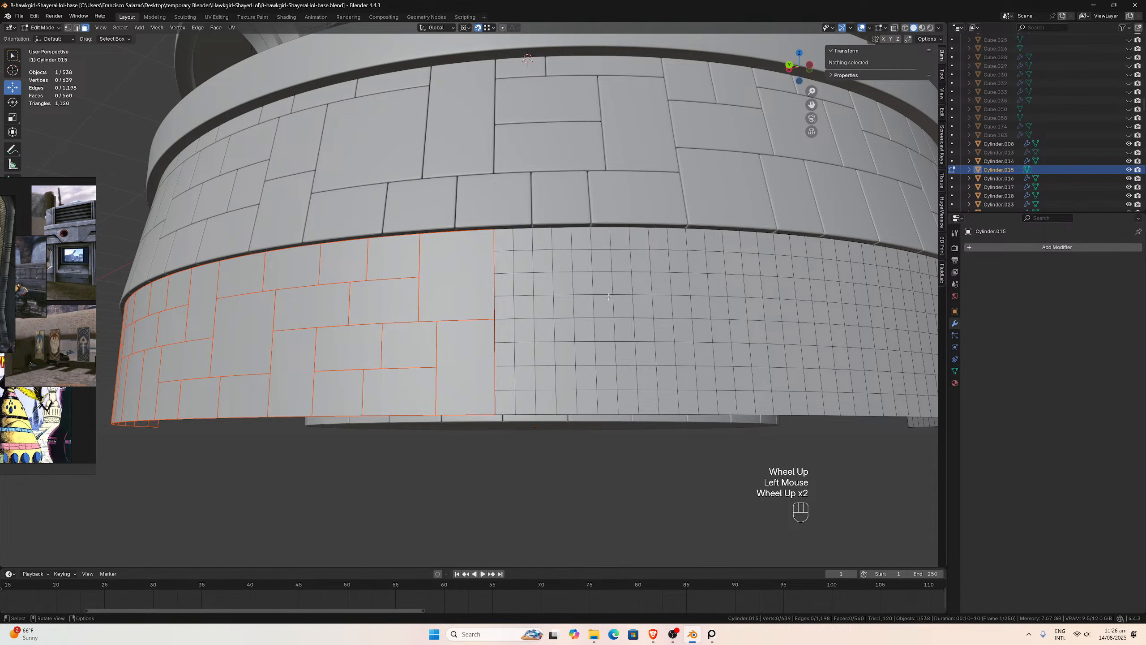
pyautogui.moveTo(609, 296); pyautogui.dragTo(606, 305, button='middle')
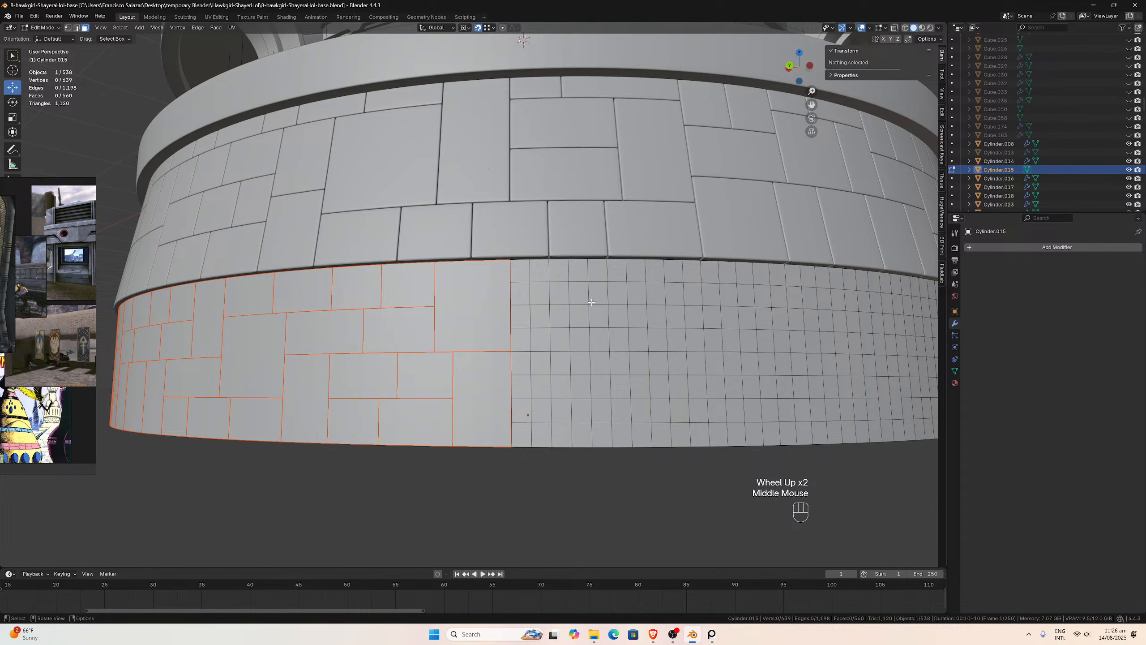
pyautogui.moveTo(585, 300); pyautogui.dragTo(520, 268)
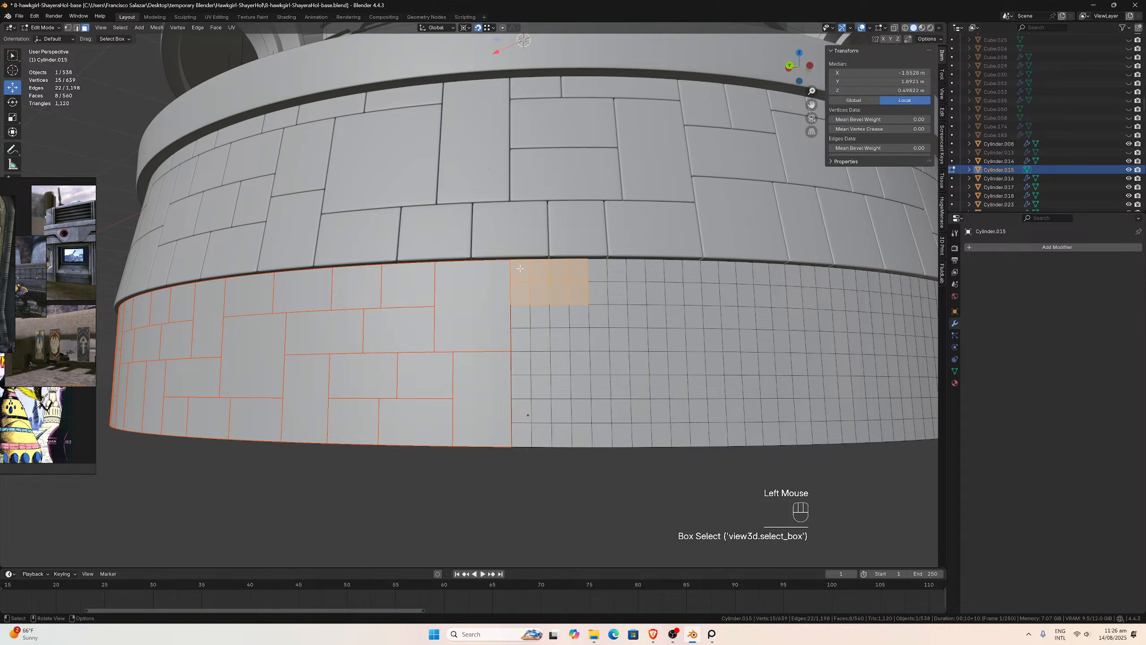
pyautogui.press('p')
pyautogui.click(519, 268)
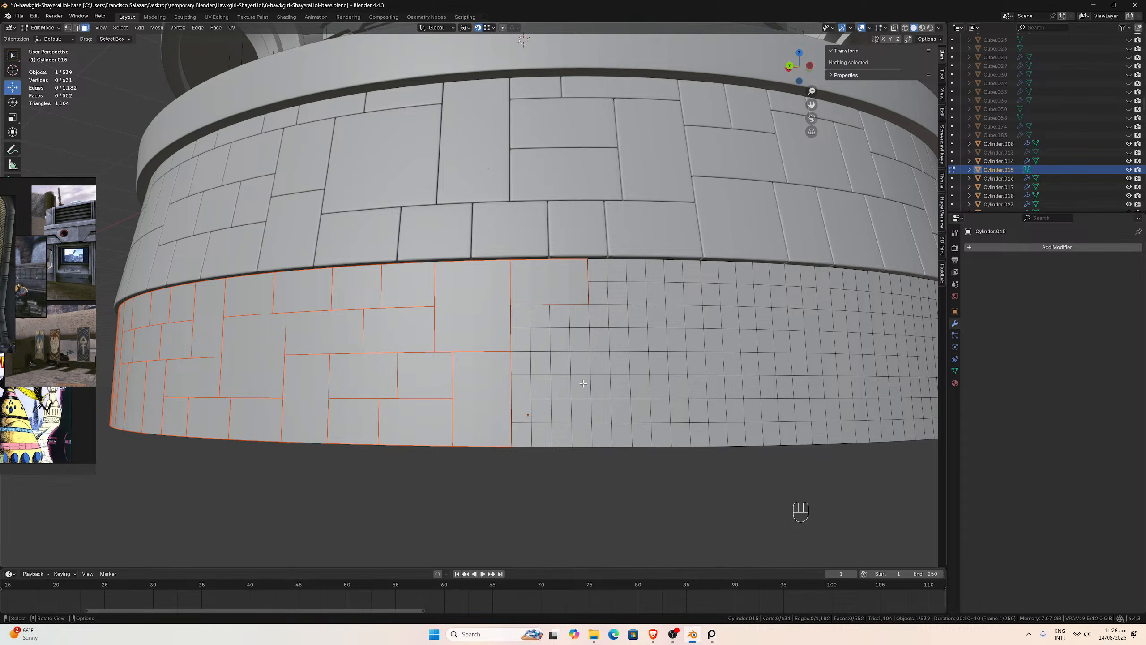
pyautogui.moveTo(583, 385); pyautogui.dragTo(520, 320)
pyautogui.press('p')
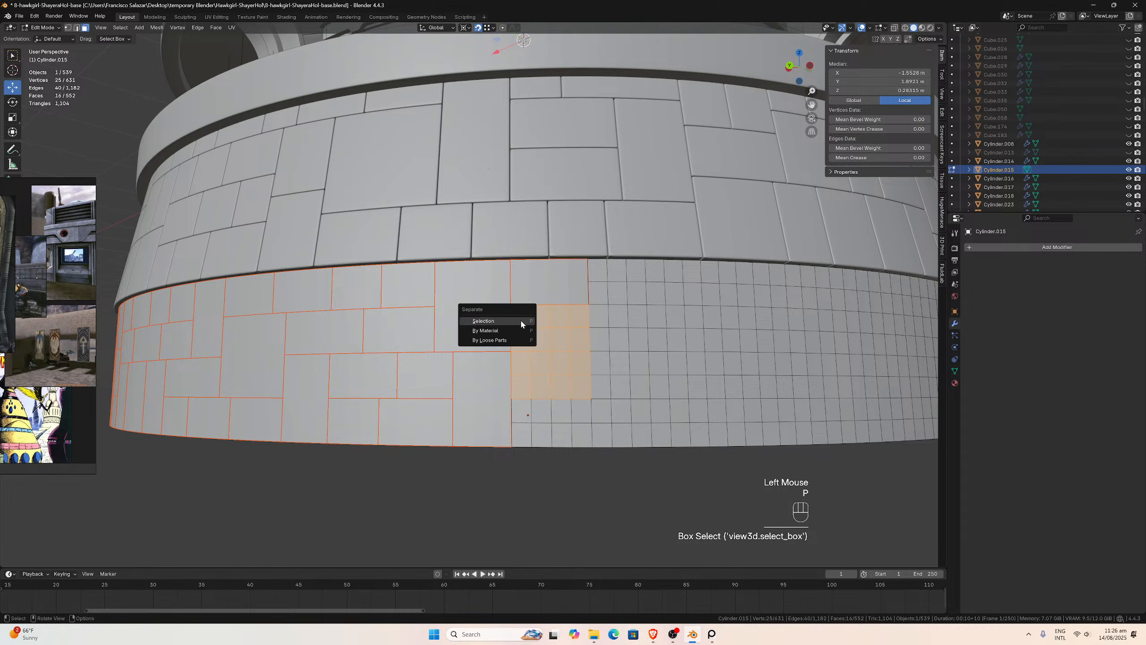
pyautogui.click(521, 319)
# - Separate a 4-wide, 2-high brick below the 4-by-4 one and a 4-wide, 3-high brick beside it, two rows below the upper edge
pyautogui.moveTo(579, 434); pyautogui.dragTo(523, 408)
pyautogui.press('p')
pyautogui.click(522, 408)
pyautogui.moveTo(600, 401); pyautogui.dragTo(588, 374, button='middle')
pyautogui.click(577, 332)
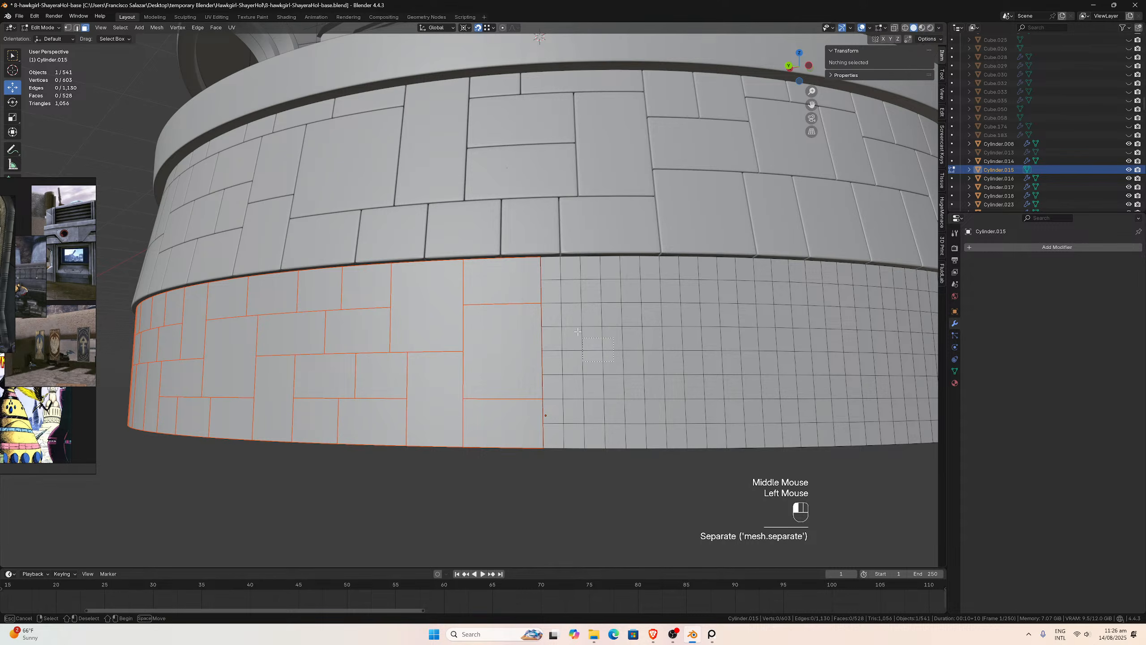
pyautogui.press('p')
pyautogui.click(555, 313)
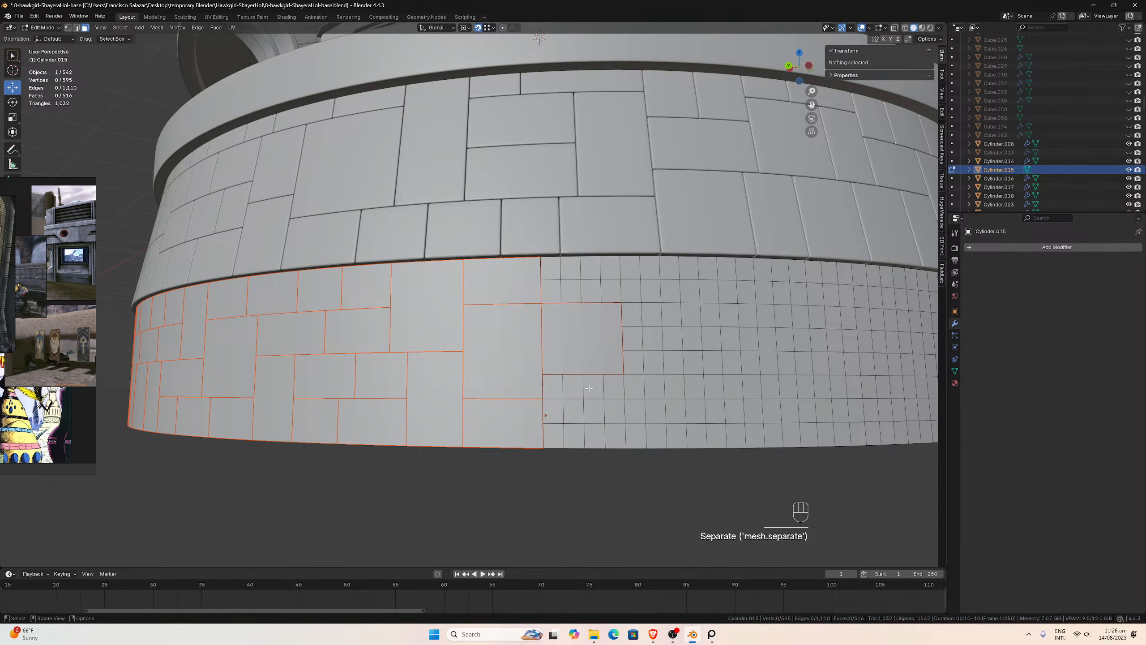
# - Separate a 3-wide, 3-high brick below the 4-wide, 3-high one and a 3-wide, 2-high brick above it at the upper edge
pyautogui.moveTo(582, 428); pyautogui.dragTo(581, 431)
pyautogui.moveTo(550, 387); pyautogui.dragTo(550, 387)
pyautogui.press('p')
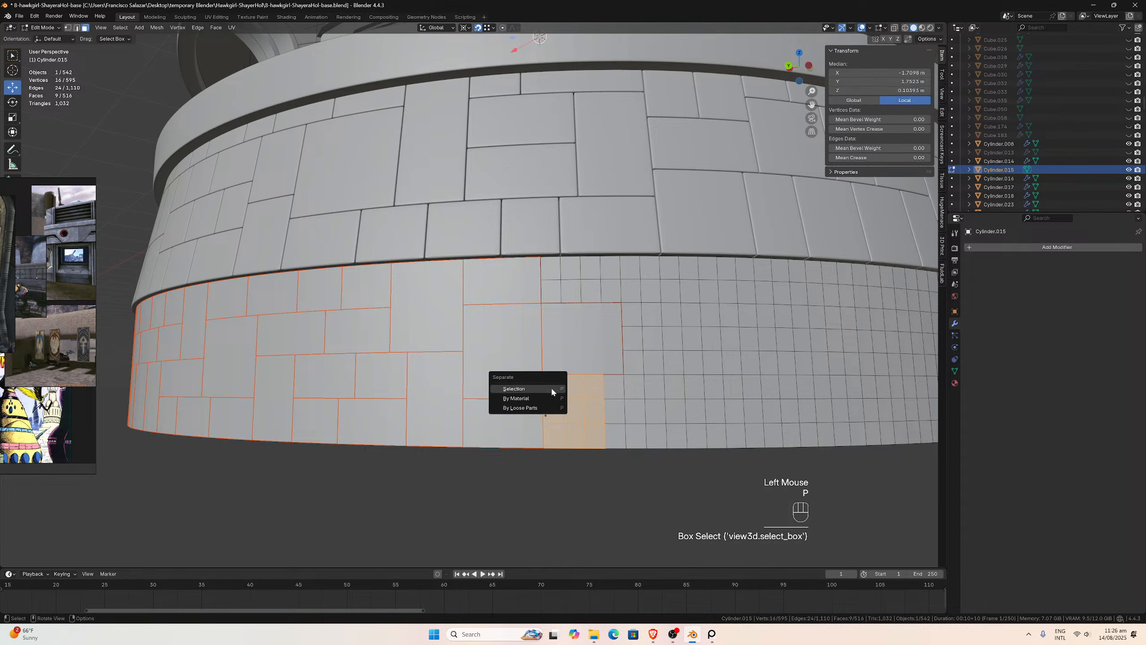
pyautogui.click(551, 385)
pyautogui.moveTo(588, 292); pyautogui.dragTo(550, 265)
pyautogui.press('p')
pyautogui.click(550, 267)
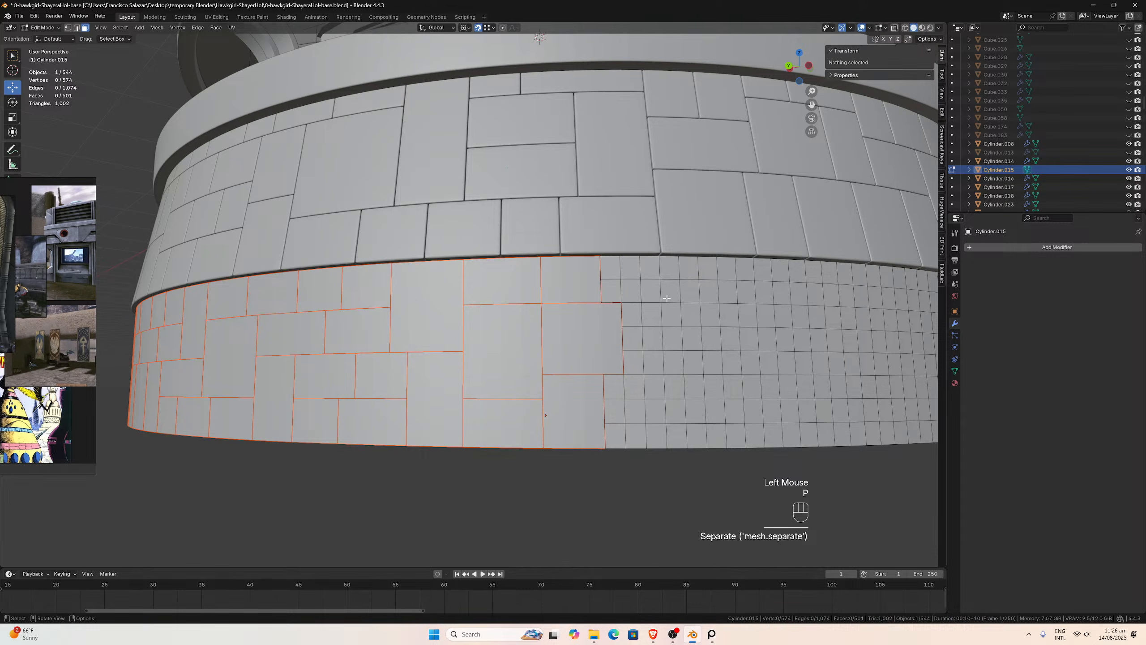
# - Separate a 4-wide, 2-high brick continuing the upper edge and a 3-wide, 3-high brick continuing the lower edge
pyautogui.moveTo(666, 298); pyautogui.dragTo(610, 266)
pyautogui.press('p')
pyautogui.click(610, 266)
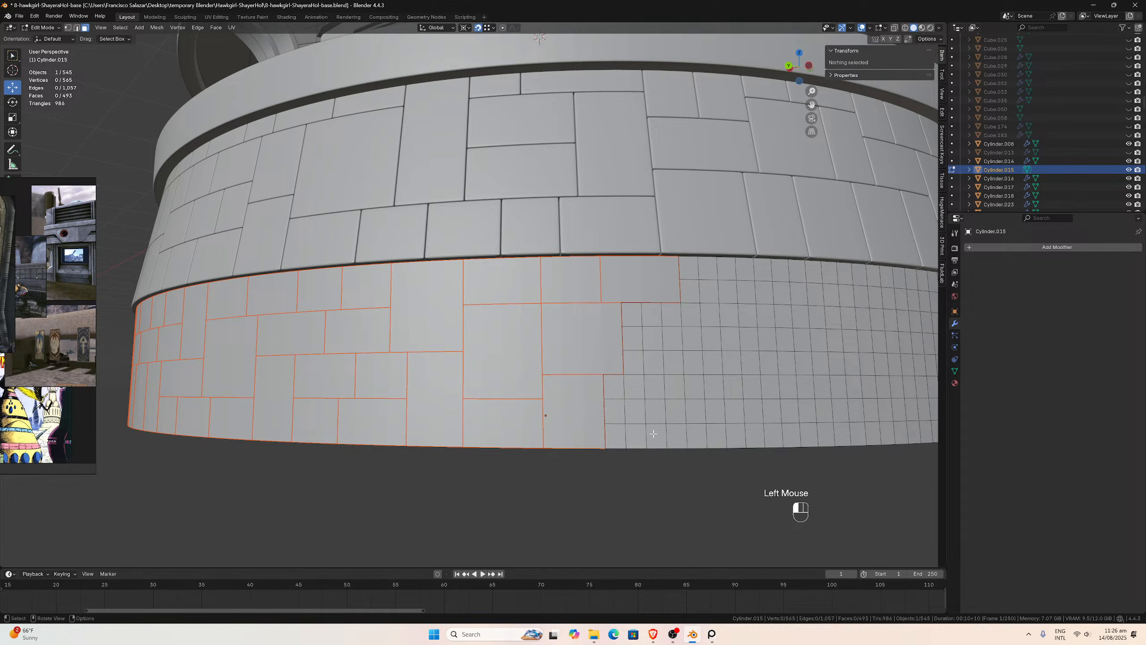
pyautogui.click(614, 387)
pyautogui.press('p')
pyautogui.click(616, 386)
# - Separate a 3-wide, 3-high brick in the middle-row gap and another 3-wide, 3-high brick at the upper edge beside it
pyautogui.moveTo(616, 385); pyautogui.dragTo(615, 383, button='middle')
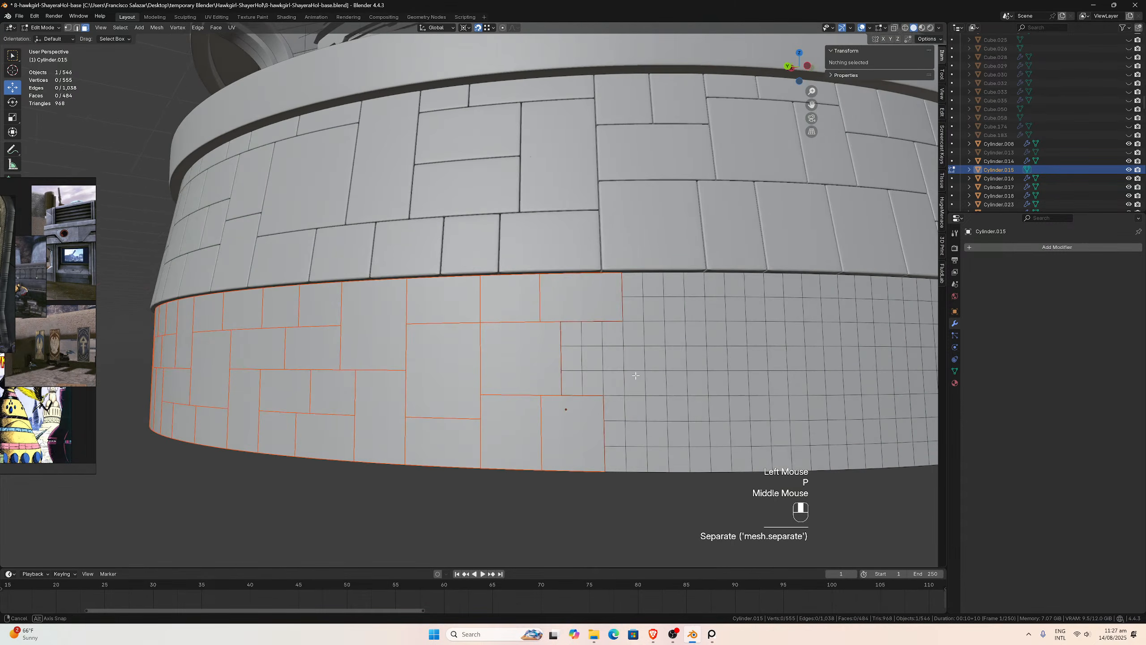
pyautogui.moveTo(629, 377); pyautogui.dragTo(573, 334)
pyautogui.press('p')
pyautogui.click(574, 335)
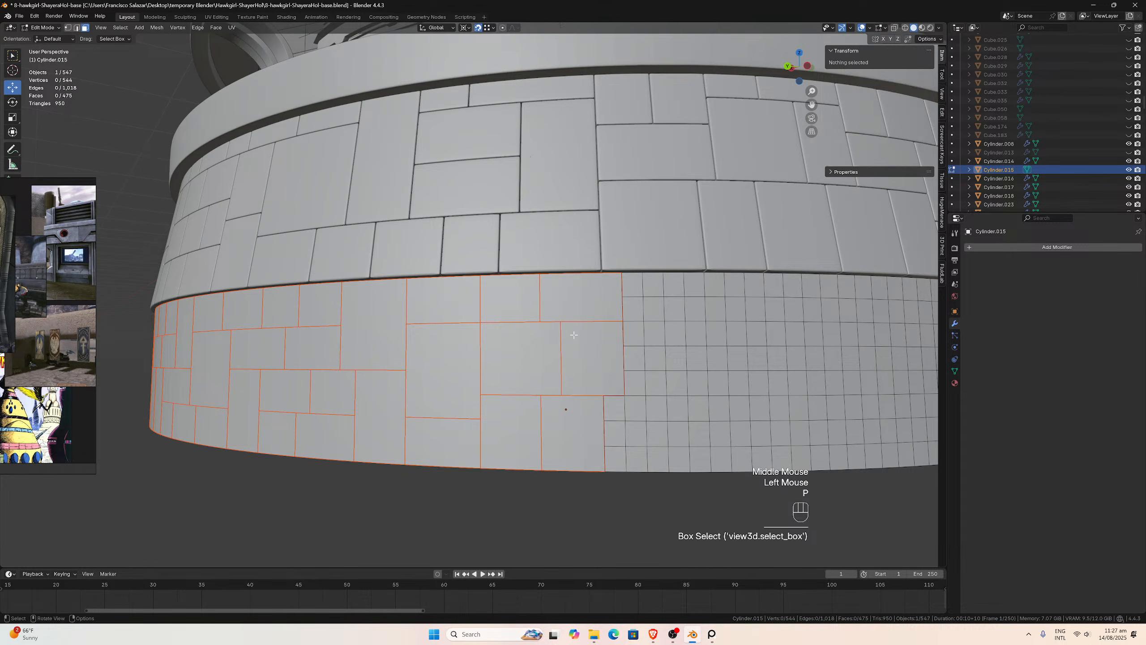
pyautogui.moveTo(676, 337); pyautogui.dragTo(635, 287)
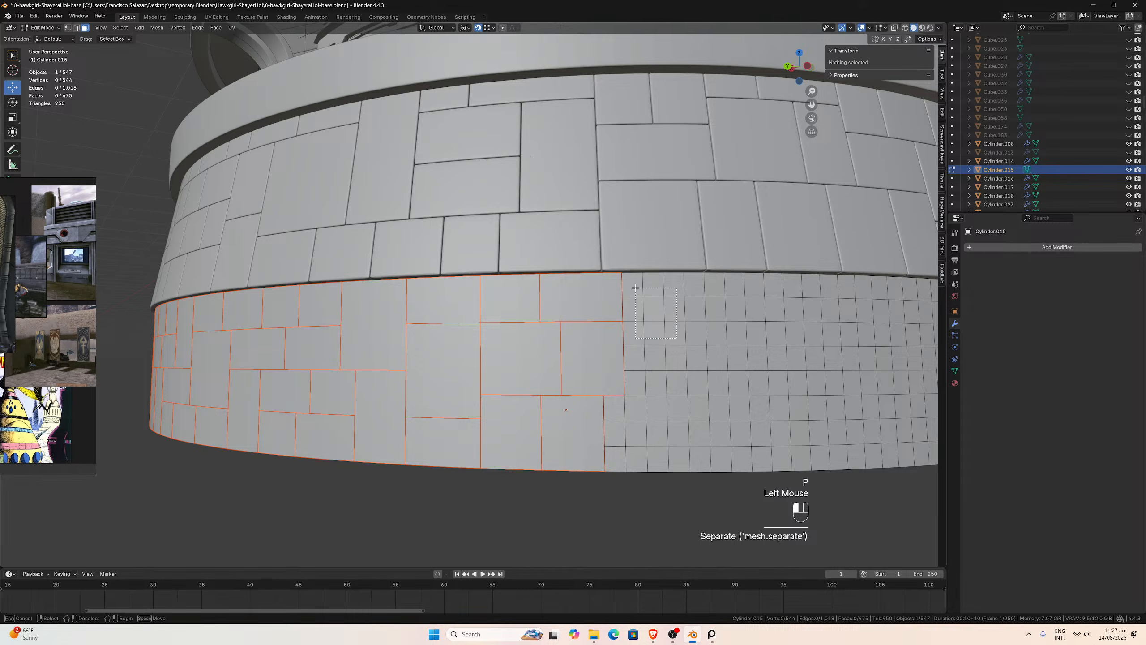
pyautogui.press('p')
pyautogui.click(635, 286)
# - Separate a 3-wide, 2-high brick under the upper-edge 3-by-3 one and a 4-wide, 3-high brick at the lower edge
pyautogui.moveTo(654, 328); pyautogui.dragTo(654, 326, button='middle')
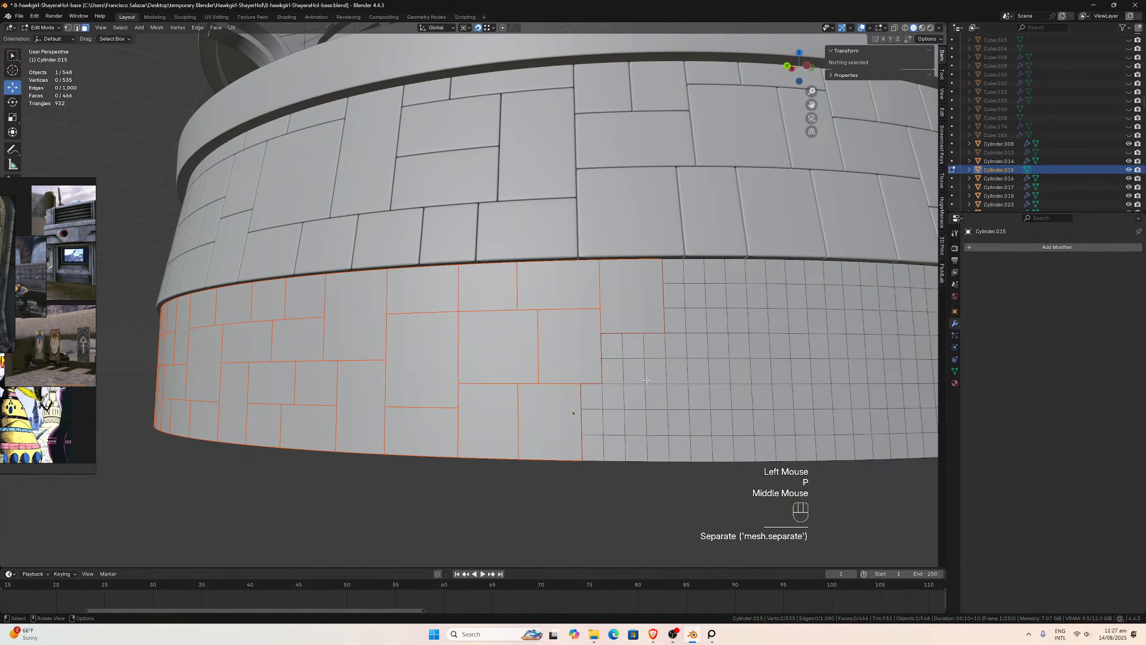
pyautogui.moveTo(637, 377); pyautogui.dragTo(616, 347)
pyautogui.press('p')
pyautogui.click(616, 347)
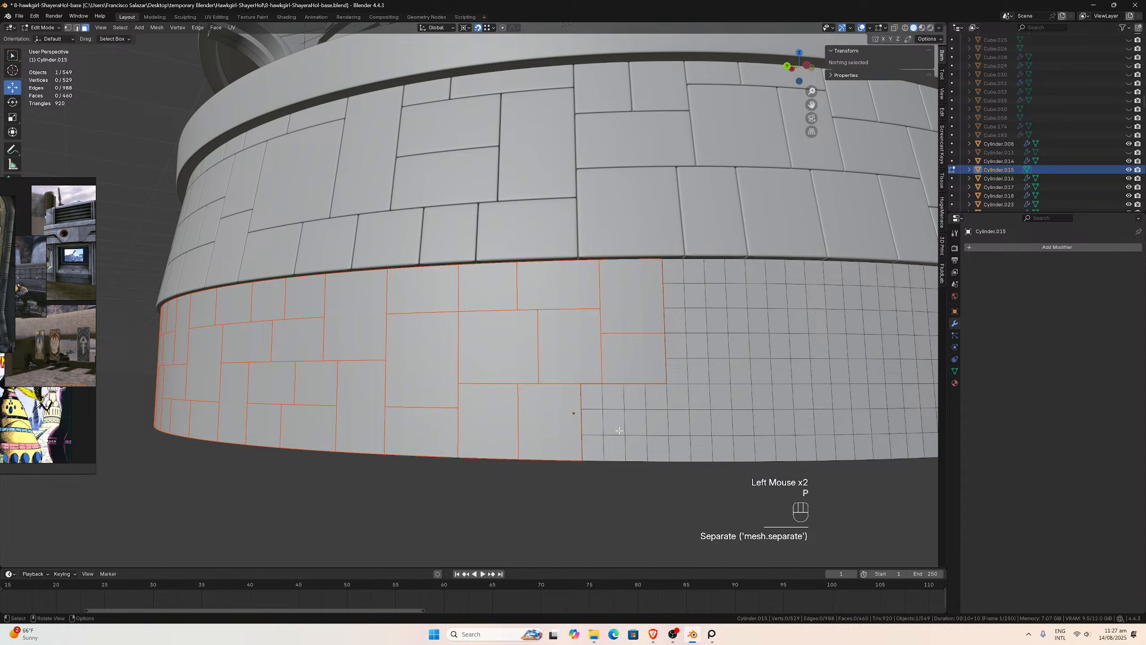
pyautogui.moveTo(657, 448); pyautogui.dragTo(594, 397)
pyautogui.press('p')
pyautogui.click(593, 396)
# - Separate a 3-wide, 2-high brick two rows below the upper edge and a 5-wide, 2-high brick above it along the edge
pyautogui.scroll(-2, 593, 396)
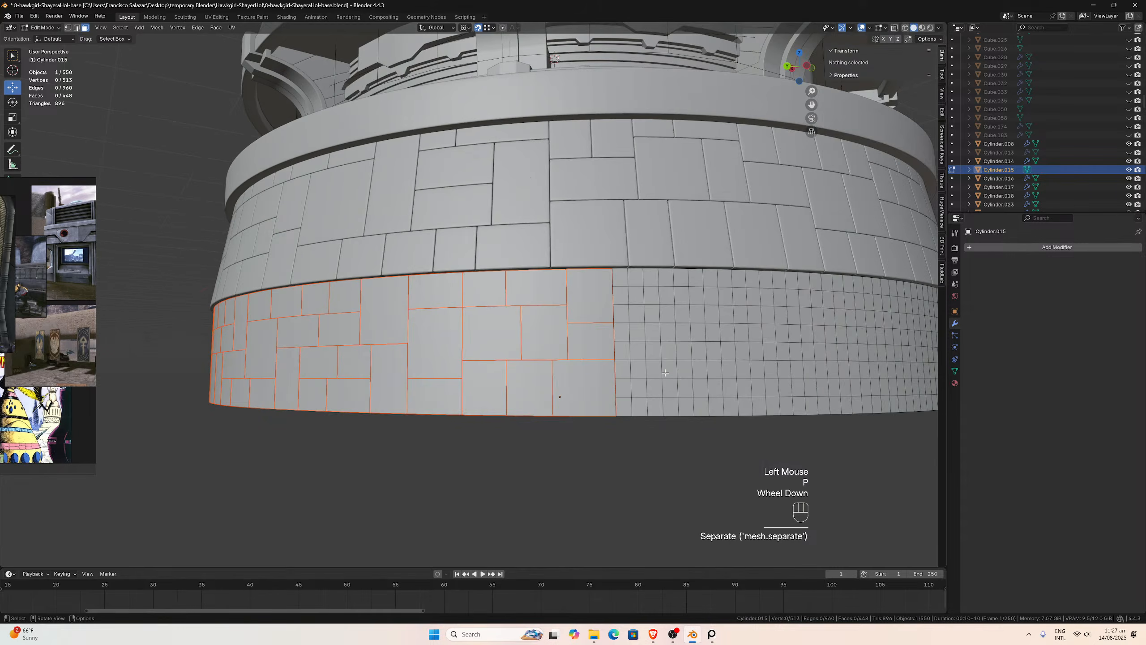
pyautogui.moveTo(593, 396); pyautogui.dragTo(607, 357, button='middle')
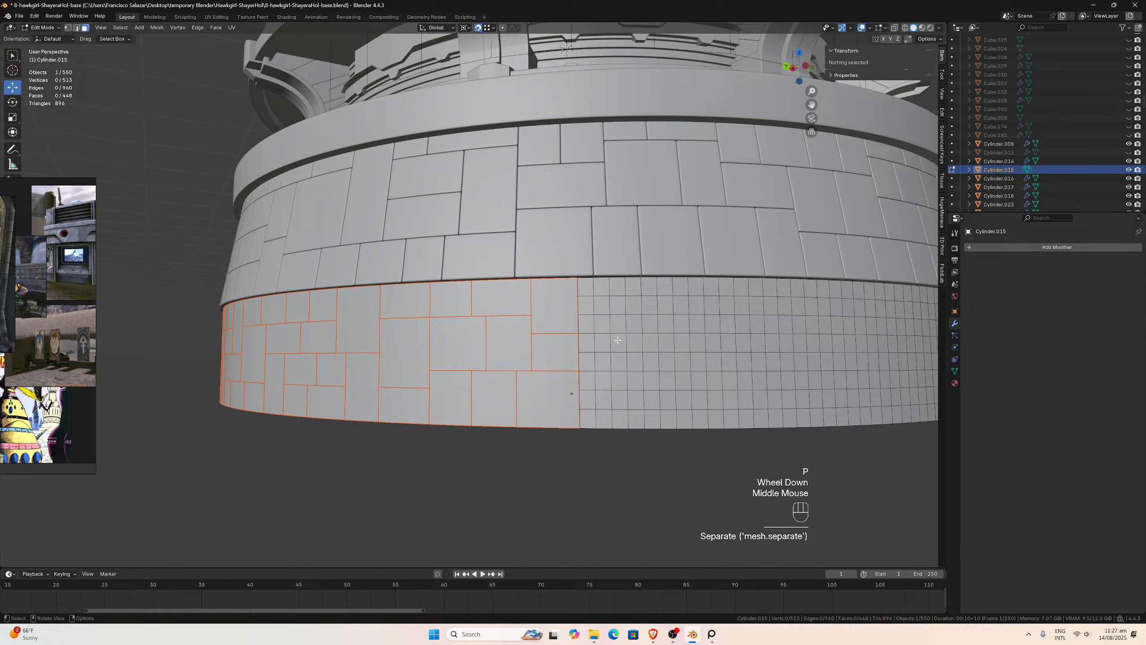
pyautogui.moveTo(625, 350); pyautogui.dragTo(592, 284)
pyautogui.press('p')
pyautogui.click(588, 322)
pyautogui.press('p')
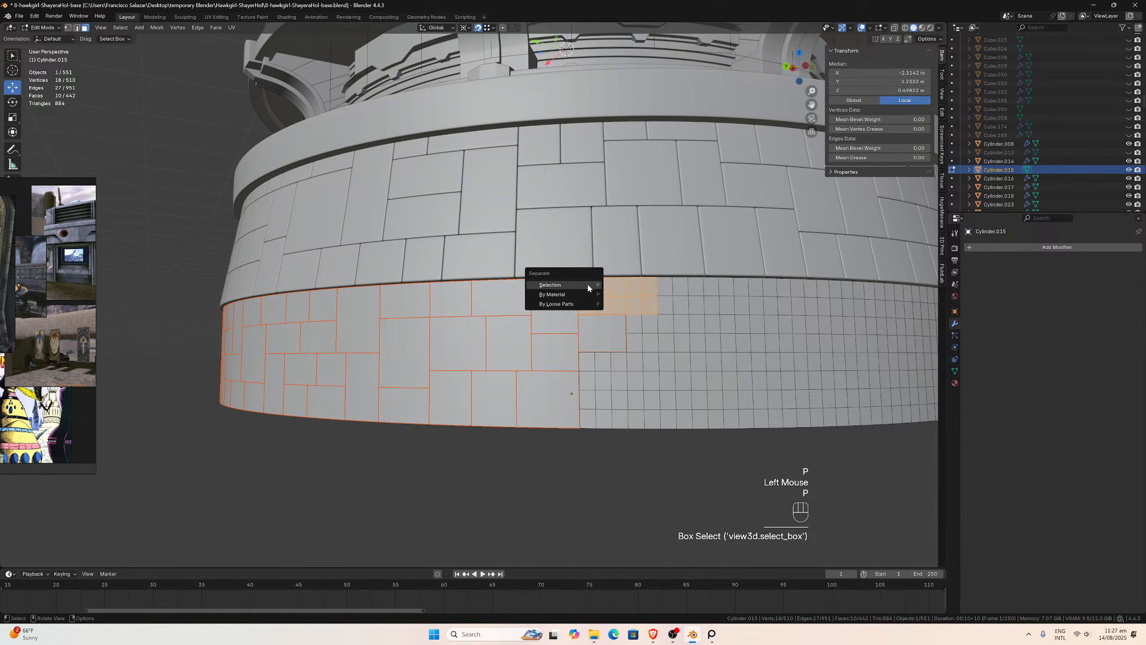
pyautogui.click(589, 286)
# - Separate a 3-wide, 3-high brick partly under the 5-wide one and a 3-wide, 2-high brick beneath its 3-wide, 2-high neighbour
pyautogui.moveTo(589, 286); pyautogui.dragTo(640, 310, button='middle')
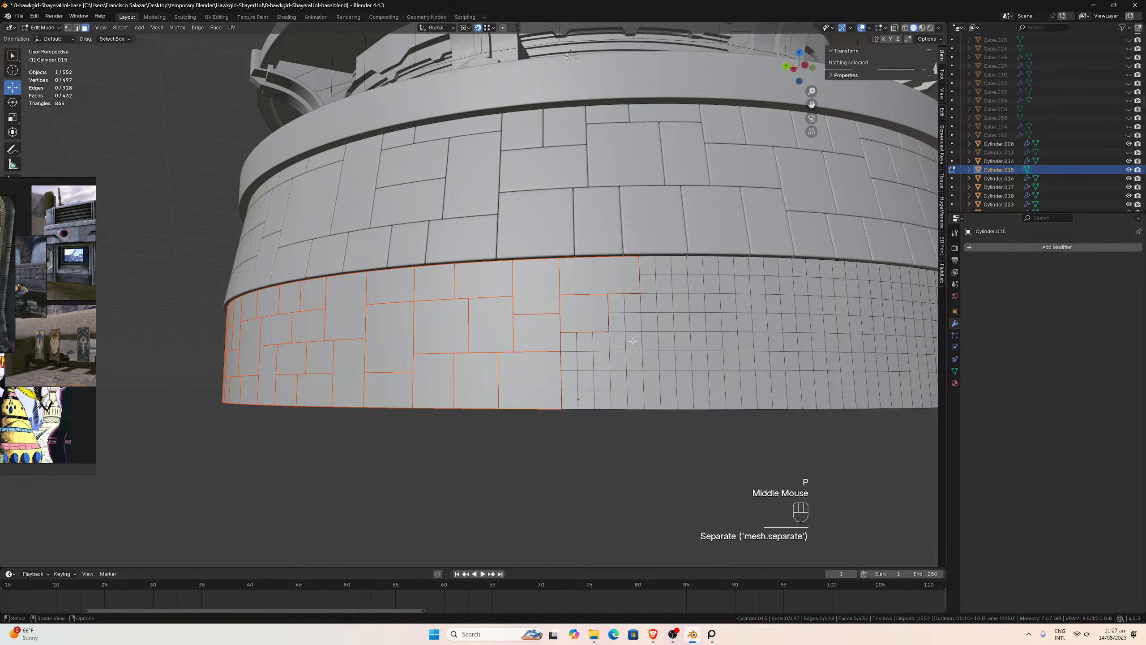
pyautogui.moveTo(651, 341); pyautogui.dragTo(618, 307)
pyautogui.press('p')
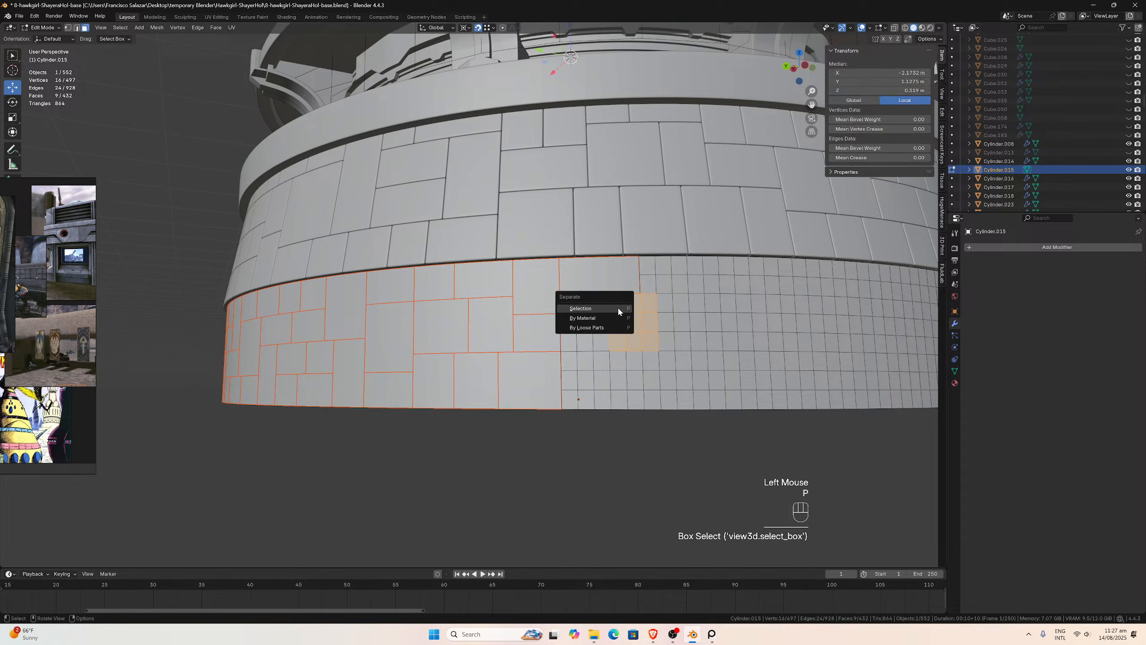
pyautogui.click(618, 310)
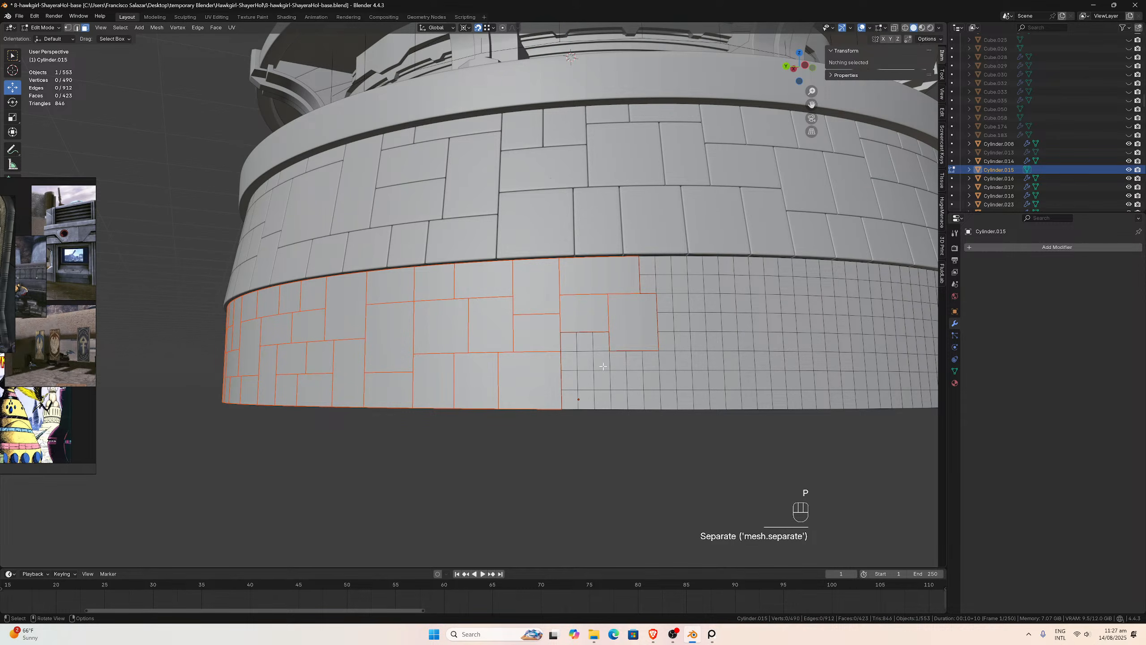
pyautogui.moveTo(605, 376); pyautogui.dragTo(569, 343)
pyautogui.press('p')
pyautogui.click(571, 344)
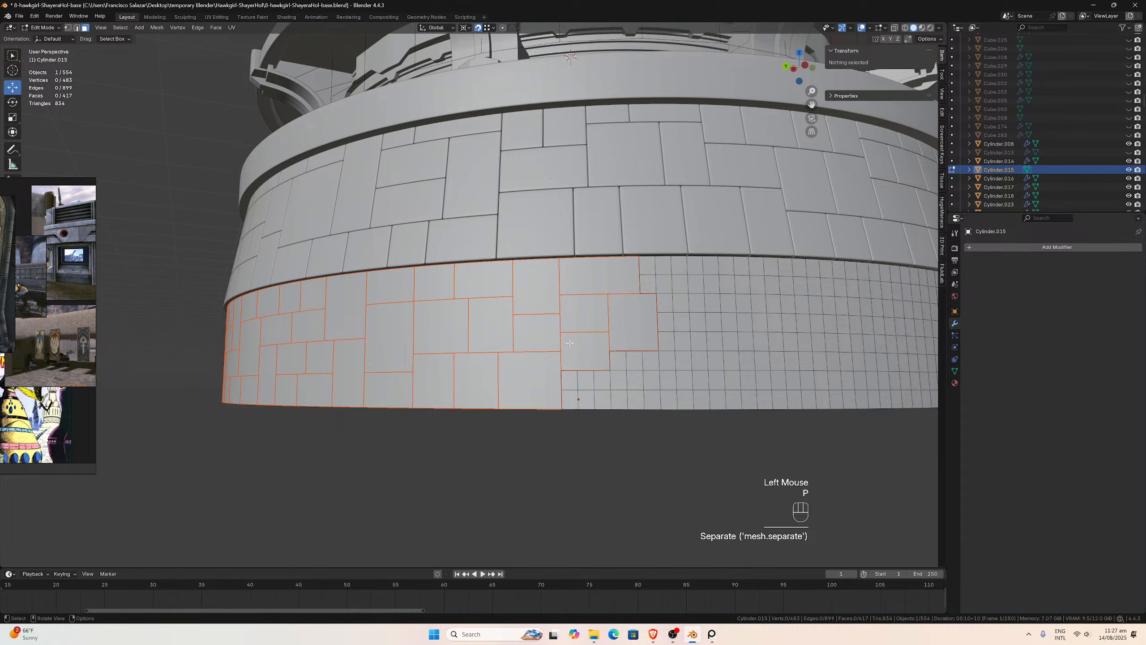
# - Separate a 3-wide, 2-high brick filling the lower-edge gap and a 3-wide, 3-high brick next to it along the edge
pyautogui.moveTo(614, 399); pyautogui.dragTo(569, 379)
pyautogui.press('p')
pyautogui.click(571, 381)
pyautogui.moveTo(653, 400); pyautogui.dragTo(651, 399)
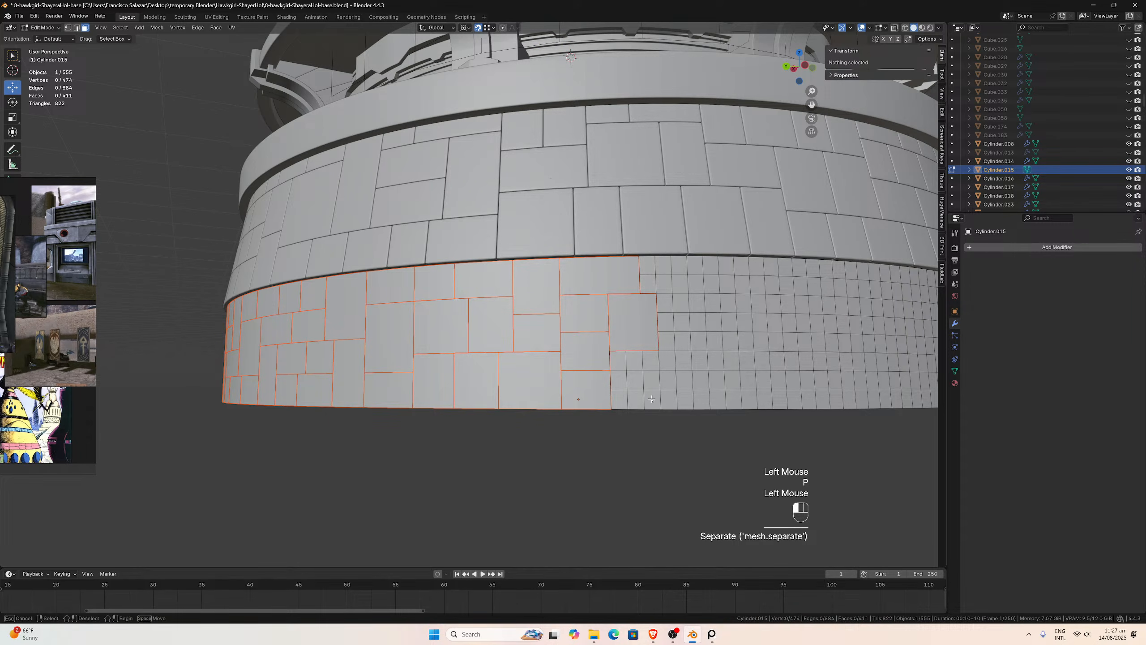
pyautogui.moveTo(623, 363); pyautogui.dragTo(622, 361)
pyautogui.press('p')
pyautogui.click(618, 359)
# - Separate a 3-wide, 2-high brick at the wall's upper edge and a 4-wide, 2-high brick partly beneath it
pyautogui.moveTo(618, 359); pyautogui.dragTo(663, 333, button='middle')
pyautogui.moveTo(613, 297); pyautogui.dragTo(591, 283)
pyautogui.press('p')
pyautogui.click(577, 272)
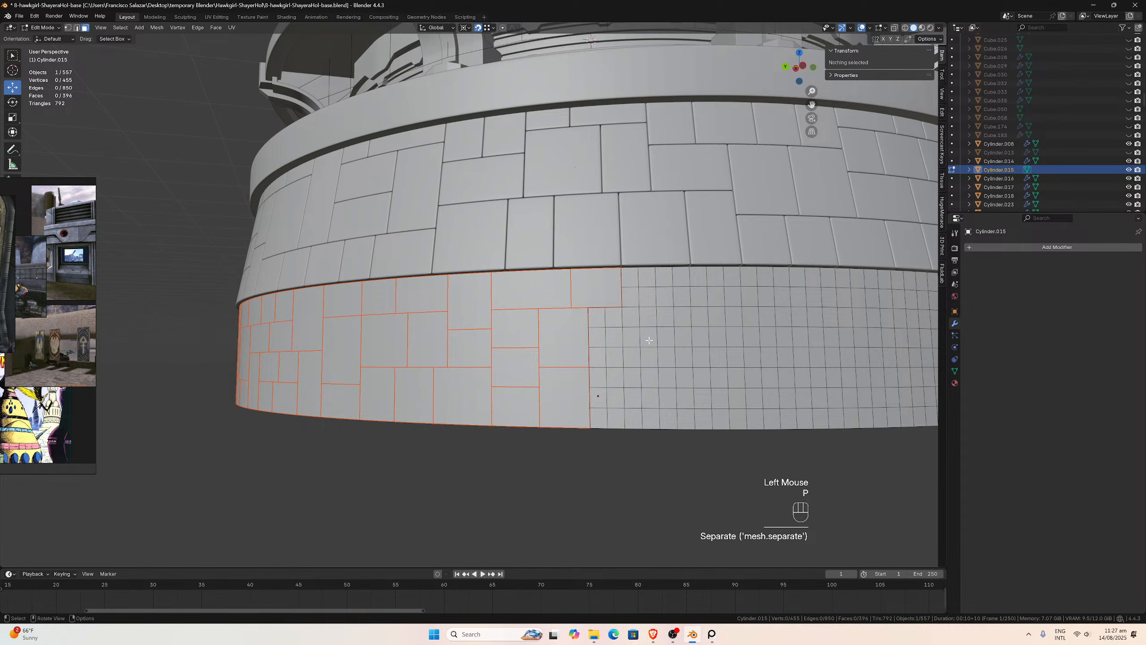
pyautogui.moveTo(649, 340); pyautogui.dragTo(618, 318)
pyautogui.press('p')
pyautogui.click(621, 316)
# - Separate a 4-wide, 2-high brick at the lower edge and a 3-wide, 2-high brick in the gap above it
pyautogui.moveTo(655, 424); pyautogui.dragTo(596, 397)
pyautogui.press('p')
pyautogui.click(599, 399)
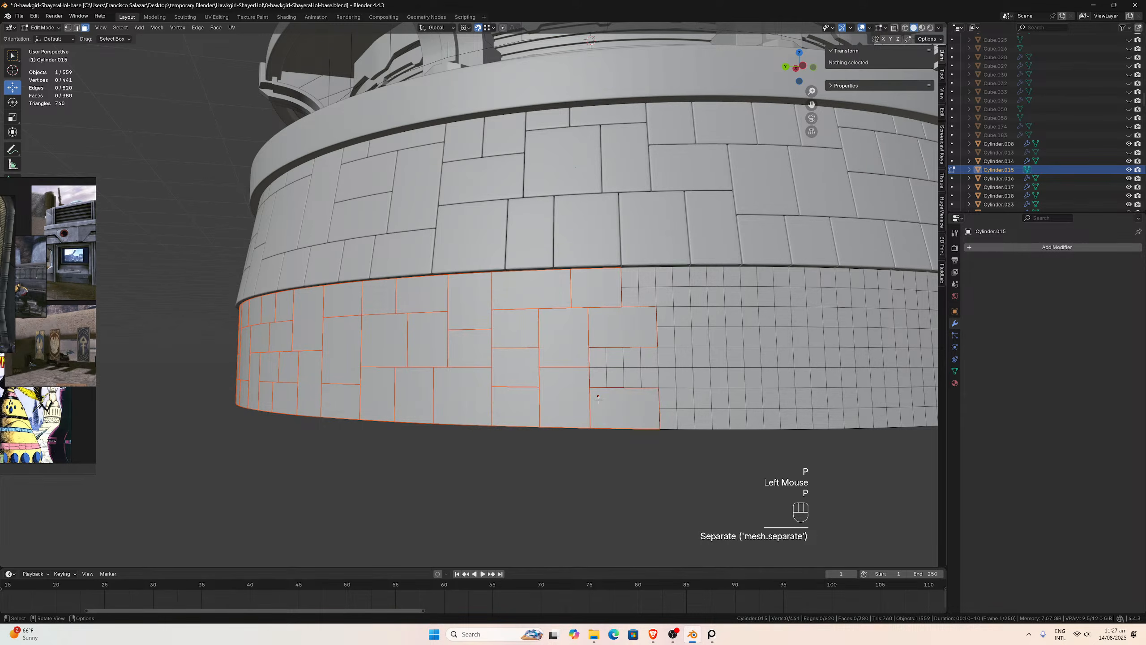
pyautogui.moveTo(636, 385); pyautogui.dragTo(627, 347)
pyautogui.press('p')
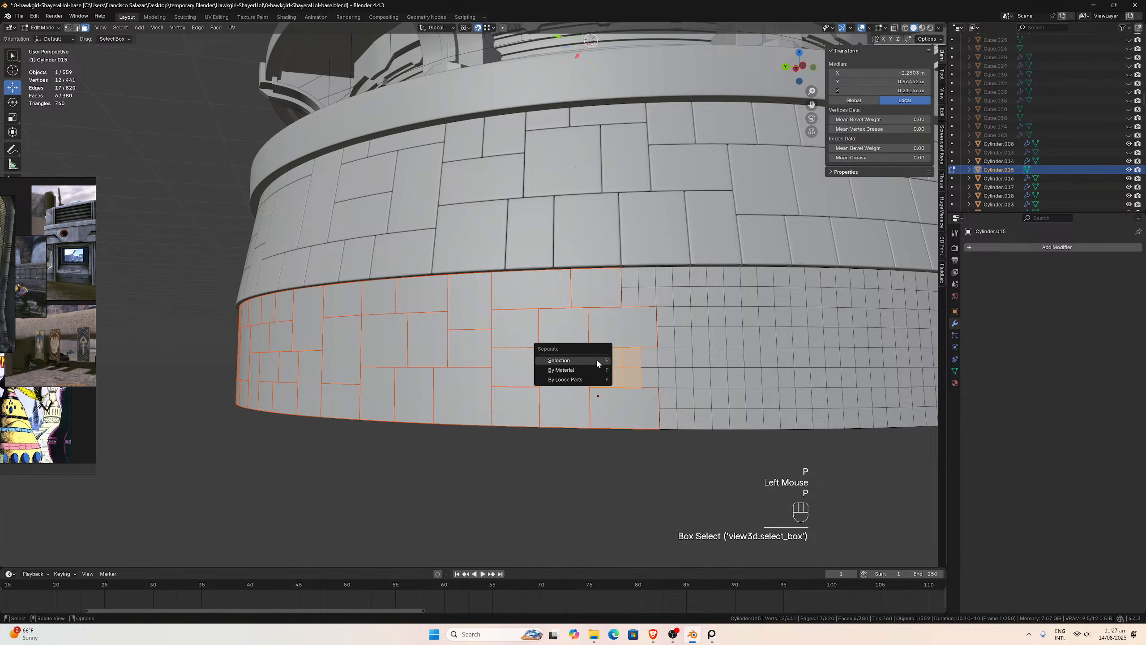
pyautogui.click(597, 360)
# - Separate a 5-wide, 2-high brick at the upper edge and a 3-wide, 2-high brick four rows below that edge
pyautogui.moveTo(596, 360); pyautogui.dragTo(649, 360, button='middle')
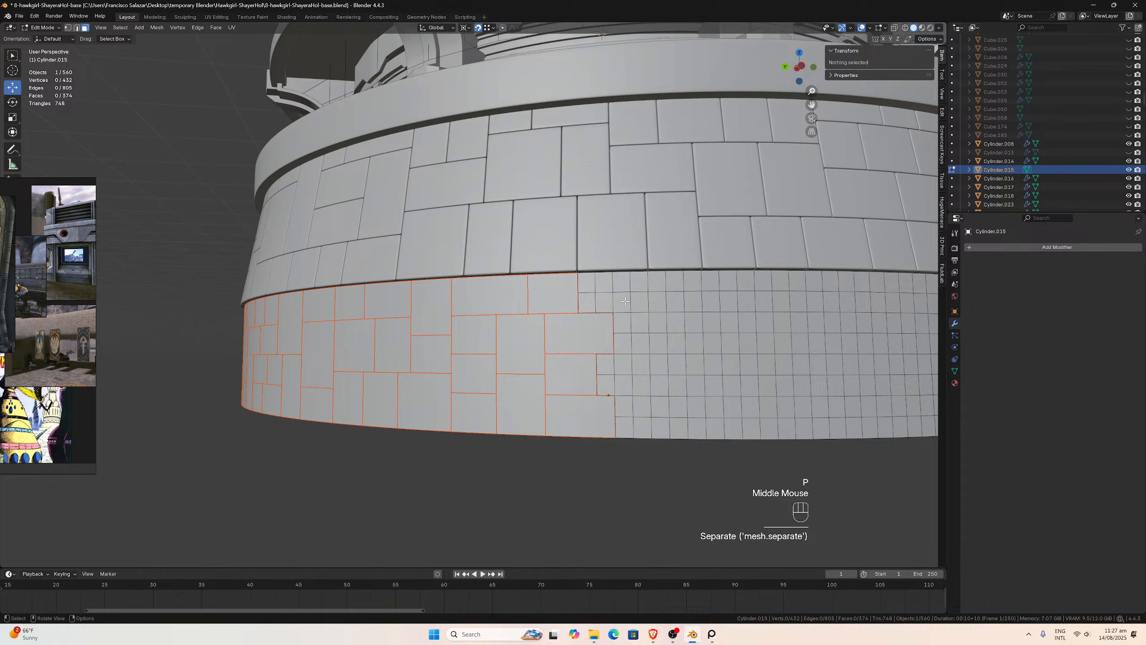
pyautogui.moveTo(649, 300); pyautogui.dragTo(587, 280)
pyautogui.press('p')
pyautogui.click(587, 279)
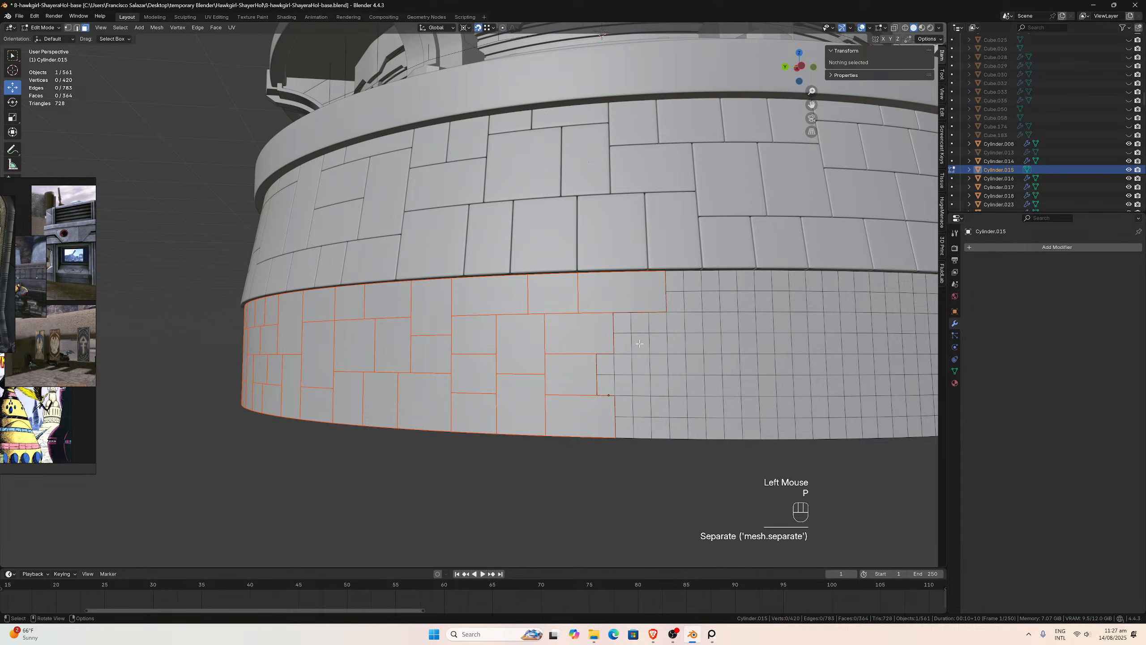
pyautogui.moveTo(654, 371); pyautogui.dragTo(605, 316)
pyautogui.press('p')
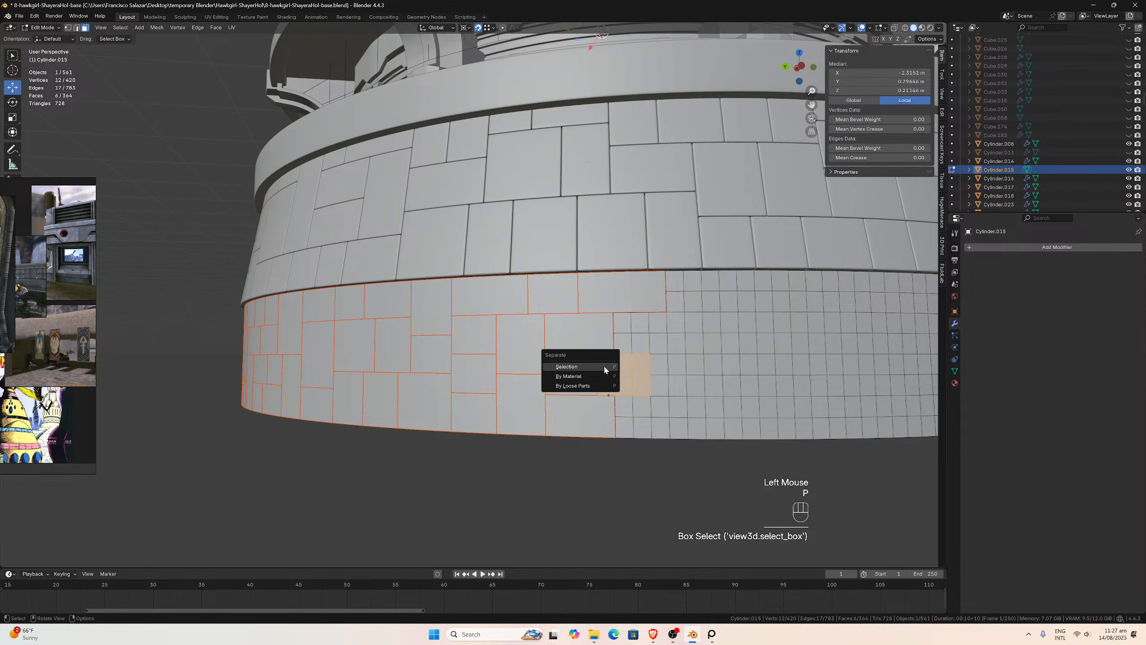
pyautogui.click(604, 365)
# - Separate a 3-wide, 2-high brick under the 5-wide upper-edge one and another 3-wide, 2-high brick at the lower edge
pyautogui.moveTo(663, 353); pyautogui.dragTo(621, 326)
pyautogui.press('p')
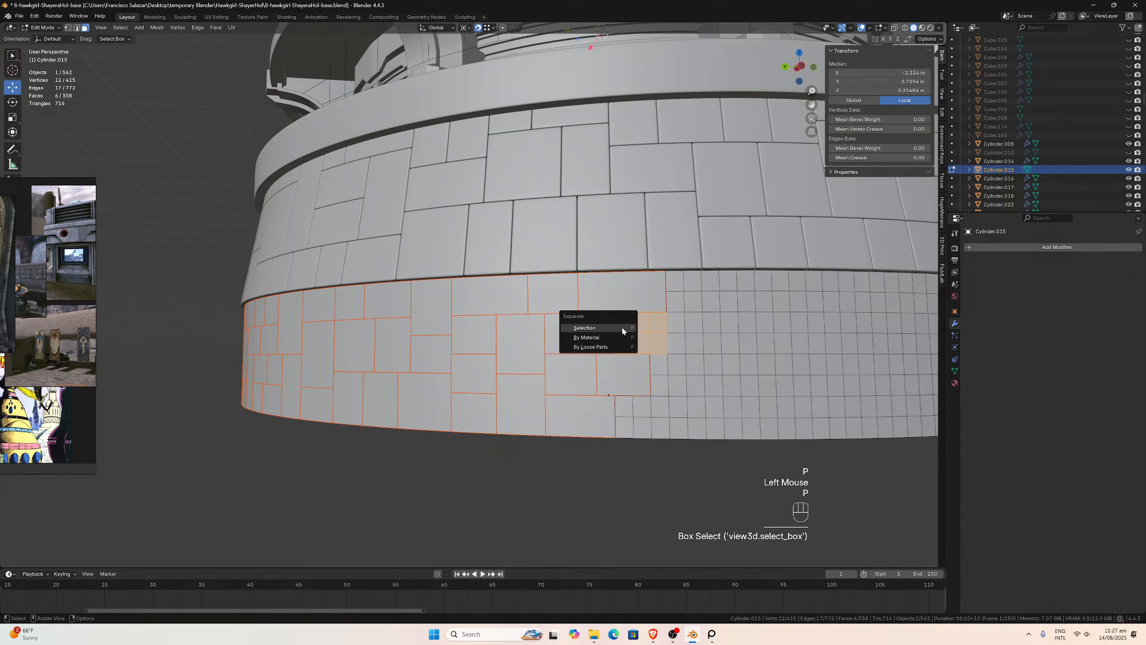
pyautogui.click(621, 326)
pyautogui.moveTo(663, 427); pyautogui.dragTo(626, 405)
pyautogui.press('p')
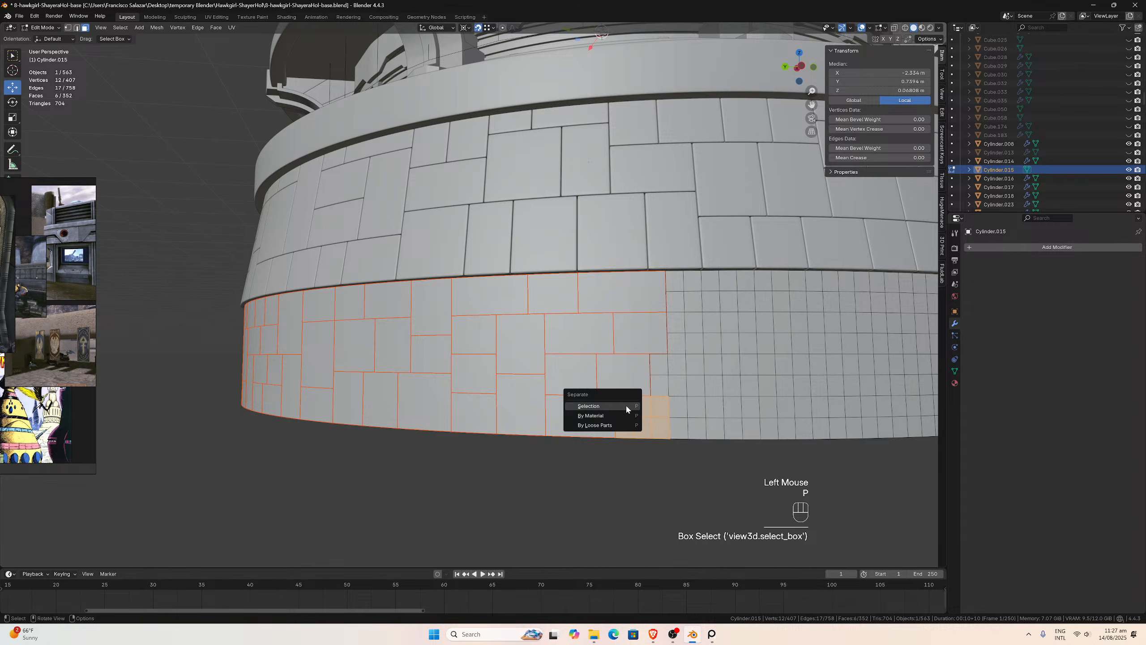
pyautogui.click(626, 406)
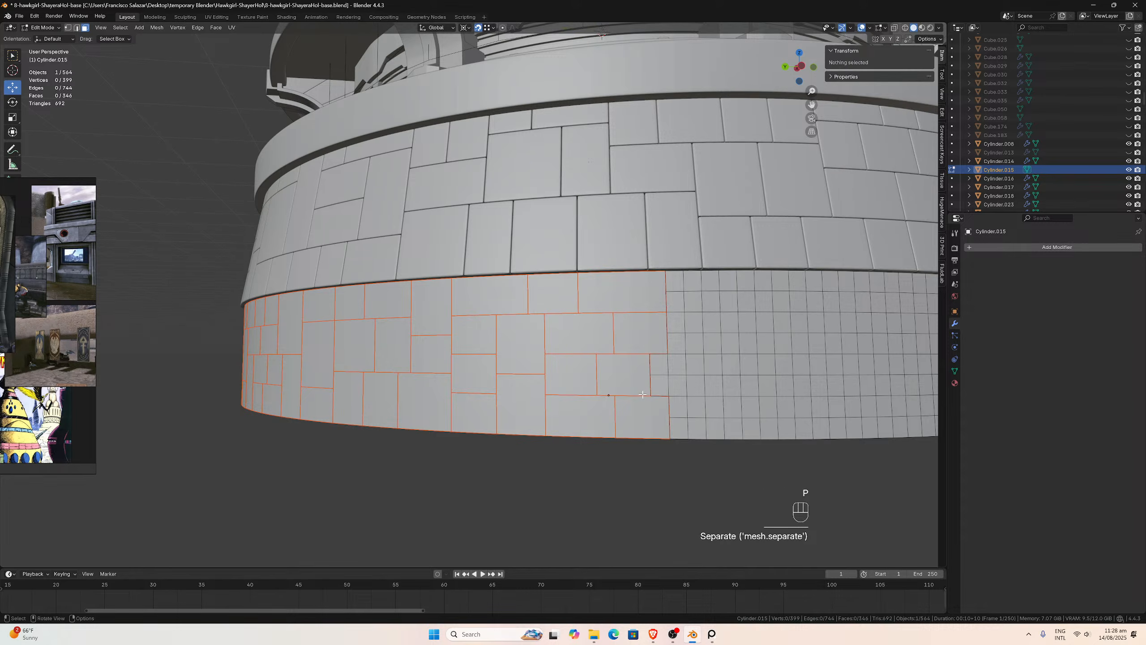
# - Separate a 4-wide, 2-high brick four rows below the upper edge and a 3-wide, 4-high brick above it
pyautogui.click(704, 387)
pyautogui.press('p')
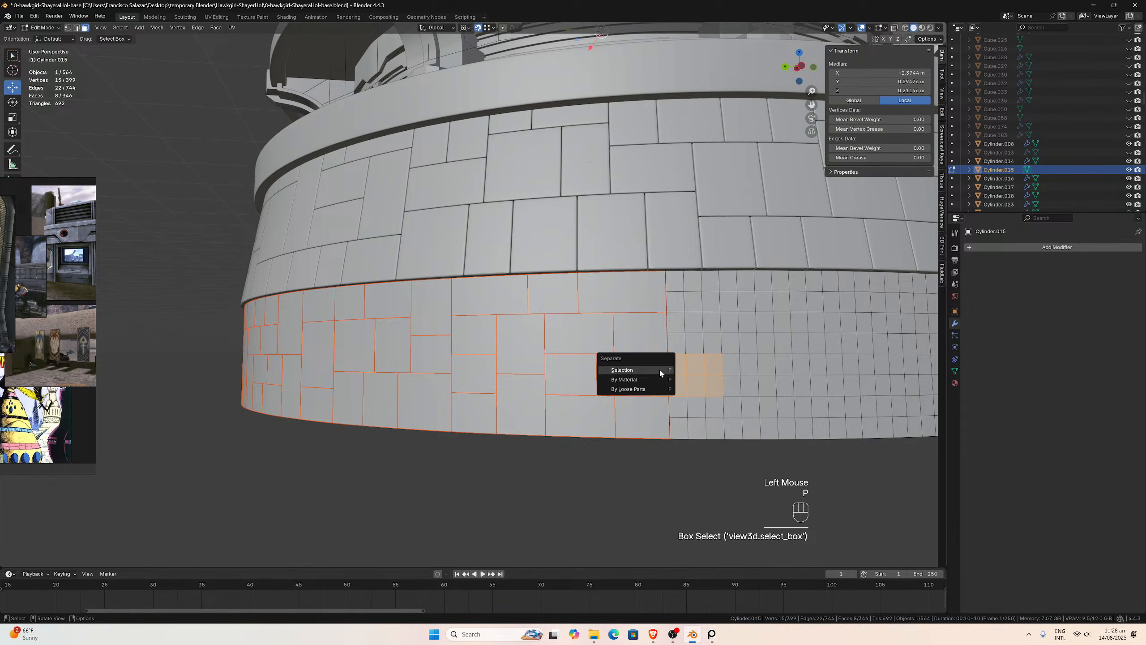
pyautogui.click(659, 368)
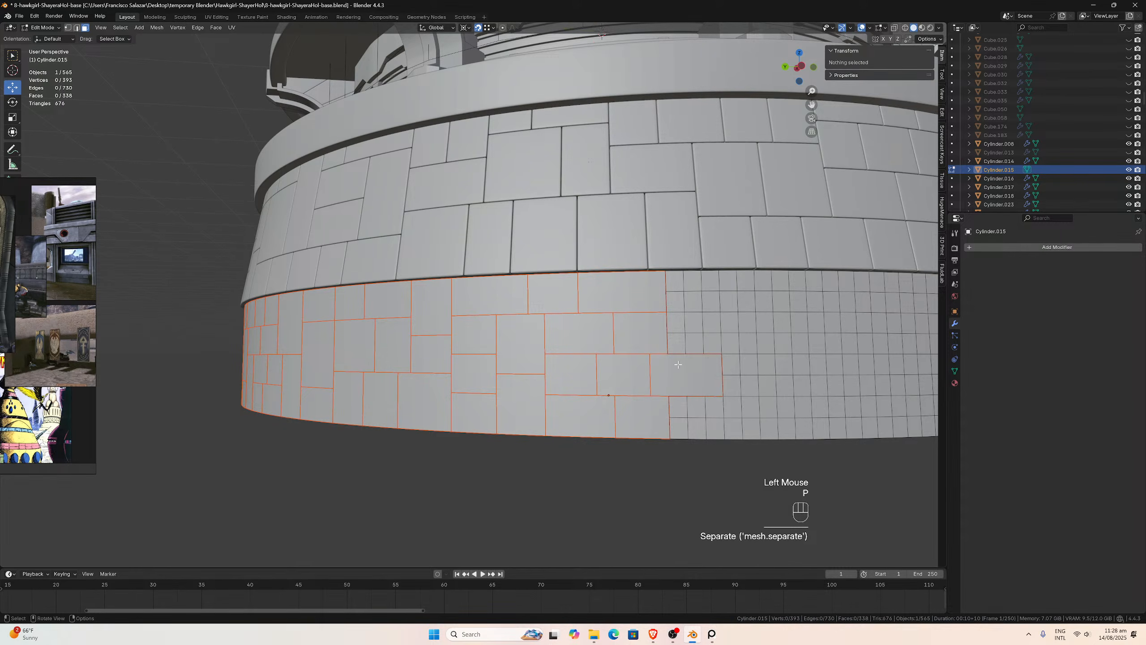
pyautogui.click(677, 289)
pyautogui.press('p')
pyautogui.click(675, 281)
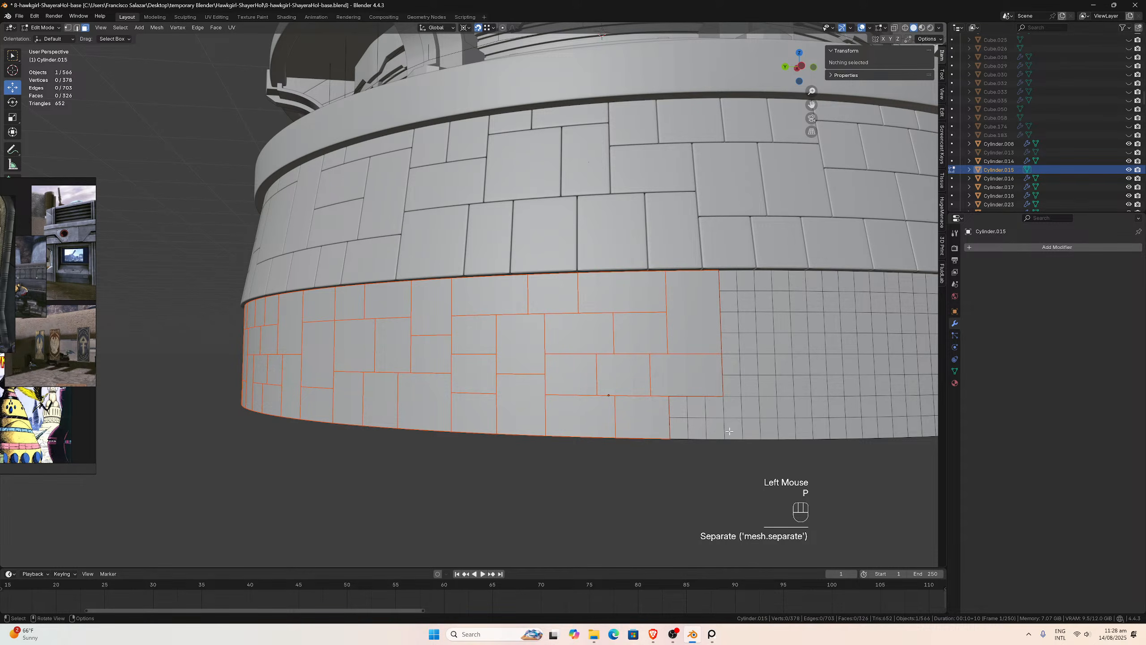
# - Separate a 5-wide, 2-high brick at the lower edge and a 3-wide, 3-high brick partly above it
pyautogui.click(704, 420)
pyautogui.press('p')
pyautogui.click(678, 412)
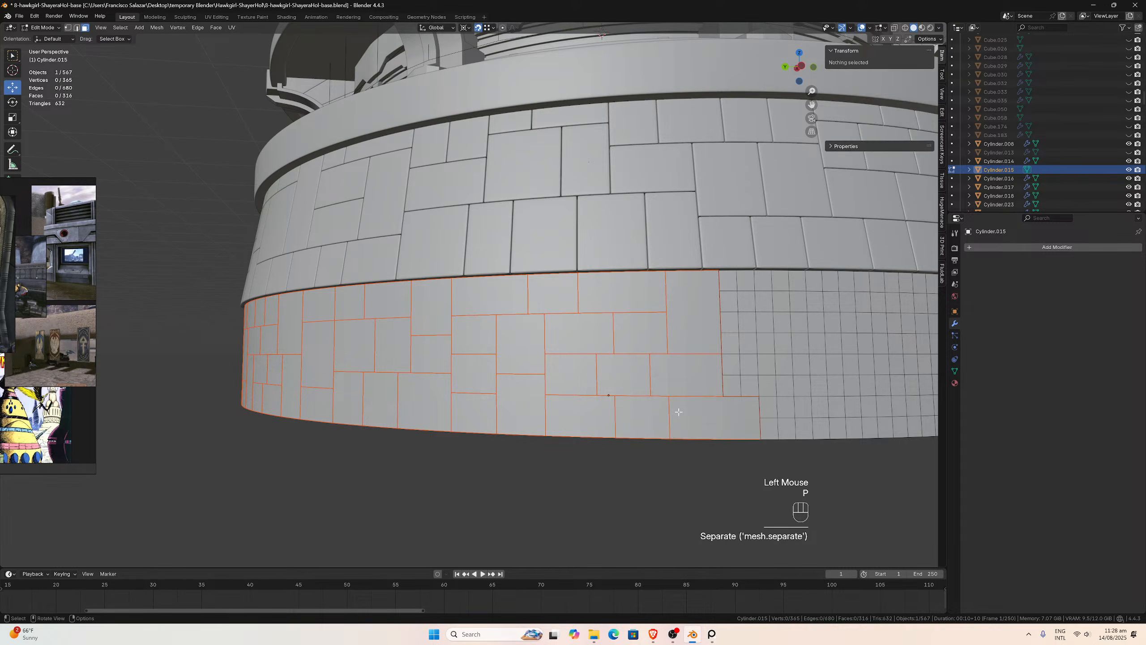
pyautogui.moveTo(678, 412)
pyautogui.mouseDown(button='middle')
pyautogui.moveTo(711, 410)
pyautogui.moveTo(668, 395)
pyautogui.mouseUp(button='middle')
pyautogui.scroll(-2, 705, 405)
pyautogui.scroll(2, 668, 394)
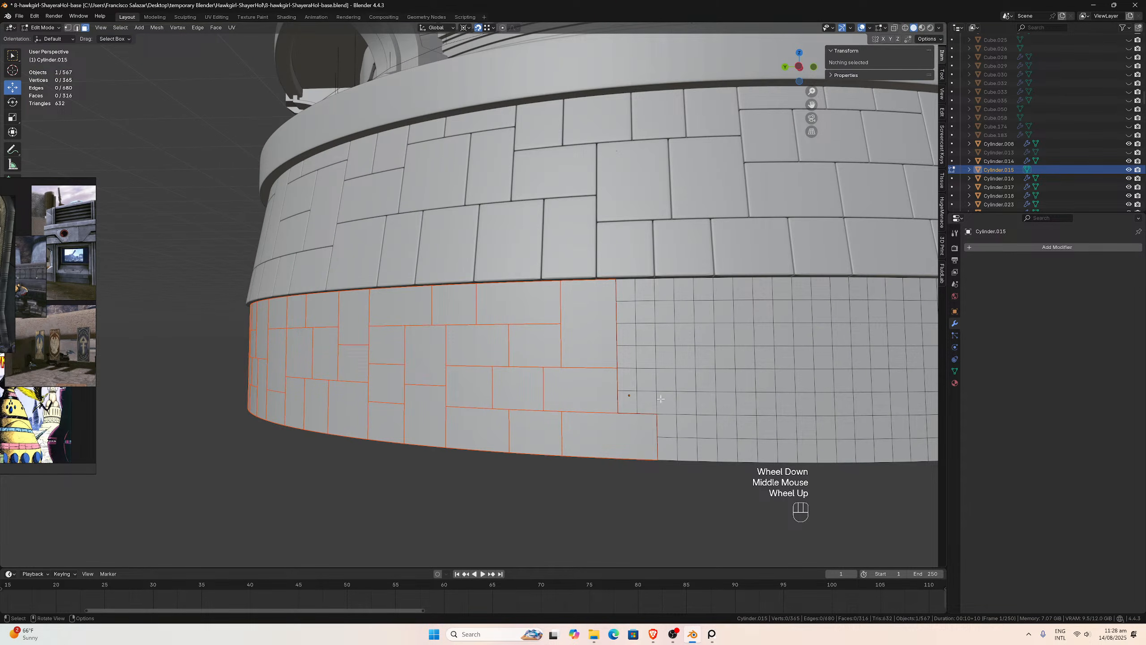
pyautogui.moveTo(669, 402); pyautogui.dragTo(630, 364)
pyautogui.press('p')
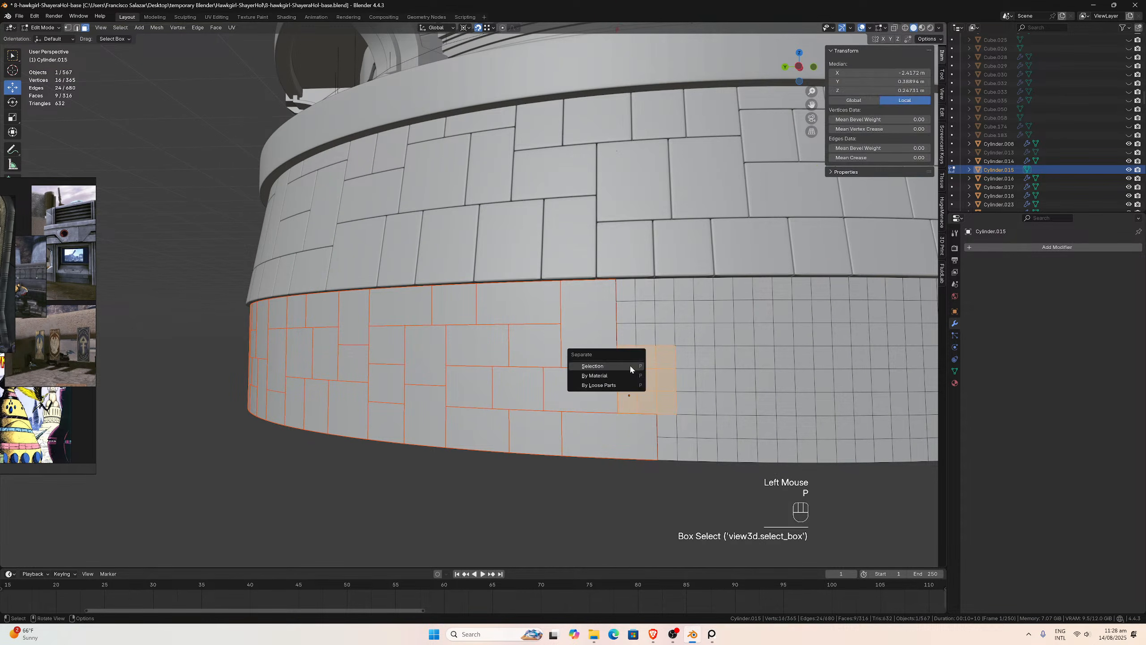
pyautogui.click(630, 365)
# - Separate a 3-wide, 2-high brick at the lower edge and a 3-wide, 3-high brick in the upper-edge gap
pyautogui.moveTo(712, 449); pyautogui.dragTo(666, 421)
pyautogui.press('p')
pyautogui.click(666, 421)
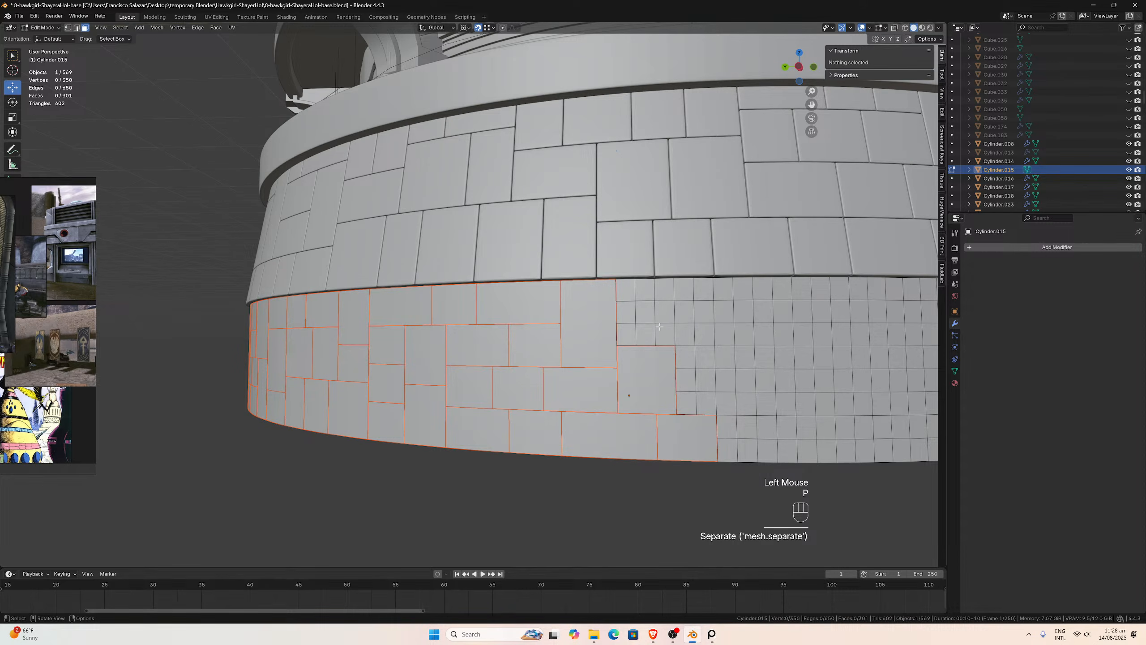
pyautogui.moveTo(665, 336); pyautogui.dragTo(627, 293)
pyautogui.press('p')
pyautogui.click(627, 293)
# - Separate a 3-wide, 4-high brick at the upper edge and a 4-wide, 2-high brick directly beneath it
pyautogui.moveTo(689, 313); pyautogui.dragTo(685, 313, button='middle')
pyautogui.moveTo(690, 357); pyautogui.dragTo(646, 284)
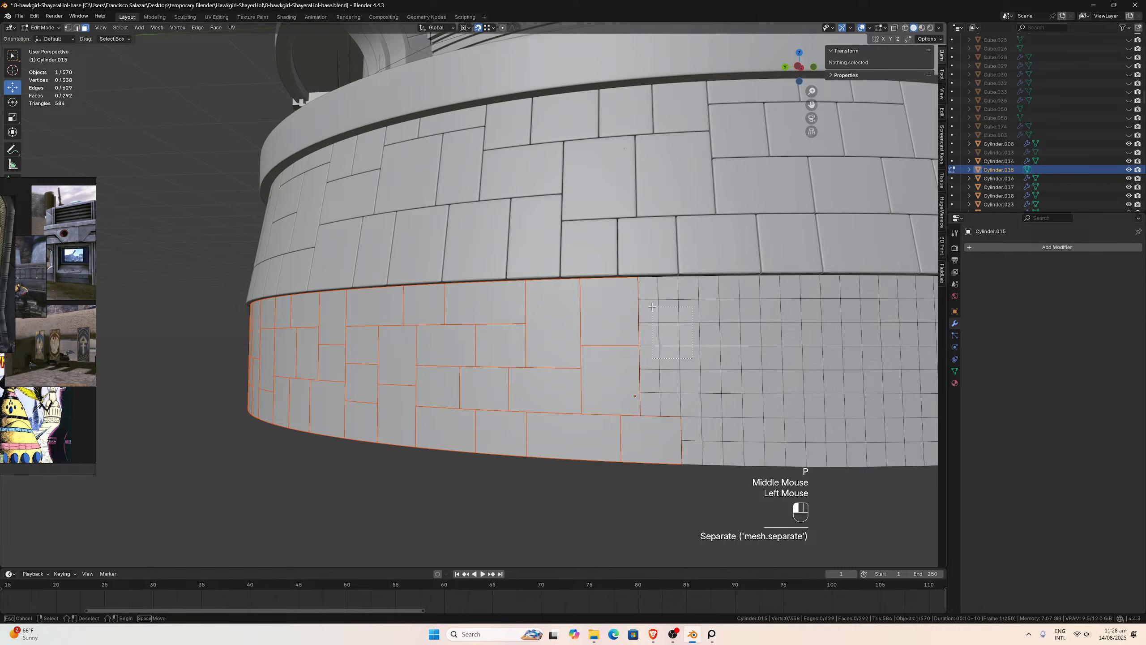
pyautogui.press('p')
pyautogui.click(647, 293)
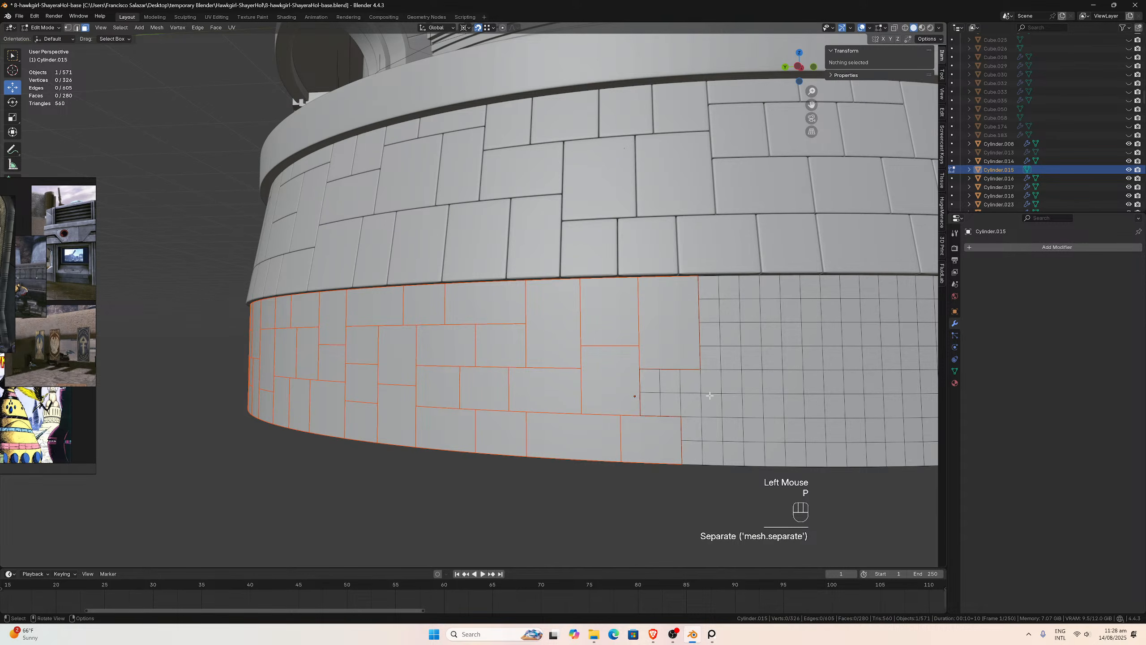
pyautogui.moveTo(715, 406); pyautogui.dragTo(655, 387)
pyautogui.press('p')
pyautogui.click(656, 388)
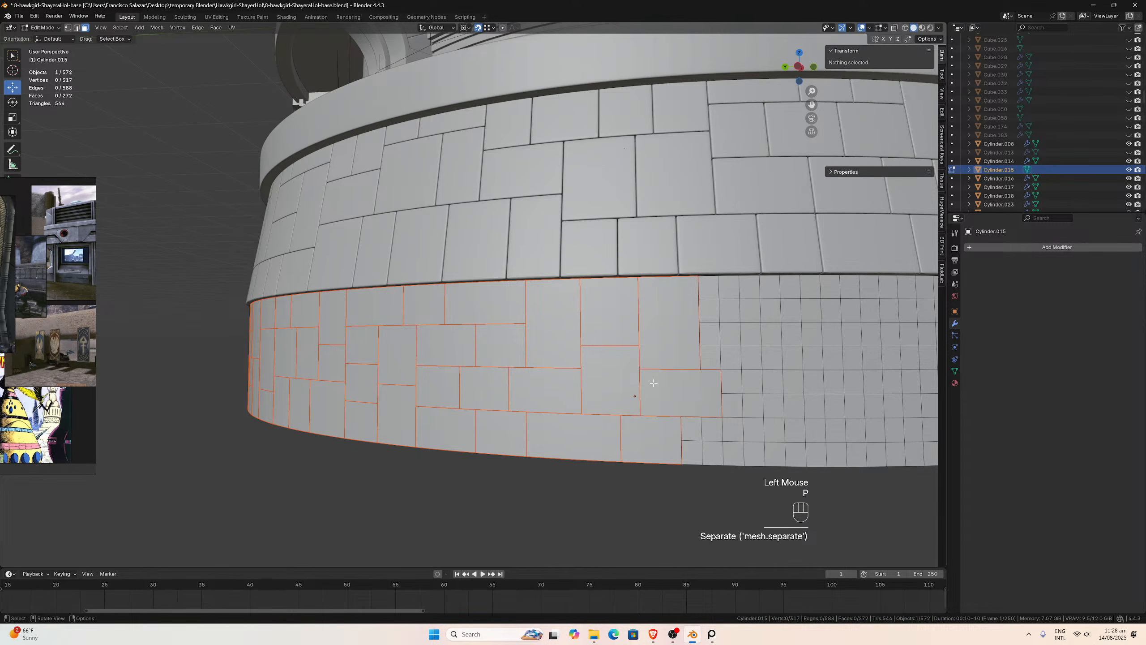
# - Separate a 3-wide, 2-high brick at the lower edge and a 4-wide, 2-high brick at the upper edge
pyautogui.scroll(-2, 695, 406)
pyautogui.moveTo(695, 406); pyautogui.dragTo(690, 400, button='middle')
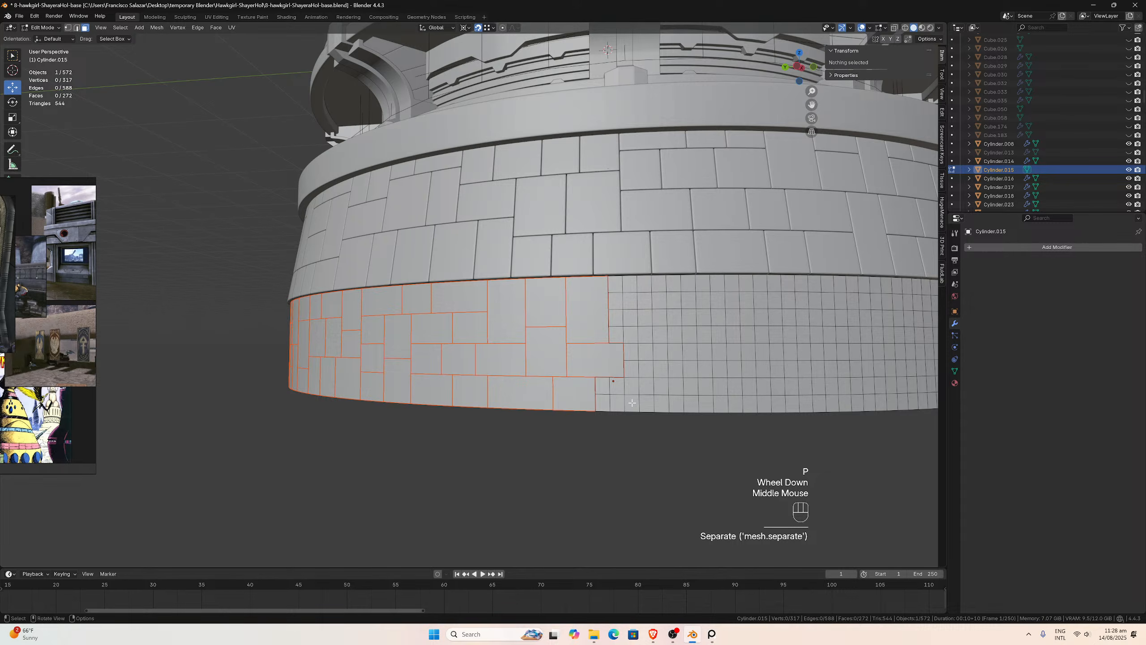
pyautogui.moveTo(632, 402); pyautogui.dragTo(603, 387)
pyautogui.press('p')
pyautogui.click(603, 387)
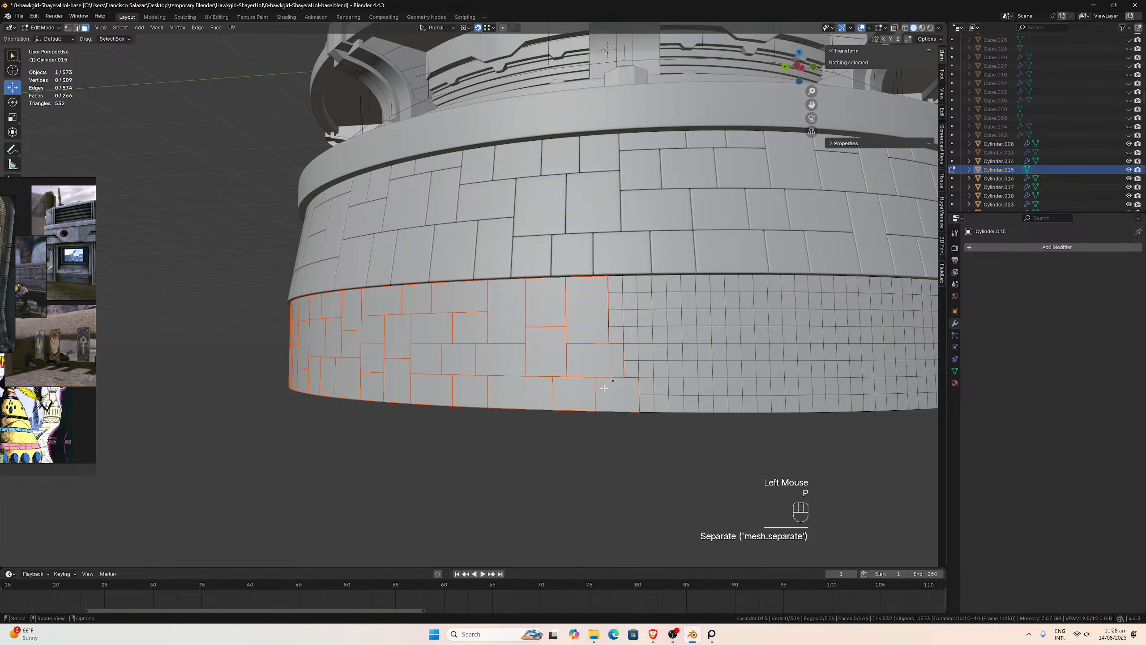
pyautogui.moveTo(603, 387); pyautogui.dragTo(630, 393, button='middle')
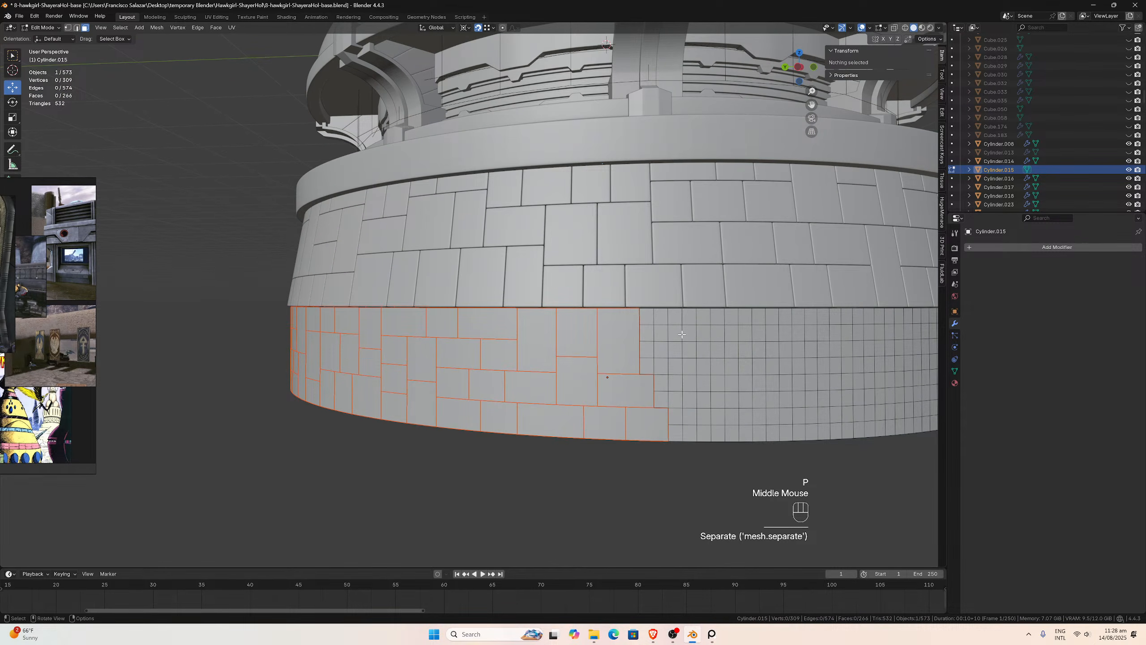
pyautogui.moveTo(686, 334); pyautogui.dragTo(643, 311)
pyautogui.press('p')
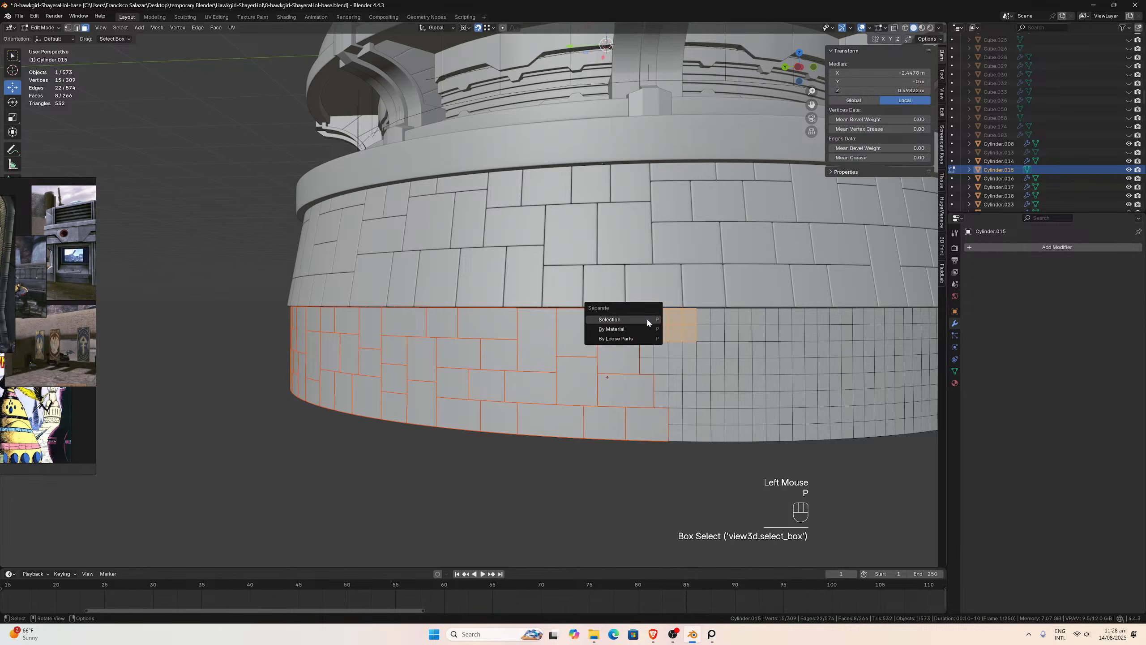
pyautogui.click(645, 316)
# - Separate a 3-wide, 2-high brick under the 4-wide upper-edge one and a 4-wide, 2-high brick two rows further down
pyautogui.moveTo(671, 329); pyautogui.dragTo(662, 325, button='middle')
pyautogui.moveTo(604, 339); pyautogui.dragTo(578, 318)
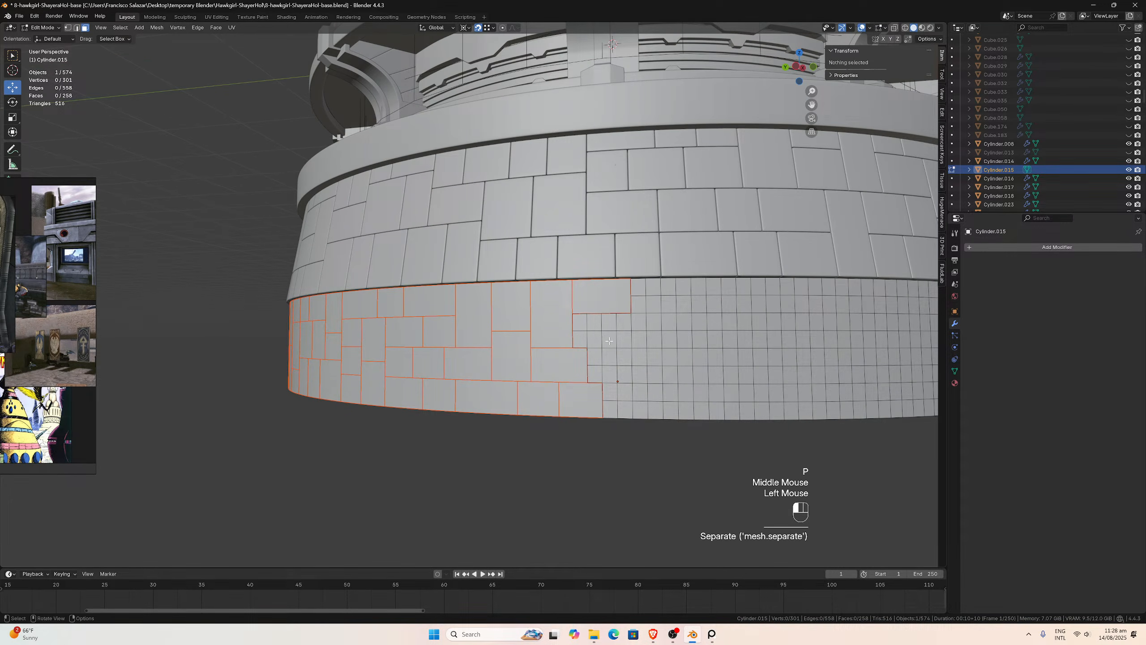
pyautogui.press('p')
pyautogui.click(601, 332)
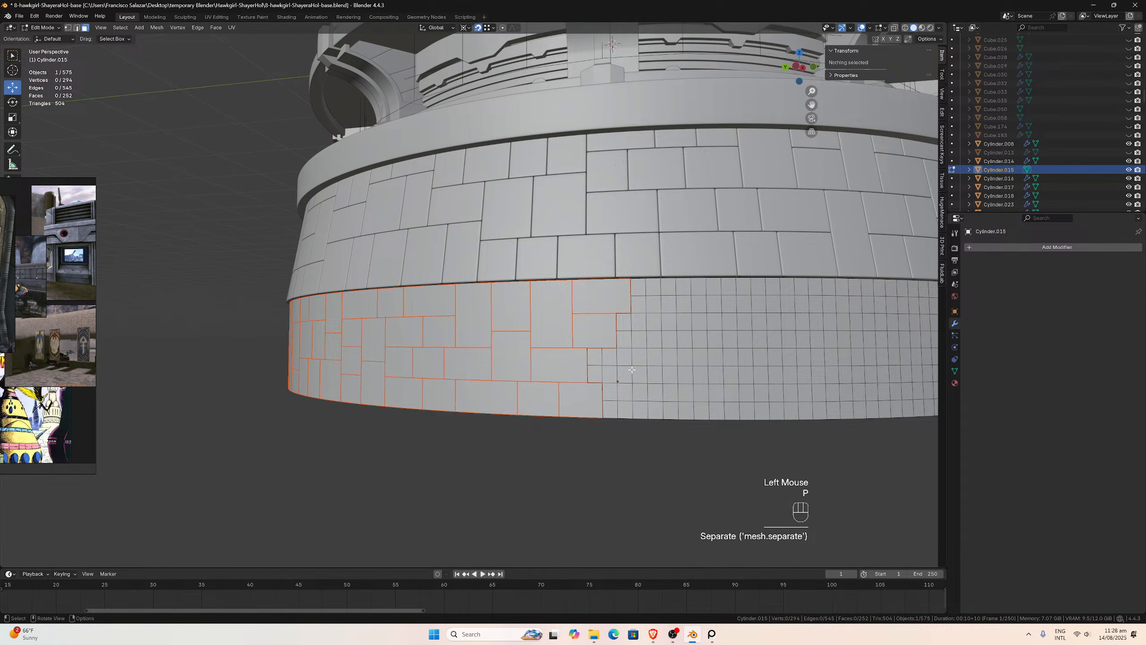
pyautogui.moveTo(639, 374); pyautogui.dragTo(596, 357)
pyautogui.press('p')
pyautogui.click(596, 356)
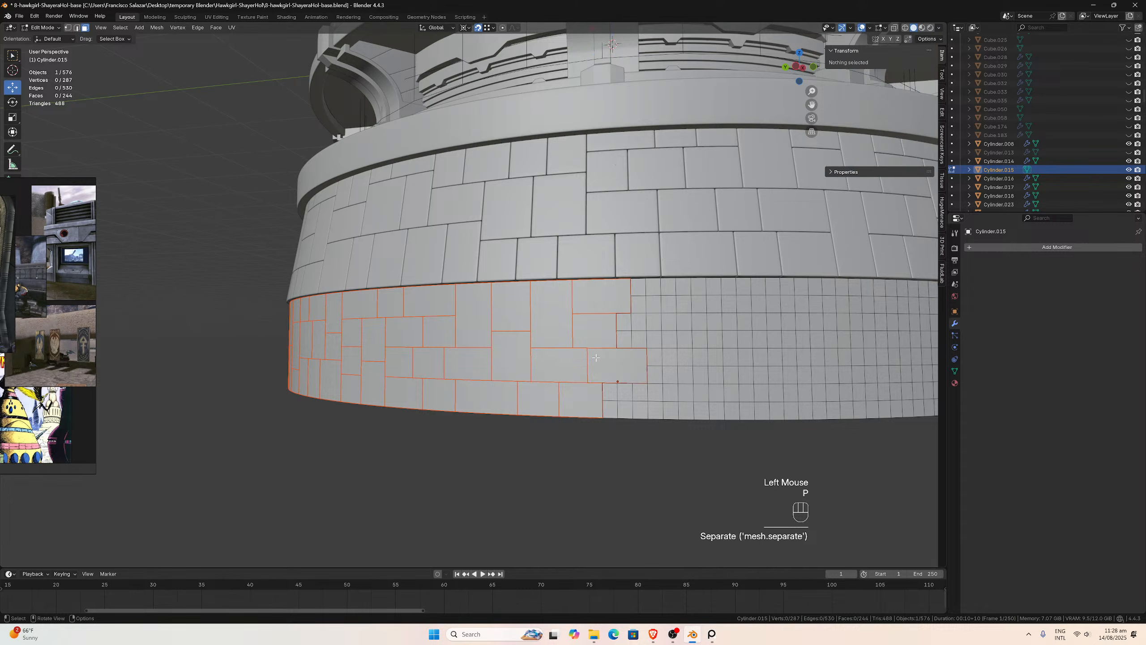
# - Separate a 3-wide, 2-high brick at the upper edge and another 3-wide, 2-high brick partly beneath it
pyautogui.moveTo(596, 357); pyautogui.dragTo(637, 352, button='middle')
pyautogui.moveTo(676, 348); pyautogui.dragTo(657, 289)
pyautogui.press('p')
pyautogui.click(646, 332)
pyautogui.press('p')
pyautogui.click(658, 294)
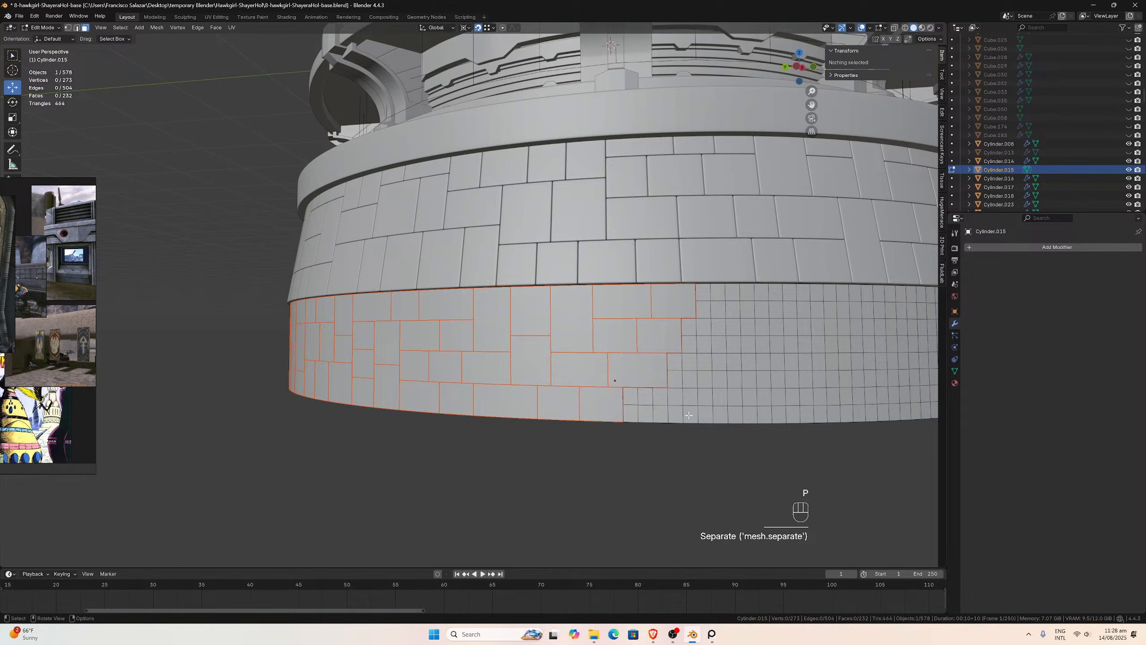
# - Separate a 5-wide, 2-high brick at the lower edge and a 3-wide, 2-high brick partly above it
pyautogui.moveTo(695, 421); pyautogui.dragTo(650, 387)
pyautogui.press('p')
pyautogui.click(630, 399)
pyautogui.moveTo(630, 399); pyautogui.dragTo(676, 389, button='middle')
pyautogui.moveTo(657, 391); pyautogui.dragTo(619, 364)
pyautogui.press('p')
pyautogui.click(620, 366)
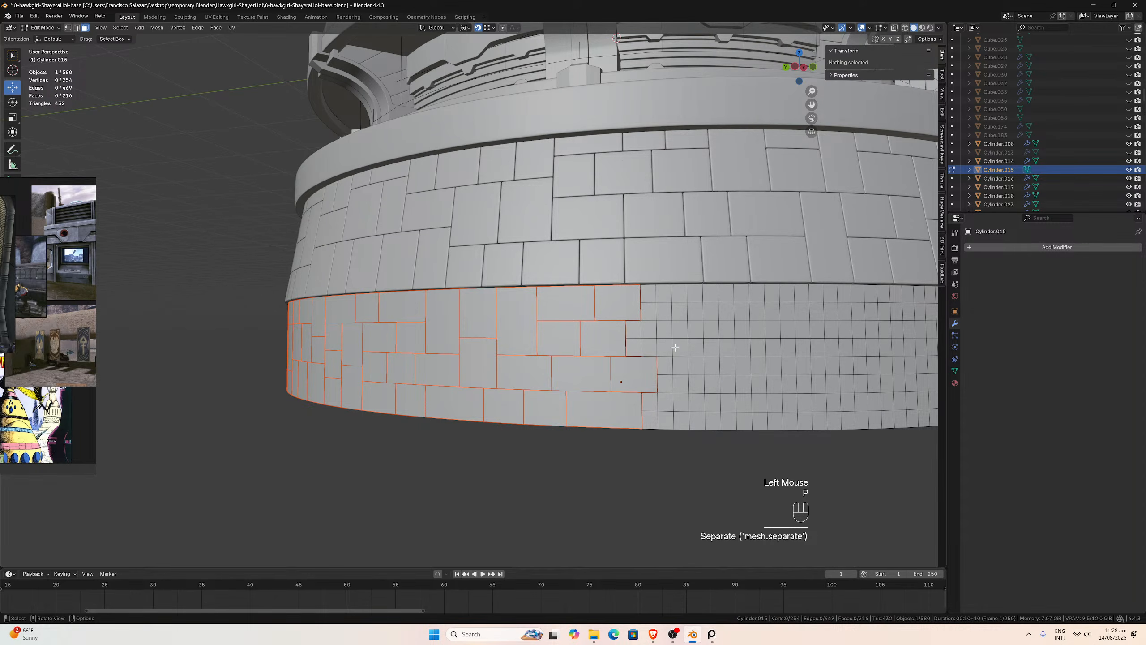
# - Separate a 4-wide, 2-high brick two rows below the upper edge, beside the 3-wide, 2-high one
pyautogui.moveTo(682, 348); pyautogui.dragTo(633, 329)
pyautogui.press('p')
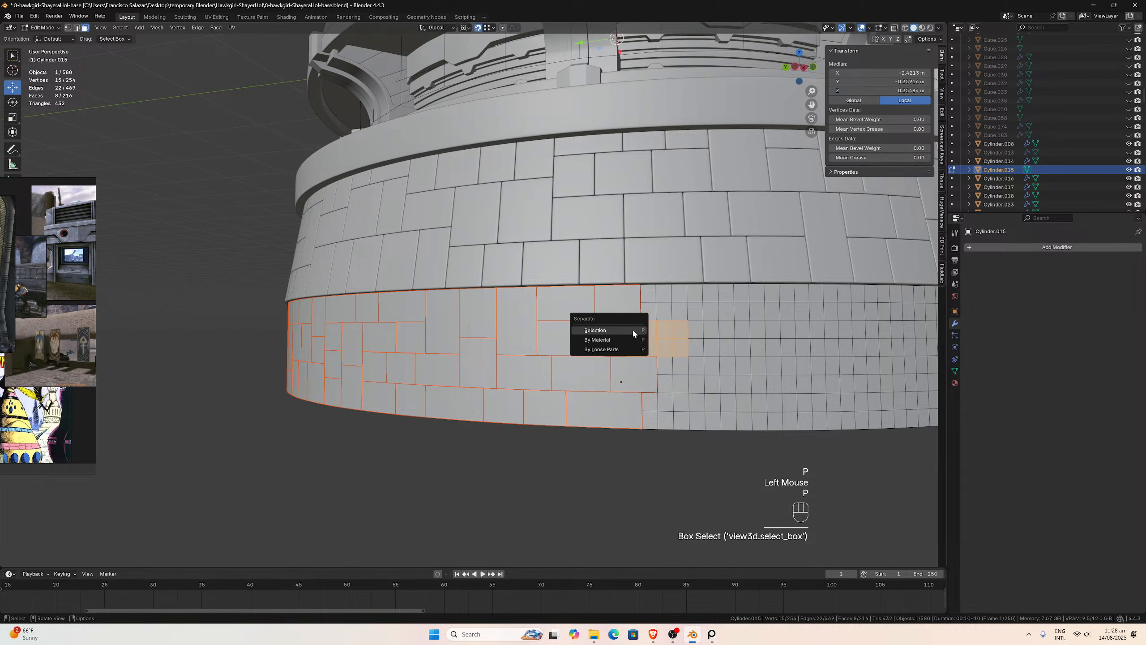
pyautogui.click(632, 329)
# - Separate a 4-wide, 2-high brick at the lower edge and a 3-wide, 2-high brick directly above it
pyautogui.moveTo(698, 421); pyautogui.dragTo(664, 367)
pyautogui.press('p')
pyautogui.click(652, 403)
pyautogui.press('p')
pyautogui.click(664, 368)
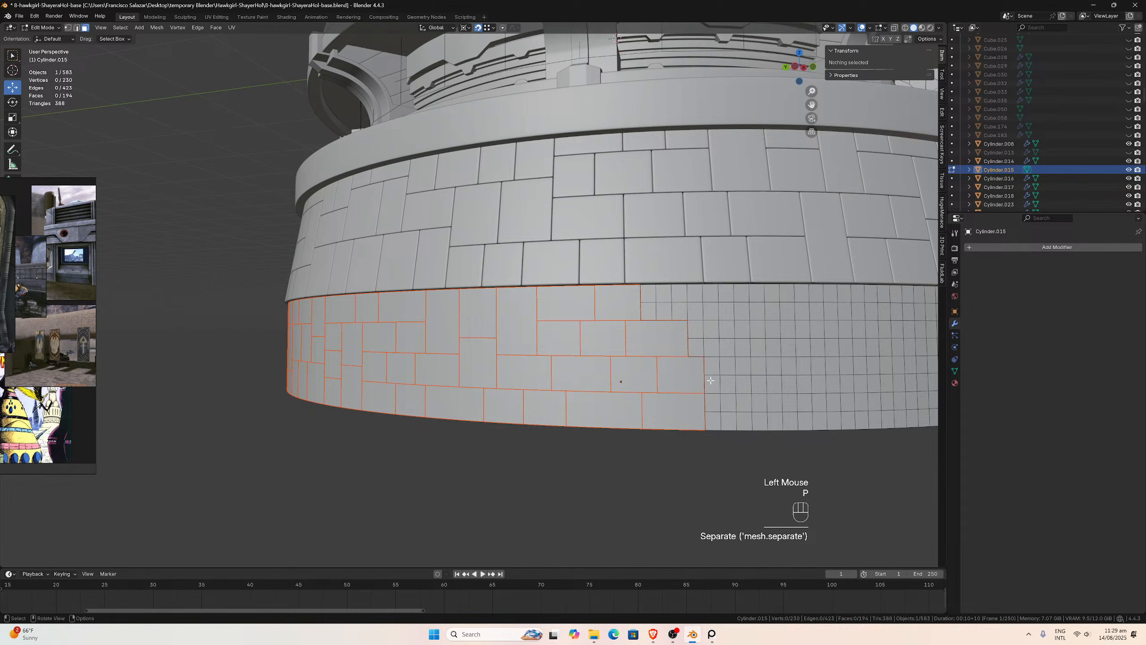
# - Separate a 3-wide, 4-high brick at the lower edge and a 4-wide, 2-high brick next to it along the edge
pyautogui.moveTo(745, 420); pyautogui.dragTo(712, 373)
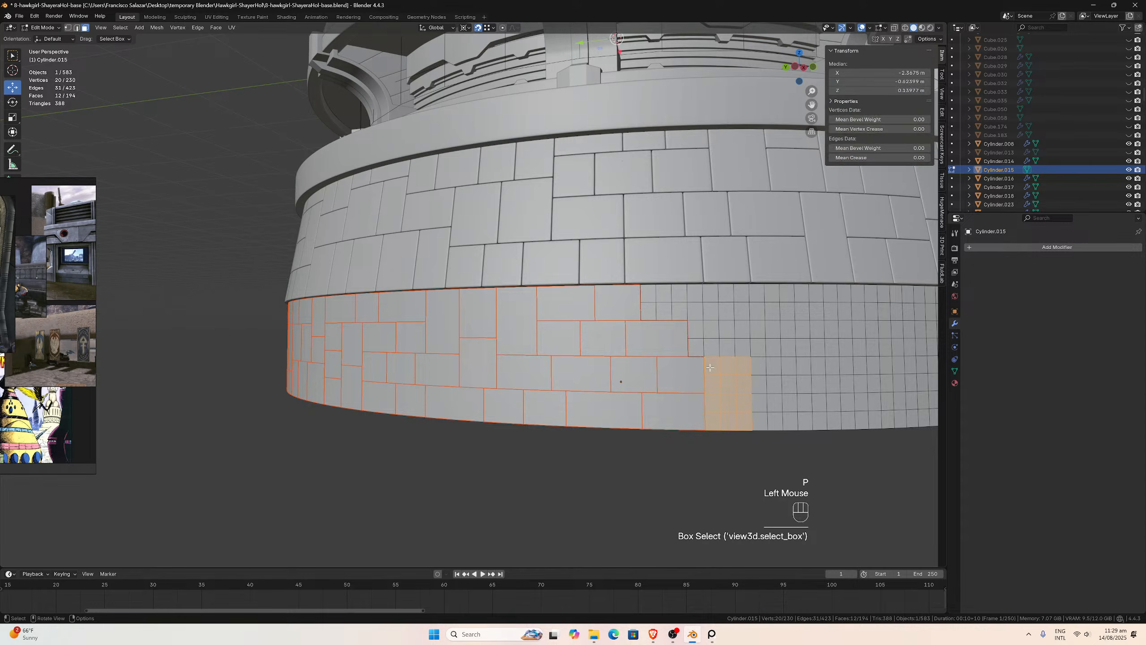
pyautogui.press('p')
pyautogui.click(709, 366)
pyautogui.moveTo(709, 366); pyautogui.dragTo(756, 372, button='middle')
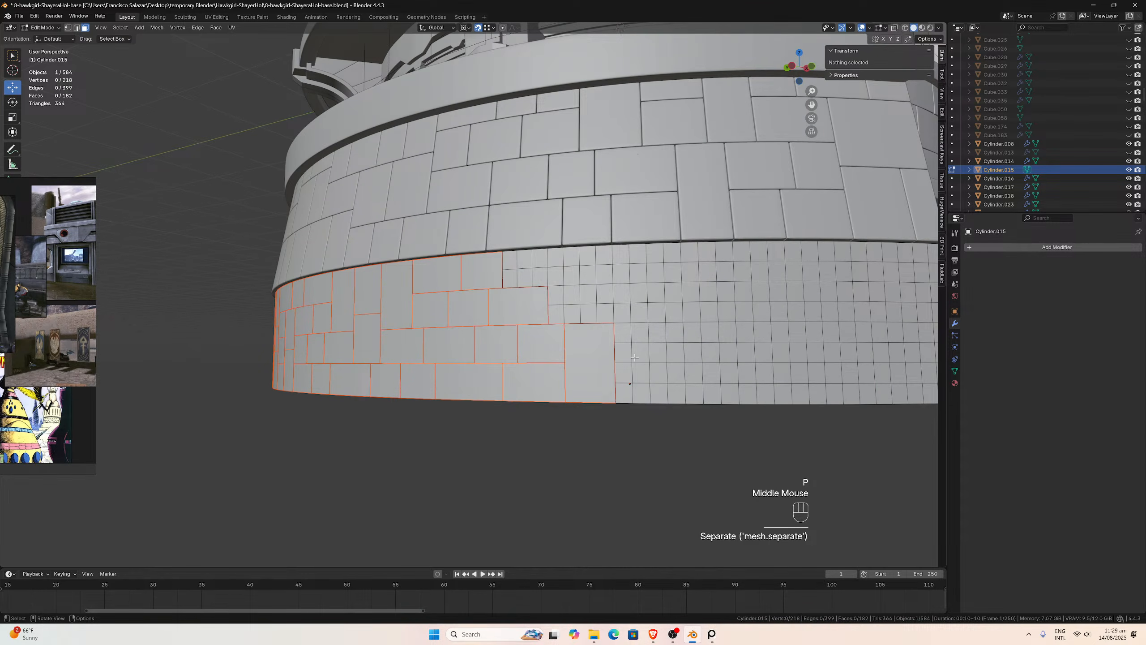
pyautogui.moveTo(631, 369); pyautogui.dragTo(677, 391)
pyautogui.press('p')
pyautogui.click(677, 390)
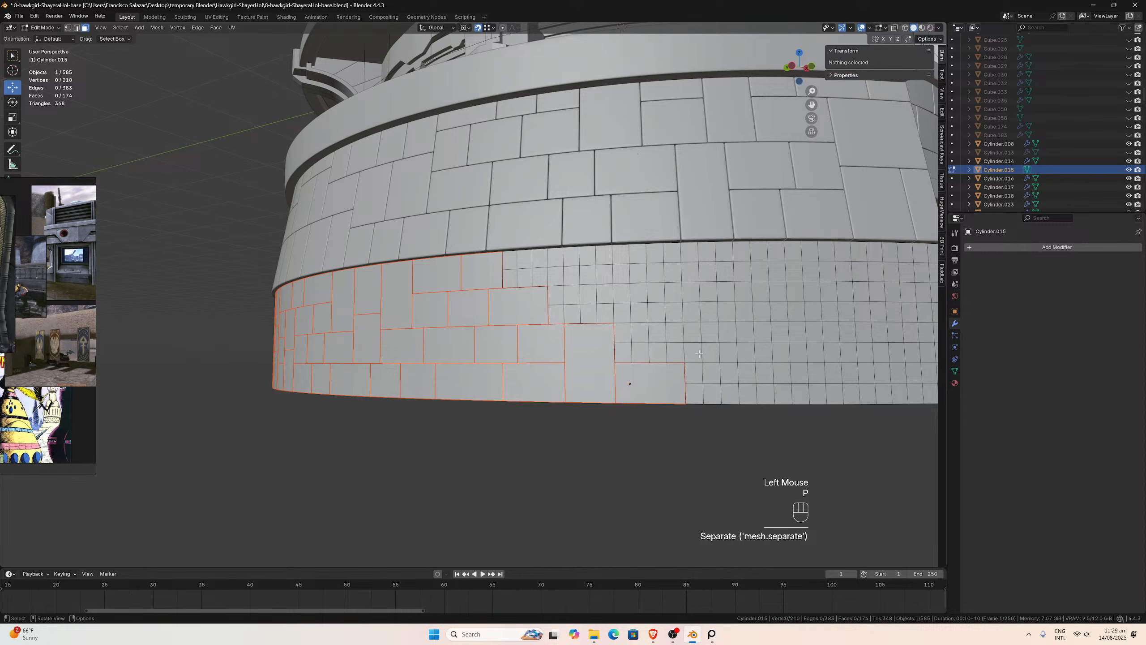
# - Separate a 4-wide, 4-high brick at the lower edge and a 5-wide, 2-high brick at the upper edge
pyautogui.moveTo(691, 330); pyautogui.dragTo(745, 393)
pyautogui.press('p')
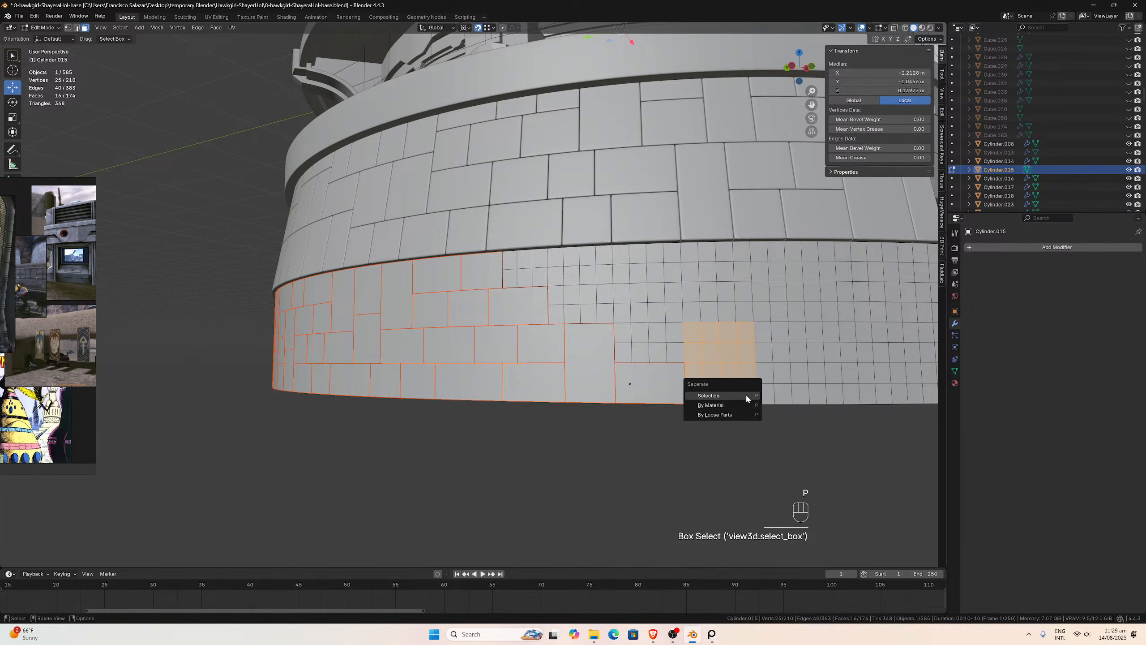
pyautogui.click(743, 393)
pyautogui.moveTo(745, 393); pyautogui.dragTo(716, 375, button='middle')
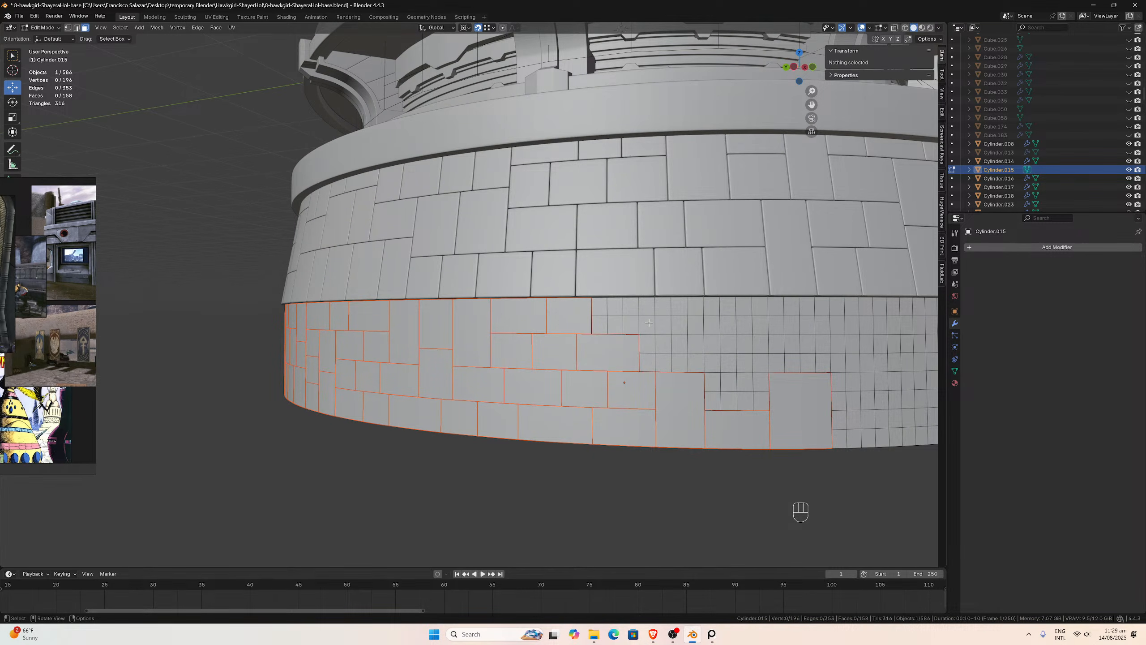
pyautogui.moveTo(631, 323); pyautogui.dragTo(641, 324, button='middle')
pyautogui.moveTo(681, 332); pyautogui.dragTo(637, 313)
pyautogui.press('p')
pyautogui.click(637, 312)
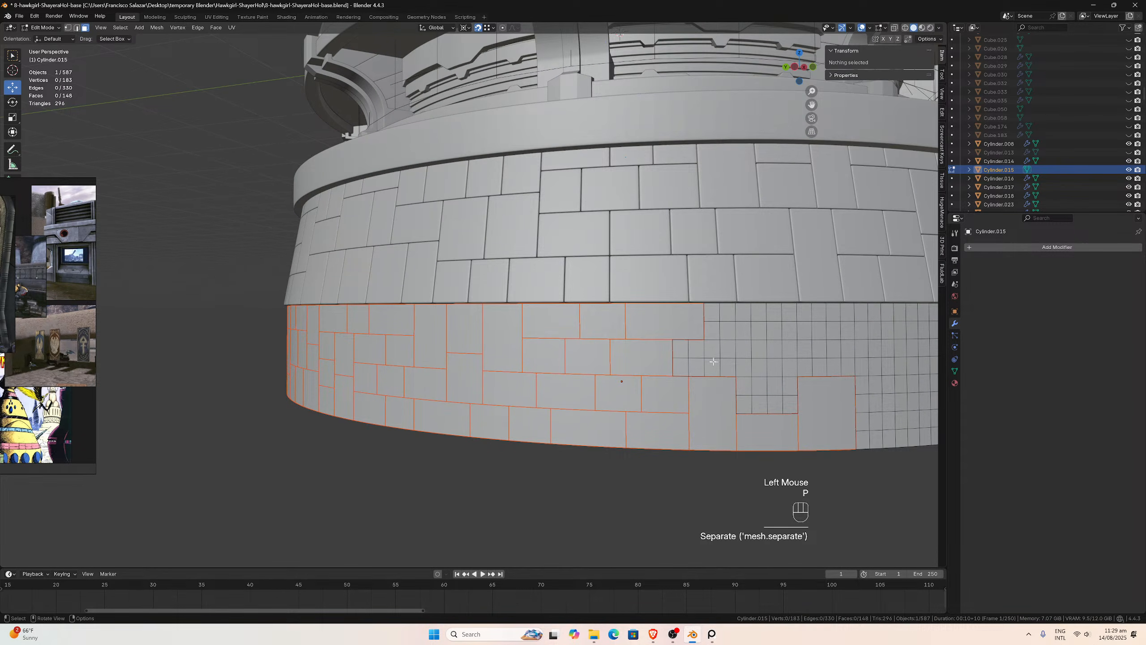
# - Separate a 4-wide, 2-high brick two rows below the upper edge and a 3-wide, 2-high brick at the upper edge
pyautogui.moveTo(726, 368); pyautogui.dragTo(710, 316)
pyautogui.press('p')
pyautogui.click(680, 347)
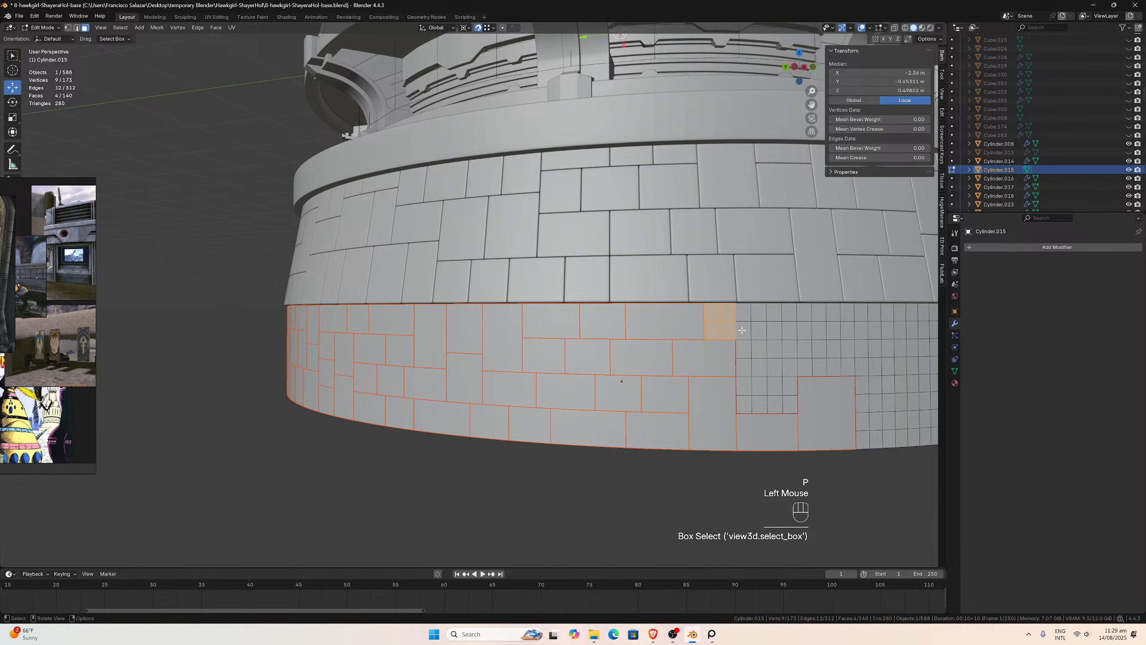
pyautogui.press('p')
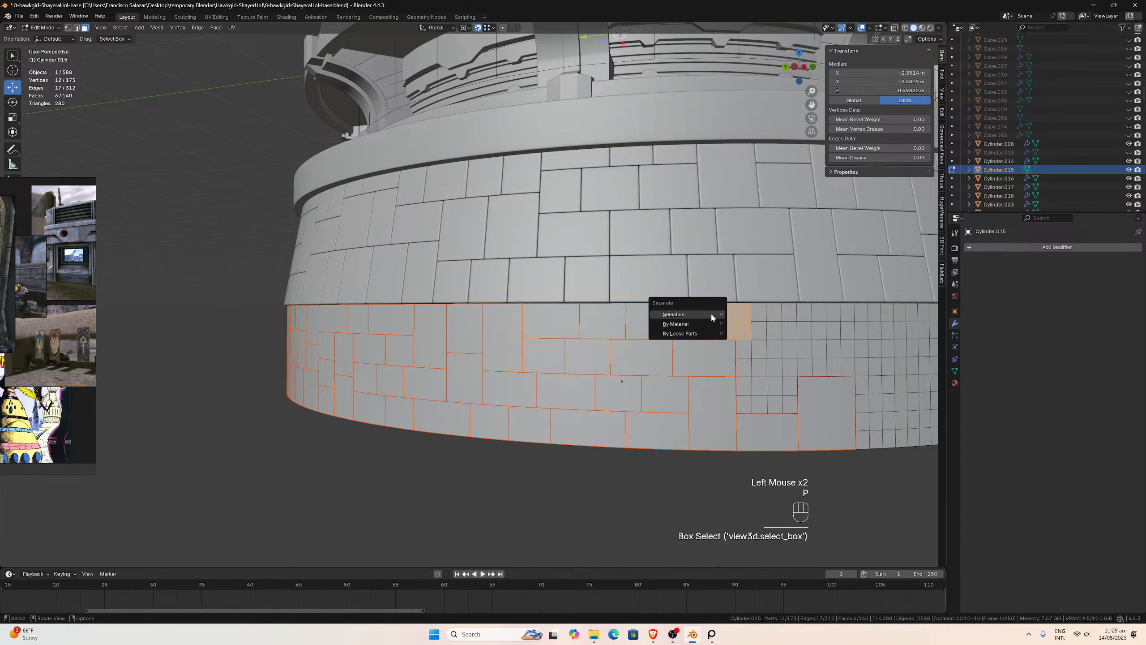
pyautogui.click(711, 312)
# - Separate a 4-wide, 4-high brick two rows below the upper edge and a 3-wide, 2-high brick beside its upper half
pyautogui.moveTo(733, 328); pyautogui.dragTo(737, 389, button='middle')
pyautogui.moveTo(738, 400); pyautogui.dragTo(688, 342)
pyautogui.press('p')
pyautogui.click(687, 343)
pyautogui.moveTo(687, 343); pyautogui.dragTo(713, 351, button='middle')
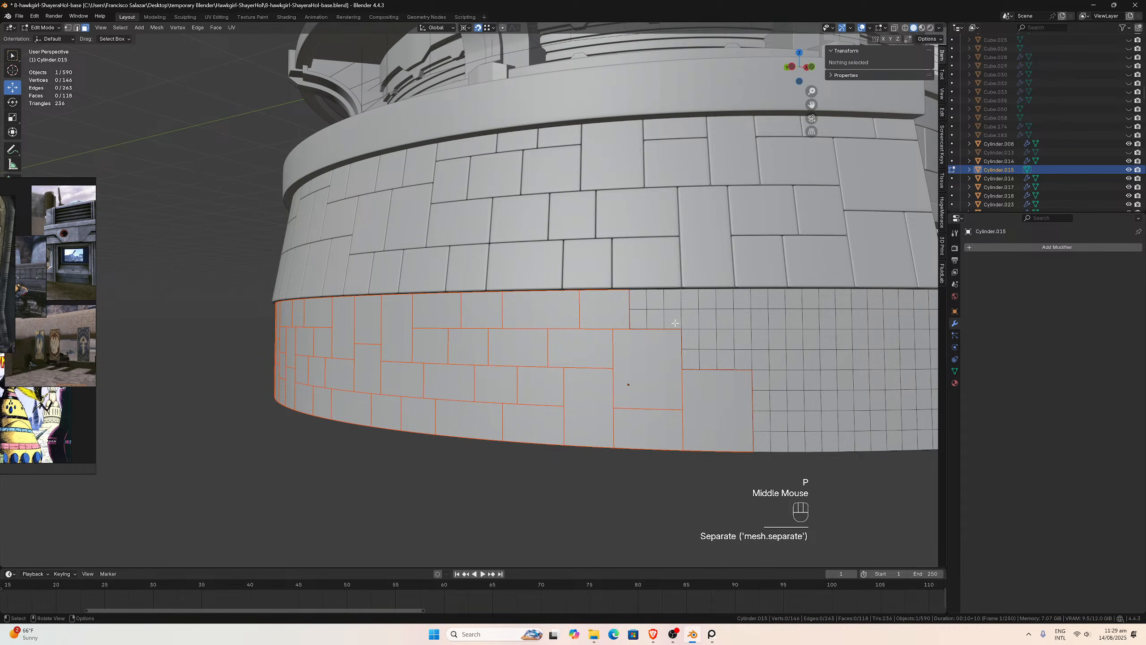
pyautogui.click(696, 323)
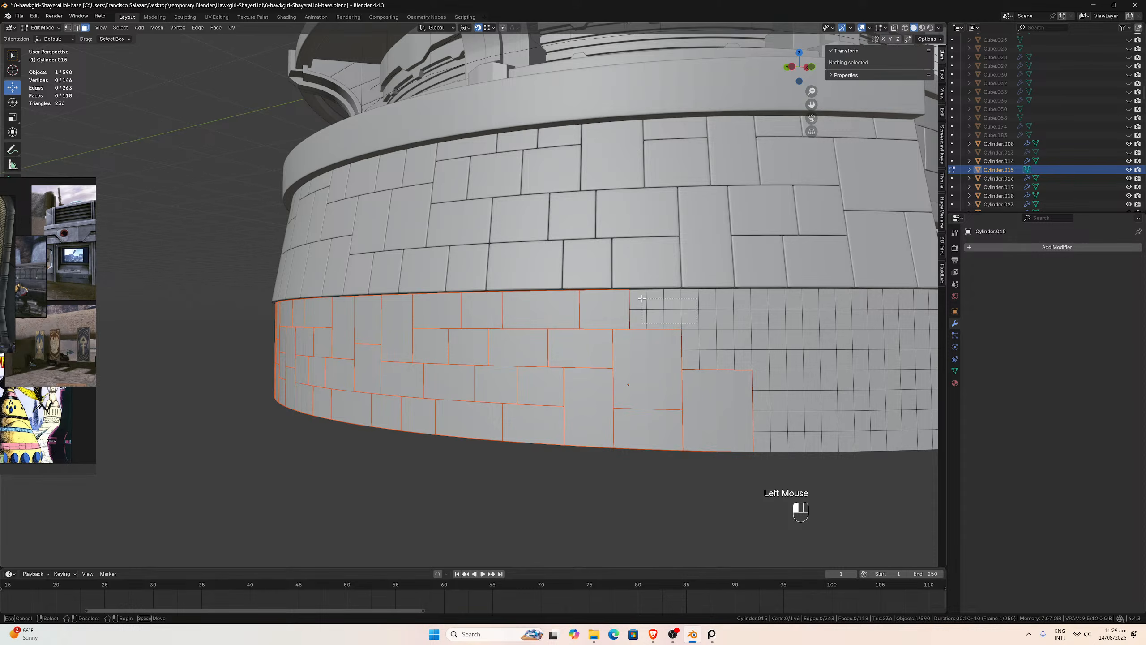
pyautogui.moveTo(640, 298); pyautogui.dragTo(697, 324)
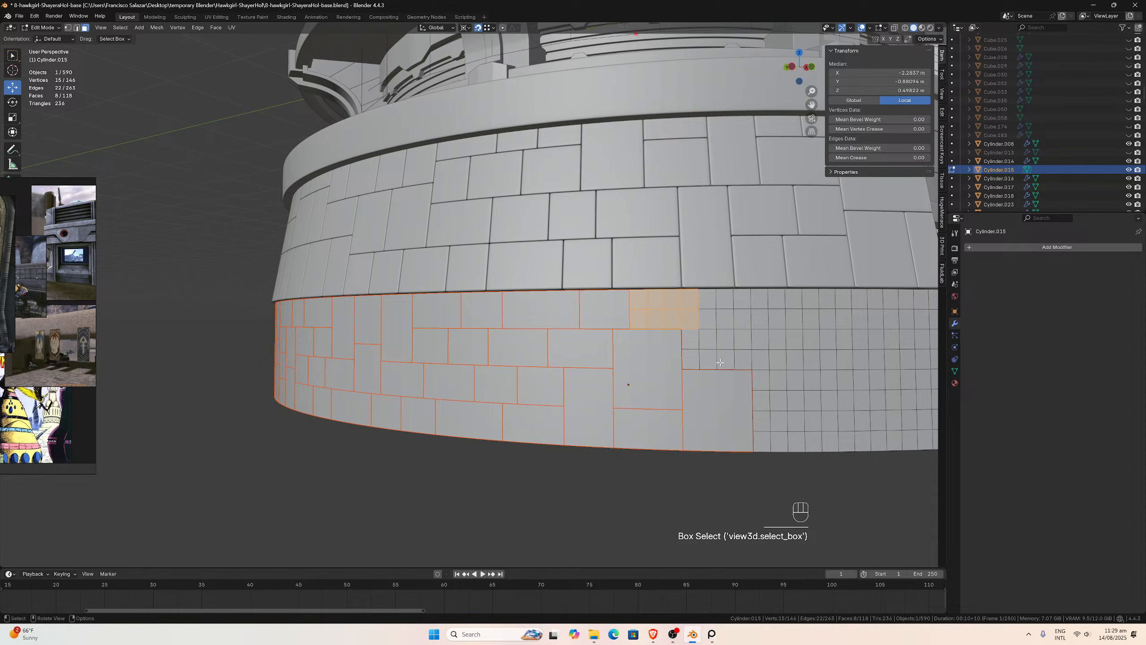
pyautogui.press('p')
pyautogui.click(688, 340)
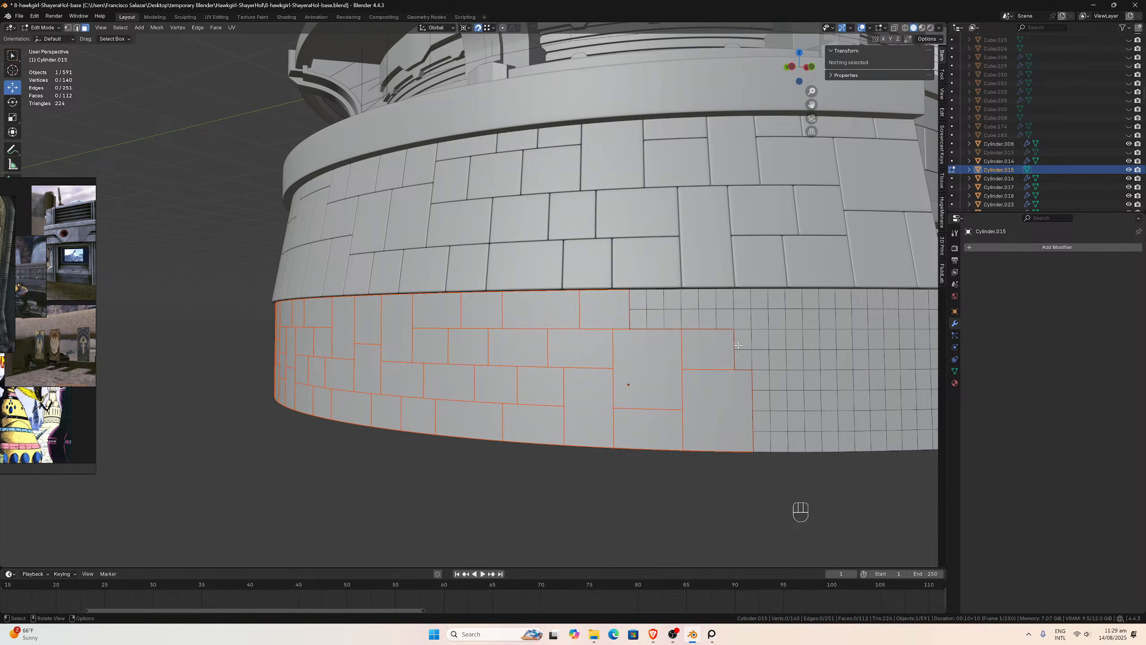
# - Separate another 3-wide, 2-high brick in the same course and a 4-wide, 2-high brick at the upper edge
pyautogui.moveTo(739, 337); pyautogui.dragTo(773, 363)
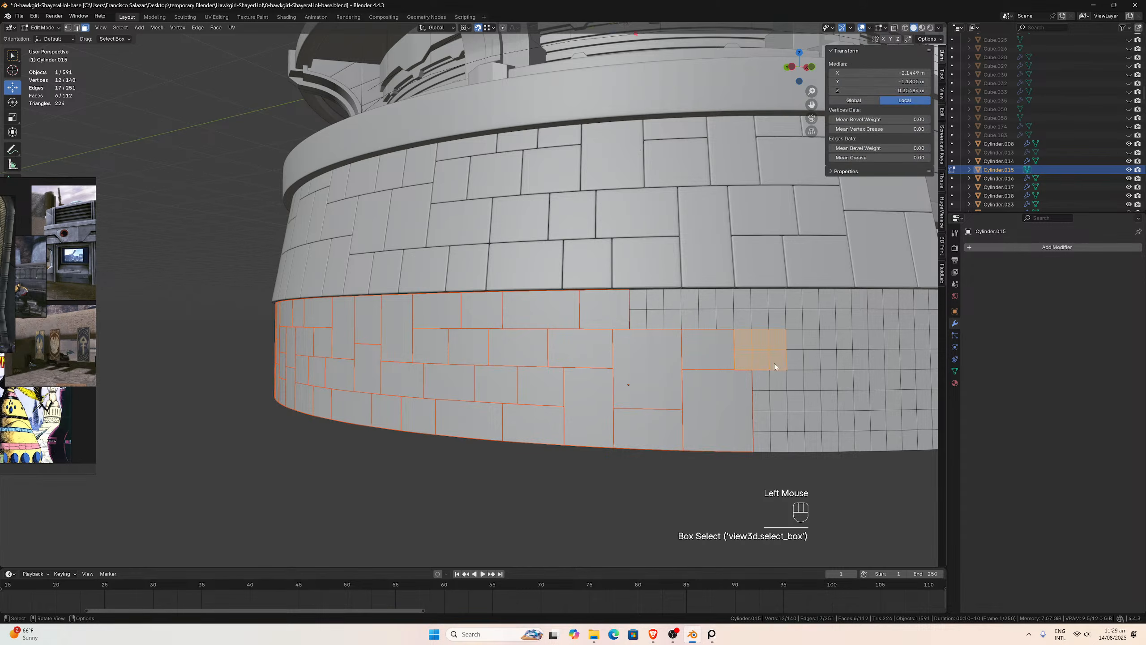
pyautogui.press('p')
pyautogui.click(774, 364)
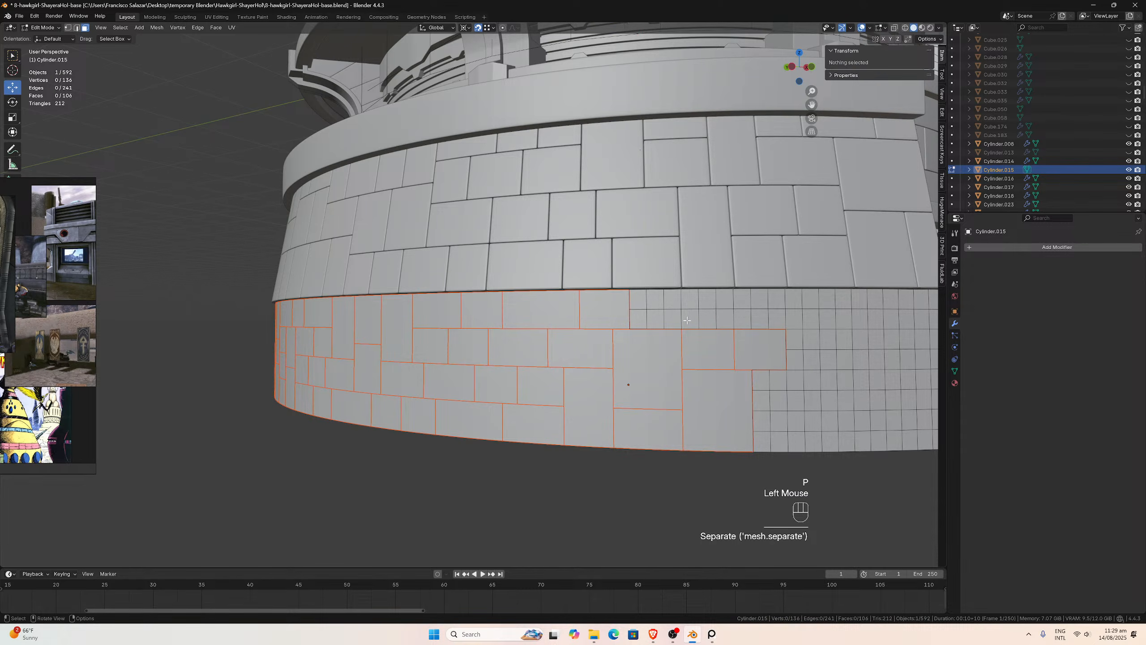
pyautogui.moveTo(688, 321); pyautogui.dragTo(640, 300)
pyautogui.press('p')
pyautogui.click(640, 300)
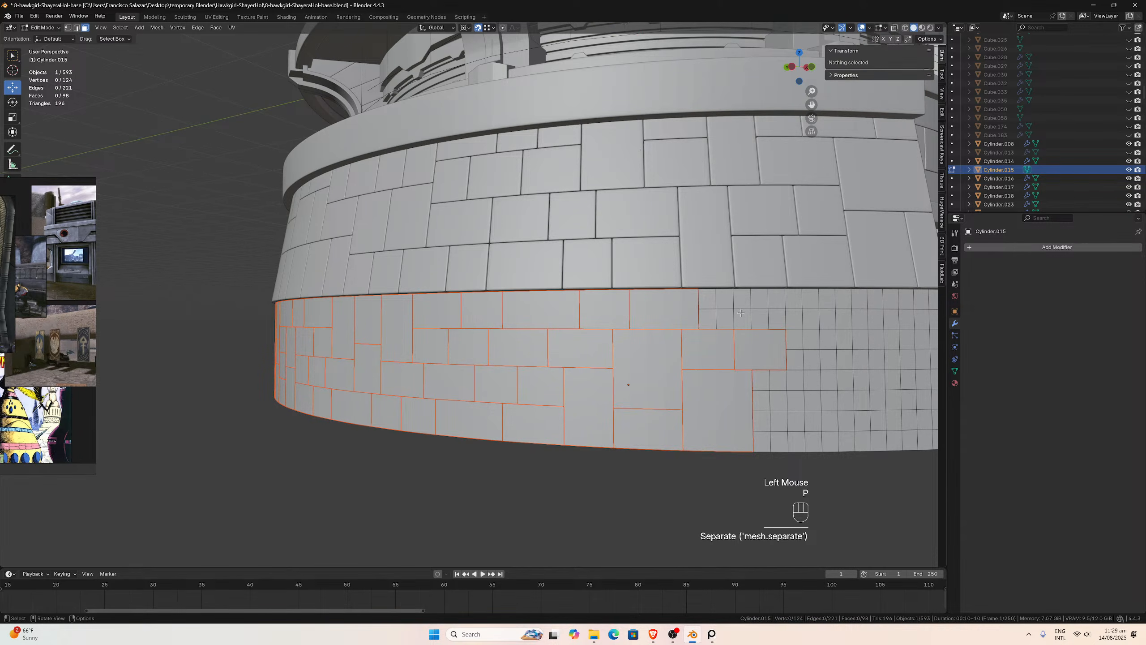
# - Separate a 5-wide, 2-high brick at the upper edge and select the 3-wide, 4-high block of faces beside it
pyautogui.moveTo(771, 321); pyautogui.dragTo(707, 299)
pyautogui.press('p')
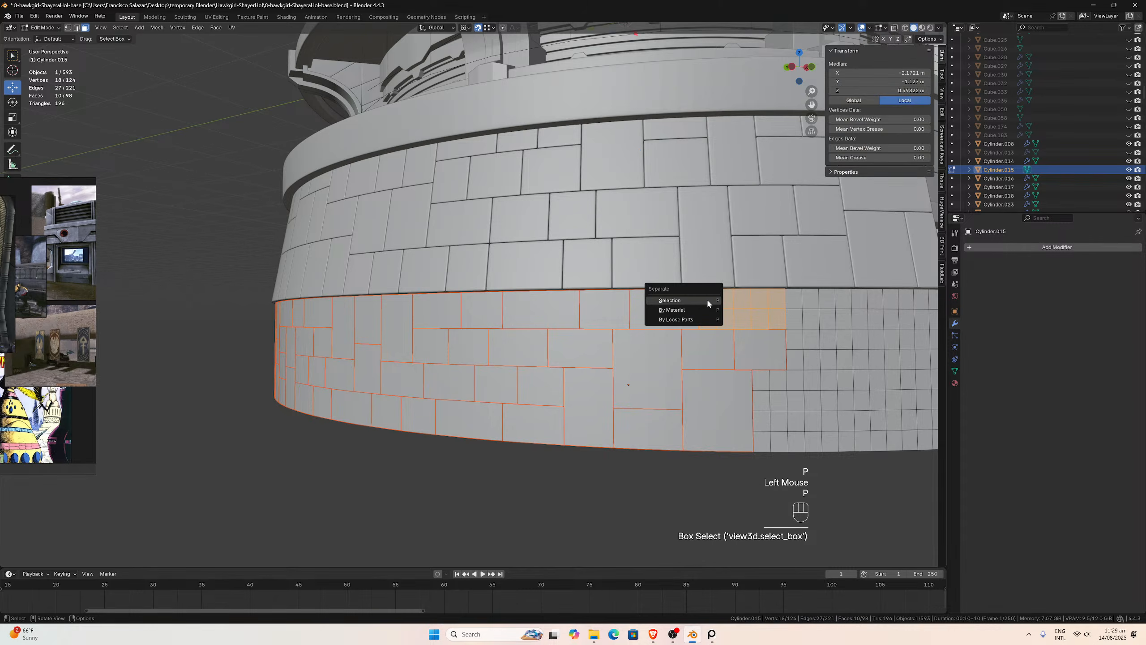
pyautogui.click(707, 297)
pyautogui.moveTo(706, 297); pyautogui.dragTo(741, 299, button='middle')
pyautogui.moveTo(720, 287); pyautogui.dragTo(723, 288)
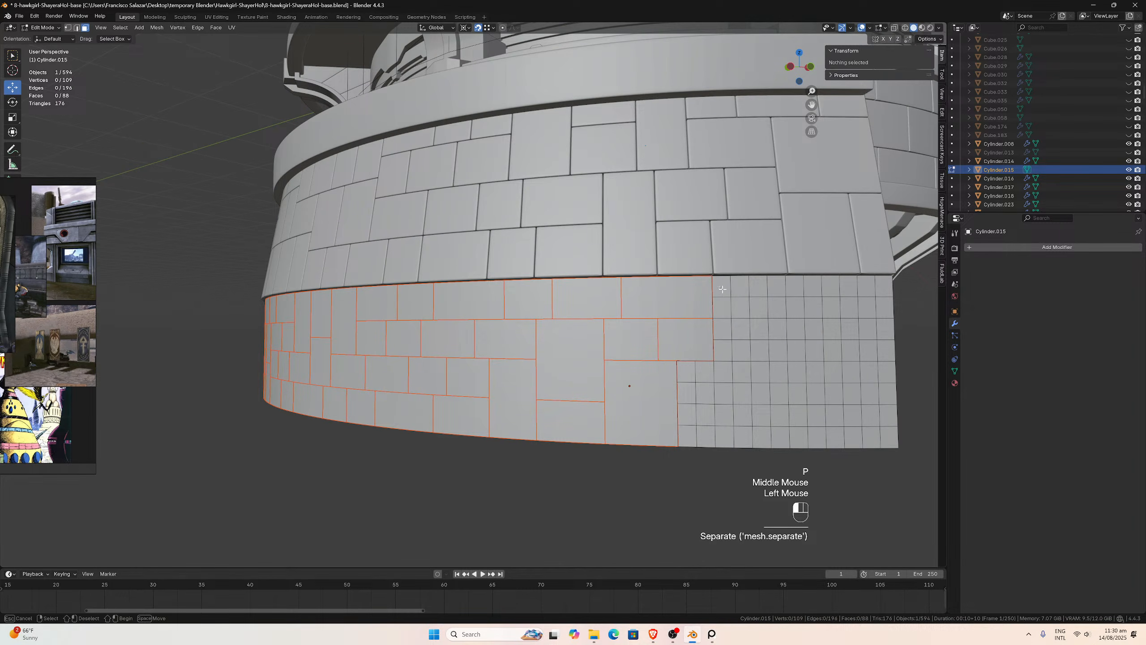
pyautogui.moveTo(753, 335); pyautogui.dragTo(761, 348)
pyautogui.scroll(-2, 761, 348)
pyautogui.moveTo(747, 336); pyautogui.dragTo(692, 340, button='middle')
pyautogui.scroll(1, 757, 346)
pyautogui.scroll(1, 756, 347)
pyautogui.scroll(1, 686, 339)
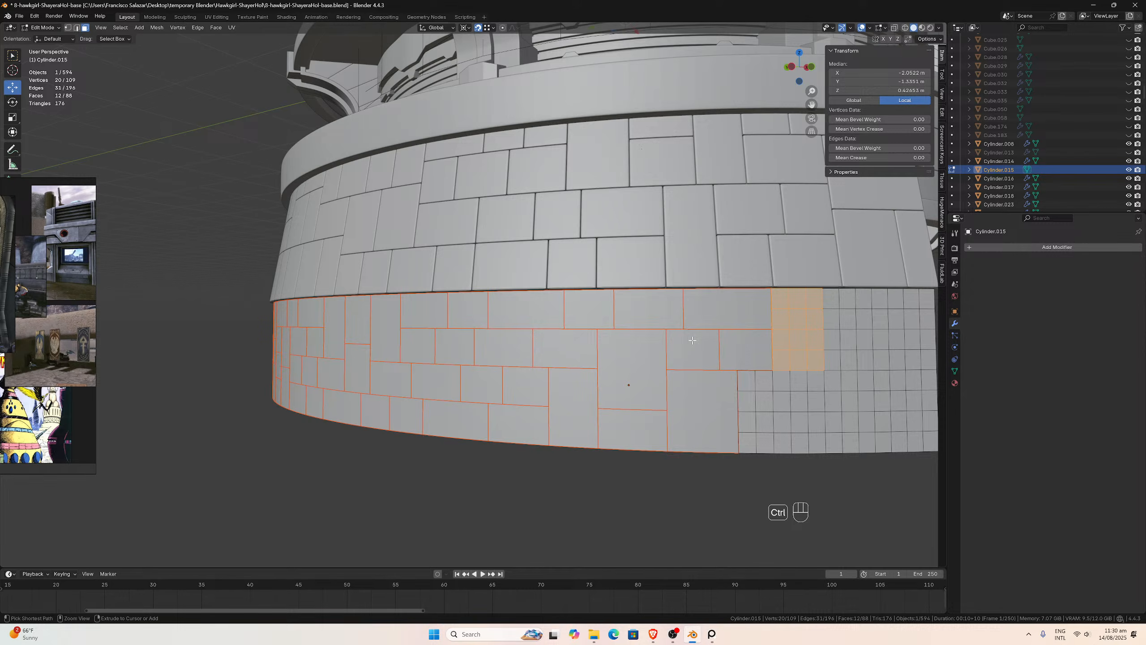
# - Undo the recent brick separations back to before the 4-wide, 4-high brick two rows below the upper edge
pyautogui.hotkey('ctrl', 'z')
pyautogui.hotkey('ctrl', 'z')
pyautogui.hotkey('ctrl', 'z')
pyautogui.hotkey('ctrl', 'z')
pyautogui.hotkey('ctrl', 'z')
pyautogui.hotkey('ctrl', 'z')
pyautogui.hotkey('ctrl', 'z')
pyautogui.hotkey('ctrl', 'z')
pyautogui.hotkey('ctrl', 'z')
pyautogui.hotkey('ctrl', 'z')
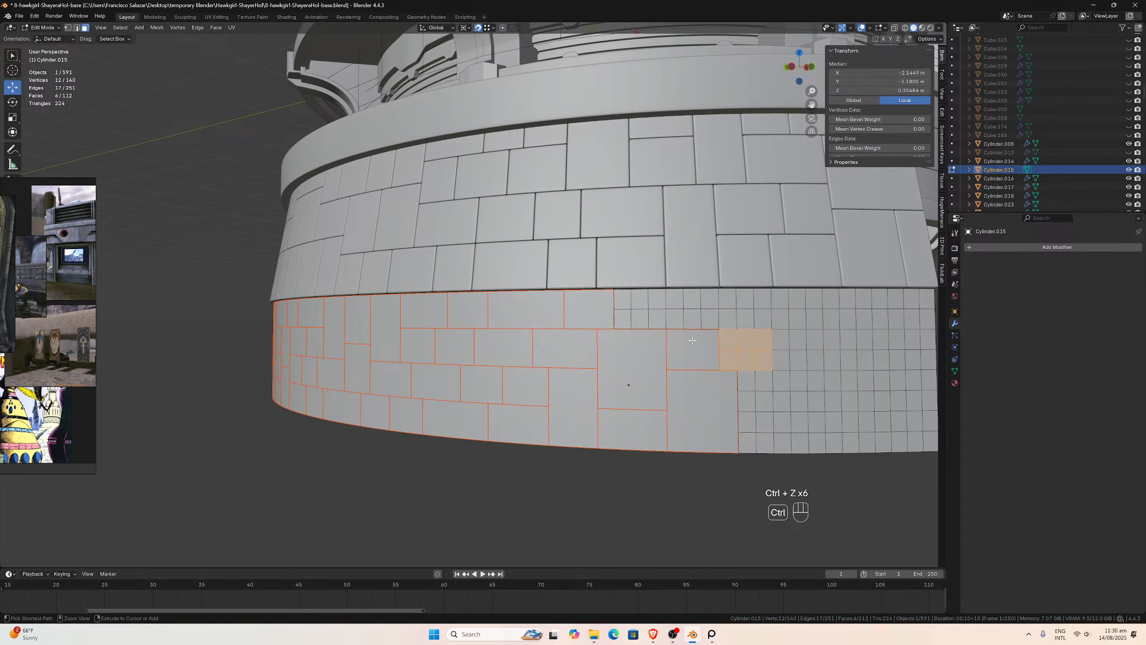
pyautogui.hotkey('ctrl', 'z')
pyautogui.hotkey('ctrl', 'z')
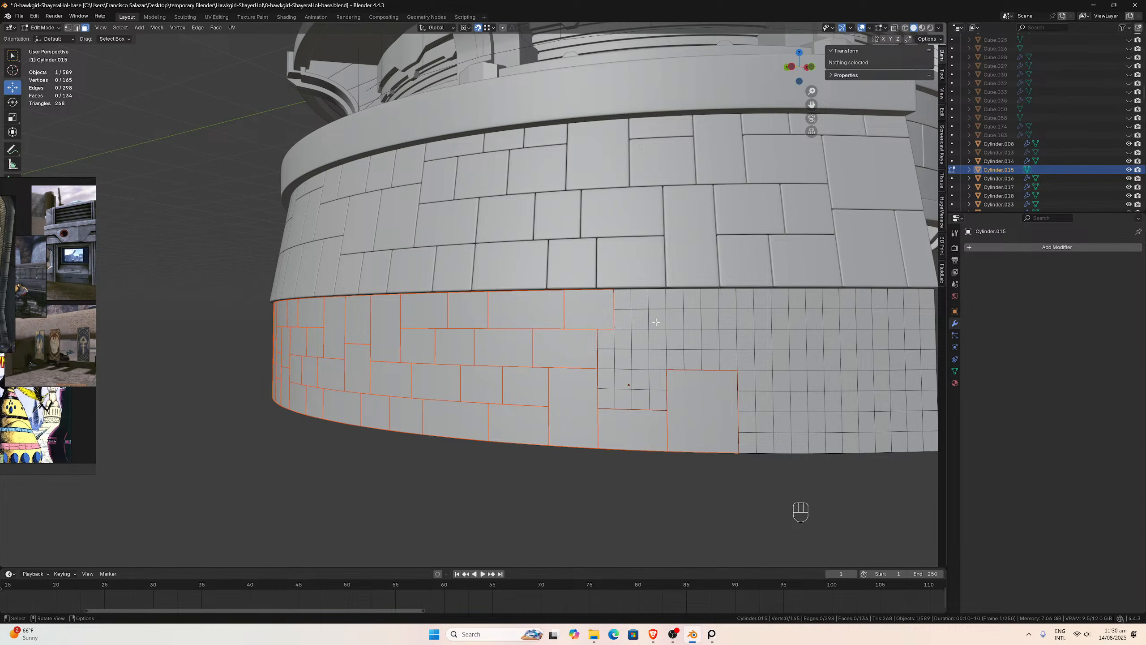
# - Separate a 3-wide, 2-high brick at the upper edge and a 3-wide, 4-high brick next to it
pyautogui.moveTo(656, 322); pyautogui.dragTo(617, 300)
pyautogui.press('p')
pyautogui.click(617, 299)
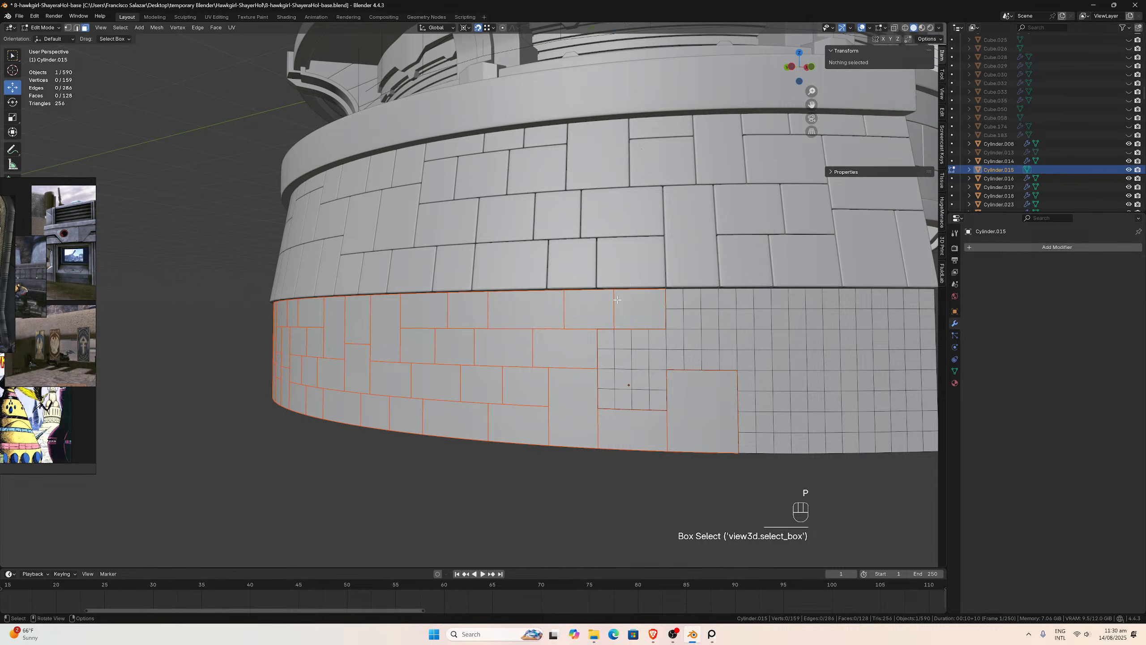
pyautogui.moveTo(728, 353); pyautogui.dragTo(671, 300)
pyautogui.click(677, 319)
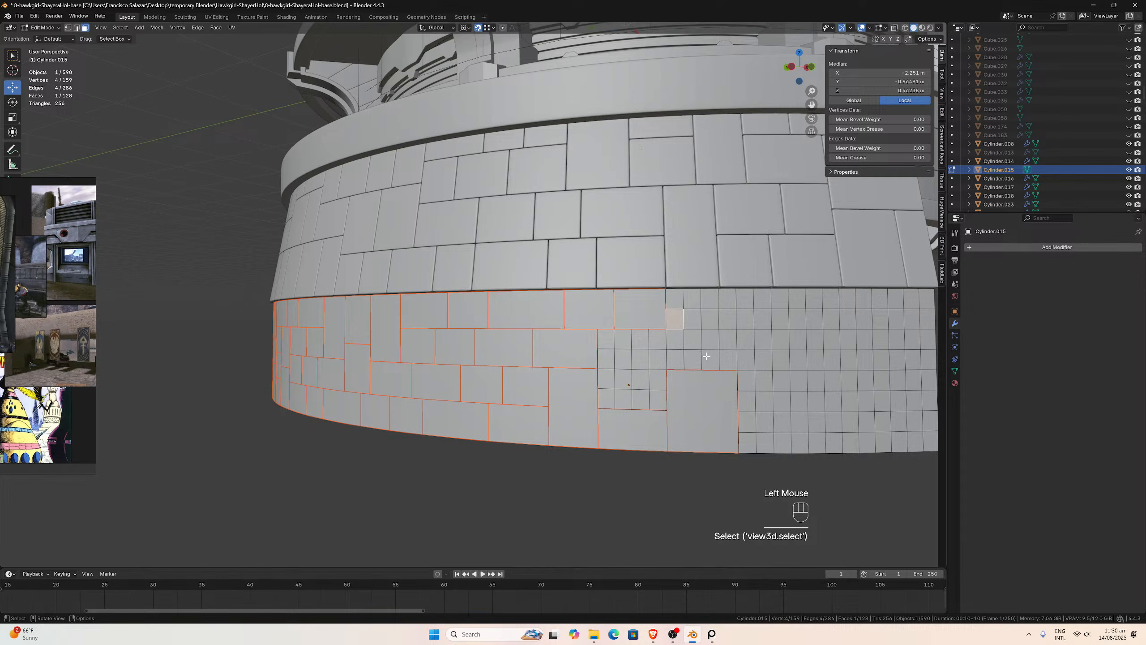
pyautogui.moveTo(706, 356); pyautogui.dragTo(671, 296)
pyautogui.press('p')
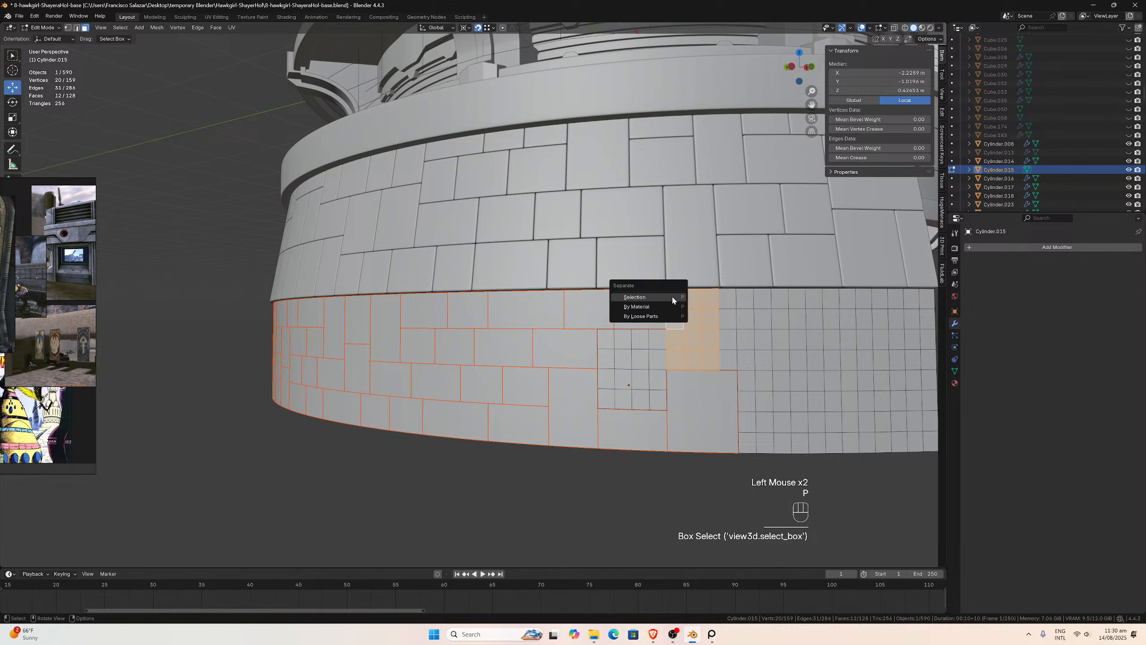
pyautogui.click(671, 296)
# - Separate the enclosed 4-wide, 4-high block of faces two rows below the upper edge as one brick
pyautogui.moveTo(658, 397); pyautogui.dragTo(611, 362)
pyautogui.press('p')
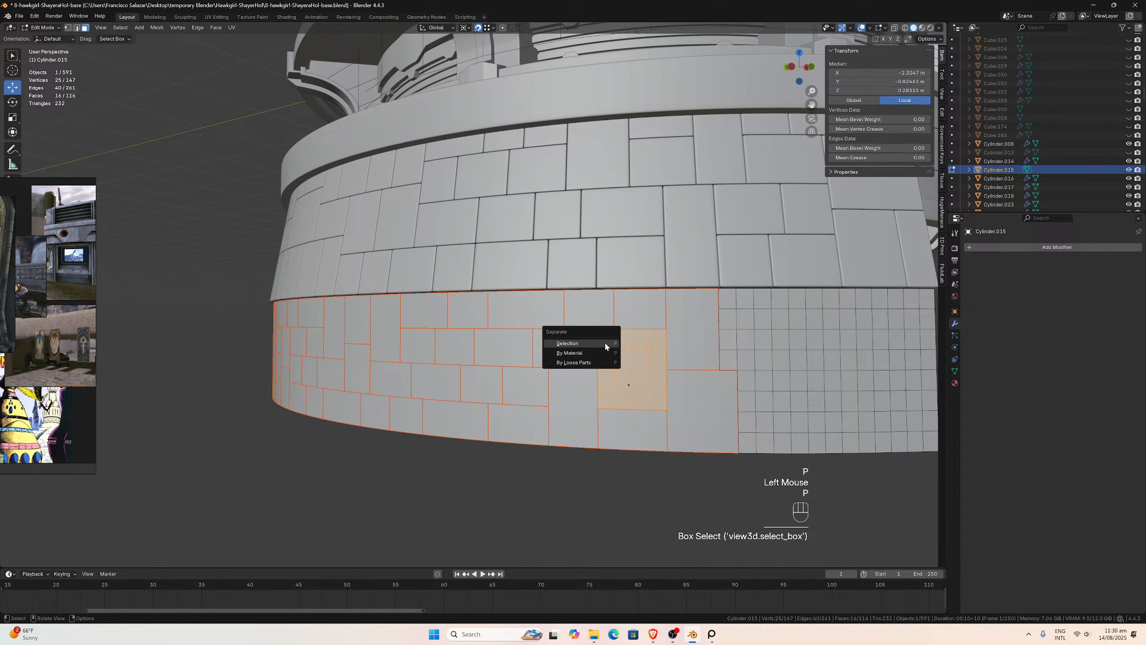
pyautogui.click(604, 341)
# - Separate a 4-wide, 2-high brick at the upper edge and a 3-wide, 2-high brick directly below it
pyautogui.scroll(-2, 676, 340)
pyautogui.moveTo(676, 340); pyautogui.dragTo(668, 338, button='middle')
pyautogui.scroll(2, 668, 338)
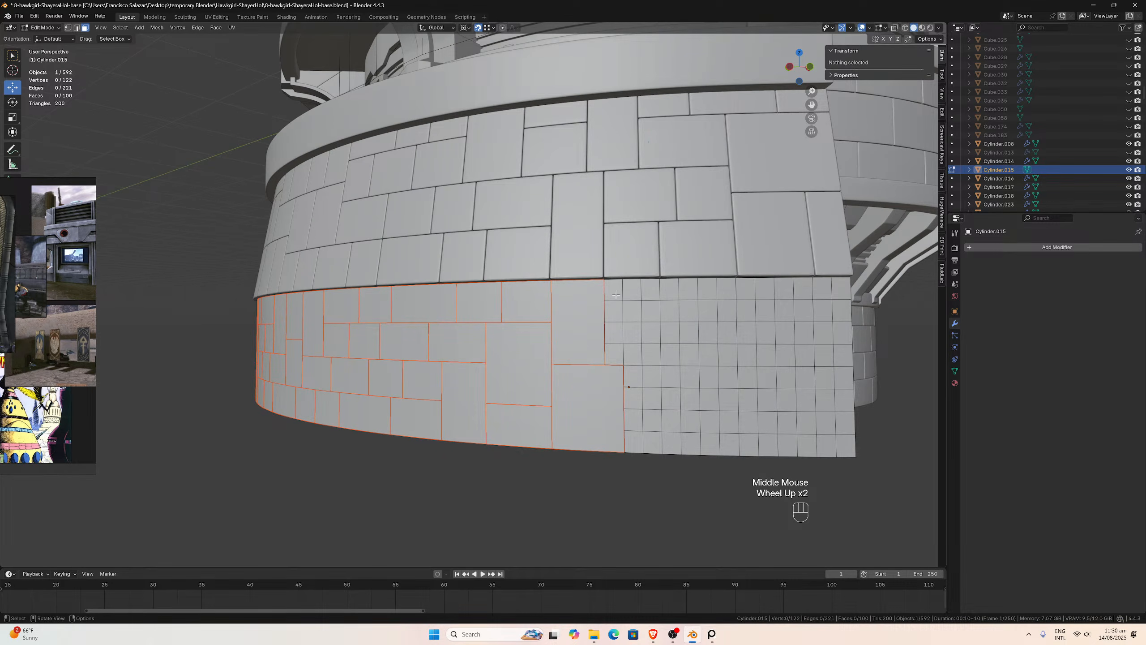
pyautogui.moveTo(613, 291); pyautogui.dragTo(666, 303)
pyautogui.press('p')
pyautogui.click(667, 303)
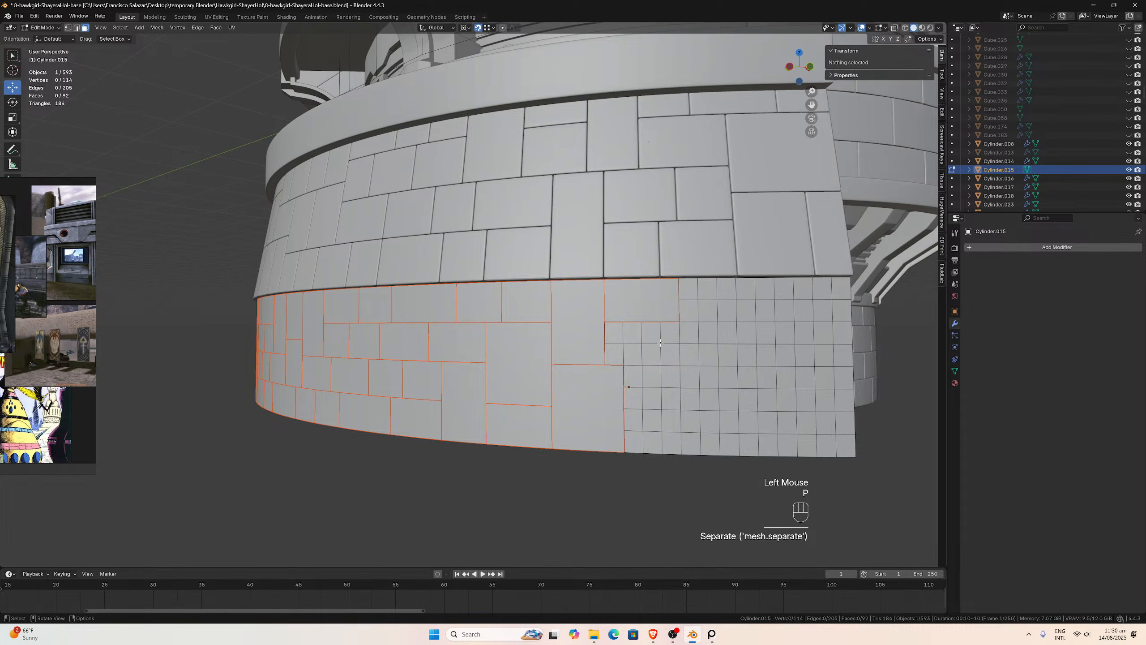
pyautogui.moveTo(663, 364); pyautogui.dragTo(612, 334)
pyautogui.press('p')
pyautogui.click(613, 334)
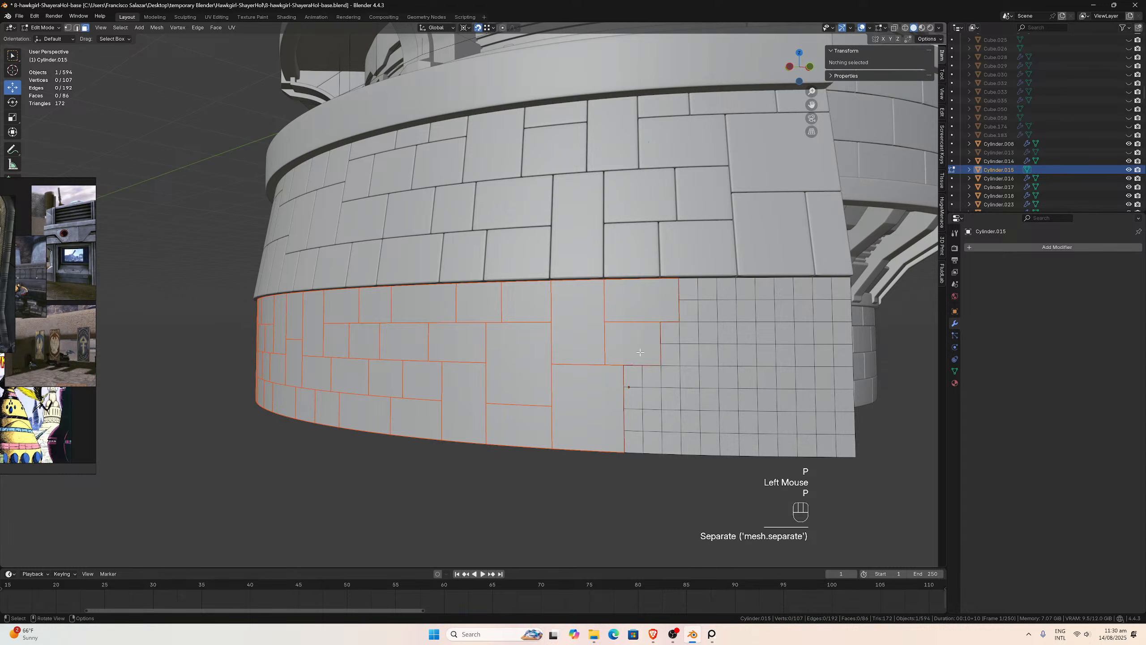
# - Separate a 3-wide, 2-high brick at the lower edge and a 5-wide, 2-high brick directly above it
pyautogui.moveTo(675, 442); pyautogui.dragTo(658, 419)
pyautogui.moveTo(634, 380); pyautogui.dragTo(635, 414)
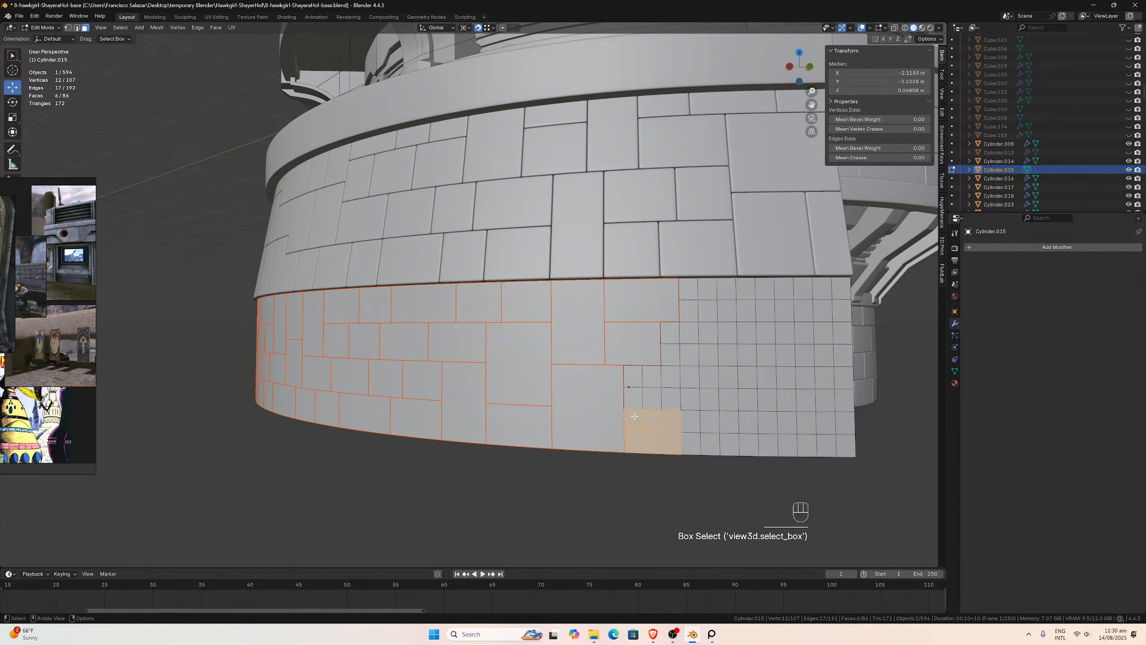
pyautogui.press('p')
pyautogui.click(634, 414)
pyautogui.moveTo(702, 400); pyautogui.dragTo(634, 378)
pyautogui.press('p')
pyautogui.click(635, 378)
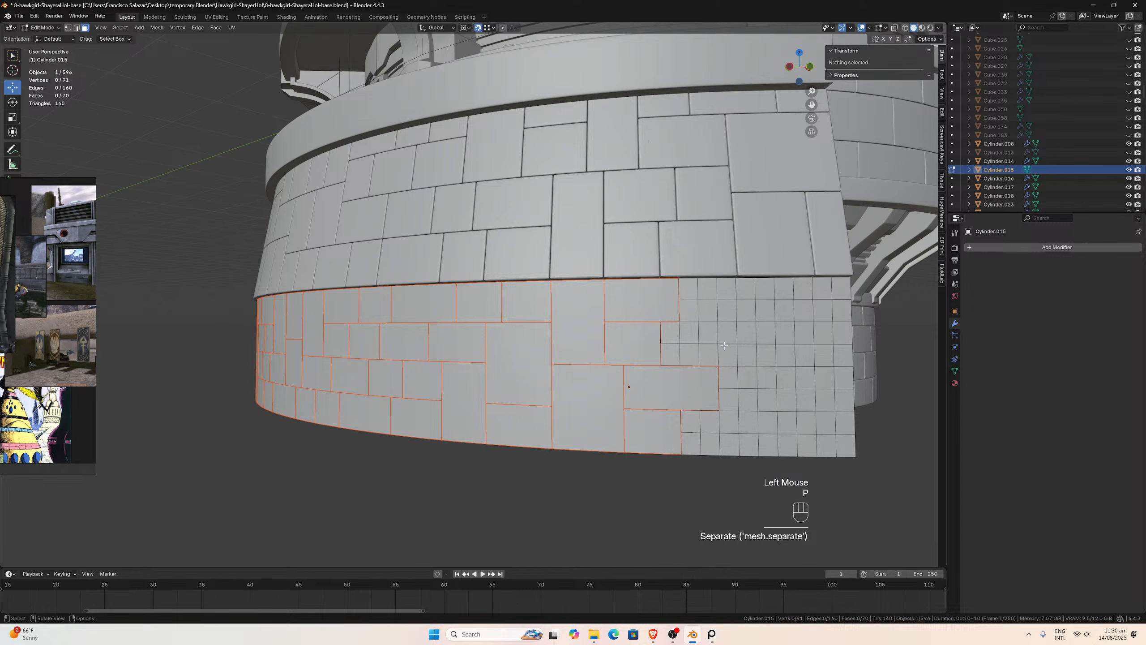
# - Separate a 4-wide, 2-high brick two rows below the upper edge and a 3-wide, 2-high brick above it
pyautogui.moveTo(726, 357); pyautogui.dragTo(693, 286)
pyautogui.press('p')
pyautogui.click(665, 330)
pyautogui.press('p')
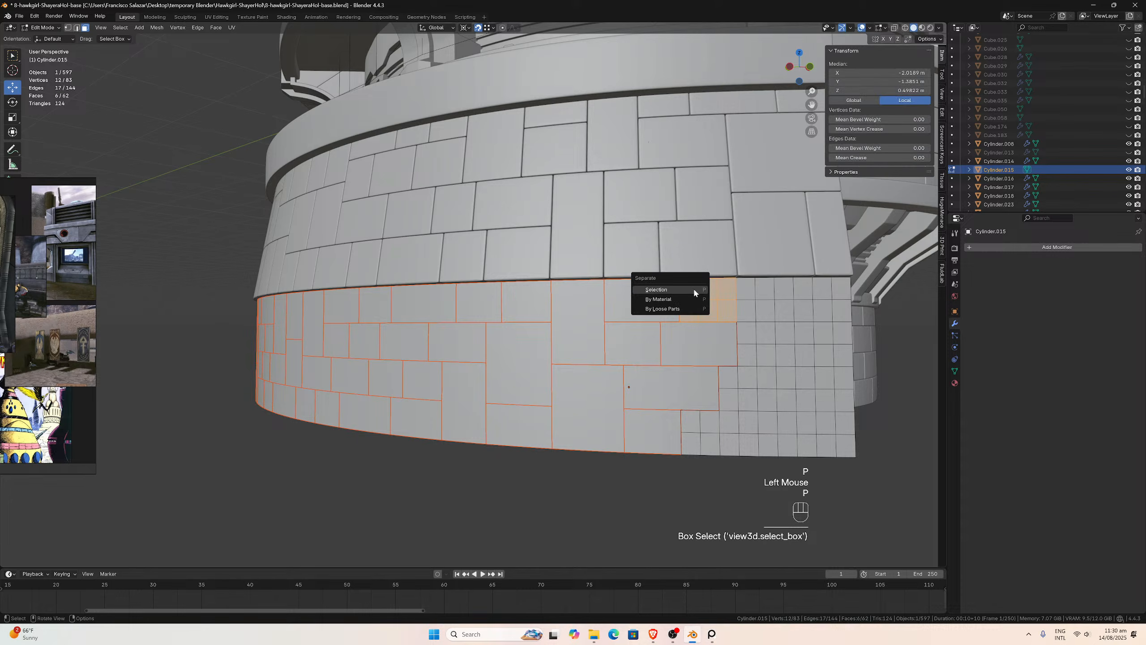
pyautogui.click(693, 286)
# - Separate the next 3-wide, 2-high brick along the lower edge
pyautogui.moveTo(728, 443); pyautogui.dragTo(702, 428)
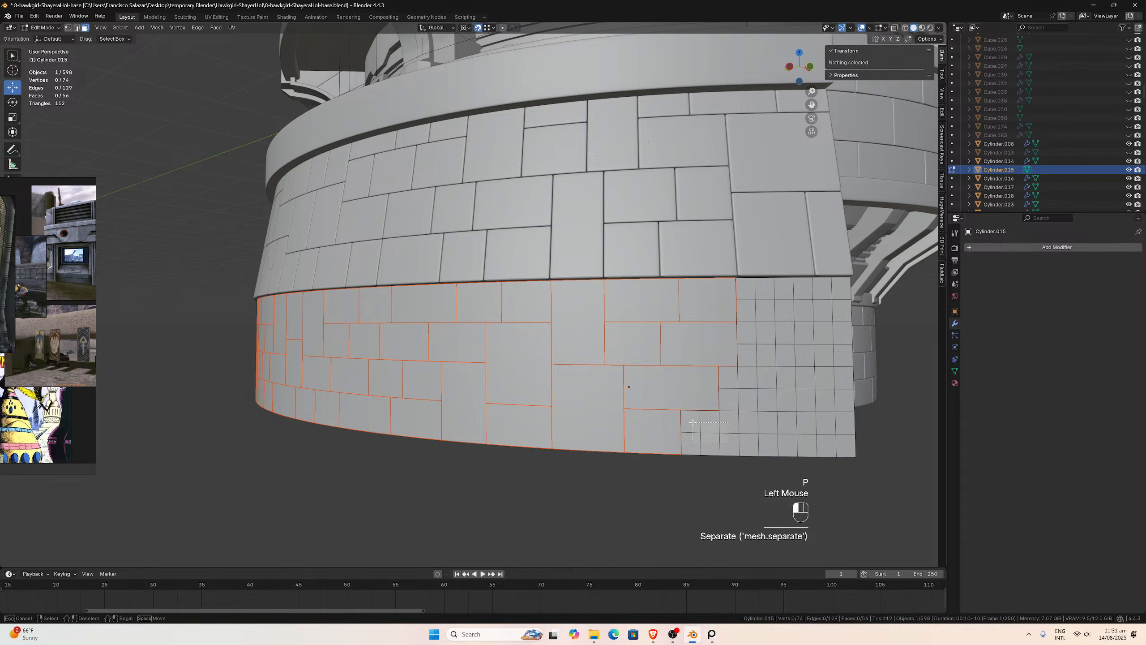
pyautogui.press('p')
pyautogui.click(694, 422)
# - Separate a 3-wide, 4-high brick midway up the wall's end and another 3-wide, 4-high brick at the upper edge
pyautogui.moveTo(722, 406); pyautogui.dragTo(745, 396, button='middle')
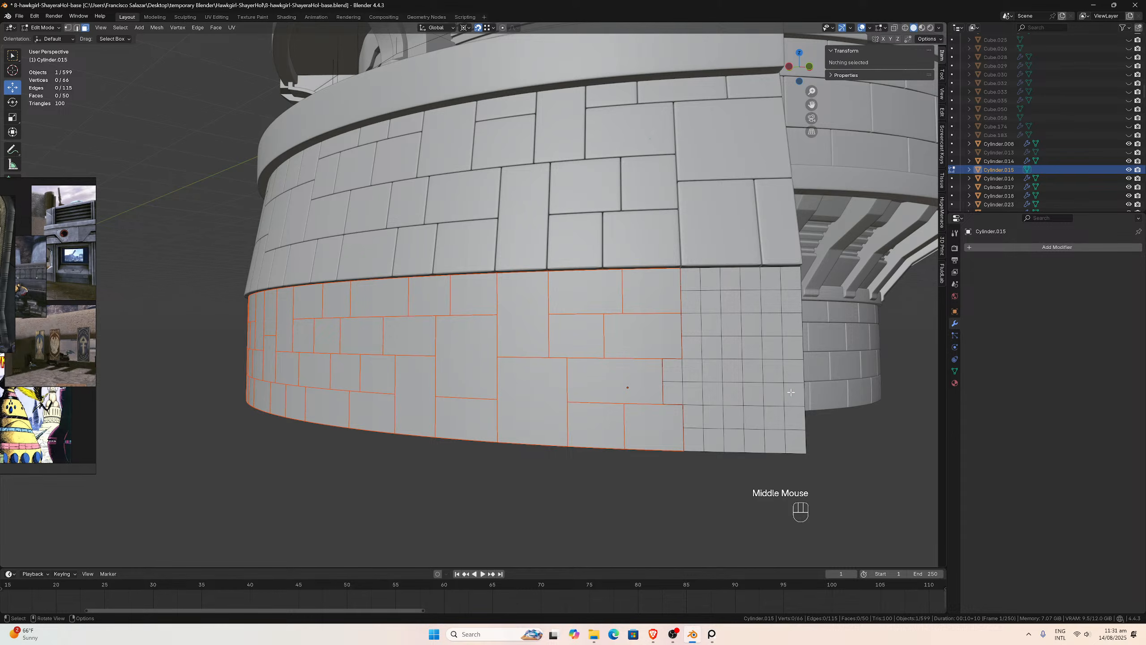
pyautogui.moveTo(787, 390); pyautogui.dragTo(788, 391)
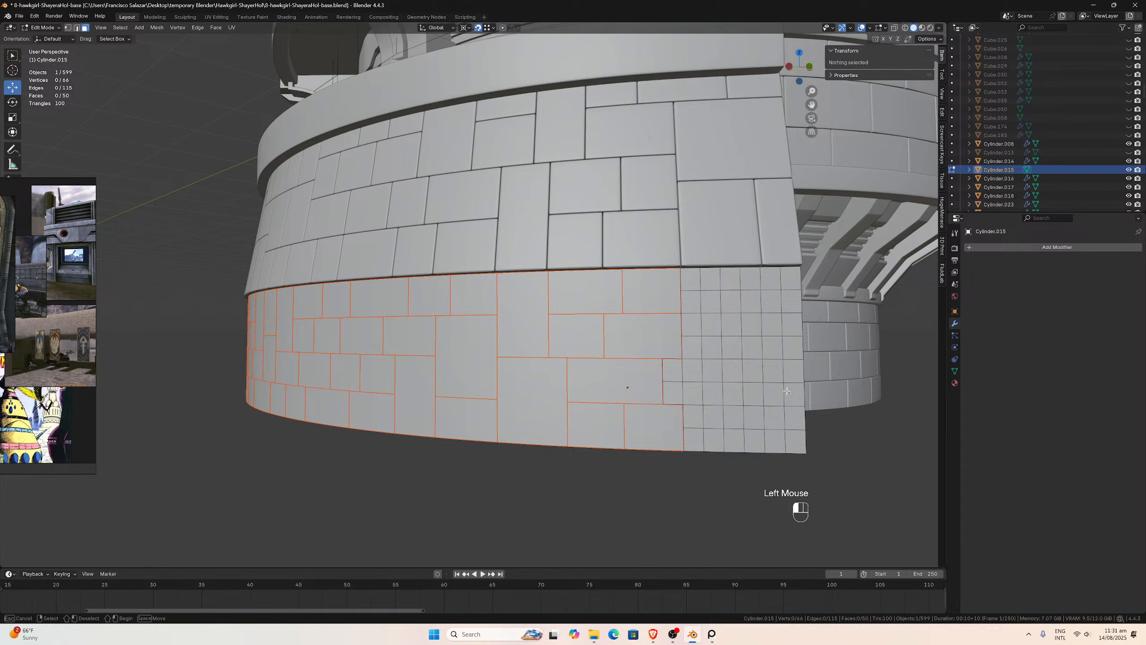
pyautogui.moveTo(745, 330); pyautogui.dragTo(745, 326)
pyautogui.press('p')
pyautogui.click(745, 325)
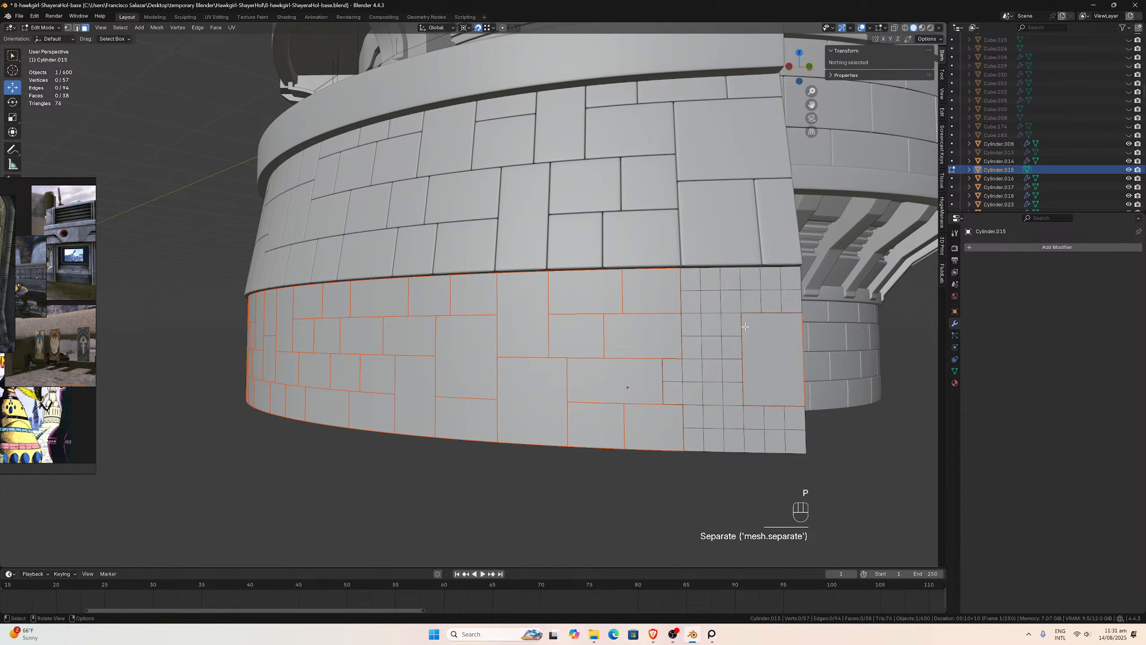
pyautogui.moveTo(741, 357); pyautogui.dragTo(692, 281)
pyautogui.press('p')
pyautogui.click(691, 281)
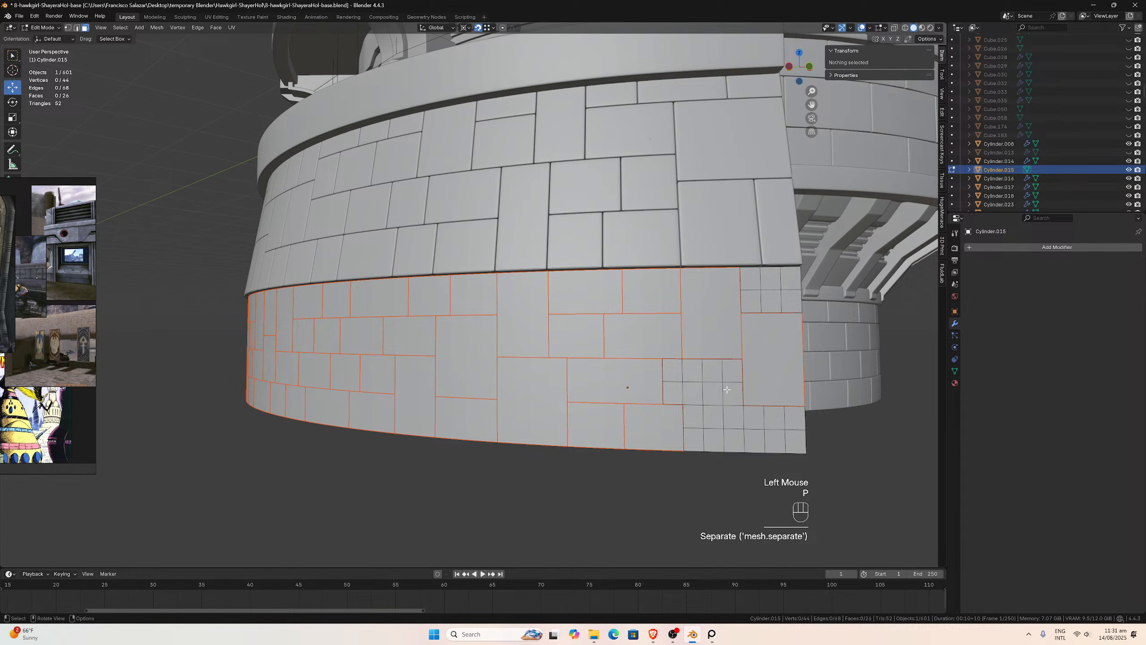
# - Separate the 4-wide, 2-high brick two rows above the lower edge and a 3-wide, 2-high brick at the lower edge
pyautogui.moveTo(743, 403); pyautogui.dragTo(670, 367)
pyautogui.press('p')
pyautogui.click(675, 375)
pyautogui.moveTo(731, 442); pyautogui.dragTo(699, 420)
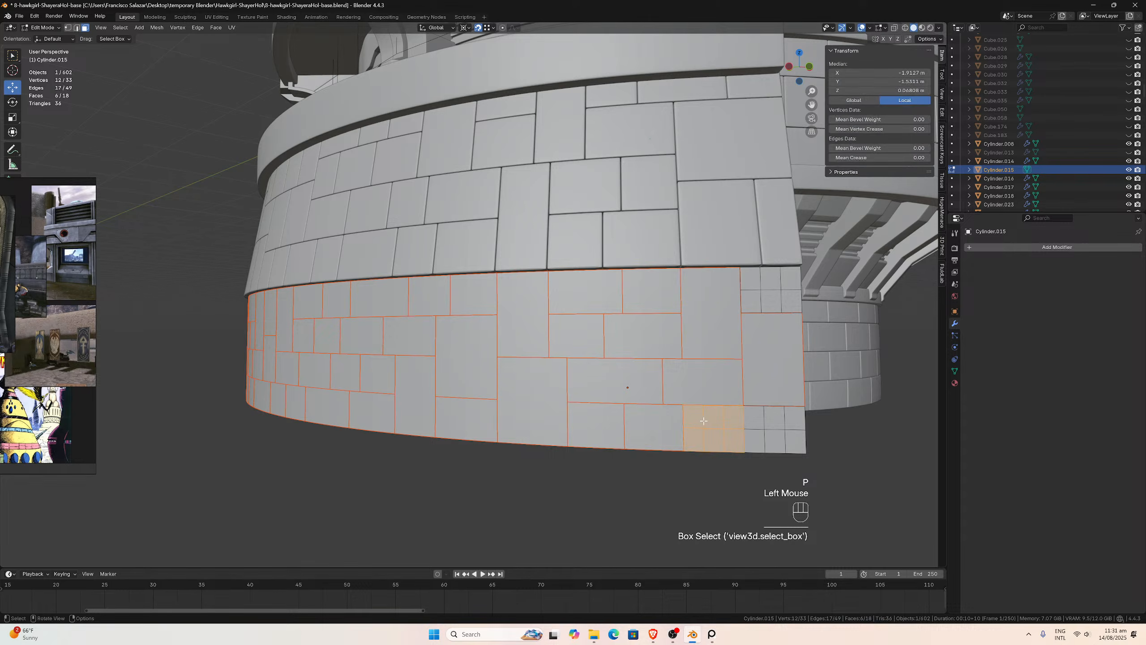
pyautogui.press('p')
pyautogui.click(711, 422)
# - Separate the 3-wide, 2-high brick at the wall's lower end corner and return to Object Mode
pyautogui.moveTo(795, 442); pyautogui.dragTo(758, 421)
pyautogui.press('p')
pyautogui.click(758, 422)
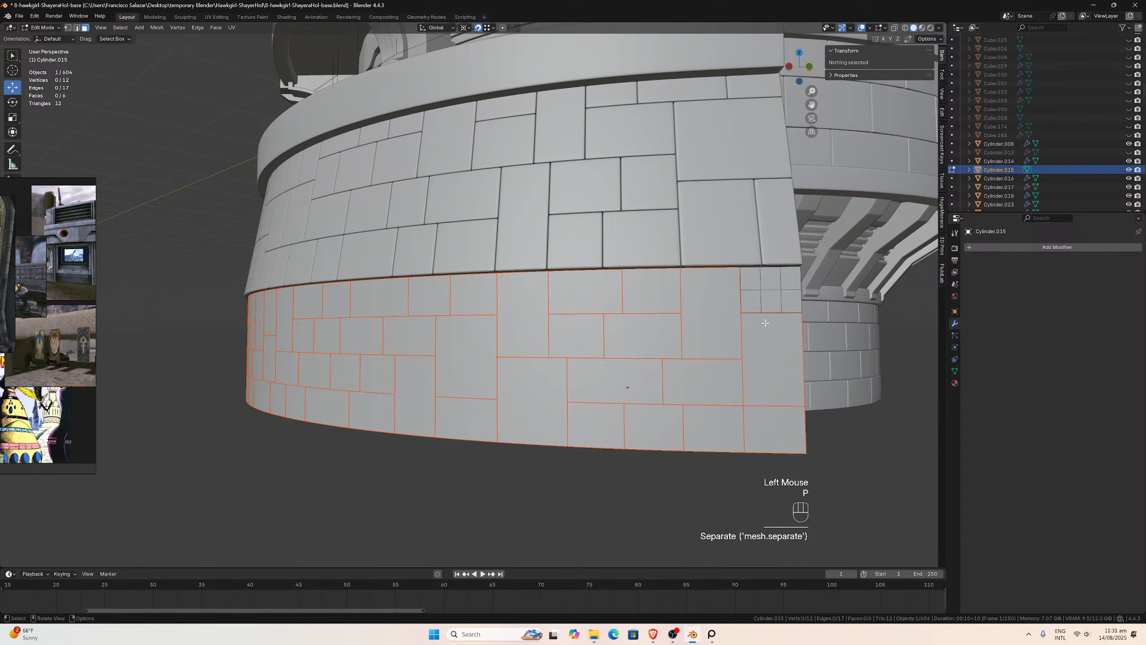
pyautogui.press('Tab')
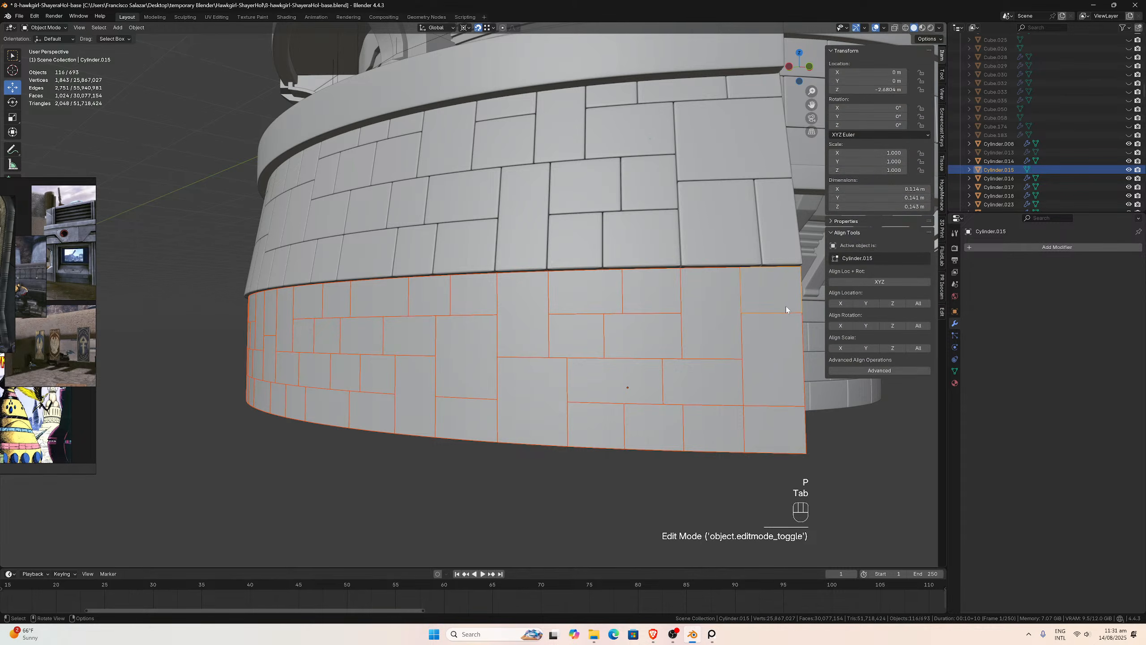
# - Copy the Solidify, Subdivision and Bevel modifiers from an upper-wall brick to the selected lower-wall bricks, saving the file beforehand, and clear the selection
pyautogui.scroll(-2, 786, 306)
pyautogui.moveTo(705, 338); pyautogui.dragTo(768, 327, button='middle')
pyautogui.scroll(1, 583, 342)
pyautogui.moveTo(583, 342); pyautogui.dragTo(647, 356, button='middle')
pyautogui.keyDown('shift'); pyautogui.click(491, 365); pyautogui.keyUp('shift')
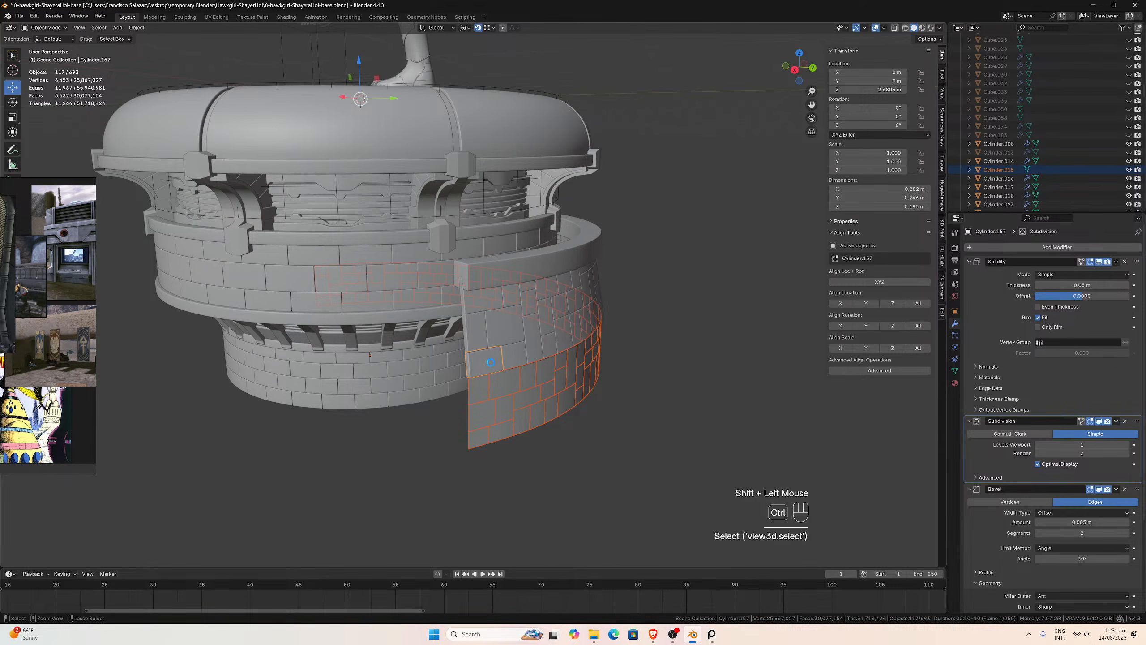
pyautogui.hotkey('ctrl', 's')
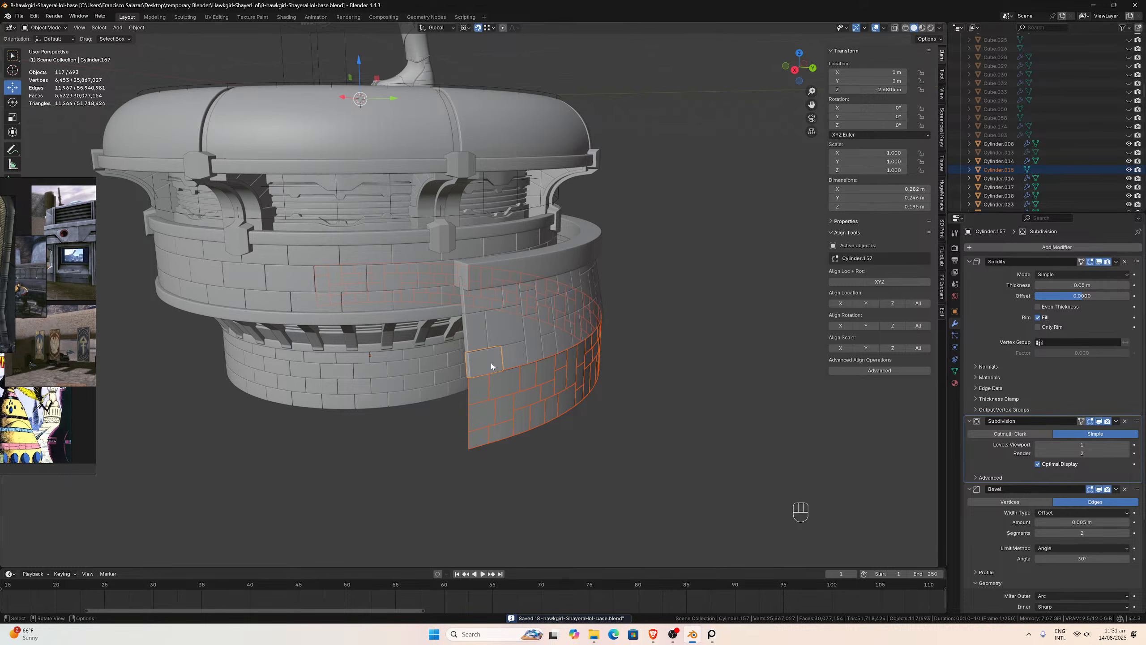
pyautogui.hotkey('ctrl', 'l')
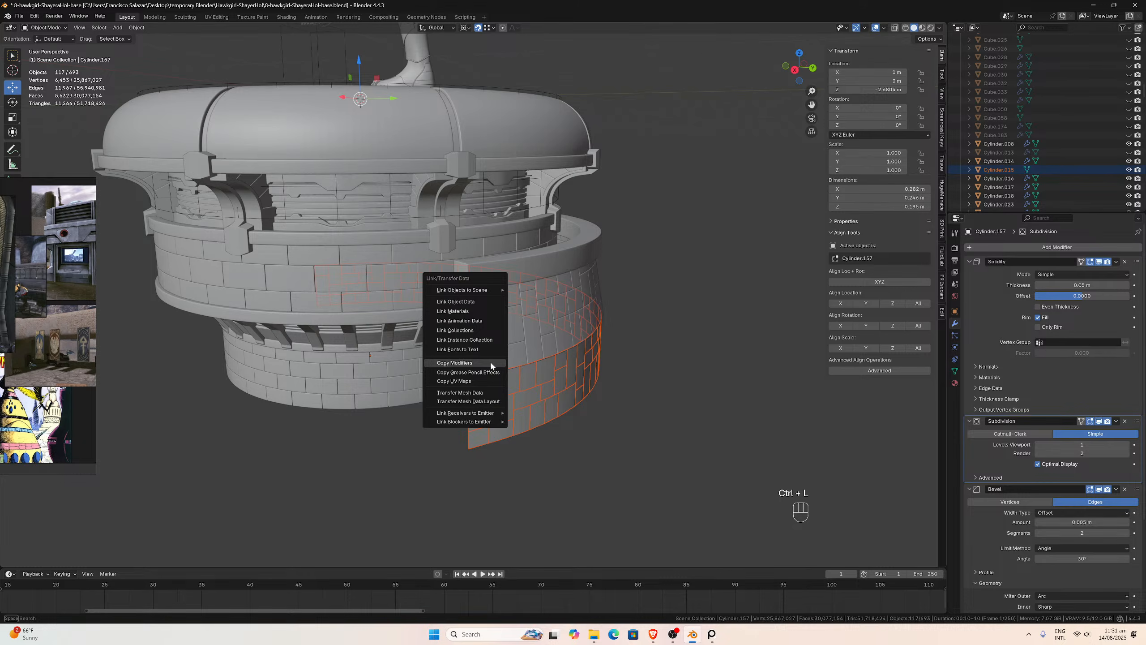
pyautogui.click(491, 364)
pyautogui.moveTo(491, 363); pyautogui.dragTo(366, 359, button='middle')
pyautogui.click(360, 454)
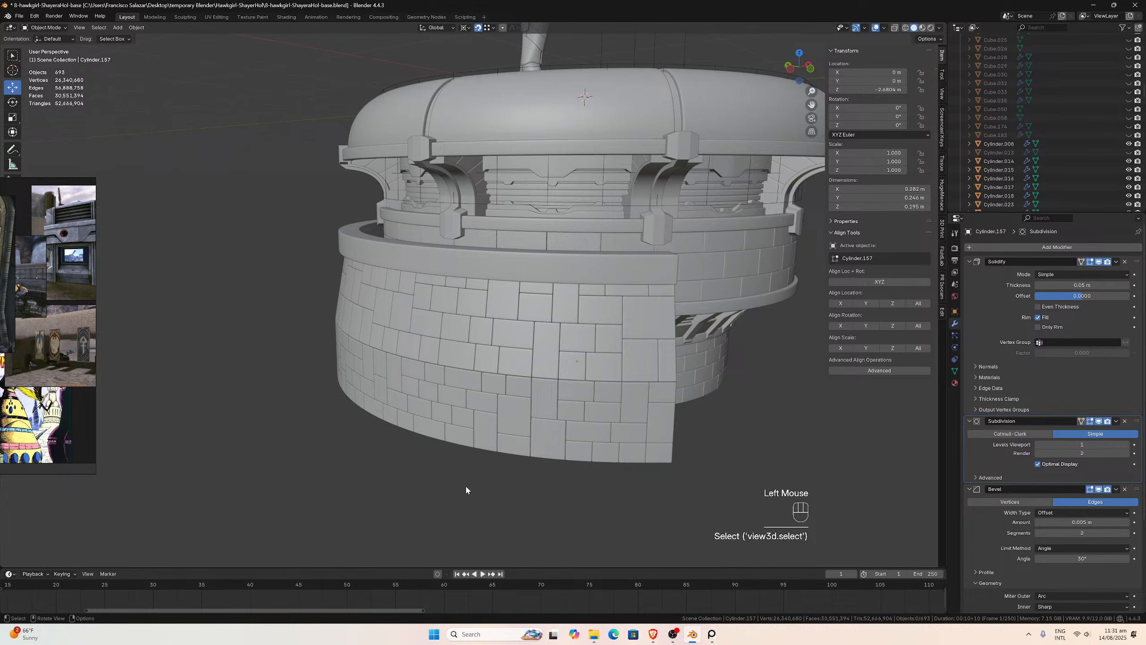
# - Show the hidden wall body Cylinder.013 behind the bricks and select it
pyautogui.moveTo(465, 490); pyautogui.dragTo(461, 513, button='middle')
pyautogui.scroll(-2, 461, 512)
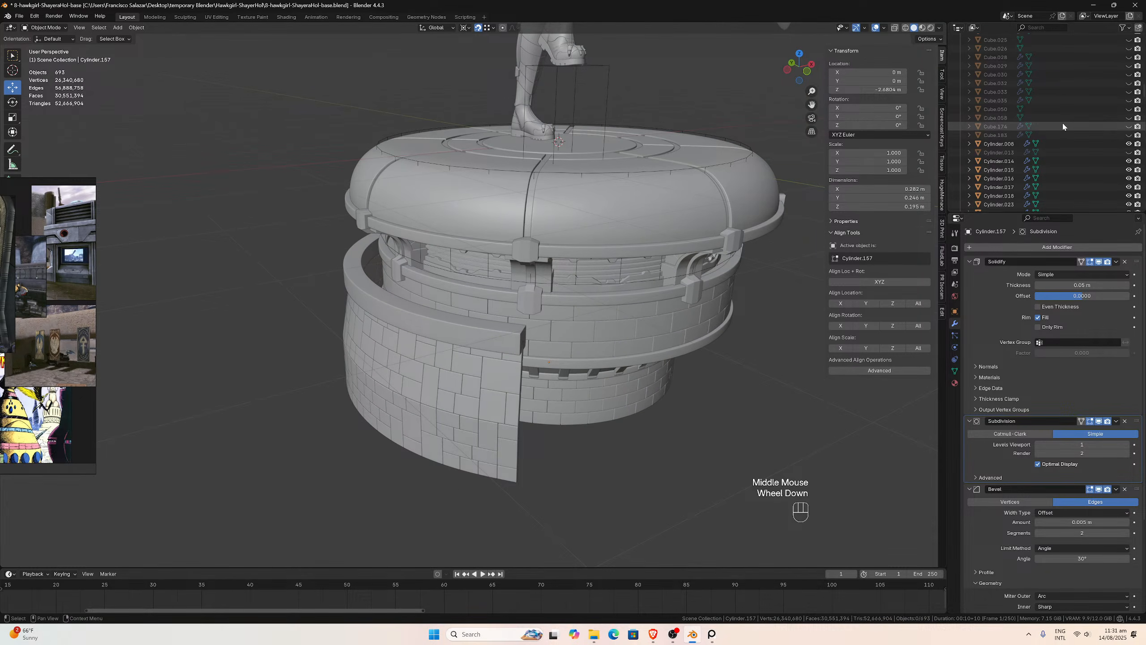
pyautogui.click(1129, 153)
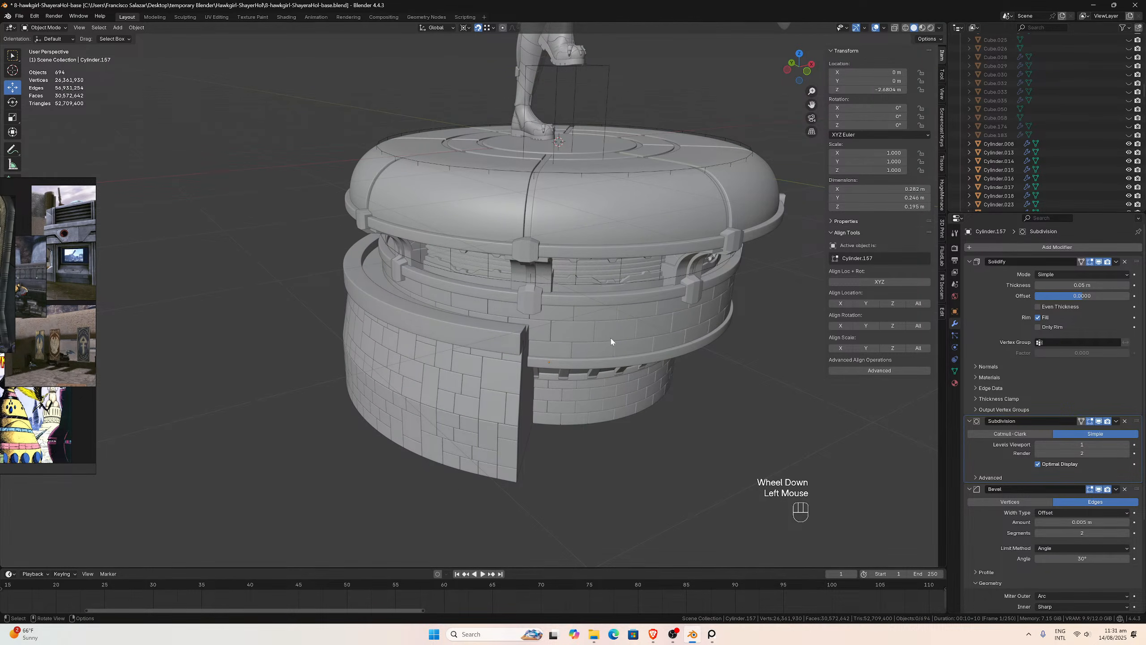
pyautogui.moveTo(609, 337); pyautogui.dragTo(570, 335, button='middle')
pyautogui.click(371, 373)
pyautogui.moveTo(371, 373); pyautogui.dragTo(437, 373, button='middle')
pyautogui.scroll(2, 437, 368)
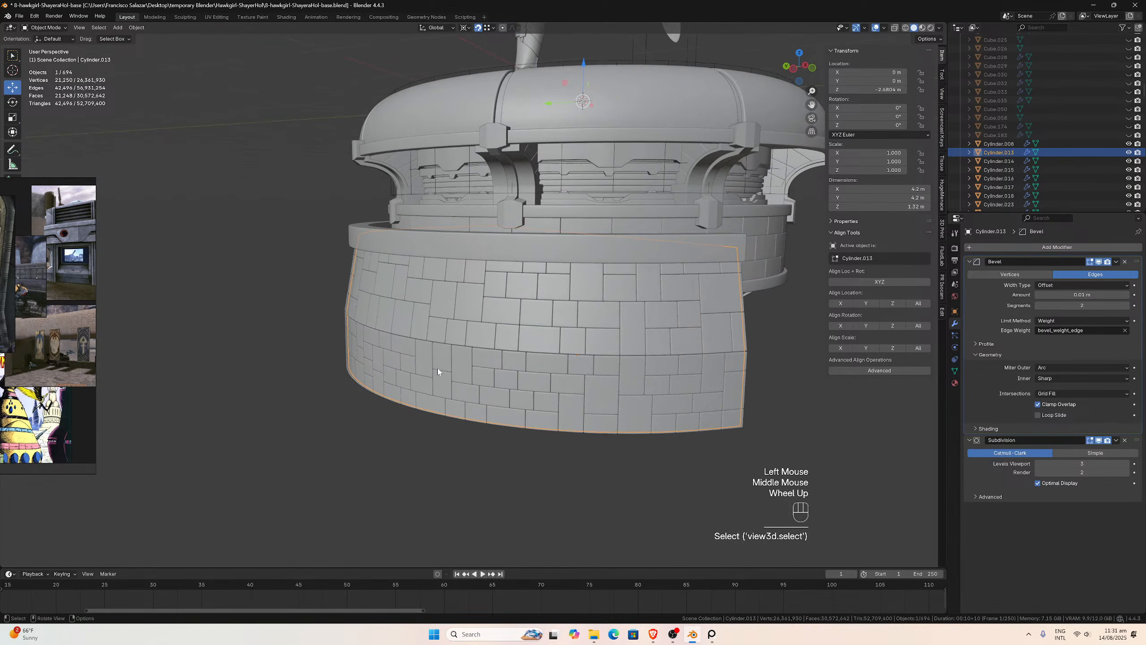
# - Show the hawk-1 collection beside the tower base
pyautogui.scroll(-14, 1018, 158)
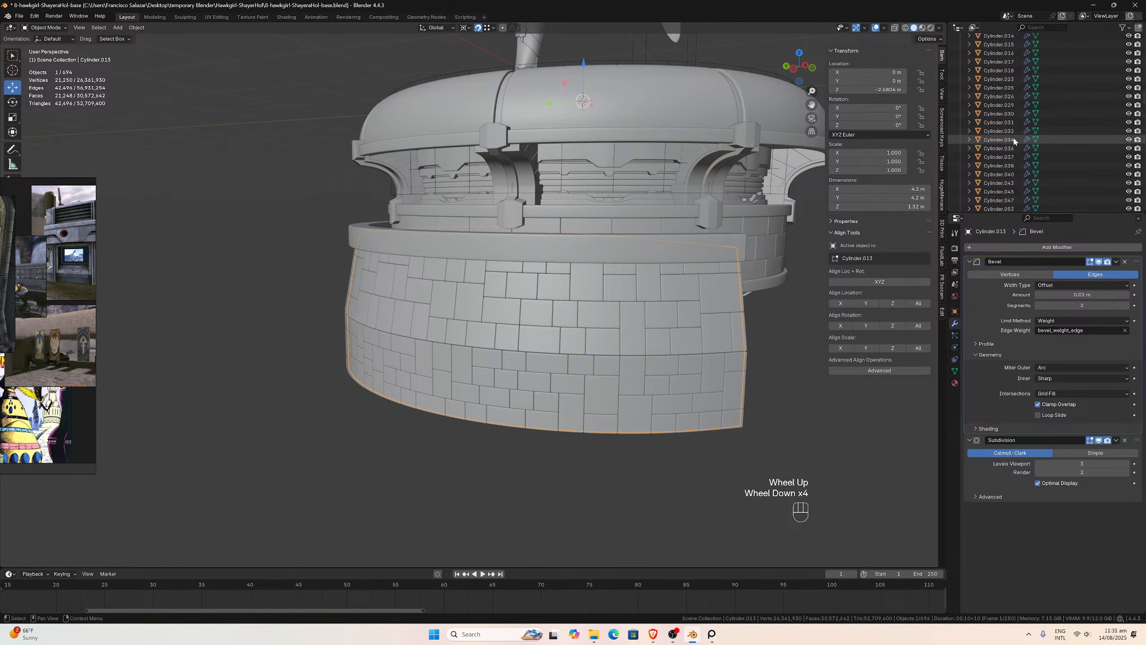
pyautogui.scroll(-8, 1018, 157)
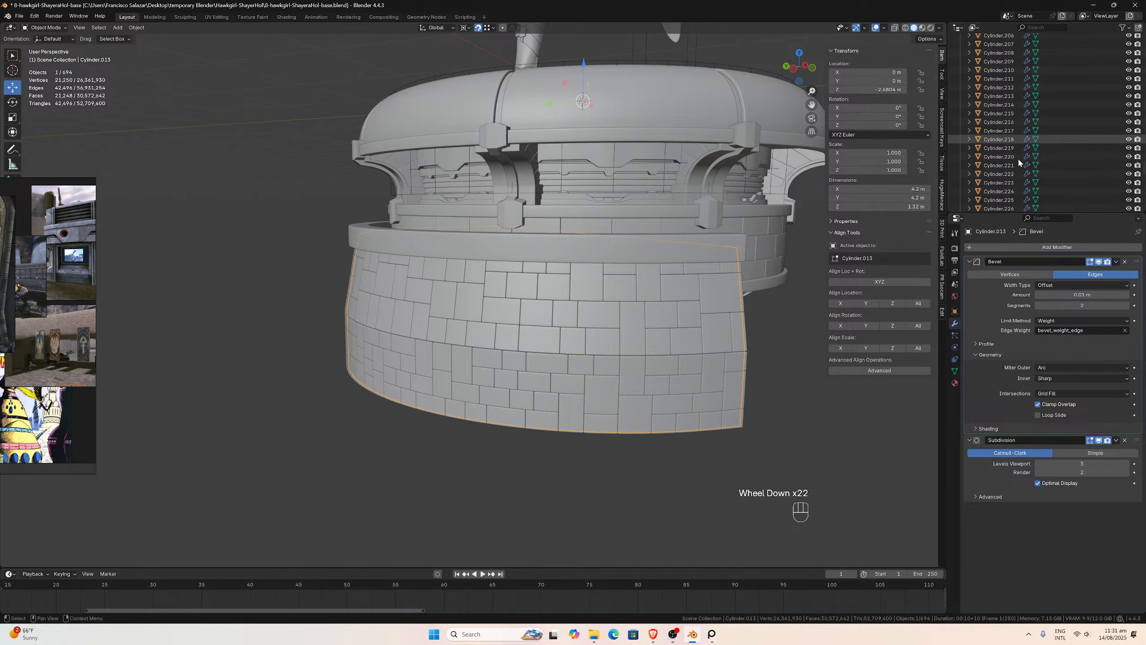
pyautogui.scroll(-3, 700, 227)
pyautogui.moveTo(700, 227); pyautogui.dragTo(645, 229, button='middle')
pyautogui.scroll(-13, 1073, 133)
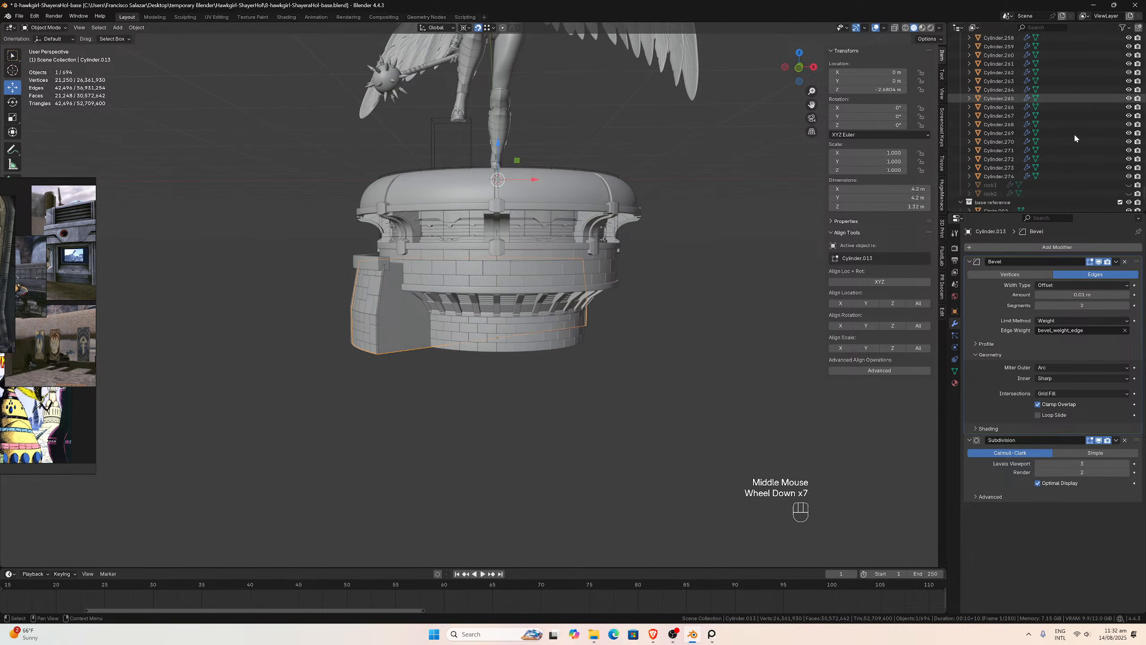
pyautogui.scroll(1, 1074, 132)
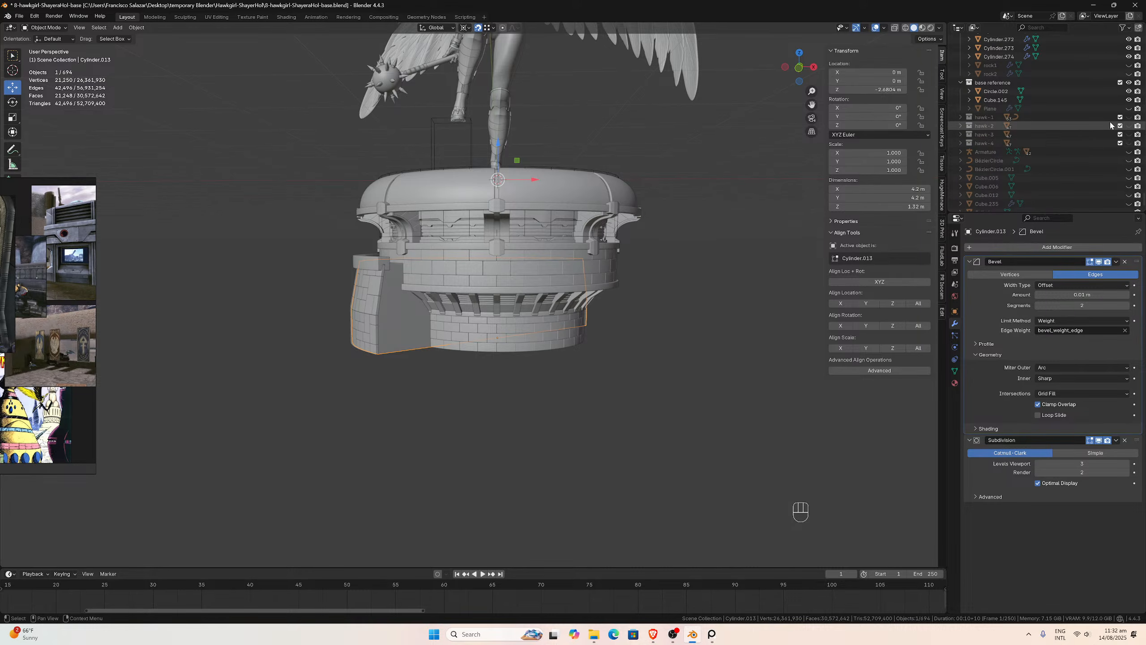
pyautogui.moveTo(572, 185); pyautogui.dragTo(572, 204, button='middle')
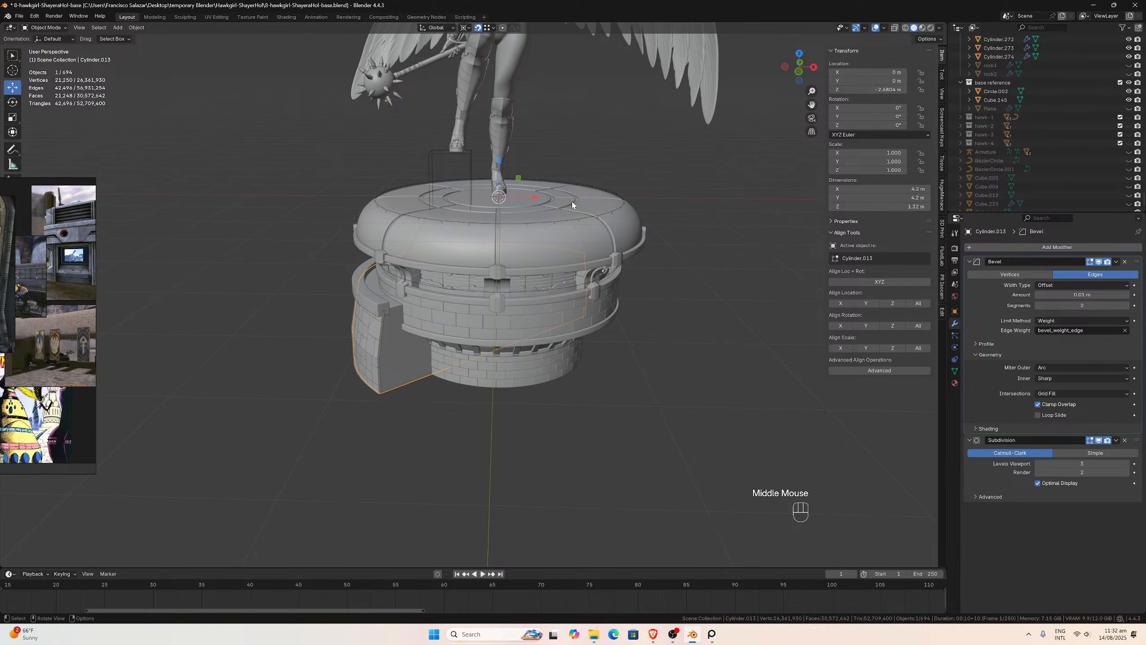
pyautogui.press('KP_1')
pyautogui.scroll(2, 572, 207)
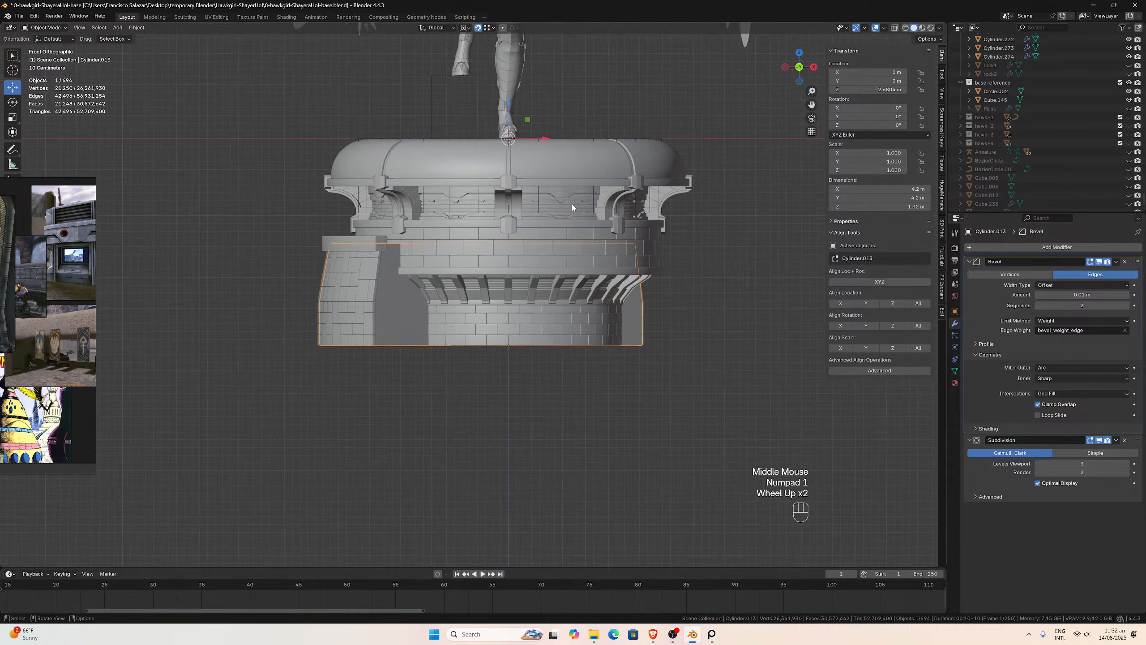
pyautogui.moveTo(811, 105); pyautogui.dragTo(802, 255)
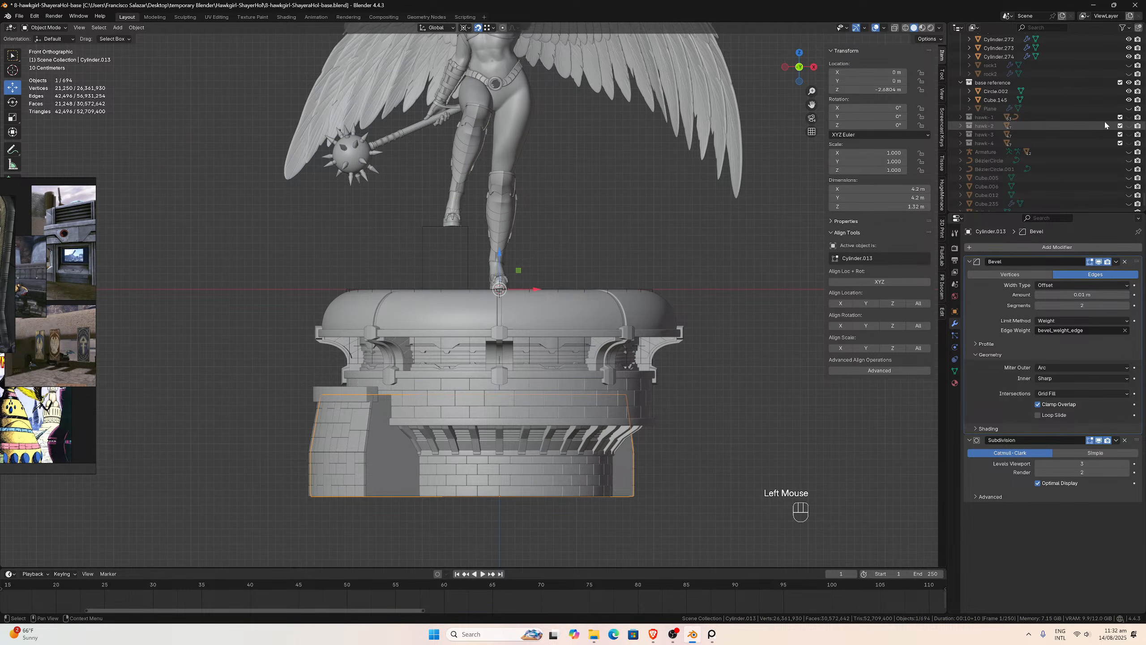
pyautogui.click(1129, 118)
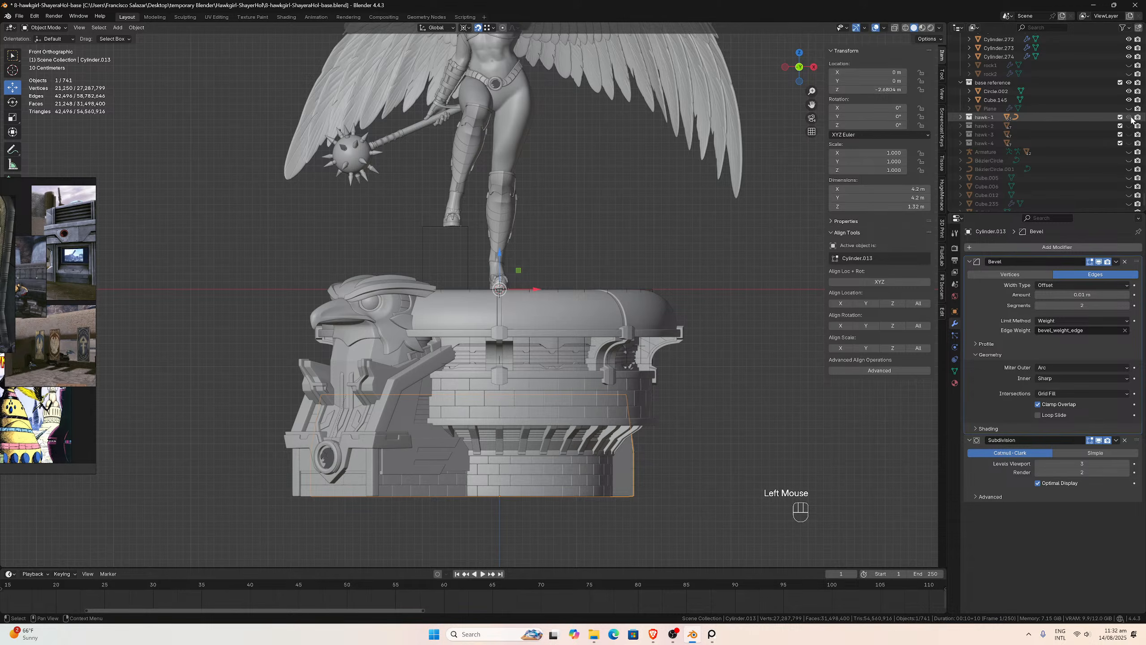
# - Show the hawk-2 collection on the other side of the tower base
pyautogui.scroll(-1, 444, 201)
pyautogui.moveTo(444, 200); pyautogui.dragTo(406, 207, button='middle')
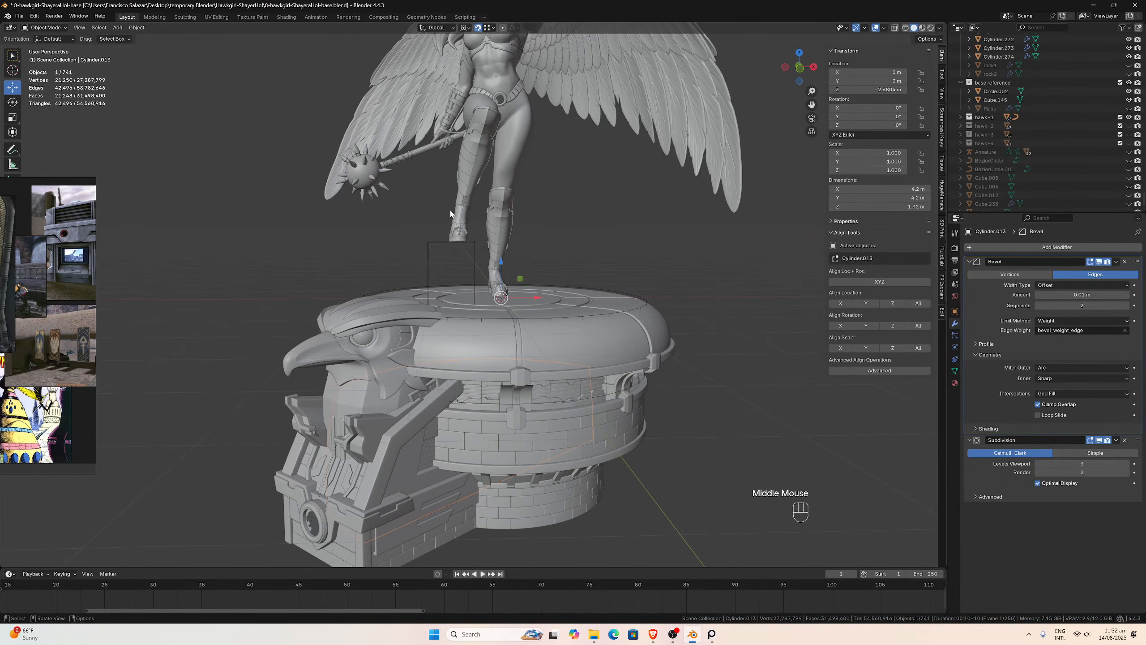
pyautogui.click(1128, 126)
pyautogui.scroll(-1, 786, 222)
pyautogui.moveTo(786, 222); pyautogui.dragTo(754, 222, button='middle')
pyautogui.scroll(-1, 754, 222)
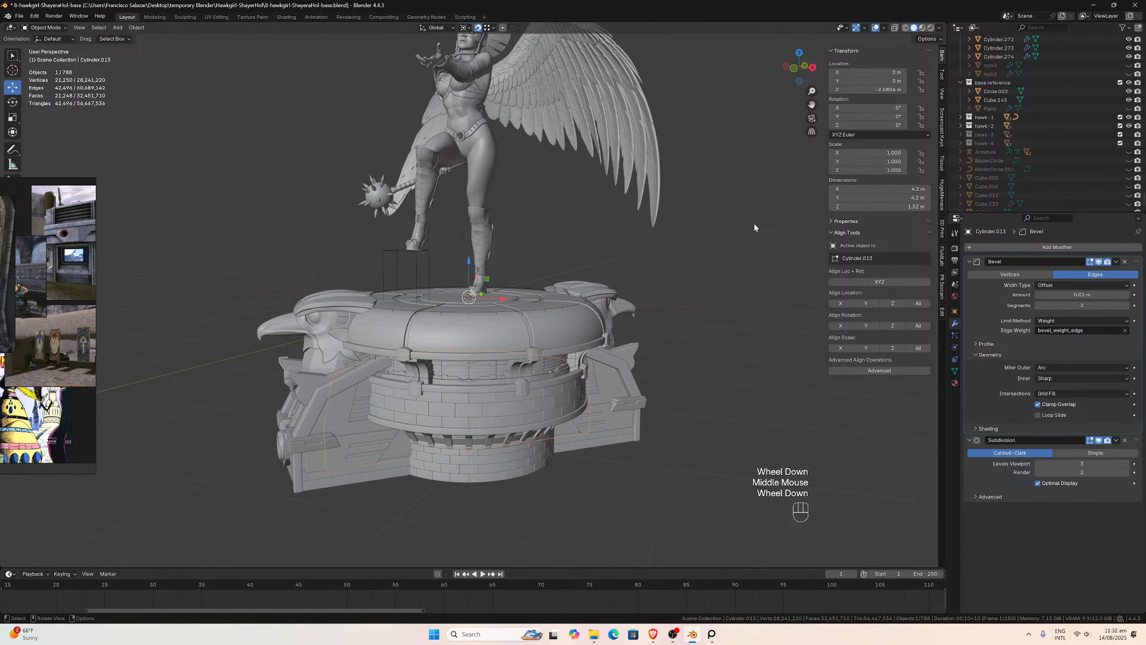
# - Examine the whole statue and its base with both hawks from the front, the side and above
pyautogui.press('KP_1')
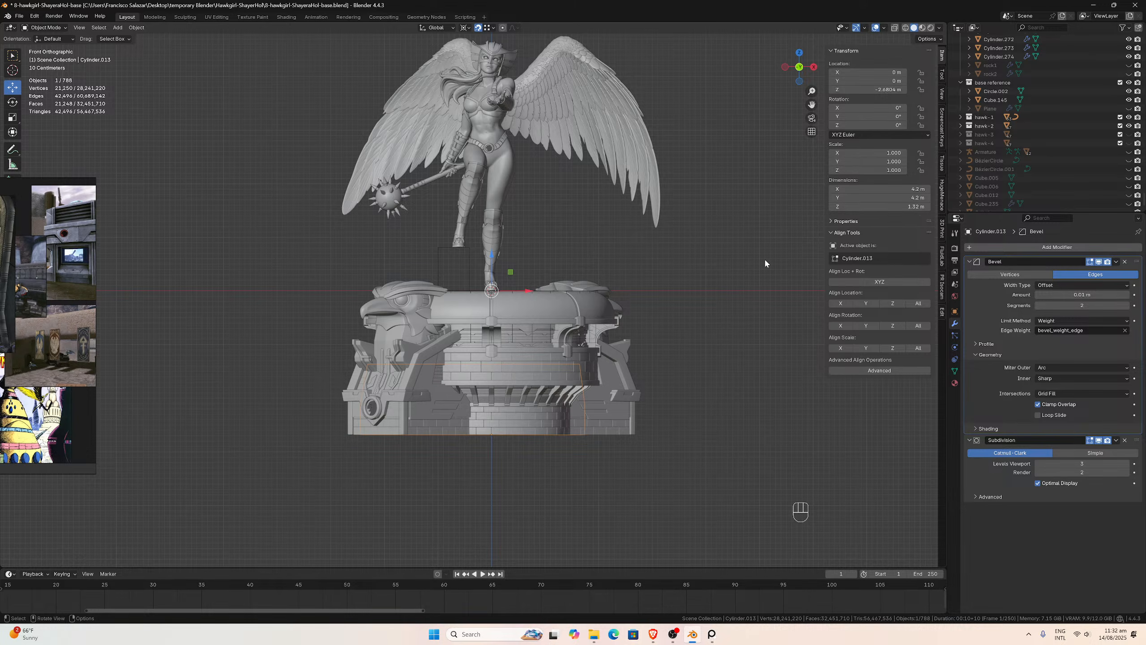
pyautogui.moveTo(576, 285); pyautogui.dragTo(629, 315, button='middle')
pyautogui.scroll(2, 629, 315)
pyautogui.scroll(-2, 593, 287)
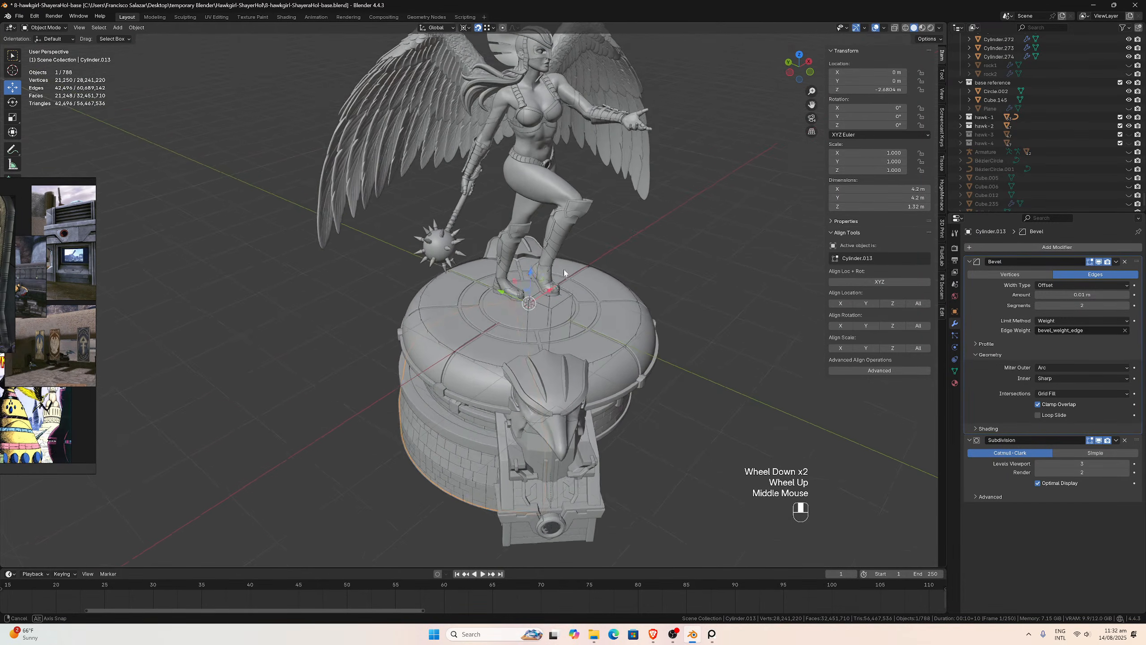
pyautogui.moveTo(564, 268); pyautogui.dragTo(467, 299, button='middle')
pyautogui.scroll(2, 420, 253)
pyautogui.scroll(-2, 384, 258)
pyautogui.press('KP_1')
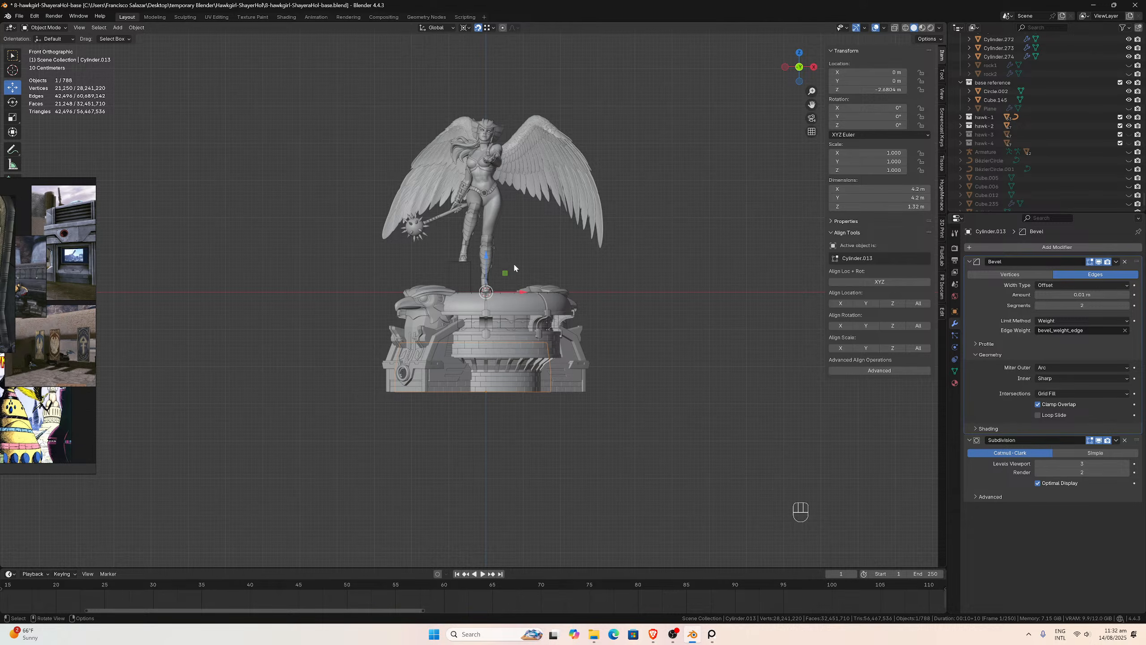
pyautogui.moveTo(514, 267); pyautogui.dragTo(499, 311, button='middle')
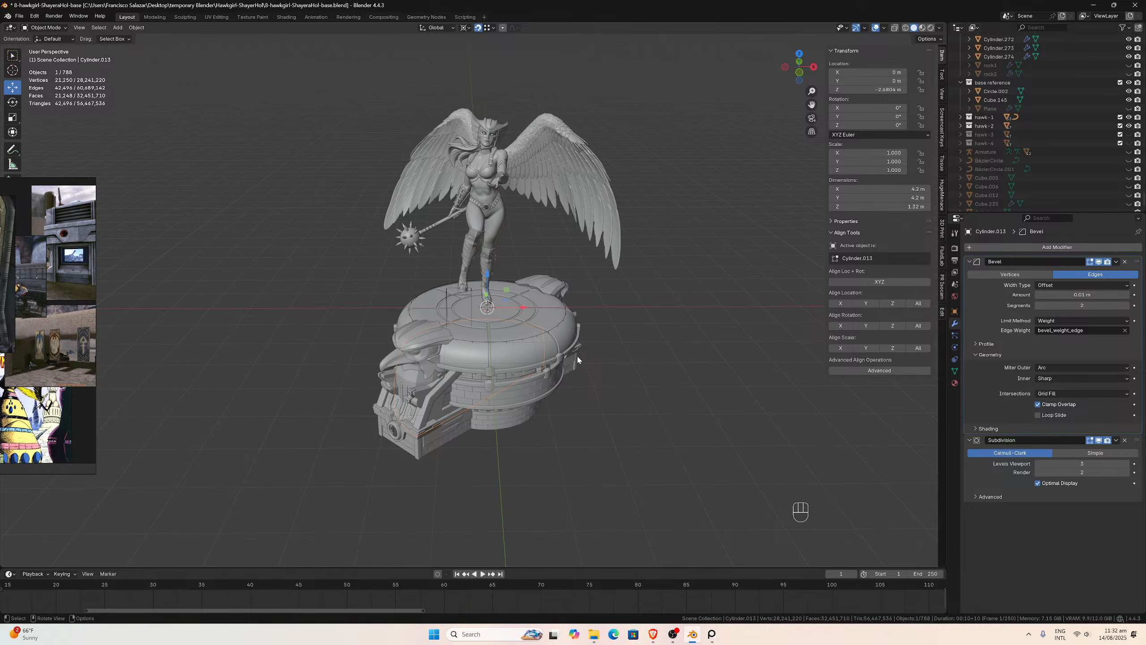
pyautogui.moveTo(547, 390); pyautogui.dragTo(568, 320, button='middle')
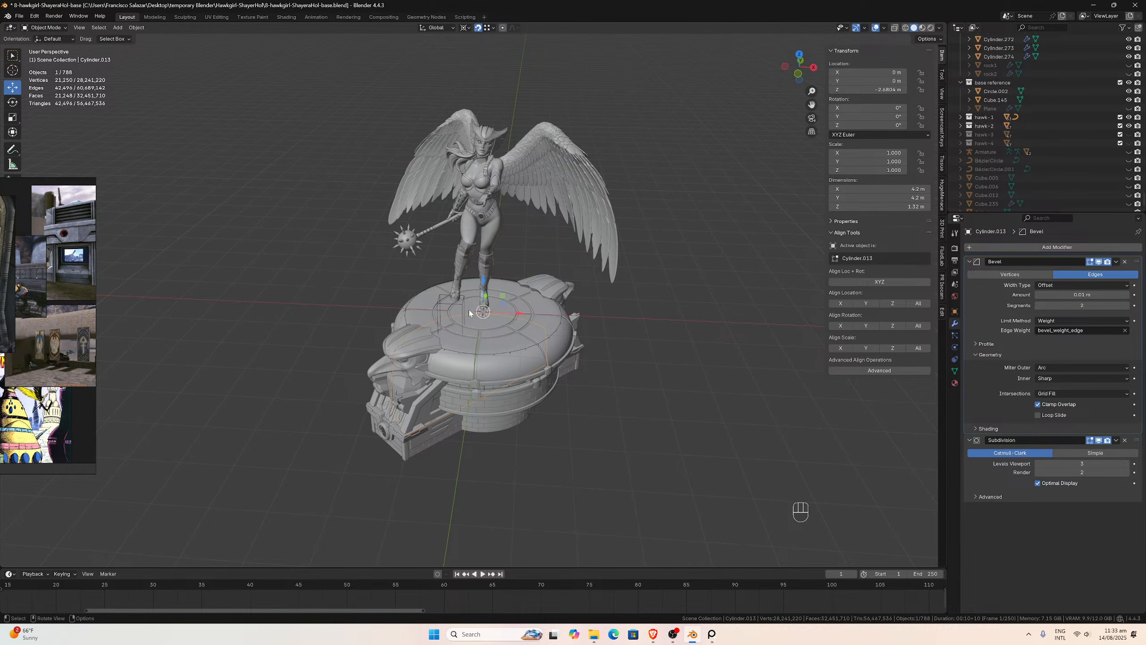
# - Return to the front view of the base and save the file
pyautogui.moveTo(470, 310); pyautogui.dragTo(460, 288, button='middle')
pyautogui.press('KP_1')
pyautogui.scroll(4, 460, 288)
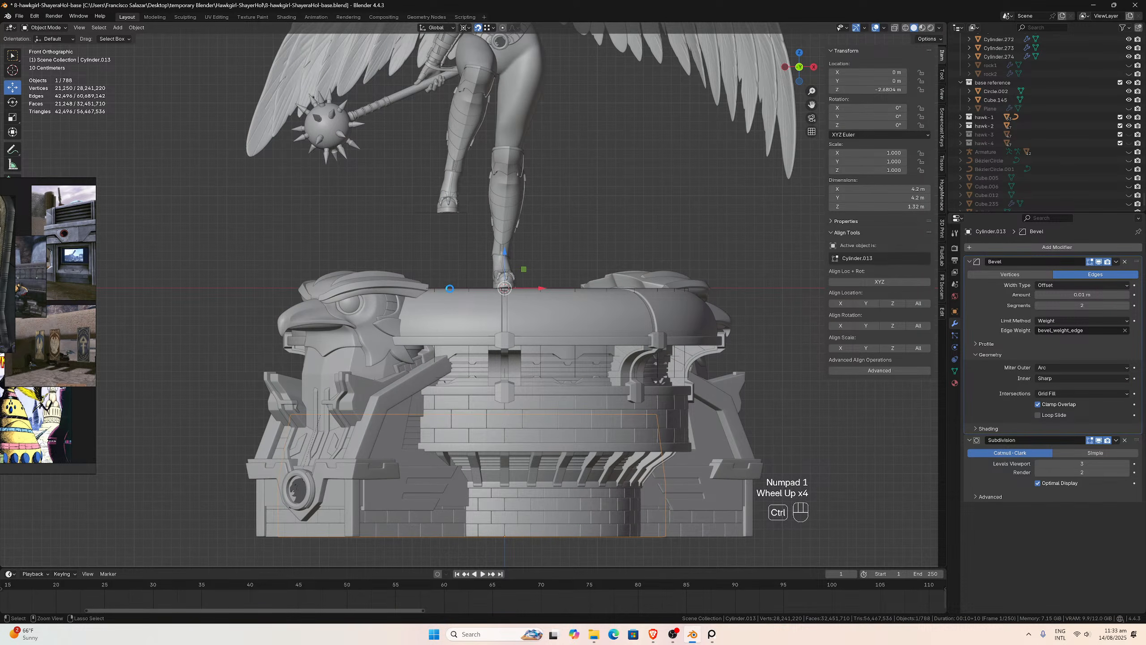
pyautogui.hotkey('ctrl', 's')
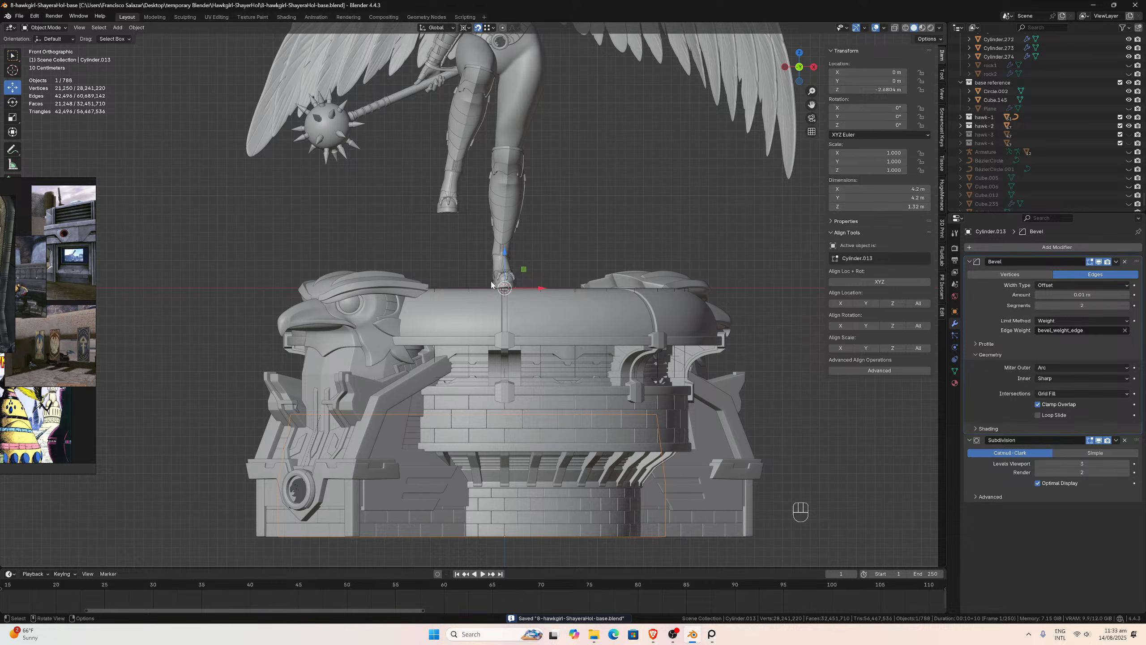
# - Examine the round platform under the statue's feet from above and compare the base with the figure in front view
pyautogui.scroll(-1, 489, 240)
pyautogui.moveTo(490, 240); pyautogui.dragTo(497, 262, button='middle')
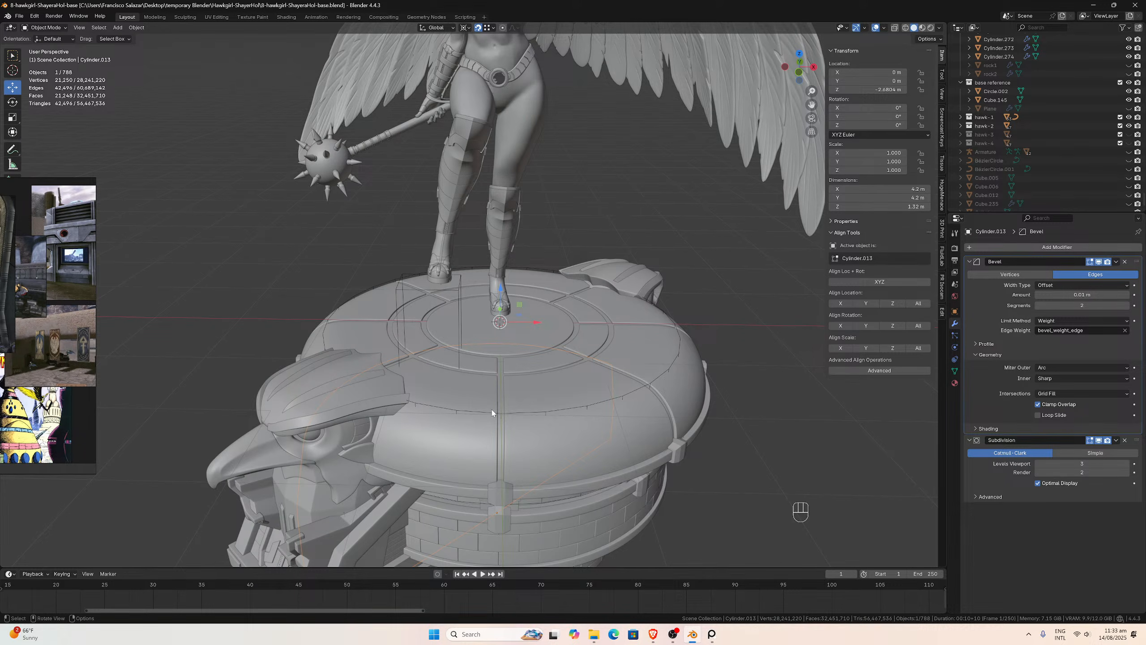
pyautogui.moveTo(492, 412); pyautogui.dragTo(499, 433, button='middle')
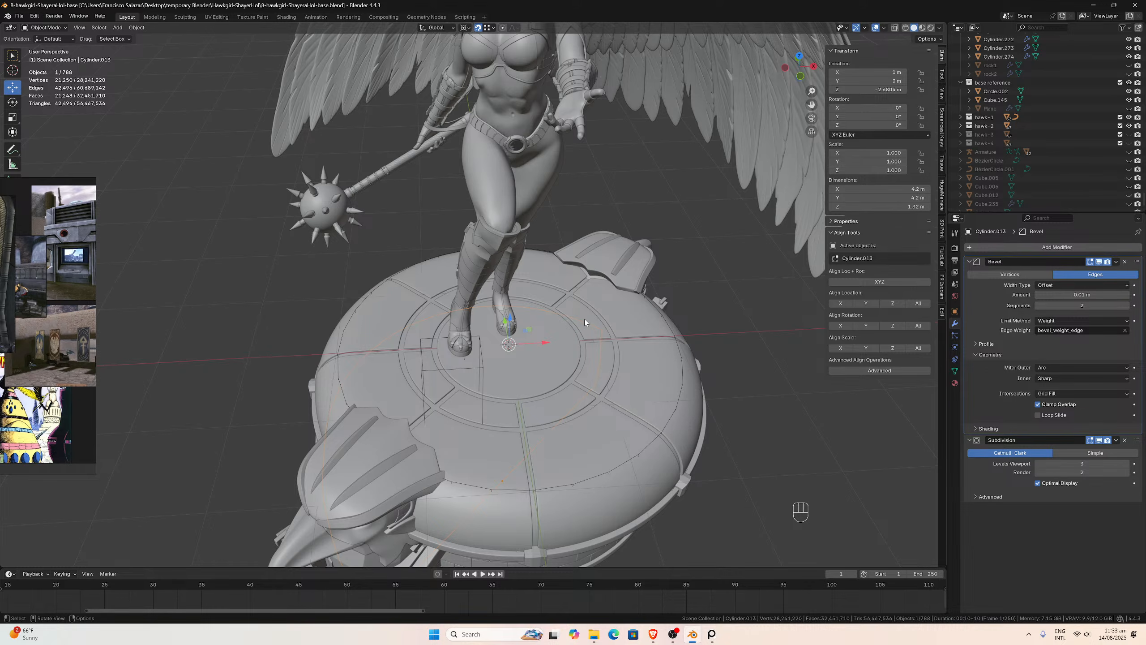
pyautogui.scroll(-1, 585, 321)
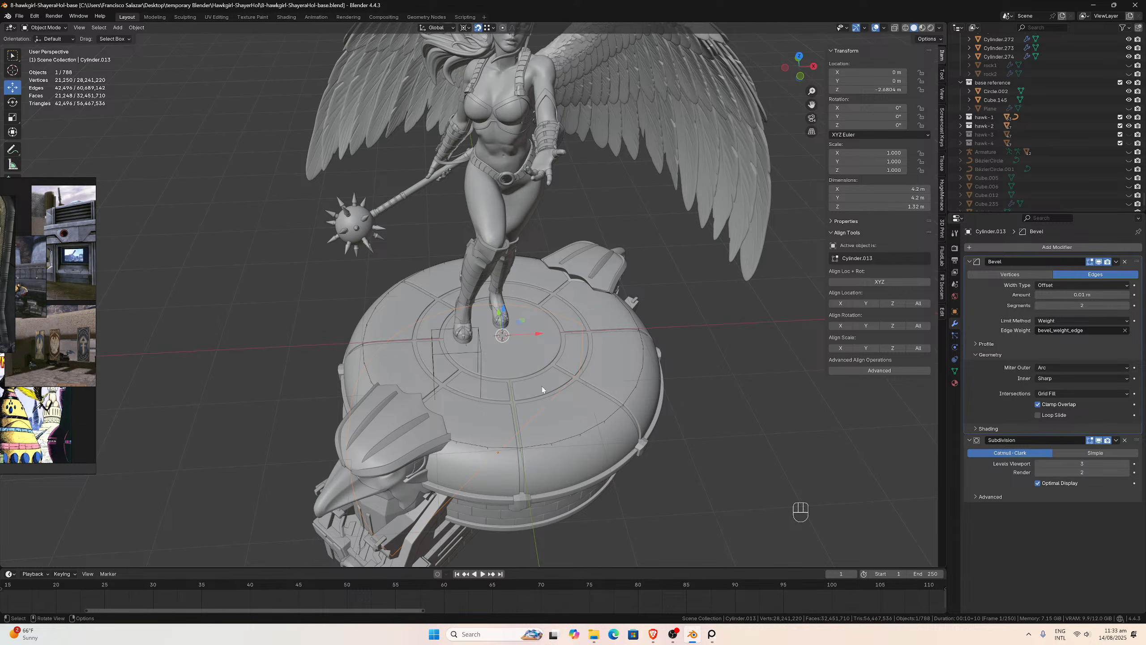
pyautogui.moveTo(542, 387); pyautogui.dragTo(494, 372, button='middle')
pyautogui.scroll(-2, 409, 317)
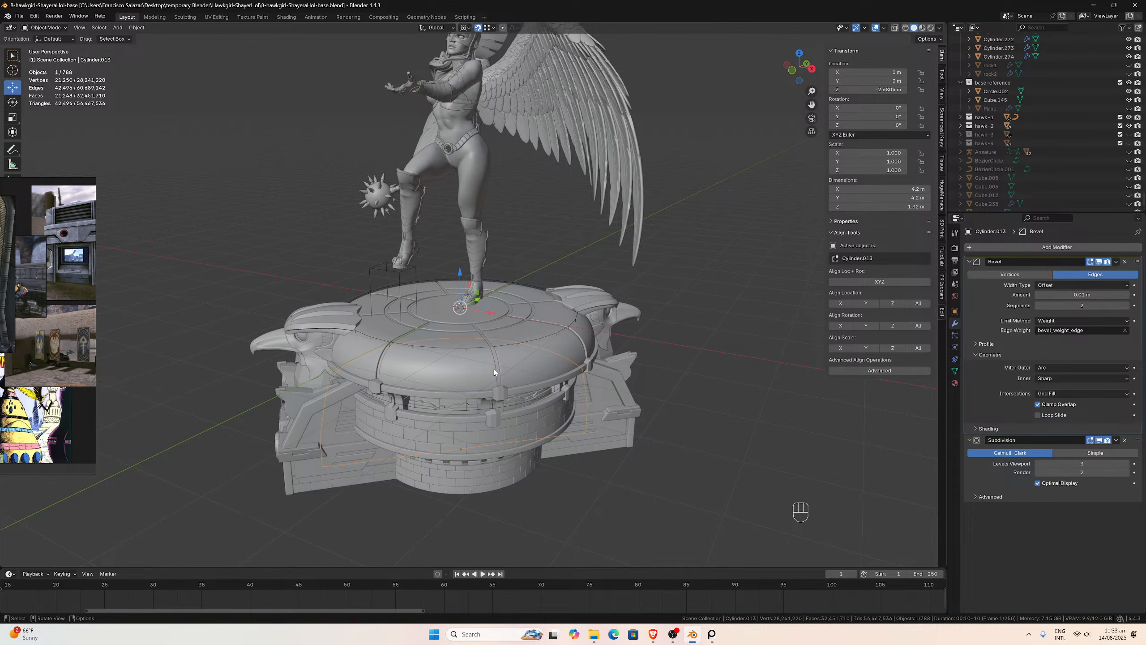
pyautogui.moveTo(494, 369); pyautogui.dragTo(551, 355, button='middle')
pyautogui.press('KP_1')
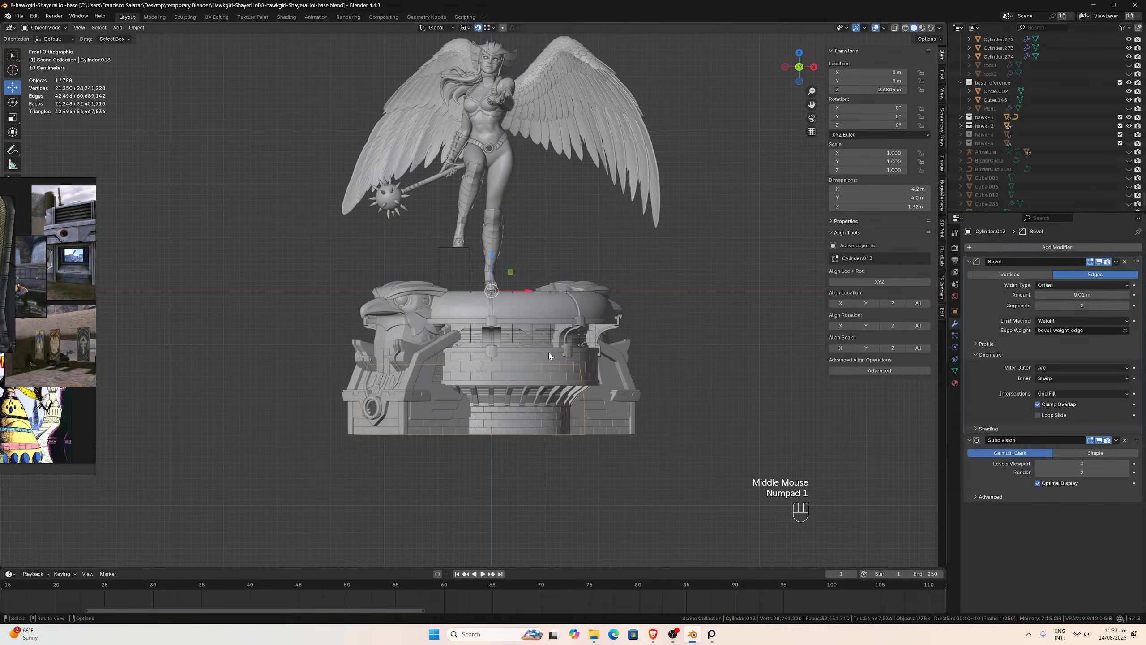
pyautogui.scroll(3, 549, 355)
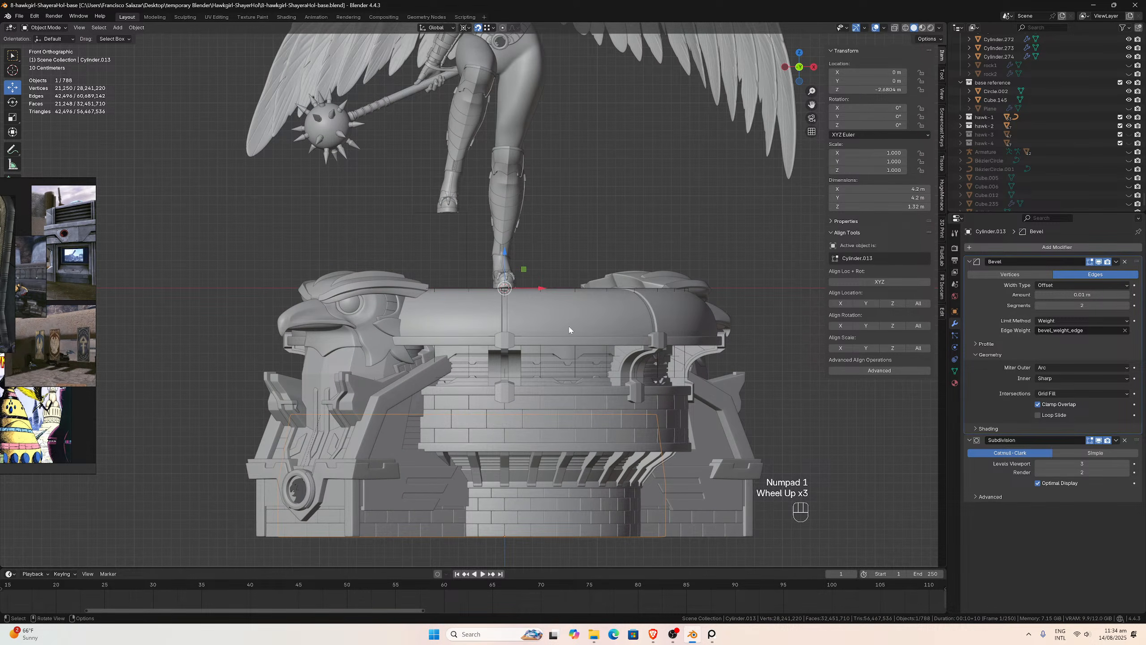
pyautogui.scroll(-2, 569, 330)
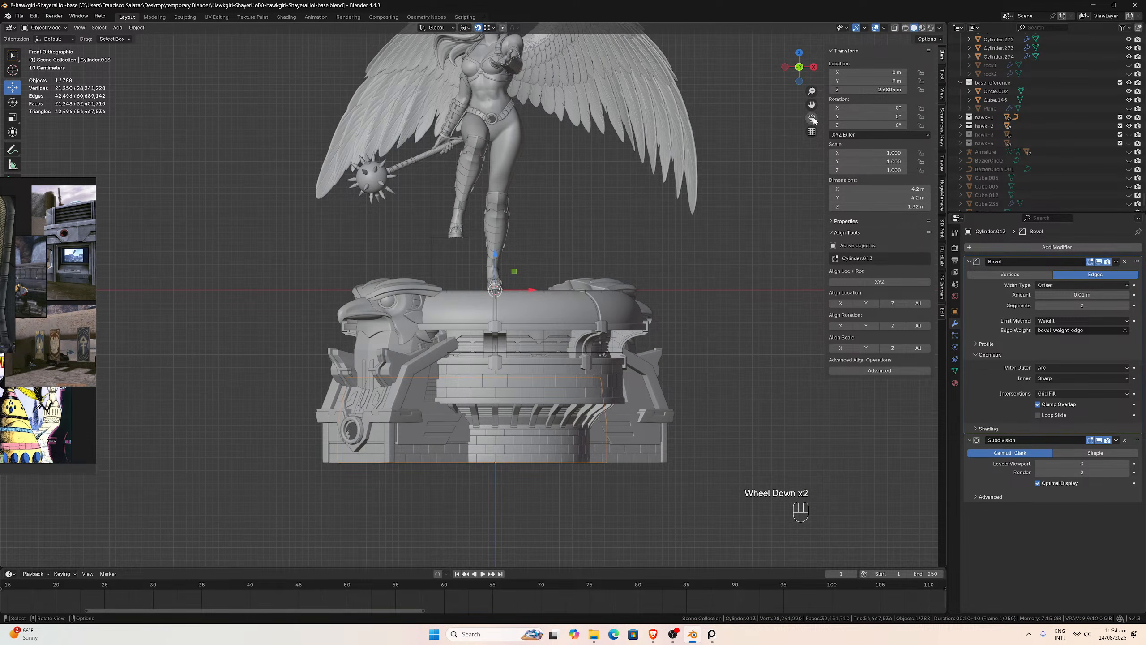
pyautogui.moveTo(812, 104); pyautogui.dragTo(839, 151)
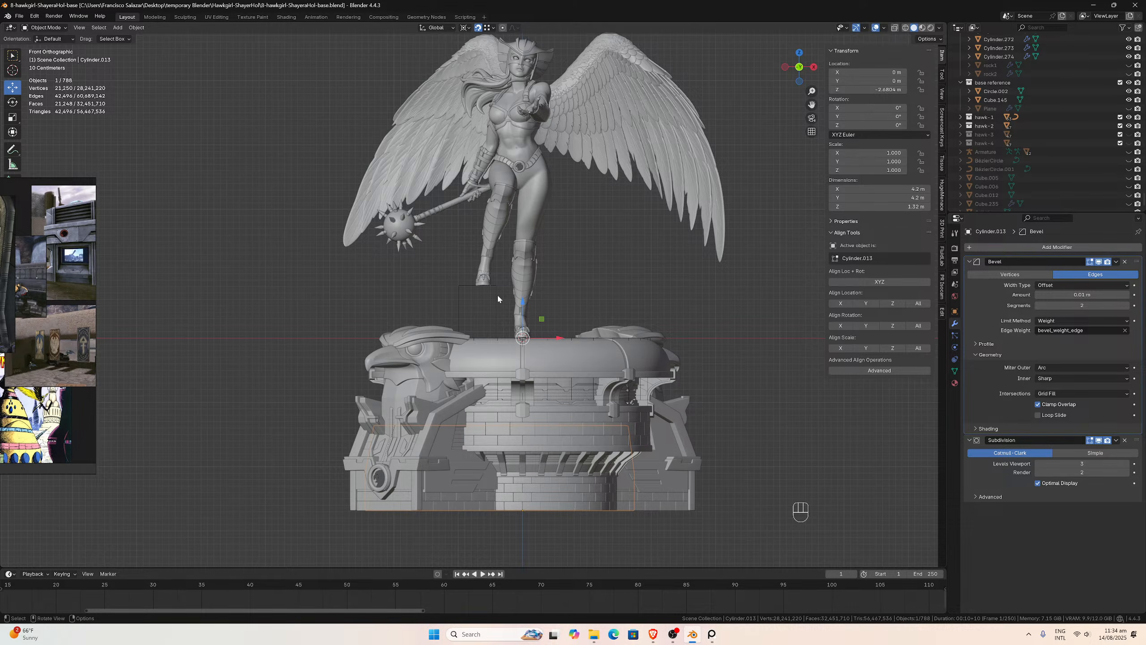
# - Examine how the statue stands on the platform and the hawk-flanked base from raised and low angles
pyautogui.moveTo(497, 293)
pyautogui.mouseDown(button='middle')
pyautogui.moveTo(398, 297)
pyautogui.moveTo(483, 300)
pyautogui.mouseUp(button='middle')
pyautogui.press('KP_1')
pyautogui.scroll(2, 484, 300)
pyautogui.scroll(-1, 483, 299)
pyautogui.moveTo(484, 300); pyautogui.dragTo(460, 319, button='middle')
pyautogui.scroll(-1, 460, 318)
pyautogui.scroll(1, 463, 325)
pyautogui.scroll(-2, 463, 324)
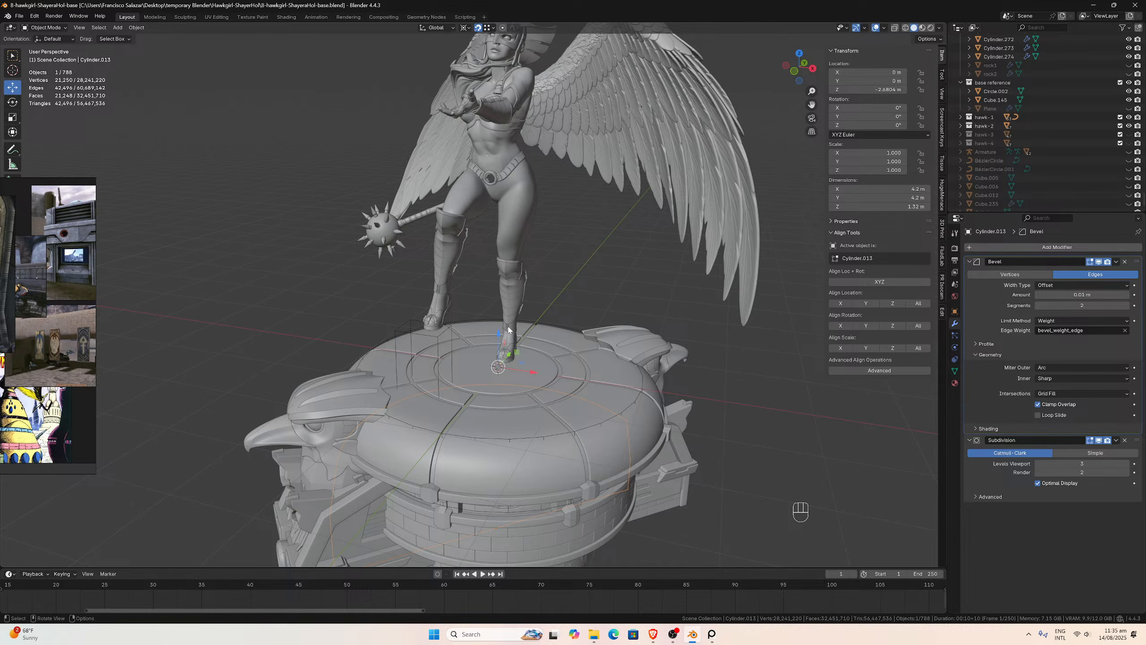
pyautogui.scroll(-2, 532, 333)
pyautogui.moveTo(547, 335); pyautogui.dragTo(550, 333, button='middle')
pyautogui.scroll(2, 524, 334)
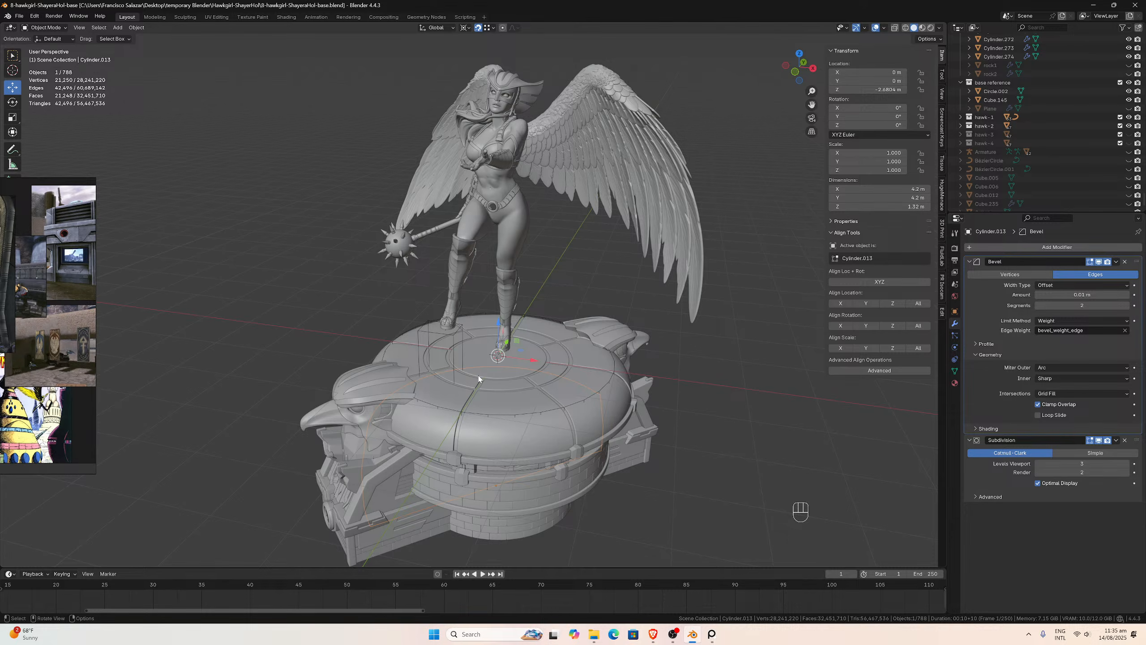
pyautogui.moveTo(481, 363); pyautogui.dragTo(501, 311, button='middle')
pyautogui.scroll(-1, 519, 343)
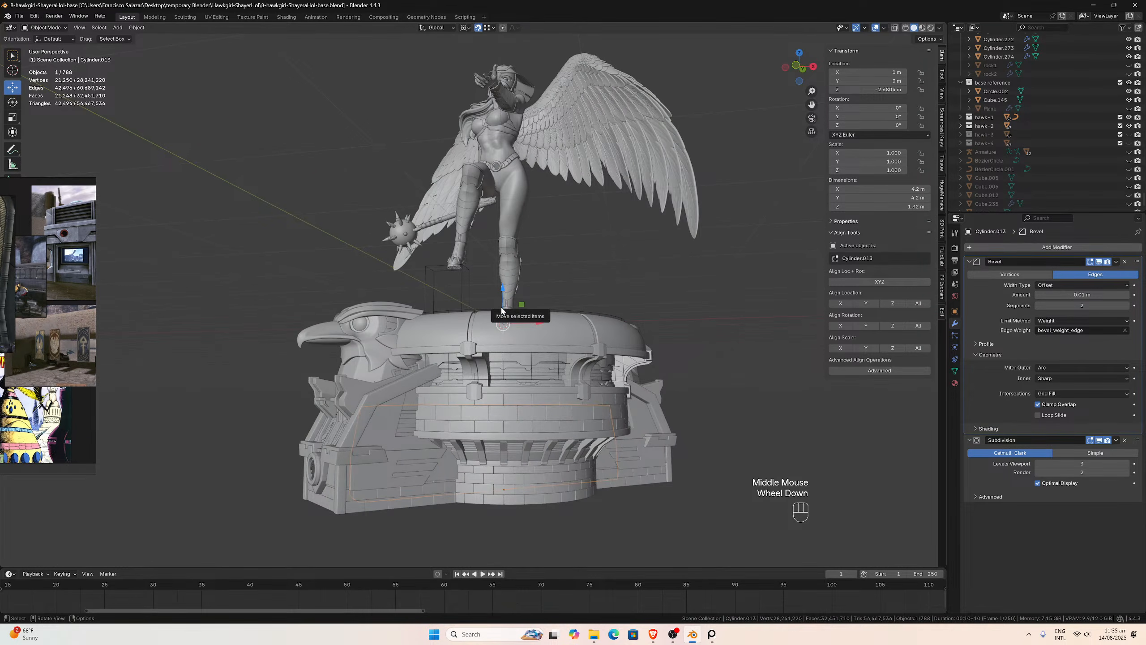
# - Examine how the figure stands on the base in front and right side views, including the raised foot above the platform
pyautogui.press('KP_1')
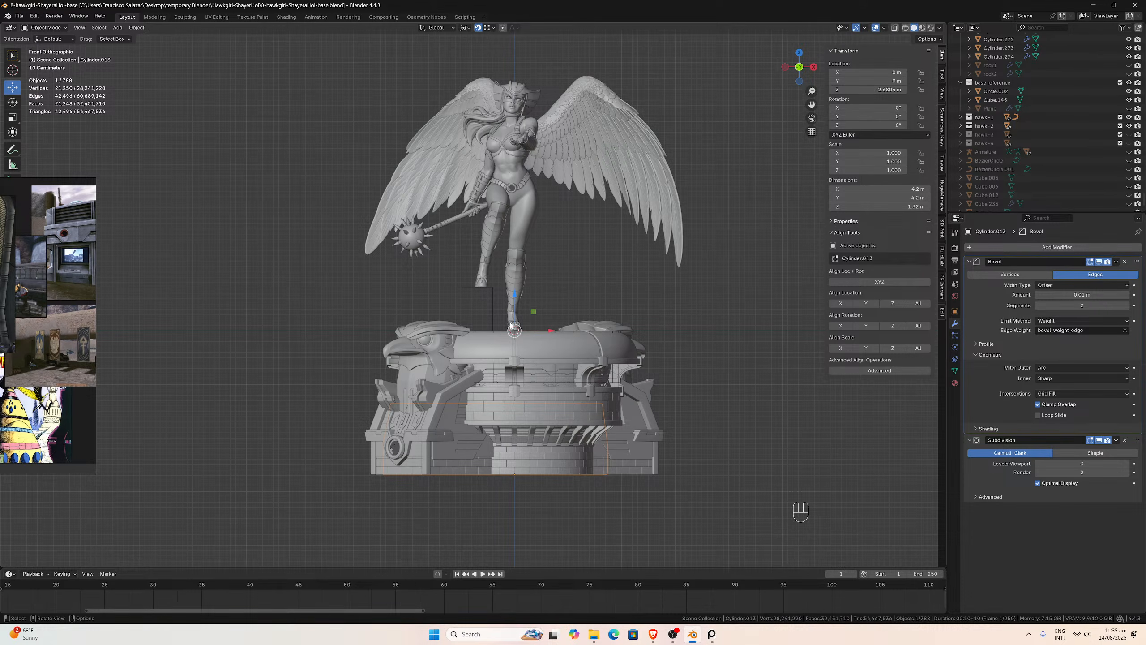
pyautogui.scroll(-2, 600, 288)
pyautogui.scroll(1, 600, 288)
pyautogui.moveTo(600, 289); pyautogui.dragTo(579, 286, button='middle')
pyautogui.press('KP_3')
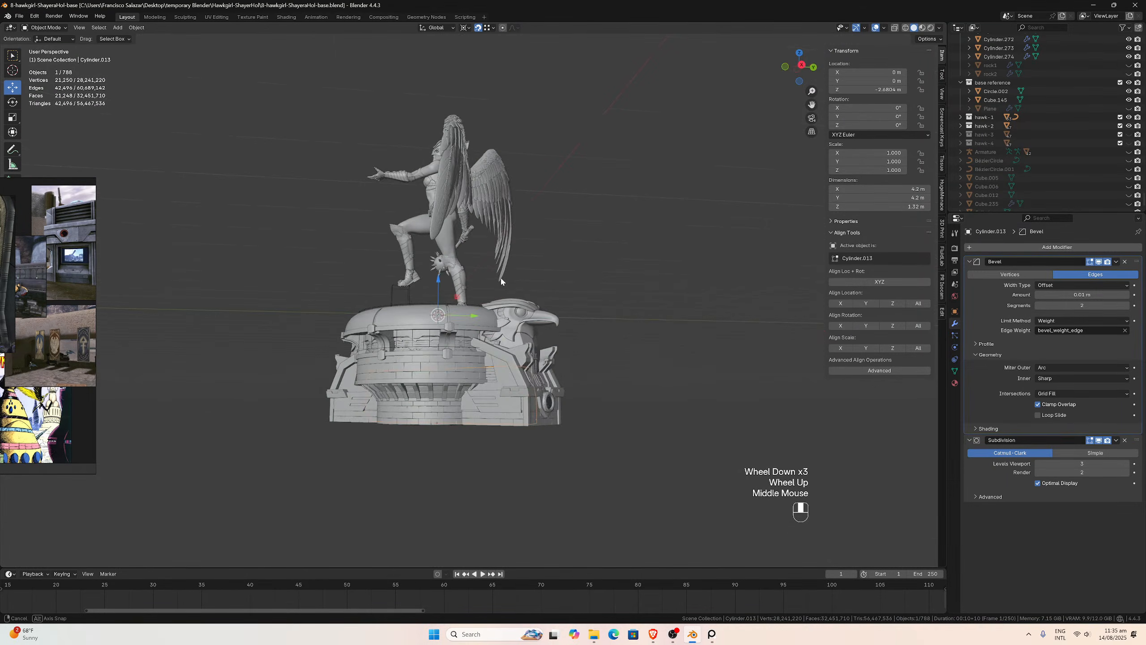
pyautogui.scroll(3, 503, 280)
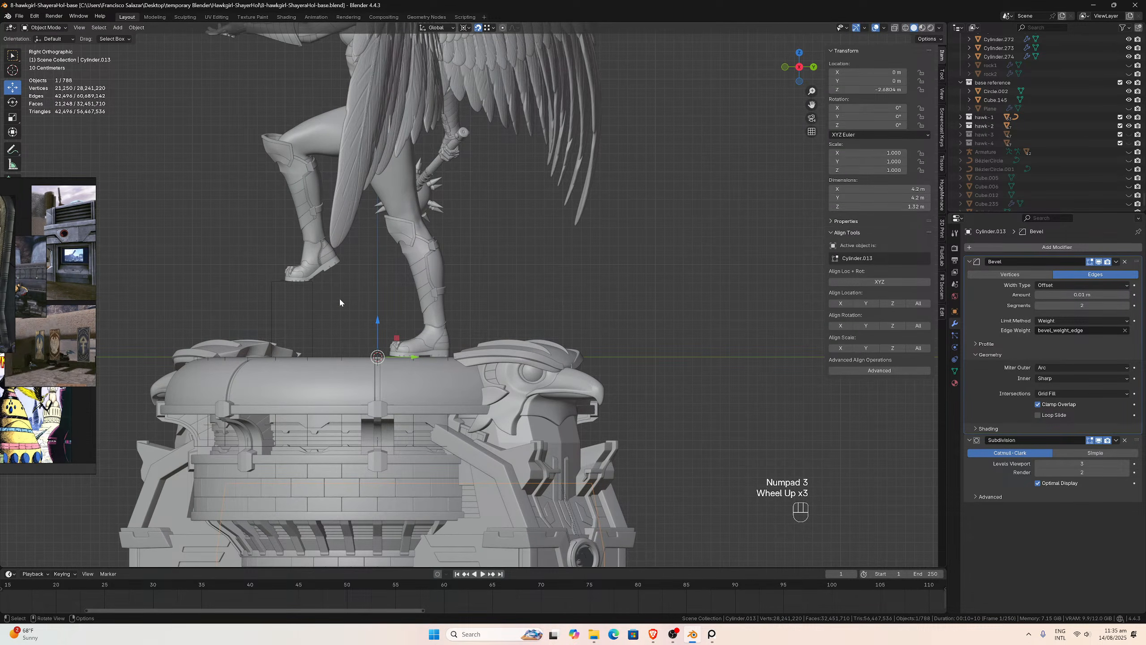
pyautogui.scroll(-4, 339, 299)
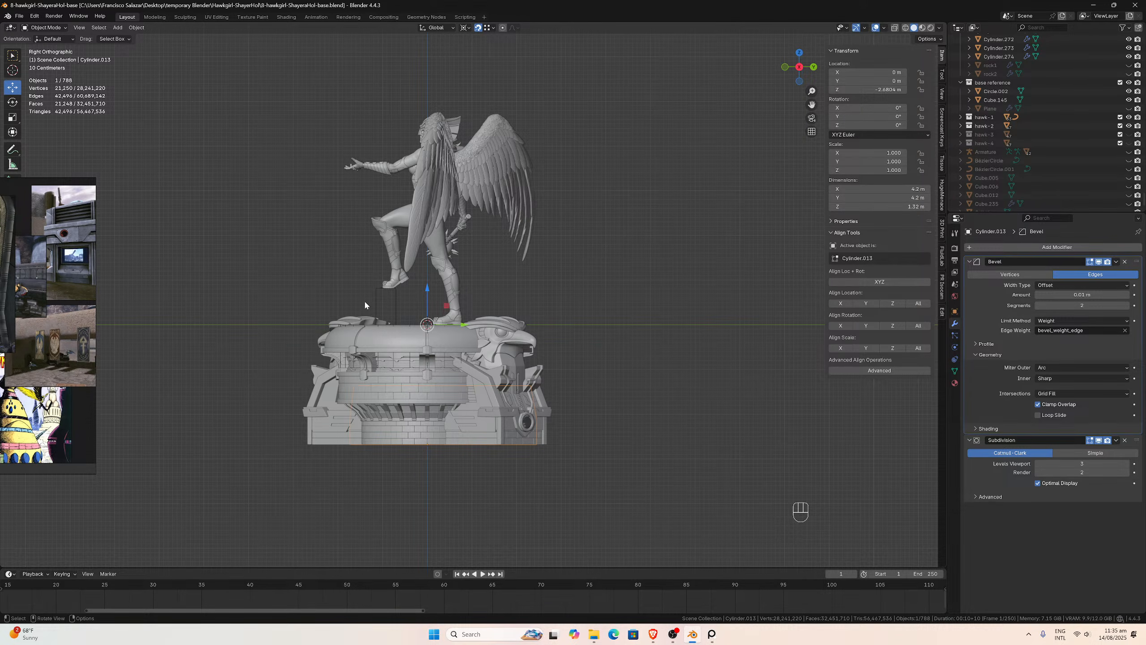
pyautogui.press('KP_1')
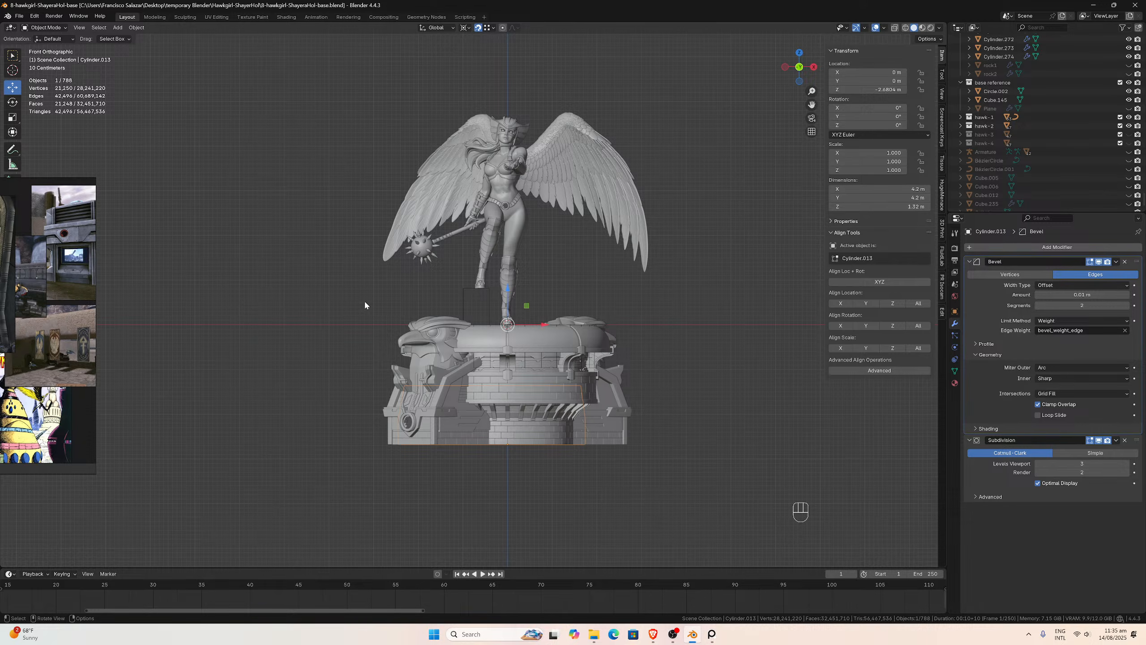
# - Compare the figure's proportions with the hawk-flanked base in front view, both close up and at full-statue distance
pyautogui.scroll(4, 404, 315)
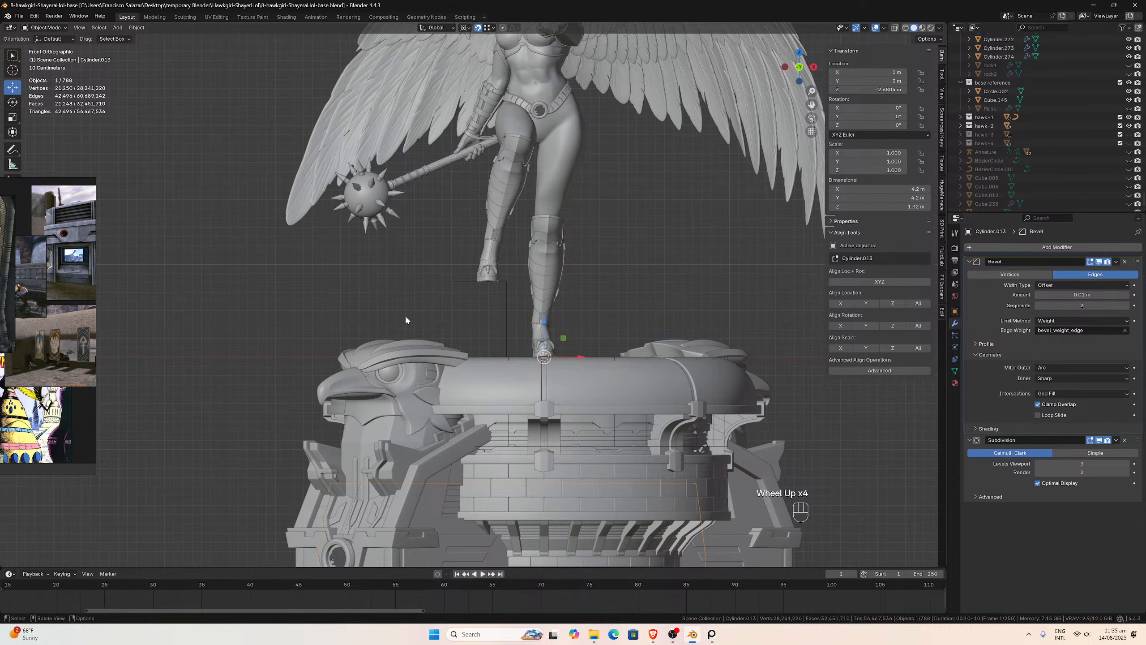
pyautogui.scroll(-1, 397, 323)
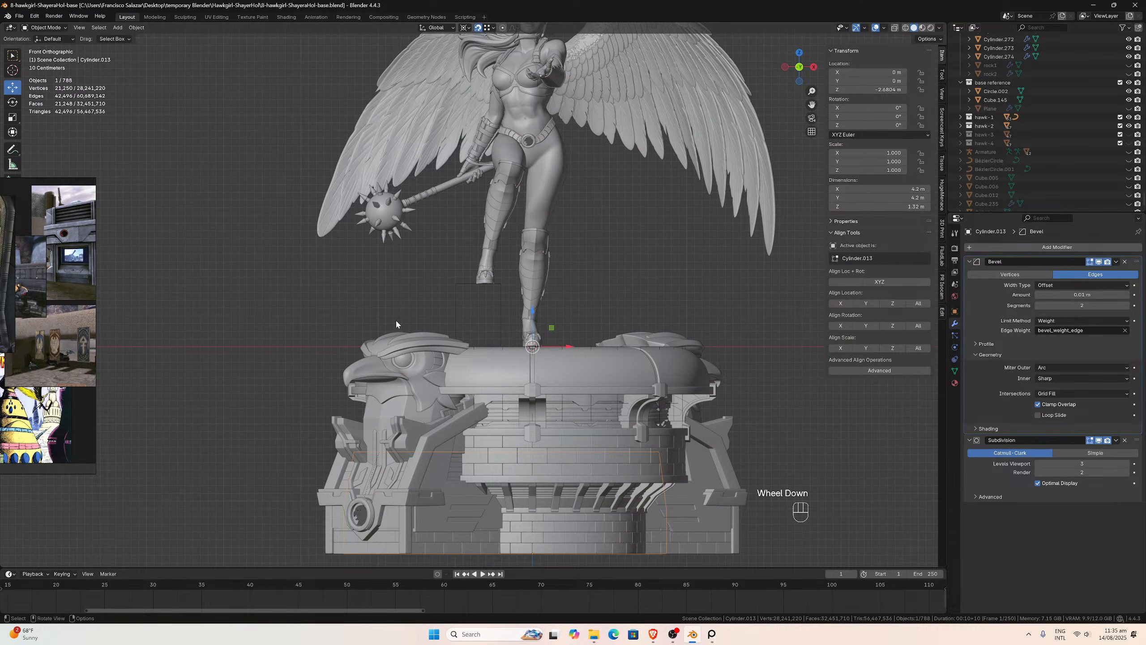
pyautogui.scroll(-1, 396, 324)
pyautogui.scroll(2, 397, 324)
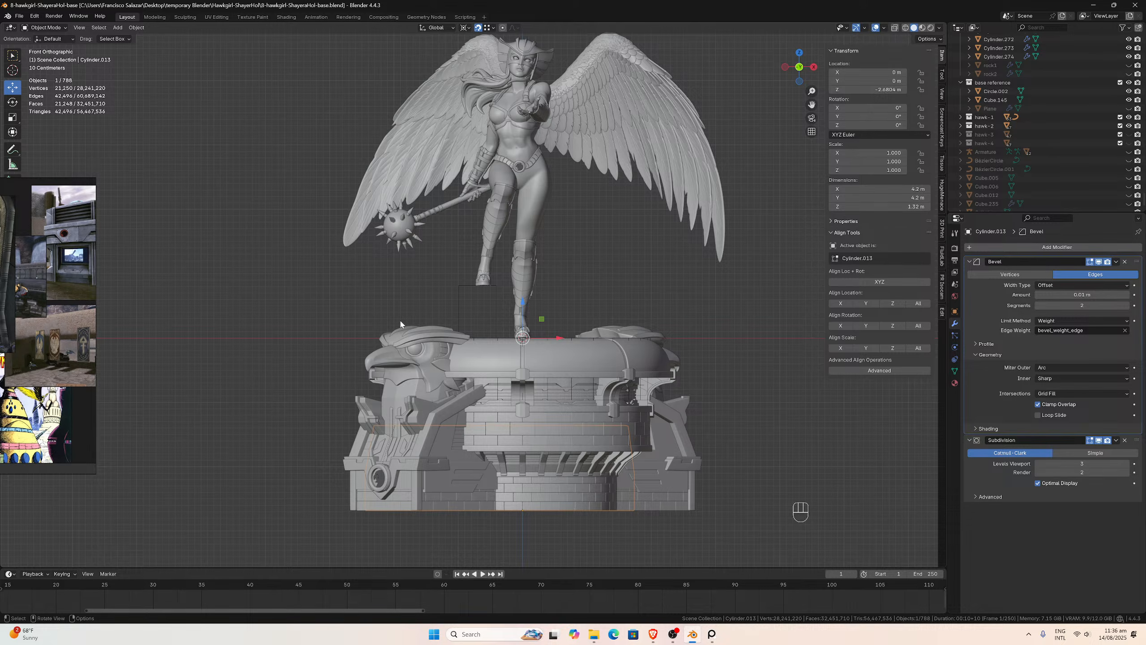
pyautogui.scroll(2, 400, 324)
pyautogui.scroll(-4, 401, 323)
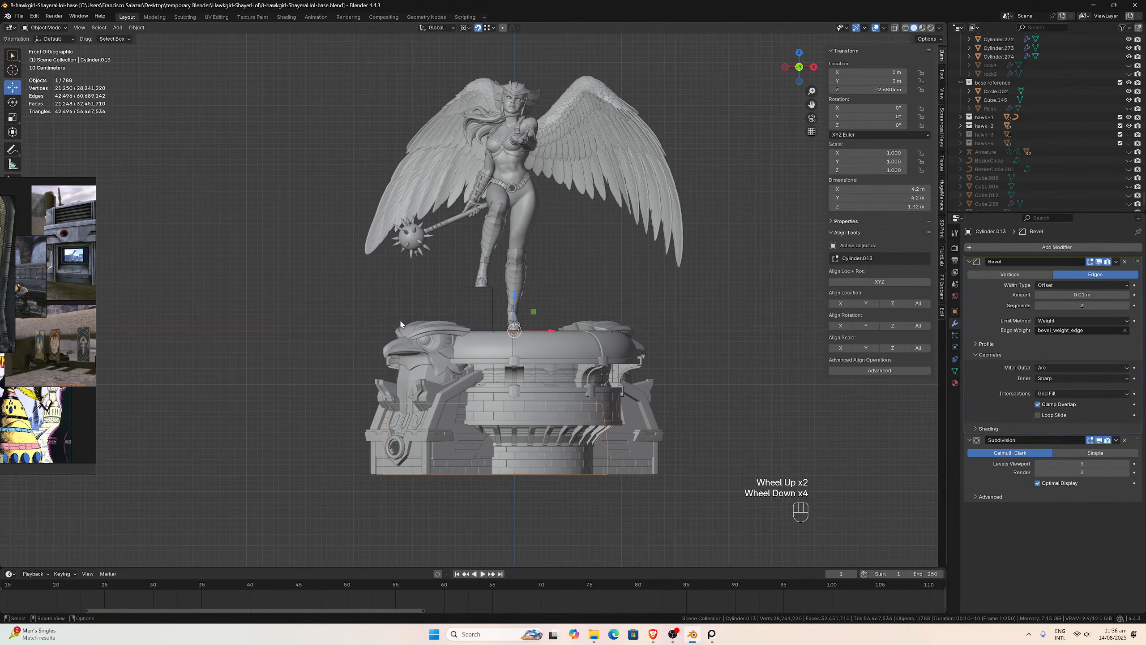
pyautogui.scroll(-1, 400, 323)
pyautogui.scroll(3, 400, 324)
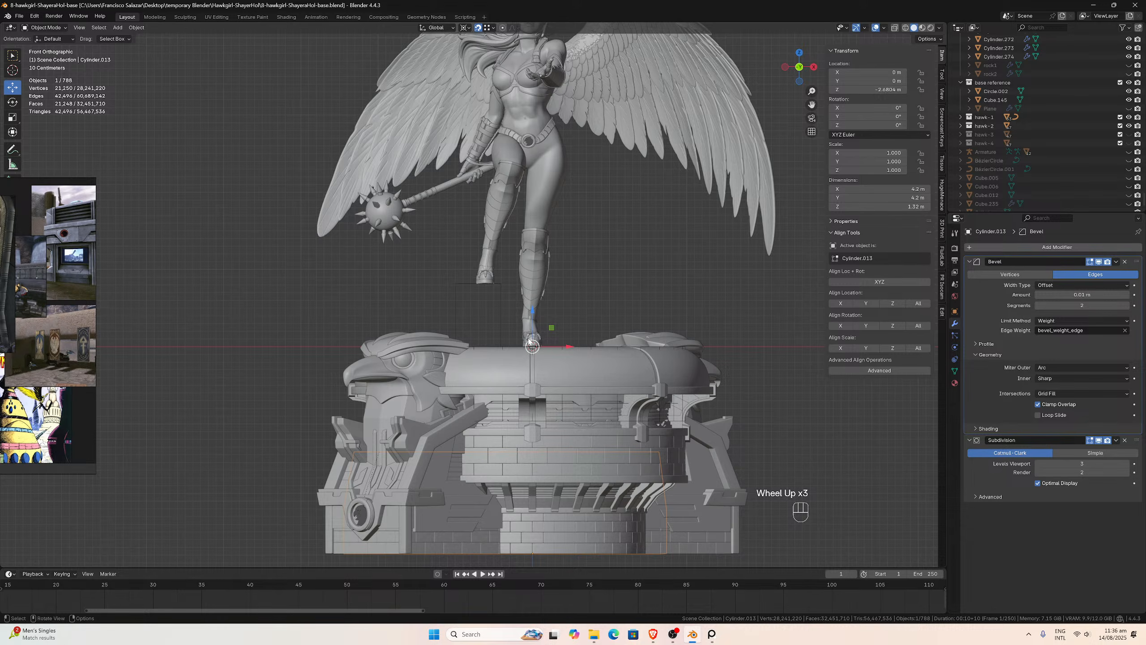
# - Examine the standing foot, the round platform and the front hawk head from angled views, including the whole figure from above
pyautogui.moveTo(613, 291); pyautogui.dragTo(633, 296, button='middle')
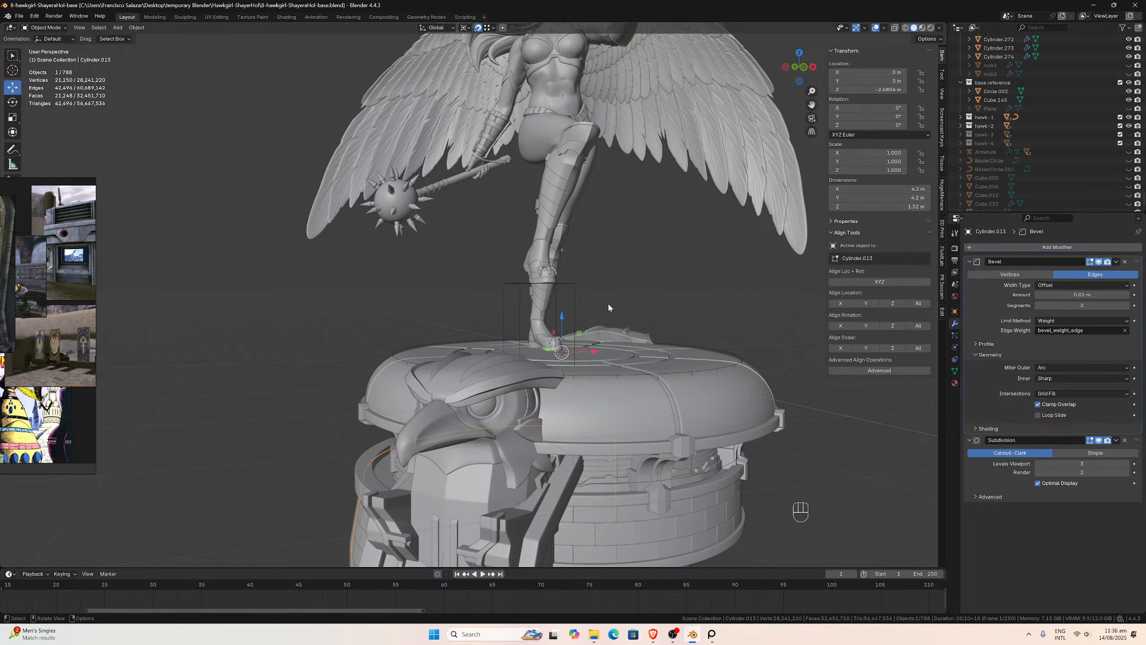
pyautogui.moveTo(617, 332)
pyautogui.mouseDown(button='middle')
pyautogui.moveTo(628, 314)
pyautogui.moveTo(608, 301)
pyautogui.moveTo(625, 303)
pyautogui.moveTo(604, 316)
pyautogui.mouseUp(button='middle')
pyautogui.scroll(-1, 548, 365)
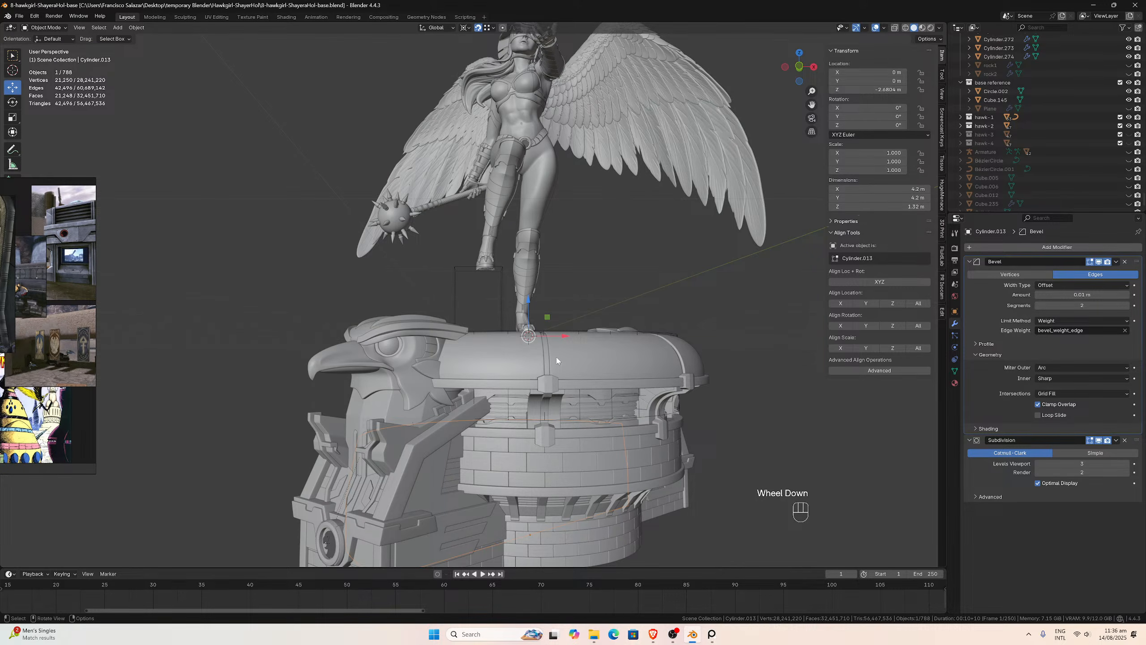
pyautogui.scroll(2, 563, 325)
pyautogui.moveTo(811, 104); pyautogui.dragTo(811, 104)
pyautogui.moveTo(706, 116); pyautogui.dragTo(689, 129, button='middle')
pyautogui.scroll(2, 648, 155)
pyautogui.scroll(-3, 677, 152)
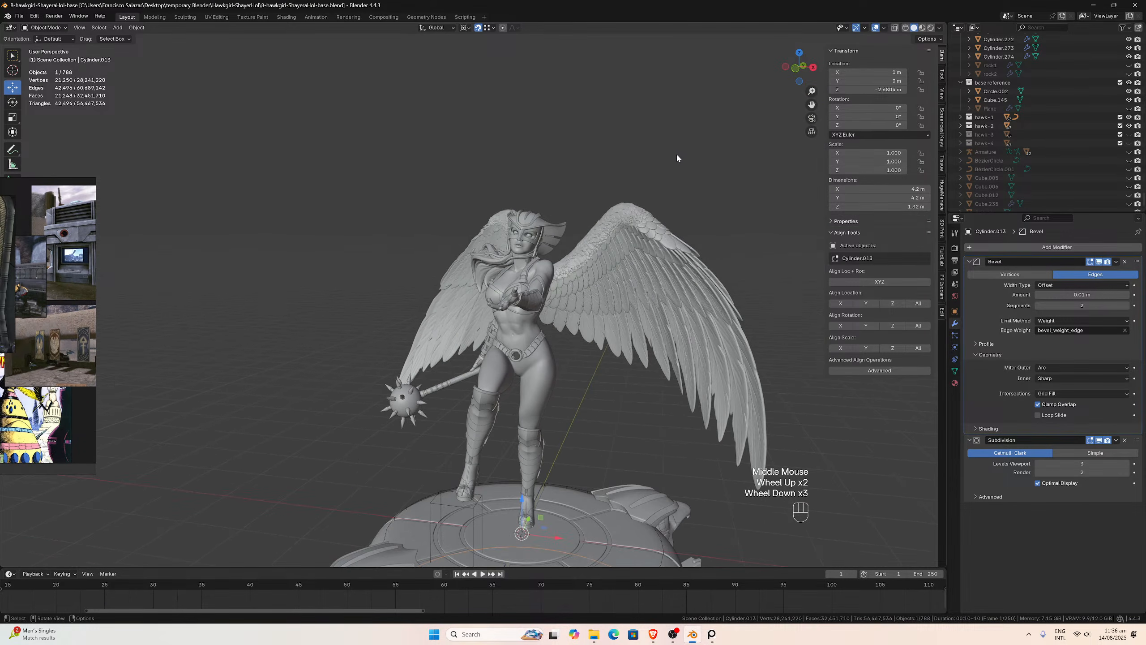
# - Examine the figure's pose from the raised leg above the platform up to the torso, mace and wings
pyautogui.moveTo(613, 304); pyautogui.dragTo(605, 375, button='middle')
pyautogui.scroll(-2, 447, 479)
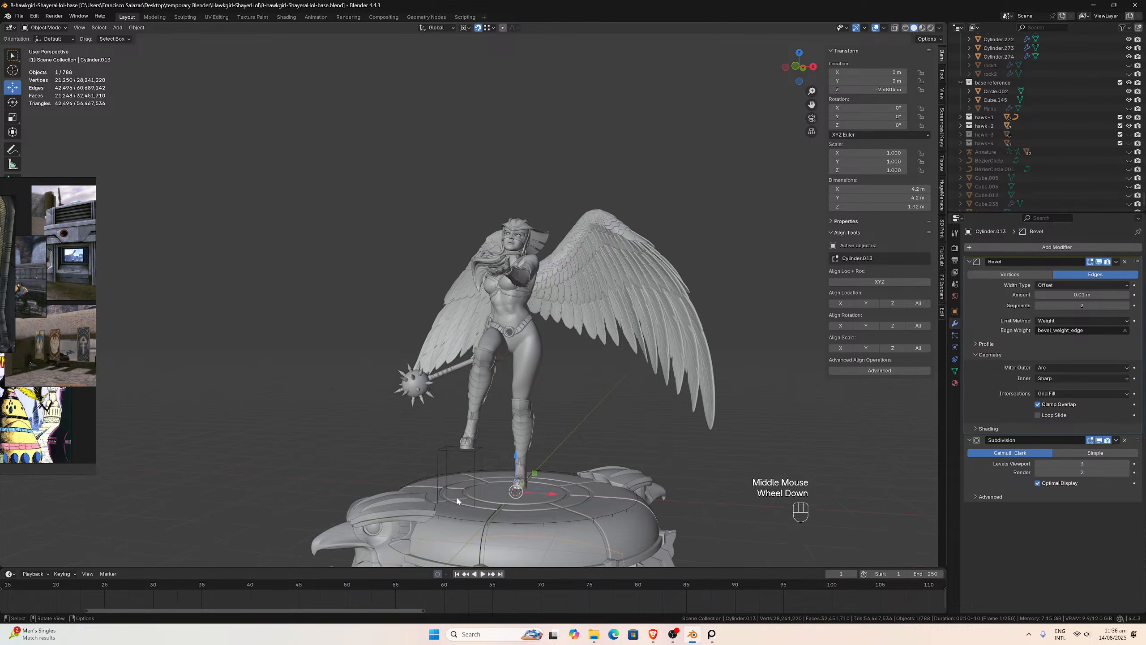
pyautogui.scroll(2, 469, 459)
pyautogui.moveTo(478, 455)
pyautogui.mouseDown(button='middle')
pyautogui.moveTo(500, 444)
pyautogui.moveTo(498, 459)
pyautogui.moveTo(470, 450)
pyautogui.mouseUp(button='middle')
pyautogui.scroll(-1, 470, 450)
pyautogui.scroll(-1, 470, 449)
pyautogui.scroll(3, 555, 353)
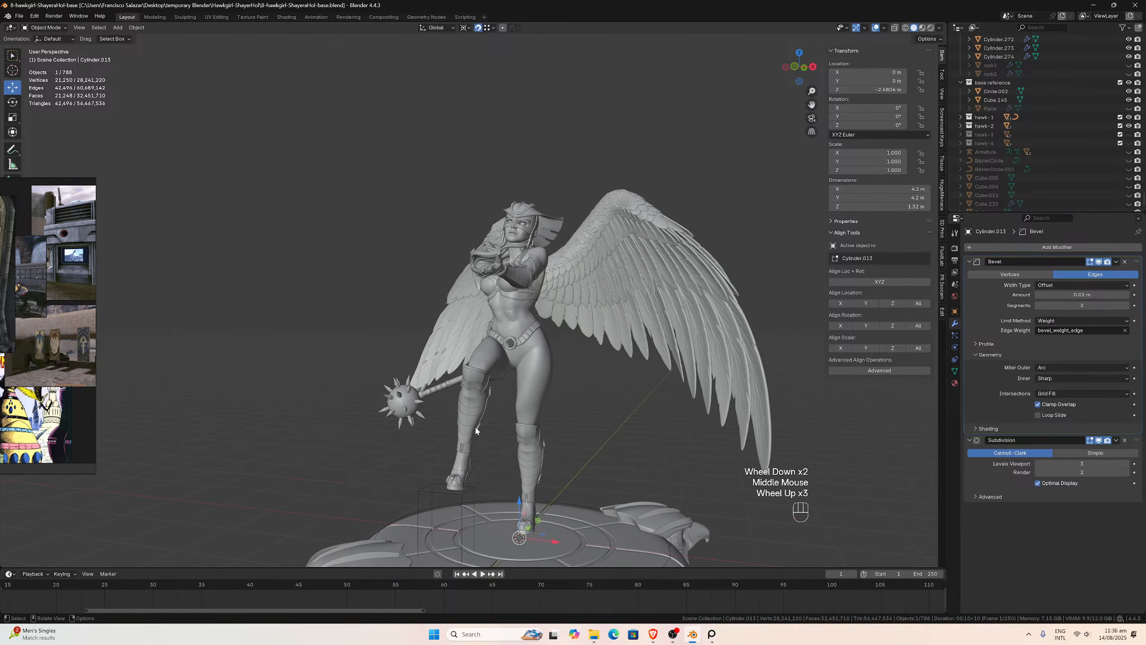
pyautogui.moveTo(554, 353); pyautogui.dragTo(603, 353, button='middle')
pyautogui.scroll(2, 567, 364)
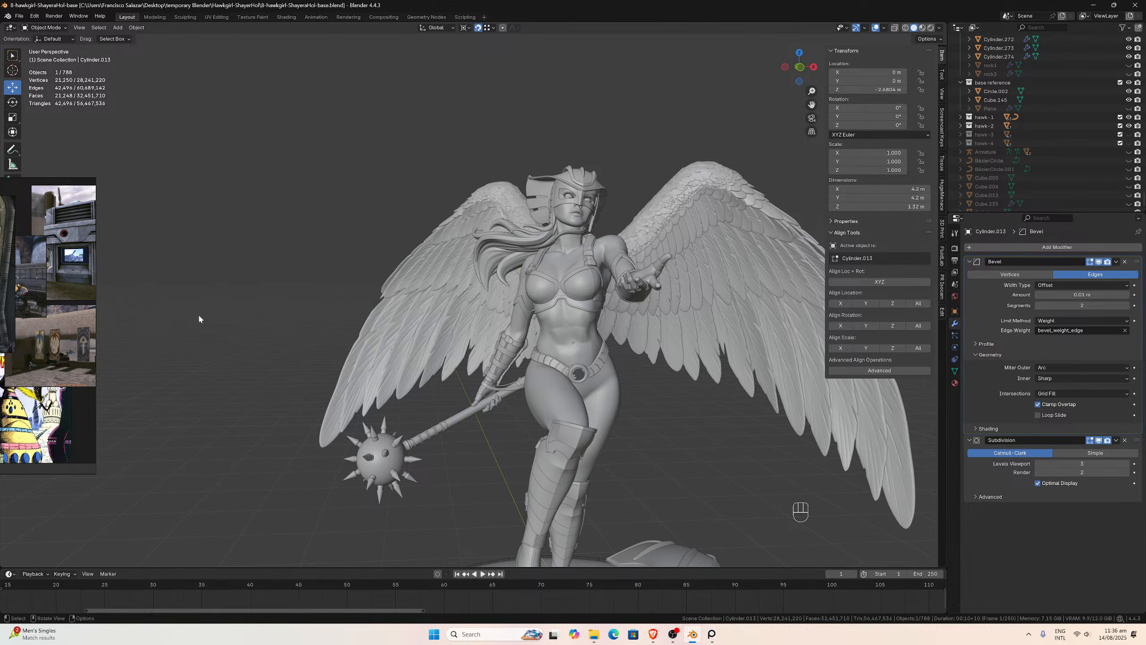
# - Bring the reference board fully into view beside the statue and examine its grey winged-figure picture up close
pyautogui.moveTo(59, 324); pyautogui.dragTo(404, 357)
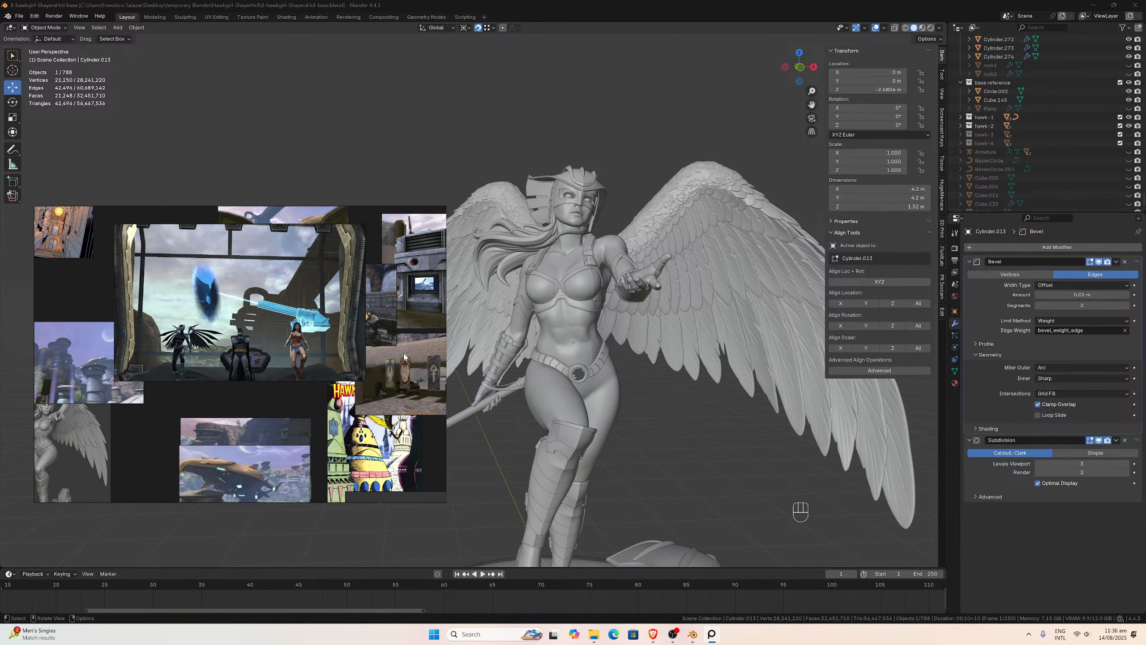
pyautogui.moveTo(128, 365); pyautogui.dragTo(265, 351, button='middle')
pyautogui.scroll(3, 265, 352)
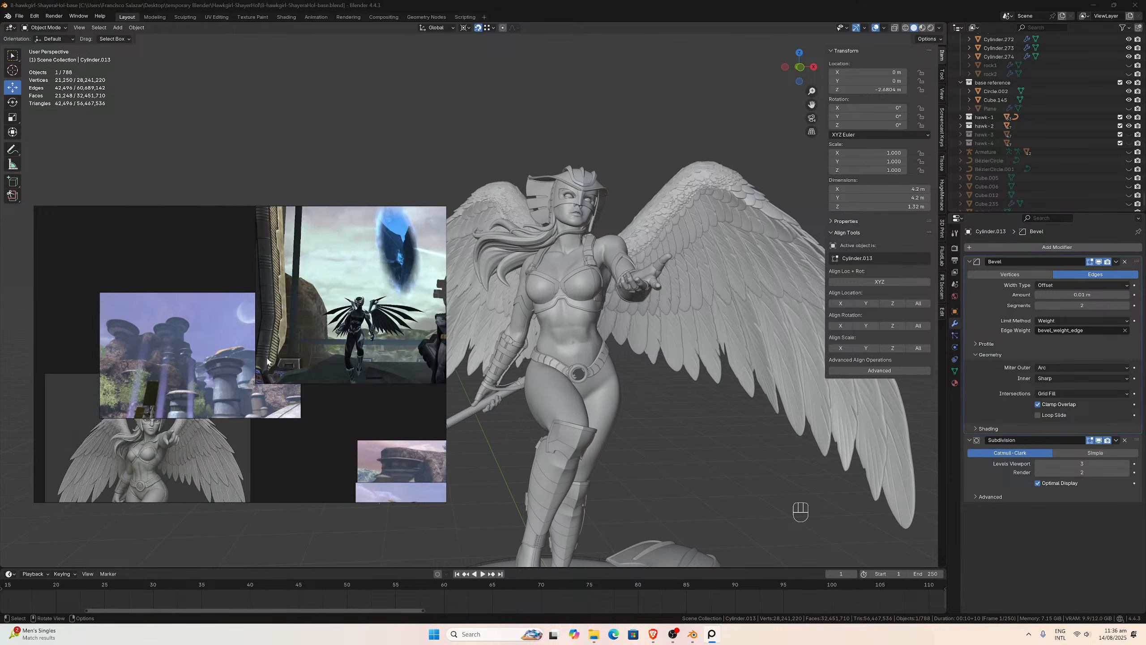
pyautogui.scroll(-4, 265, 351)
pyautogui.moveTo(197, 418); pyautogui.dragTo(261, 350, button='middle')
pyautogui.scroll(4, 260, 350)
pyautogui.scroll(4, 260, 350)
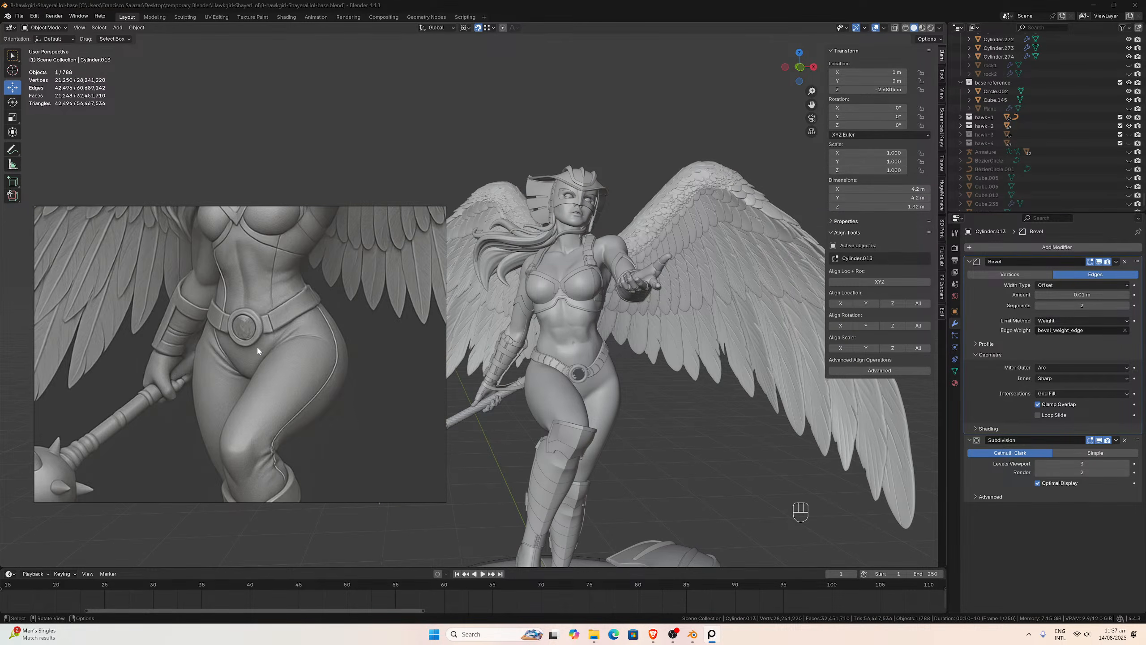
pyautogui.scroll(-10, 257, 350)
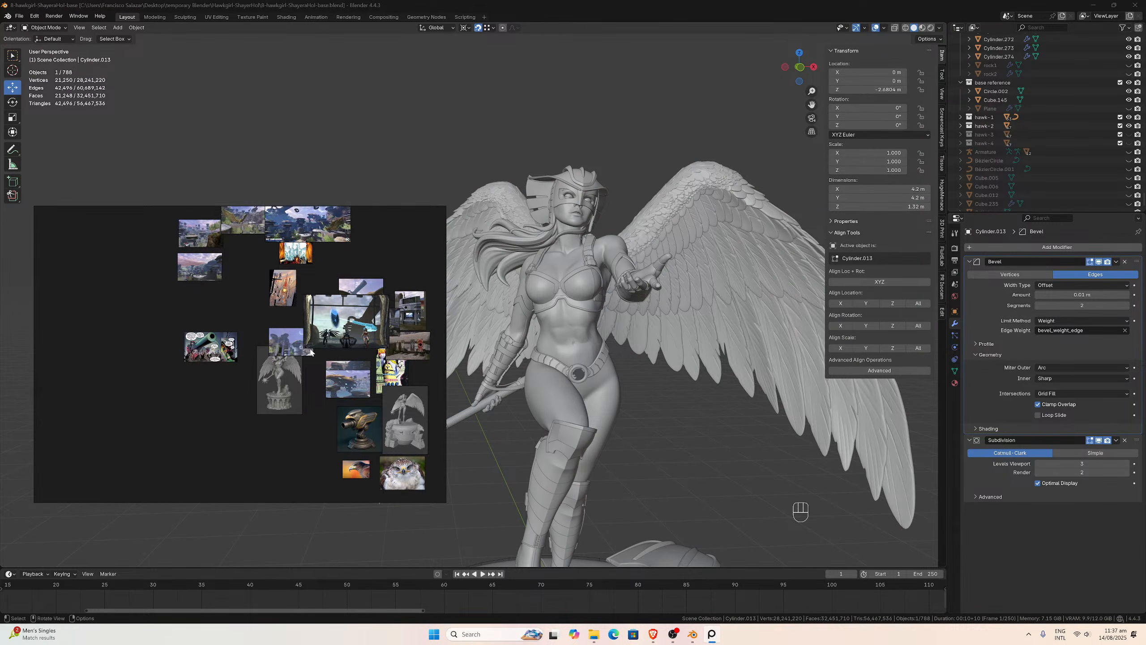
# - Search the reference board for the separate group of winged-statue pictures and bring it into close view
pyautogui.moveTo(309, 349); pyautogui.dragTo(284, 393, button='middle')
pyautogui.moveTo(344, 301); pyautogui.dragTo(194, 320, button='middle')
pyautogui.scroll(-4, 193, 320)
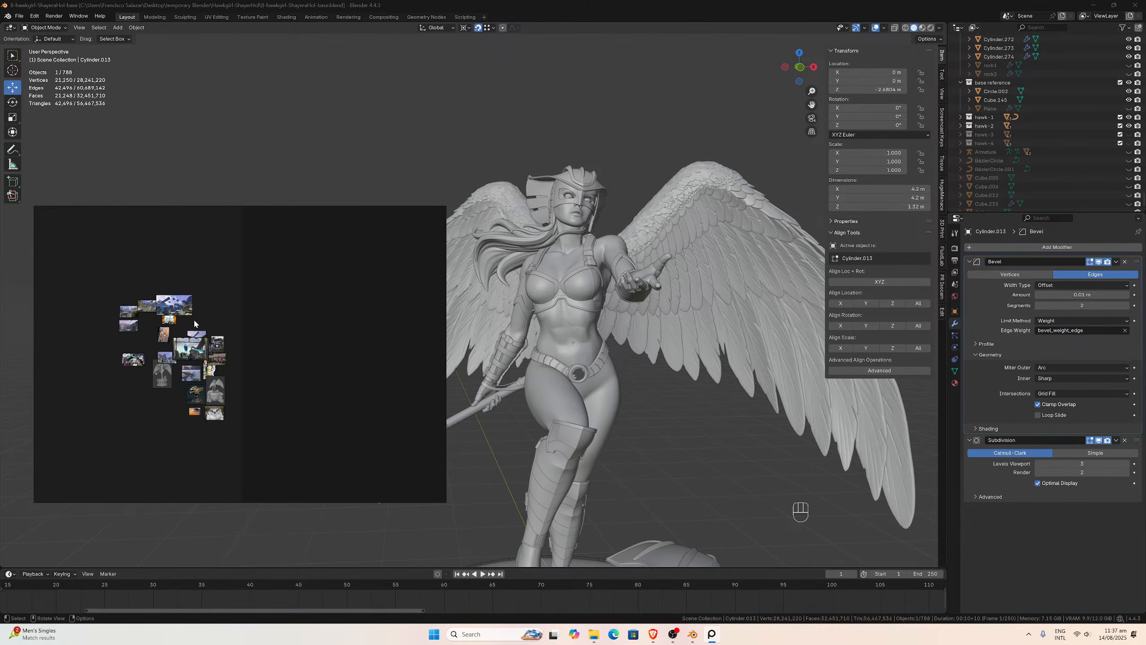
pyautogui.scroll(-4, 194, 320)
pyautogui.moveTo(87, 329); pyautogui.dragTo(171, 346, button='middle')
pyautogui.scroll(6, 170, 347)
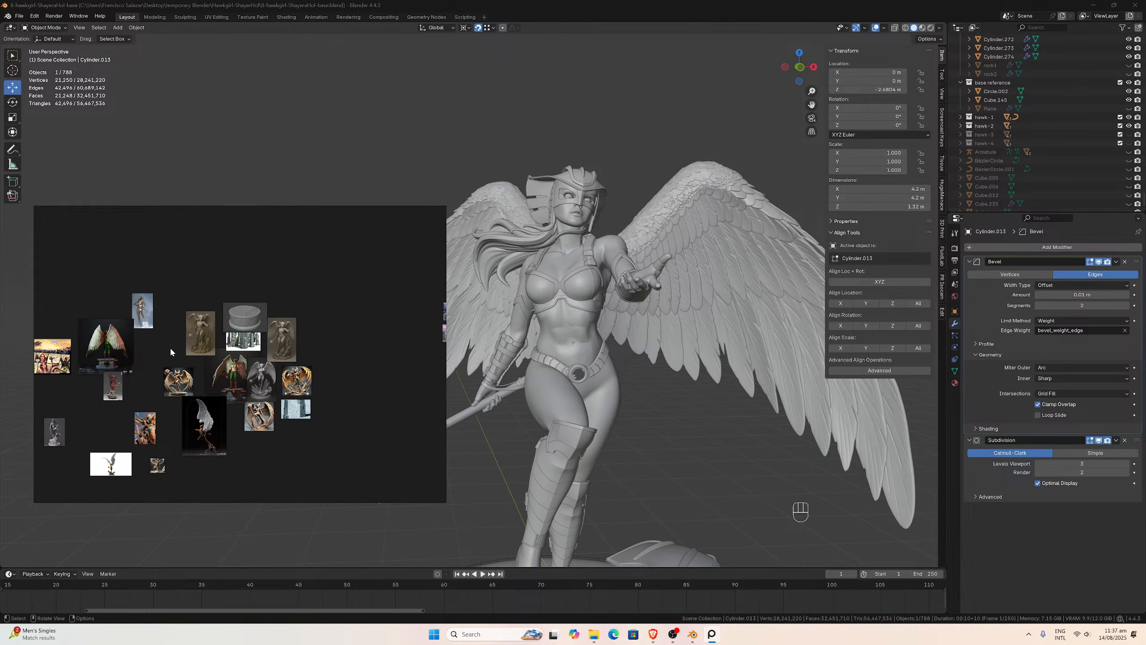
pyautogui.scroll(-3, 171, 350)
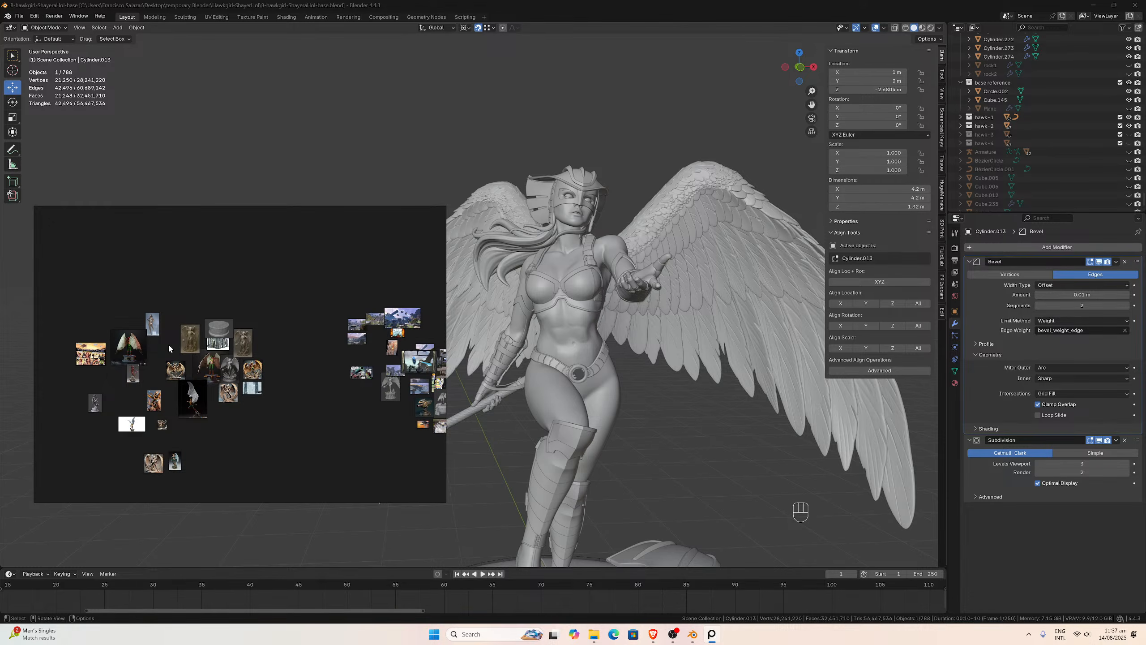
pyautogui.moveTo(169, 346); pyautogui.dragTo(257, 330, button='middle')
pyautogui.scroll(6, 257, 330)
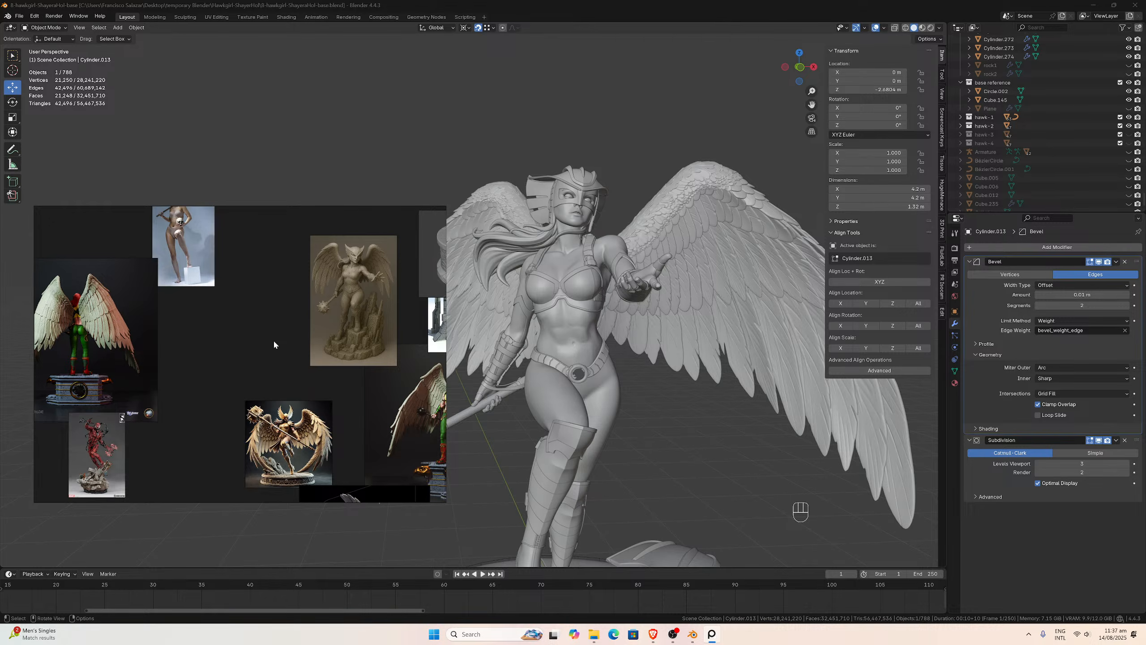
# - Examine the reference picture of the golden-armoured winged warrior holding a long mace
pyautogui.scroll(4, 293, 390)
pyautogui.moveTo(293, 398); pyautogui.dragTo(295, 317, button='middle')
pyautogui.scroll(8, 296, 321)
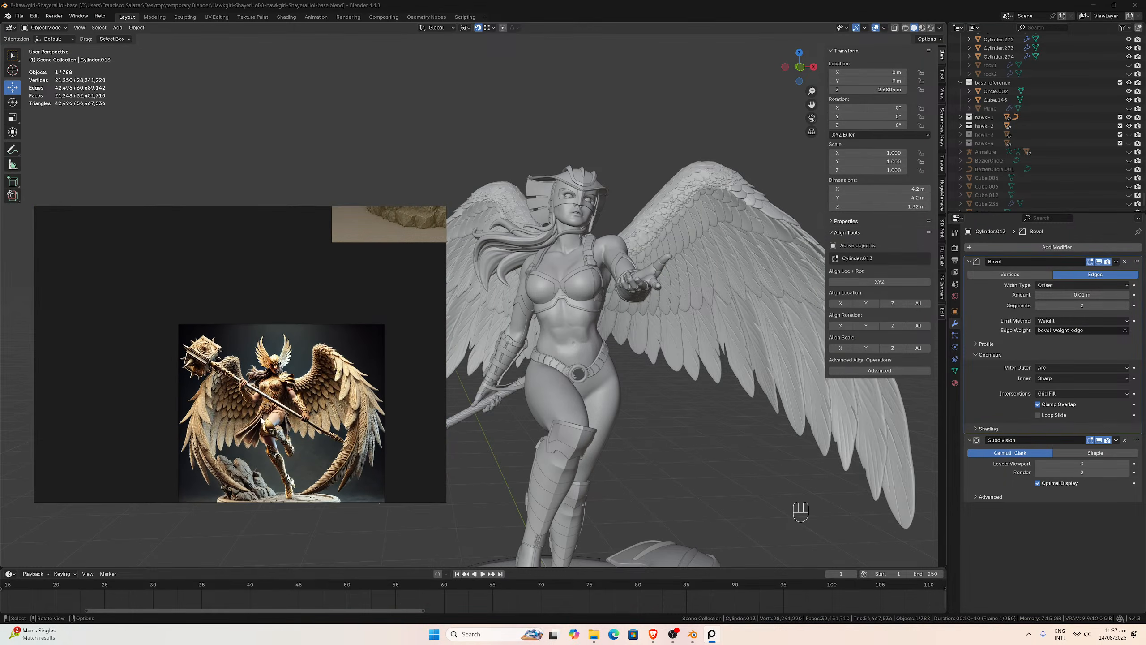
pyautogui.scroll(-2, 260, 334)
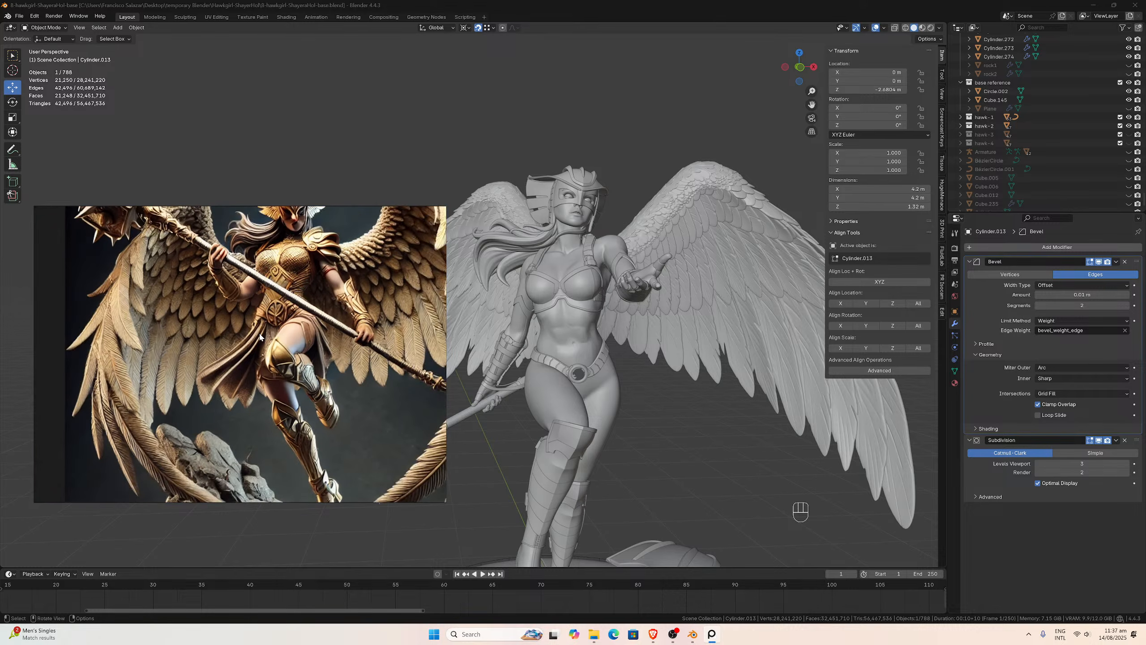
# - Examine the reference picture of the winged figure in the green and yellow costume, from its wings and legs to its torso
pyautogui.moveTo(403, 333); pyautogui.dragTo(93, 366, button='middle')
pyautogui.scroll(2, 93, 363)
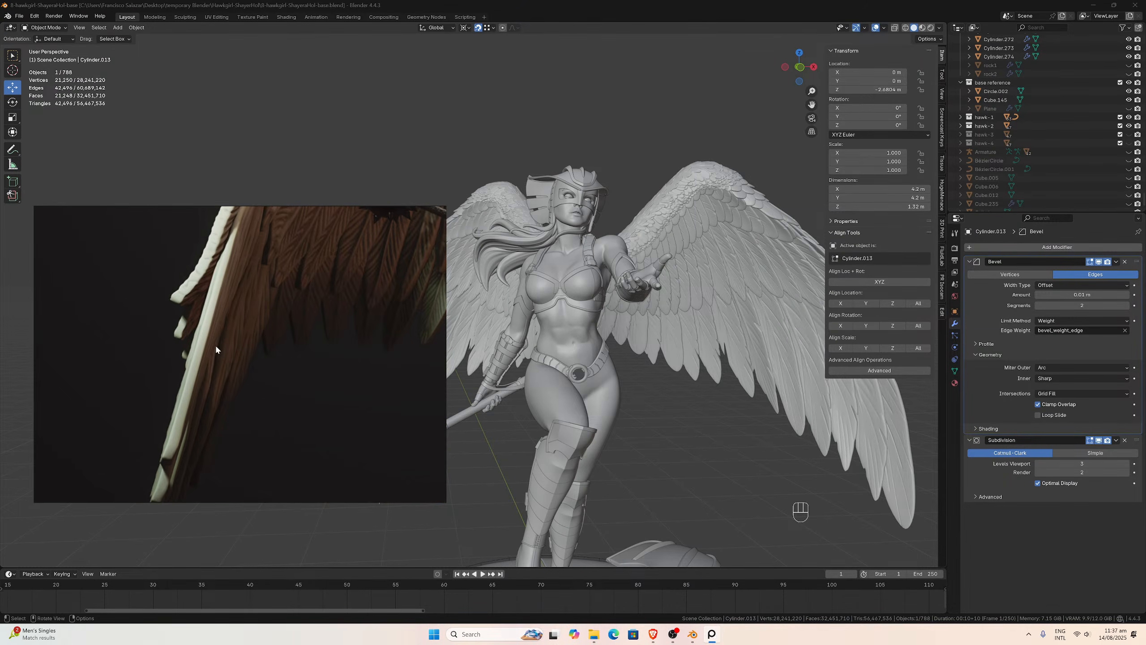
pyautogui.moveTo(214, 346); pyautogui.dragTo(3, 355, button='middle')
pyautogui.moveTo(278, 357); pyautogui.dragTo(260, 365, button='middle')
pyautogui.scroll(-1, 260, 369)
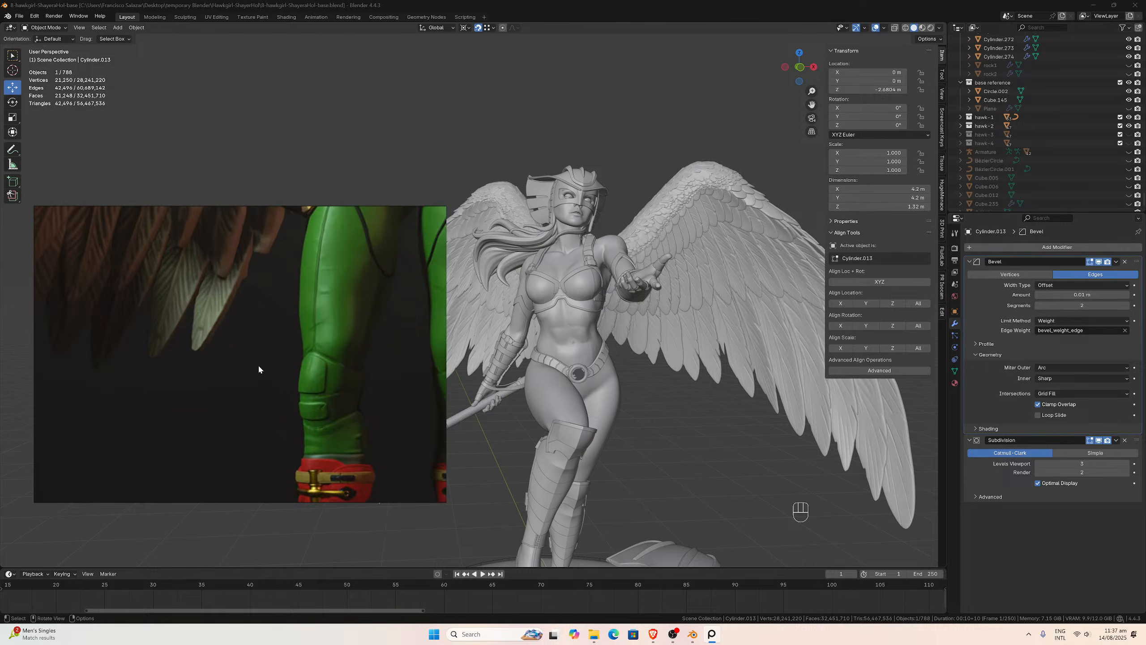
pyautogui.scroll(-2, 259, 369)
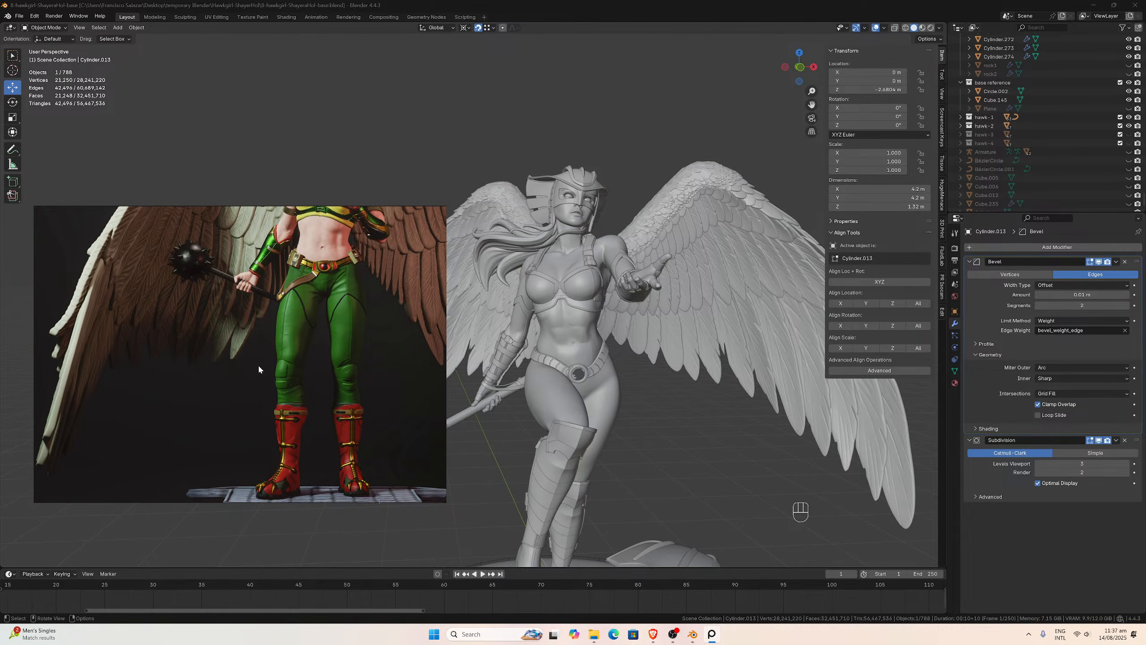
pyautogui.moveTo(309, 299); pyautogui.dragTo(300, 378, button='middle')
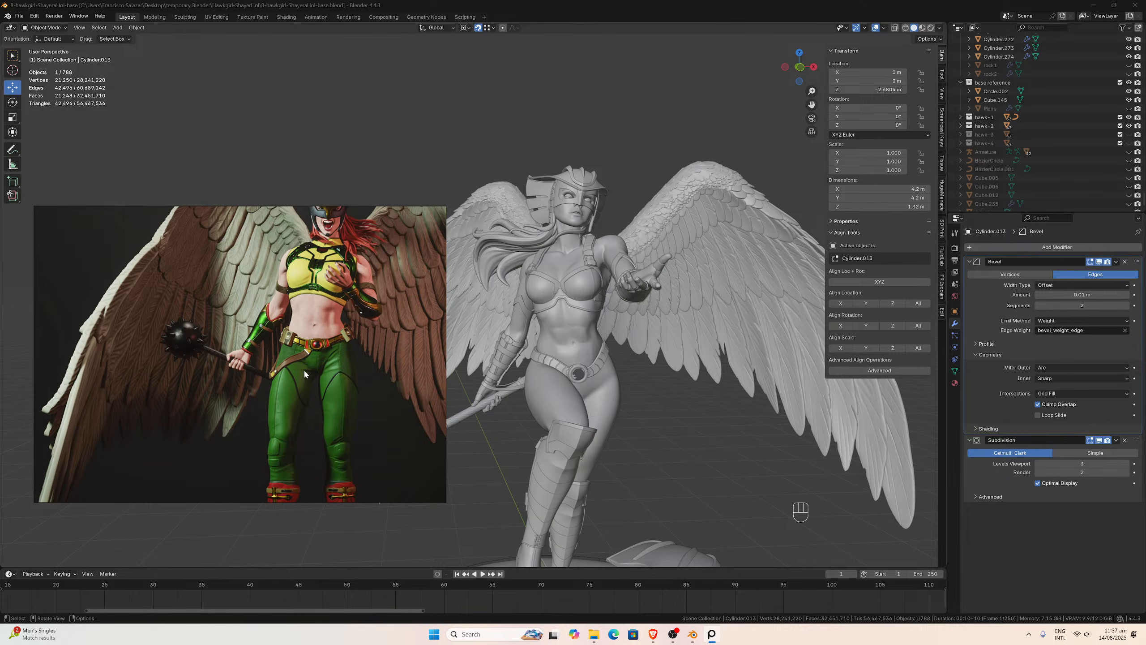
pyautogui.scroll(2, 304, 370)
pyautogui.moveTo(303, 370); pyautogui.dragTo(311, 420, button='middle')
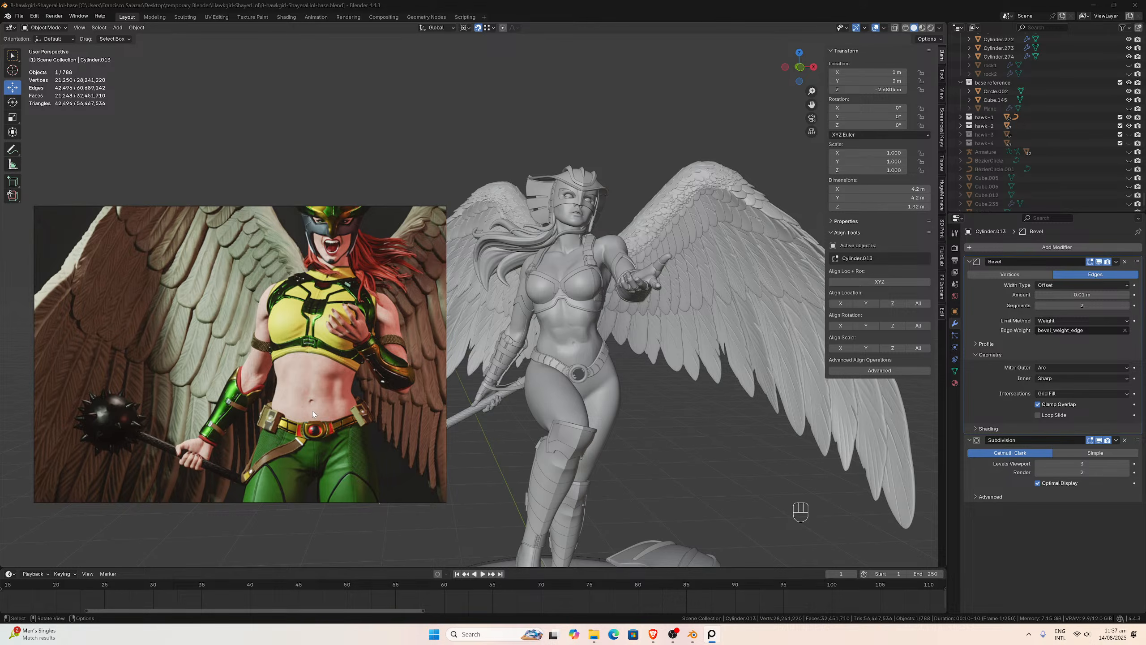
pyautogui.scroll(-6, 314, 402)
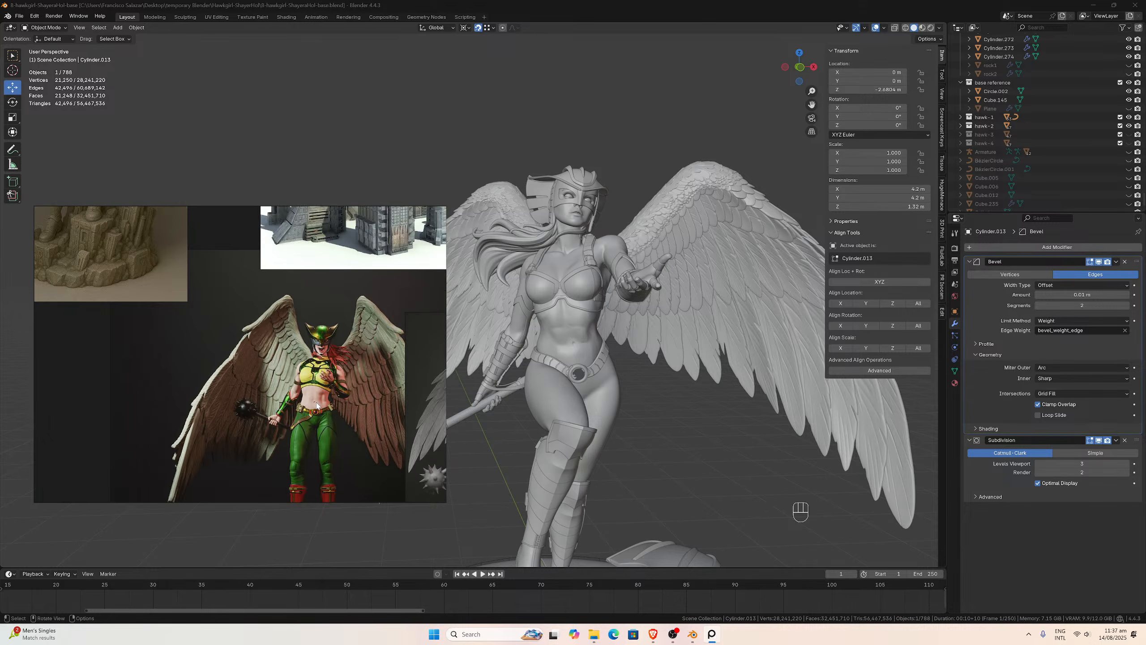
# - Look over the surrounding statue references and examine the golden-winged figure on the rubble base
pyautogui.moveTo(339, 360); pyautogui.dragTo(332, 372, button='middle')
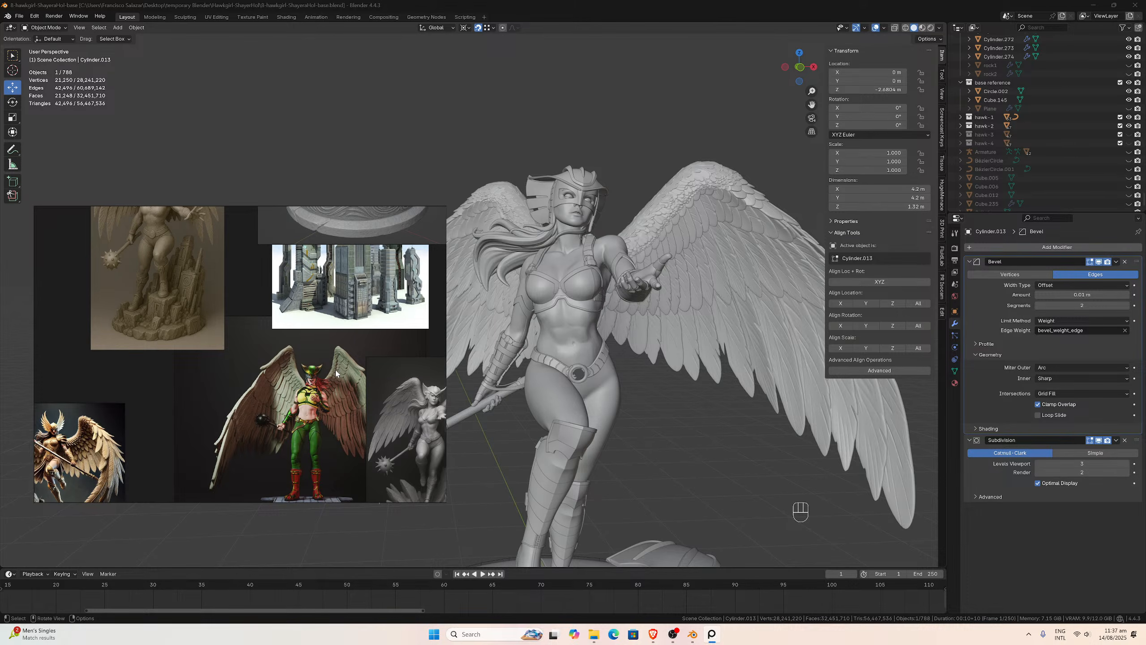
pyautogui.scroll(-4, 282, 370)
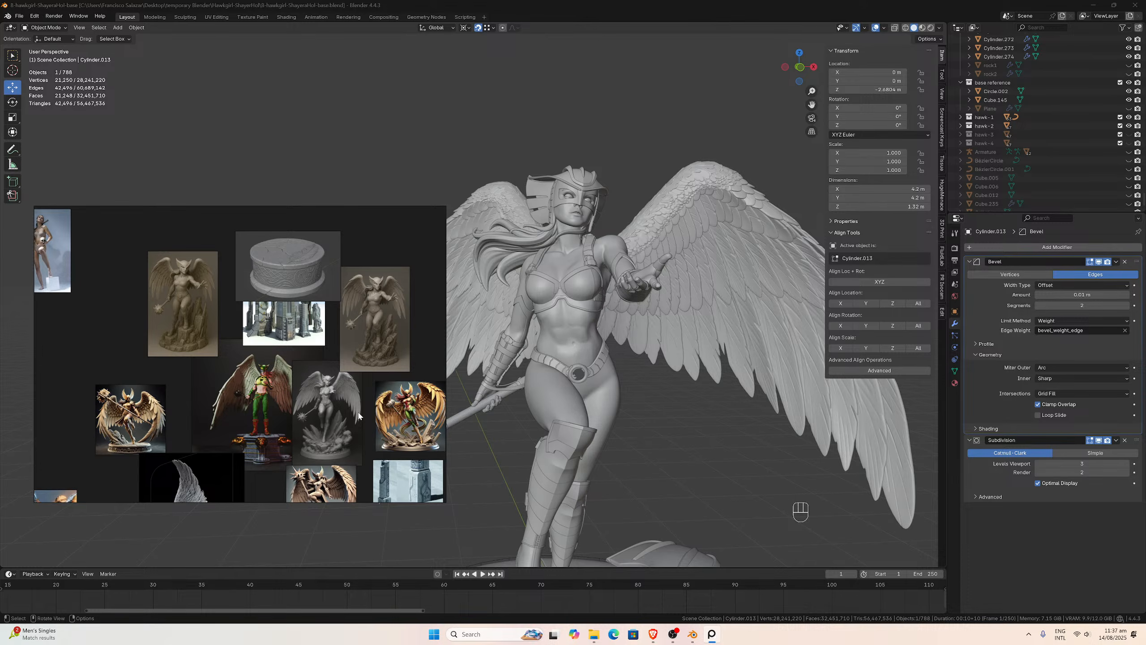
pyautogui.moveTo(356, 413); pyautogui.dragTo(292, 360, button='middle')
pyautogui.scroll(3, 271, 368)
pyautogui.scroll(1, 199, 374)
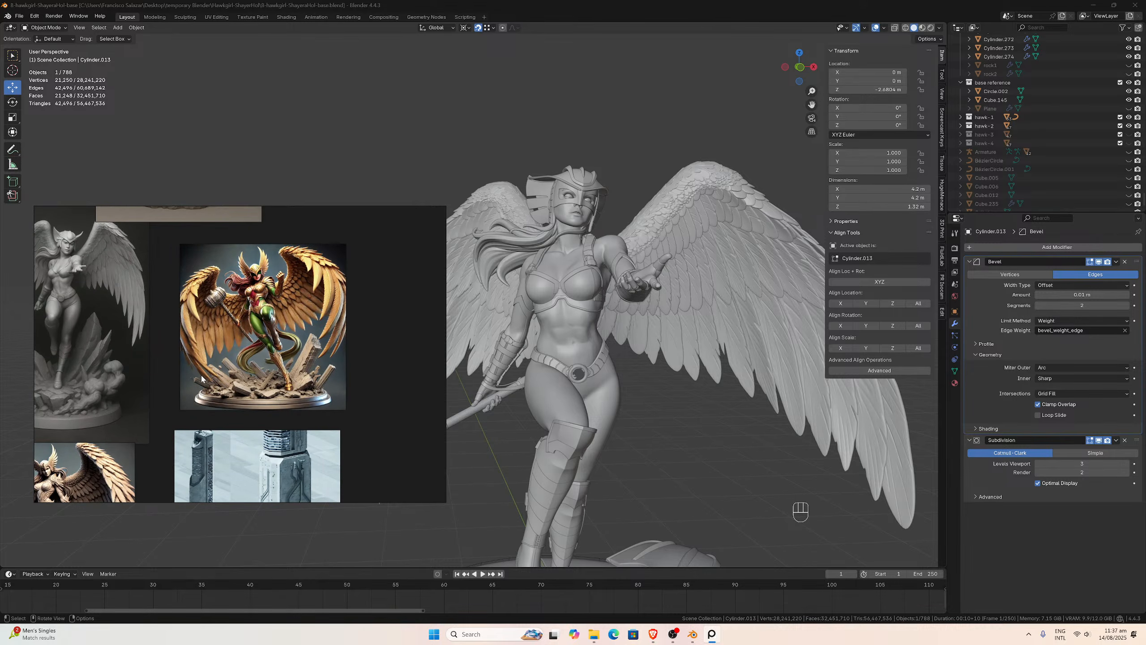
# - Examine the reference picture of the horned winged warrior statue posed beside a broken column
pyautogui.scroll(-6, 201, 373)
pyautogui.moveTo(229, 415); pyautogui.dragTo(315, 353, button='middle')
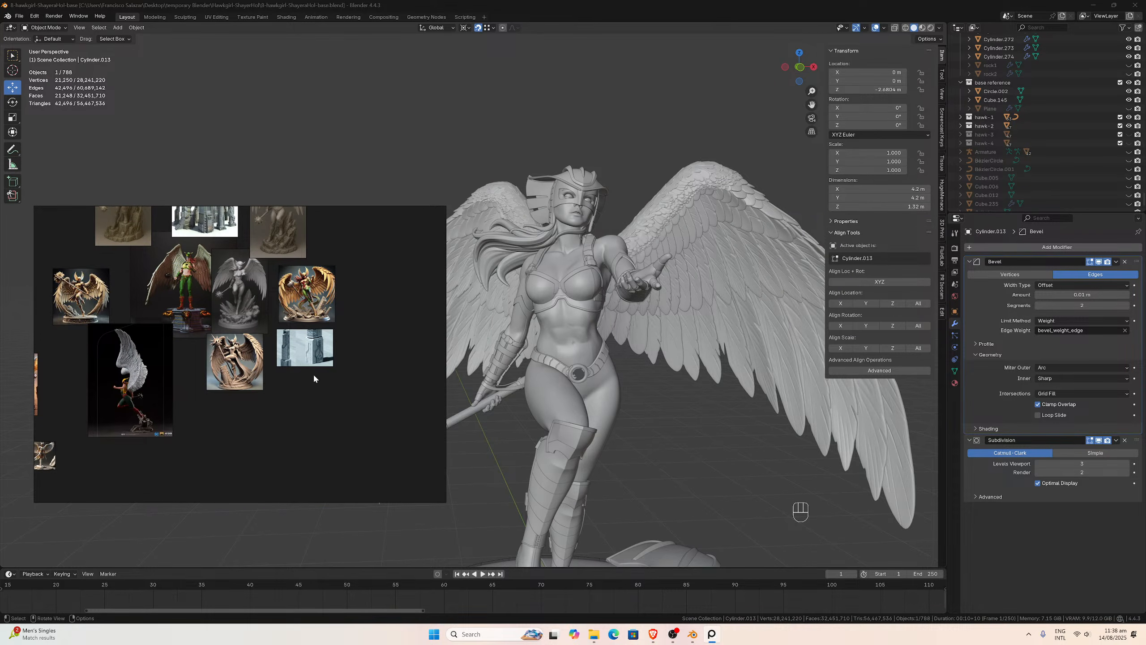
pyautogui.scroll(6, 281, 372)
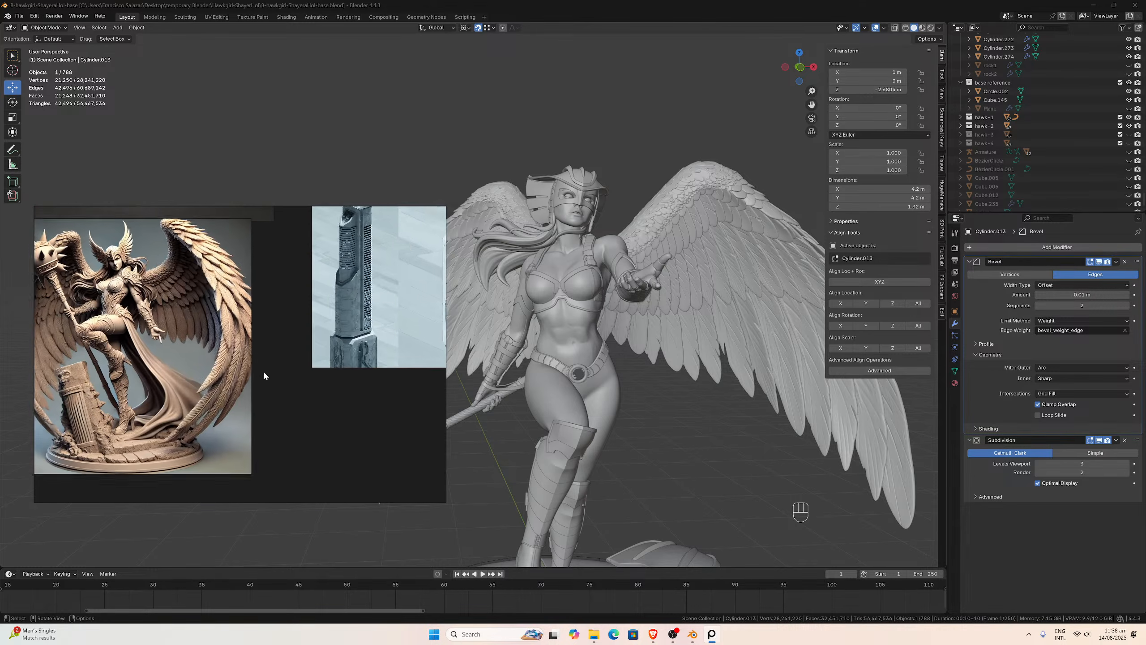
pyautogui.scroll(-5, 242, 383)
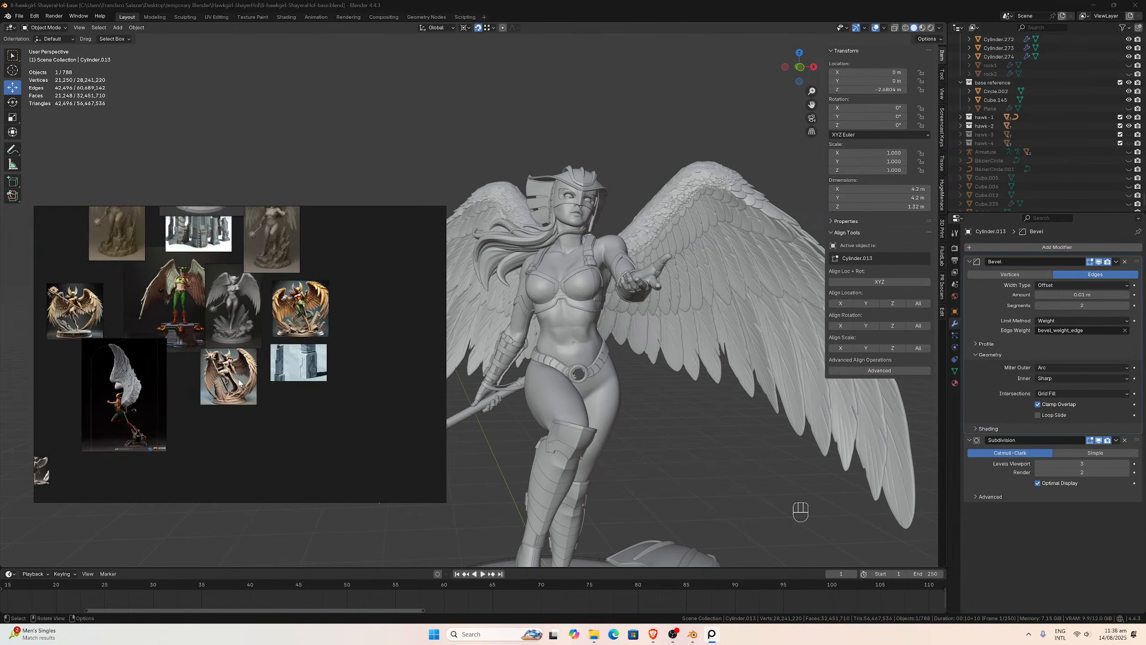
# - Find the comic illustration of the winged heroine raising a blade and holding a mace, and examine it closely
pyautogui.scroll(3, 312, 382)
pyautogui.scroll(4, 297, 383)
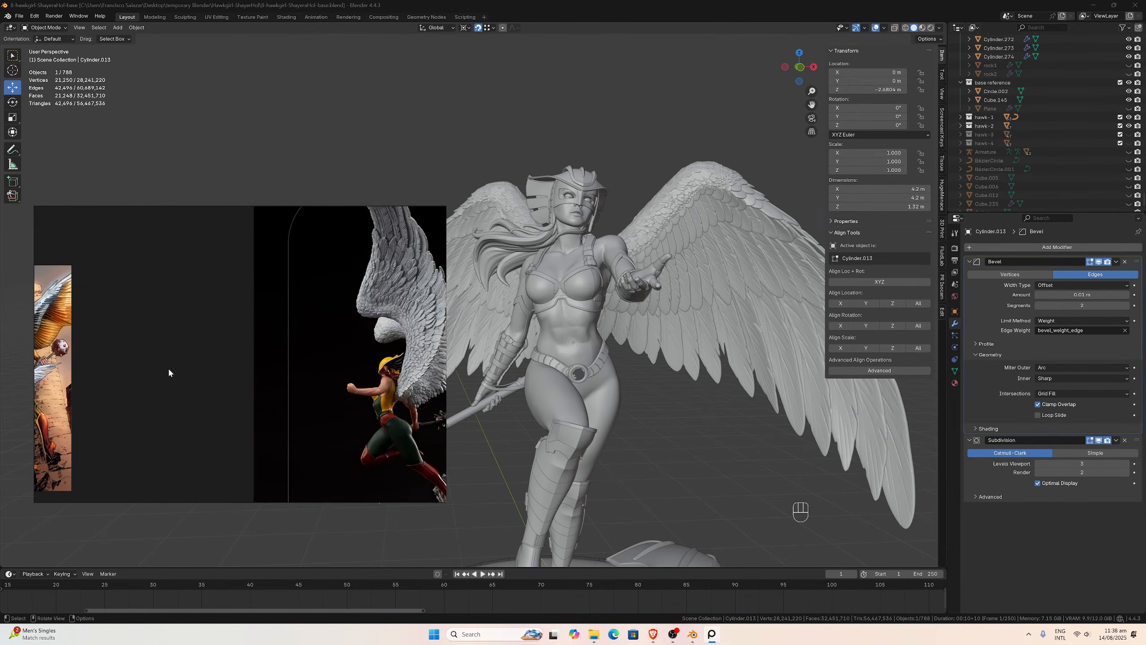
pyautogui.moveTo(107, 368); pyautogui.dragTo(349, 382, button='middle')
pyautogui.scroll(2, 348, 381)
pyautogui.moveTo(205, 358); pyautogui.dragTo(284, 383, button='middle')
pyautogui.scroll(2, 285, 383)
pyautogui.scroll(-8, 286, 383)
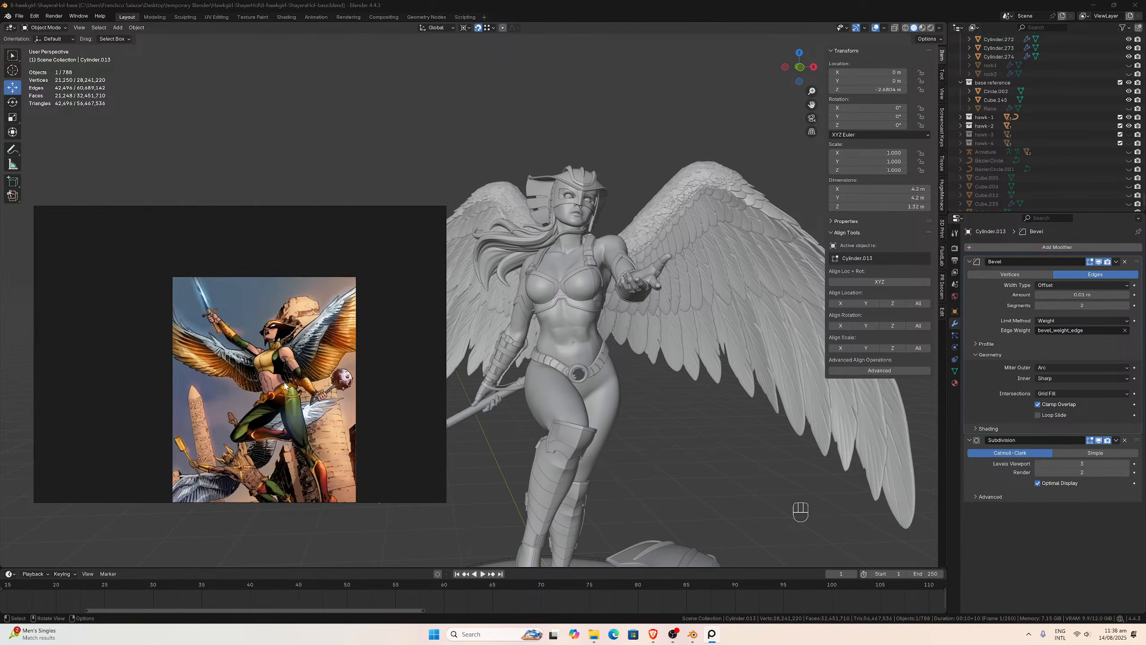
# - Examine the running figure with tall grey wings, from torso to legs, and the small references around it
pyautogui.moveTo(381, 393); pyautogui.dragTo(275, 356, button='middle')
pyautogui.scroll(3, 299, 365)
pyautogui.scroll(1, 300, 364)
pyautogui.scroll(4, 278, 357)
pyautogui.moveTo(330, 383); pyautogui.dragTo(168, 360, button='middle')
pyautogui.scroll(3, 174, 366)
pyautogui.scroll(1, 178, 371)
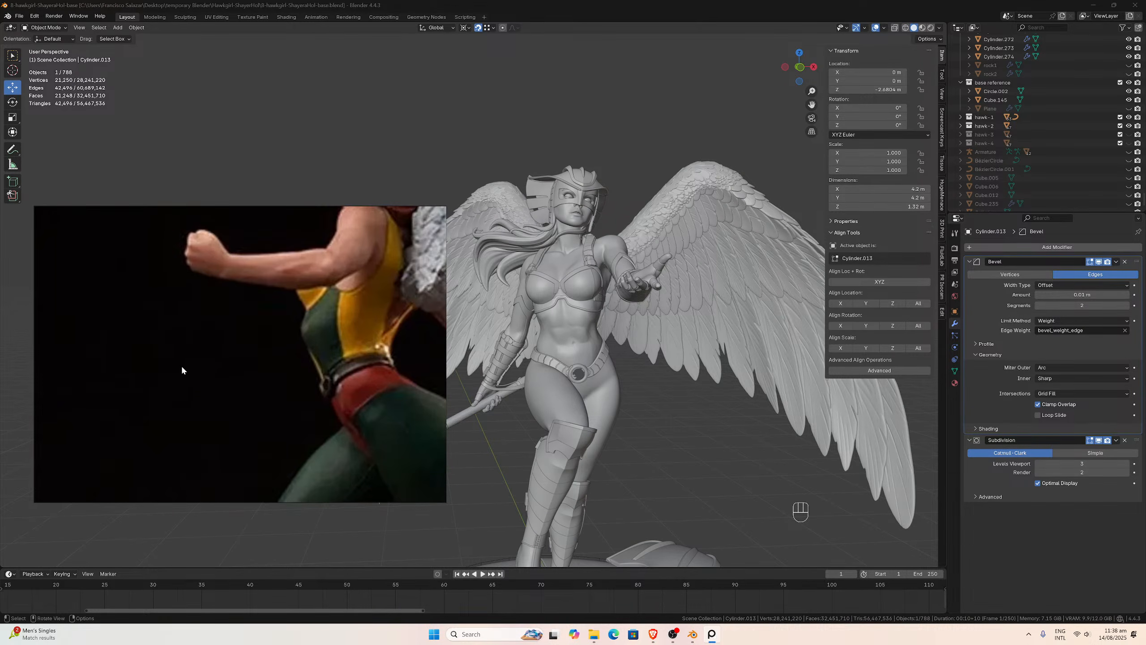
pyautogui.scroll(-6, 183, 371)
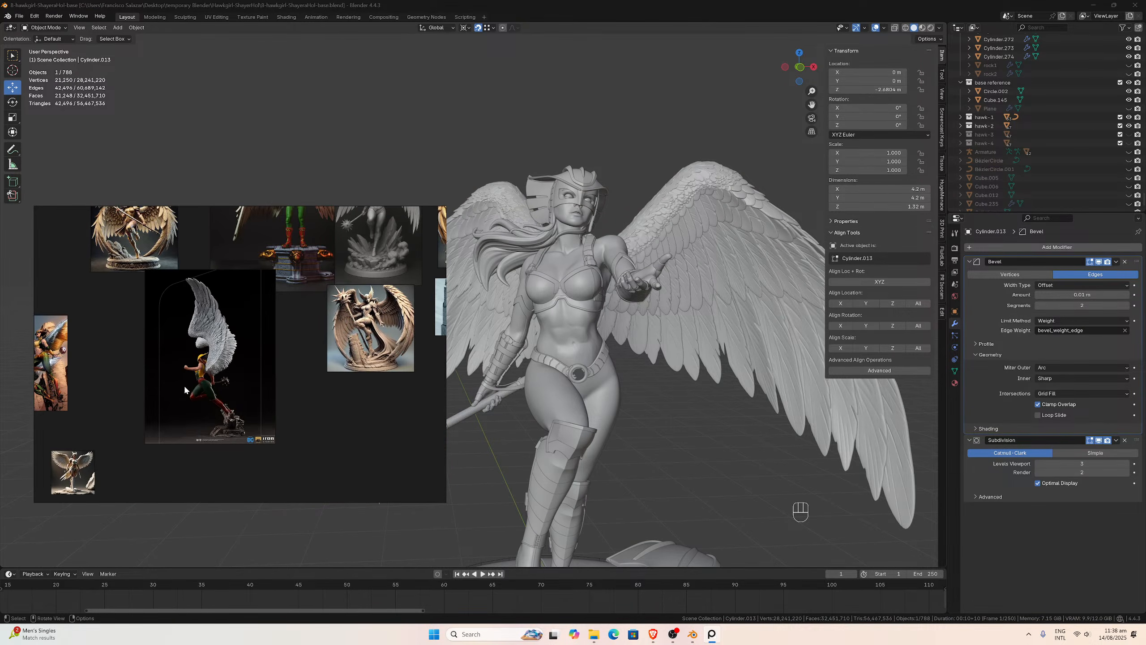
pyautogui.moveTo(184, 385); pyautogui.dragTo(318, 368, button='middle')
pyautogui.moveTo(264, 409); pyautogui.dragTo(312, 367, button='middle')
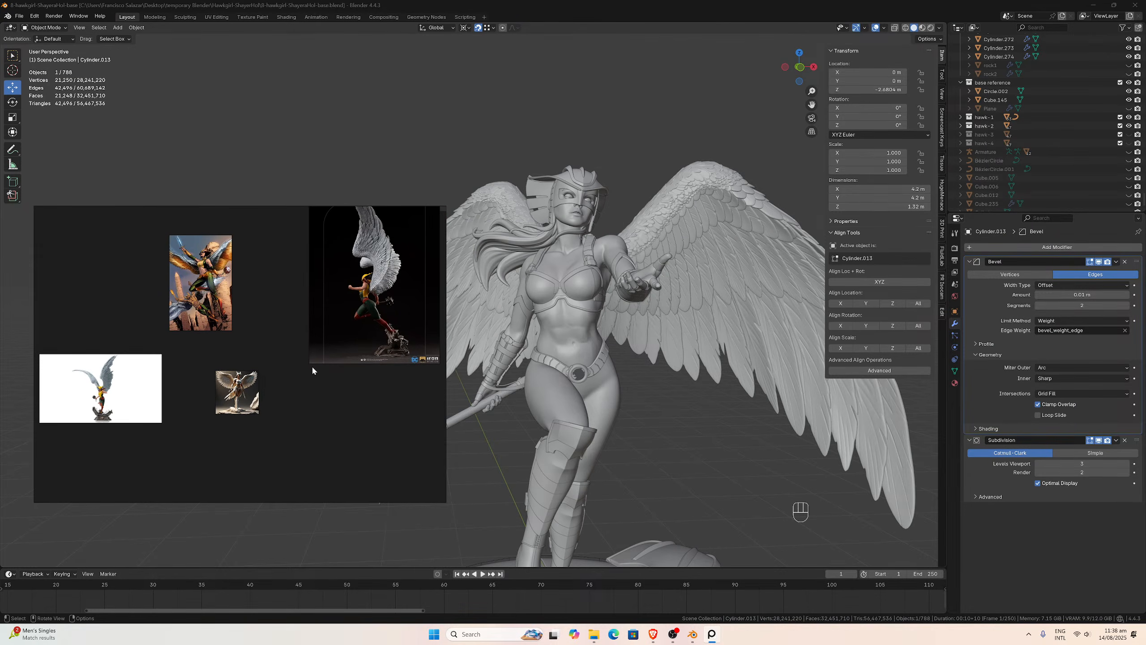
pyautogui.scroll(5, 309, 368)
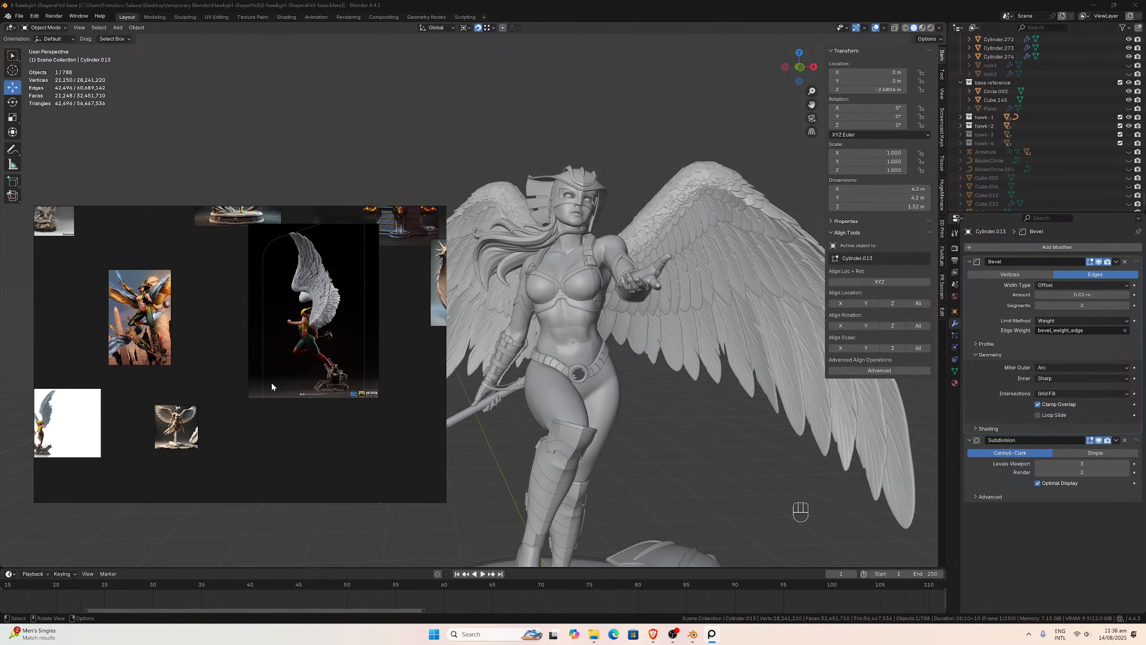
pyautogui.scroll(2, 254, 419)
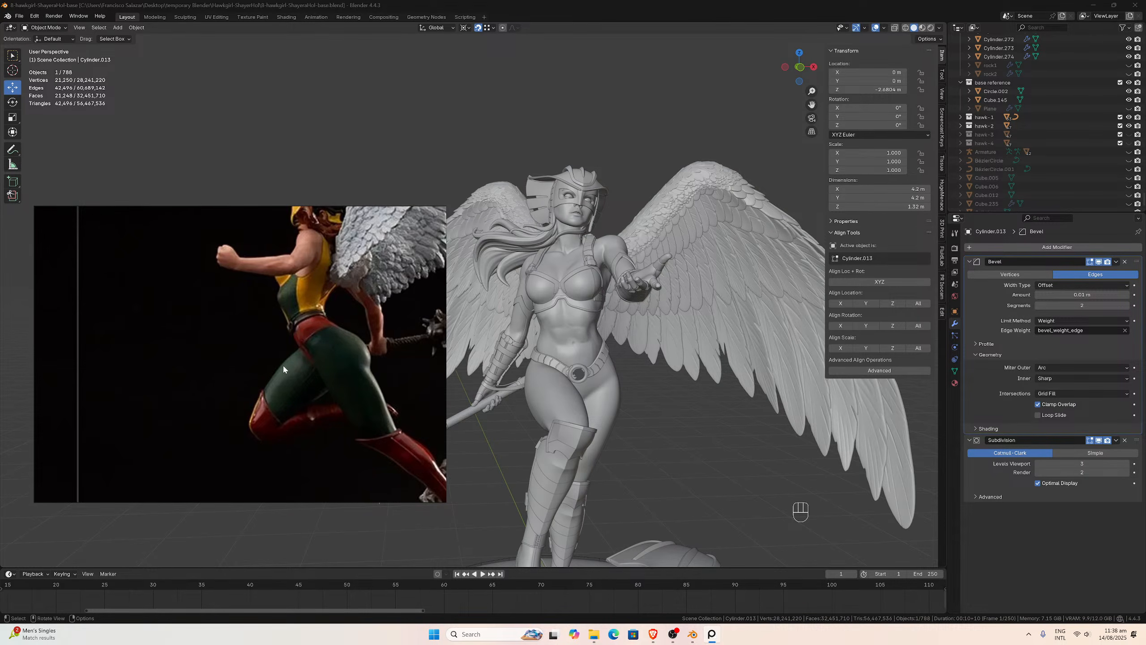
# - Search the whole reference board for the group of game hero characters and examine their poses
pyautogui.scroll(-10, 283, 364)
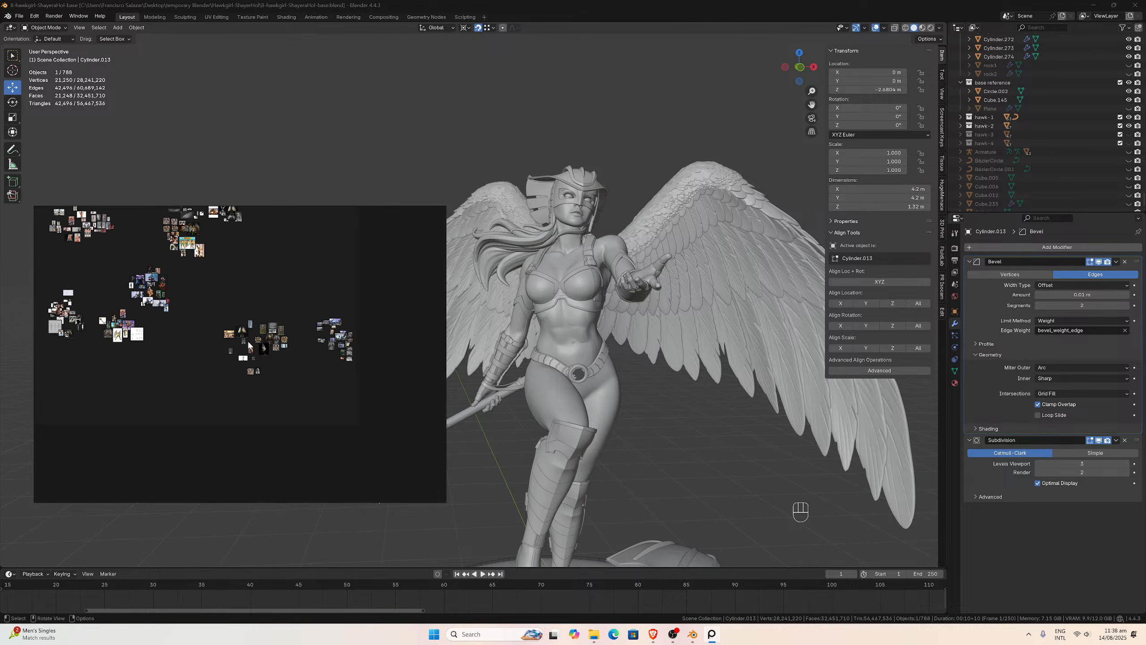
pyautogui.moveTo(249, 345); pyautogui.dragTo(363, 400, button='middle')
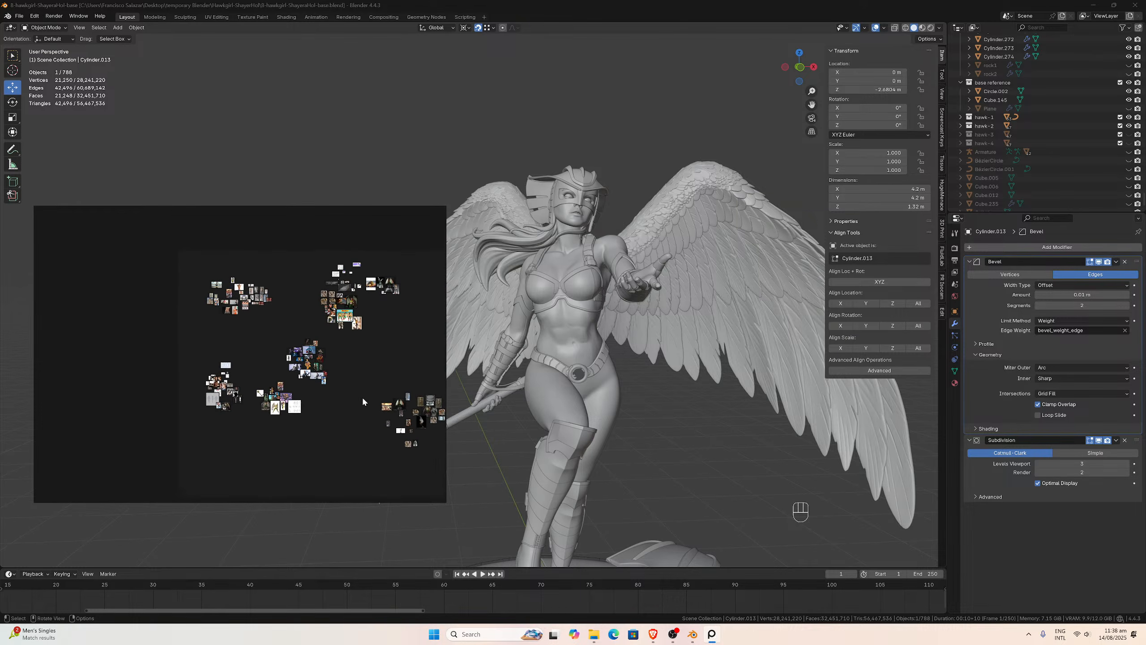
pyautogui.scroll(6, 346, 389)
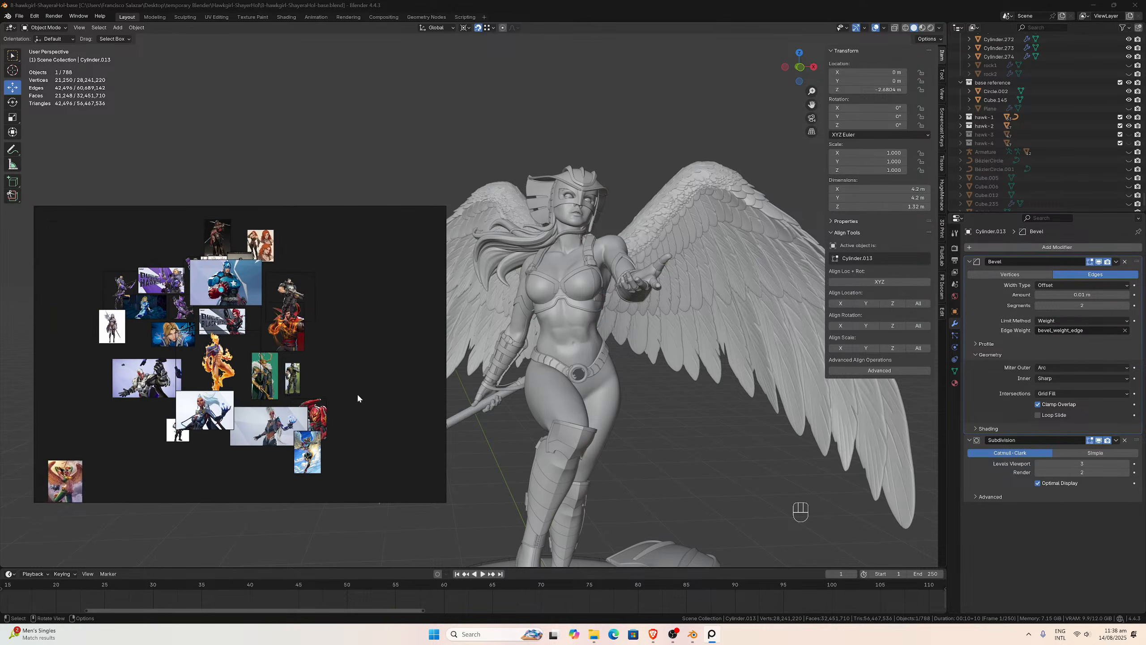
pyautogui.scroll(3, 358, 395)
pyautogui.moveTo(197, 351); pyautogui.dragTo(425, 336, button='middle')
pyautogui.scroll(-1, 335, 382)
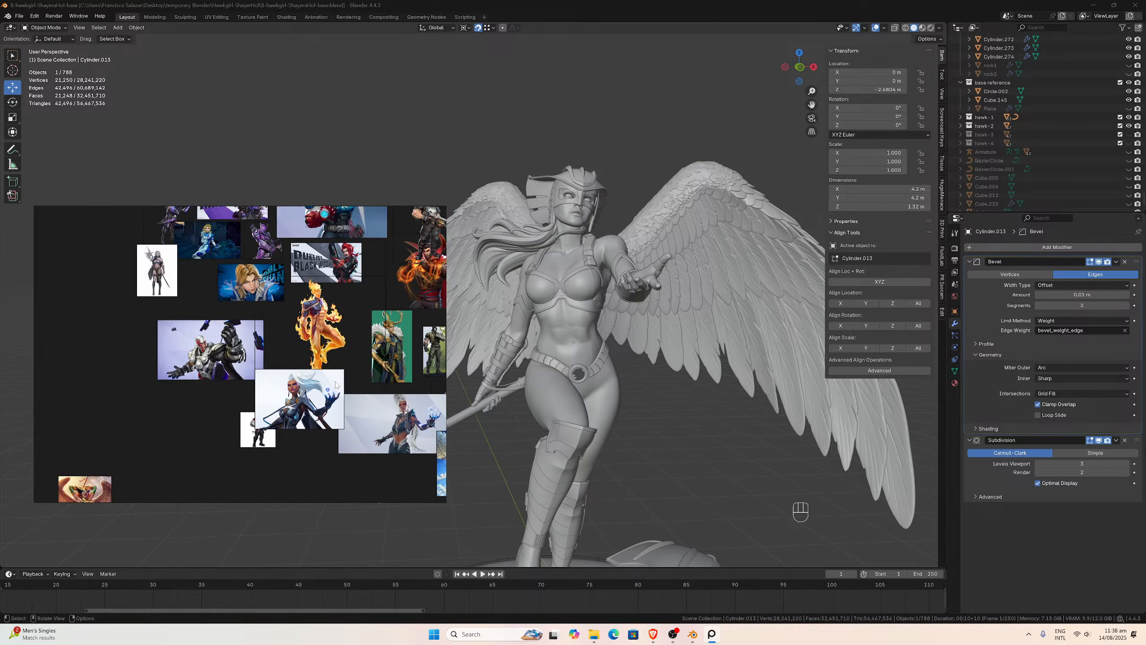
pyautogui.moveTo(335, 384); pyautogui.dragTo(217, 426, button='middle')
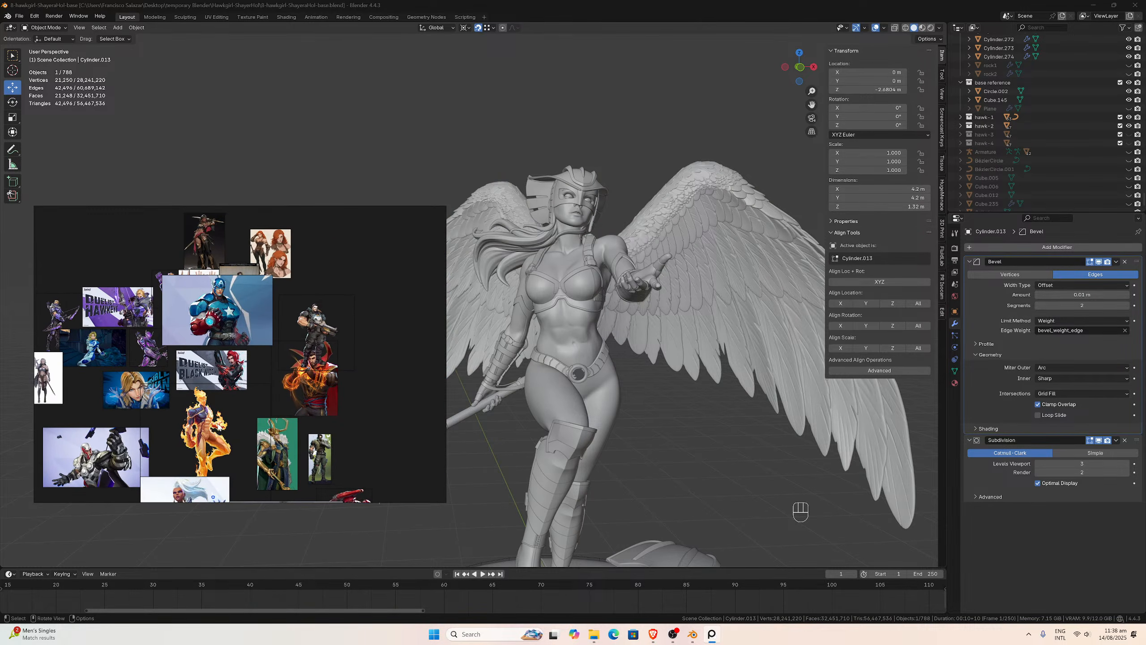
pyautogui.scroll(3, 218, 427)
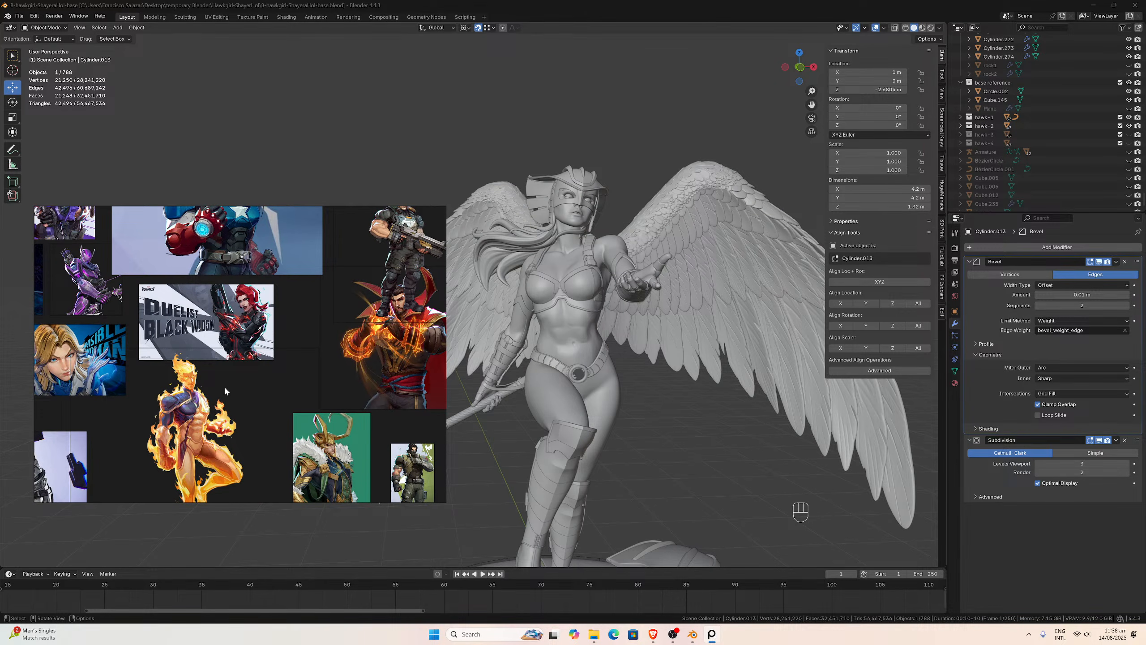
pyautogui.scroll(-1, 250, 433)
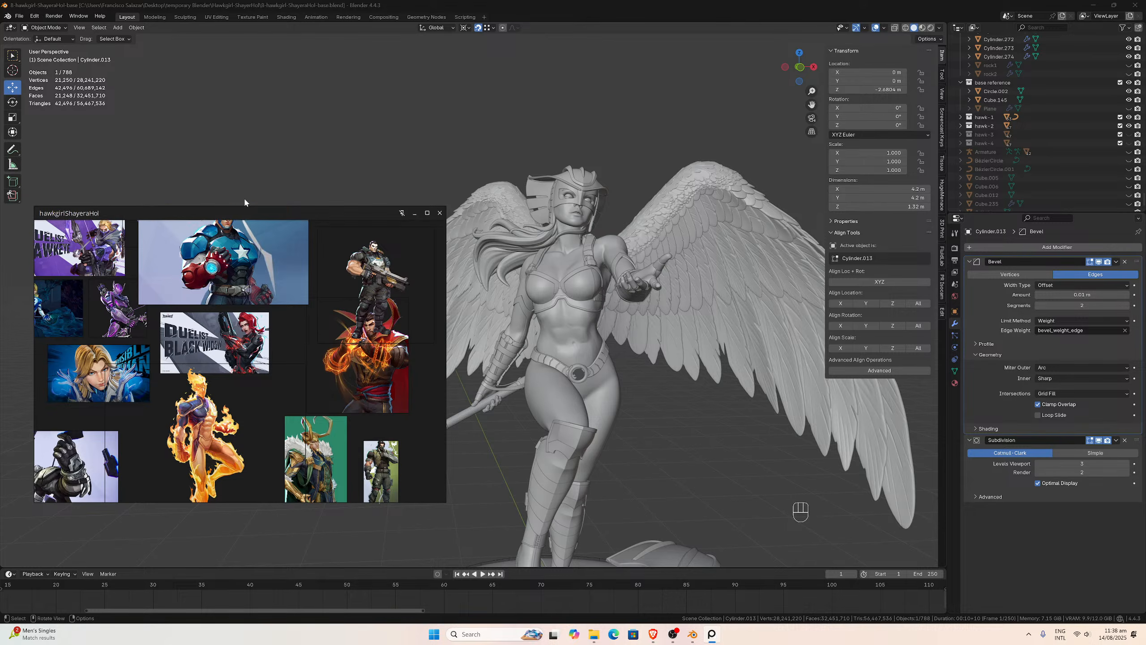
# - Save the reference board, then switch to Blender and save the statue scene
pyautogui.hotkey('ctrl', 's')
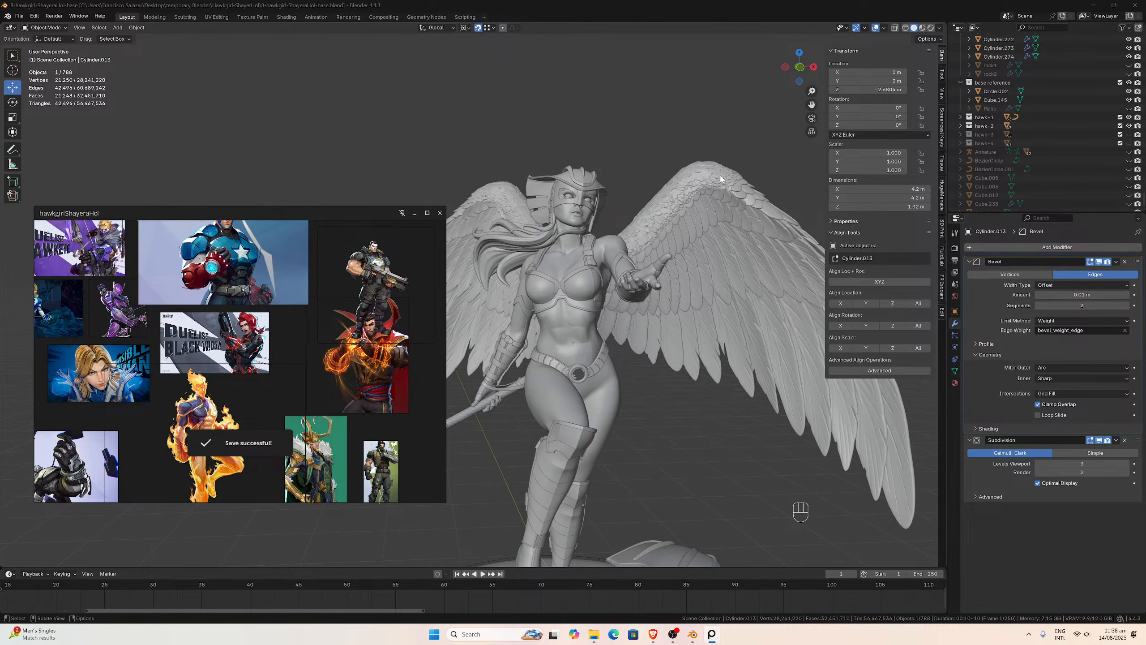
pyautogui.moveTo(812, 105); pyautogui.dragTo(854, 101)
pyautogui.hotkey('ctrl', 's')
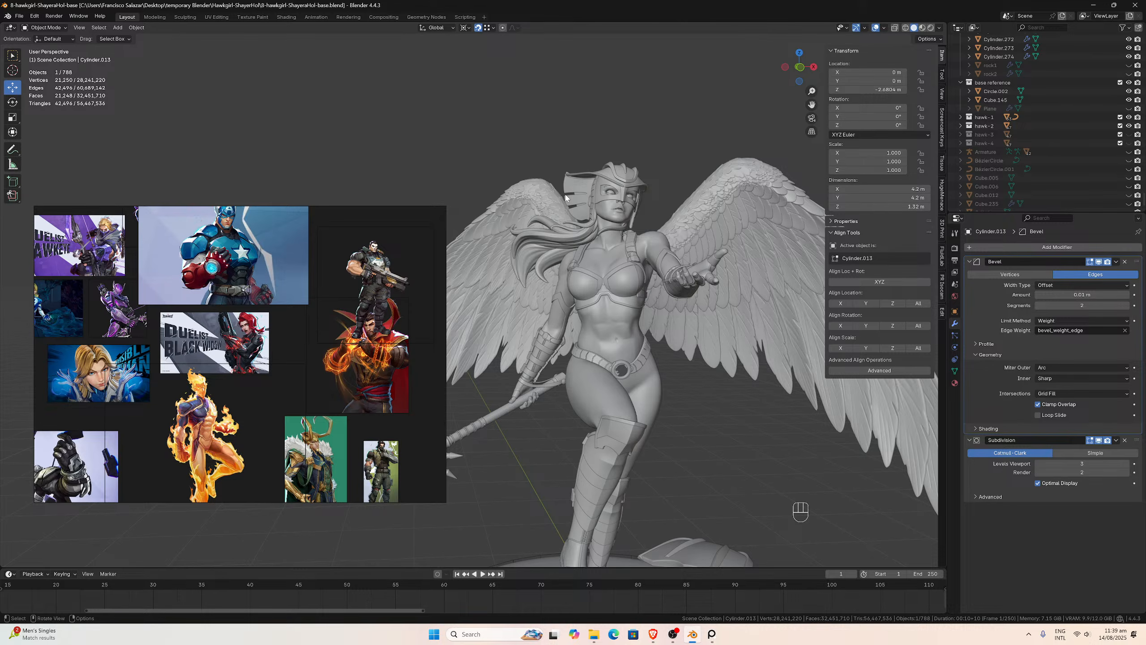
# - Compare the flaming hero and the white-haired heroine with outstretched hands in the character references
pyautogui.moveTo(249, 374); pyautogui.dragTo(308, 258, button='middle')
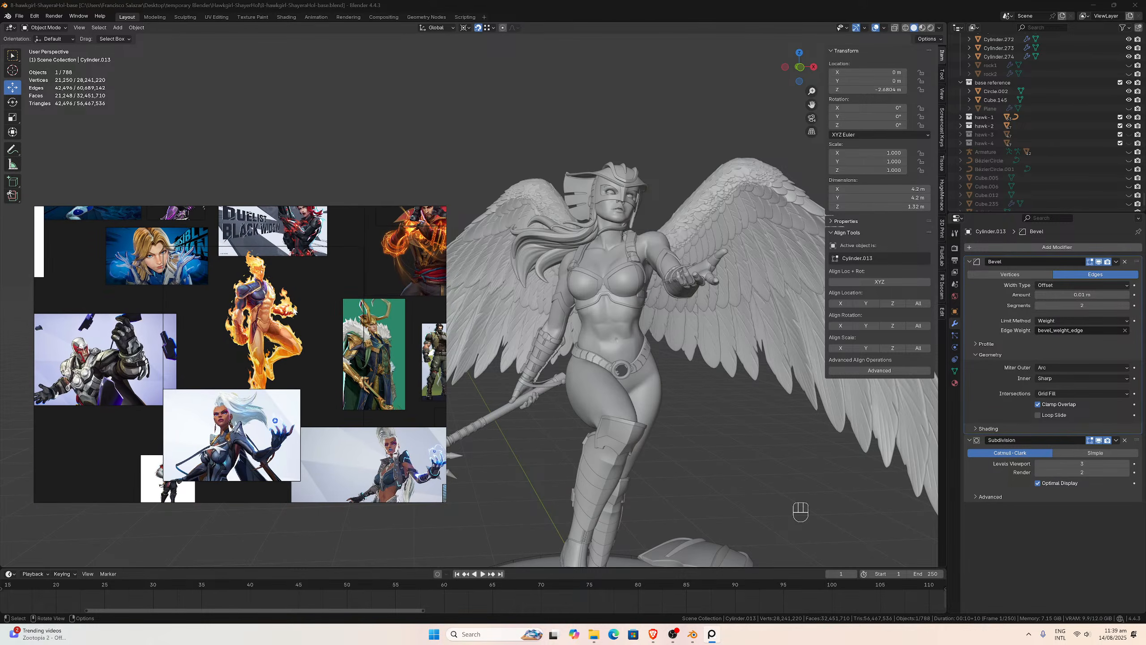
pyautogui.scroll(5, 291, 315)
pyautogui.scroll(-8, 278, 331)
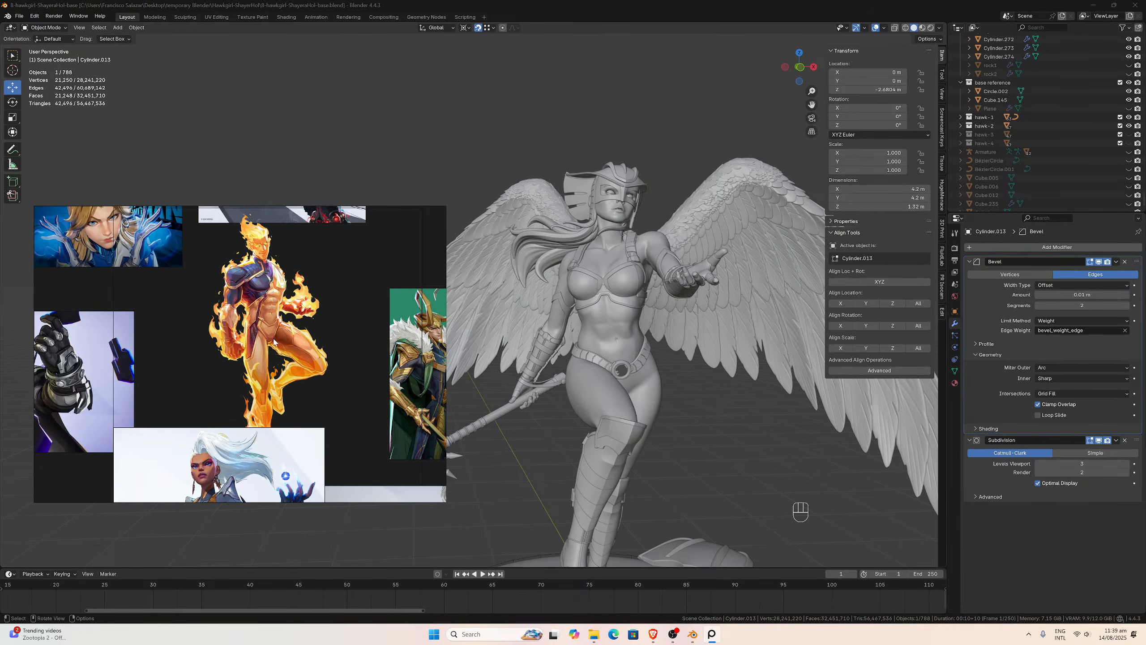
pyautogui.scroll(1, 298, 323)
pyautogui.scroll(3, 295, 337)
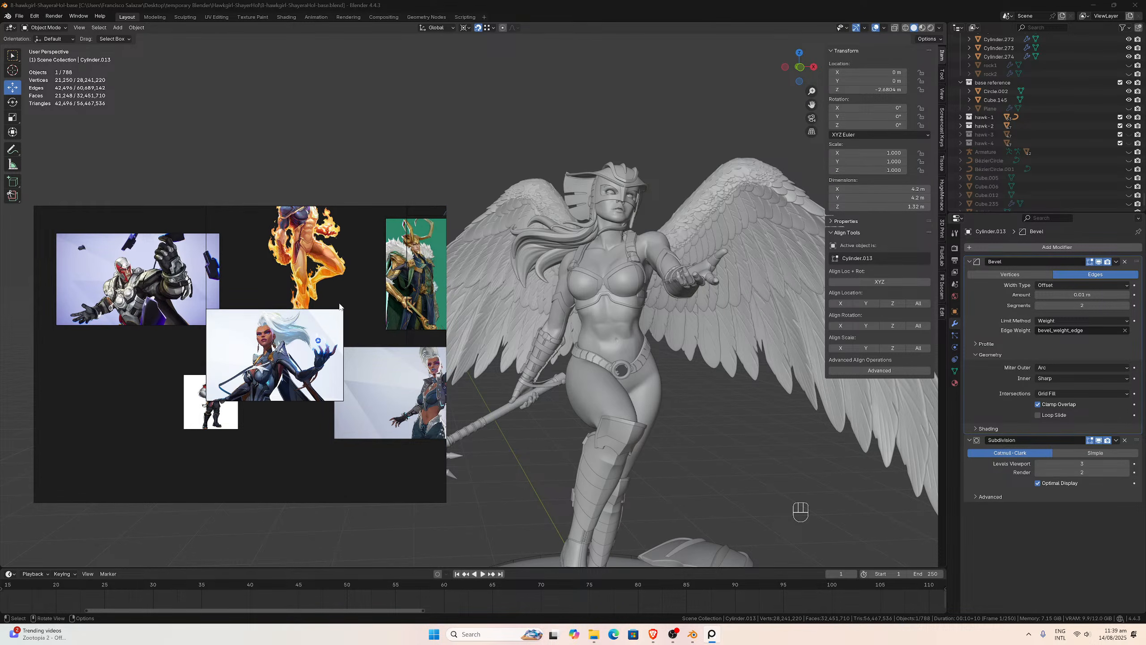
# - Review the winged figure and its round base in the 3D scene from several angles, from above to side-on
pyautogui.moveTo(524, 253); pyautogui.dragTo(585, 354, button='middle')
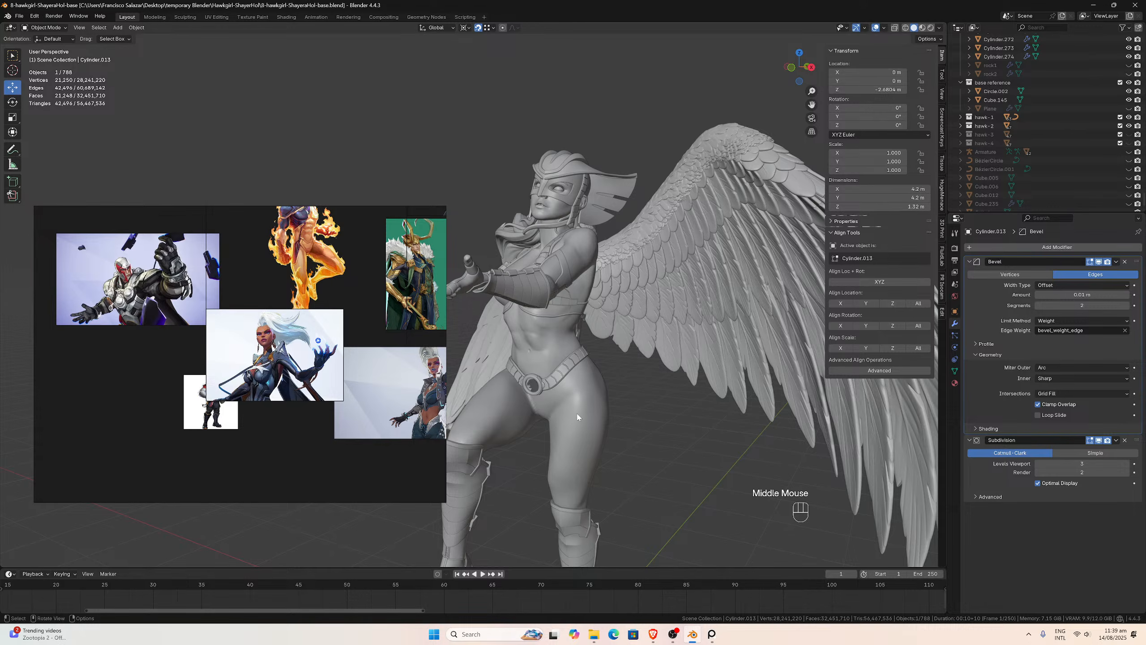
pyautogui.scroll(-2, 571, 396)
pyautogui.moveTo(557, 417); pyautogui.dragTo(606, 426, button='middle')
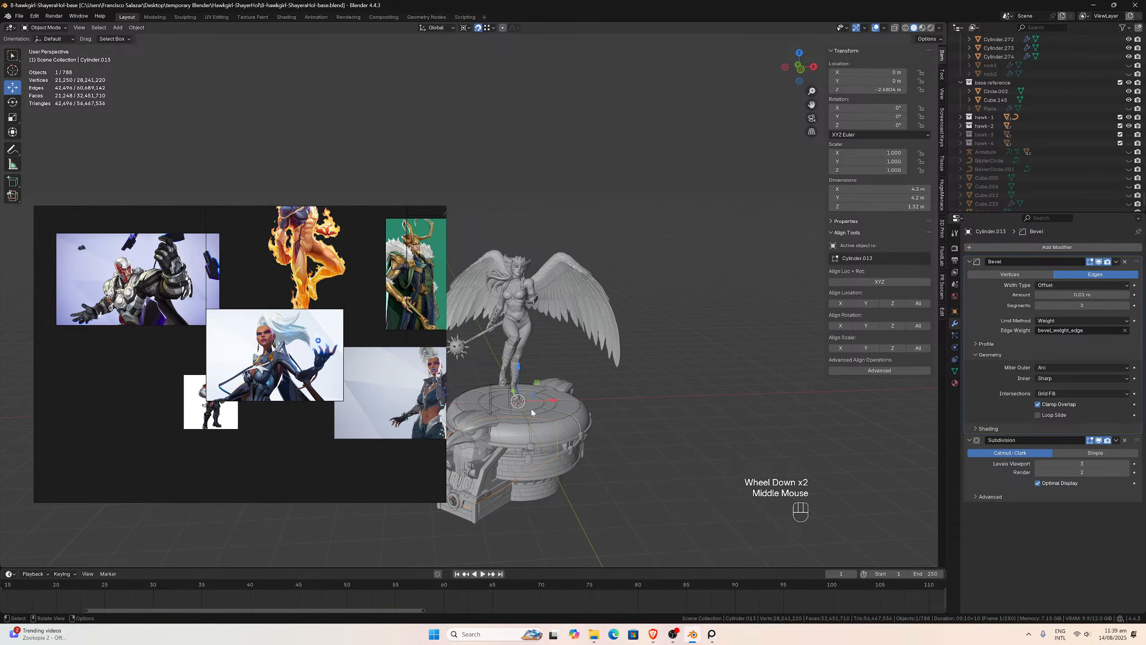
pyautogui.moveTo(519, 420); pyautogui.dragTo(593, 404, button='middle')
pyautogui.scroll(2, 575, 408)
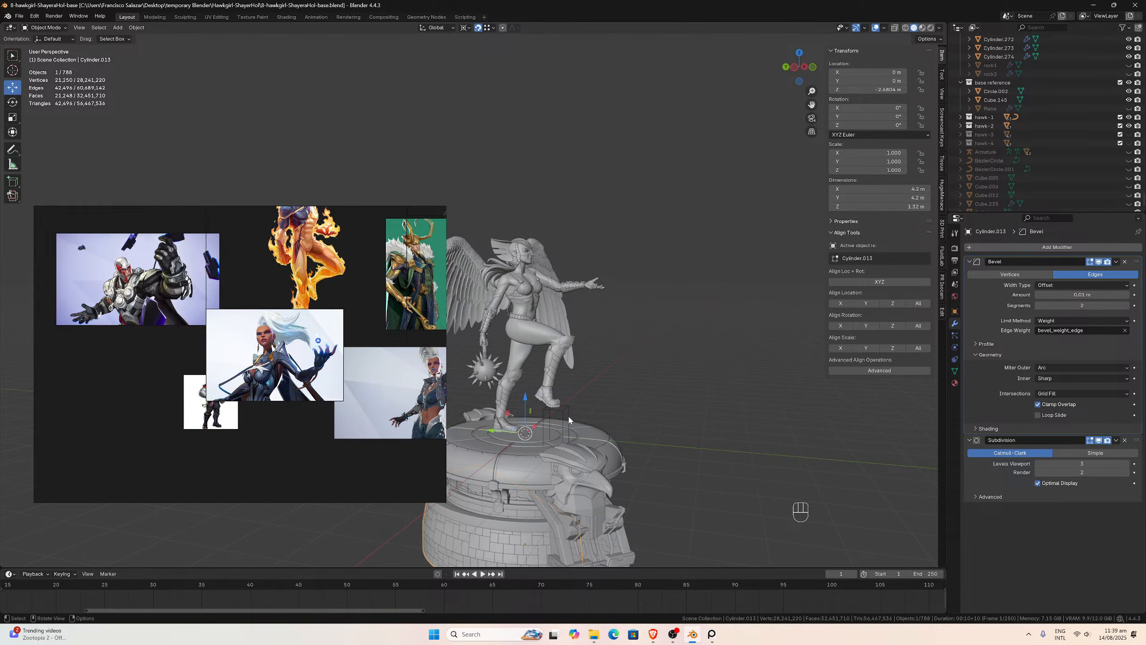
pyautogui.moveTo(569, 420); pyautogui.dragTo(556, 355, button='middle')
pyautogui.scroll(-2, 523, 425)
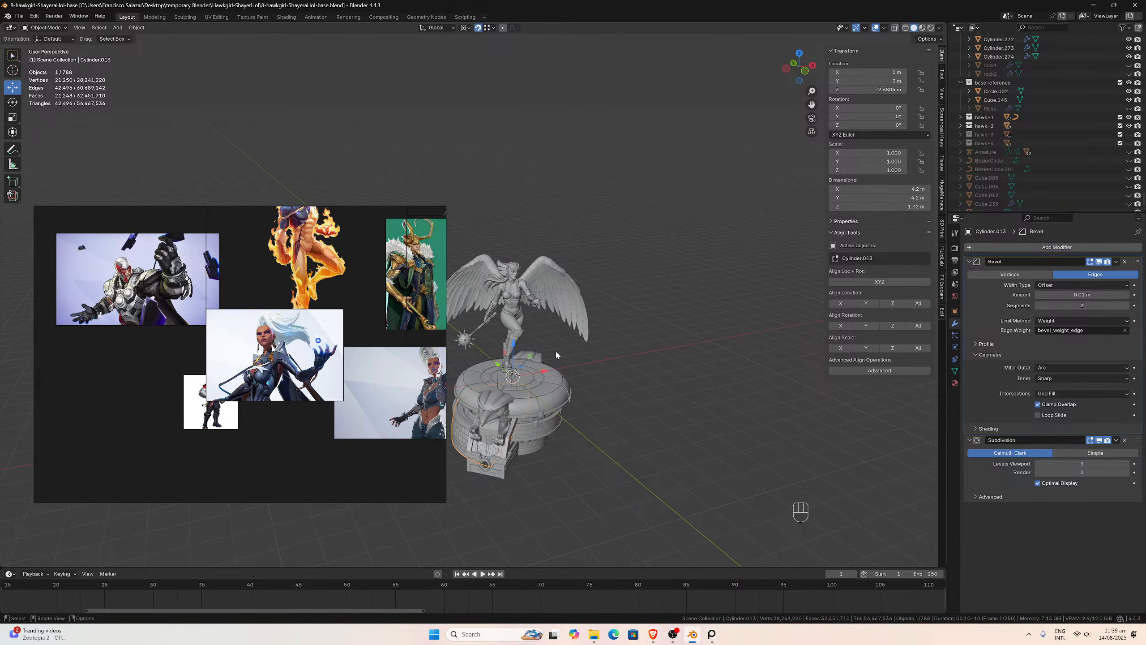
pyautogui.moveTo(537, 394); pyautogui.dragTo(598, 349, button='middle')
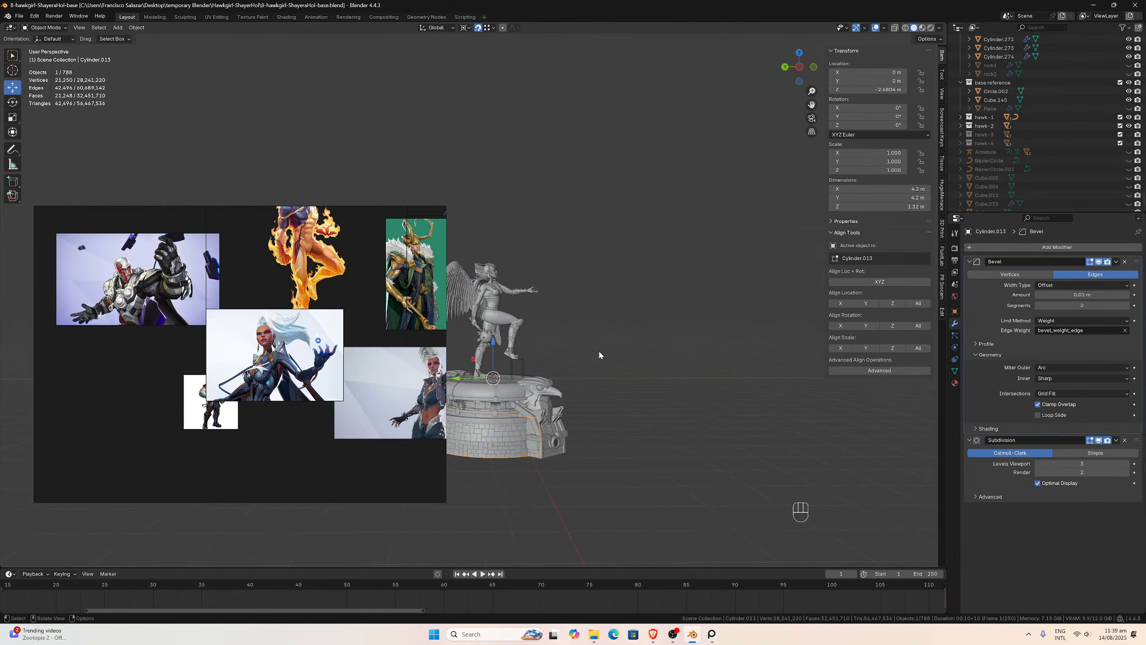
# - Bring the whole statue clear of the reference board and inspect its pose and hawk-flanked base from the side and front
pyautogui.scroll(2, 609, 330)
pyautogui.moveTo(812, 105); pyautogui.dragTo(915, 92)
pyautogui.moveTo(729, 328); pyautogui.dragTo(723, 328, button='middle')
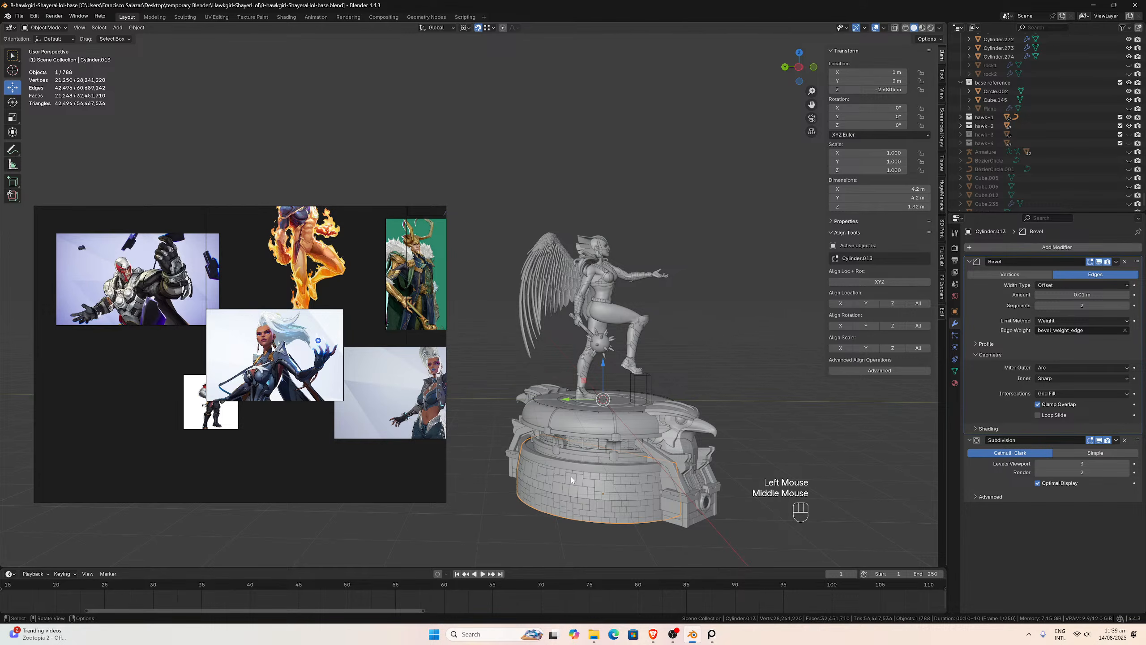
pyautogui.moveTo(571, 480); pyautogui.dragTo(674, 410, button='middle')
pyautogui.scroll(-2, 614, 410)
pyautogui.scroll(2, 675, 410)
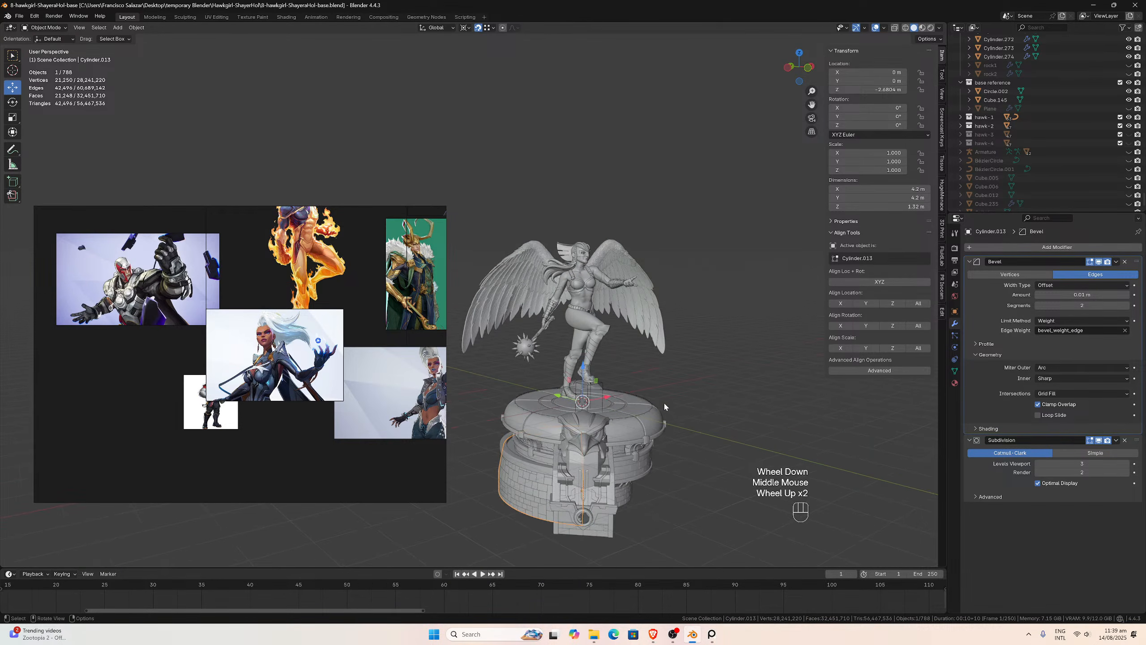
pyautogui.moveTo(638, 358); pyautogui.dragTo(614, 346, button='middle')
pyautogui.scroll(2, 615, 378)
pyautogui.scroll(-3, 576, 340)
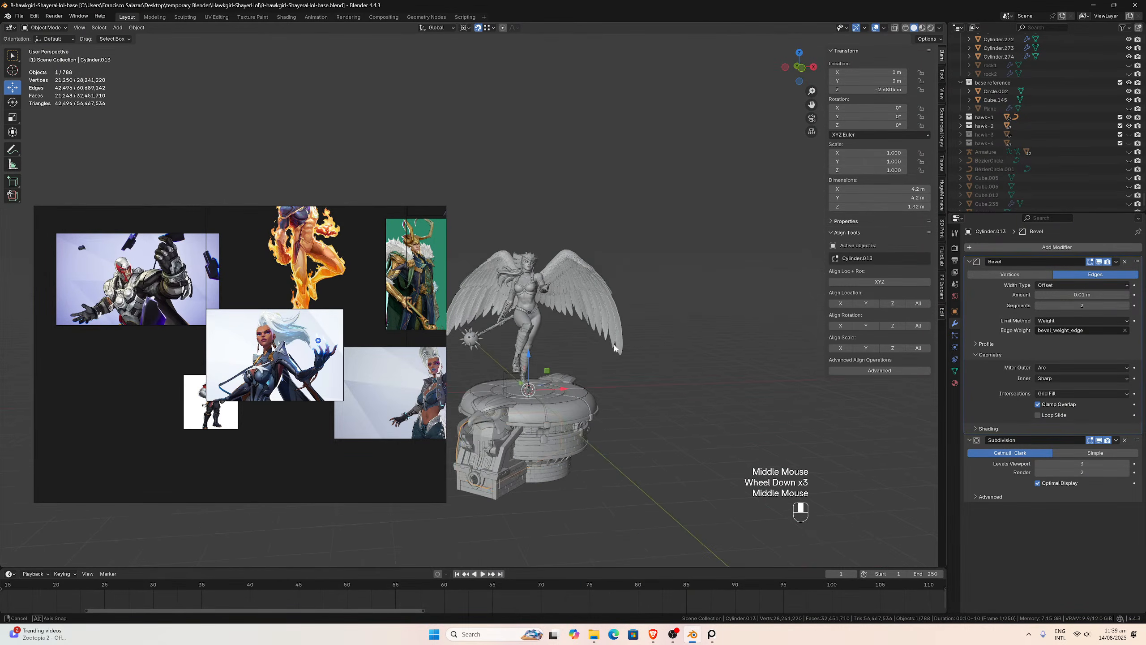
pyautogui.scroll(1, 617, 348)
pyautogui.scroll(1, 339, 335)
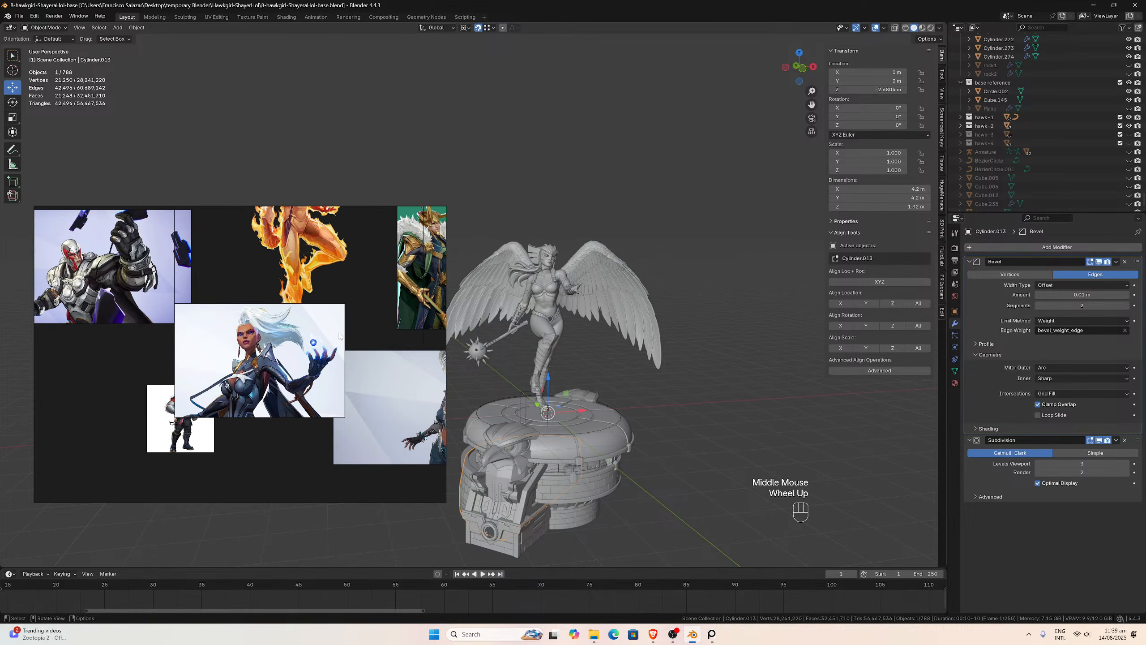
# - Search the reference board for the face pictures and examine the portraits and facial expression drawings
pyautogui.scroll(-2, 206, 362)
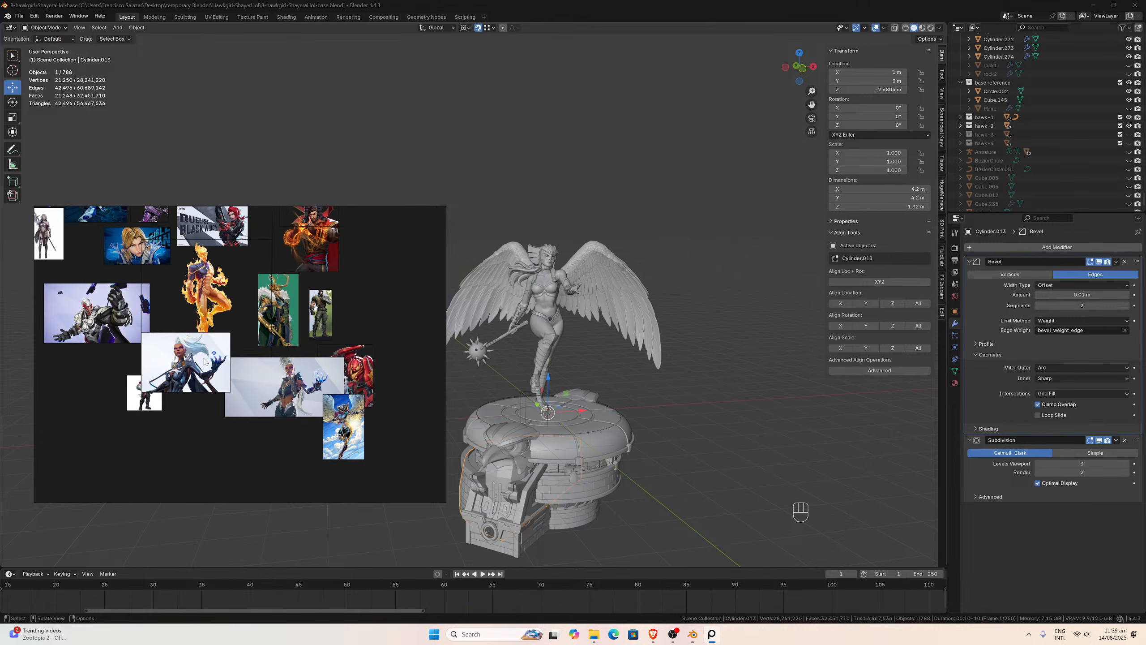
pyautogui.scroll(-4, 236, 330)
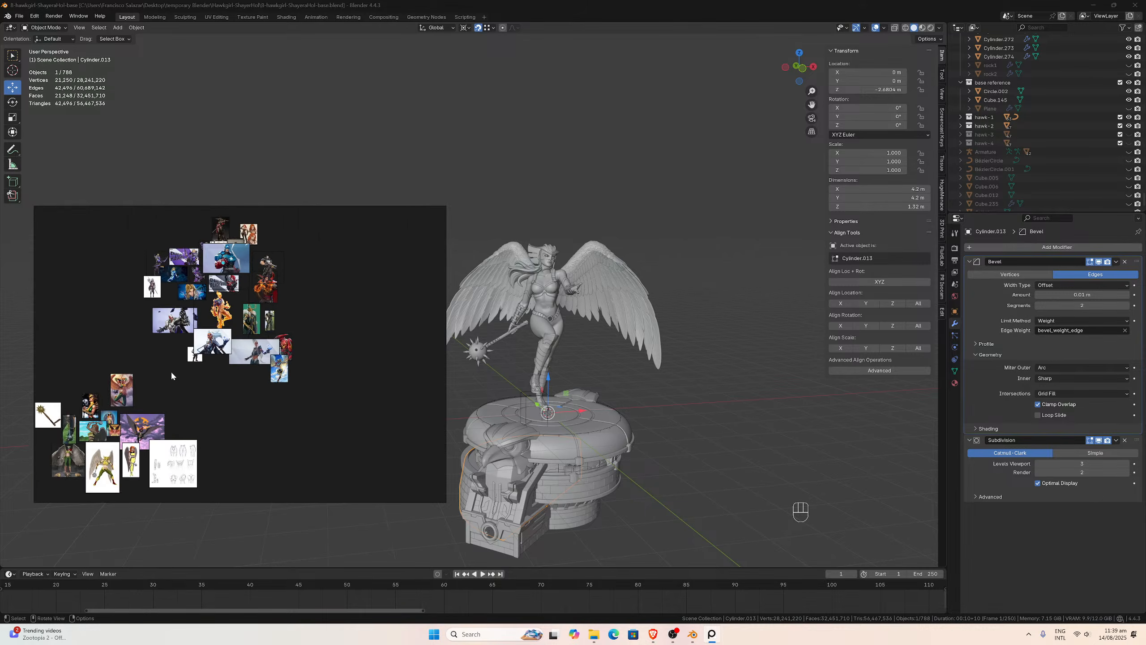
pyautogui.moveTo(173, 376); pyautogui.dragTo(438, 308, button='middle')
pyautogui.moveTo(287, 365); pyautogui.dragTo(384, 351, button='middle')
pyautogui.scroll(2, 383, 351)
pyautogui.scroll(6, 220, 331)
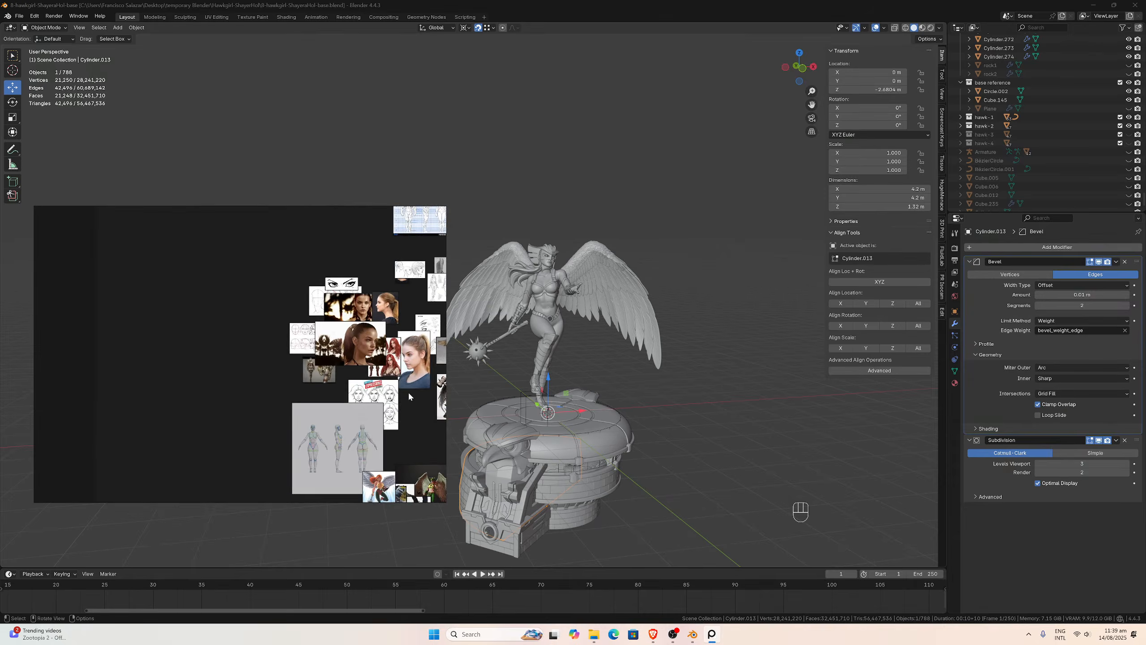
pyautogui.scroll(5, 284, 381)
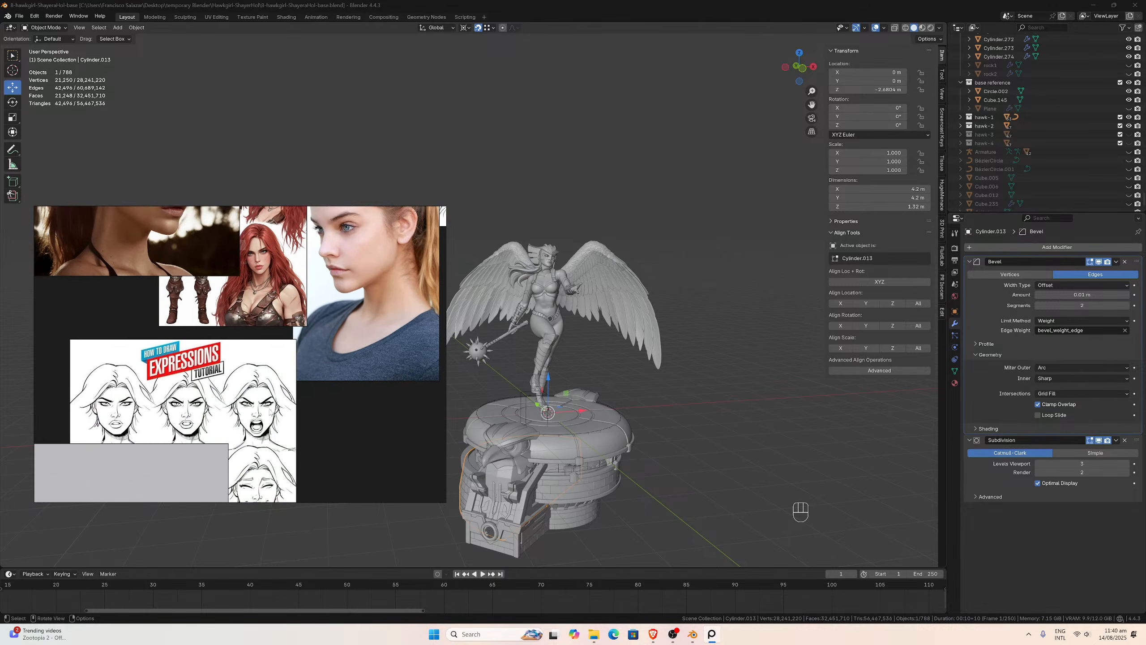
# - Hide the hawk-1 and hawk-2 collections
pyautogui.scroll(6, 269, 375)
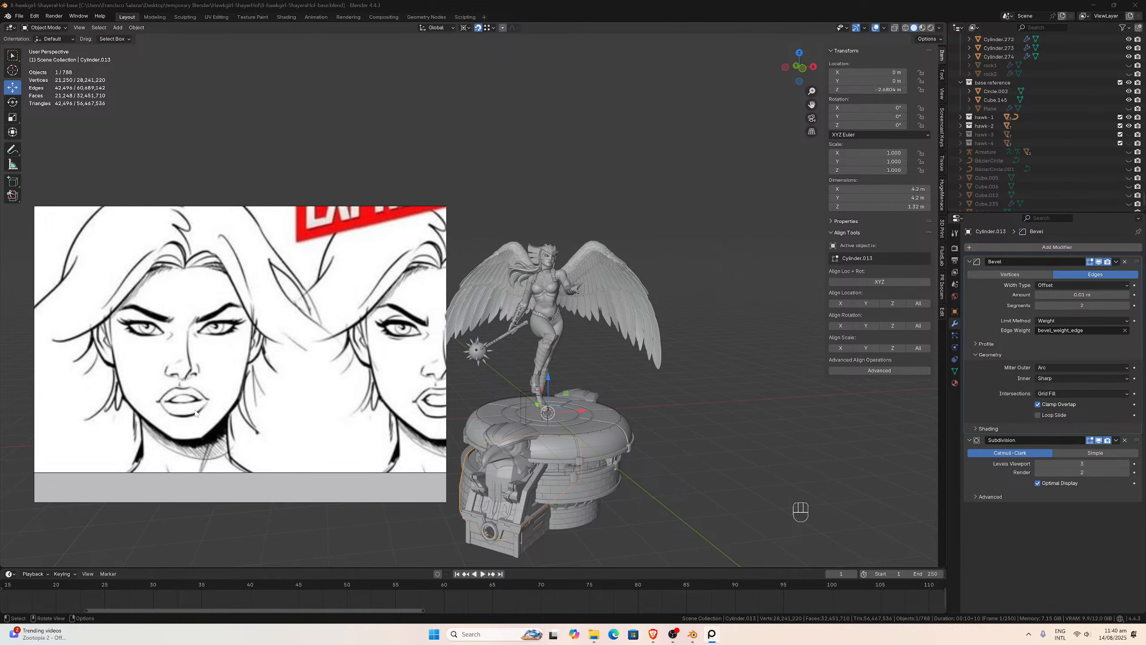
pyautogui.scroll(3, 526, 315)
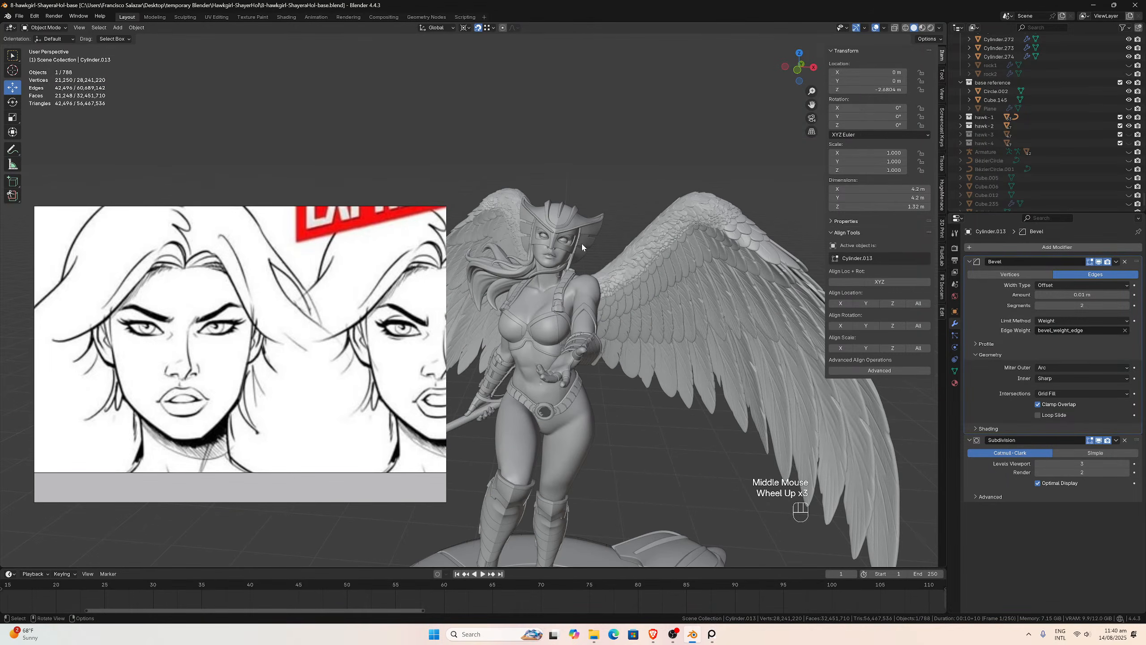
pyautogui.scroll(2, 582, 244)
pyautogui.moveTo(705, 188); pyautogui.dragTo(879, 150, button='middle')
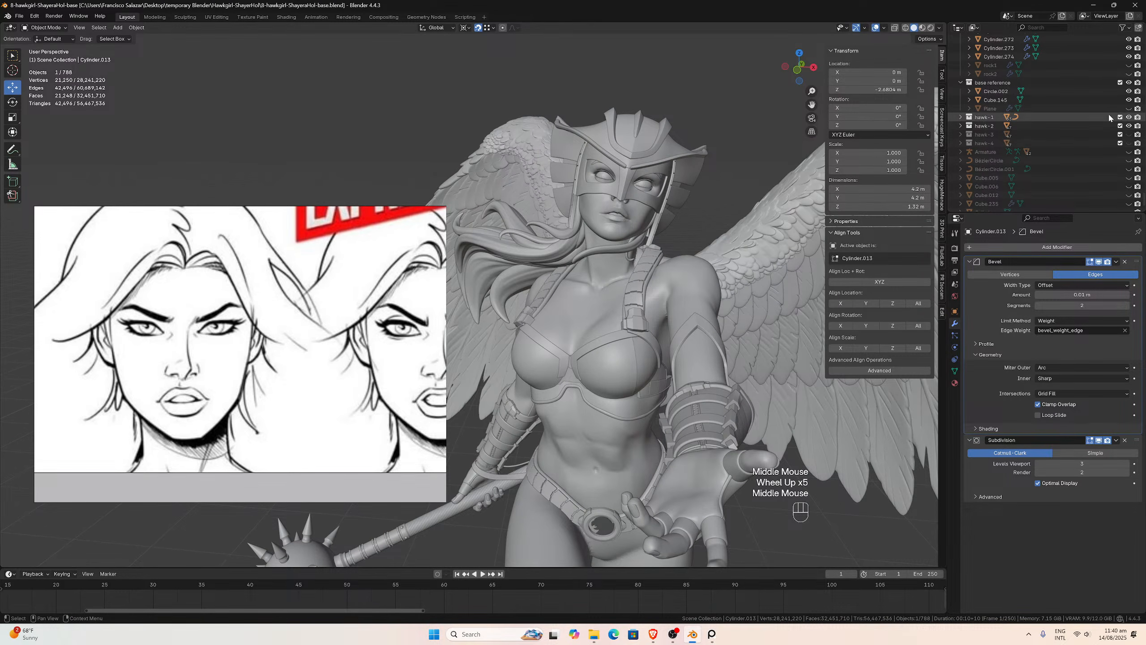
pyautogui.scroll(4, 1118, 95)
pyautogui.scroll(-2, 1120, 93)
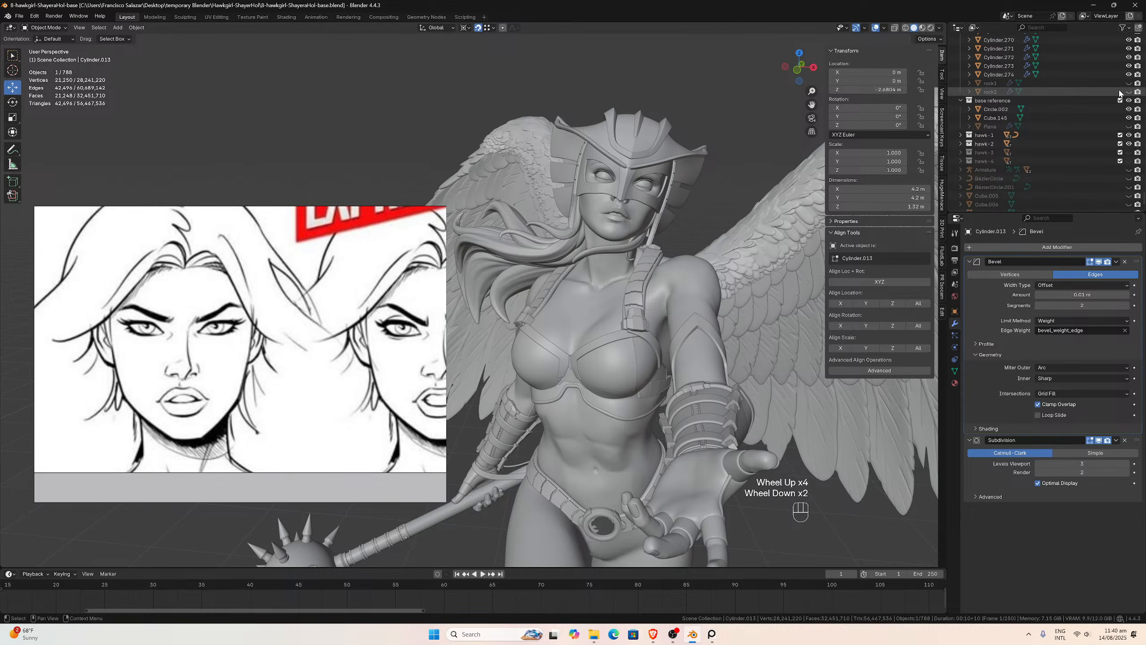
pyautogui.click(1130, 144)
pyautogui.click(1129, 135)
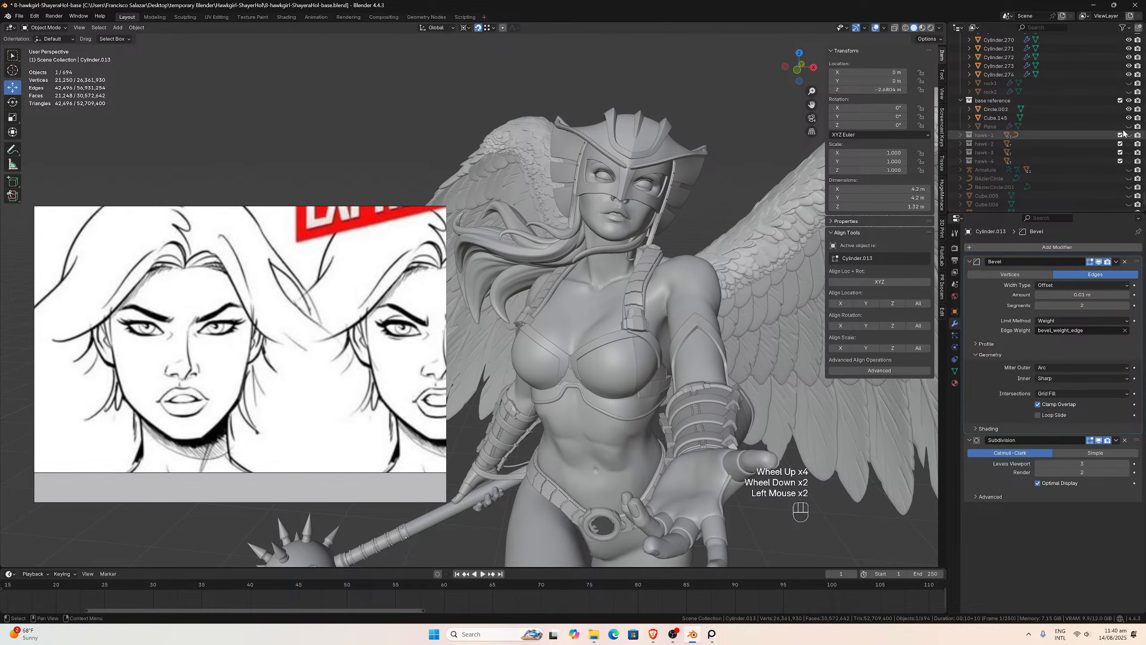
# - Find the base2 collection among the scene objects, collapse it and hide it
pyautogui.scroll(7, 1119, 128)
pyautogui.scroll(17, 1119, 130)
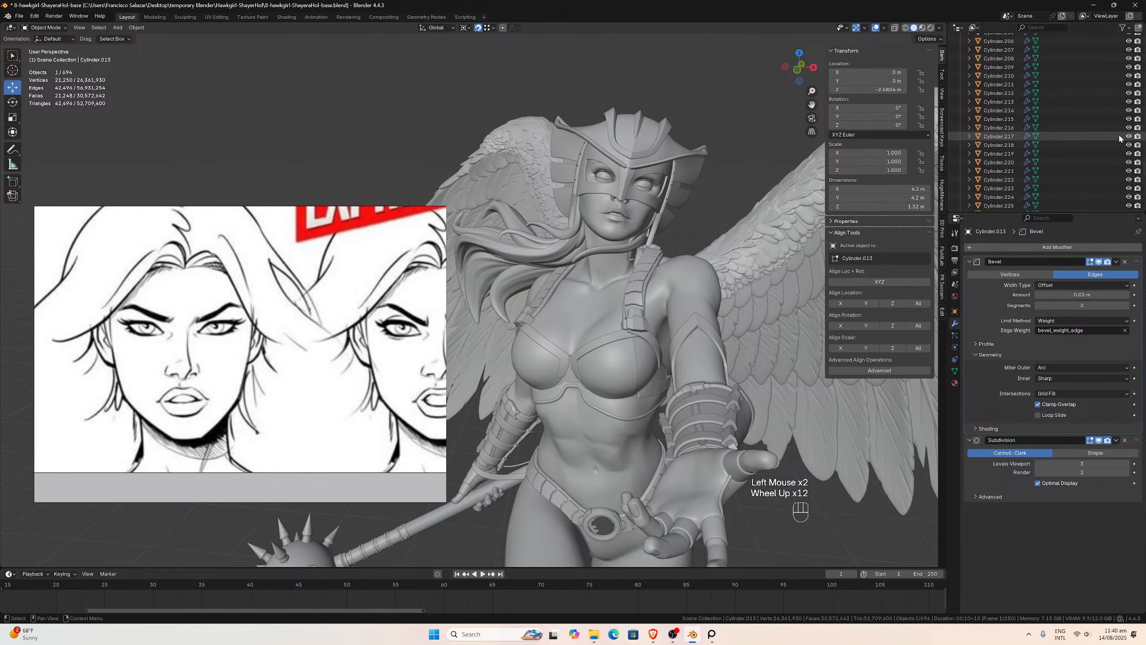
pyautogui.scroll(13, 1117, 139)
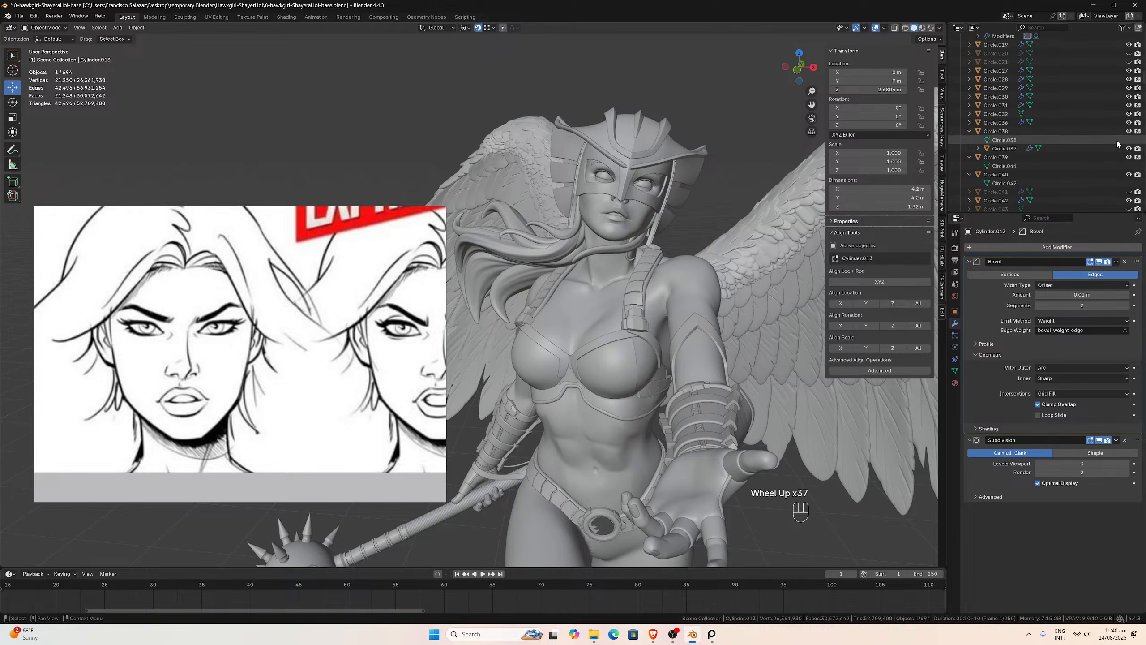
pyautogui.scroll(-6, 1116, 142)
pyautogui.scroll(11, 1055, 160)
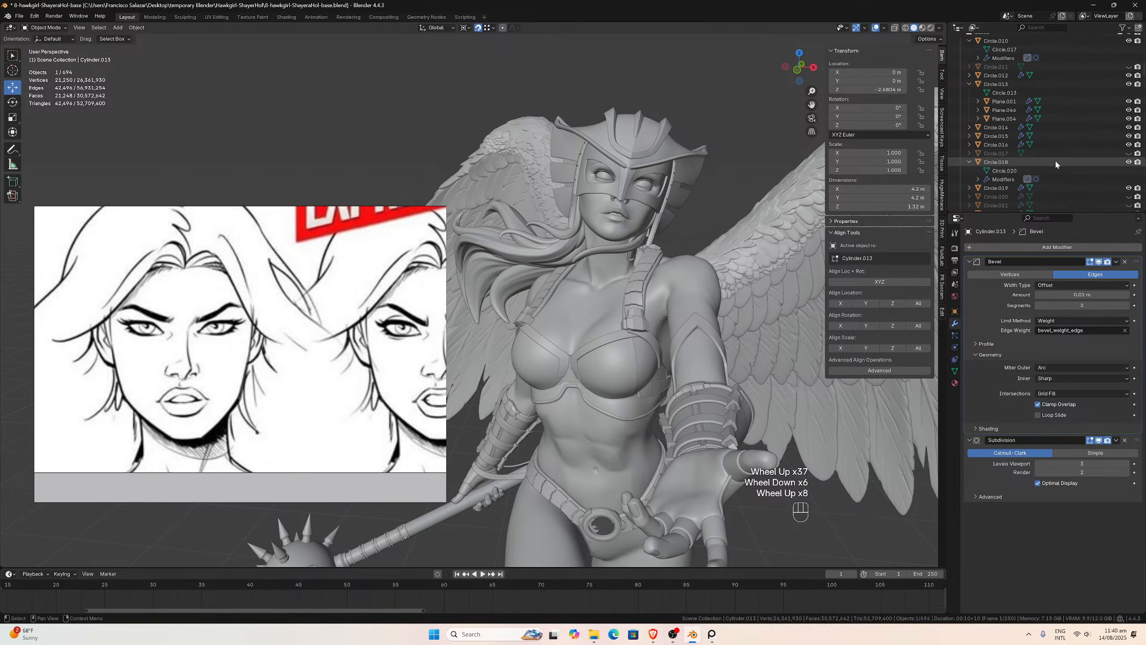
pyautogui.click(958, 104)
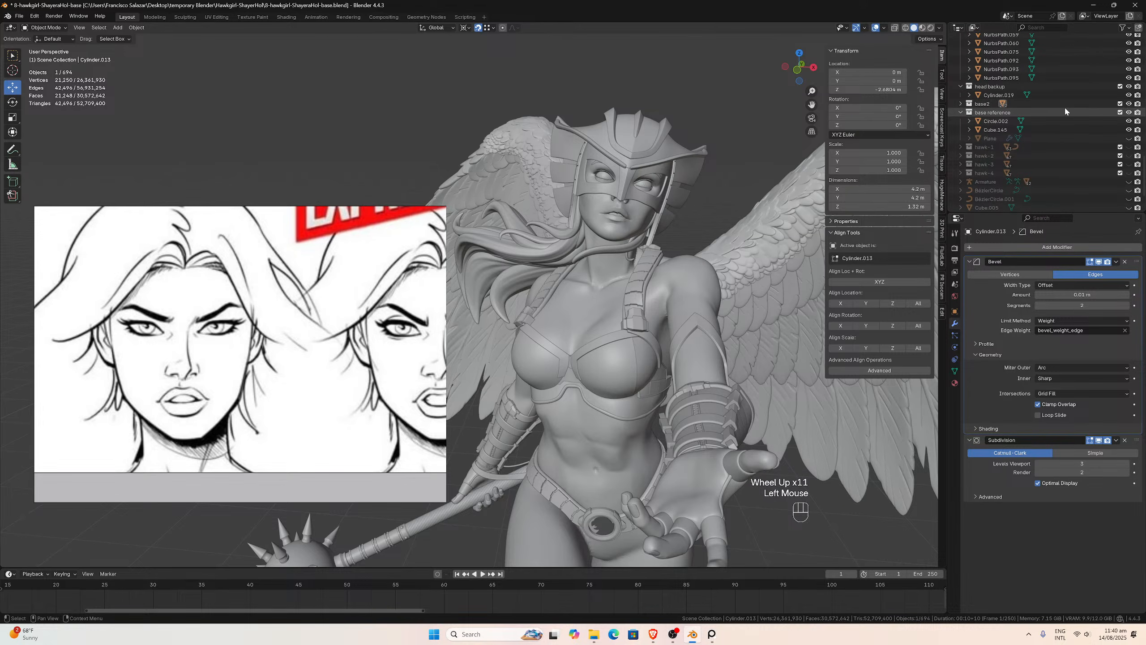
pyautogui.click(1129, 104)
# - Bring the winged figure clear of the reference board and inspect its upper body from the front
pyautogui.scroll(-3, 730, 253)
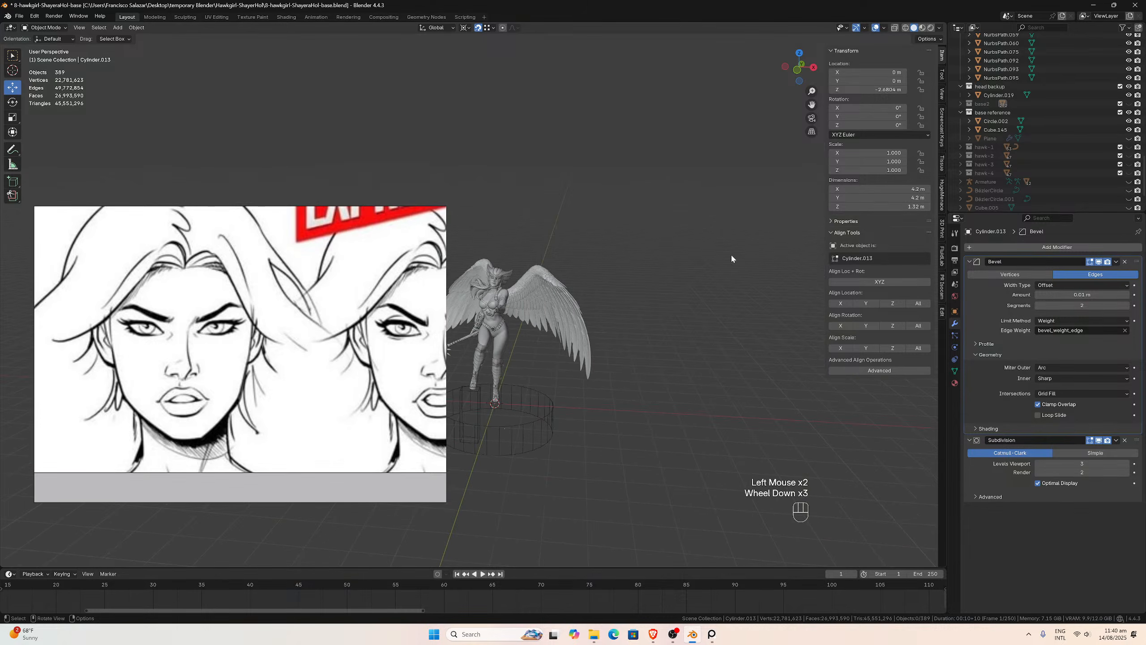
pyautogui.scroll(2, 731, 253)
pyautogui.moveTo(731, 253); pyautogui.dragTo(588, 254, button='middle')
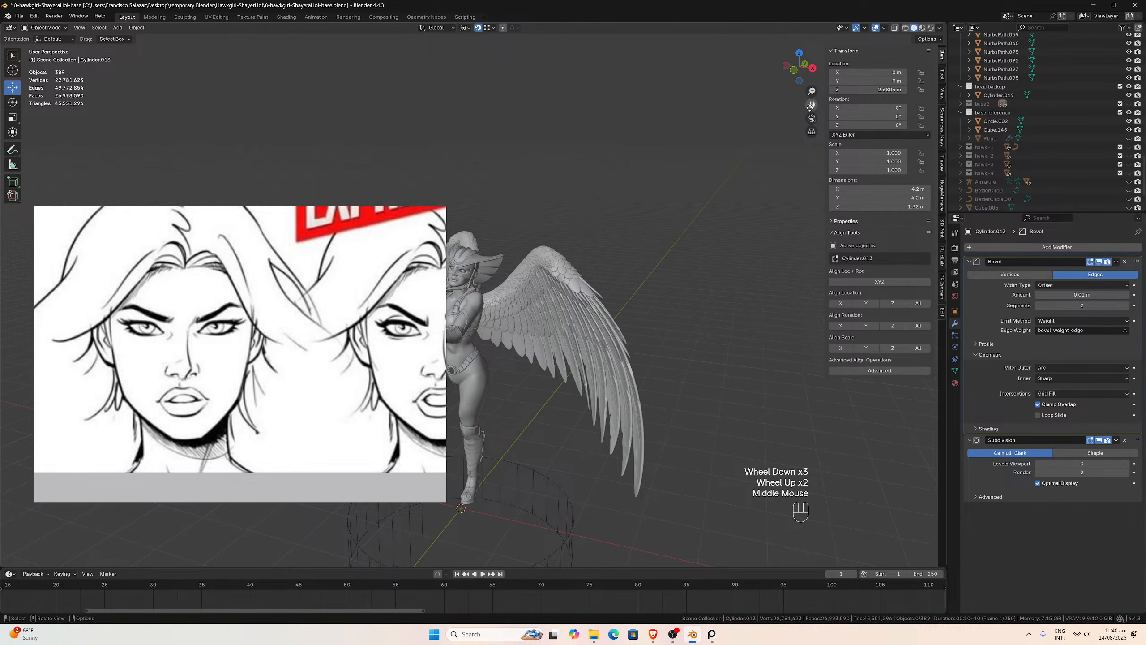
pyautogui.moveTo(812, 105); pyautogui.dragTo(806, 112)
pyautogui.scroll(2, 714, 167)
pyautogui.moveTo(715, 166); pyautogui.dragTo(748, 138, button='middle')
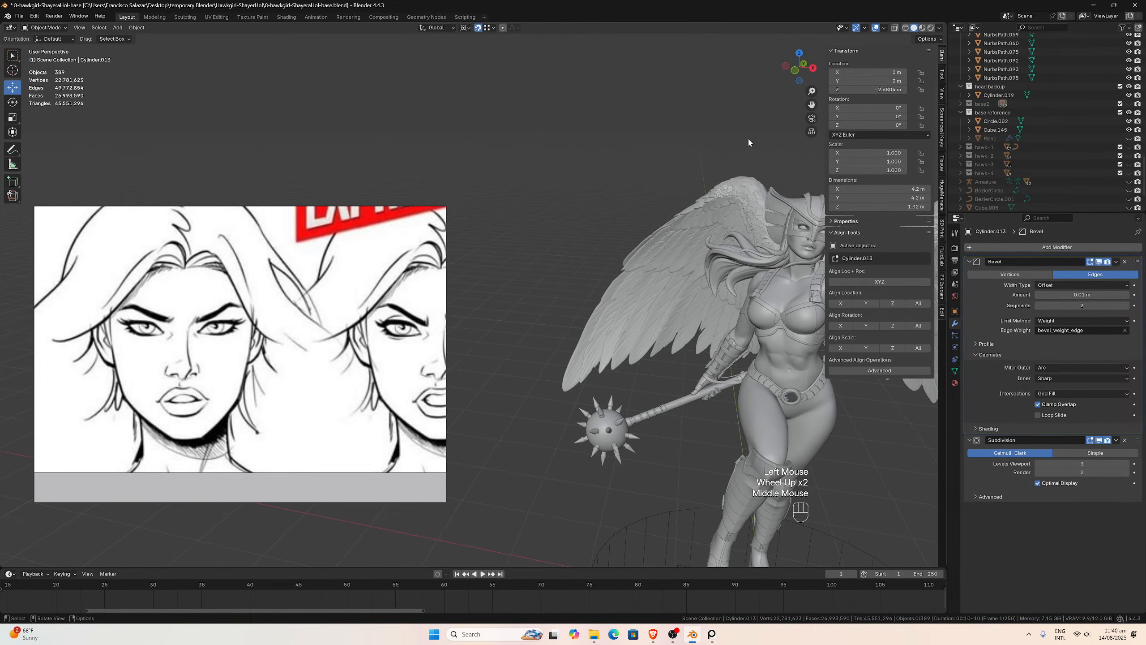
pyautogui.moveTo(811, 104); pyautogui.dragTo(770, 153)
pyautogui.moveTo(770, 153); pyautogui.dragTo(767, 155, button='middle')
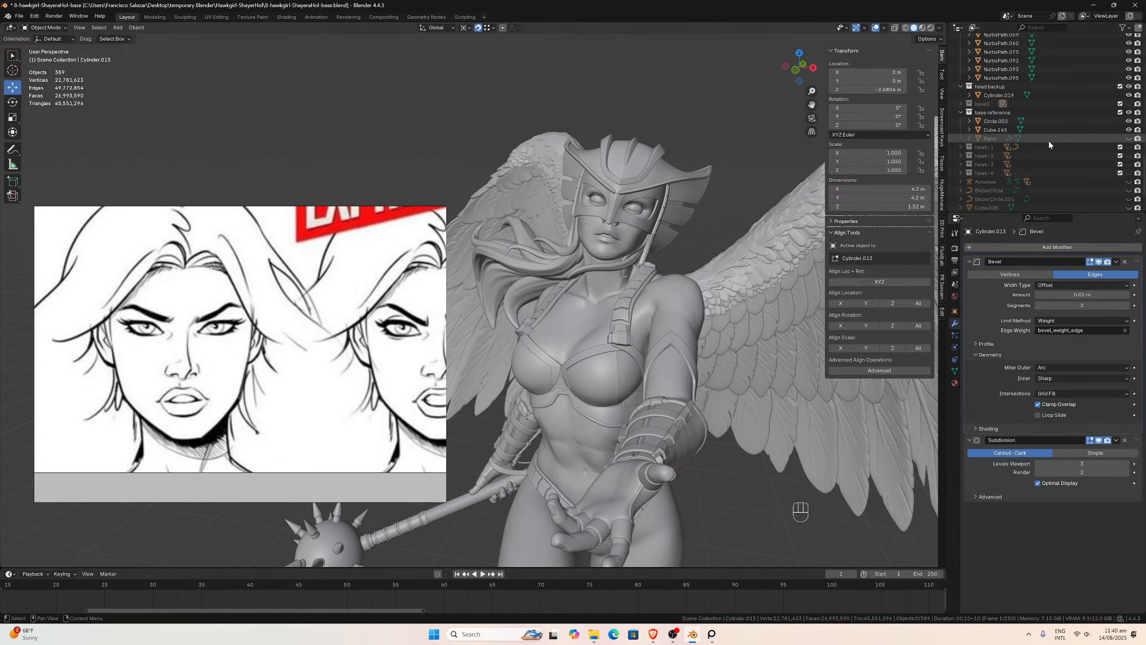
# - Hide the final-wings collection
pyautogui.scroll(9, 1038, 140)
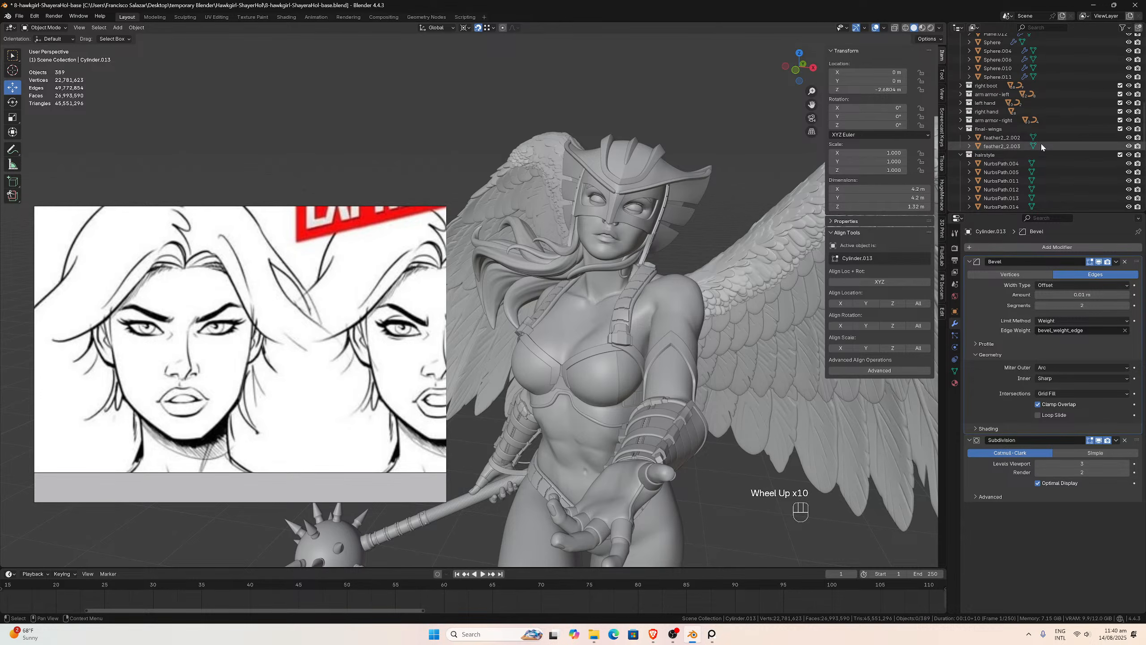
pyautogui.scroll(1, 1119, 132)
pyautogui.click(1128, 129)
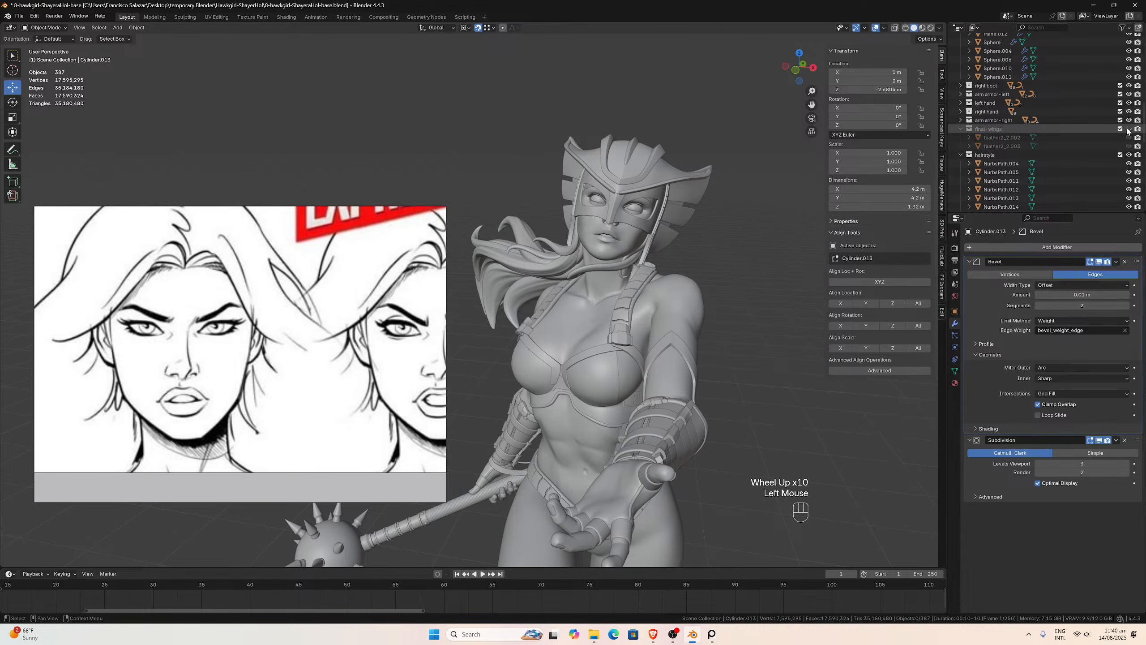
# - Examine the wingless figure from the front, closing in on the helmeted head and masked face
pyautogui.moveTo(808, 194); pyautogui.dragTo(721, 208, button='middle')
pyautogui.scroll(-3, 775, 189)
pyautogui.scroll(1, 721, 207)
pyautogui.scroll(4, 723, 205)
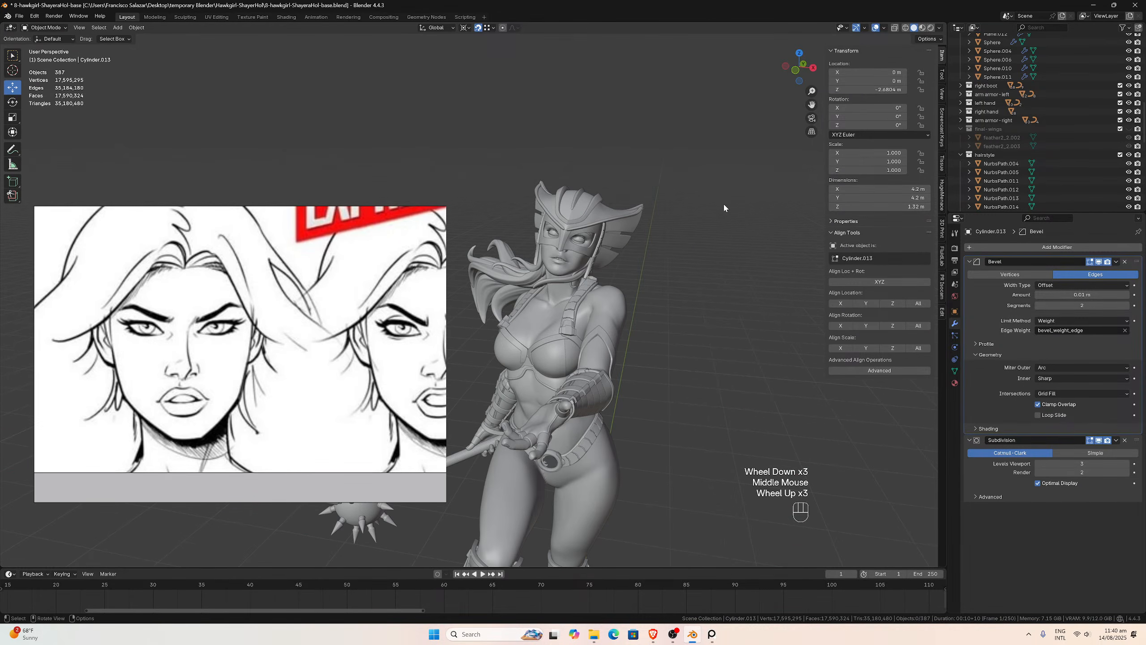
pyautogui.moveTo(811, 104); pyautogui.dragTo(808, 164)
pyautogui.moveTo(754, 122); pyautogui.dragTo(749, 120, button='middle')
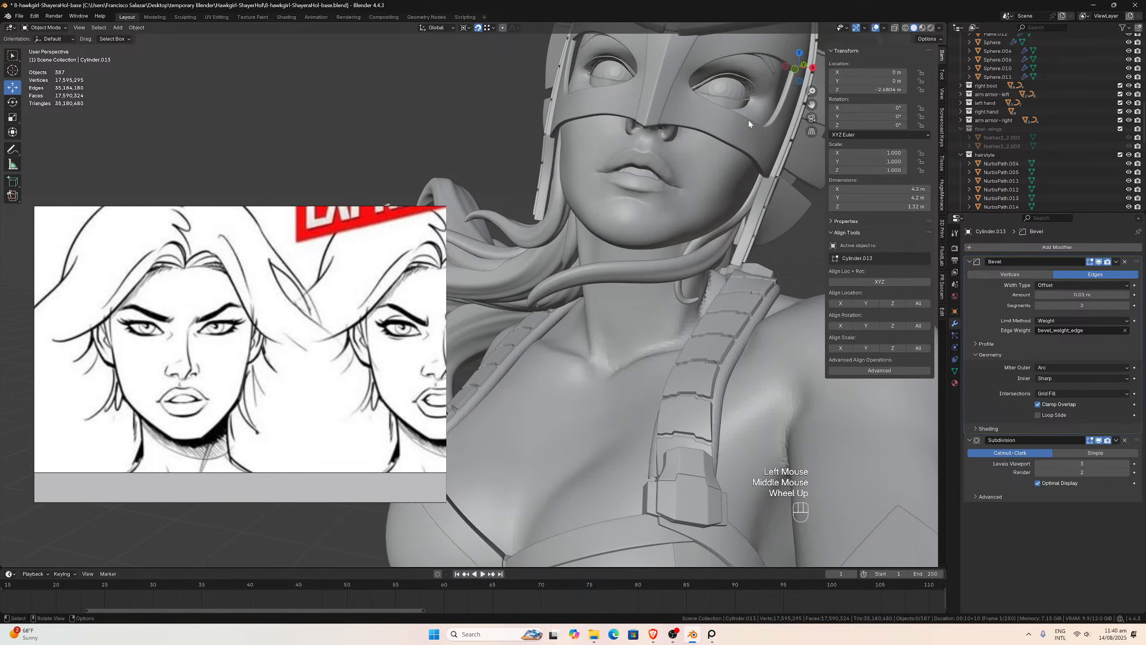
pyautogui.scroll(3, 749, 121)
pyautogui.moveTo(812, 105); pyautogui.dragTo(830, 352)
pyautogui.moveTo(781, 93); pyautogui.dragTo(785, 79, button='middle')
pyautogui.moveTo(811, 104); pyautogui.dragTo(688, 368)
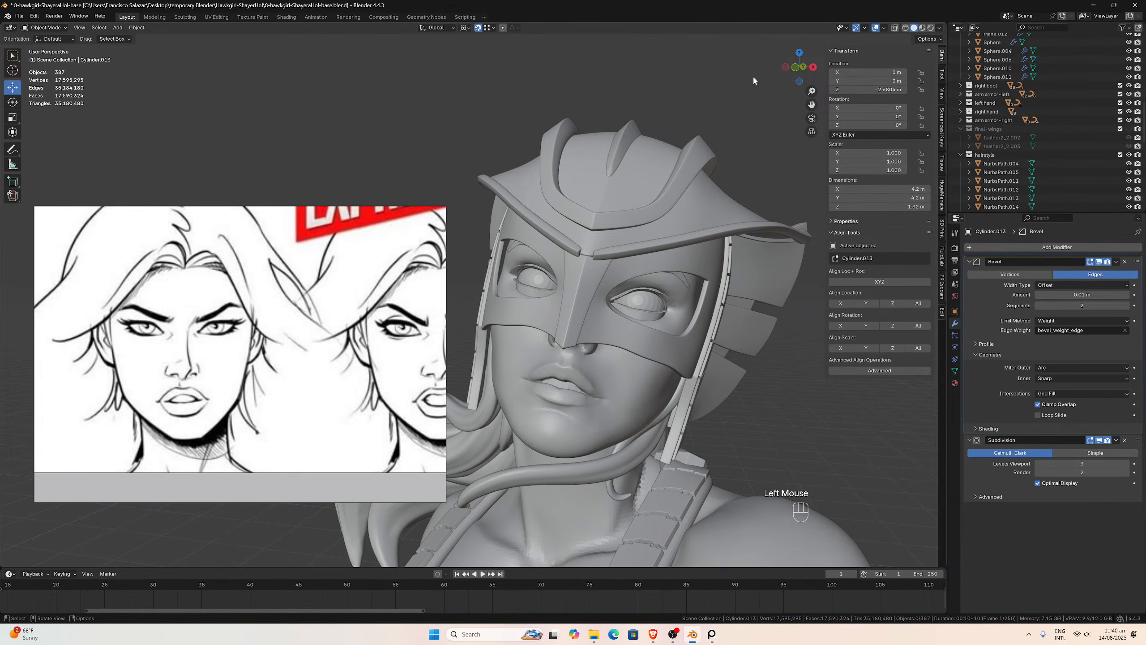
pyautogui.moveTo(752, 75); pyautogui.dragTo(748, 79, button='middle')
# - Compare the sculpted face with the expression drawings and the lips in the ponytail portrait
pyautogui.scroll(-3, 324, 256)
pyautogui.moveTo(324, 257); pyautogui.dragTo(289, 255, button='middle')
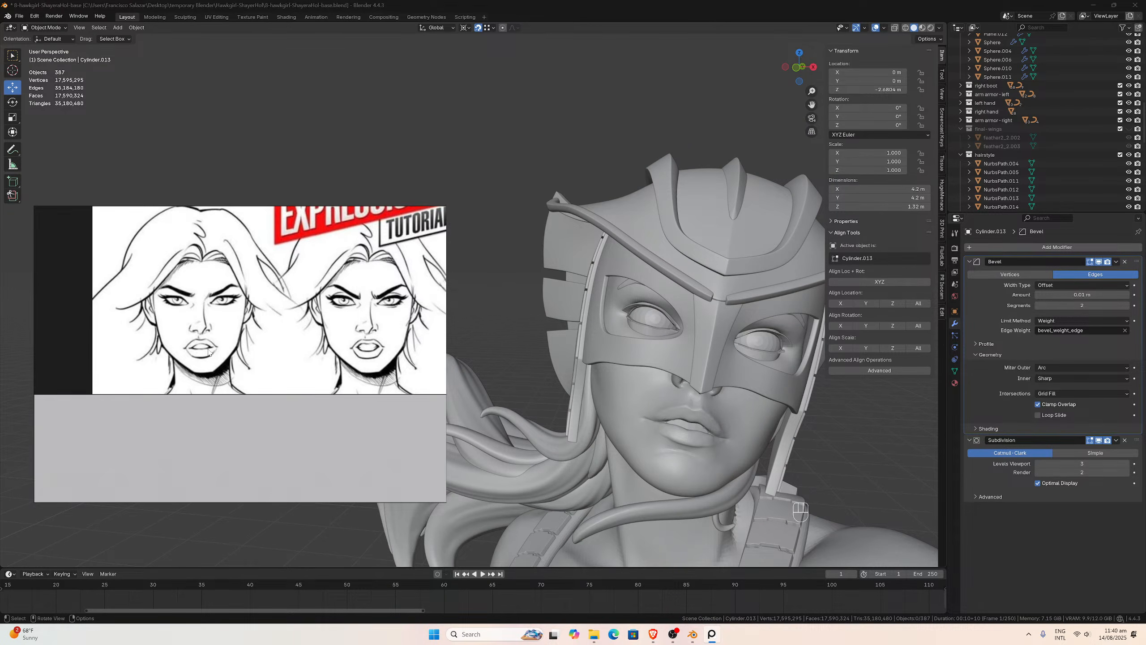
pyautogui.moveTo(662, 420); pyautogui.dragTo(657, 416, button='middle')
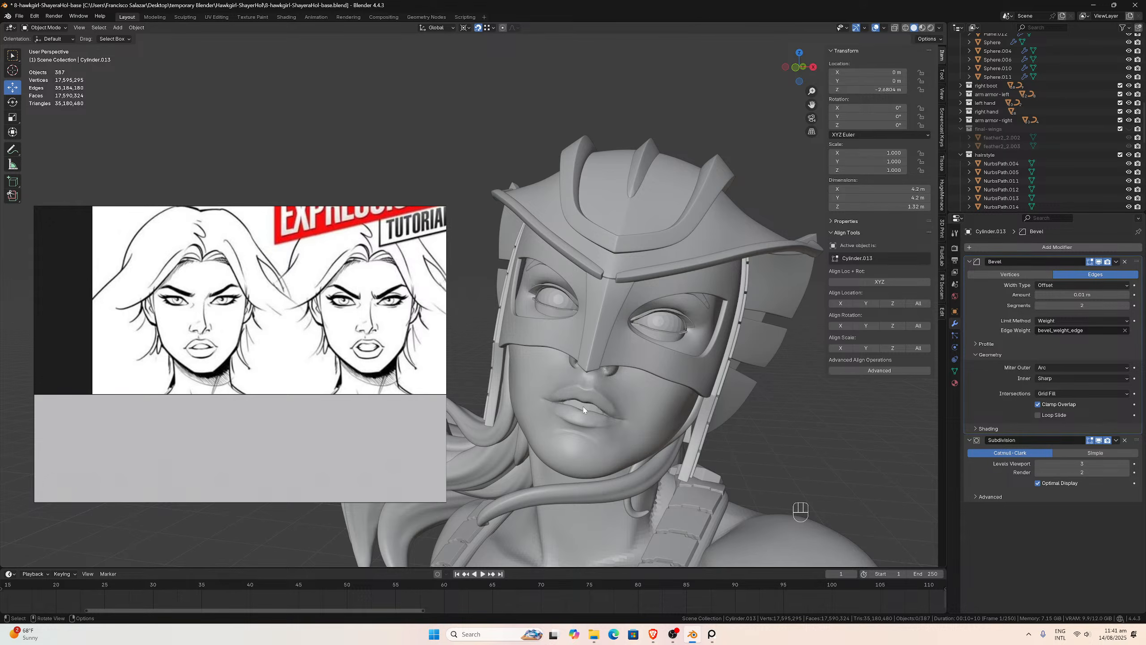
pyautogui.scroll(-5, 302, 348)
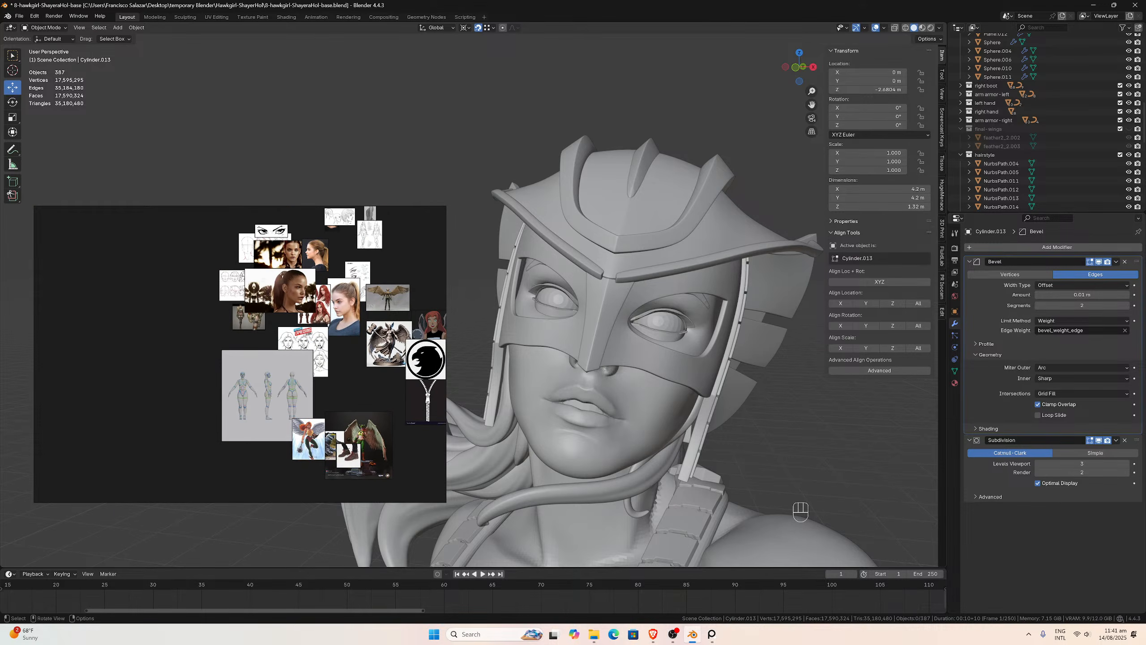
pyautogui.scroll(3, 347, 338)
pyautogui.scroll(8, 343, 326)
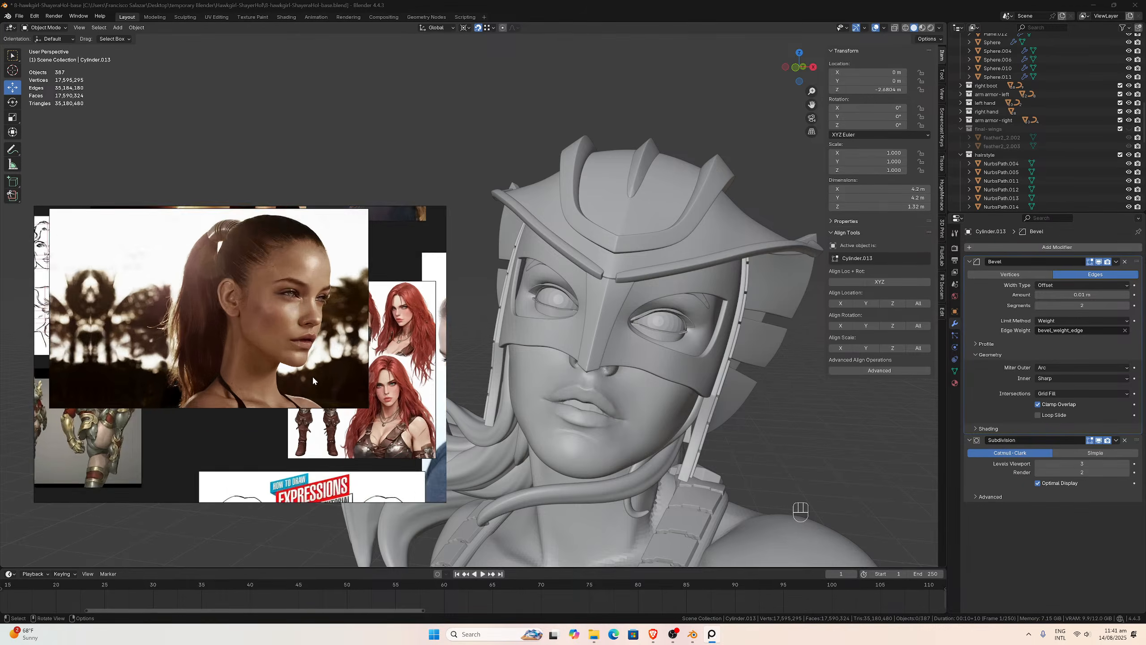
pyautogui.scroll(8, 306, 362)
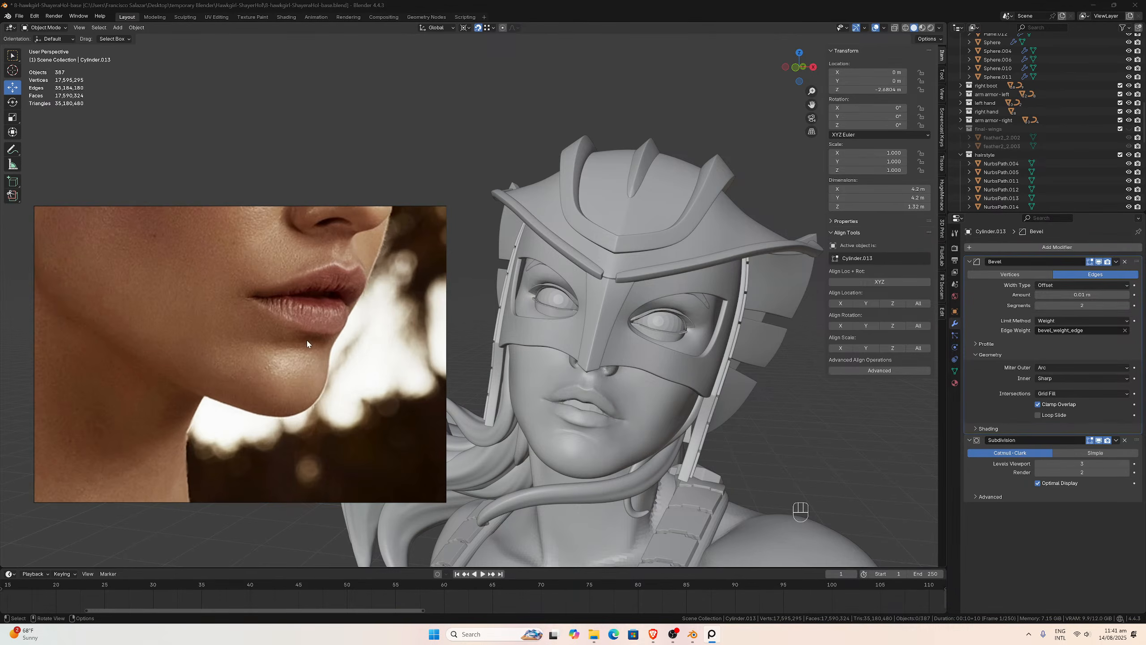
pyautogui.scroll(-12, 319, 317)
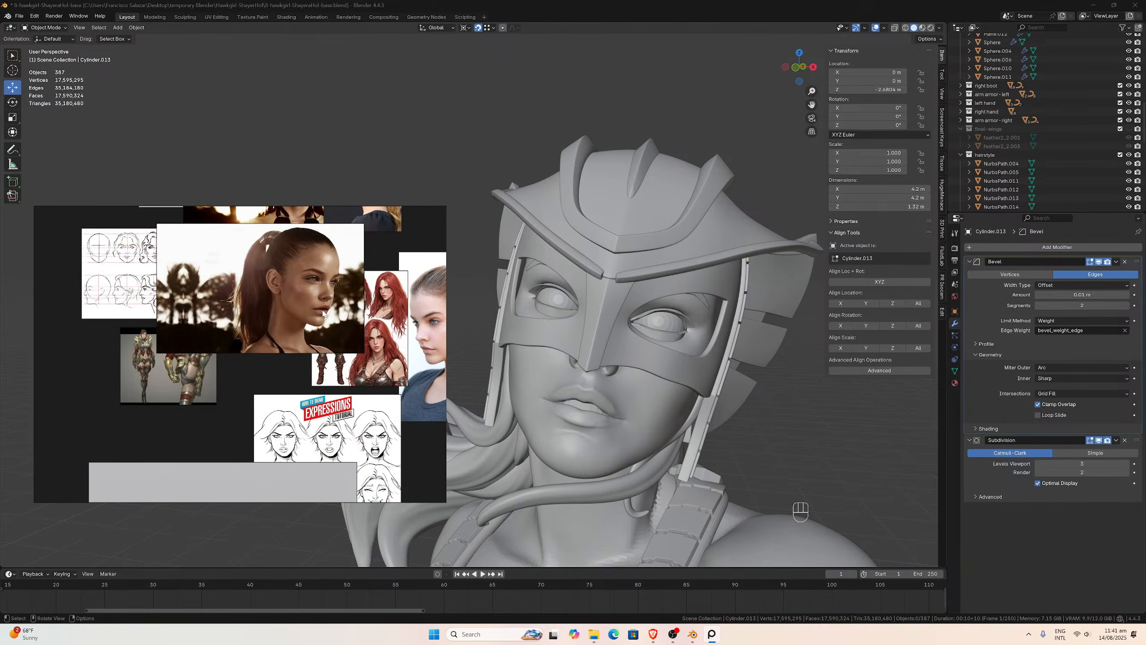
# - Study the slightly parted lips in the front and profile portrait photos on the reference board
pyautogui.scroll(10, 300, 299)
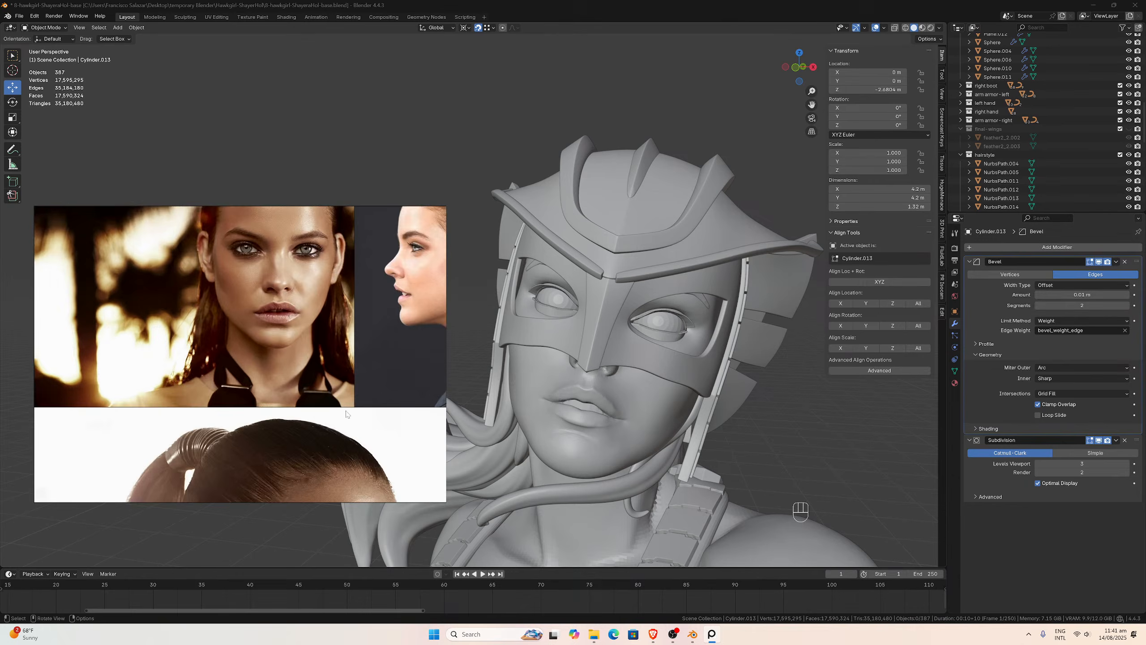
pyautogui.moveTo(307, 344); pyautogui.dragTo(377, 462, button='middle')
pyautogui.scroll(2, 344, 431)
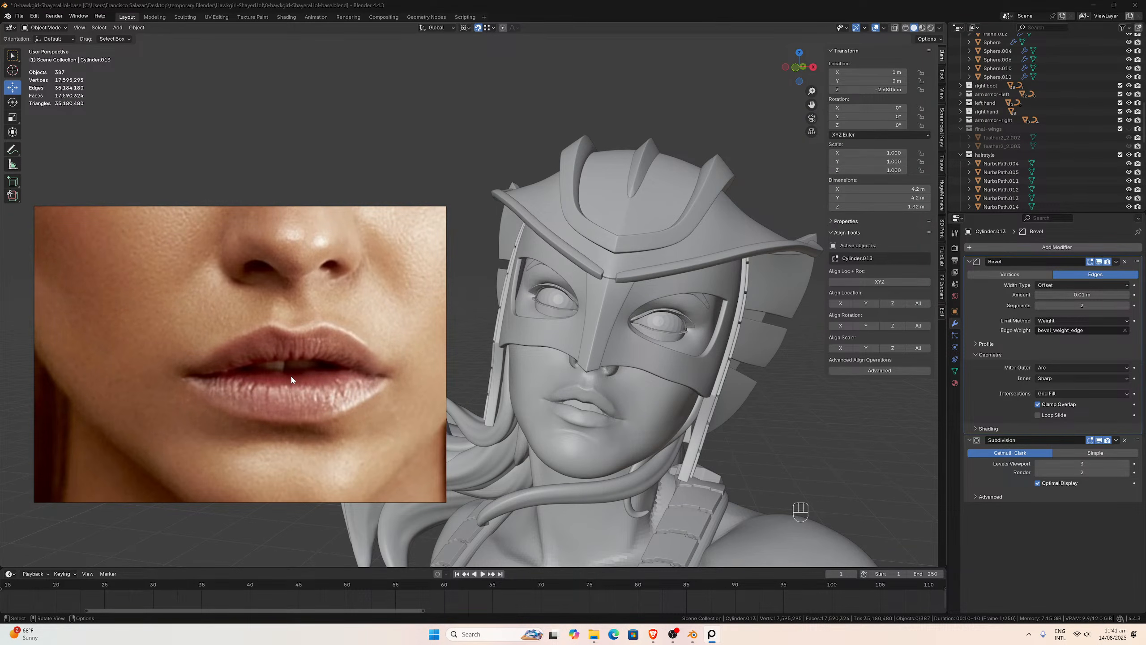
pyautogui.scroll(-6, 291, 379)
pyautogui.scroll(7, 316, 406)
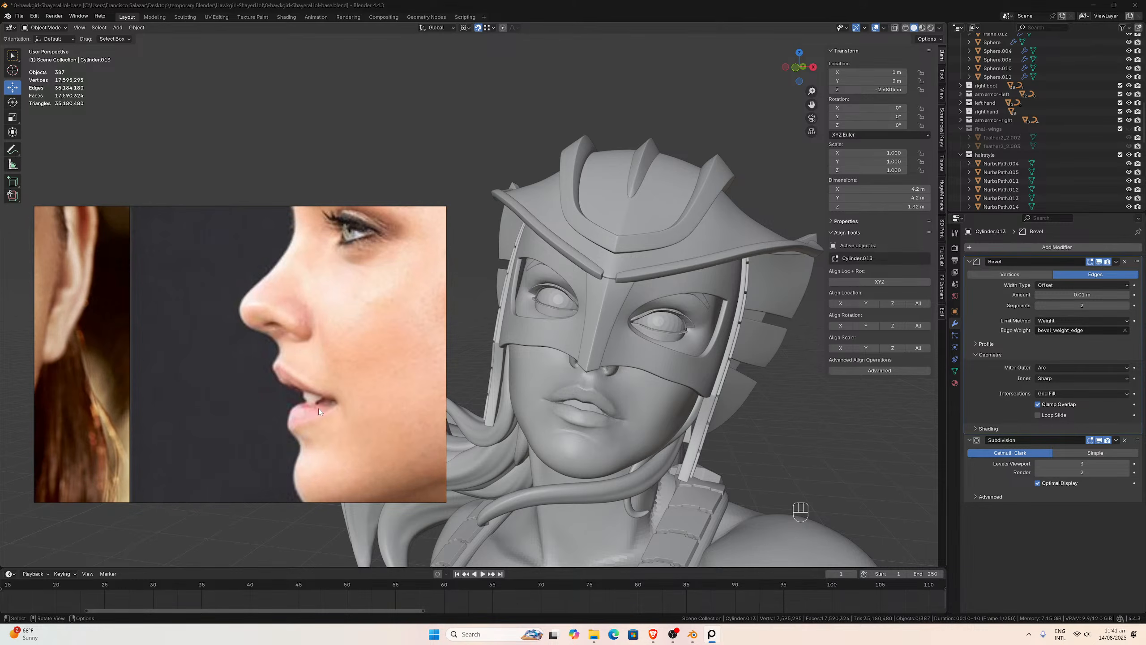
pyautogui.scroll(-4, 248, 391)
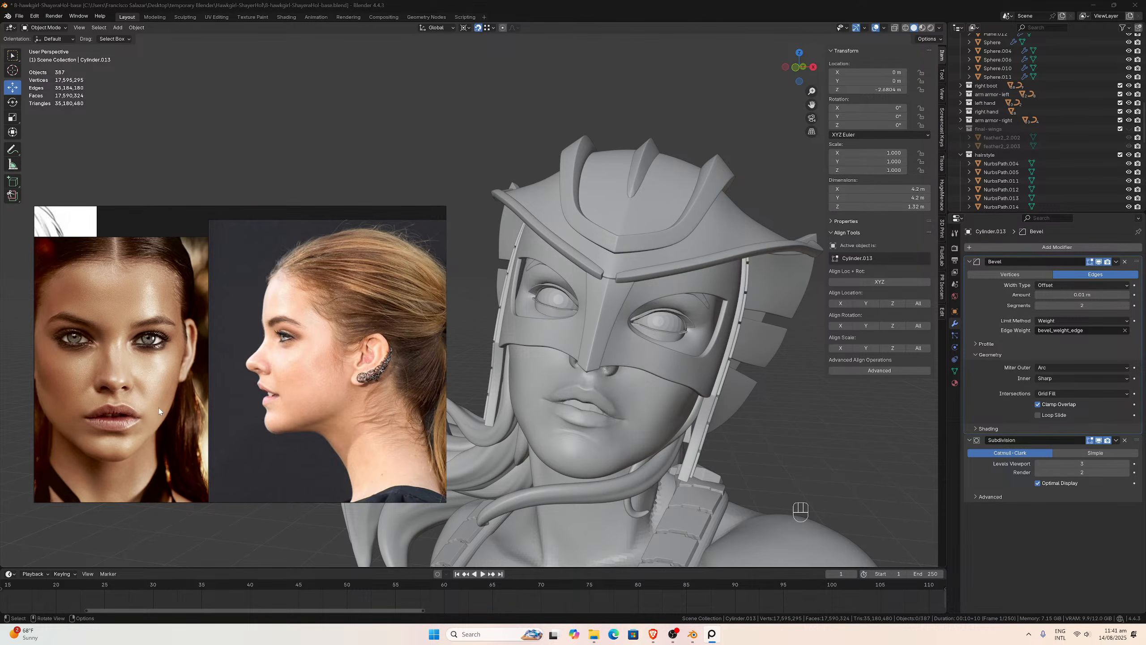
pyautogui.scroll(6, 93, 414)
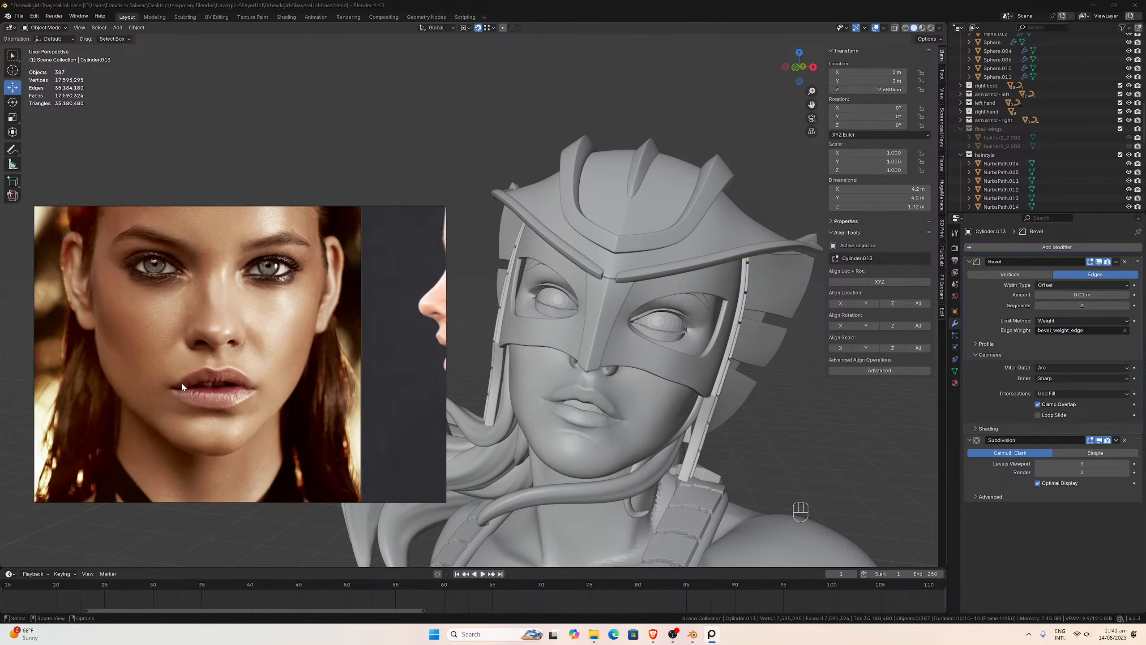
pyautogui.moveTo(389, 396); pyautogui.dragTo(478, 397, button='middle')
# - View the head in right orthographic view and compare its mouth profile with the side portrait
pyautogui.moveTo(799, 67); pyautogui.dragTo(658, 243)
pyautogui.scroll(-3, 658, 242)
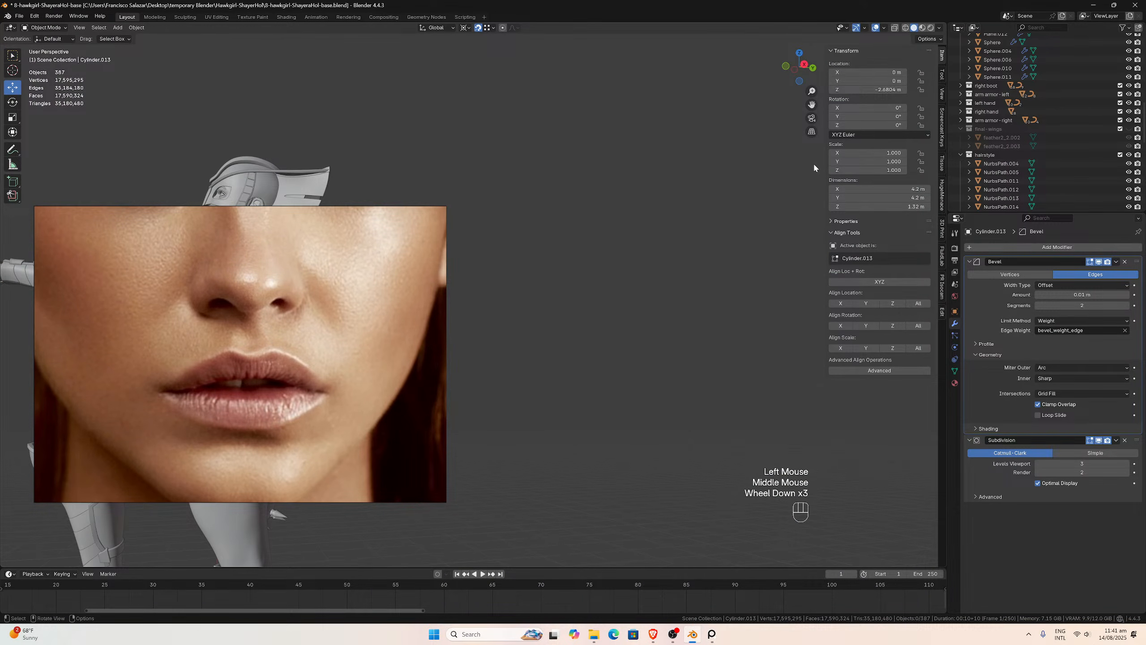
pyautogui.press('KP_3')
pyautogui.moveTo(811, 105); pyautogui.dragTo(1139, 122)
pyautogui.scroll(8, 790, 196)
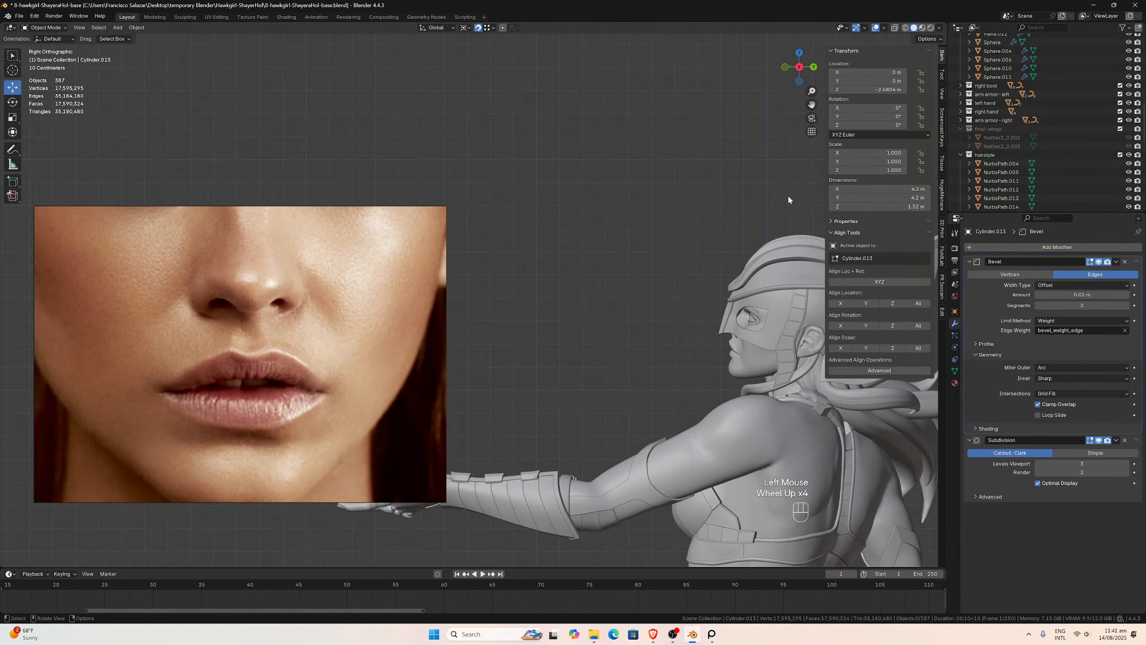
pyautogui.moveTo(812, 104); pyautogui.dragTo(379, 51)
pyautogui.scroll(4, 533, 293)
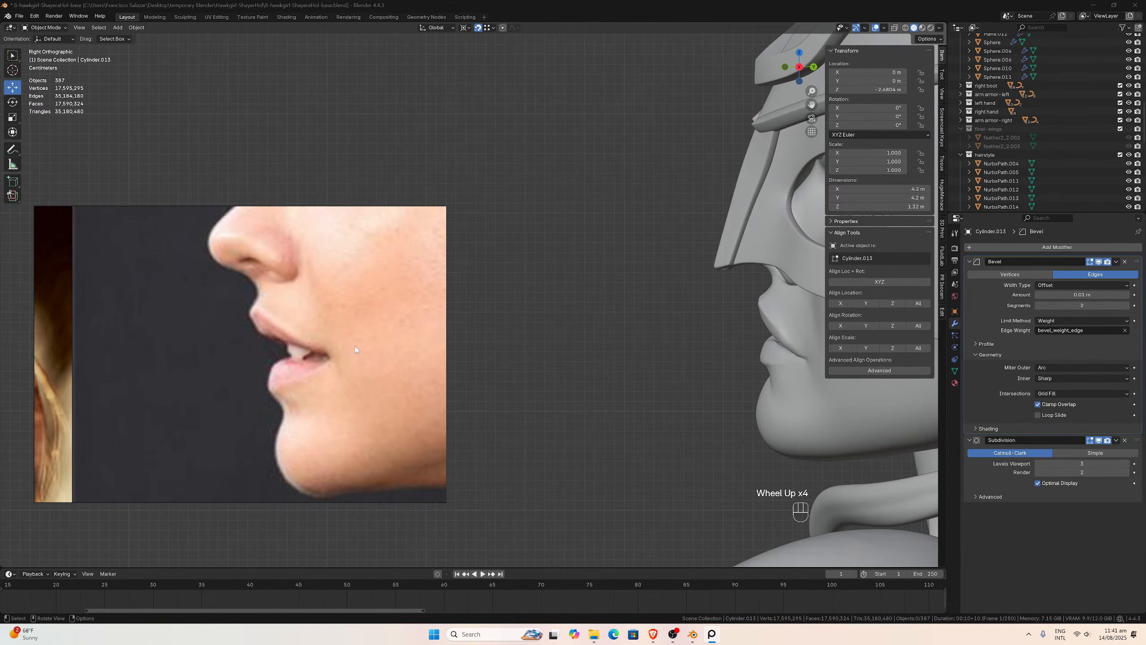
pyautogui.scroll(-6, 751, 355)
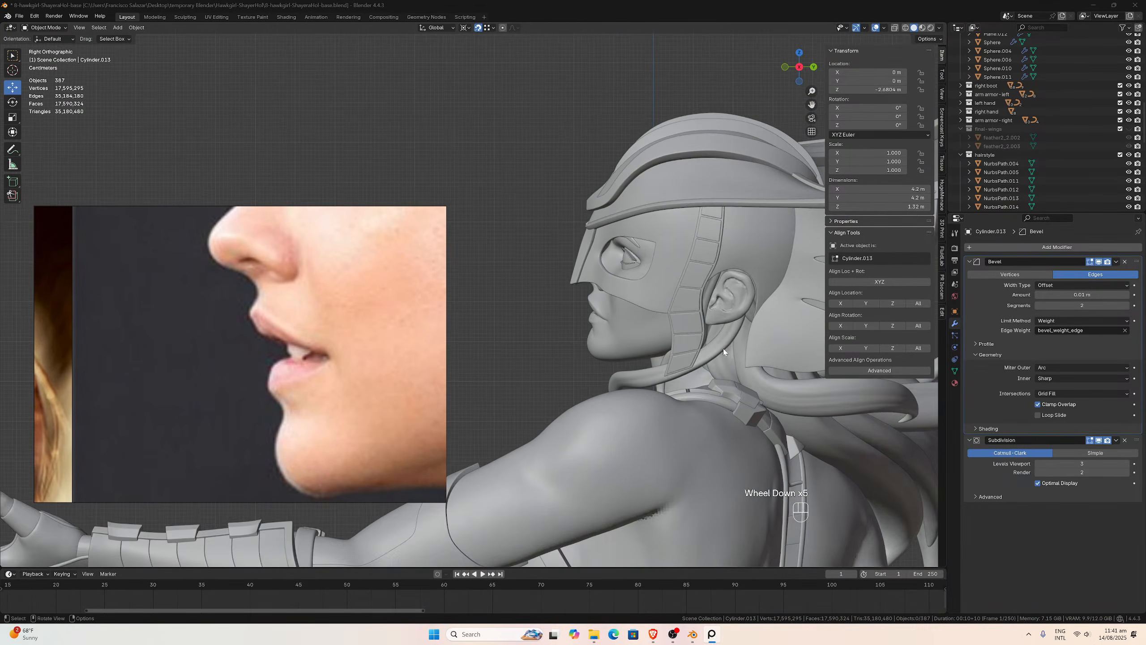
# - Inspect the masked face and its lips up close from a three-quarter front angle
pyautogui.moveTo(750, 354); pyautogui.dragTo(790, 345, button='middle')
pyautogui.scroll(-4, 763, 340)
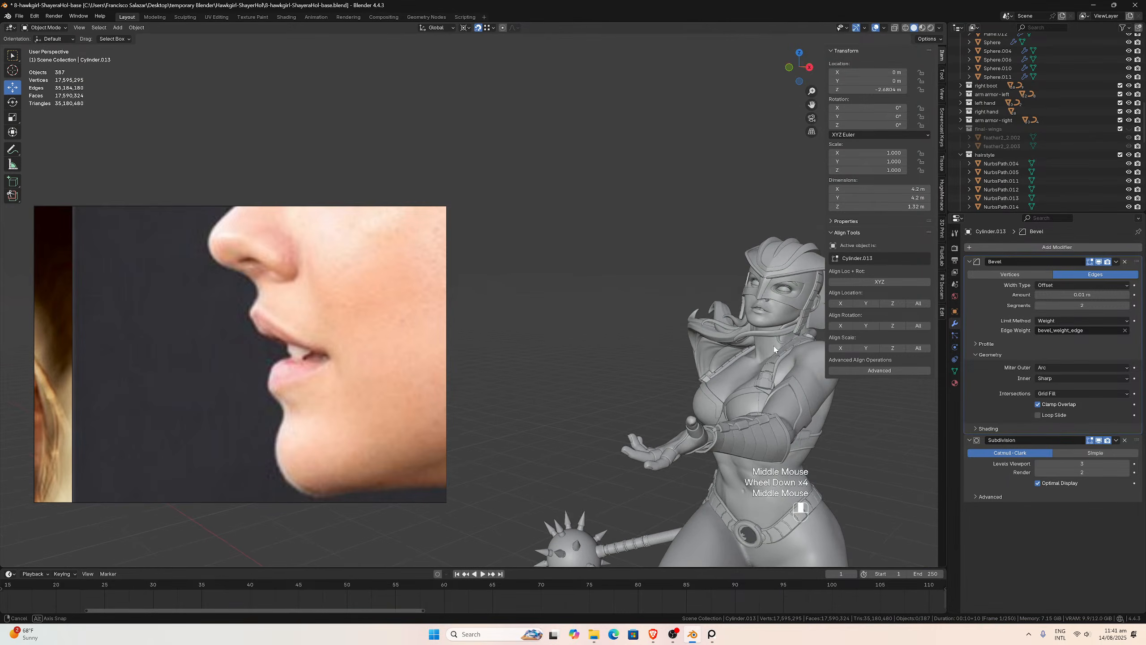
pyautogui.scroll(3, 790, 345)
pyautogui.moveTo(811, 104); pyautogui.dragTo(462, 93)
pyautogui.scroll(3, 773, 206)
pyautogui.moveTo(773, 206); pyautogui.dragTo(791, 197, button='middle')
pyautogui.moveTo(812, 105); pyautogui.dragTo(776, 213)
pyautogui.moveTo(776, 213); pyautogui.dragTo(736, 224, button='middle')
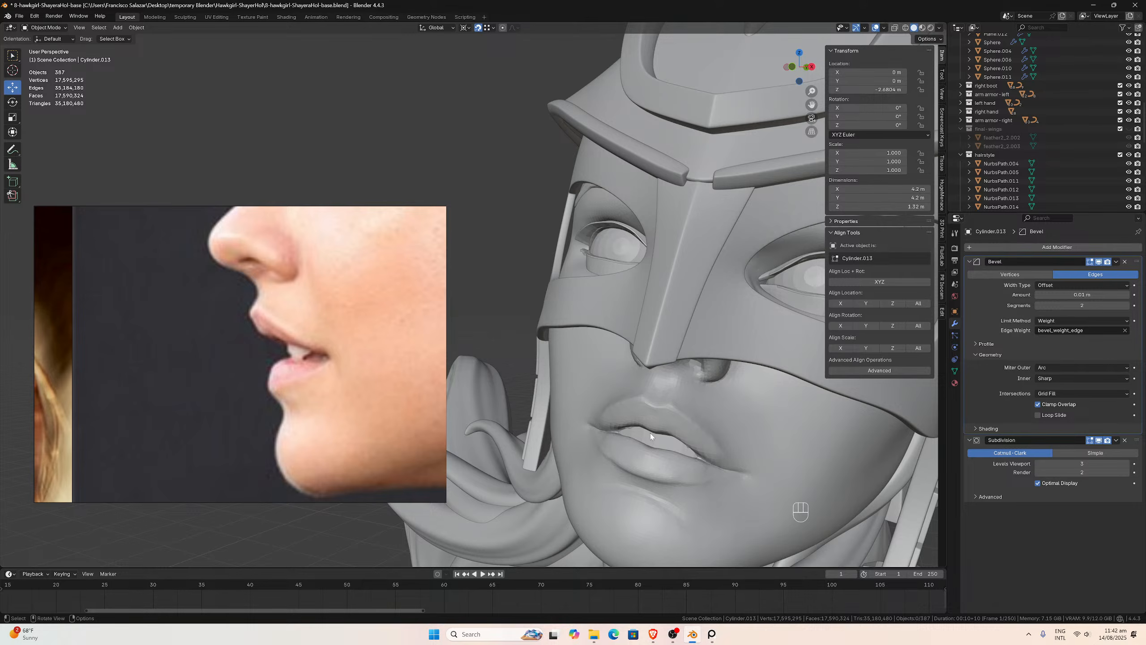
# - Save the Blender file with the whole masked head in view
pyautogui.scroll(-2, 658, 427)
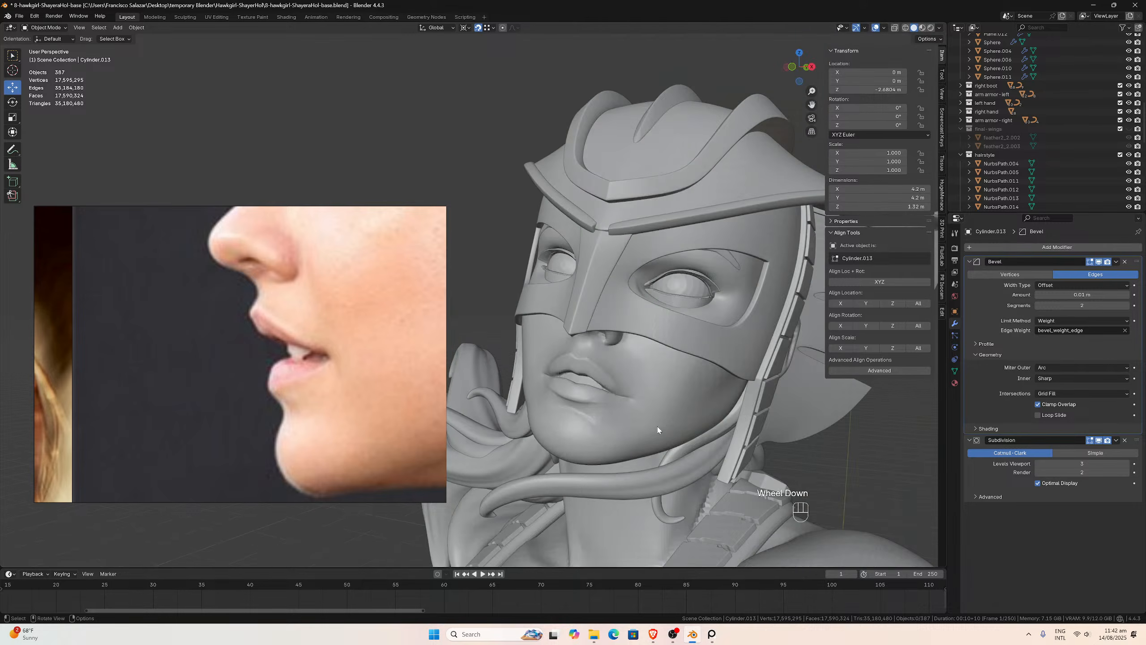
pyautogui.moveTo(660, 423); pyautogui.dragTo(668, 425, button='middle')
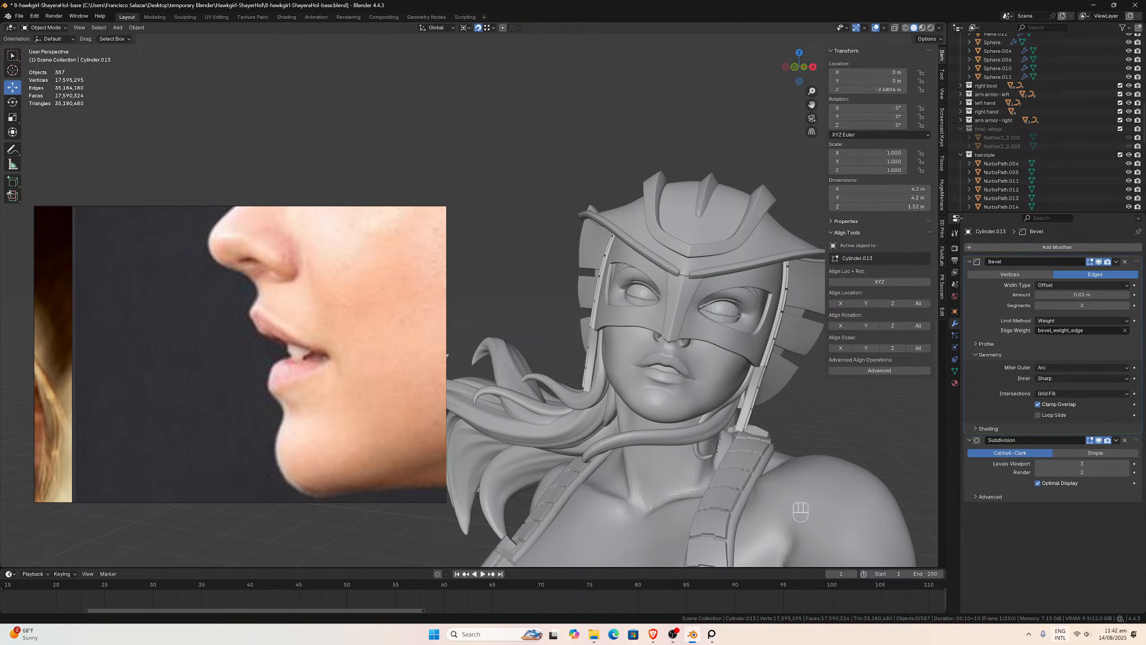
pyautogui.hotkey('ctrl', 's')
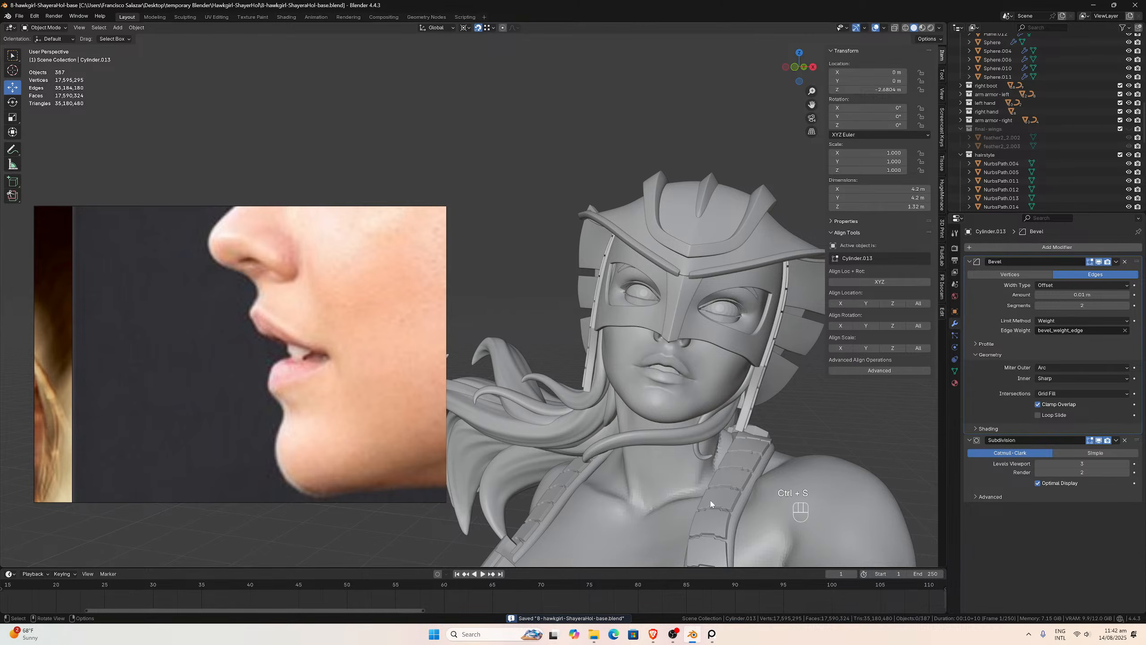
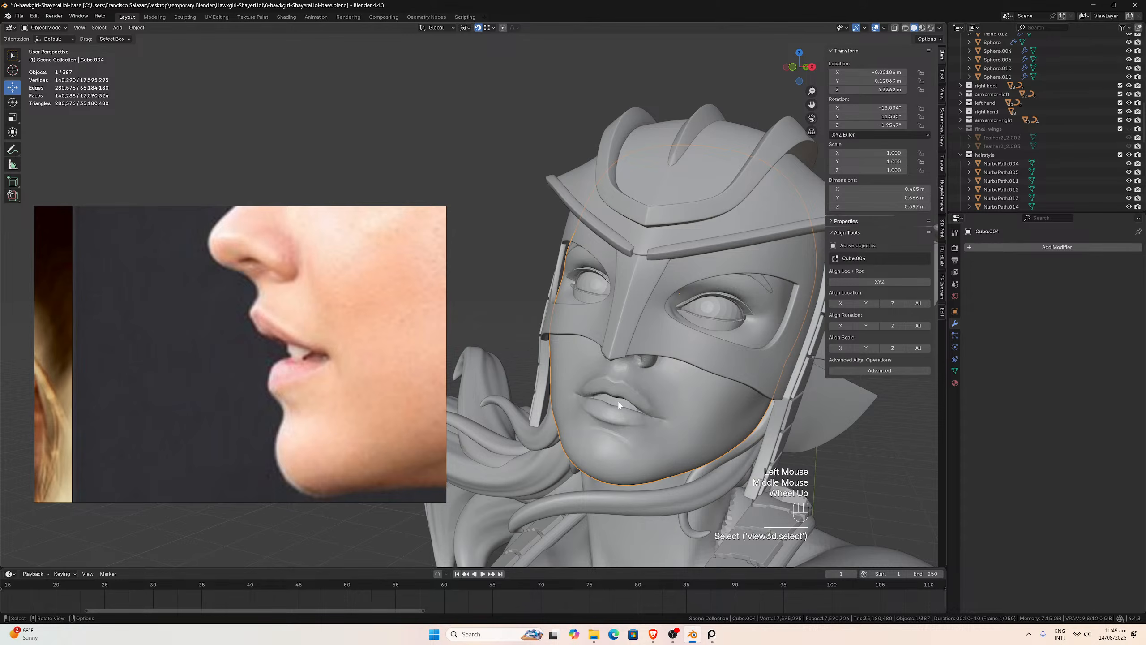
# - Select the teeth cylinder inside the mouth and examine how it sits between the parted lips
pyautogui.click(617, 404)
pyautogui.scroll(5, 614, 401)
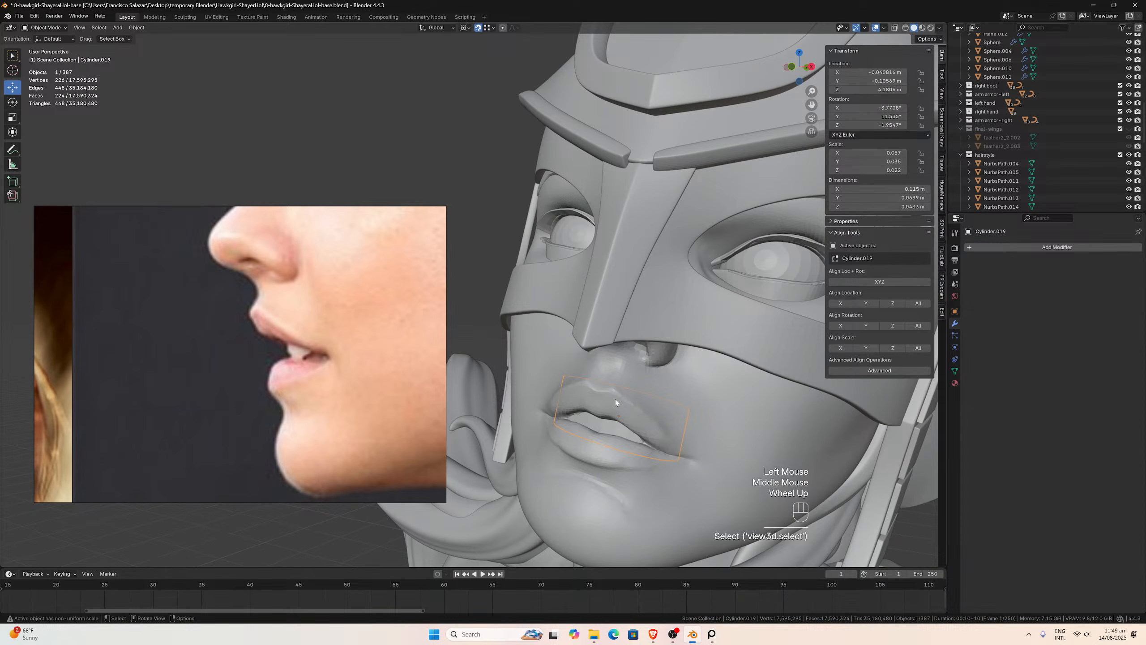
pyautogui.scroll(1, 615, 399)
pyautogui.scroll(-1, 616, 399)
pyautogui.moveTo(616, 399); pyautogui.dragTo(612, 398, button='middle')
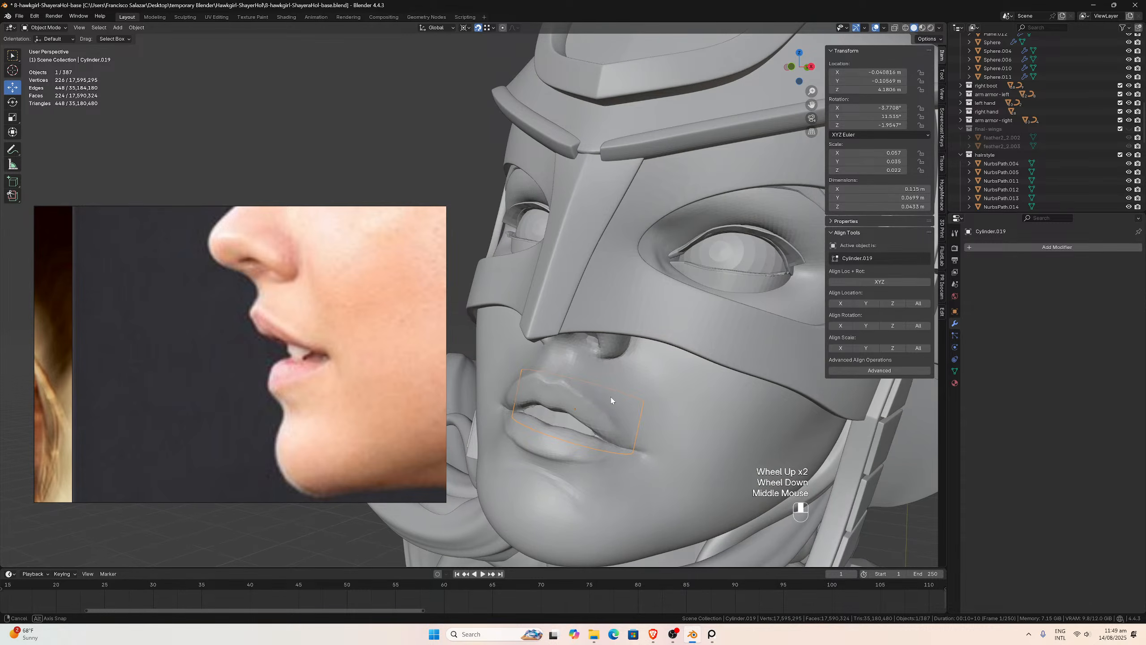
pyautogui.scroll(1, 612, 397)
pyautogui.moveTo(811, 105); pyautogui.dragTo(810, 28)
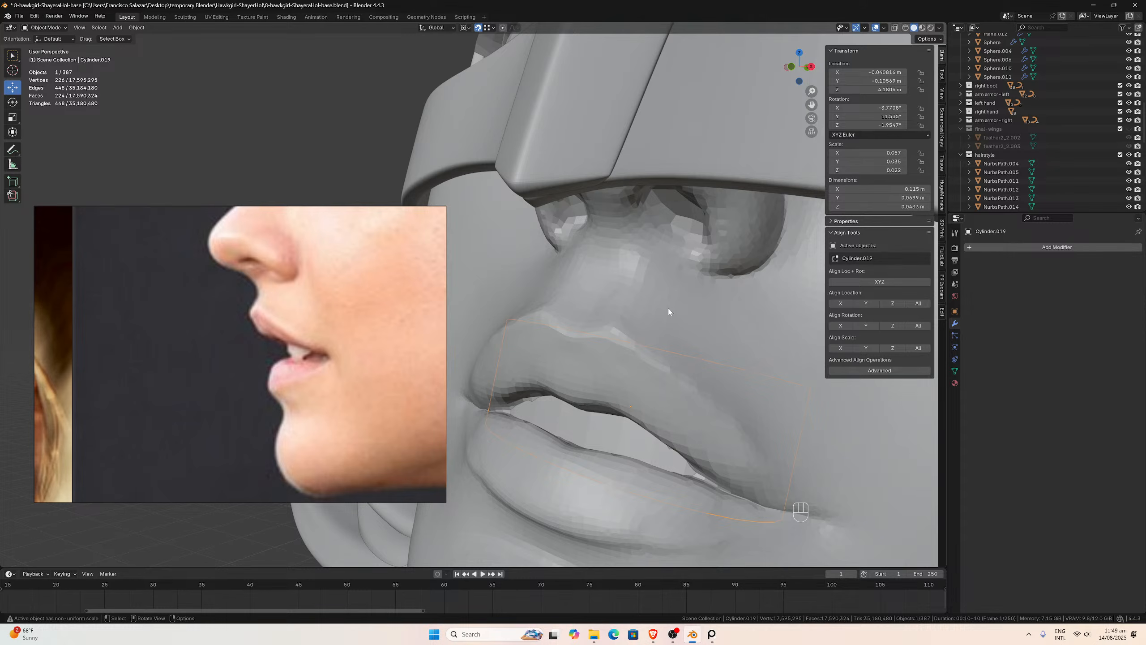
# - Isolate the face mesh together with the teeth cylinder in local view
pyautogui.scroll(-2, 669, 312)
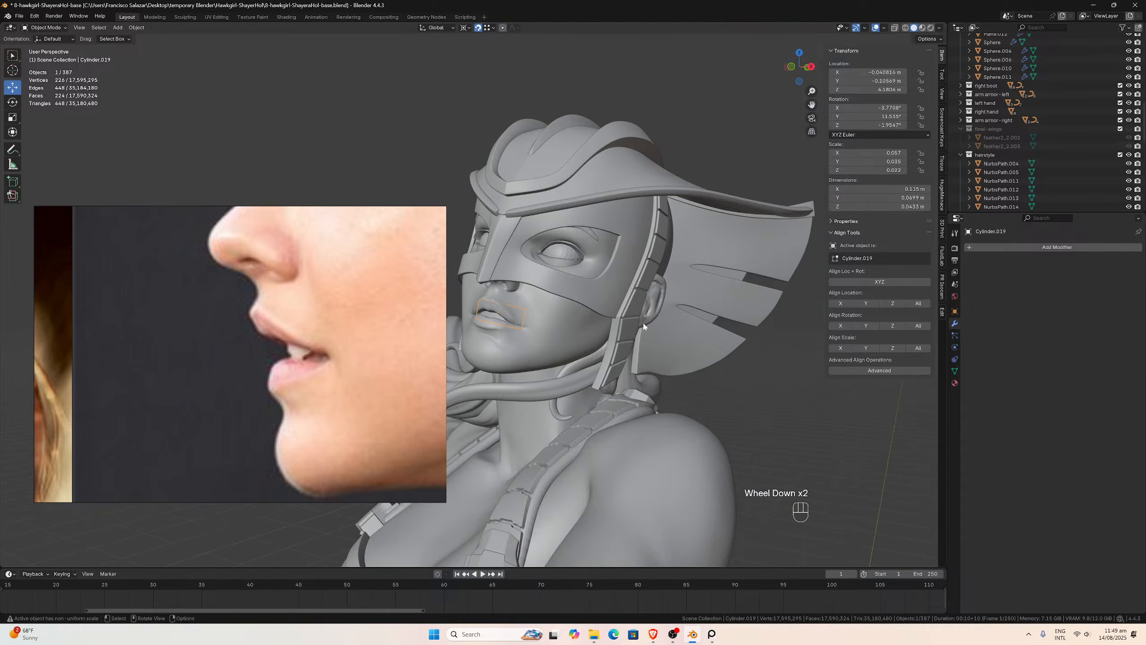
pyautogui.moveTo(643, 323); pyautogui.dragTo(609, 239, button='middle')
pyautogui.moveTo(805, 105); pyautogui.dragTo(1119, 149)
pyautogui.scroll(2, 690, 244)
pyautogui.click(684, 276)
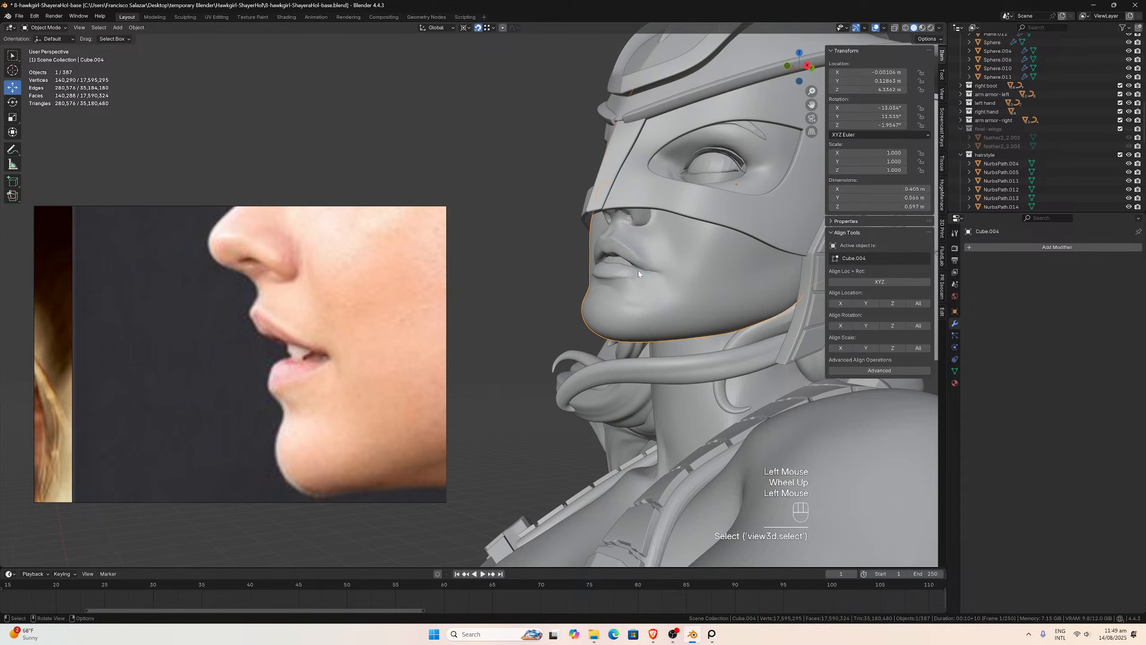
pyautogui.keyDown('shift'); pyautogui.click(617, 262); pyautogui.keyUp('shift')
pyautogui.press('/')
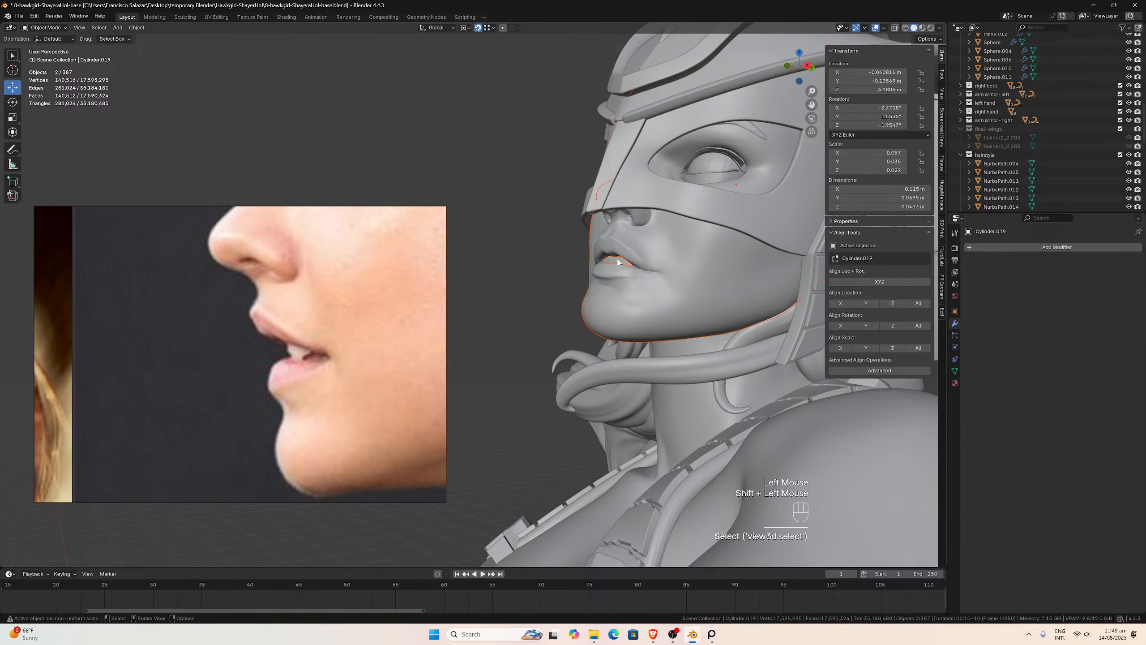
# - Examine the isolated face's nose and lips from the side against the profile photo
pyautogui.moveTo(612, 273); pyautogui.dragTo(597, 267, button='middle')
pyautogui.scroll(1, 596, 266)
pyautogui.moveTo(812, 105); pyautogui.dragTo(1134, 56)
pyautogui.scroll(2, 668, 180)
pyautogui.moveTo(648, 187); pyautogui.dragTo(622, 192, button='middle')
pyautogui.scroll(-2, 613, 204)
pyautogui.scroll(2, 622, 192)
# - Duplicate the teeth cylinder in place and hide the copy as a backup
pyautogui.click(752, 317)
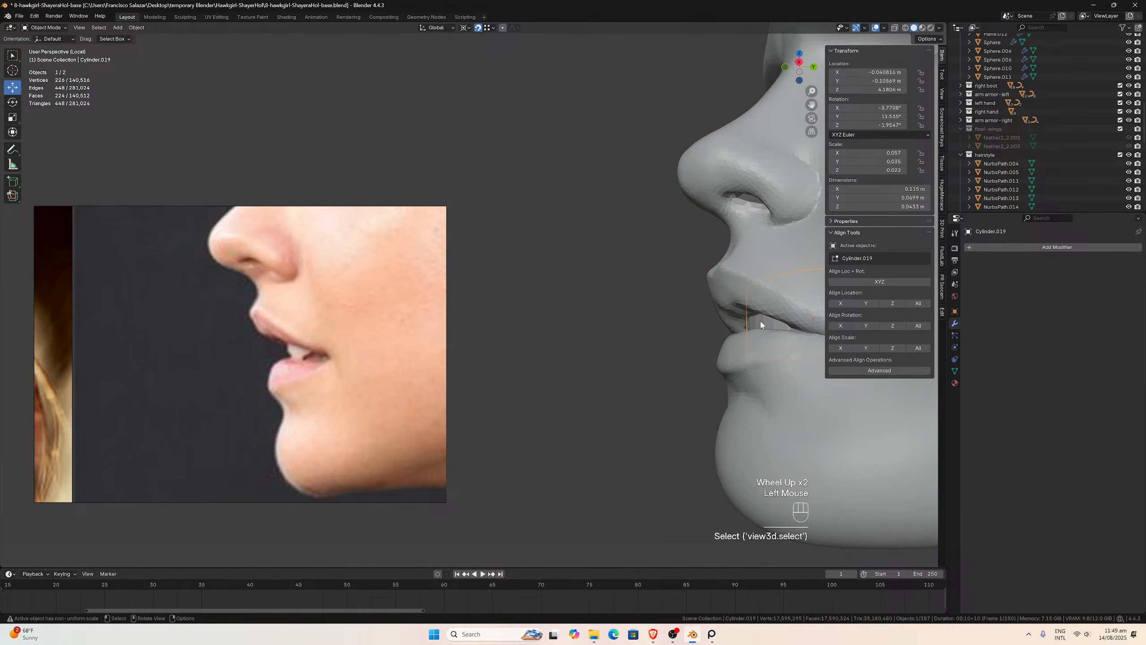
pyautogui.moveTo(752, 317); pyautogui.dragTo(720, 337, button='middle')
pyautogui.scroll(-1, 718, 306)
pyautogui.press('Tab')
pyautogui.press('Tab')
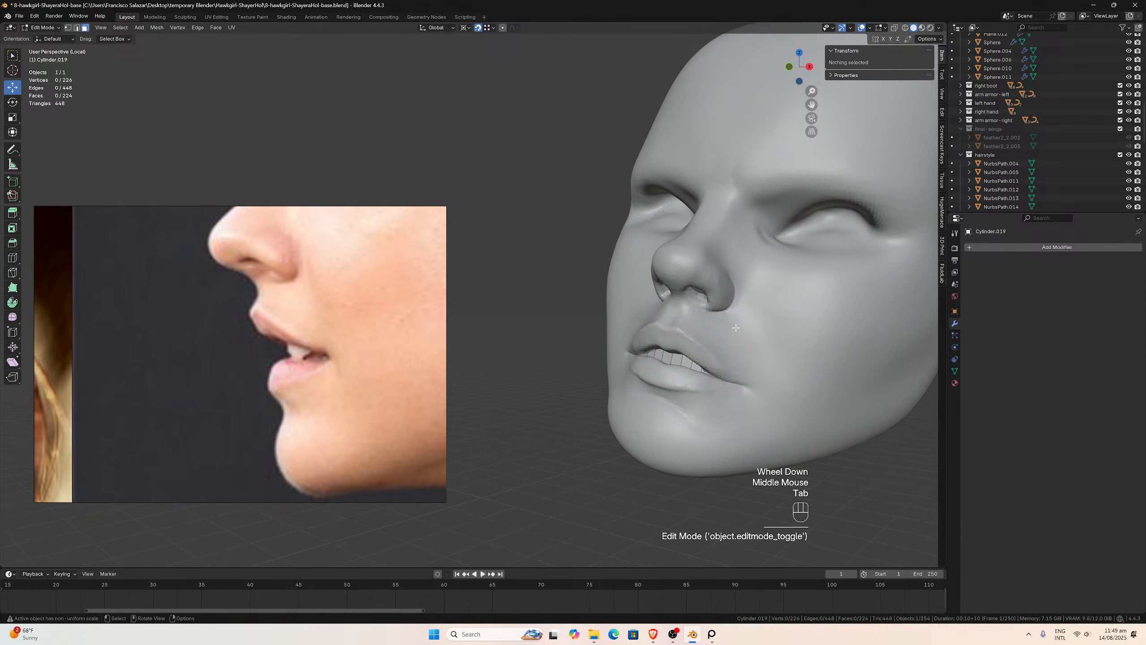
pyautogui.hotkey('shift', 'd')
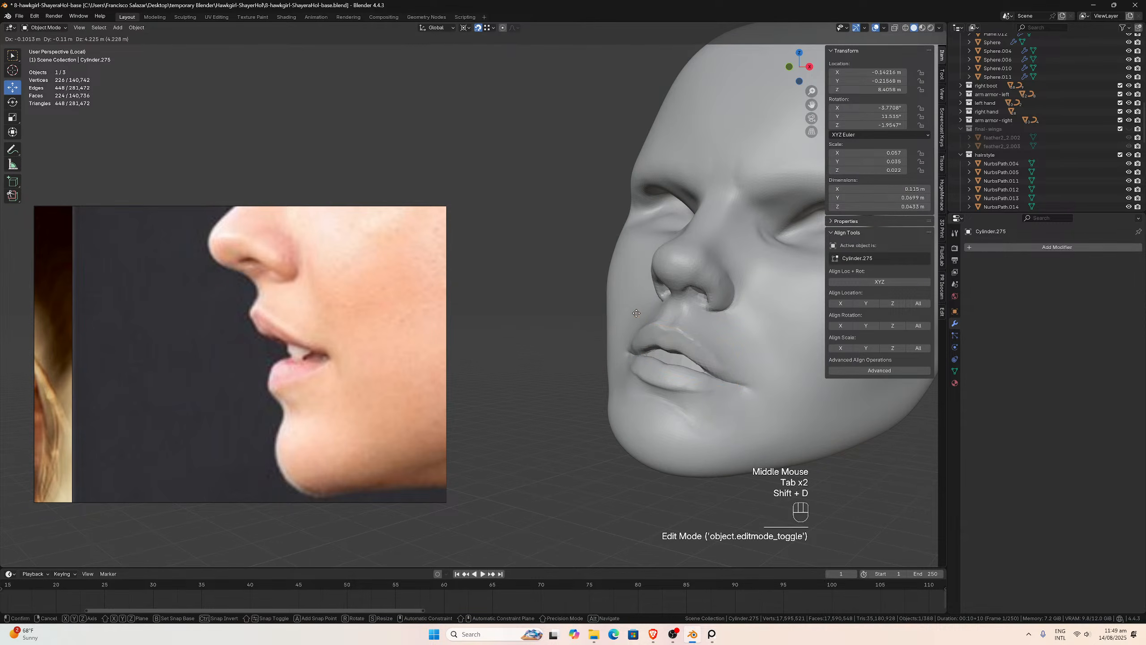
pyautogui.press('Escape')
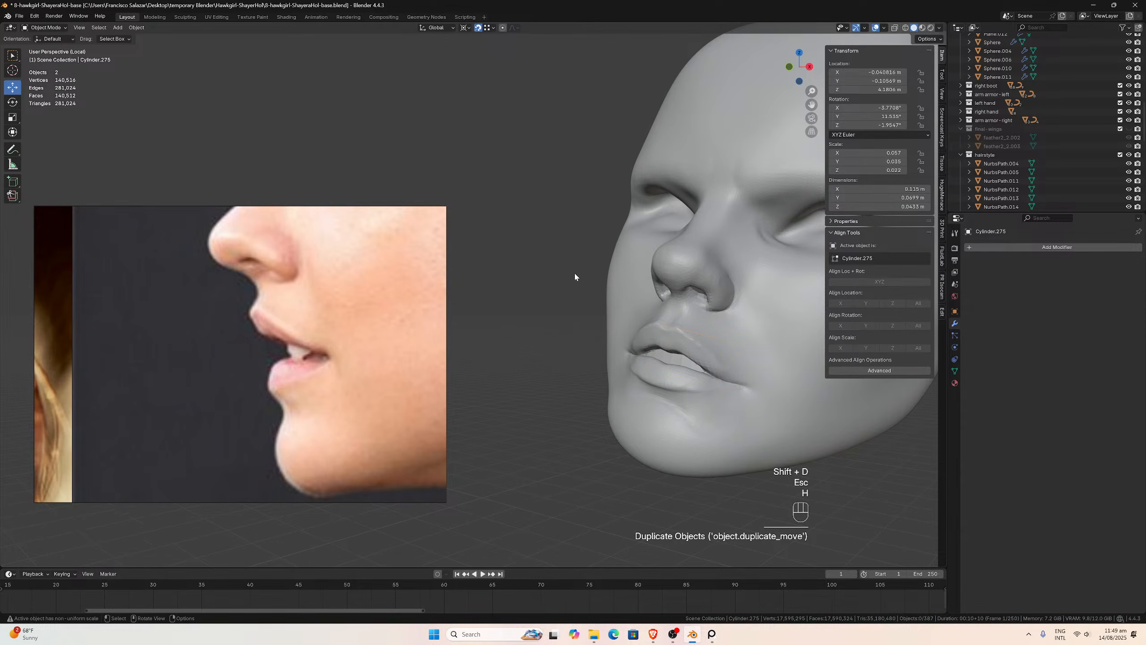
pyautogui.press('h')
# - Select the original teeth cylinder between the lips and open its mesh in Edit Mode
pyautogui.click(677, 359)
pyautogui.click(680, 359)
pyautogui.moveTo(684, 359); pyautogui.dragTo(719, 360, button='middle')
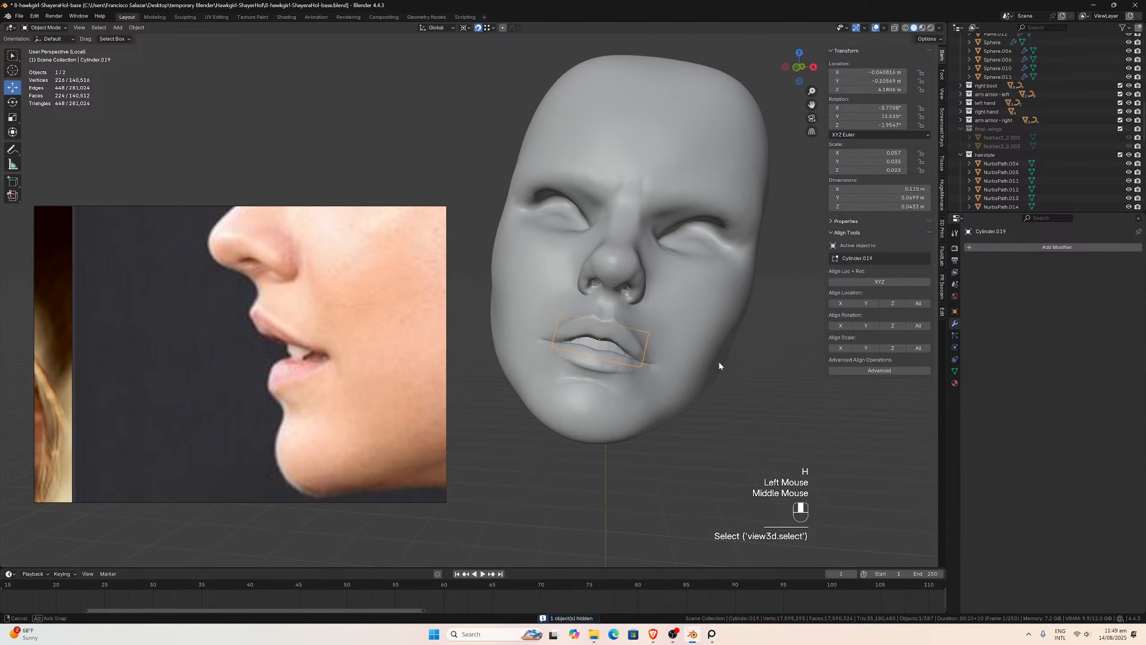
pyautogui.scroll(3, 720, 364)
pyautogui.moveTo(811, 104); pyautogui.dragTo(722, 108)
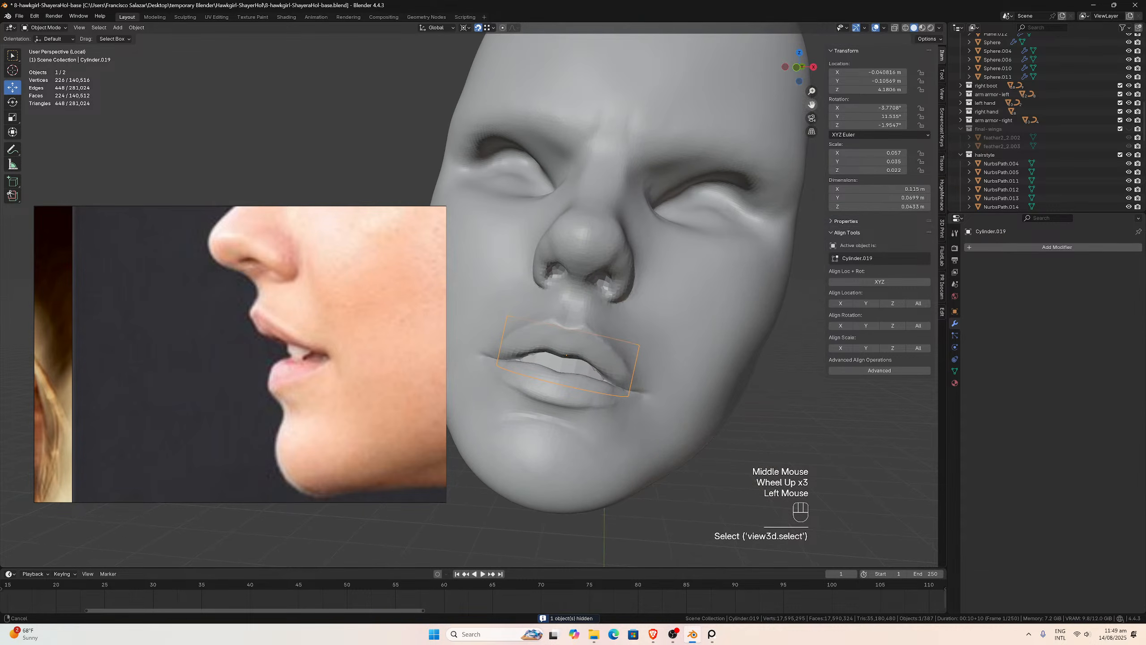
pyautogui.scroll(2, 704, 299)
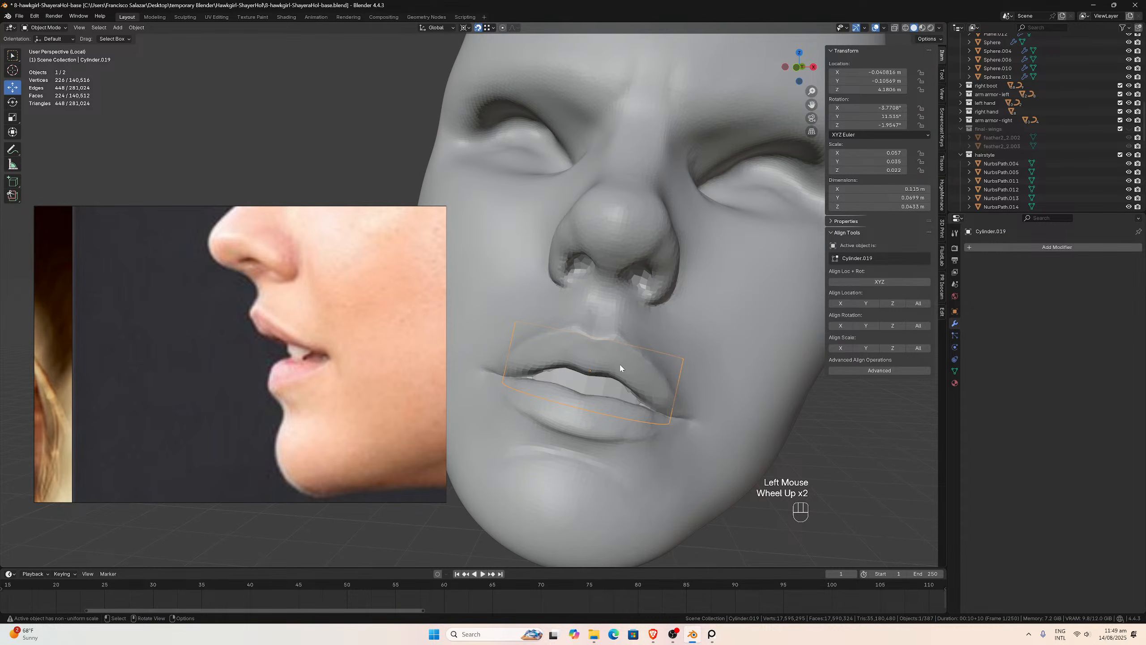
pyautogui.press('Tab')
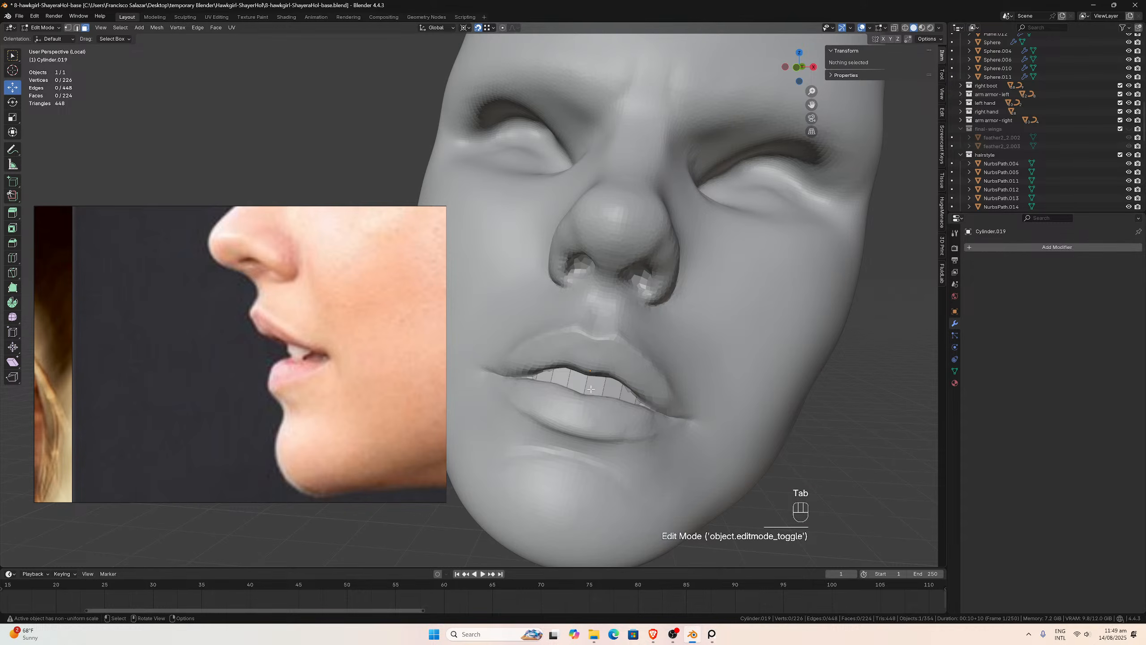
# - Examine the teeth cylinder's faces in the mouth opening from the front and three-quarter angles
pyautogui.scroll(-2, 581, 342)
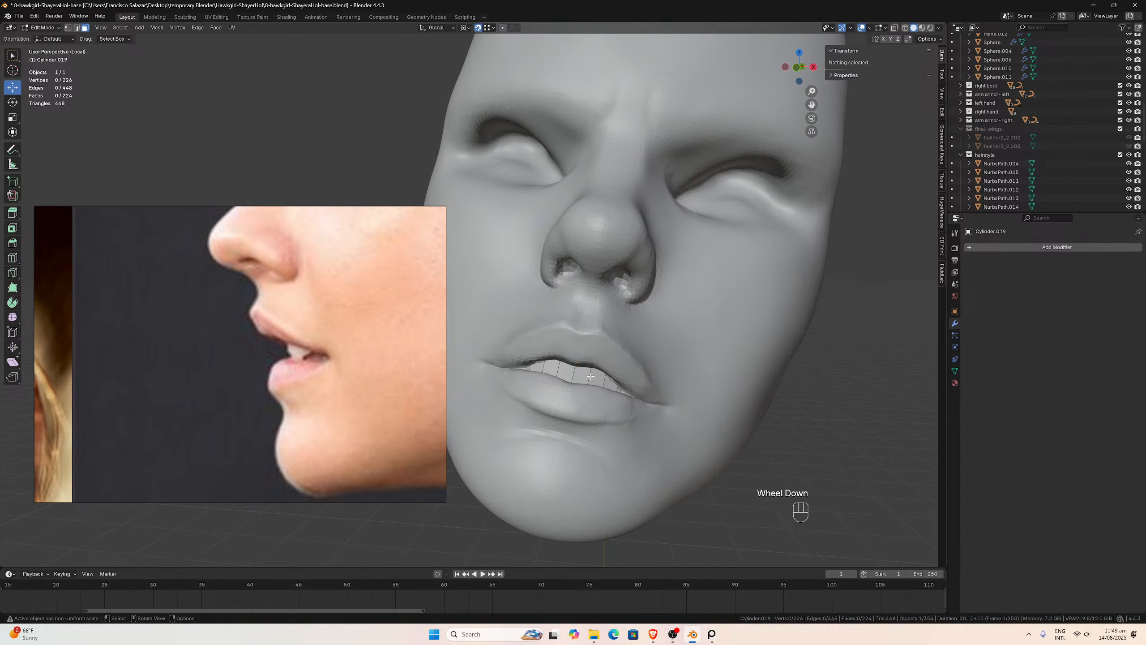
pyautogui.moveTo(581, 342); pyautogui.dragTo(536, 366, button='middle')
pyautogui.scroll(-2, 536, 366)
pyautogui.scroll(-1, 670, 391)
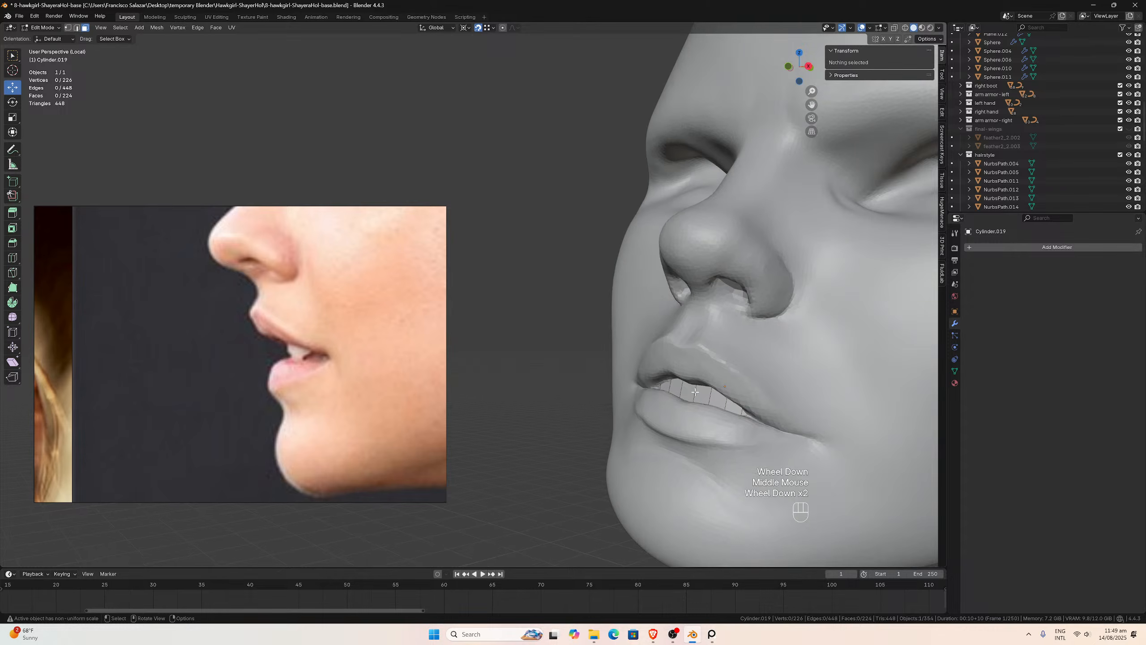
pyautogui.moveTo(699, 393); pyautogui.dragTo(710, 397, button='middle')
pyautogui.scroll(2, 716, 398)
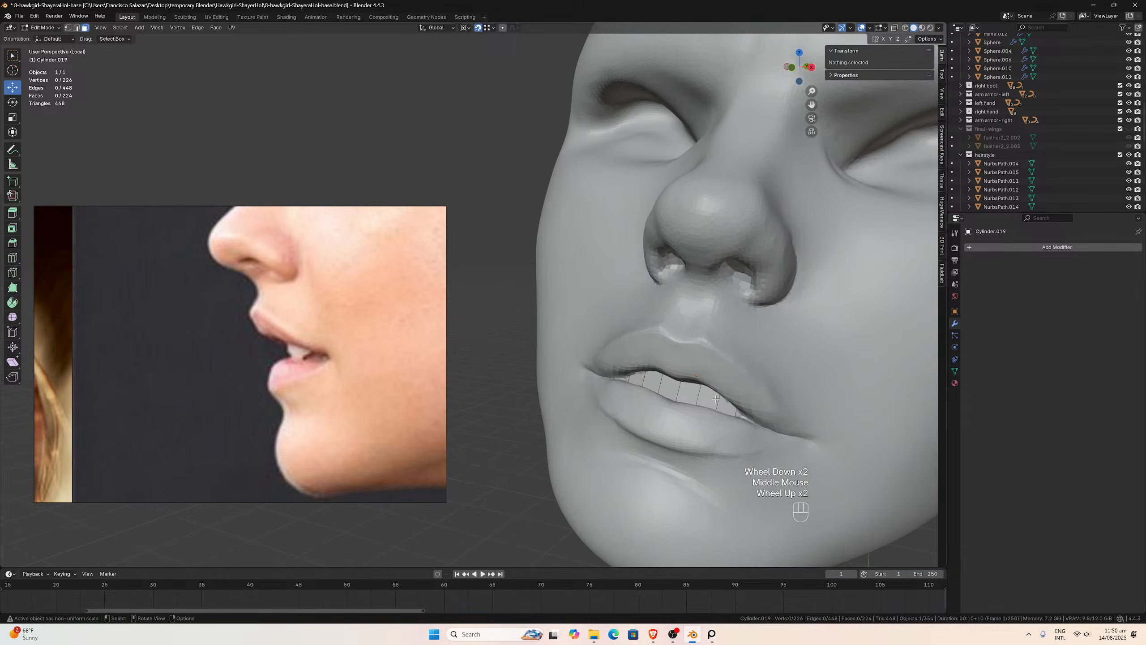
pyautogui.moveTo(811, 104); pyautogui.dragTo(740, 108)
pyautogui.scroll(1, 718, 267)
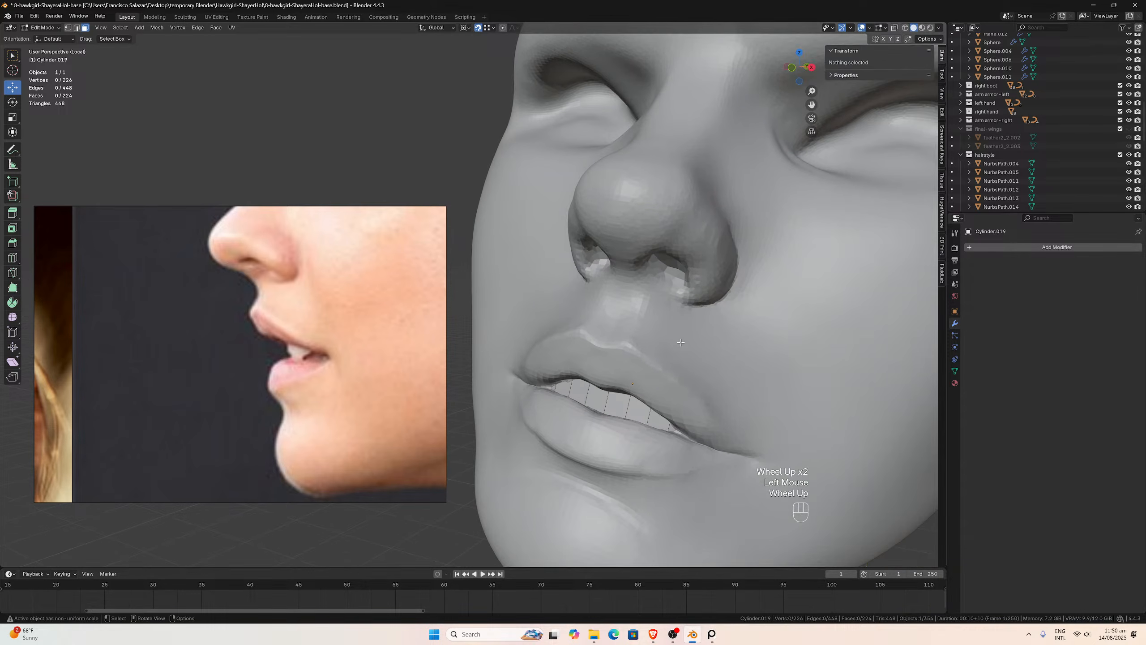
# - Select the whole teeth mesh, enable X-ray display, and set Local transform orientation with the Median Point pivot
pyautogui.press('a')
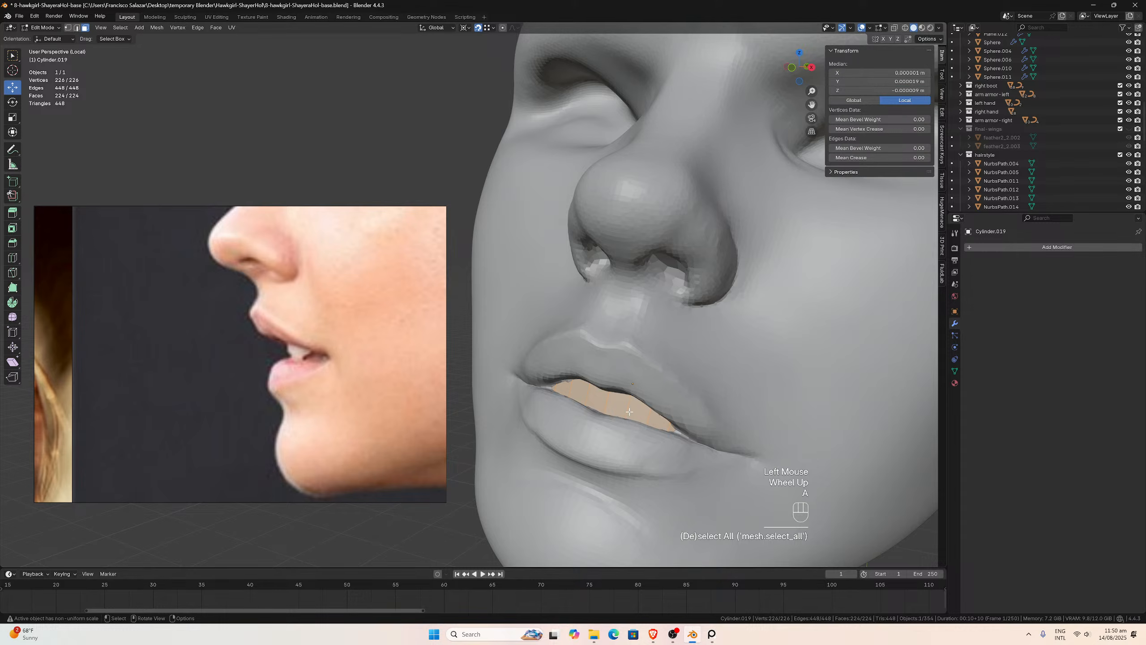
pyautogui.moveTo(632, 412); pyautogui.dragTo(663, 388, button='middle')
pyautogui.click(894, 28)
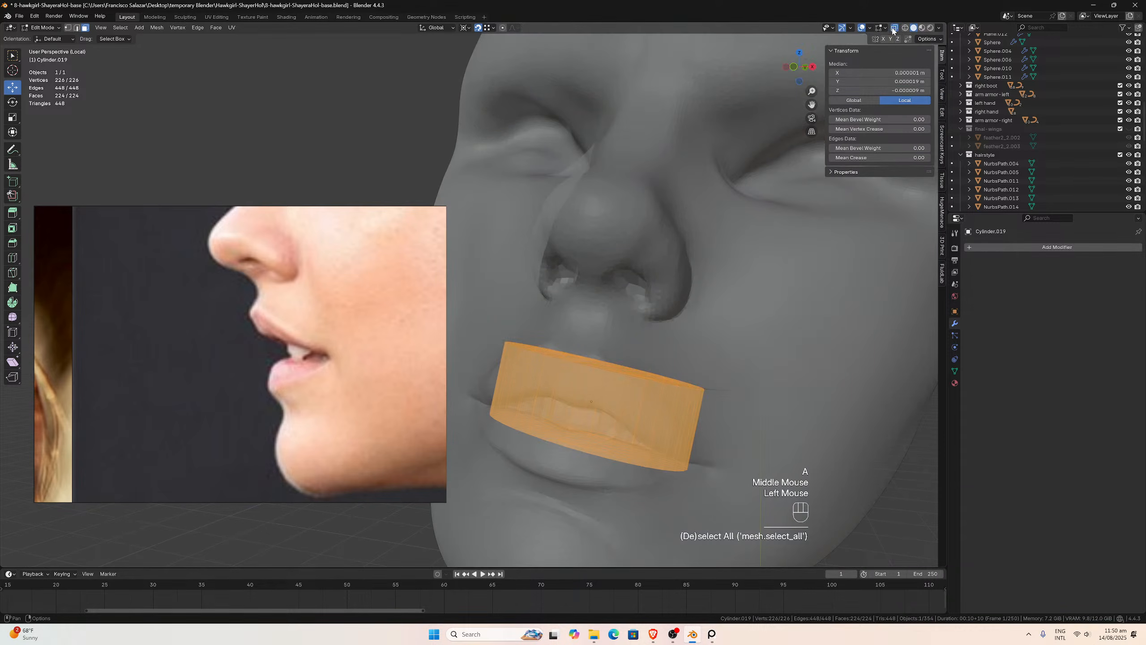
pyautogui.click(436, 28)
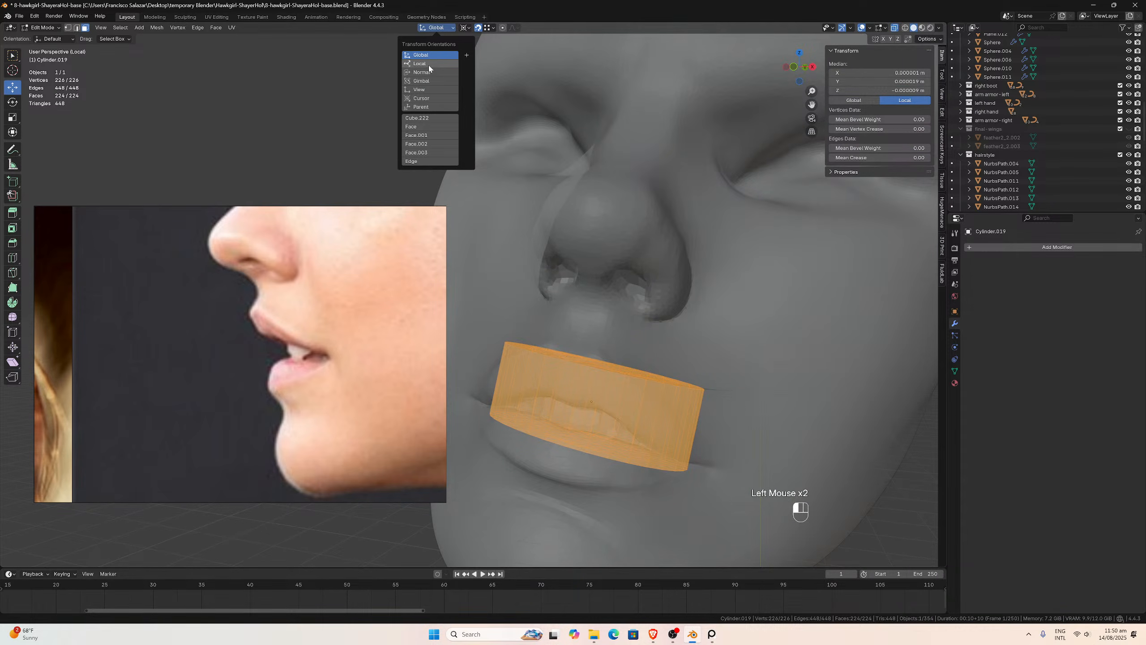
pyautogui.click(465, 28)
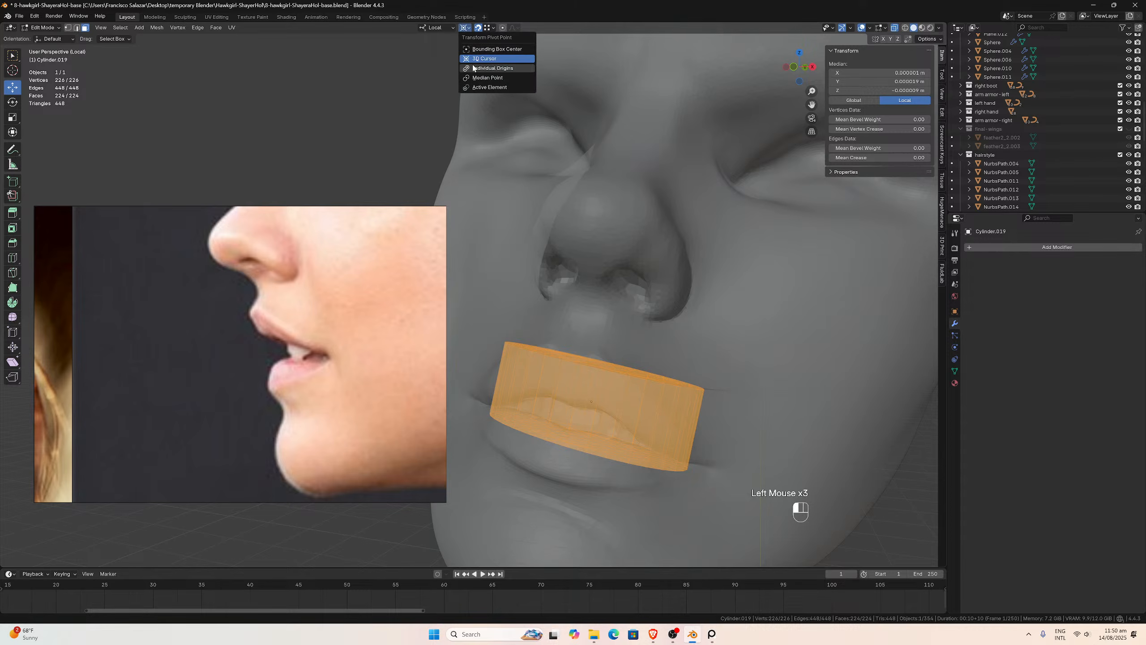
pyautogui.click(478, 79)
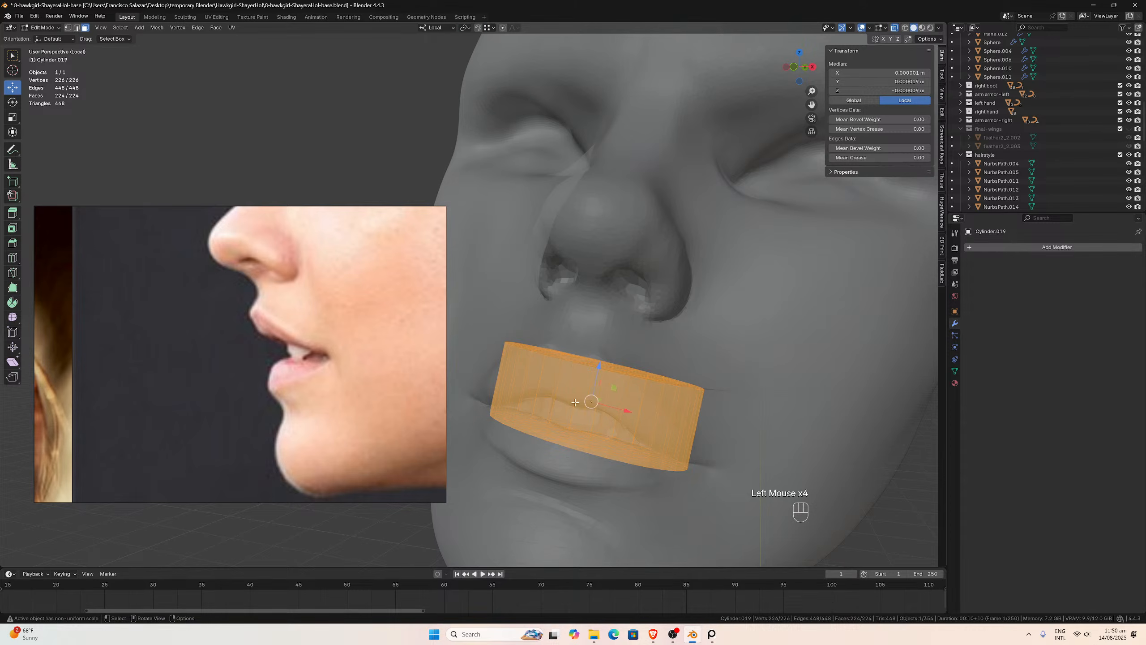
# - Delete the ring of faces along the underside of the teeth cylinder
pyautogui.moveTo(575, 402); pyautogui.dragTo(569, 350, button='middle')
pyautogui.scroll(-3, 570, 397)
pyautogui.moveTo(562, 479); pyautogui.dragTo(582, 484, button='middle')
pyautogui.scroll(-1, 583, 484)
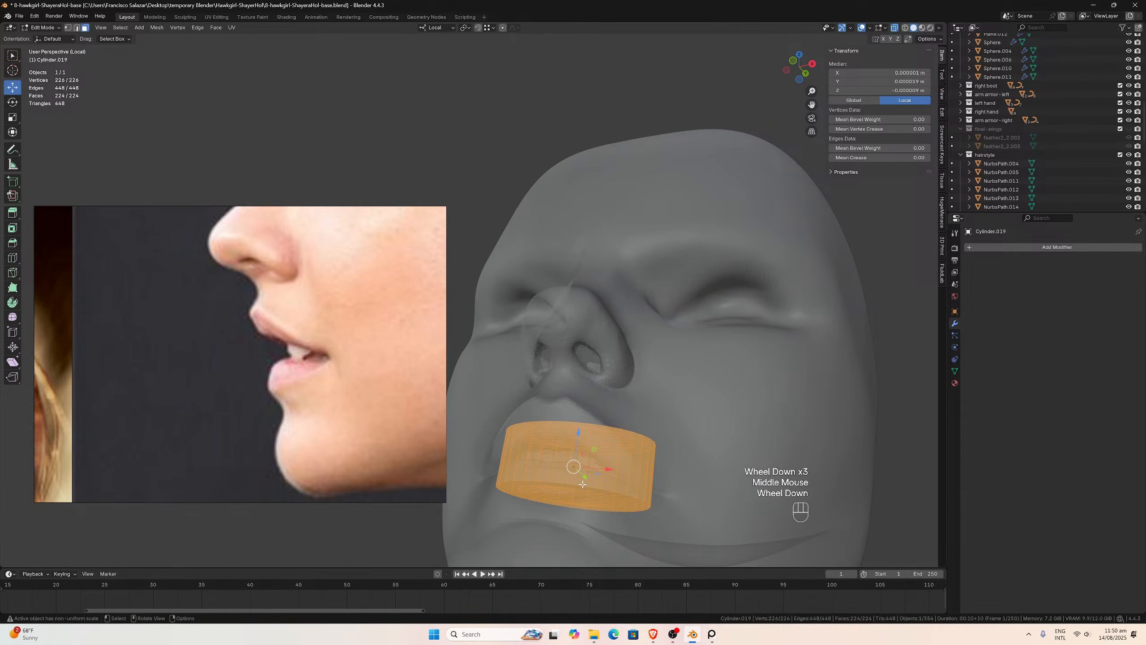
pyautogui.click(575, 486)
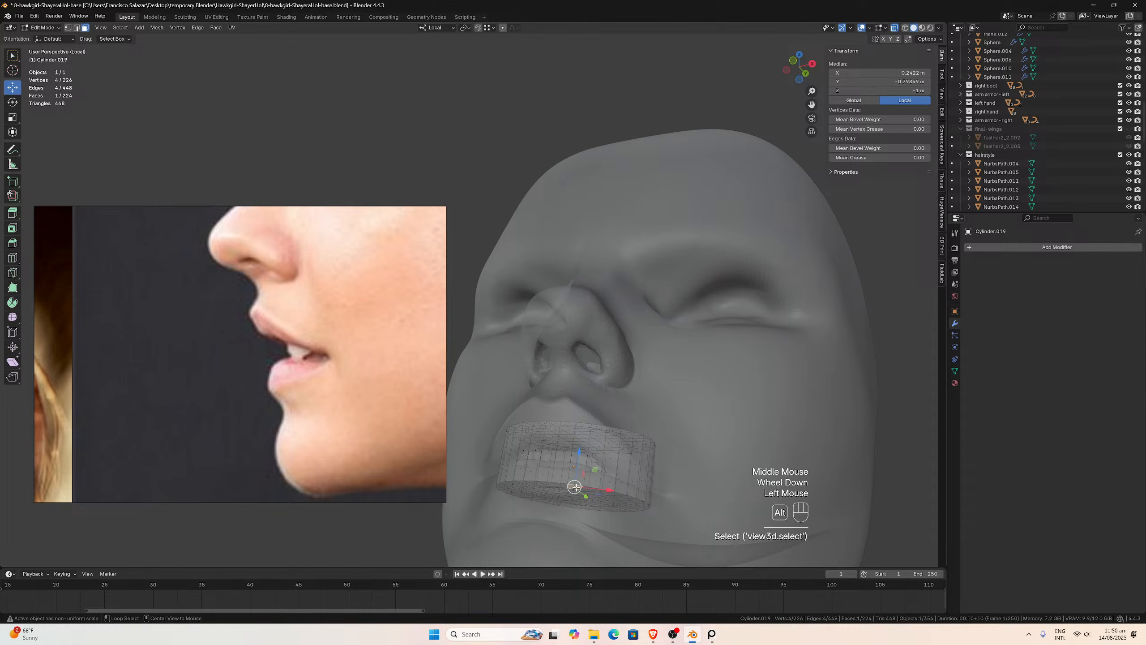
pyautogui.keyDown('alt'); pyautogui.click(574, 486); pyautogui.keyUp('alt')
pyautogui.click(568, 487)
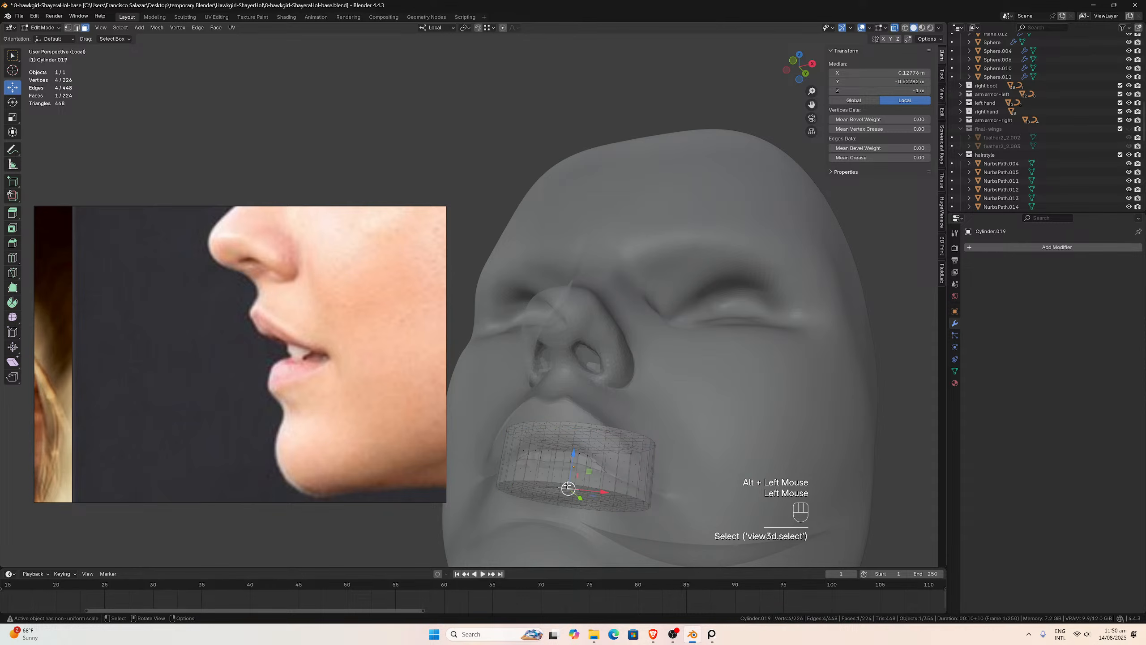
pyautogui.keyDown('alt'); pyautogui.click(568, 486); pyautogui.keyUp('alt')
pyautogui.keyDown('alt'); pyautogui.click(569, 485); pyautogui.keyUp('alt')
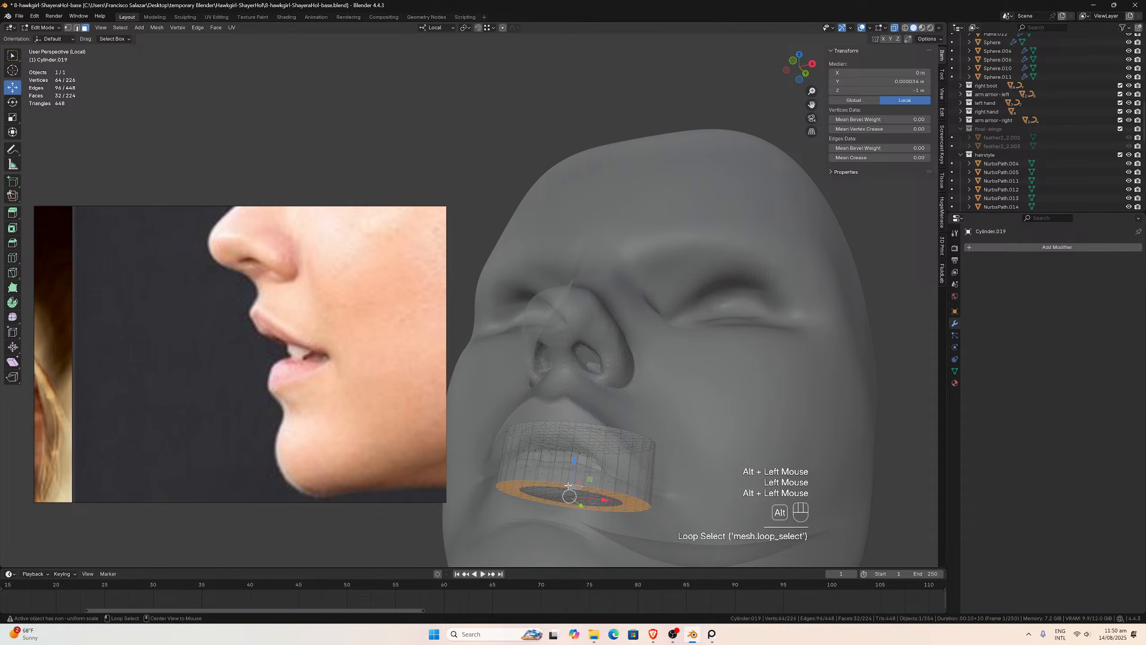
pyautogui.press('x')
pyautogui.click(567, 484)
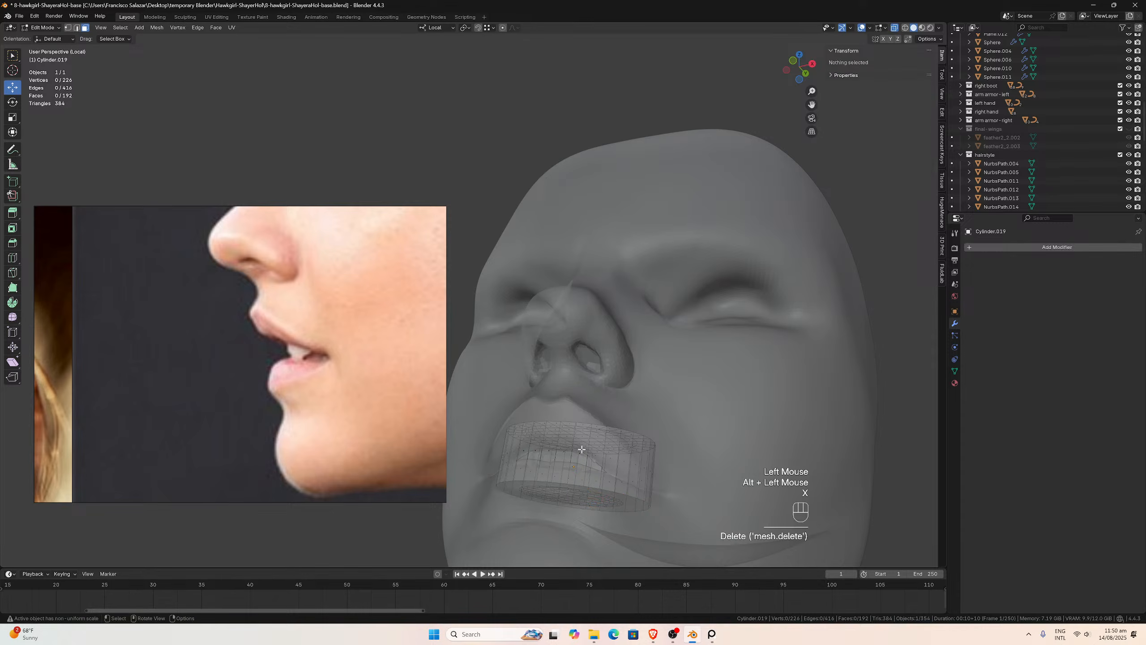
# - Delete the outer ring of faces around the upper cap of the teeth cylinder
pyautogui.moveTo(582, 449); pyautogui.dragTo(568, 439, button='middle')
pyautogui.click(658, 329)
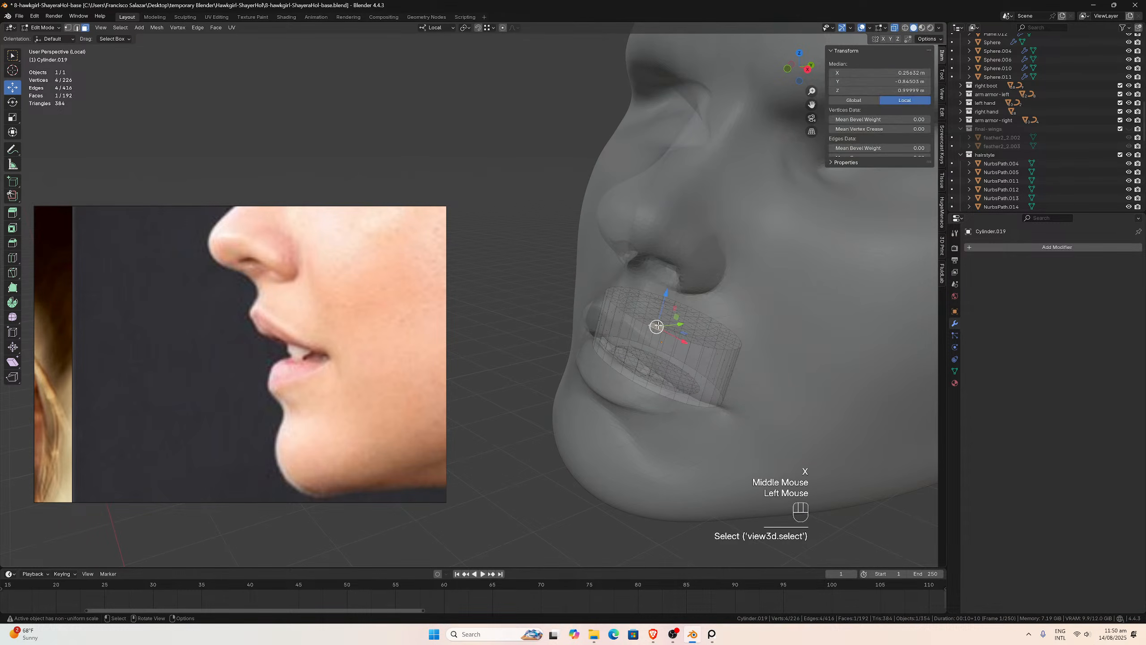
pyautogui.keyDown('alt'); pyautogui.click(658, 327); pyautogui.keyUp('alt')
pyautogui.click(657, 325)
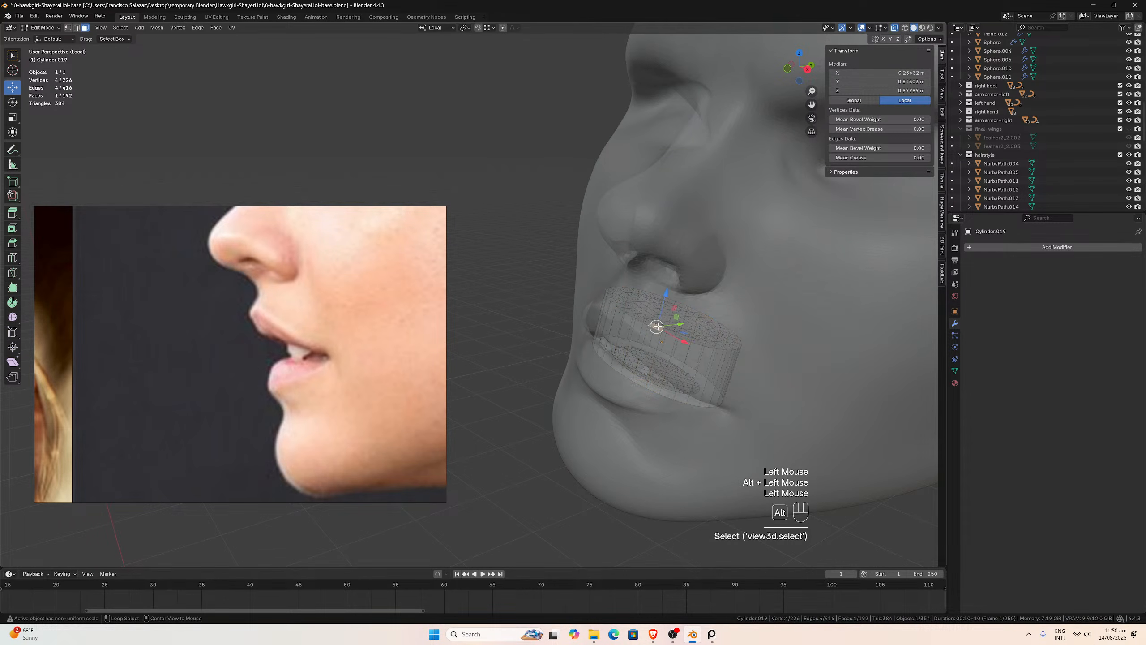
pyautogui.keyDown('alt'); pyautogui.click(654, 325); pyautogui.keyUp('alt')
pyautogui.click(650, 324)
pyautogui.keyDown('alt'); pyautogui.click(650, 324); pyautogui.keyUp('alt')
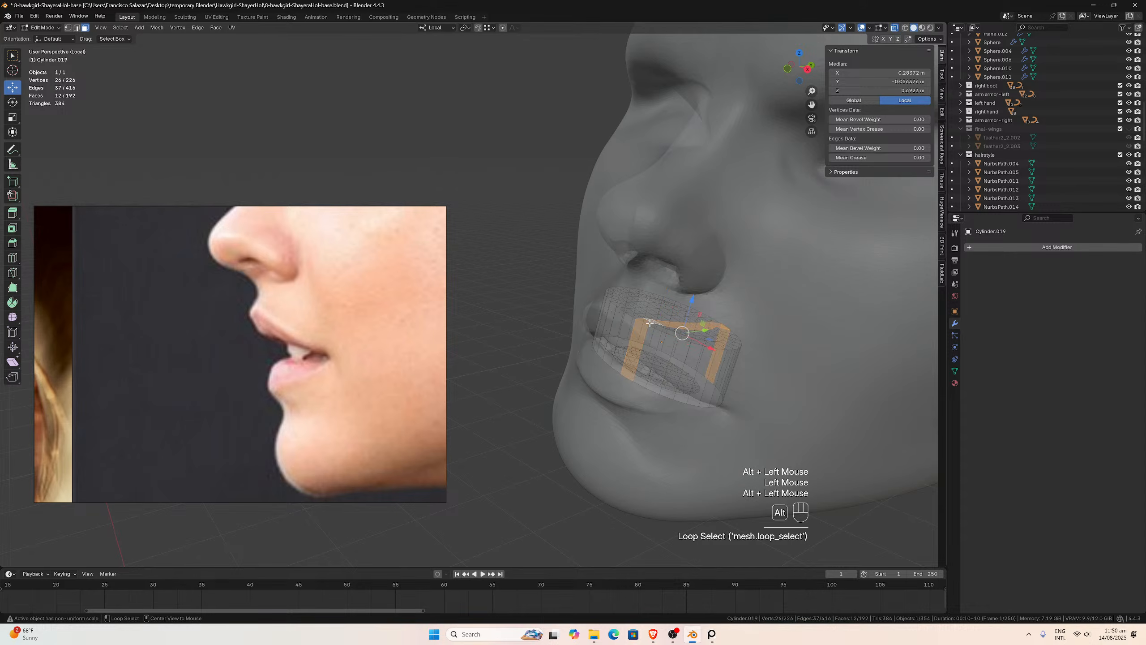
pyautogui.click(650, 325)
pyautogui.keyDown('alt'); pyautogui.click(651, 325); pyautogui.keyUp('alt')
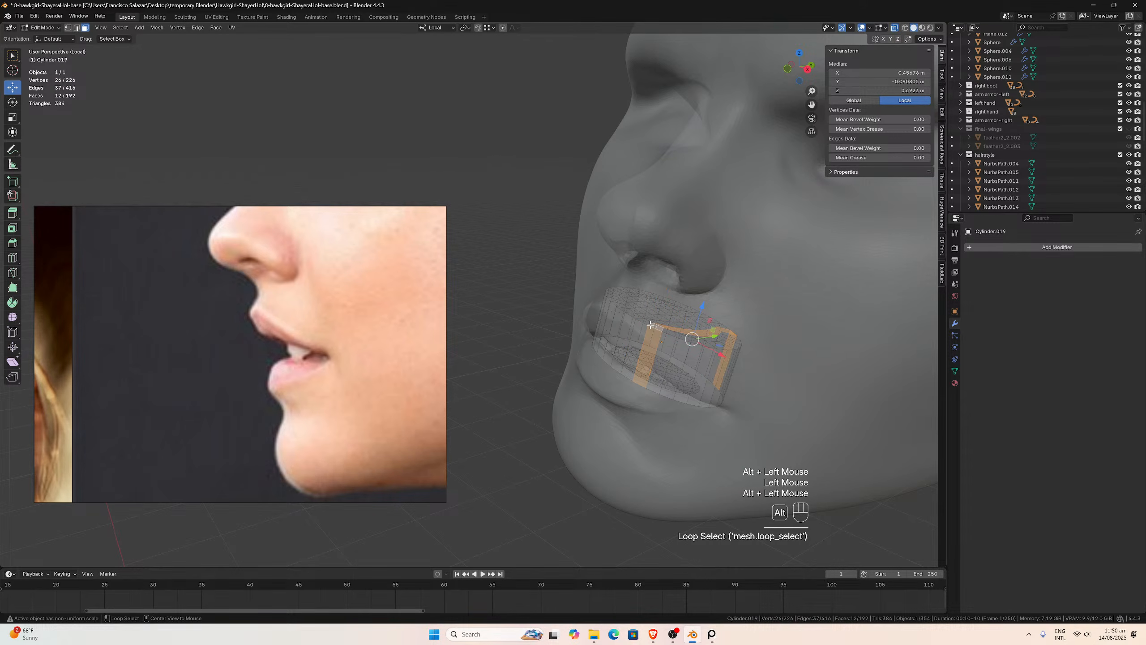
pyautogui.keyDown('alt'); pyautogui.click(650, 324); pyautogui.keyUp('alt')
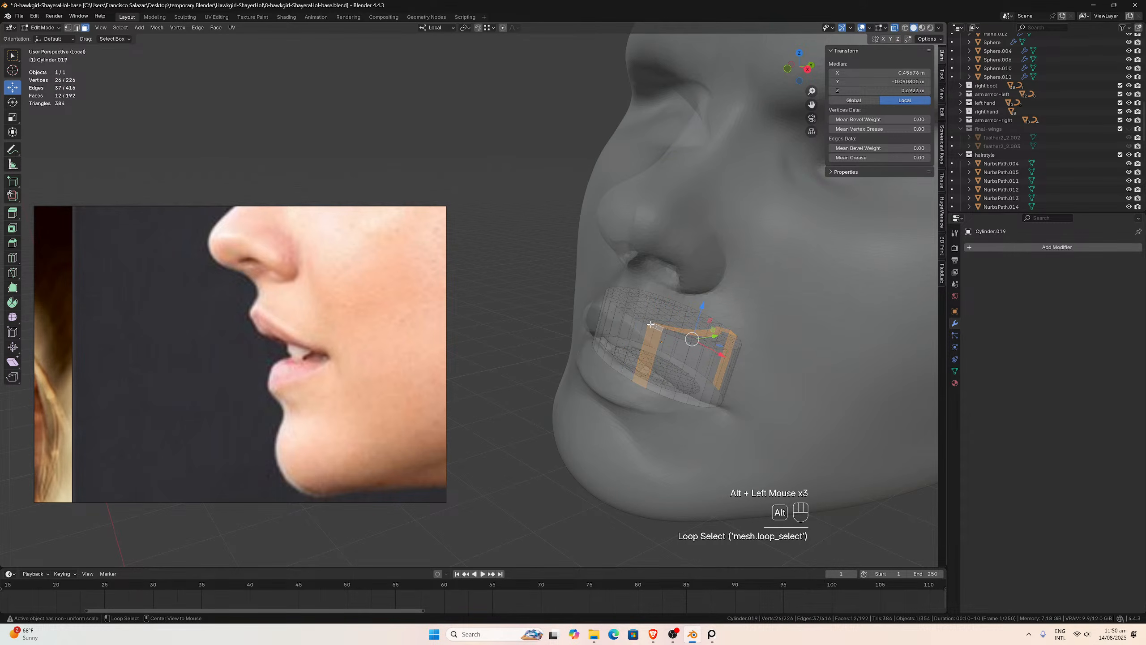
pyautogui.keyDown('alt'); pyautogui.click(650, 324); pyautogui.keyUp('alt')
pyautogui.press('x')
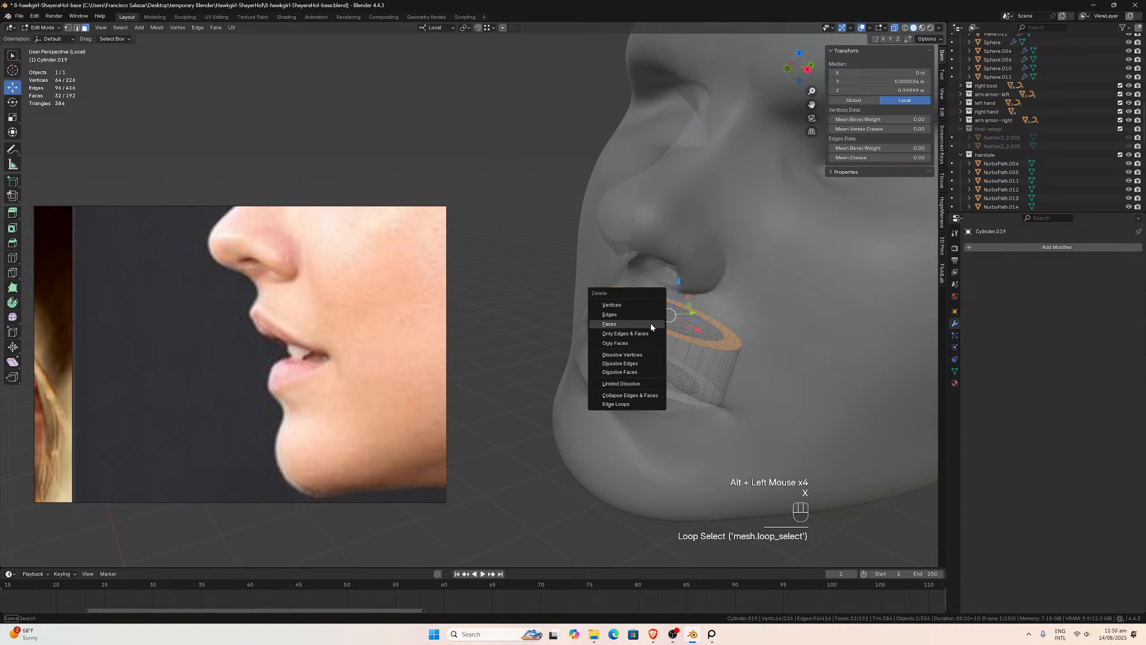
pyautogui.click(651, 324)
# - Delete the detached upper and lower inner cap faces, leaving only the teeth cylinder's side wall
pyautogui.press('l')
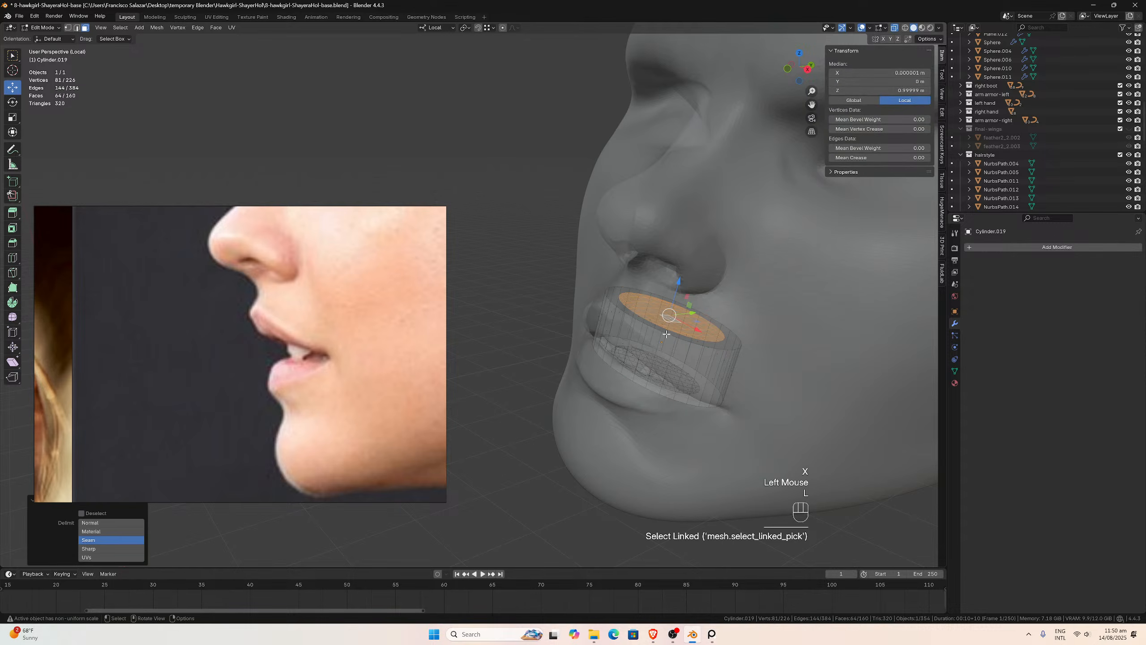
pyautogui.press('l')
pyautogui.press('x')
pyautogui.click(654, 367)
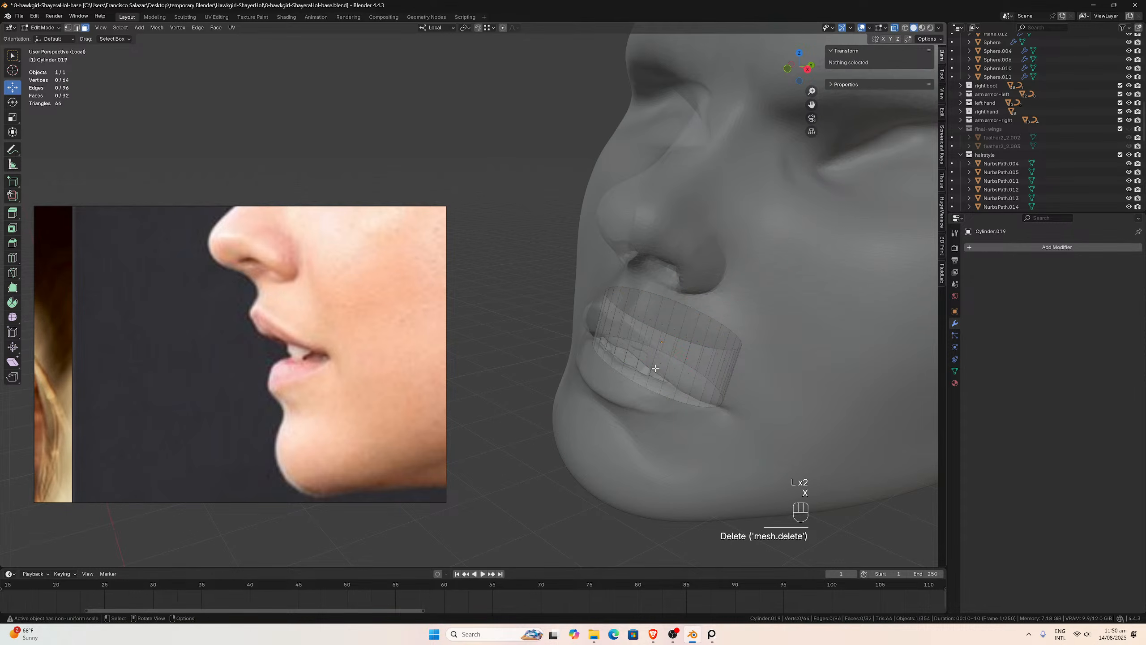
# - Select the teeth wall's lower edge loop, turn off X-ray, and raise the loop about 0.012 m along its local Z axis
pyautogui.moveTo(657, 361); pyautogui.dragTo(699, 333, button='middle')
pyautogui.scroll(2, 679, 365)
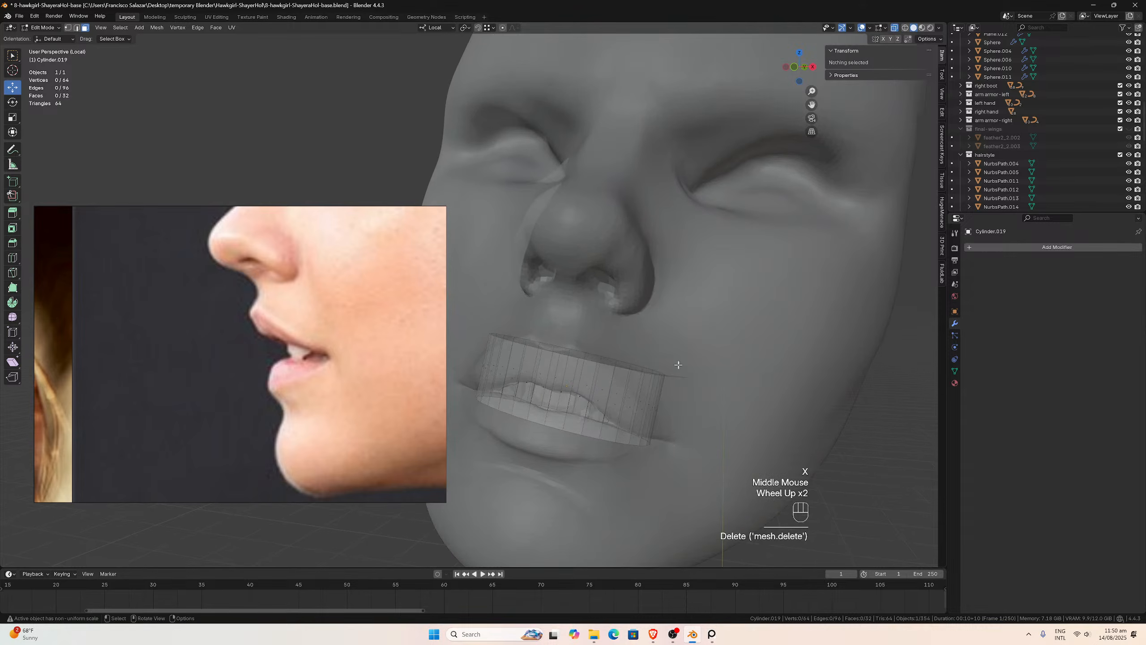
pyautogui.click(77, 28)
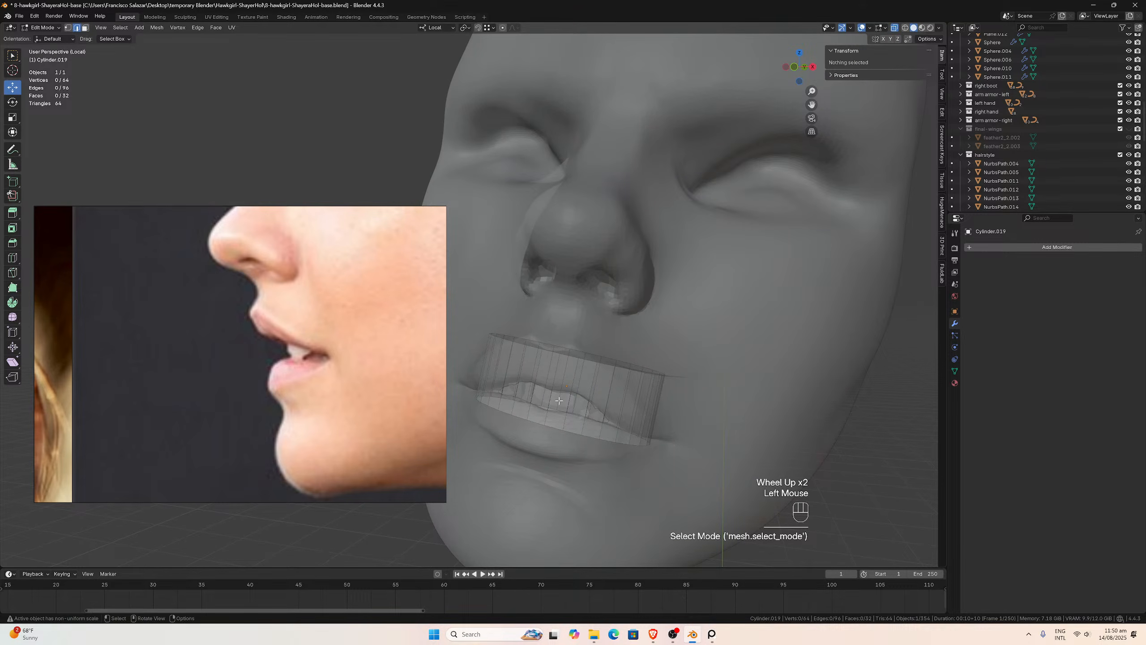
pyautogui.click(555, 423)
pyautogui.keyDown('alt'); pyautogui.click(557, 421); pyautogui.keyUp('alt')
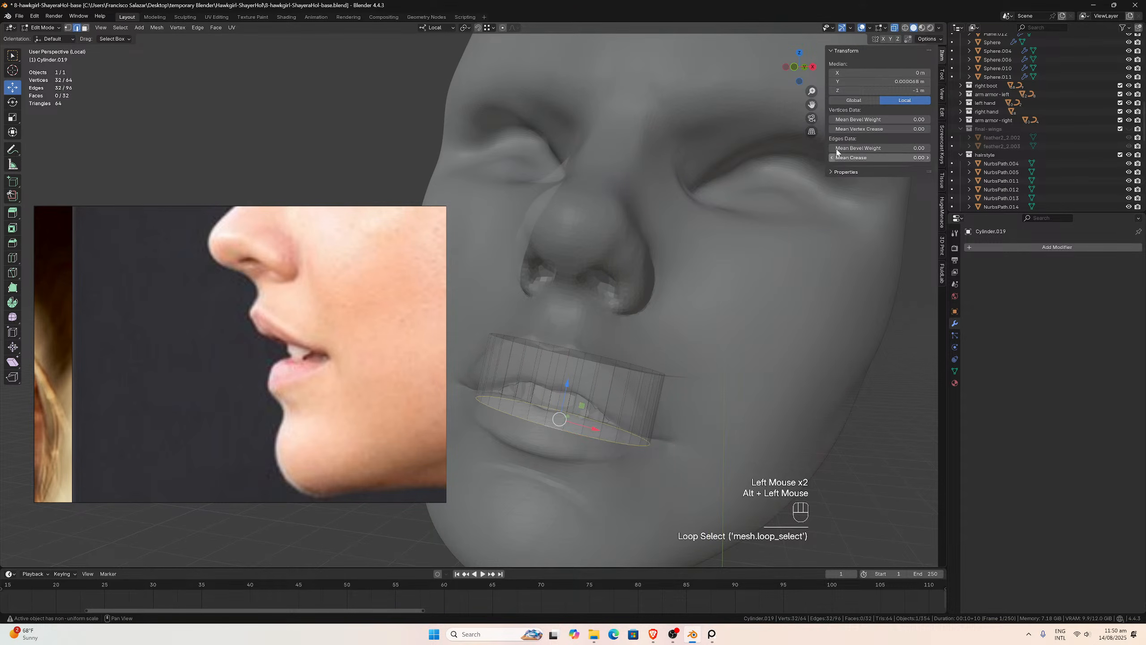
pyautogui.click(895, 28)
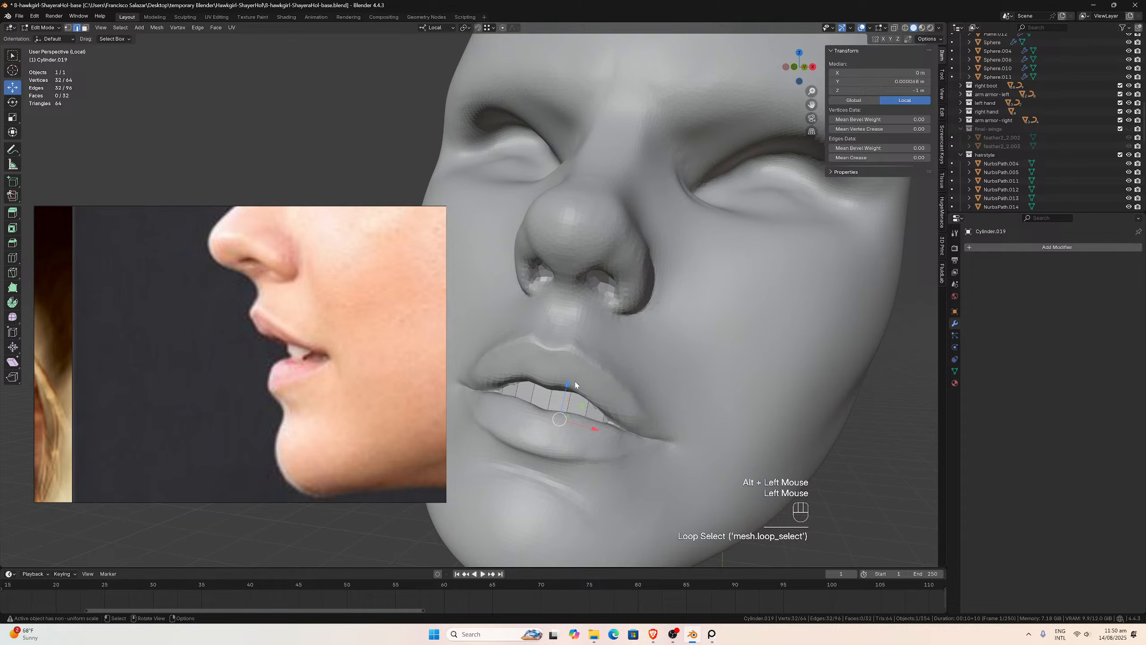
pyautogui.click(567, 386)
pyautogui.moveTo(567, 386); pyautogui.dragTo(577, 364)
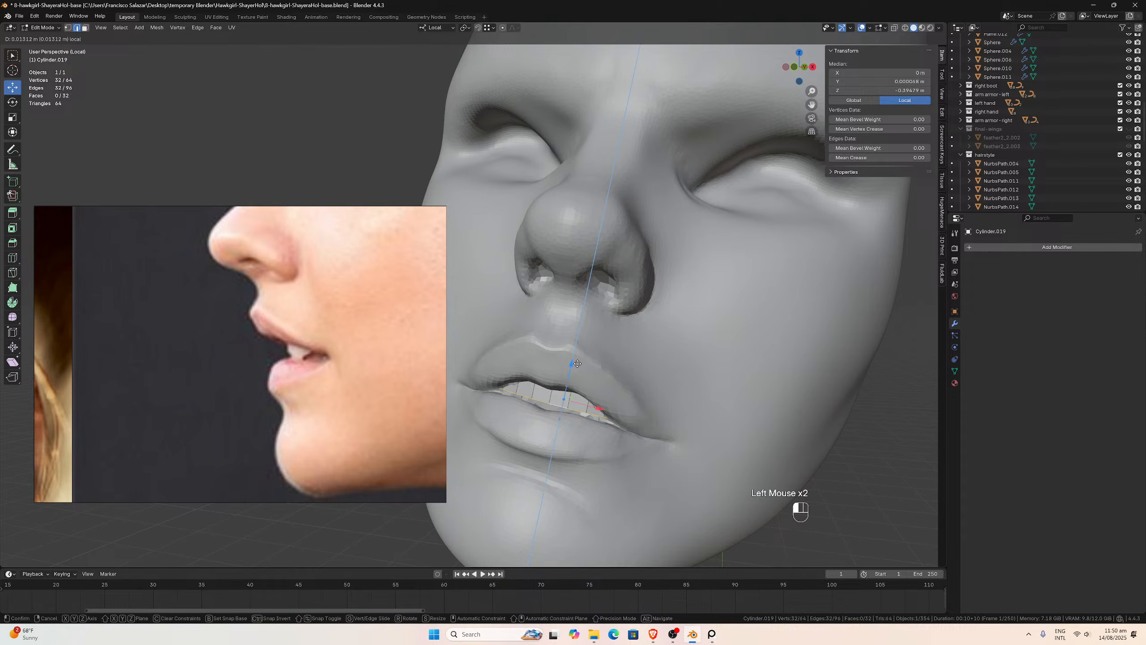
# - Examine how the lower edge of the teeth sits between the lips from the side and three-quarter front angles
pyautogui.scroll(-1, 623, 360)
pyautogui.moveTo(580, 364); pyautogui.dragTo(549, 322, button='middle')
pyautogui.scroll(1, 623, 368)
pyautogui.scroll(-1, 623, 370)
pyautogui.scroll(-2, 549, 322)
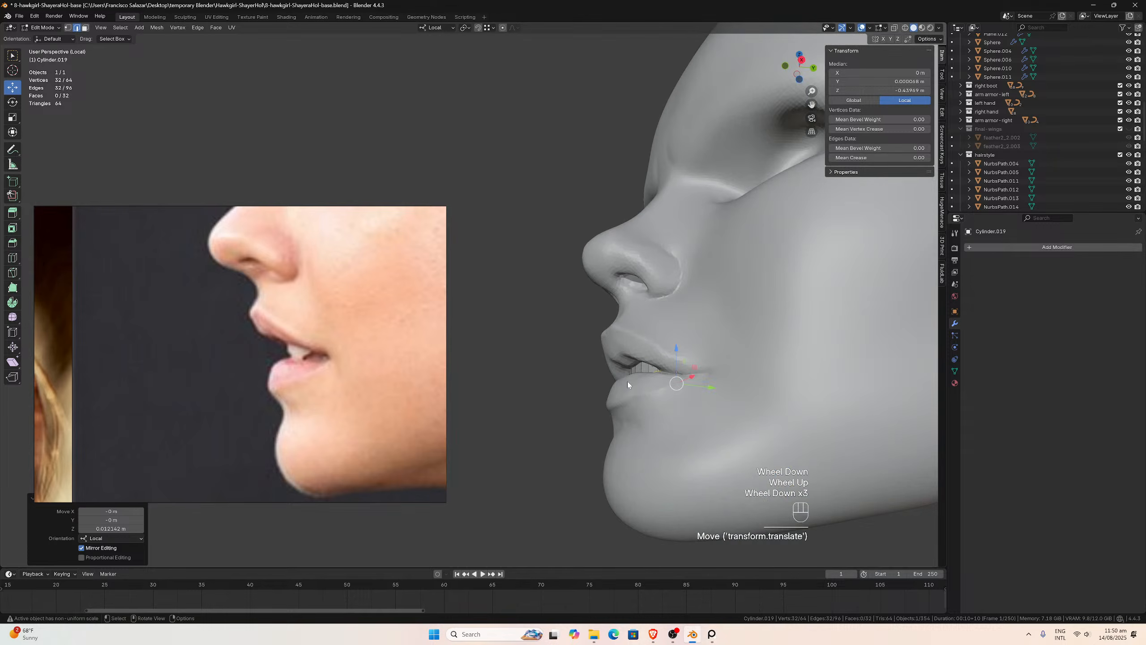
pyautogui.moveTo(627, 381); pyautogui.dragTo(679, 411, button='middle')
pyautogui.scroll(2, 602, 385)
pyautogui.scroll(-1, 597, 394)
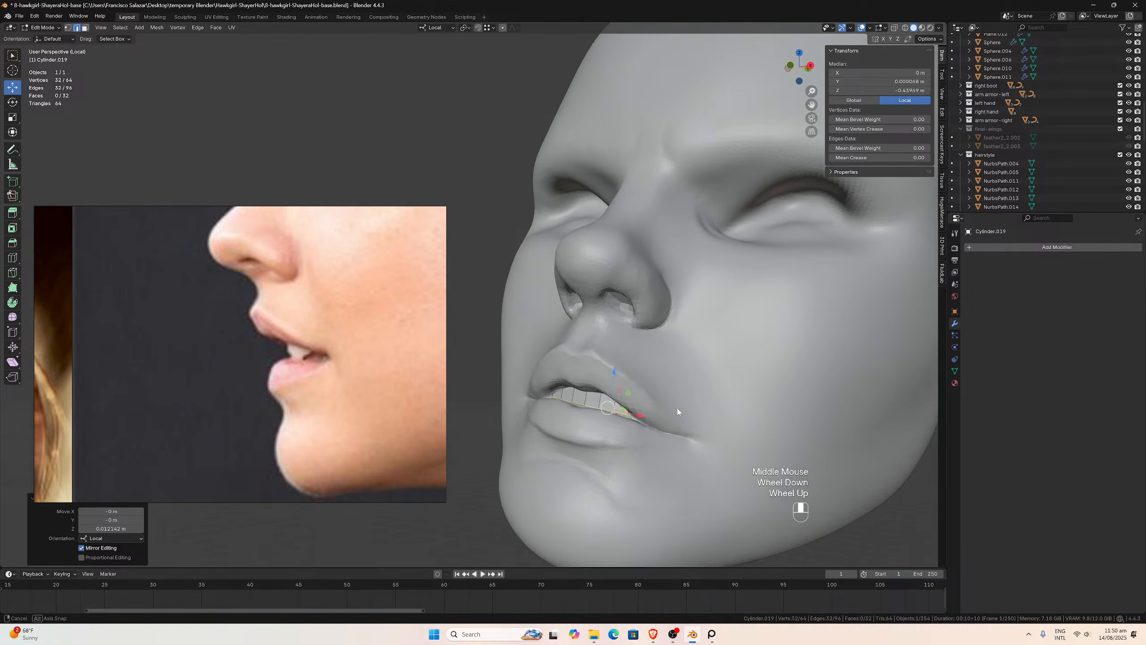
pyautogui.scroll(4, 678, 411)
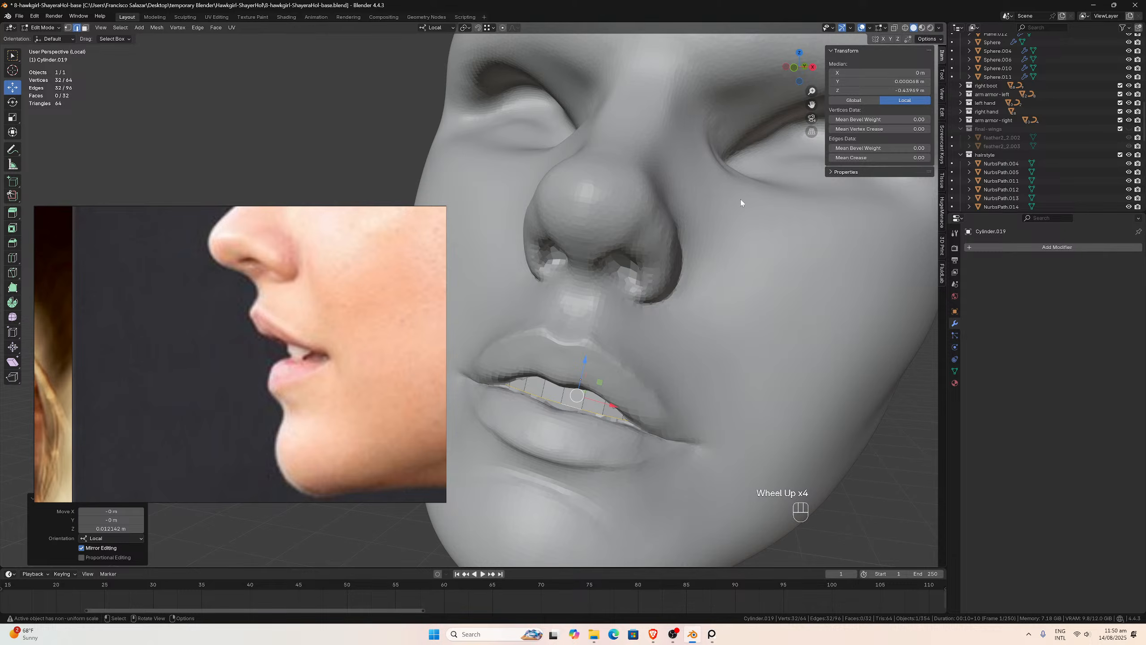
pyautogui.moveTo(811, 103); pyautogui.dragTo(896, 78)
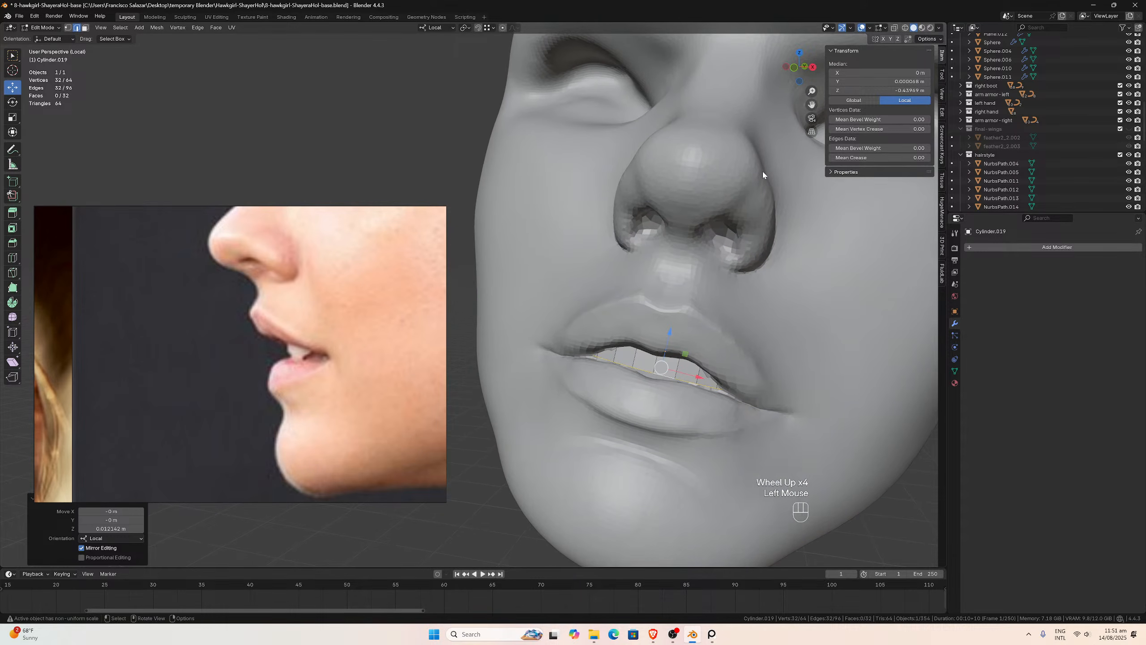
# - Switch to face selection and select the six front faces of the teeth strip visible between the lips
pyautogui.moveTo(655, 272); pyautogui.dragTo(671, 244, button='middle')
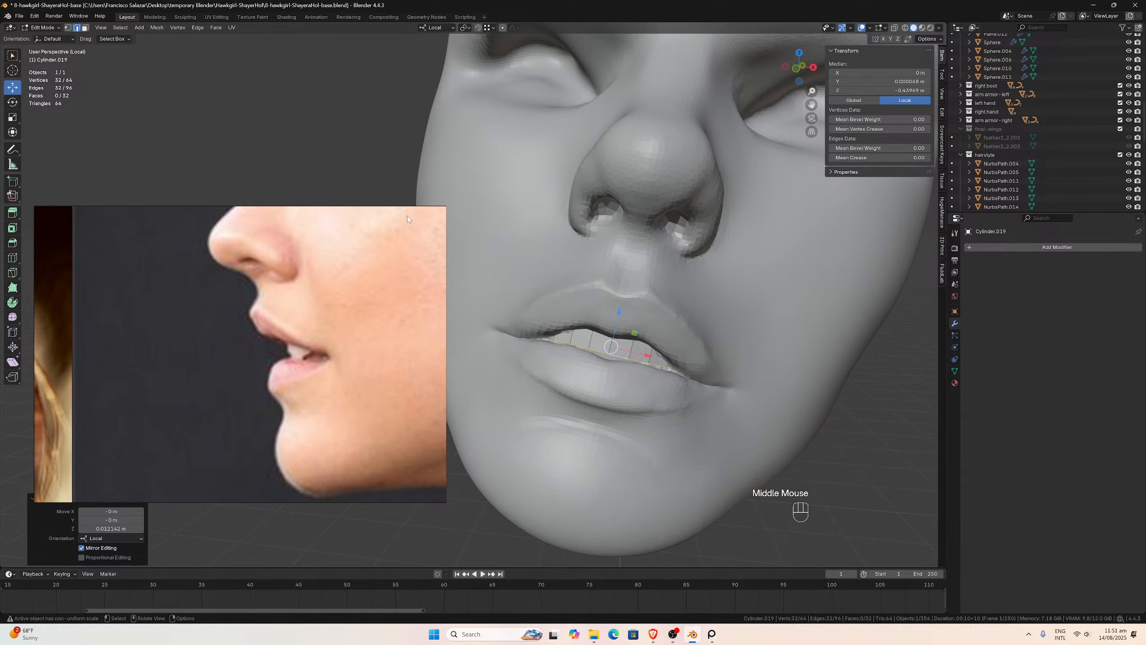
pyautogui.click(85, 28)
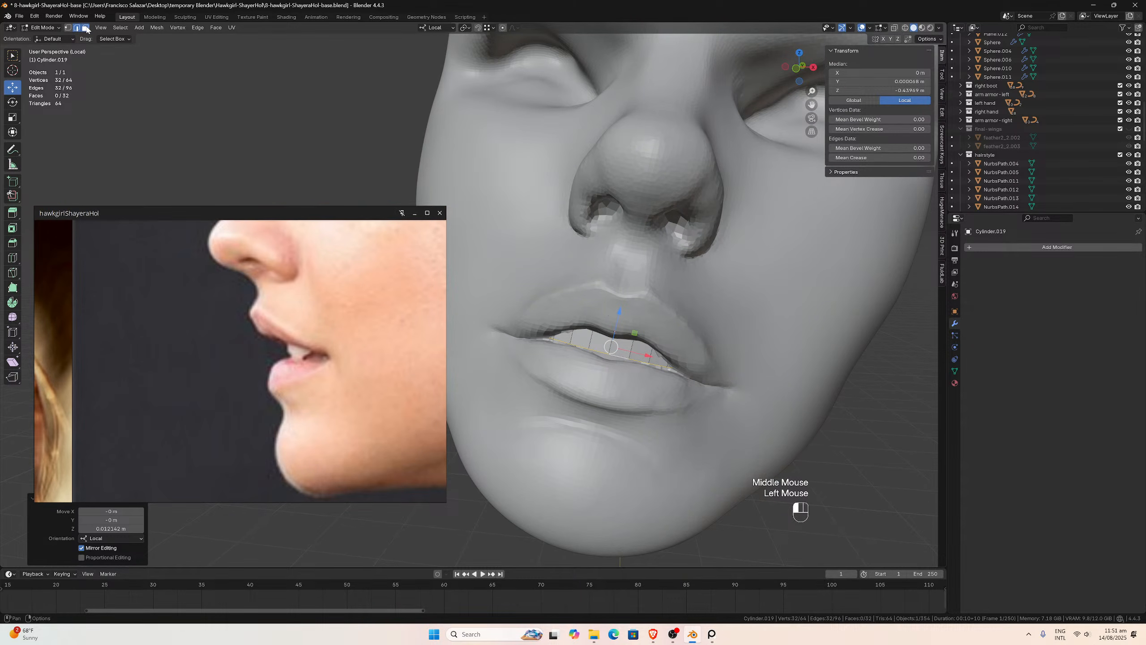
pyautogui.click(625, 351)
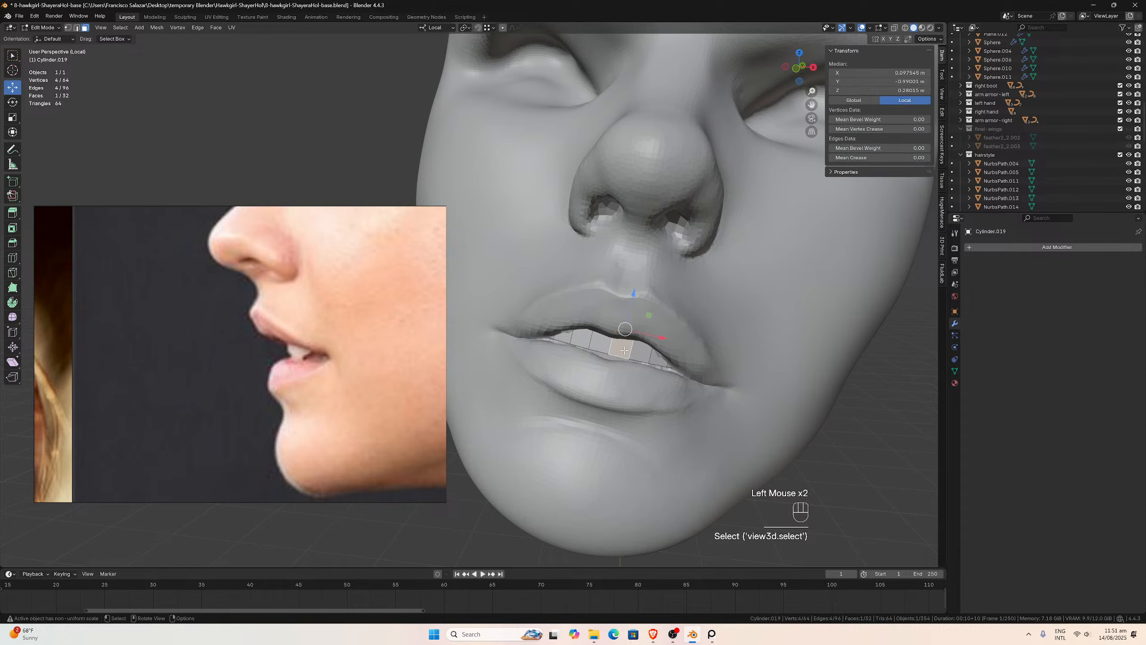
pyautogui.keyDown('shift'); pyautogui.click(603, 343); pyautogui.keyUp('shift')
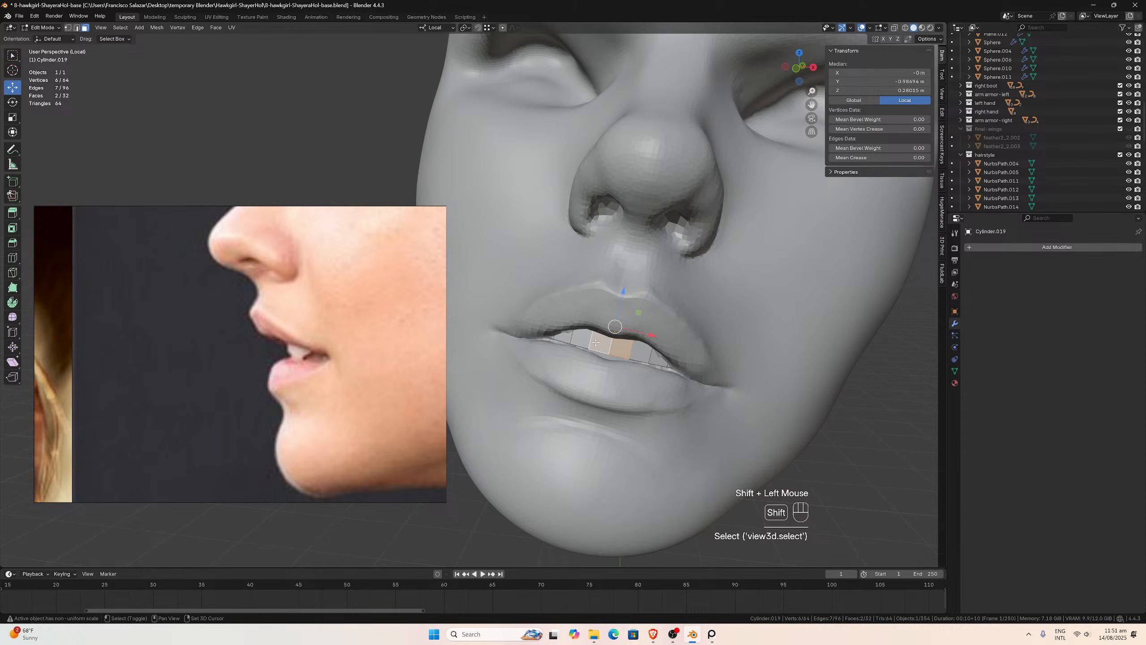
pyautogui.keyDown('shift'); pyautogui.click(585, 336); pyautogui.keyUp('shift')
pyautogui.keyDown('shift'); pyautogui.click(638, 352); pyautogui.keyUp('shift')
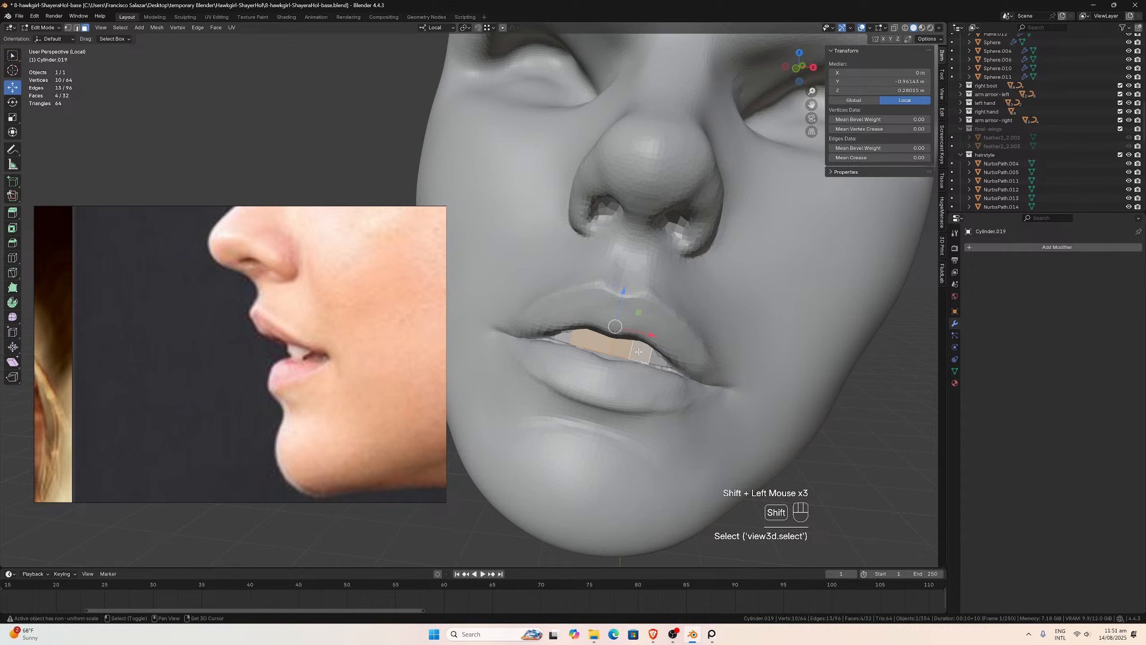
pyautogui.keyDown('shift'); pyautogui.click(654, 360); pyautogui.keyUp('shift')
pyautogui.keyDown('shift'); pyautogui.click(571, 336); pyautogui.keyUp('shift')
# - Examine the selected teeth faces between the lips up close from several angles
pyautogui.scroll(-1, 591, 310)
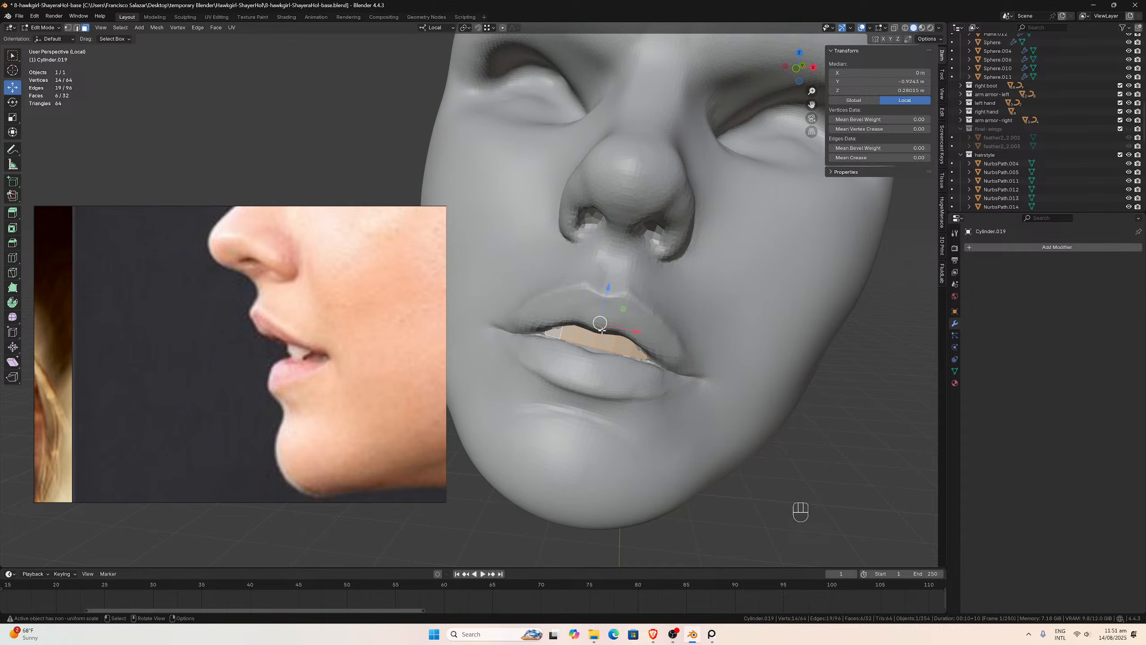
pyautogui.scroll(1, 602, 331)
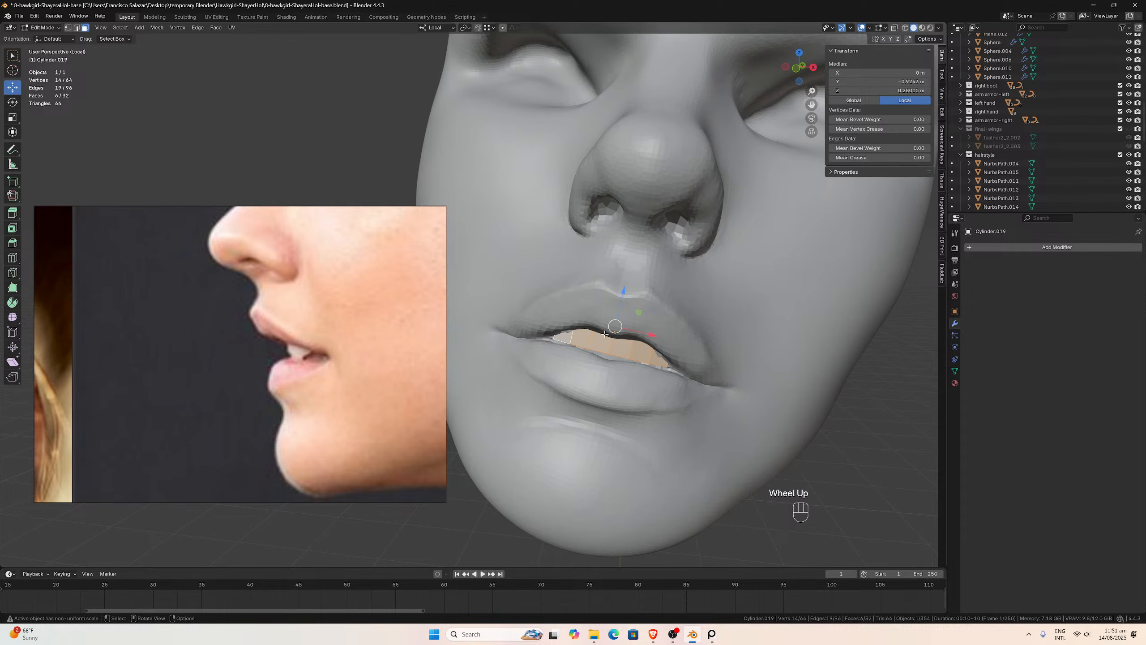
pyautogui.moveTo(605, 333); pyautogui.dragTo(583, 321, button='middle')
pyautogui.moveTo(810, 105); pyautogui.dragTo(677, 51)
pyautogui.scroll(5, 735, 240)
pyautogui.scroll(1, 735, 240)
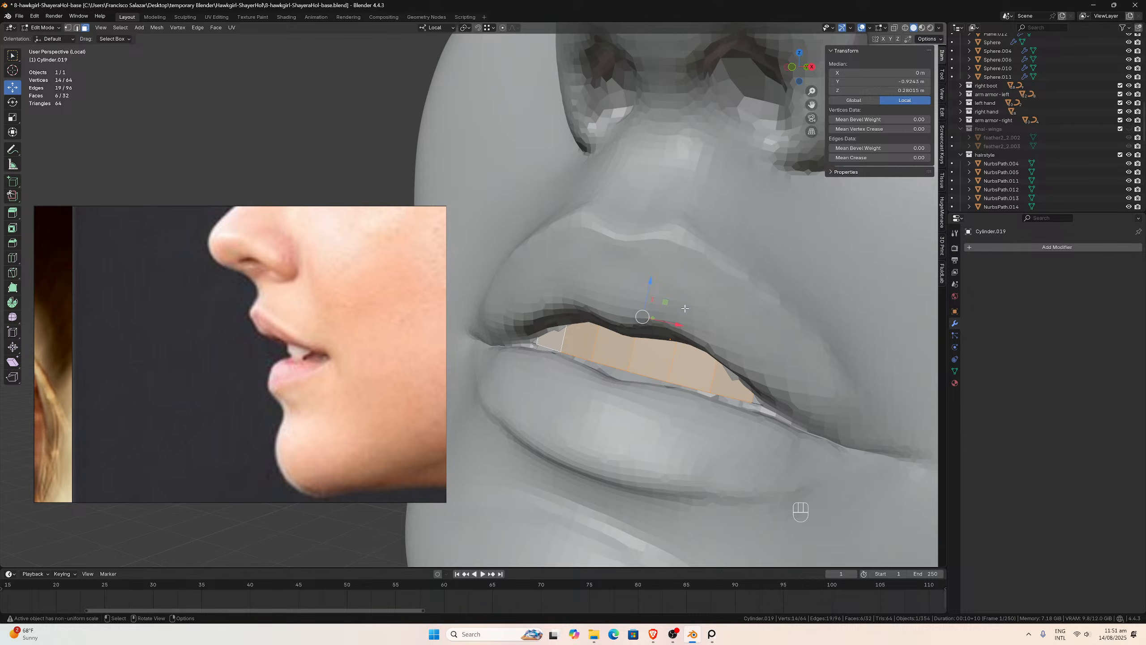
pyautogui.moveTo(685, 308); pyautogui.dragTo(693, 314, button='middle')
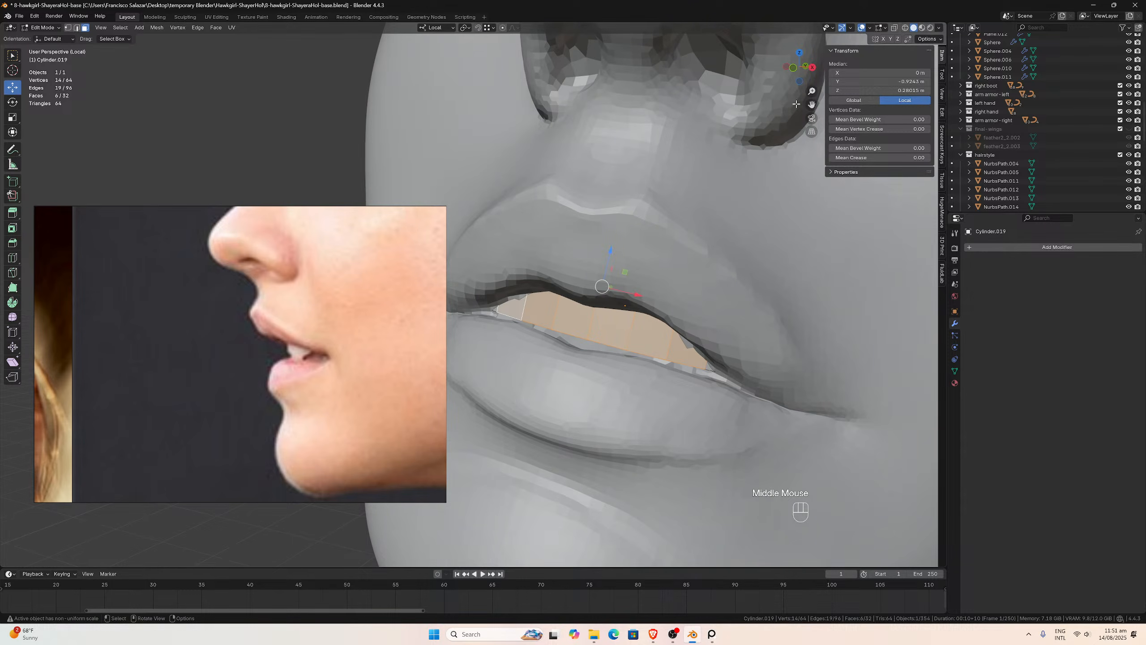
pyautogui.moveTo(811, 105); pyautogui.dragTo(818, 132)
pyautogui.moveTo(685, 232); pyautogui.dragTo(699, 232, button='middle')
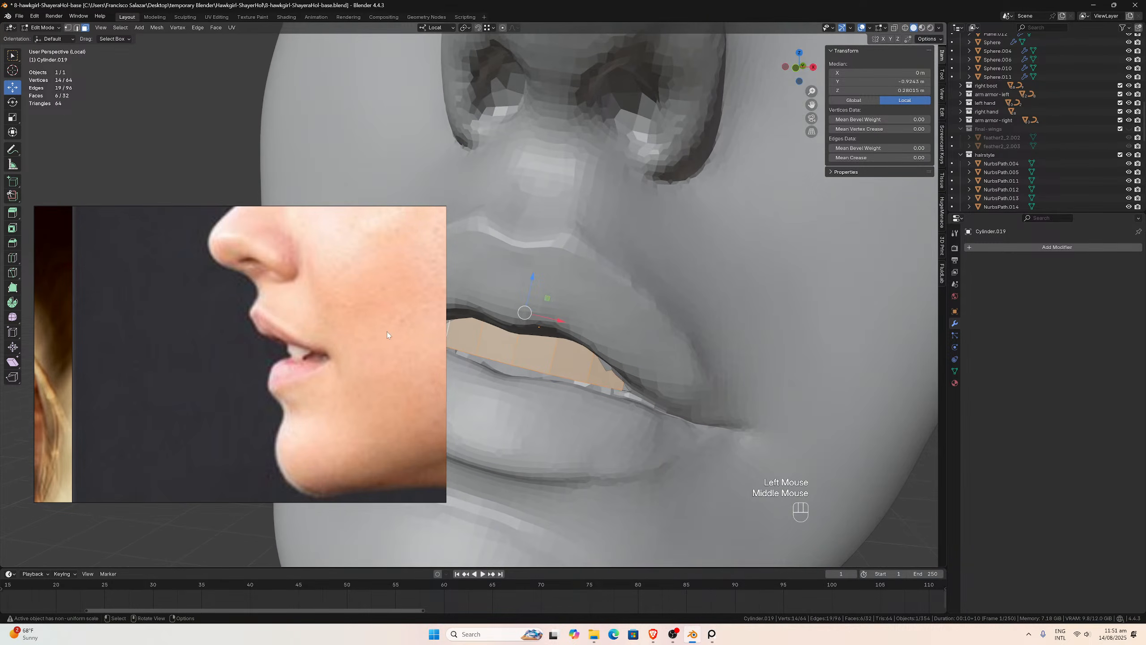
# - Show the whole collection on the reference board, switch to File Explorer and move the board clear of its window
pyautogui.scroll(-2, 312, 352)
pyautogui.scroll(-3, 312, 350)
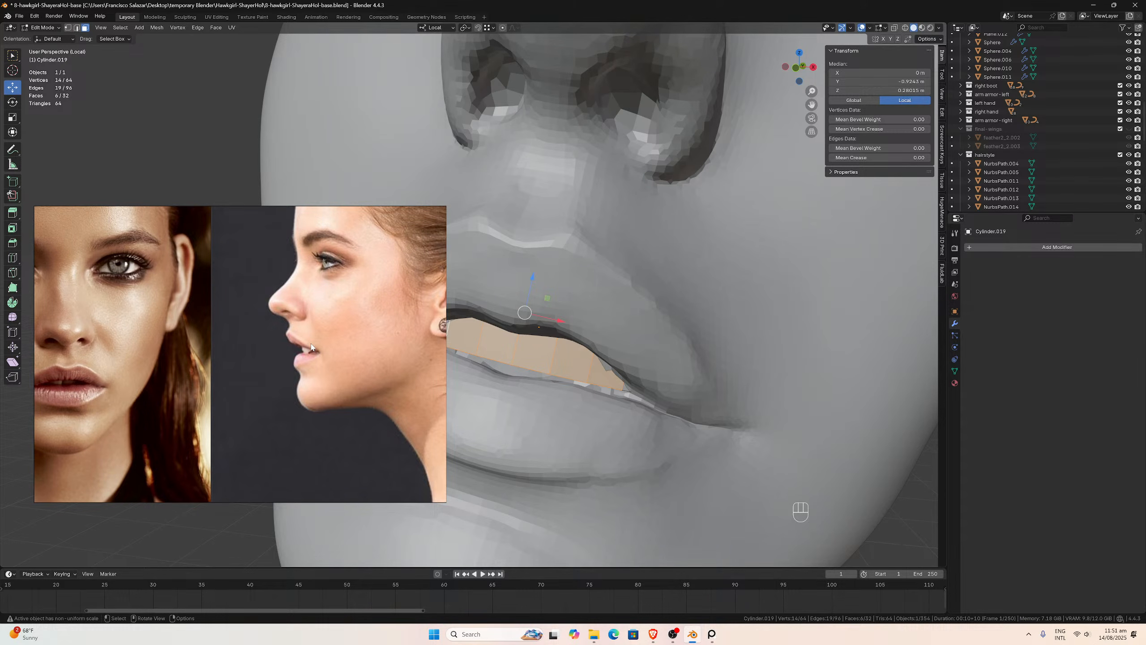
pyautogui.scroll(-4, 342, 322)
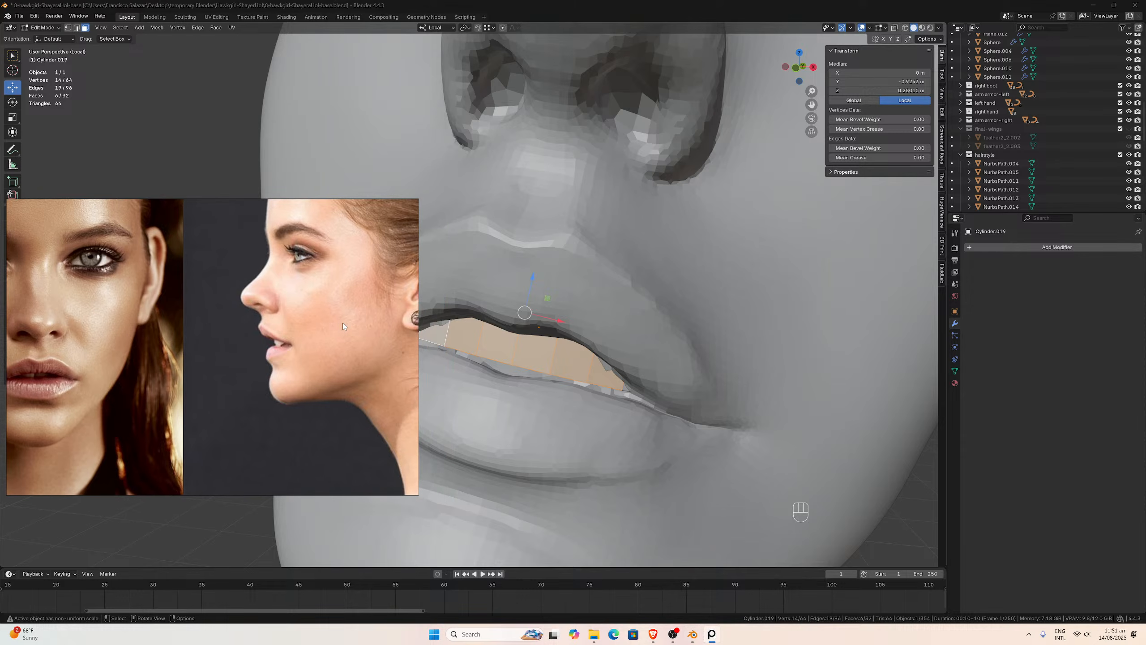
pyautogui.scroll(-5, 302, 333)
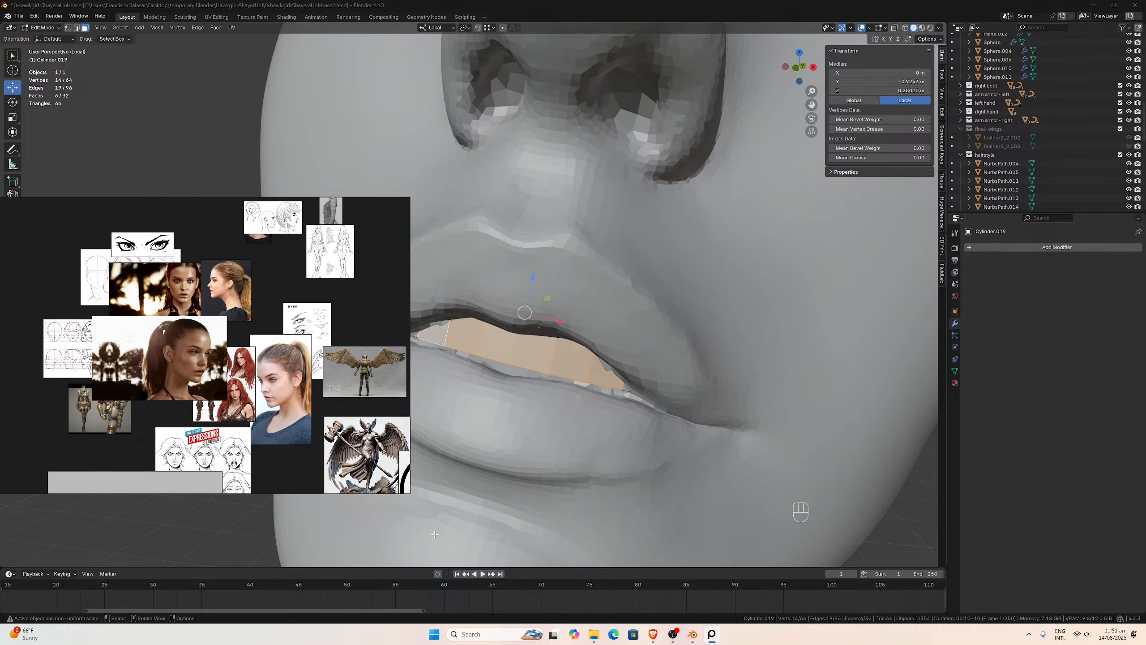
pyautogui.click(594, 634)
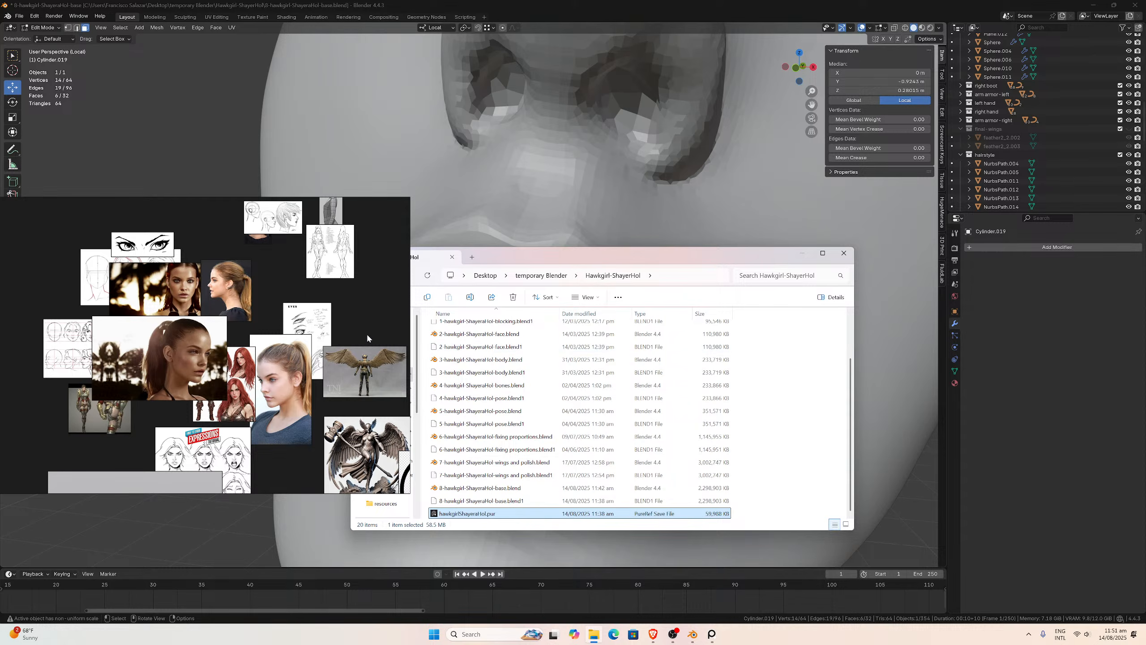
pyautogui.moveTo(366, 337); pyautogui.dragTo(320, 327)
# - Look through the Boudica project's body and teeth folders, and return to the Boudica folder
pyautogui.click(406, 277)
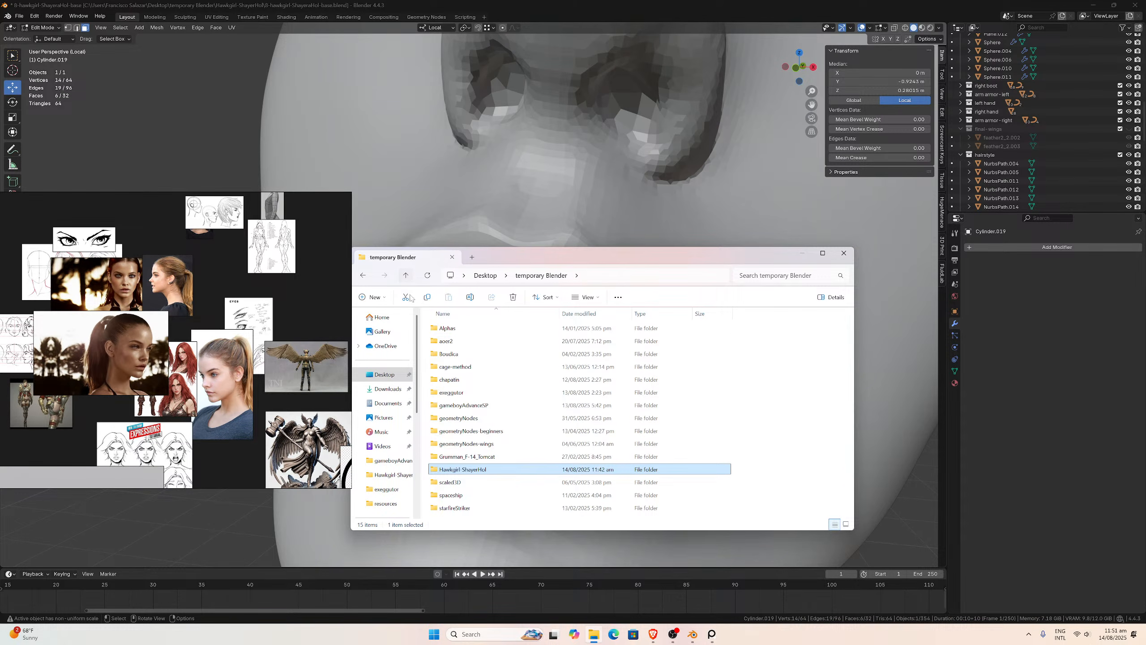
pyautogui.doubleClick(449, 354)
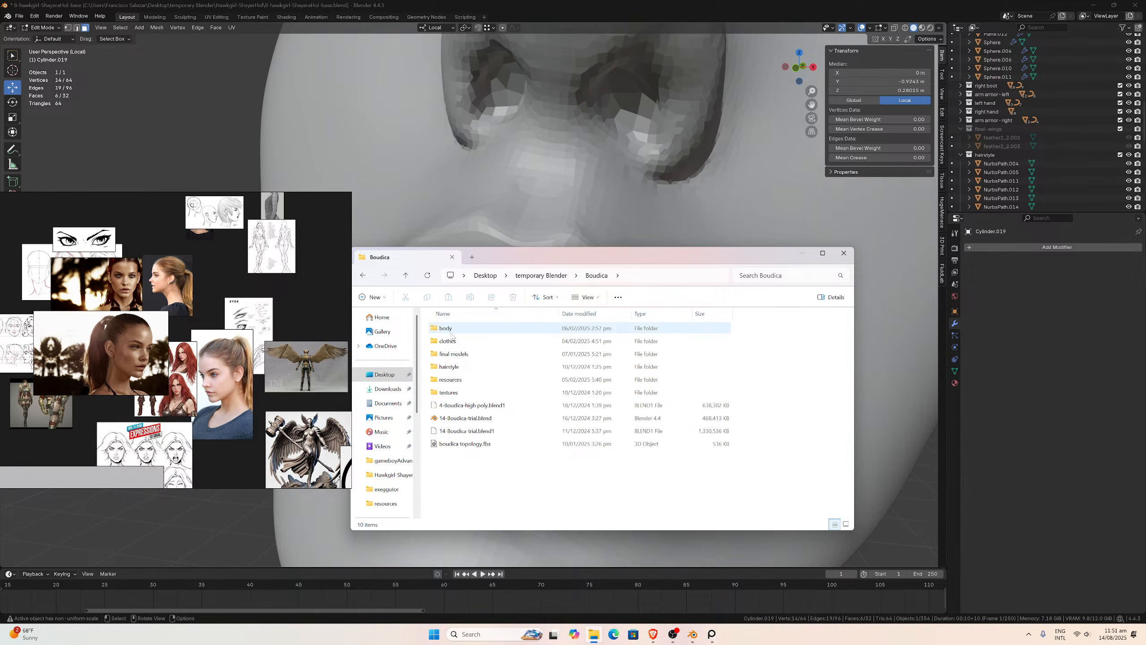
pyautogui.doubleClick(449, 329)
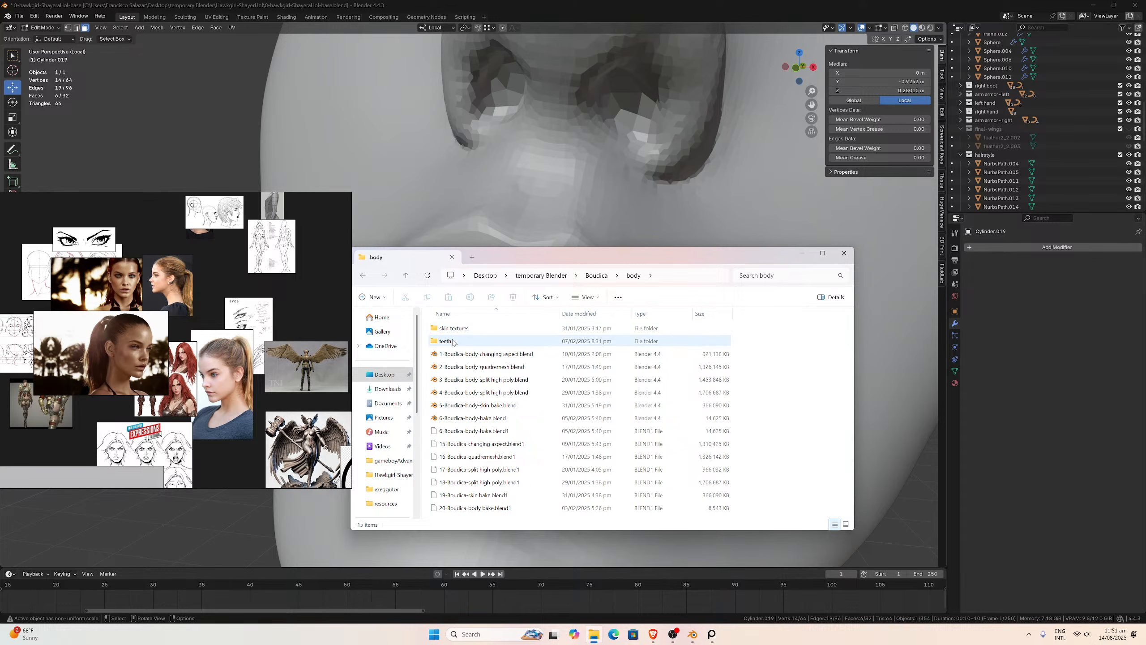
pyautogui.doubleClick(454, 342)
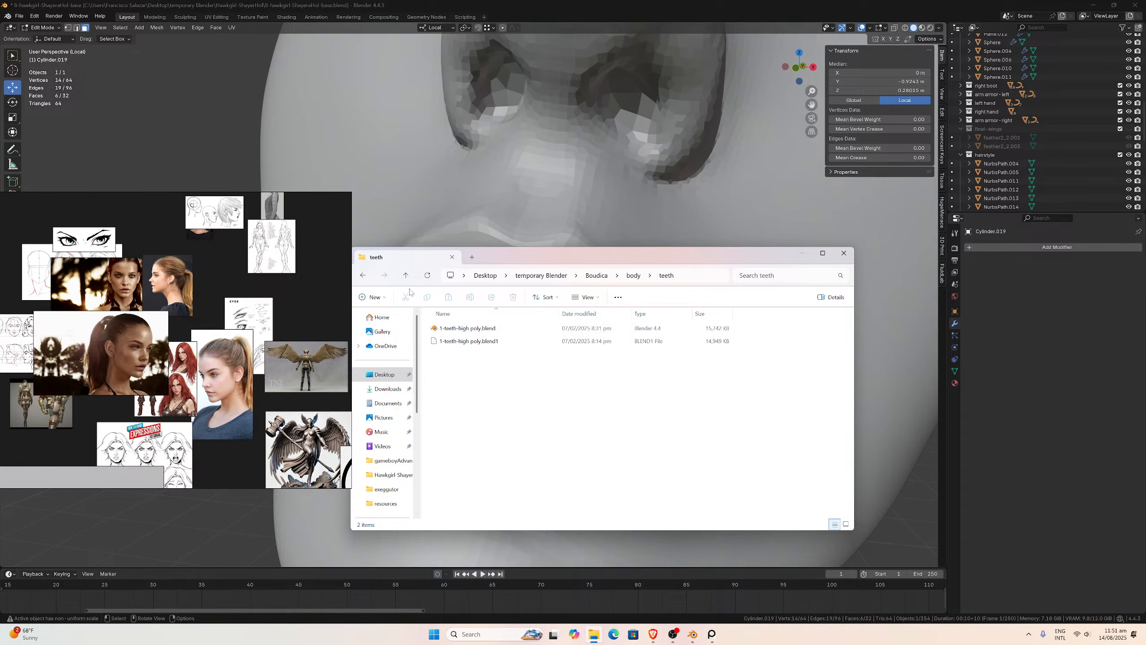
pyautogui.click(406, 275)
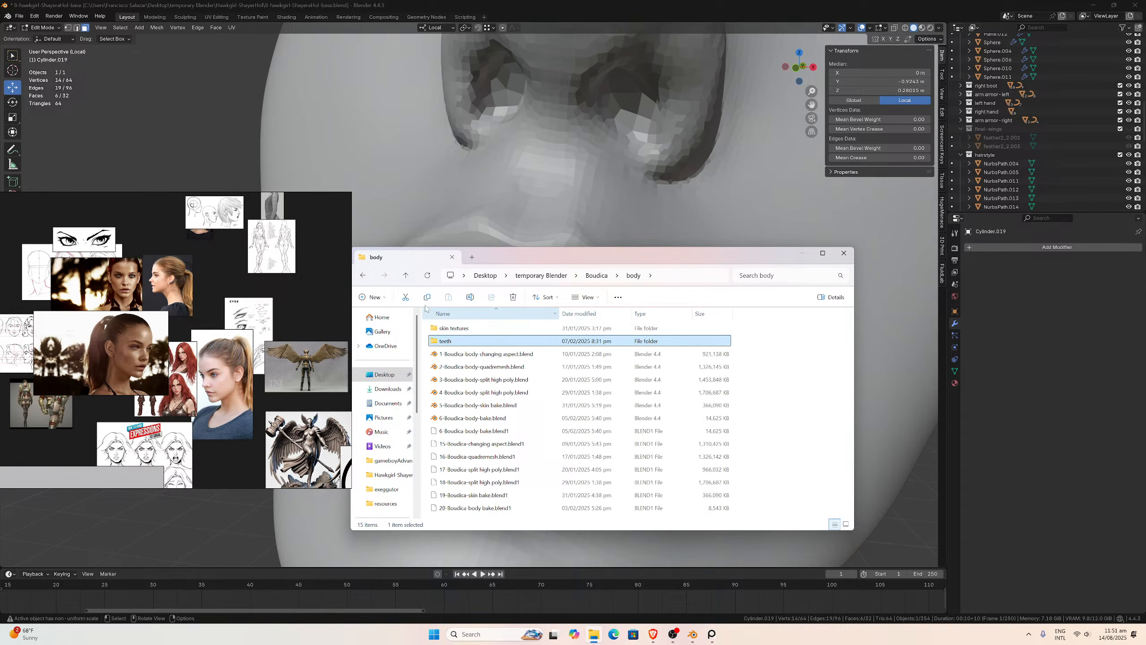
pyautogui.click(406, 275)
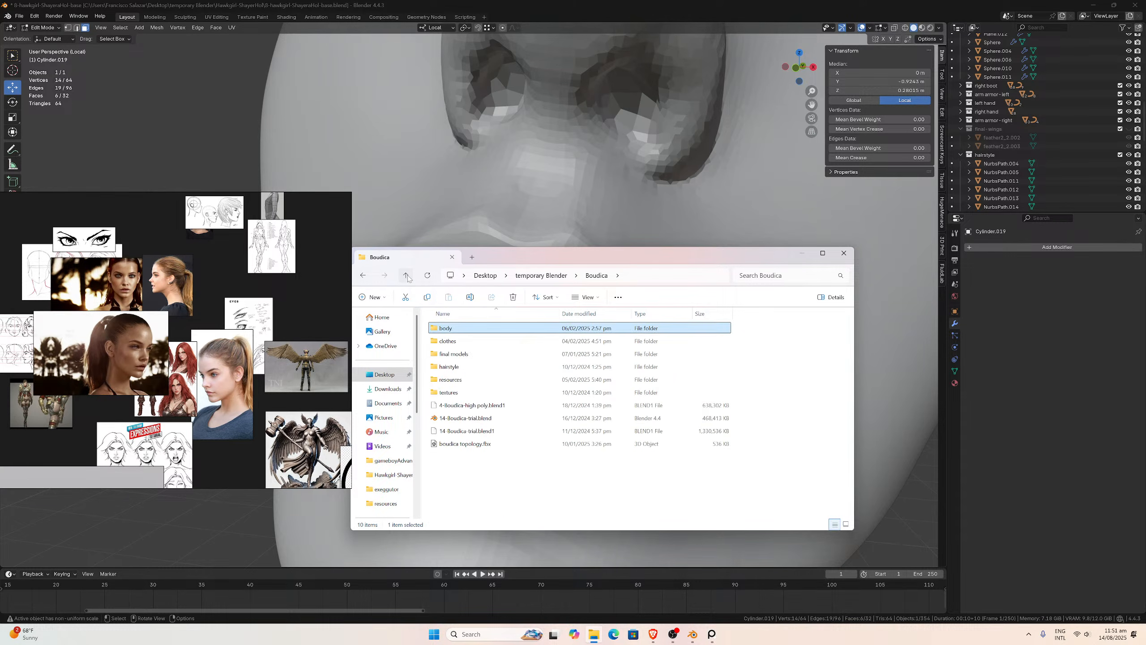
# - Open the mouth folder within Boudica's resources and browse its reference images
pyautogui.doubleClick(458, 379)
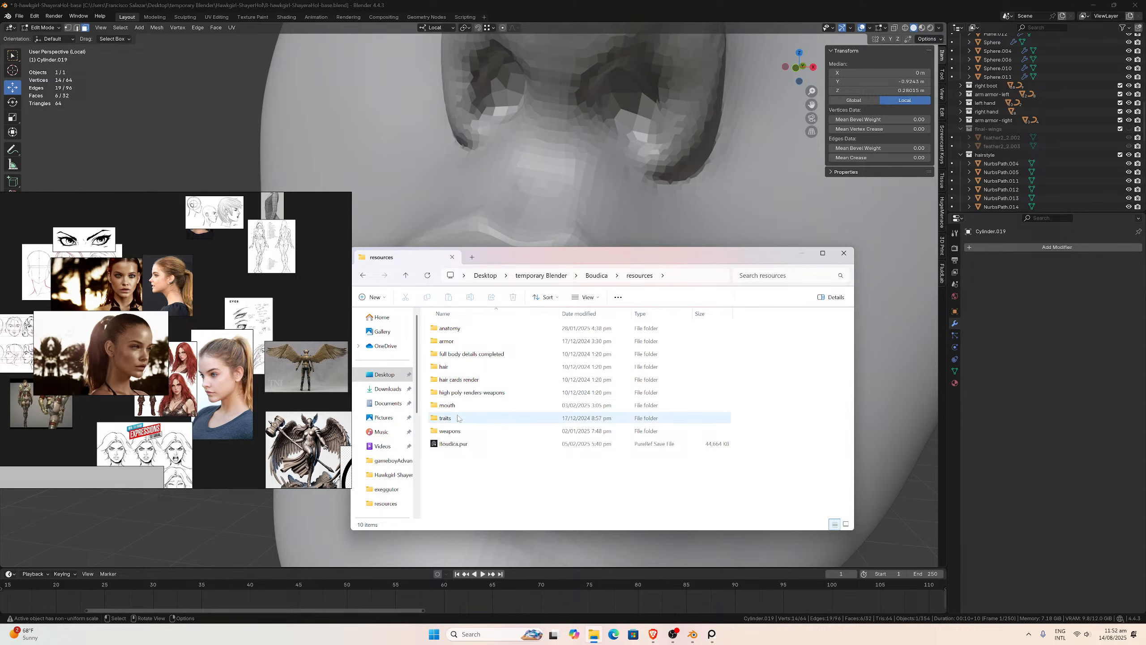
pyautogui.doubleClick(453, 410)
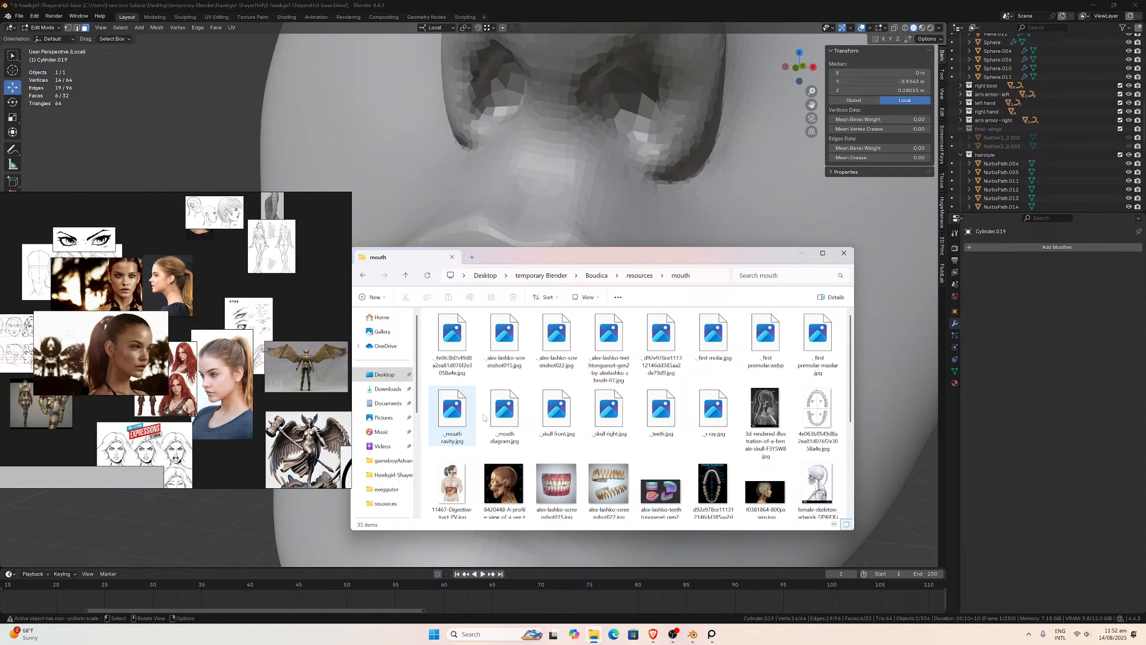
pyautogui.scroll(-1, 496, 425)
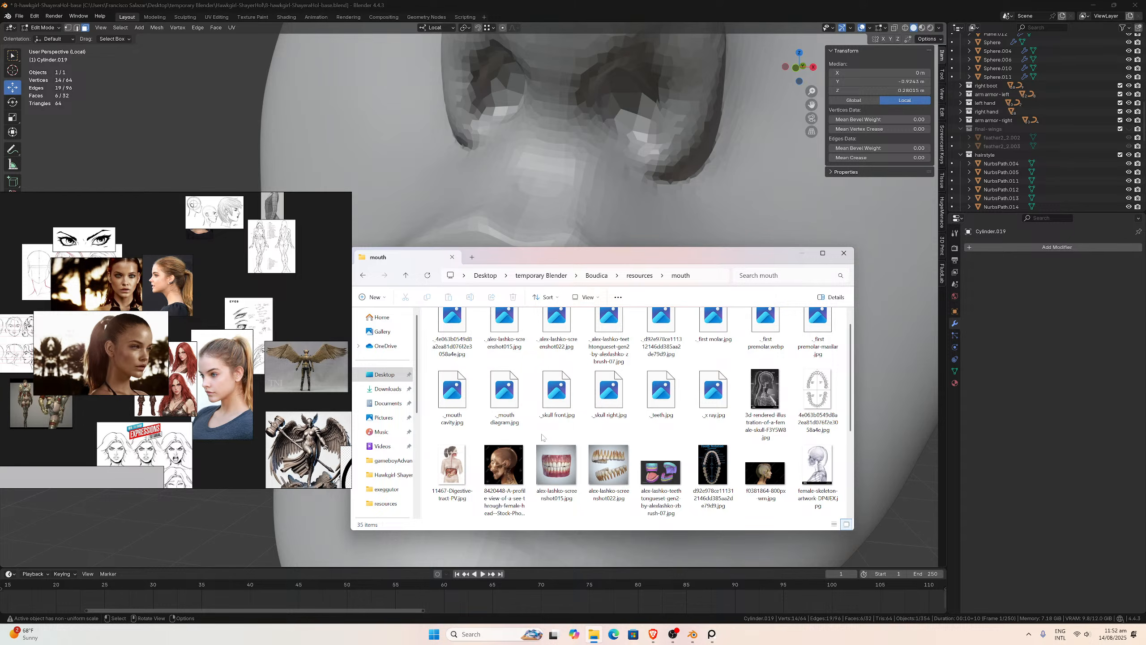
pyautogui.scroll(-5, 543, 437)
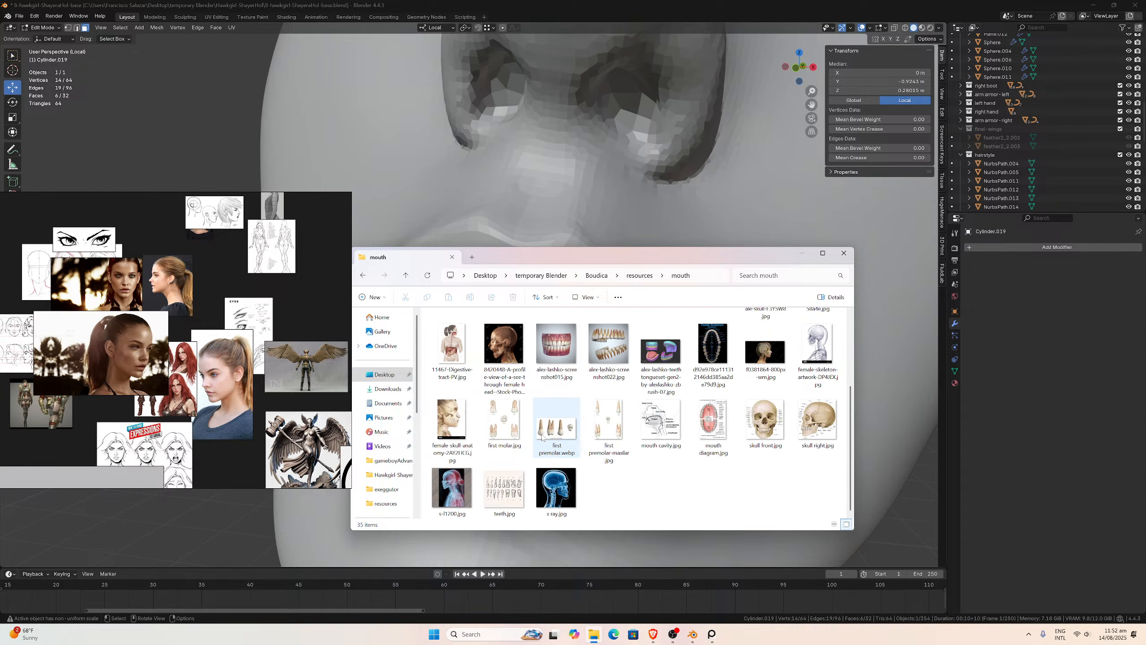
# - Copy the front and right skull, x-ray, female skeleton, female skull anatomy, see-through head profile and alex-lashko-screenshot015 teeth images
pyautogui.click(775, 426)
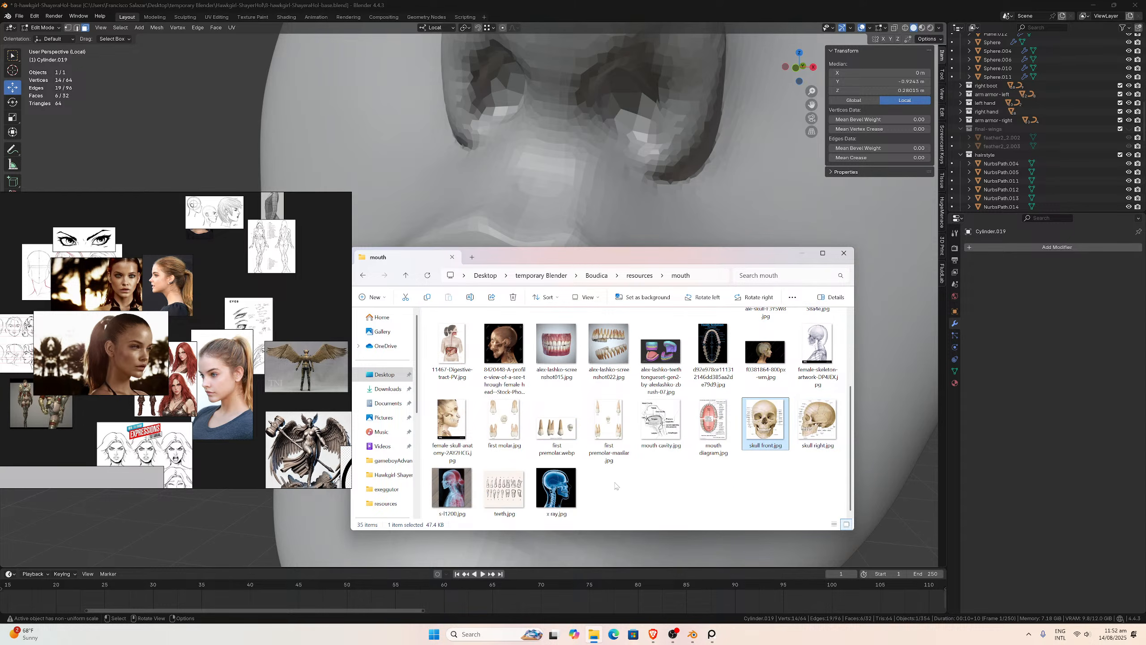
pyautogui.keyDown('ctrl'); pyautogui.click(573, 493); pyautogui.keyUp('ctrl')
pyautogui.keyDown('ctrl'); pyautogui.click(811, 431); pyautogui.keyUp('ctrl')
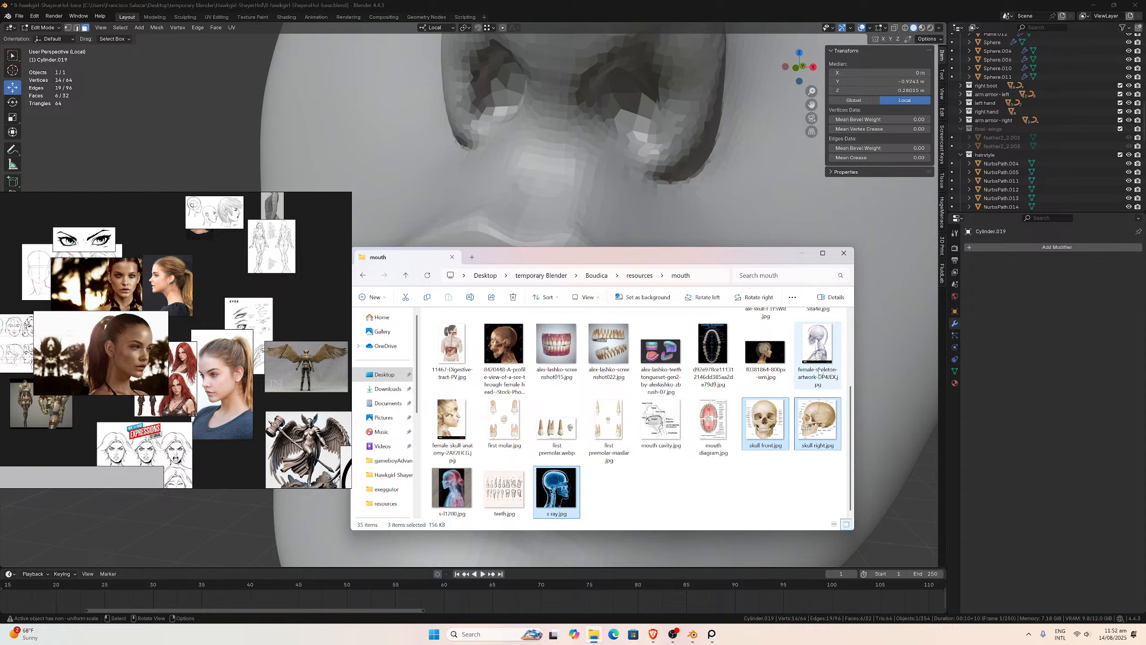
pyautogui.keyDown('ctrl'); pyautogui.click(817, 352); pyautogui.keyUp('ctrl')
pyautogui.keyDown('ctrl'); pyautogui.click(451, 420); pyautogui.keyUp('ctrl')
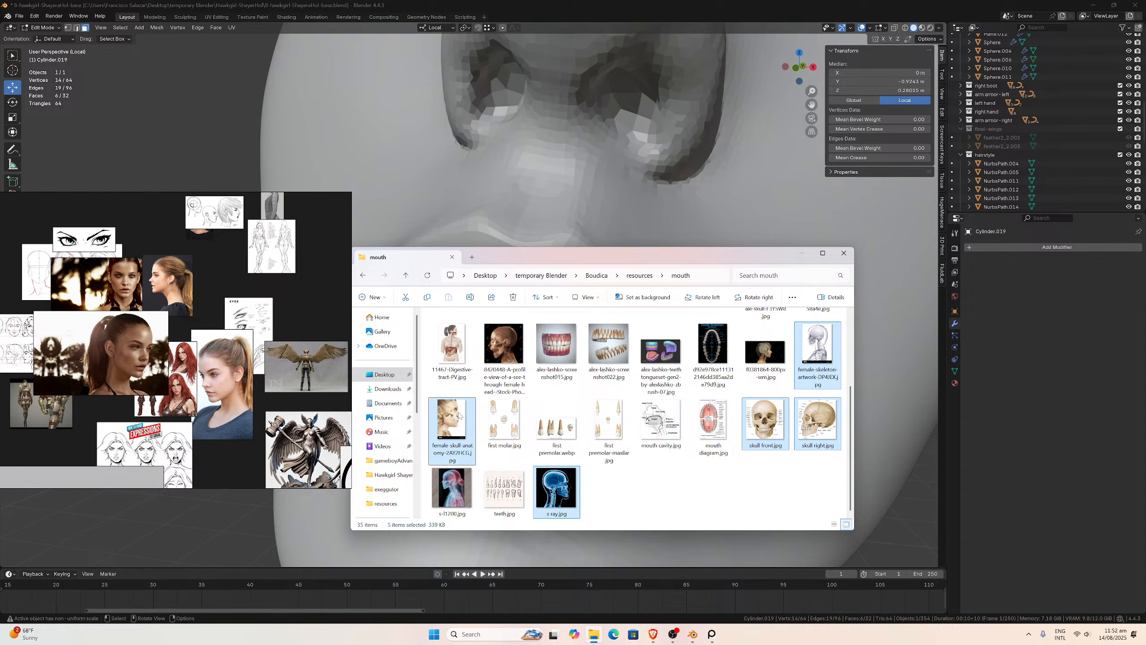
pyautogui.keyDown('ctrl'); pyautogui.click(499, 349); pyautogui.keyUp('ctrl')
pyautogui.scroll(3, 533, 381)
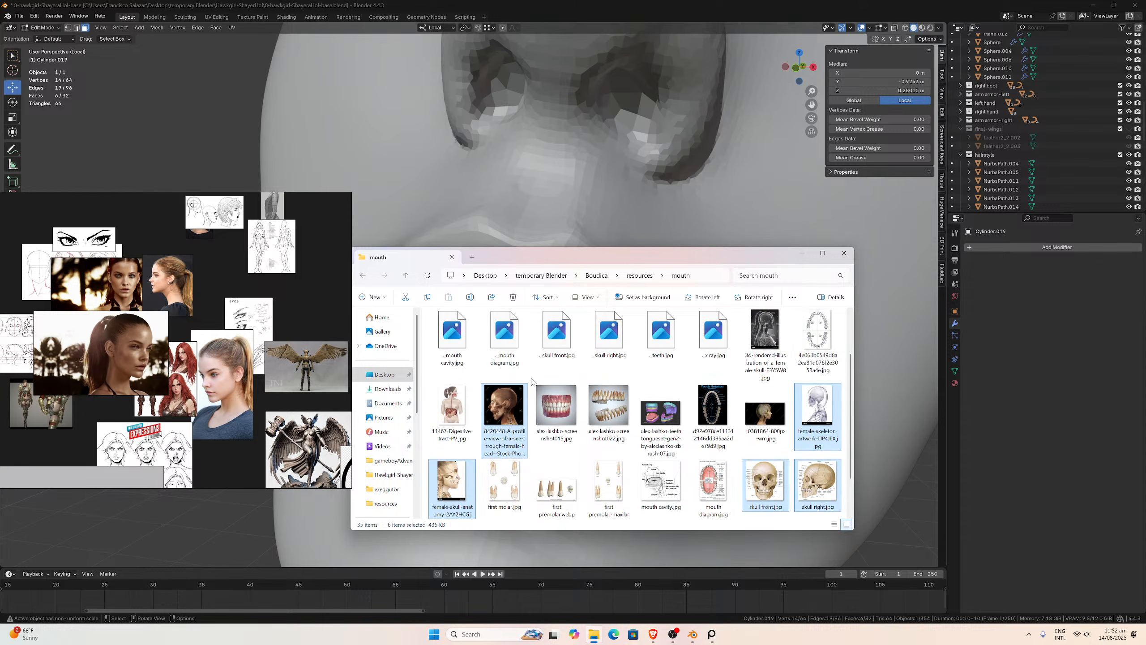
pyautogui.scroll(-3, 534, 386)
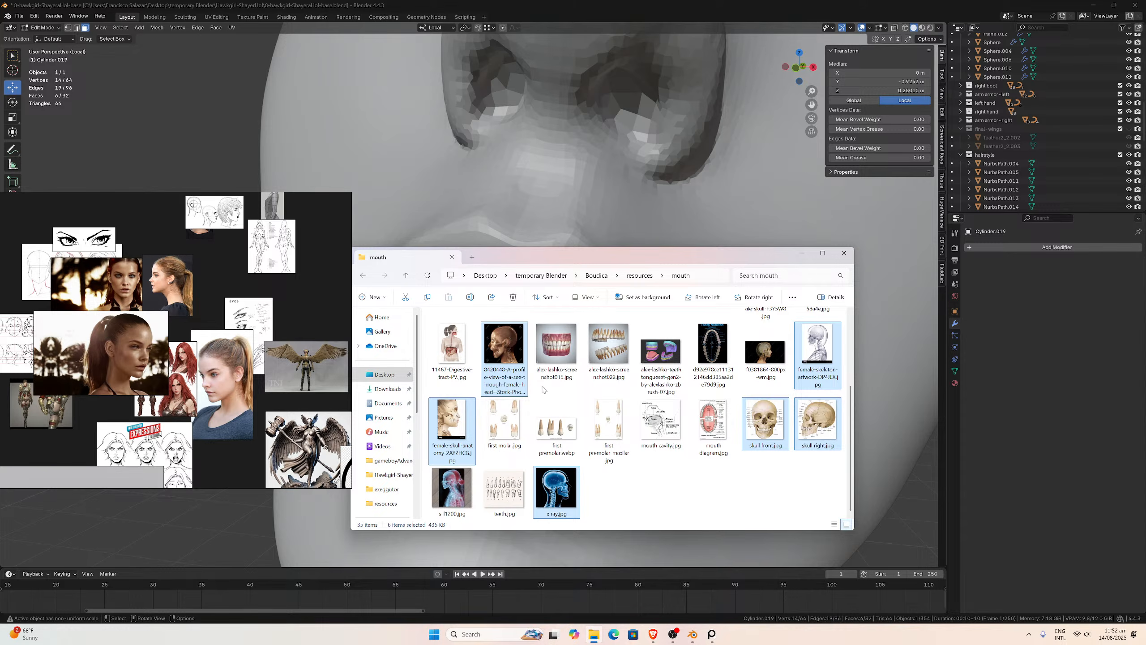
pyautogui.keyDown('ctrl'); pyautogui.click(558, 356); pyautogui.keyUp('ctrl')
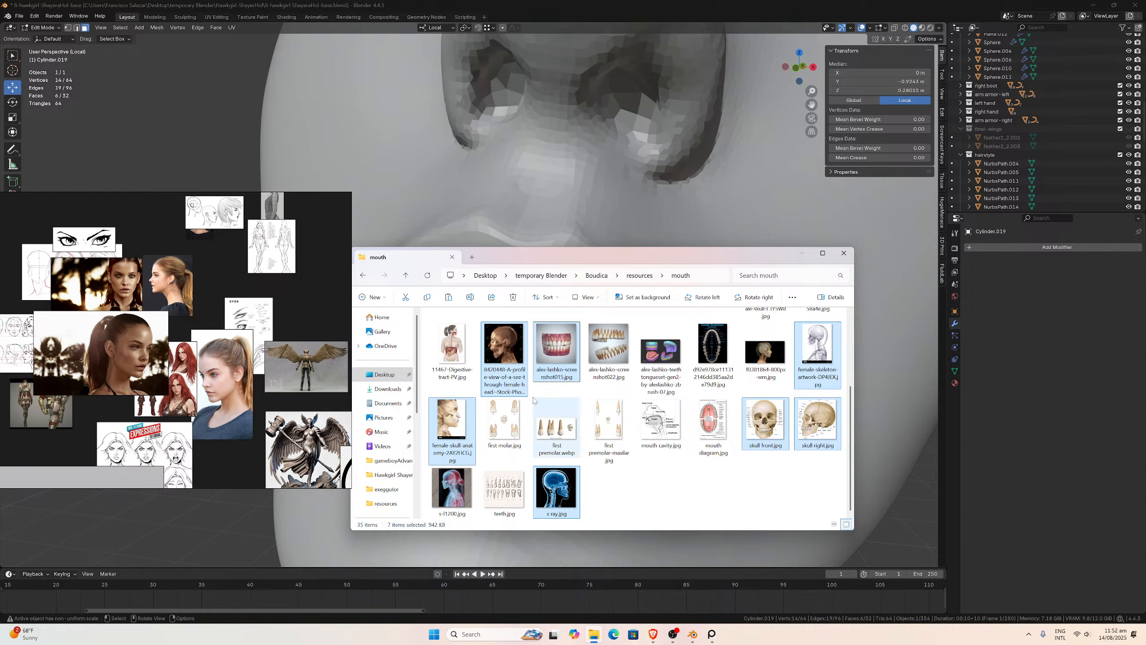
# - Go back to the temporary Blender folder and open the resources folder of Hawkgirl-ShayerHol, down to its last files
pyautogui.click(363, 275)
pyautogui.click(363, 276)
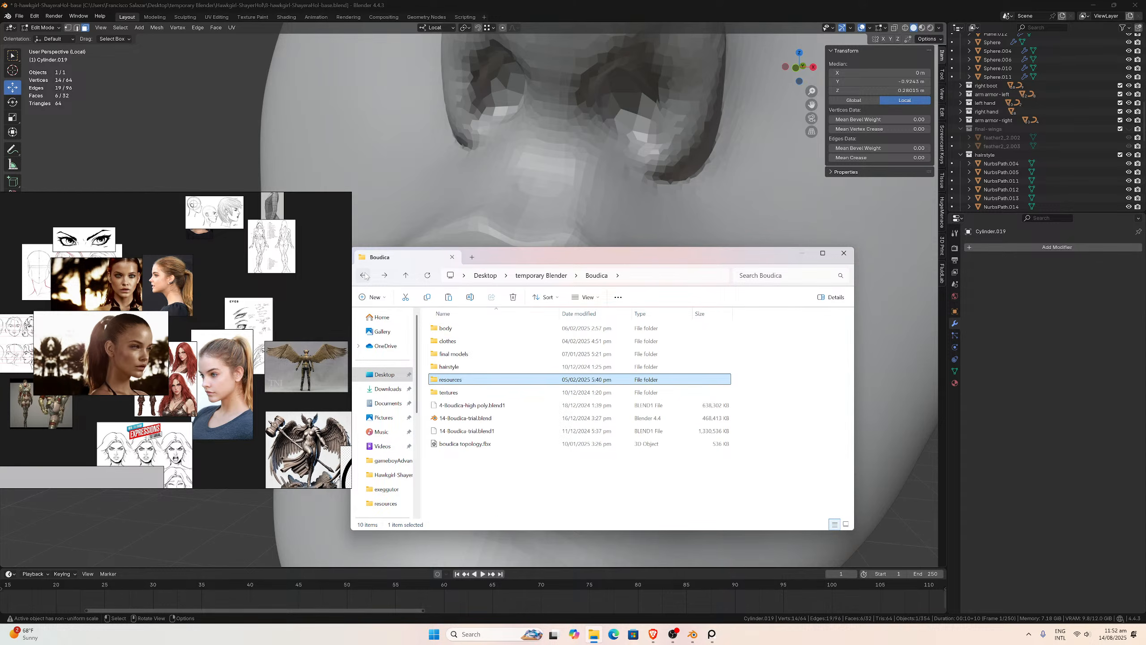
pyautogui.click(364, 275)
pyautogui.click(365, 275)
pyautogui.click(365, 275)
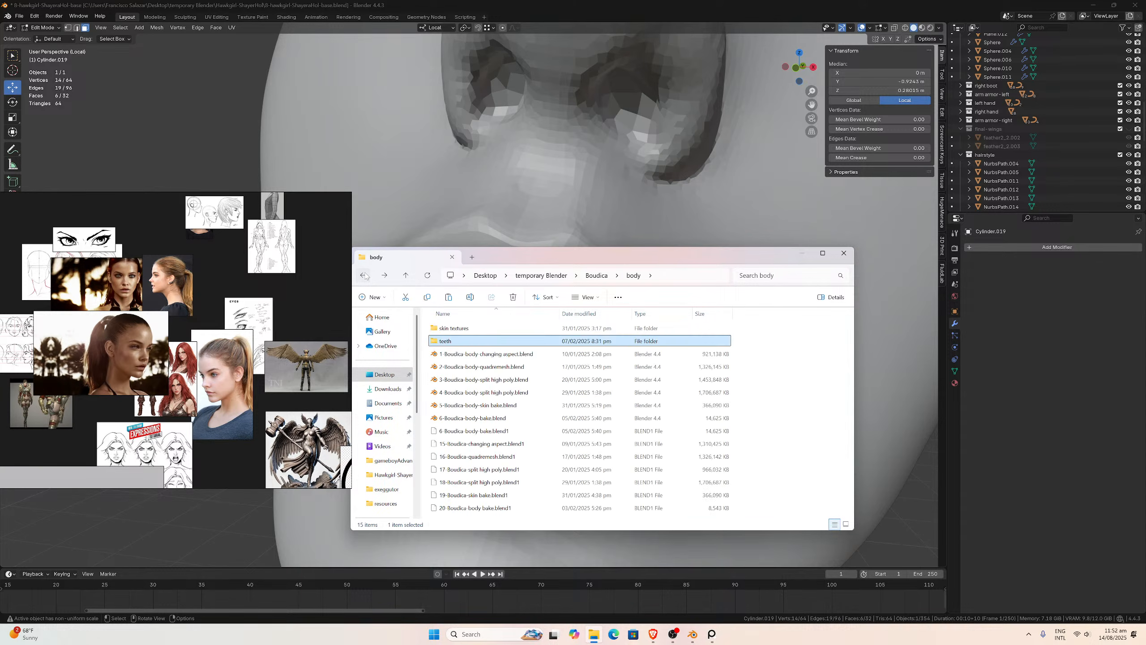
pyautogui.click(365, 276)
pyautogui.click(365, 276)
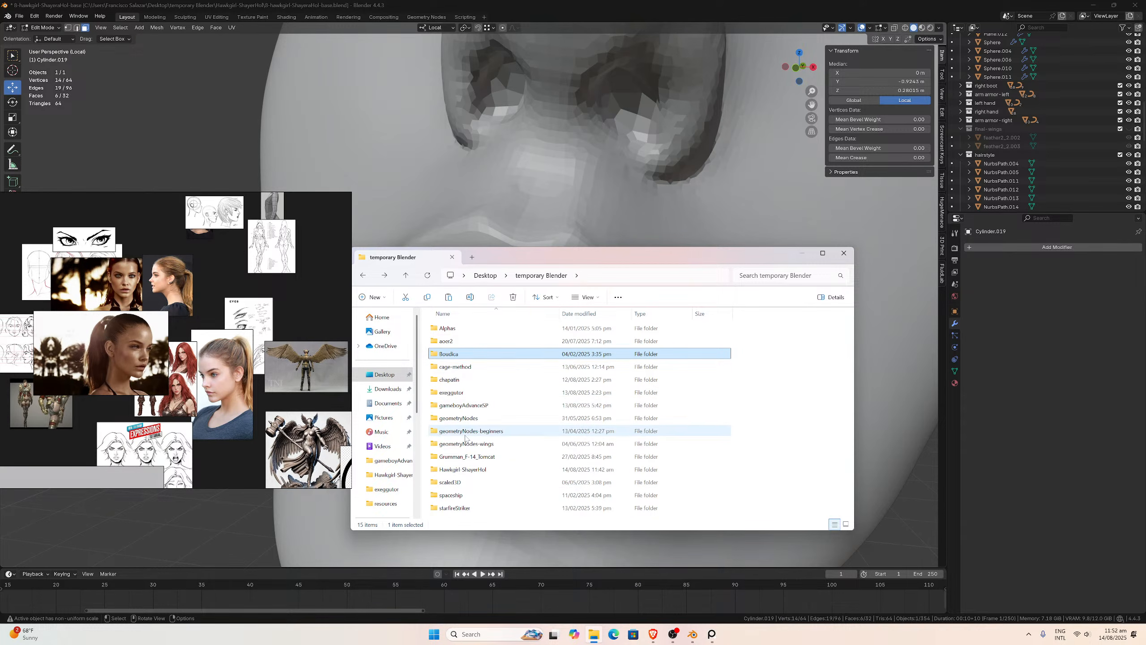
pyautogui.doubleClick(462, 471)
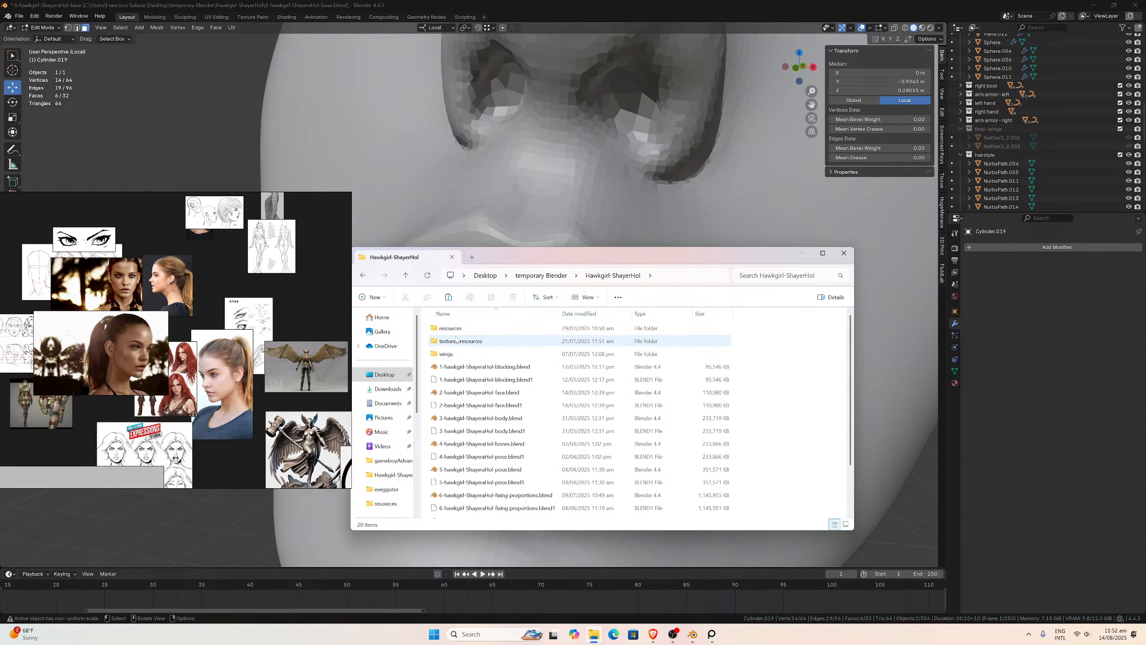
pyautogui.doubleClick(450, 328)
pyautogui.scroll(-10, 598, 420)
pyautogui.scroll(-10, 598, 420)
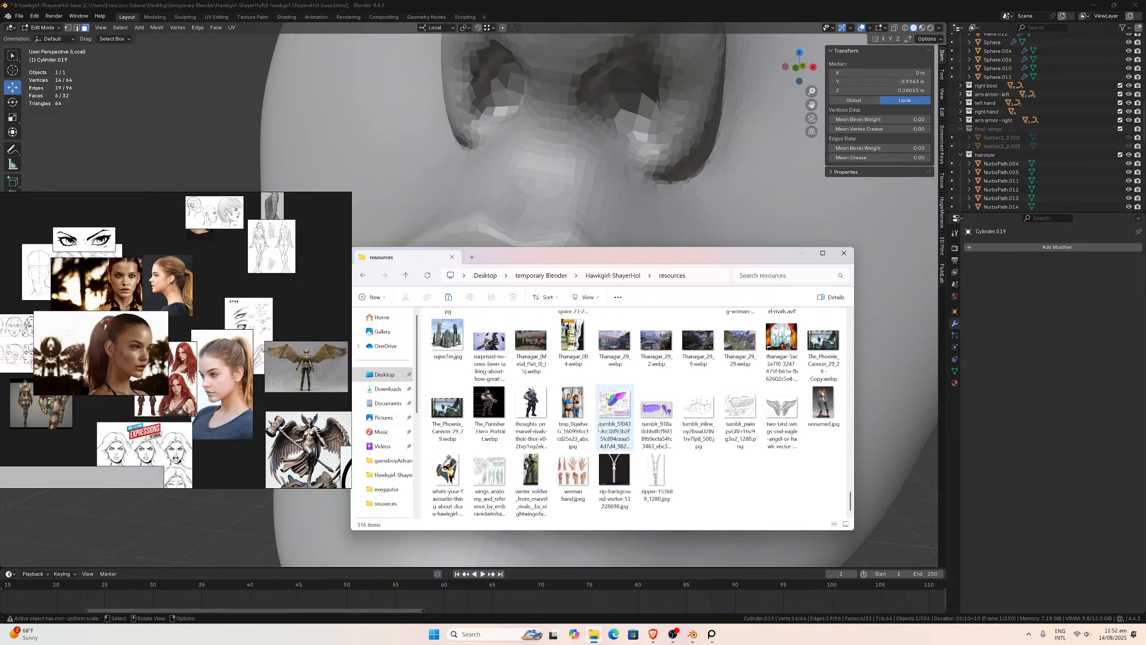
# - Paste the copied skull, x-ray and teeth images into Hawkgirl-ShayerHol's resources folder, and go to its last files
pyautogui.hotkey('ctrl', 'v')
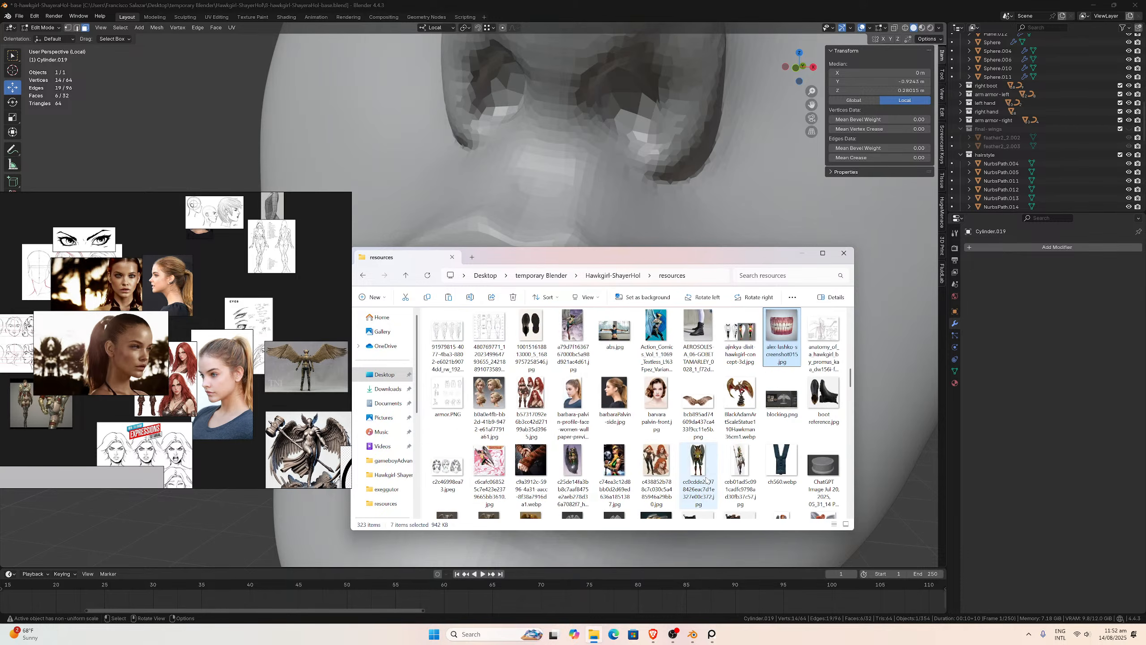
pyautogui.scroll(-20, 707, 479)
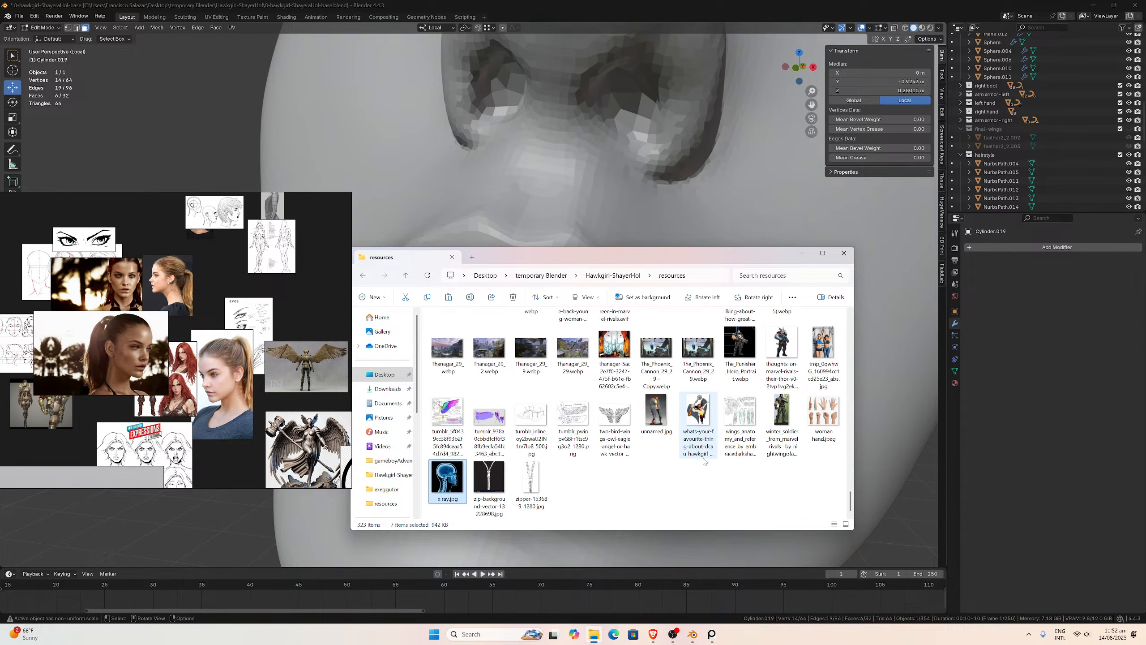
pyautogui.scroll(-5, 276, 381)
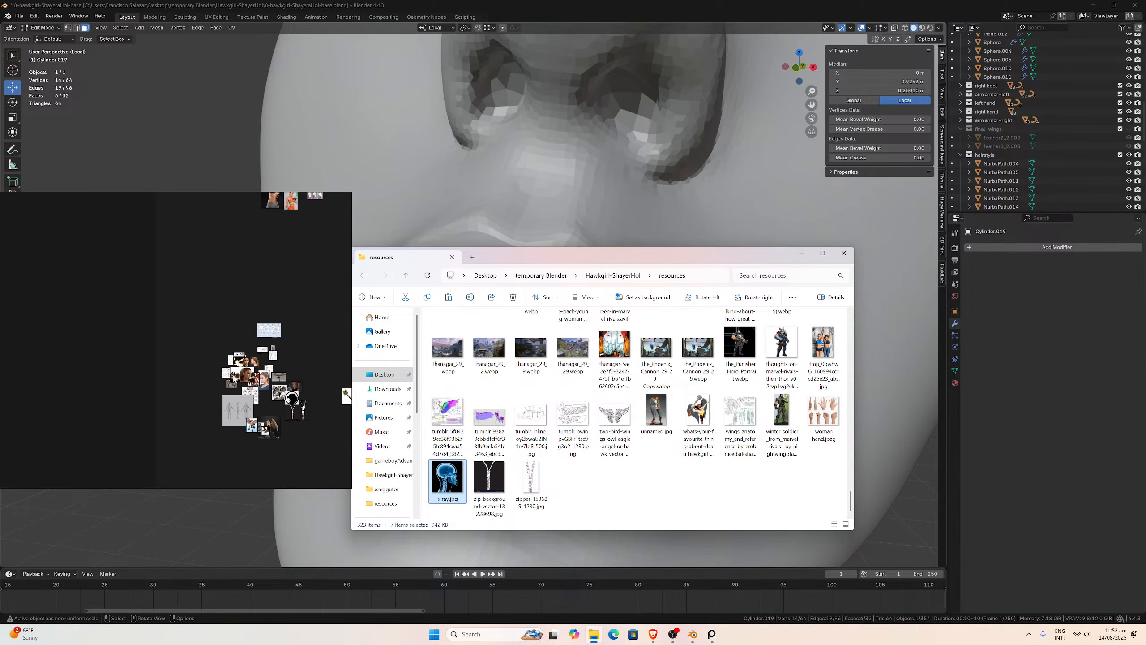
# - Add the seven pasted skull and teeth images to an empty area of the reference board
pyautogui.moveTo(441, 476); pyautogui.dragTo(136, 389)
pyautogui.scroll(2, 136, 387)
pyautogui.scroll(4, 221, 390)
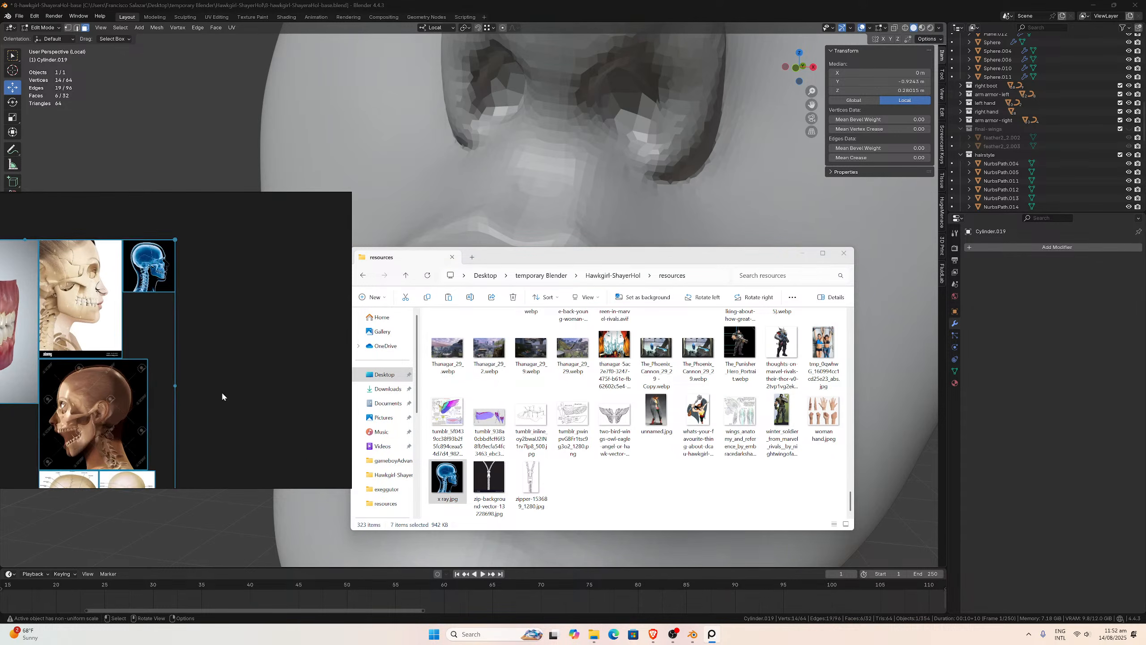
pyautogui.click(222, 390)
pyautogui.scroll(-5, 214, 370)
pyautogui.moveTo(193, 365); pyautogui.dragTo(222, 367, button='middle')
pyautogui.scroll(3, 224, 364)
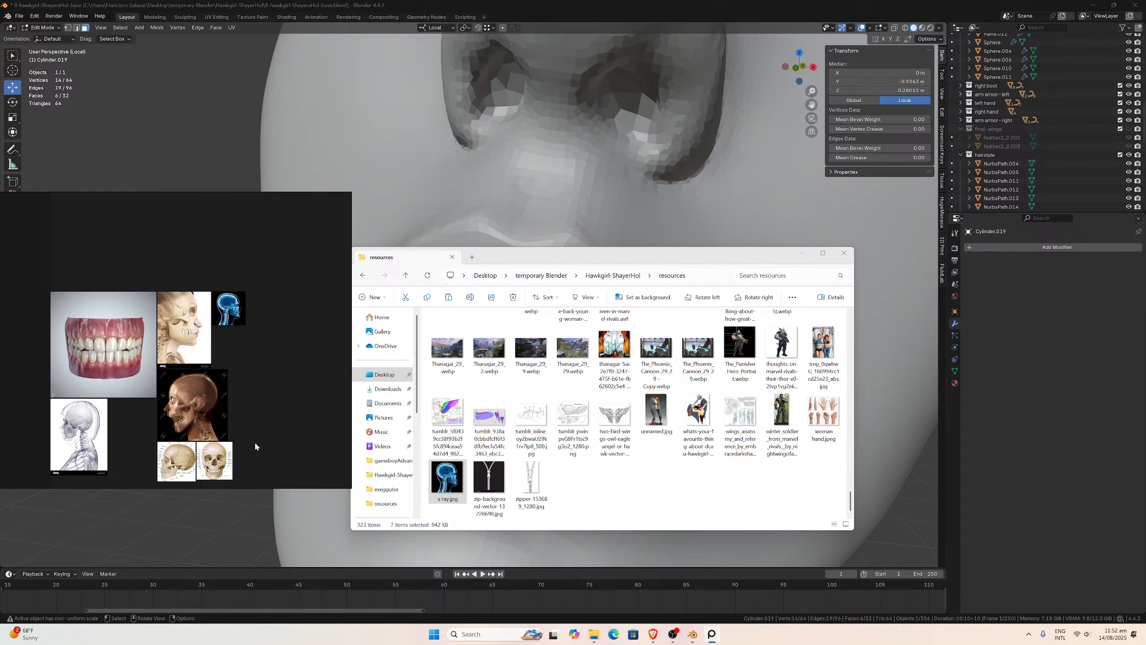
# - Separate one upper front tooth face from the tooth strip and select it as its own object in Object Mode
pyautogui.click(497, 369)
pyautogui.click(526, 359)
pyautogui.moveTo(526, 359); pyautogui.dragTo(625, 300, button='middle')
pyautogui.moveTo(808, 105); pyautogui.dragTo(895, 110)
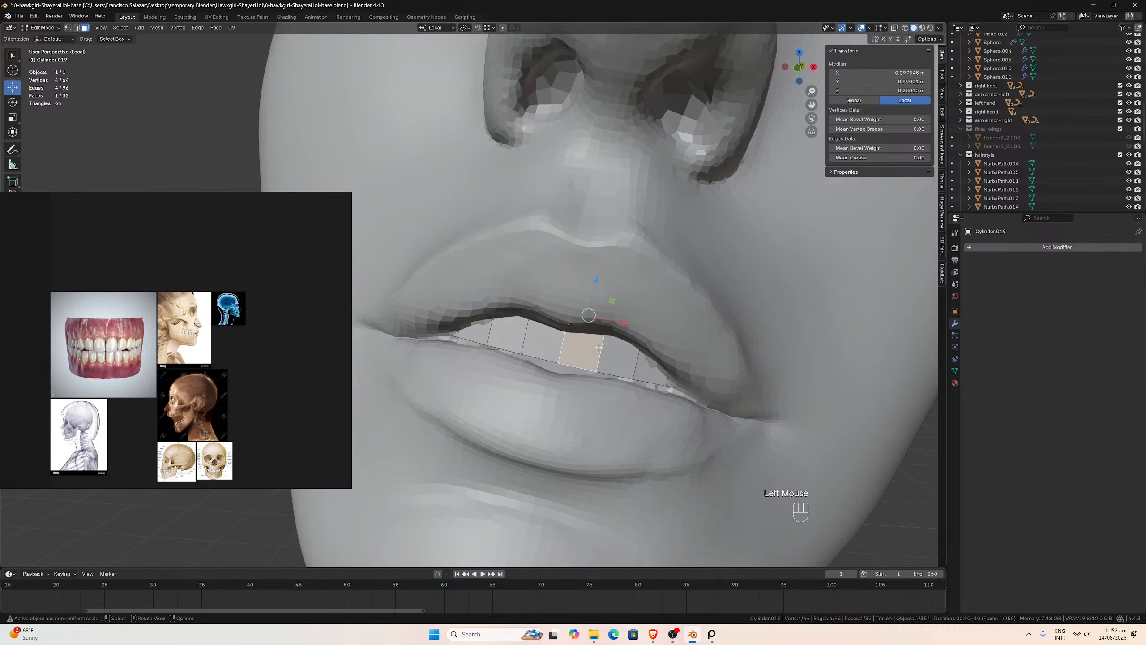
pyautogui.press('p')
pyautogui.click(598, 347)
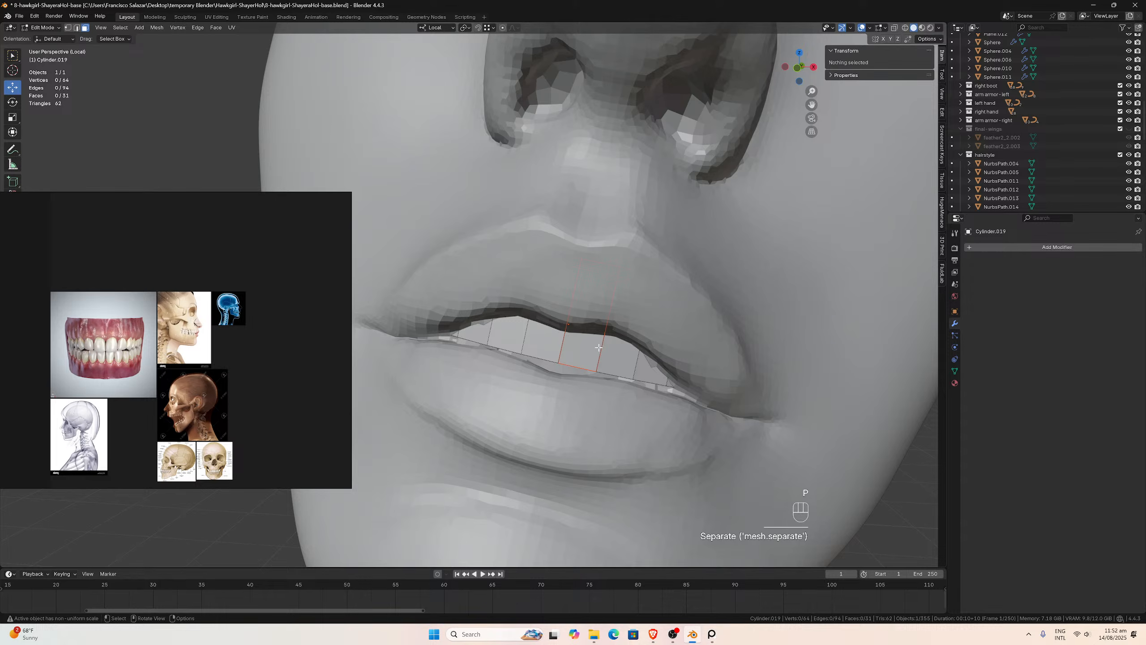
pyautogui.press('Tab')
pyautogui.click(592, 347)
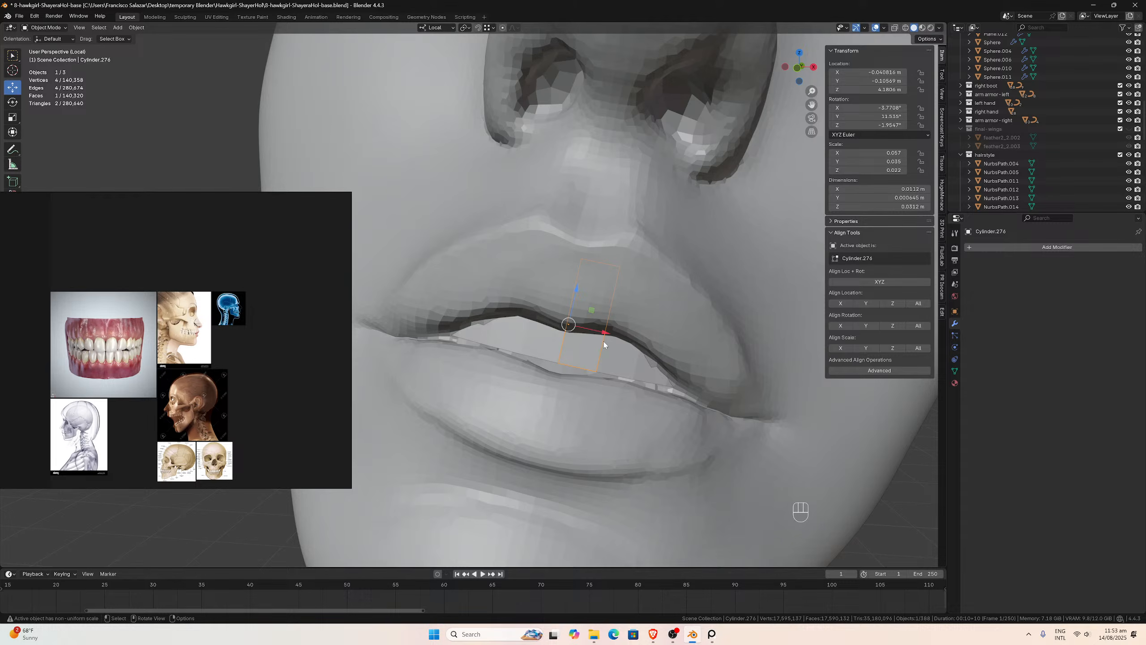
# - Try to enlarge the separated tooth face on every axis except local Z, and delete the original tooth strip
pyautogui.press('s')
pyautogui.hotkey('shift', 'z')
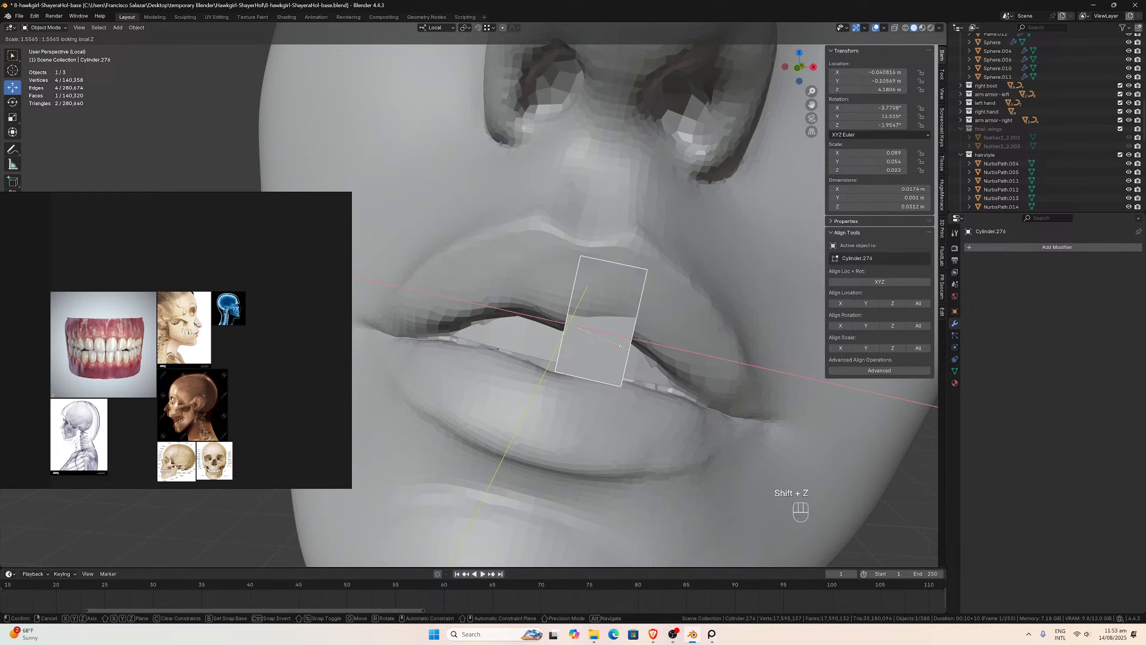
pyautogui.click(625, 348)
pyautogui.click(644, 369)
pyautogui.press('x')
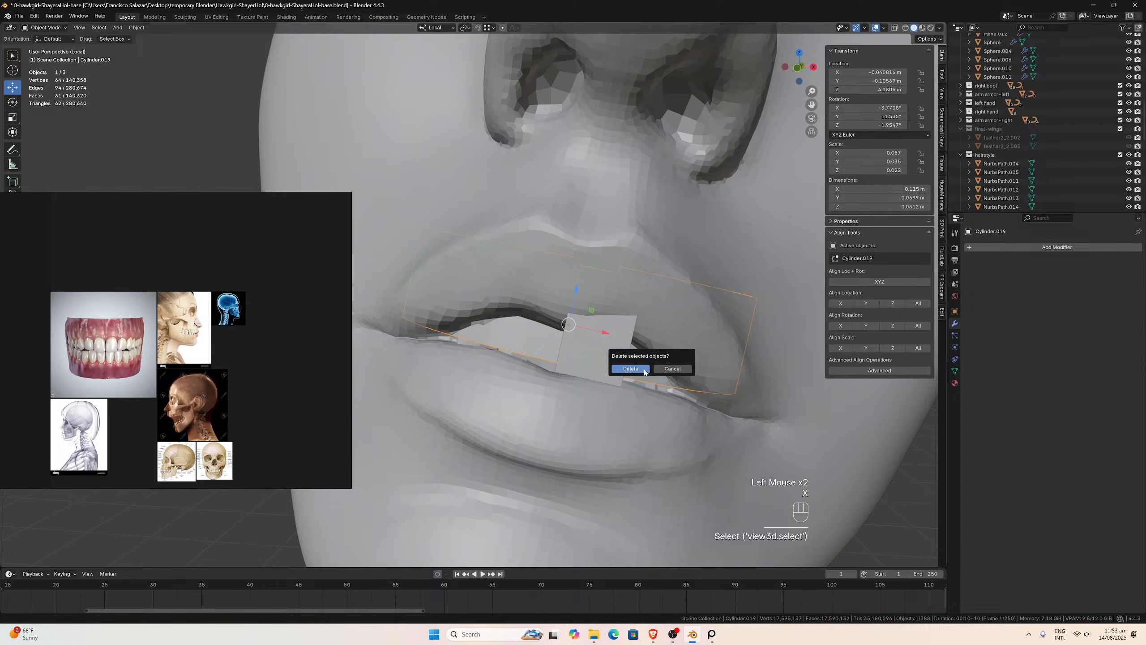
pyautogui.click(644, 370)
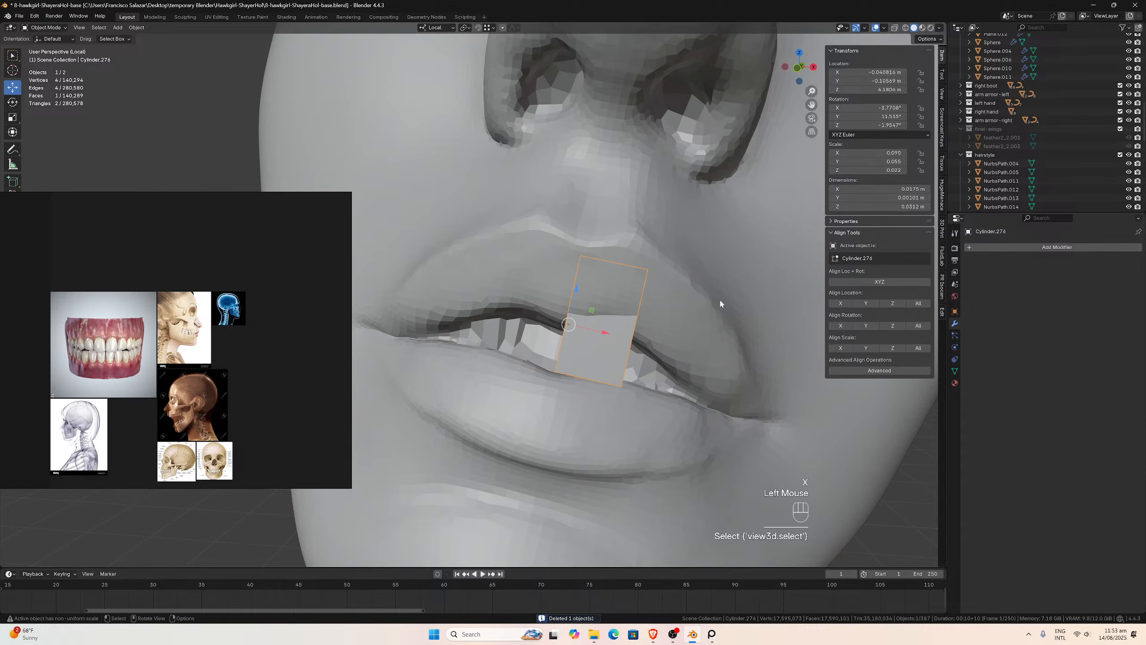
# - Undo the tooth strip's deletion, inspect the enlarged tooth face from the side, and undo its scaling
pyautogui.scroll(-1, 700, 304)
pyautogui.hotkey('ctrl', 'z')
pyautogui.hotkey('ctrl', 'z')
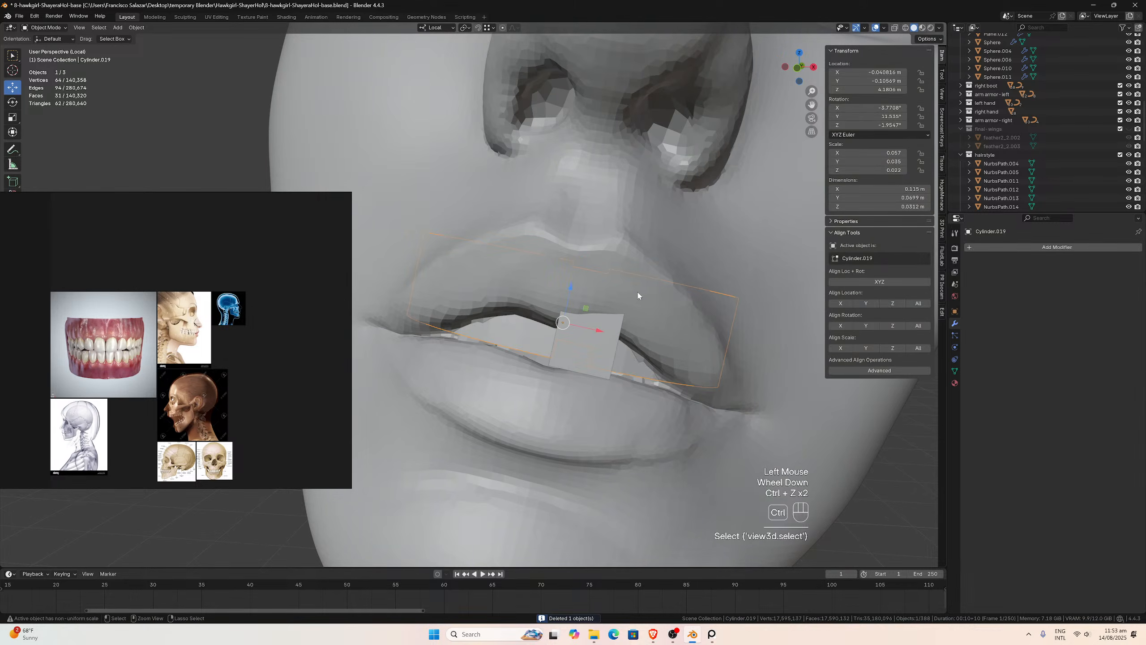
pyautogui.moveTo(637, 292); pyautogui.dragTo(588, 266, button='middle')
pyautogui.scroll(-3, 590, 285)
pyautogui.scroll(-2, 590, 285)
pyautogui.moveTo(652, 302); pyautogui.dragTo(628, 308, button='middle')
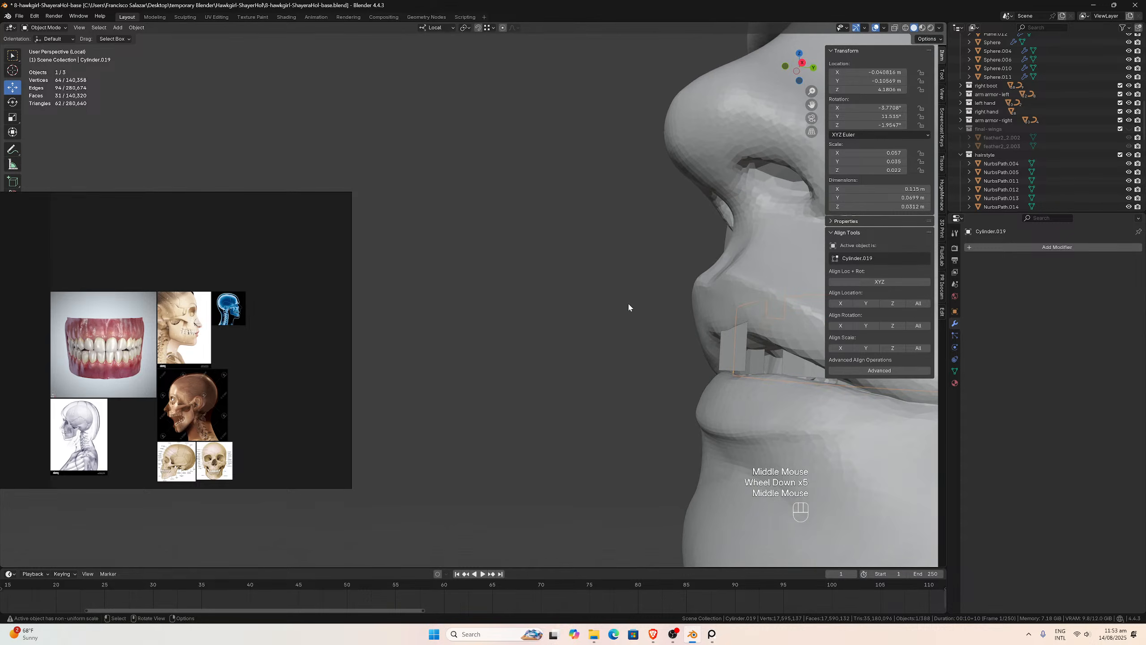
pyautogui.moveTo(812, 104); pyautogui.dragTo(622, 105)
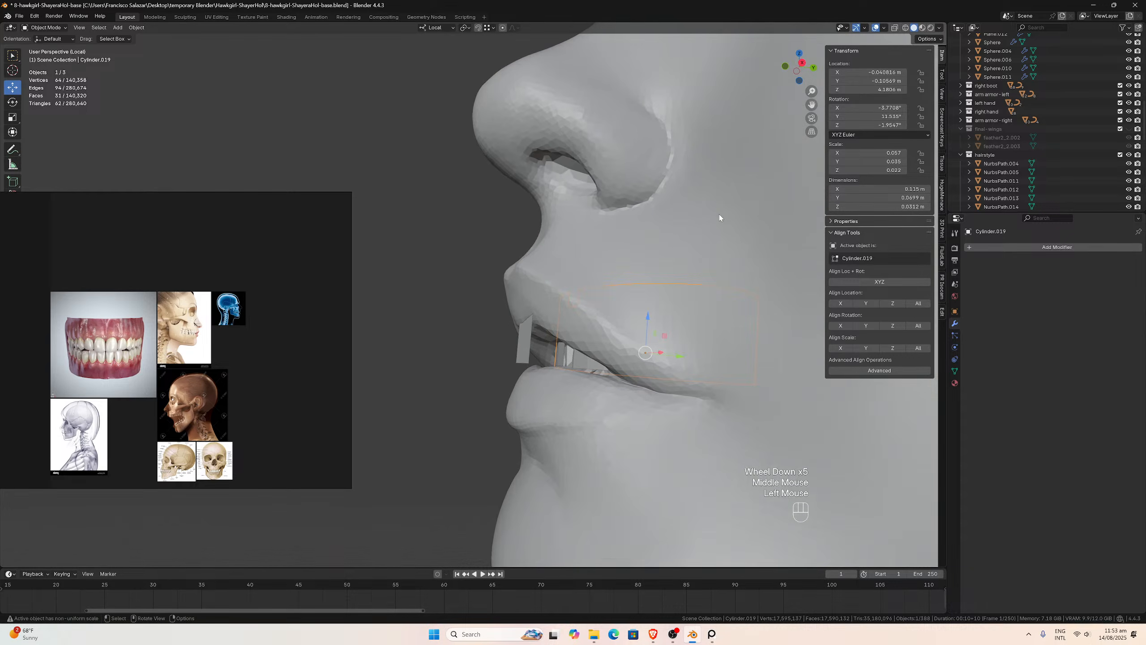
pyautogui.moveTo(675, 247); pyautogui.dragTo(703, 251, button='middle')
pyautogui.hotkey('ctrl', 'z')
pyautogui.hotkey('ctrl', 'z')
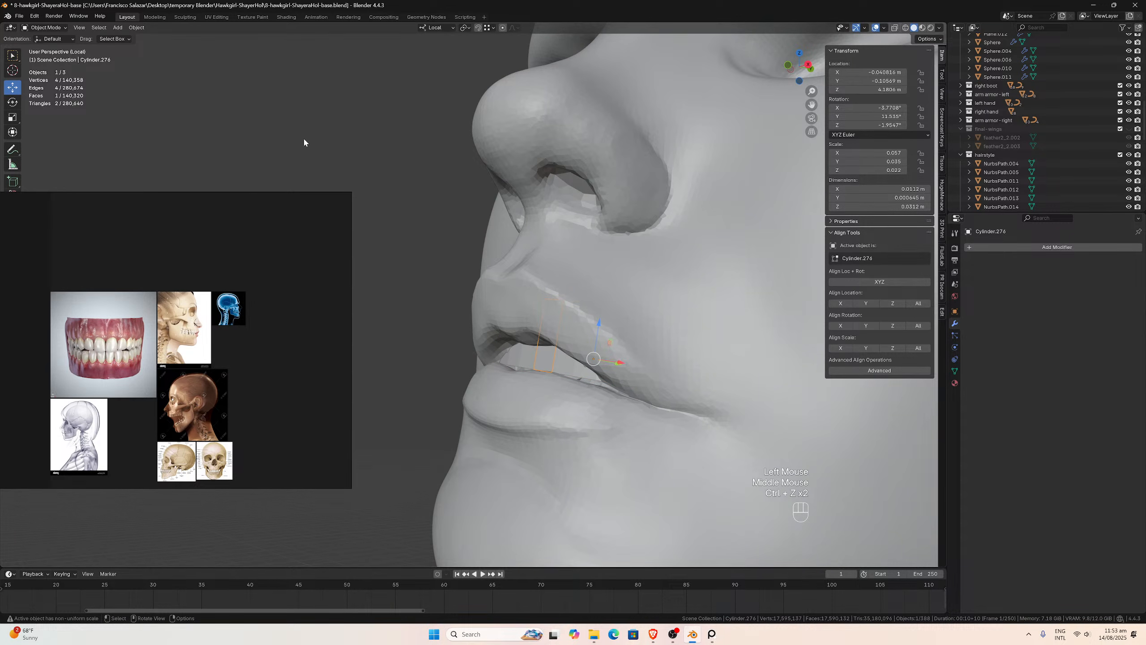
# - Set the separated tooth face's origin to its center of mass (volume)
pyautogui.click(144, 29)
pyautogui.moveTo(171, 45)
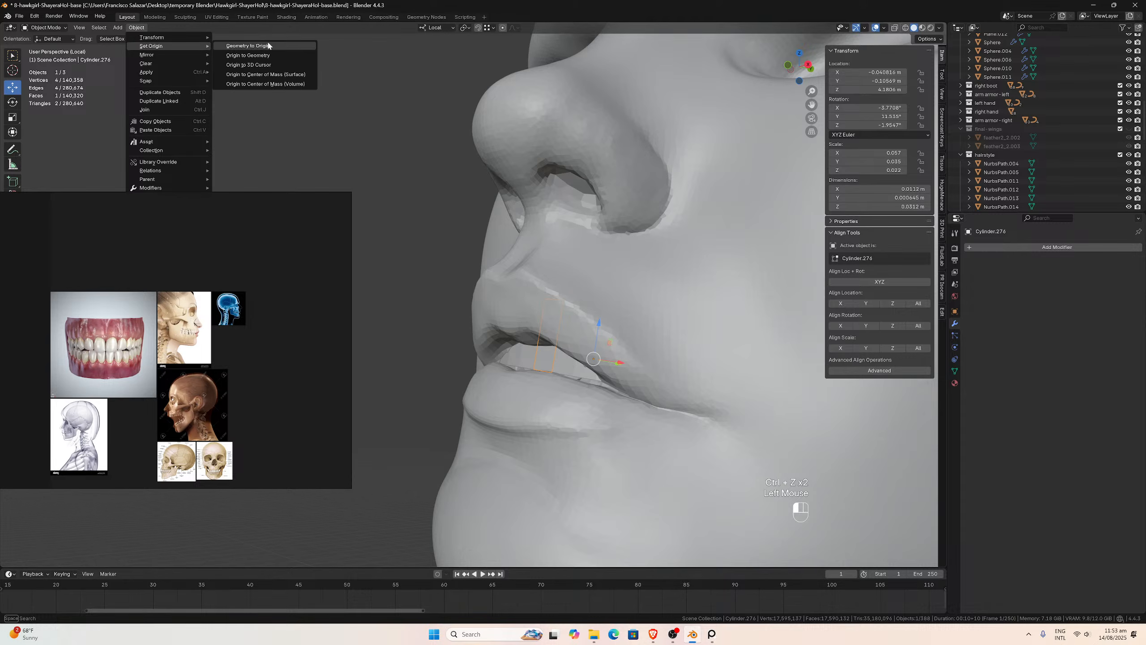
pyautogui.click(271, 84)
pyautogui.moveTo(621, 261); pyautogui.dragTo(579, 363, button='middle')
pyautogui.scroll(2, 648, 322)
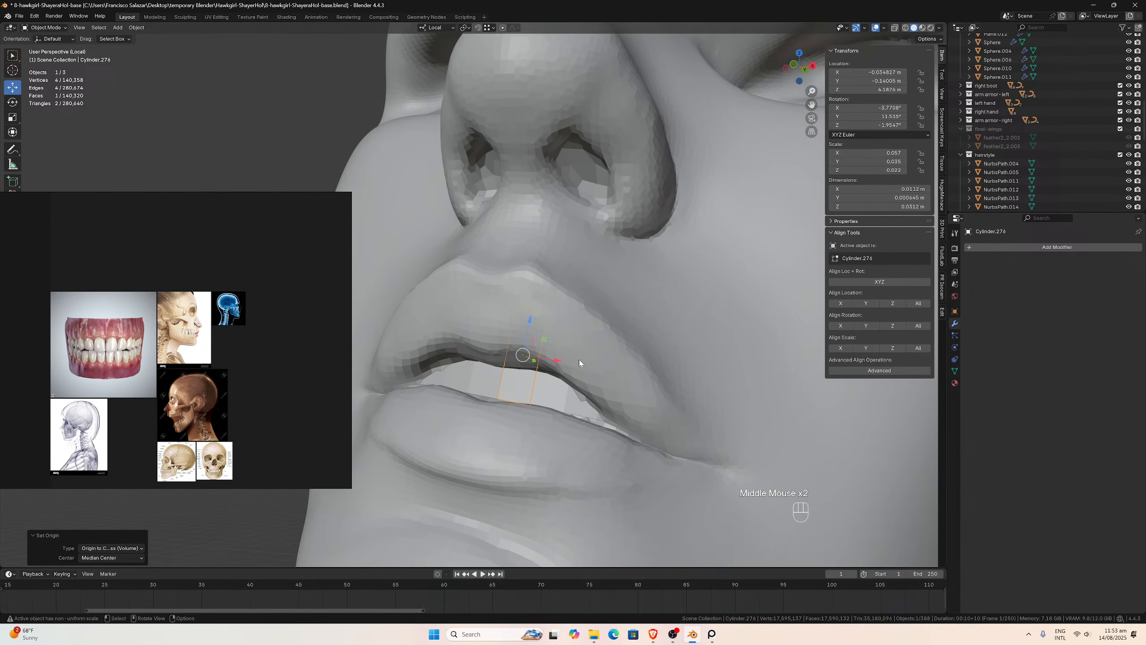
# - Create a custom transform orientation from the tooth face and align the face to that orientation
pyautogui.click(523, 388)
pyautogui.click(442, 29)
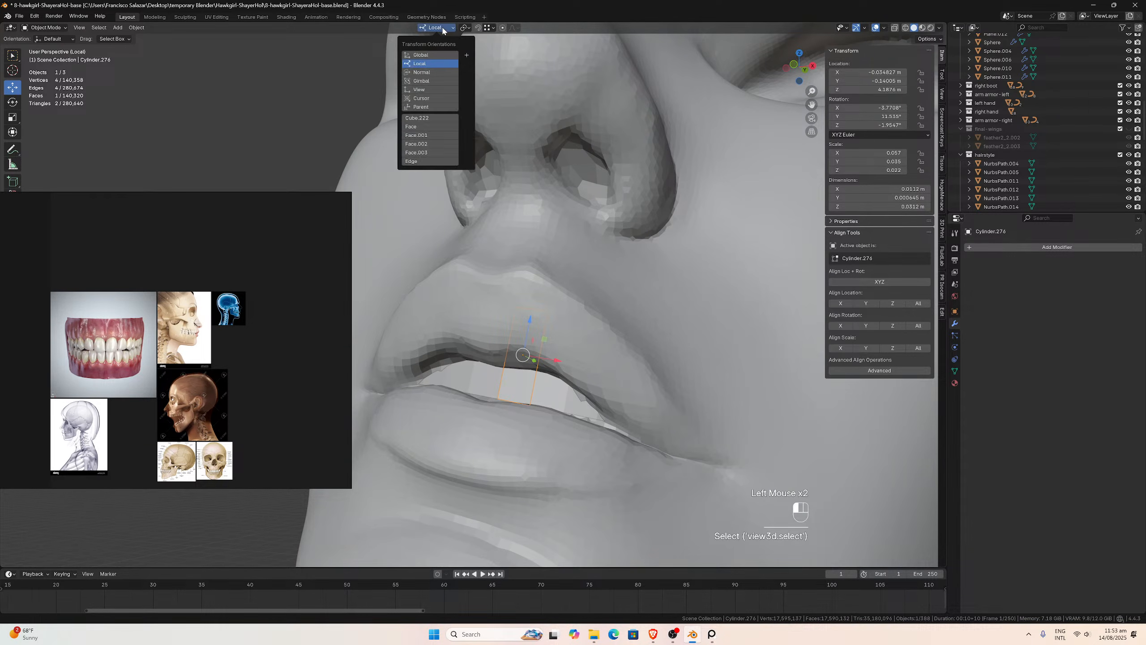
pyautogui.click(466, 55)
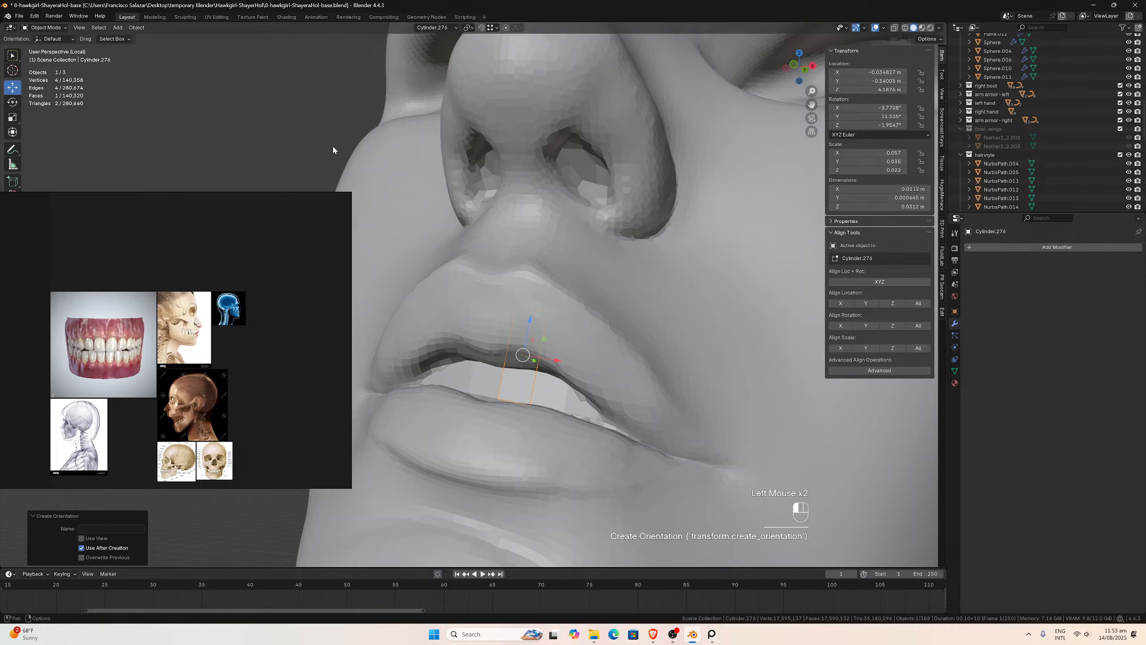
pyautogui.click(144, 29)
pyautogui.moveTo(150, 49)
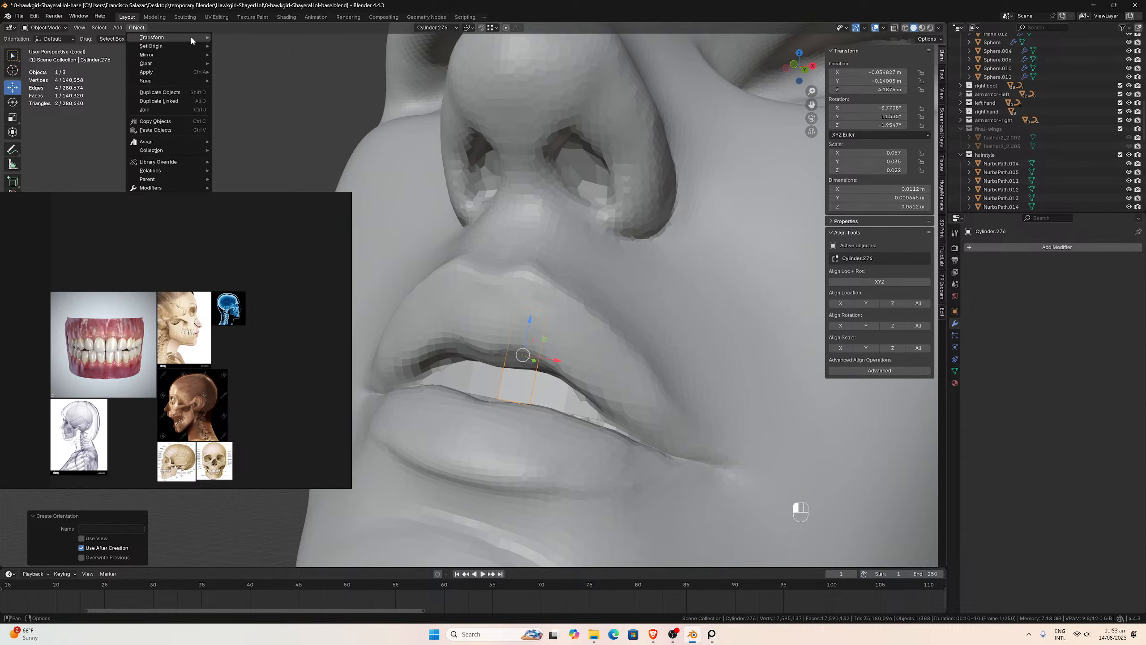
pyautogui.moveTo(190, 36)
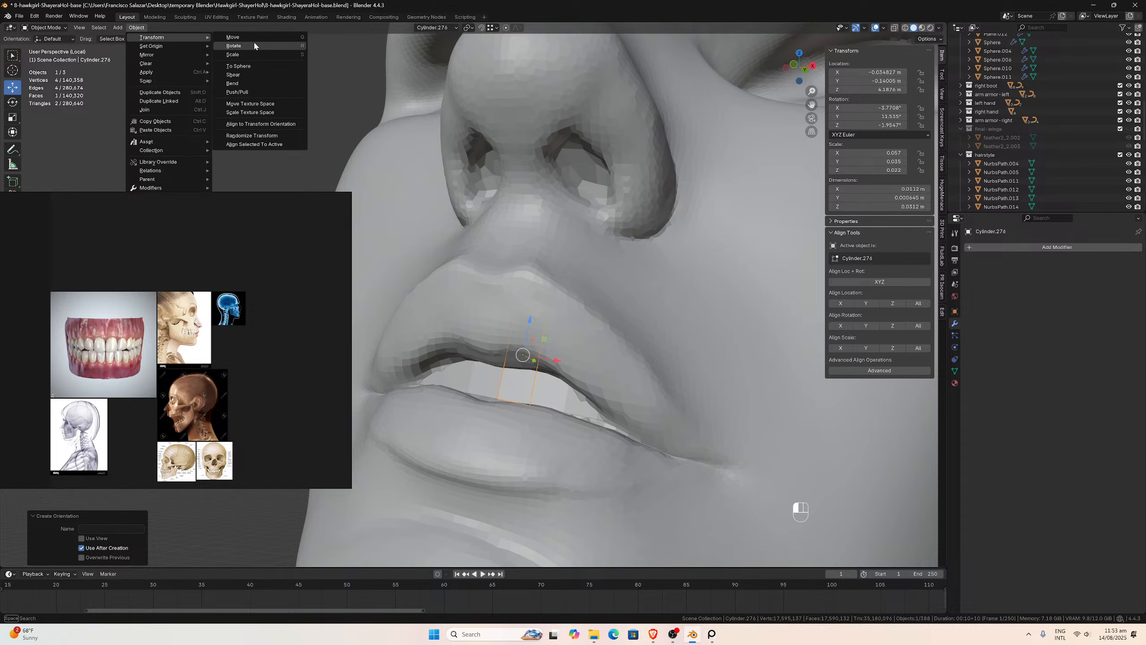
pyautogui.click(262, 124)
pyautogui.moveTo(476, 274); pyautogui.dragTo(544, 301, button='middle')
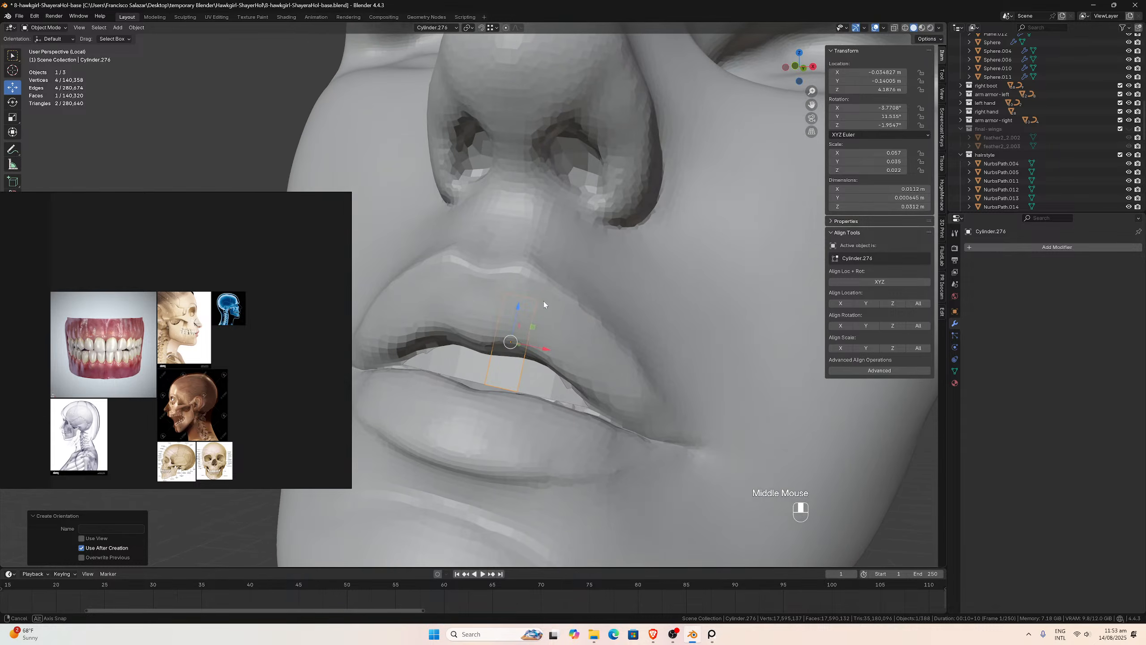
# - Scale the tooth face by about 1.525 on X and Y, keeping its Z size locked
pyautogui.scroll(2, 551, 309)
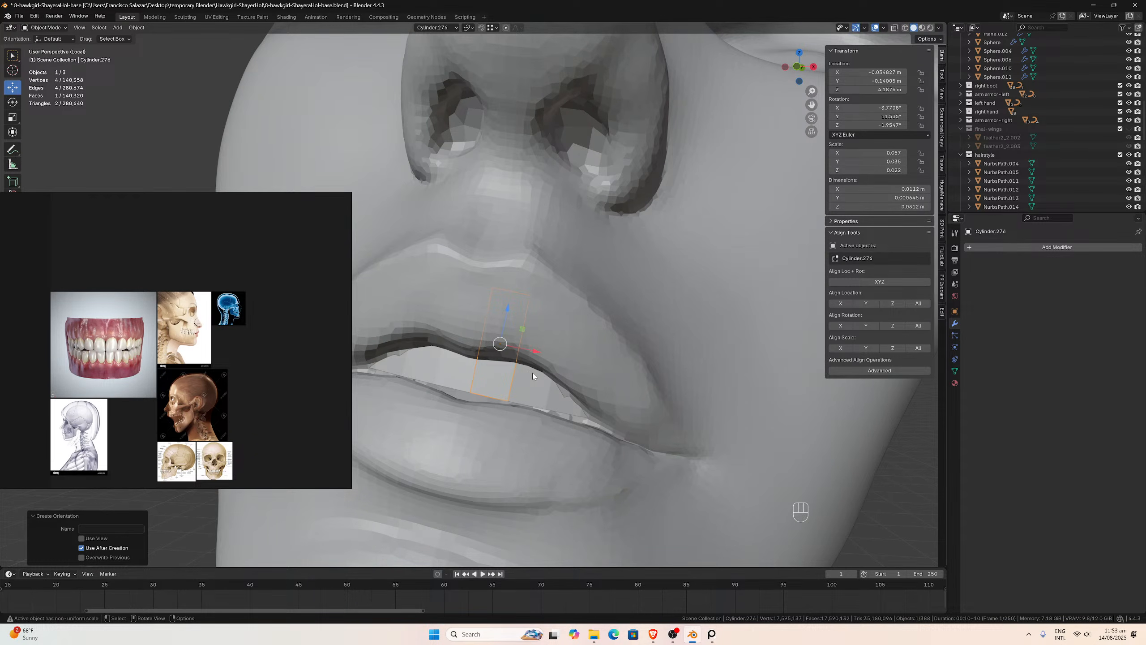
pyautogui.press('s')
pyautogui.hotkey('shift', 'z')
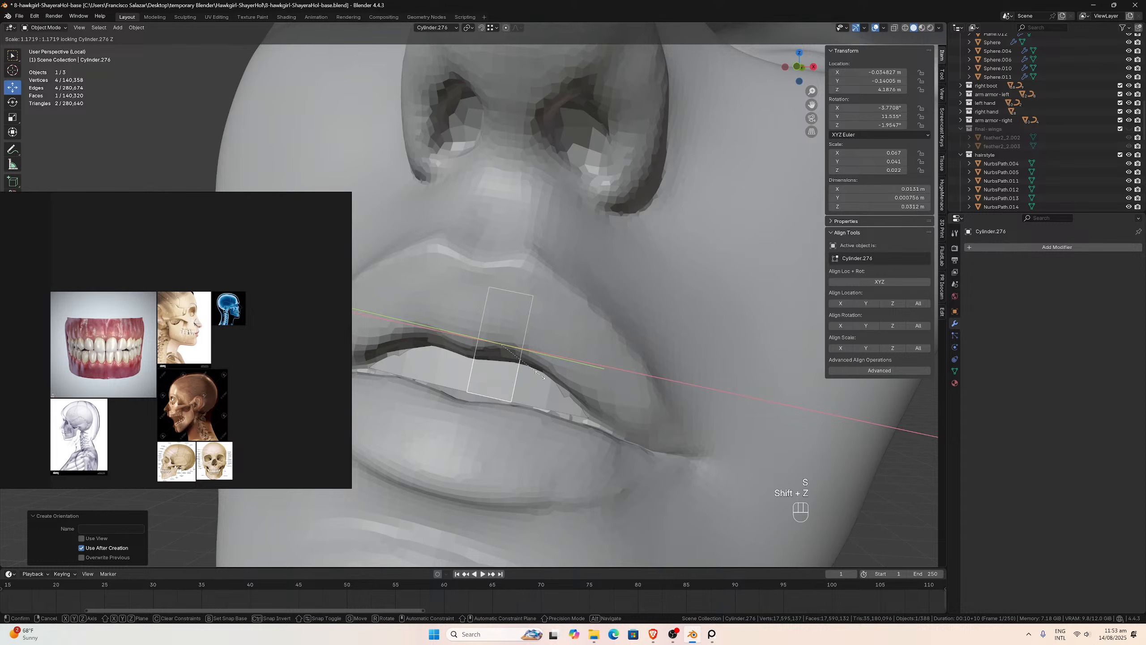
pyautogui.click(555, 382)
pyautogui.scroll(-2, 548, 373)
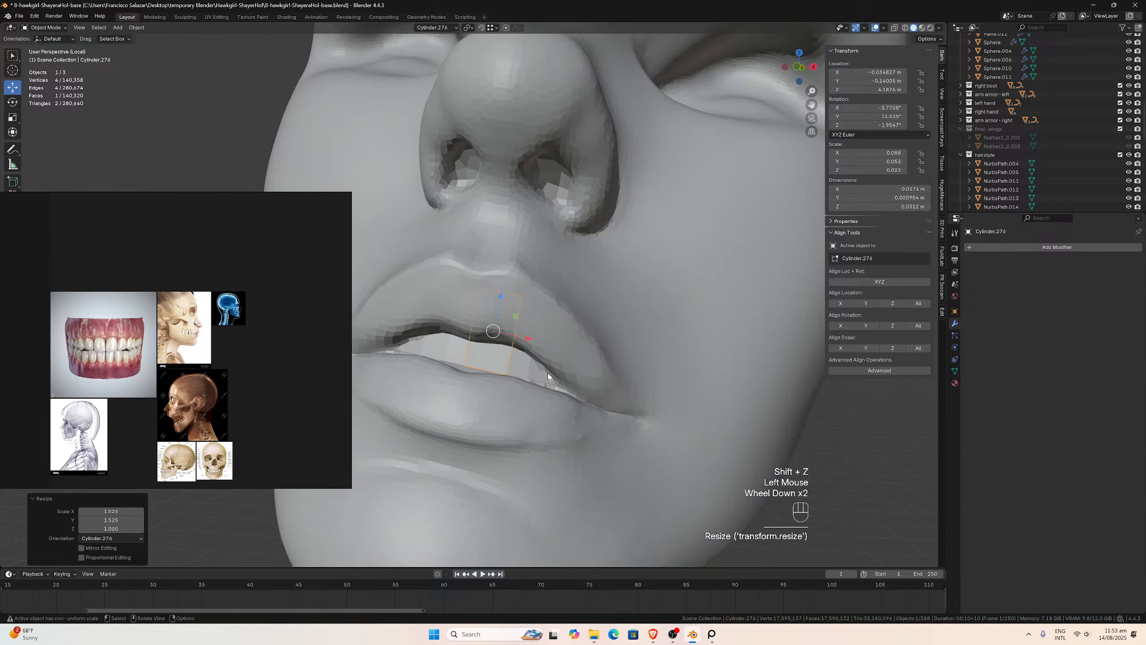
pyautogui.moveTo(548, 373); pyautogui.dragTo(545, 346, button='middle')
pyautogui.scroll(3, 542, 349)
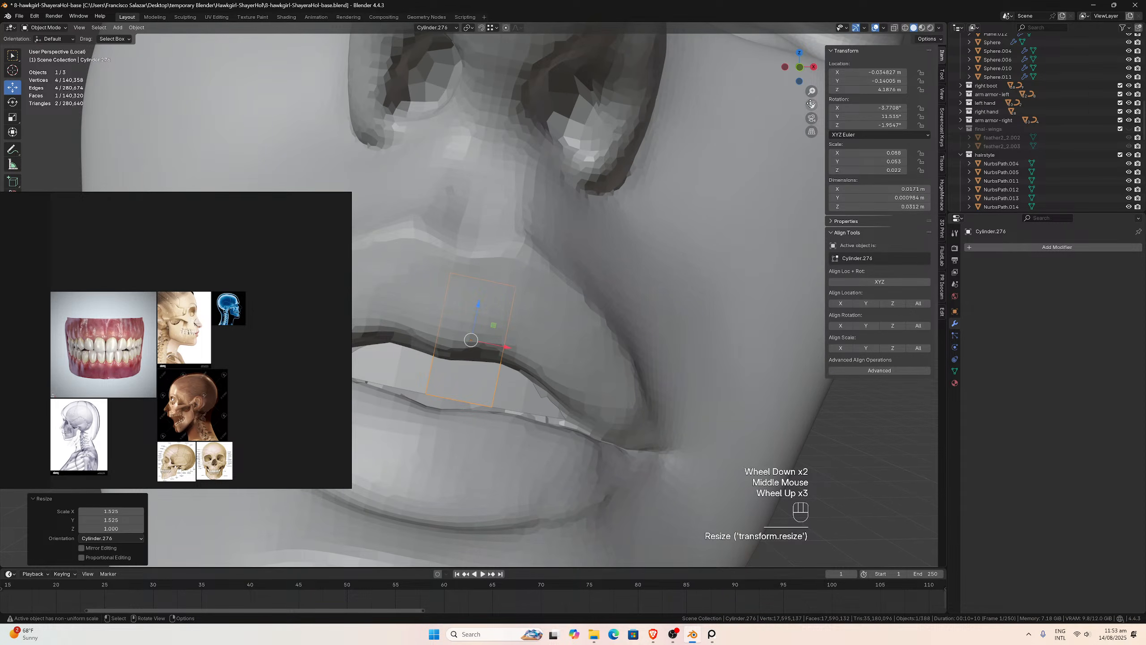
# - Move the tooth face about 0.0032 m along the X axis of its custom orientation
pyautogui.moveTo(811, 104); pyautogui.dragTo(875, 100)
pyautogui.moveTo(680, 225); pyautogui.dragTo(662, 215, button='middle')
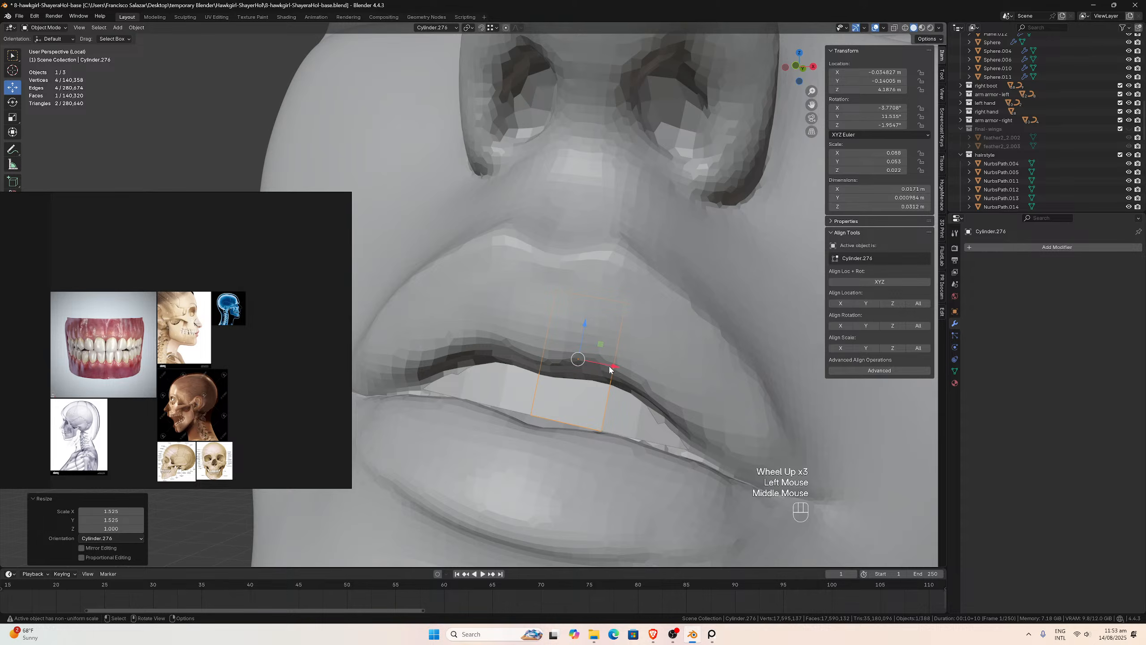
pyautogui.moveTo(610, 368); pyautogui.dragTo(623, 369)
pyautogui.moveTo(623, 370); pyautogui.dragTo(630, 362, button='middle')
pyautogui.scroll(1, 629, 361)
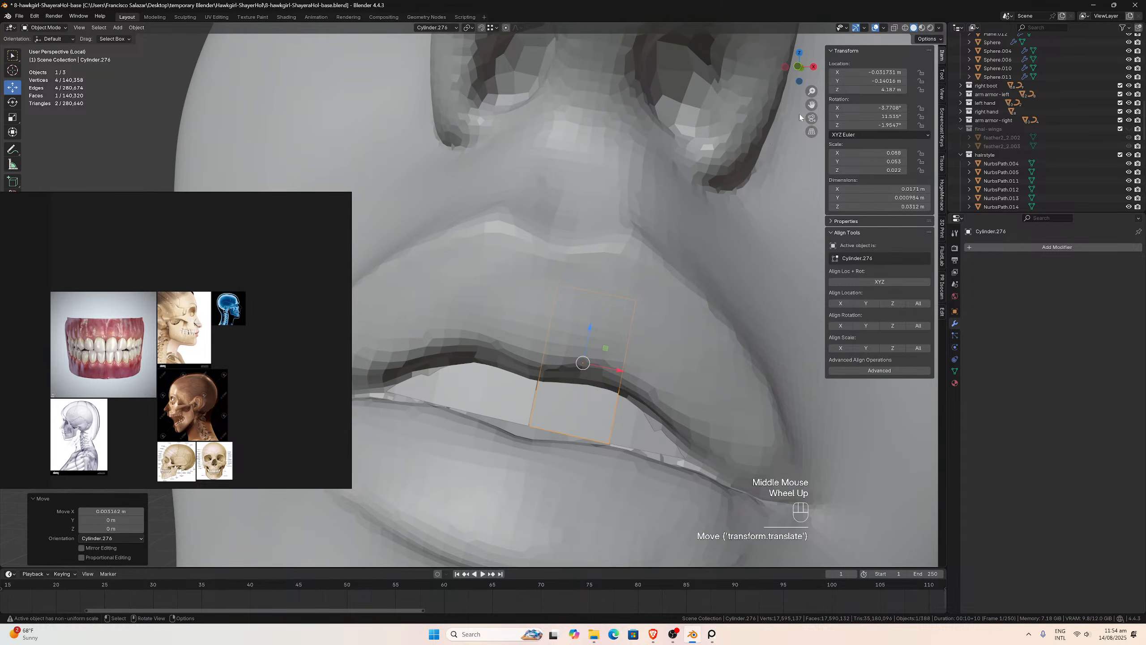
# - Hide the original tooth strip behind the lips and reselect the separated tooth face
pyautogui.moveTo(811, 103); pyautogui.dragTo(788, 76)
pyautogui.scroll(-1, 640, 341)
pyautogui.moveTo(641, 341); pyautogui.dragTo(558, 326, button='middle')
pyautogui.scroll(-1, 558, 326)
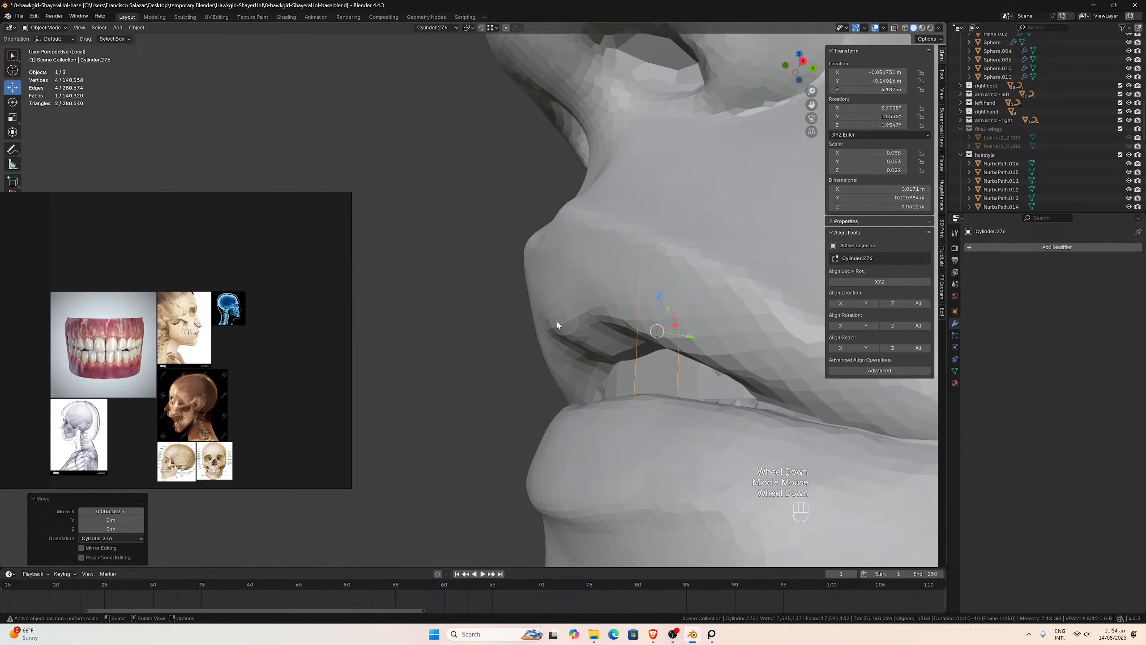
pyautogui.moveTo(617, 351); pyautogui.dragTo(654, 370, button='middle')
pyautogui.press('Tab')
pyautogui.click(682, 387)
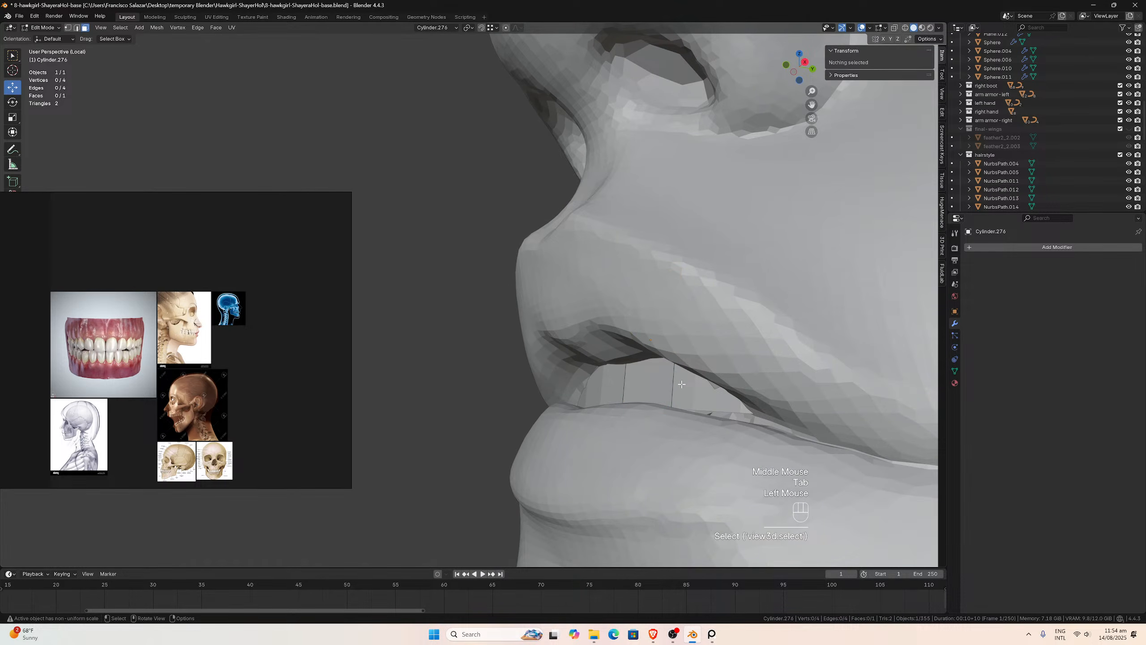
pyautogui.press('Tab')
pyautogui.click(683, 387)
pyautogui.press('h')
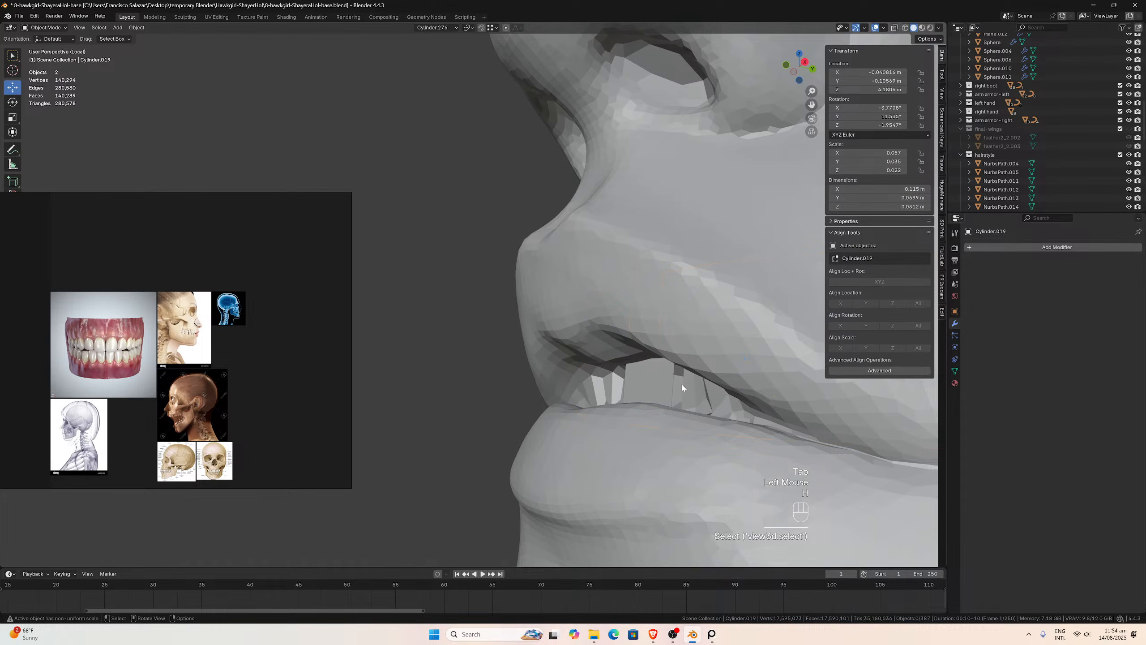
pyautogui.click(697, 390)
# - Examine the teeth and side skull reference images and compare them with the tooth face in the mouth
pyautogui.moveTo(698, 390); pyautogui.dragTo(347, 376, button='middle')
pyautogui.scroll(3, 312, 377)
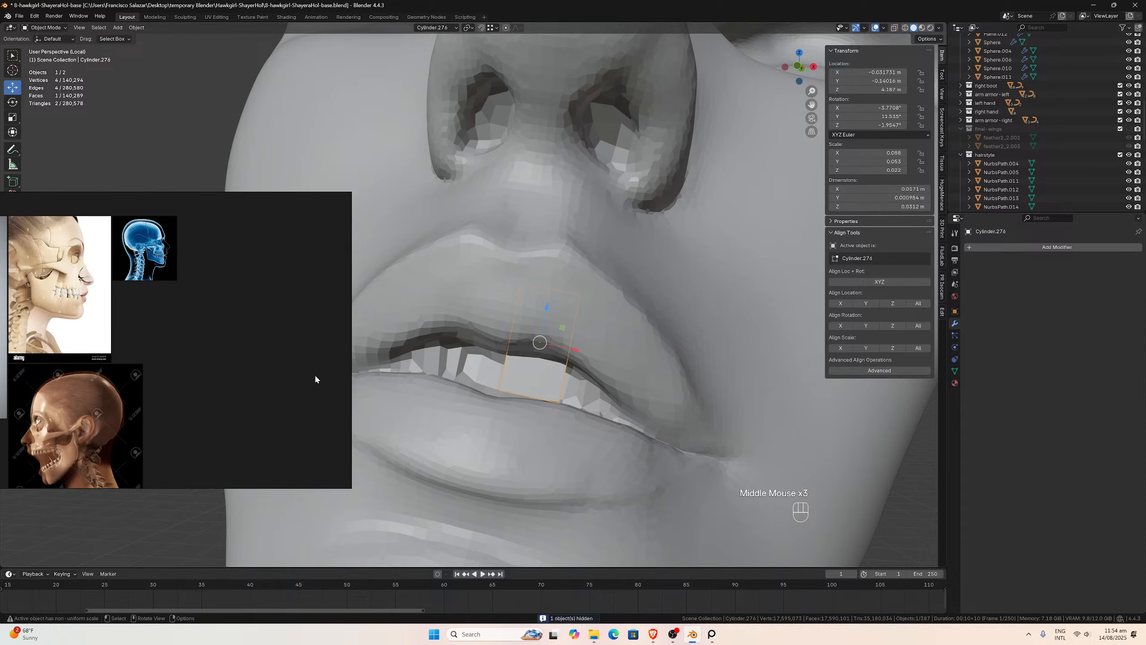
pyautogui.moveTo(169, 363); pyautogui.dragTo(329, 397, button='middle')
pyautogui.scroll(-1, 331, 399)
pyautogui.scroll(2, 176, 384)
pyautogui.moveTo(573, 374); pyautogui.dragTo(571, 376, button='middle')
pyautogui.scroll(-1, 264, 378)
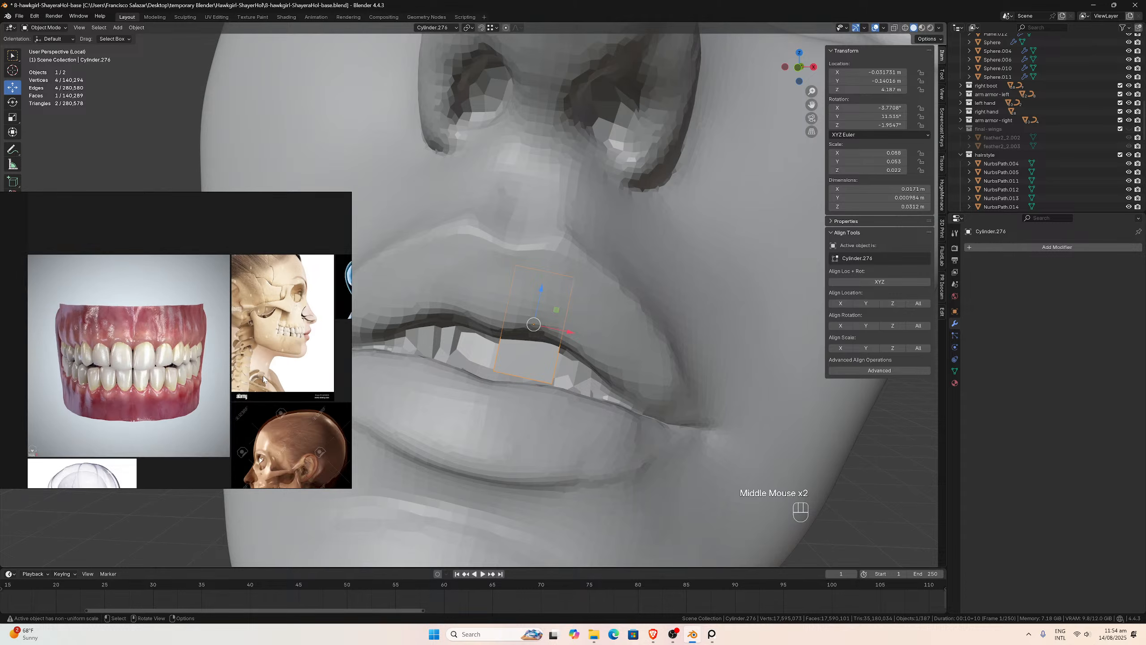
# - Extrude the tooth face along its local Y axis to give the tooth a depth of about 0.0037 m
pyautogui.press('Tab')
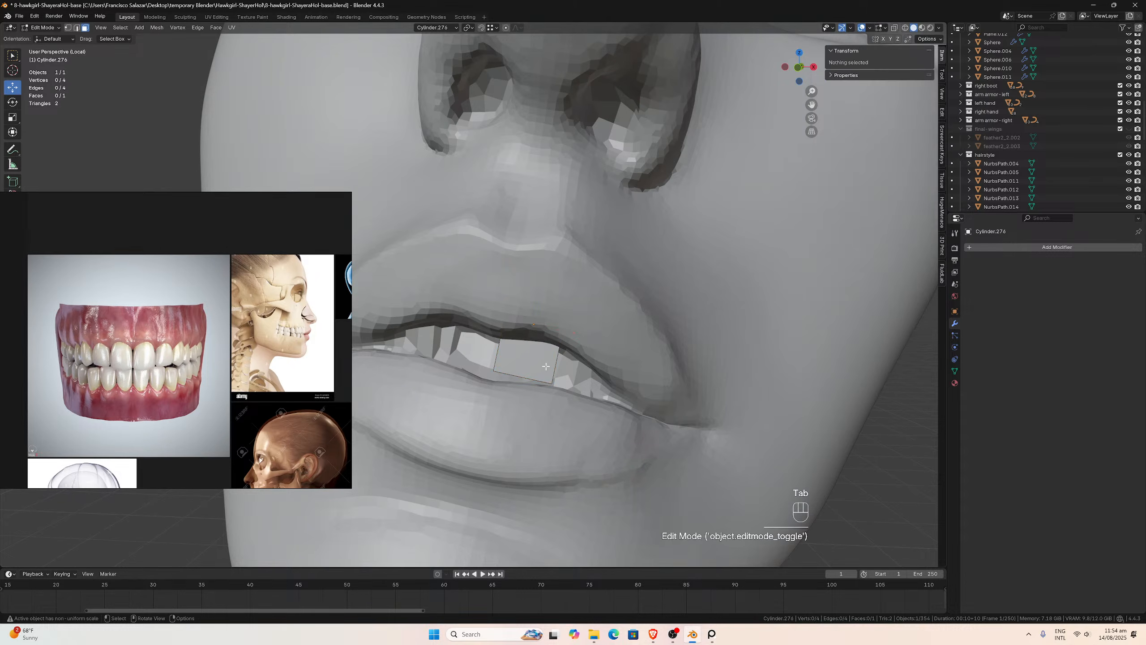
pyautogui.moveTo(550, 370); pyautogui.dragTo(525, 340, button='middle')
pyautogui.press('a')
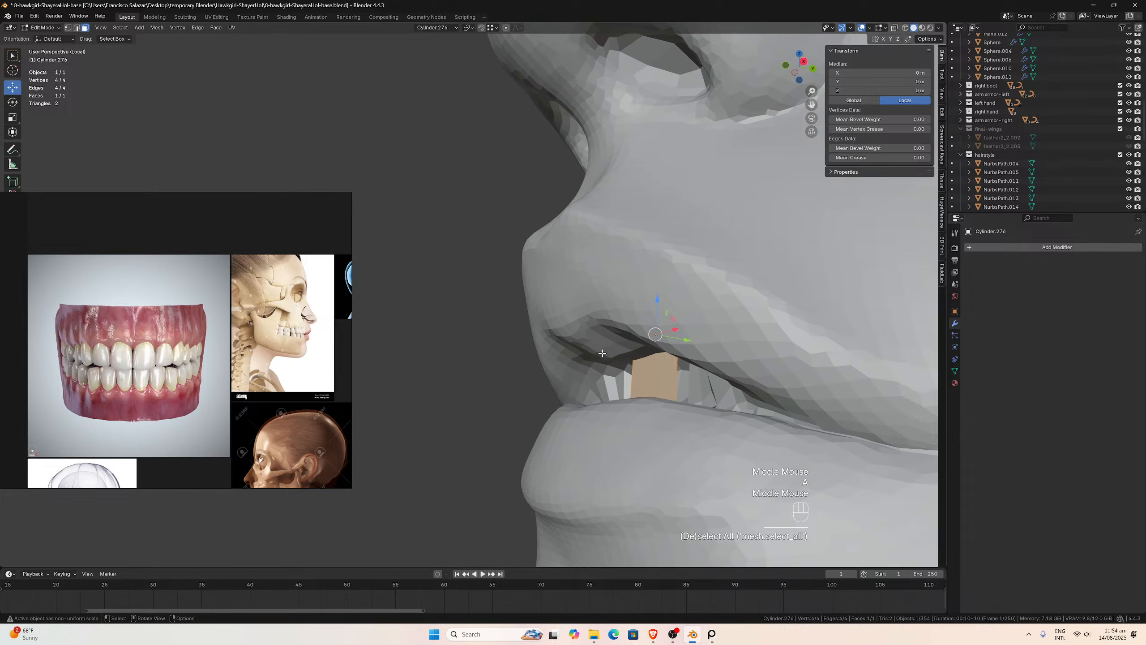
pyautogui.moveTo(616, 349); pyautogui.dragTo(600, 372, button='middle')
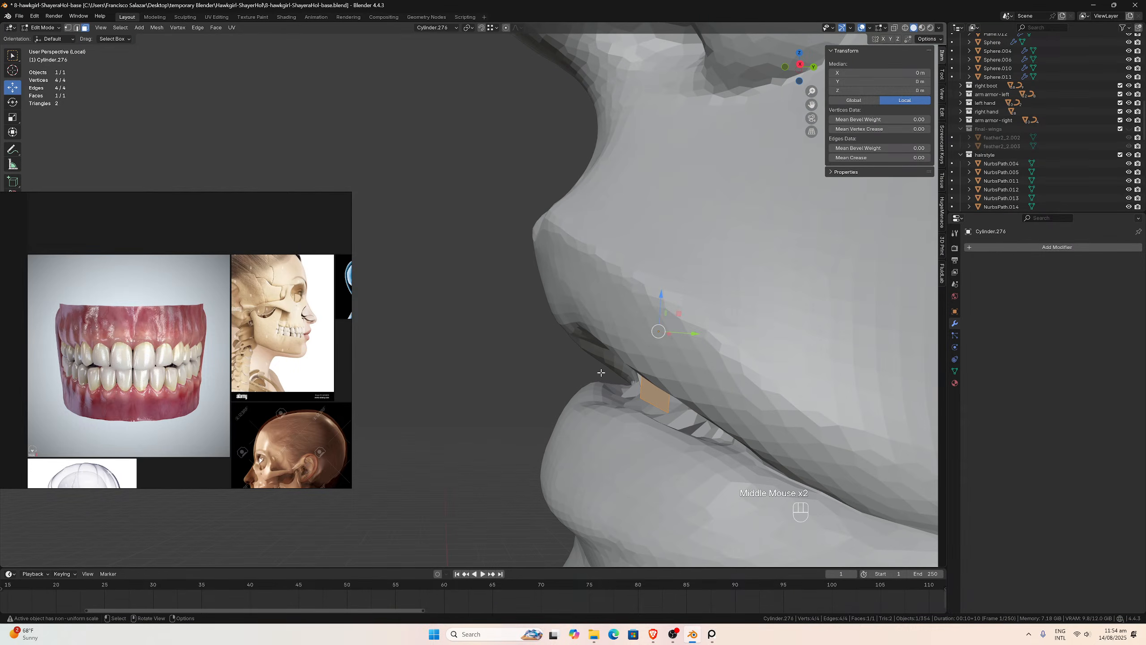
pyautogui.press('e')
pyautogui.press('y')
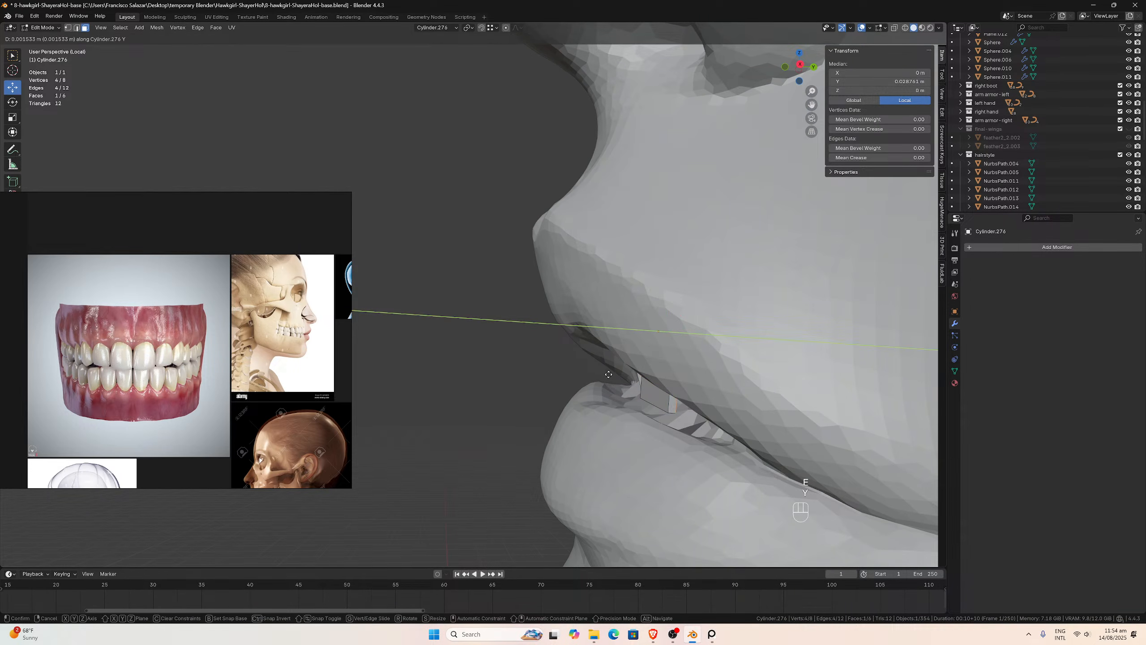
pyautogui.click(614, 376)
pyautogui.moveTo(613, 376); pyautogui.dragTo(720, 362, button='middle')
pyautogui.press('Tab')
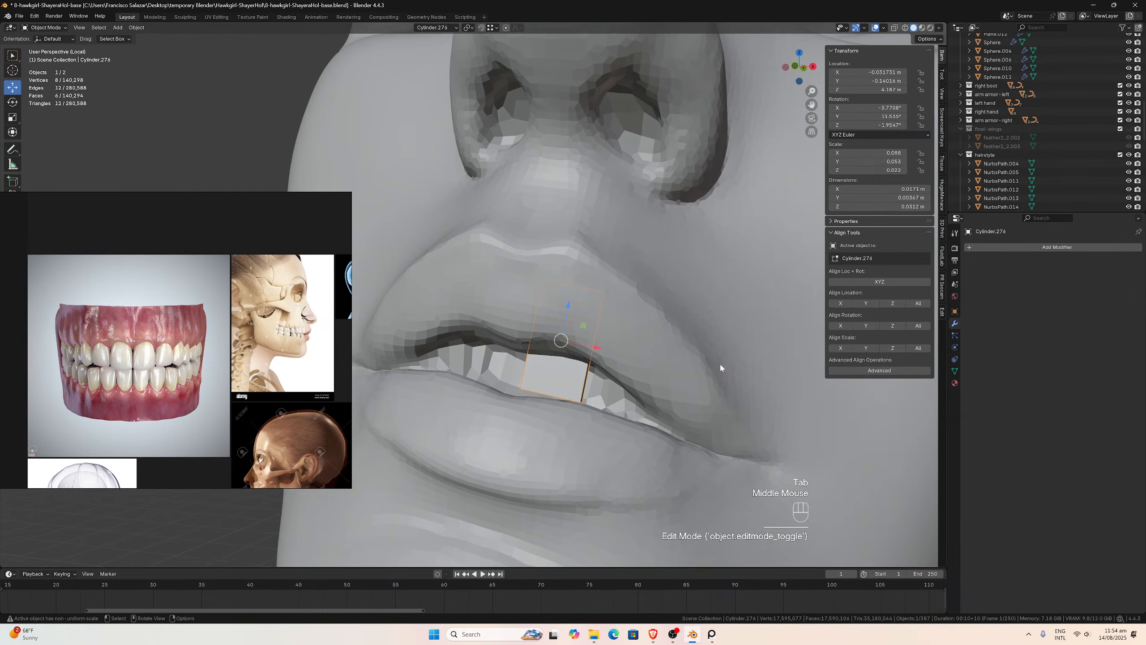
# - Select the tooth's upper face in X-ray view and lower it to make the tooth about 0.0218 m tall
pyautogui.moveTo(590, 300); pyautogui.dragTo(604, 310, button='middle')
pyautogui.press('Tab')
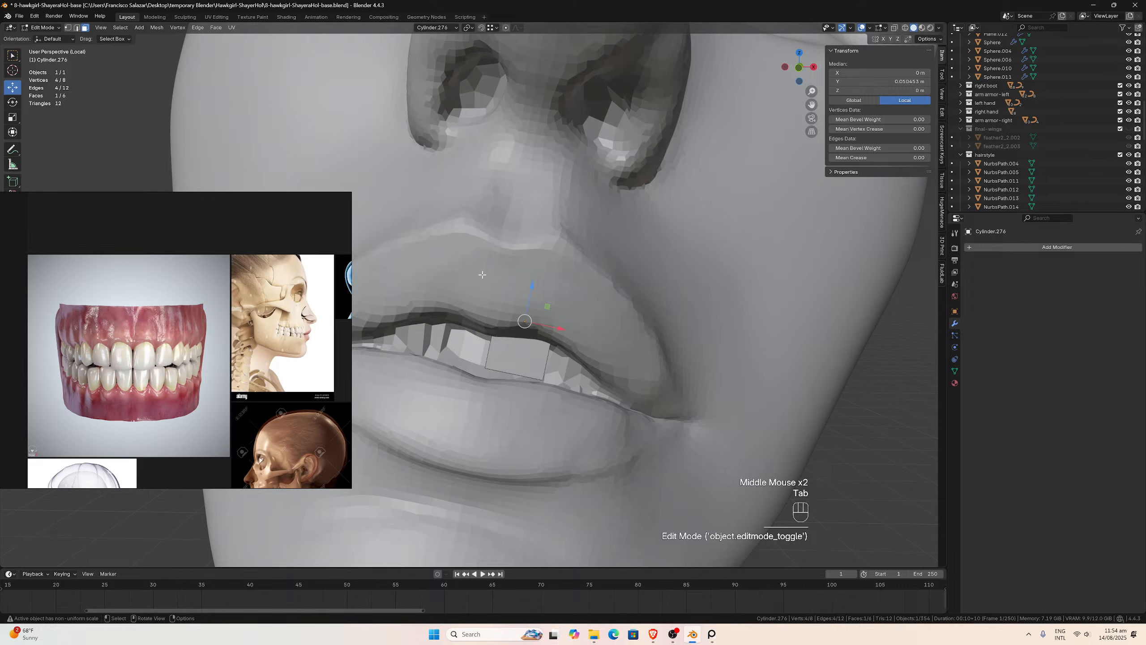
pyautogui.click(896, 29)
pyautogui.click(536, 270)
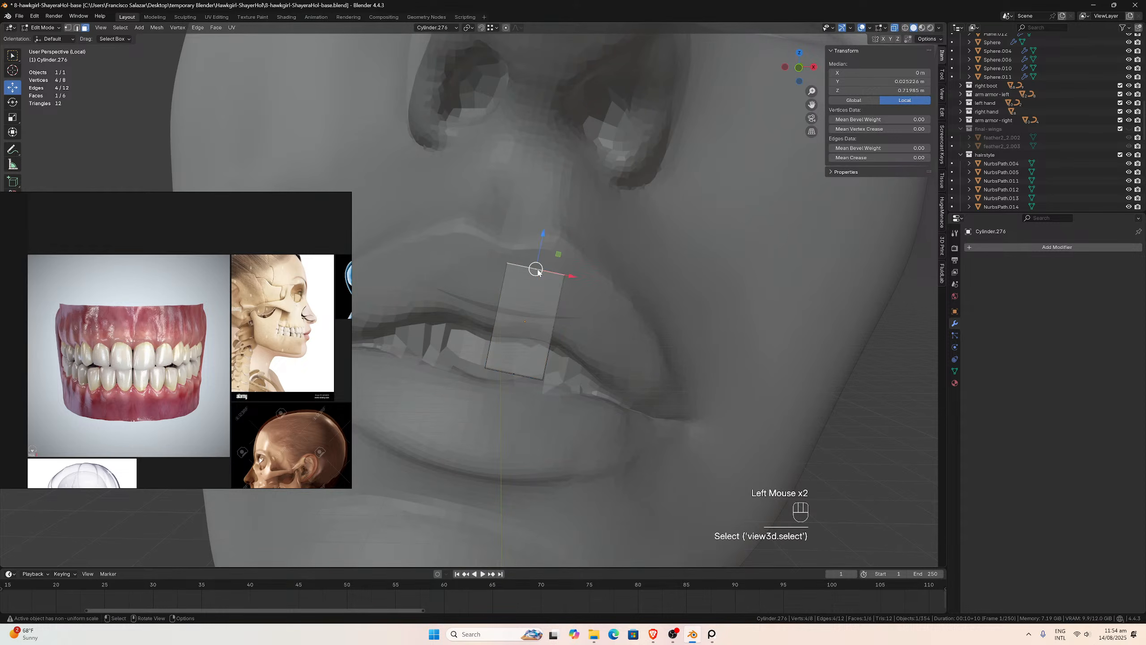
pyautogui.moveTo(541, 241); pyautogui.dragTo(545, 274)
pyautogui.press('Tab')
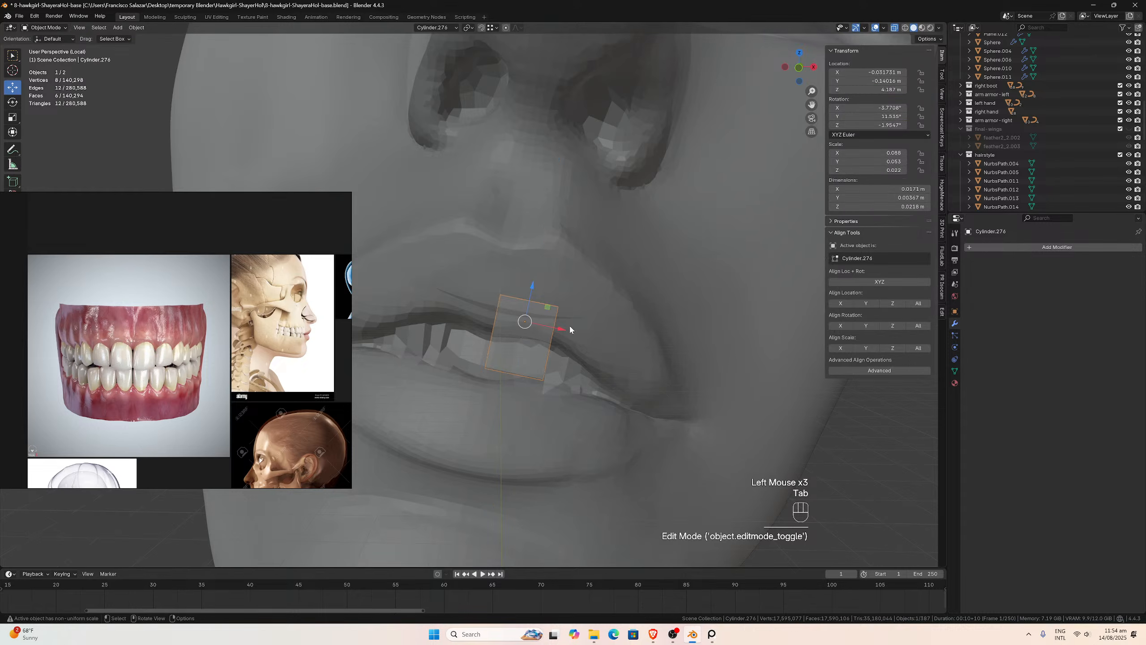
# - Add an X-axis Mirror modifier to the tooth with head mesh Cube.004 as mirror object, and turn off X-ray view
pyautogui.click(968, 248)
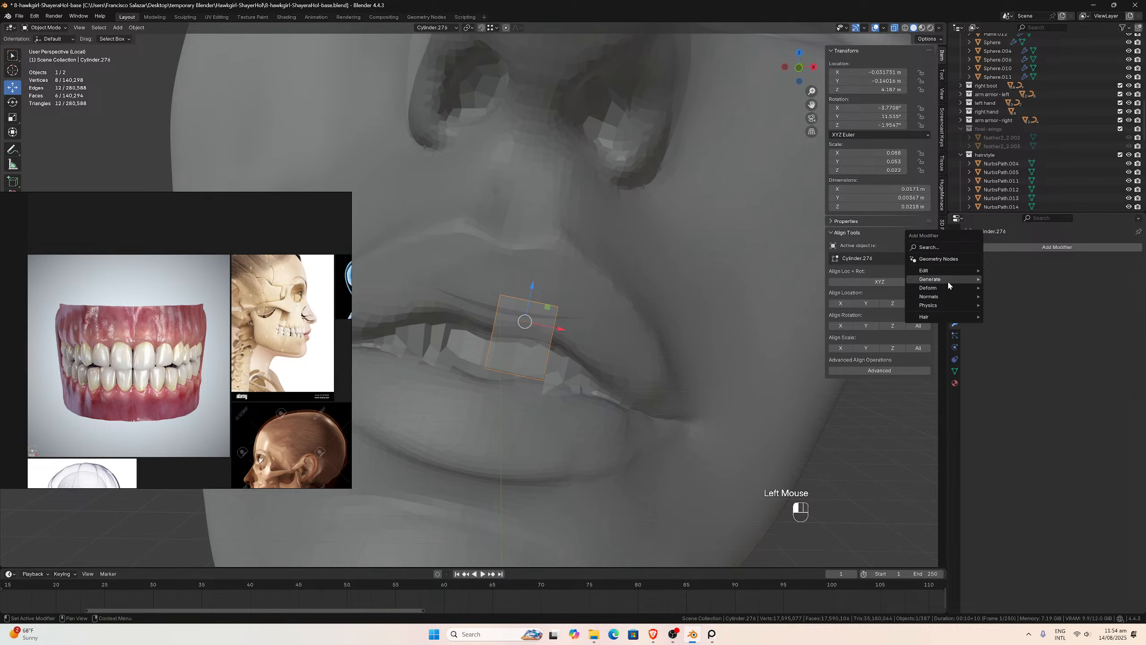
pyautogui.moveTo(957, 279)
pyautogui.click(1005, 339)
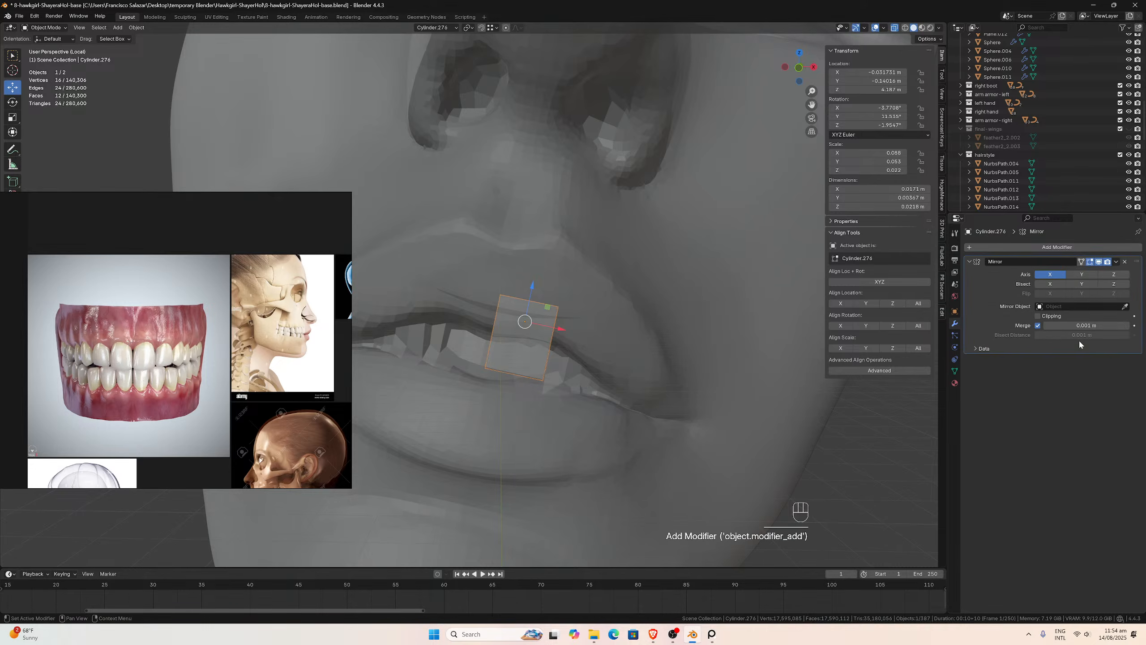
pyautogui.click(749, 236)
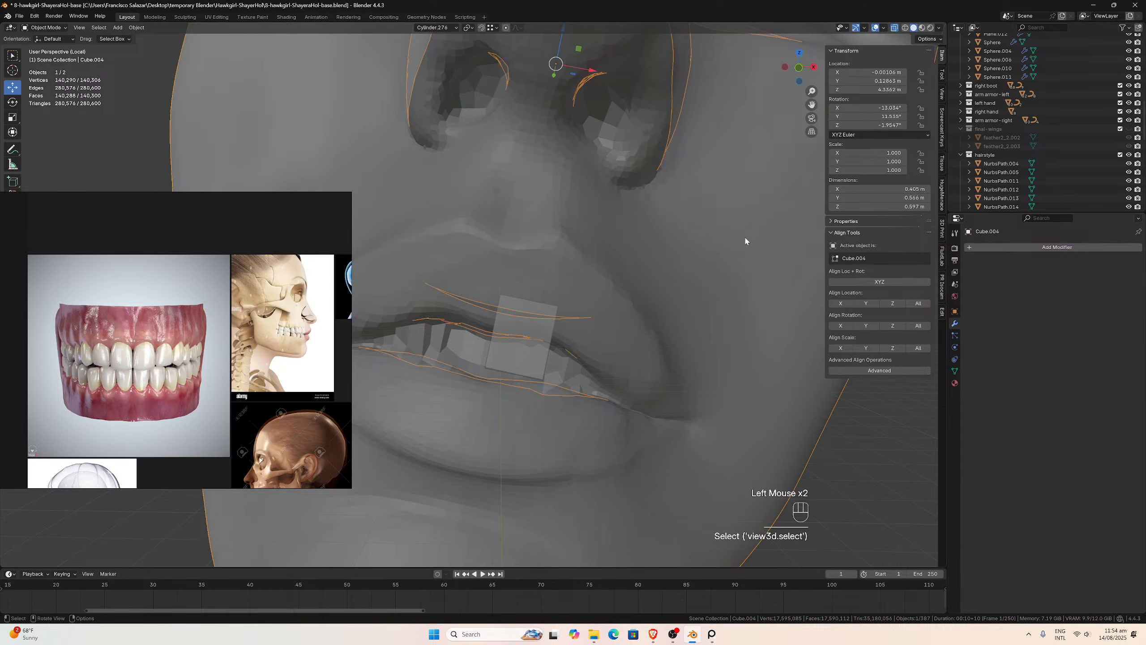
pyautogui.click(528, 370)
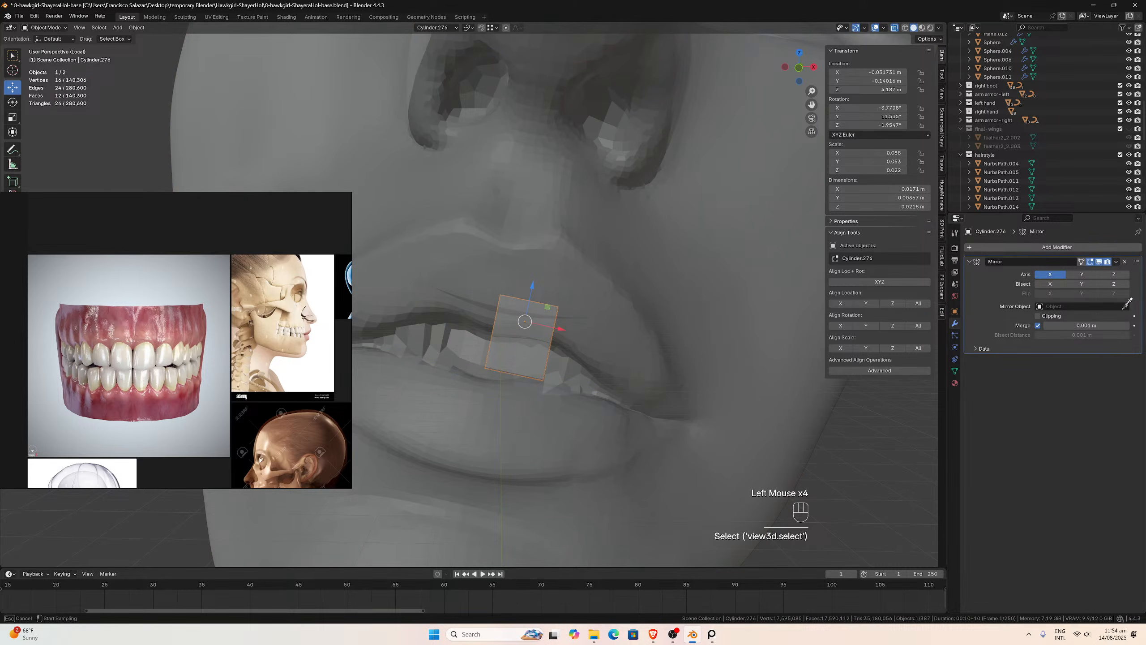
pyautogui.click(791, 262)
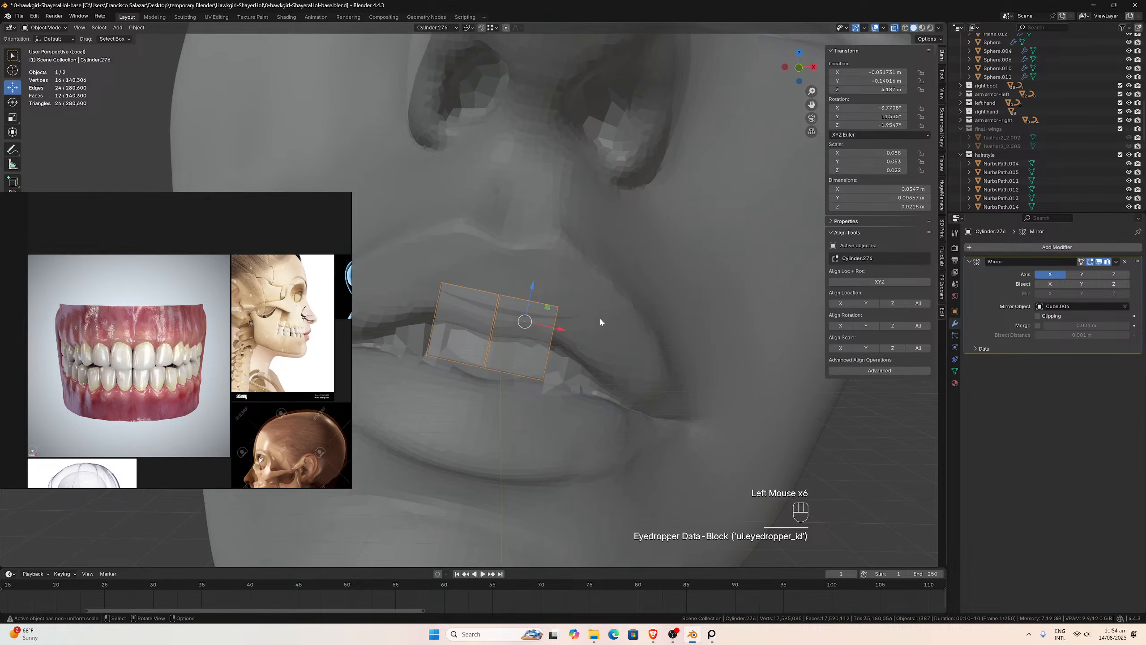
pyautogui.click(895, 28)
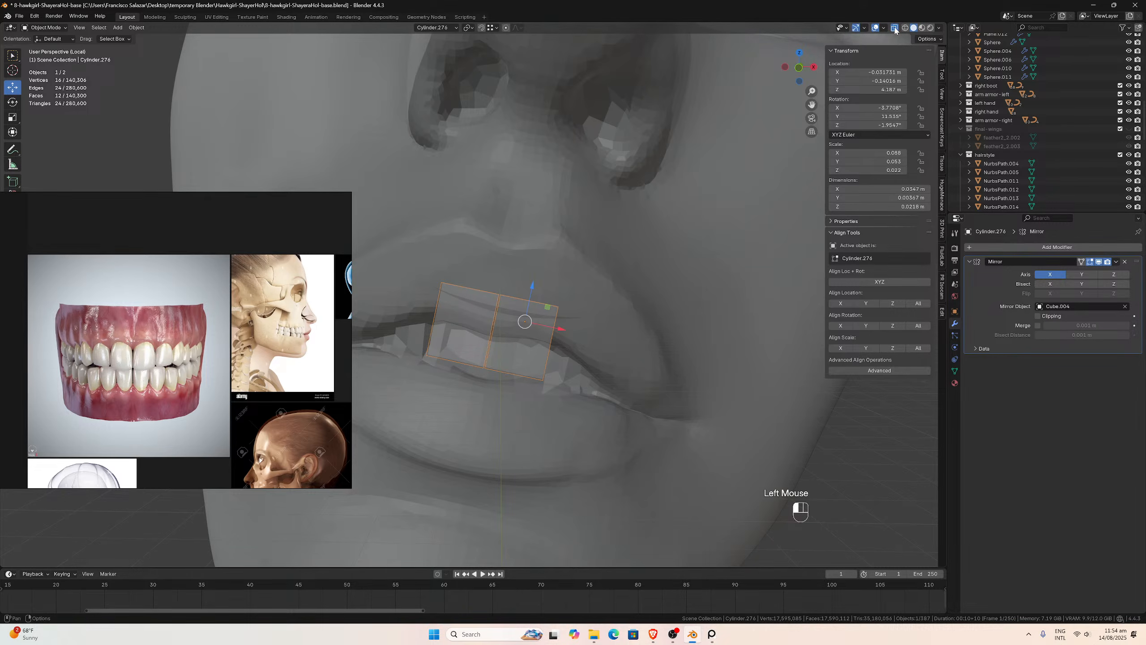
pyautogui.moveTo(553, 326); pyautogui.dragTo(727, 359, button='middle')
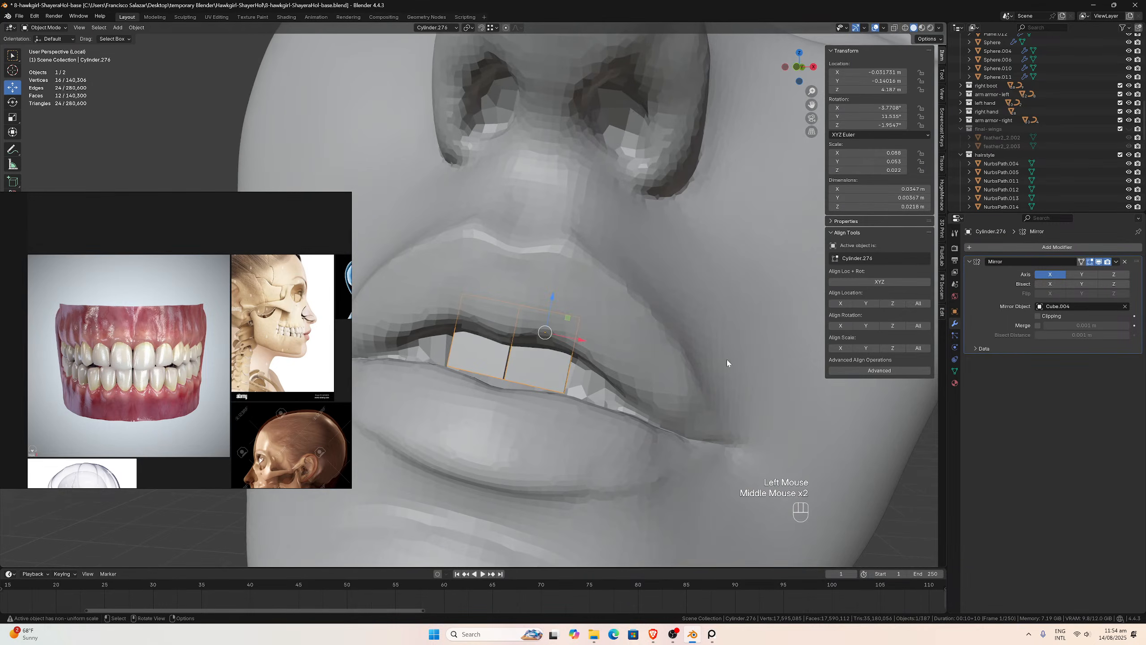
# - Add a Catmull-Clark Subdivision modifier to the tooth and set its viewport levels to 2
pyautogui.click(973, 247)
pyautogui.moveTo(973, 247)
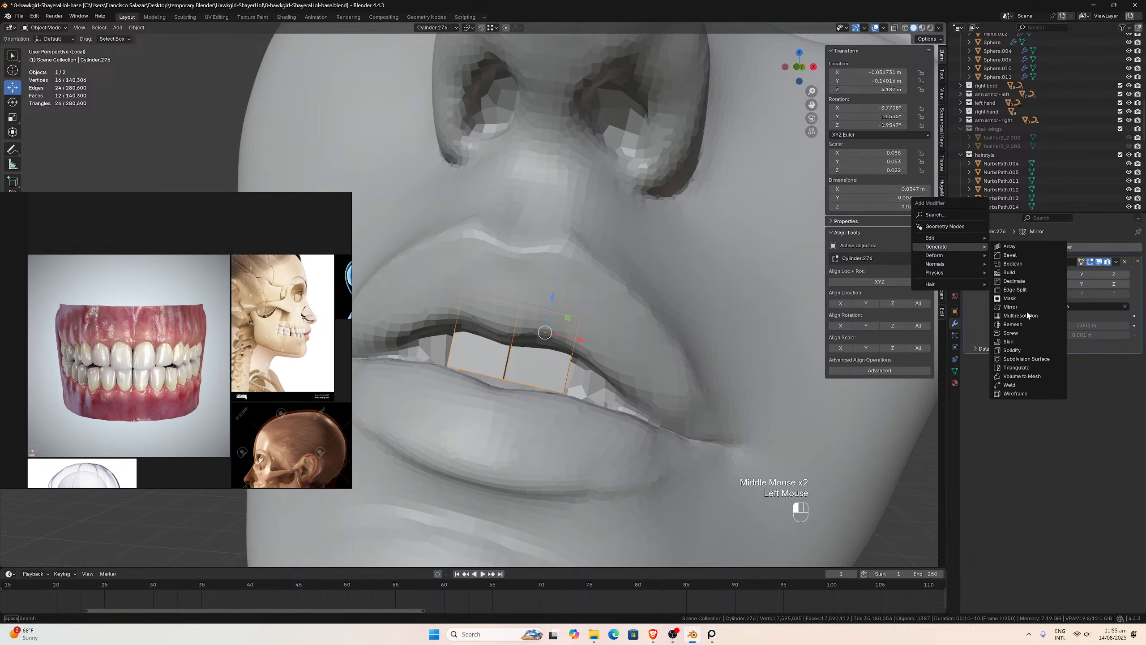
pyautogui.click(1023, 359)
pyautogui.scroll(-3, 718, 366)
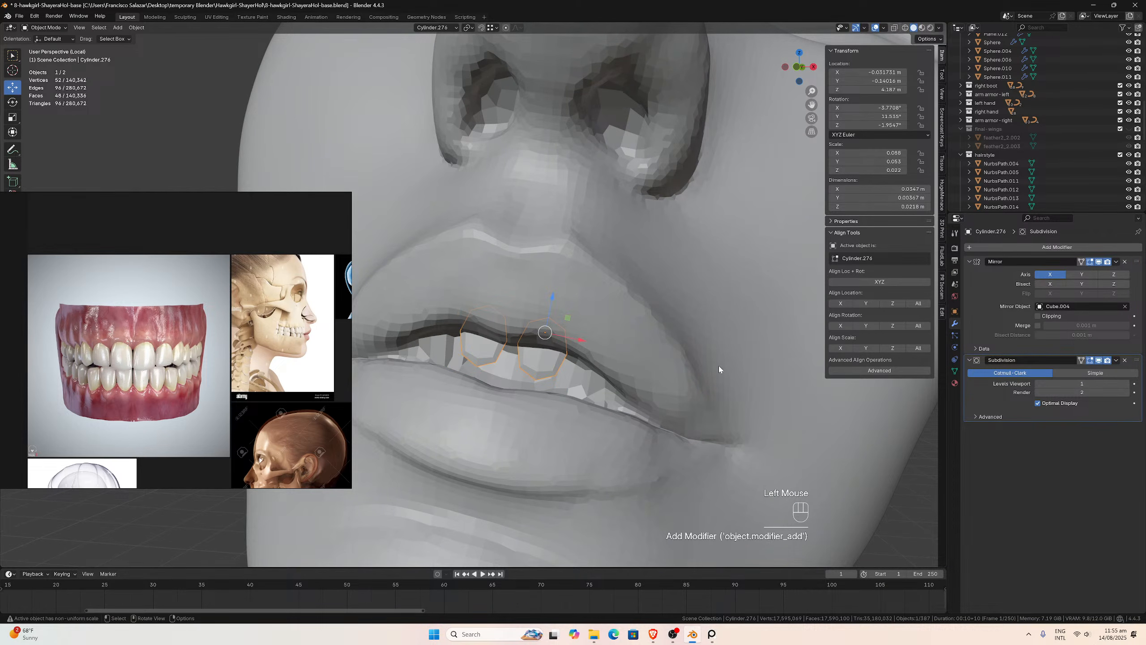
pyautogui.scroll(4, 656, 360)
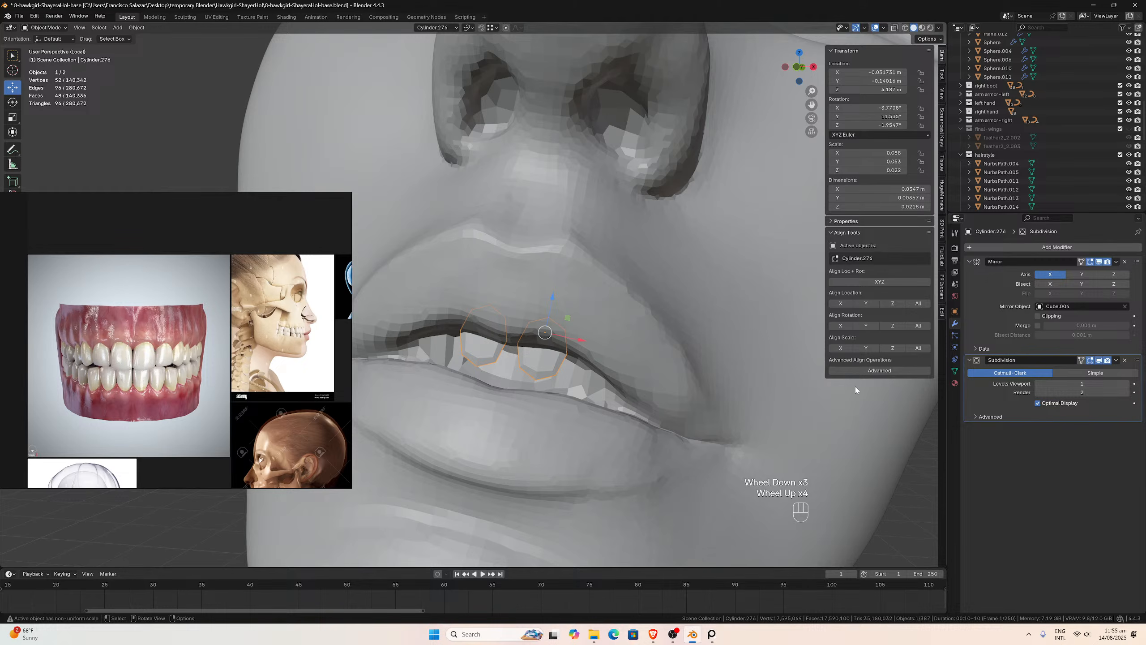
pyautogui.moveTo(553, 368); pyautogui.dragTo(531, 364, button='middle')
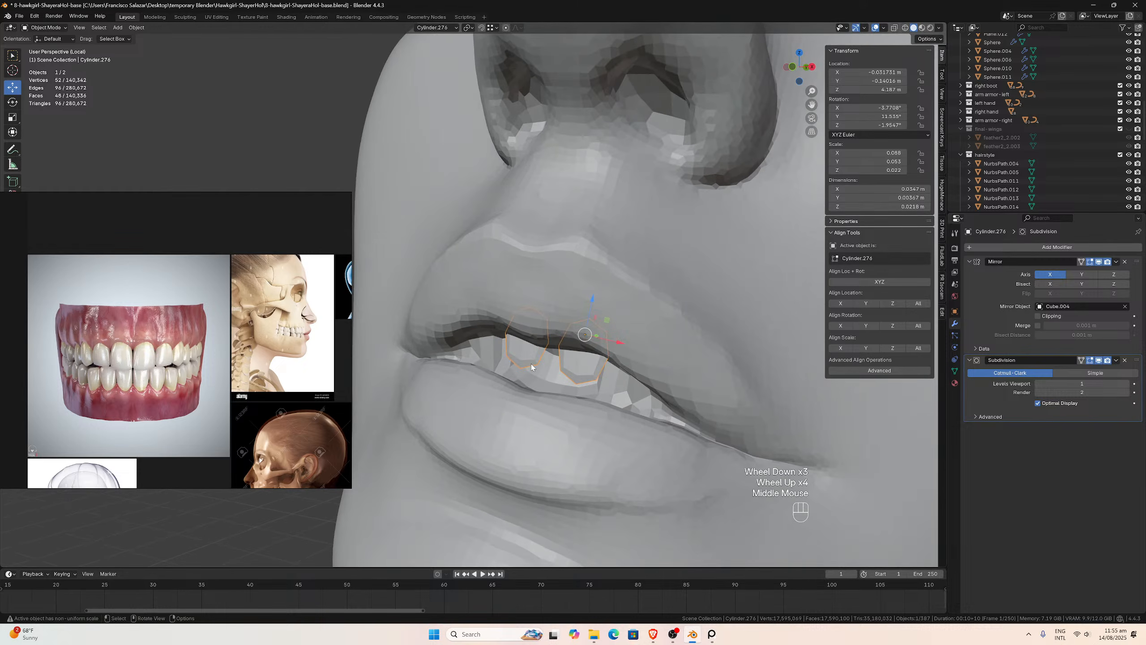
pyautogui.click(1127, 384)
pyautogui.moveTo(750, 381); pyautogui.dragTo(627, 411, button='middle')
pyautogui.scroll(2, 641, 371)
# - Cut one centred vertical loop and one centred horizontal loop into the tooth mesh
pyautogui.press('Tab')
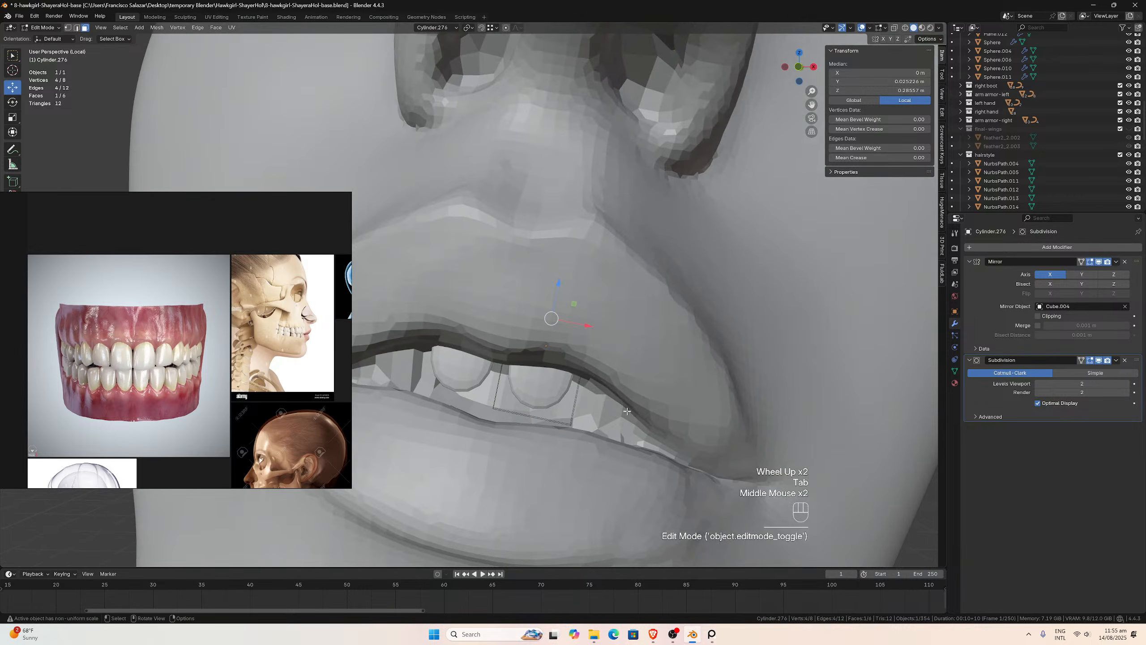
pyautogui.hotkey('ctrl', 'r')
pyautogui.click(558, 384)
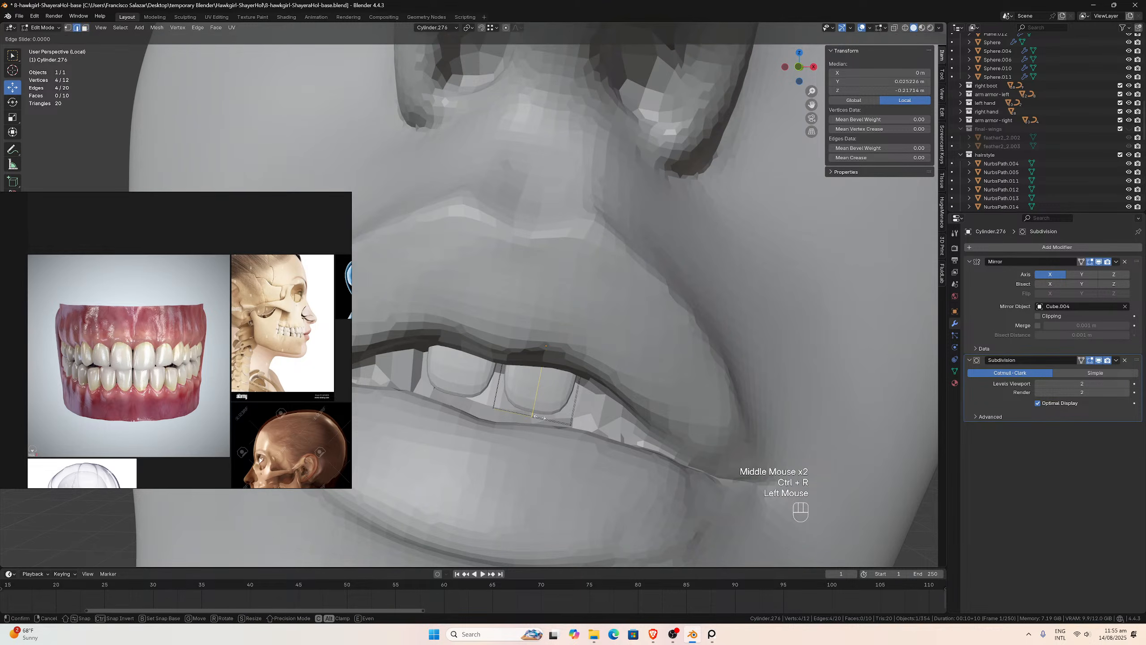
pyautogui.click(559, 383)
pyautogui.hotkey('ctrl', 'r')
pyautogui.click(558, 381)
pyautogui.click(558, 380)
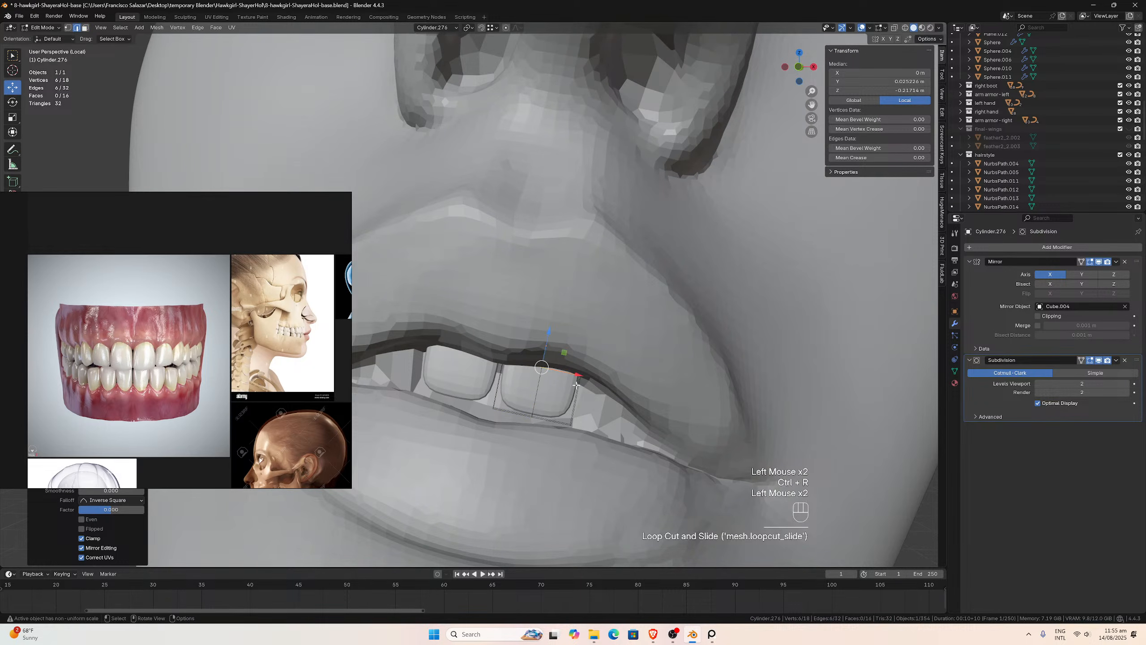
# - Add a horizontal loop cut near the tooth's lower edge with a slide factor of about -0.256
pyautogui.scroll(-3, 558, 366)
pyautogui.moveTo(559, 366); pyautogui.dragTo(551, 358, button='middle')
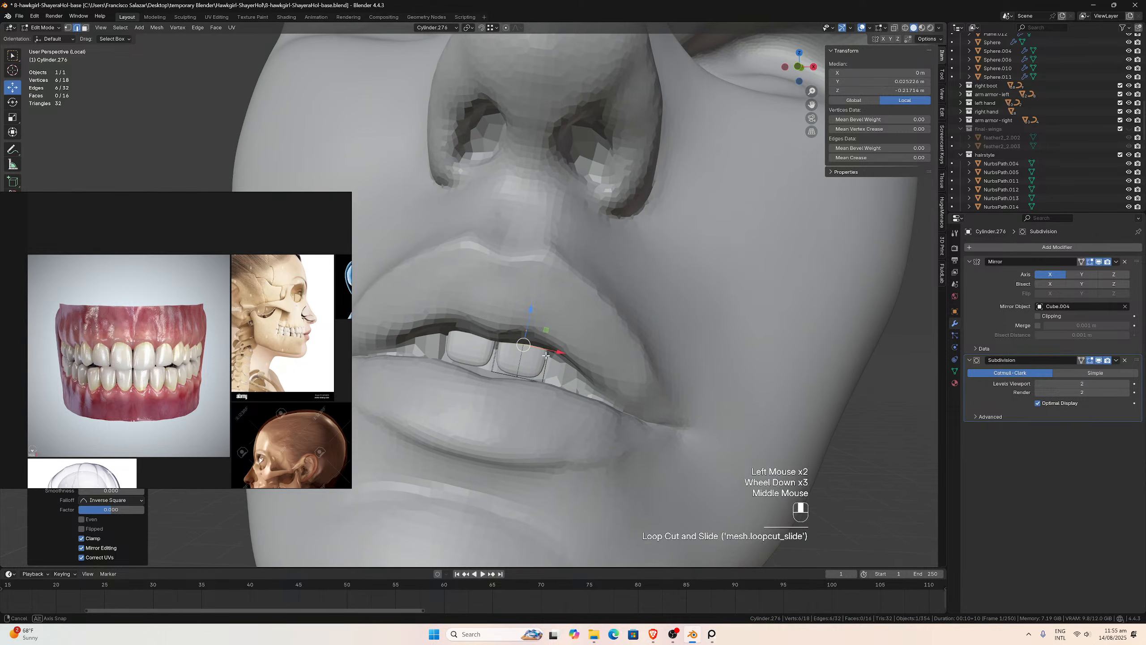
pyautogui.scroll(2, 551, 357)
pyautogui.scroll(1, 551, 357)
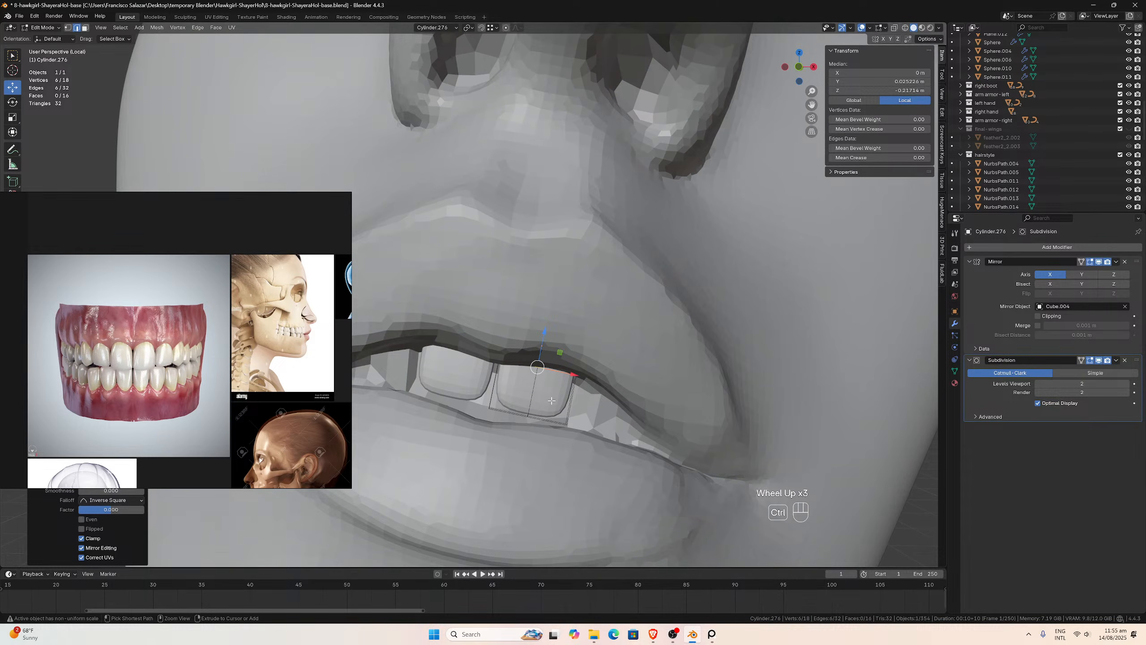
pyautogui.hotkey('ctrl', 'r')
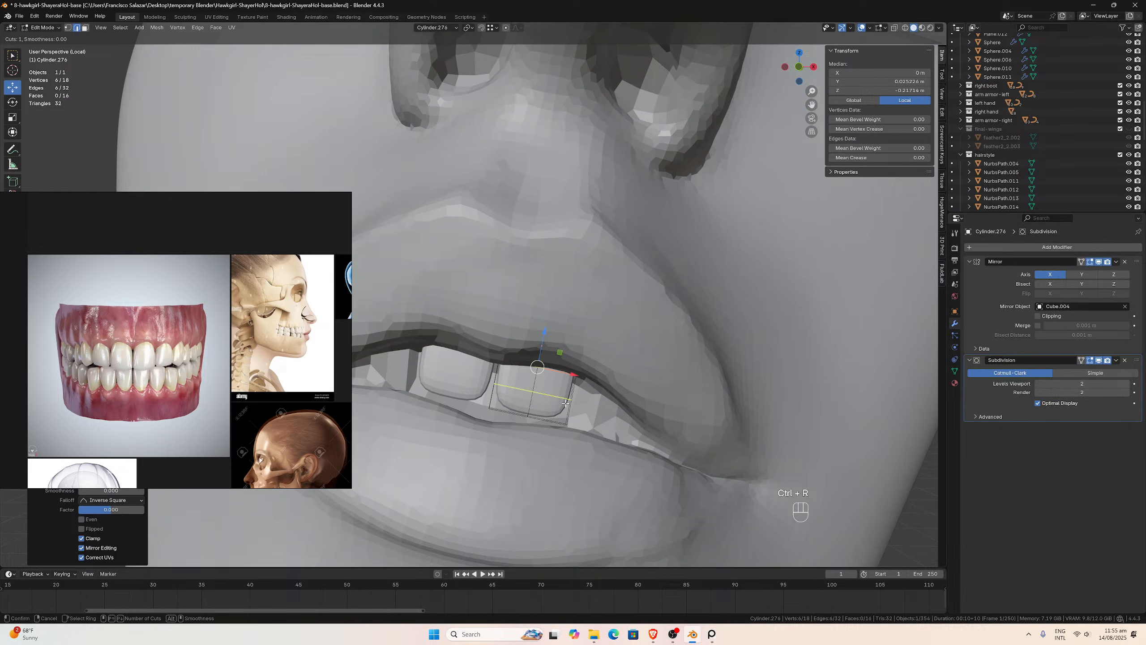
pyautogui.click(565, 401)
pyautogui.click(567, 409)
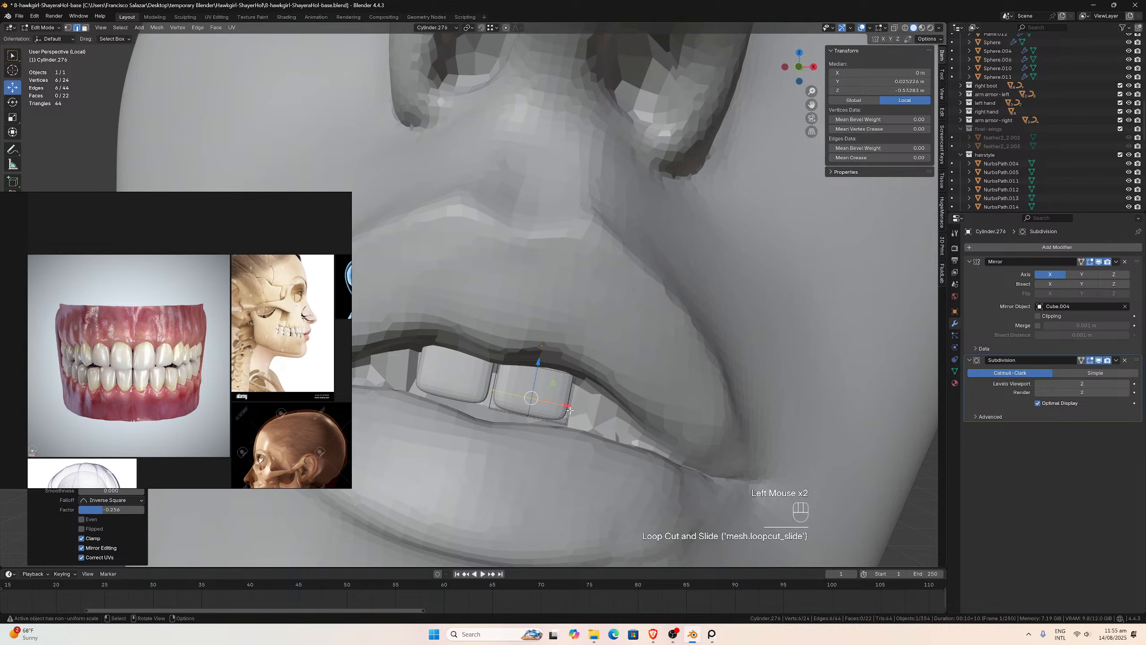
pyautogui.moveTo(568, 409); pyautogui.dragTo(659, 442, button='middle')
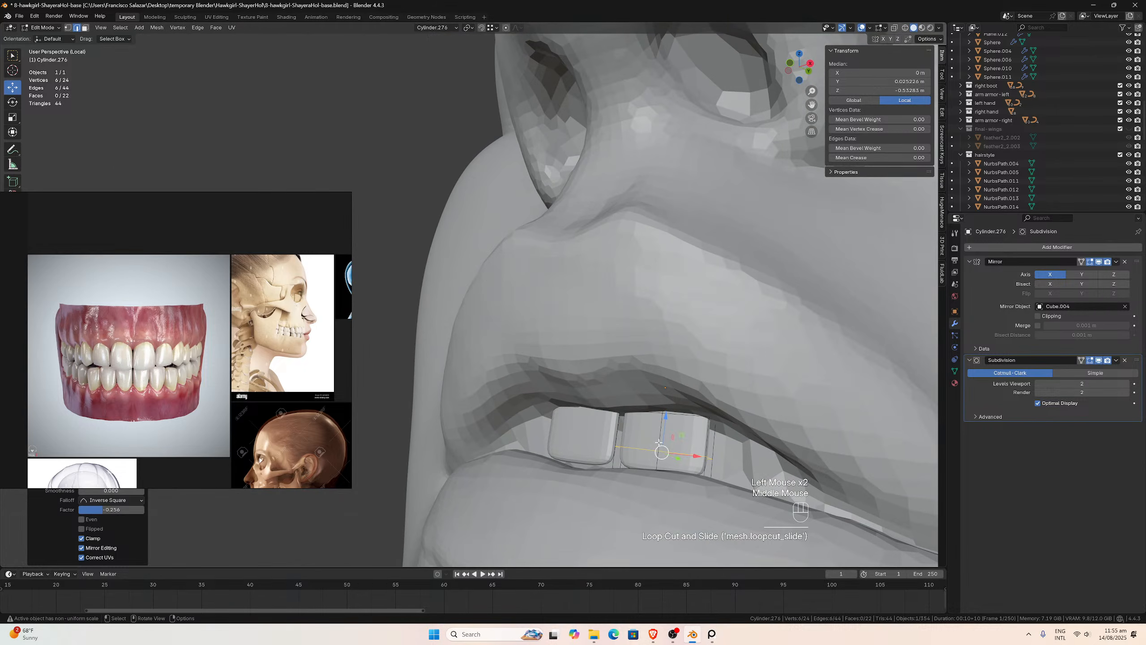
# - Select the side face at the tooth's lower outer corner and raise it slightly along the local Z axis
pyautogui.click(85, 27)
pyautogui.click(708, 461)
pyautogui.moveTo(699, 406); pyautogui.dragTo(740, 410, button='middle')
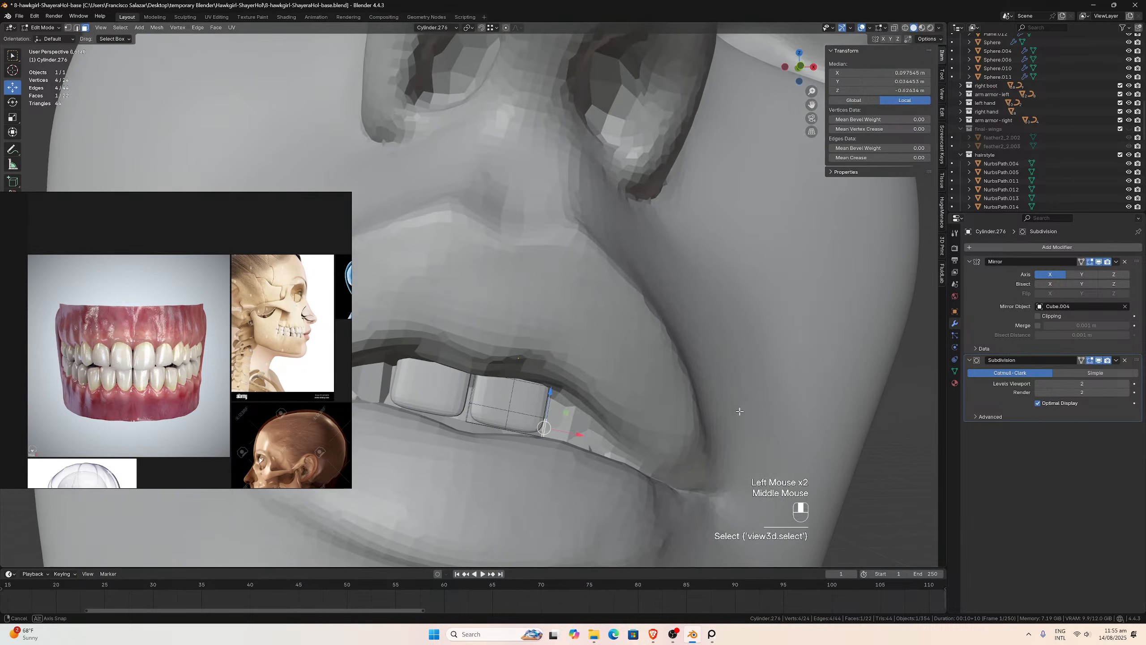
pyautogui.scroll(1, 605, 403)
pyautogui.moveTo(605, 402); pyautogui.dragTo(576, 400, button='middle')
pyautogui.scroll(-1, 576, 400)
pyautogui.moveTo(577, 390); pyautogui.dragTo(578, 391)
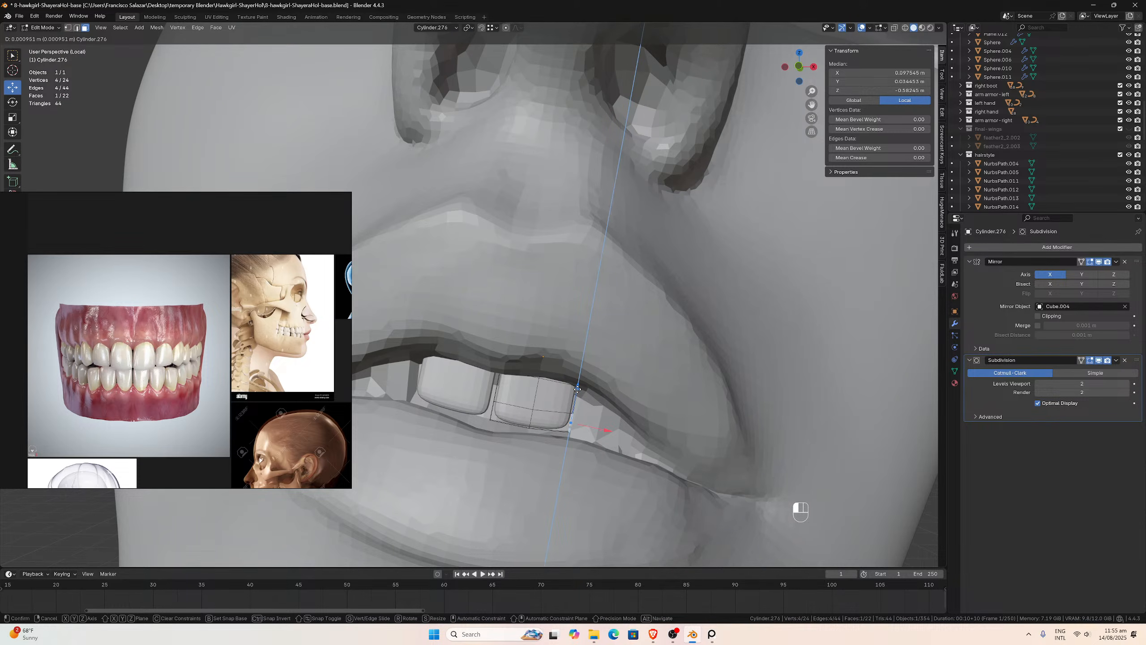
pyautogui.moveTo(578, 388); pyautogui.dragTo(572, 360)
# - Move the whole tooth object about -0.00066 m along its X axis toward the centre line
pyautogui.press('Tab')
pyautogui.scroll(-4, 572, 361)
pyautogui.moveTo(571, 360)
pyautogui.mouseDown(button='middle')
pyautogui.moveTo(439, 315)
pyautogui.moveTo(448, 331)
pyautogui.moveTo(569, 349)
pyautogui.mouseUp(button='middle')
pyautogui.scroll(2, 457, 333)
pyautogui.scroll(1, 600, 337)
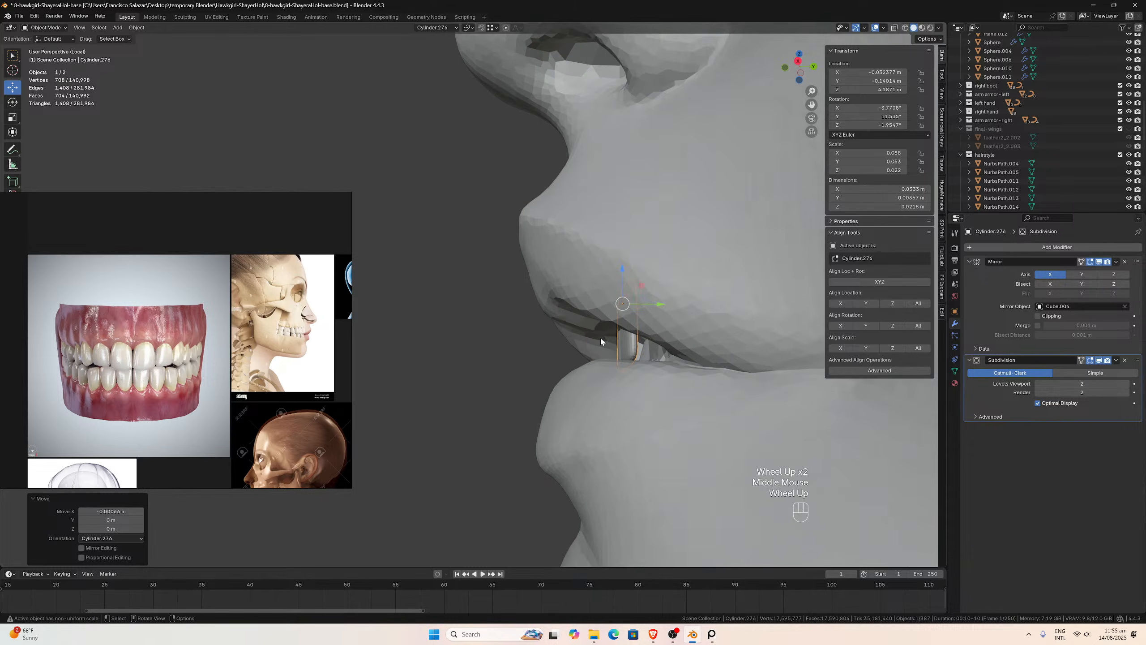
pyautogui.scroll(1, 655, 348)
# - Select the faces on the back of the tooth in X-ray view
pyautogui.press('Tab')
pyautogui.moveTo(655, 347); pyautogui.dragTo(661, 343, button='middle')
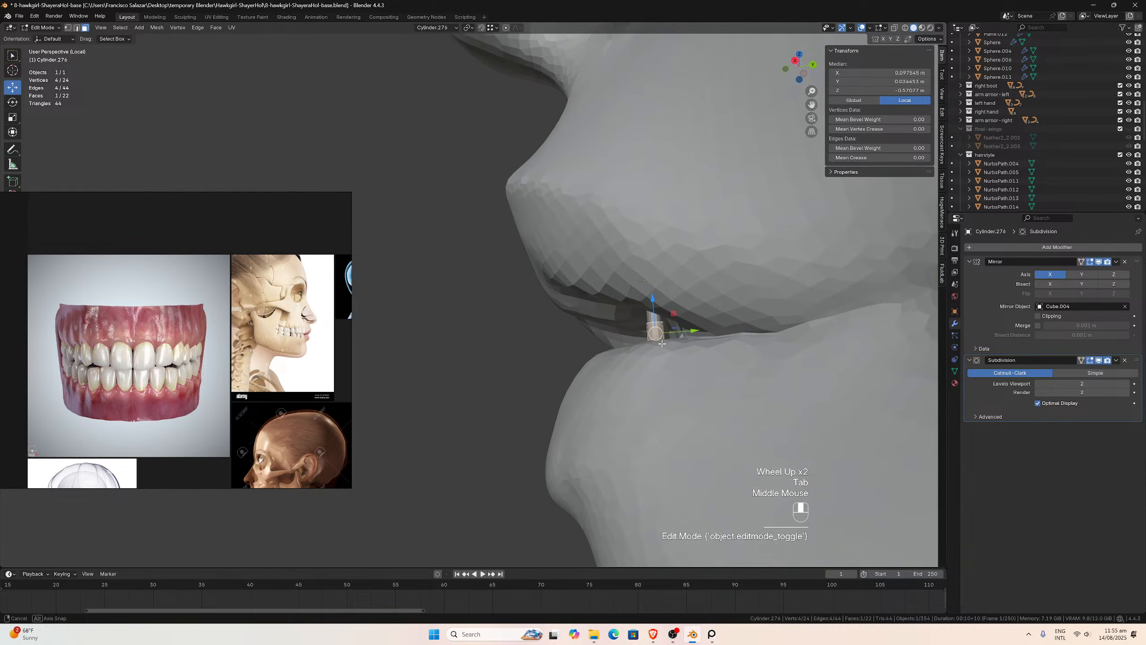
pyautogui.scroll(1, 663, 346)
pyautogui.moveTo(724, 364); pyautogui.dragTo(749, 357, button='middle')
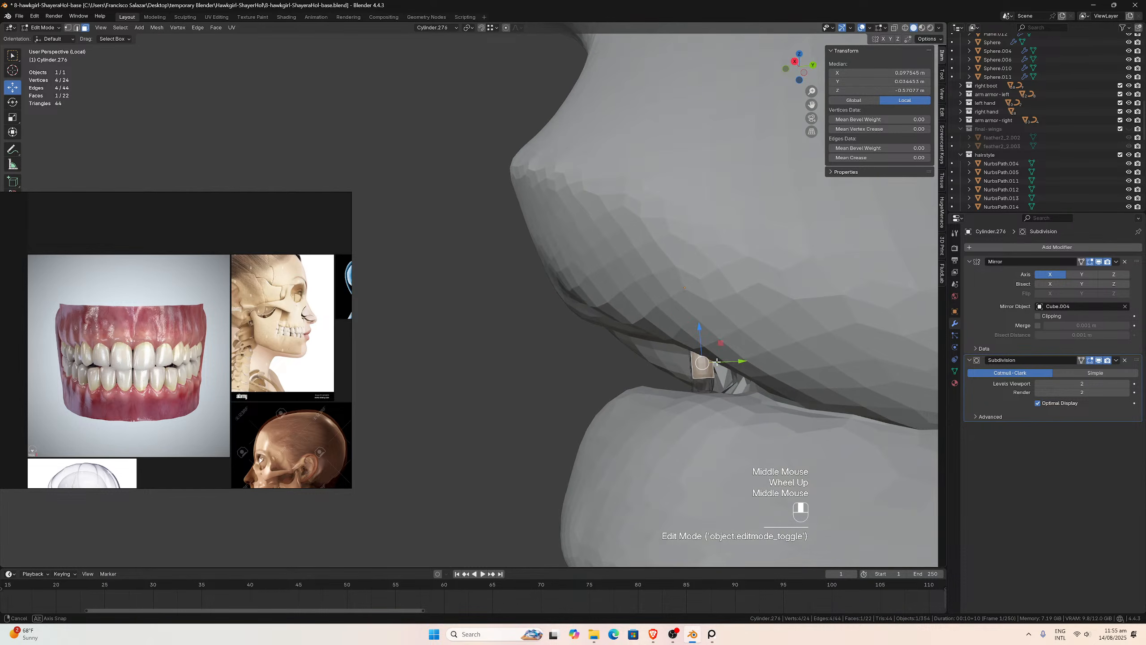
pyautogui.click(895, 27)
pyautogui.moveTo(767, 235); pyautogui.dragTo(687, 279, button='middle')
pyautogui.click(580, 398)
pyautogui.moveTo(579, 398); pyautogui.dragTo(504, 367, button='middle')
pyautogui.keyDown('shift'); pyautogui.click(503, 366); pyautogui.keyUp('shift')
pyautogui.keyDown('shift'); pyautogui.click(540, 360); pyautogui.keyUp('shift')
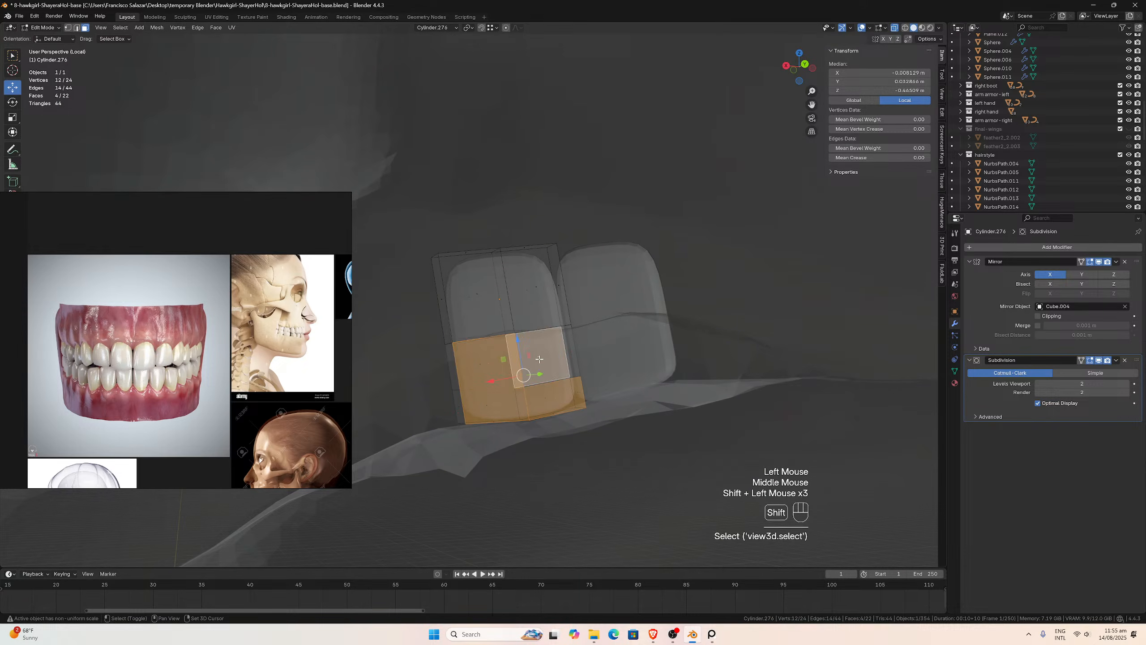
pyautogui.keyDown('shift'); pyautogui.click(539, 287); pyautogui.keyUp('shift')
pyautogui.keyDown('shift'); pyautogui.click(495, 292); pyautogui.keyUp('shift')
# - Try moving the selected back faces about 0.001 m along the local Y axis, and undo the move
pyautogui.moveTo(495, 293); pyautogui.dragTo(591, 303, button='middle')
pyautogui.moveTo(743, 326); pyautogui.dragTo(749, 325)
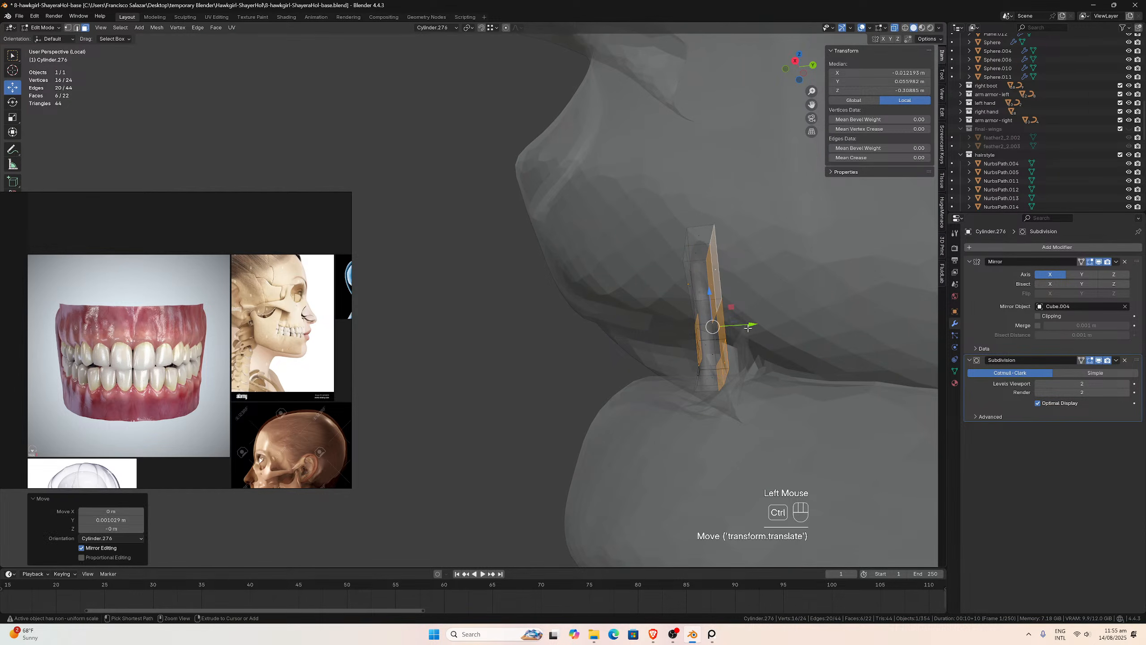
pyautogui.hotkey('ctrl', 'z')
# - Adjust the face selection to only the tooth's back faces and move them about 0.0009 m along the local Y axis
pyautogui.moveTo(749, 325); pyautogui.dragTo(731, 370, button='middle')
pyautogui.keyDown('shift'); pyautogui.click(710, 365); pyautogui.keyUp('shift')
pyautogui.keyDown('shift'); pyautogui.click(710, 367); pyautogui.keyUp('shift')
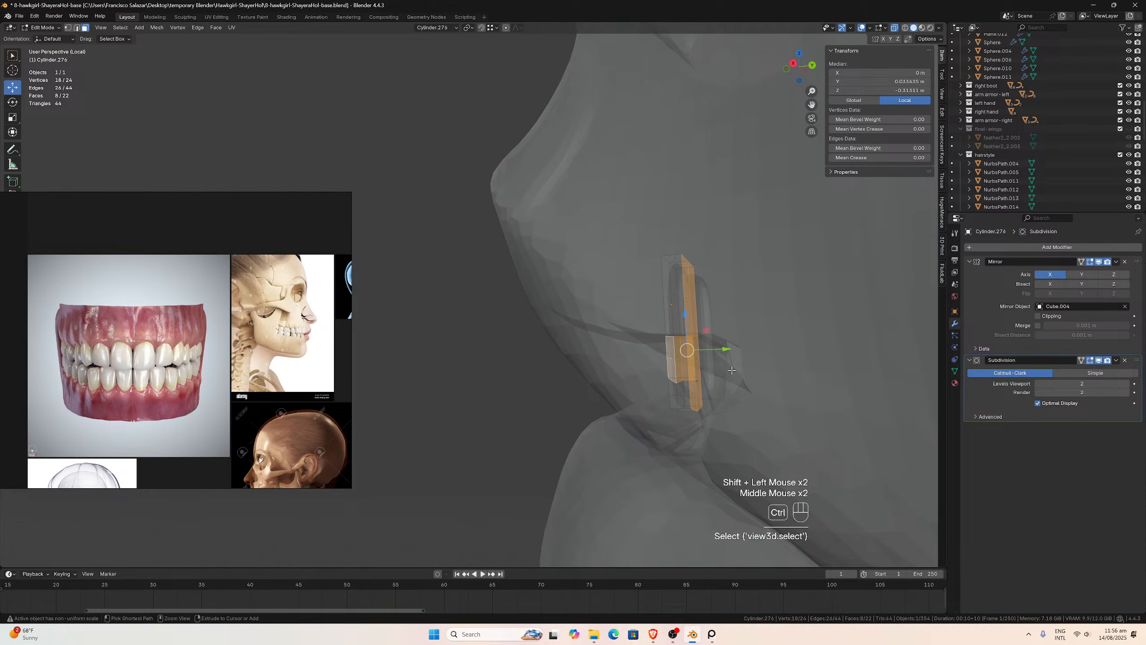
pyautogui.hotkey('ctrl', 'z')
pyautogui.hotkey('ctrl', 'z')
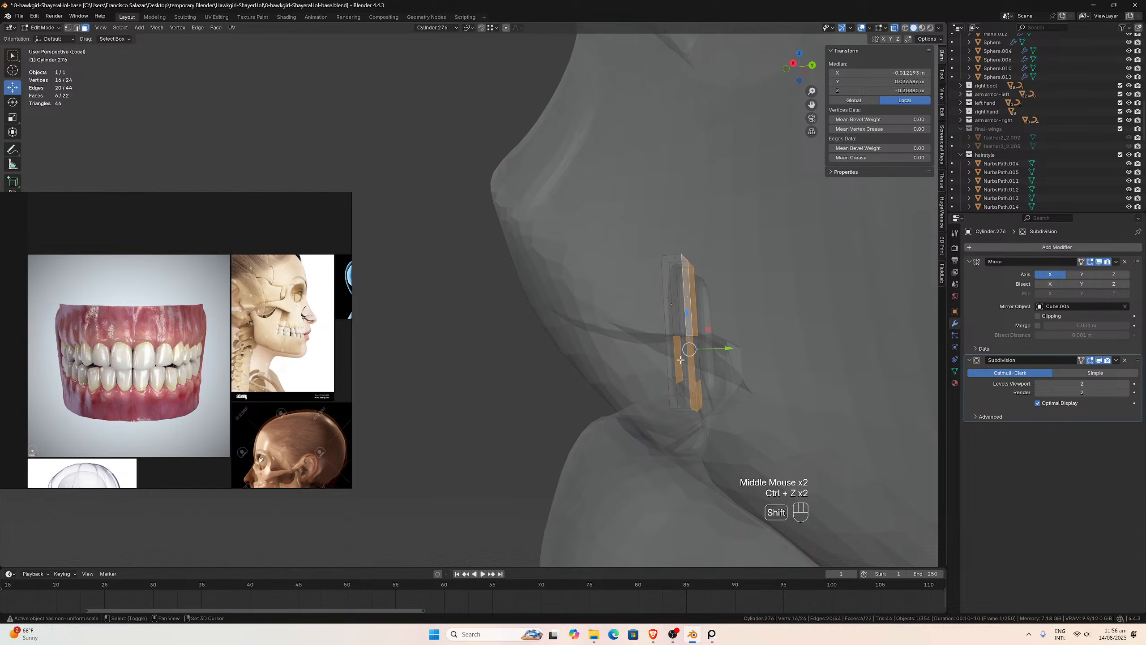
pyautogui.moveTo(681, 360)
pyautogui.mouseDown(button='middle')
pyautogui.moveTo(573, 366)
pyautogui.moveTo(698, 355)
pyautogui.mouseUp(button='middle')
pyautogui.keyDown('shift'); pyautogui.click(617, 353); pyautogui.keyUp('shift')
pyautogui.keyDown('shift'); pyautogui.click(577, 371); pyautogui.keyUp('shift')
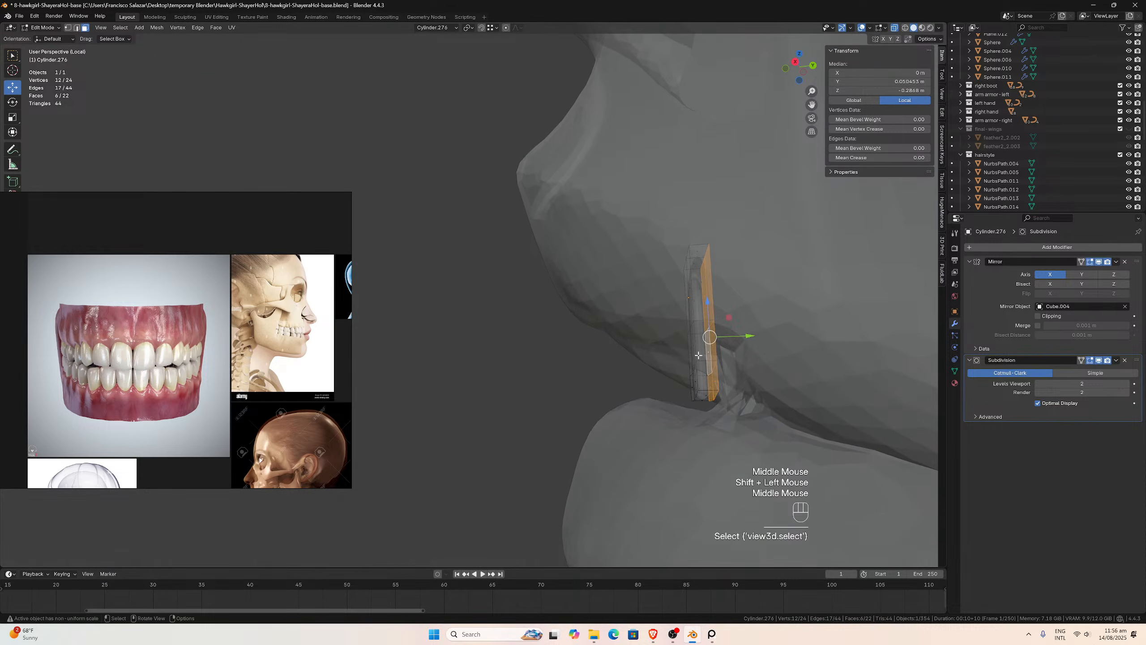
pyautogui.moveTo(747, 336); pyautogui.dragTo(749, 334)
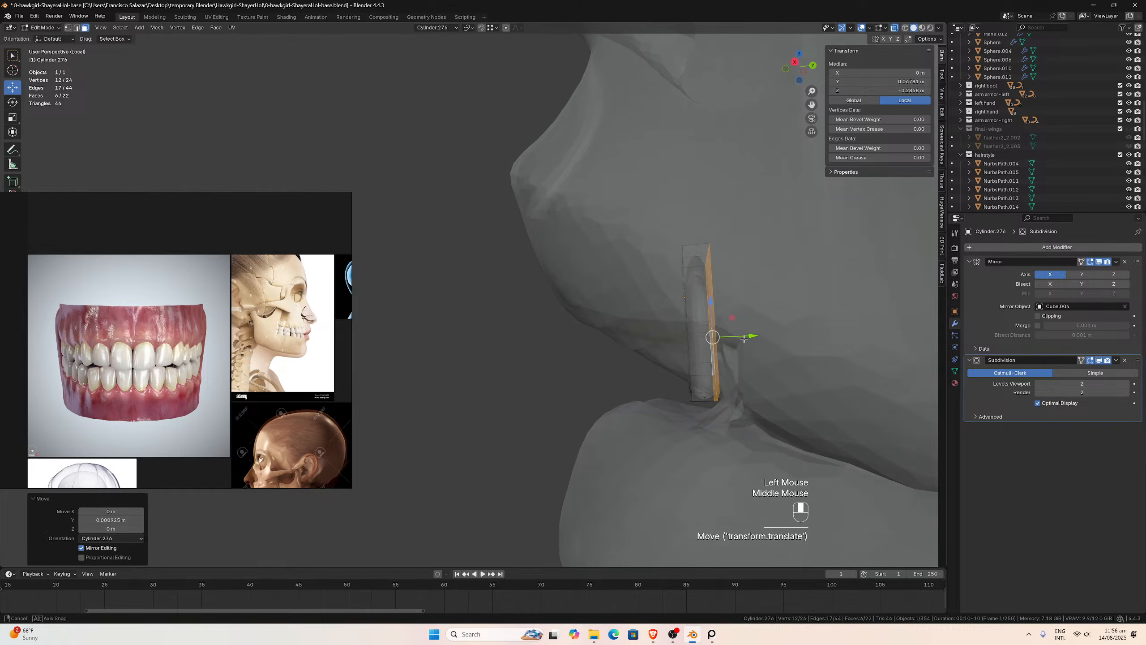
# - Try moving two adjacent upper faces of the tooth along the local Y axis, and undo the move
pyautogui.moveTo(749, 334); pyautogui.dragTo(720, 345, button='middle')
pyautogui.click(637, 296)
pyautogui.keyDown('shift'); pyautogui.click(658, 291); pyautogui.keyUp('shift')
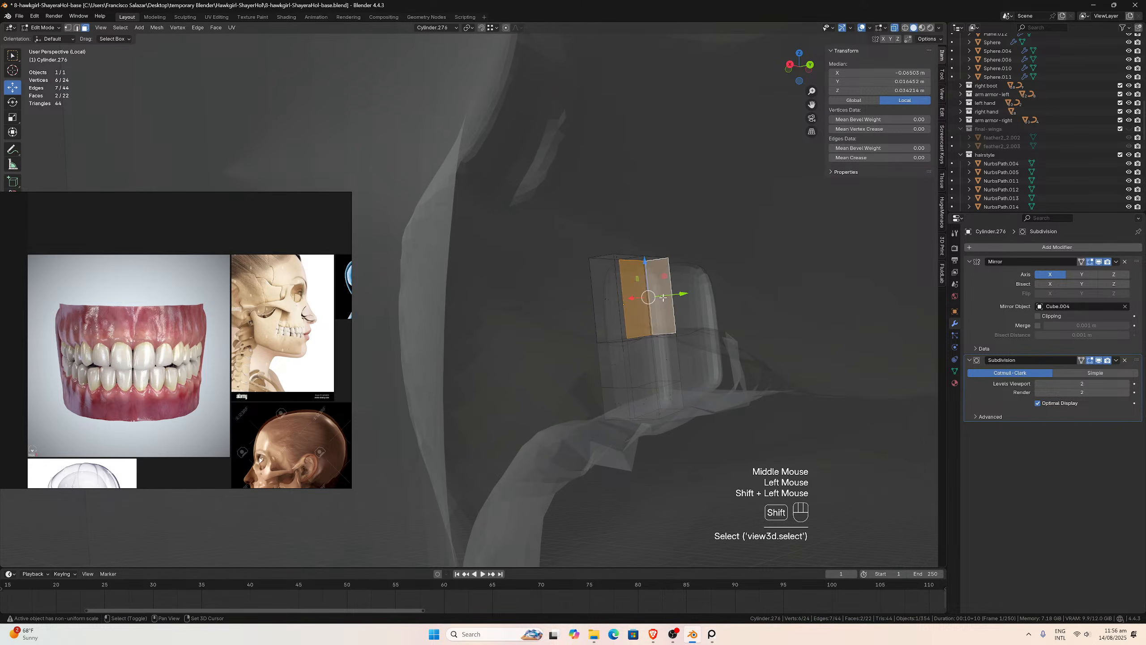
pyautogui.moveTo(658, 291); pyautogui.dragTo(738, 286, button='middle')
pyautogui.moveTo(734, 292); pyautogui.dragTo(741, 293)
pyautogui.hotkey('ctrl', 'z')
# - Select the two upper faces on the tooth's back and move them about 0.0012 m along the local Y axis
pyautogui.moveTo(741, 293); pyautogui.dragTo(730, 249, button='middle')
pyautogui.click(608, 308)
pyautogui.keyDown('shift'); pyautogui.click(586, 407); pyautogui.keyUp('shift')
pyautogui.moveTo(732, 246); pyautogui.dragTo(732, 246)
pyautogui.moveTo(732, 246); pyautogui.dragTo(734, 333, button='middle')
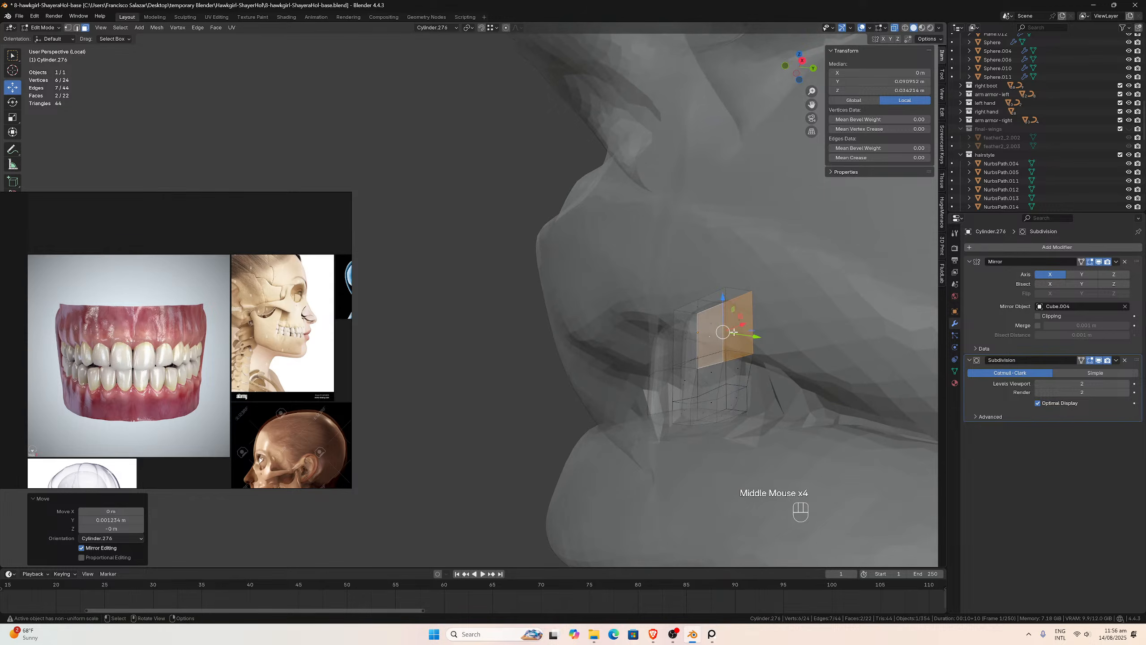
# - Select three vertical edges on the tooth, turn off X-ray, and move them about -0.0014 m along the local Y axis
pyautogui.click(691, 380)
pyautogui.click(77, 29)
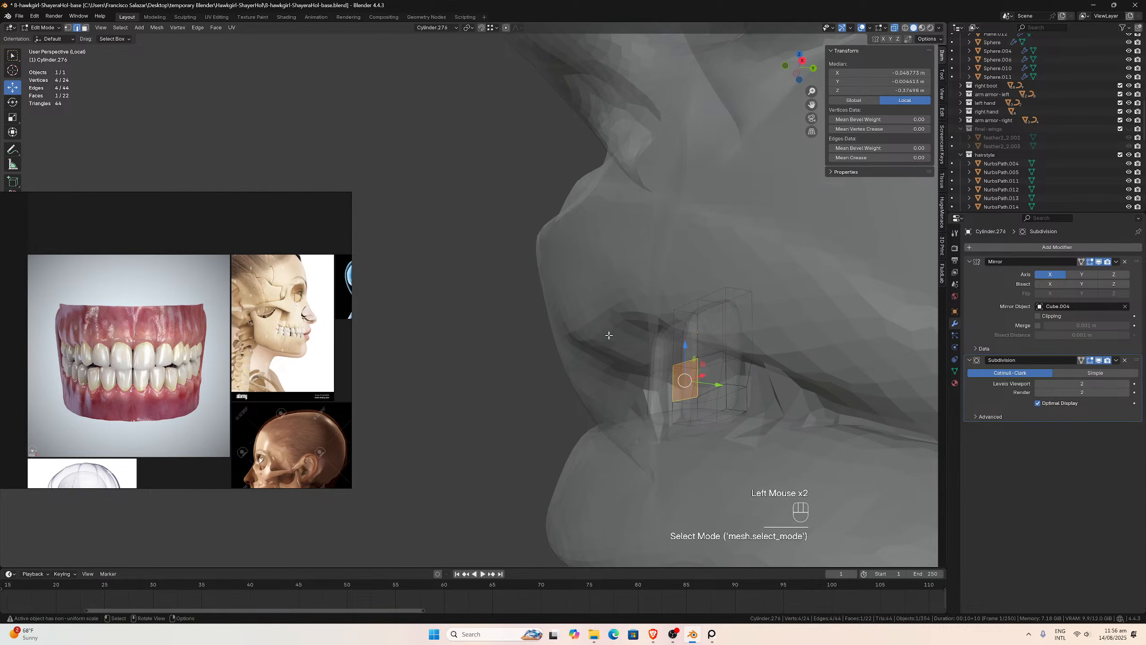
pyautogui.click(701, 402)
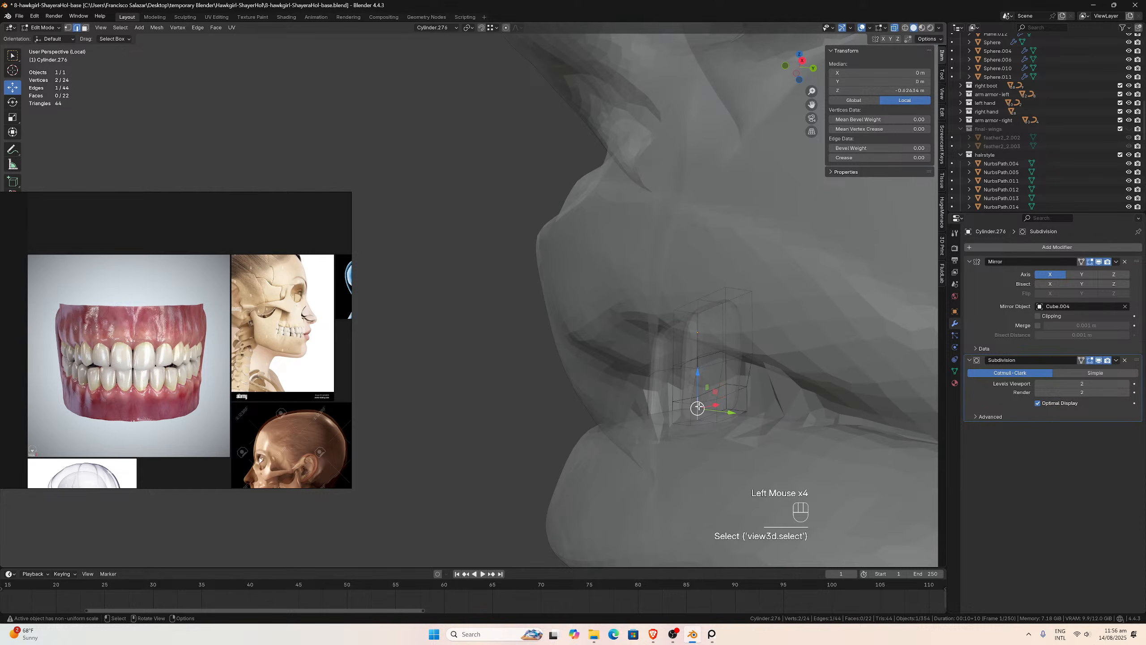
pyautogui.keyDown('shift'); pyautogui.click(697, 377); pyautogui.keyUp('shift')
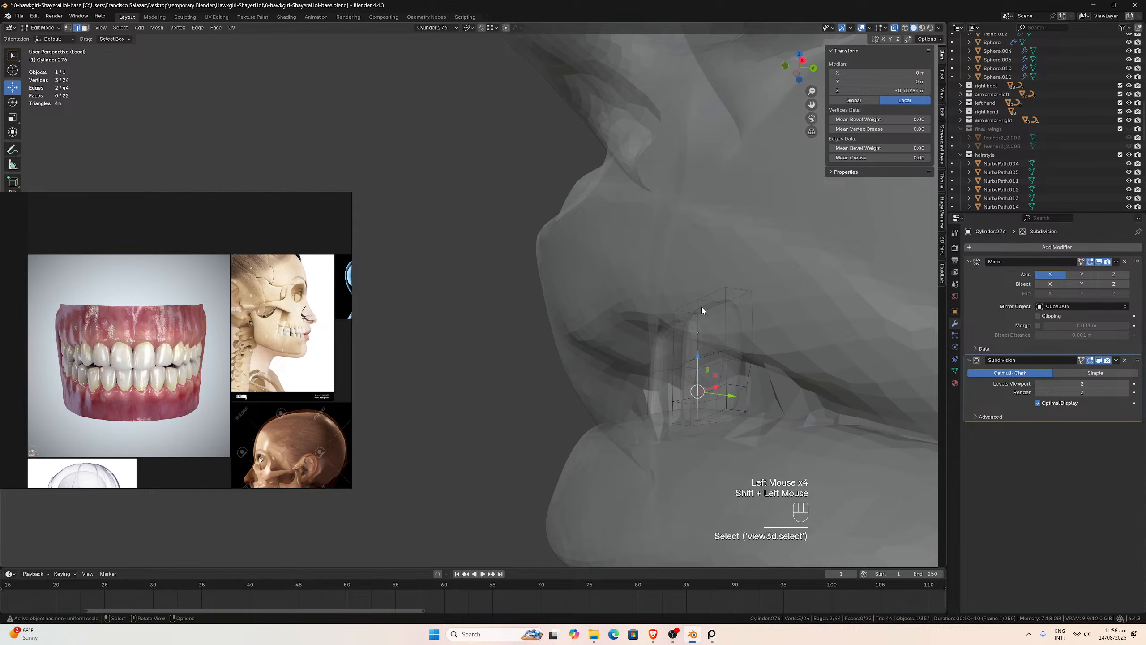
pyautogui.keyDown('shift'); pyautogui.click(698, 335); pyautogui.keyUp('shift')
pyautogui.moveTo(698, 336); pyautogui.dragTo(702, 346, button='middle')
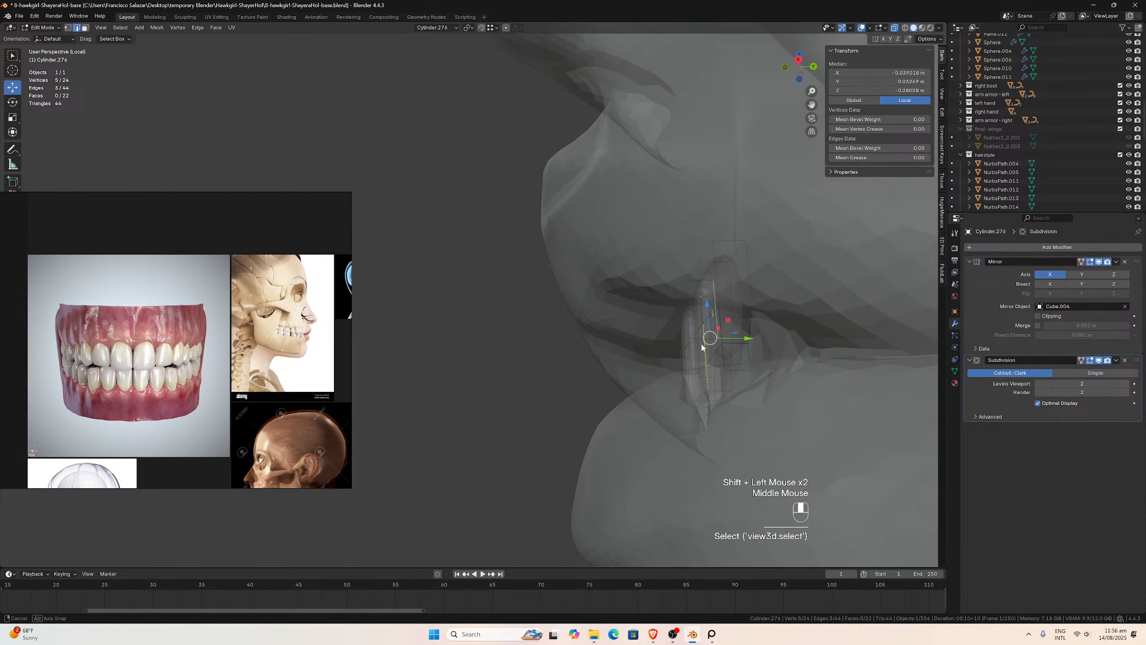
pyautogui.click(894, 28)
pyautogui.moveTo(780, 293); pyautogui.dragTo(767, 347, button='middle')
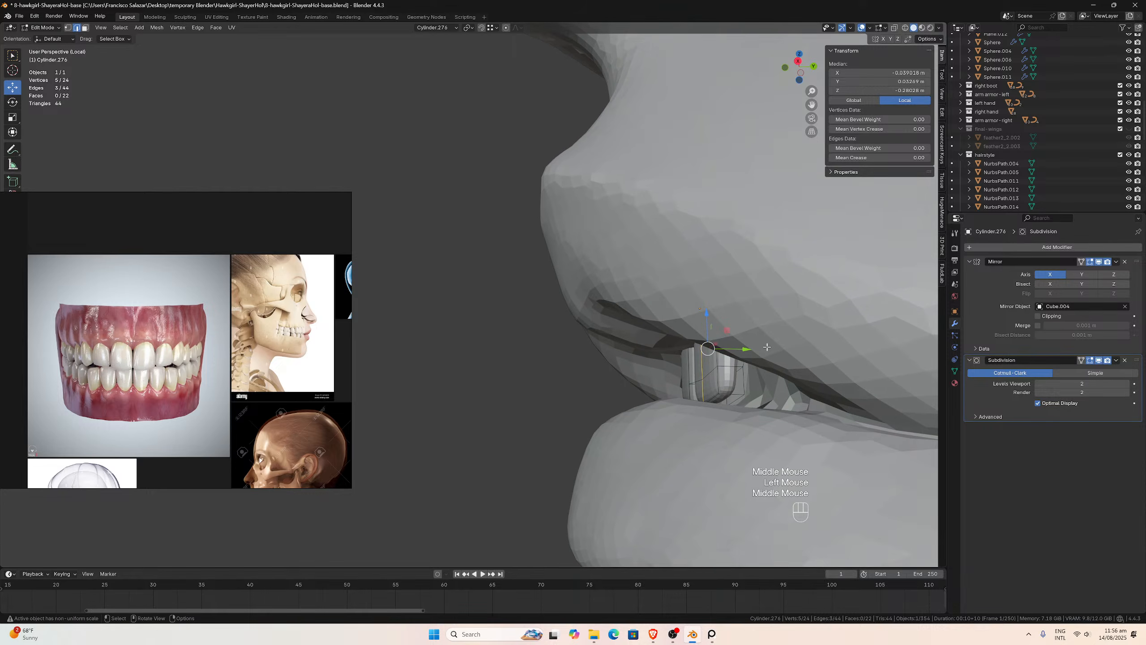
pyautogui.moveTo(752, 350); pyautogui.dragTo(740, 348)
pyautogui.moveTo(740, 348); pyautogui.dragTo(824, 360, button='middle')
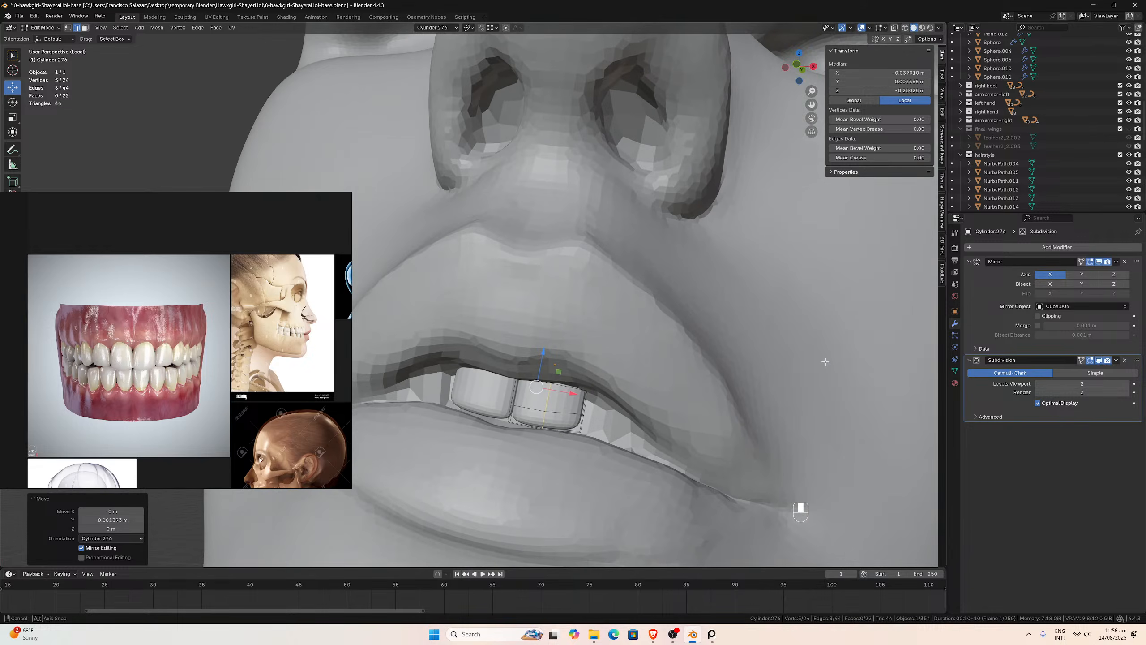
pyautogui.scroll(1, 825, 362)
pyautogui.moveTo(626, 414); pyautogui.dragTo(632, 414, button='middle')
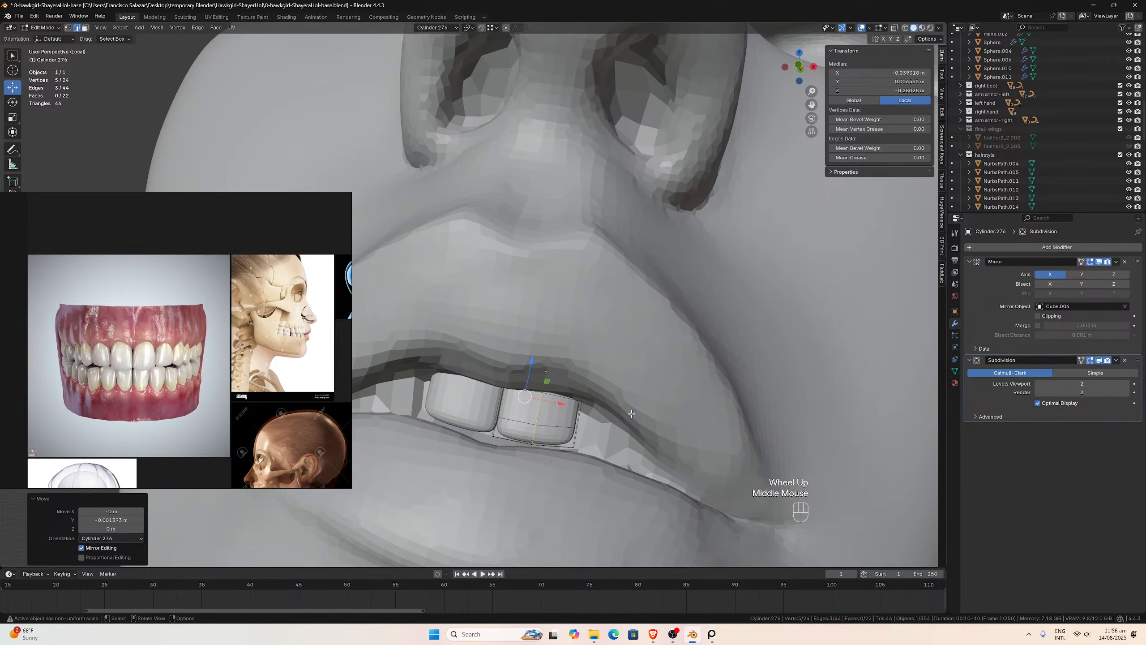
pyautogui.scroll(1, 631, 413)
# - Edge-slide the tooth's lower horizontal edge loop towards the biting edge, then return to Object Mode and deselect the tooth
pyautogui.press('Tab')
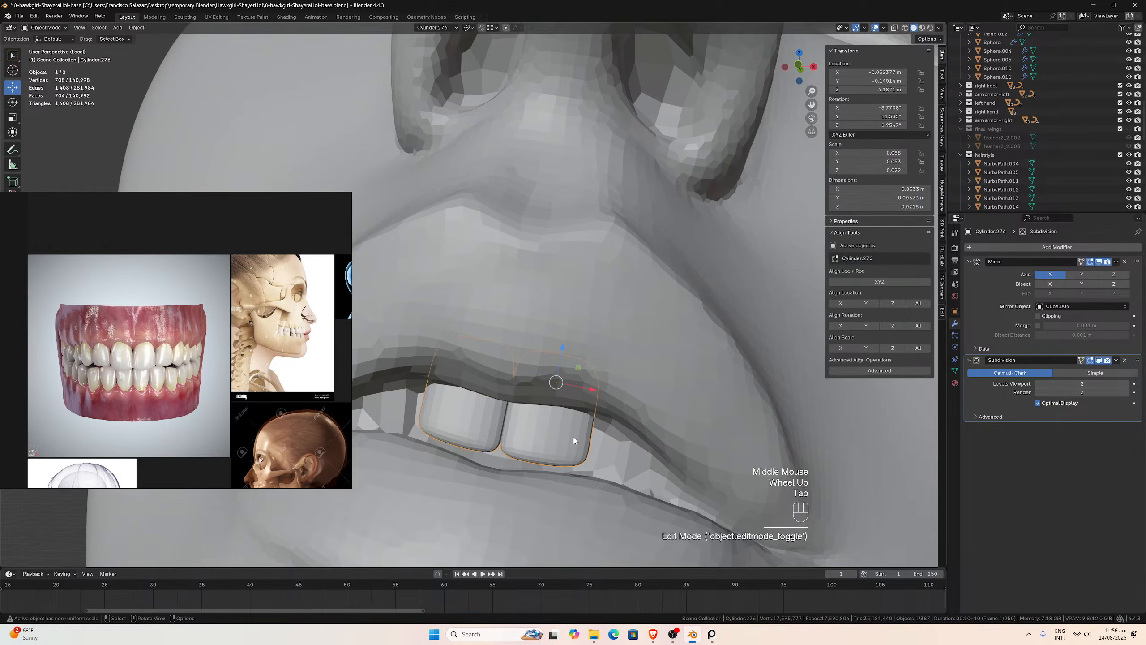
pyautogui.press('Tab')
pyautogui.click(544, 442)
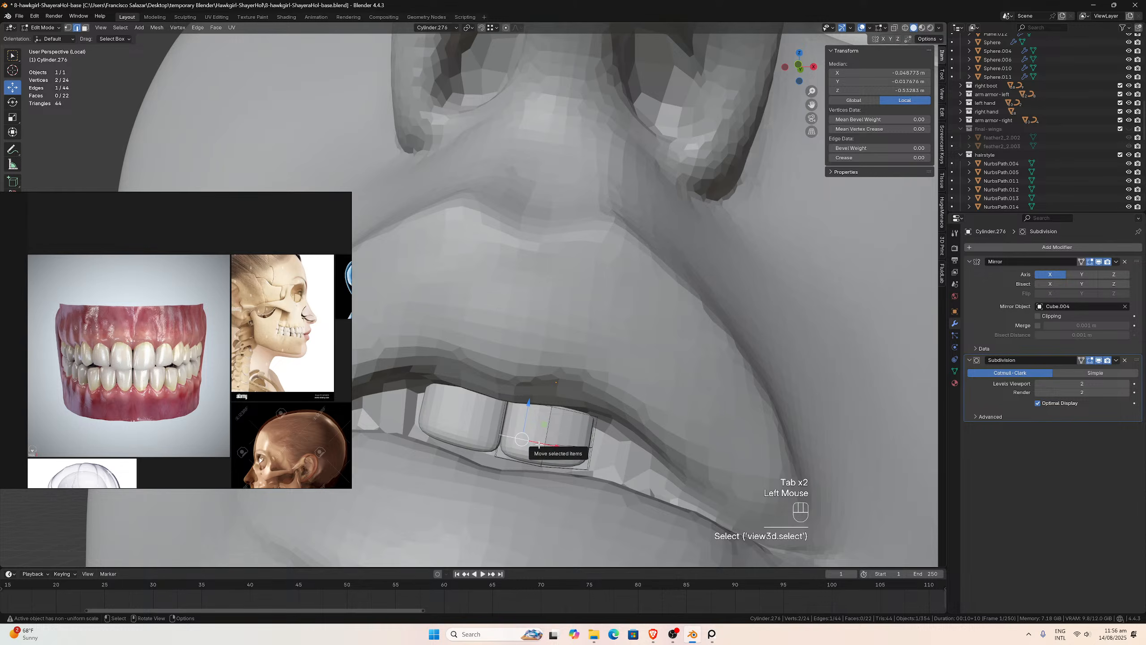
pyautogui.keyDown('alt'); pyautogui.click(539, 444); pyautogui.keyUp('alt')
pyautogui.press('g')
pyautogui.press('g')
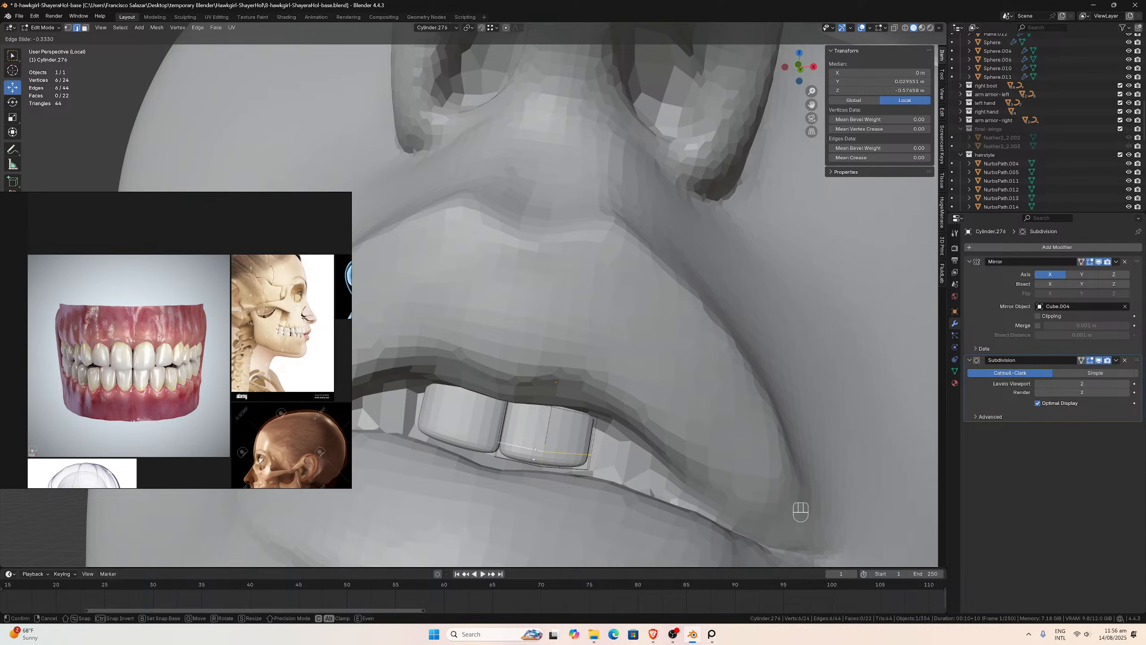
pyautogui.click(535, 453)
pyautogui.press('Tab')
pyautogui.scroll(-4, 607, 441)
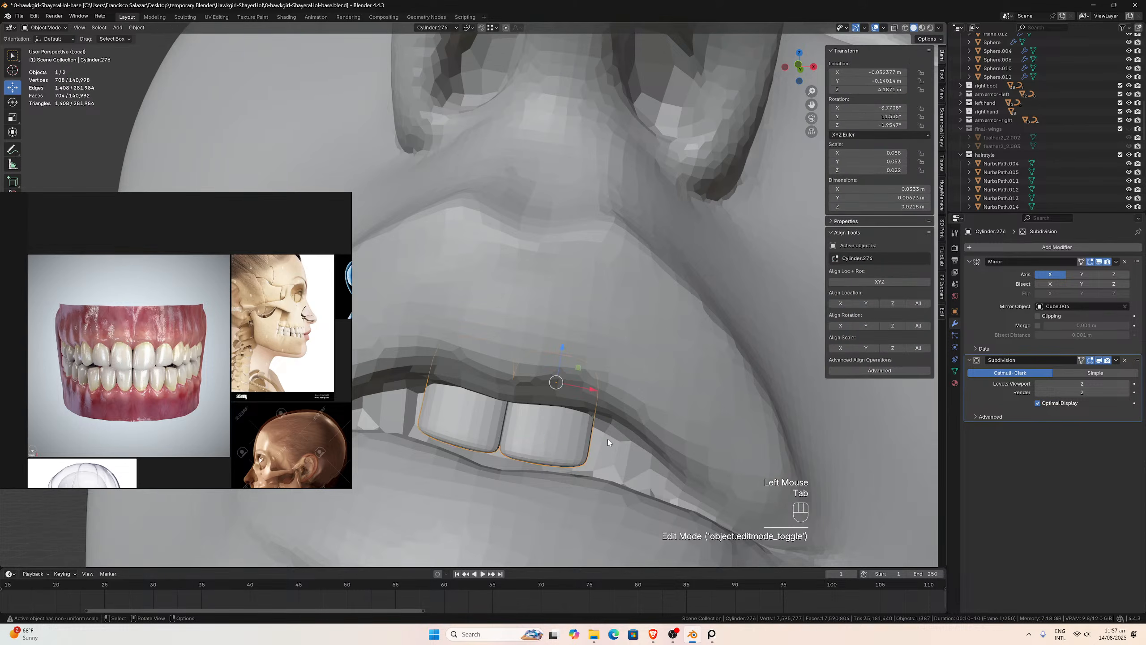
pyautogui.click(719, 414)
pyautogui.moveTo(719, 414)
pyautogui.mouseDown(button='middle')
pyautogui.moveTo(714, 440)
pyautogui.moveTo(683, 436)
pyautogui.moveTo(671, 408)
pyautogui.moveTo(678, 420)
pyautogui.moveTo(717, 425)
pyautogui.mouseUp(button='middle')
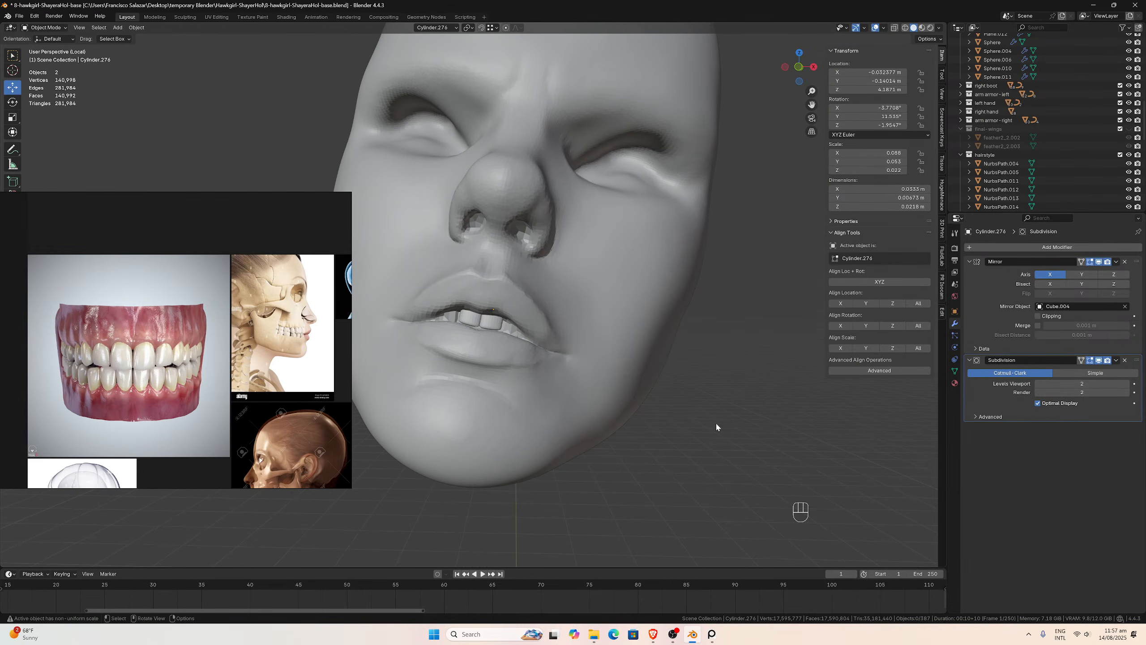
# - Examine the teeth's size and arrangement in the front-view skull diagram on the PureRef reference board
pyautogui.scroll(-10, 282, 373)
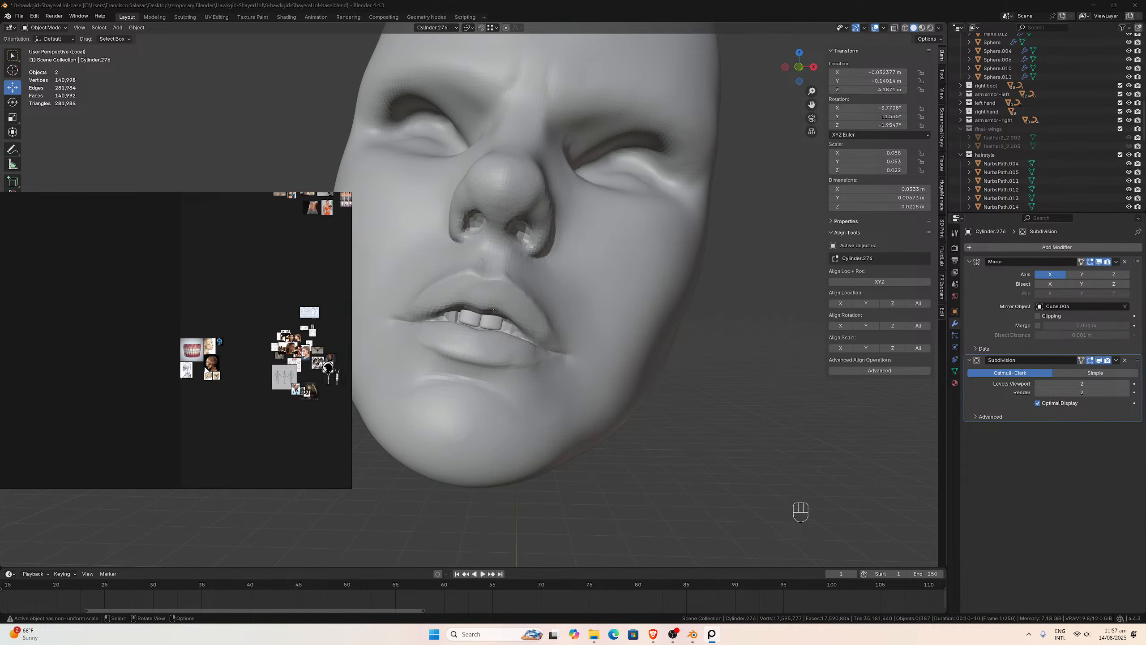
pyautogui.scroll(4, 206, 372)
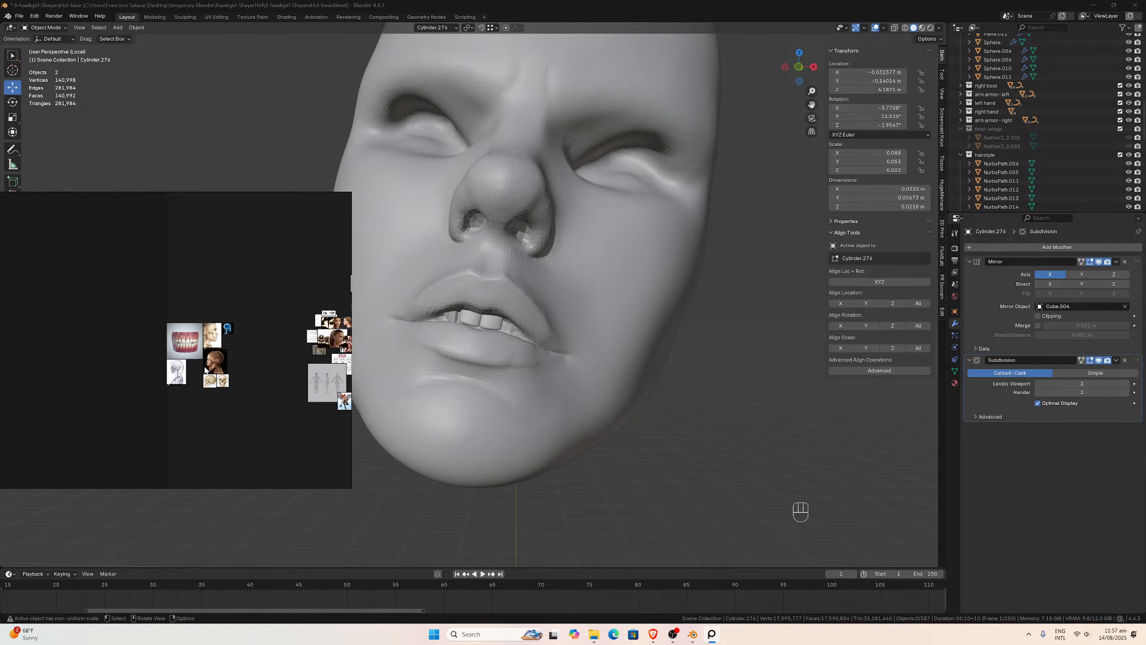
pyautogui.scroll(4, 240, 343)
pyautogui.scroll(-2, 254, 347)
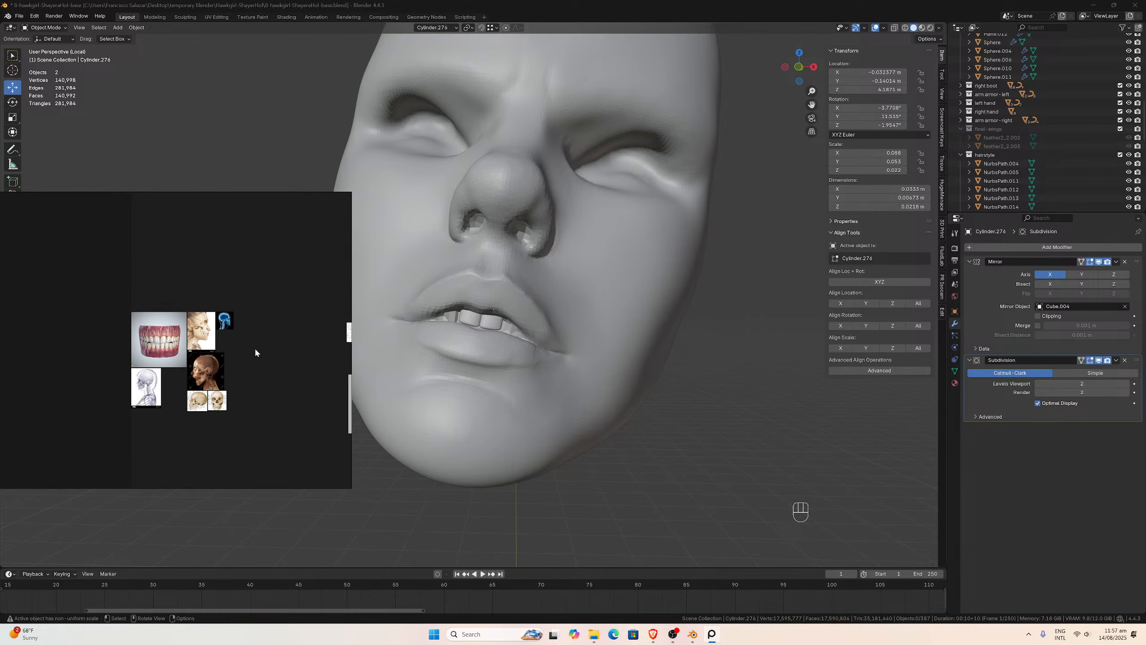
pyautogui.moveTo(254, 348); pyautogui.dragTo(133, 358, button='middle')
pyautogui.moveTo(103, 416); pyautogui.dragTo(105, 412, button='middle')
pyautogui.scroll(3, 105, 415)
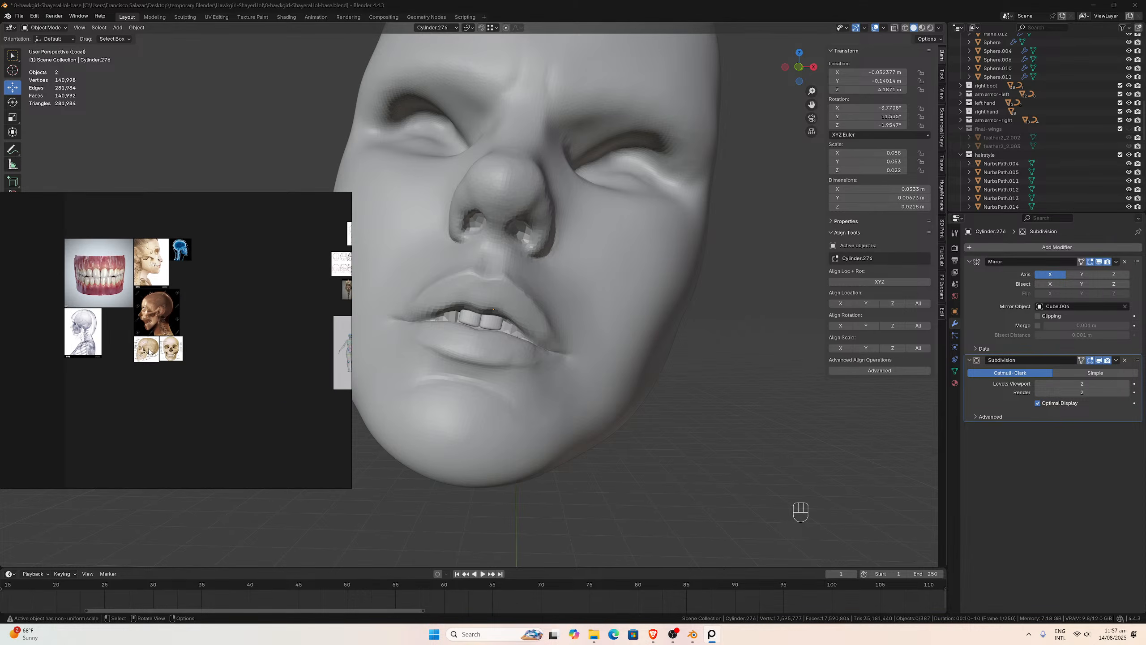
pyautogui.scroll(6, 207, 382)
pyautogui.scroll(6, 208, 383)
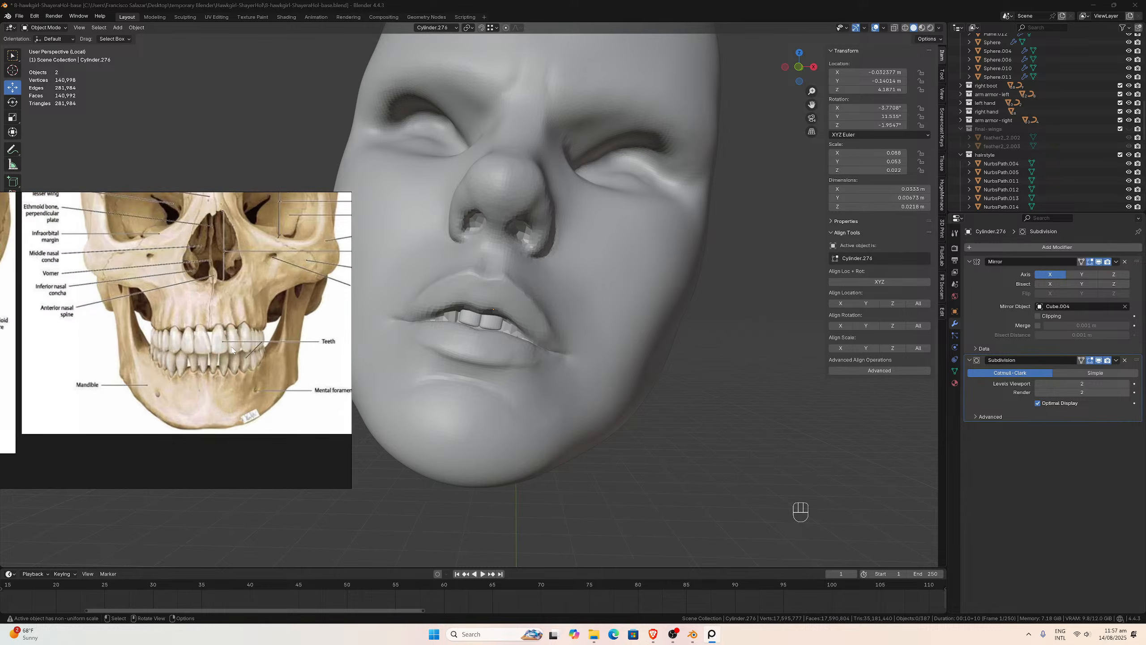
pyautogui.scroll(-12, 223, 340)
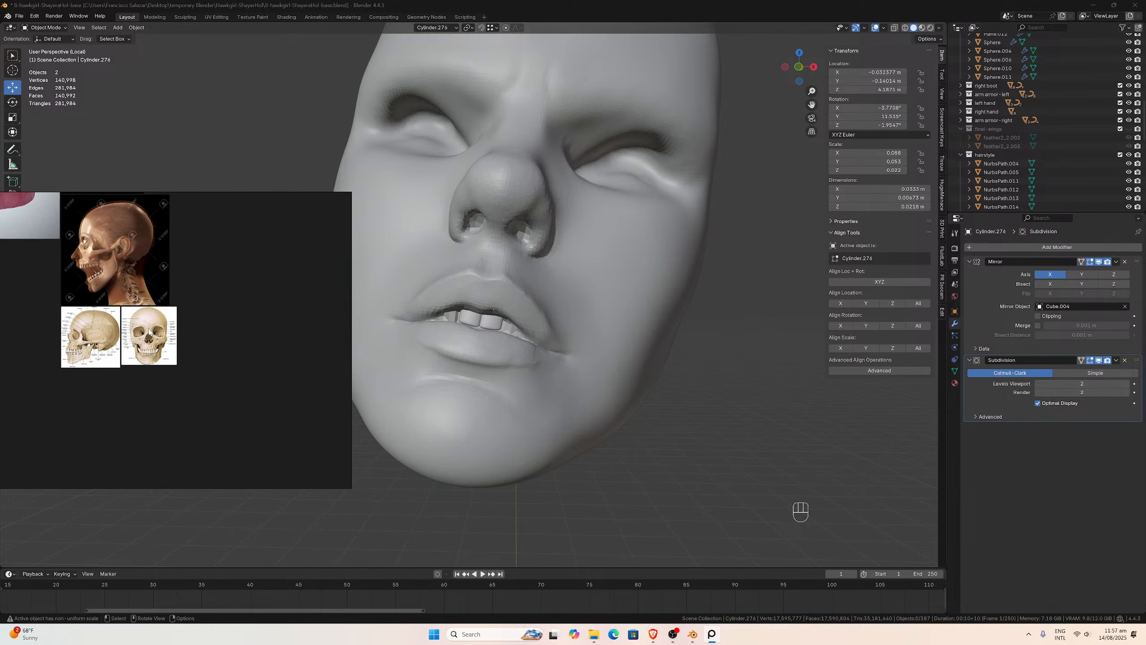
# - Examine the slightly open lips and visible front teeth in the frontal portrait photo on the reference board
pyautogui.scroll(10, 176, 351)
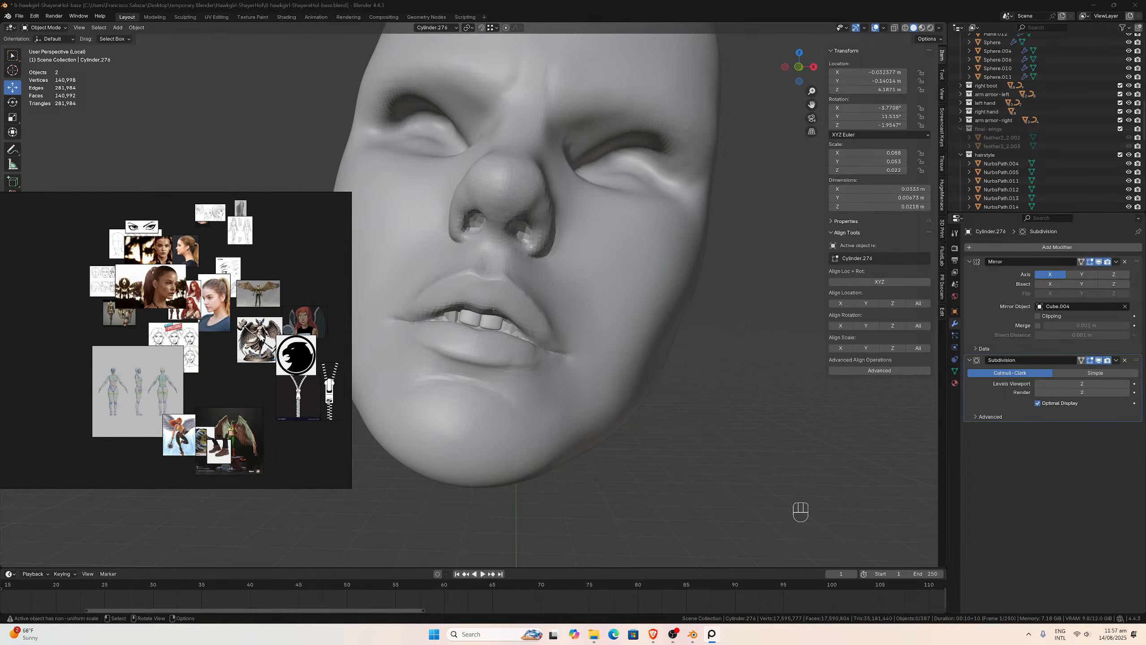
pyautogui.moveTo(185, 317); pyautogui.dragTo(243, 412, button='middle')
pyautogui.scroll(6, 221, 384)
pyautogui.scroll(-1, 218, 397)
pyautogui.moveTo(156, 359); pyautogui.dragTo(251, 437, button='middle')
pyautogui.moveTo(199, 324); pyautogui.dragTo(207, 435, button='middle')
pyautogui.scroll(6, 203, 368)
pyautogui.scroll(3, 231, 305)
pyautogui.scroll(-4, 231, 307)
pyautogui.scroll(6, 202, 403)
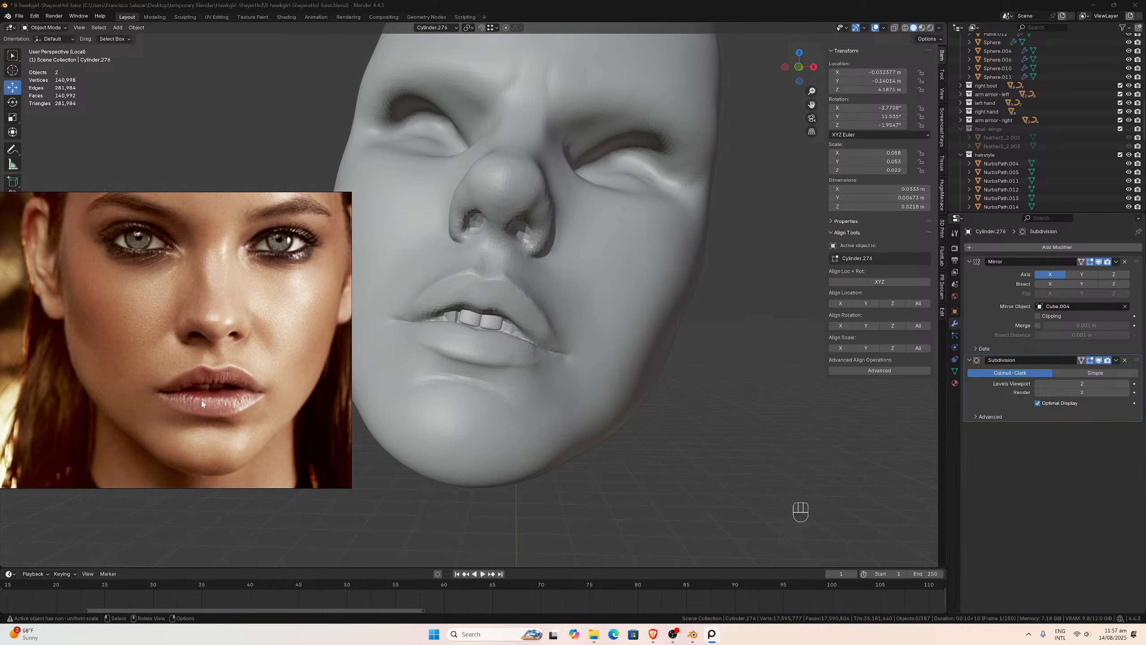
# - Select the tooth object in Blender, try scaling it up by about 1.18, and undo the scaling
pyautogui.moveTo(507, 319); pyautogui.dragTo(511, 280, button='middle')
pyautogui.click(495, 317)
pyautogui.scroll(1, 536, 313)
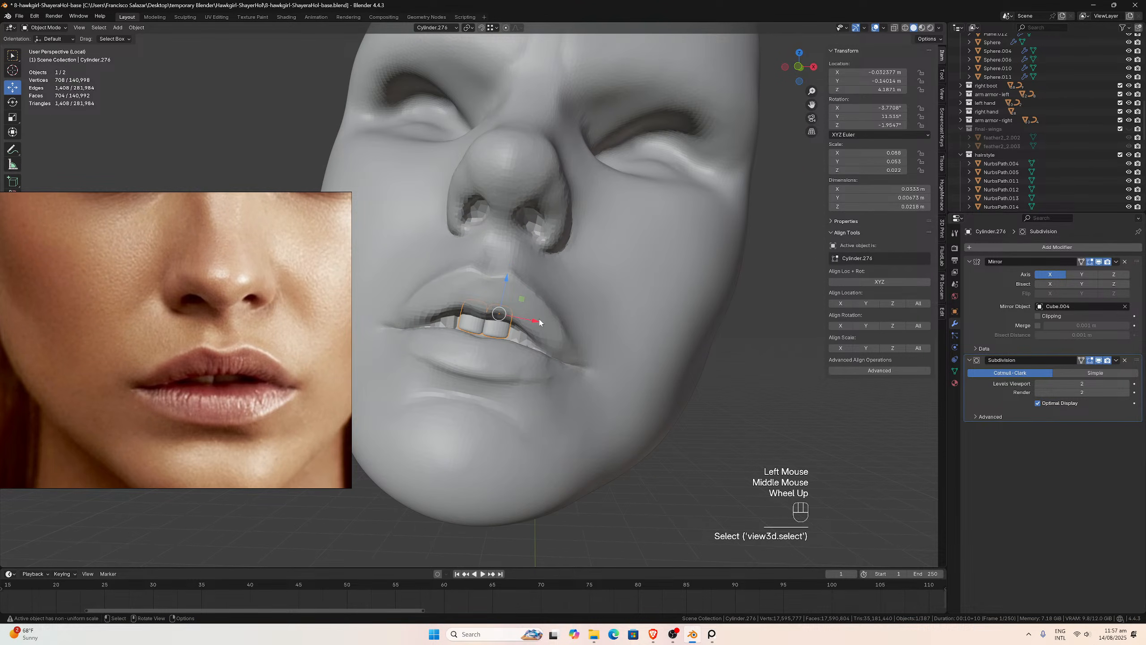
pyautogui.press('s')
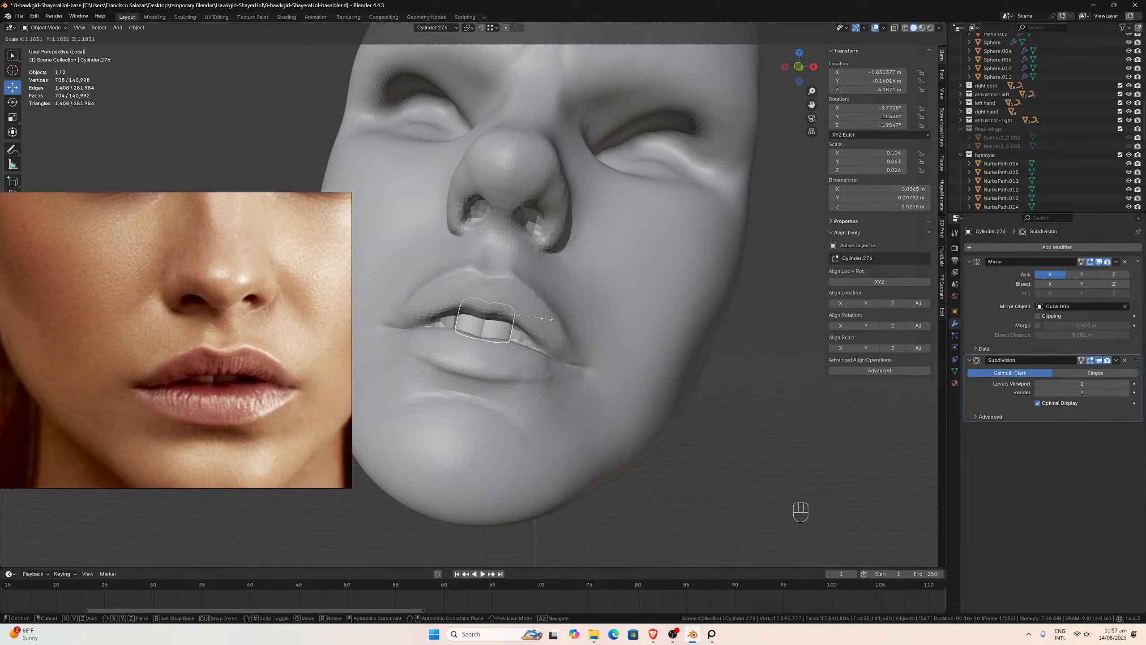
pyautogui.click(547, 319)
pyautogui.hotkey('ctrl', 'z')
# - Scale the tooth up by about 1.25 and reposition it about 0.0048 m along its Z axis and 0.002 m along X
pyautogui.scroll(2, 542, 325)
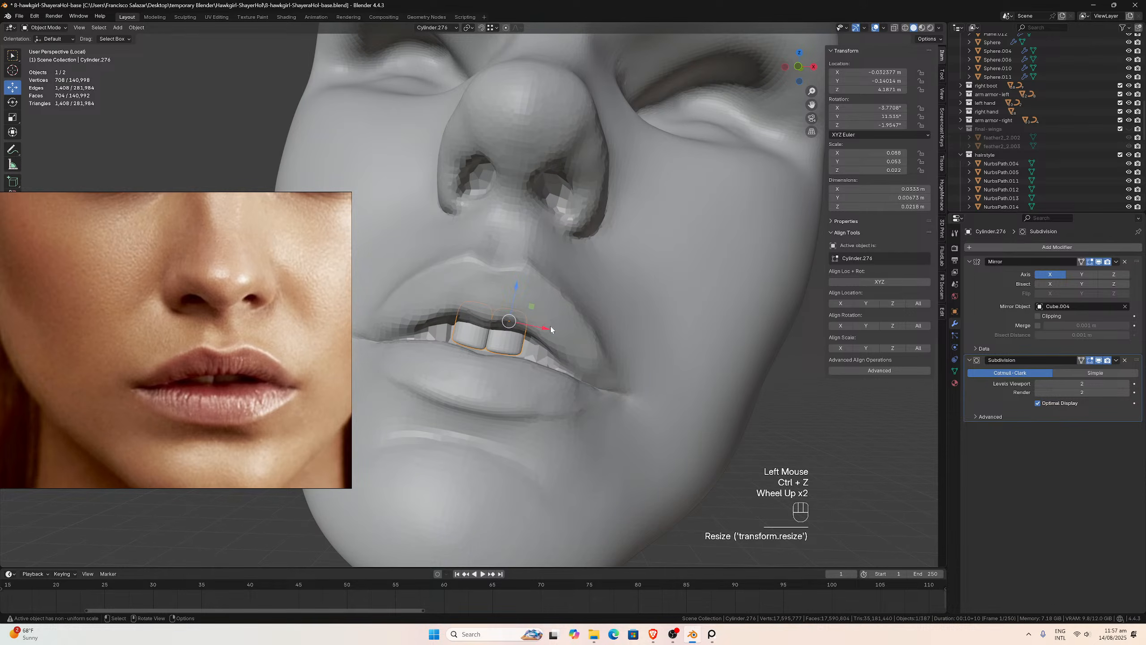
pyautogui.press('s')
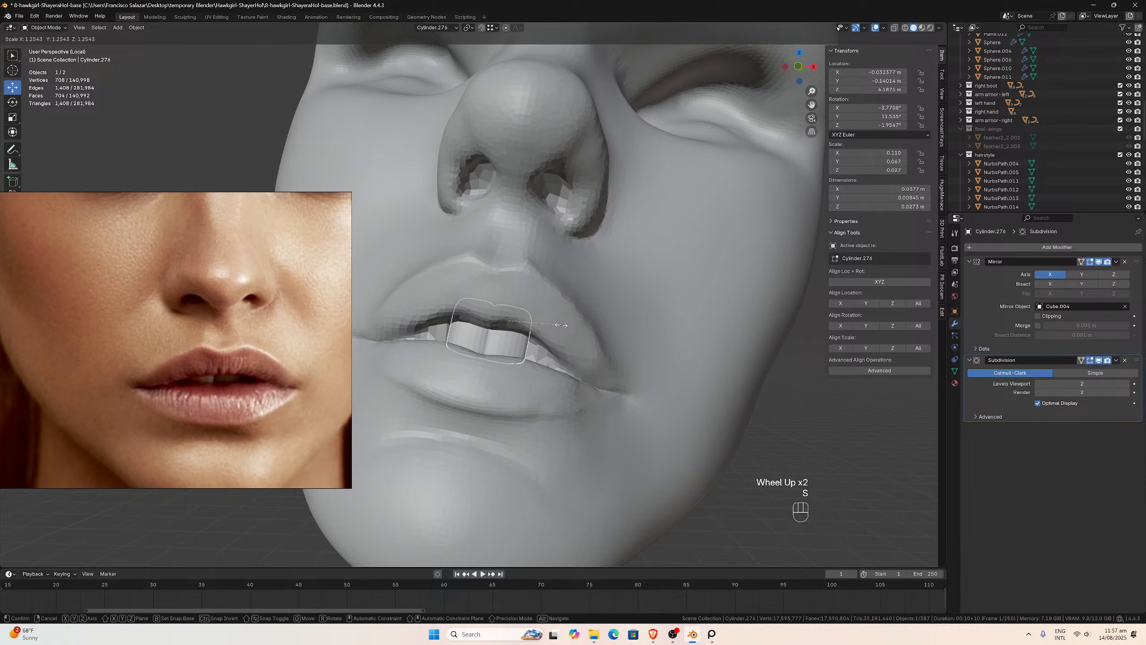
pyautogui.click(562, 325)
pyautogui.moveTo(516, 287); pyautogui.dragTo(518, 272)
pyautogui.moveTo(545, 319); pyautogui.dragTo(551, 318)
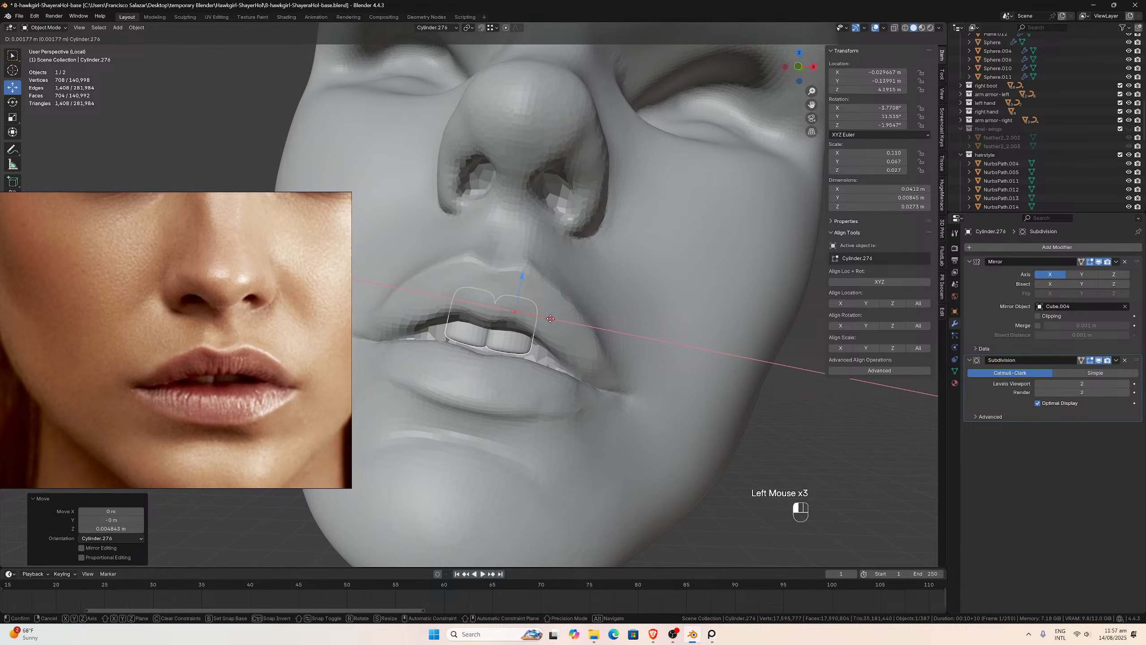
pyautogui.moveTo(550, 318); pyautogui.dragTo(551, 319)
# - Compare the face's side profile with the side-view skull drawing on the reference board to judge the teeth's position
pyautogui.scroll(-2, 551, 327)
pyautogui.moveTo(550, 327); pyautogui.dragTo(476, 300, button='middle')
pyautogui.scroll(1, 450, 309)
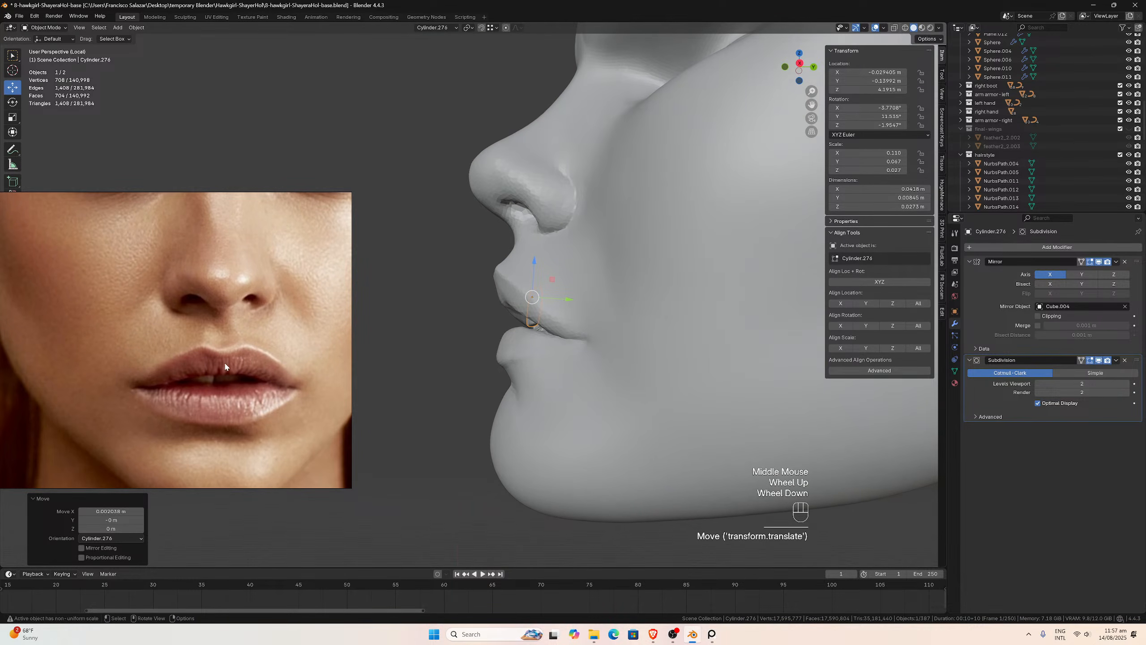
pyautogui.scroll(-5, 223, 366)
pyautogui.scroll(-6, 117, 365)
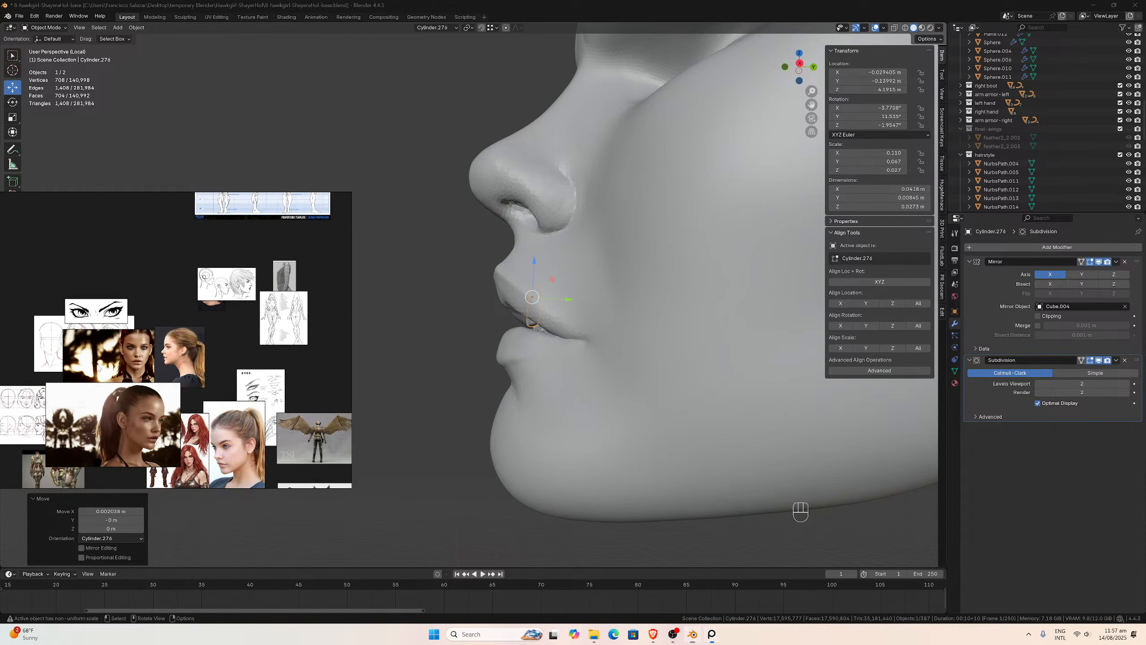
pyautogui.scroll(10, 210, 359)
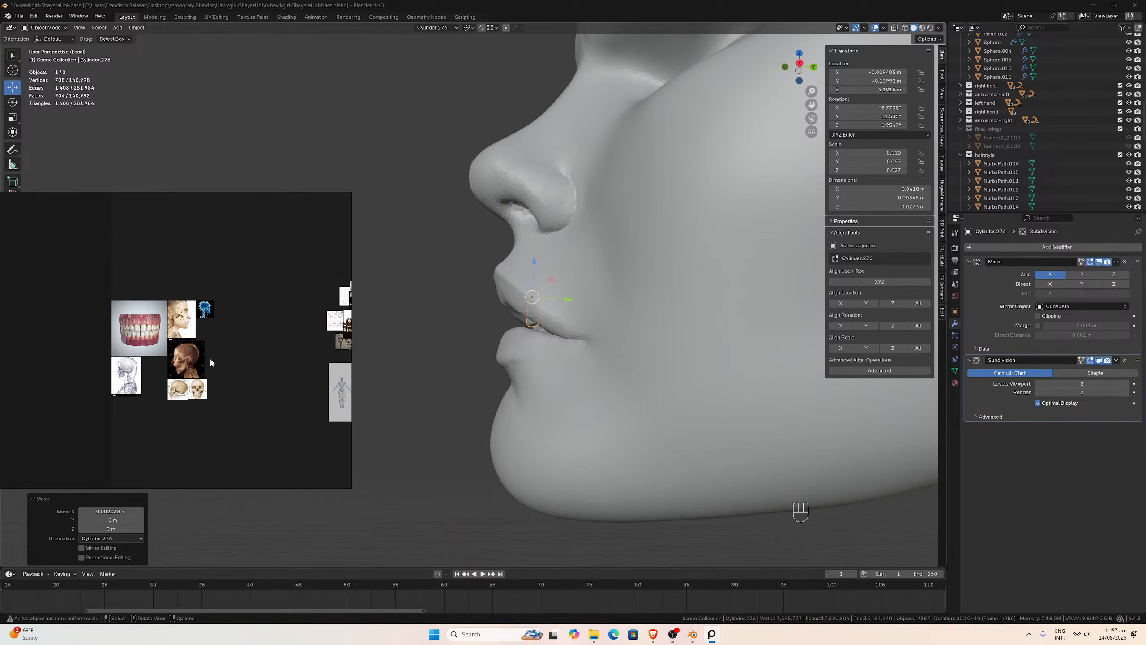
pyautogui.scroll(6, 209, 363)
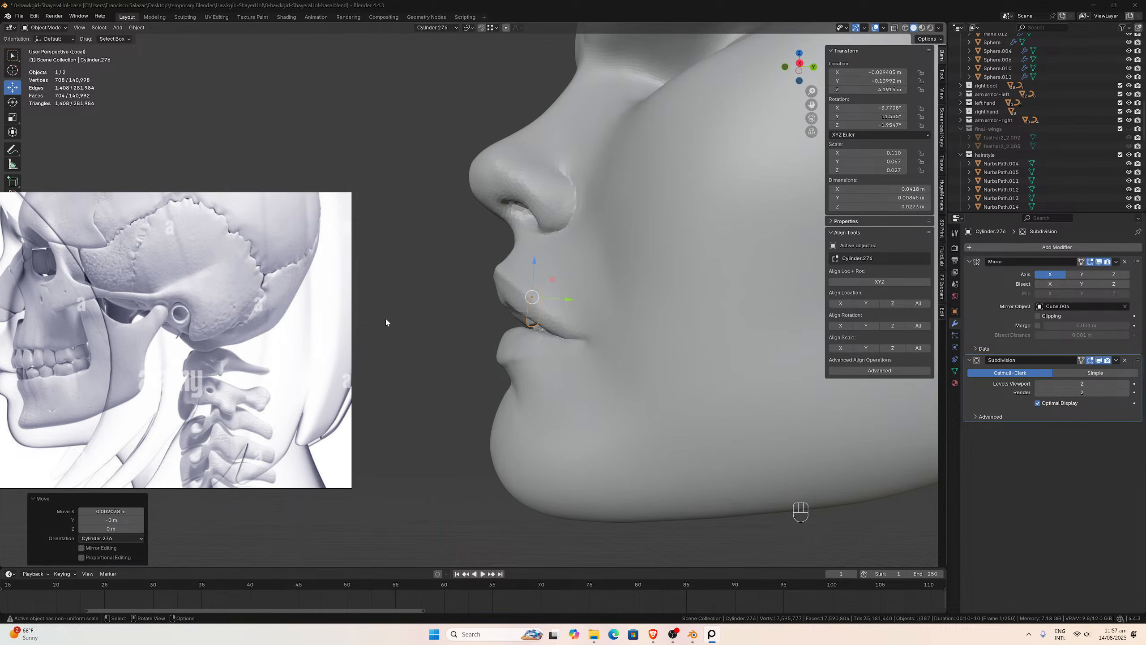
# - In Edit Mode with X-ray on, move the tooth's two upper front faces about -0.0019 m along its local Y axis
pyautogui.moveTo(573, 302); pyautogui.dragTo(627, 324, button='middle')
pyautogui.scroll(4, 590, 297)
pyautogui.press('Tab')
pyautogui.middleClick(622, 326)
pyautogui.scroll(1, 628, 324)
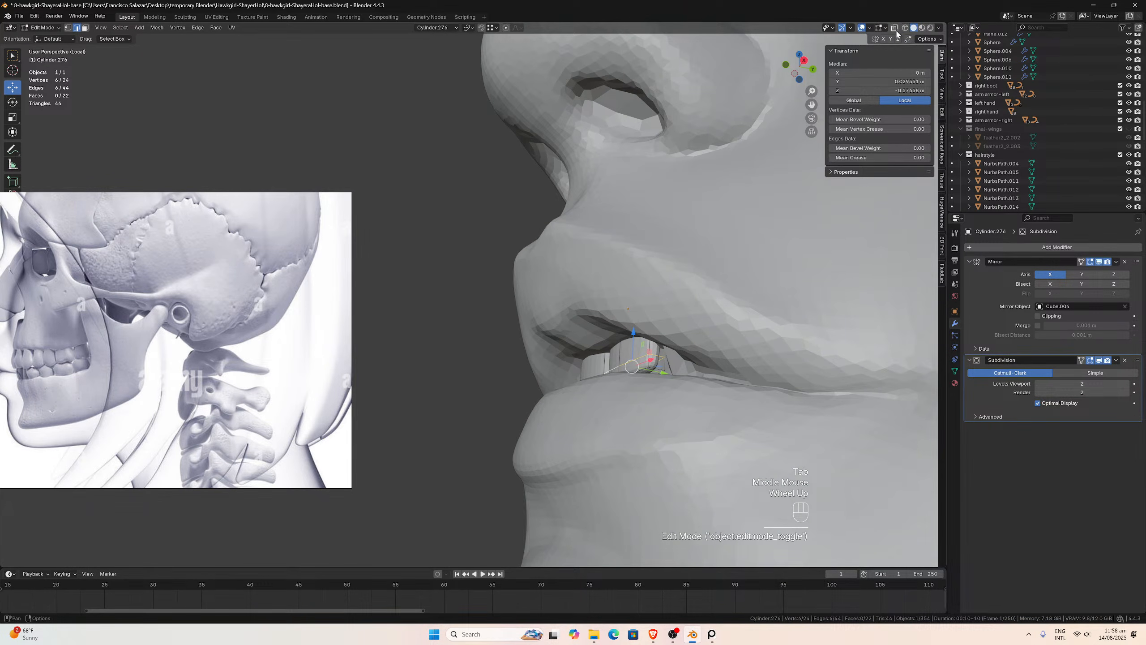
pyautogui.click(895, 29)
pyautogui.moveTo(770, 192); pyautogui.dragTo(757, 226, button='middle')
pyautogui.click(630, 347)
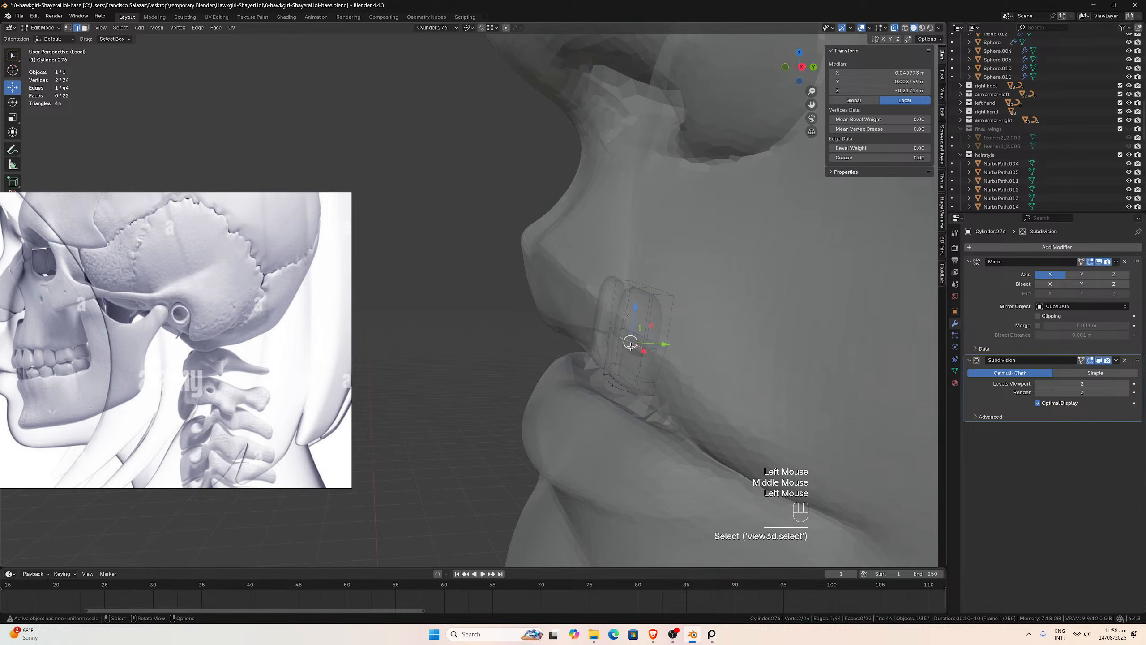
pyautogui.click(85, 27)
pyautogui.click(626, 312)
pyautogui.moveTo(625, 312); pyautogui.dragTo(629, 316, button='middle')
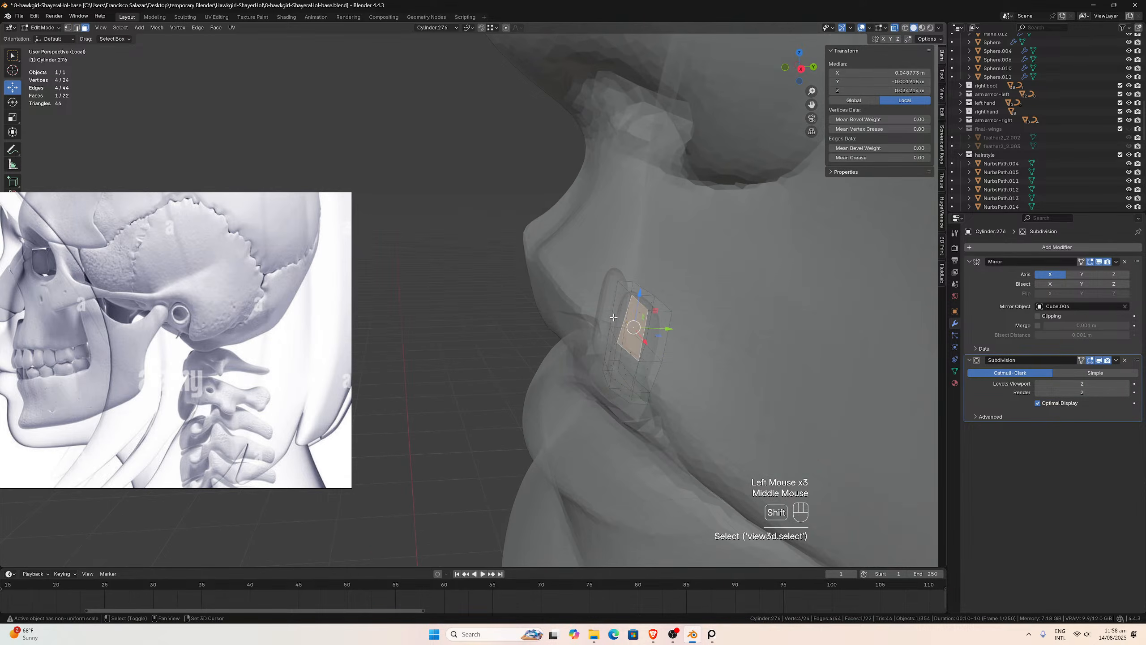
pyautogui.keyDown('shift'); pyautogui.click(636, 314); pyautogui.keyUp('shift')
pyautogui.moveTo(658, 321); pyautogui.dragTo(650, 322)
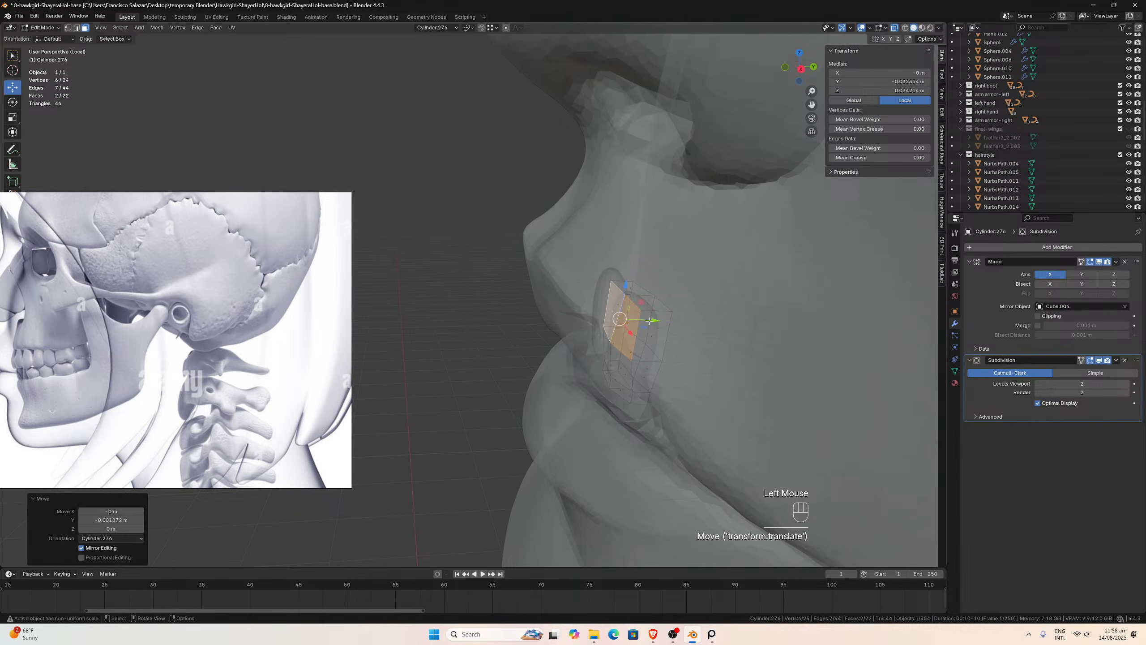
# - Move the two lower front edges of the tooth about -0.0007 m along its local Y axis and turn X-ray off
pyautogui.moveTo(650, 323)
pyautogui.mouseDown(button='middle')
pyautogui.moveTo(648, 285)
pyautogui.moveTo(647, 313)
pyautogui.mouseUp(button='middle')
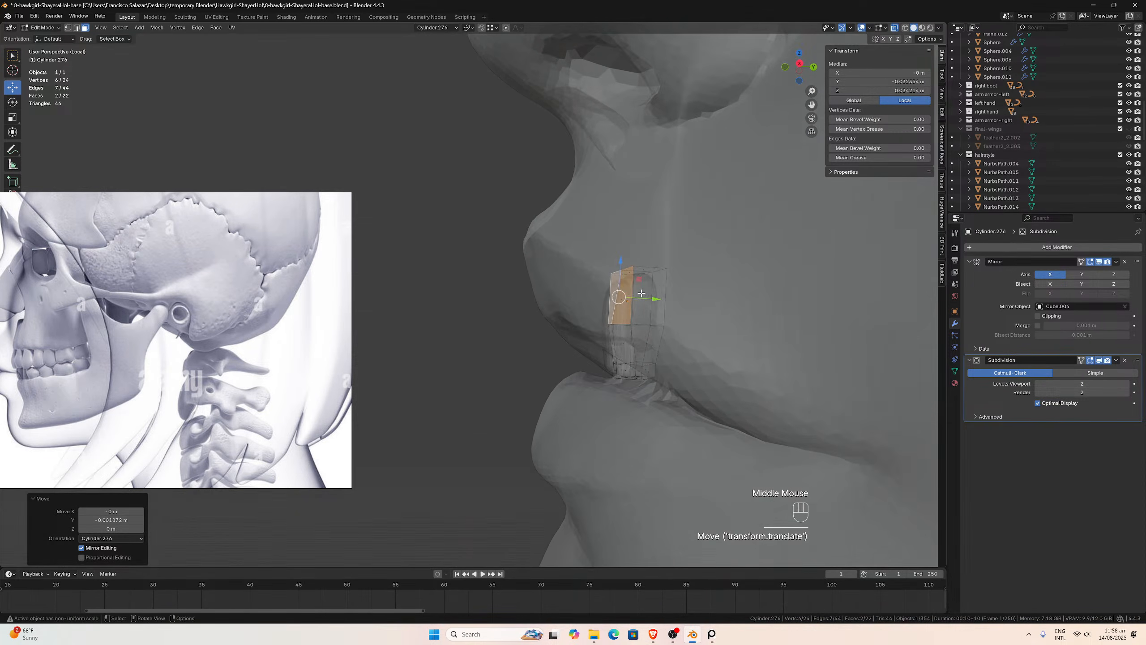
pyautogui.scroll(2, 648, 312)
pyautogui.click(77, 27)
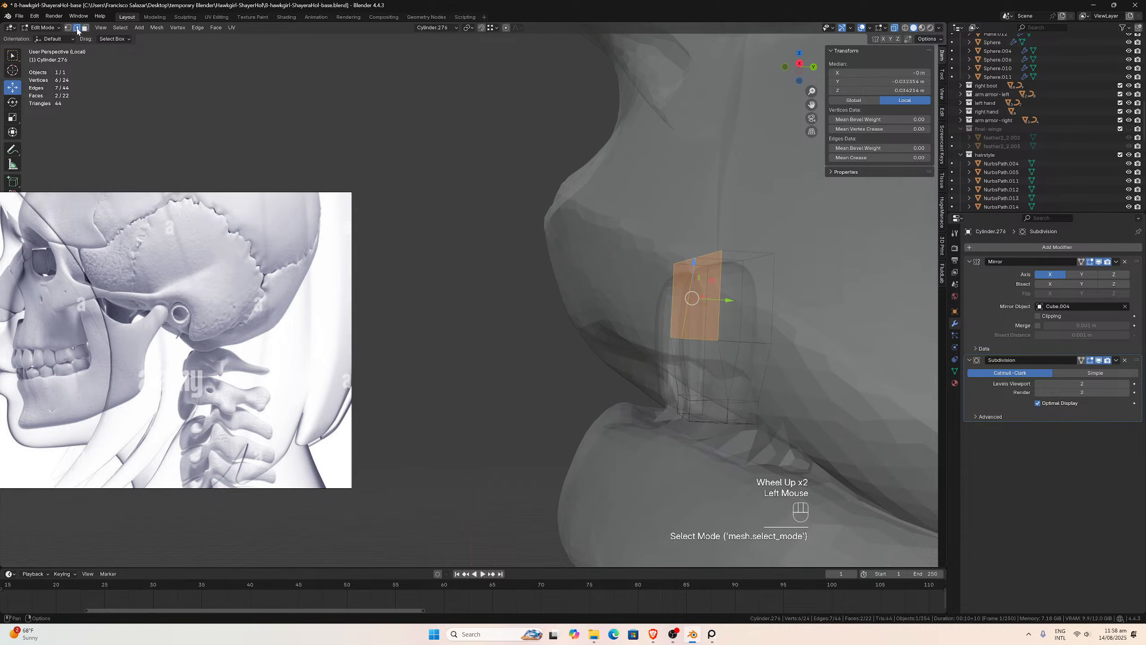
pyautogui.click(690, 398)
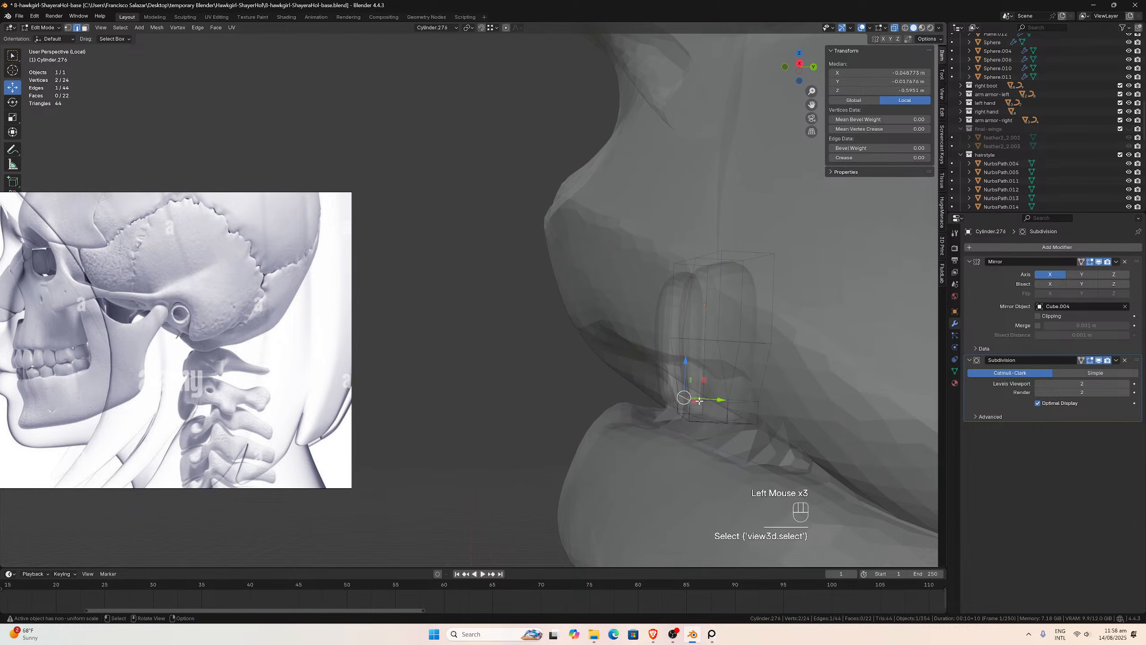
pyautogui.keyDown('shift'); pyautogui.click(706, 400); pyautogui.keyUp('shift')
pyautogui.moveTo(708, 400); pyautogui.dragTo(724, 399, button='middle')
pyautogui.moveTo(725, 397); pyautogui.dragTo(725, 396)
pyautogui.moveTo(726, 396); pyautogui.dragTo(767, 375, button='middle')
pyautogui.click(895, 28)
pyautogui.scroll(-2, 722, 271)
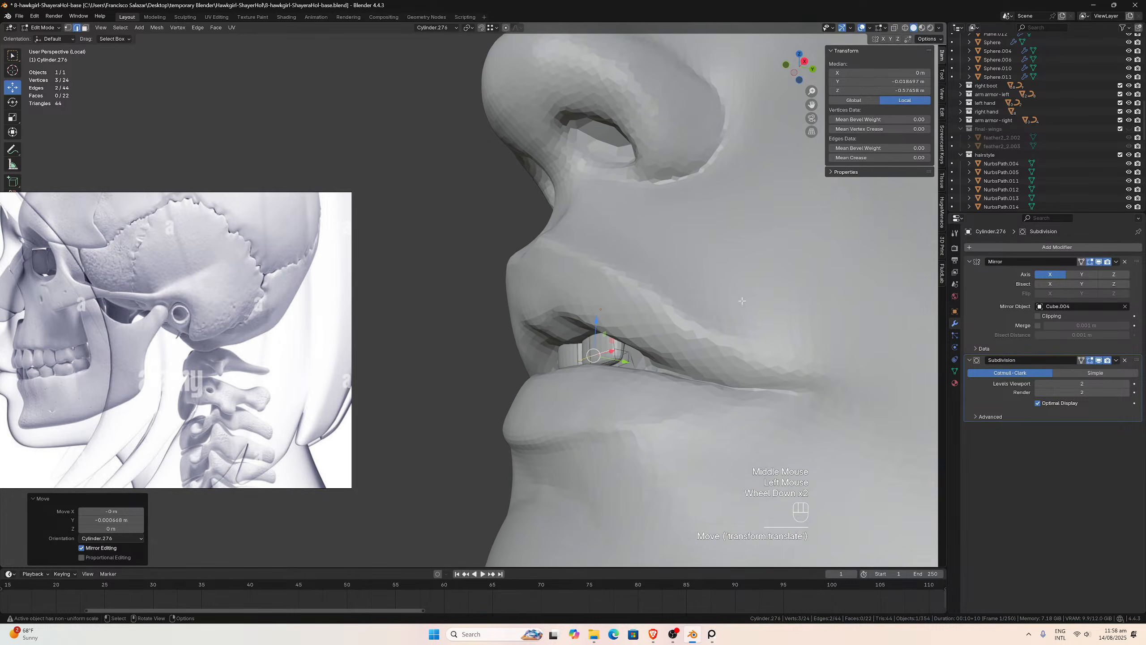
# - Move the two bottom edges of the tooth about -0.0011 m along its local Y axis
pyautogui.moveTo(675, 323); pyautogui.dragTo(706, 324, button='middle')
pyautogui.scroll(2, 695, 316)
pyautogui.click(732, 366)
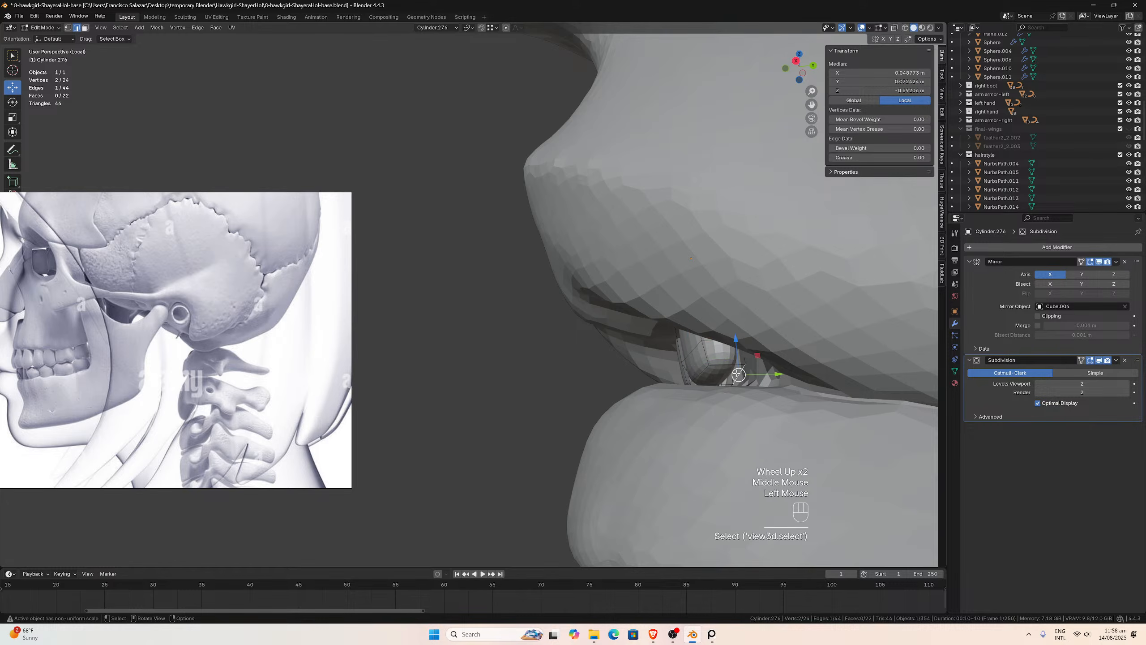
pyautogui.moveTo(732, 368); pyautogui.dragTo(737, 383, button='middle')
pyautogui.keyDown('shift'); pyautogui.click(752, 387); pyautogui.keyUp('shift')
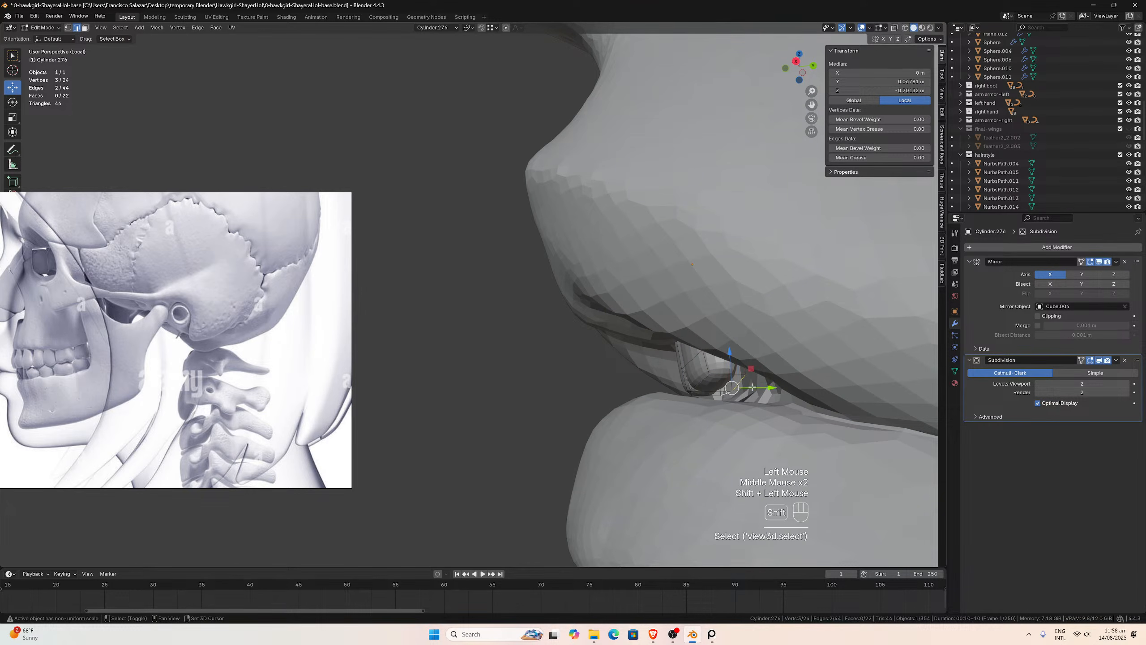
pyautogui.moveTo(762, 387); pyautogui.dragTo(753, 388)
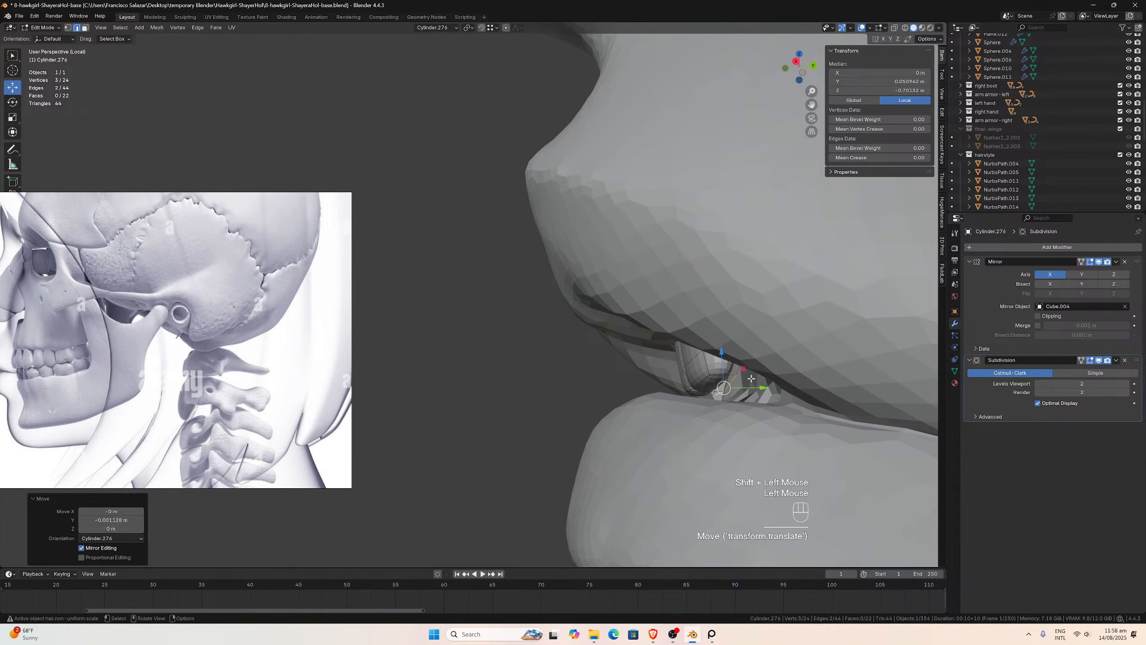
pyautogui.moveTo(753, 388); pyautogui.dragTo(759, 345, button='middle')
# - With X-ray on temporarily, shift the tooth's two rear lower edges slightly forward along local Y, and return to Object Mode
pyautogui.click(749, 343)
pyautogui.click(894, 30)
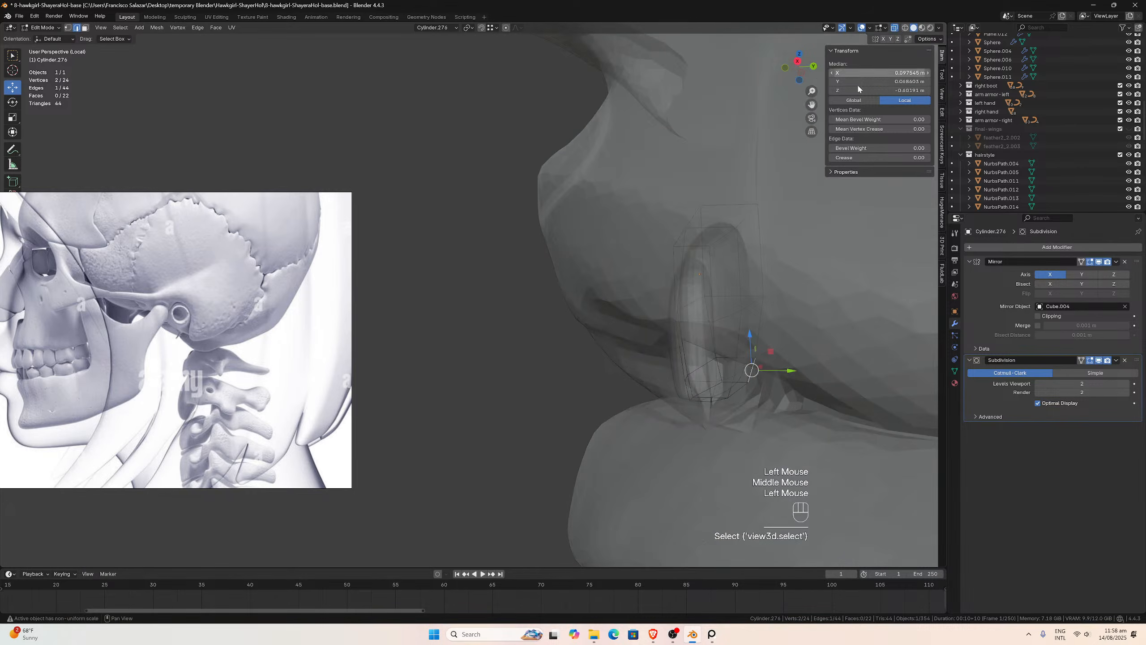
pyautogui.moveTo(756, 225); pyautogui.dragTo(601, 384, button='middle')
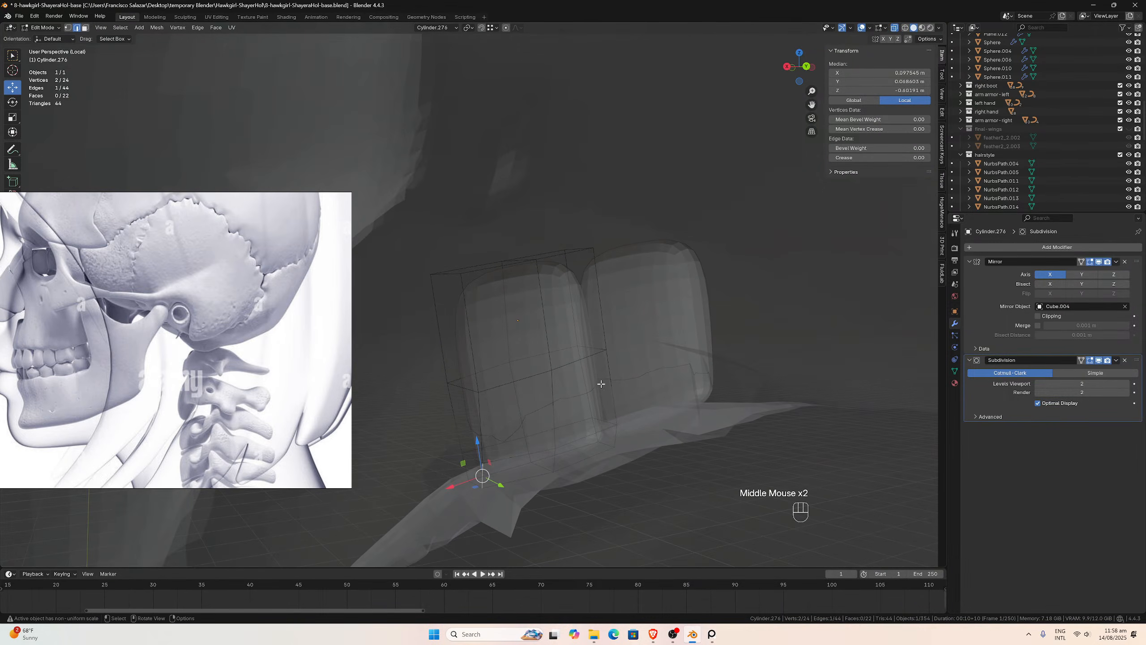
pyautogui.moveTo(555, 456); pyautogui.dragTo(756, 388, button='middle')
pyautogui.click(543, 452)
pyautogui.keyDown('shift'); pyautogui.click(586, 434); pyautogui.keyUp('shift')
pyautogui.moveTo(756, 387); pyautogui.dragTo(754, 386)
pyautogui.moveTo(754, 386); pyautogui.dragTo(731, 384, button='middle')
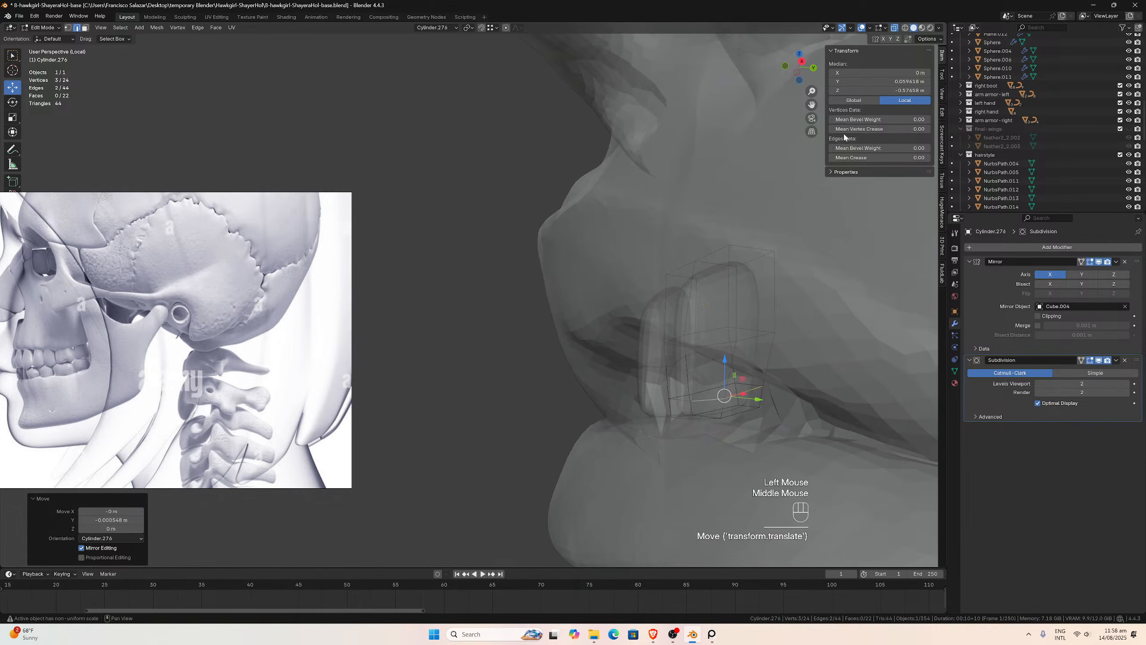
pyautogui.click(894, 29)
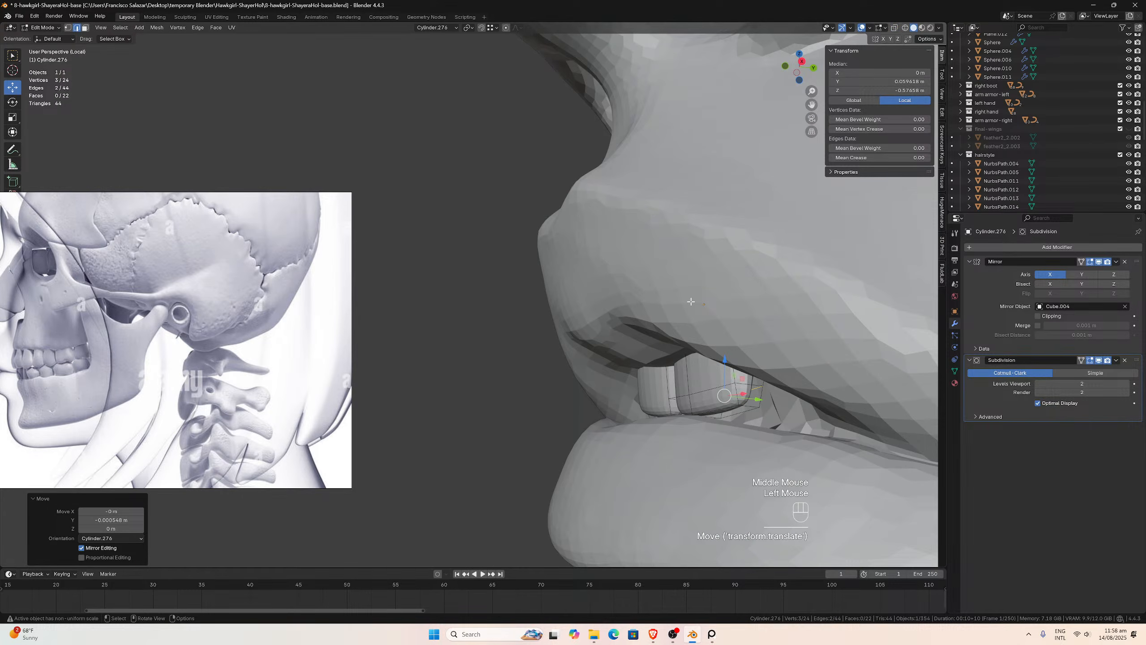
pyautogui.press('Tab')
# - Deselect the tooth and examine how the front teeth sit between the lips from the front, the side and below
pyautogui.scroll(-2, 677, 305)
pyautogui.moveTo(507, 359); pyautogui.dragTo(555, 391, button='middle')
pyautogui.scroll(-2, 519, 409)
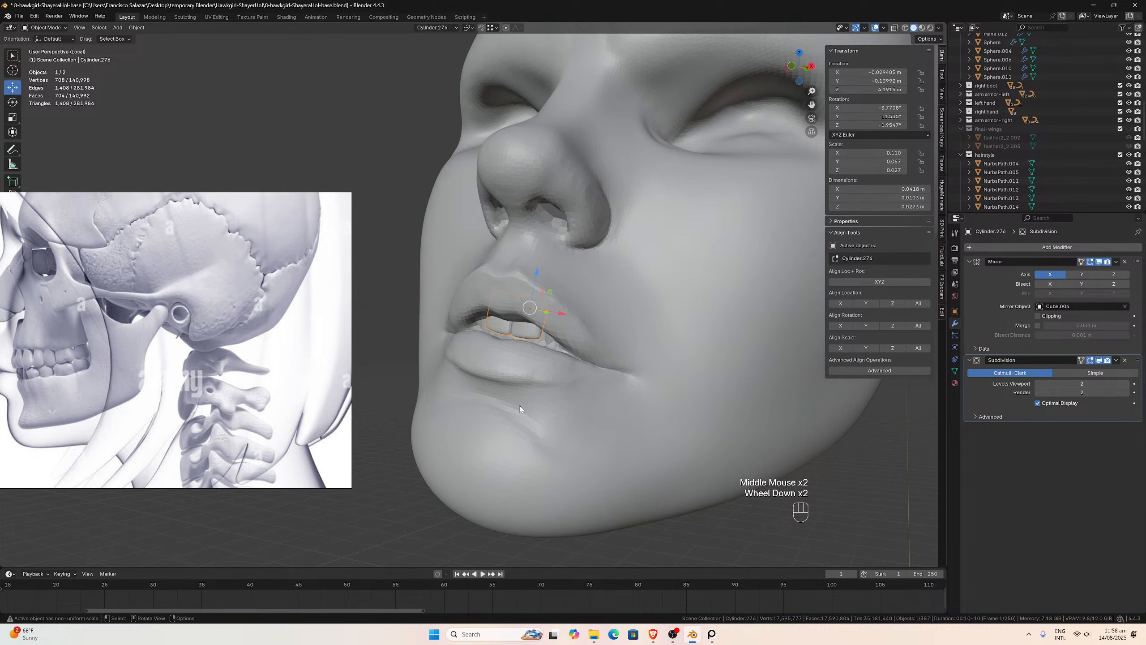
pyautogui.scroll(1, 437, 379)
pyautogui.moveTo(437, 380); pyautogui.dragTo(465, 396, button='middle')
pyautogui.scroll(-1, 489, 349)
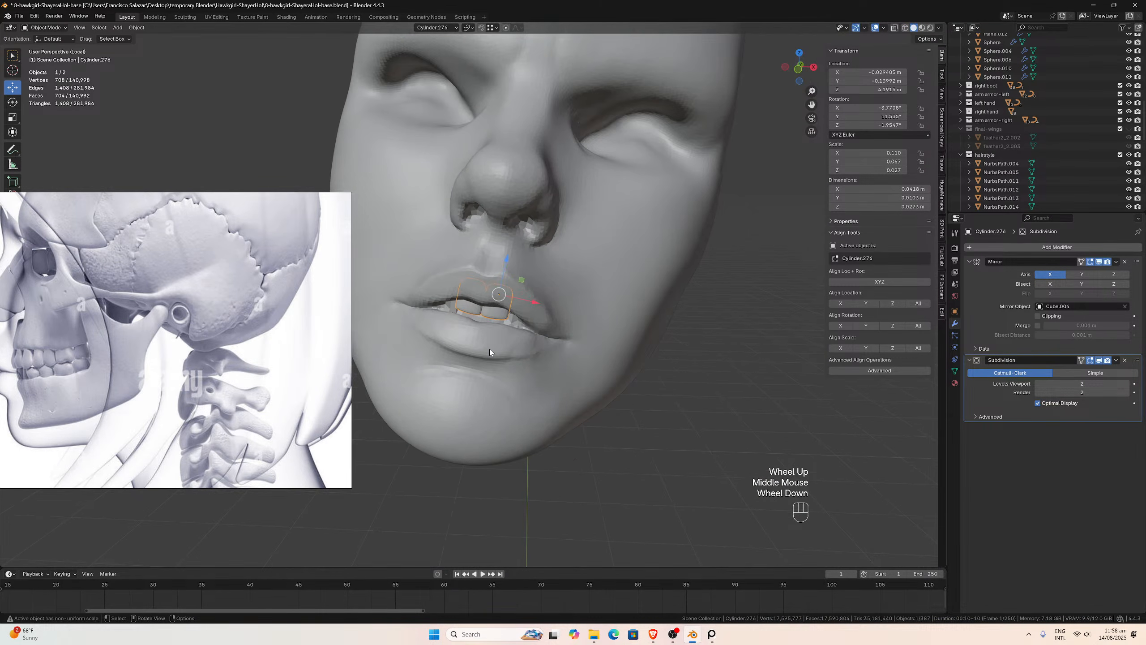
pyautogui.click(677, 384)
pyautogui.scroll(-2, 674, 381)
pyautogui.scroll(-1, 641, 339)
pyautogui.moveTo(673, 379); pyautogui.dragTo(655, 341, button='middle')
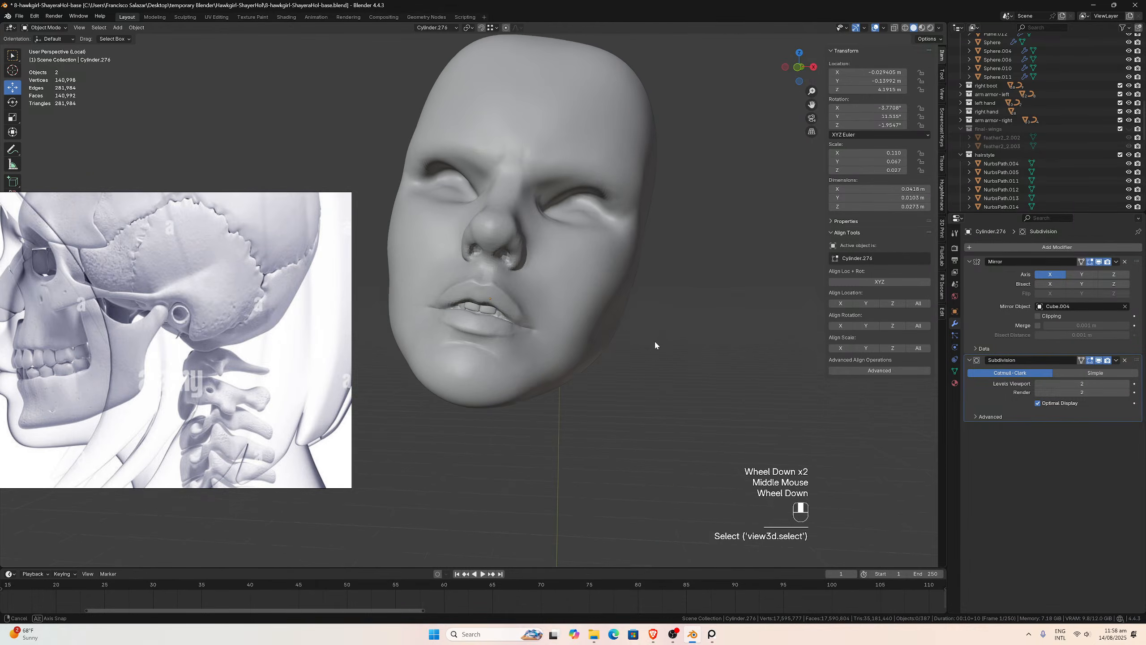
pyautogui.scroll(4, 656, 342)
pyautogui.moveTo(813, 105); pyautogui.dragTo(879, 199)
pyautogui.scroll(1, 677, 245)
pyautogui.moveTo(677, 245); pyautogui.dragTo(661, 249, button='middle')
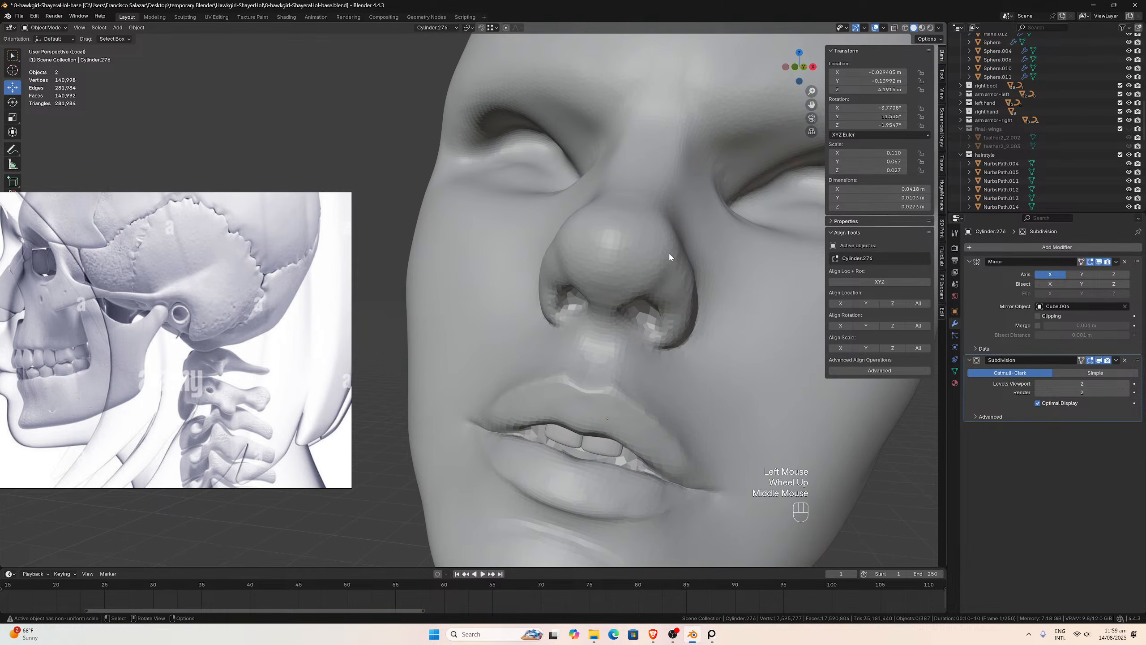
# - Compare the modelled front teeth with the close-up dental photo on the reference board from several viewing angles
pyautogui.scroll(-6, 249, 317)
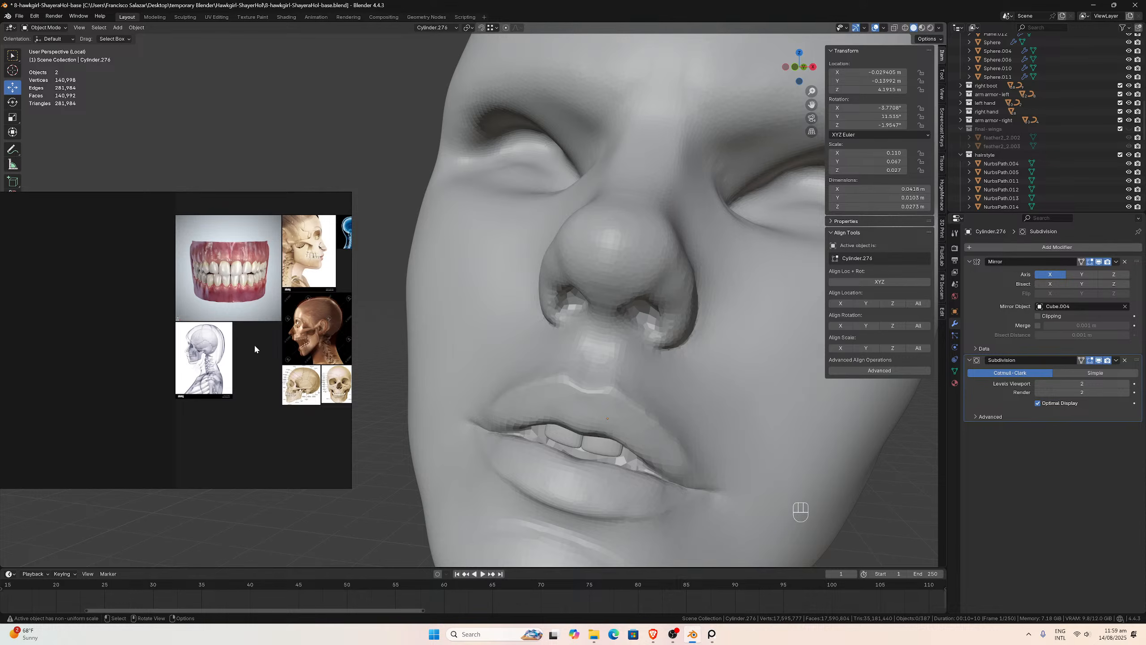
pyautogui.moveTo(261, 351); pyautogui.dragTo(188, 318, button='middle')
pyautogui.scroll(5, 183, 302)
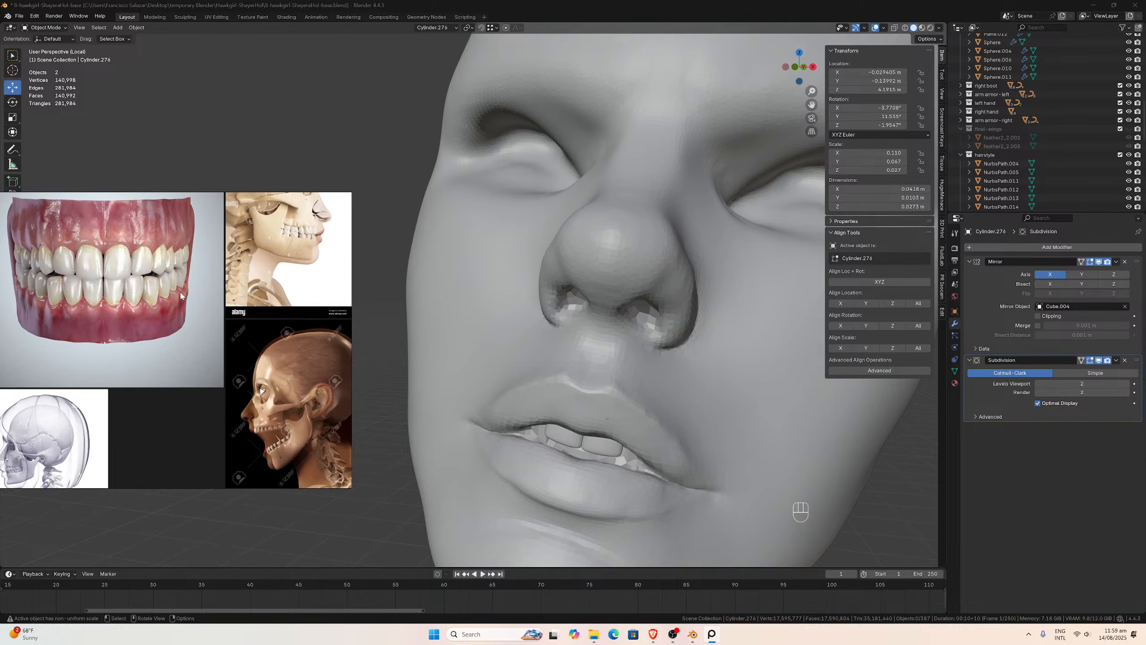
pyautogui.scroll(4, 181, 296)
pyautogui.moveTo(593, 372)
pyautogui.mouseDown(button='middle')
pyautogui.moveTo(569, 378)
pyautogui.moveTo(594, 375)
pyautogui.mouseUp(button='middle')
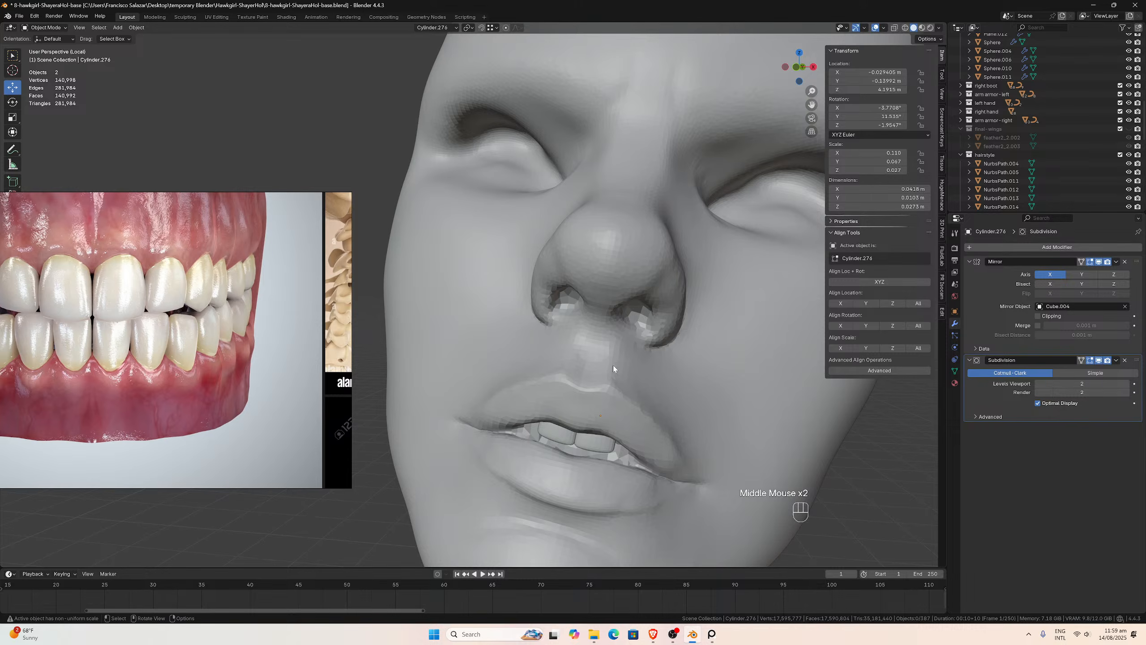
pyautogui.scroll(-1, 612, 365)
pyautogui.moveTo(588, 366); pyautogui.dragTo(565, 359, button='middle')
pyautogui.scroll(3, 568, 380)
pyautogui.scroll(-2, 566, 359)
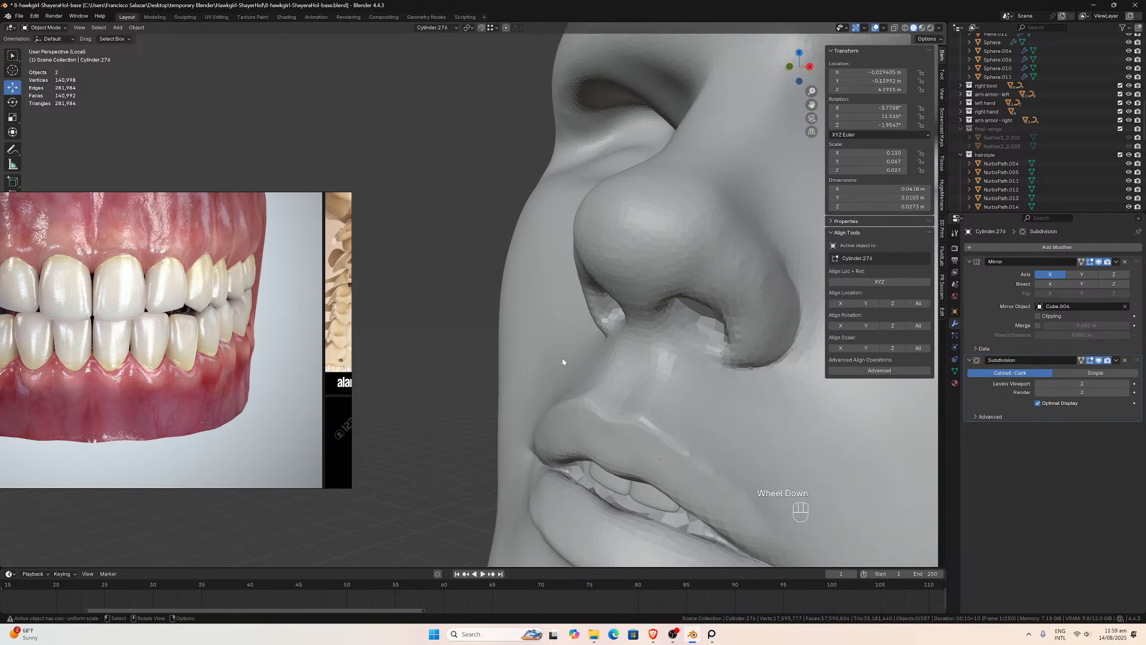
pyautogui.moveTo(811, 106); pyautogui.dragTo(666, 1)
pyautogui.moveTo(572, 338)
pyautogui.mouseDown(button='middle')
pyautogui.moveTo(649, 363)
pyautogui.moveTo(509, 324)
pyautogui.moveTo(577, 338)
pyautogui.mouseUp(button='middle')
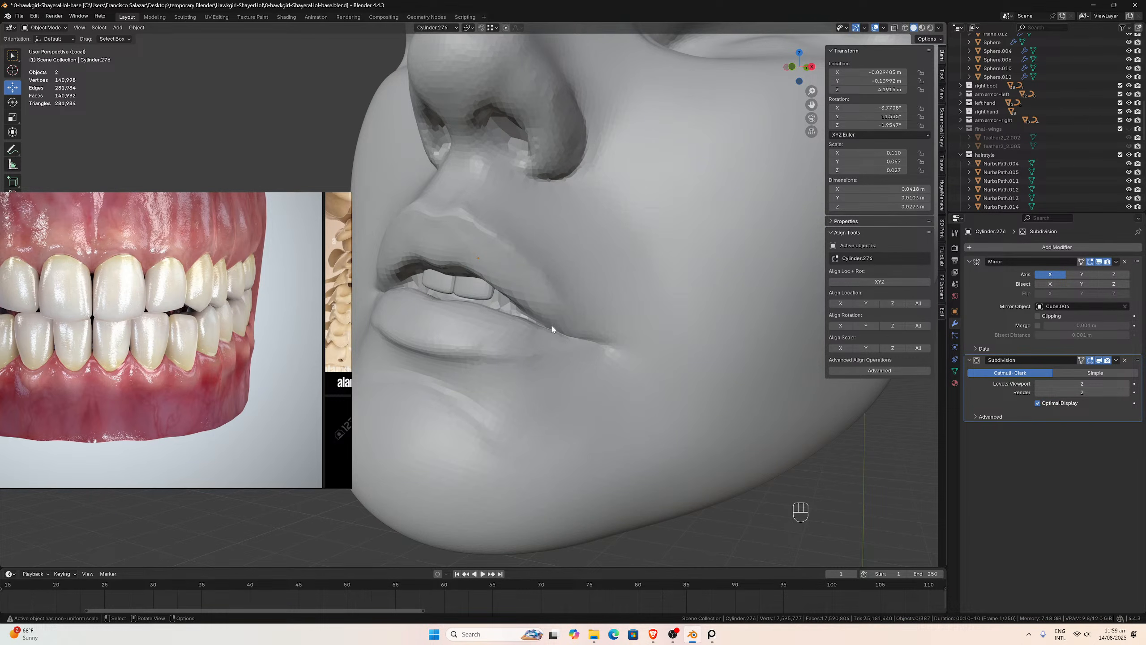
# - Switch the head mesh to Sculpt Mode and choose the Clay Strips brush for working around the teeth
pyautogui.moveTo(555, 325); pyautogui.dragTo(525, 303, button='middle')
pyautogui.click(535, 303)
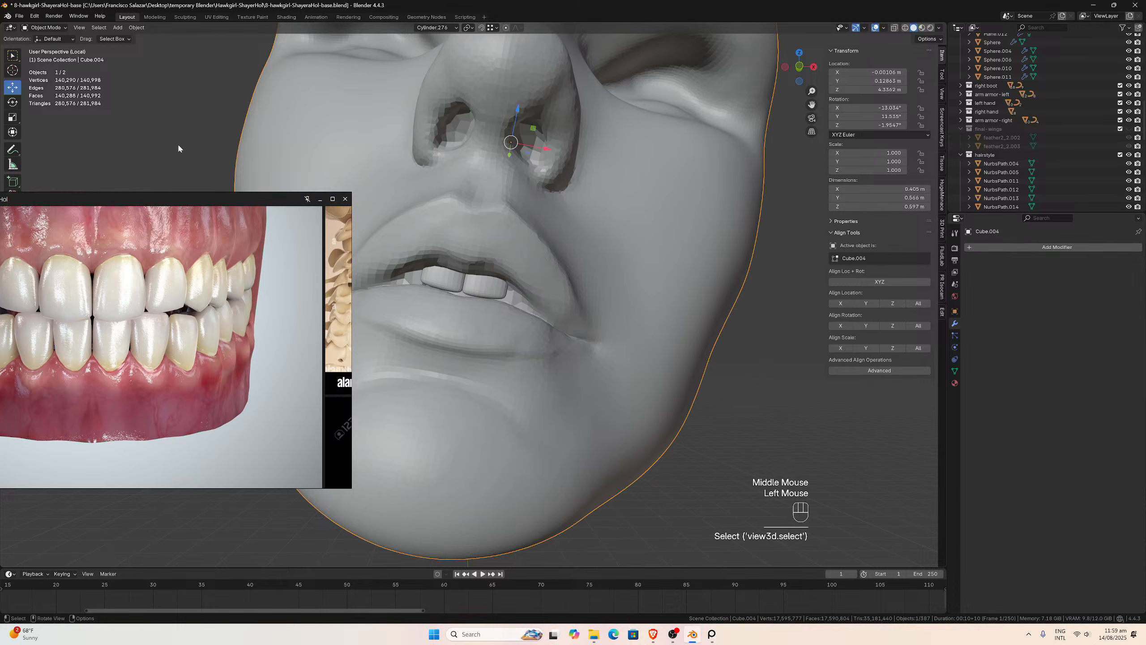
pyautogui.click(45, 28)
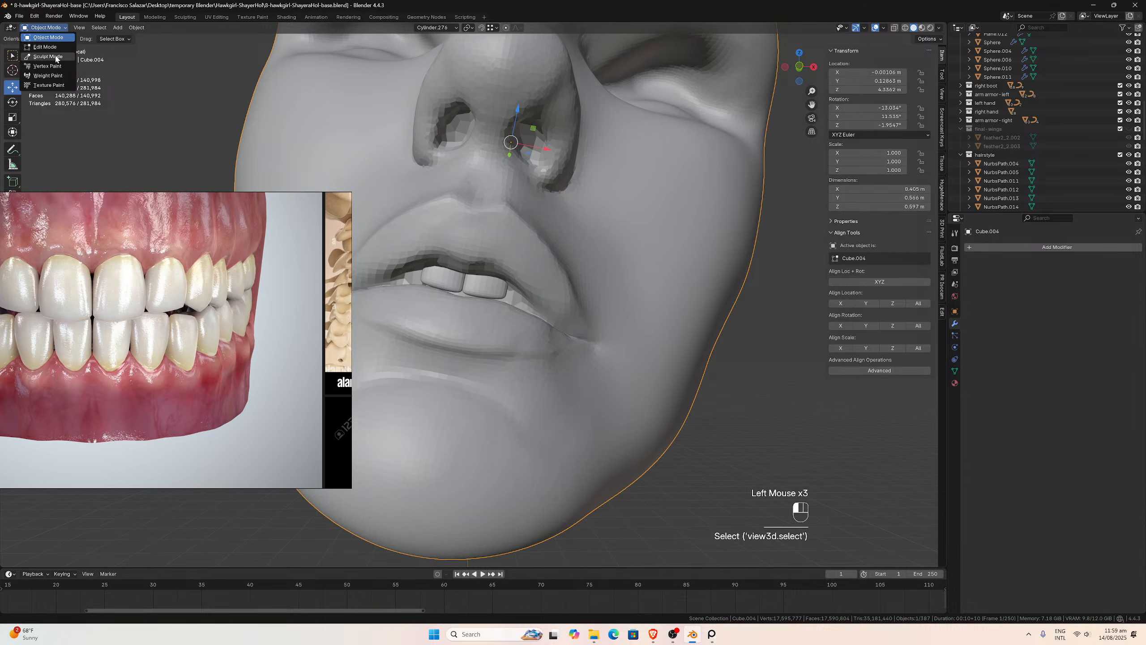
pyautogui.click(47, 57)
pyautogui.moveTo(494, 266); pyautogui.dragTo(494, 271, button='middle')
pyautogui.scroll(-1, 519, 293)
pyautogui.scroll(5, 519, 293)
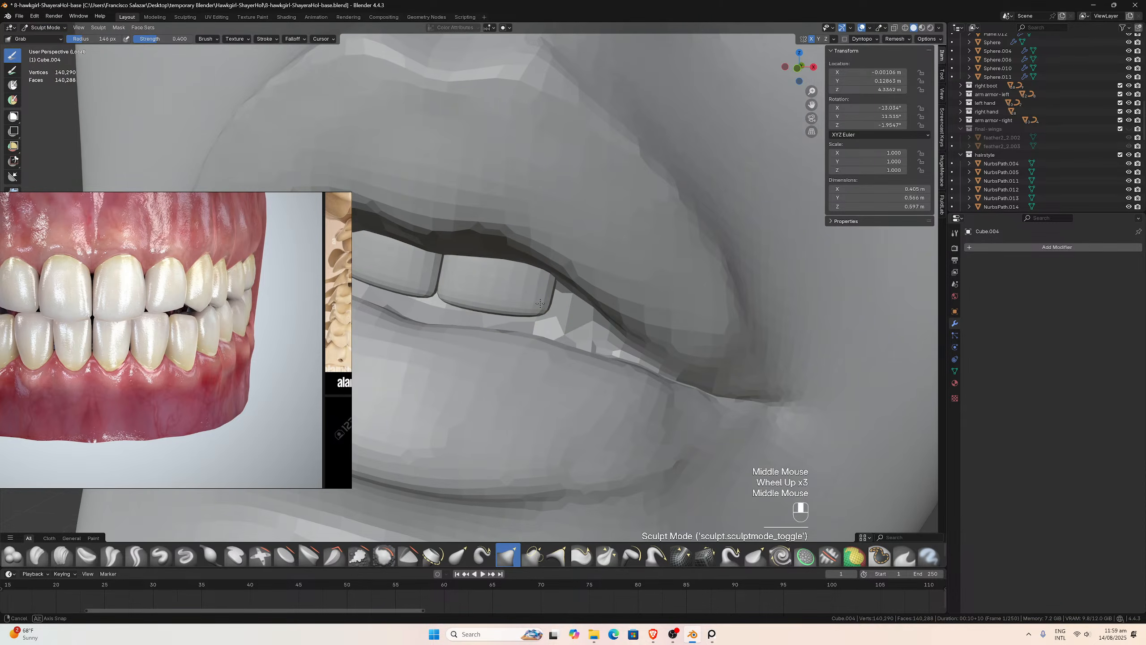
pyautogui.moveTo(812, 105); pyautogui.dragTo(978, 102)
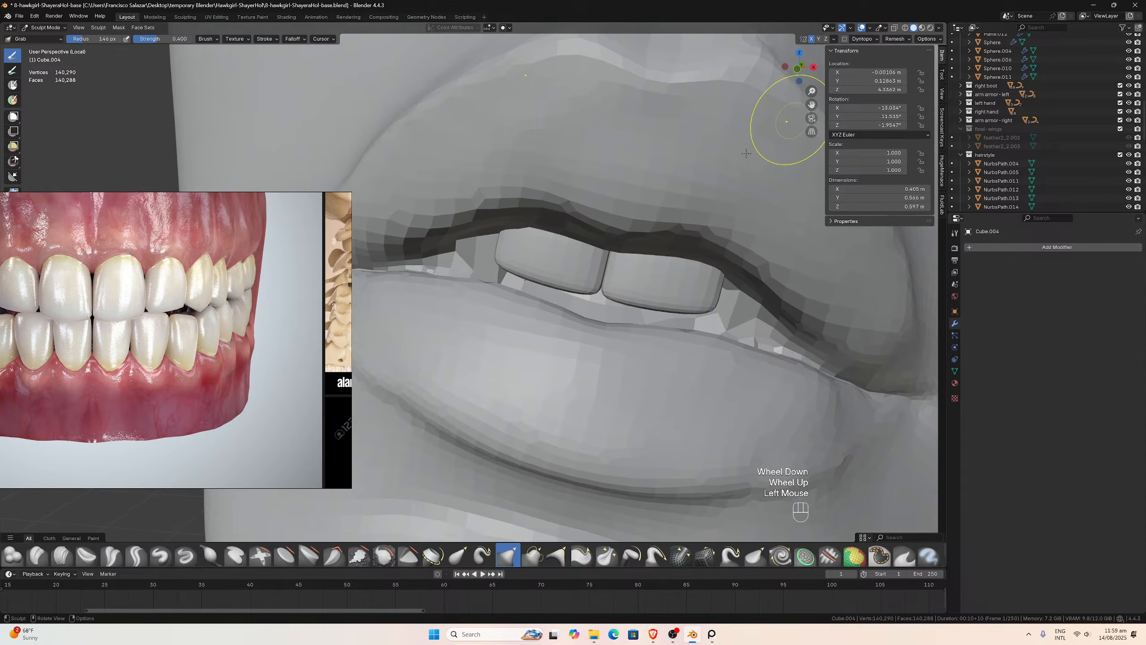
pyautogui.moveTo(619, 202); pyautogui.dragTo(609, 206, button='middle')
pyautogui.click(63, 557)
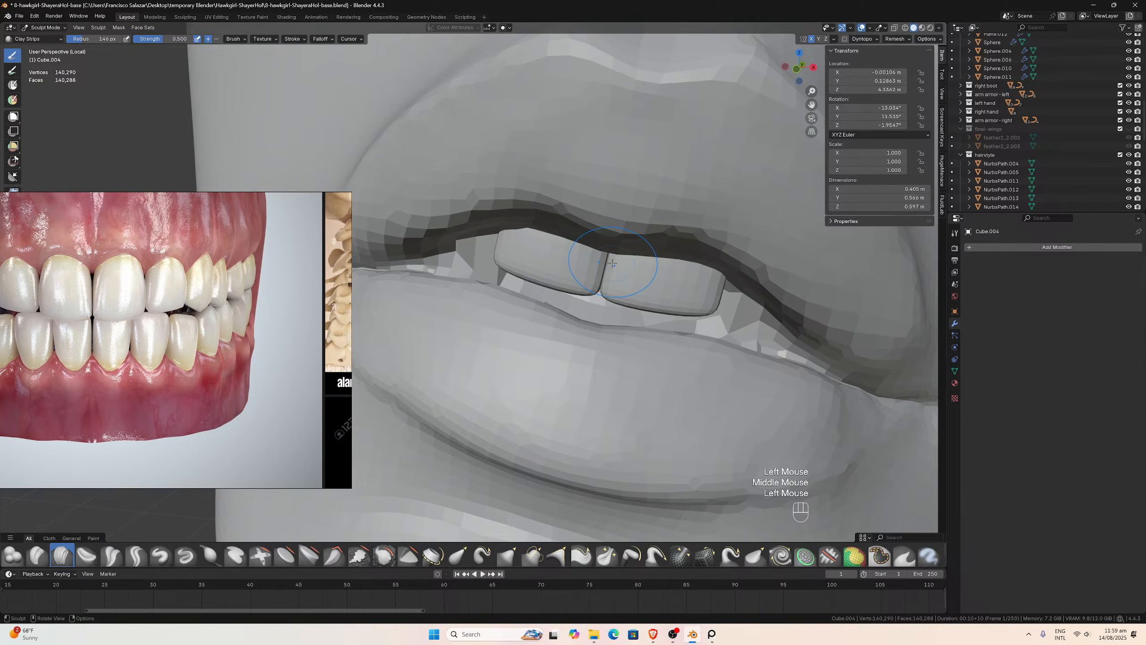
# - Carve away the jagged inner-mouth geometry beside and below the upper front teeth with inverted Clay Strips strokes
pyautogui.scroll(-1, 613, 264)
pyautogui.moveTo(630, 285); pyautogui.dragTo(666, 313, button='middle')
pyautogui.scroll(2, 677, 307)
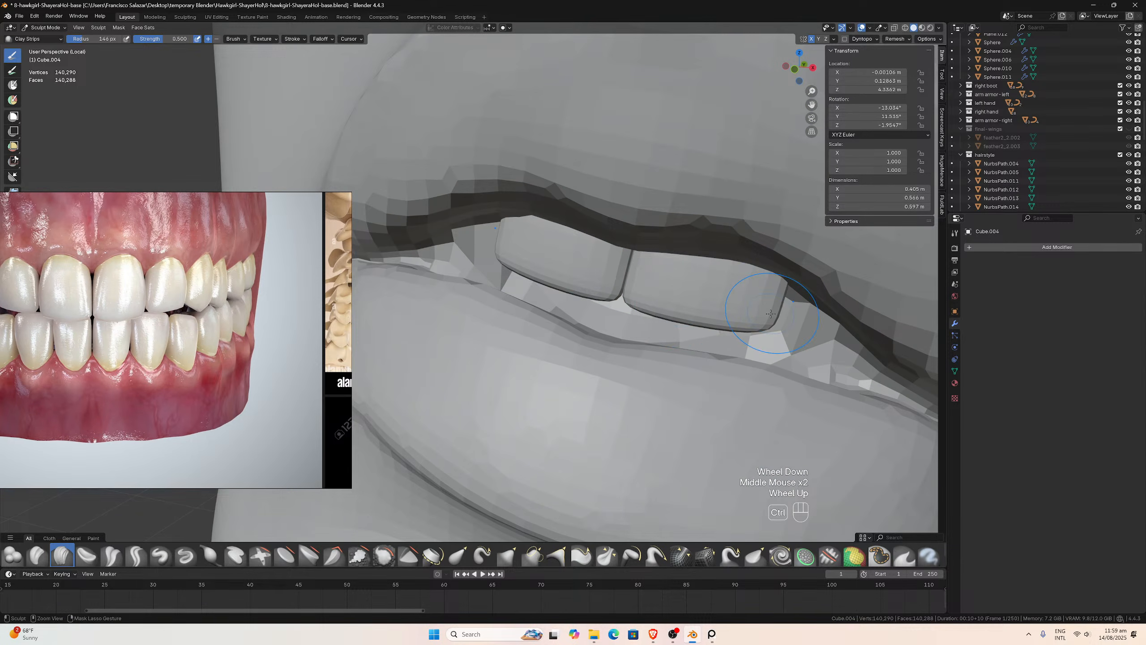
pyautogui.moveTo(771, 314)
pyautogui.keyDown('ctrl'); pyautogui.mouseDown()
pyautogui.moveTo(732, 314)
pyautogui.moveTo(813, 347)
pyautogui.moveTo(785, 325)
pyautogui.moveTo(605, 307)
pyautogui.moveTo(514, 279)
pyautogui.moveTo(807, 342)
pyautogui.mouseUp(); pyautogui.keyUp('ctrl')
pyautogui.moveTo(801, 338); pyautogui.dragTo(732, 339, button='middle')
pyautogui.scroll(-1, 755, 342)
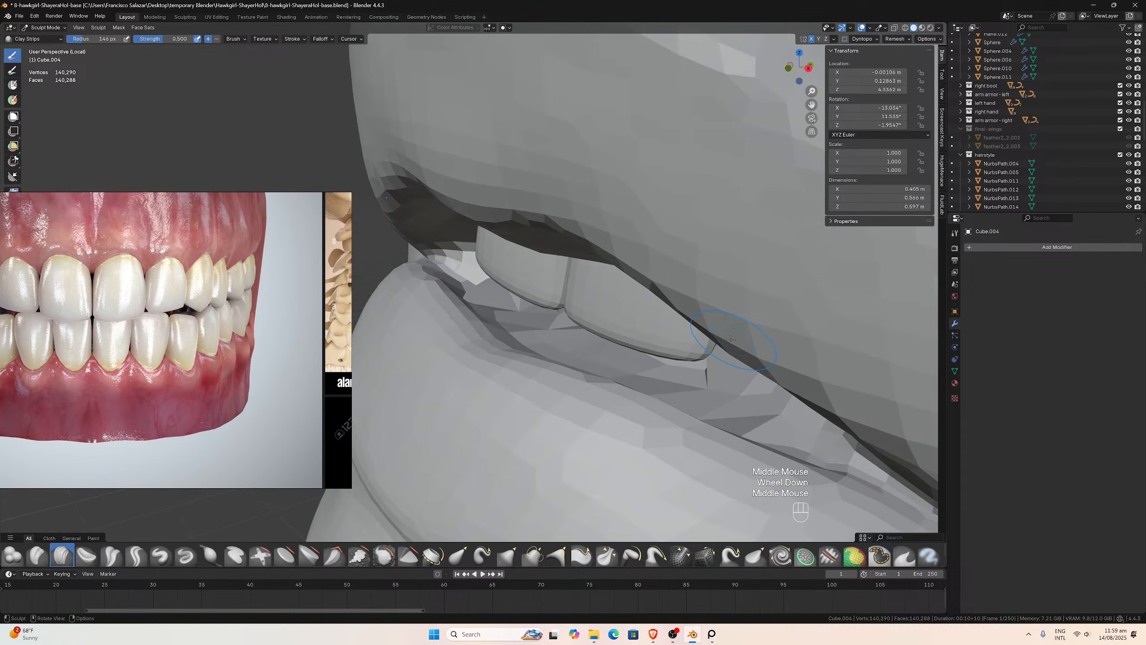
pyautogui.moveTo(642, 356)
pyautogui.keyDown('ctrl'); pyautogui.mouseDown()
pyautogui.moveTo(815, 439)
pyautogui.moveTo(622, 354)
pyautogui.moveTo(610, 362)
pyautogui.mouseUp(); pyautogui.keyUp('ctrl')
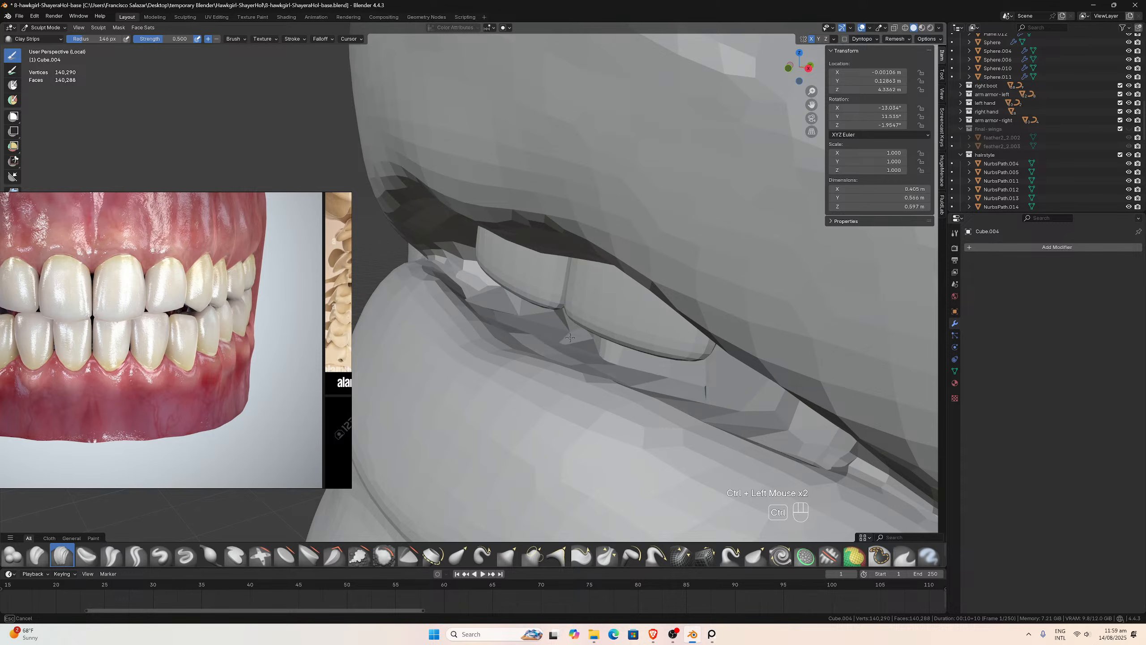
# - Carve the remaining inner-lip geometry back toward both mouth corners with inverted Clay Strips strokes
pyautogui.moveTo(563, 325)
pyautogui.mouseDown(button='middle')
pyautogui.moveTo(705, 366)
pyautogui.moveTo(803, 368)
pyautogui.mouseUp(button='middle')
pyautogui.scroll(1, 631, 347)
pyautogui.keyDown('ctrl'); pyautogui.moveTo(803, 368); pyautogui.dragTo(785, 330); pyautogui.keyUp('ctrl')
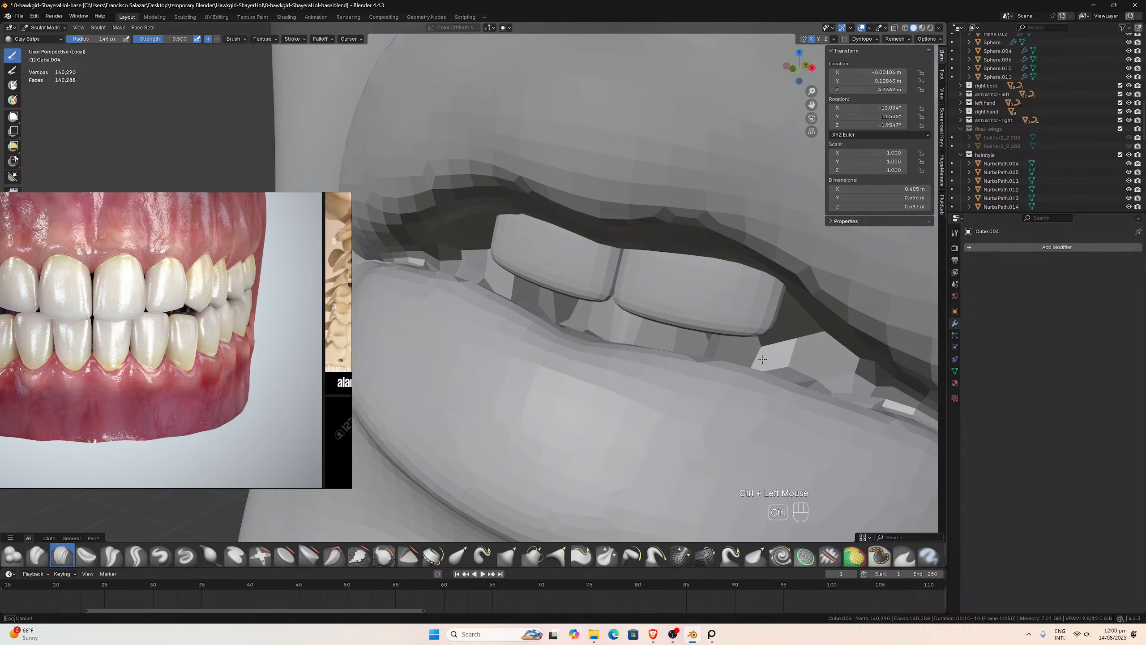
pyautogui.moveTo(763, 360); pyautogui.dragTo(739, 393, button='middle')
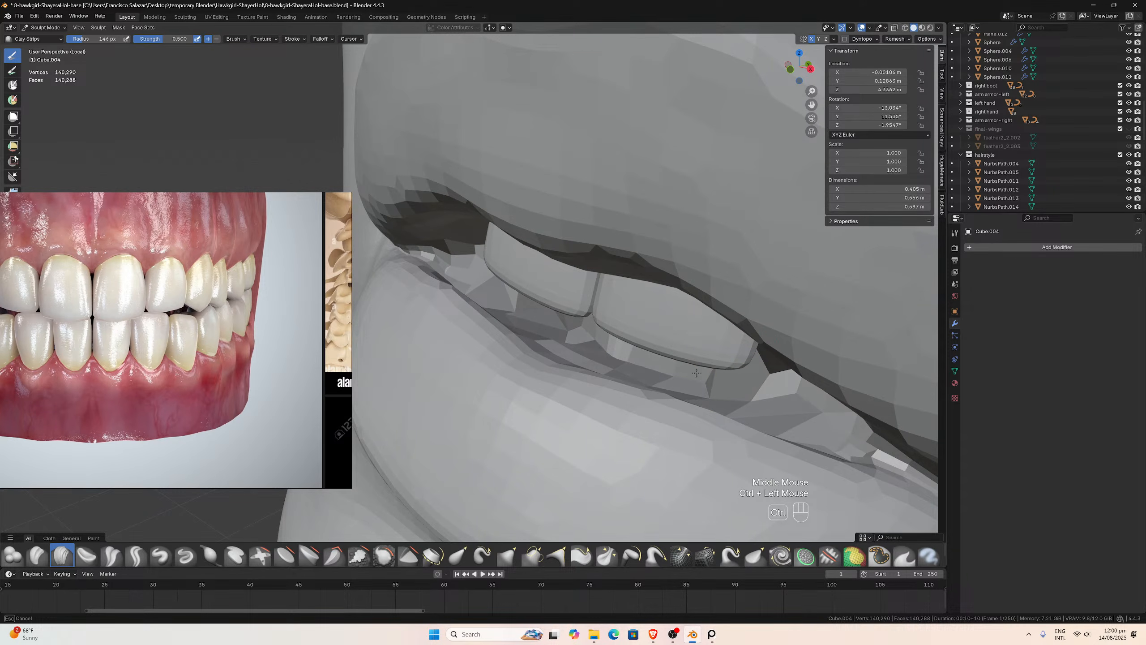
pyautogui.keyDown('ctrl'); pyautogui.moveTo(435, 258); pyautogui.dragTo(481, 269); pyautogui.keyUp('ctrl')
# - Try a voxel remesh of the head mesh at a 0.003 m voxel size and undo it
pyautogui.scroll(-3, 501, 271)
pyautogui.moveTo(528, 272)
pyautogui.mouseDown(button='middle')
pyautogui.moveTo(614, 274)
pyautogui.moveTo(764, 195)
pyautogui.mouseUp(button='middle')
pyautogui.click(908, 40)
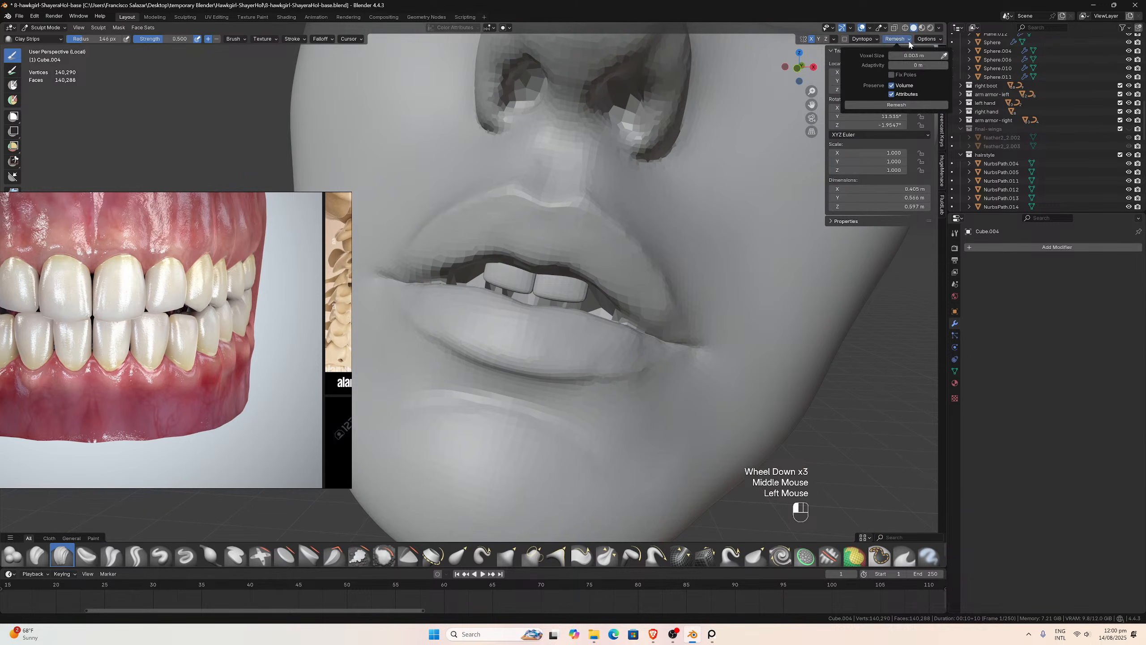
pyautogui.click(885, 105)
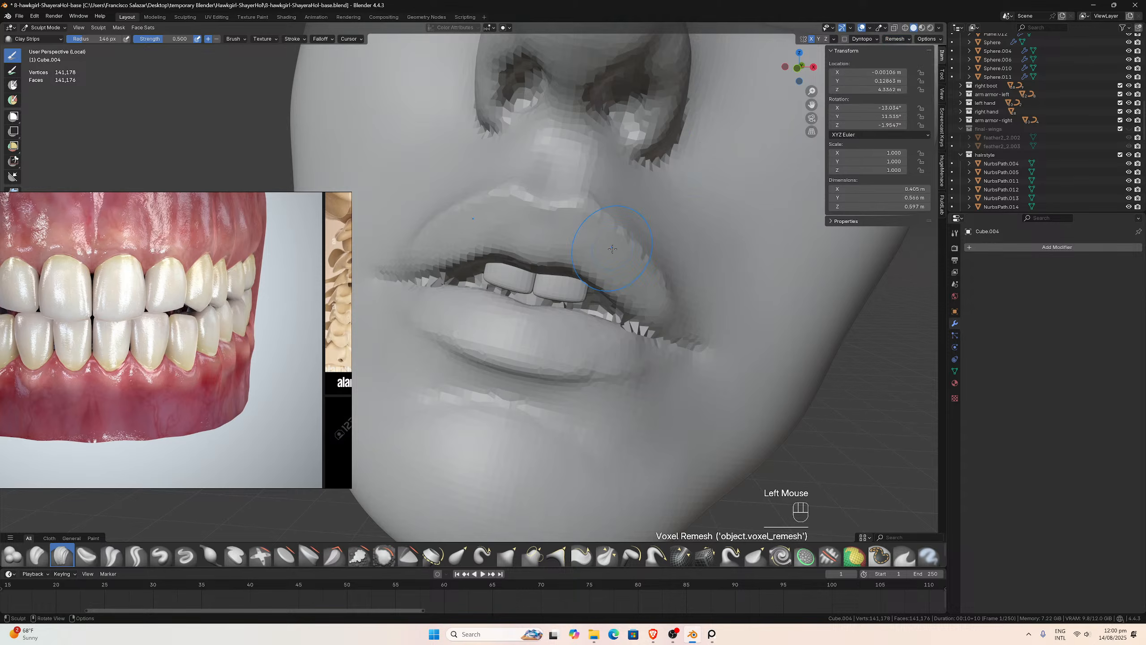
pyautogui.scroll(-3, 612, 247)
pyautogui.hotkey('ctrl', 'z')
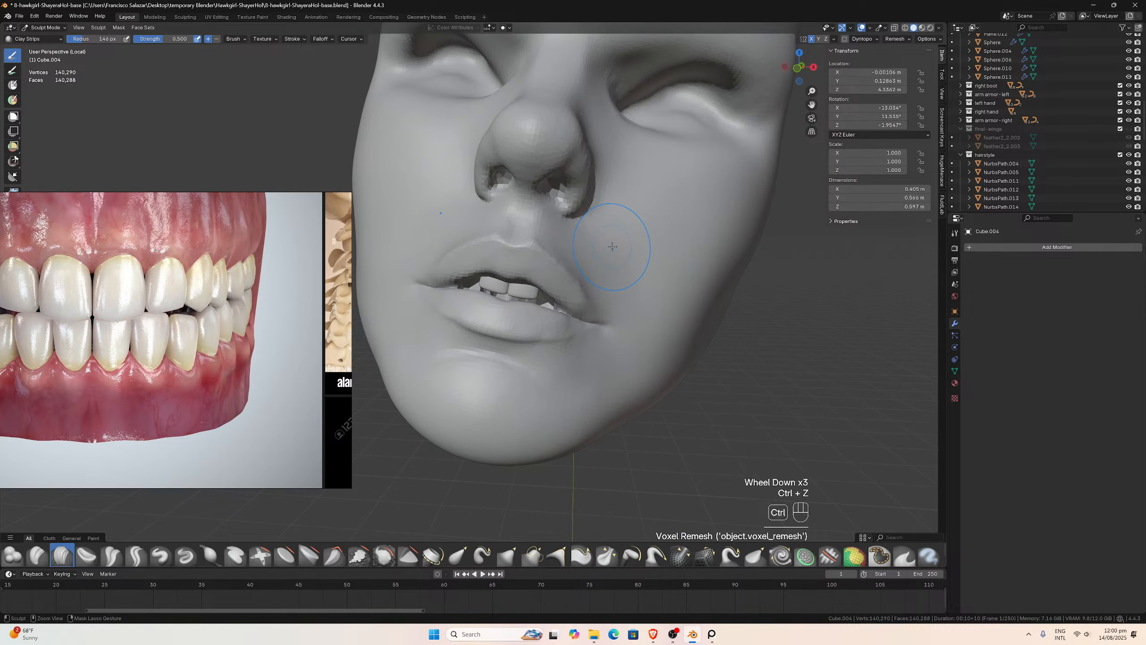
# - Voxel-remesh the head with a finer 0.0025 m voxel size and compare it with the unremeshed version
pyautogui.scroll(2, 613, 245)
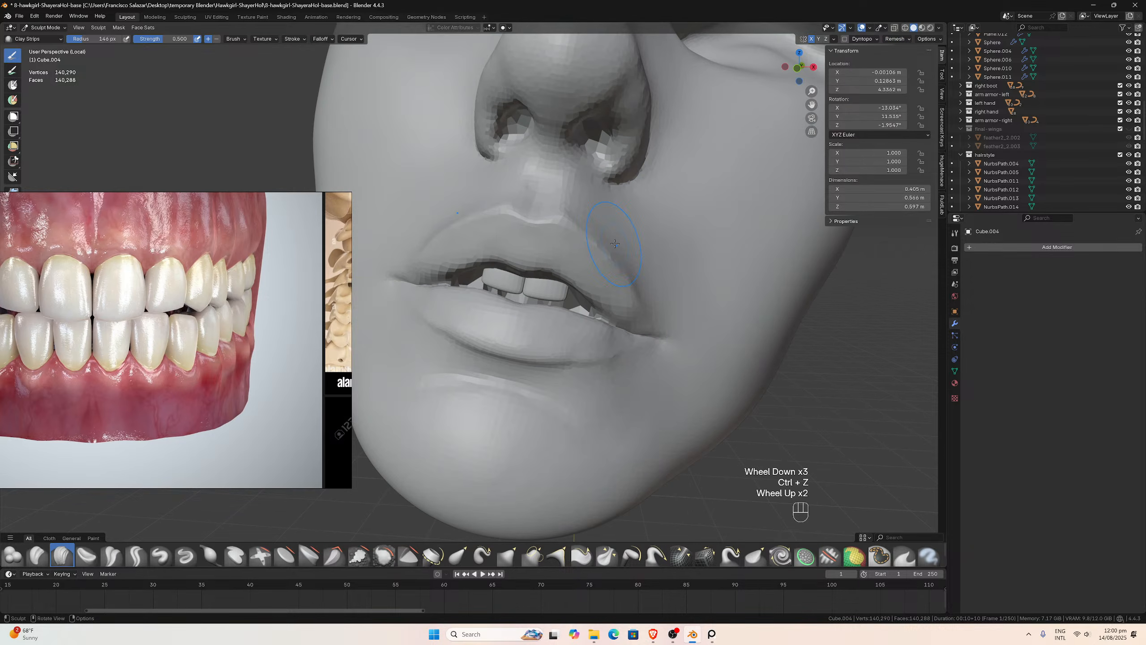
pyautogui.click(895, 39)
pyautogui.click(907, 55)
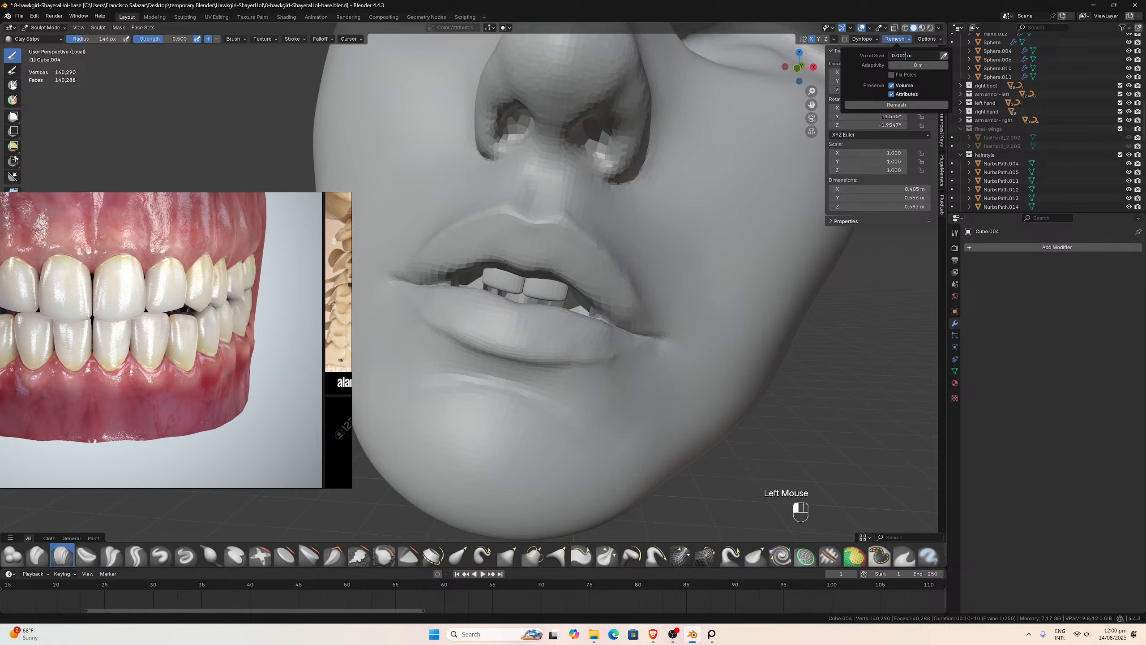
pyautogui.click(886, 105)
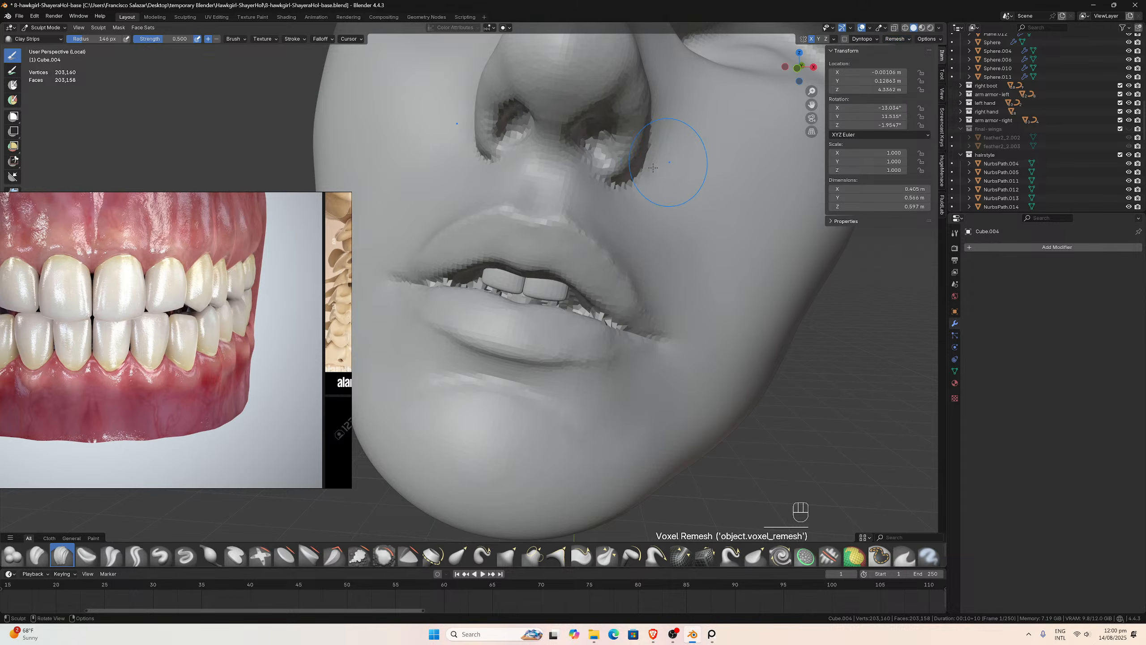
pyautogui.moveTo(670, 159)
pyautogui.mouseDown(button='middle')
pyautogui.moveTo(601, 177)
pyautogui.moveTo(611, 190)
pyautogui.mouseUp(button='middle')
pyautogui.scroll(-4, 608, 190)
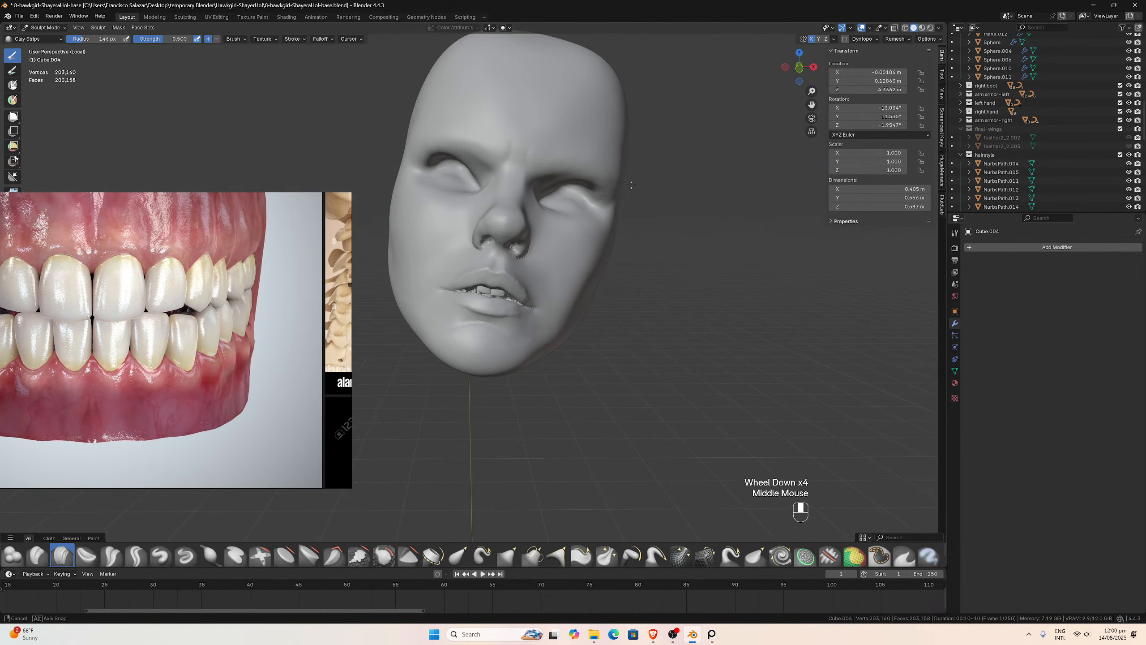
pyautogui.scroll(3, 613, 185)
pyautogui.hotkey('ctrl', 'z')
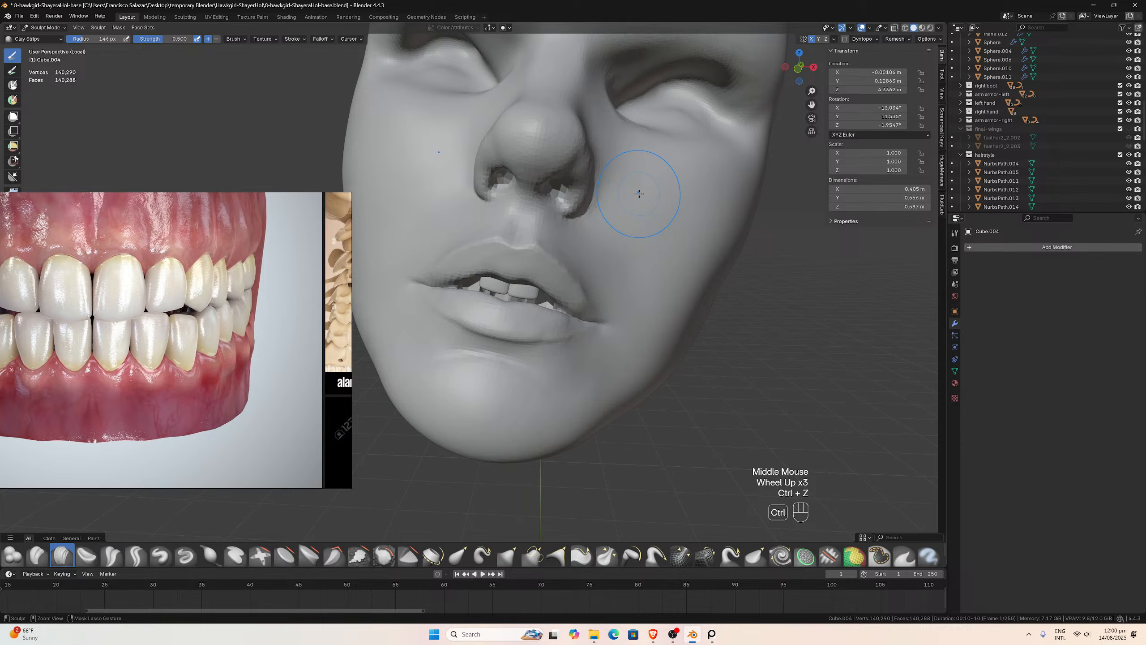
pyautogui.hotkey('ctrl', 'shift', 'z')
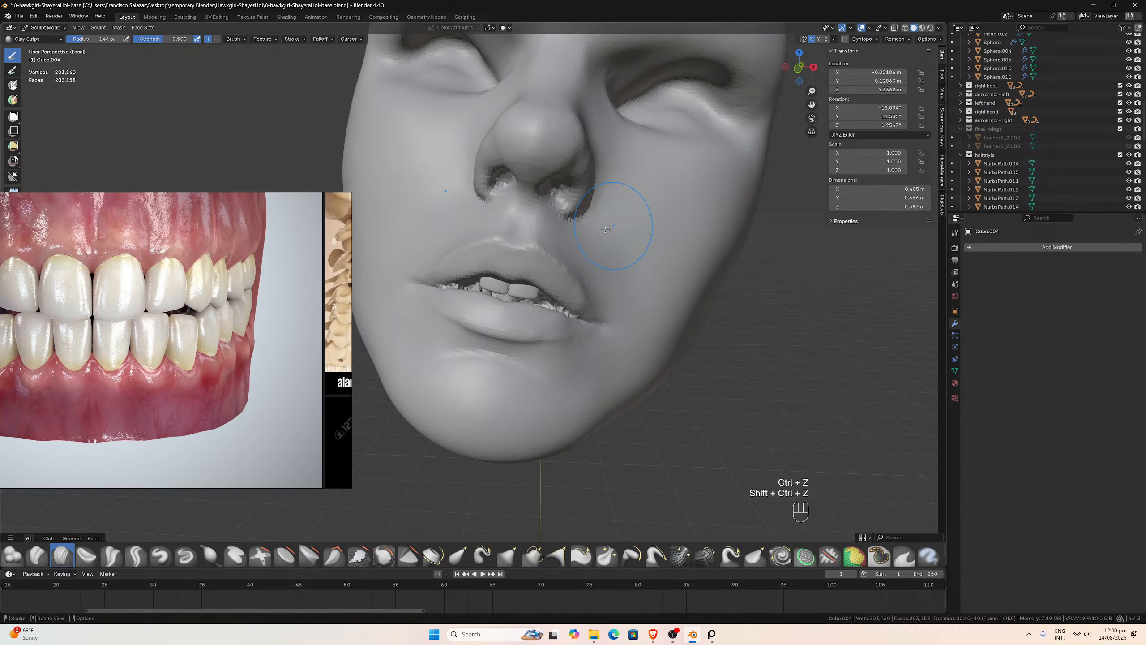
# - Smooth the jagged remeshed edge between the lower lip and teeth toward both mouth corners
pyautogui.scroll(3, 597, 230)
pyautogui.moveTo(588, 232); pyautogui.dragTo(548, 243, button='middle')
pyautogui.scroll(3, 559, 276)
pyautogui.moveTo(592, 315)
pyautogui.keyDown('shift'); pyautogui.mouseDown()
pyautogui.moveTo(631, 334)
pyautogui.moveTo(740, 327)
pyautogui.moveTo(784, 368)
pyautogui.mouseUp(); pyautogui.keyUp('shift')
pyautogui.keyDown('shift'); pyautogui.moveTo(779, 364); pyautogui.dragTo(801, 372); pyautogui.keyUp('shift')
pyautogui.keyDown('shift'); pyautogui.moveTo(498, 271); pyautogui.dragTo(476, 265); pyautogui.keyUp('shift')
pyautogui.keyDown('shift'); pyautogui.moveTo(474, 267); pyautogui.dragTo(420, 262); pyautogui.keyUp('shift')
pyautogui.scroll(-2, 631, 314)
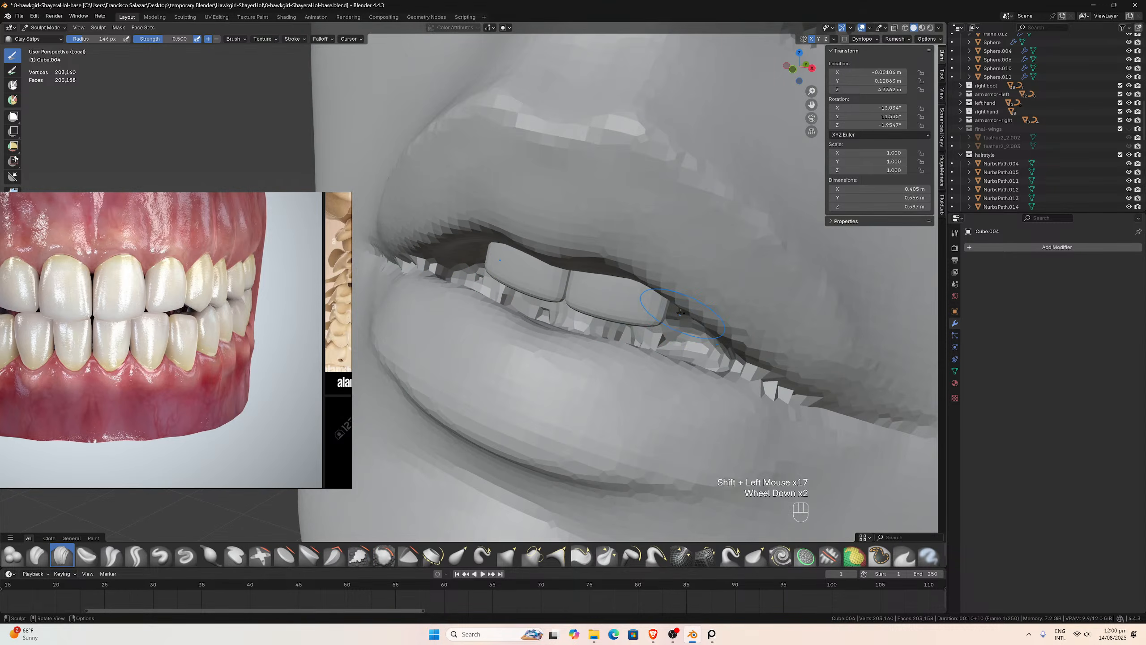
# - Undo the smoothing strokes and the remesh, and check the original lip geometry
pyautogui.scroll(1, 677, 314)
pyautogui.moveTo(690, 314); pyautogui.dragTo(662, 307, button='middle')
pyautogui.scroll(-1, 662, 307)
pyautogui.hotkey('ctrl', 'z')
pyautogui.hotkey('ctrl', 'z')
pyautogui.hotkey('ctrl', 'z')
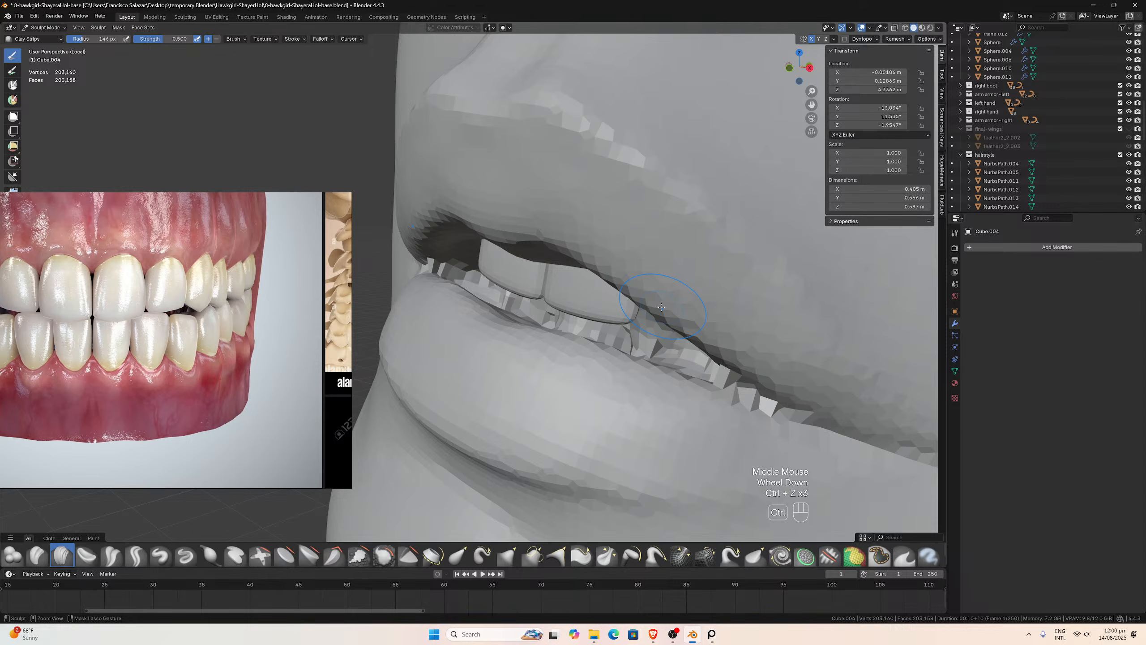
pyautogui.hotkey('ctrl', 'z')
pyautogui.hotkey('ctrl', 'z')
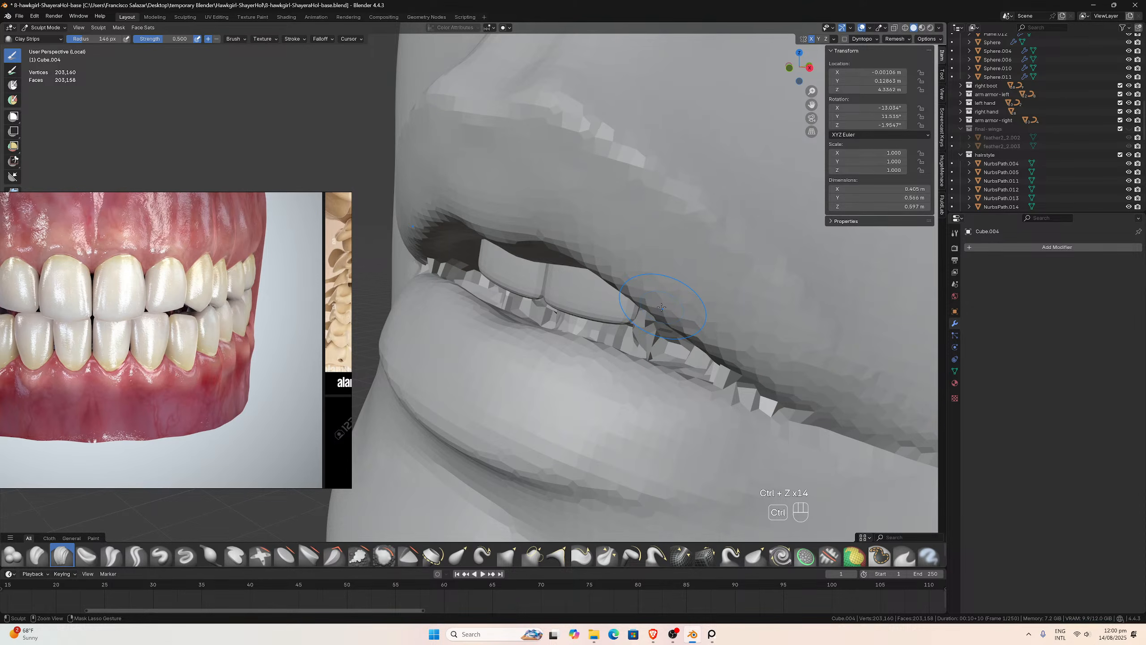
pyautogui.hotkey('ctrl', 'z')
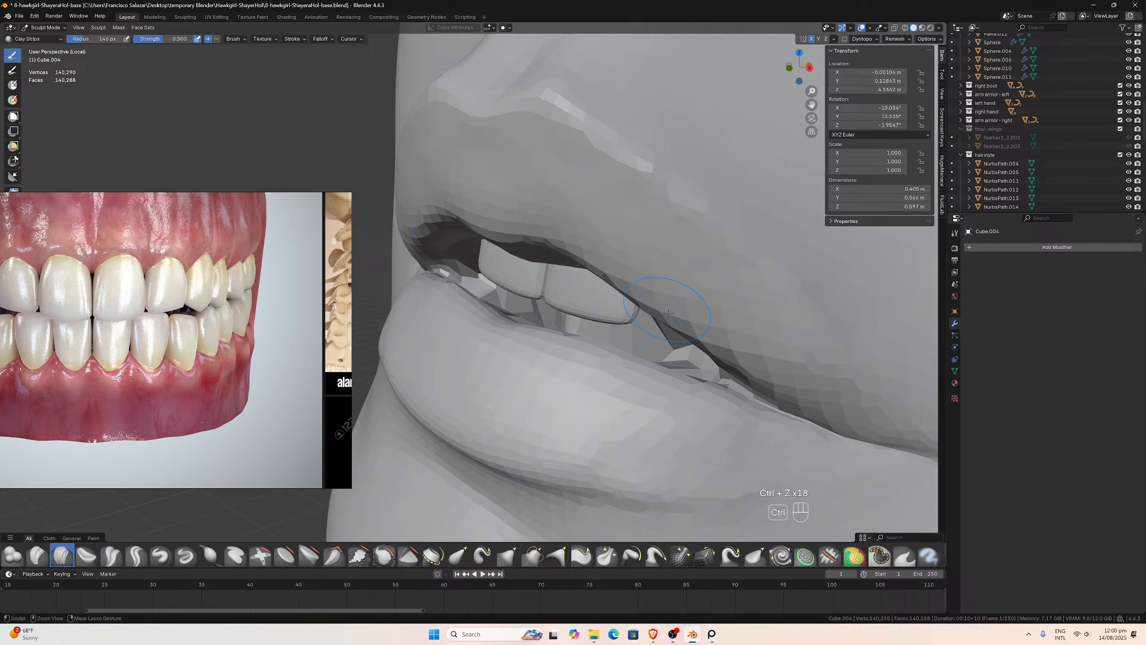
pyautogui.keyDown('ctrl'); pyautogui.moveTo(669, 313); pyautogui.dragTo(701, 347, button='middle'); pyautogui.keyUp('ctrl')
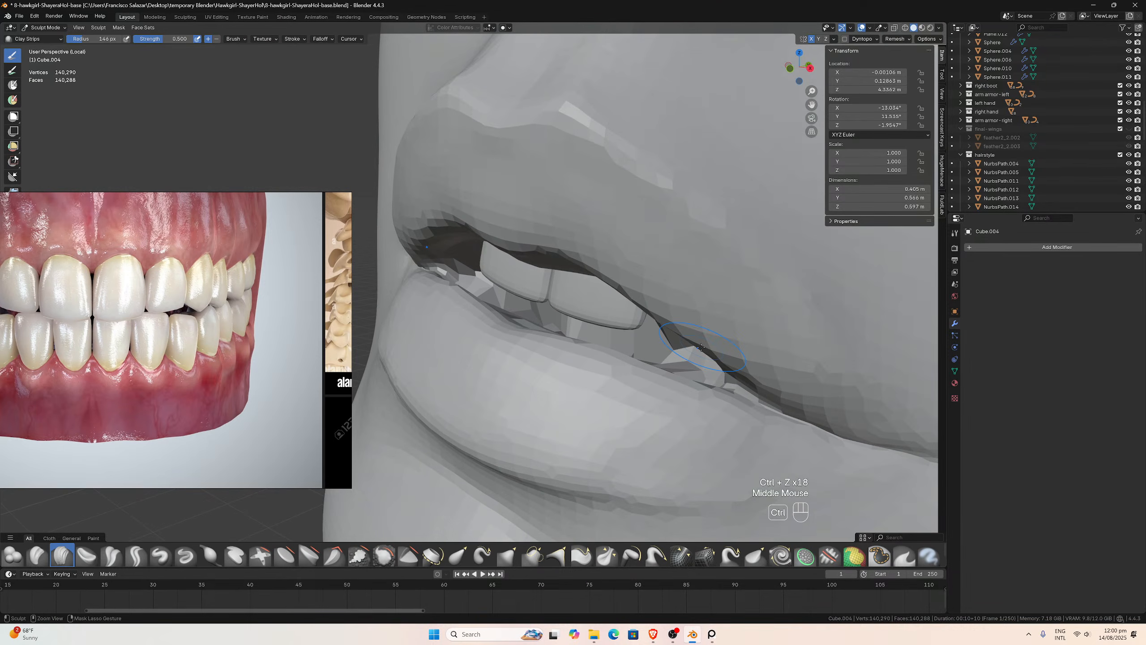
# - Redo the 0.0025 m remesh and the smoothing strokes along the lips
pyautogui.hotkey('ctrl', 'shift', 'z')
pyautogui.hotkey('ctrl', 'shift', 'z')
pyautogui.hotkey('ctrl', 'shift', 'z')
pyautogui.hotkey('ctrl', 'shift', 'z')
pyautogui.hotkey('ctrl', 'shift', 'z')
pyautogui.hotkey('ctrl', 'shift', 'z')
pyautogui.hotkey('ctrl', 'shift', 'z')
pyautogui.hotkey('ctrl', 'shift', 'z')
pyautogui.hotkey('ctrl', 'shift', 'z')
pyautogui.hotkey('ctrl', 'shift', 'z')
pyautogui.hotkey('ctrl', 'shift', 'z')
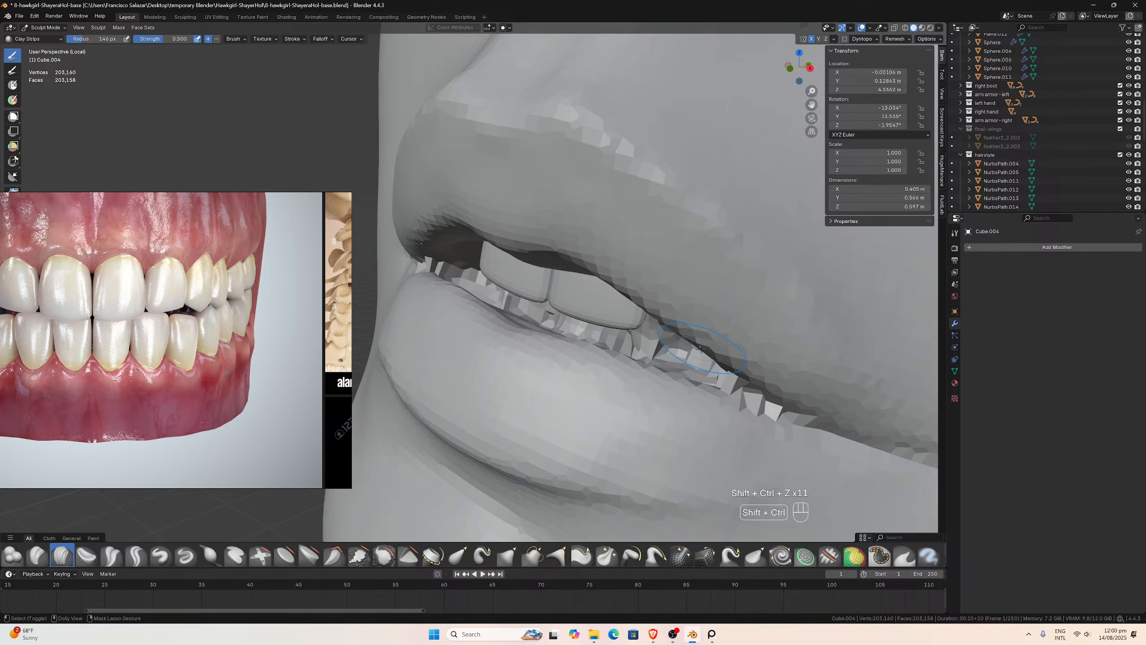
pyautogui.hotkey('ctrl', 'shift', 'z')
pyautogui.hotkey('ctrl', 'shift', 'z')
pyautogui.hotkey('ctrl', 'shift', 'z')
pyautogui.hotkey('ctrl', 'shift', 'z')
pyautogui.hotkey('ctrl', 'shift', 'z')
pyautogui.hotkey('ctrl', 'shift', 'z')
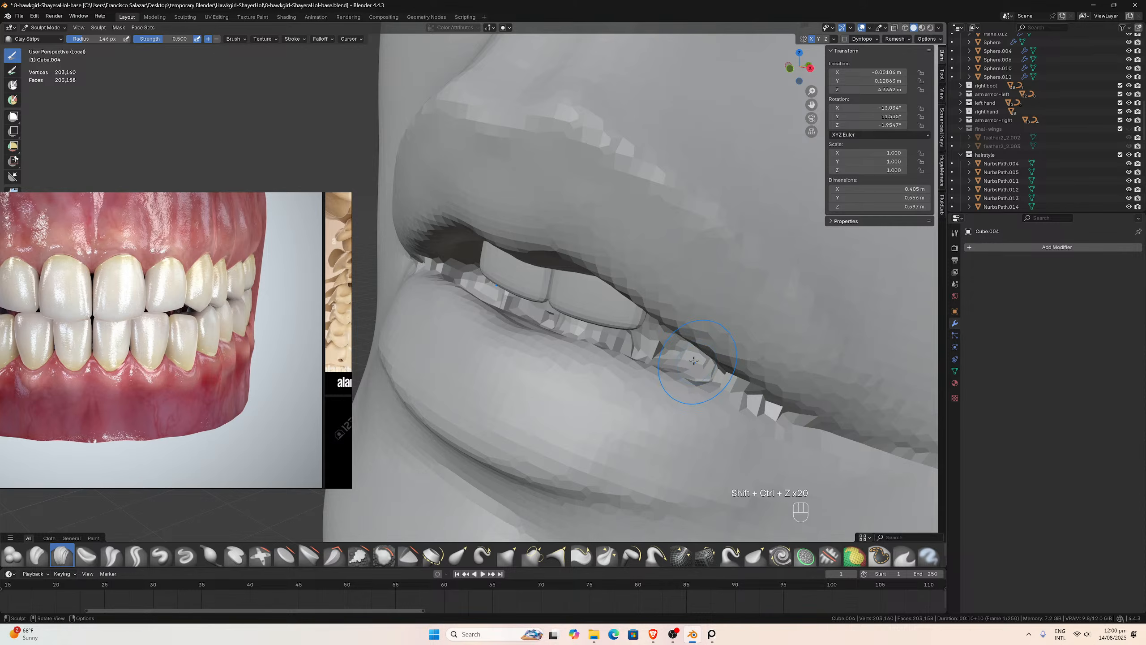
# - Try an inverted Clay Strips stroke on the spiky geometry near the mouth corner and undo it
pyautogui.scroll(1, 682, 356)
pyautogui.moveTo(702, 364); pyautogui.dragTo(721, 348, button='middle')
pyautogui.scroll(-4, 681, 356)
pyautogui.scroll(5, 699, 352)
pyautogui.scroll(-1, 721, 349)
pyautogui.scroll(2, 691, 286)
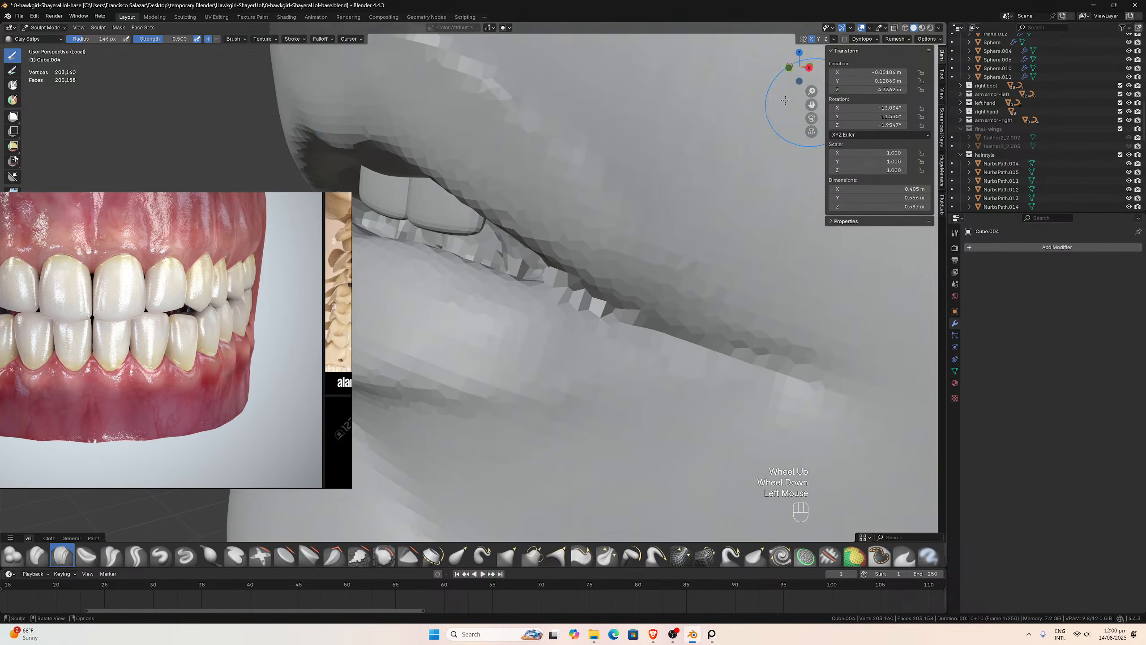
pyautogui.moveTo(686, 289); pyautogui.dragTo(690, 286, button='middle')
pyautogui.scroll(1, 691, 287)
pyautogui.keyDown('ctrl'); pyautogui.moveTo(691, 286); pyautogui.dragTo(709, 302); pyautogui.keyUp('ctrl')
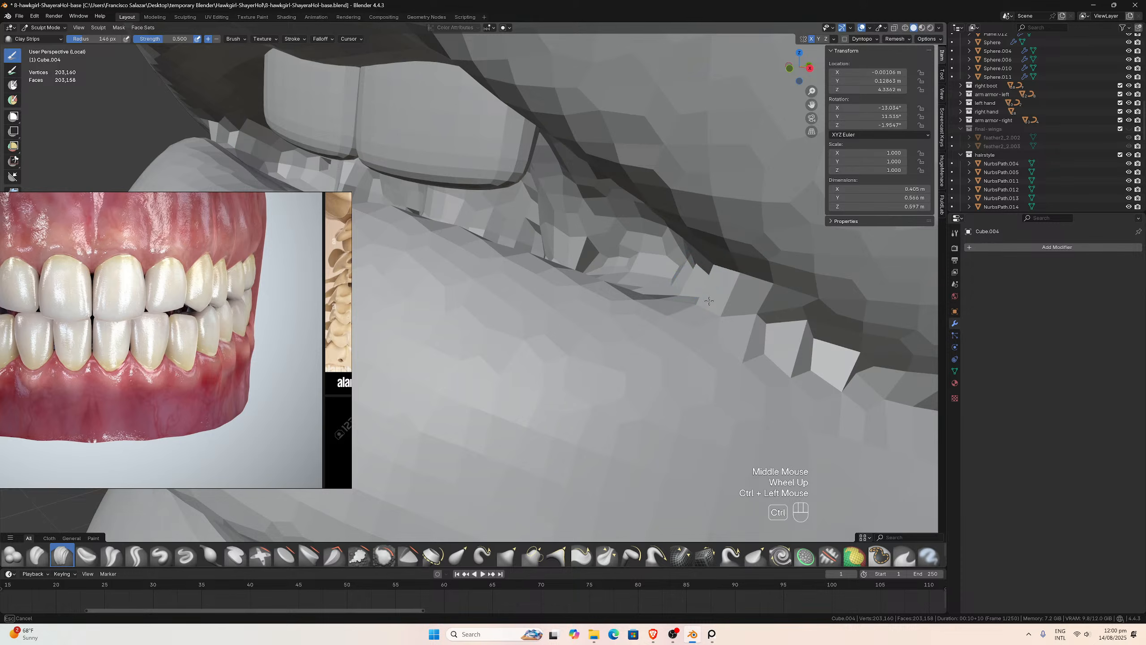
pyautogui.hotkey('ctrl', 'z')
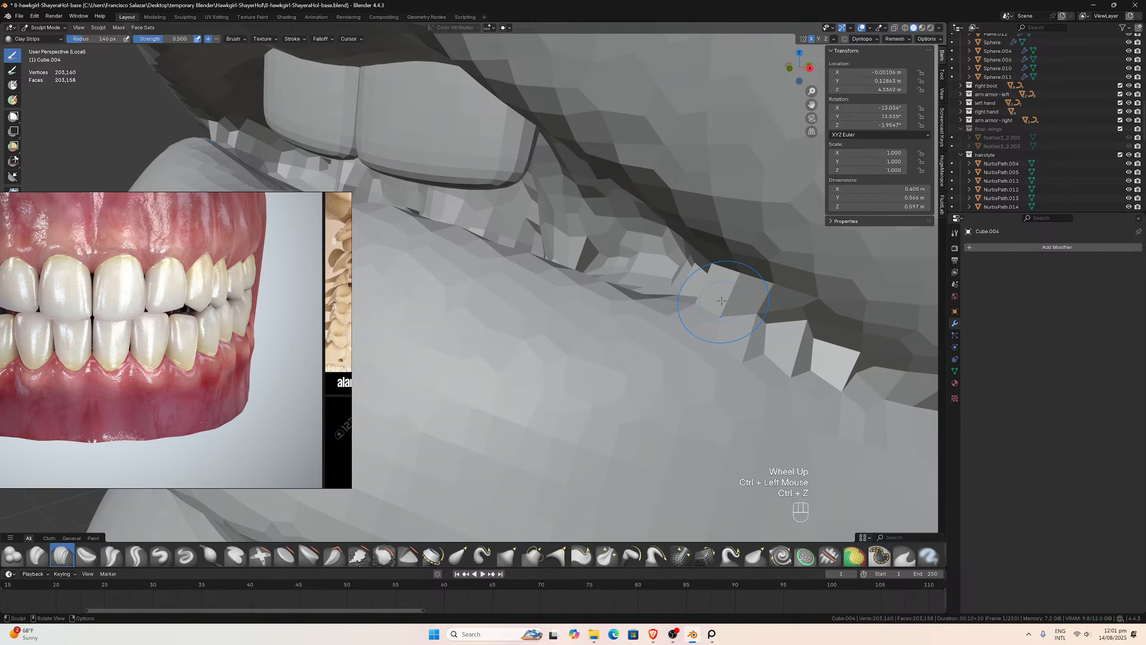
# - Reduce the Clay Strips radius to 94 px and carve the spiky geometry beside the teeth with inverted strokes
pyautogui.press('f')
pyautogui.click(701, 291)
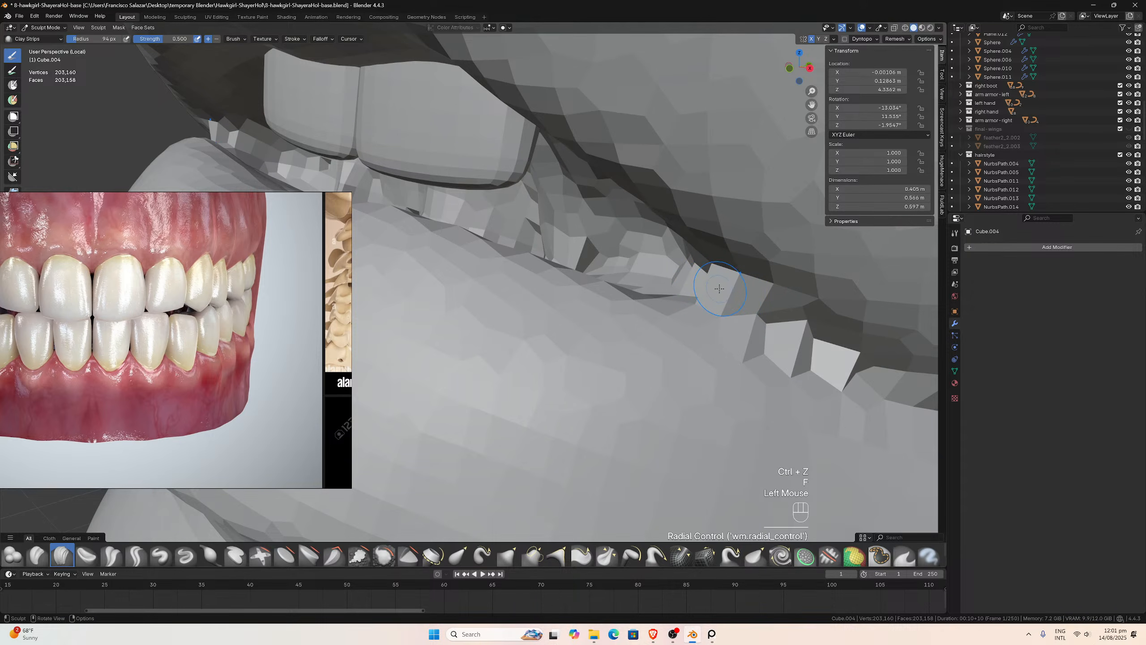
pyautogui.moveTo(720, 288)
pyautogui.keyDown('shift'); pyautogui.mouseDown()
pyautogui.moveTo(706, 283)
pyautogui.moveTo(774, 317)
pyautogui.moveTo(723, 308)
pyautogui.mouseUp(); pyautogui.keyUp('shift')
pyautogui.hotkey('ctrl', 'z')
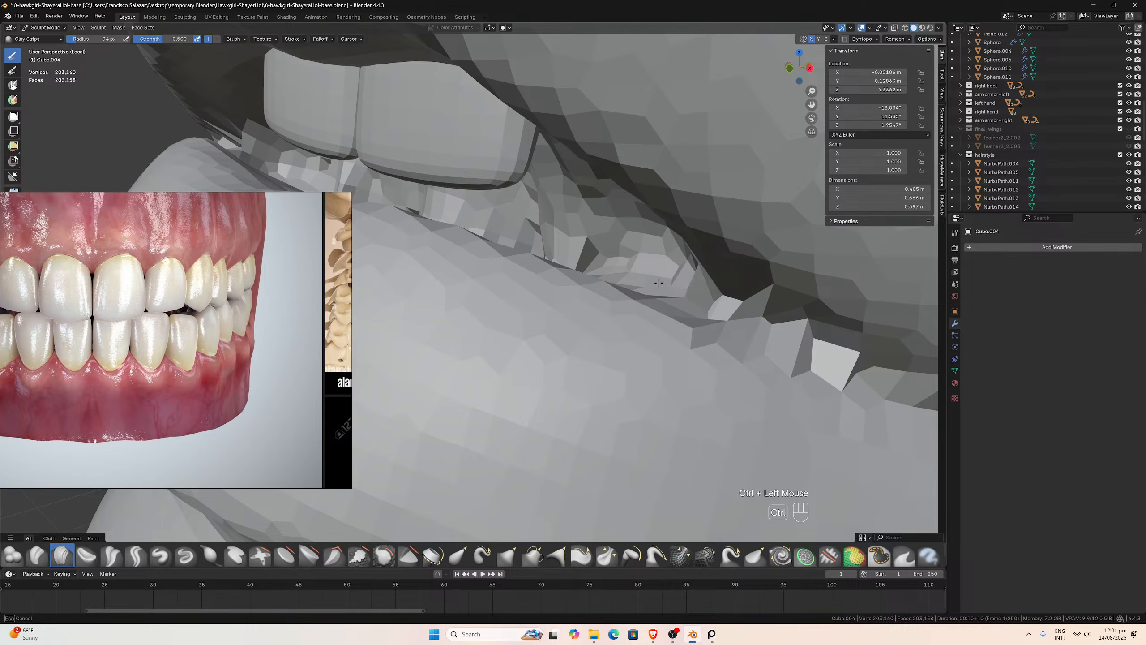
pyautogui.keyDown('ctrl'); pyautogui.moveTo(659, 282); pyautogui.dragTo(658, 282); pyautogui.keyUp('ctrl')
# - Remesh the carved head again at the 0.0025 m voxel size and inspect the lips
pyautogui.scroll(-4, 658, 282)
pyautogui.moveTo(658, 282)
pyautogui.mouseDown(button='middle')
pyautogui.moveTo(626, 244)
pyautogui.moveTo(697, 217)
pyautogui.mouseUp(button='middle')
pyautogui.click(896, 39)
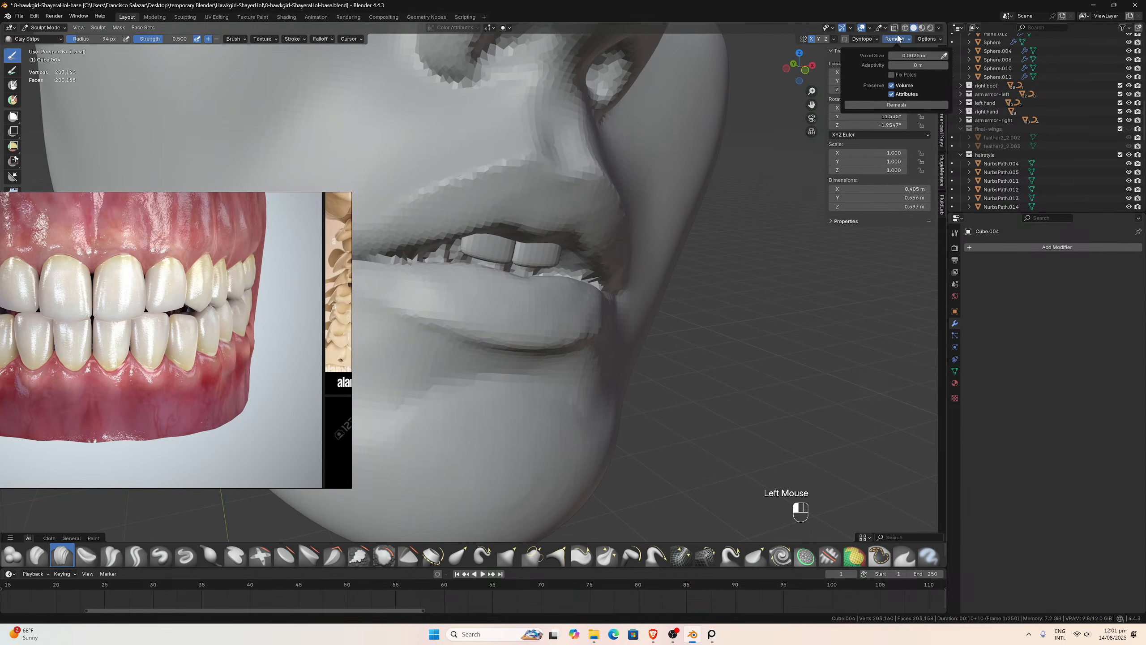
pyautogui.click(896, 104)
pyautogui.moveTo(541, 199); pyautogui.dragTo(478, 209, button='middle')
pyautogui.scroll(1, 498, 209)
pyautogui.scroll(-1, 507, 206)
pyautogui.scroll(-1, 478, 209)
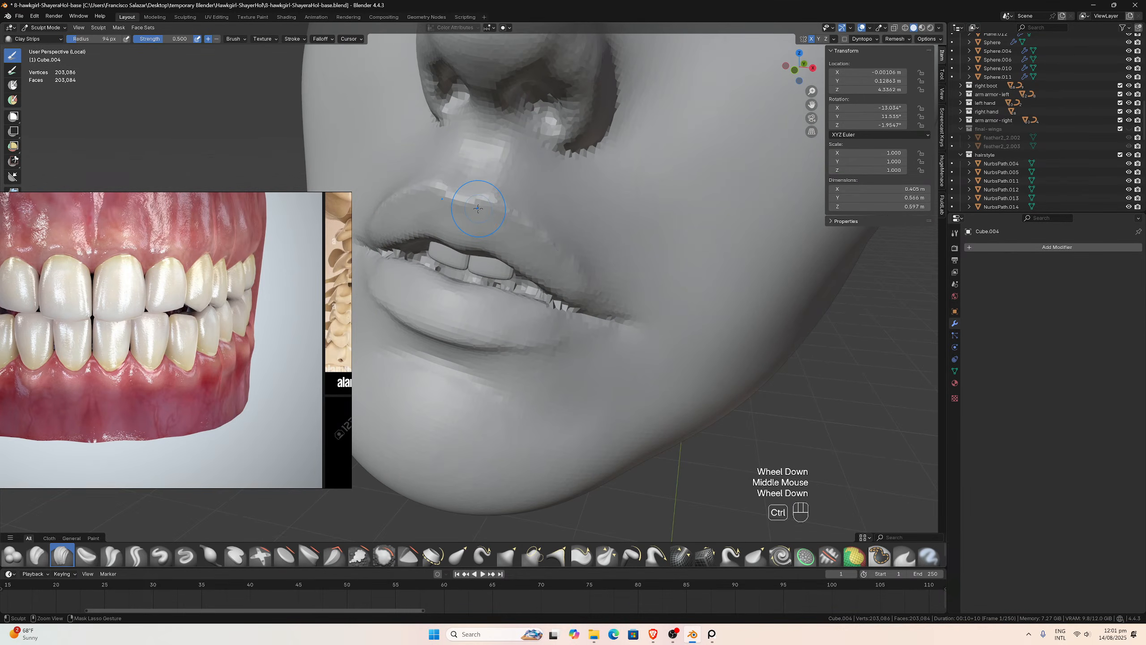
# - Undo the remeshes and the mouth-corner sculpting back to the original unremeshed head
pyautogui.hotkey('ctrl', 'z')
pyautogui.hotkey('ctrl', 'z')
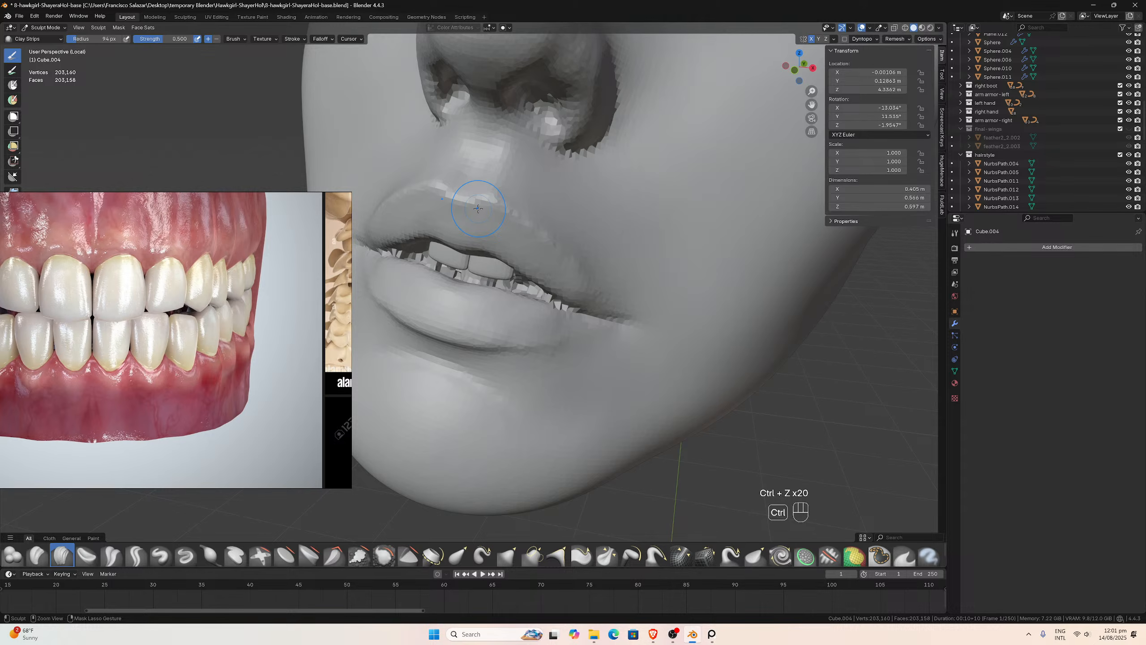
pyautogui.hotkey('ctrl', 'z')
pyautogui.hotkey('ctrl', 'z')
# - Voxel-remesh the head mesh with the voxel size set to 0.002 m
pyautogui.moveTo(479, 209); pyautogui.dragTo(556, 272, button='middle')
pyautogui.scroll(6, 505, 235)
pyautogui.scroll(-2, 558, 291)
pyautogui.click(896, 39)
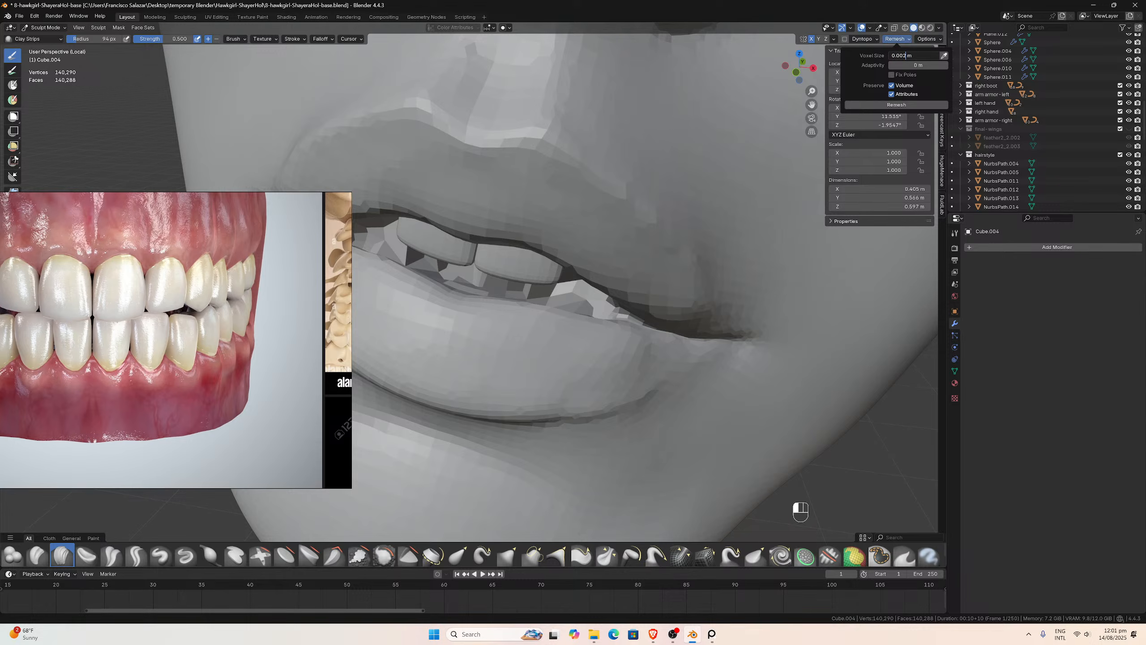
pyautogui.click(874, 105)
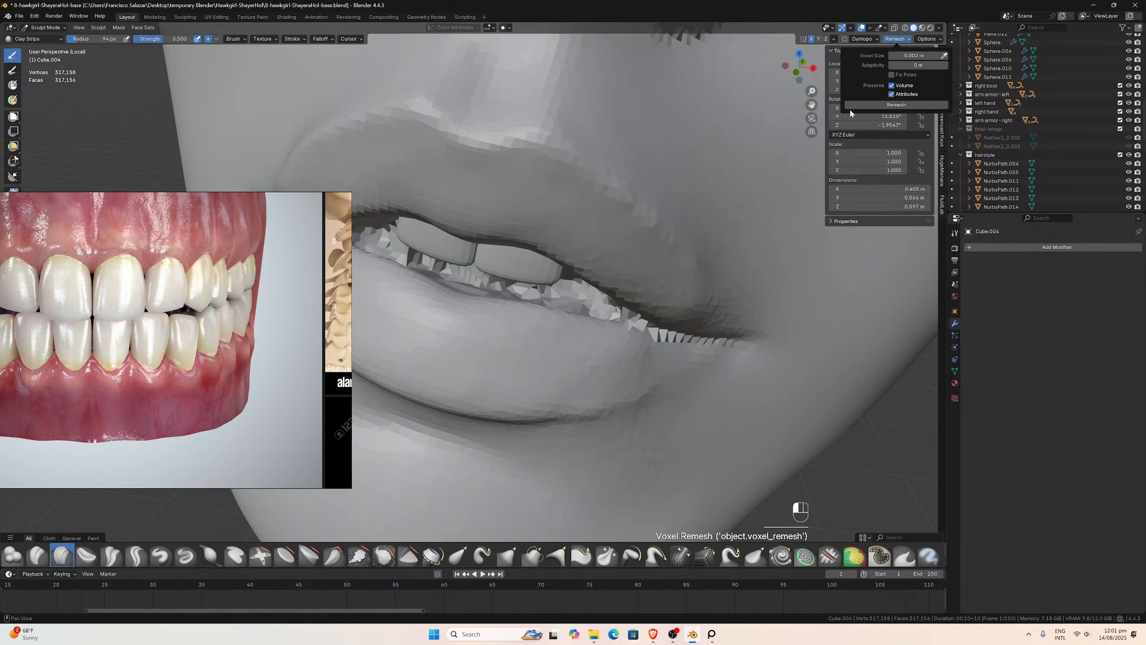
# - Inspect the remeshed lips and teeth area from several angles and compare it with the mesh before remeshing
pyautogui.scroll(-2, 597, 152)
pyautogui.moveTo(597, 151); pyautogui.dragTo(597, 148, button='middle')
pyautogui.scroll(3, 597, 148)
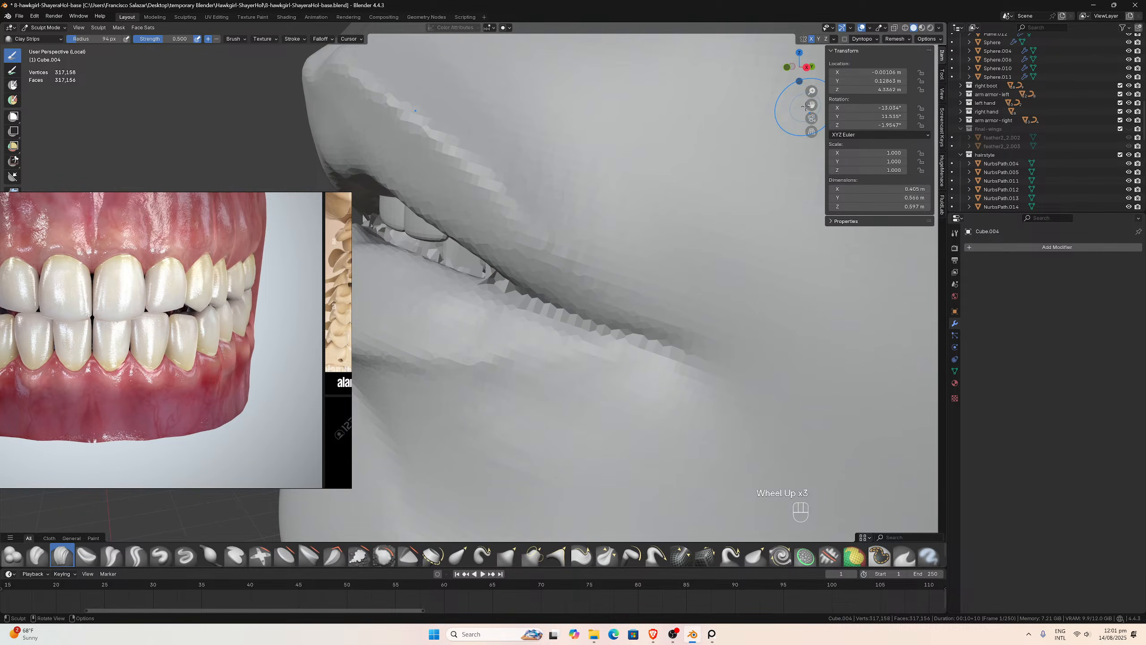
pyautogui.moveTo(812, 105); pyautogui.dragTo(967, 140)
pyautogui.moveTo(604, 218)
pyautogui.mouseDown(button='middle')
pyautogui.moveTo(615, 239)
pyautogui.moveTo(622, 230)
pyautogui.mouseUp(button='middle')
pyautogui.scroll(-4, 622, 230)
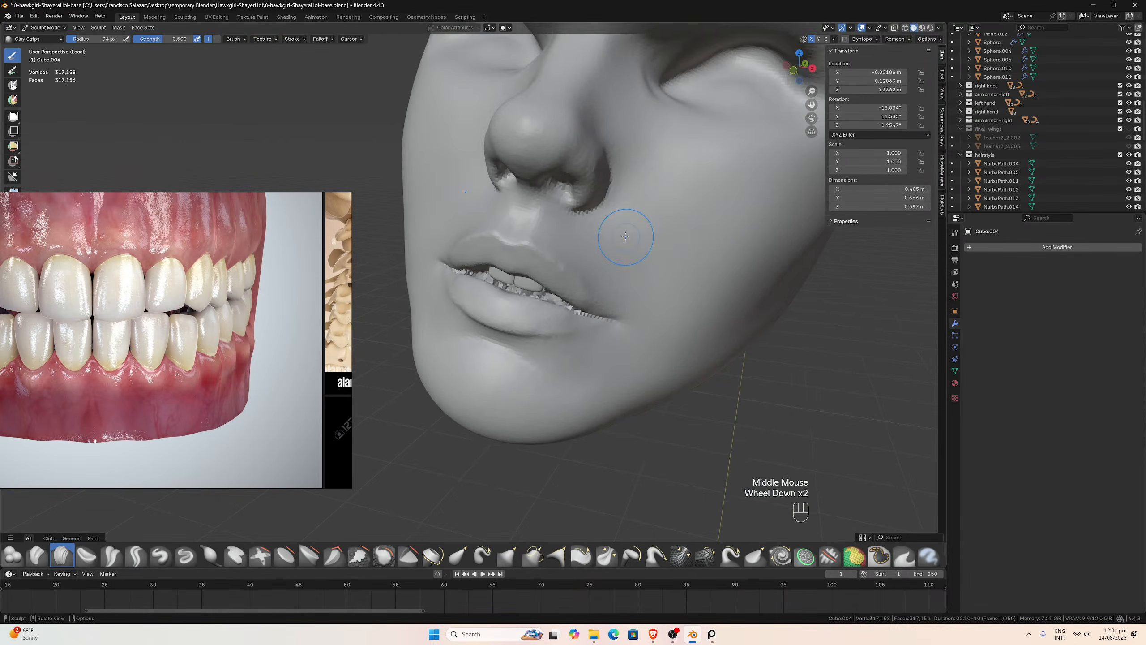
pyautogui.scroll(9, 635, 227)
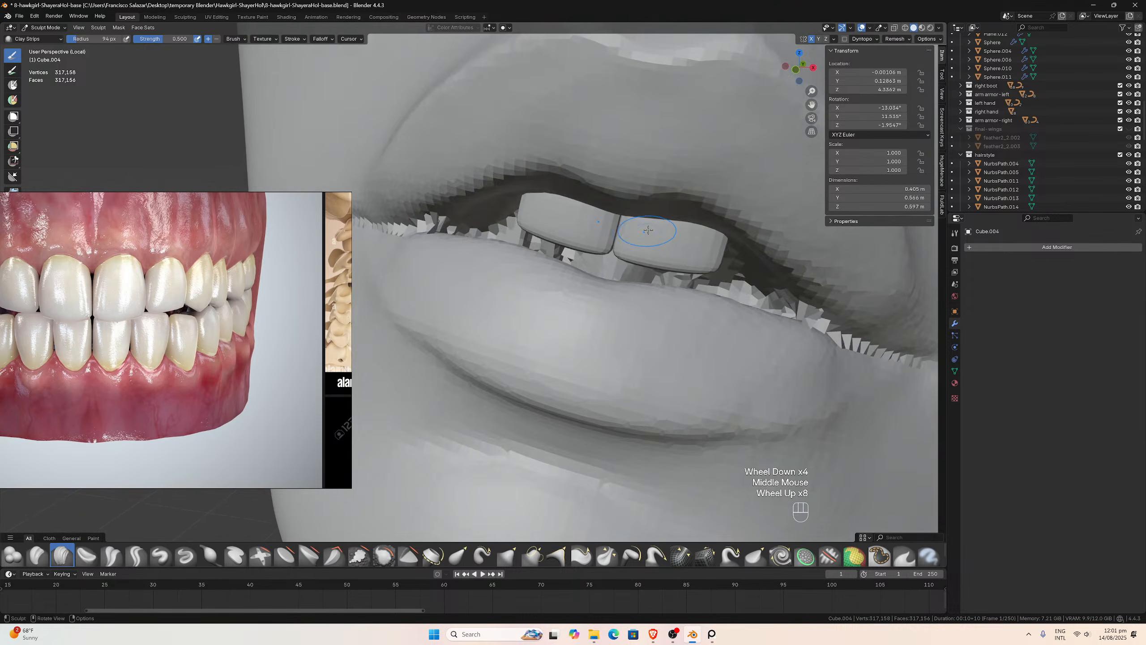
pyautogui.moveTo(628, 234)
pyautogui.mouseDown(button='middle')
pyautogui.moveTo(623, 220)
pyautogui.moveTo(586, 213)
pyautogui.mouseUp(button='middle')
pyautogui.scroll(-2, 626, 236)
pyautogui.hotkey('ctrl', 'z')
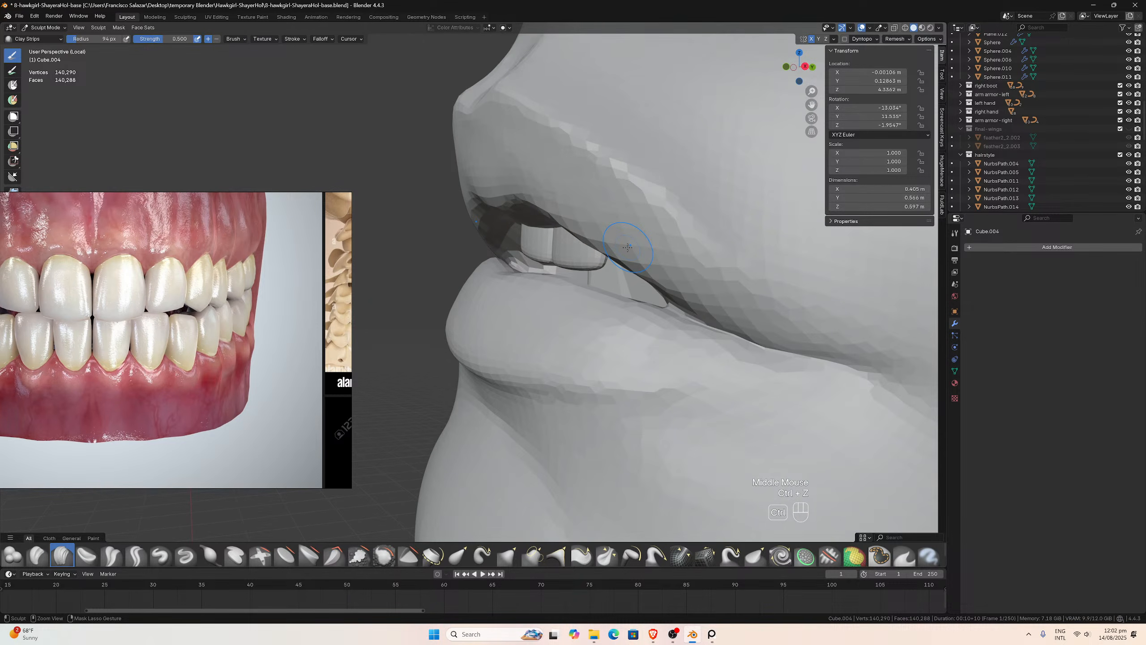
pyautogui.moveTo(662, 251); pyautogui.dragTo(692, 262, button='middle')
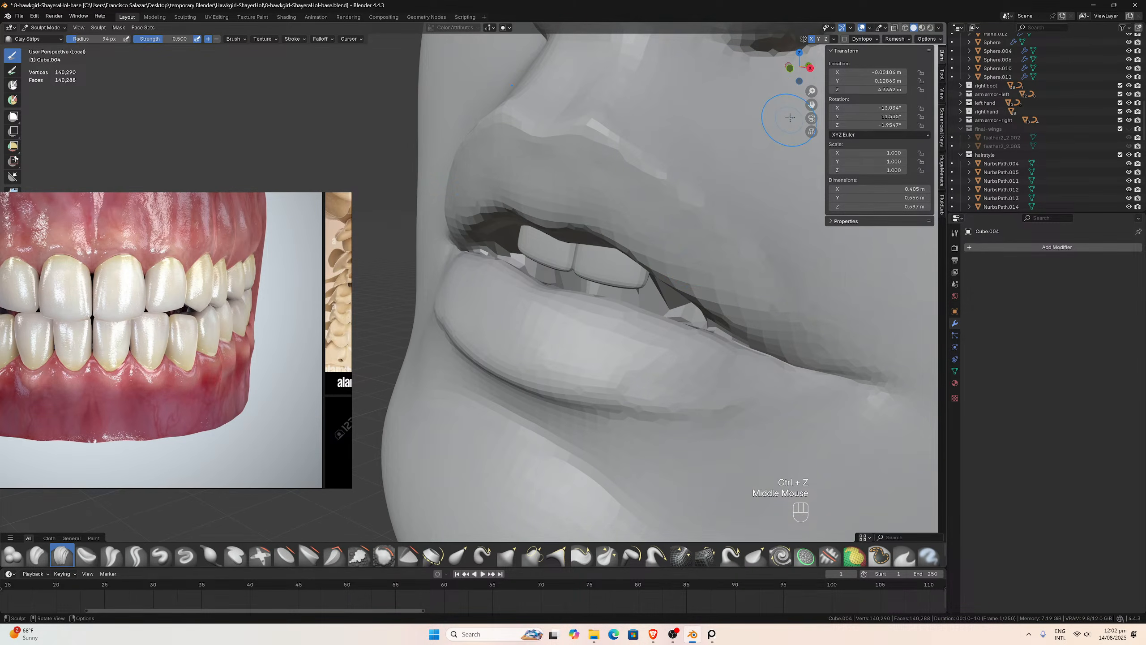
pyautogui.moveTo(812, 105); pyautogui.dragTo(699, 97)
pyautogui.scroll(2, 704, 179)
pyautogui.moveTo(703, 179); pyautogui.dragTo(698, 218, button='middle')
pyautogui.hotkey('ctrl', 'shift', 'z')
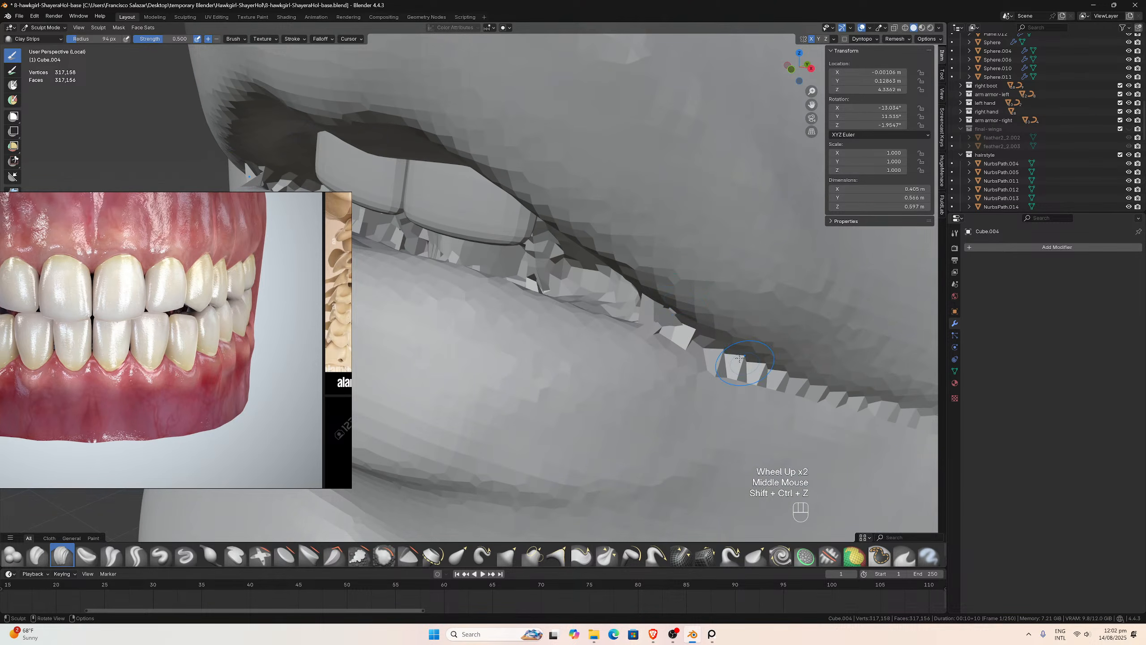
# - Smooth the jagged steps along the lip line from beside the teeth out to the mouth corner
pyautogui.scroll(-2, 740, 359)
pyautogui.moveTo(740, 359); pyautogui.dragTo(674, 327, button='middle')
pyautogui.scroll(3, 673, 327)
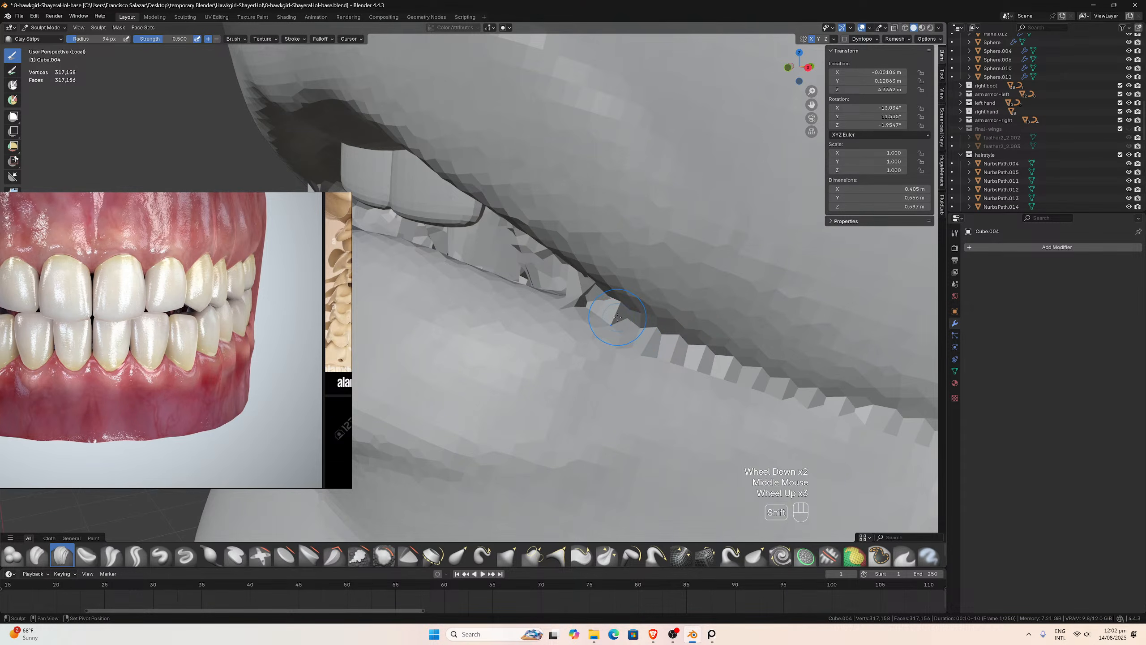
pyautogui.keyDown('shift'); pyautogui.moveTo(617, 316); pyautogui.dragTo(890, 420); pyautogui.keyUp('shift')
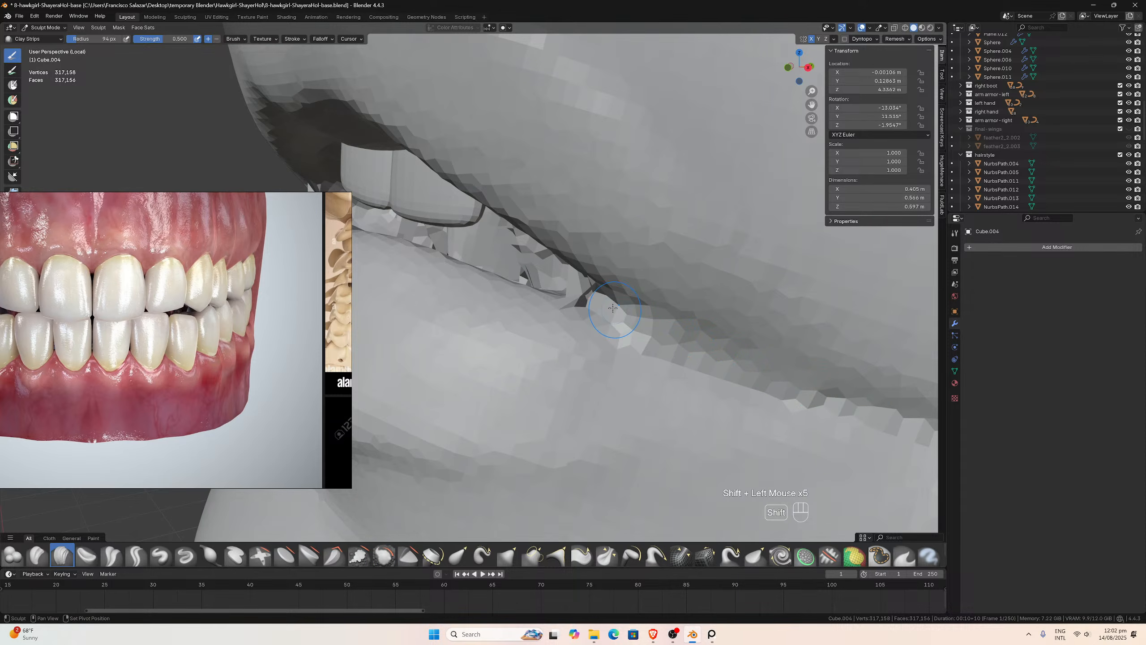
pyautogui.moveTo(613, 308)
pyautogui.keyDown('shift'); pyautogui.mouseDown()
pyautogui.moveTo(596, 302)
pyautogui.moveTo(604, 316)
pyautogui.mouseUp(); pyautogui.keyUp('shift')
pyautogui.moveTo(605, 316); pyautogui.dragTo(657, 313, button='middle')
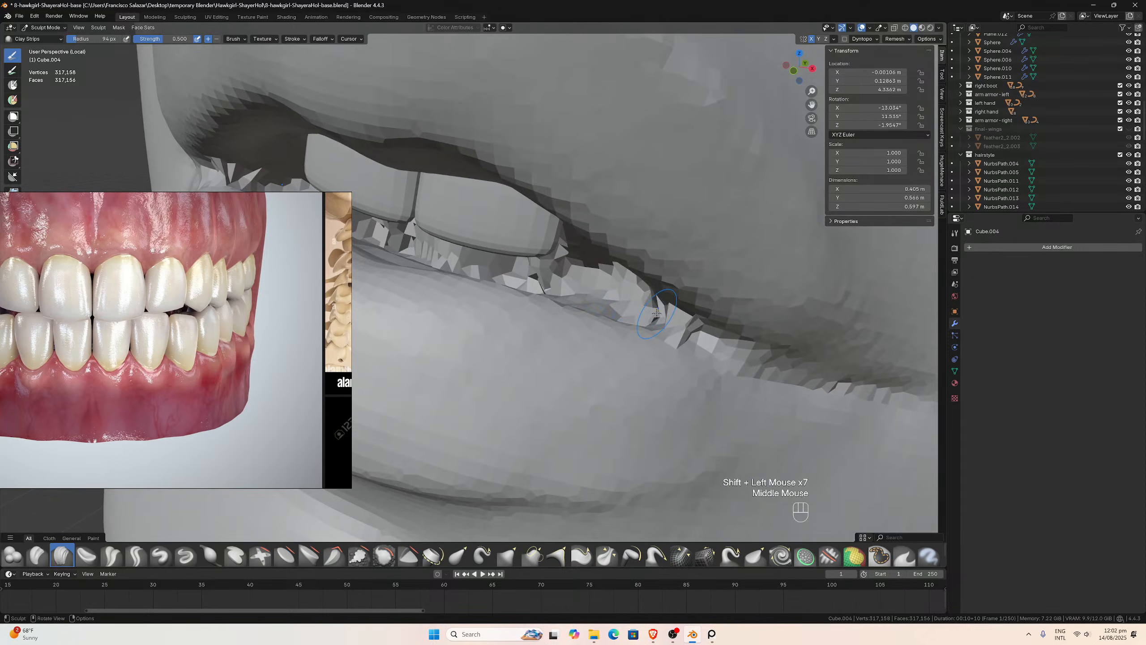
# - Smooth the jagged faces where the lower lip line meets the side of the teeth
pyautogui.keyDown('shift'); pyautogui.moveTo(656, 314); pyautogui.dragTo(682, 314); pyautogui.keyUp('shift')
pyautogui.keyDown('shift'); pyautogui.moveTo(677, 313); pyautogui.dragTo(679, 315); pyautogui.keyUp('shift')
pyautogui.keyDown('shift'); pyautogui.moveTo(673, 312); pyautogui.dragTo(670, 316); pyautogui.keyUp('shift')
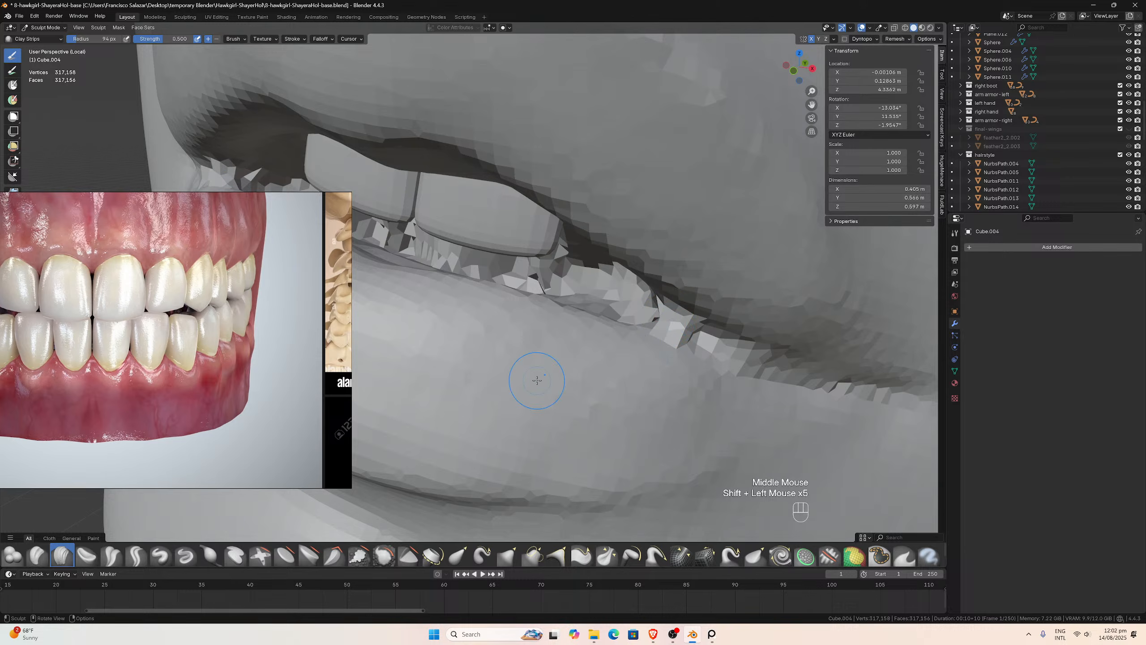
# - Try to crease the lip line beside the teeth with the Crease Polish brush at a reduced radius, removing the trial stroke
pyautogui.click(111, 556)
pyautogui.scroll(-2, 677, 384)
pyautogui.moveTo(685, 384); pyautogui.dragTo(650, 369, button='middle')
pyautogui.scroll(1, 649, 370)
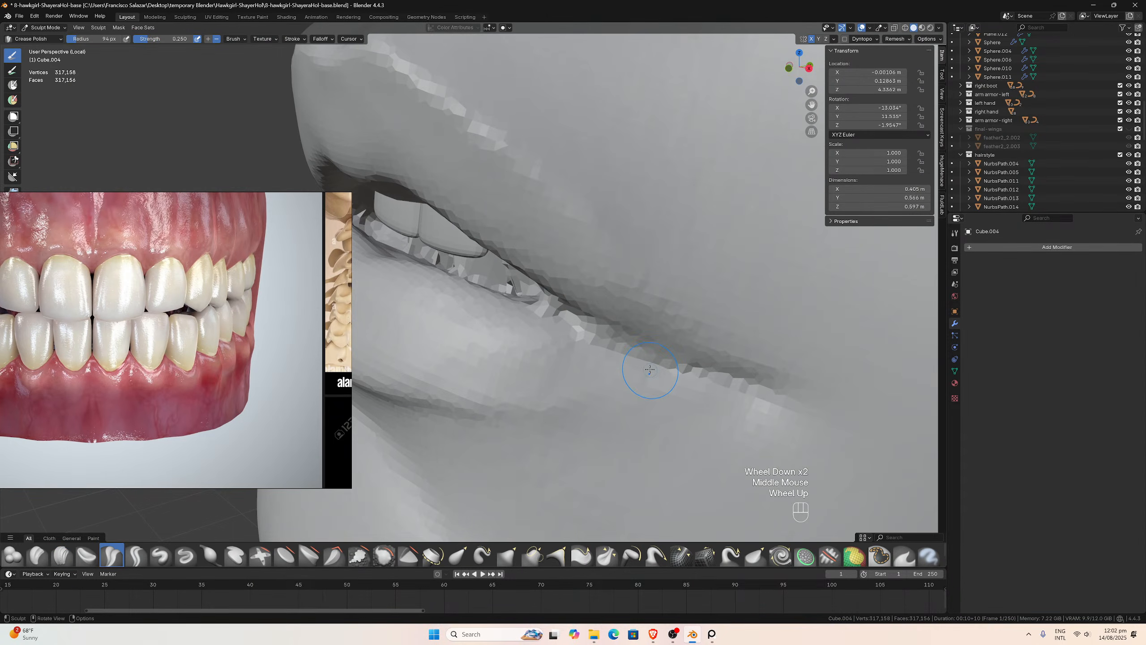
pyautogui.press('f')
pyautogui.click(583, 332)
pyautogui.press('f')
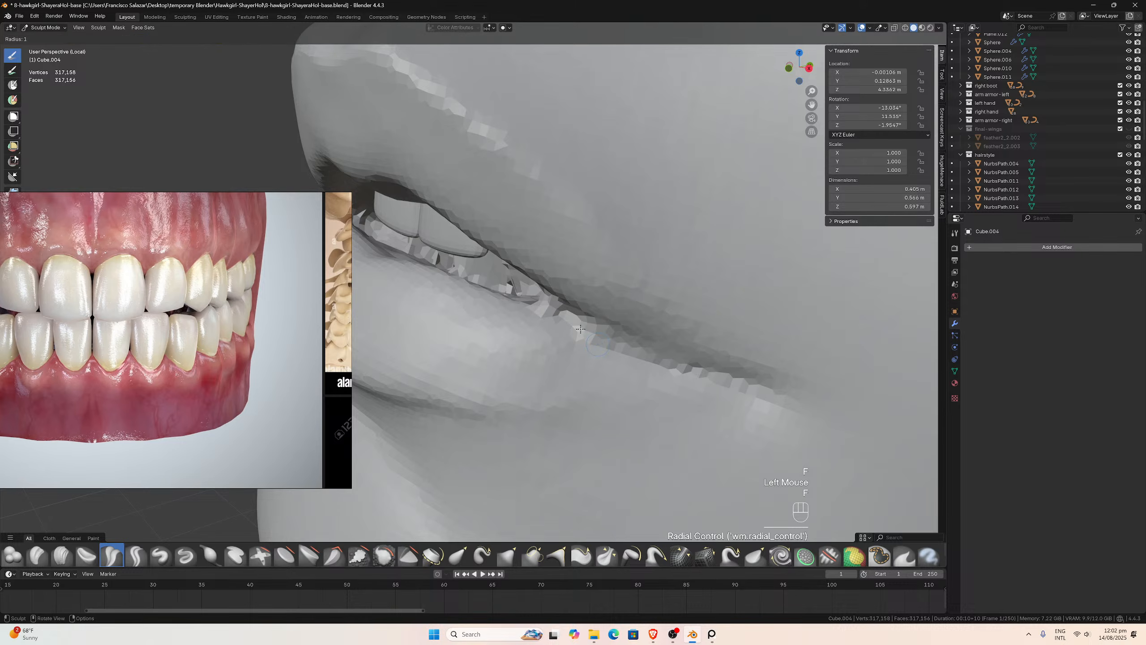
pyautogui.click(593, 340)
pyautogui.moveTo(547, 307); pyautogui.dragTo(563, 314)
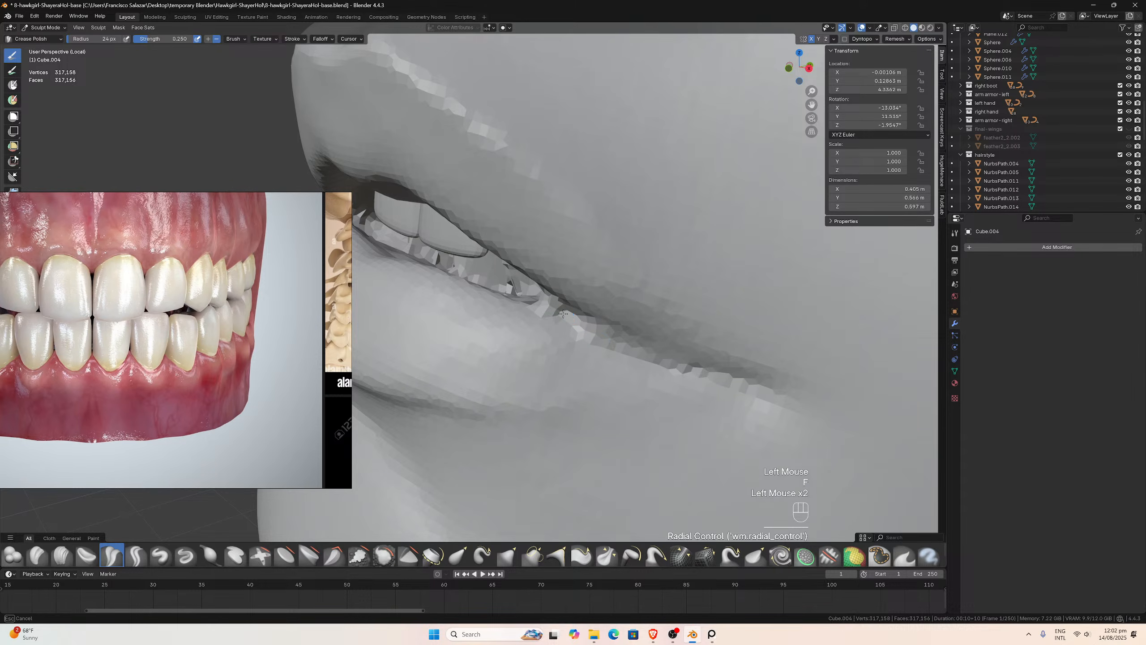
pyautogui.press('f')
pyautogui.click(616, 352)
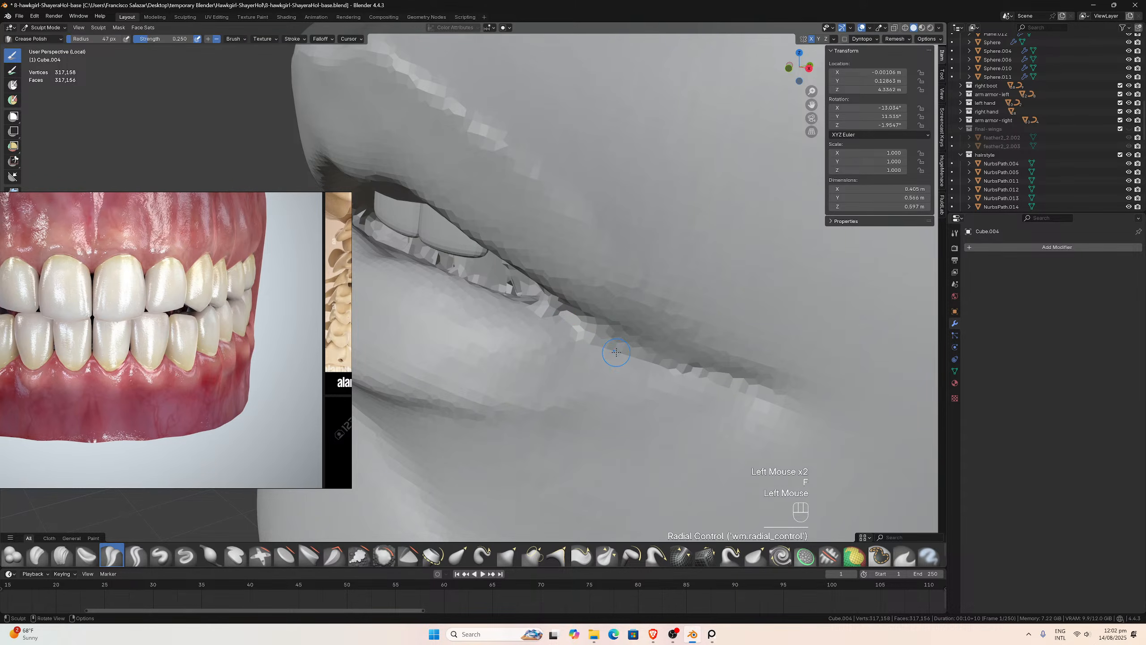
pyautogui.hotkey('ctrl', 'z')
# - Try to sharpen the lip line towards the mouth corner with the Crease Sharp brush and check it from other angles
pyautogui.click(134, 558)
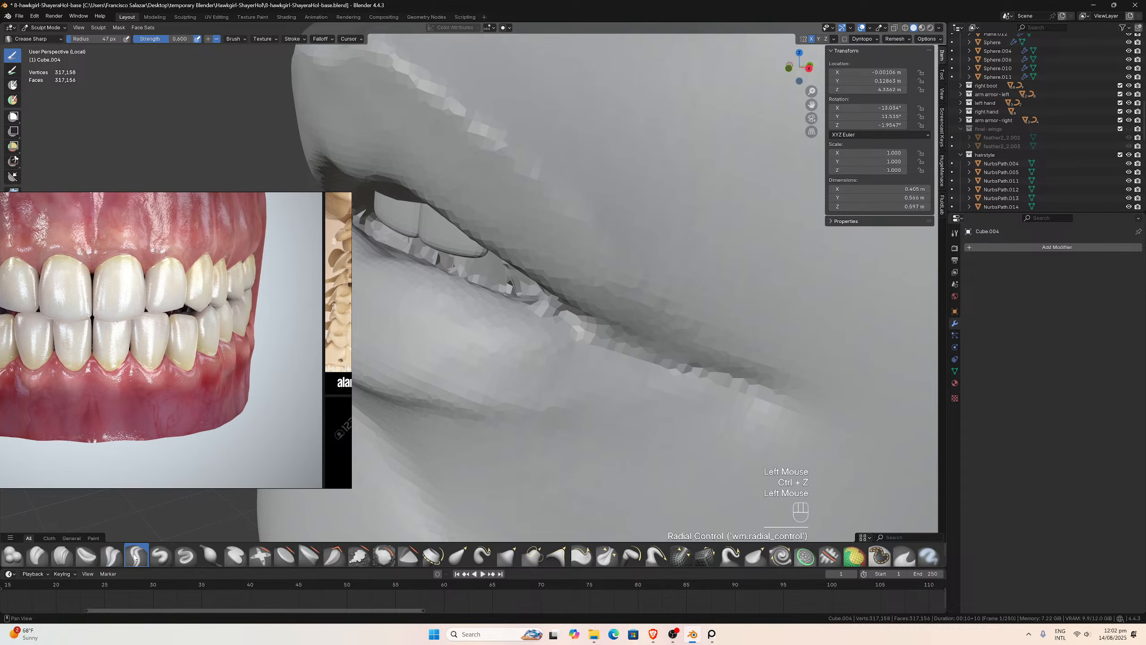
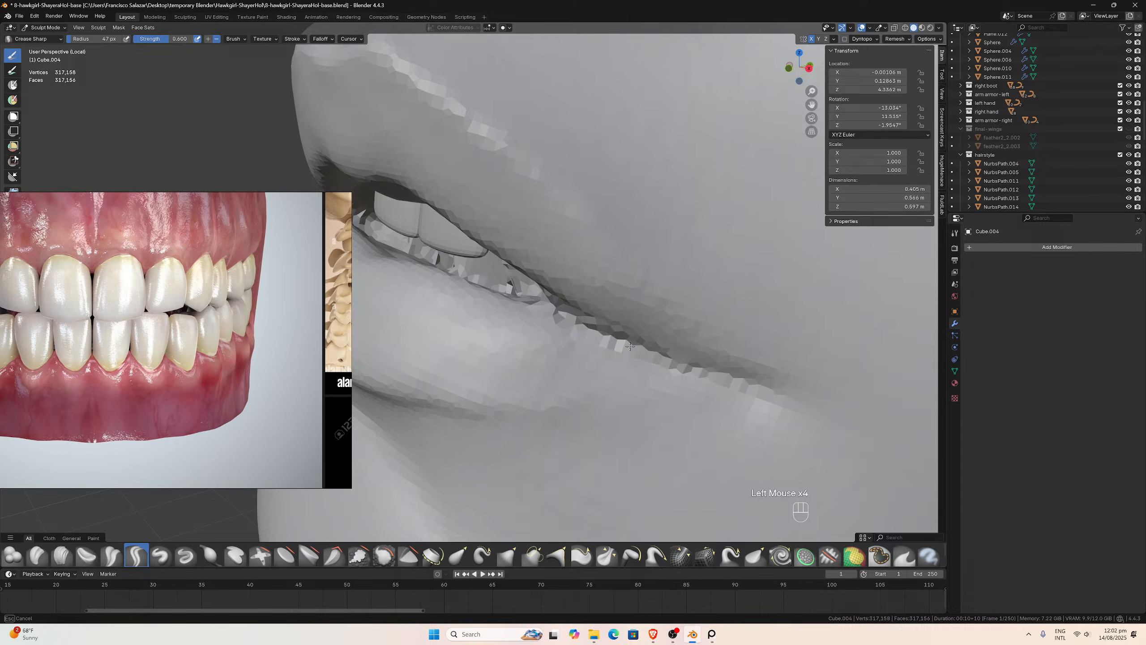
pyautogui.scroll(-2, 675, 355)
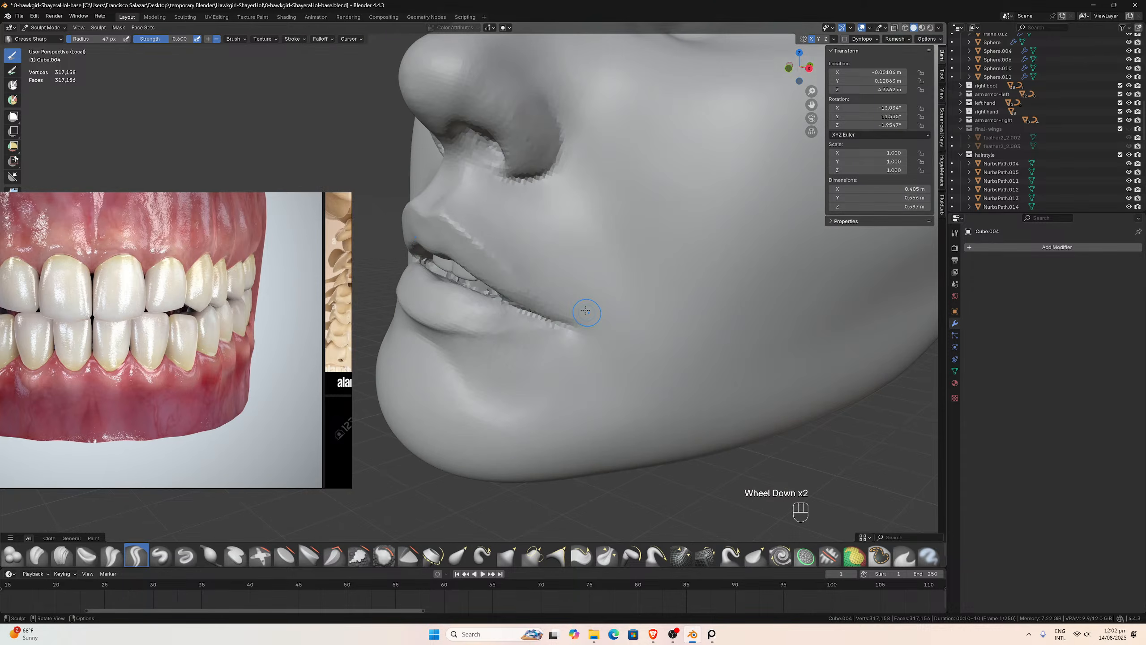
pyautogui.moveTo(586, 312); pyautogui.dragTo(565, 287, button='middle')
pyautogui.scroll(-2, 565, 287)
pyautogui.scroll(4, 565, 287)
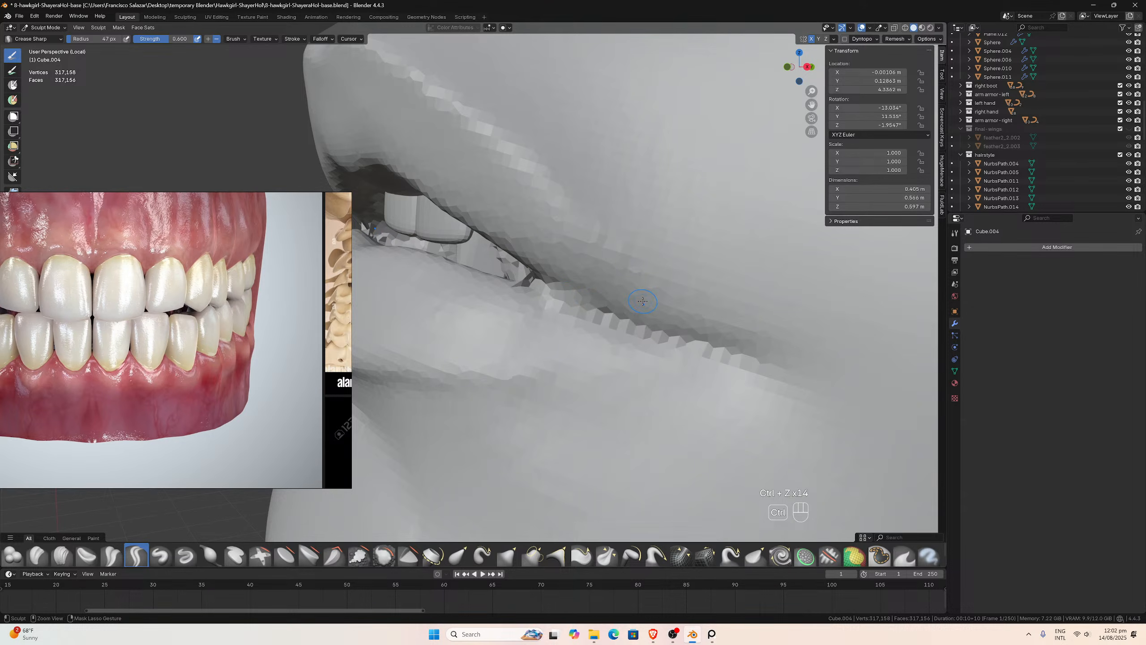
# - Undo the creasing, the smoothing and the voxel remesh back to the unremeshed head
pyautogui.hotkey('ctrl', 'z')
pyautogui.hotkey('ctrl', 'z')
pyautogui.hotkey('ctrl', 'z')
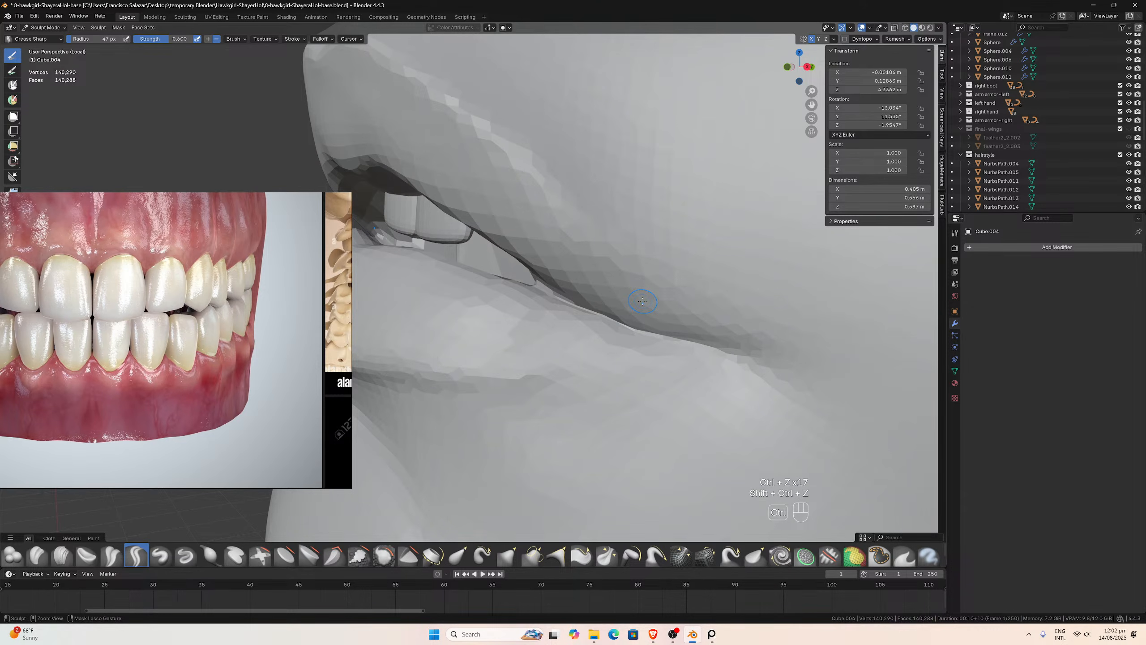
# - Examine the unremeshed lips, mouth corner and teeth at different distances and angles
pyautogui.moveTo(613, 284); pyautogui.dragTo(587, 264, button='middle')
pyautogui.scroll(-3, 610, 282)
pyautogui.scroll(3, 580, 274)
pyautogui.scroll(-3, 580, 274)
pyautogui.scroll(4, 555, 255)
pyautogui.scroll(-2, 591, 267)
pyautogui.scroll(3, 599, 266)
pyautogui.scroll(2, 587, 264)
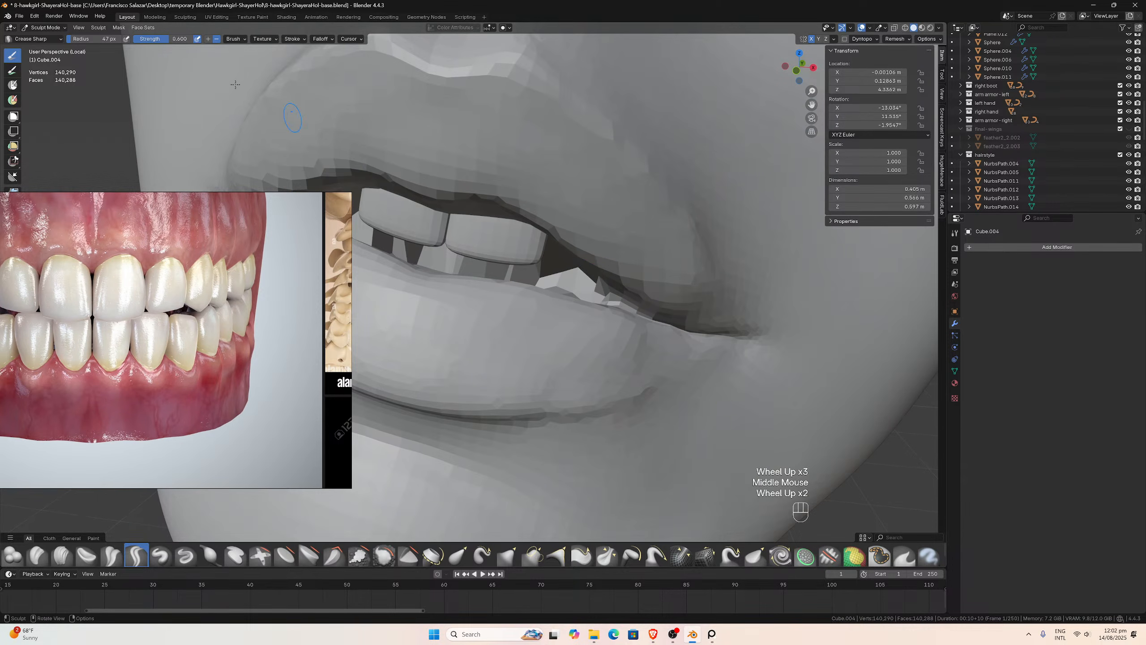
pyautogui.click(45, 28)
pyautogui.click(50, 37)
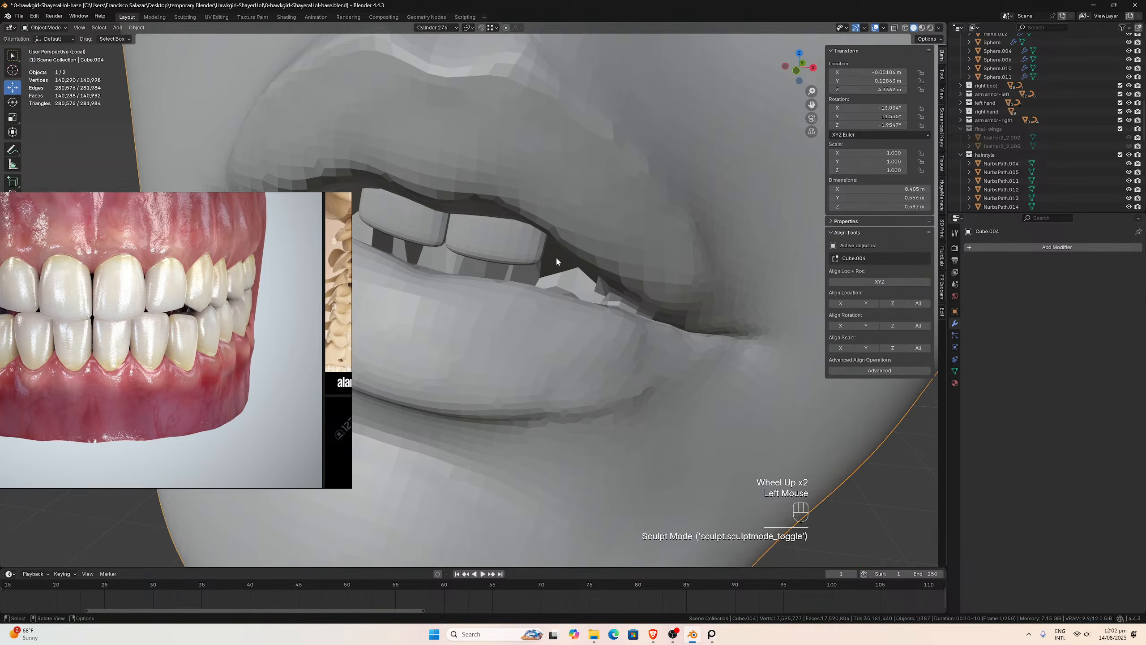
pyautogui.moveTo(555, 256); pyautogui.dragTo(482, 278, button='middle')
pyautogui.scroll(-4, 519, 266)
pyautogui.click(472, 269)
pyautogui.scroll(2, 482, 278)
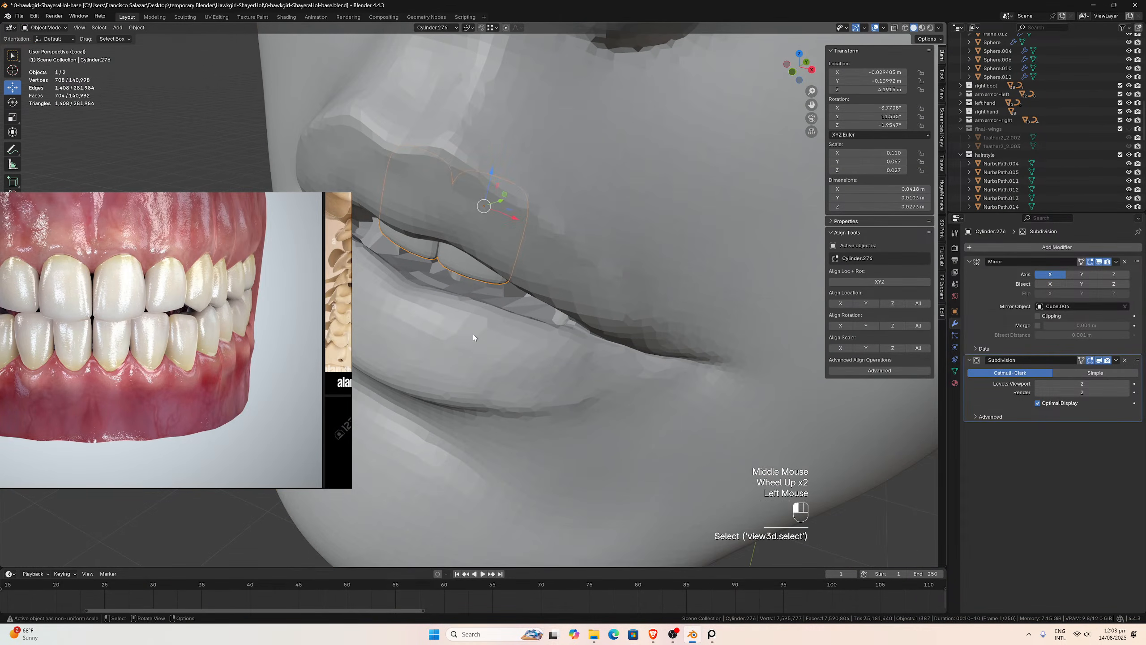
pyautogui.click(473, 333)
pyautogui.click(57, 31)
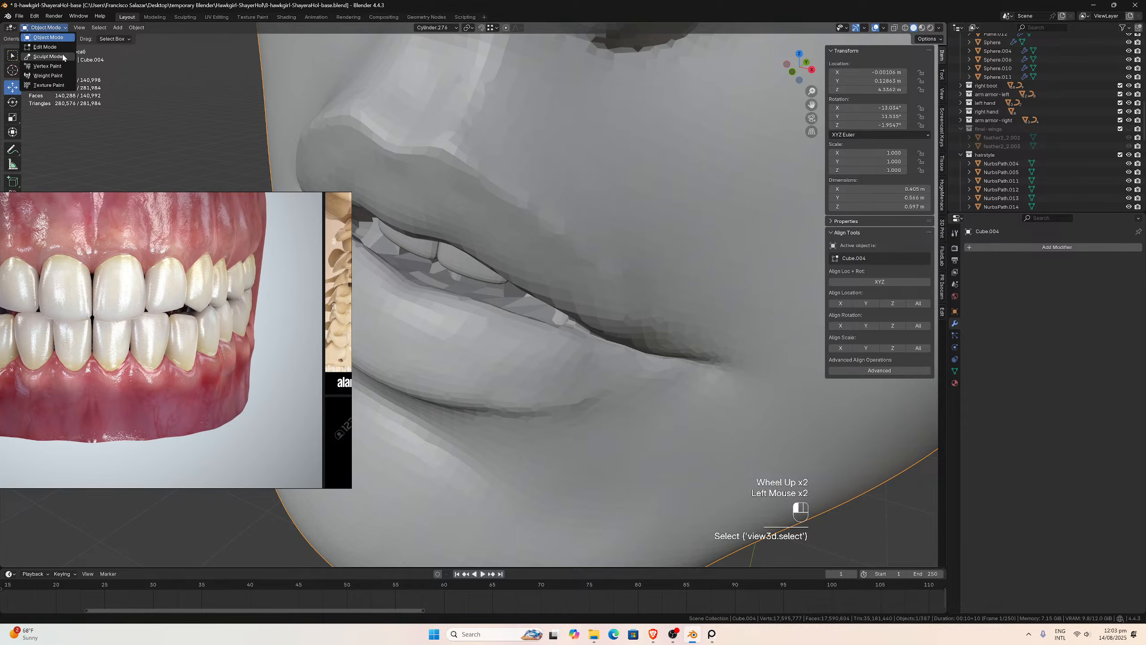
pyautogui.click(63, 56)
# - Smooth the jagged mouth interior below and beside the front teeth on the head mesh in Sculpt Mode
pyautogui.scroll(2, 536, 250)
pyautogui.moveTo(524, 244)
pyautogui.mouseDown(button='middle')
pyautogui.moveTo(537, 249)
pyautogui.moveTo(520, 290)
pyautogui.moveTo(558, 274)
pyautogui.mouseUp(button='middle')
pyautogui.keyDown('shift'); pyautogui.click(519, 290); pyautogui.keyUp('shift')
pyautogui.keyDown('shift'); pyautogui.click(558, 274); pyautogui.keyUp('shift')
pyautogui.keyDown('shift'); pyautogui.click(558, 274); pyautogui.keyUp('shift')
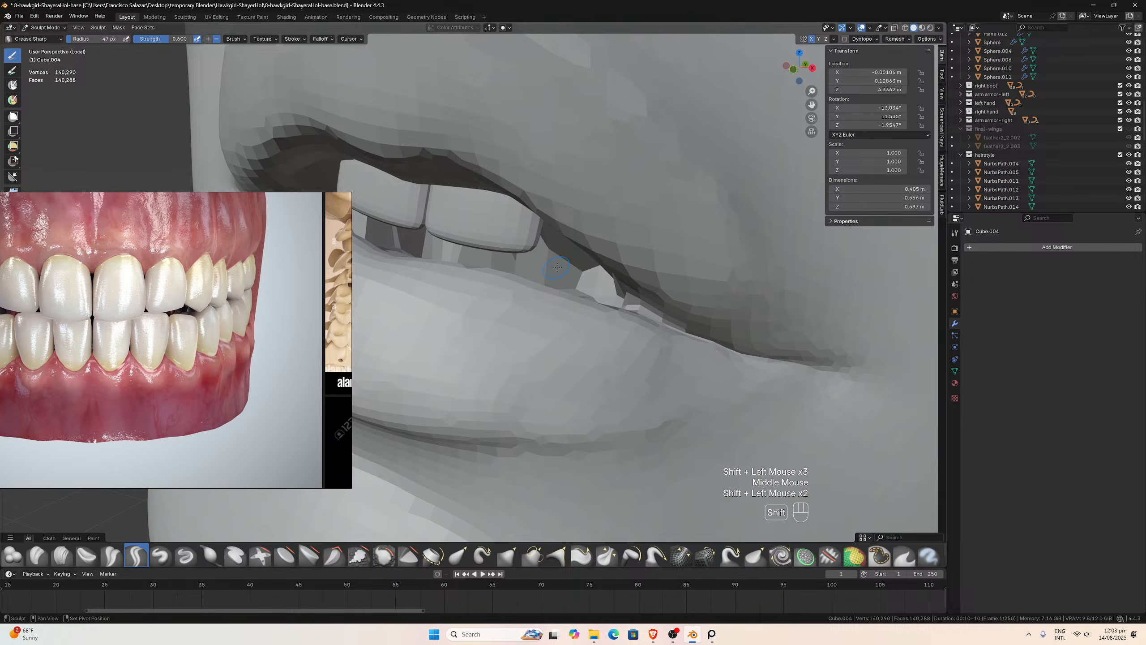
pyautogui.moveTo(572, 269); pyautogui.dragTo(508, 270, button='middle')
pyautogui.scroll(-1, 510, 276)
pyautogui.scroll(1, 510, 276)
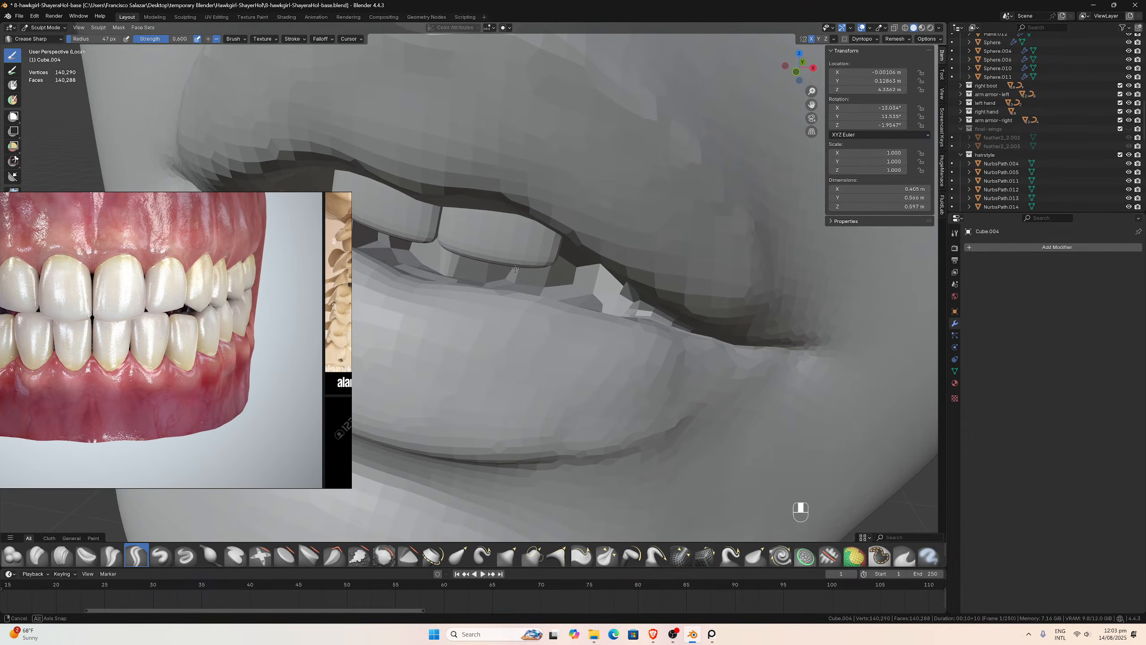
pyautogui.scroll(1, 505, 274)
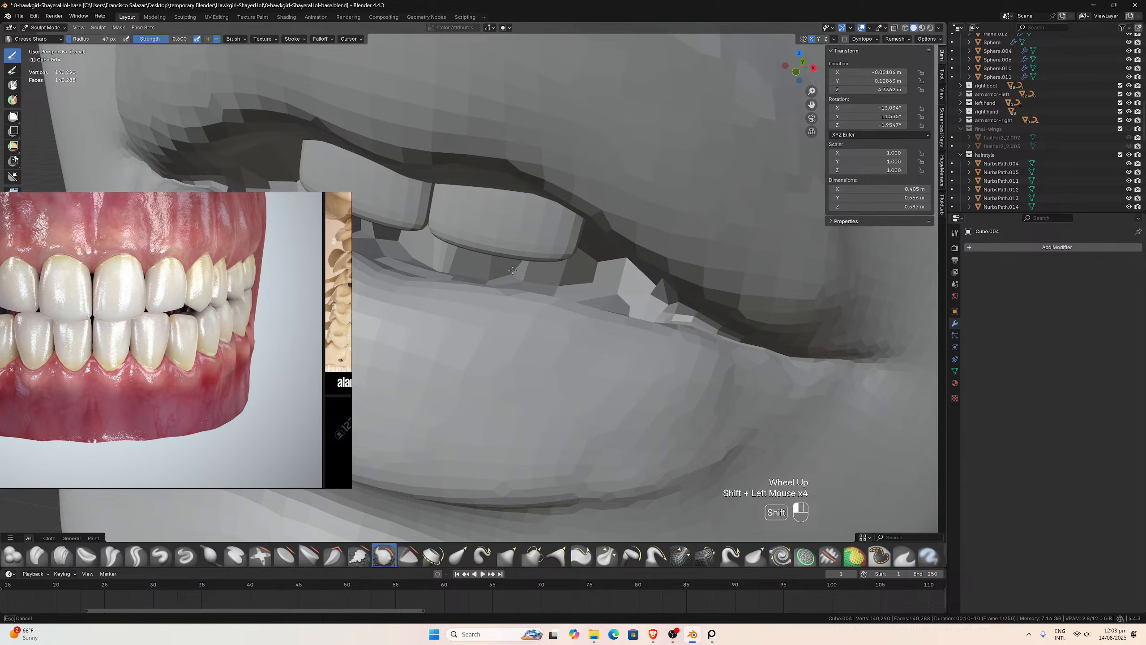
pyautogui.moveTo(512, 272)
pyautogui.mouseDown(button='middle')
pyautogui.moveTo(528, 235)
pyautogui.moveTo(545, 244)
pyautogui.moveTo(473, 217)
pyautogui.mouseUp(button='middle')
pyautogui.scroll(2, 532, 223)
pyautogui.keyDown('shift'); pyautogui.click(528, 238); pyautogui.keyUp('shift')
pyautogui.scroll(-2, 528, 234)
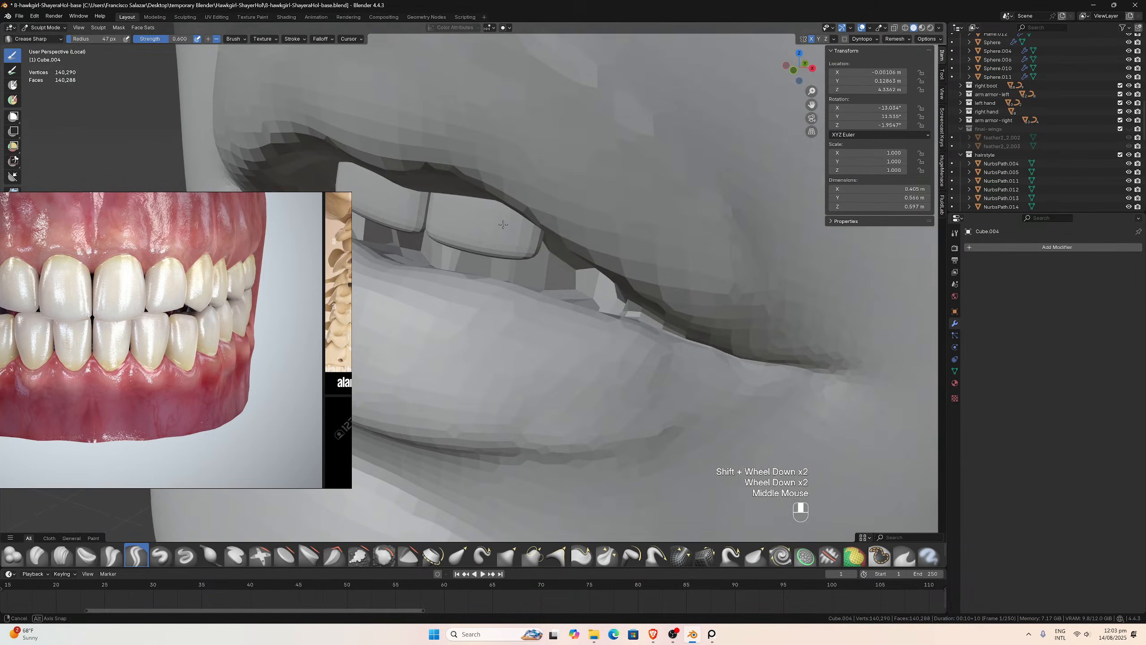
# - Switch the head to Object Mode, deselect it and check the mouth and front teeth from several angles
pyautogui.click(47, 28)
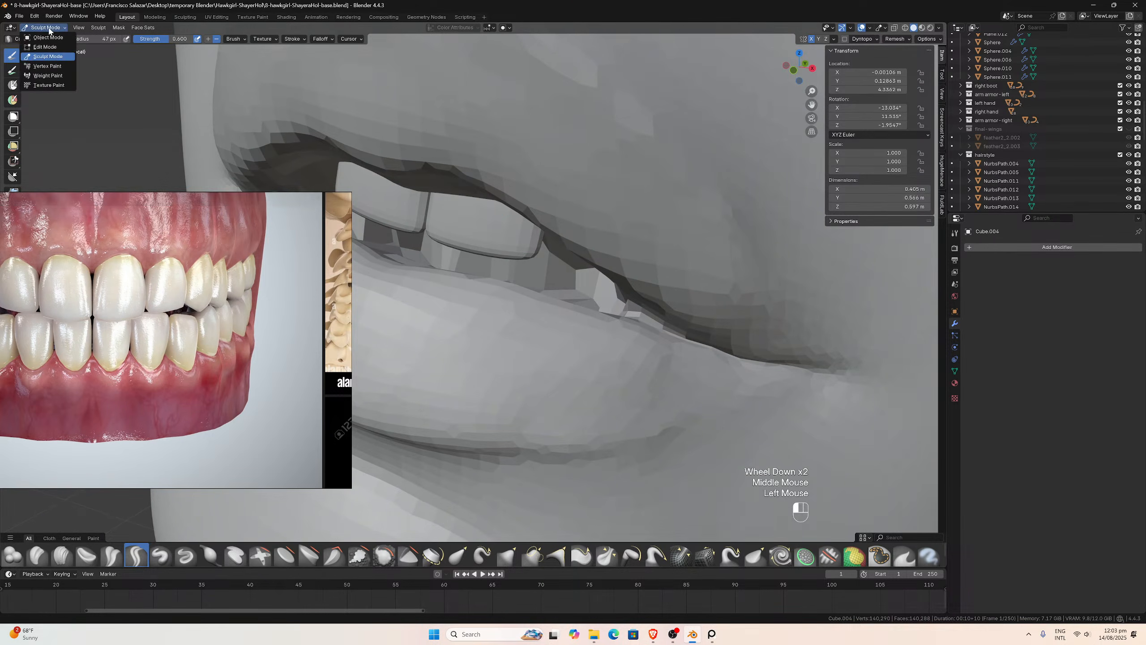
pyautogui.click(46, 37)
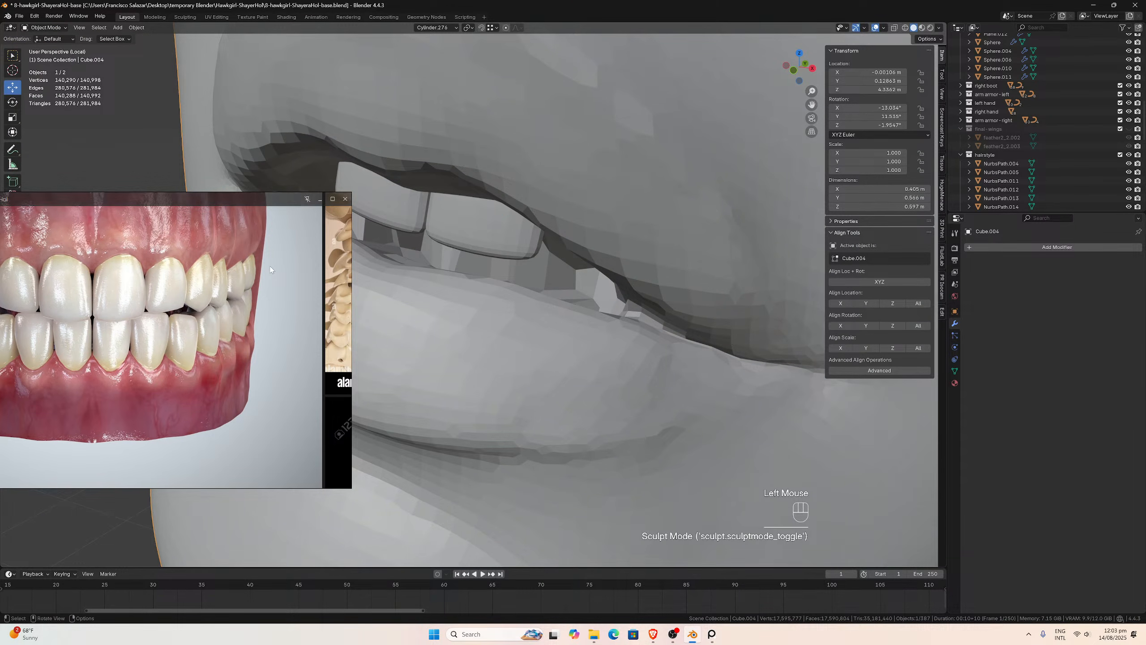
pyautogui.scroll(-3, 492, 233)
pyautogui.moveTo(491, 232); pyautogui.dragTo(544, 202, button='middle')
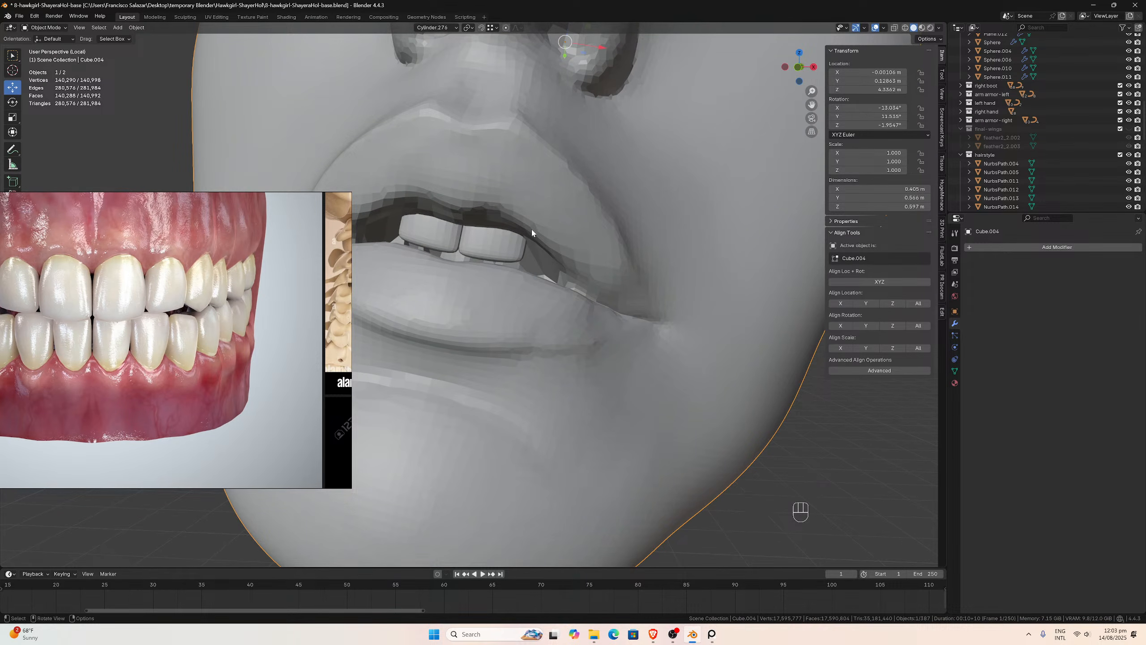
pyautogui.scroll(-2, 545, 247)
pyautogui.click(647, 374)
pyautogui.moveTo(647, 374); pyautogui.dragTo(588, 374, button='middle')
pyautogui.scroll(3, 536, 280)
pyautogui.middleClick(536, 279)
pyautogui.scroll(1, 536, 280)
pyautogui.moveTo(536, 278); pyautogui.dragTo(551, 272, button='middle')
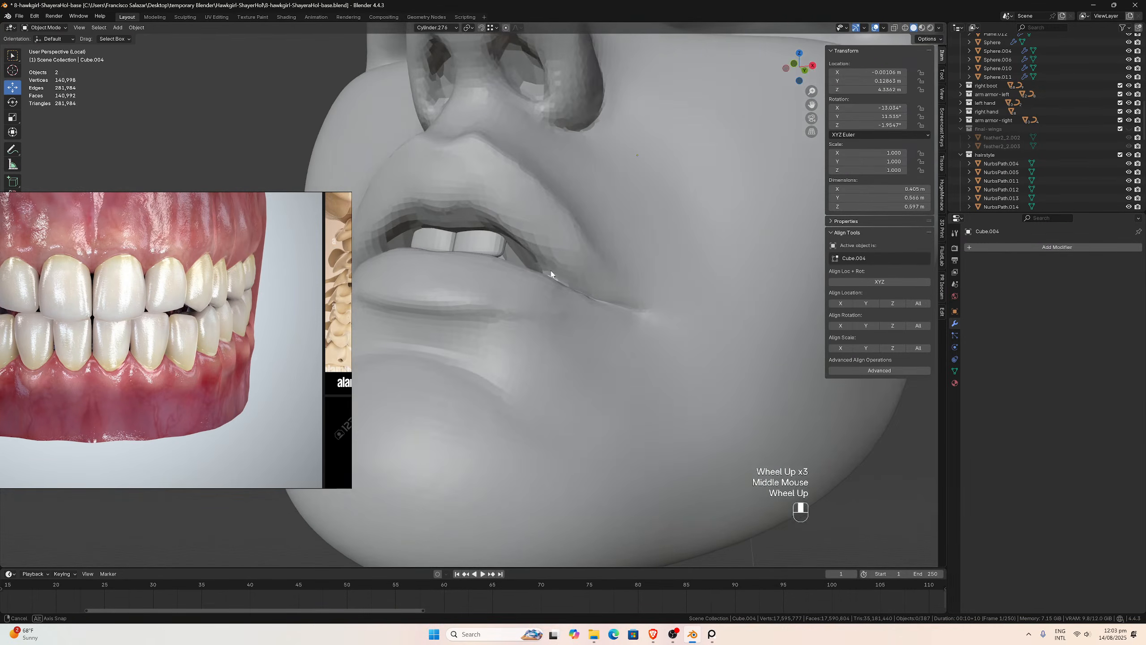
# - Rotate the mirrored front teeth about 4° around their Z axis and compare them with the orientation before the rotation
pyautogui.scroll(2, 548, 270)
pyautogui.click(482, 231)
pyautogui.moveTo(482, 231); pyautogui.dragTo(535, 250, button='middle')
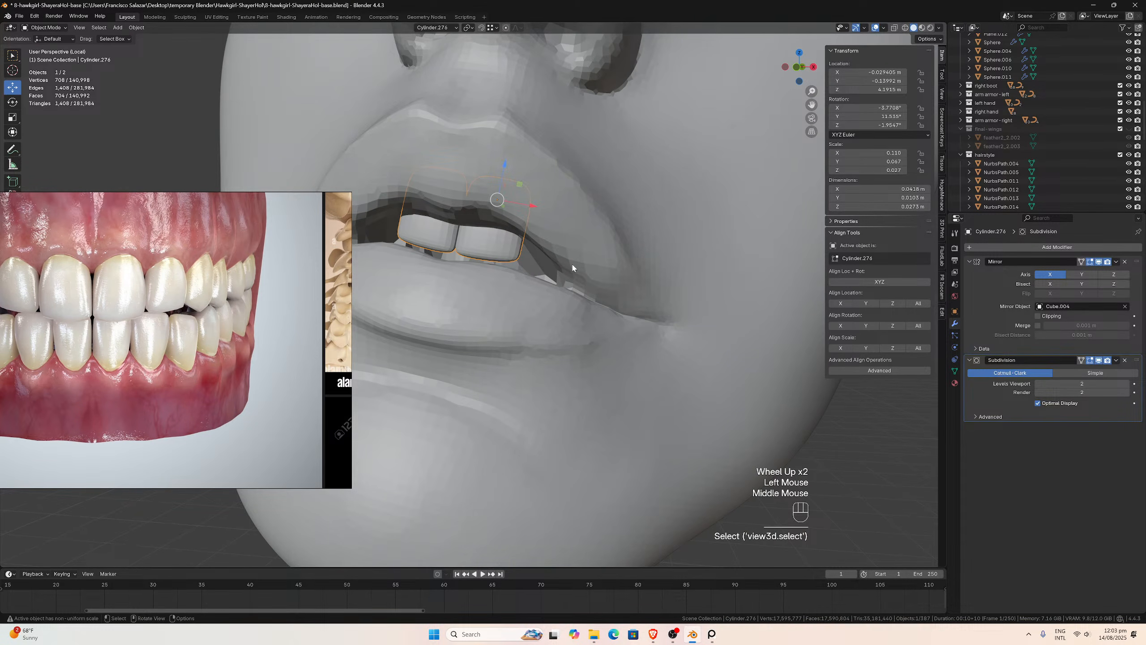
pyautogui.press('r')
pyautogui.press('z')
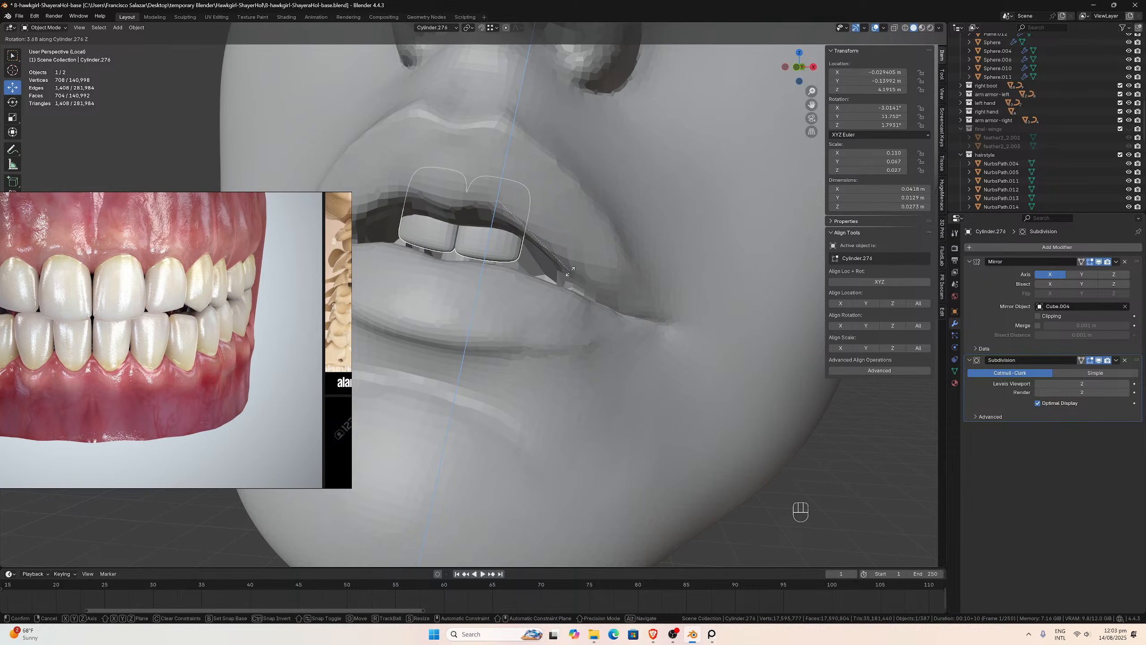
pyautogui.click(570, 271)
pyautogui.moveTo(560, 260)
pyautogui.mouseDown(button='middle')
pyautogui.moveTo(499, 248)
pyautogui.moveTo(584, 258)
pyautogui.moveTo(568, 258)
pyautogui.mouseUp(button='middle')
pyautogui.hotkey('ctrl', 'z')
pyautogui.hotkey('ctrl', 'shift', 'z')
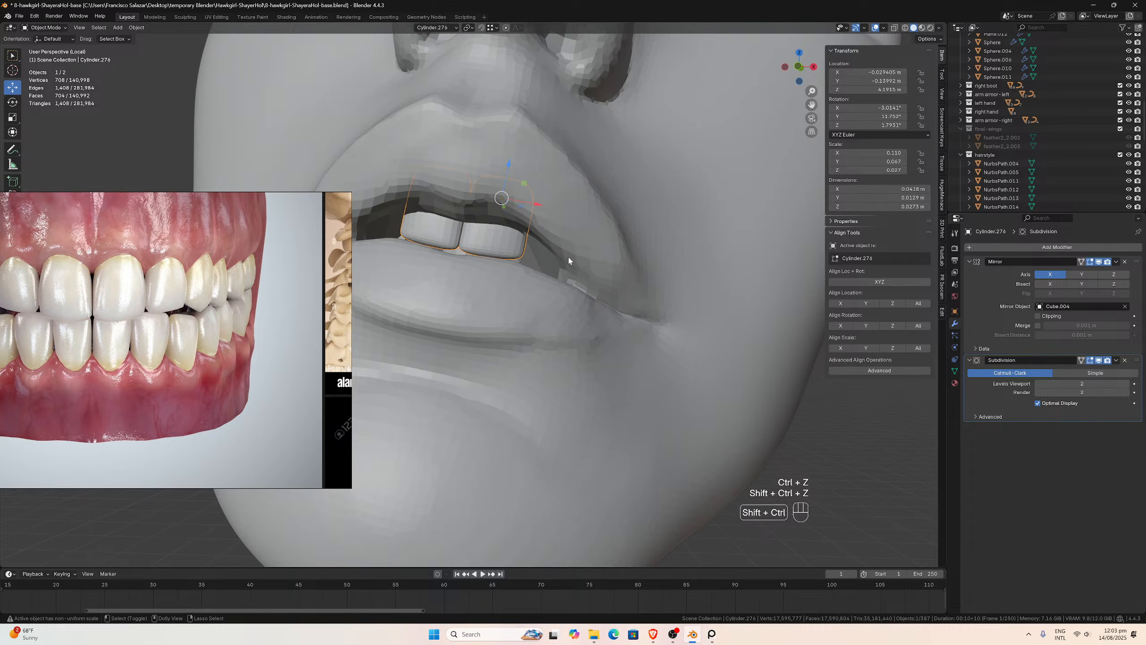
# - Duplicate the front tooth, place the copy beside it towards the mouth corner and shift it about 0.0015 m along Y
pyautogui.scroll(-3, 529, 256)
pyautogui.moveTo(529, 256); pyautogui.dragTo(526, 267, button='middle')
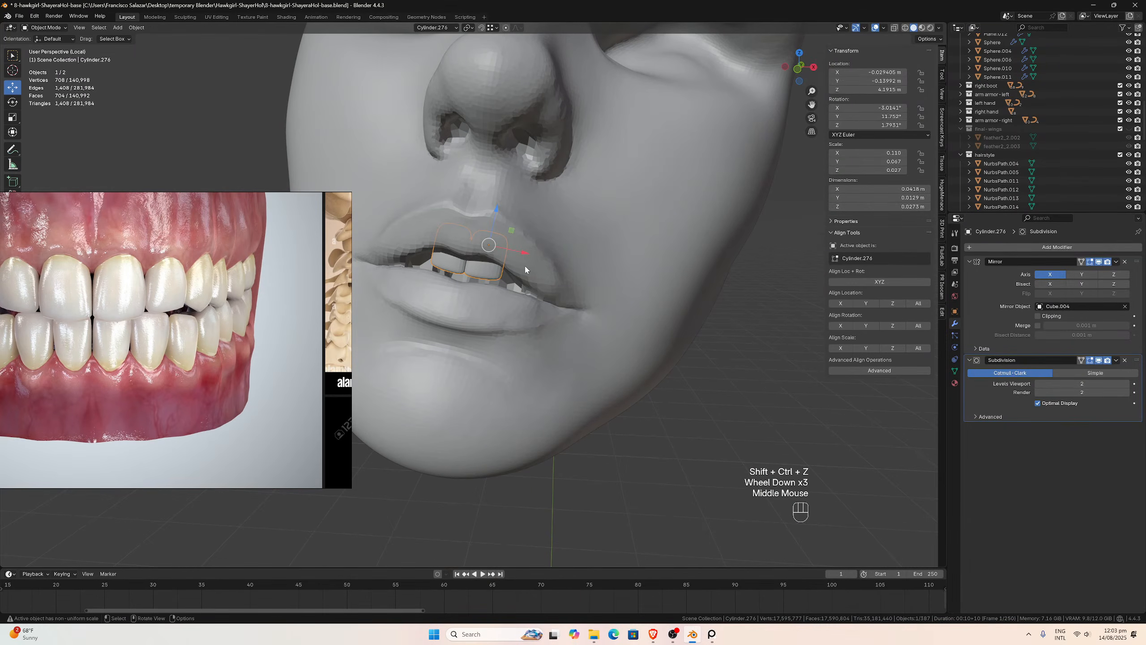
pyautogui.middleClick(485, 273)
pyautogui.scroll(4, 486, 269)
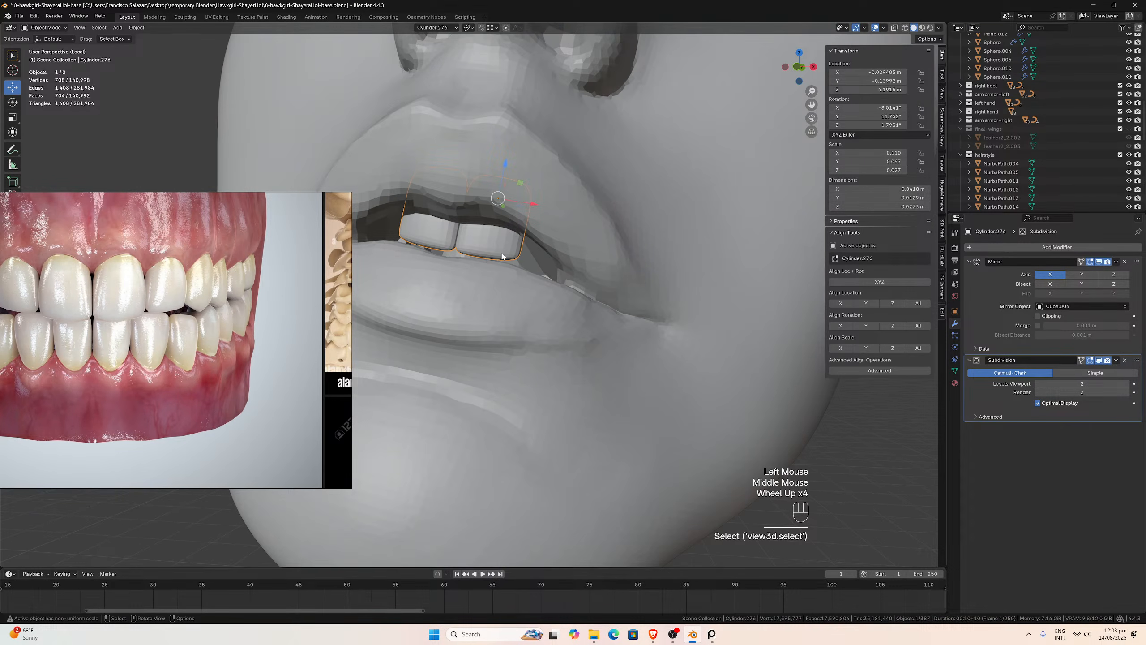
pyautogui.hotkey('shift', 'd')
pyautogui.press('Escape')
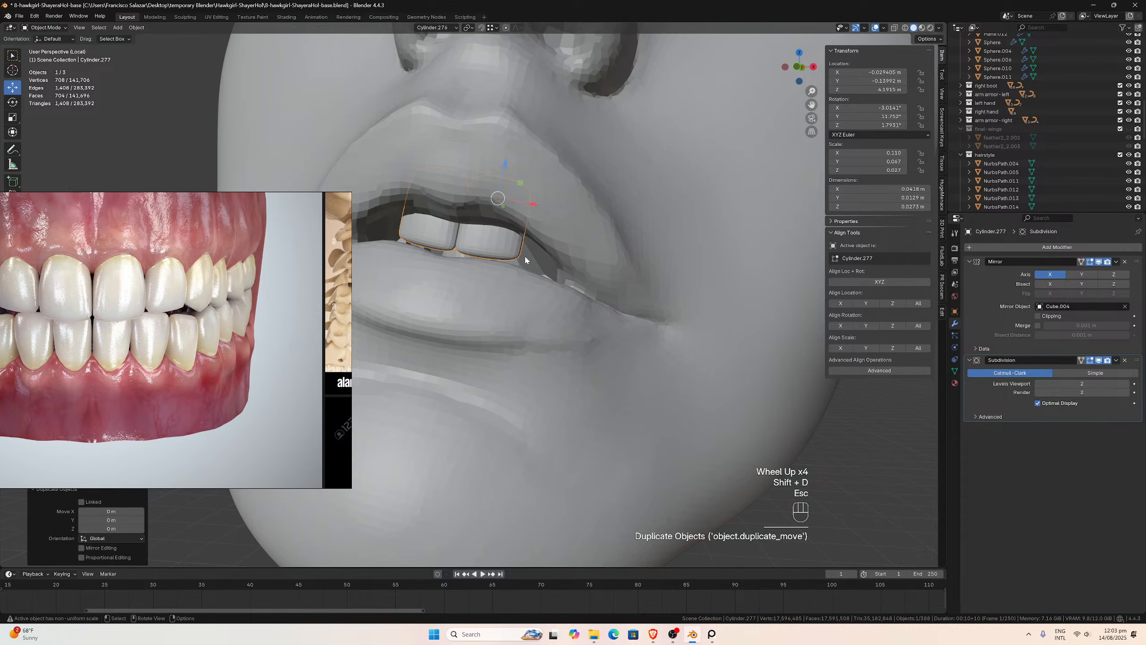
pyautogui.moveTo(534, 205); pyautogui.dragTo(591, 228)
pyautogui.moveTo(591, 227); pyautogui.dragTo(567, 191, button='middle')
pyautogui.scroll(1, 557, 177)
pyautogui.moveTo(546, 184); pyautogui.dragTo(549, 185)
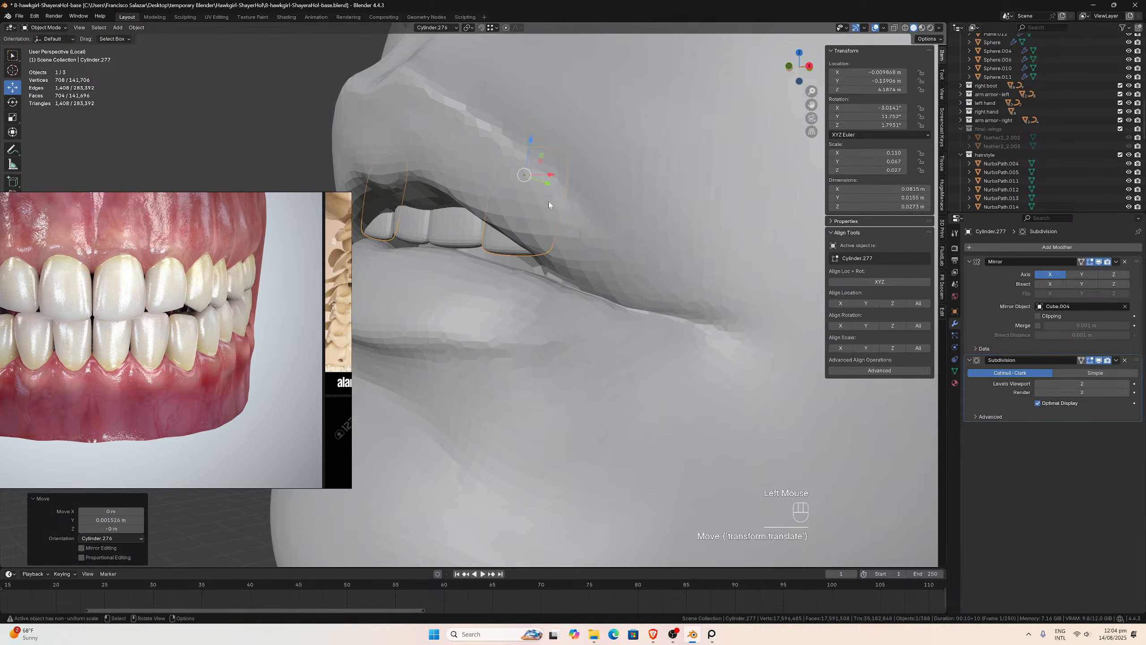
# - Rotate the duplicated side tooth about 7° around its Z axis and shift it about 0.002 m along Y
pyautogui.moveTo(548, 201); pyautogui.dragTo(556, 206, button='middle')
pyautogui.press('r')
pyautogui.press('z')
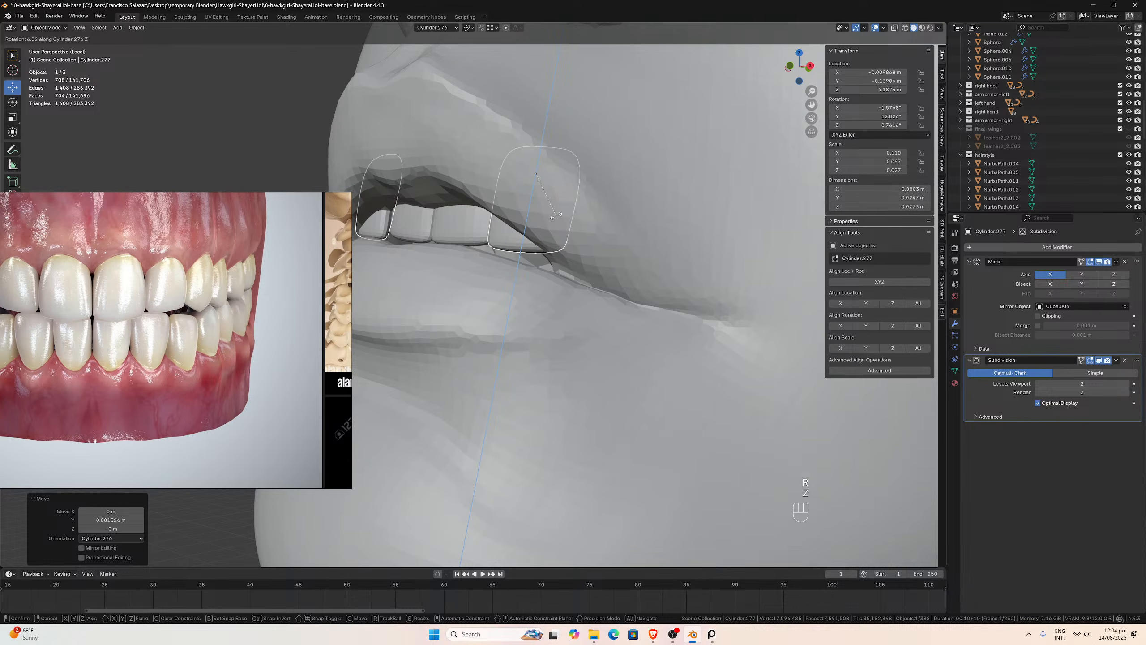
pyautogui.click(557, 214)
pyautogui.moveTo(557, 215); pyautogui.dragTo(561, 178, button='middle')
pyautogui.moveTo(561, 178); pyautogui.dragTo(564, 187)
pyautogui.moveTo(564, 188); pyautogui.dragTo(583, 201, button='middle')
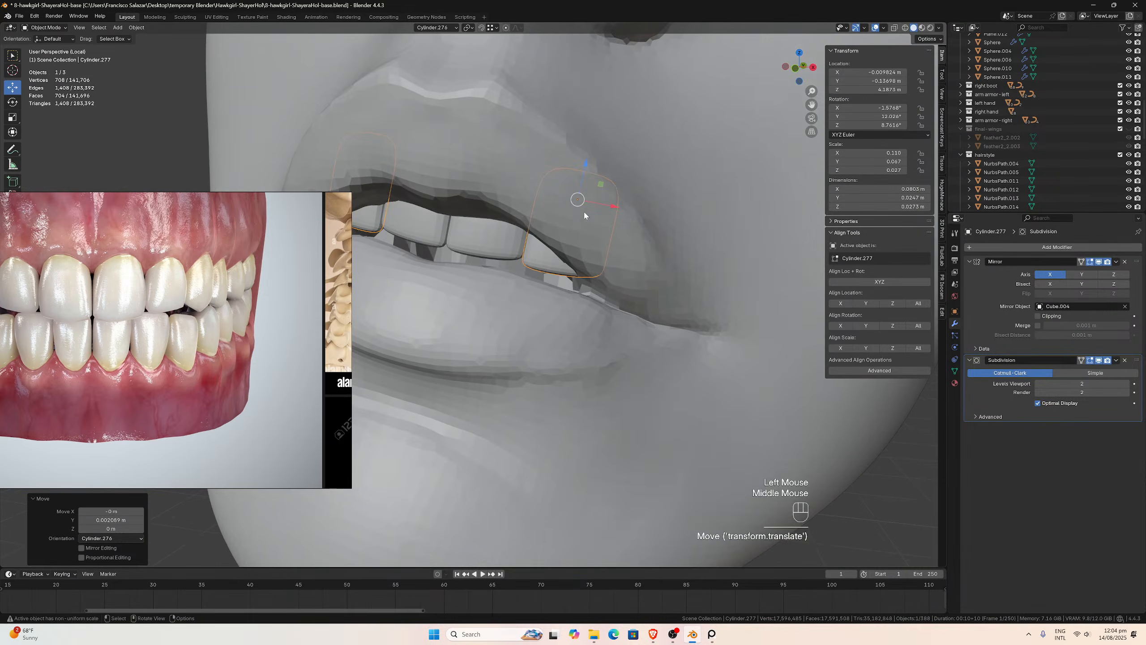
# - Raise the duplicated side tooth along Z in two moves of about 0.0014 m and 0.0012 m
pyautogui.scroll(2, 585, 215)
pyautogui.moveTo(607, 149); pyautogui.dragTo(608, 143)
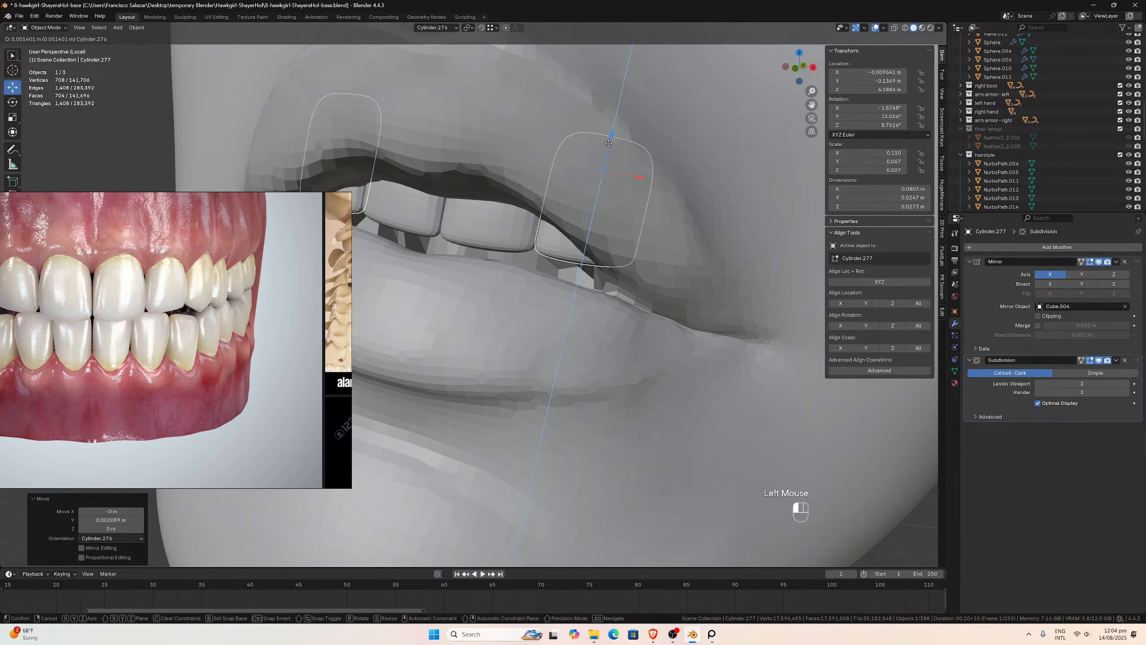
pyautogui.moveTo(609, 143); pyautogui.dragTo(609, 143)
pyautogui.scroll(-2, 604, 174)
pyautogui.moveTo(604, 174); pyautogui.dragTo(599, 197, button='middle')
pyautogui.scroll(1, 608, 182)
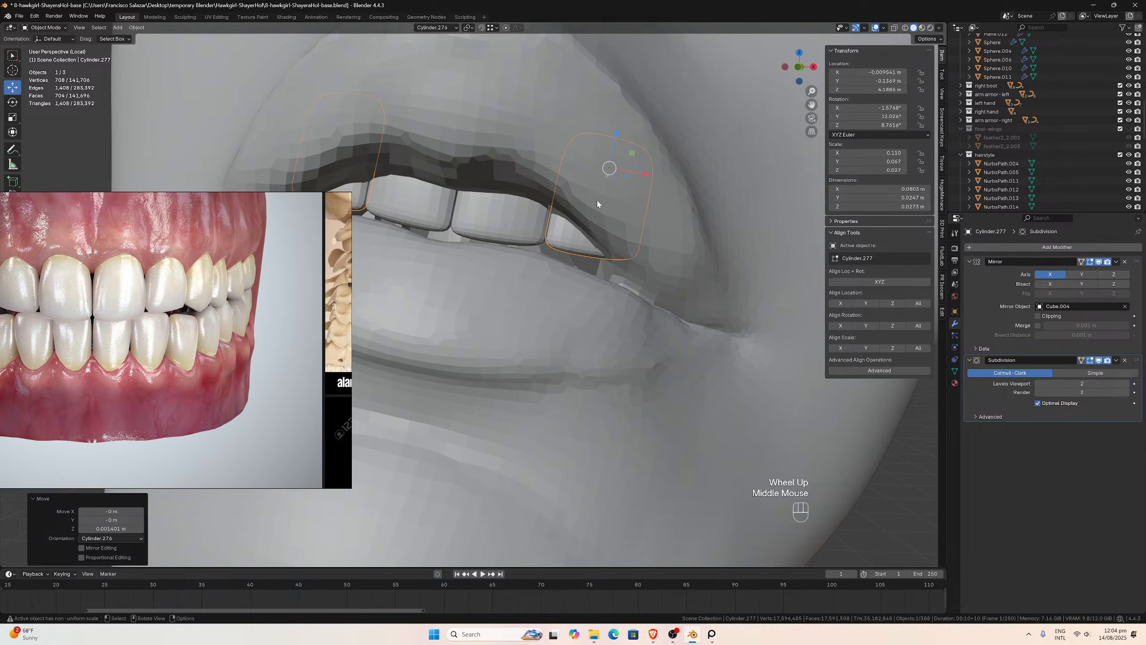
pyautogui.moveTo(616, 138); pyautogui.dragTo(618, 127)
# - Deselect the side tooth and examine the teeth and lips from the front and in side profile
pyautogui.scroll(1, 605, 204)
pyautogui.scroll(-4, 600, 228)
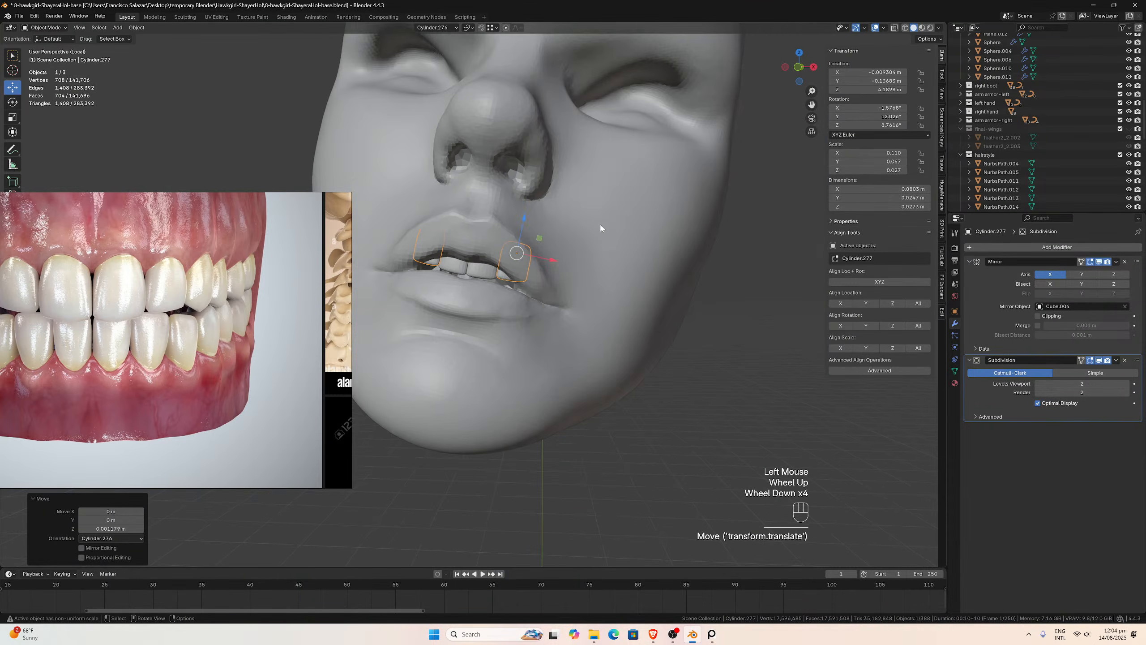
pyautogui.click(682, 369)
pyautogui.scroll(-2, 681, 369)
pyautogui.moveTo(683, 370); pyautogui.dragTo(478, 263, button='middle')
pyautogui.scroll(2, 617, 340)
pyautogui.scroll(1, 617, 341)
pyautogui.scroll(-1, 617, 340)
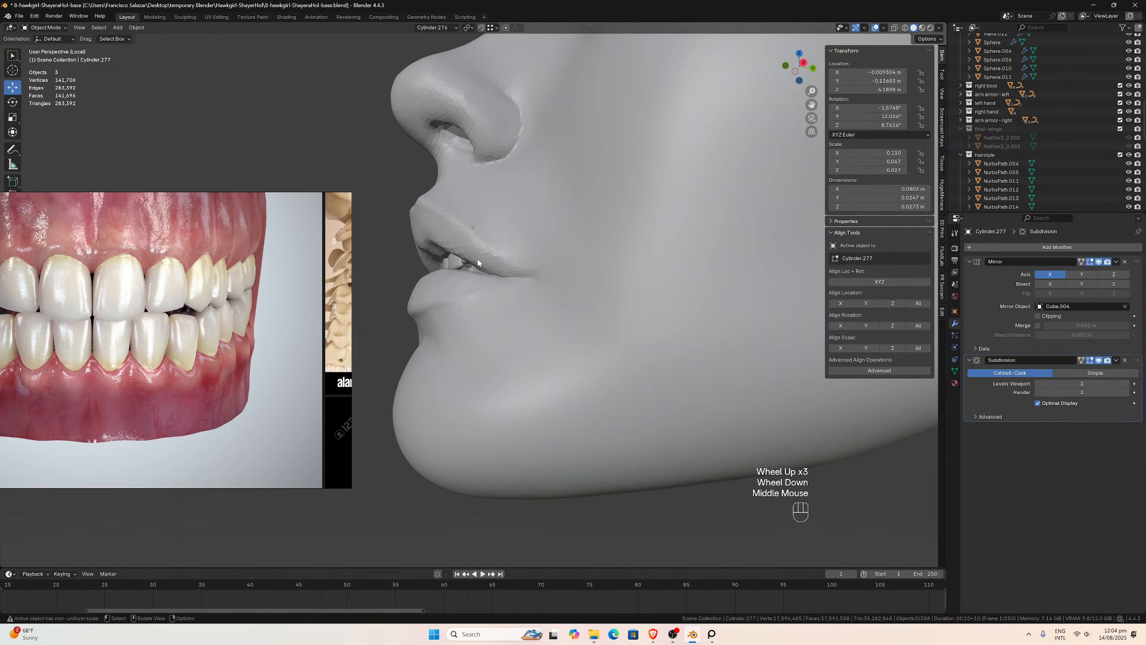
# - Make the model see-through in side view and shift the upper side tooth about 0.0004 m along its Y axis
pyautogui.press('KP_3')
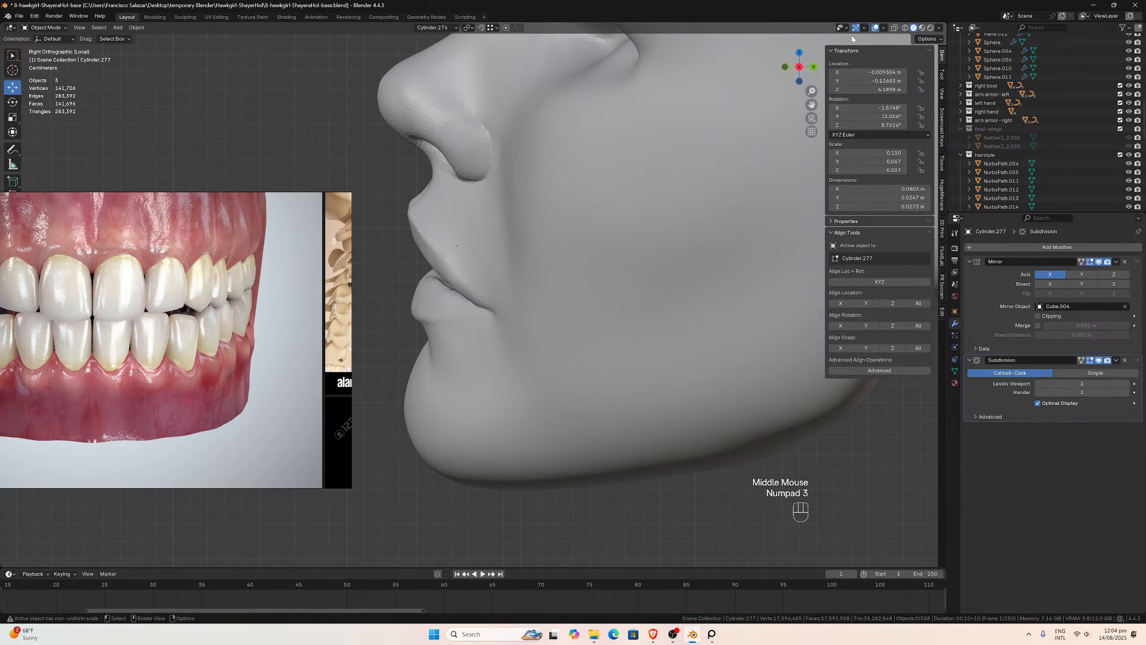
pyautogui.click(895, 28)
pyautogui.scroll(3, 542, 241)
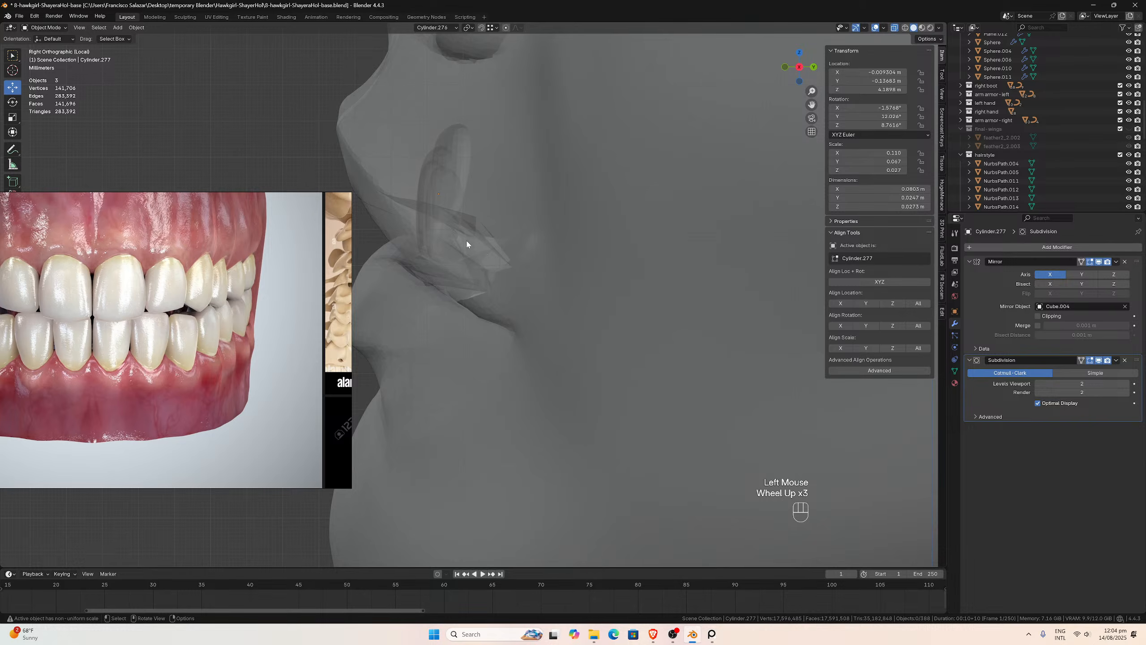
pyautogui.click(447, 203)
pyautogui.click(445, 198)
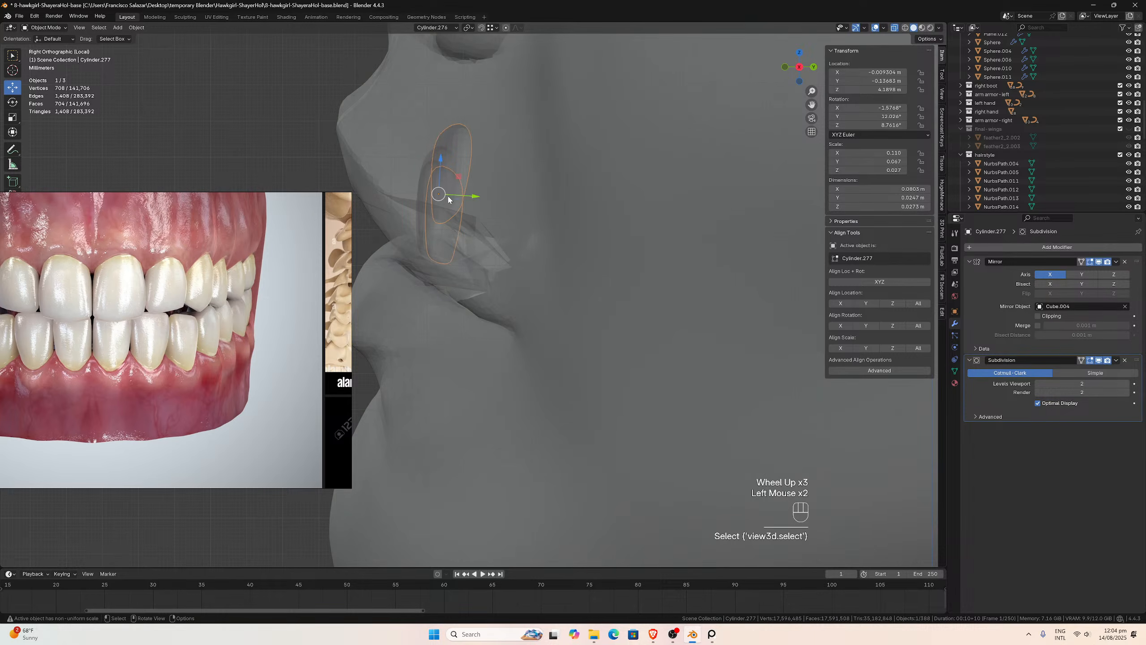
pyautogui.moveTo(474, 196); pyautogui.dragTo(477, 197)
# - Rotate the upper side tooth about 4.6° around its Z axis
pyautogui.press('r')
pyautogui.press('z')
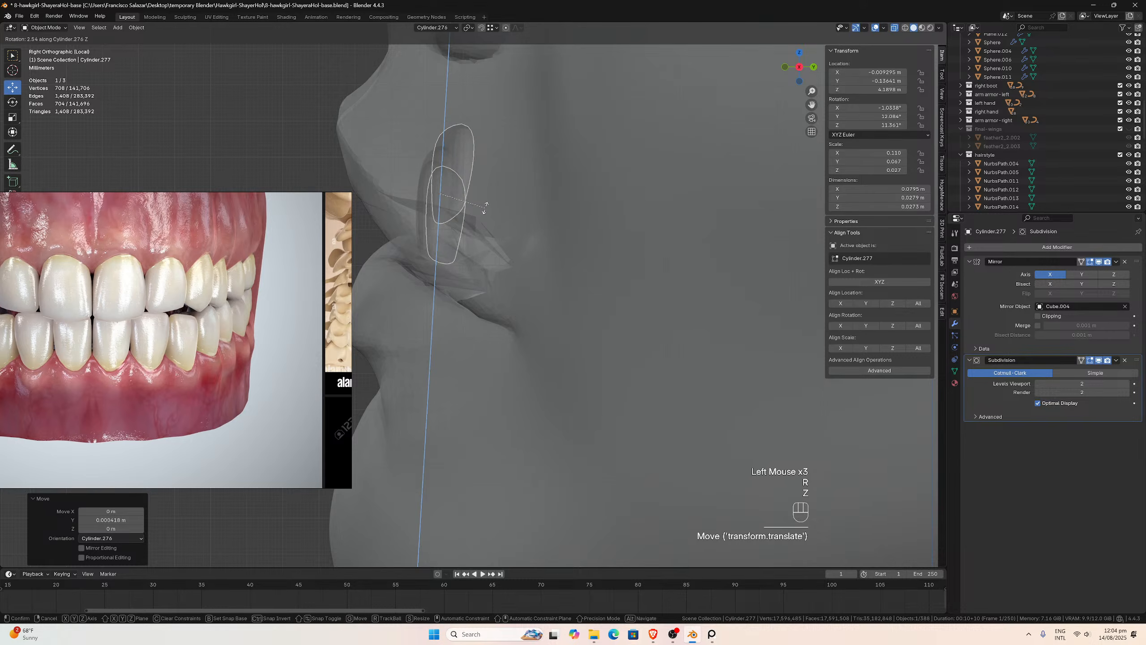
pyautogui.click(485, 204)
pyautogui.moveTo(486, 206); pyautogui.dragTo(620, 197, button='middle')
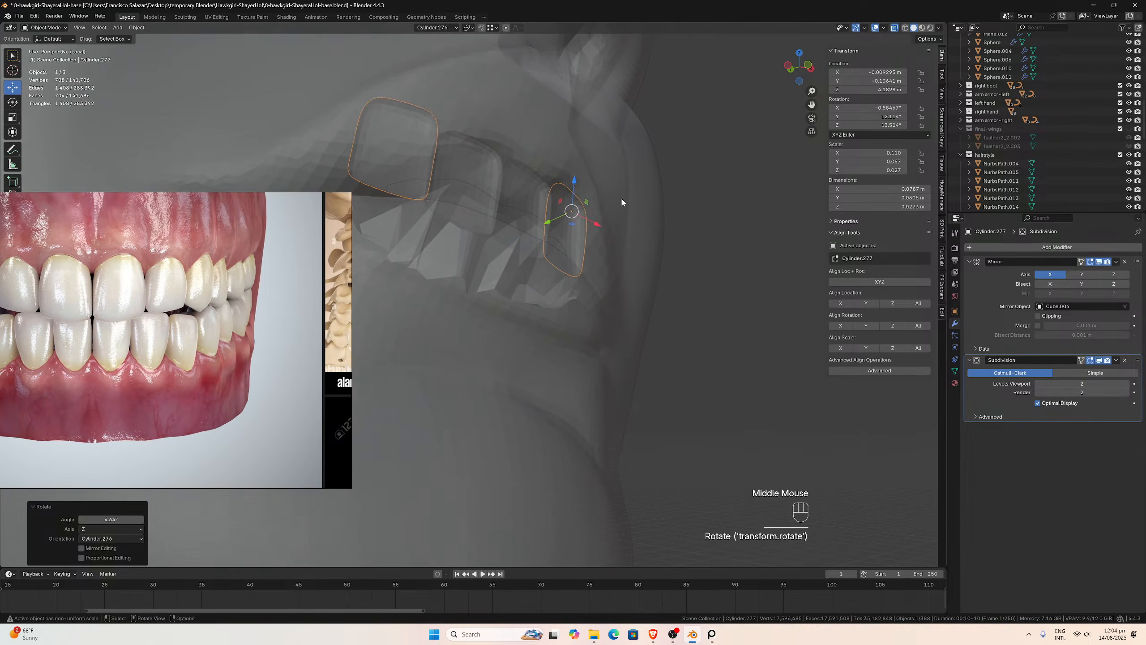
pyautogui.scroll(1, 621, 198)
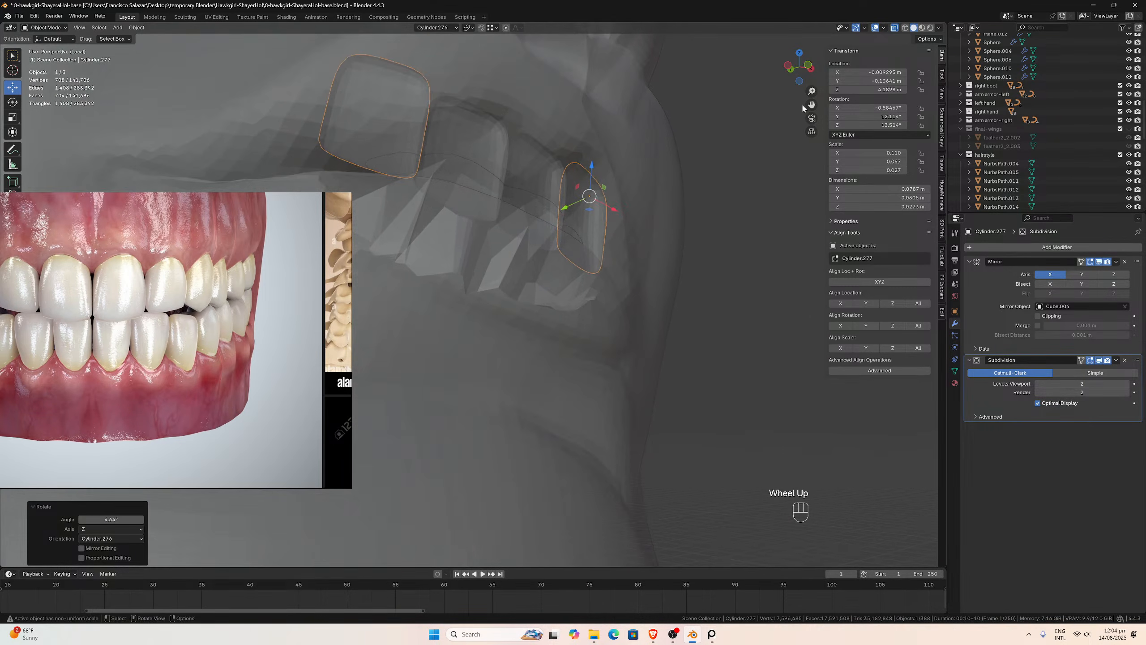
# - Return the model to opaque display and shift the upper side tooth about 0.0007 m along its Y axis
pyautogui.click(895, 29)
pyautogui.moveTo(735, 160); pyautogui.dragTo(551, 209, button='middle')
pyautogui.moveTo(541, 125); pyautogui.dragTo(543, 127)
pyautogui.moveTo(542, 127); pyautogui.dragTo(587, 343, button='middle')
pyautogui.scroll(-2, 536, 252)
pyautogui.scroll(-2, 632, 432)
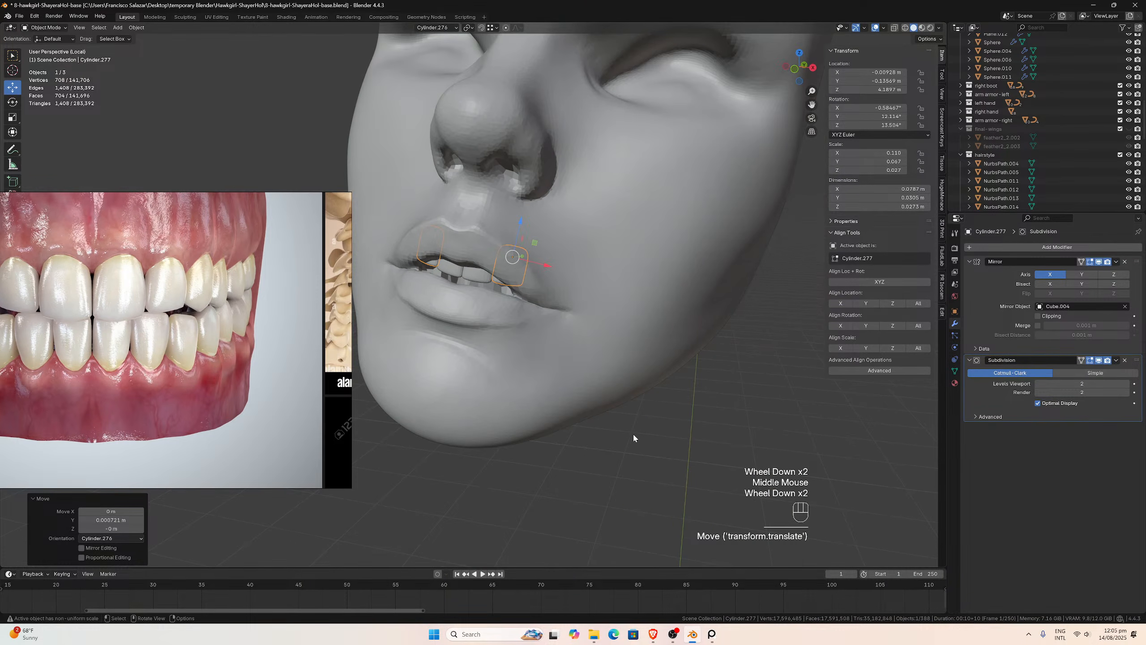
# - Deselect the side tooth and examine the teeth and lips from the front, three-quarter and side views
pyautogui.click(635, 431)
pyautogui.scroll(-2, 635, 416)
pyautogui.moveTo(635, 394)
pyautogui.mouseDown(button='middle')
pyautogui.moveTo(664, 392)
pyautogui.moveTo(652, 403)
pyautogui.mouseUp(button='middle')
pyautogui.scroll(2, 652, 402)
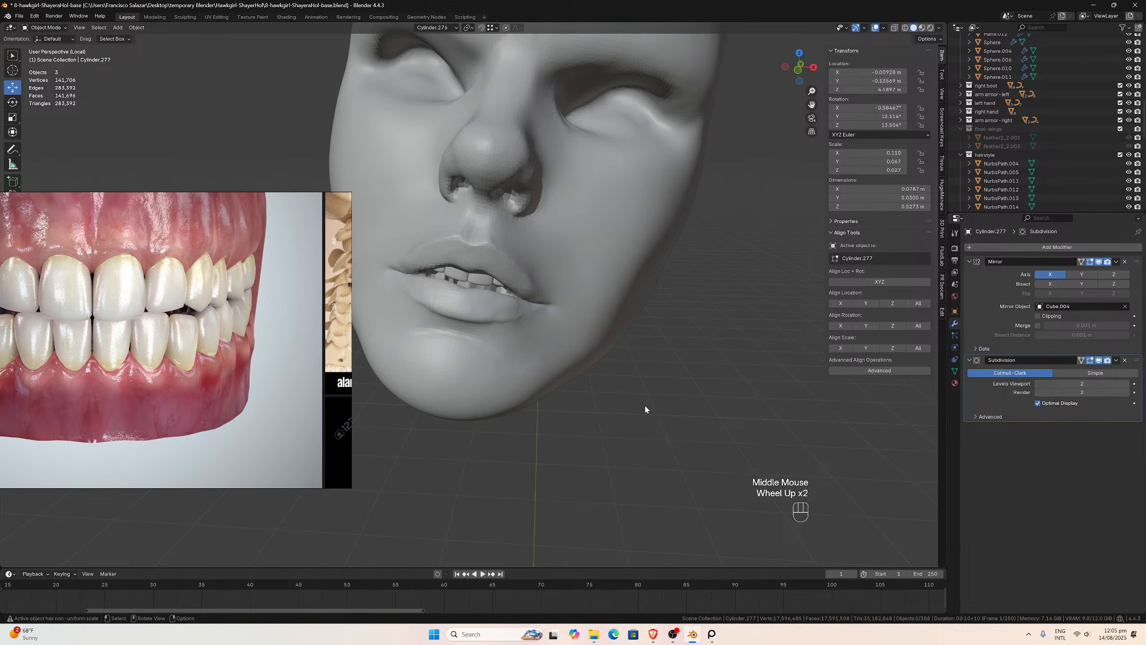
pyautogui.scroll(2, 645, 410)
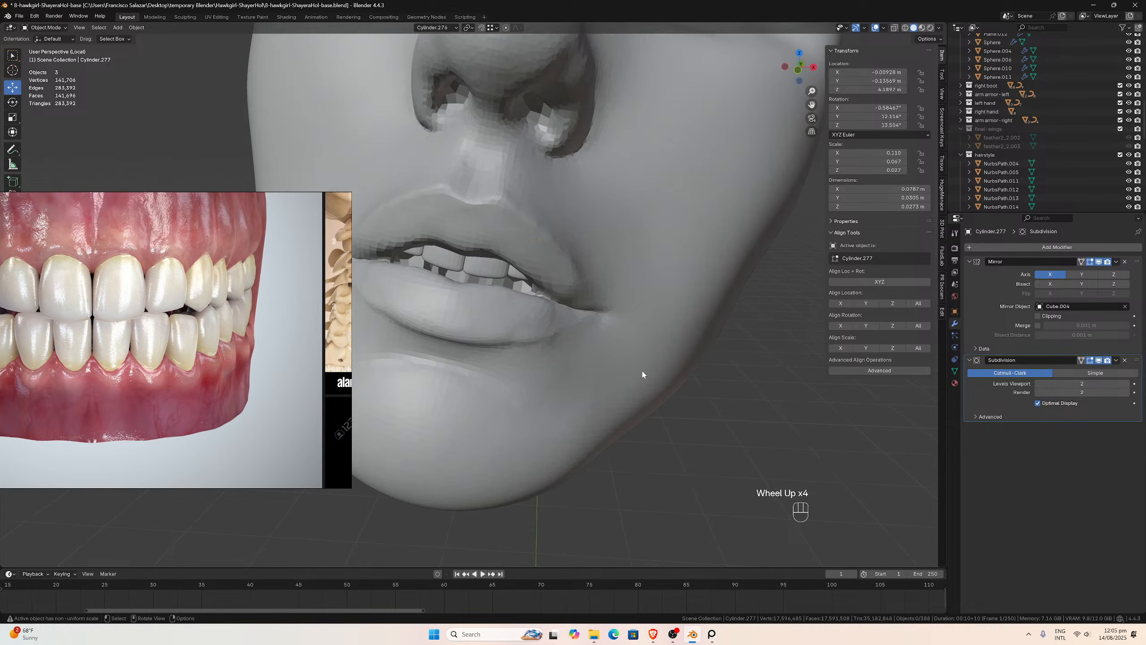
pyautogui.moveTo(642, 376)
pyautogui.mouseDown(button='middle')
pyautogui.moveTo(657, 361)
pyautogui.moveTo(646, 366)
pyautogui.mouseUp(button='middle')
pyautogui.scroll(-2, 597, 319)
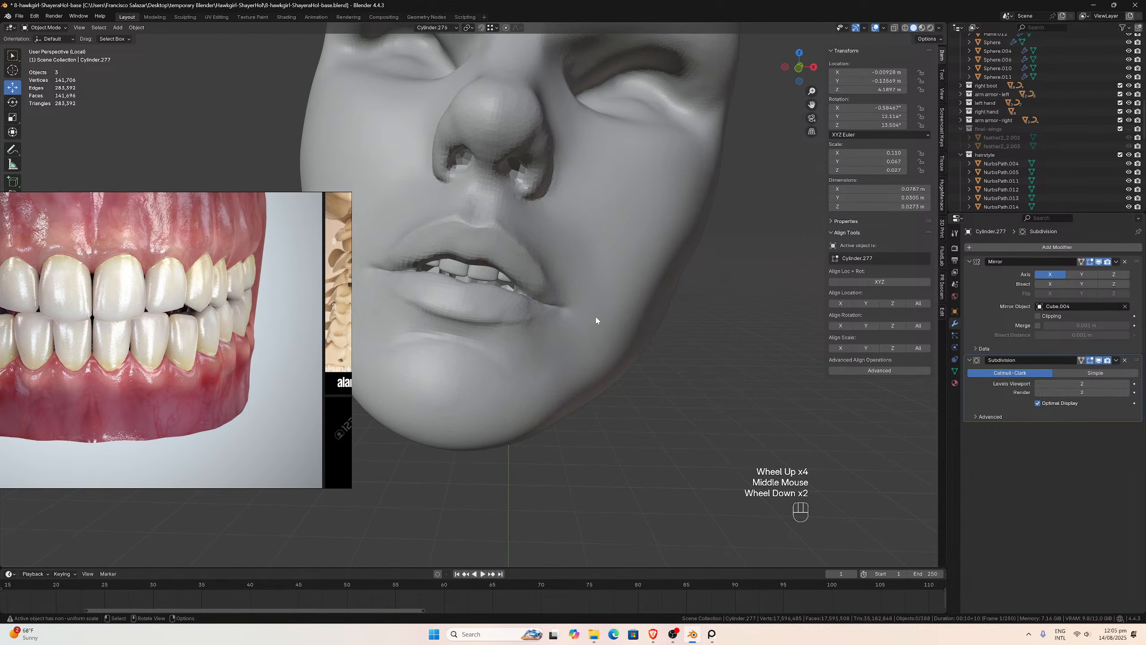
pyautogui.scroll(-1, 530, 310)
pyautogui.moveTo(596, 319); pyautogui.dragTo(428, 285, button='middle')
pyautogui.scroll(1, 530, 310)
pyautogui.scroll(4, 542, 333)
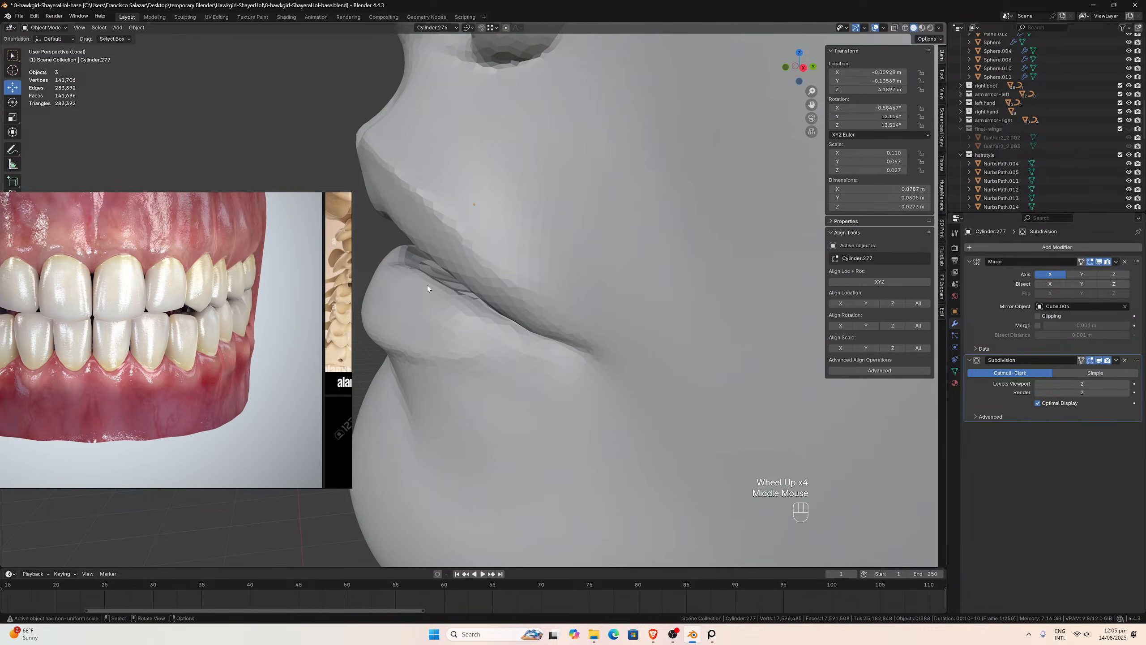
pyautogui.scroll(-1, 427, 284)
pyautogui.scroll(-7, 511, 305)
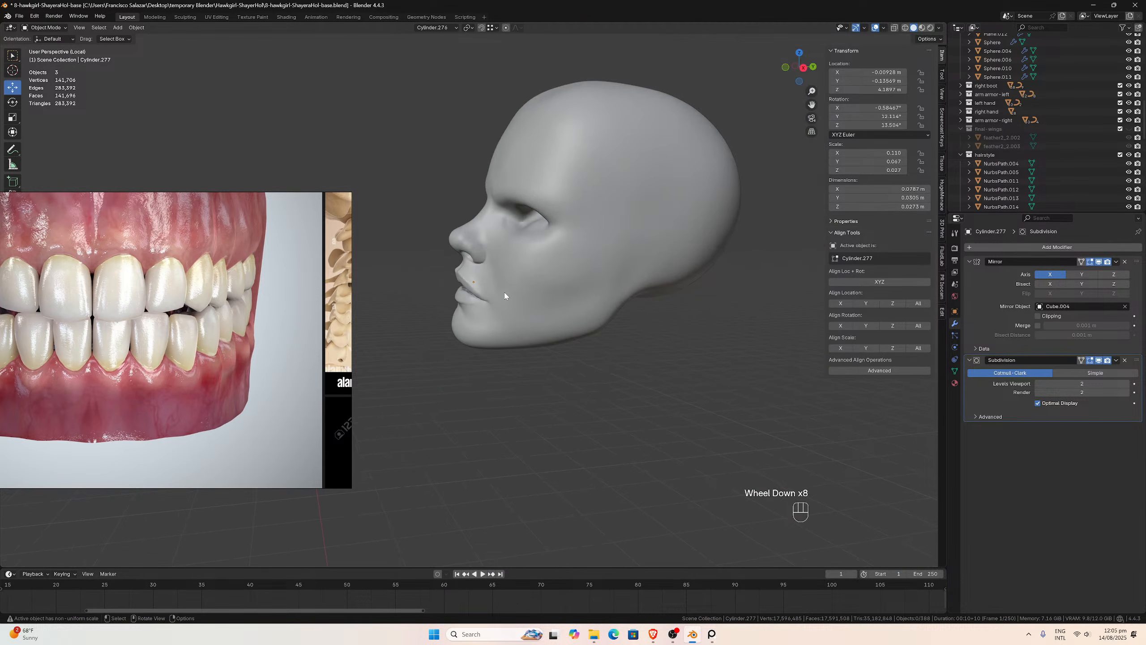
pyautogui.moveTo(508, 283); pyautogui.dragTo(548, 305, button='middle')
pyautogui.scroll(2, 582, 285)
pyautogui.scroll(2, 582, 285)
pyautogui.scroll(1, 562, 286)
pyautogui.scroll(1, 547, 305)
# - Switch to the reference board and examine the slightly open lips and visible teeth in the woman's portrait photo
pyautogui.scroll(-4, 190, 334)
pyautogui.scroll(-5, 190, 336)
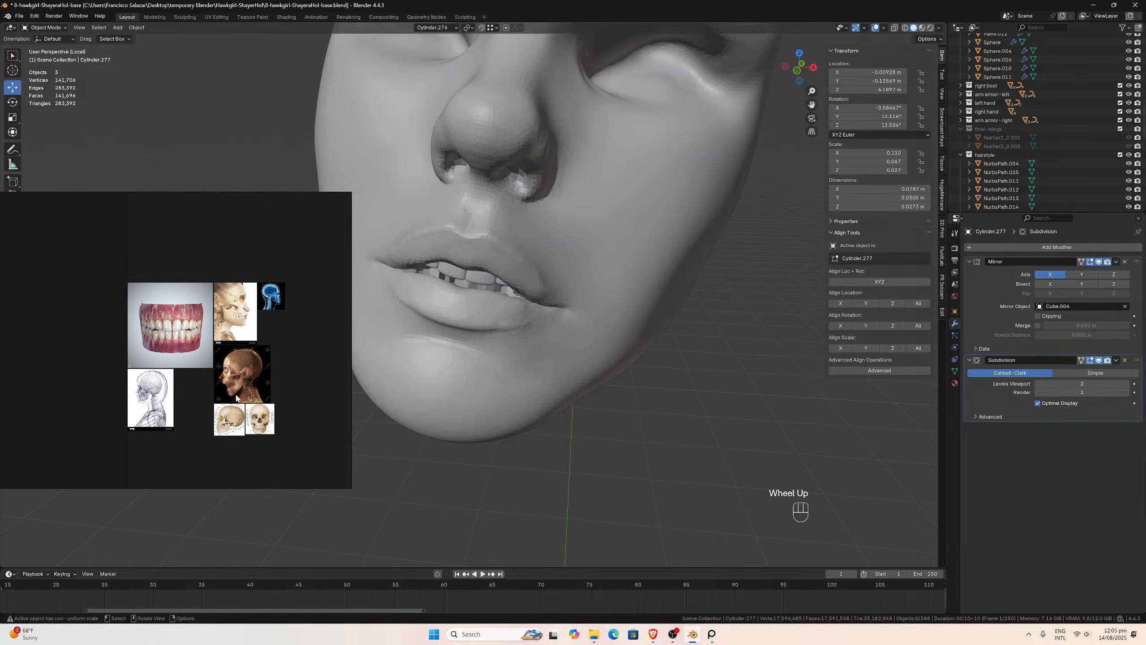
pyautogui.moveTo(234, 393); pyautogui.dragTo(143, 346, button='middle')
pyautogui.scroll(-2, 144, 347)
pyautogui.moveTo(269, 333); pyautogui.dragTo(171, 375, button='middle')
pyautogui.scroll(6, 170, 374)
pyautogui.moveTo(251, 257); pyautogui.dragTo(203, 344, button='middle')
pyautogui.scroll(5, 203, 344)
pyautogui.scroll(5, 203, 347)
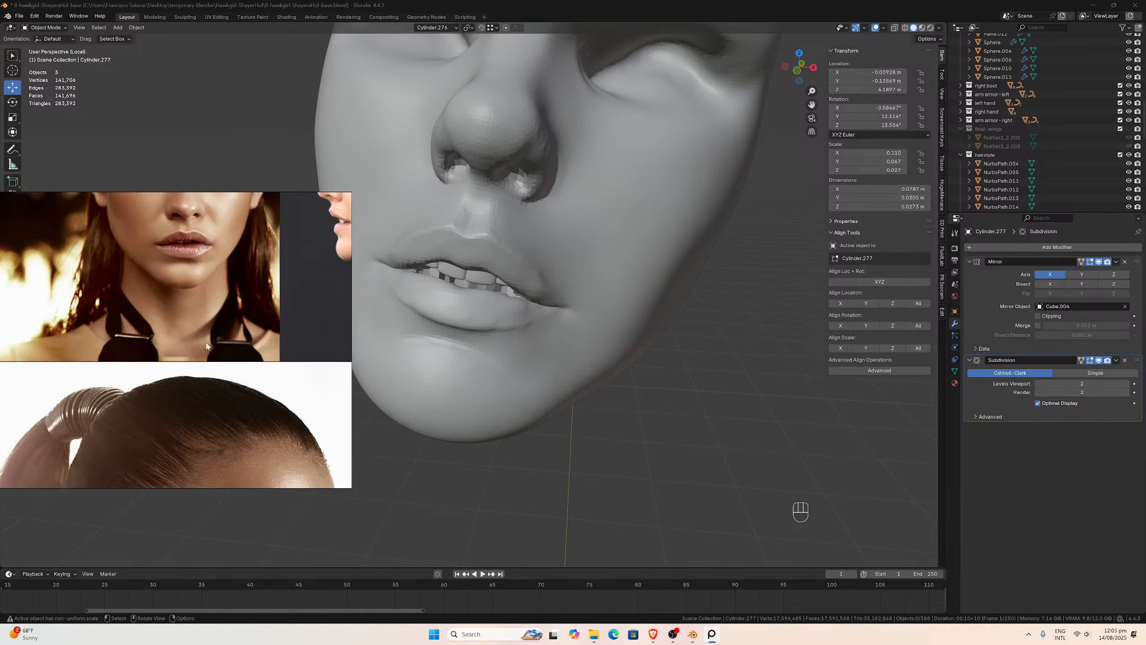
pyautogui.moveTo(199, 266); pyautogui.dragTo(228, 394, button='middle')
pyautogui.scroll(4, 227, 394)
pyautogui.moveTo(231, 329); pyautogui.dragTo(242, 386, button='middle')
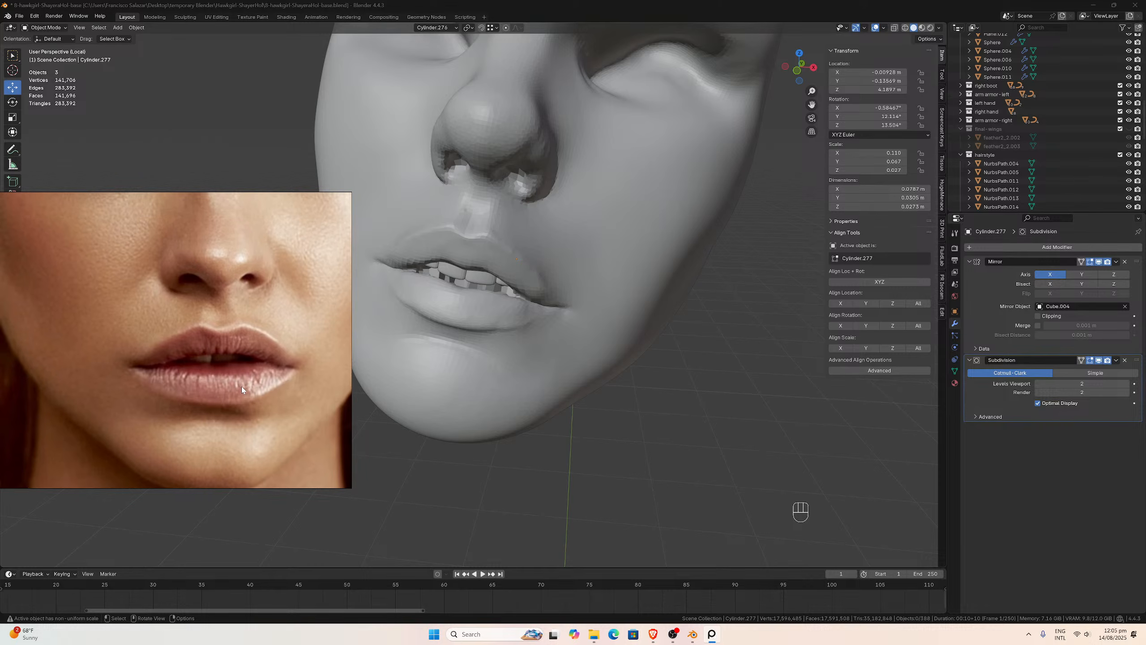
pyautogui.scroll(2, 242, 386)
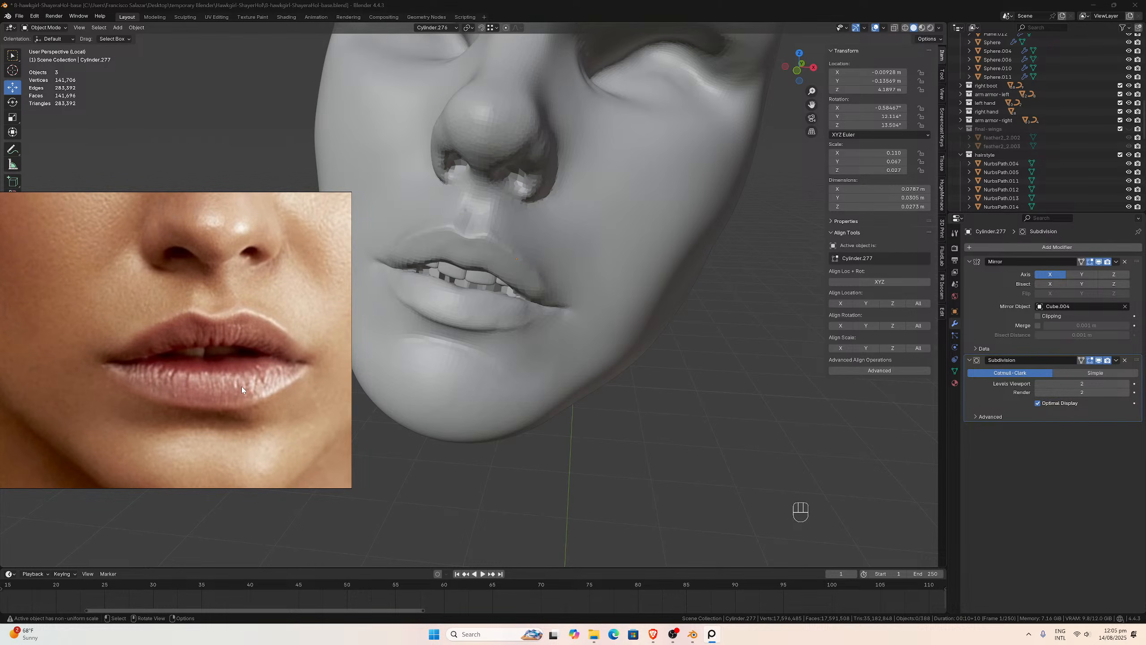
# - Compare the modelled face's mouth opening with the lip photo, viewing the face from various distances
pyautogui.scroll(-2, 475, 290)
pyautogui.moveTo(476, 289)
pyautogui.mouseDown(button='middle')
pyautogui.moveTo(406, 285)
pyautogui.moveTo(415, 272)
pyautogui.moveTo(383, 260)
pyautogui.moveTo(469, 292)
pyautogui.mouseUp(button='middle')
pyautogui.scroll(1, 406, 284)
pyautogui.scroll(-1, 415, 272)
pyautogui.scroll(1, 449, 290)
pyautogui.scroll(-1, 467, 289)
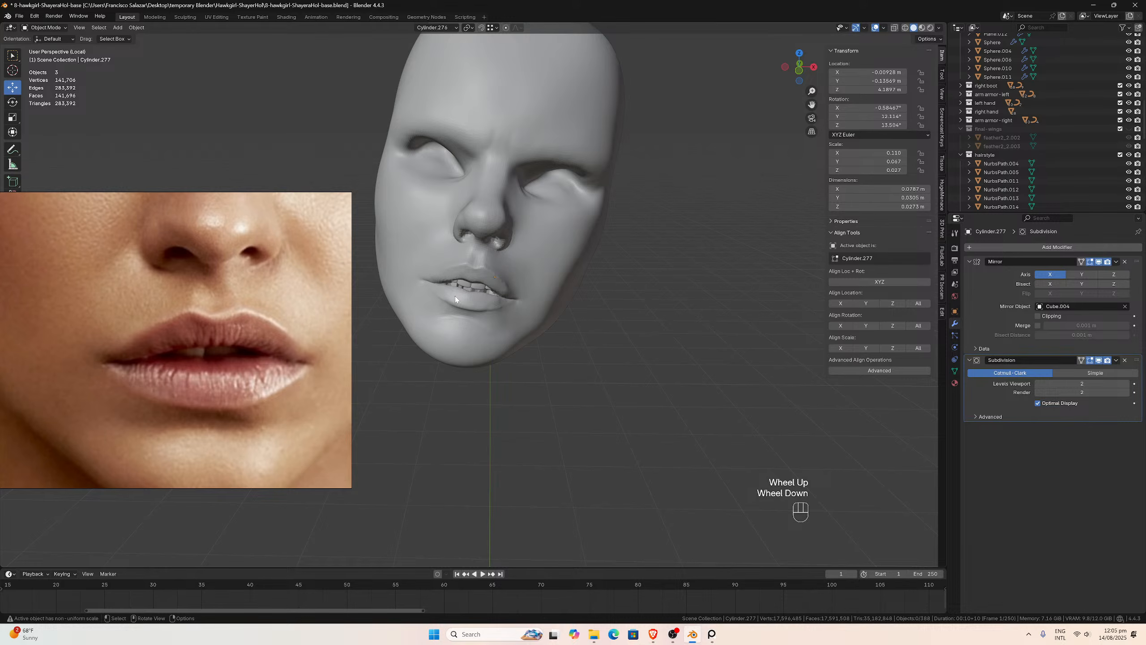
pyautogui.scroll(-2, 455, 296)
# - Examine the dental photo and skull references on the board, comparing them with the model's mouth and focusing on the lower teeth
pyautogui.scroll(-5, 219, 342)
pyautogui.scroll(-10, 218, 342)
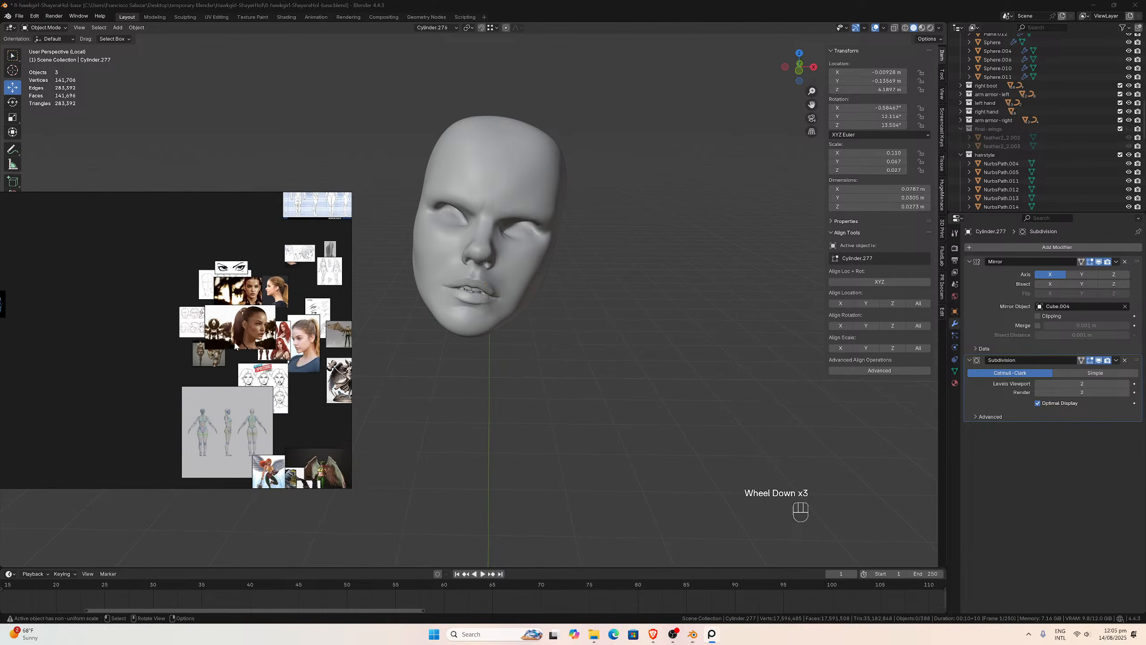
pyautogui.moveTo(143, 273); pyautogui.dragTo(246, 439, button='middle')
pyautogui.scroll(6, 239, 427)
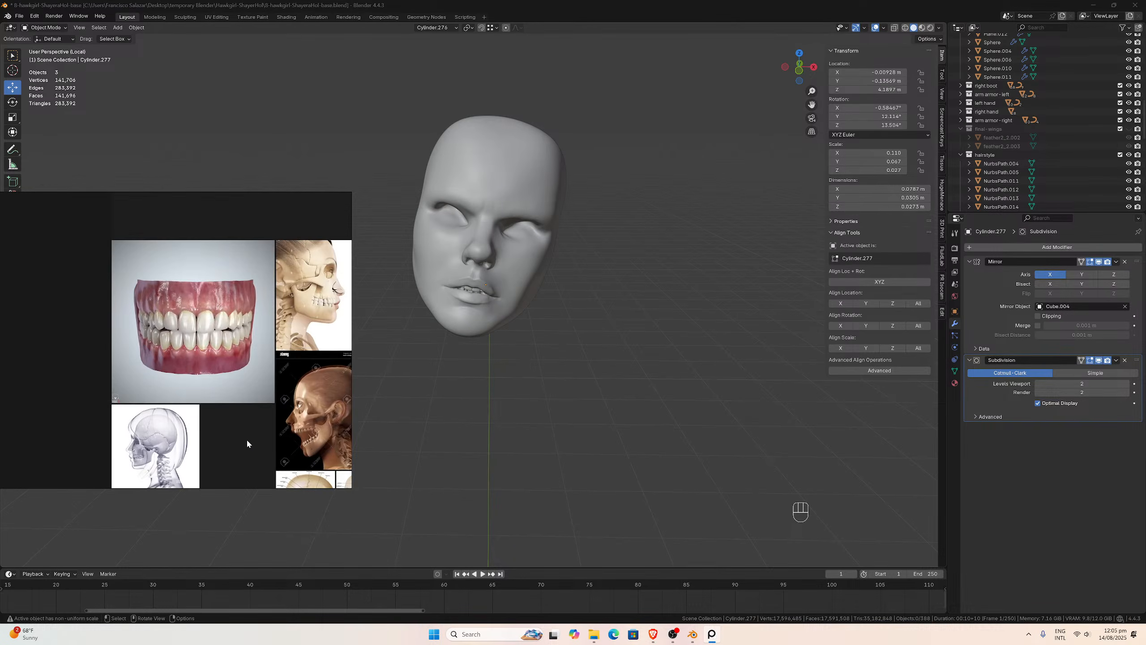
pyautogui.moveTo(188, 278); pyautogui.dragTo(301, 457, button='middle')
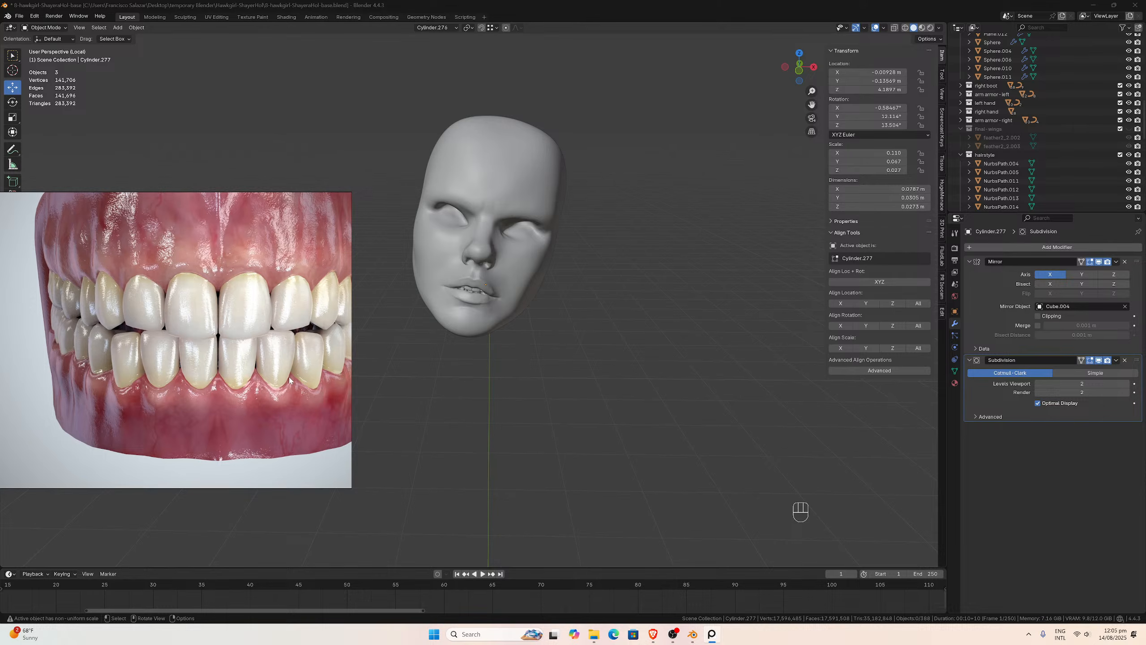
pyautogui.scroll(-3, 243, 368)
pyautogui.scroll(5, 247, 369)
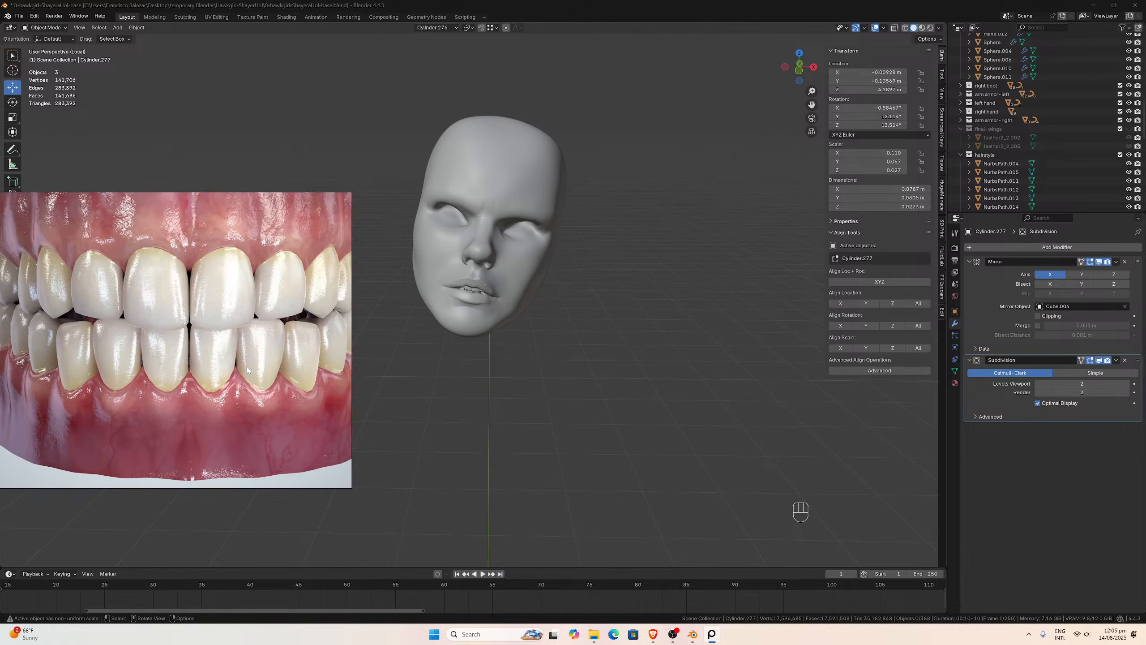
pyautogui.moveTo(520, 273)
pyautogui.mouseDown(button='middle')
pyautogui.moveTo(529, 257)
pyautogui.moveTo(530, 267)
pyautogui.moveTo(513, 265)
pyautogui.mouseUp(button='middle')
pyautogui.scroll(7, 530, 257)
pyautogui.scroll(-7, 262, 393)
pyautogui.moveTo(235, 420); pyautogui.dragTo(113, 289, button='middle')
pyautogui.scroll(6, 135, 307)
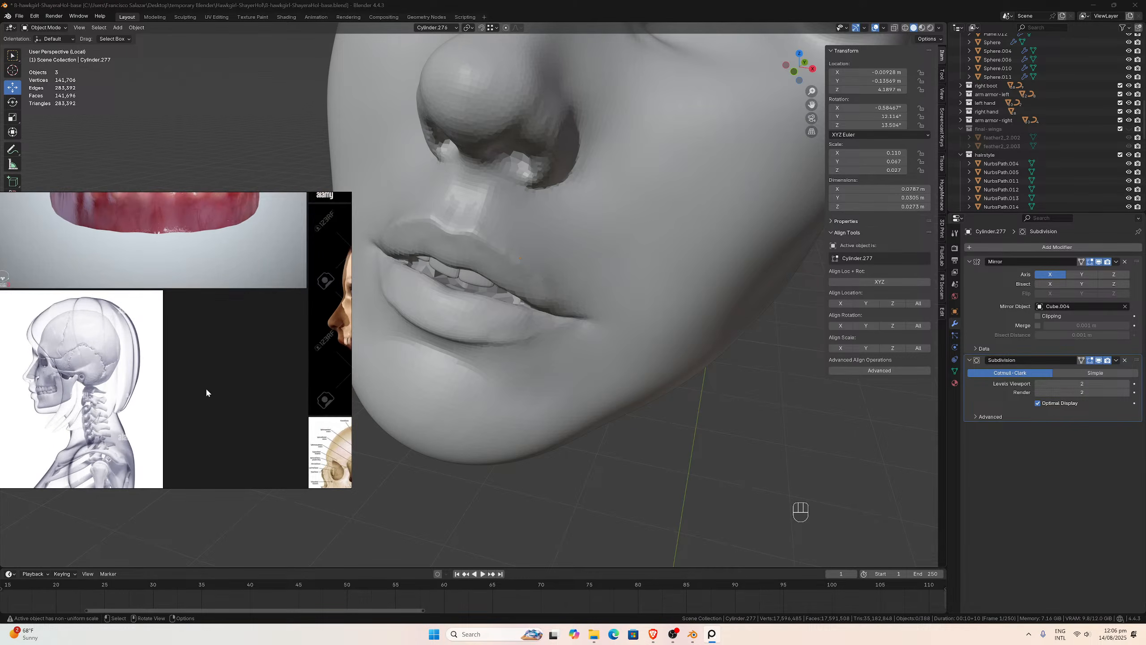
pyautogui.moveTo(207, 392); pyautogui.dragTo(92, 283, button='middle')
pyautogui.moveTo(197, 278); pyautogui.dragTo(295, 305, button='middle')
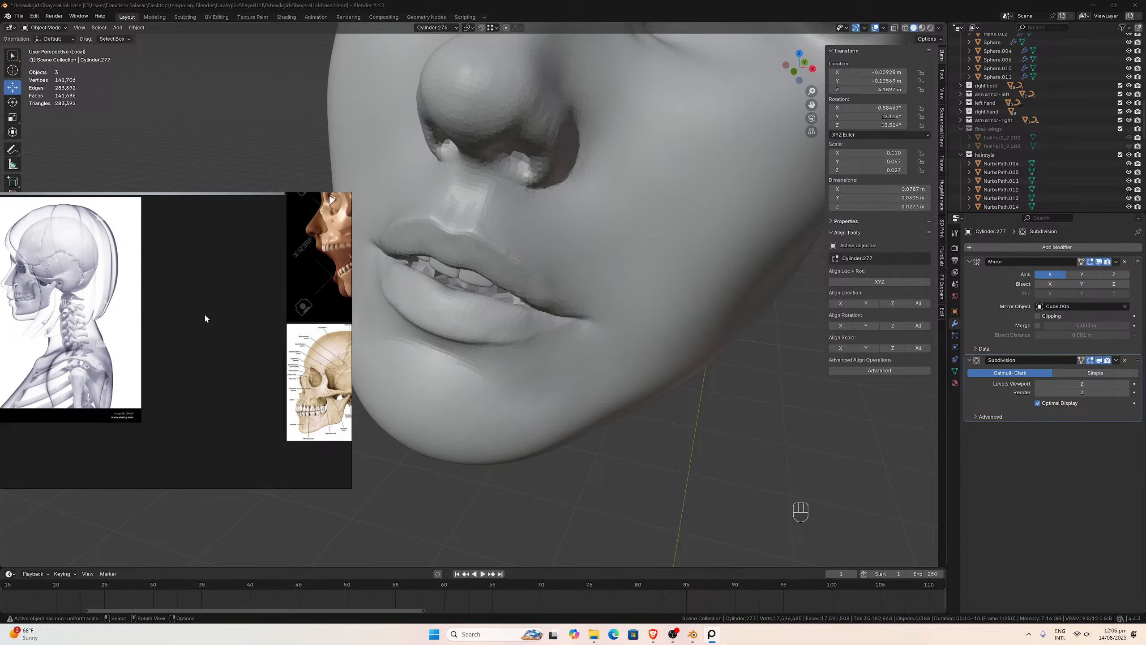
pyautogui.moveTo(192, 287); pyautogui.dragTo(206, 429, button='middle')
pyautogui.scroll(3, 185, 278)
pyautogui.scroll(2, 231, 347)
pyautogui.scroll(4, 460, 272)
# - Select the upper front tooth and duplicate it in place
pyautogui.moveTo(465, 270); pyautogui.dragTo(495, 248, button='middle')
pyautogui.click(495, 247)
pyautogui.moveTo(811, 105); pyautogui.dragTo(903, 145)
pyautogui.scroll(-1, 650, 255)
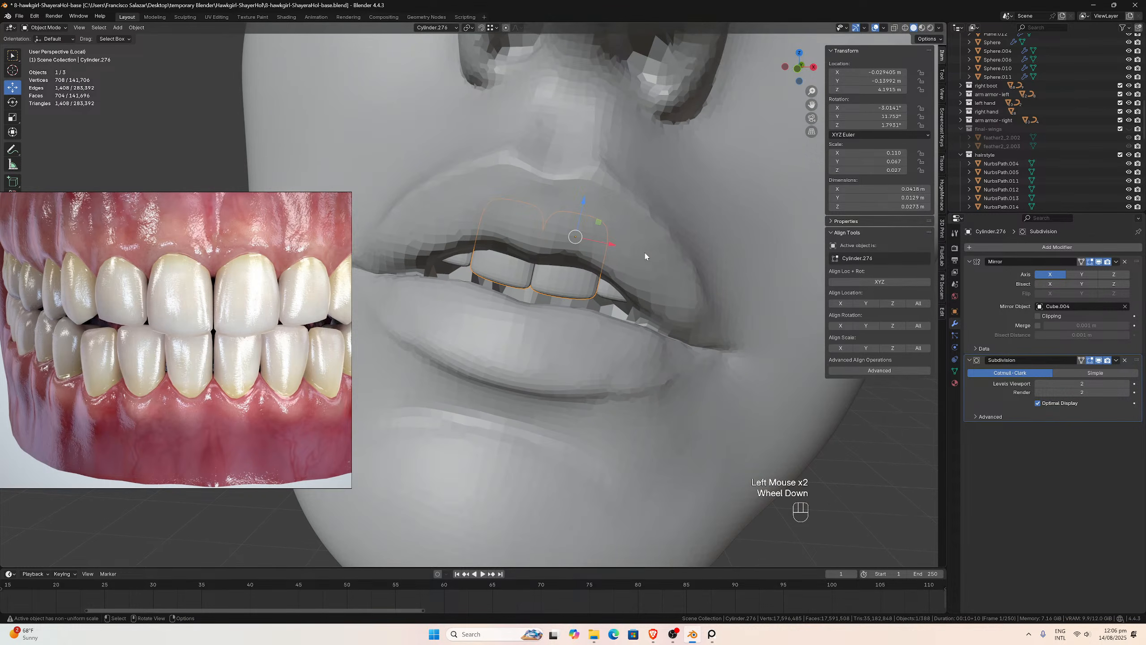
pyautogui.hotkey('shift', 'd')
pyautogui.press('Escape')
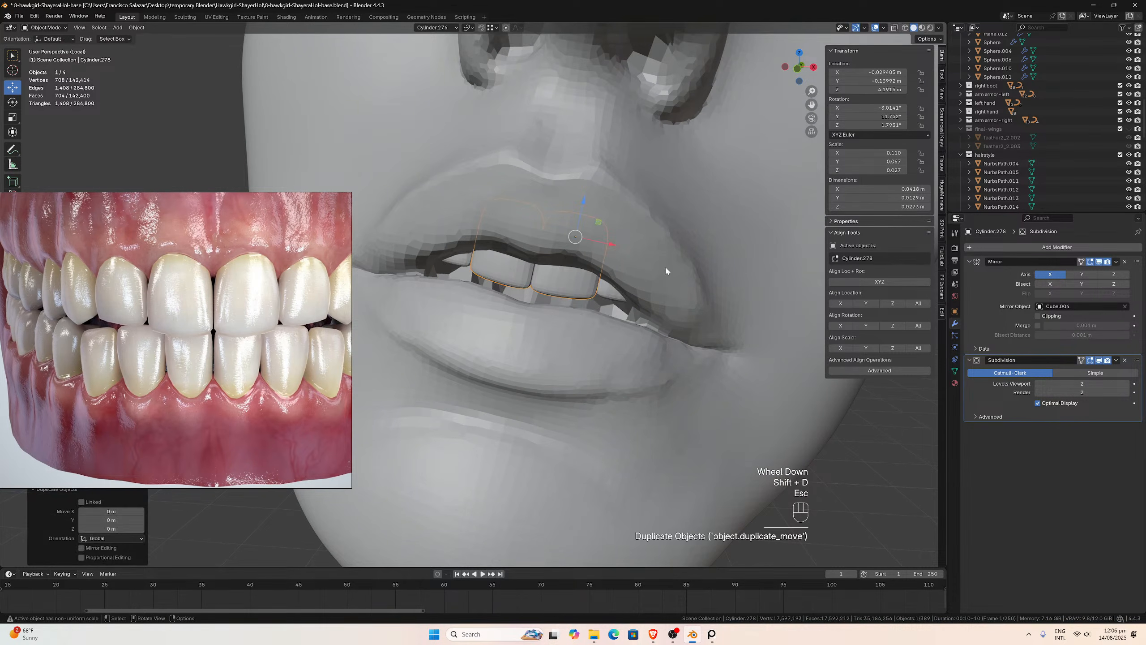
# - Rotate the duplicated front tooth exactly 180° around its Y axis
pyautogui.press('r')
pyautogui.press('y')
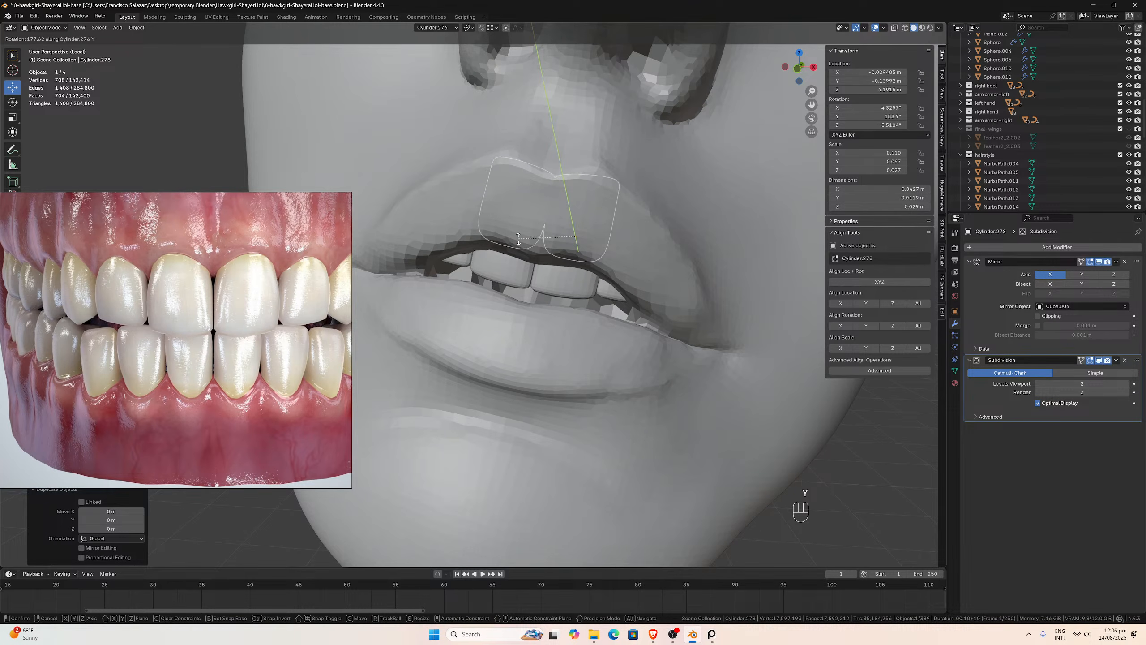
pyautogui.click(184, 467)
pyautogui.doubleClick(111, 520)
pyautogui.write('1')
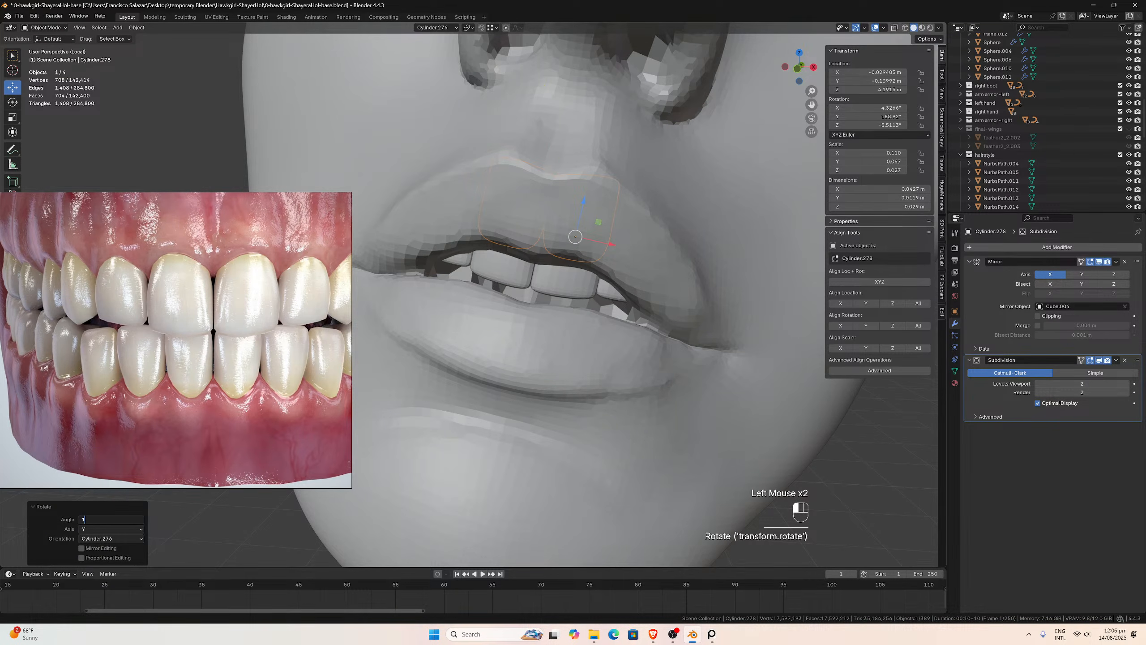
pyautogui.write('80')
pyautogui.press('Return')
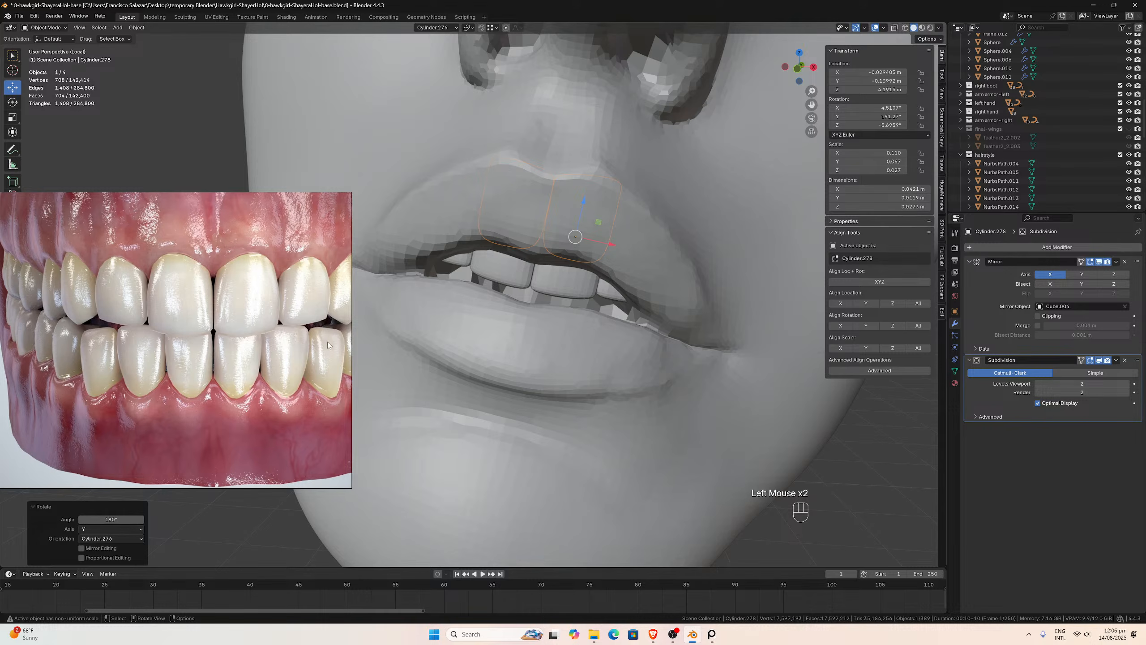
# - Move the flipped tooth about 0.0376 m down along the Z axis to start the lower row
pyautogui.moveTo(586, 213); pyautogui.dragTo(567, 319)
pyautogui.moveTo(568, 317); pyautogui.dragTo(570, 332, button='middle')
pyautogui.scroll(2, 586, 339)
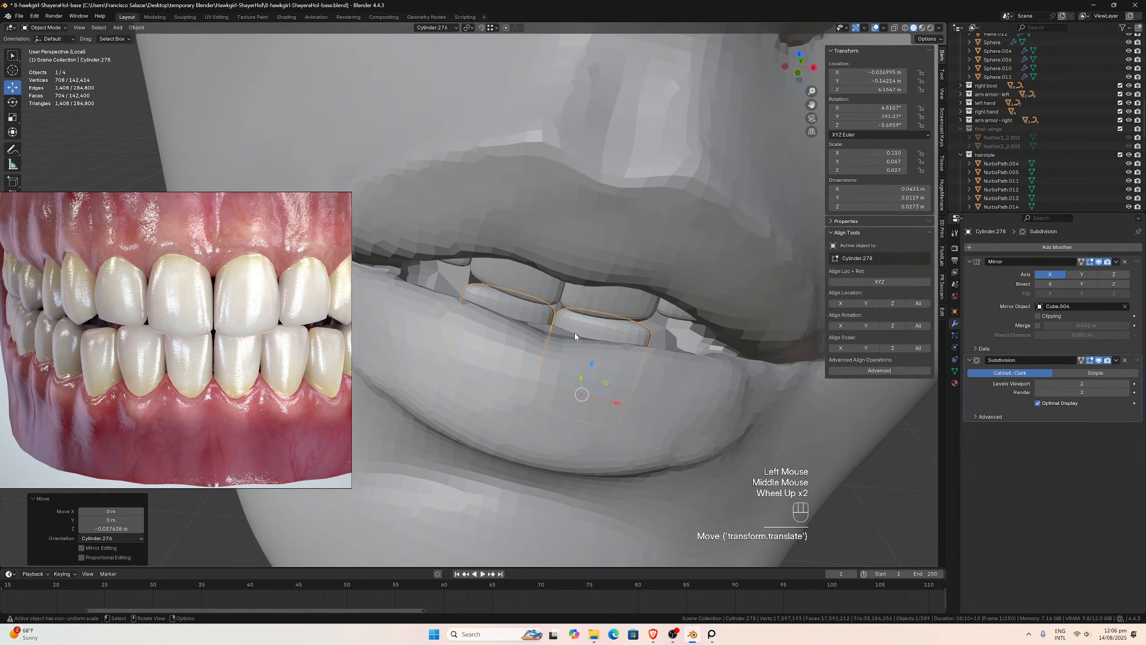
pyautogui.moveTo(651, 360); pyautogui.dragTo(672, 357, button='middle')
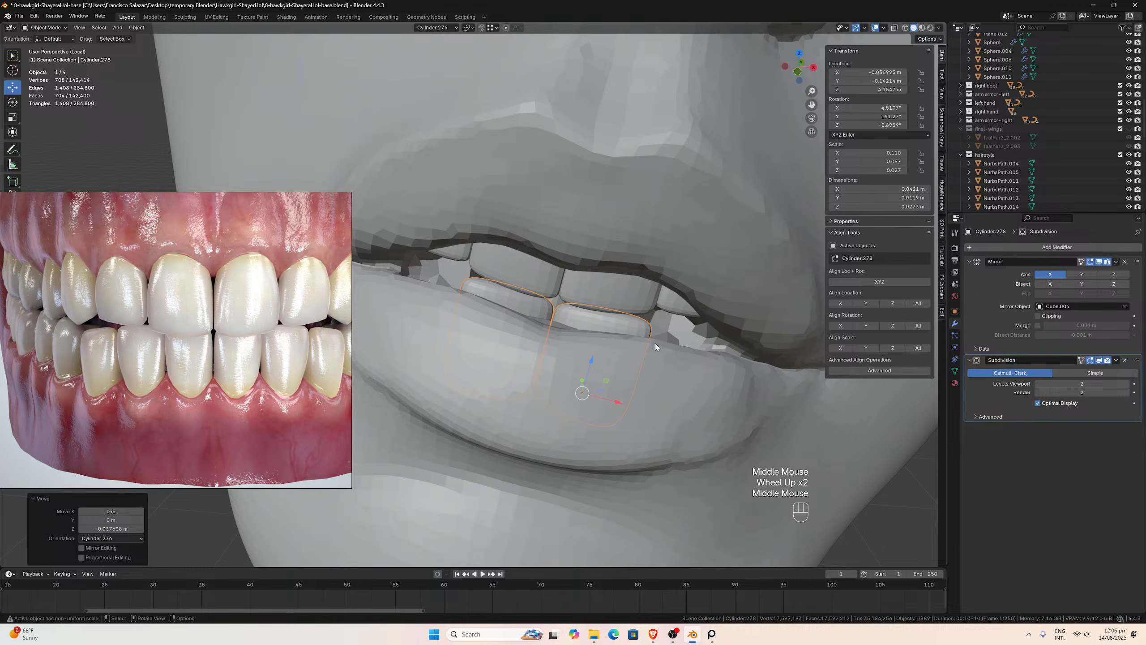
# - Scale the lower front tooth down uniformly to an X scale of about 0.091, move it towards the midline and raise it about 0.0007 m
pyautogui.press('s')
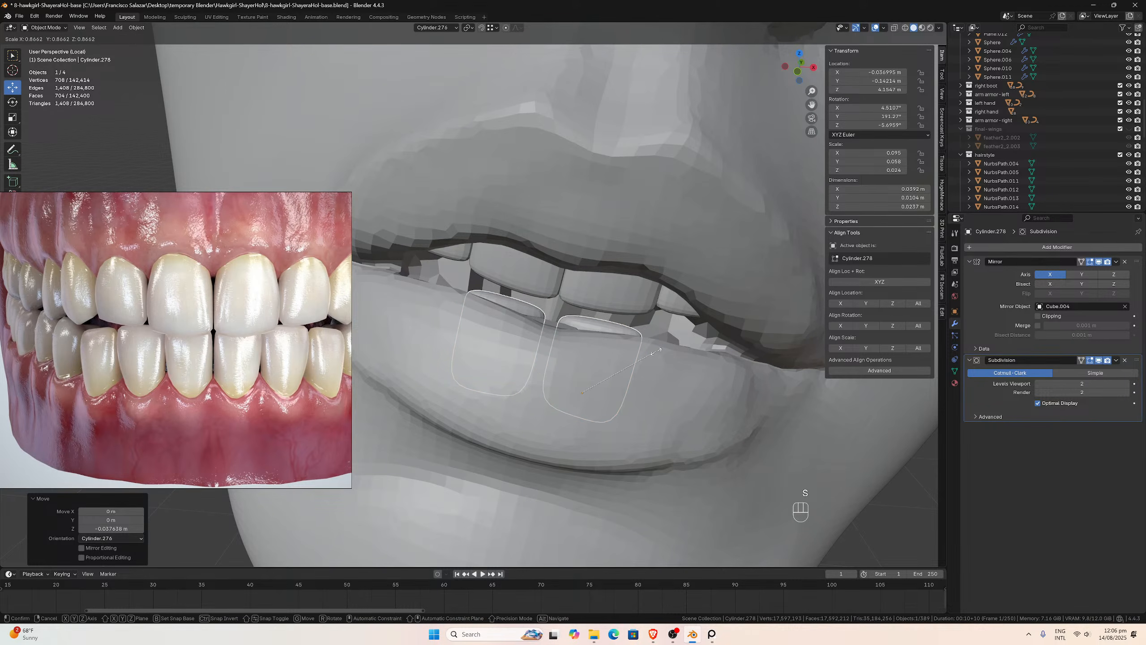
pyautogui.click(653, 356)
pyautogui.moveTo(621, 404); pyautogui.dragTo(580, 363)
pyautogui.moveTo(581, 363); pyautogui.dragTo(553, 355, button='middle')
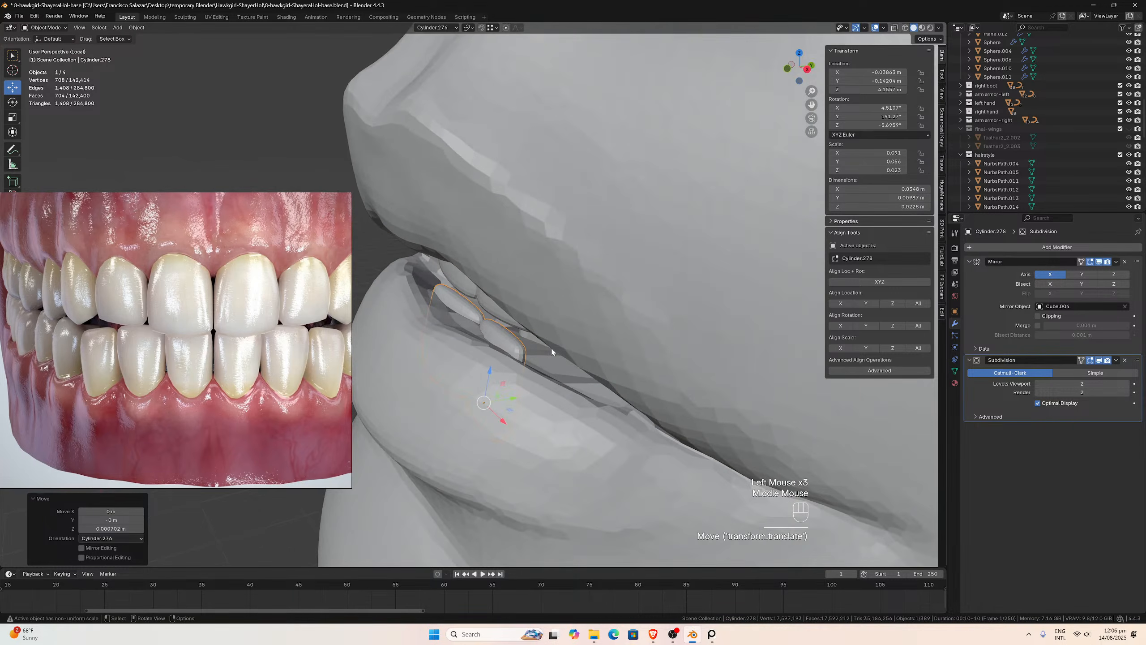
# - Rotate the lower front tooth about 12.5° around Z and shift it about 0.0033 m back along Y
pyautogui.press('r')
pyautogui.press('z')
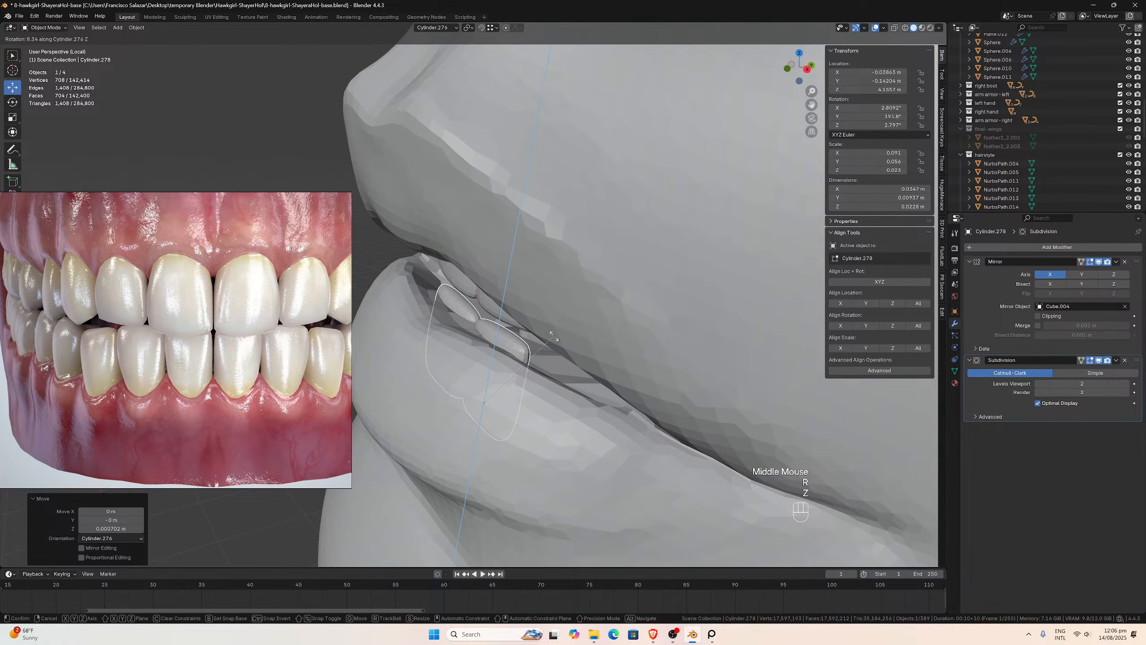
pyautogui.click(541, 343)
pyautogui.moveTo(541, 343); pyautogui.dragTo(482, 356, button='middle')
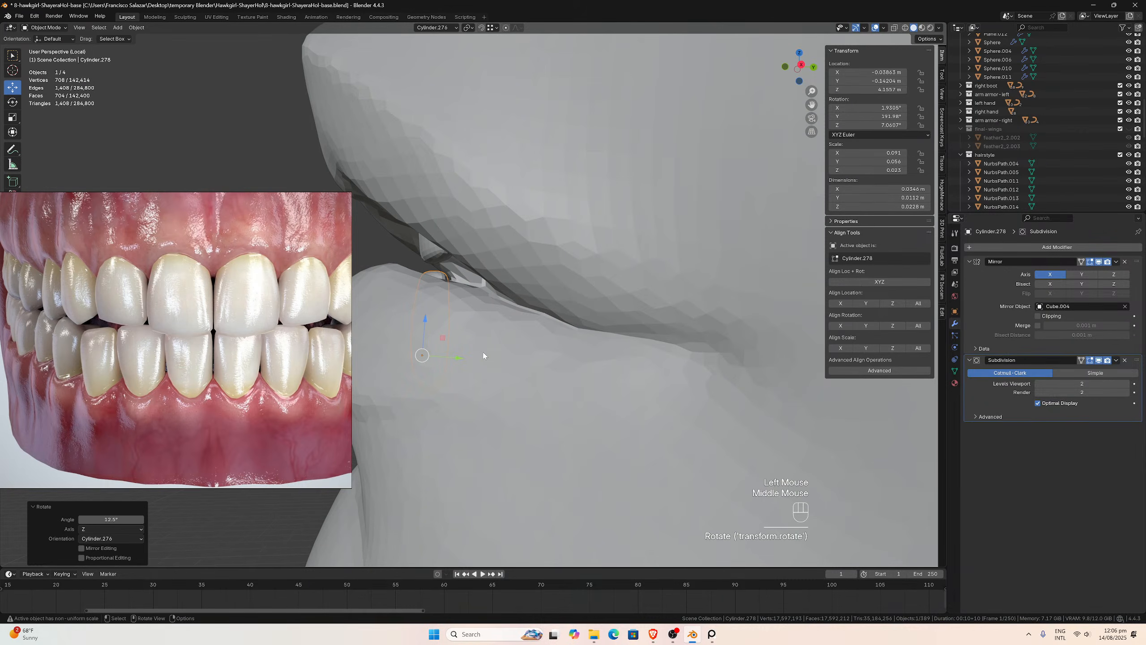
pyautogui.moveTo(458, 360); pyautogui.dragTo(476, 360)
pyautogui.moveTo(476, 360); pyautogui.dragTo(568, 321, button='middle')
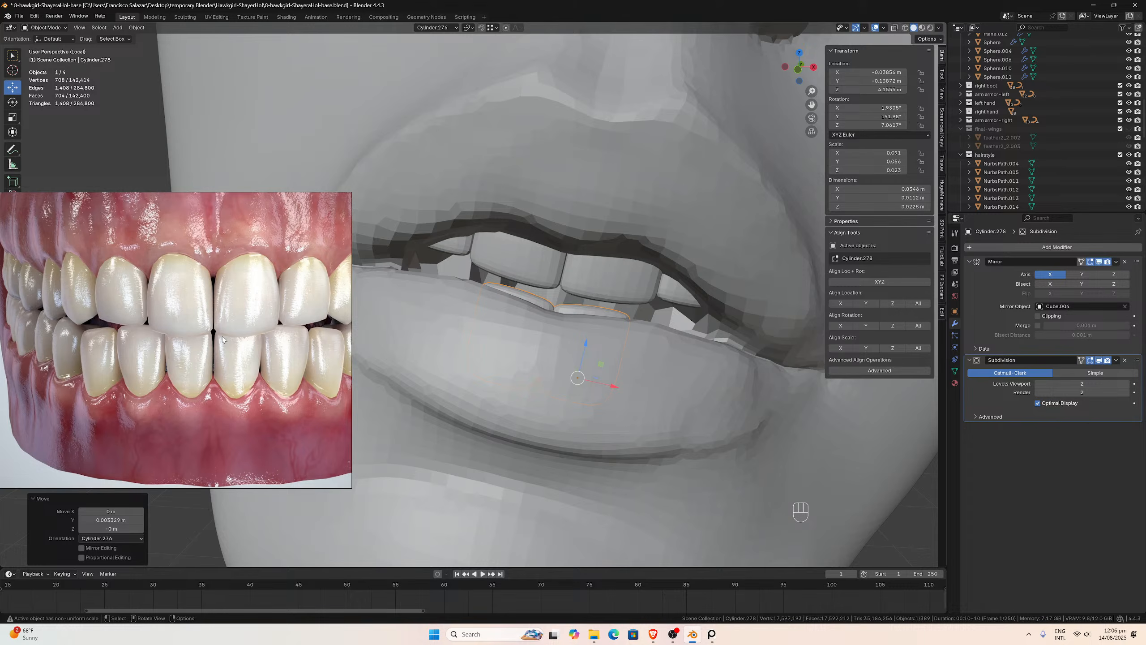
# - Examine the tooth close-up and the side and front skull references for how the lower teeth sit against the upper row
pyautogui.scroll(-8, 221, 357)
pyautogui.scroll(-2, 233, 394)
pyautogui.scroll(8, 209, 330)
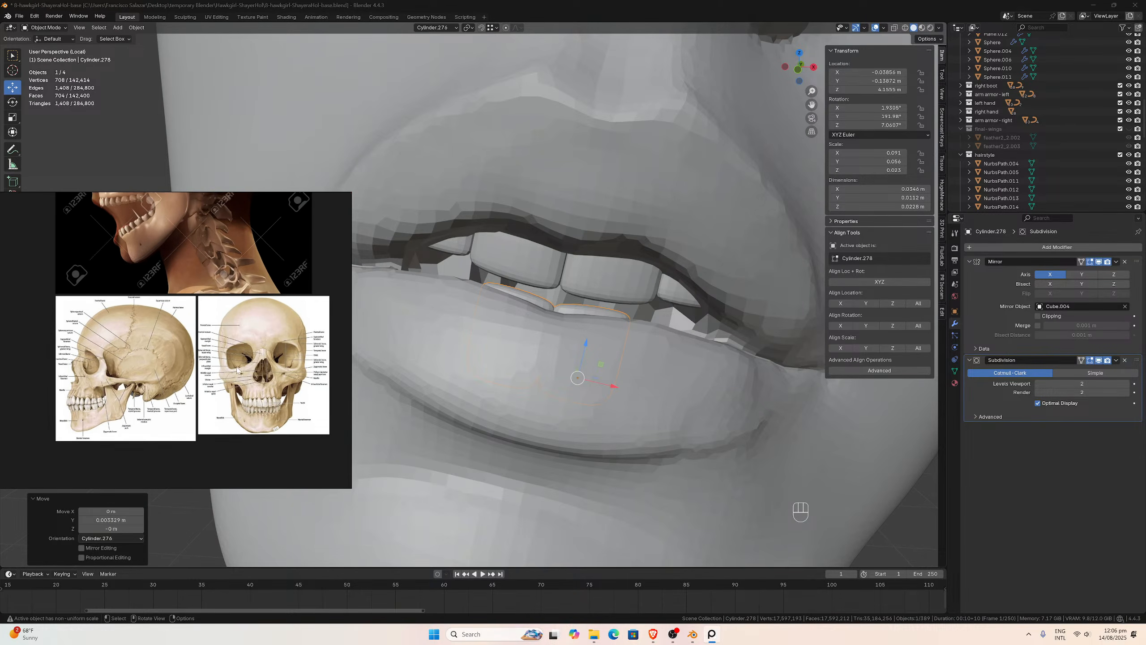
pyautogui.moveTo(208, 330); pyautogui.dragTo(325, 342, button='middle')
pyautogui.scroll(-8, 166, 342)
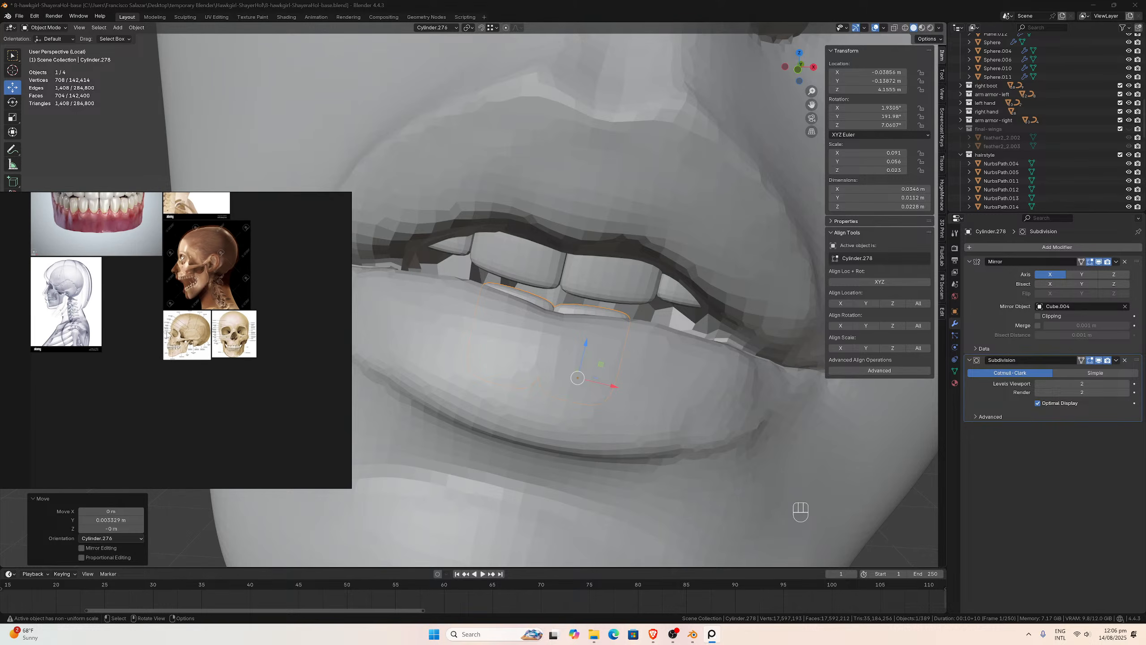
pyautogui.moveTo(173, 322); pyautogui.dragTo(205, 388, button='middle')
pyautogui.scroll(-2, 204, 310)
pyautogui.moveTo(120, 373); pyautogui.dragTo(165, 383, button='middle')
pyautogui.scroll(6, 166, 382)
pyautogui.moveTo(196, 285); pyautogui.dragTo(192, 301, button='middle')
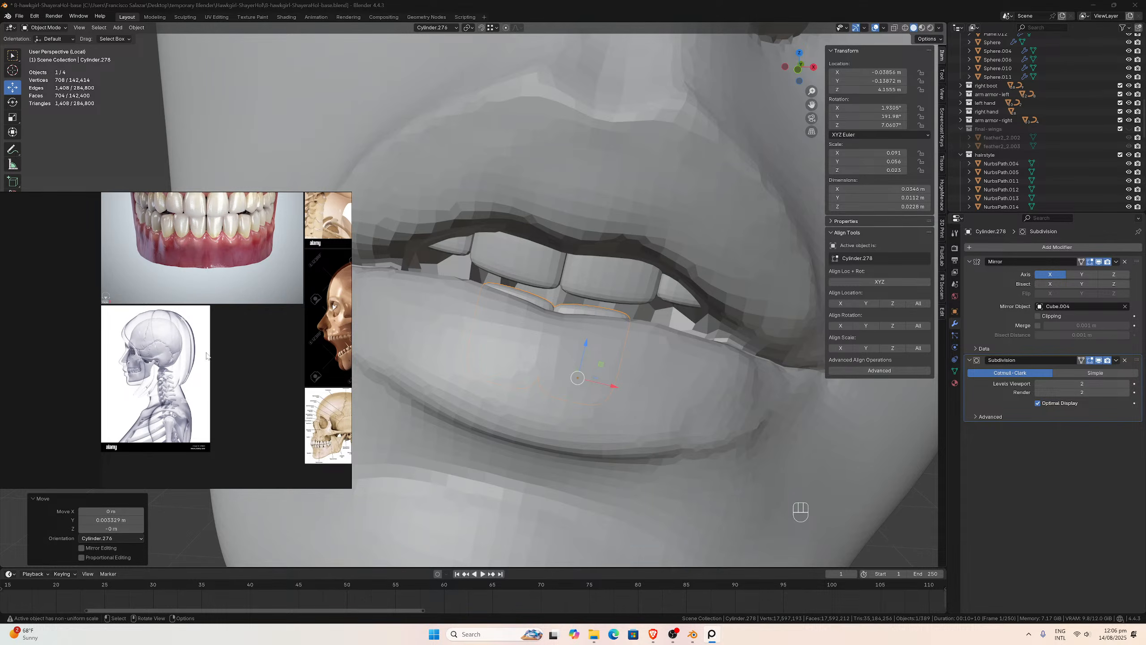
pyautogui.moveTo(180, 383); pyautogui.dragTo(189, 381, button='middle')
pyautogui.scroll(-2, 189, 384)
pyautogui.moveTo(256, 396); pyautogui.dragTo(109, 330, button='middle')
pyautogui.scroll(6, 110, 331)
pyautogui.scroll(8, 167, 365)
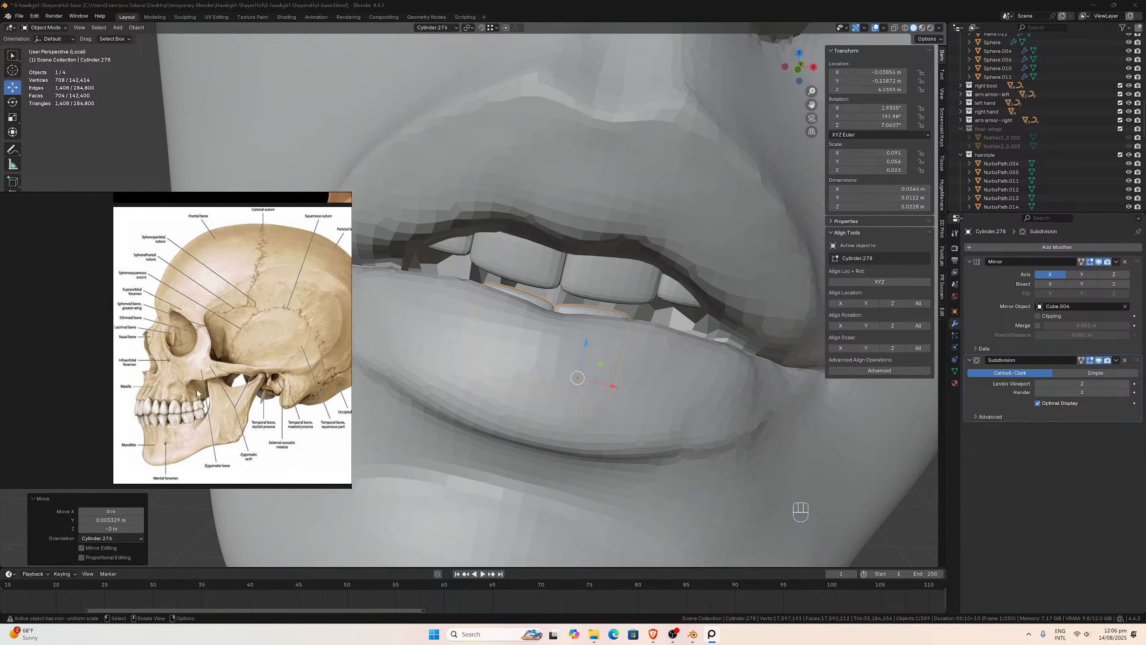
pyautogui.scroll(-2, 201, 398)
pyautogui.moveTo(201, 398); pyautogui.dragTo(98, 350, button='middle')
pyautogui.scroll(8, 175, 371)
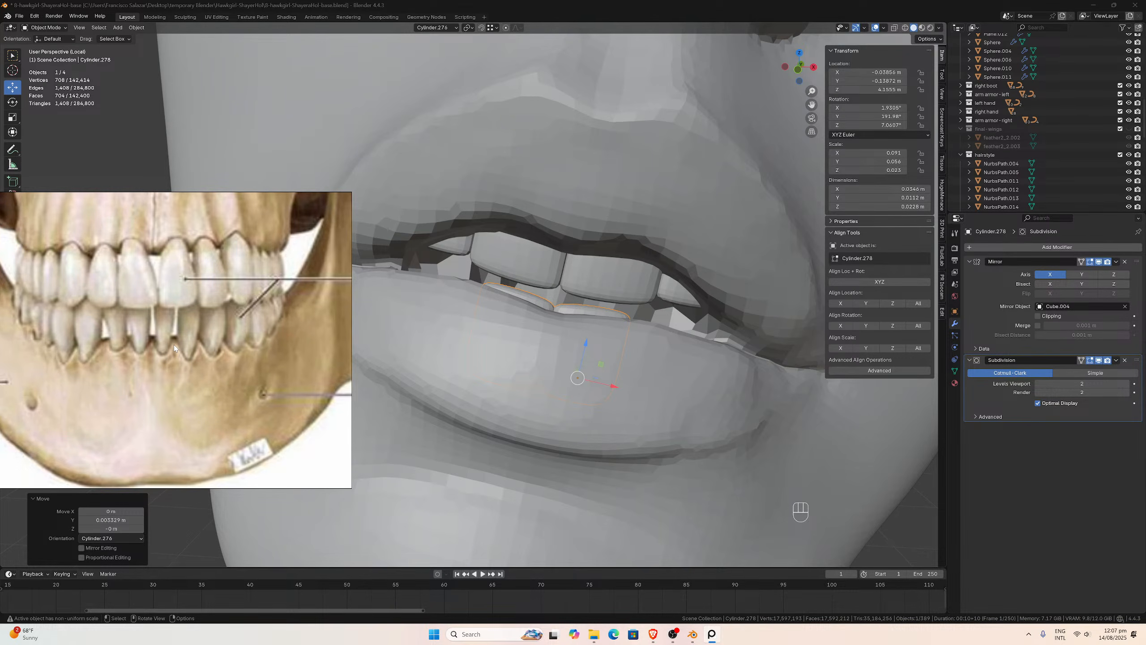
pyautogui.moveTo(174, 344); pyautogui.dragTo(106, 344, button='middle')
pyautogui.scroll(-3, 105, 344)
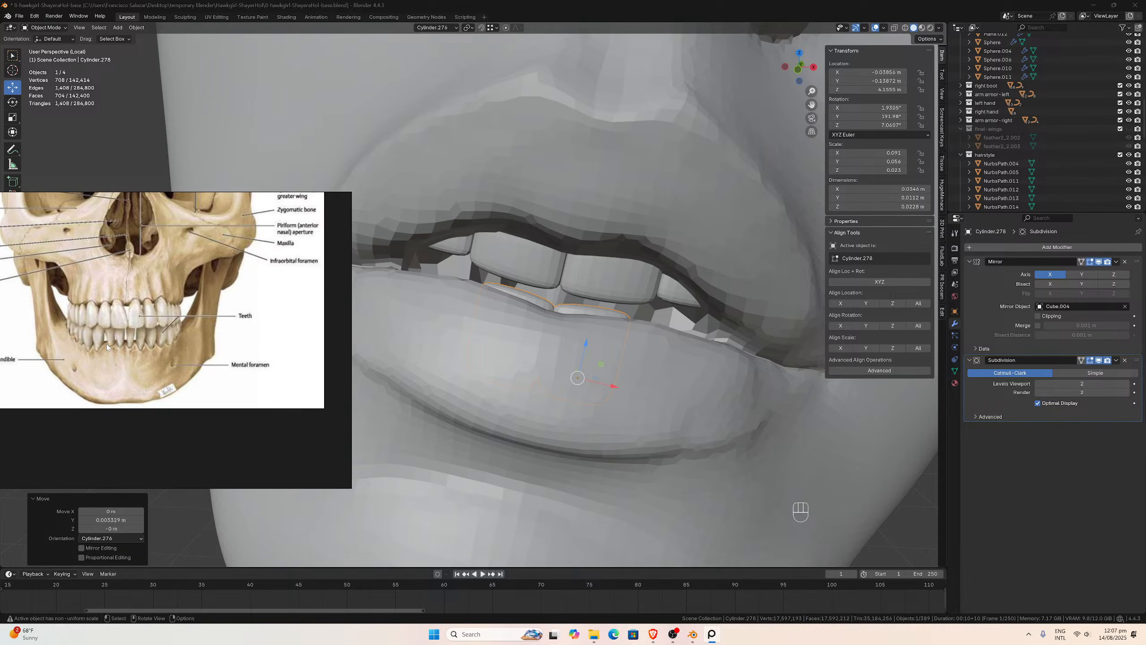
pyautogui.scroll(-9, 107, 346)
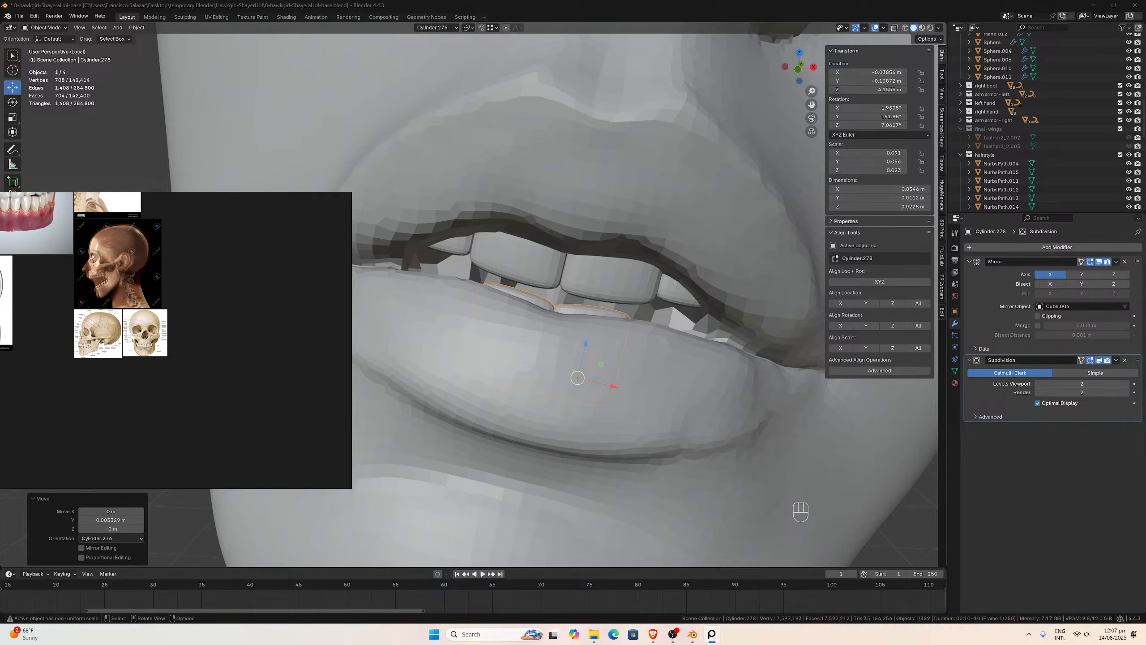
pyautogui.moveTo(112, 316); pyautogui.dragTo(205, 373, button='middle')
pyautogui.scroll(1, 205, 373)
pyautogui.scroll(-3, 600, 212)
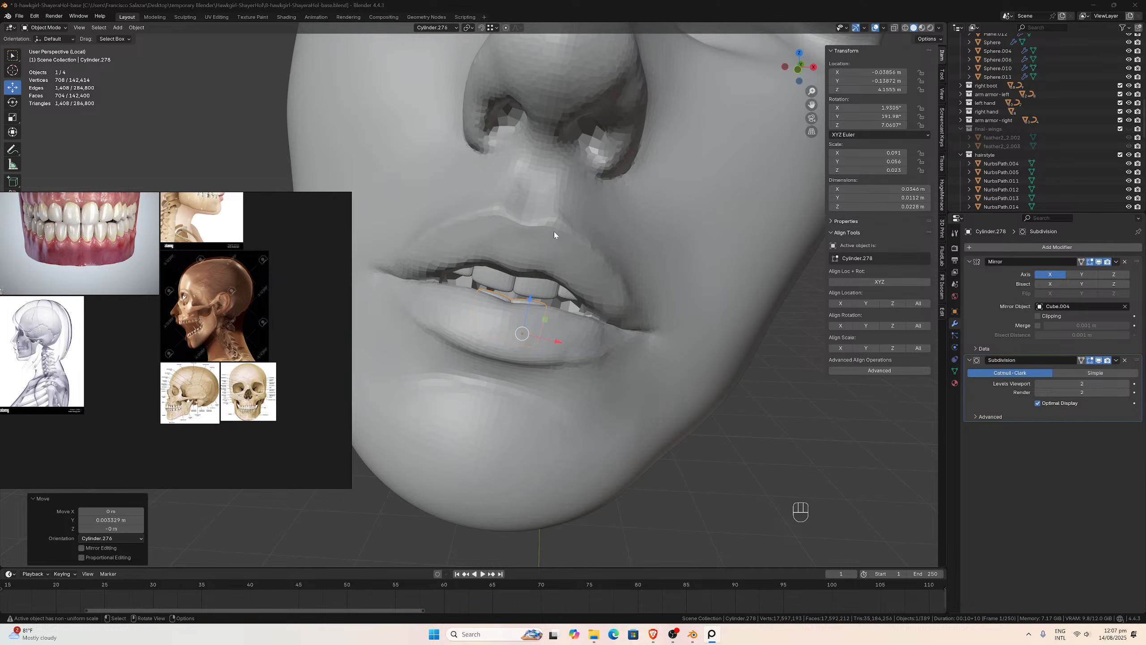
# - Select the upper front tooth and its neighbour together and raise them slightly along the Z axis, leaving nothing selected
pyautogui.scroll(2, 553, 231)
pyautogui.moveTo(555, 248); pyautogui.dragTo(483, 291, button='middle')
pyautogui.click(558, 281)
pyautogui.scroll(-1, 558, 282)
pyautogui.press('capslock')
pyautogui.click(519, 281)
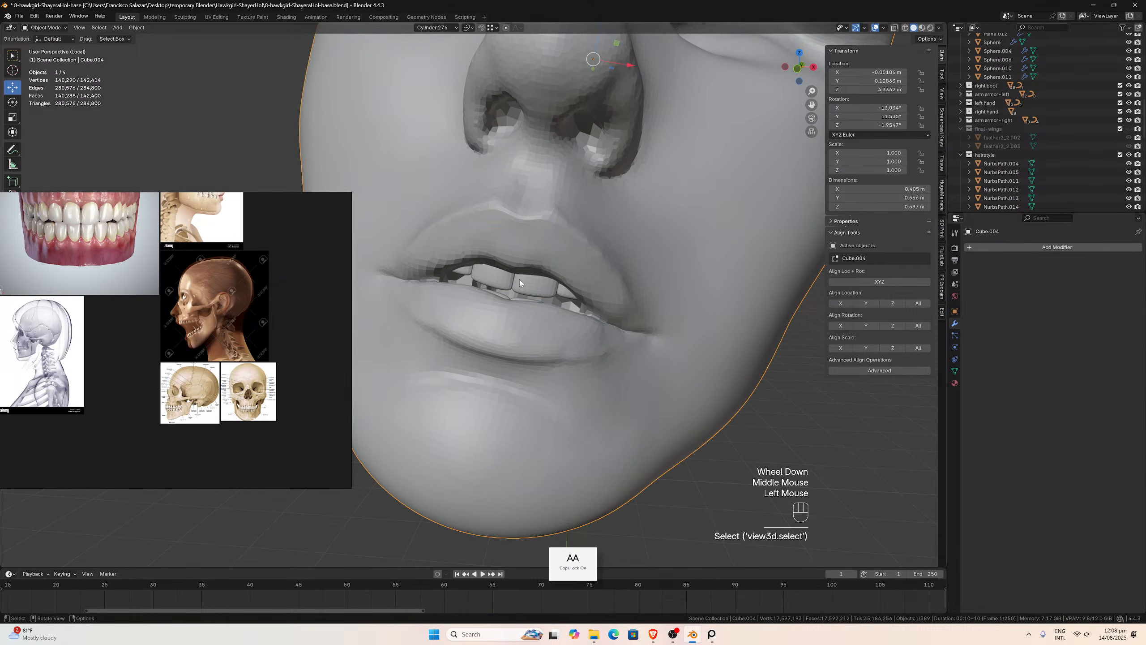
pyautogui.click(552, 294)
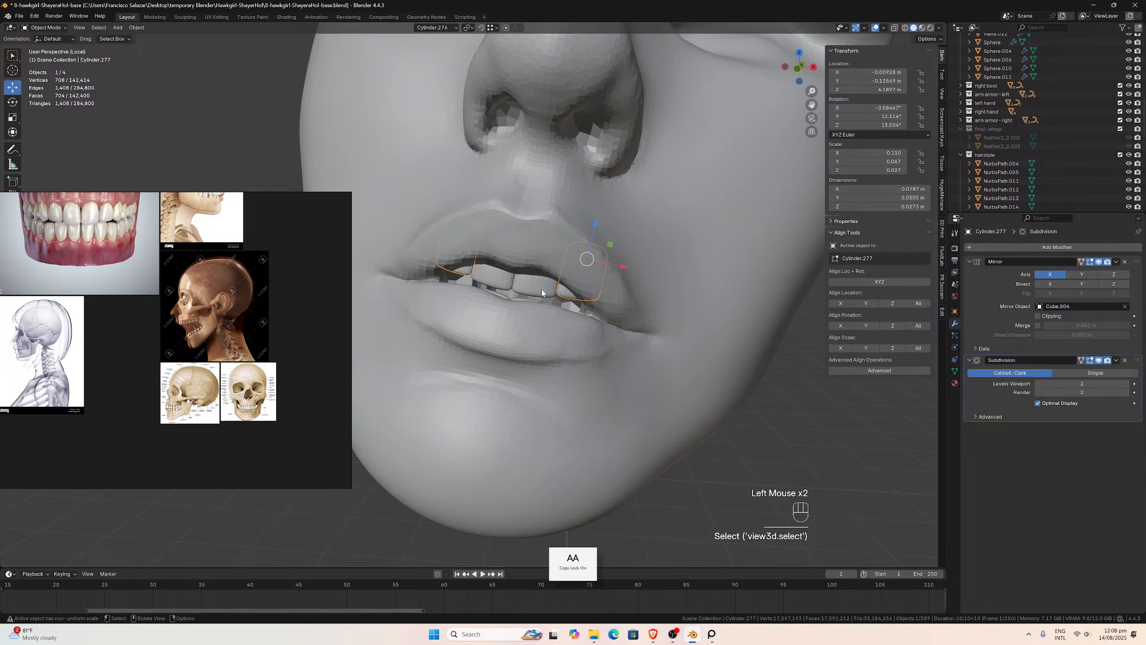
pyautogui.keyDown('shift'); pyautogui.click(518, 288); pyautogui.keyUp('shift')
pyautogui.moveTo(572, 224); pyautogui.dragTo(576, 217)
pyautogui.scroll(-2, 579, 245)
pyautogui.click(662, 368)
pyautogui.moveTo(661, 367); pyautogui.dragTo(515, 337, button='middle')
pyautogui.scroll(4, 515, 336)
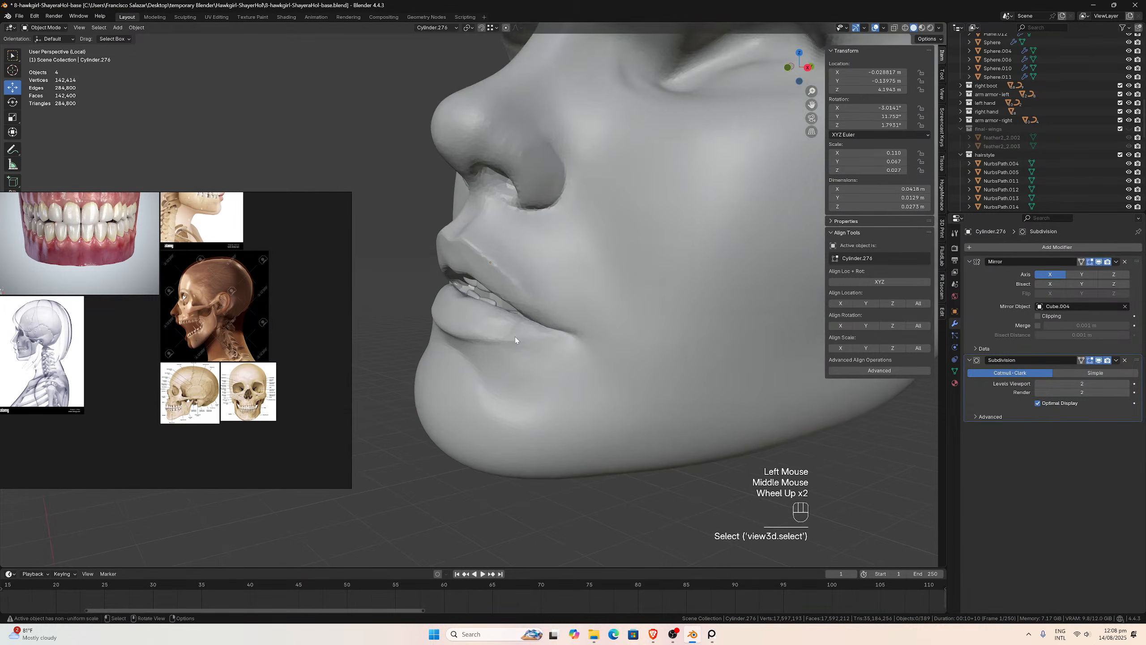
pyautogui.moveTo(455, 298); pyautogui.dragTo(519, 301, button='middle')
# - Raise the lower front tooth about 0.0009 m along the Z axis
pyautogui.click(522, 300)
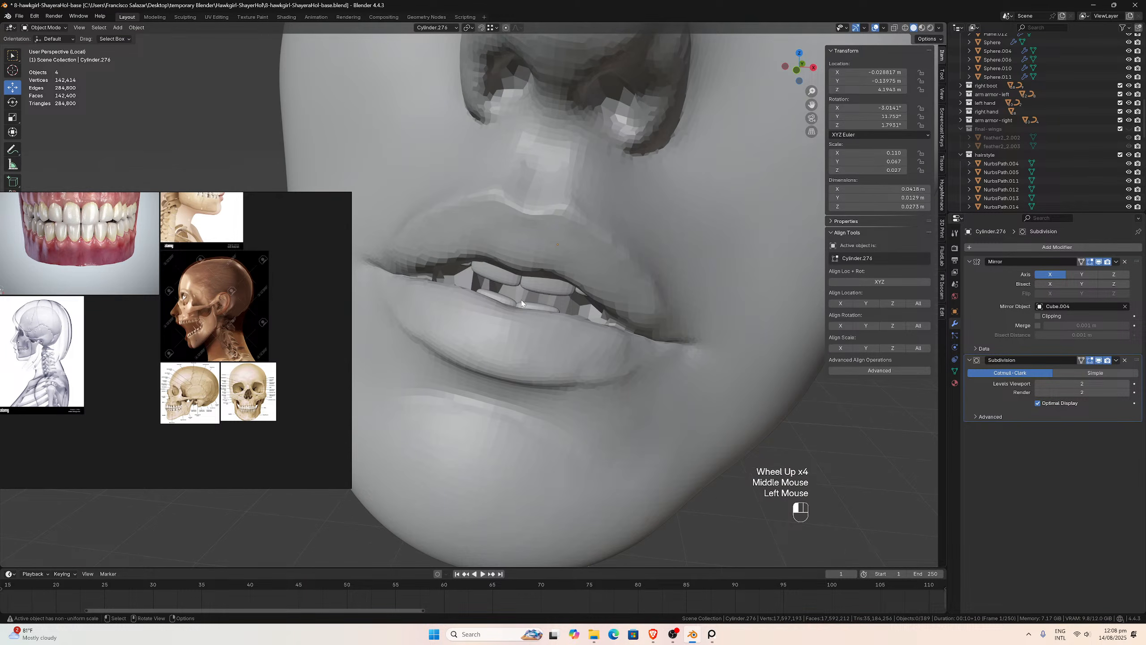
pyautogui.click(525, 305)
pyautogui.moveTo(533, 304); pyautogui.dragTo(539, 303)
pyautogui.moveTo(539, 303); pyautogui.dragTo(553, 296, button='middle')
pyautogui.scroll(2, 549, 292)
pyautogui.scroll(1, 548, 293)
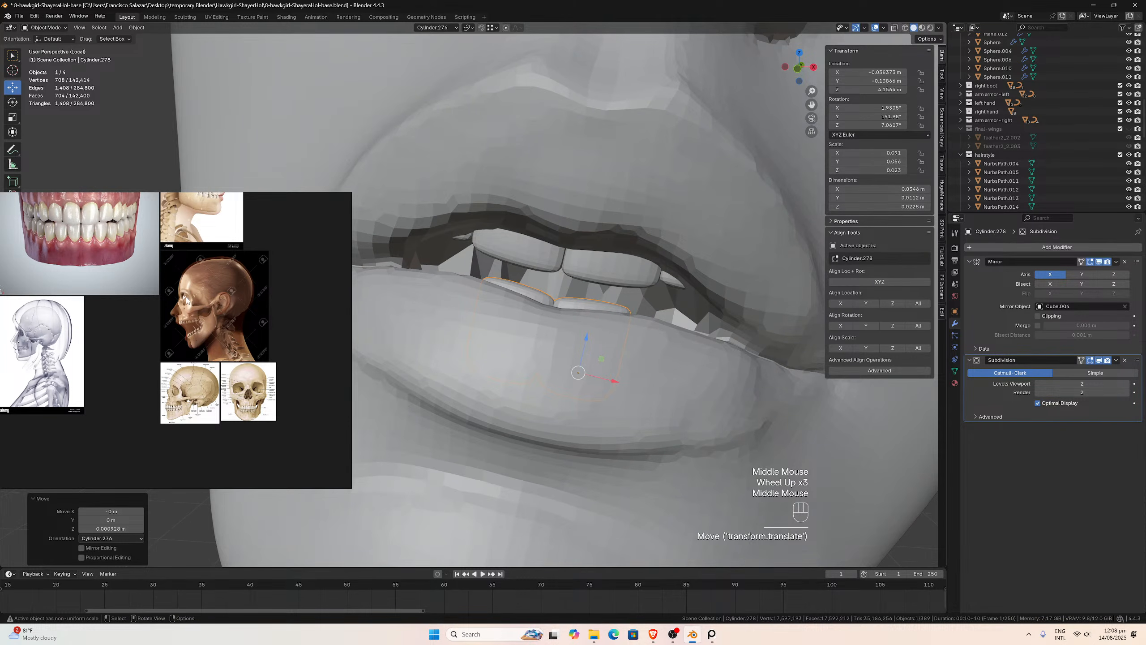
# - Following the front-teeth reference photo, raise the midline-side top corner edge of the lower front tooth about 0.0012 m along Z
pyautogui.scroll(4, 128, 280)
pyautogui.moveTo(125, 264); pyautogui.dragTo(287, 411, button='middle')
pyautogui.scroll(-1, 287, 411)
pyautogui.scroll(4, 192, 349)
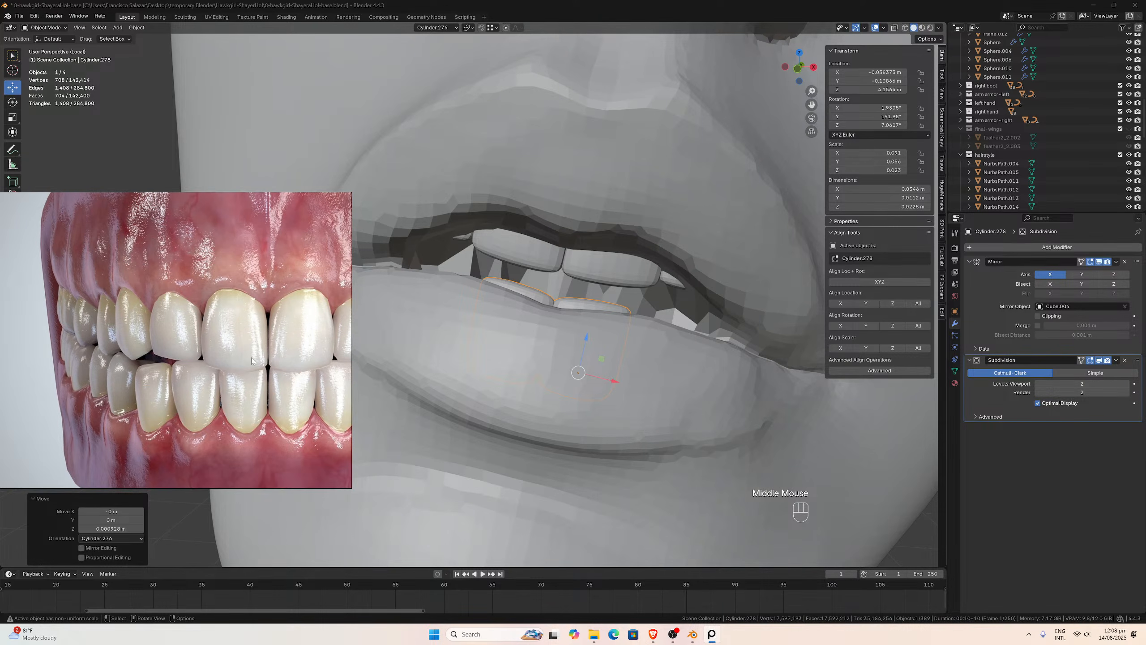
pyautogui.moveTo(251, 358); pyautogui.dragTo(173, 340, button='middle')
pyautogui.scroll(2, 173, 340)
pyautogui.moveTo(545, 309); pyautogui.dragTo(546, 310, button='middle')
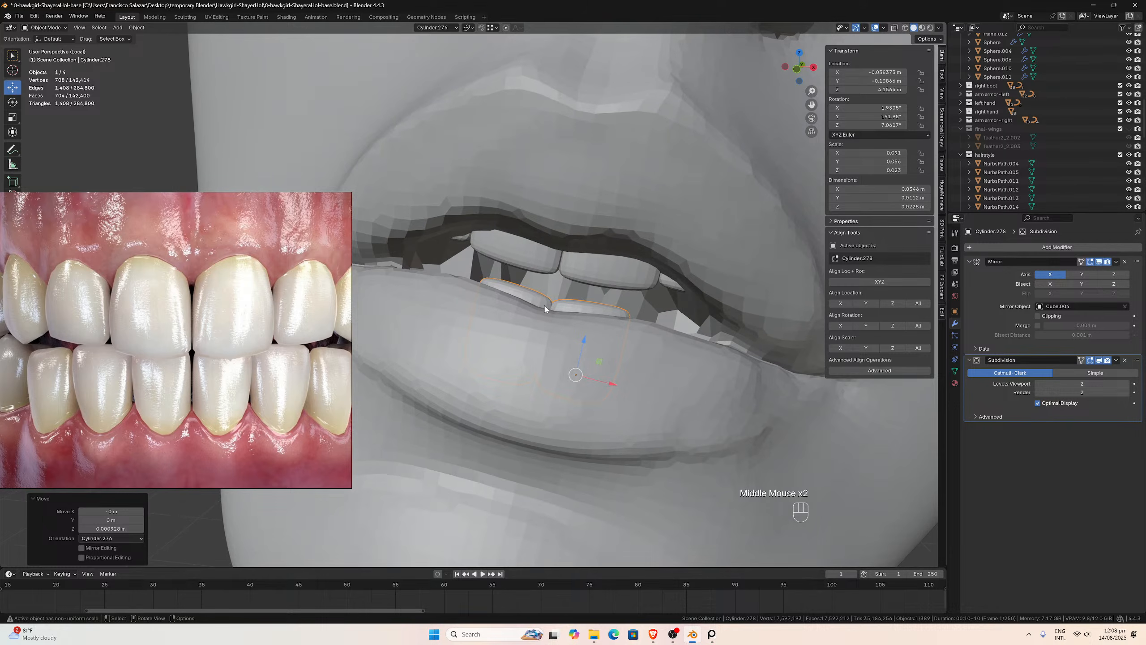
pyautogui.press('Tab')
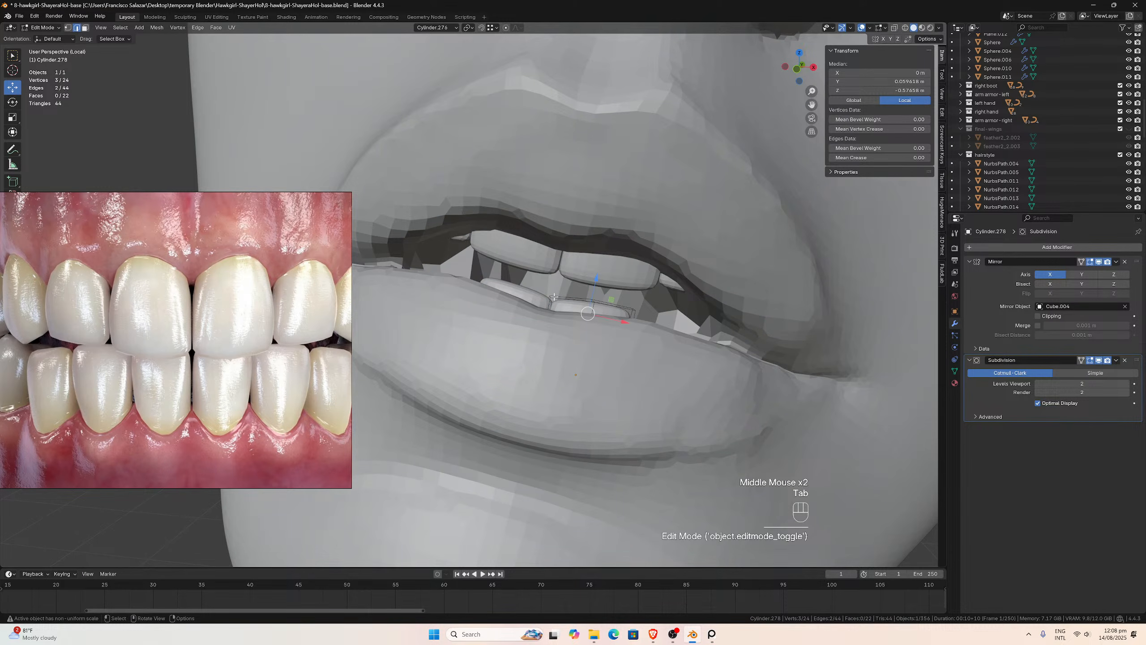
pyautogui.click(556, 294)
pyautogui.click(551, 297)
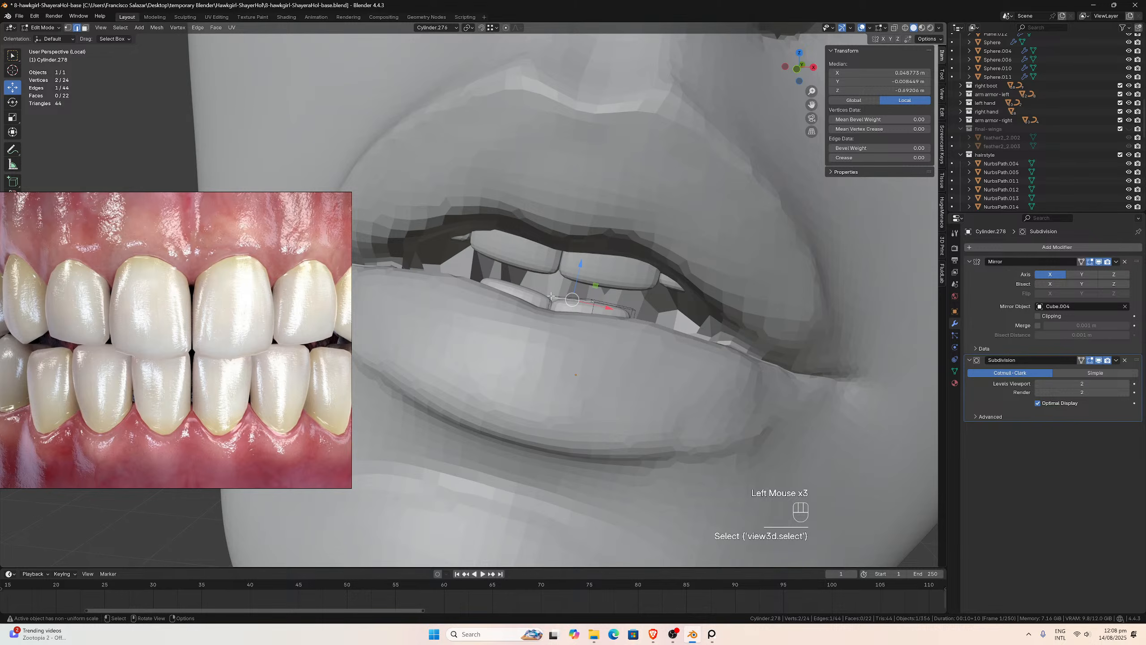
pyautogui.click(555, 296)
pyautogui.click(552, 297)
pyautogui.moveTo(553, 296)
pyautogui.mouseDown(button='middle')
pyautogui.moveTo(579, 304)
pyautogui.moveTo(565, 285)
pyautogui.mouseUp(button='middle')
pyautogui.moveTo(556, 262); pyautogui.dragTo(559, 254)
pyautogui.moveTo(560, 271); pyautogui.dragTo(617, 305, button='middle')
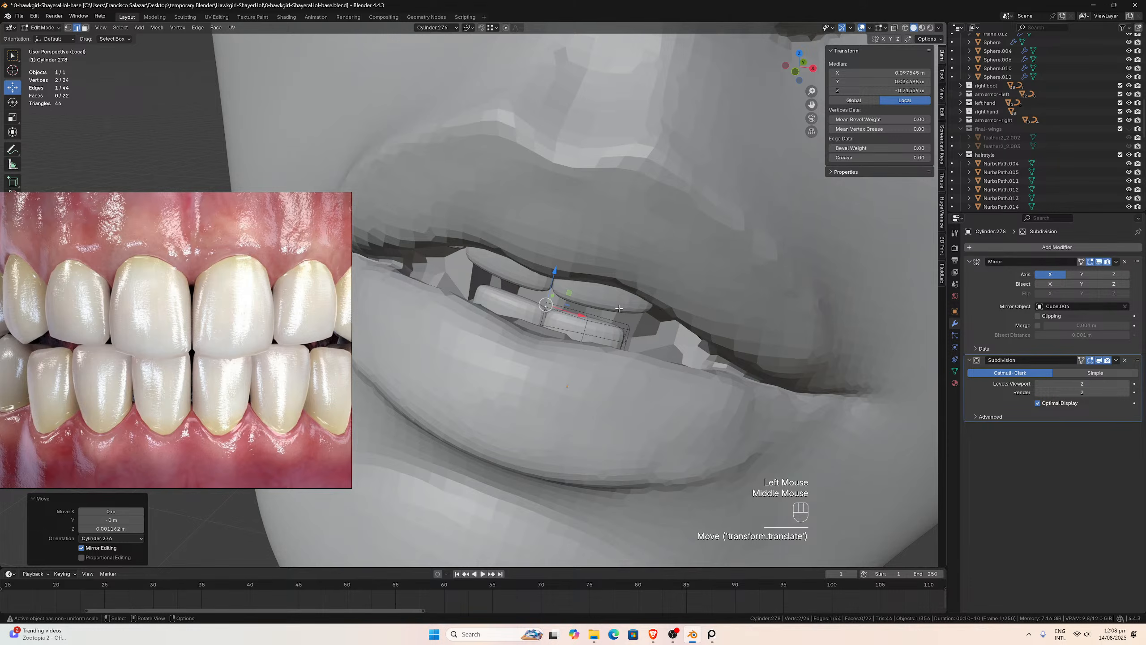
pyautogui.press('Tab')
# - Narrow the lower front tooth to an X scale of about 0.083 and shift it about 0.0003 m towards the midline
pyautogui.press('s')
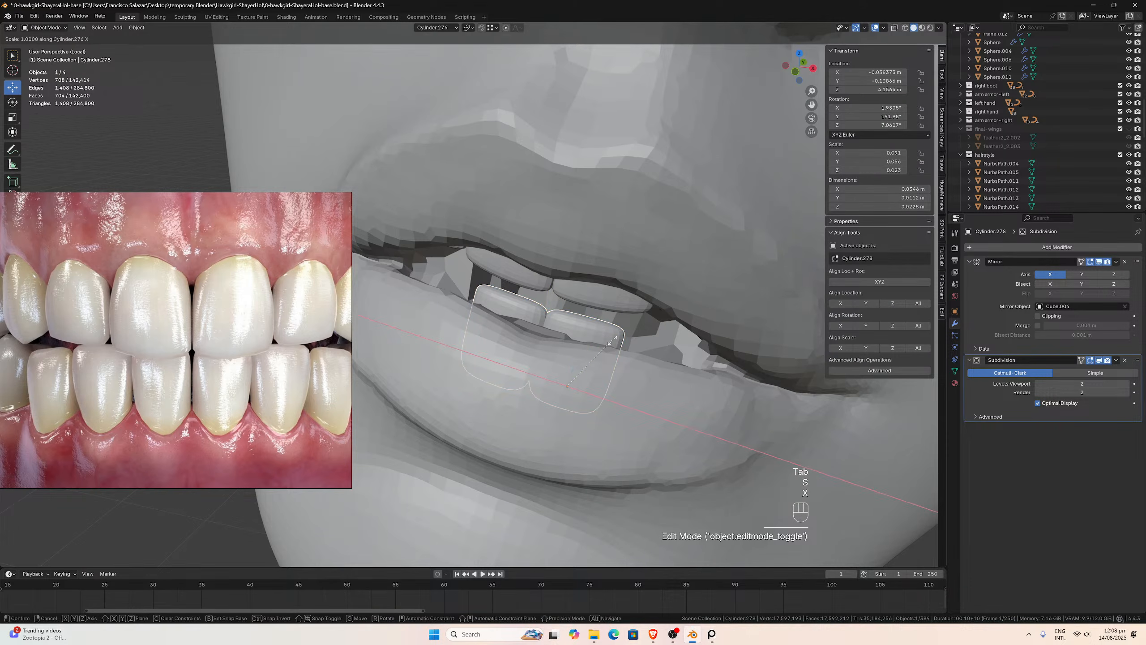
pyautogui.press('x')
pyautogui.click(605, 400)
pyautogui.moveTo(606, 403); pyautogui.dragTo(597, 396)
pyautogui.moveTo(596, 396); pyautogui.dragTo(637, 329, button='middle')
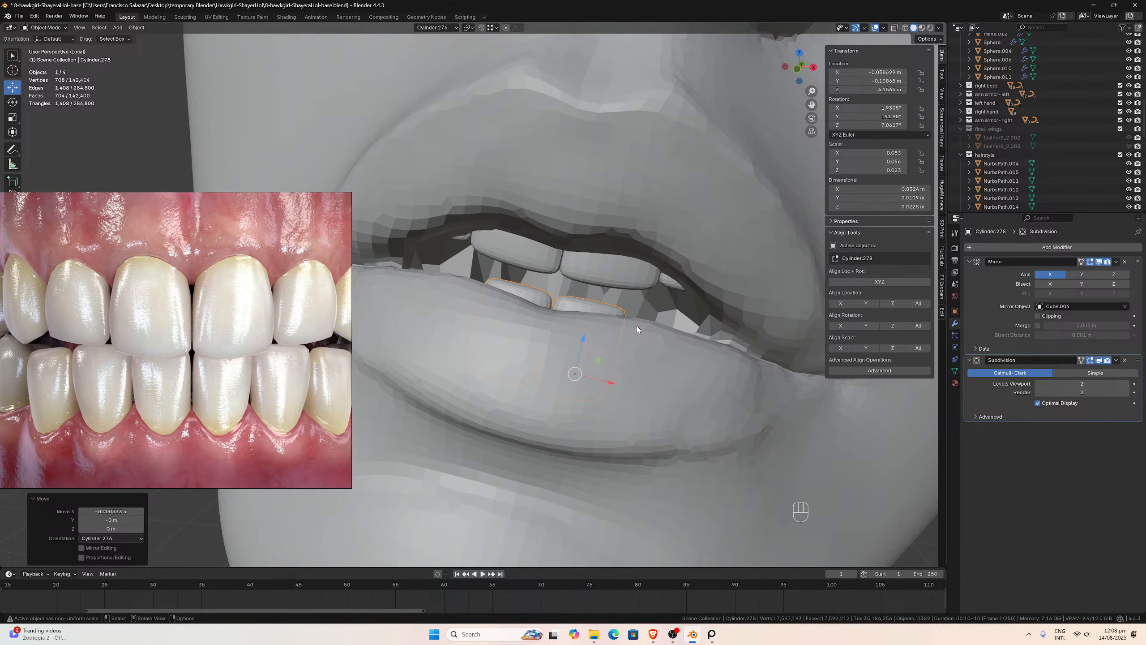
# - Duplicate the lower front tooth and move the copy about 0.0154 m outwards along its X axis as the second lower tooth
pyautogui.moveTo(627, 334); pyautogui.dragTo(564, 309, button='middle')
pyautogui.scroll(-3, 573, 313)
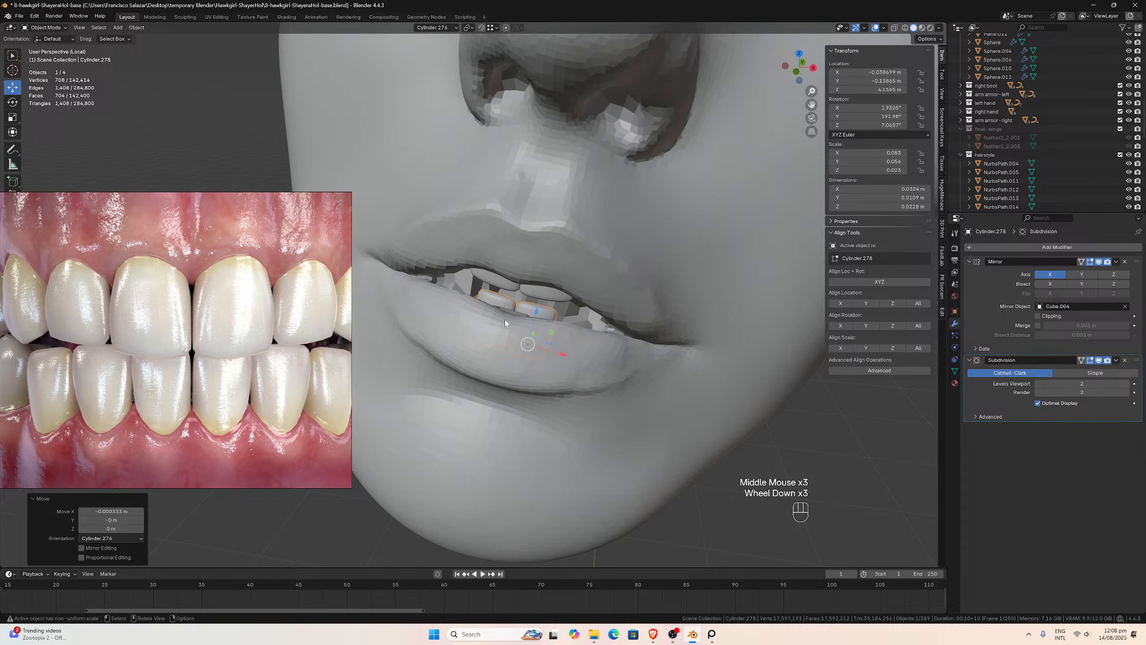
pyautogui.scroll(2, 526, 316)
pyautogui.keyDown('shift'); pyautogui.moveTo(526, 317); pyautogui.dragTo(566, 316, button='middle'); pyautogui.keyUp('shift')
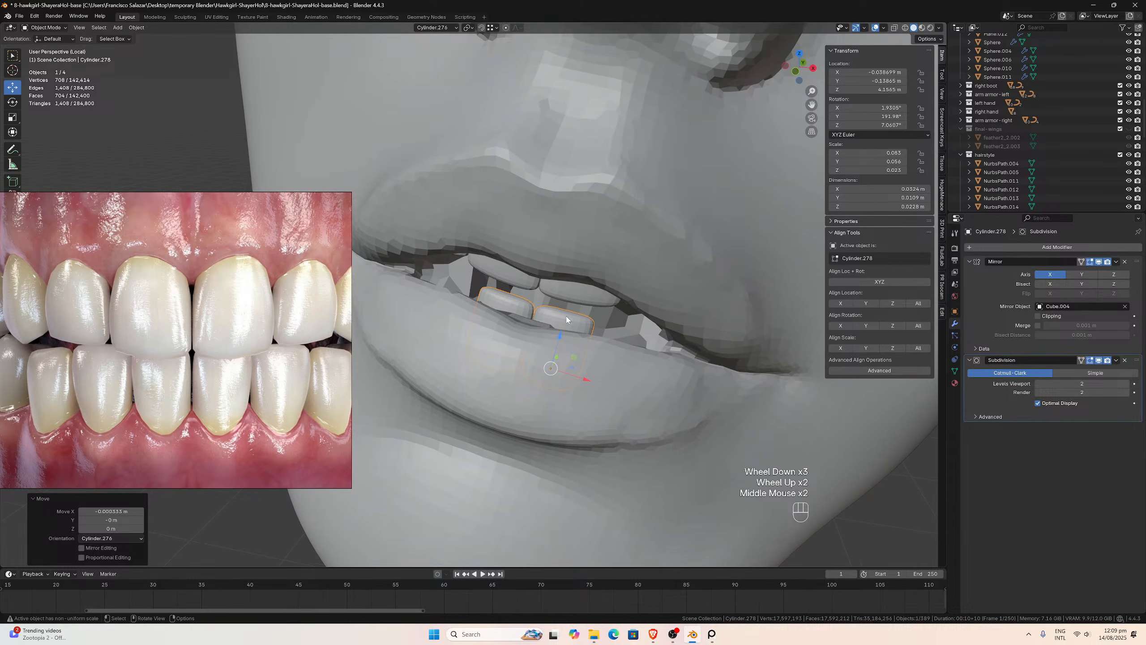
pyautogui.hotkey('shift', 'd')
pyautogui.press('Escape')
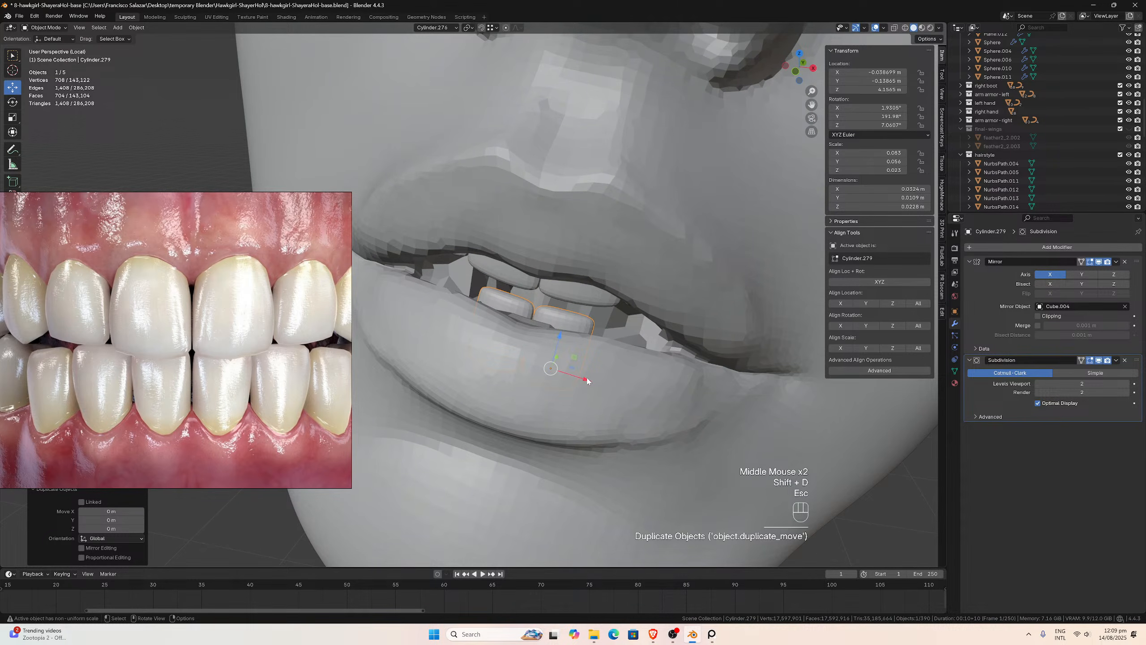
pyautogui.moveTo(586, 380); pyautogui.dragTo(629, 383)
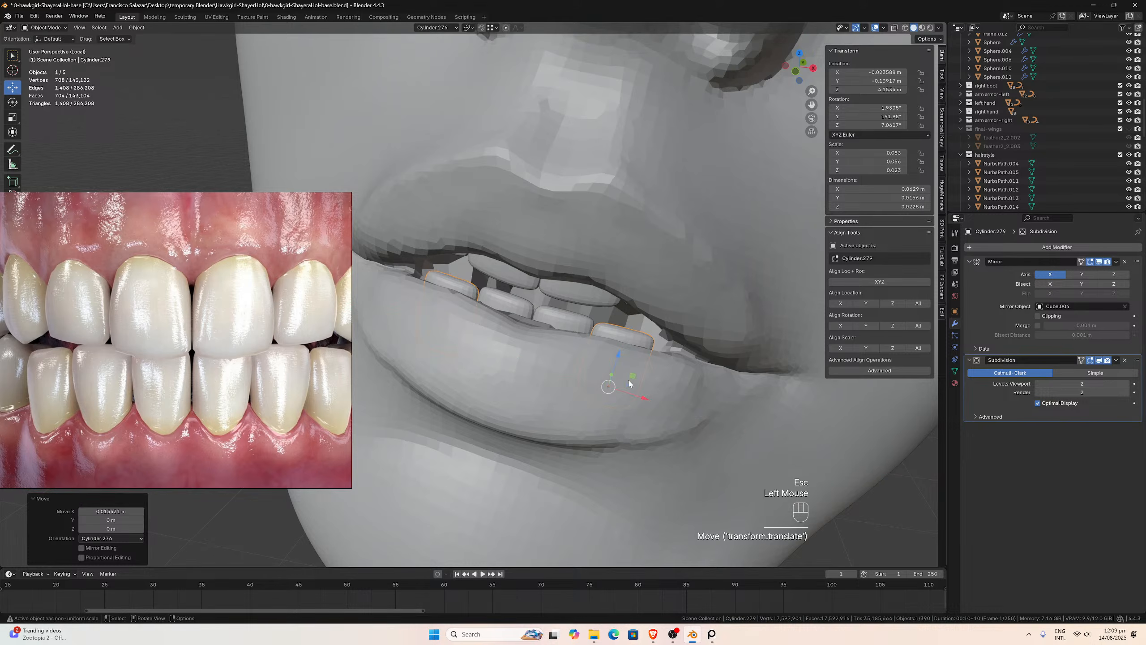
# - Rotate the second lower tooth about 5.75° around its Z axis to follow the jaw curve
pyautogui.moveTo(630, 383); pyautogui.dragTo(608, 403, button='middle')
pyautogui.scroll(2, 605, 381)
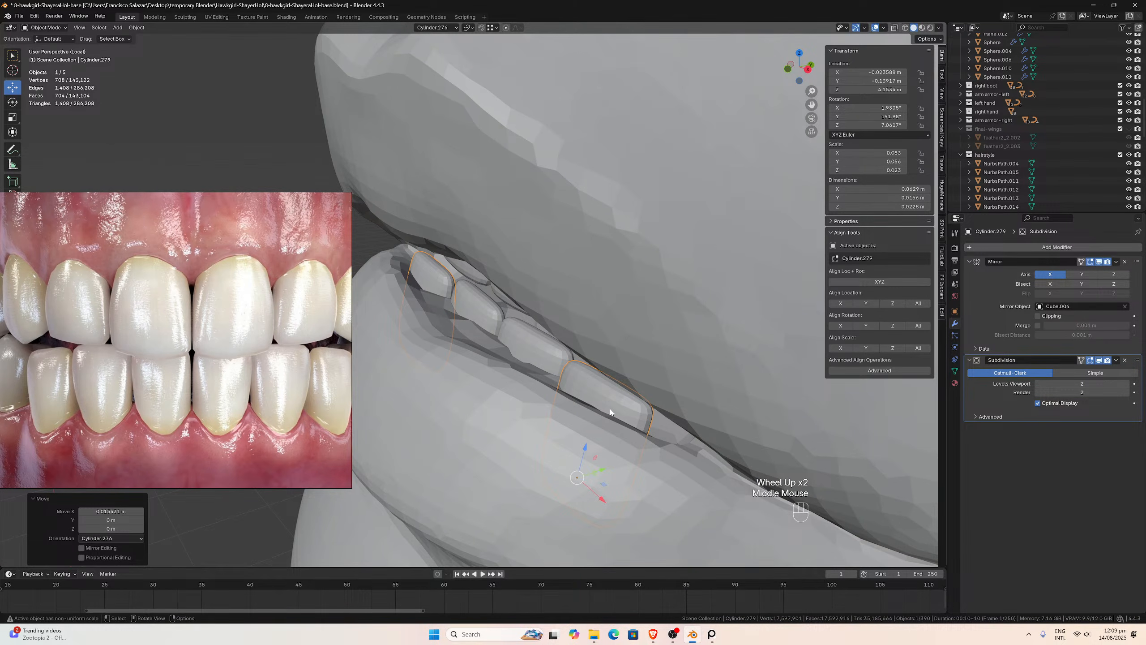
pyautogui.press('r')
pyautogui.press('z')
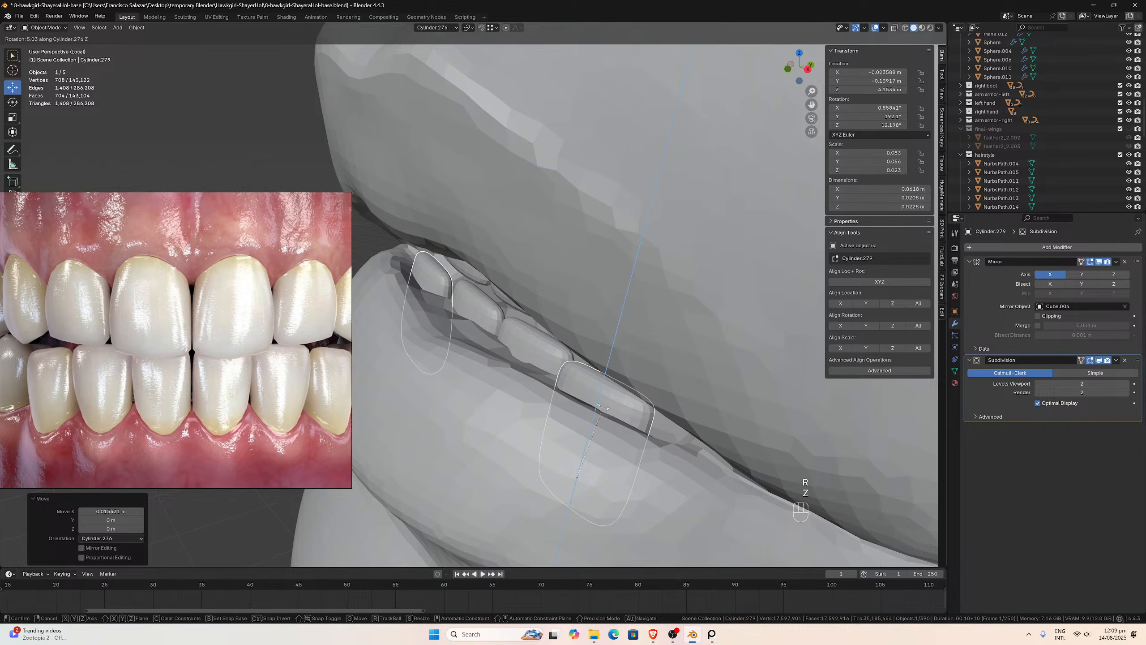
pyautogui.click(604, 408)
pyautogui.moveTo(604, 408); pyautogui.dragTo(648, 438, button='middle')
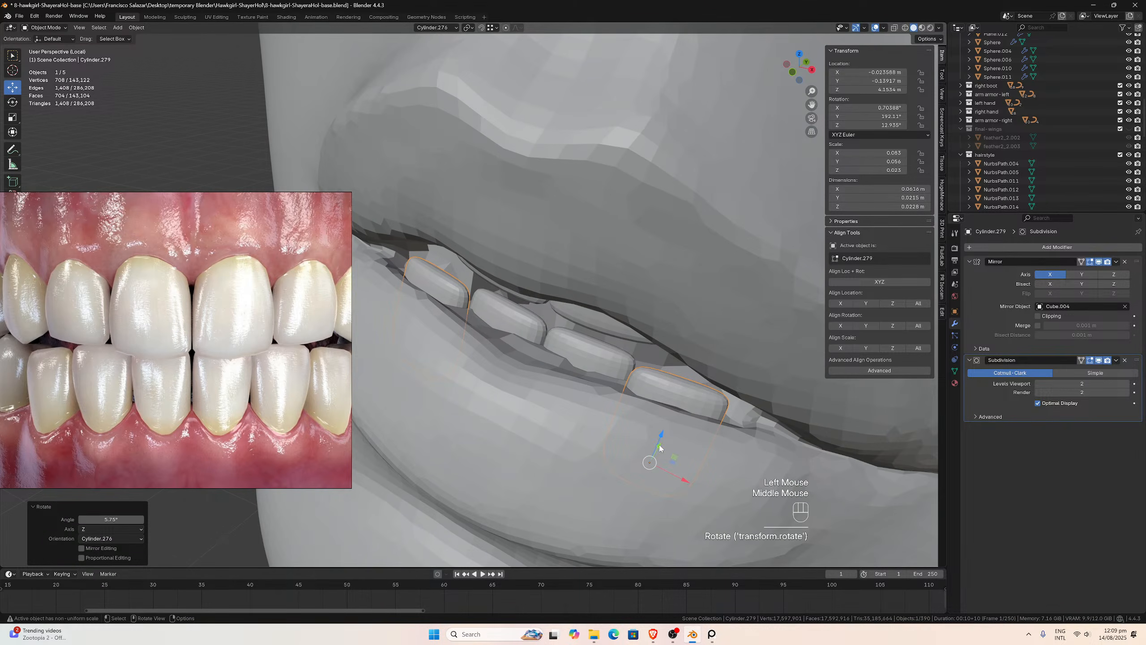
# - Shift the second lower tooth about 0.0044 m back along its Y axis
pyautogui.moveTo(660, 447); pyautogui.dragTo(664, 433)
pyautogui.hotkey('ctrl', 'z')
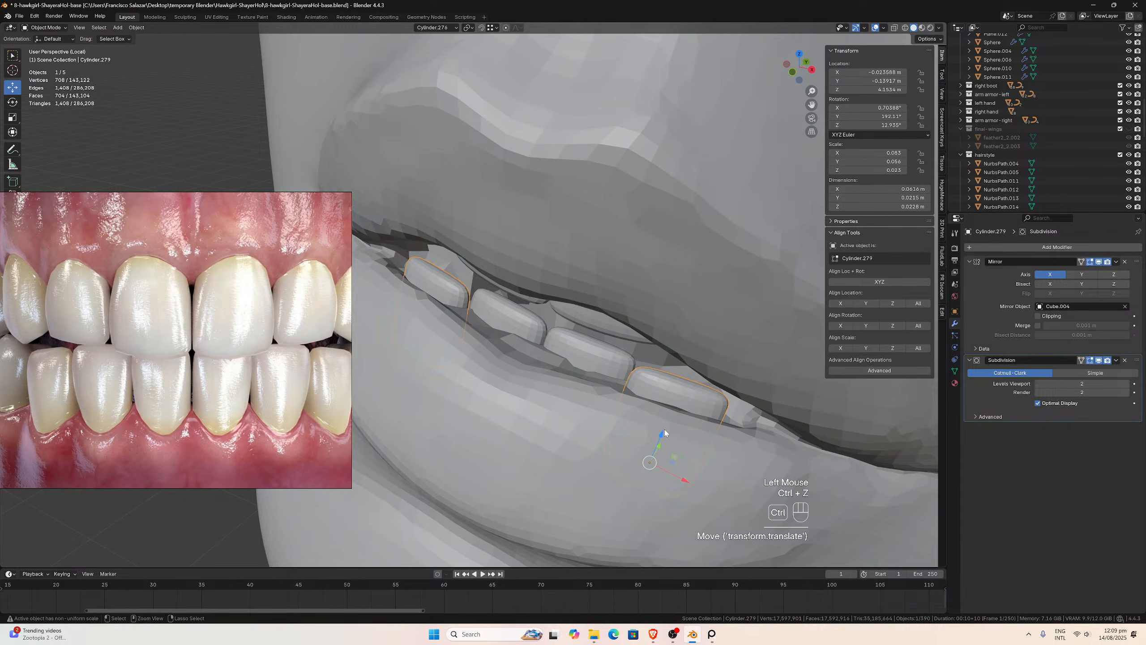
pyautogui.moveTo(665, 433); pyautogui.dragTo(668, 432, button='middle')
pyautogui.press('g')
pyautogui.press('y')
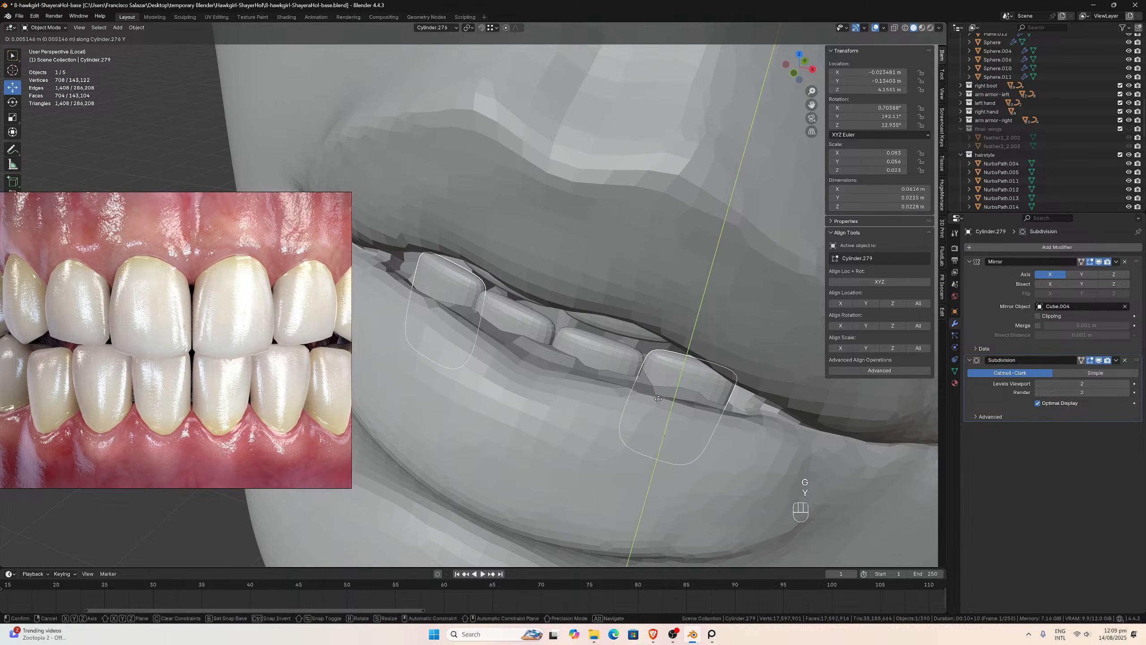
pyautogui.click(658, 399)
# - Rotate the second lower tooth a further 5.5° or so around Z and nudge it along X towards the front tooth
pyautogui.moveTo(661, 434); pyautogui.dragTo(622, 378, button='middle')
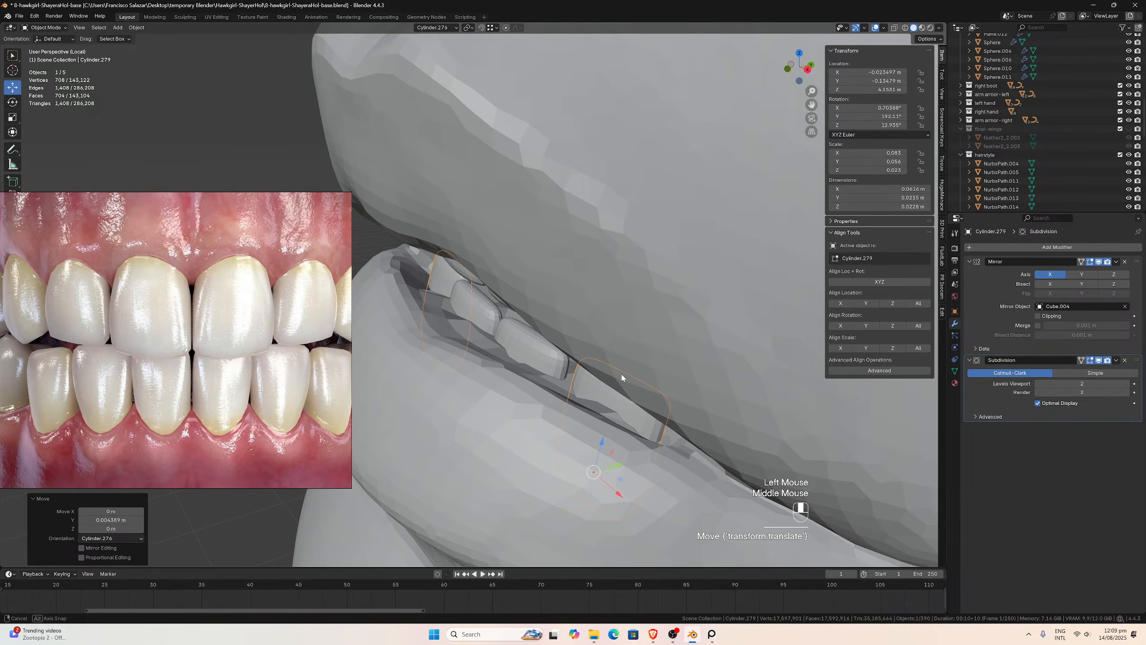
pyautogui.press('r')
pyautogui.press('z')
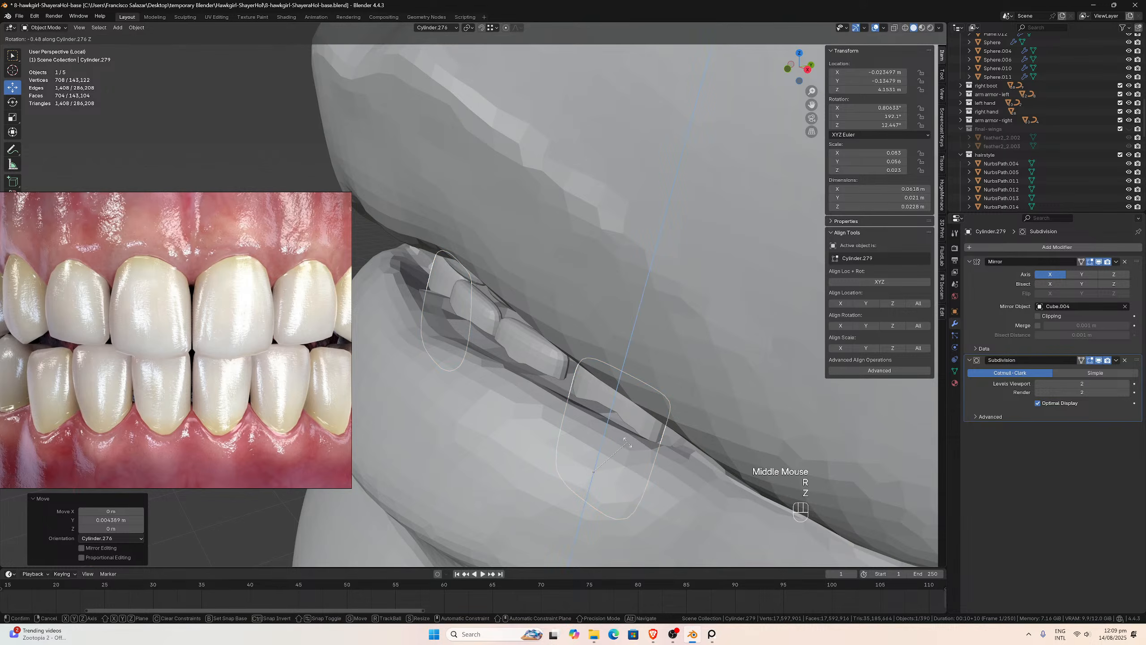
pyautogui.click(622, 440)
pyautogui.moveTo(623, 442); pyautogui.dragTo(659, 478, button='middle')
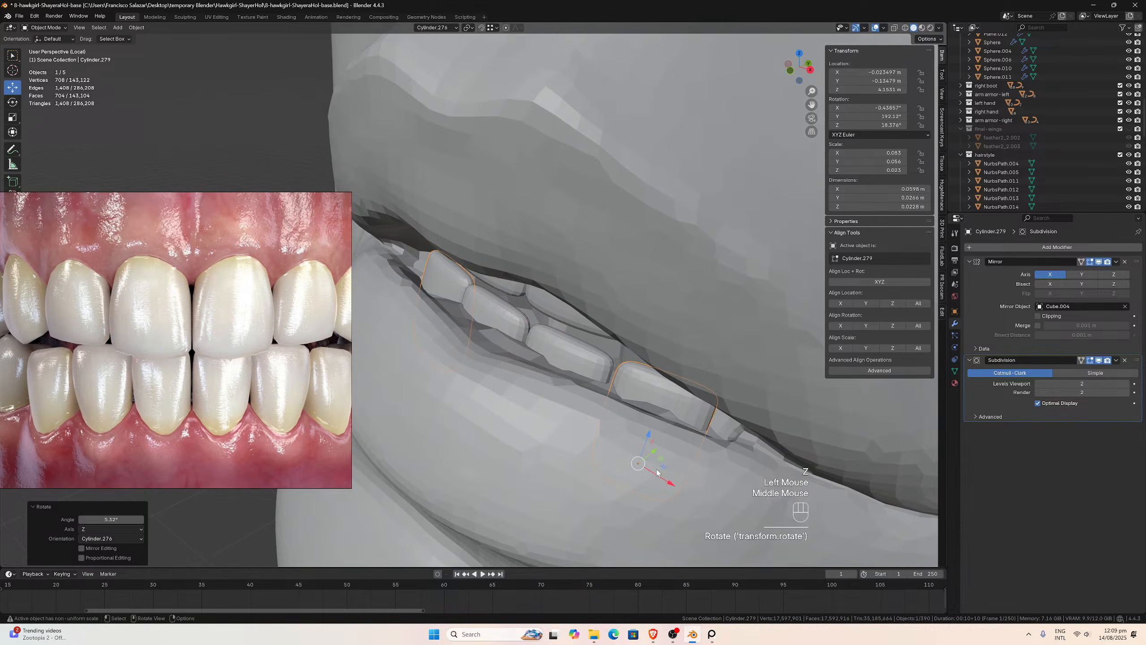
pyautogui.moveTo(665, 480)
pyautogui.mouseDown()
pyautogui.moveTo(643, 450)
pyautogui.moveTo(664, 484)
pyautogui.mouseUp()
pyautogui.moveTo(663, 483); pyautogui.dragTo(723, 341, button='middle')
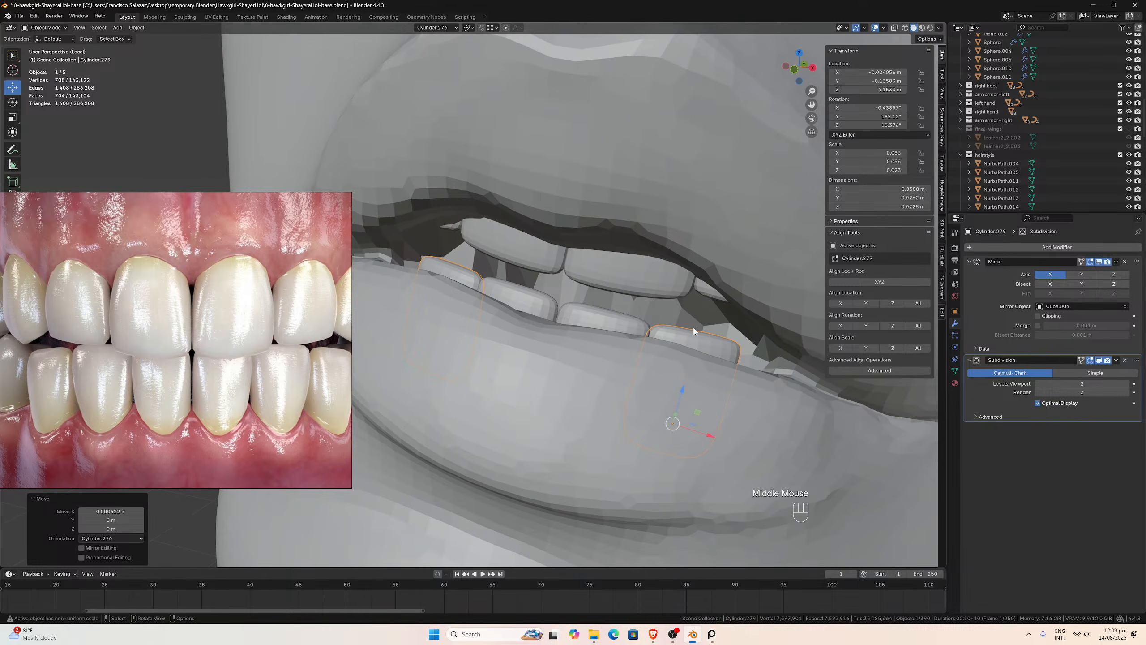
# - Lower the outer top edge of the second lower tooth's mesh about 0.0015 m along Z
pyautogui.press('Tab')
pyautogui.click(755, 342)
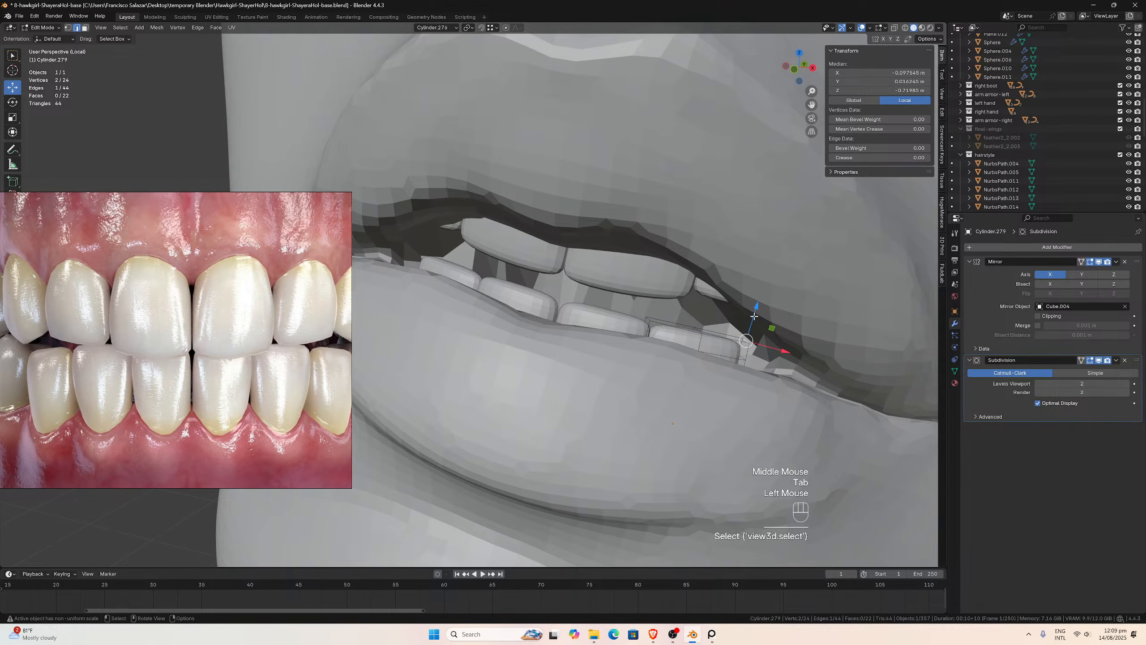
pyautogui.moveTo(754, 316); pyautogui.dragTo(758, 310)
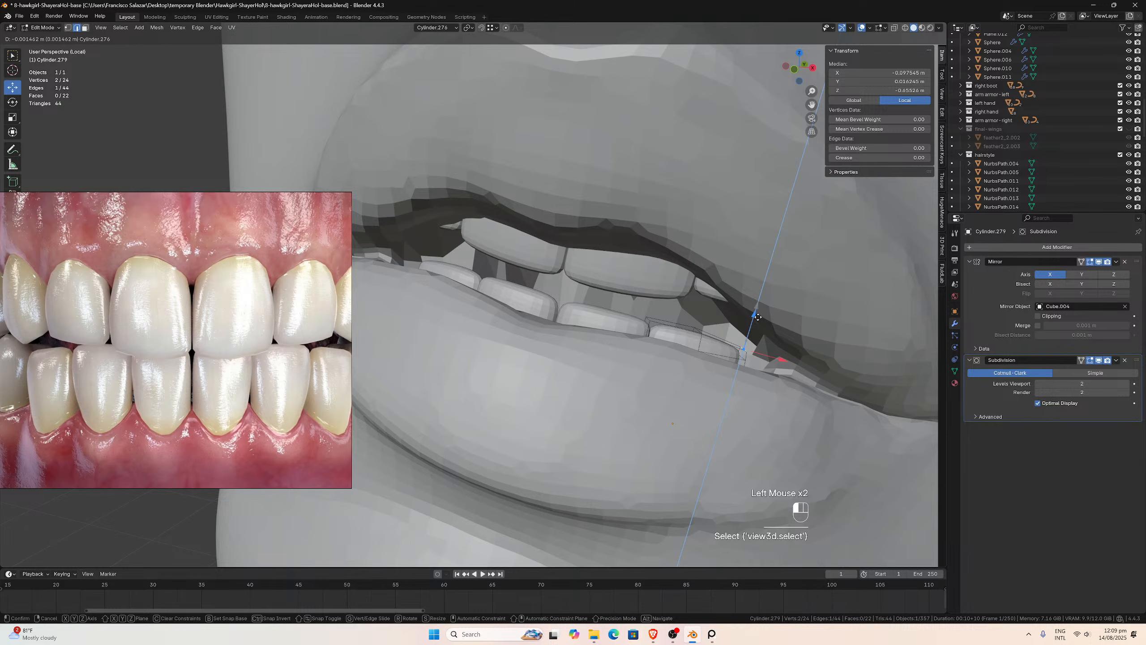
pyautogui.moveTo(758, 317); pyautogui.dragTo(752, 321)
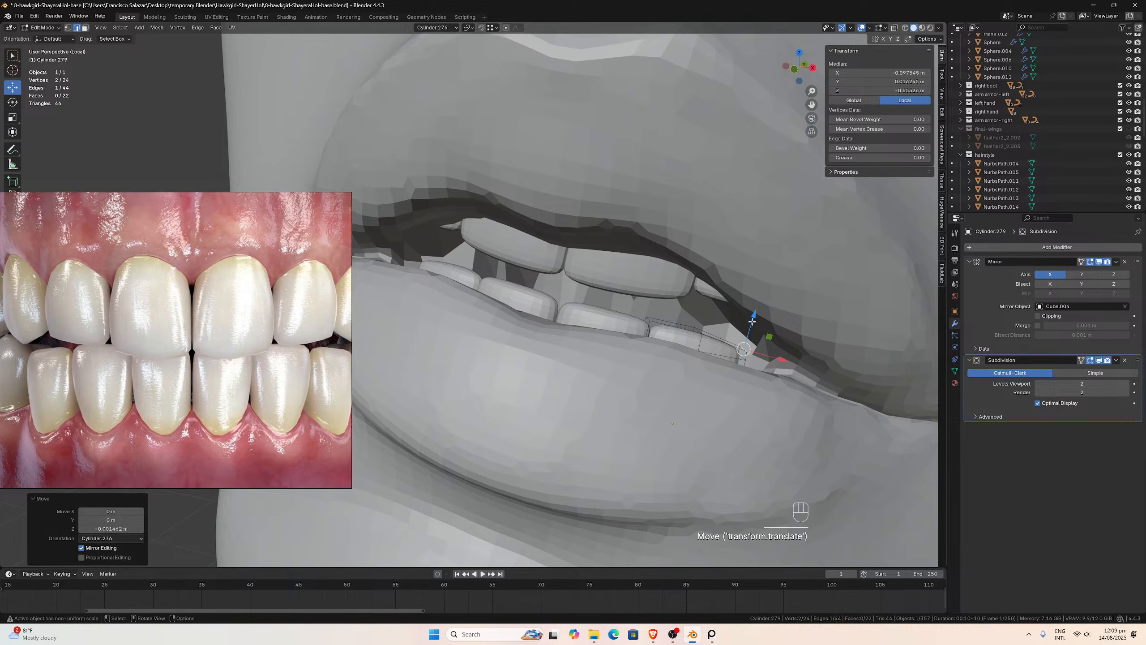
pyautogui.moveTo(703, 355); pyautogui.dragTo(641, 361, button='middle')
pyautogui.press('Tab')
# - Scale the lower front tooth to about 0.956 along X and nudge it slightly along its X axis
pyautogui.click(639, 361)
pyautogui.press('s')
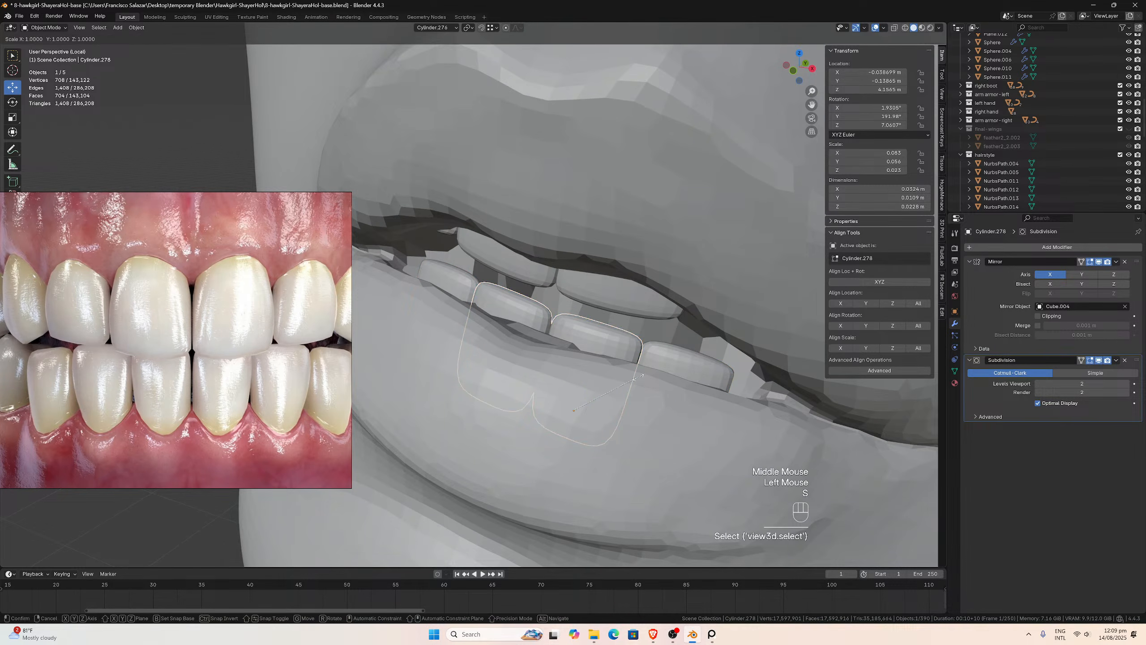
pyautogui.press('x')
pyautogui.click(631, 379)
pyautogui.moveTo(631, 378); pyautogui.dragTo(612, 418, button='middle')
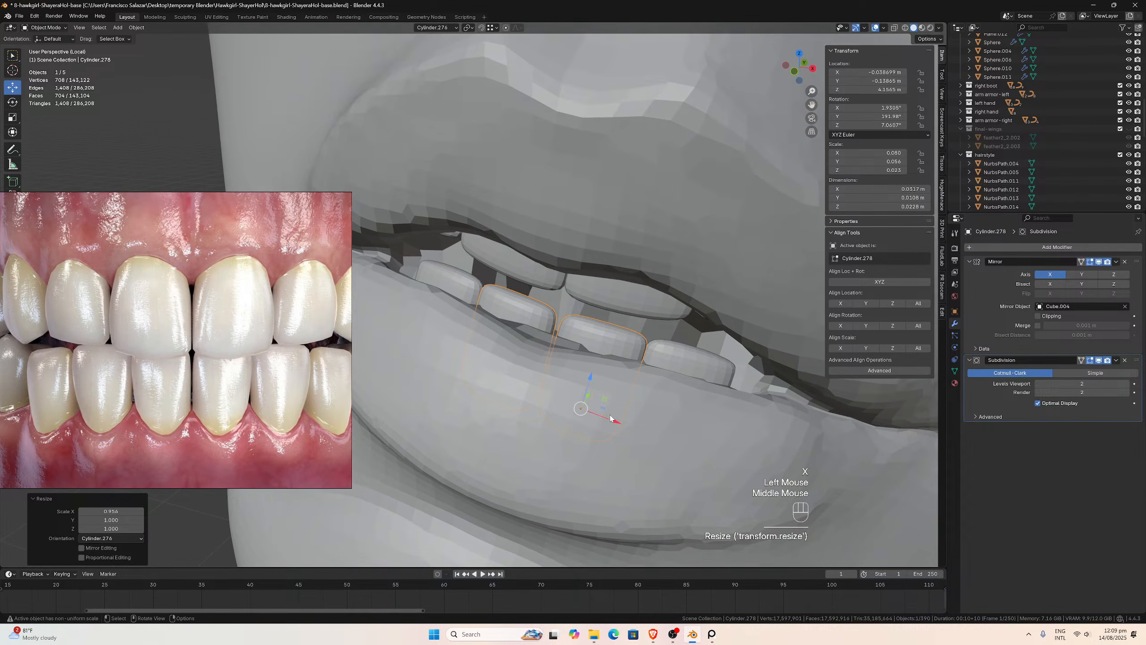
pyautogui.moveTo(612, 418); pyautogui.dragTo(611, 419)
# - Move the second lower tooth about 0.0006 m along X towards the front tooth, then deselect it
pyautogui.click(677, 385)
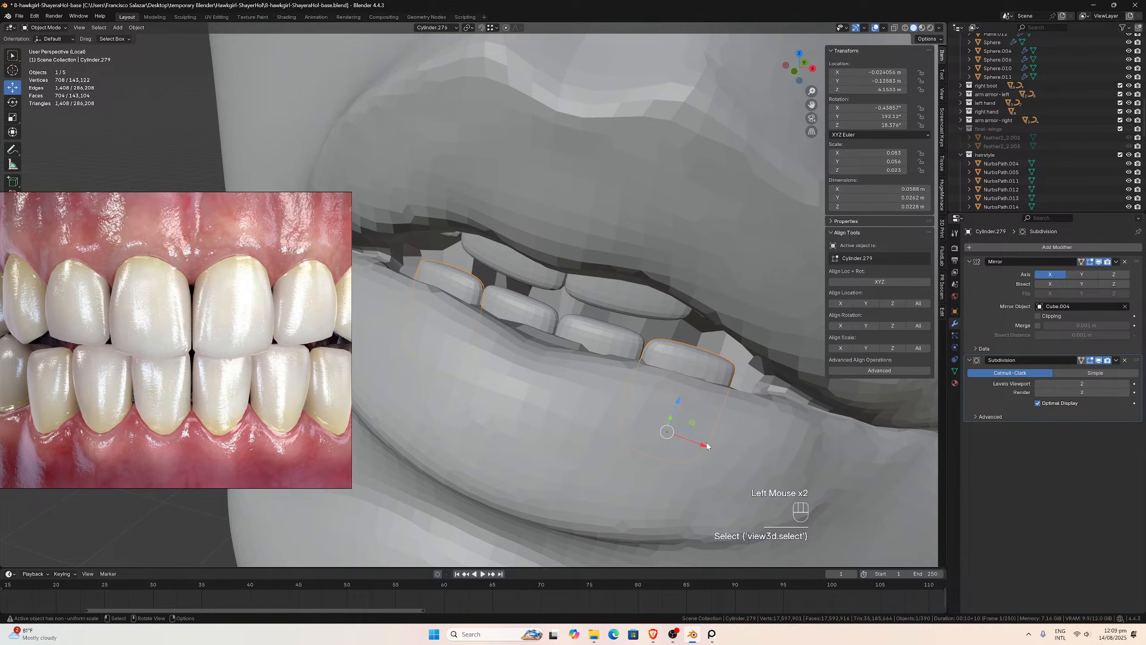
pyautogui.moveTo(703, 448); pyautogui.dragTo(698, 445)
pyautogui.scroll(-2, 691, 397)
pyautogui.moveTo(690, 397); pyautogui.dragTo(685, 347, button='middle')
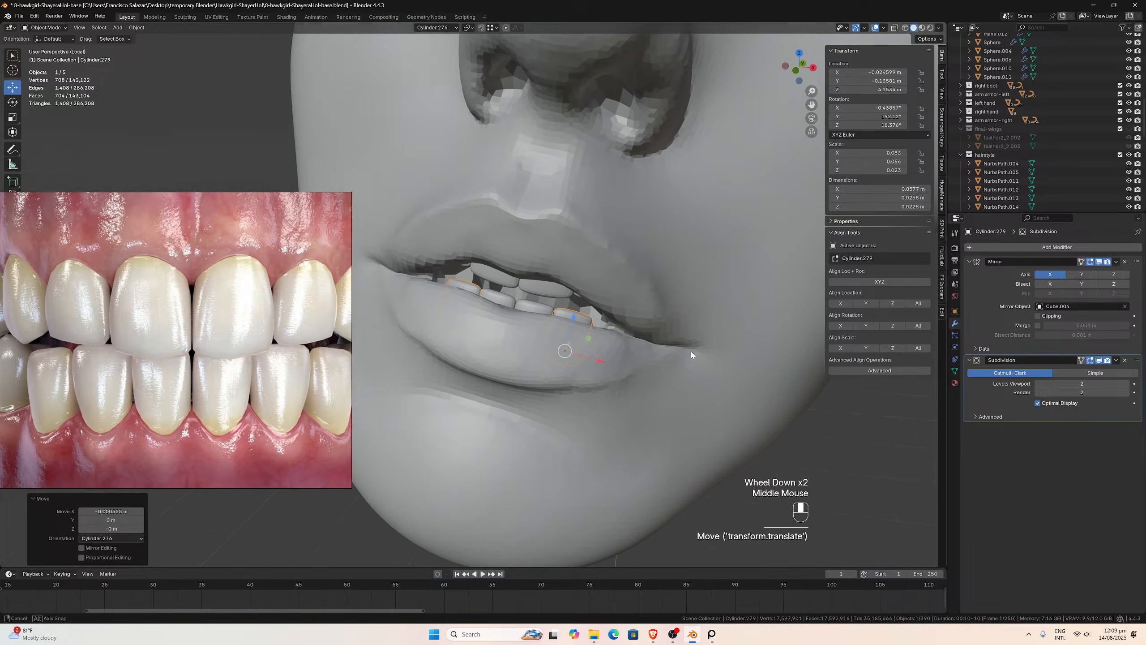
pyautogui.click(832, 466)
pyautogui.scroll(-3, 703, 413)
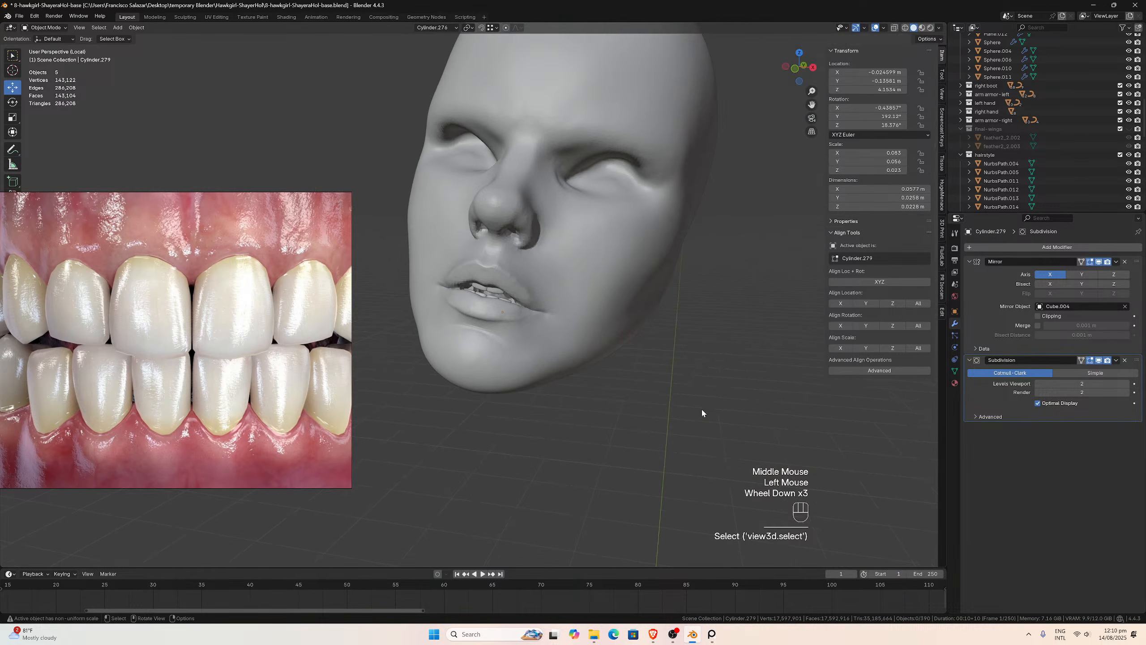
# - Select both lower teeth and shift them back along Y behind the lip, correcting the position about 0.001 m forward
pyautogui.moveTo(703, 413); pyautogui.dragTo(485, 316, button='middle')
pyautogui.scroll(4, 634, 385)
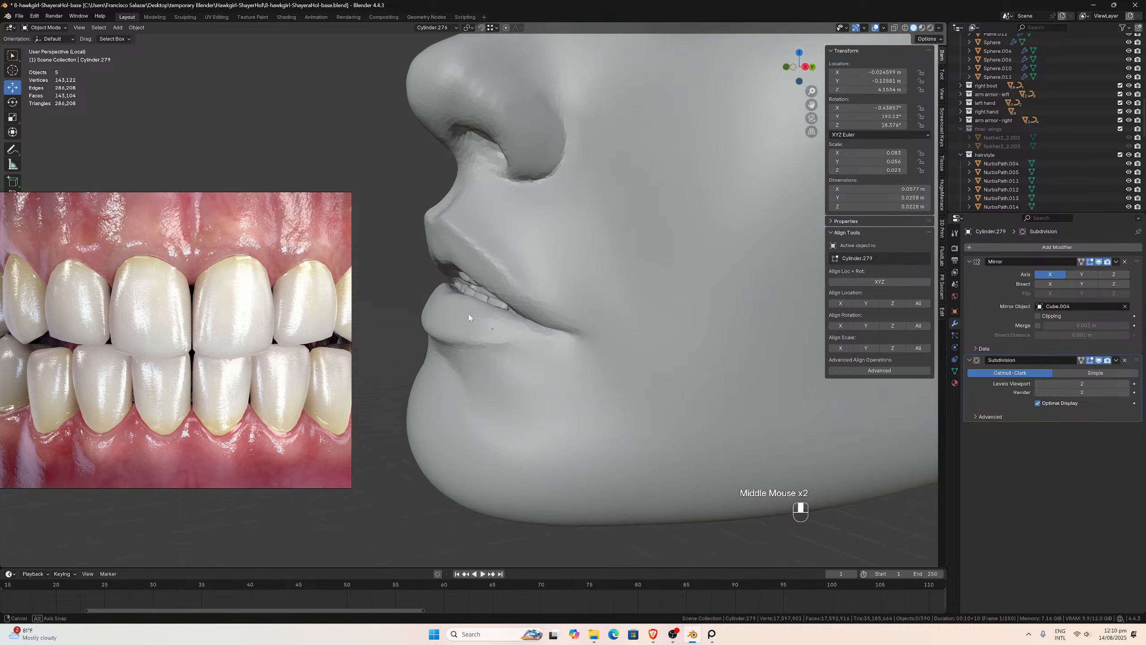
pyautogui.scroll(4, 480, 313)
pyautogui.click(492, 300)
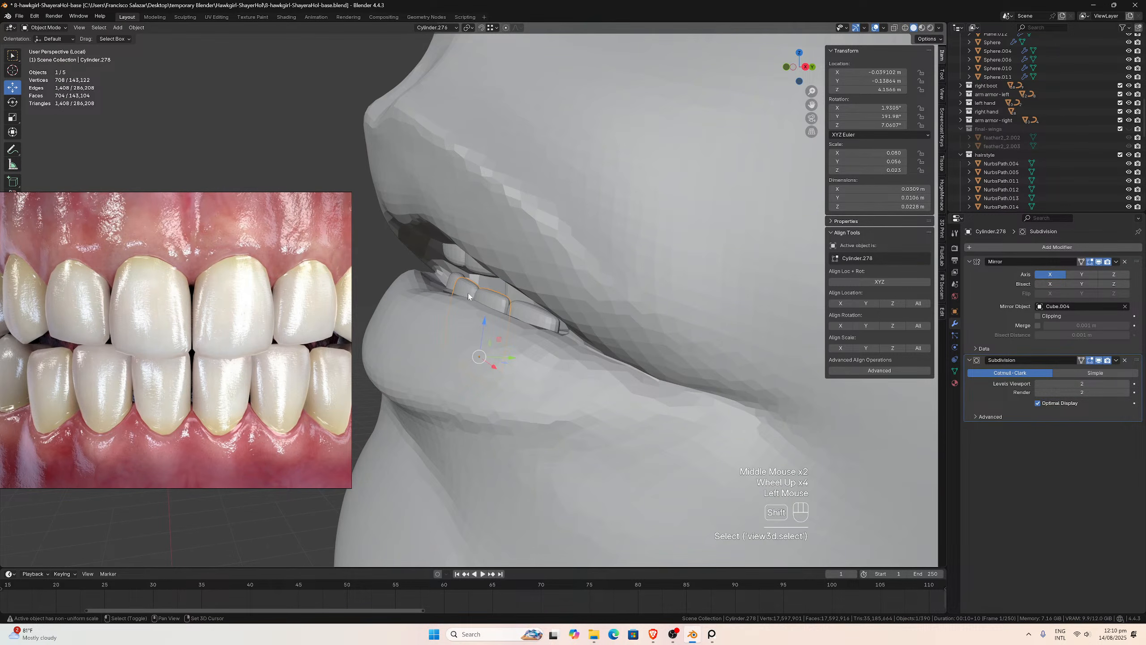
pyautogui.moveTo(527, 325); pyautogui.dragTo(521, 365, button='middle')
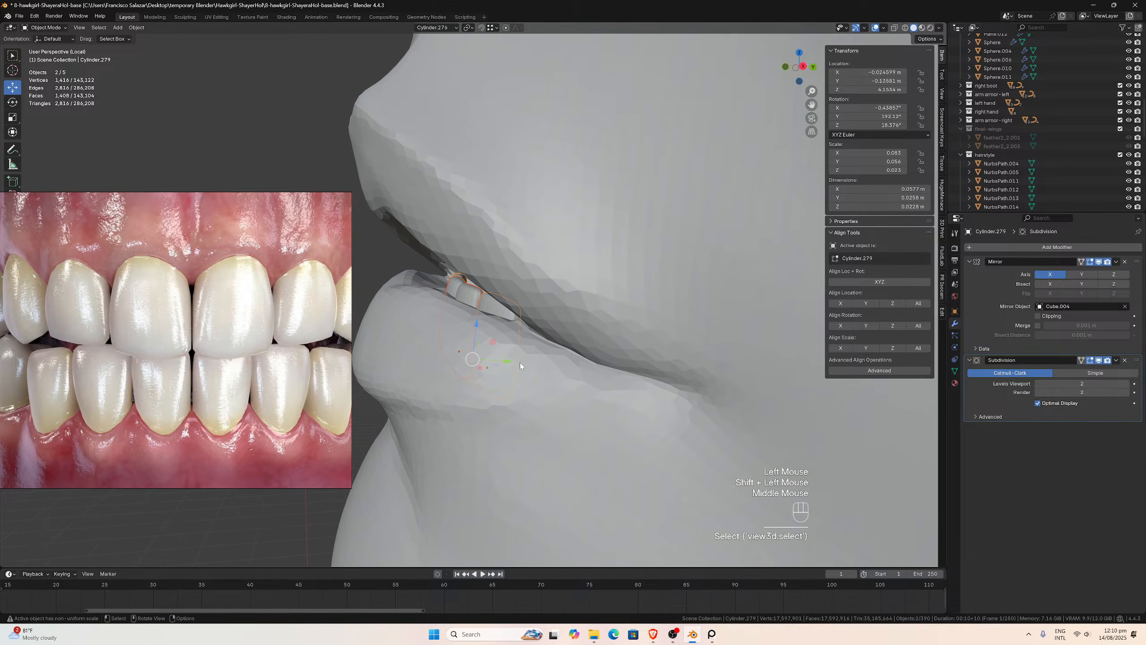
pyautogui.moveTo(506, 364); pyautogui.dragTo(524, 364)
pyautogui.moveTo(524, 364); pyautogui.dragTo(537, 317, button='middle')
pyautogui.moveTo(518, 358); pyautogui.dragTo(511, 355)
pyautogui.moveTo(511, 336); pyautogui.dragTo(511, 327, button='middle')
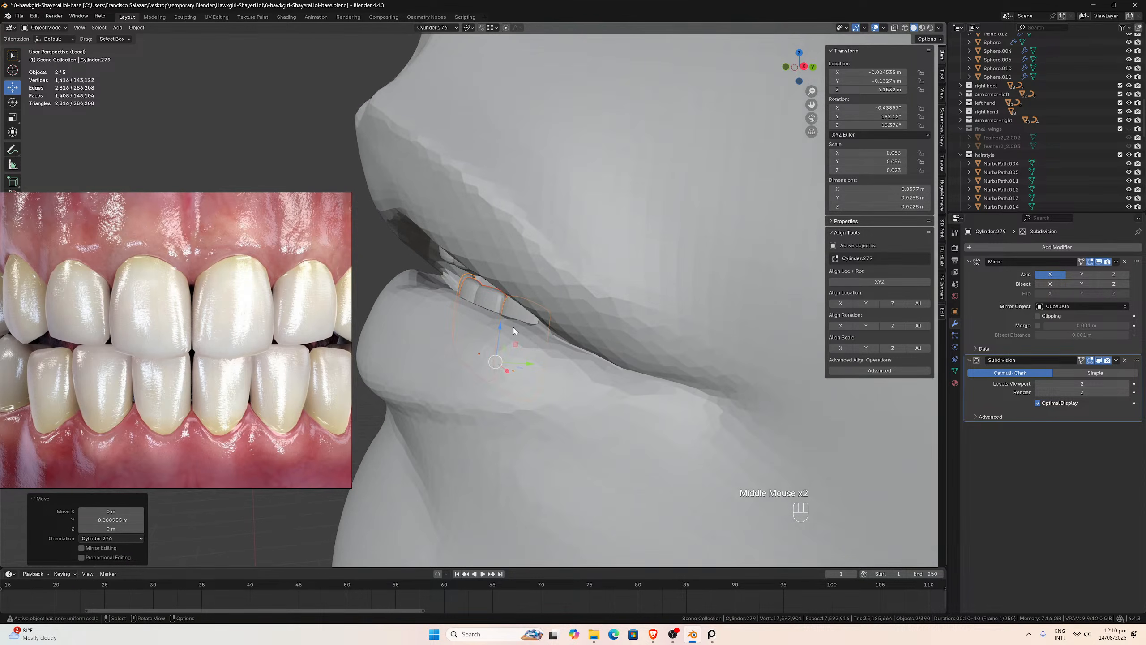
# - Tilt the lower front tooth about 3.66° and the second lower tooth about 4.4° around the X axis
pyautogui.click(510, 323)
pyautogui.press('r')
pyautogui.click(524, 297)
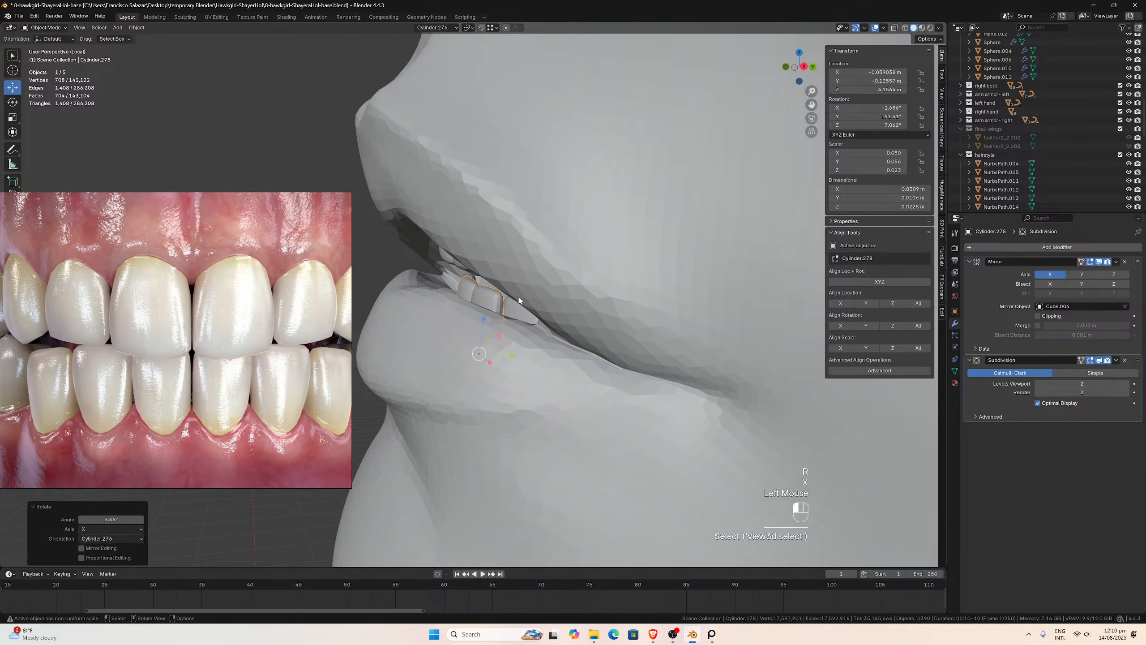
pyautogui.click(520, 312)
pyautogui.press('r')
pyautogui.press('x')
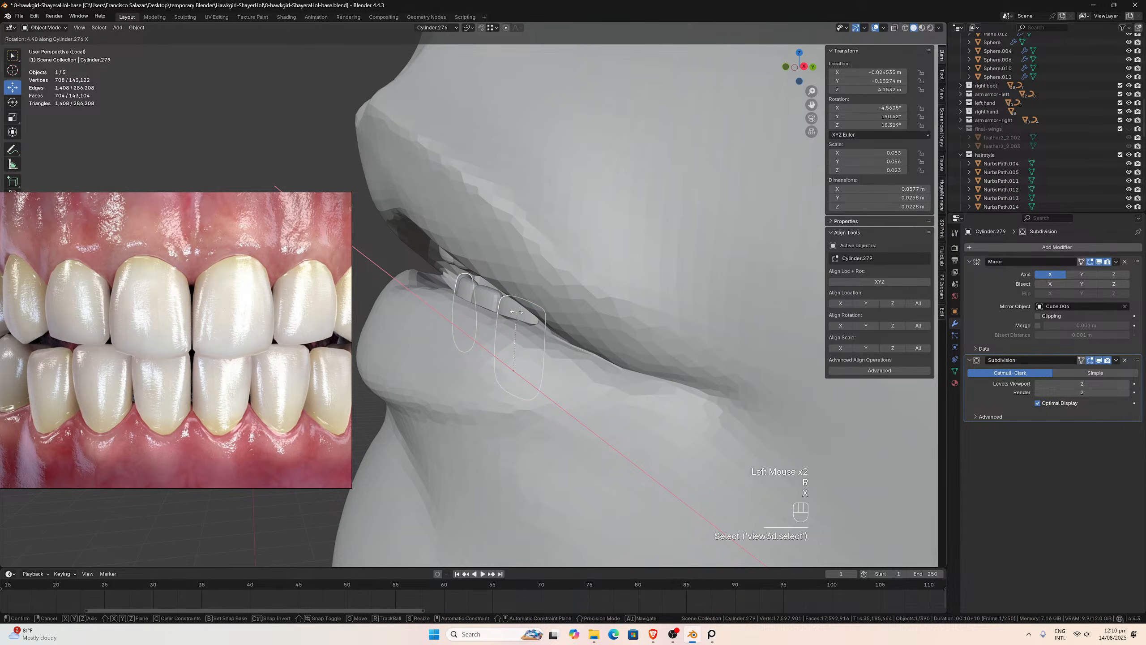
pyautogui.click(516, 312)
pyautogui.moveTo(522, 300); pyautogui.dragTo(507, 320, button='middle')
# - Tilt the upper front tooth slightly around its X axis
pyautogui.click(464, 235)
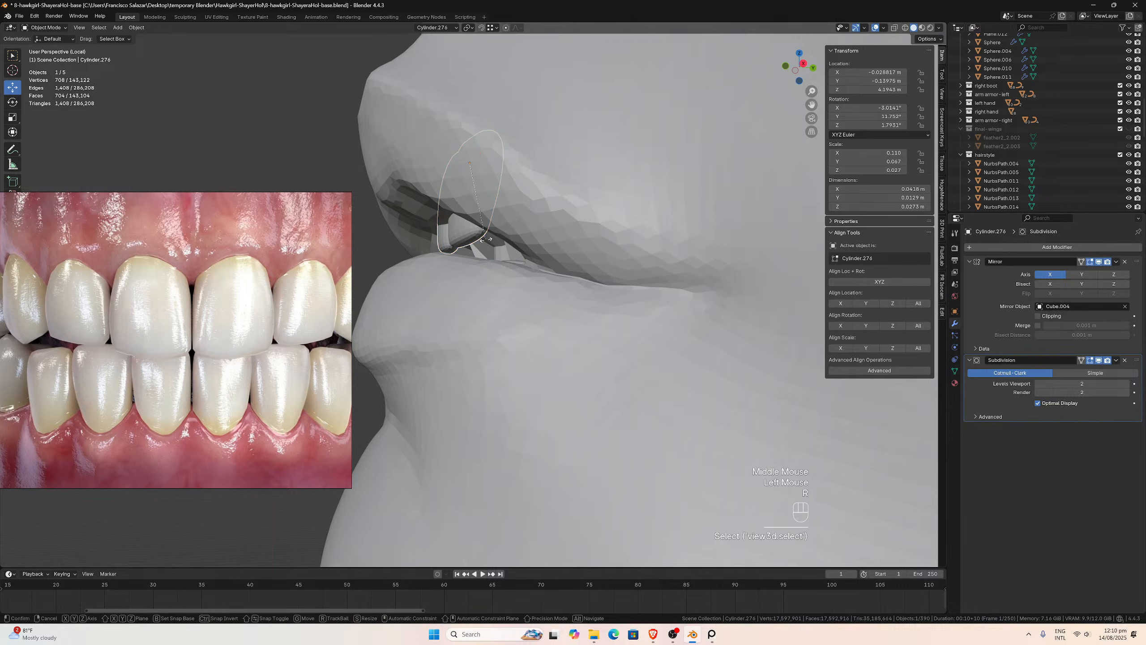
pyautogui.press('r')
pyautogui.press('x')
pyautogui.click(483, 244)
pyautogui.moveTo(483, 244); pyautogui.dragTo(637, 284, button='middle')
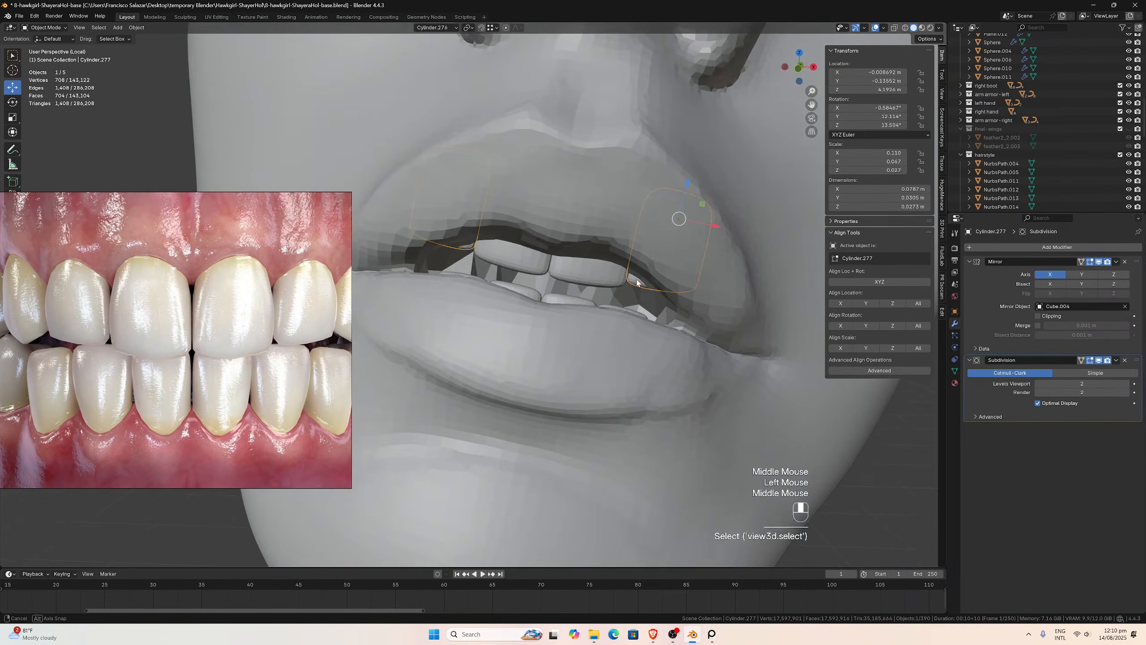
# - Deselect the teeth and compare both rows in the mouth with the full dental arch reference
pyautogui.scroll(-3, 638, 284)
pyautogui.click(697, 414)
pyautogui.scroll(-3, 586, 386)
pyautogui.moveTo(586, 387); pyautogui.dragTo(563, 347, button='middle')
pyautogui.scroll(3, 568, 399)
pyautogui.scroll(1, 568, 345)
pyautogui.scroll(3, 567, 345)
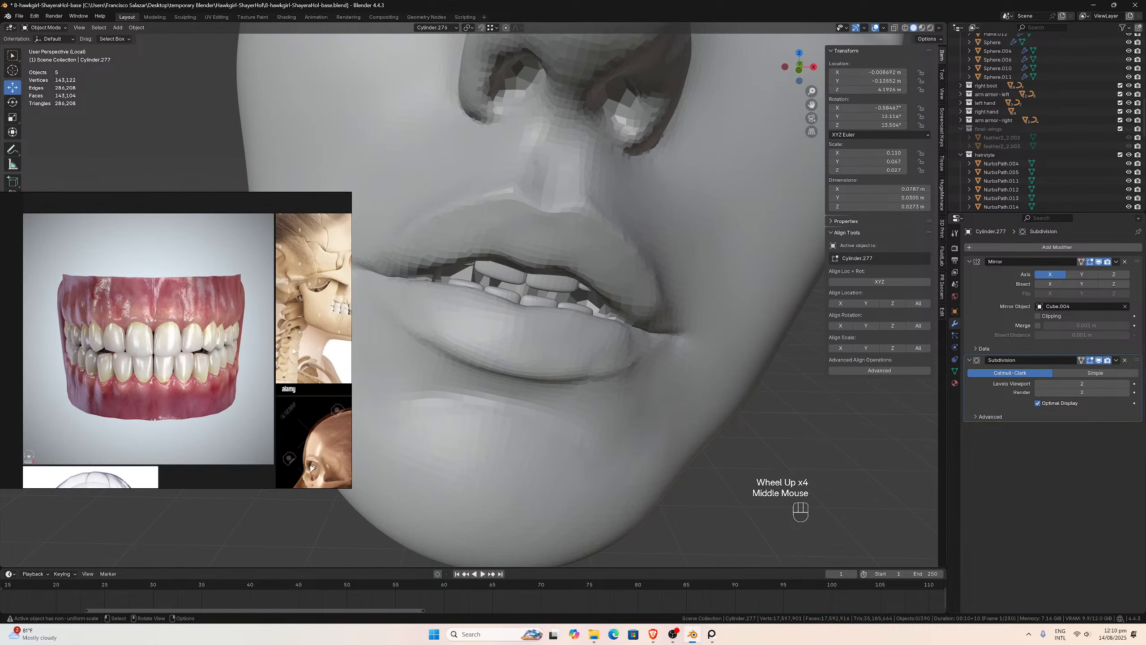
pyautogui.scroll(-2, 641, 303)
pyautogui.scroll(4, 599, 341)
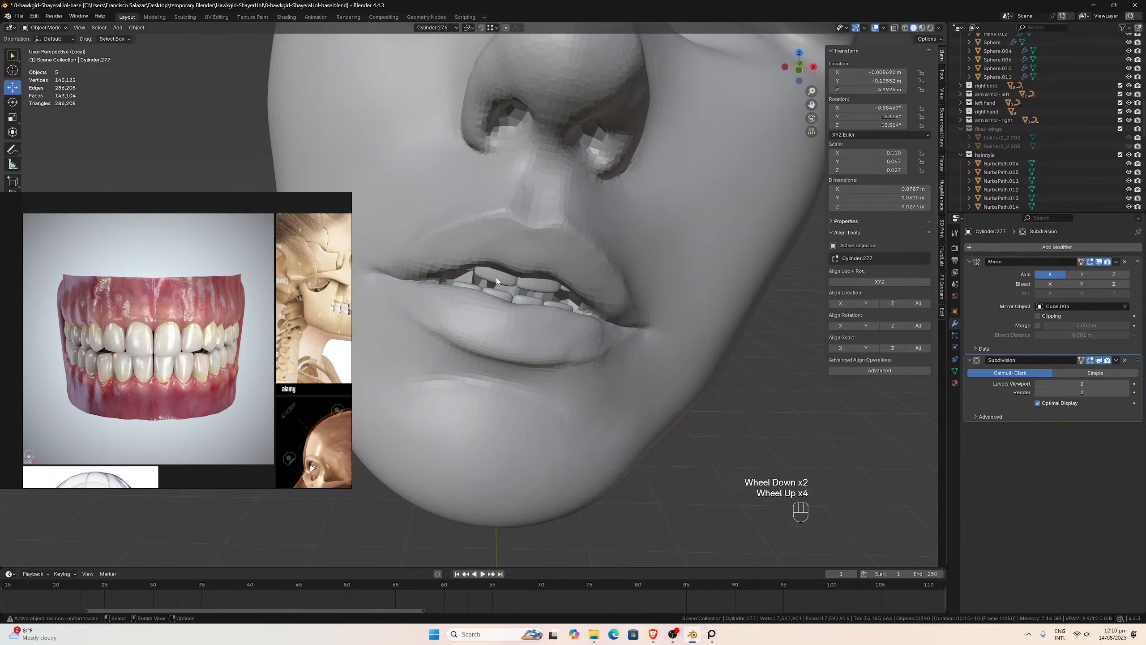
# - Examine the lower front teeth and how they sit behind the lips from several close angles
pyautogui.scroll(-2, 510, 300)
pyautogui.moveTo(512, 306); pyautogui.dragTo(465, 286, button='middle')
pyautogui.scroll(6, 475, 309)
pyautogui.scroll(2, 464, 288)
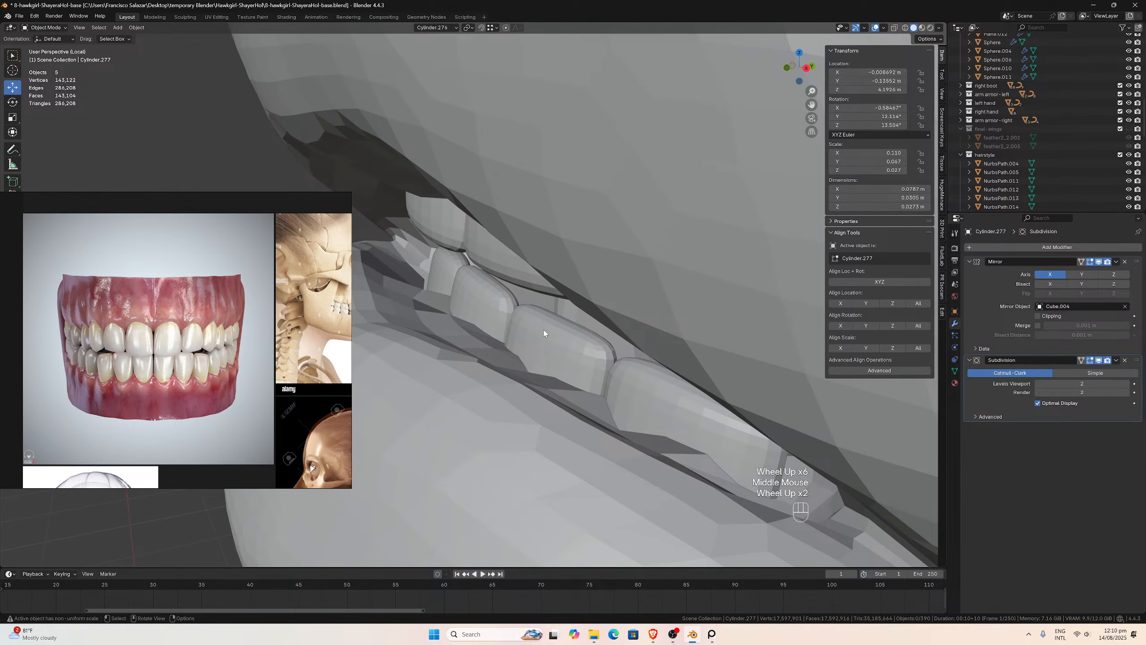
pyautogui.click(575, 340)
pyautogui.moveTo(575, 340); pyautogui.dragTo(603, 341, button='middle')
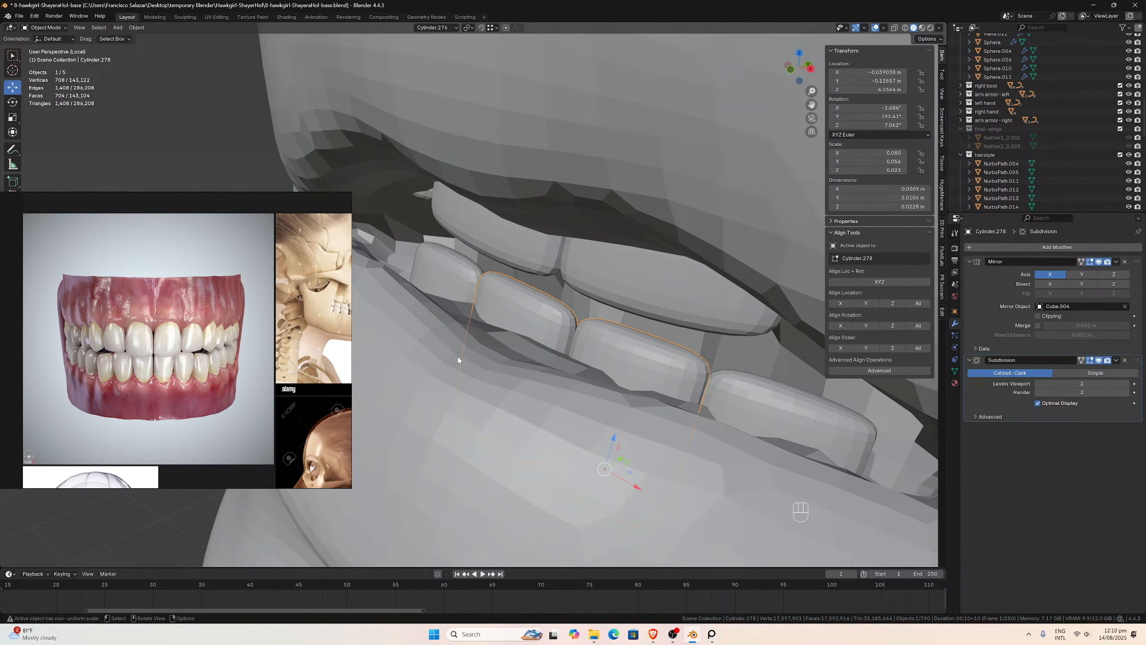
pyautogui.scroll(-5, 514, 340)
pyautogui.moveTo(514, 340); pyautogui.dragTo(561, 336, button='middle')
pyautogui.scroll(-4, 561, 320)
pyautogui.scroll(4, 560, 333)
# - Shift the two upper back edges of the lower central tooth slightly forward along its local Y axis
pyautogui.click(705, 413)
pyautogui.moveTo(705, 413); pyautogui.dragTo(596, 319, button='middle')
pyautogui.scroll(3, 711, 378)
pyautogui.scroll(1, 642, 321)
pyautogui.scroll(2, 574, 314)
pyautogui.click(564, 335)
pyautogui.scroll(1, 558, 330)
pyautogui.press('Tab')
pyautogui.click(595, 317)
pyautogui.keyDown('shift'); pyautogui.click(573, 307); pyautogui.keyUp('shift')
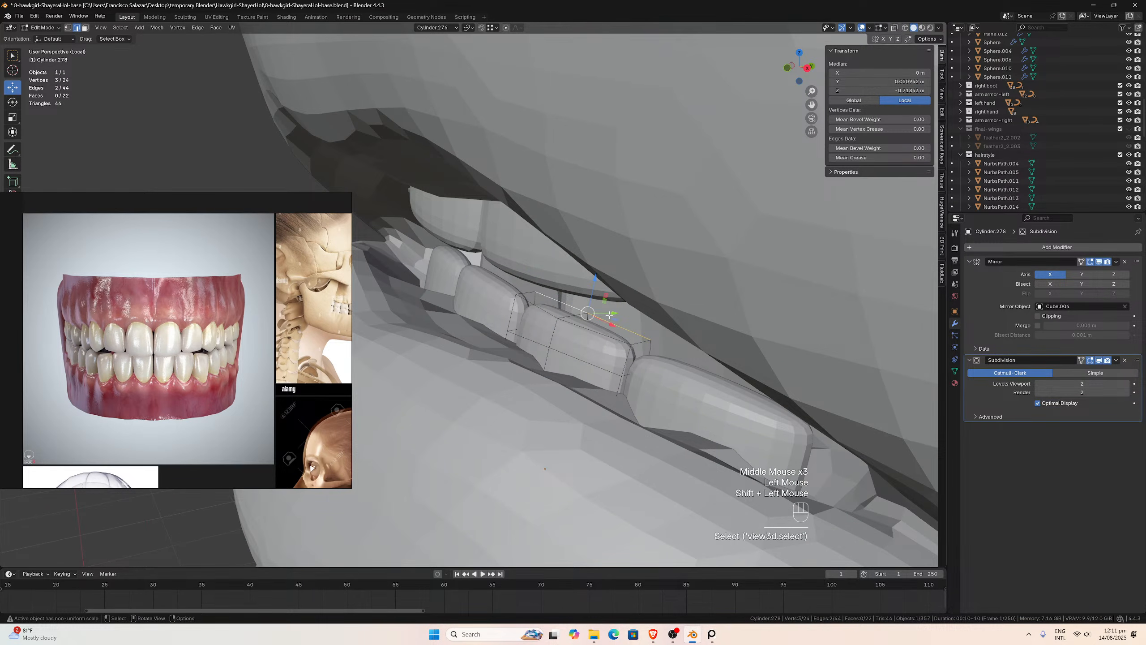
pyautogui.moveTo(610, 315); pyautogui.dragTo(598, 315)
pyautogui.press('Tab')
# - Edge-slide the two upper back edges of the neighbouring lower tooth by a factor of about 0.26
pyautogui.click(671, 396)
pyautogui.press('Tab')
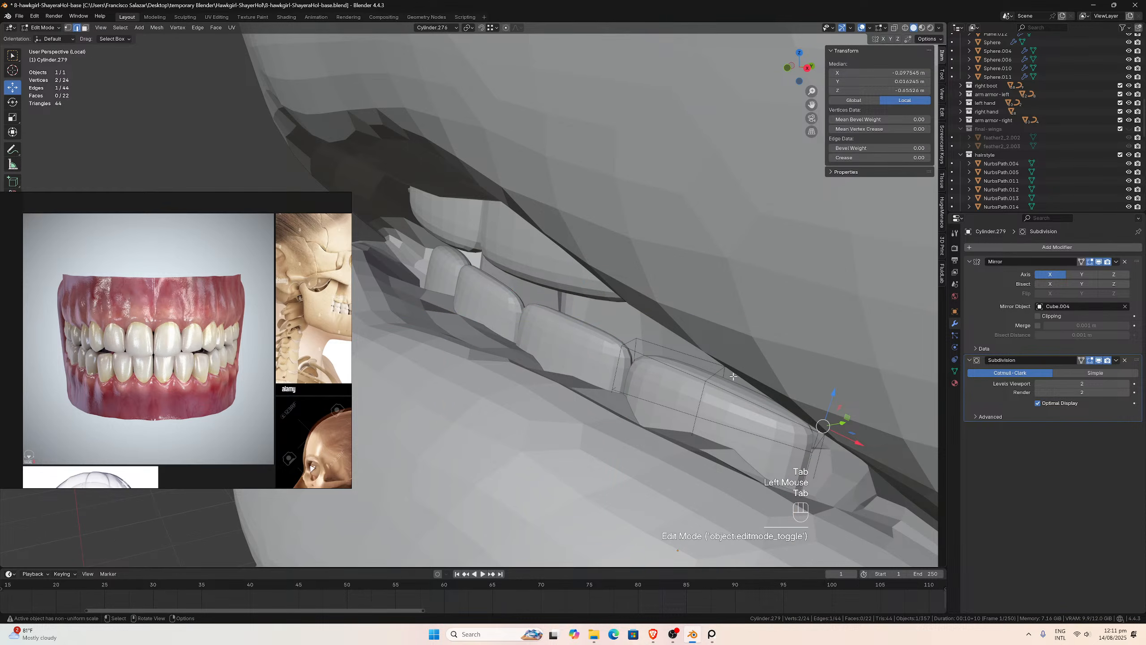
pyautogui.keyDown('shift'); pyautogui.click(719, 364); pyautogui.keyUp('shift')
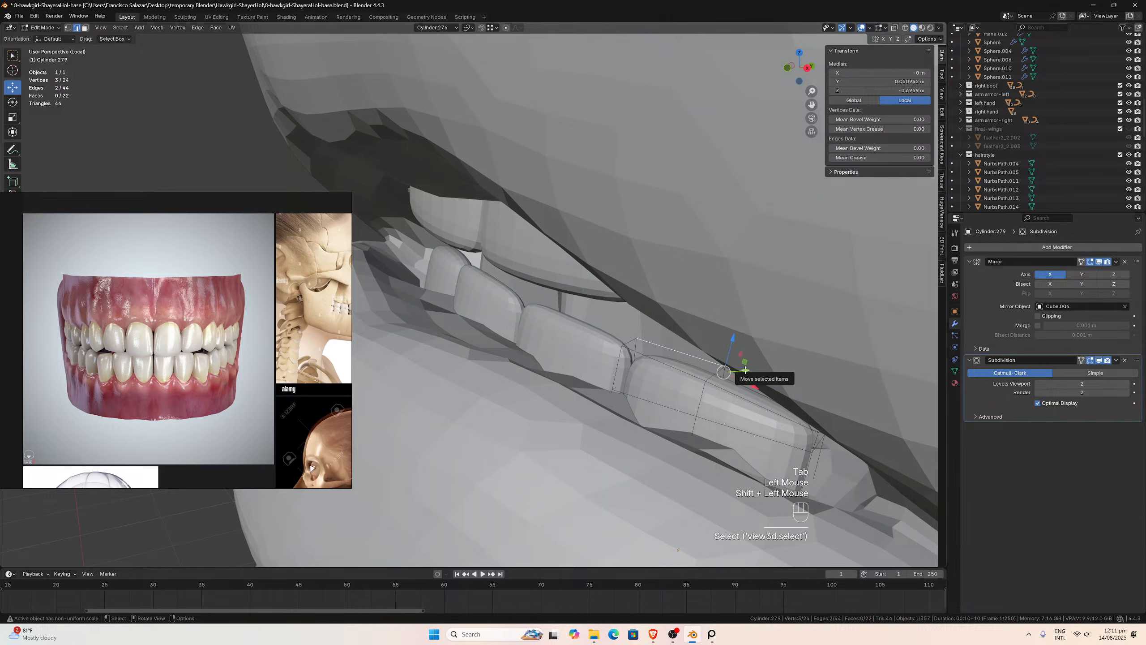
pyautogui.moveTo(745, 371); pyautogui.dragTo(734, 373)
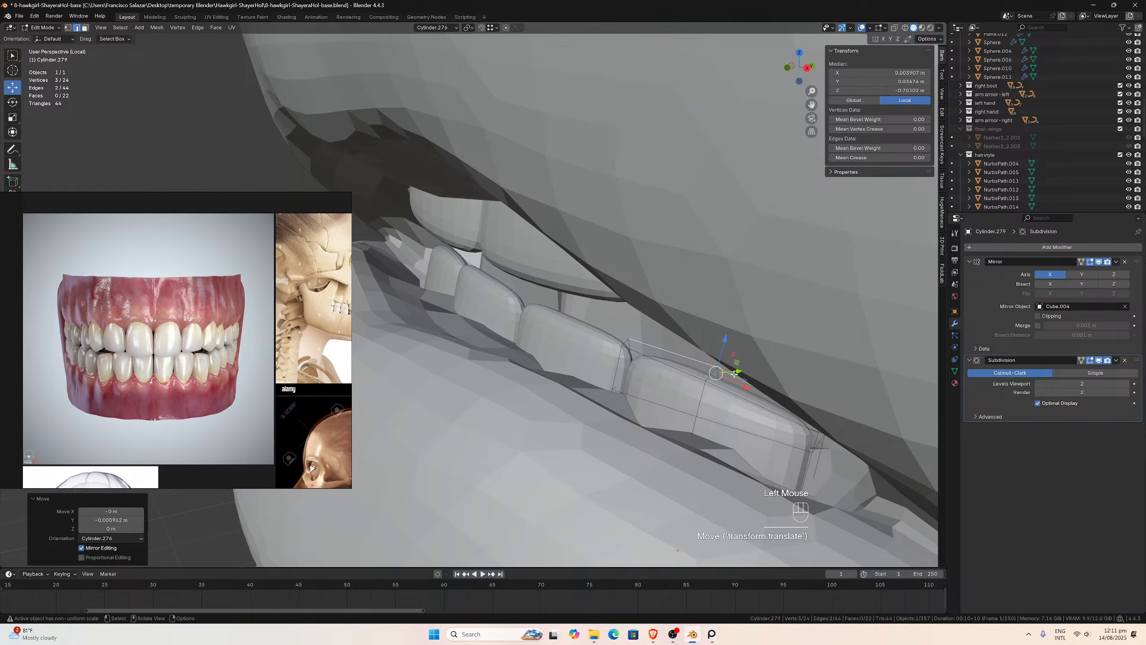
pyautogui.moveTo(724, 371); pyautogui.dragTo(758, 389, button='middle')
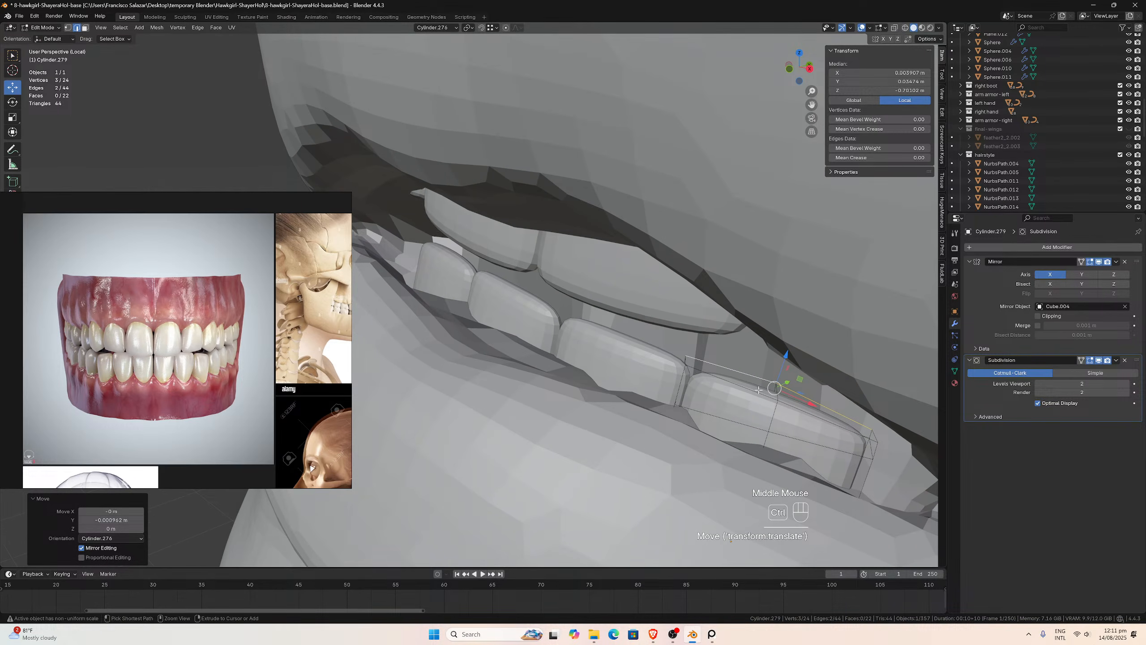
pyautogui.hotkey('ctrl', 'z')
pyautogui.press('g')
pyautogui.press('g')
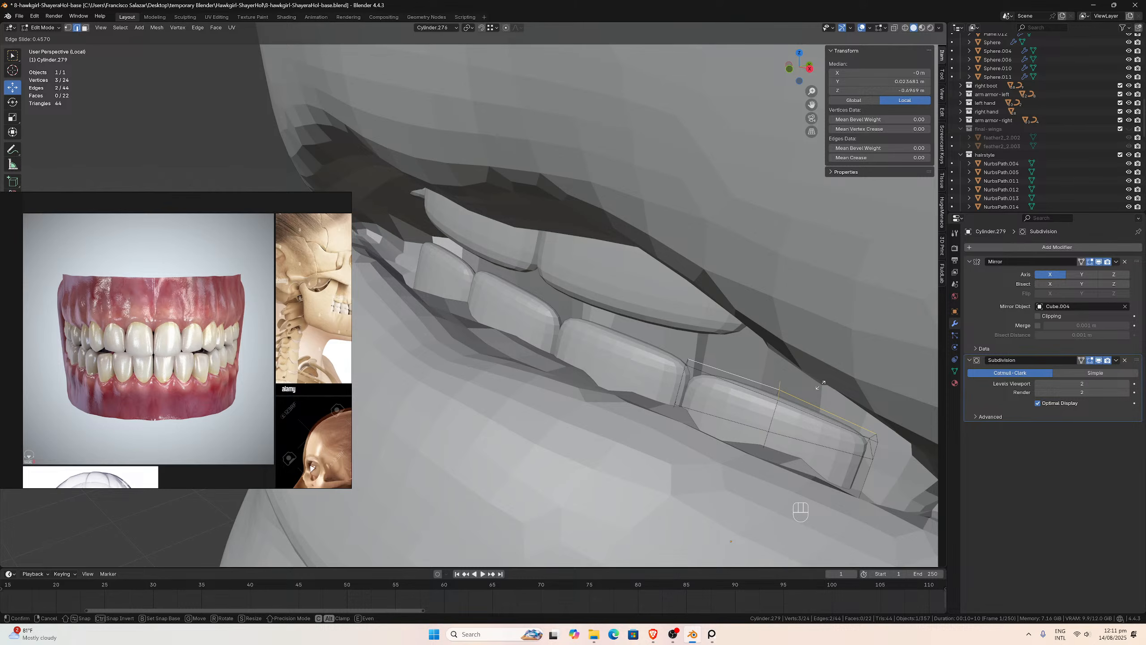
pyautogui.click(785, 397)
pyautogui.moveTo(785, 397); pyautogui.dragTo(759, 361, button='middle')
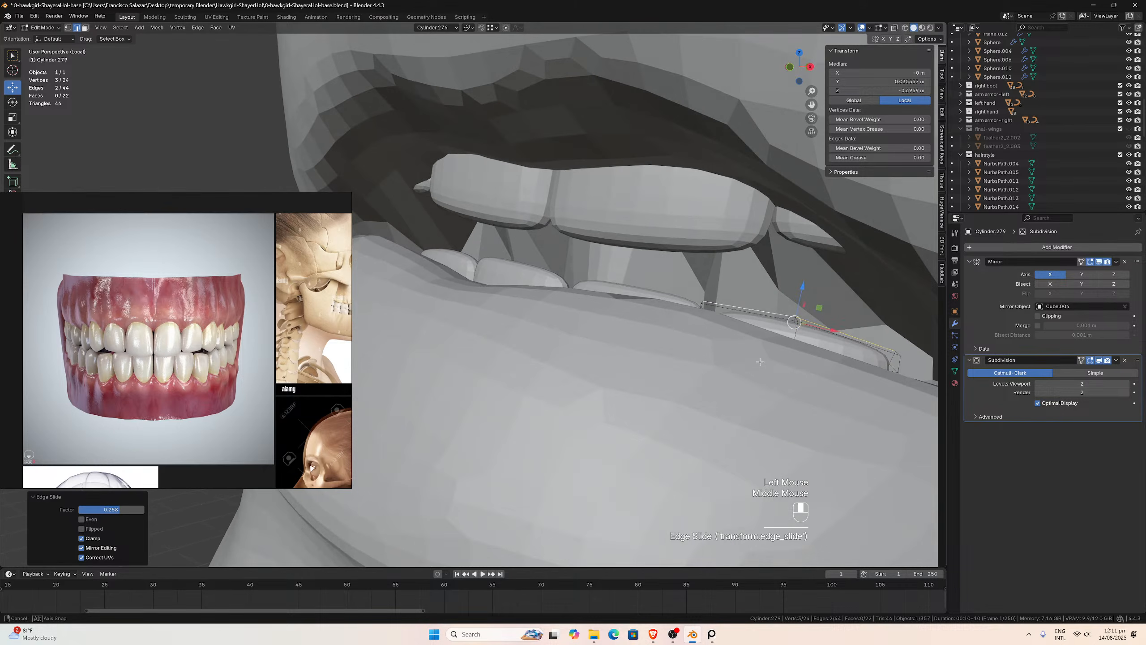
pyautogui.press('Tab')
# - Shift the two lower back edges of the upper central tooth slightly toward the front of the mouth
pyautogui.click(645, 238)
pyautogui.moveTo(644, 238); pyautogui.dragTo(610, 228, button='middle')
pyautogui.press('Tab')
pyautogui.click(484, 168)
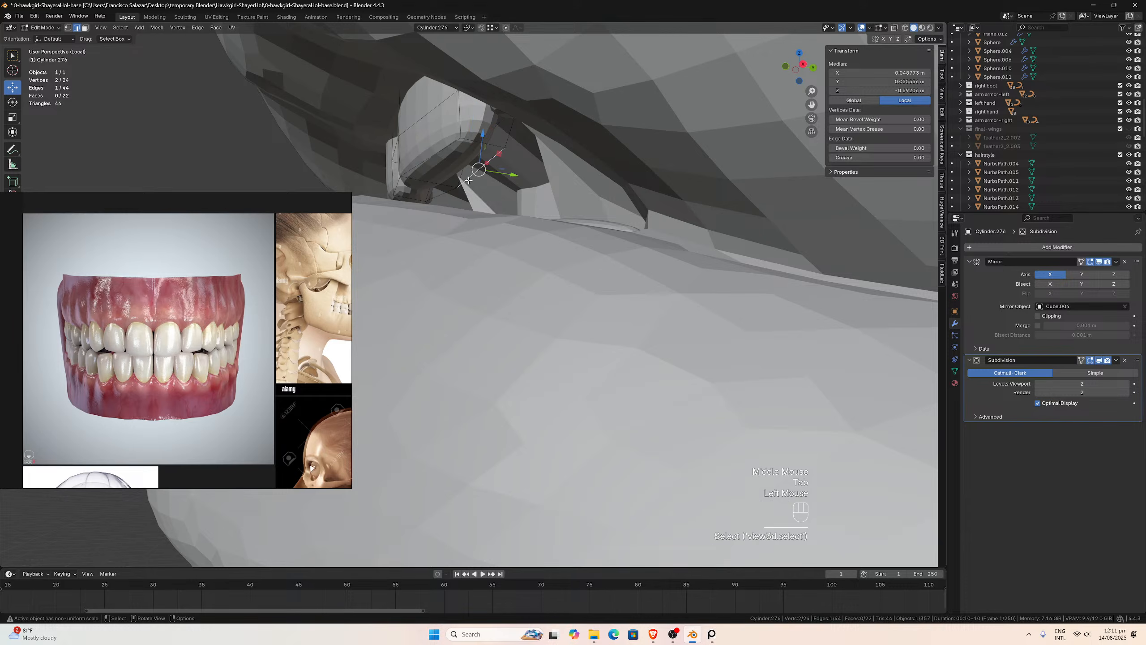
pyautogui.moveTo(468, 185); pyautogui.dragTo(496, 198, button='middle')
pyautogui.keyDown('shift'); pyautogui.click(486, 211); pyautogui.keyUp('shift')
pyautogui.moveTo(489, 192); pyautogui.dragTo(481, 189)
pyautogui.moveTo(481, 188); pyautogui.dragTo(549, 173, button='middle')
pyautogui.press('Tab')
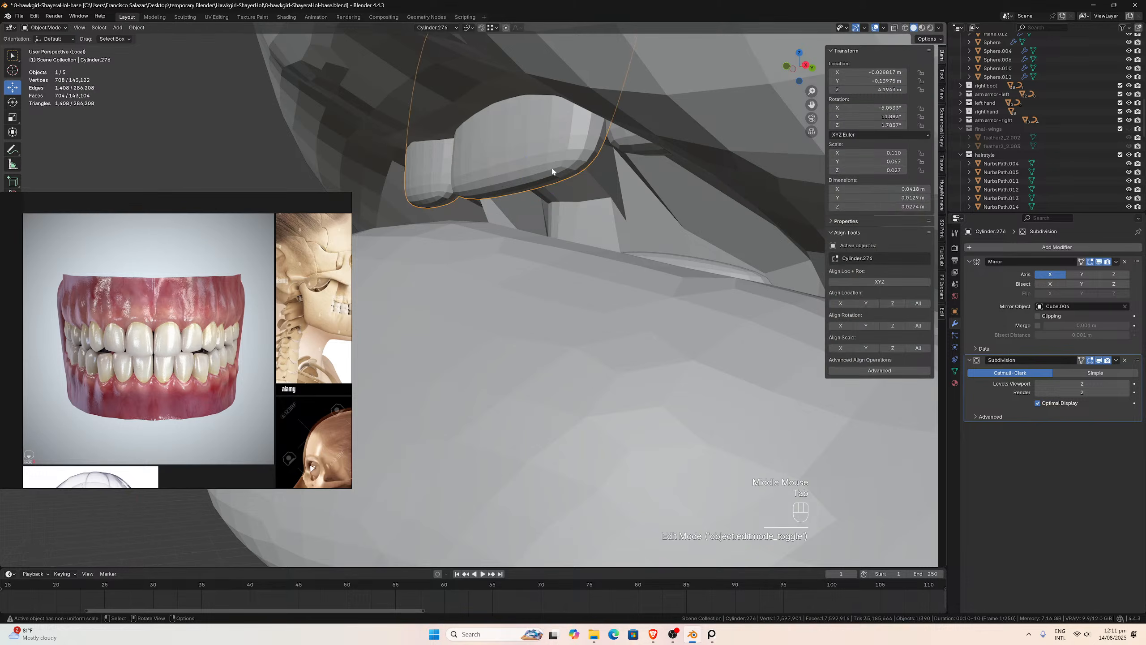
# - Enter Edit Mode on the neighbouring upper tooth and try to select its two lower back edges through the lip opening
pyautogui.click(630, 141)
pyautogui.moveTo(630, 141); pyautogui.dragTo(581, 173, button='middle')
pyautogui.press('Tab')
pyautogui.click(666, 104)
pyautogui.scroll(-2, 666, 104)
pyautogui.keyDown('shift'); pyautogui.click(662, 180); pyautogui.keyUp('shift')
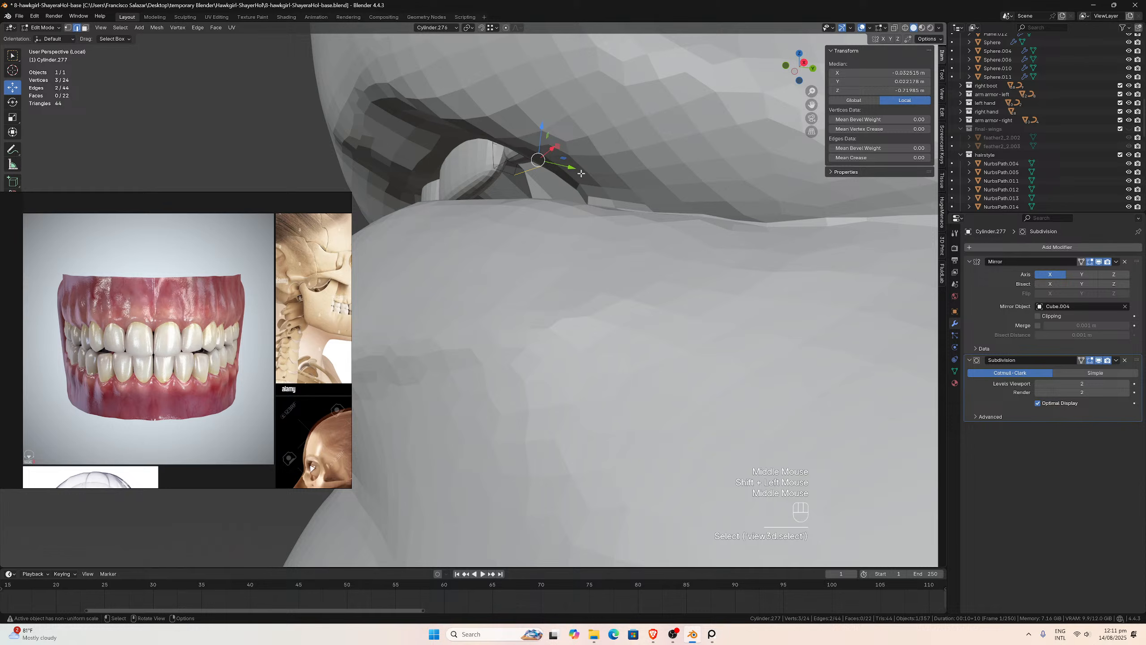
pyautogui.click(542, 164)
pyautogui.keyDown('shift'); pyautogui.click(545, 174); pyautogui.keyUp('shift')
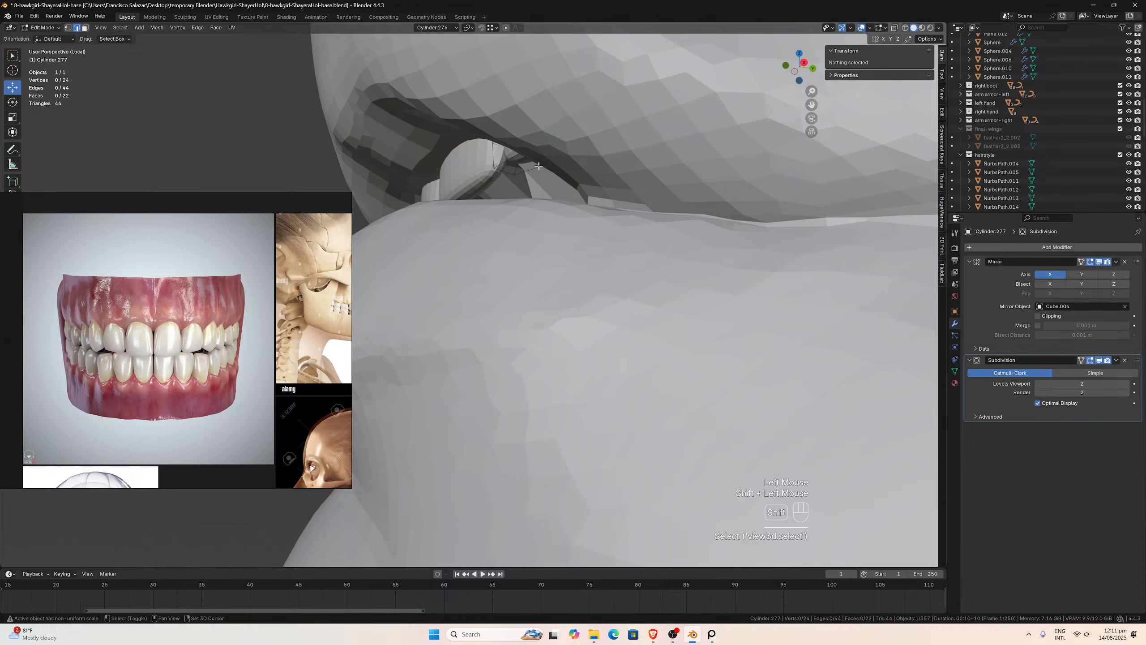
pyautogui.keyDown('shift'); pyautogui.click(539, 165); pyautogui.keyUp('shift')
pyautogui.keyDown('shift'); pyautogui.click(539, 166); pyautogui.keyUp('shift')
pyautogui.click(541, 165)
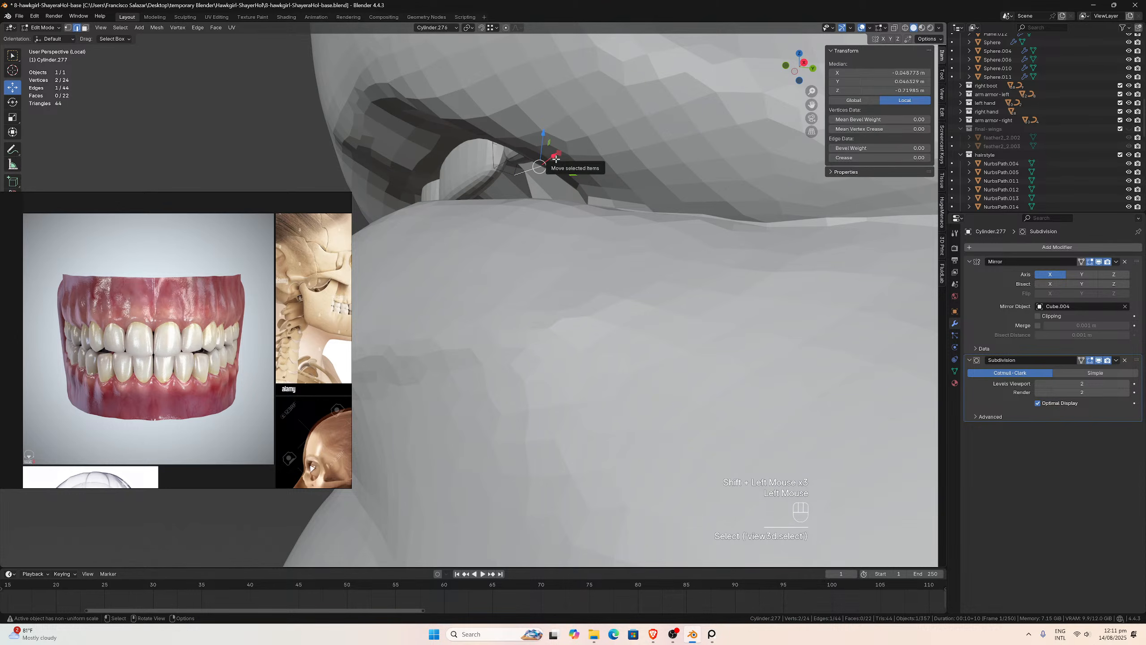
# - Edge-slide the two lower back edges of the neighbouring upper tooth by about 0.36, using X-ray temporarily for the selection
pyautogui.click(893, 29)
pyautogui.middleClick(595, 151)
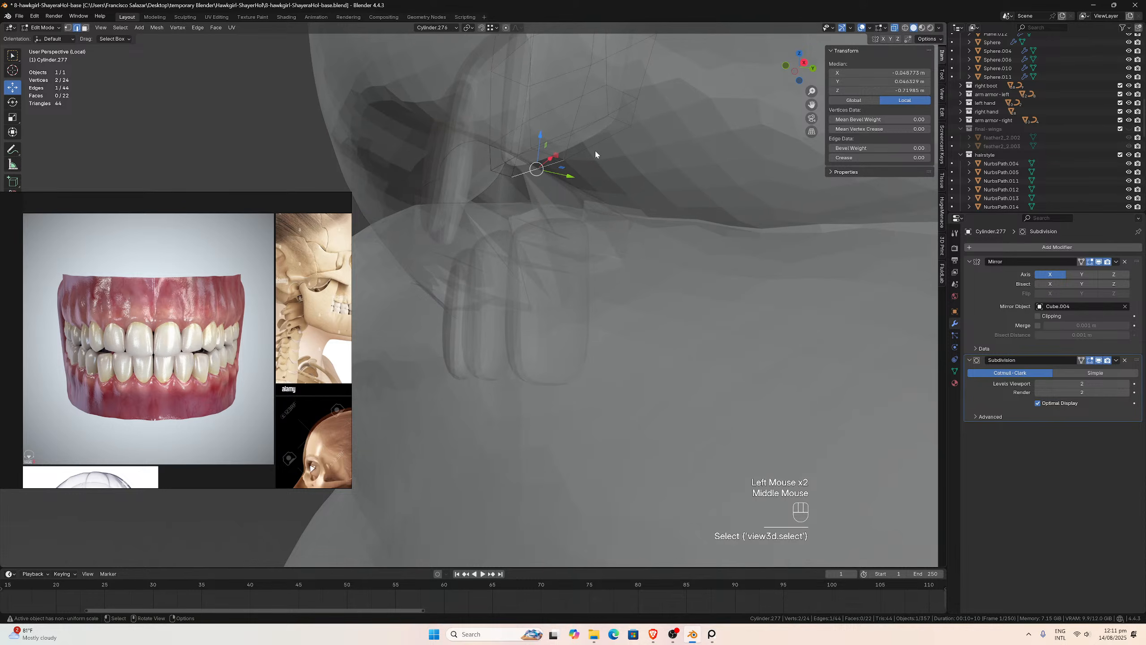
pyautogui.click(585, 148)
pyautogui.keyDown('shift'); pyautogui.click(551, 163); pyautogui.keyUp('shift')
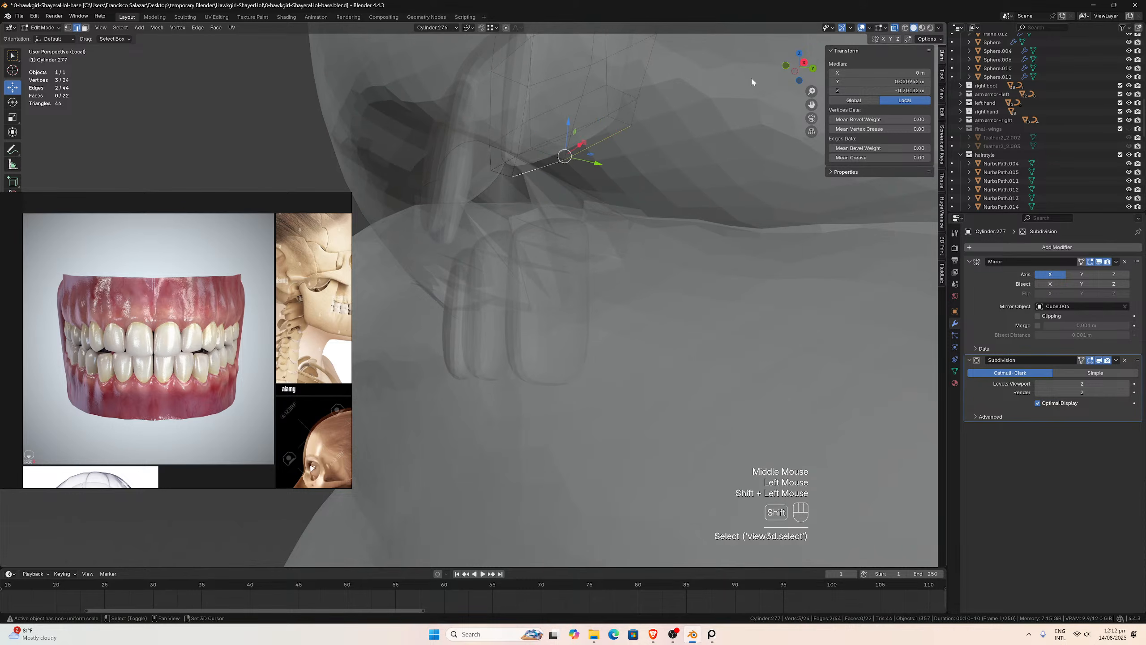
pyautogui.click(893, 29)
pyautogui.moveTo(628, 172); pyautogui.dragTo(610, 158, button='middle')
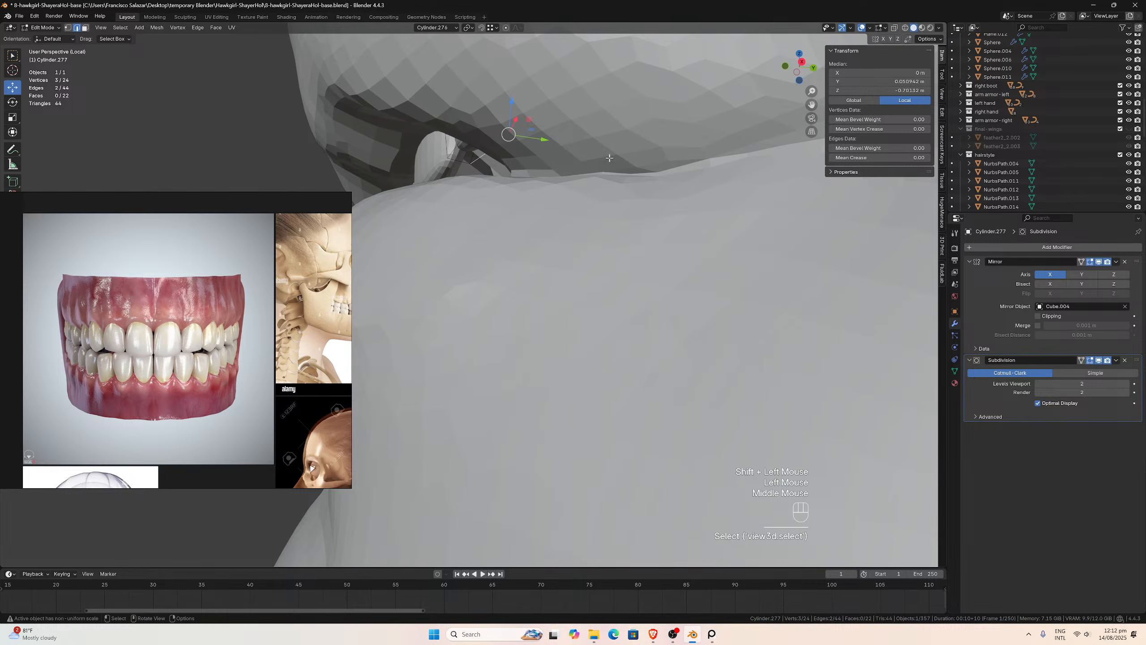
pyautogui.press('g')
pyautogui.press('g')
pyautogui.click(577, 164)
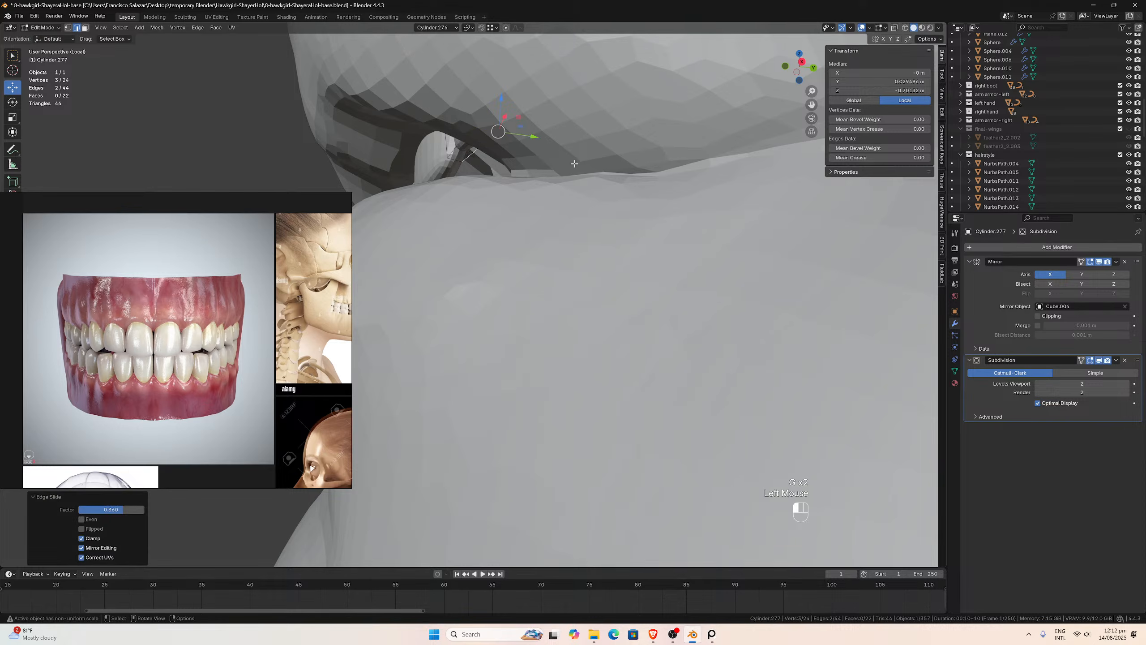
pyautogui.moveTo(577, 163); pyautogui.dragTo(622, 217, button='middle')
pyautogui.press('Tab')
# - Deselect the tooth and examine how the teeth look between the lips on the whole face
pyautogui.scroll(-2, 632, 200)
pyautogui.scroll(-4, 666, 235)
pyautogui.click(738, 392)
pyautogui.scroll(-2, 722, 384)
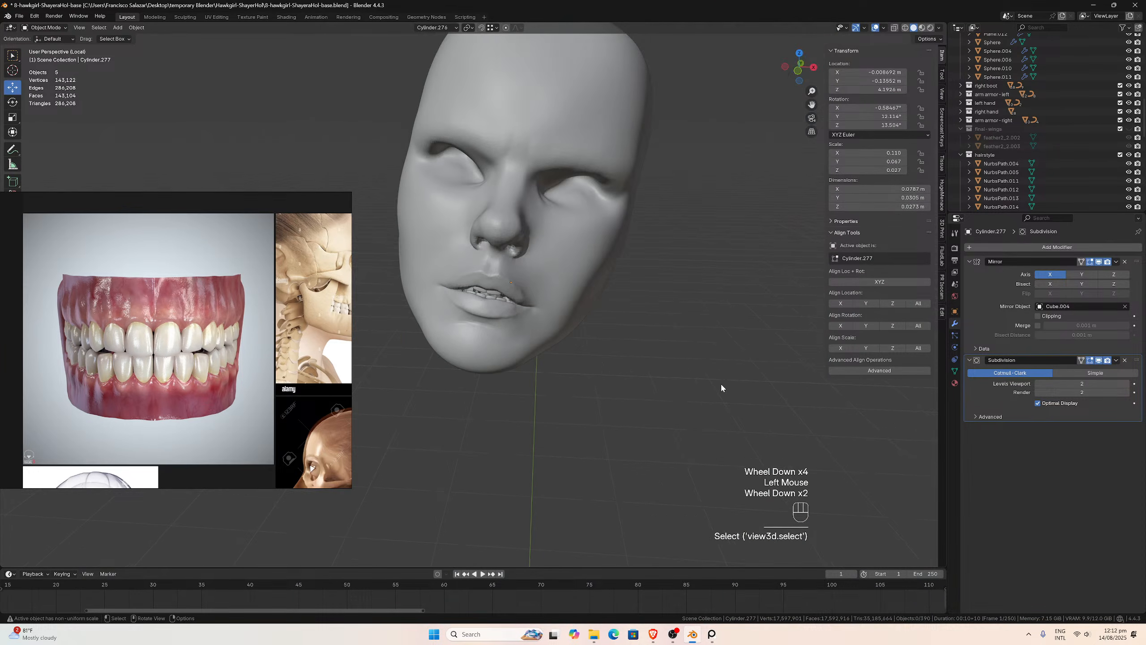
pyautogui.moveTo(720, 383); pyautogui.dragTo(593, 348, button='middle')
pyautogui.scroll(4, 675, 363)
pyautogui.scroll(-2, 658, 359)
pyautogui.scroll(3, 593, 347)
# - Select the face mesh and switch it to Sculpt Mode, framed on the side of the mouth
pyautogui.click(450, 317)
pyautogui.moveTo(450, 317)
pyautogui.mouseDown(button='middle')
pyautogui.moveTo(427, 304)
pyautogui.moveTo(465, 301)
pyautogui.mouseUp(button='middle')
pyautogui.scroll(2, 457, 302)
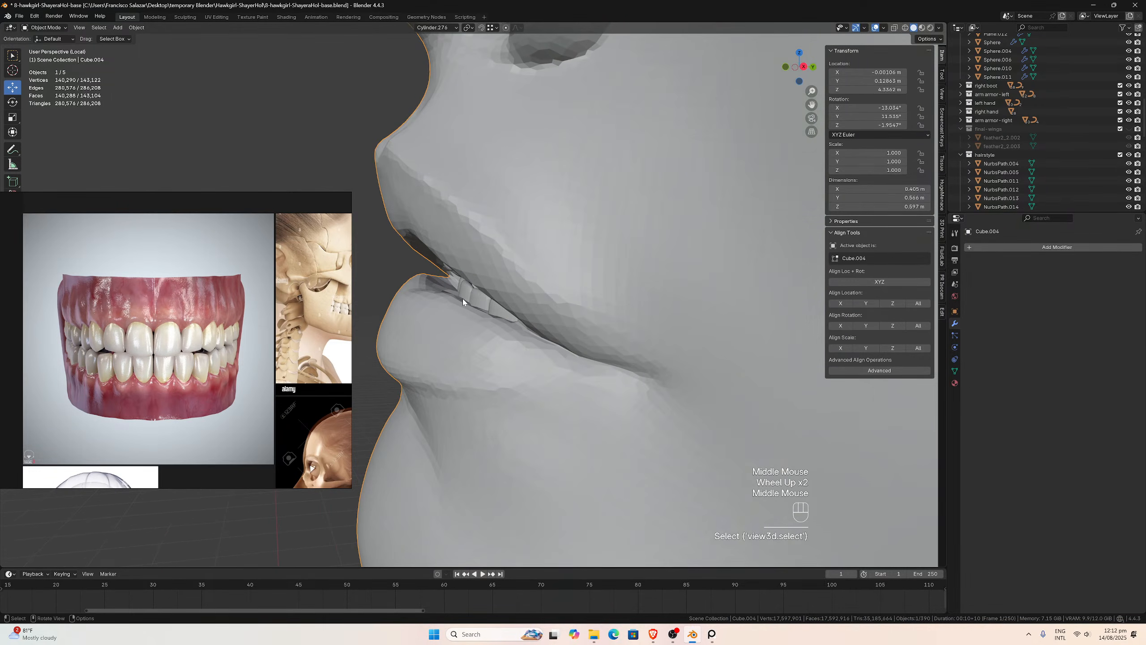
pyautogui.press('Tab')
pyautogui.press('Tab')
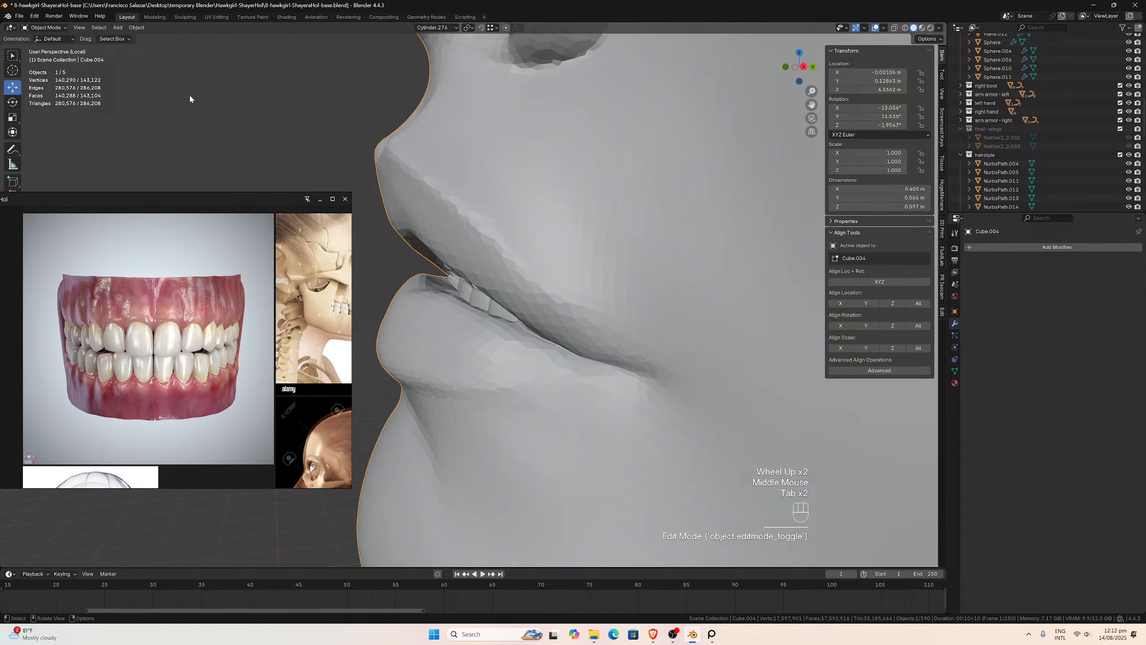
pyautogui.click(61, 29)
pyautogui.click(49, 55)
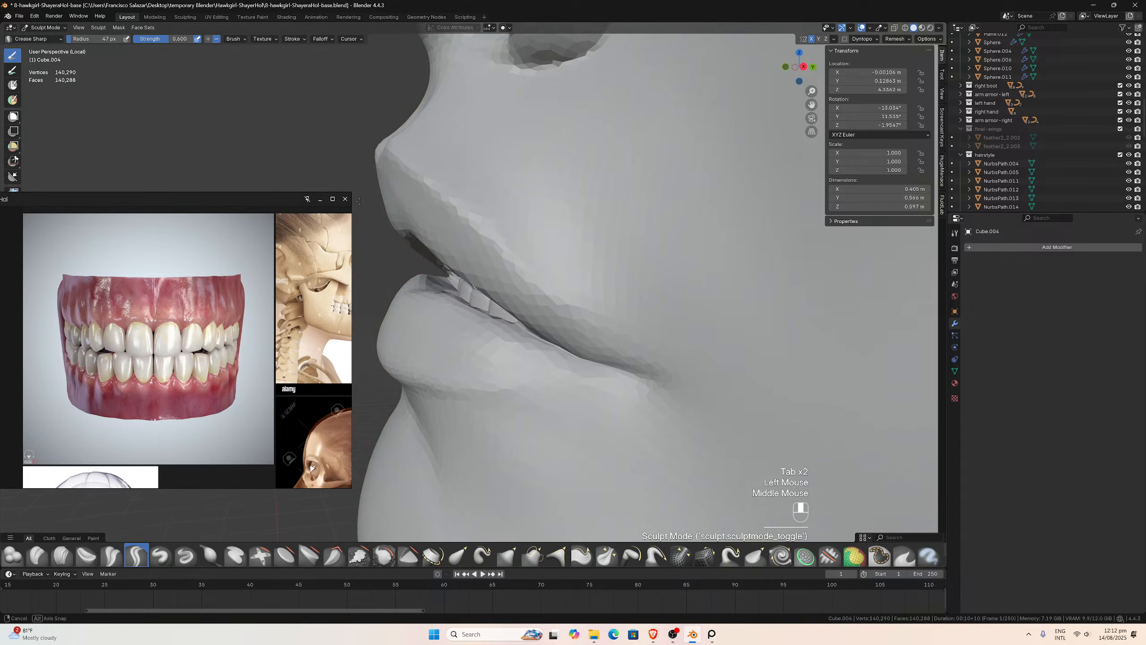
# - Pull the inner rim of the lower lip near the front teeth with the Grab brush at a 75 px radius
pyautogui.scroll(1, 431, 244)
pyautogui.moveTo(424, 253)
pyautogui.mouseDown(button='middle')
pyautogui.moveTo(432, 244)
pyautogui.moveTo(440, 288)
pyautogui.moveTo(430, 300)
pyautogui.mouseUp(button='middle')
pyautogui.press('g')
pyautogui.press('f')
pyautogui.click(464, 298)
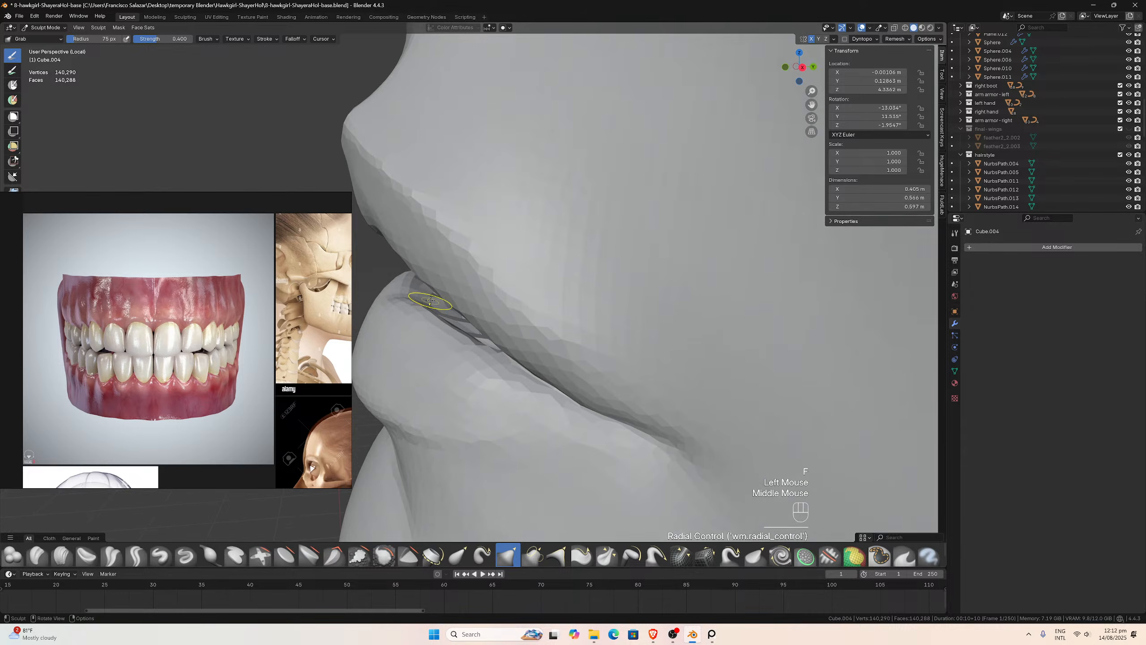
pyautogui.moveTo(421, 297); pyautogui.dragTo(422, 293)
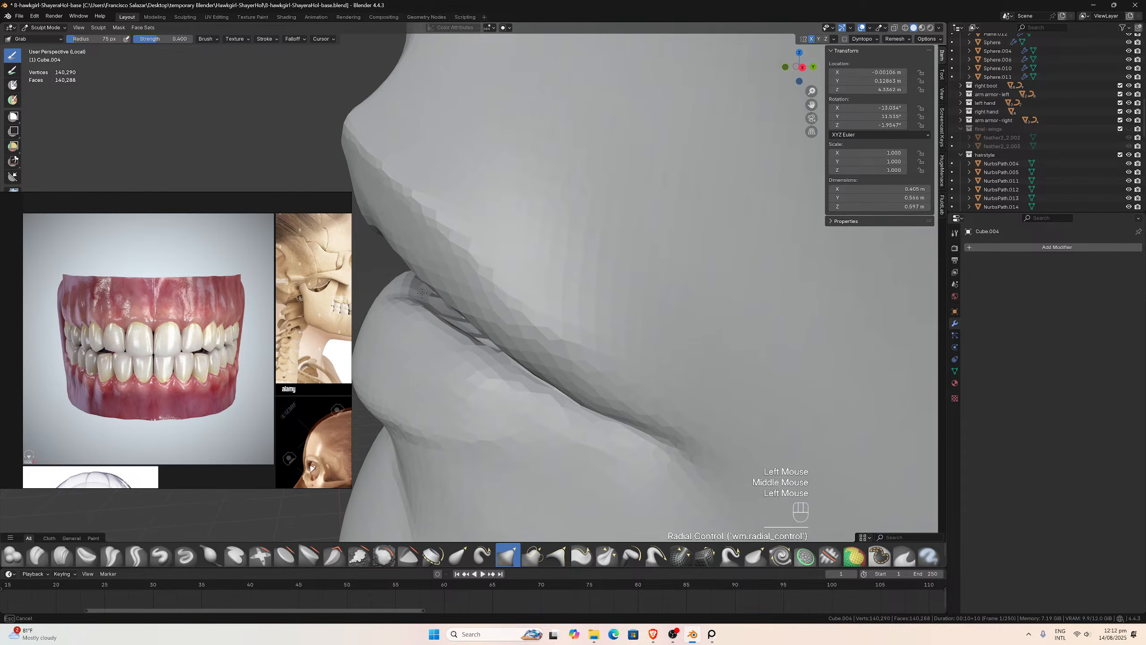
pyautogui.click(448, 320)
# - Smooth the inner rim of the lower lip where it meets the front teeth
pyautogui.moveTo(448, 319); pyautogui.dragTo(435, 307, button='middle')
pyautogui.keyDown('shift'); pyautogui.moveTo(435, 307); pyautogui.dragTo(436, 308); pyautogui.keyUp('shift')
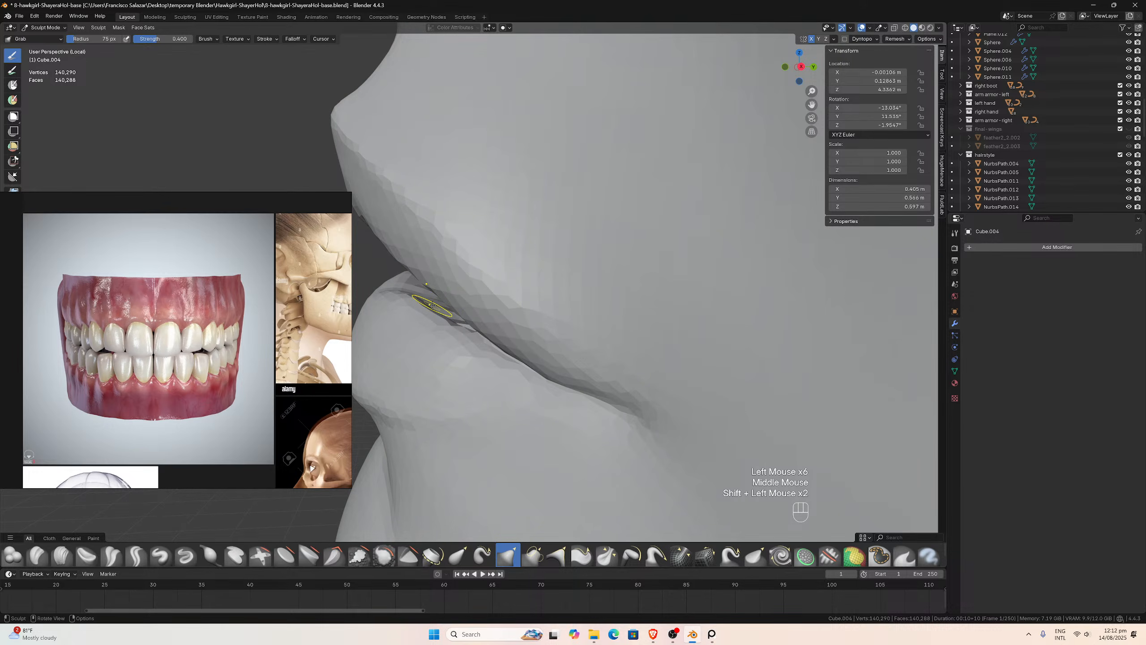
pyautogui.moveTo(432, 306); pyautogui.dragTo(439, 322, button='middle')
pyautogui.scroll(1, 429, 310)
pyautogui.keyDown('shift'); pyautogui.moveTo(438, 323); pyautogui.dragTo(437, 320); pyautogui.keyUp('shift')
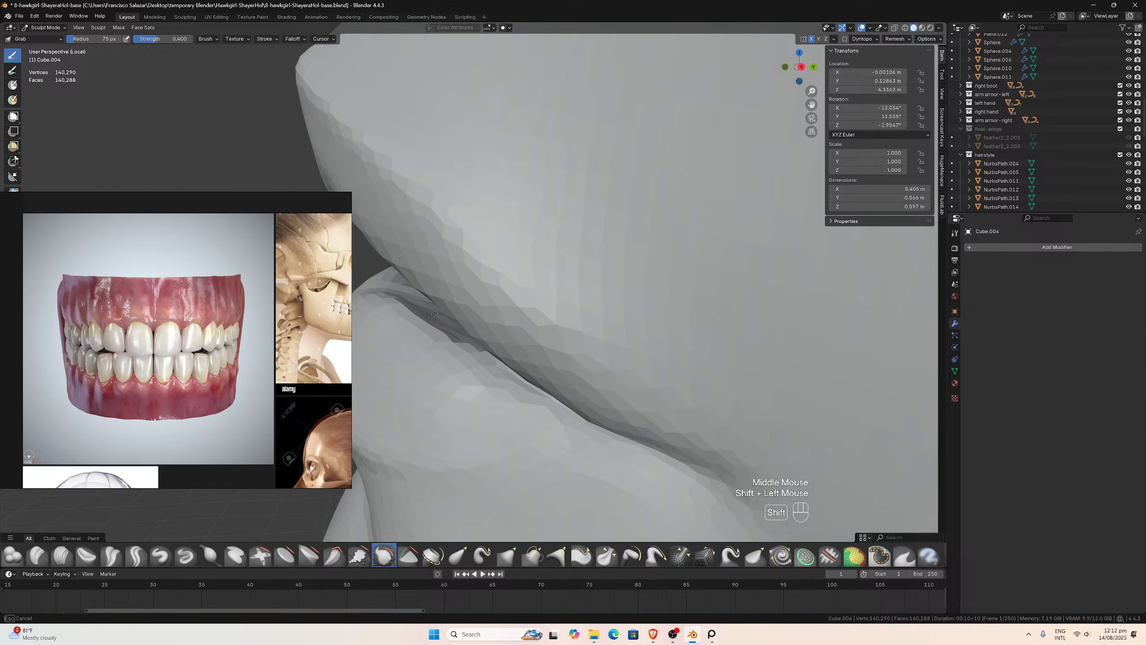
pyautogui.moveTo(425, 303); pyautogui.dragTo(440, 299, button='middle')
pyautogui.keyDown('shift'); pyautogui.moveTo(440, 299); pyautogui.dragTo(441, 294); pyautogui.keyUp('shift')
pyautogui.moveTo(443, 285); pyautogui.dragTo(415, 276, button='middle')
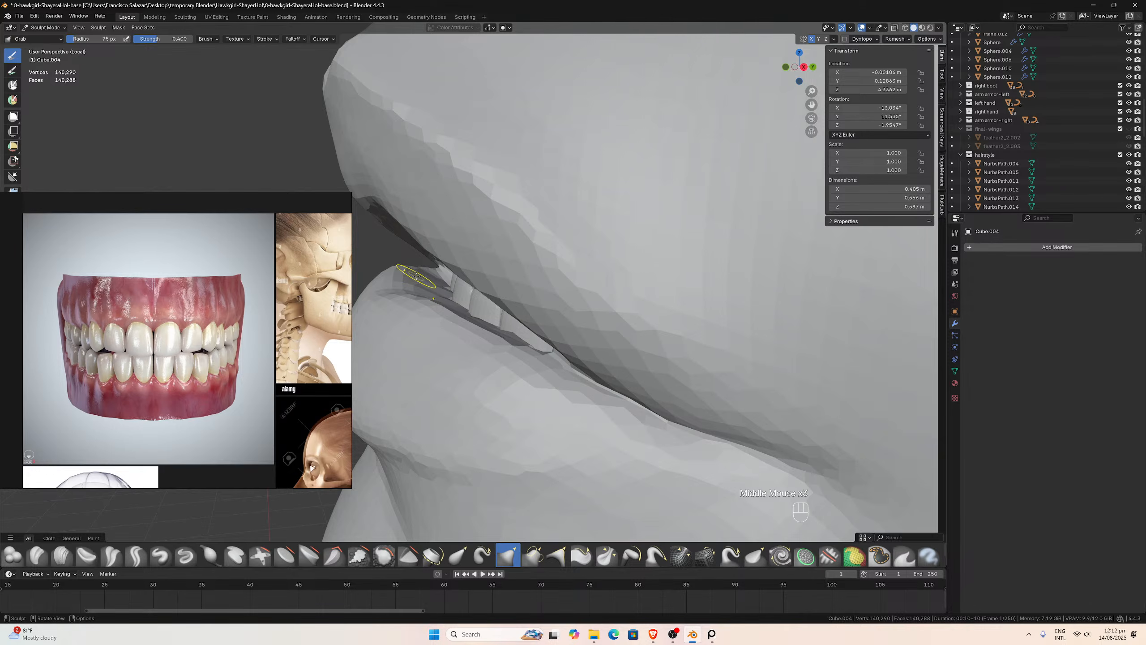
# - Refine the lower lip's inner rim in front of the teeth with further small Grab strokes and light smoothing
pyautogui.scroll(-1, 420, 278)
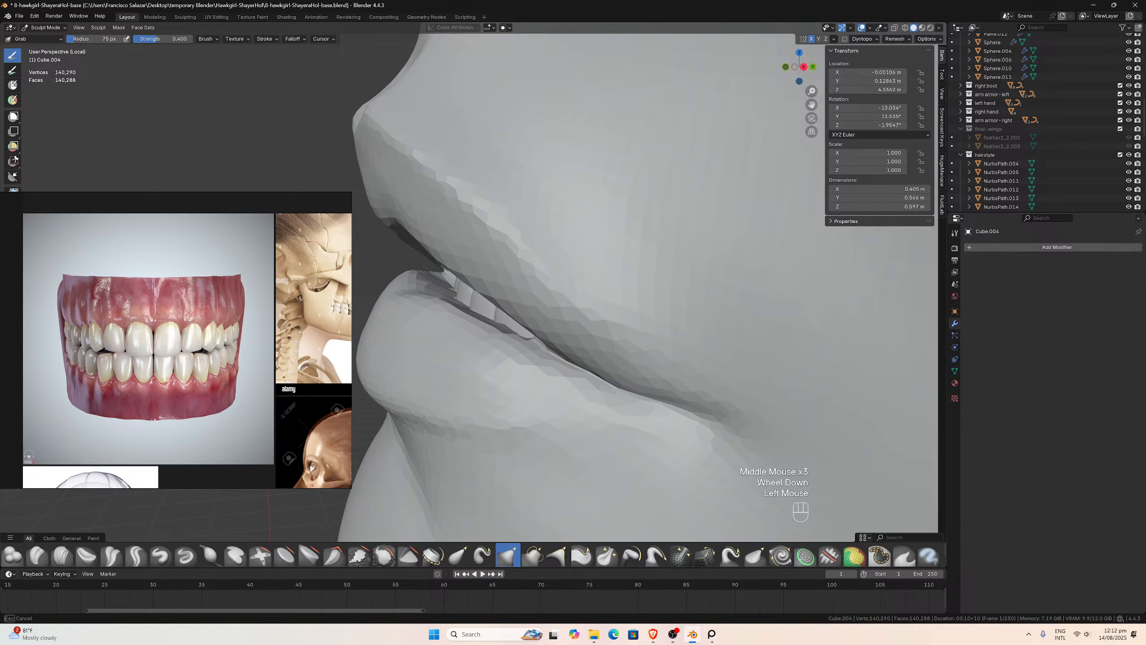
pyautogui.moveTo(431, 276); pyautogui.dragTo(430, 276, button='middle')
pyautogui.keyDown('shift'); pyautogui.moveTo(429, 276); pyautogui.dragTo(431, 277); pyautogui.keyUp('shift')
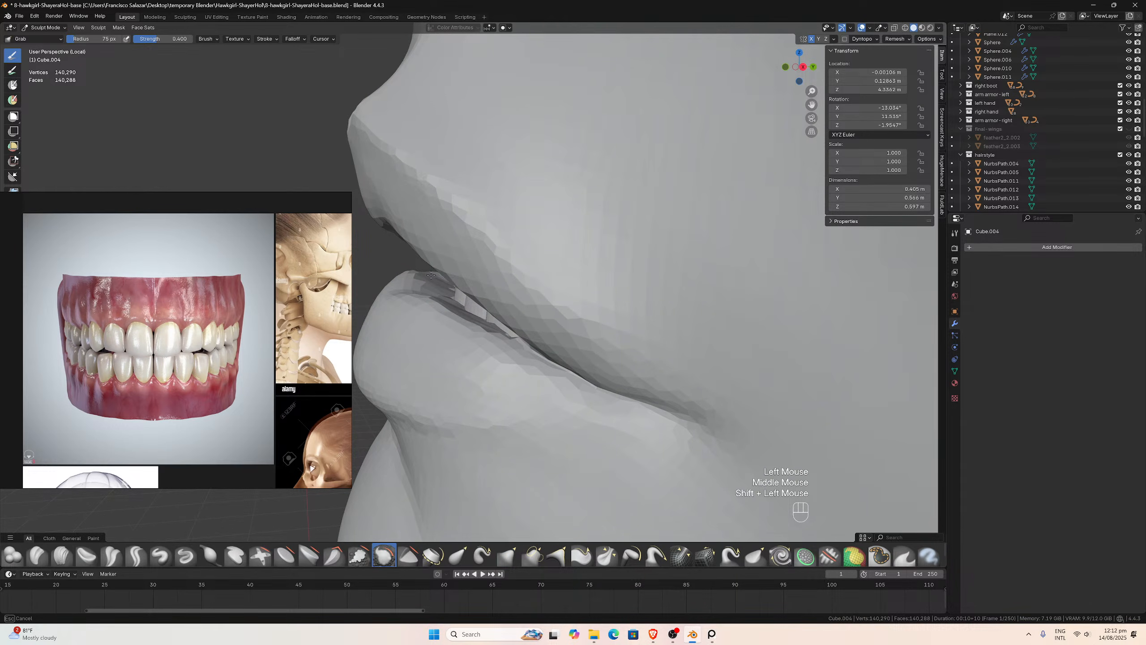
pyautogui.moveTo(438, 291)
pyautogui.mouseDown(button='middle')
pyautogui.moveTo(527, 317)
pyautogui.moveTo(433, 291)
pyautogui.mouseUp(button='middle')
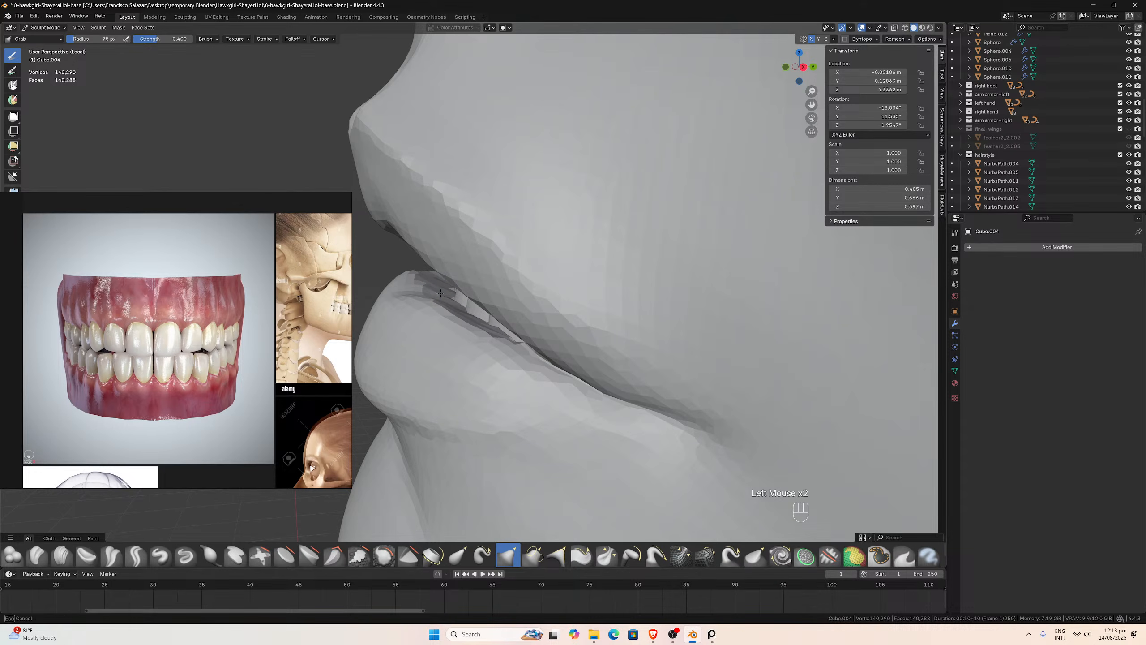
pyautogui.moveTo(440, 289); pyautogui.dragTo(500, 322, button='middle')
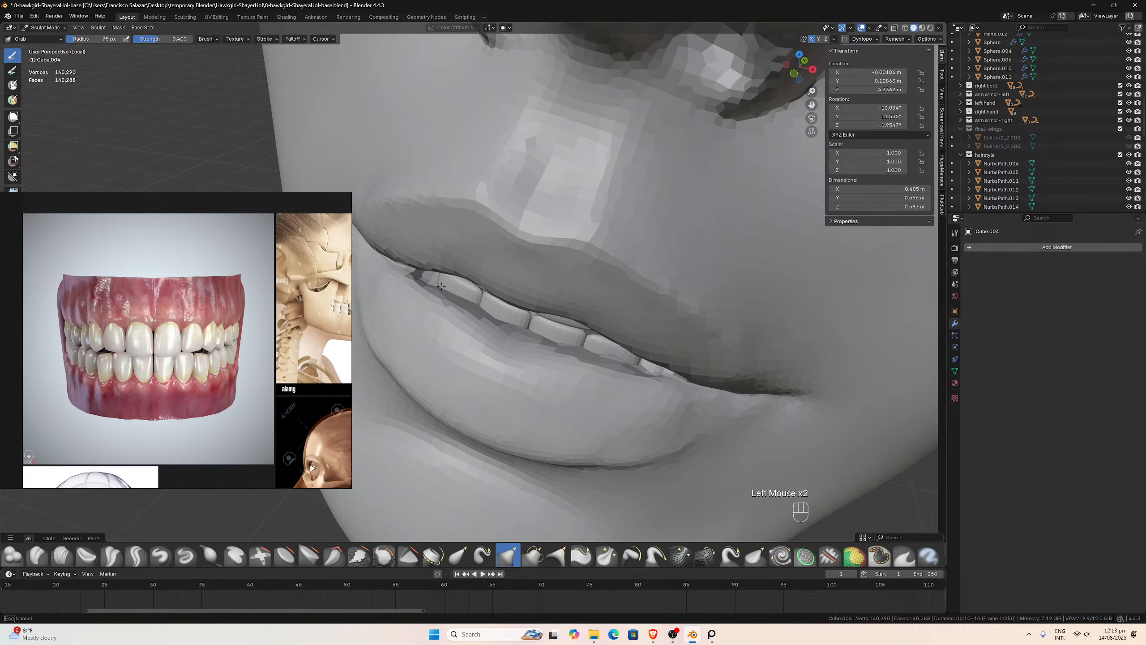
pyautogui.moveTo(454, 292)
pyautogui.mouseDown(button='middle')
pyautogui.moveTo(404, 267)
pyautogui.moveTo(409, 257)
pyautogui.moveTo(517, 312)
pyautogui.moveTo(453, 274)
pyautogui.mouseUp(button='middle')
pyautogui.scroll(1, 462, 289)
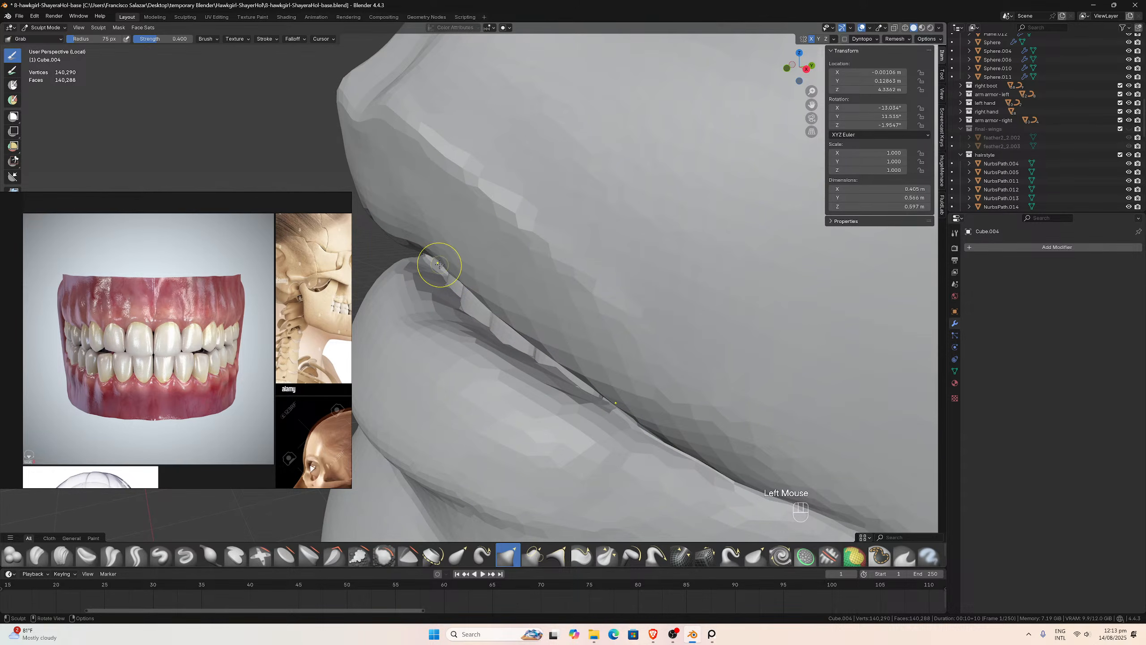
pyautogui.moveTo(426, 266); pyautogui.dragTo(416, 269, button='middle')
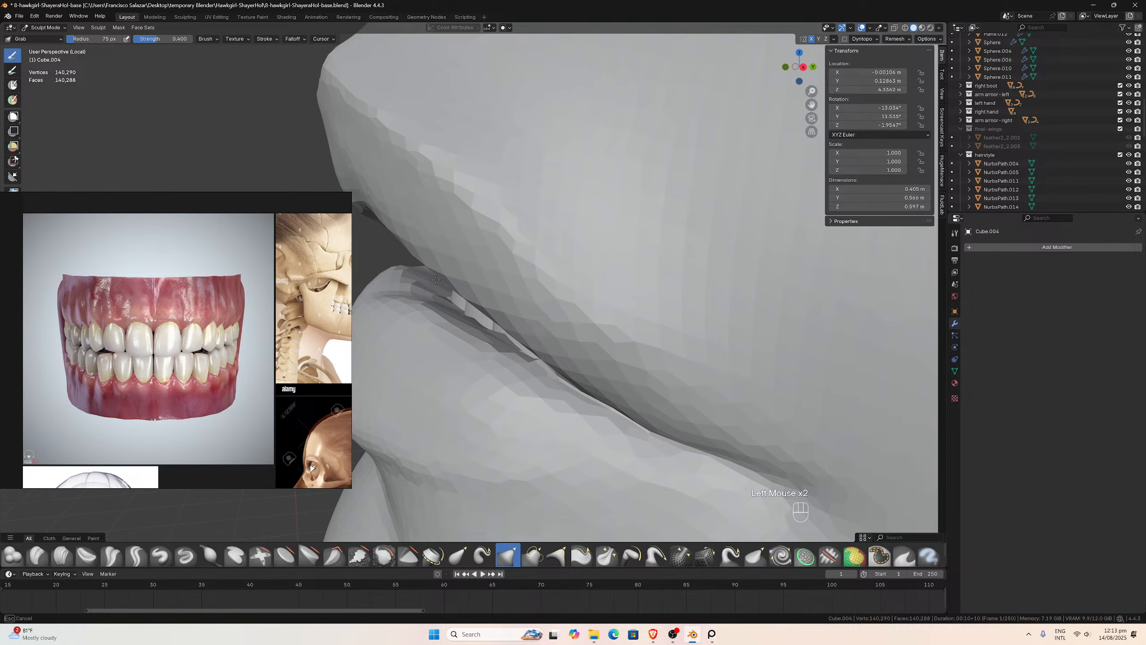
# - Examine the reshaped lips and teeth up close and on the whole face
pyautogui.moveTo(444, 289)
pyautogui.mouseDown(button='middle')
pyautogui.moveTo(544, 313)
pyautogui.moveTo(509, 312)
pyautogui.moveTo(555, 296)
pyautogui.moveTo(555, 233)
pyautogui.moveTo(485, 280)
pyautogui.moveTo(566, 274)
pyautogui.moveTo(510, 293)
pyautogui.moveTo(454, 276)
pyautogui.moveTo(515, 310)
pyautogui.moveTo(558, 278)
pyautogui.moveTo(546, 285)
pyautogui.mouseUp(button='middle')
pyautogui.scroll(-3, 509, 312)
pyautogui.scroll(1, 561, 283)
pyautogui.scroll(-1, 556, 233)
pyautogui.scroll(3, 555, 233)
pyautogui.scroll(2, 508, 260)
pyautogui.scroll(4, 510, 294)
pyautogui.scroll(-2, 469, 284)
pyautogui.scroll(-5, 516, 309)
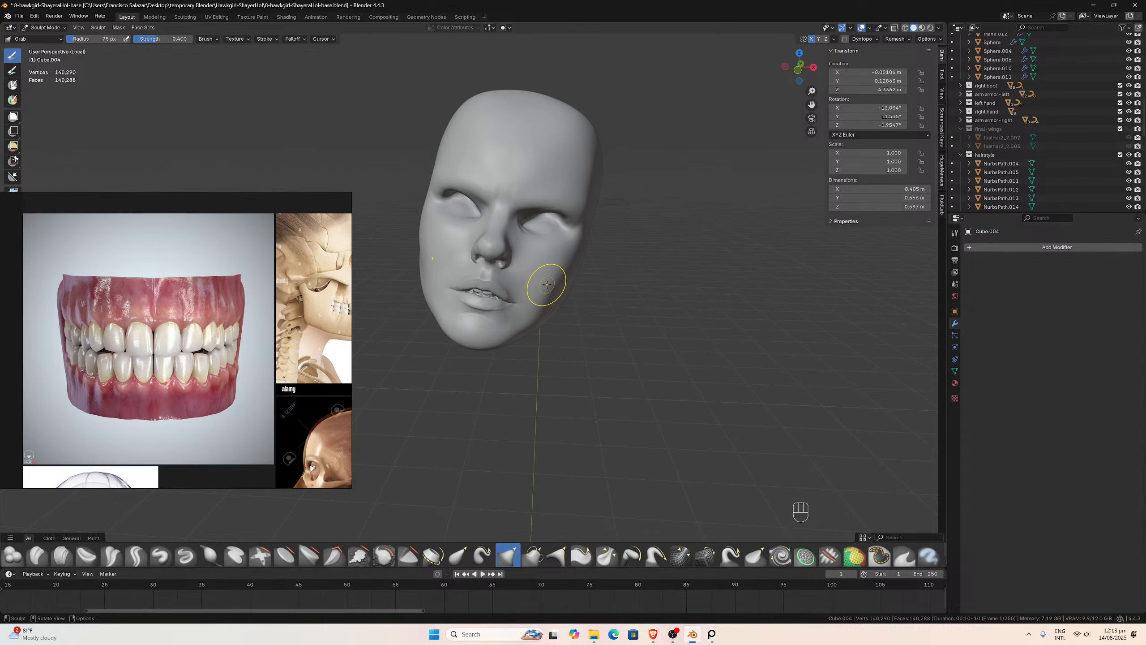
pyautogui.moveTo(547, 284); pyautogui.dragTo(489, 275, button='middle')
pyautogui.rightClick(490, 276)
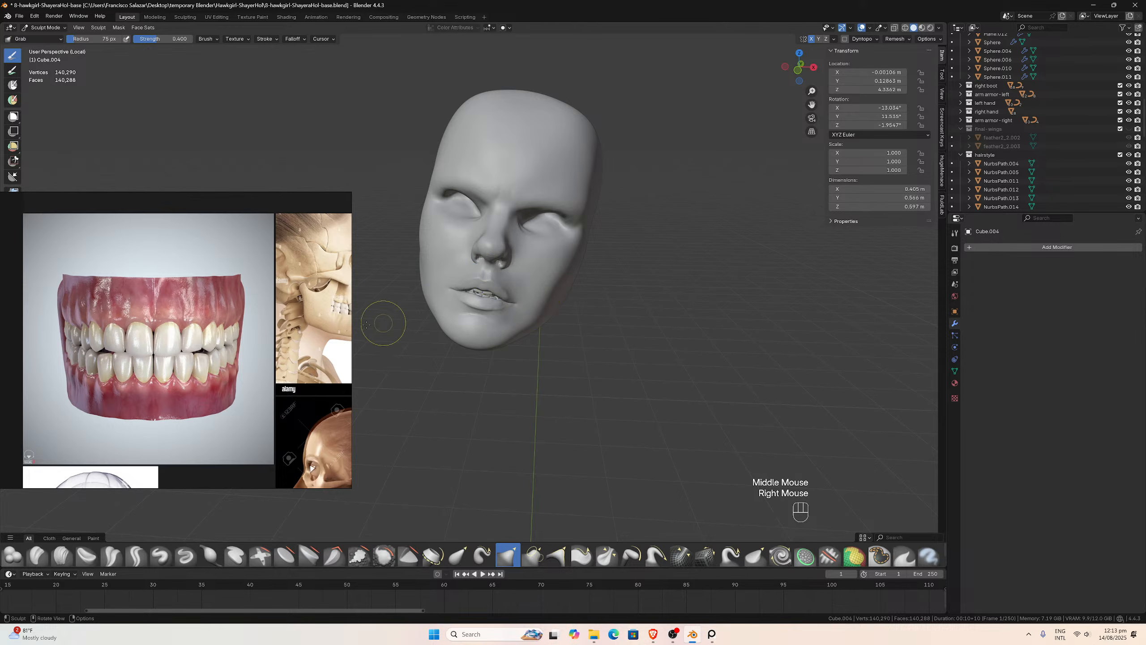
# - Examine the parted lips and visible teeth in the front and profile portrait photos on the reference board
pyautogui.scroll(-4, 267, 337)
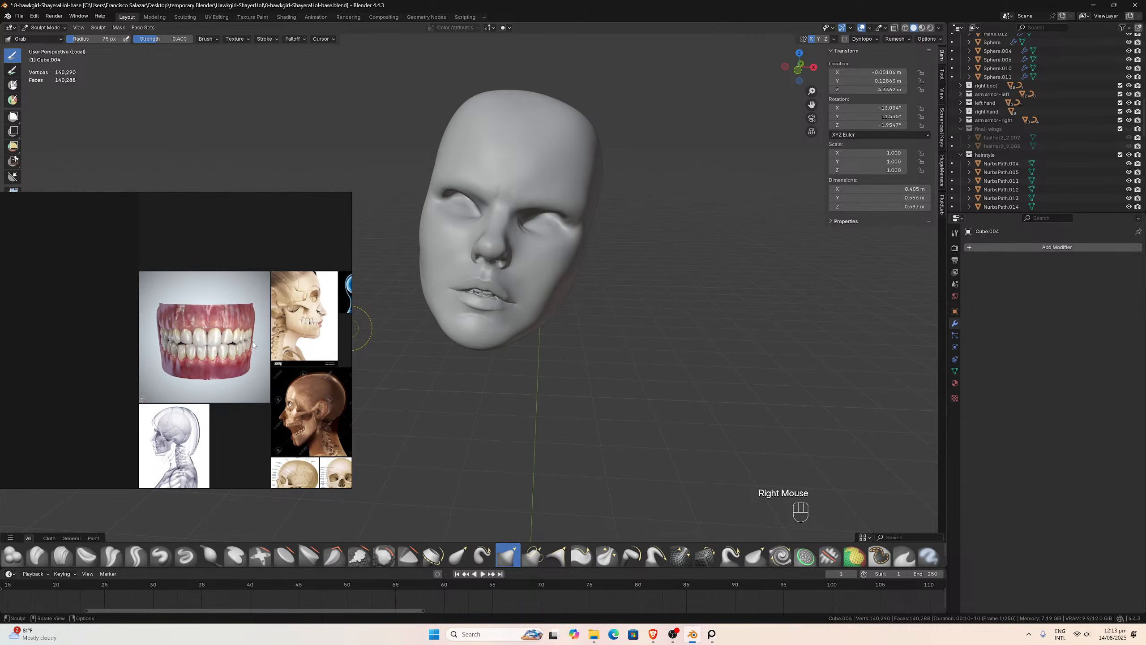
pyautogui.scroll(-4, 254, 346)
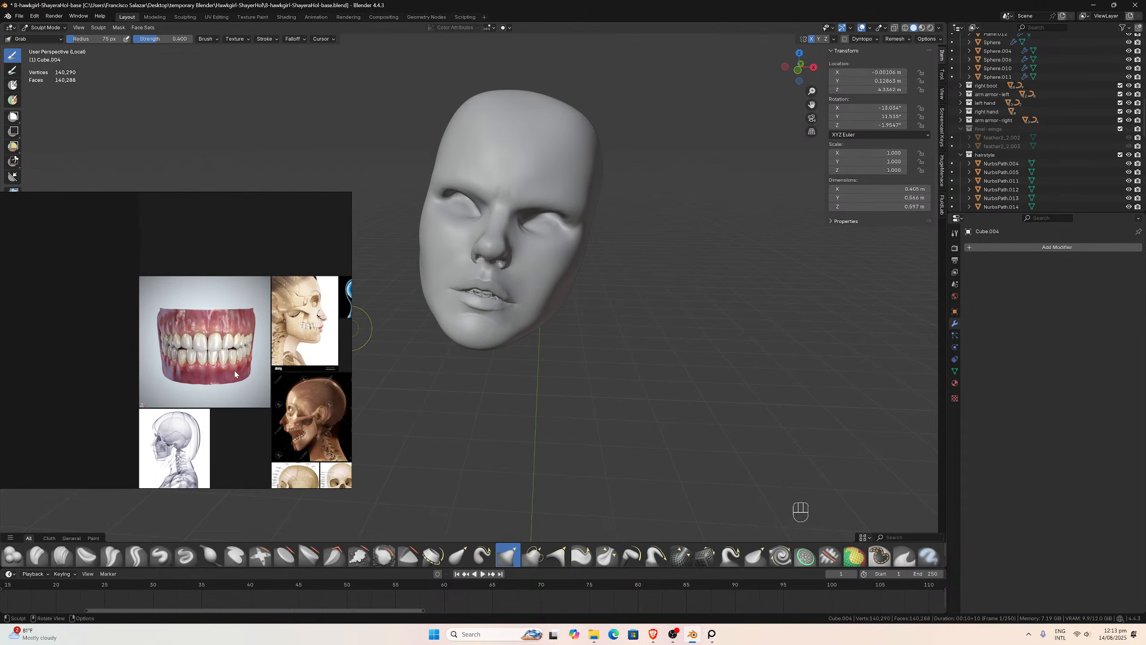
pyautogui.scroll(4, 247, 418)
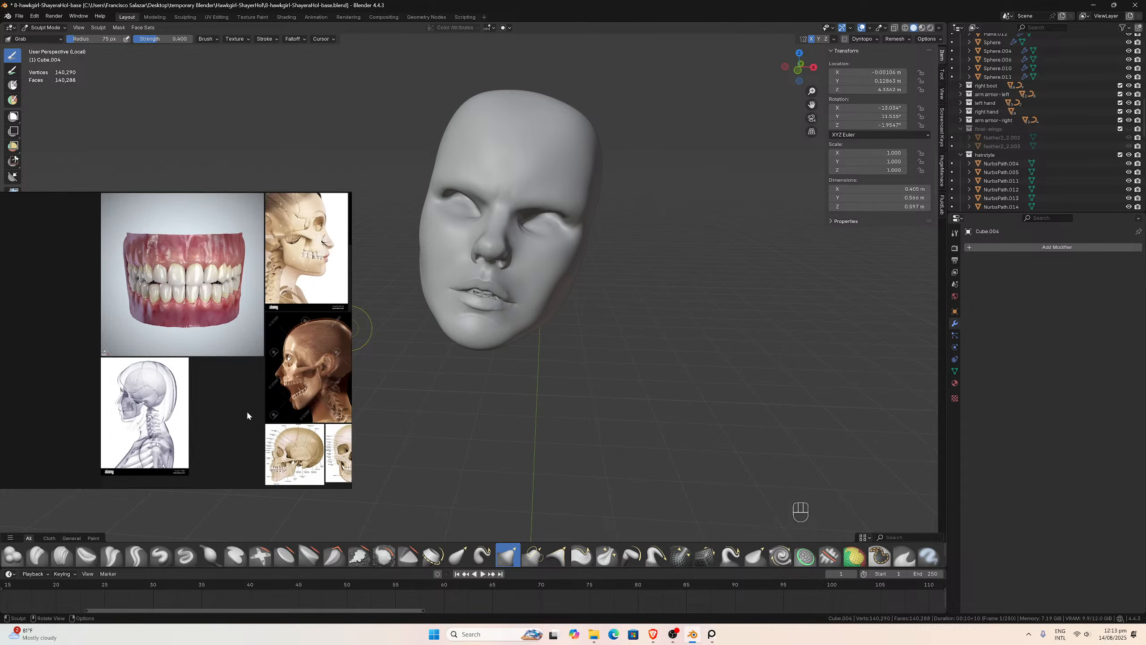
pyautogui.moveTo(254, 325); pyautogui.dragTo(32, 356, button='middle')
pyautogui.scroll(-3, 32, 356)
pyautogui.moveTo(261, 339); pyautogui.dragTo(126, 349, button='middle')
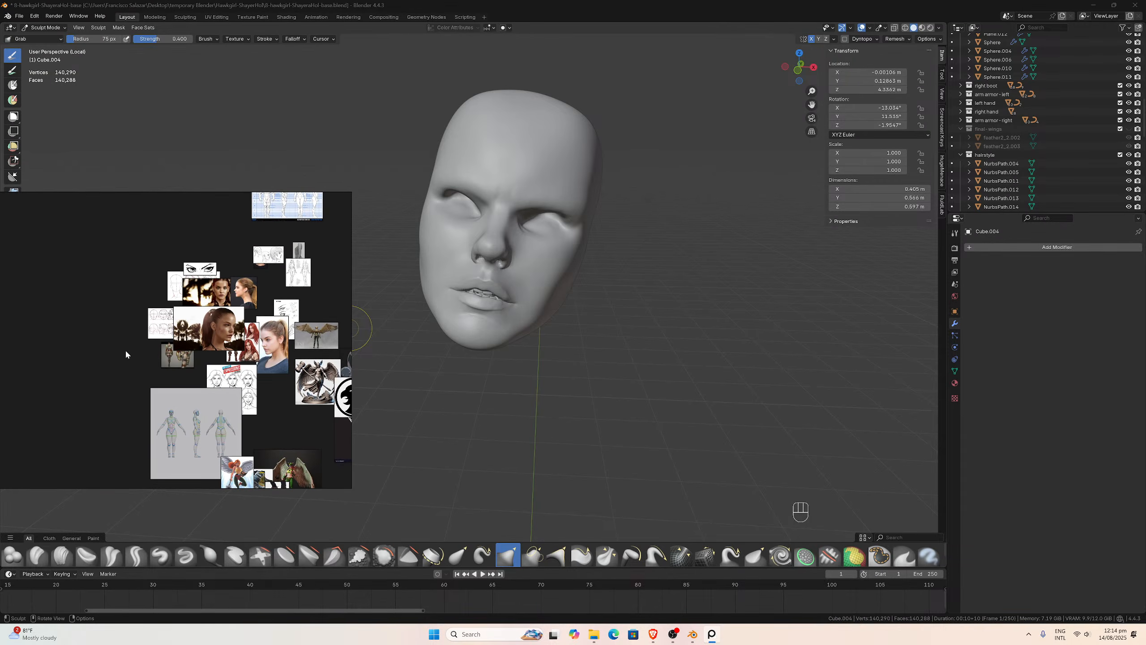
pyautogui.scroll(2, 273, 369)
pyautogui.moveTo(264, 362); pyautogui.dragTo(251, 378, button='middle')
pyautogui.scroll(4, 251, 378)
pyautogui.moveTo(85, 196); pyautogui.dragTo(194, 362, button='middle')
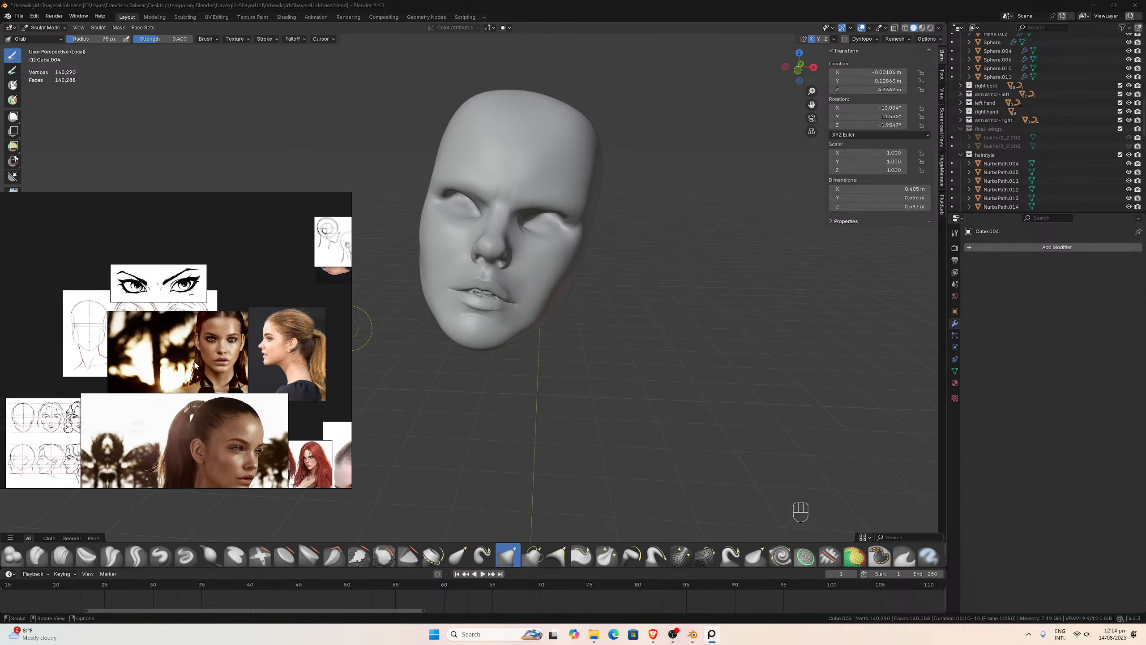
pyautogui.scroll(5, 193, 362)
pyautogui.moveTo(328, 374); pyautogui.dragTo(254, 407, button='middle')
pyautogui.scroll(3, 223, 404)
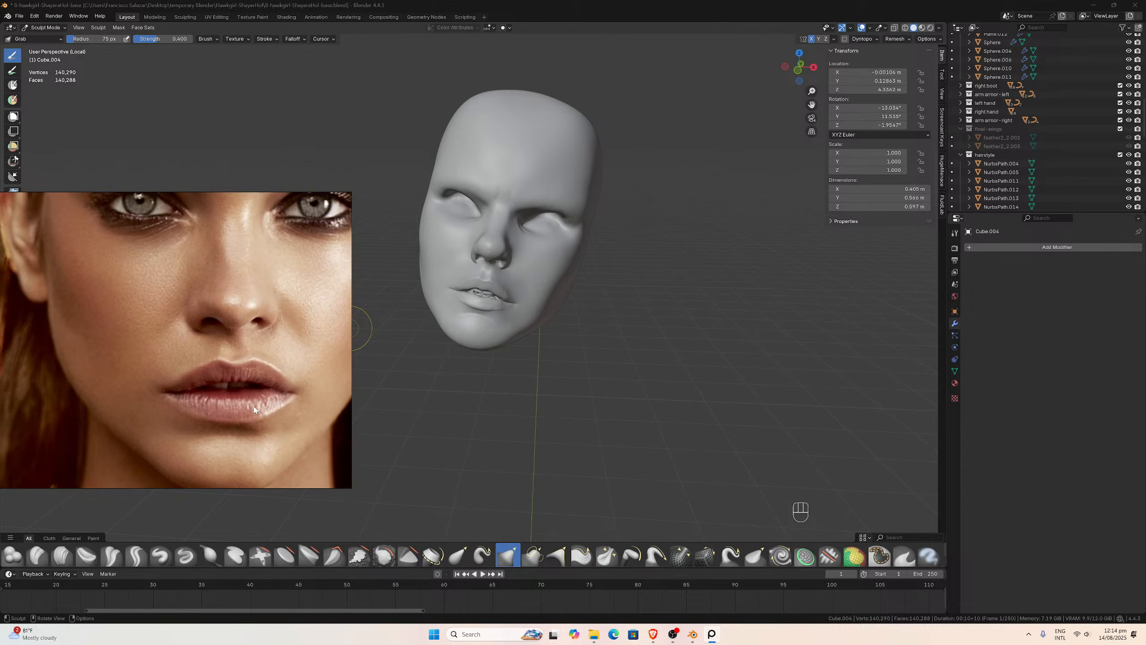
pyautogui.scroll(3, 255, 407)
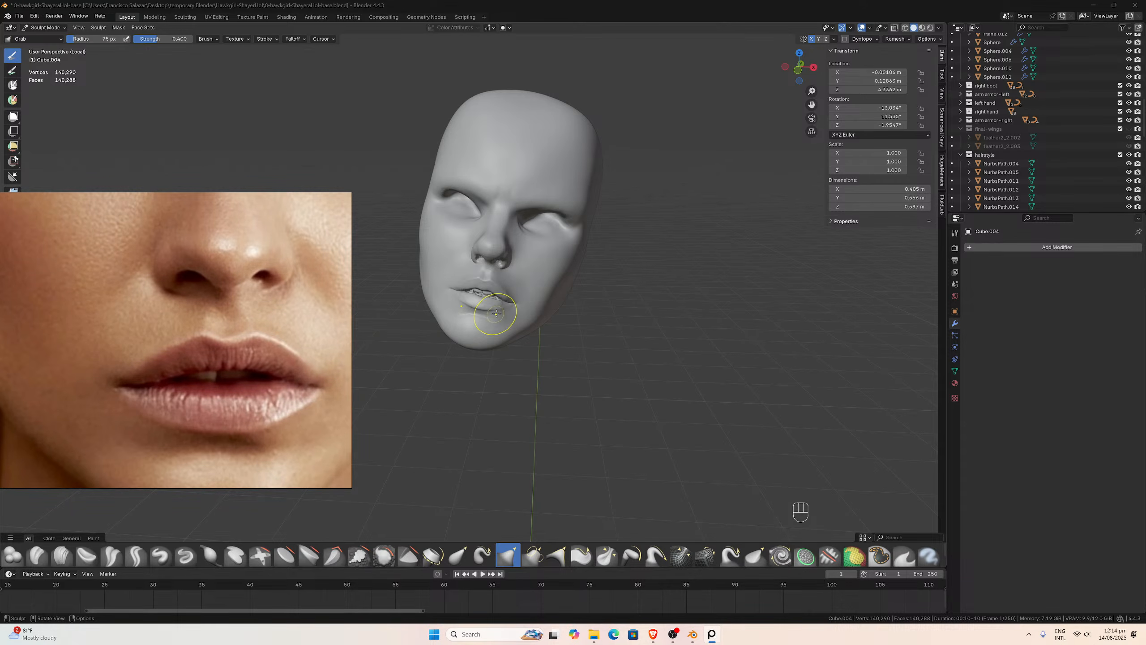
pyautogui.moveTo(497, 310)
pyautogui.mouseDown(button='middle')
pyautogui.moveTo(503, 300)
pyautogui.moveTo(491, 302)
pyautogui.mouseUp(button='middle')
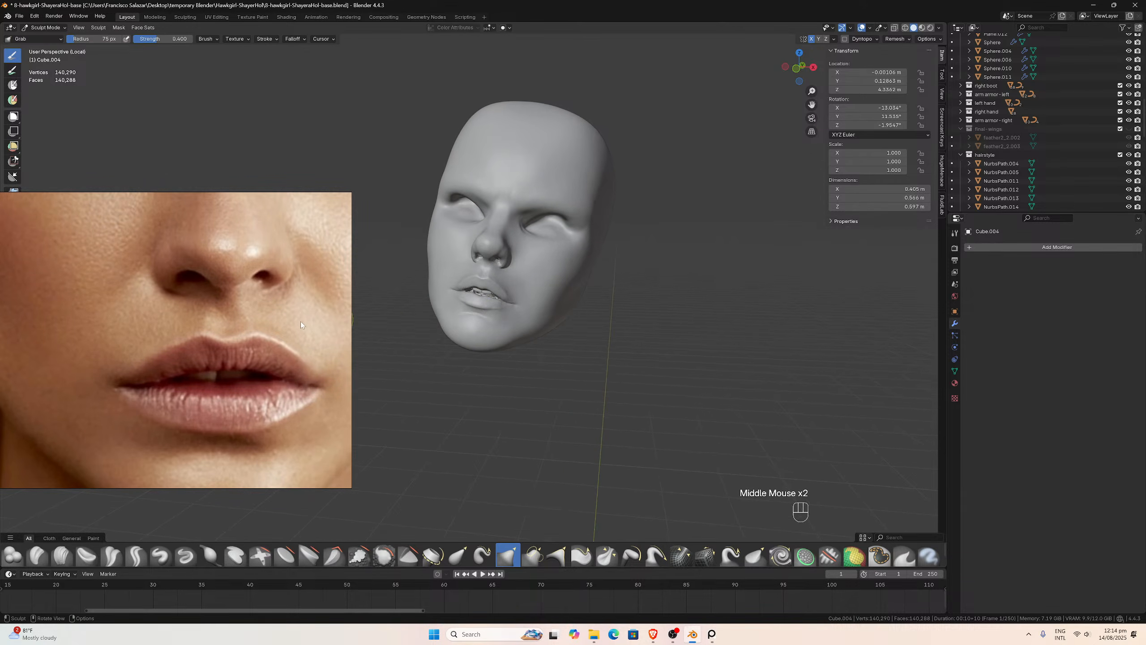
pyautogui.scroll(-4, 299, 321)
pyautogui.moveTo(277, 320); pyautogui.dragTo(68, 335, button='middle')
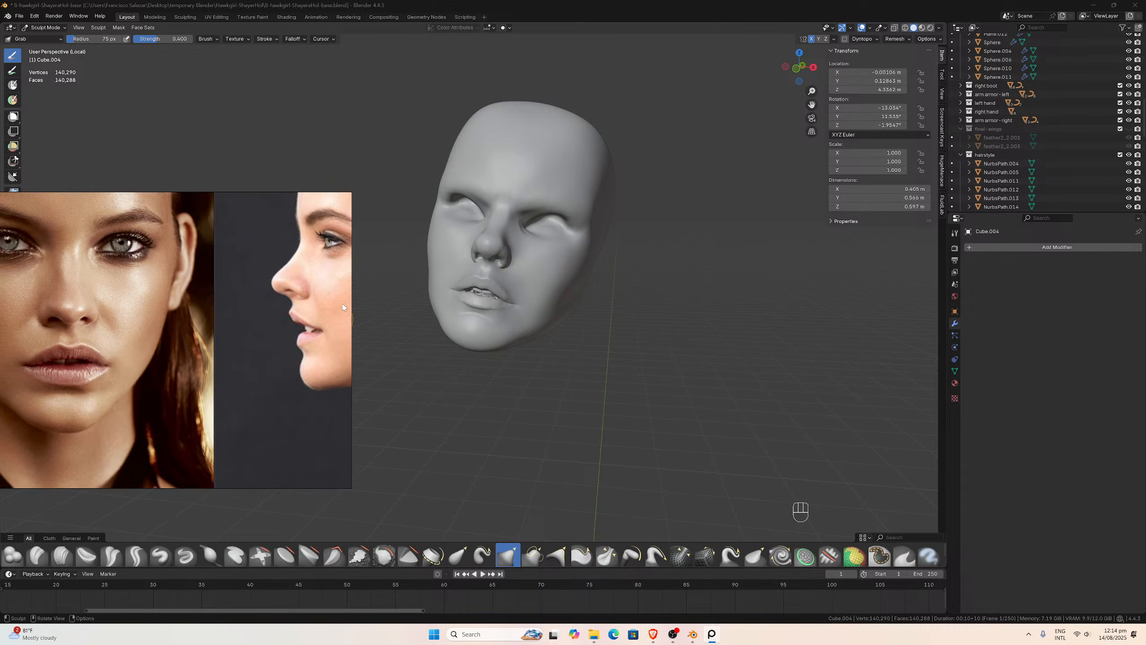
# - Examine the sculpted lips and teeth up close and from several angles against the portrait photos
pyautogui.moveTo(384, 333)
pyautogui.mouseDown(button='middle')
pyautogui.moveTo(565, 331)
pyautogui.moveTo(544, 316)
pyautogui.mouseUp(button='middle')
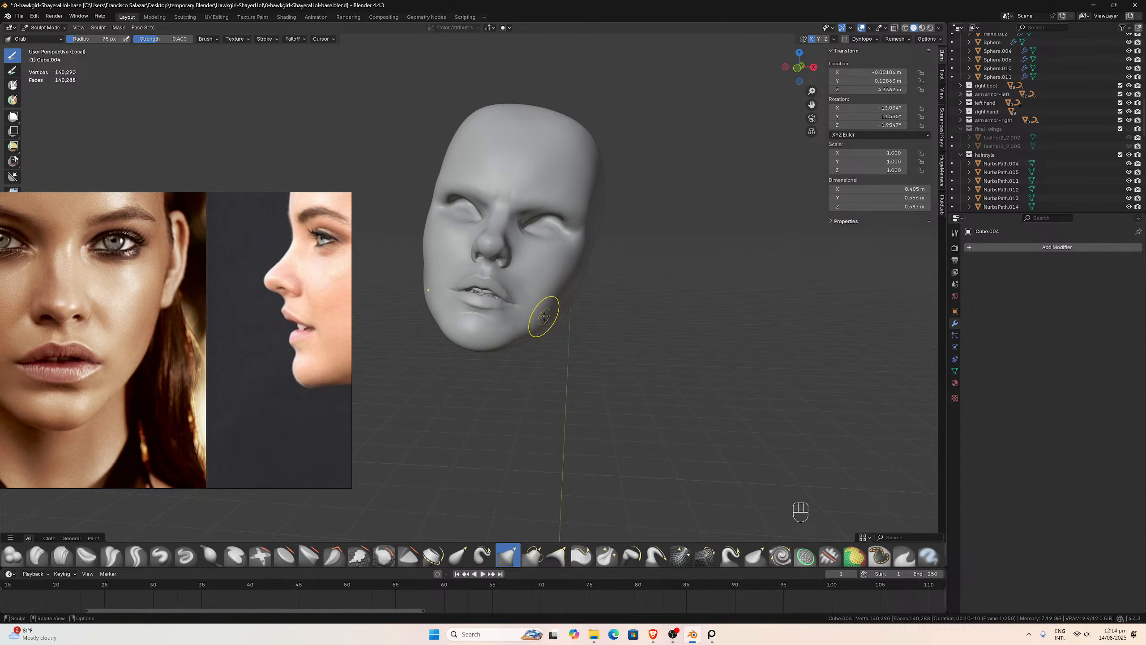
pyautogui.scroll(1, 544, 317)
pyautogui.moveTo(545, 317)
pyautogui.mouseDown(button='middle')
pyautogui.moveTo(563, 316)
pyautogui.moveTo(526, 312)
pyautogui.moveTo(541, 316)
pyautogui.moveTo(498, 328)
pyautogui.moveTo(522, 338)
pyautogui.moveTo(515, 334)
pyautogui.moveTo(526, 328)
pyautogui.moveTo(467, 329)
pyautogui.moveTo(520, 328)
pyautogui.moveTo(490, 318)
pyautogui.moveTo(527, 332)
pyautogui.moveTo(514, 337)
pyautogui.mouseUp(button='middle')
pyautogui.scroll(4, 539, 316)
pyautogui.scroll(-4, 558, 320)
pyautogui.scroll(8, 497, 329)
pyautogui.scroll(-3, 526, 331)
pyautogui.scroll(1, 518, 332)
pyautogui.scroll(4, 467, 328)
pyautogui.scroll(-3, 519, 329)
pyautogui.scroll(-4, 523, 334)
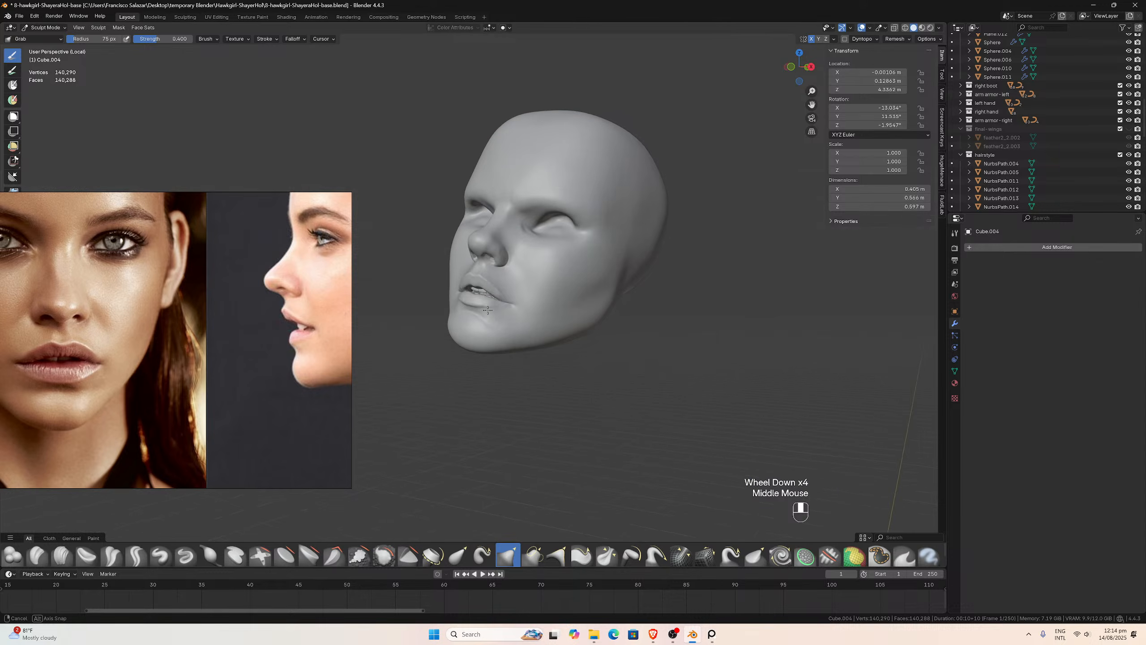
pyautogui.moveTo(489, 294)
pyautogui.mouseDown(button='middle')
pyautogui.moveTo(435, 296)
pyautogui.moveTo(451, 293)
pyautogui.moveTo(506, 344)
pyautogui.moveTo(465, 298)
pyautogui.moveTo(492, 316)
pyautogui.moveTo(532, 319)
pyautogui.moveTo(534, 278)
pyautogui.mouseUp(button='middle')
pyautogui.scroll(4, 432, 298)
pyautogui.scroll(2, 504, 340)
pyautogui.scroll(-1, 455, 290)
pyautogui.scroll(2, 479, 316)
pyautogui.scroll(-3, 533, 303)
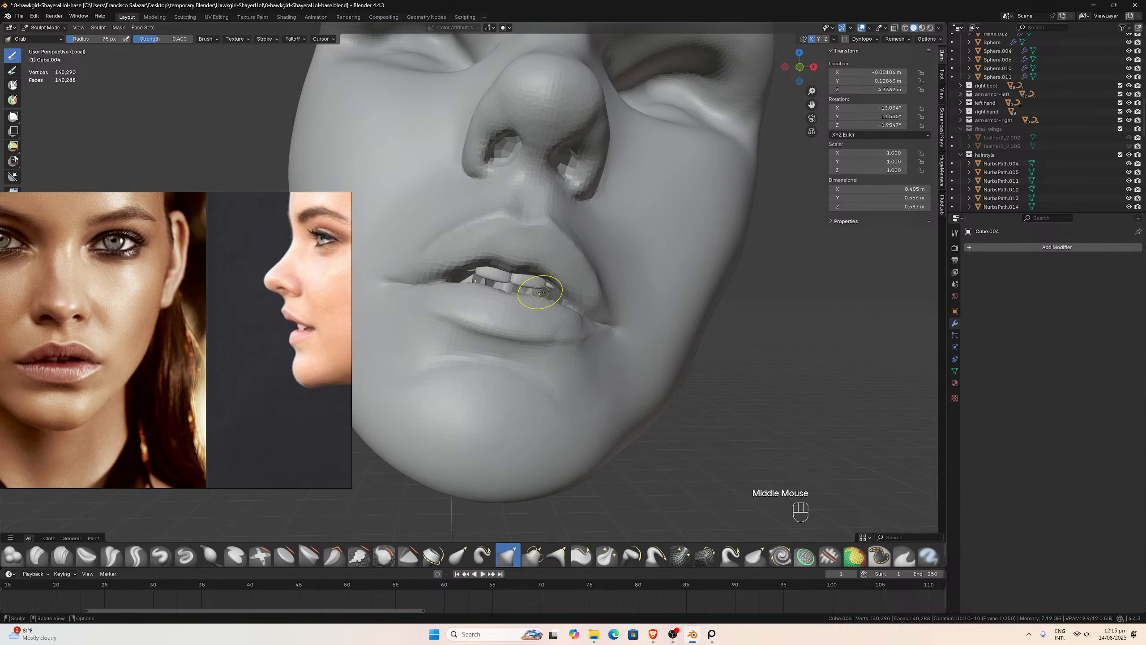
pyautogui.moveTo(540, 292); pyautogui.dragTo(532, 296, button='middle')
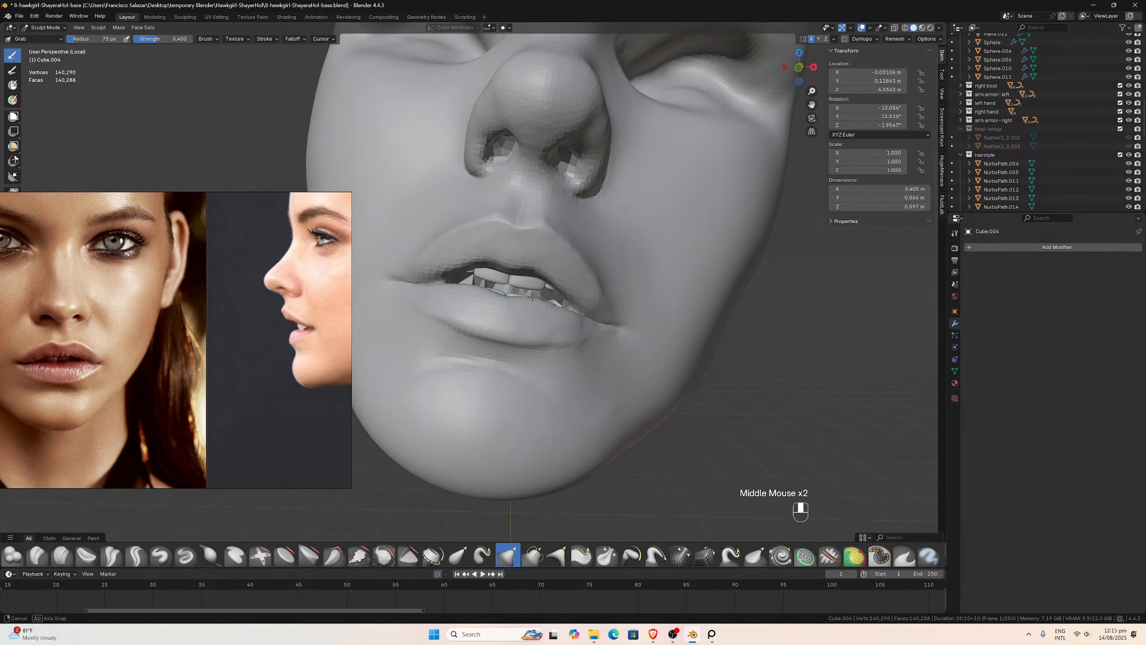
pyautogui.scroll(-4, 533, 296)
pyautogui.moveTo(569, 333); pyautogui.dragTo(563, 345, button='middle')
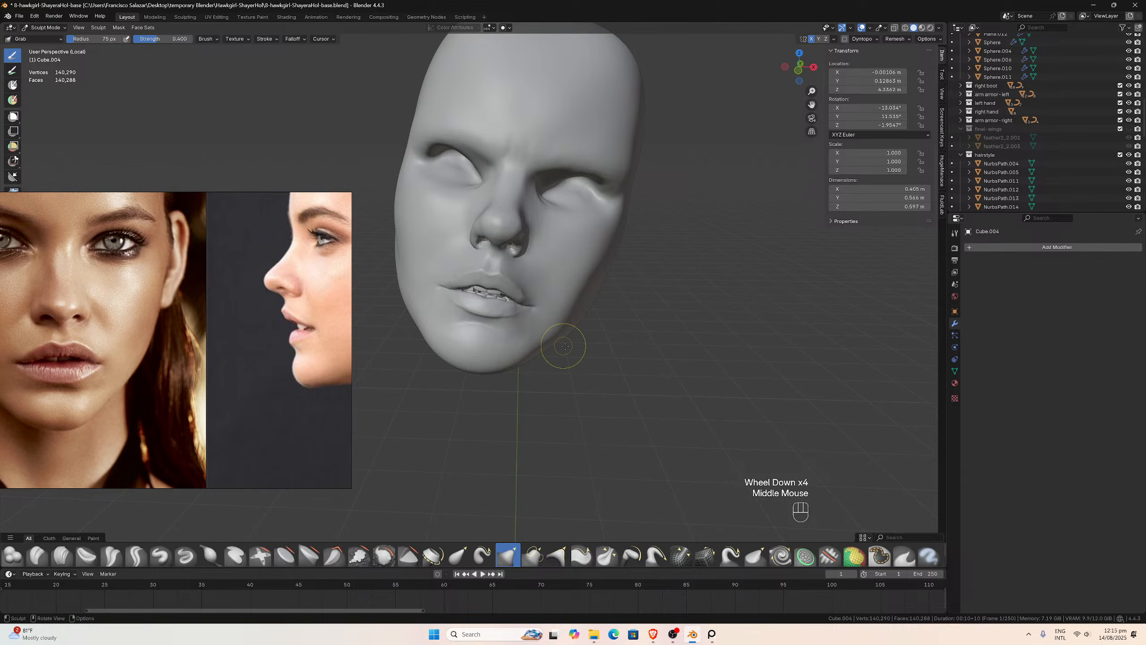
pyautogui.scroll(-2, 580, 352)
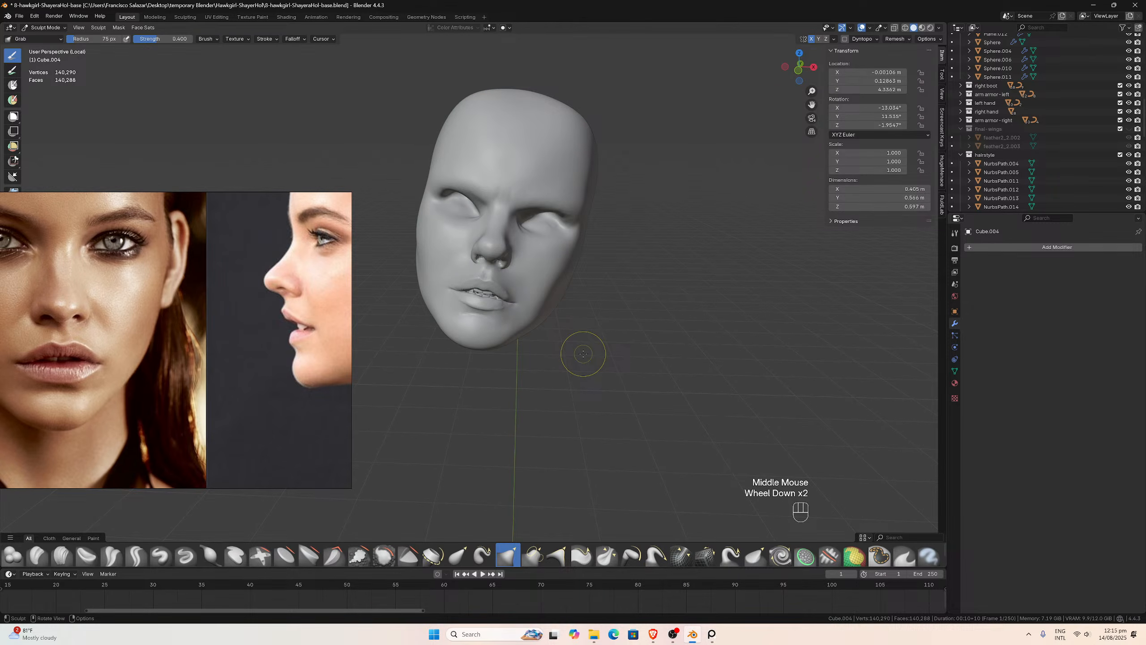
pyautogui.scroll(6, 583, 354)
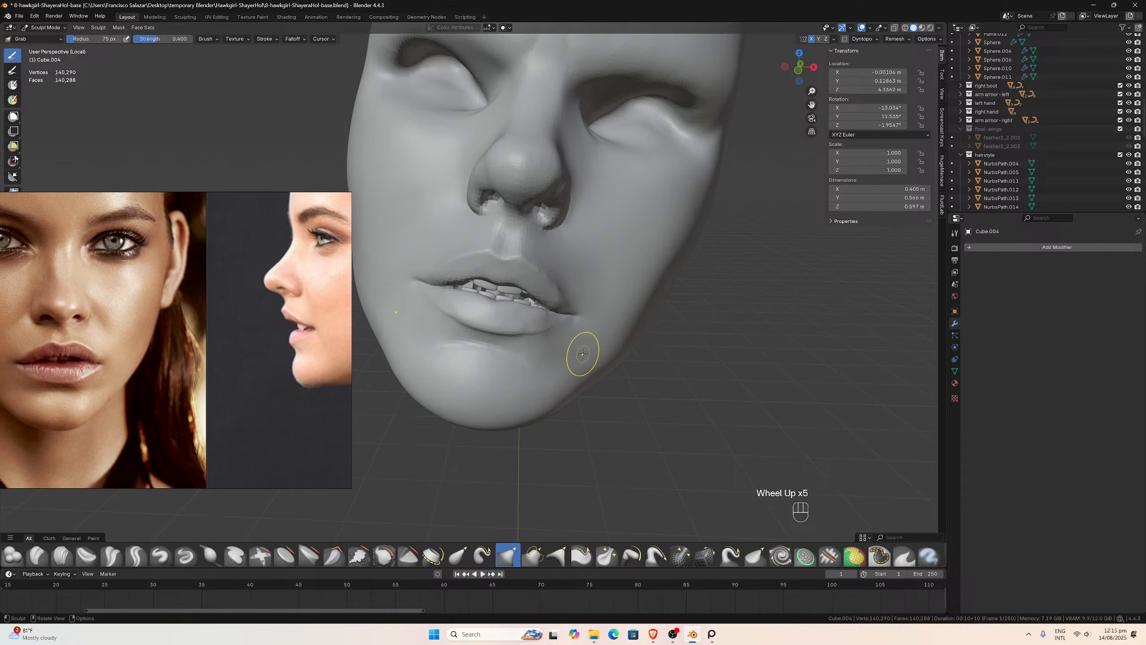
pyautogui.scroll(1, 583, 354)
pyautogui.scroll(-3, 542, 281)
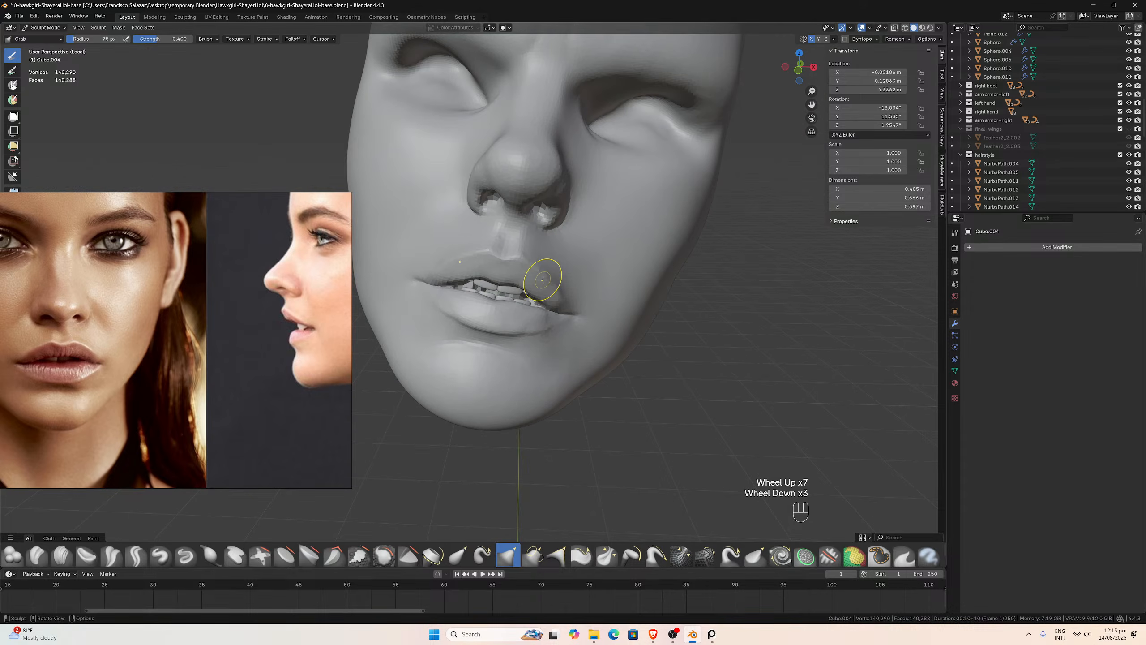
# - Search the reference board for the expressions tutorial drawings and examine their mouths up close
pyautogui.scroll(-10, 253, 357)
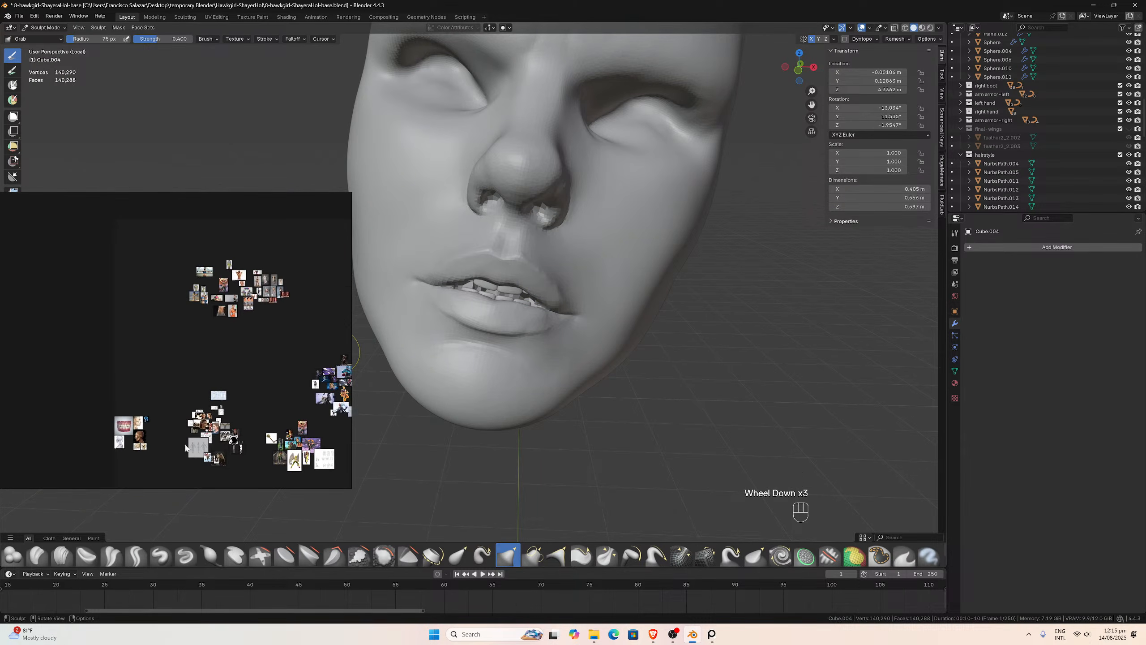
pyautogui.scroll(5, 235, 360)
pyautogui.scroll(-6, 235, 358)
pyautogui.moveTo(260, 241); pyautogui.dragTo(263, 321, button='middle')
pyautogui.scroll(5, 263, 321)
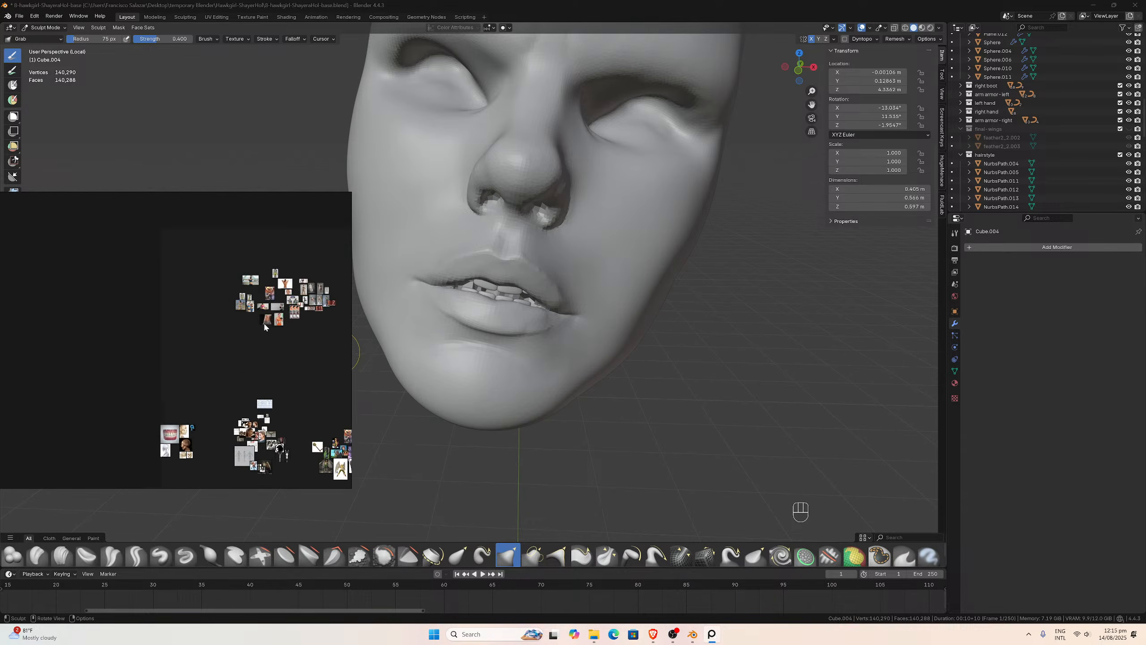
pyautogui.scroll(-5, 293, 357)
pyautogui.moveTo(298, 386); pyautogui.dragTo(175, 309, button='middle')
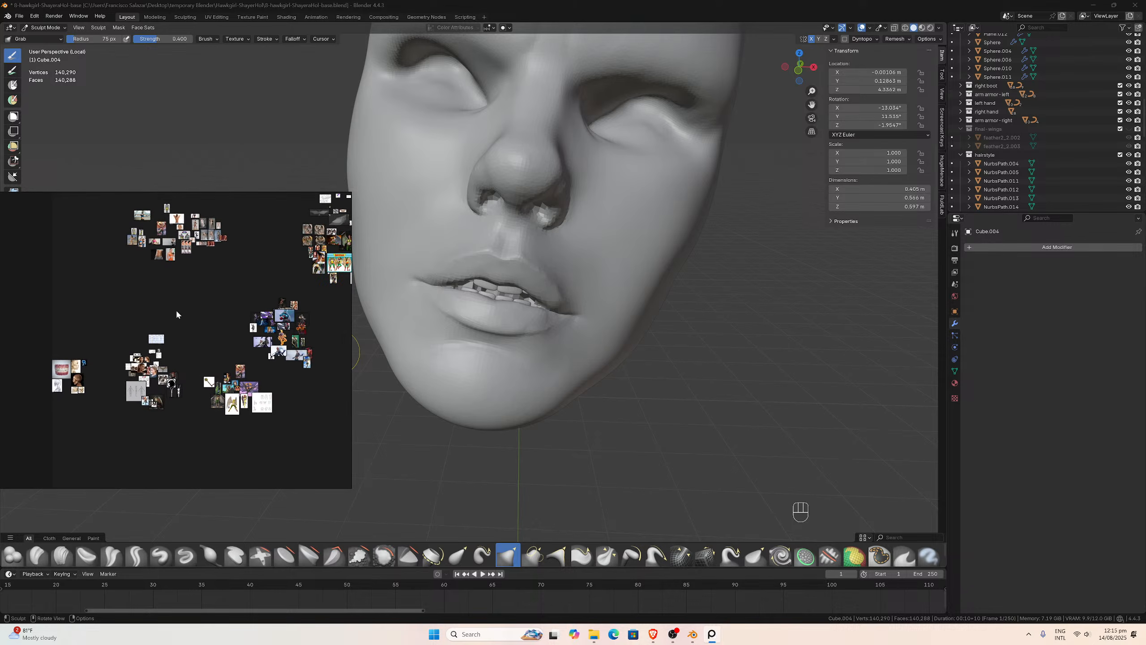
pyautogui.scroll(3, 268, 407)
pyautogui.scroll(-3, 177, 350)
pyautogui.moveTo(125, 352); pyautogui.dragTo(199, 373, button='middle')
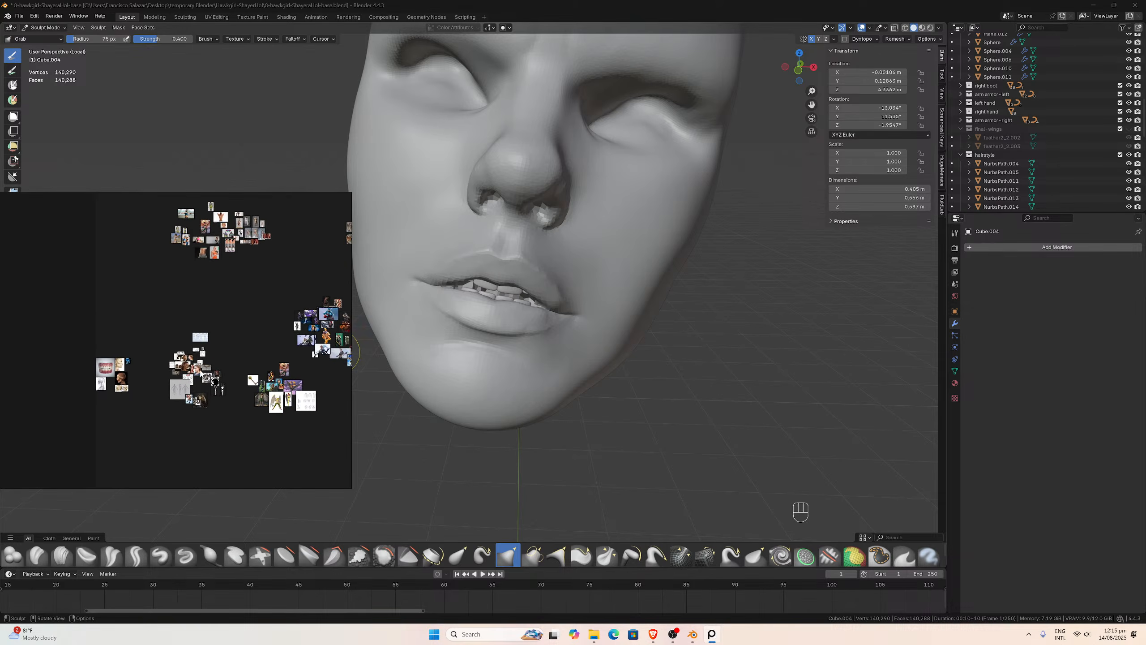
pyautogui.scroll(6, 199, 372)
pyautogui.scroll(3, 114, 370)
pyautogui.scroll(5, 191, 397)
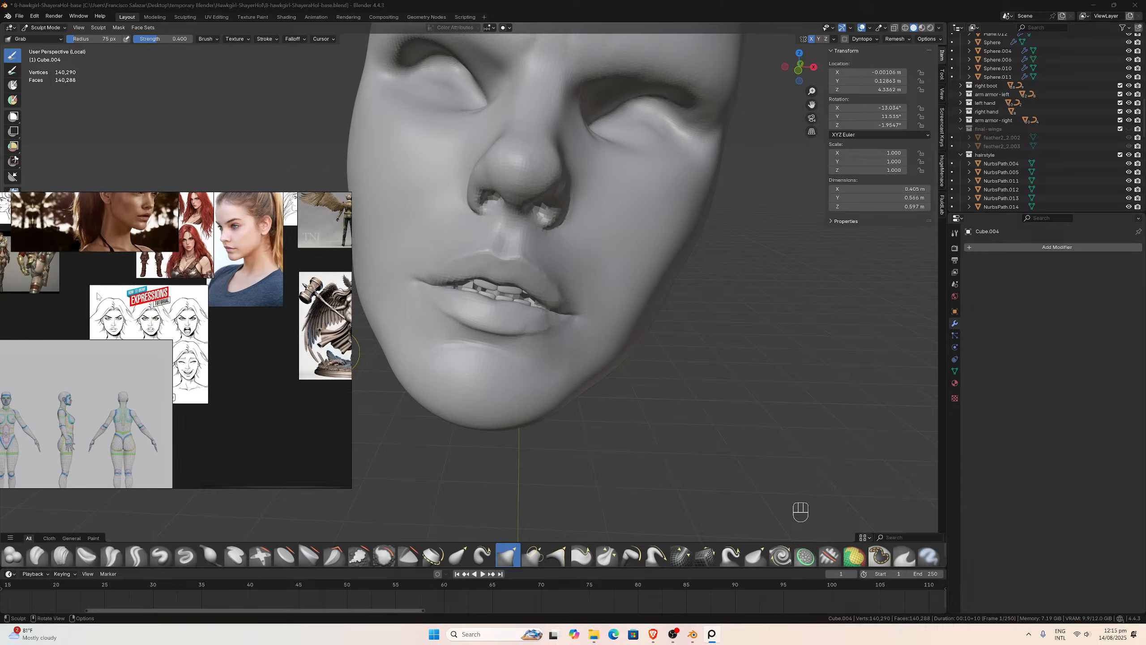
pyautogui.scroll(4, 157, 341)
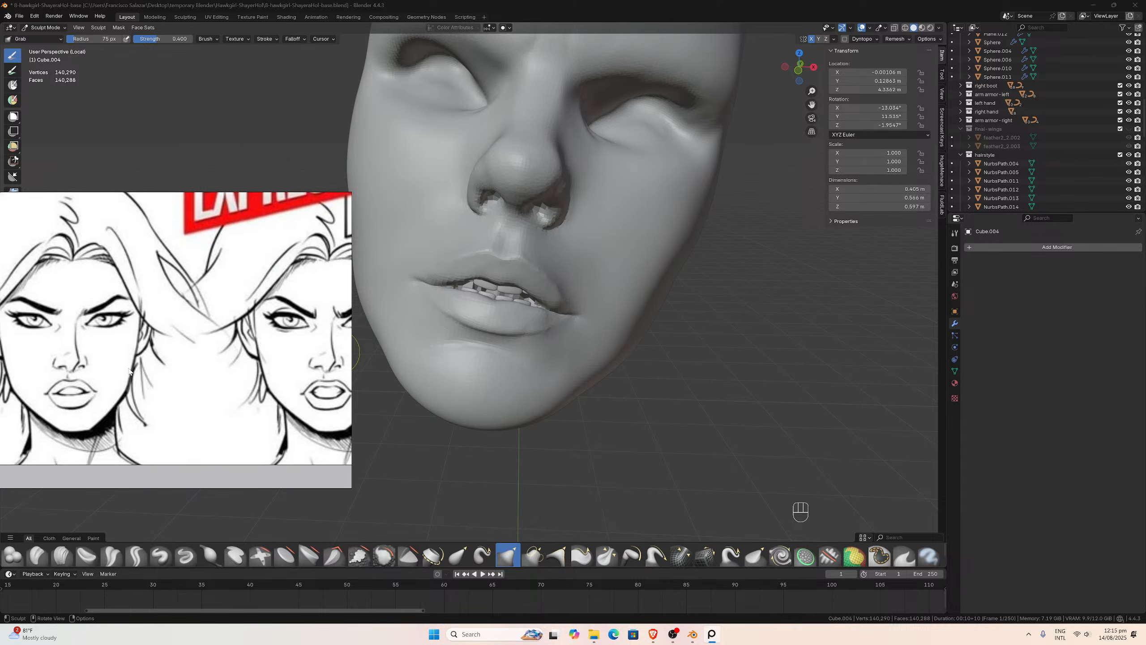
# - In Object Mode, move the upper front teeth and their neighbouring teeth down about 0.006 m along the local Z axis
pyautogui.scroll(-3, 459, 249)
pyautogui.moveTo(459, 249)
pyautogui.mouseDown(button='middle')
pyautogui.moveTo(582, 293)
pyautogui.moveTo(572, 290)
pyautogui.mouseUp(button='middle')
pyautogui.scroll(3, 572, 290)
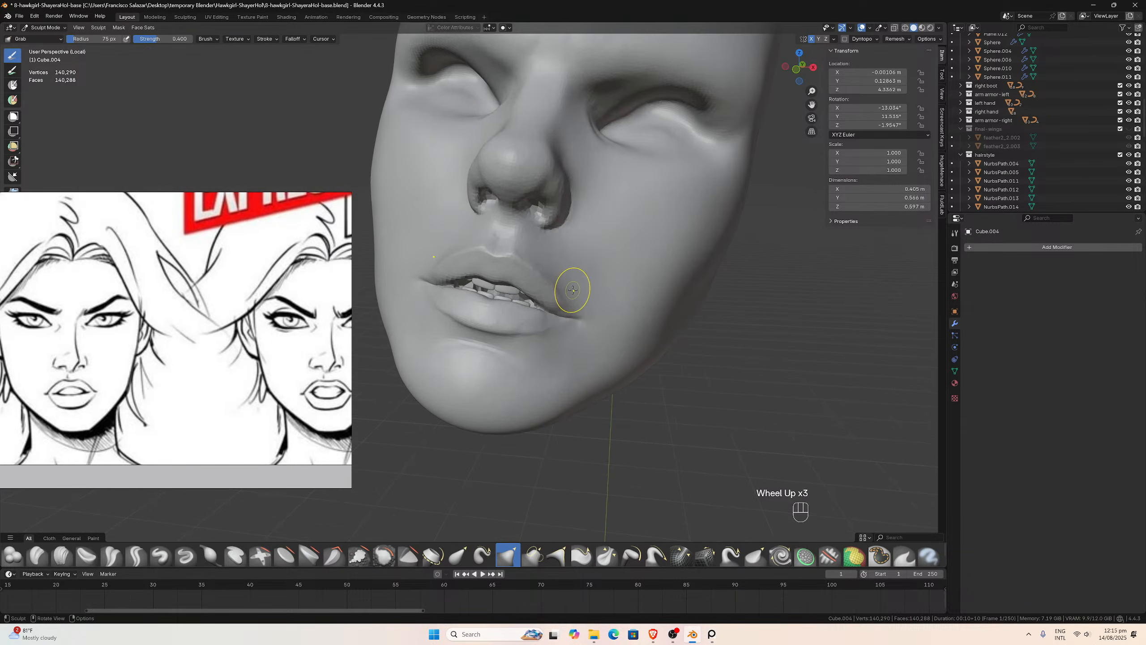
pyautogui.click(49, 30)
pyautogui.click(52, 38)
pyautogui.scroll(2, 543, 286)
pyautogui.click(514, 289)
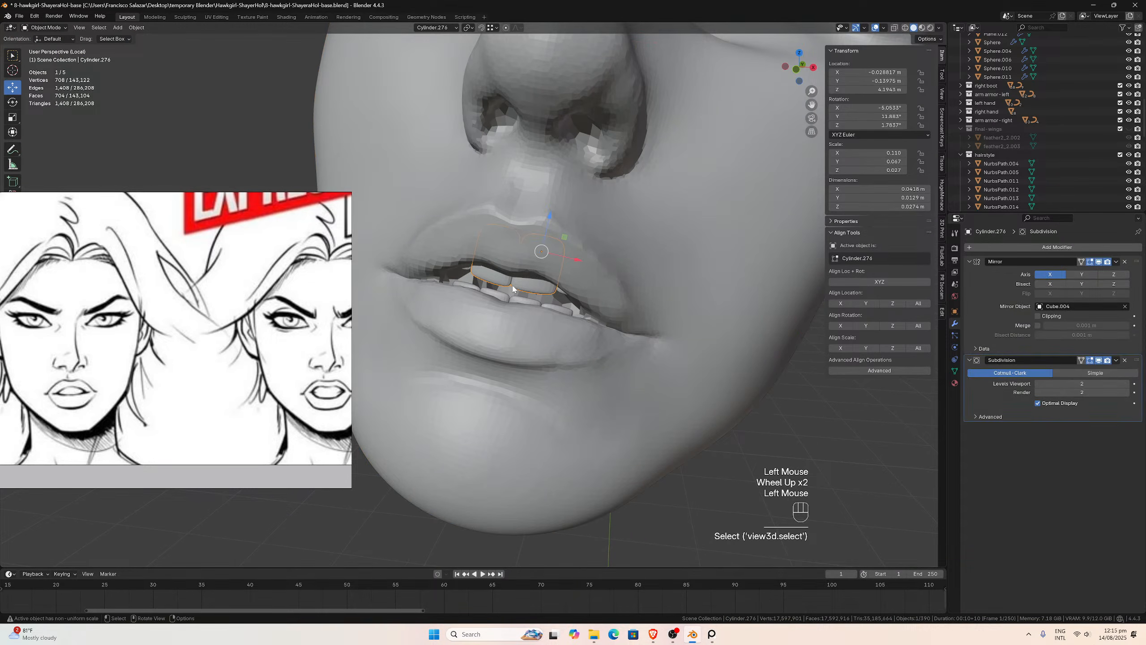
pyautogui.keyDown('shift'); pyautogui.click(560, 292); pyautogui.keyUp('shift')
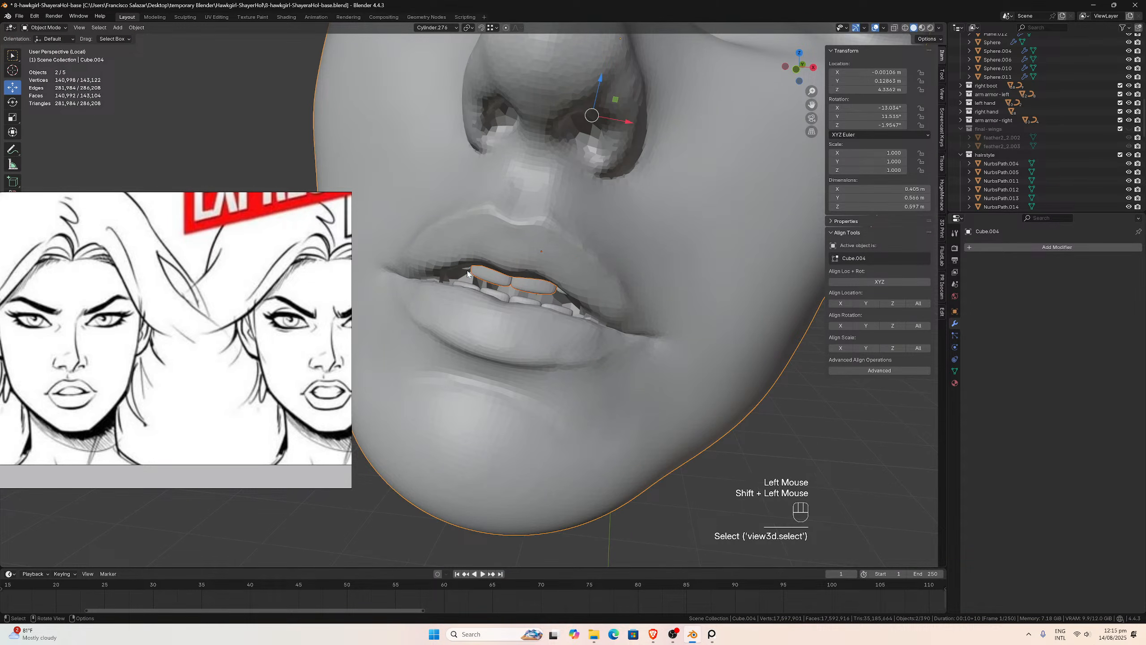
pyautogui.click(468, 274)
pyautogui.keyDown('shift'); pyautogui.click(494, 280); pyautogui.keyUp('shift')
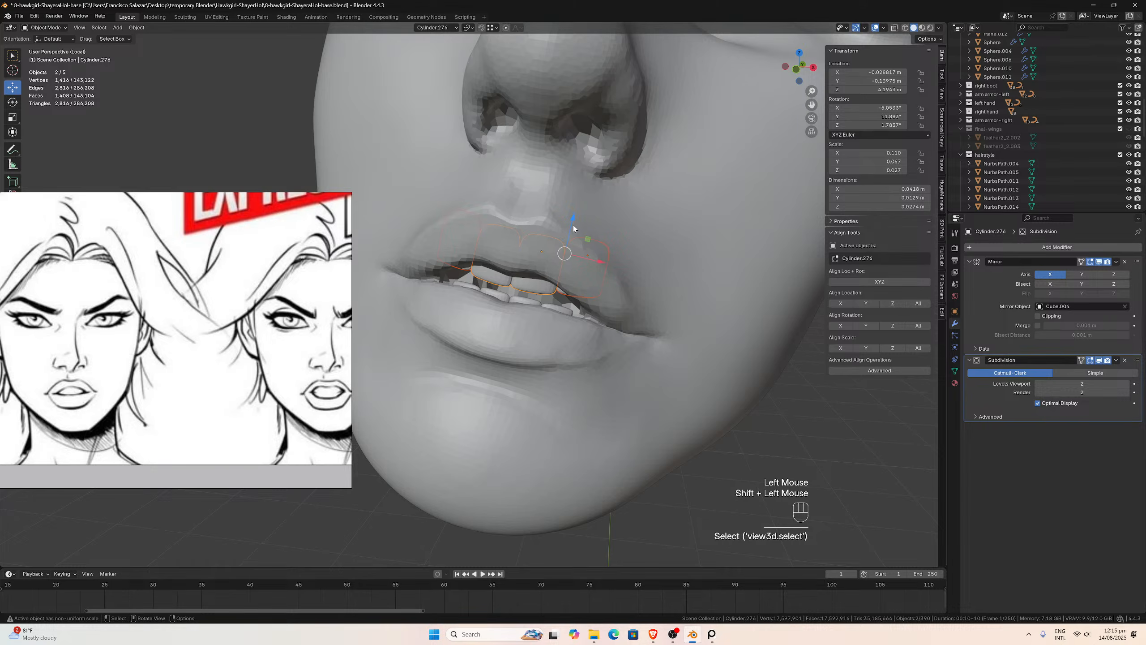
pyautogui.moveTo(573, 228); pyautogui.dragTo(571, 237)
pyautogui.scroll(-2, 571, 247)
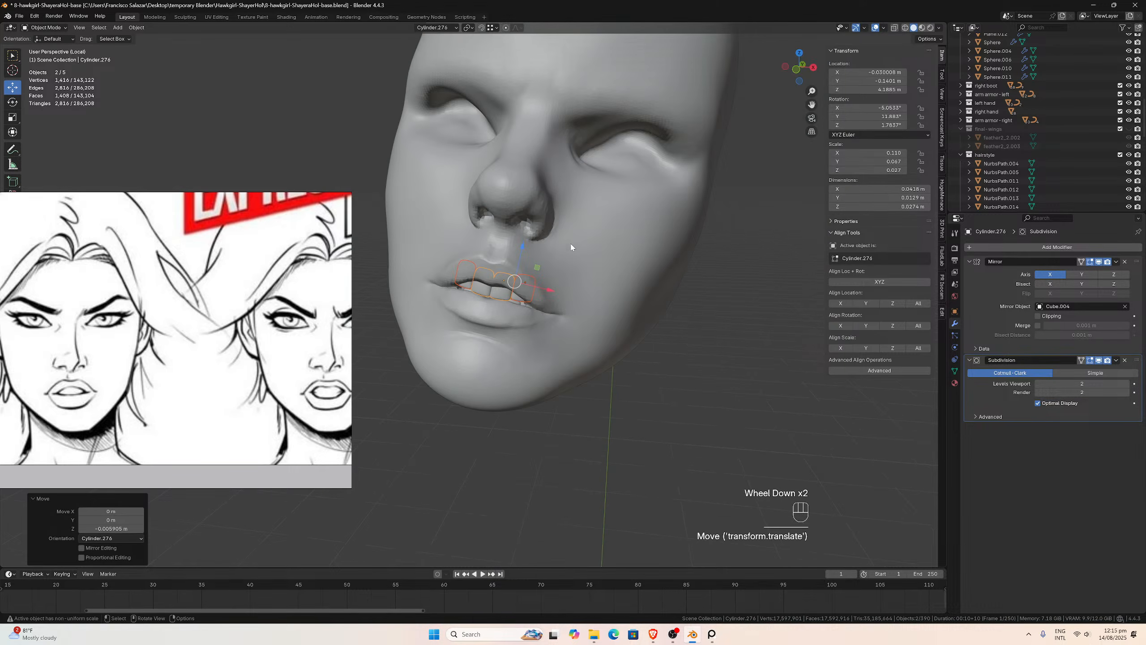
pyautogui.click(677, 378)
# - Examine the lowered upper teeth between the lips up close and from several angles
pyautogui.moveTo(677, 378); pyautogui.dragTo(557, 317, button='middle')
pyautogui.scroll(1, 573, 358)
pyautogui.scroll(3, 572, 355)
pyautogui.moveTo(547, 314)
pyautogui.mouseDown(button='middle')
pyautogui.moveTo(496, 277)
pyautogui.moveTo(488, 284)
pyautogui.moveTo(550, 308)
pyautogui.moveTo(546, 324)
pyautogui.moveTo(492, 315)
pyautogui.moveTo(485, 302)
pyautogui.moveTo(559, 321)
pyautogui.moveTo(534, 297)
pyautogui.moveTo(542, 307)
pyautogui.moveTo(514, 315)
pyautogui.moveTo(472, 303)
pyautogui.moveTo(519, 319)
pyautogui.moveTo(528, 303)
pyautogui.mouseUp(button='middle')
pyautogui.scroll(1, 536, 316)
pyautogui.scroll(-3, 550, 308)
pyautogui.scroll(-3, 550, 310)
pyautogui.scroll(4, 556, 319)
pyautogui.scroll(3, 533, 306)
pyautogui.scroll(-2, 481, 303)
pyautogui.scroll(4, 523, 321)
pyautogui.scroll(-5, 528, 320)
pyautogui.moveTo(528, 303); pyautogui.dragTo(575, 310)
pyautogui.scroll(1, 575, 310)
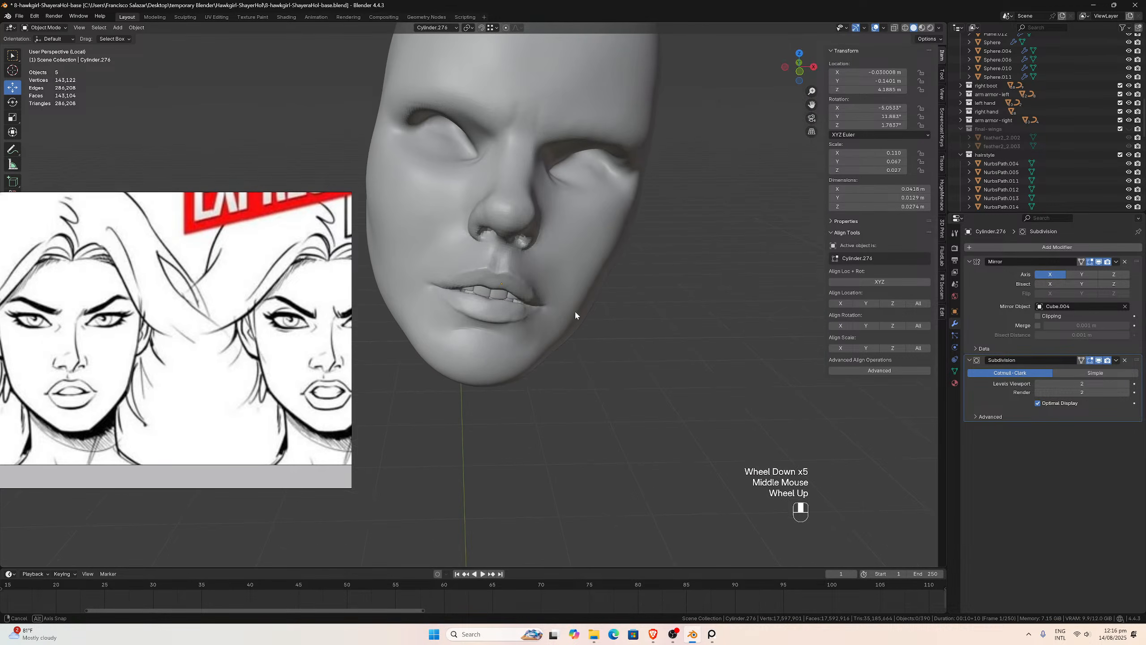
pyautogui.moveTo(574, 310); pyautogui.dragTo(544, 307, button='middle')
pyautogui.scroll(-1, 538, 311)
pyautogui.scroll(5, 537, 310)
pyautogui.scroll(1, 540, 315)
pyautogui.scroll(-2, 543, 307)
pyautogui.scroll(-3, 549, 319)
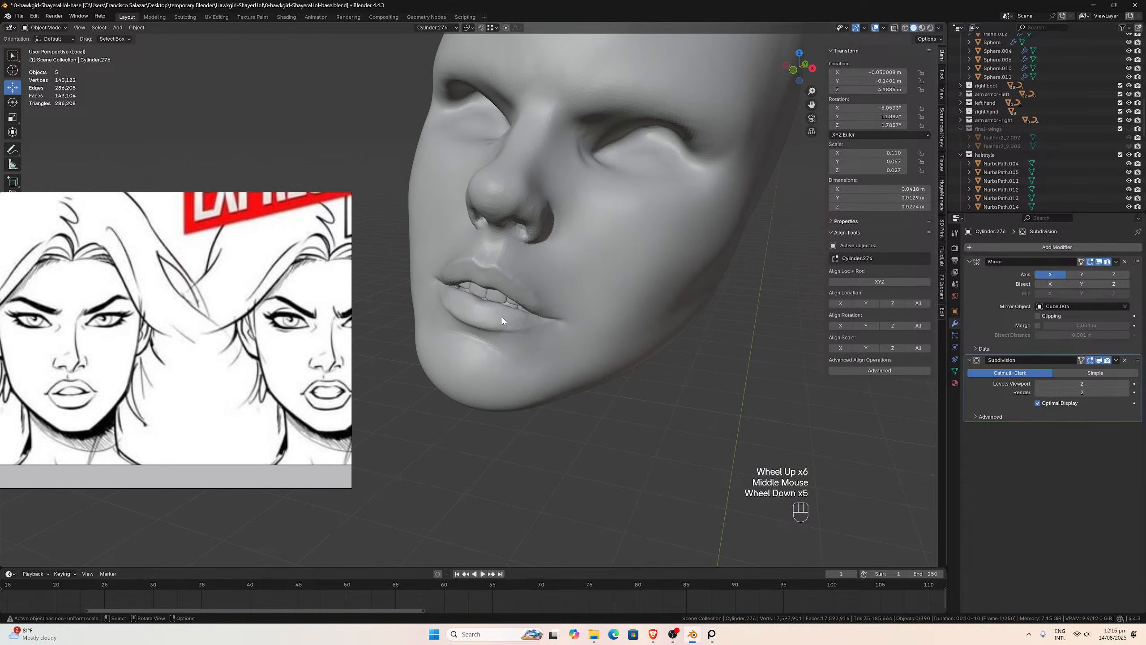
# - Compare the face's mouth and teeth with the expression drawings and the front portrait photo
pyautogui.scroll(-3, 497, 325)
pyautogui.moveTo(512, 315); pyautogui.dragTo(573, 300, button='middle')
pyautogui.scroll(3, 547, 287)
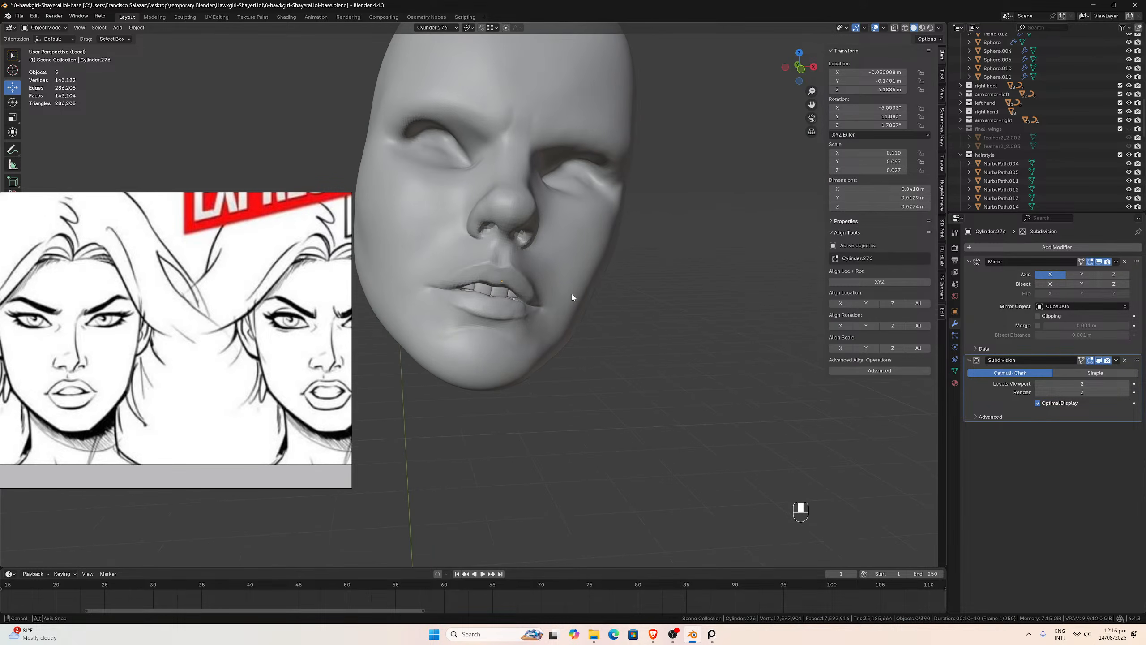
pyautogui.scroll(-2, 548, 296)
pyautogui.scroll(-6, 261, 370)
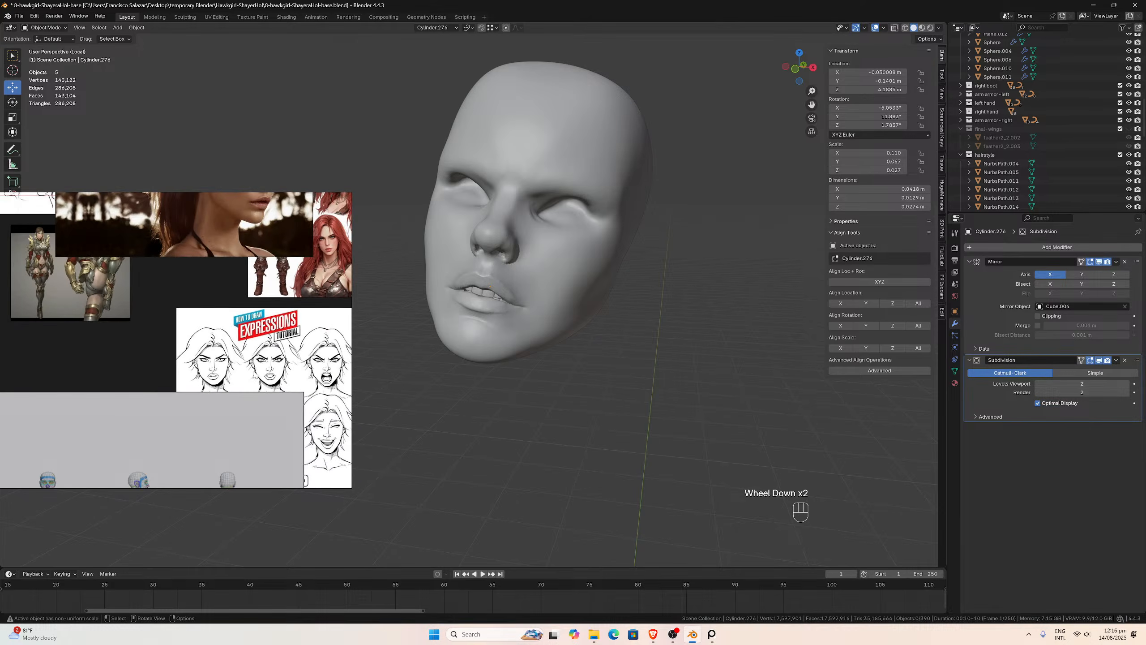
pyautogui.scroll(6, 291, 309)
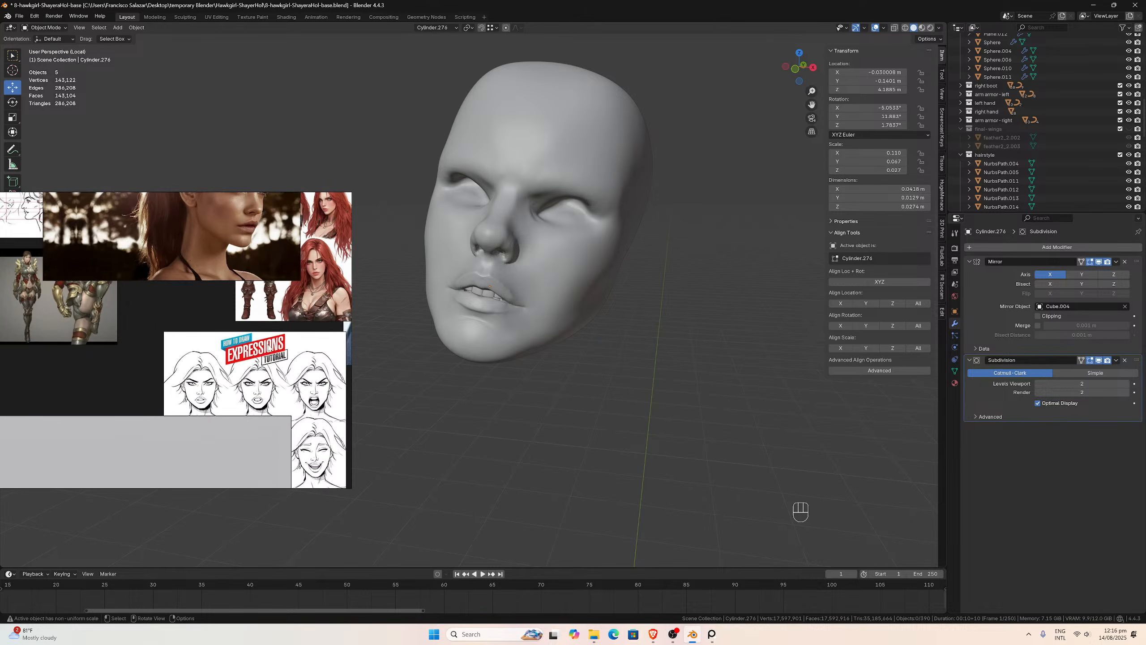
pyautogui.scroll(-3, 291, 310)
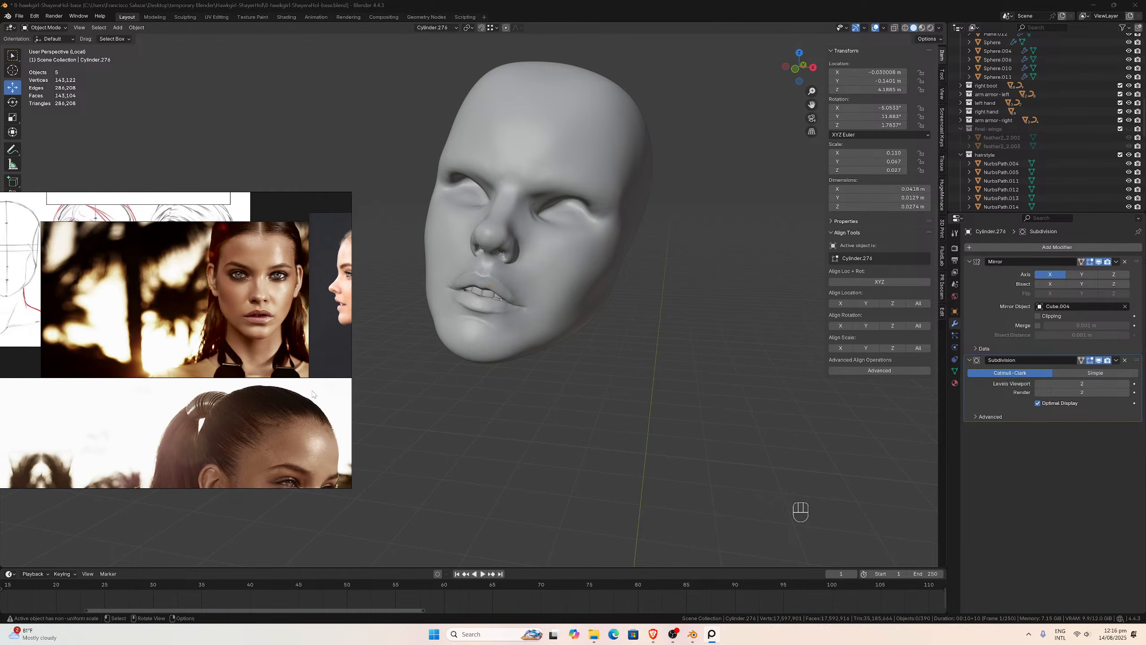
pyautogui.moveTo(556, 343); pyautogui.dragTo(563, 333, button='middle')
pyautogui.scroll(2, 563, 334)
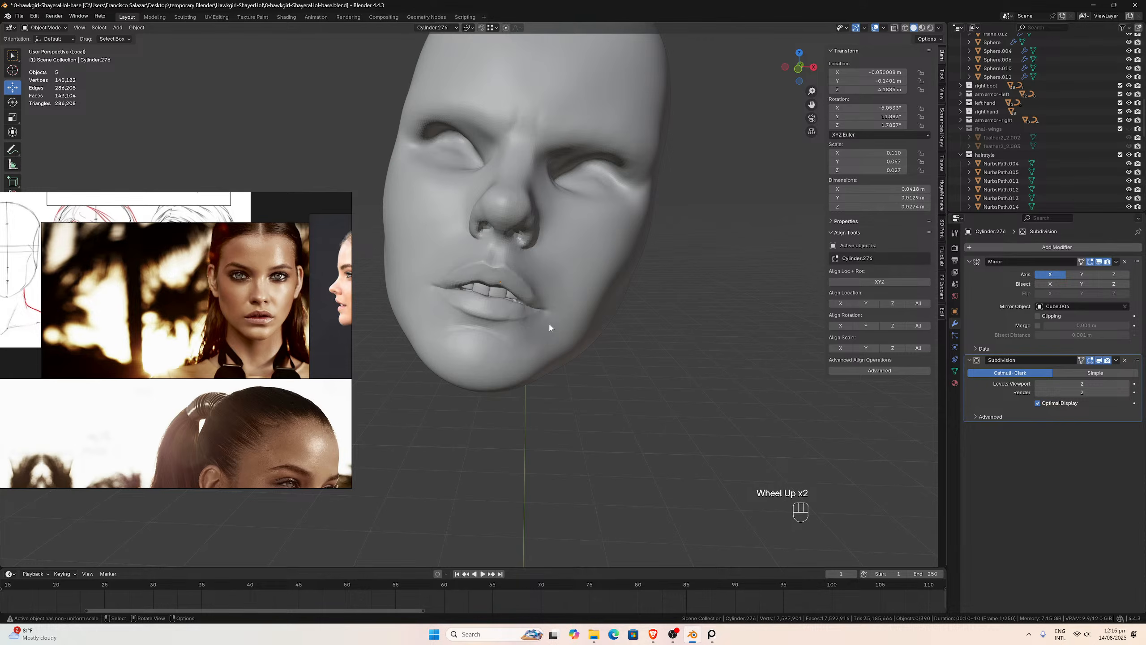
# - Examine the mouth in the front portrait photo up close beside the sculpted face
pyautogui.scroll(2, 299, 333)
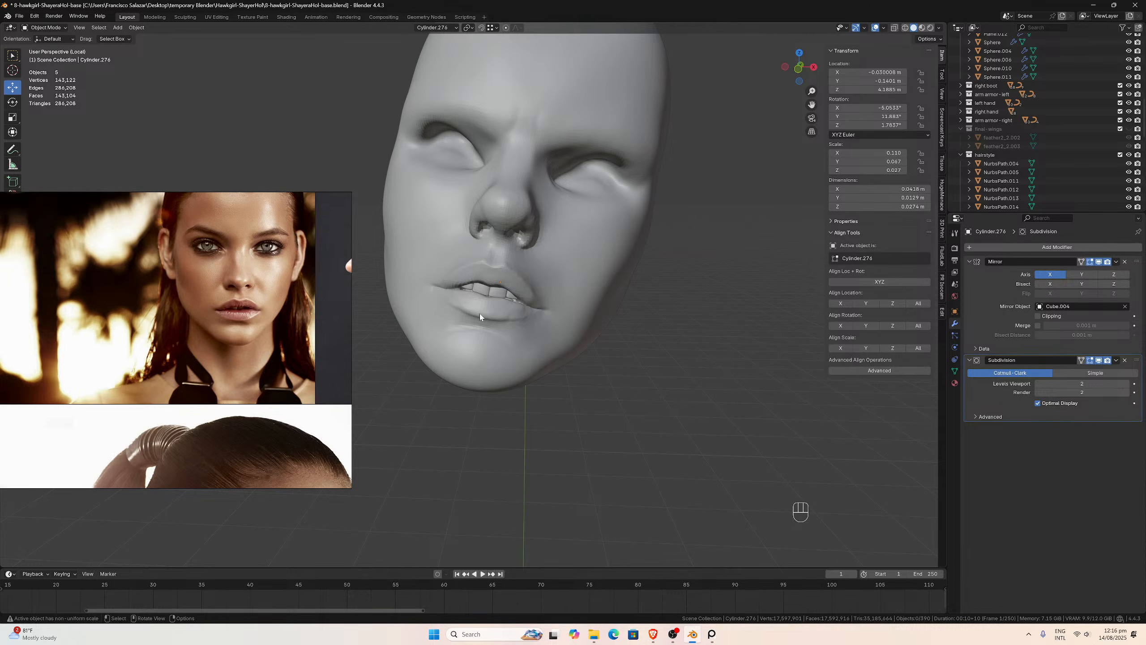
pyautogui.moveTo(567, 310); pyautogui.dragTo(568, 310, button='middle')
pyautogui.scroll(-1, 567, 310)
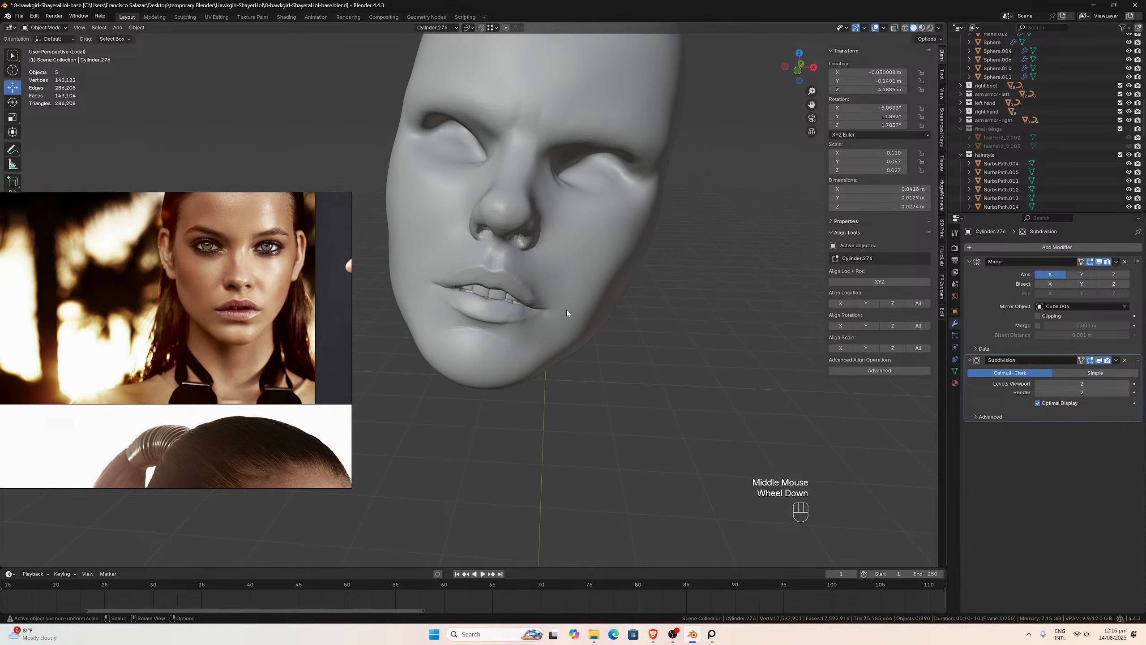
pyautogui.moveTo(546, 326); pyautogui.dragTo(501, 280, button='middle')
# - Search the reference board for the anatomical skull images that show the teeth
pyautogui.scroll(-6, 216, 332)
pyautogui.moveTo(216, 332); pyautogui.dragTo(296, 267, button='middle')
pyautogui.scroll(-2, 153, 392)
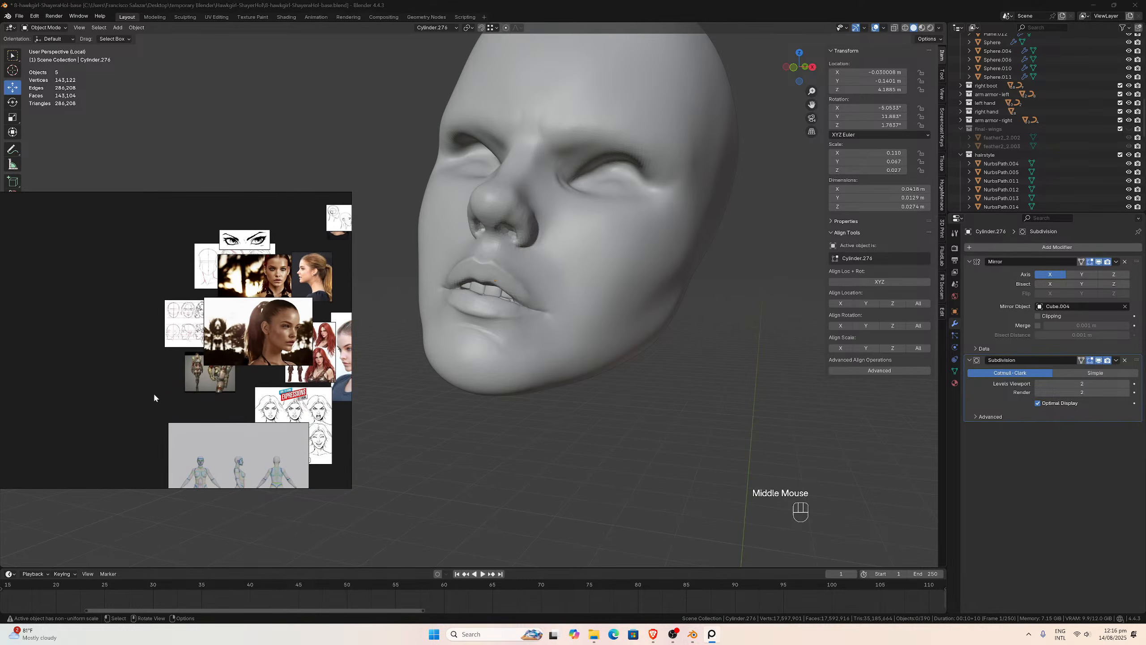
pyautogui.moveTo(153, 392); pyautogui.dragTo(248, 362, button='middle')
pyautogui.scroll(-3, 244, 366)
pyautogui.scroll(7, 153, 403)
pyautogui.moveTo(103, 395); pyautogui.dragTo(269, 347, button='middle')
pyautogui.scroll(4, 269, 348)
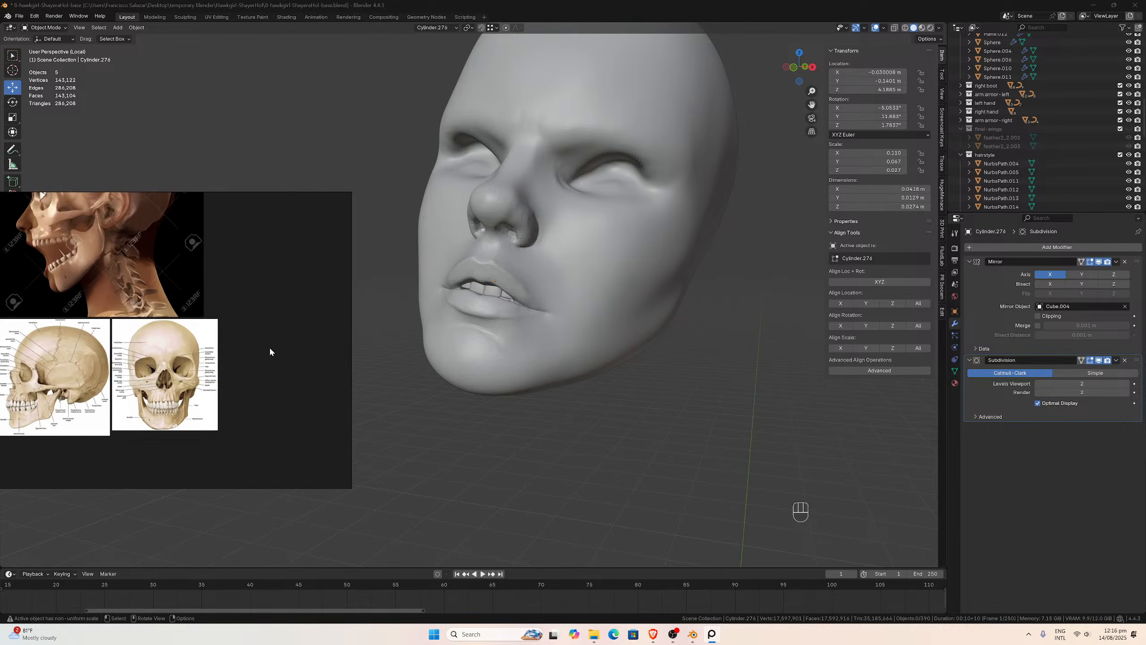
pyautogui.scroll(1, 213, 378)
pyautogui.moveTo(213, 378); pyautogui.dragTo(283, 319, button='middle')
pyautogui.scroll(4, 245, 351)
pyautogui.scroll(-5, 220, 339)
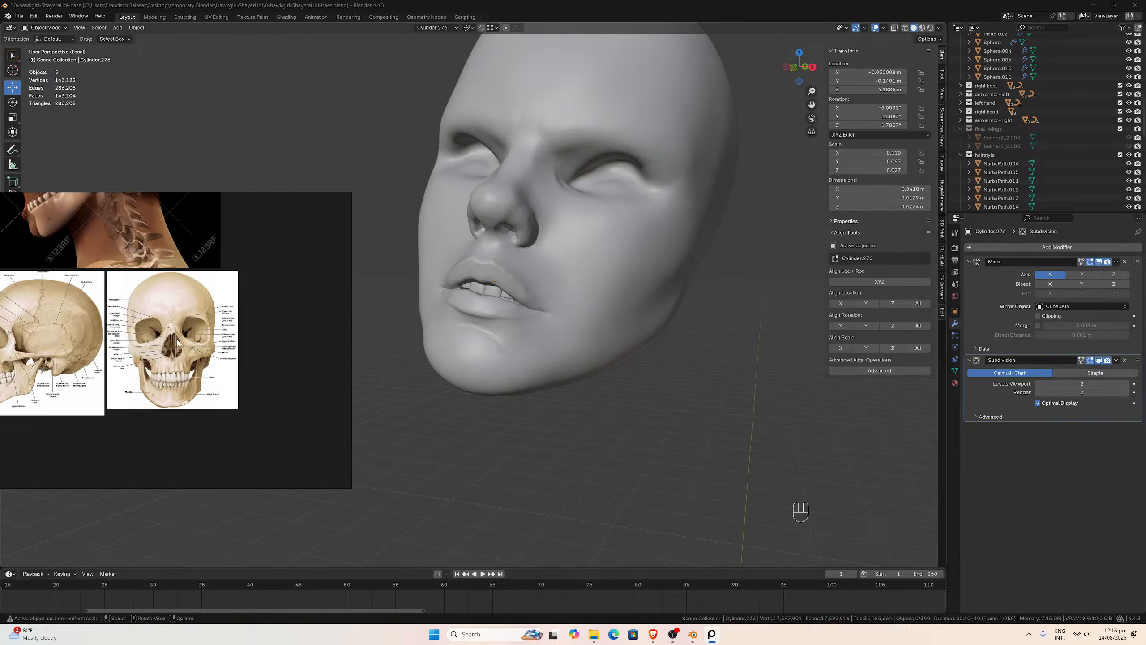
pyautogui.scroll(-1, 58, 374)
# - Examine the teeth on the labelled side-view skull drawing and compare them with the teeth in the sculpted mouth
pyautogui.moveTo(59, 374); pyautogui.dragTo(304, 294, button='middle')
pyautogui.scroll(5, 206, 311)
pyautogui.scroll(2, 298, 296)
pyautogui.scroll(2, 172, 324)
pyautogui.moveTo(167, 323); pyautogui.dragTo(211, 324, button='middle')
pyautogui.moveTo(409, 271); pyautogui.dragTo(540, 316, button='middle')
pyautogui.scroll(5, 361, 264)
pyautogui.scroll(-4, 501, 292)
pyautogui.scroll(1, 499, 292)
pyautogui.scroll(6, 542, 296)
pyautogui.scroll(-1, 508, 281)
pyautogui.scroll(1, 517, 293)
pyautogui.scroll(-7, 540, 292)
pyautogui.scroll(1, 540, 293)
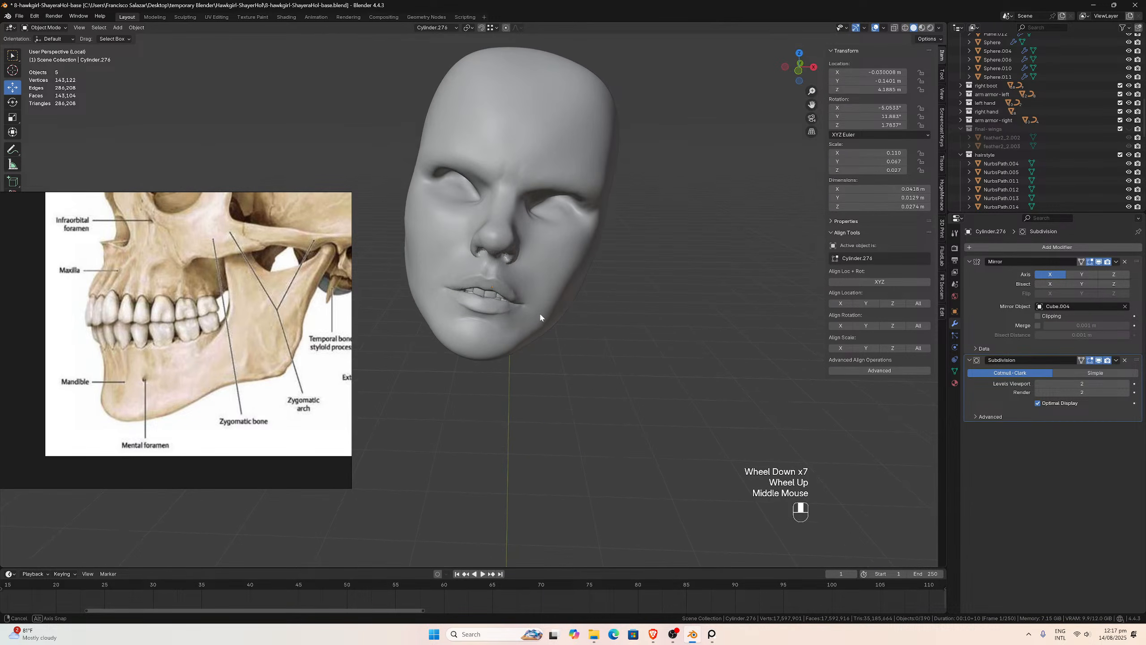
# - Return to the front portrait photo on the reference board and compare its lips with the sculpted face
pyautogui.scroll(-1, 537, 316)
pyautogui.scroll(-8, 287, 316)
pyautogui.scroll(-6, 285, 316)
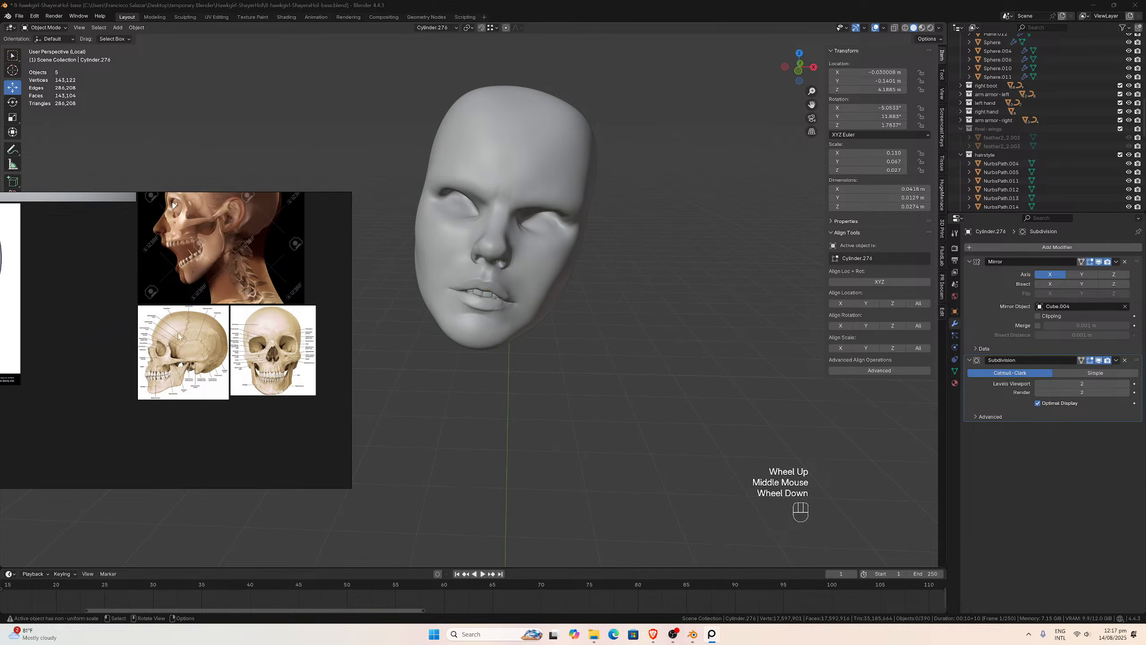
pyautogui.scroll(3, 46, 323)
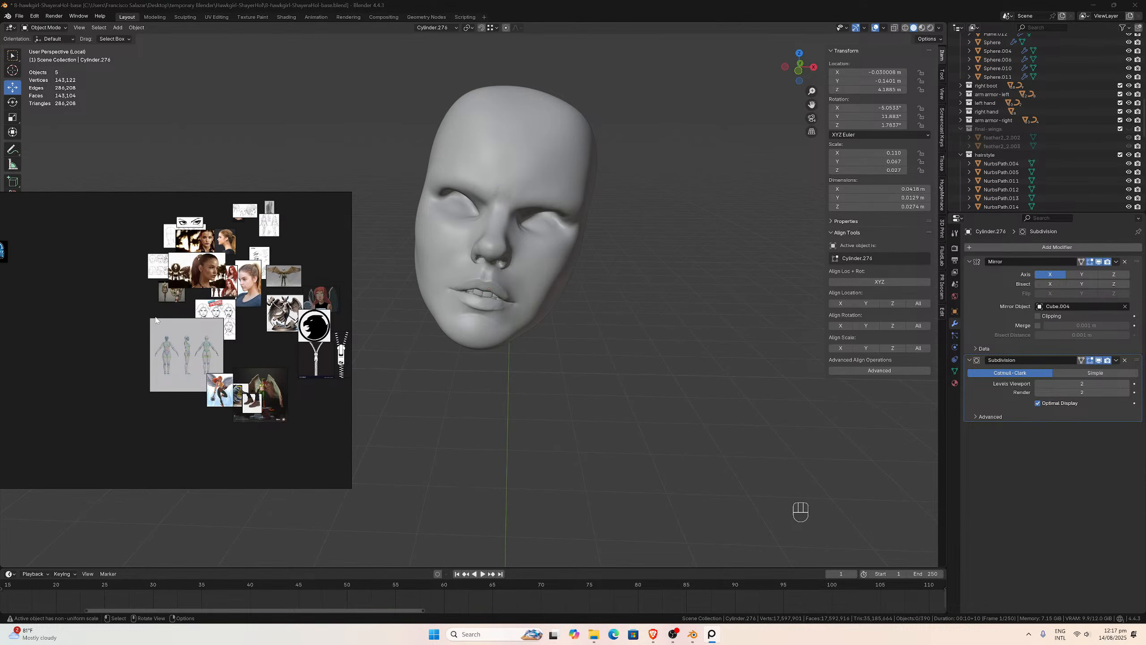
pyautogui.scroll(6, 156, 320)
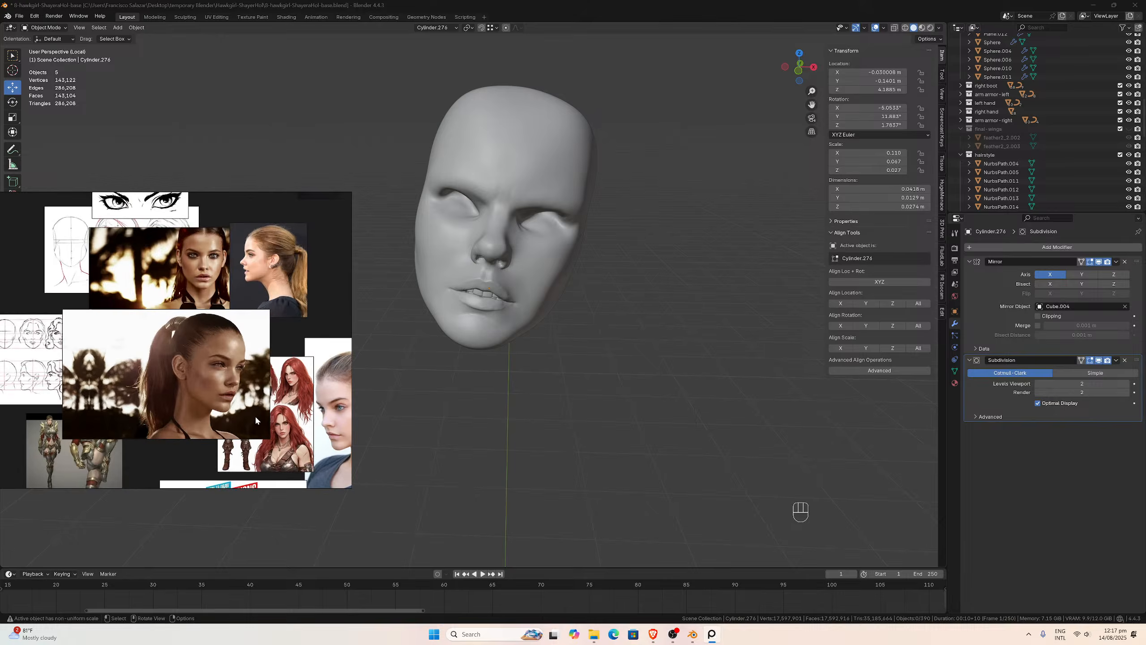
pyautogui.scroll(4, 254, 417)
pyautogui.moveTo(238, 330); pyautogui.dragTo(282, 424, button='middle')
pyautogui.moveTo(222, 312); pyautogui.dragTo(275, 420, button='middle')
pyautogui.moveTo(263, 364); pyautogui.dragTo(237, 409, button='middle')
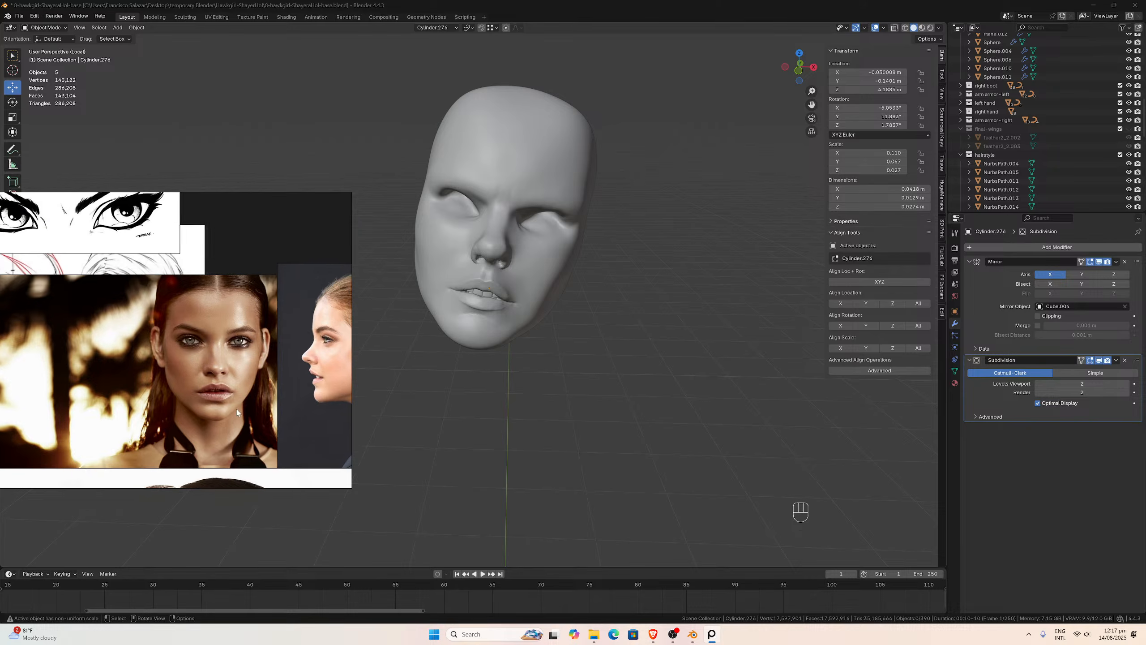
pyautogui.scroll(5, 236, 409)
pyautogui.moveTo(429, 314); pyautogui.dragTo(481, 307, button='middle')
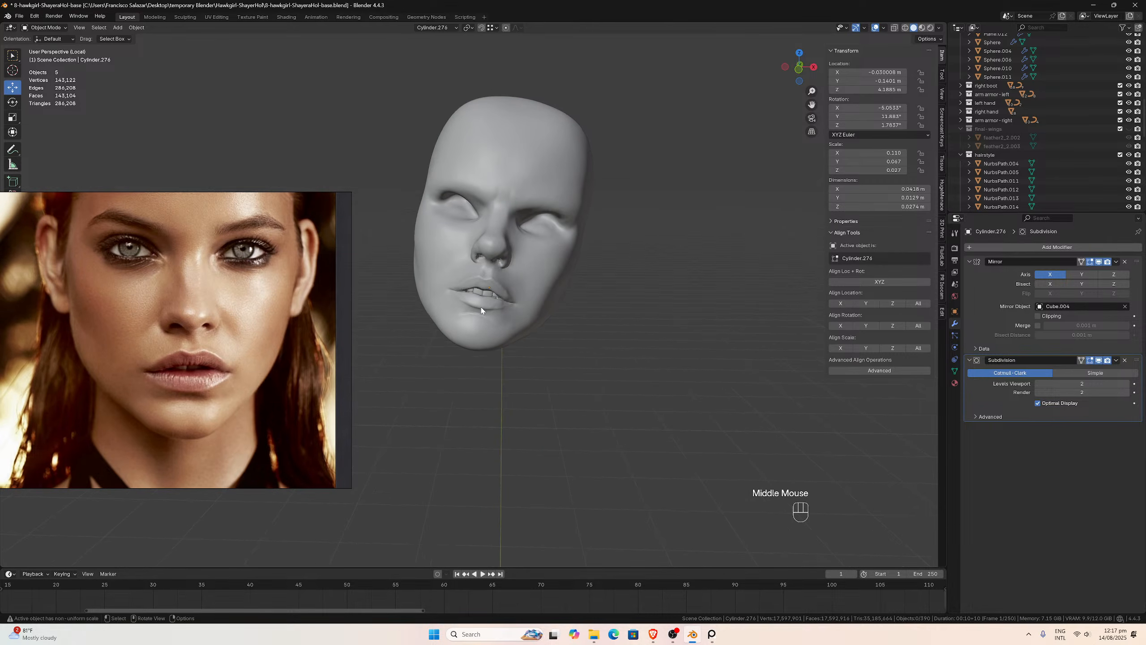
# - Select the face mesh and switch it to Sculpt Mode
pyautogui.click(482, 316)
pyautogui.scroll(2, 504, 319)
pyautogui.click(55, 30)
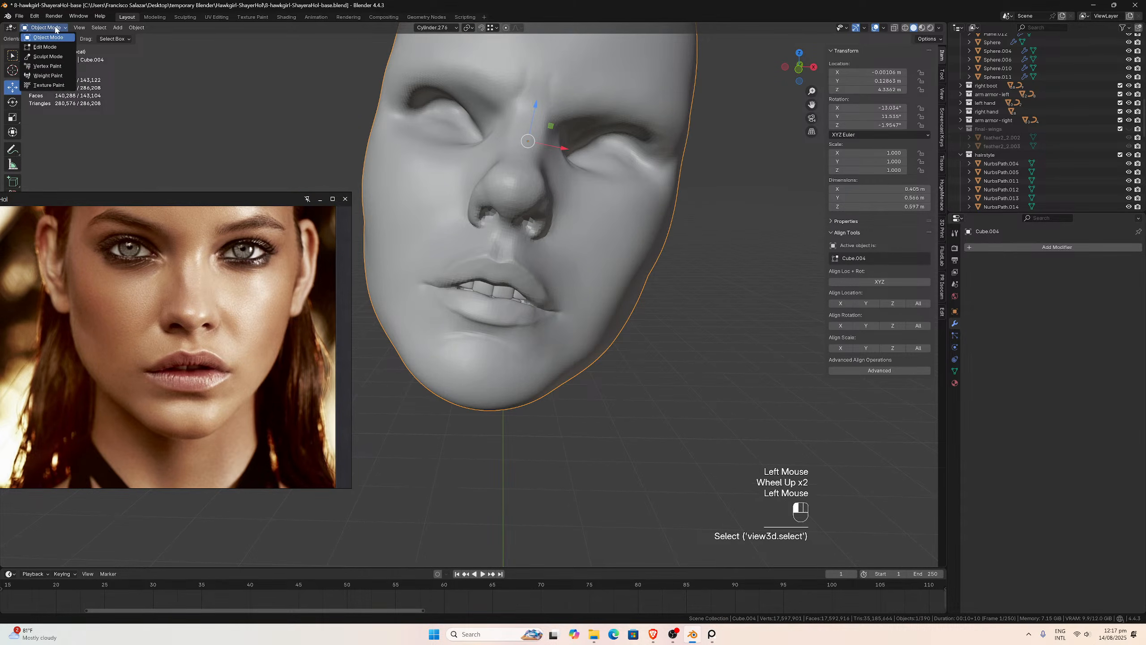
pyautogui.click(59, 56)
pyautogui.scroll(-3, 462, 311)
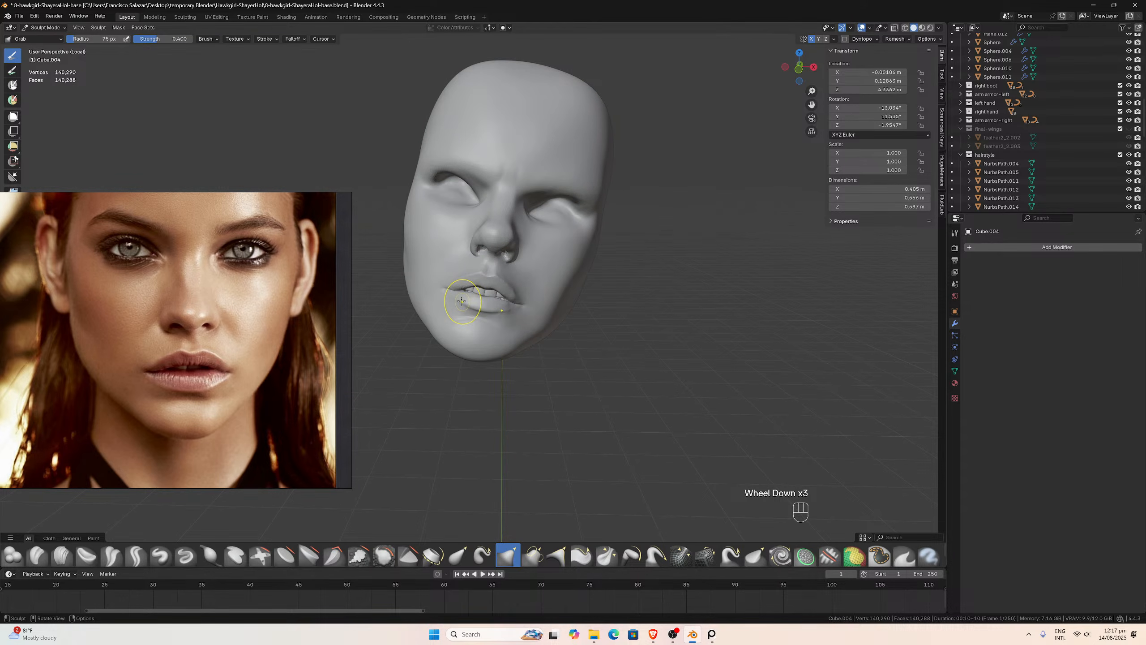
pyautogui.scroll(-2, 462, 296)
pyautogui.moveTo(462, 297); pyautogui.dragTo(460, 302, button='middle')
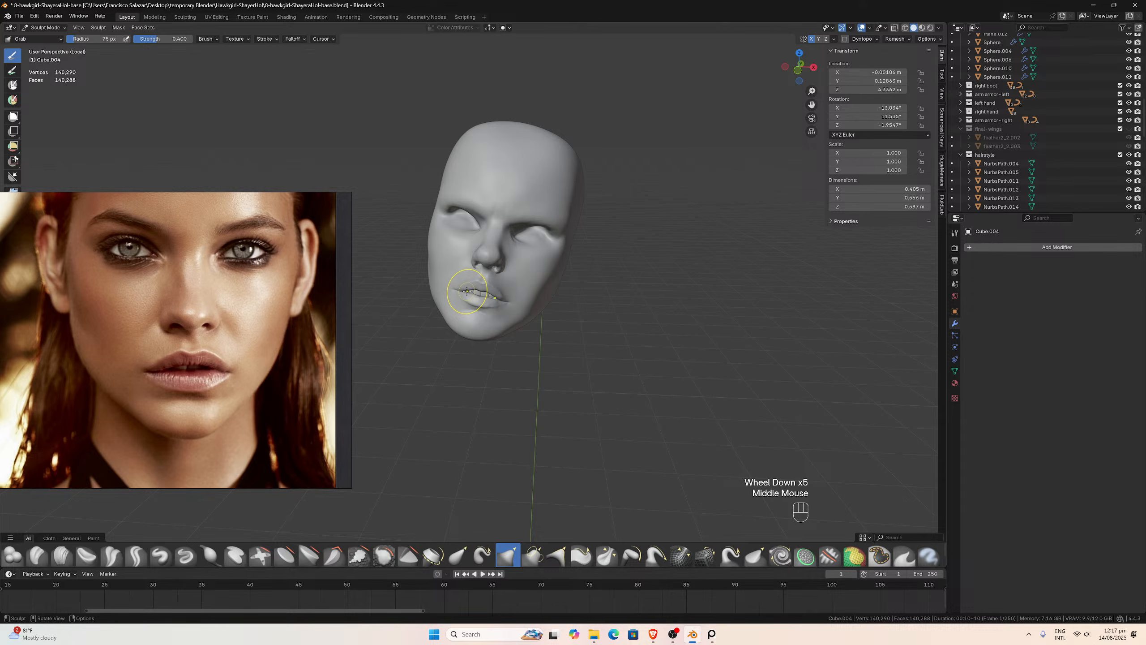
# - Back in Object Mode, duplicate the face mesh in place and move the copy to the backup collection
pyautogui.click(50, 28)
pyautogui.click(48, 43)
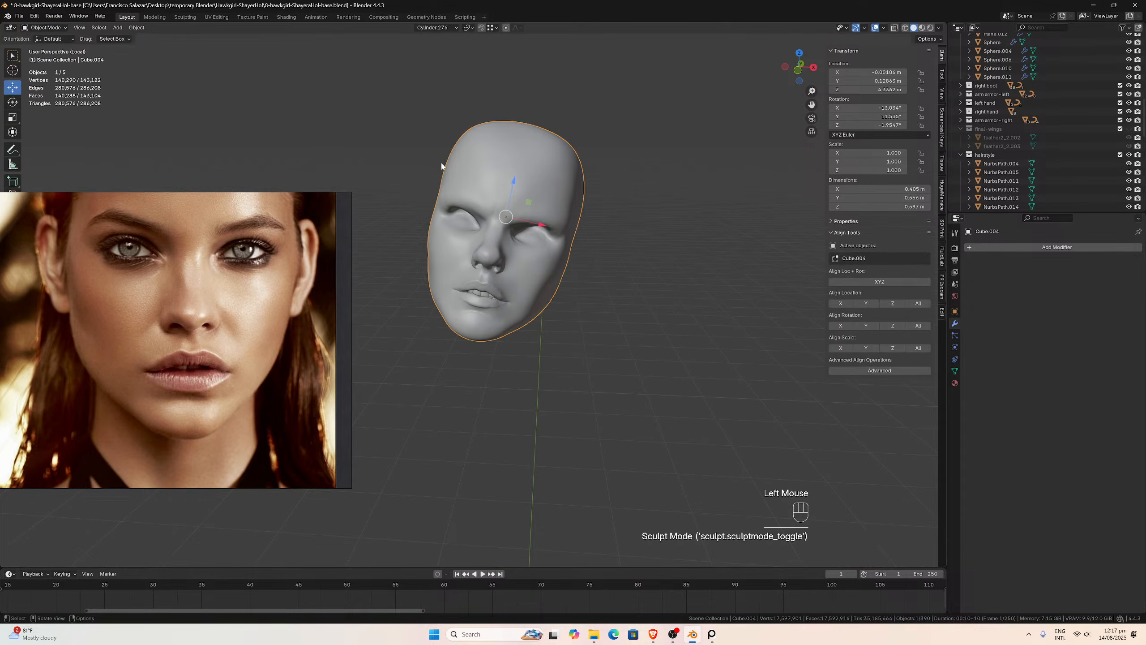
pyautogui.hotkey('shift', 'd')
pyautogui.press('Escape')
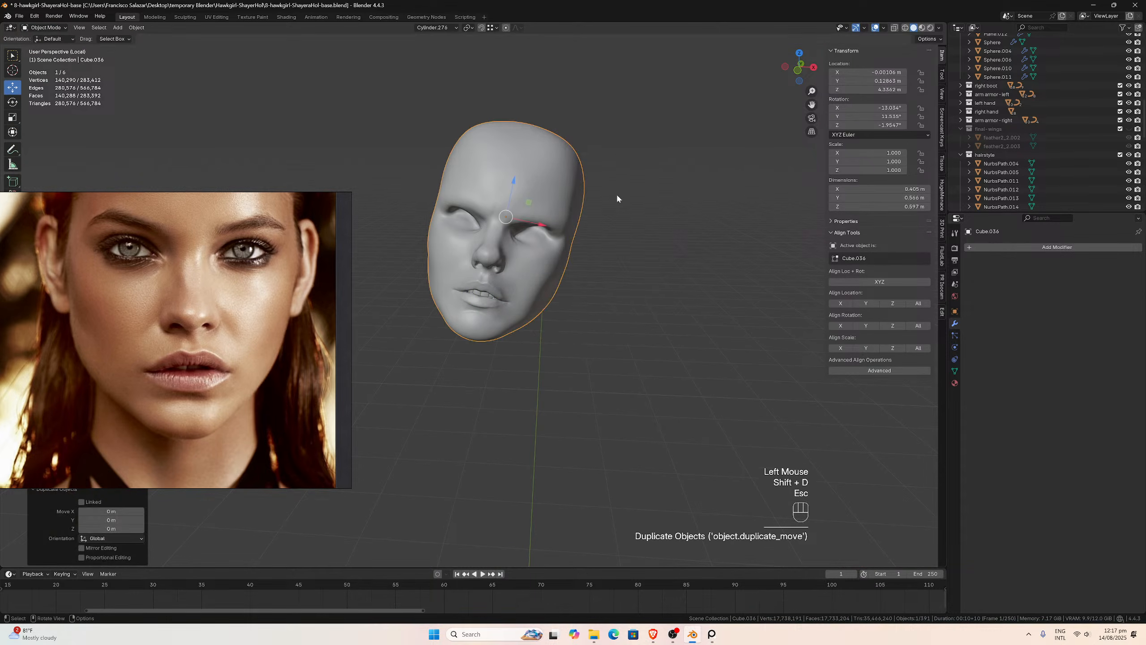
pyautogui.press('m')
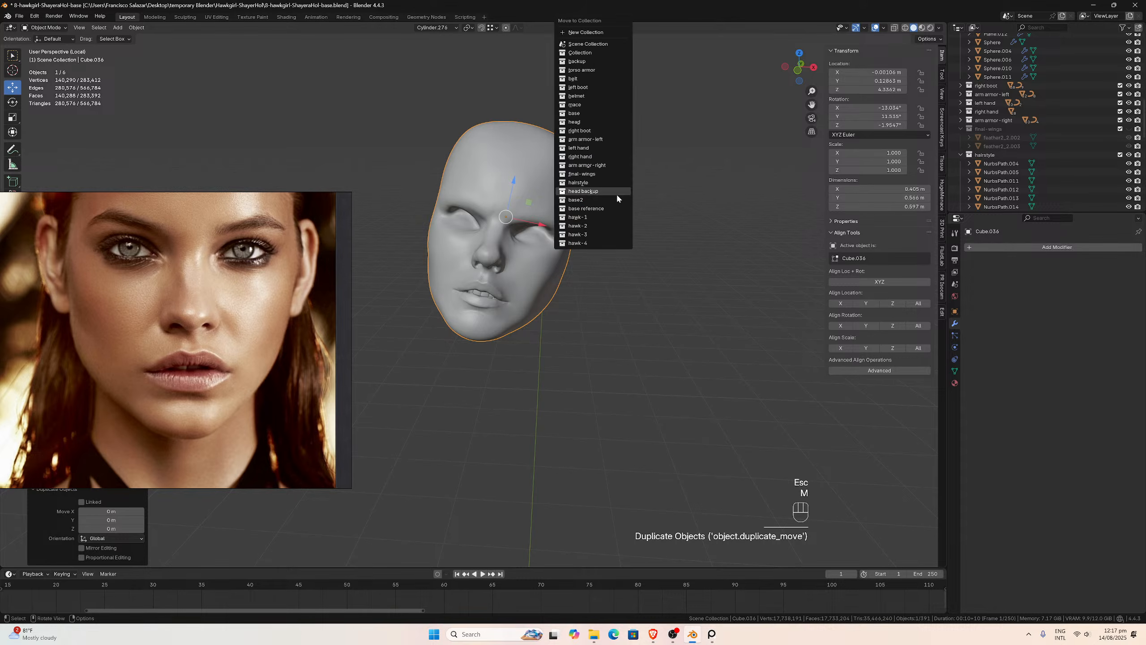
pyautogui.click(582, 61)
# - Select the original face mesh and switch it to Sculpt Mode again
pyautogui.click(535, 268)
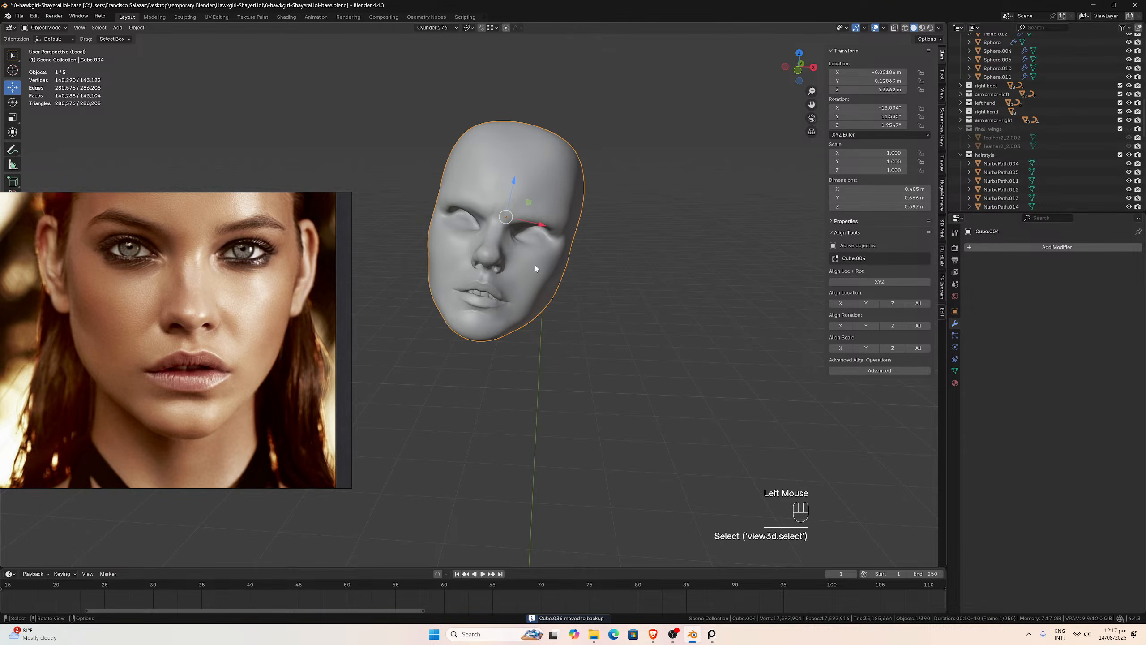
pyautogui.click(45, 27)
pyautogui.click(47, 56)
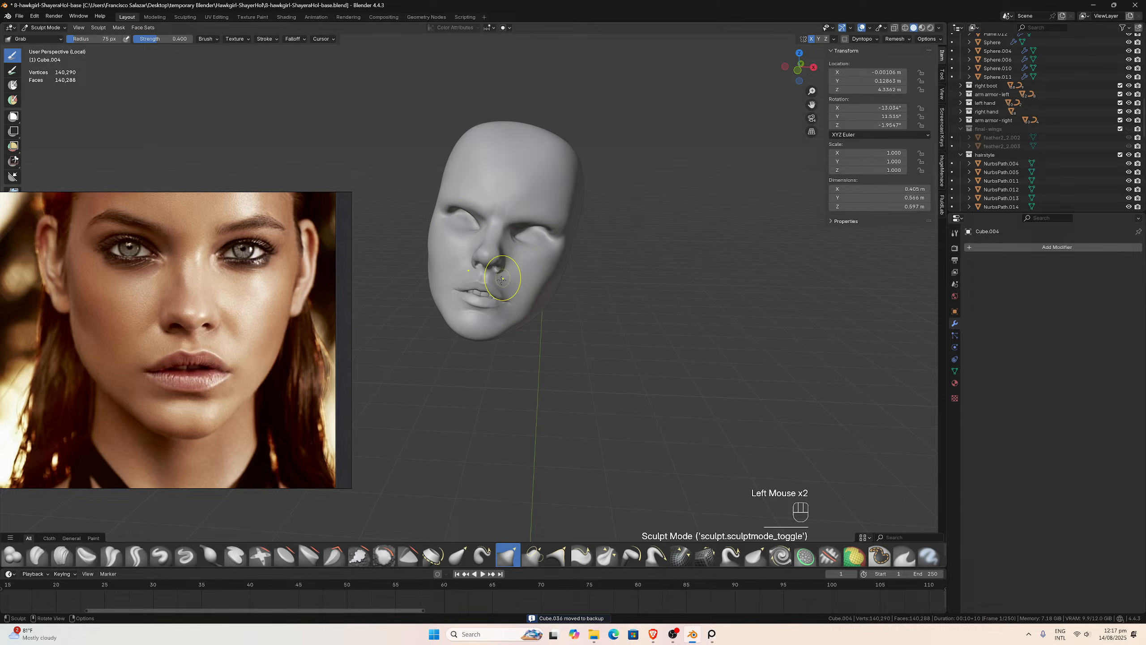
# - Try to lift the lower lip near the mouth corner with the Grab brush, and undo the stroke
pyautogui.scroll(1, 480, 297)
pyautogui.scroll(-1, 481, 297)
pyautogui.middleClick(483, 299)
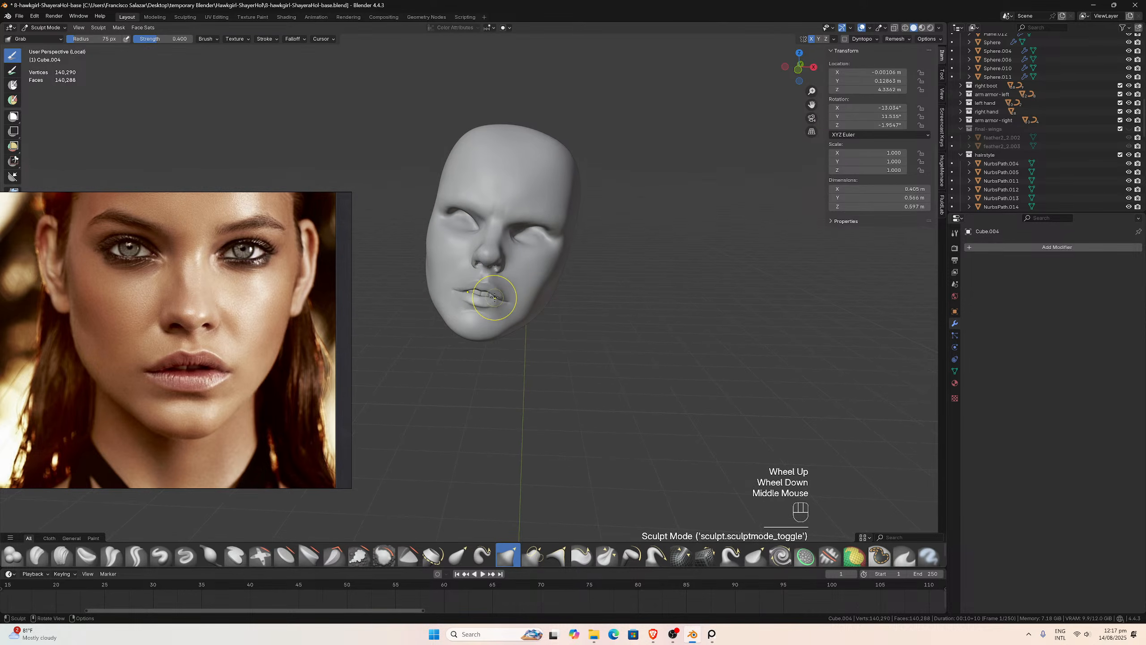
pyautogui.scroll(2, 493, 303)
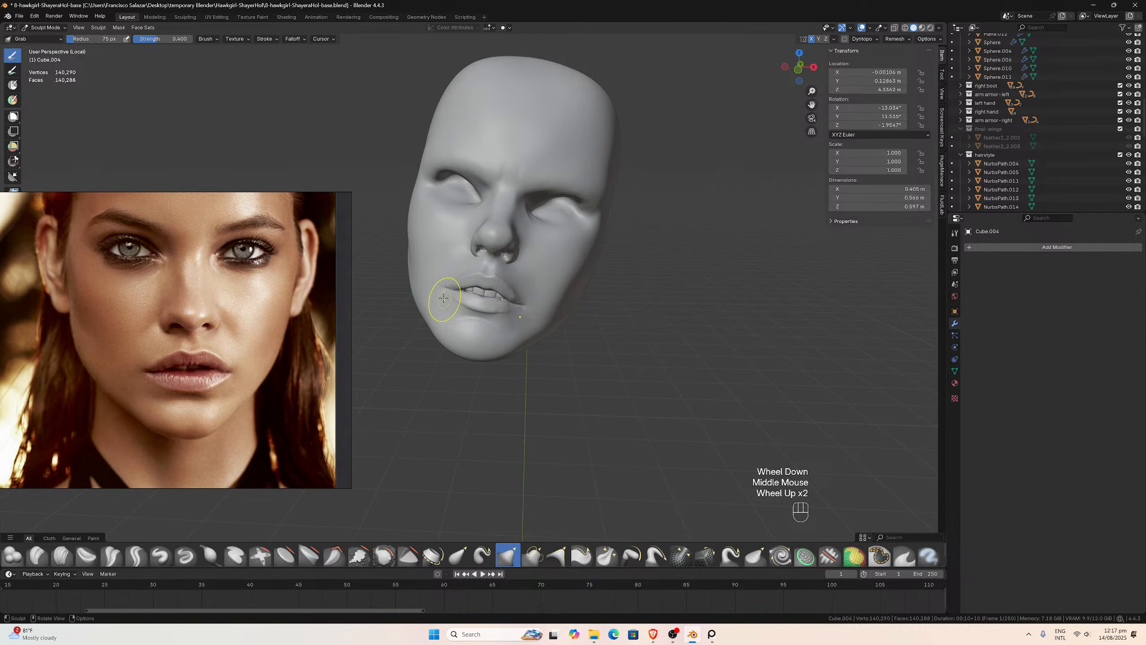
pyautogui.moveTo(459, 301); pyautogui.dragTo(464, 289)
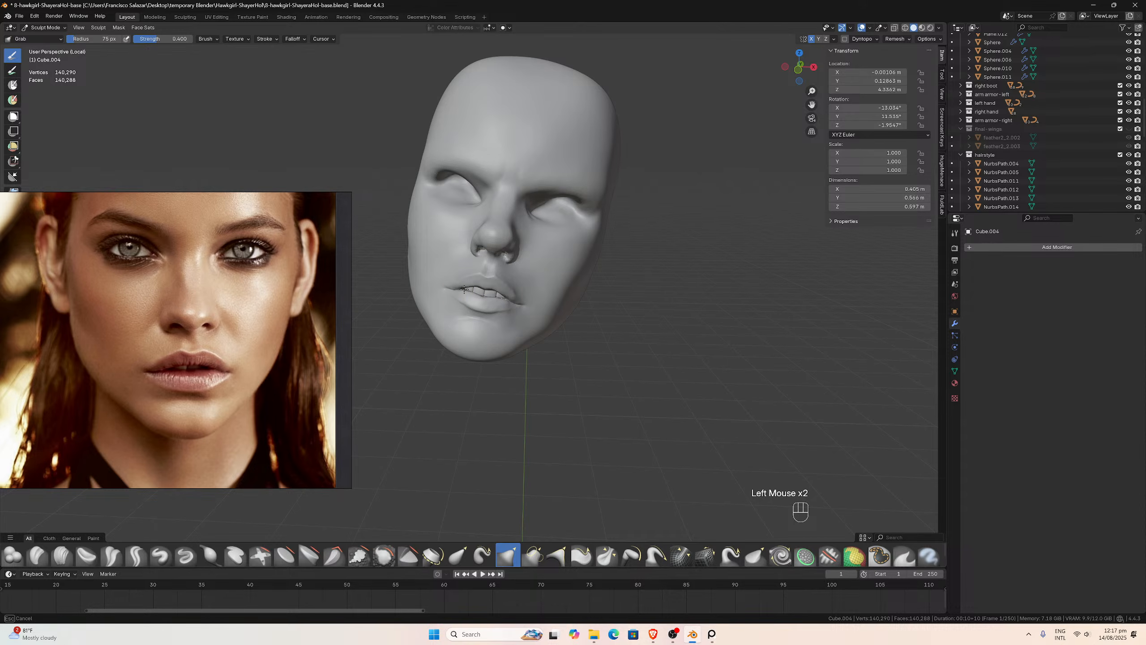
pyautogui.hotkey('ctrl', 'z')
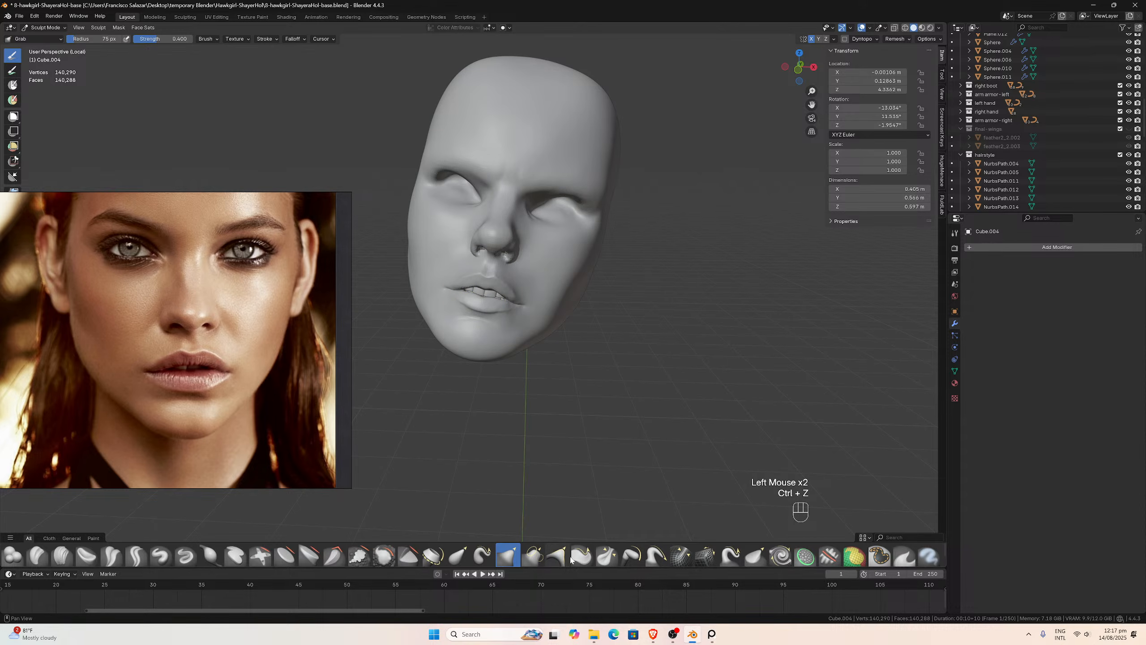
# - Pinch the mouth corners and the lip edges together with the Pinch/Magnify brush to narrow the mouth opening
pyautogui.click(607, 556)
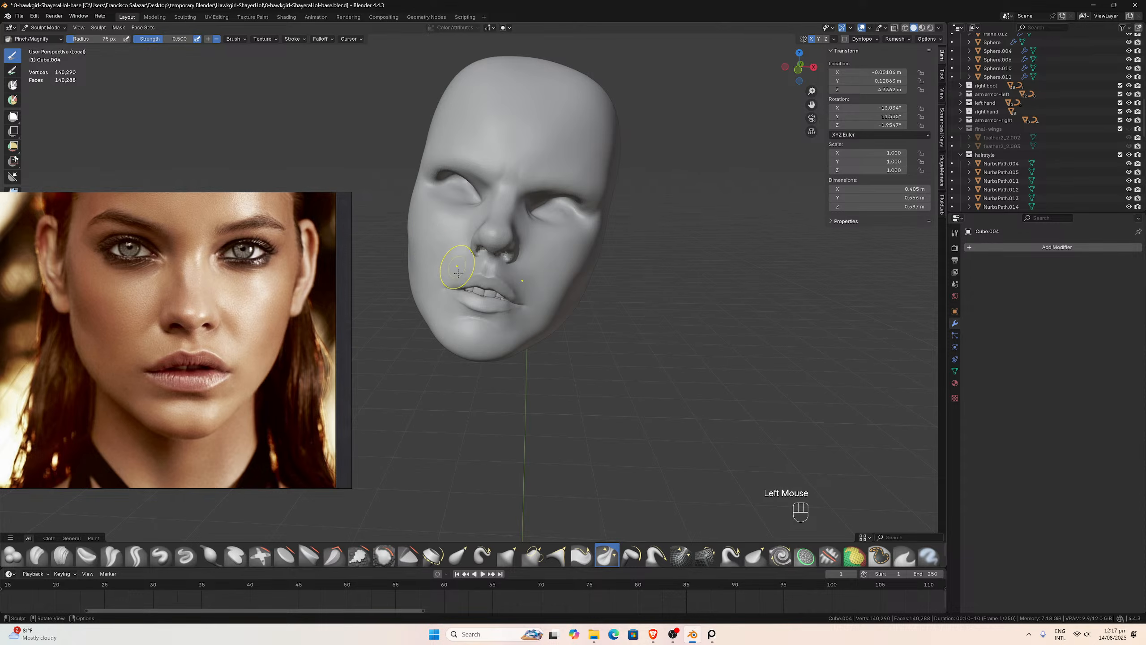
pyautogui.scroll(-1, 451, 289)
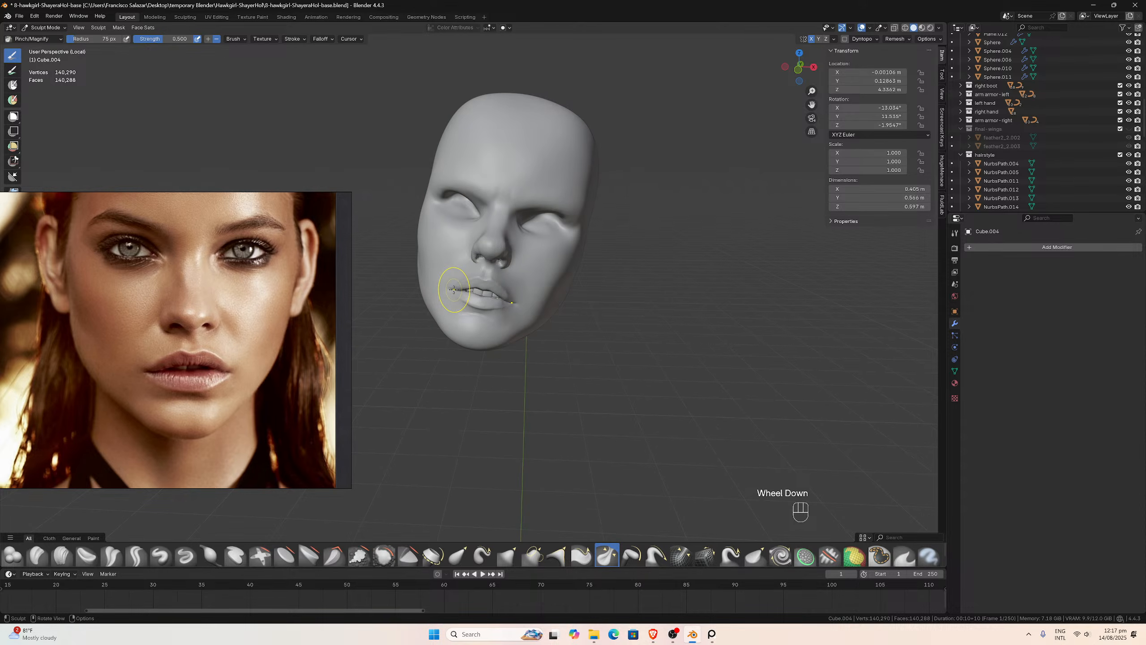
pyautogui.moveTo(453, 289); pyautogui.dragTo(459, 289)
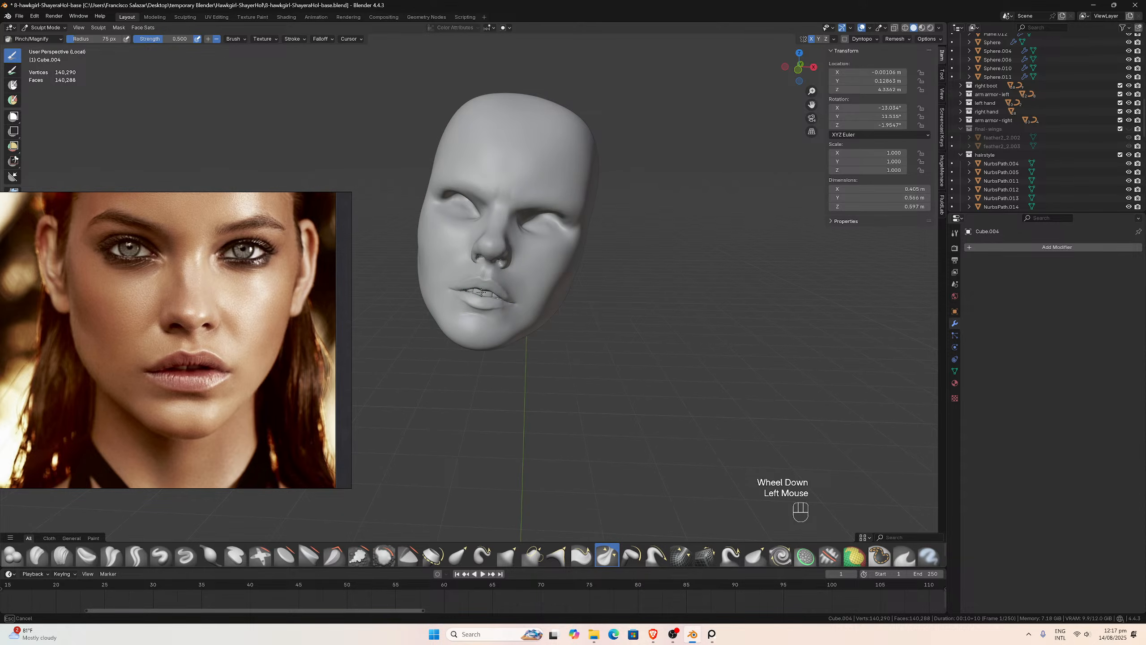
pyautogui.moveTo(504, 304); pyautogui.dragTo(490, 296)
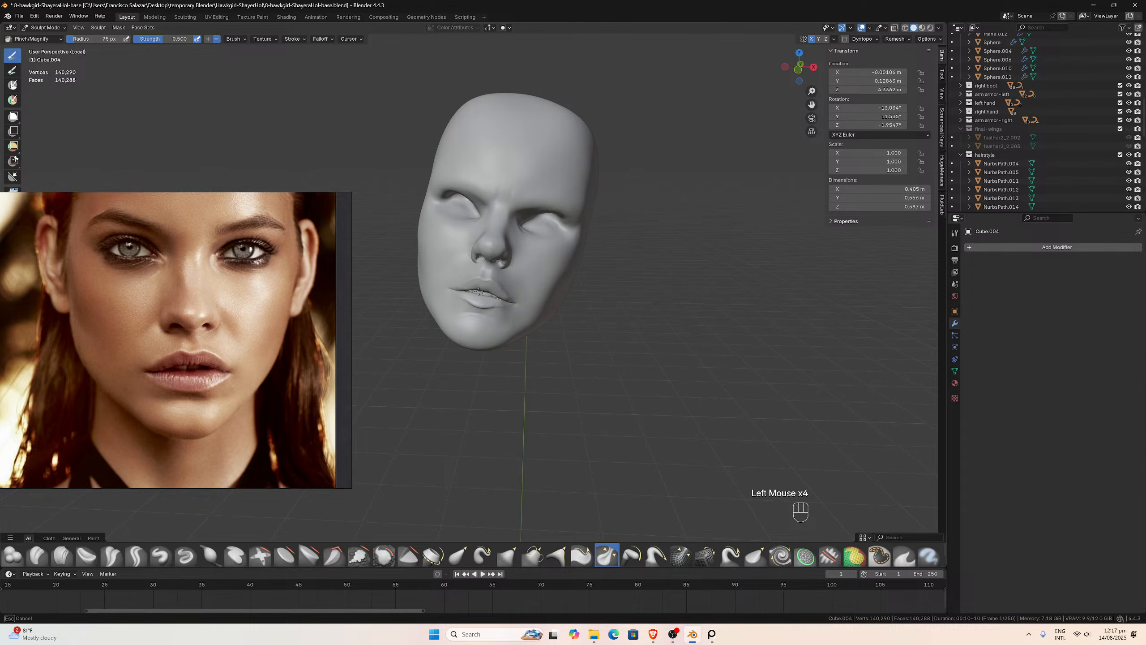
# - Inspect the pinched mouth up close, undoing and redoing the strokes to compare its shape before and after
pyautogui.scroll(3, 541, 316)
pyautogui.moveTo(582, 328); pyautogui.dragTo(497, 316, button='middle')
pyautogui.scroll(-3, 560, 323)
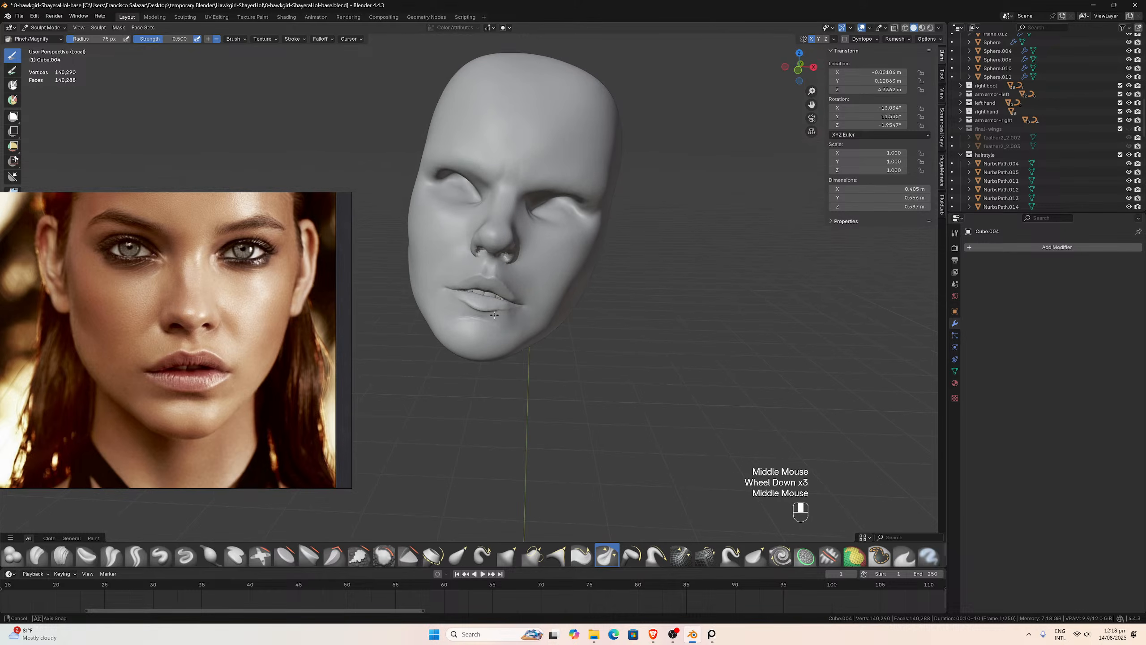
pyautogui.scroll(-1, 494, 315)
pyautogui.scroll(3, 540, 325)
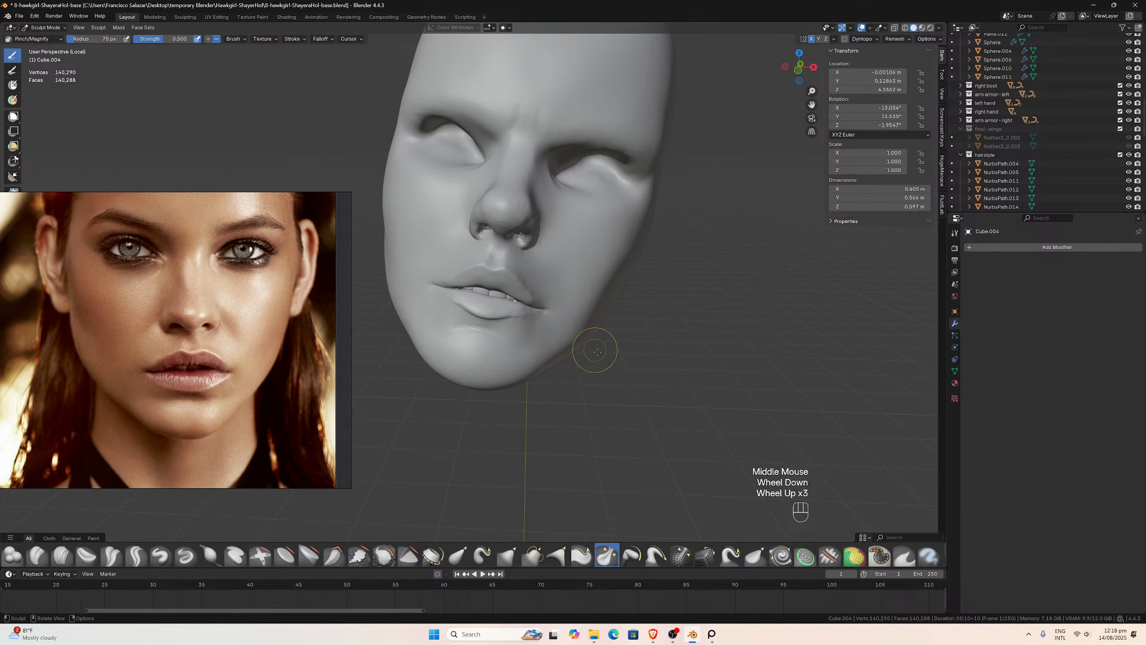
pyautogui.hotkey('ctrl', 'z')
pyautogui.hotkey('ctrl', 'z')
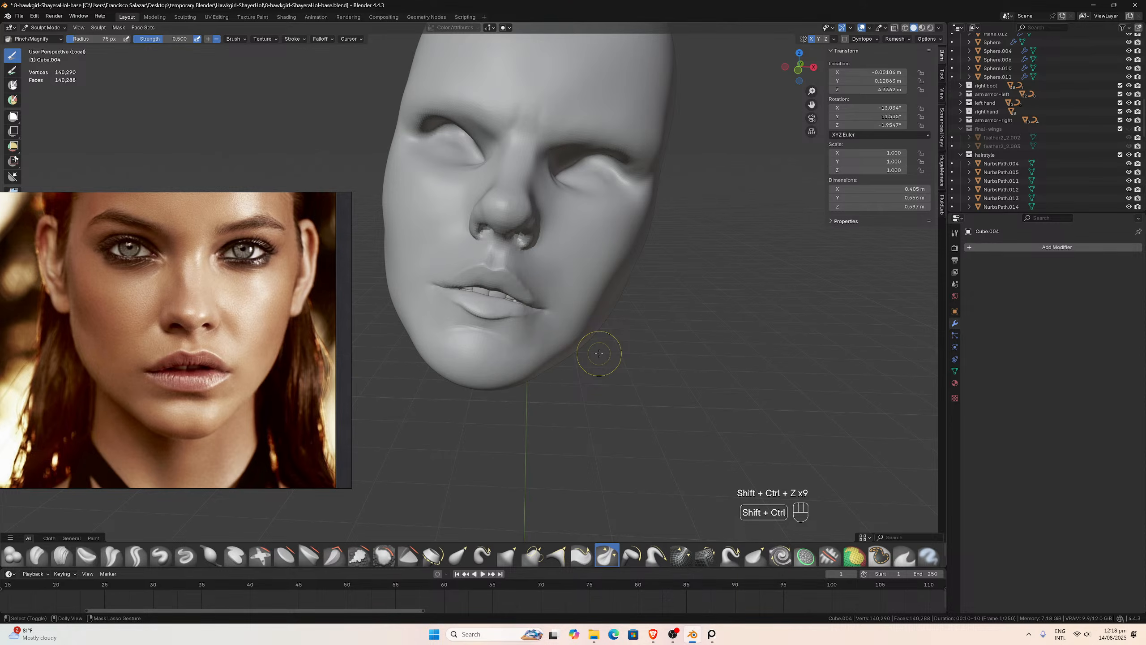
pyautogui.hotkey('ctrl', 'shift', 'z')
# - Activate the Grab brush and enlarge its radius to 113 px
pyautogui.press('g')
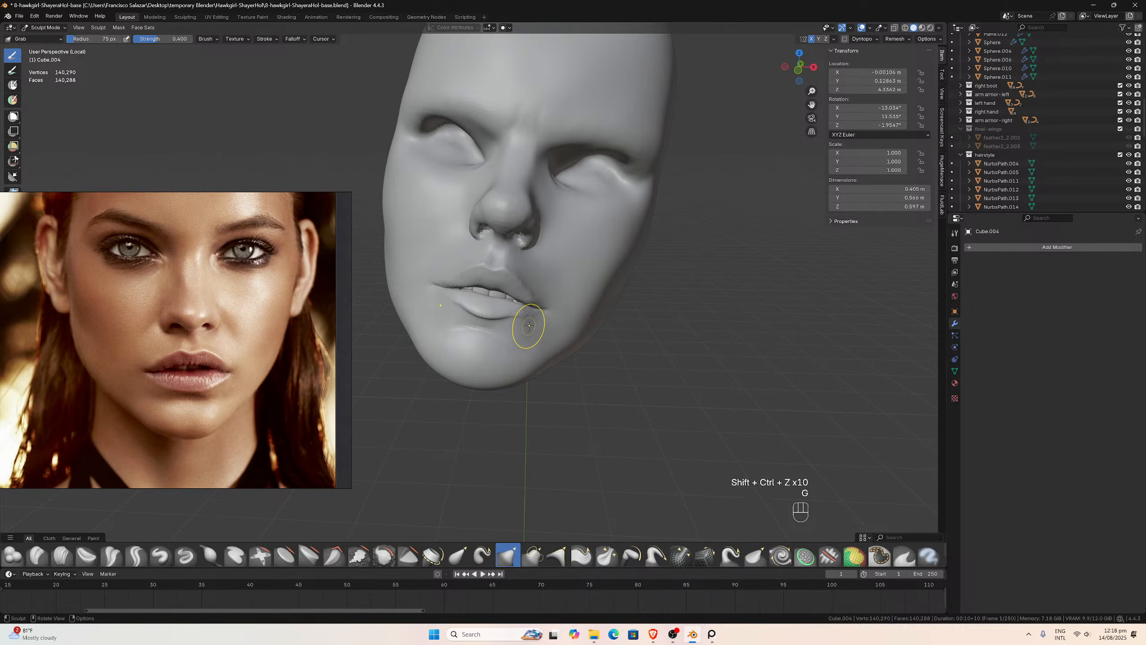
pyautogui.press('f')
pyautogui.click(540, 332)
# - Try to reshape the lower lip and the mouth corner with the Grab brush from the front
pyautogui.moveTo(540, 332); pyautogui.dragTo(492, 315, button='middle')
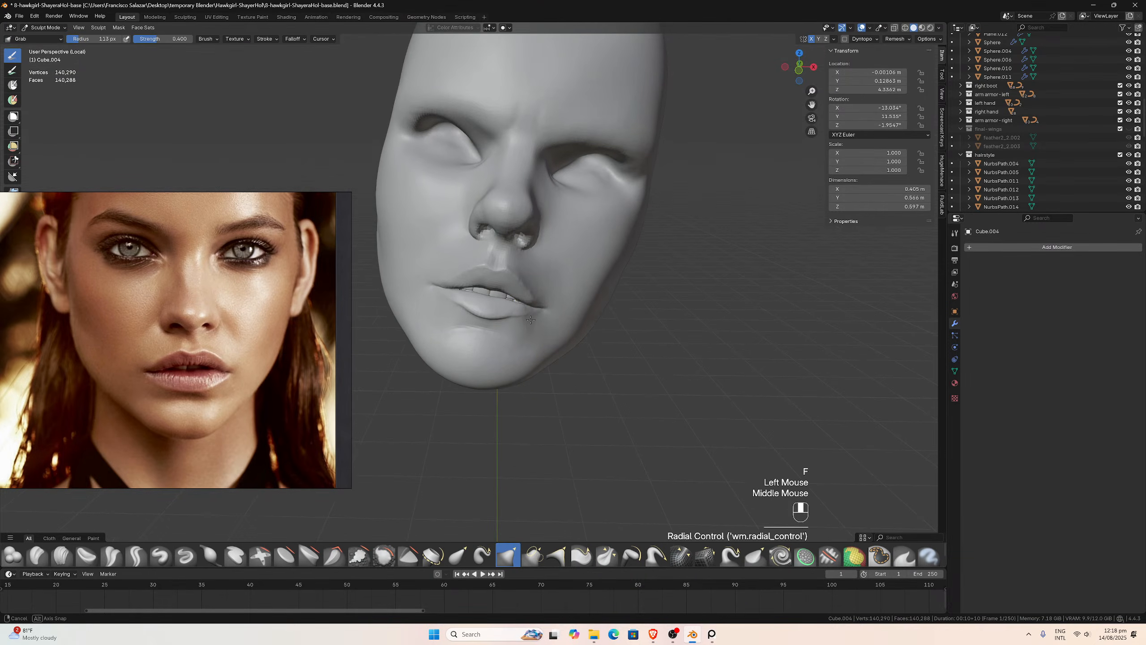
pyautogui.scroll(1, 492, 315)
pyautogui.click(483, 319)
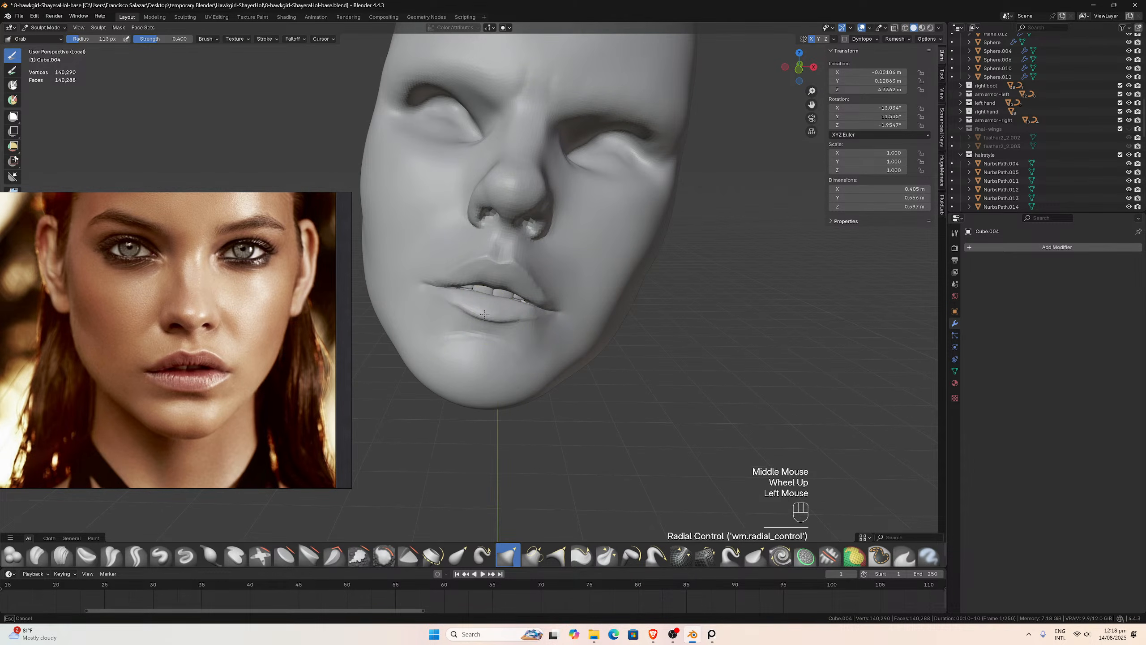
pyautogui.moveTo(482, 318); pyautogui.dragTo(432, 295)
pyautogui.scroll(2, 483, 313)
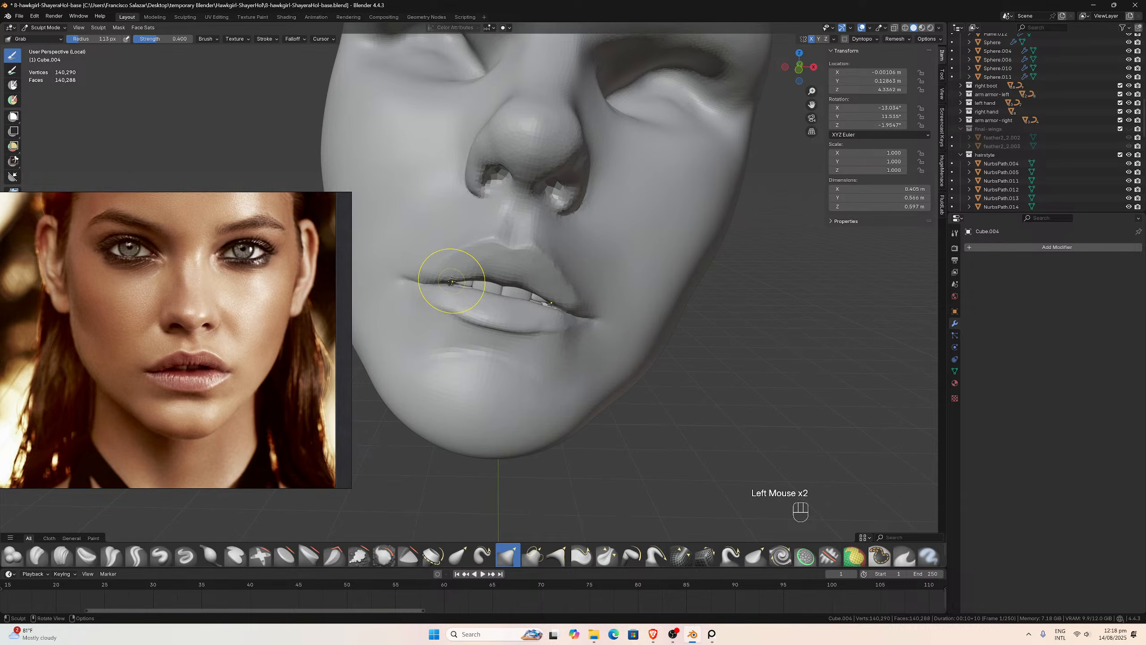
pyautogui.scroll(2, 452, 281)
# - Try to pull the lower lip over the teeth in side view with the Grab brush, following the profile portrait
pyautogui.moveTo(451, 281); pyautogui.dragTo(546, 282, button='middle')
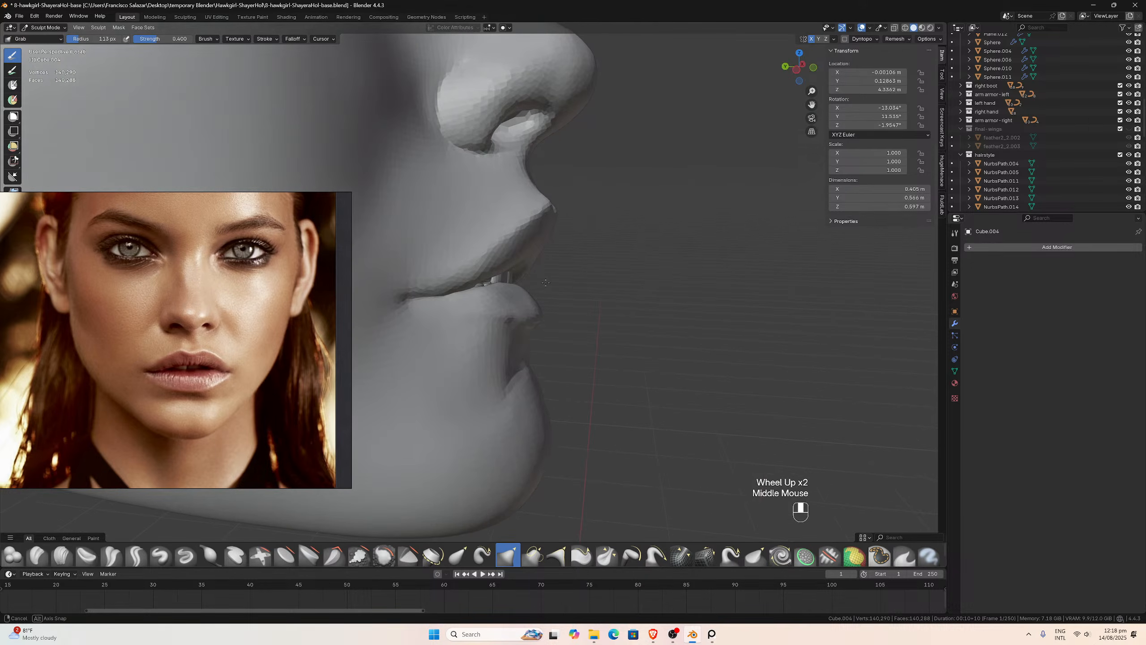
pyautogui.scroll(-4, 235, 323)
pyautogui.scroll(6, 276, 345)
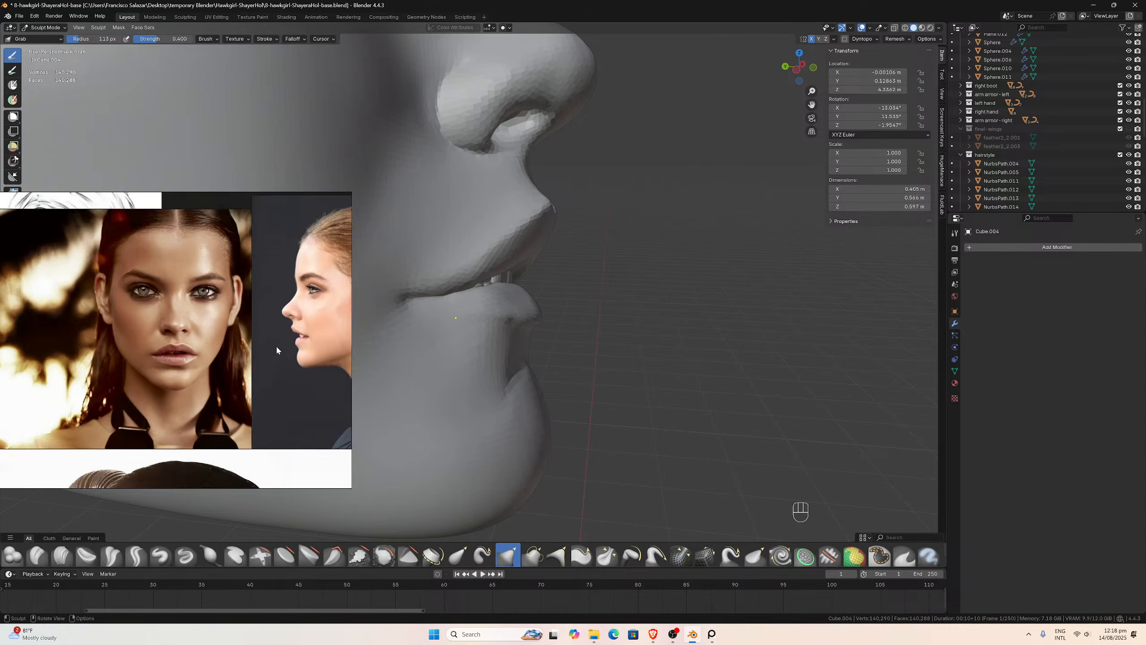
pyautogui.moveTo(271, 344); pyautogui.dragTo(189, 341, button='middle')
pyautogui.moveTo(515, 284); pyautogui.dragTo(525, 287, button='middle')
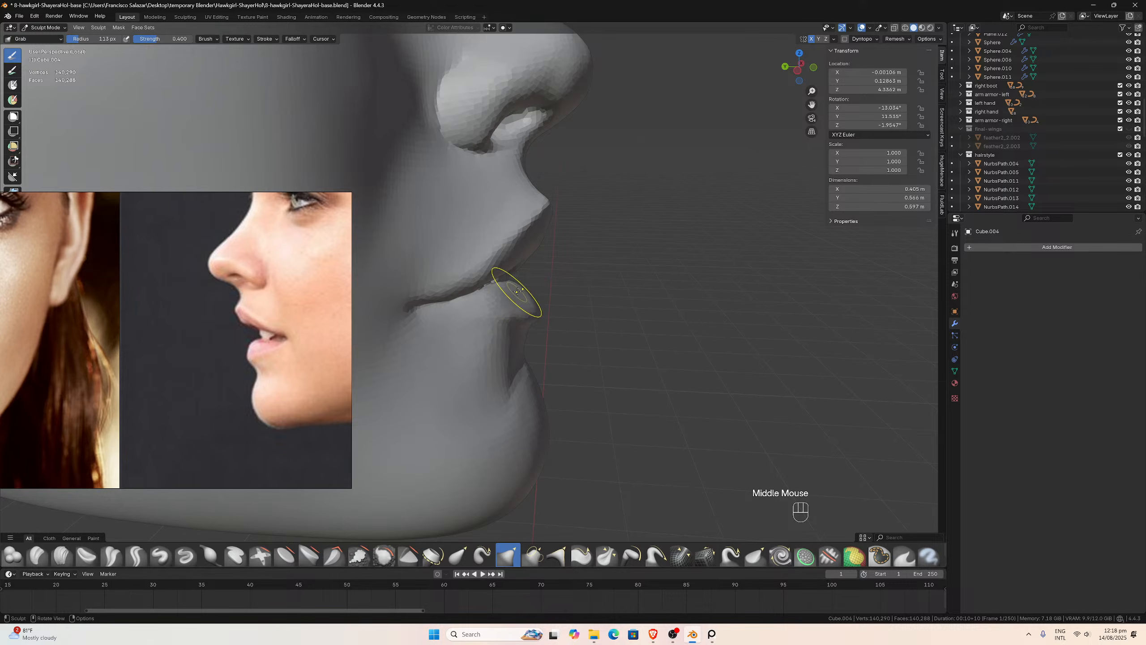
pyautogui.moveTo(518, 291); pyautogui.dragTo(526, 290)
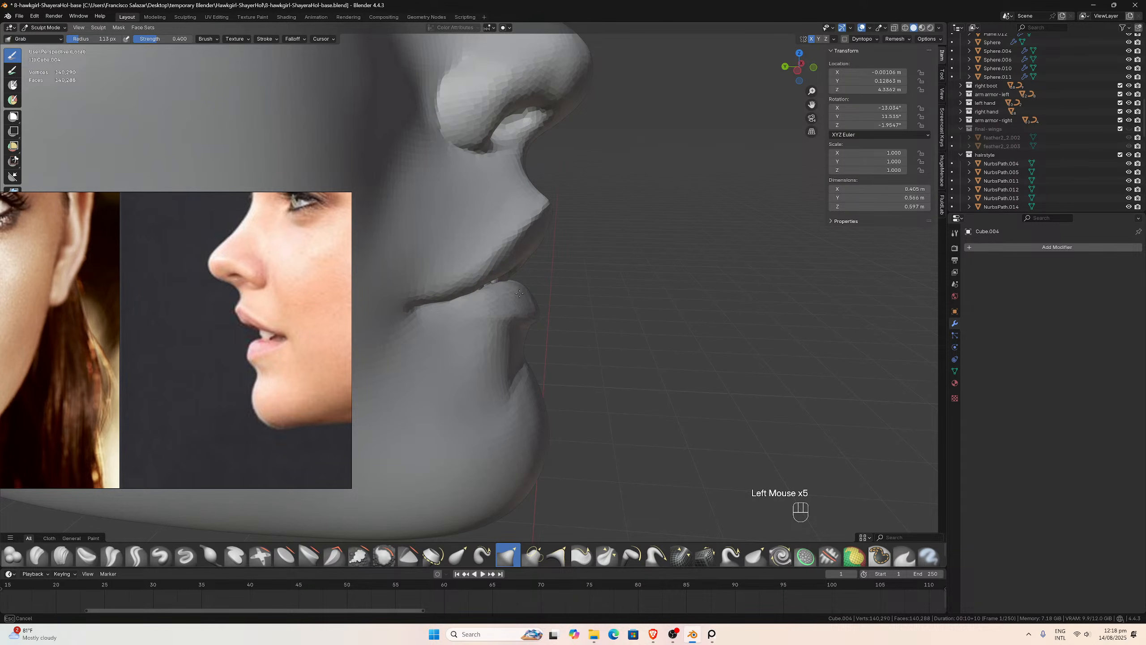
# - Try to adjust the front contour of the lower lip and the hollow beneath it with the Grab brush
pyautogui.moveTo(519, 293)
pyautogui.mouseDown(button='middle')
pyautogui.moveTo(429, 302)
pyautogui.moveTo(549, 298)
pyautogui.moveTo(645, 316)
pyautogui.mouseUp(button='middle')
pyautogui.scroll(-1, 478, 300)
pyautogui.scroll(2, 546, 297)
pyautogui.scroll(-3, 632, 317)
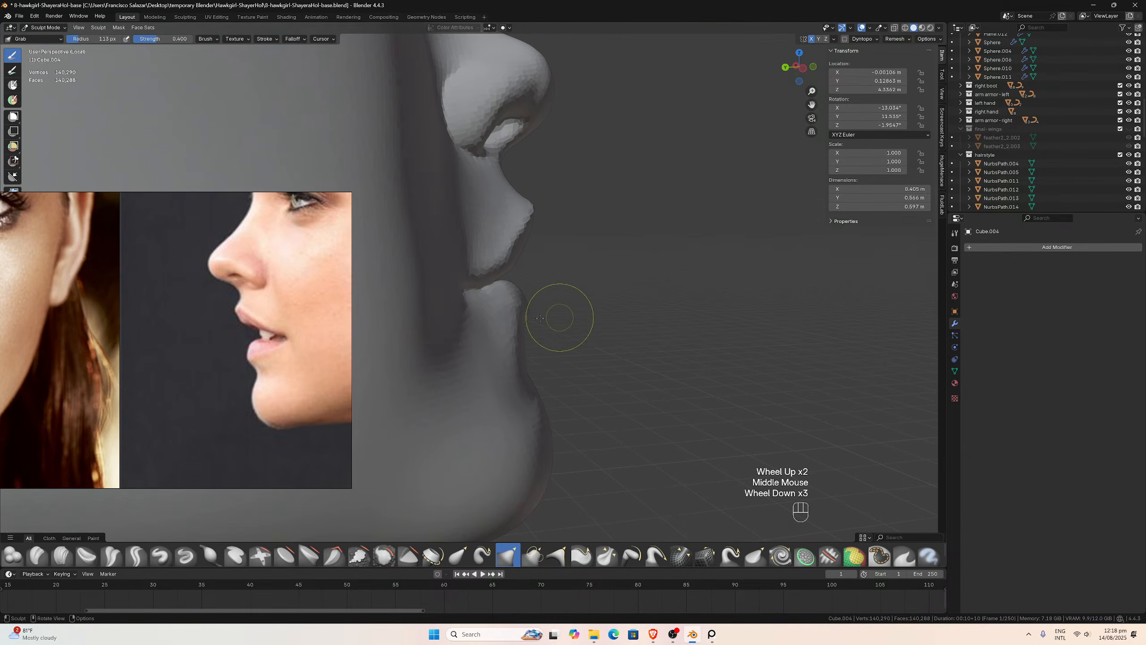
pyautogui.moveTo(539, 318); pyautogui.dragTo(537, 313, button='middle')
pyautogui.moveTo(515, 305); pyautogui.dragTo(513, 306)
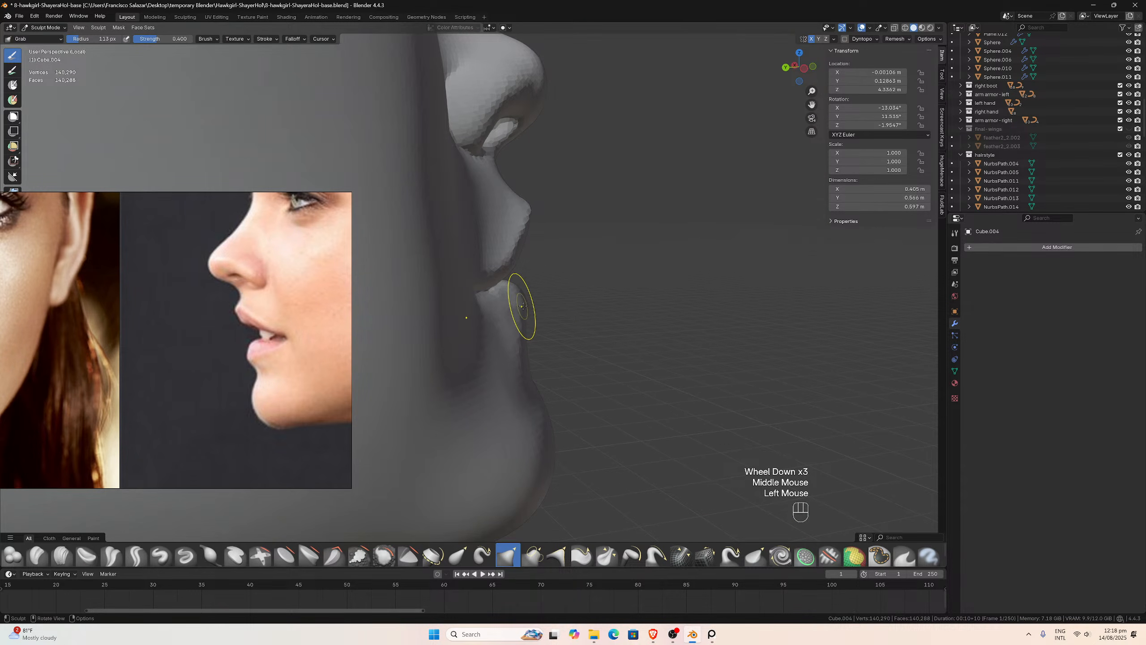
pyautogui.moveTo(528, 309)
pyautogui.mouseDown(button='middle')
pyautogui.moveTo(450, 322)
pyautogui.moveTo(435, 305)
pyautogui.moveTo(410, 308)
pyautogui.moveTo(456, 320)
pyautogui.moveTo(468, 349)
pyautogui.moveTo(434, 339)
pyautogui.moveTo(440, 333)
pyautogui.mouseUp(button='middle')
pyautogui.moveTo(440, 332); pyautogui.dragTo(430, 341)
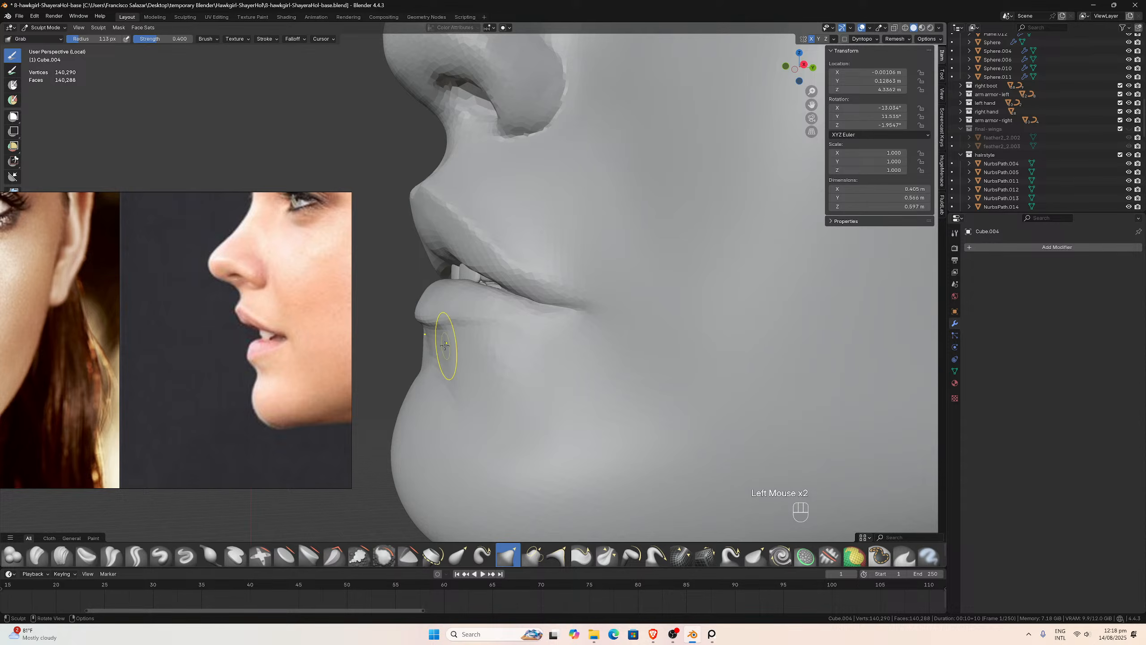
# - Try to smooth the crease along the lower edge of the lower lip
pyautogui.moveTo(445, 338); pyautogui.dragTo(468, 327, button='middle')
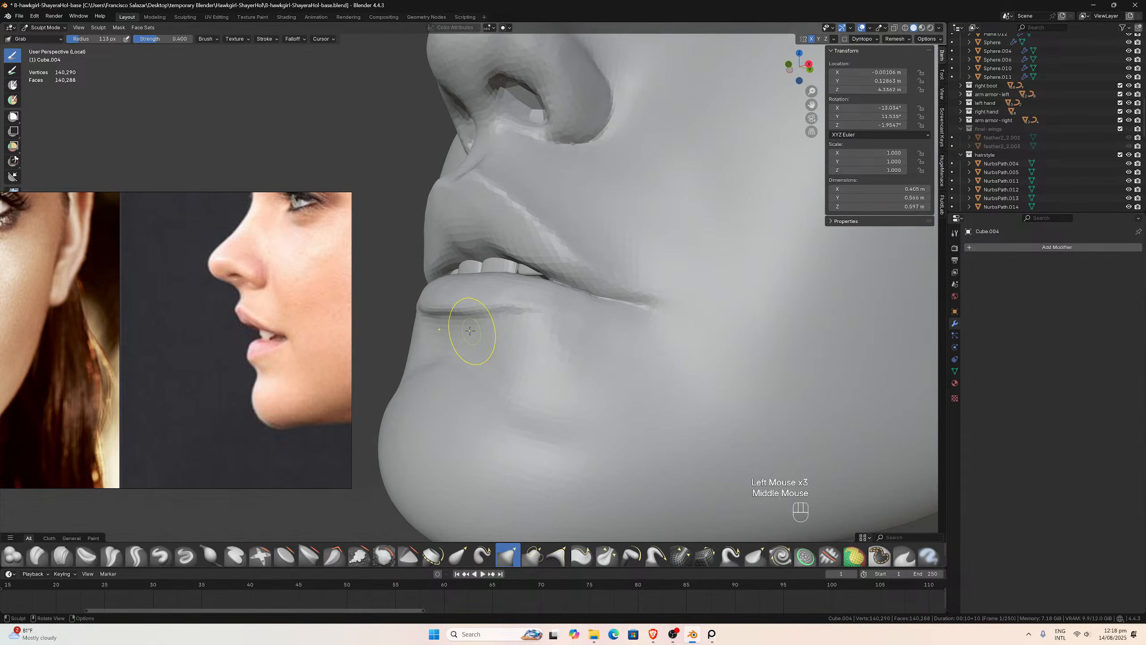
pyautogui.keyDown('shift'); pyautogui.click(469, 312); pyautogui.keyUp('shift')
pyautogui.keyDown('shift'); pyautogui.click(469, 310); pyautogui.keyUp('shift')
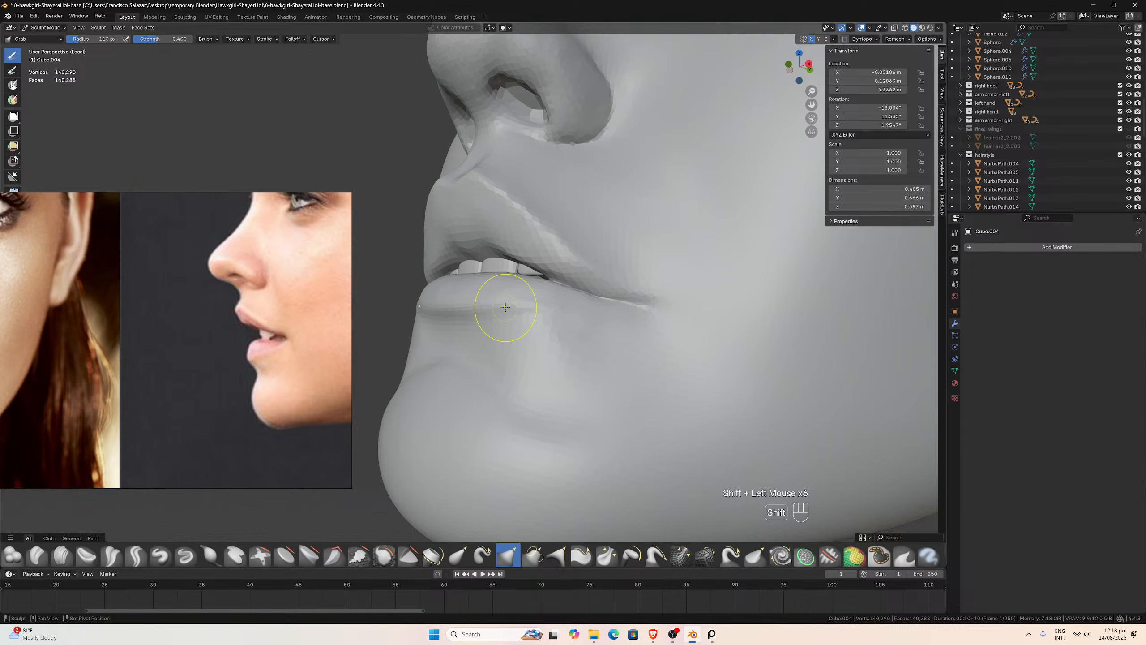
# - Examine the mouth from several angles and compare it with the front portrait reference
pyautogui.moveTo(505, 307)
pyautogui.mouseDown(button='middle')
pyautogui.moveTo(657, 340)
pyautogui.moveTo(606, 321)
pyautogui.moveTo(679, 312)
pyautogui.mouseUp(button='middle')
pyautogui.scroll(-3, 568, 327)
pyautogui.scroll(1, 658, 336)
pyautogui.scroll(1, 641, 336)
pyautogui.scroll(2, 604, 321)
pyautogui.moveTo(496, 280); pyautogui.dragTo(491, 280, button='middle')
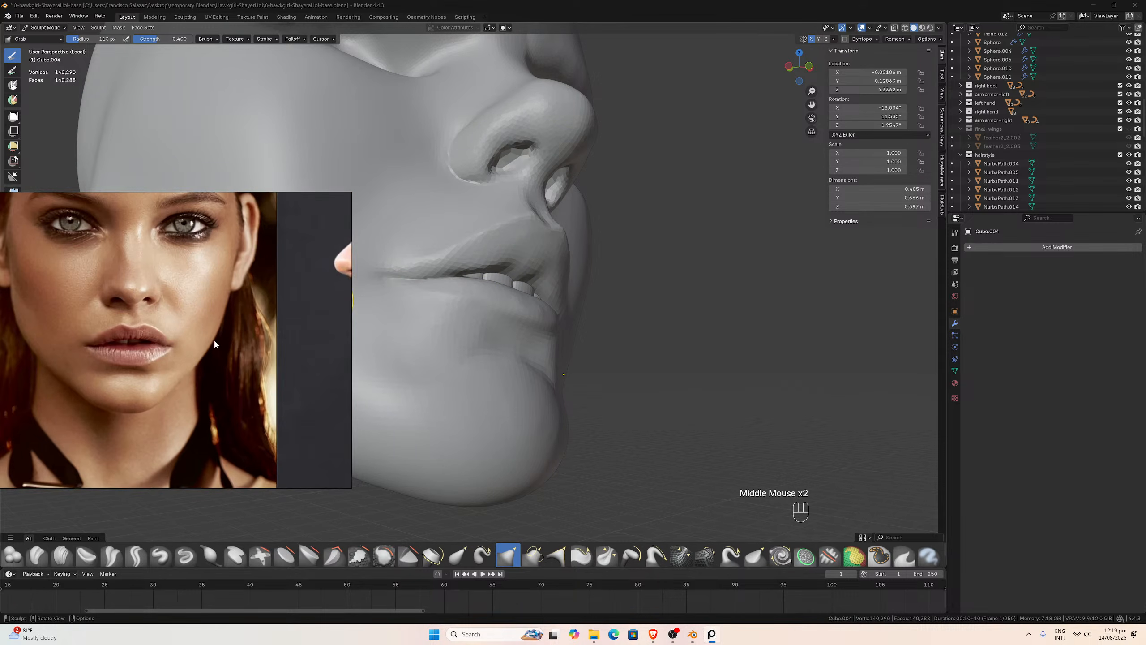
pyautogui.moveTo(492, 257)
pyautogui.mouseDown(button='middle')
pyautogui.moveTo(479, 295)
pyautogui.moveTo(495, 272)
pyautogui.mouseUp(button='middle')
pyautogui.scroll(-4, 482, 278)
pyautogui.scroll(2, 483, 287)
pyautogui.scroll(-1, 494, 273)
pyautogui.scroll(2, 512, 293)
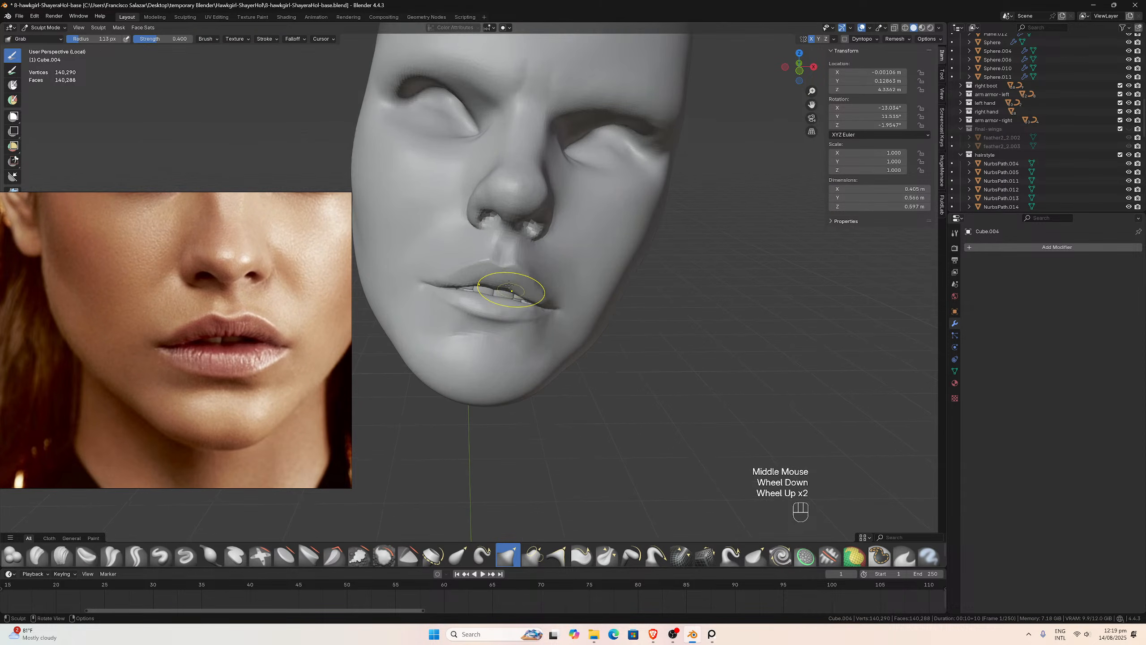
pyautogui.scroll(-2, 490, 252)
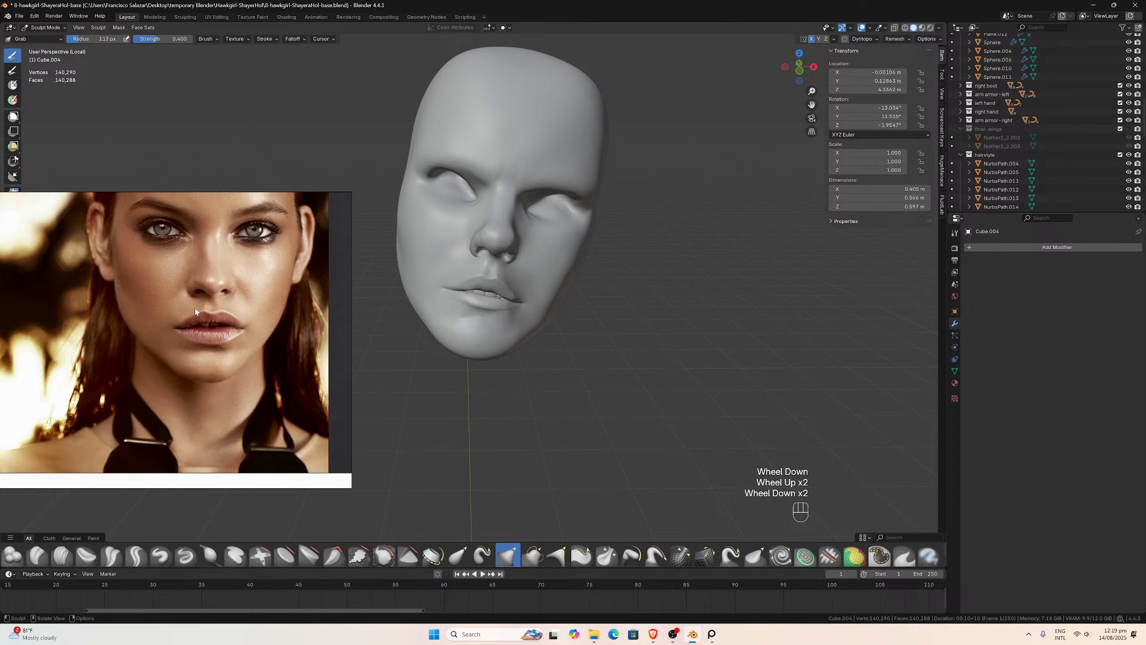
# - Try to refine the lower lip's outline from the front with the Grab brush, checking it against the portrait
pyautogui.moveTo(481, 268); pyautogui.dragTo(525, 294, button='middle')
pyautogui.scroll(-1, 492, 283)
pyautogui.scroll(3, 514, 293)
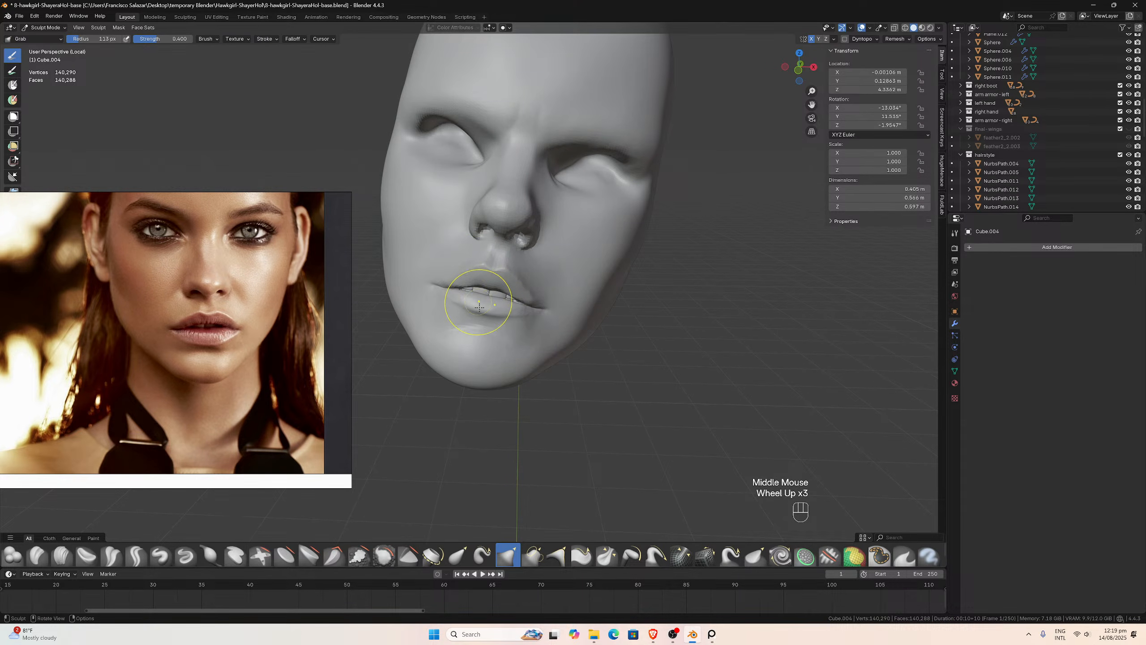
pyautogui.scroll(1, 479, 307)
pyautogui.moveTo(466, 312); pyautogui.dragTo(471, 303, button='middle')
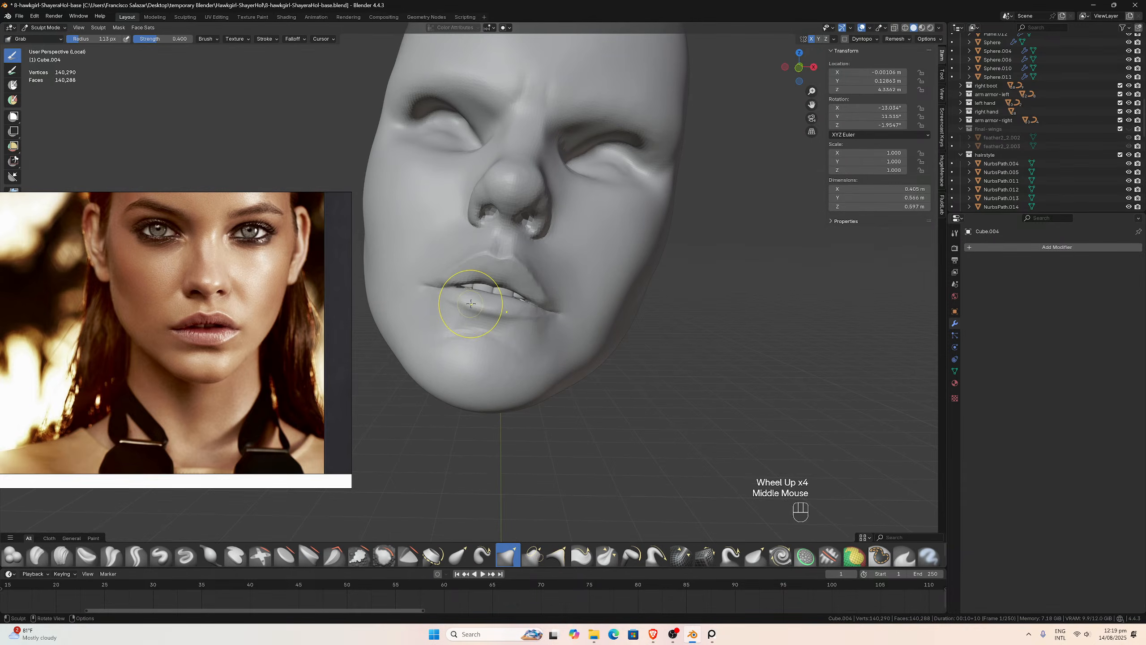
pyautogui.moveTo(473, 308); pyautogui.dragTo(511, 318)
pyautogui.moveTo(511, 318); pyautogui.dragTo(501, 264, button='middle')
pyautogui.scroll(-1, 508, 291)
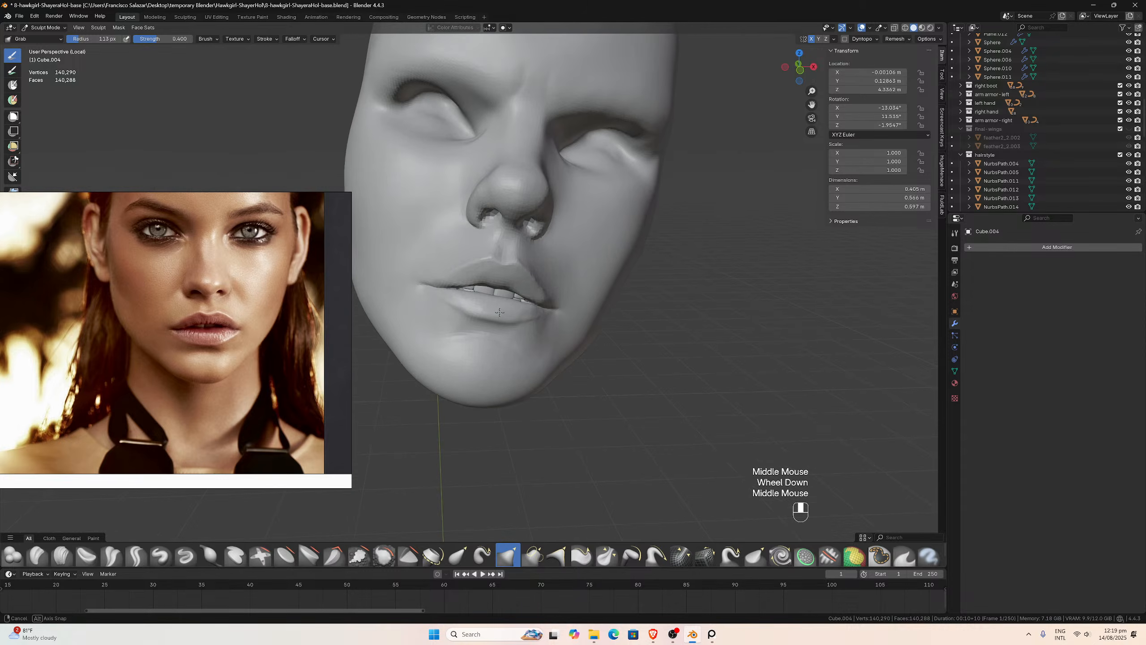
pyautogui.scroll(-2, 500, 260)
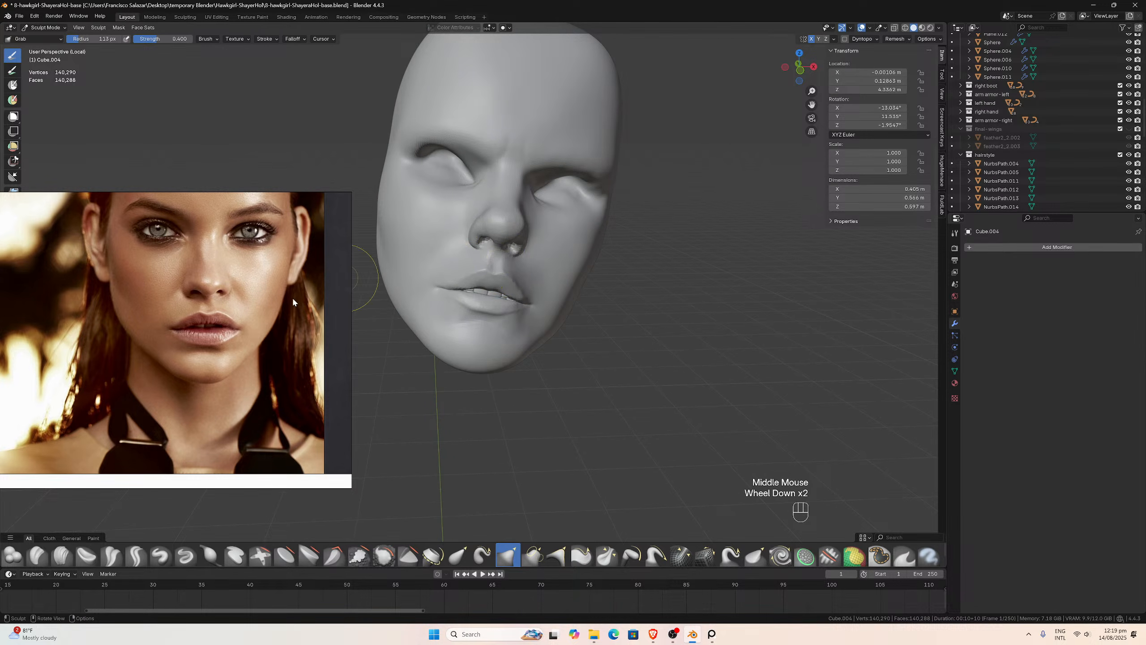
pyautogui.scroll(-3, 433, 305)
pyautogui.moveTo(433, 305); pyautogui.dragTo(459, 287, button='middle')
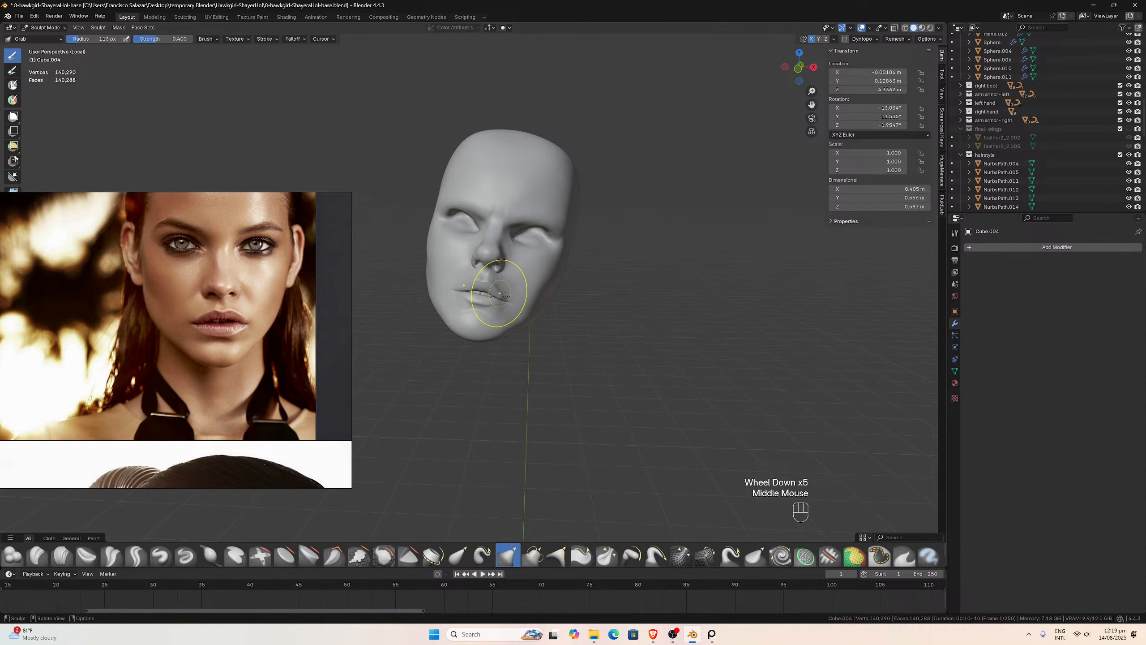
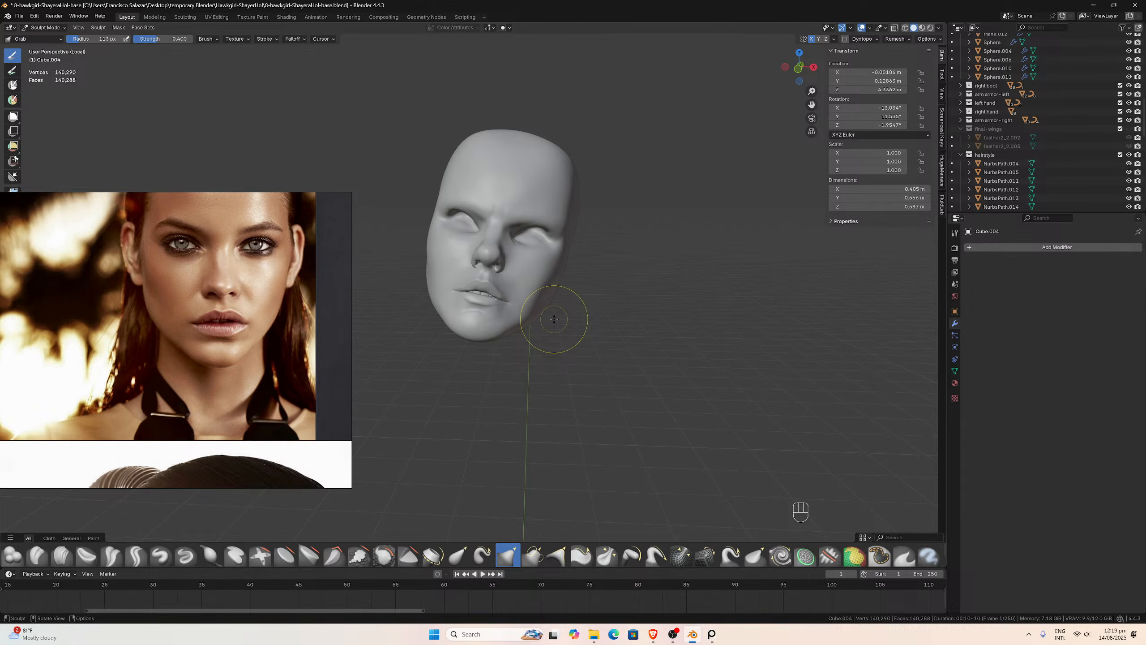
# - Try to shorten the chin and shift the mouth area with broad Grab strokes from a distance
pyautogui.scroll(-2, 553, 319)
pyautogui.middleClick(519, 325)
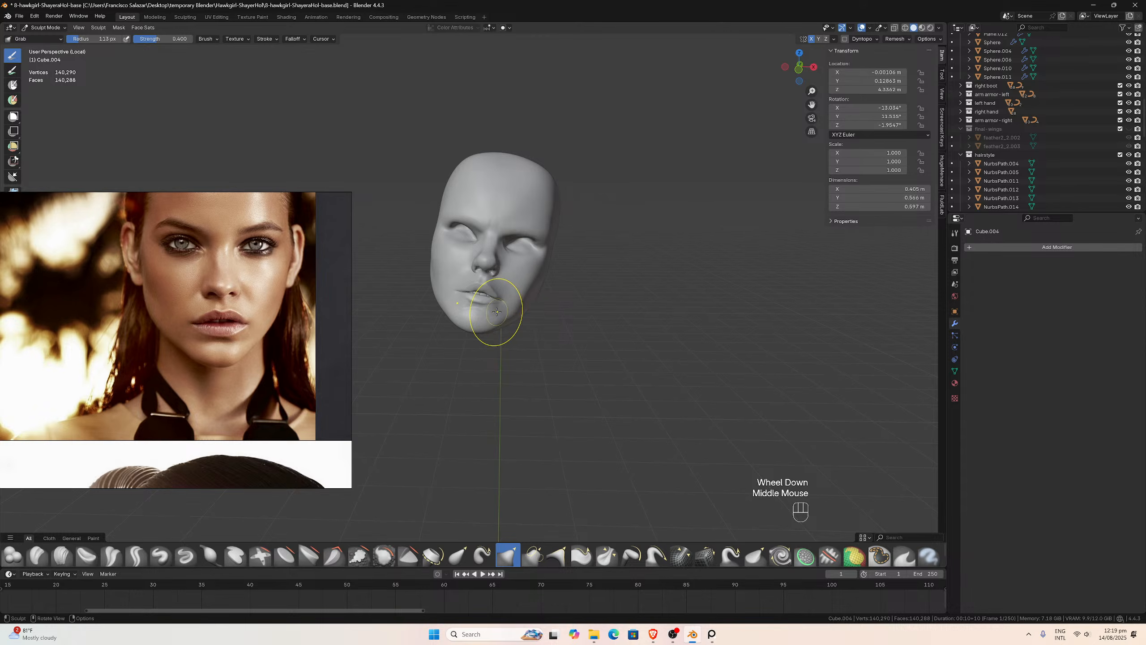
pyautogui.scroll(-1, 492, 303)
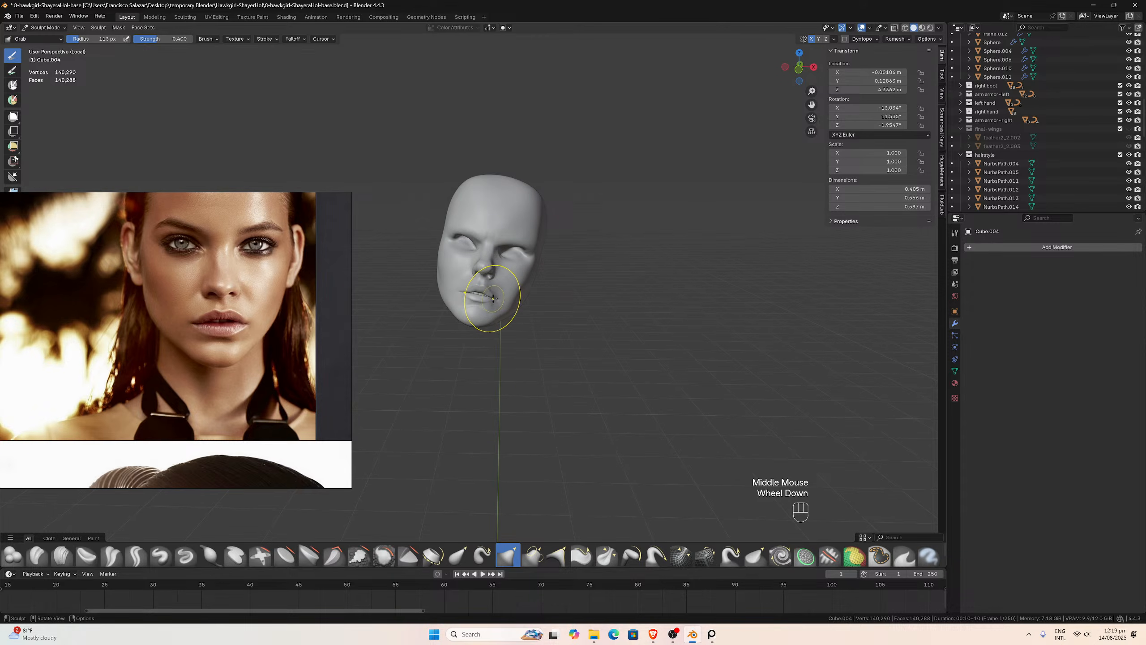
pyautogui.moveTo(493, 299); pyautogui.dragTo(477, 326)
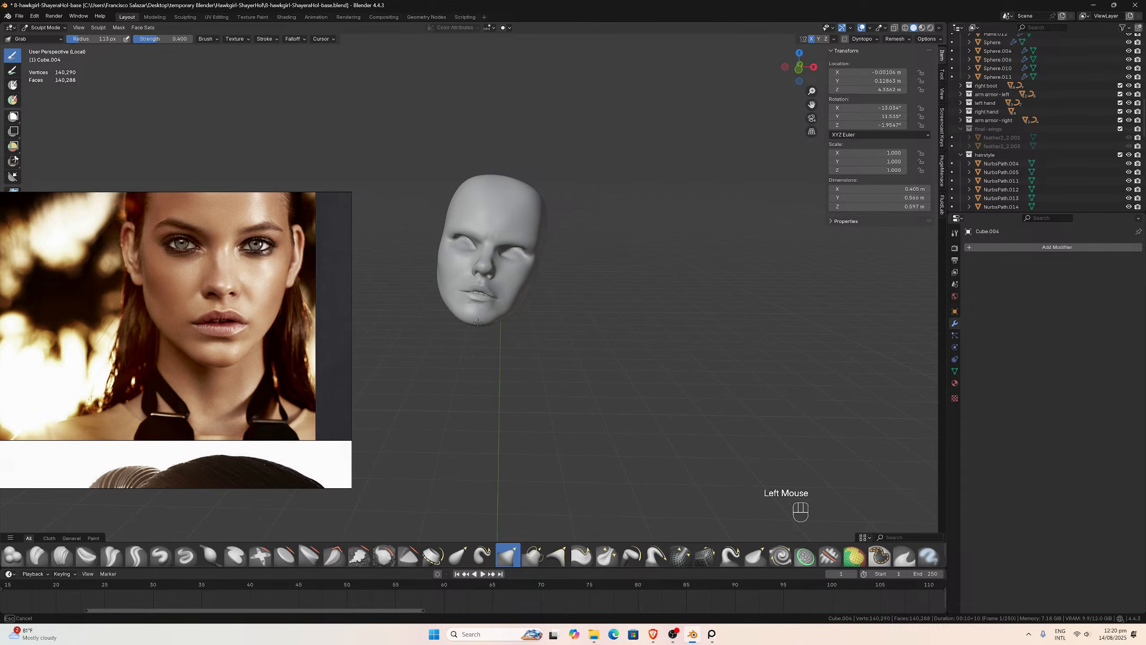
pyautogui.moveTo(478, 322); pyautogui.dragTo(486, 312)
pyautogui.moveTo(486, 312); pyautogui.dragTo(487, 290, button='middle')
pyautogui.scroll(1, 488, 290)
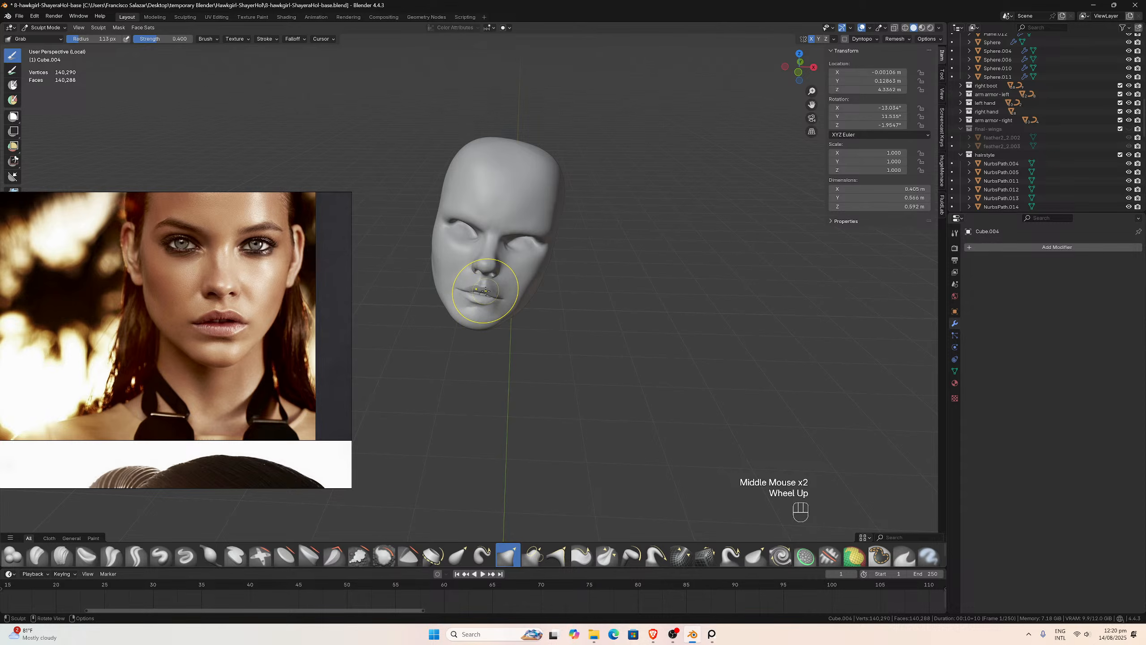
pyautogui.moveTo(487, 292); pyautogui.dragTo(486, 278)
pyautogui.scroll(4, 486, 278)
# - Undo the pinch, lip and chin strokes back to the start of the sculpting session, staying in Sculpt Mode
pyautogui.moveTo(492, 275)
pyautogui.mouseDown(button='middle')
pyautogui.moveTo(540, 248)
pyautogui.moveTo(513, 241)
pyautogui.moveTo(547, 281)
pyautogui.mouseUp(button='middle')
pyautogui.scroll(-1, 551, 283)
pyautogui.hotkey('ctrl', 'z')
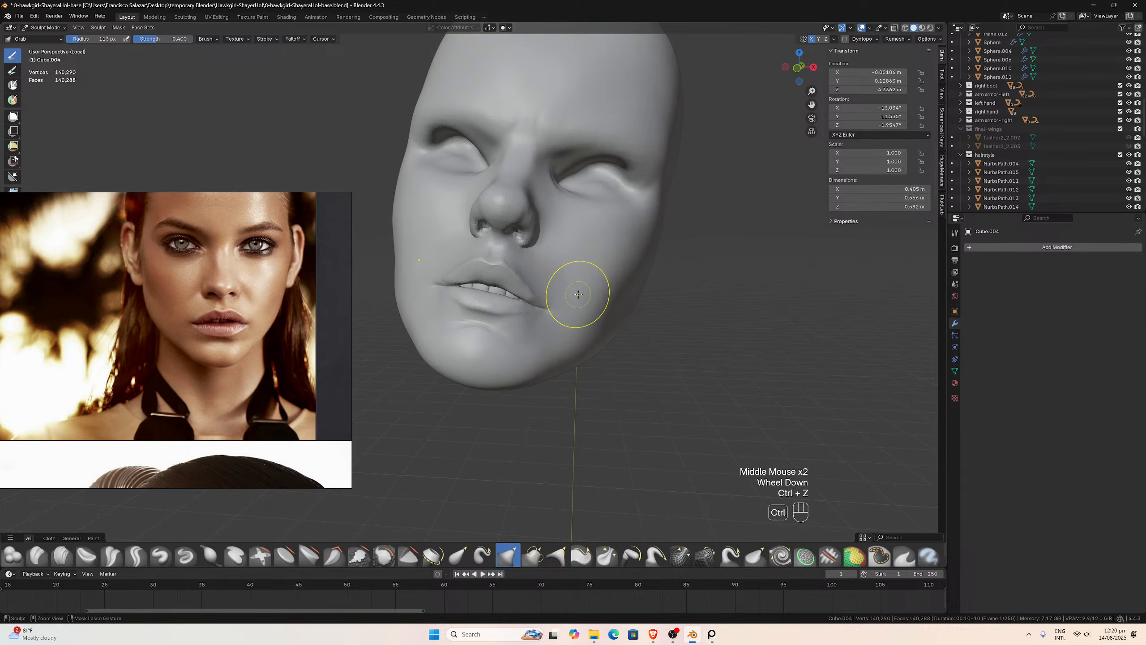
pyautogui.hotkey('ctrl', 'z')
pyautogui.hotkey('ctrl', 'z')
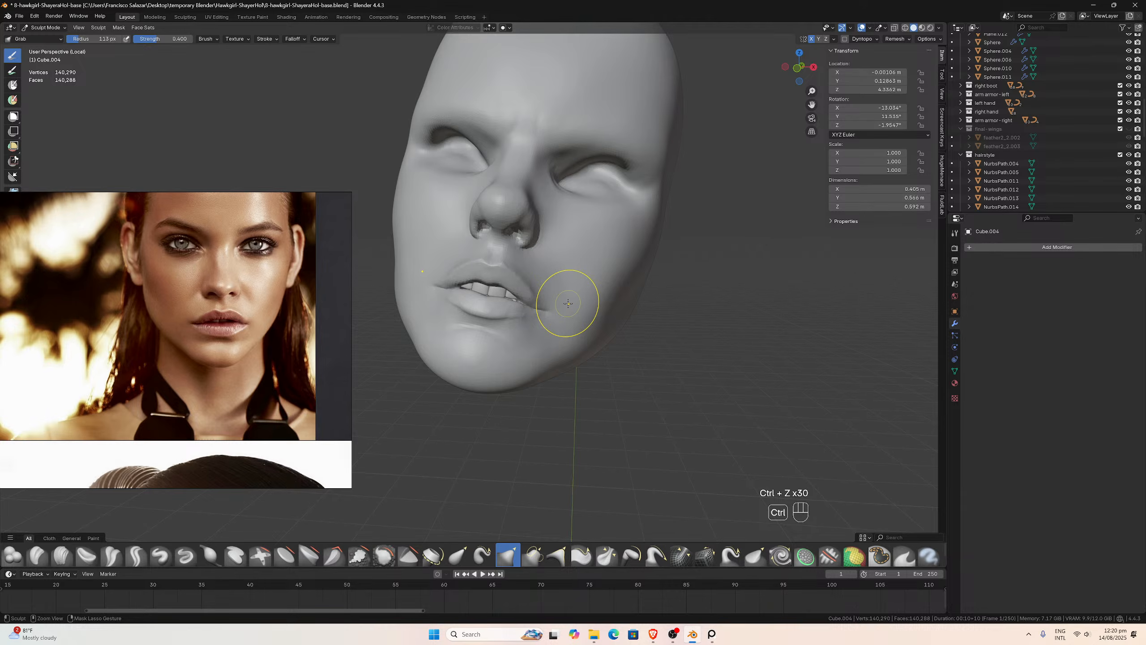
pyautogui.hotkey('ctrl', 'z')
pyautogui.hotkey('ctrl', 'z')
pyautogui.hotkey('ctrl', 'z')
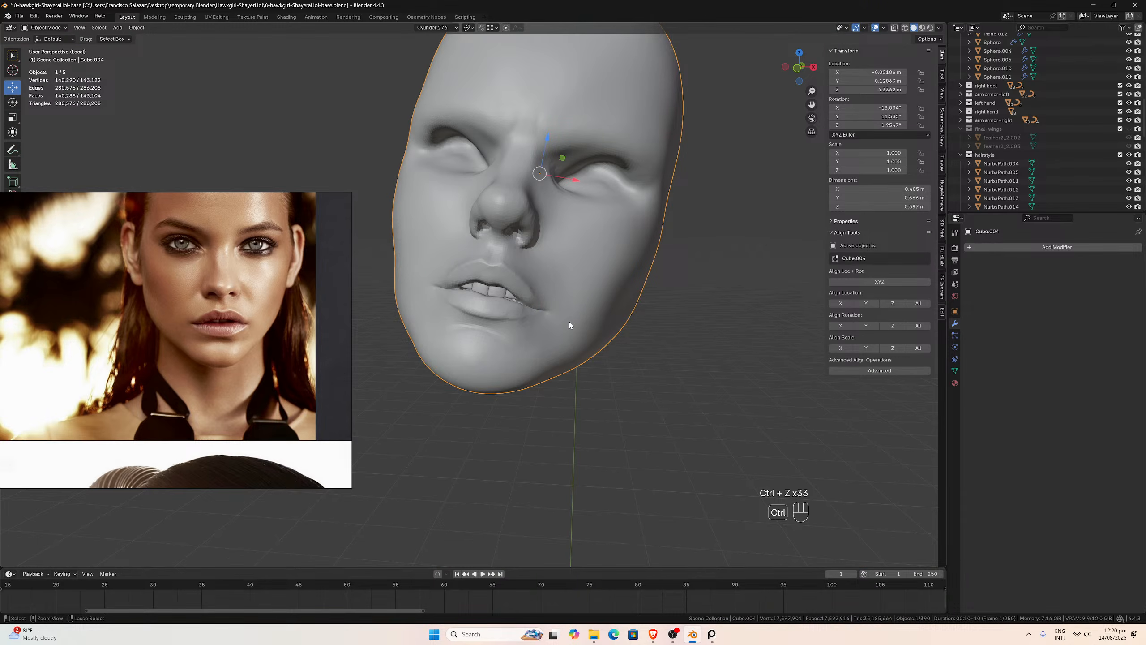
pyautogui.hotkey('ctrl', 'shift', 'z')
# - Examine the restored mouth from the front and in profile, and compare it with the portrait references
pyautogui.scroll(-3, 570, 325)
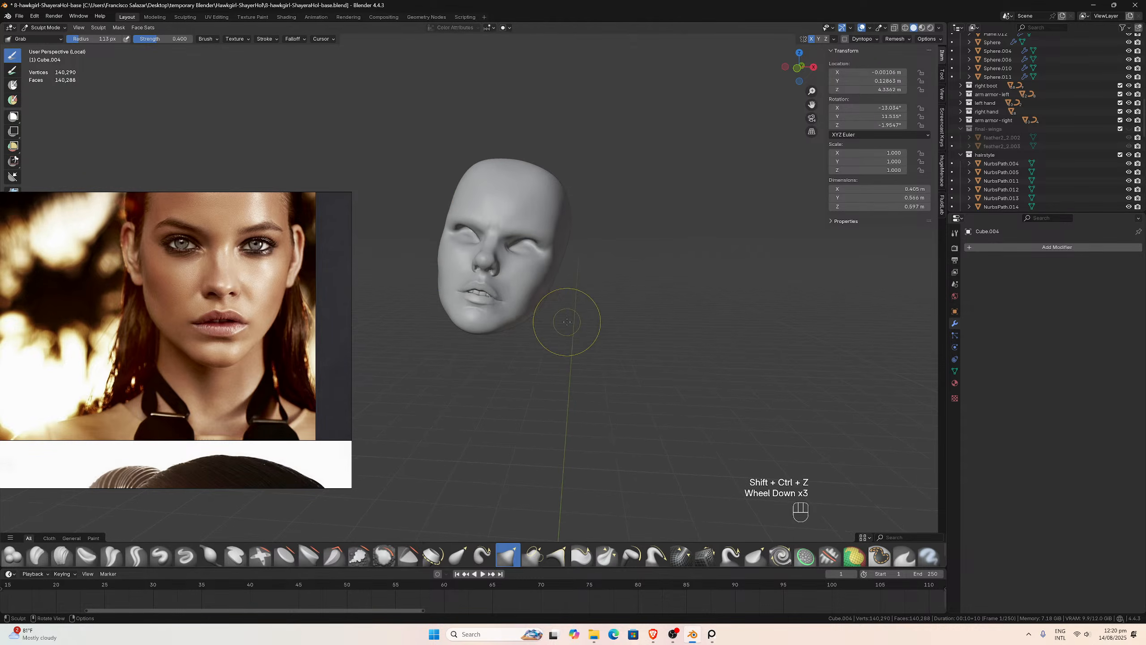
pyautogui.moveTo(569, 325)
pyautogui.mouseDown(button='middle')
pyautogui.moveTo(582, 329)
pyautogui.moveTo(557, 323)
pyautogui.mouseUp(button='middle')
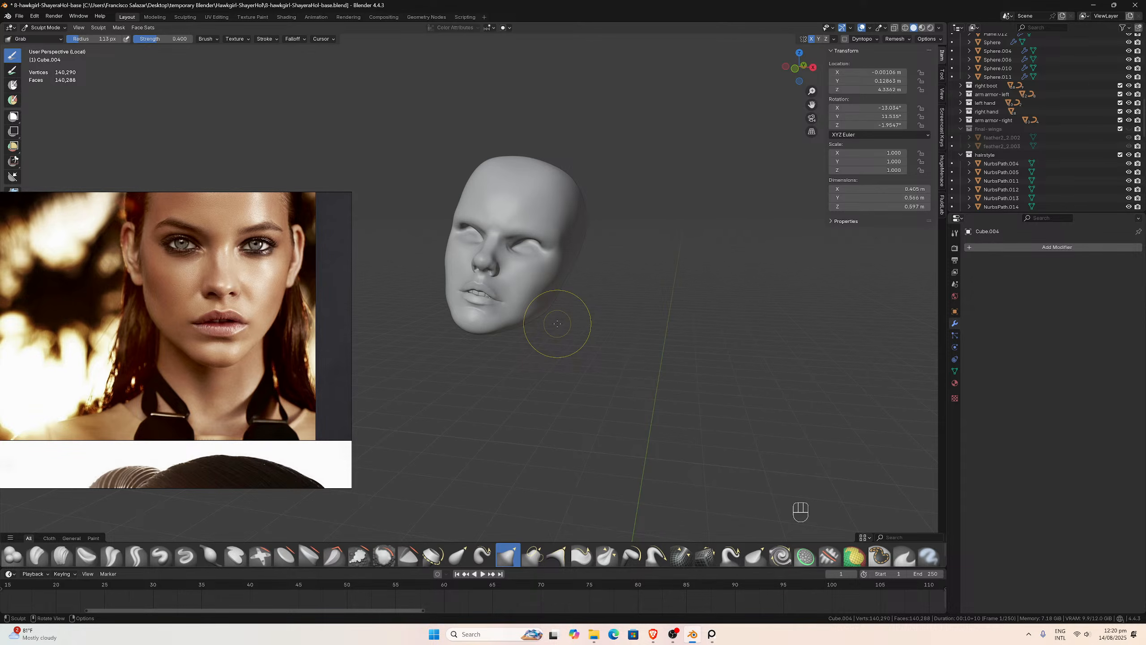
pyautogui.moveTo(558, 323)
pyautogui.mouseDown(button='middle')
pyautogui.moveTo(629, 302)
pyautogui.moveTo(566, 308)
pyautogui.moveTo(645, 304)
pyautogui.moveTo(557, 305)
pyautogui.moveTo(587, 286)
pyautogui.moveTo(520, 302)
pyautogui.moveTo(560, 305)
pyautogui.moveTo(462, 271)
pyautogui.moveTo(506, 300)
pyautogui.moveTo(496, 303)
pyautogui.mouseUp(button='middle')
pyautogui.scroll(2, 568, 327)
pyautogui.scroll(3, 565, 308)
pyautogui.scroll(-3, 525, 299)
pyautogui.scroll(1, 566, 306)
pyautogui.scroll(3, 512, 294)
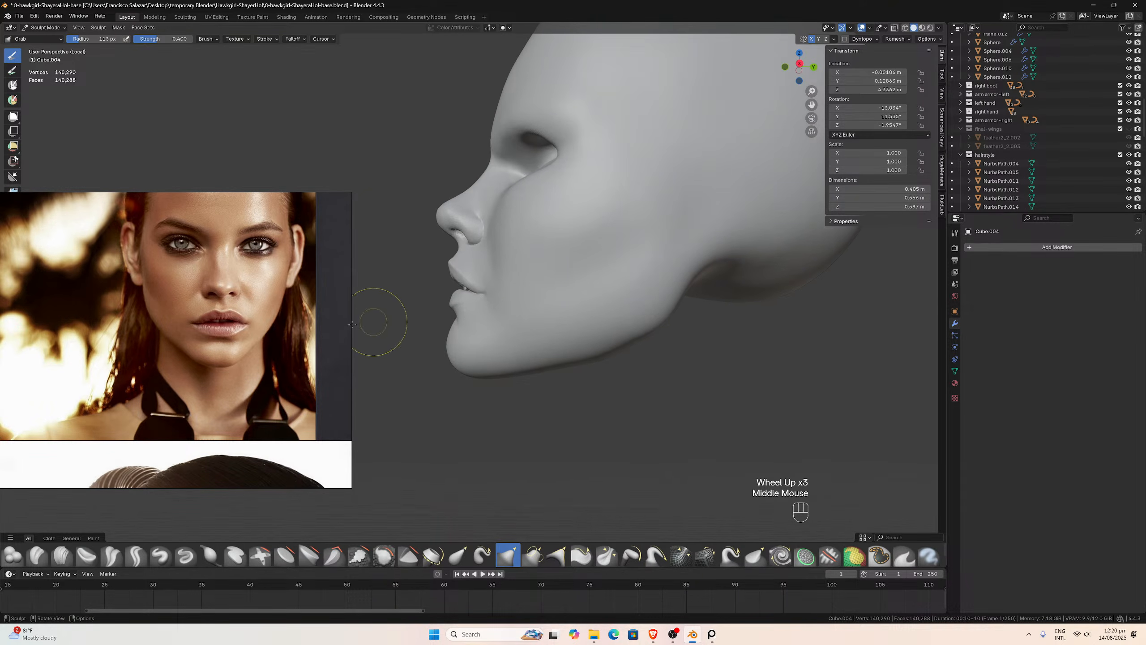
pyautogui.scroll(-5, 255, 316)
pyautogui.scroll(2, 255, 316)
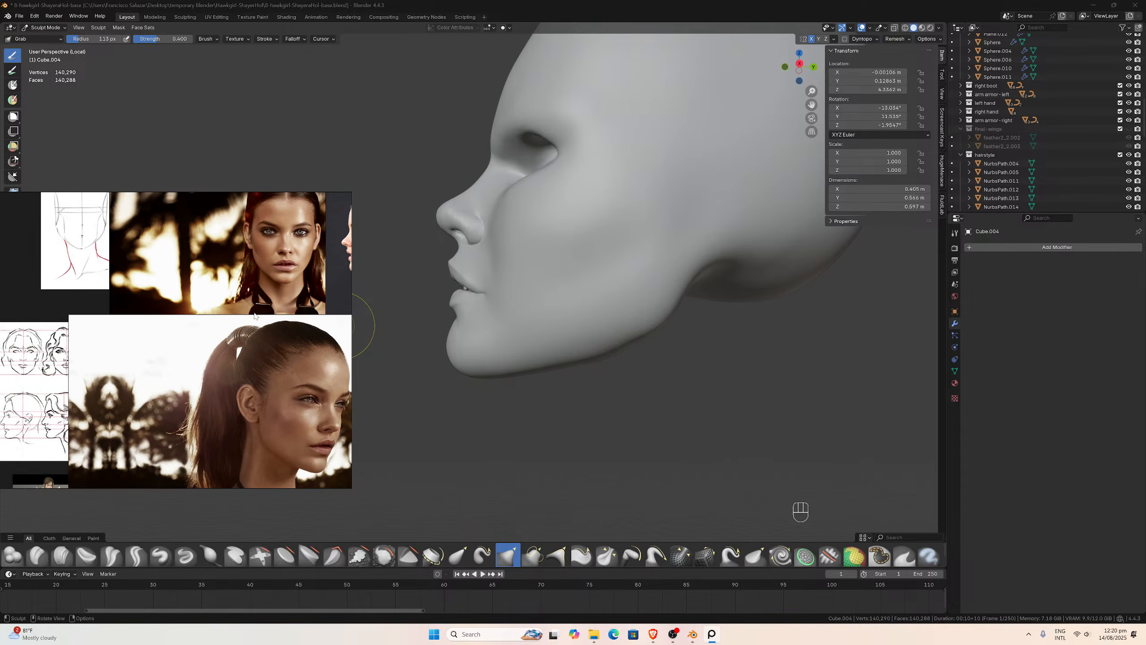
pyautogui.scroll(1, 410, 303)
# - Try a small Grab stroke at the corner of the mouth and compare the face with and without it
pyautogui.moveTo(409, 302); pyautogui.dragTo(473, 293, button='middle')
pyautogui.scroll(1, 480, 291)
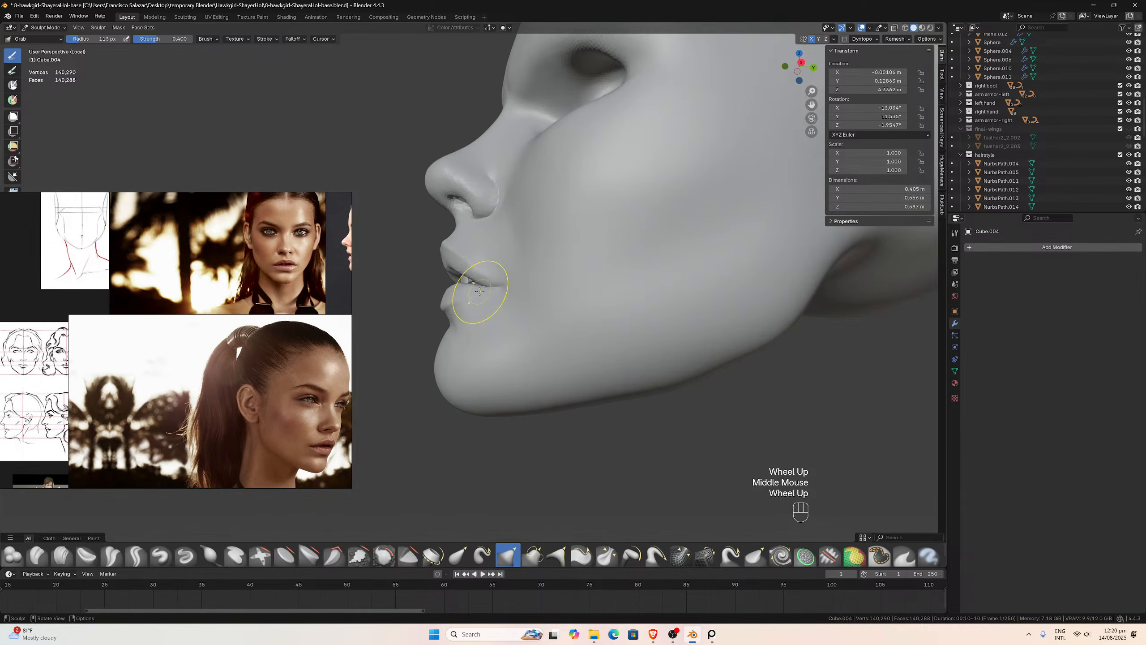
pyautogui.moveTo(478, 288); pyautogui.dragTo(479, 286)
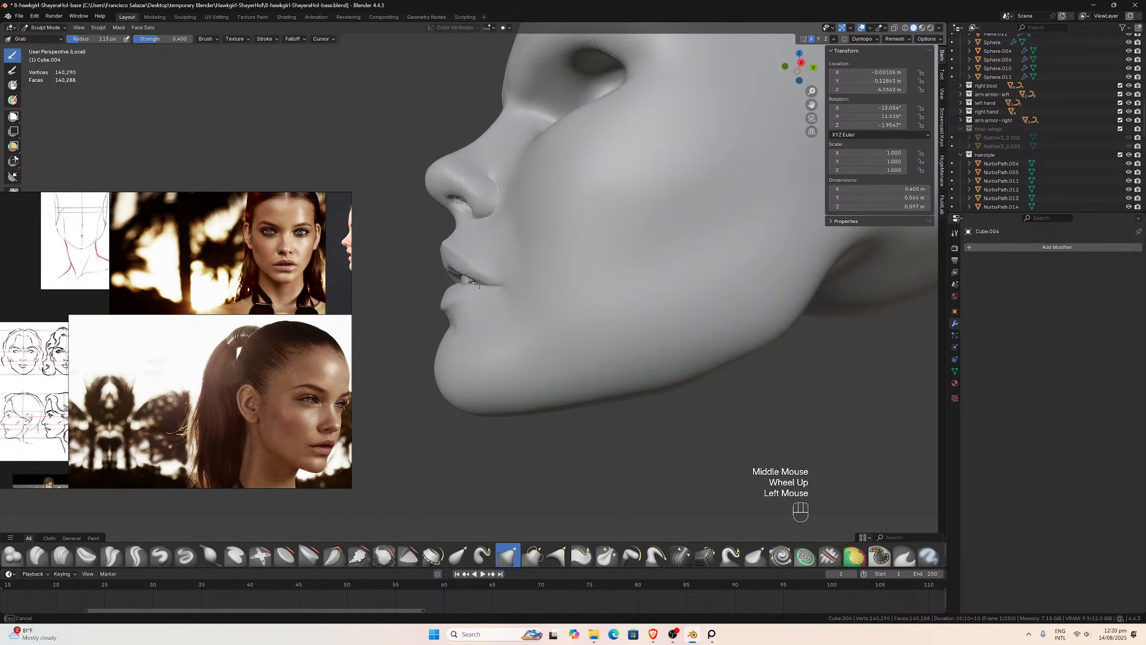
pyautogui.moveTo(500, 307); pyautogui.dragTo(588, 351, button='middle')
pyautogui.scroll(-1, 588, 350)
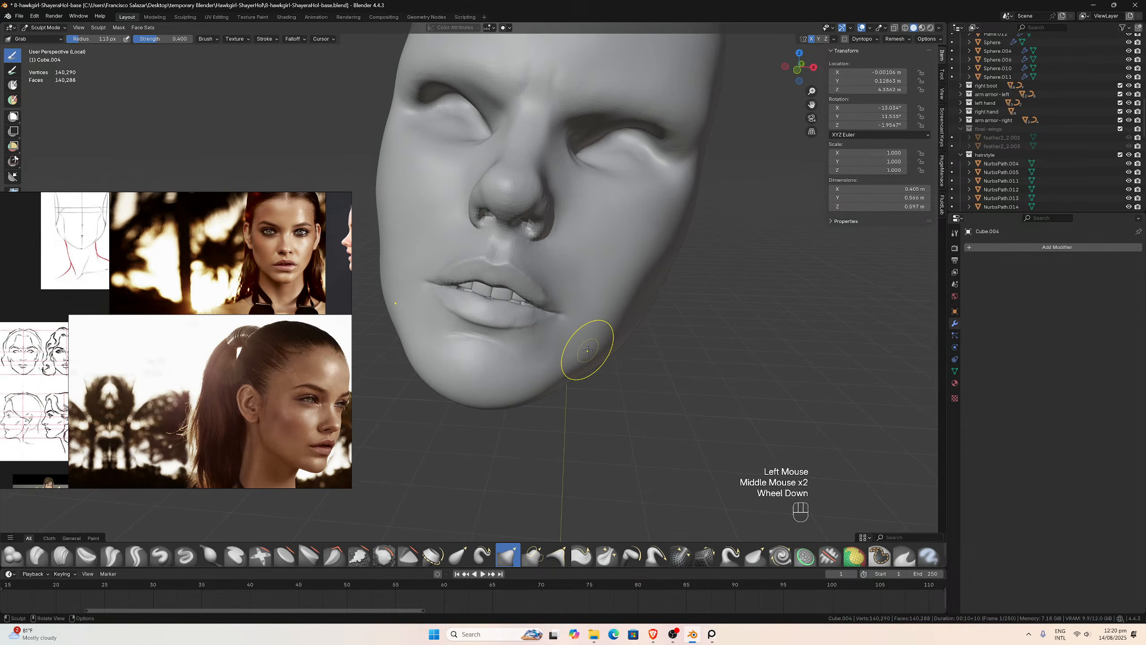
pyautogui.hotkey('ctrl', 'z')
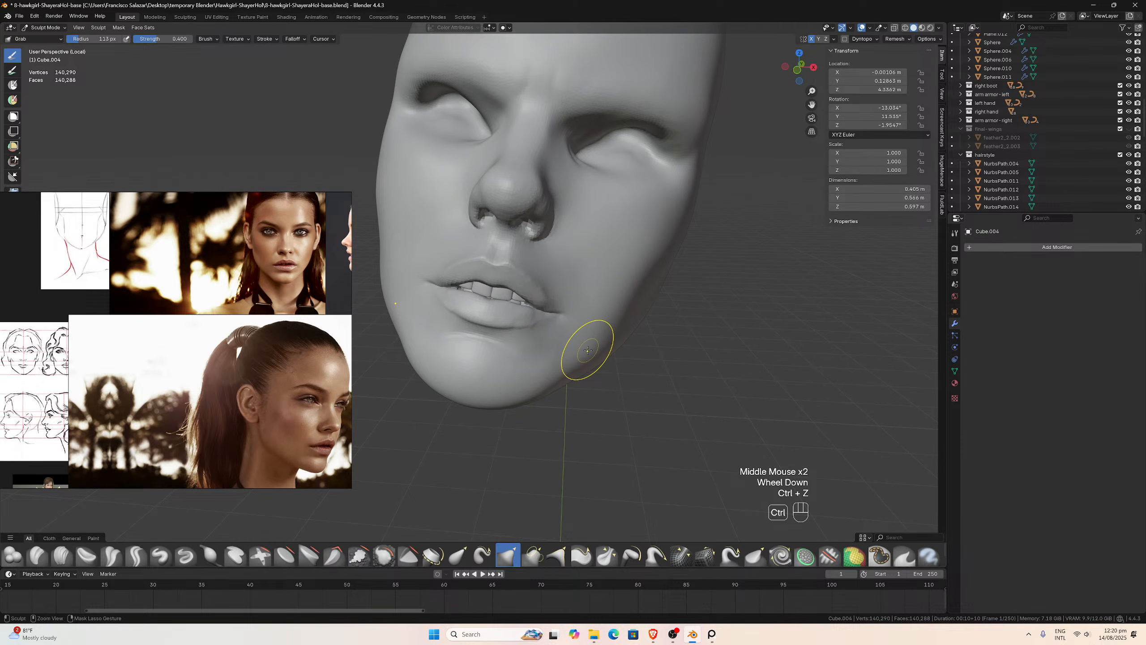
pyautogui.hotkey('ctrl', 'shift', 'z')
pyautogui.hotkey('ctrl', 'z')
# - Try to tighten the line between the lips toward the mouth corner in profile with the Pinch/Magnify brush
pyautogui.moveTo(588, 351); pyautogui.dragTo(488, 317, button='middle')
pyautogui.scroll(-1, 507, 329)
pyautogui.scroll(1, 504, 327)
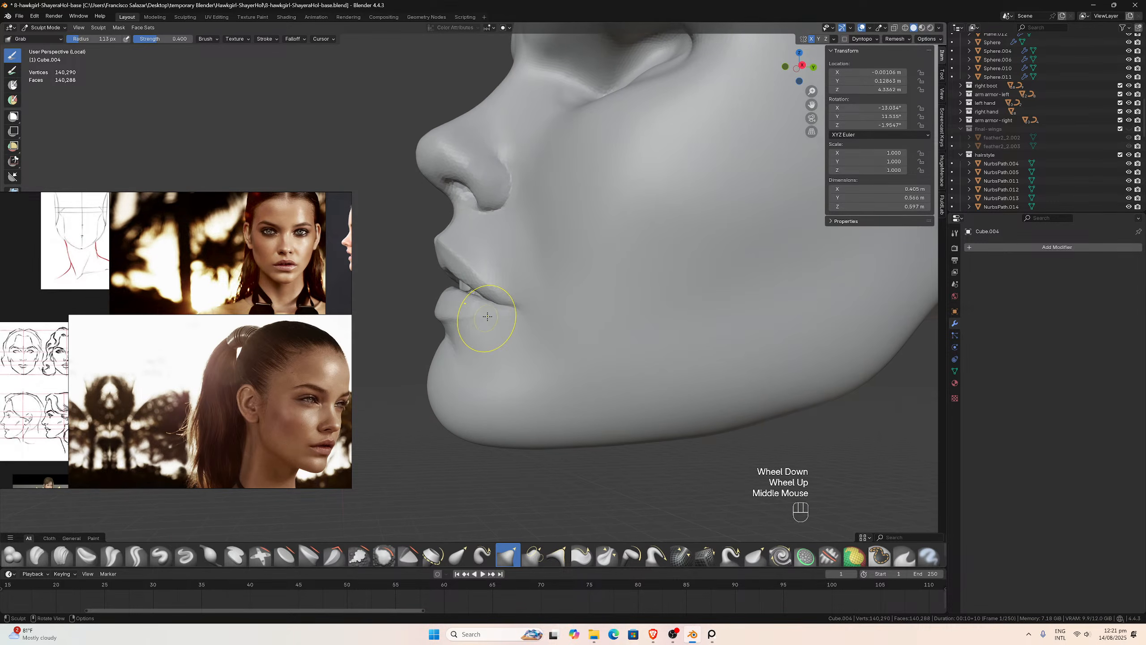
pyautogui.scroll(-1, 489, 301)
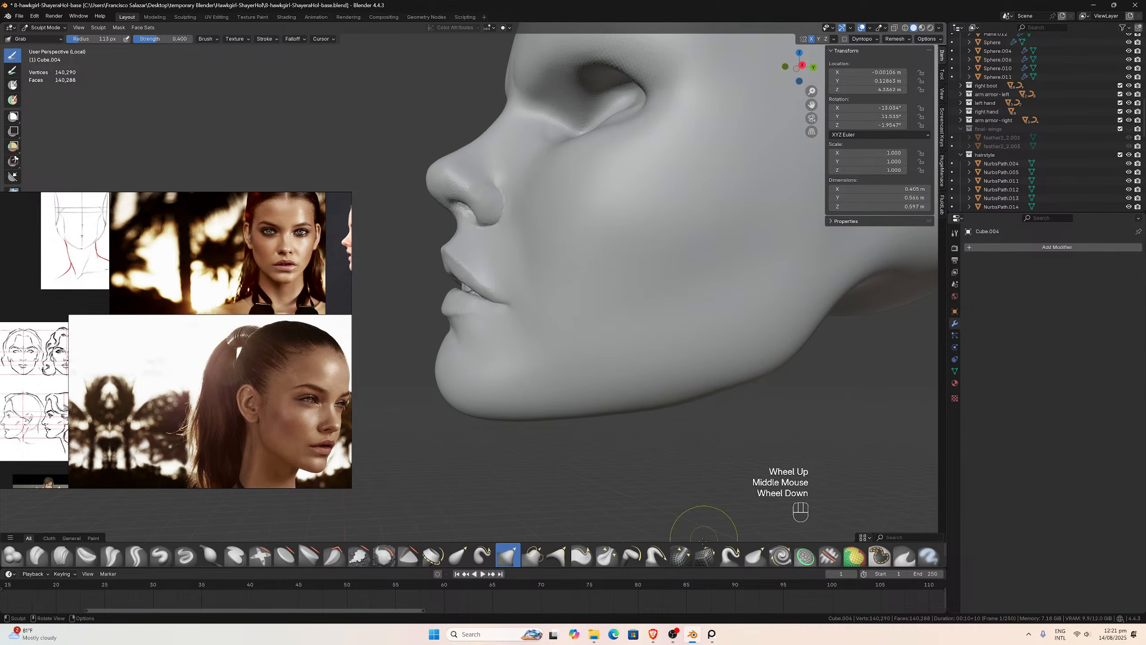
pyautogui.click(607, 555)
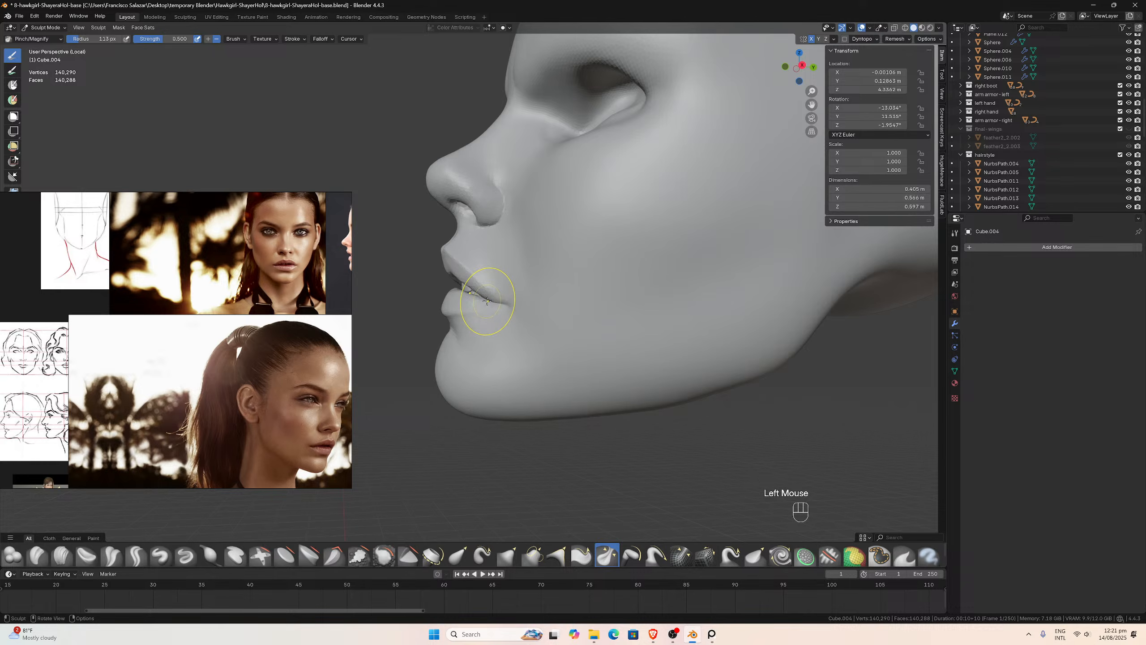
pyautogui.moveTo(491, 301); pyautogui.dragTo(442, 281)
pyautogui.moveTo(443, 281)
pyautogui.mouseDown(button='middle')
pyautogui.moveTo(609, 320)
pyautogui.moveTo(609, 342)
pyautogui.mouseUp(button='middle')
pyautogui.scroll(-3, 609, 320)
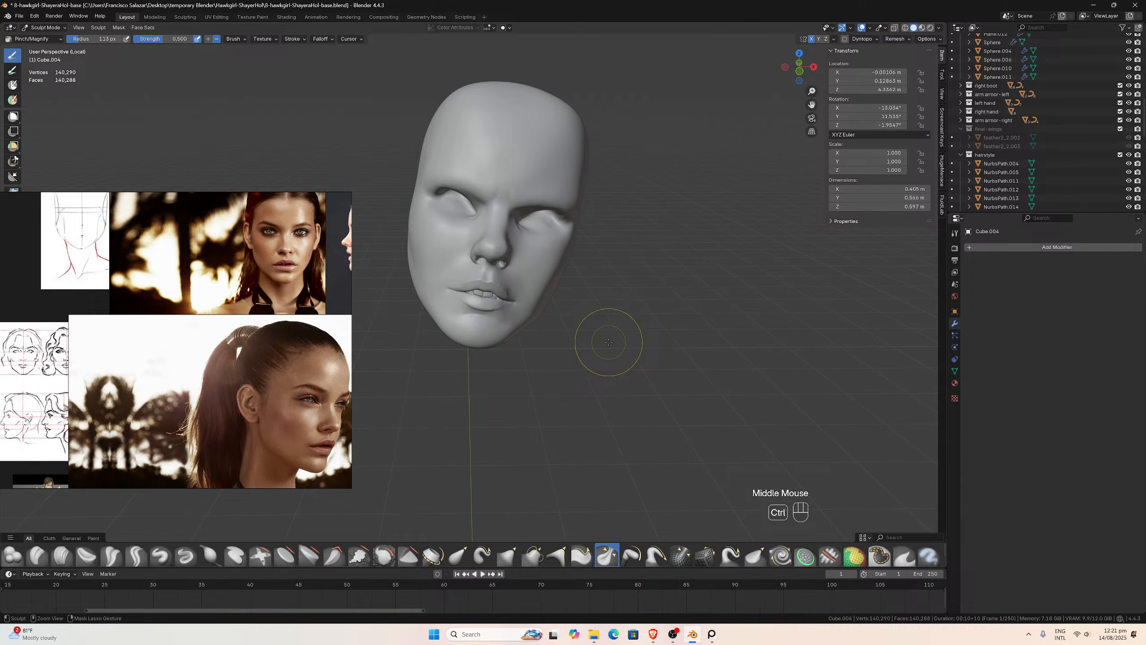
# - Try further Pinch/Magnify strokes along the mouth corner from the front, checking the lips against the portrait references
pyautogui.moveTo(609, 342); pyautogui.dragTo(585, 324, button='middle')
pyautogui.scroll(2, 585, 324)
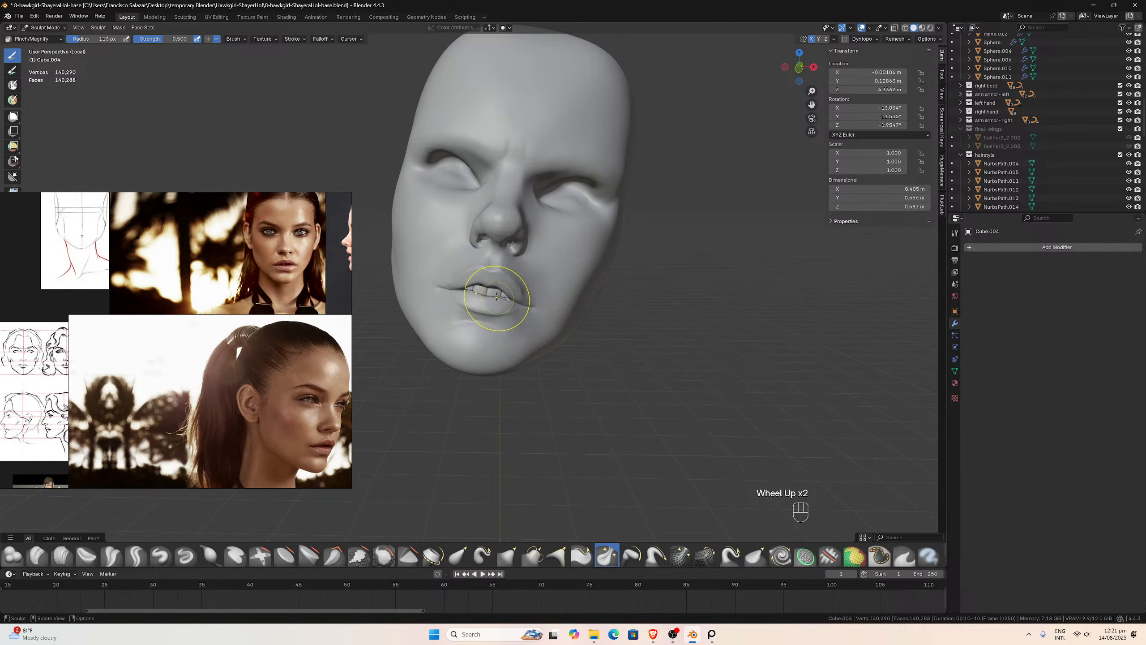
pyautogui.scroll(1, 505, 296)
pyautogui.scroll(-2, 504, 296)
pyautogui.moveTo(504, 296)
pyautogui.mouseDown()
pyautogui.moveTo(483, 291)
pyautogui.moveTo(535, 302)
pyautogui.mouseUp()
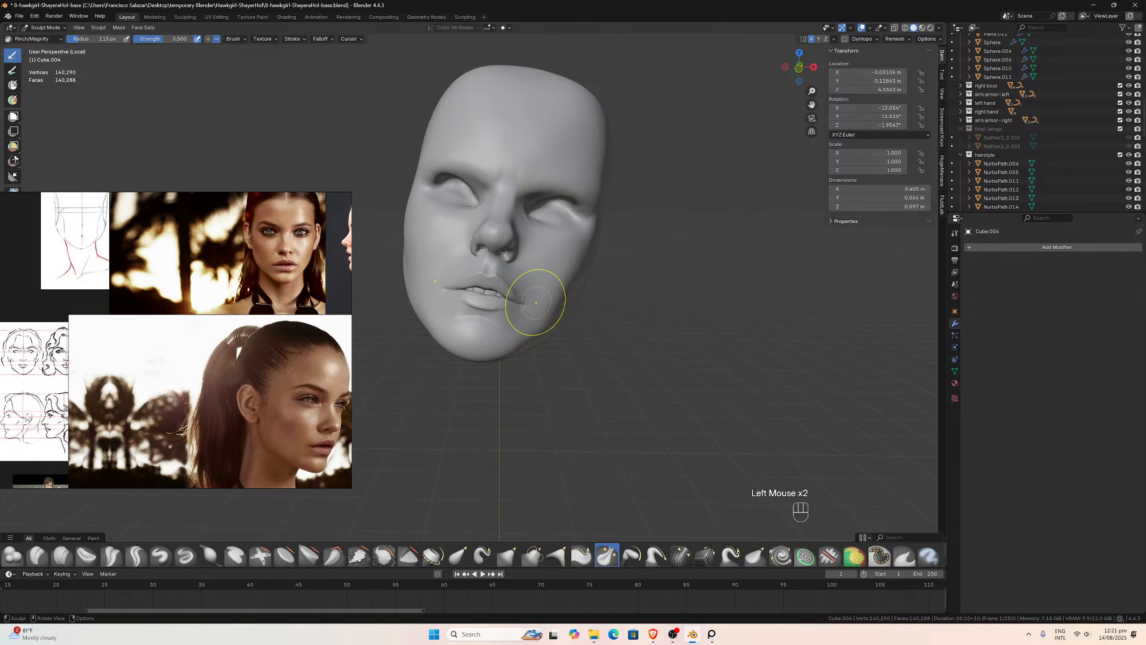
pyautogui.moveTo(534, 302)
pyautogui.mouseDown(button='middle')
pyautogui.moveTo(600, 320)
pyautogui.moveTo(545, 323)
pyautogui.mouseUp(button='middle')
pyautogui.scroll(1, 598, 322)
pyautogui.scroll(-2, 598, 328)
pyautogui.scroll(1, 545, 323)
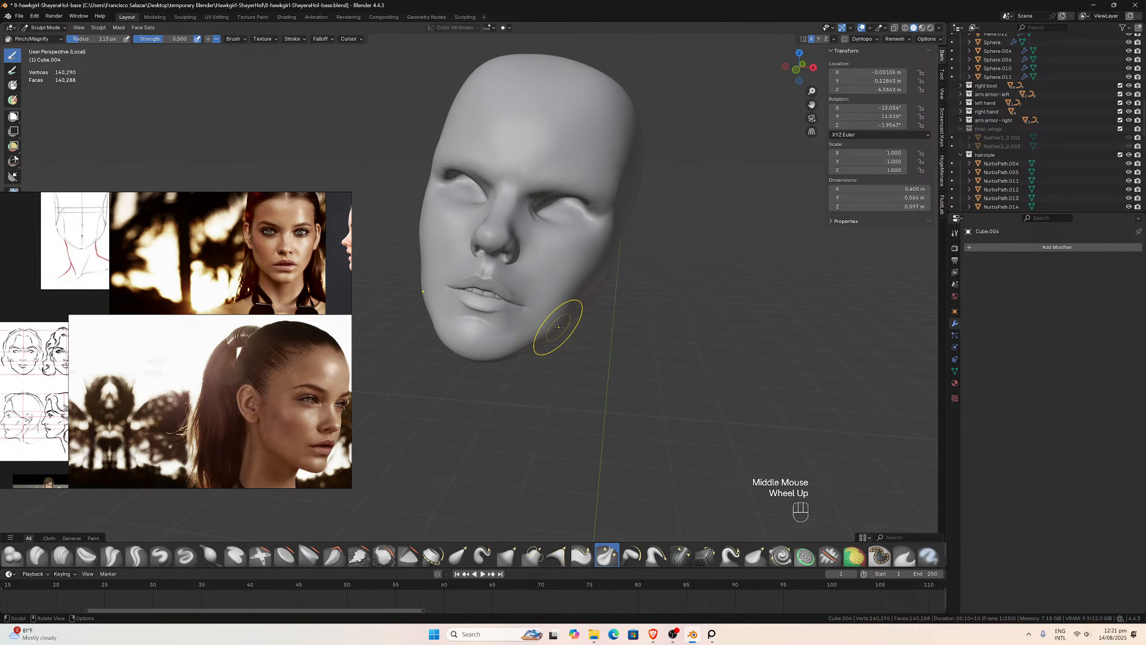
pyautogui.moveTo(559, 323); pyautogui.dragTo(566, 324, button='middle')
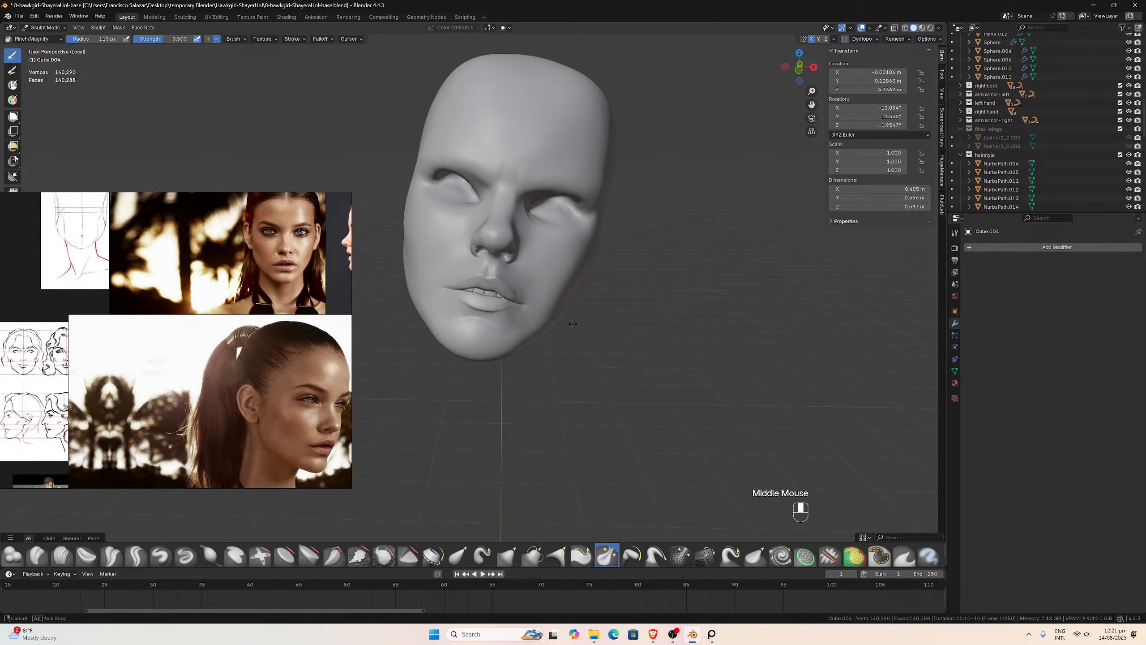
pyautogui.scroll(1, 571, 325)
pyautogui.scroll(-1, 329, 349)
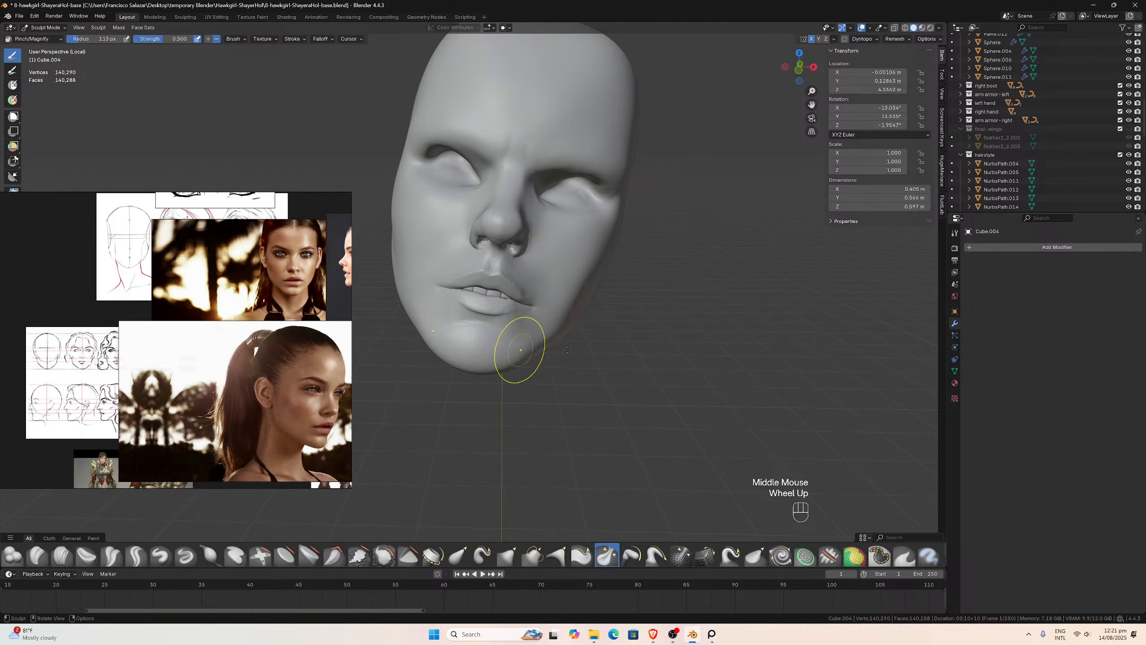
# - Undo the pinch strokes on the mouth and step back out of Sculpt Mode to Object Mode
pyautogui.hotkey('ctrl', 'z')
pyautogui.hotkey('ctrl', 'z')
pyautogui.hotkey('ctrl', 'z')
pyautogui.hotkey('ctrl', 'z')
pyautogui.hotkey('ctrl', 'z')
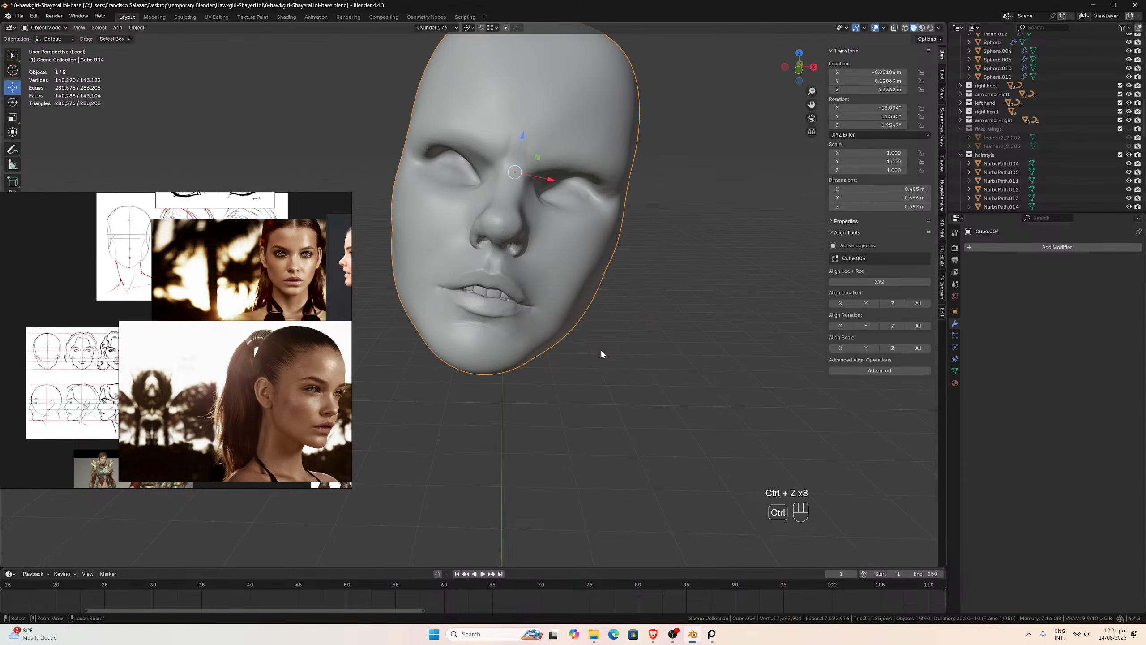
pyautogui.moveTo(600, 354)
pyautogui.mouseDown(button='middle')
pyautogui.moveTo(527, 325)
pyautogui.moveTo(594, 347)
pyautogui.mouseUp(button='middle')
pyautogui.hotkey('ctrl', 'z')
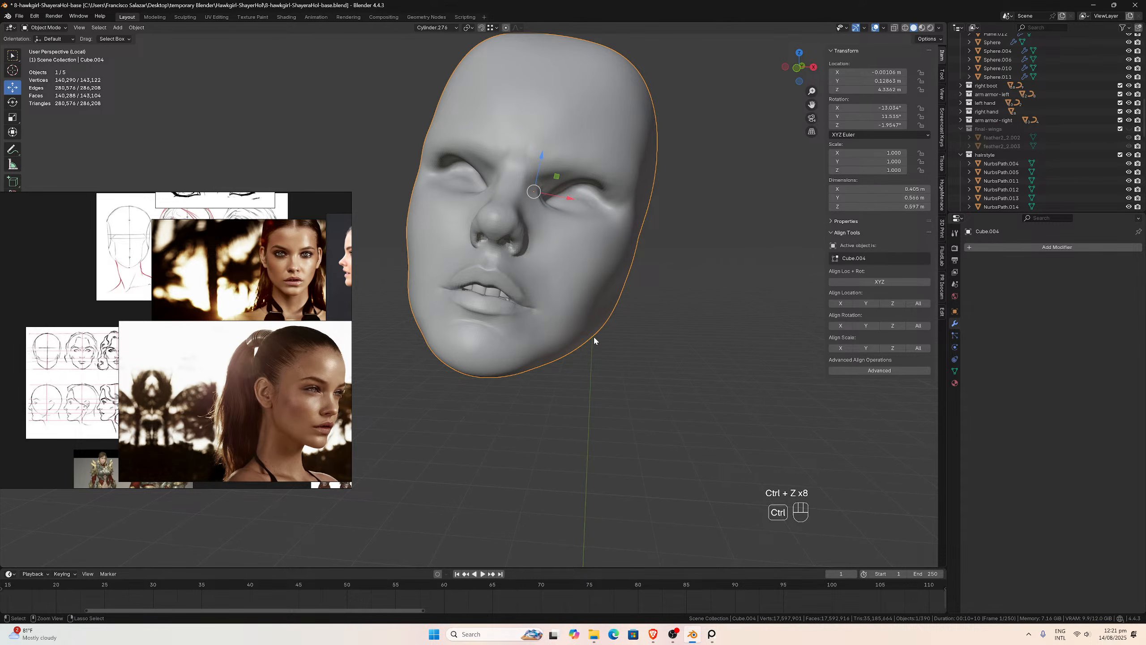
pyautogui.scroll(-1, 586, 194)
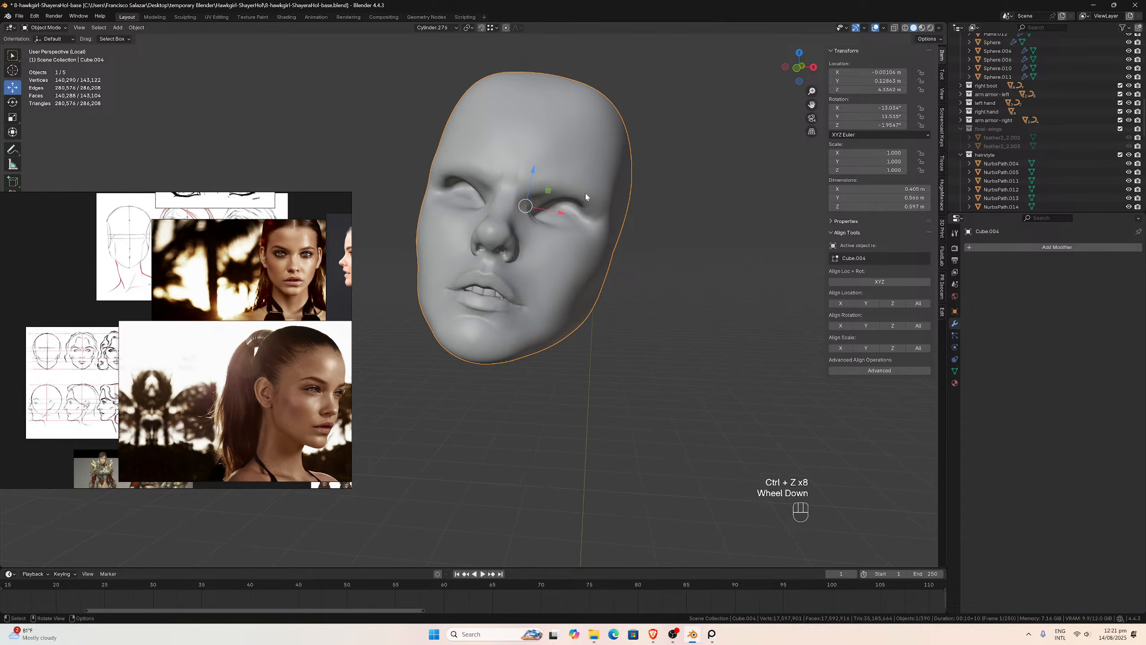
# - Exit local view and check the face with the helmet, hair and body shown around it
pyautogui.press('KP_Divide')
pyautogui.moveTo(613, 214); pyautogui.dragTo(715, 318, button='middle')
pyautogui.scroll(-3, 763, 254)
pyautogui.scroll(1, 712, 322)
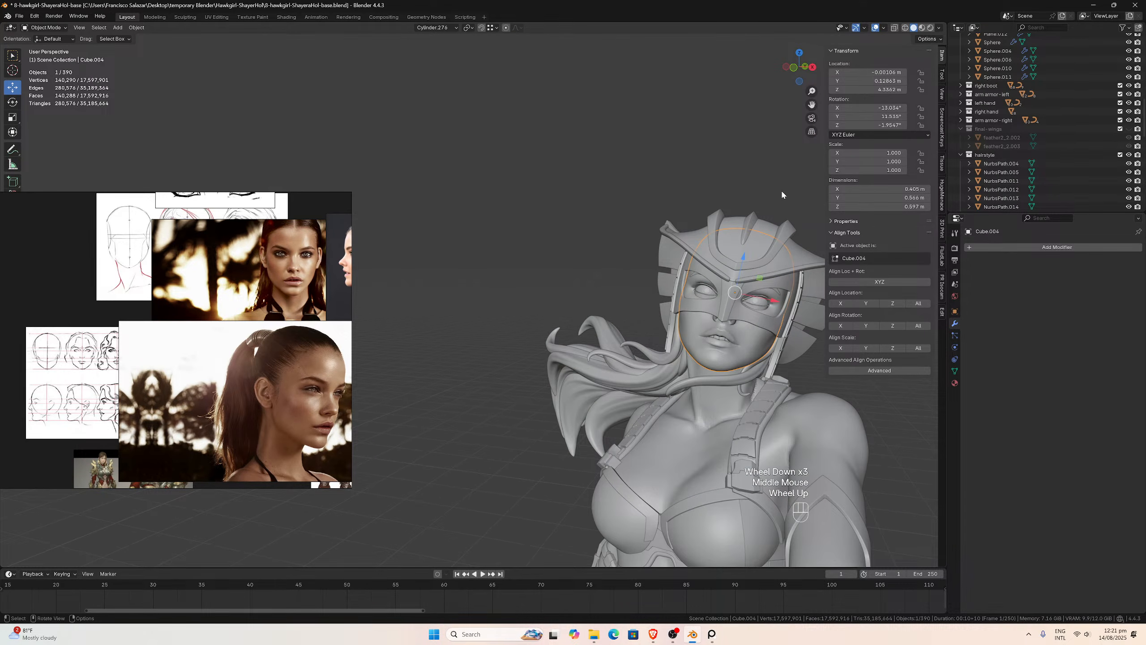
pyautogui.scroll(1, 785, 145)
pyautogui.moveTo(767, 172); pyautogui.dragTo(751, 235, button='middle')
pyautogui.scroll(-1, 748, 234)
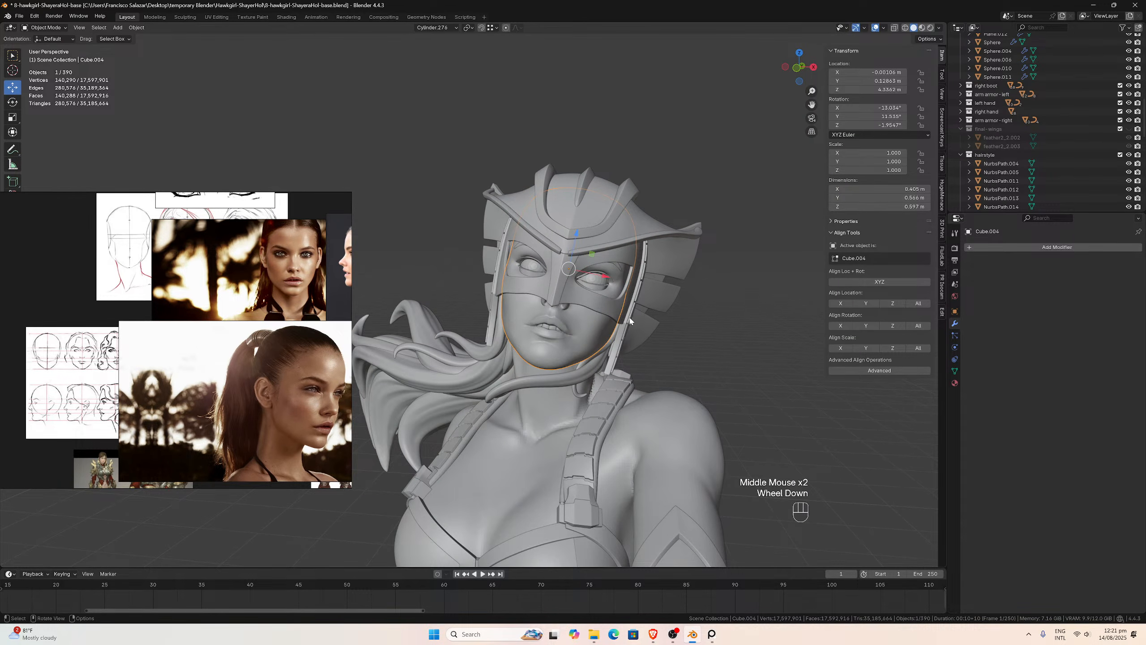
pyautogui.scroll(2, 638, 320)
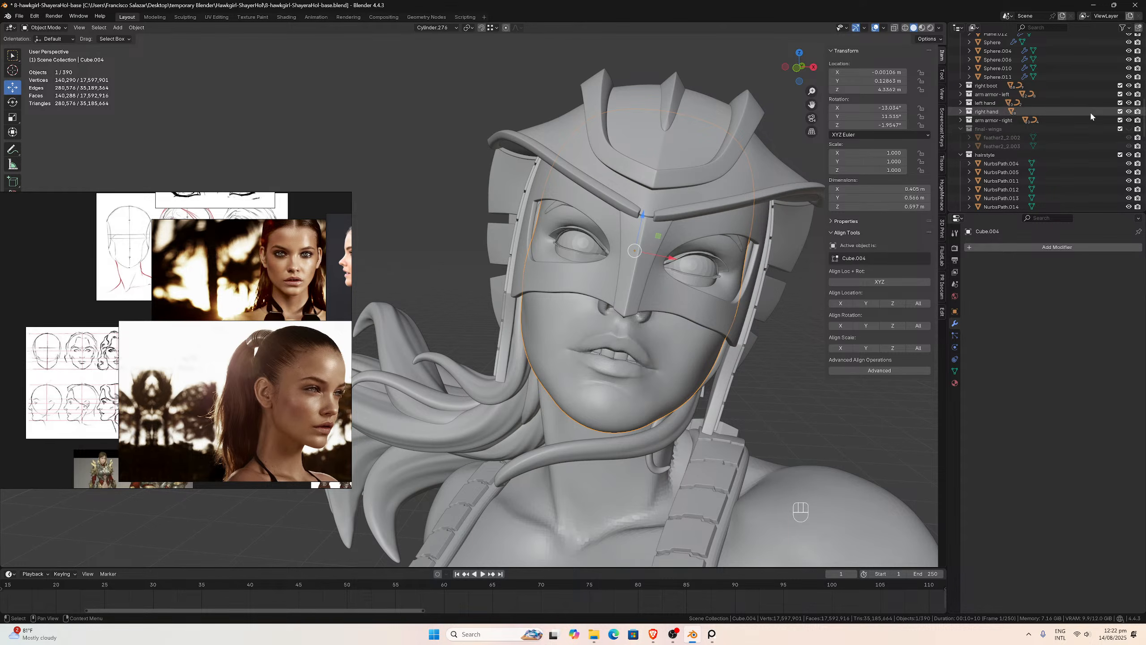
# - Toggle the visibility of the head and backup collections to inspect the teeth, leaving the head shown
pyautogui.scroll(1, 1097, 134)
pyautogui.scroll(6, 1097, 135)
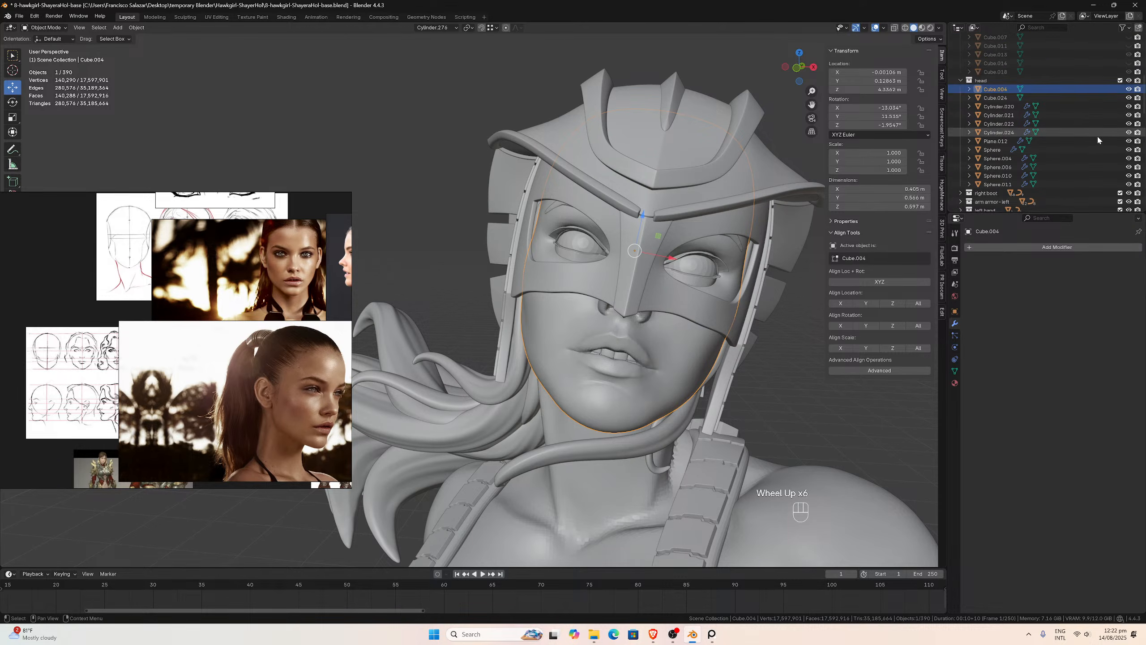
pyautogui.click(1129, 99)
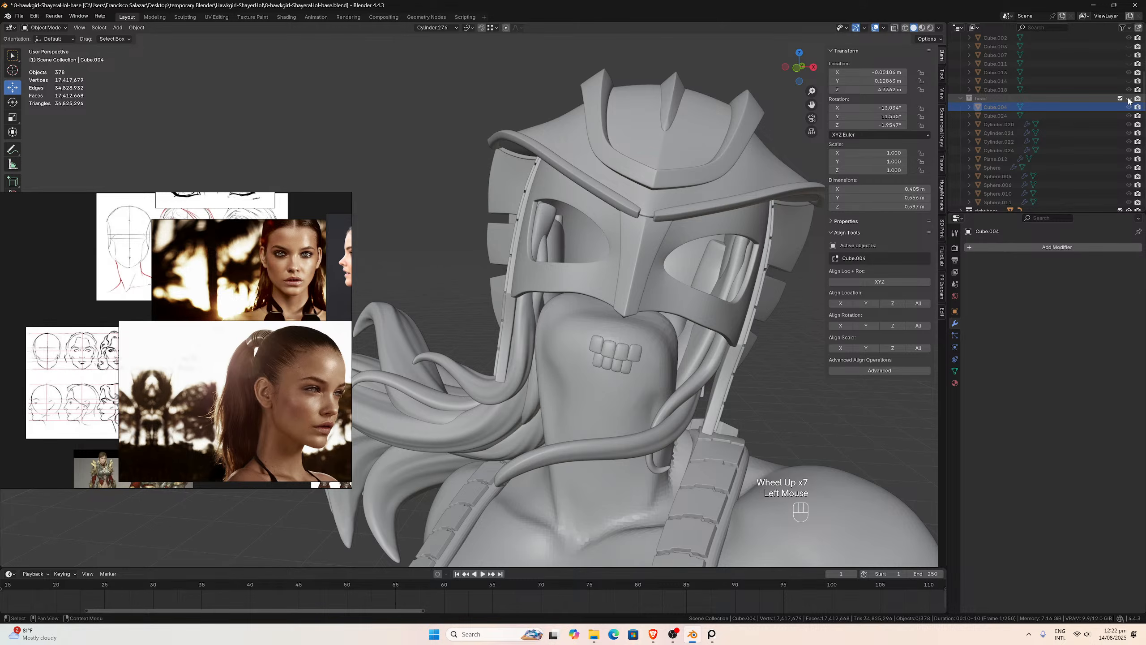
pyautogui.scroll(5, 1121, 109)
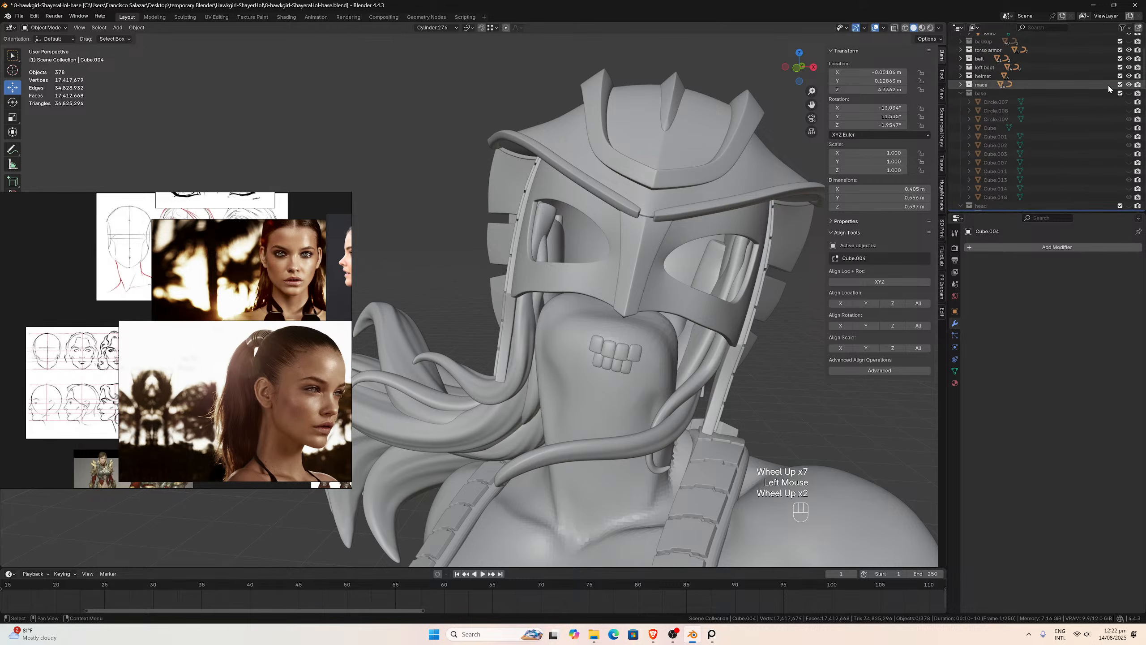
pyautogui.click(1129, 108)
pyautogui.click(1129, 107)
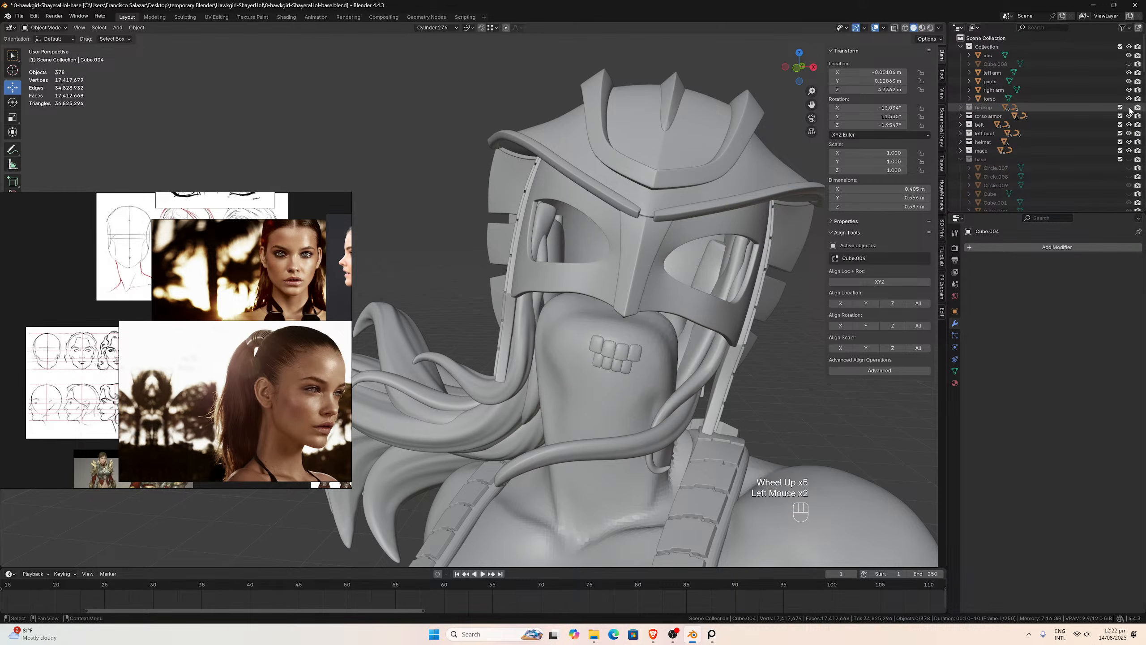
pyautogui.scroll(-4, 1110, 131)
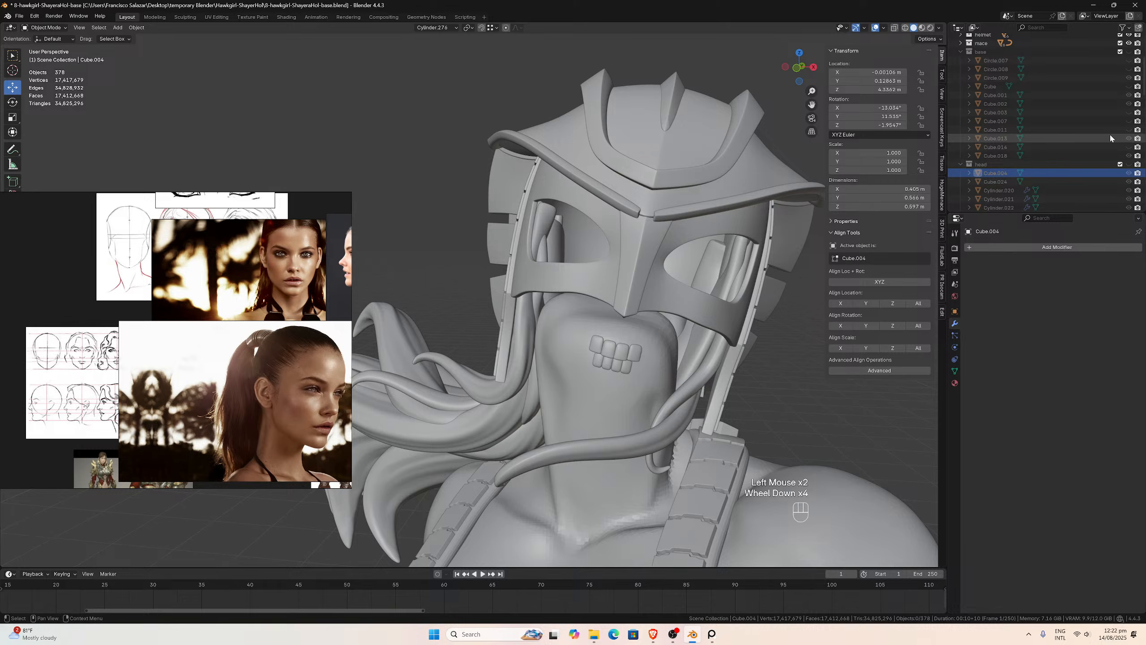
pyautogui.click(1130, 164)
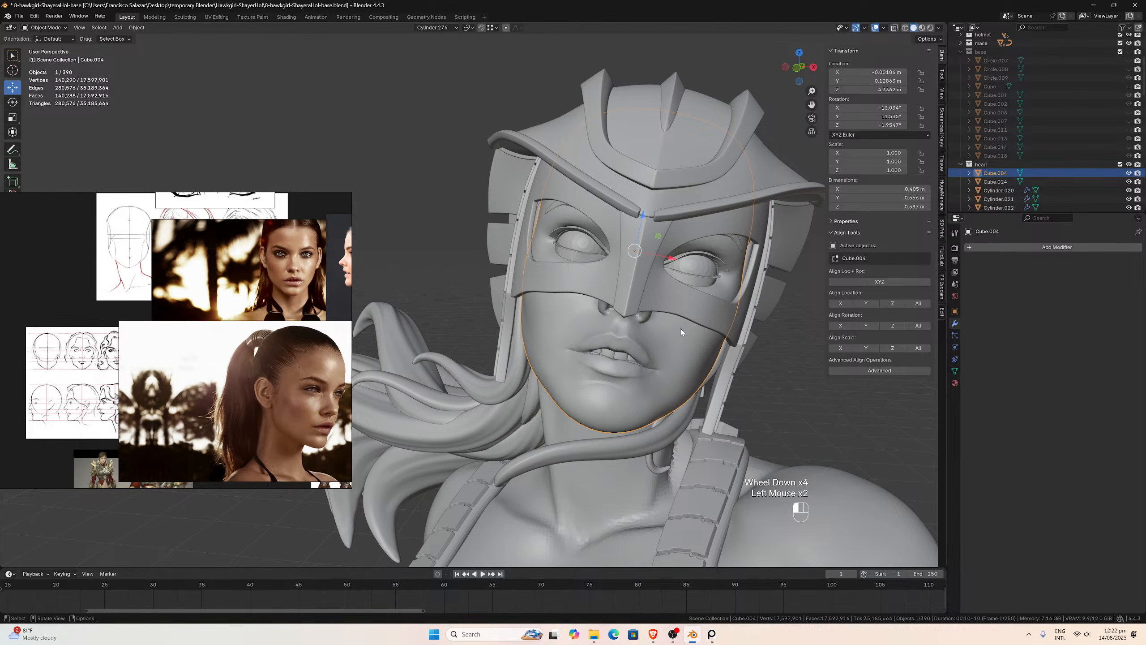
# - Examine the parted lips and teeth below the helmet mask from close up and from farther away
pyautogui.scroll(-2, 680, 326)
pyautogui.moveTo(652, 314); pyautogui.dragTo(622, 310, button='middle')
pyautogui.scroll(2, 650, 311)
pyautogui.scroll(1, 650, 311)
pyautogui.scroll(1, 642, 315)
pyautogui.scroll(-2, 641, 317)
pyautogui.scroll(-2, 720, 314)
pyautogui.scroll(3, 649, 303)
pyautogui.scroll(2, 590, 365)
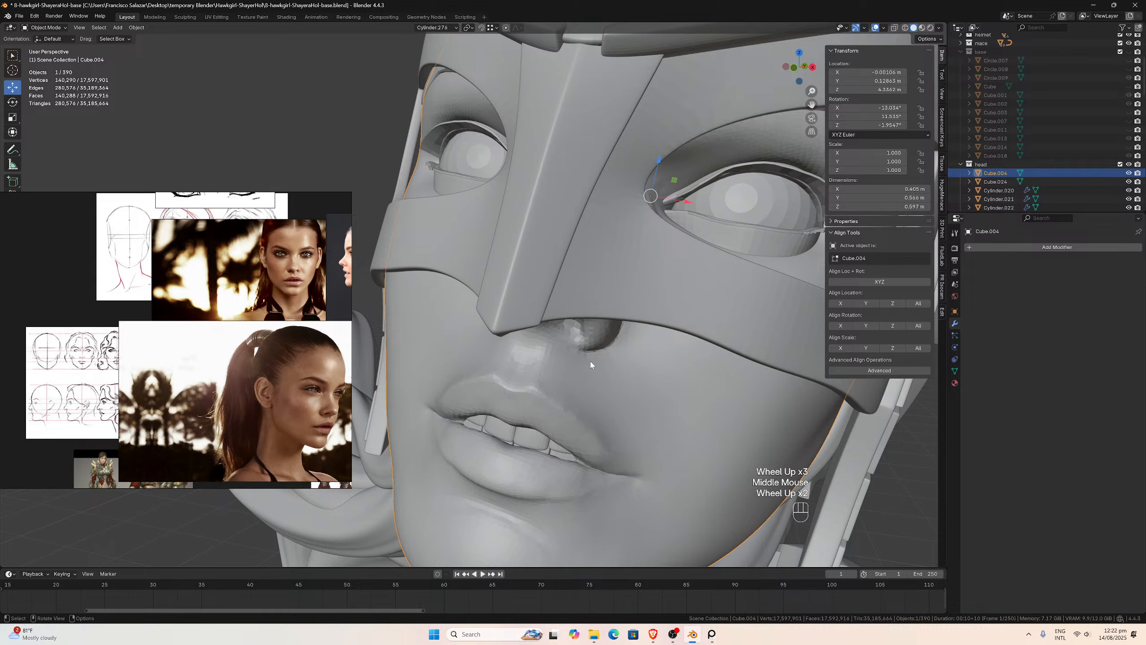
# - Select the front teeth and a side tooth to inspect how they sit behind the lips, and clear the selection
pyautogui.click(541, 436)
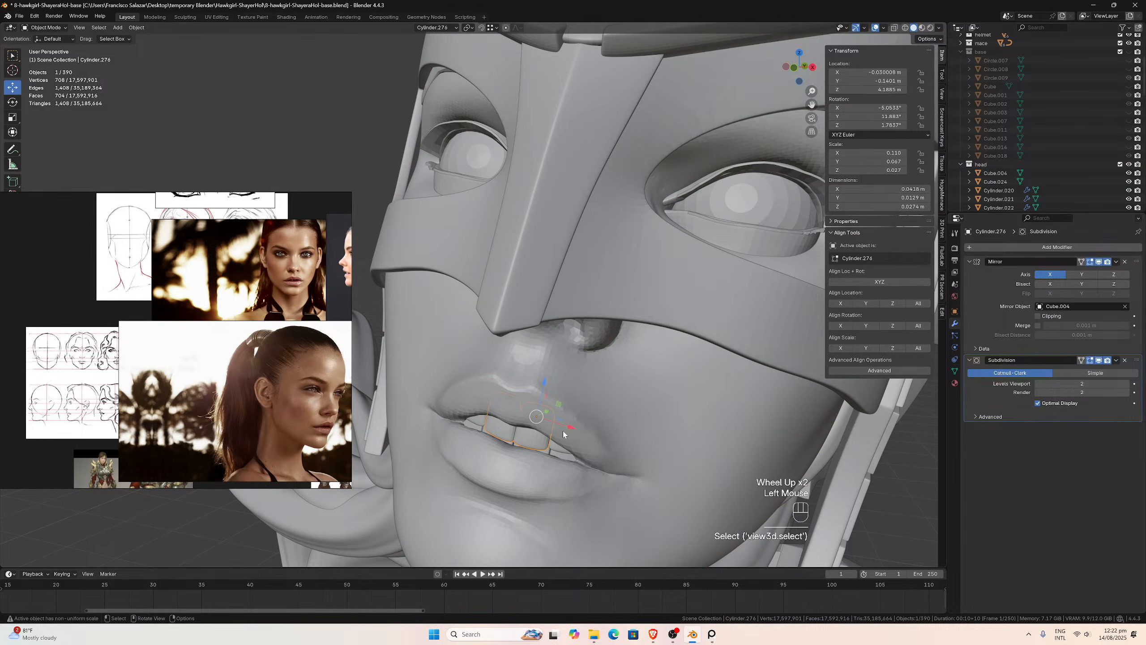
pyautogui.moveTo(563, 434); pyautogui.dragTo(574, 432, button='middle')
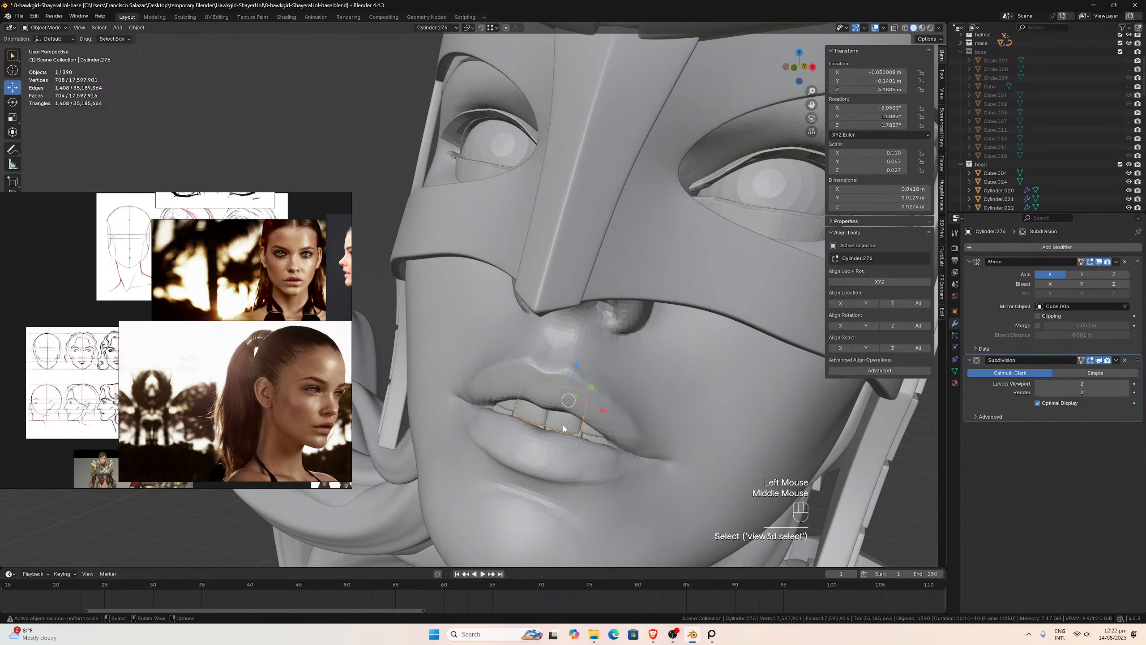
pyautogui.keyDown('shift'); pyautogui.click(583, 439); pyautogui.keyUp('shift')
pyautogui.click(586, 436)
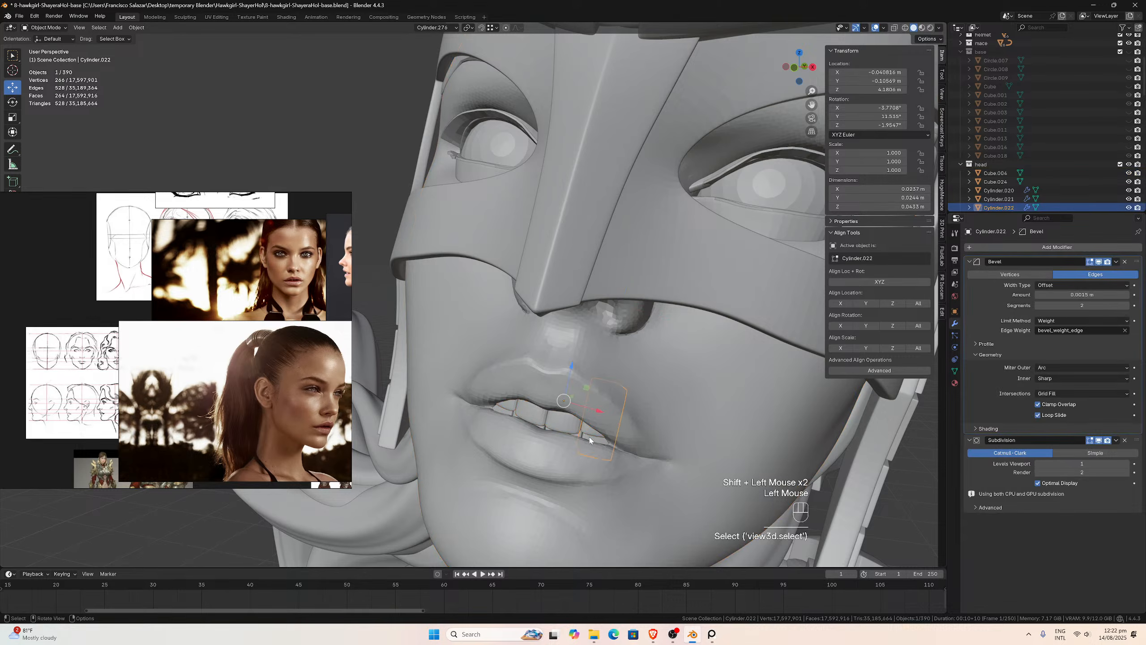
pyautogui.scroll(2, 576, 430)
pyautogui.moveTo(586, 435); pyautogui.dragTo(579, 429, button='middle')
pyautogui.scroll(-1, 581, 432)
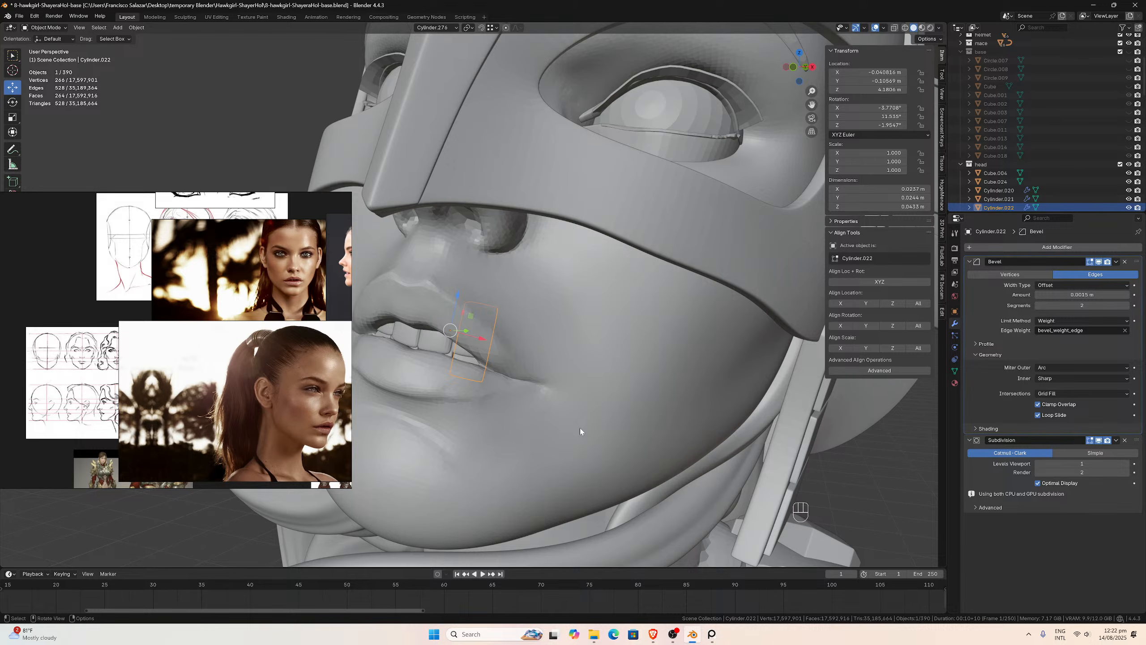
pyautogui.moveTo(580, 431); pyautogui.dragTo(554, 387, button='middle')
pyautogui.scroll(-4, 554, 387)
pyautogui.click(658, 353)
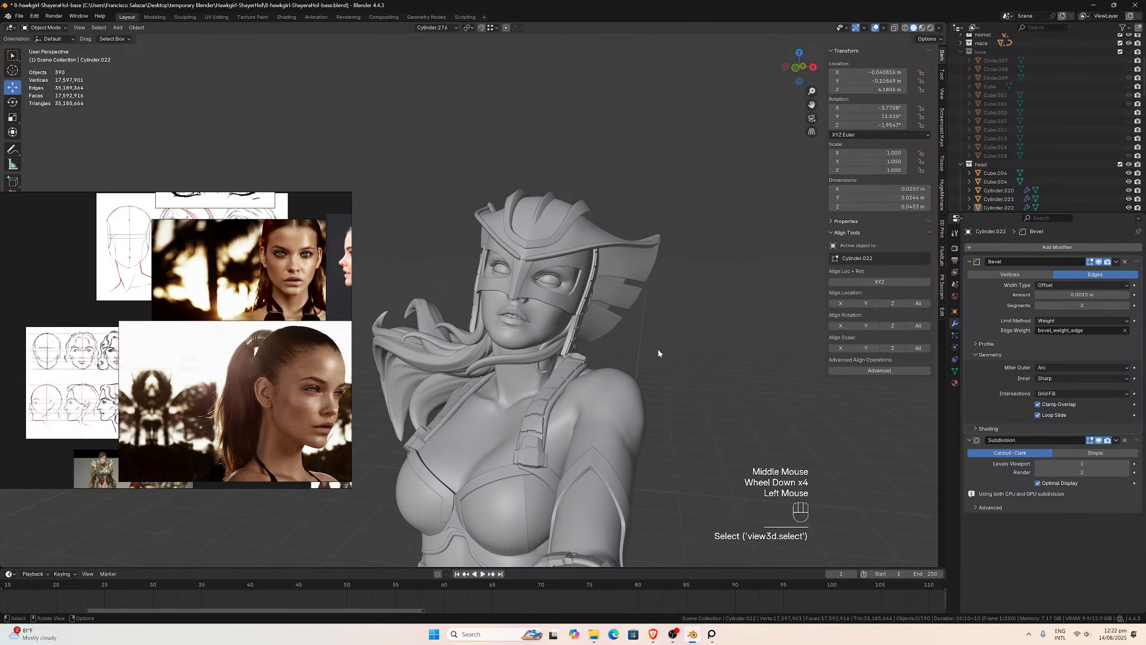
# - Review the open mouth on the complete figure from several distances and angles, comparing the face with the portrait references
pyautogui.scroll(1, 657, 352)
pyautogui.moveTo(655, 351)
pyautogui.mouseDown(button='middle')
pyautogui.moveTo(676, 351)
pyautogui.moveTo(652, 340)
pyautogui.mouseUp(button='middle')
pyautogui.scroll(-2, 669, 350)
pyautogui.scroll(2, 652, 339)
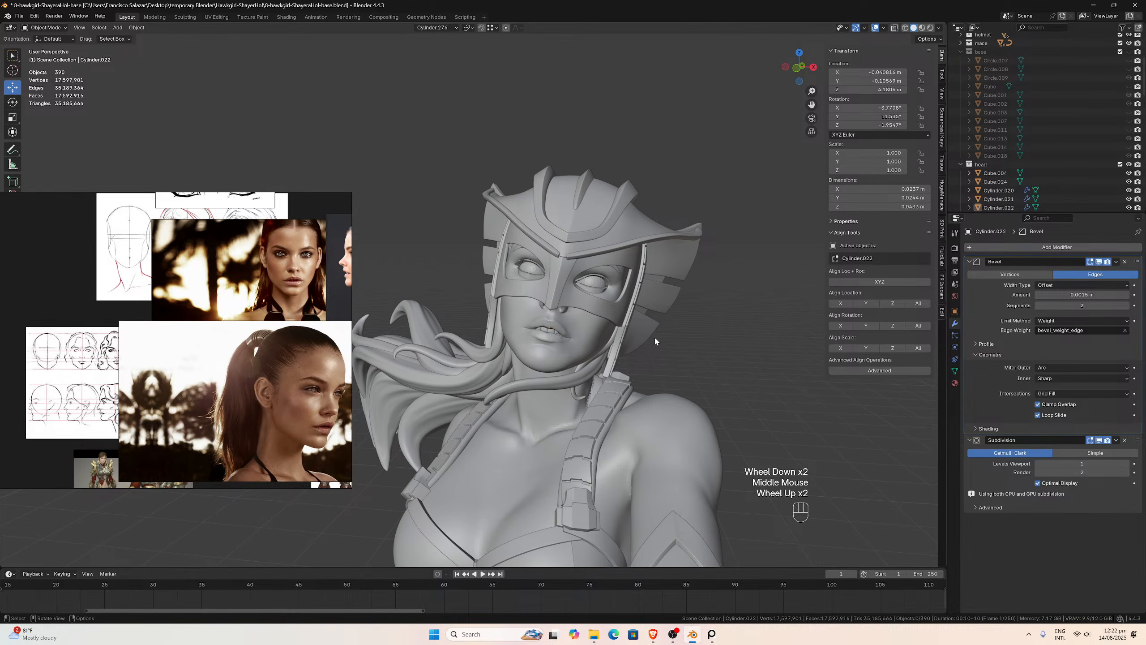
pyautogui.scroll(1, 656, 339)
pyautogui.scroll(-3, 656, 337)
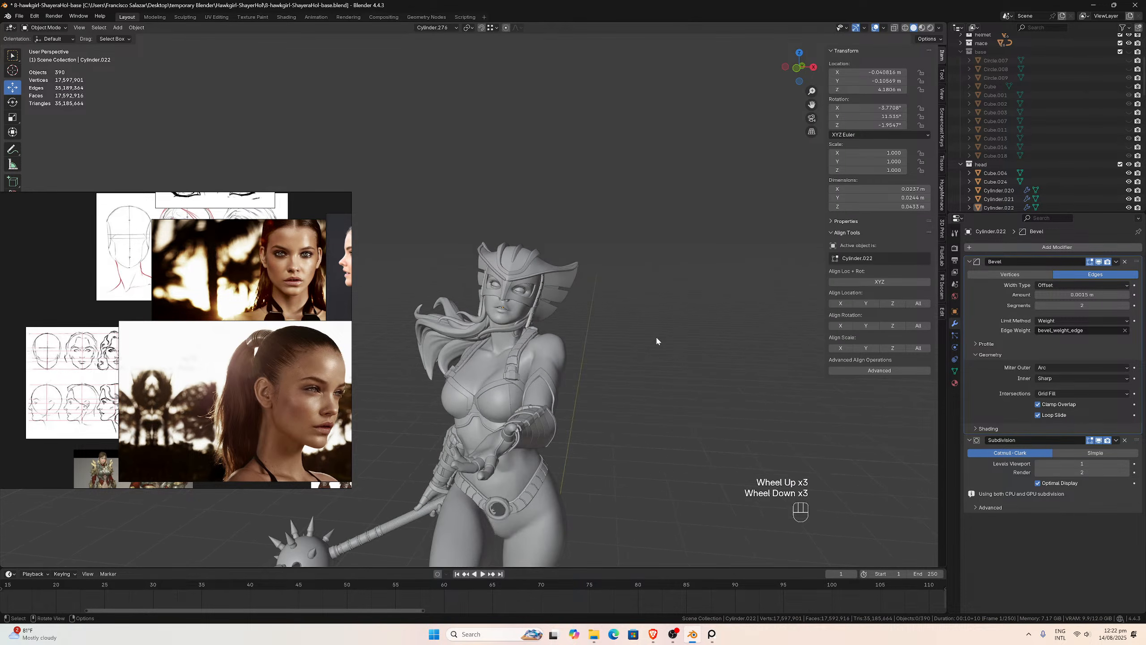
pyautogui.moveTo(656, 335); pyautogui.dragTo(630, 334, button='middle')
pyautogui.scroll(-3, 657, 337)
pyautogui.scroll(3, 656, 337)
pyautogui.scroll(4, 634, 329)
pyautogui.scroll(2, 631, 339)
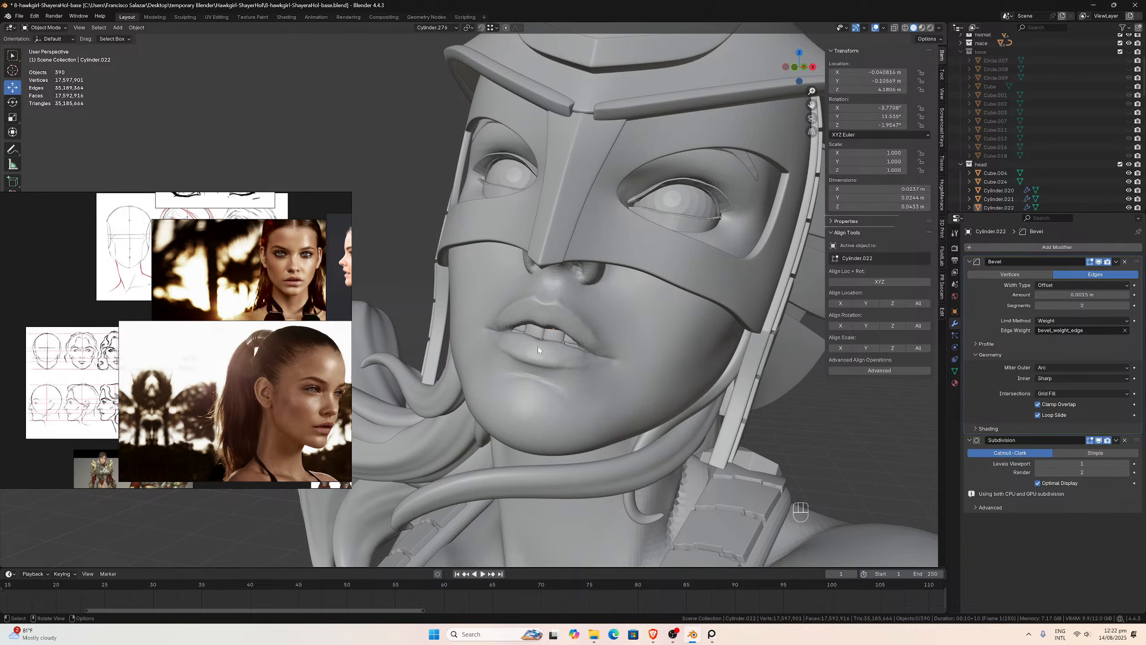
pyautogui.scroll(-2, 539, 351)
pyautogui.moveTo(539, 350); pyautogui.dragTo(587, 353, button='middle')
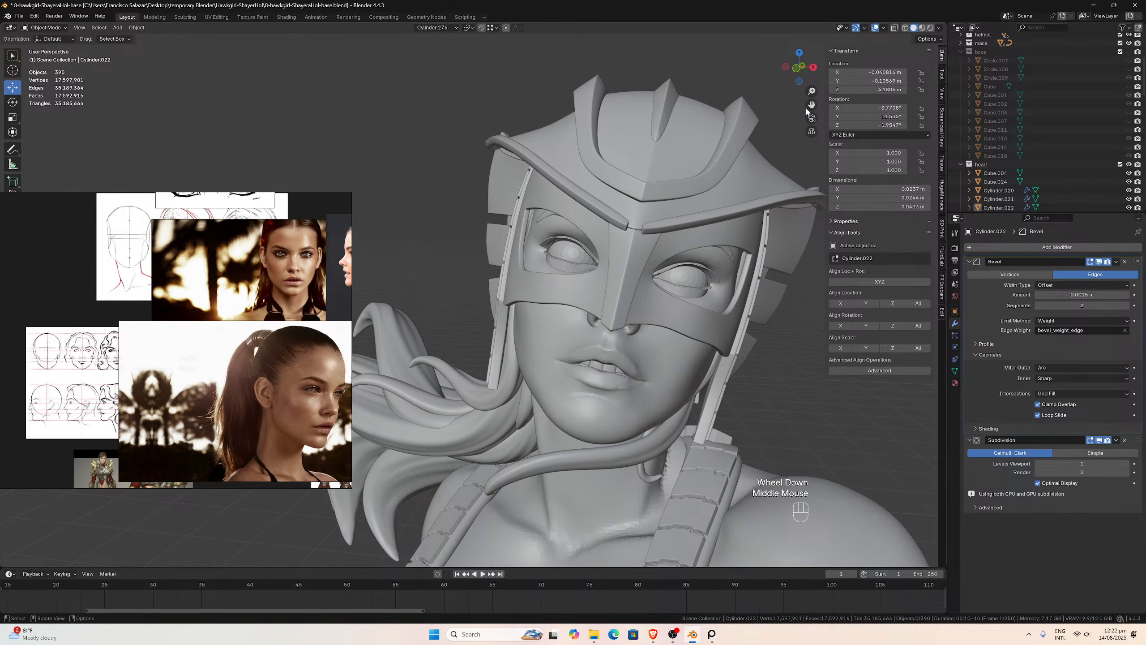
# - Examine the parted lips and teeth in front, side and close-up views, comparing them with the frontal portrait reference
pyautogui.moveTo(805, 73); pyautogui.dragTo(767, 78)
pyautogui.scroll(2, 714, 179)
pyautogui.moveTo(668, 192); pyautogui.dragTo(700, 202, button='middle')
pyautogui.scroll(6, 320, 260)
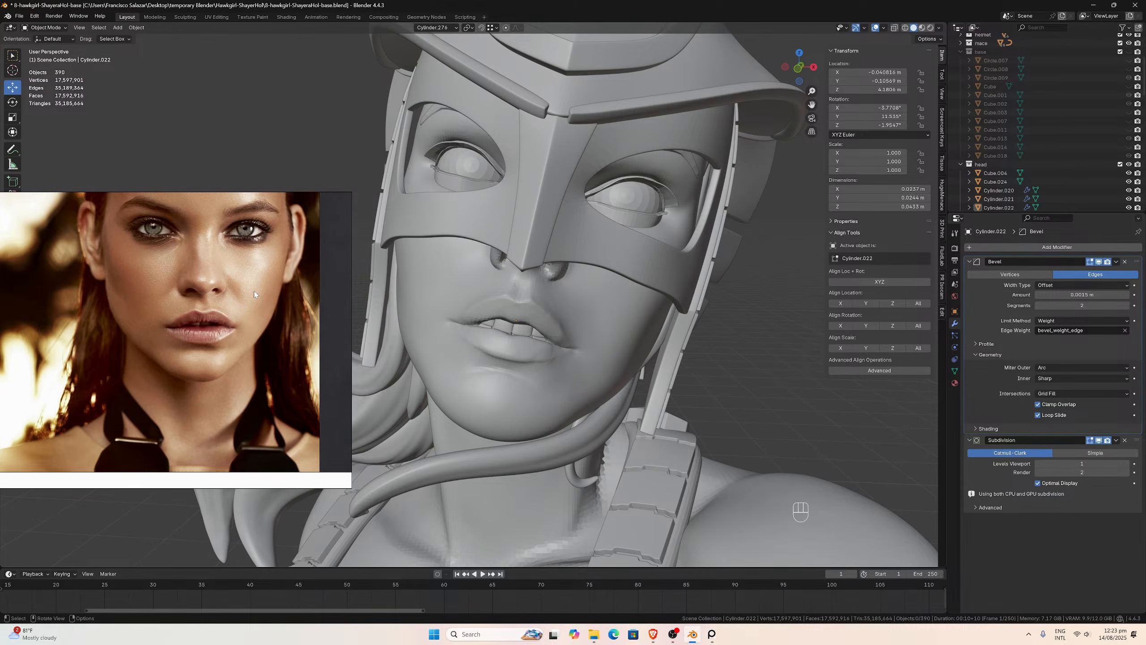
pyautogui.scroll(3, 255, 294)
pyautogui.scroll(-3, 406, 302)
pyautogui.moveTo(406, 303); pyautogui.dragTo(726, 138, button='middle')
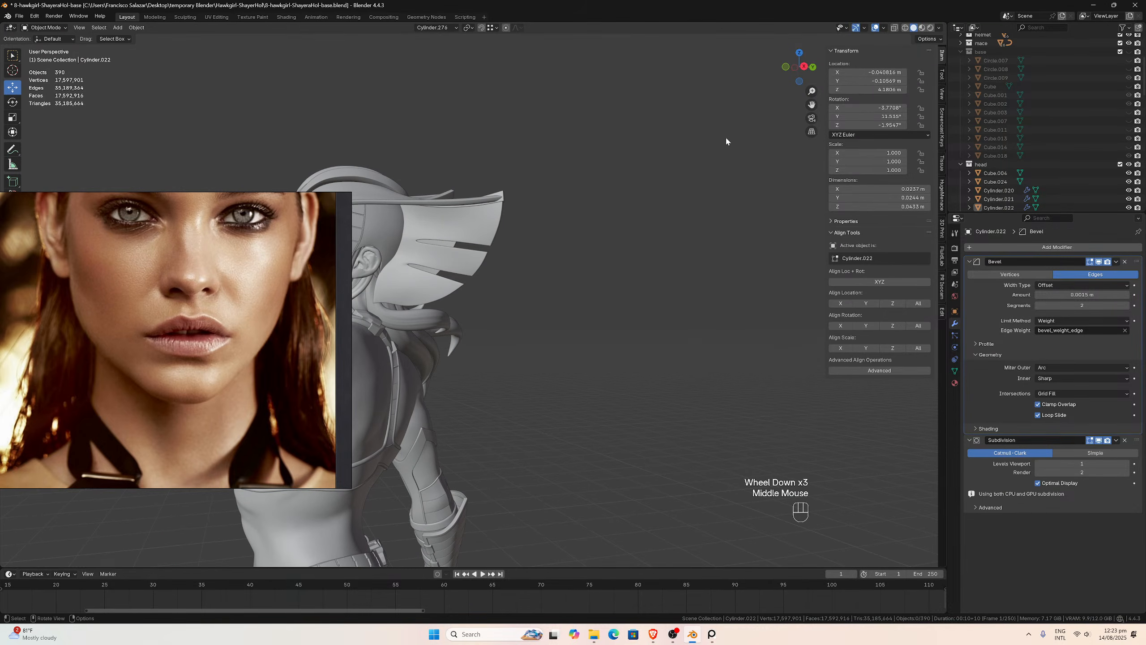
pyautogui.moveTo(811, 105); pyautogui.dragTo(623, 179)
pyautogui.scroll(4, 623, 179)
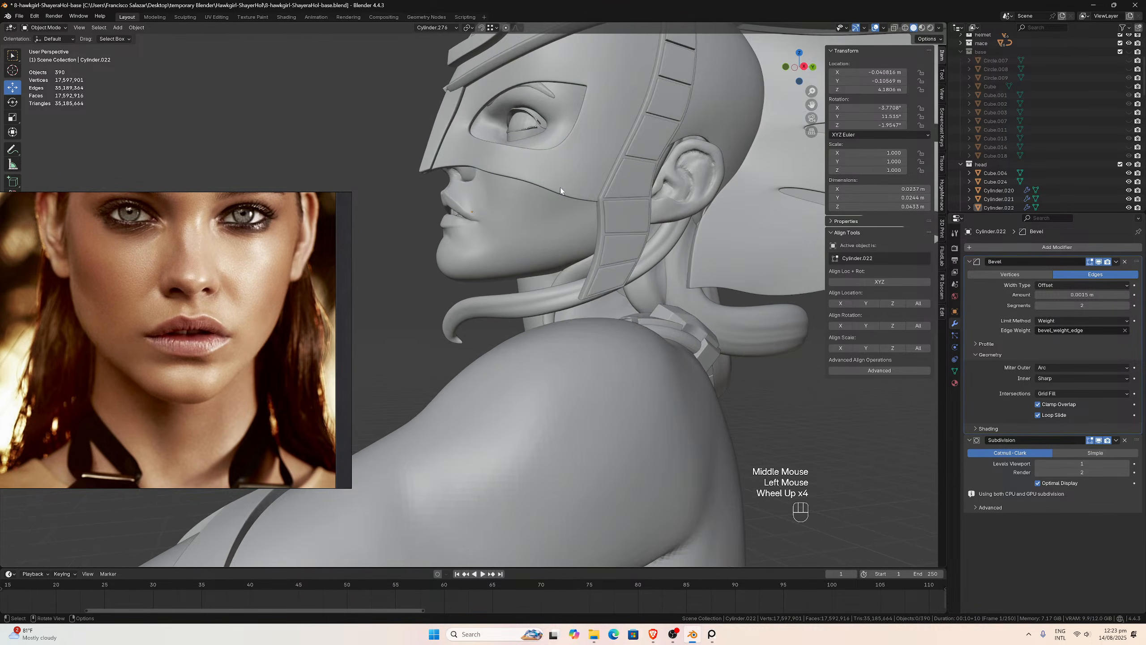
pyautogui.moveTo(622, 180); pyautogui.dragTo(634, 214, button='middle')
pyautogui.scroll(3, 561, 193)
pyautogui.scroll(-2, 568, 199)
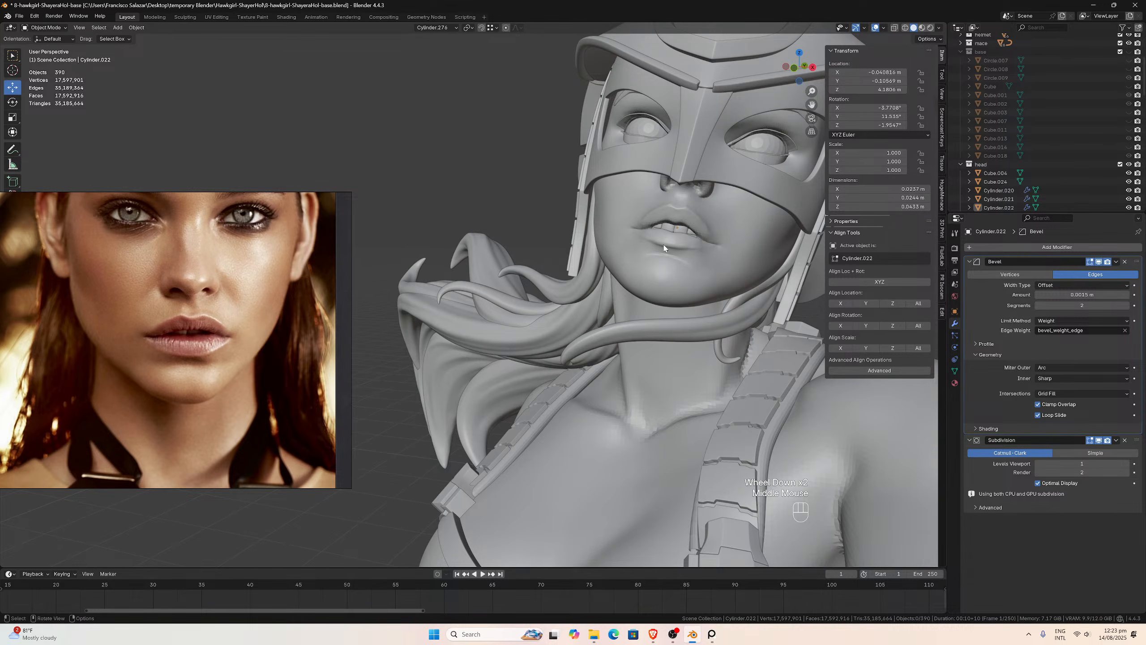
pyautogui.scroll(2, 707, 246)
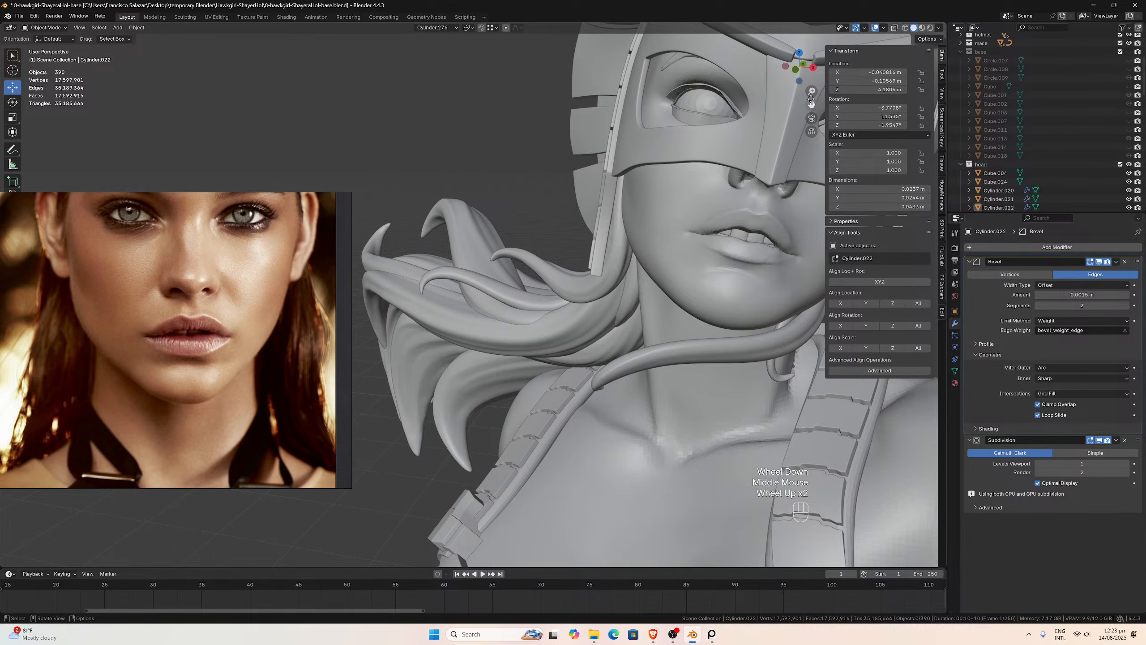
pyautogui.moveTo(811, 101); pyautogui.dragTo(559, 161)
pyautogui.scroll(3, 685, 205)
pyautogui.moveTo(685, 203); pyautogui.dragTo(584, 320, button='middle')
pyautogui.scroll(2, 612, 268)
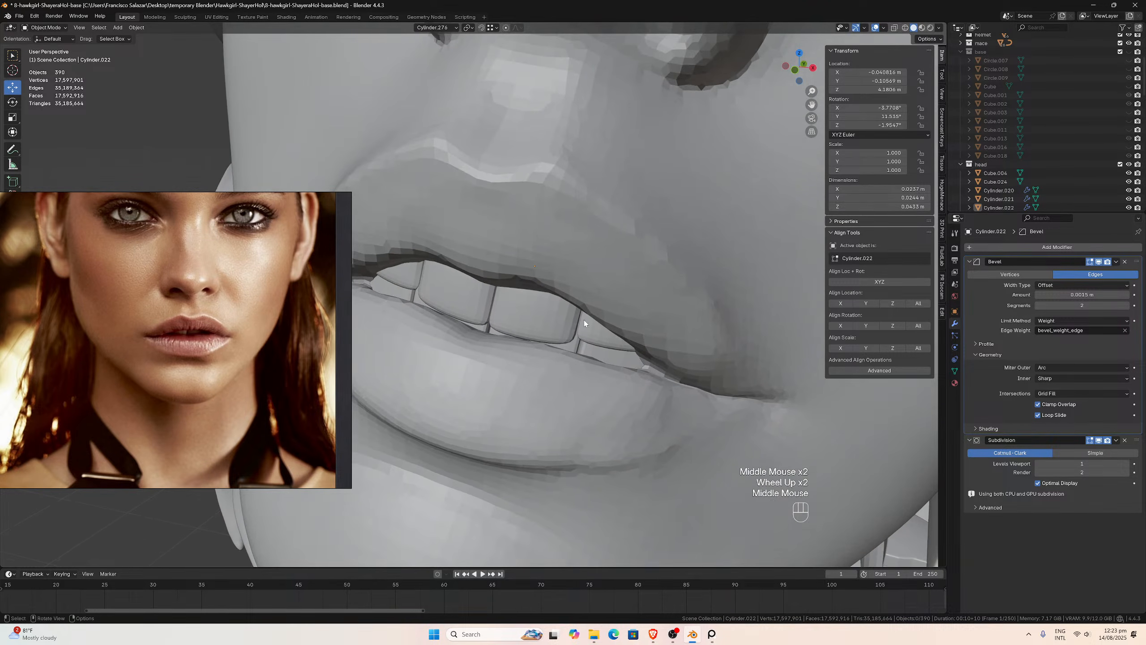
# - Isolate the two blocky bevelled teeth with the rounded teeth in front of them, check their overlap, and leave the isolation
pyautogui.click(521, 340)
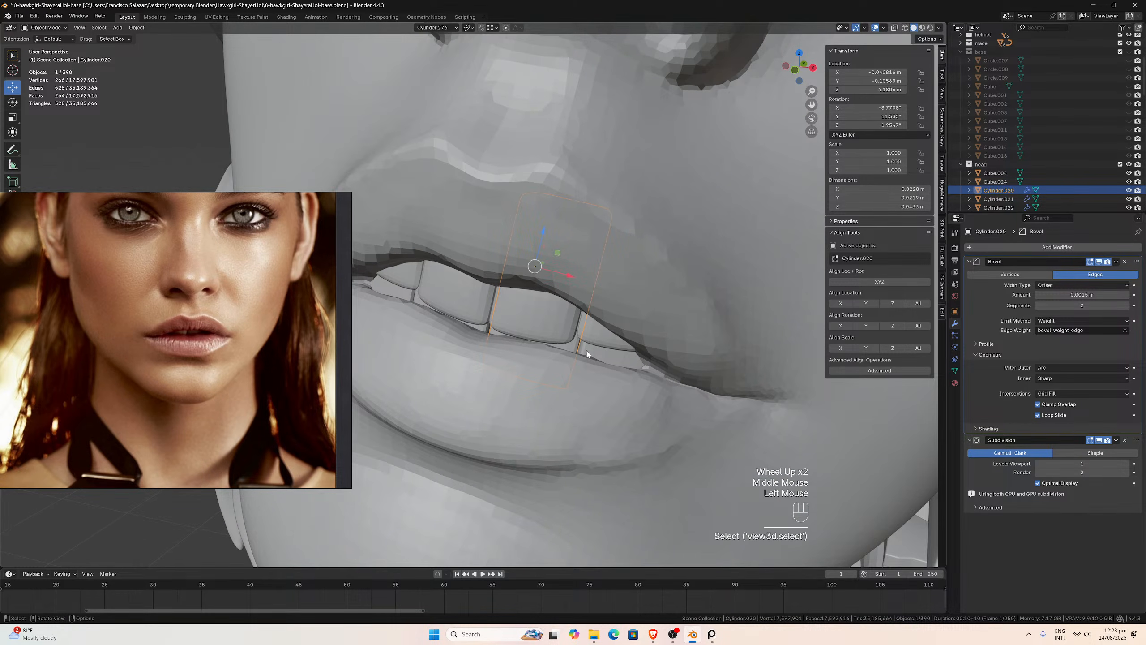
pyautogui.keyDown('shift'); pyautogui.click(594, 348); pyautogui.keyUp('shift')
pyautogui.keyDown('shift'); pyautogui.click(595, 338); pyautogui.keyUp('shift')
pyautogui.keyDown('shift'); pyautogui.click(535, 326); pyautogui.keyUp('shift')
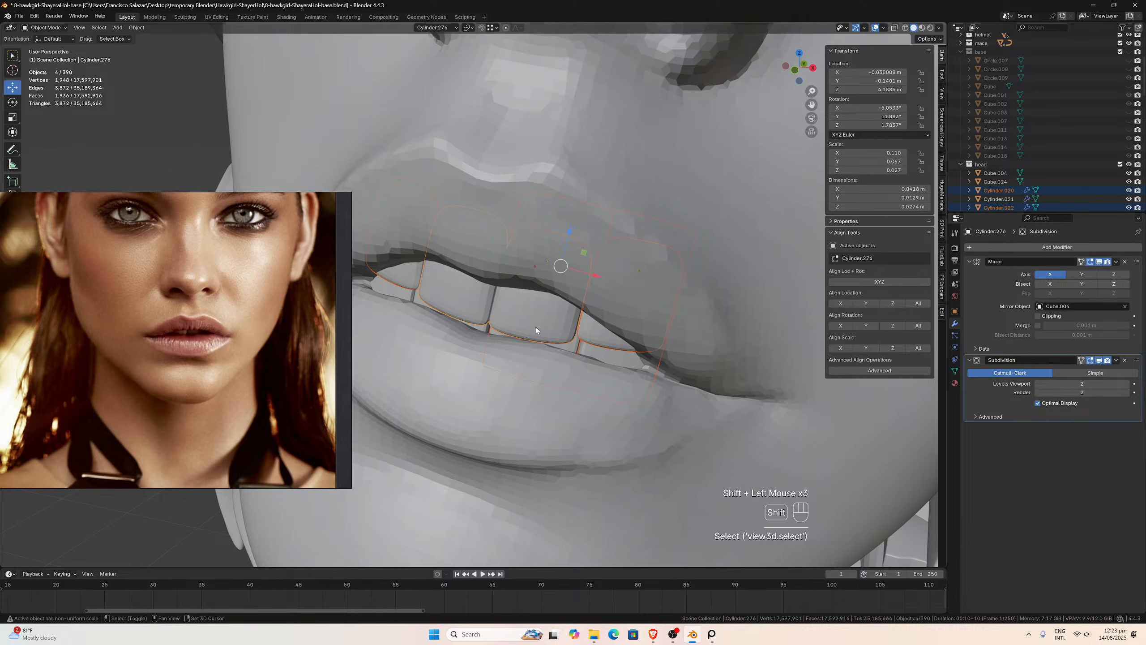
pyautogui.keyDown('shift'); pyautogui.scroll(-1, 537, 324); pyautogui.keyUp('shift')
pyautogui.scroll(-2, 556, 300)
pyautogui.press('KP_Divide')
pyautogui.scroll(-1, 560, 286)
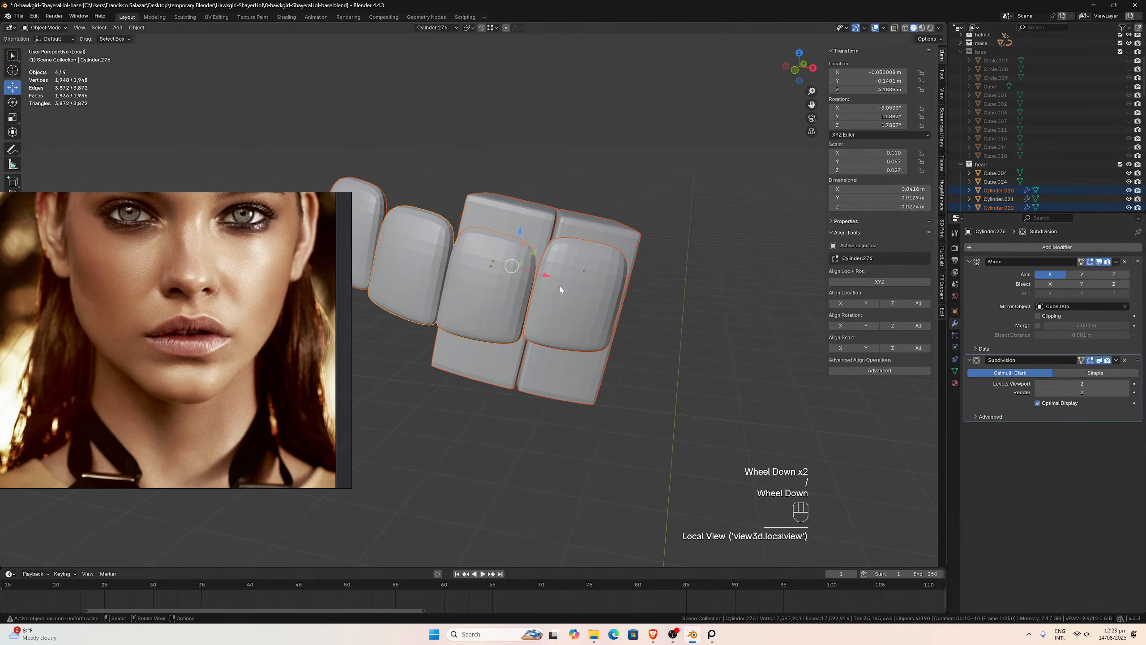
pyautogui.scroll(1, 526, 275)
pyautogui.moveTo(559, 287); pyautogui.dragTo(561, 345, button='middle')
pyautogui.press('KP_Divide')
# - Hide the two blocky bevelled teeth behind the rounded front teeth
pyautogui.scroll(2, 550, 290)
pyautogui.click(537, 357)
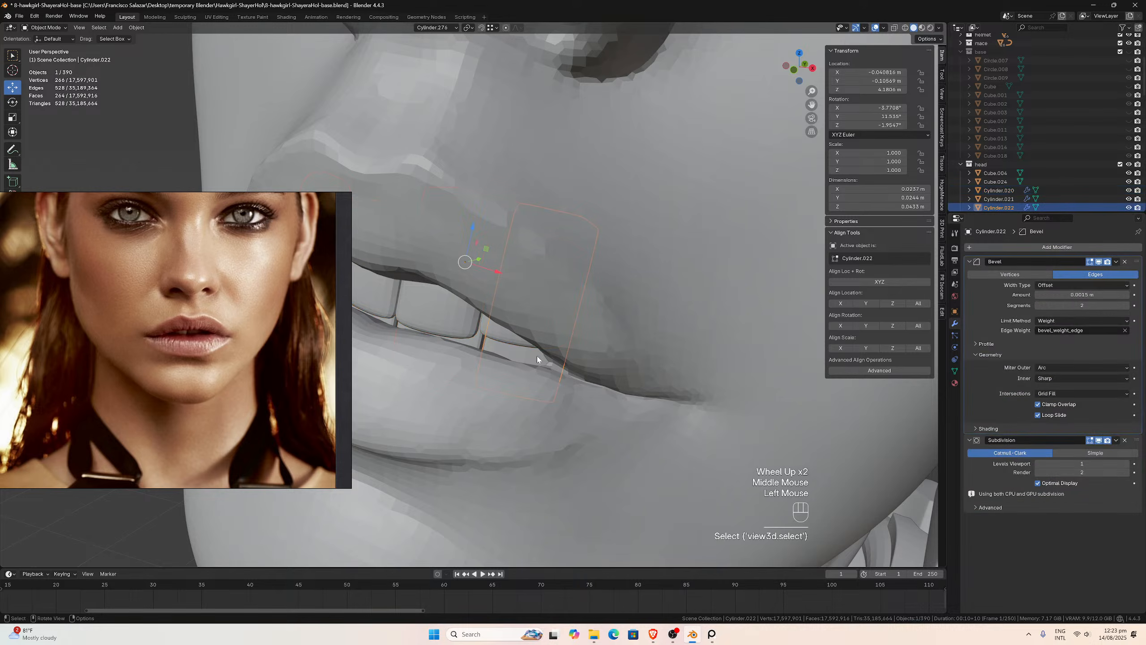
pyautogui.press('h')
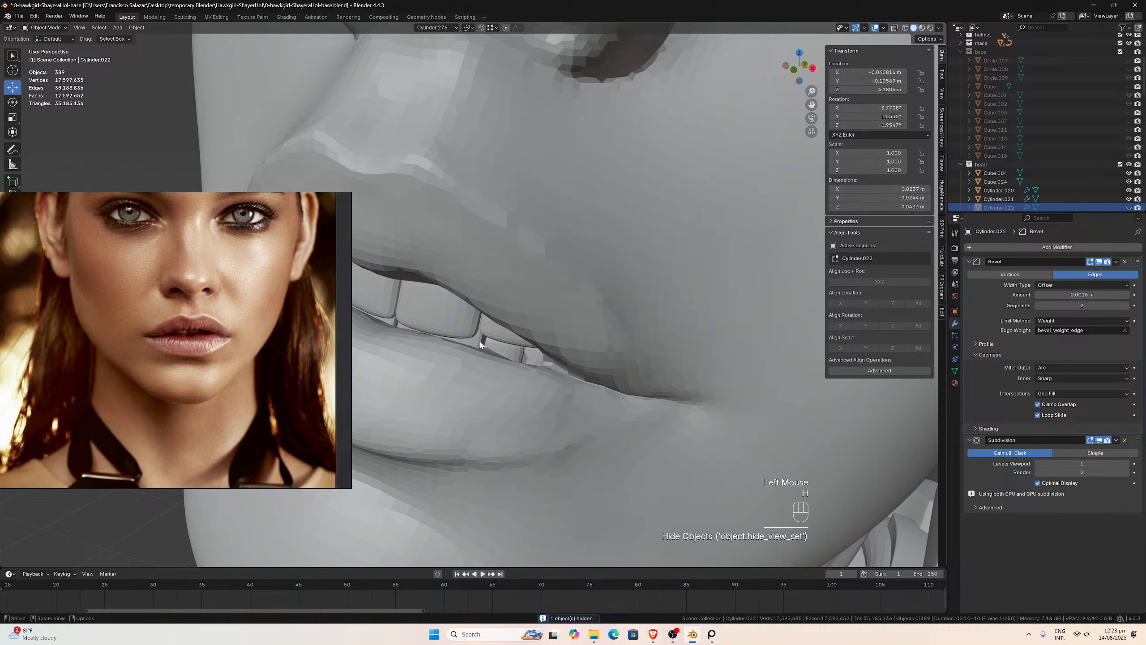
pyautogui.click(480, 346)
# - Select the four rounded upper and lower teeth to inspect their fit behind the lips, and clear the selection
pyautogui.scroll(-2, 483, 326)
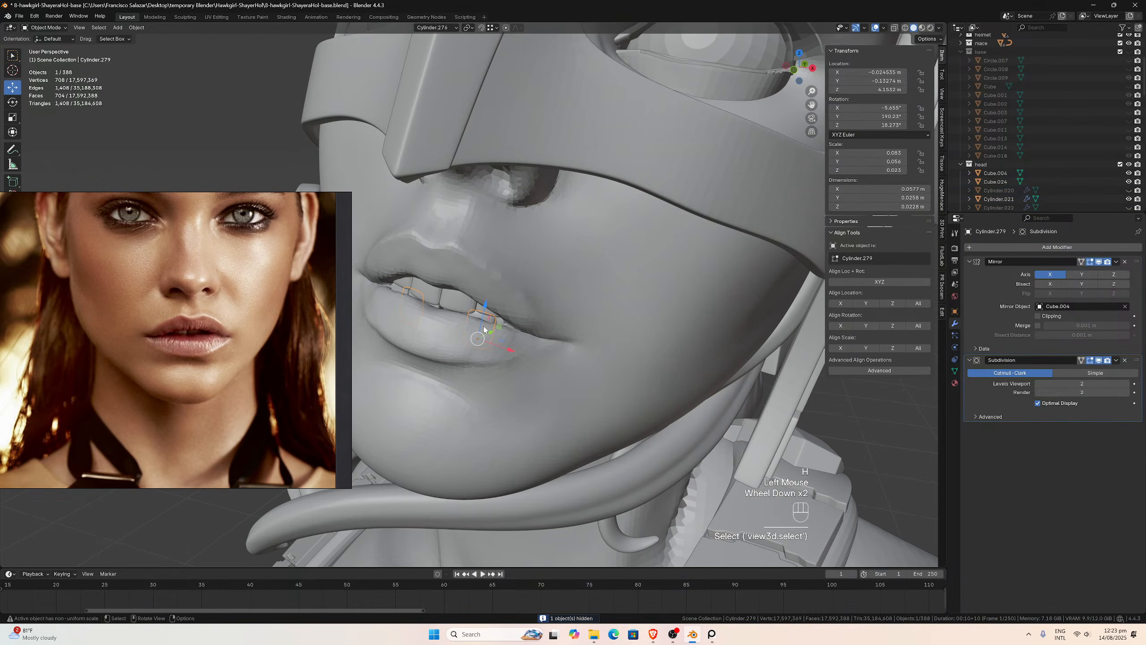
pyautogui.scroll(3, 484, 326)
pyautogui.keyDown('shift'); pyautogui.click(442, 385); pyautogui.keyUp('shift')
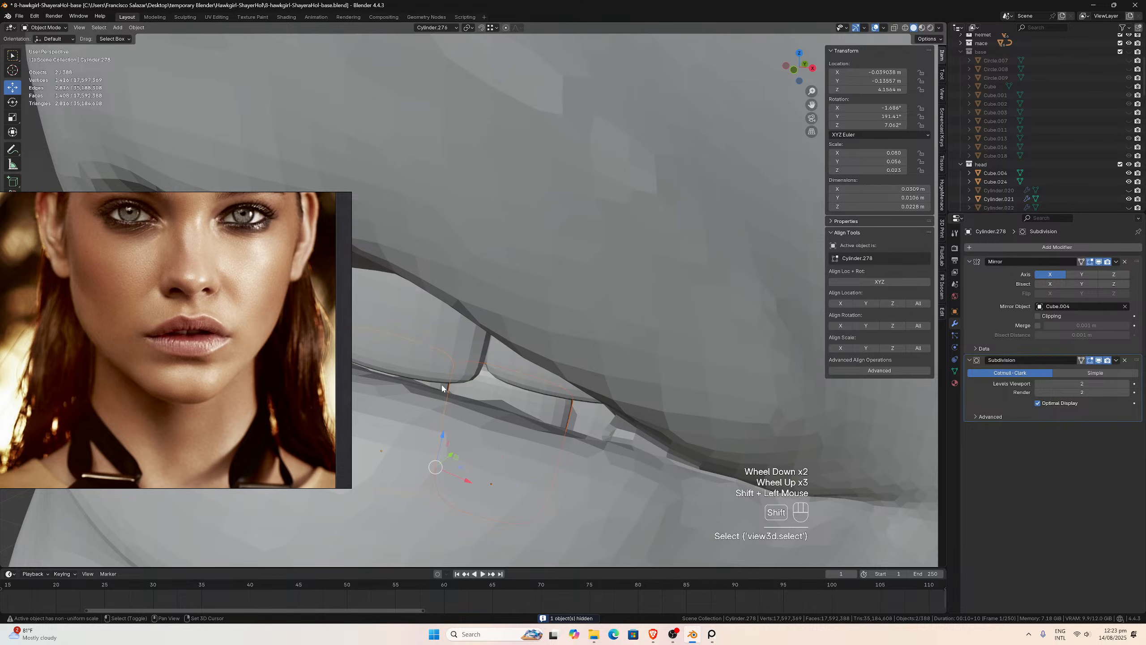
pyautogui.keyDown('shift'); pyautogui.click(460, 340); pyautogui.keyUp('shift')
pyautogui.keyDown('shift'); pyautogui.click(498, 359); pyautogui.keyUp('shift')
pyautogui.scroll(-3, 498, 358)
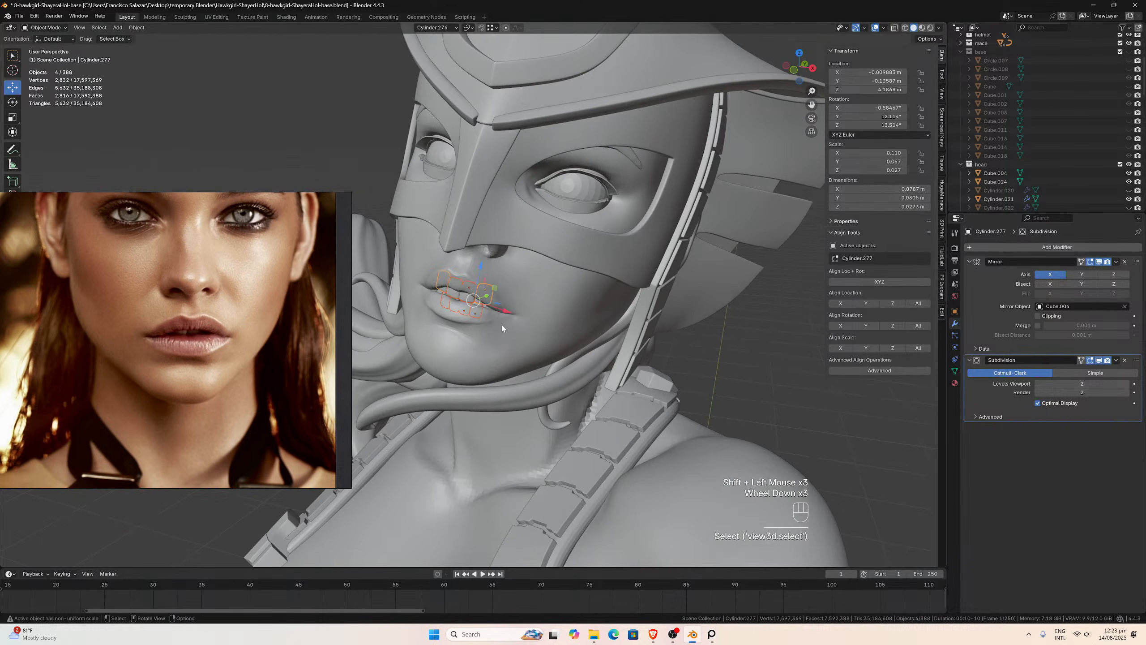
pyautogui.moveTo(498, 358); pyautogui.dragTo(569, 310, button='middle')
pyautogui.click(688, 338)
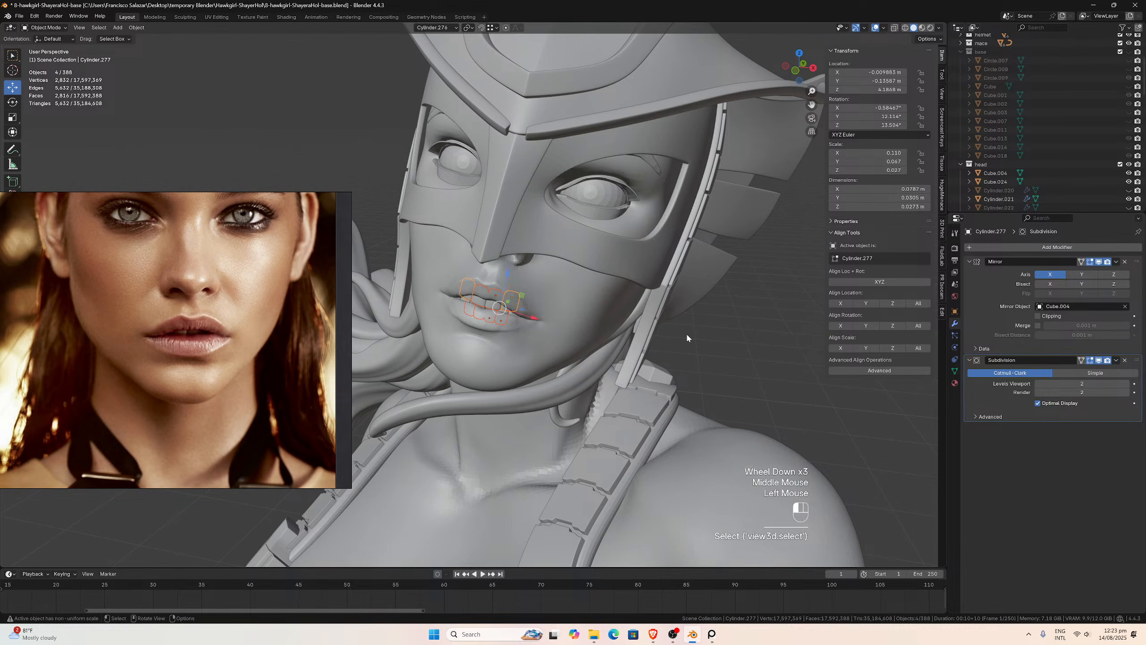
pyautogui.moveTo(688, 338); pyautogui.dragTo(711, 328, button='middle')
pyautogui.scroll(3, 709, 319)
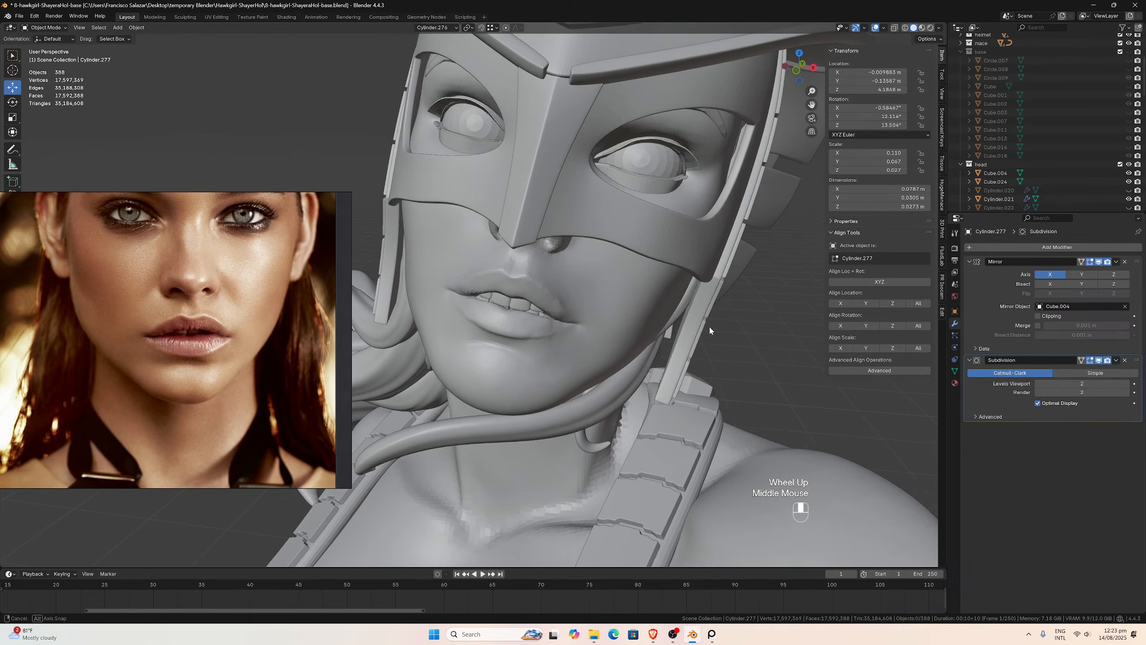
# - Undo and redo the hiding of the two blocky teeth to compare the mouth with and without them
pyautogui.hotkey('ctrl', 'z')
pyautogui.hotkey('ctrl', 'z')
pyautogui.hotkey('ctrl', 'z')
pyautogui.hotkey('ctrl', 'z')
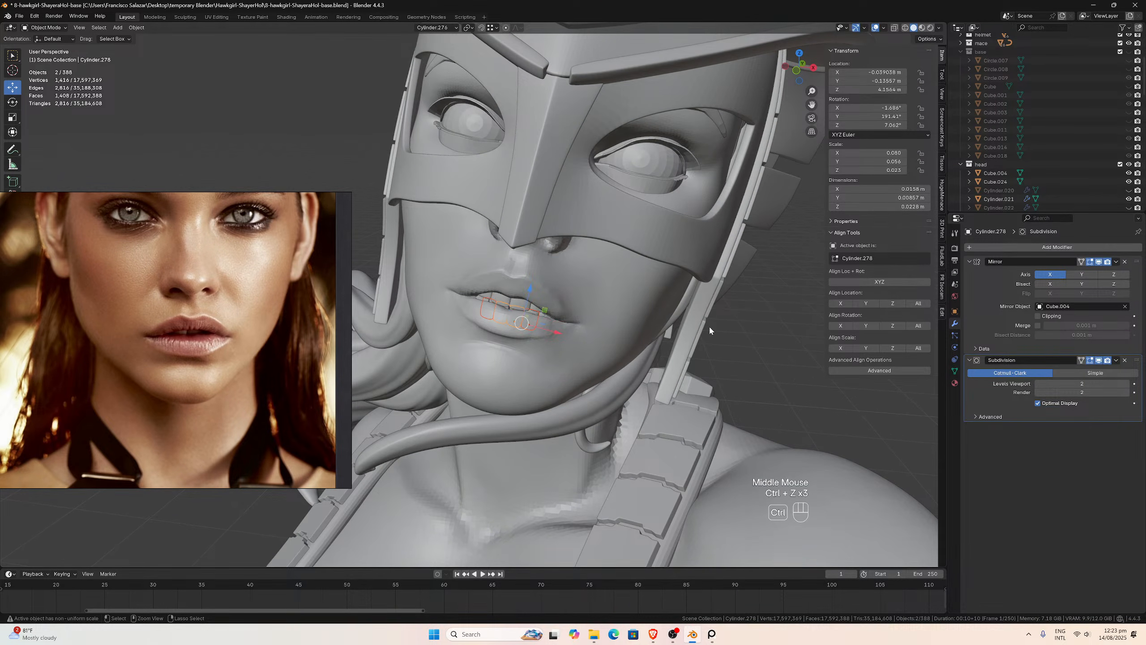
pyautogui.hotkey('ctrl', 'z')
pyautogui.hotkey('ctrl', 'z')
pyautogui.hotkey('ctrl', 'z')
pyautogui.hotkey('ctrl', 'z')
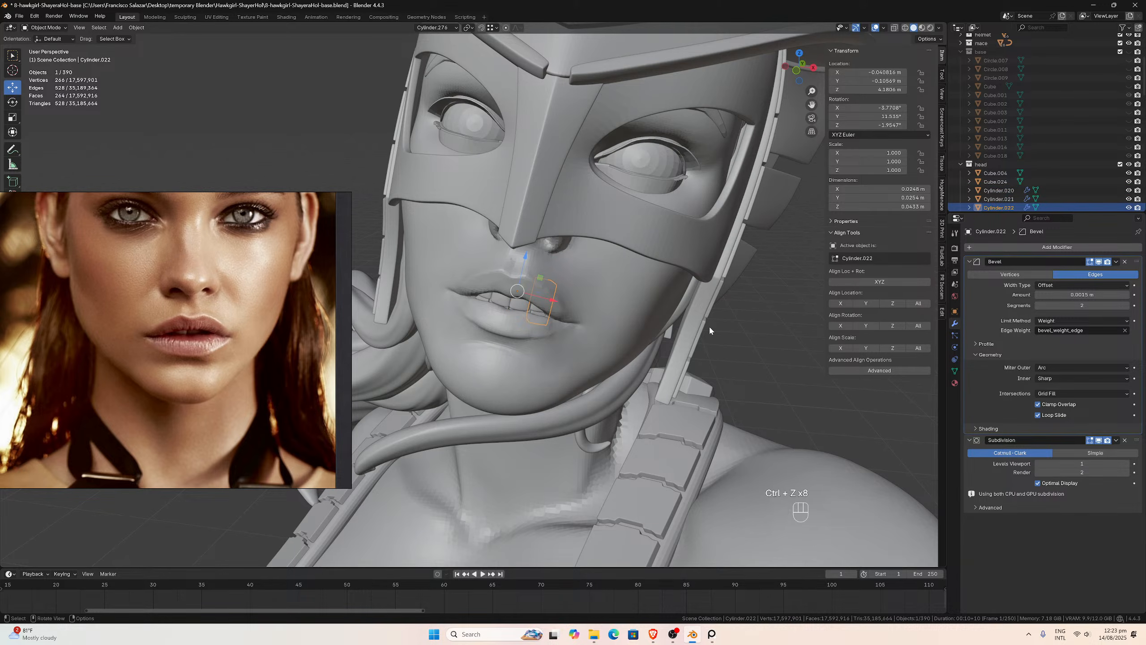
pyautogui.scroll(1, 709, 329)
pyautogui.moveTo(708, 329); pyautogui.dragTo(704, 328, button='middle')
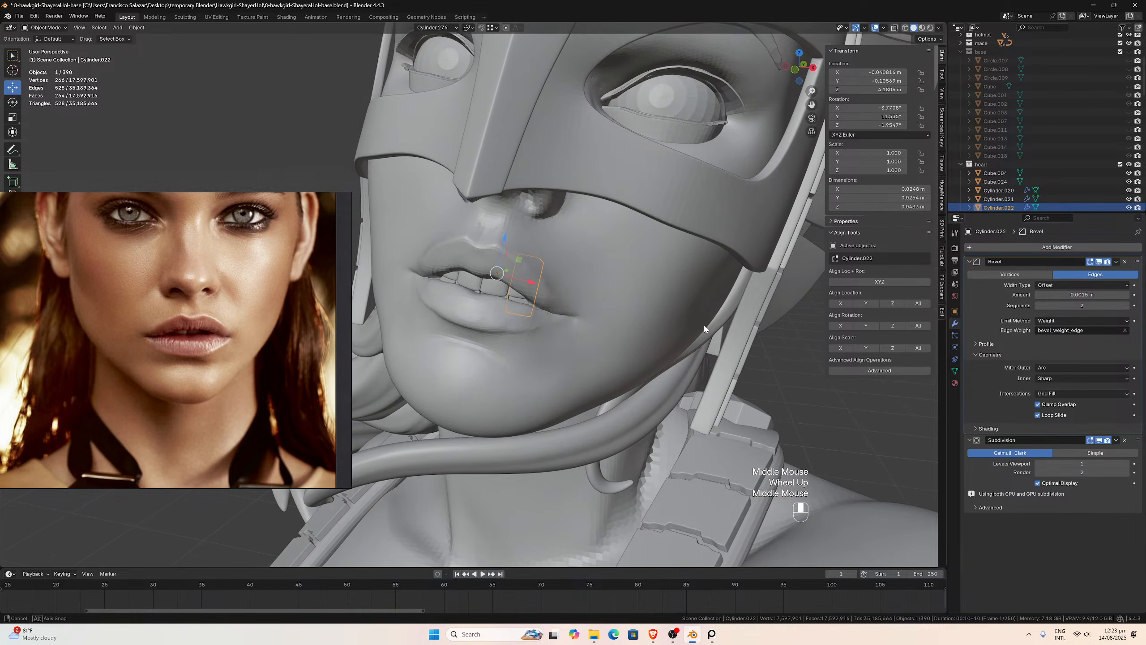
pyautogui.scroll(1, 704, 328)
pyautogui.hotkey('ctrl', 'shift', 'z')
pyautogui.hotkey('ctrl', 'shift', 'z')
pyautogui.hotkey('ctrl', 'shift', 'z')
pyautogui.hotkey('ctrl', 'shift', 'z')
pyautogui.hotkey('ctrl', 'shift', 'z')
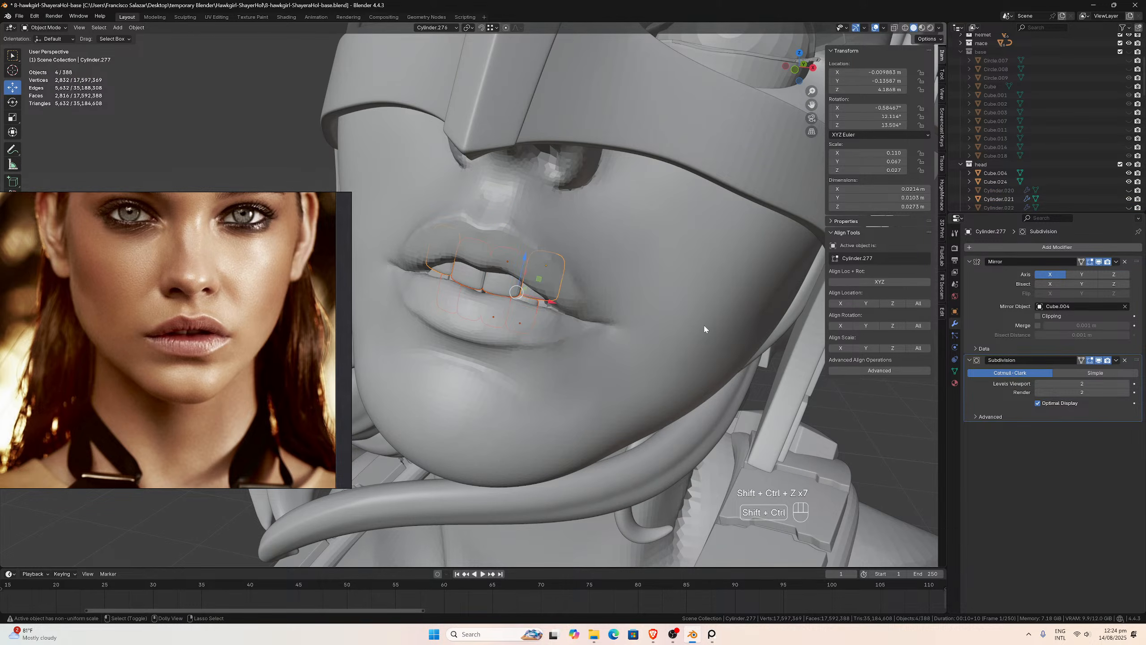
# - Restore the selection of the four rounded teeth and isolate them in local view
pyautogui.scroll(-2, 629, 309)
pyautogui.moveTo(635, 308); pyautogui.dragTo(600, 284, button='middle')
pyautogui.click(695, 321)
pyautogui.scroll(-2, 697, 327)
pyautogui.scroll(3, 703, 320)
pyautogui.scroll(-2, 705, 313)
pyautogui.hotkey('ctrl', 'z')
pyautogui.press('/')
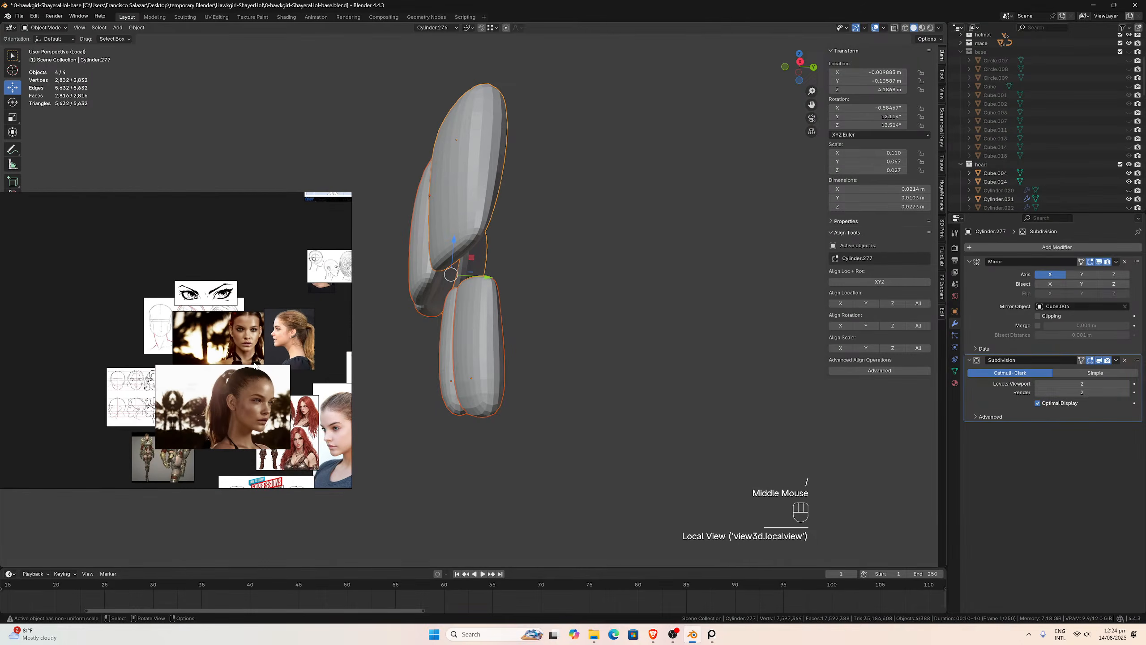
# - Browse the reference board to the teeth and skull anatomy images and enlarge the side view of the skull
pyautogui.scroll(1, 271, 345)
pyautogui.moveTo(247, 425); pyautogui.dragTo(340, 354, button='middle')
pyautogui.scroll(1, 334, 354)
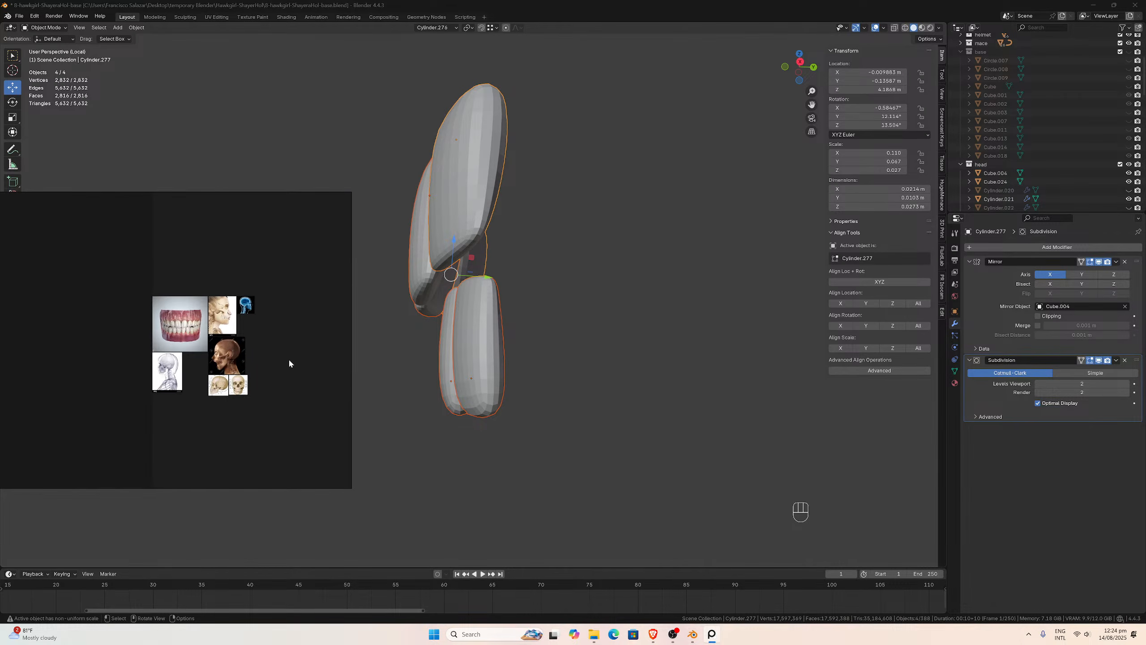
pyautogui.scroll(4, 266, 362)
pyautogui.moveTo(213, 362); pyautogui.dragTo(298, 341, button='middle')
pyautogui.scroll(1, 226, 381)
pyautogui.scroll(6, 228, 383)
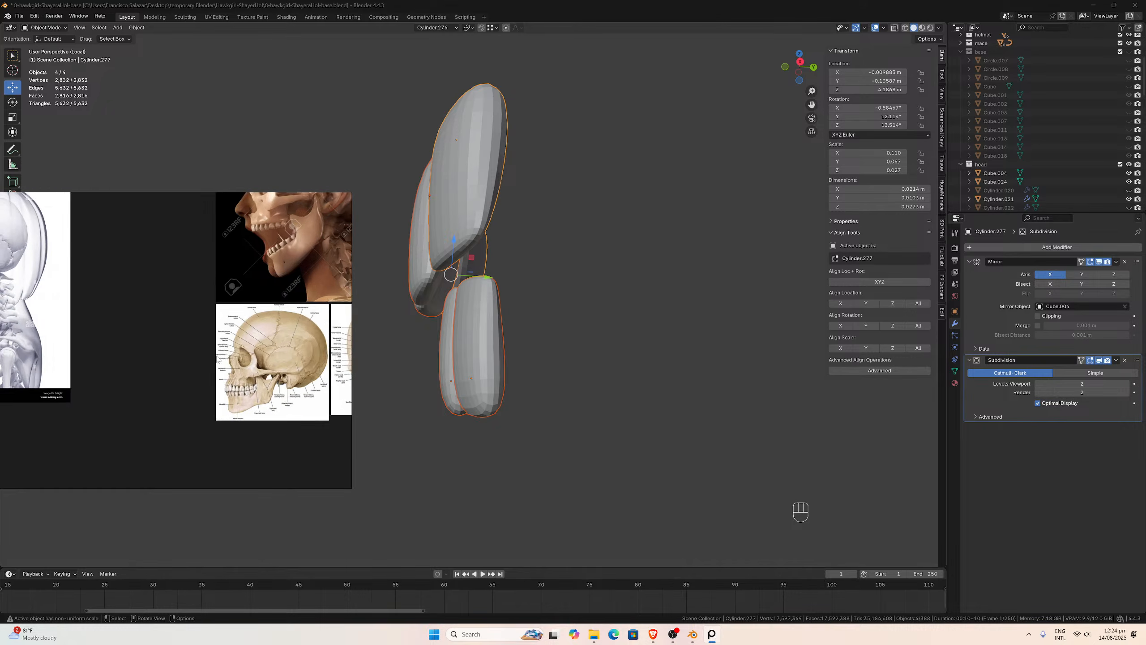
pyautogui.scroll(-1, 486, 304)
# - Inspect the isolated upper and lower tooth rows from several angles, selecting teeth one by one beside the skull reference
pyautogui.moveTo(485, 304)
pyautogui.mouseDown(button='middle')
pyautogui.moveTo(467, 317)
pyautogui.moveTo(502, 318)
pyautogui.moveTo(513, 304)
pyautogui.moveTo(546, 311)
pyautogui.moveTo(525, 310)
pyautogui.moveTo(548, 321)
pyautogui.moveTo(547, 349)
pyautogui.moveTo(509, 332)
pyautogui.moveTo(512, 287)
pyautogui.moveTo(529, 272)
pyautogui.moveTo(527, 337)
pyautogui.moveTo(492, 328)
pyautogui.moveTo(522, 292)
pyautogui.moveTo(503, 312)
pyautogui.mouseUp(button='middle')
pyautogui.click(467, 319)
pyautogui.click(475, 327)
pyautogui.click(539, 357)
pyautogui.click(474, 341)
pyautogui.scroll(1, 481, 339)
pyautogui.scroll(1, 498, 317)
pyautogui.click(560, 350)
pyautogui.moveTo(560, 350); pyautogui.dragTo(544, 352, button='middle')
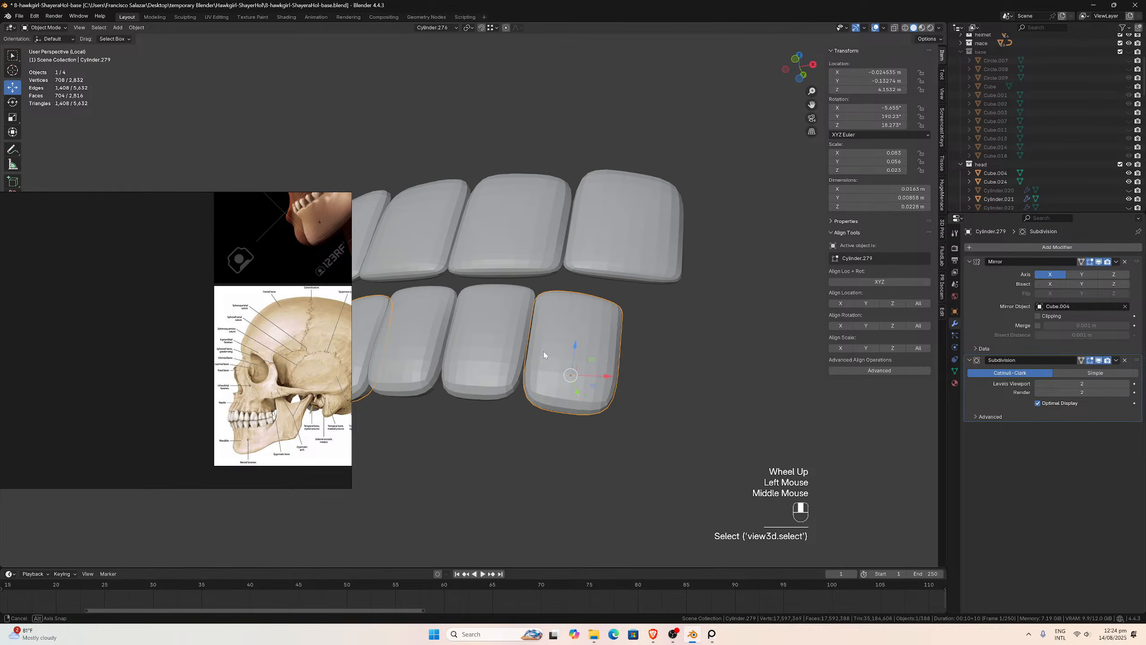
pyautogui.scroll(1, 546, 355)
pyautogui.scroll(-1, 576, 358)
# - Edit the mesh of the second lower tooth and select the vertical edges along its two sides
pyautogui.click(496, 345)
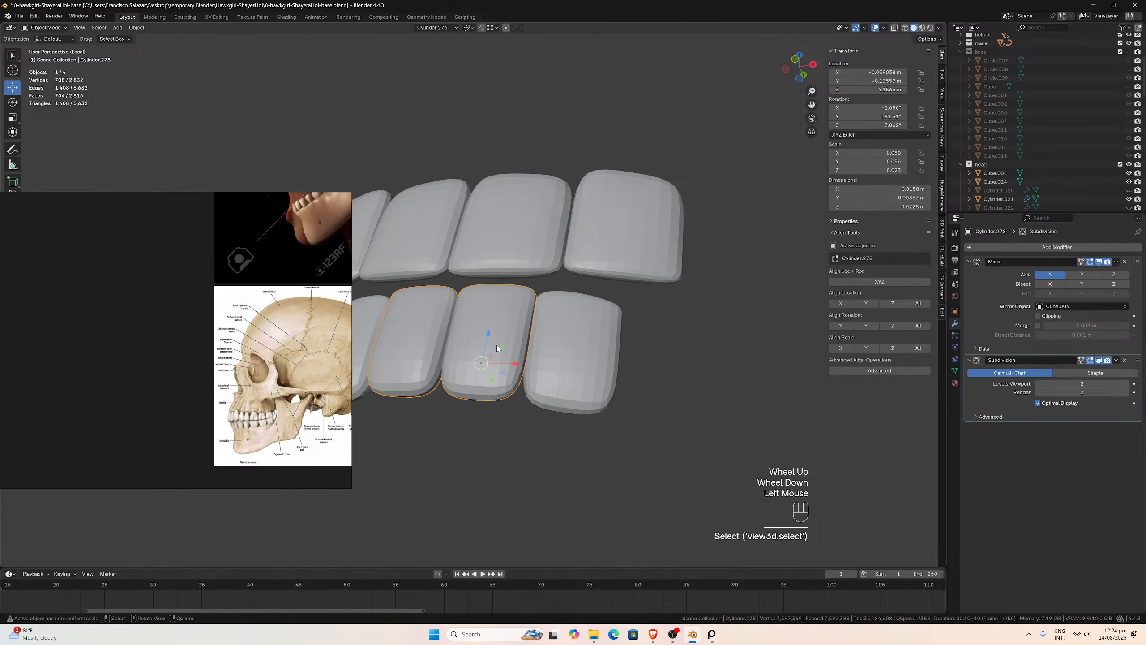
pyautogui.press('Tab')
pyautogui.click(479, 337)
pyautogui.moveTo(479, 338); pyautogui.dragTo(524, 290, button='middle')
pyautogui.click(85, 28)
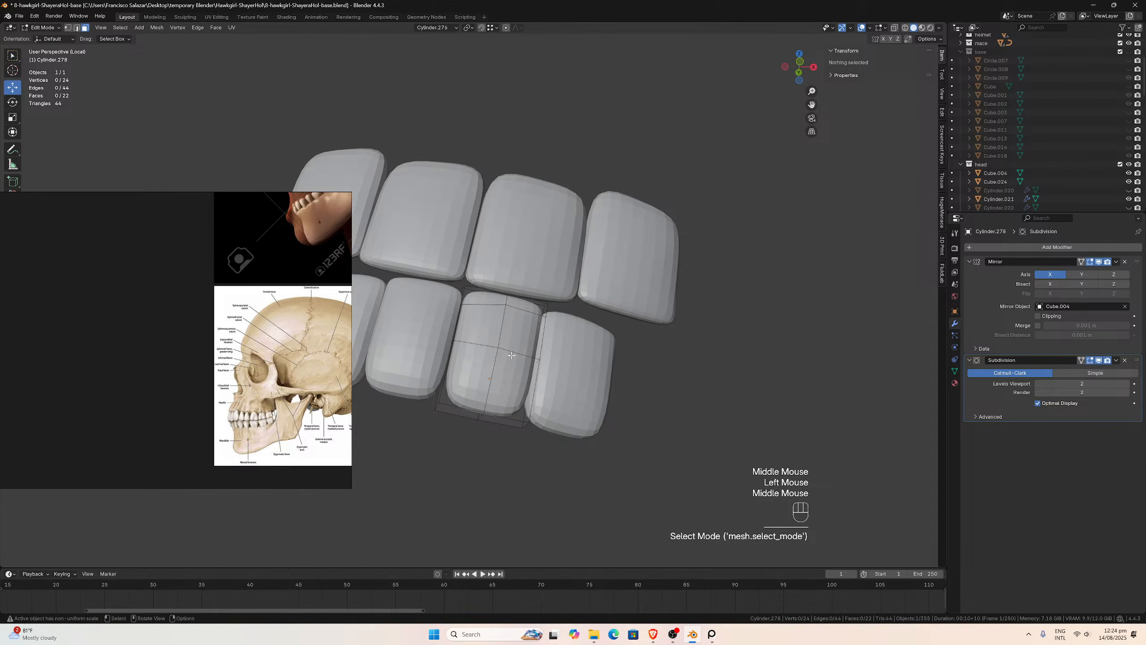
pyautogui.moveTo(496, 365); pyautogui.dragTo(457, 352, button='middle')
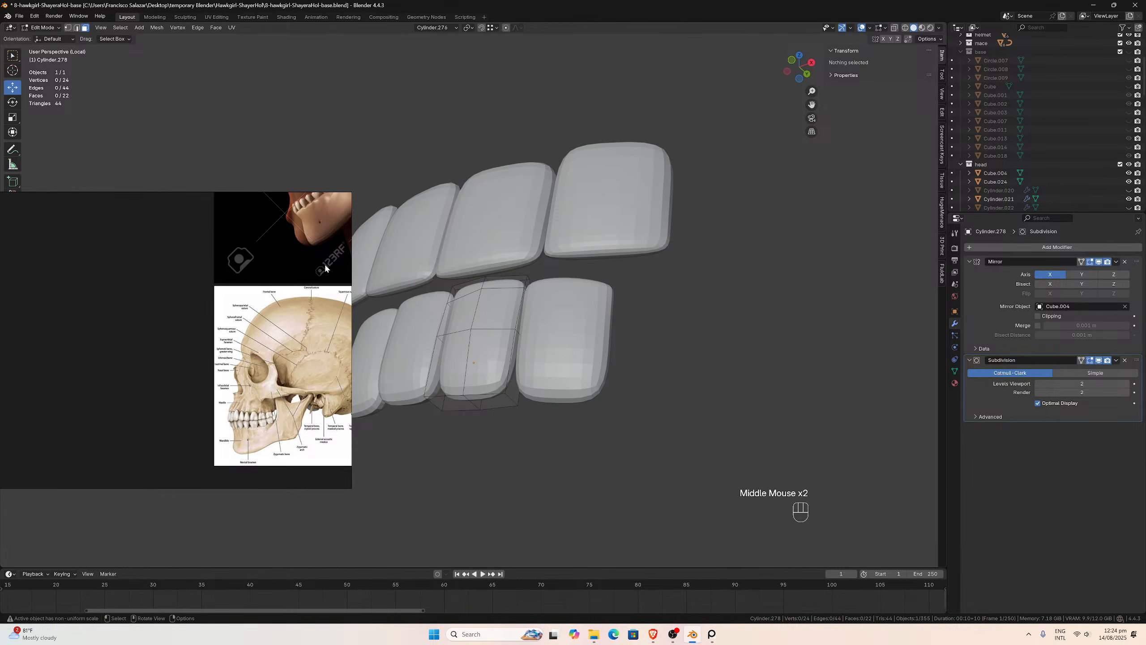
pyautogui.click(76, 28)
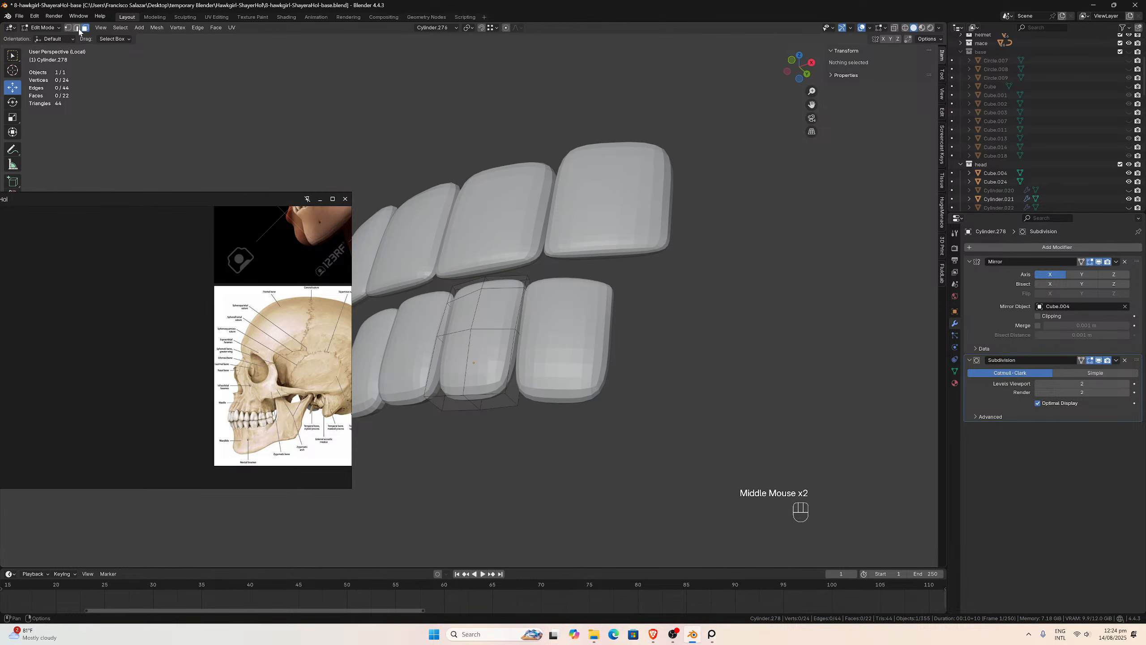
pyautogui.click(441, 360)
pyautogui.moveTo(441, 359); pyautogui.dragTo(452, 334, button='middle')
pyautogui.keyDown('shift'); pyautogui.click(449, 312); pyautogui.keyUp('shift')
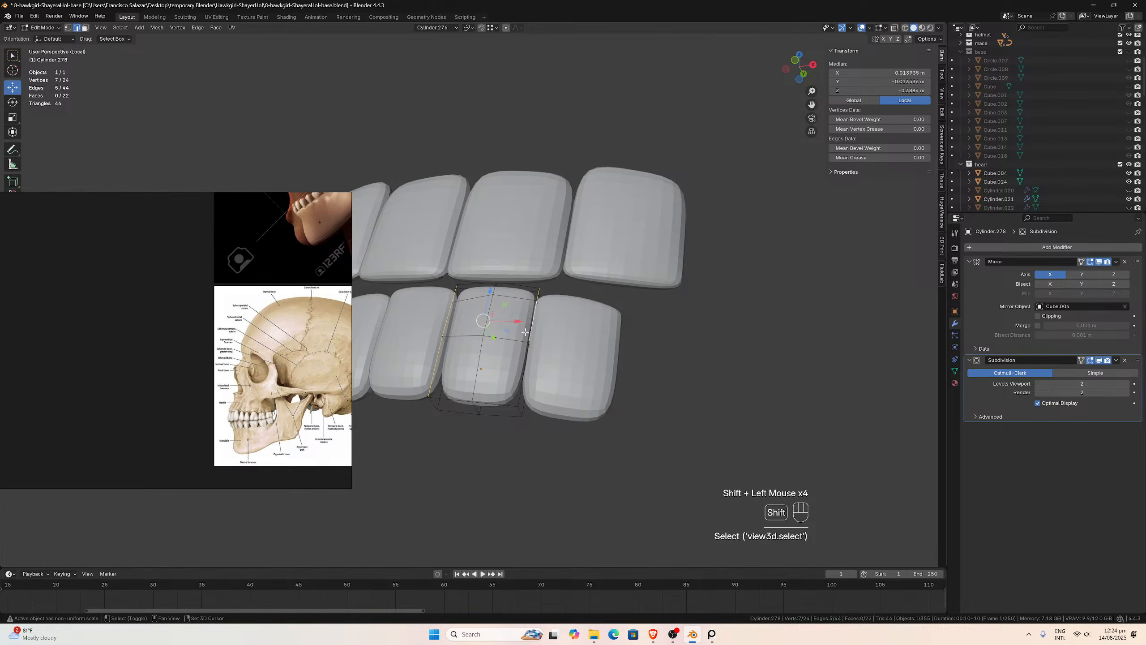
pyautogui.moveTo(520, 379); pyautogui.dragTo(551, 394, button='middle')
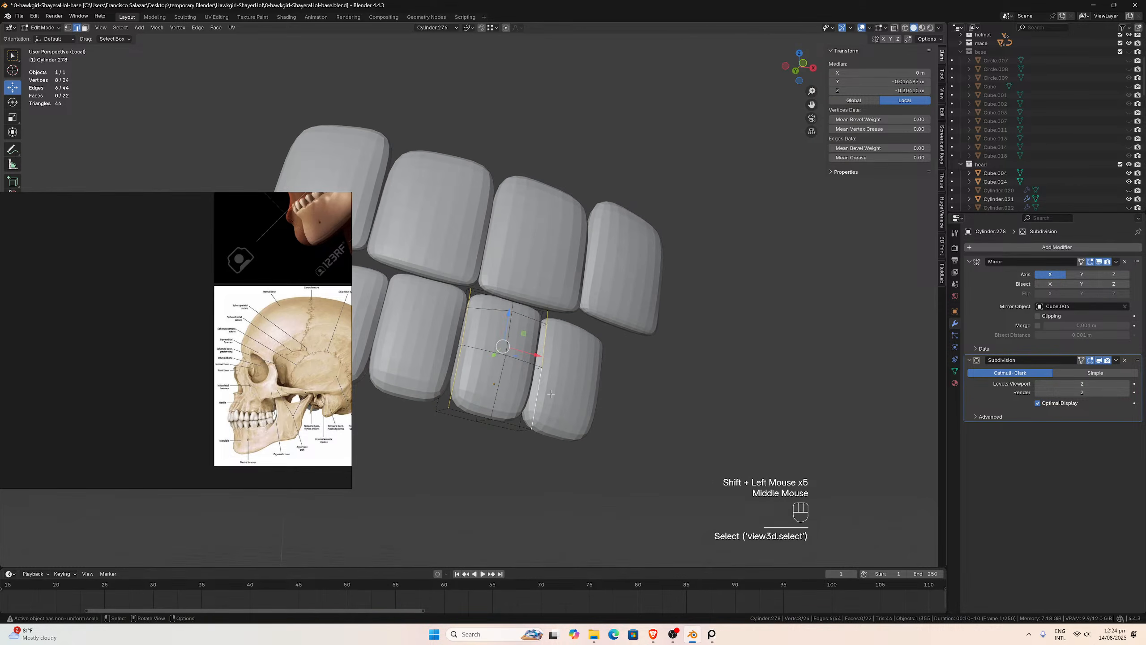
# - Create a custom transform orientation from the selected tooth edges
pyautogui.click(453, 28)
pyautogui.click(466, 57)
pyautogui.moveTo(508, 126); pyautogui.dragTo(535, 229, button='middle')
# - Undo the custom orientation and edge selection, going back to the whole lower tooth in Object Mode
pyautogui.hotkey('ctrl', 'z')
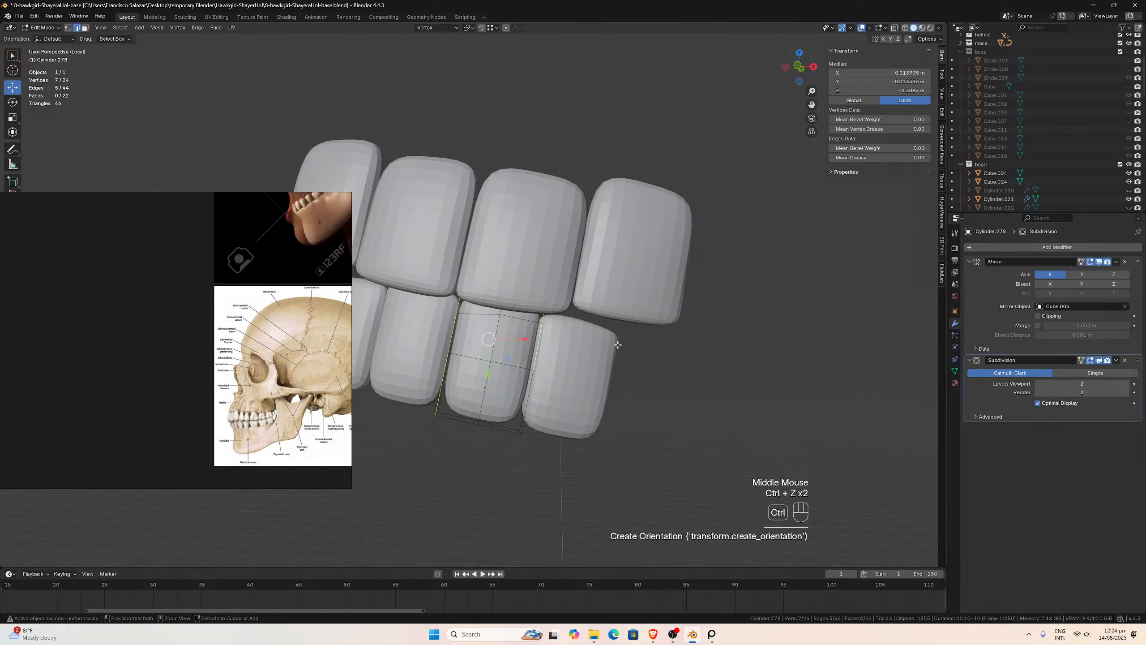
pyautogui.hotkey('ctrl', 'z')
pyautogui.hotkey('ctrl', 'z')
pyautogui.hotkey('ctrl', 'z')
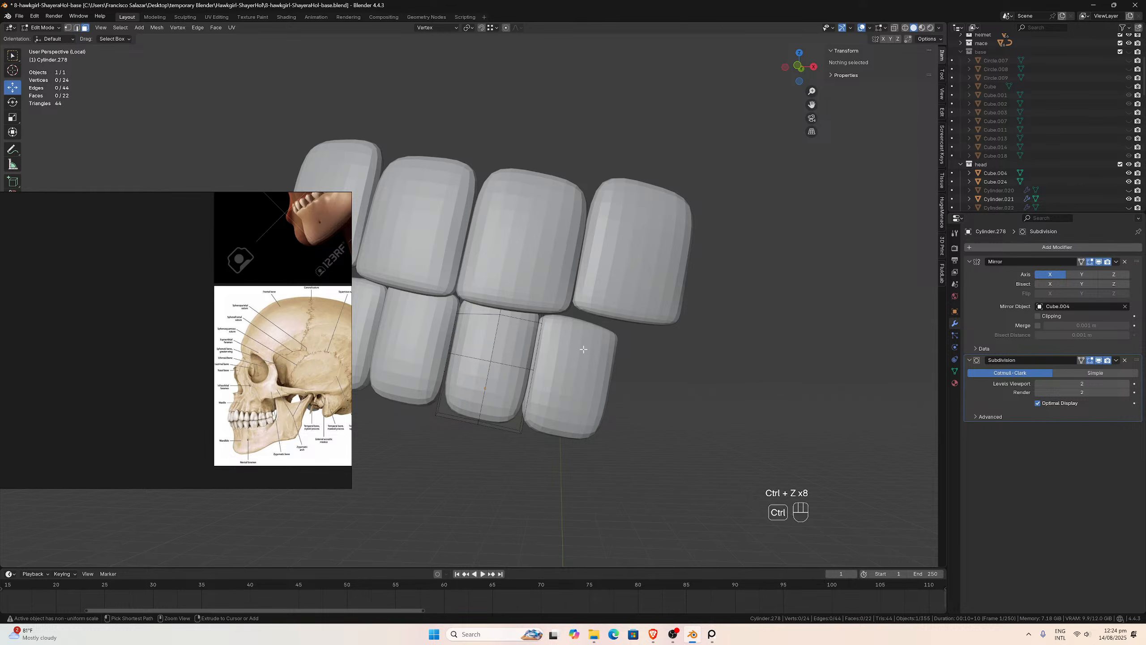
pyautogui.hotkey('ctrl', 'z')
pyautogui.hotkey('ctrl', 'z')
pyautogui.hotkey('ctrl', 'z')
pyautogui.moveTo(584, 349); pyautogui.dragTo(582, 319, button='middle')
pyautogui.scroll(-2, 582, 320)
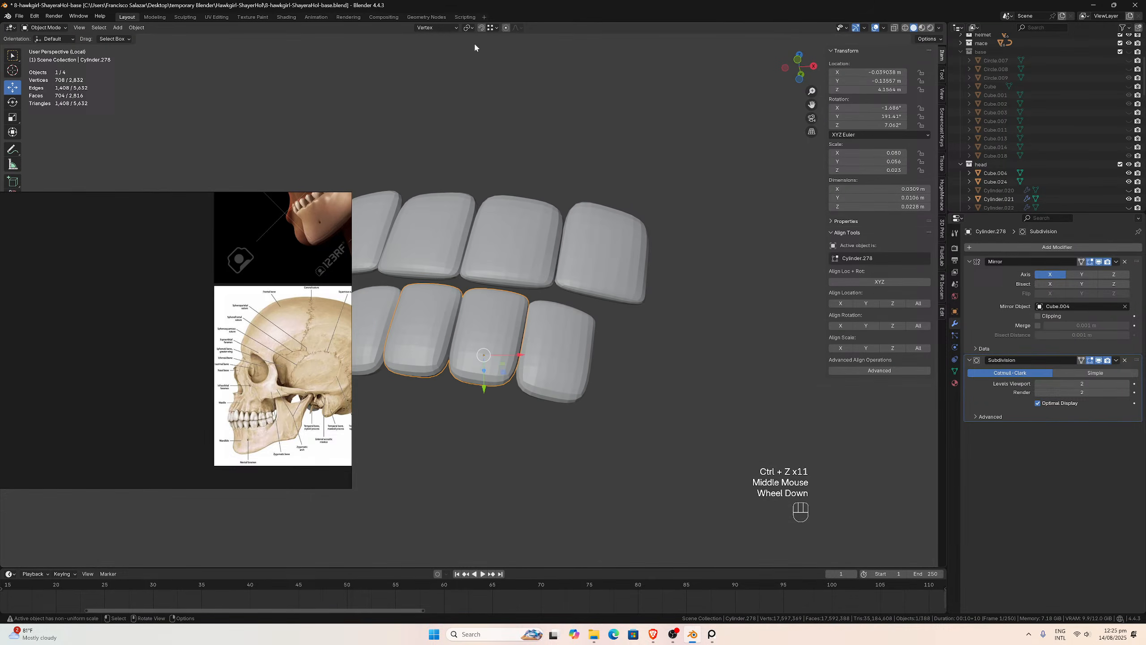
# - Set the transform orientation to Local for working on the isolated teeth
pyautogui.click(433, 29)
pyautogui.click(432, 64)
pyautogui.moveTo(526, 172); pyautogui.dragTo(501, 393, button='middle')
# - Select individual upper and lower teeth to check the directions of their local axes
pyautogui.click(536, 346)
pyautogui.click(502, 459)
pyautogui.click(482, 374)
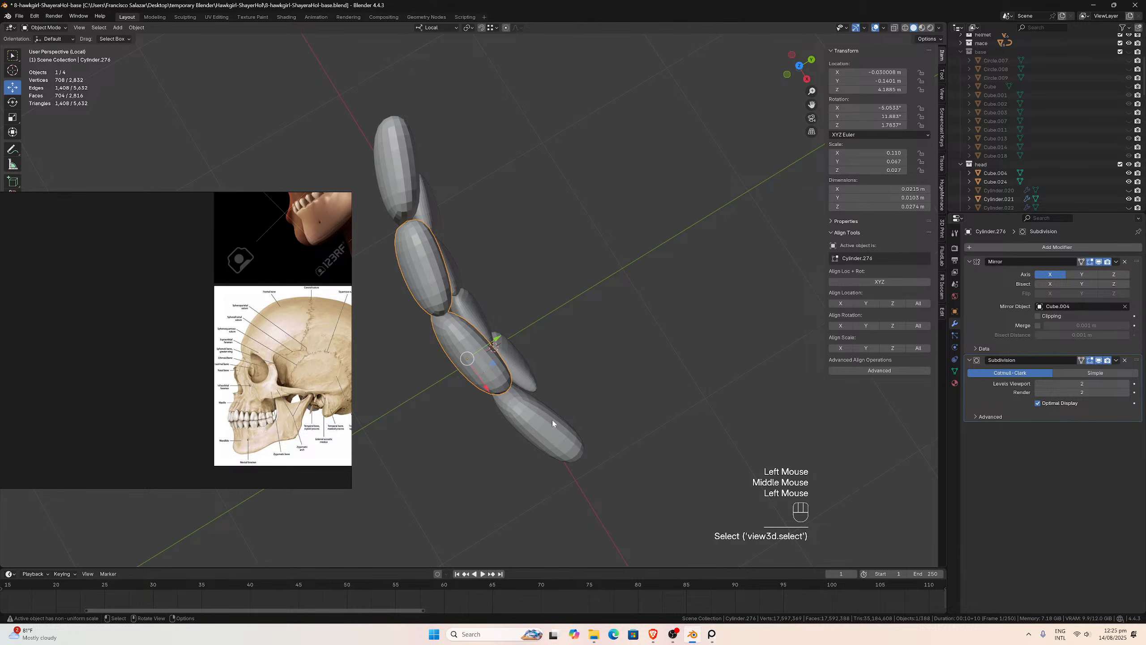
pyautogui.click(564, 420)
pyautogui.moveTo(564, 418); pyautogui.dragTo(557, 312, button='middle')
pyautogui.click(517, 363)
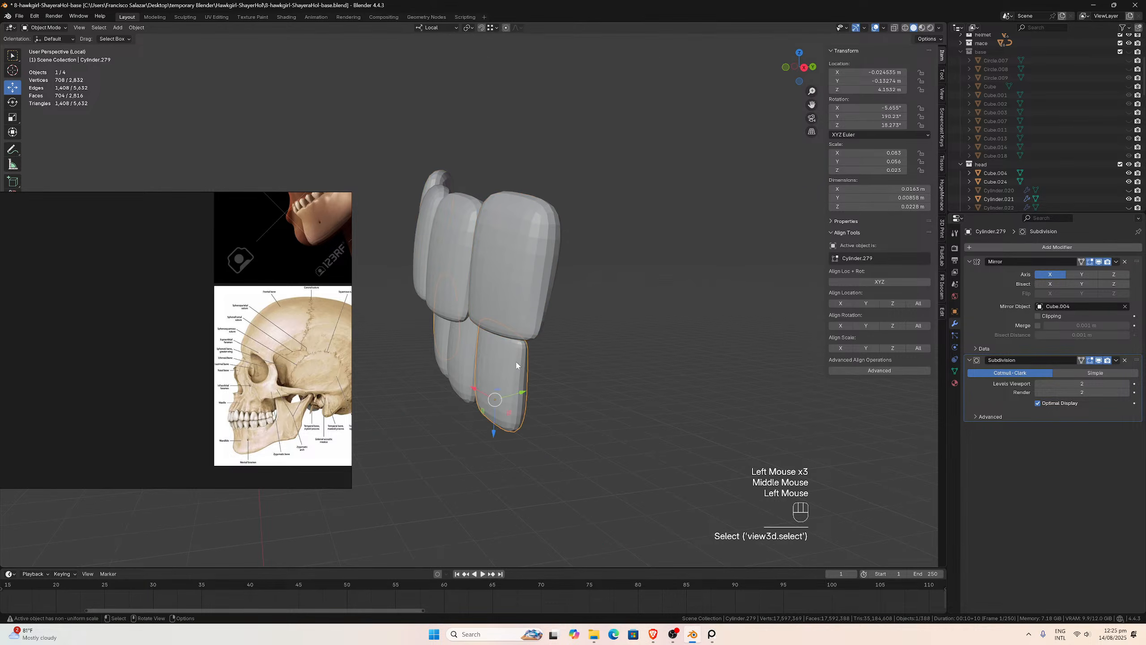
# - Select the lower central incisor and examine the bite of the side-view skull reference for the angle of the teeth
pyautogui.moveTo(517, 361); pyautogui.dragTo(477, 324, button='middle')
pyautogui.scroll(2, 558, 322)
pyautogui.click(532, 320)
pyautogui.scroll(-2, 477, 324)
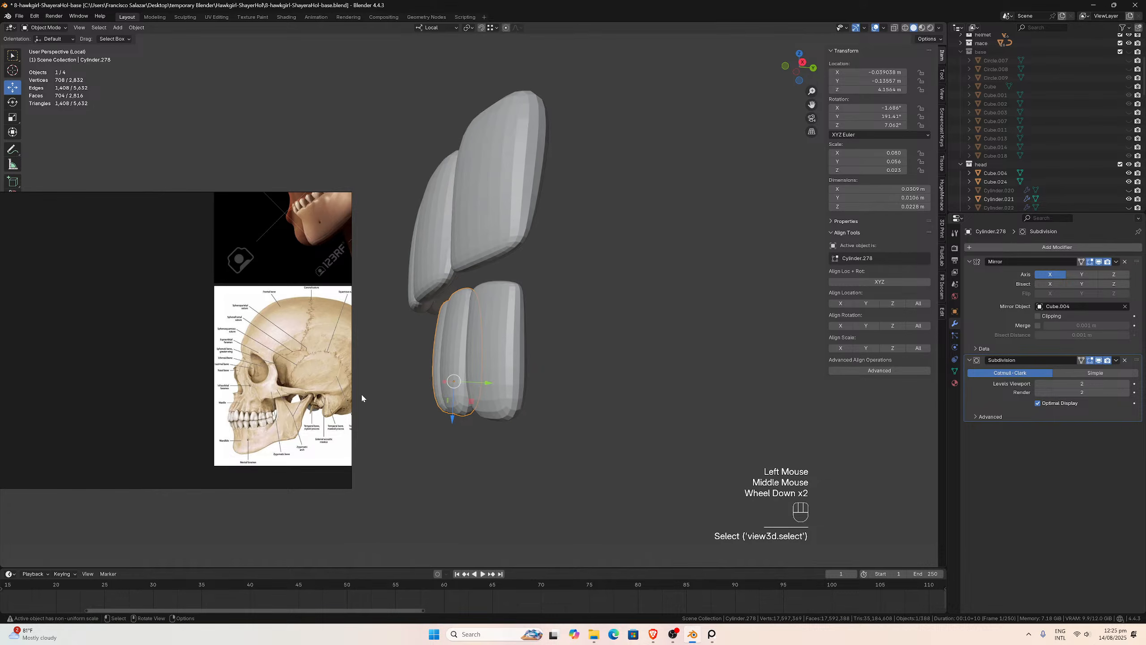
pyautogui.scroll(-2, 262, 425)
pyautogui.moveTo(262, 425); pyautogui.dragTo(266, 469, button='middle')
pyautogui.scroll(-4, 108, 362)
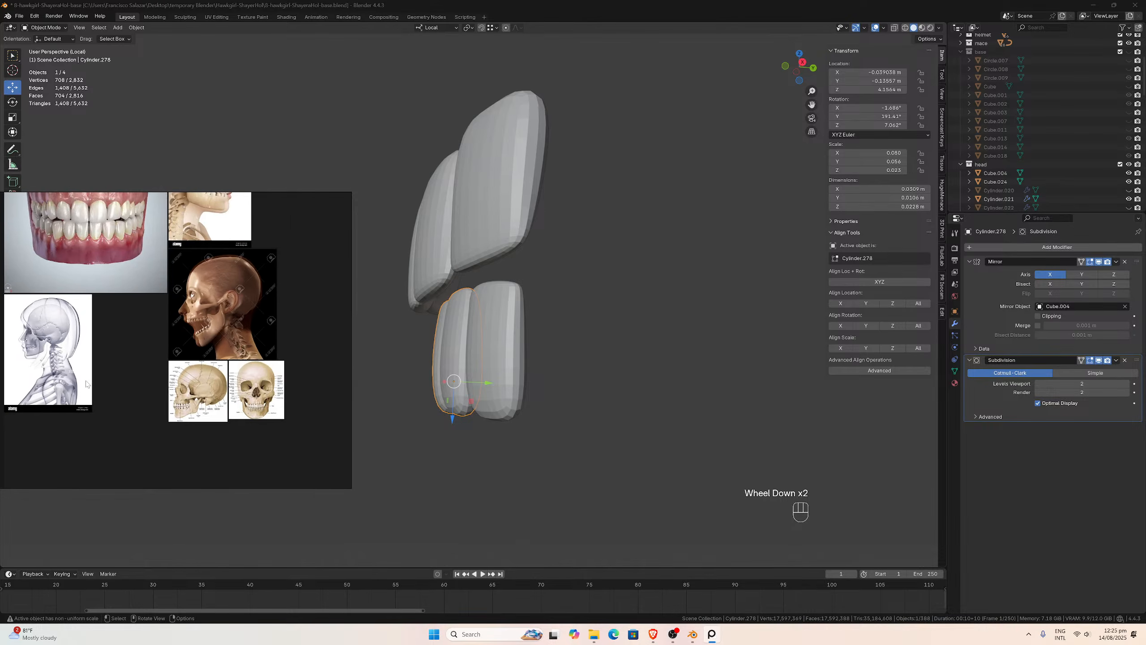
pyautogui.moveTo(84, 383); pyautogui.dragTo(231, 409, button='middle')
pyautogui.scroll(6, 229, 410)
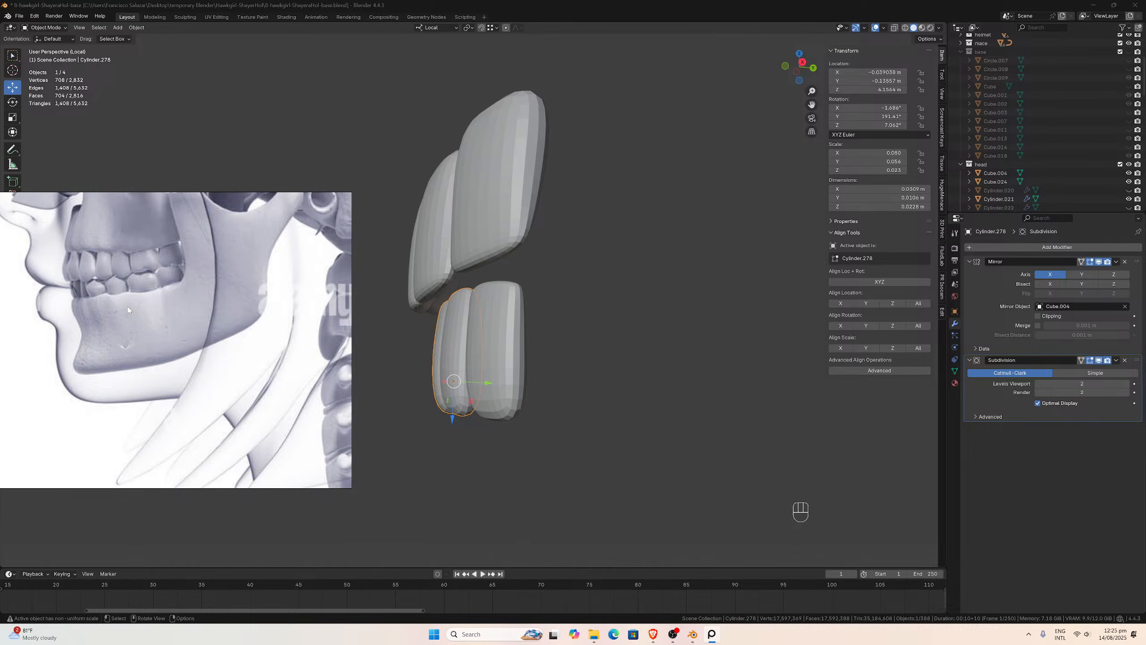
pyautogui.moveTo(128, 310); pyautogui.dragTo(145, 319, button='middle')
# - Shift the two lower incisors slightly along their local Y axes to adjust their depth under the upper teeth
pyautogui.moveTo(370, 336); pyautogui.dragTo(495, 367, button='middle')
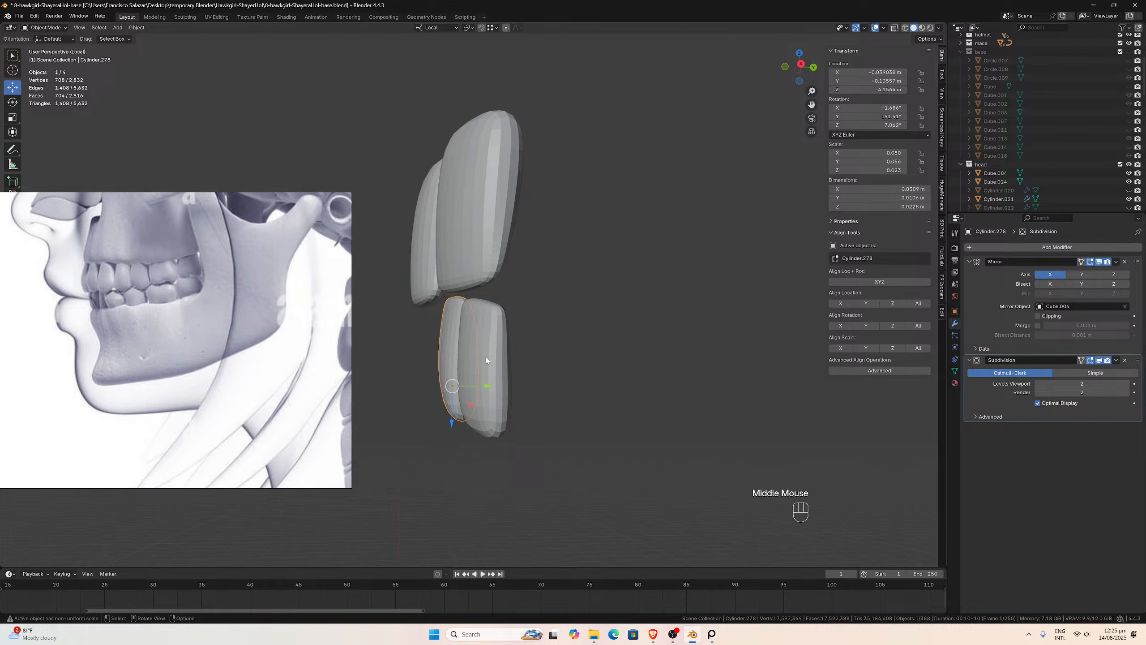
pyautogui.moveTo(484, 386)
pyautogui.mouseDown()
pyautogui.moveTo(471, 388)
pyautogui.moveTo(498, 397)
pyautogui.mouseUp()
pyautogui.click(483, 383)
pyautogui.moveTo(498, 397); pyautogui.dragTo(464, 349, button='middle')
pyautogui.click(463, 346)
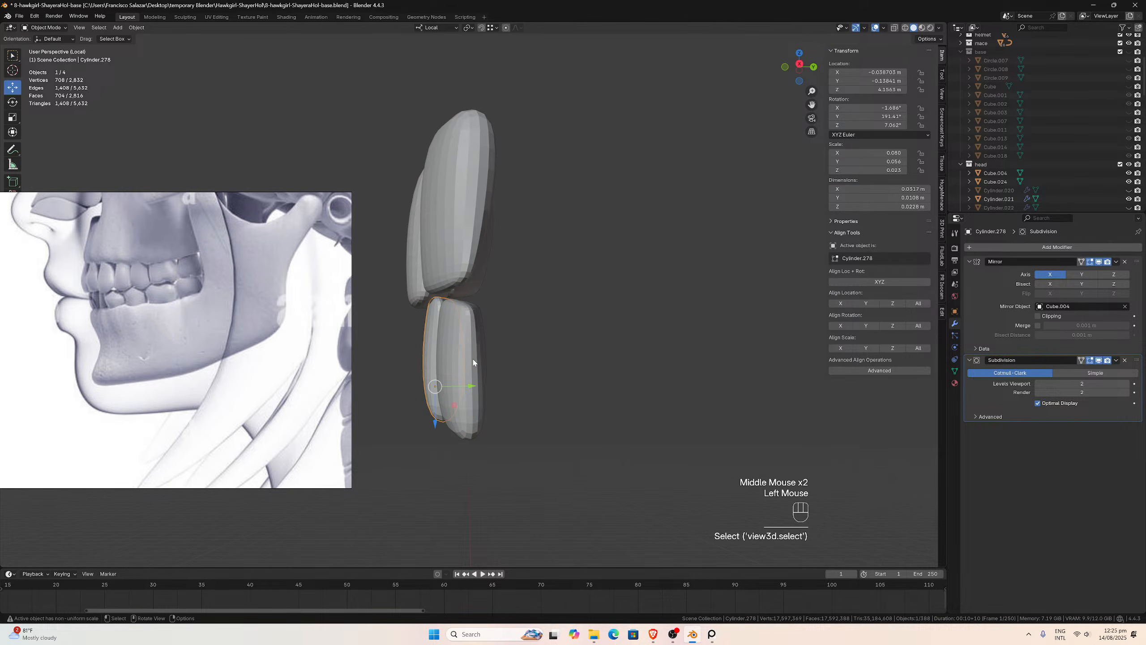
# - Rotate the lower central incisor -4.1° about its local X axis and nudge it along local Y
pyautogui.press('r')
pyautogui.press('x')
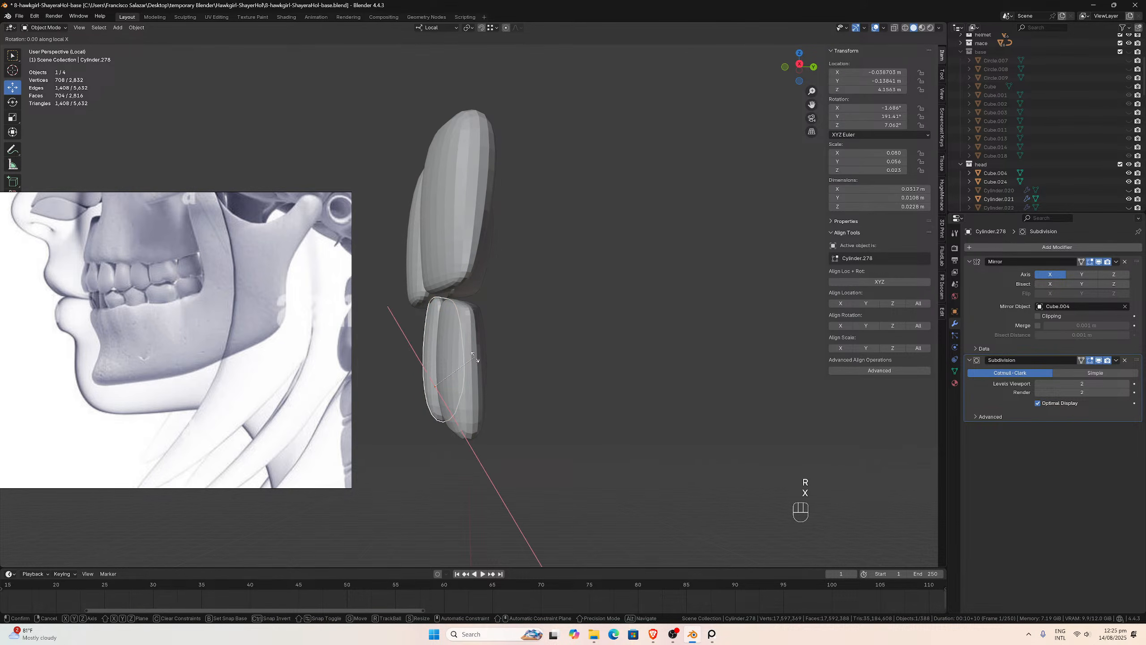
pyautogui.click(470, 355)
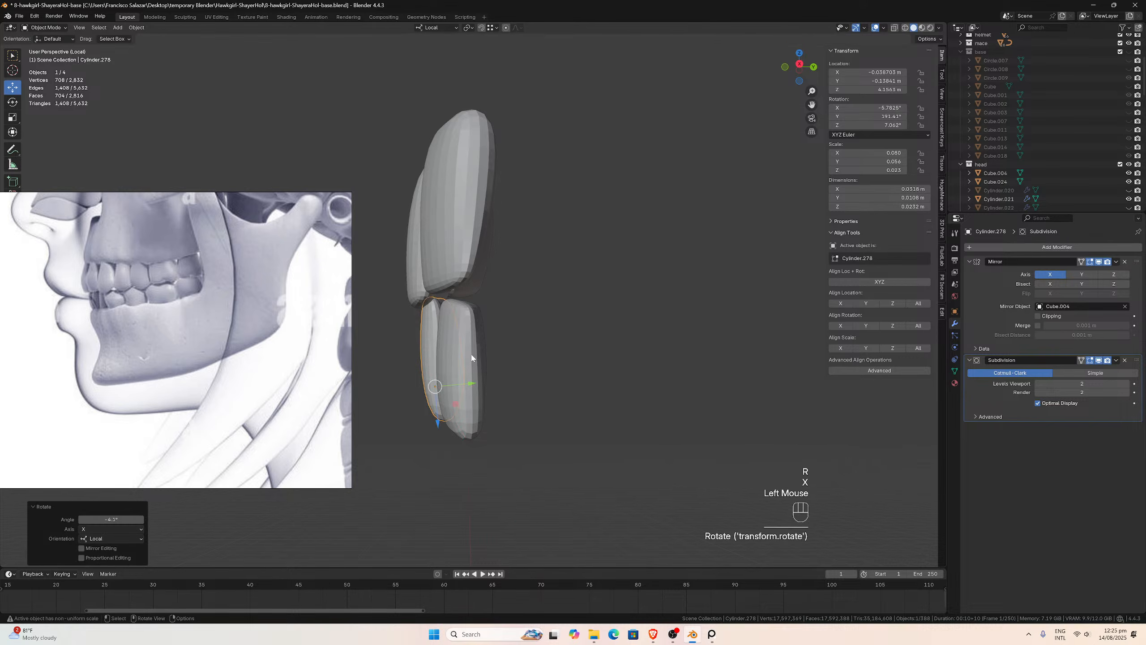
pyautogui.moveTo(471, 355)
pyautogui.mouseDown(button='middle')
pyautogui.moveTo(445, 353)
pyautogui.moveTo(469, 354)
pyautogui.mouseUp(button='middle')
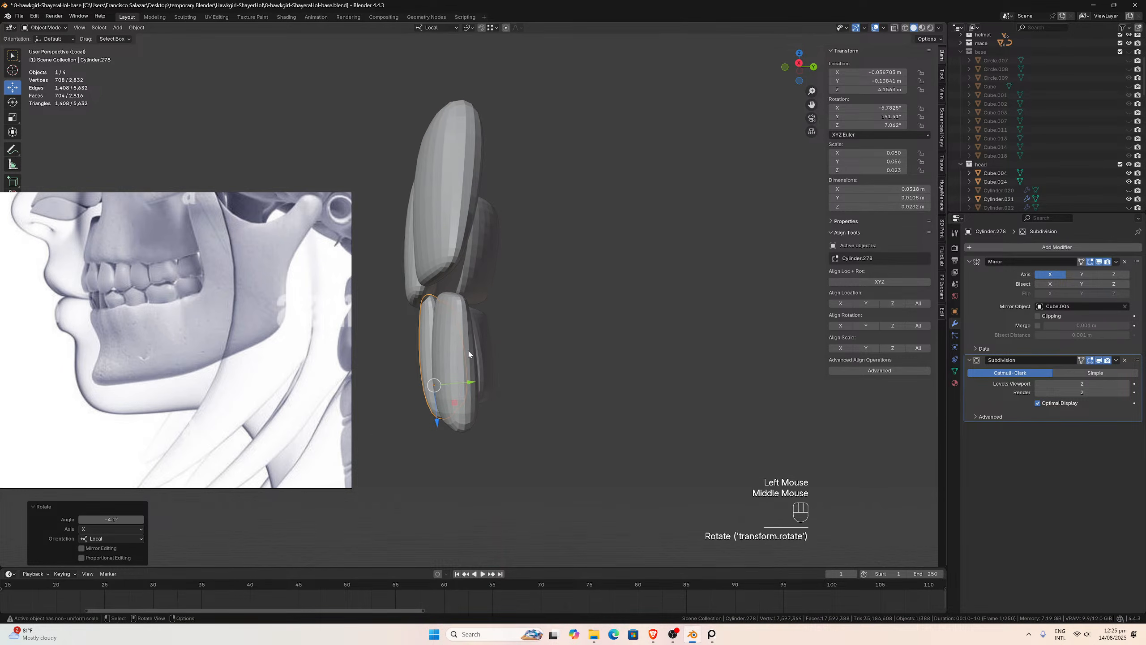
pyautogui.moveTo(469, 381); pyautogui.dragTo(474, 381)
# - Rotate the lower lateral incisor -3.25° about its local X axis
pyautogui.click(488, 342)
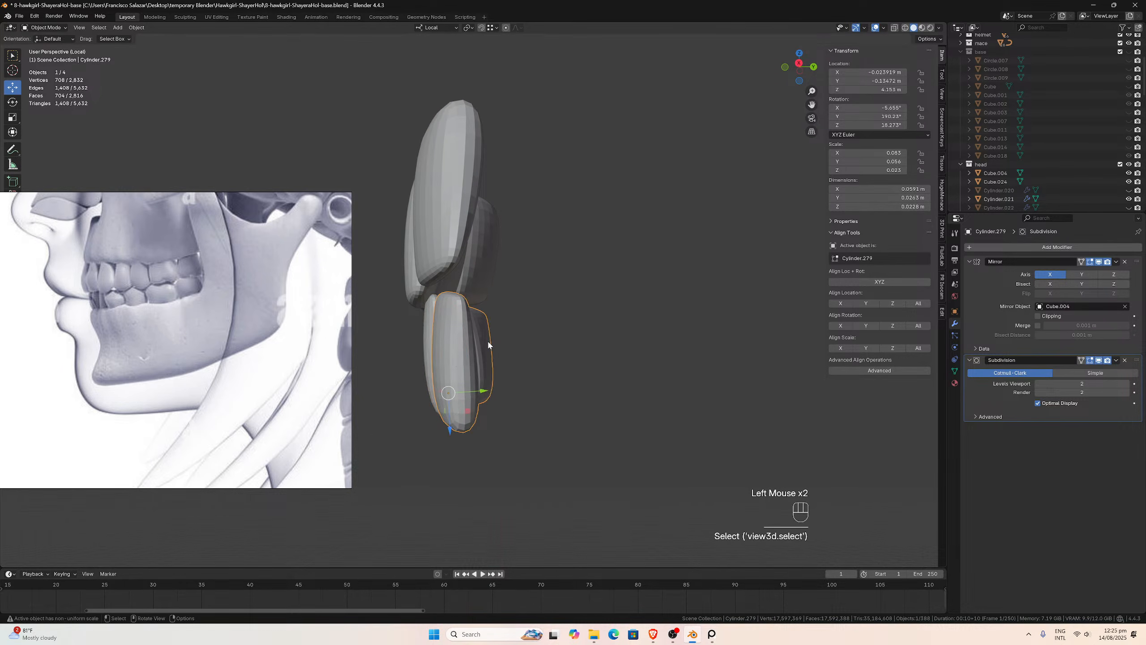
pyautogui.press('r')
pyautogui.press('x')
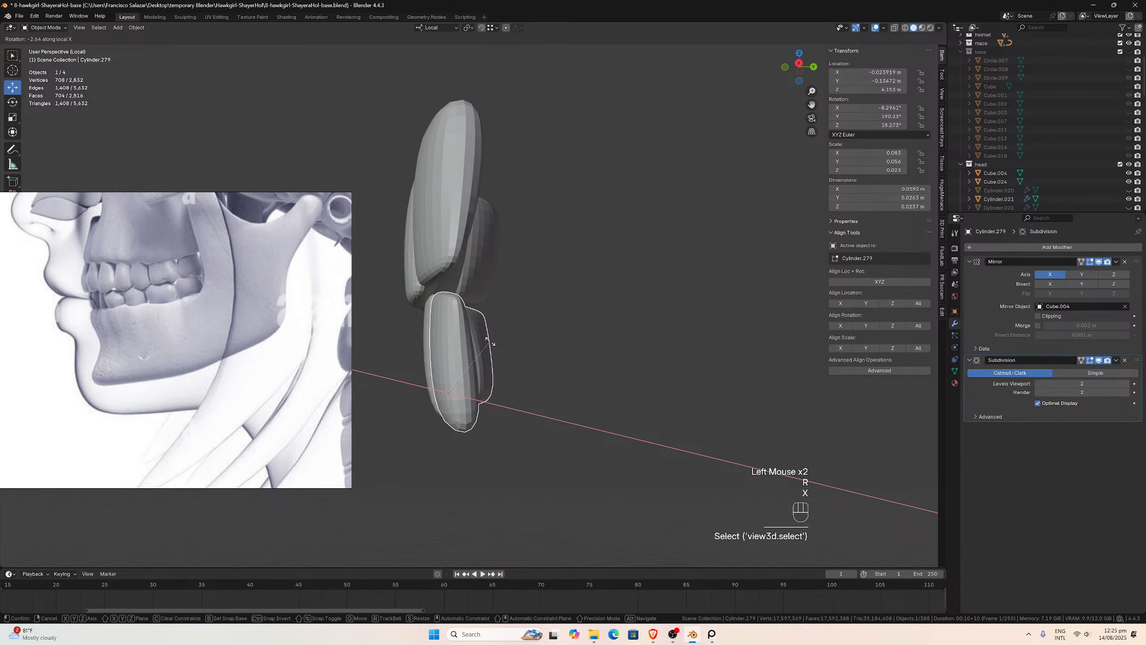
pyautogui.click(487, 341)
pyautogui.moveTo(488, 342); pyautogui.dragTo(584, 352, button='middle')
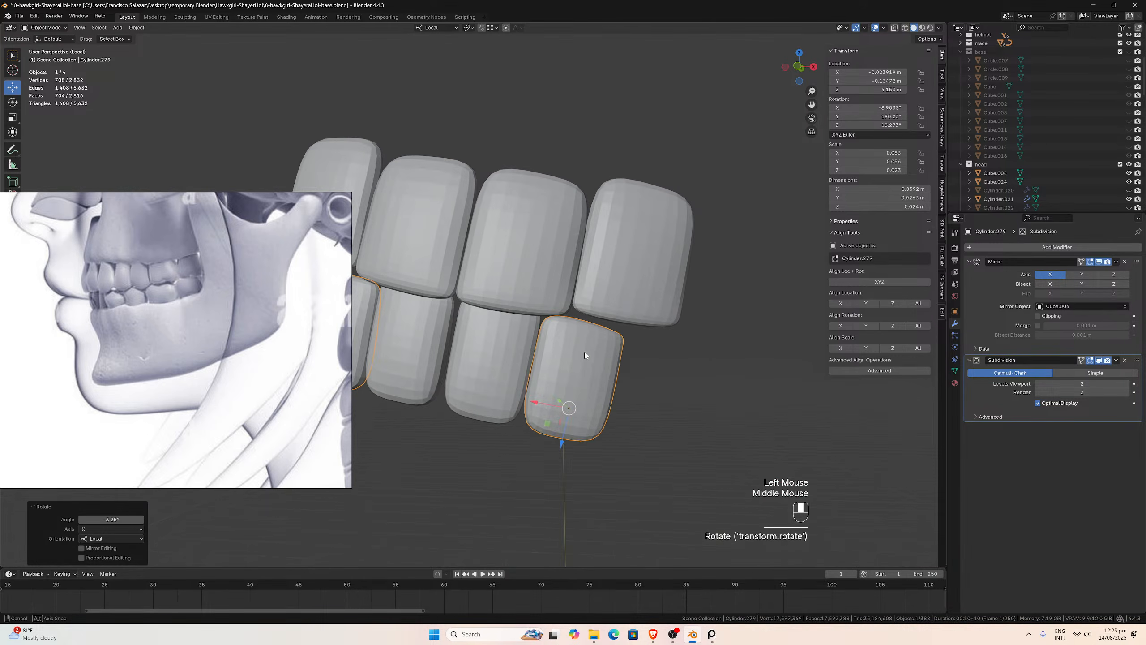
# - Move the upper lateral incisor slightly back along its local Y axis, checking it from the side
pyautogui.scroll(-1, 584, 351)
pyautogui.scroll(-5, 308, 369)
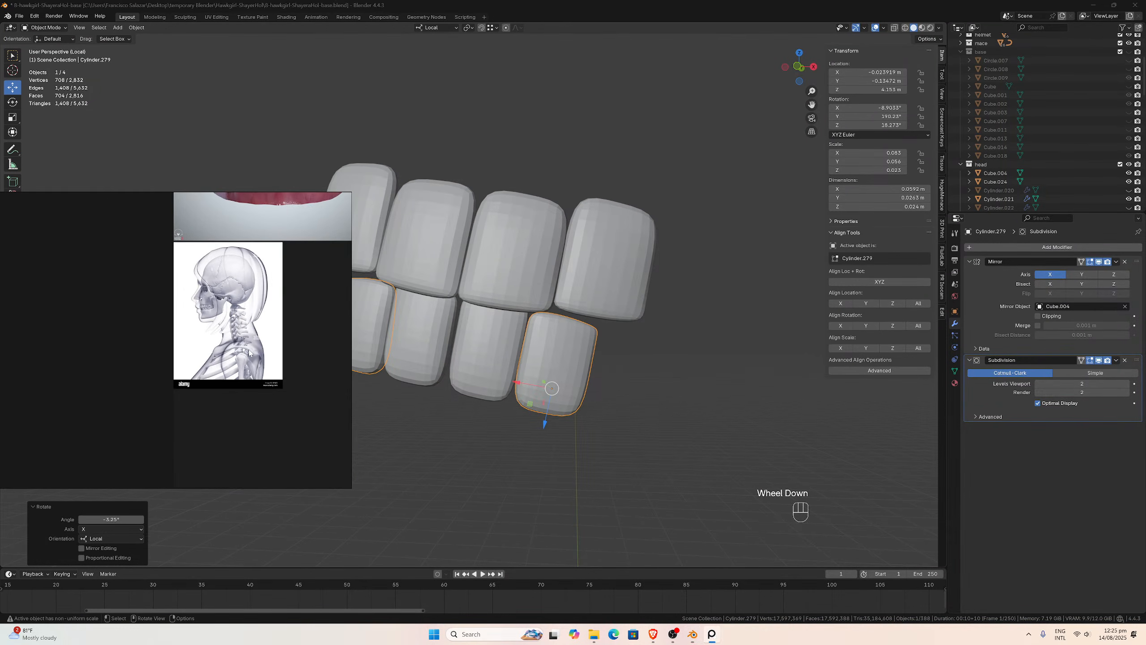
pyautogui.scroll(-4, 249, 354)
pyautogui.scroll(4, 179, 345)
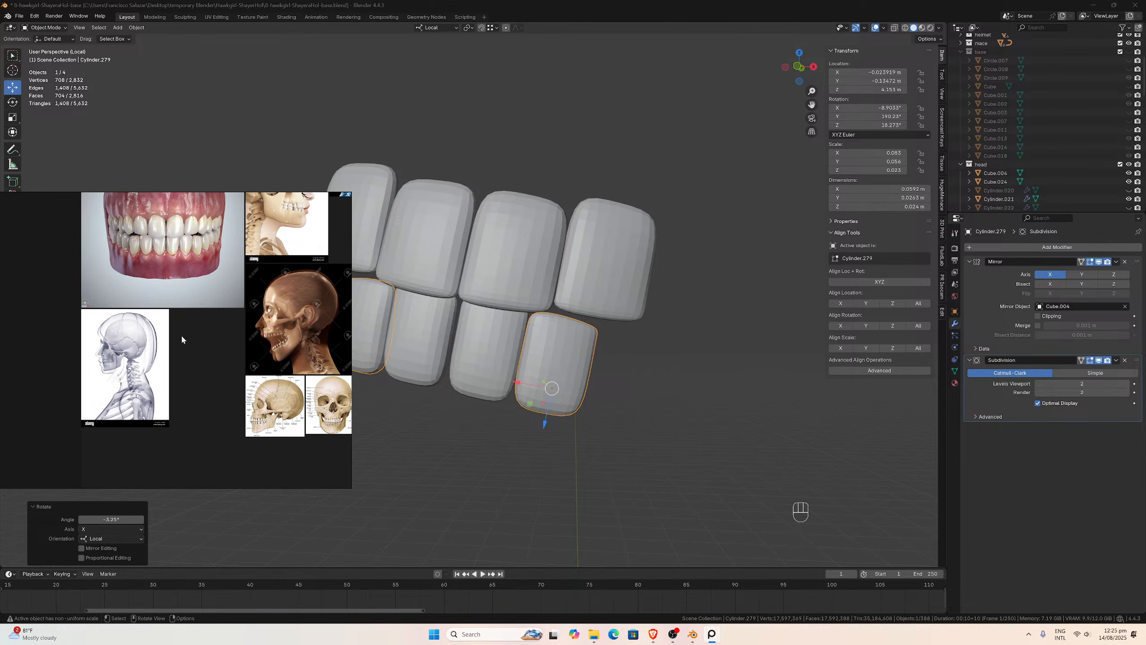
pyautogui.moveTo(559, 319); pyautogui.dragTo(465, 302, button='middle')
pyautogui.click(436, 252)
pyautogui.moveTo(437, 252); pyautogui.dragTo(452, 298, button='middle')
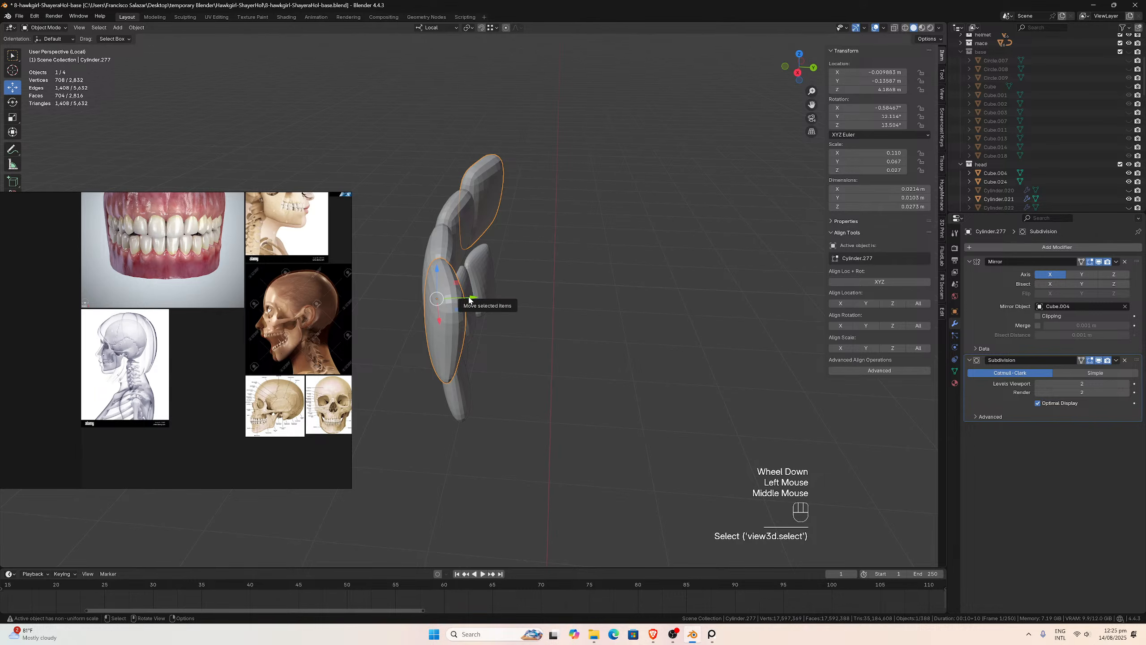
pyautogui.moveTo(469, 300); pyautogui.dragTo(474, 299)
pyautogui.moveTo(473, 299); pyautogui.dragTo(551, 323, button='middle')
# - Move both lower incisors together by -0.001167 m along local Z, closer to the upper teeth
pyautogui.click(485, 310)
pyautogui.scroll(3, 196, 288)
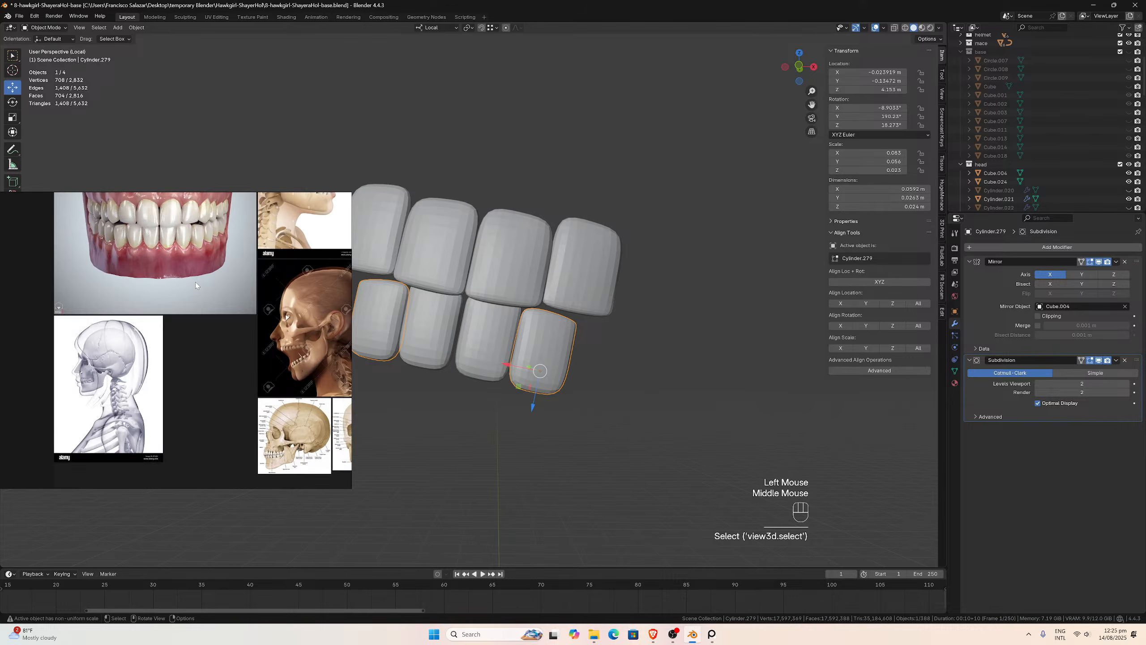
pyautogui.click(508, 328)
pyautogui.moveTo(509, 327); pyautogui.dragTo(498, 322, button='middle')
pyautogui.keyDown('shift'); pyautogui.click(538, 334); pyautogui.keyUp('shift')
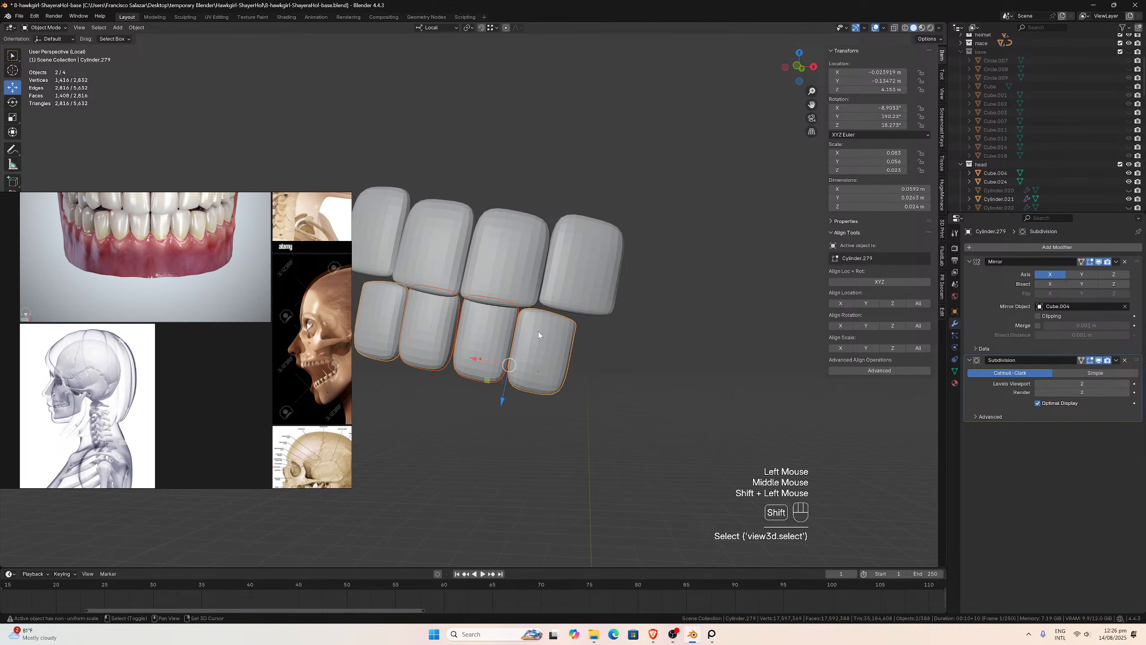
pyautogui.moveTo(504, 399); pyautogui.dragTo(507, 391)
pyautogui.scroll(-2, 507, 391)
pyautogui.moveTo(506, 391); pyautogui.dragTo(536, 360, button='middle')
pyautogui.scroll(2, 534, 354)
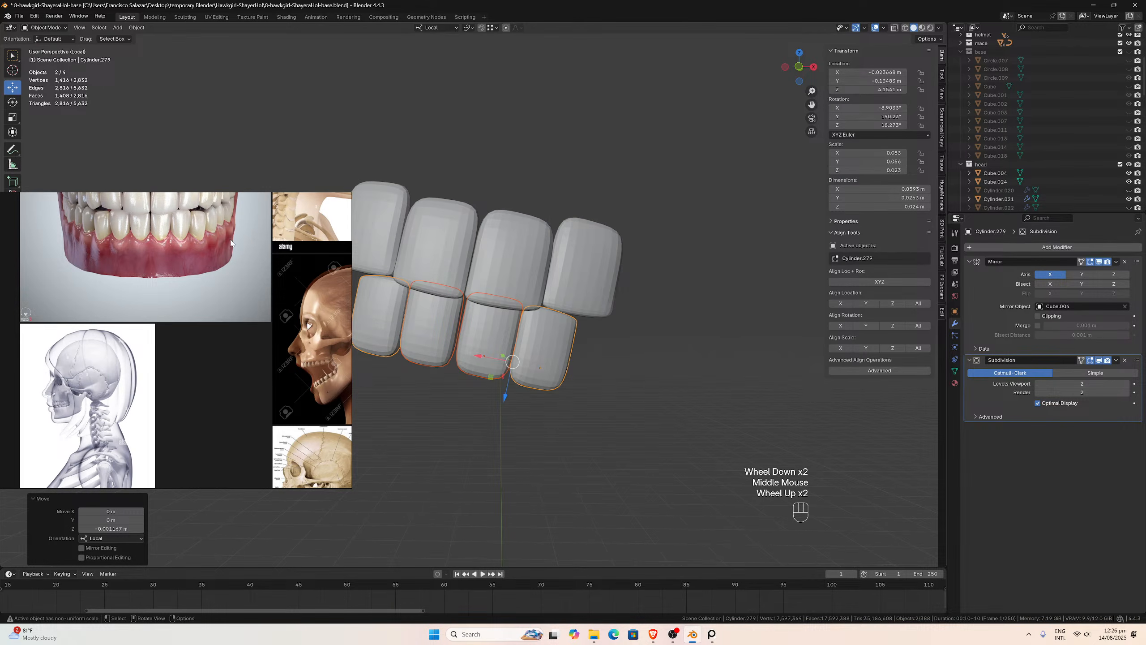
# - Lower the upper lateral incisor by -0.001027 m along its local Z axis, following the front-view skull reference
pyautogui.scroll(-3, 250, 342)
pyautogui.scroll(6, 250, 342)
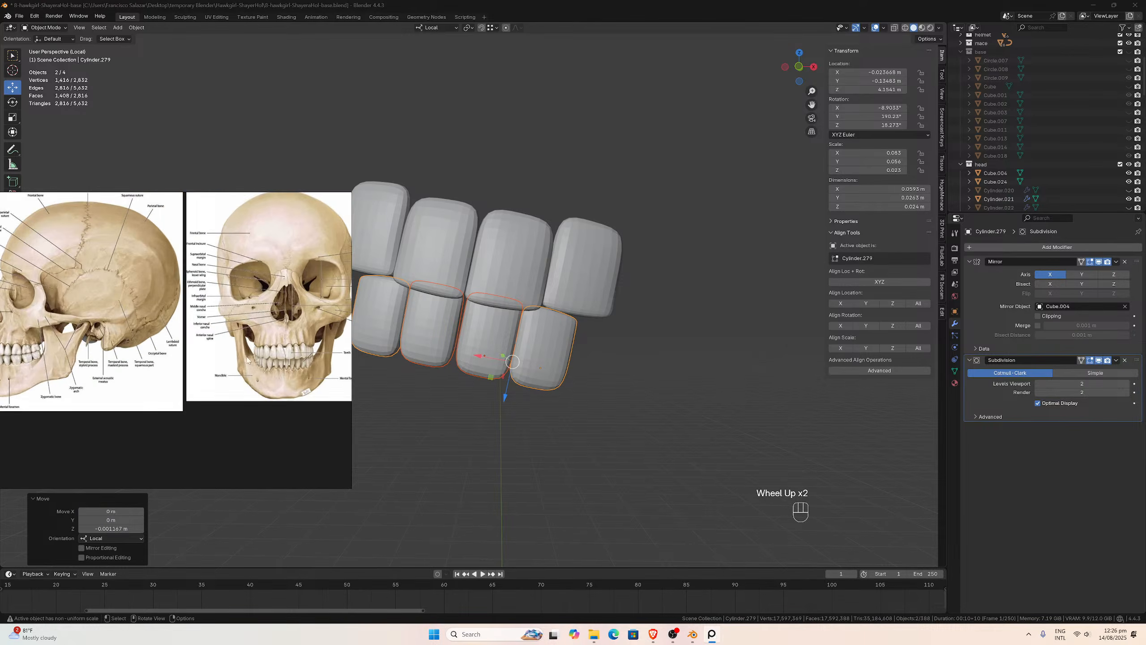
pyautogui.scroll(5, 189, 368)
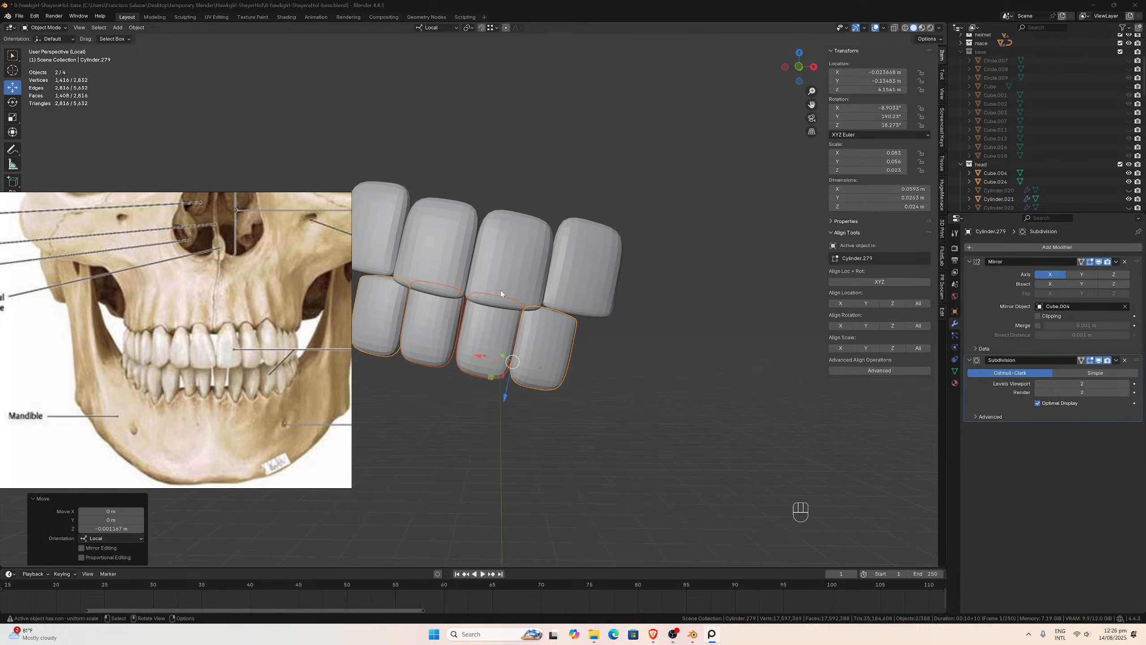
pyautogui.click(558, 284)
pyautogui.moveTo(597, 217); pyautogui.dragTo(597, 213)
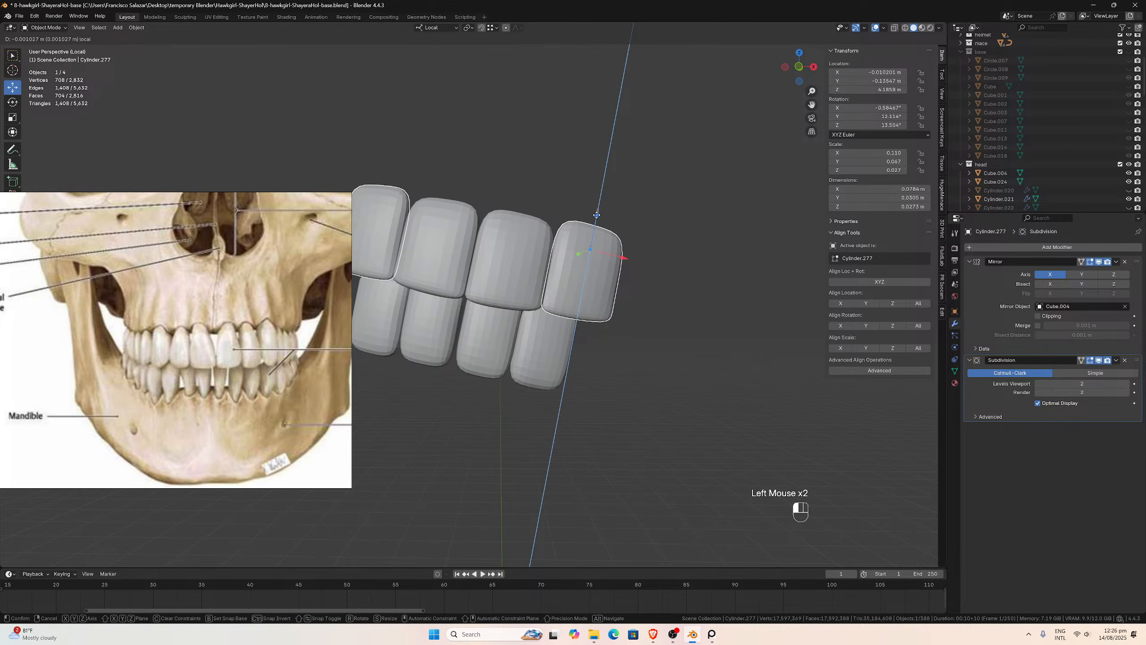
pyautogui.moveTo(596, 218); pyautogui.dragTo(597, 218)
pyautogui.moveTo(577, 264)
pyautogui.mouseDown(button='middle')
pyautogui.moveTo(563, 284)
pyautogui.moveTo(552, 280)
pyautogui.moveTo(570, 287)
pyautogui.mouseUp(button='middle')
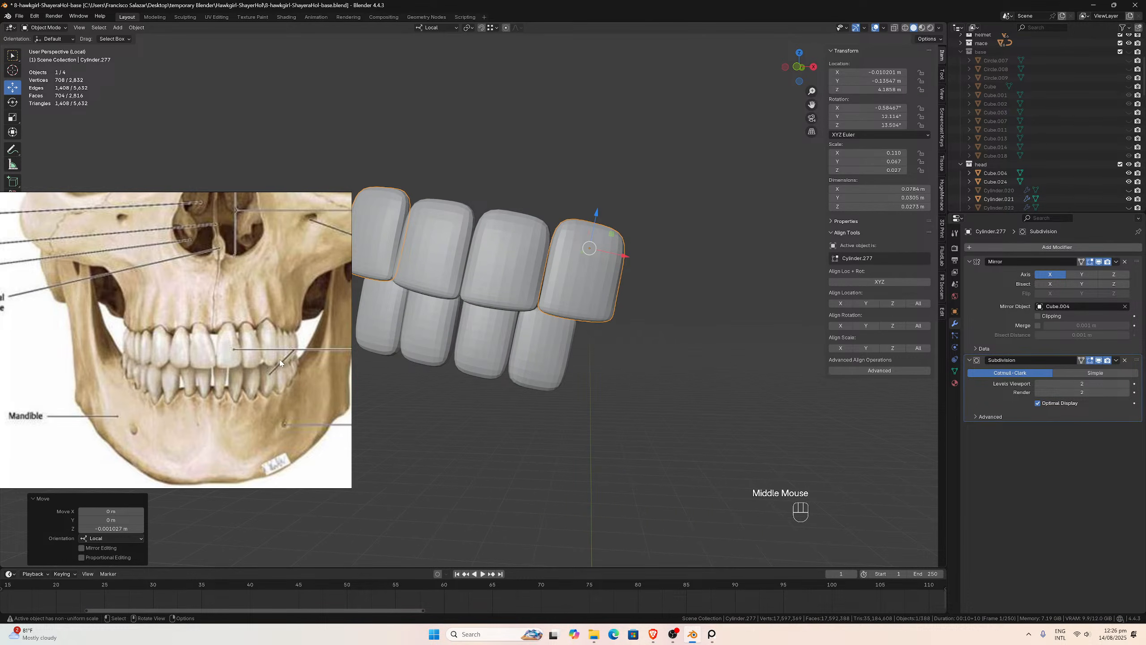
# - Examine the front-view teeth and gums reference for the widths and edge shapes of the incisors and canines
pyautogui.scroll(-12, 182, 334)
pyautogui.moveTo(182, 334); pyautogui.dragTo(185, 347, button='middle')
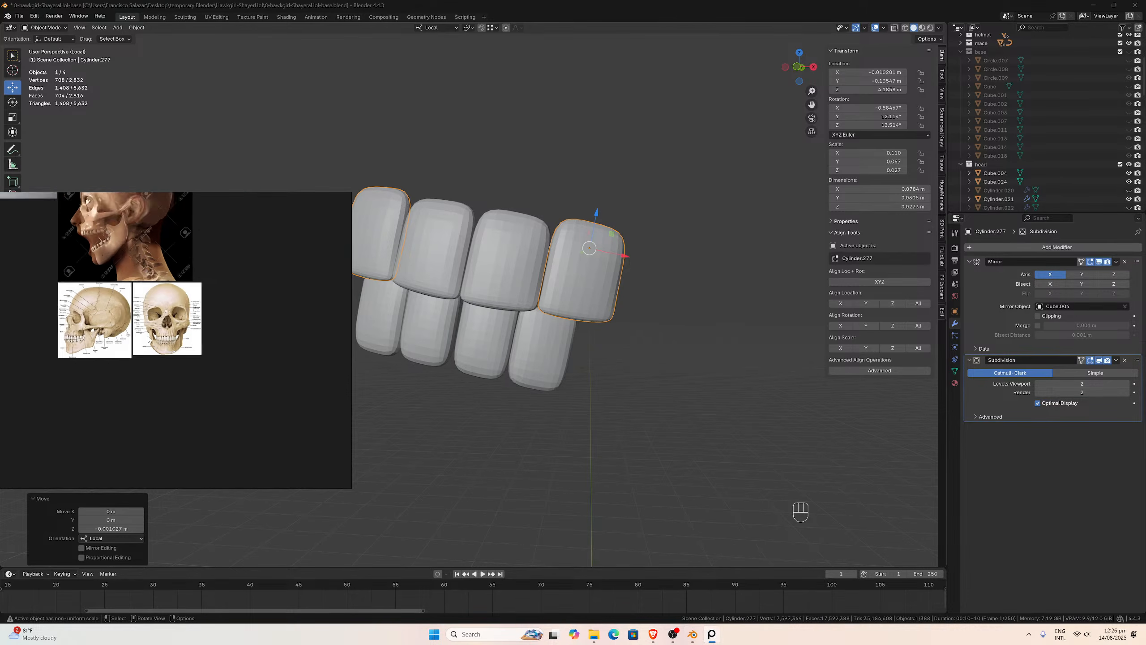
pyautogui.moveTo(104, 266); pyautogui.dragTo(200, 350, button='middle')
pyautogui.scroll(4, 199, 351)
pyautogui.scroll(6, 233, 371)
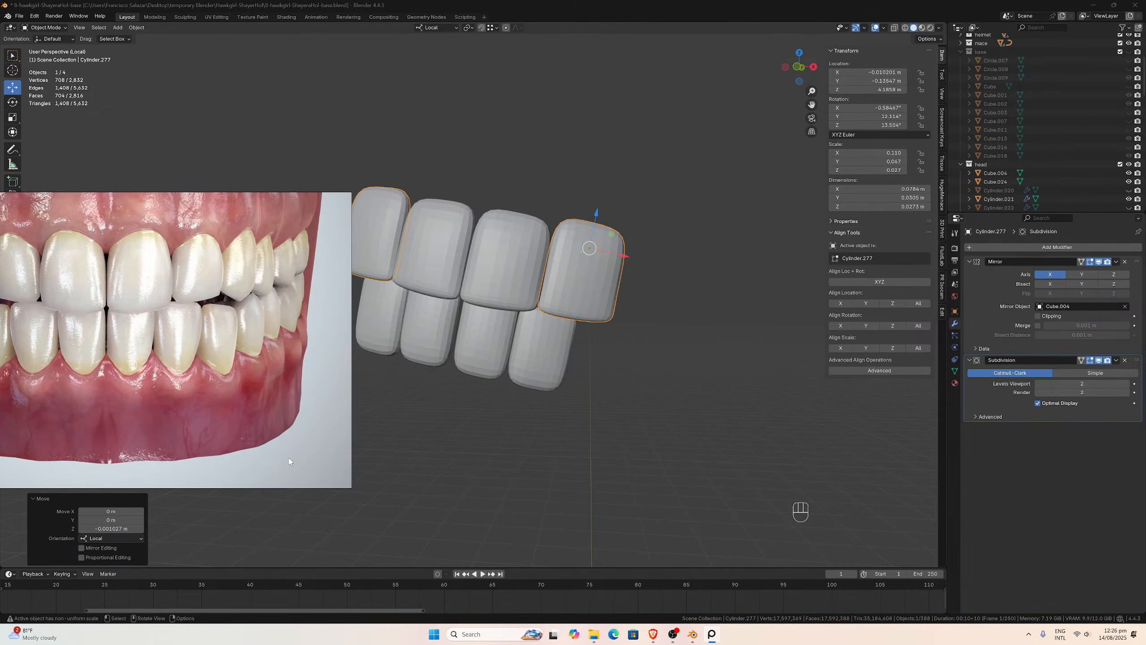
pyautogui.moveTo(286, 431); pyautogui.dragTo(320, 475, button='middle')
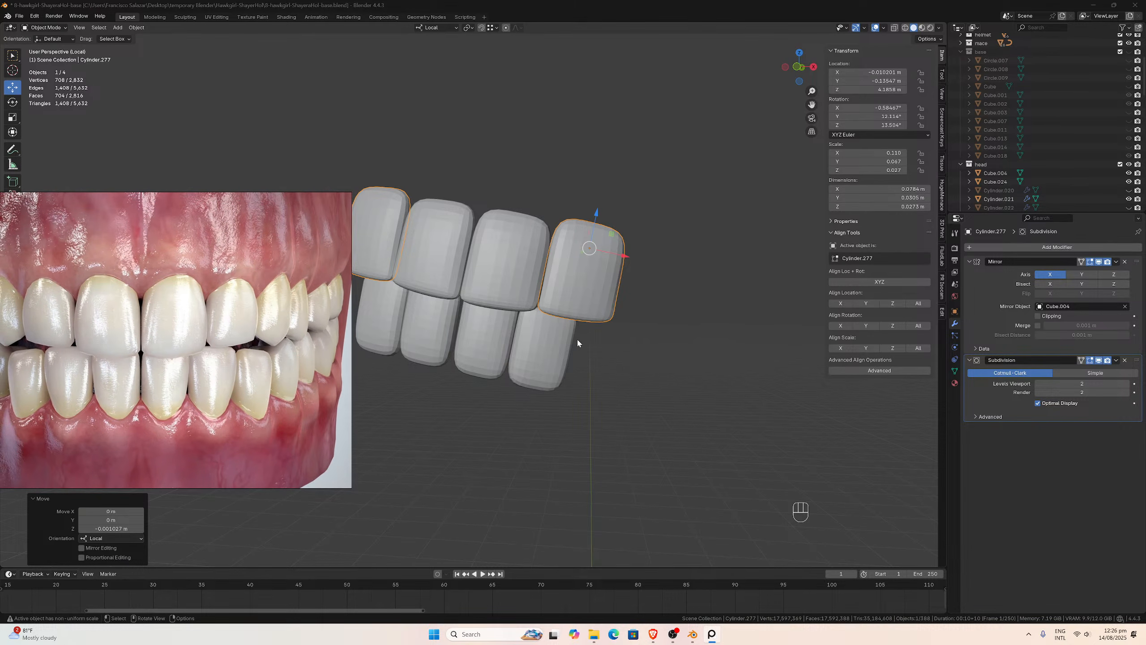
# - Narrow the upper lateral incisor by scaling it along local X, and shift it along the same axis toward its neighbour
pyautogui.scroll(1, 595, 324)
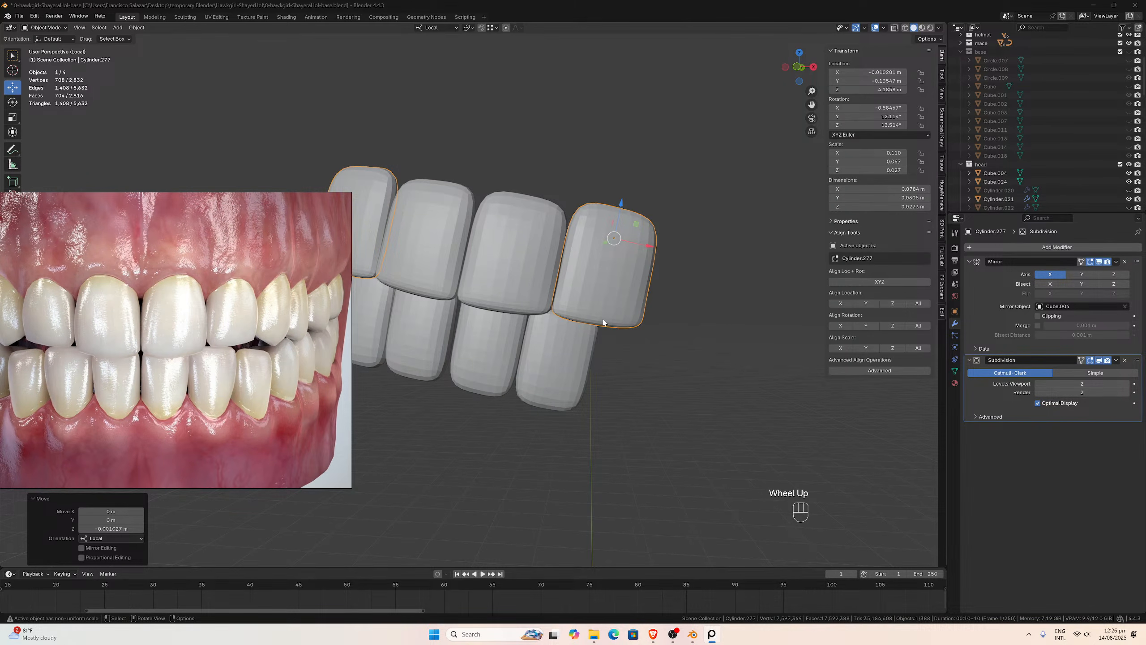
pyautogui.moveTo(604, 323); pyautogui.dragTo(634, 304, button='middle')
pyautogui.press('Tab')
pyautogui.press('Tab')
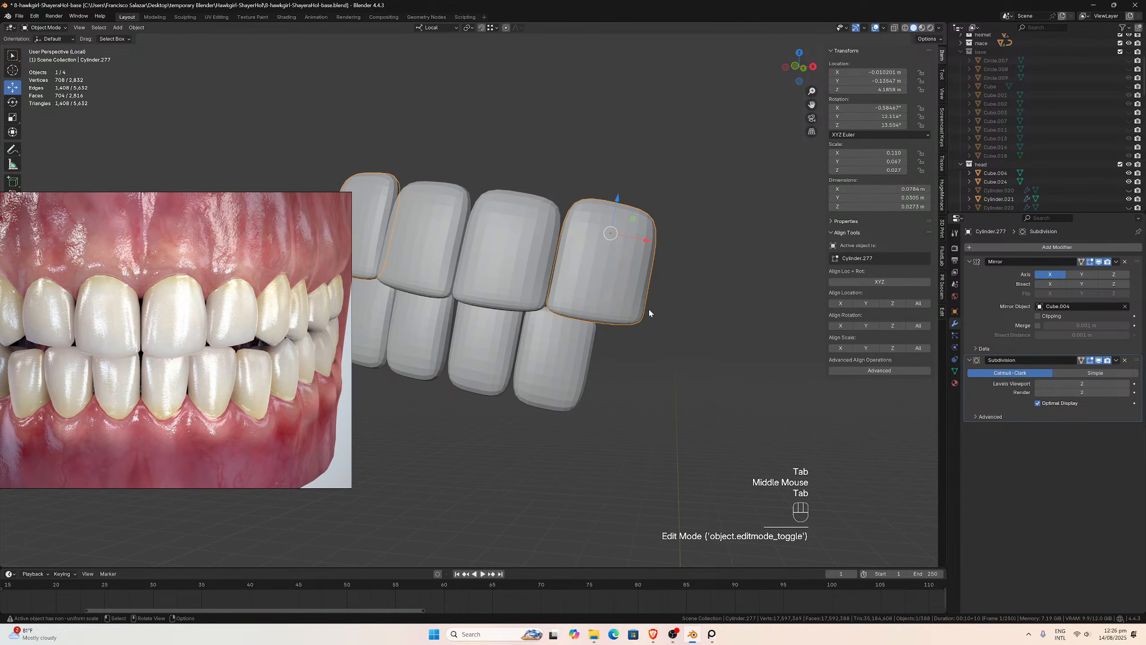
pyautogui.press('s')
pyautogui.press('x')
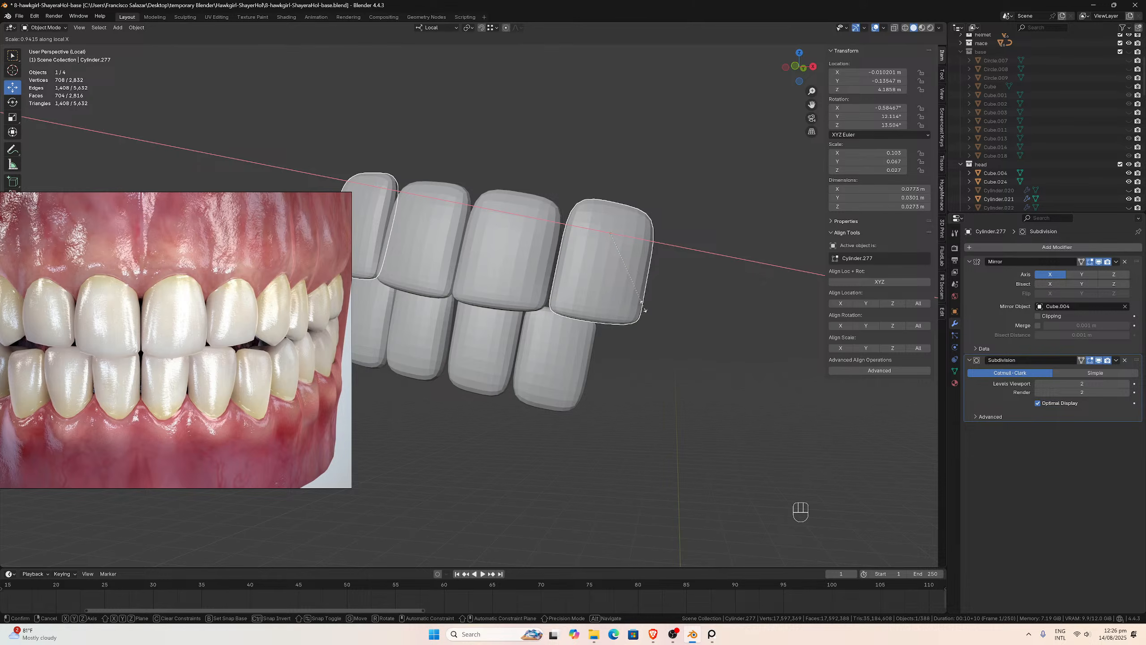
pyautogui.click(644, 309)
pyautogui.moveTo(647, 243); pyautogui.dragTo(645, 242)
# - In Edit Mode, raise the lower outer corner edges of the upper lateral incisor 0.001744 m along local Z
pyautogui.moveTo(645, 243); pyautogui.dragTo(593, 283, button='middle')
pyautogui.press('Tab')
pyautogui.scroll(-2, 593, 284)
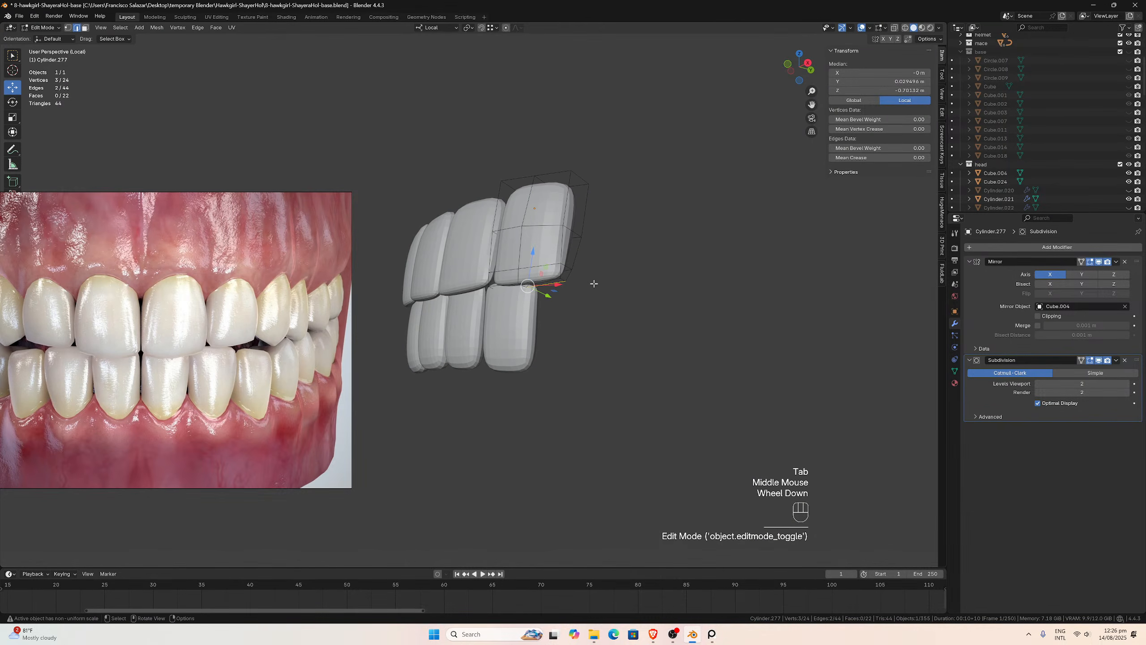
pyautogui.click(565, 280)
pyautogui.keyDown('shift'); pyautogui.click(569, 261); pyautogui.keyUp('shift')
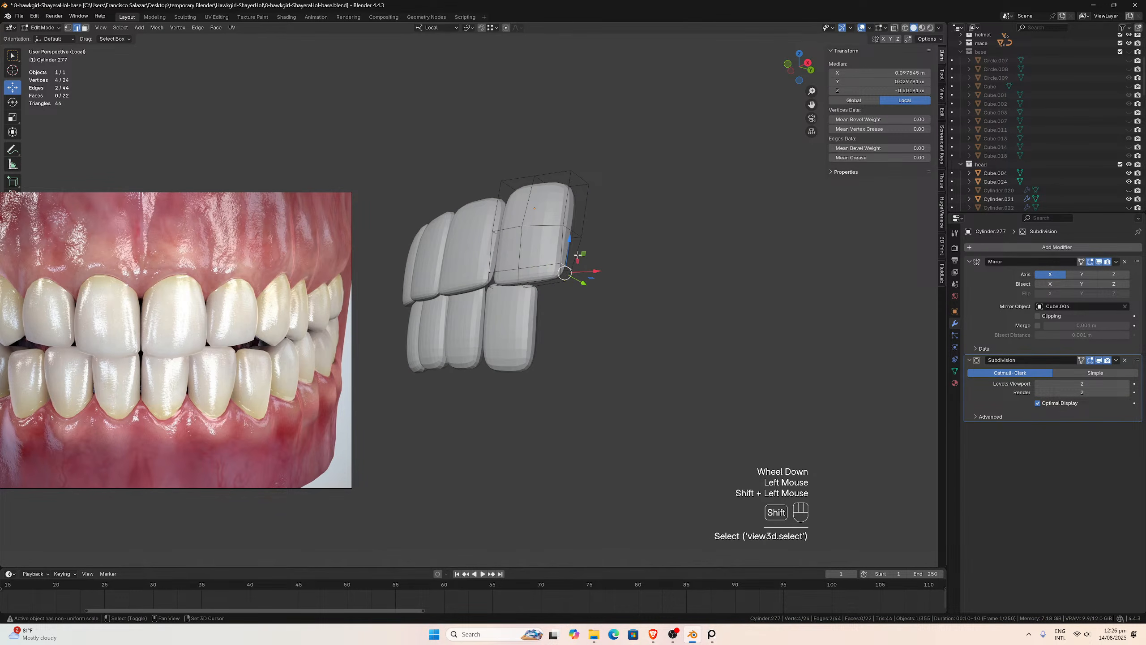
pyautogui.moveTo(572, 240); pyautogui.dragTo(576, 232)
pyautogui.moveTo(575, 233); pyautogui.dragTo(607, 294, button='middle')
pyautogui.scroll(1, 577, 328)
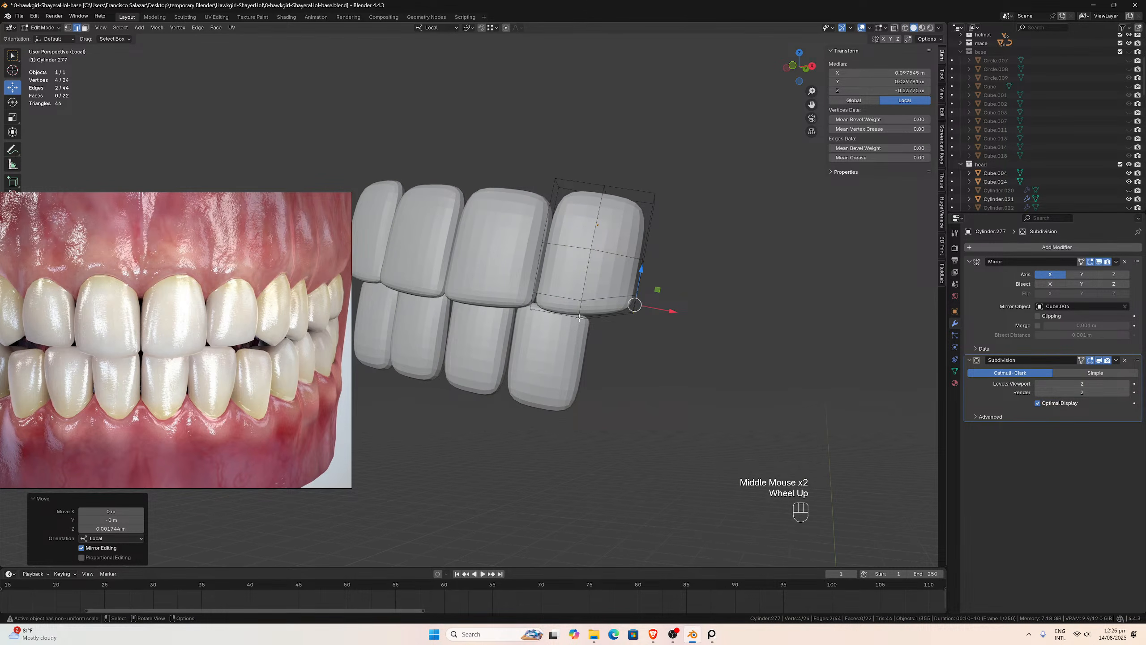
# - Raise the edge at the middle of the same tooth's lower rim along local Z and return to Object Mode
pyautogui.click(580, 317)
pyautogui.moveTo(587, 290); pyautogui.dragTo(589, 278)
pyautogui.moveTo(605, 302); pyautogui.dragTo(559, 343, button='middle')
pyautogui.press('Tab')
pyautogui.scroll(-1, 607, 345)
# - Duplicate the lower lateral incisor and move the copy about -0.0153 m along local X to form the next lower tooth
pyautogui.click(558, 350)
pyautogui.scroll(-1, 558, 351)
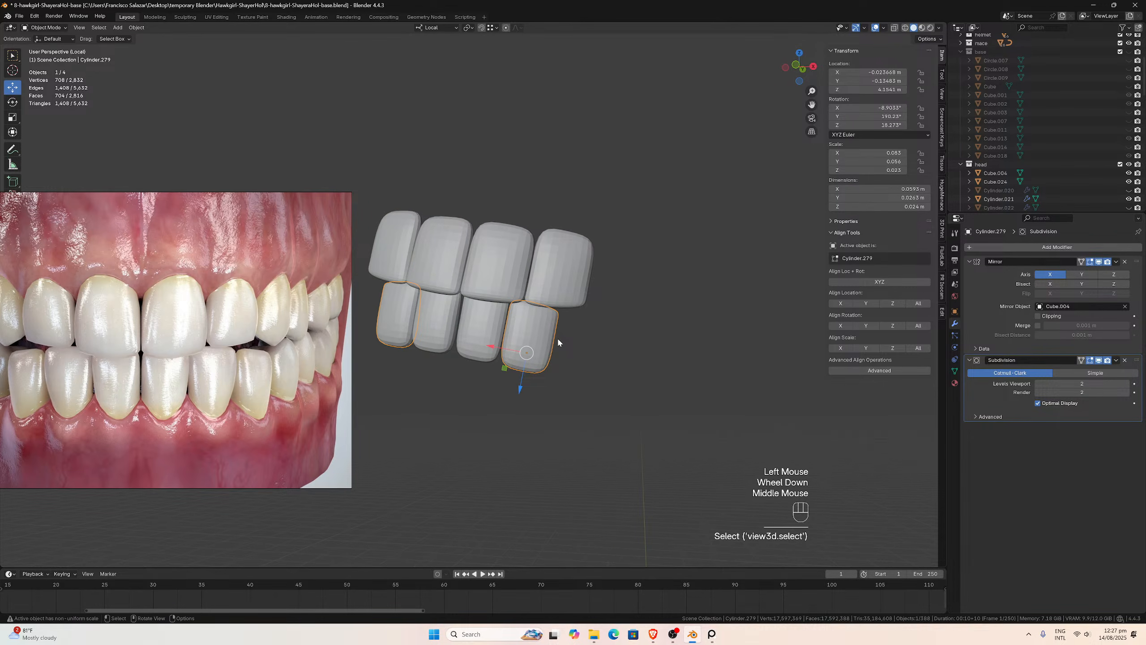
pyautogui.hotkey('shift', 'd')
pyautogui.press('Escape')
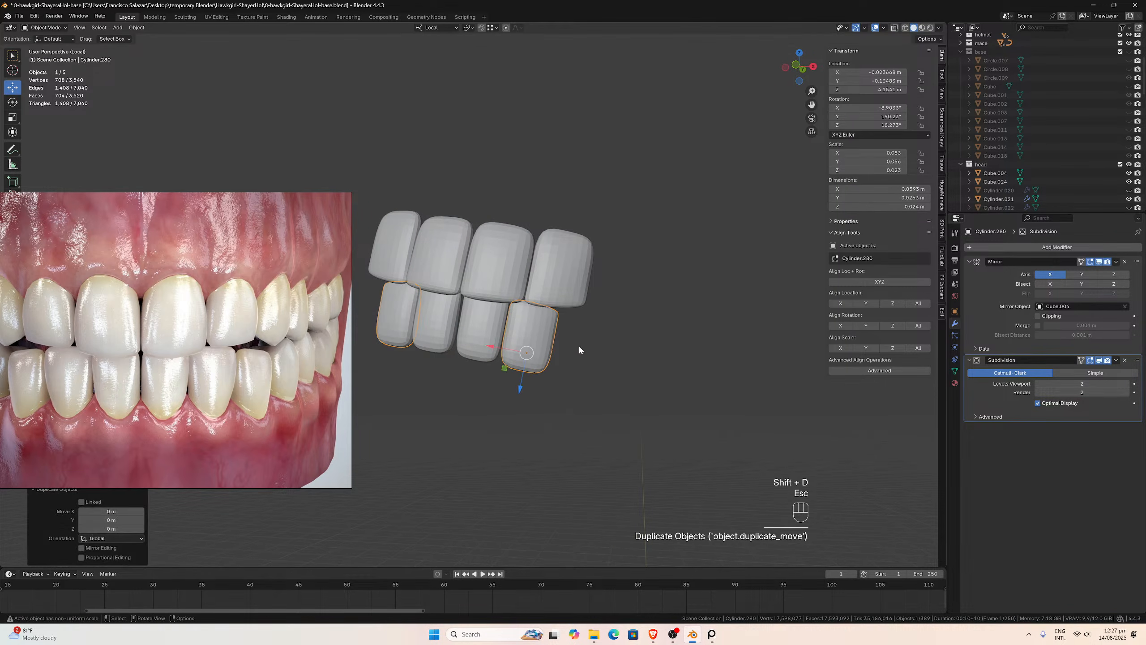
pyautogui.moveTo(496, 345); pyautogui.dragTo(545, 352)
pyautogui.moveTo(582, 342); pyautogui.dragTo(589, 338, button='middle')
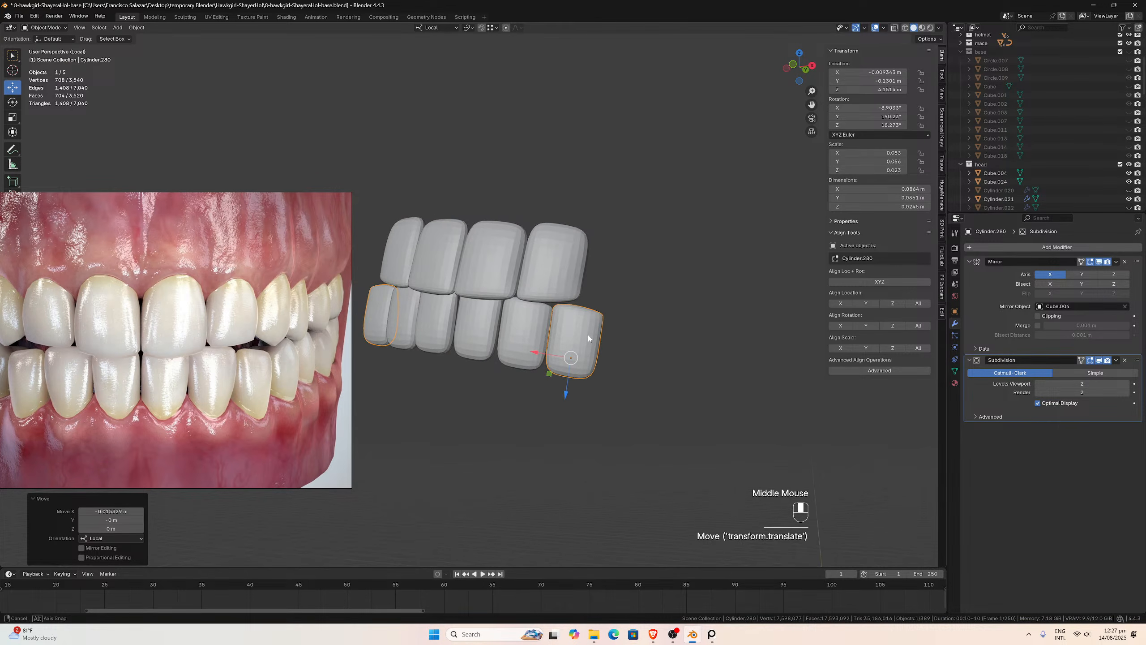
pyautogui.scroll(1, 589, 338)
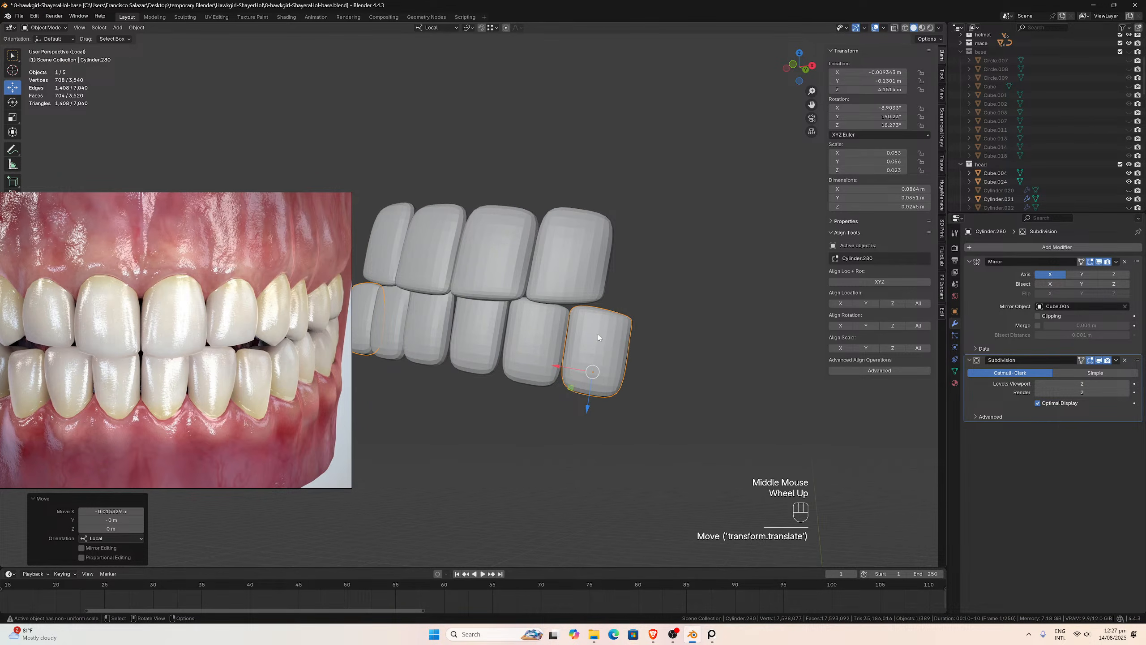
# - In Edit Mode, move the two lower back faces of the new lower tooth along local Y to thicken it
pyautogui.moveTo(601, 339); pyautogui.dragTo(471, 381, button='middle')
pyautogui.press('Tab')
pyautogui.scroll(1, 565, 331)
pyautogui.click(556, 325)
pyautogui.moveTo(407, 463); pyautogui.dragTo(401, 458, button='middle')
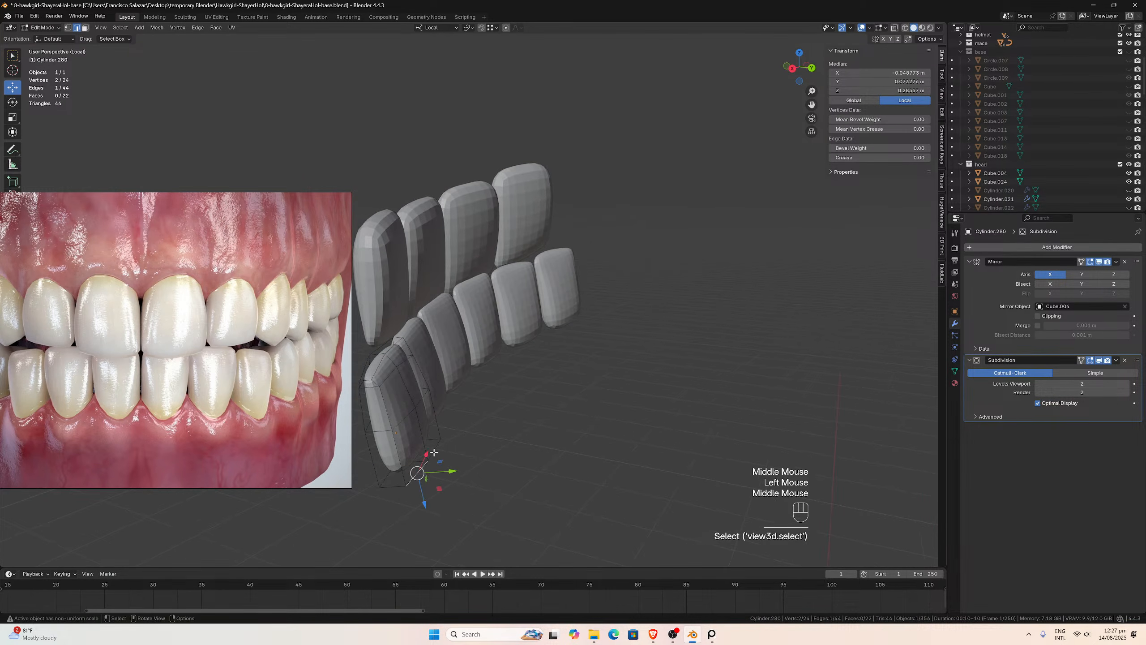
pyautogui.click(84, 27)
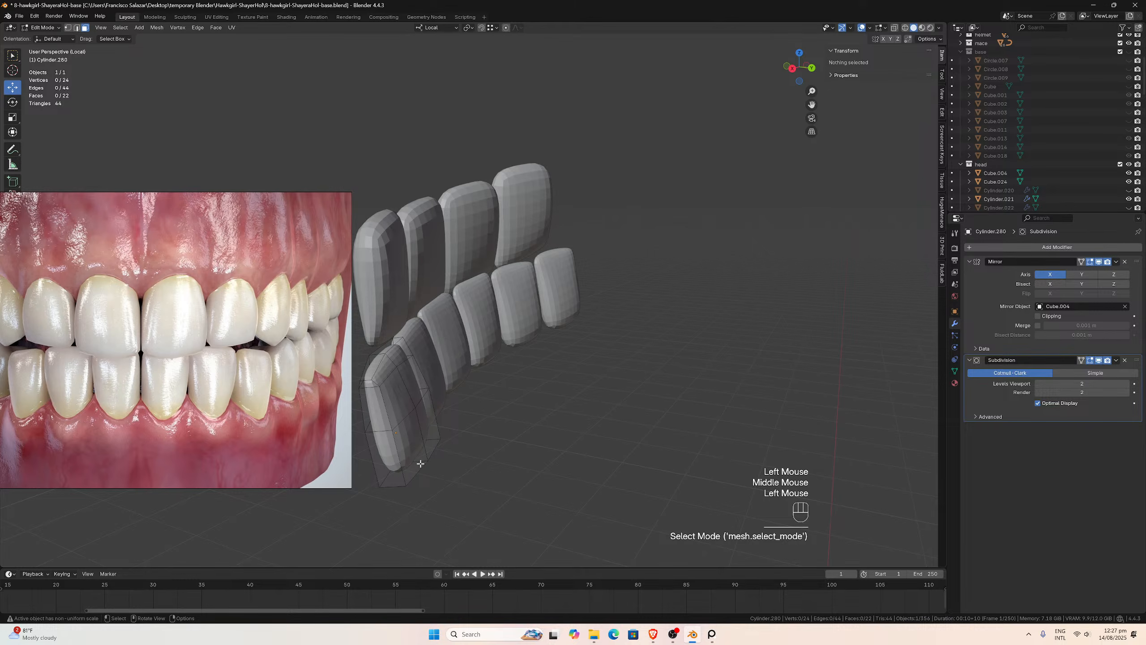
pyautogui.click(411, 453)
pyautogui.keyDown('shift'); pyautogui.click(435, 425); pyautogui.keyUp('shift')
pyautogui.moveTo(452, 433); pyautogui.dragTo(463, 432)
pyautogui.moveTo(463, 433); pyautogui.dragTo(629, 319, button='middle')
# - Lower the inner corner edge of the new lower tooth's upper rim 0.00174 m along local Z
pyautogui.click(77, 28)
pyautogui.click(434, 355)
pyautogui.scroll(1, 629, 319)
pyautogui.click(625, 318)
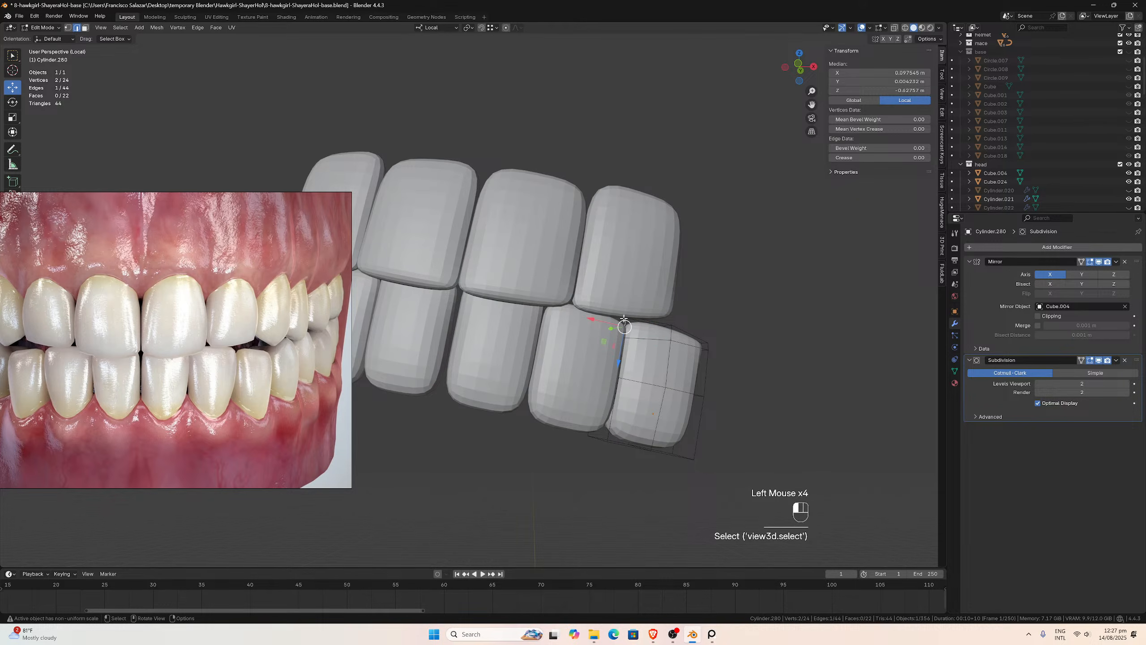
pyautogui.moveTo(631, 293); pyautogui.dragTo(605, 286, button='middle')
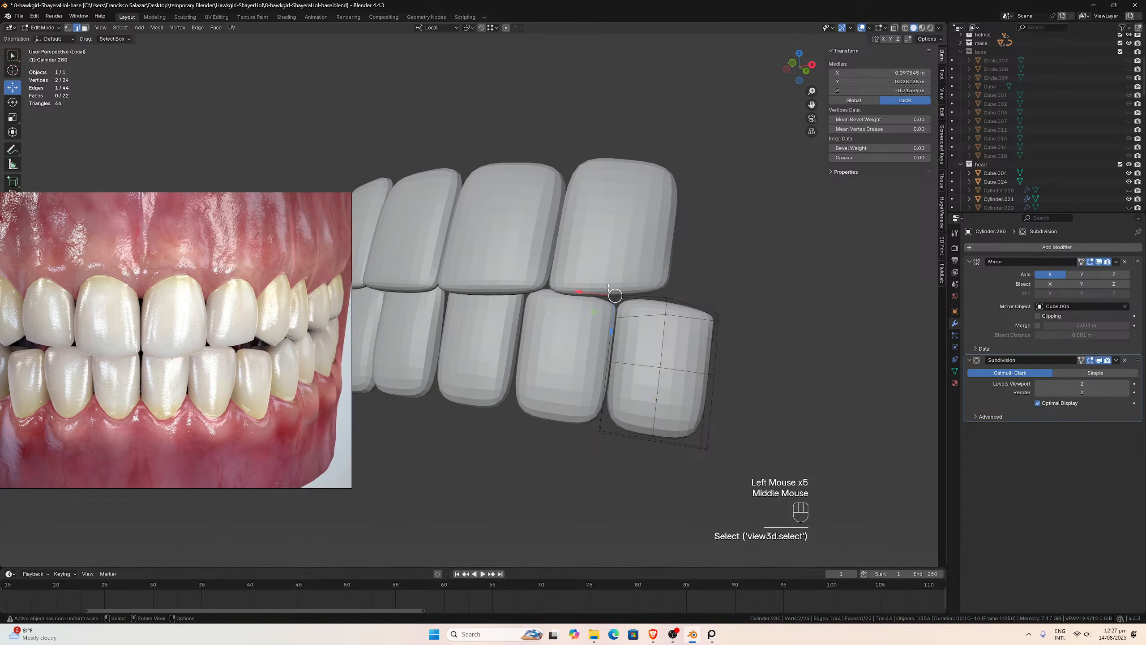
pyautogui.moveTo(612, 331); pyautogui.dragTo(612, 341)
pyautogui.moveTo(612, 341); pyautogui.dragTo(576, 325, button='middle')
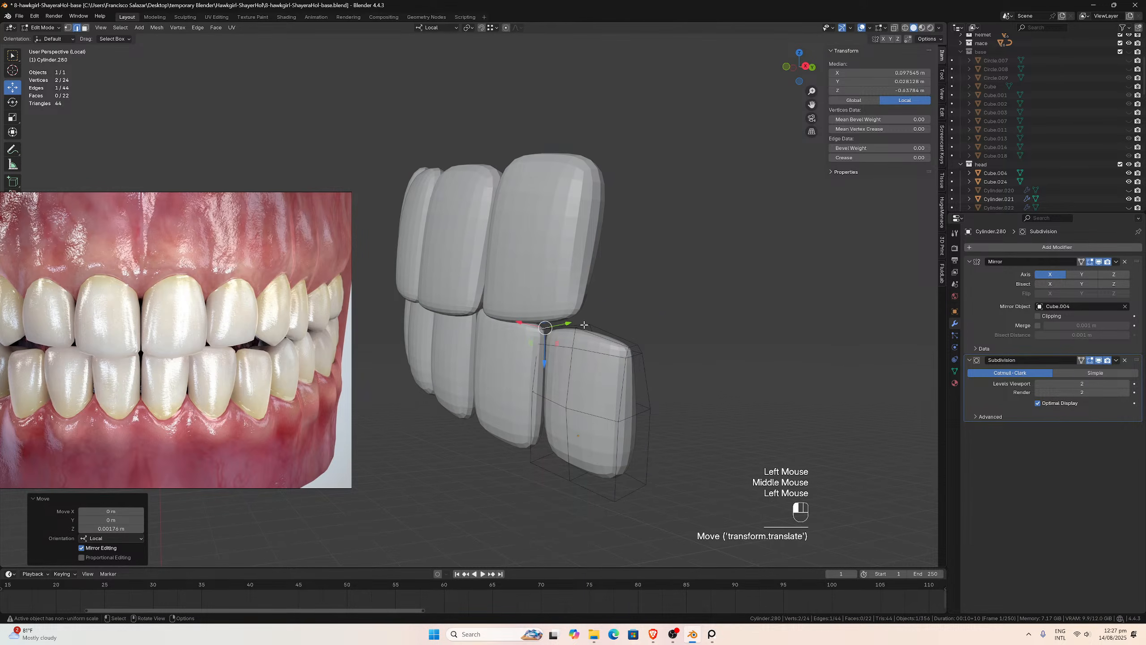
# - Raise the middle edge of the tooth's upper rim about -0.003 m along local Z to form a canine tip
pyautogui.click(587, 324)
pyautogui.click(585, 327)
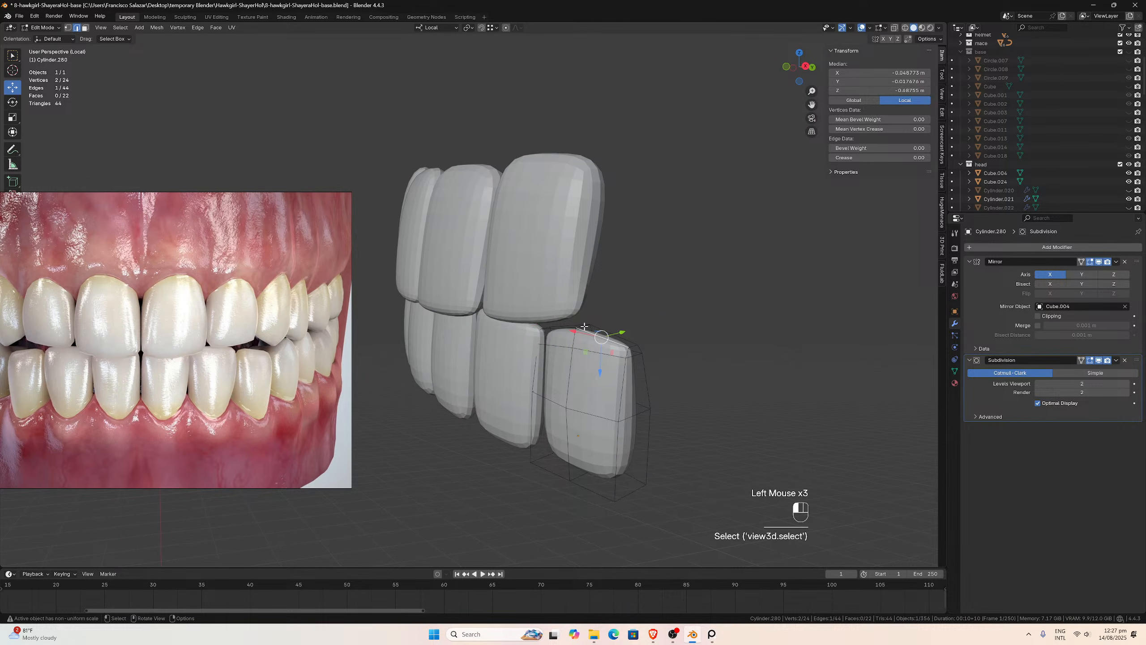
pyautogui.moveTo(580, 358); pyautogui.dragTo(585, 335)
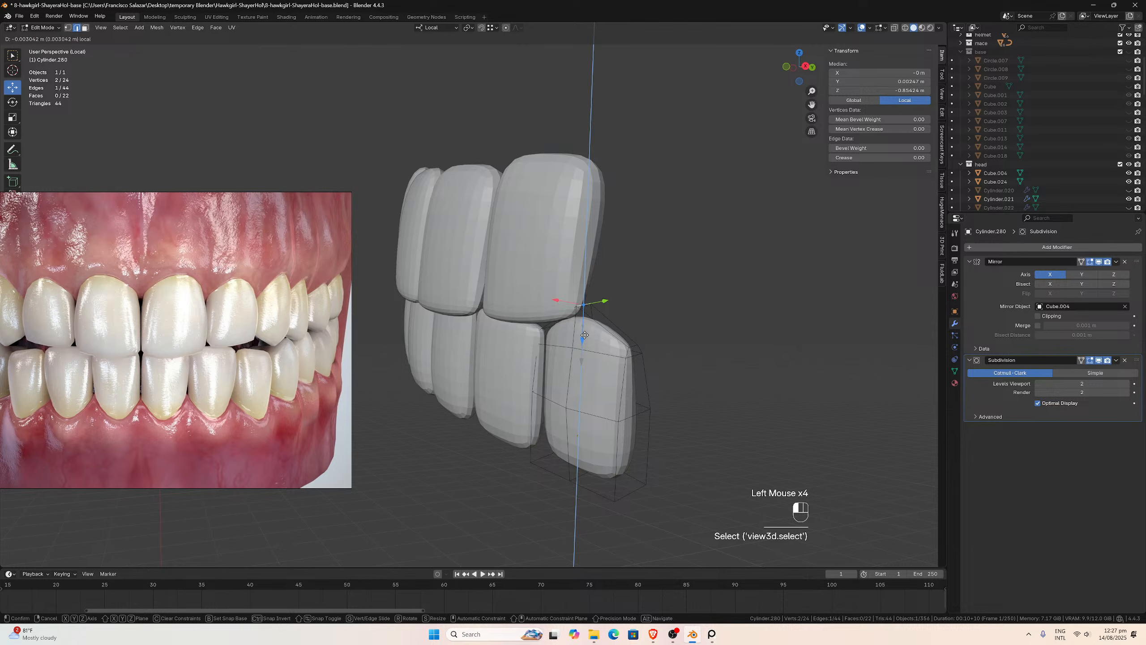
pyautogui.moveTo(585, 334)
pyautogui.mouseDown(button='middle')
pyautogui.moveTo(648, 327)
pyautogui.moveTo(588, 341)
pyautogui.mouseUp(button='middle')
# - Examine the lower canine and neighbouring teeth on the front-view skull in the reference board
pyautogui.scroll(-1, 636, 327)
pyautogui.scroll(-1, 637, 327)
pyautogui.scroll(-8, 198, 380)
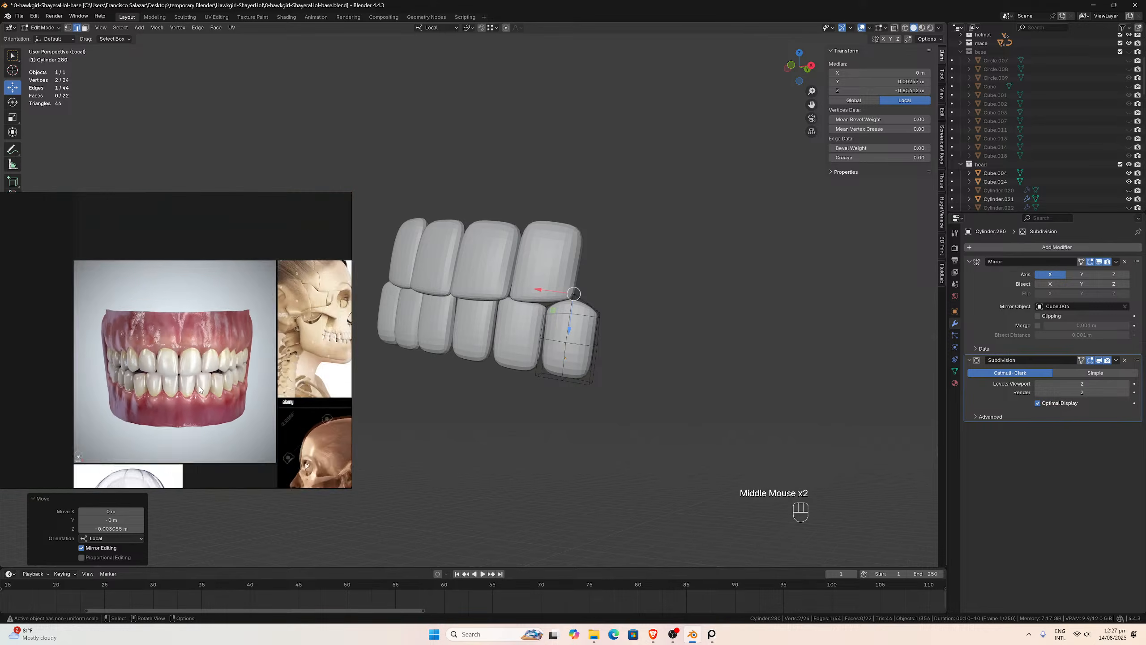
pyautogui.moveTo(221, 454); pyautogui.dragTo(155, 305, button='middle')
pyautogui.scroll(5, 201, 360)
pyautogui.moveTo(266, 384); pyautogui.dragTo(85, 319, button='middle')
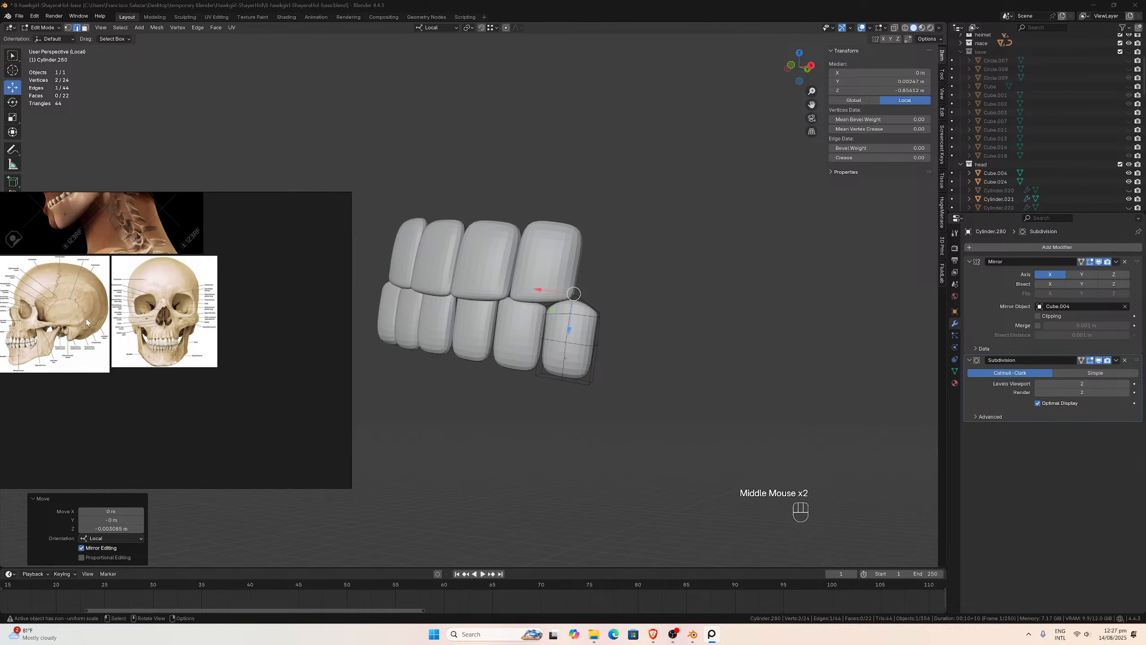
pyautogui.scroll(4, 102, 317)
pyautogui.scroll(3, 216, 385)
pyautogui.scroll(2, 215, 384)
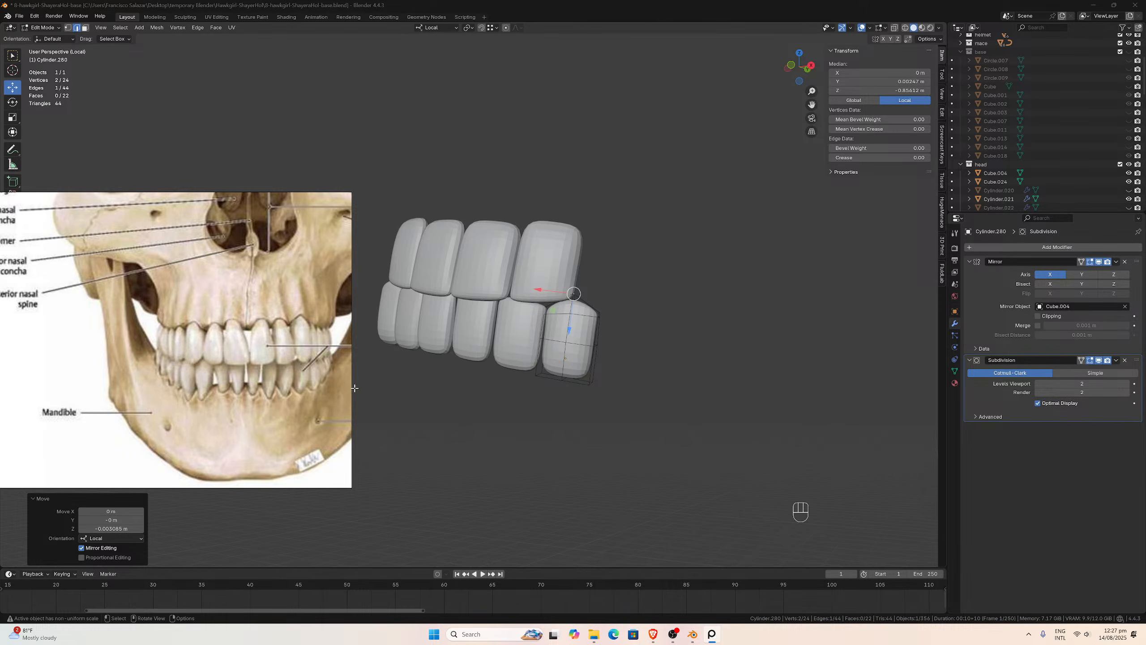
# - Lengthen the new lower tooth by moving its three lower rim edges 0.001854 m along local Z
pyautogui.moveTo(545, 341); pyautogui.dragTo(591, 345, button='middle')
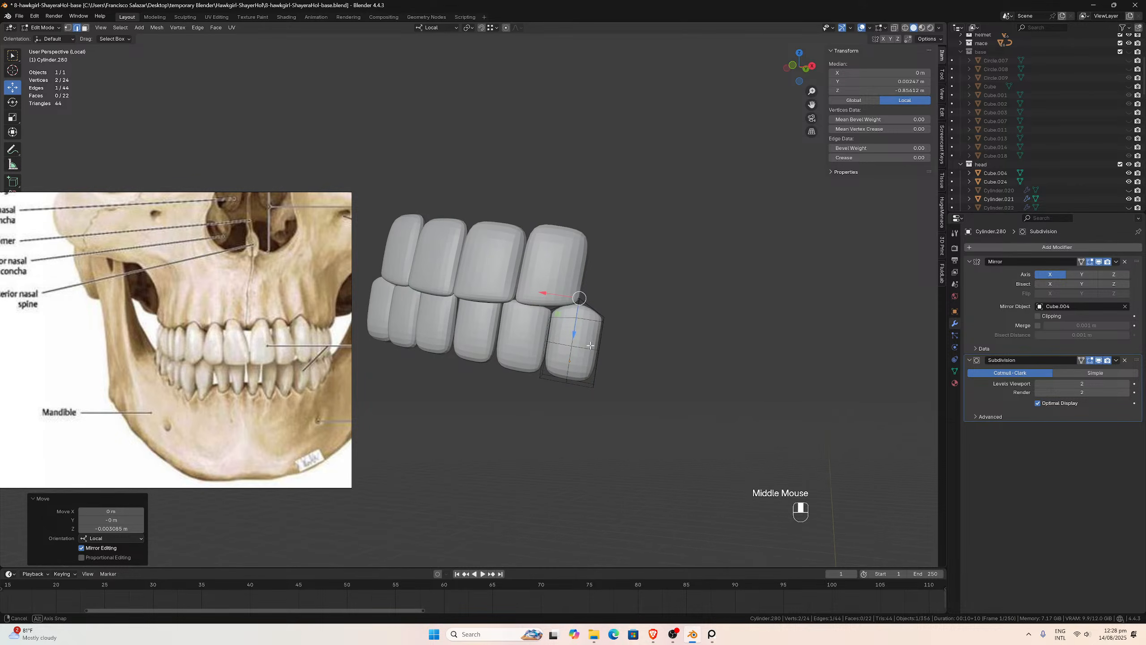
pyautogui.moveTo(593, 346); pyautogui.dragTo(569, 332, button='middle')
pyautogui.scroll(1, 597, 348)
pyautogui.click(583, 336)
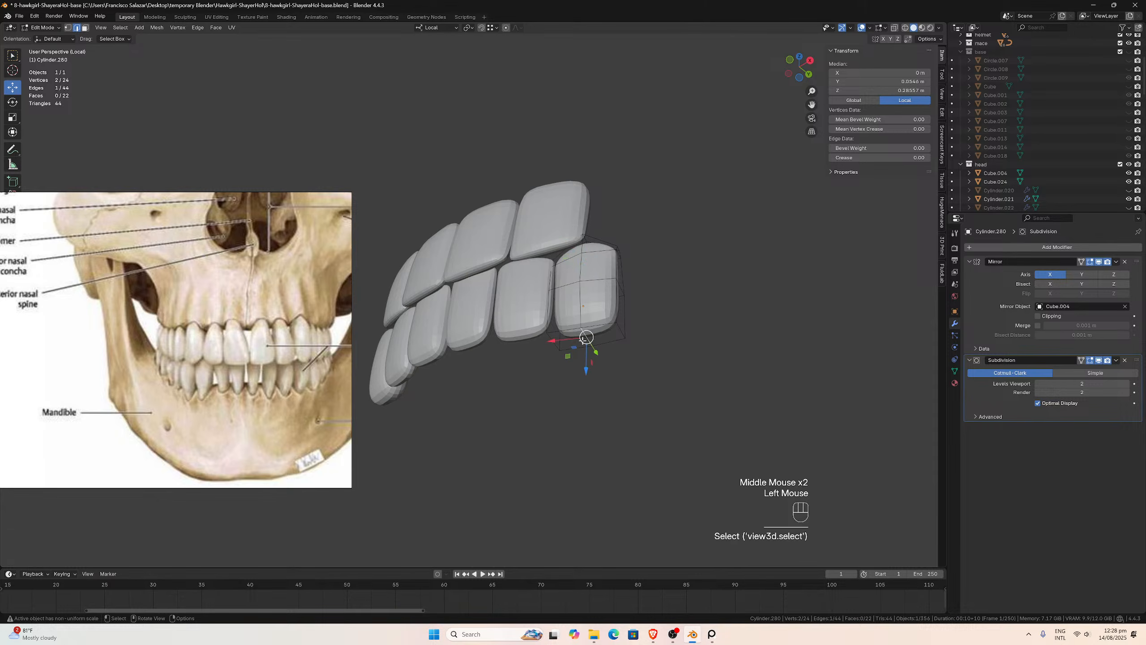
pyautogui.keyDown('shift'); pyautogui.click(558, 342); pyautogui.keyUp('shift')
pyautogui.keyDown('shift'); pyautogui.click(618, 329); pyautogui.keyUp('shift')
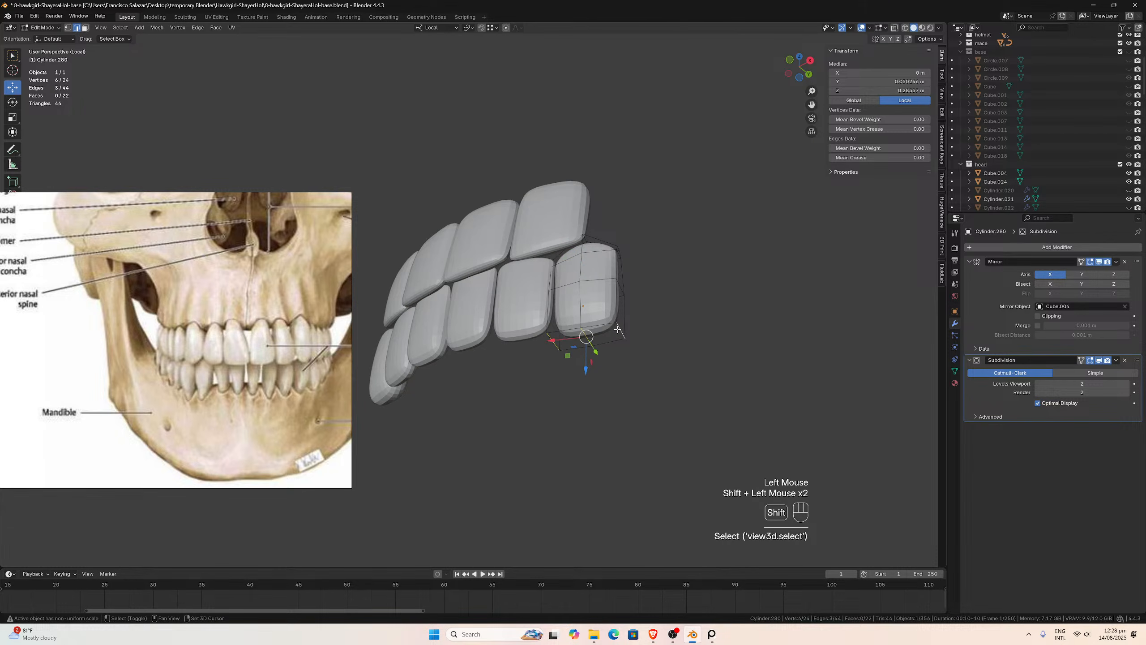
pyautogui.moveTo(583, 369); pyautogui.dragTo(584, 360)
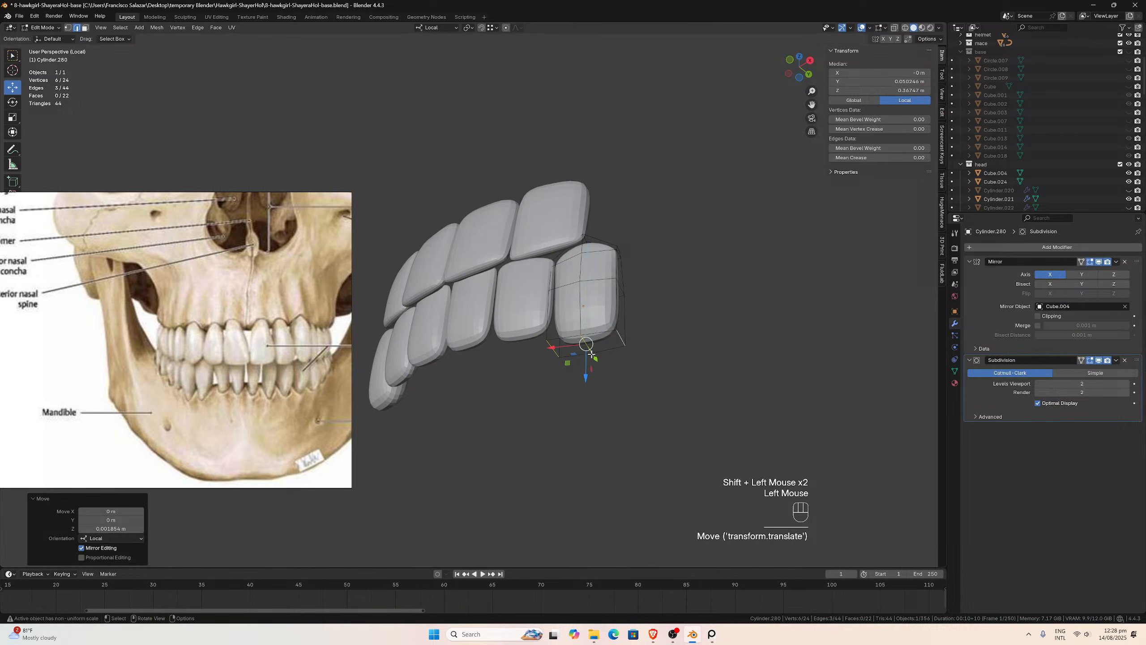
# - Move the vertex at the middle of the tooth's upper front side forward along local Y
pyautogui.moveTo(584, 360); pyautogui.dragTo(492, 381, button='middle')
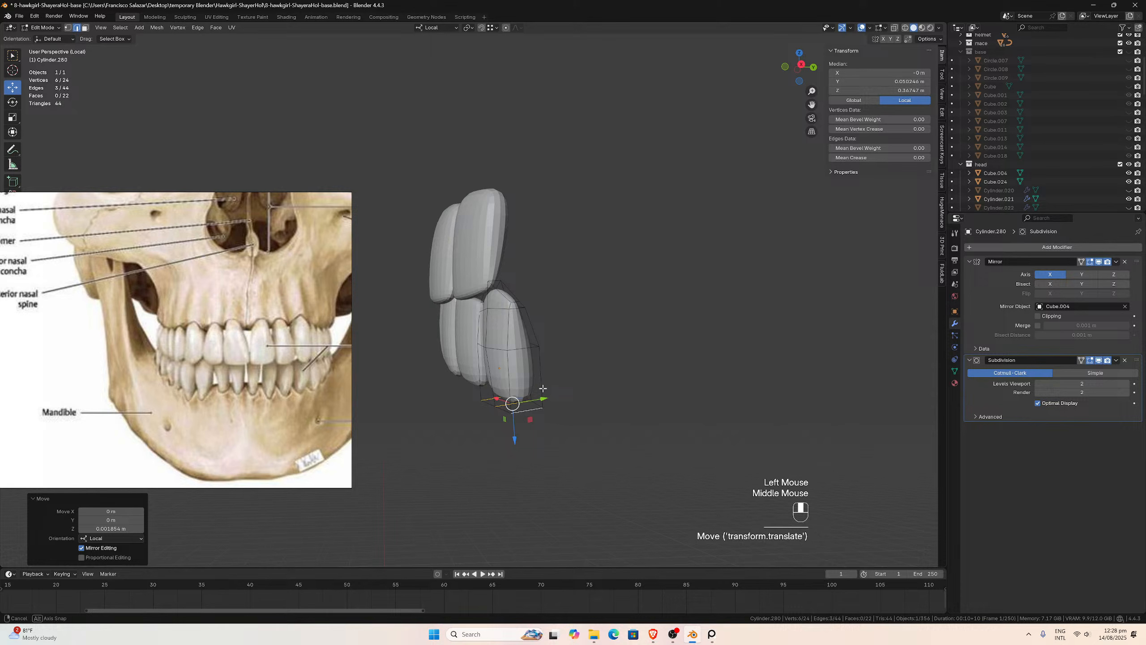
pyautogui.click(491, 379)
pyautogui.moveTo(512, 376); pyautogui.dragTo(513, 373)
pyautogui.click(484, 321)
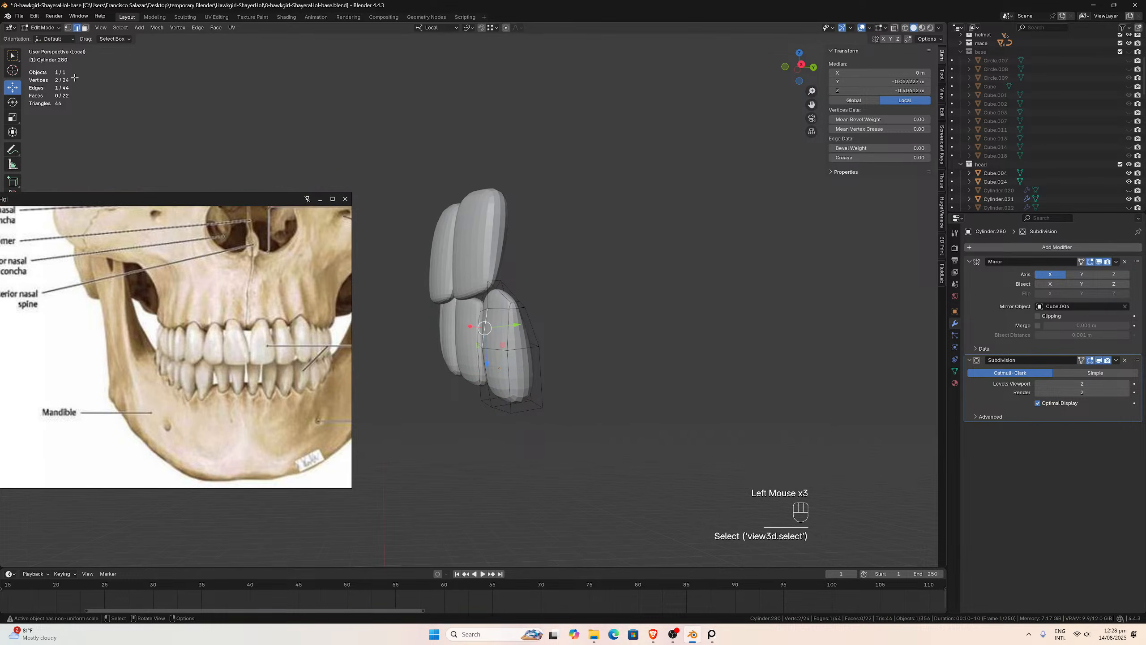
pyautogui.click(68, 28)
pyautogui.click(488, 307)
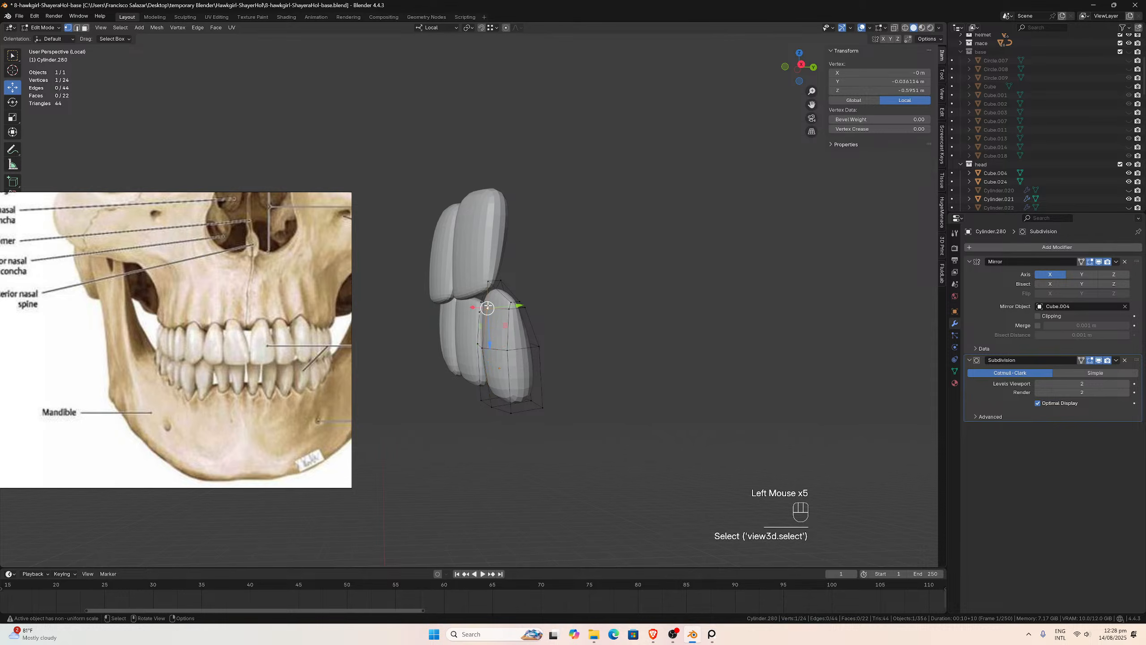
pyautogui.moveTo(520, 305); pyautogui.dragTo(512, 306)
# - Shift the two inner corner vertices of the tooth's upper rim along local X
pyautogui.moveTo(560, 312)
pyautogui.mouseDown(button='middle')
pyautogui.moveTo(645, 316)
pyautogui.moveTo(621, 308)
pyautogui.moveTo(632, 328)
pyautogui.moveTo(558, 317)
pyautogui.mouseUp(button='middle')
pyautogui.scroll(1, 614, 311)
pyautogui.scroll(-1, 634, 322)
pyautogui.scroll(2, 631, 328)
pyautogui.click(609, 318)
pyautogui.scroll(2, 607, 316)
pyautogui.scroll(-1, 593, 316)
pyautogui.scroll(2, 560, 319)
pyautogui.keyDown('shift'); pyautogui.click(636, 327); pyautogui.keyUp('shift')
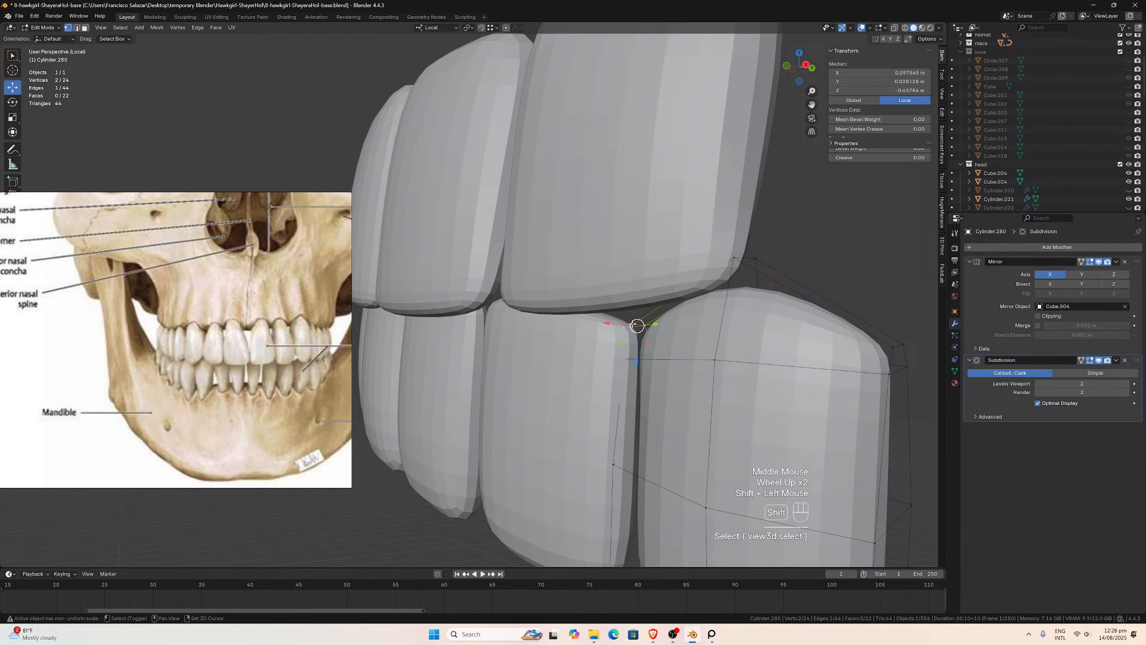
pyautogui.moveTo(636, 326); pyautogui.dragTo(623, 324)
# - Move the two outer corner vertices of the tooth's upper rim 0.000748 m along local X to taper the tip
pyautogui.click(887, 341)
pyautogui.keyDown('shift'); pyautogui.click(893, 346); pyautogui.keyUp('shift')
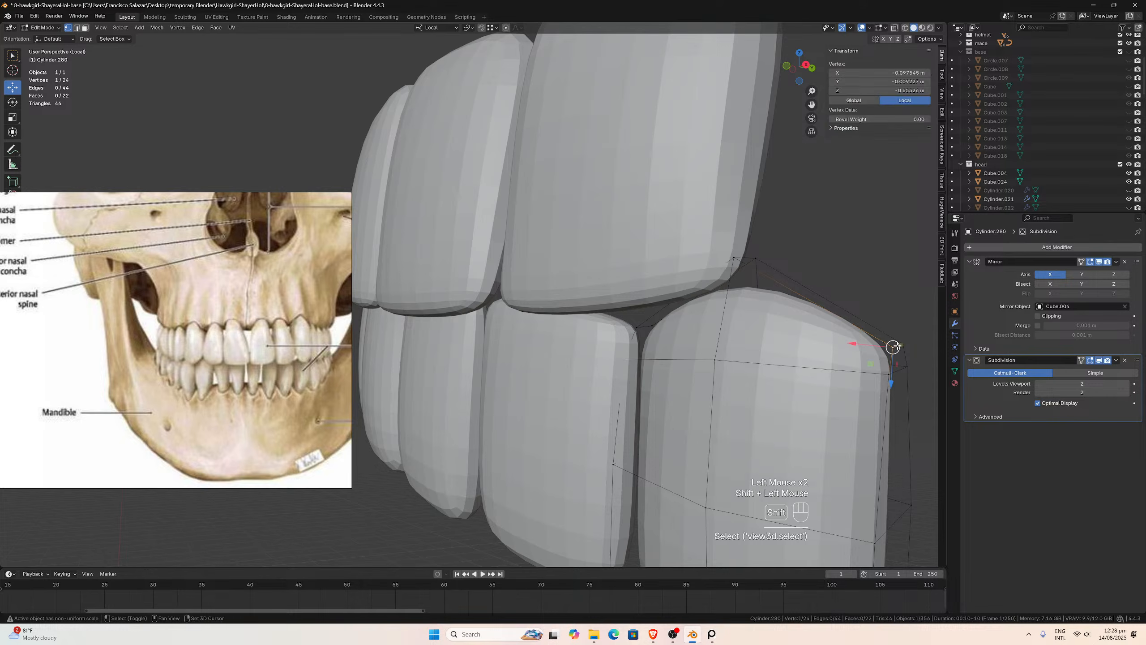
pyautogui.keyDown('shift'); pyautogui.click(905, 345); pyautogui.keyUp('shift')
pyautogui.moveTo(865, 344); pyautogui.dragTo(871, 345)
pyautogui.scroll(-2, 769, 355)
pyautogui.moveTo(770, 356); pyautogui.dragTo(808, 356, button='middle')
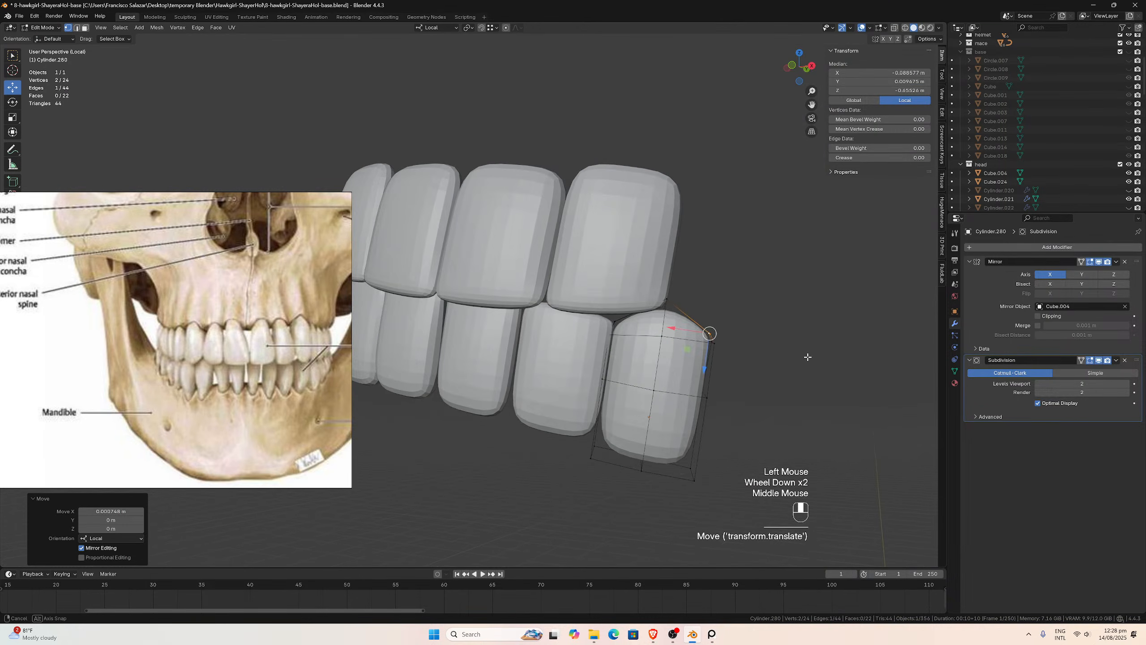
pyautogui.scroll(-1, 808, 356)
# - Leave local view, return to Object Mode and inspect how the teeth sit between the lips
pyautogui.press('/')
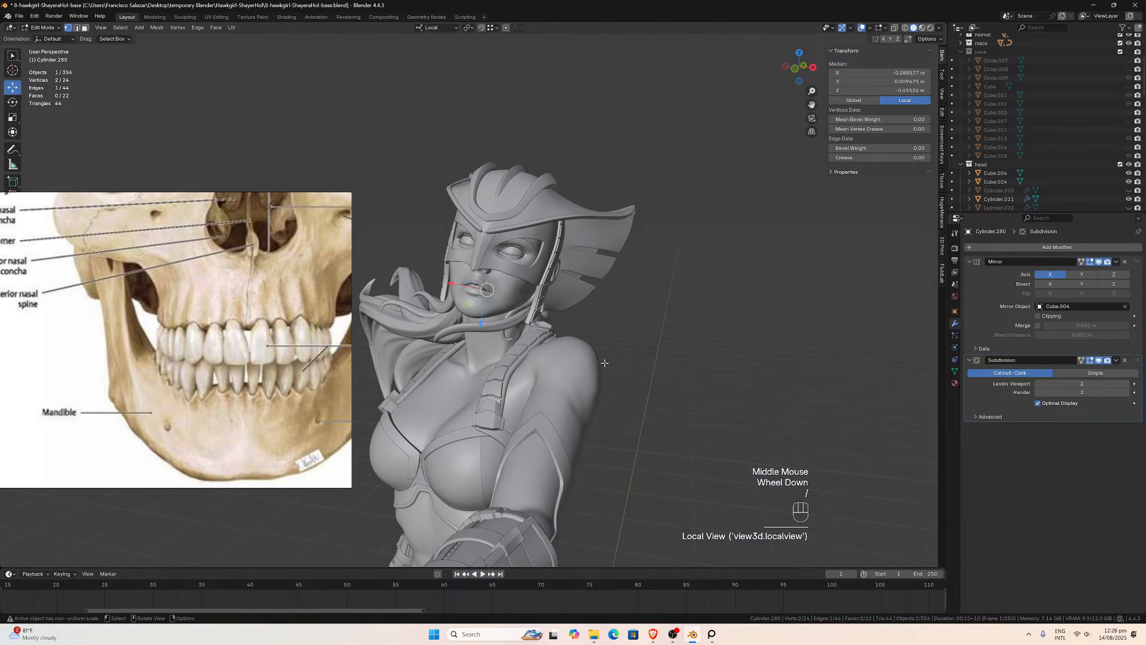
pyautogui.press('Tab')
pyautogui.scroll(4, 593, 353)
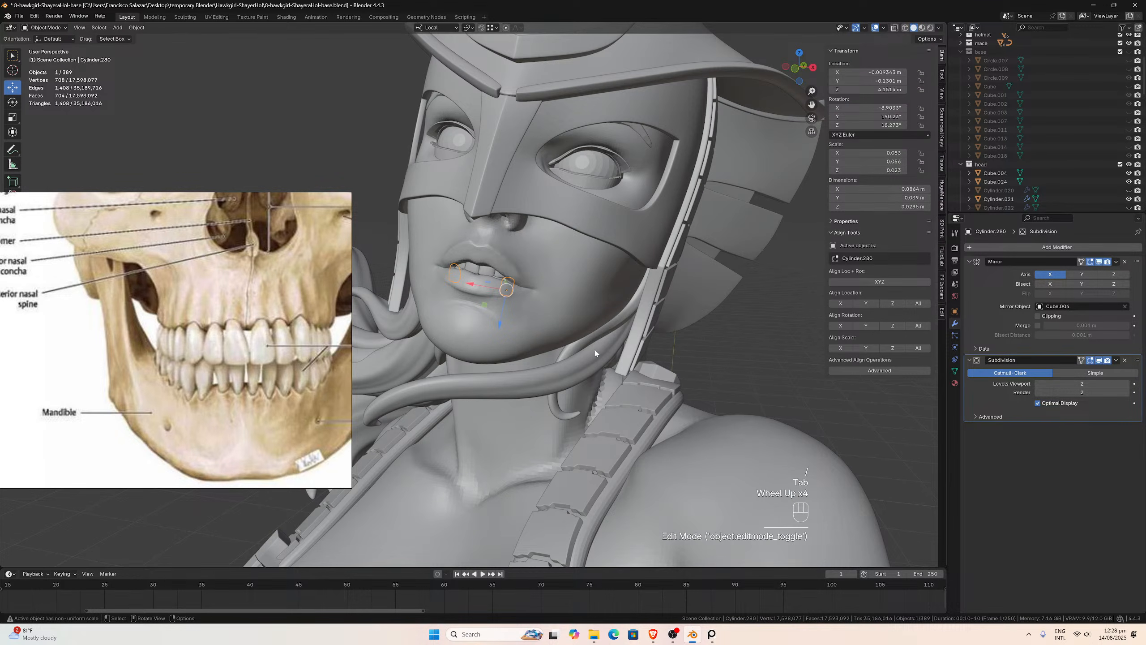
pyautogui.click(698, 355)
pyautogui.scroll(2, 636, 328)
pyautogui.moveTo(641, 316); pyautogui.dragTo(682, 290, button='middle')
pyautogui.scroll(2, 624, 315)
pyautogui.click(629, 336)
pyautogui.click(566, 282)
pyautogui.click(640, 298)
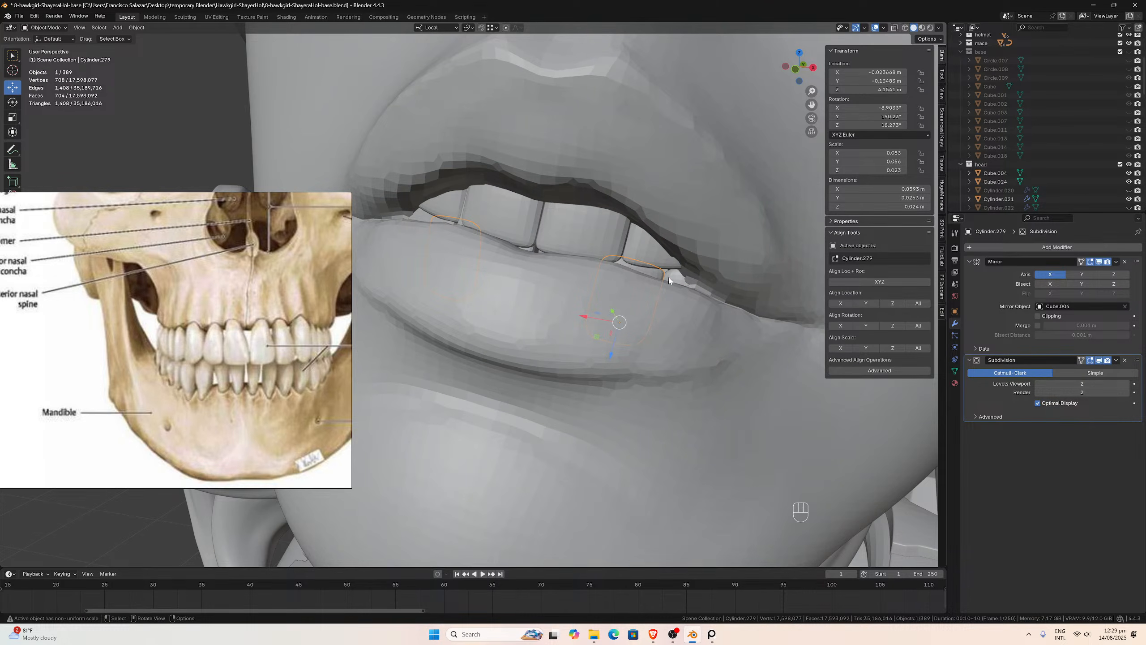
# - Undo the most recent selections and mode changes, and redo all of them
pyautogui.hotkey('ctrl', 'z')
pyautogui.hotkey('ctrl', 'z')
pyautogui.hotkey('ctrl', 'z')
pyautogui.hotkey('ctrl', 'z')
pyautogui.hotkey('ctrl', 'z')
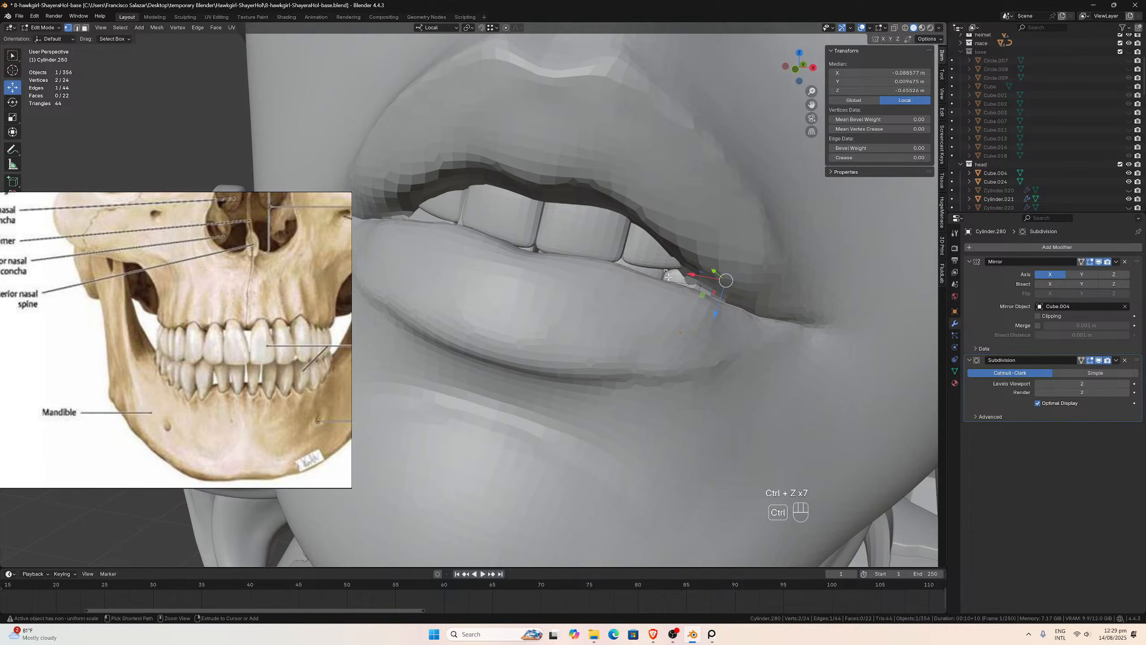
pyautogui.hotkey('ctrl', 'shift', 'z')
pyautogui.hotkey('ctrl', 'shift', 'z')
pyautogui.hotkey('ctrl', 'shift', 'z')
pyautogui.hotkey('ctrl', 'shift', 'z')
pyautogui.hotkey('ctrl', 'shift', 'z')
pyautogui.hotkey('ctrl', 'shift', 'z')
pyautogui.hotkey('ctrl', 'shift', 'z')
pyautogui.hotkey('ctrl', 'shift', 'z')
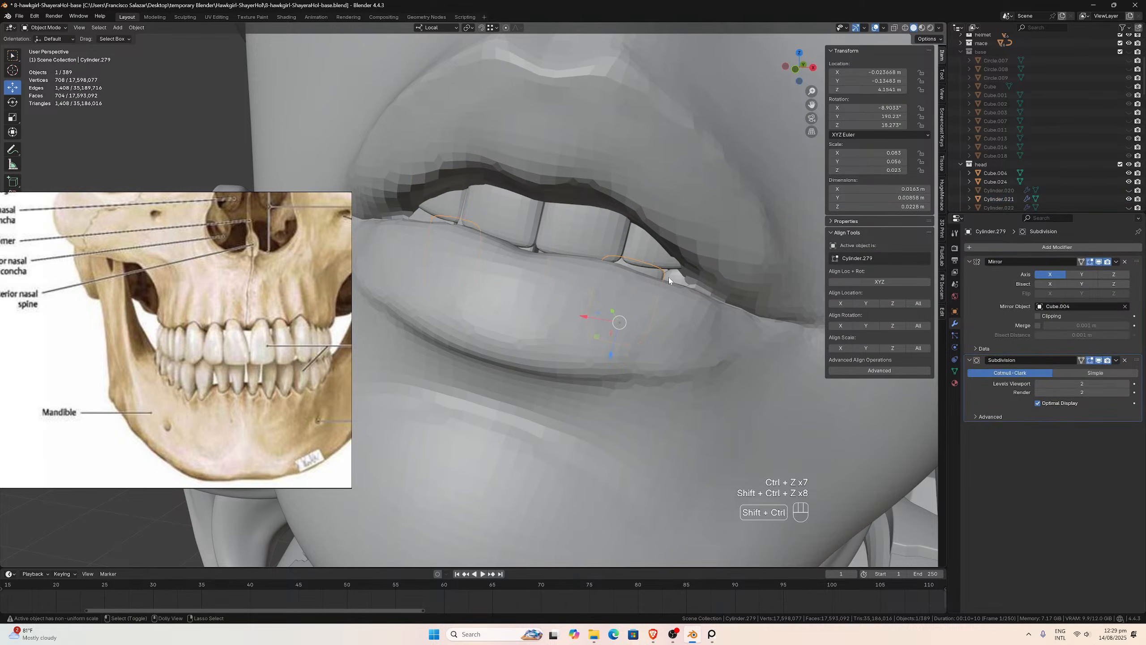
pyautogui.hotkey('ctrl', 'shift', 'z')
pyautogui.hotkey('ctrl', 'shift', 'z')
# - Select the five upper and lower tooth objects visible between the lips and isolate them in local view
pyautogui.moveTo(650, 265); pyautogui.dragTo(646, 311, button='middle')
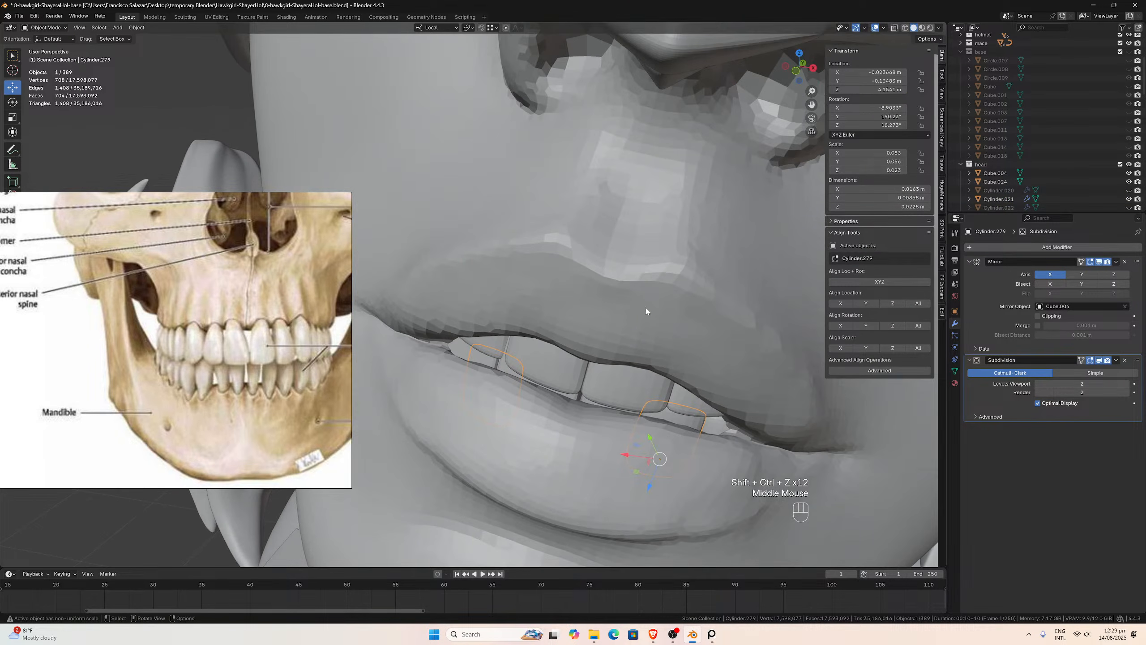
pyautogui.keyDown('shift'); pyautogui.click(584, 399); pyautogui.keyUp('shift')
pyautogui.keyDown('shift'); pyautogui.click(609, 375); pyautogui.keyUp('shift')
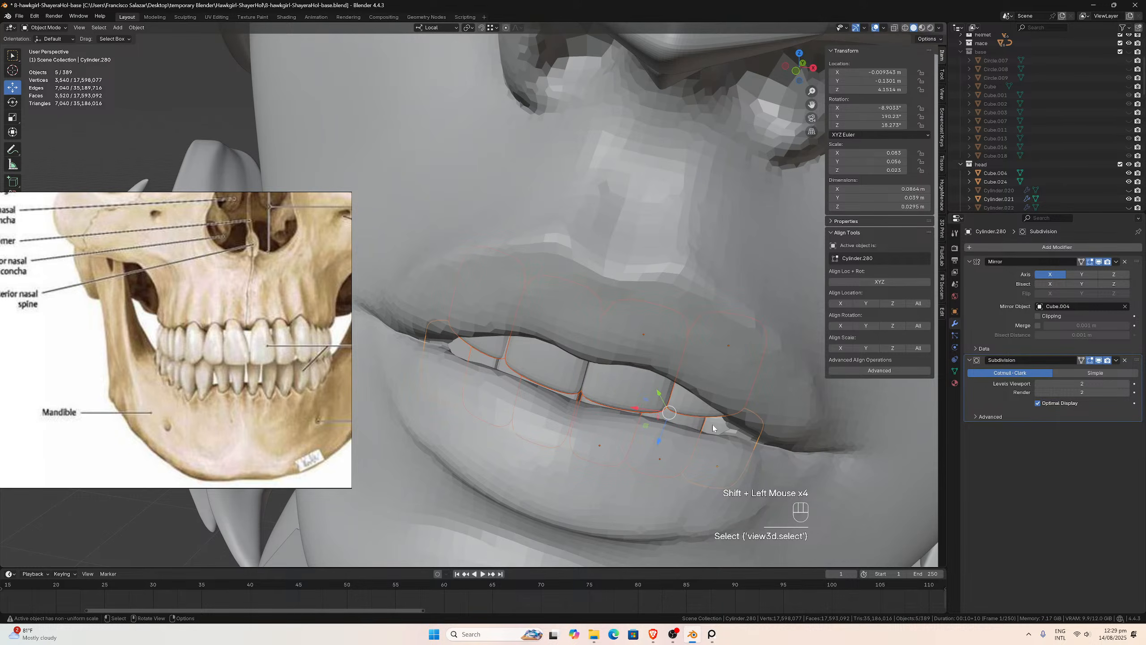
pyautogui.press('/')
pyautogui.moveTo(713, 425); pyautogui.dragTo(695, 315, button='middle')
# - Shift the lower central incisor slightly along local X toward the midline
pyautogui.click(668, 315)
pyautogui.scroll(3, 695, 315)
pyautogui.click(530, 333)
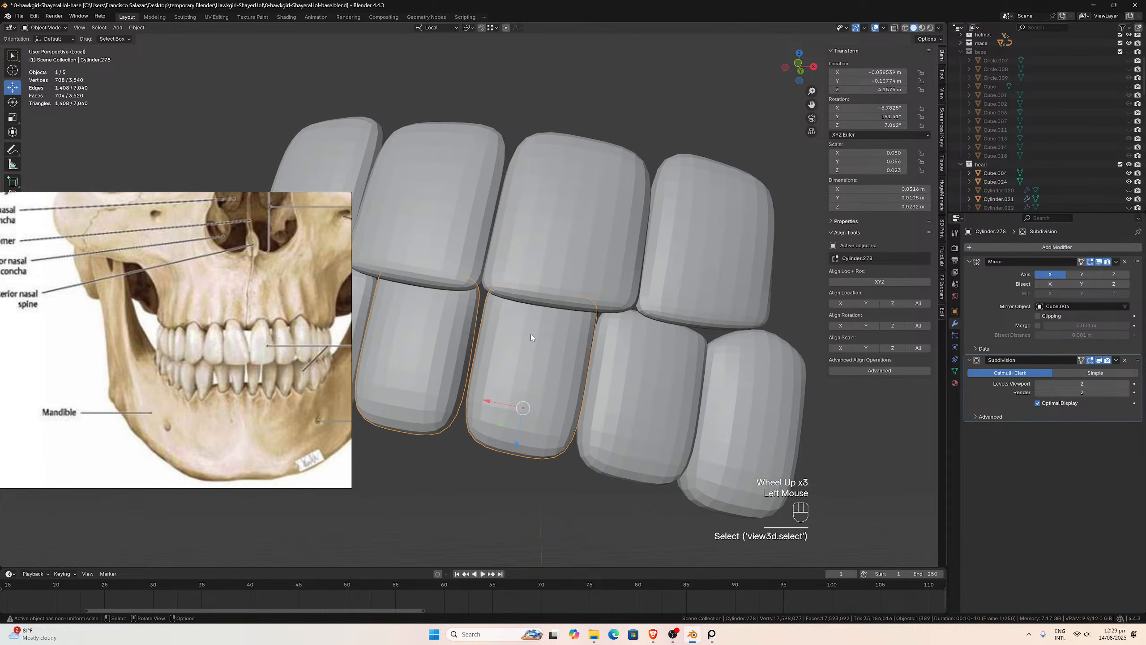
pyautogui.moveTo(530, 333); pyautogui.dragTo(505, 396, button='middle')
pyautogui.moveTo(493, 404); pyautogui.dragTo(491, 403)
# - Shift the lower lateral incisor slightly along local X toward the central incisor
pyautogui.click(606, 386)
pyautogui.moveTo(605, 386); pyautogui.dragTo(611, 409, button='middle')
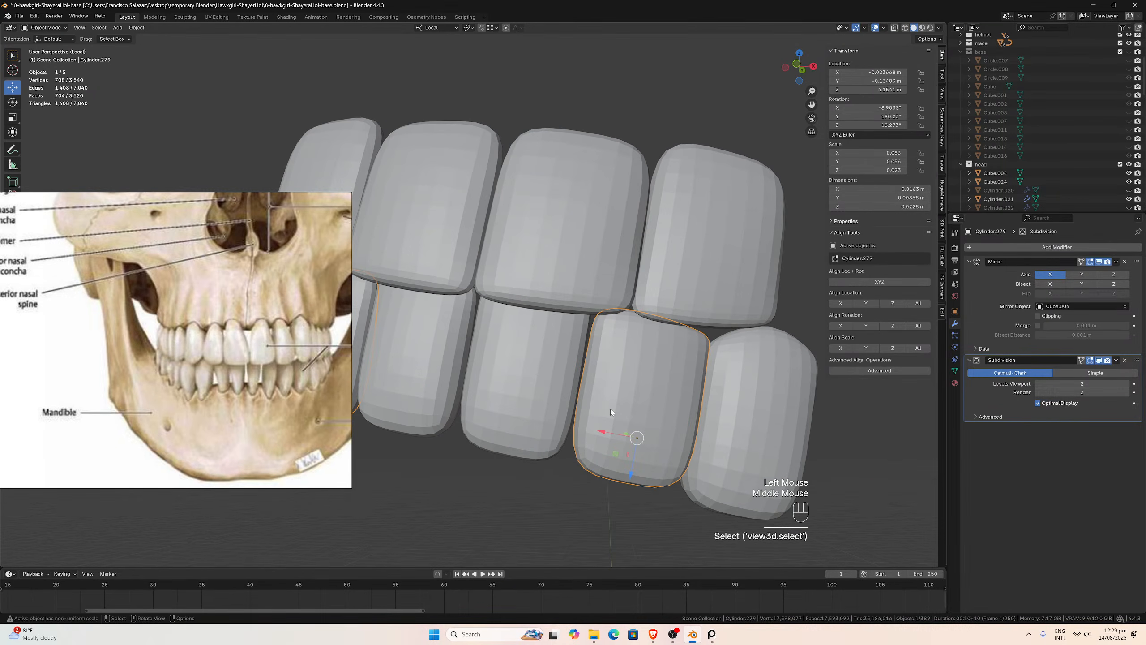
pyautogui.moveTo(608, 434); pyautogui.dragTo(601, 432)
pyautogui.moveTo(639, 401); pyautogui.dragTo(686, 399, button='middle')
# - Move the lower canine 0.000303 m along local X to close the gap to the lateral incisor
pyautogui.click(722, 397)
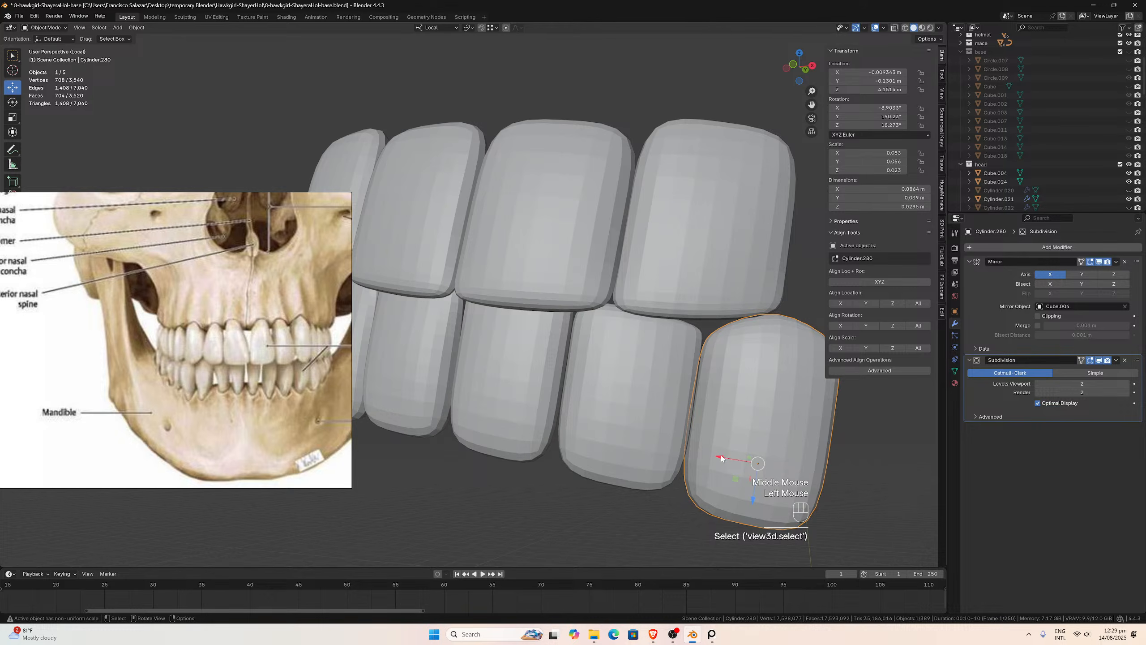
pyautogui.moveTo(721, 459); pyautogui.dragTo(718, 455)
pyautogui.moveTo(649, 371); pyautogui.dragTo(686, 351, button='middle')
pyautogui.scroll(-2, 632, 357)
pyautogui.moveTo(554, 365); pyautogui.dragTo(562, 271, button='middle')
pyautogui.scroll(-2, 562, 271)
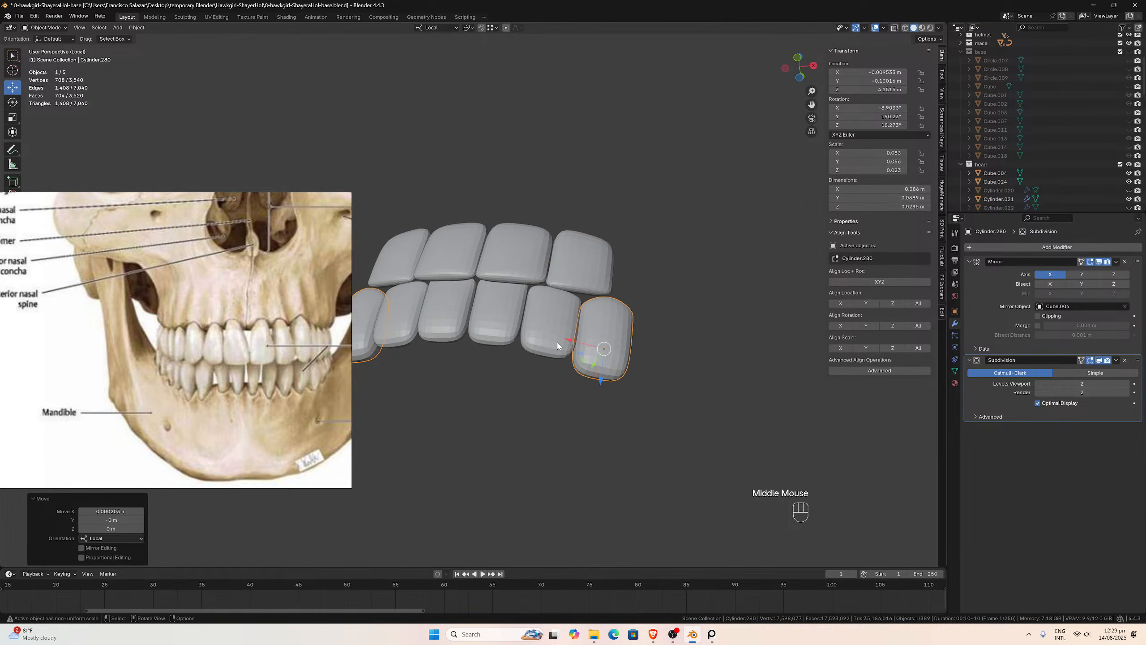
# - Leave local view, deselect the tooth and check the mouth and head from the front and side
pyautogui.press('KP_Divide')
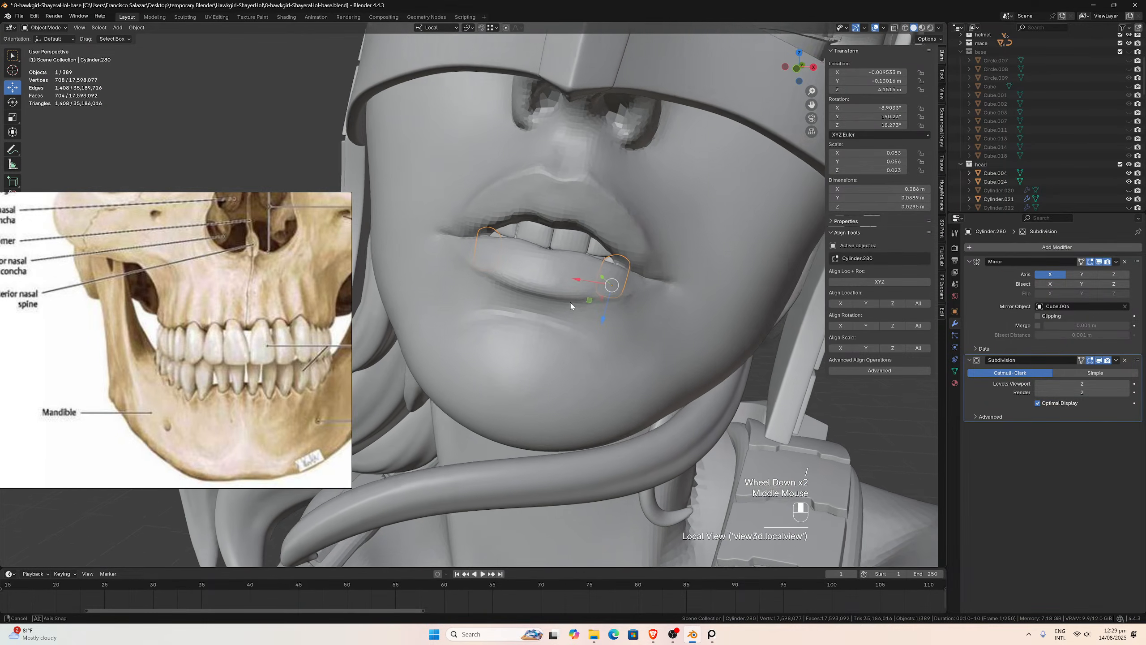
pyautogui.scroll(-2, 570, 303)
pyautogui.click(708, 337)
pyautogui.moveTo(638, 330); pyautogui.dragTo(579, 288, button='middle')
pyautogui.scroll(-2, 641, 332)
pyautogui.click(673, 303)
pyautogui.scroll(1, 579, 287)
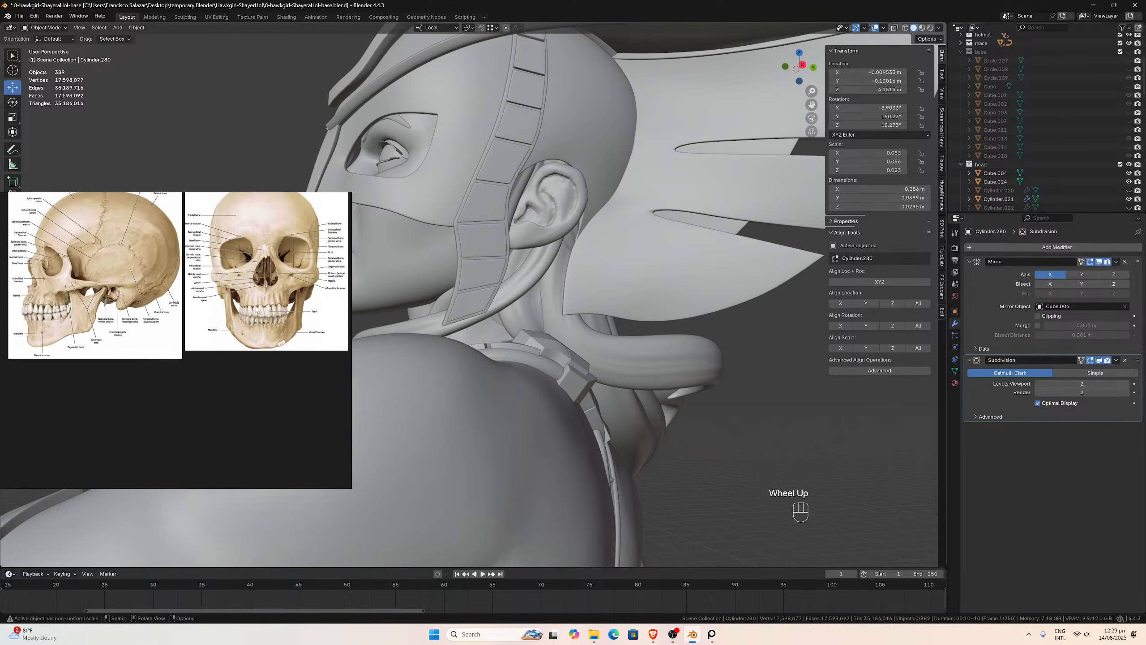
# - Examine the jaw and teeth on the side-view head drawing with the skull overlay in the reference board
pyautogui.moveTo(182, 317); pyautogui.dragTo(270, 366, button='middle')
pyautogui.scroll(3, 270, 365)
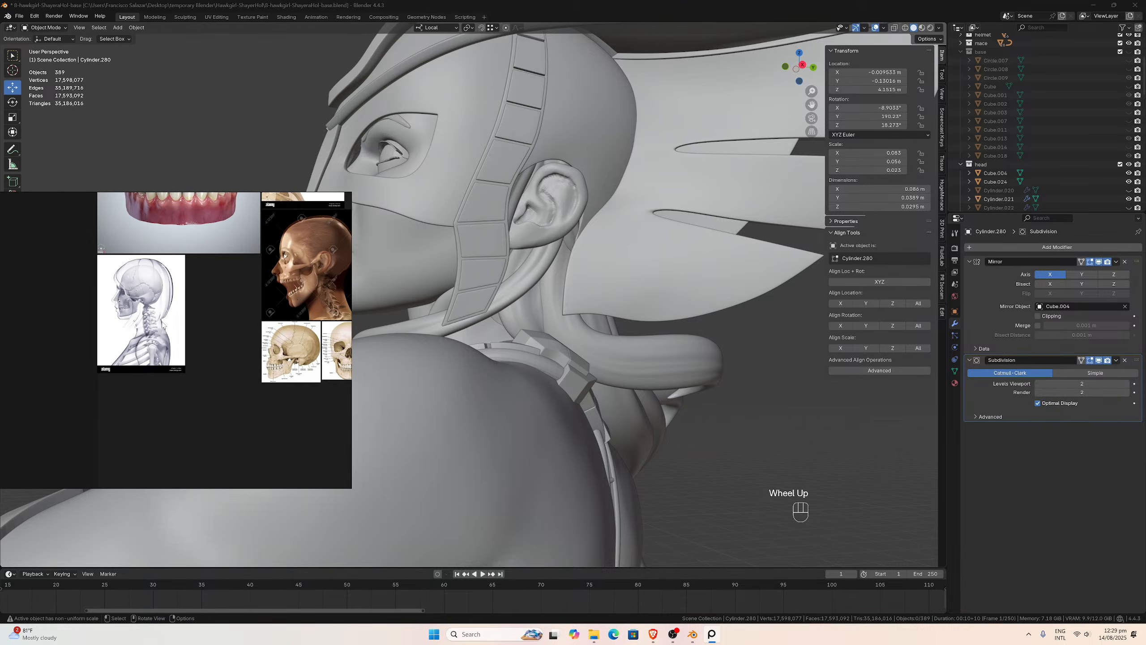
pyautogui.moveTo(163, 322); pyautogui.dragTo(256, 408, button='middle')
pyautogui.scroll(3, 258, 409)
pyautogui.moveTo(167, 409); pyautogui.dragTo(300, 412, button='middle')
pyautogui.scroll(4, 300, 412)
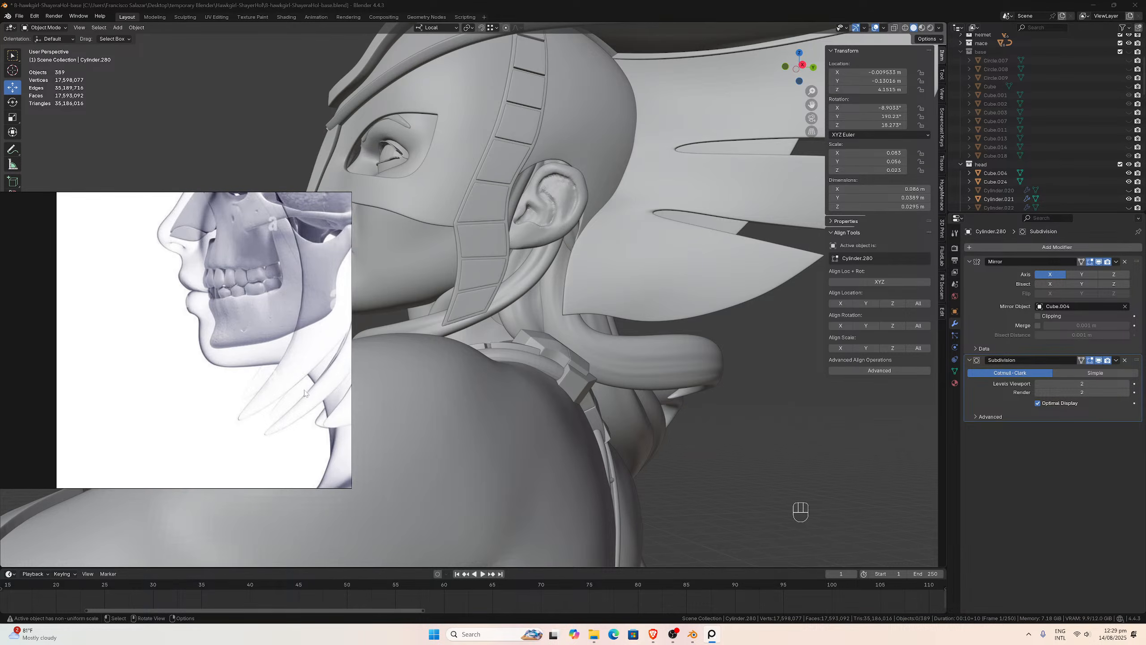
# - Compare the jaw and teeth in the skull overlay reference with the model's mouth seen from the side and front
pyautogui.moveTo(266, 335); pyautogui.dragTo(256, 401, button='middle')
pyautogui.scroll(3, 256, 401)
pyautogui.scroll(-1, 257, 403)
pyautogui.moveTo(536, 353); pyautogui.dragTo(531, 344, button='middle')
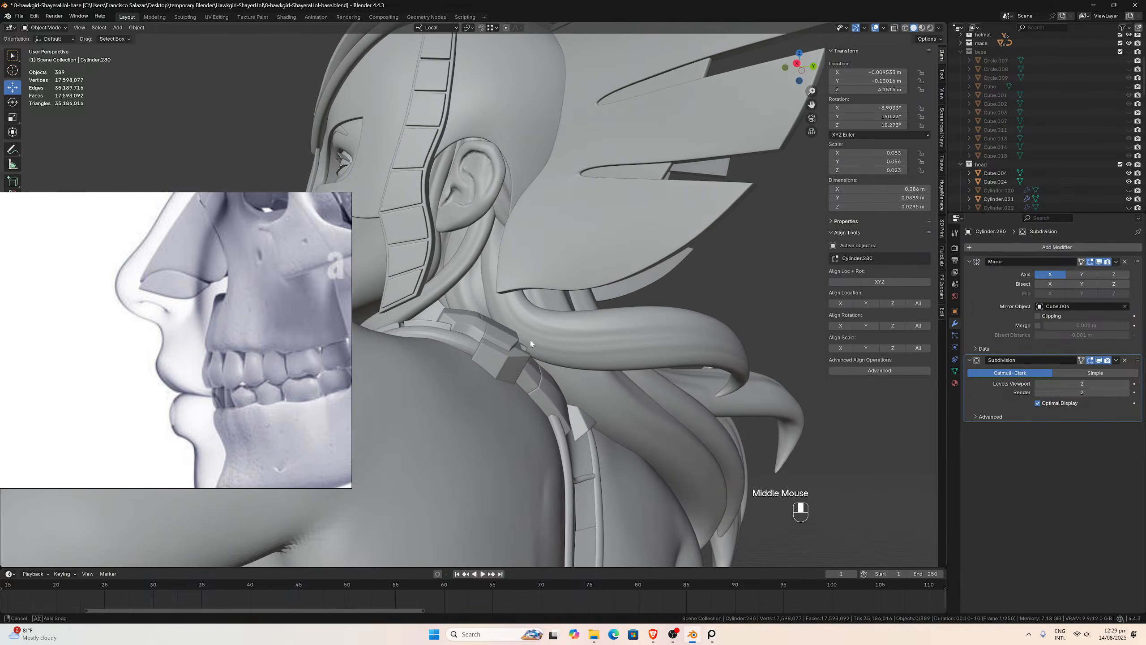
pyautogui.moveTo(811, 108); pyautogui.dragTo(875, 119)
pyautogui.scroll(5, 794, 126)
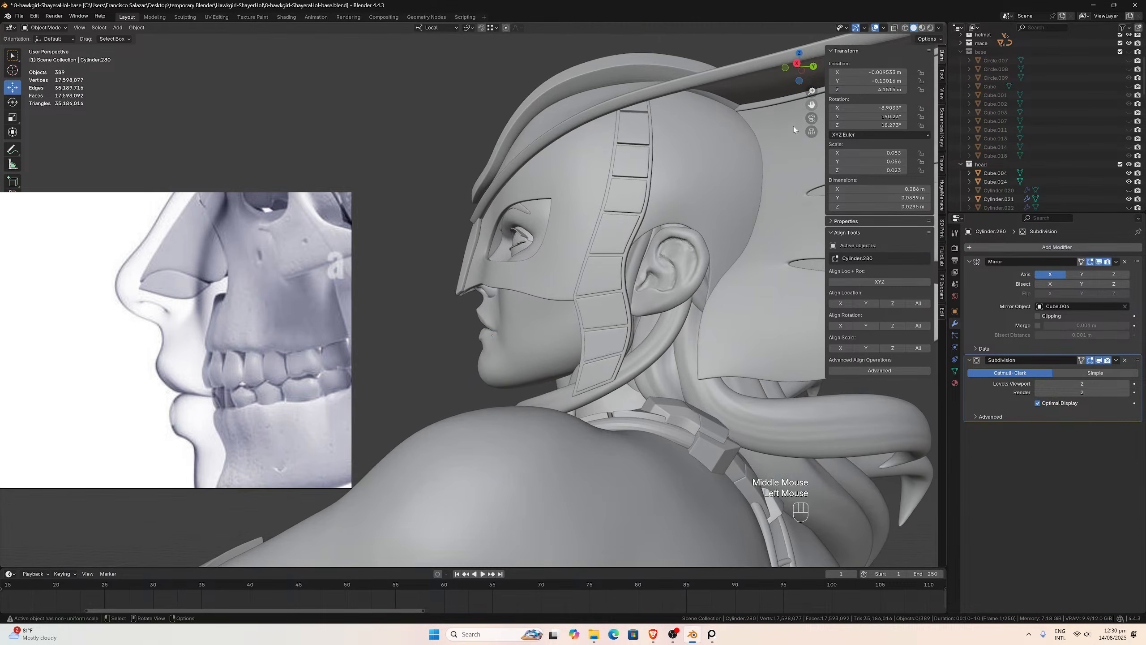
pyautogui.moveTo(668, 235); pyautogui.dragTo(654, 259, button='middle')
pyautogui.scroll(3, 647, 324)
pyautogui.scroll(-3, 648, 324)
pyautogui.scroll(1, 657, 324)
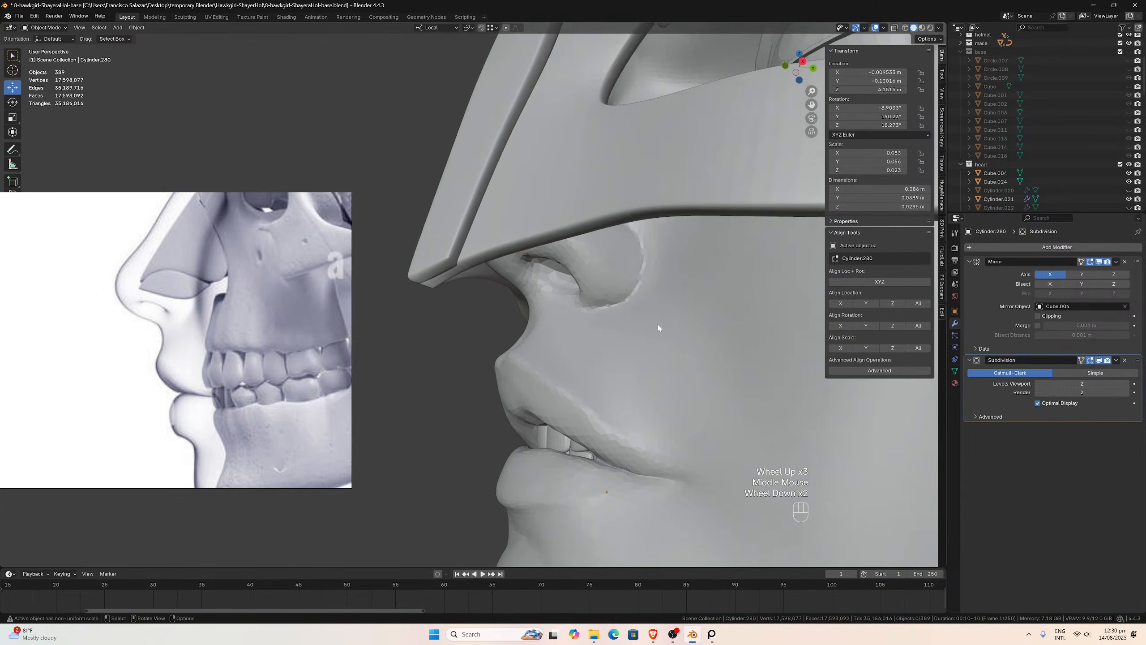
pyautogui.moveTo(658, 324); pyautogui.dragTo(532, 347, button='middle')
pyautogui.scroll(-1, 630, 356)
pyautogui.scroll(-2, 588, 396)
pyautogui.scroll(3, 582, 413)
# - Try to isolate the visible teeth together in local view
pyautogui.click(529, 381)
pyautogui.scroll(2, 531, 347)
pyautogui.moveTo(550, 391); pyautogui.dragTo(528, 399, button='middle')
pyautogui.scroll(1, 548, 405)
pyautogui.keyDown('shift'); pyautogui.click(558, 465); pyautogui.keyUp('shift')
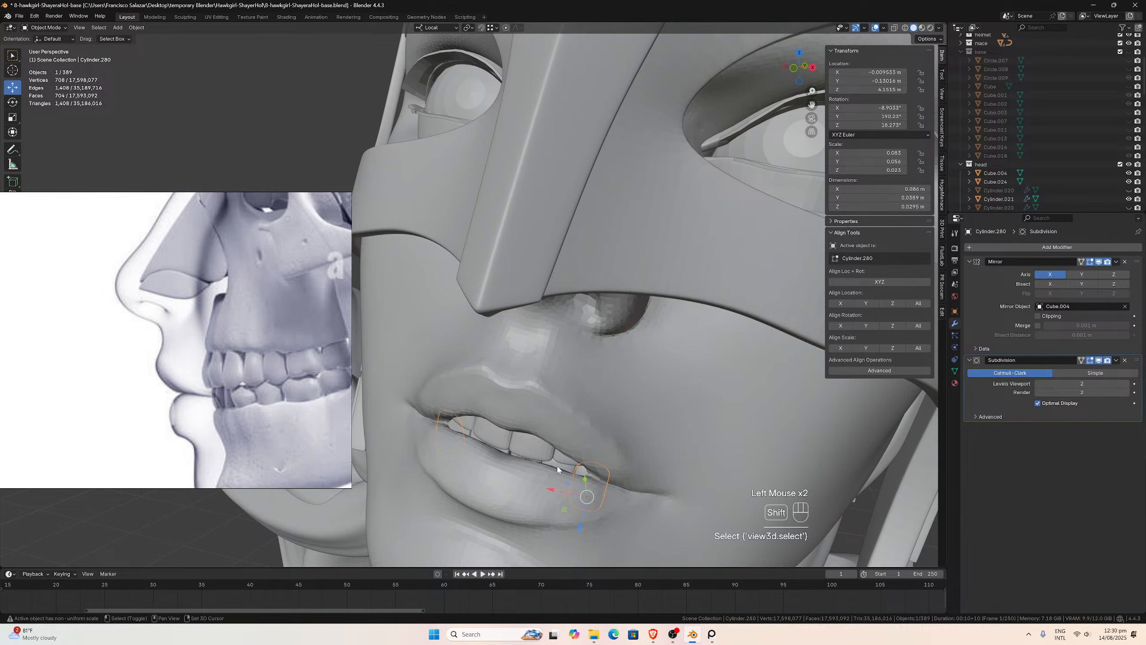
pyautogui.keyDown('shift'); pyautogui.click(508, 455); pyautogui.keyUp('shift')
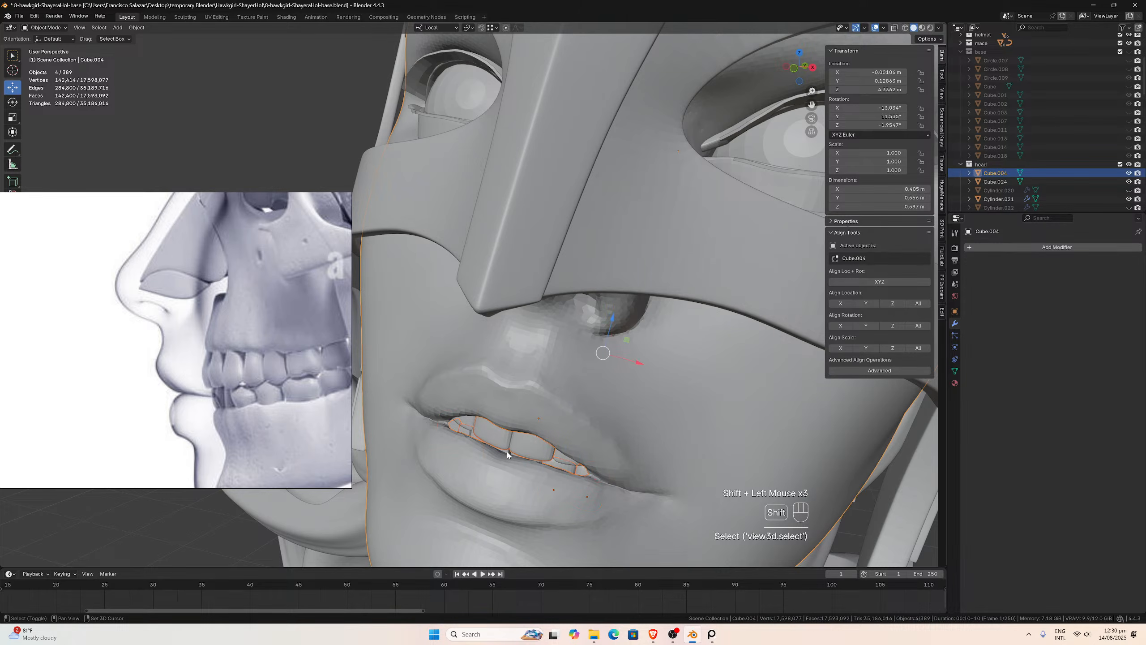
pyautogui.scroll(1, 508, 454)
pyautogui.moveTo(510, 452); pyautogui.dragTo(526, 440, button='middle')
pyautogui.scroll(1, 526, 440)
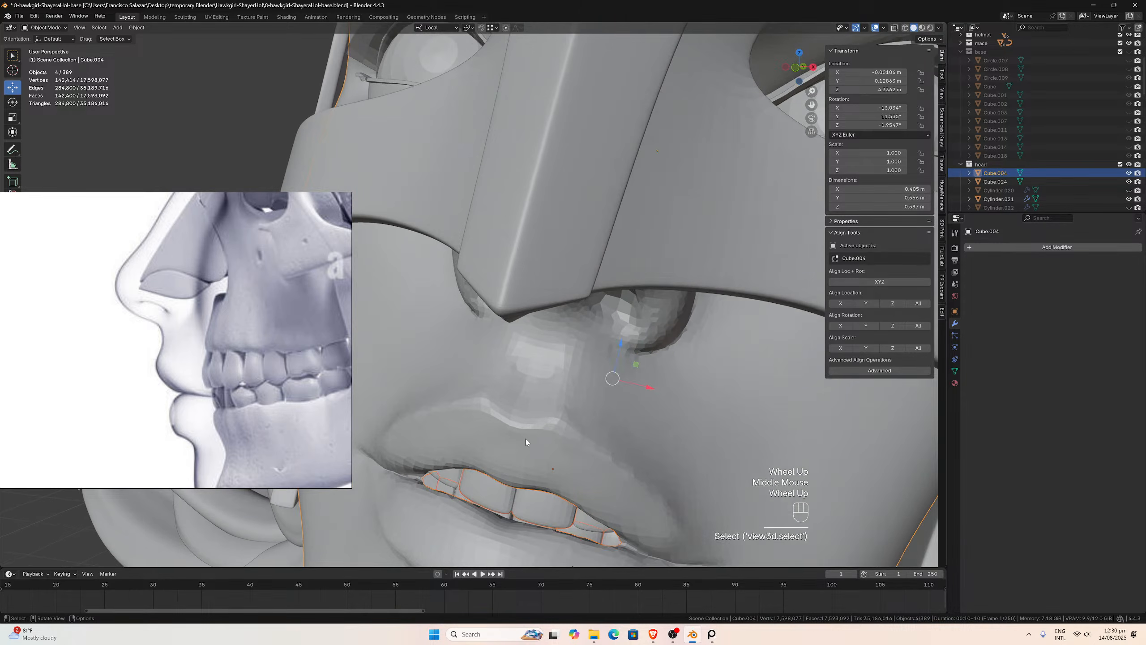
pyautogui.click(609, 539)
pyautogui.keyDown('shift'); pyautogui.click(590, 537); pyautogui.keyUp('shift')
pyautogui.scroll(-2, 582, 520)
pyautogui.moveTo(548, 453); pyautogui.dragTo(520, 437, button='middle')
pyautogui.keyDown('shift'); pyautogui.click(583, 487); pyautogui.keyUp('shift')
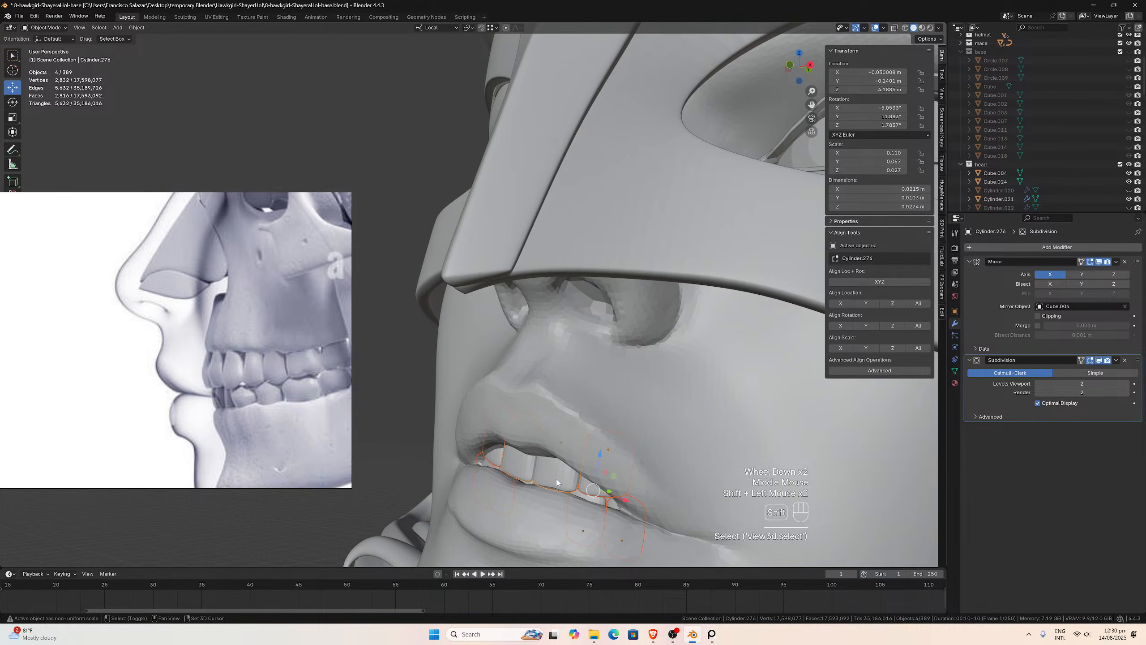
pyautogui.moveTo(557, 482); pyautogui.dragTo(564, 493, button='middle')
pyautogui.scroll(3, 561, 525)
pyautogui.scroll(-2, 536, 536)
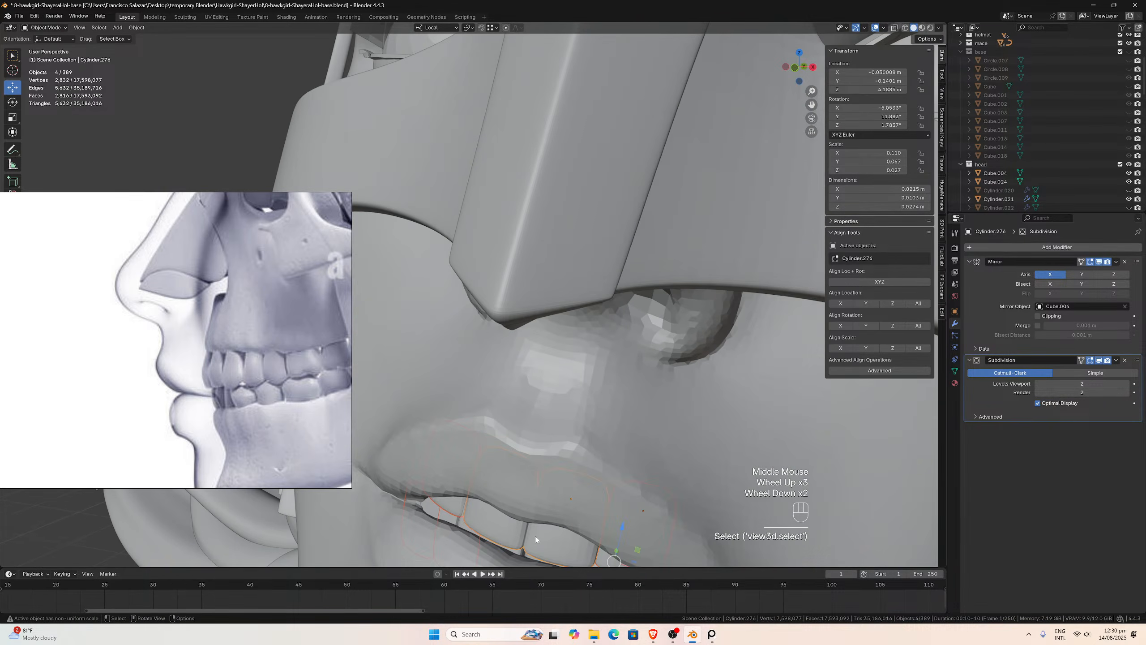
pyautogui.keyDown('shift'); pyautogui.click(521, 553); pyautogui.keyUp('shift')
pyautogui.scroll(-3, 527, 539)
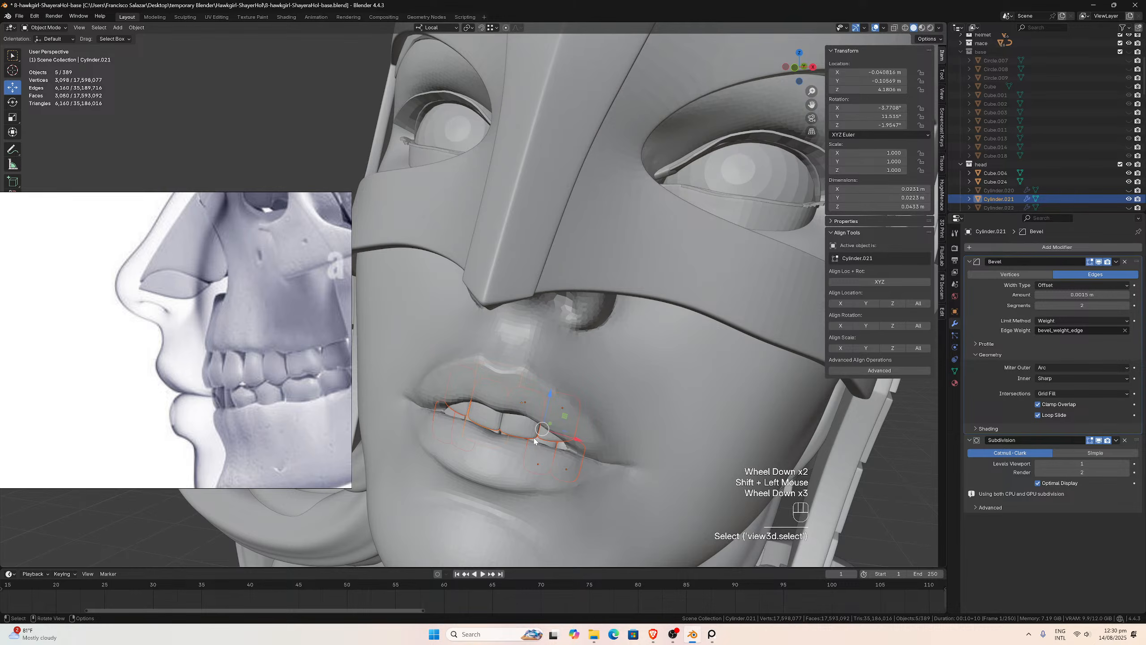
pyautogui.press('KP_Divide')
pyautogui.moveTo(533, 437); pyautogui.dragTo(519, 372, button='middle')
pyautogui.press('KP_Divide')
pyautogui.scroll(1, 496, 366)
# - Hide the stray beveled cylinder object behind the gap between the front teeth
pyautogui.click(466, 358)
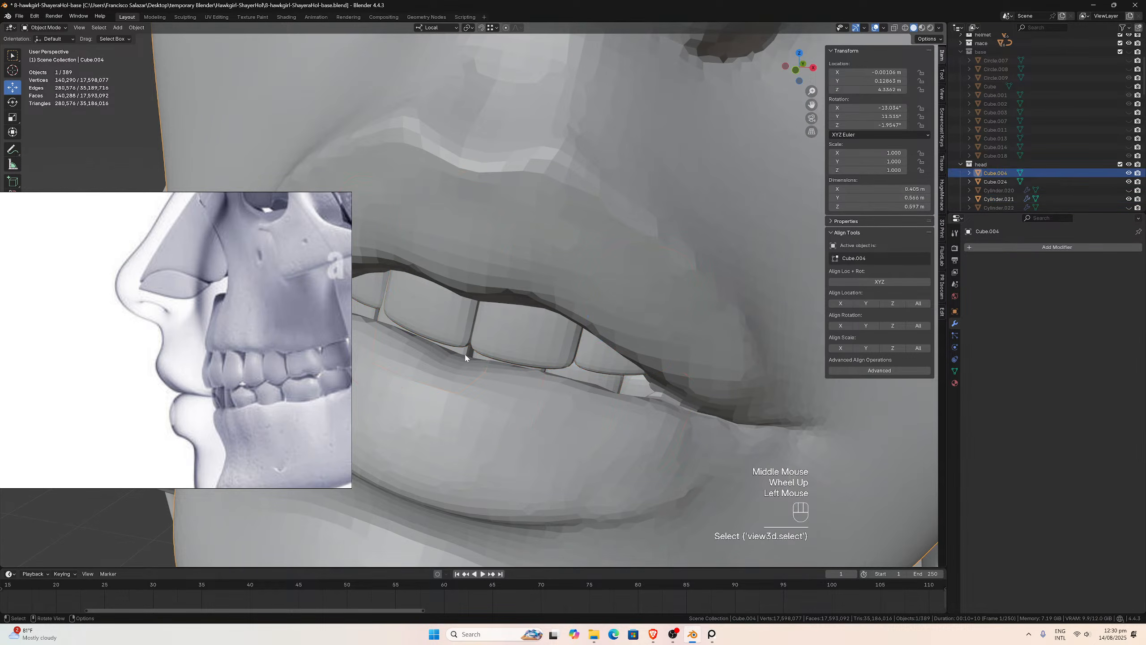
pyautogui.click(466, 355)
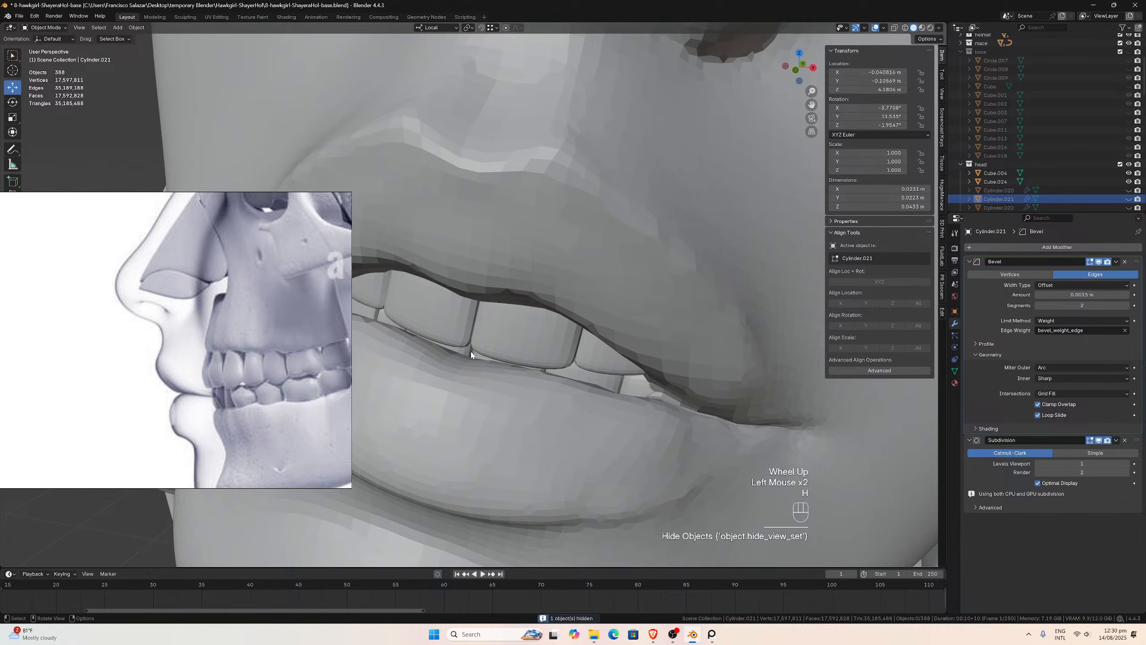
pyautogui.press('h')
# - Select the three lower teeth and isolate them in local view
pyautogui.click(466, 354)
pyautogui.scroll(-1, 549, 358)
pyautogui.moveTo(466, 356); pyautogui.dragTo(530, 415, button='middle')
pyautogui.keyDown('shift'); pyautogui.click(569, 360); pyautogui.keyUp('shift')
pyautogui.keyDown('shift'); pyautogui.click(602, 363); pyautogui.keyUp('shift')
pyautogui.press('/')
# - Rotate the lower canine about -20.3° around its local Z axis in the top view to follow the dental arch
pyautogui.click(497, 364)
pyautogui.scroll(1, 536, 398)
pyautogui.scroll(-1, 528, 397)
pyautogui.press('KP_7')
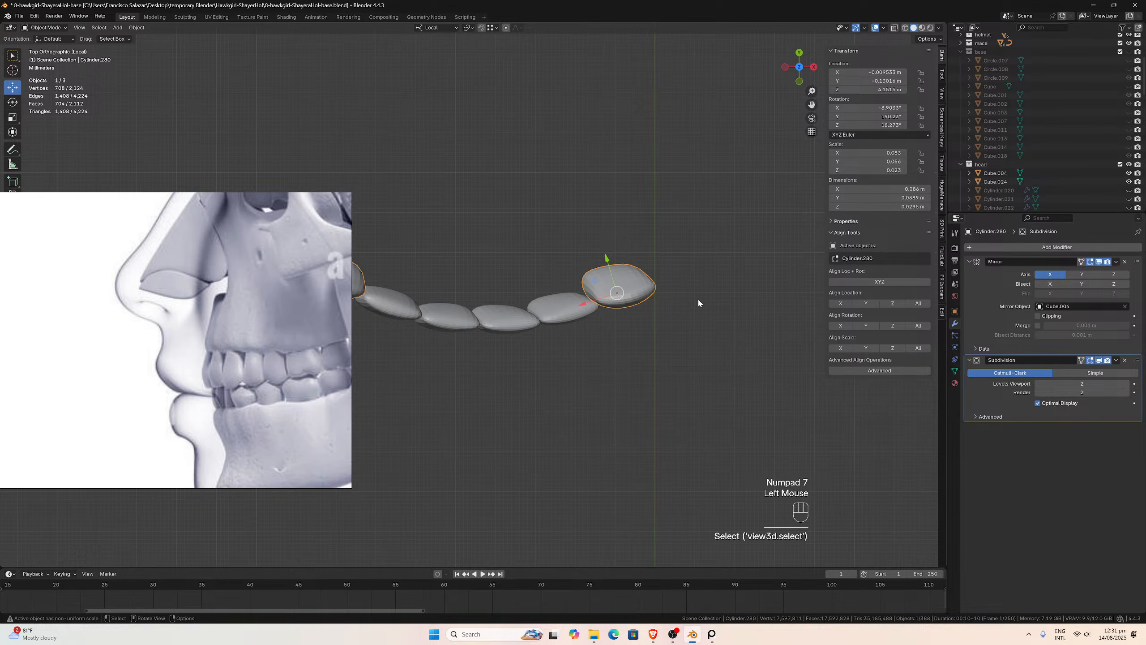
pyautogui.press('r')
pyautogui.press('z')
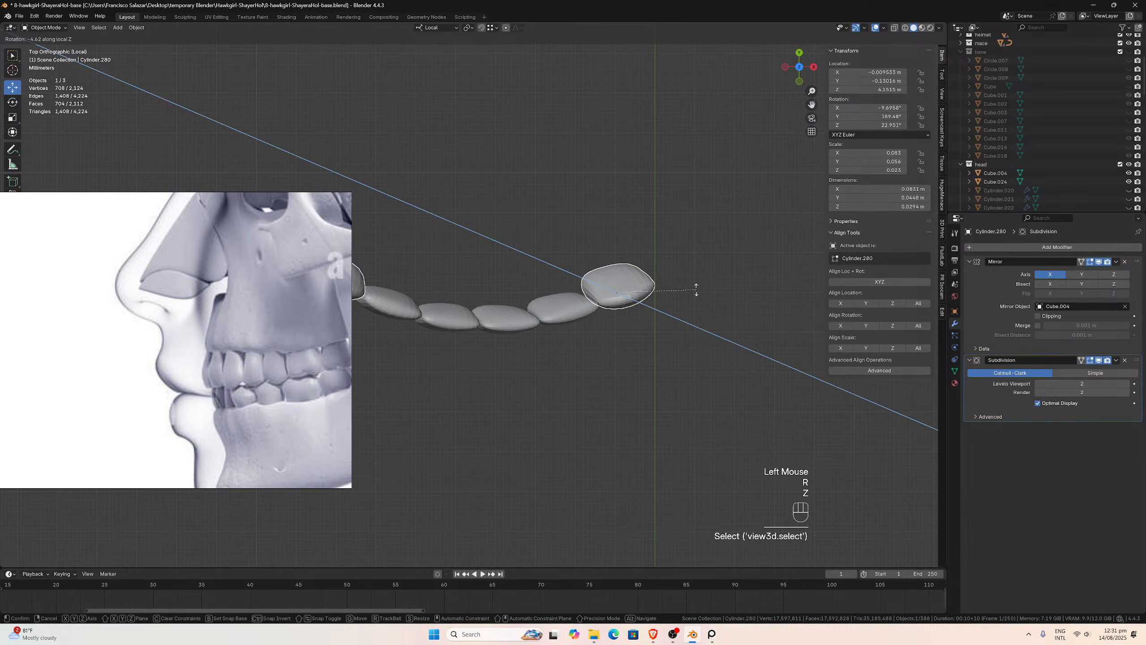
pyautogui.click(665, 296)
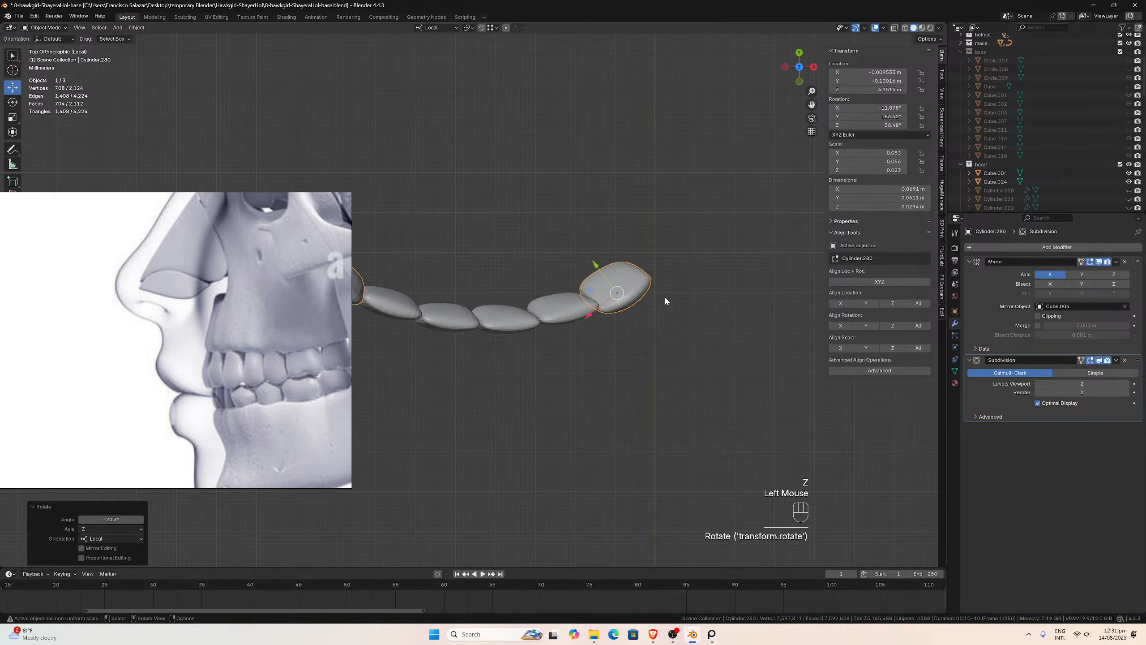
# - Move the lower canine 0.002685 m along local Y and compare the arch with the dental and skull references
pyautogui.moveTo(664, 296); pyautogui.dragTo(518, 346, button='middle')
pyautogui.scroll(-1, 605, 258)
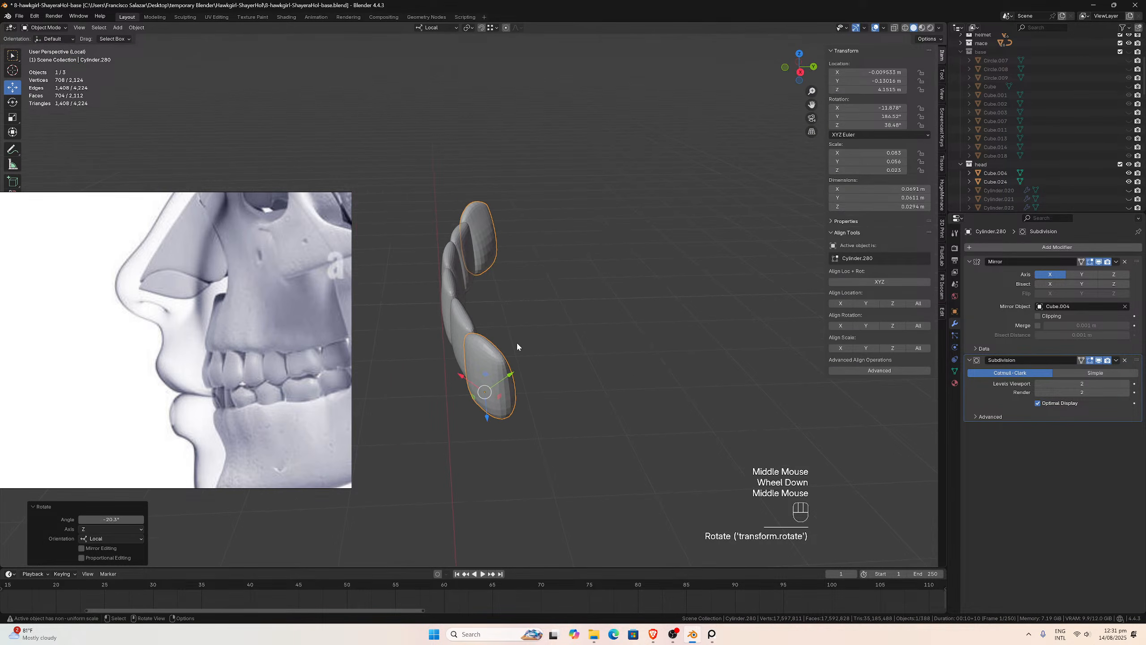
pyautogui.moveTo(512, 375); pyautogui.dragTo(515, 372)
pyautogui.moveTo(515, 372); pyautogui.dragTo(603, 387, button='middle')
pyautogui.scroll(1, 602, 387)
pyautogui.scroll(-8, 229, 374)
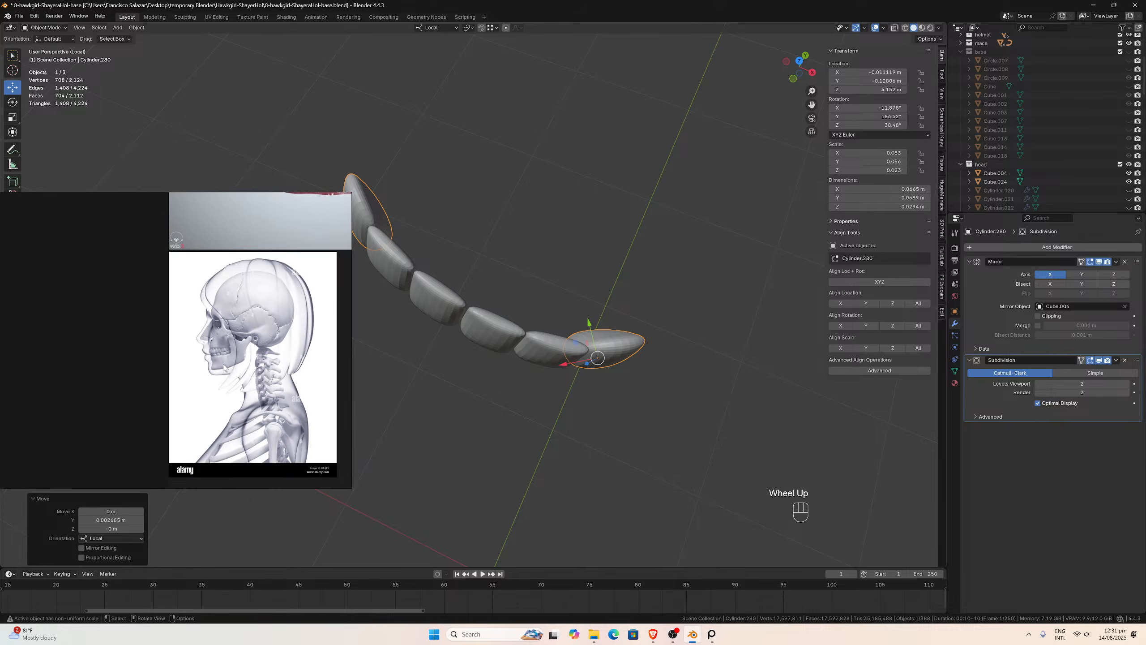
pyautogui.scroll(8, 228, 374)
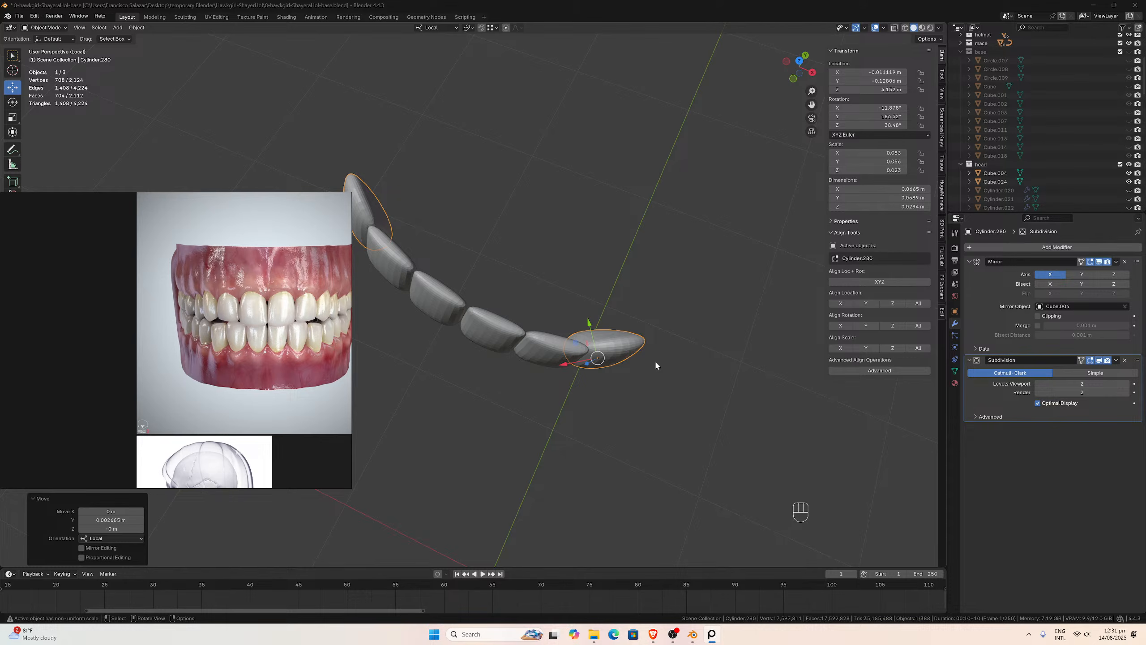
# - Rotate the lower canine further around local Z and shift it slightly backward to continue the curve of the arch
pyautogui.click(641, 345)
pyautogui.press('r')
pyautogui.press('z')
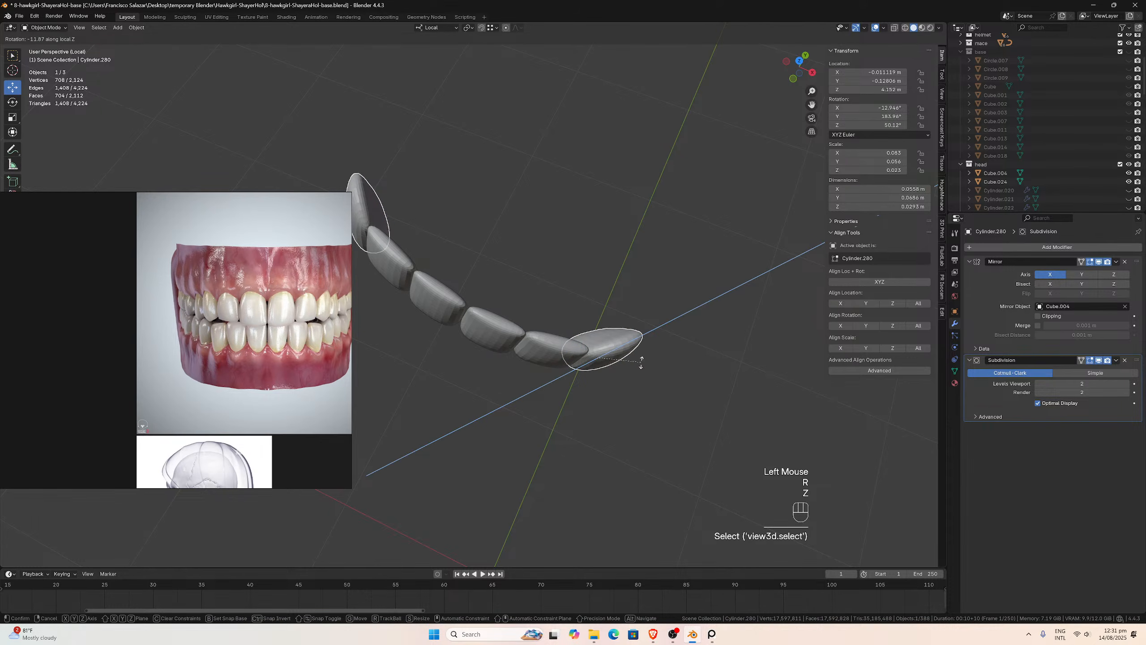
pyautogui.click(640, 359)
pyautogui.moveTo(640, 359); pyautogui.dragTo(571, 388, button='middle')
pyautogui.moveTo(575, 367); pyautogui.dragTo(579, 342)
pyautogui.moveTo(573, 355); pyautogui.dragTo(608, 301, button='middle')
pyautogui.scroll(-1, 570, 337)
# - Leave local view, deselect the tooth, check the mouth on the whole figure and save the file
pyautogui.press('/')
pyautogui.scroll(-3, 580, 323)
pyautogui.click(765, 365)
pyautogui.scroll(-2, 753, 372)
pyautogui.scroll(-2, 638, 338)
pyautogui.scroll(1, 610, 332)
pyautogui.scroll(4, 608, 339)
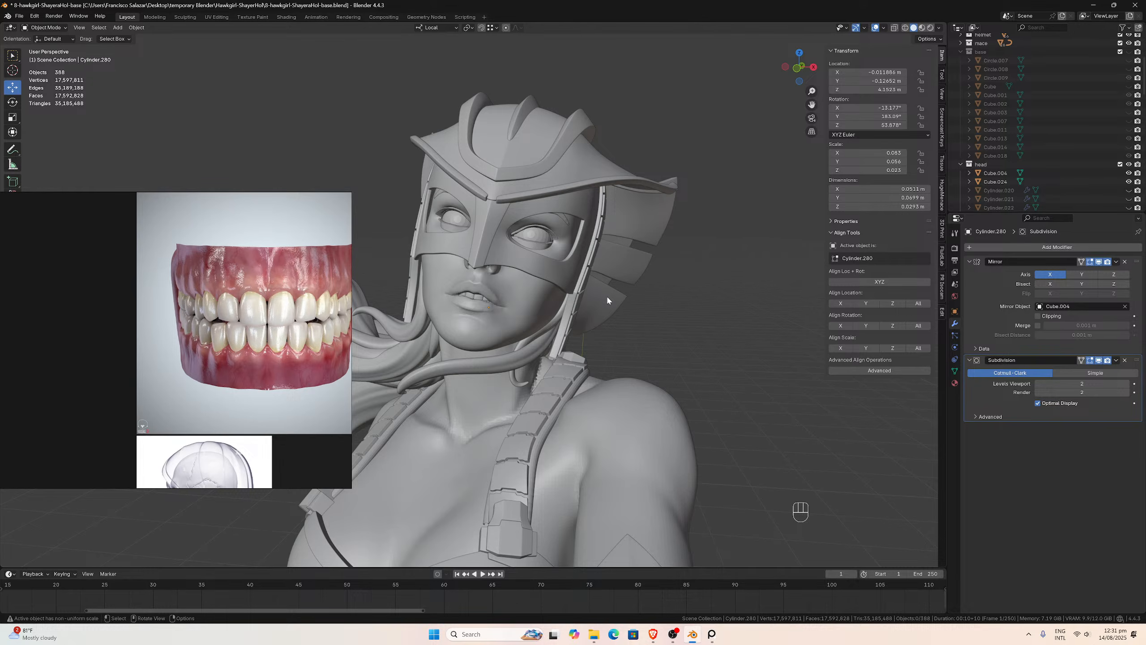
pyautogui.scroll(-2, 618, 298)
pyautogui.moveTo(632, 296)
pyautogui.mouseDown(button='middle')
pyautogui.moveTo(660, 301)
pyautogui.moveTo(639, 302)
pyautogui.moveTo(637, 287)
pyautogui.mouseUp(button='middle')
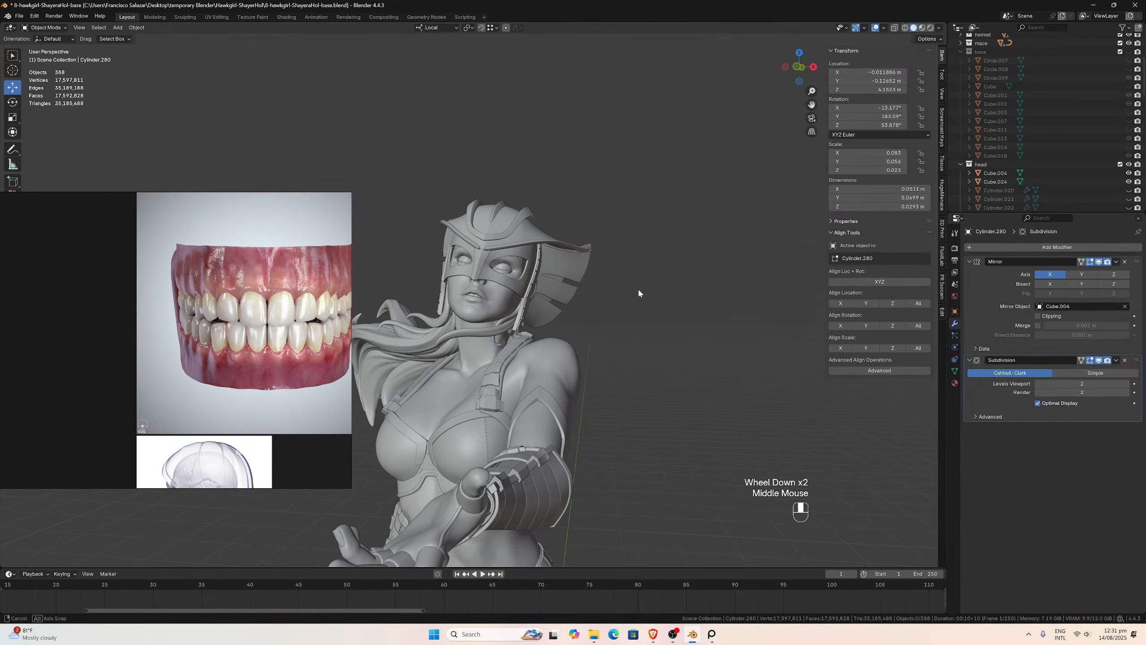
pyautogui.scroll(-5, 645, 293)
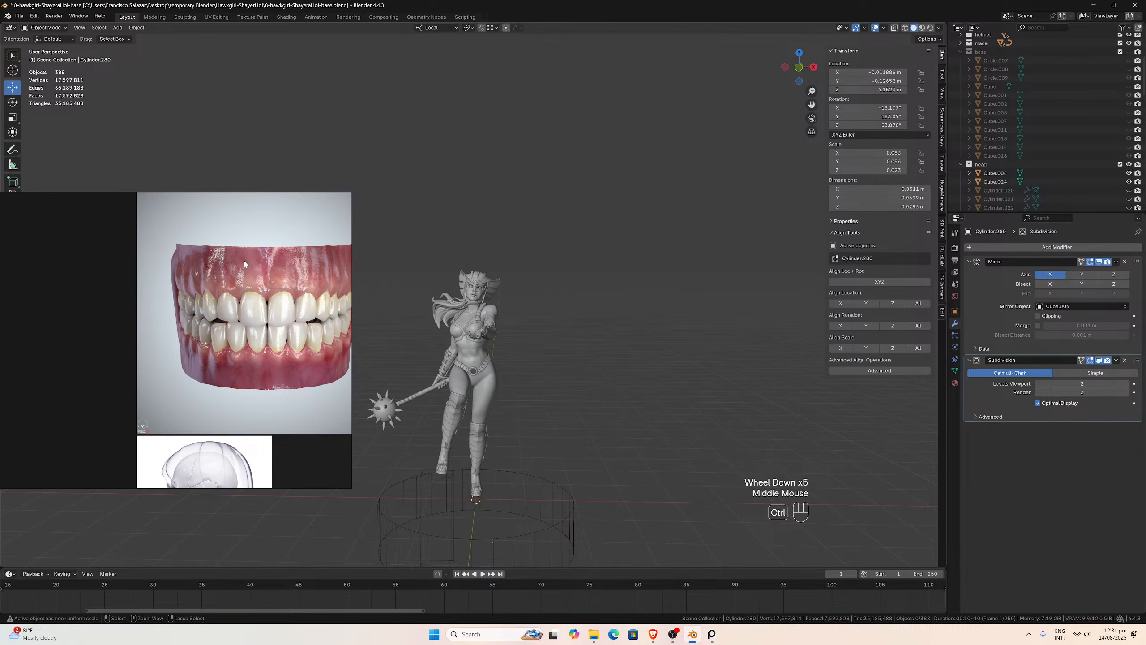
pyautogui.scroll(-3, 173, 302)
pyautogui.hotkey('ctrl', 's')
# - Look over the image groups across the entire reference board
pyautogui.moveTo(172, 303); pyautogui.dragTo(82, 305, button='middle')
pyautogui.scroll(3, 85, 308)
pyautogui.scroll(-8, 161, 310)
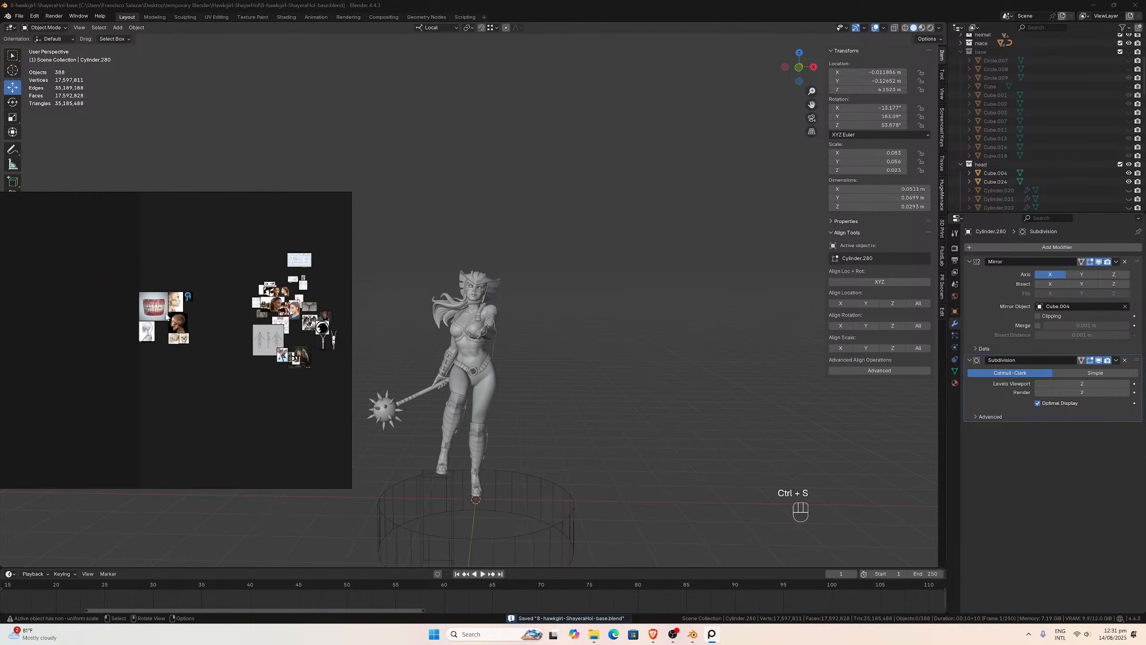
pyautogui.moveTo(205, 317); pyautogui.dragTo(61, 338, button='middle')
pyautogui.scroll(3, 62, 339)
pyautogui.scroll(-5, 170, 332)
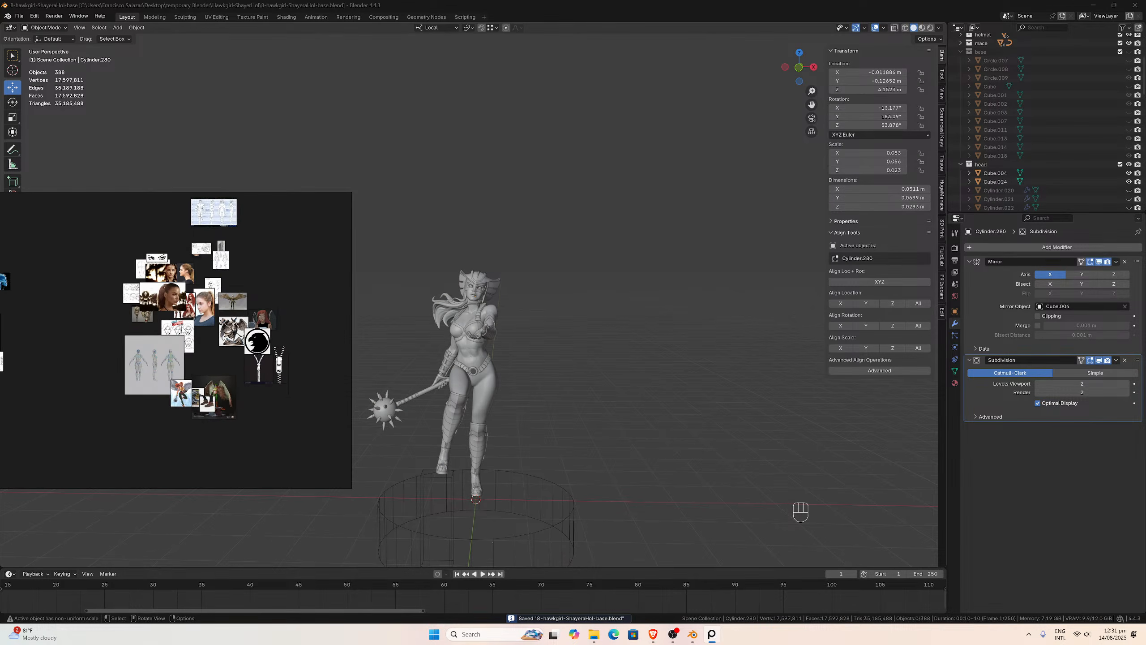
pyautogui.moveTo(125, 321); pyautogui.dragTo(188, 337, button='middle')
pyautogui.moveTo(281, 317); pyautogui.dragTo(197, 331, button='middle')
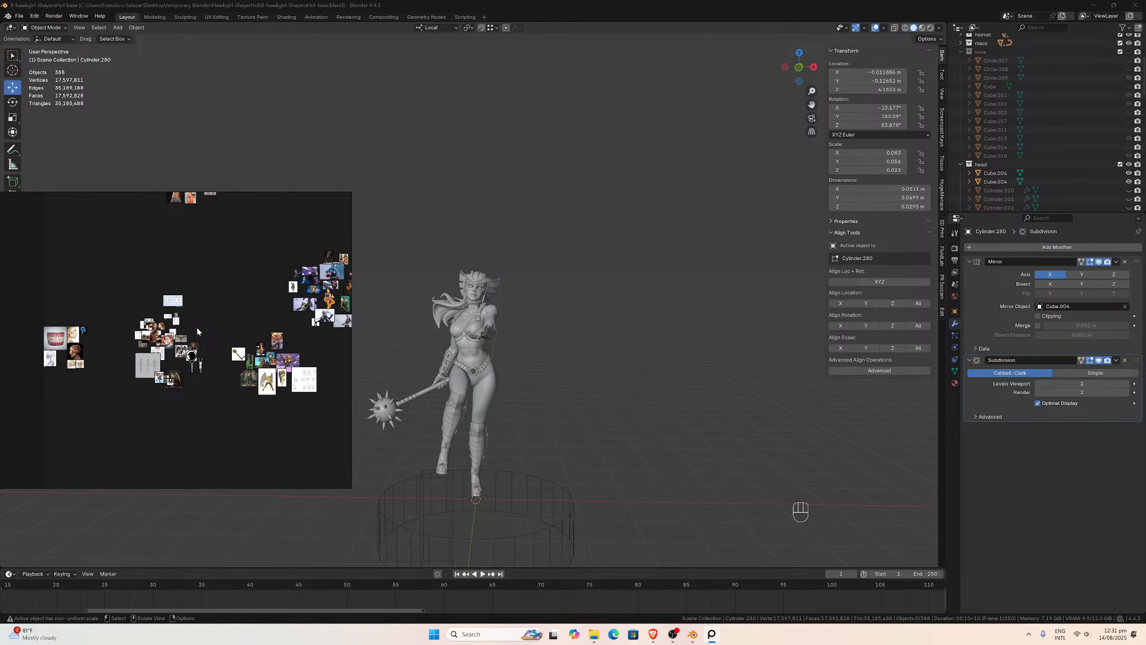
pyautogui.scroll(-3, 196, 326)
pyautogui.moveTo(201, 326); pyautogui.dragTo(160, 364, button='middle')
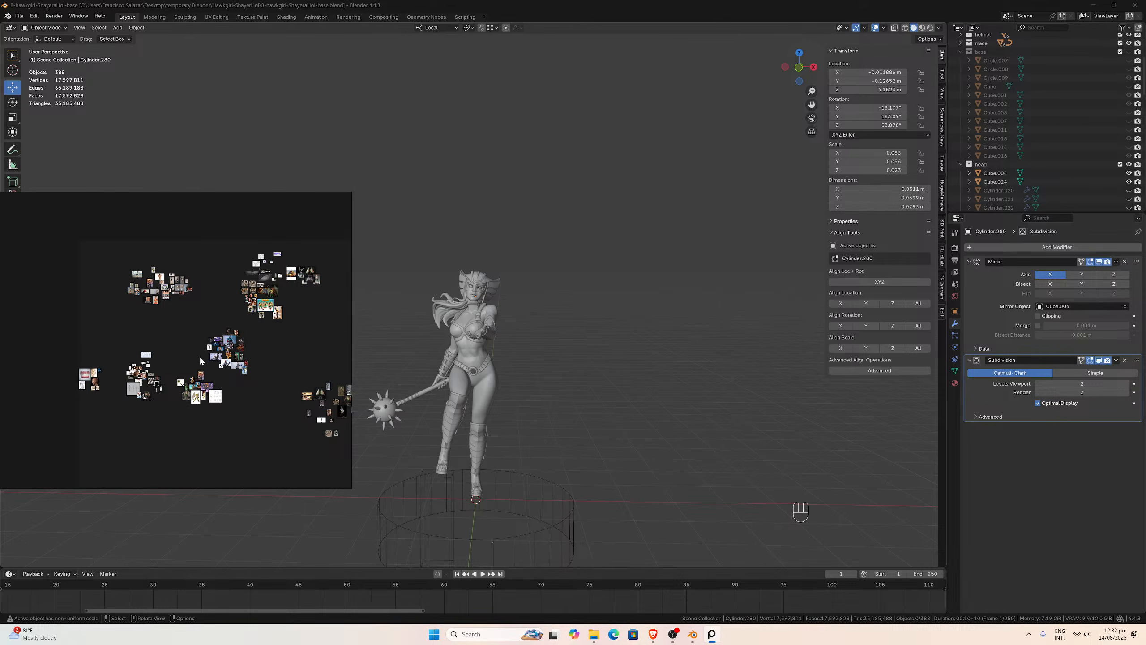
# - Inspect the face and slightly open mouth up close, with and without the helmet collection shown
pyautogui.moveTo(534, 288)
pyautogui.mouseDown(button='middle')
pyautogui.moveTo(566, 289)
pyautogui.moveTo(530, 294)
pyautogui.mouseUp(button='middle')
pyautogui.scroll(5, 558, 289)
pyautogui.scroll(4, 530, 299)
pyautogui.scroll(5, 532, 299)
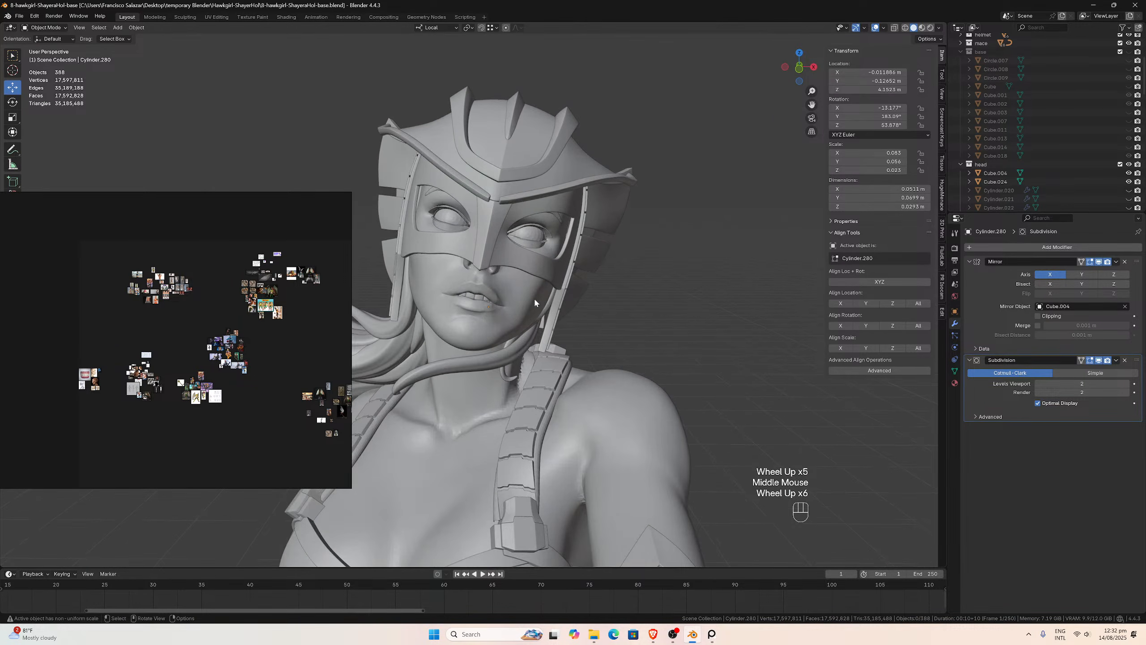
pyautogui.scroll(1, 536, 303)
pyautogui.moveTo(537, 303); pyautogui.dragTo(526, 300, button='middle')
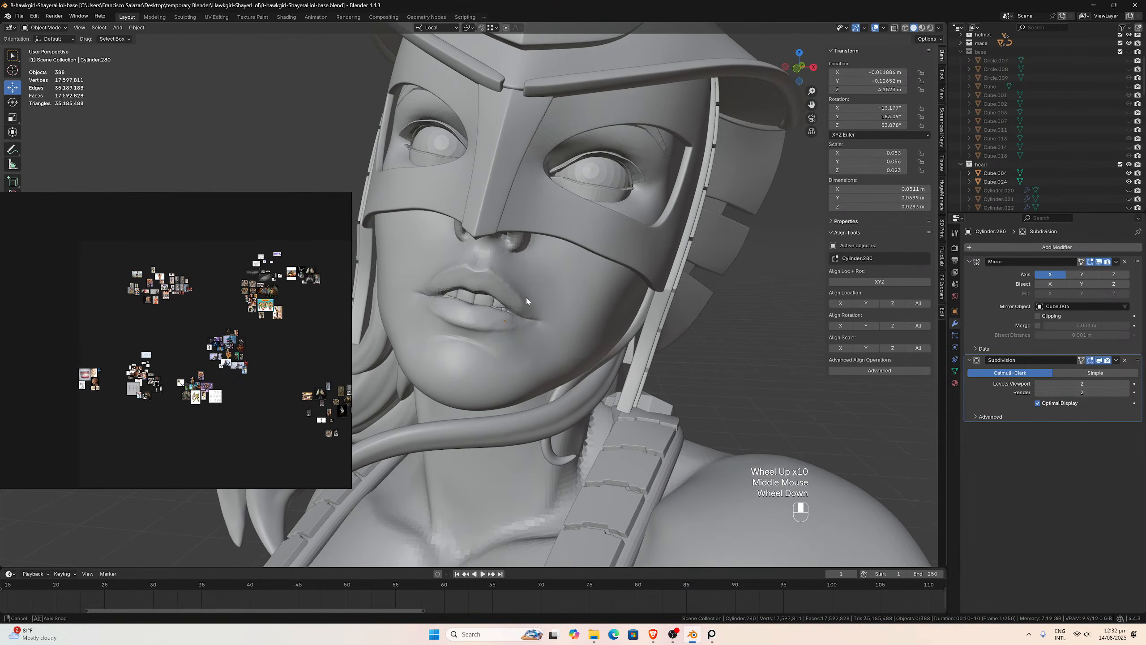
pyautogui.scroll(-3, 526, 300)
pyautogui.scroll(-1, 1059, 121)
pyautogui.scroll(4, 1060, 123)
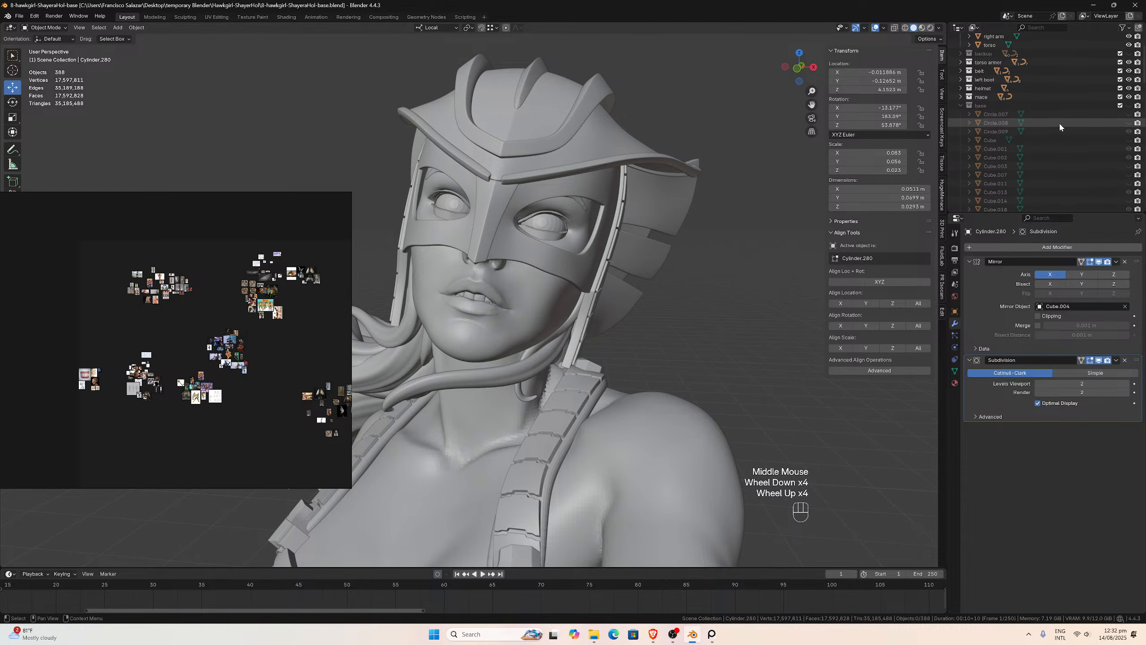
pyautogui.click(1129, 88)
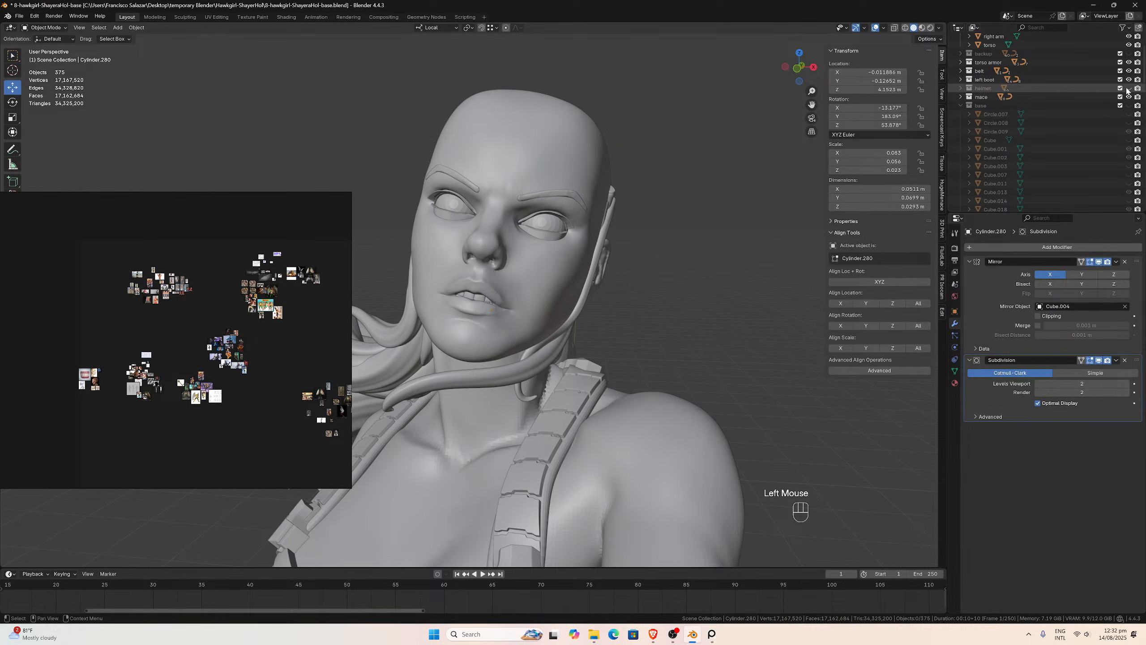
pyautogui.click(1129, 88)
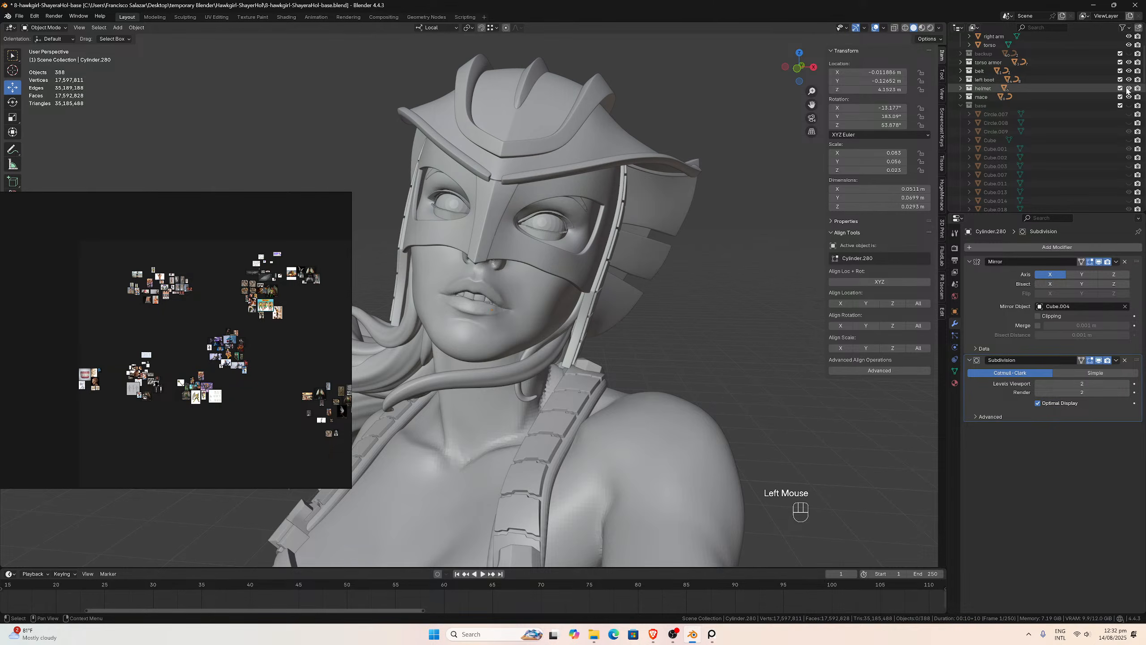
# - Check the head and the full figure above its base from the front, and save the file
pyautogui.moveTo(622, 289); pyautogui.dragTo(628, 324, button='middle')
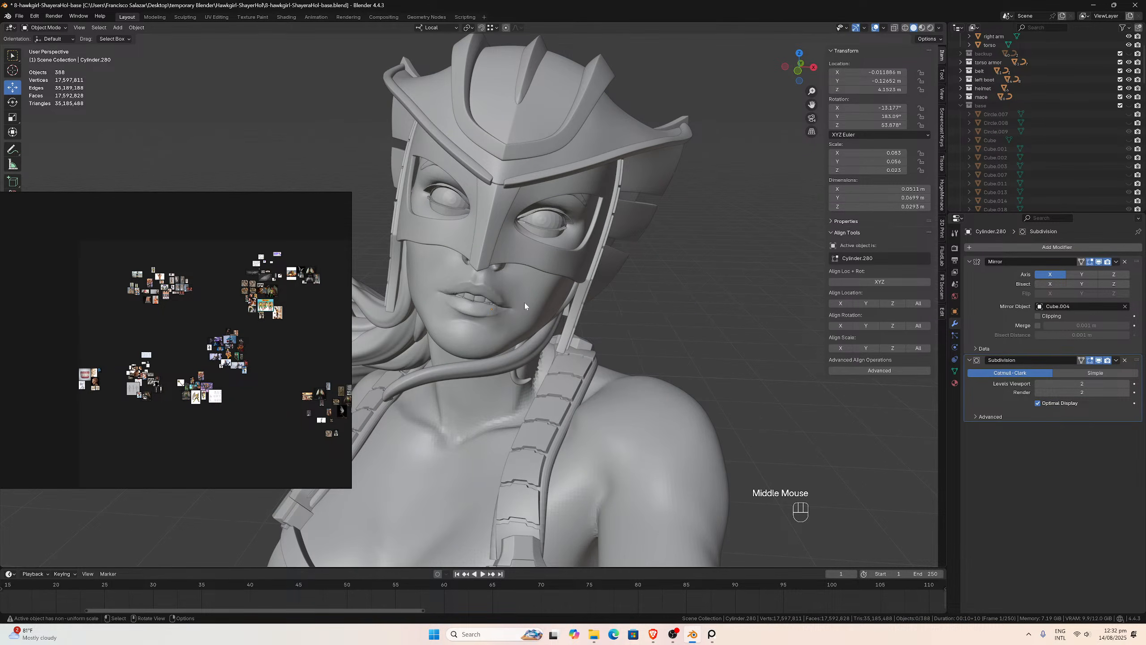
pyautogui.scroll(-4, 525, 303)
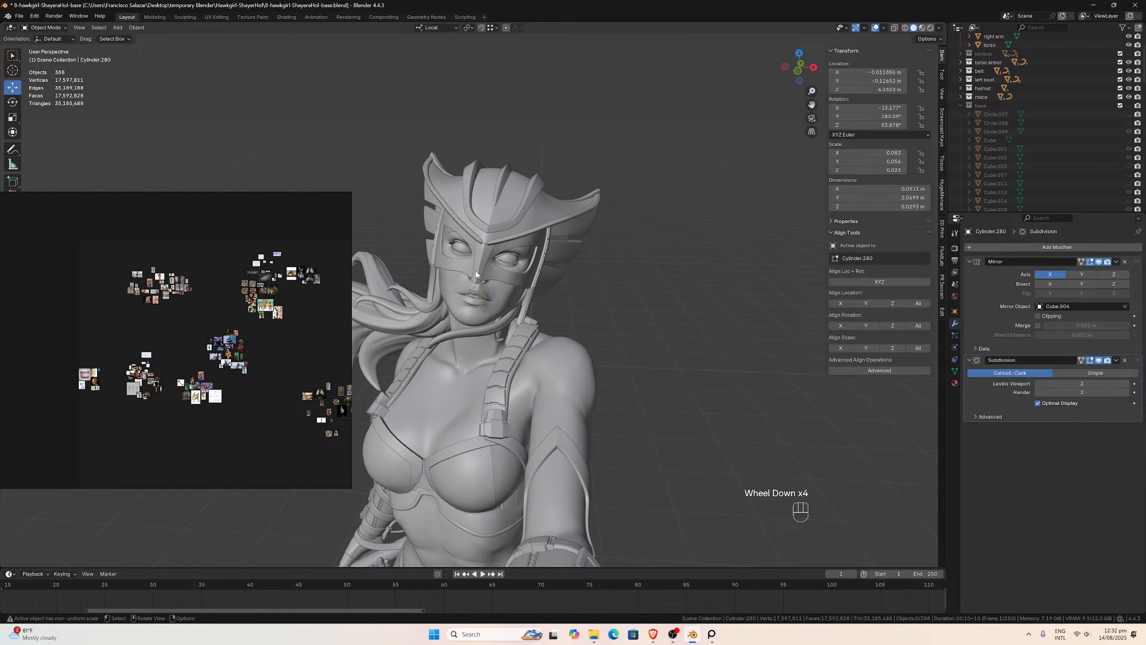
pyautogui.scroll(-3, 522, 367)
pyautogui.moveTo(523, 367); pyautogui.dragTo(544, 355, button='middle')
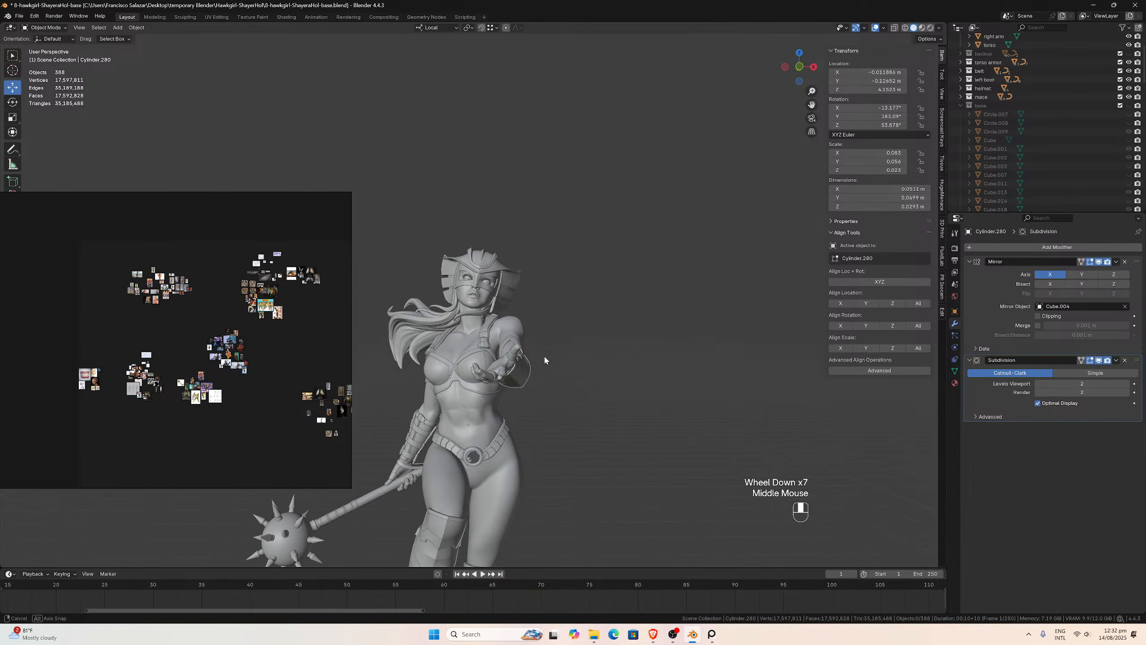
pyautogui.scroll(-1, 550, 356)
pyautogui.scroll(-2, 551, 361)
pyautogui.moveTo(811, 104); pyautogui.dragTo(882, 26)
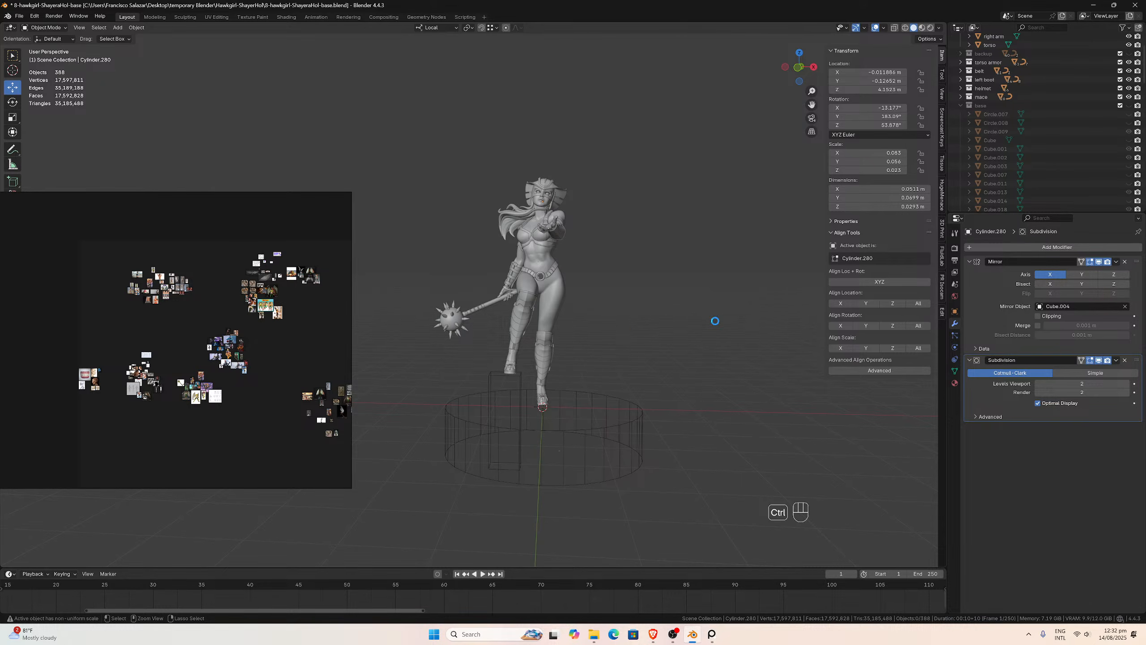
pyautogui.hotkey('ctrl', 's')
pyautogui.scroll(1, 998, 97)
pyautogui.scroll(3, 997, 97)
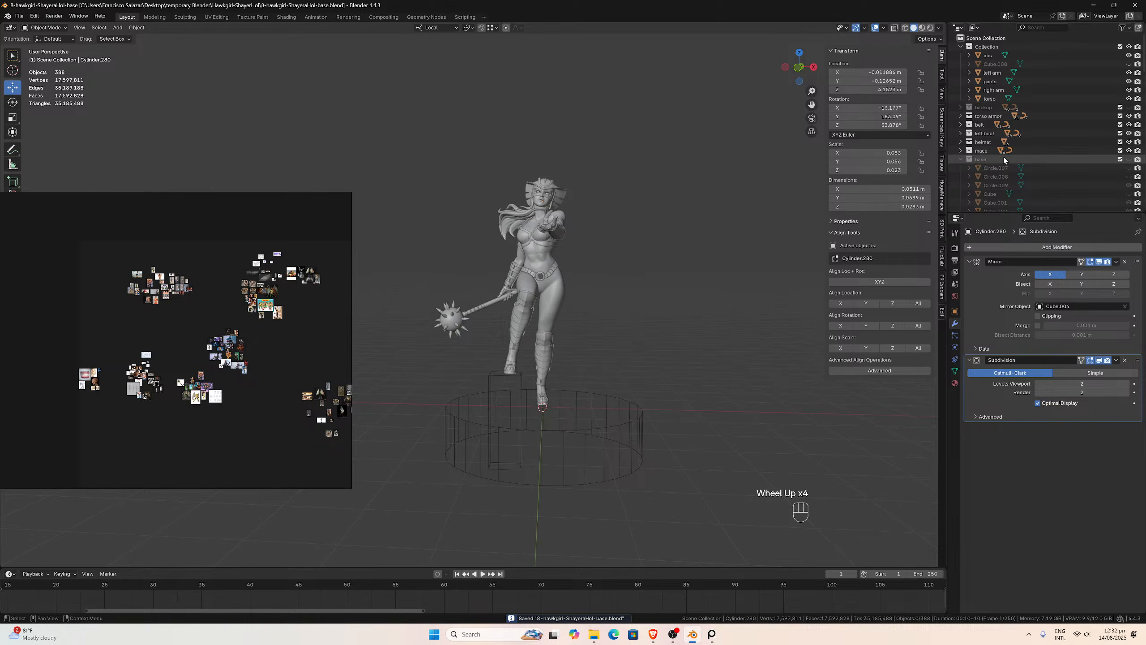
# - Find the final-wings collection in the scene hierarchy and make it visible on the figure
pyautogui.scroll(-4, 1065, 168)
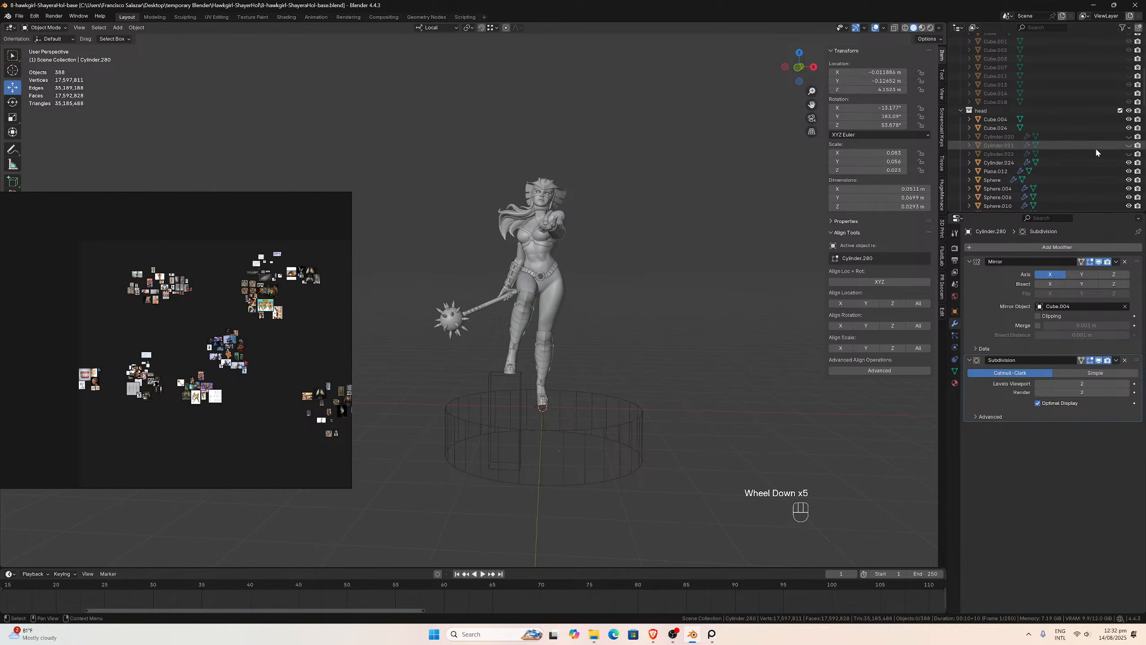
pyautogui.scroll(-5, 1095, 152)
pyautogui.scroll(3, 1095, 152)
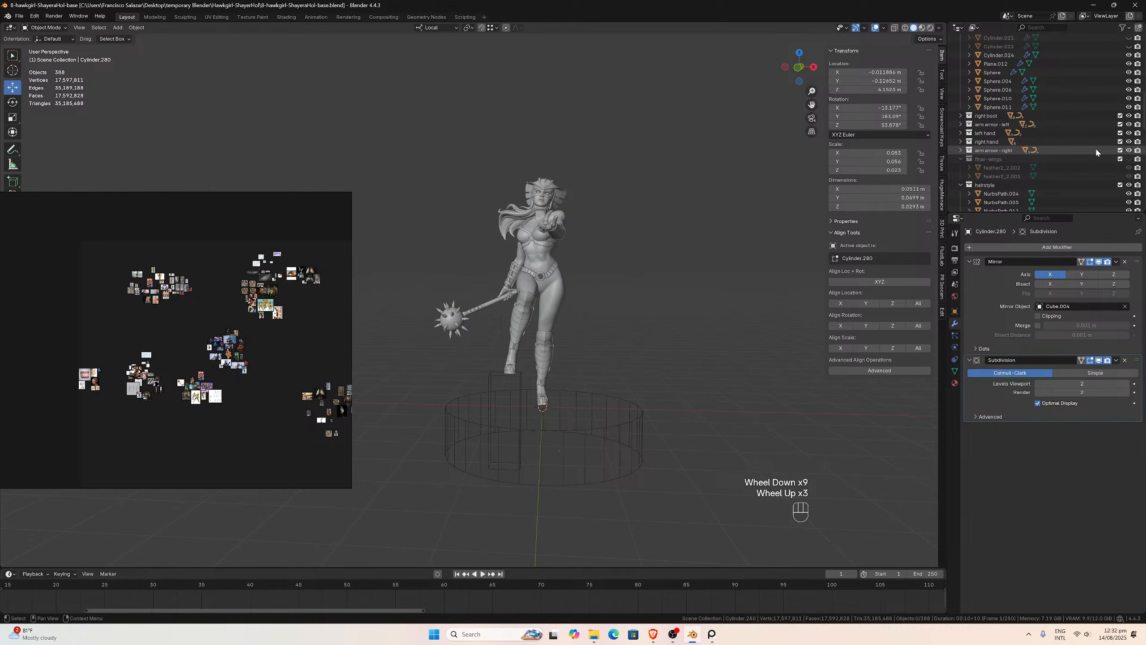
pyautogui.scroll(9, 1096, 151)
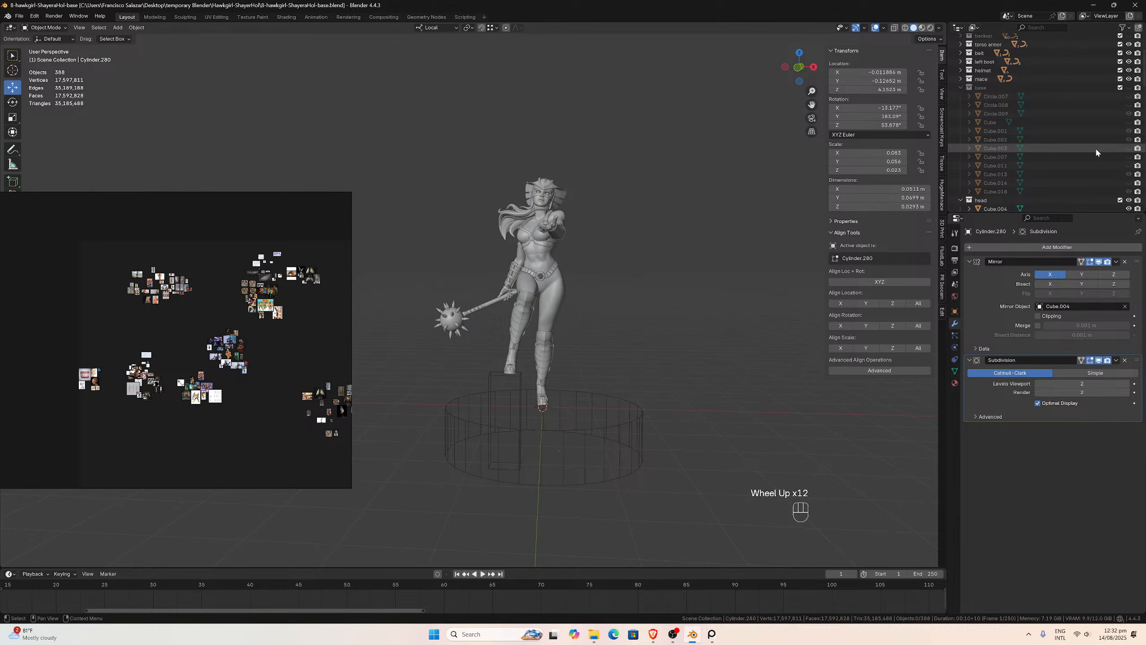
pyautogui.scroll(-3, 1096, 151)
pyautogui.scroll(2, 1096, 151)
pyautogui.scroll(-5, 1096, 152)
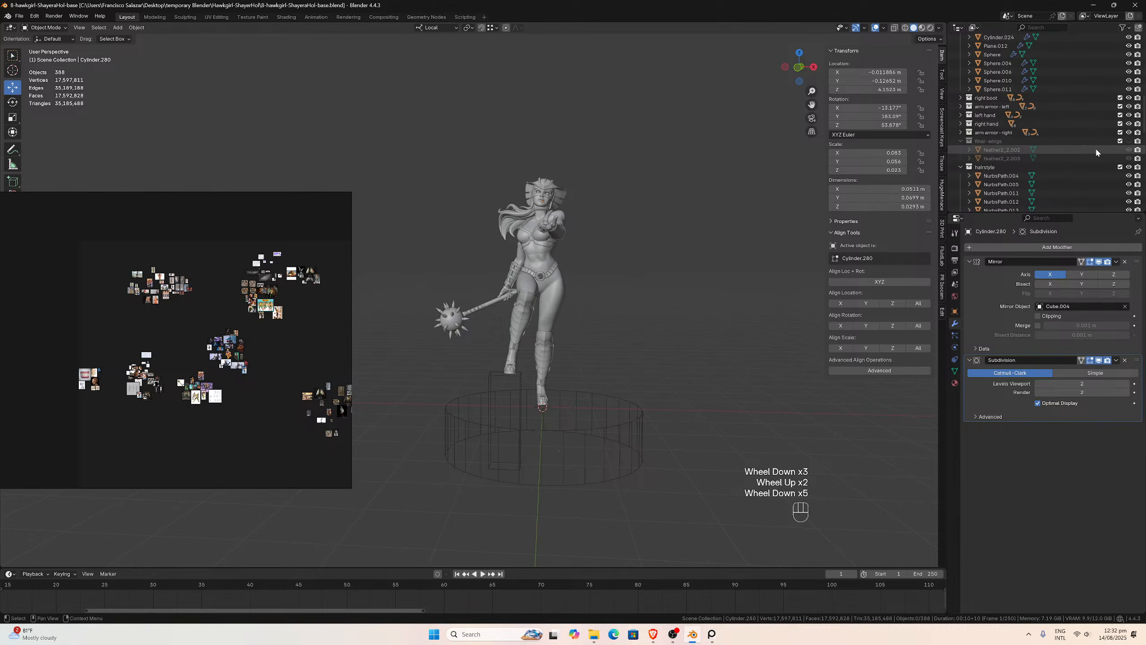
pyautogui.click(1129, 141)
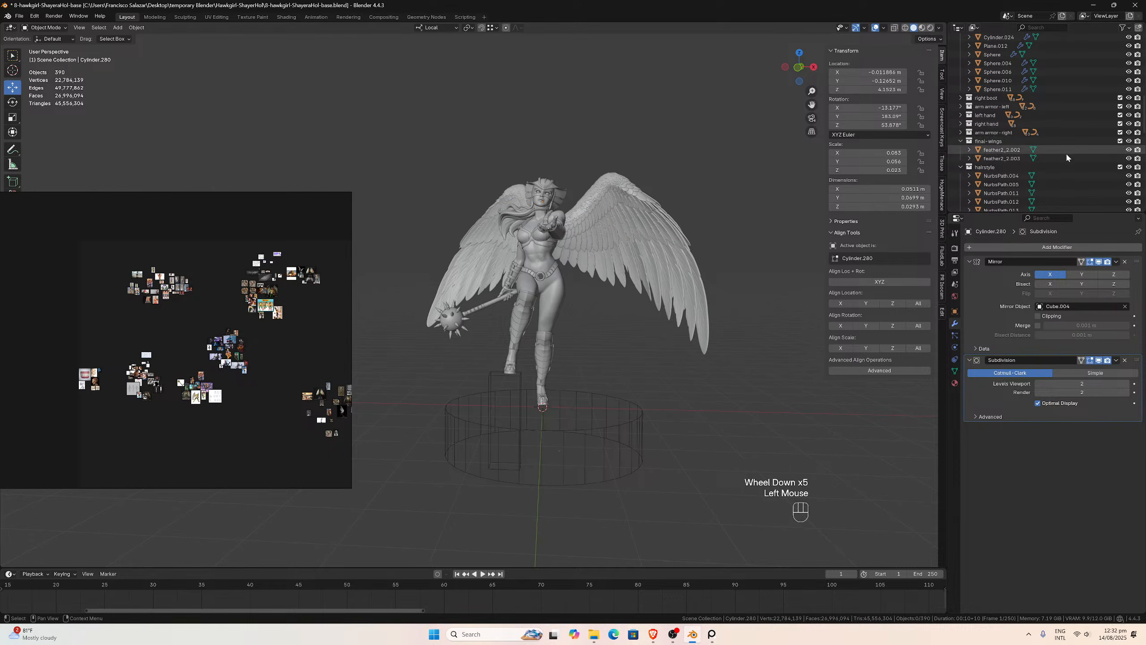
# - Make the base2, hawk-1 and hawk-2 collections visible to show the pedestal with its hawk heads
pyautogui.scroll(-2, 1067, 157)
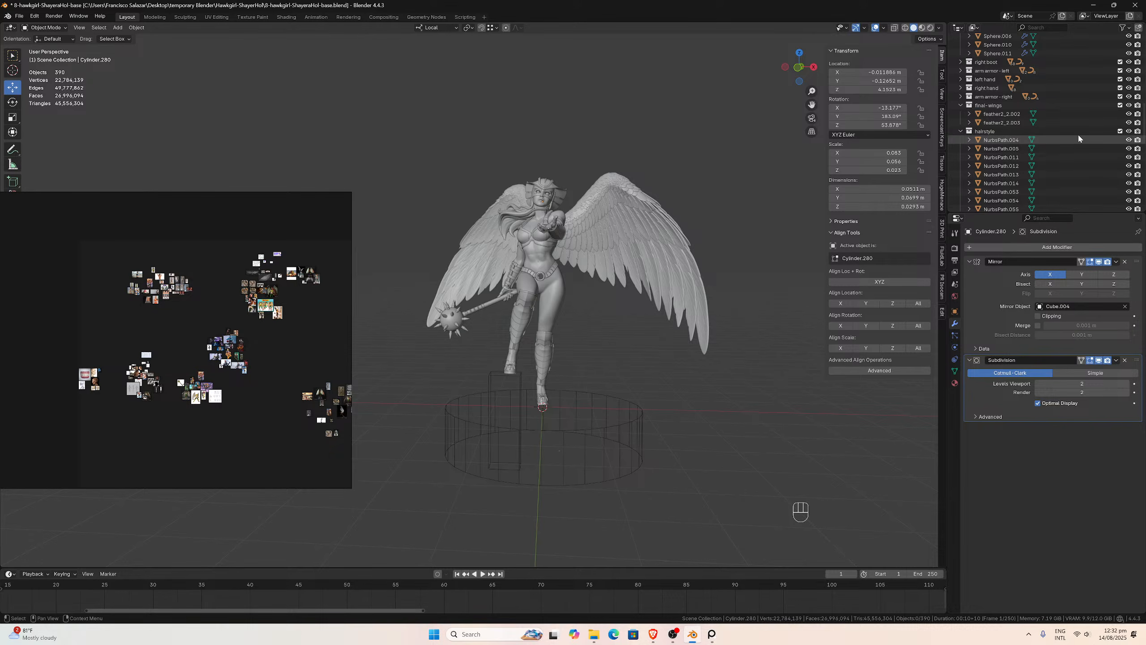
pyautogui.scroll(-6, 1084, 121)
pyautogui.scroll(-4, 1099, 150)
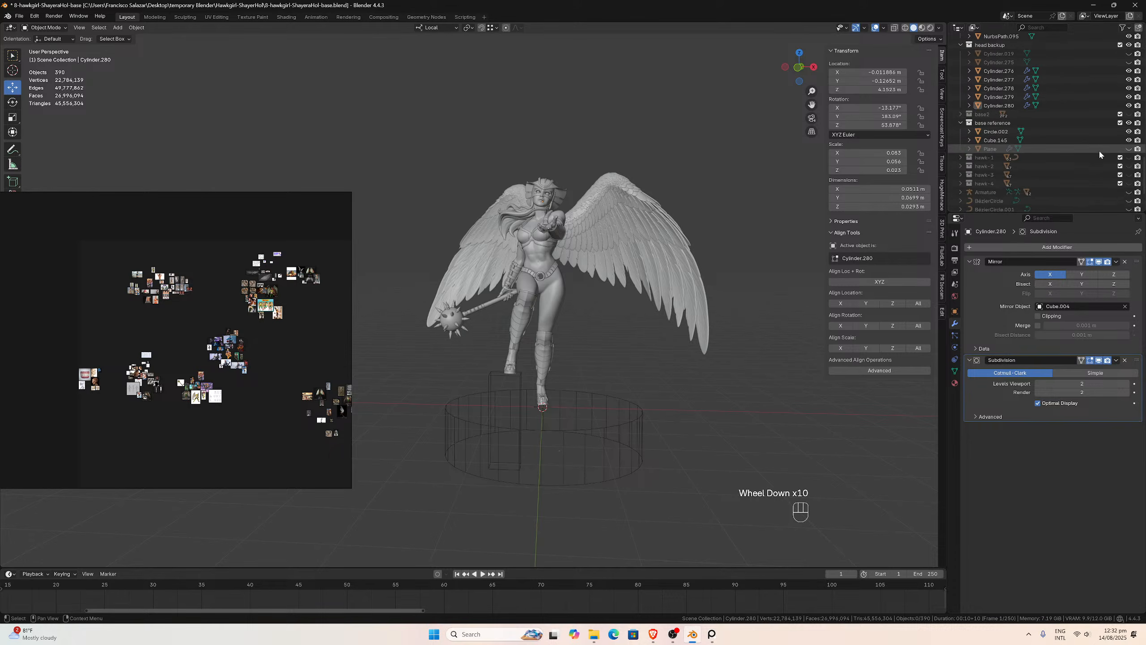
pyautogui.click(1128, 114)
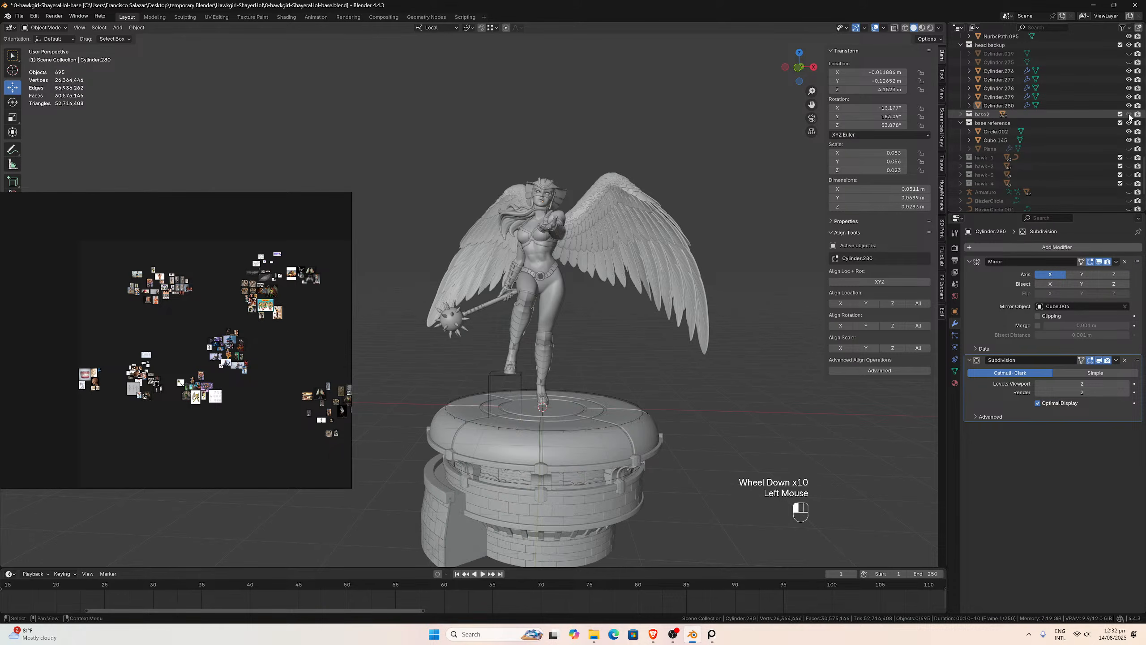
pyautogui.scroll(-4, 1105, 139)
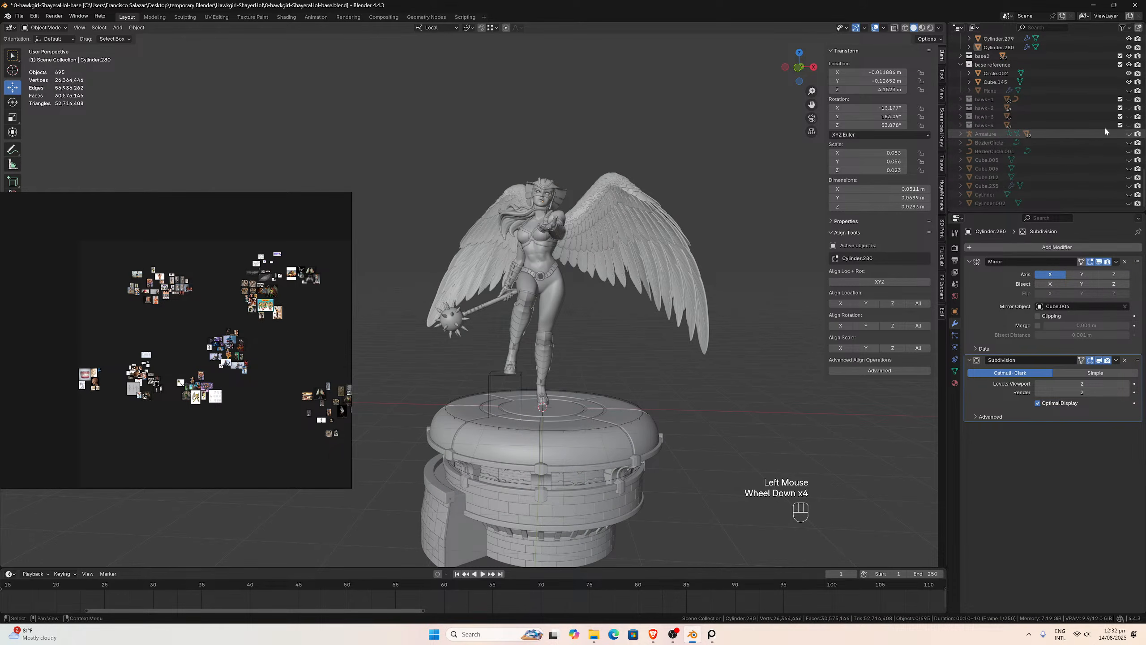
pyautogui.click(1129, 99)
pyautogui.click(1128, 108)
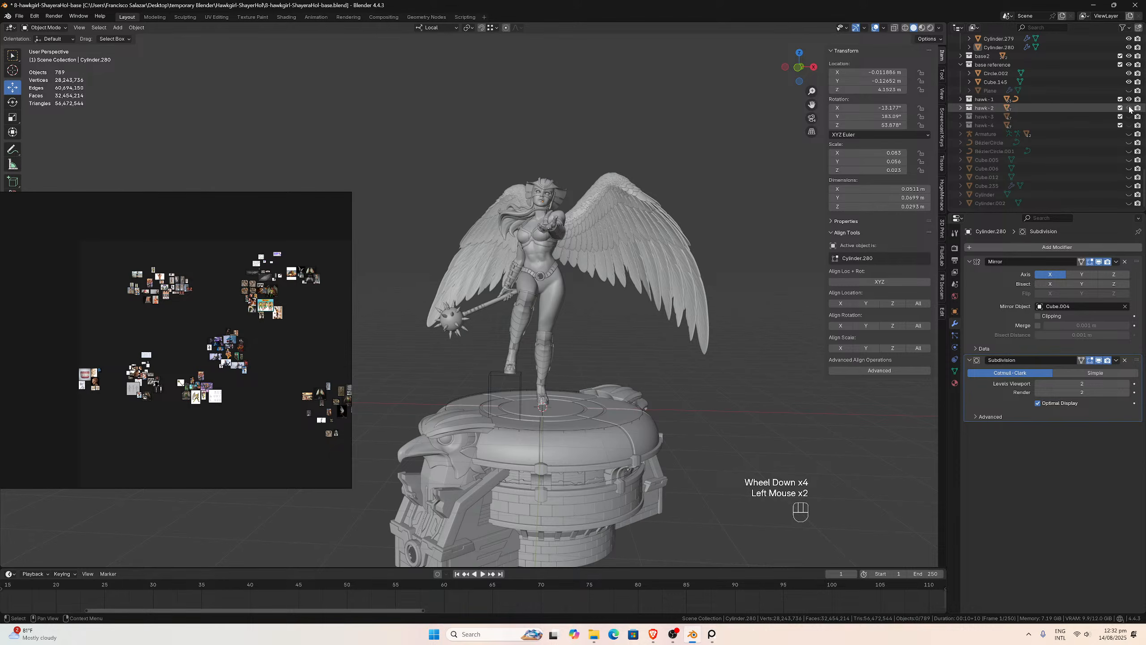
# - Hide the viewport sidebar and examine the winged figure on its hawk-head pedestal from the side
pyautogui.moveTo(711, 309); pyautogui.dragTo(780, 308, button='middle')
pyautogui.scroll(2, 779, 307)
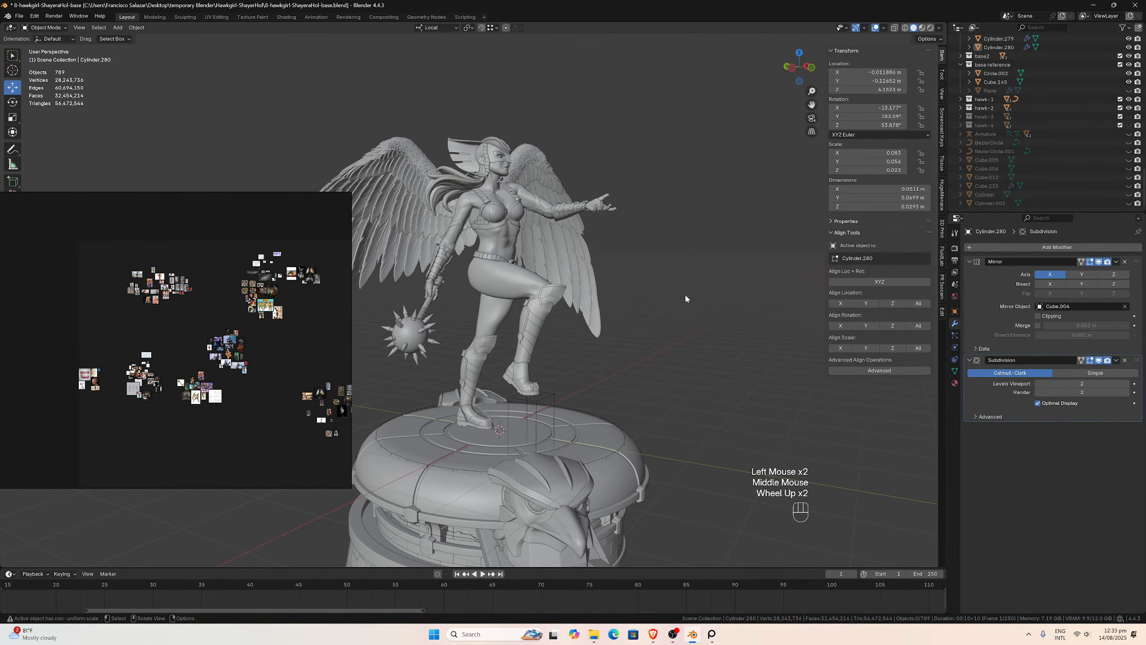
pyautogui.moveTo(686, 302); pyautogui.dragTo(703, 302, button='middle')
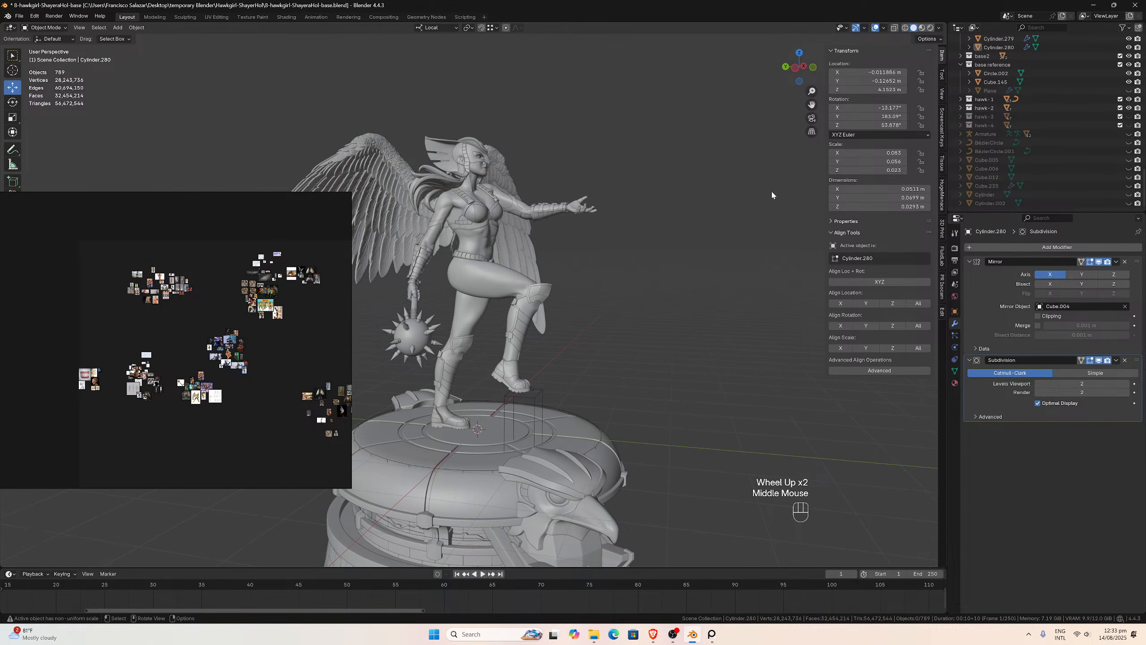
pyautogui.press('n')
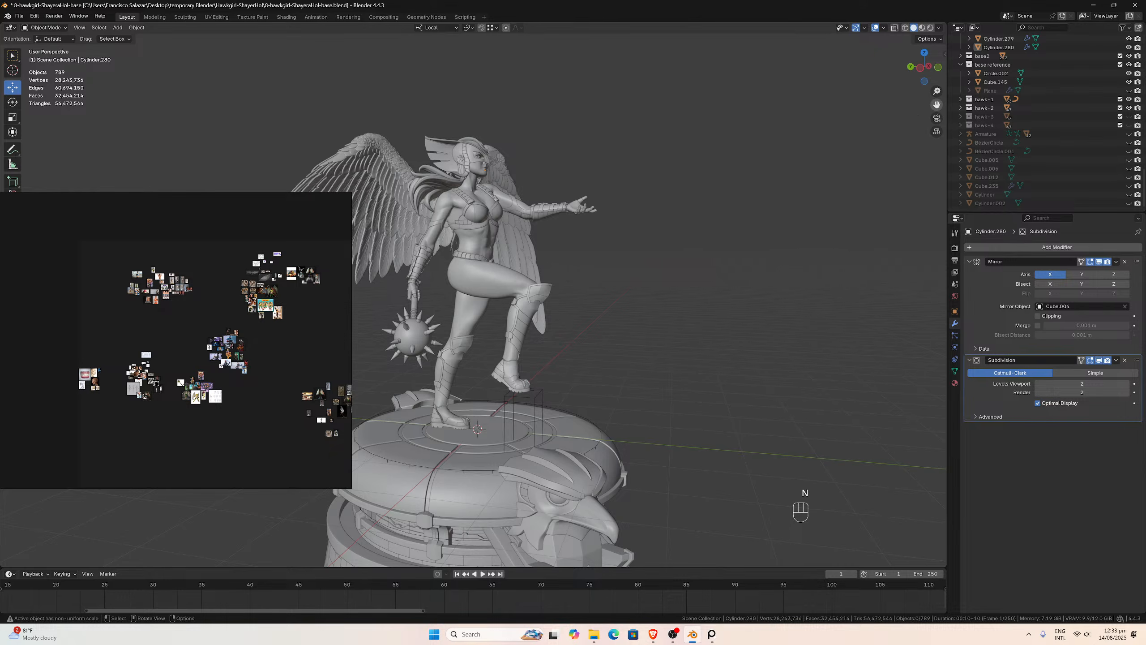
pyautogui.moveTo(937, 105); pyautogui.dragTo(1121, 4)
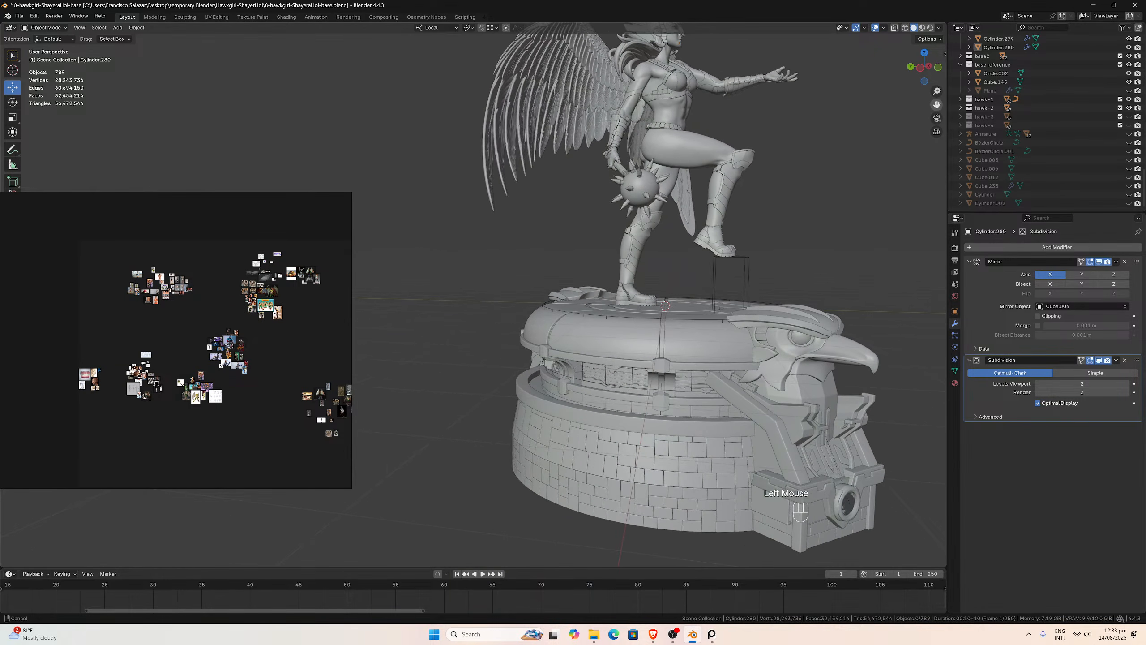
pyautogui.scroll(-2, 776, 240)
pyautogui.moveTo(758, 240); pyautogui.dragTo(817, 175, button='middle')
pyautogui.scroll(3, 772, 237)
pyautogui.scroll(-1, 772, 237)
pyautogui.moveTo(936, 105); pyautogui.dragTo(962, 144)
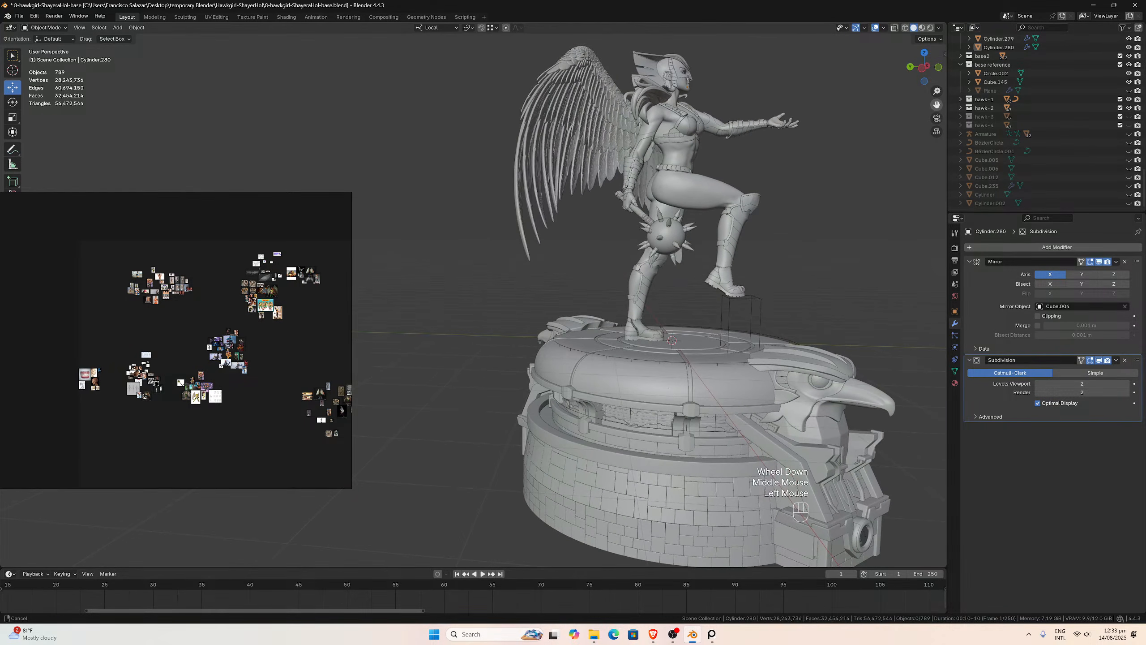
# - Browse the reference board from the costume and statue groups to the environment scenes and grey statue renders
pyautogui.scroll(4, 246, 337)
pyautogui.scroll(-2, 246, 340)
pyautogui.moveTo(248, 376); pyautogui.dragTo(149, 305, button='middle')
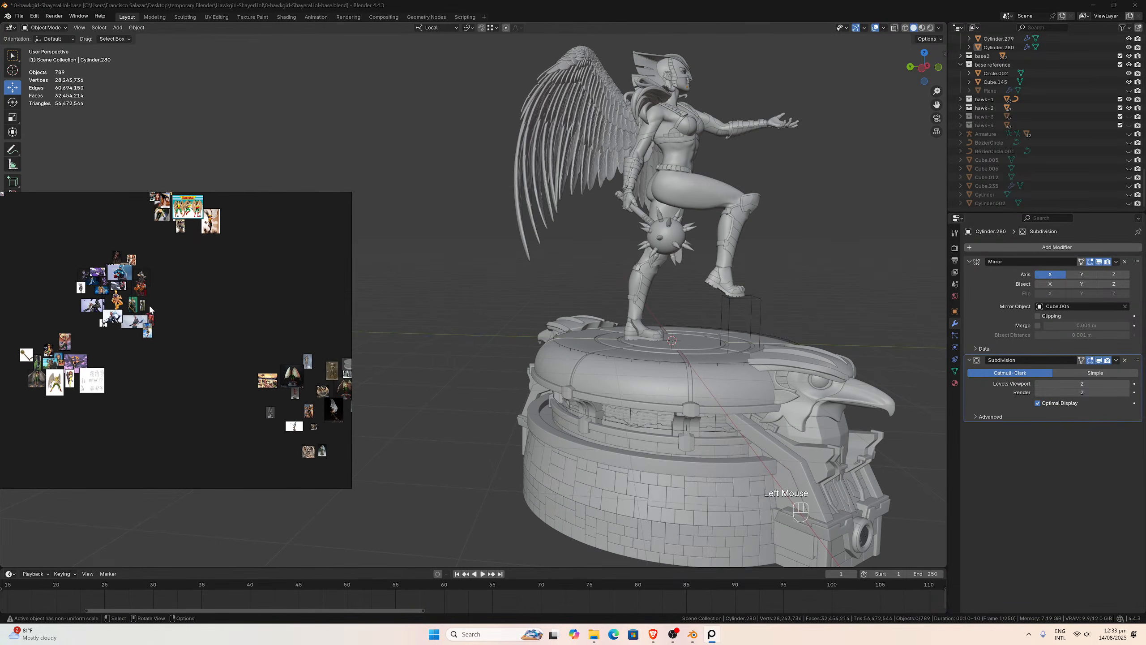
pyautogui.moveTo(221, 360); pyautogui.dragTo(99, 302, button='middle')
pyautogui.scroll(4, 177, 325)
pyautogui.moveTo(291, 338); pyautogui.dragTo(76, 339, button='middle')
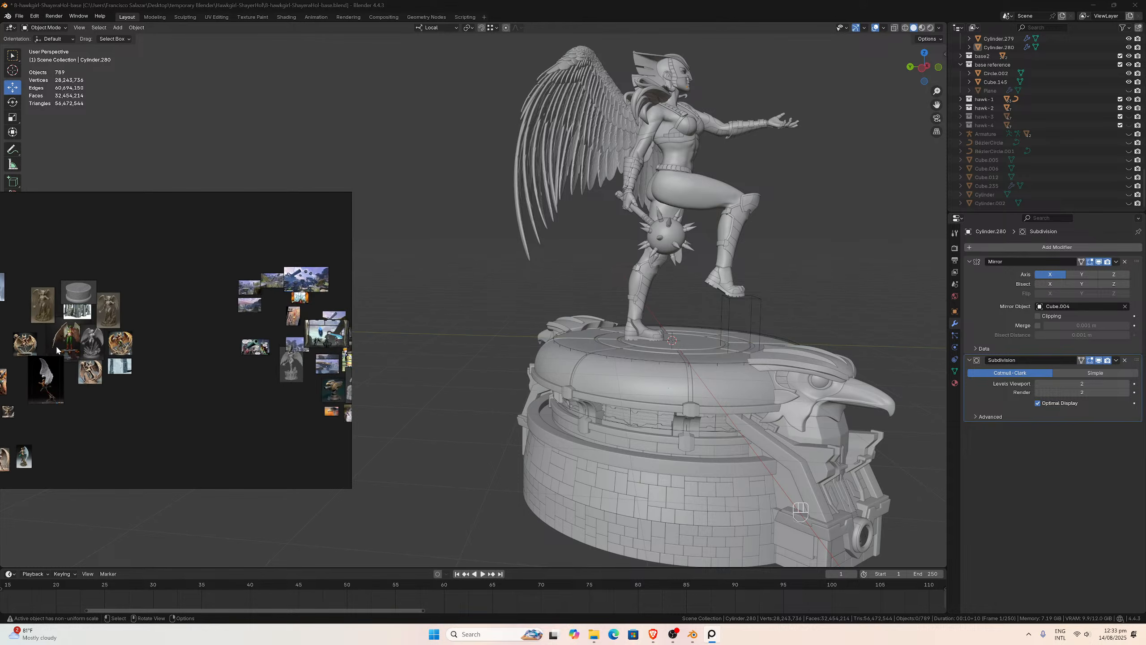
pyautogui.moveTo(203, 345); pyautogui.dragTo(83, 312, button='middle')
pyautogui.scroll(4, 82, 313)
pyautogui.moveTo(114, 254); pyautogui.dragTo(51, 296, button='middle')
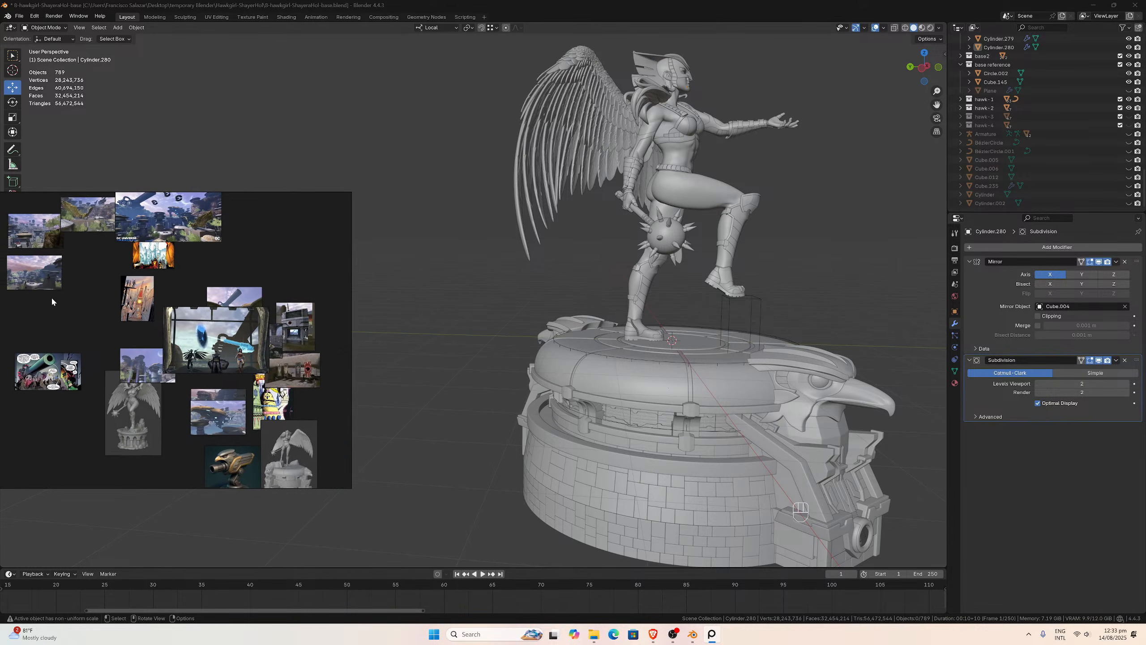
# - Reposition the reference board nearer the model and frame its portal scene together with the grey statue renders
pyautogui.scroll(2, 50, 297)
pyautogui.moveTo(101, 317); pyautogui.dragTo(169, 216, button='right')
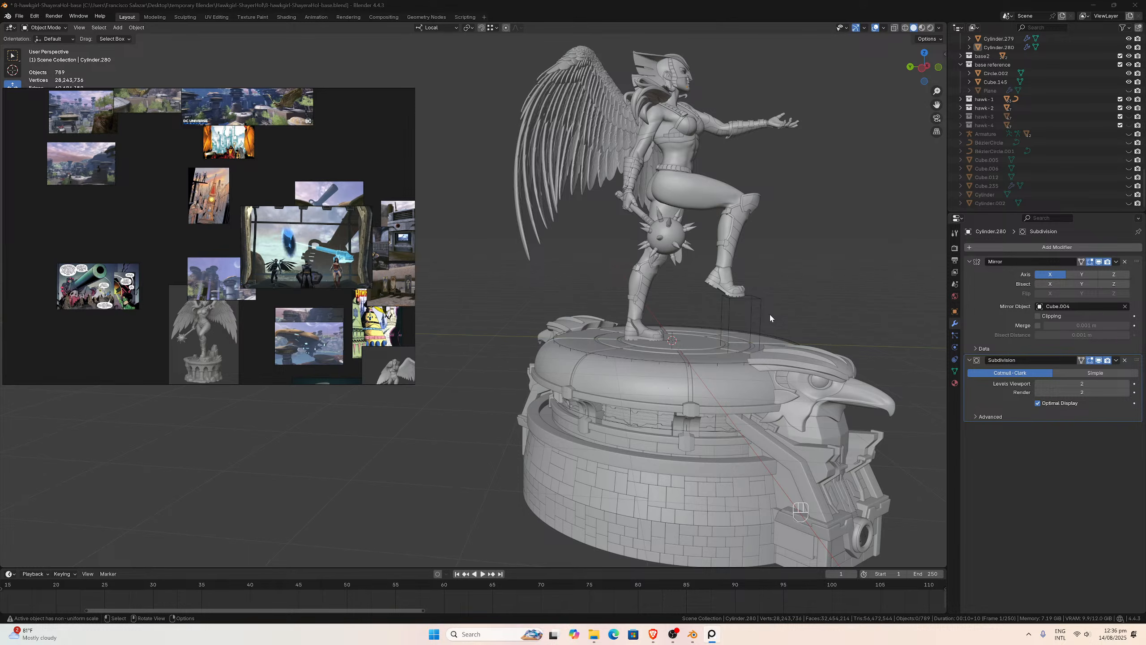
pyautogui.scroll(2, 258, 226)
pyautogui.scroll(-1, 286, 252)
pyautogui.moveTo(285, 253); pyautogui.dragTo(181, 194, button='middle')
pyautogui.moveTo(181, 195); pyautogui.dragTo(207, 222, button='right')
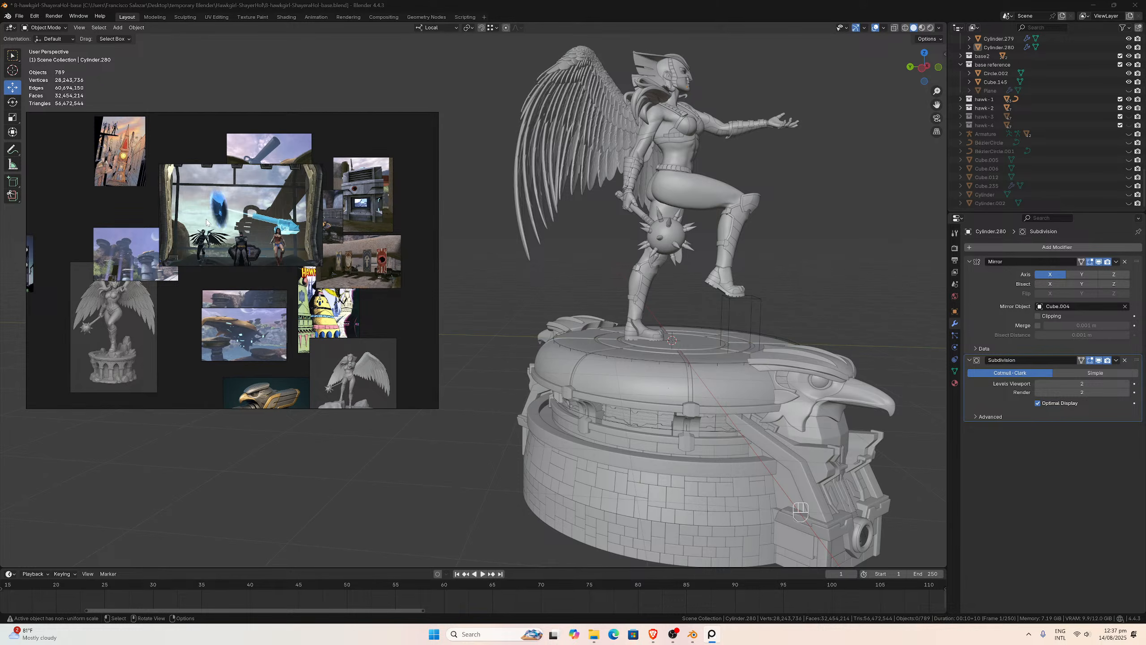